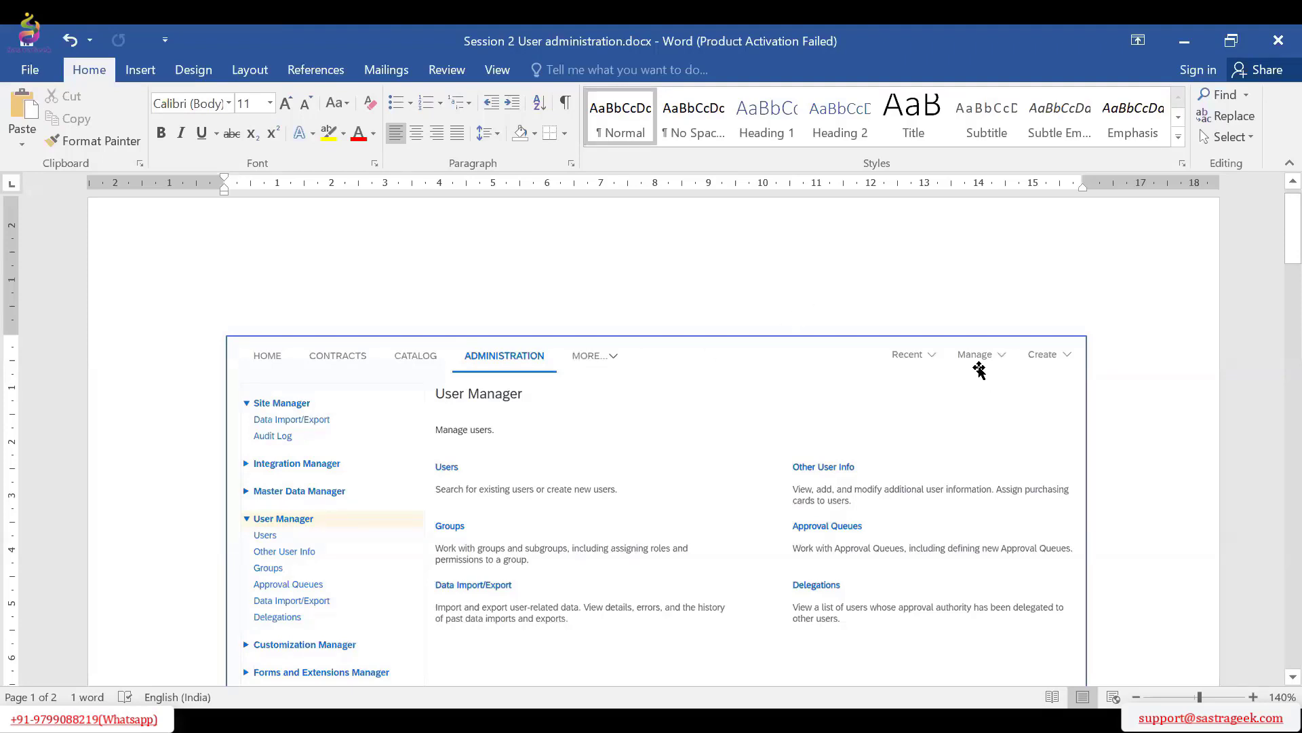
Review the document's User Manager overview and Users search page screenshots, including the search filters and the user list
scroll(979, 368, down, 2)
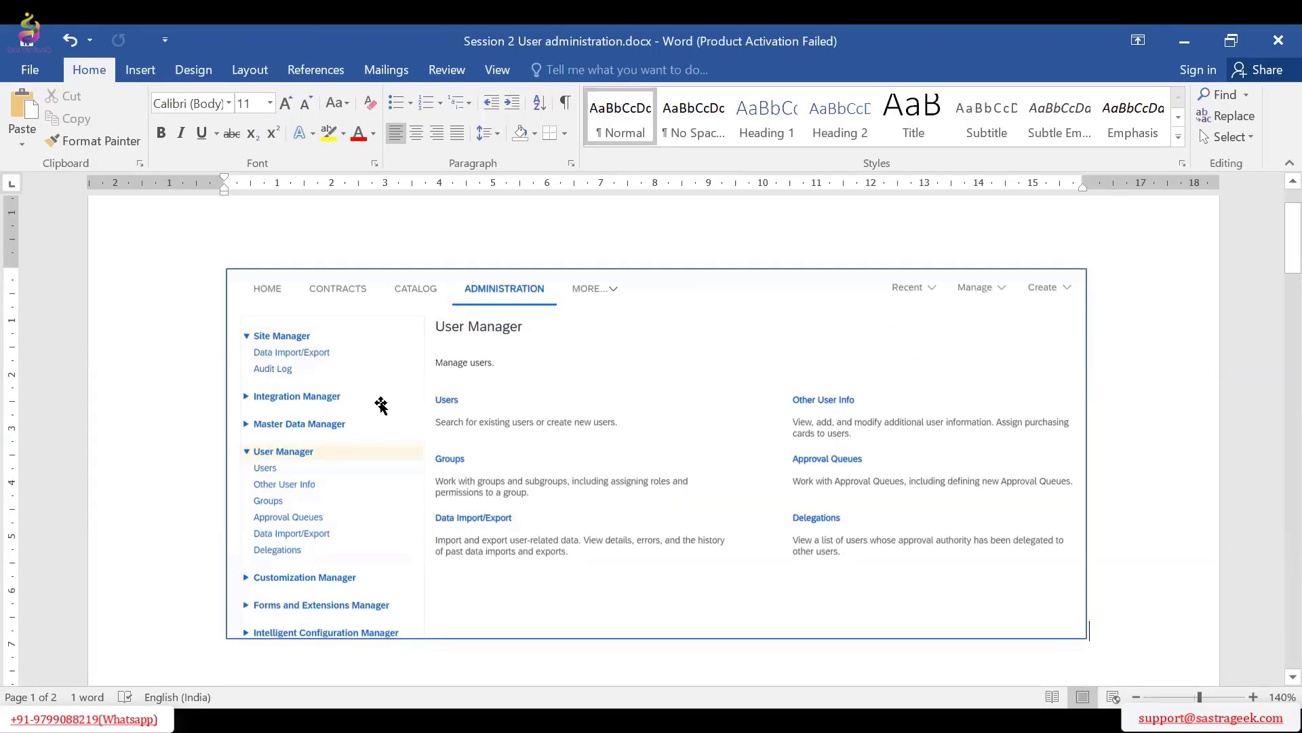
scroll(379, 406, down, 2)
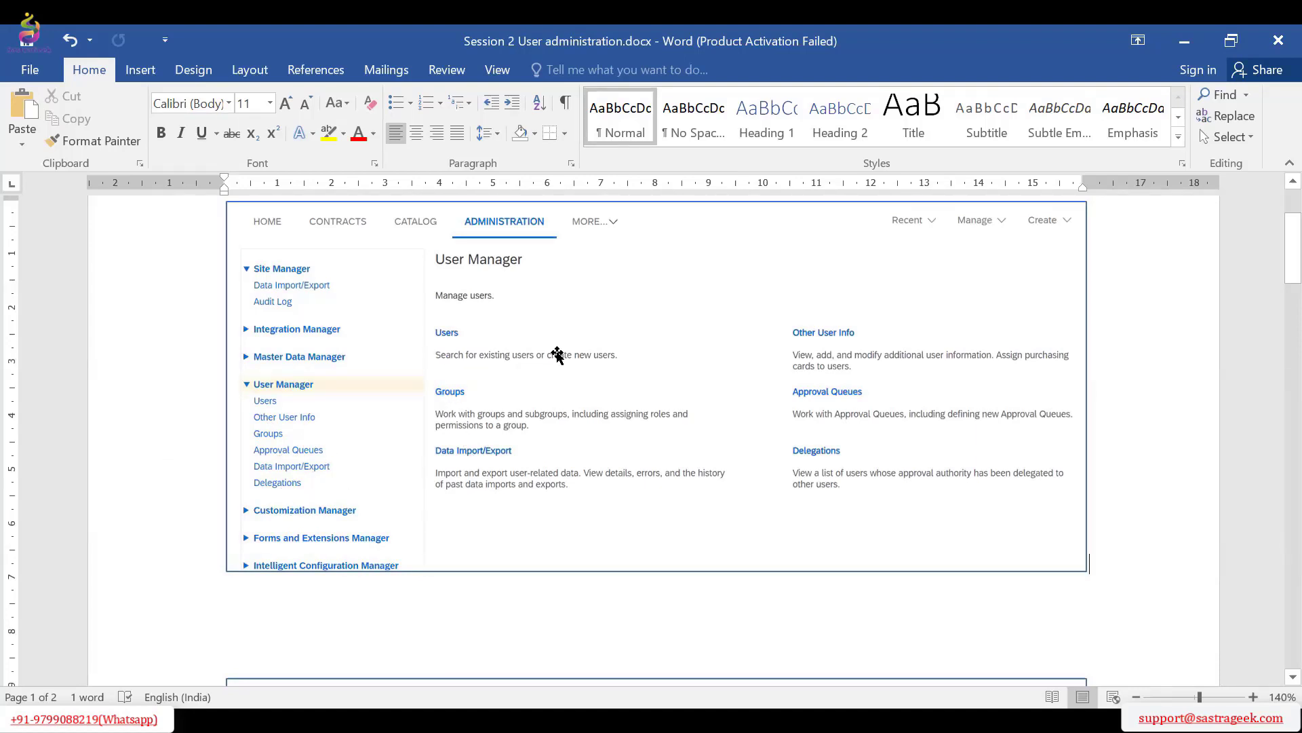
scroll(685, 371, down, 2)
scroll(684, 372, down, 9)
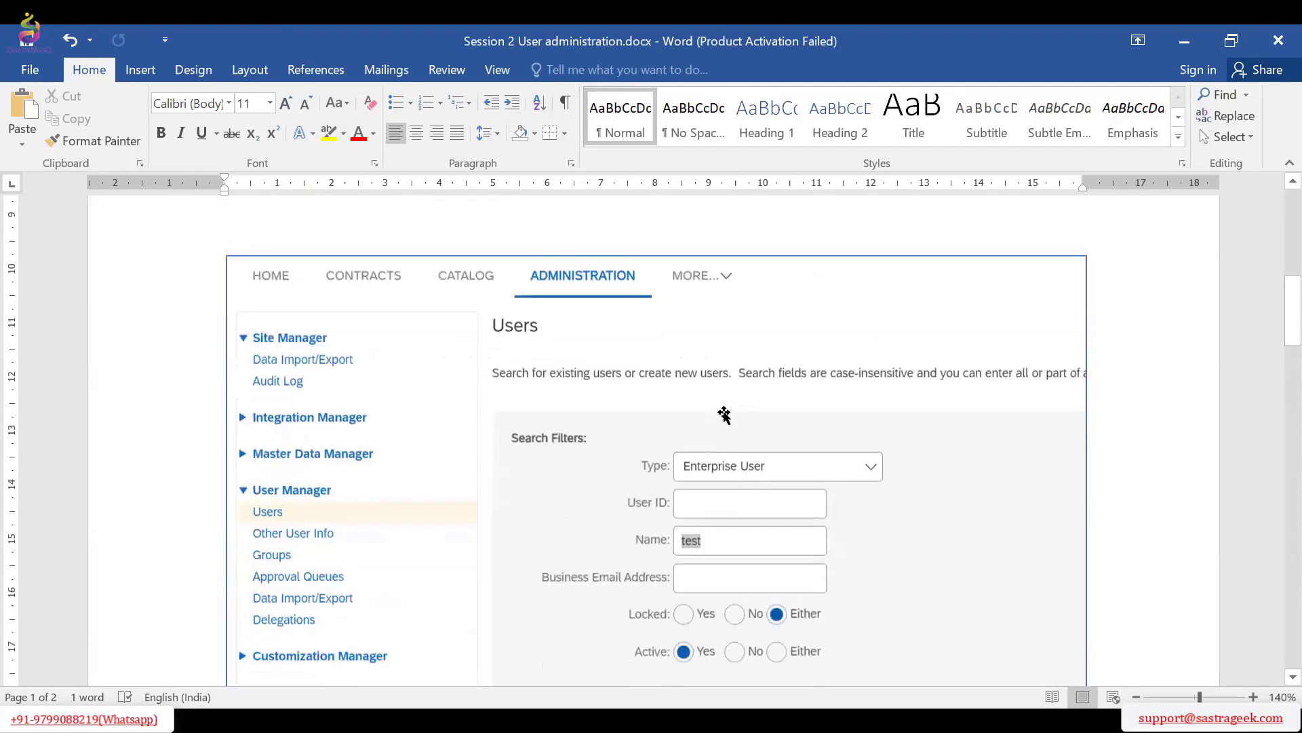
scroll(739, 392, down, 2)
scroll(762, 337, down, 2)
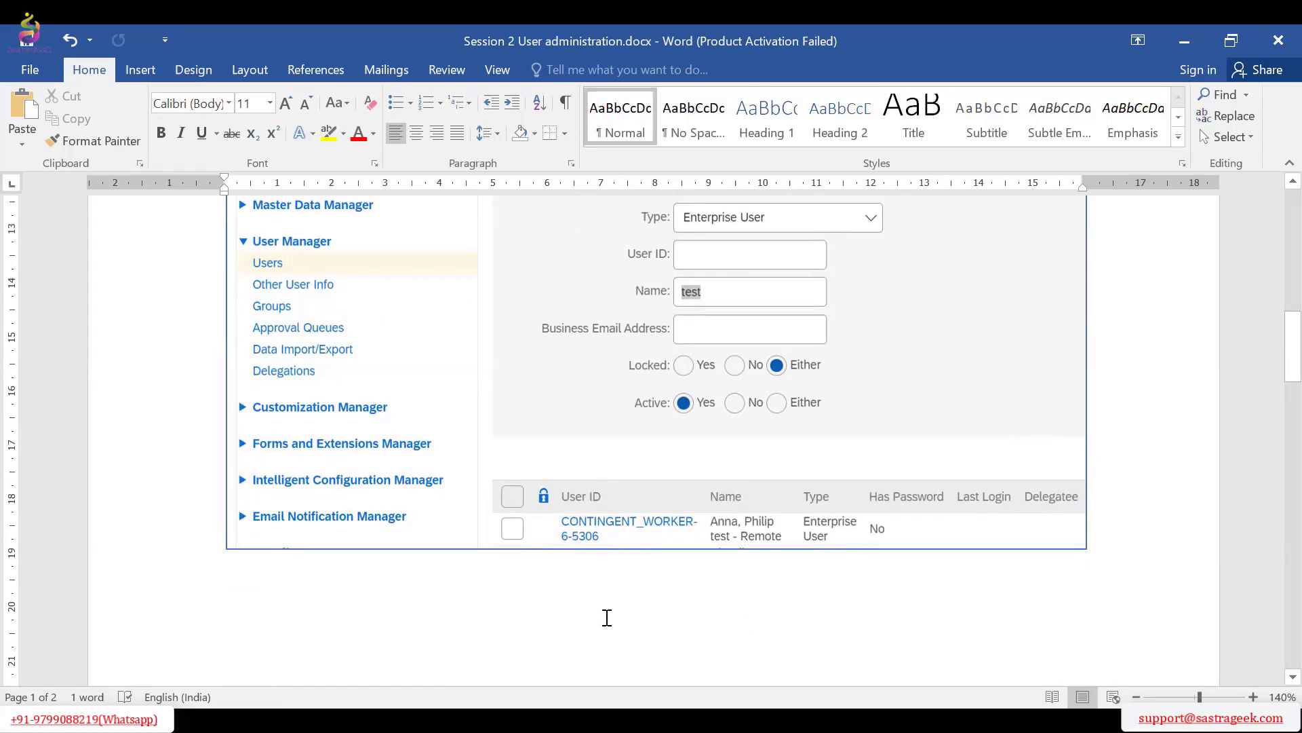
scroll(717, 448, up, 2)
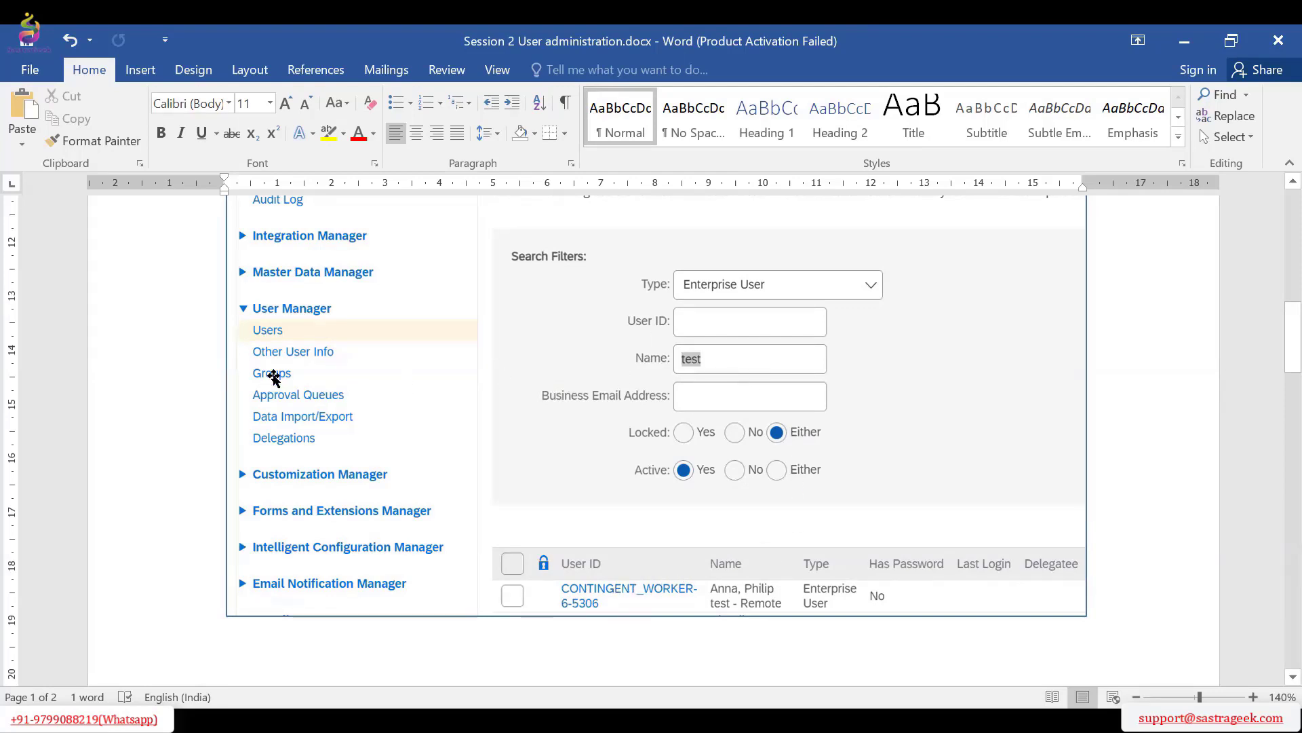
Examine the Groups page screenshot, including its search filters and the table of system-defined groups
scroll(683, 400, down, 1)
scroll(685, 397, down, 15)
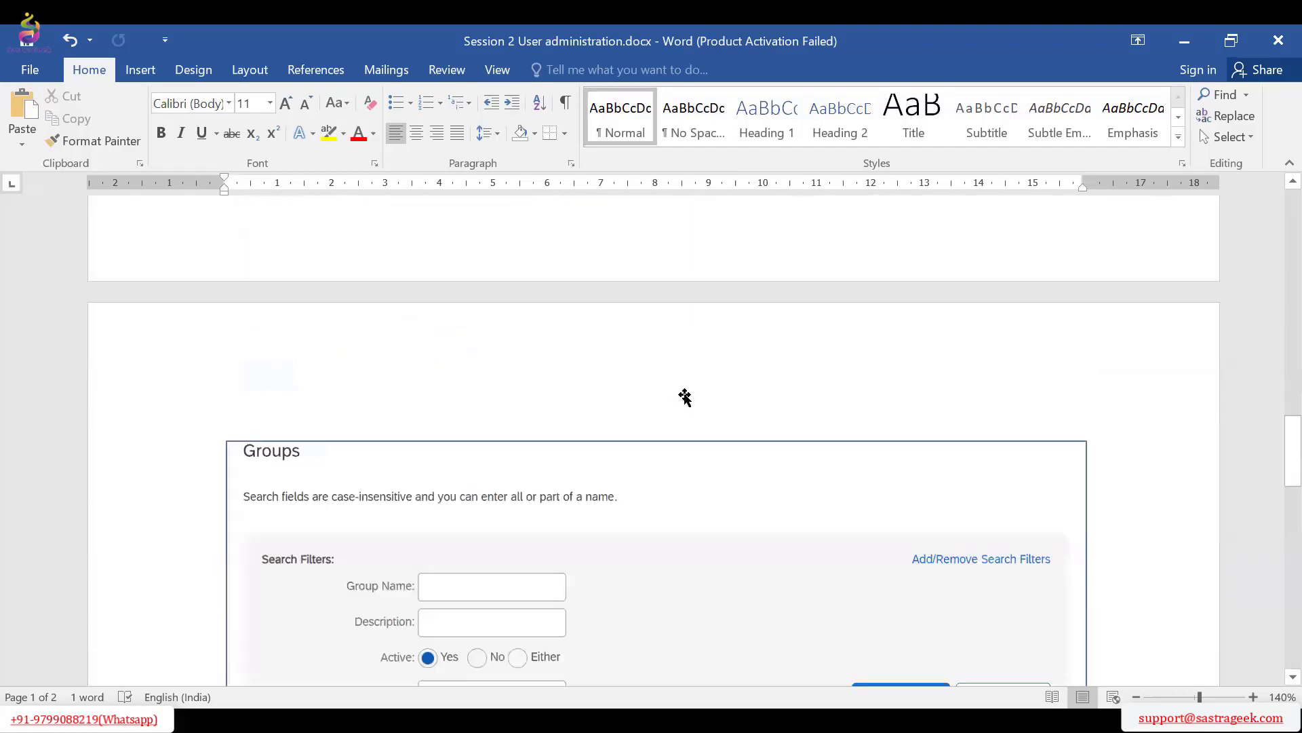
scroll(393, 397, down, 2)
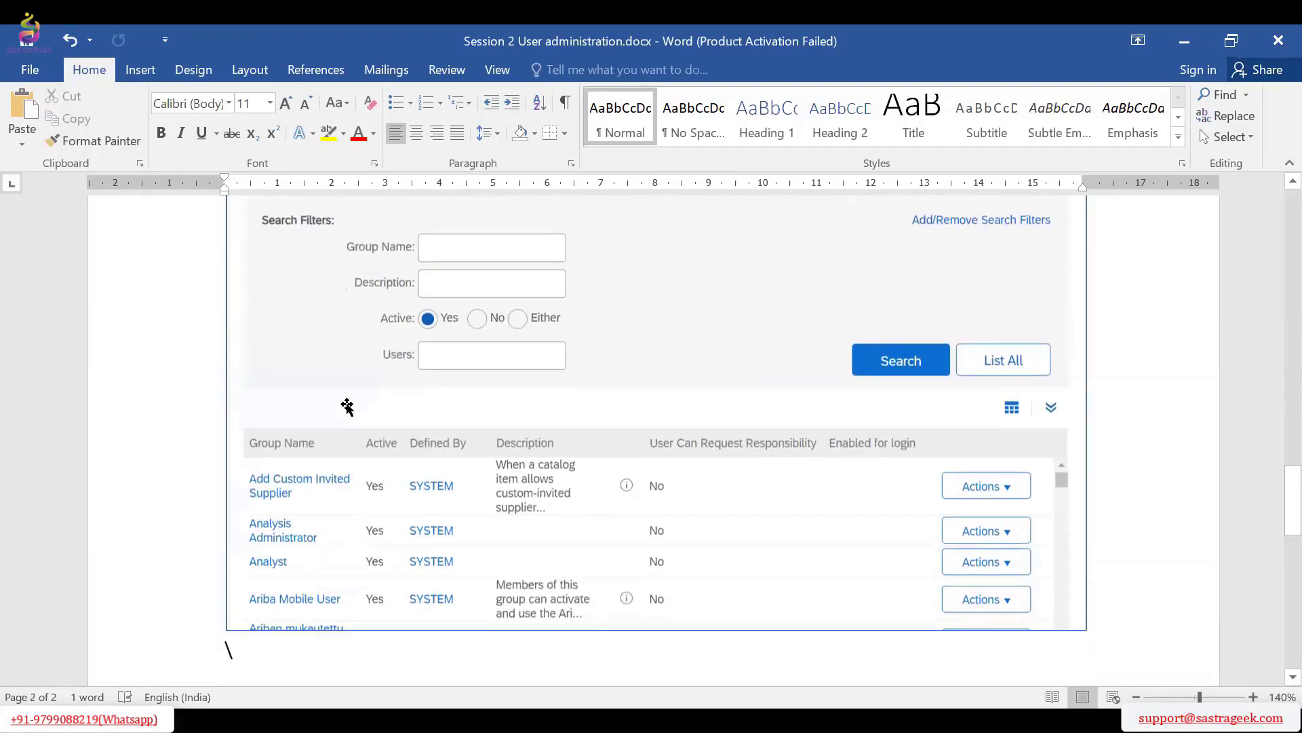
scroll(998, 346, up, 2)
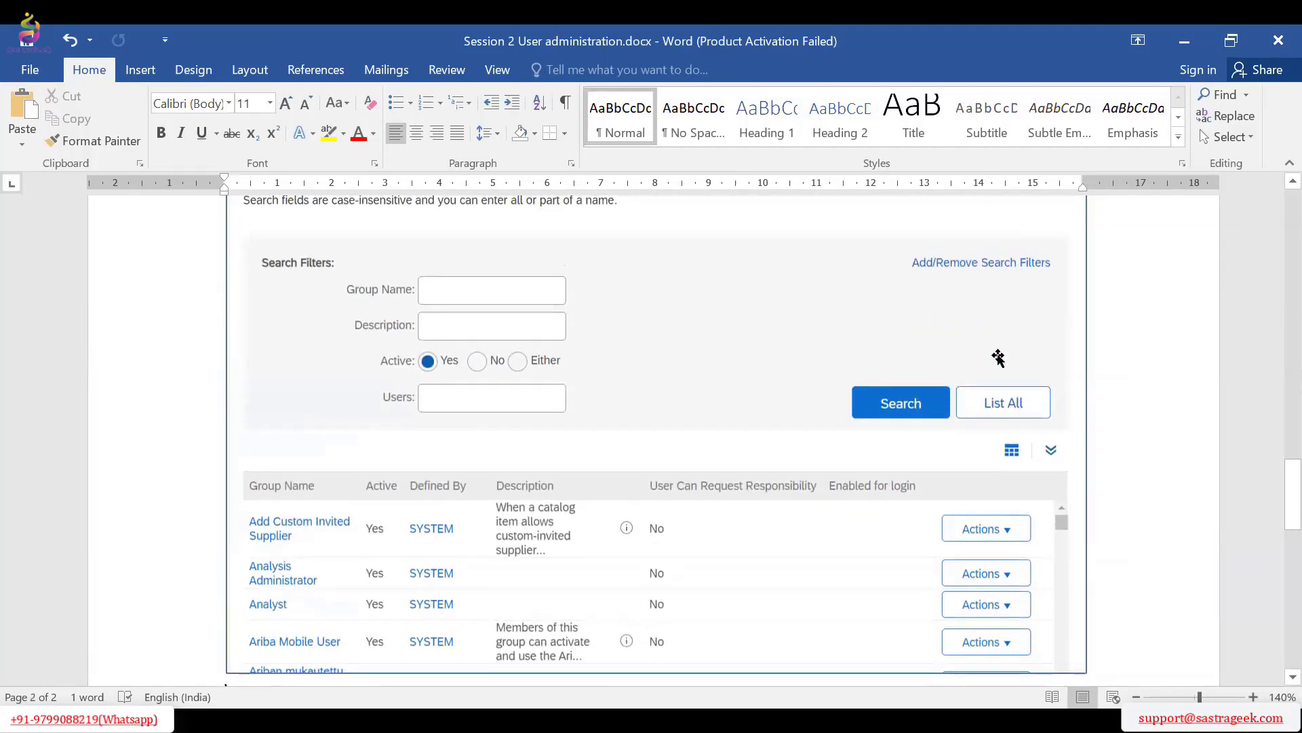
scroll(450, 448, down, 2)
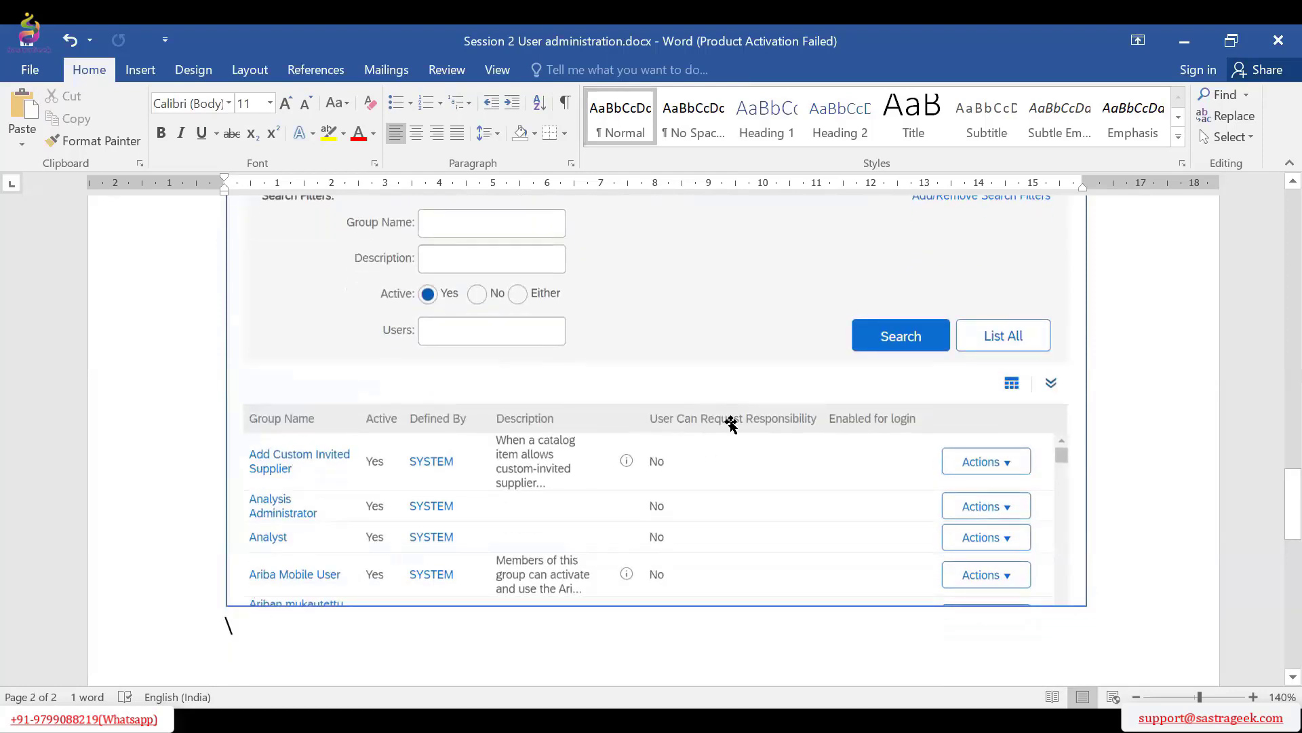
scroll(678, 380, up, 2)
scroll(577, 502, down, 1)
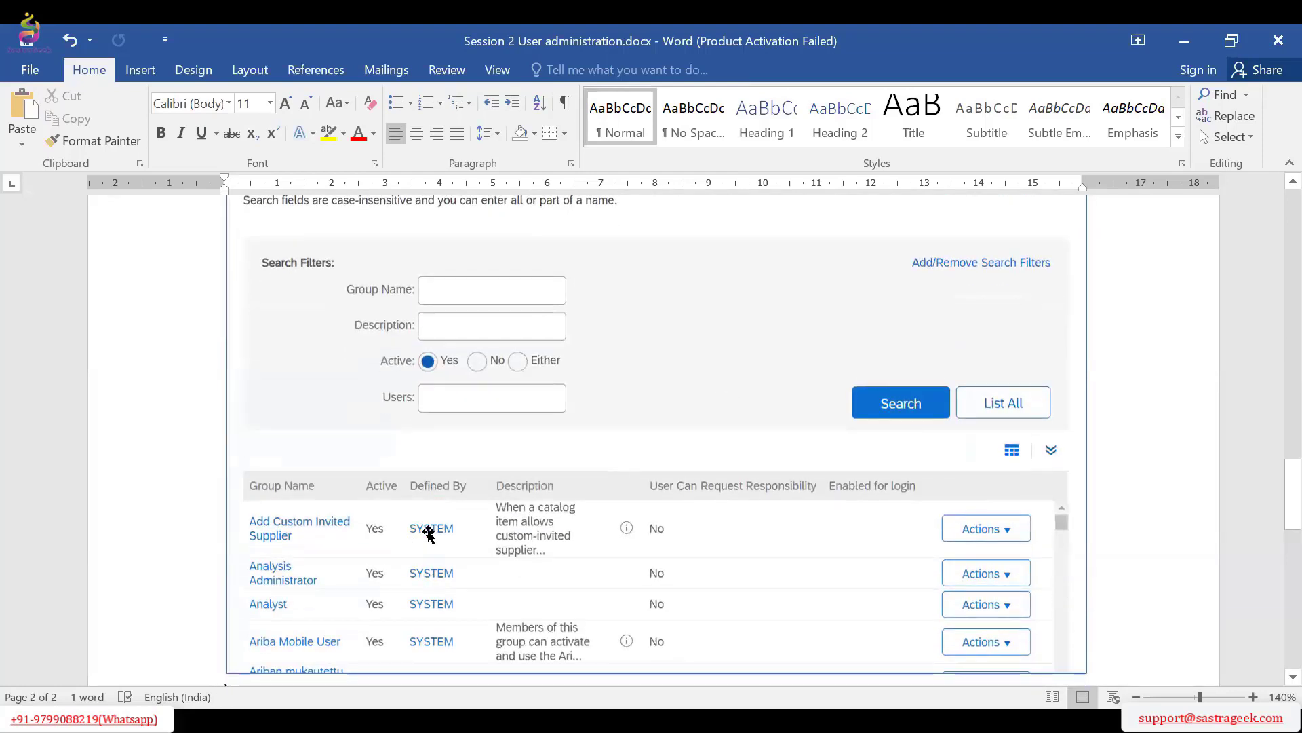
scroll(430, 529, down, 2)
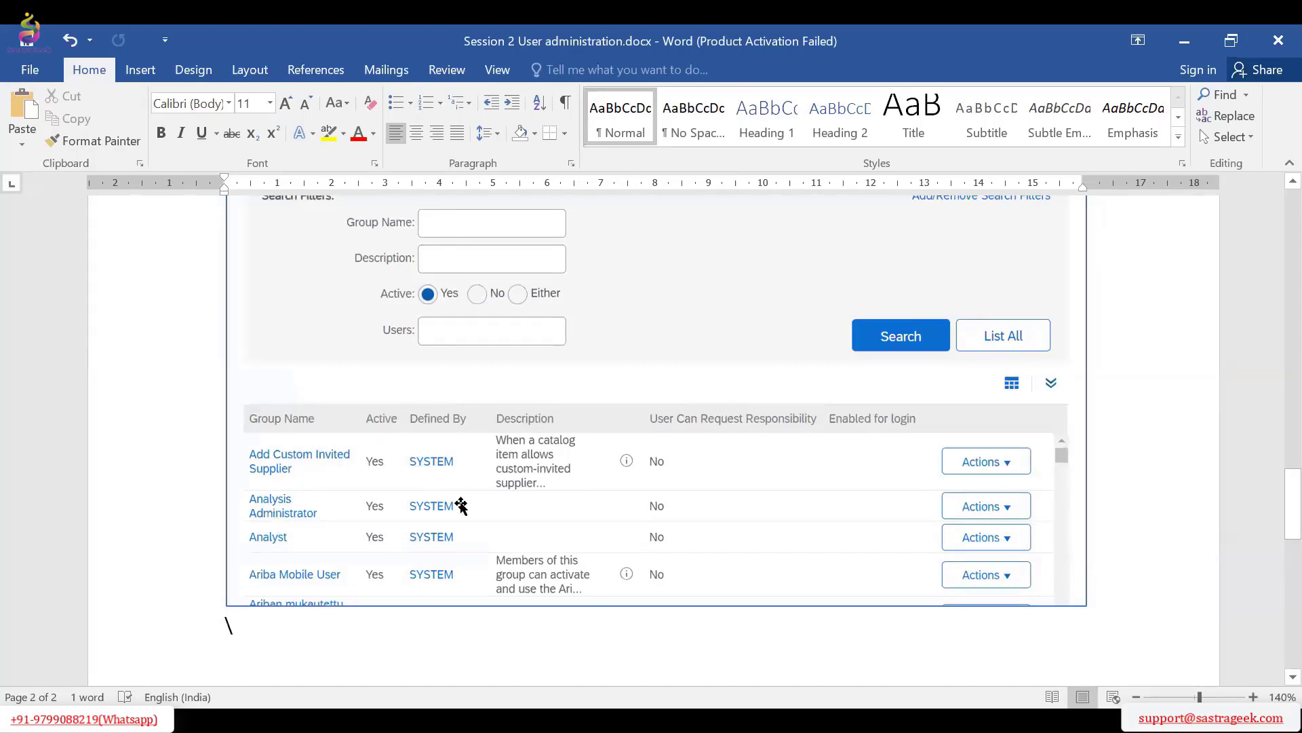
Review the Analysis Administrator group details screenshot, comparing it with the group's entry in the list above
scroll(744, 416, down, 8)
scroll(720, 428, down, 2)
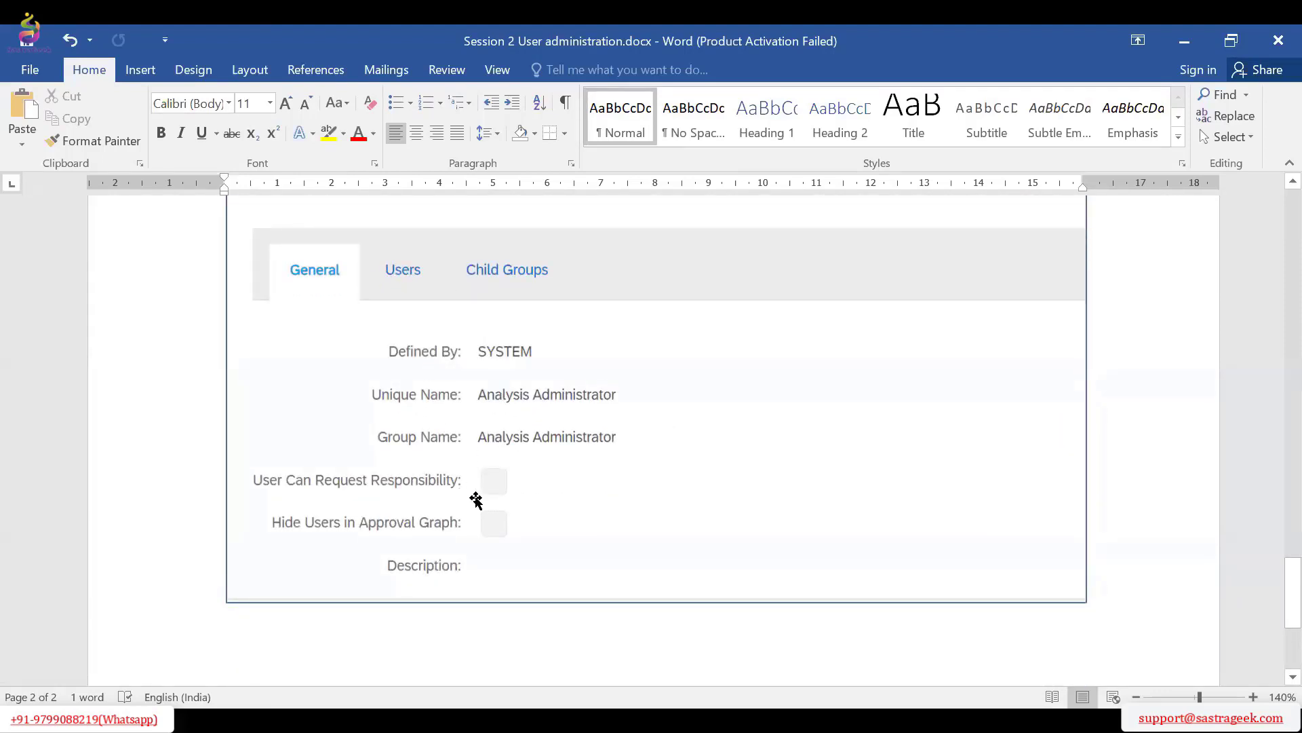
scroll(564, 496, up, 8)
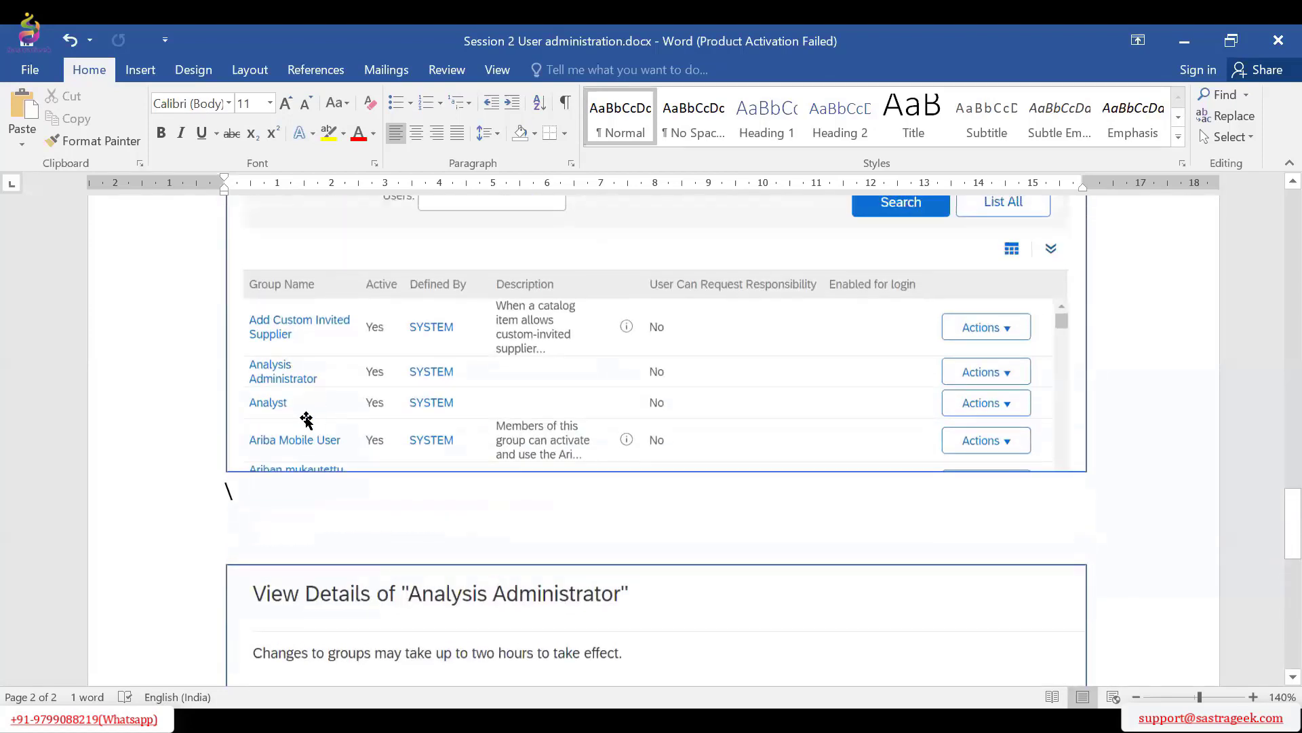
scroll(409, 426, down, 6)
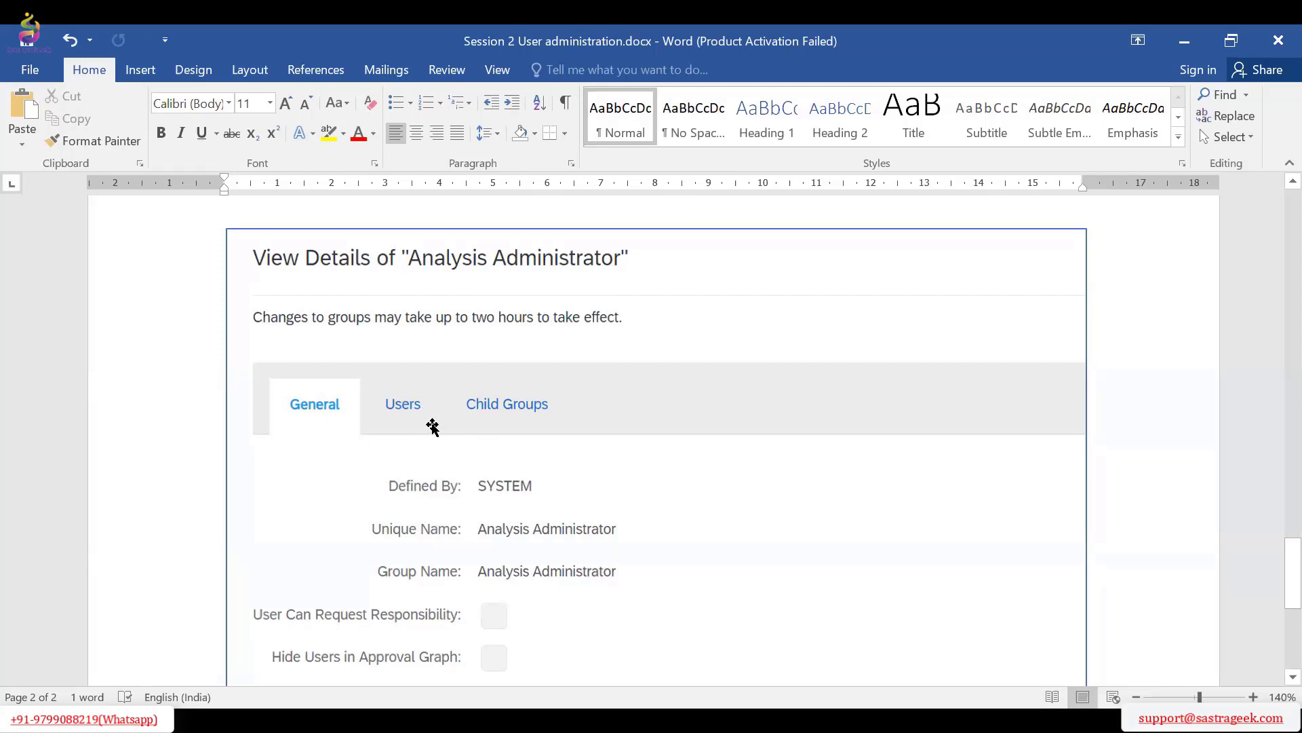
scroll(558, 407, down, 5)
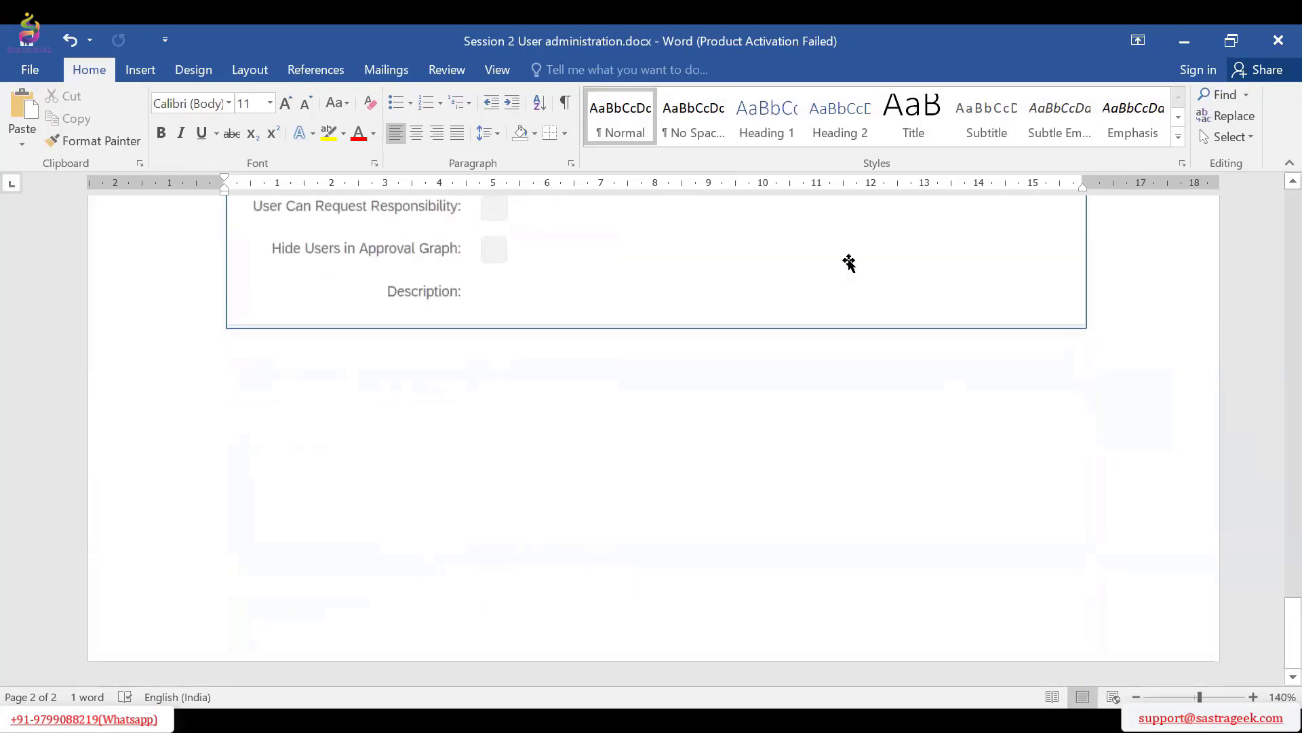
scroll(624, 493, up, 3)
scroll(624, 493, up, 10)
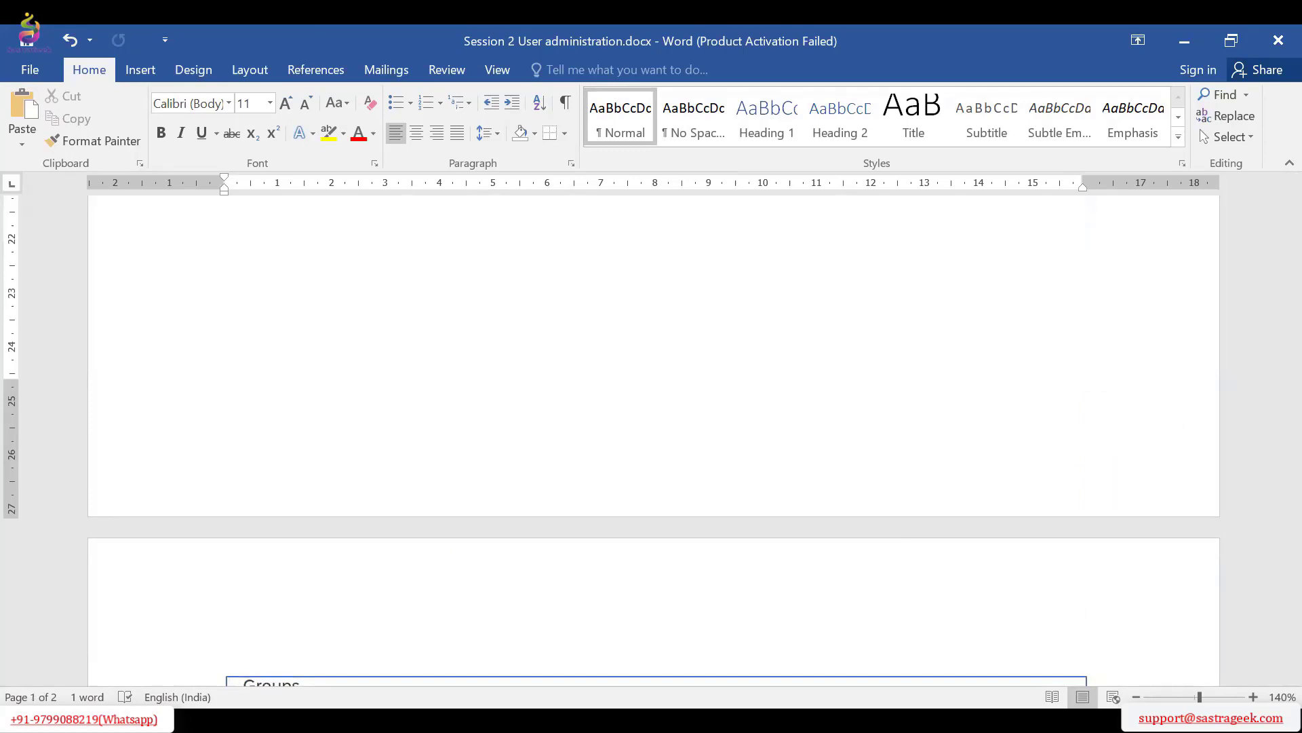
Switch to SAP Ariba in the browser and look over the document types available to create
key(alt+Tab)
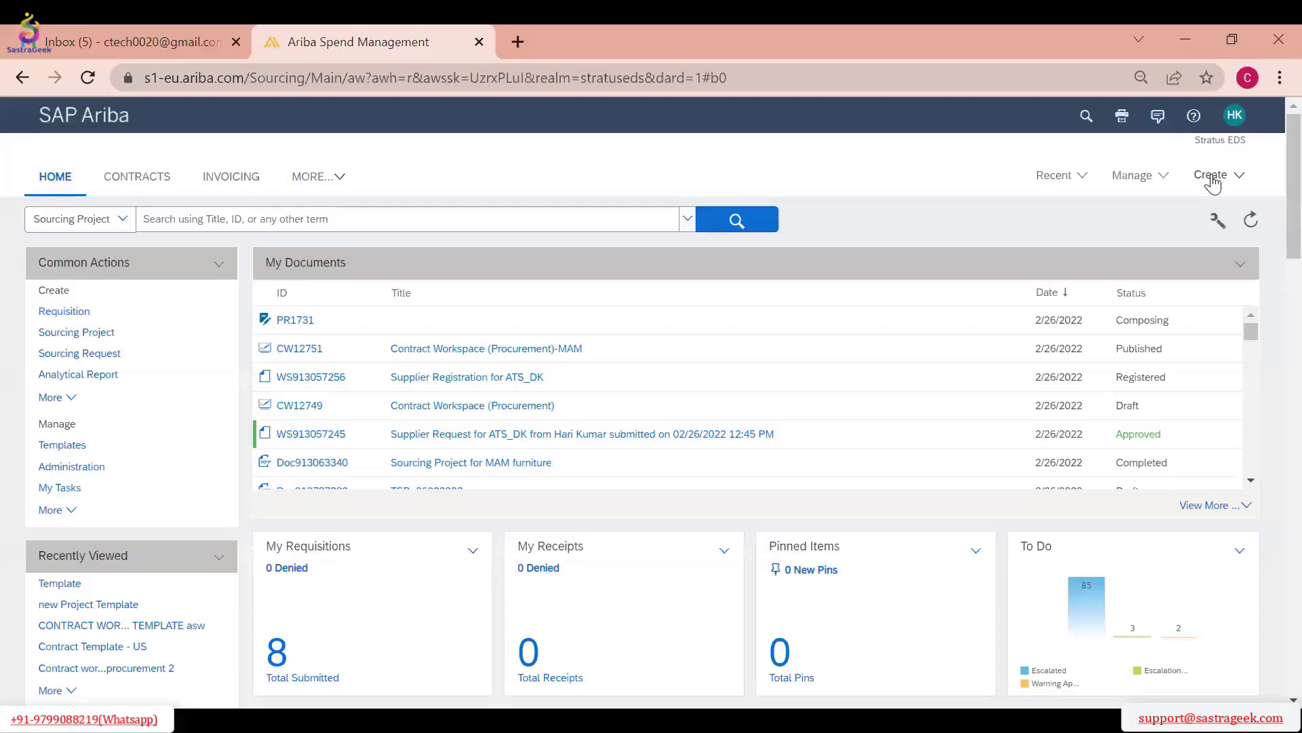
click(1212, 176)
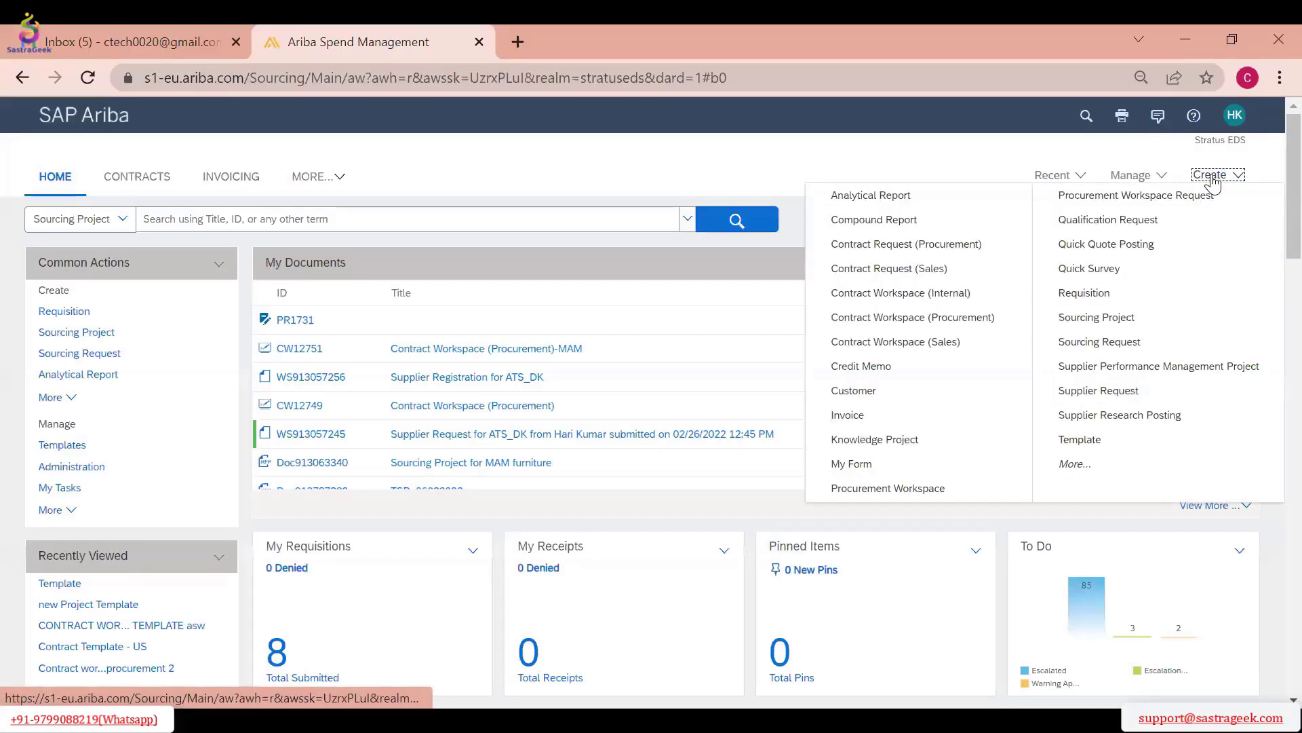
click(1226, 177)
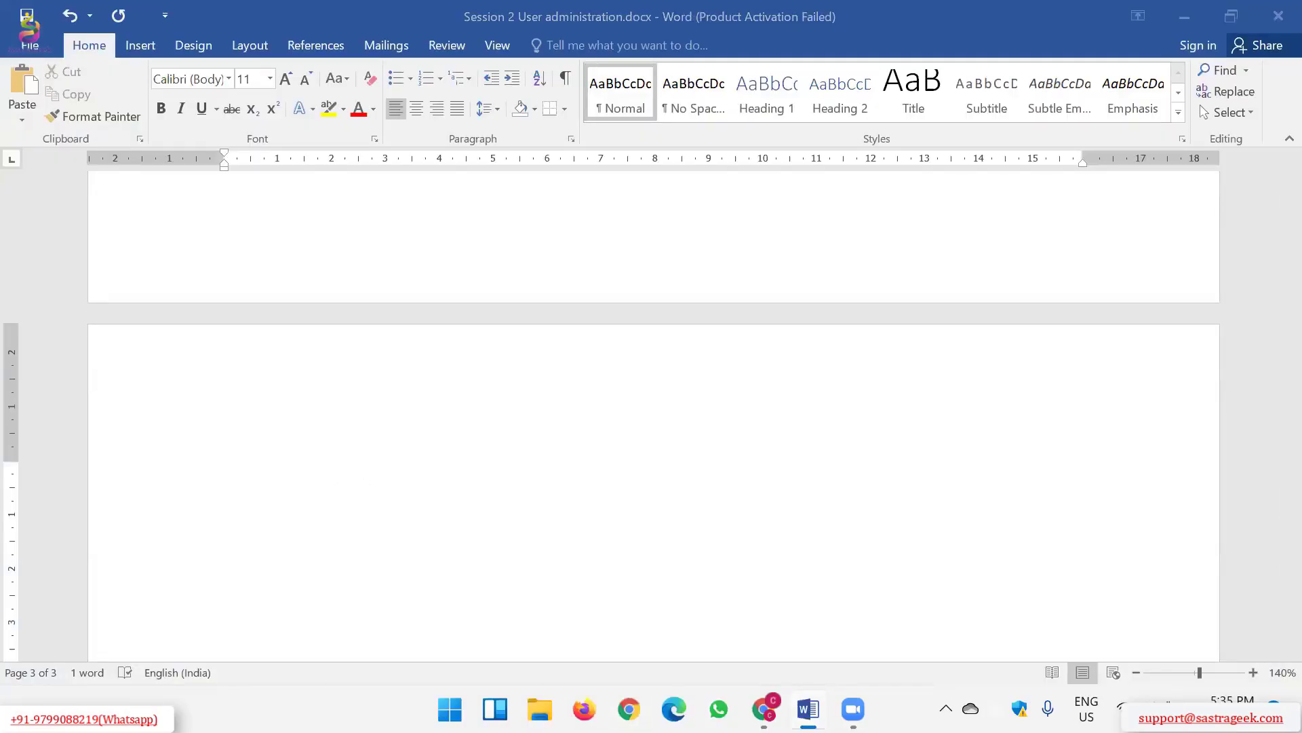
Return to the Word document and add the heading line "Sourcing Request." on page 3, with new lines below it
click(673, 465)
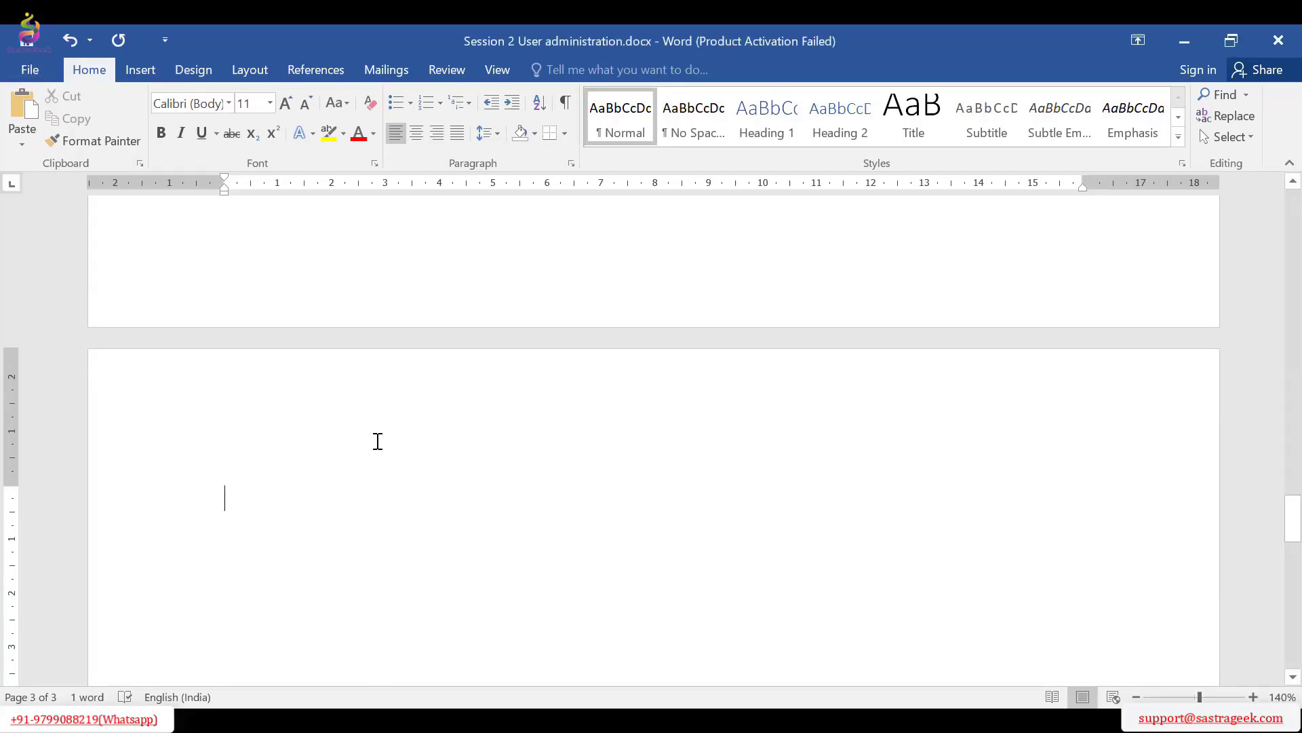
text(Sourcing Request)
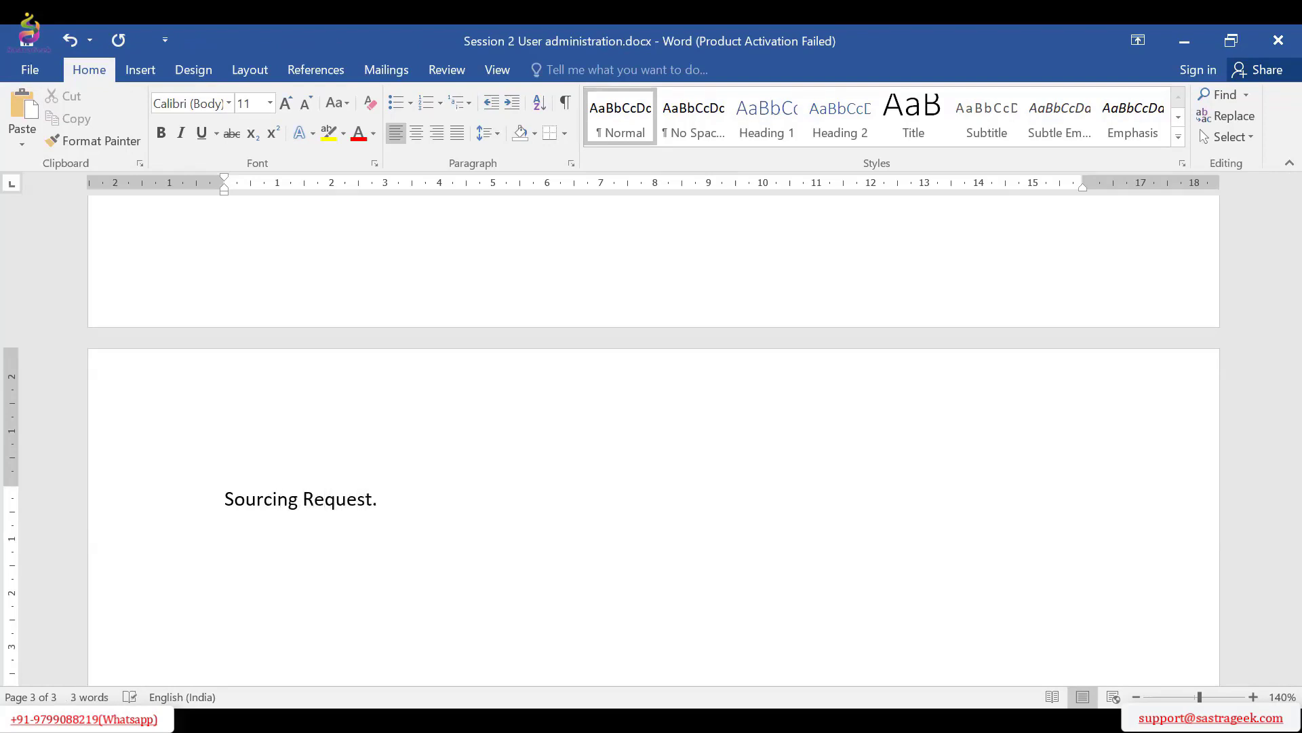
text(.)
key(Return)
key(Return)
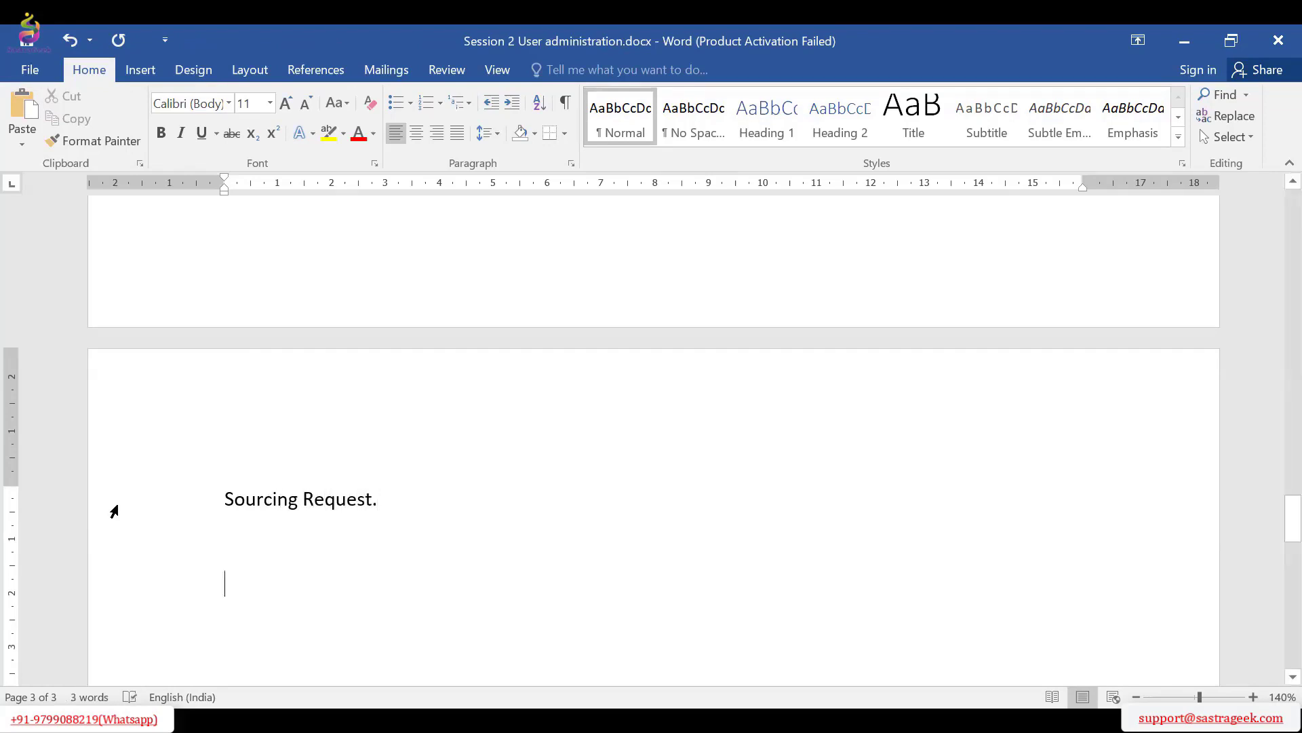
double_click(363, 501)
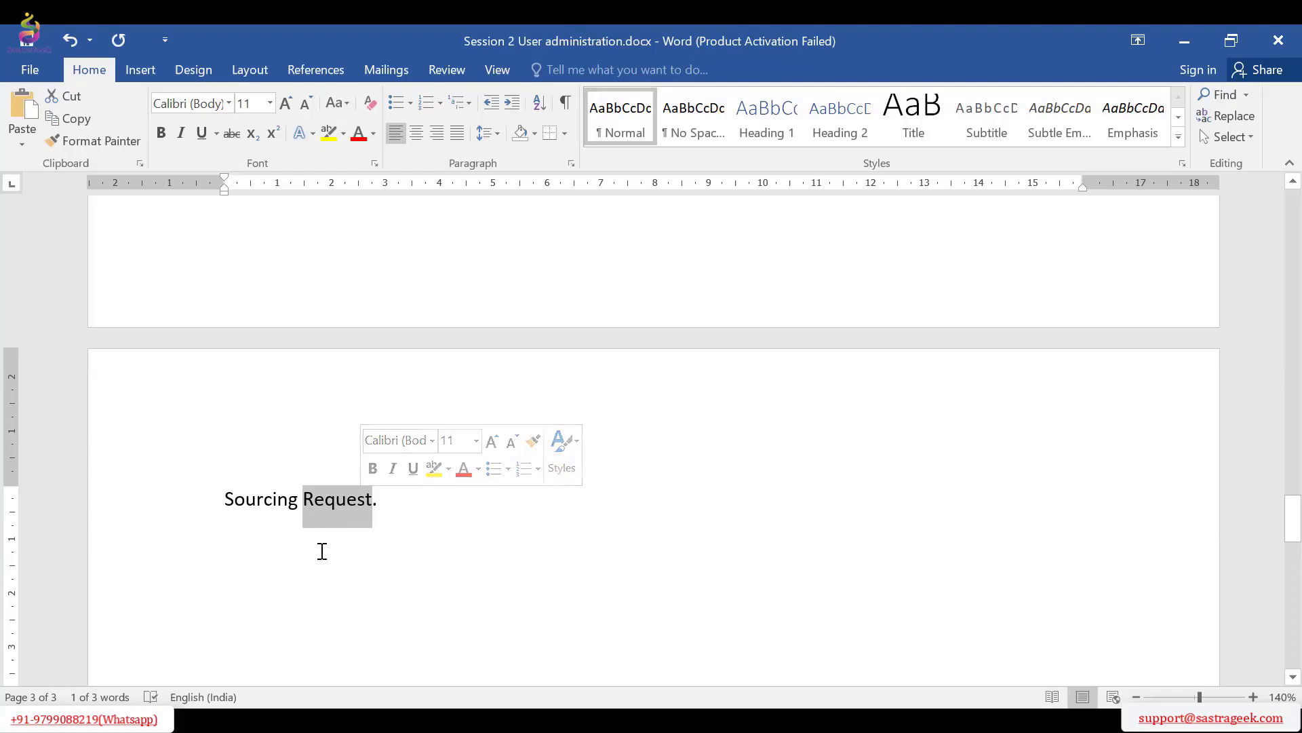
click(336, 502)
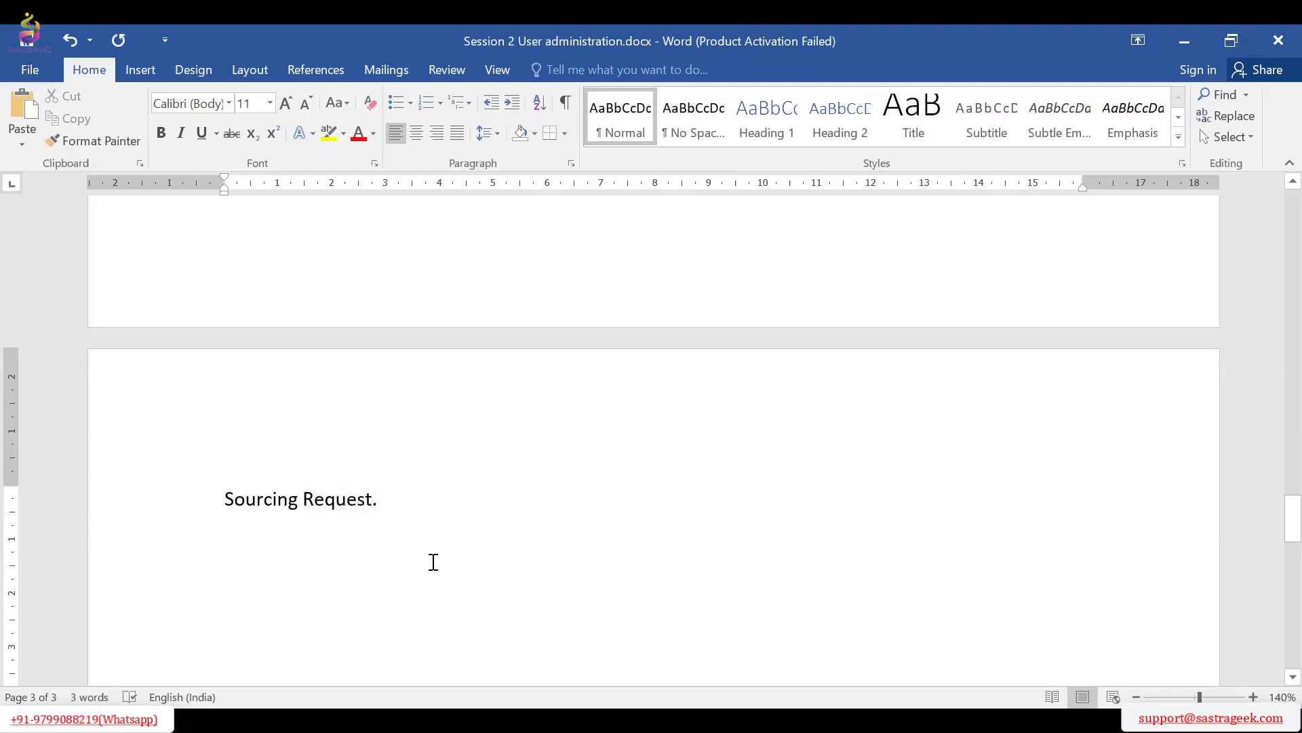
Below the heading, start the process line with "PR in ERP – SR – Buyers or Procurement Agent to"
click(703, 551)
text(PR in )
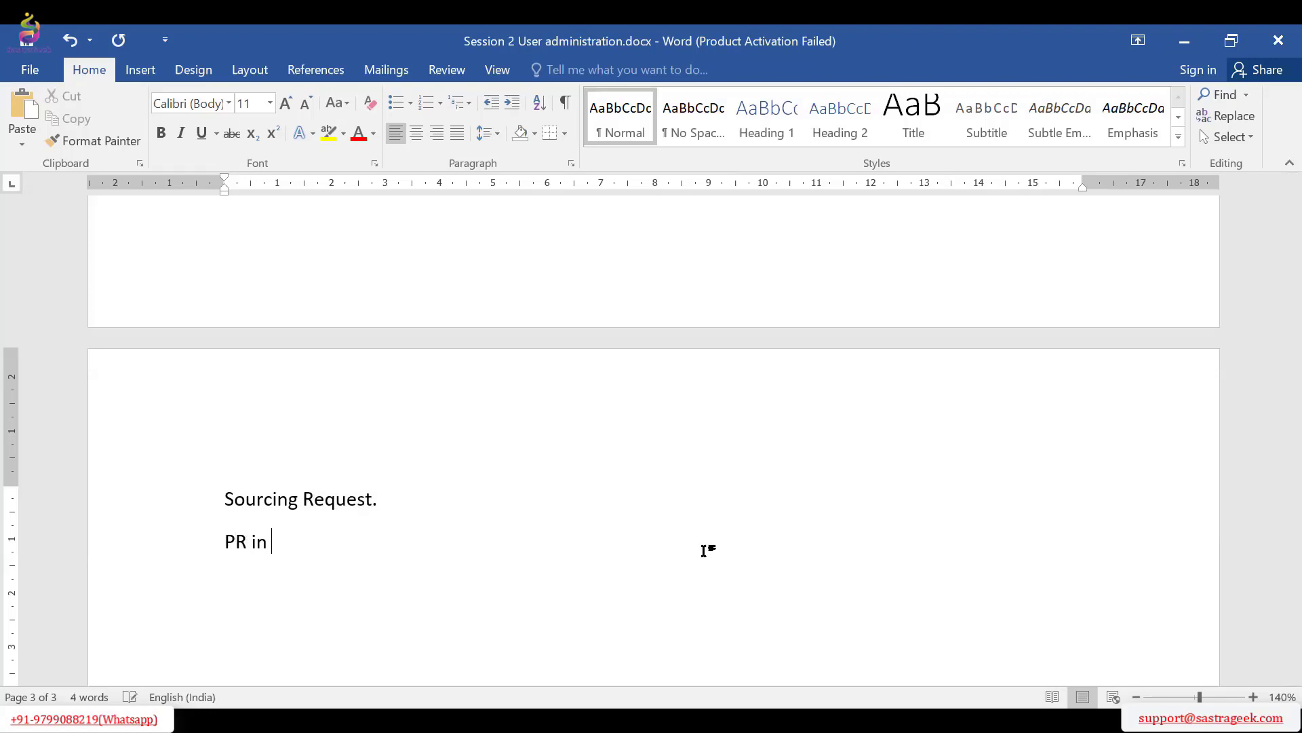
text(ERP - s)
key(BackSpace)
text(SR - bU)
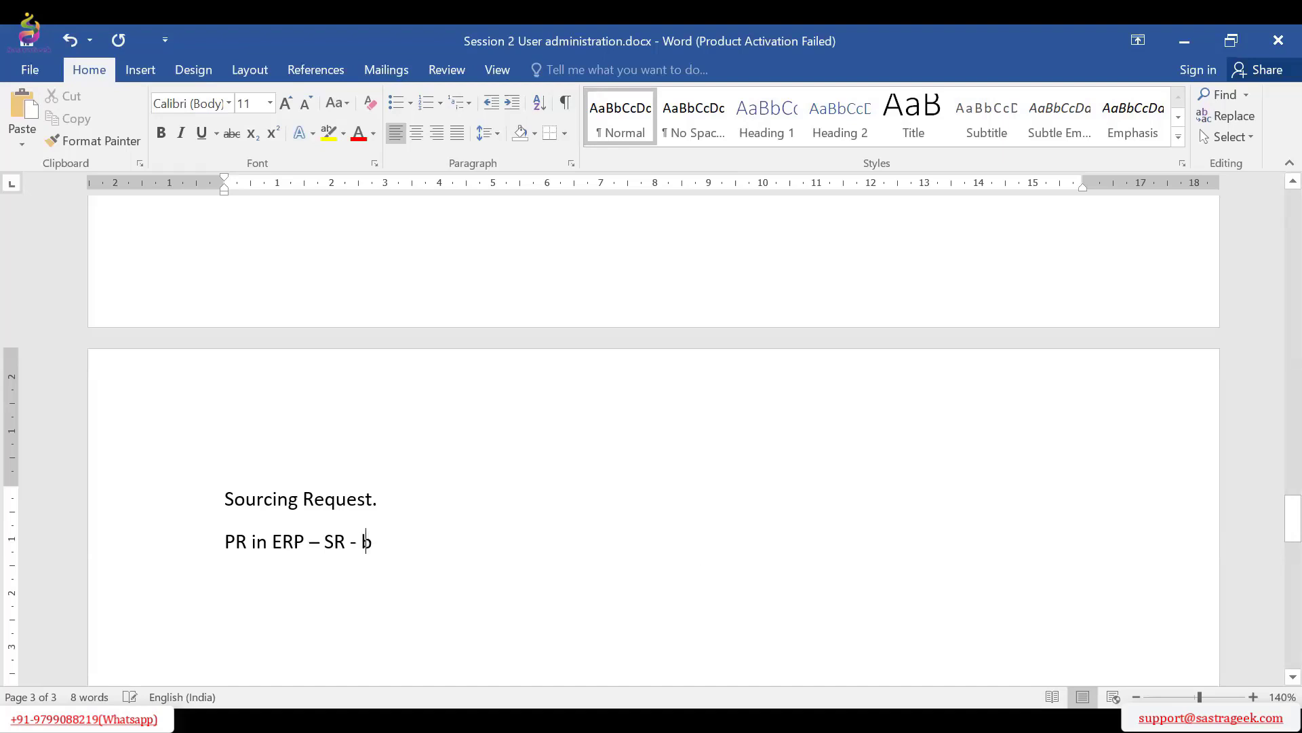
key(BackSpace)
key(BackSpace)
text(Buyer)
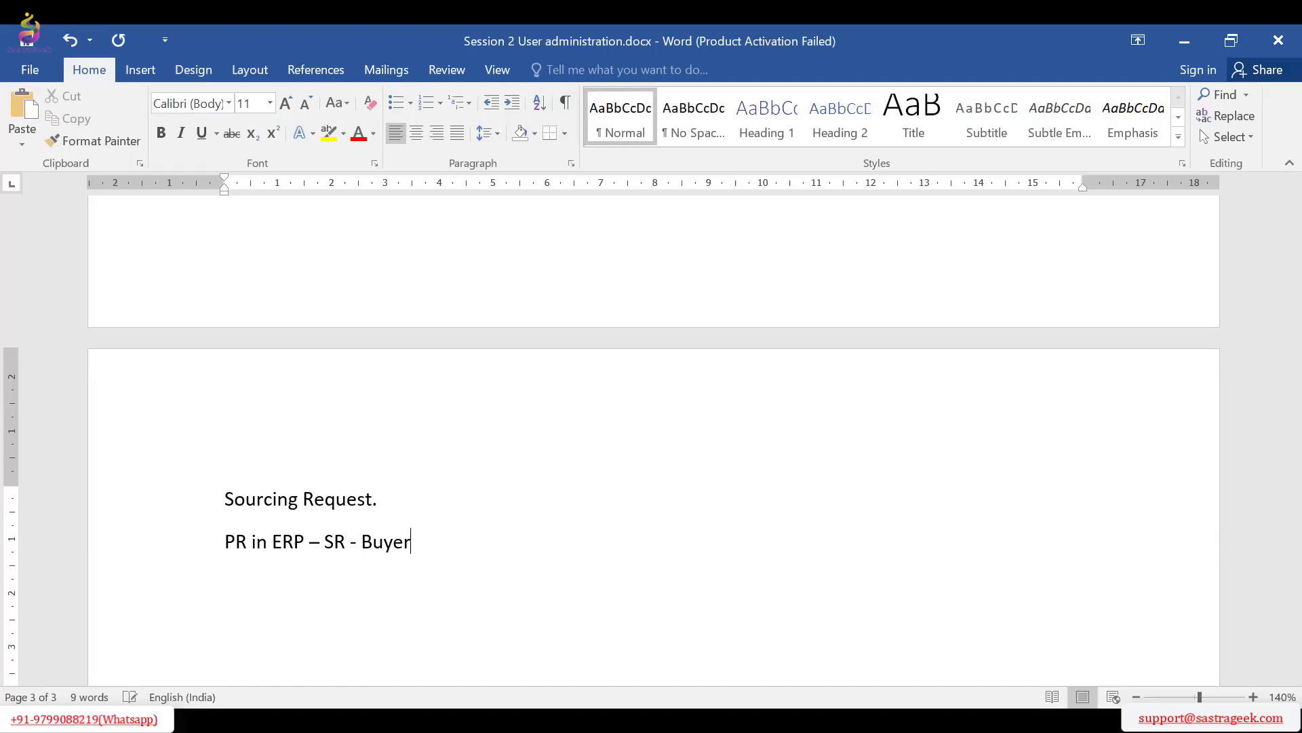
text(s or Procu)
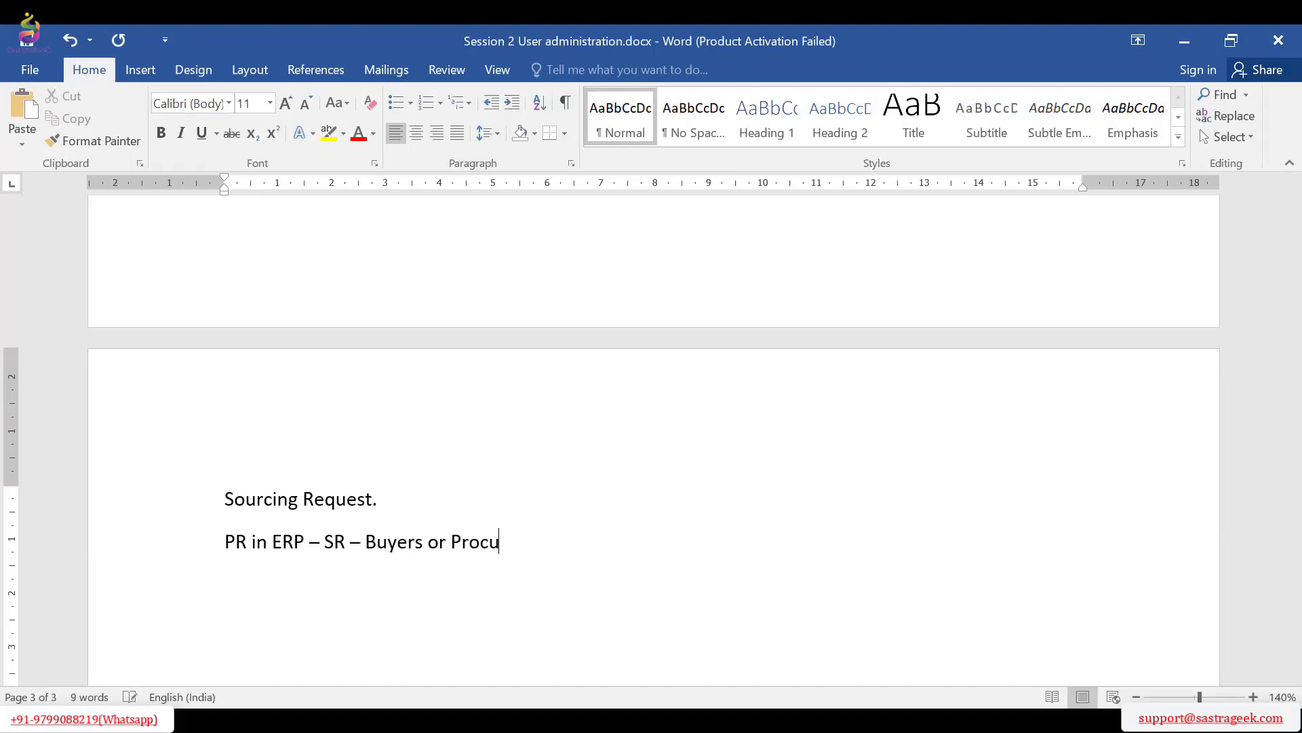
text(rement Agent)
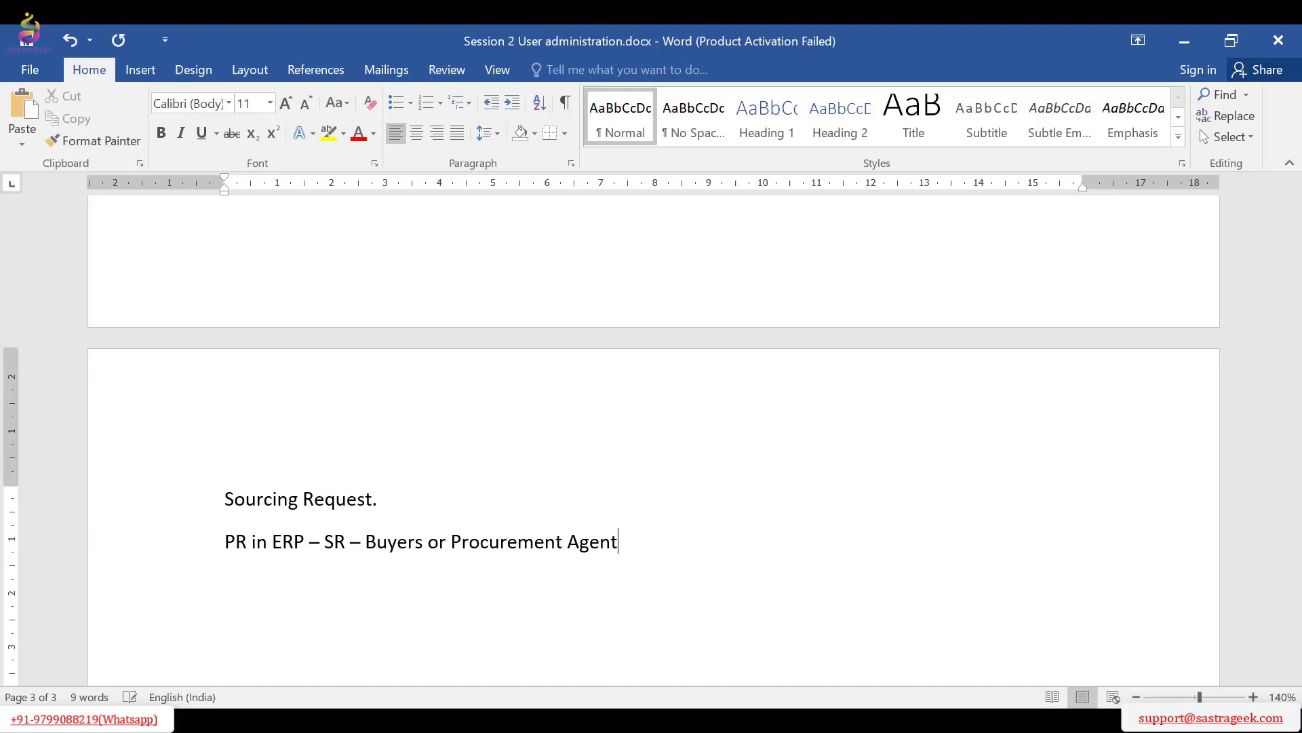
text( to perso)
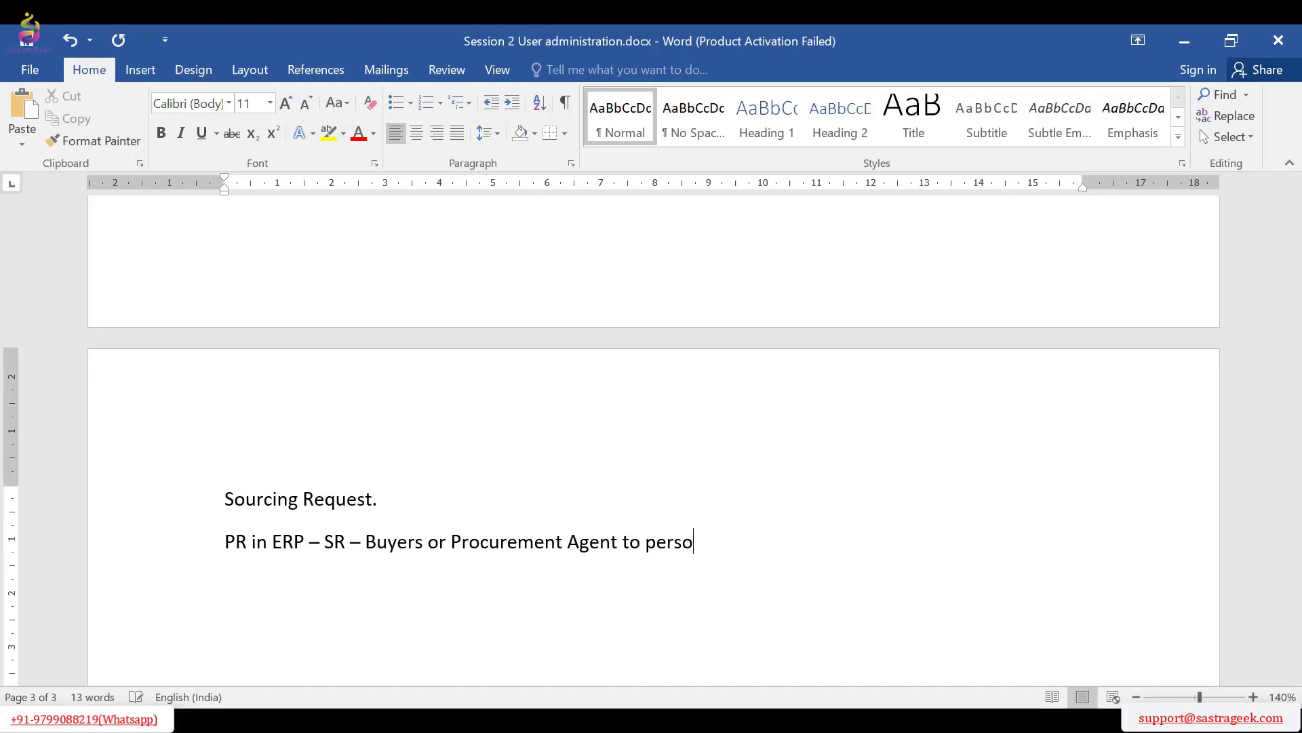
text(n)
Complete the process line with "perform Souring – Identifying the vendor." and leave blank space below it
key(BackSpace)
key(BackSpace)
key(BackSpace)
text(form Souri)
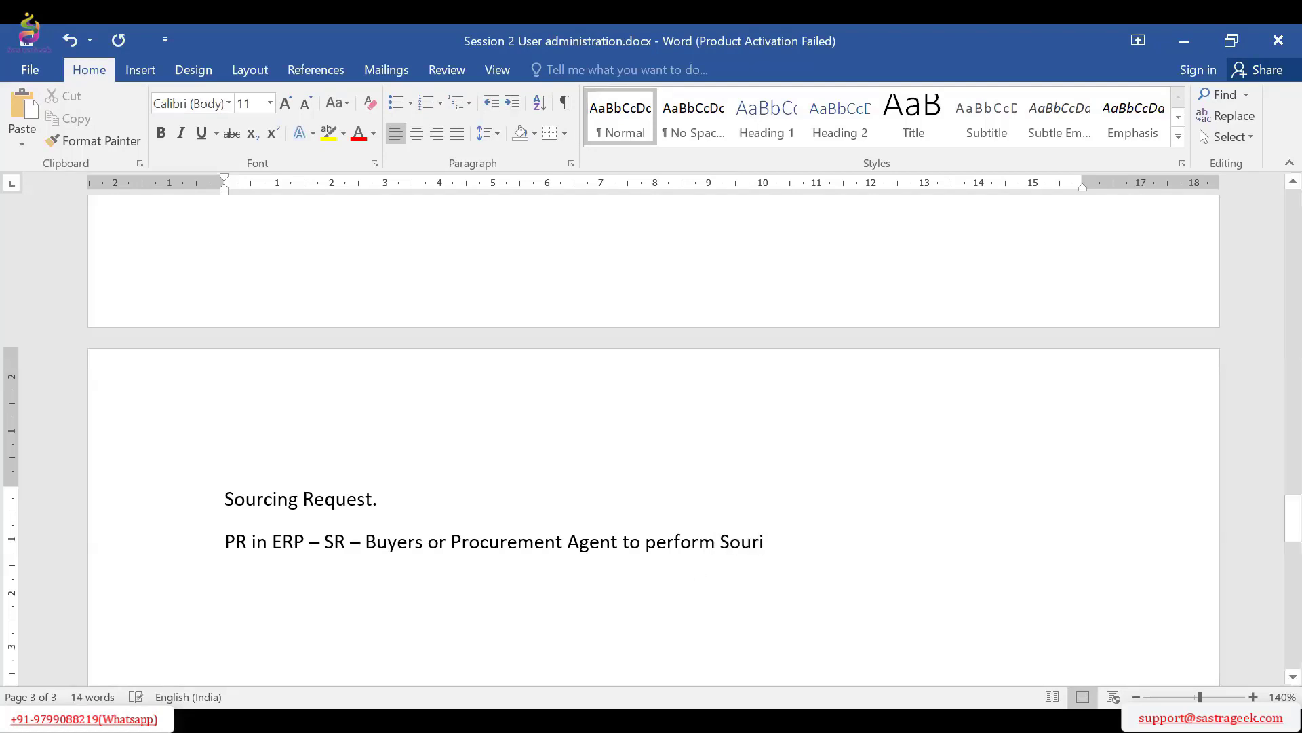
text(ng - Iden)
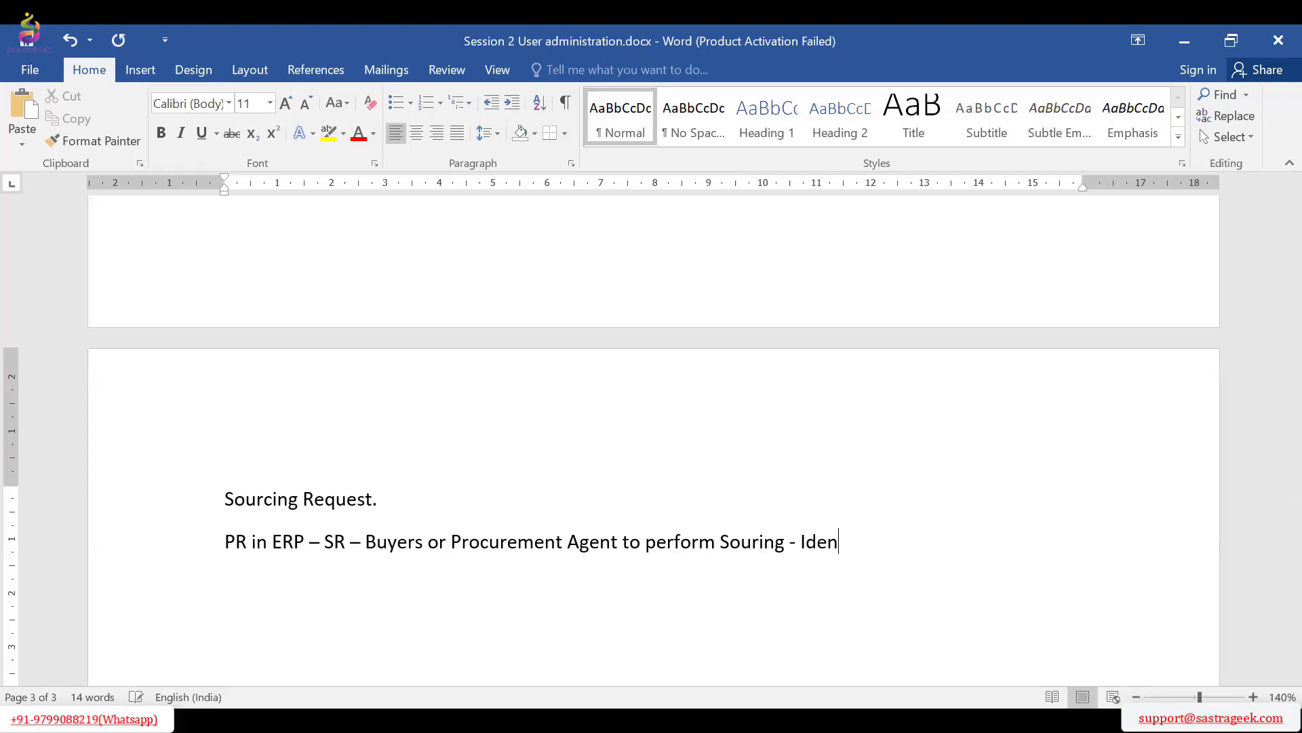
text(tifying t)
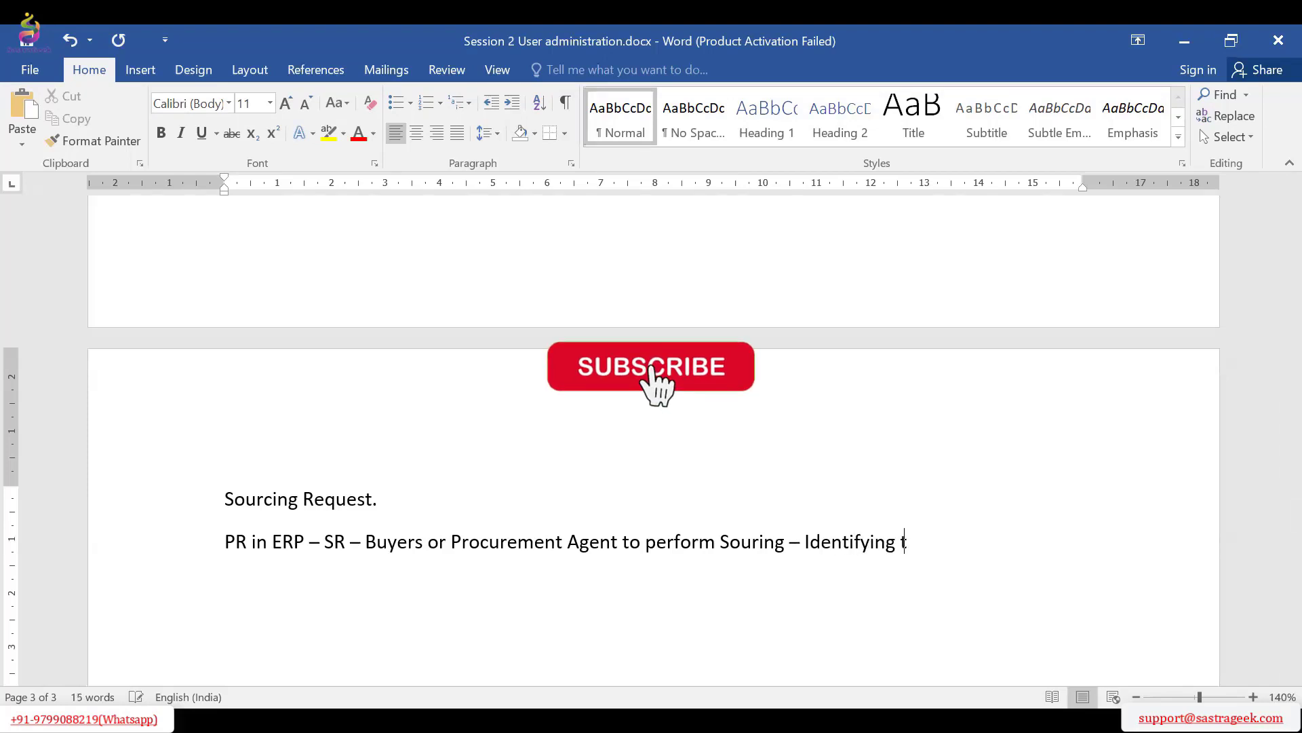
text(he vendor.)
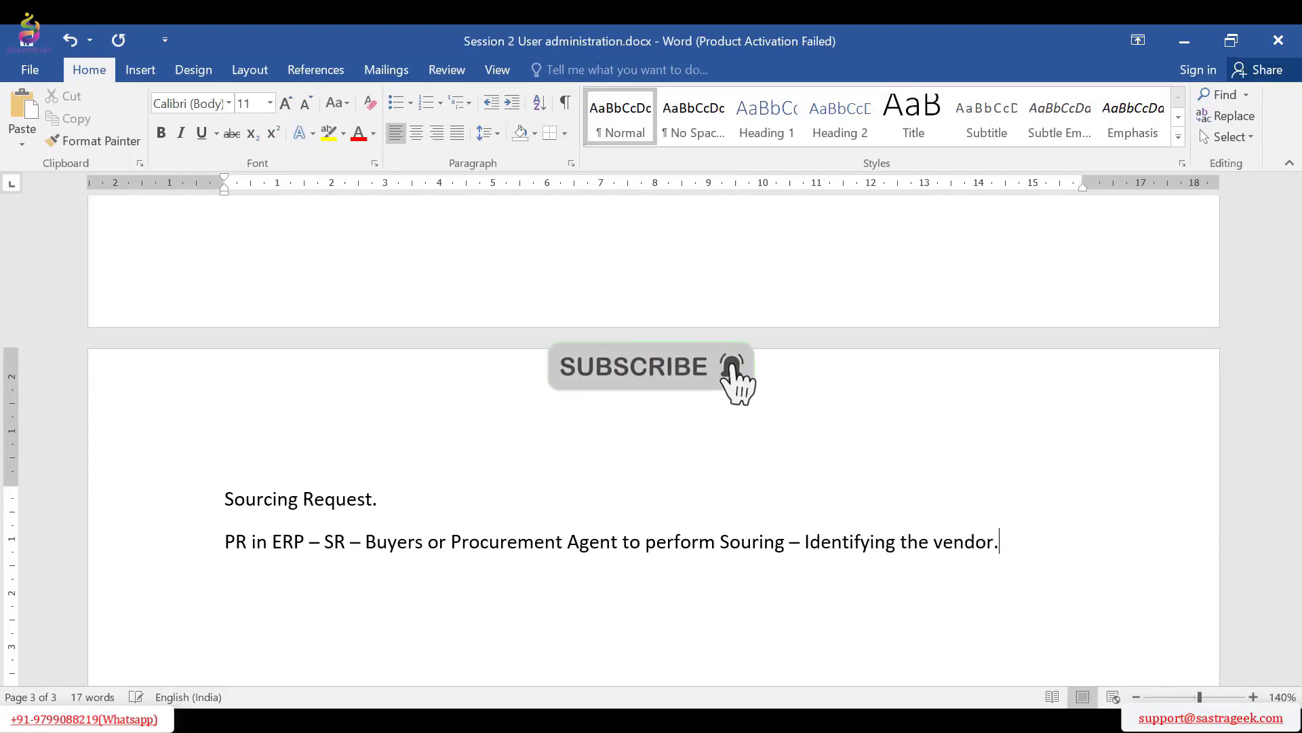
key(Return)
scroll(624, 460, down, 3)
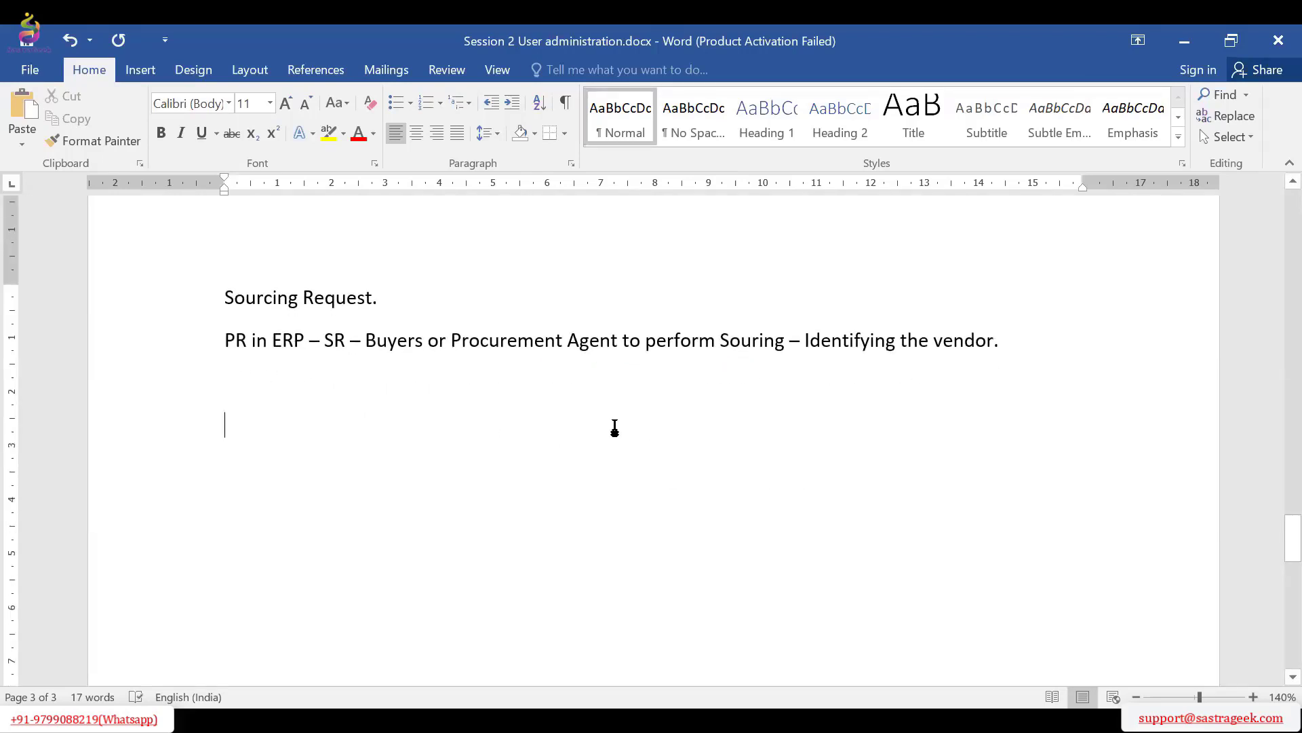
Add the line "Material x 100 qty" below the process line, leaving a blank line between them
text(Material)
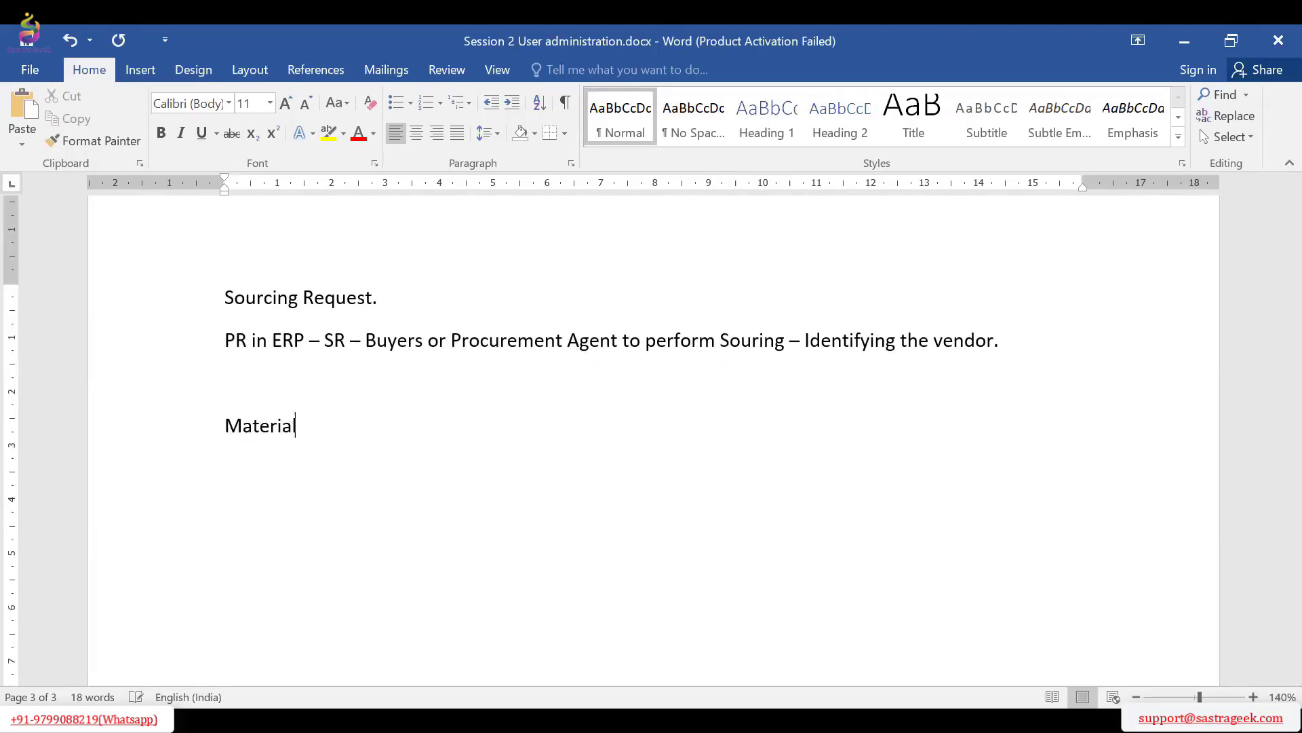
text( x 100 qty)
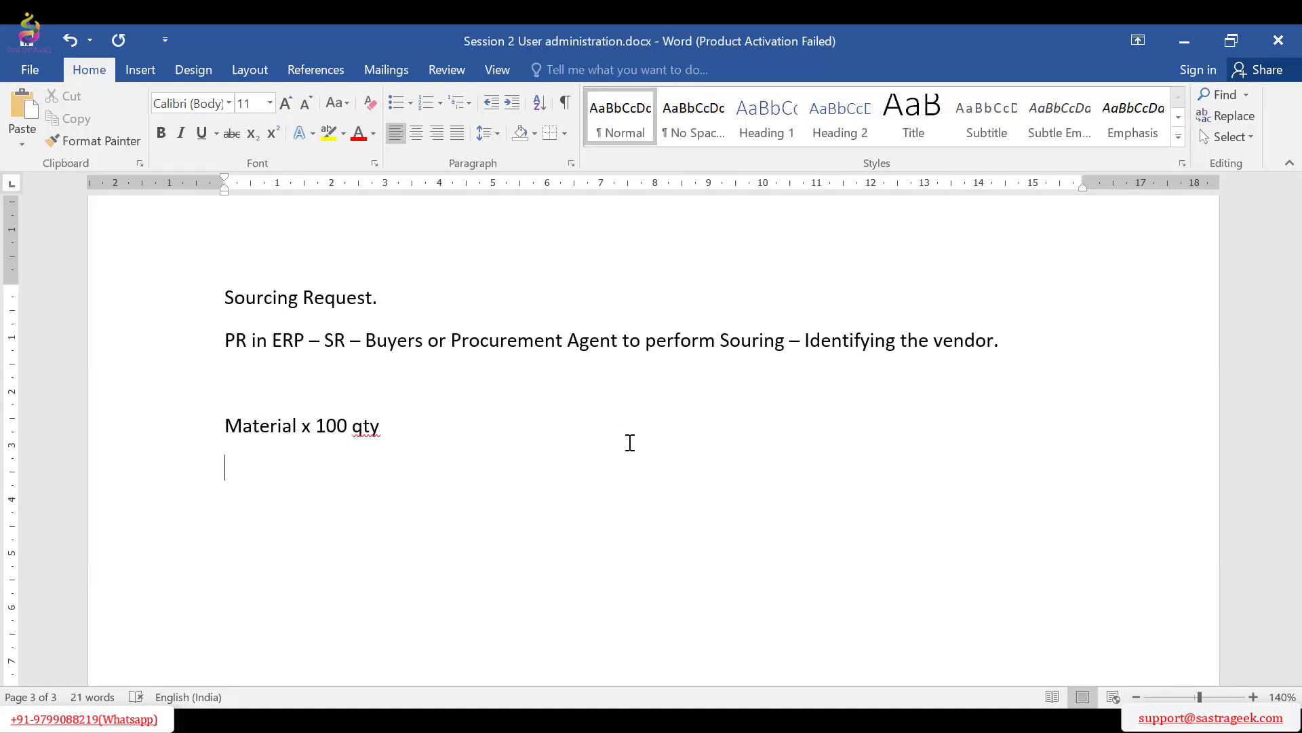
click(227, 419)
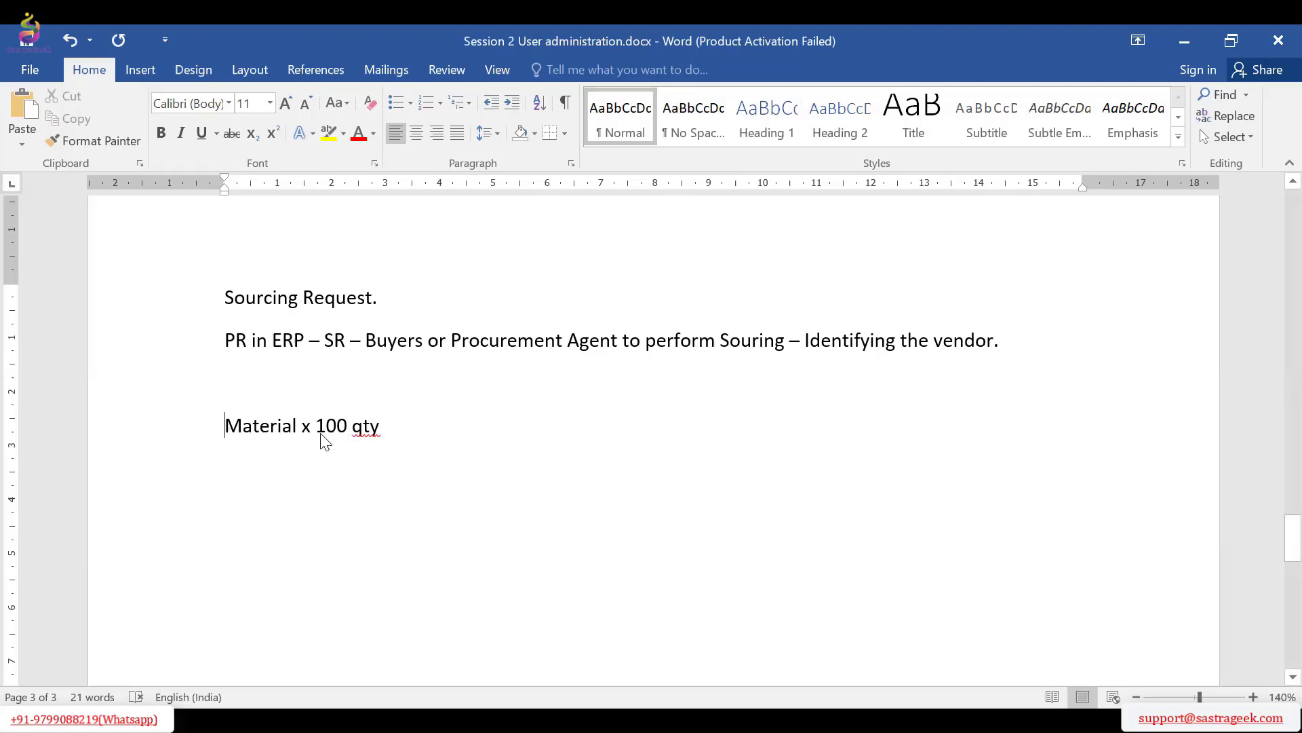
shift+click(387, 434)
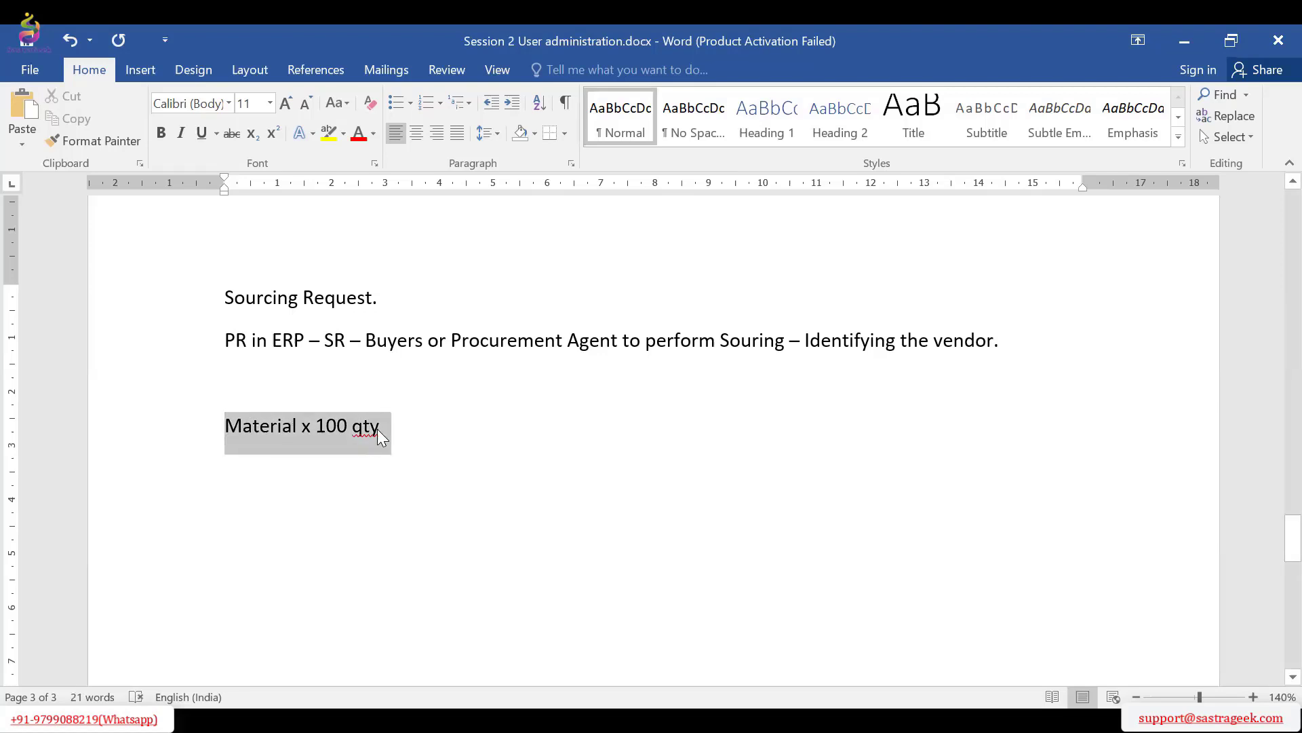
click(268, 483)
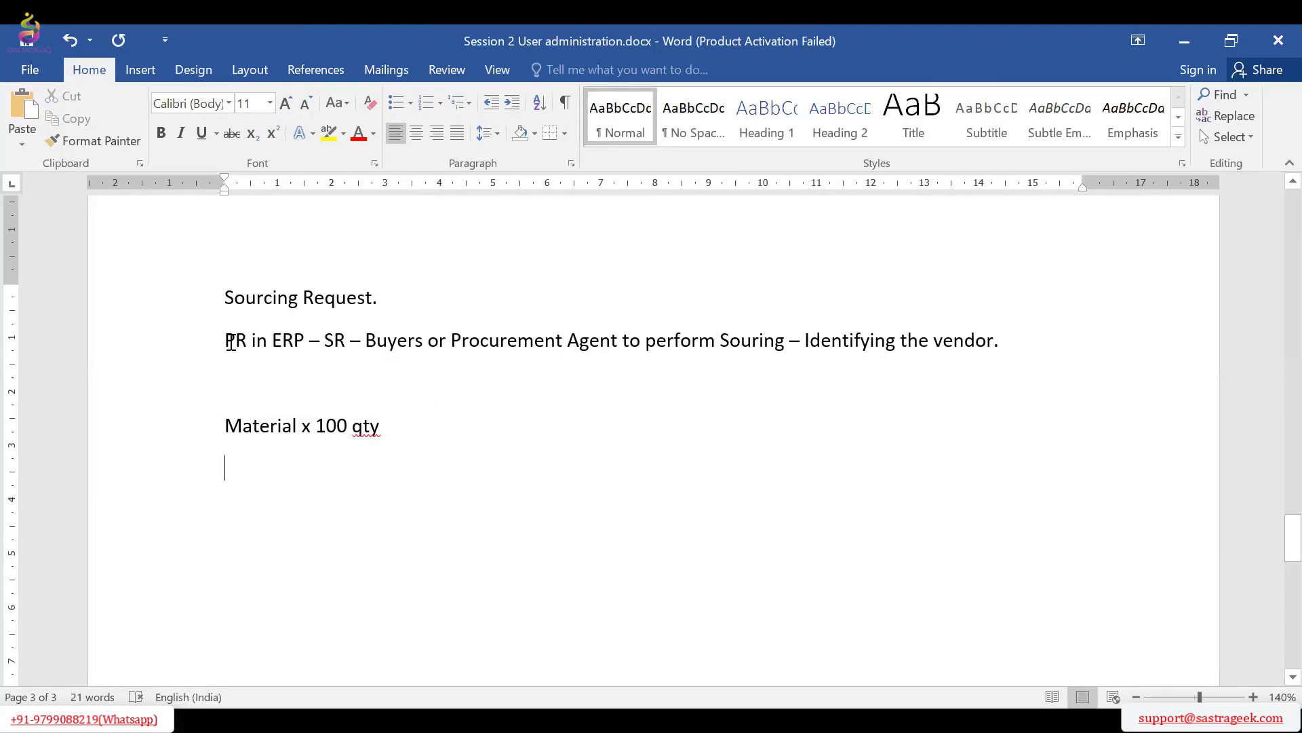
drag(231, 343, 285, 339)
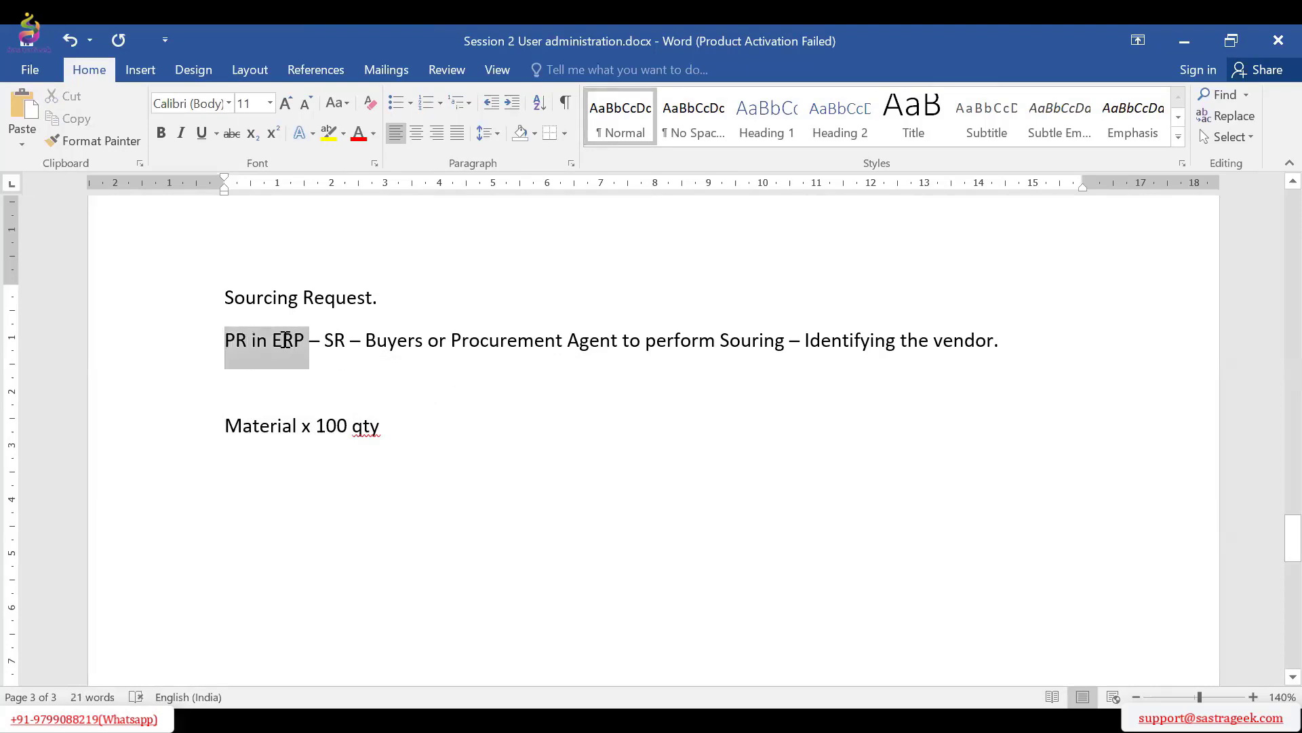
click(334, 339)
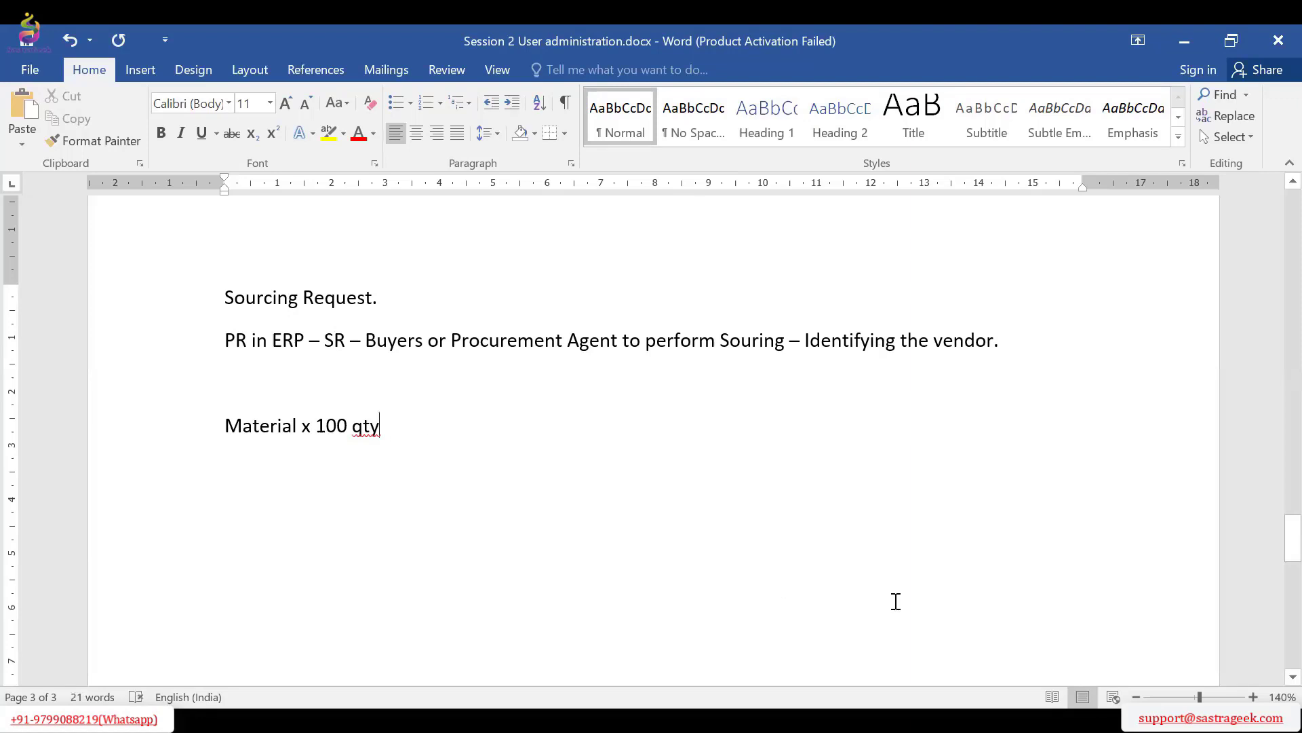
Below the material line, add the lines "RFI" and "RFP", and extend the RFI line with "– Prince information"
key(Return)
text(RFI -)
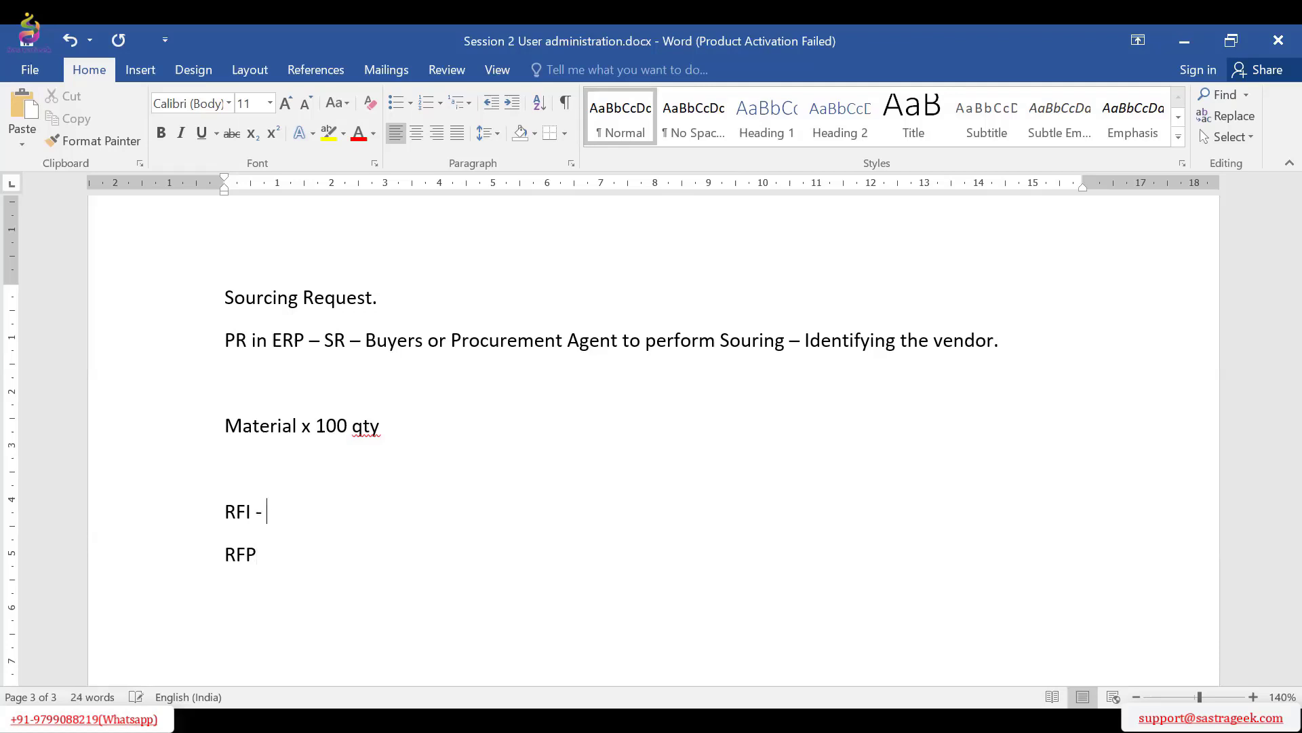
text(pR)
key(BackSpace)
key(BackSpace)
text(Prince informati)
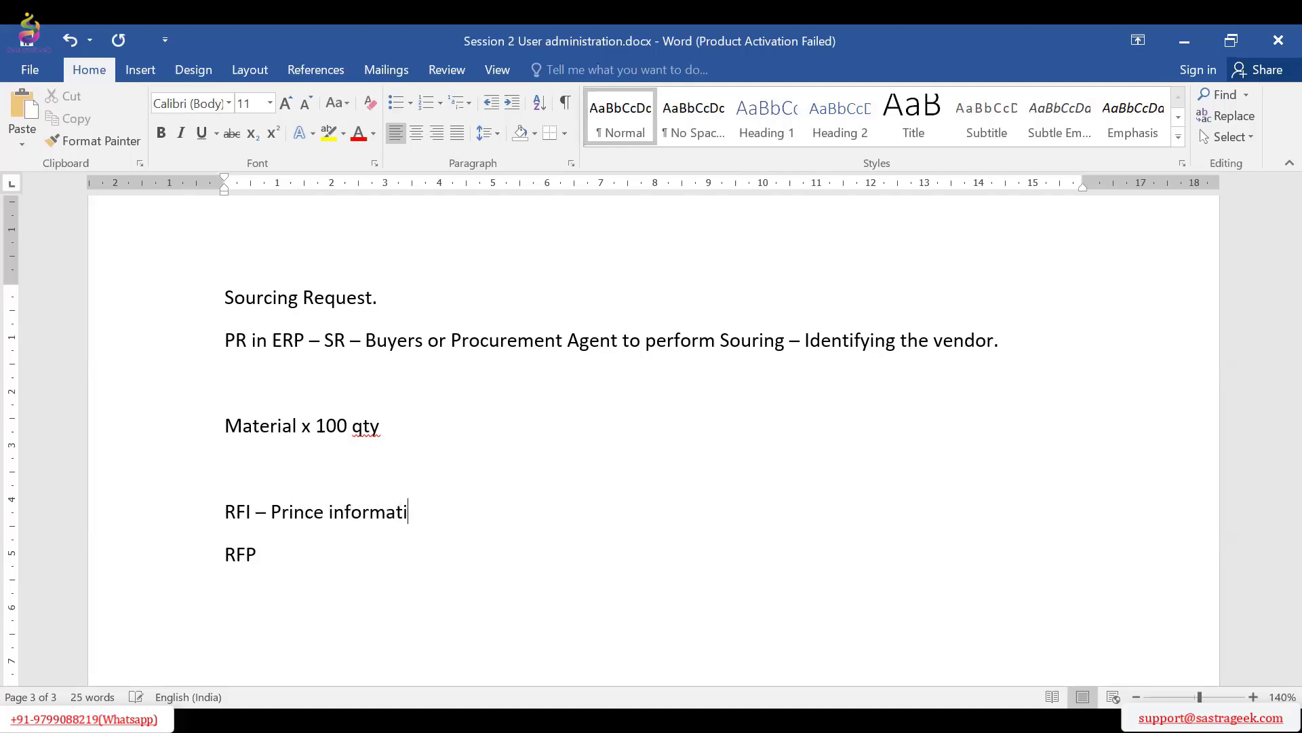
text(on - To gather infor)
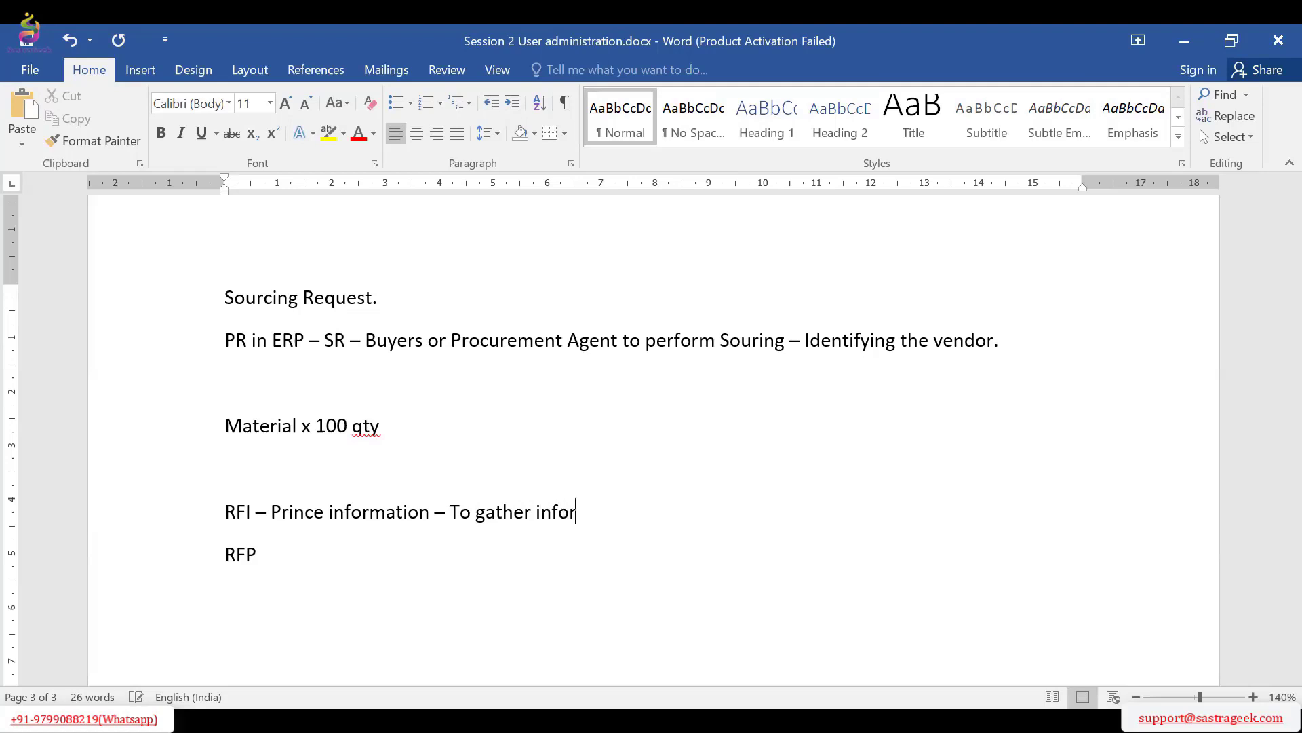
text(mation, production)
Continue the RFI line with "– To gather information, product is available"
key(BackSpace)
key(BackSpace)
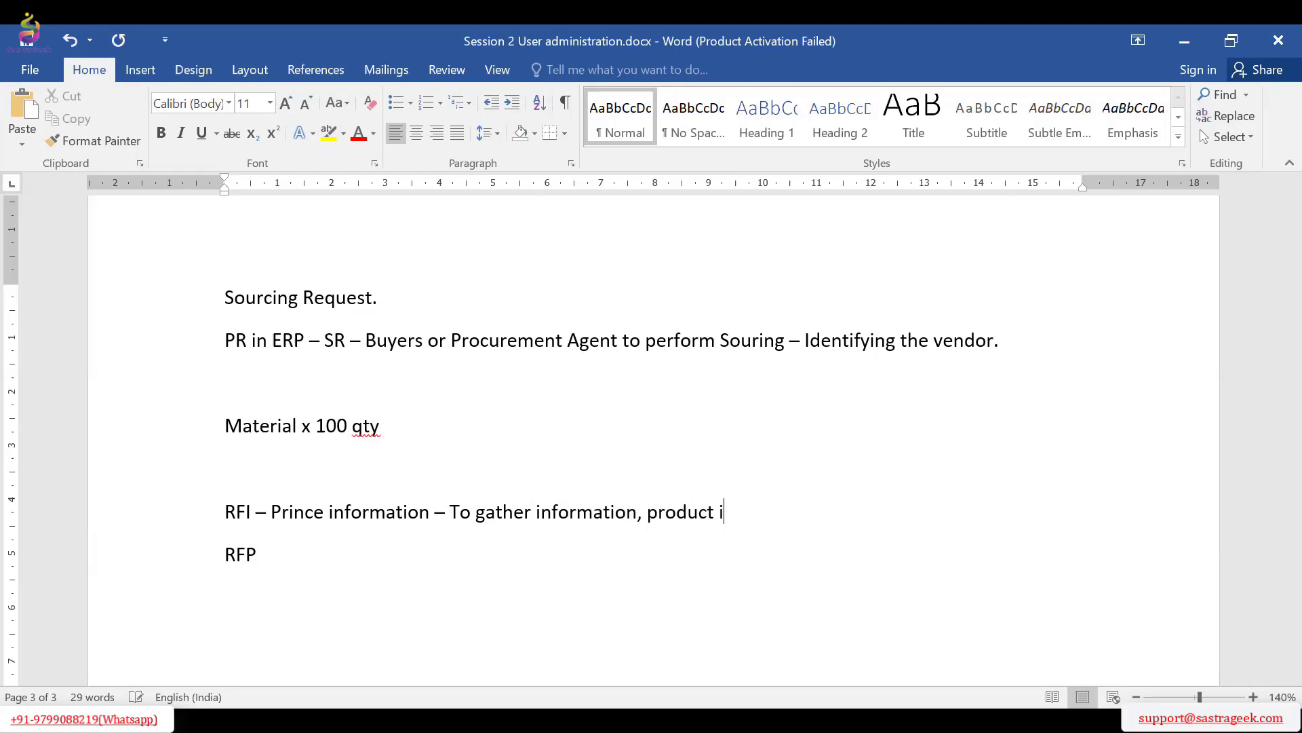
text(s available)
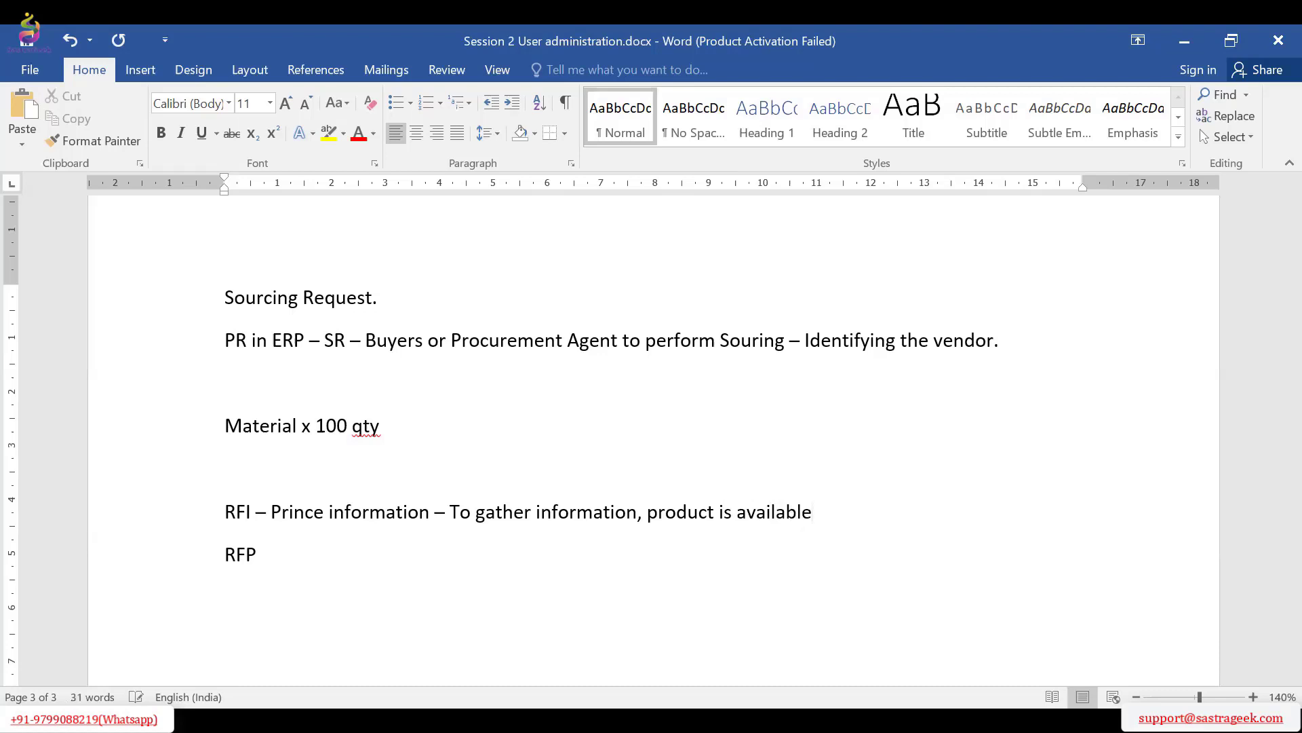
text( and what are dm)
Finish the RFI line with "and what are dimension"
key(BackSpace)
text(i)
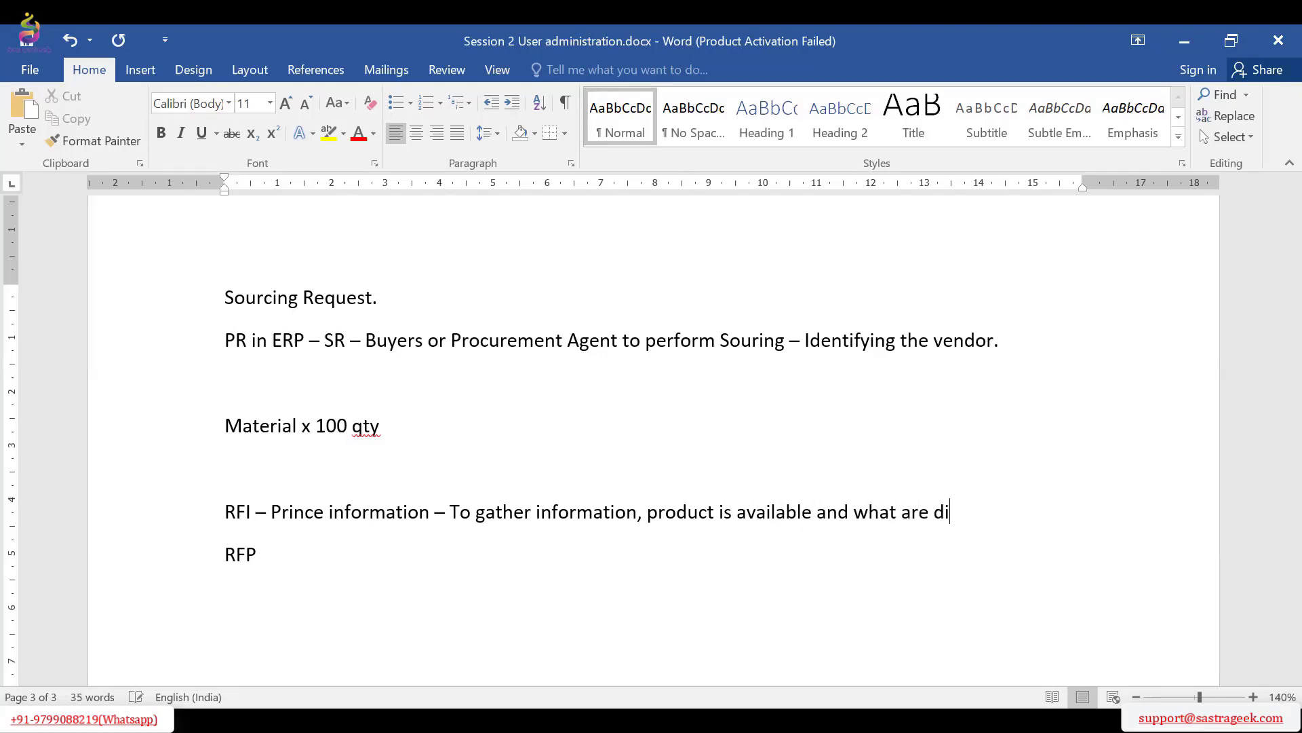
text(mension)
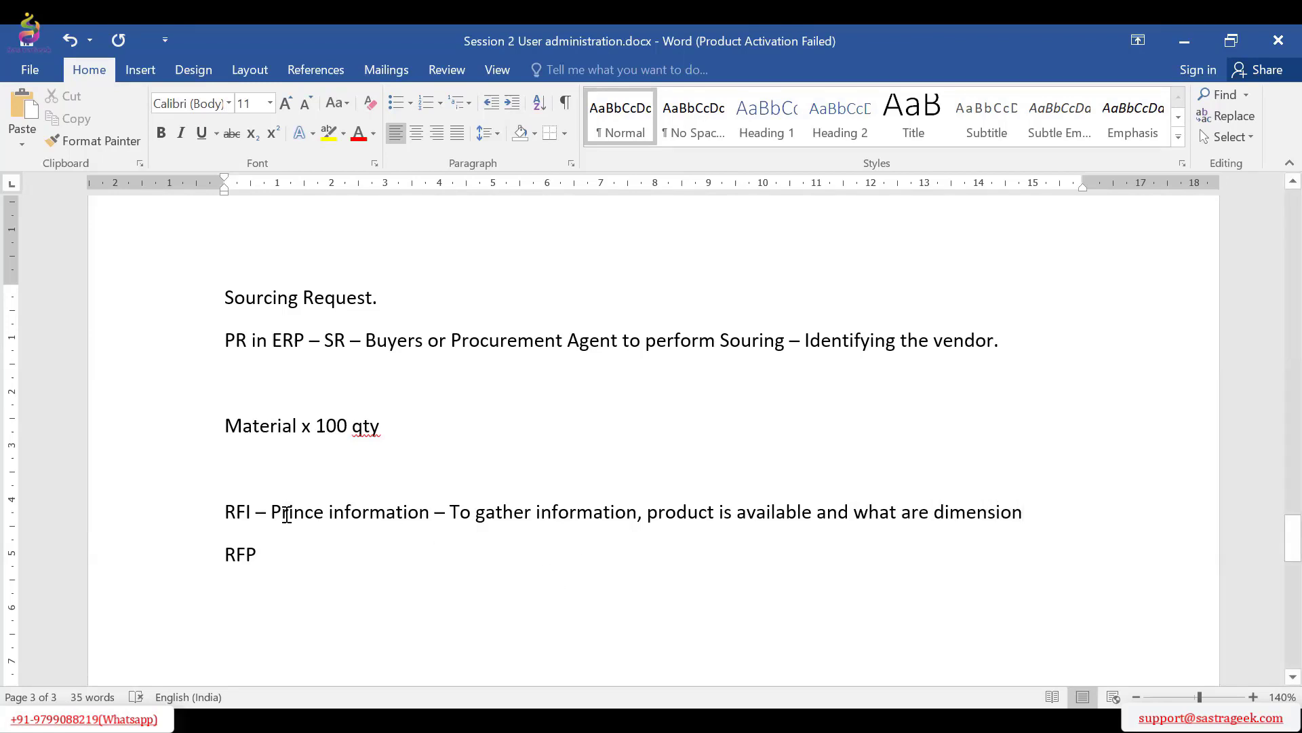
drag(287, 514, 333, 514)
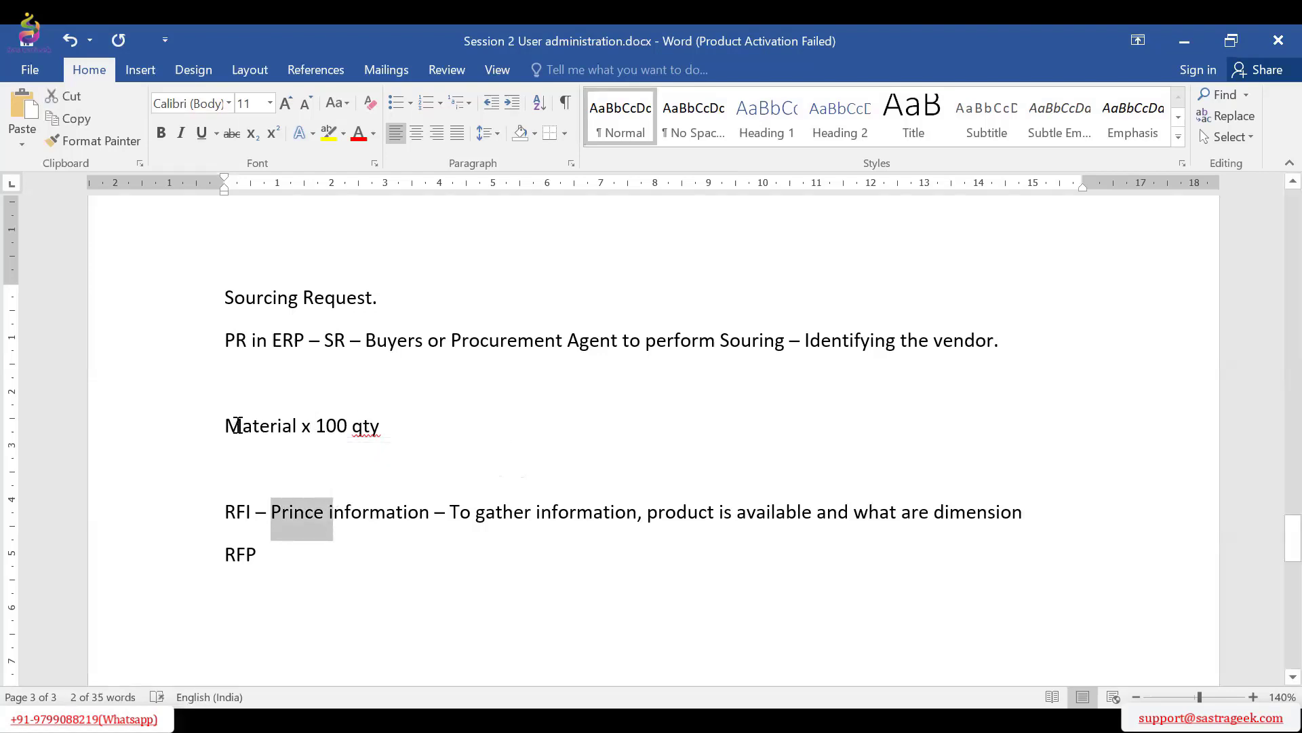
drag(233, 426, 359, 428)
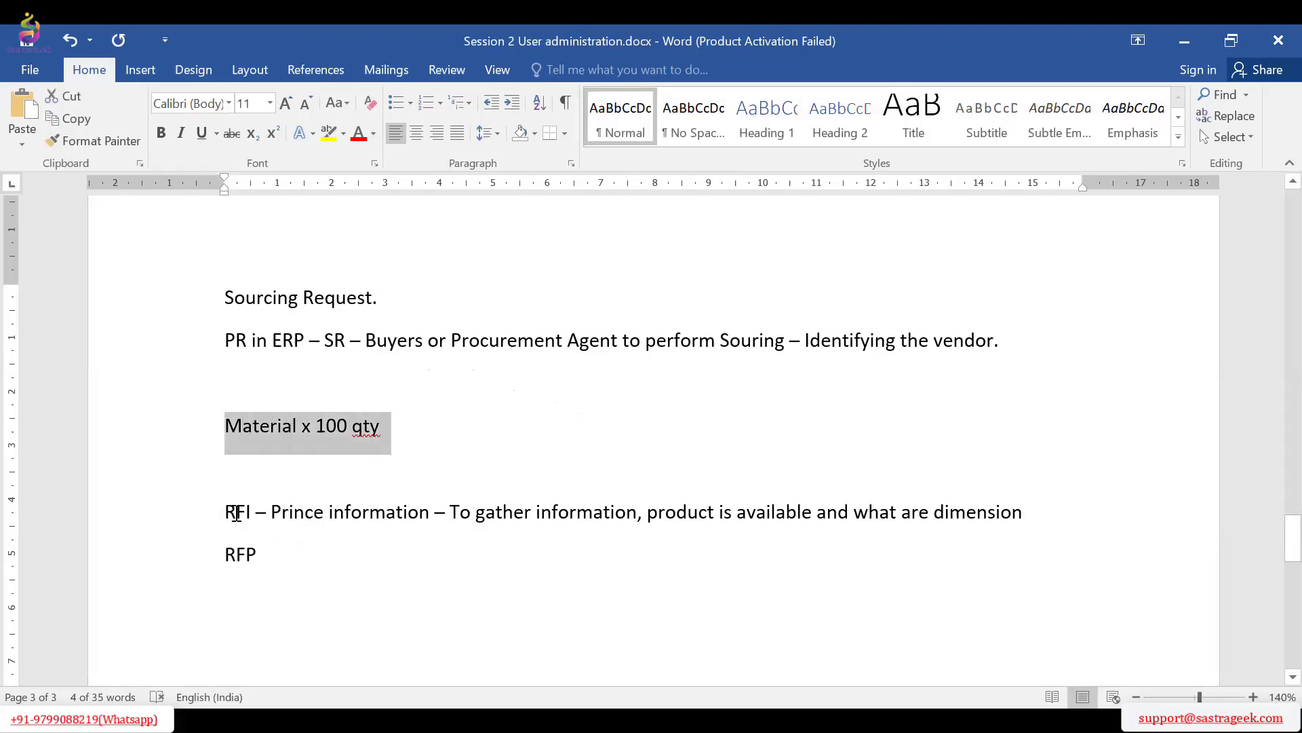
drag(236, 514, 261, 521)
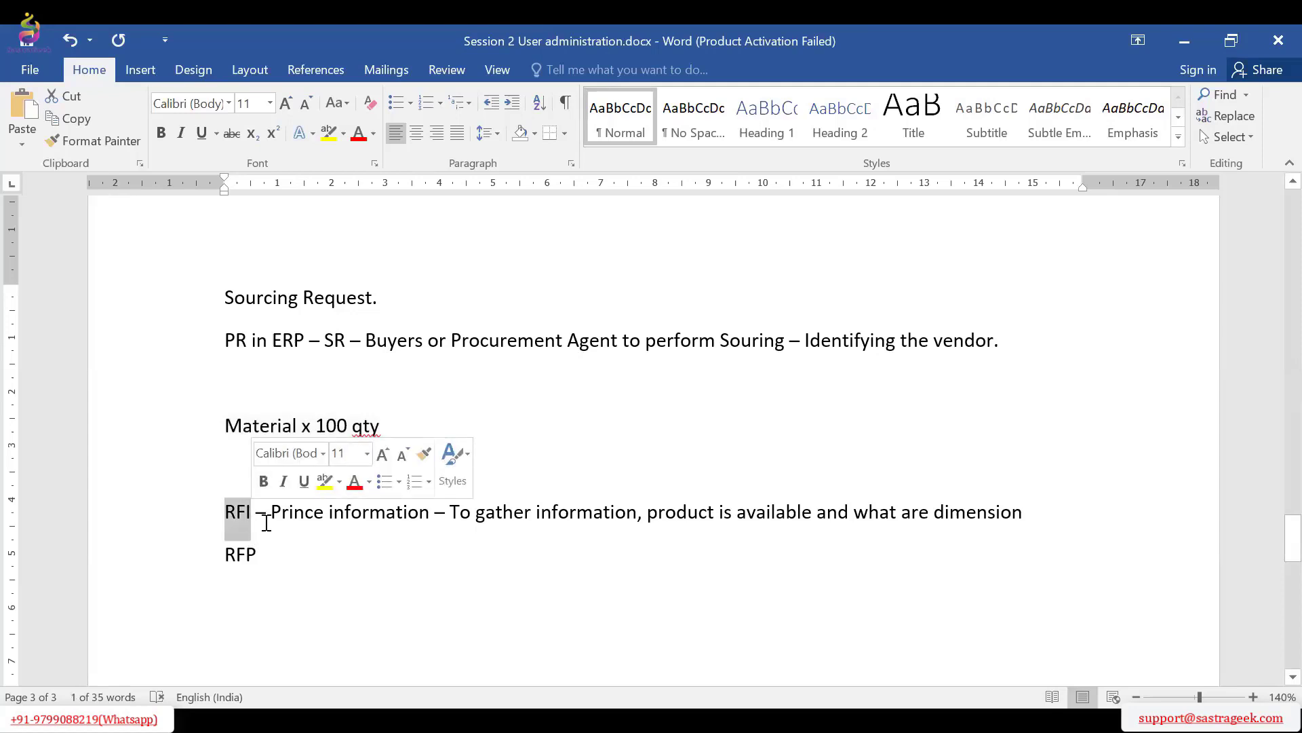
Put a dash after "RFP" and add the line "Auction -" below it
click(267, 549)
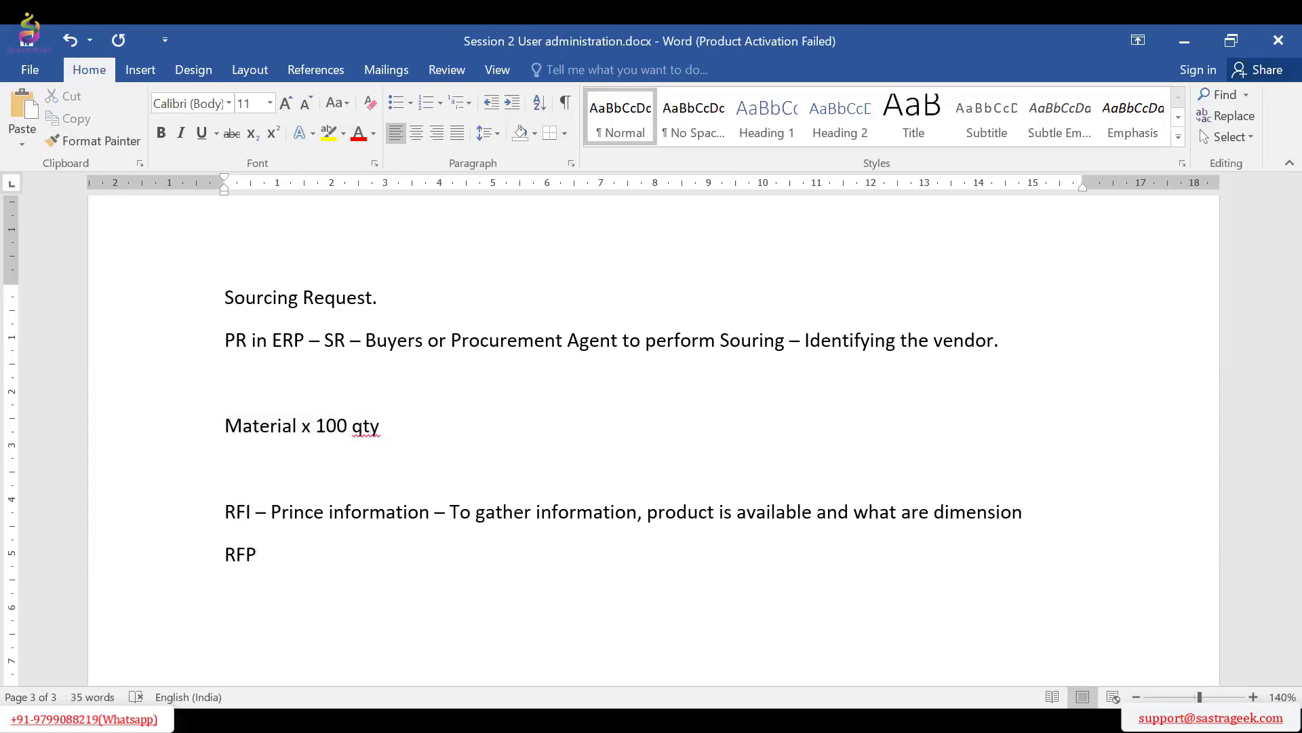
text(-)
drag(224, 553, 266, 556)
click(311, 564)
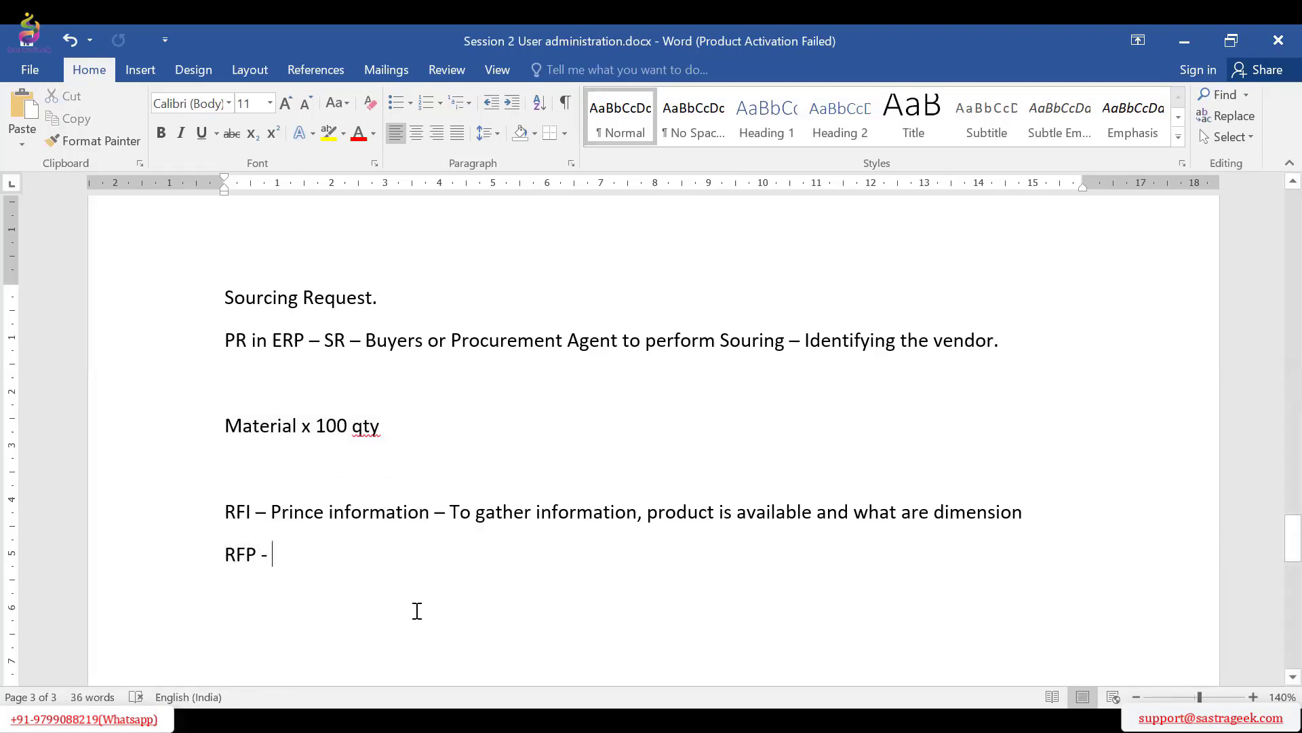
key(Return)
text(Auction -)
Add the line "Reverse Auction – To sell" below the Auction line
drag(228, 425, 370, 430)
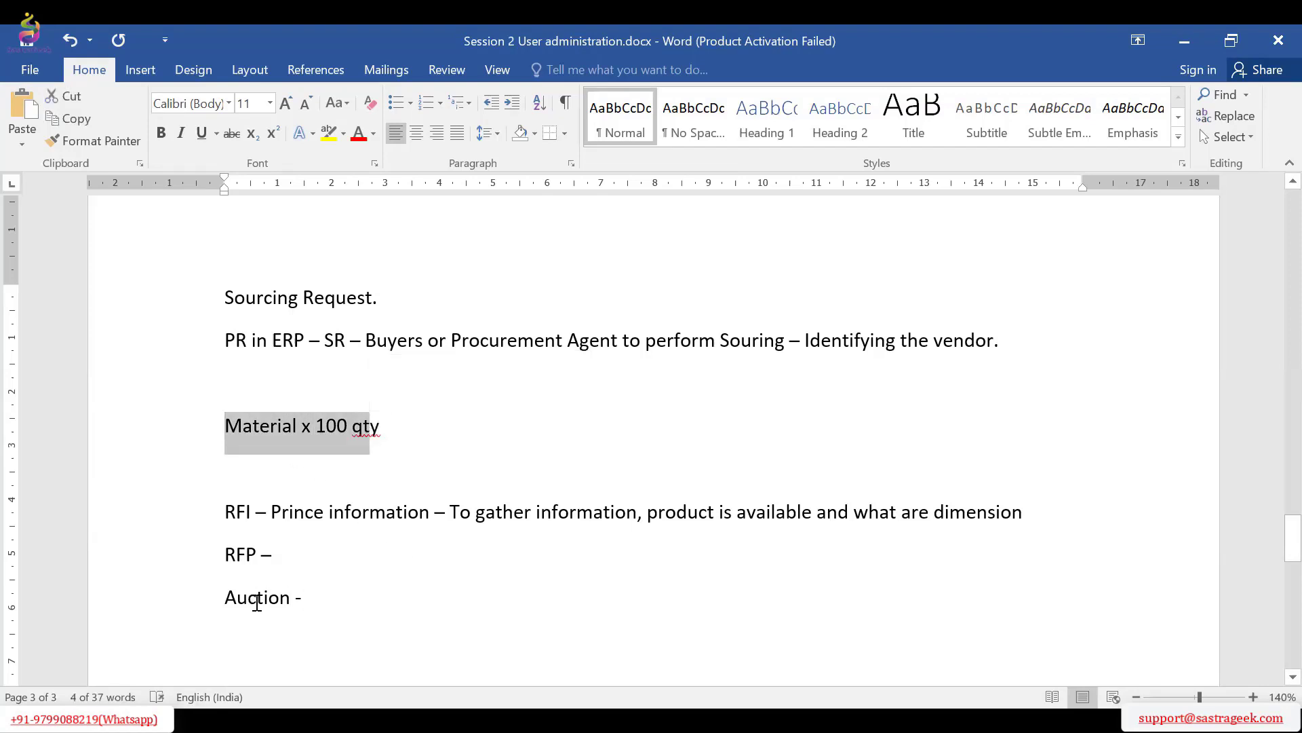
double_click(256, 602)
click(334, 610)
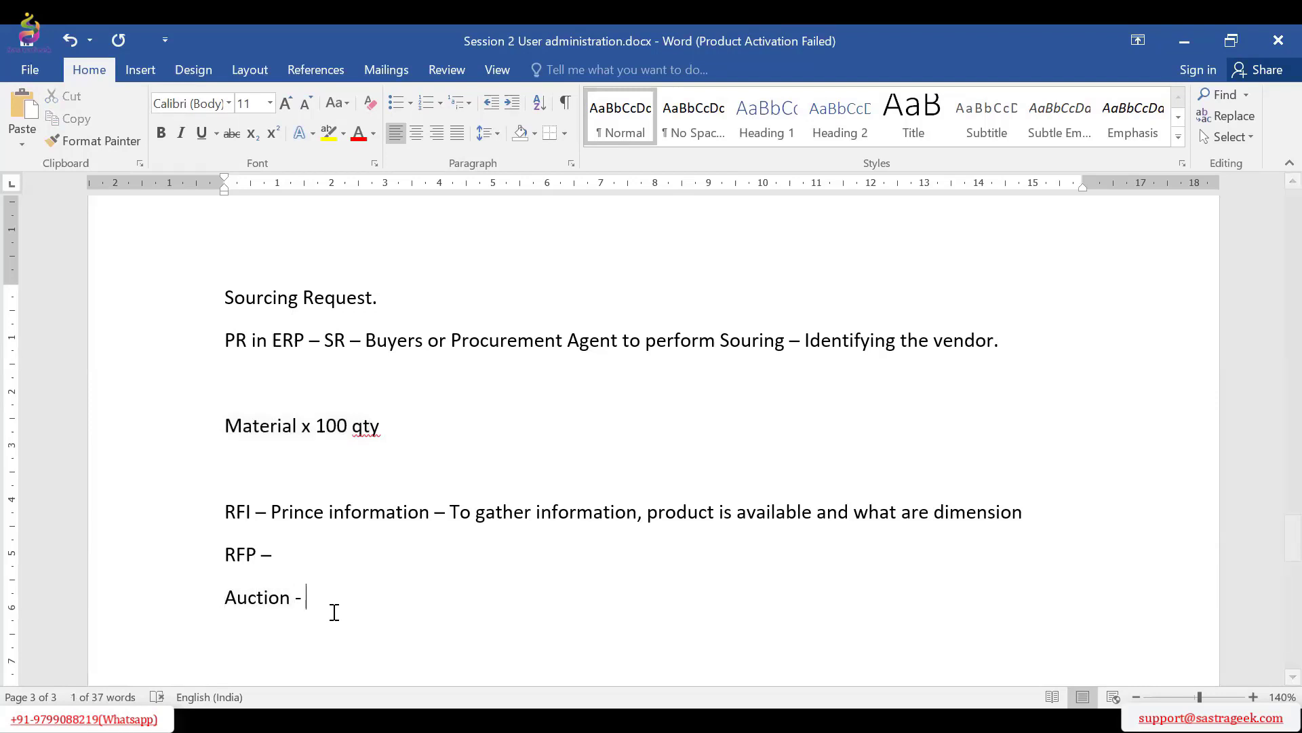
key(Return)
text(re)
key(BackSpace)
key(BackSpace)
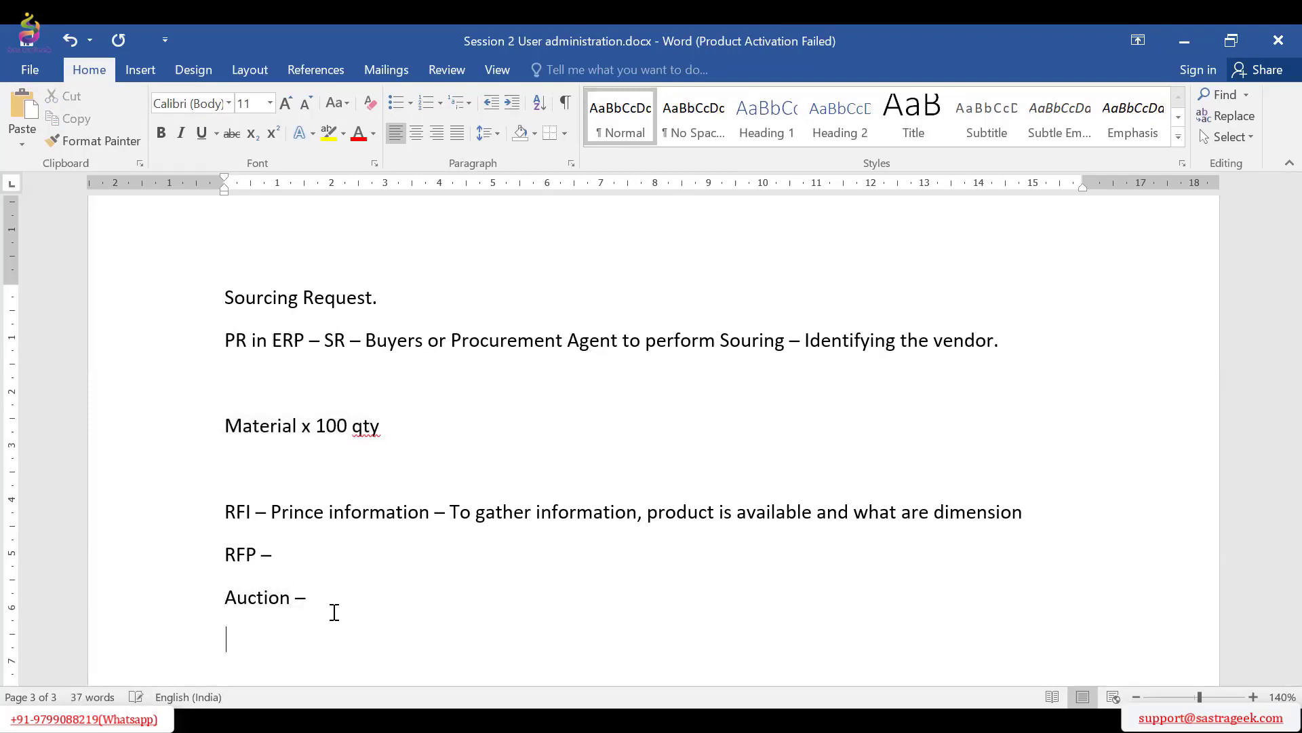
text(rEVERSE Auction - )
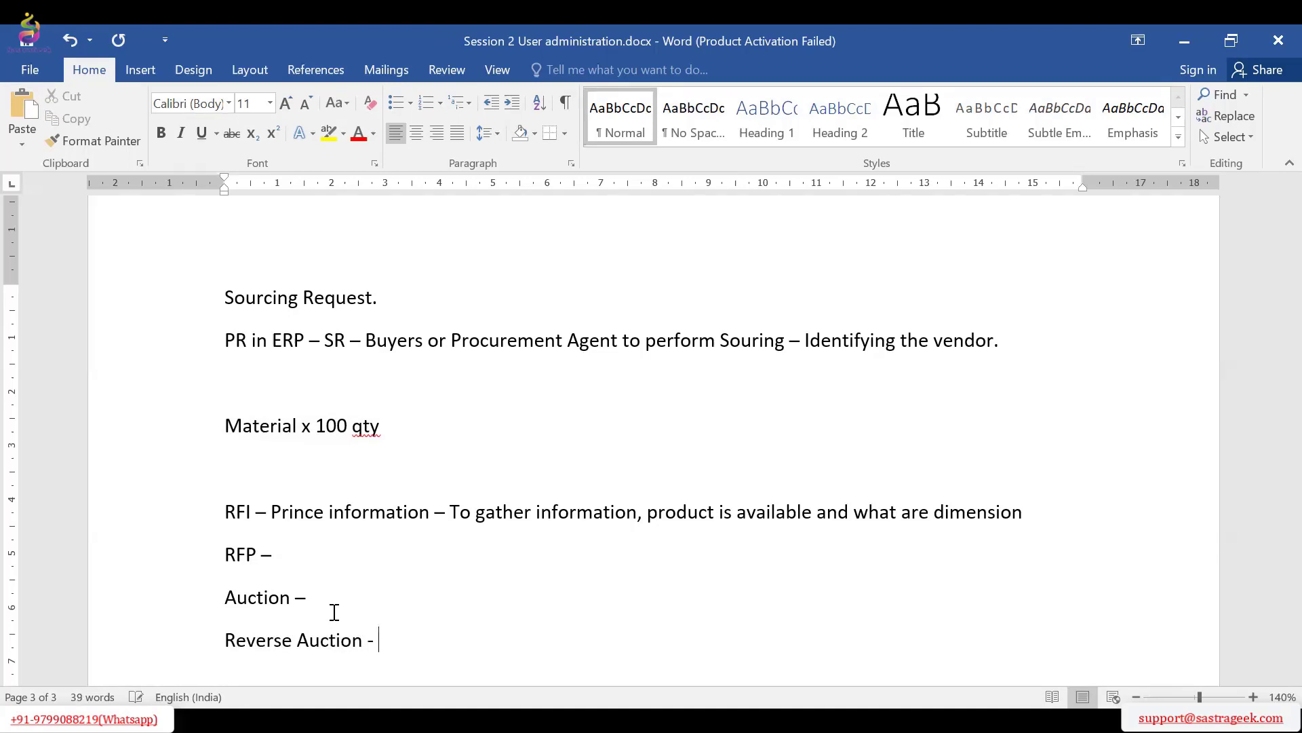
text(To sell)
Complete the Auction line with "Reduced price"
scroll(674, 596, down, 2)
click(350, 463)
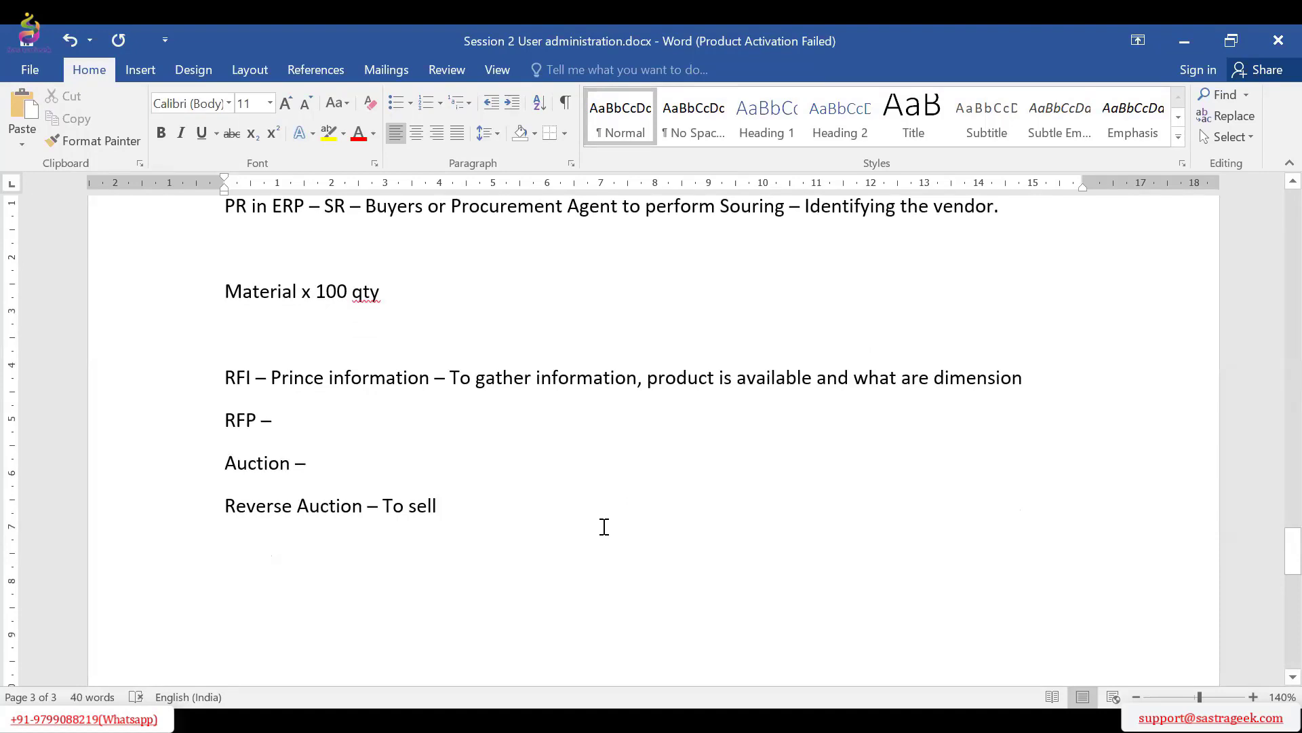
text(Redu)
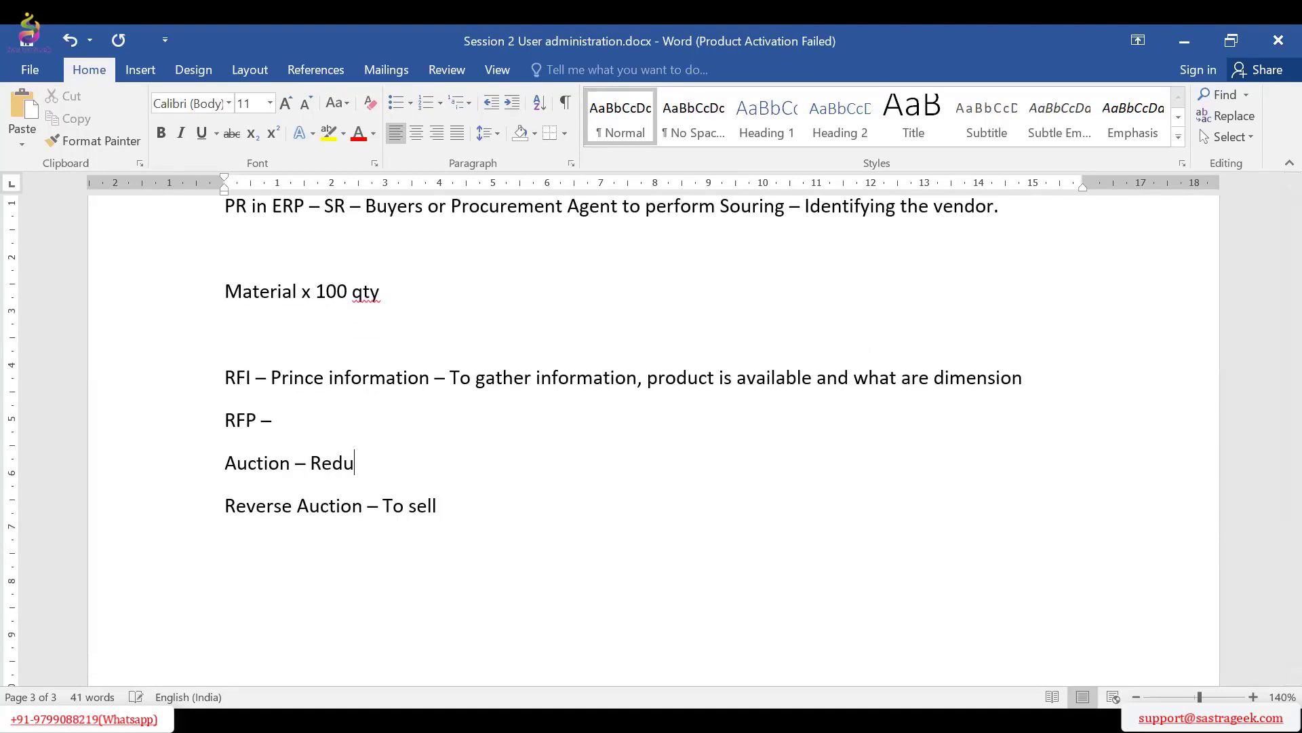
text(ced price)
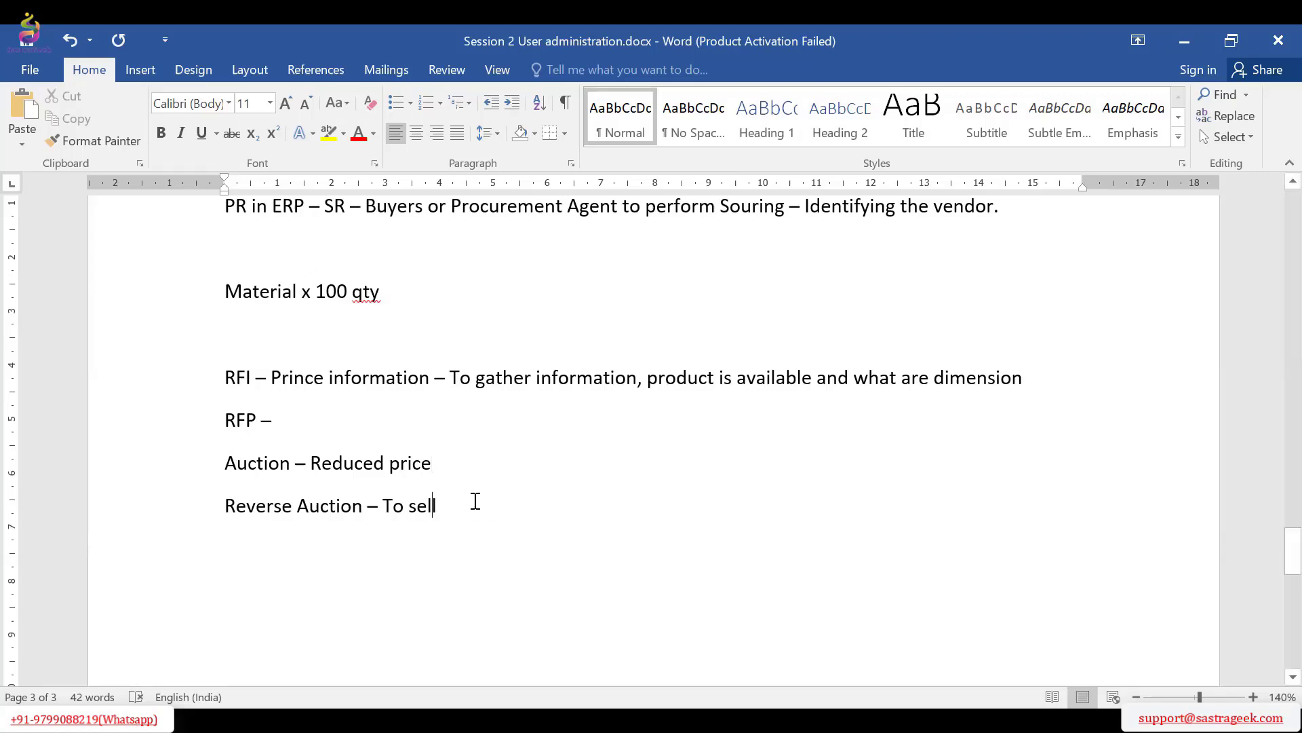
Extend the Reverse Auction line with "- Bid more – Sales"
click(485, 511)
text(- Bid)
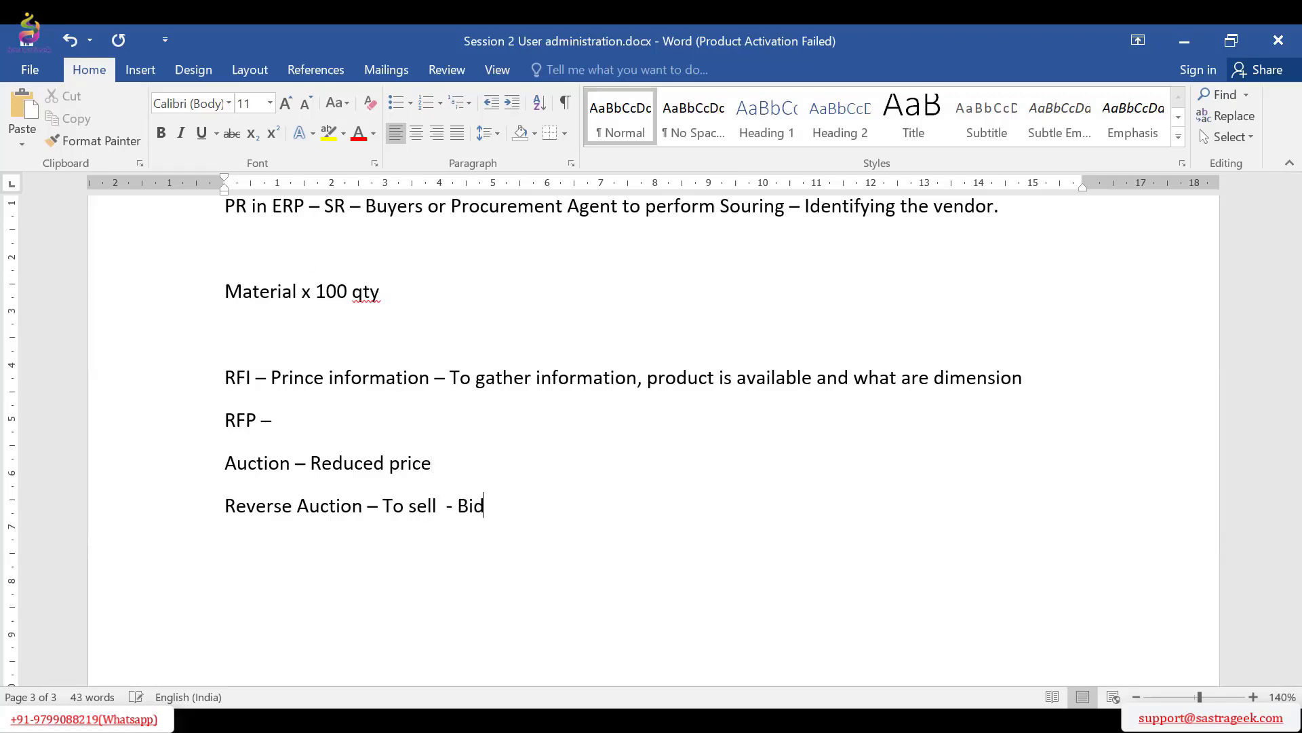
text( more - Sales)
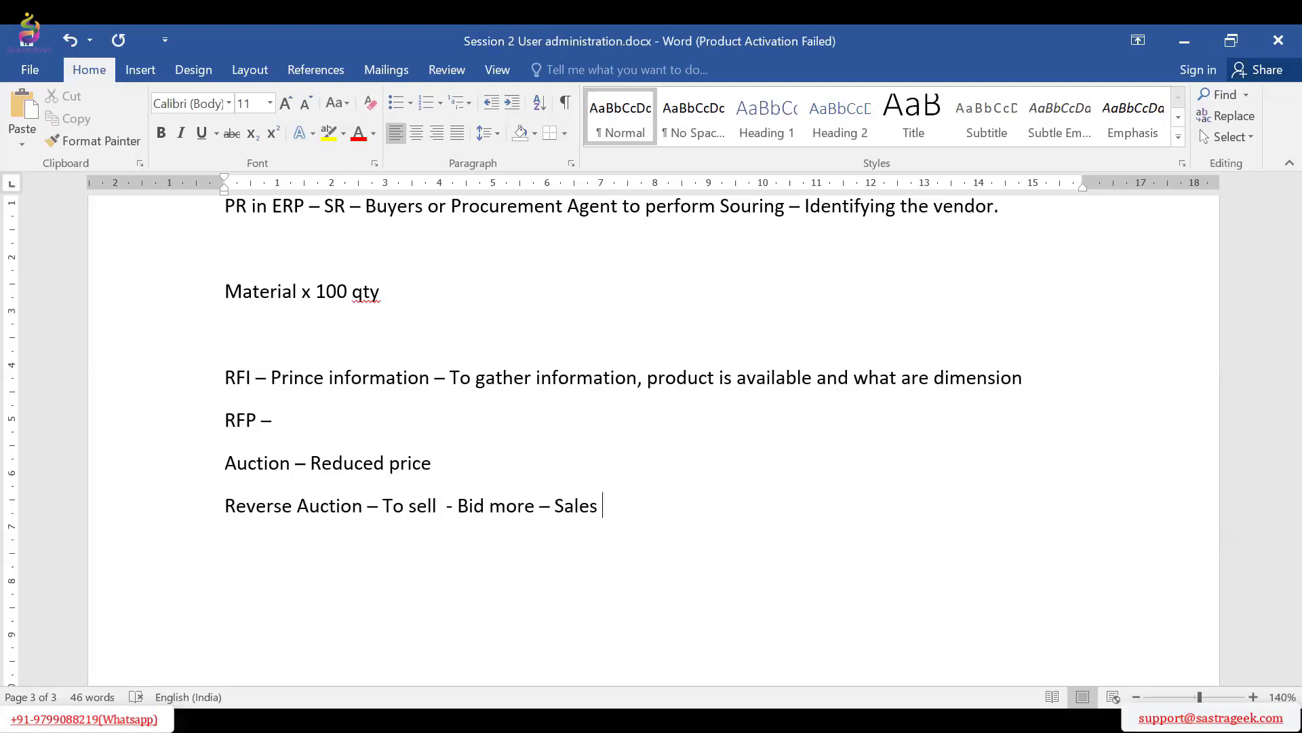
drag(224, 511, 375, 531)
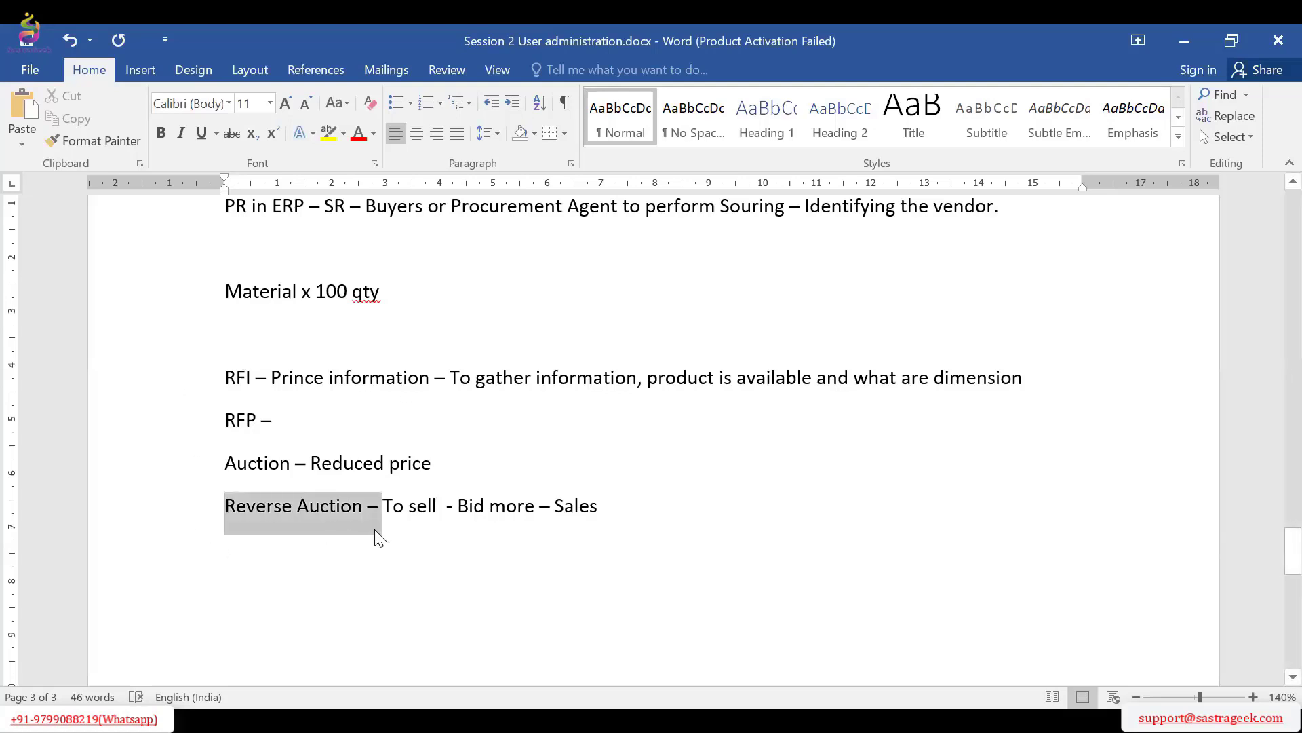
click(242, 375)
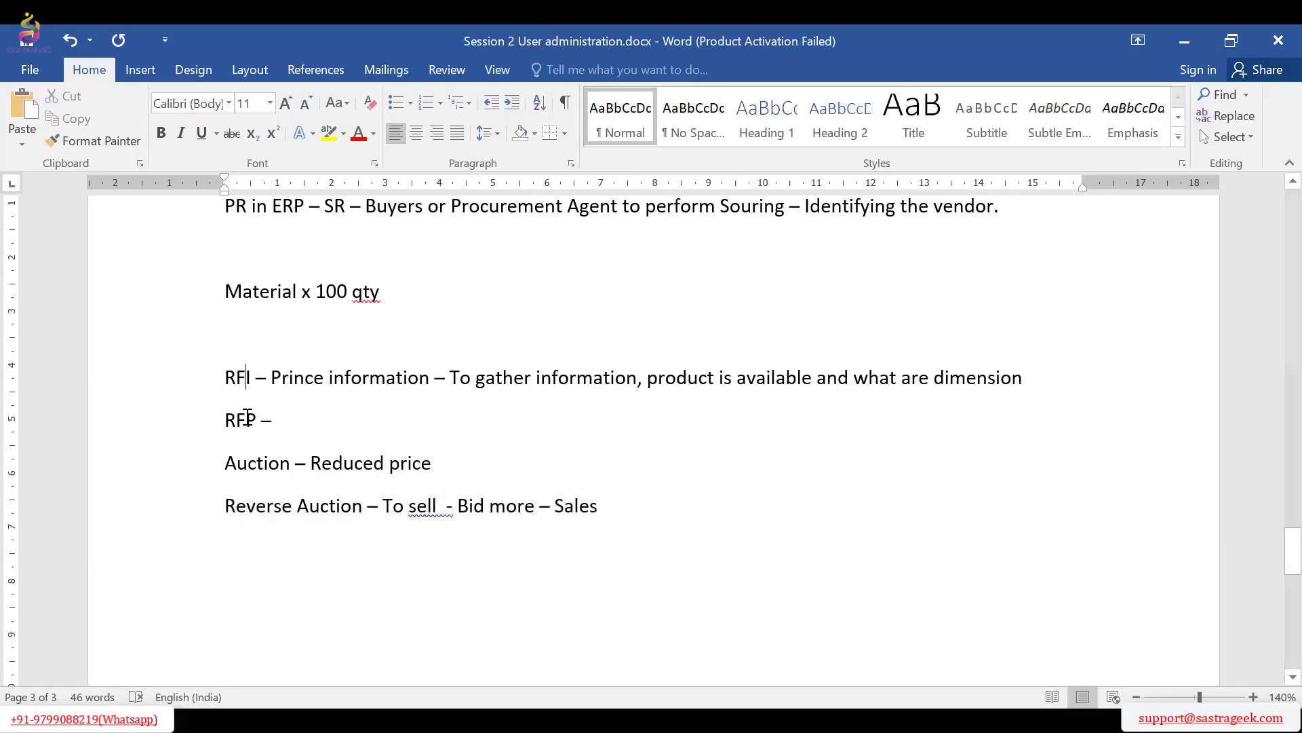
click(267, 505)
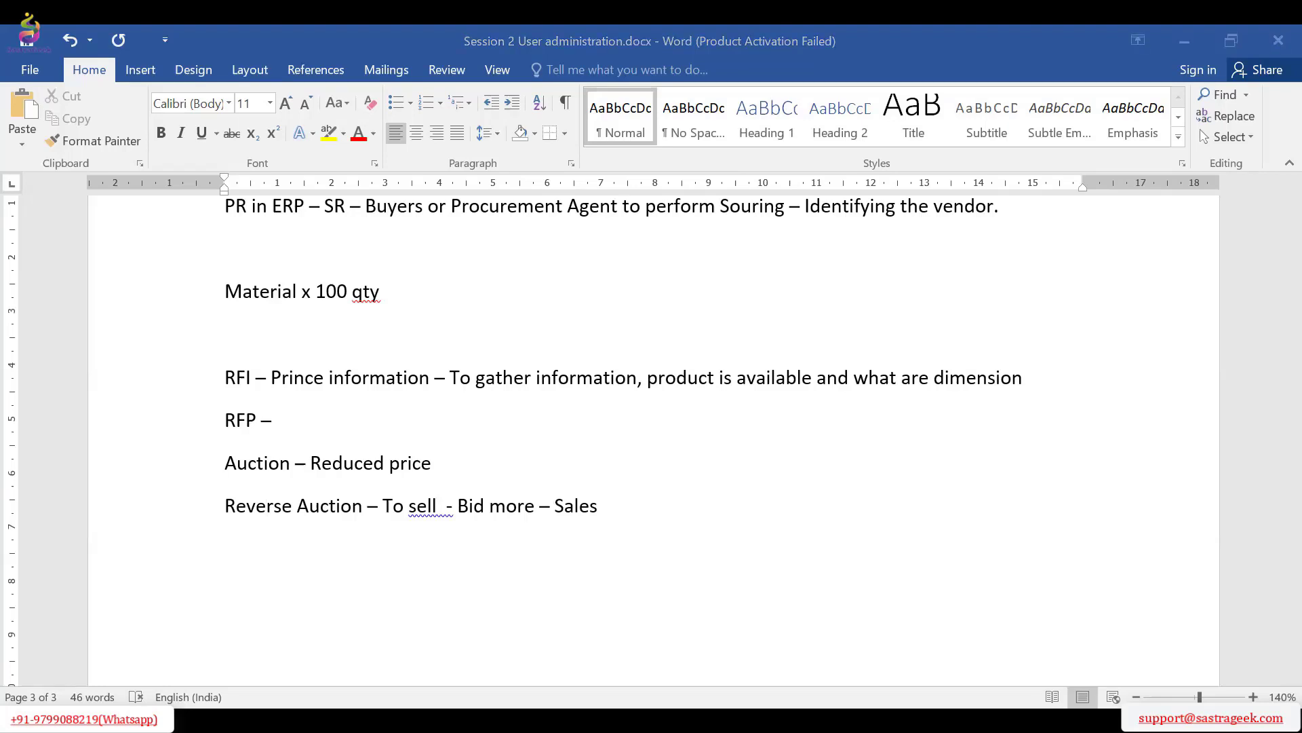
Switch to SAP Ariba in the browser, start a new Sourcing Request and look through its form down to the template choices
key(alt+Tab)
click(1216, 176)
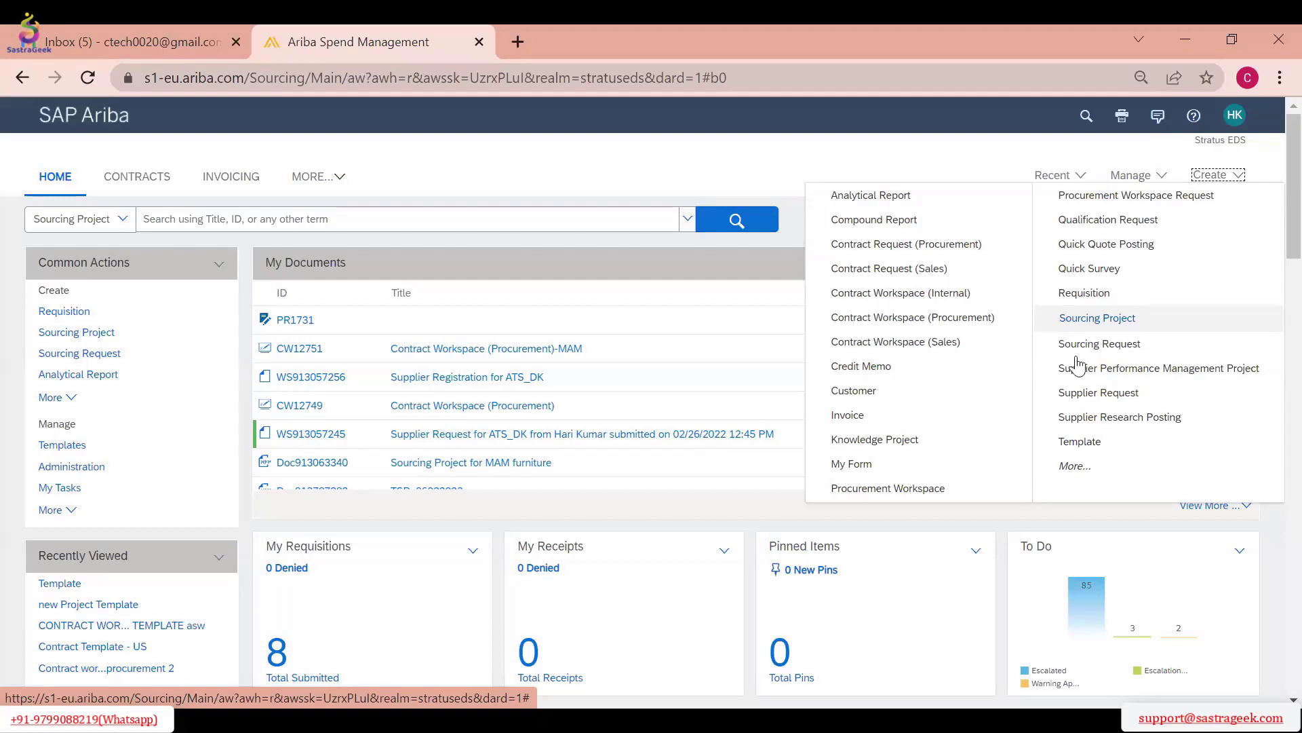
click(1135, 345)
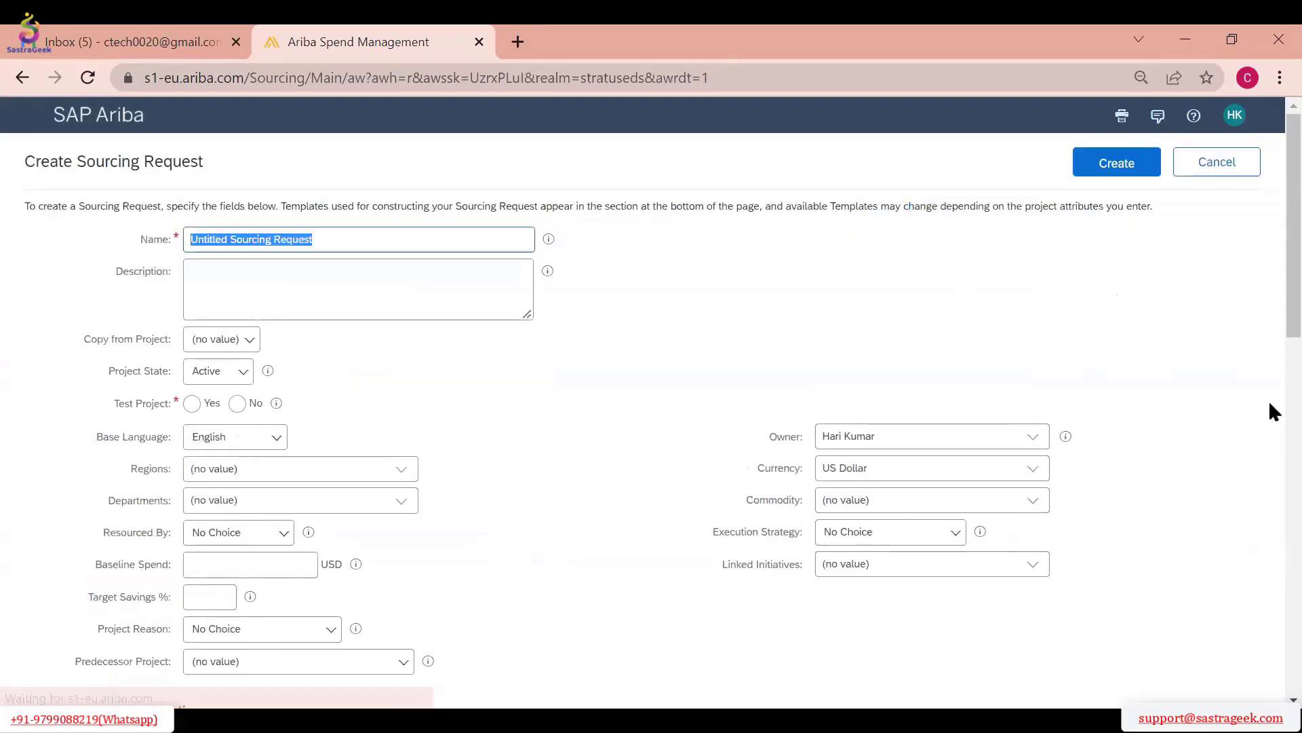
scroll(1271, 319, down, 3)
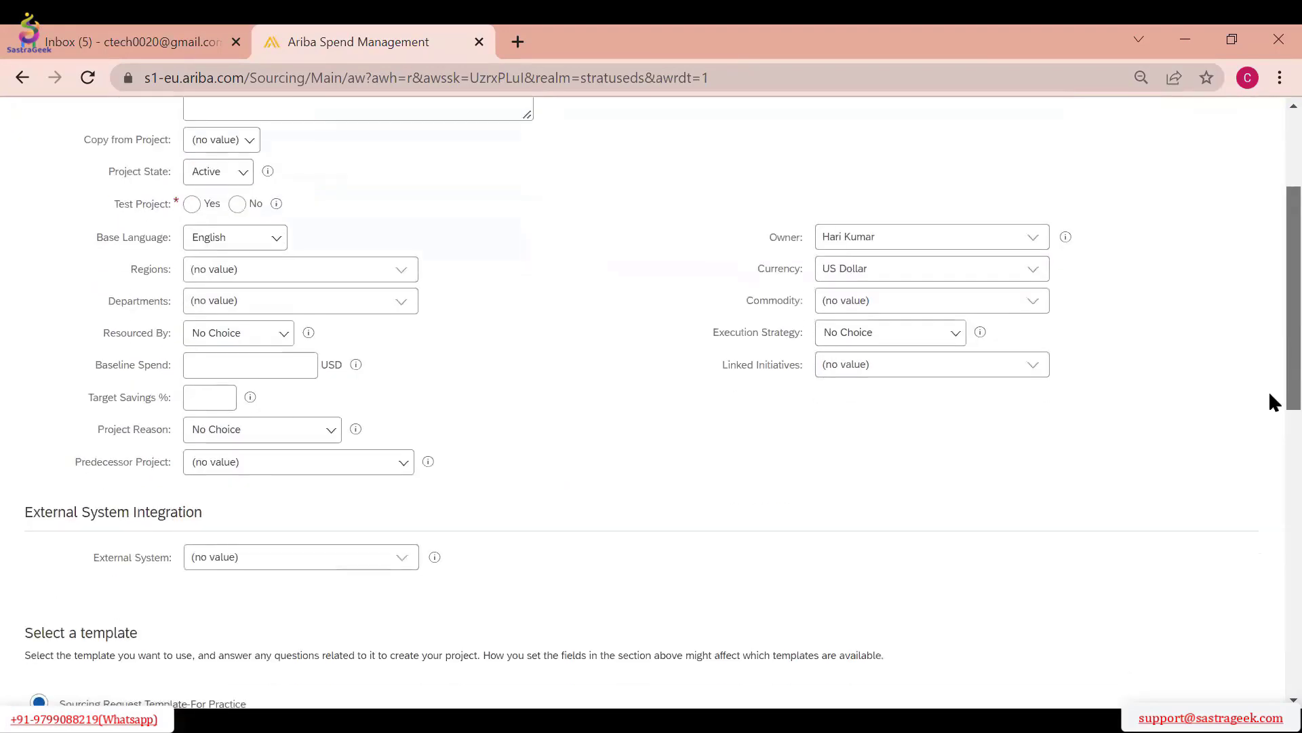
scroll(1271, 403, down, 5)
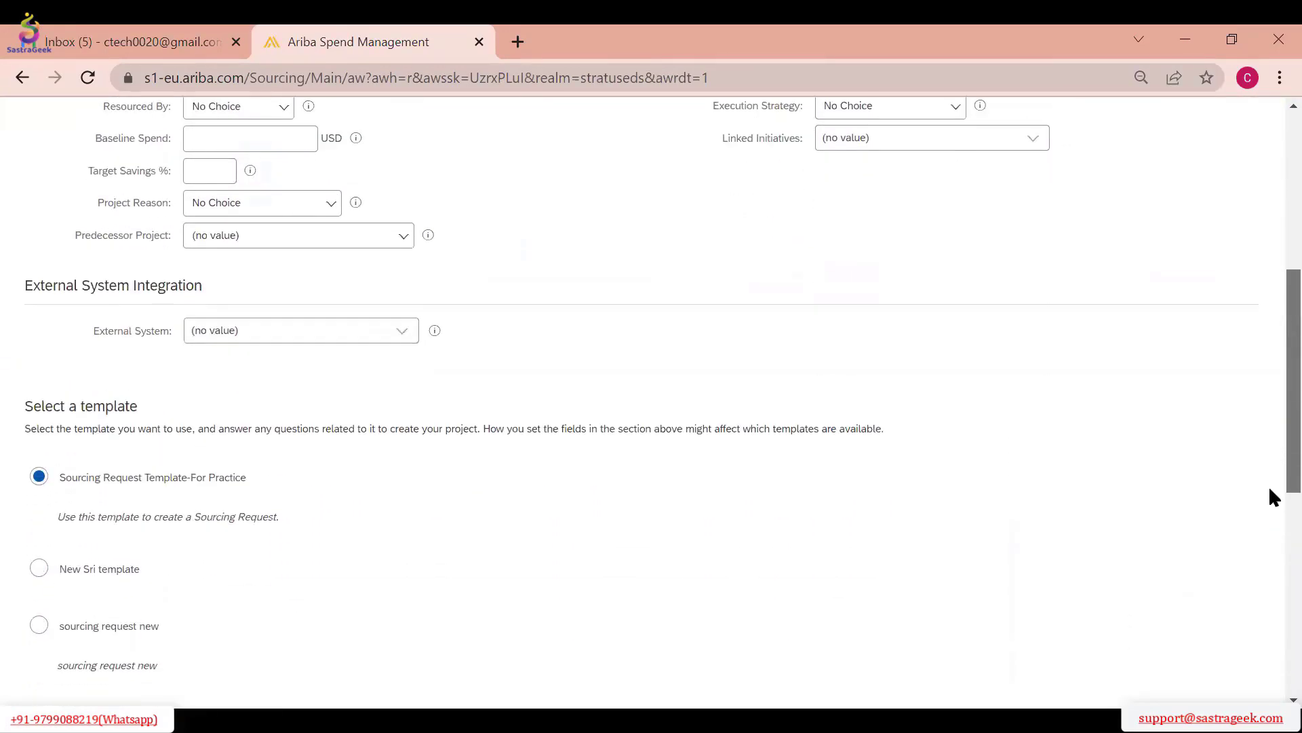
Name the new sourcing request "To Buy Computers"
scroll(1269, 551, down, 5)
scroll(1269, 643, up, 12)
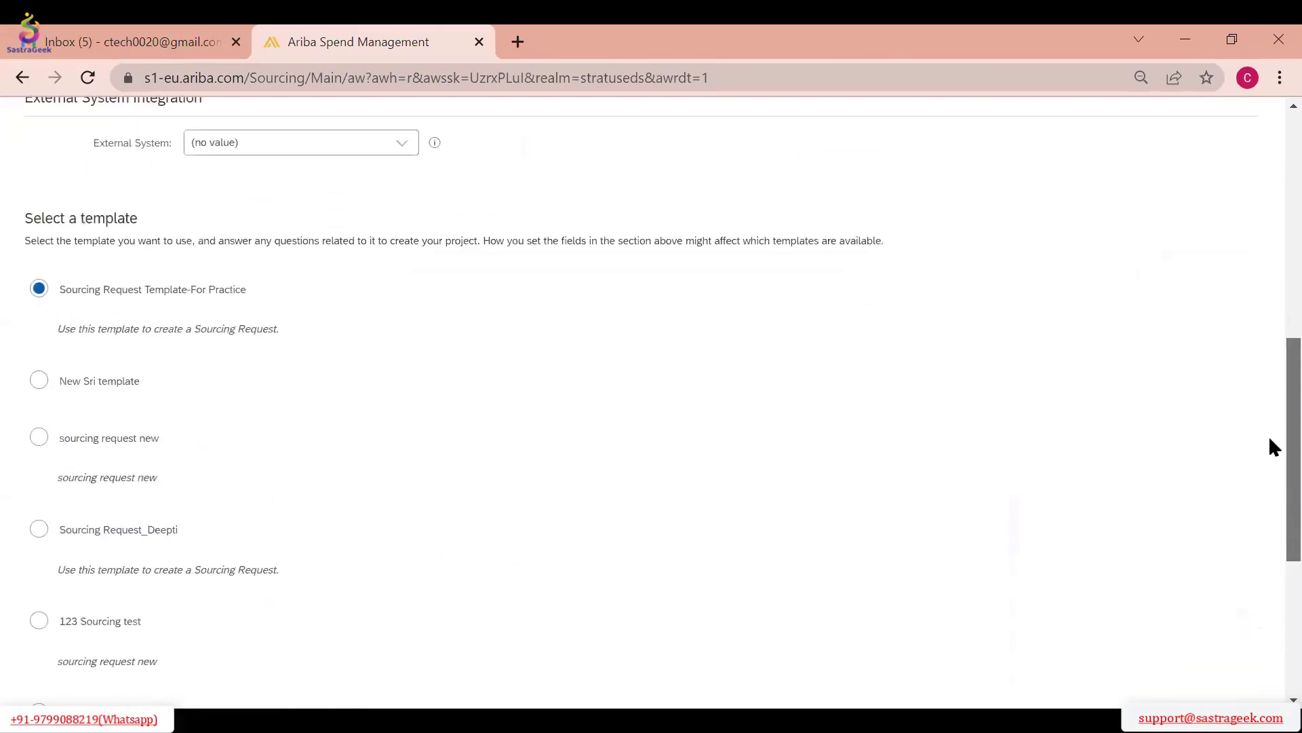
scroll(1270, 293, up, 1)
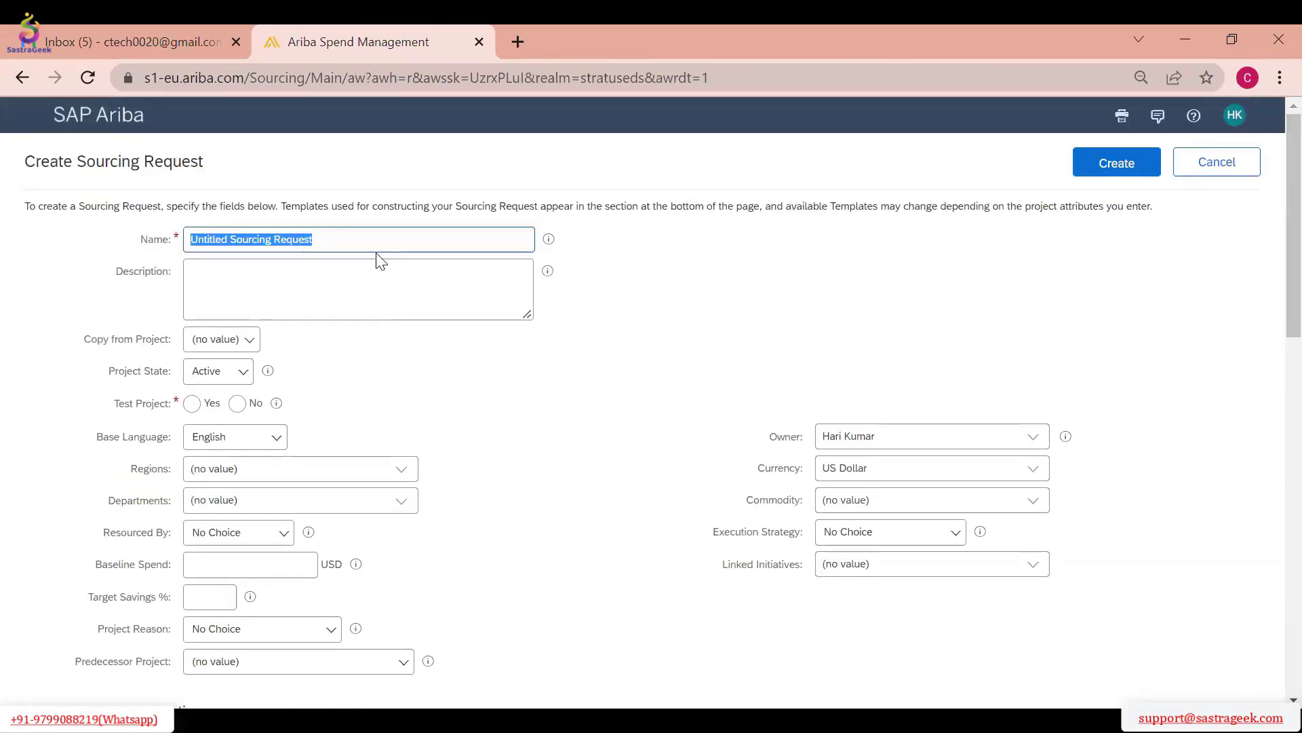
click(245, 248)
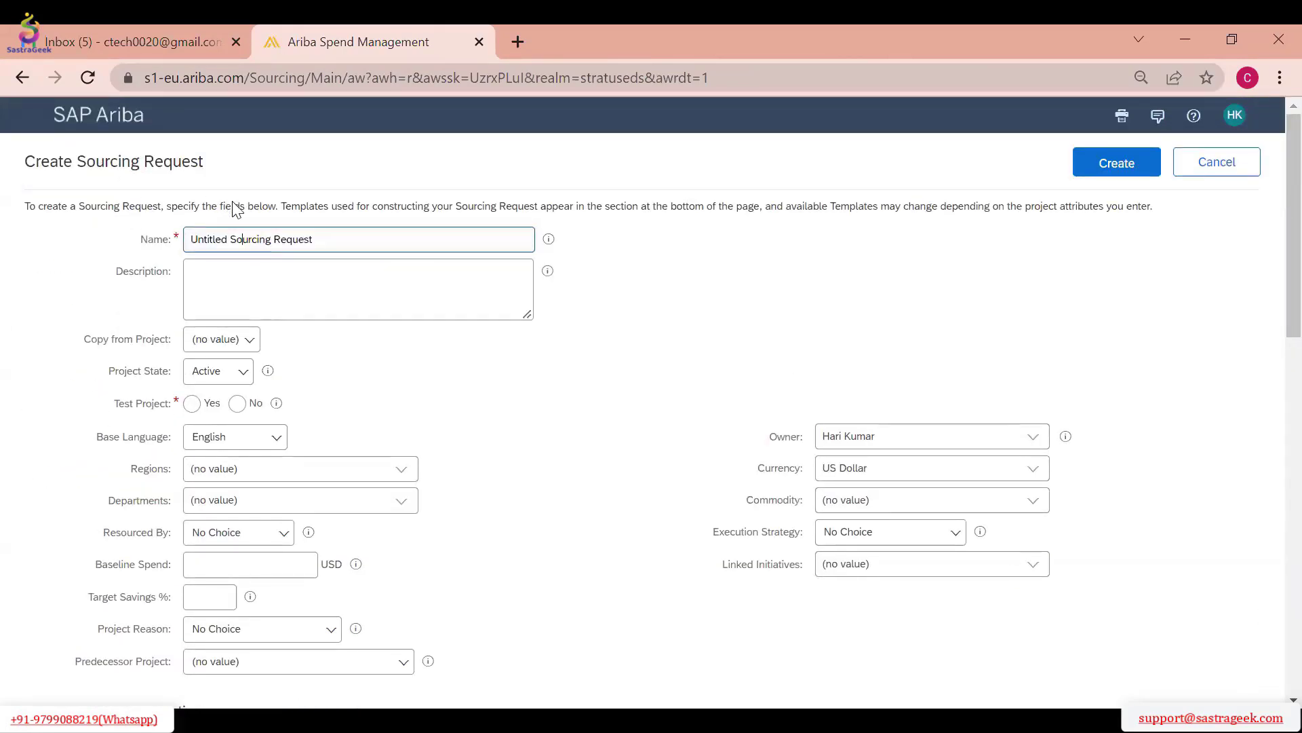
drag(328, 240, 178, 244)
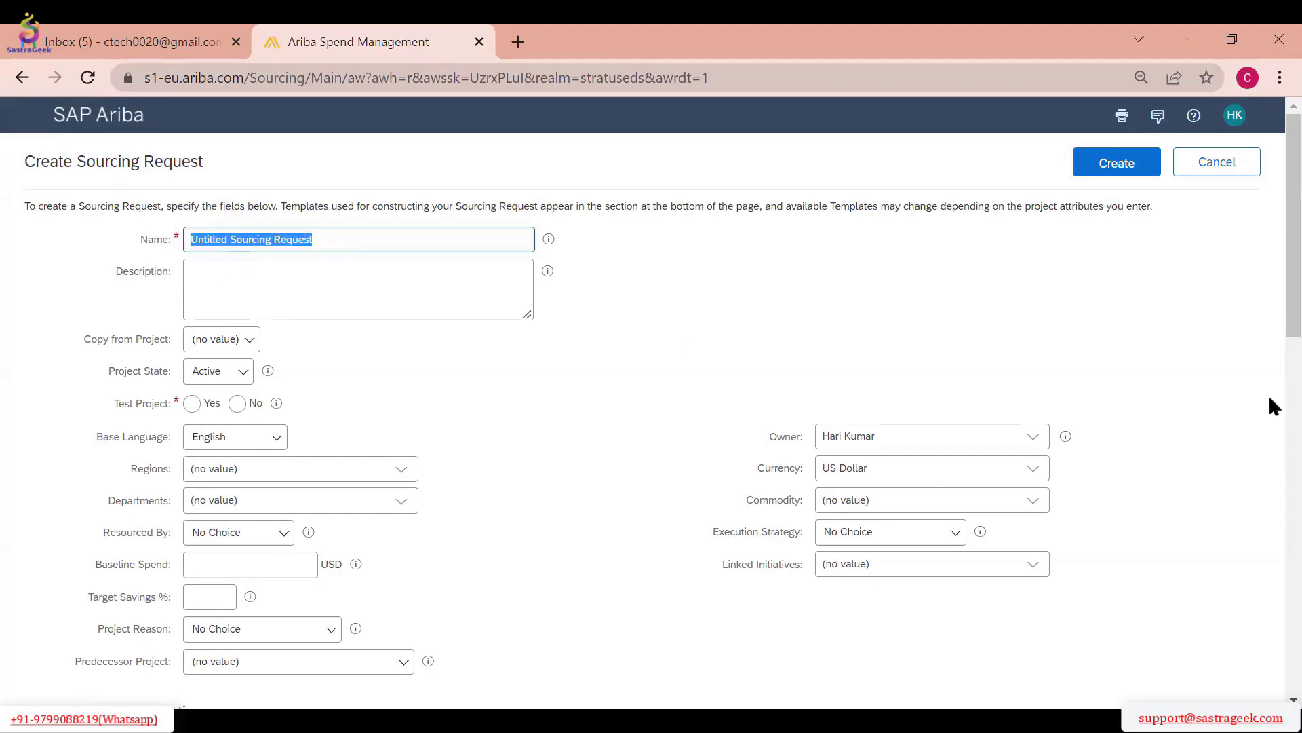
text(To Buy Com)
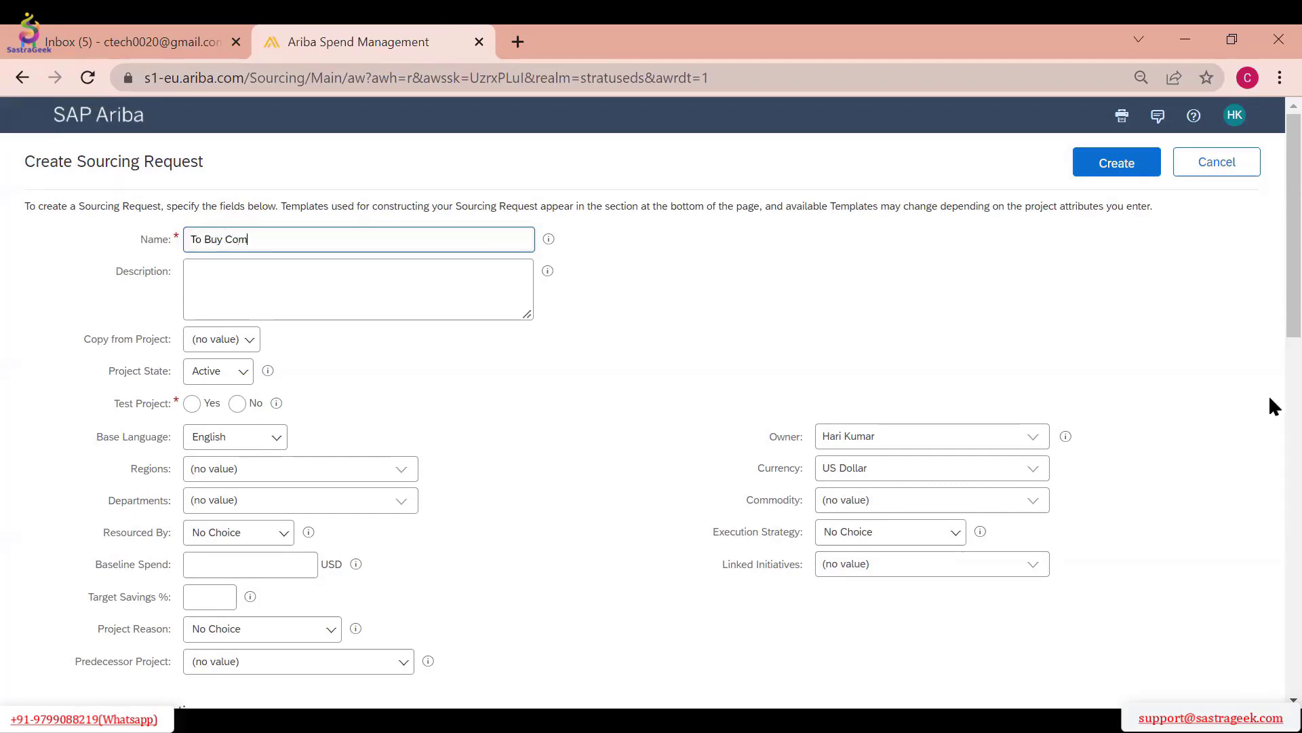
text(puters)
Enter "Computers with specification" as the description of the sourcing request
click(261, 302)
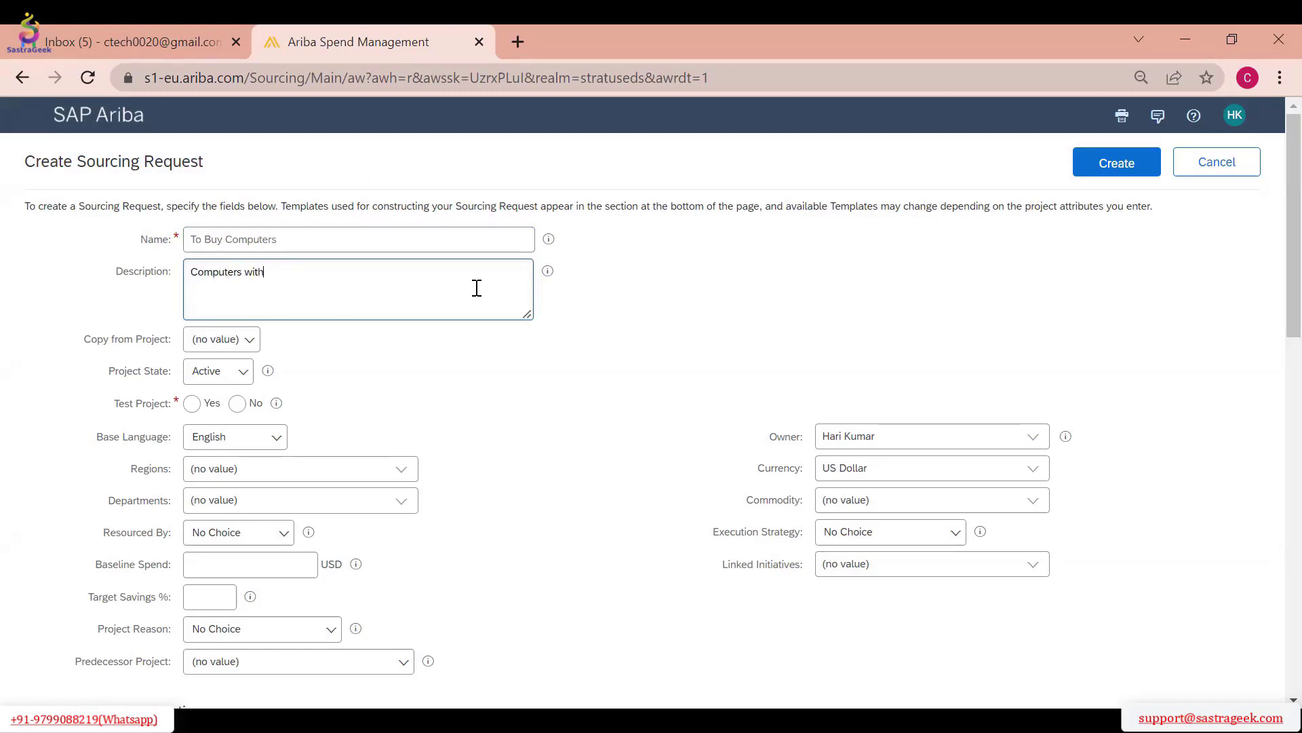
text(specification)
drag(320, 241, 145, 250)
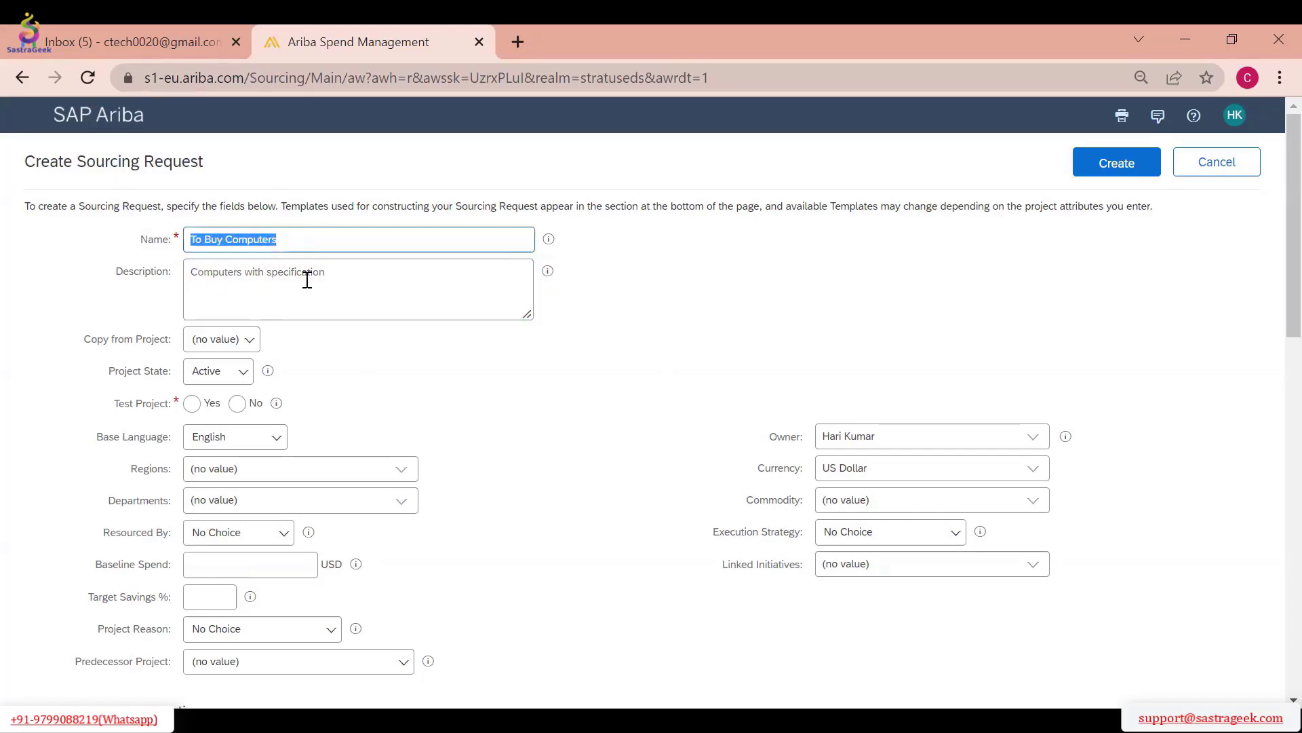
click(352, 271)
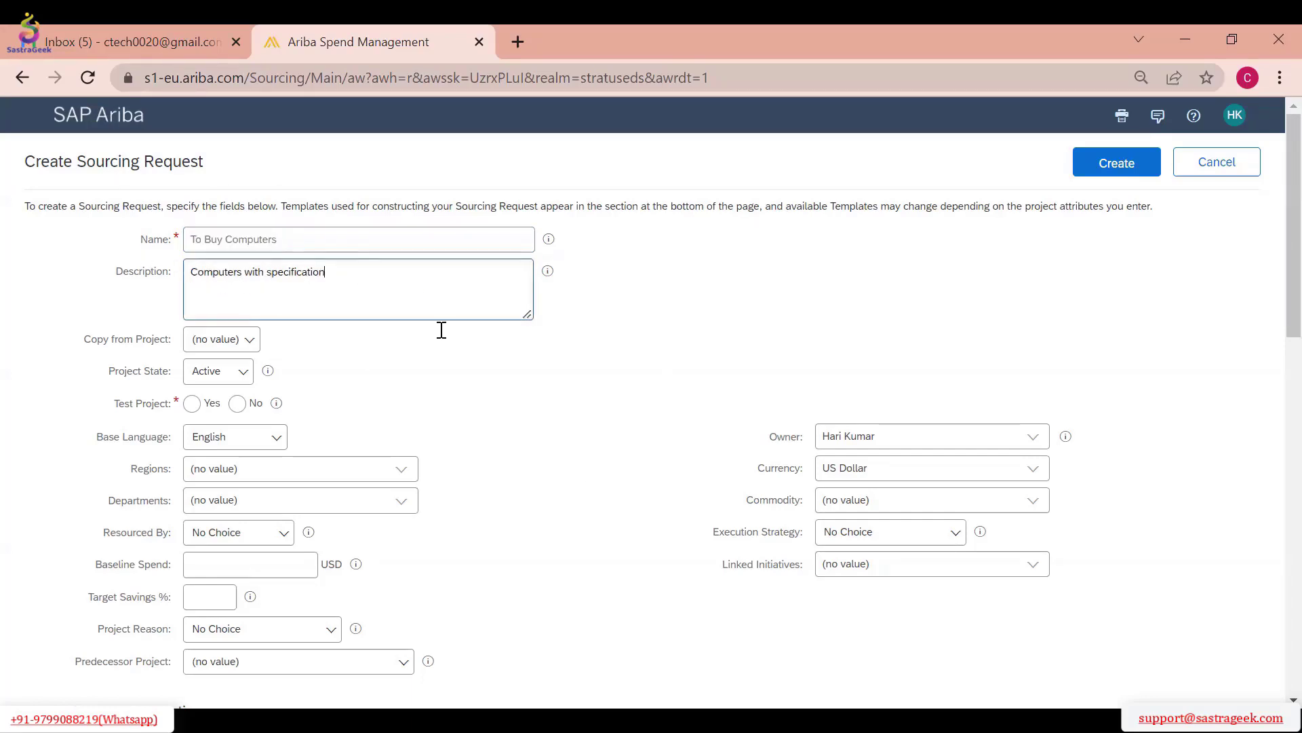
Look up other active projects to copy the sourcing request from and look through the list
click(241, 350)
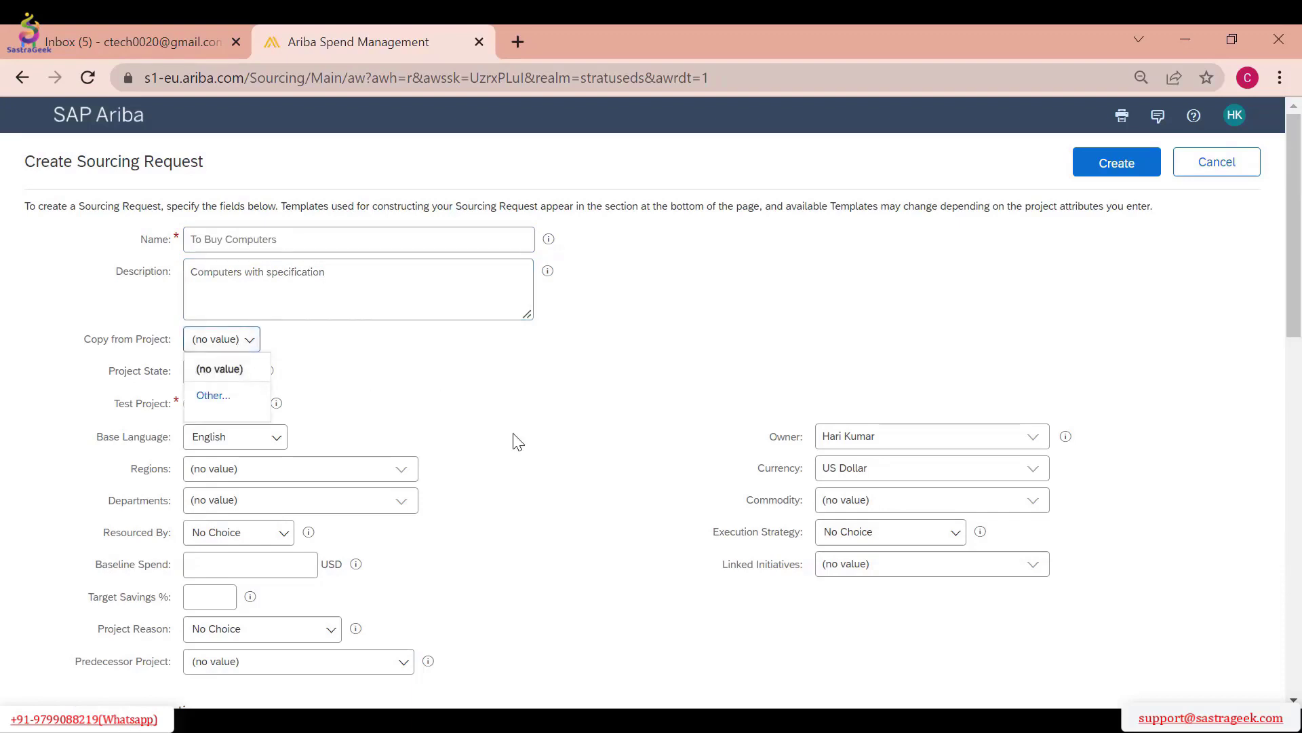
click(214, 399)
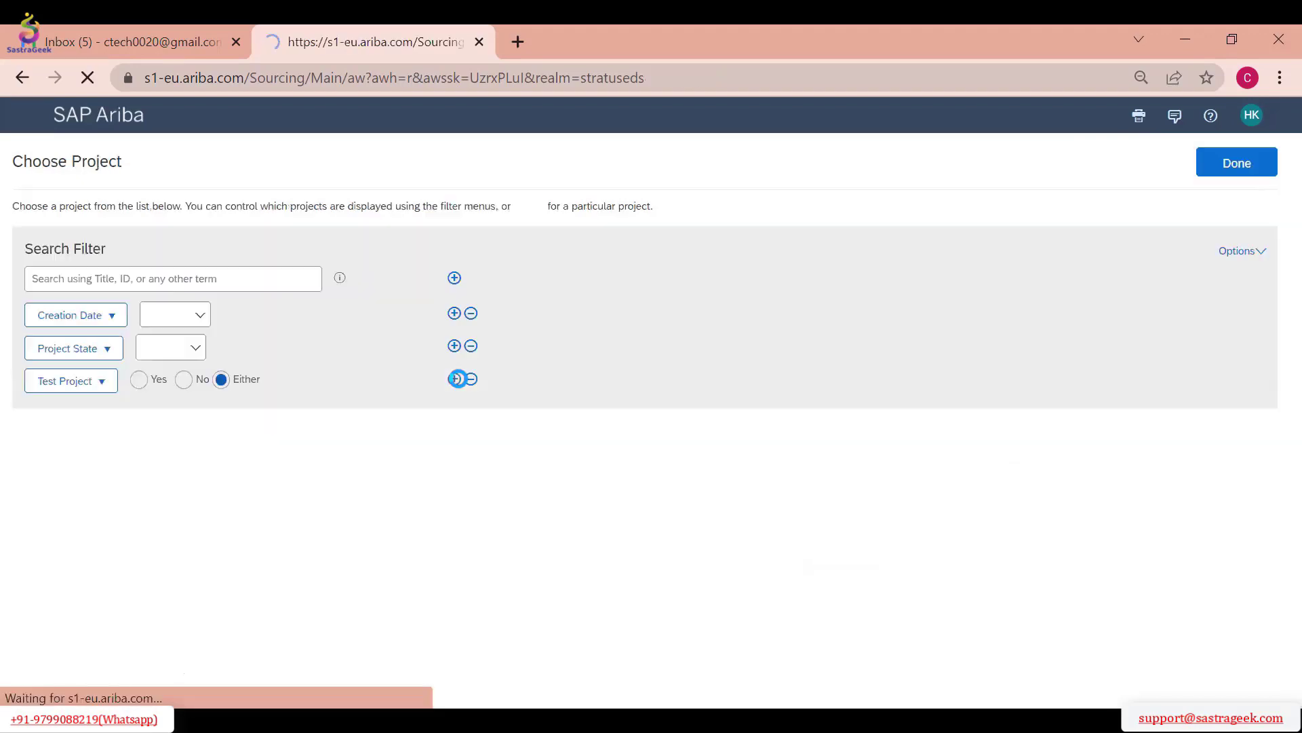
click(1217, 425)
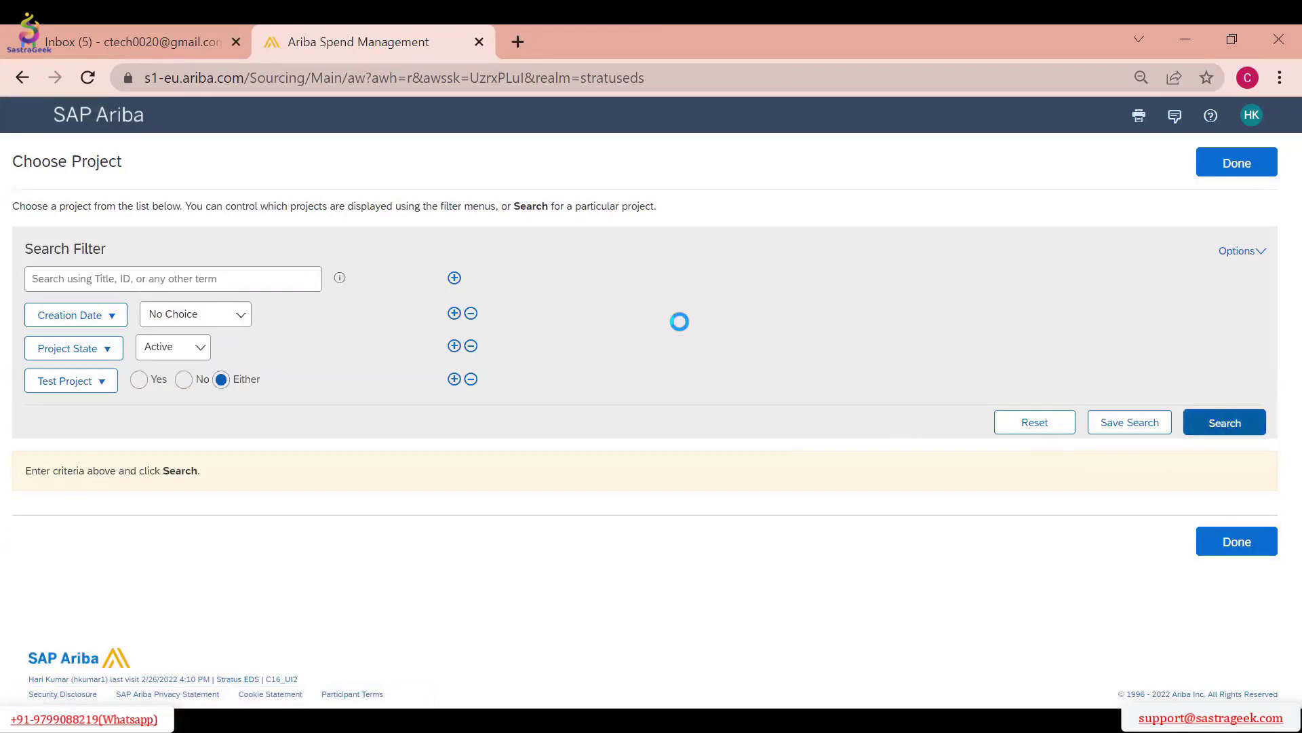
scroll(339, 380, down, 7)
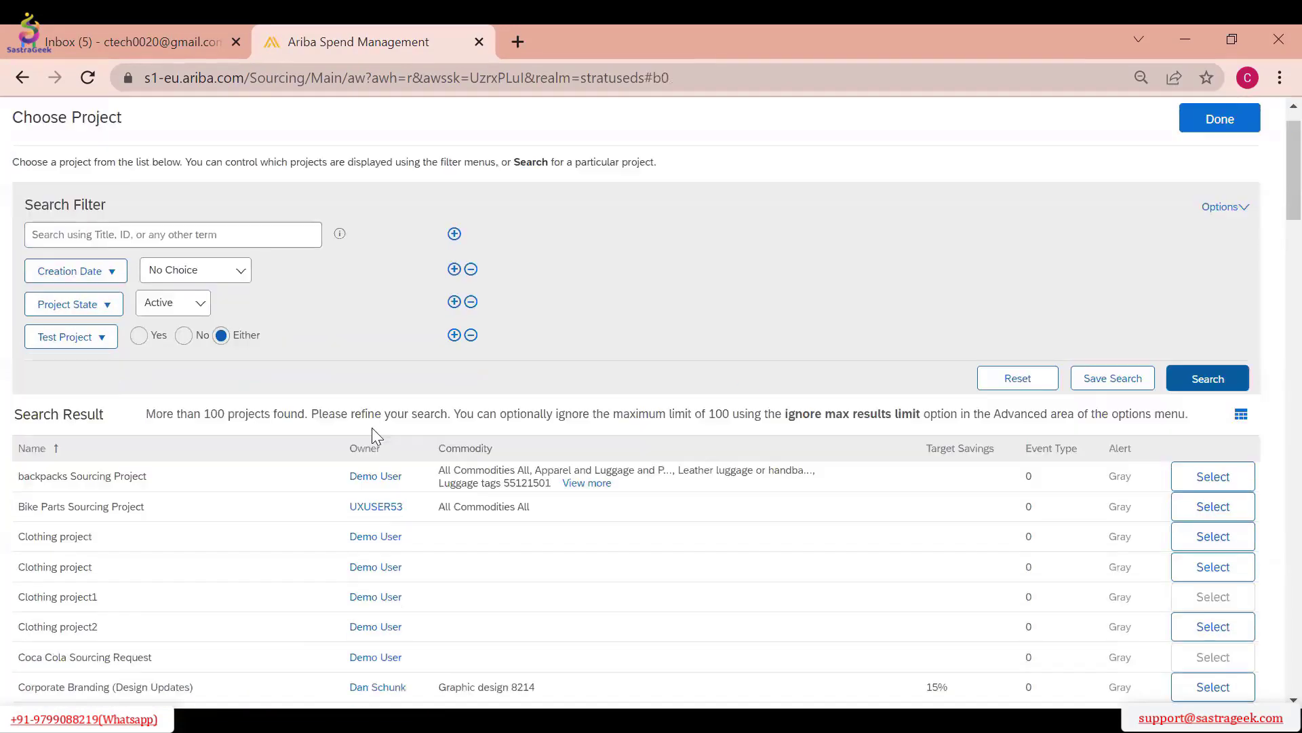
scroll(310, 412, down, 5)
scroll(519, 407, up, 20)
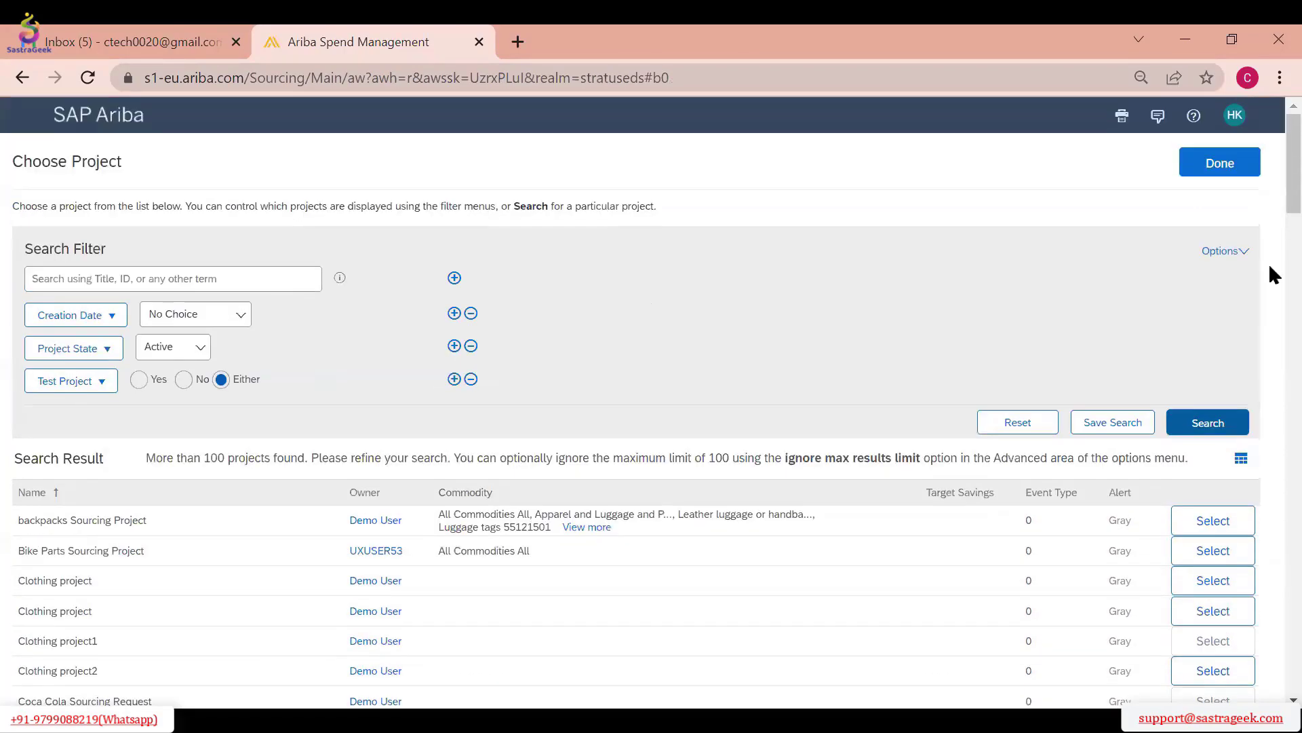
Look through the additional fields available for the project search and leave the selection without changes
click(1222, 252)
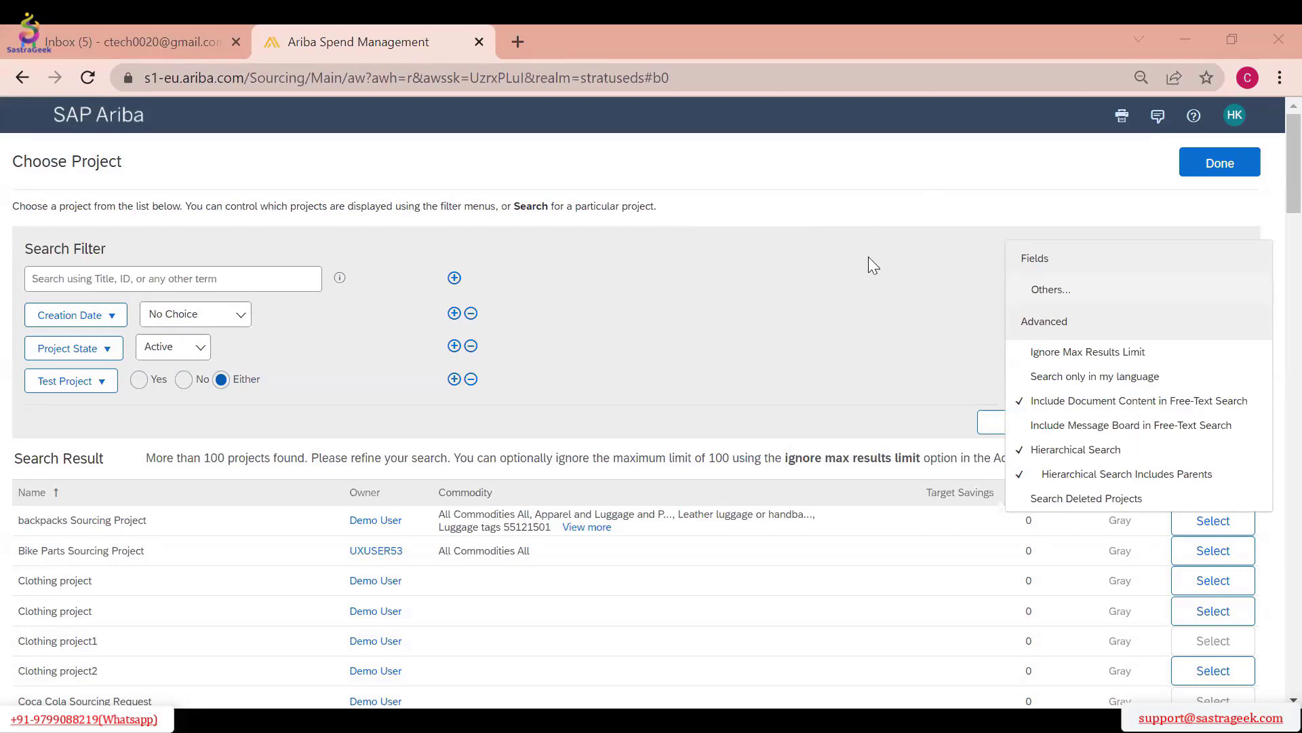
click(1041, 290)
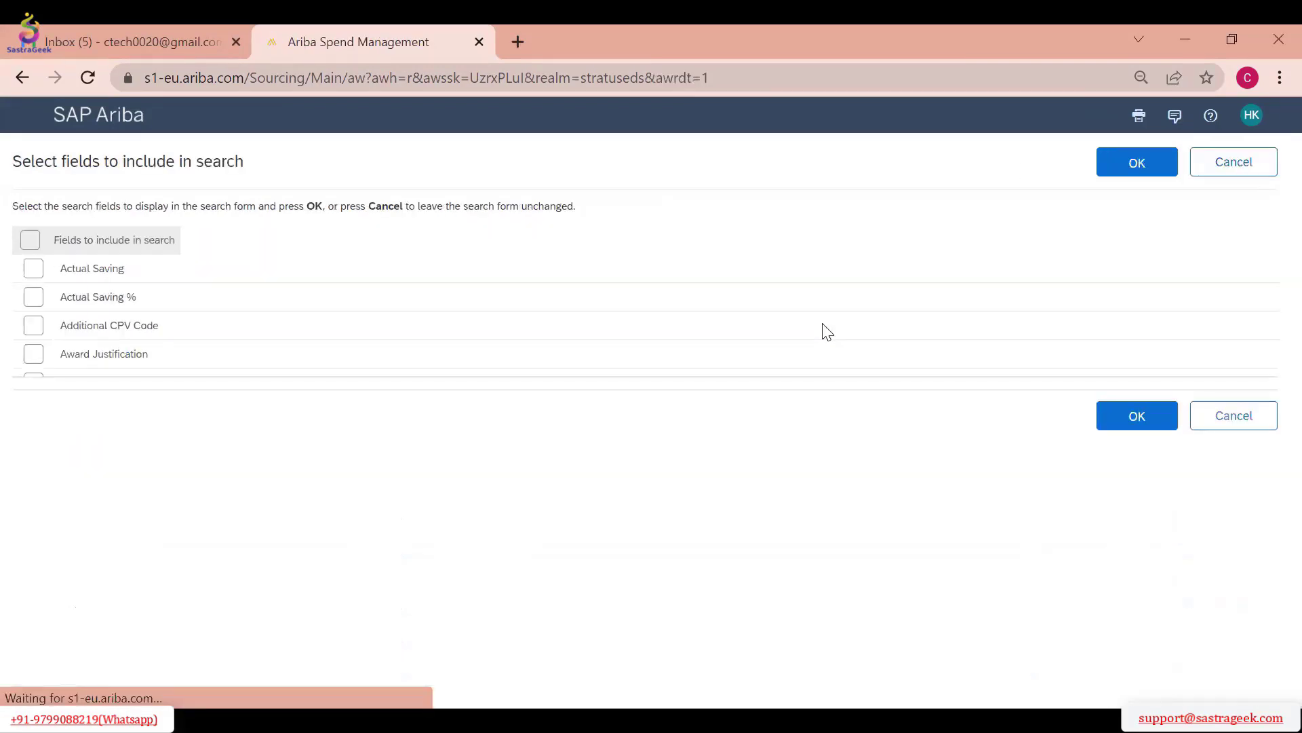
scroll(248, 515, down, 4)
scroll(247, 560, down, 8)
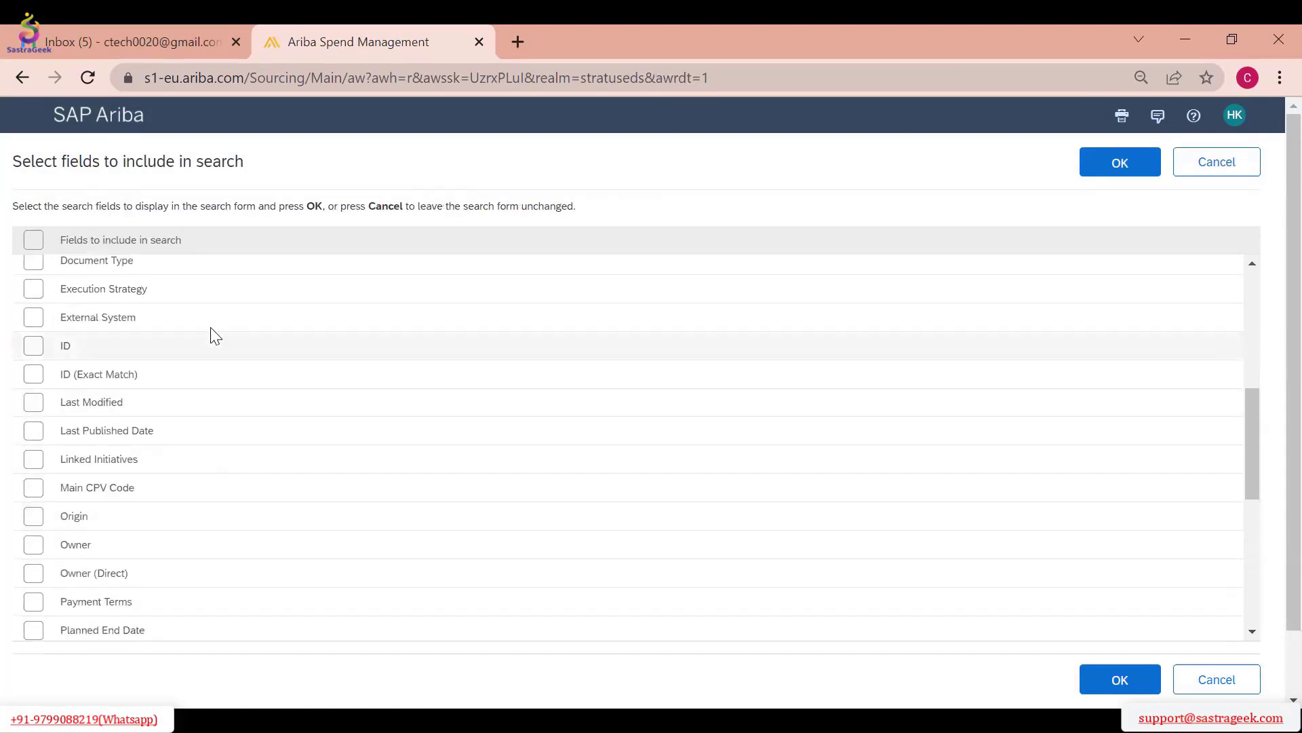
scroll(245, 442, up, 12)
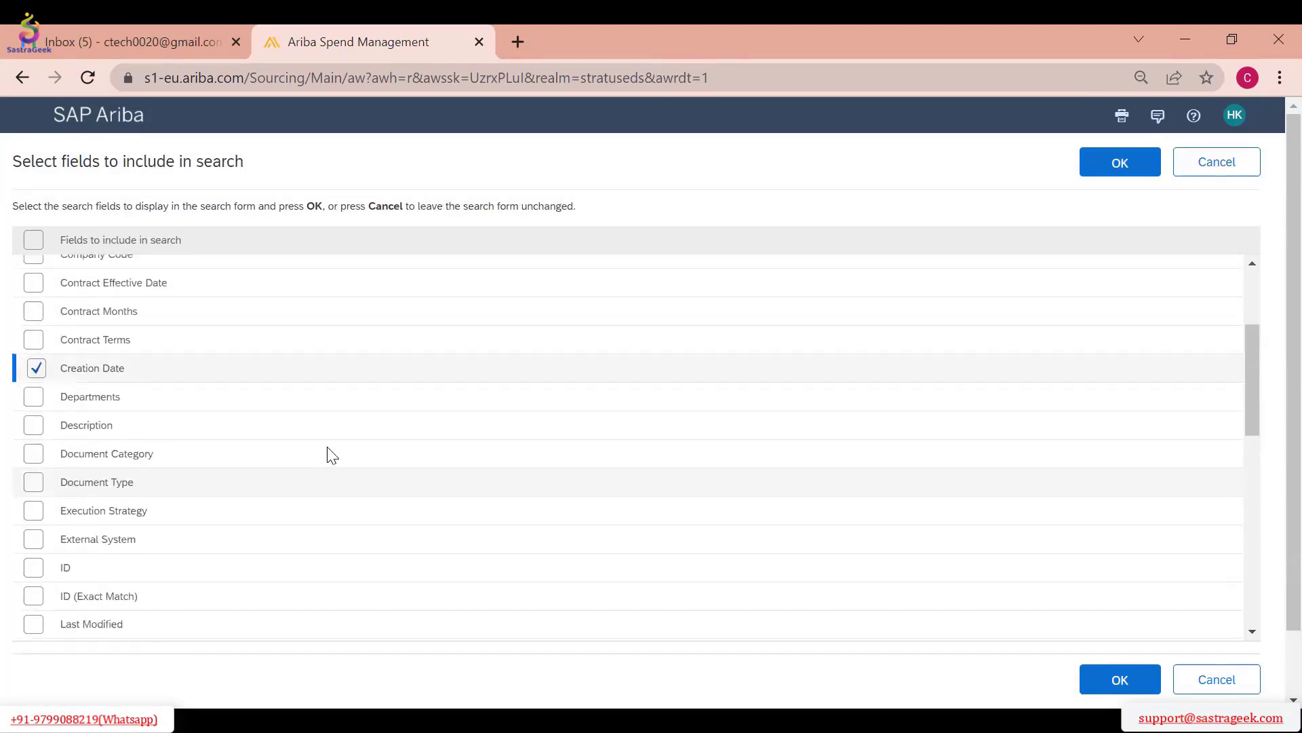
click(1216, 163)
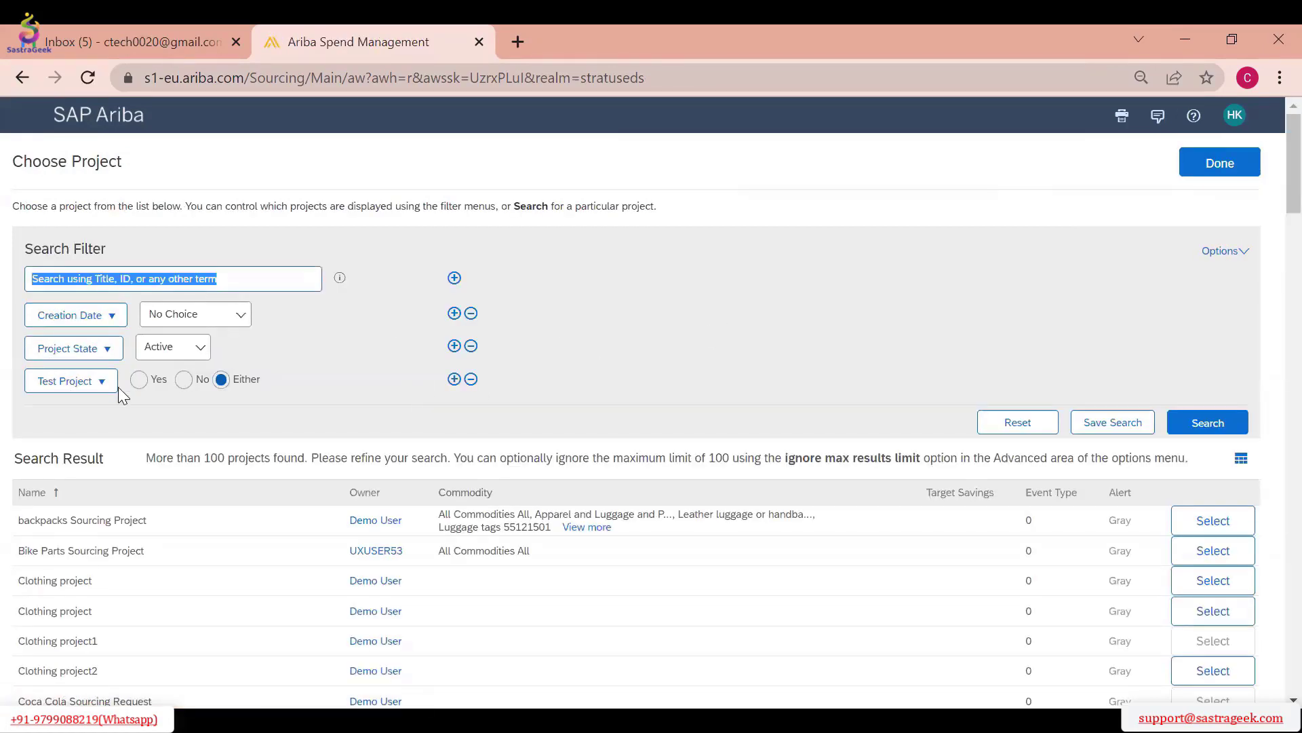
Find the Owner field among the additional search fields and include it in the project search filter
click(1211, 251)
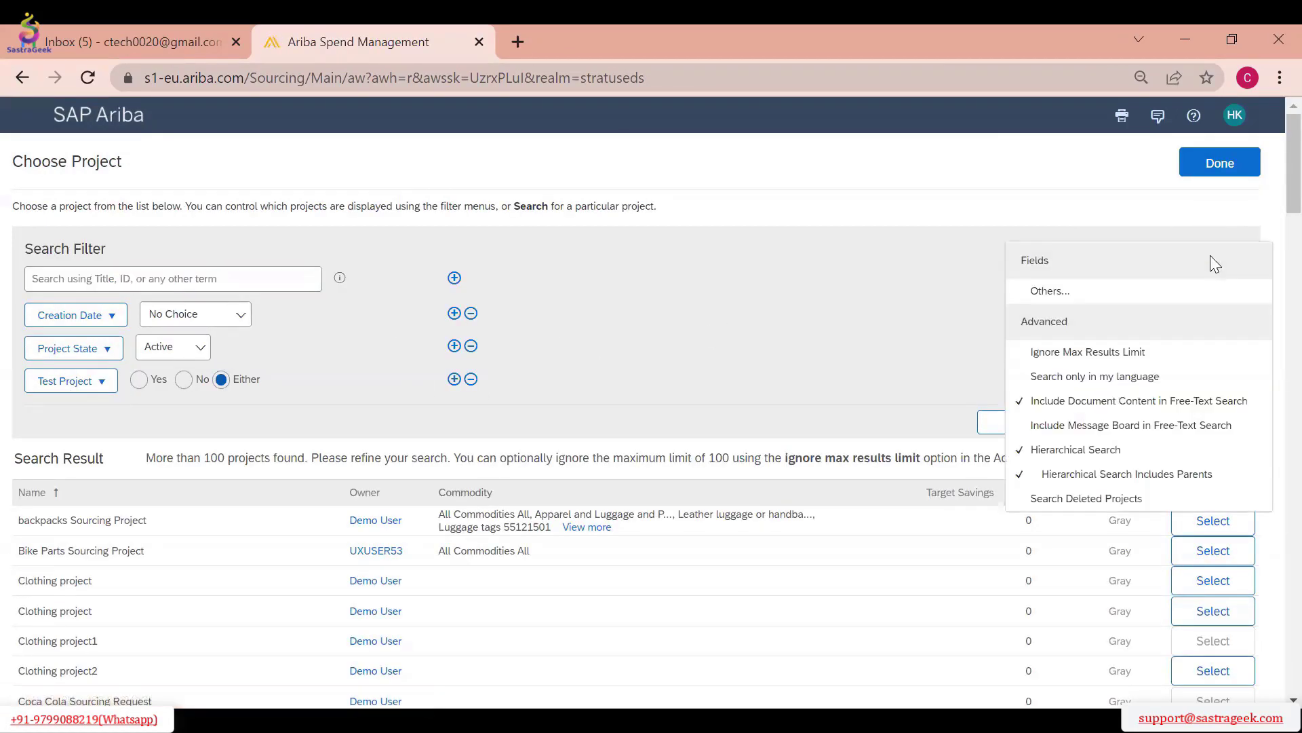
click(1102, 306)
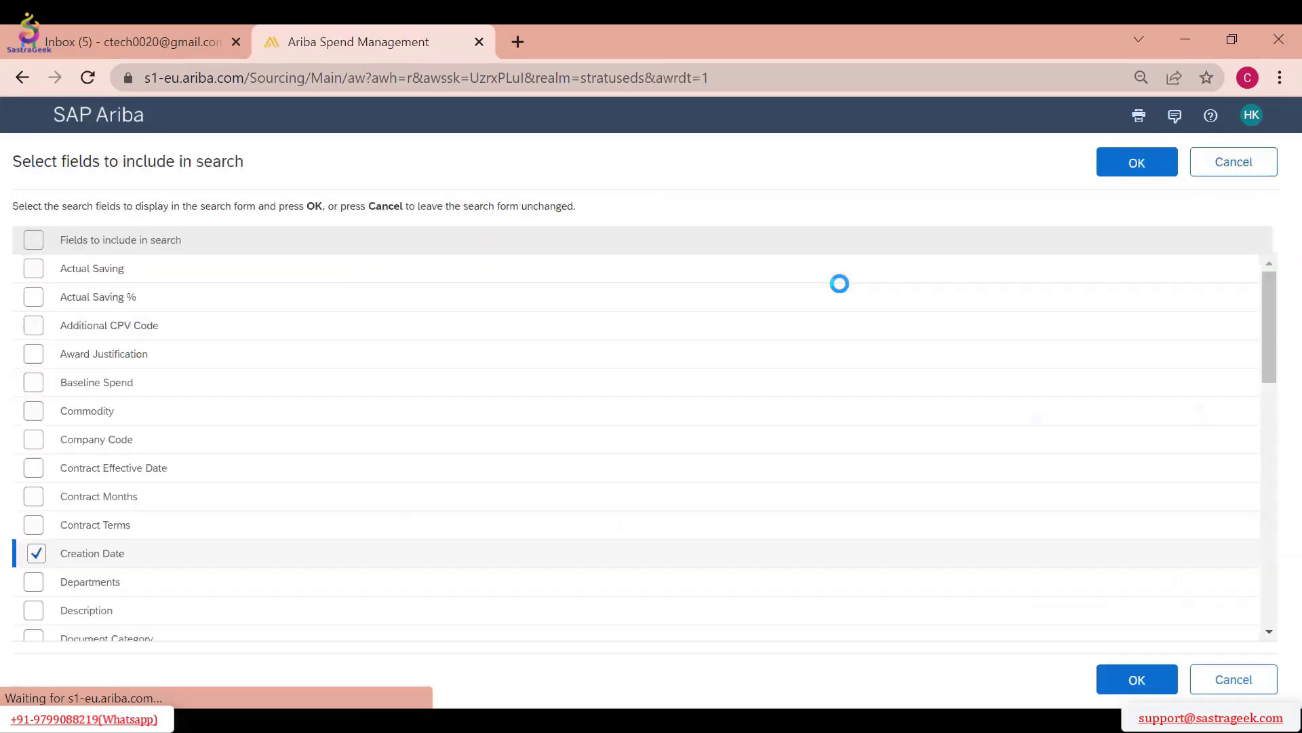
key(ctrl+f)
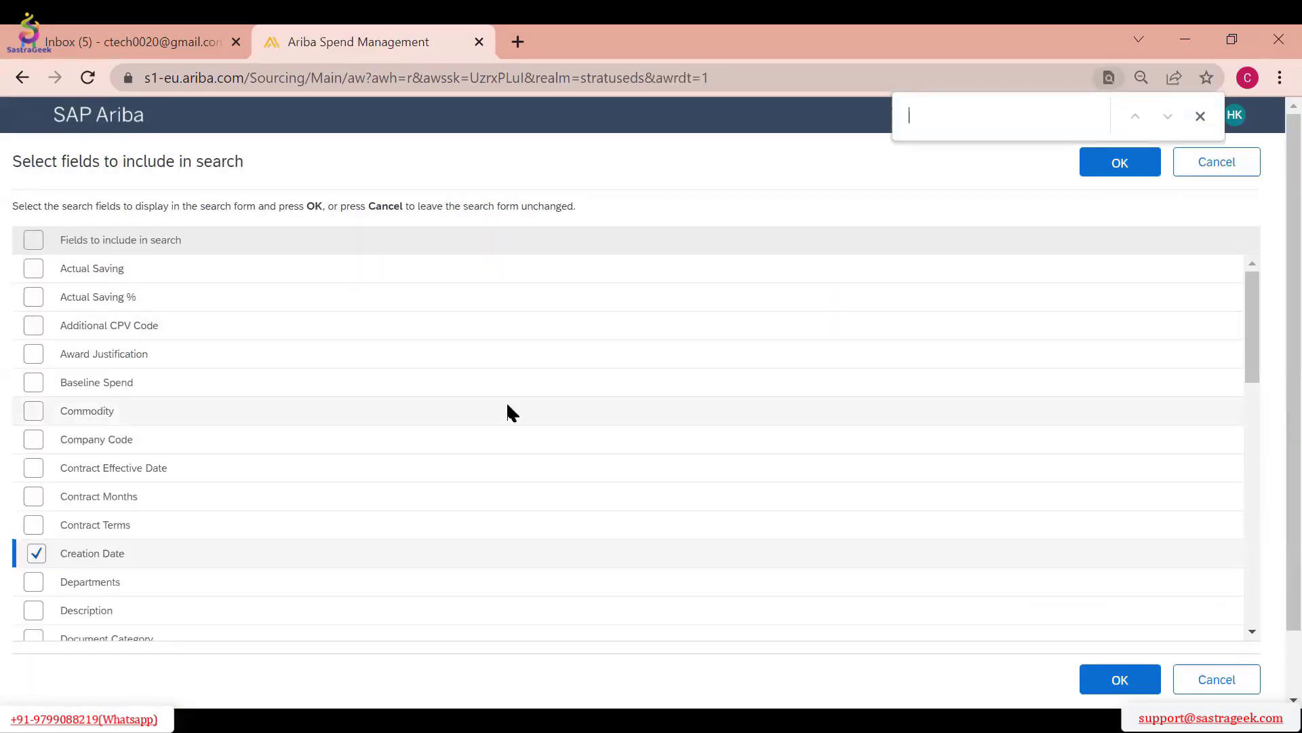
text(Oen)
key(BackSpace)
key(BackSpace)
text(wn)
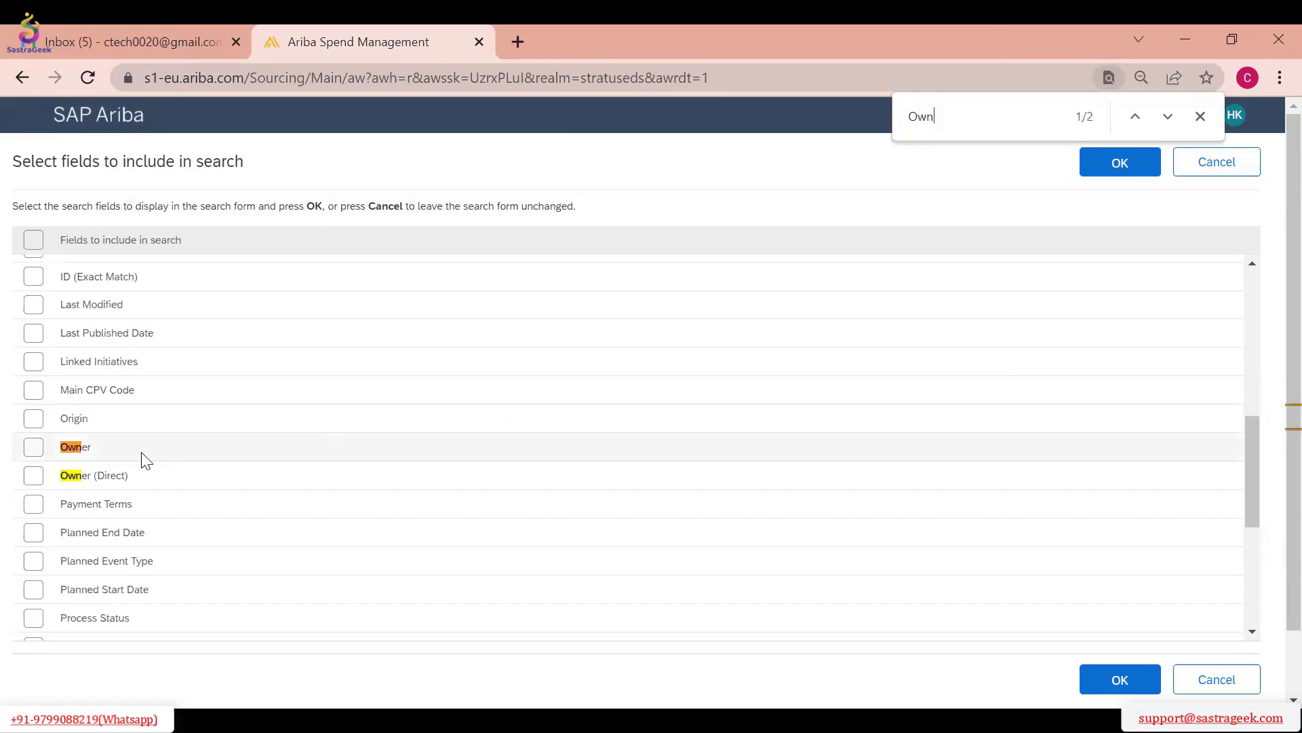
click(33, 447)
click(1139, 179)
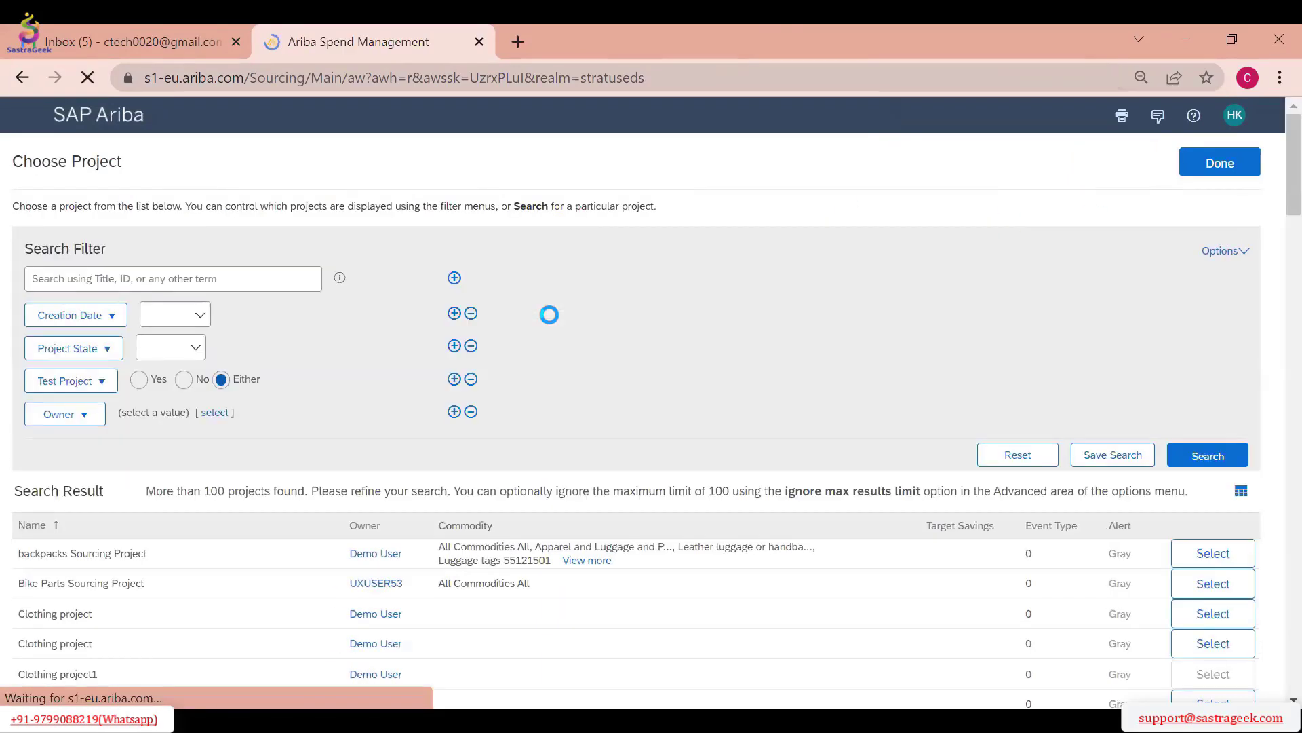
click(214, 413)
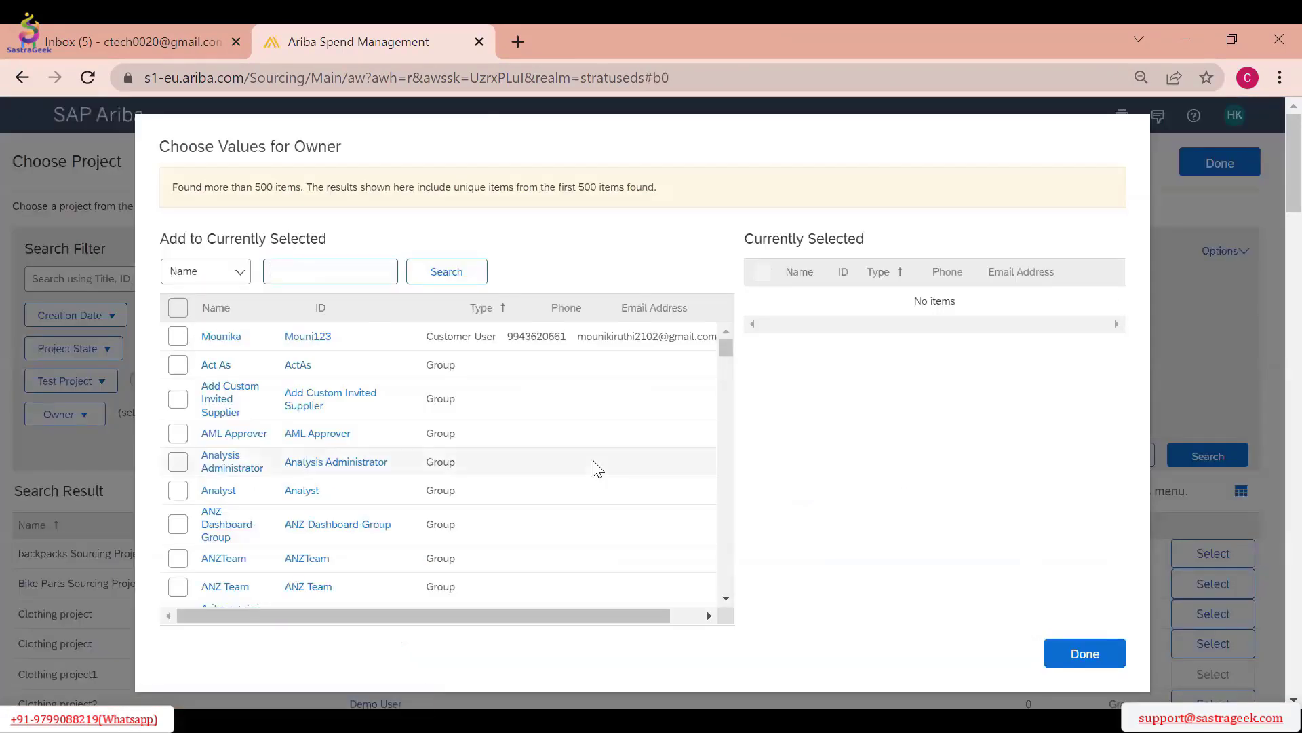
text(hari)
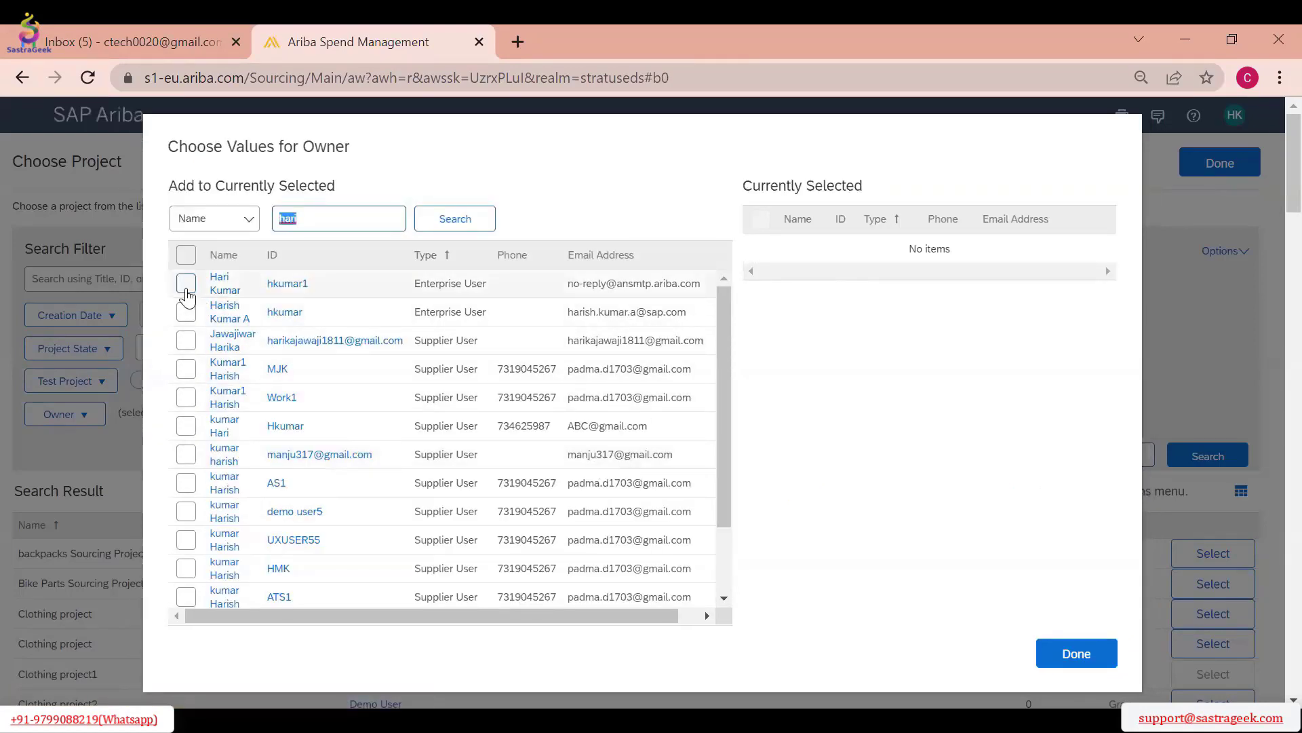
click(186, 285)
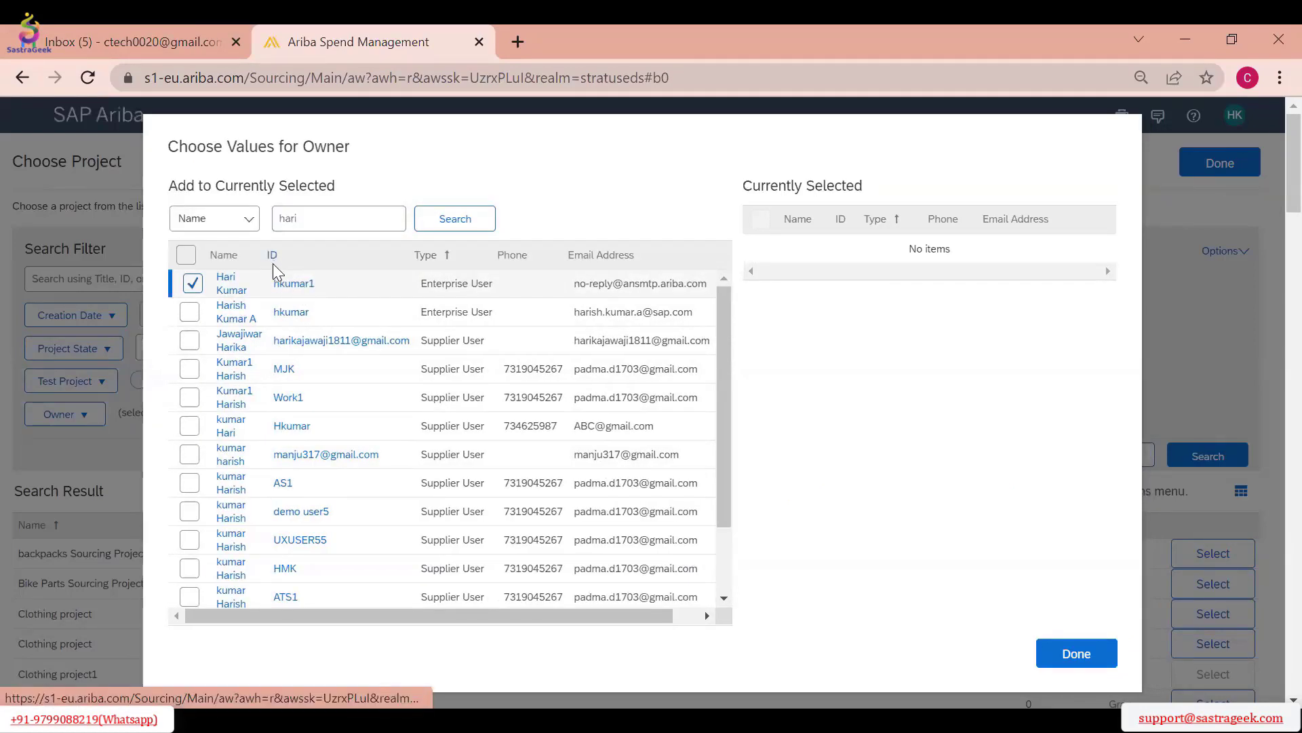
click(1085, 650)
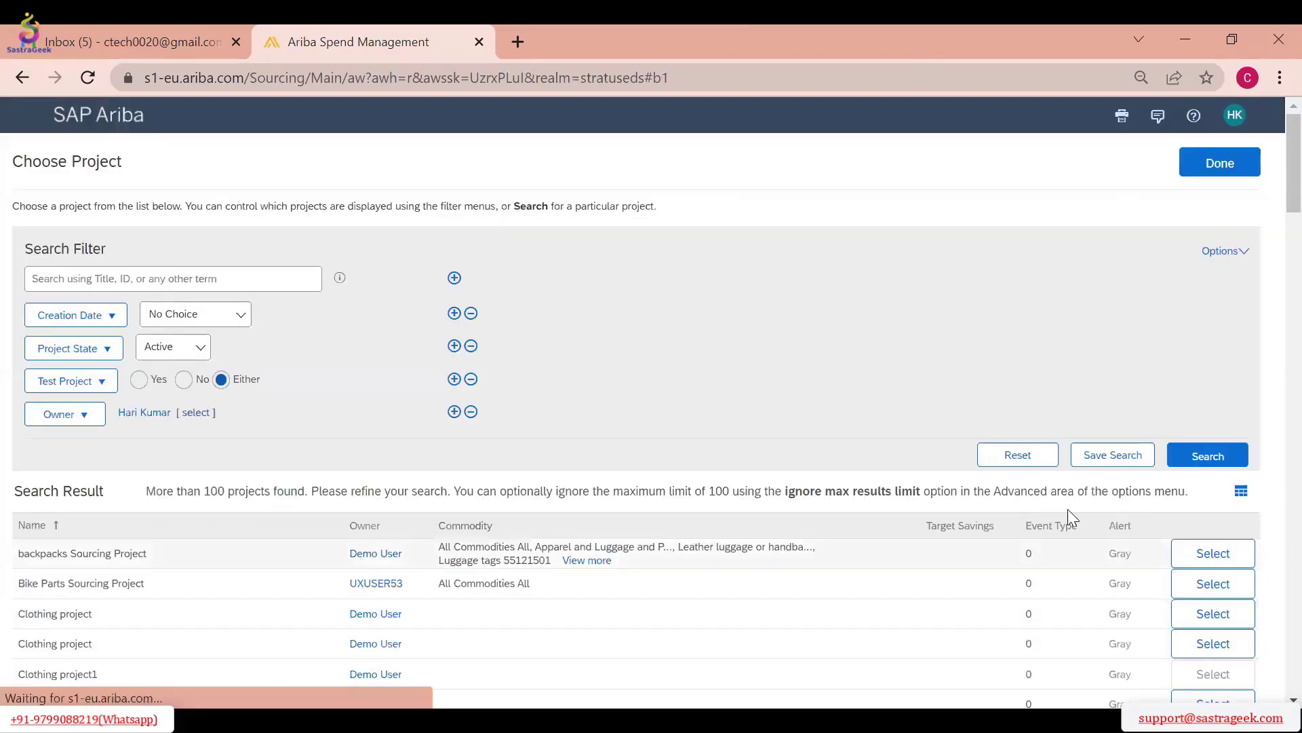
Run the project search for that owner and choose "Ariba Test Sourcing Reequest 180122" as the project to copy from
click(1208, 455)
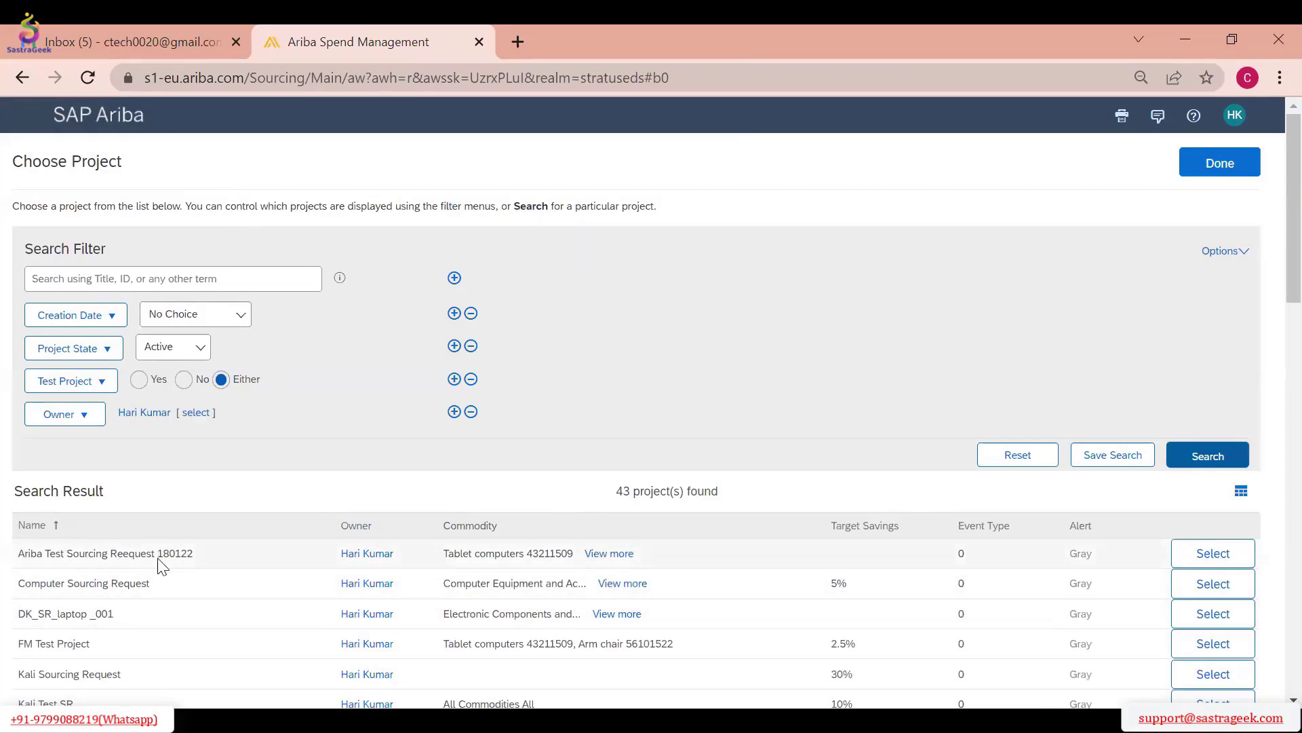
click(1213, 552)
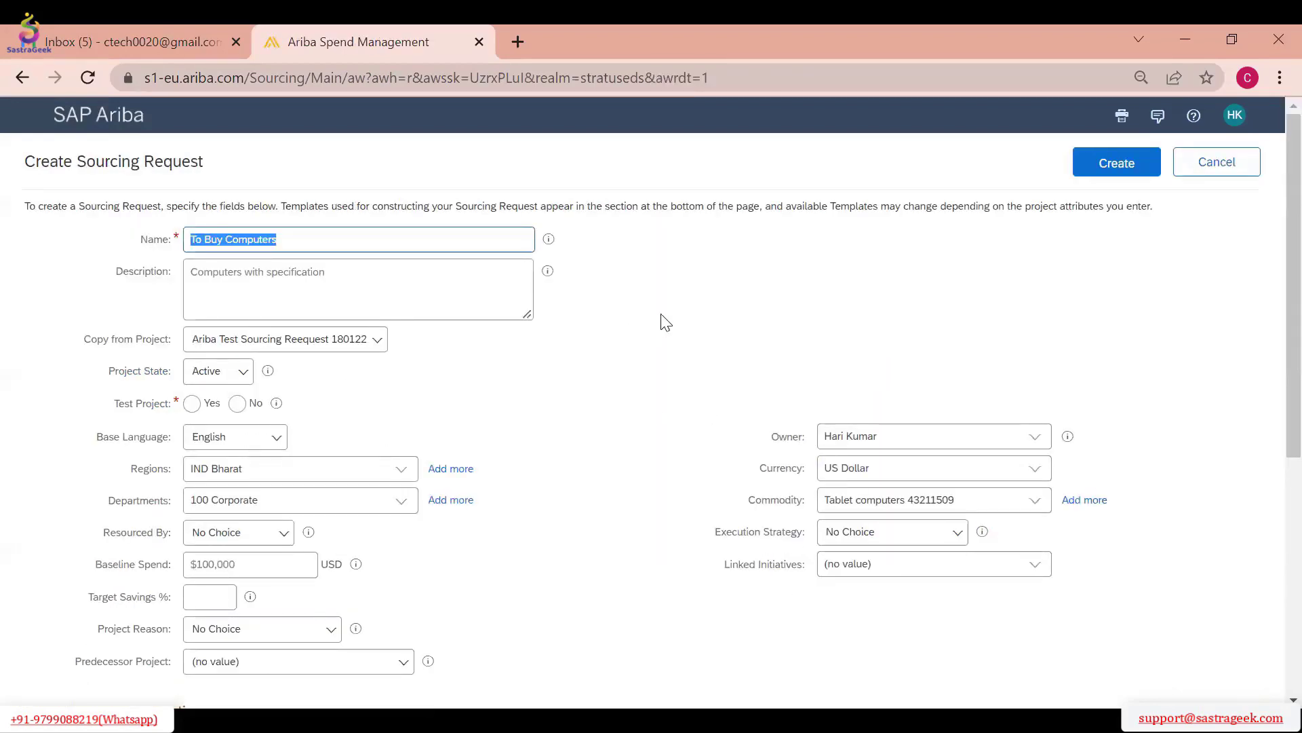
scroll(1268, 364, down, 1)
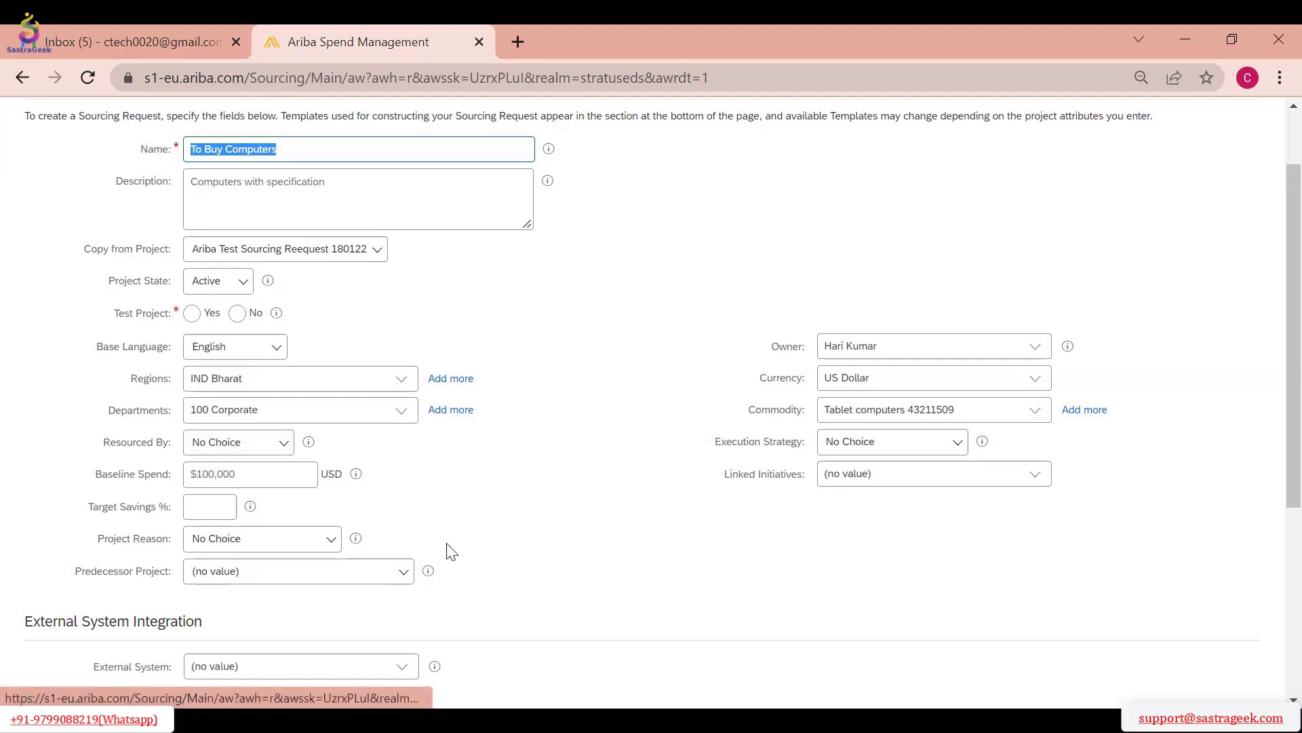
Reset Copy from Project to (no value) and look over the sourcing request form
click(334, 256)
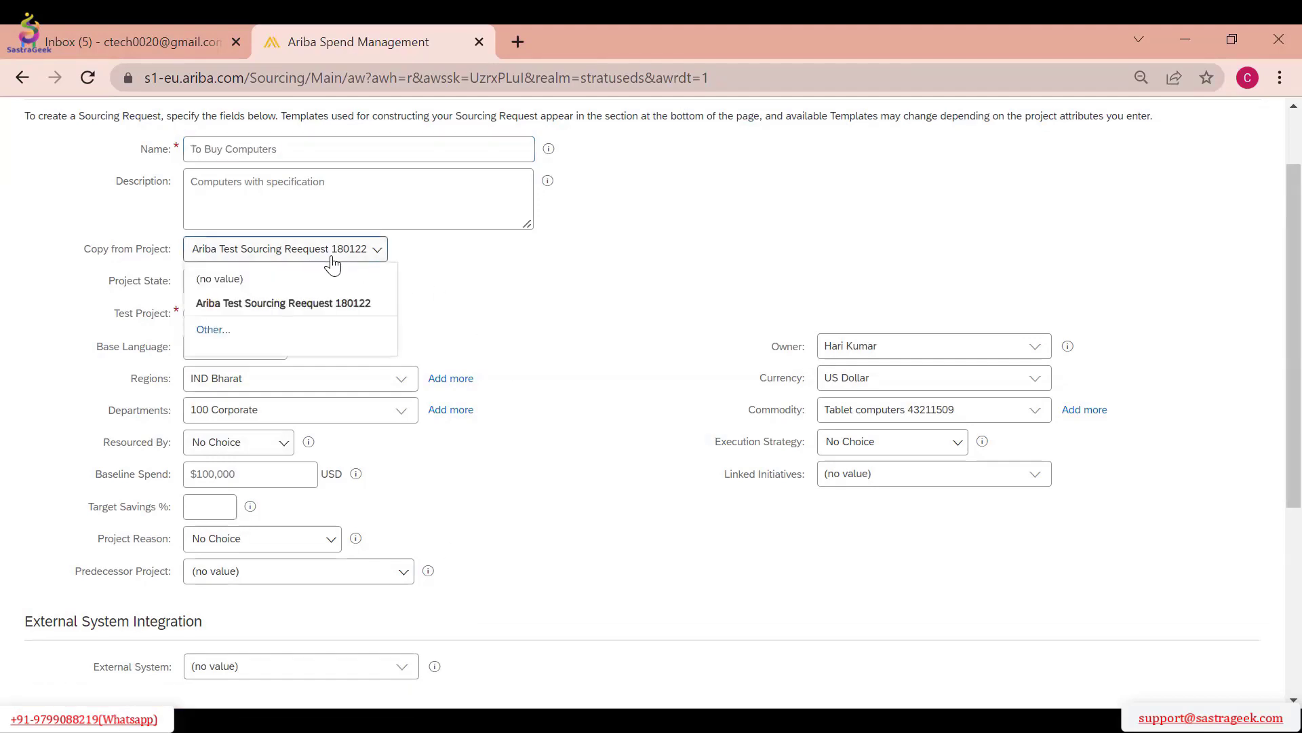
click(270, 285)
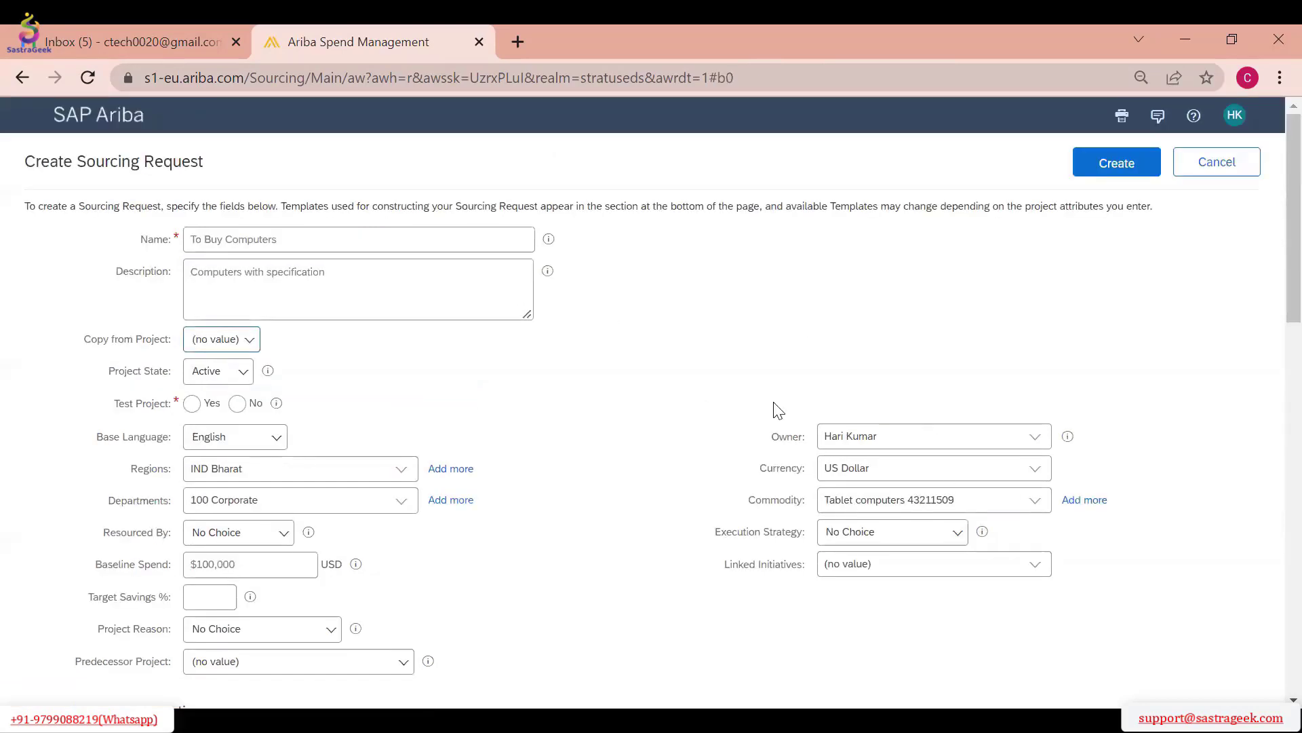
scroll(407, 475, down, 3)
scroll(611, 363, up, 3)
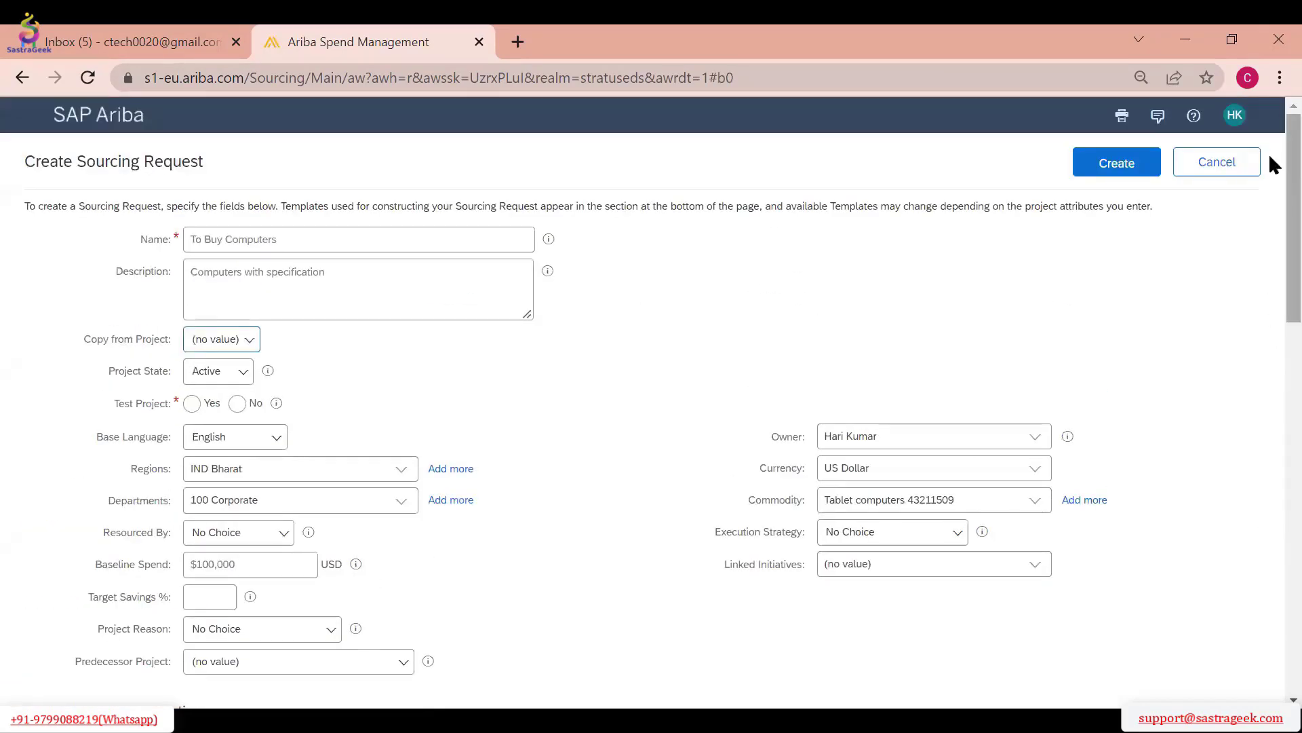
Cancel the computer sourcing request and start a new blank sourcing request
click(1226, 175)
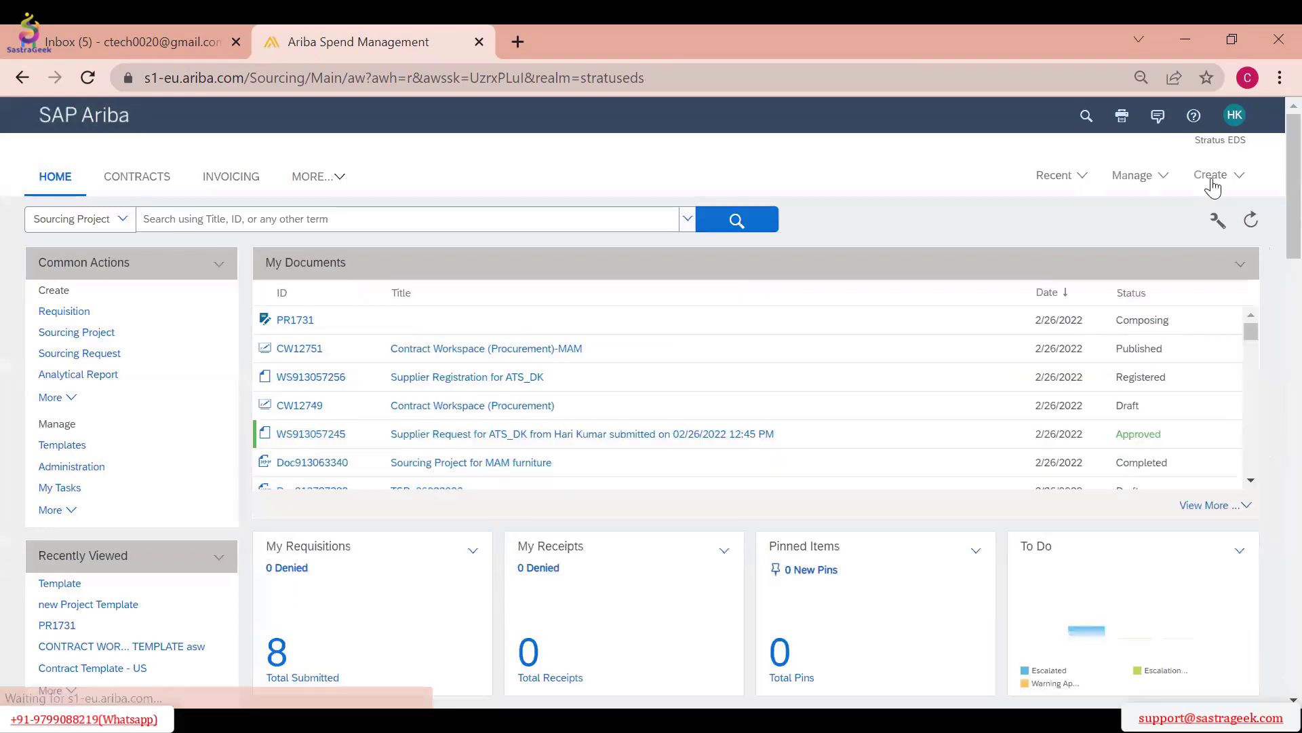
click(1212, 178)
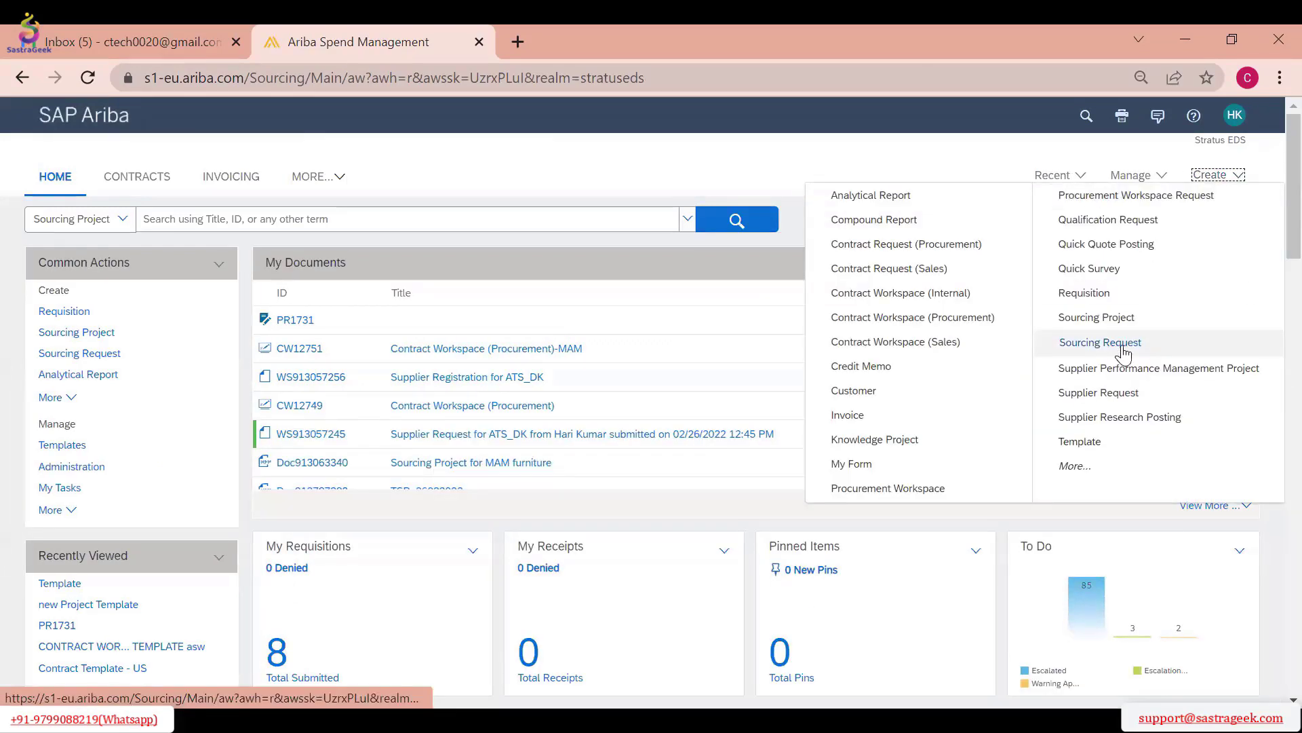
click(1123, 347)
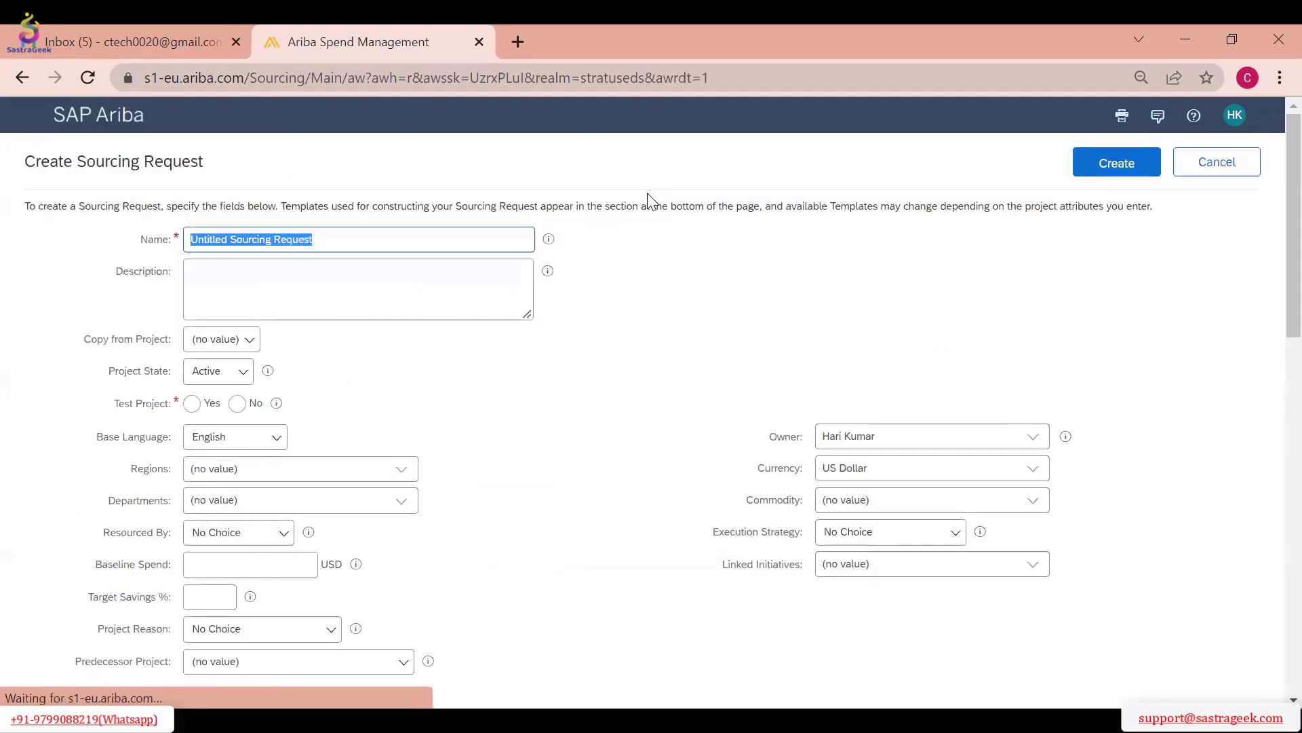
Name the request "Sample Sourcing Request_26 Feb 2022" and describe it as "This is for Demo"
text(Sa)
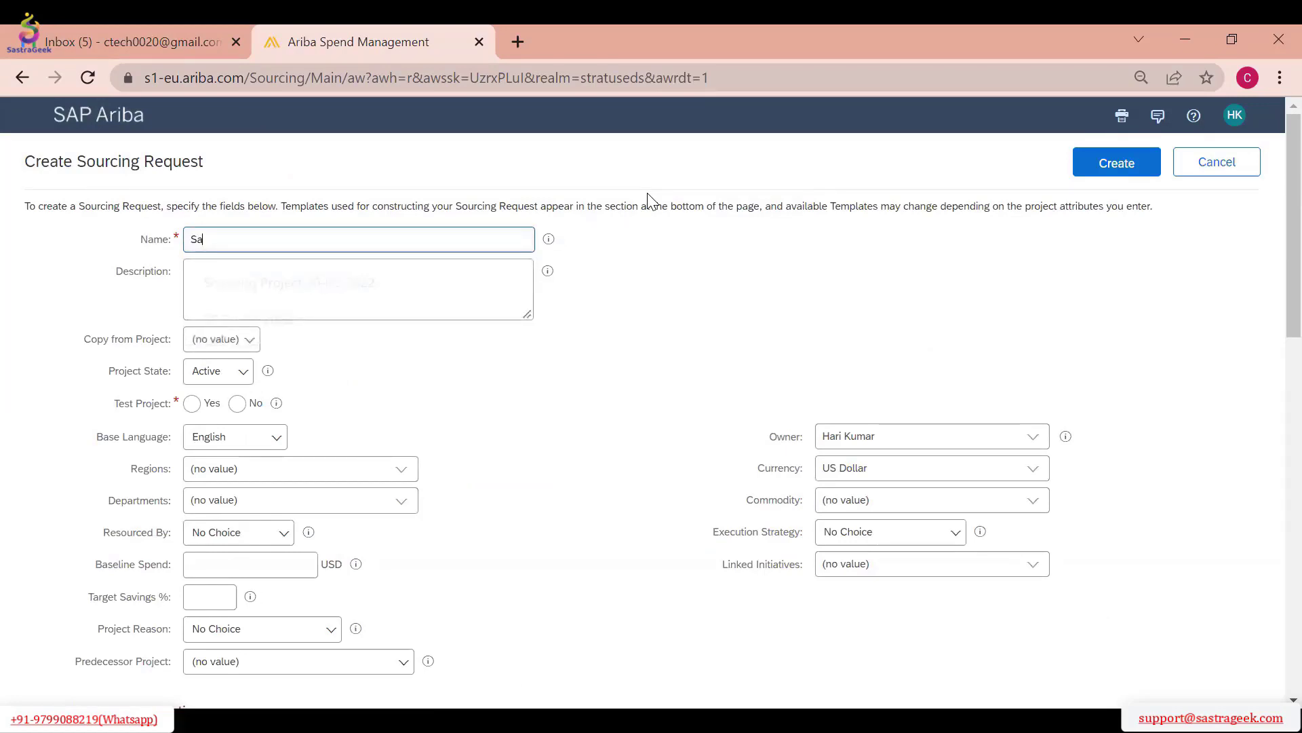
text(mple Sourcing Request_26 Feb 2022)
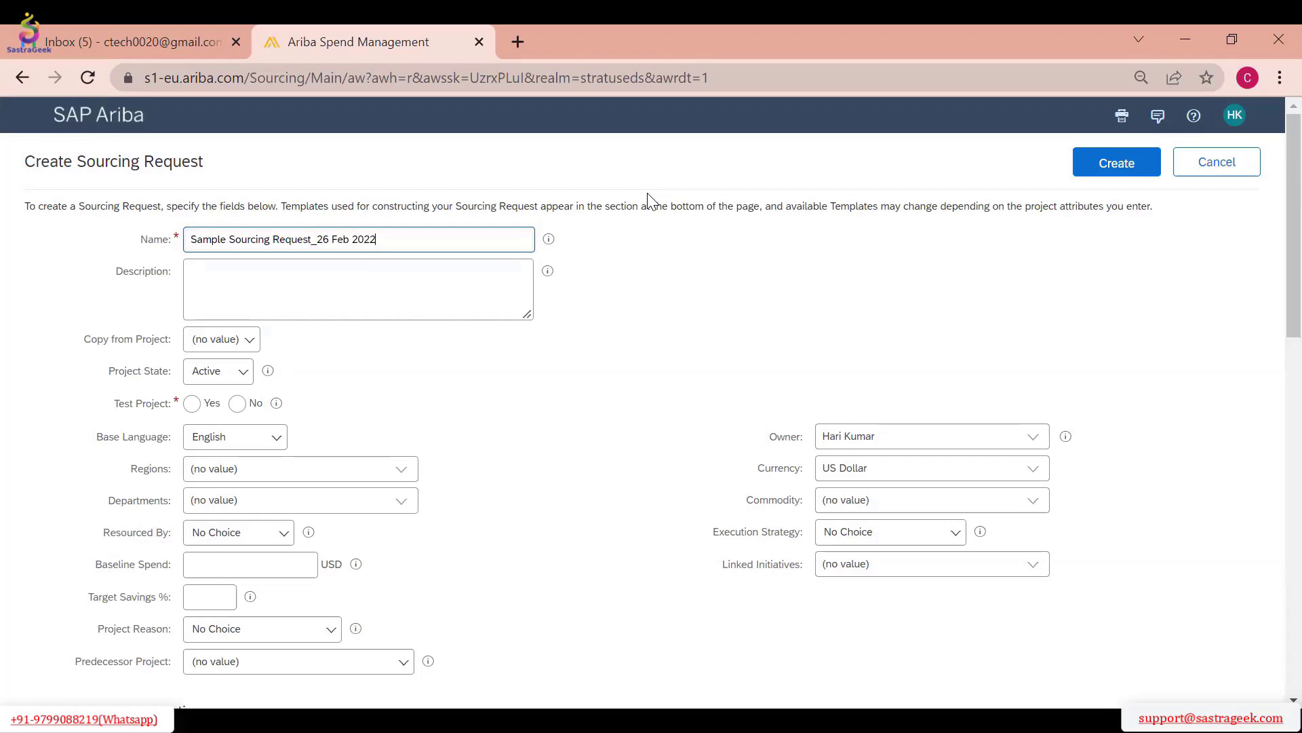
click(439, 275)
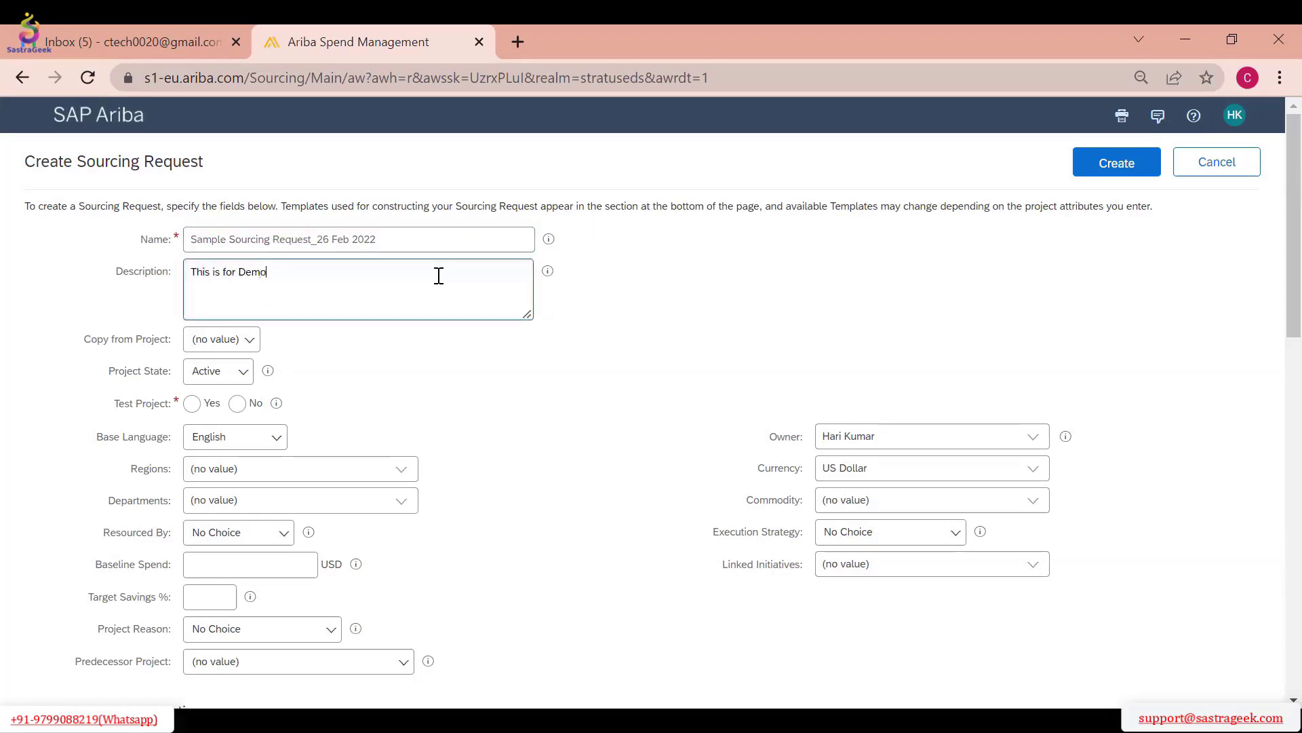
Review the project state options, select Active, and set Test Project to Yes
click(244, 375)
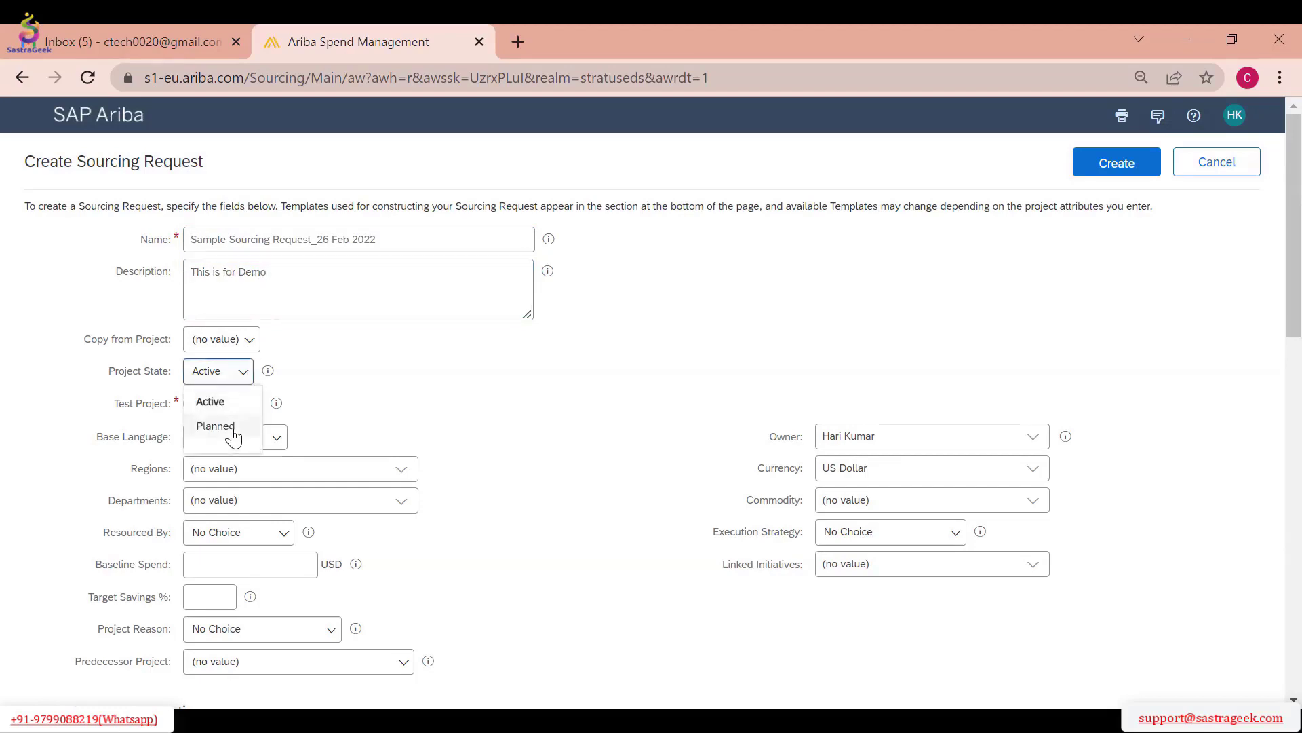
click(237, 377)
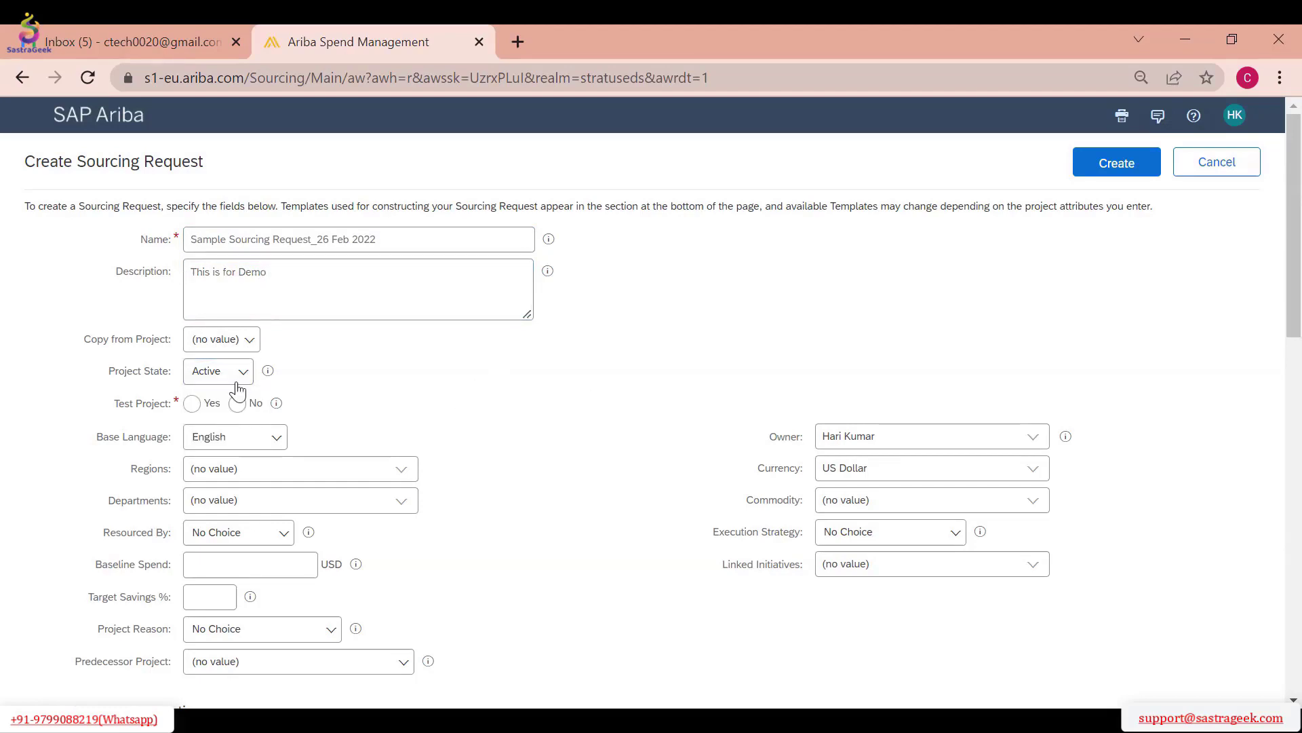
click(203, 374)
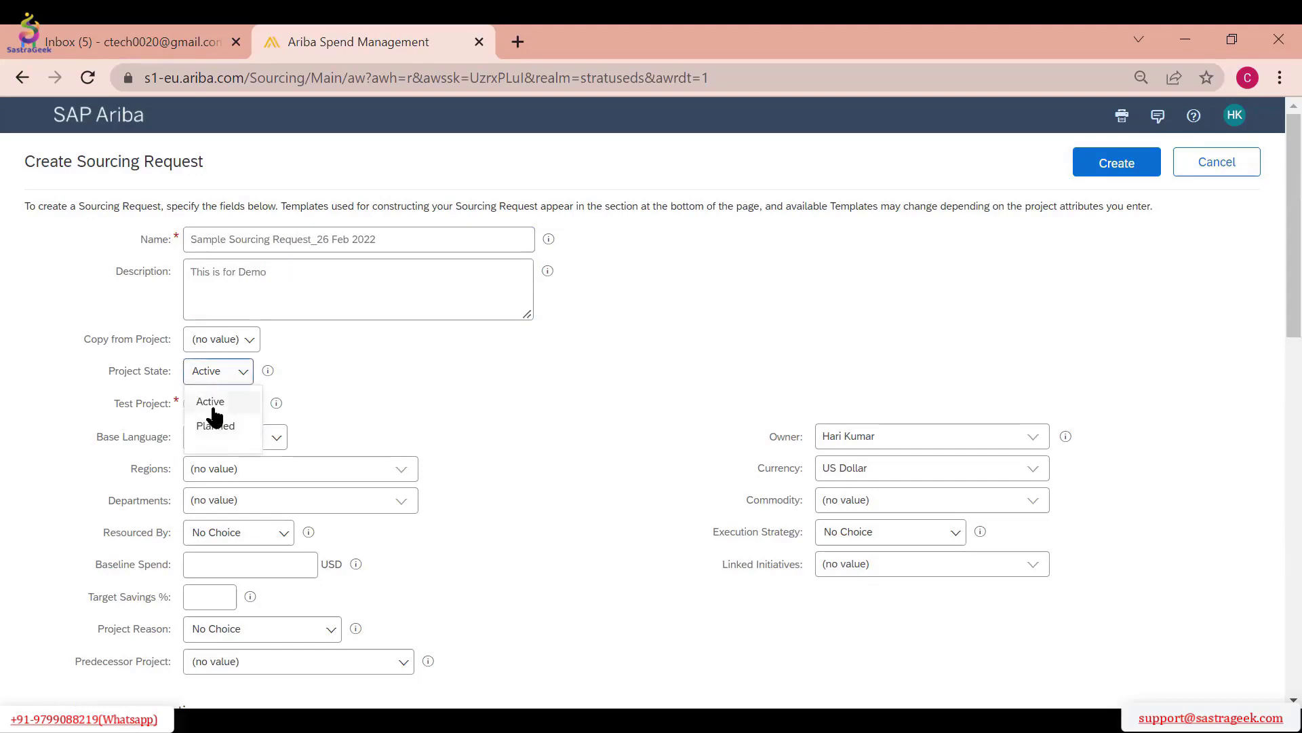
click(213, 407)
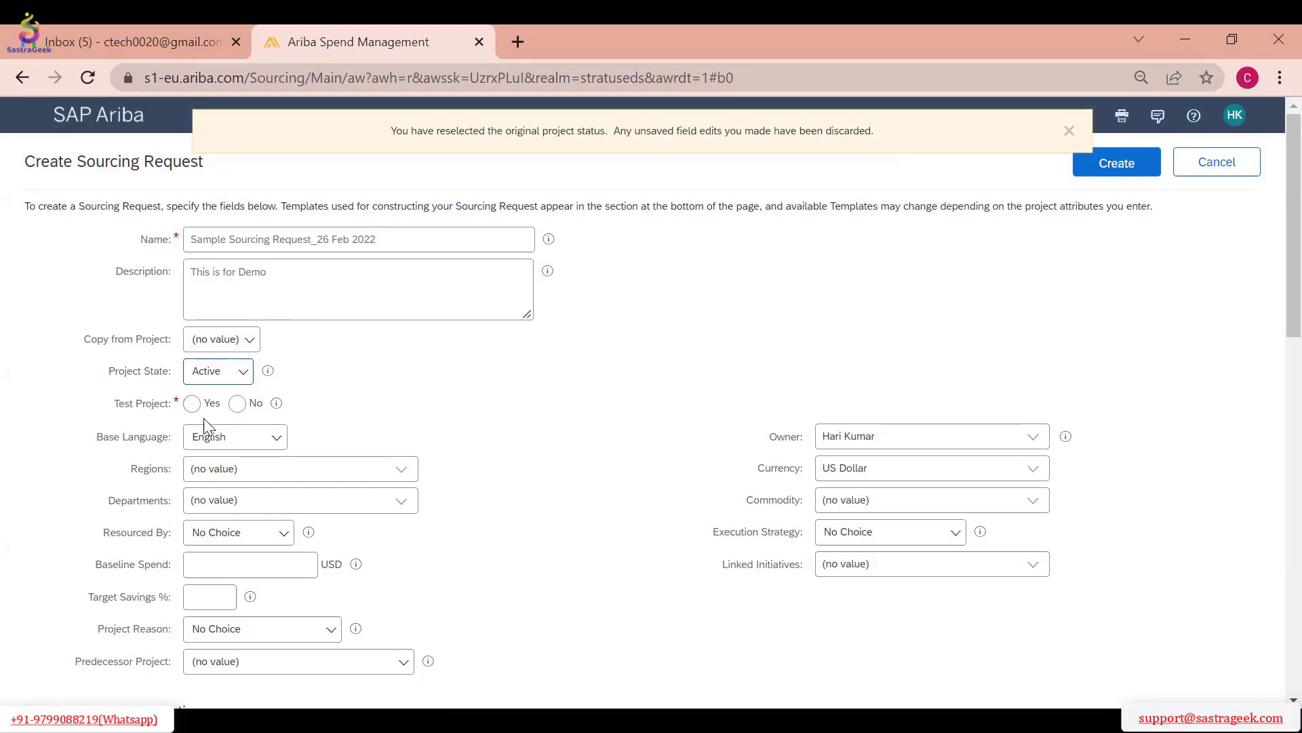
click(238, 405)
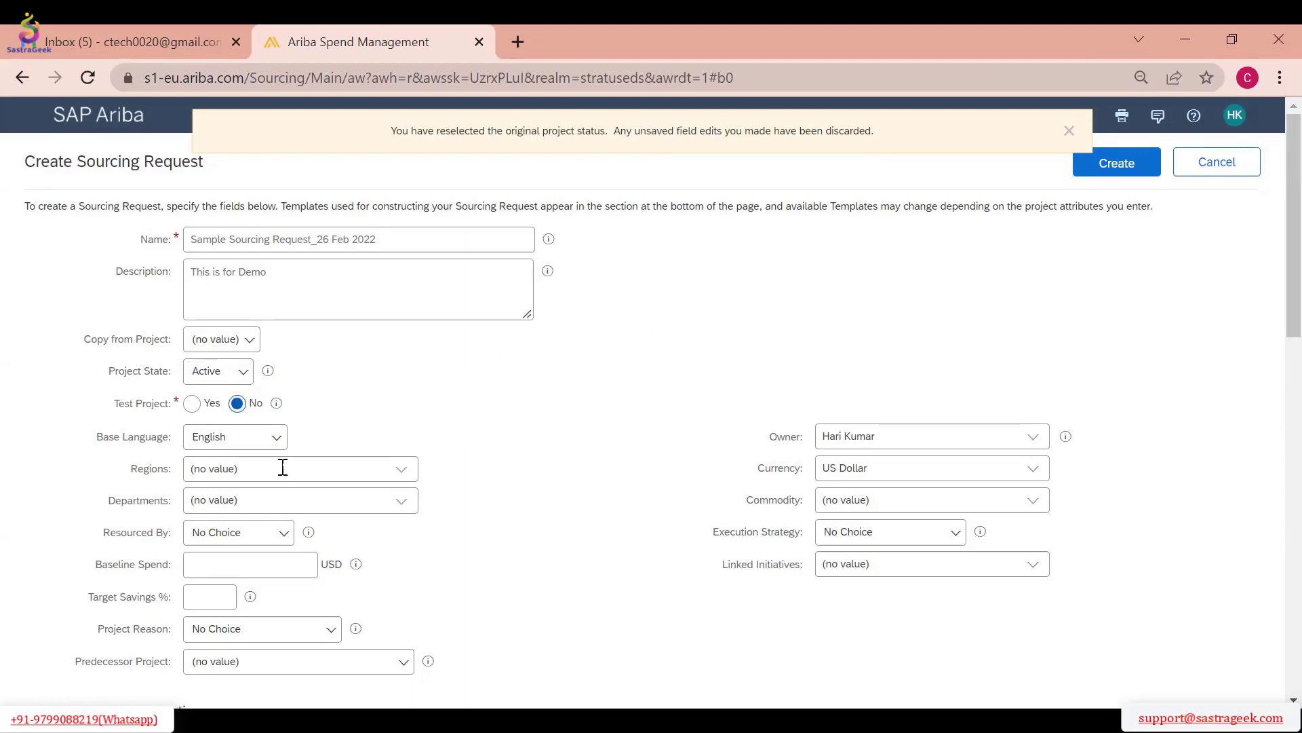
click(193, 405)
Set the request's region to IND Bharat and confirm Bharat in the full region list after expanding All
click(406, 470)
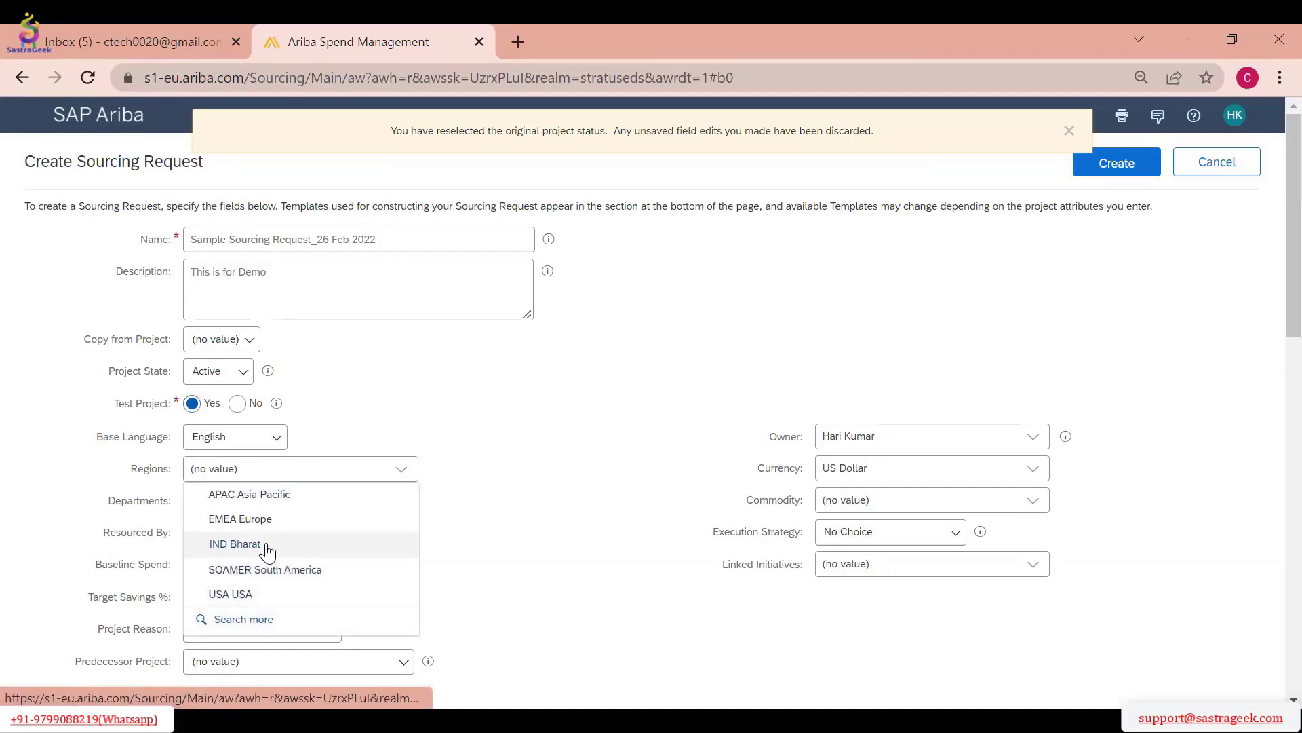
click(234, 543)
click(241, 619)
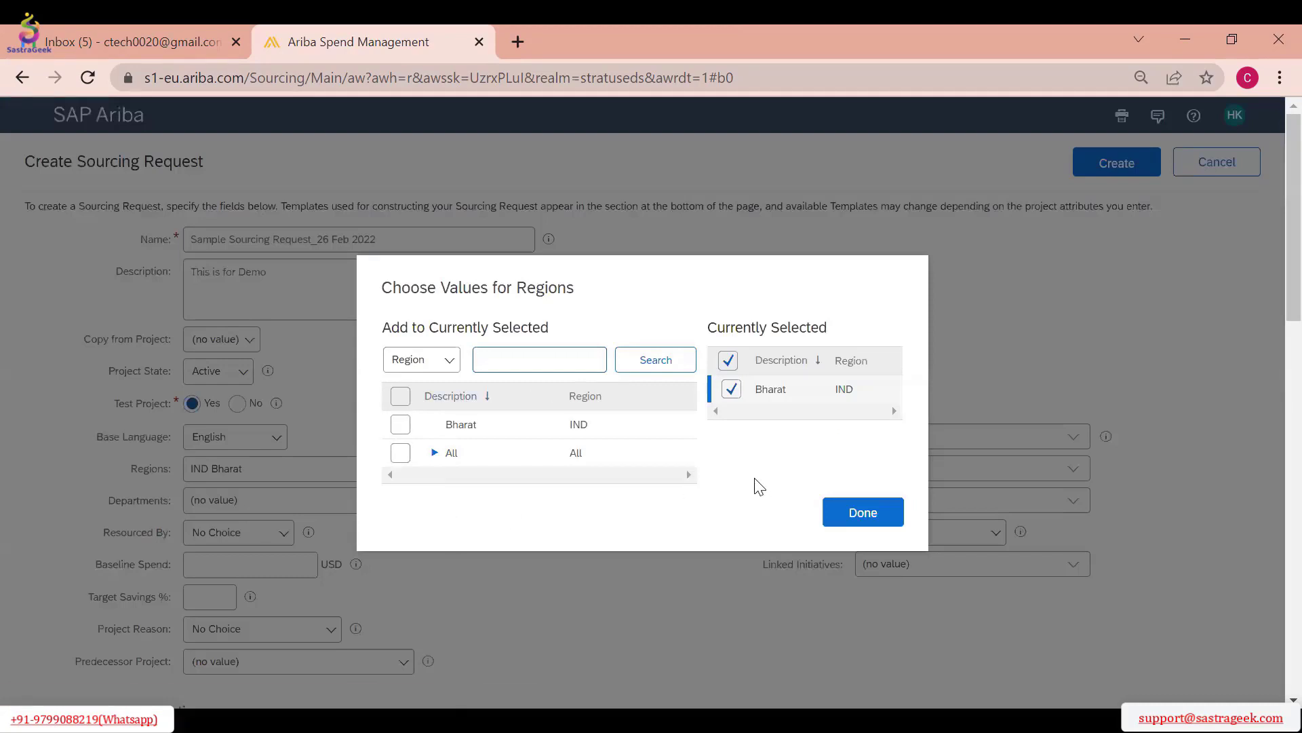
click(434, 455)
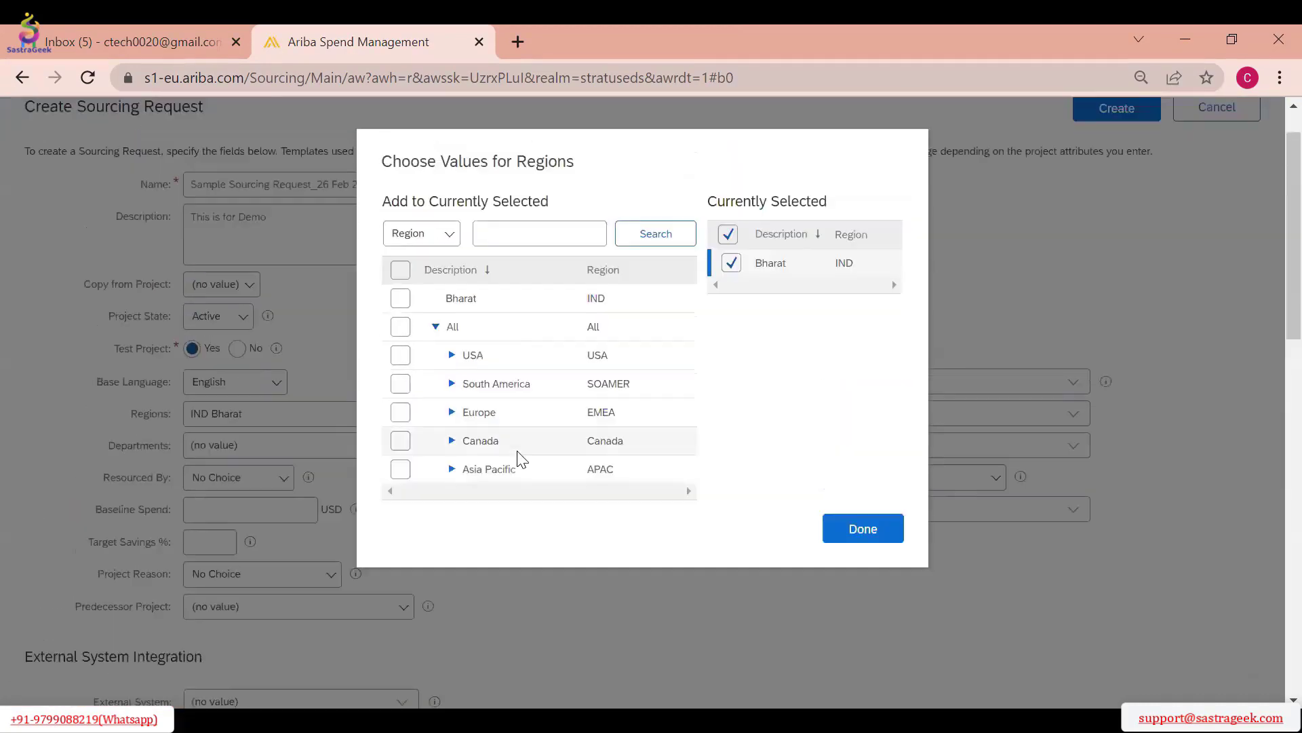
click(402, 354)
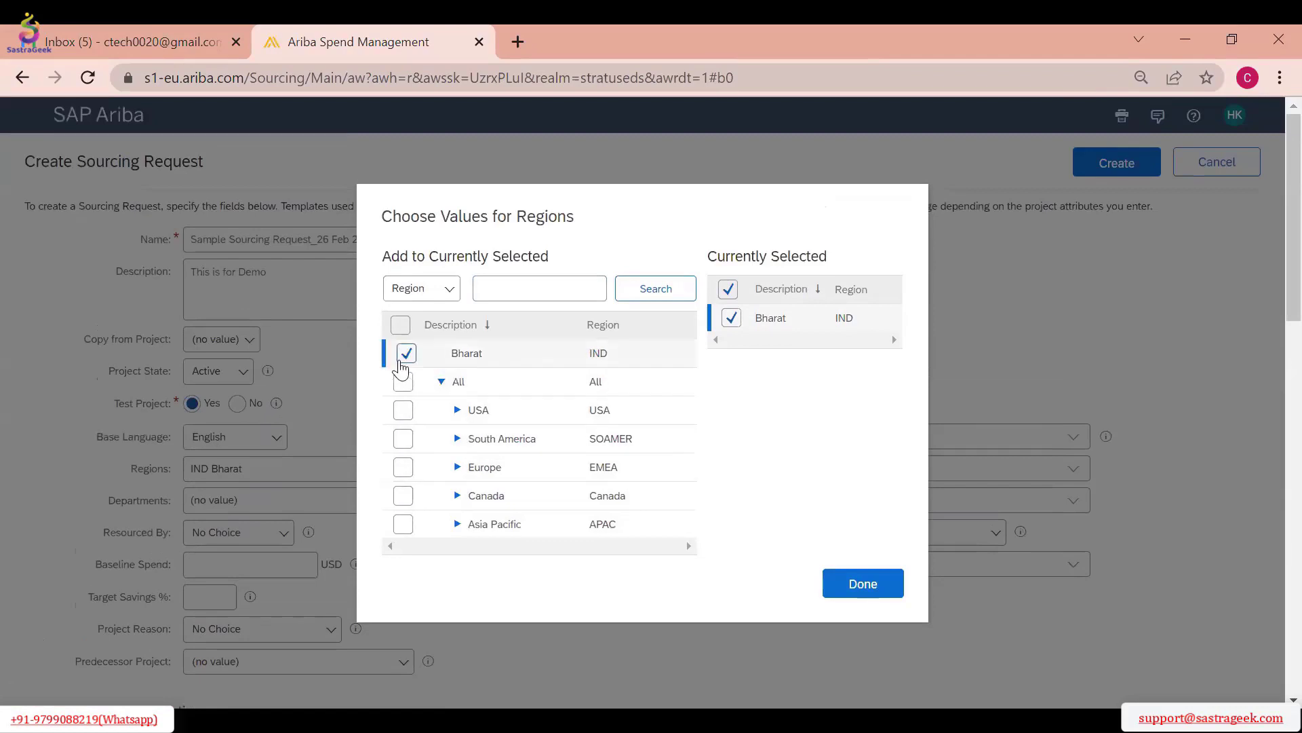
click(869, 584)
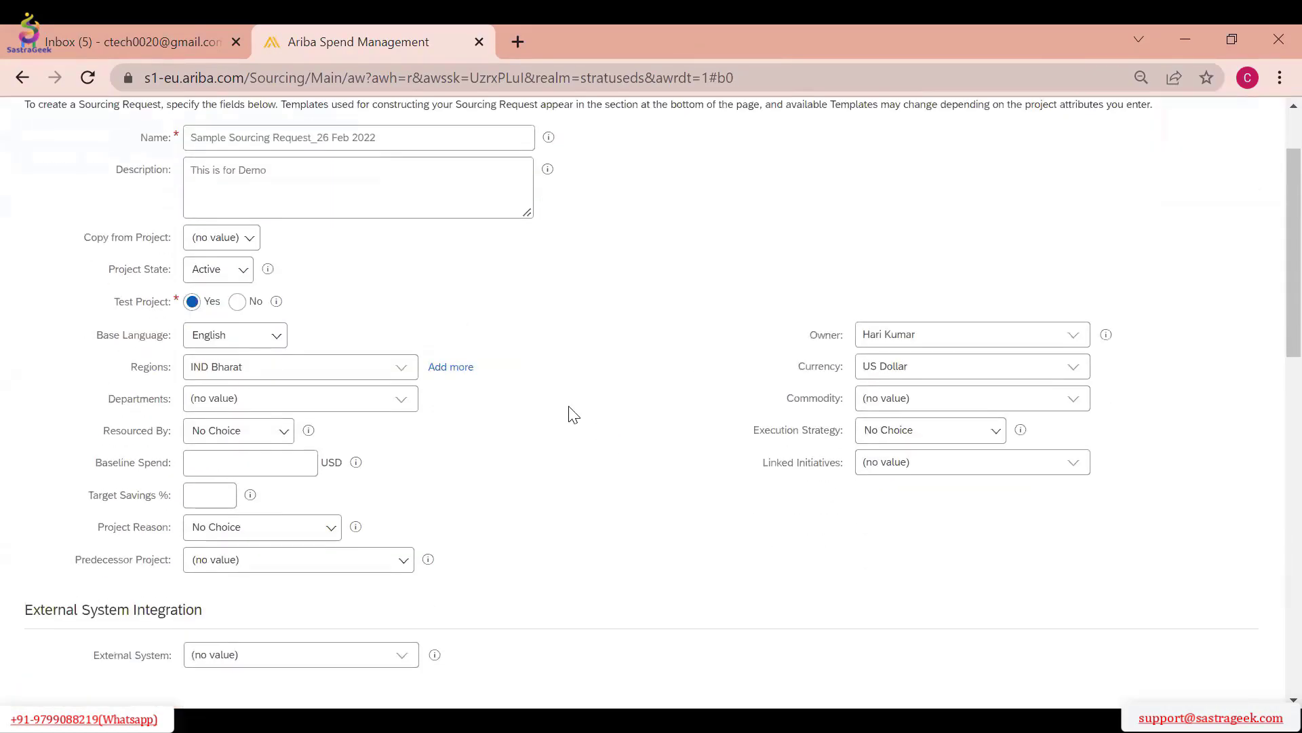
Set the department to 5 Fabrication, found under Manufacturing in the full department list
click(402, 402)
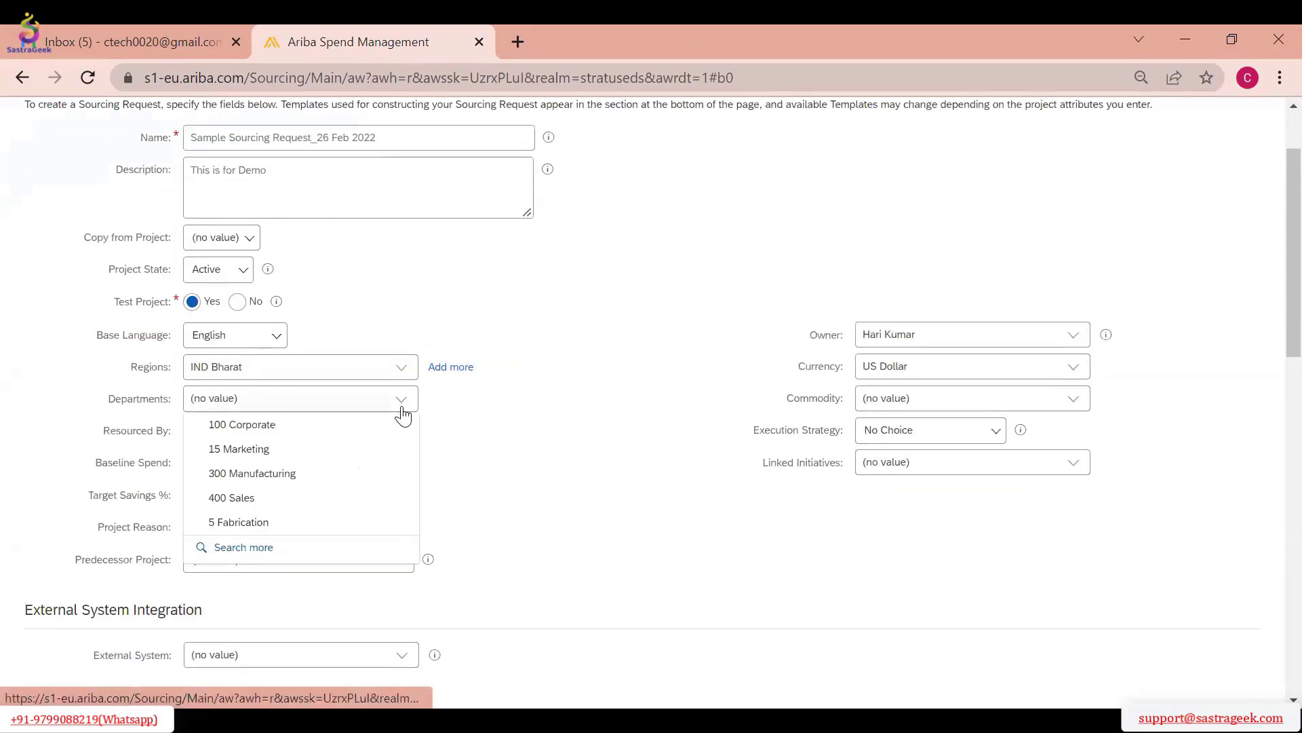
click(285, 550)
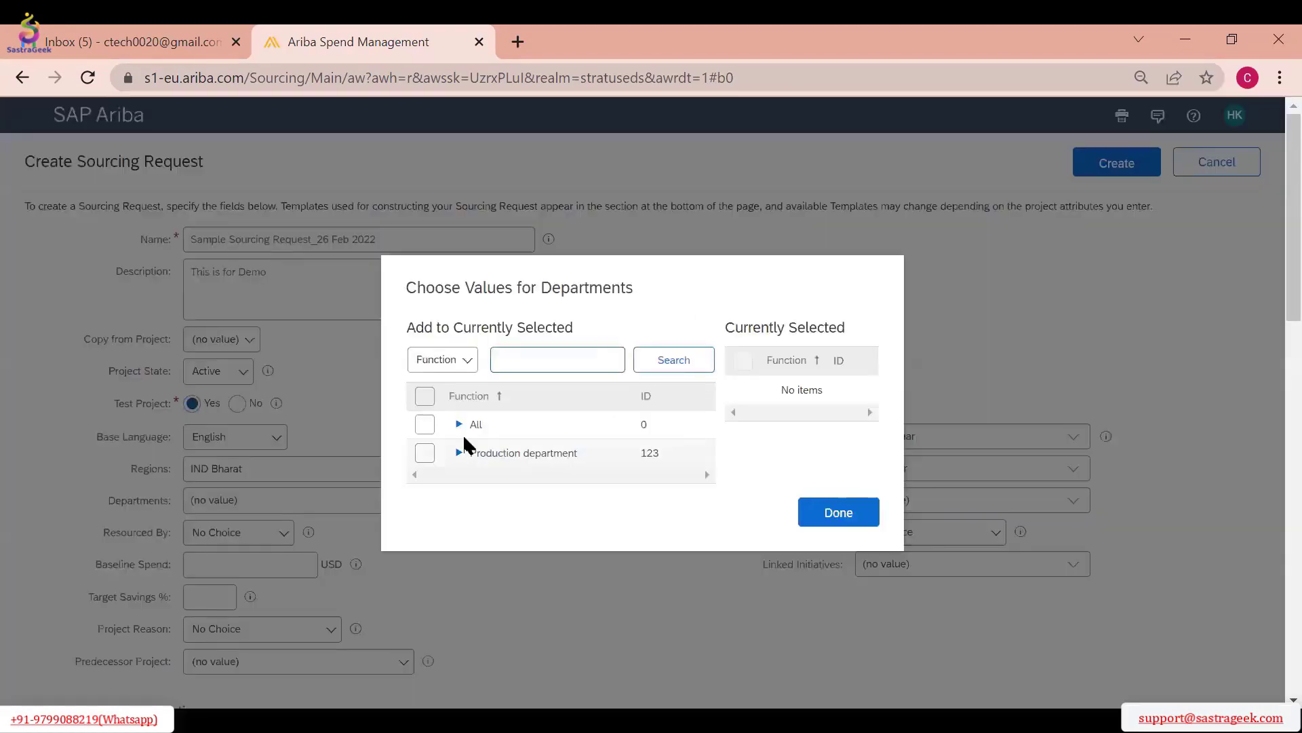
click(458, 453)
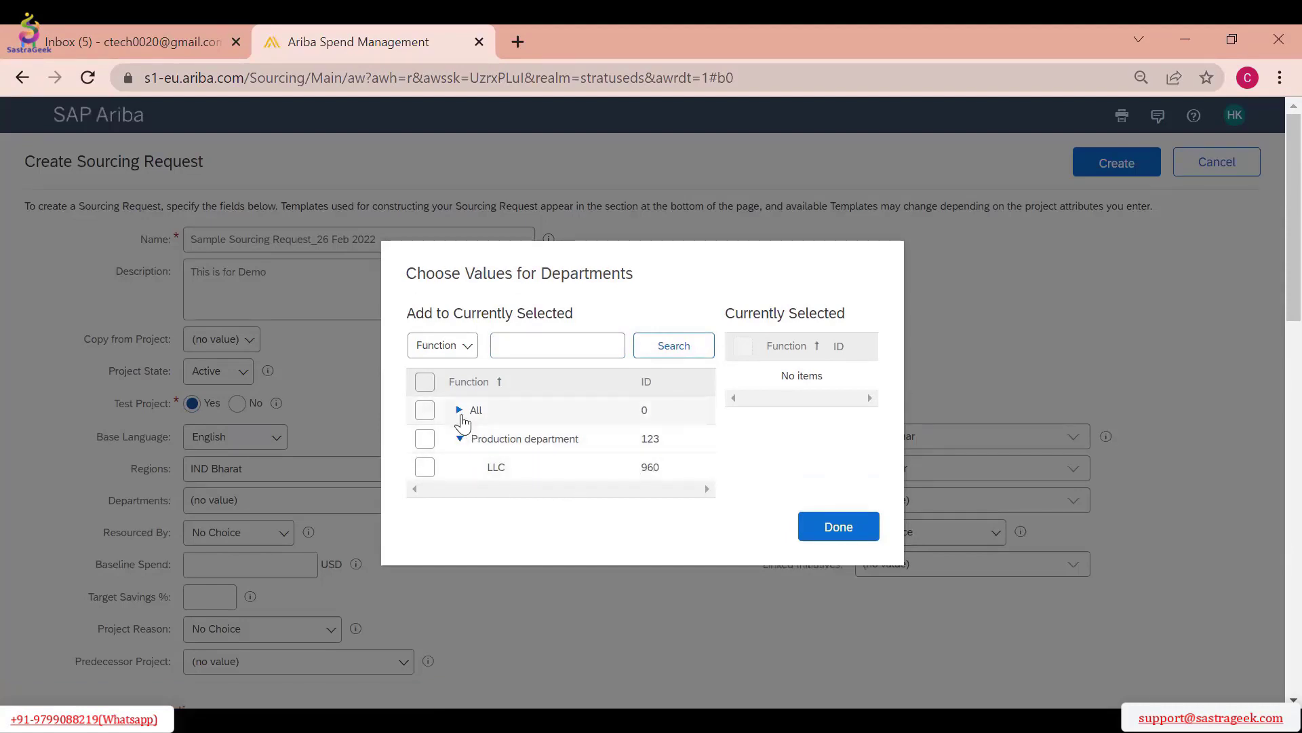
click(460, 411)
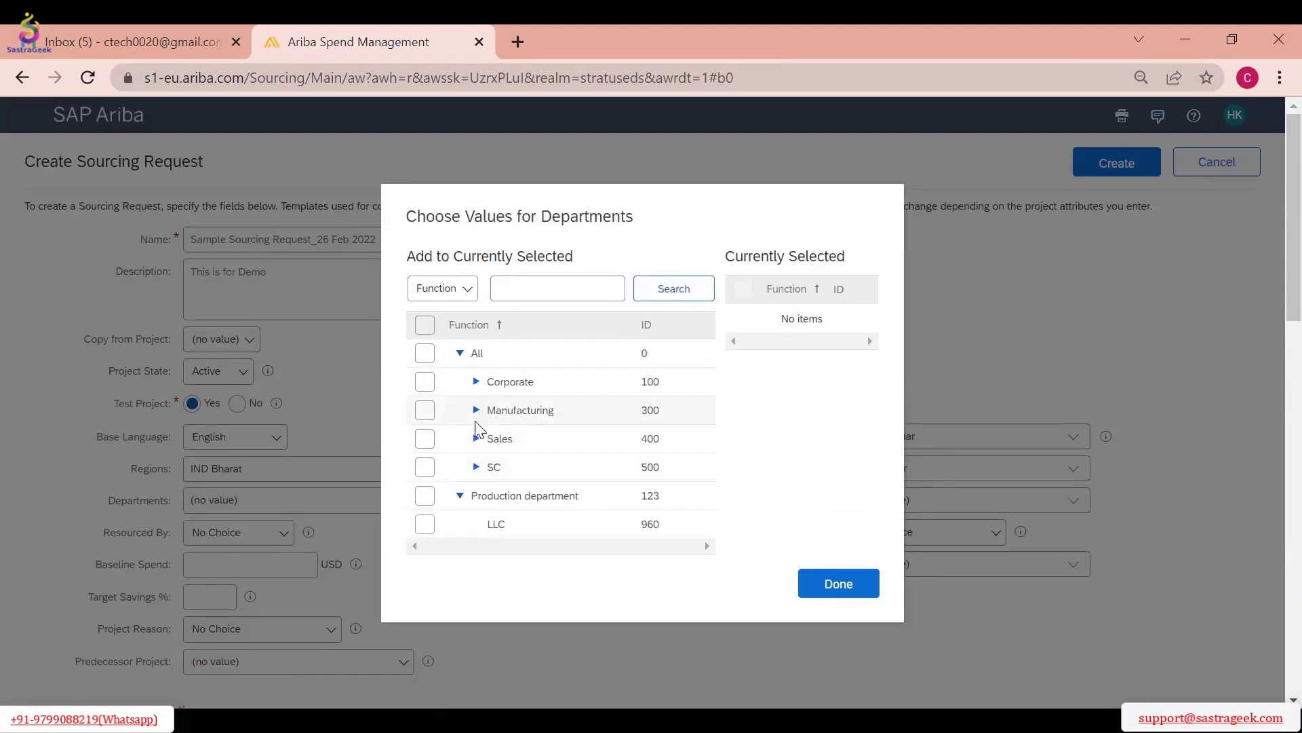
click(475, 411)
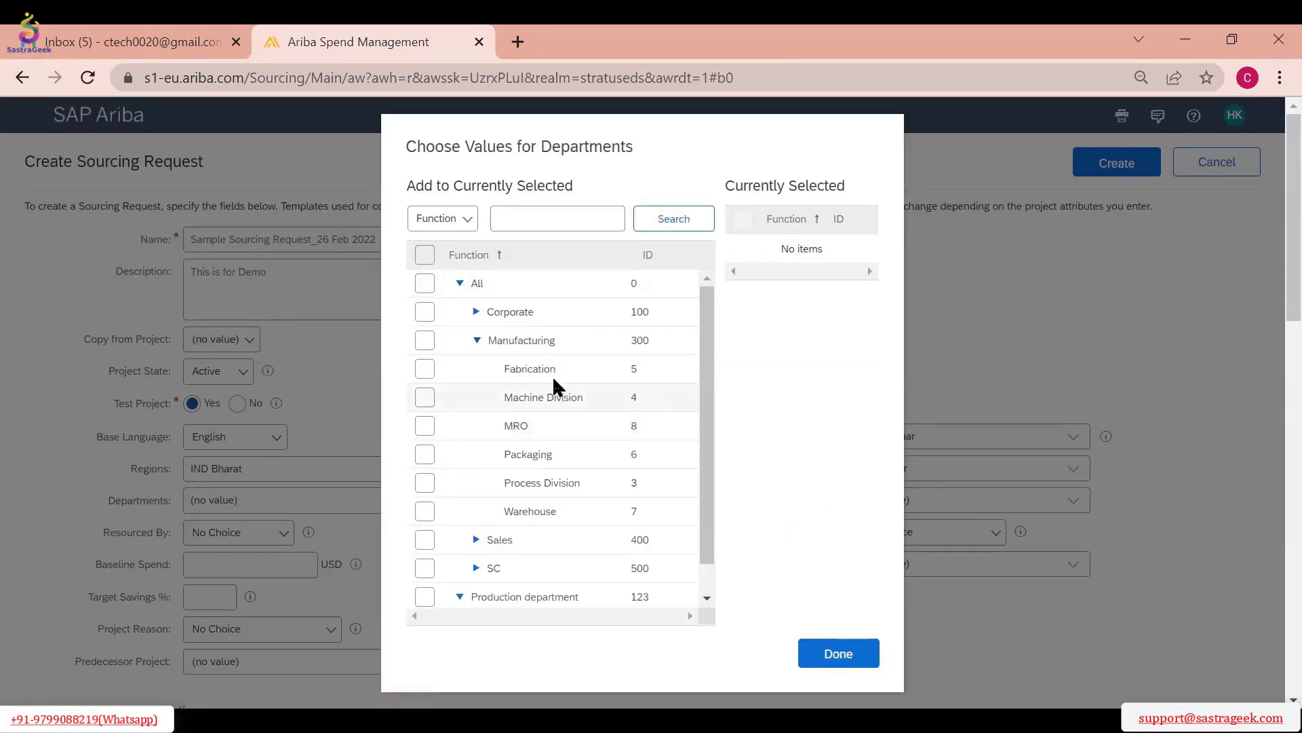
click(424, 368)
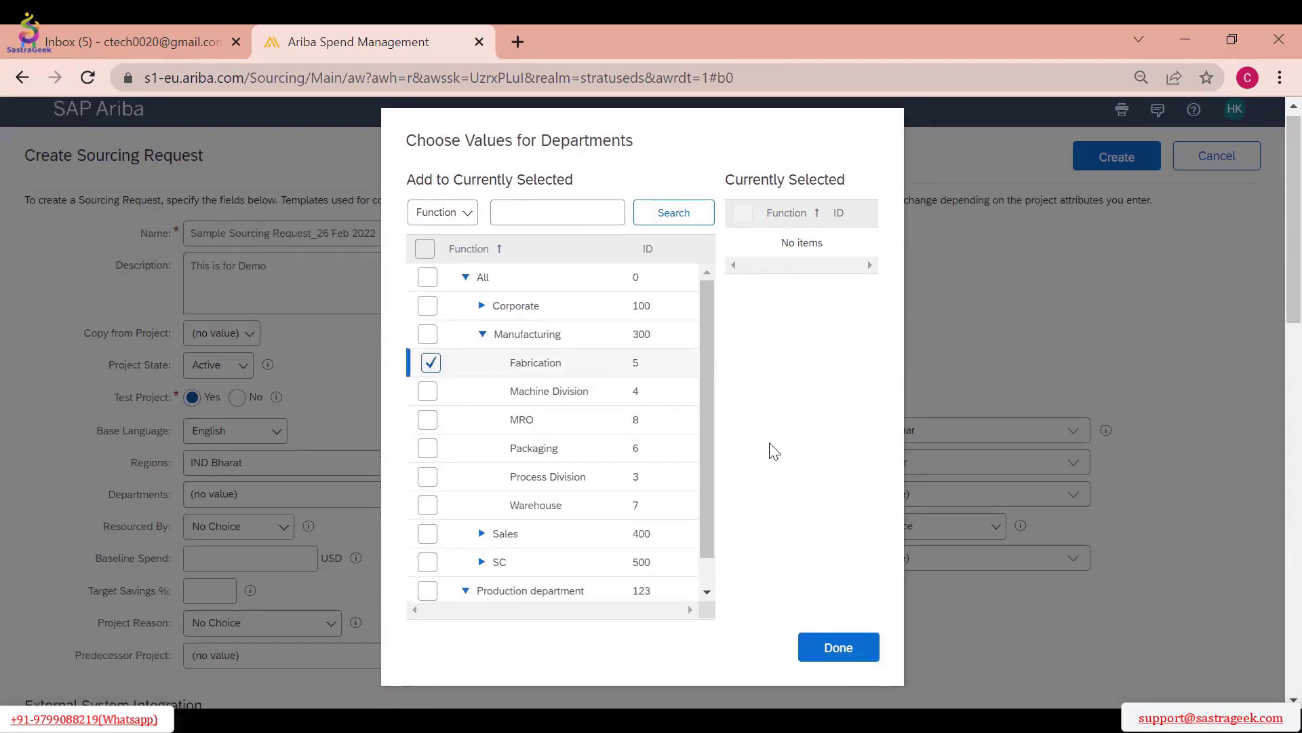
scroll(770, 447, down, 2)
click(839, 554)
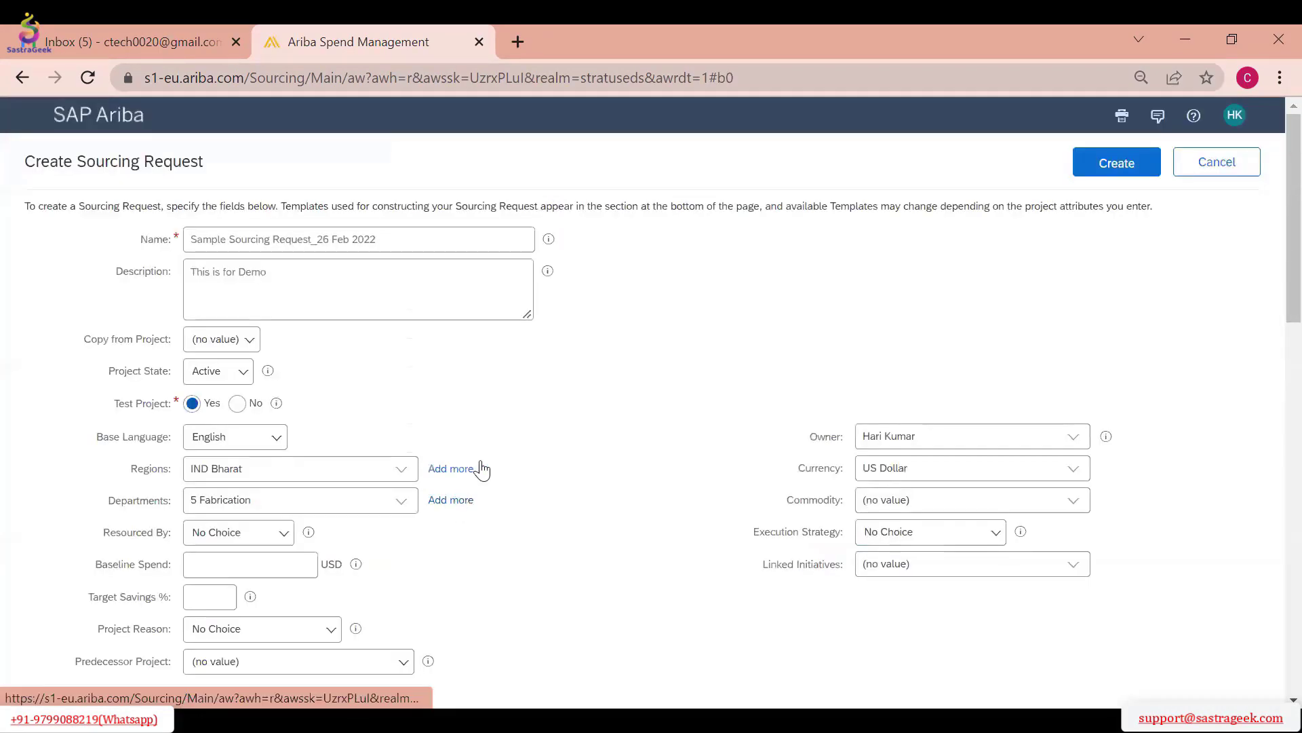
Review the Resourced By options and set the field to Internal Resources
click(284, 434)
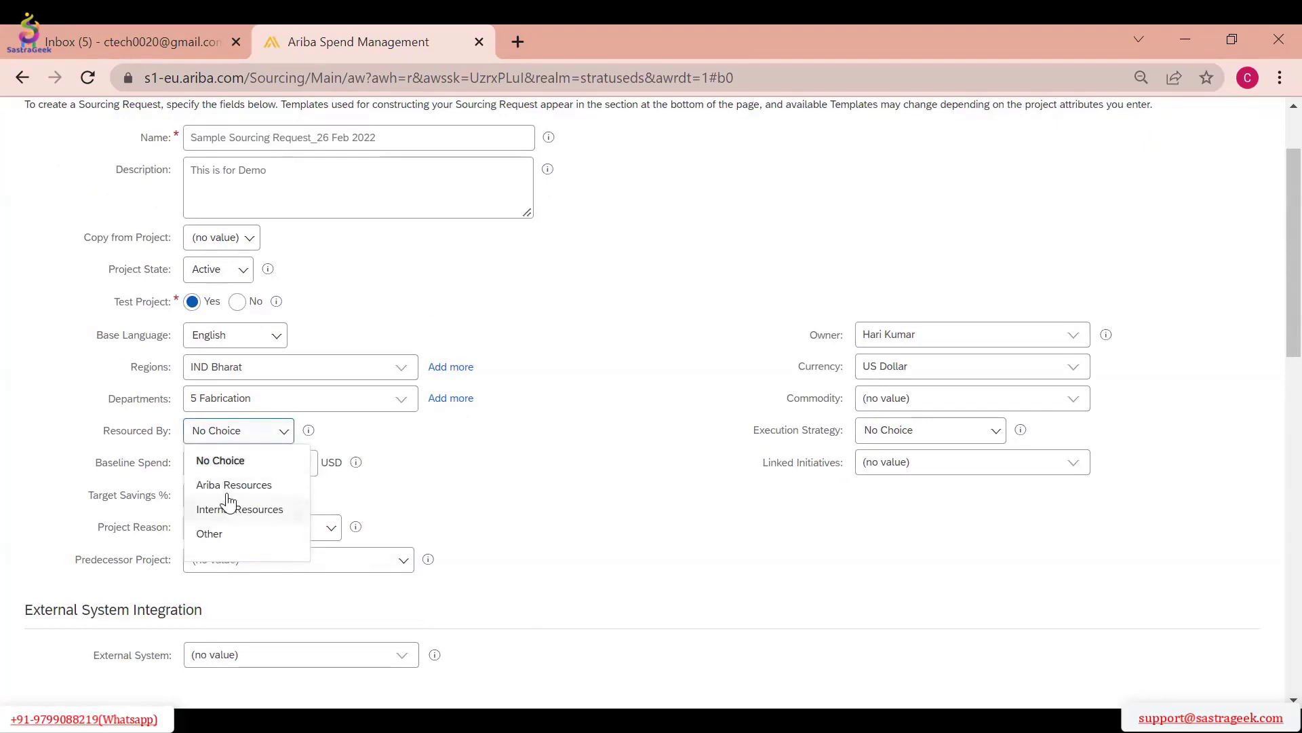
click(239, 537)
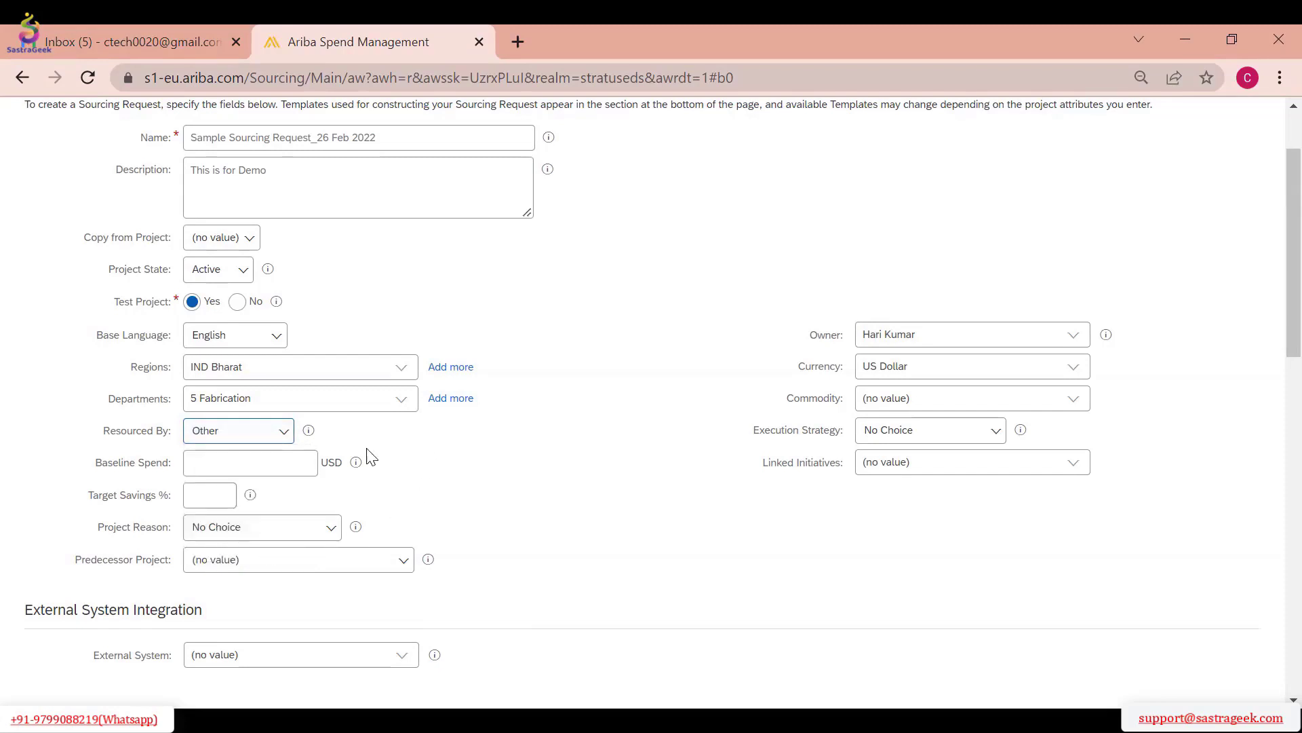
click(267, 437)
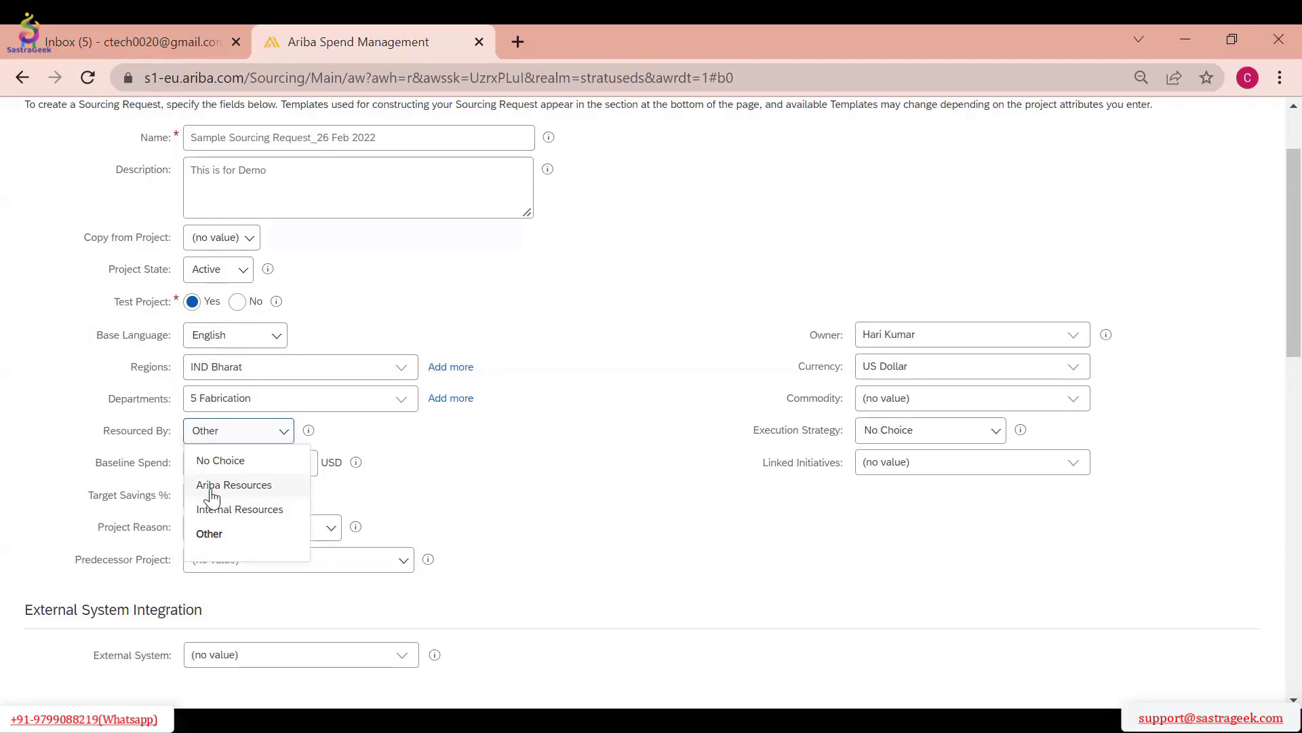
click(251, 518)
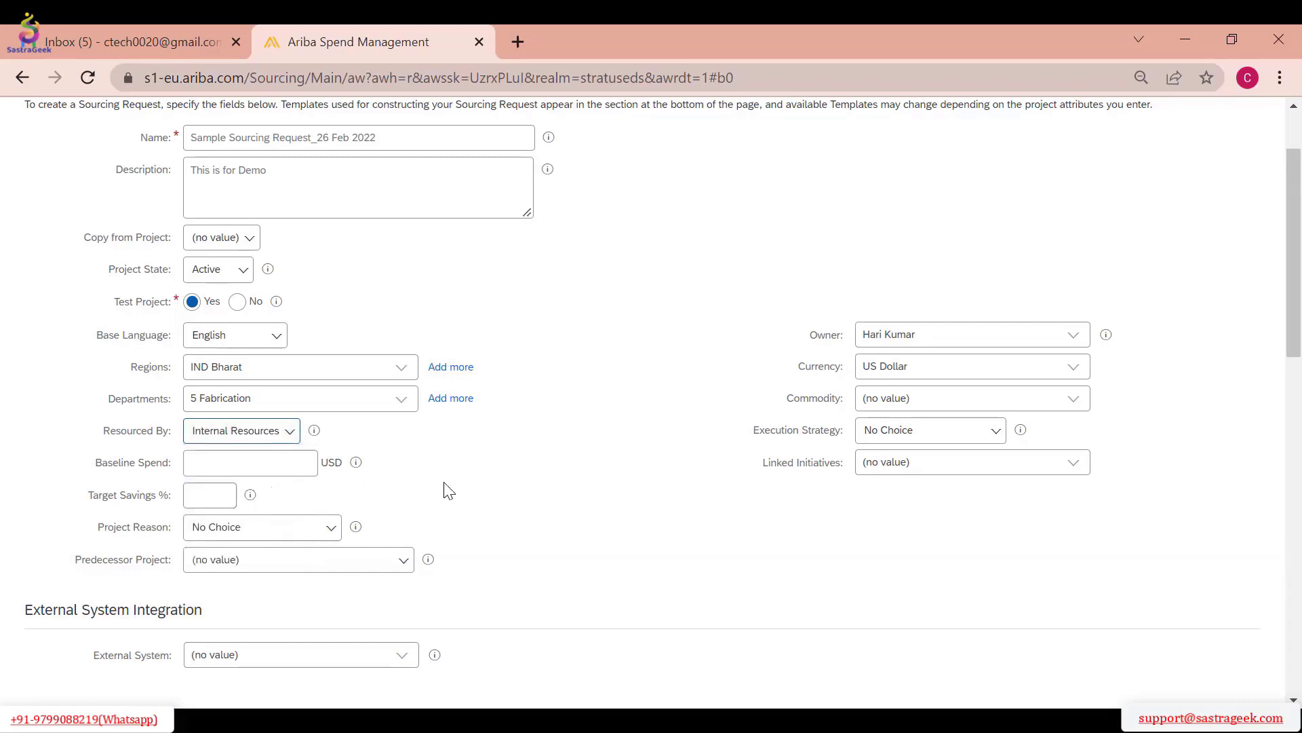
click(249, 467)
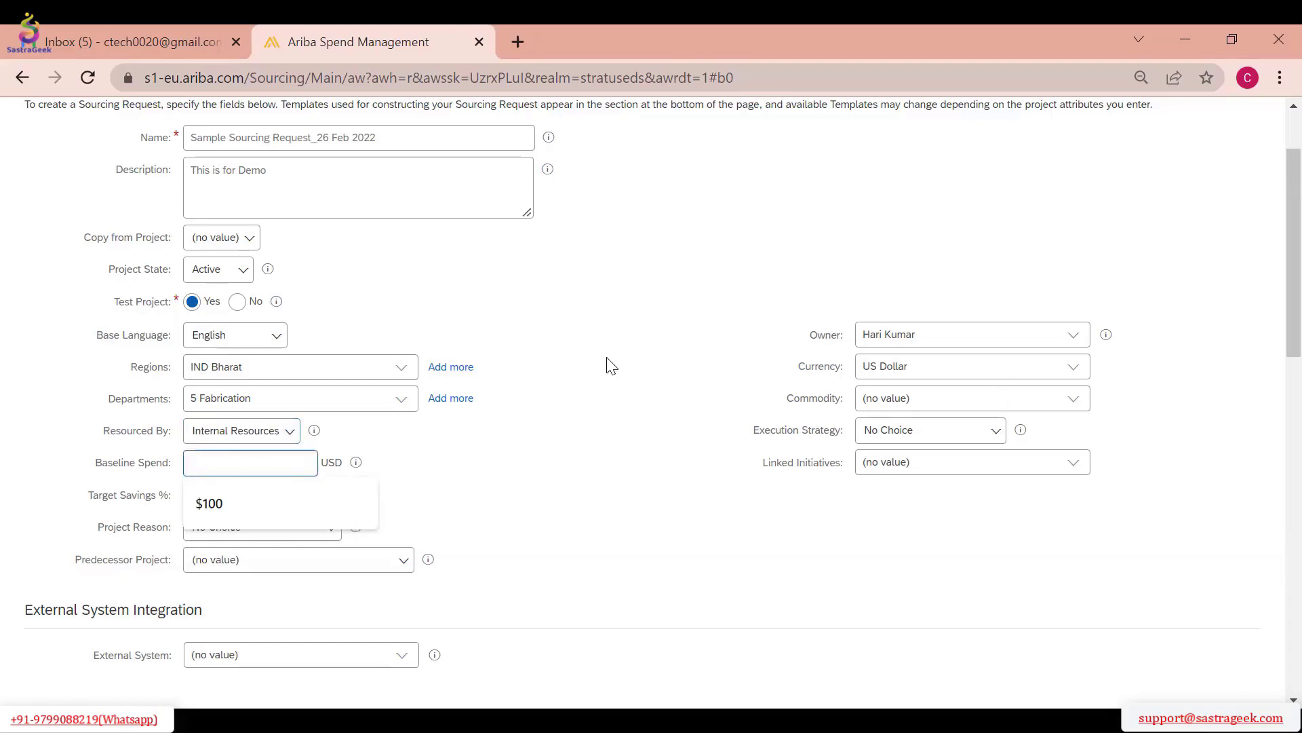
scroll(611, 369, up, 2)
scroll(578, 378, down, 2)
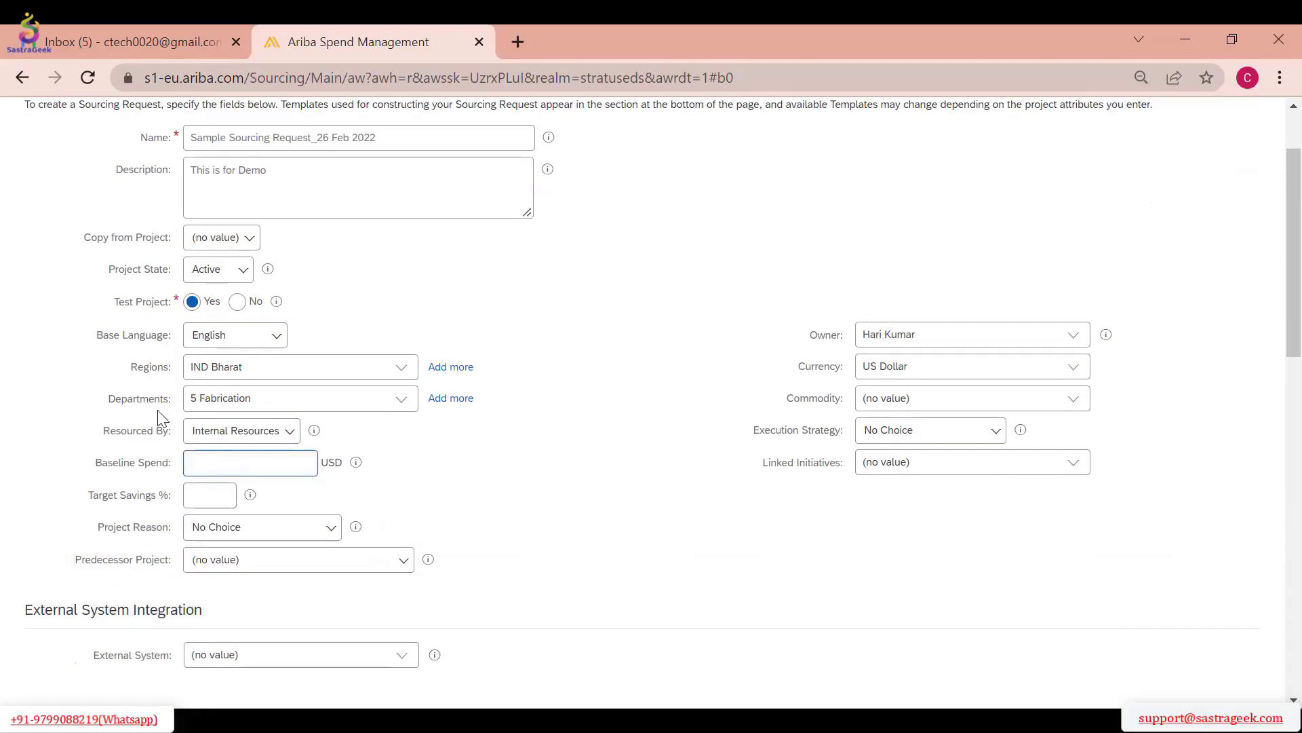
click(251, 438)
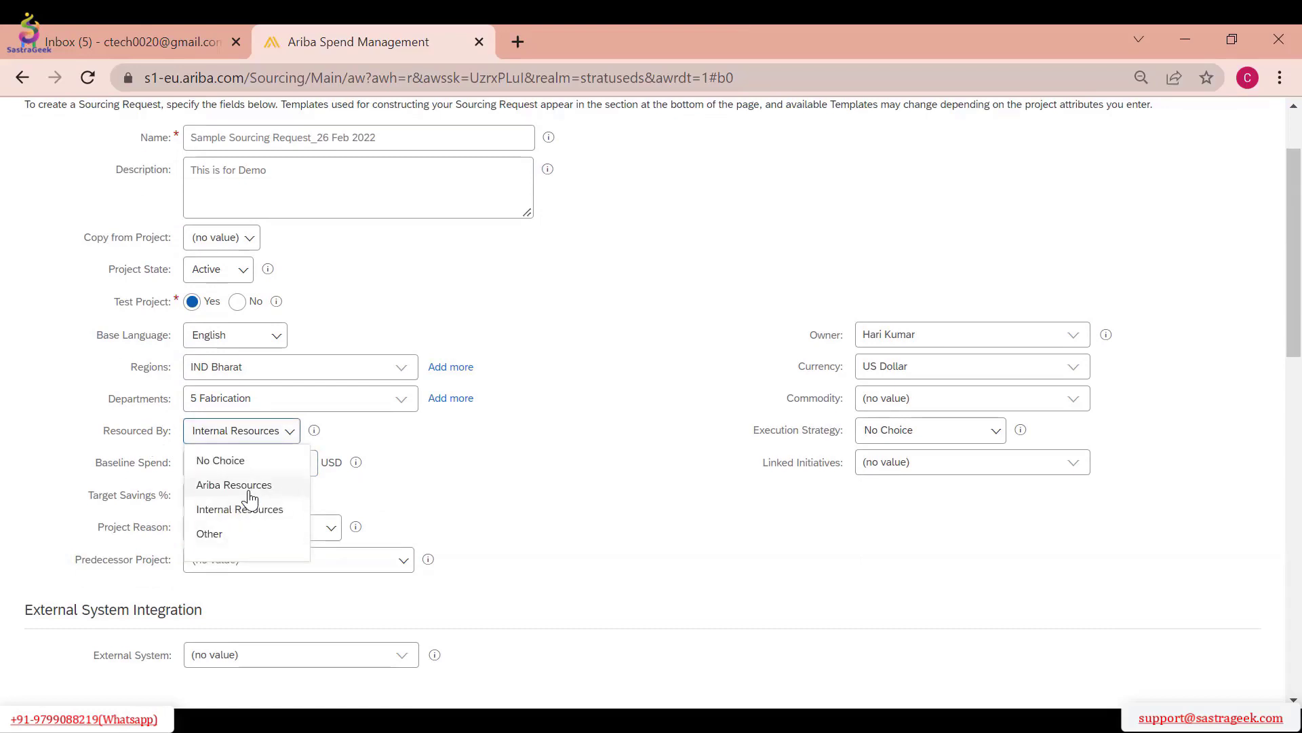
click(266, 510)
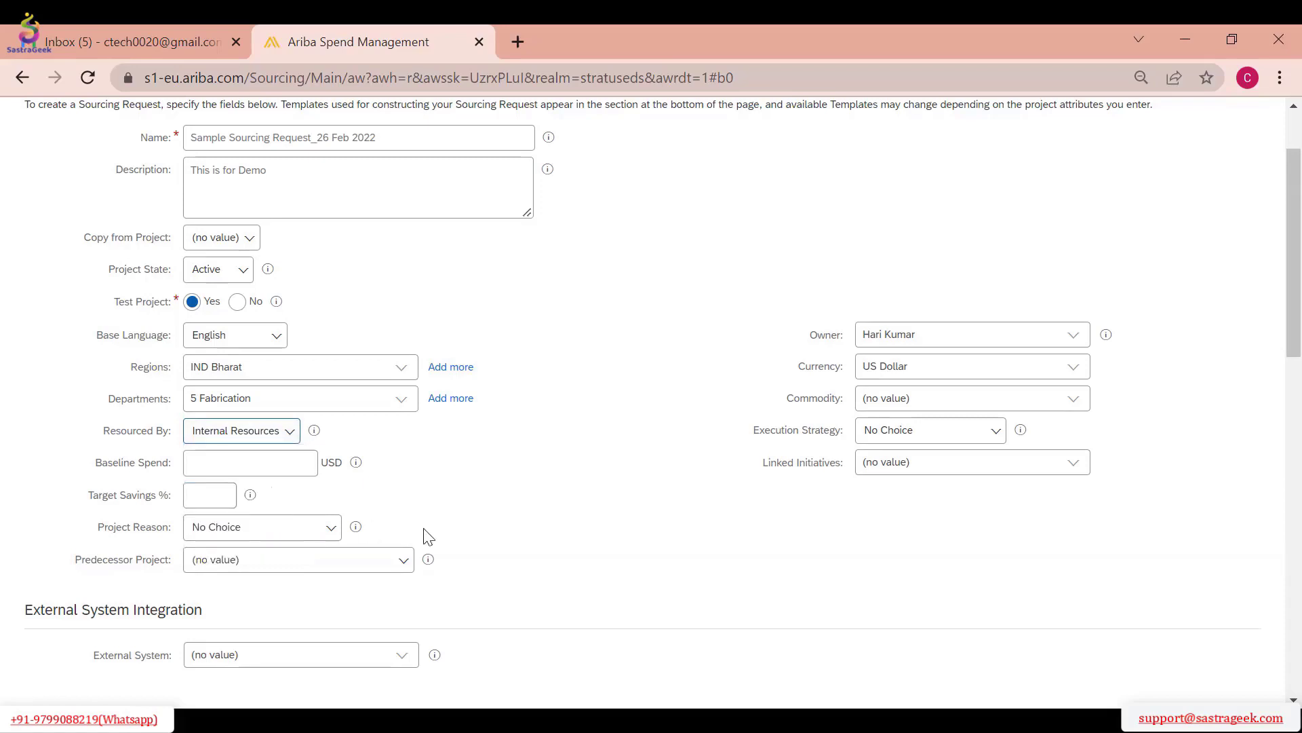
Set the Baseline Spend to 10000 and point out its USD currency
click(238, 472)
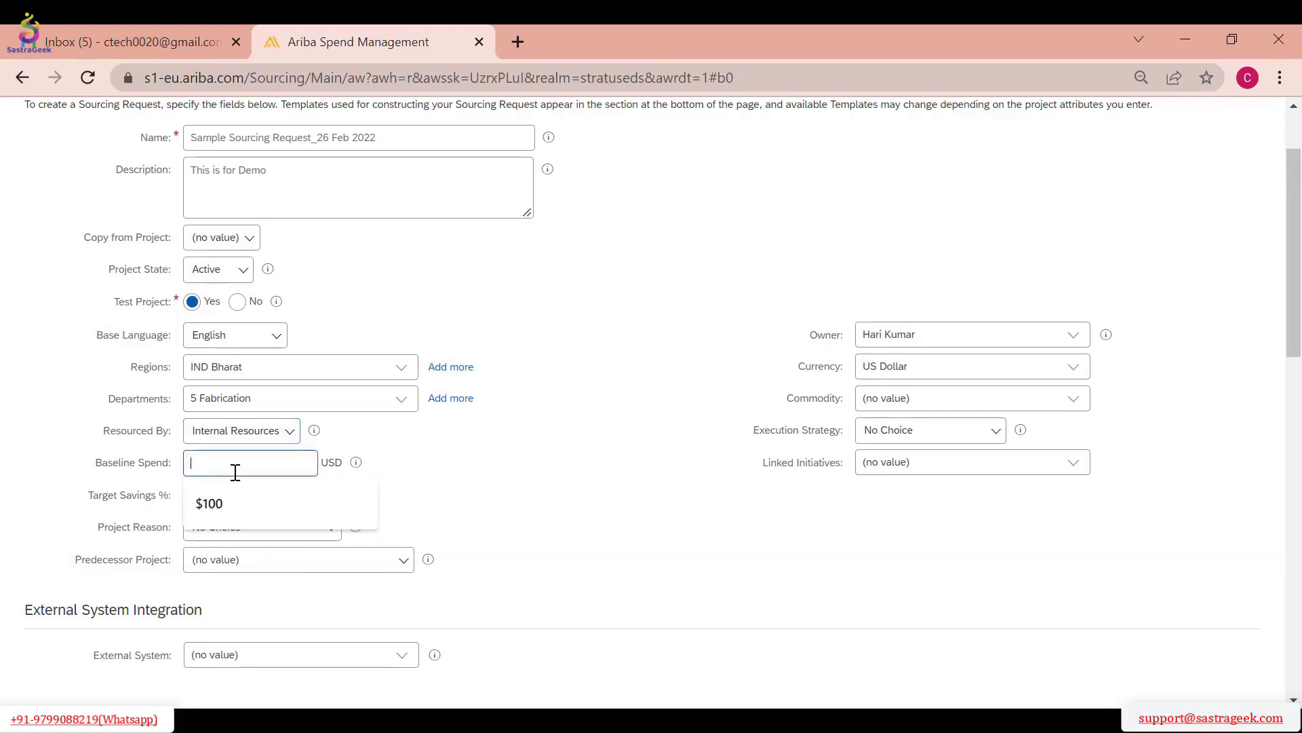
text(10000)
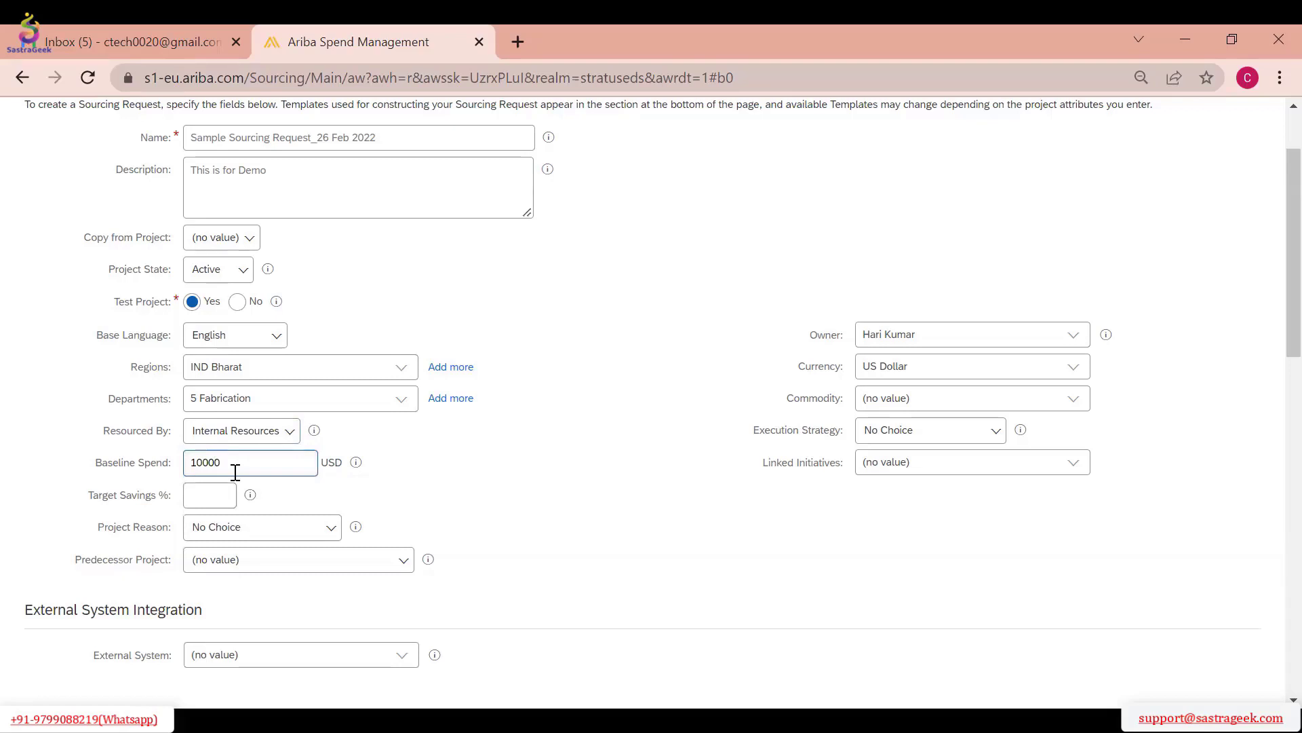
click(468, 490)
double_click(325, 466)
scroll(1208, 223, up, 2)
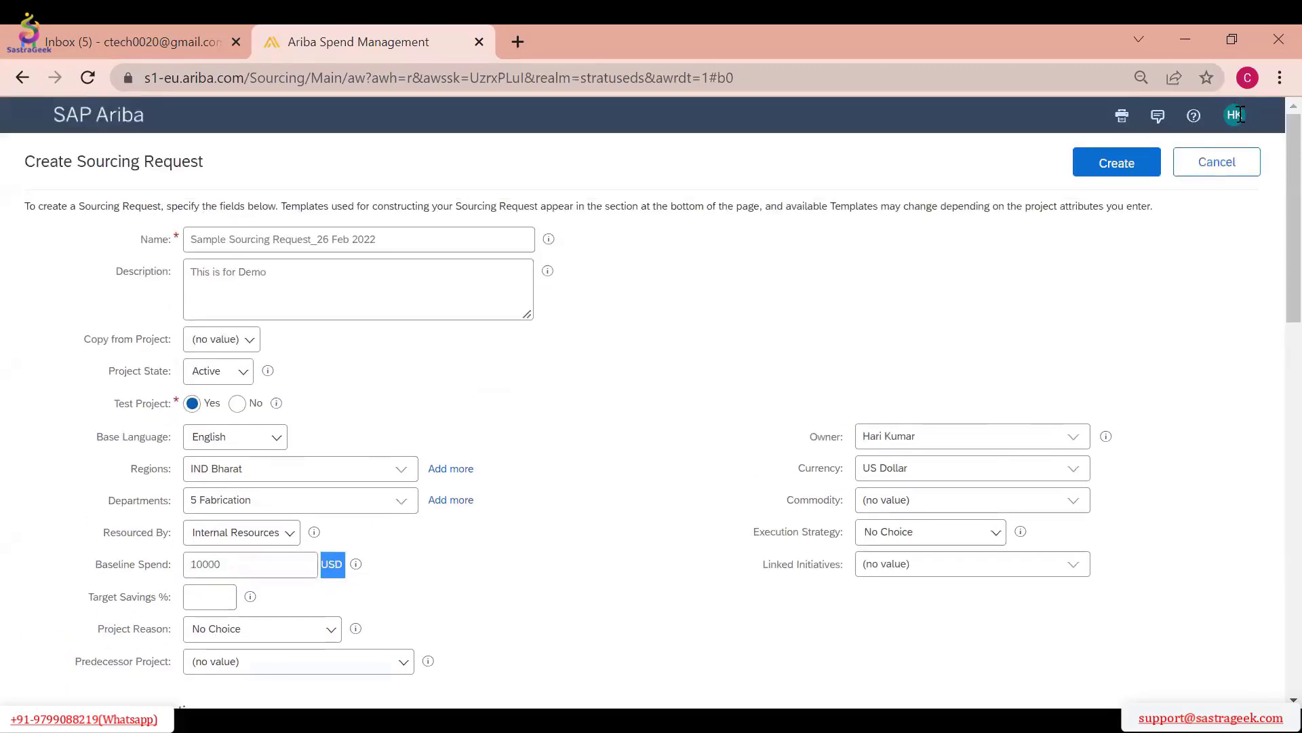
click(1239, 116)
scroll(448, 495, down, 3)
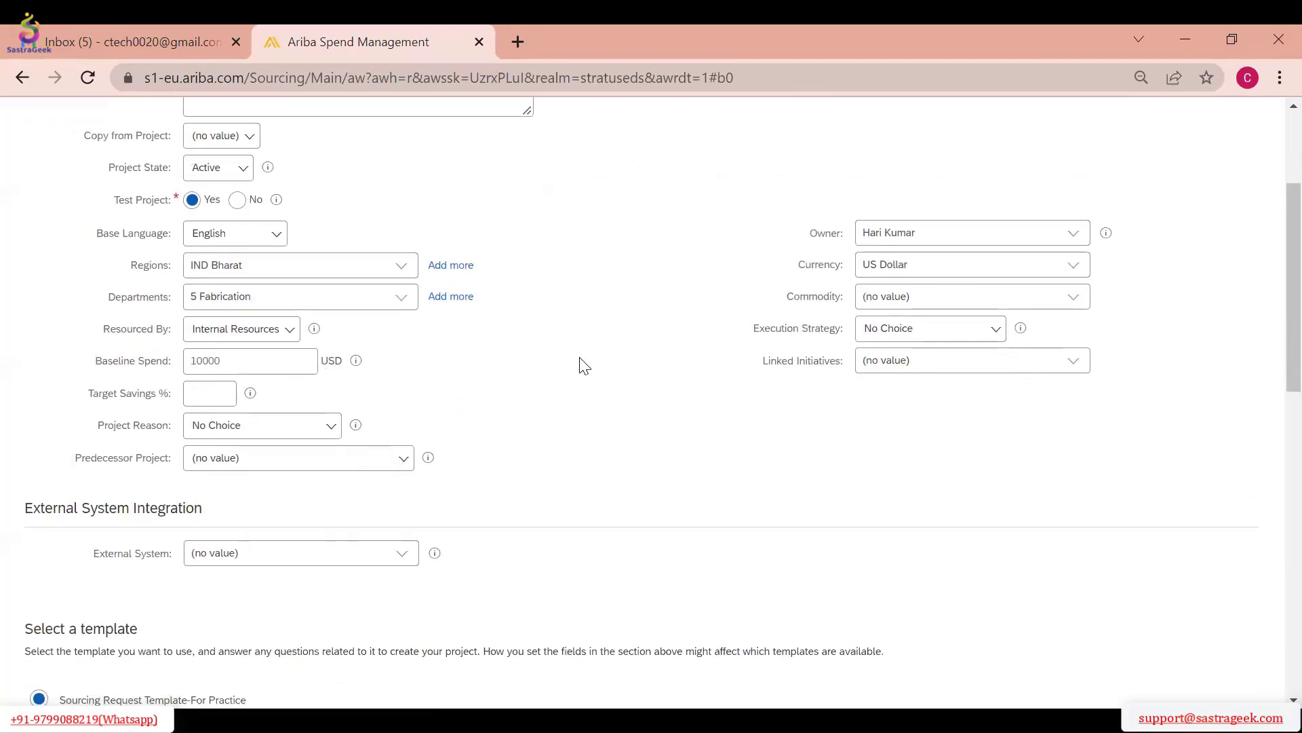
Set the request's currency to Indian Rupee and change the Baseline Spend to 100000
click(1073, 275)
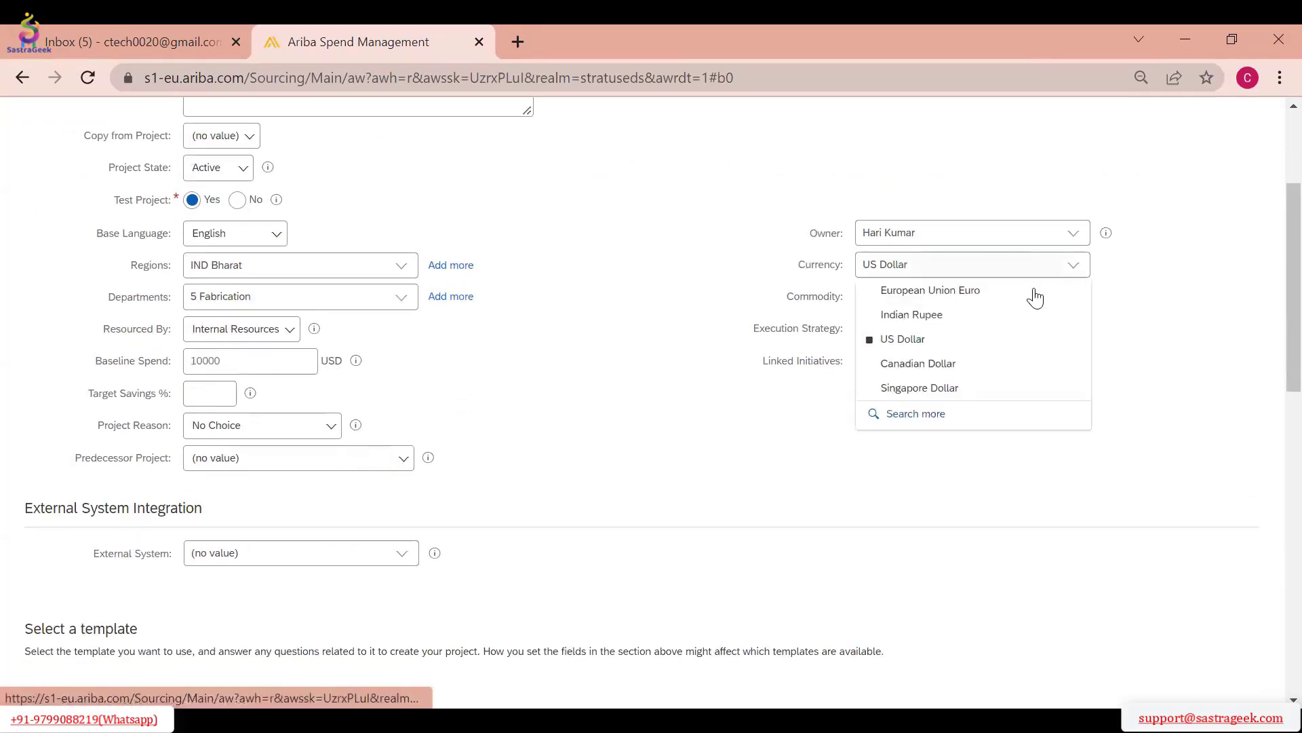
click(942, 316)
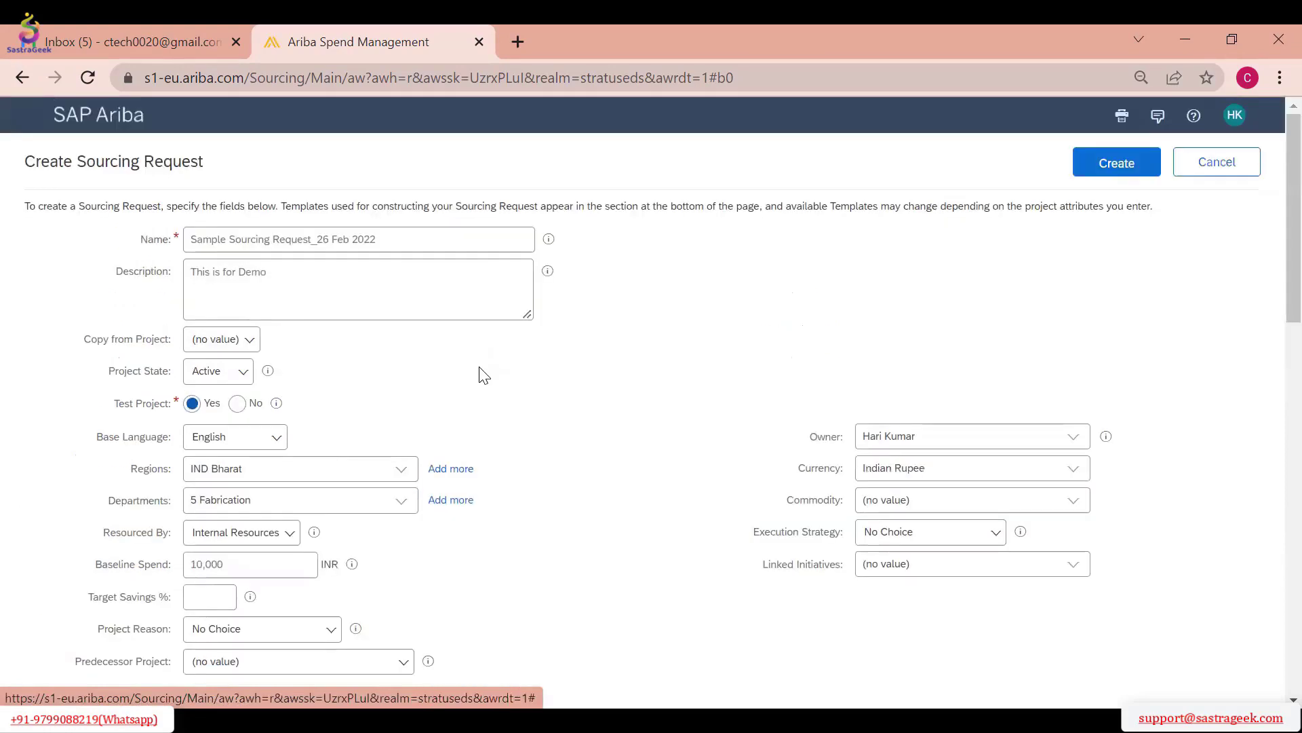
double_click(254, 474)
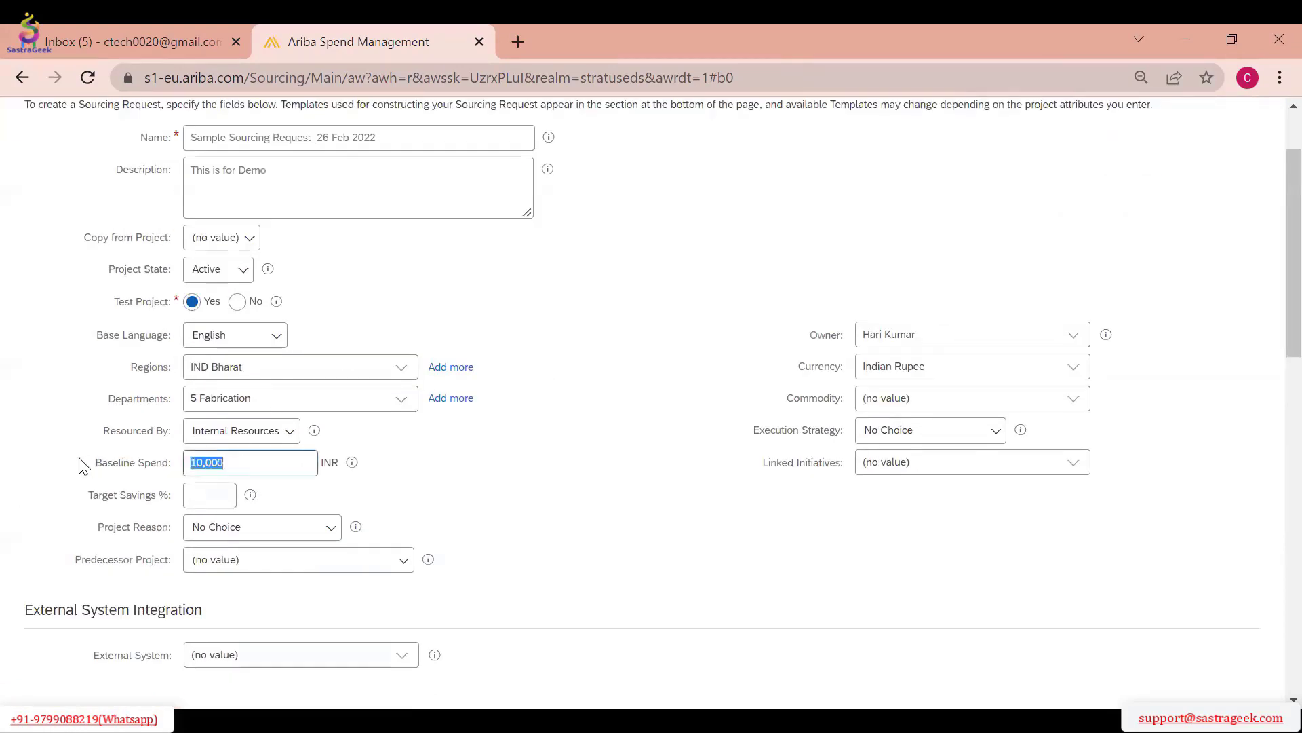
text(1)
Set the Target Savings % of the sourcing request to 10
click(209, 497)
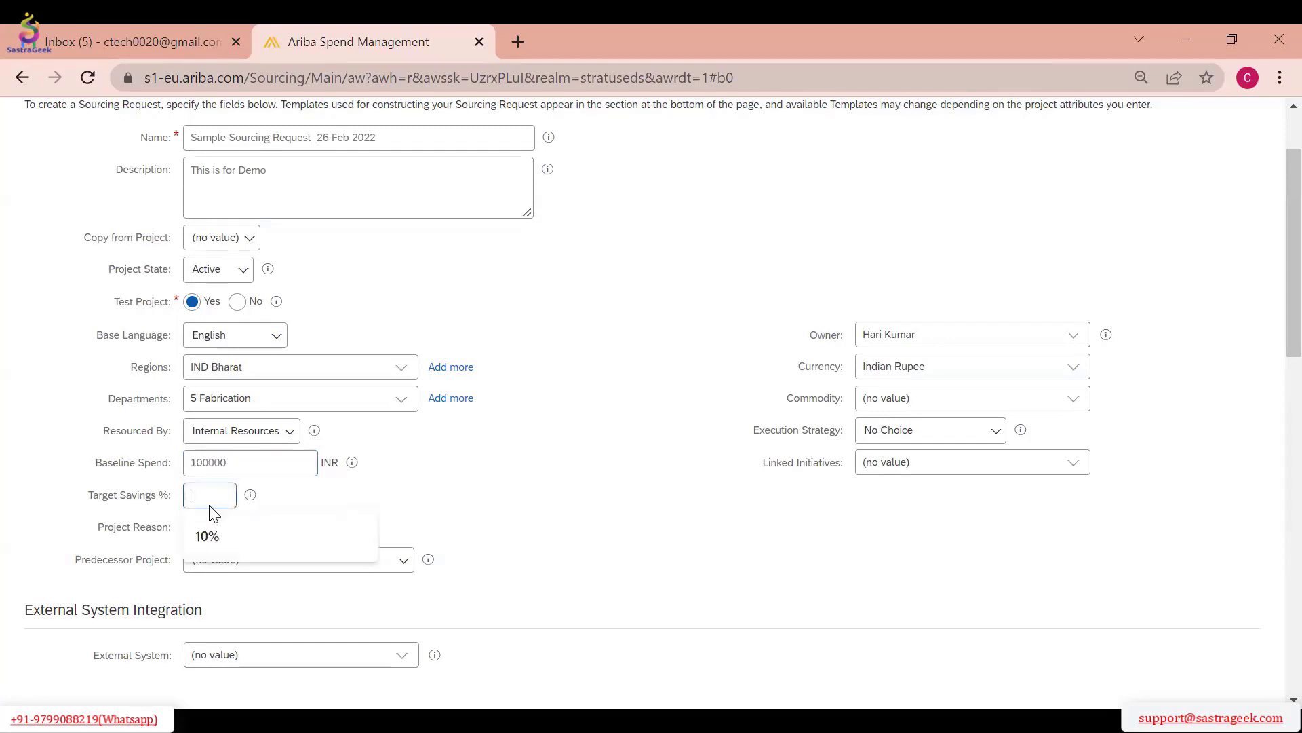
scroll(372, 257, up, 2)
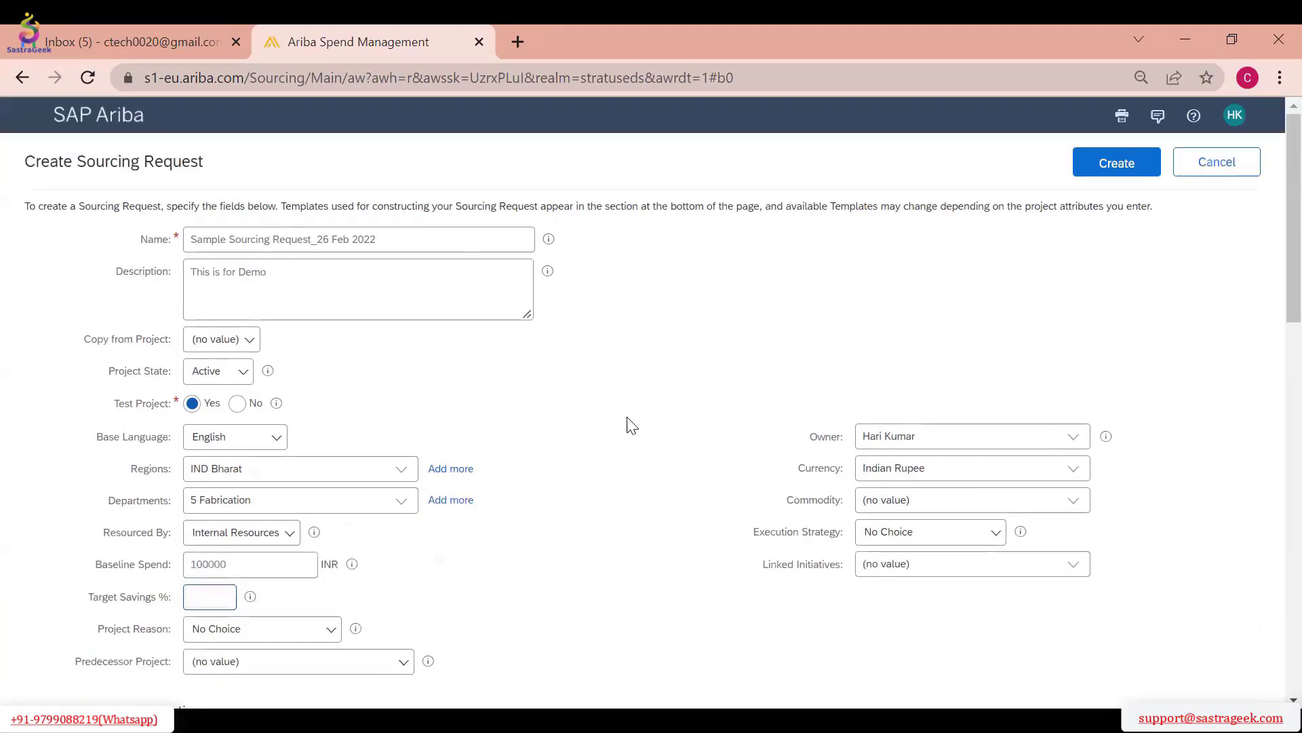
scroll(632, 423, down, 2)
text(10)
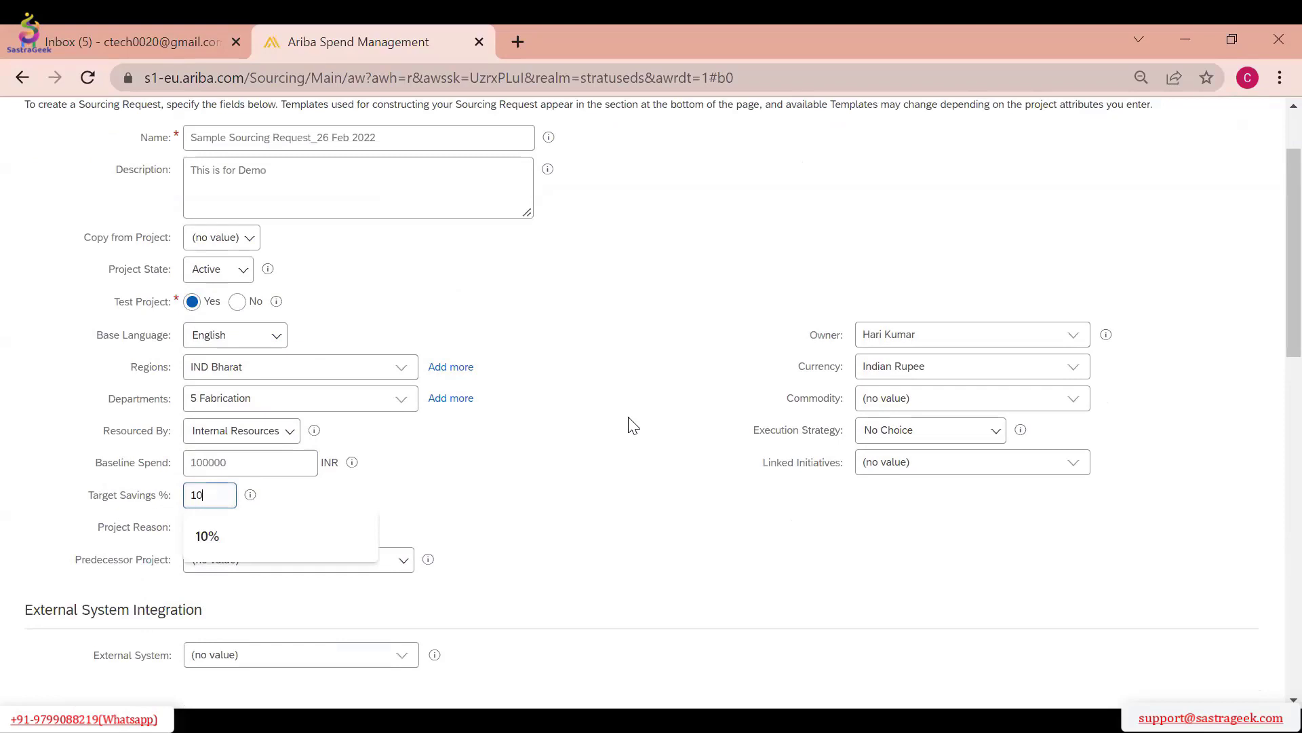
click(277, 493)
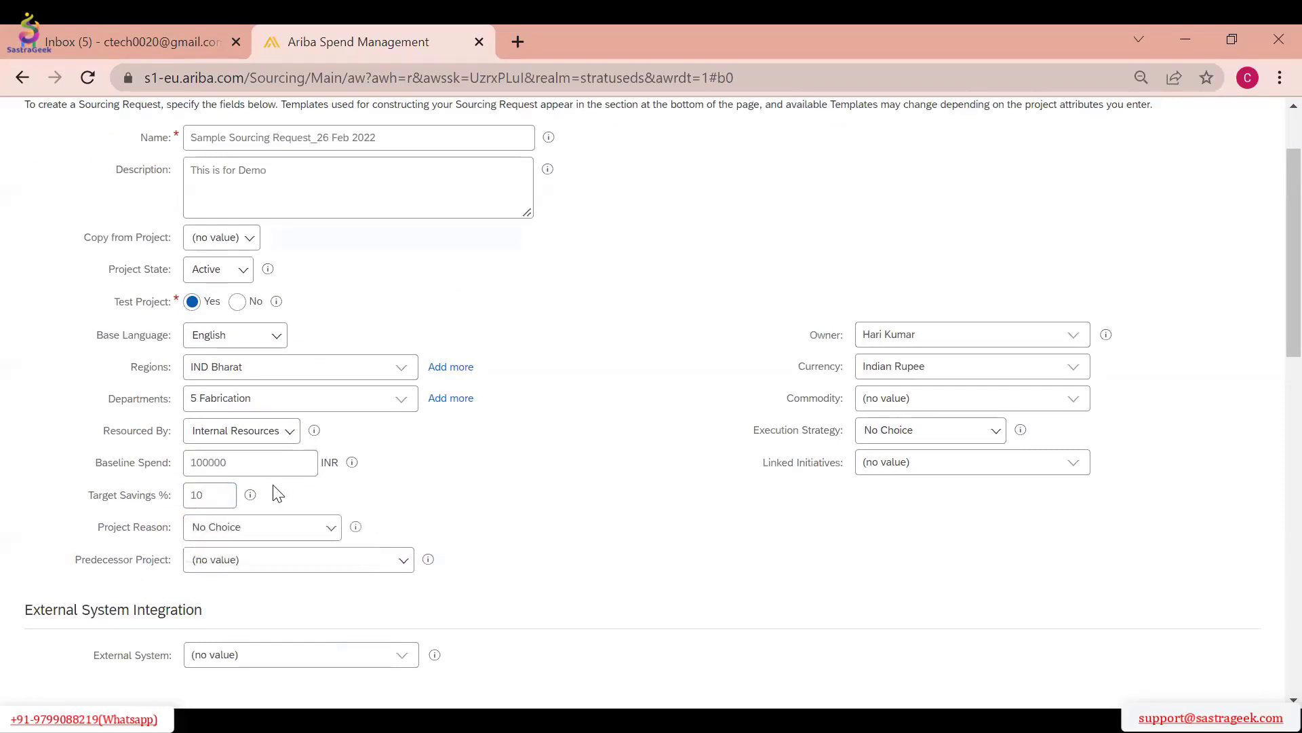
click(215, 496)
click(493, 494)
Review the Project Reason options and set the field to New Requirement
click(311, 526)
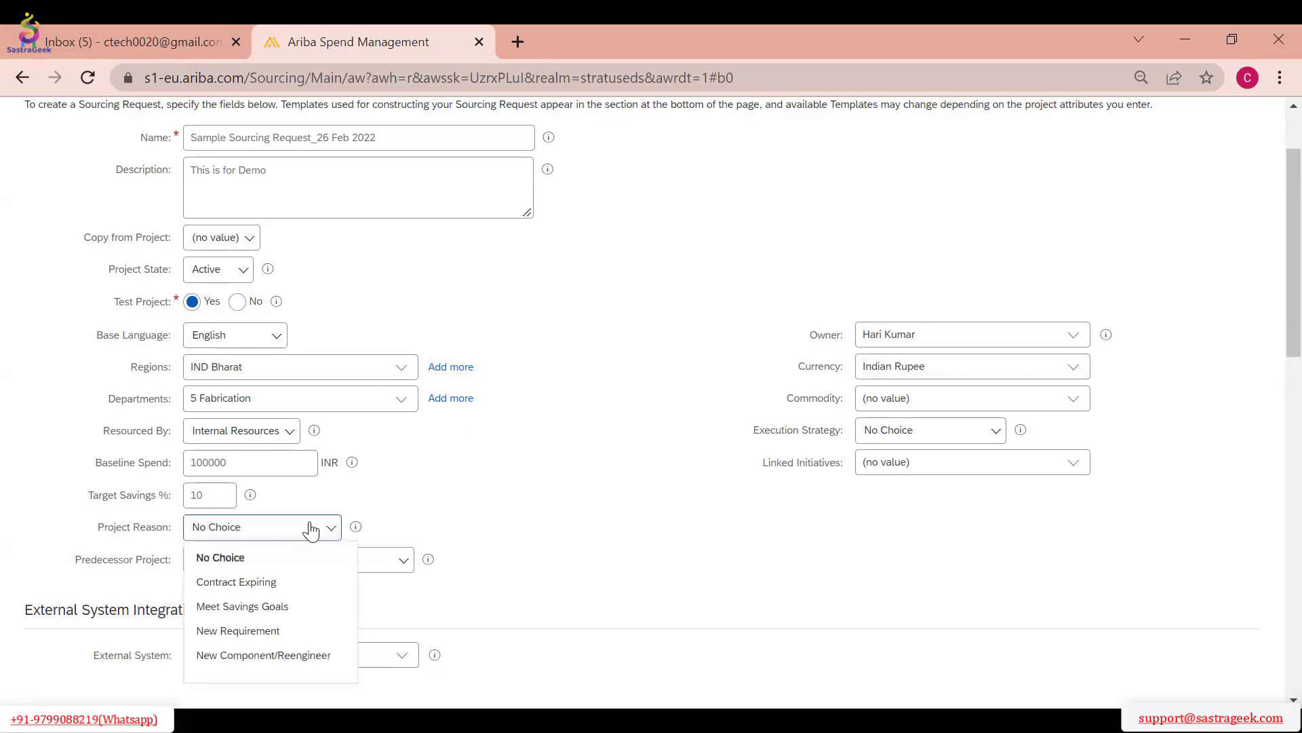
scroll(475, 454, down, 1)
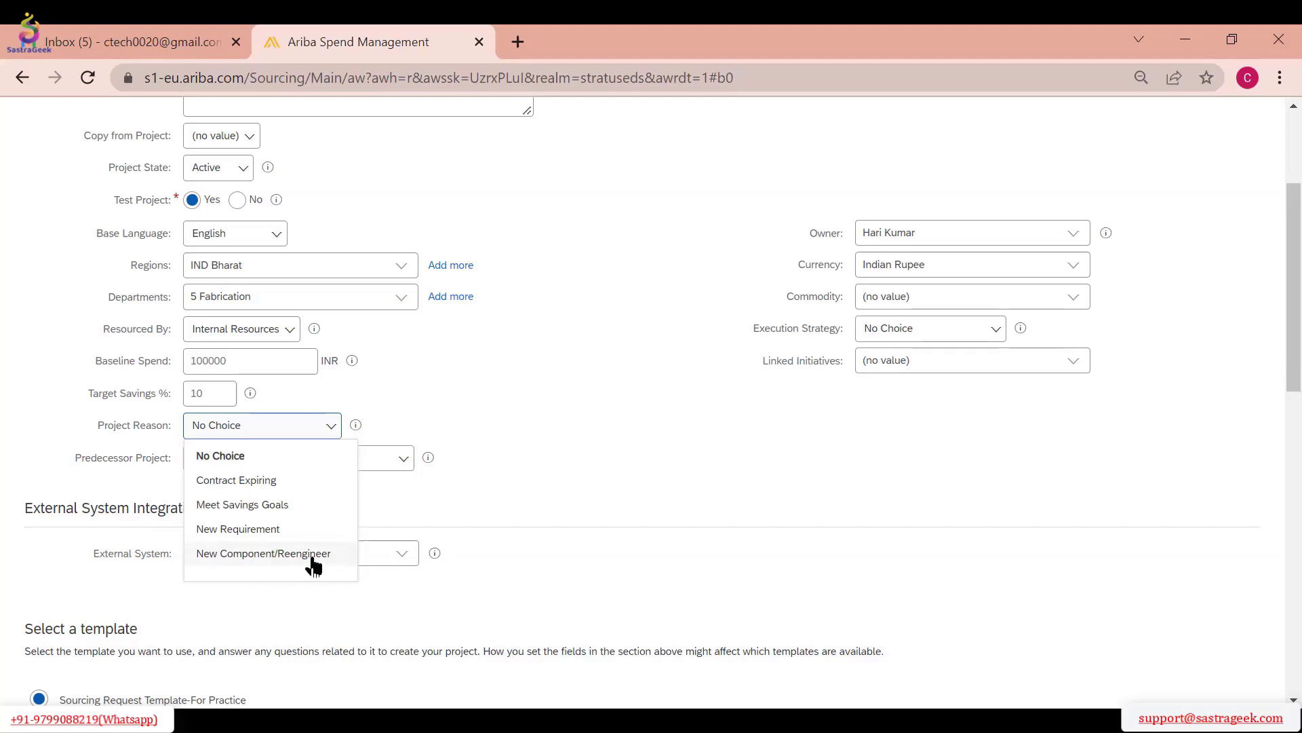
click(258, 532)
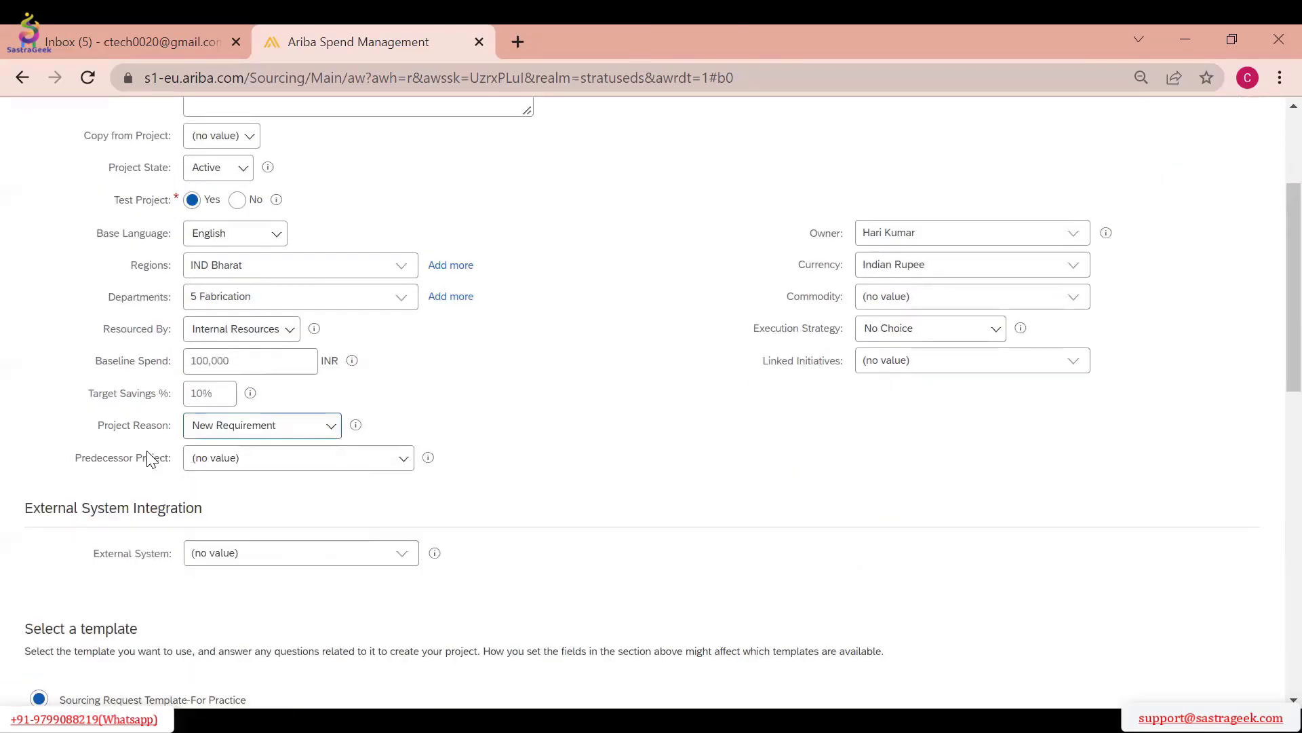
Examine the Copy from Project choices and the list of available Predecessor Projects without selecting one
click(215, 144)
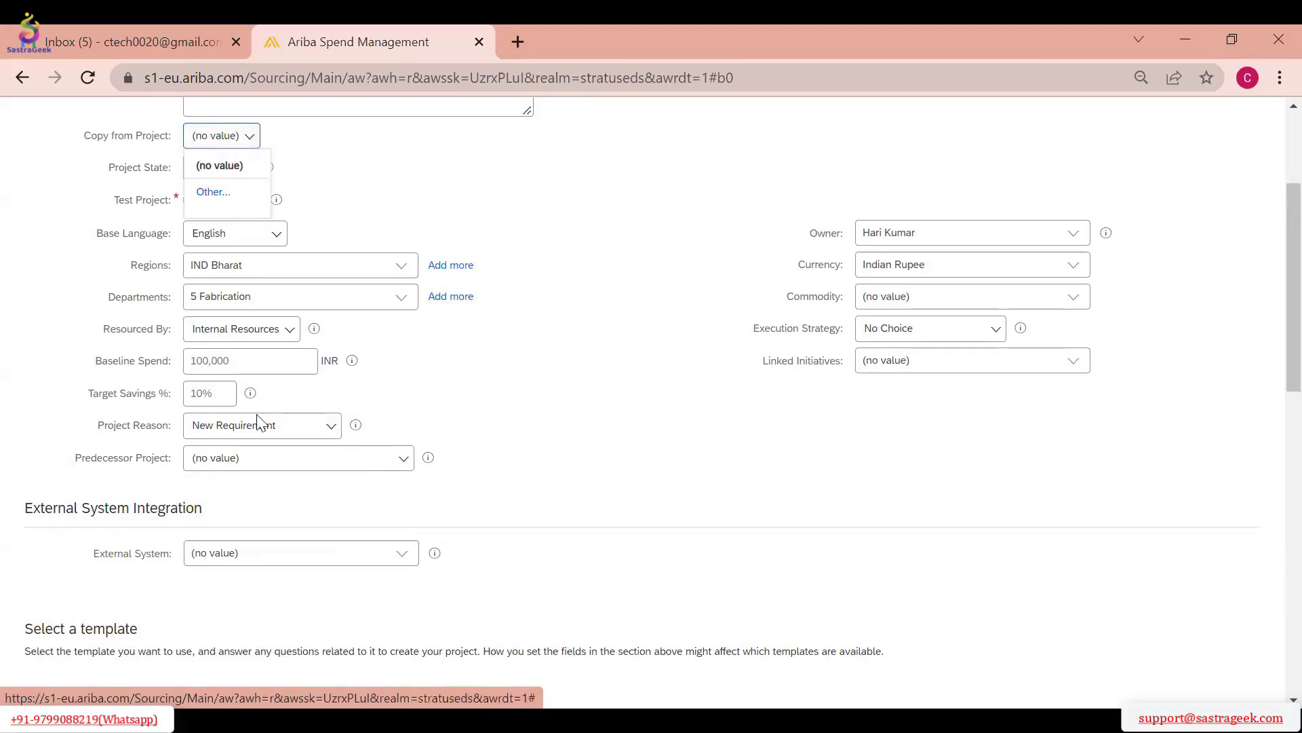
click(219, 465)
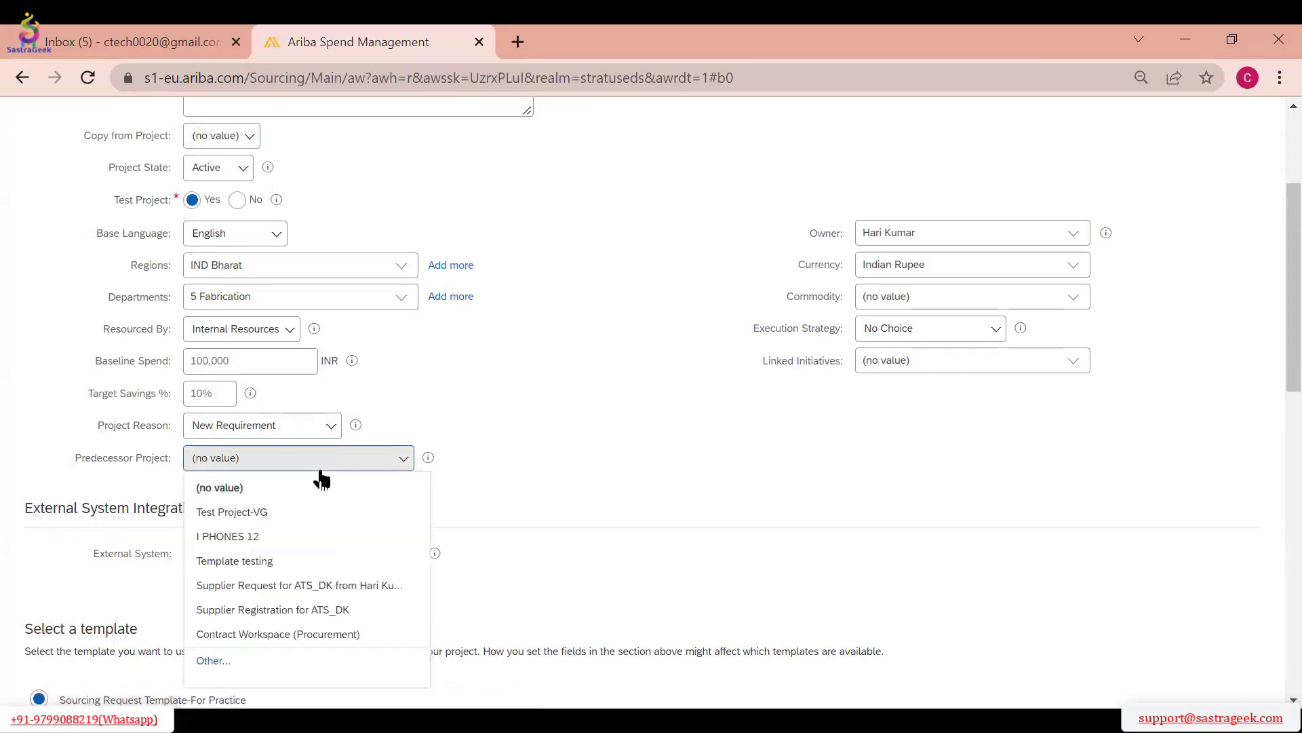
click(600, 411)
scroll(370, 302, up, 3)
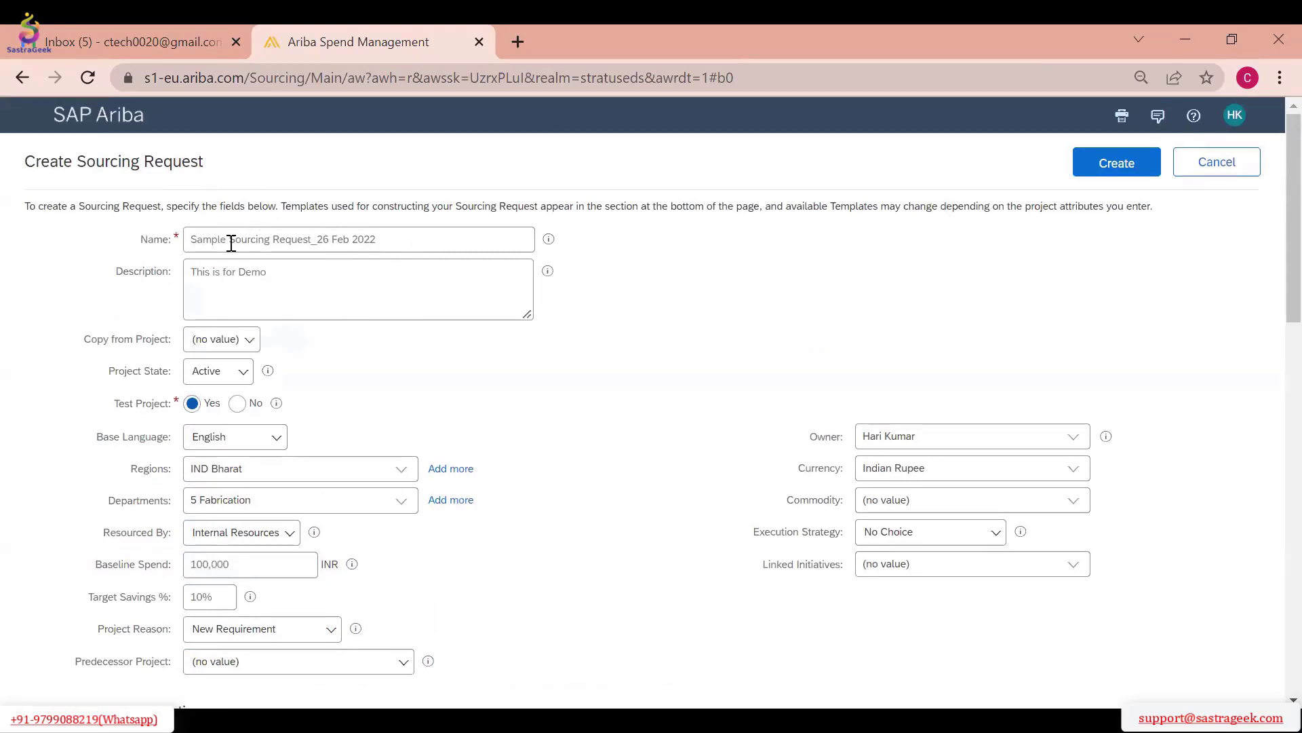
scroll(474, 340, down, 5)
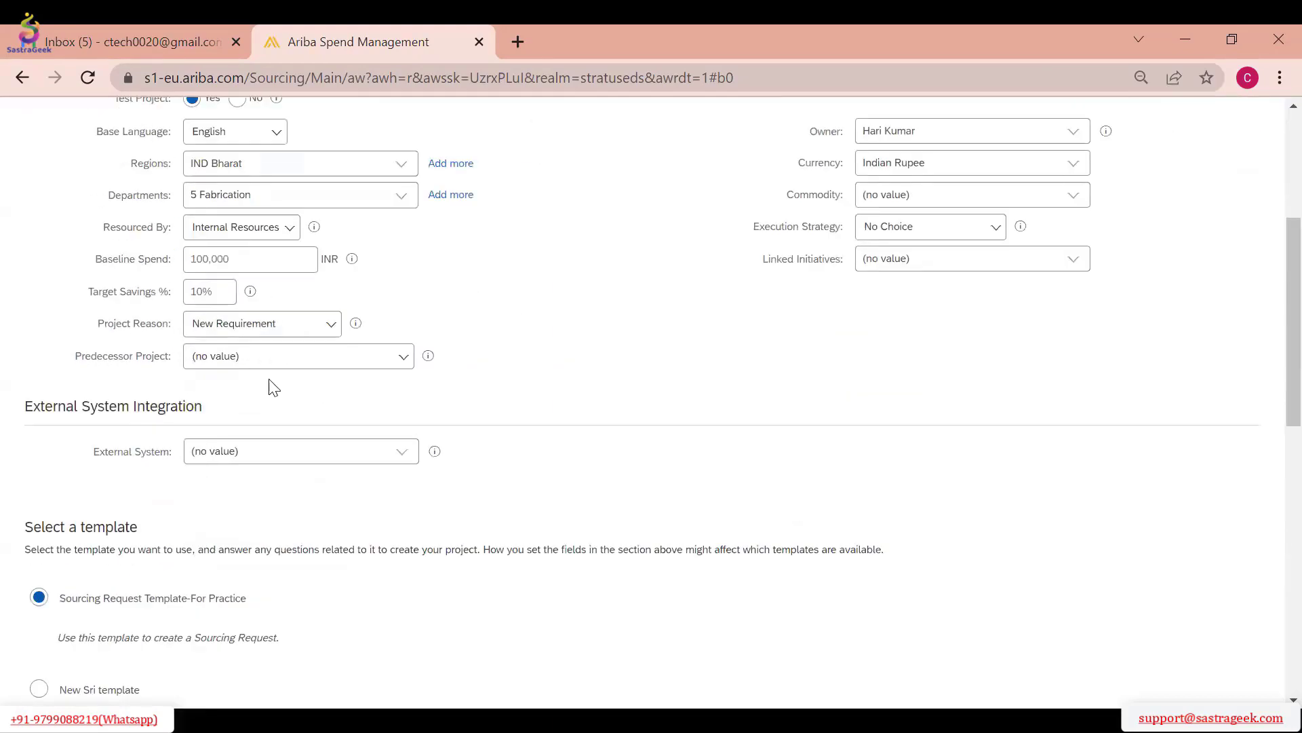
click(265, 366)
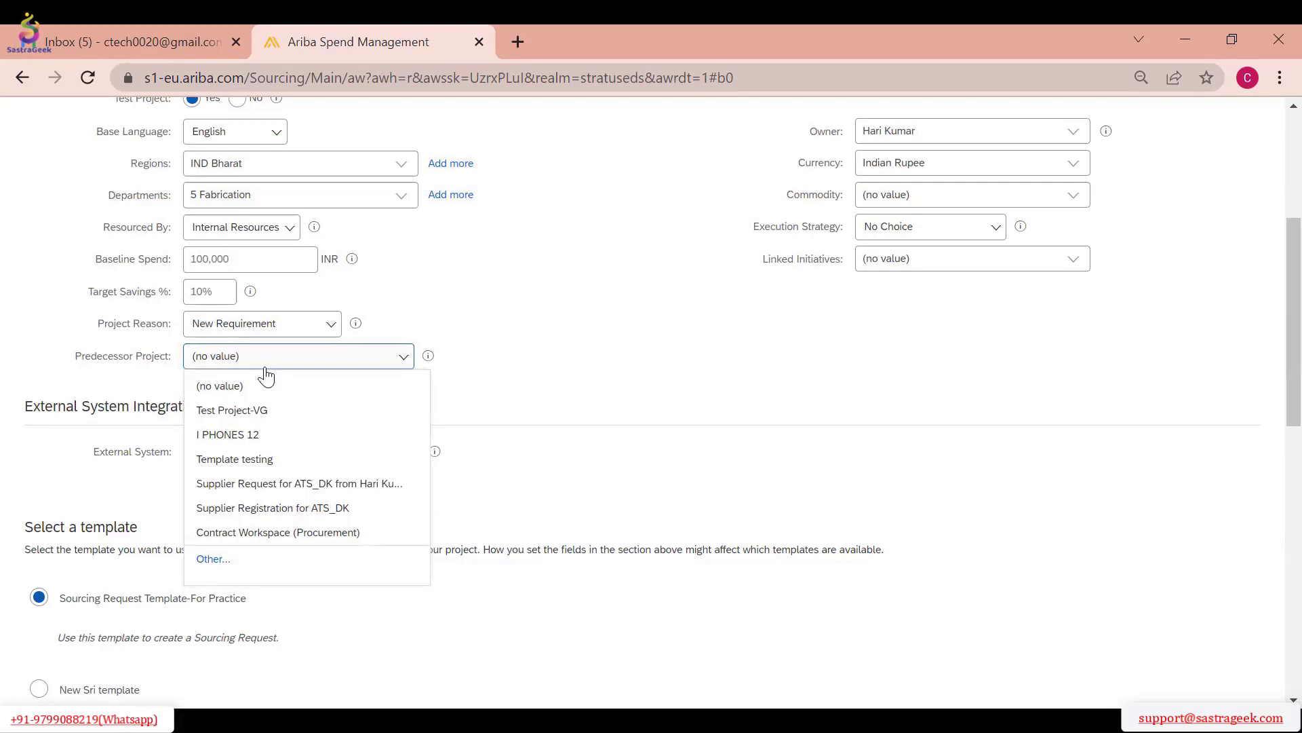
scroll(620, 347, up, 3)
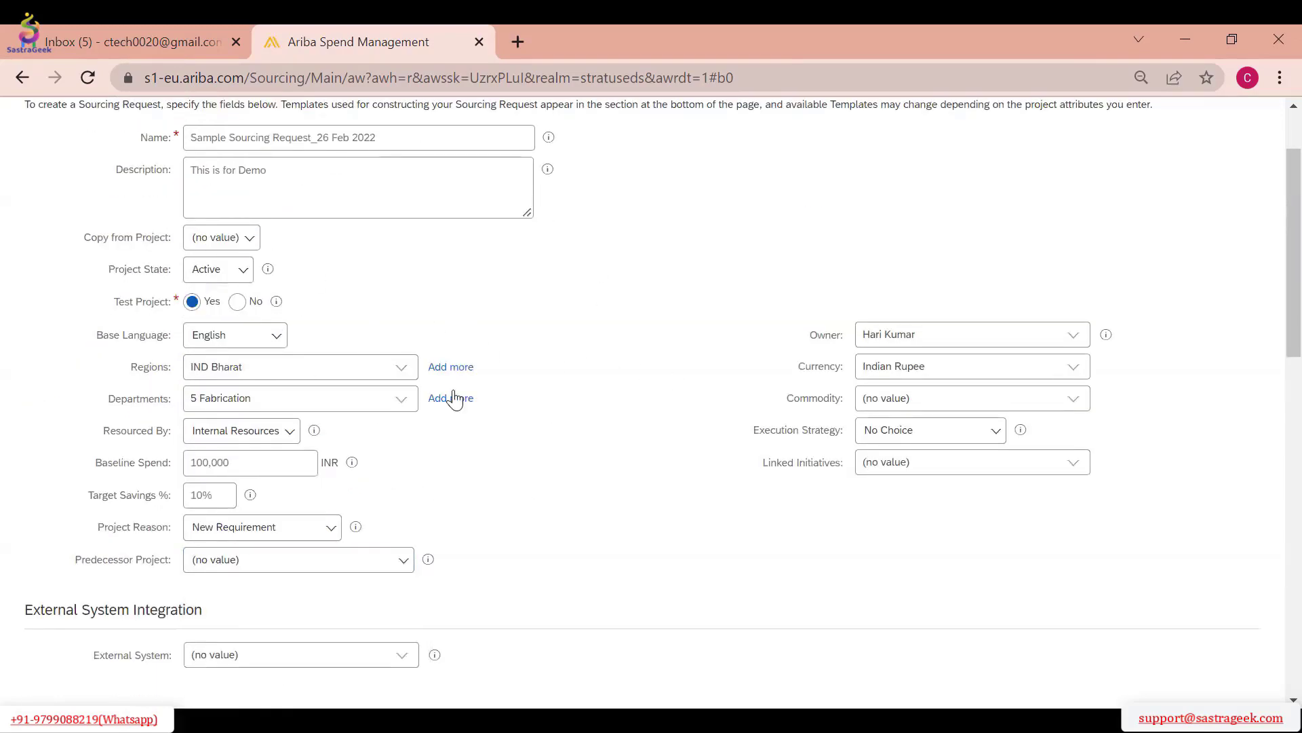
scroll(407, 400, down, 3)
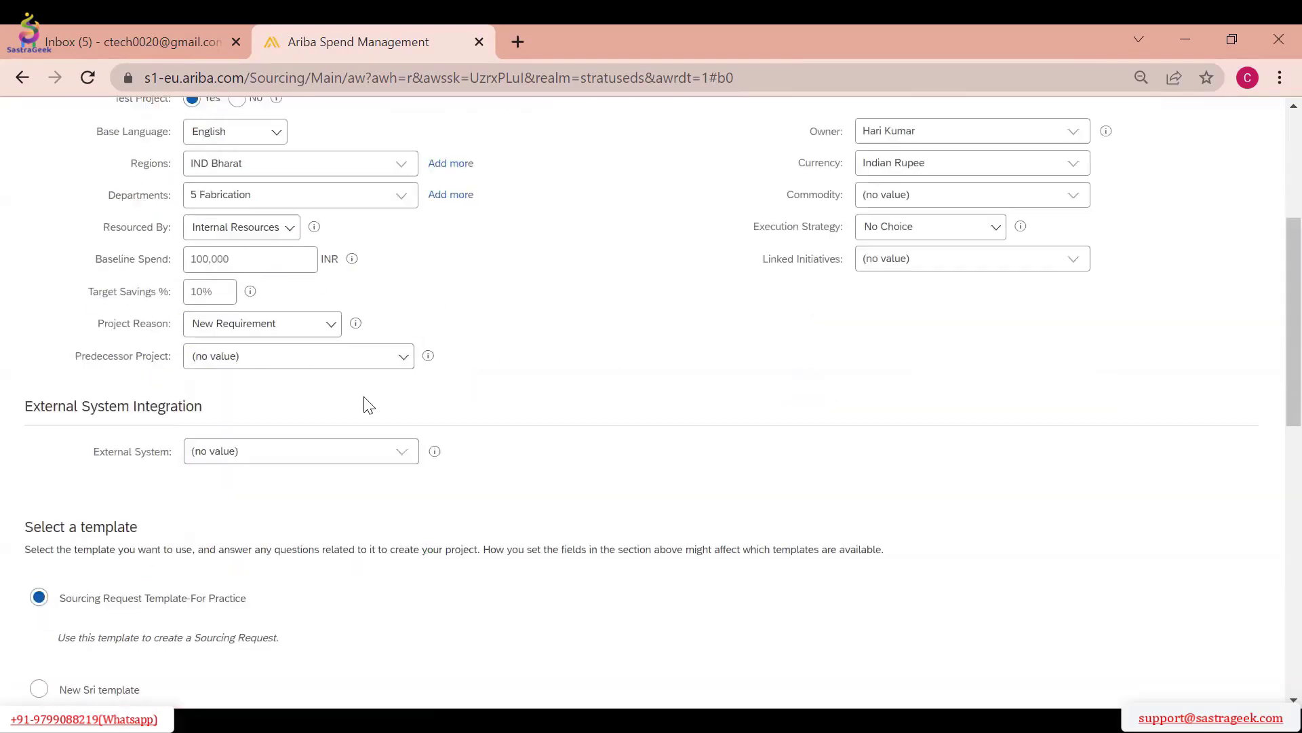
click(339, 354)
click(314, 404)
Review the Owner choices and the full Commodity value list, closing both without a selection
click(1073, 136)
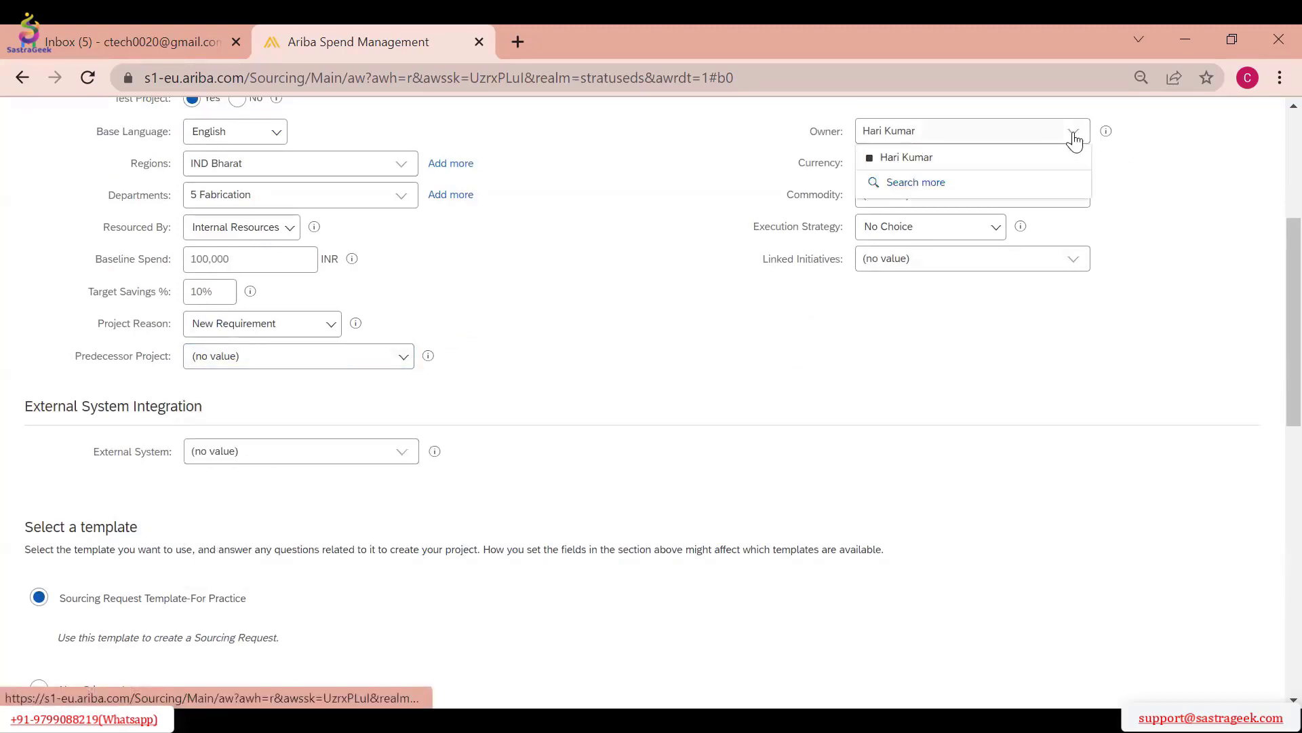
click(970, 384)
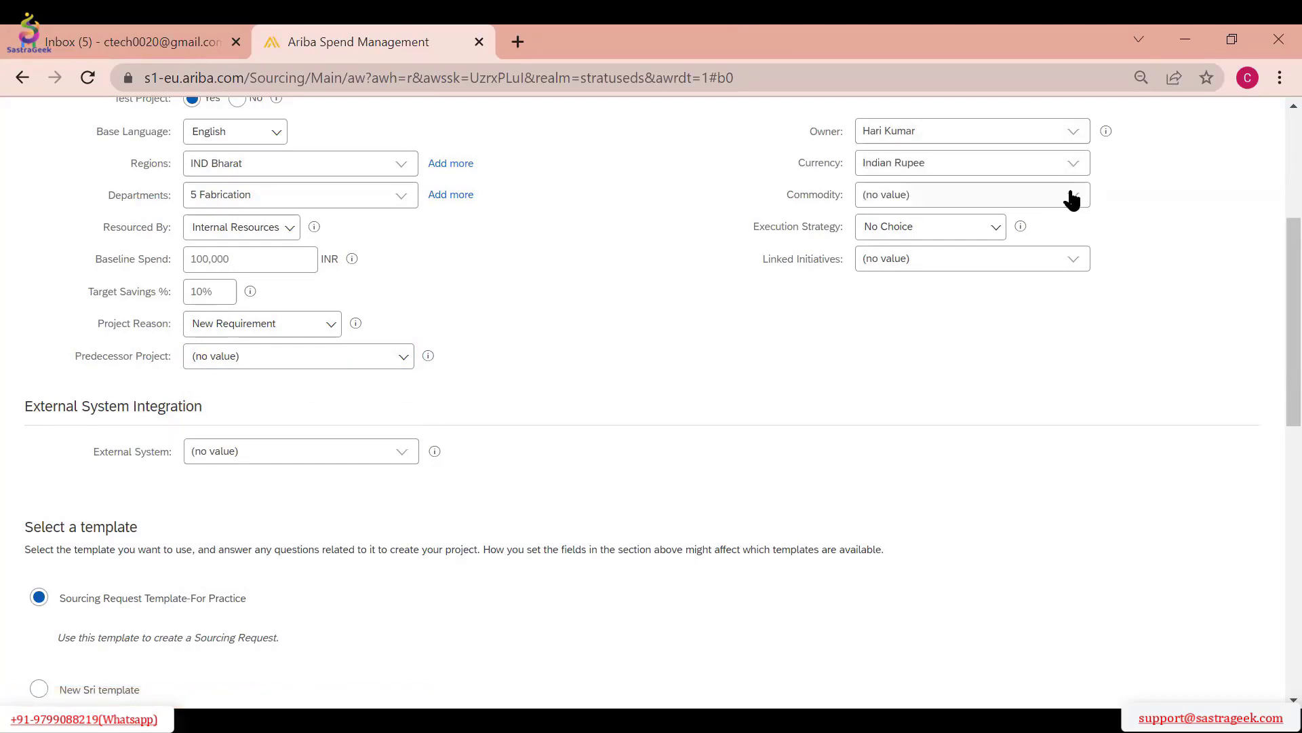
click(1074, 195)
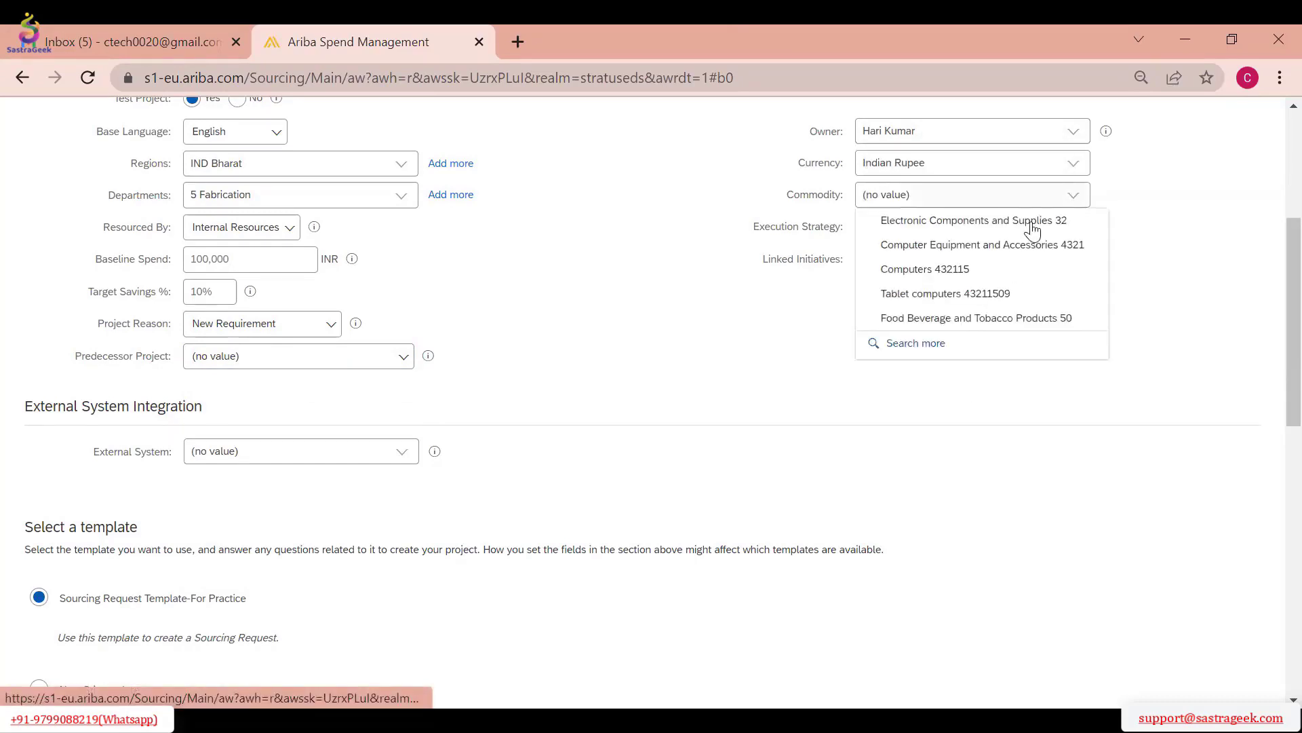
click(929, 347)
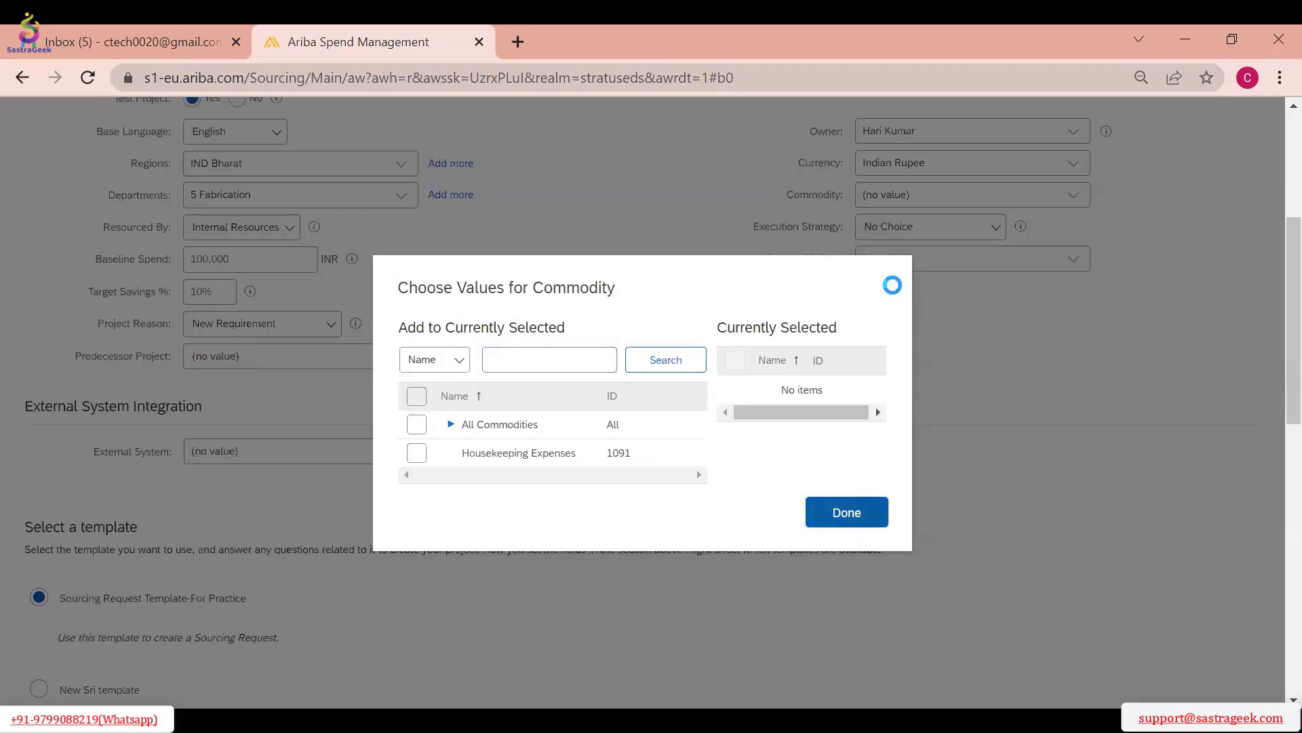
click(843, 202)
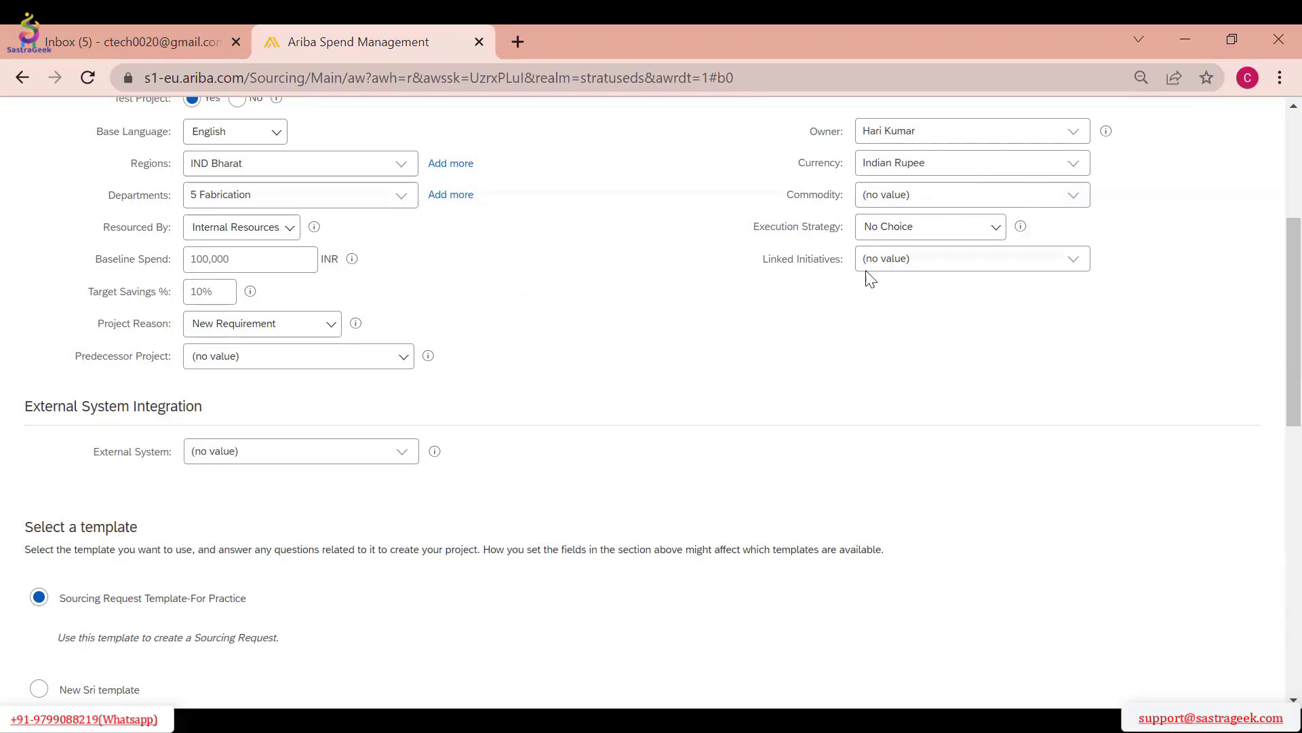
Examine the Execution Strategy options for the sourcing request and close the list without choosing one
click(981, 230)
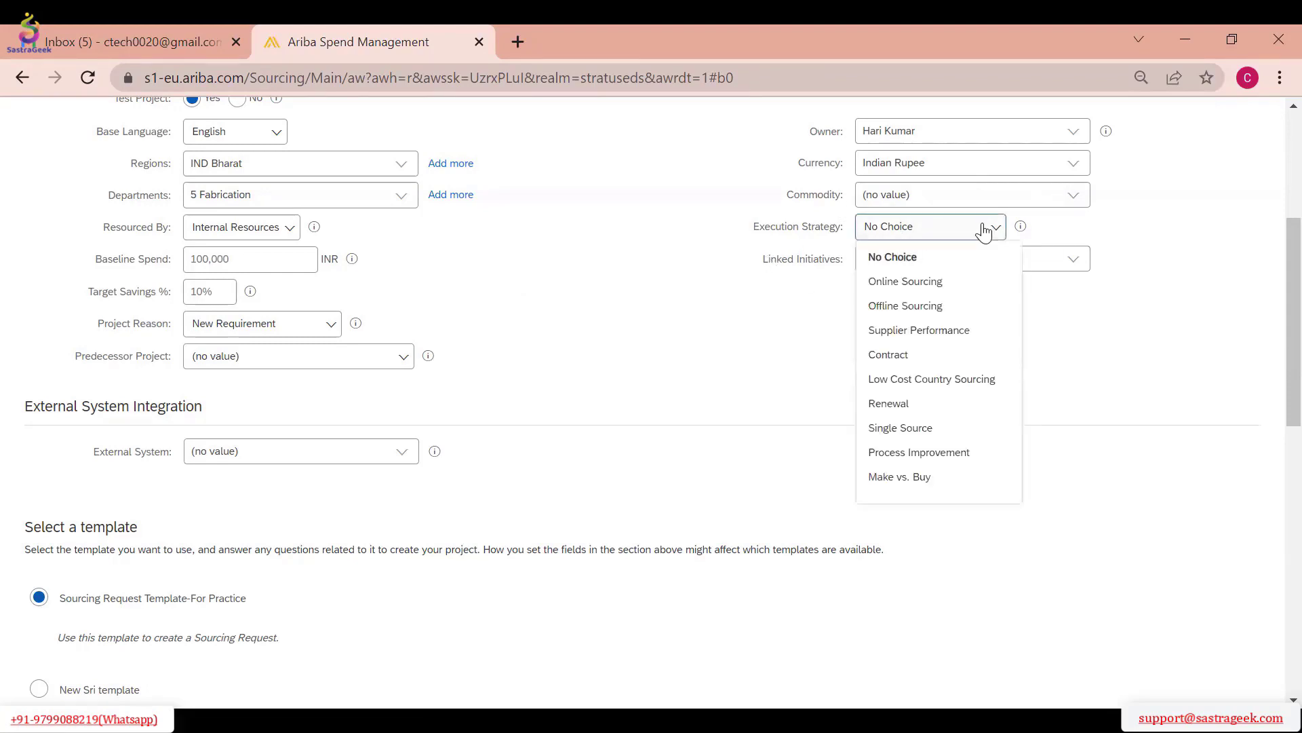
scroll(577, 289, up, 3)
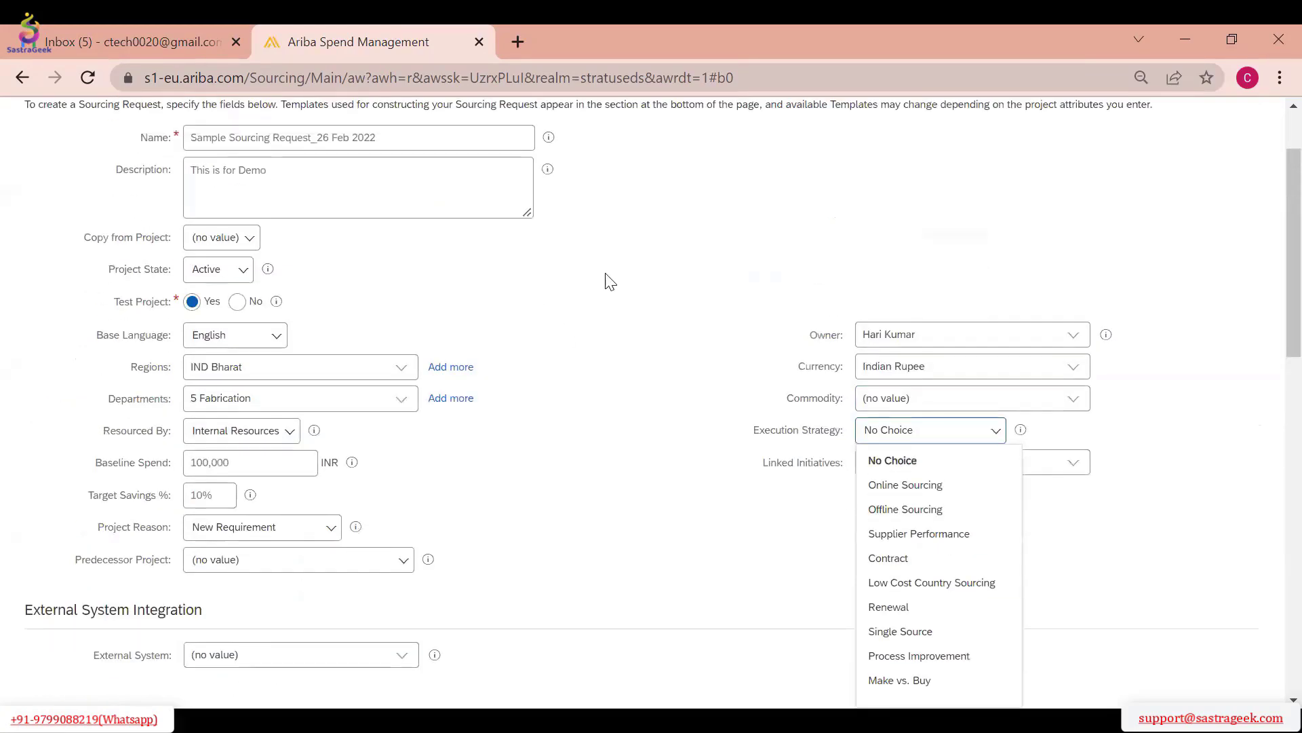
scroll(705, 272, down, 1)
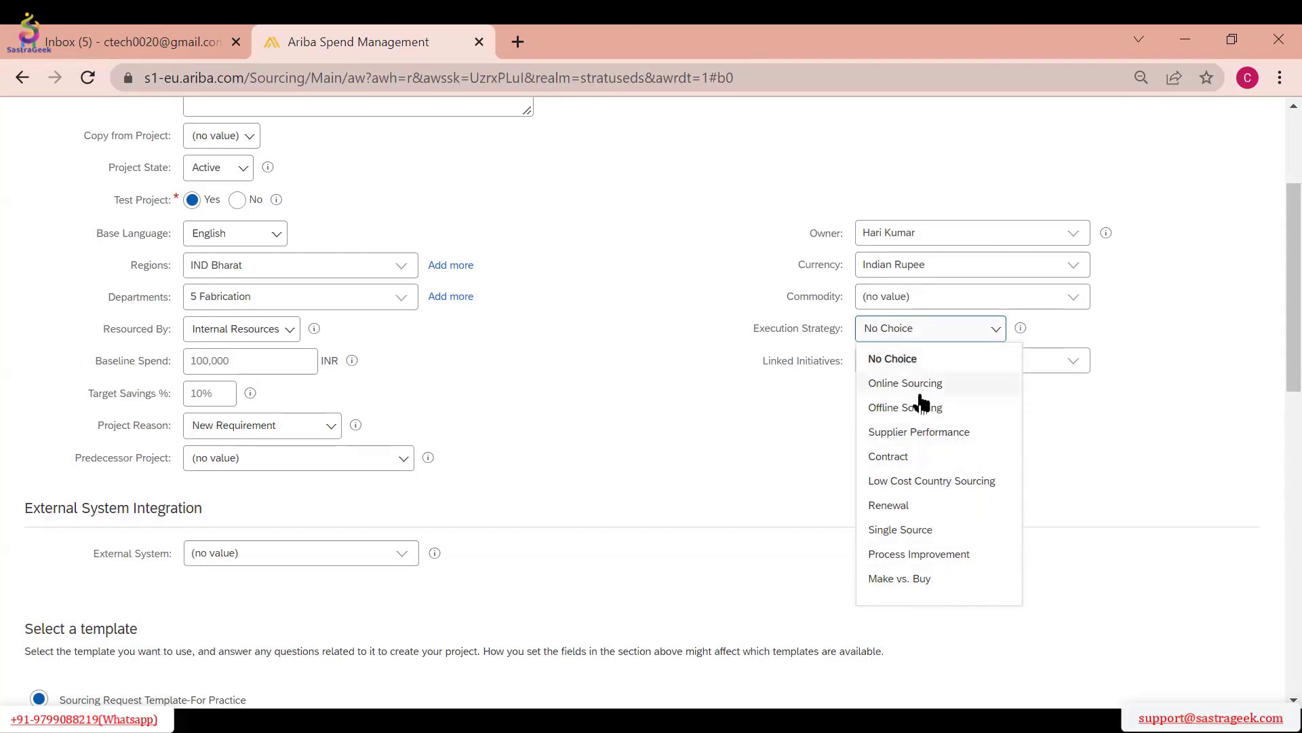
scroll(518, 256, up, 3)
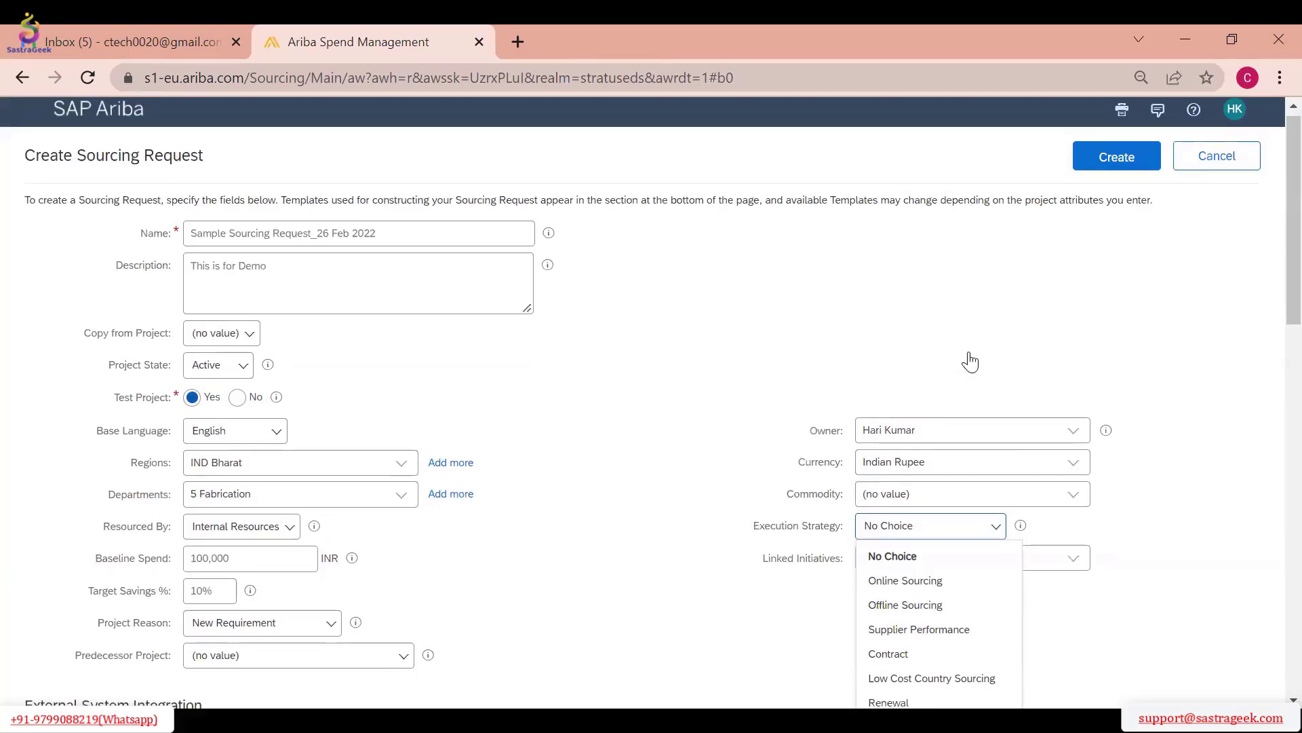
scroll(970, 361, down, 3)
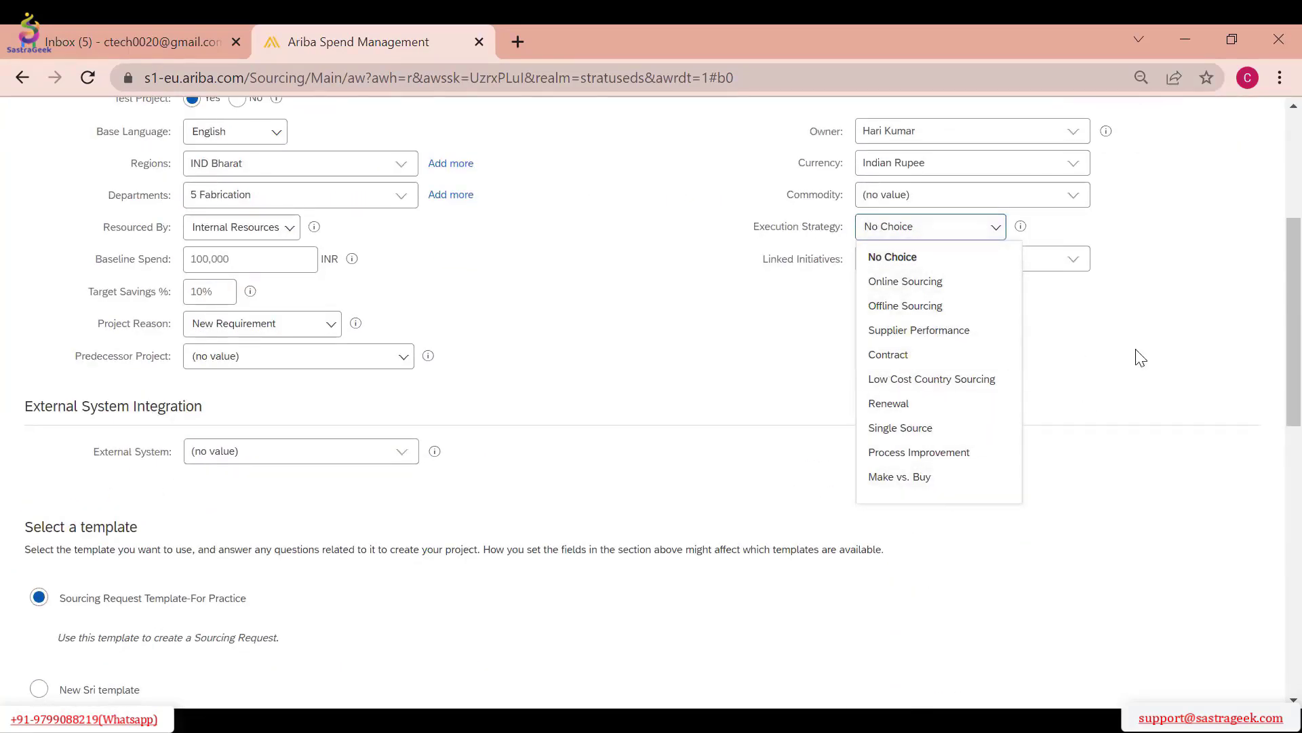
click(816, 291)
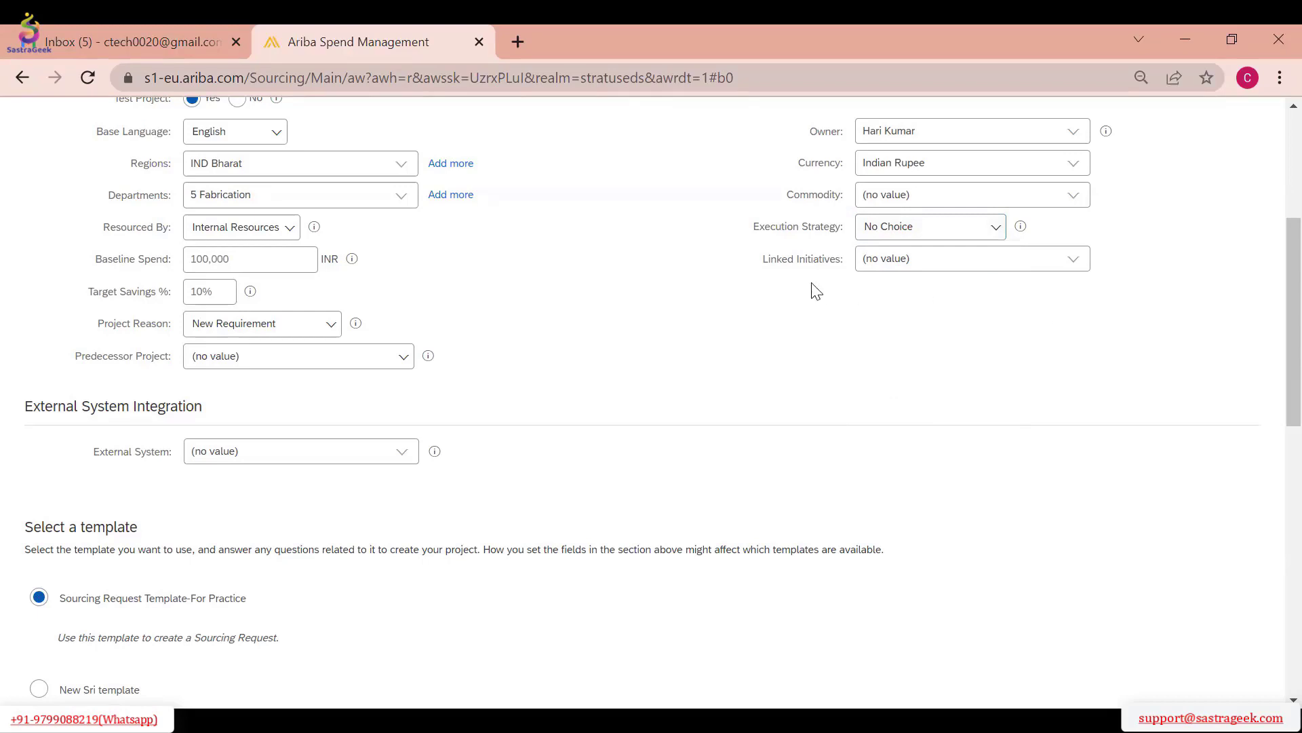
Review the full list of Linked Initiatives values and close it without selecting any
click(1071, 270)
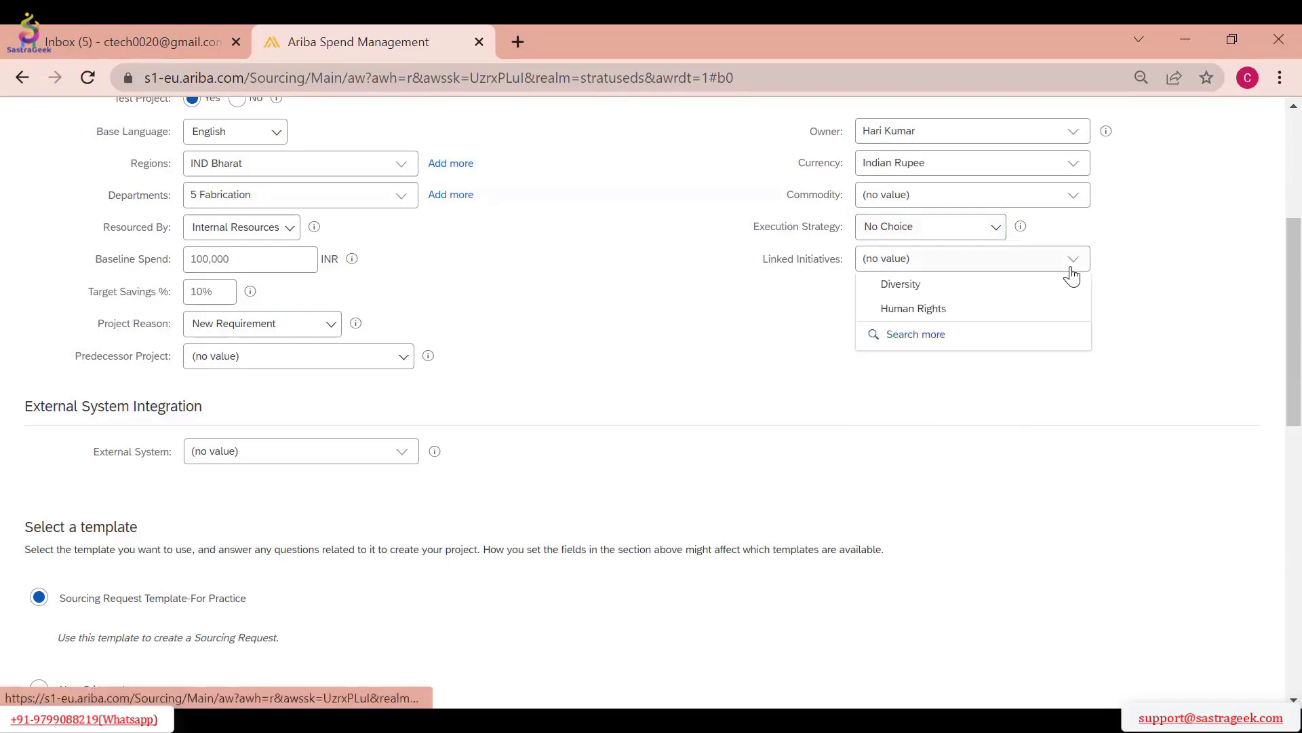
click(947, 337)
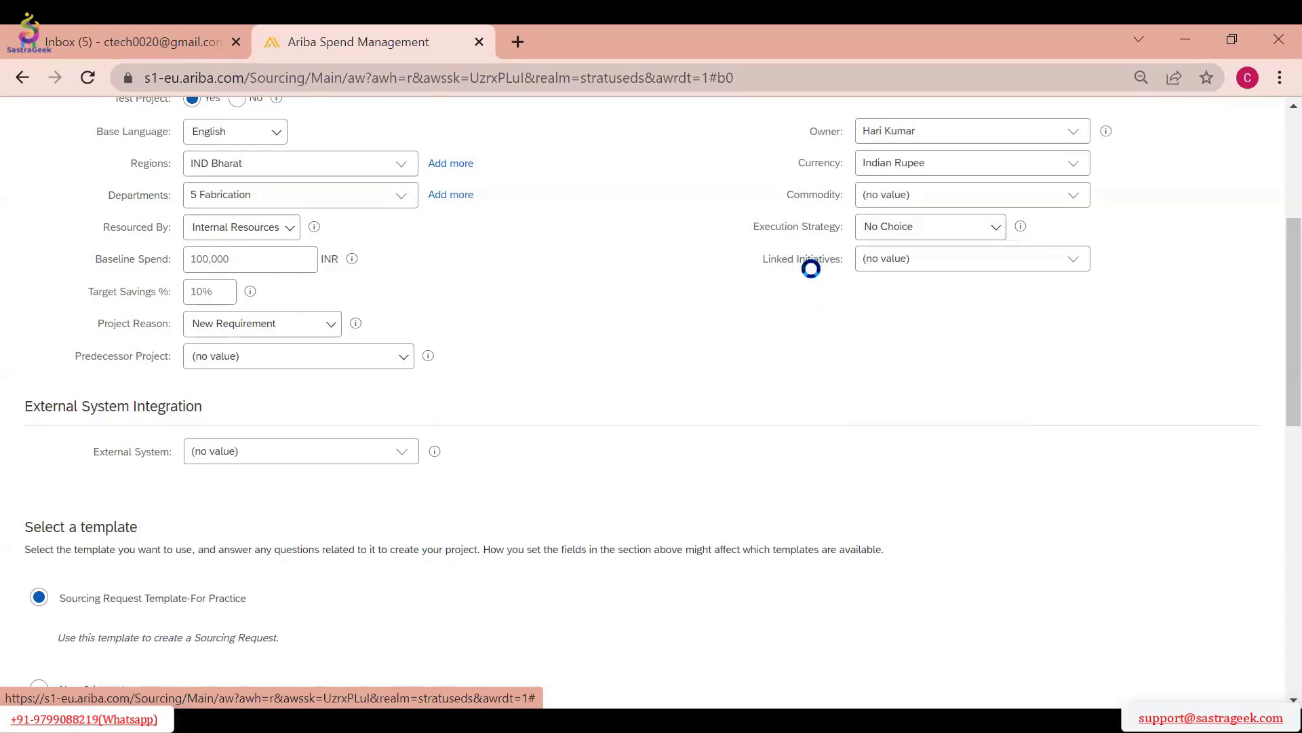
scroll(533, 427, down, 3)
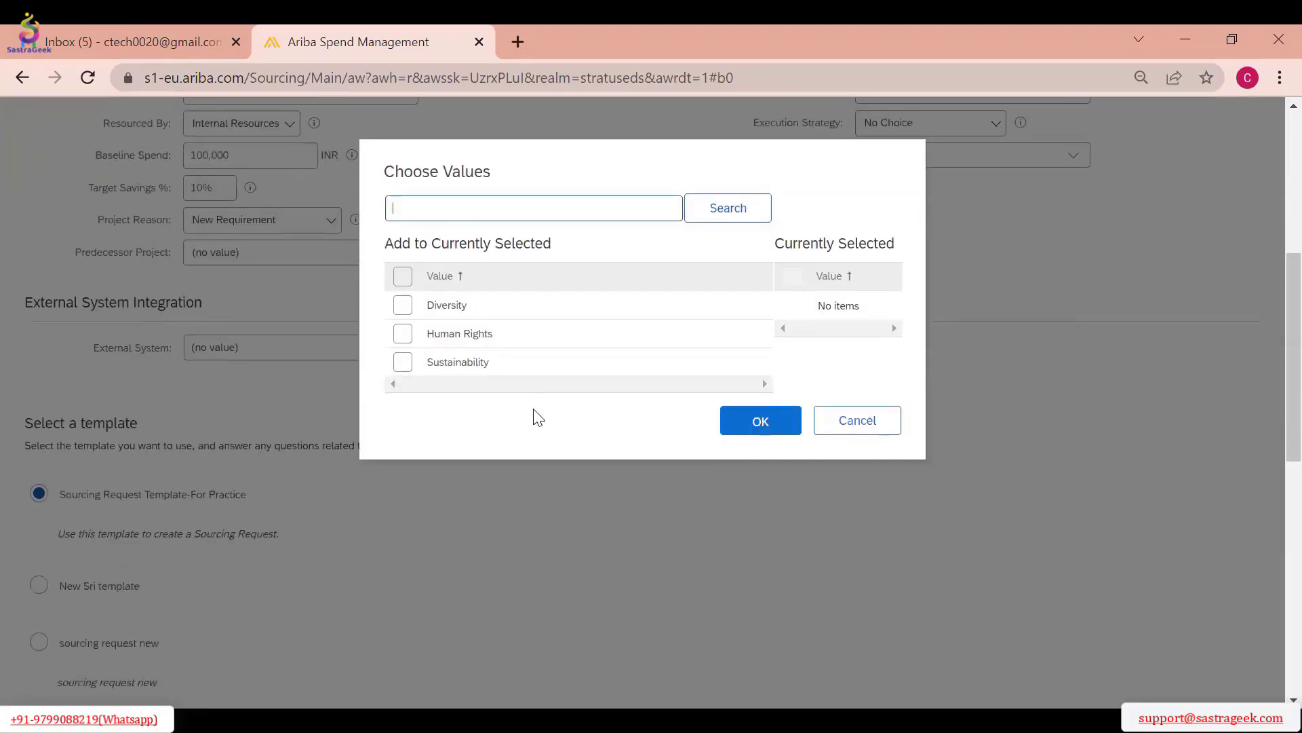
click(860, 326)
scroll(581, 366, up, 5)
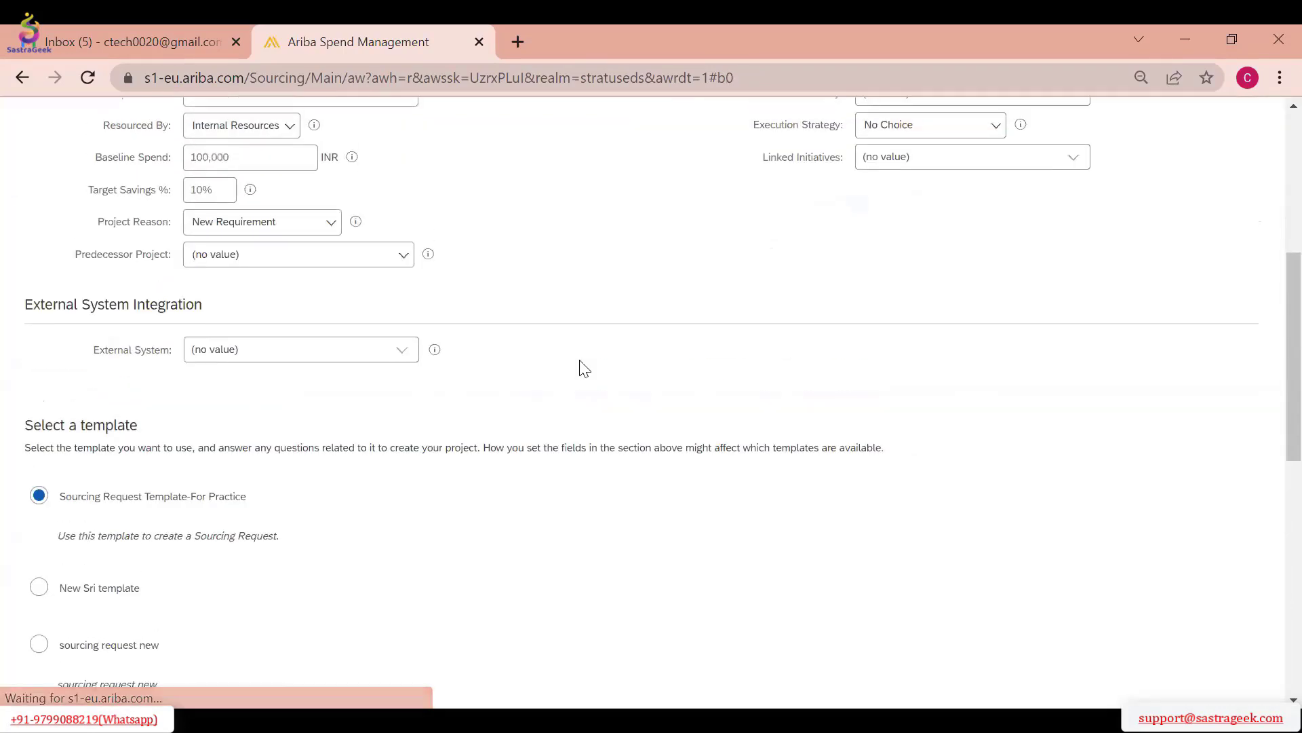
Set the External System of the sourcing request to SAP_ECC
scroll(361, 415, up, 3)
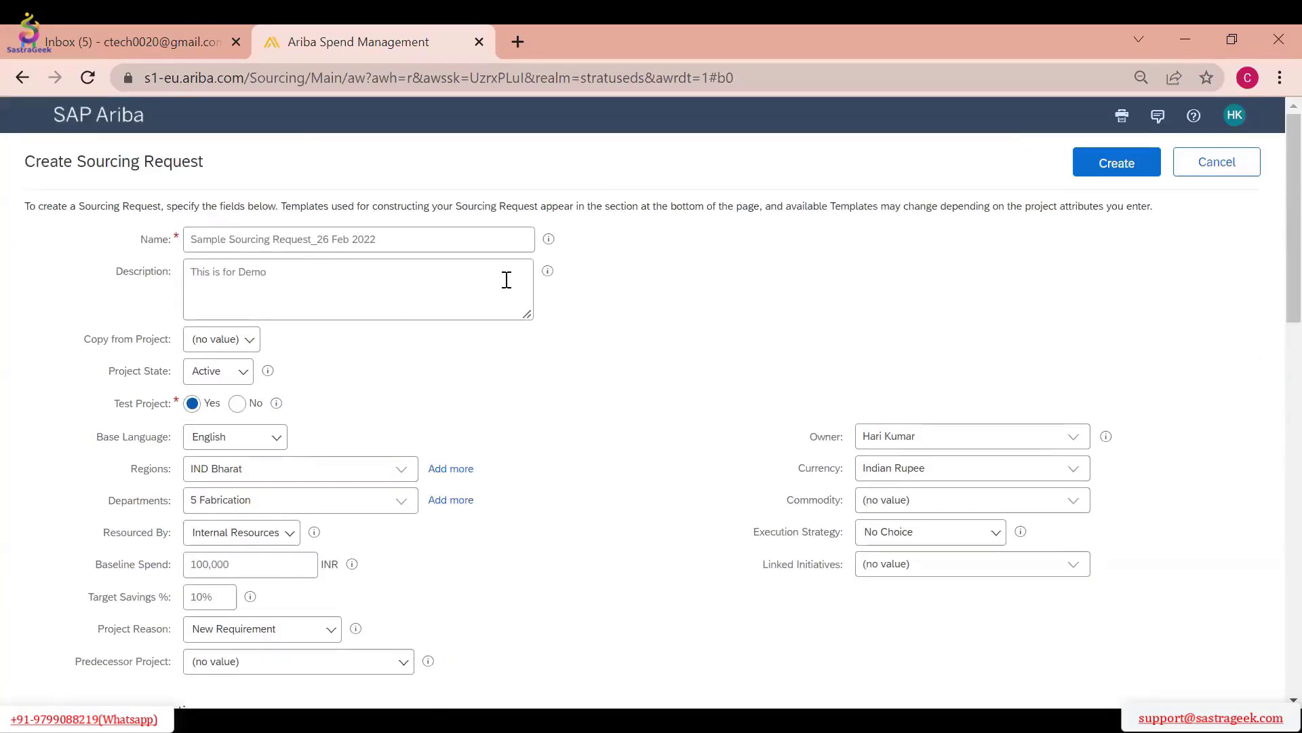
scroll(692, 311, down, 5)
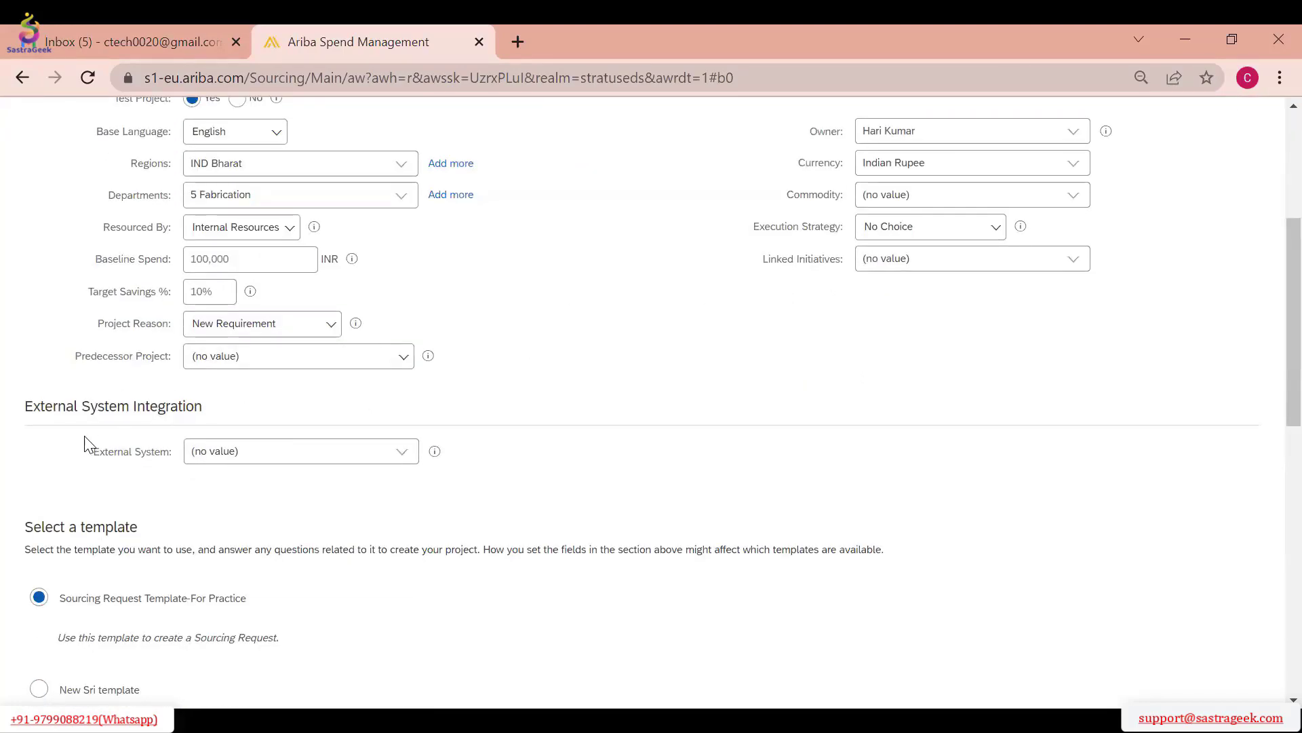
click(403, 460)
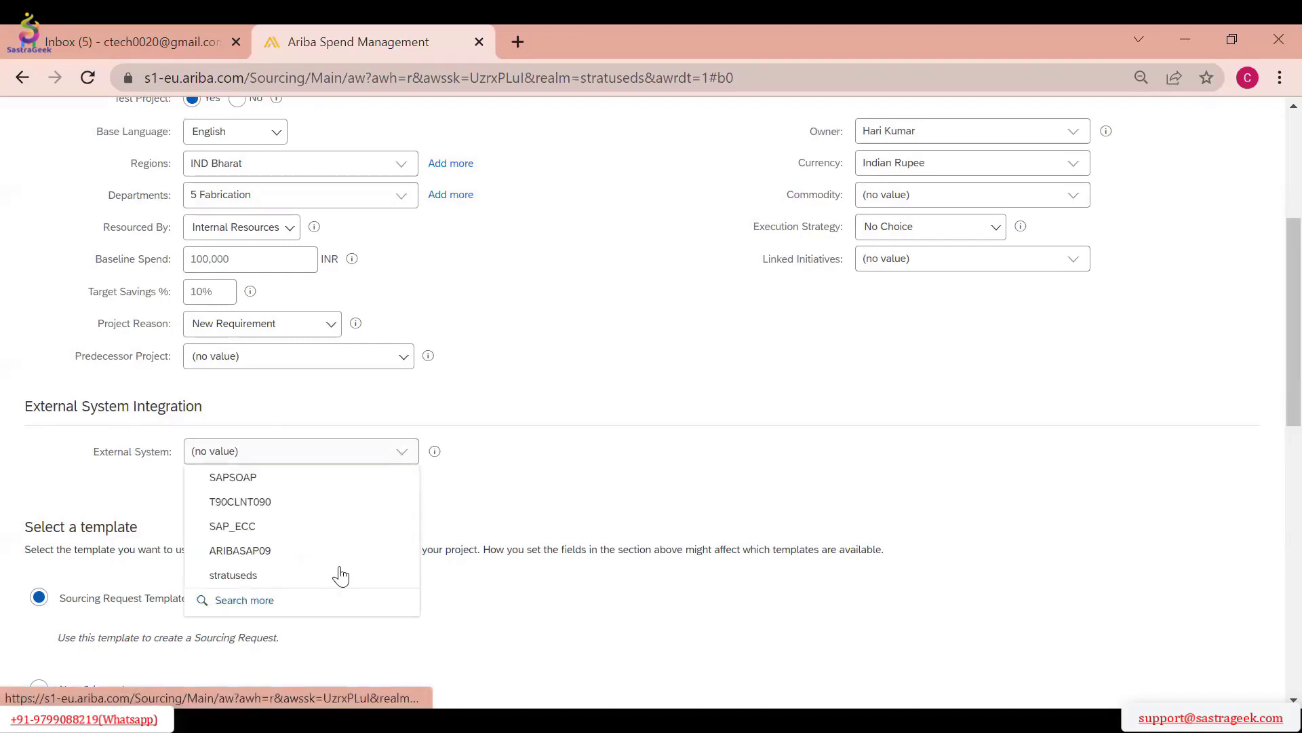
click(269, 533)
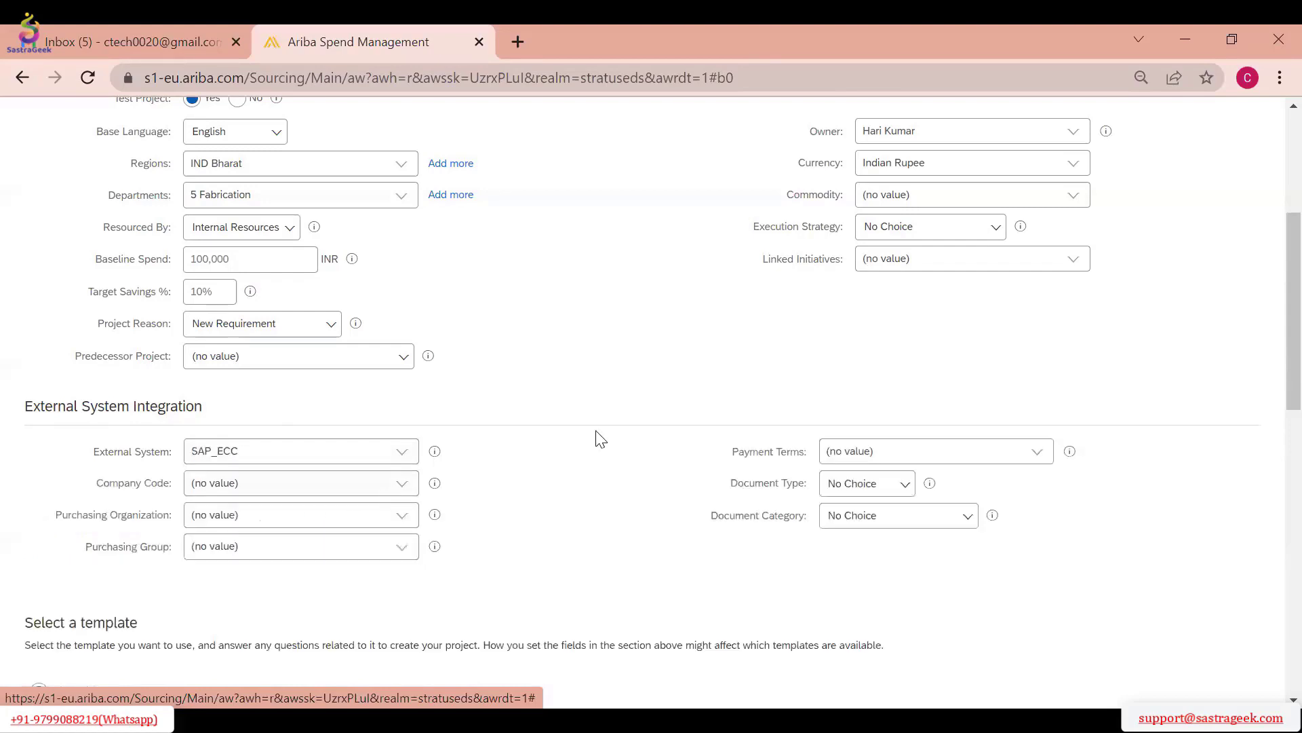
Try to look up the Company Code and purchasing values available for the SAP_ECC system
scroll(558, 399, down, 2)
click(400, 389)
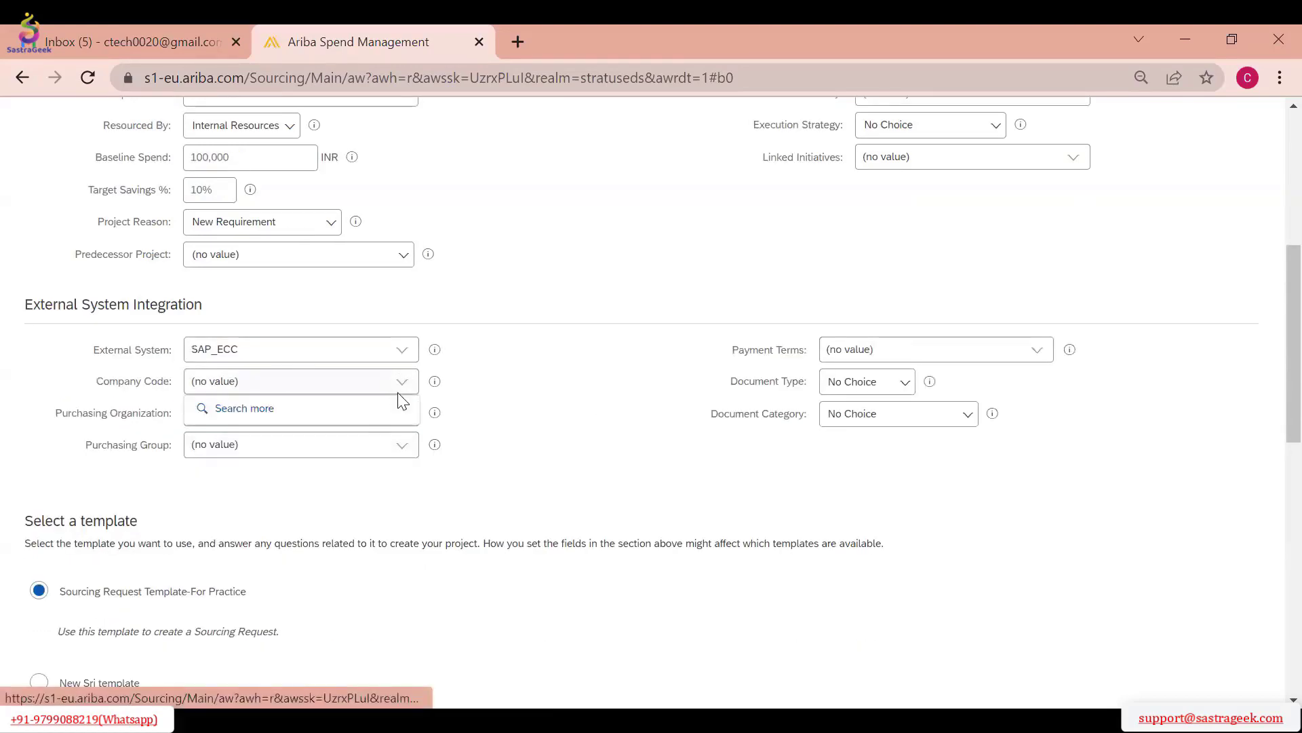
click(402, 419)
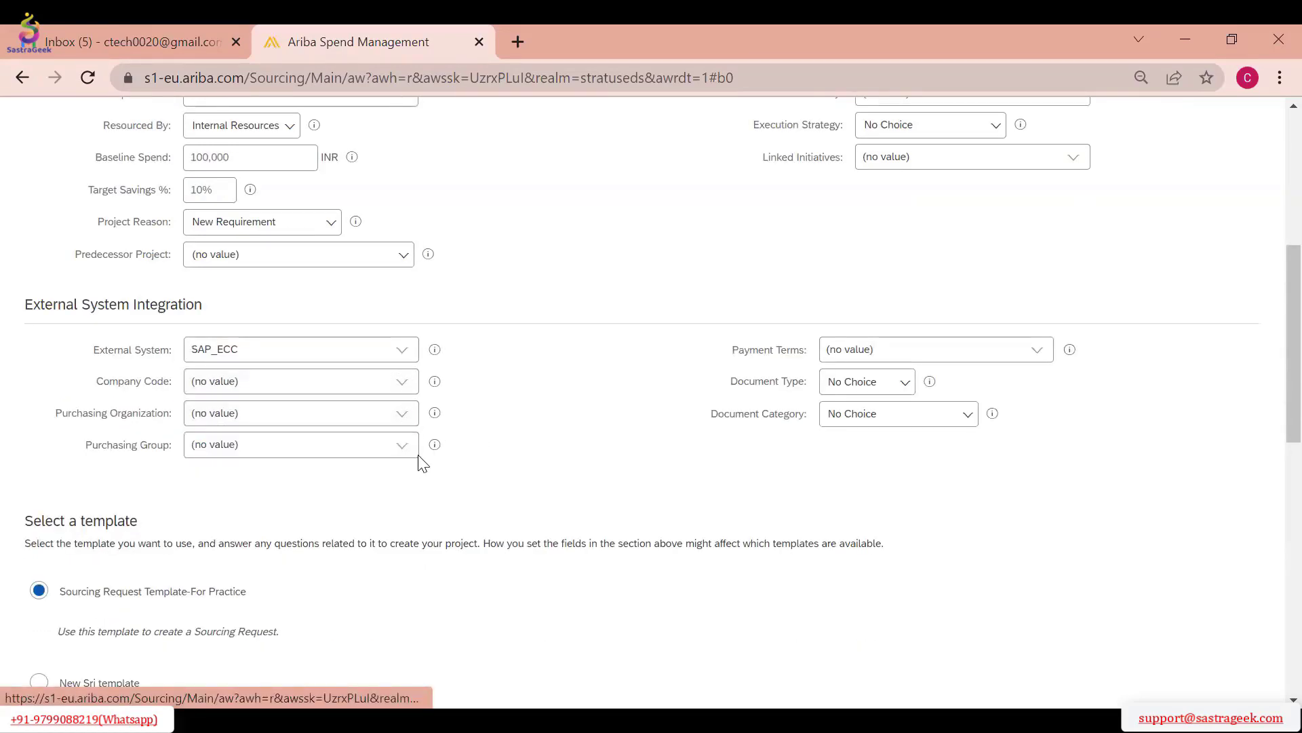
click(407, 449)
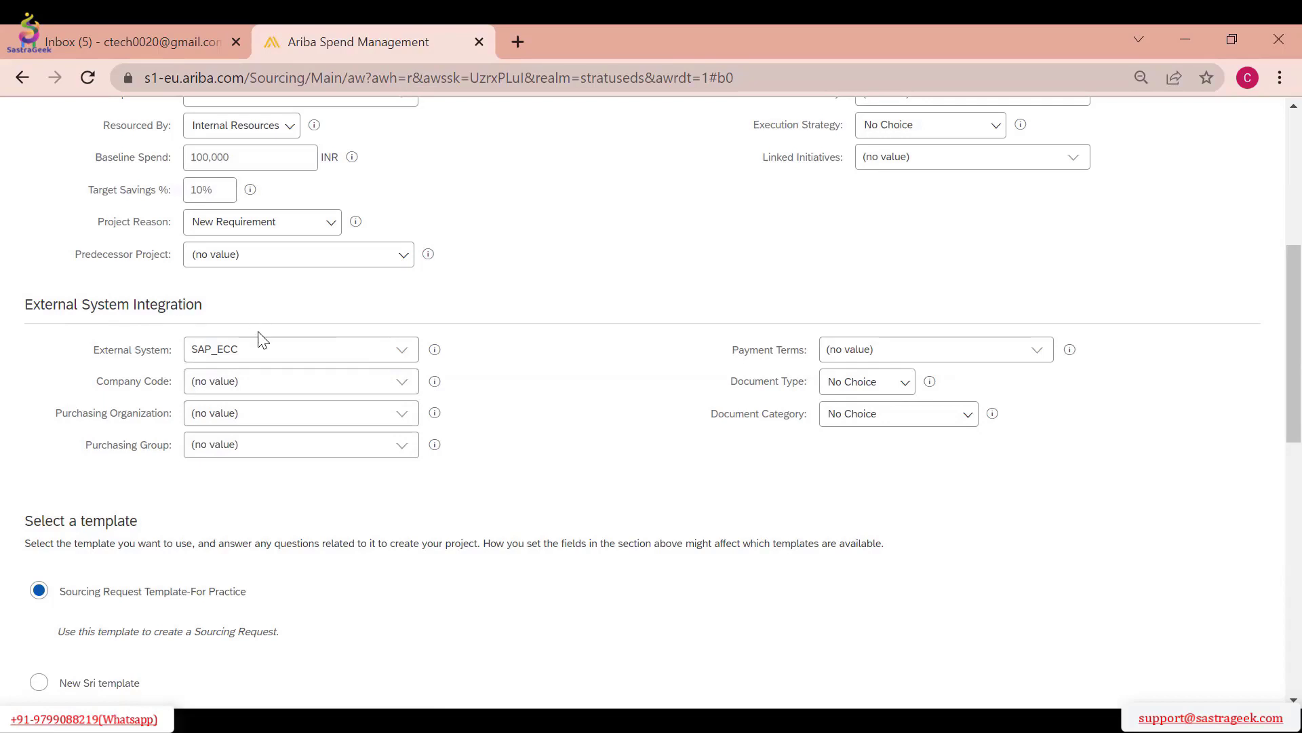
click(404, 394)
click(299, 412)
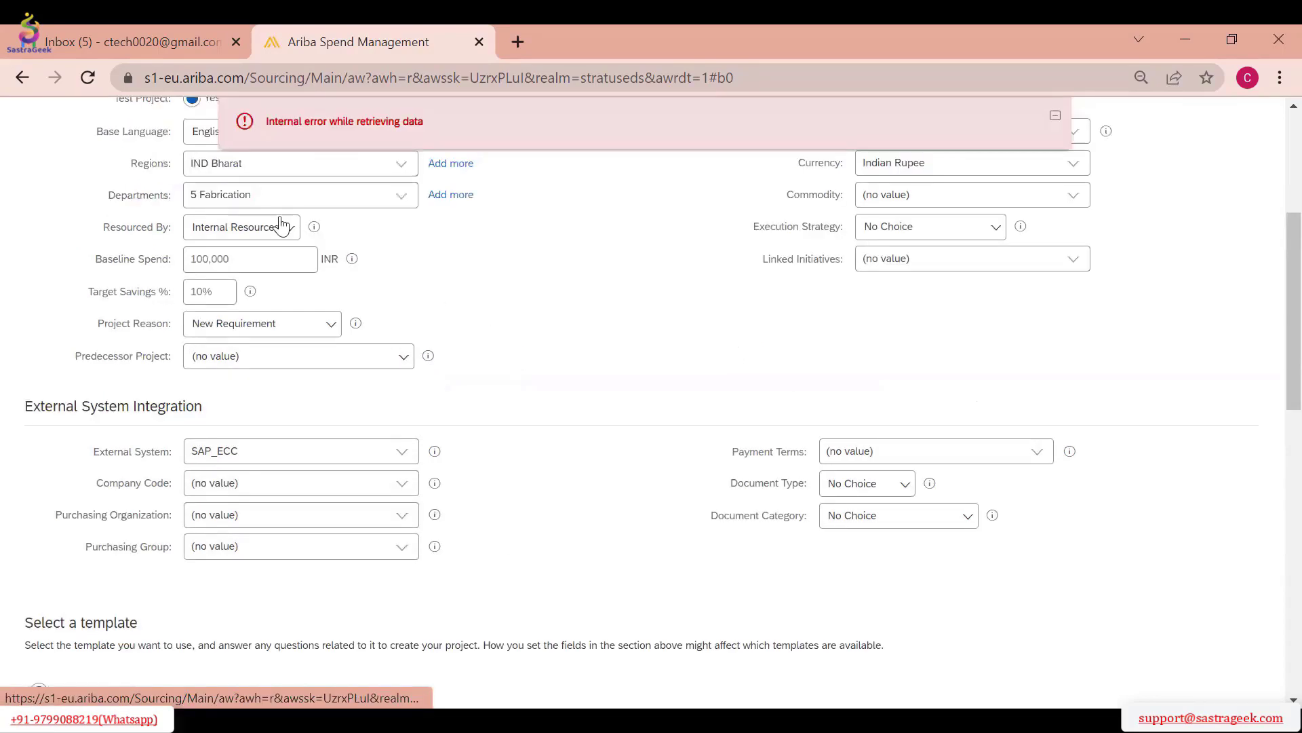
Try ARIBASAP09 with a Company Code lookup, and stratuseds, as the External System
click(404, 453)
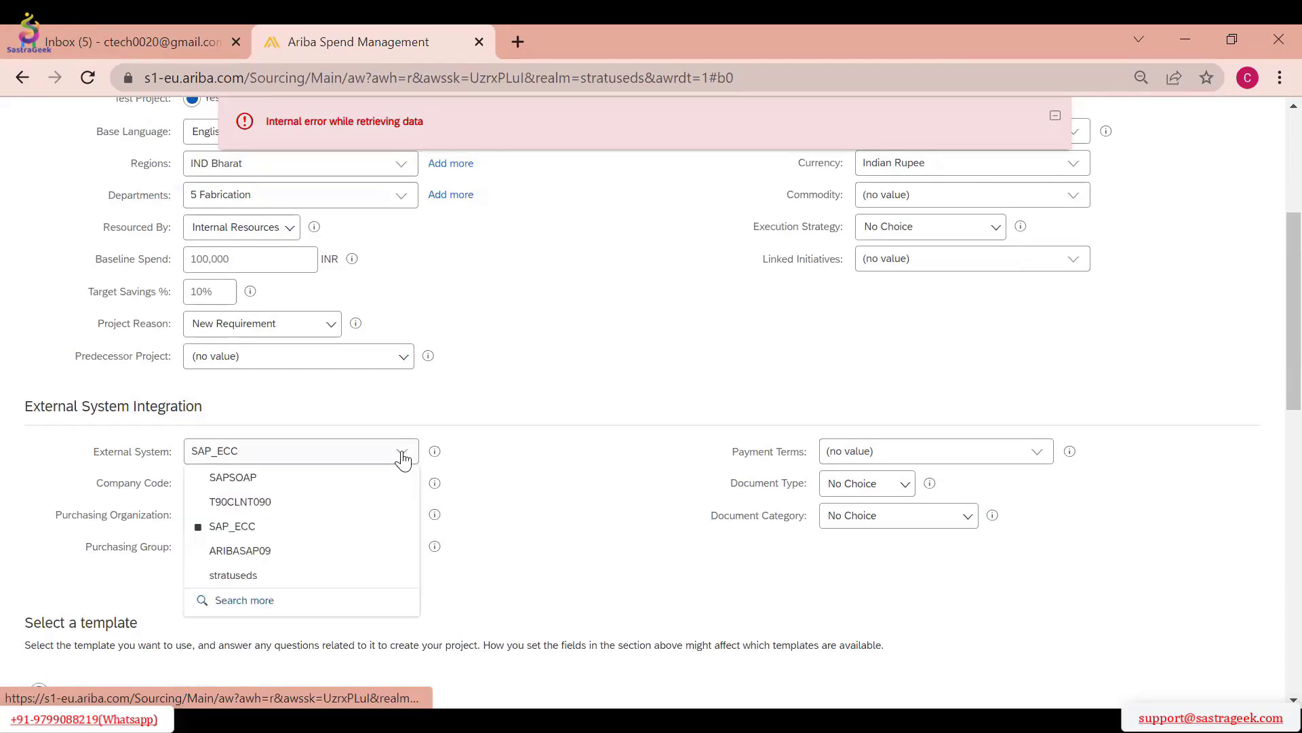
click(290, 553)
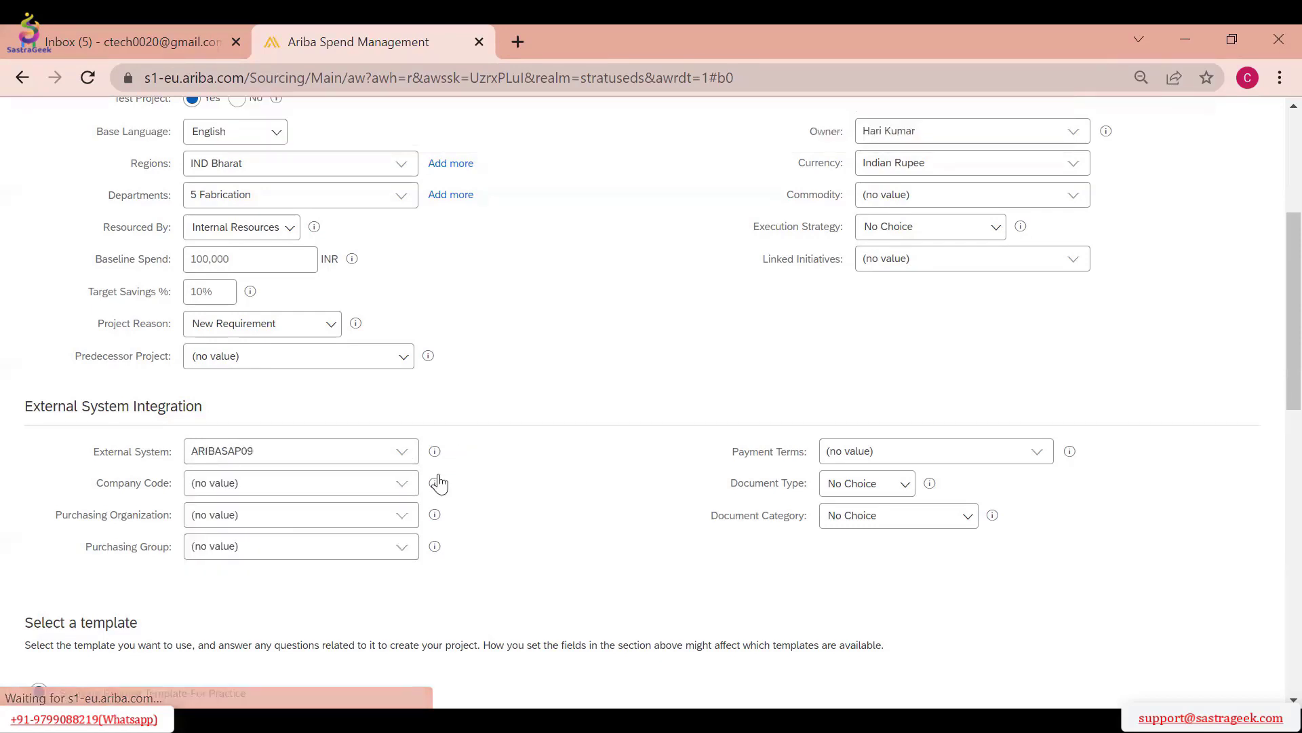
click(402, 483)
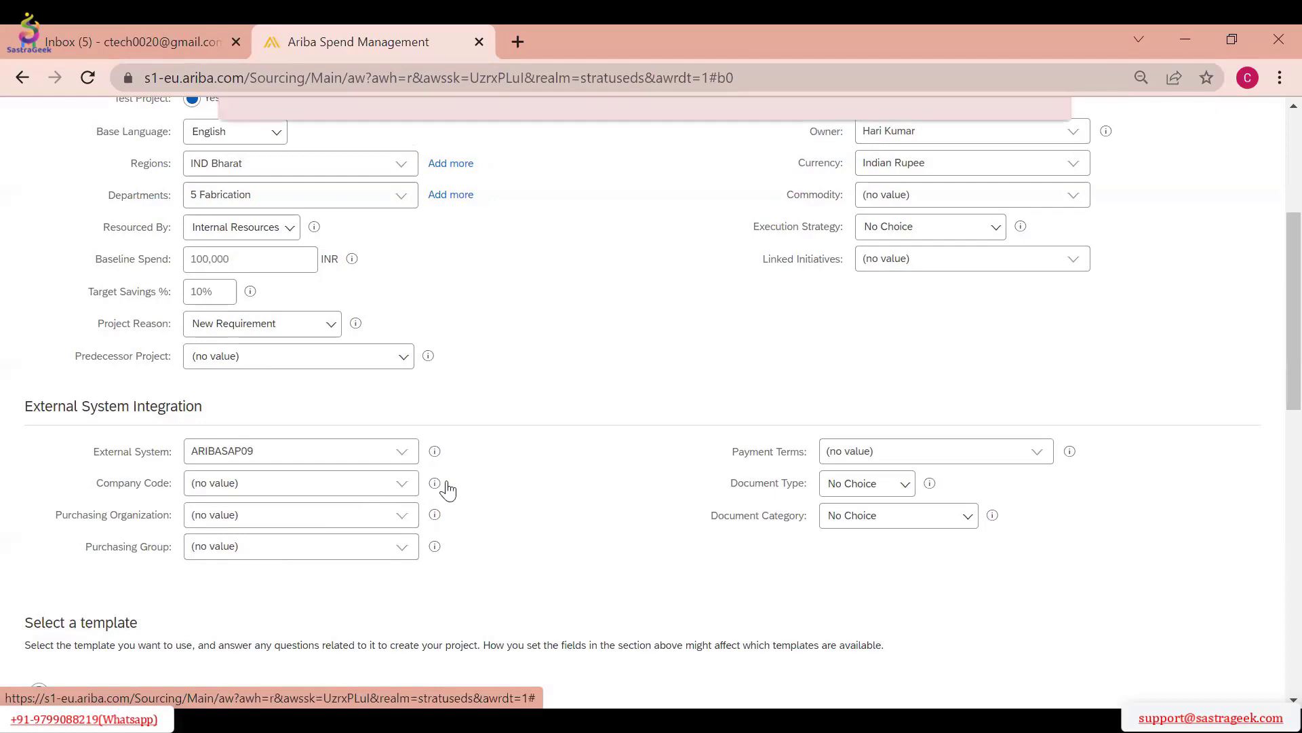
click(405, 452)
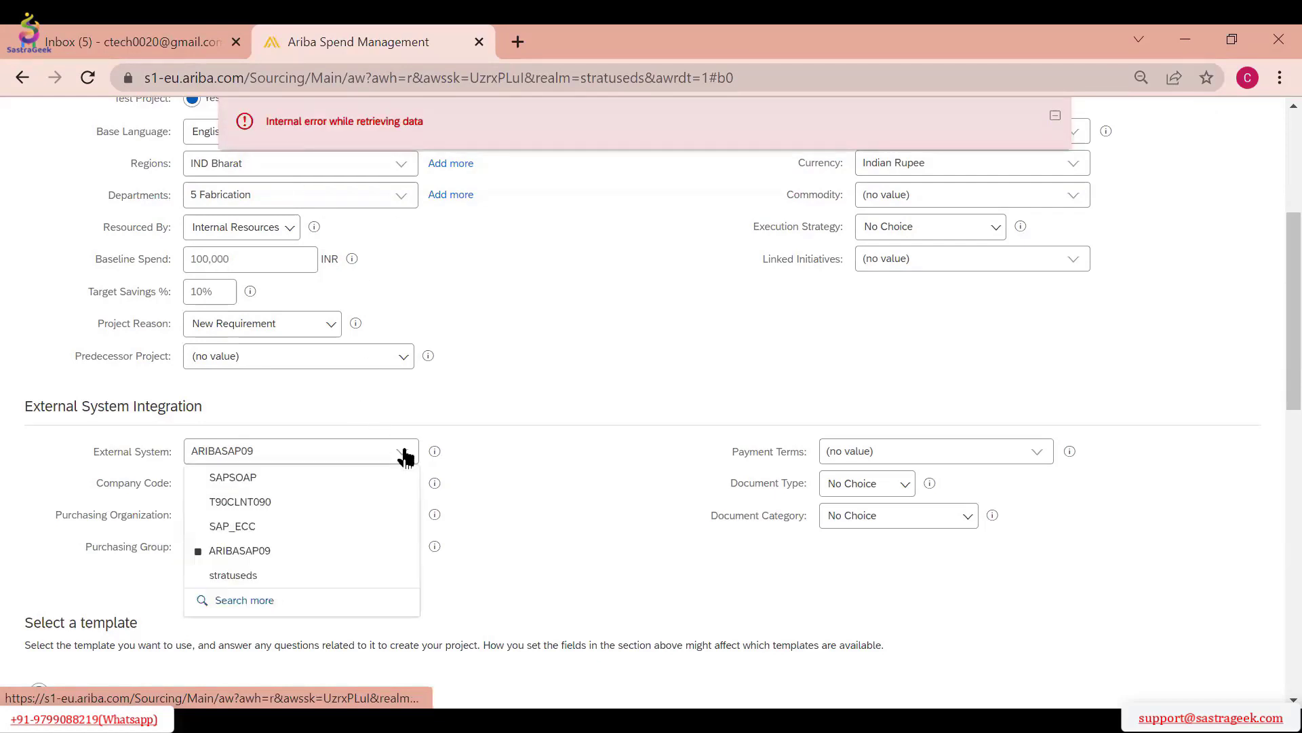
click(277, 583)
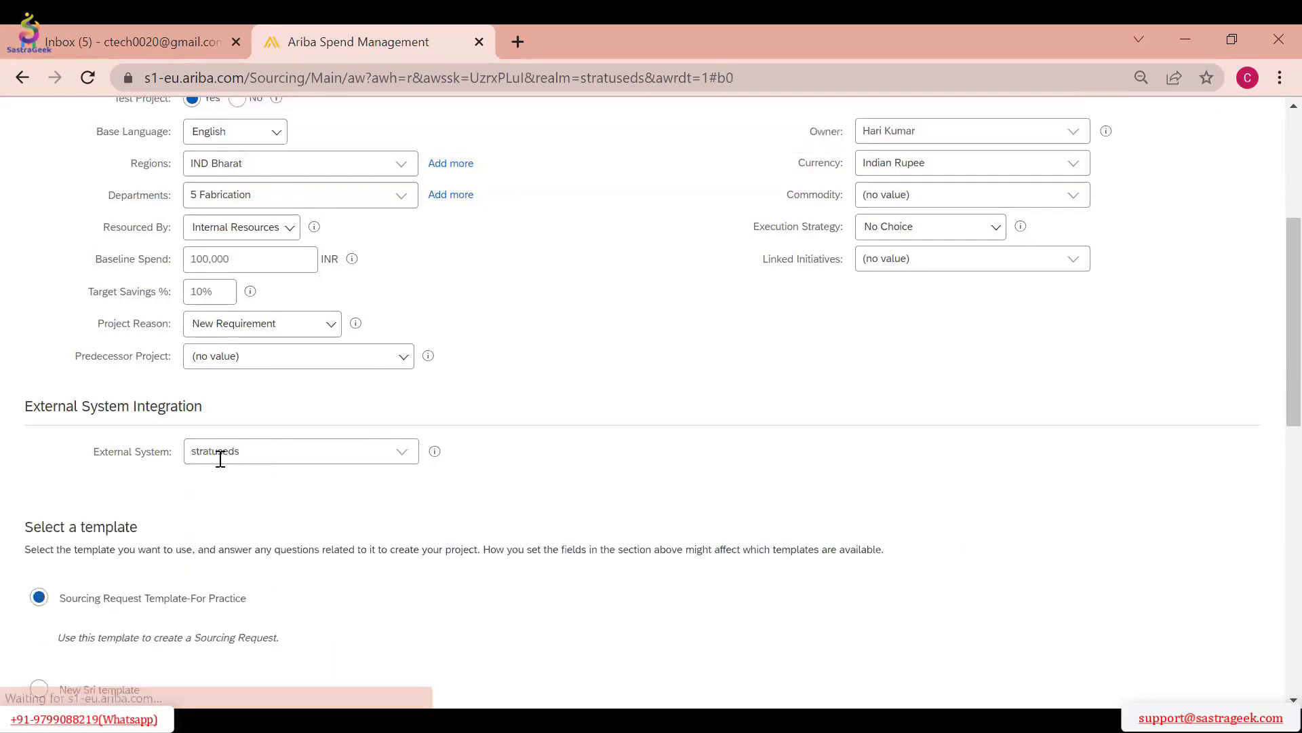
Set the External System to SAPSOAP and the Company Code to 100 IDES Japan 0100
scroll(306, 473, down, 2)
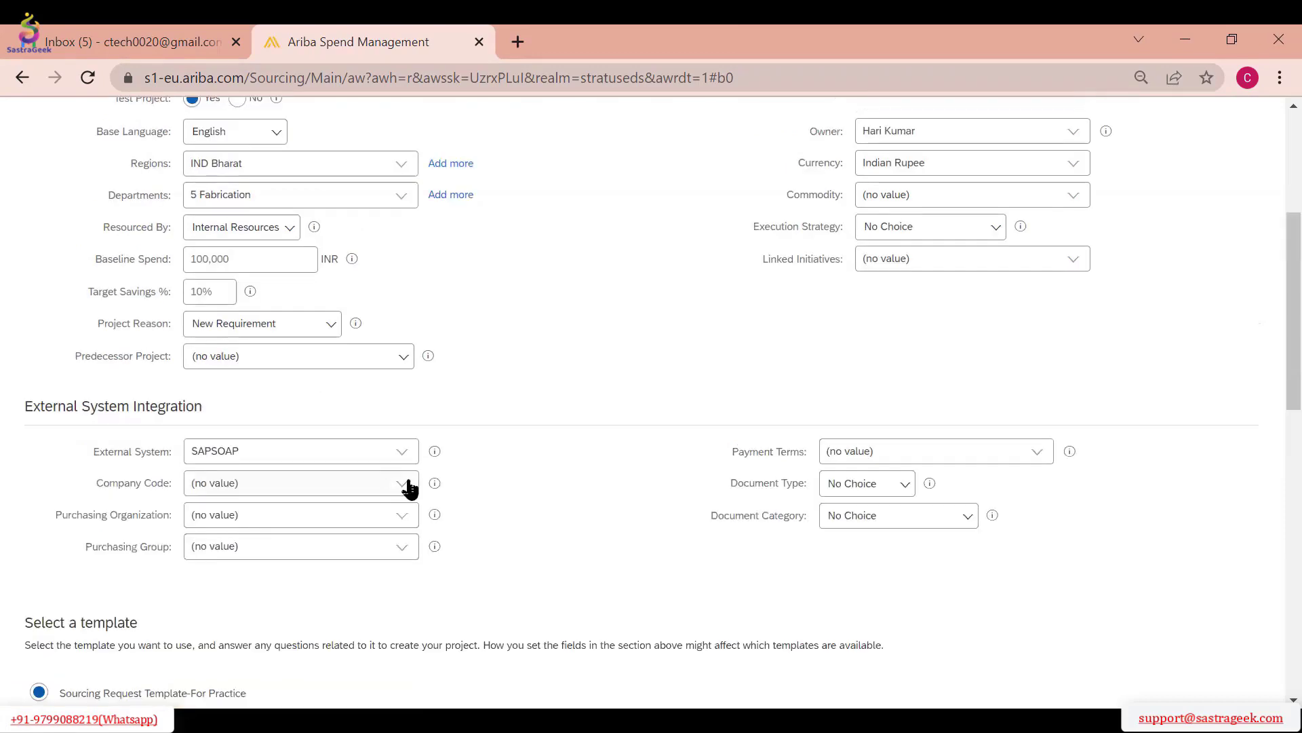
click(404, 485)
click(307, 518)
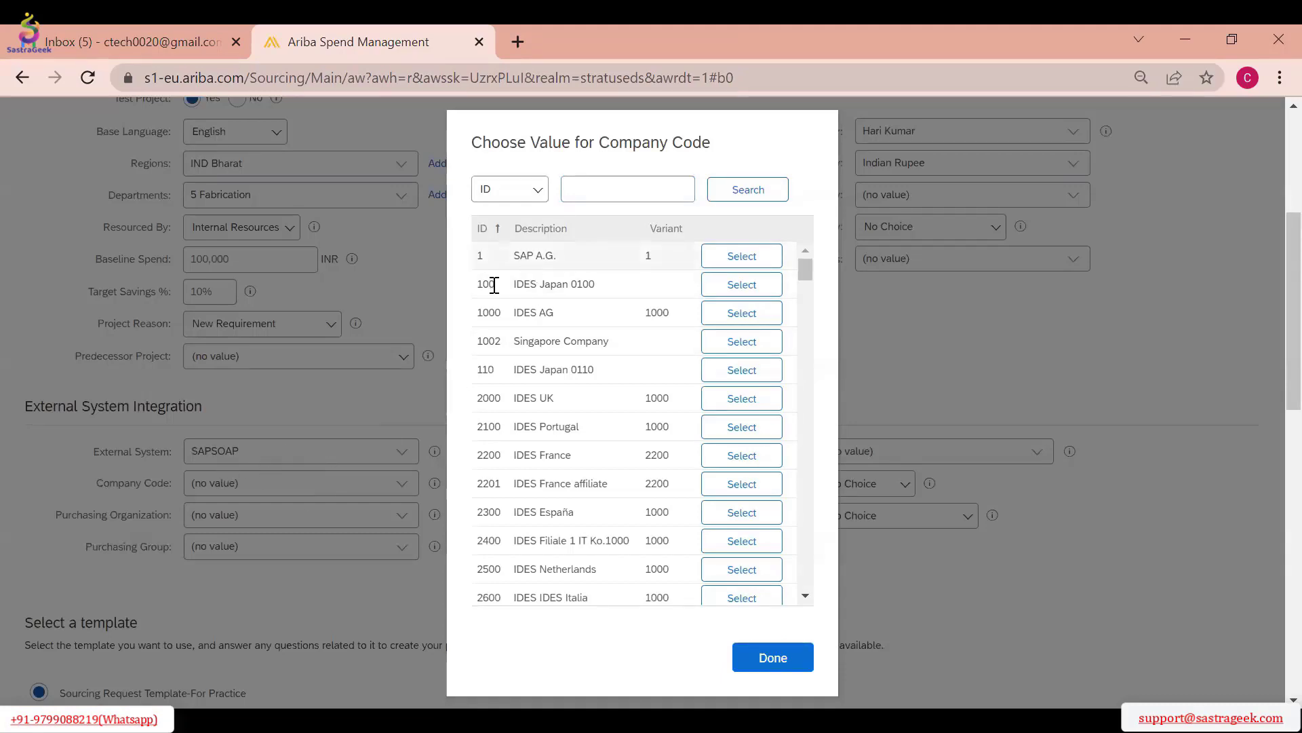
click(743, 296)
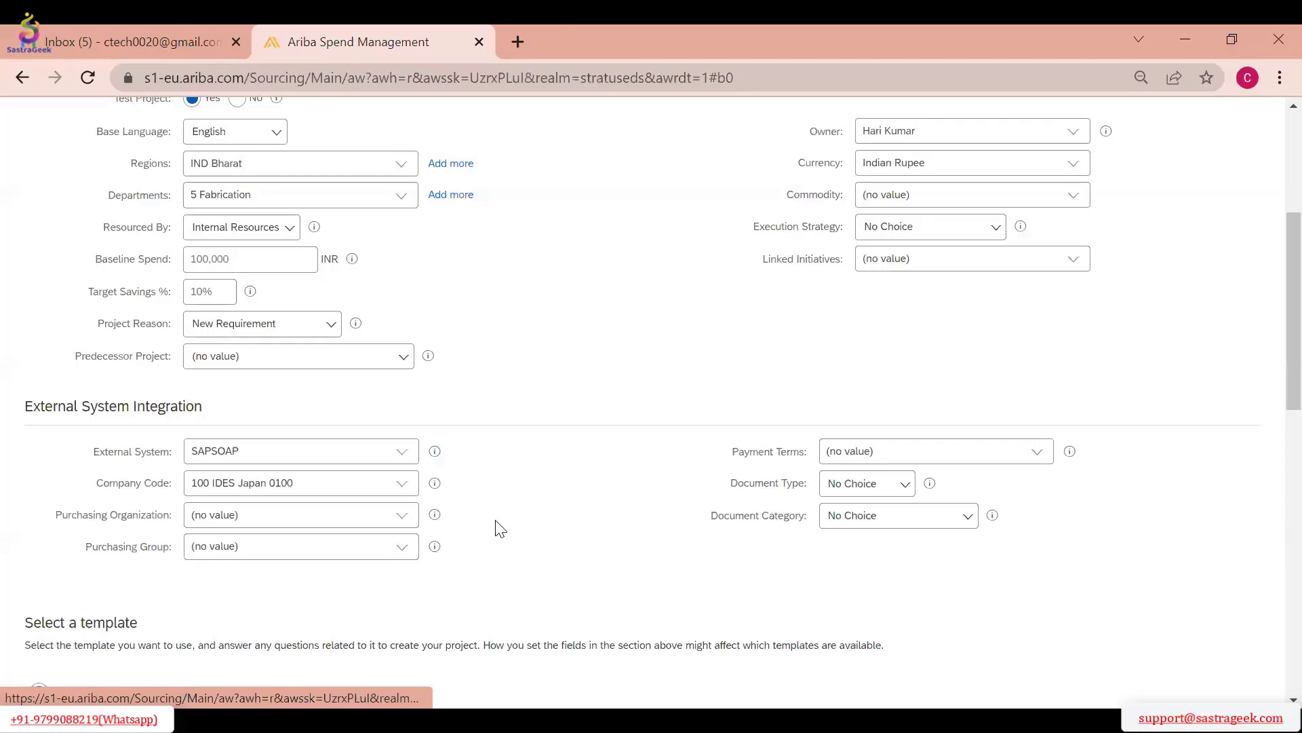
Set the Purchasing Organization to 1000 IDES Deutschland and the Purchasing Group to 100 Corporate Purchsng
click(402, 517)
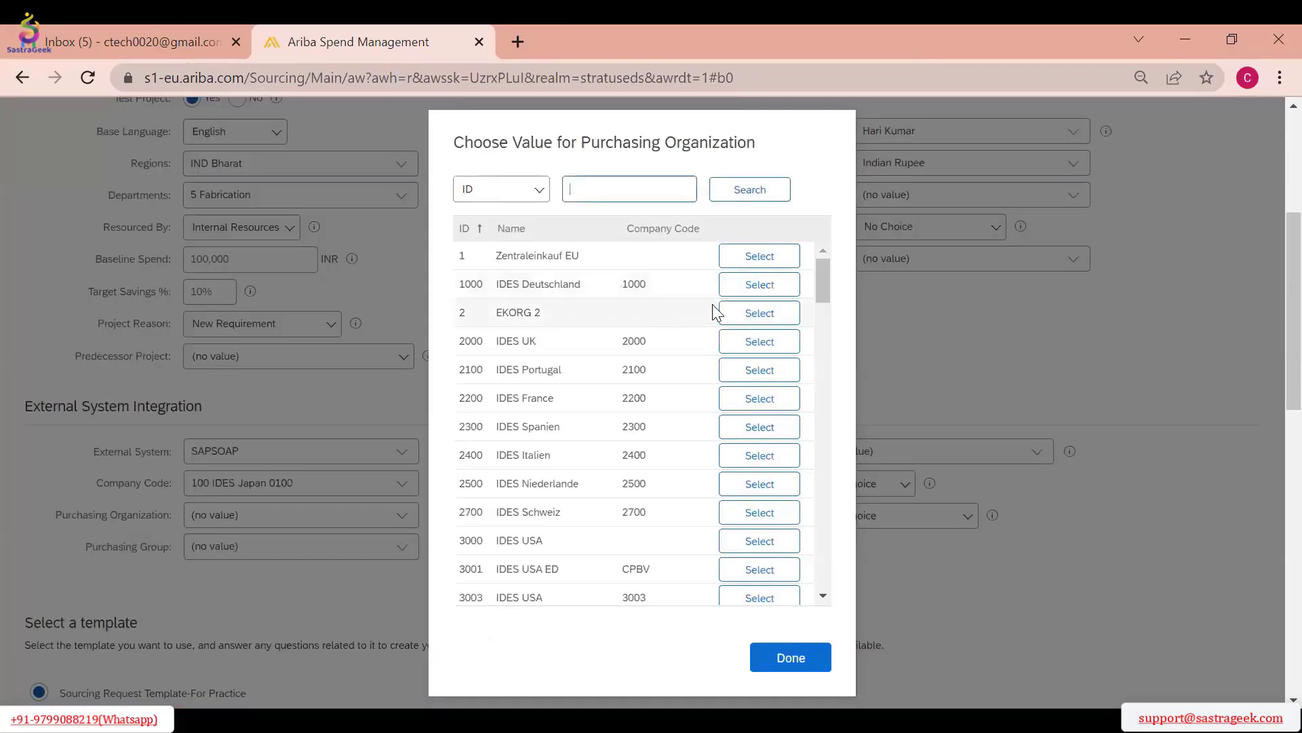
click(753, 285)
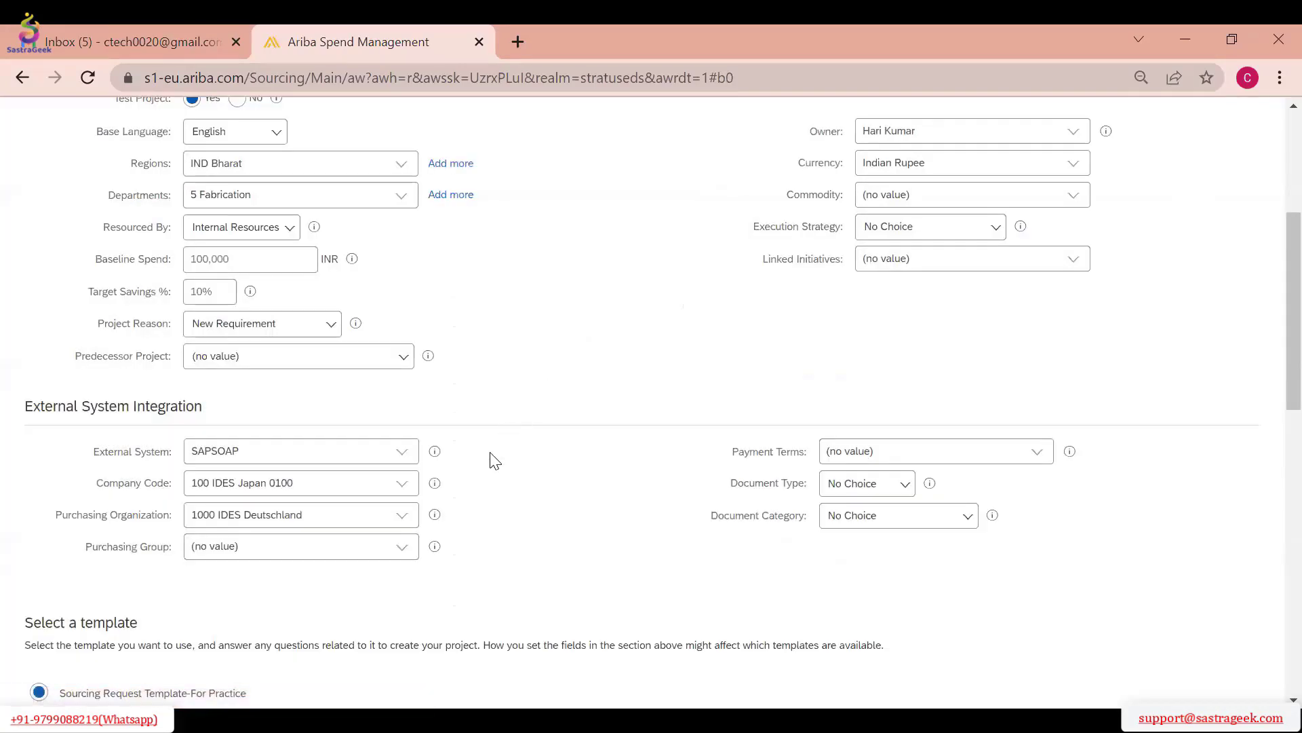
click(402, 547)
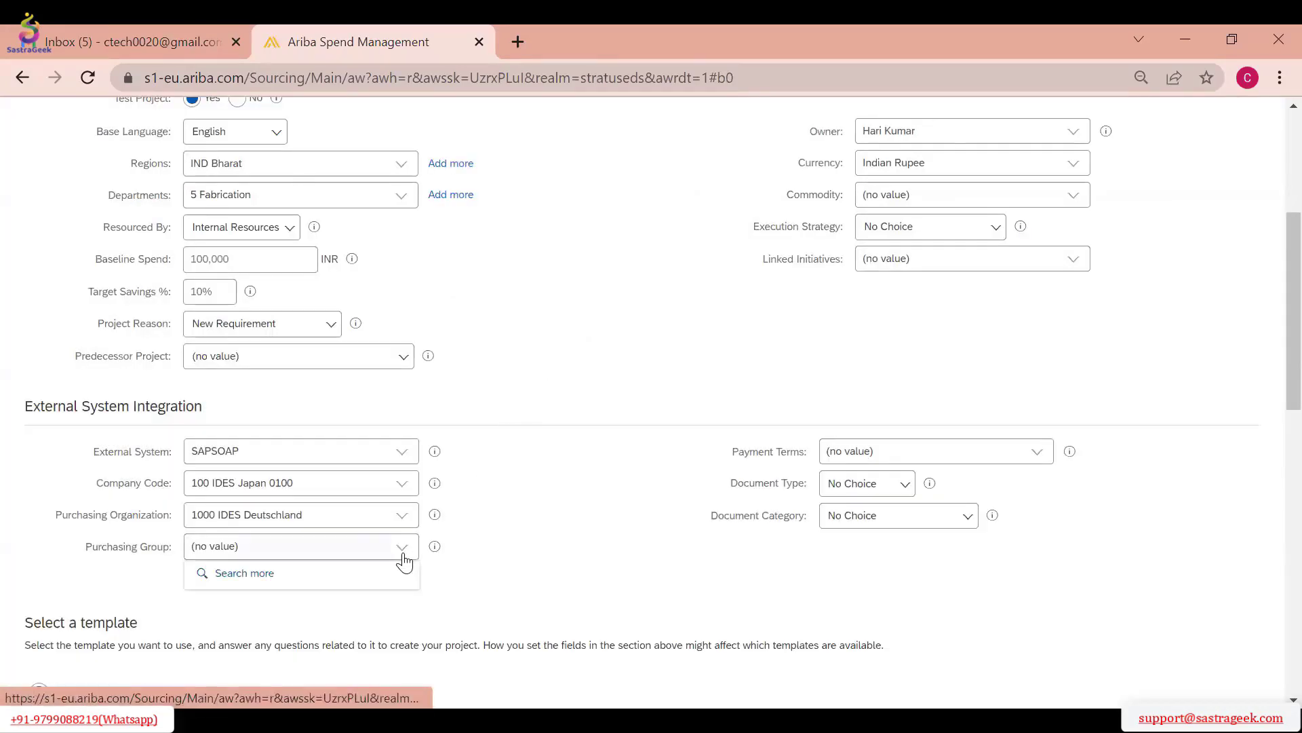
click(340, 573)
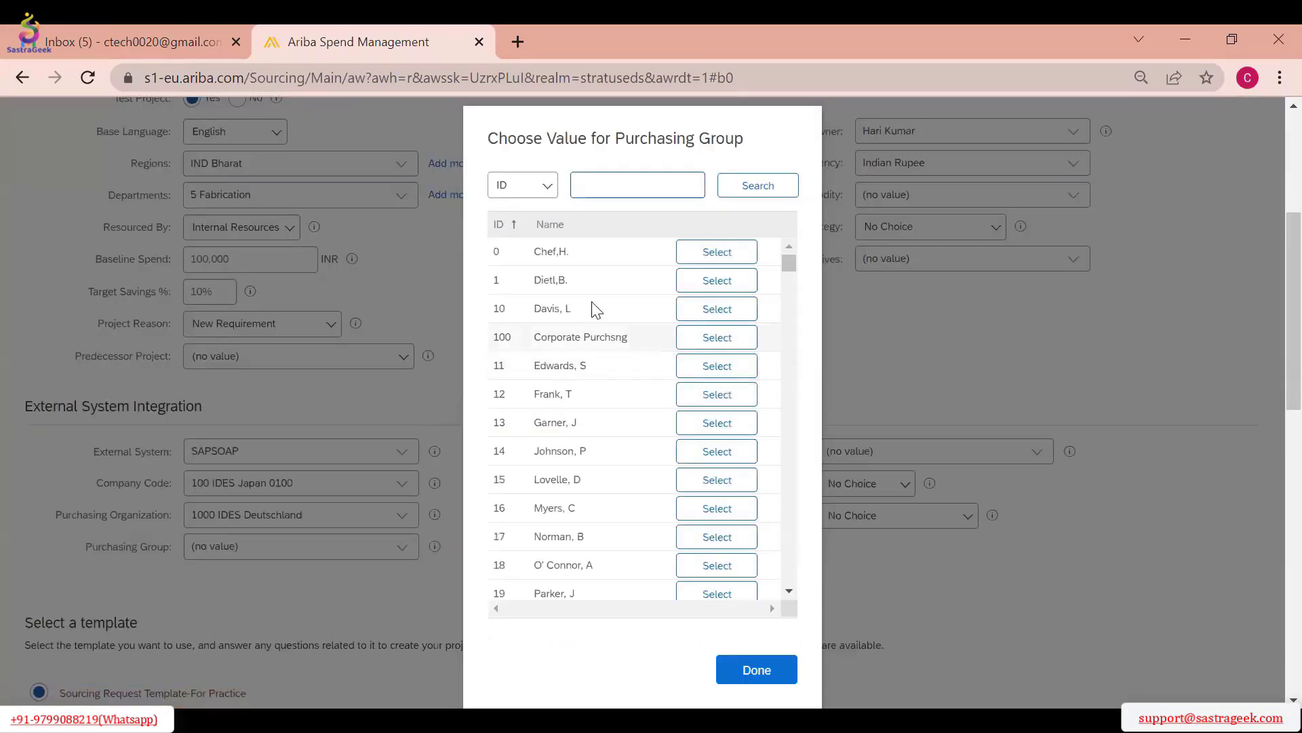
click(739, 339)
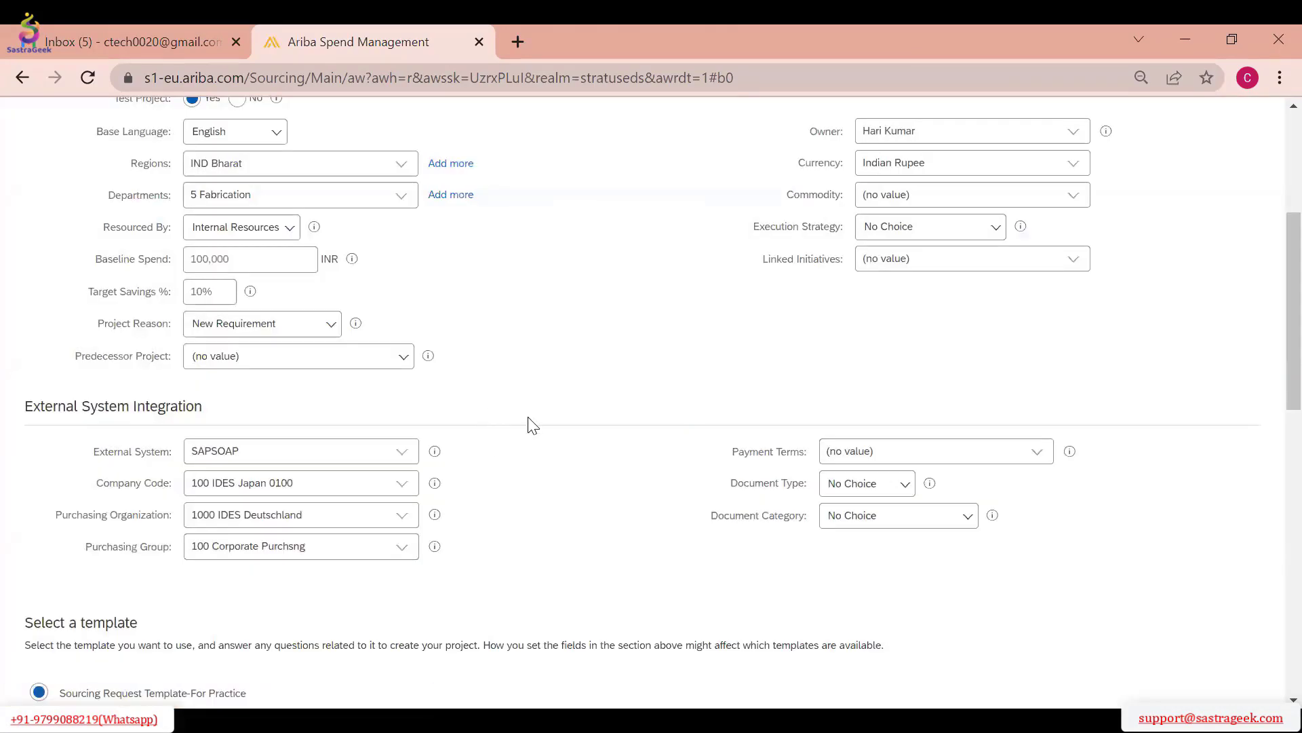
Set the Payment Terms to 0001, Special payment terms 0001
click(1037, 456)
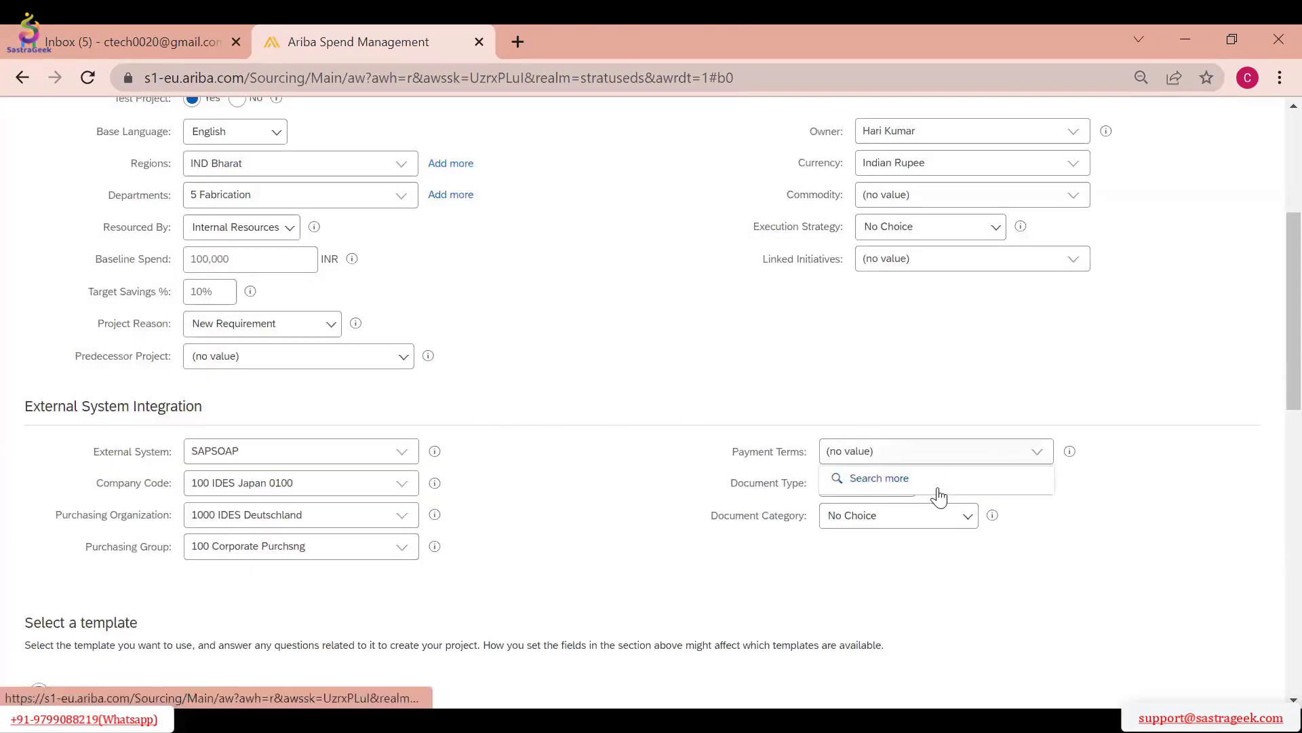
click(937, 487)
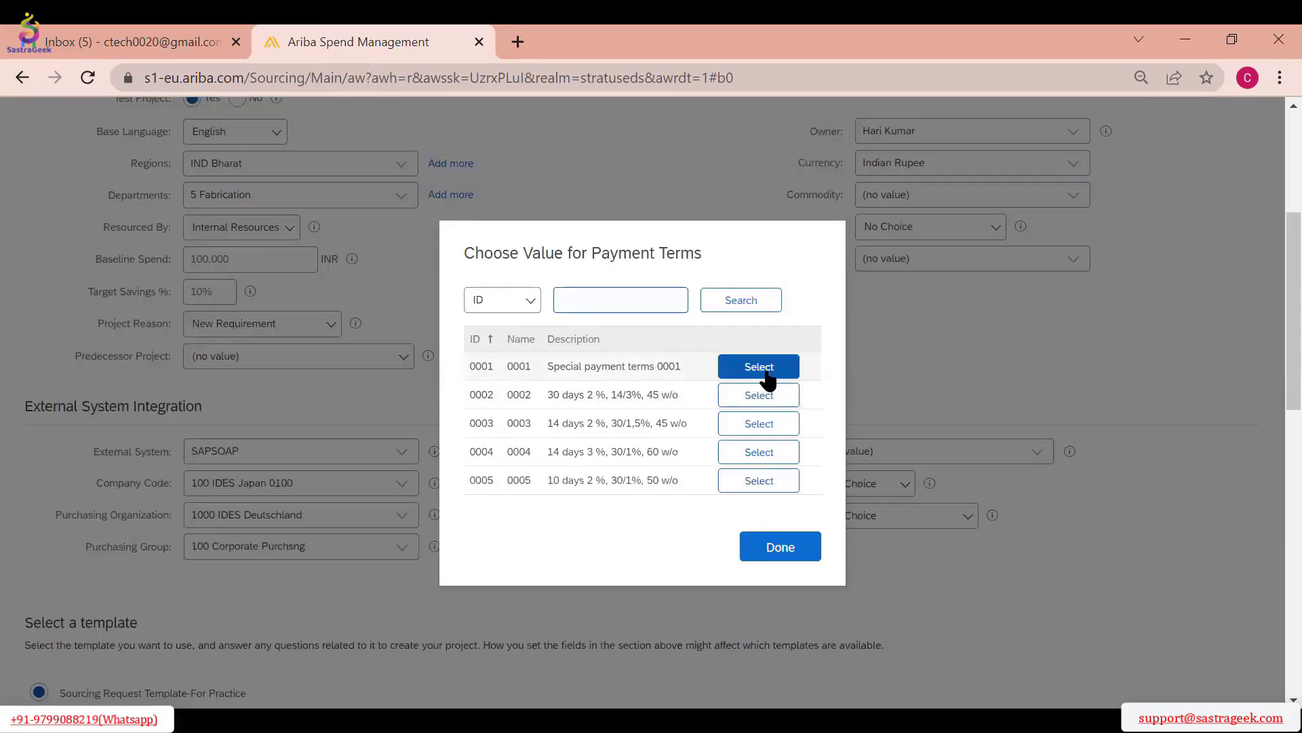
click(767, 375)
Set the Document Type to Contract and the Document Category to WK Value Contract
click(906, 485)
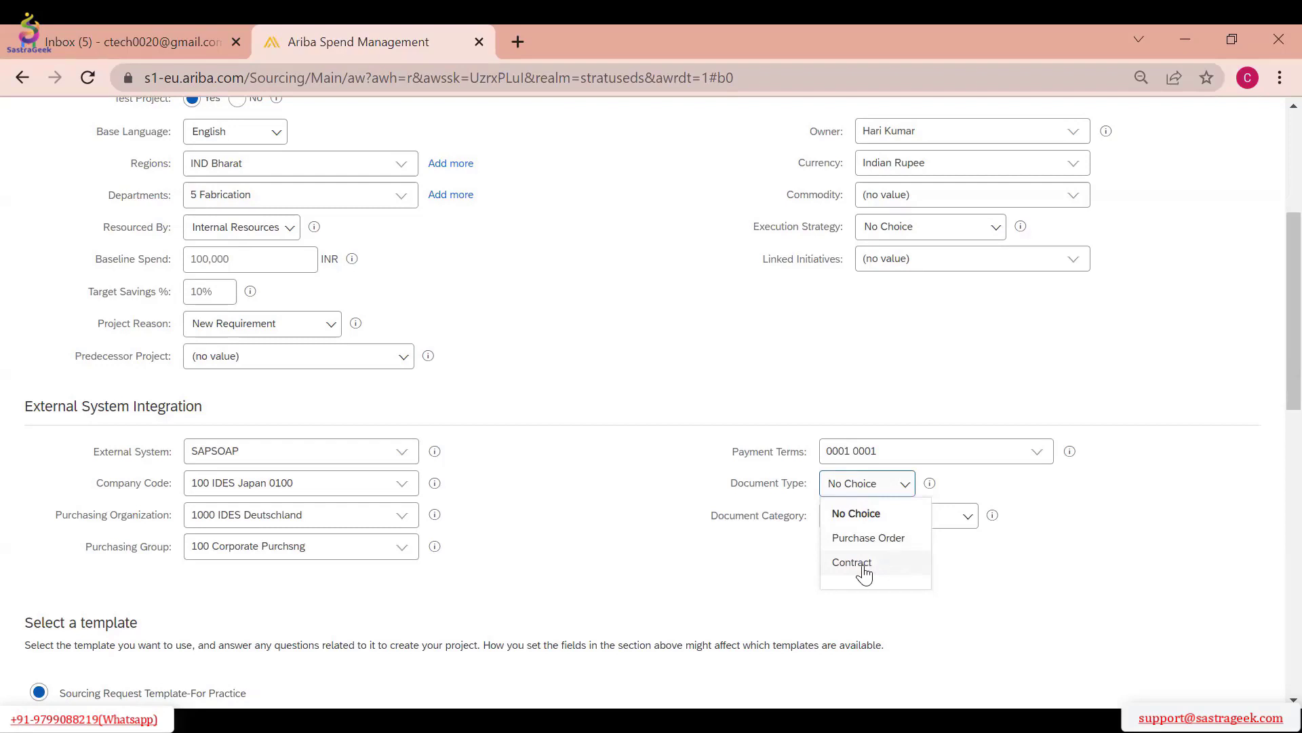
click(862, 563)
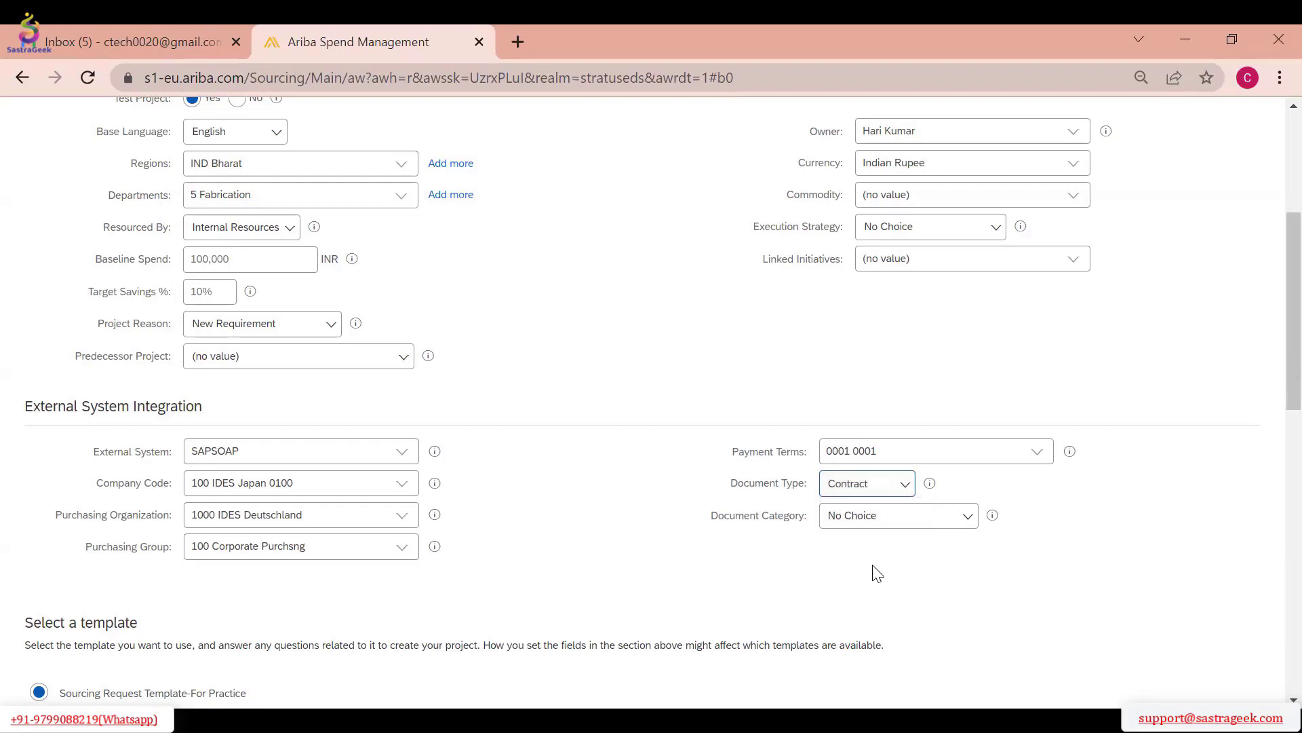
click(967, 522)
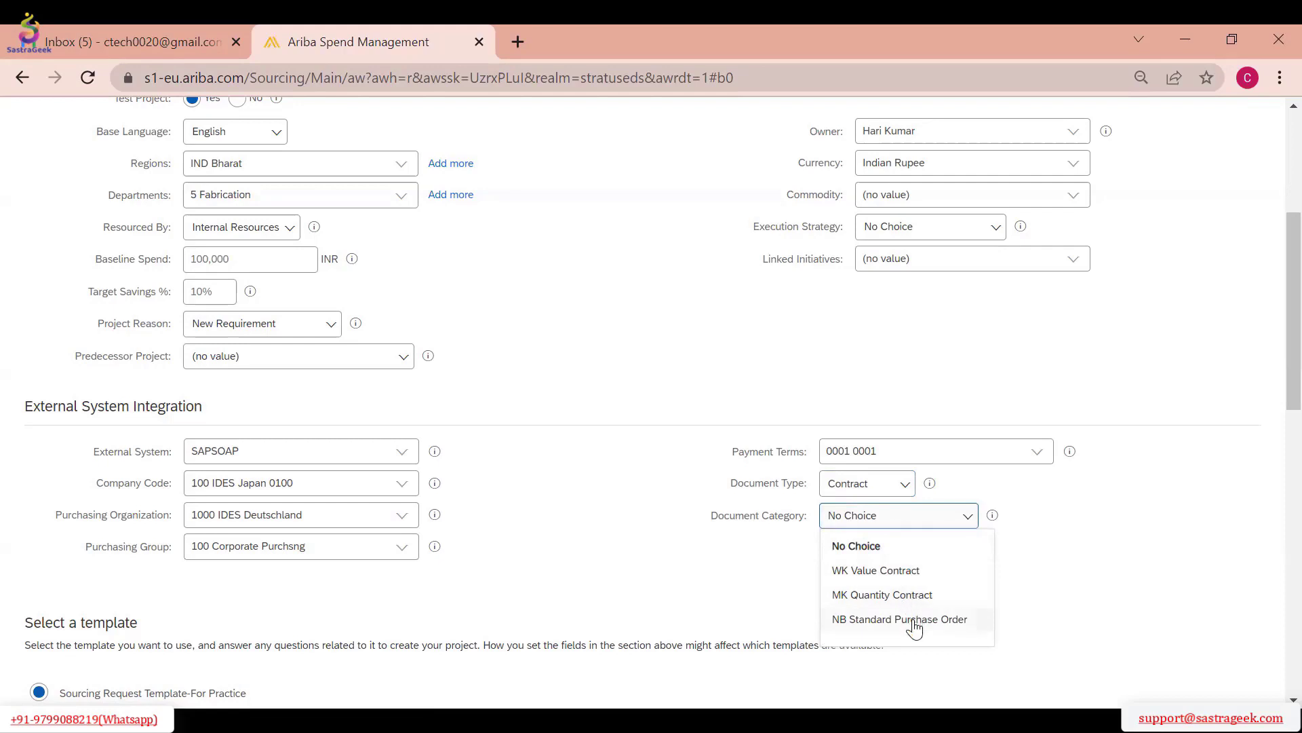
click(884, 571)
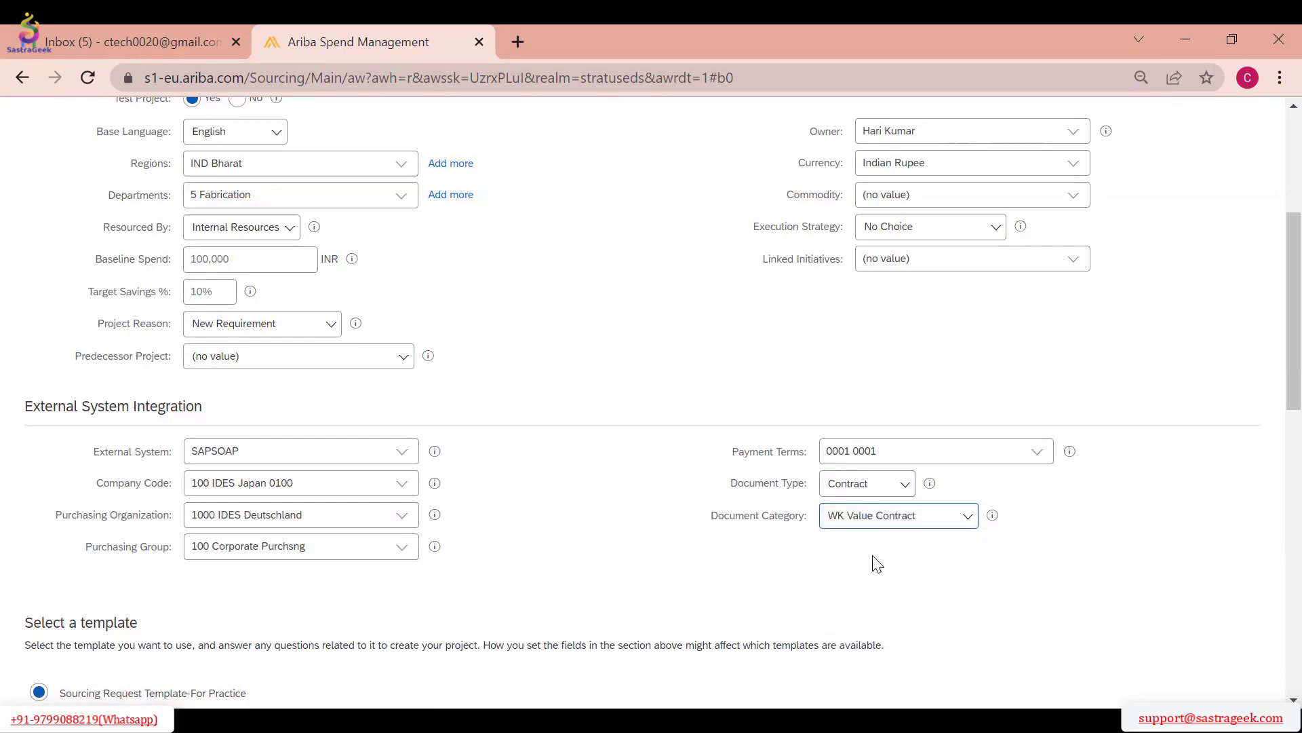
Review the completed fields and create the sourcing request with the Sourcing Request Template-For Practice template
scroll(644, 506, down, 6)
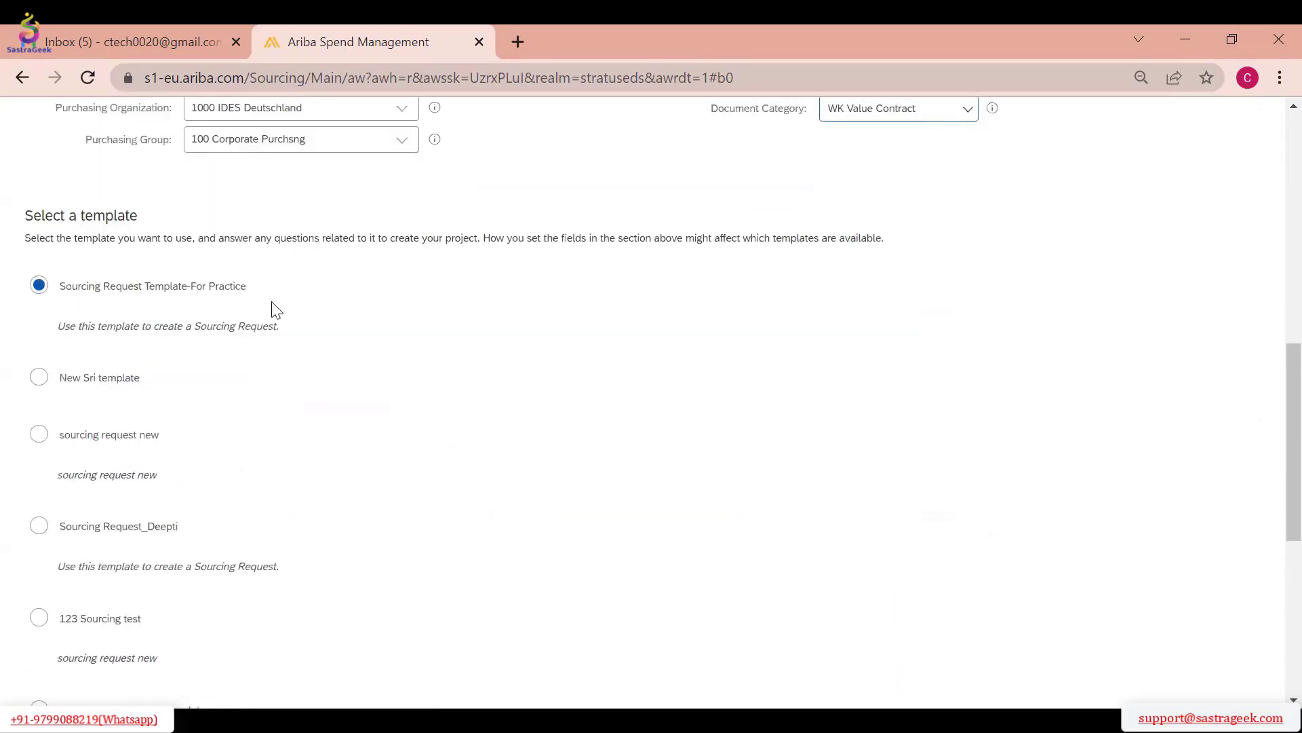
scroll(679, 365, up, 2)
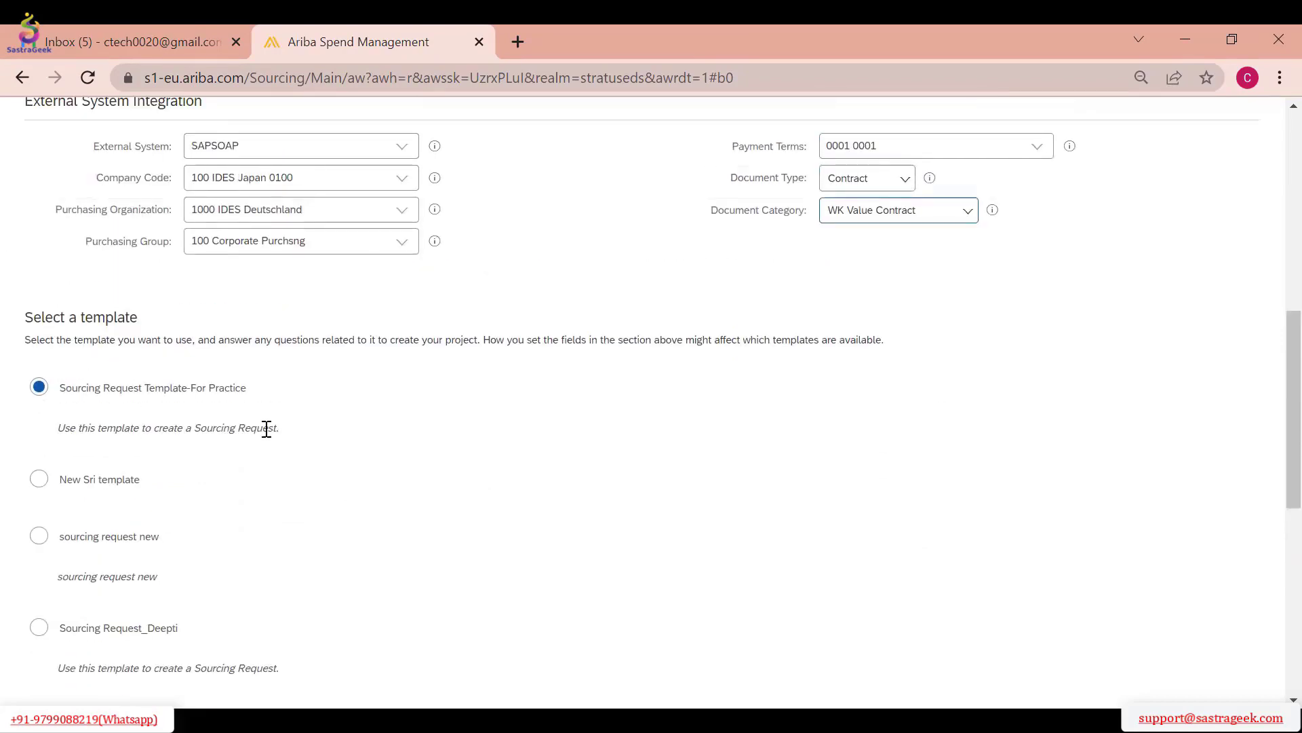
scroll(267, 429, up, 8)
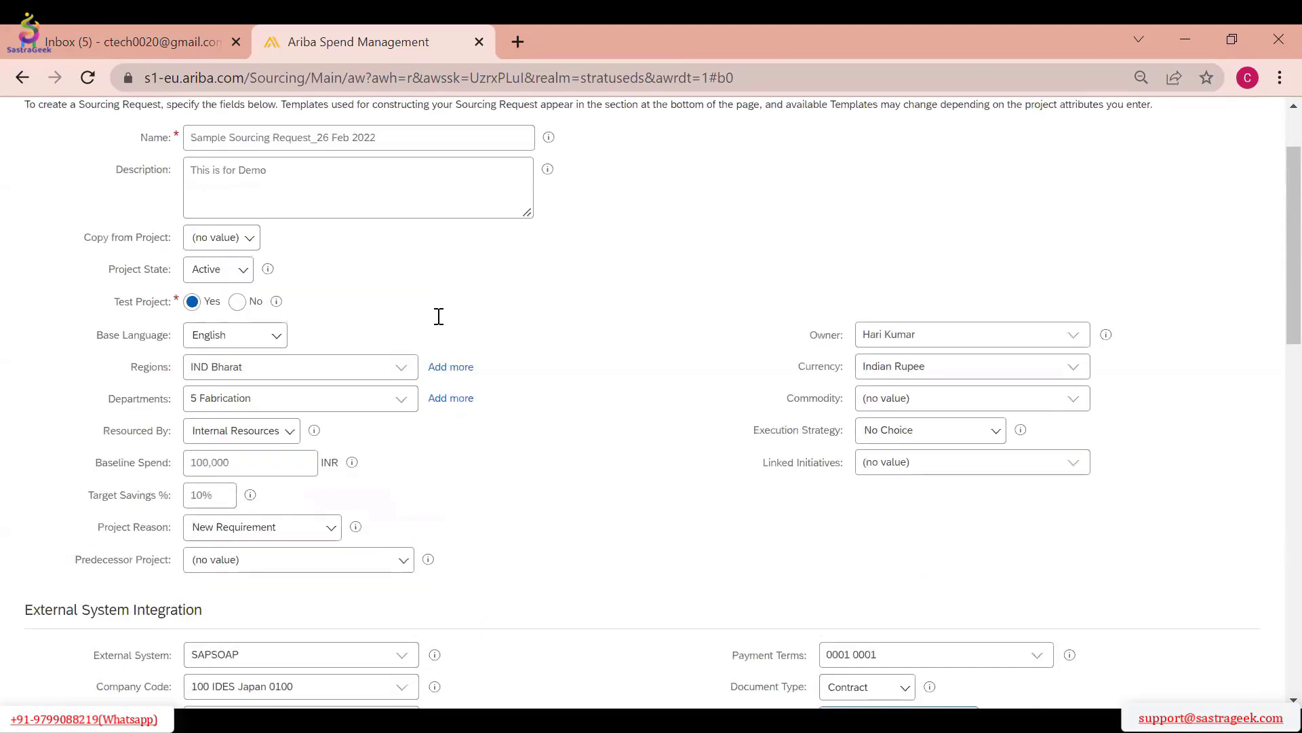
scroll(439, 335, down, 9)
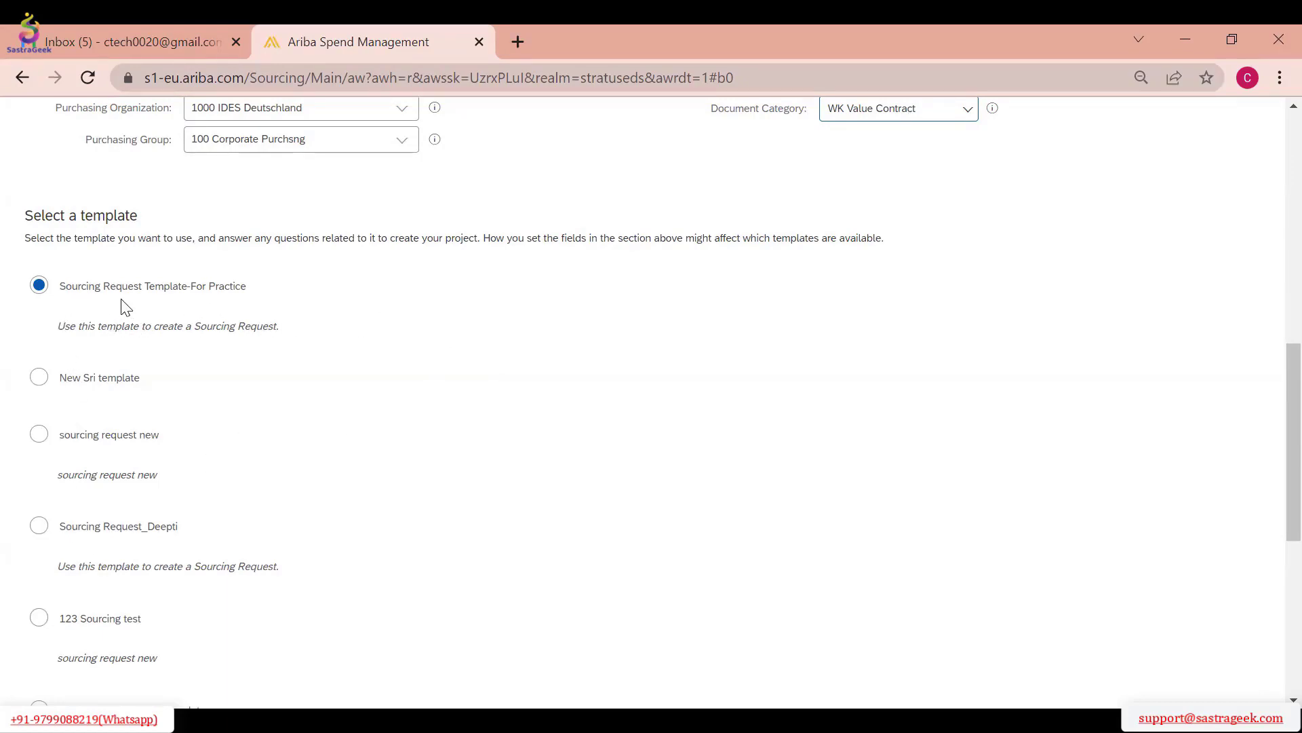
scroll(348, 319, down, 7)
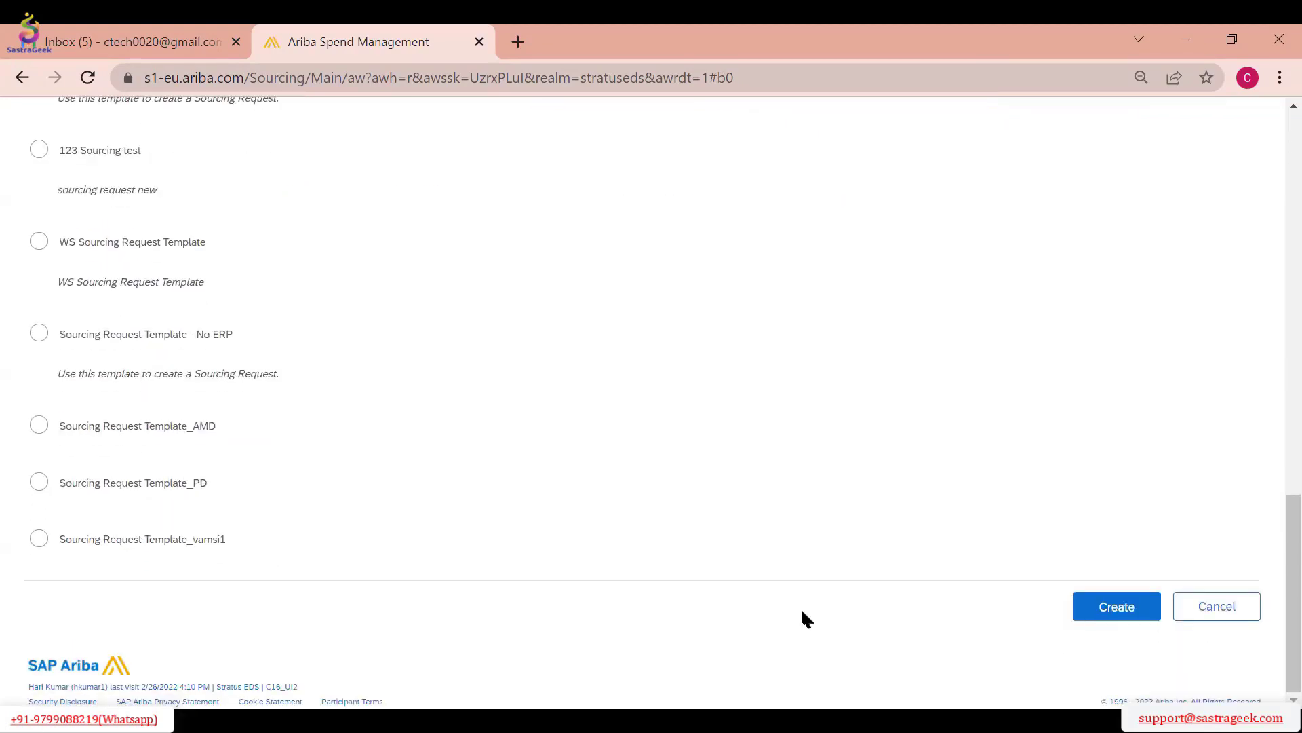
click(1117, 611)
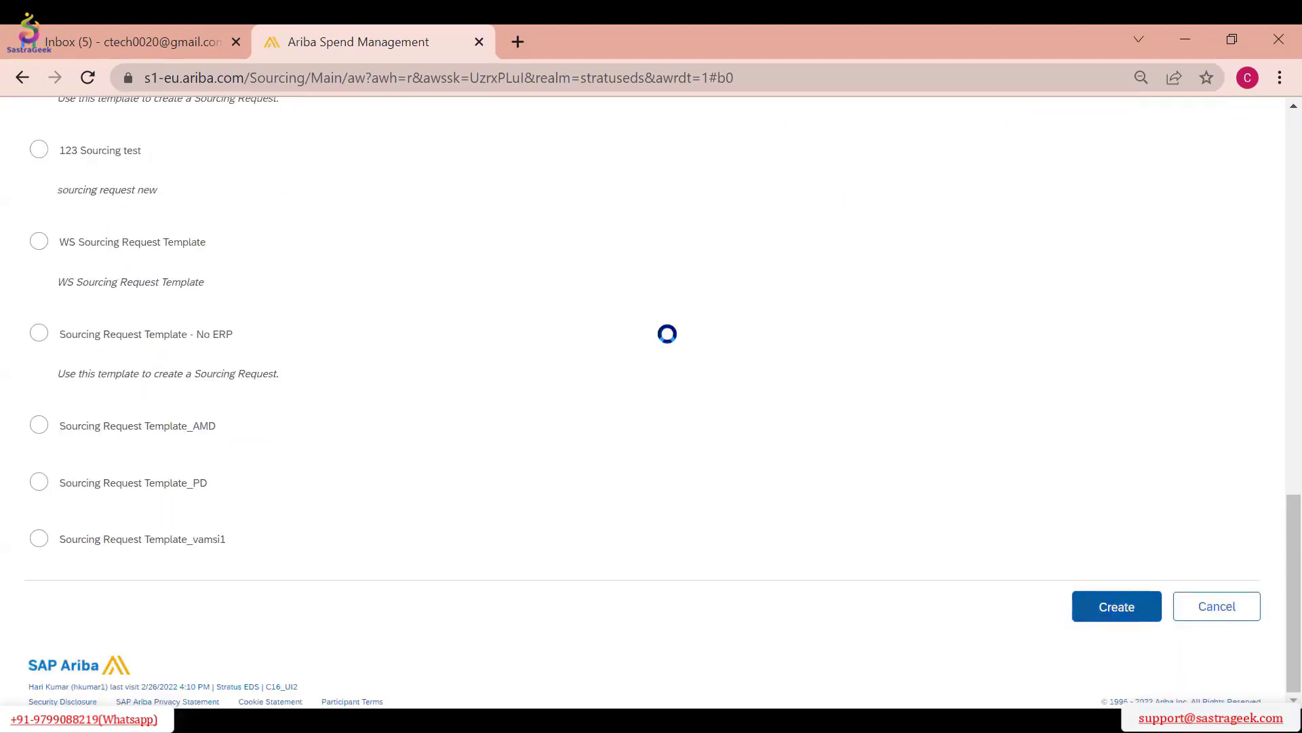
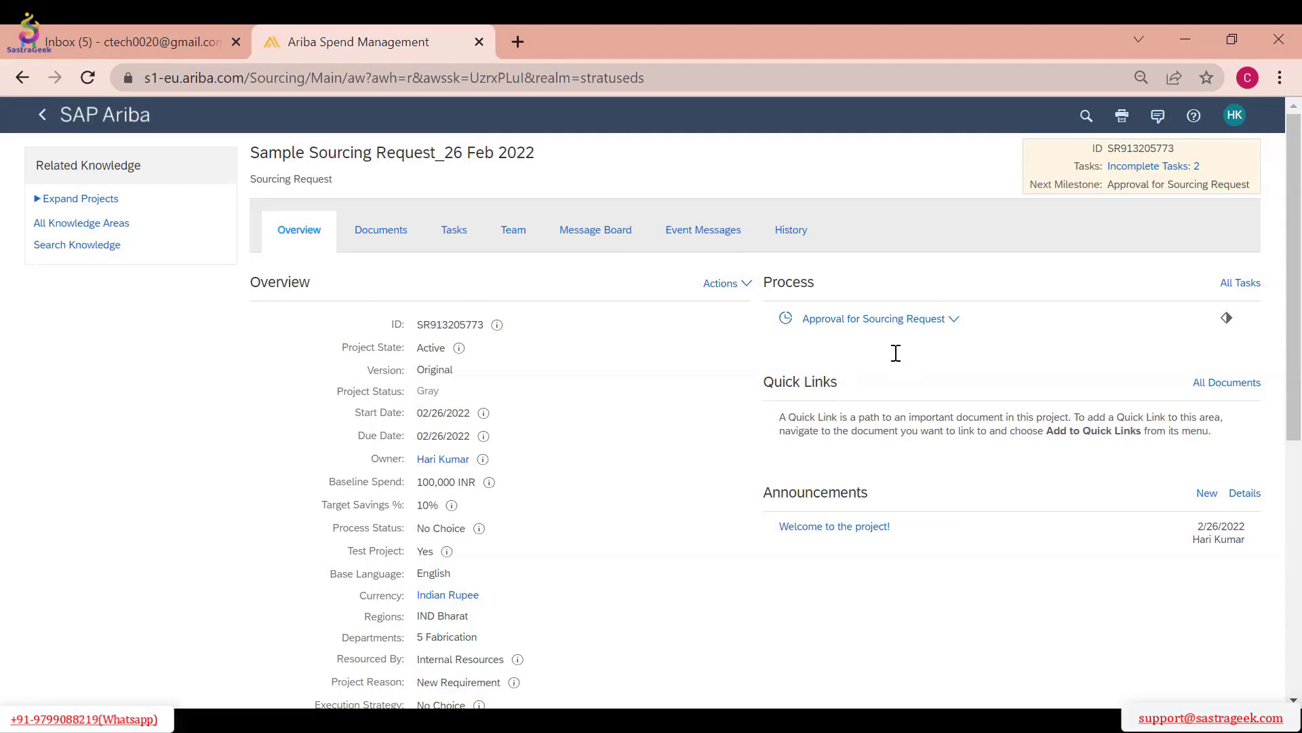
Review the new sourcing request's type, overview fields and External System Integration values
drag(340, 183, 256, 185)
click(297, 187)
drag(327, 181, 259, 182)
click(251, 178)
scroll(1273, 305, down, 3)
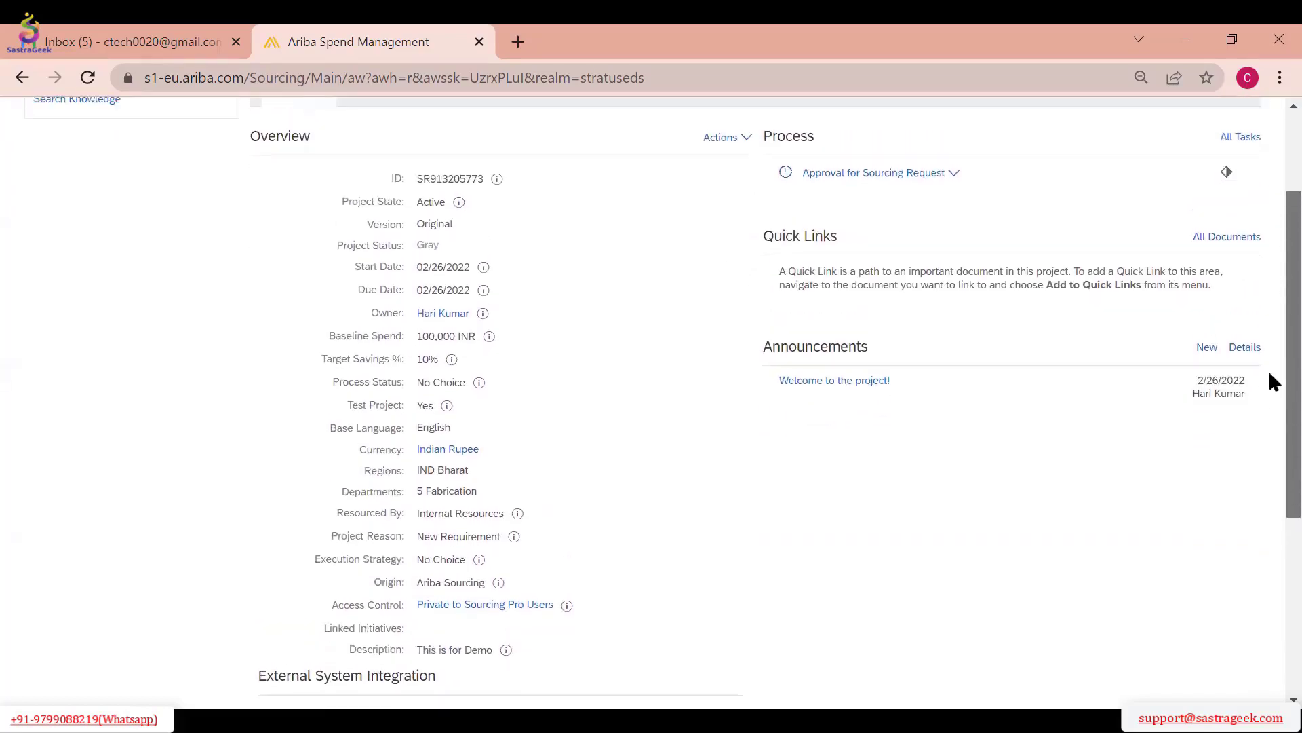
scroll(1270, 380, down, 2)
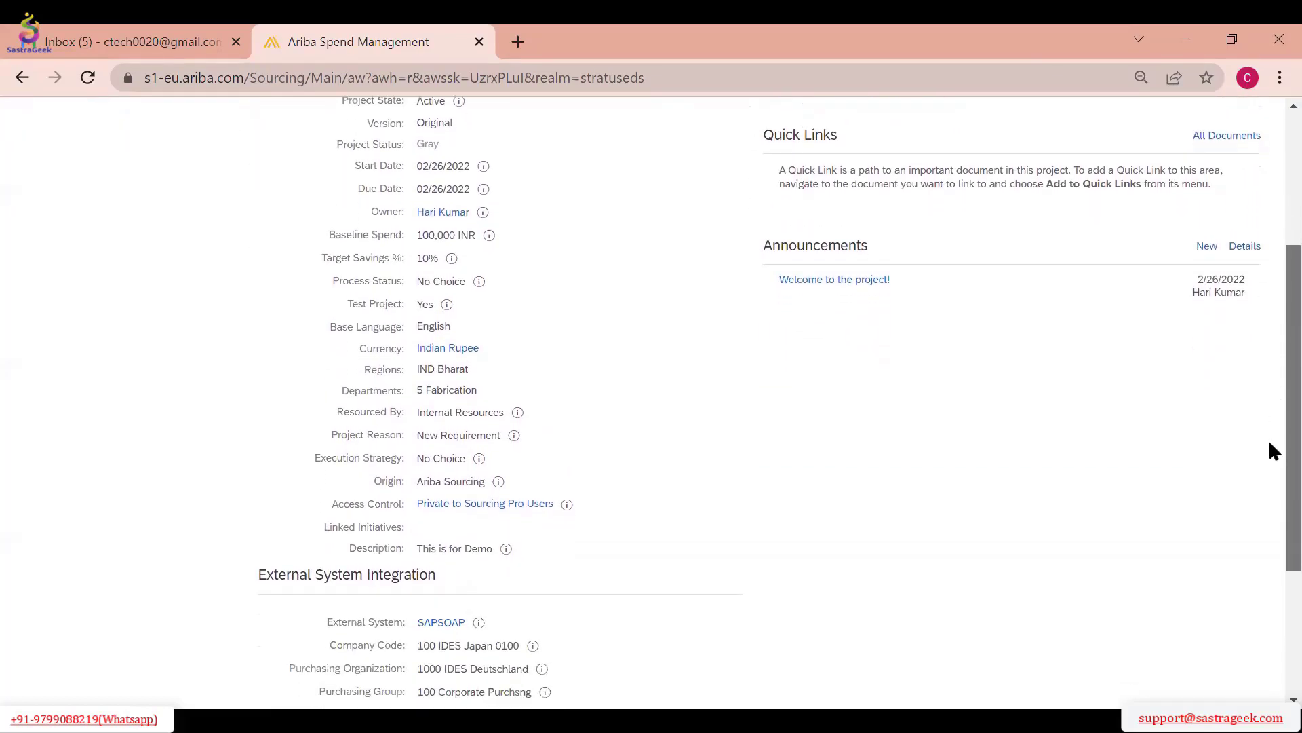
scroll(536, 359, up, 3)
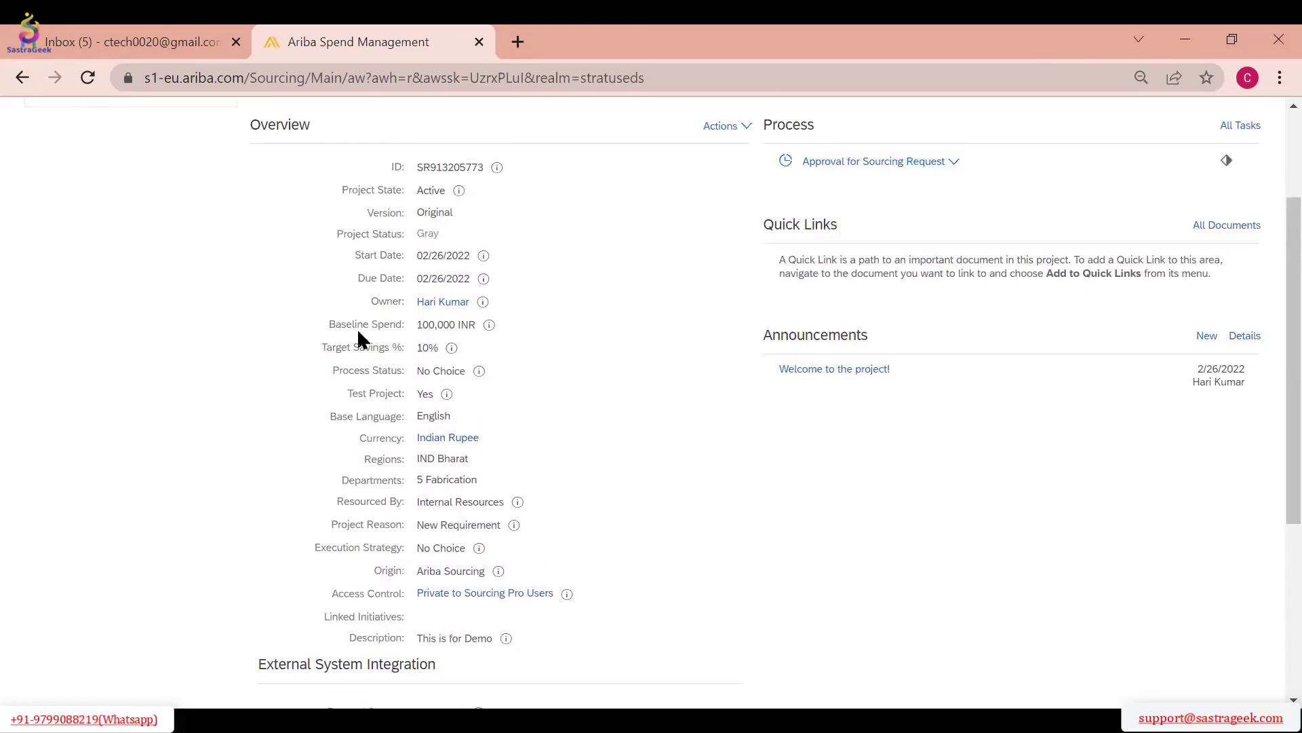
scroll(358, 332, down, 5)
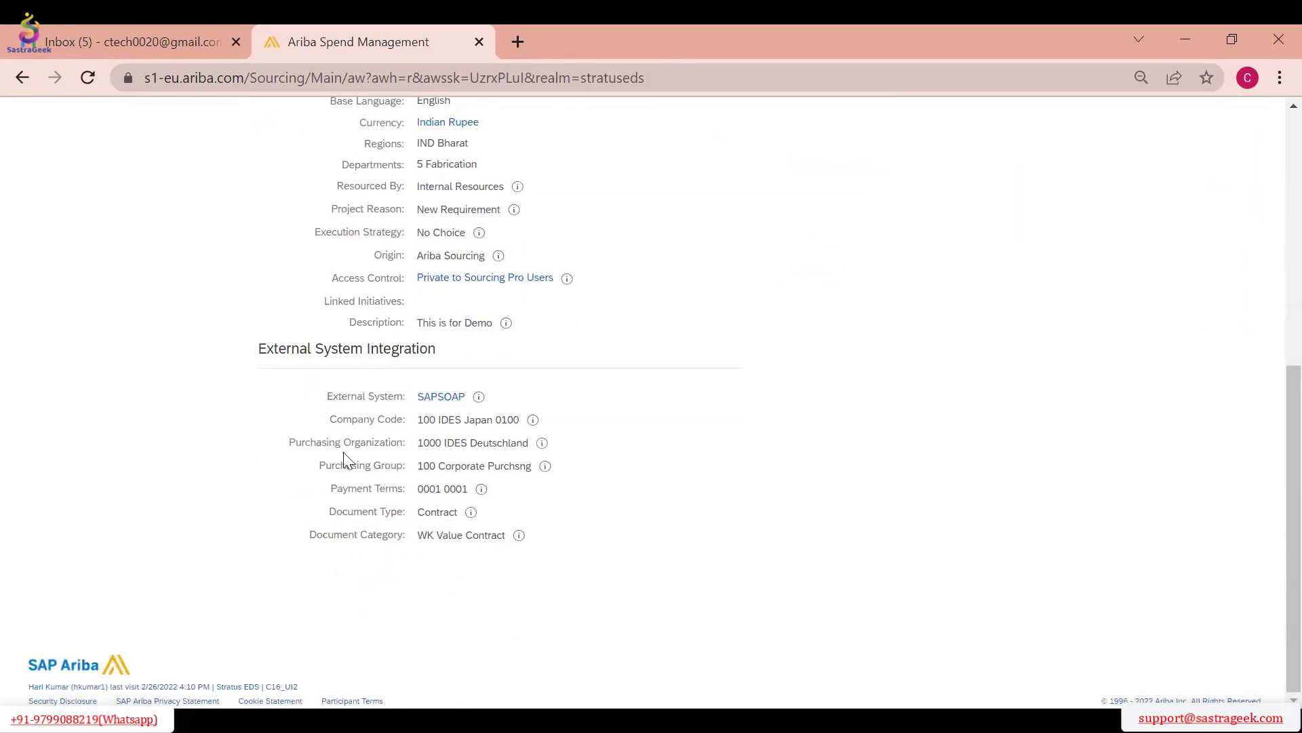
scroll(664, 439, up, 8)
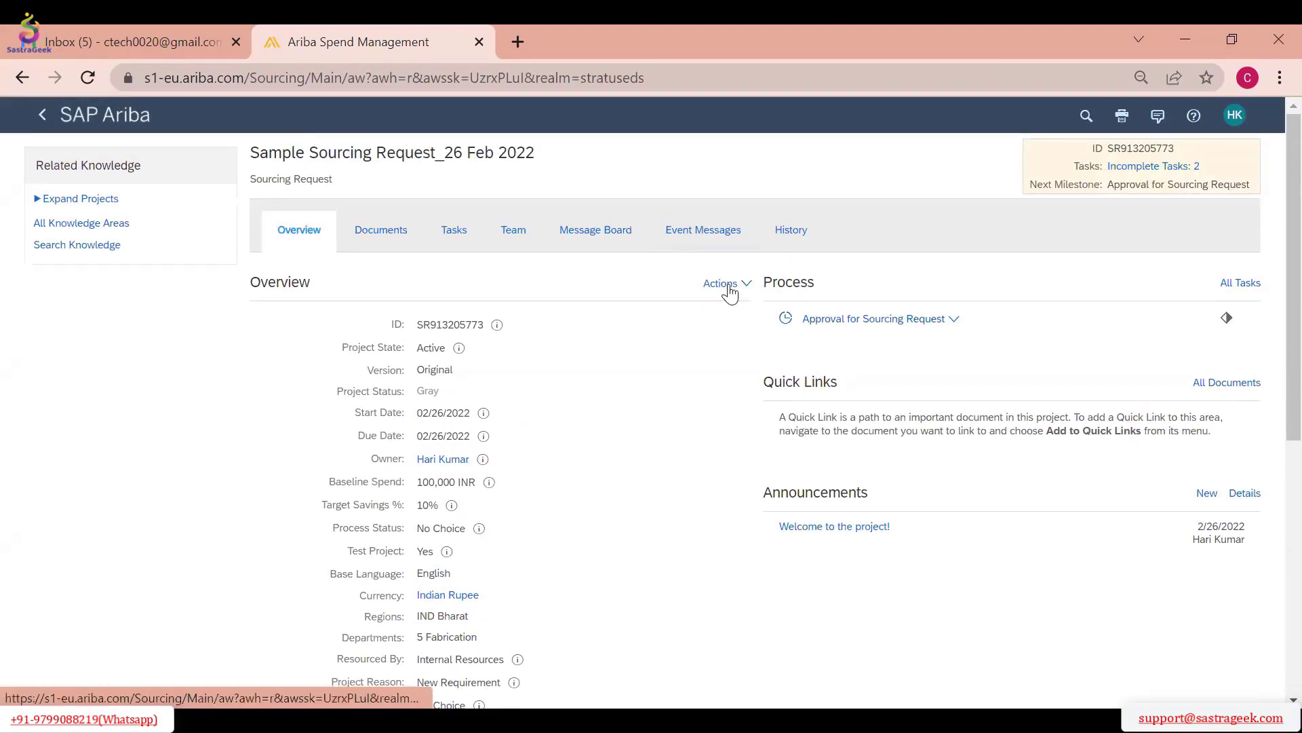
Look through the sourcing request's tasks, overview and documents, and check the incomplete tasks entry in its summary
click(454, 230)
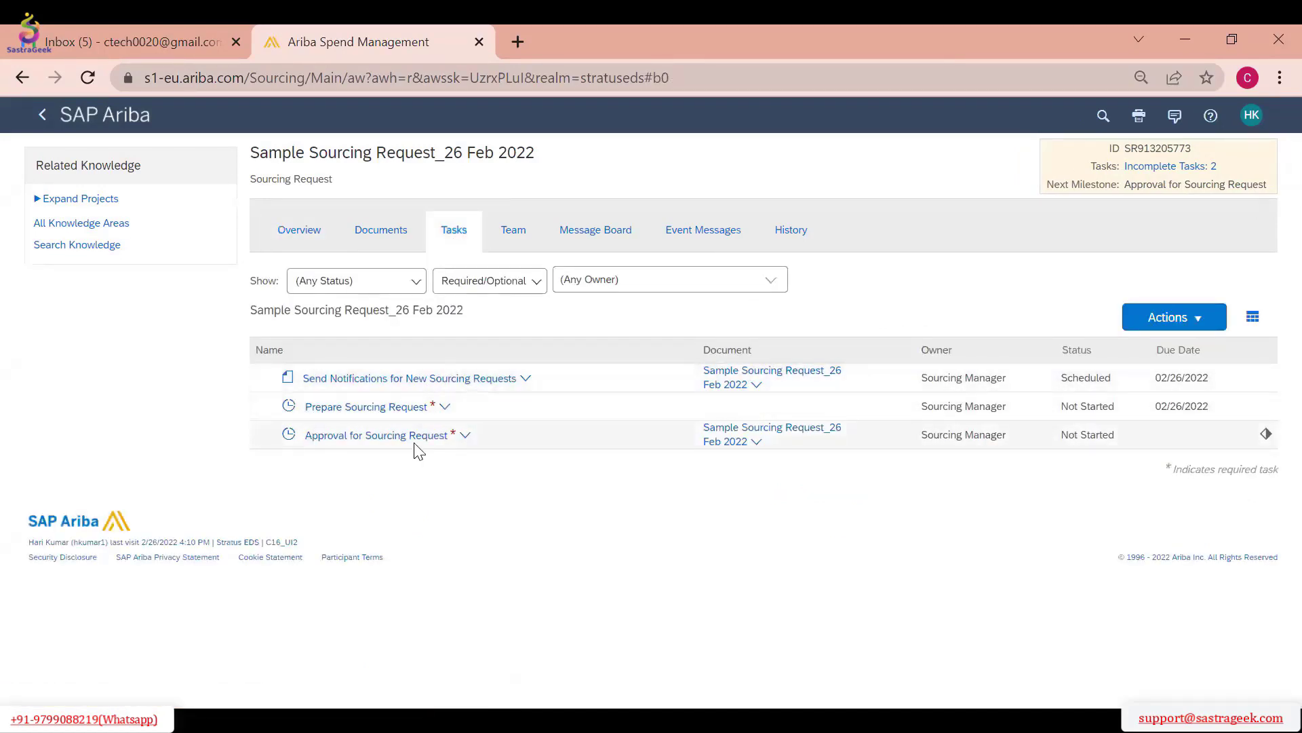
click(314, 237)
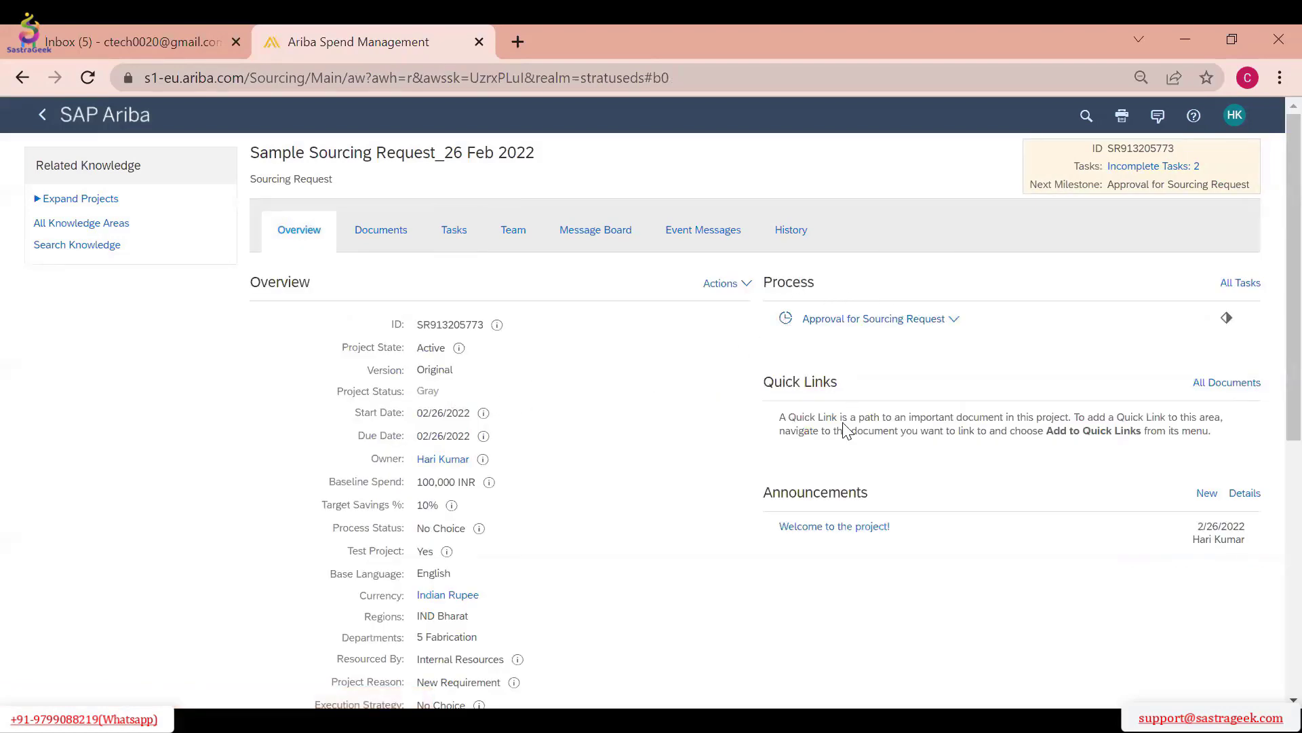
click(393, 239)
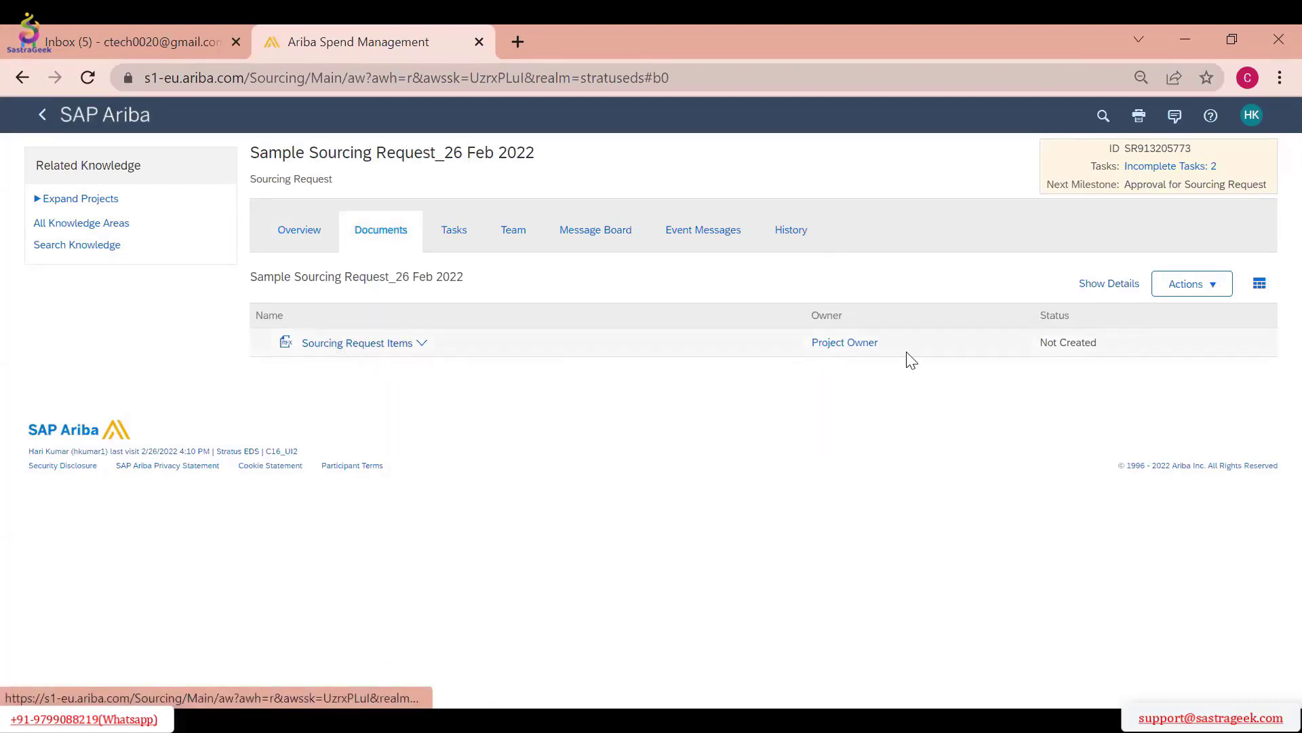
click(468, 250)
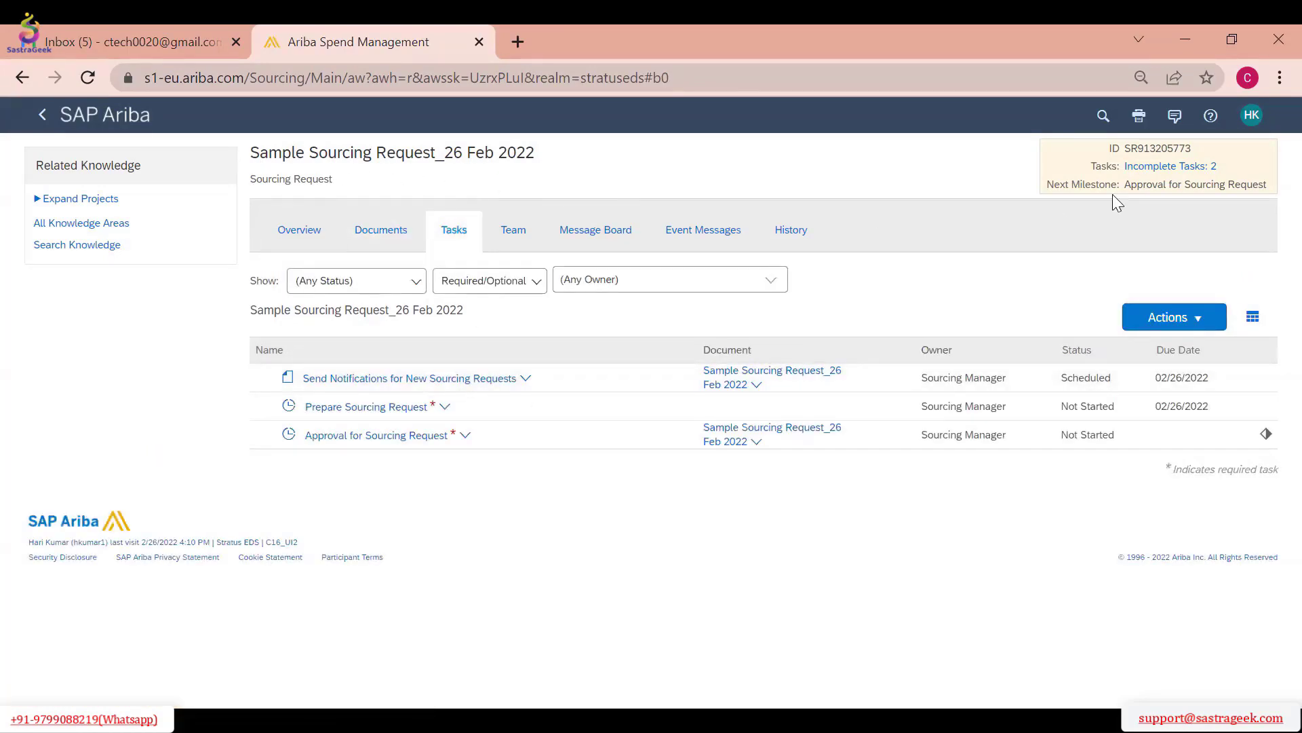
drag(1224, 171, 1119, 178)
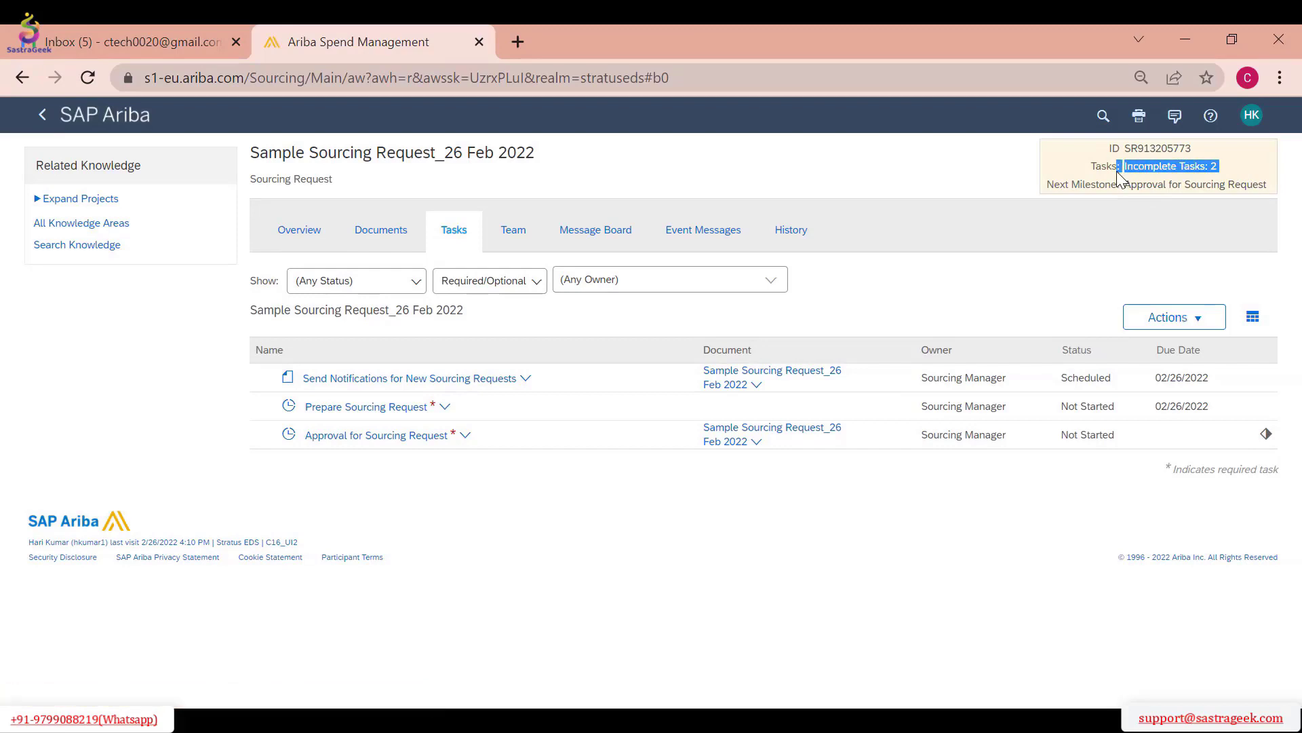
Filter the task list by Required and by Optional, restore Required/Optional, and check the actions for Send Notifications for New Sourcing Requests
click(537, 287)
click(500, 309)
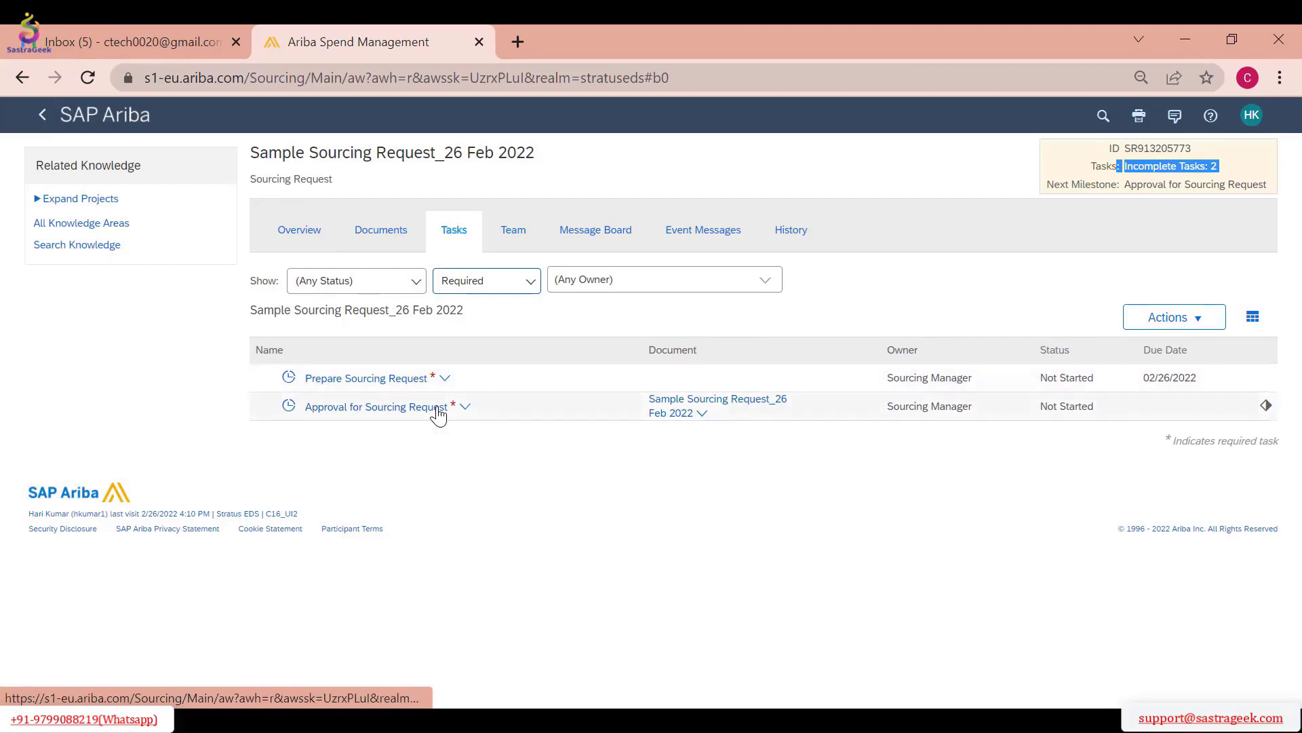
click(493, 281)
click(468, 338)
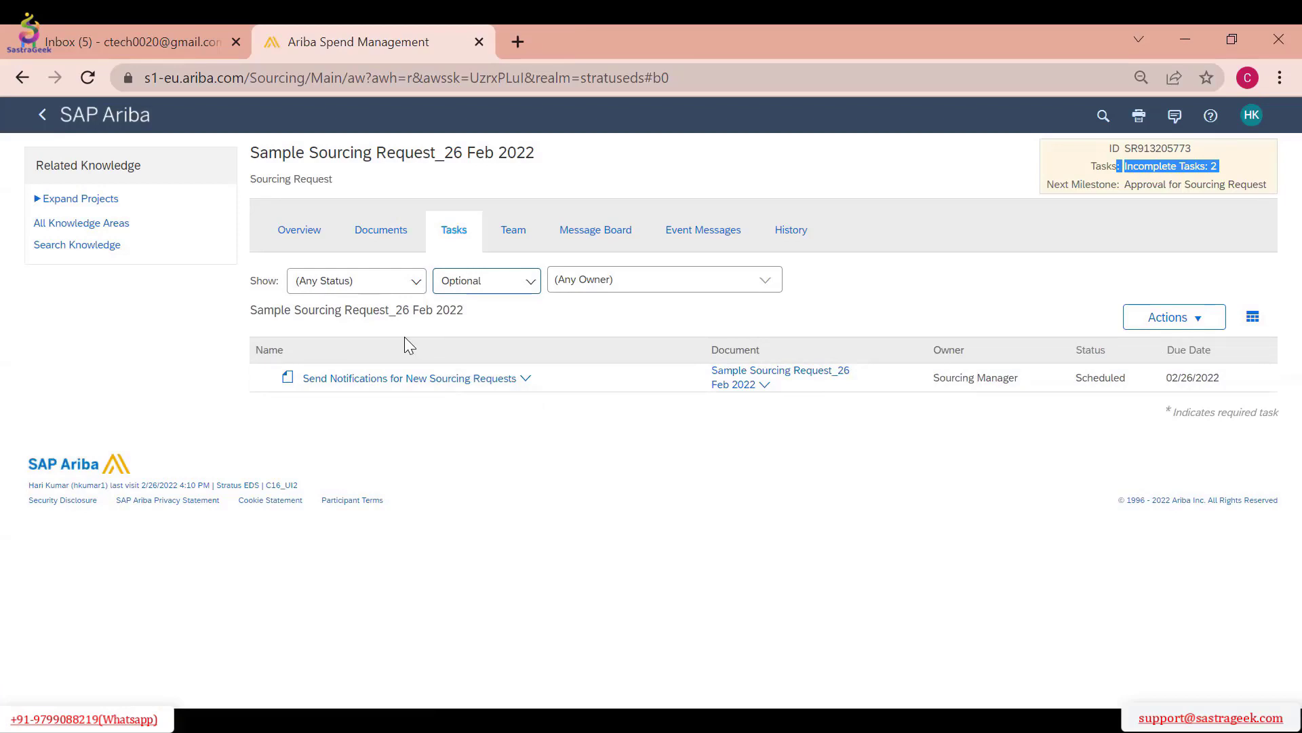
click(503, 282)
click(487, 360)
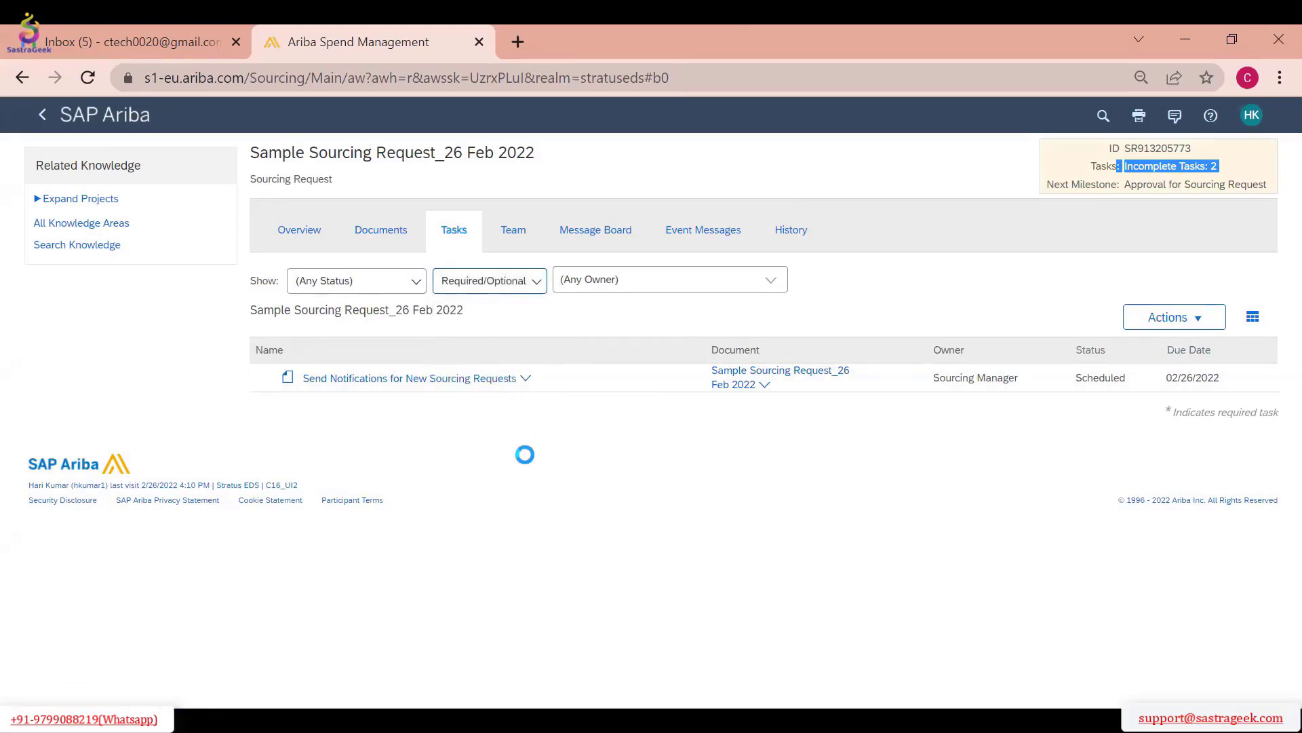
click(510, 387)
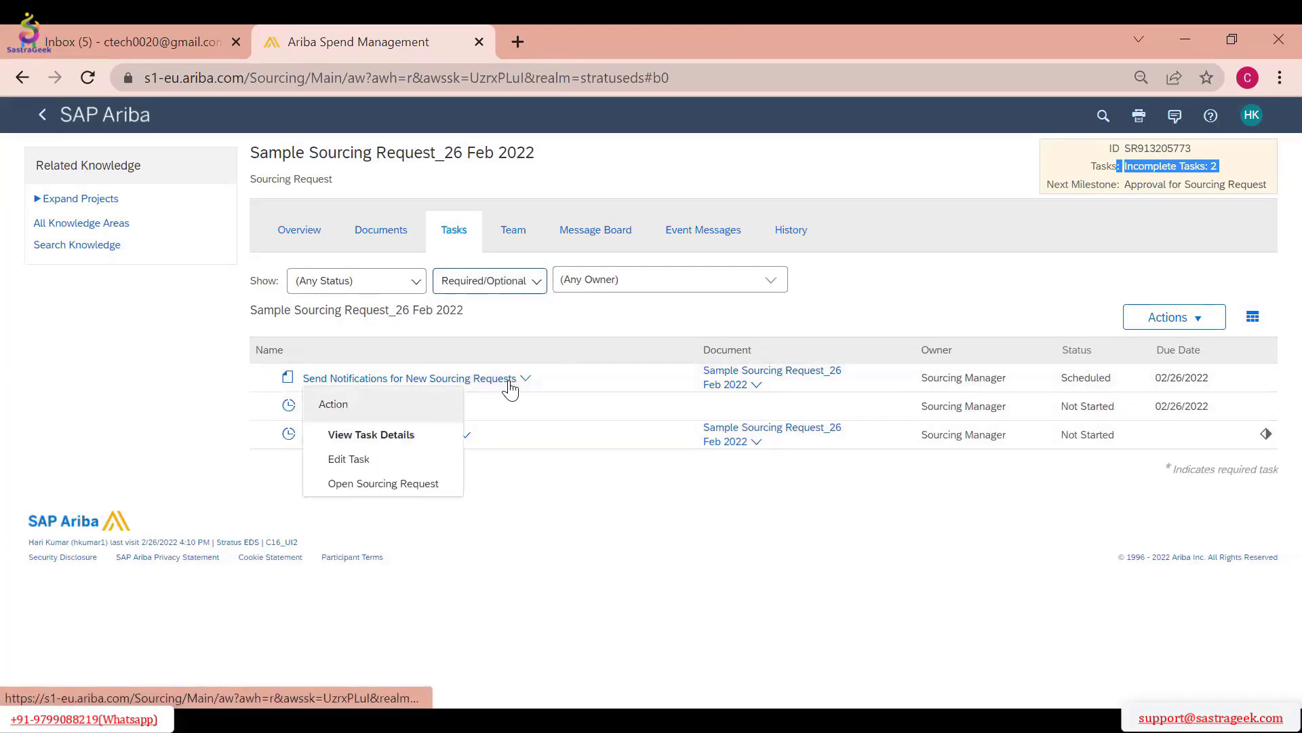
click(517, 333)
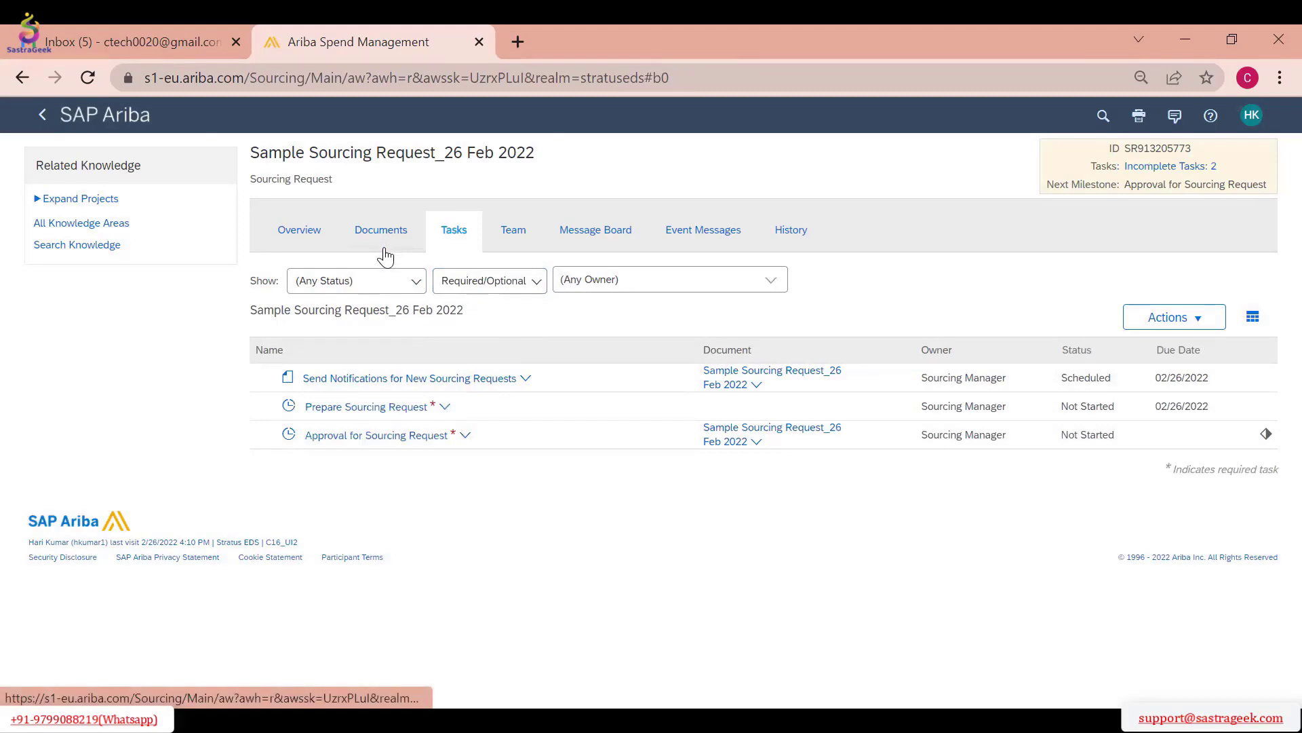
Examine the upload, create and download options for the request's documents and the actions for Sourcing Request Items
click(384, 250)
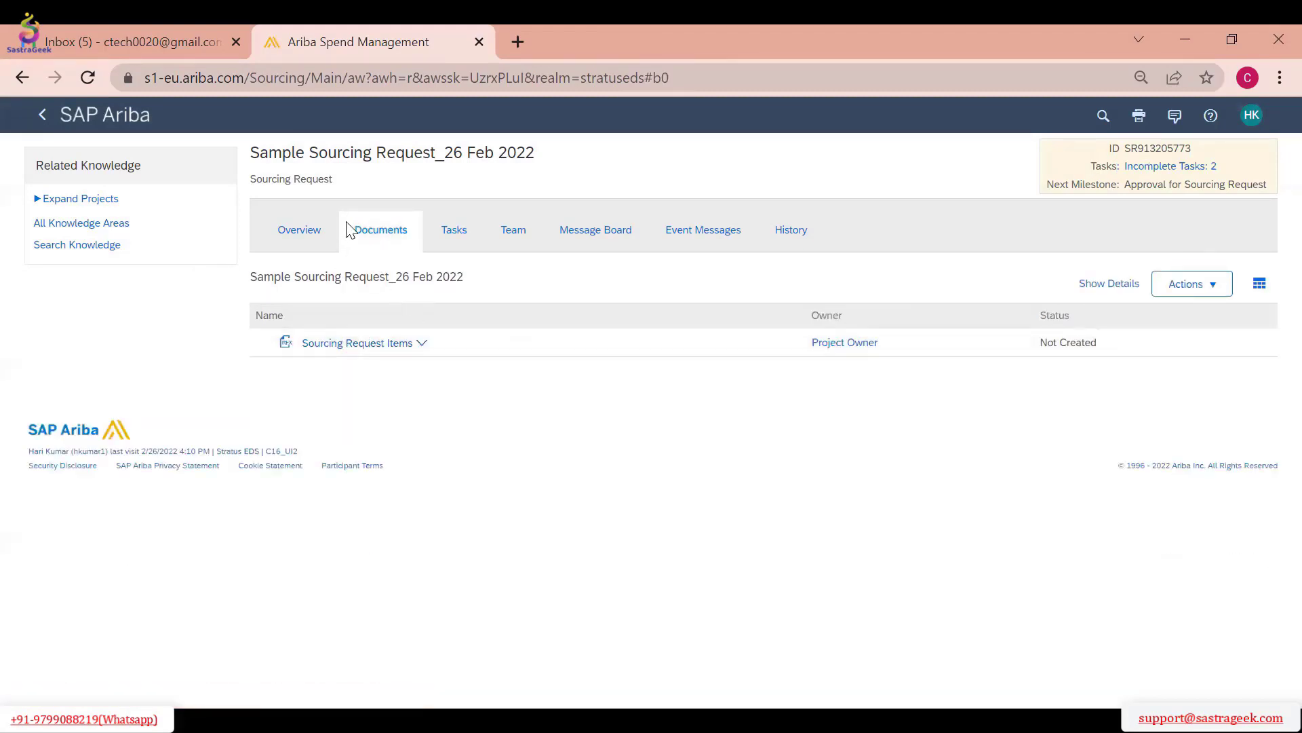
click(1170, 293)
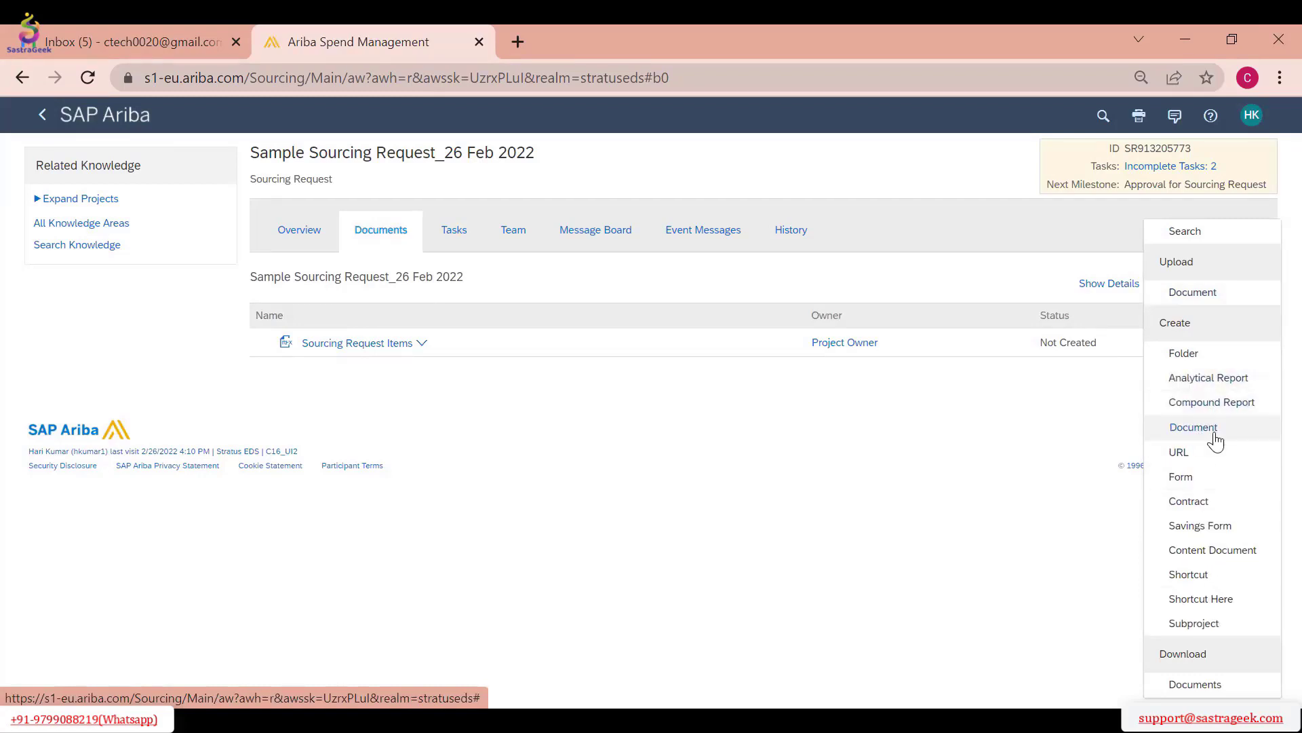
click(928, 563)
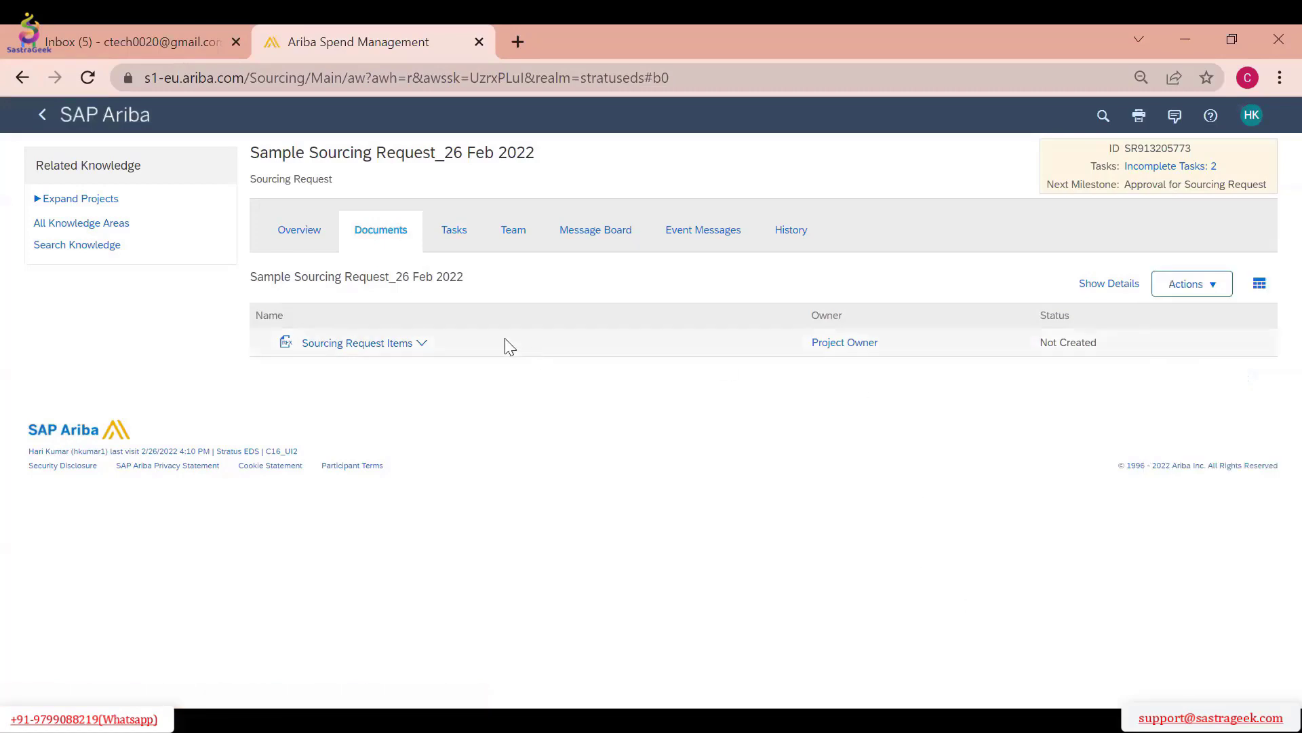
click(1204, 284)
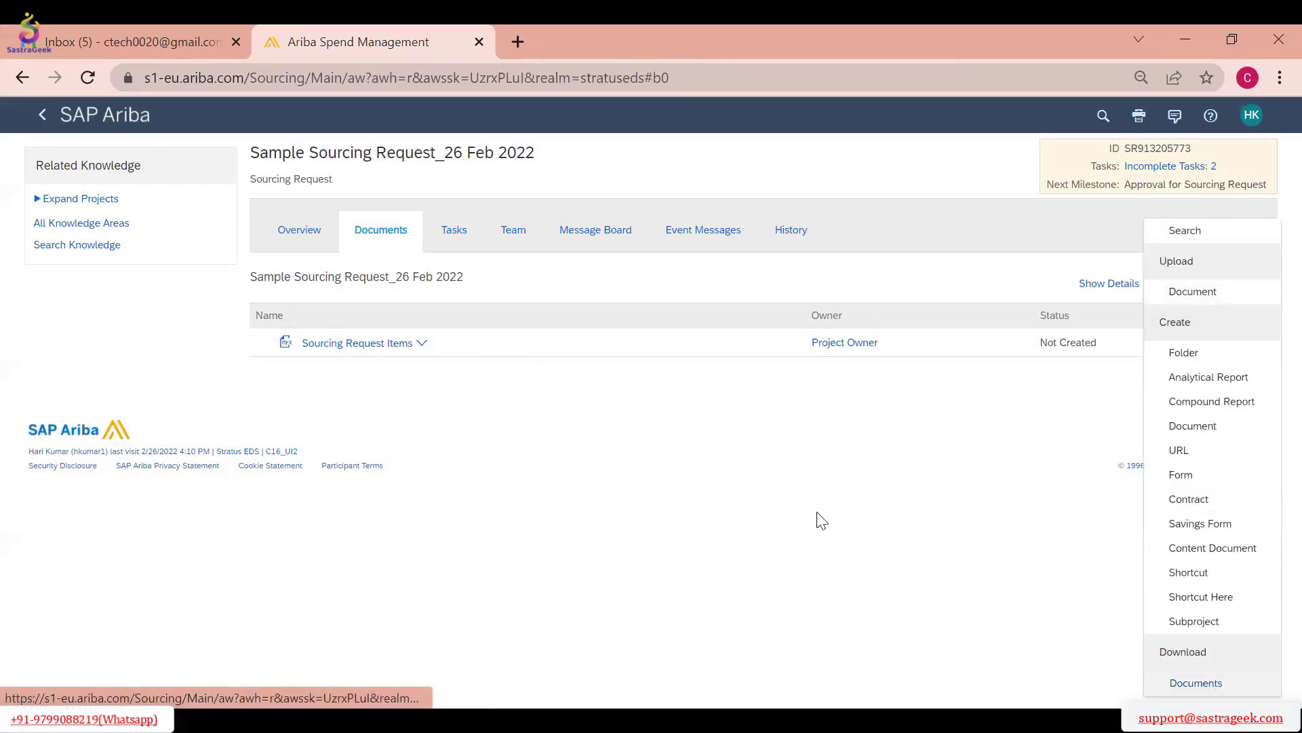
click(678, 468)
click(422, 343)
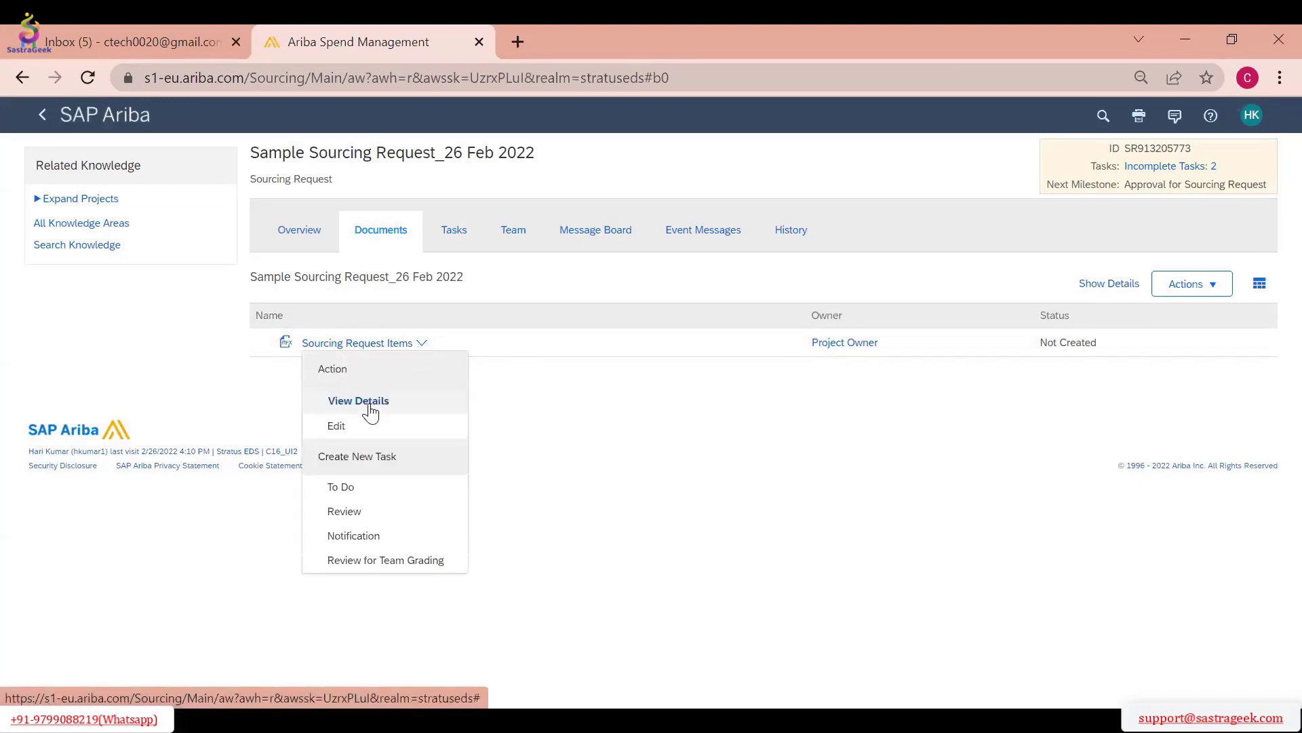
Open the details of the Send Notifications for New Sourcing Requests task and review its history and properties
click(454, 232)
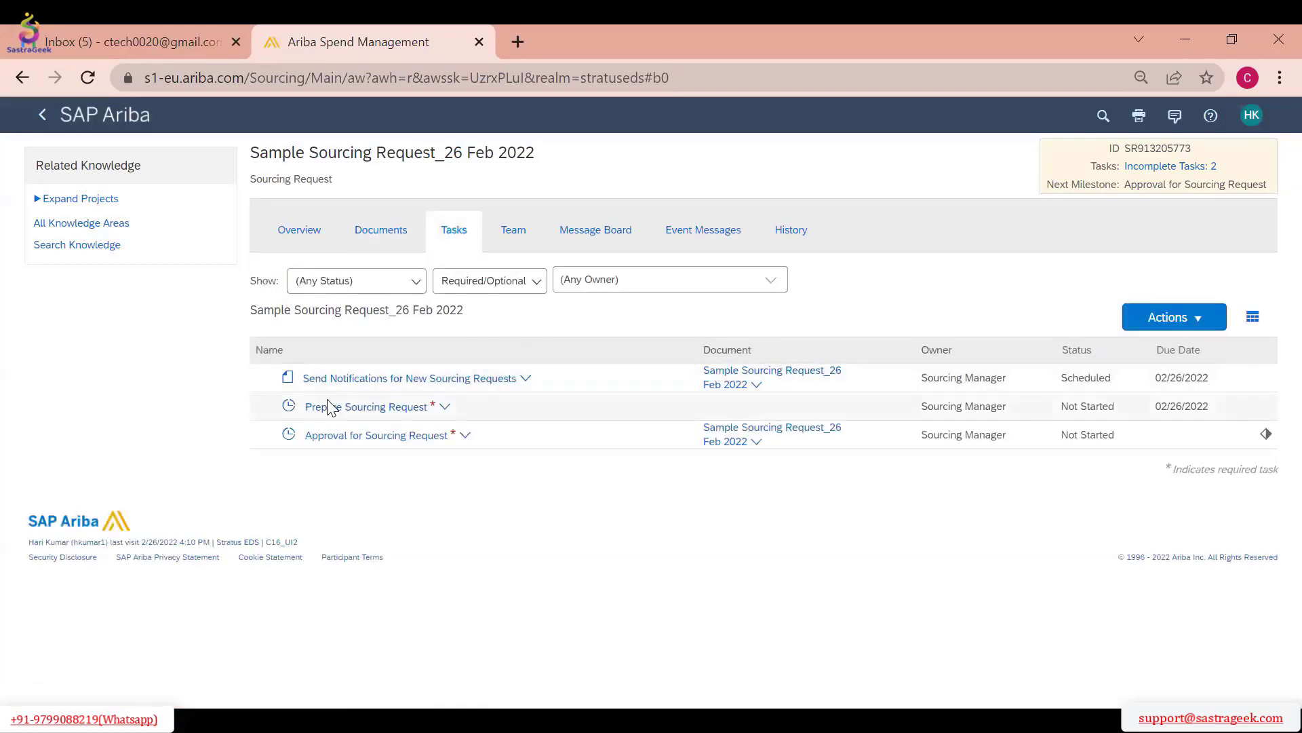
click(416, 438)
click(418, 436)
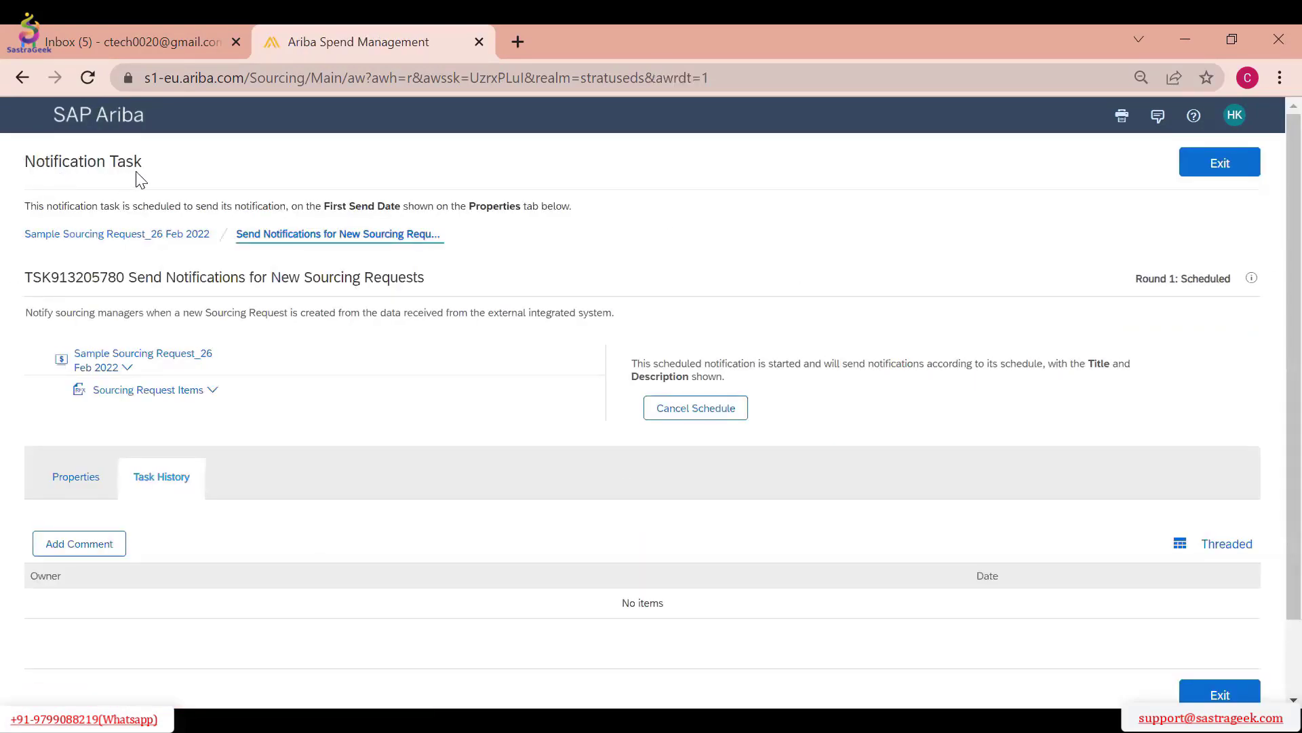
drag(136, 173, 15, 150)
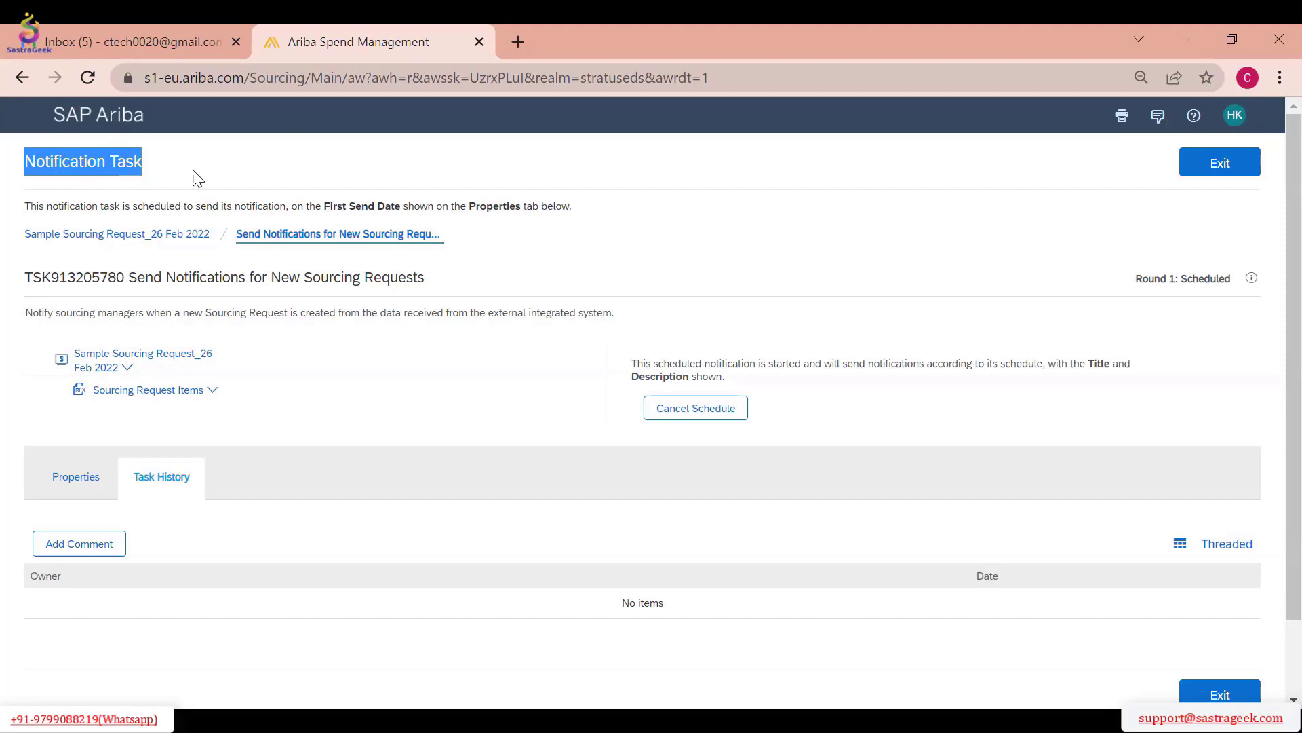
scroll(190, 226, down, 2)
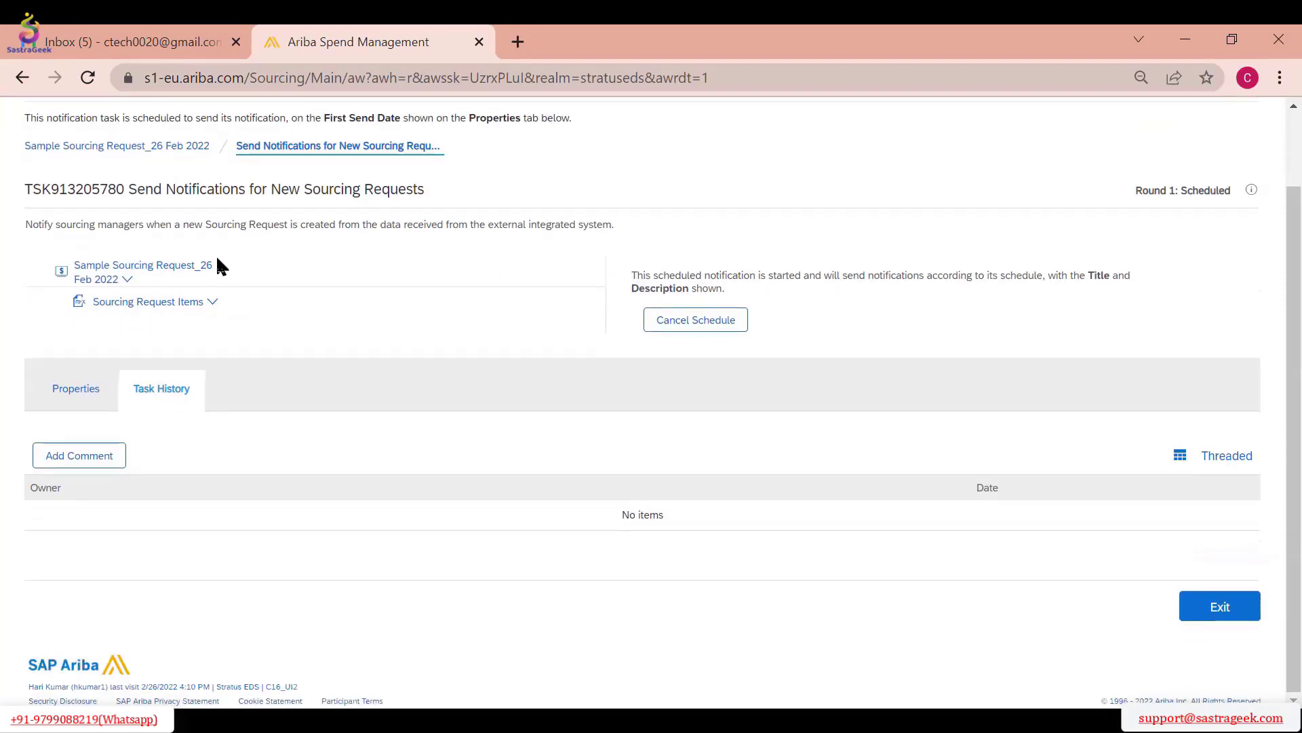
click(77, 390)
scroll(360, 352, down, 6)
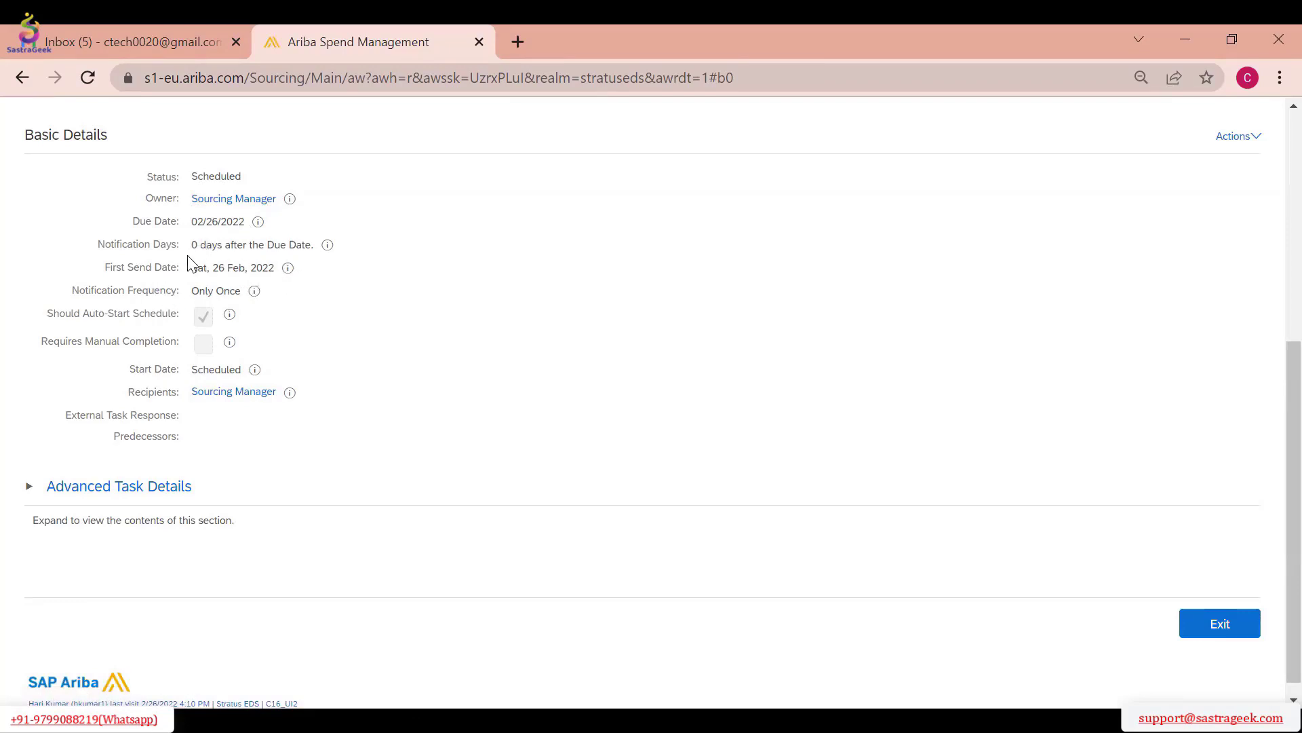
View the members of the Sourcing Manager group that receives the notification, and return to the task
click(217, 393)
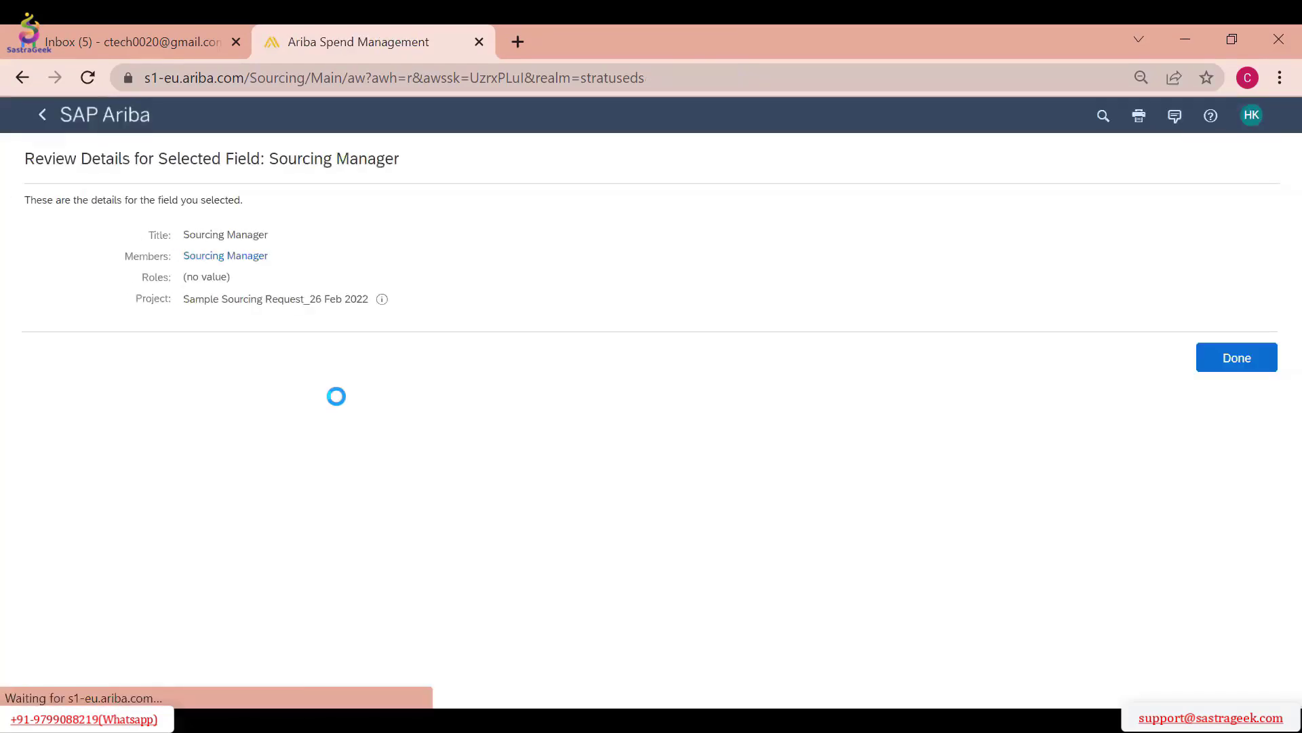
click(207, 258)
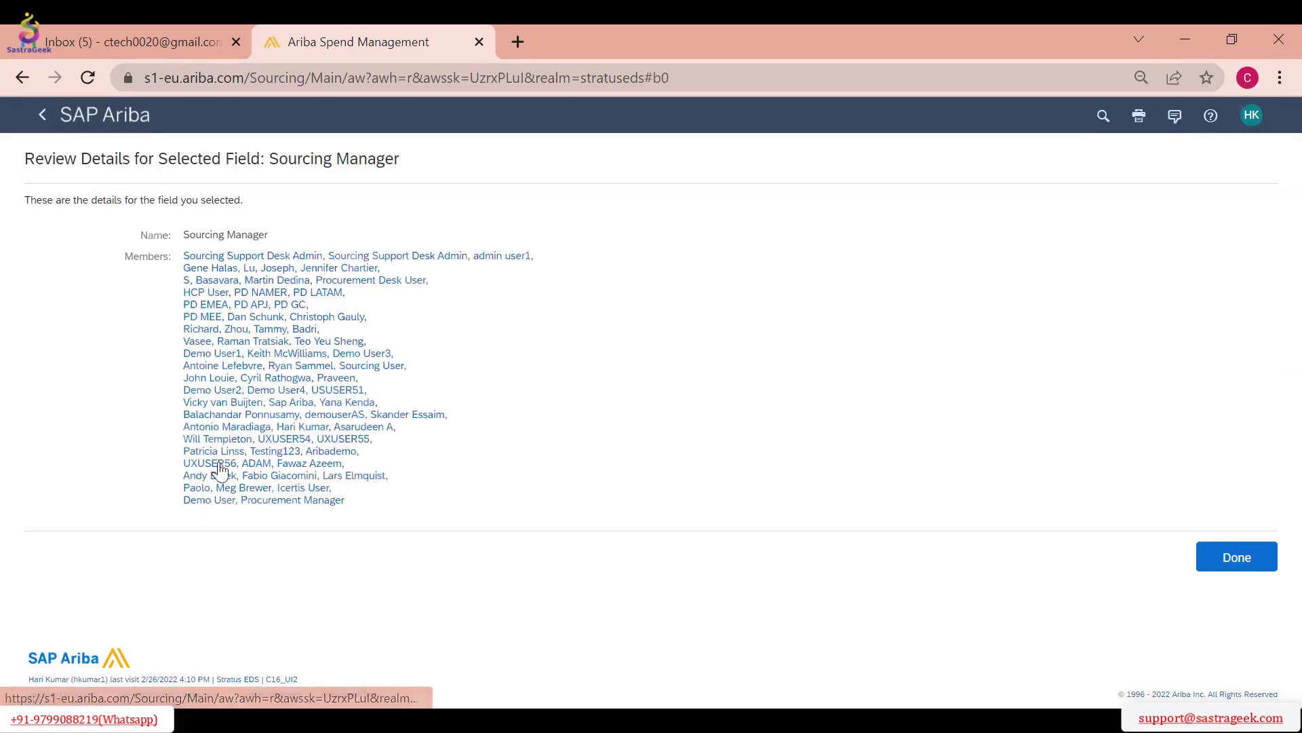
click(1236, 564)
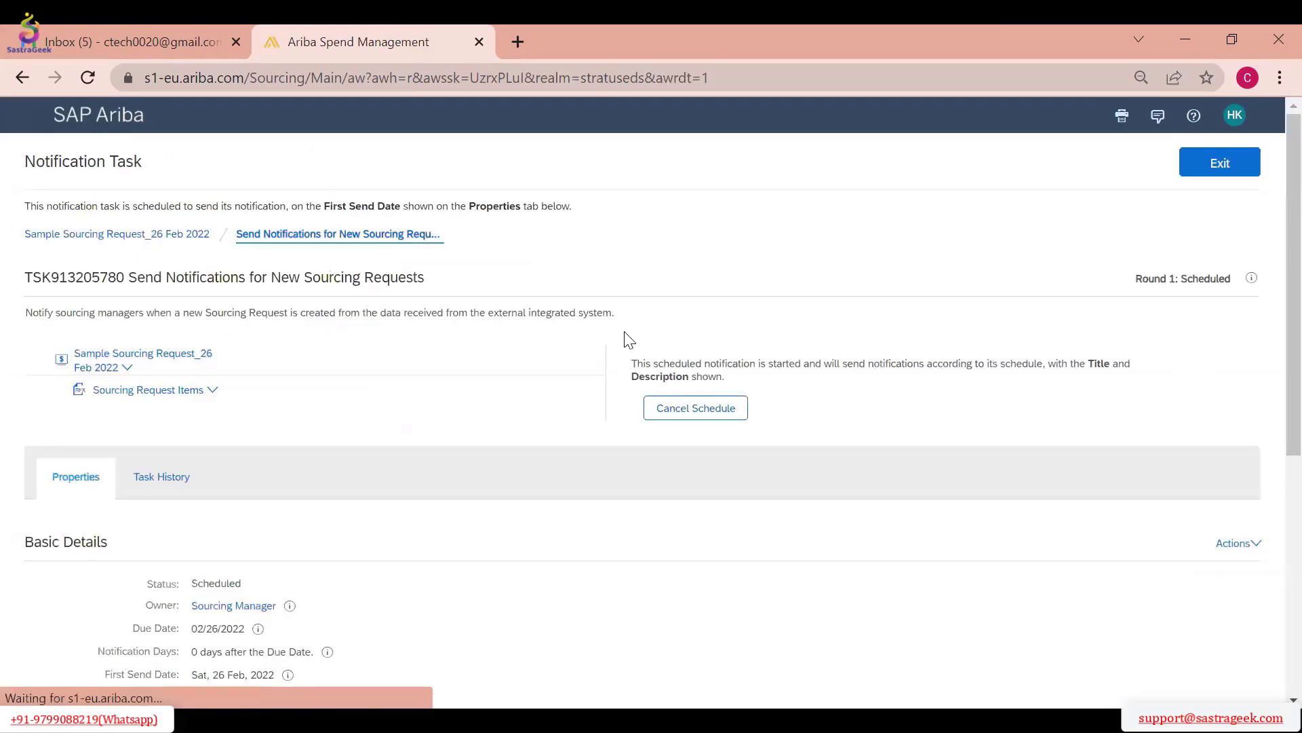
Review the notification task's basic details and schedule, and exit to the sourcing request's task list
scroll(408, 446, down, 3)
scroll(407, 448, down, 3)
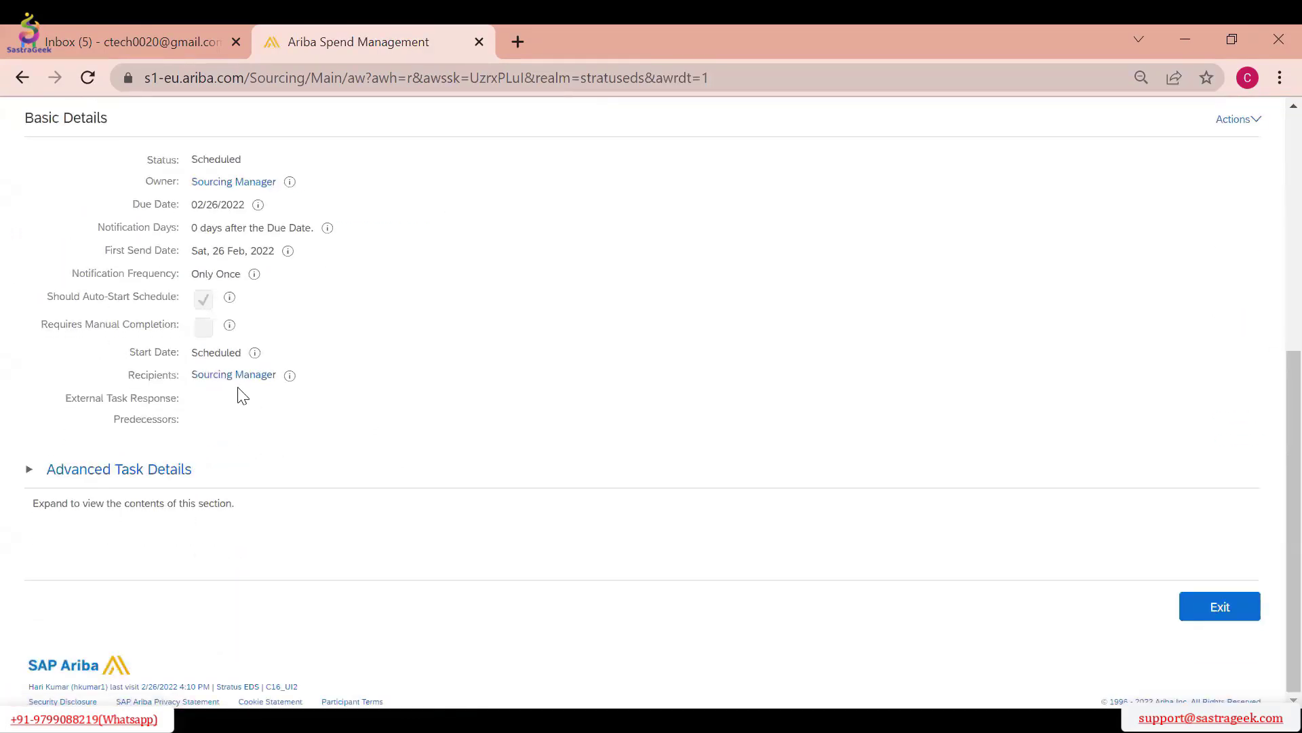
scroll(611, 339, up, 5)
scroll(640, 351, up, 2)
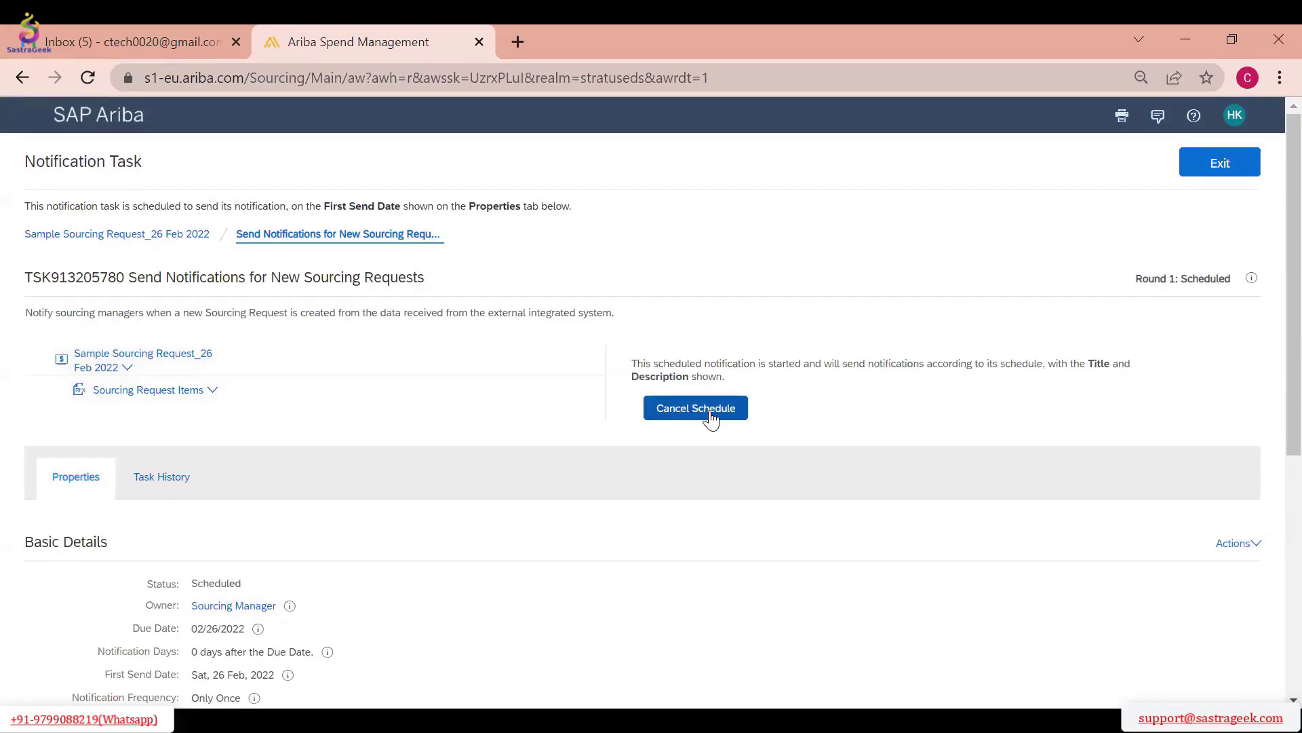
click(1221, 170)
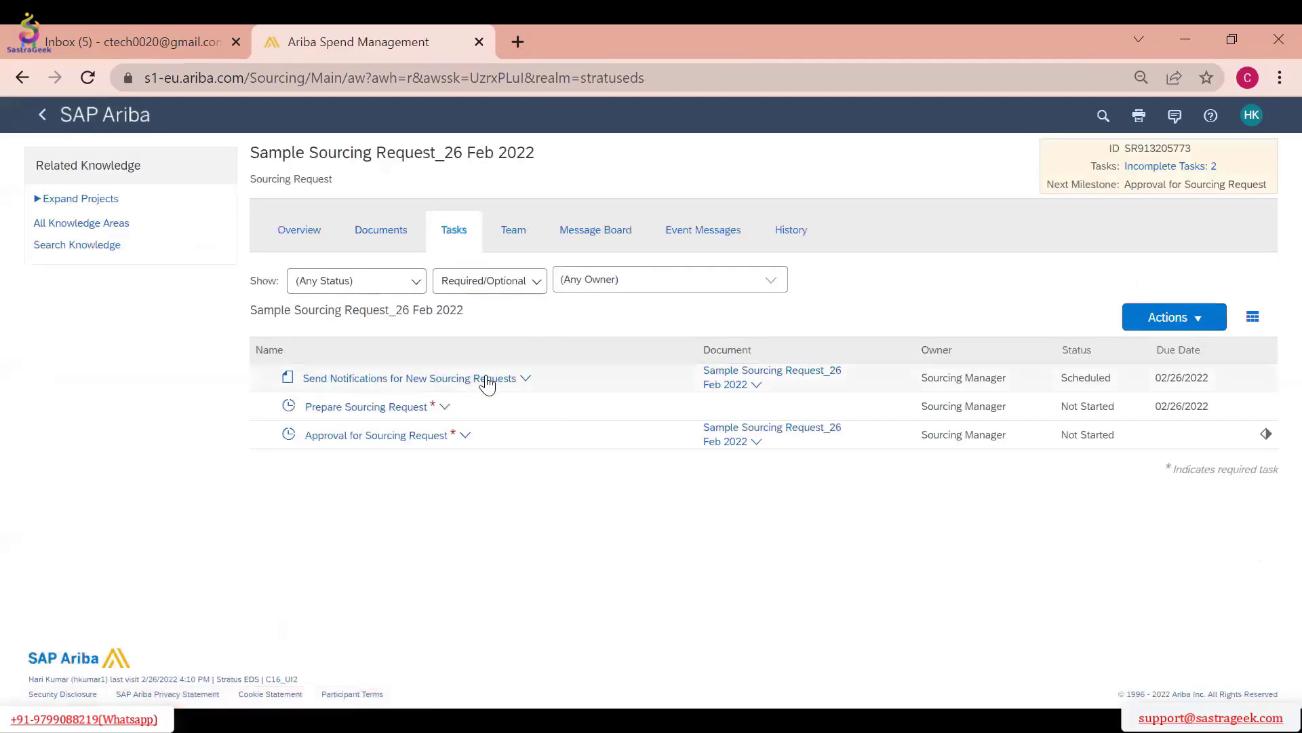
Open the task details of Prepare Sourcing Request
click(486, 380)
click(596, 515)
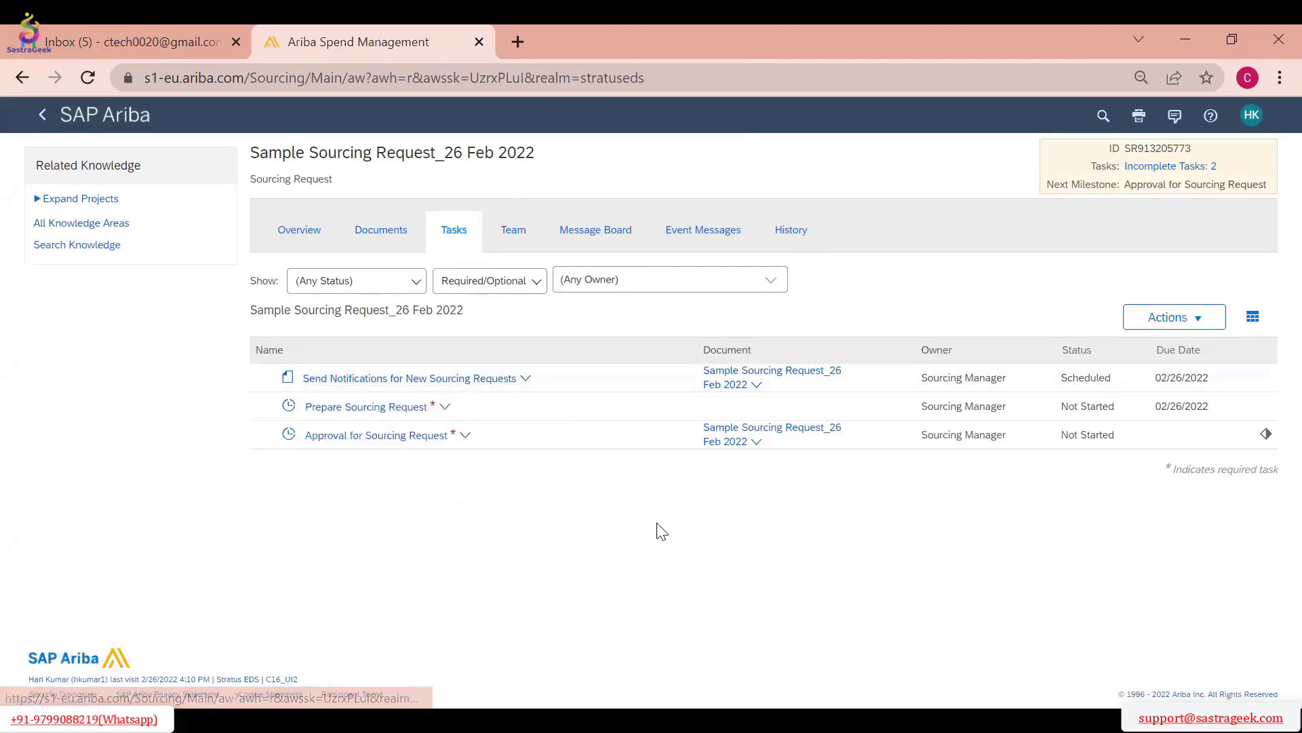
click(414, 408)
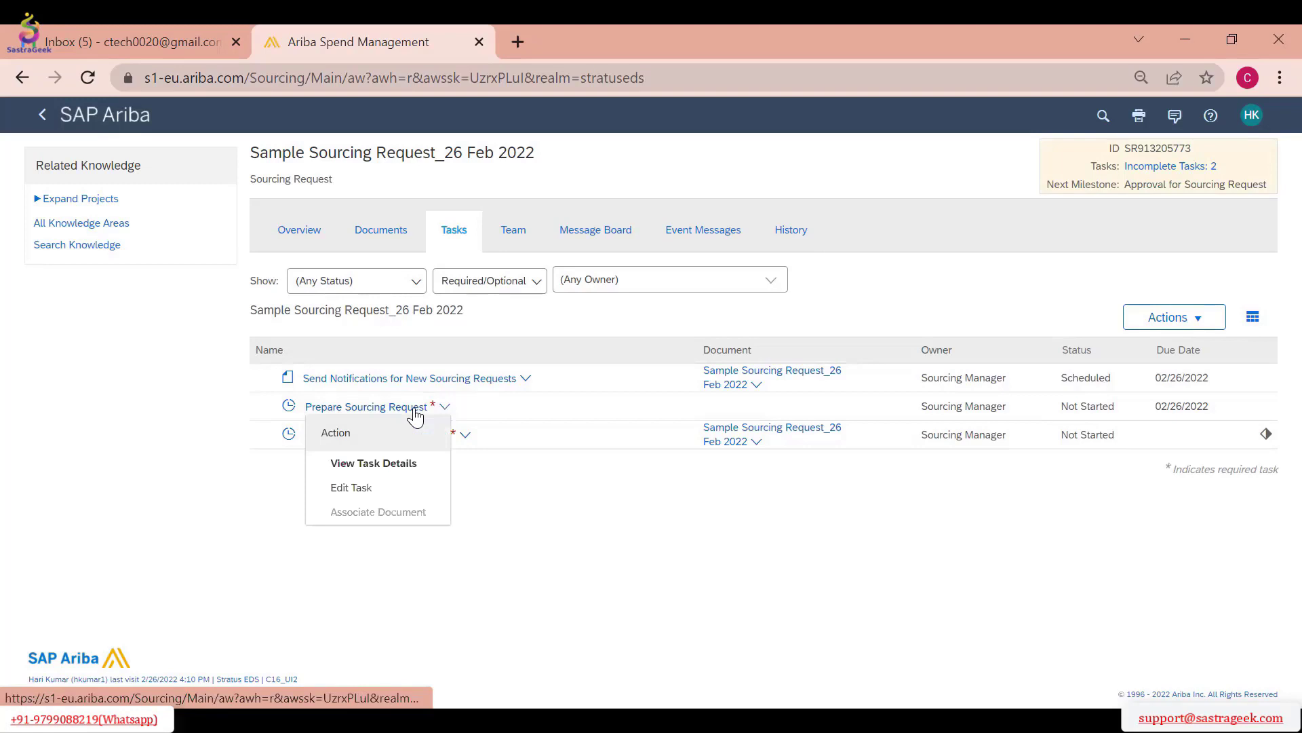
click(519, 492)
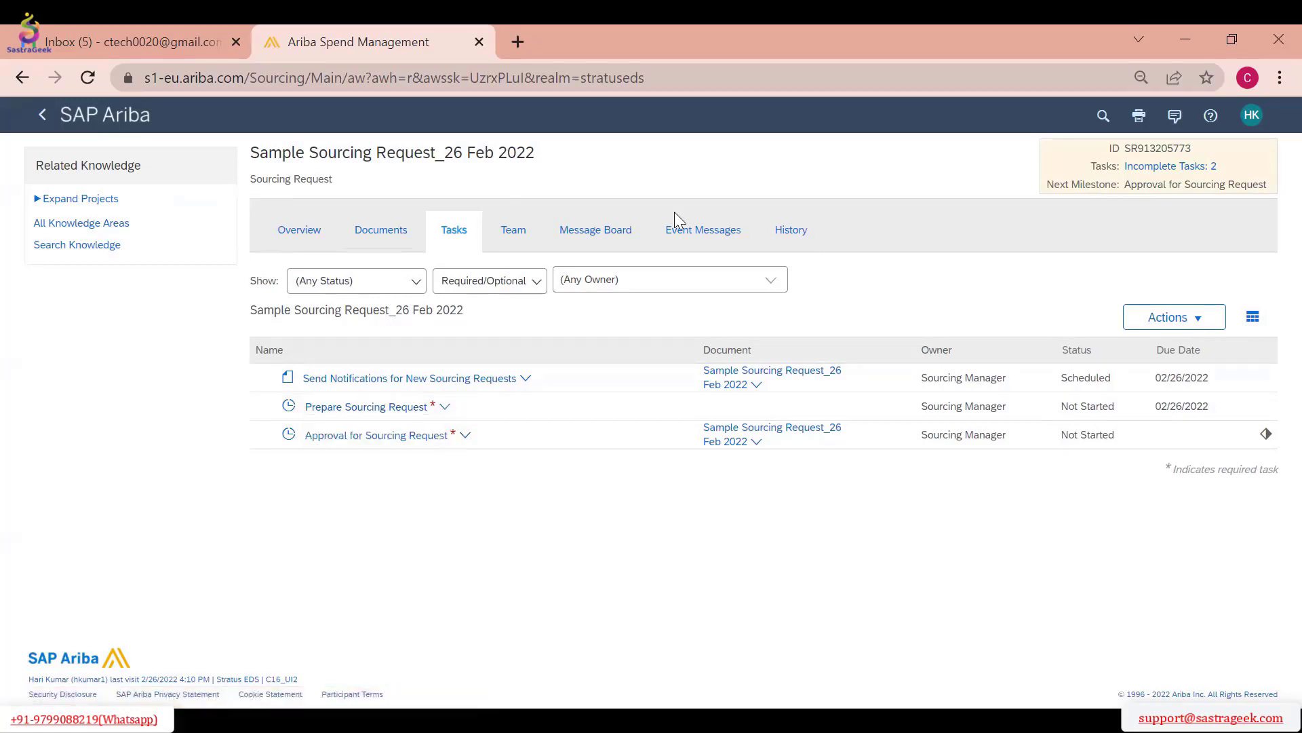
click(379, 408)
click(380, 466)
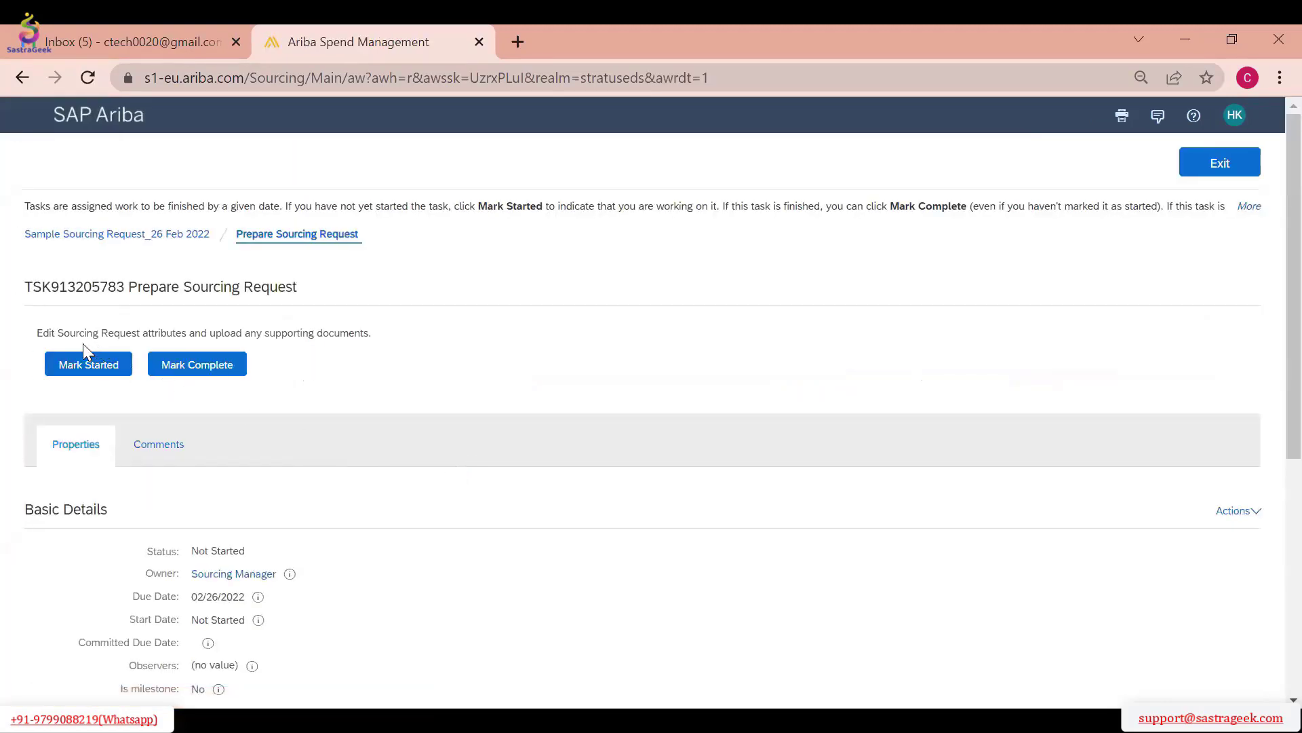
Review the Prepare Sourcing Request task's basic details and its comments, and return to its properties
scroll(159, 326, down, 3)
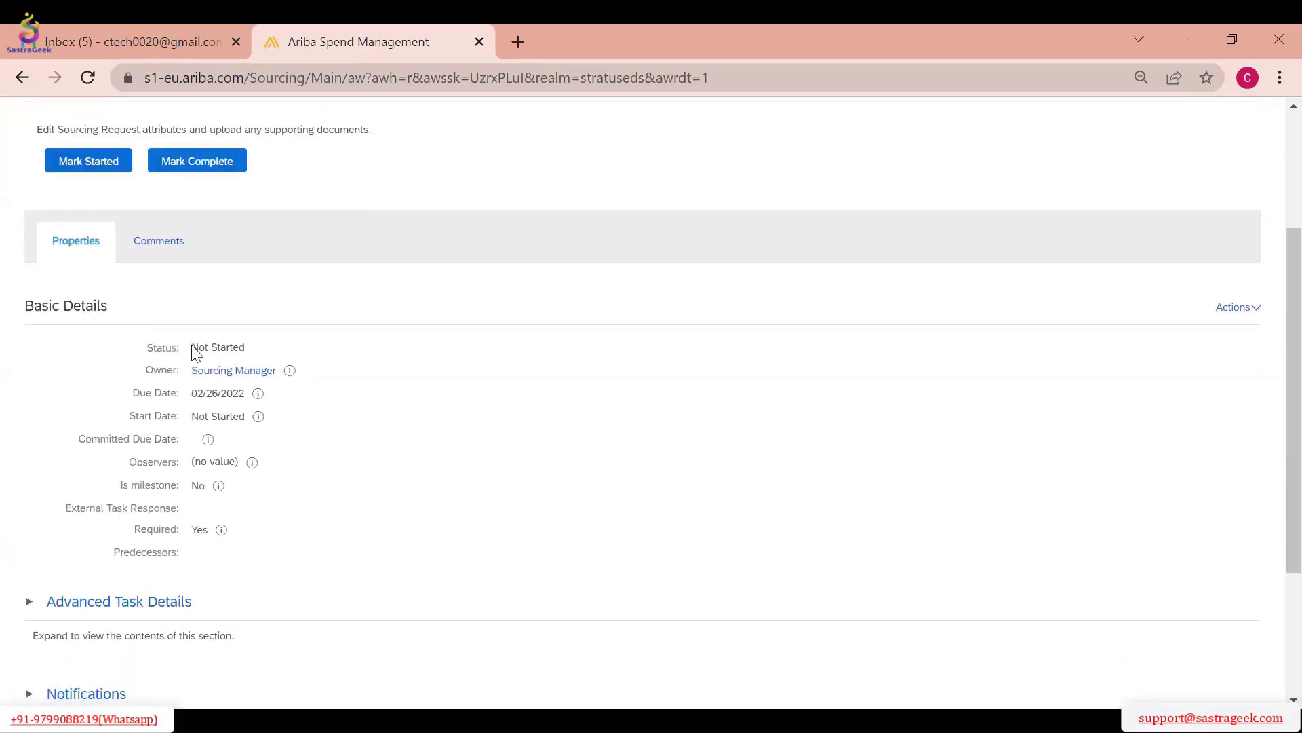
scroll(174, 500, down, 2)
click(175, 152)
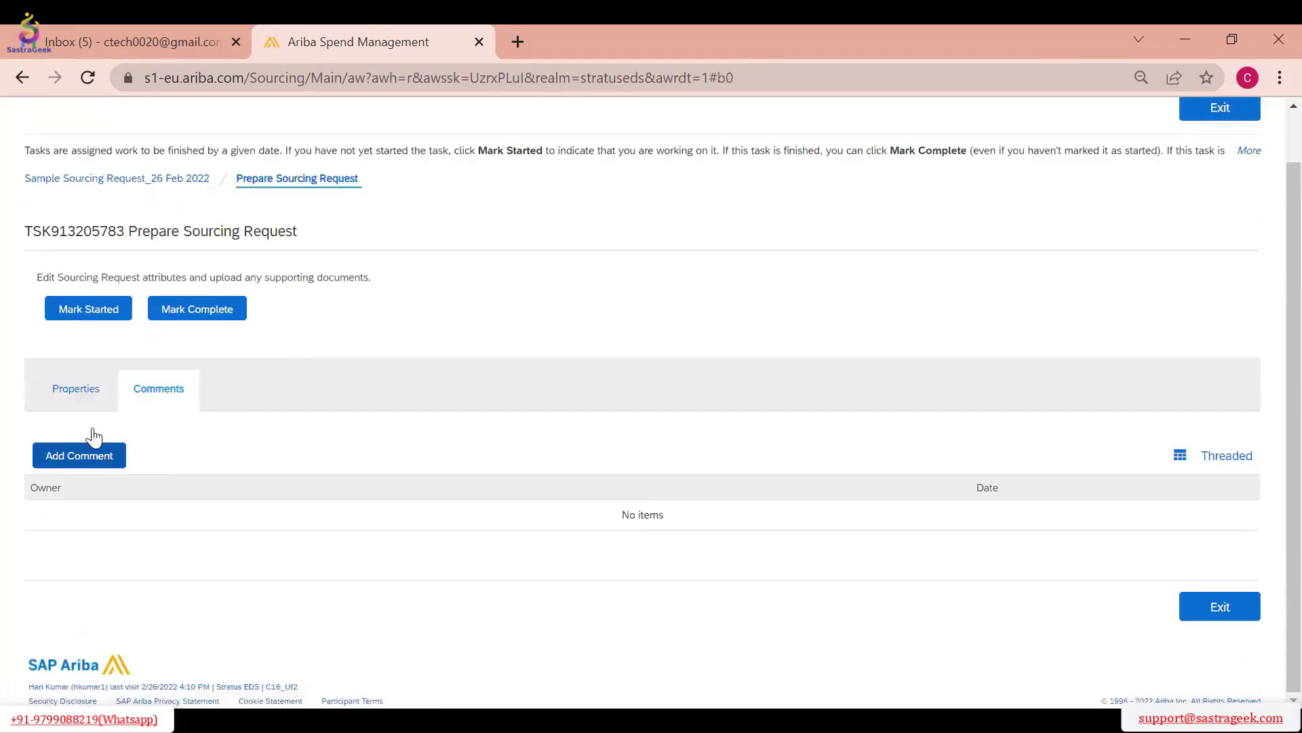
click(87, 392)
scroll(34, 416, down, 2)
Expand the task's Advanced Task Details and Notifications sections and review their settings
click(29, 394)
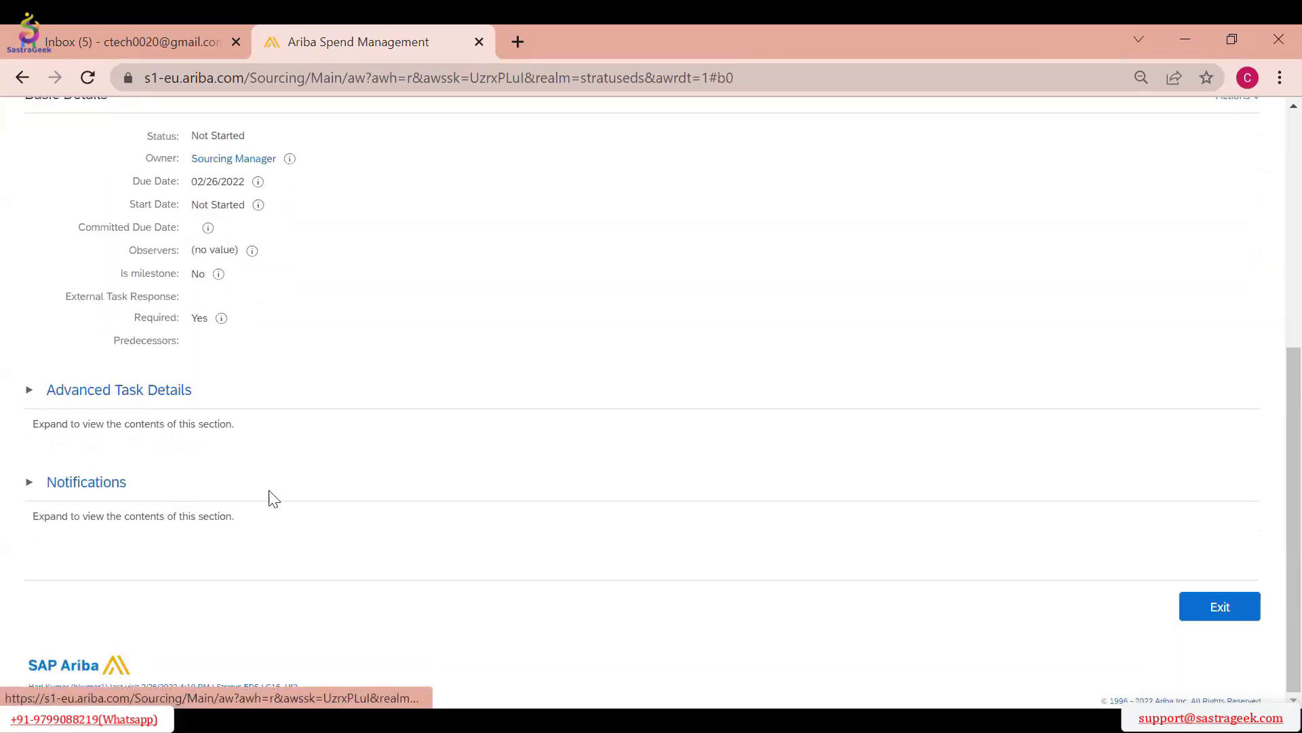
scroll(332, 427, down, 3)
click(28, 481)
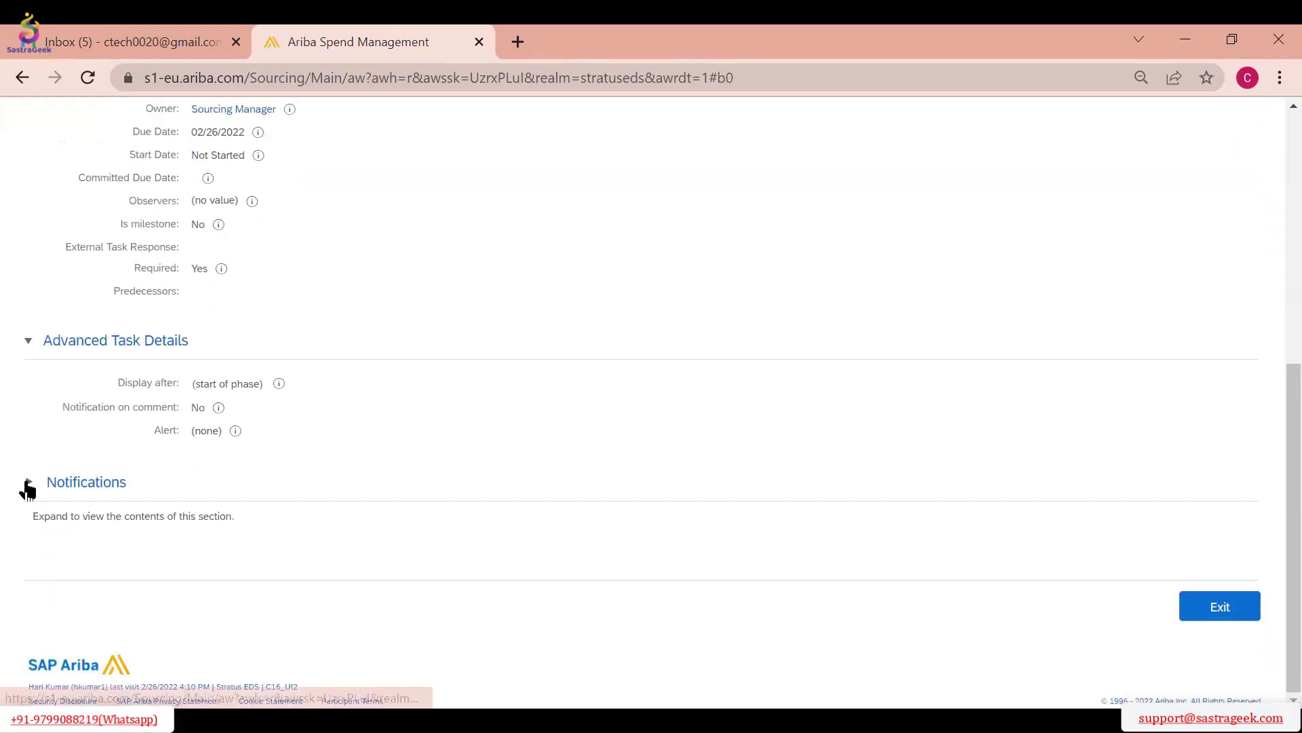
scroll(208, 463, down, 3)
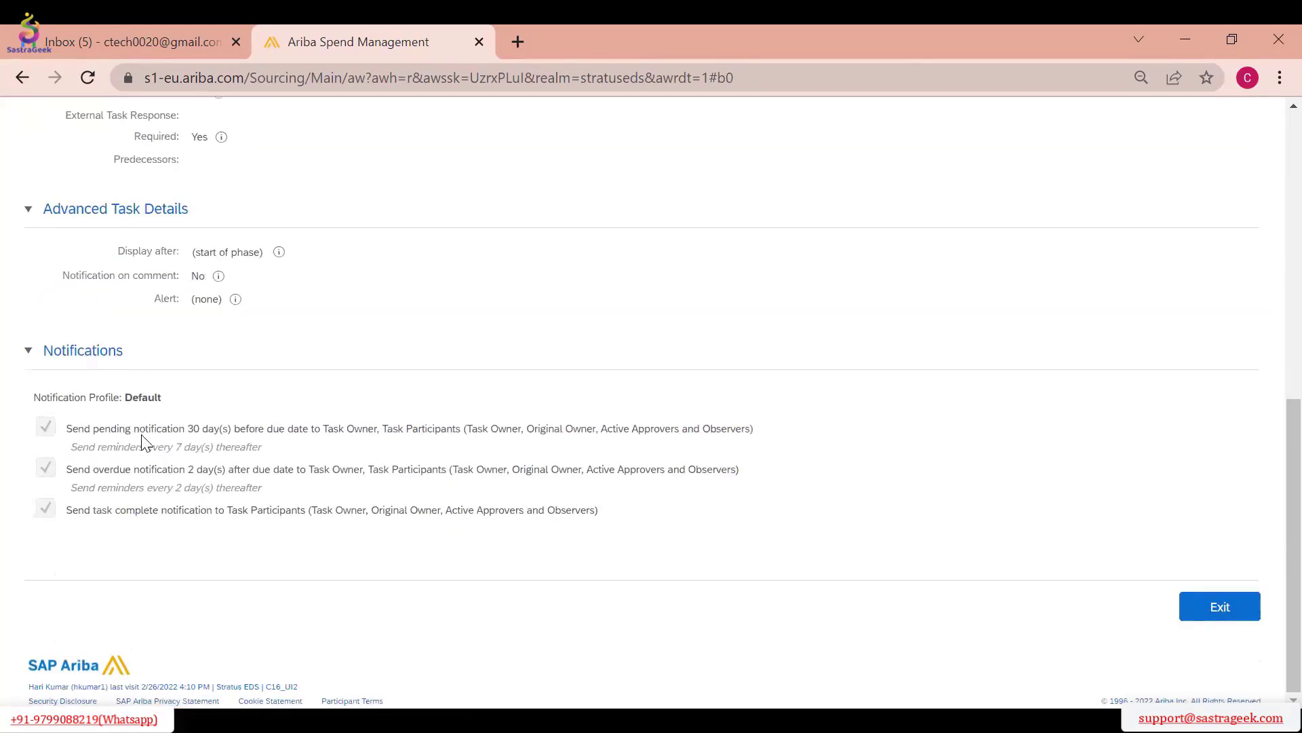
scroll(349, 343, up, 7)
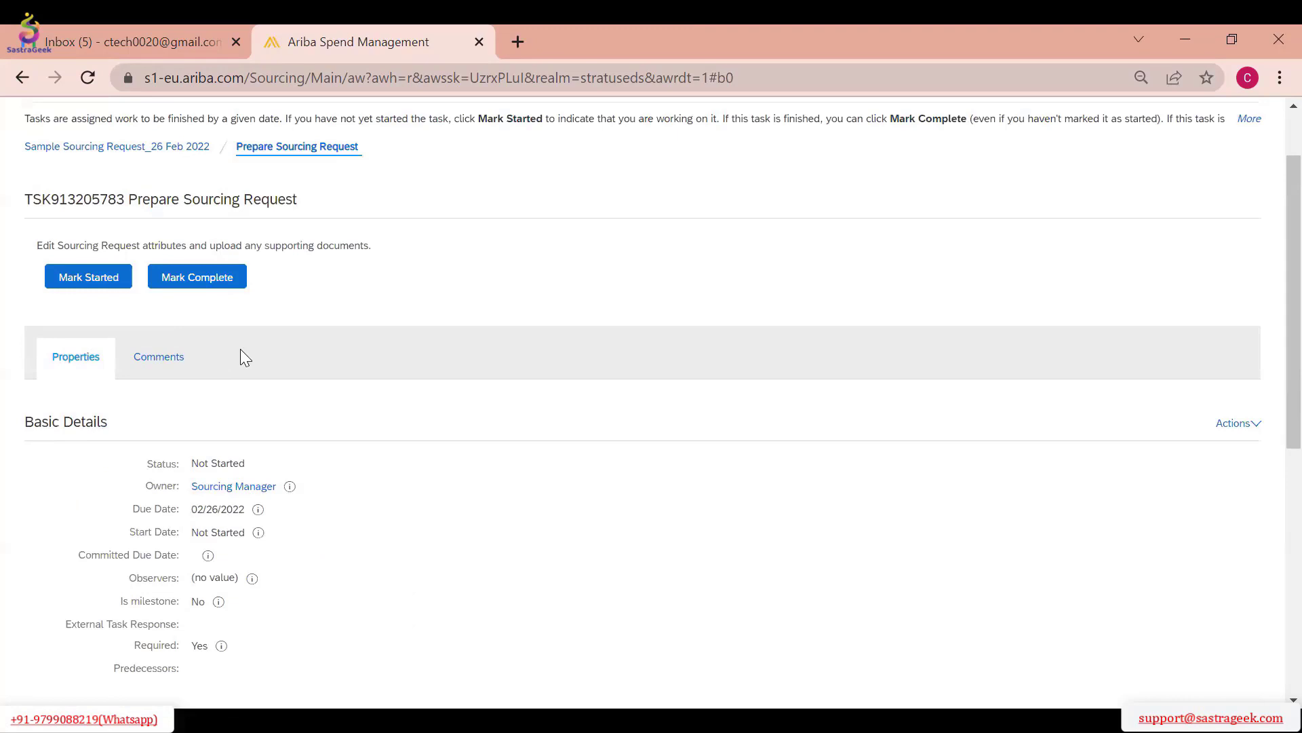
scroll(240, 360, down, 7)
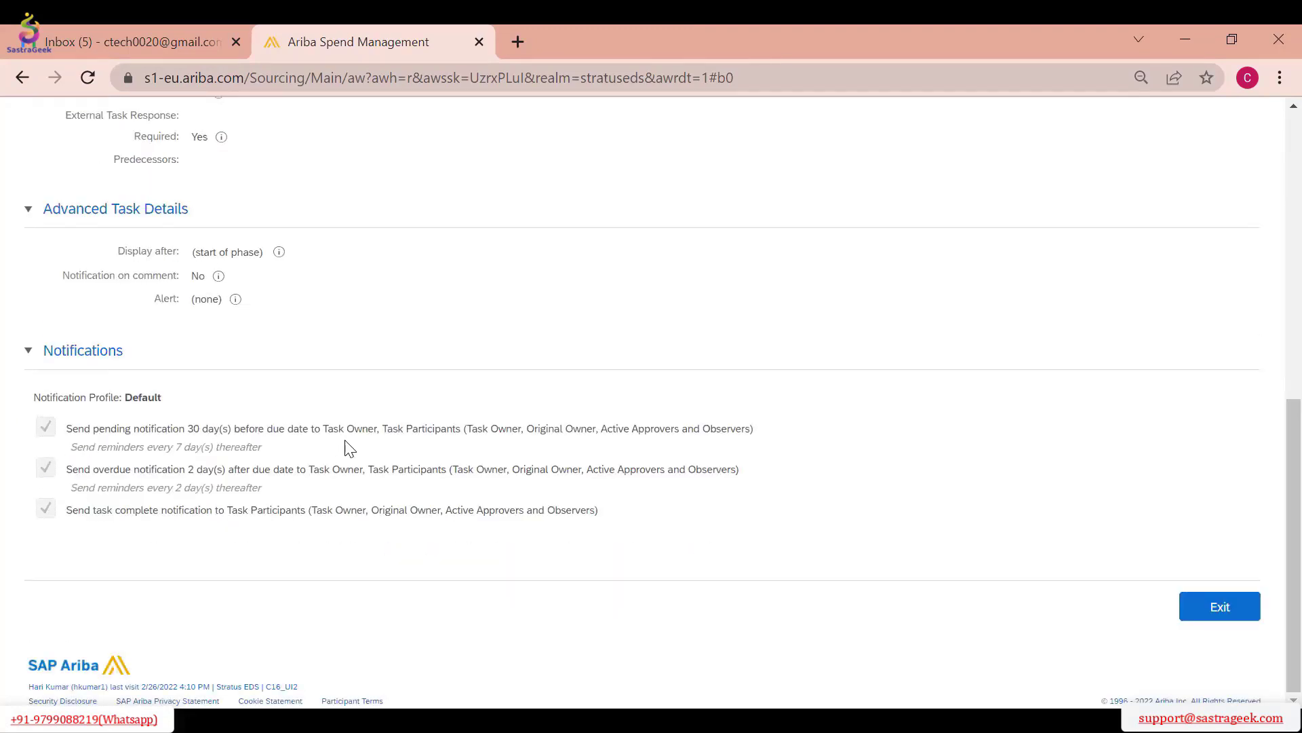
Examine which task owners and participants receive the pending, overdue and completion notifications
drag(325, 425, 377, 432)
scroll(536, 411, up, 7)
scroll(509, 416, down, 7)
drag(386, 427, 455, 434)
click(434, 429)
drag(684, 522, 357, 429)
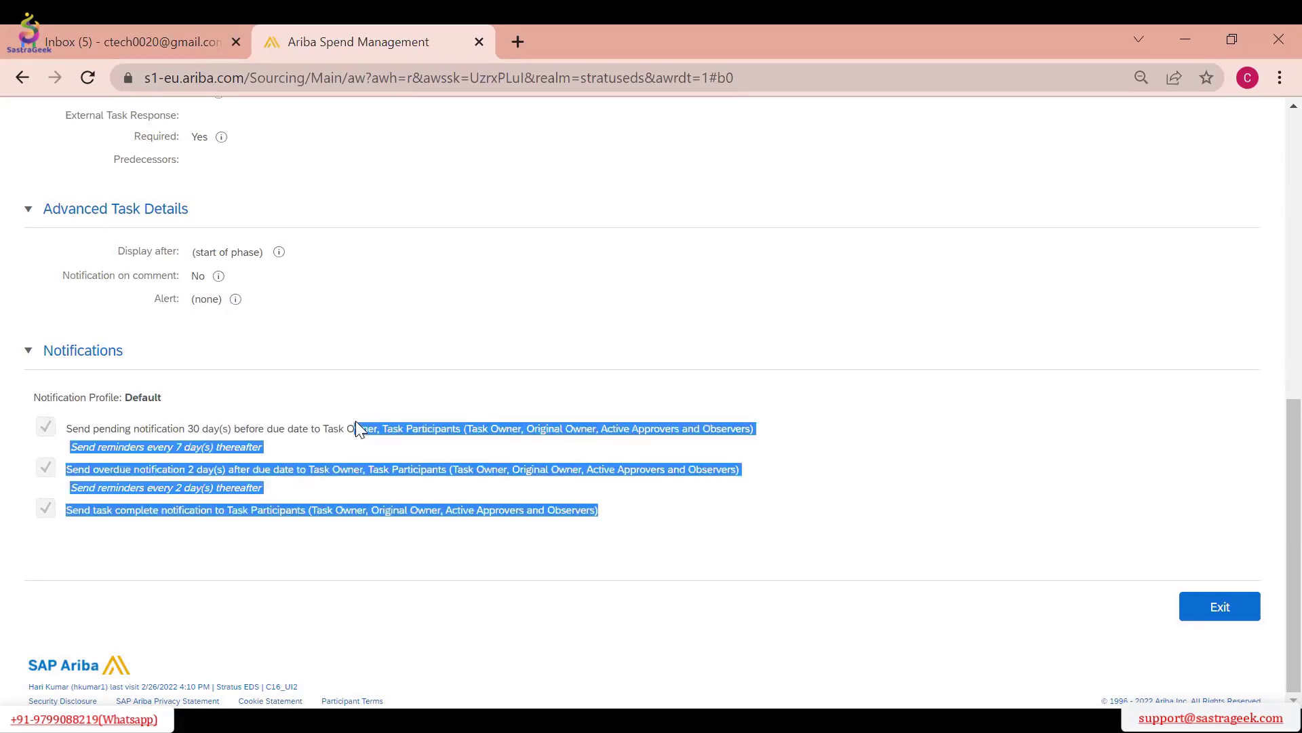
click(509, 367)
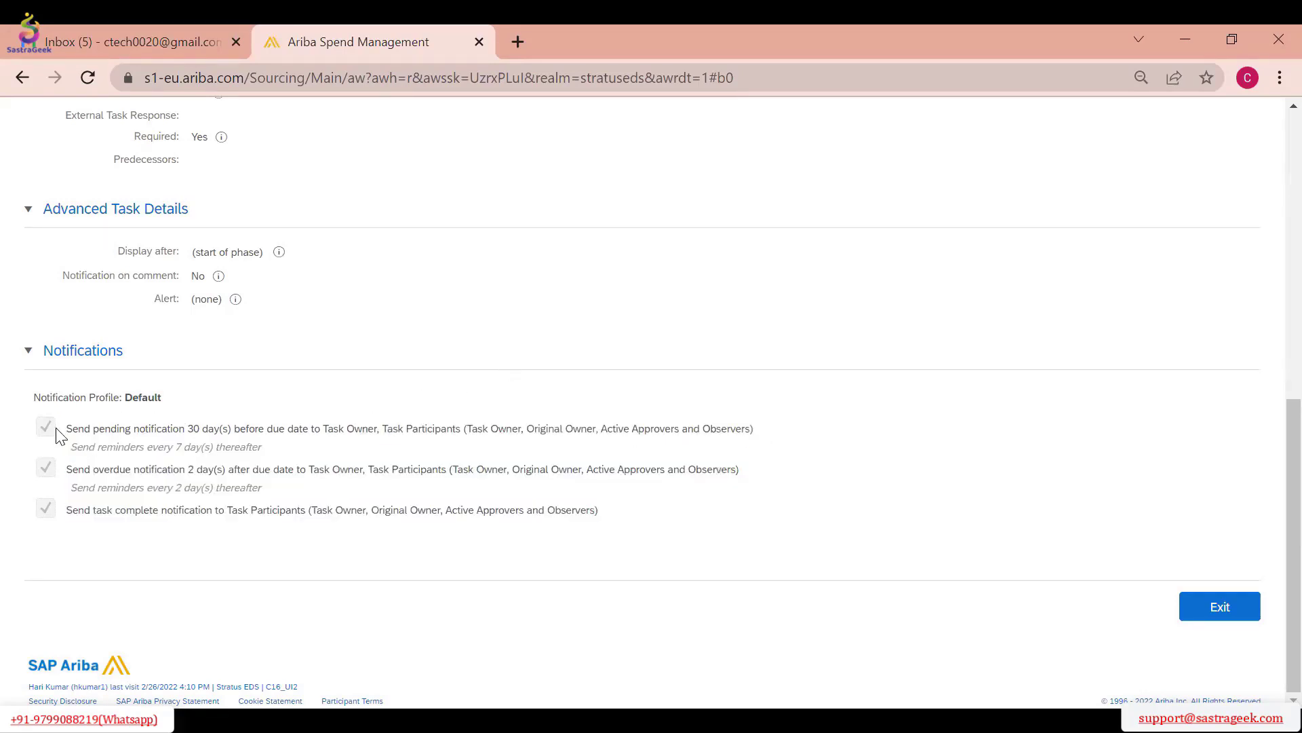
Check the committed due date field against the timing of the pending and overdue notifications, and examine the task complete notification
scroll(264, 399, up, 5)
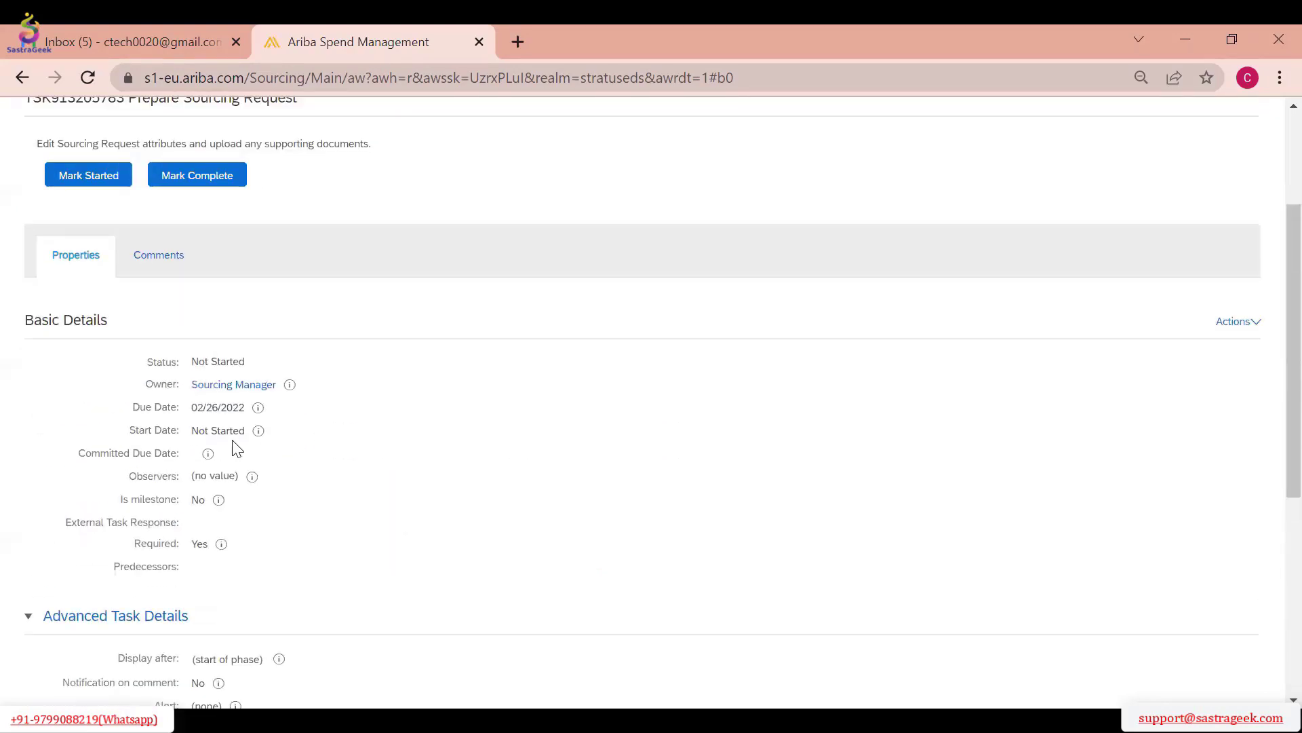
drag(86, 452, 206, 455)
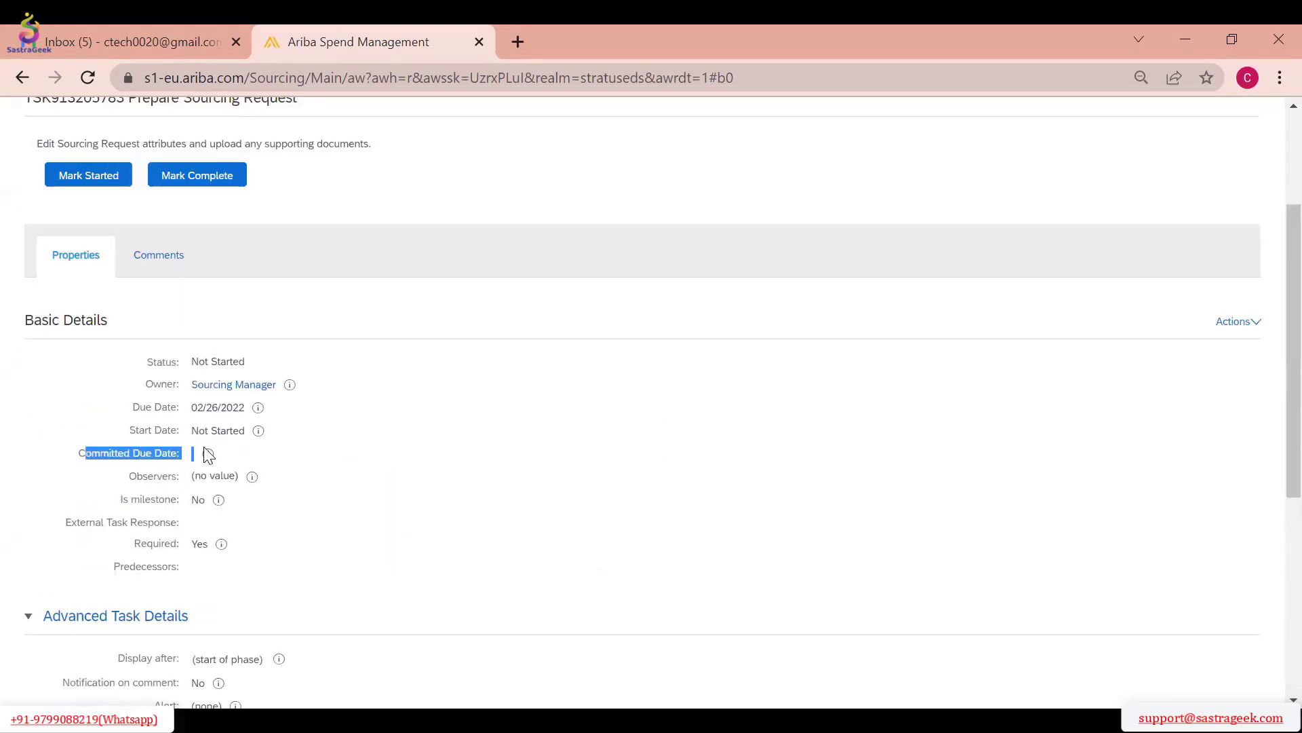
scroll(359, 419, down, 5)
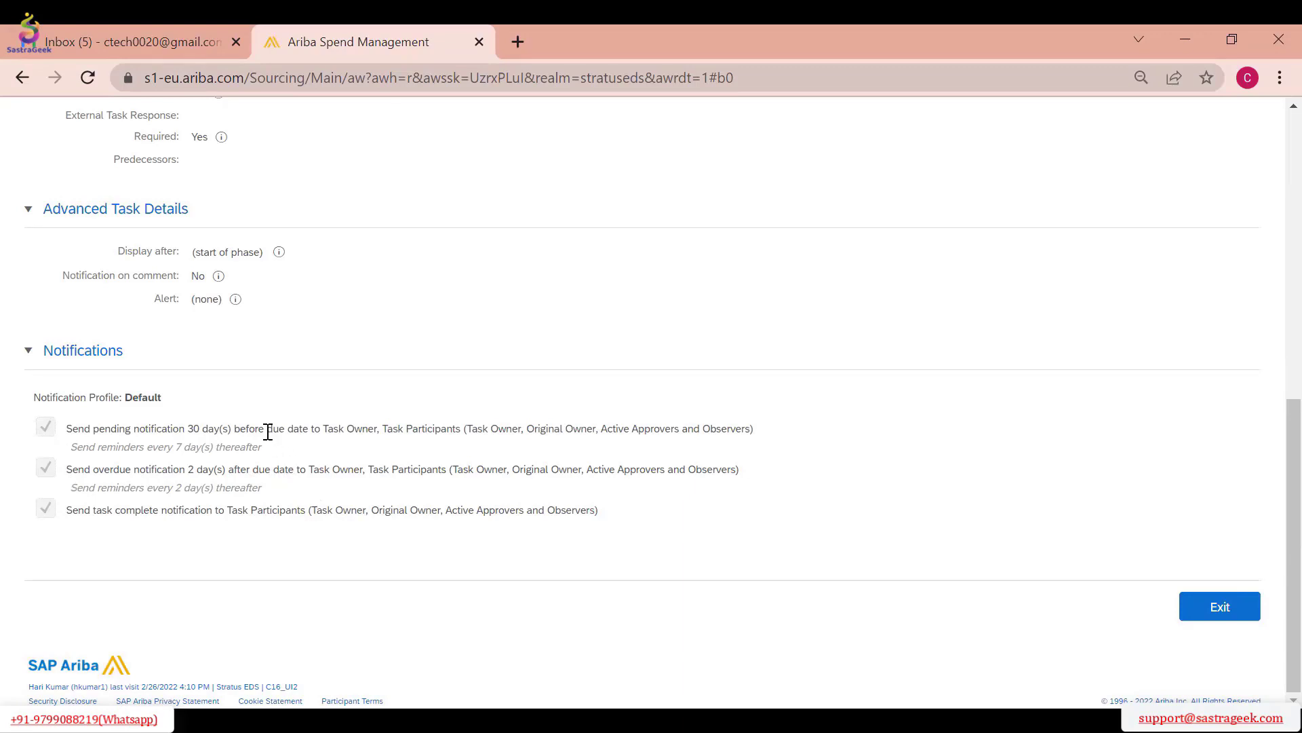
drag(278, 433, 171, 429)
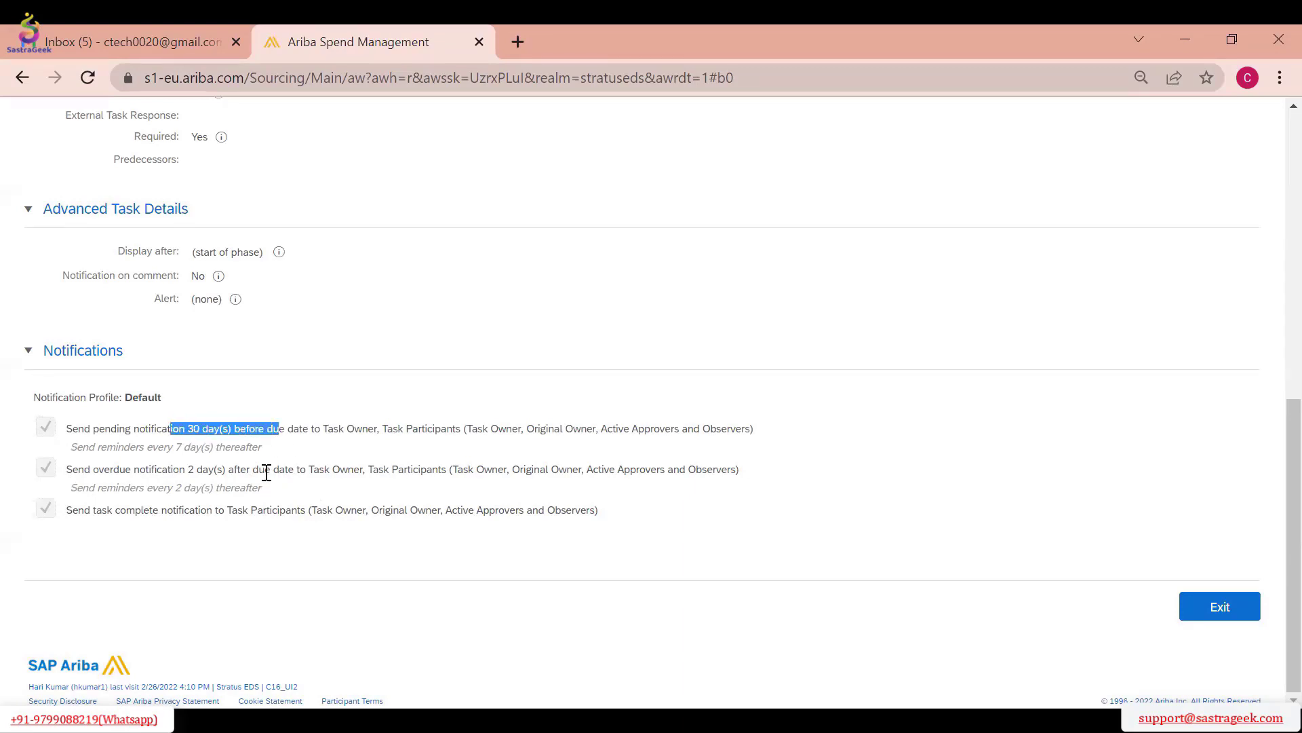
drag(267, 473, 171, 467)
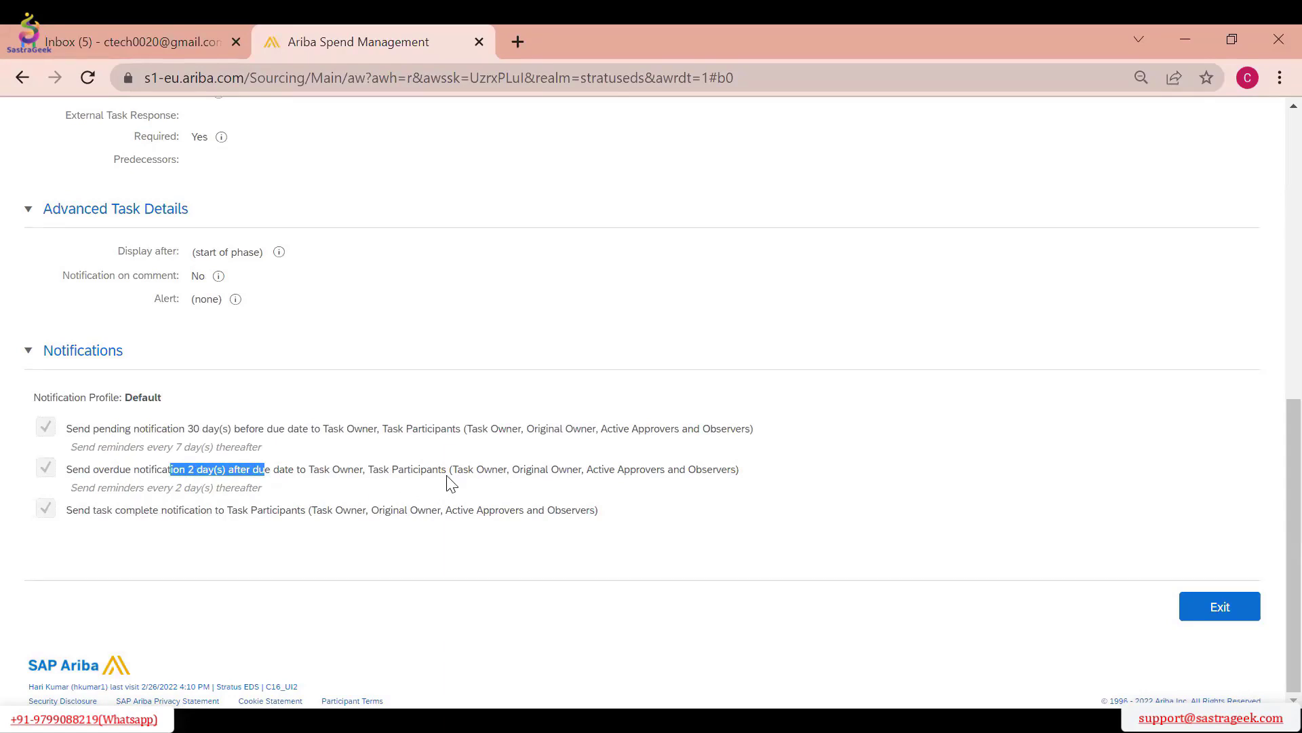
click(471, 470)
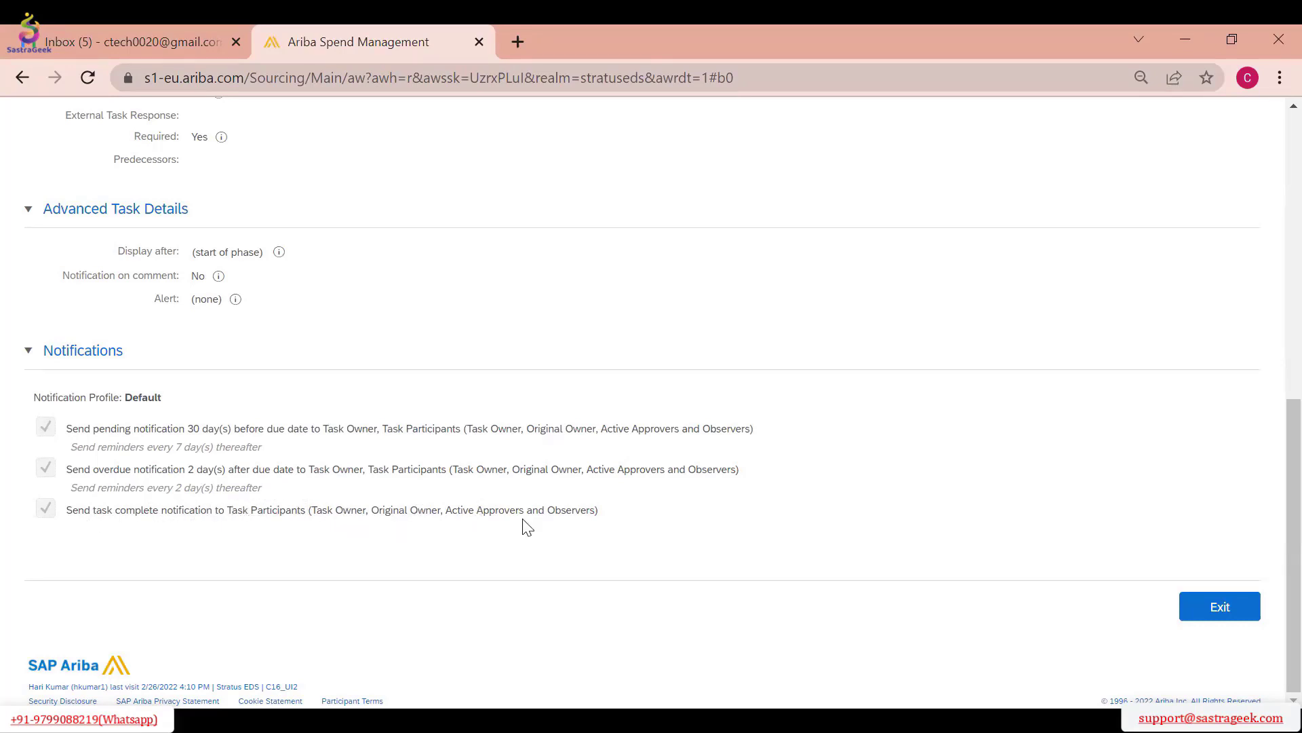
drag(649, 510, 60, 520)
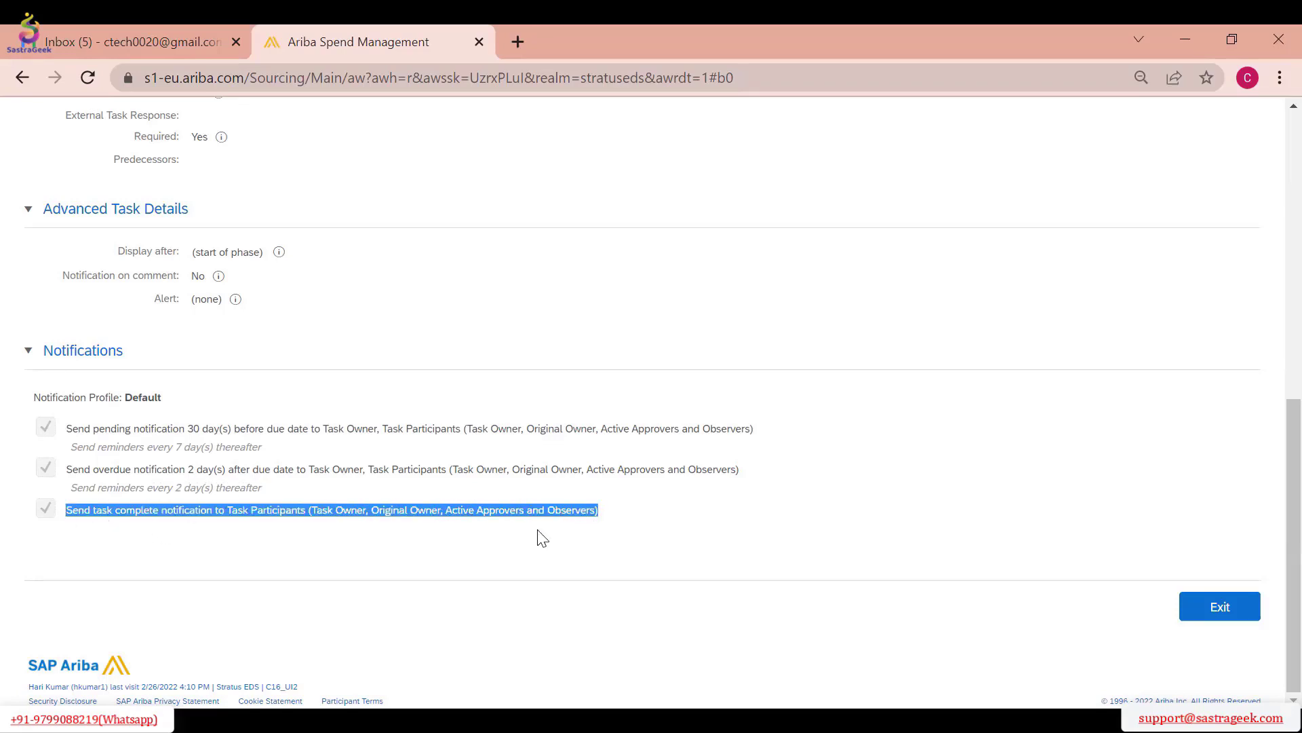
Mark the Prepare Sourcing Request task as started
scroll(325, 456, up, 6)
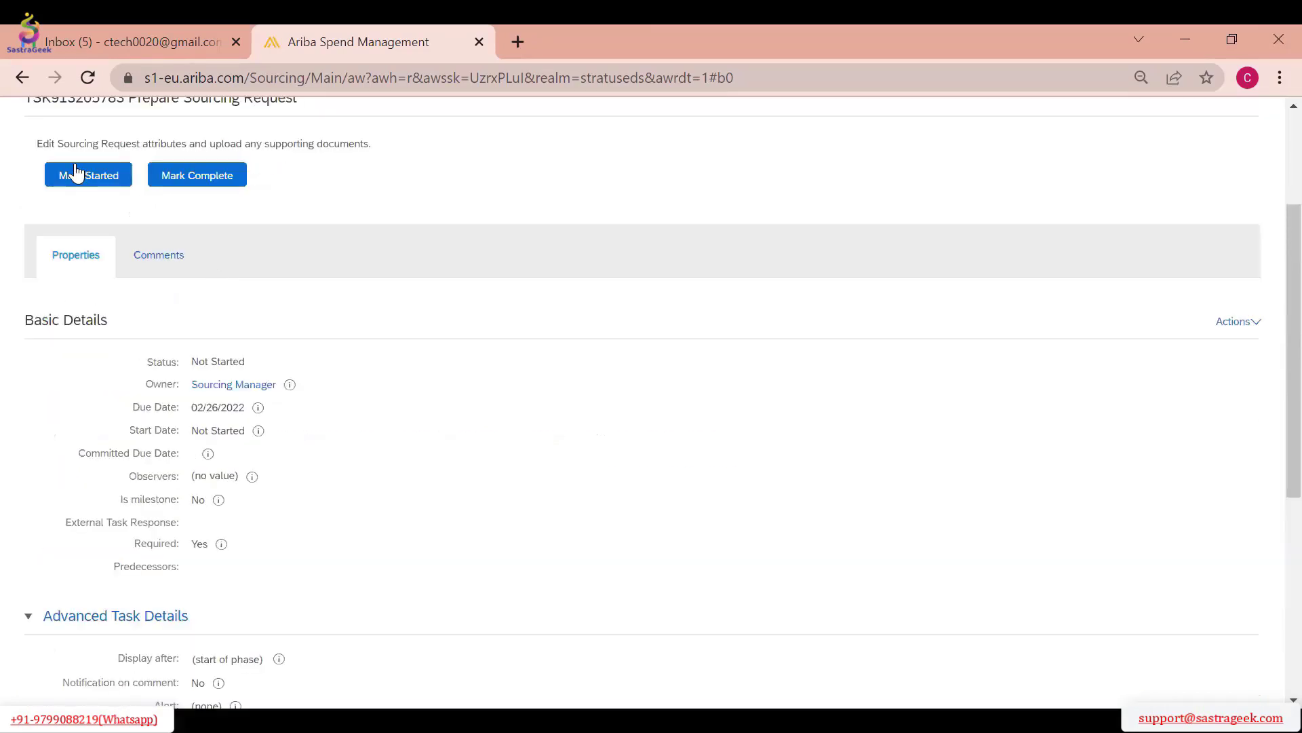
scroll(220, 323, up, 3)
click(88, 370)
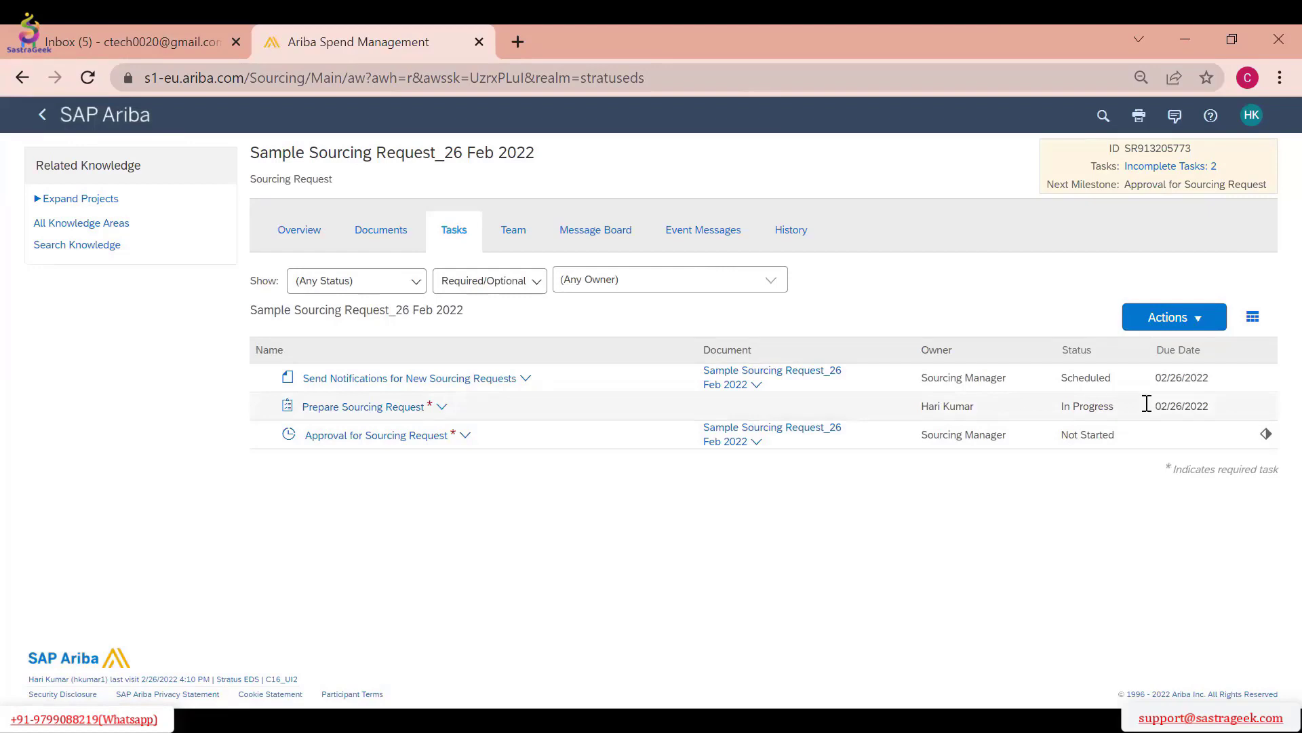
View the started Prepare Sourcing Request task's details and exit to the task list without completing it
click(388, 409)
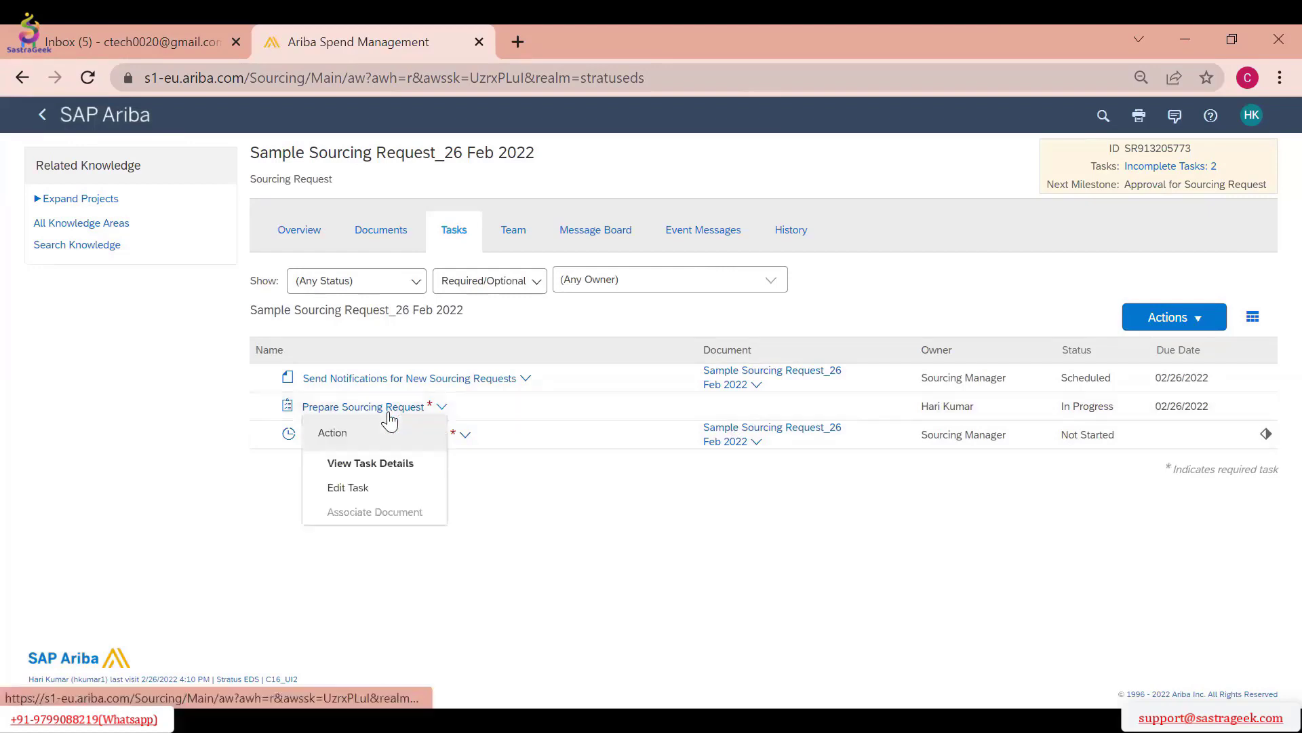
click(375, 468)
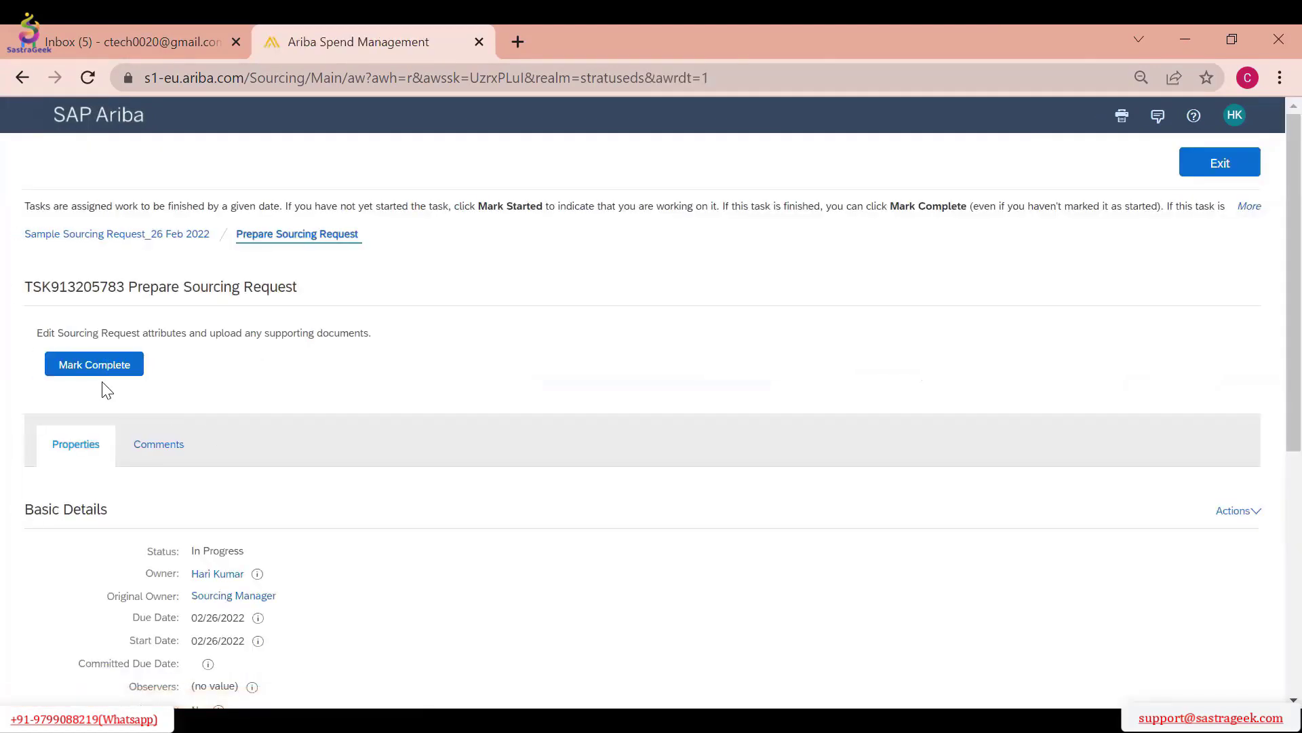
click(103, 370)
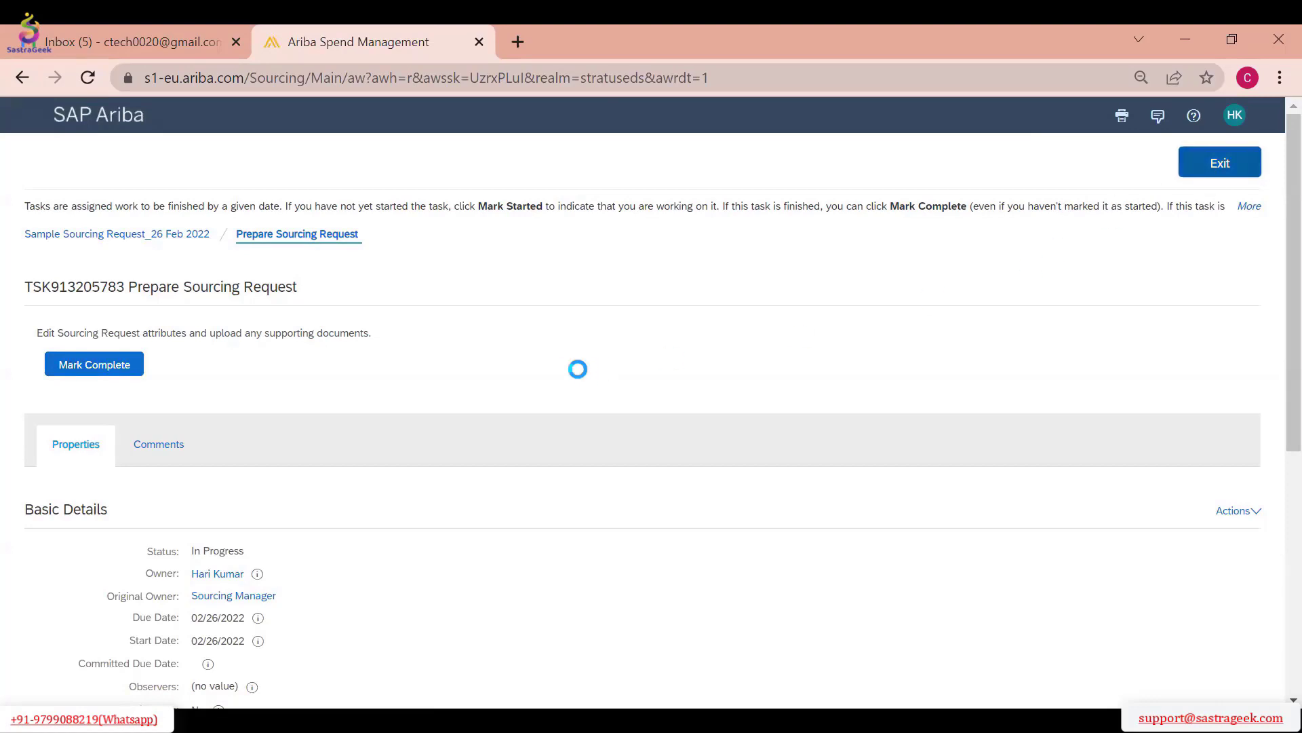
Edit the Prepare Sourcing Request task and set its original owner to the person who is its owner
click(415, 407)
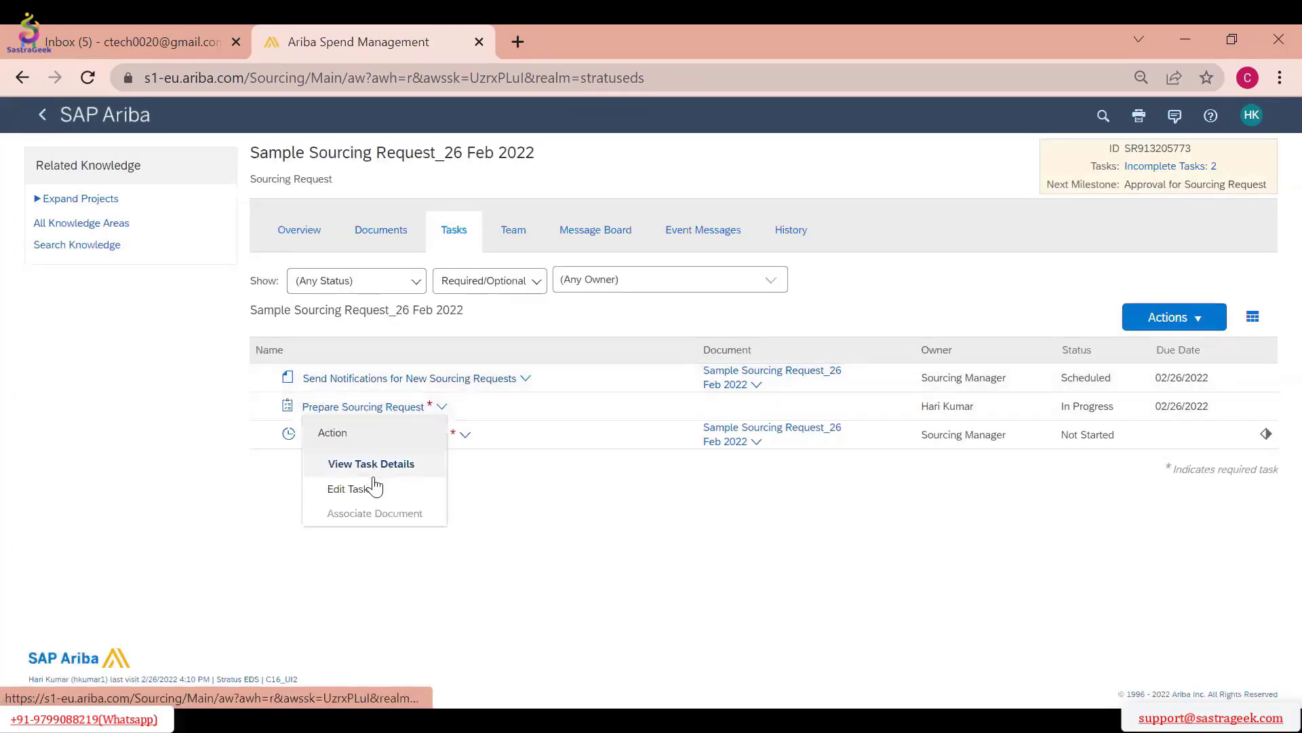
click(375, 487)
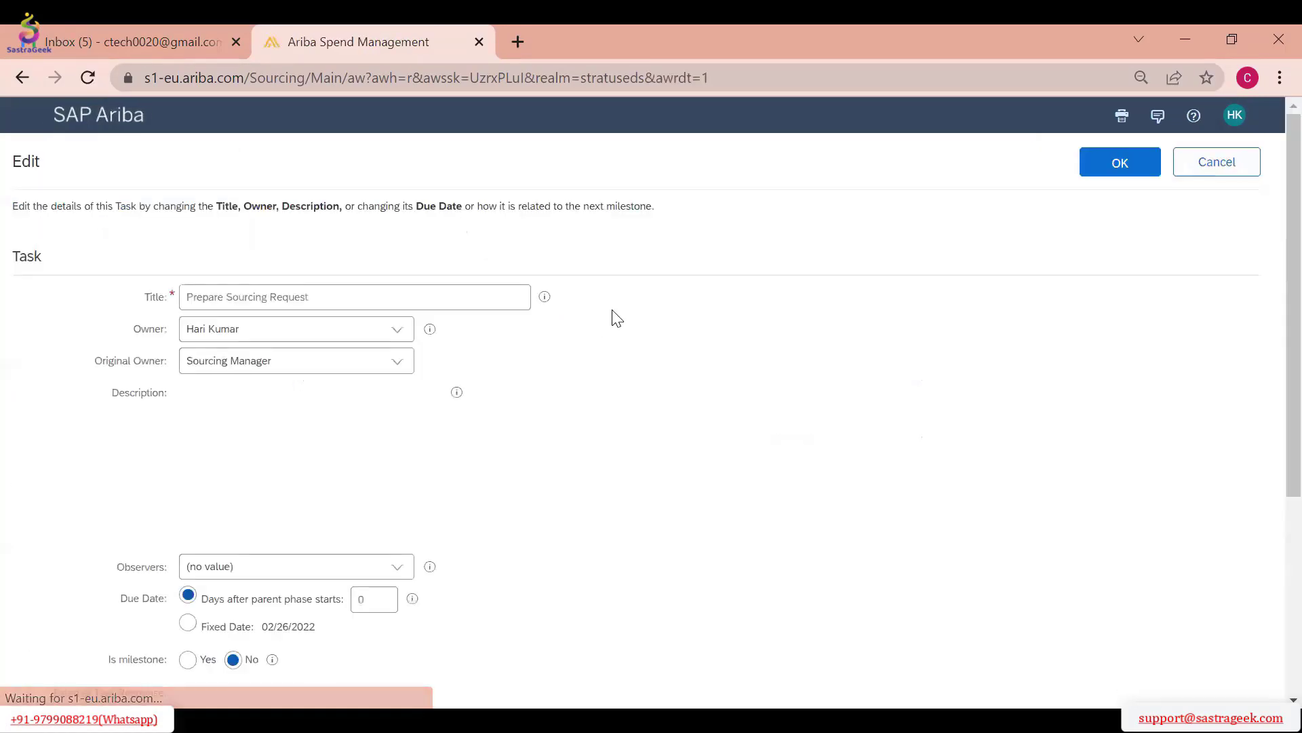
scroll(768, 270, down, 1)
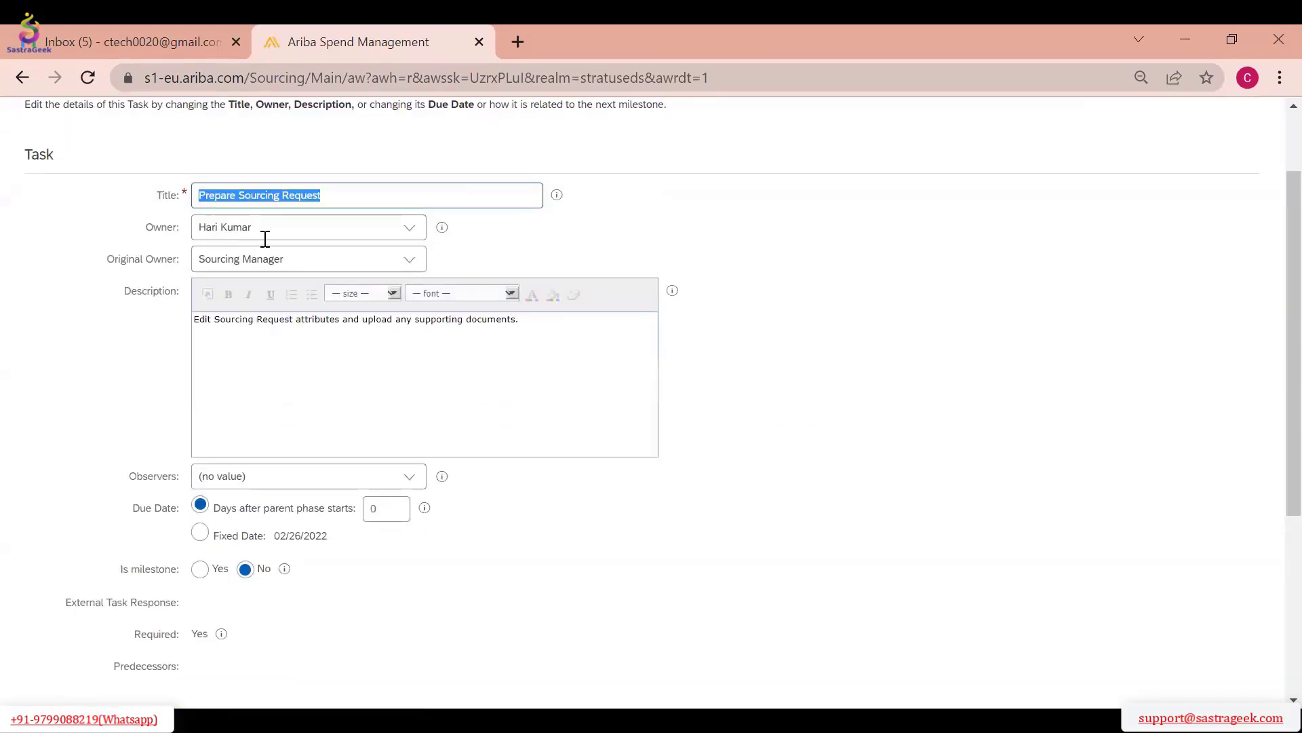
click(388, 199)
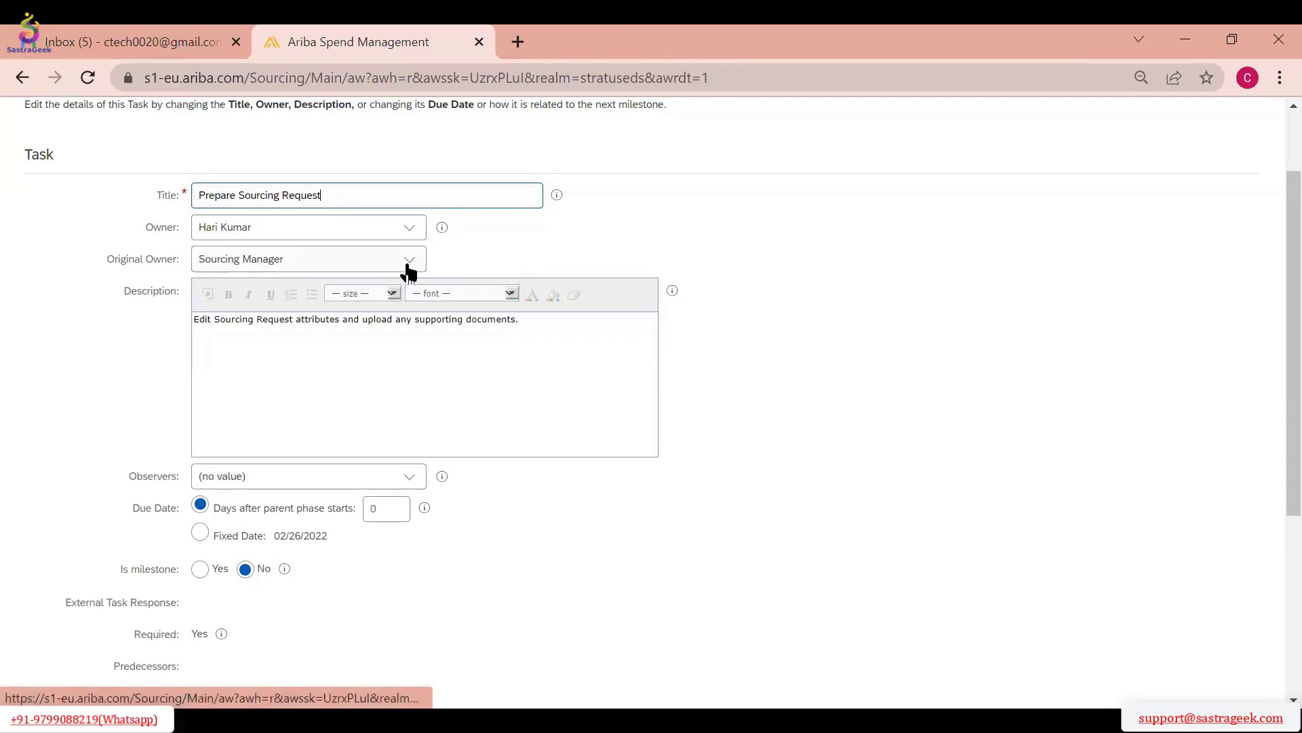
click(346, 304)
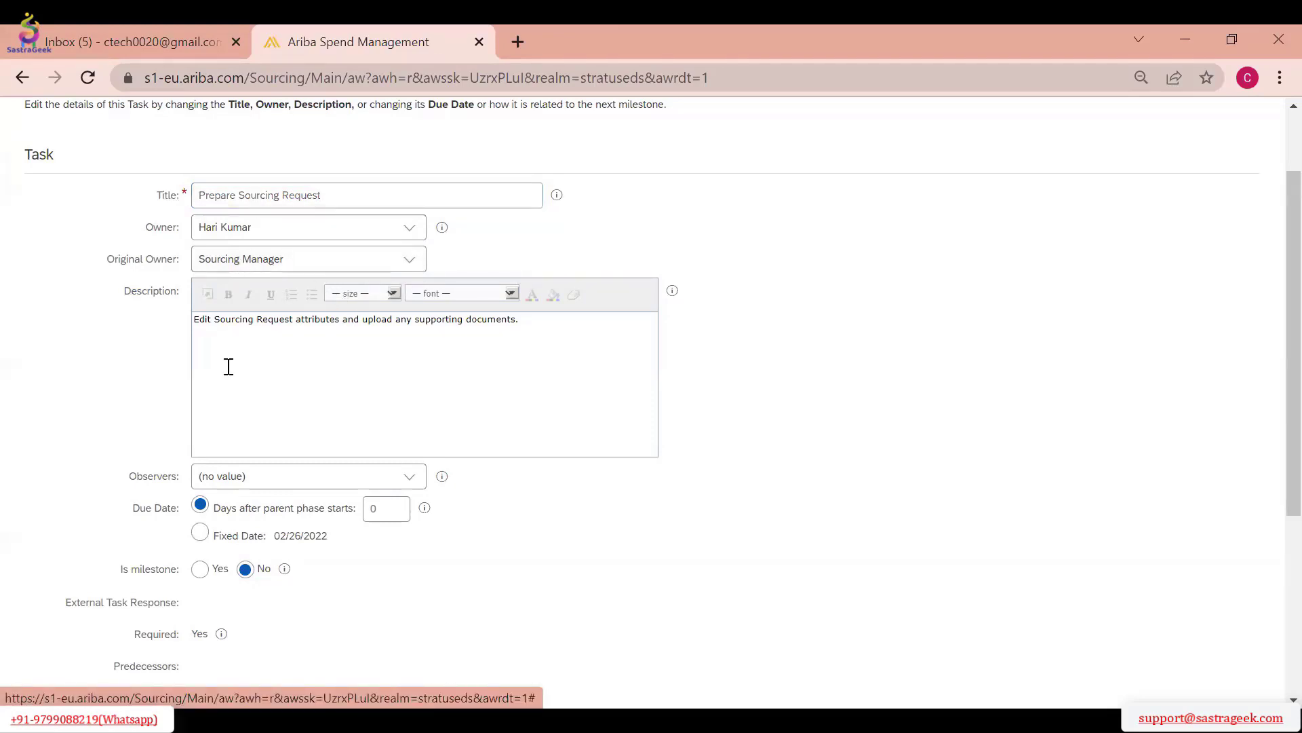
Look through the task's observer choices without picking one, check the remaining fields, and save the task edits
scroll(536, 352, down, 5)
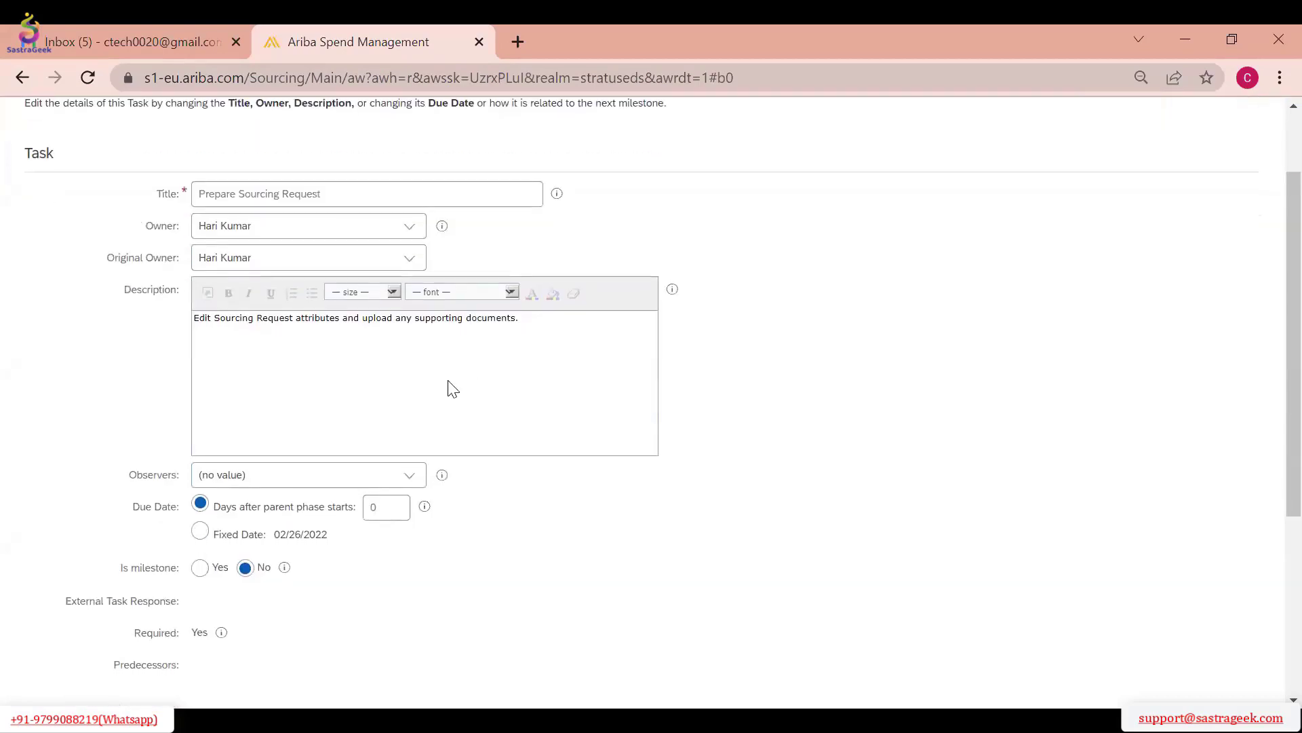
click(410, 275)
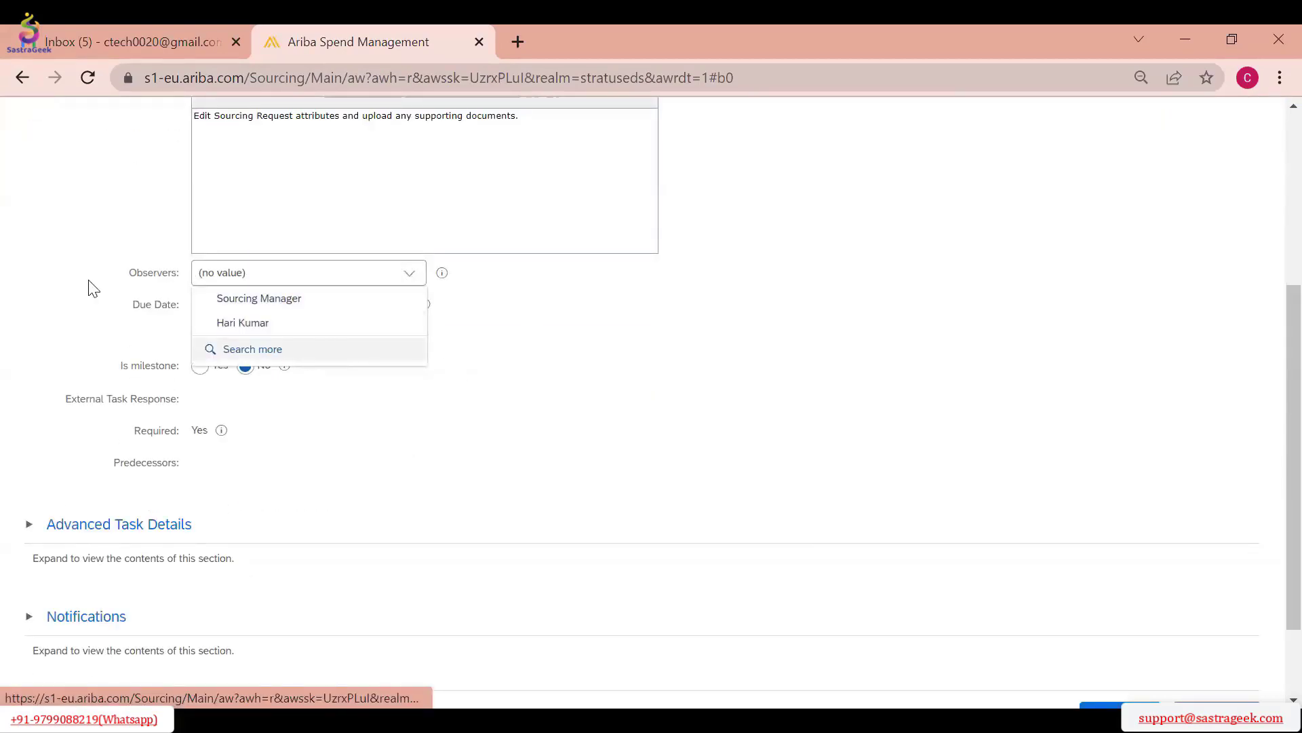
click(129, 298)
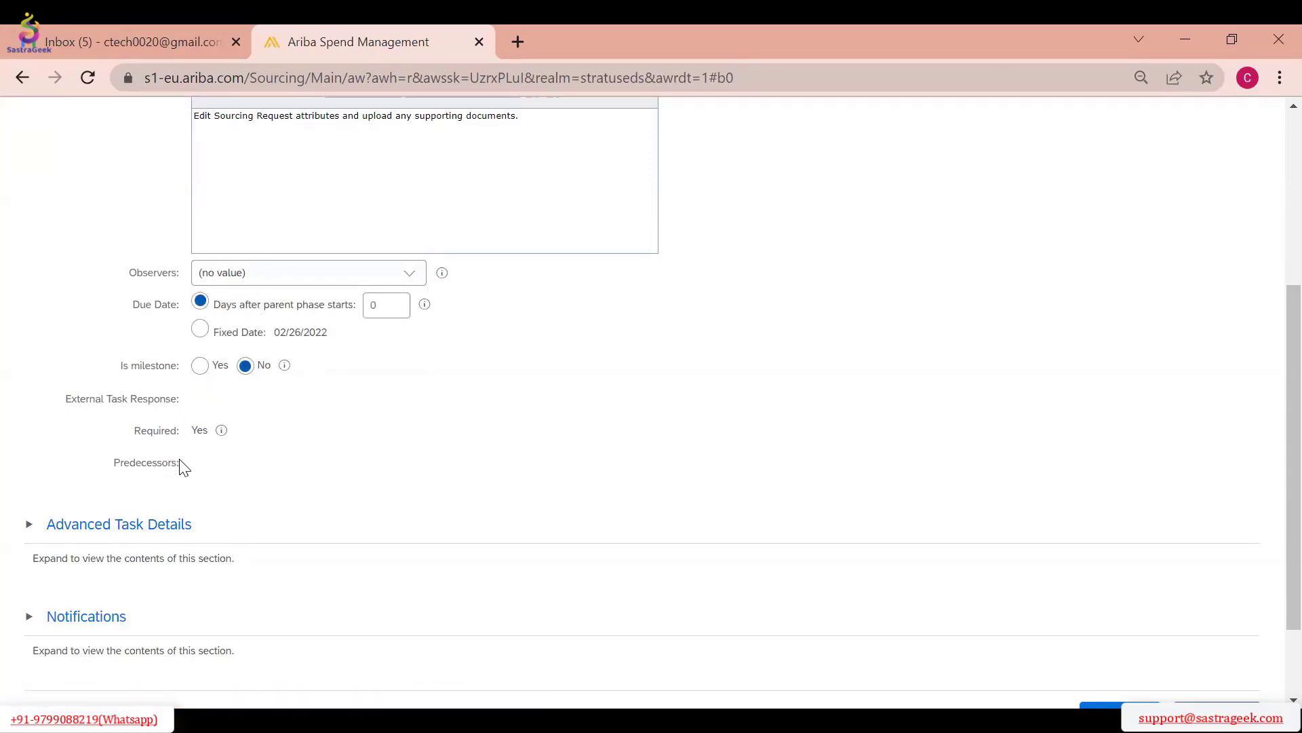
scroll(181, 465, down, 3)
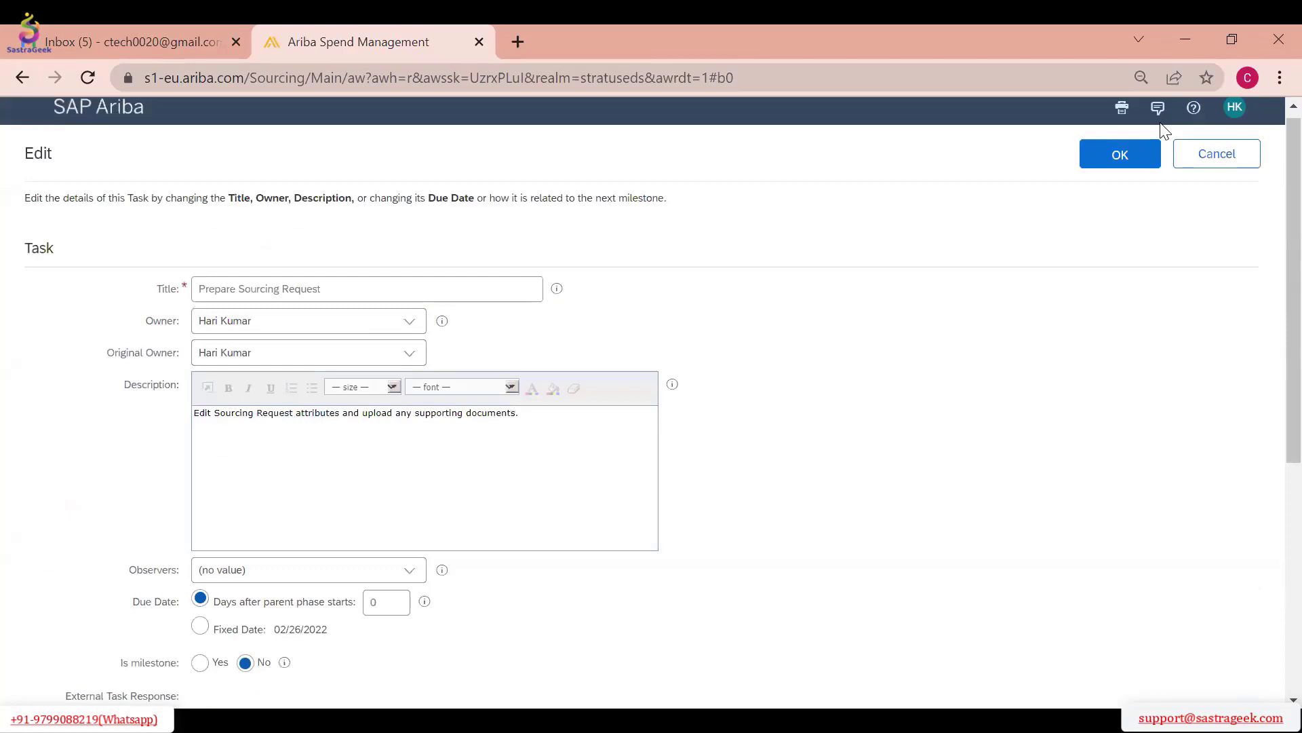
click(1119, 154)
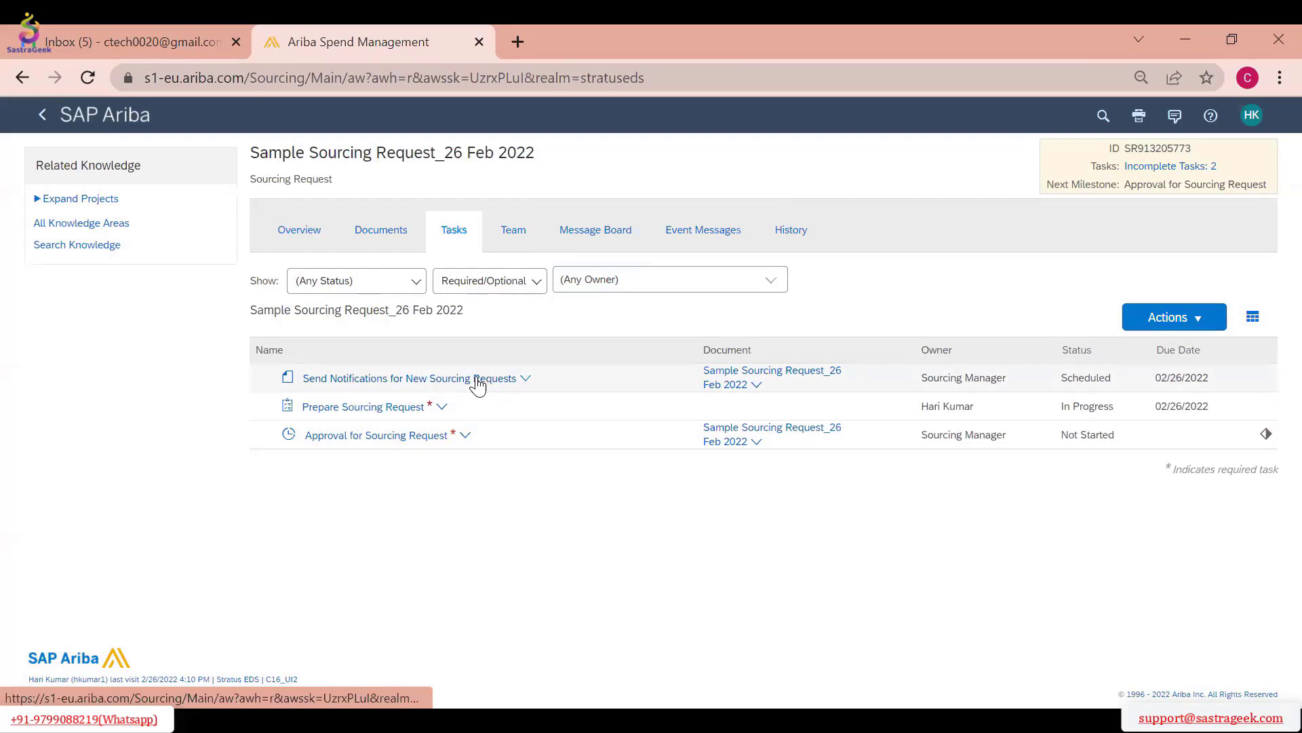
Edit the Prepare Sourcing Request task to have a fixed due date of 02/28/2022, make it a milestone, and save it
mouse_move(478, 384)
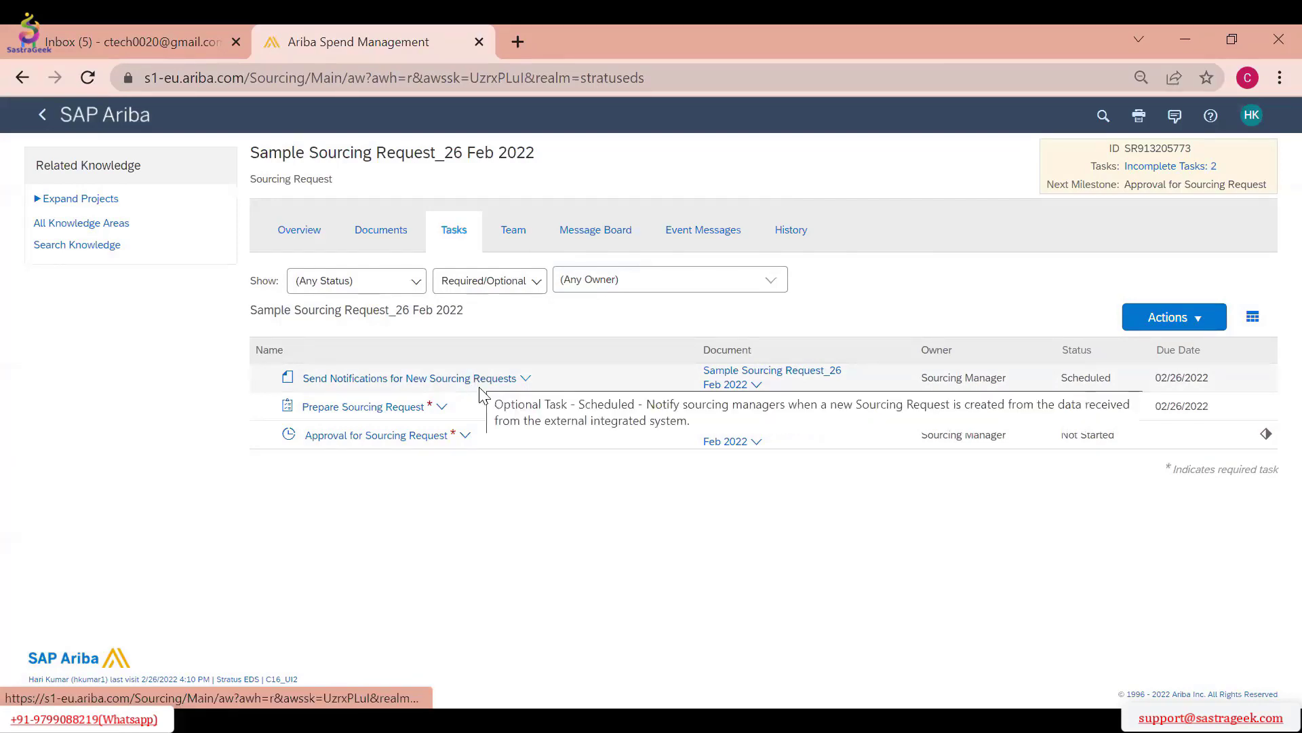
click(420, 409)
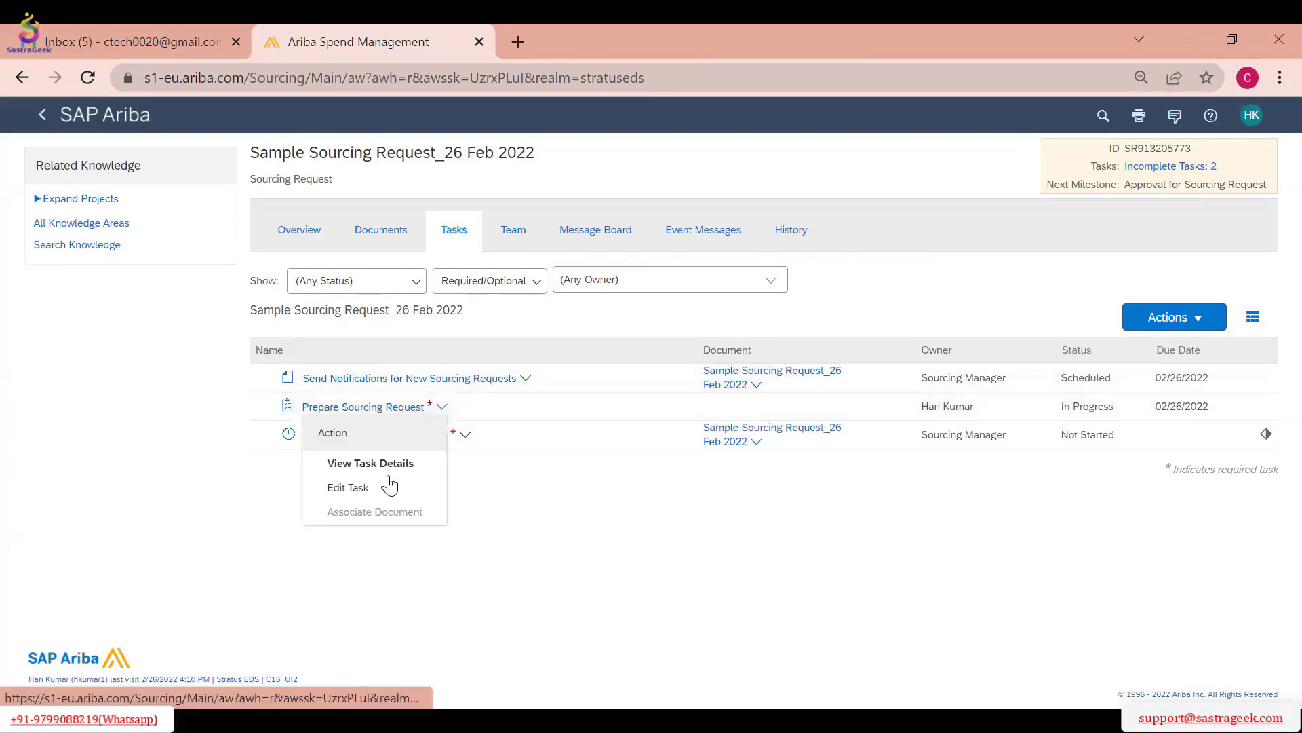
click(364, 491)
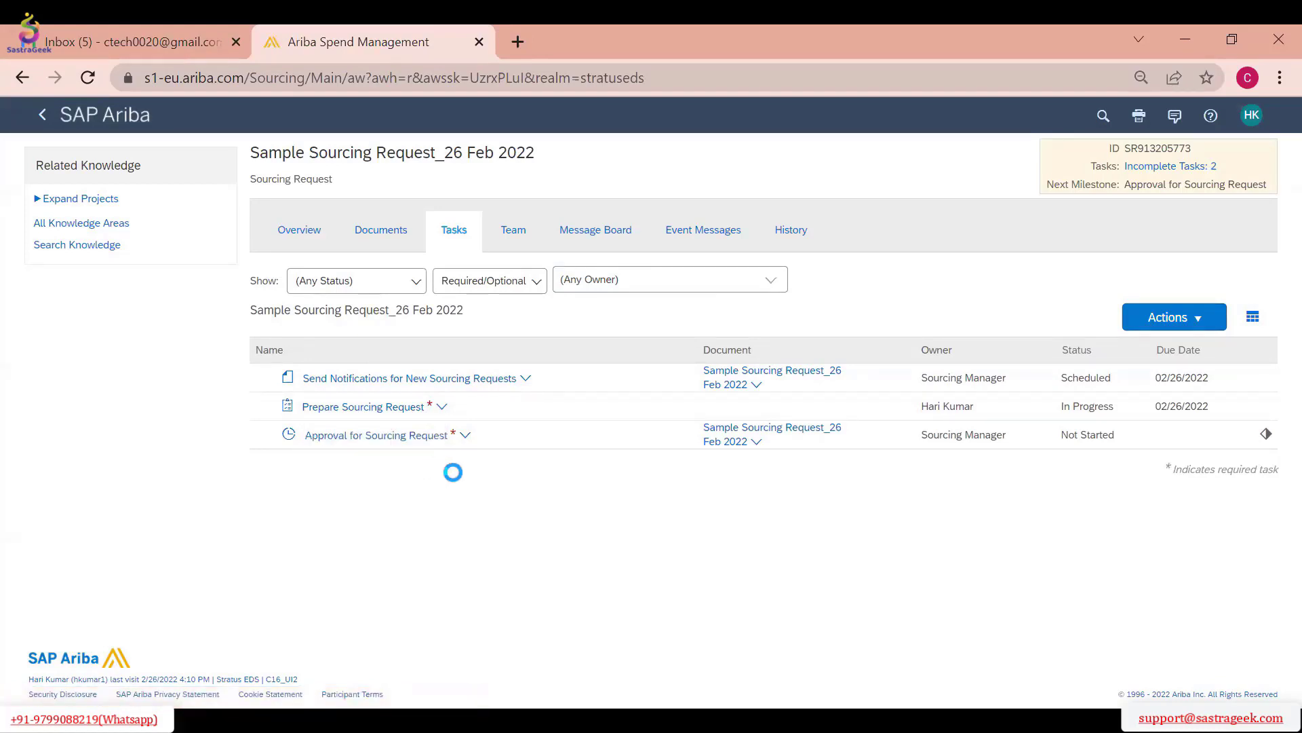
scroll(524, 369, down, 1)
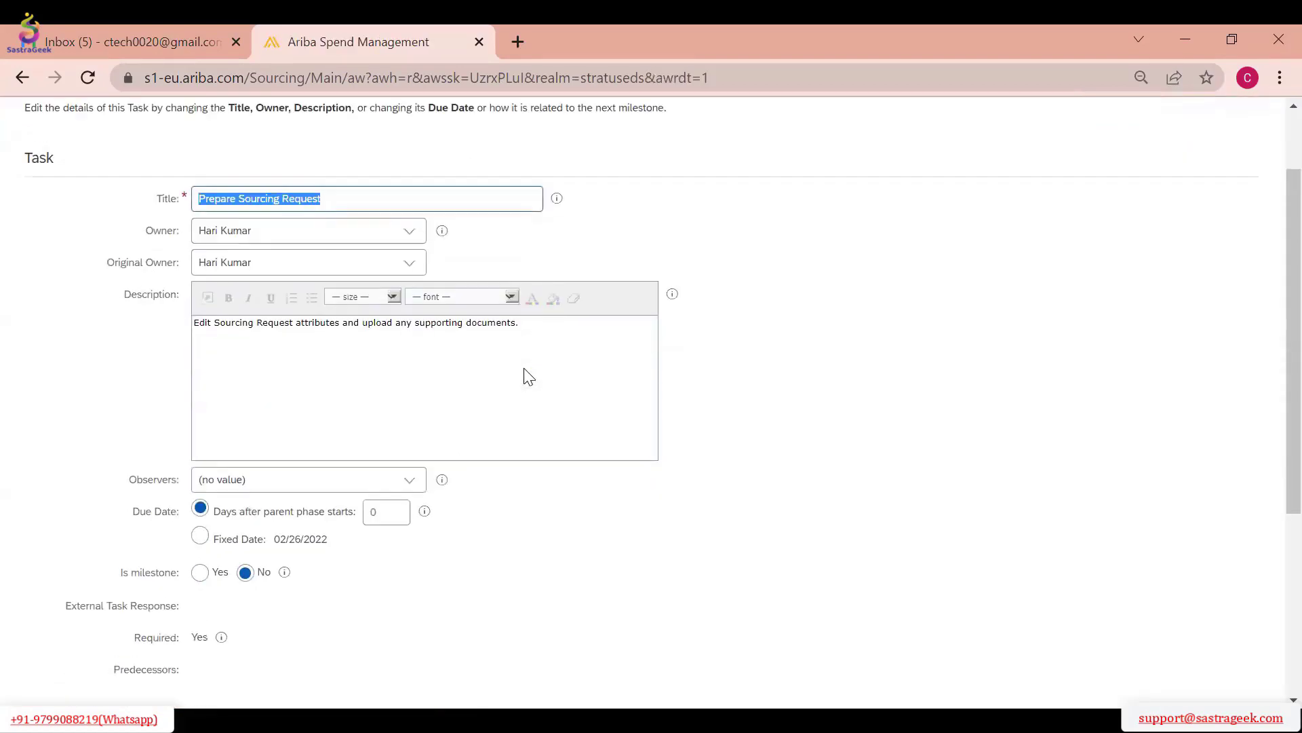
scroll(529, 377, down, 2)
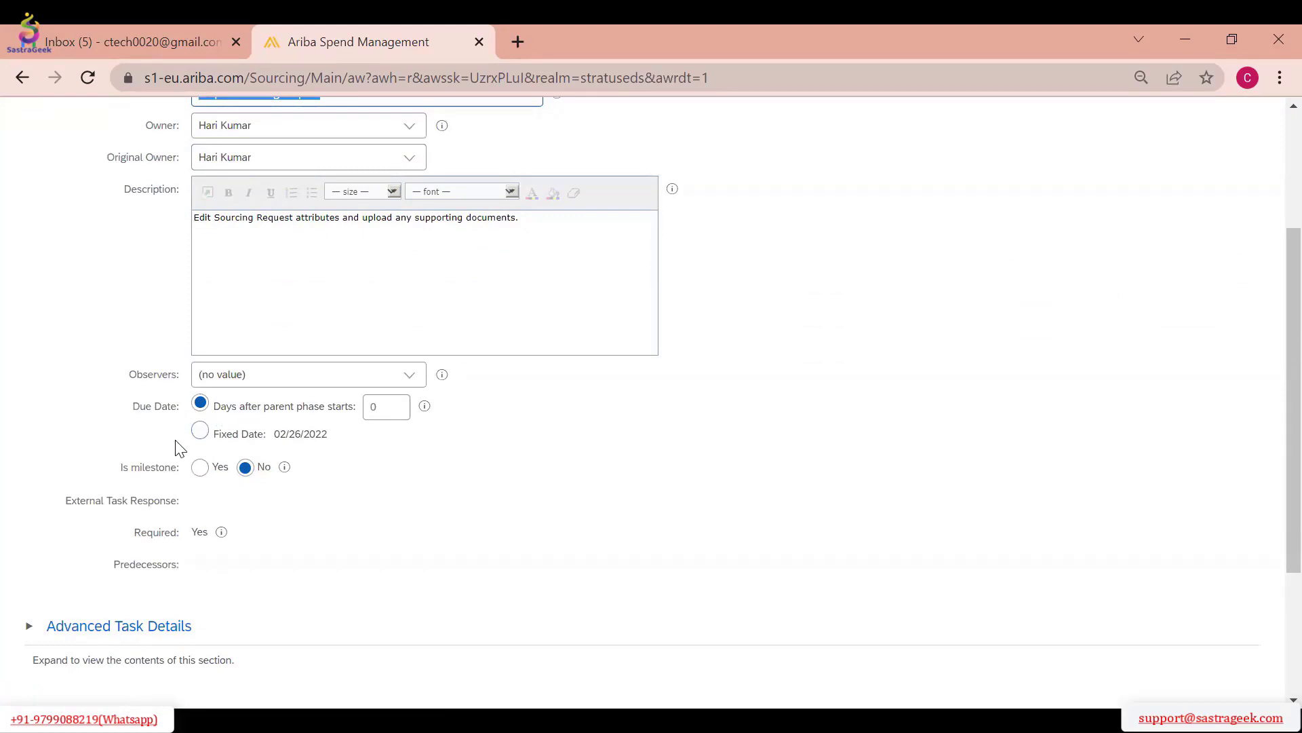
click(200, 431)
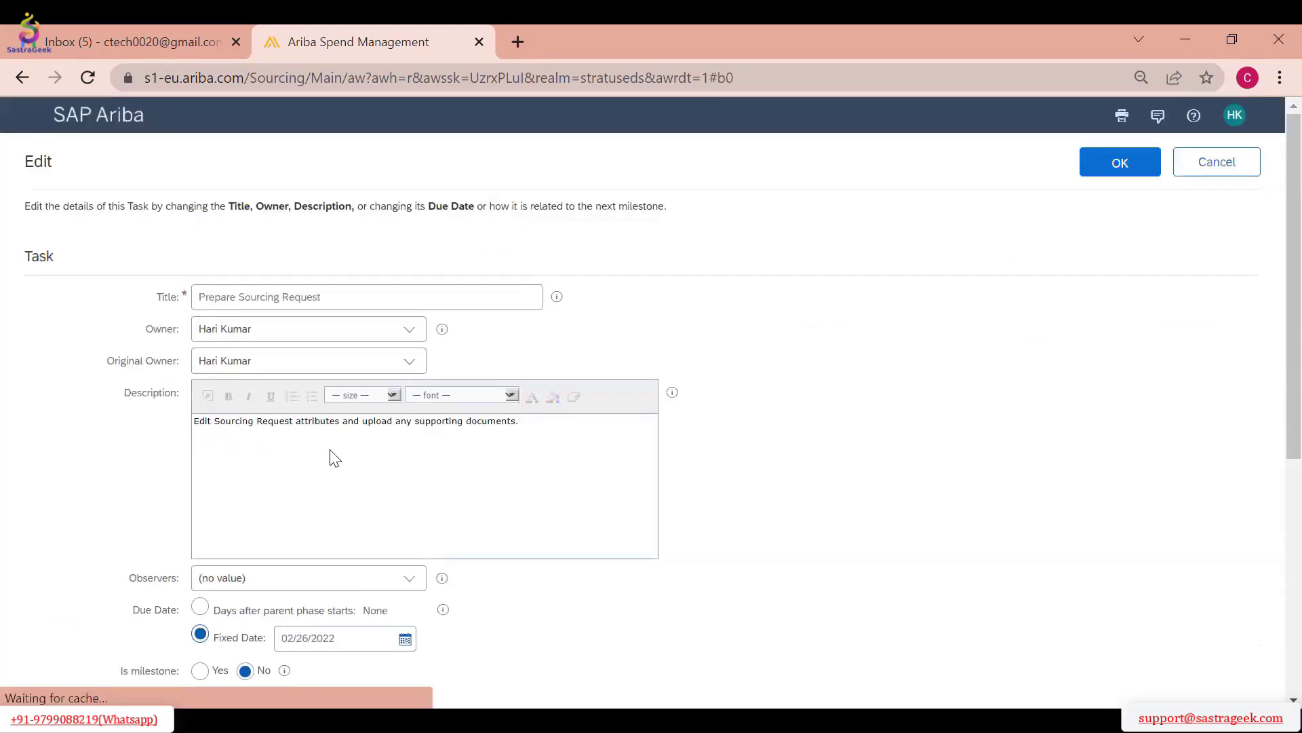
click(405, 436)
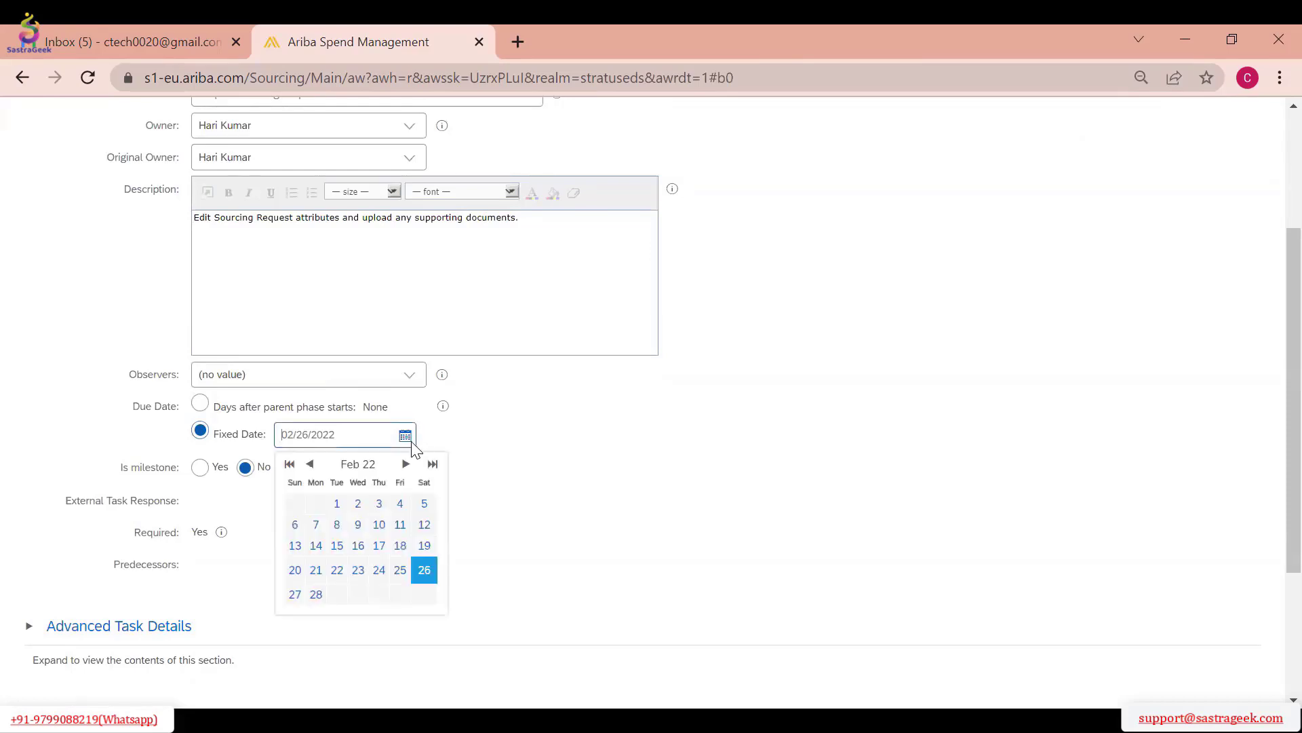
click(316, 594)
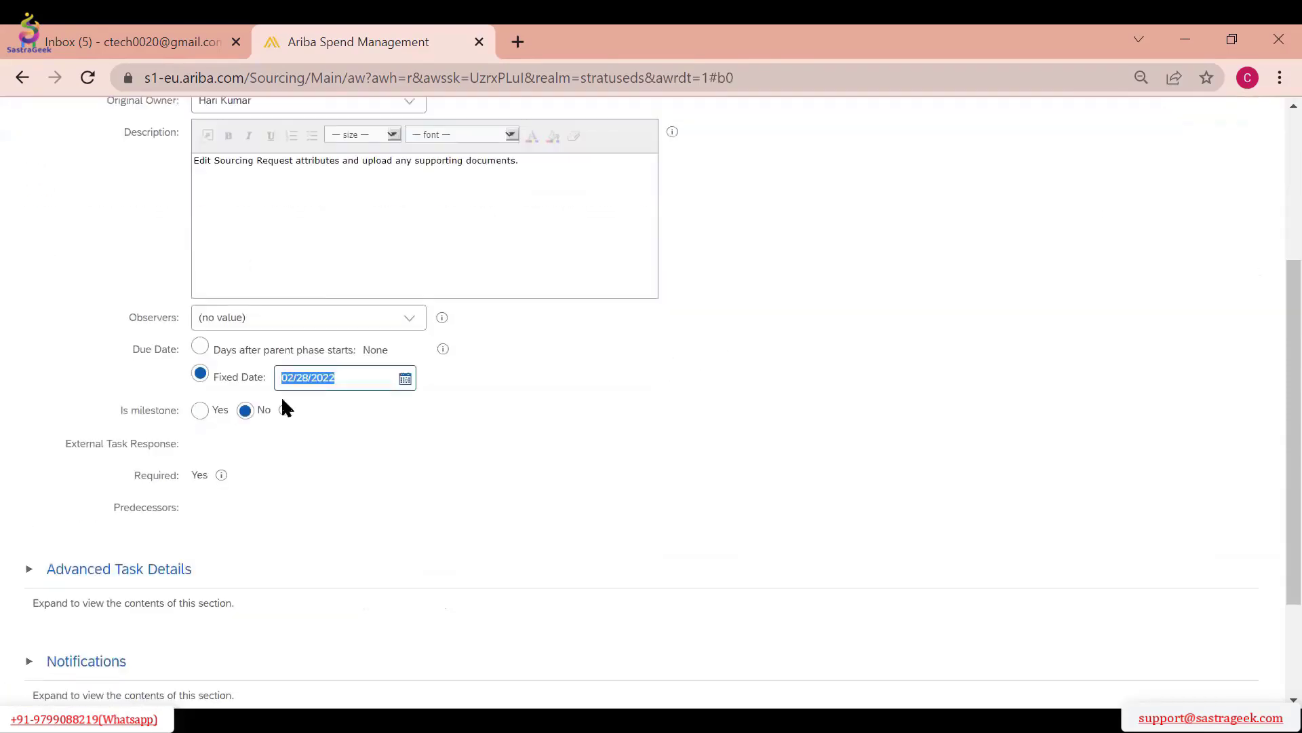
click(200, 366)
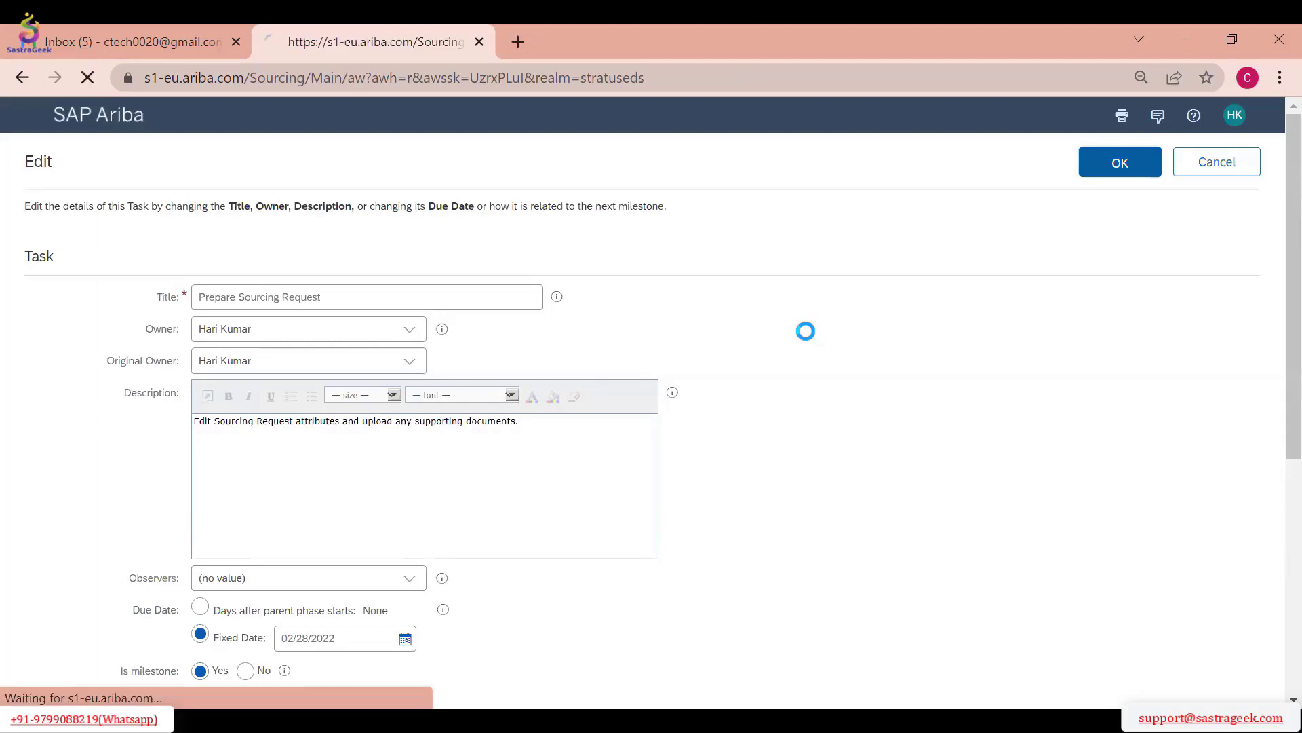
Open the Prepare Sourcing Request task's details and mark the task as complete
click(363, 412)
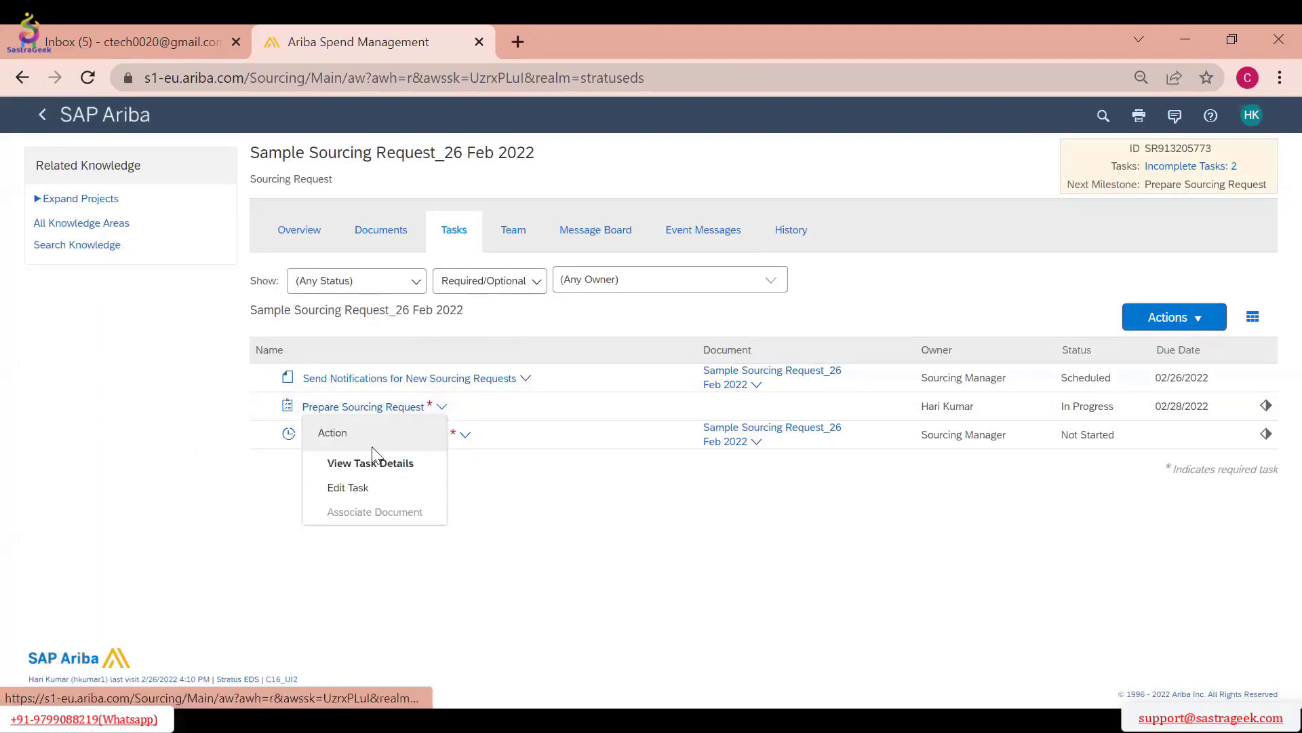
click(370, 461)
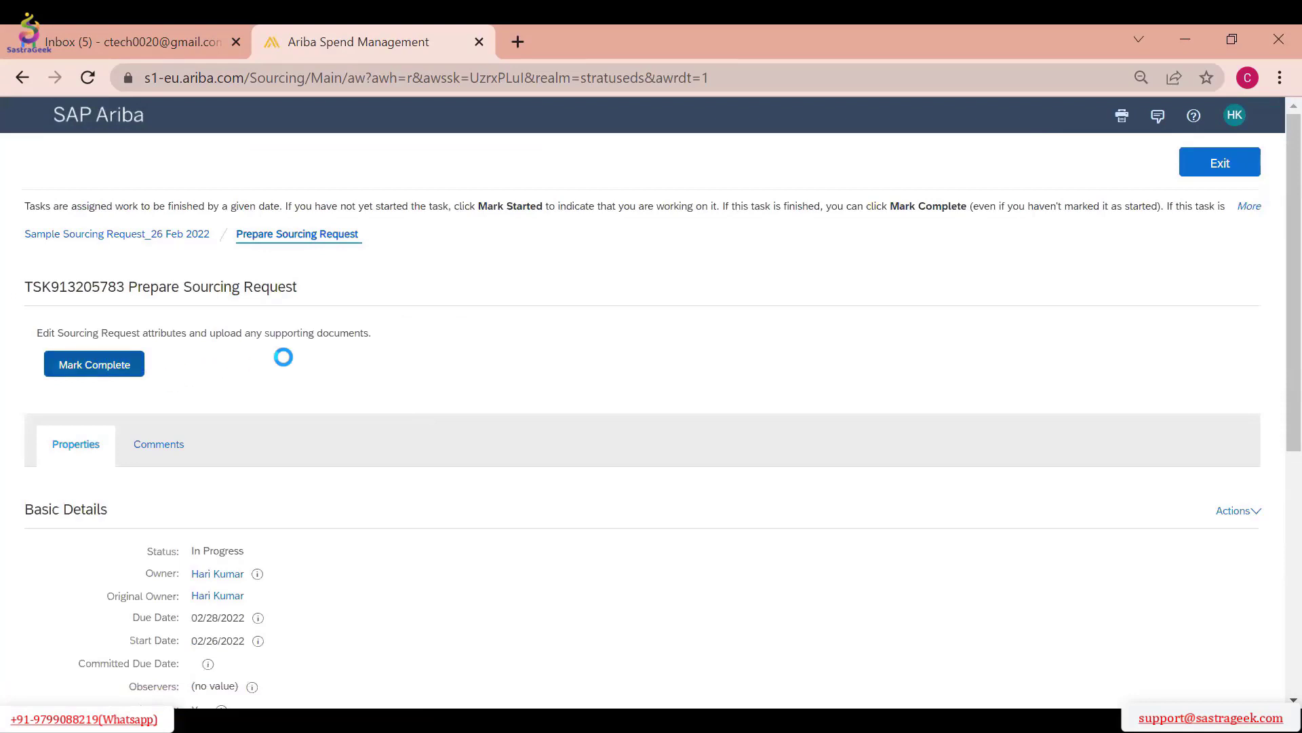
click(370, 435)
click(363, 461)
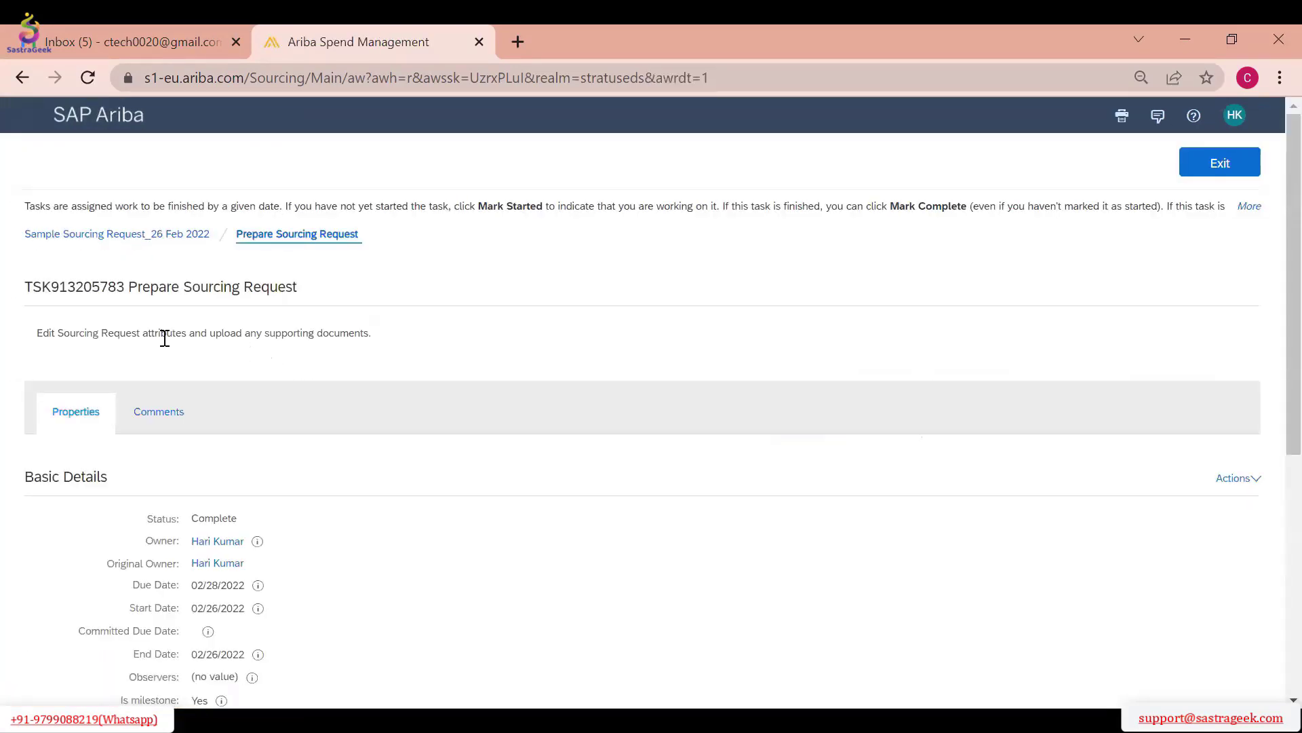
Review the completed task's basic details and comments, and exit to the task list
scroll(93, 401, down, 2)
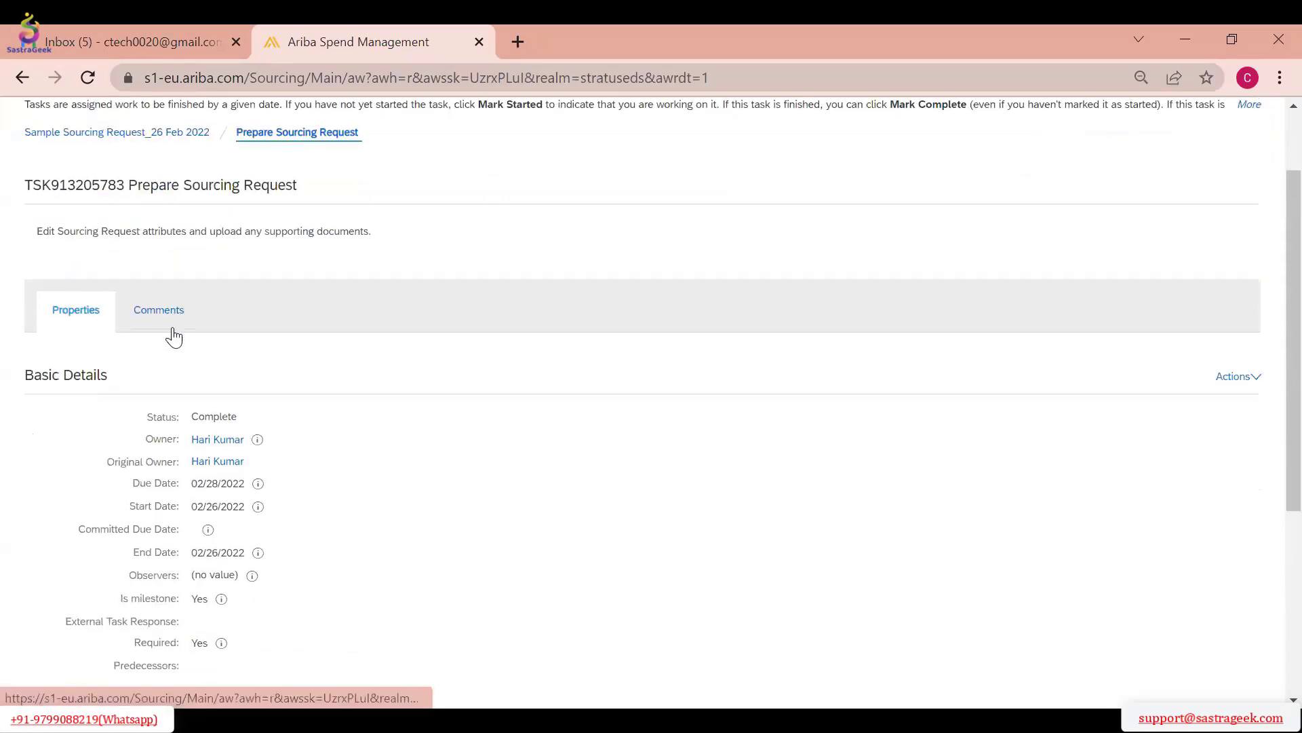
click(168, 327)
click(1251, 163)
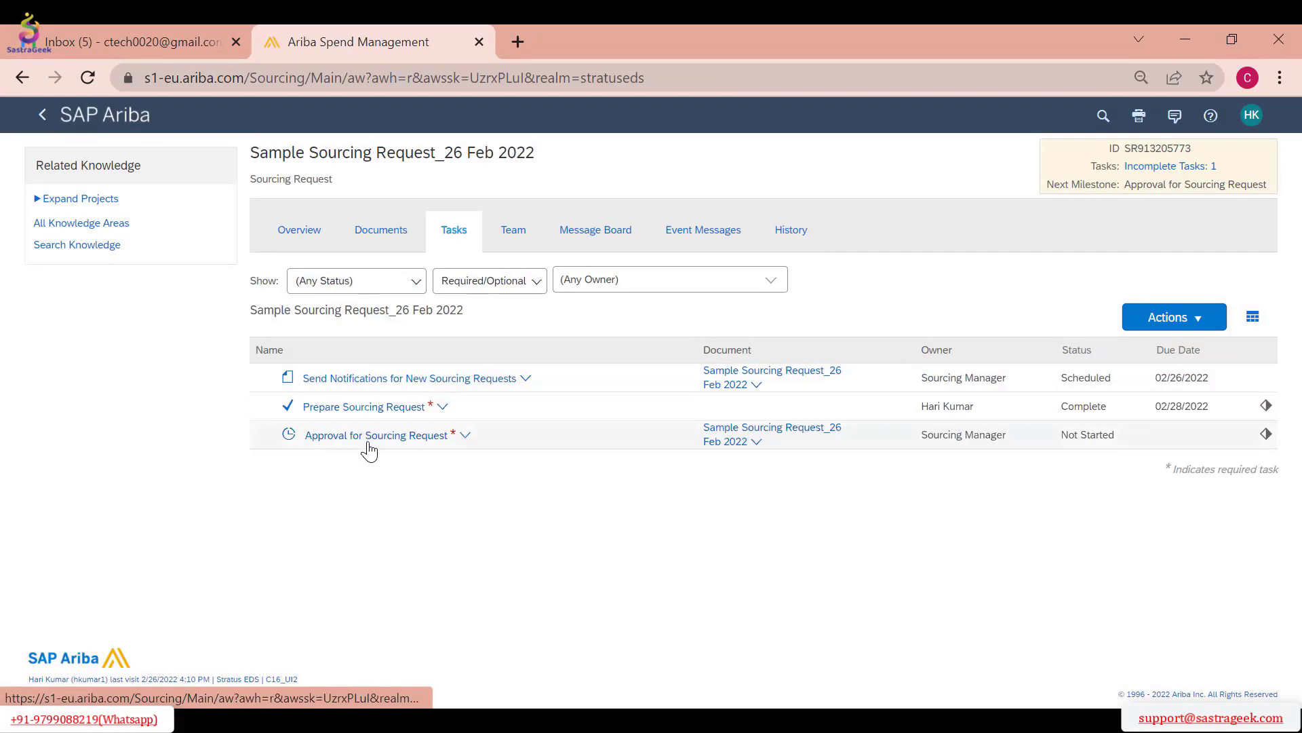
Open the sourcing request's overview for editing, check which template its questions come from, and close the edit form without changing anything
click(322, 249)
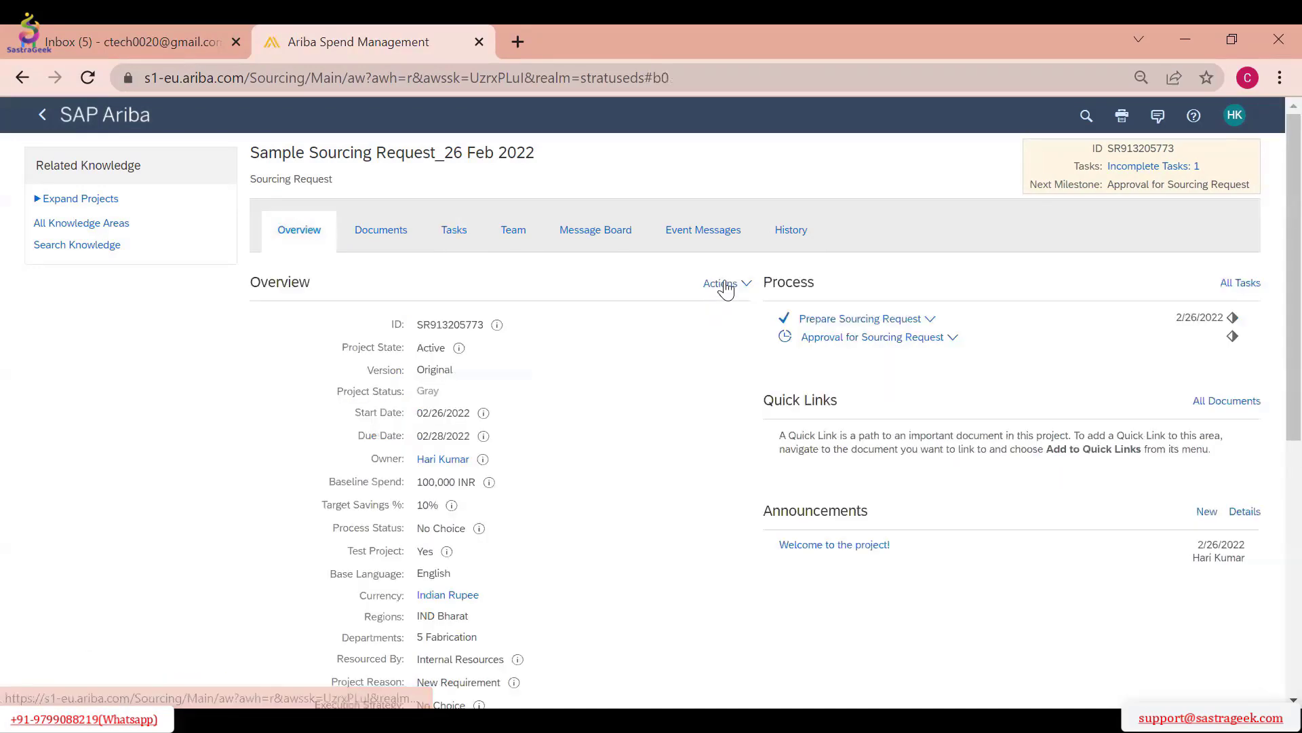
click(722, 283)
click(775, 305)
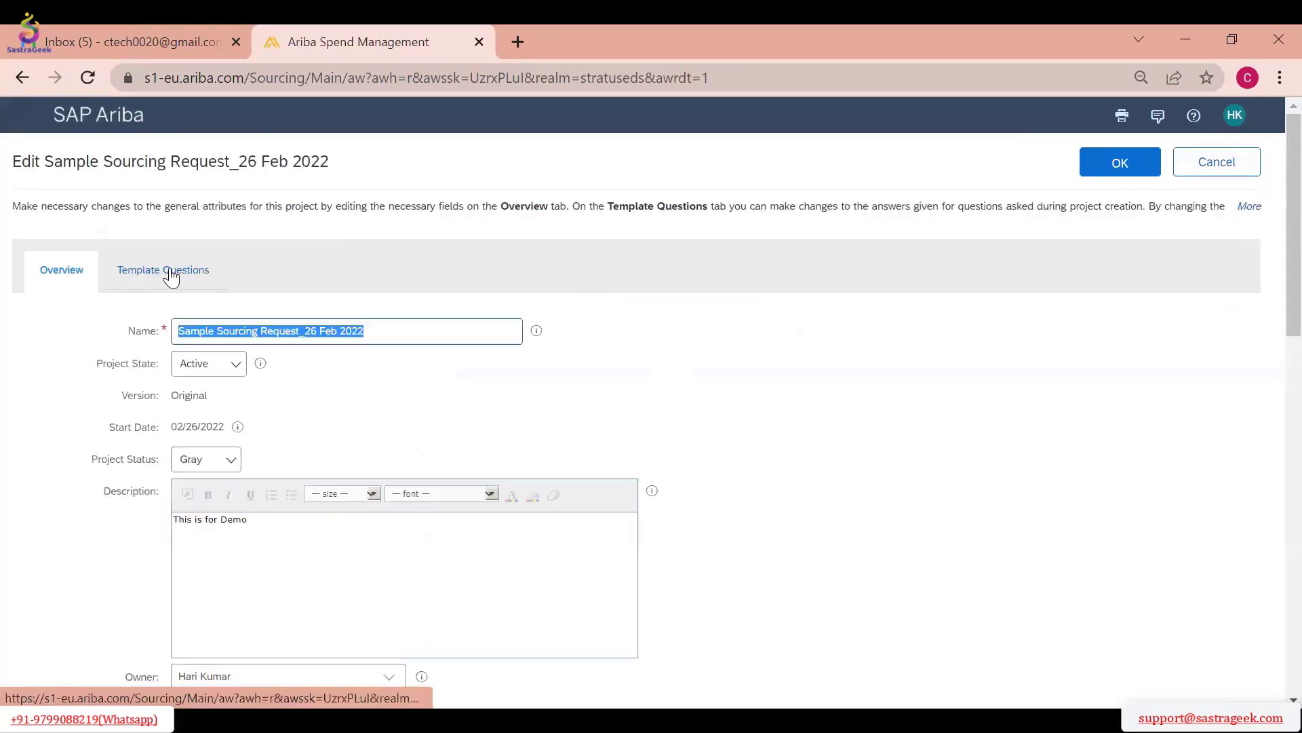
click(163, 270)
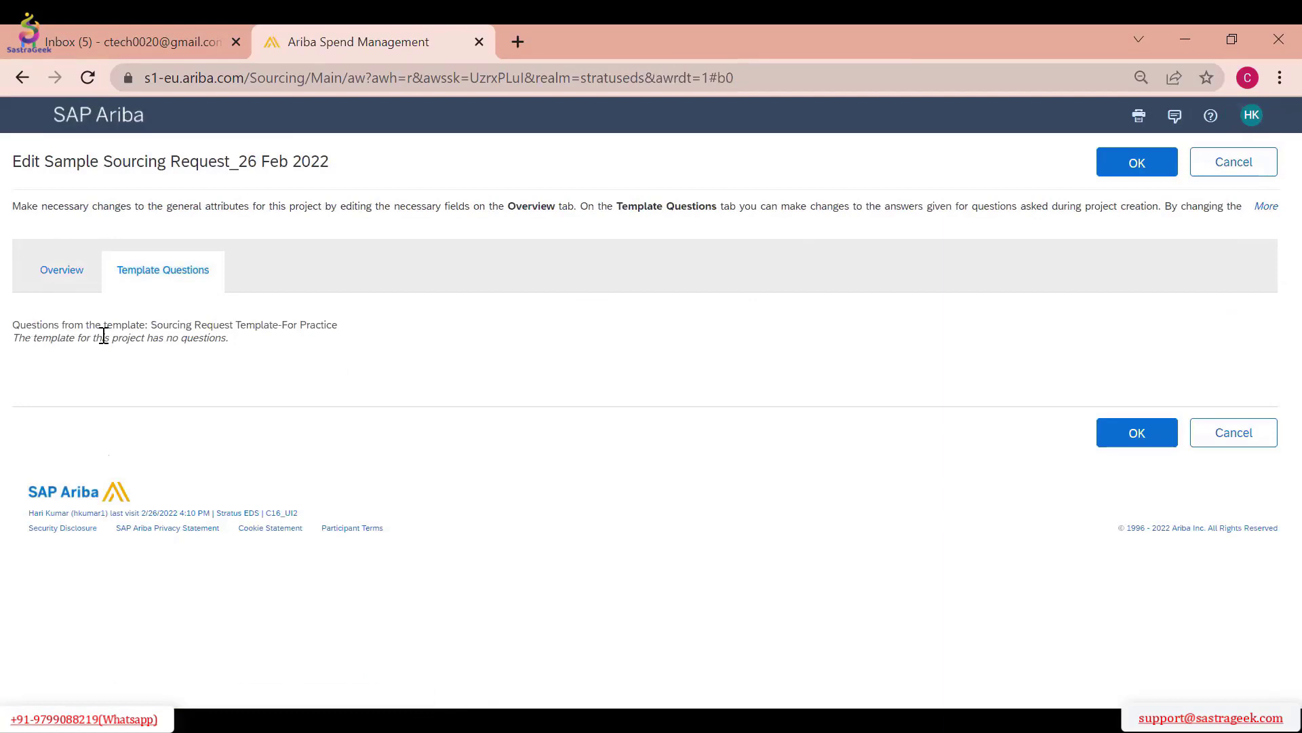
drag(157, 324, 207, 325)
drag(359, 332, 159, 327)
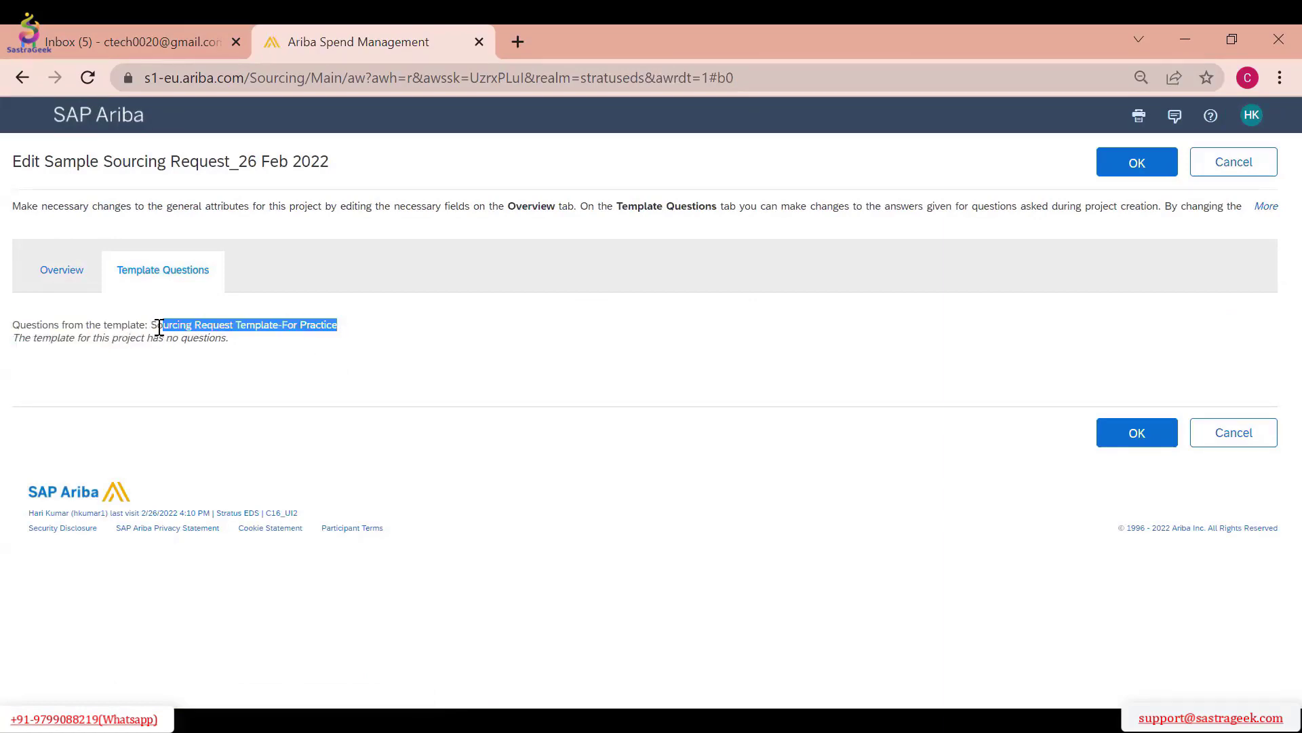
click(336, 341)
drag(346, 327, 154, 325)
click(1146, 164)
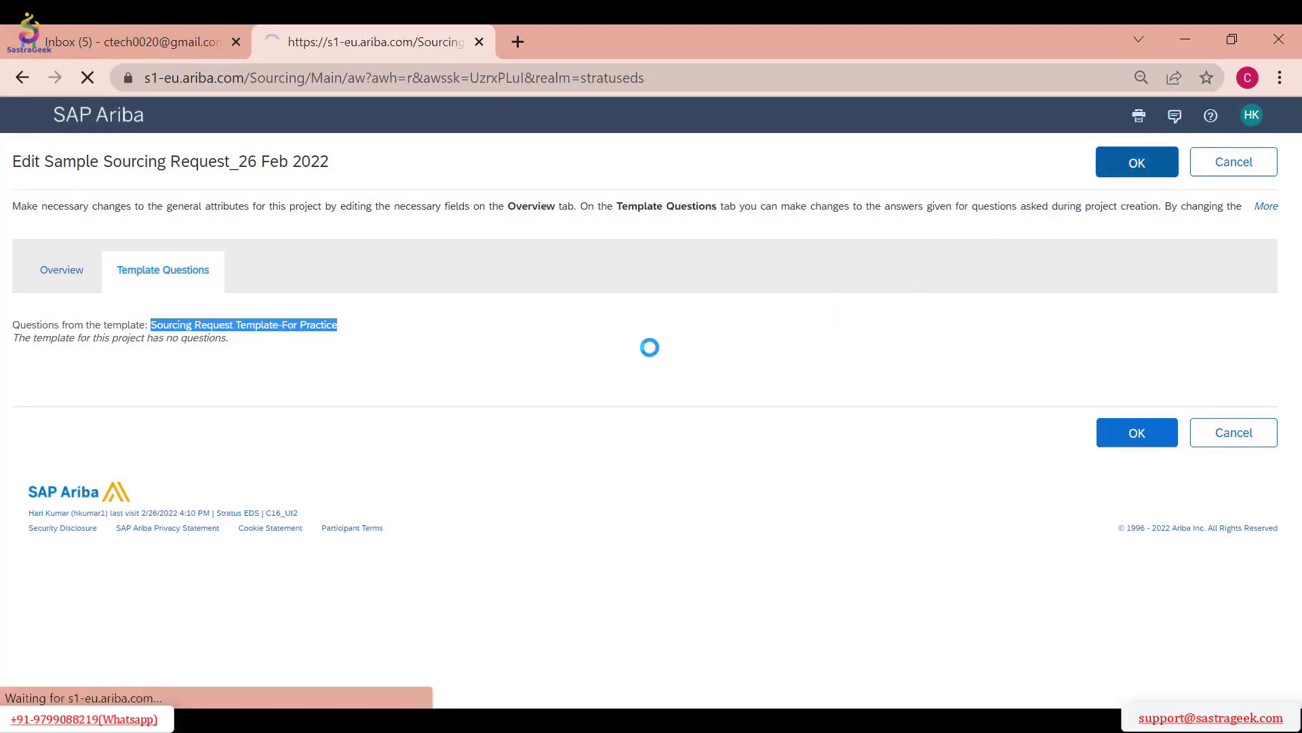
Open the Approval for Sourcing Request task and set its fixed due date to 02/28/2022
click(448, 242)
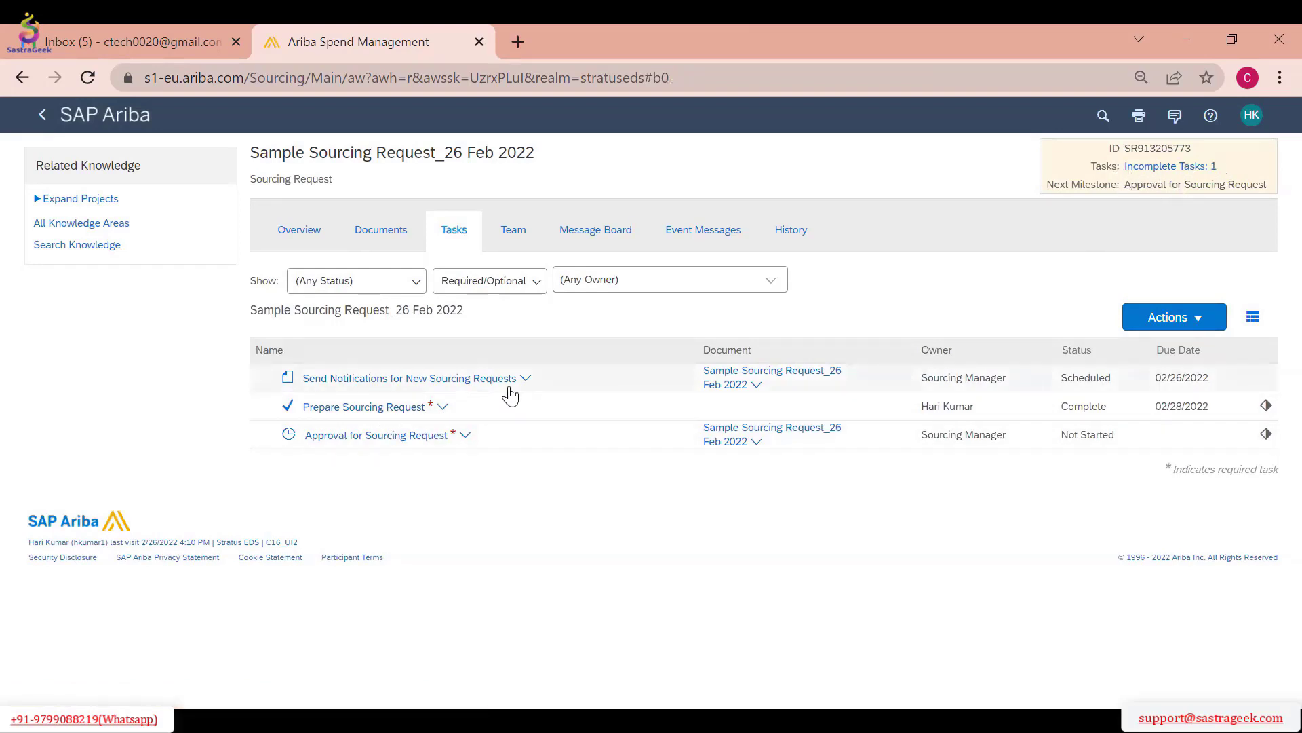
click(394, 444)
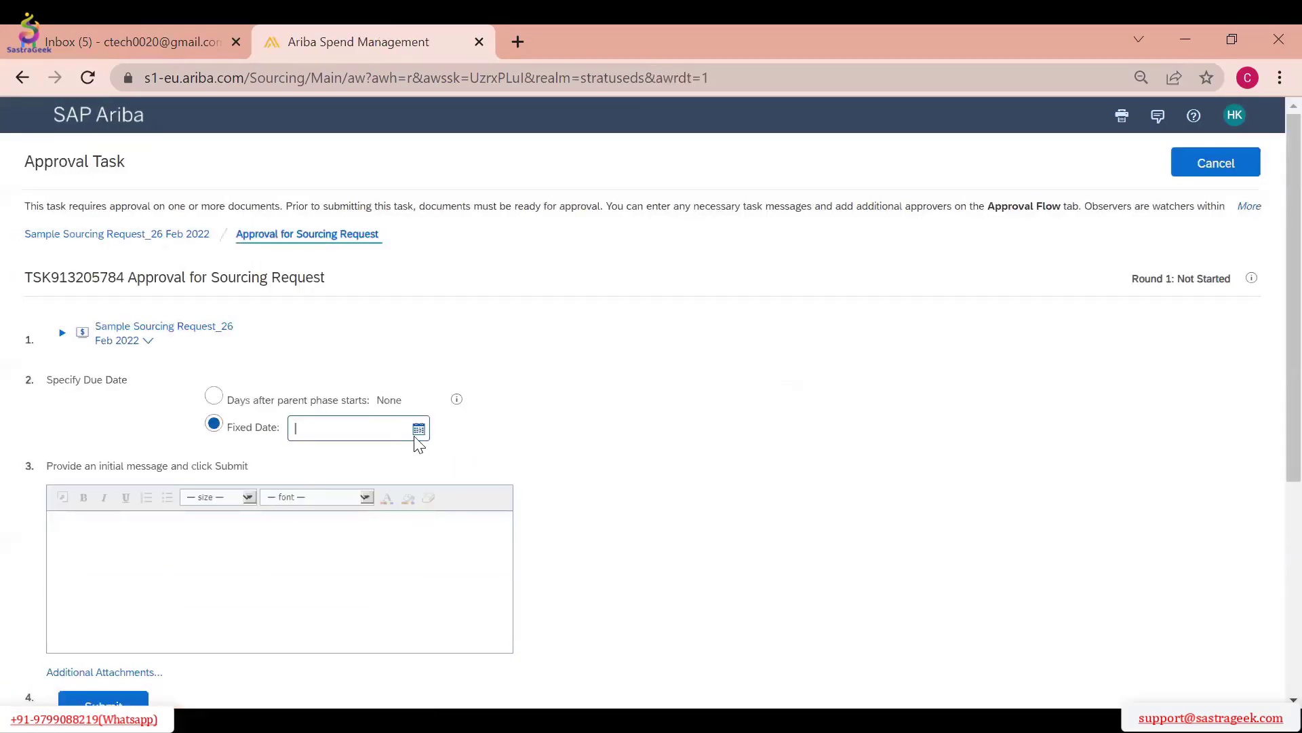
scroll(456, 372, down, 1)
click(419, 327)
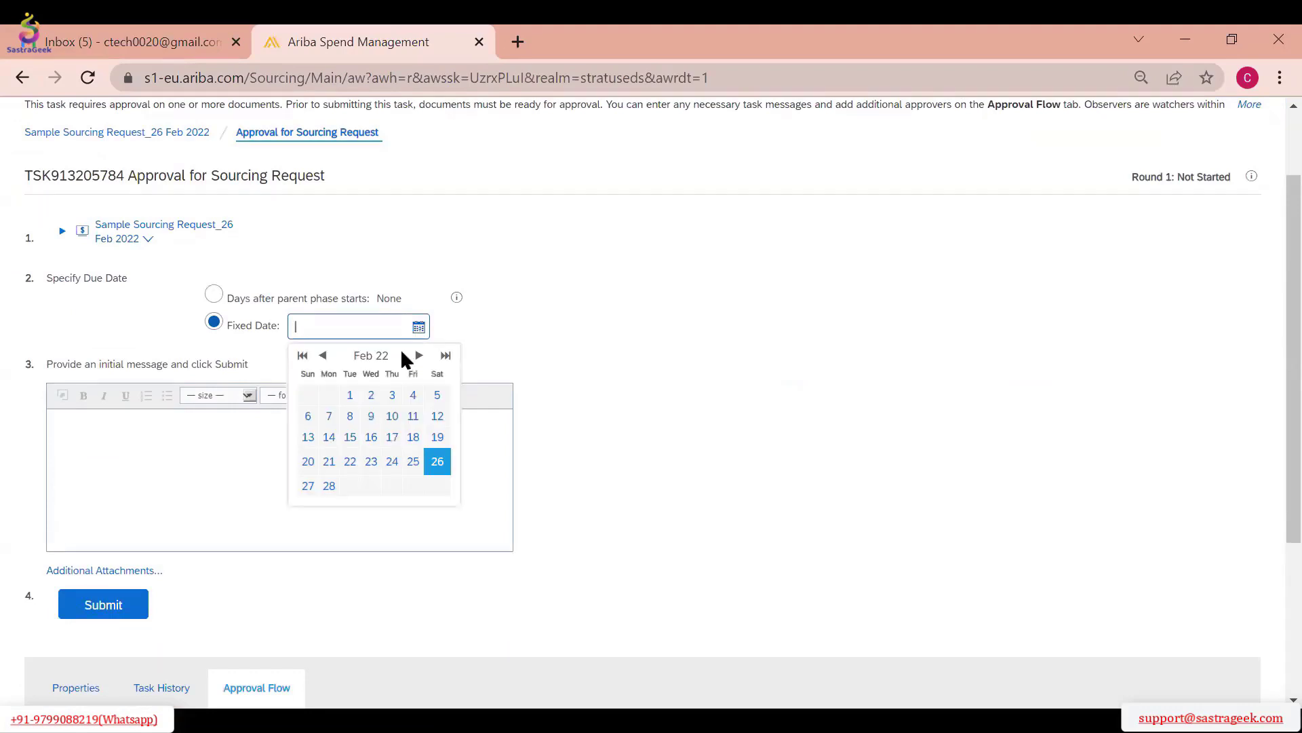
click(329, 485)
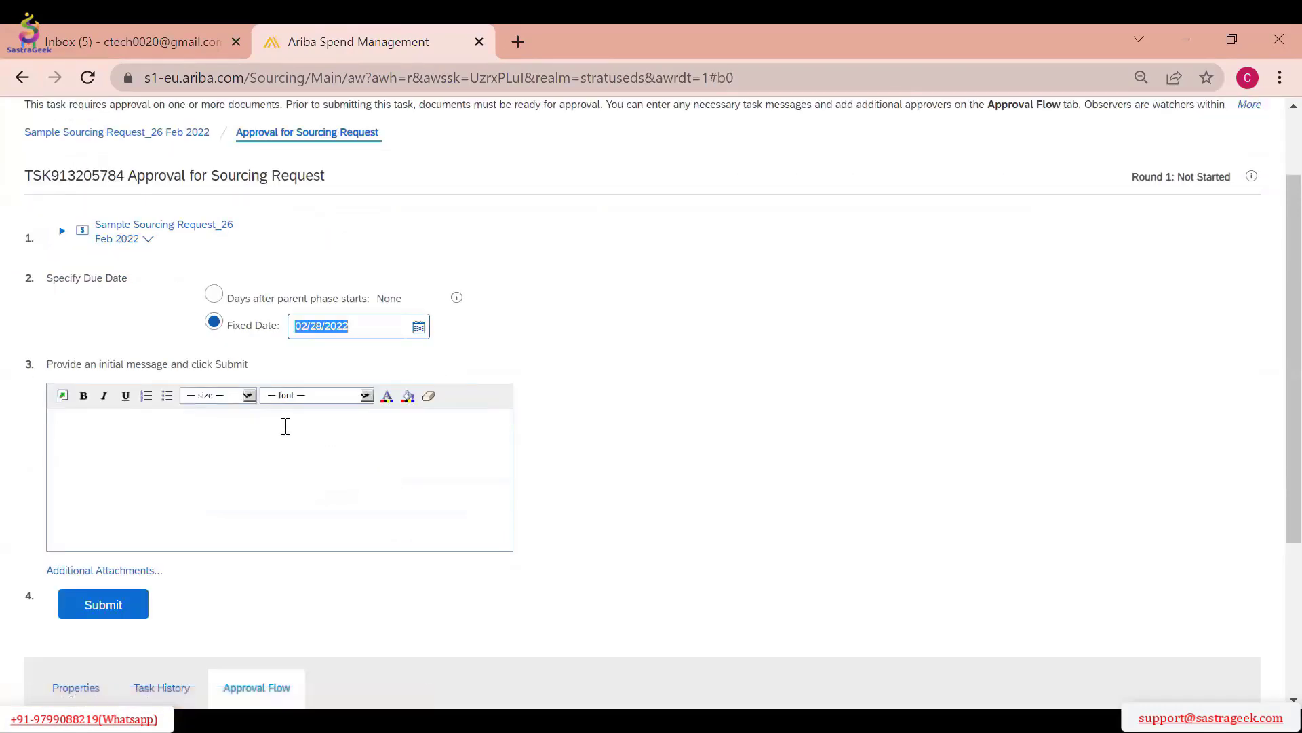
Look through the approval task's approval flow, task history and properties
scroll(264, 429, down, 1)
scroll(264, 429, down, 1)
scroll(248, 436, down, 1)
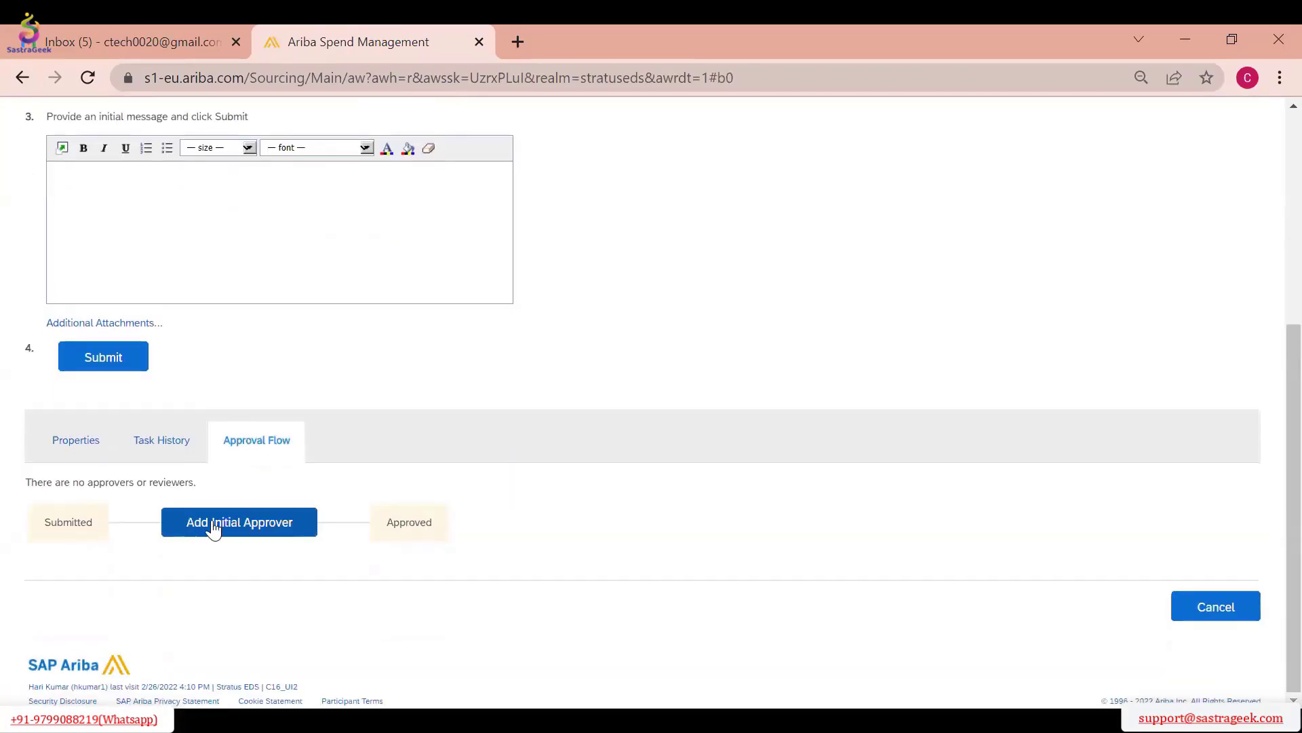
click(165, 442)
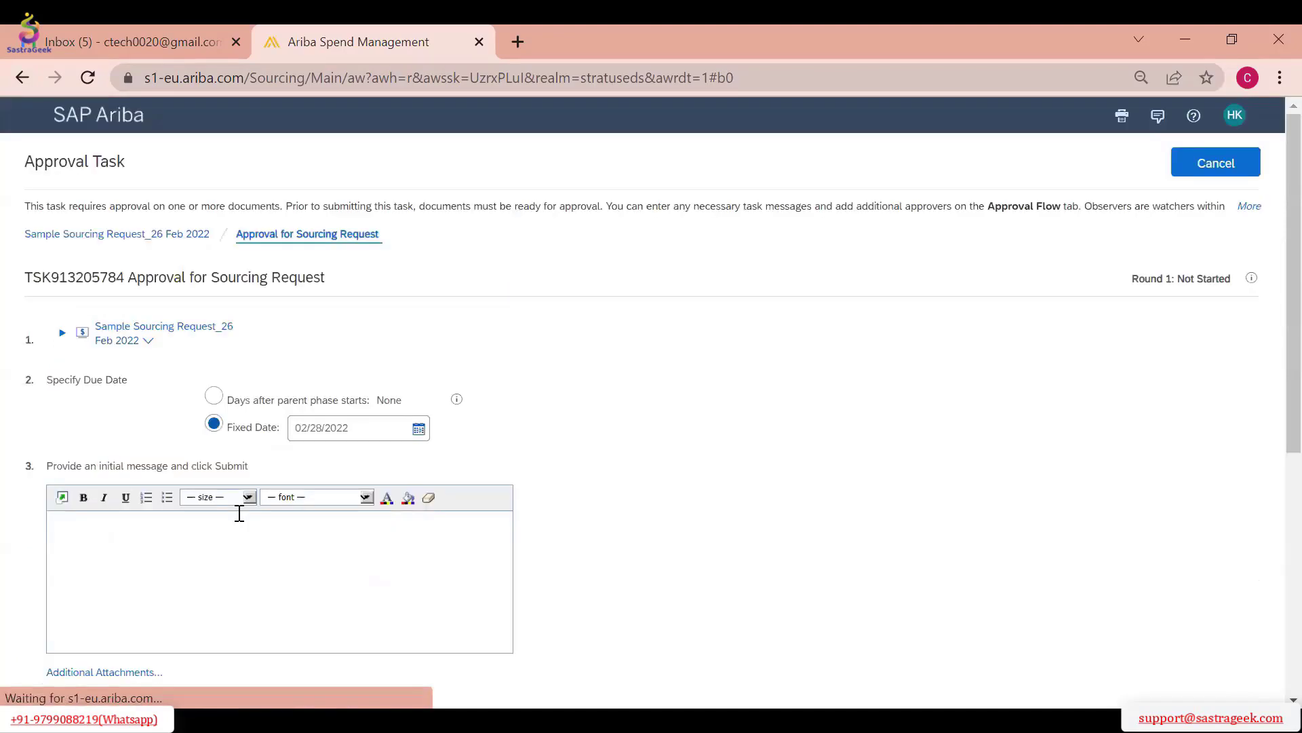
click(91, 405)
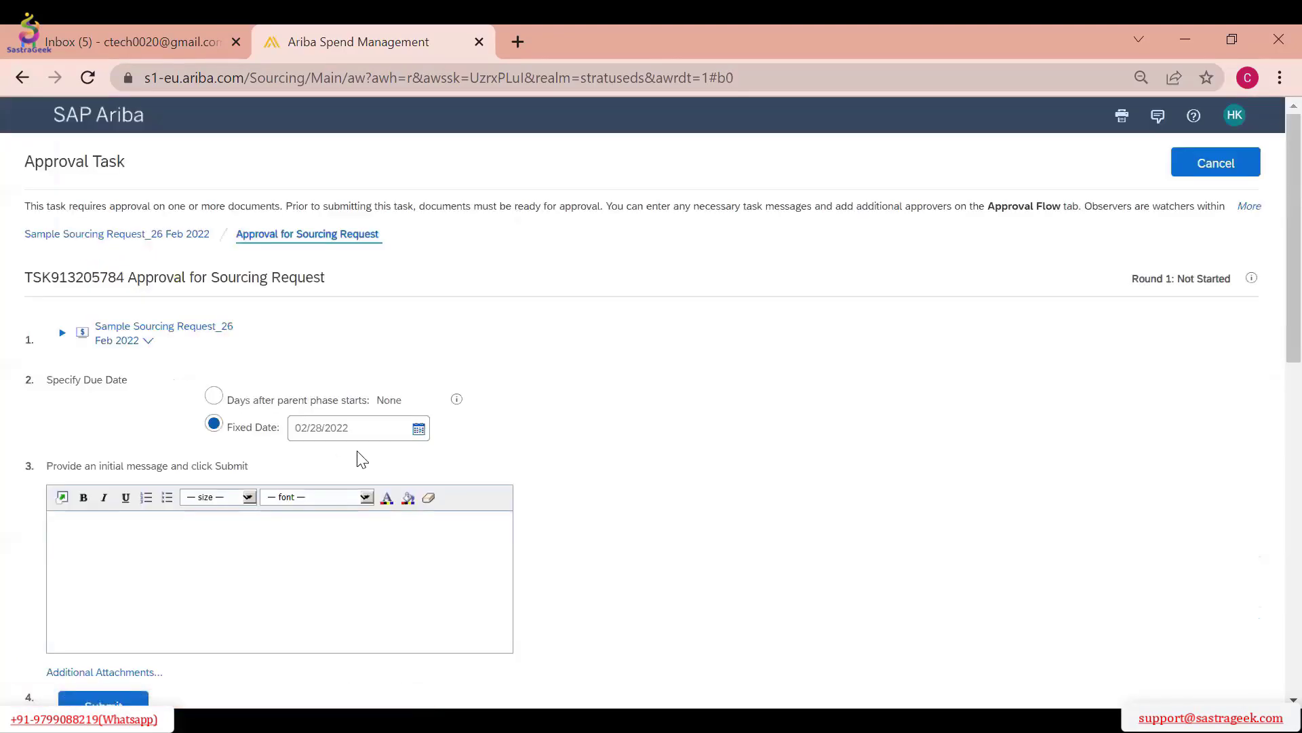
scroll(285, 441, up, 8)
scroll(258, 434, down, 3)
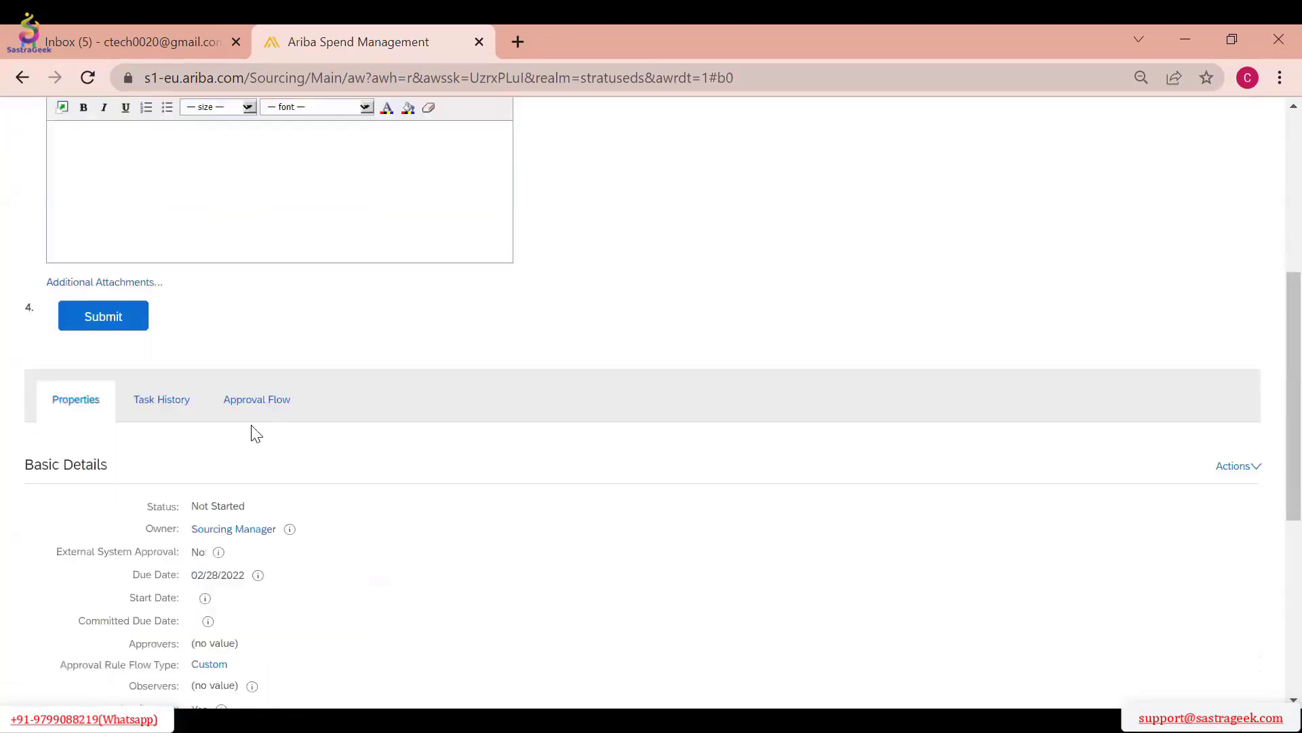
Add the project owner to the approval flow as a non-required initial approver with the reason "Project Owner to be notified"
click(257, 383)
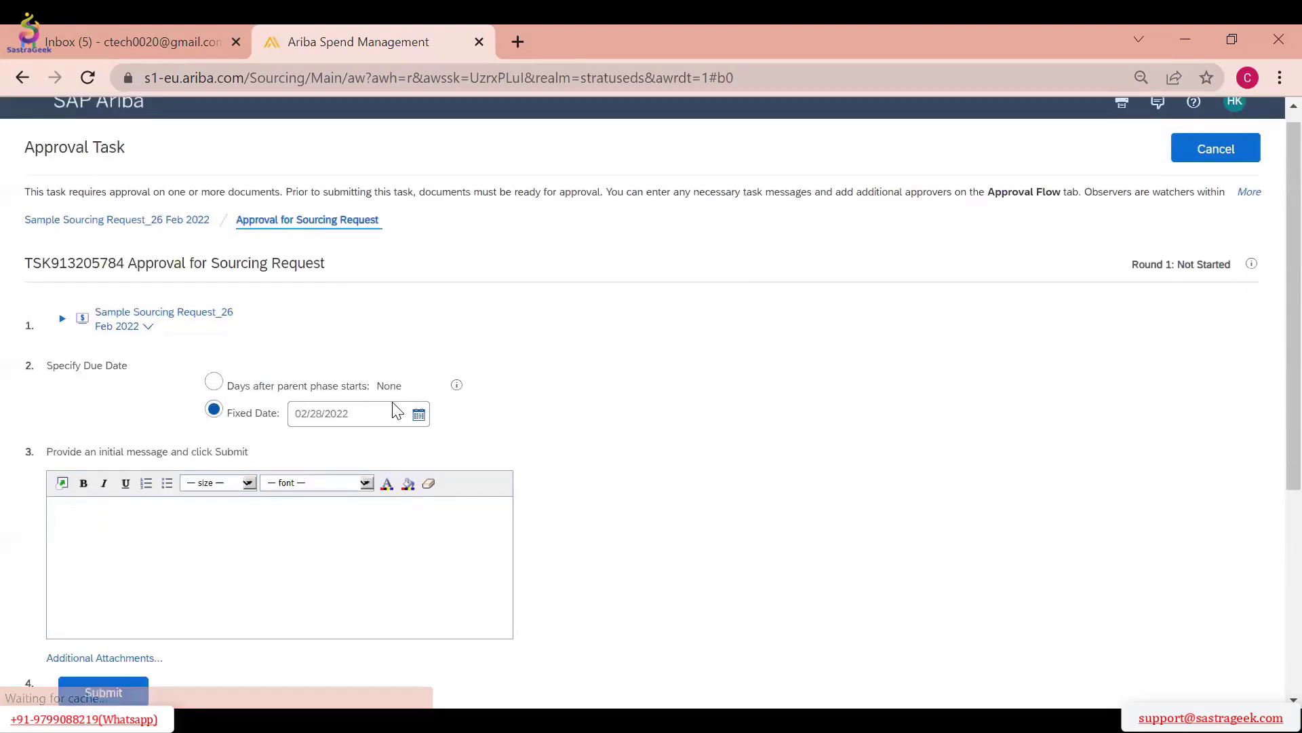
click(239, 532)
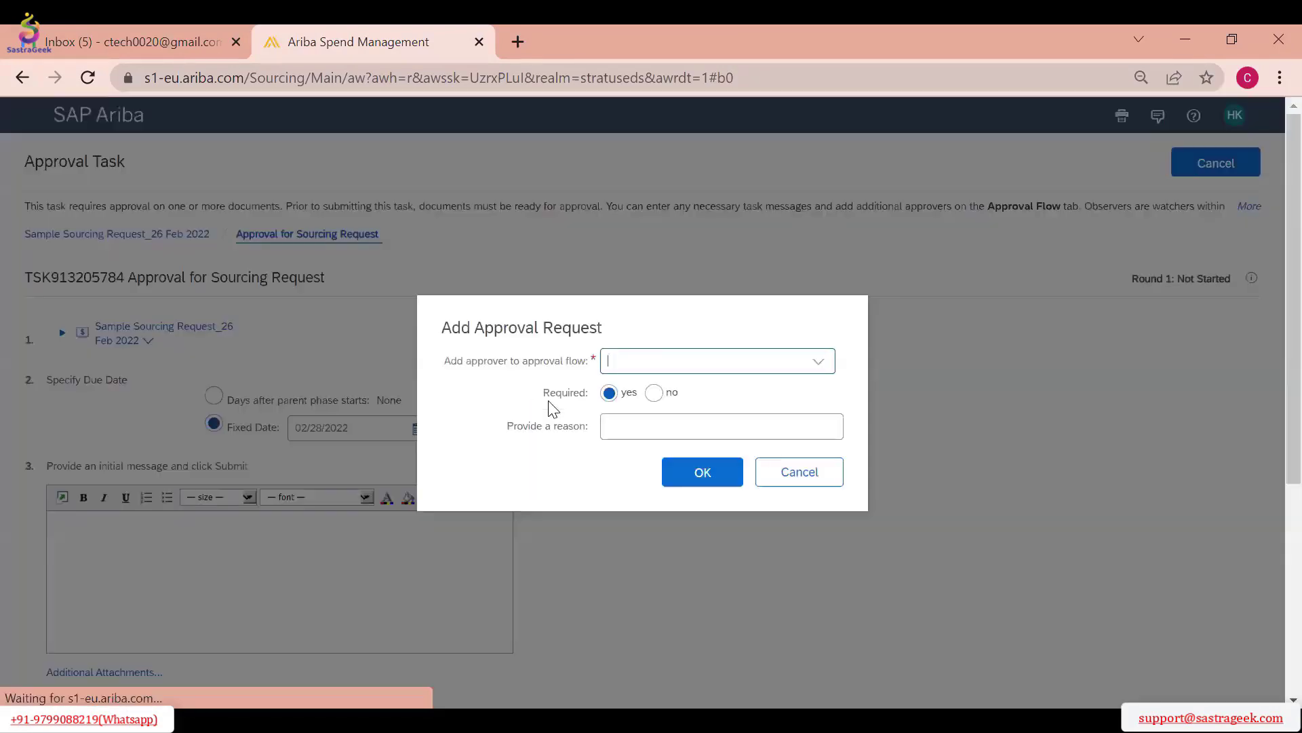
click(819, 377)
click(675, 438)
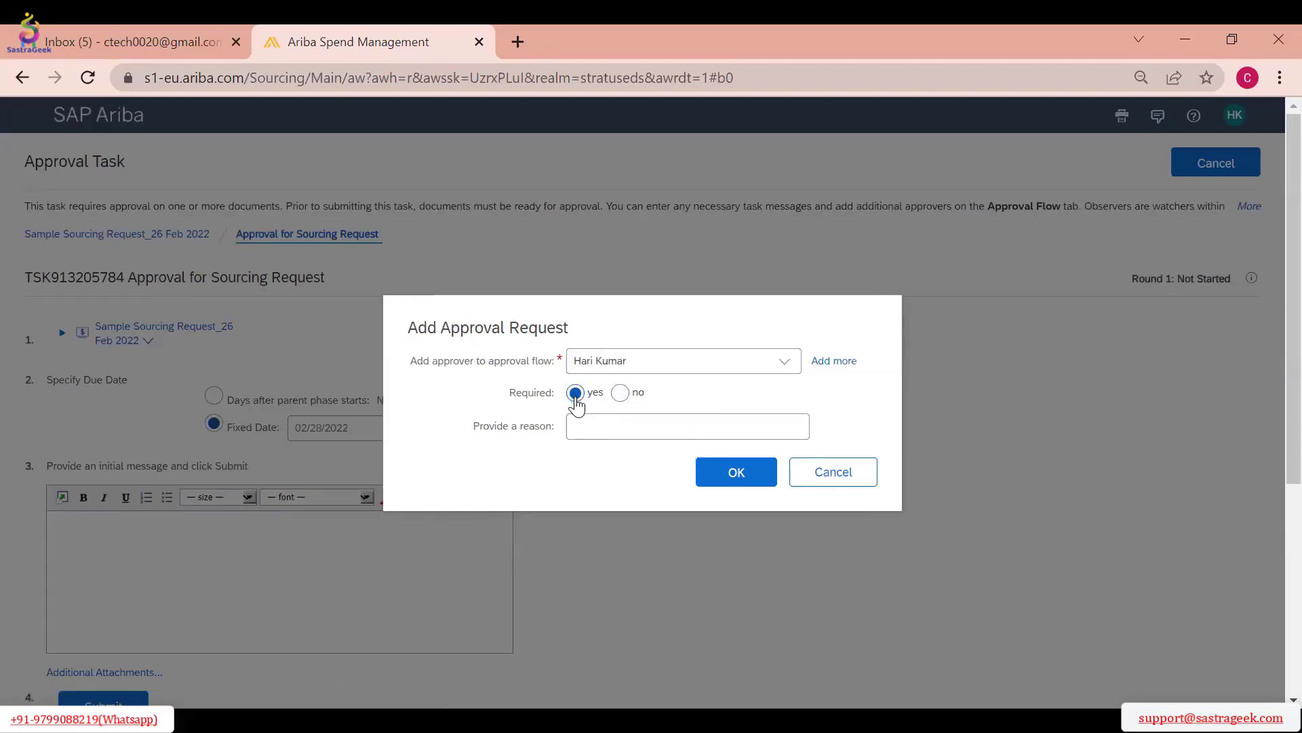
click(620, 394)
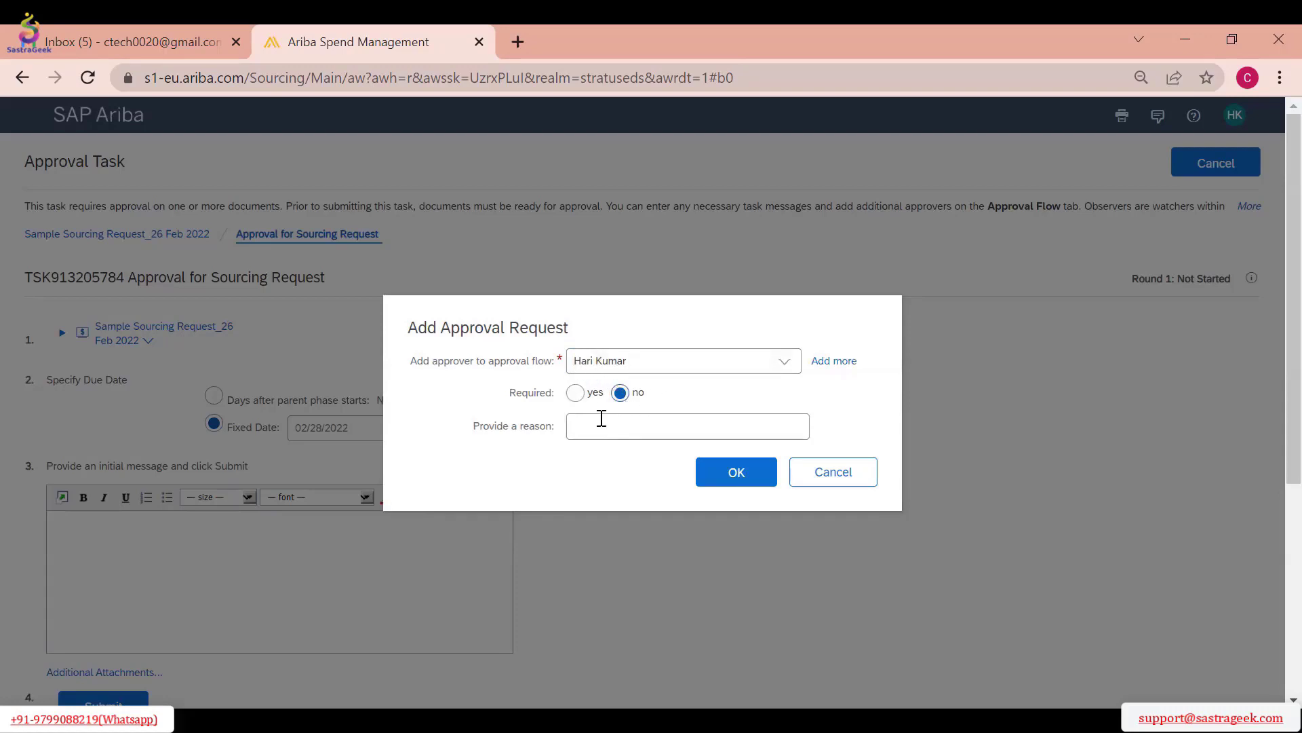
click(602, 440)
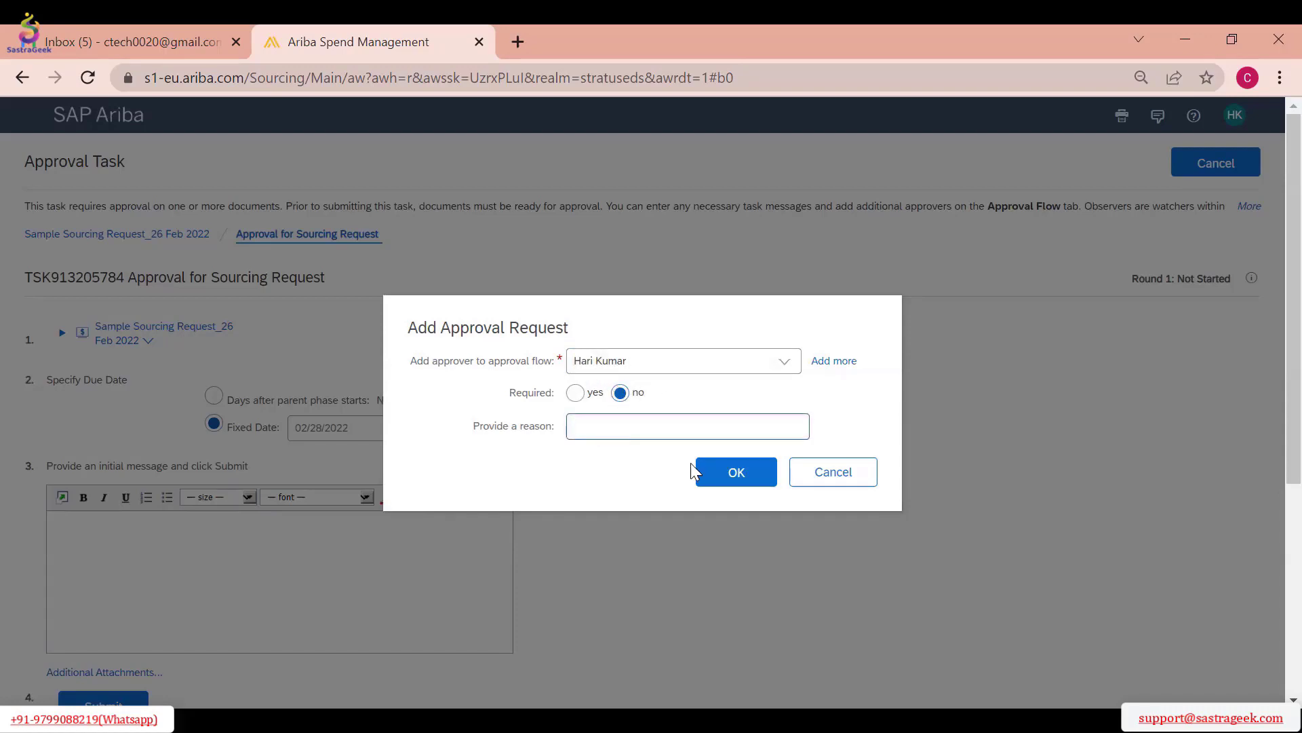
text(Project Owner )
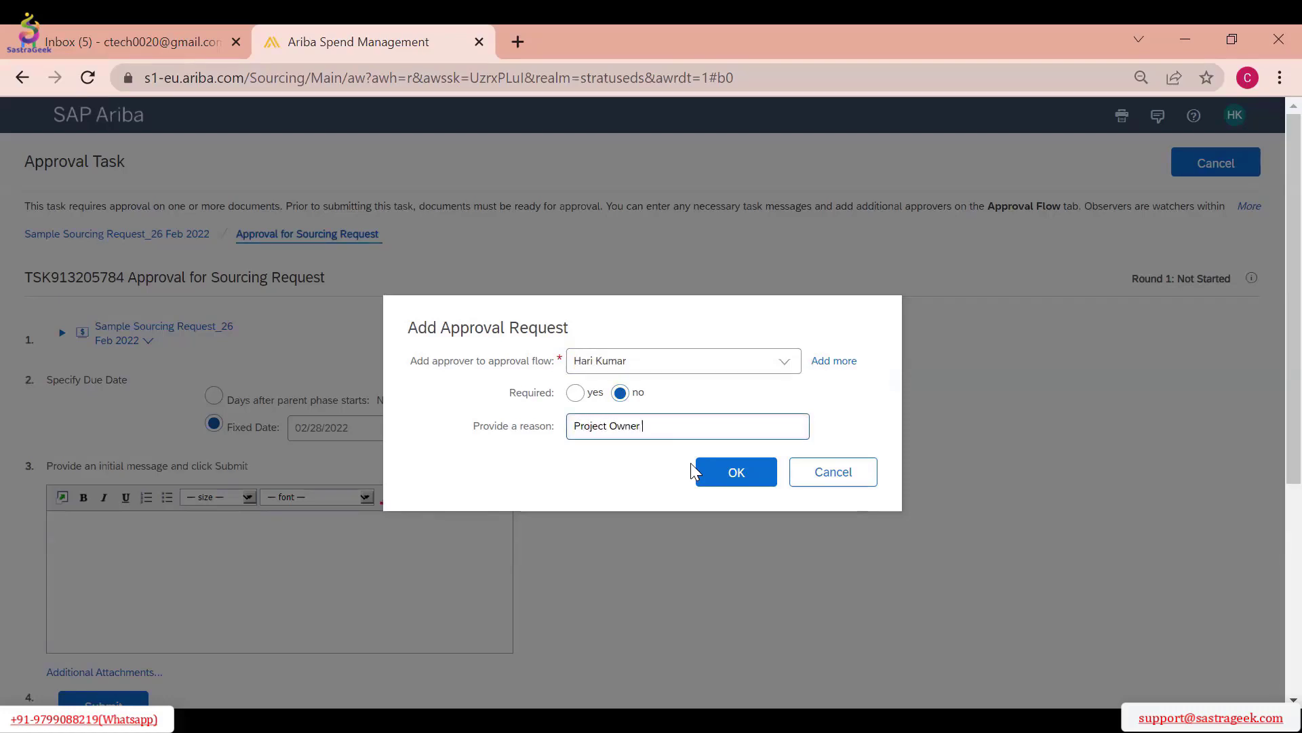
text(to be notified)
click(753, 479)
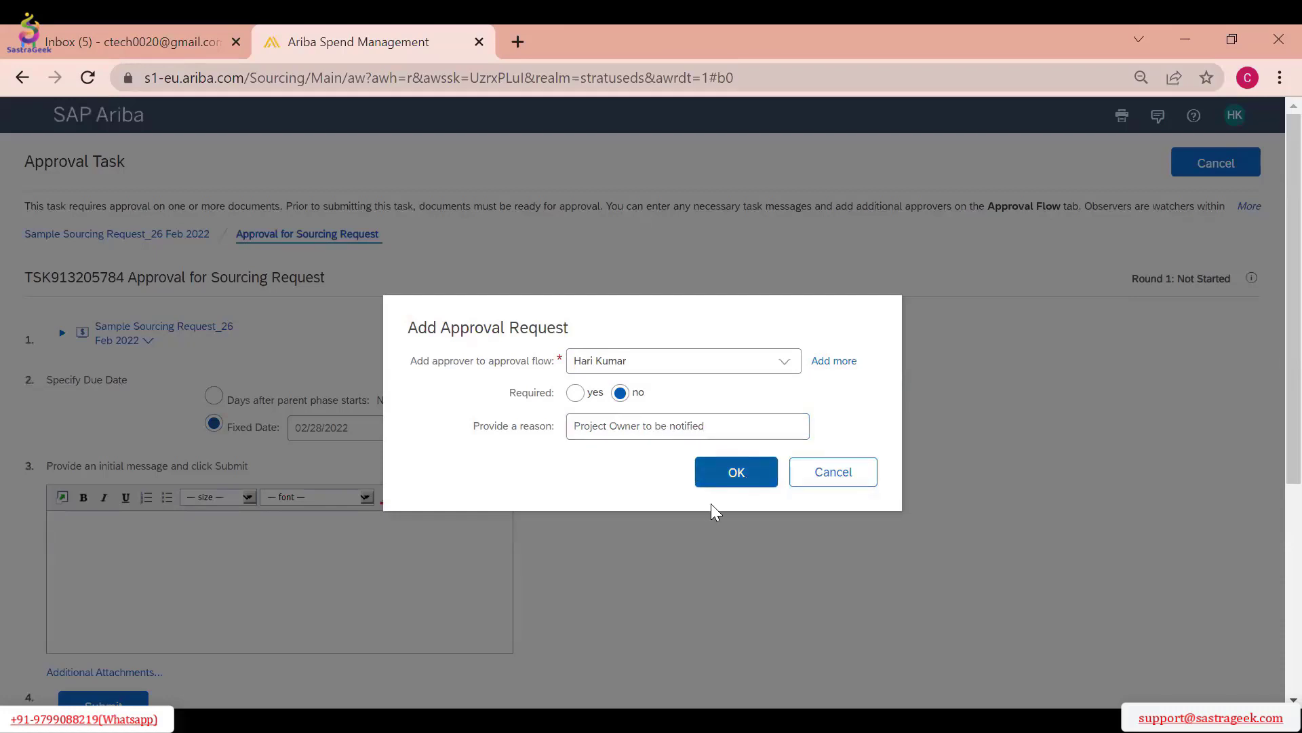
scroll(771, 479, down, 5)
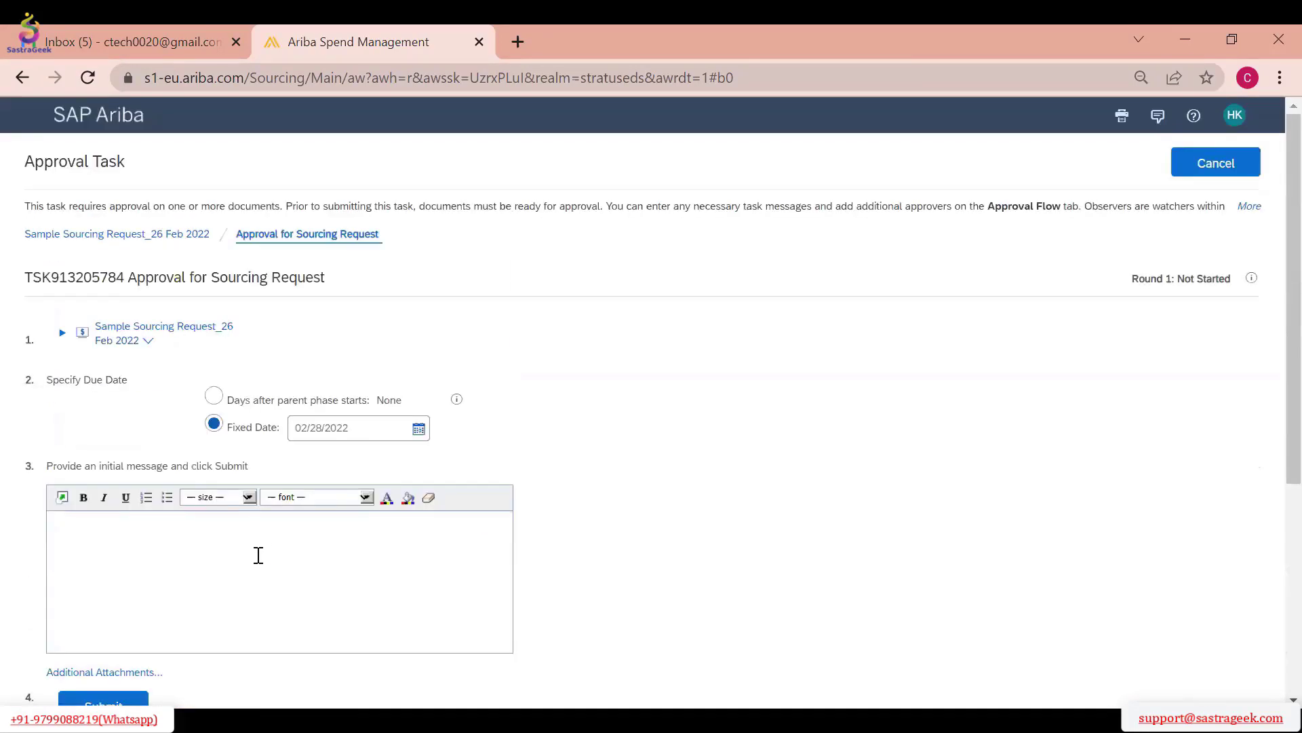
Submit the Approval for Sourcing Request task, view its approval flow and exit the task
click(96, 401)
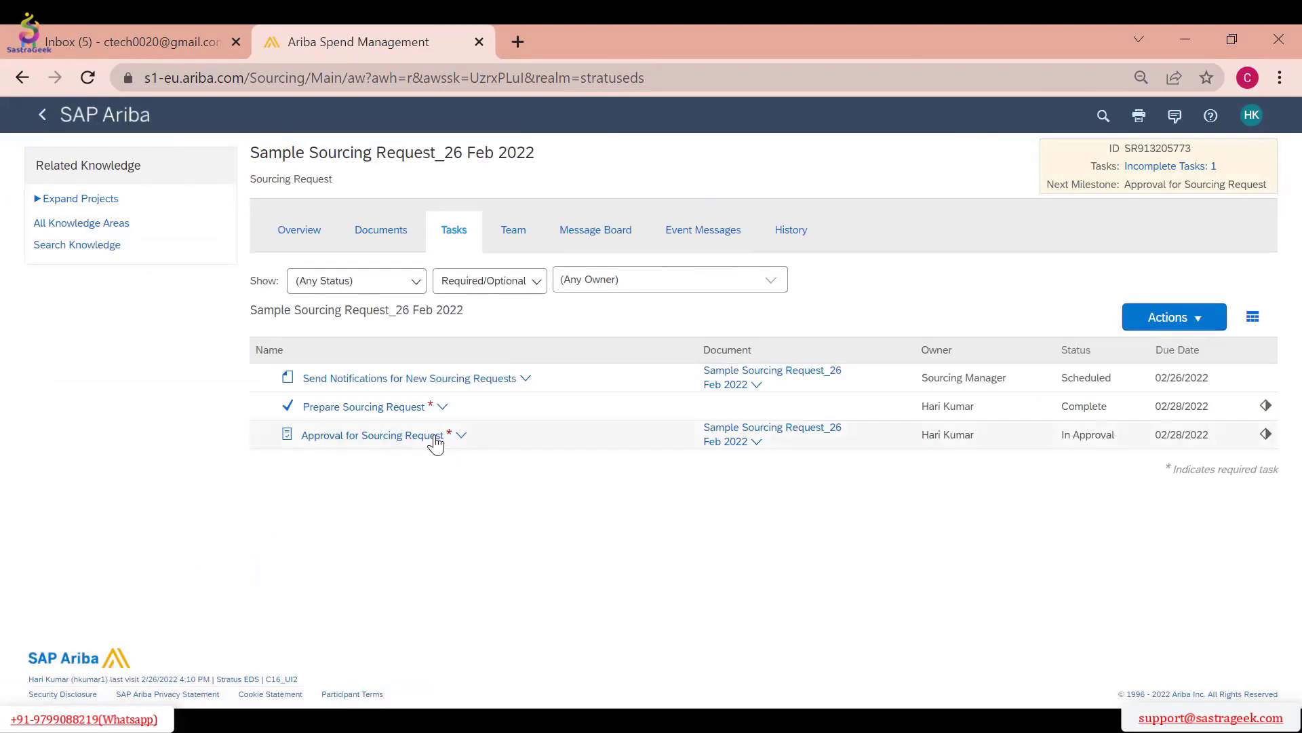
click(436, 437)
click(363, 489)
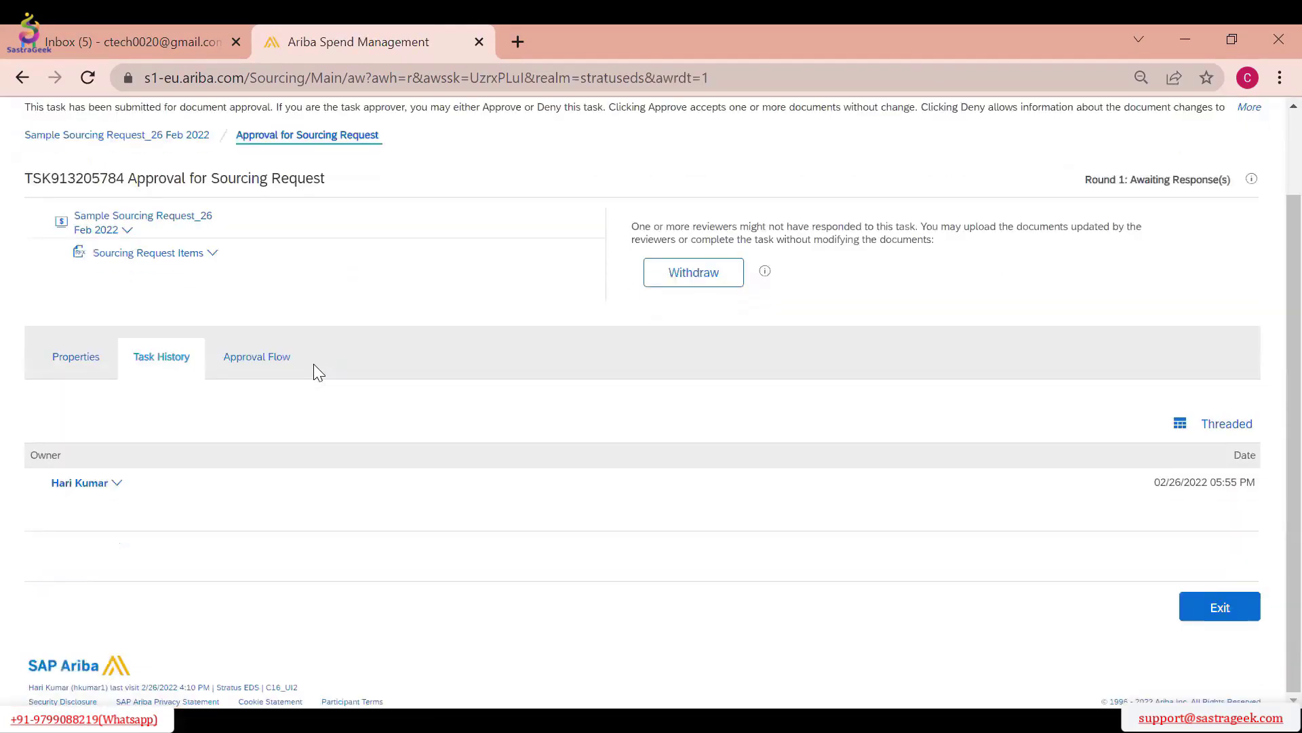
click(299, 360)
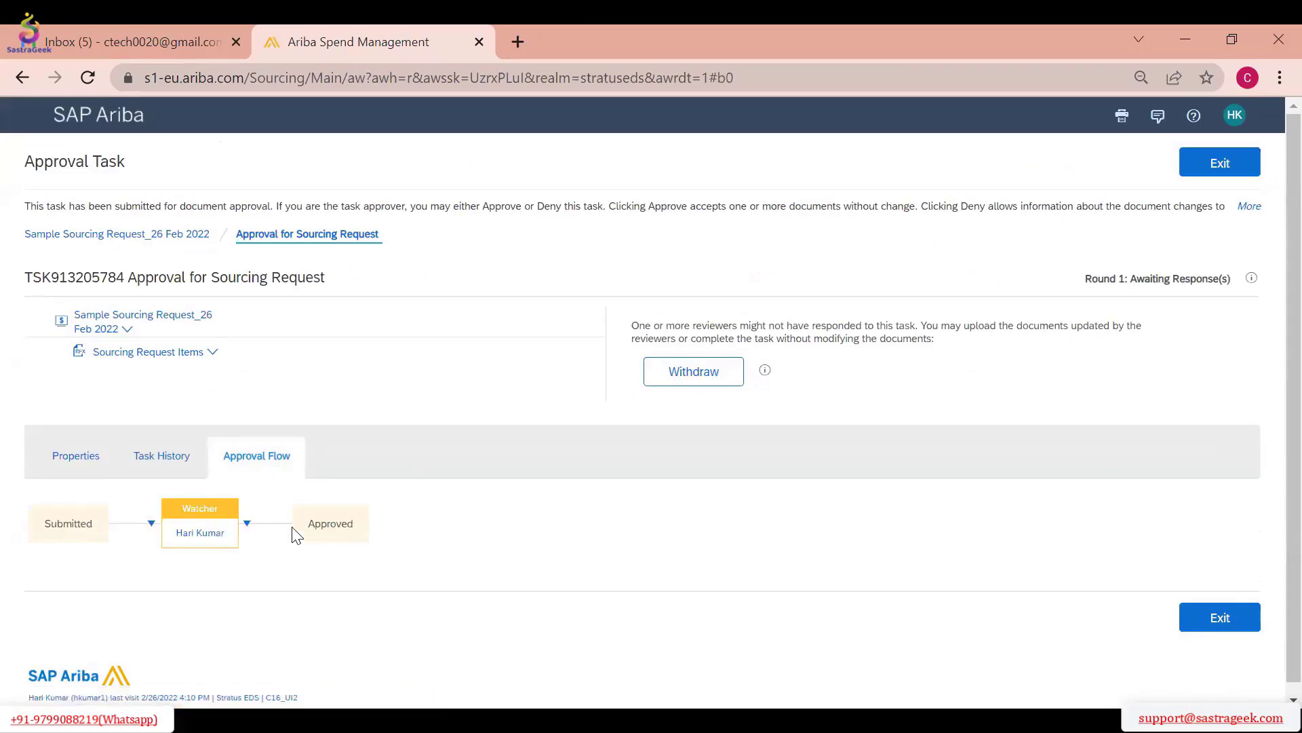
click(1182, 175)
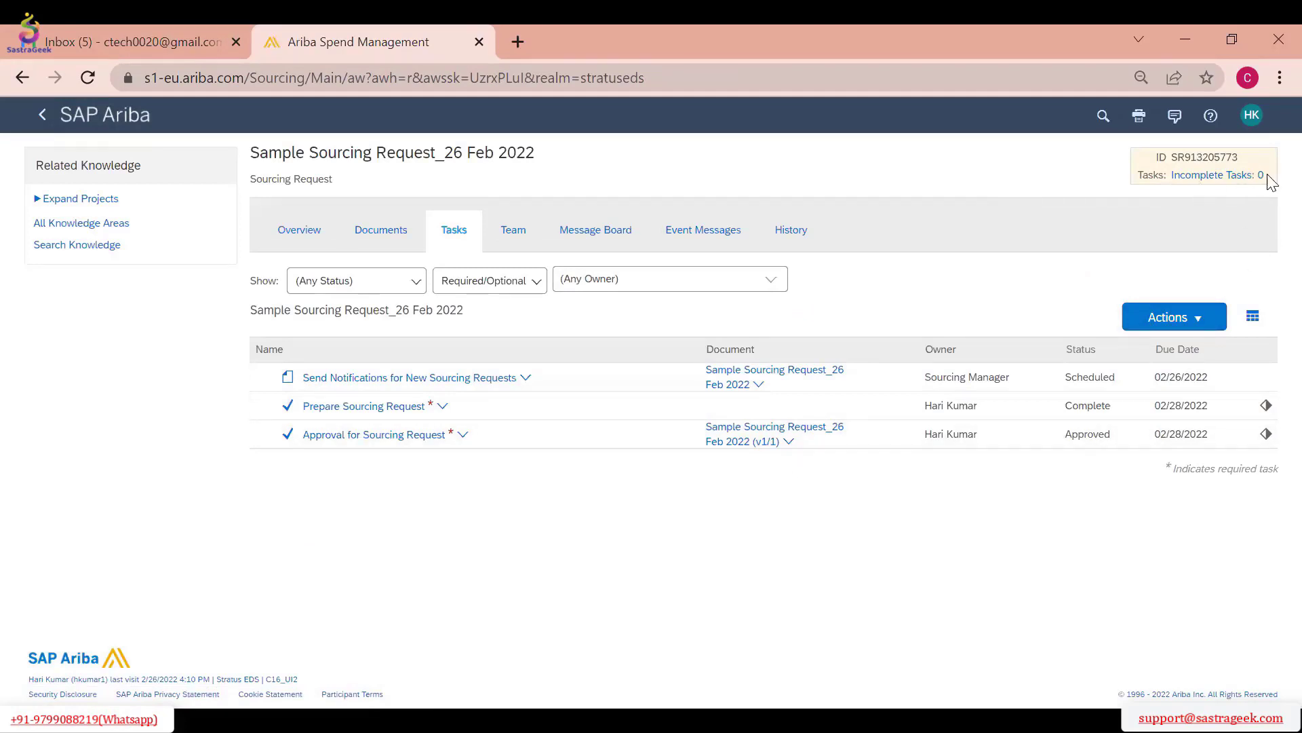
Check the sourcing request's documents, overview and task list following the approval
click(379, 230)
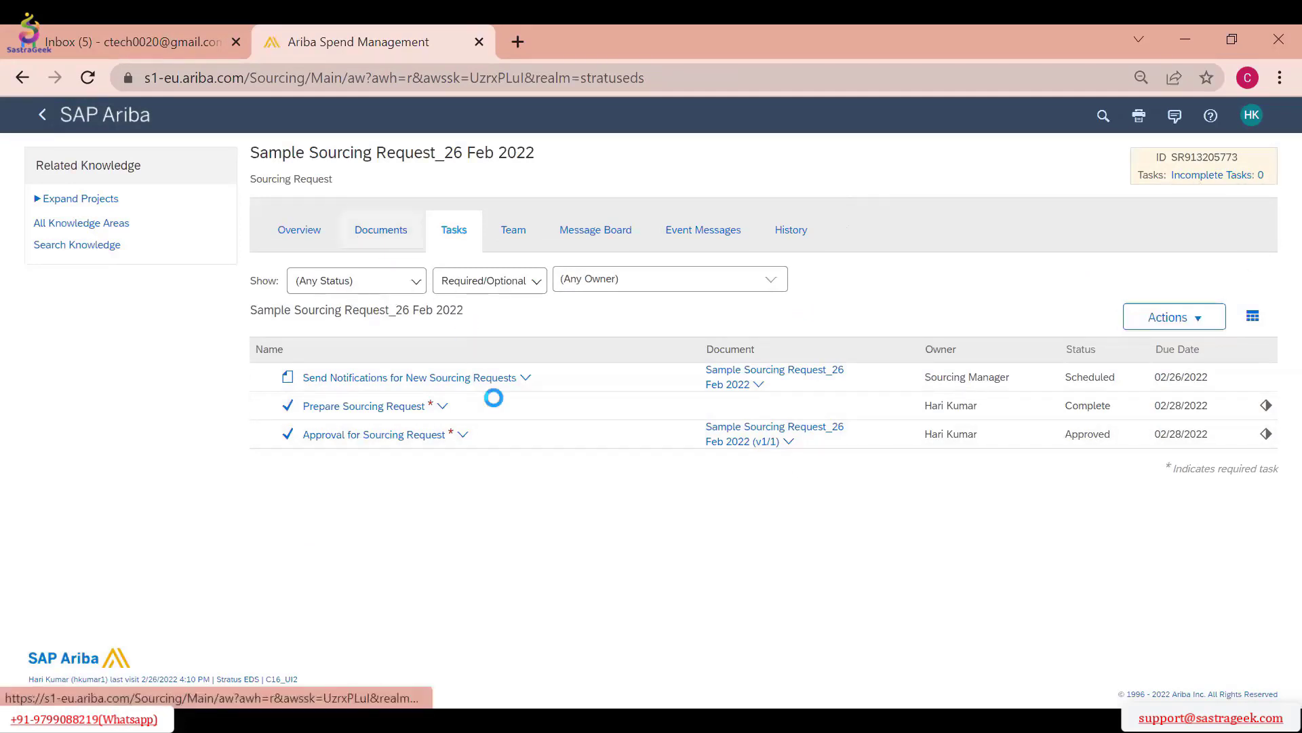
click(461, 234)
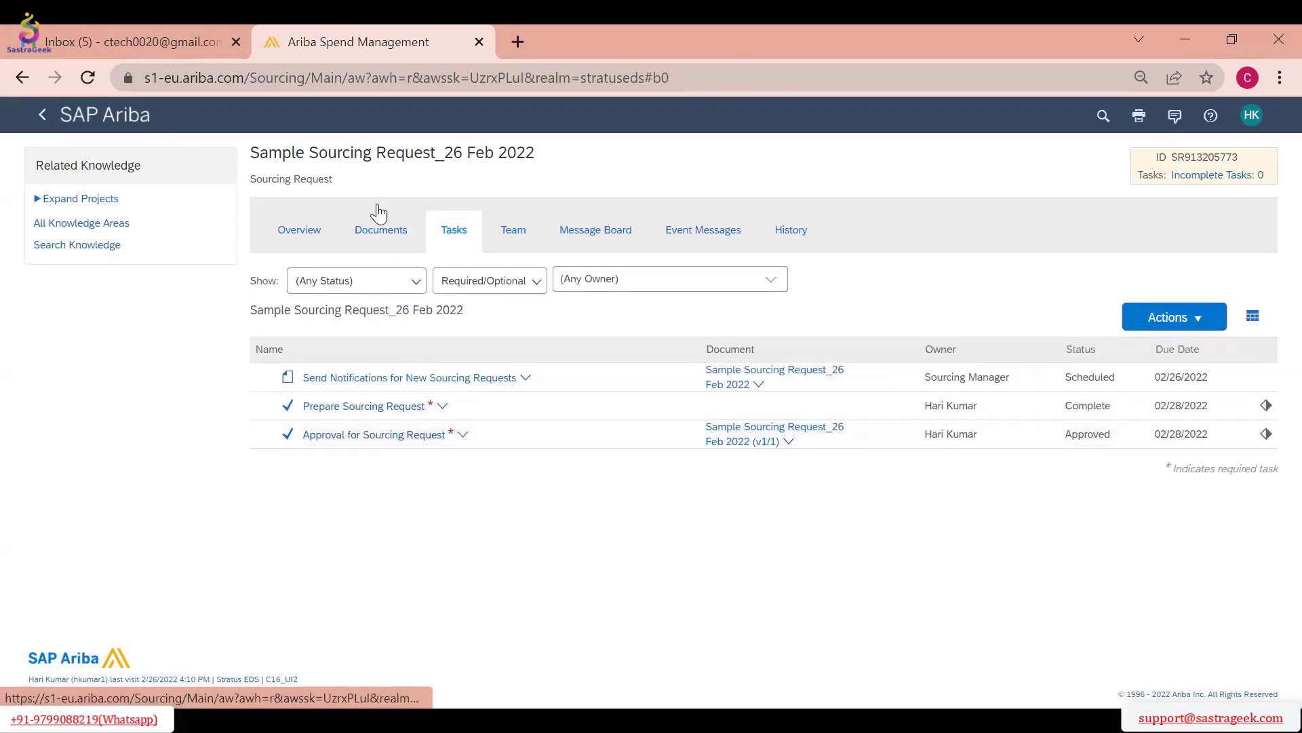
click(379, 229)
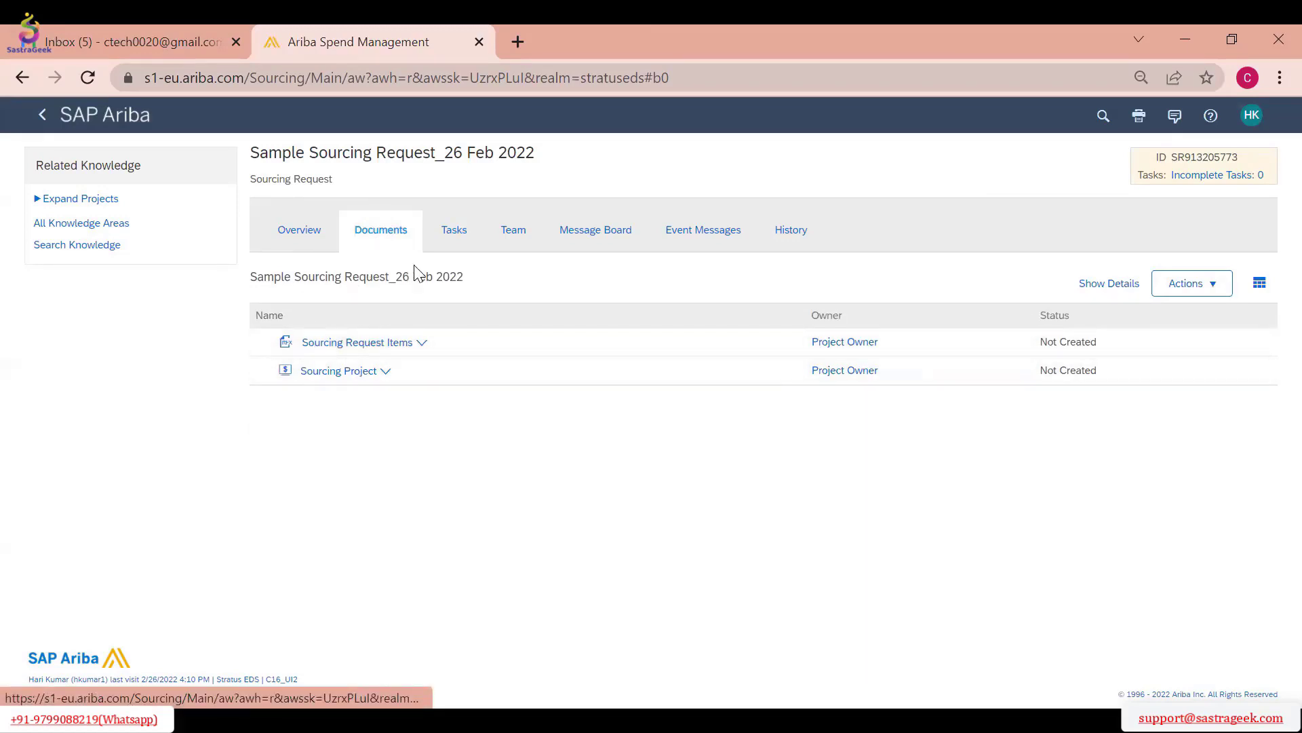
click(351, 379)
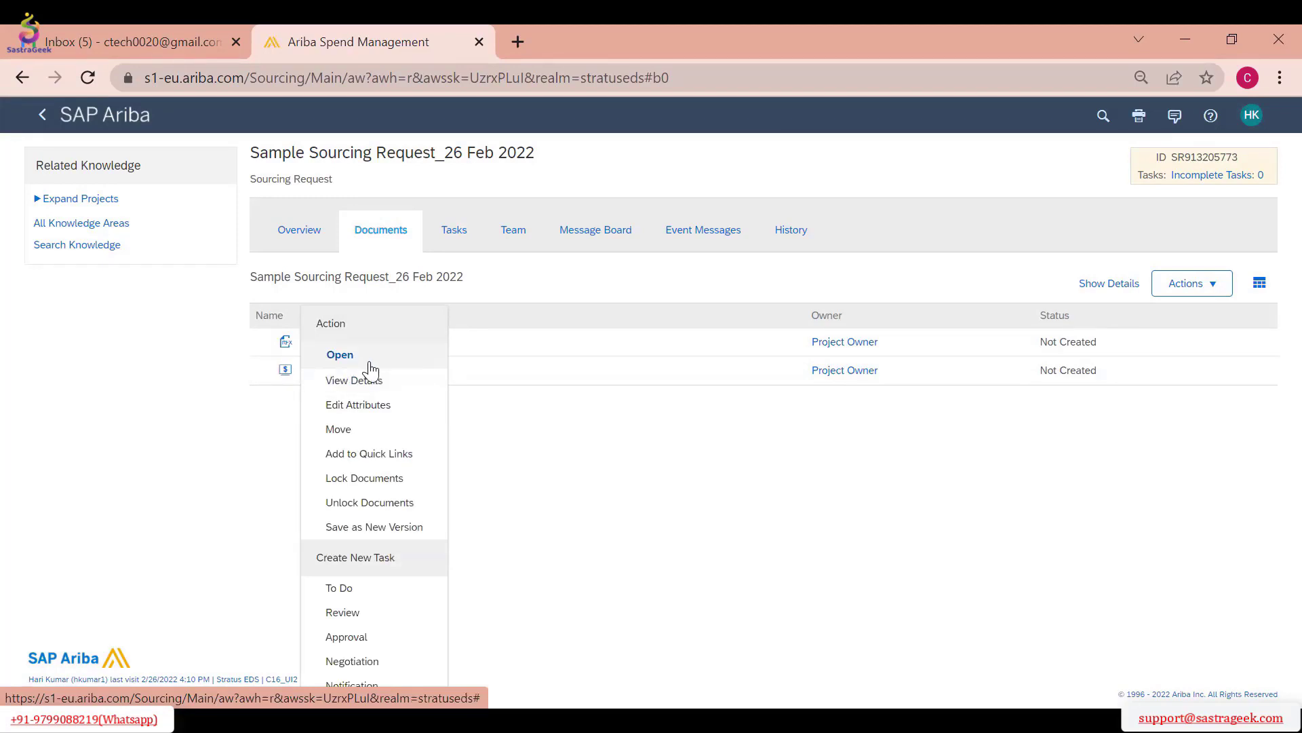
click(363, 360)
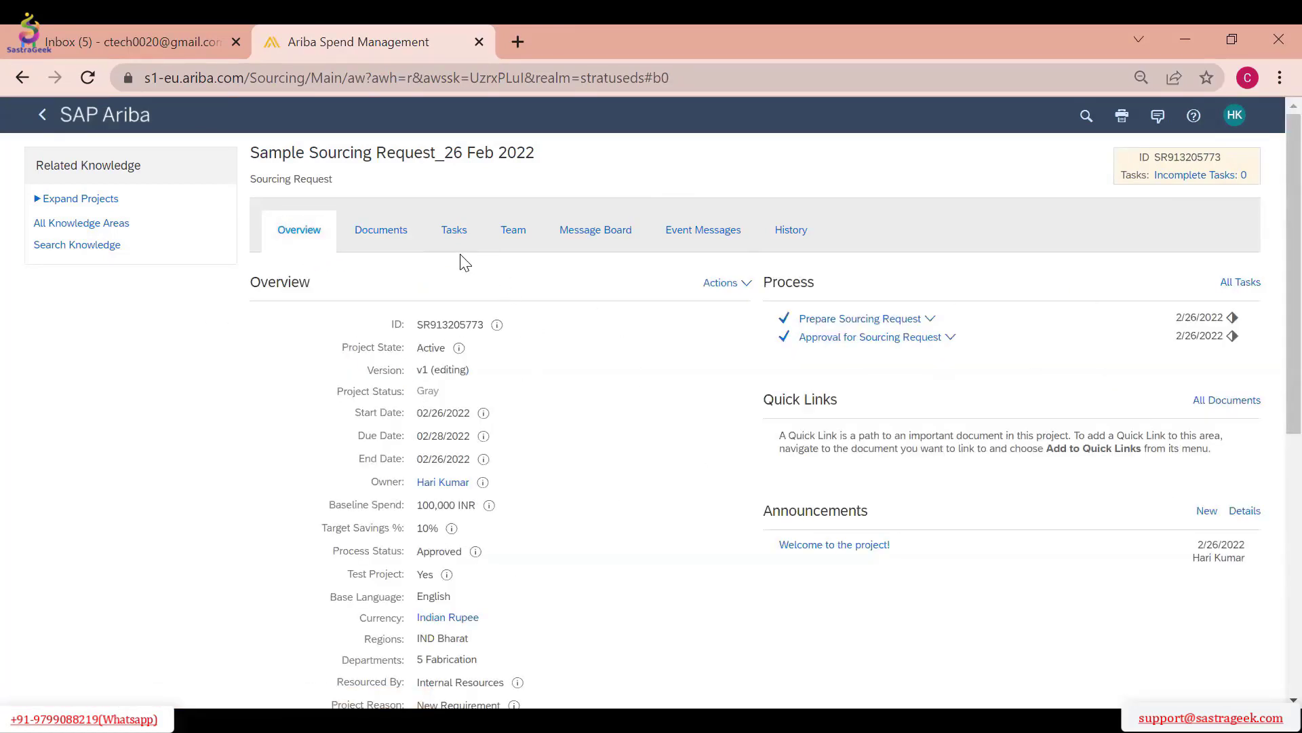
click(464, 234)
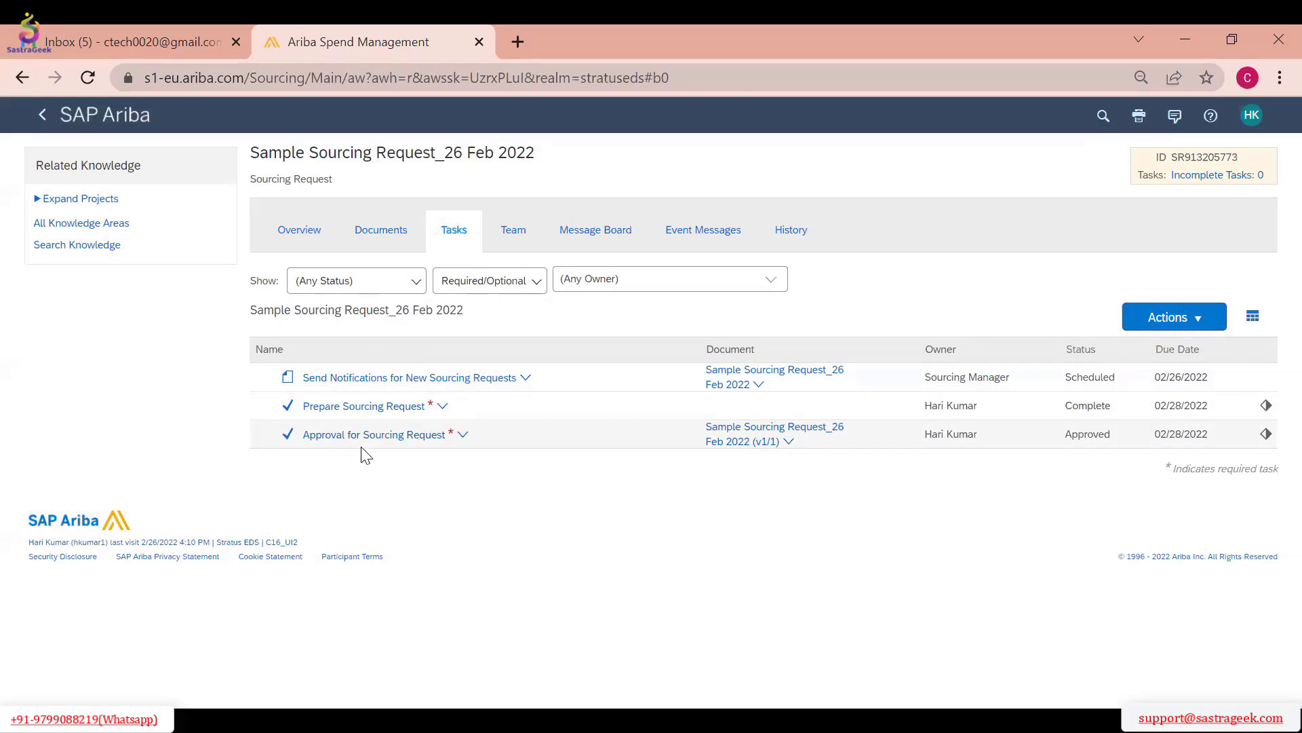
Open the Sourcing Project document from the request's documents and review the fields and template choices in its creation form
click(367, 237)
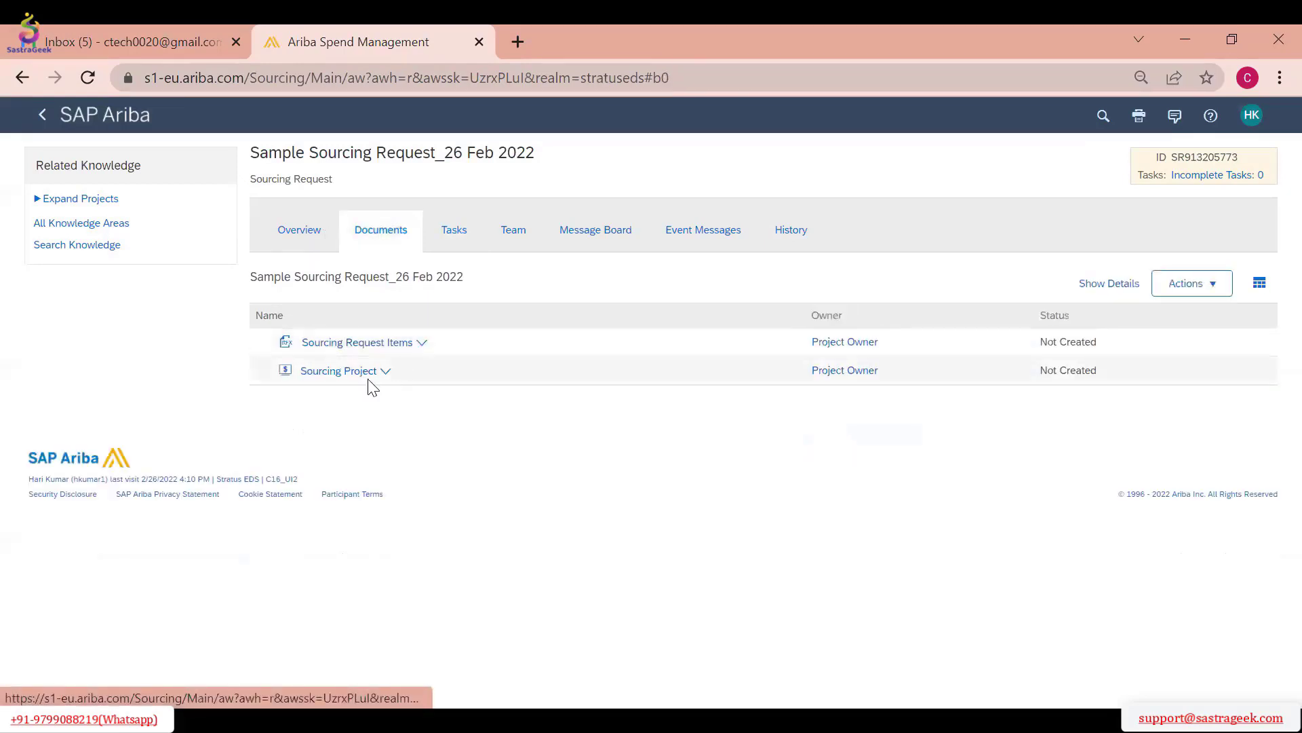
click(368, 377)
click(342, 354)
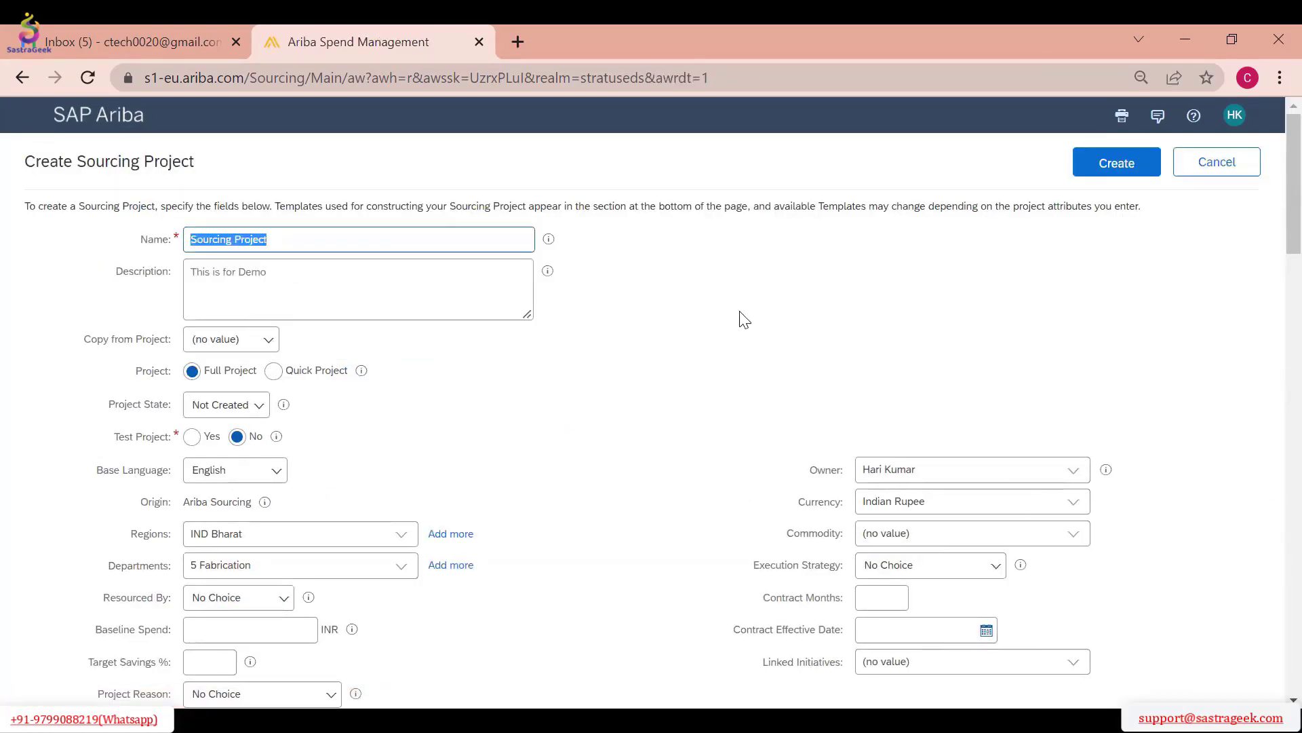
scroll(744, 319, down, 6)
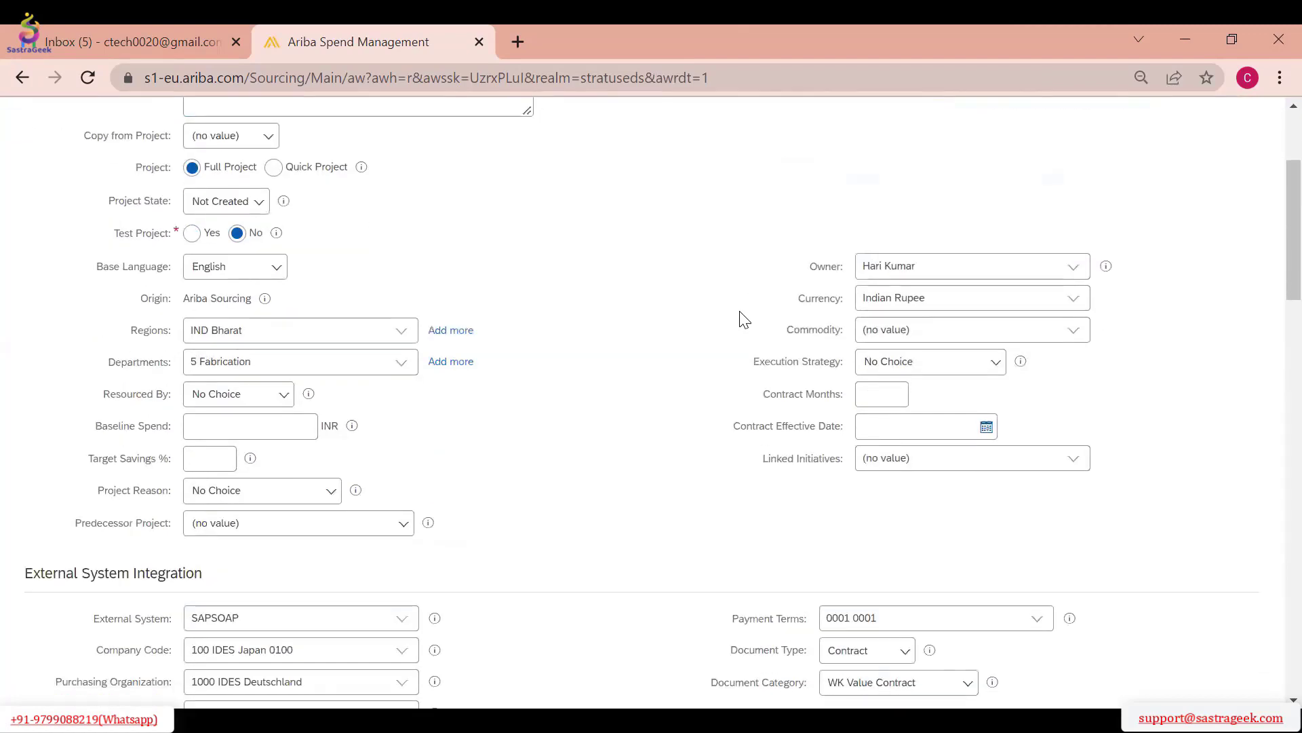
scroll(715, 326, up, 6)
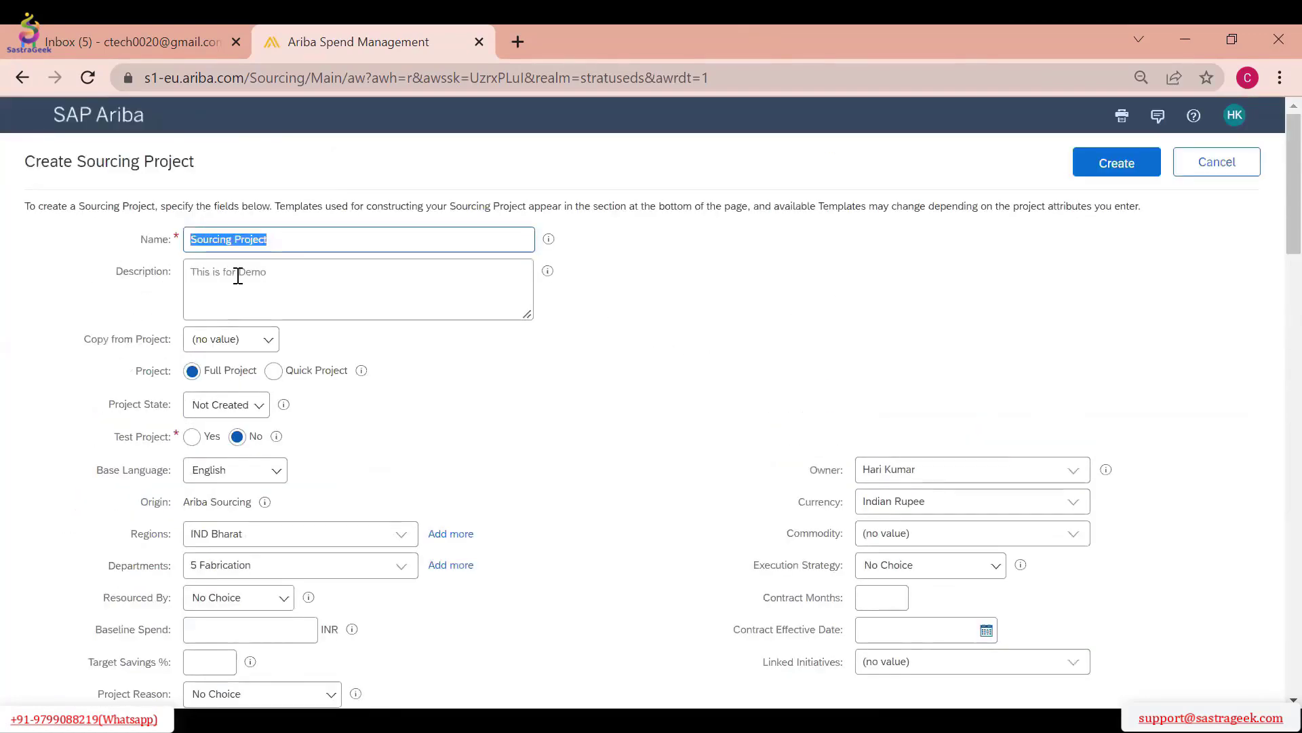
scroll(627, 284, down, 1)
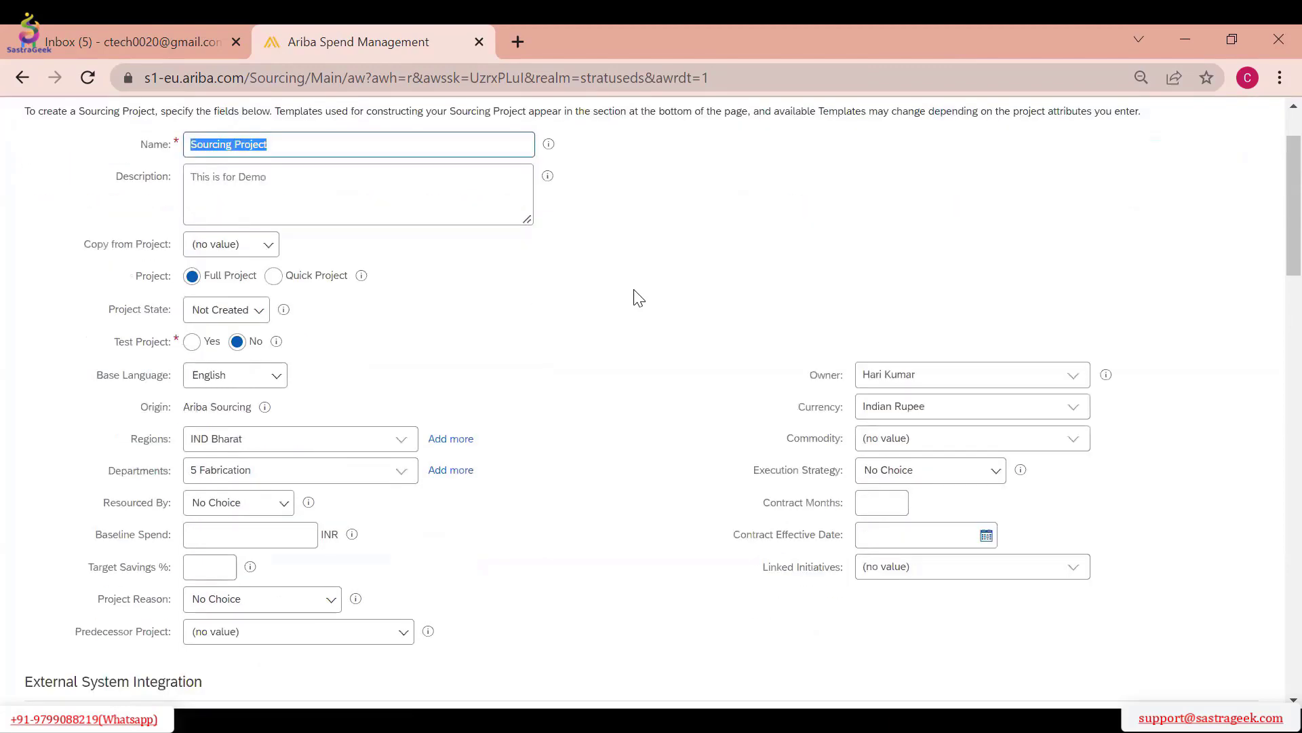
scroll(270, 285, up, 1)
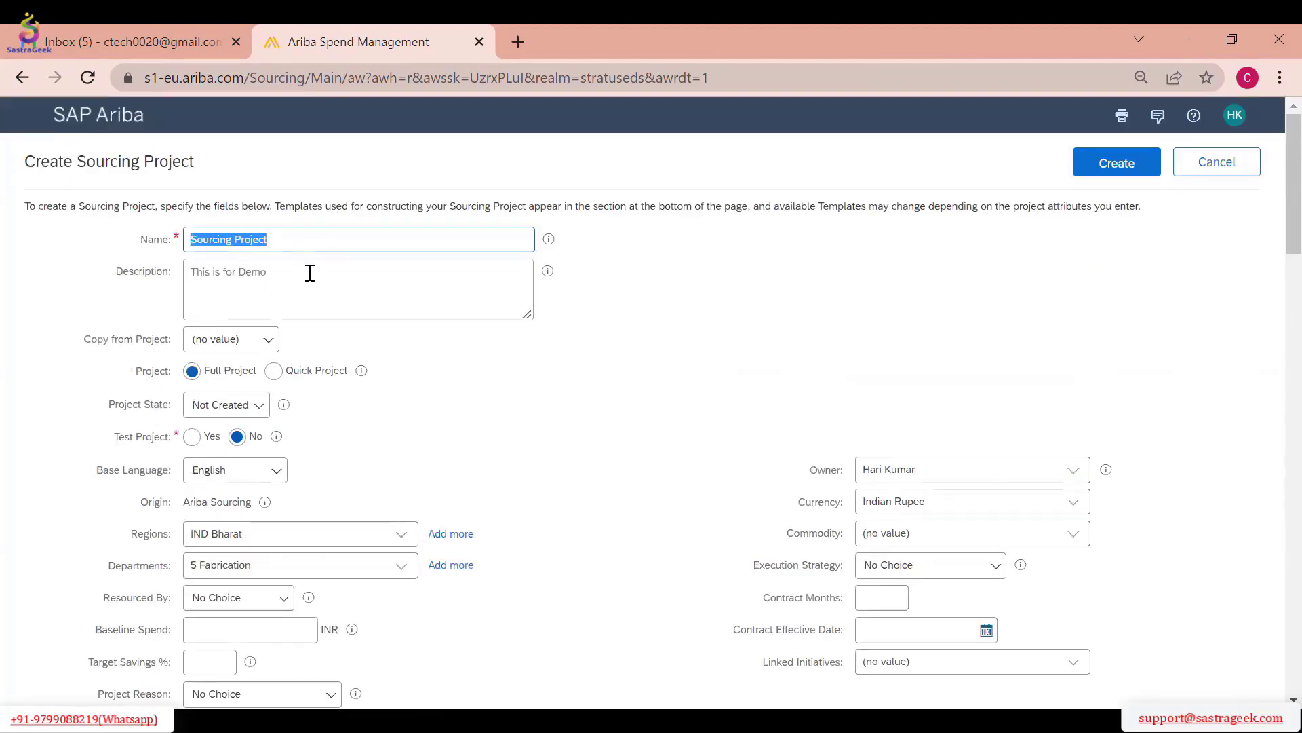
scroll(309, 273, down, 7)
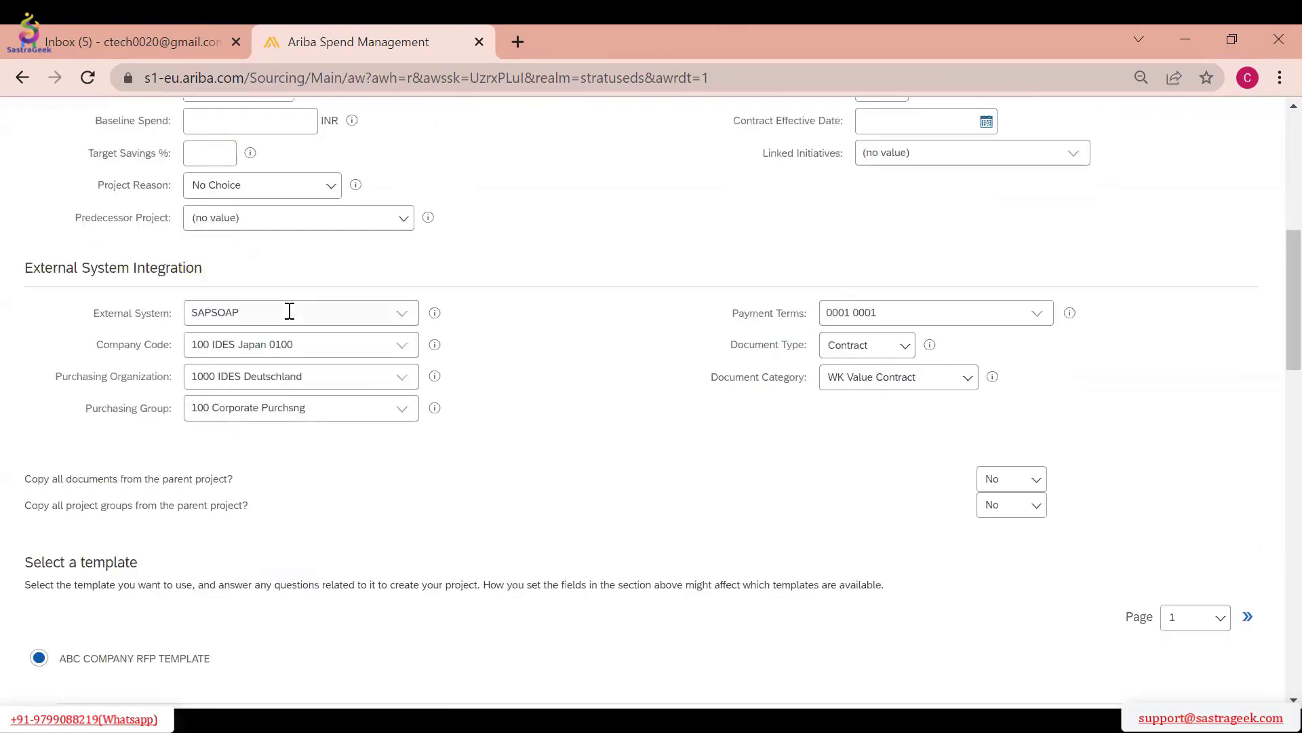
scroll(288, 314, down, 3)
scroll(280, 316, up, 6)
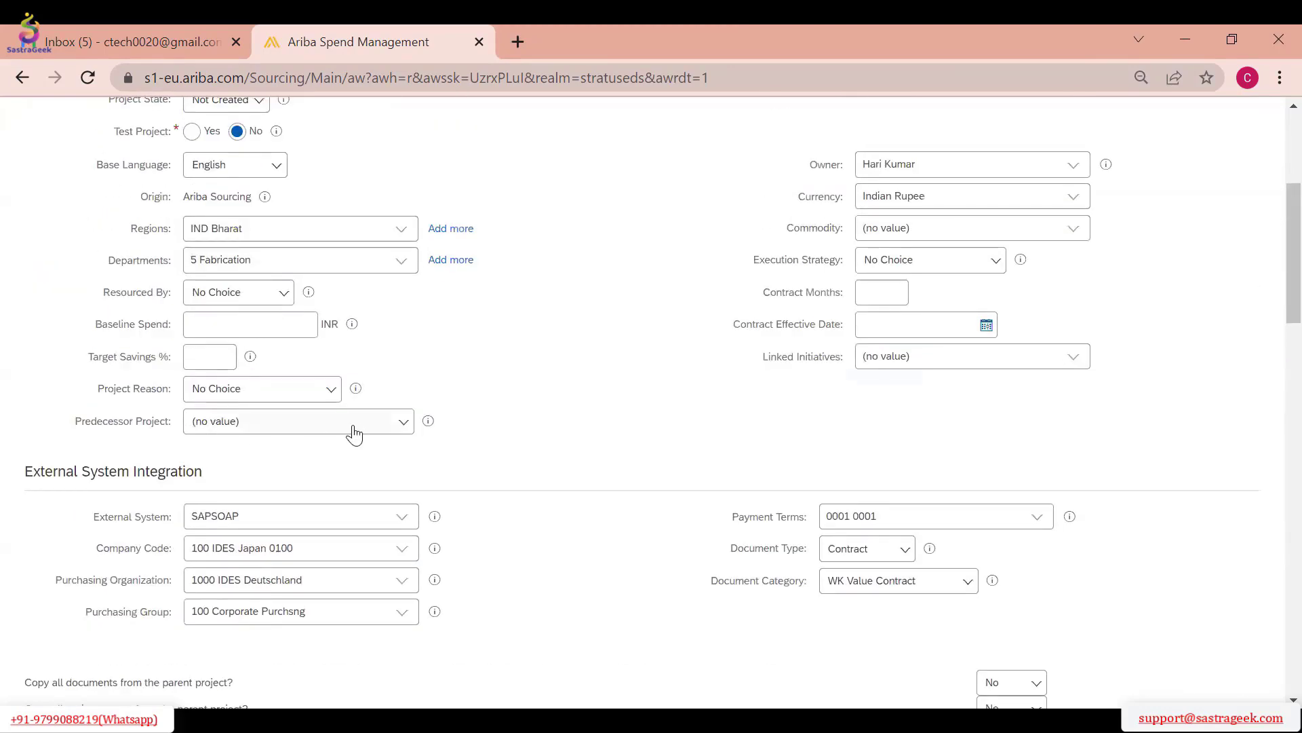
scroll(382, 444, up, 1)
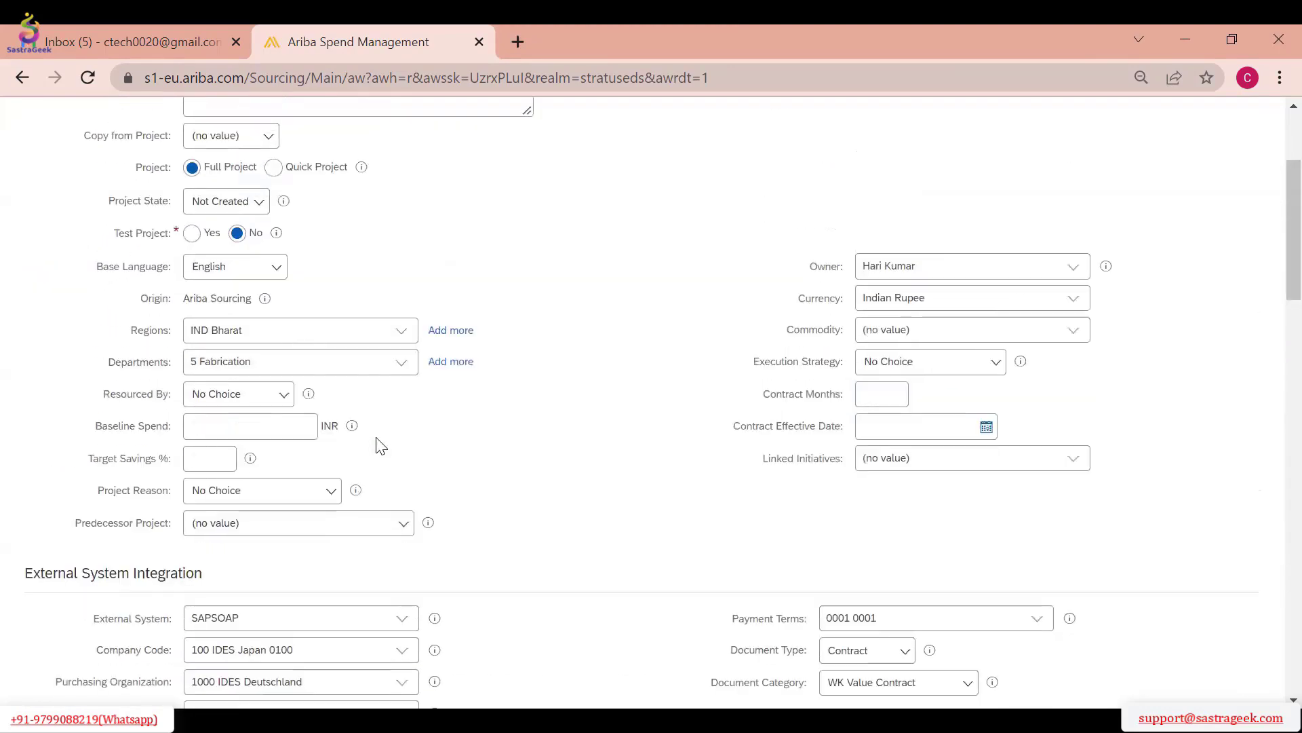
View the Predecessor Project choices without selecting one and cancel the sourcing project creation
click(405, 530)
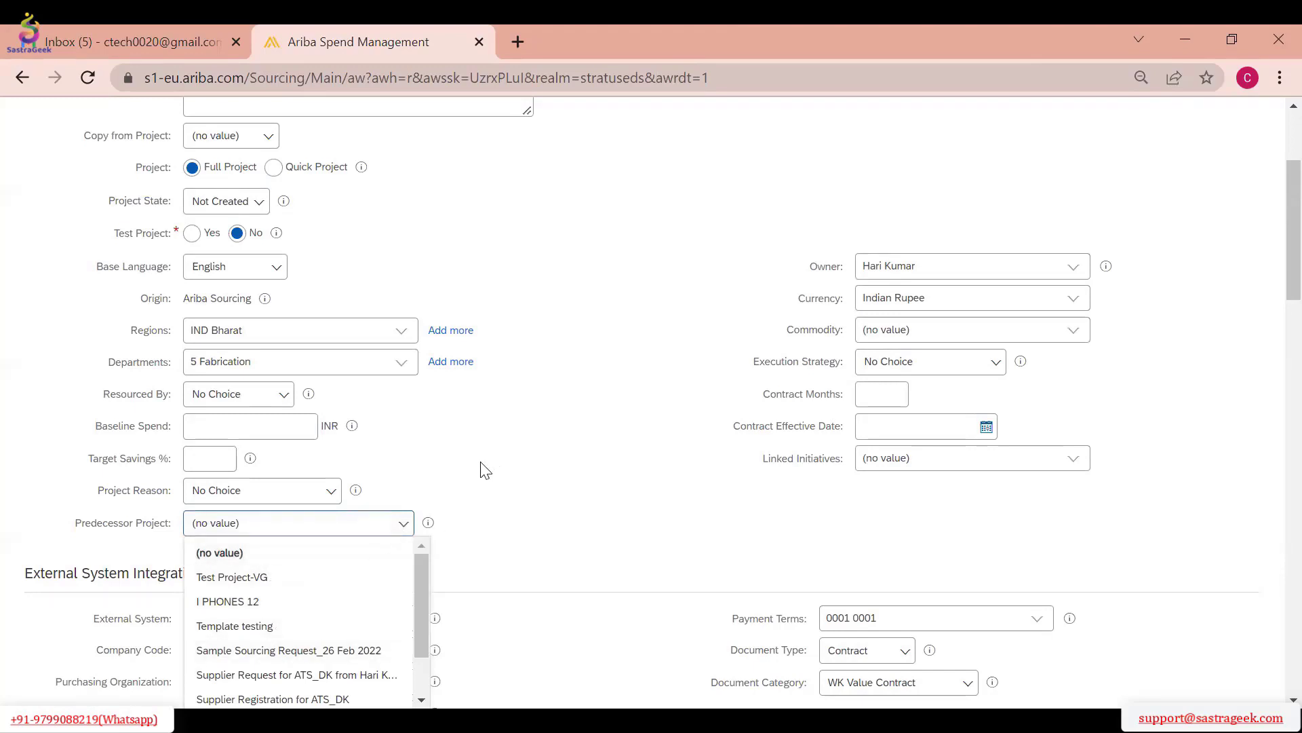
scroll(485, 469, down, 2)
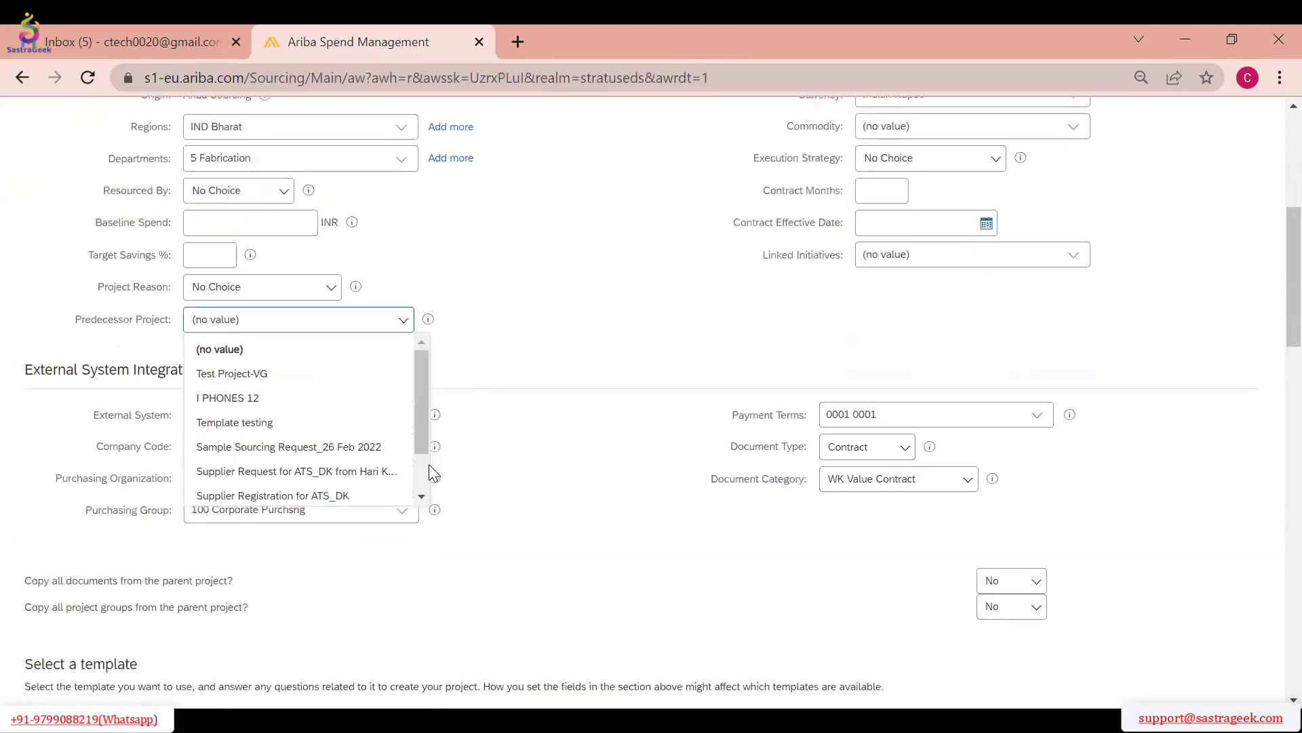
click(578, 281)
scroll(625, 308, up, 4)
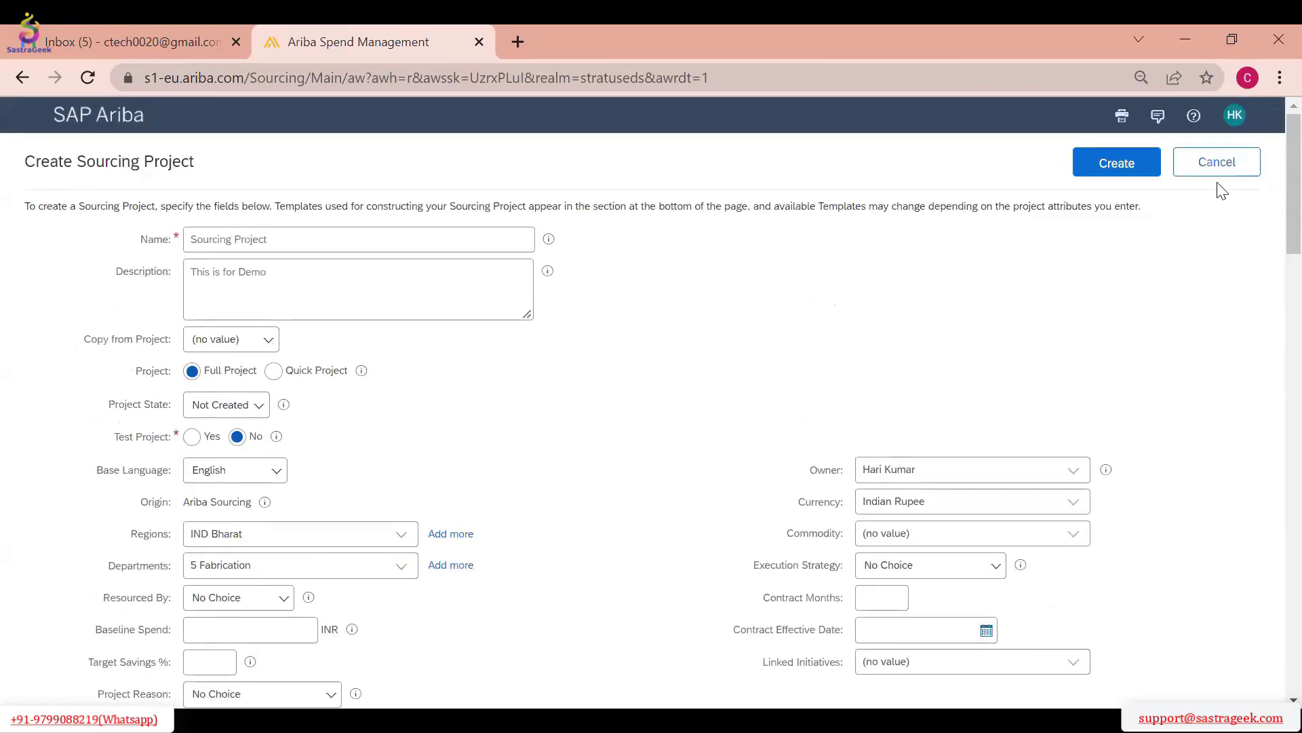
click(1217, 161)
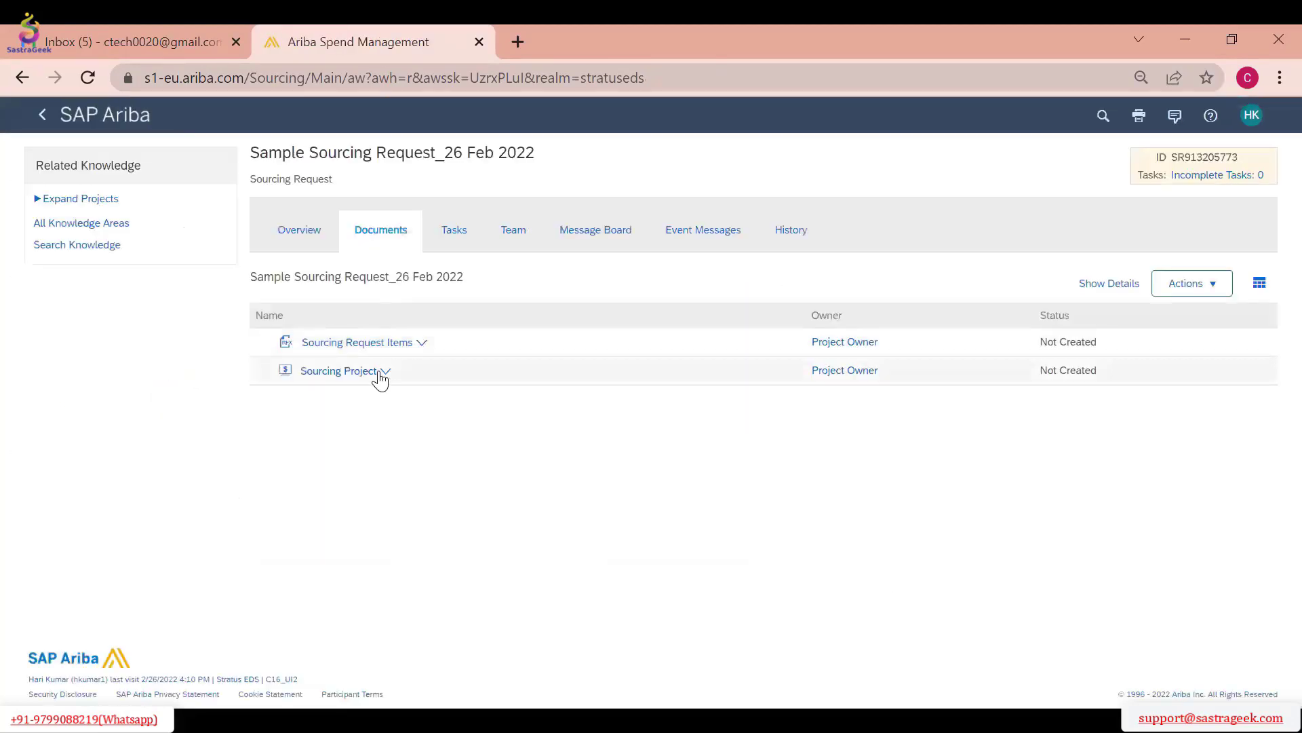
Leave the sourcing request for the home dashboard and open the Sourcing Templates folder in the template area
click(301, 229)
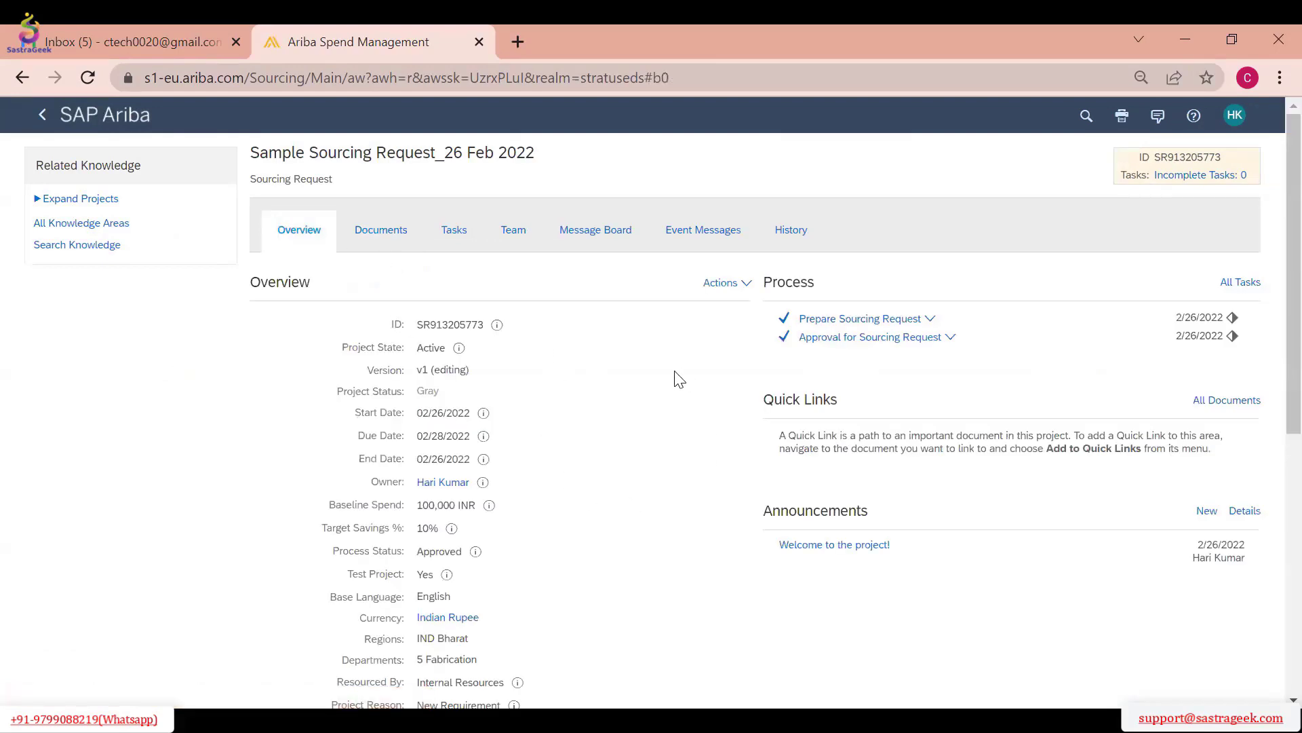
click(45, 116)
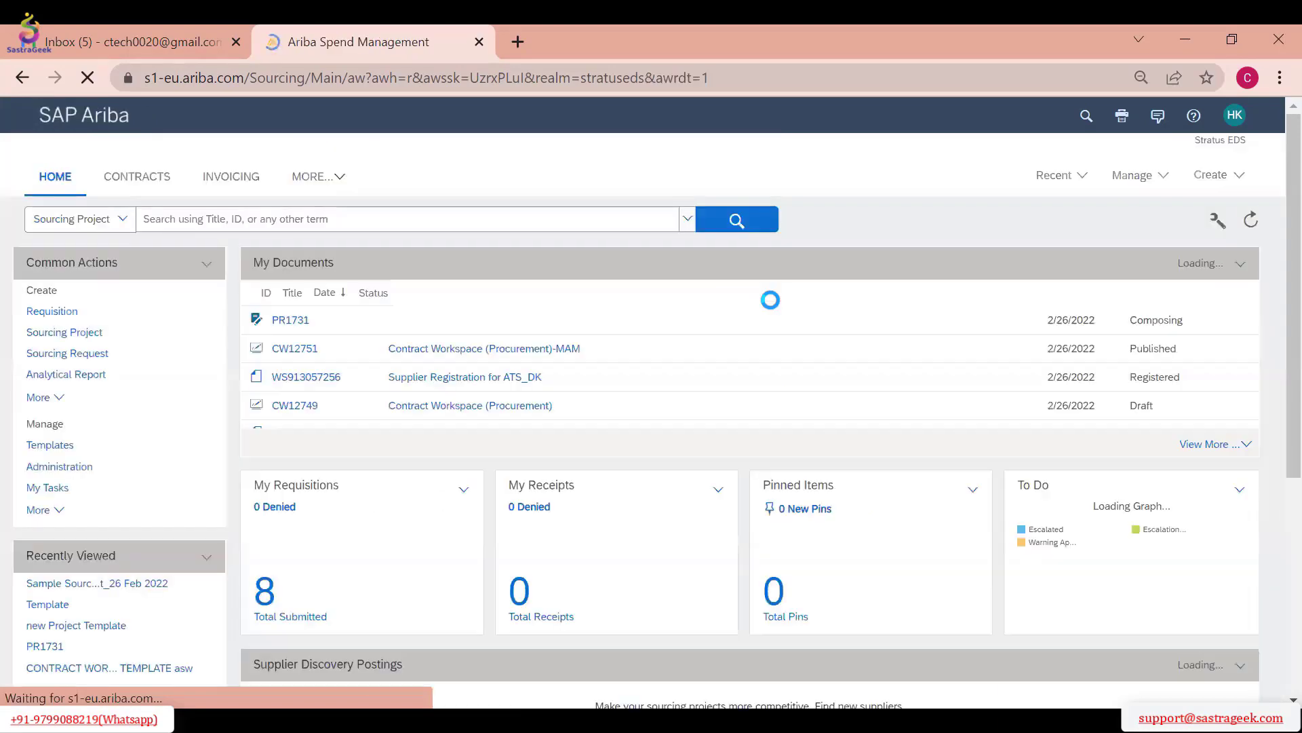
click(1133, 175)
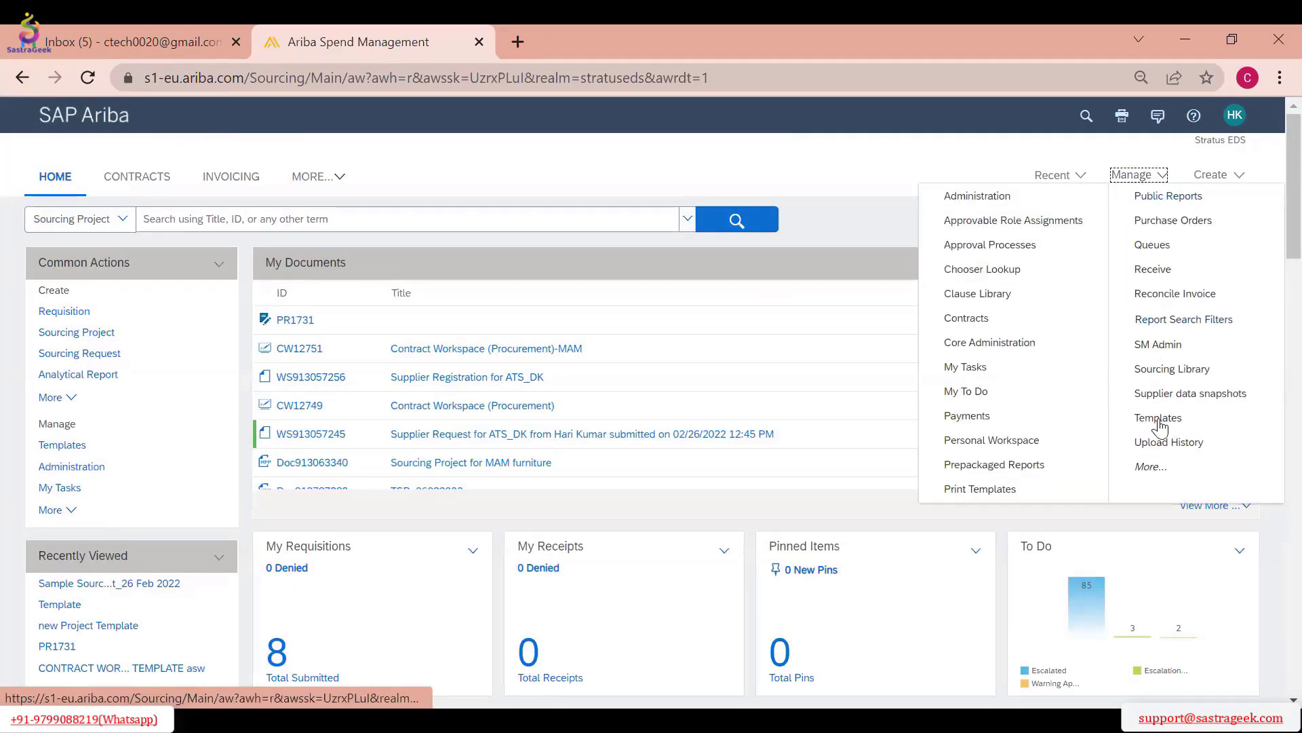
click(1159, 418)
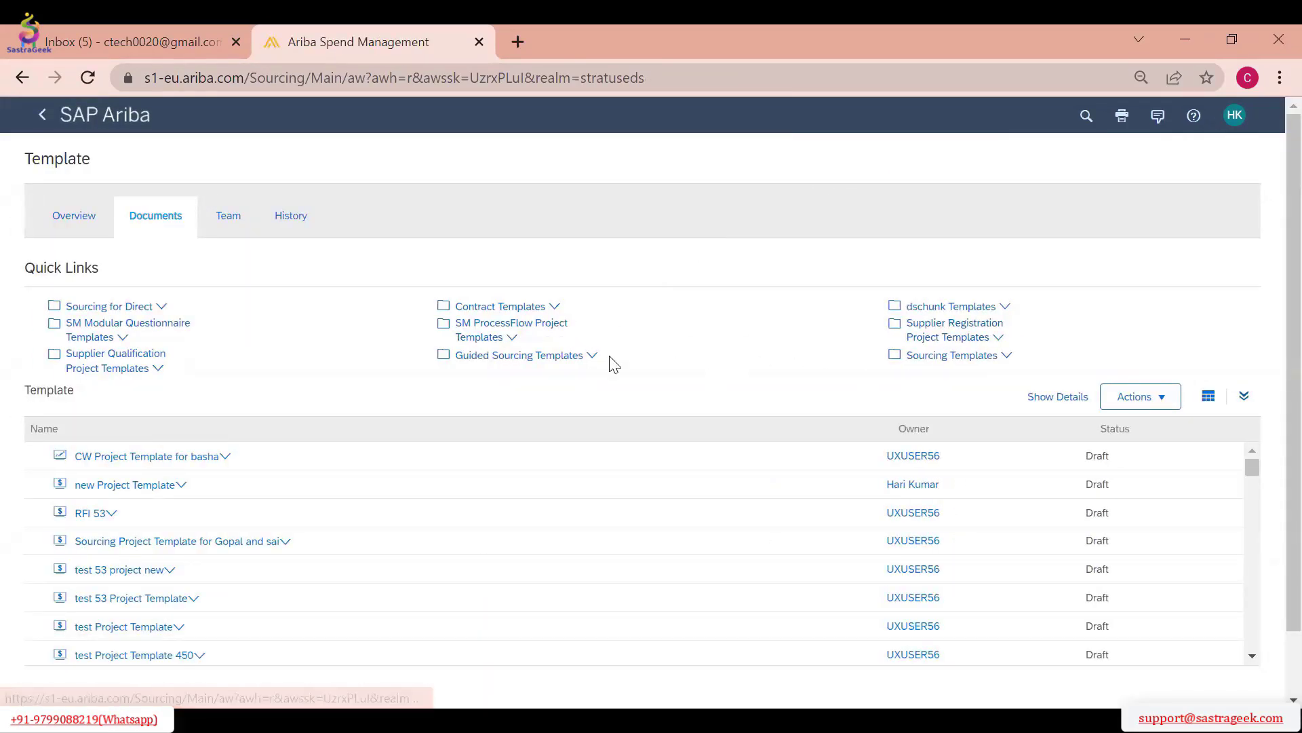
click(963, 359)
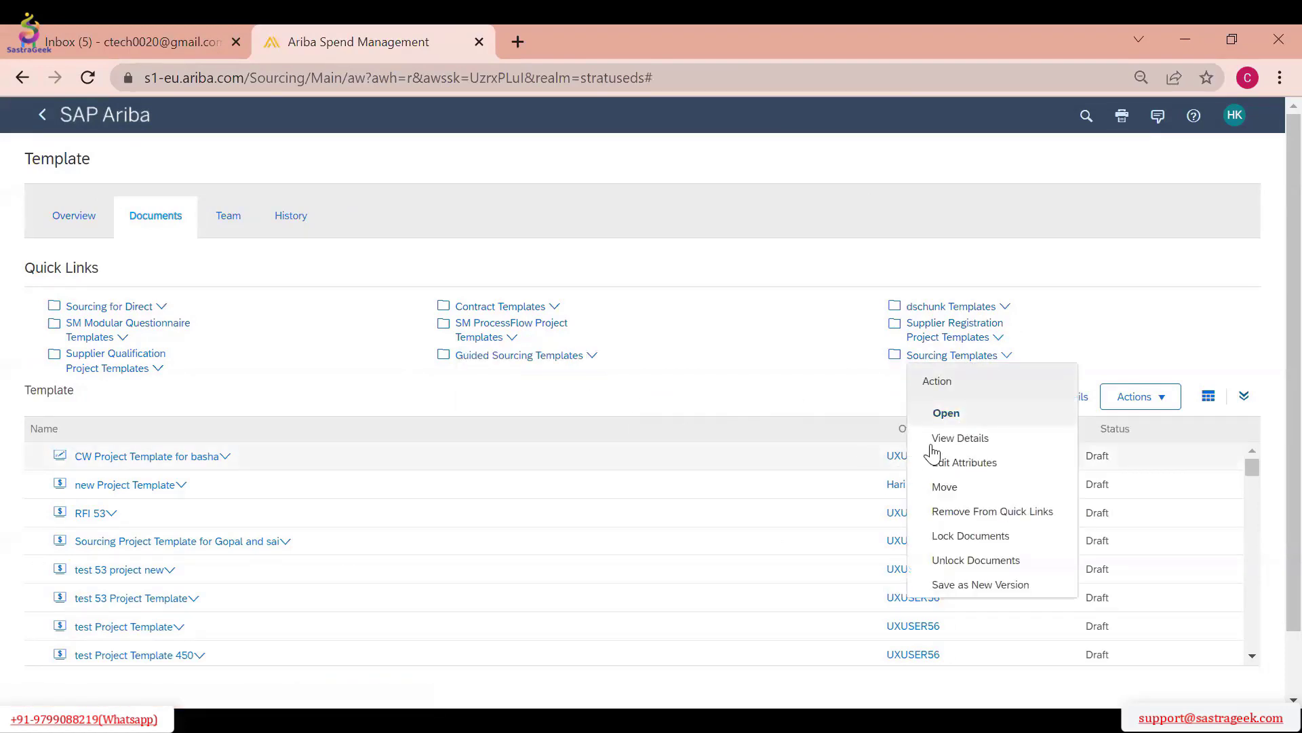
click(946, 412)
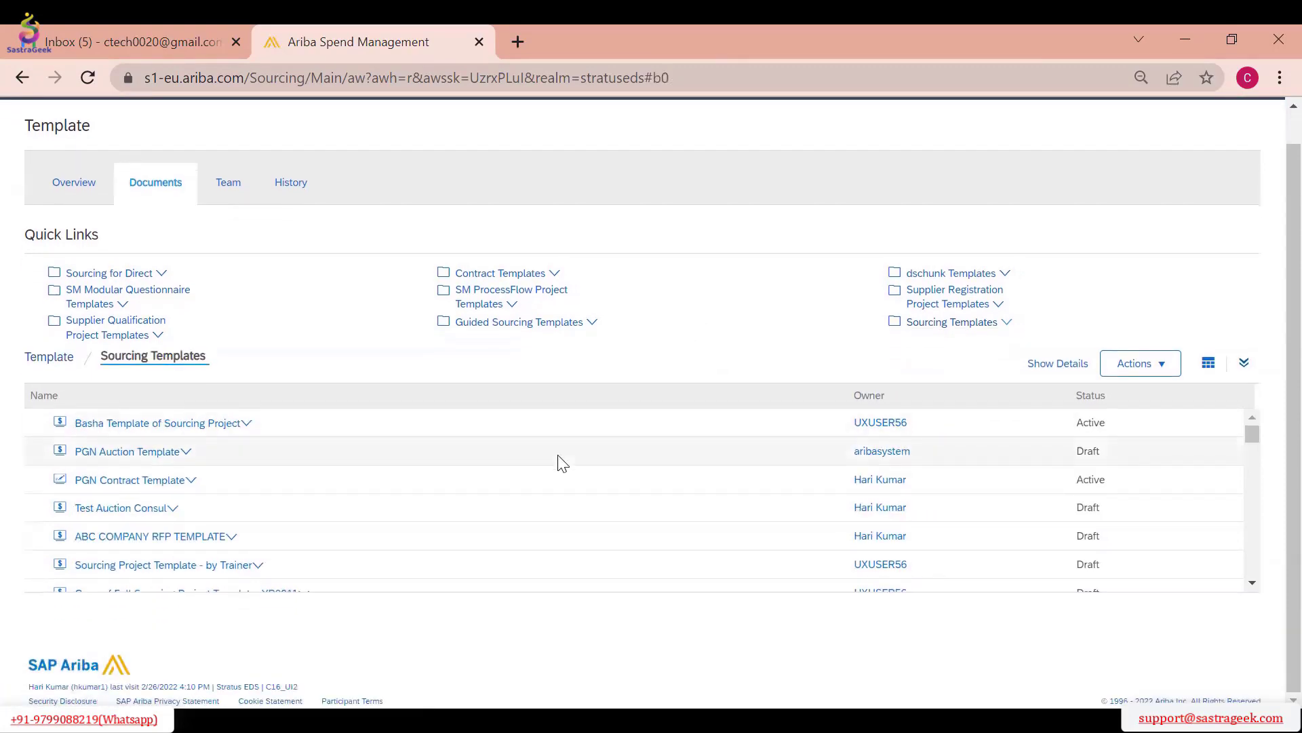
Expand the Sourcing Templates list, browse its templates and sort them by owner
scroll(562, 463, down, 3)
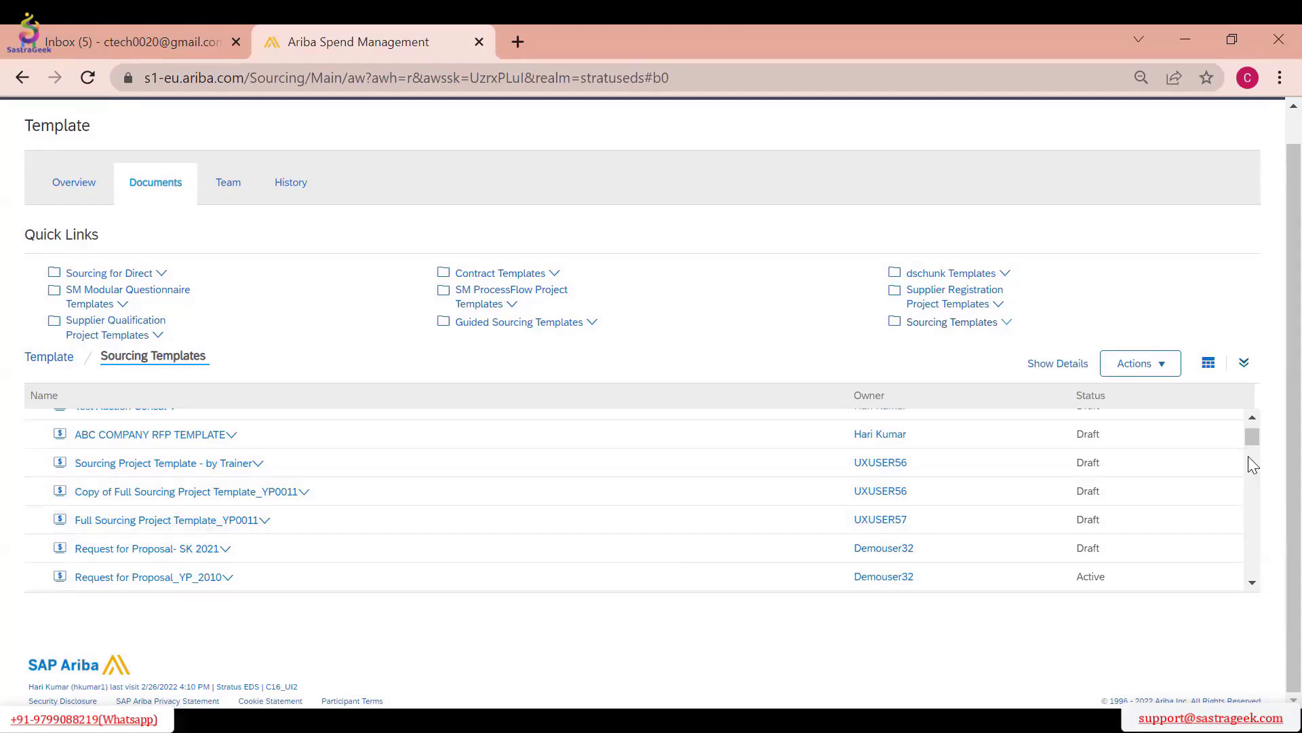
click(1244, 365)
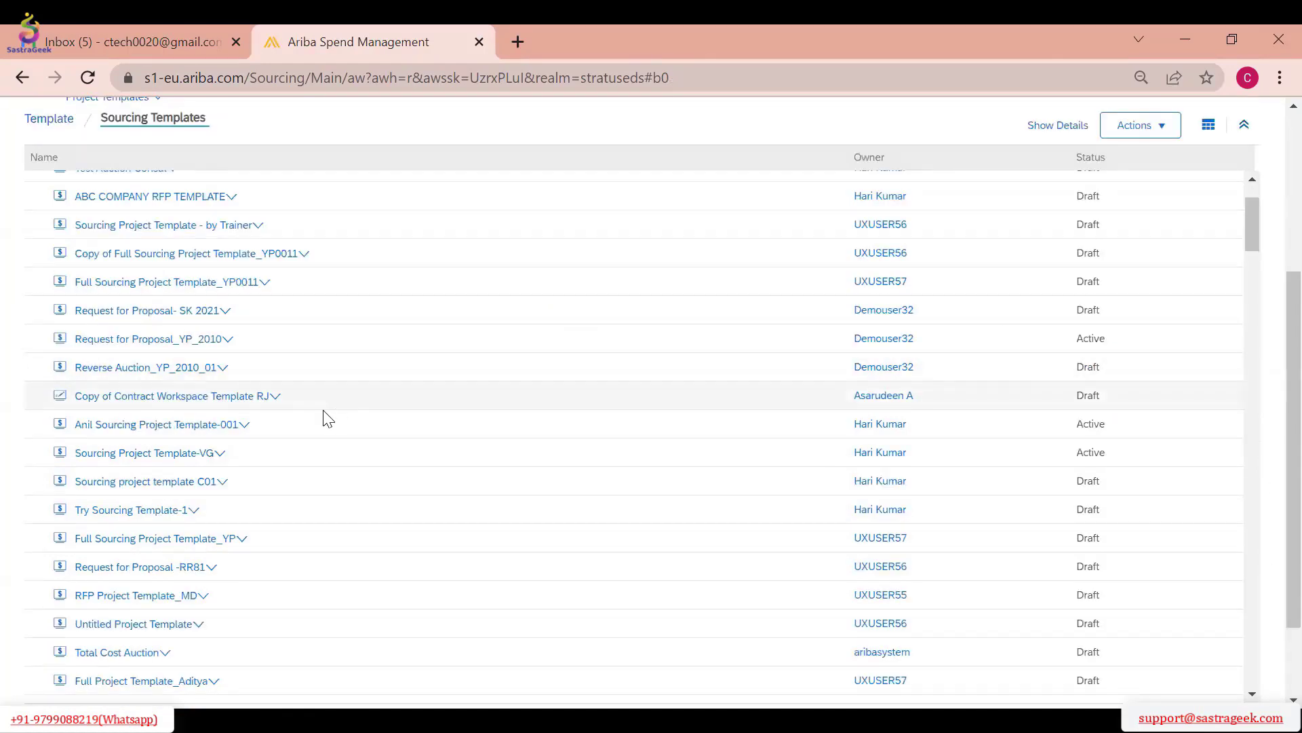
scroll(276, 427, down, 2)
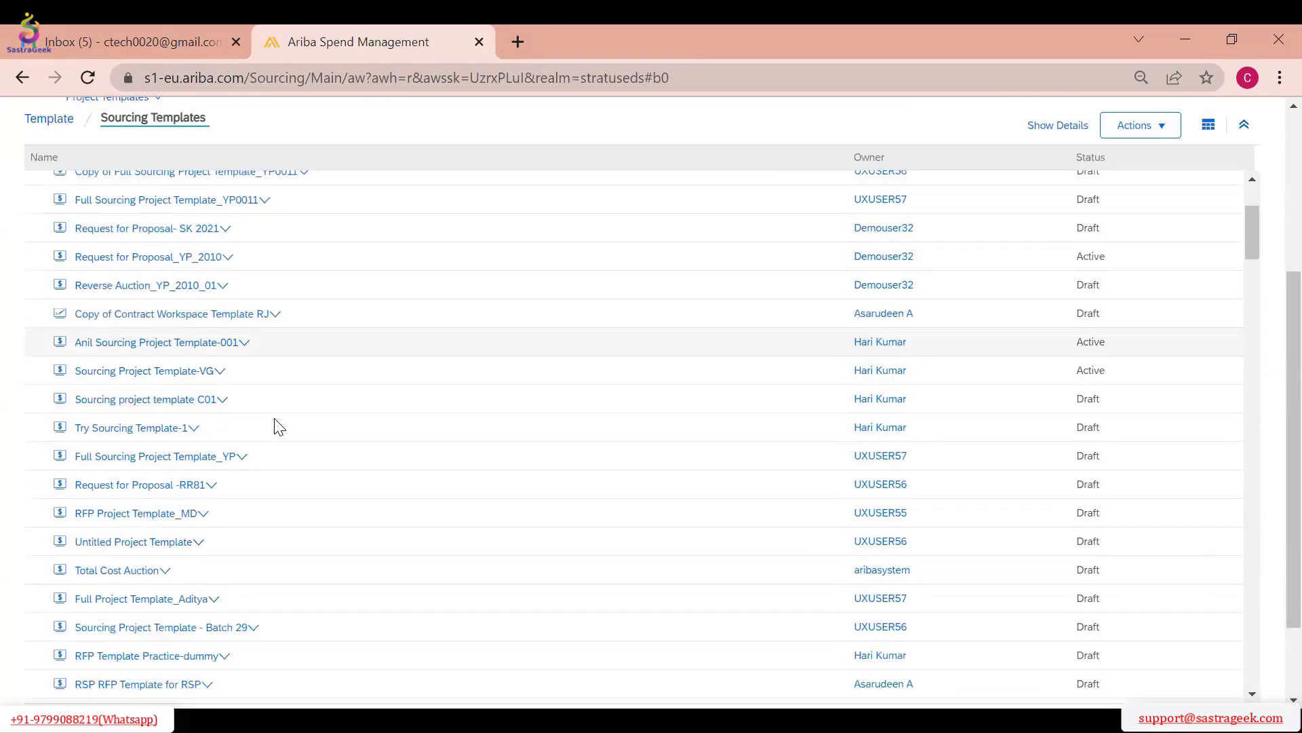
scroll(276, 427, down, 2)
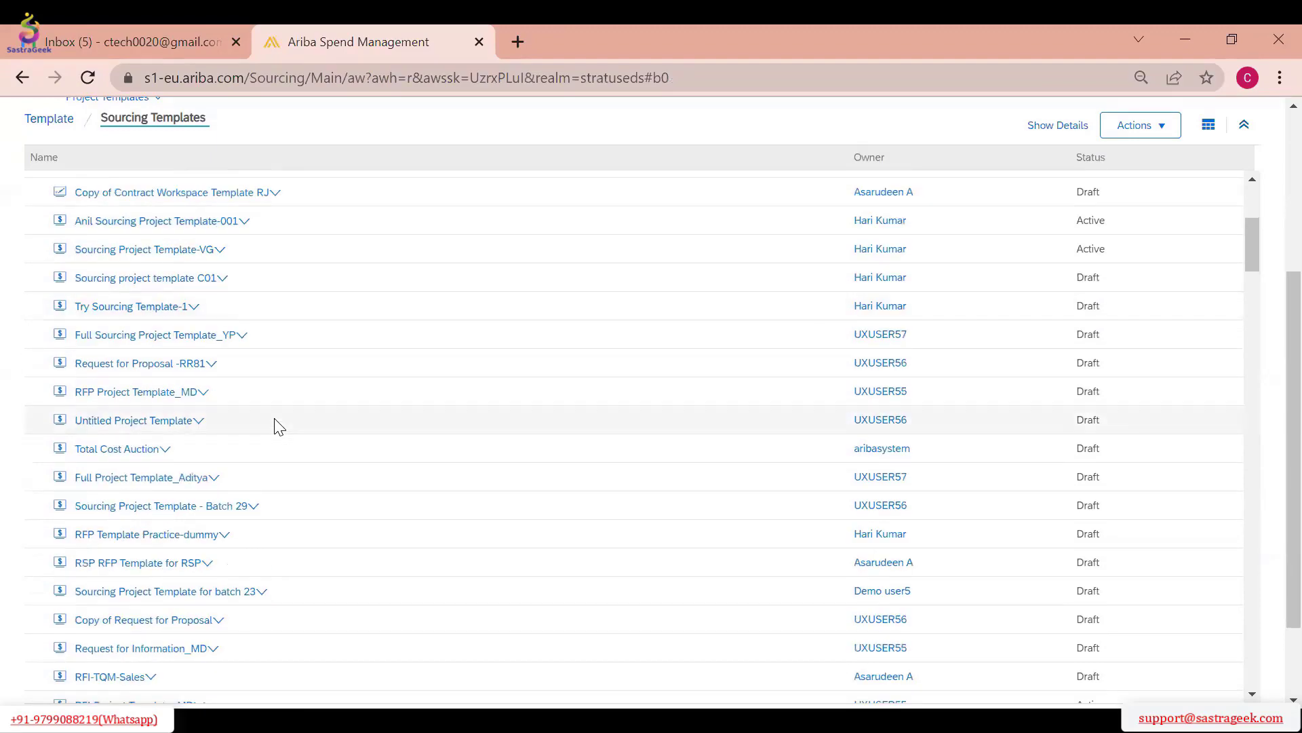
scroll(277, 428, up, 10)
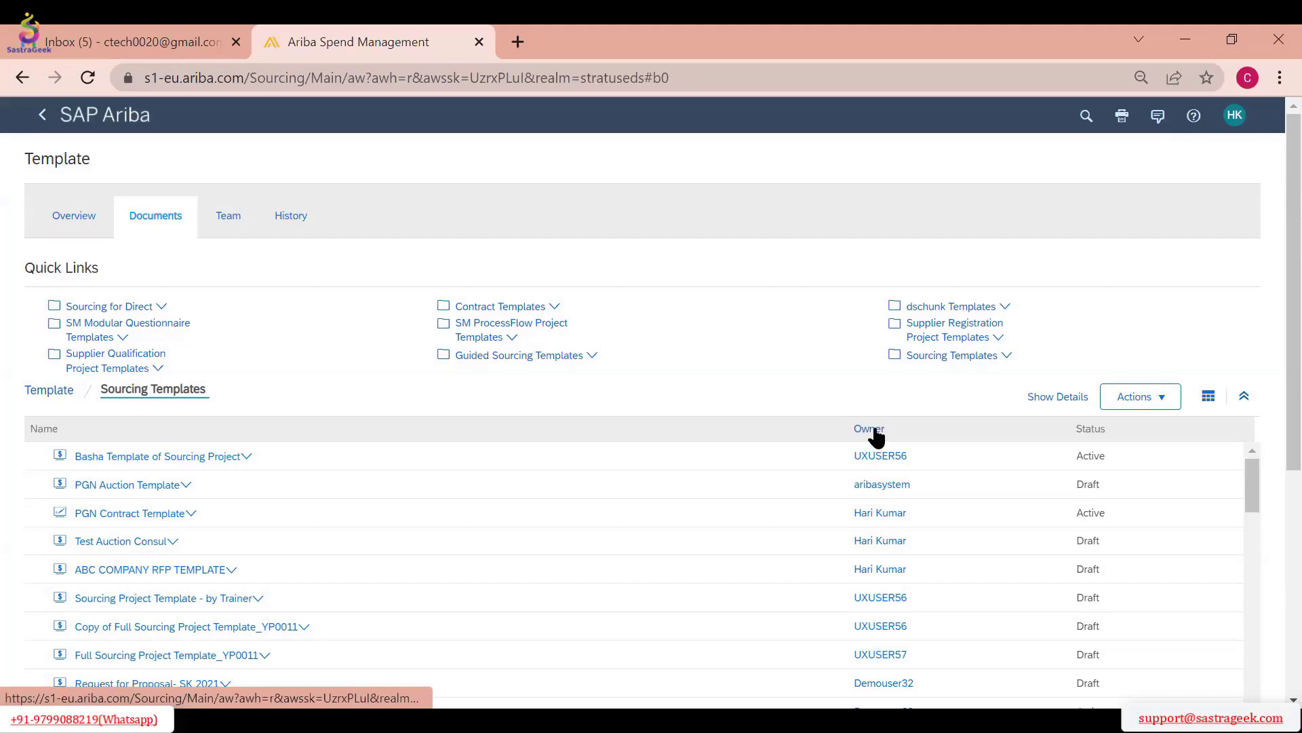
click(873, 430)
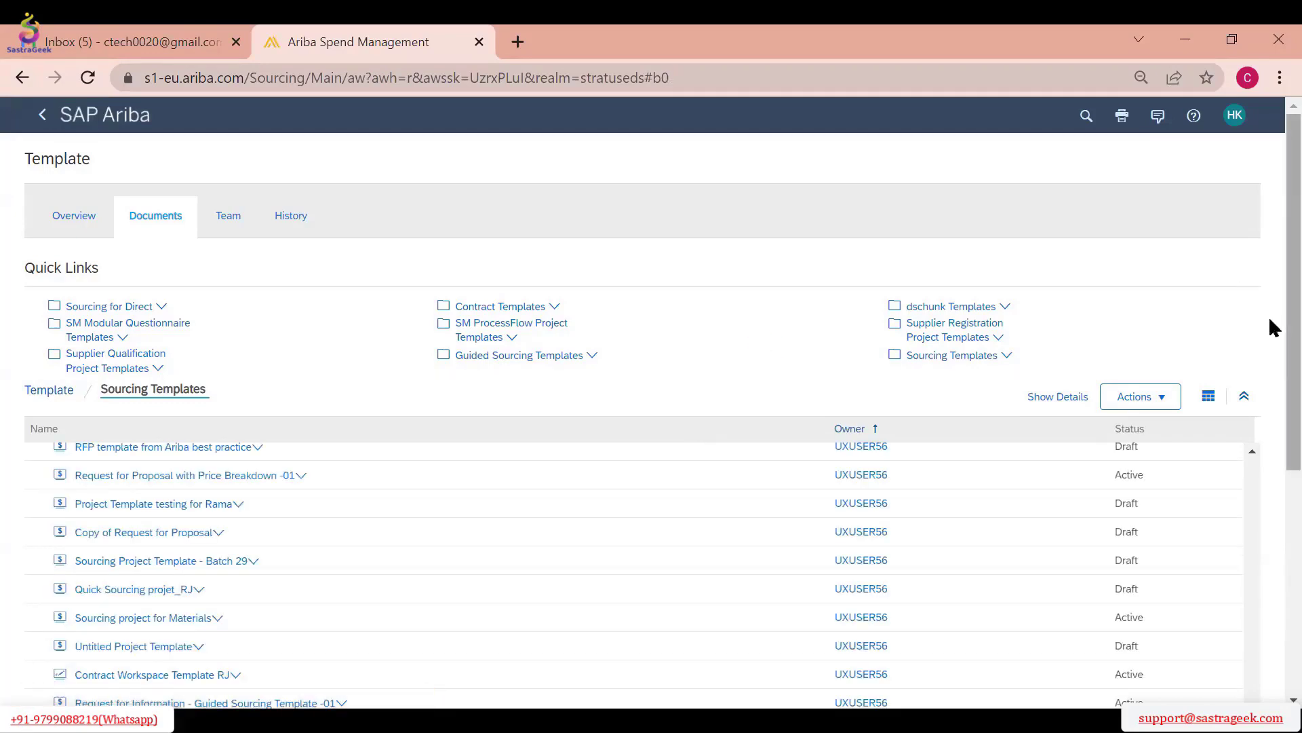
Look through the owner-sorted Sourcing Templates list for the sourcing request template, including a page search for "sourcein"
scroll(817, 425, down, 15)
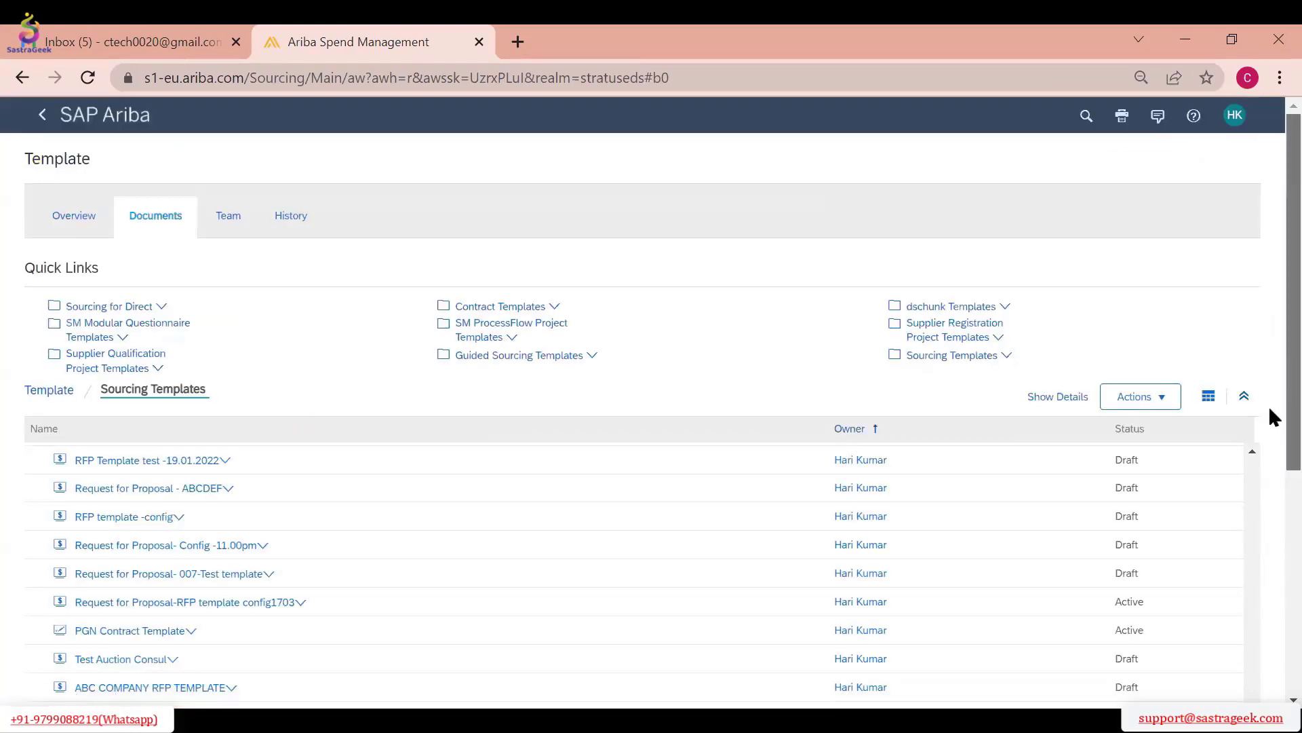
scroll(1272, 417, down, 4)
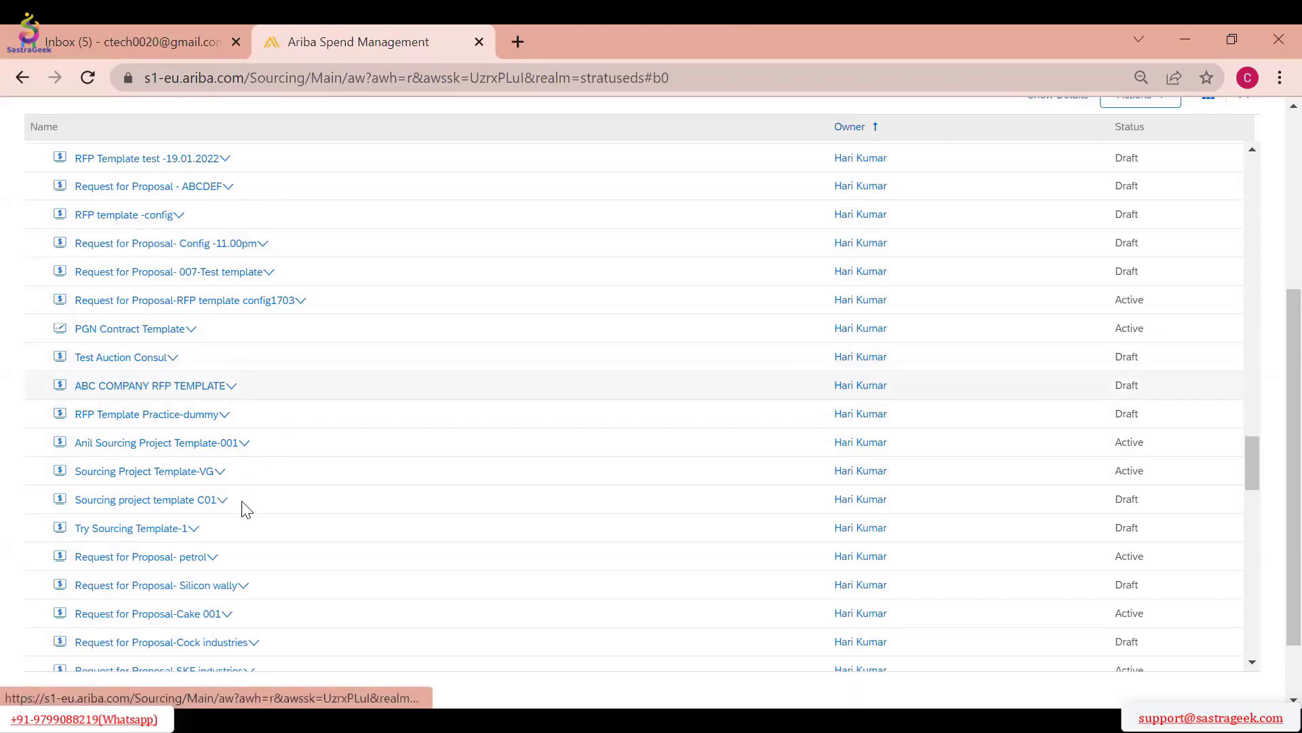
scroll(258, 498, down, 2)
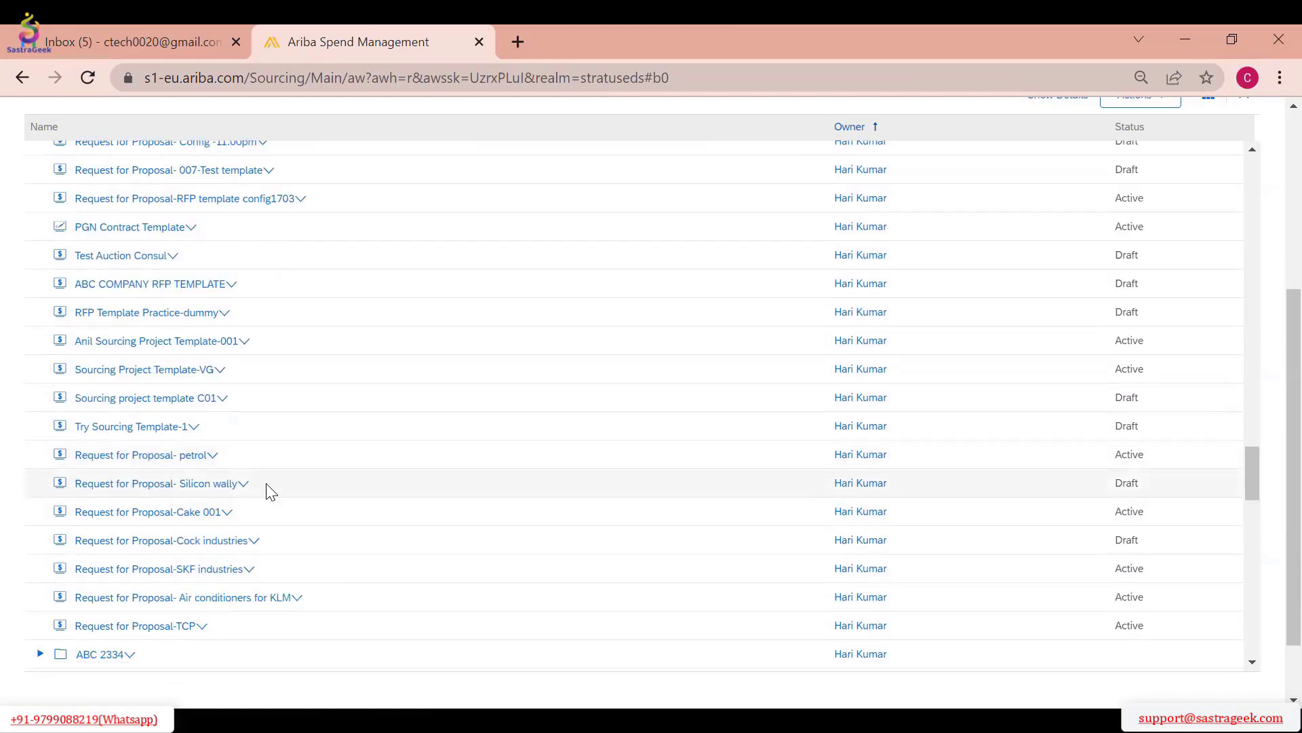
key(ctrl+f)
text(sourcein)
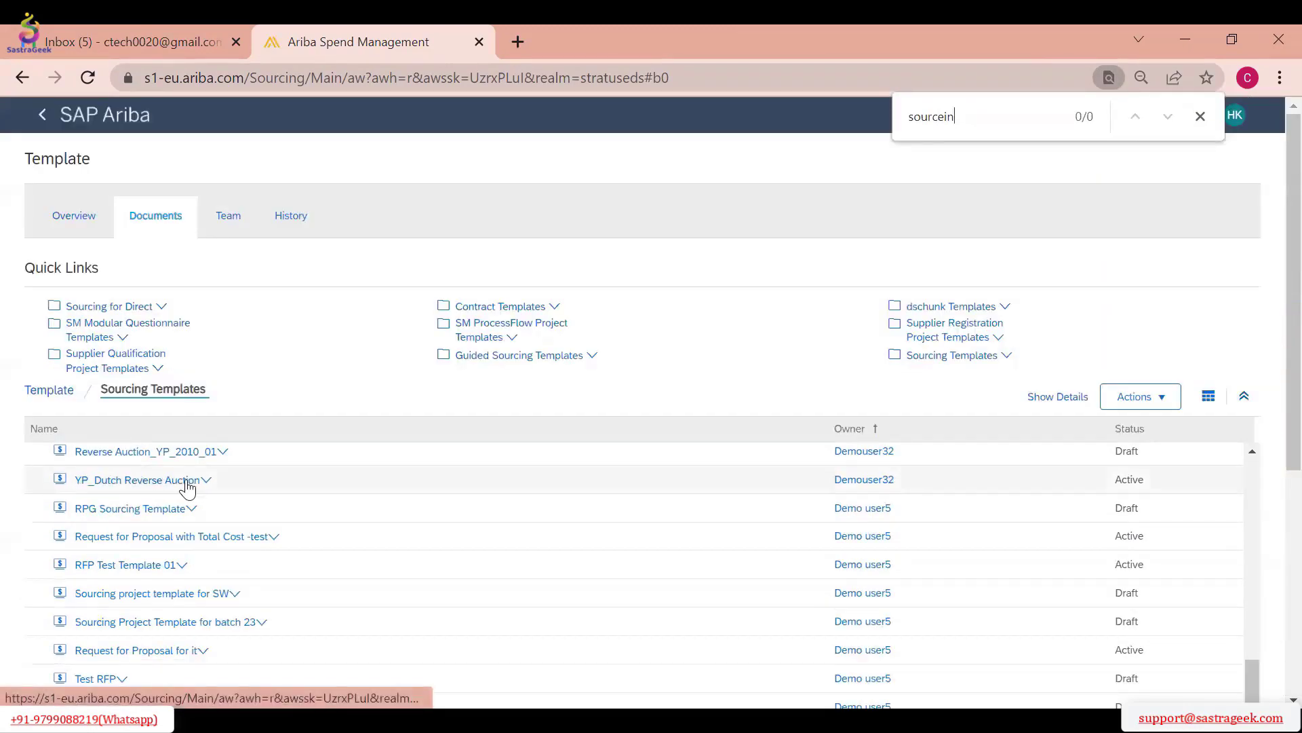
scroll(441, 522, down, 3)
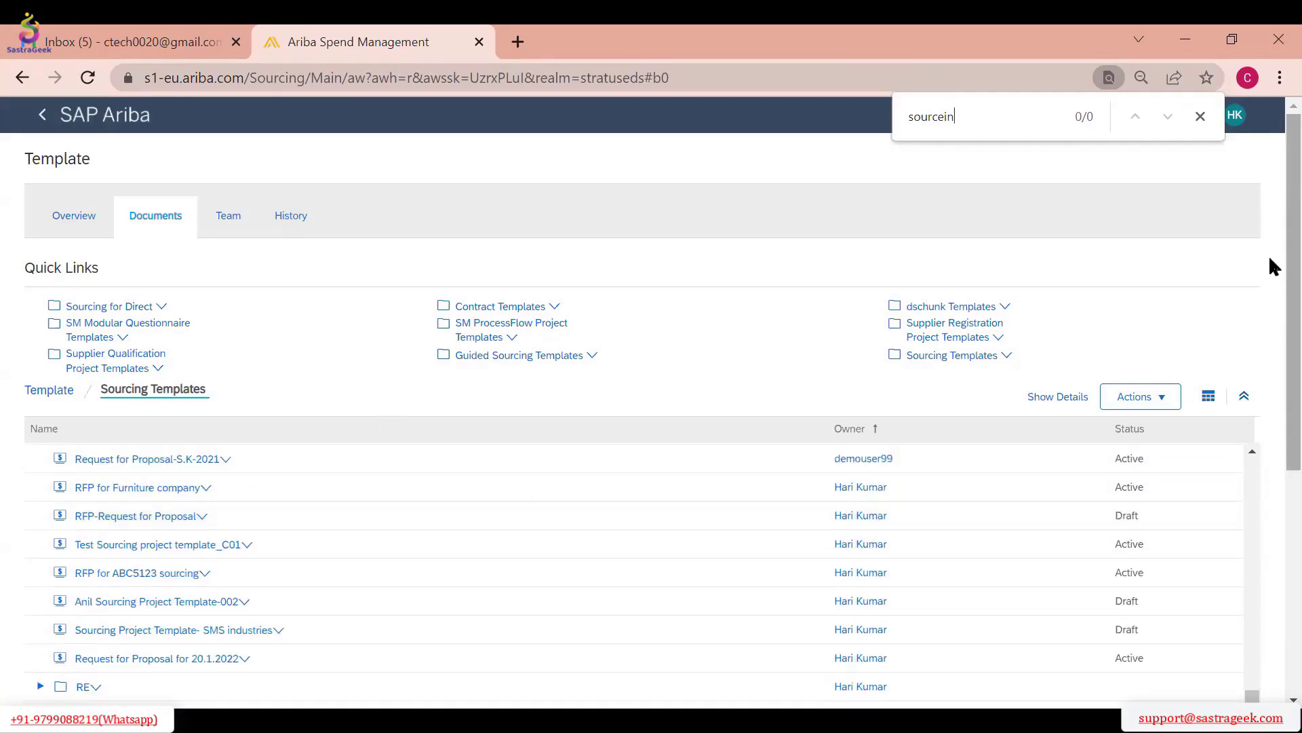
scroll(1274, 285, down, 3)
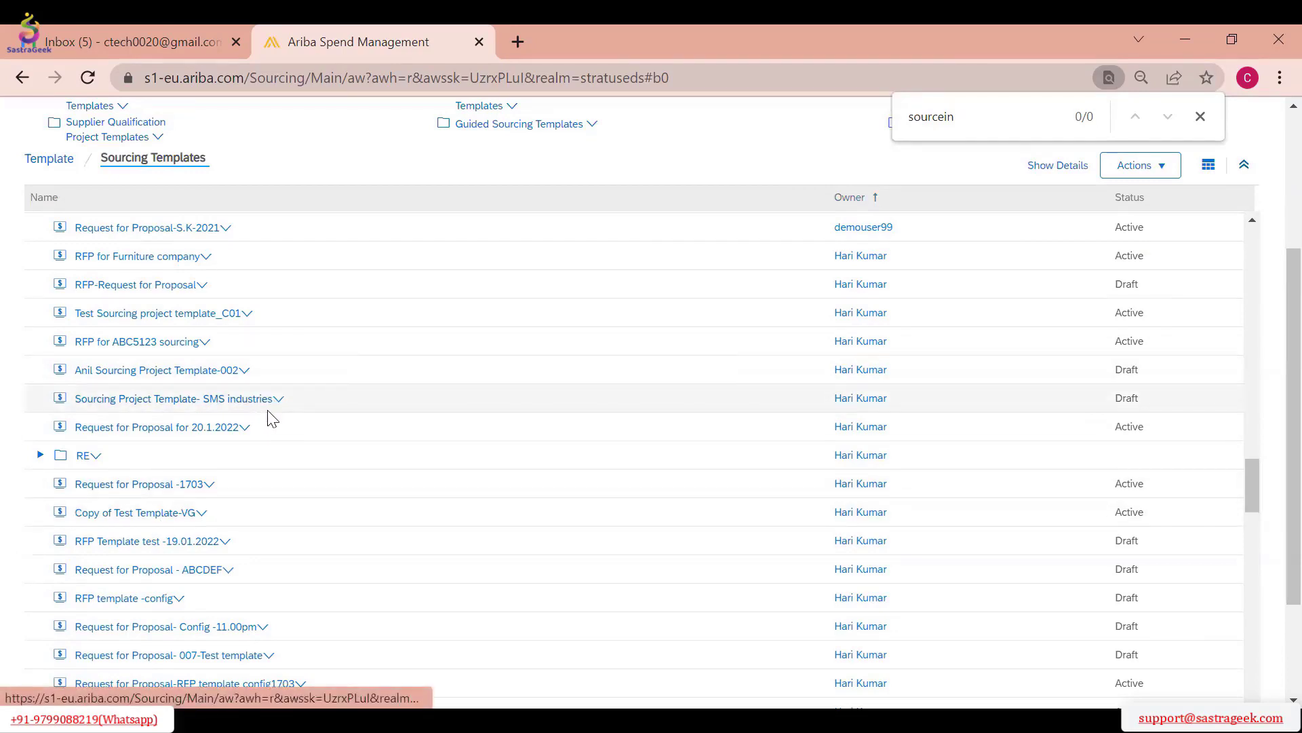
scroll(270, 434, down, 2)
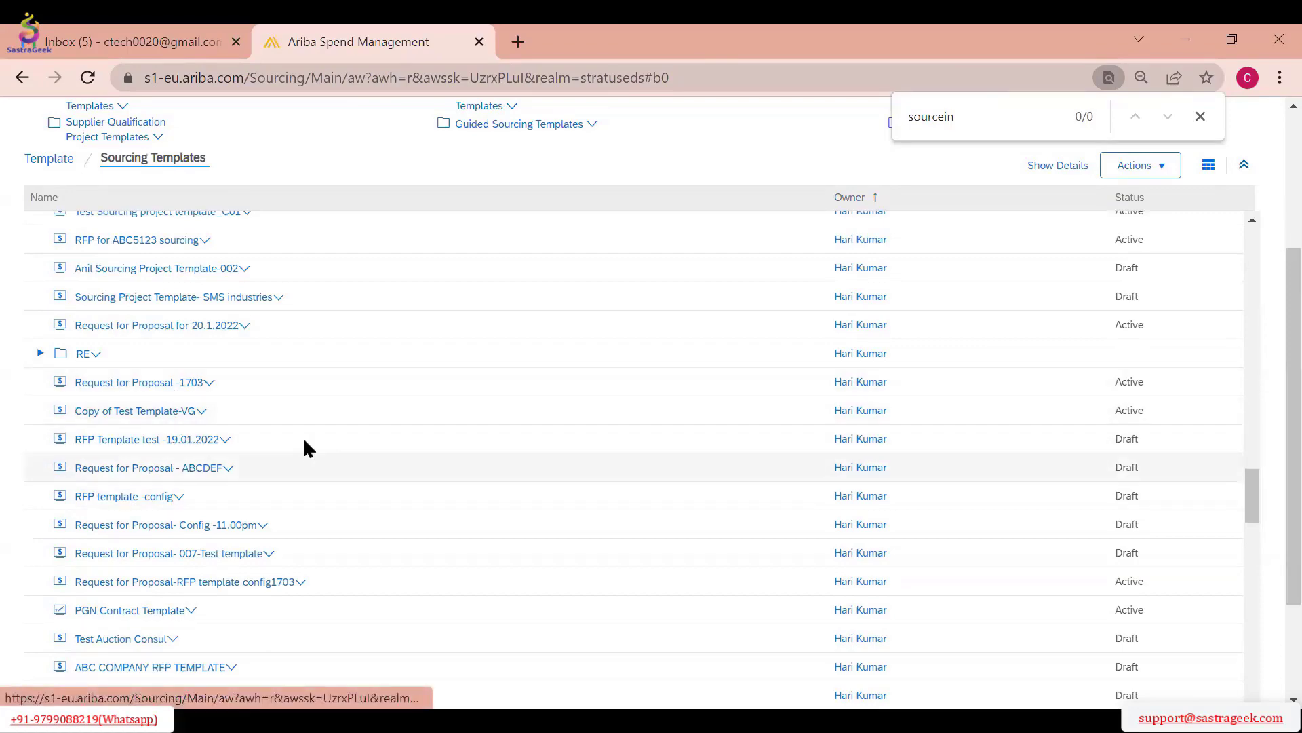
scroll(303, 445, down, 2)
scroll(236, 367, down, 1)
scroll(235, 368, down, 2)
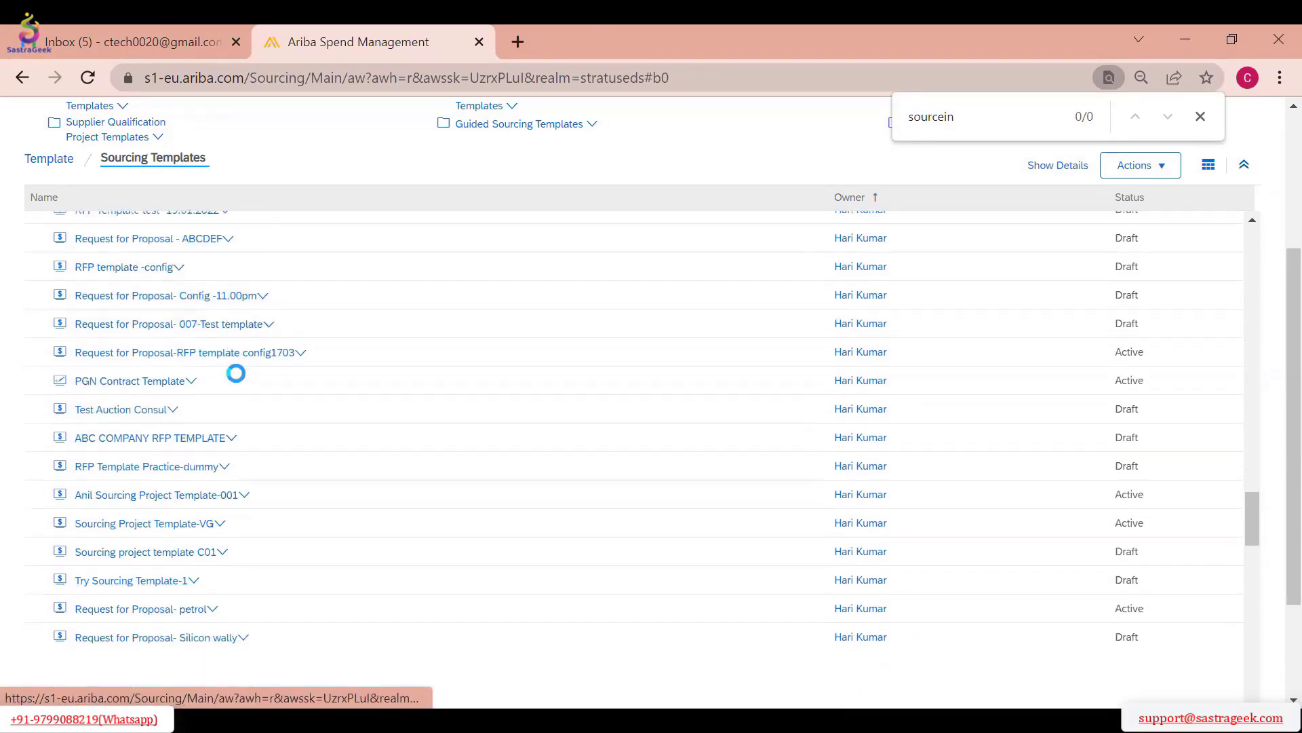
scroll(253, 449, down, 1)
scroll(258, 454, down, 4)
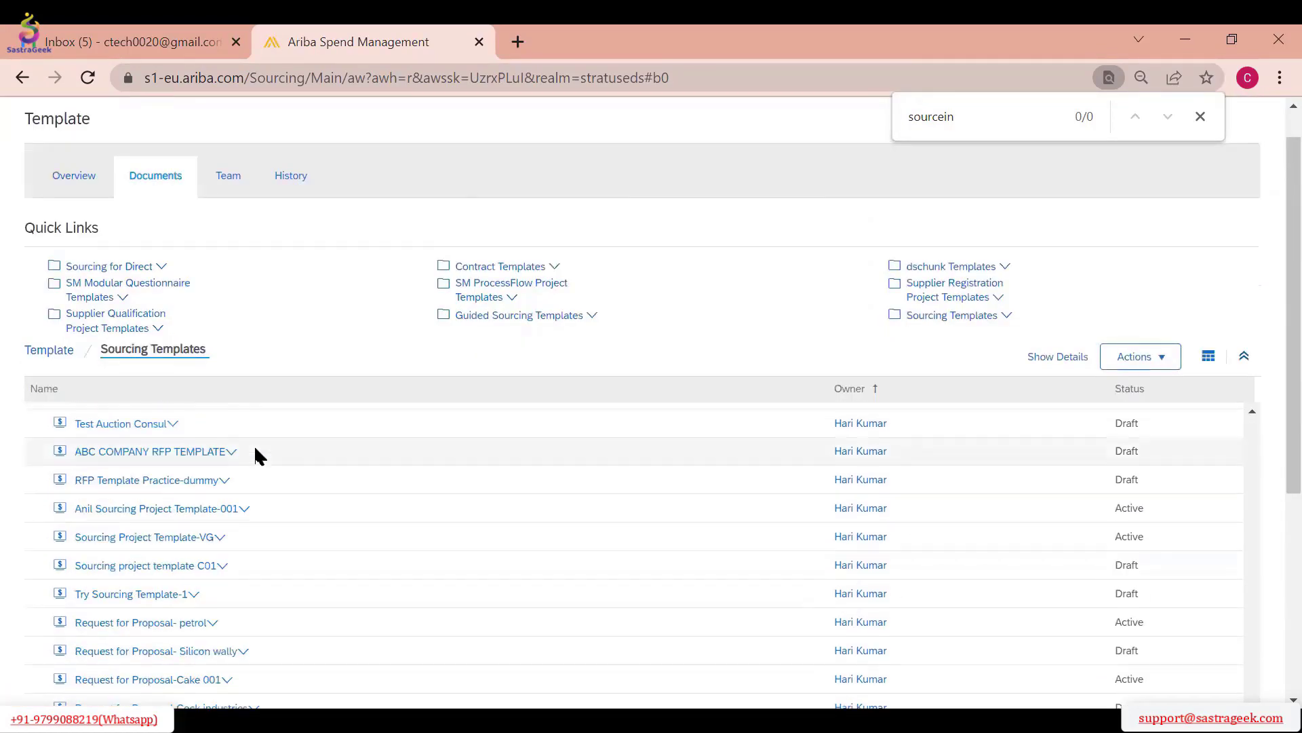
scroll(1270, 339, down, 3)
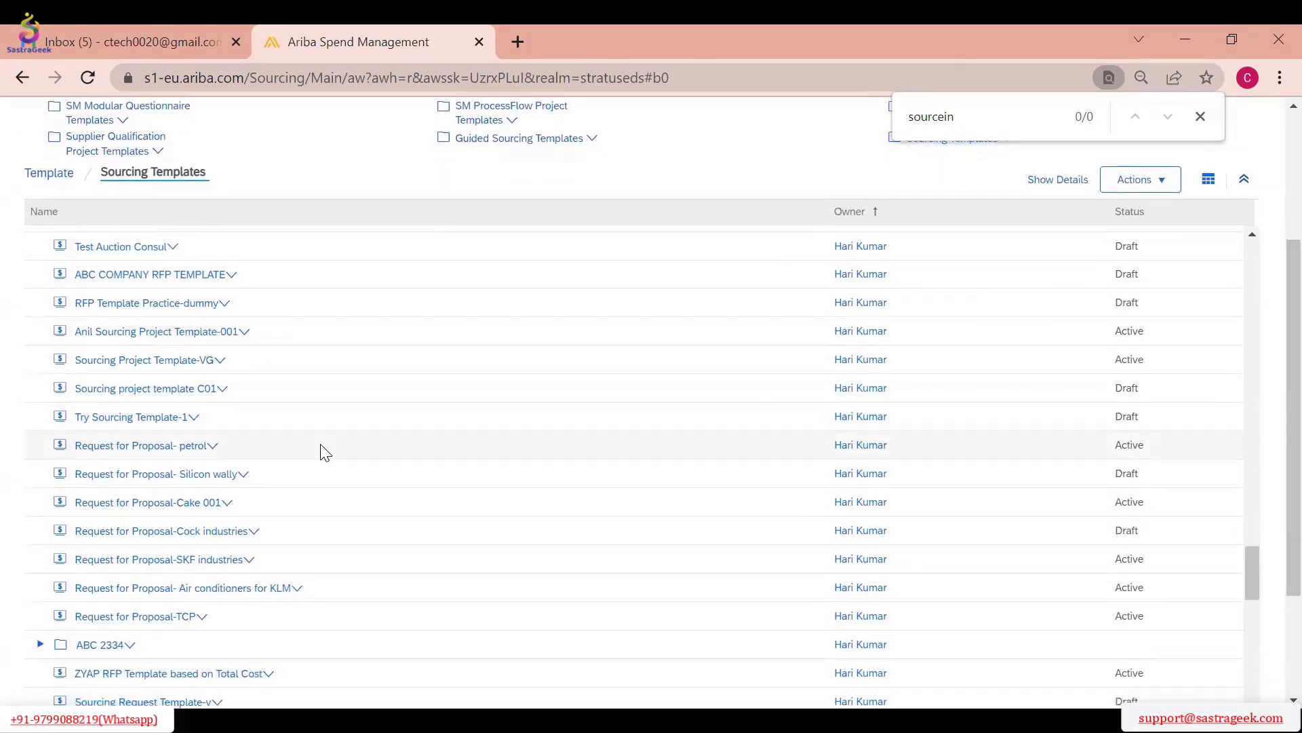
scroll(326, 459, down, 3)
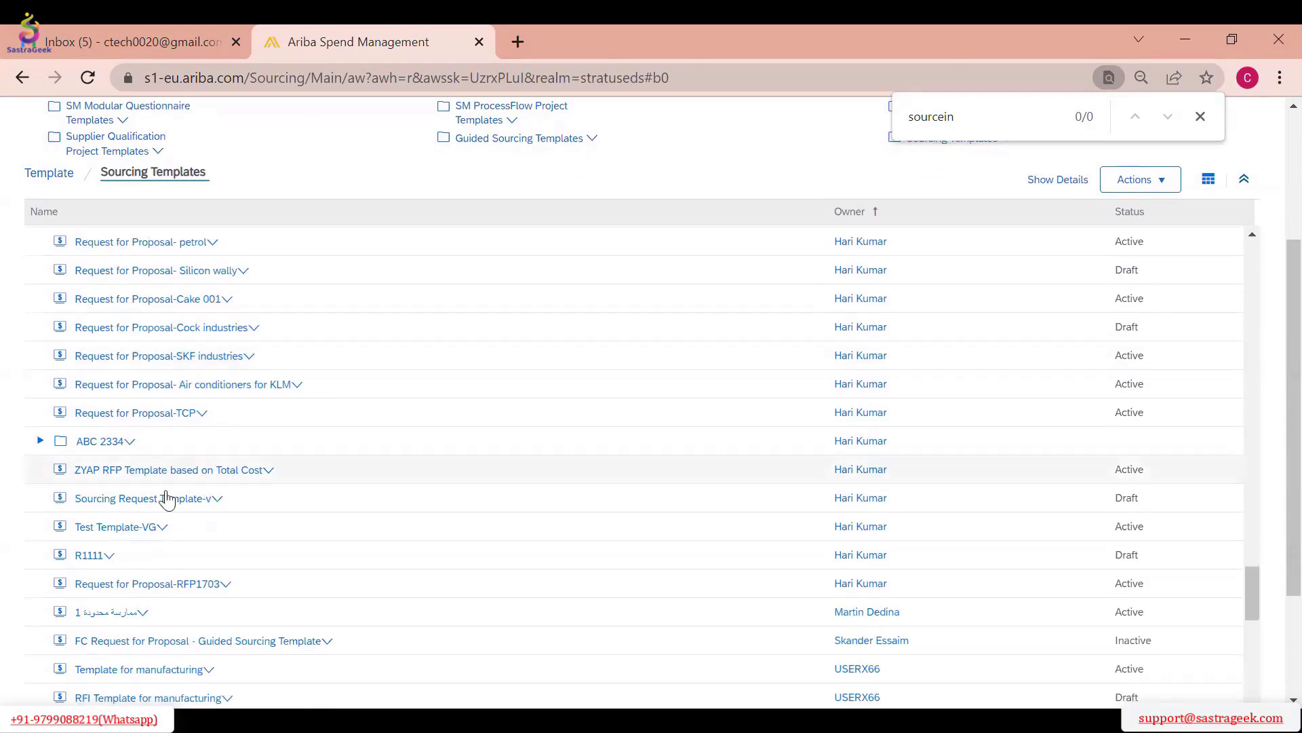
Open Sourcing Request Template-v, review its tasks and documents, and exit the template
click(168, 503)
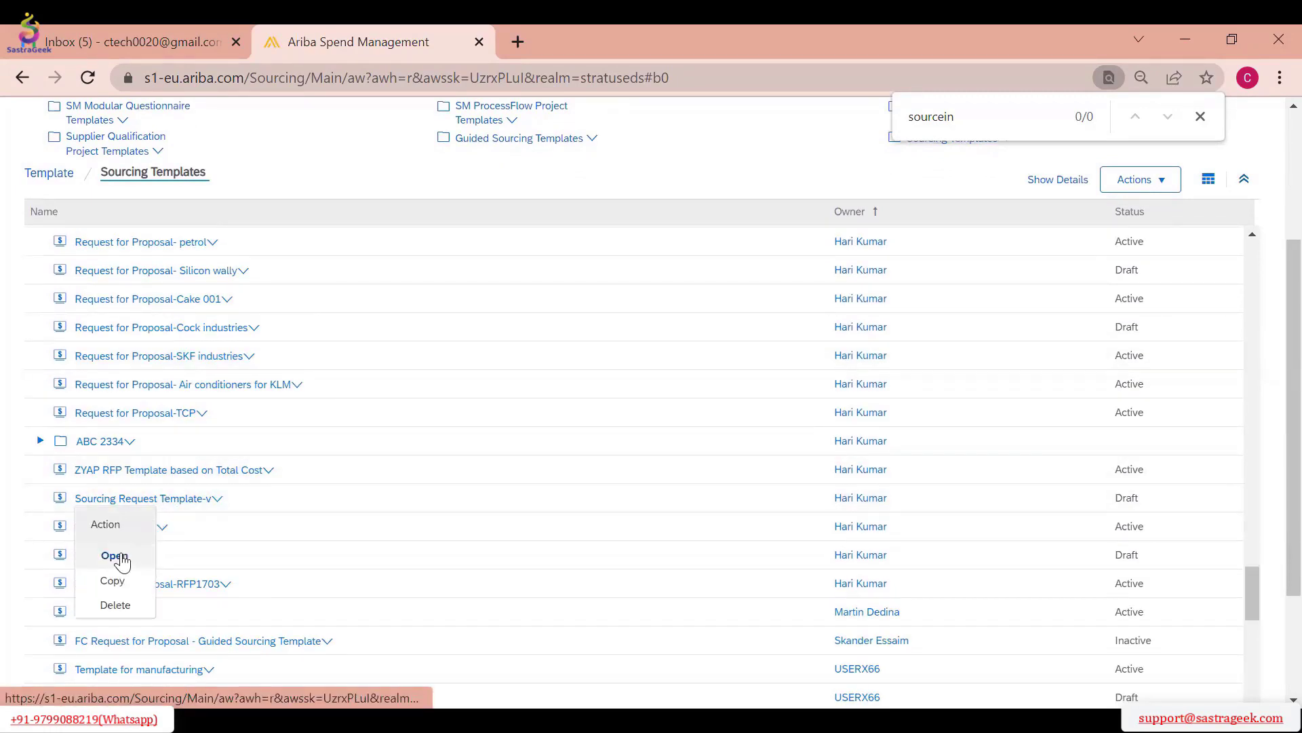
click(116, 552)
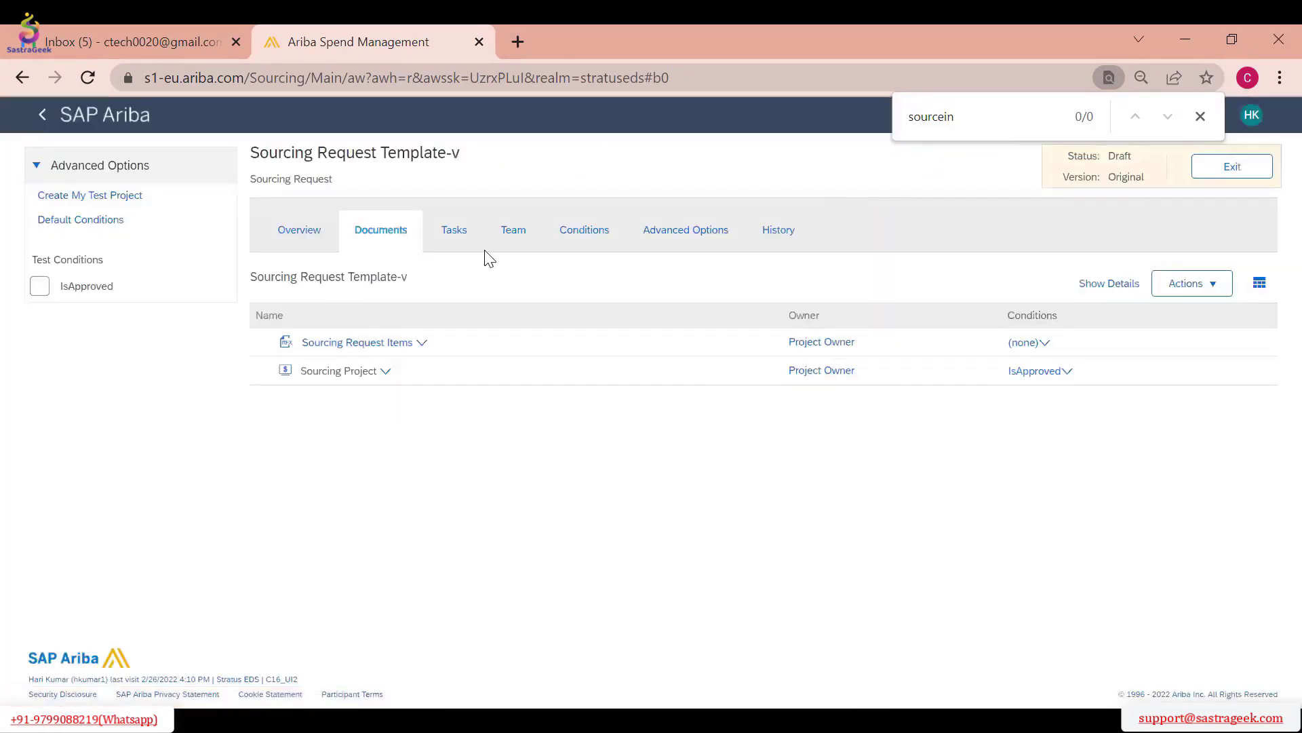
click(448, 234)
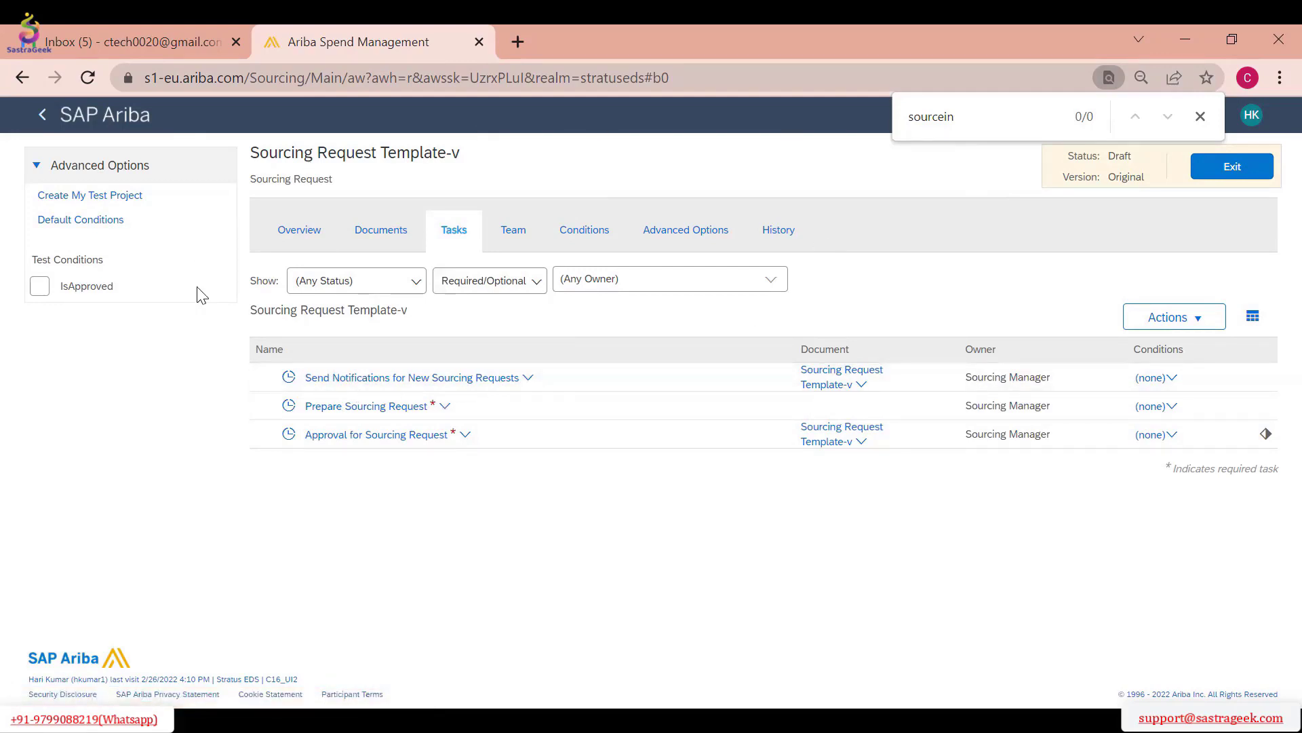
click(393, 249)
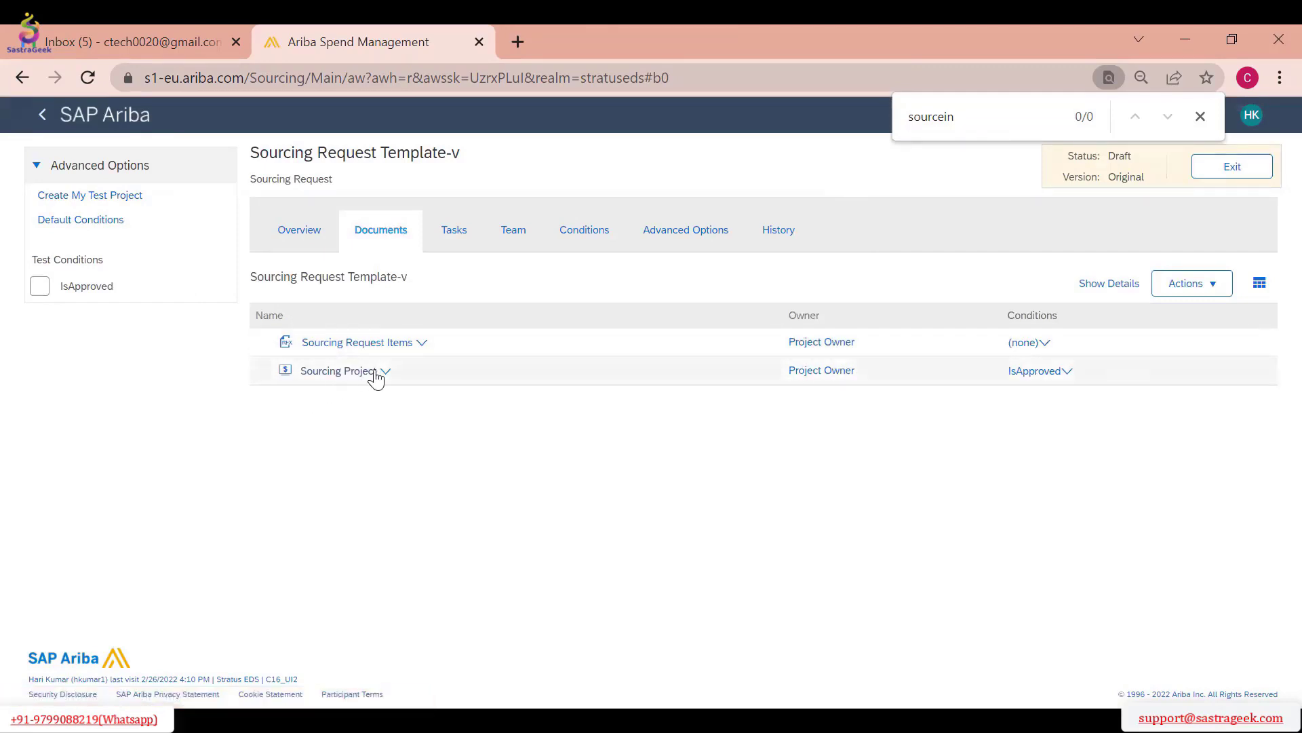
mouse_move(374, 375)
click(1259, 179)
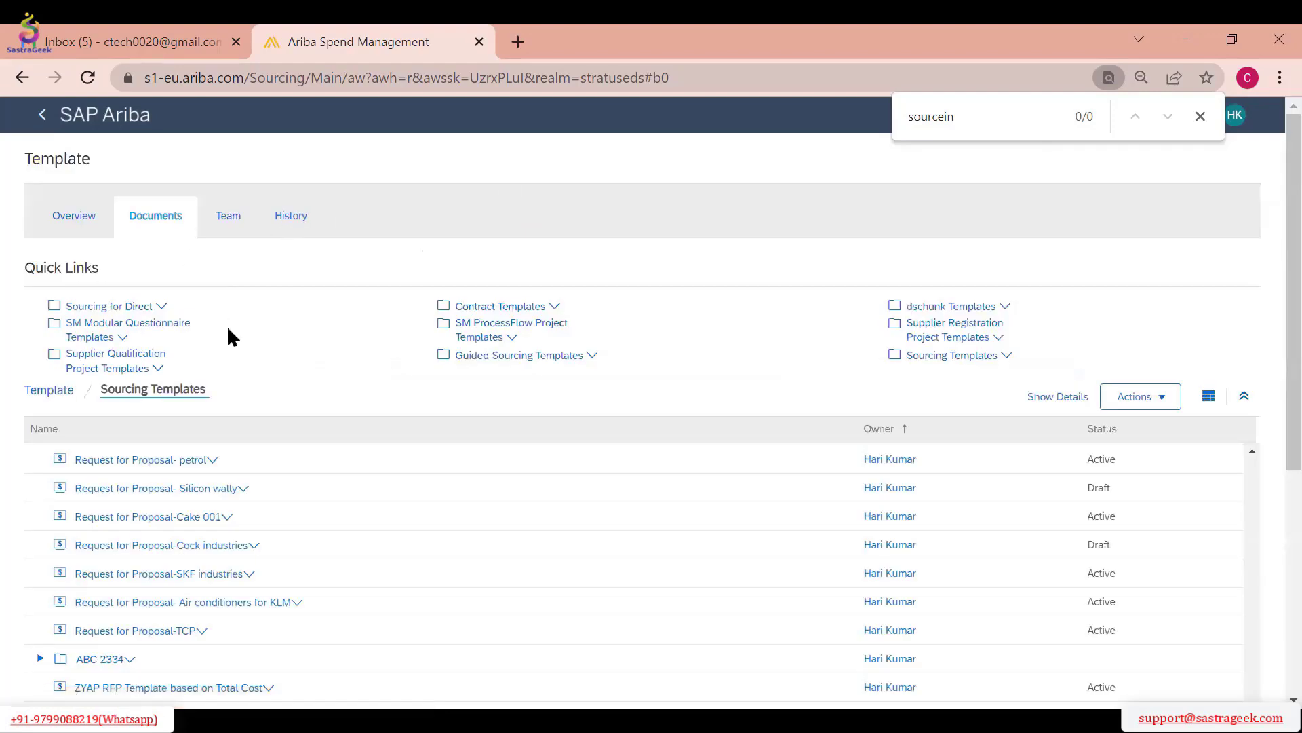
Return to the home dashboard and start creating a new Sourcing Project
click(42, 122)
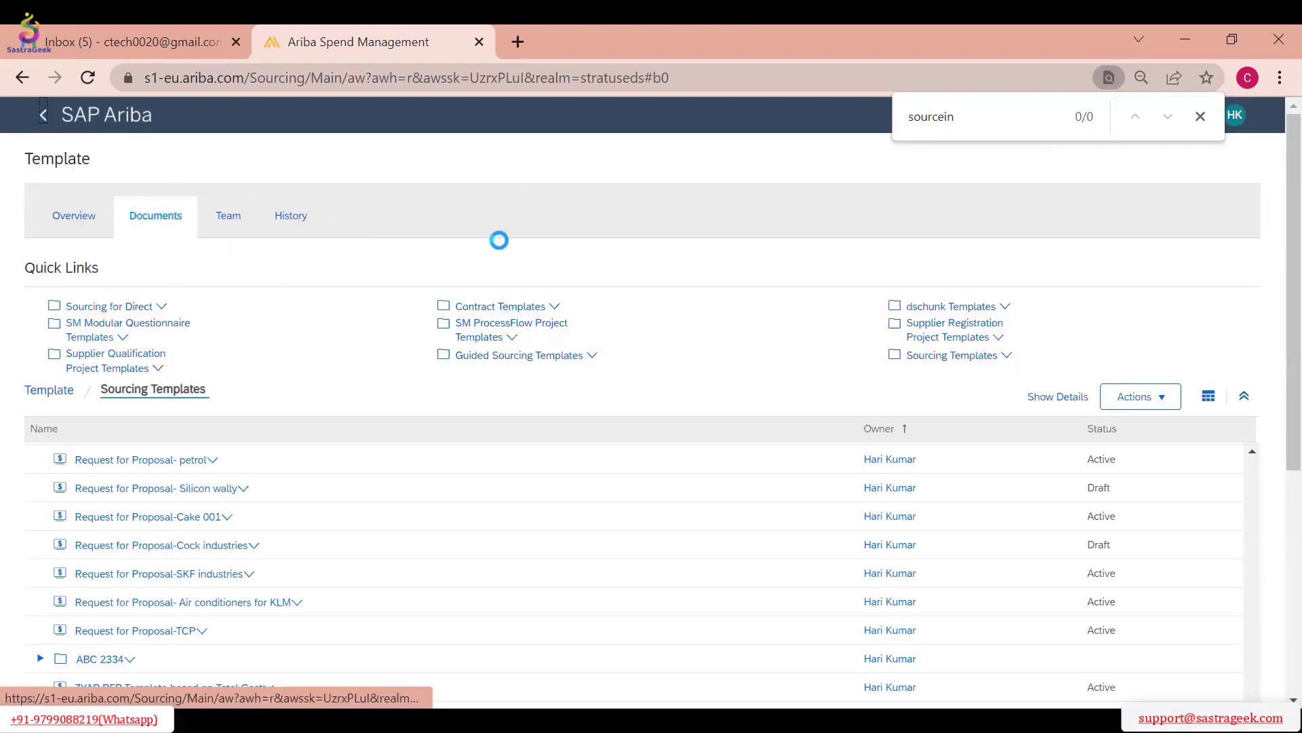
click(42, 122)
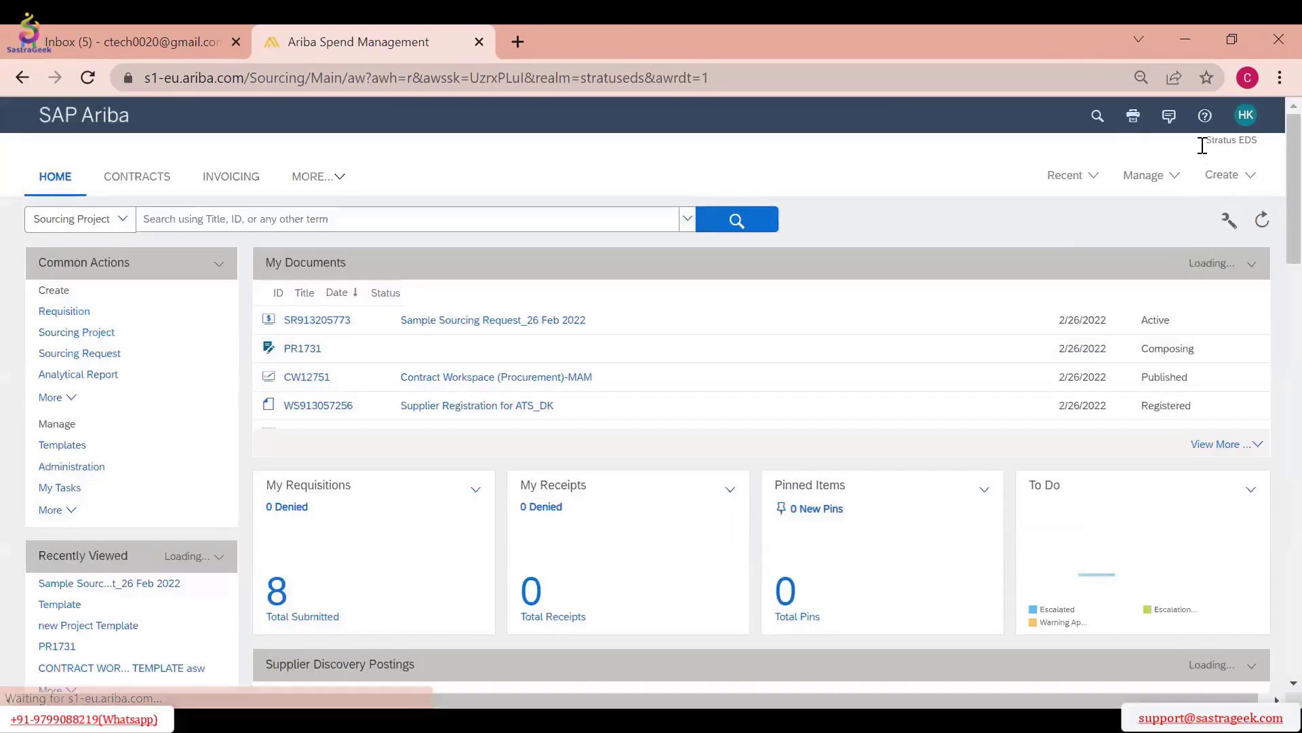
click(1212, 177)
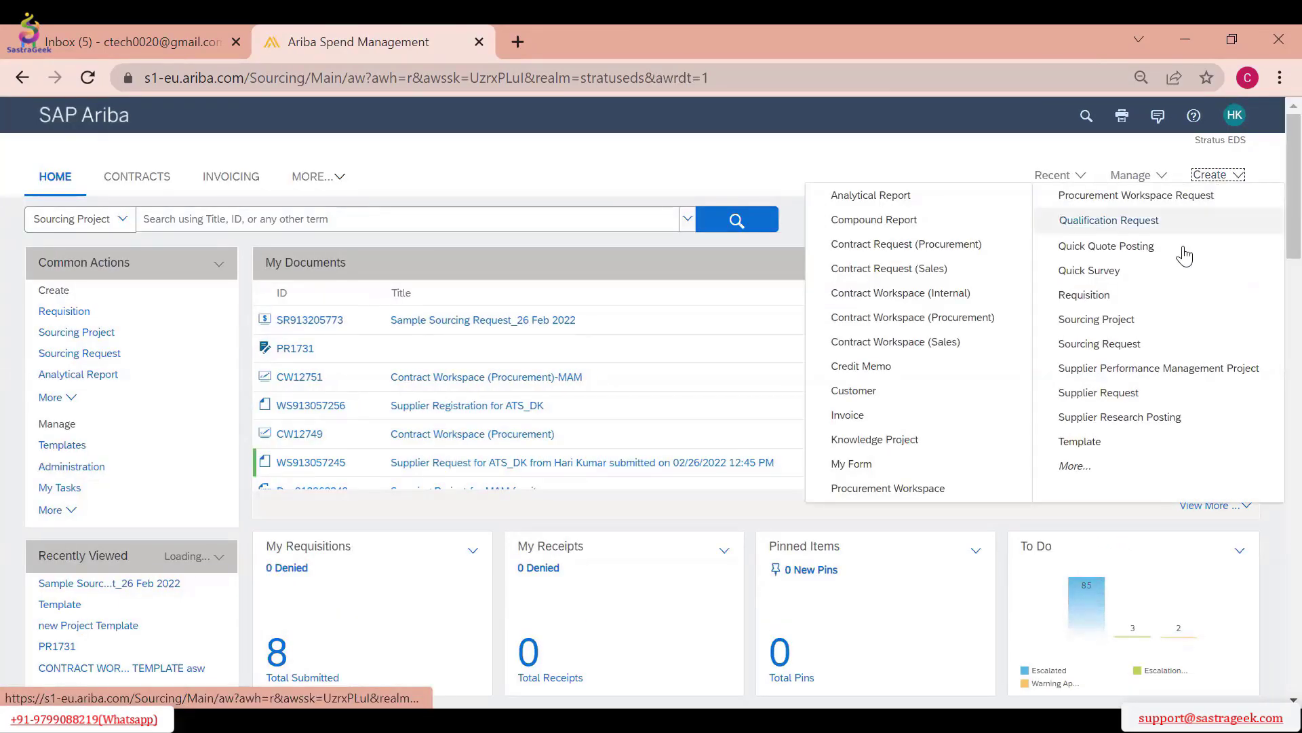
click(1126, 326)
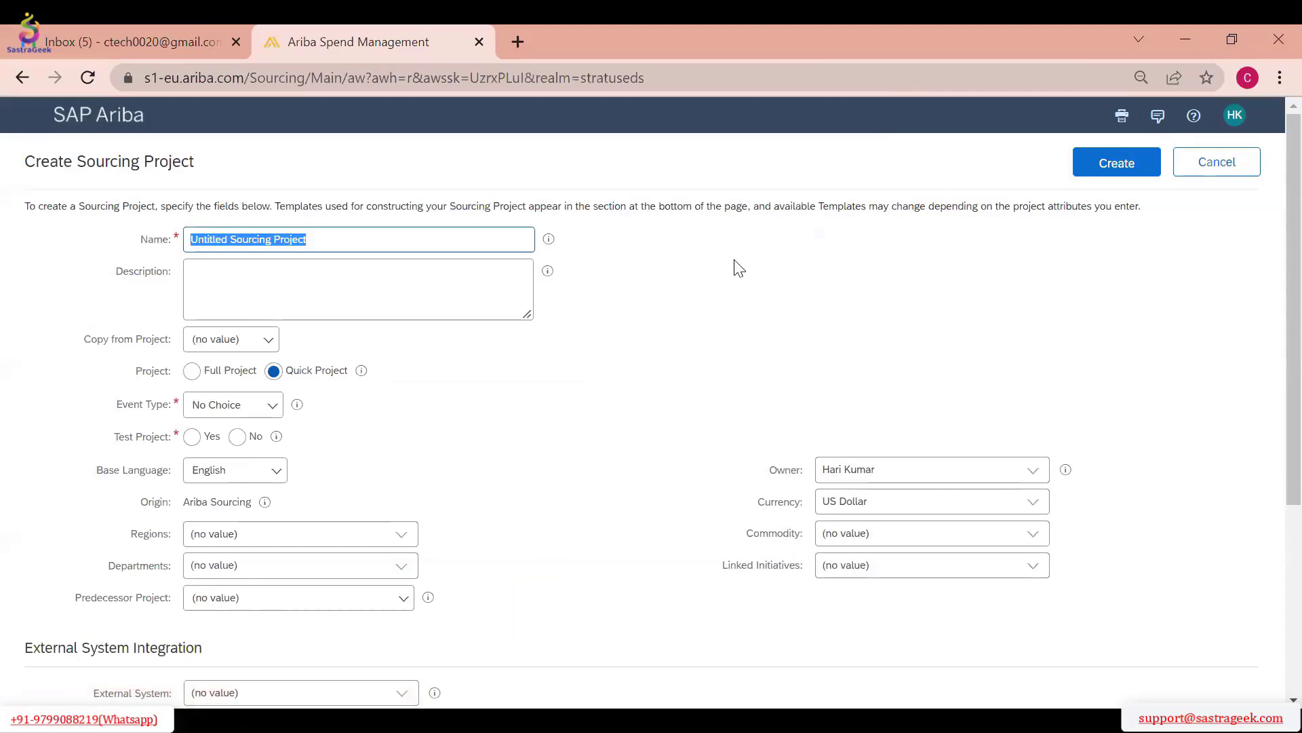
Name the sourcing project "Sourcing Project 26-02-2022" and give it the description "Test for Demo"
scroll(987, 322, down, 4)
scroll(980, 320, up, 4)
text(S)
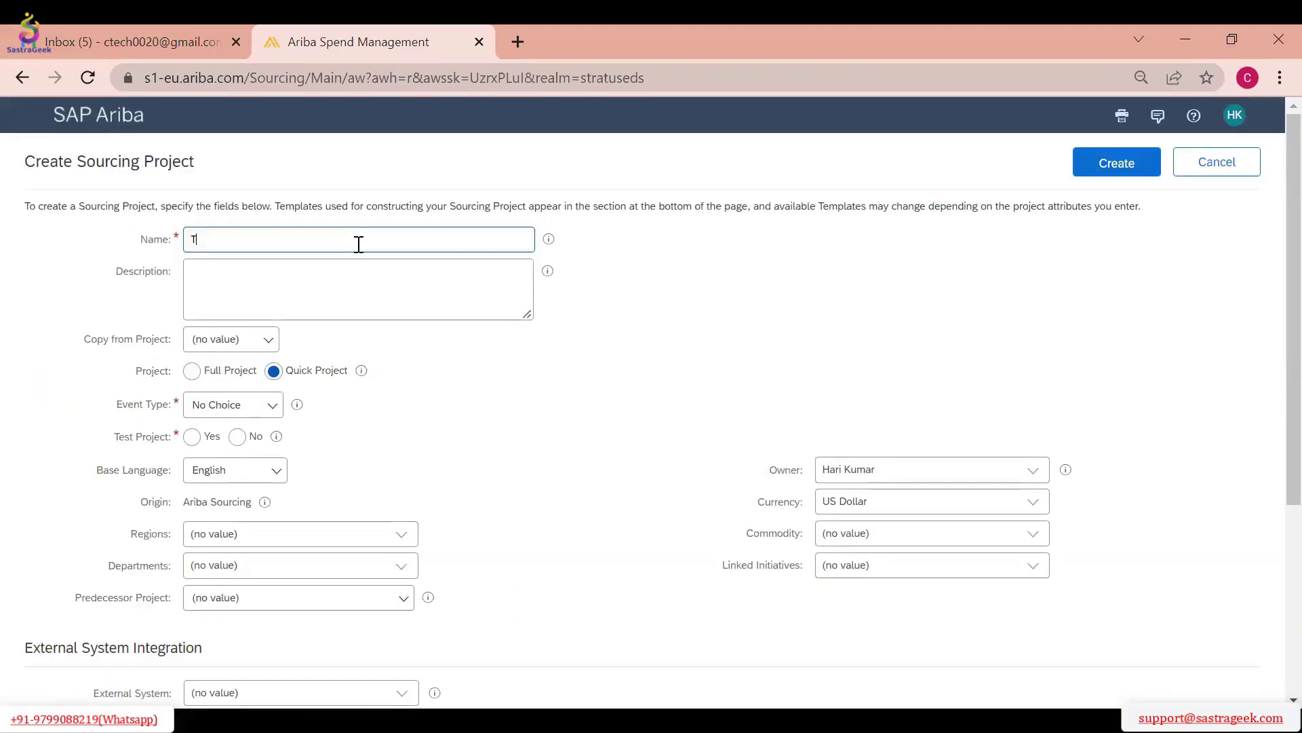
key(BackSpace)
text(S)
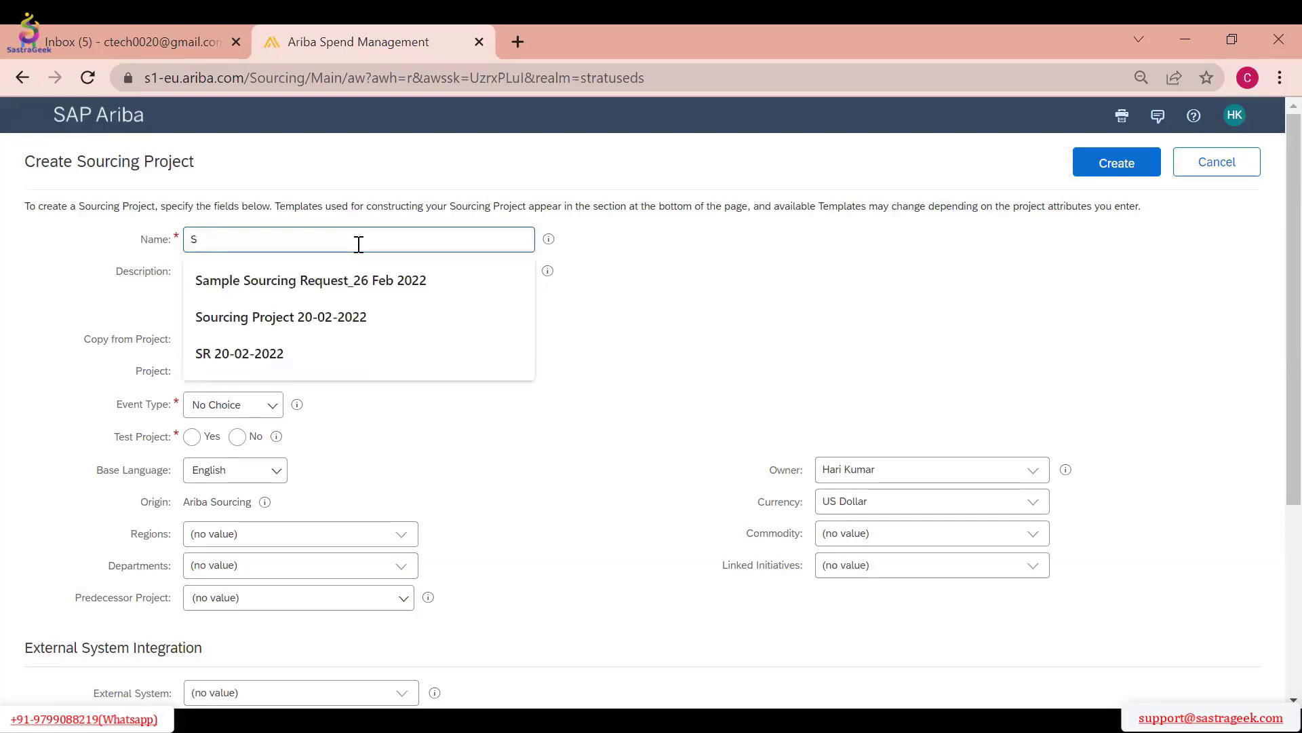
text(ourcing Project 20-02-2022)
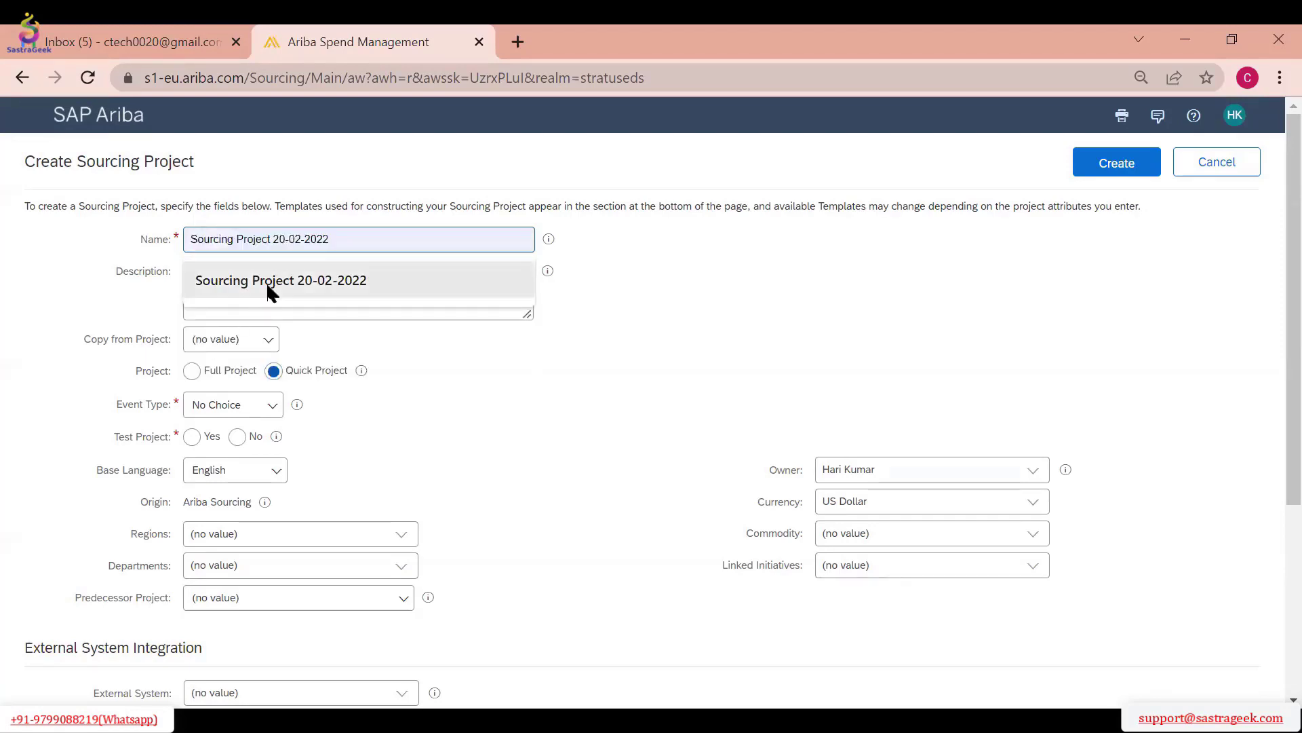
click(282, 281)
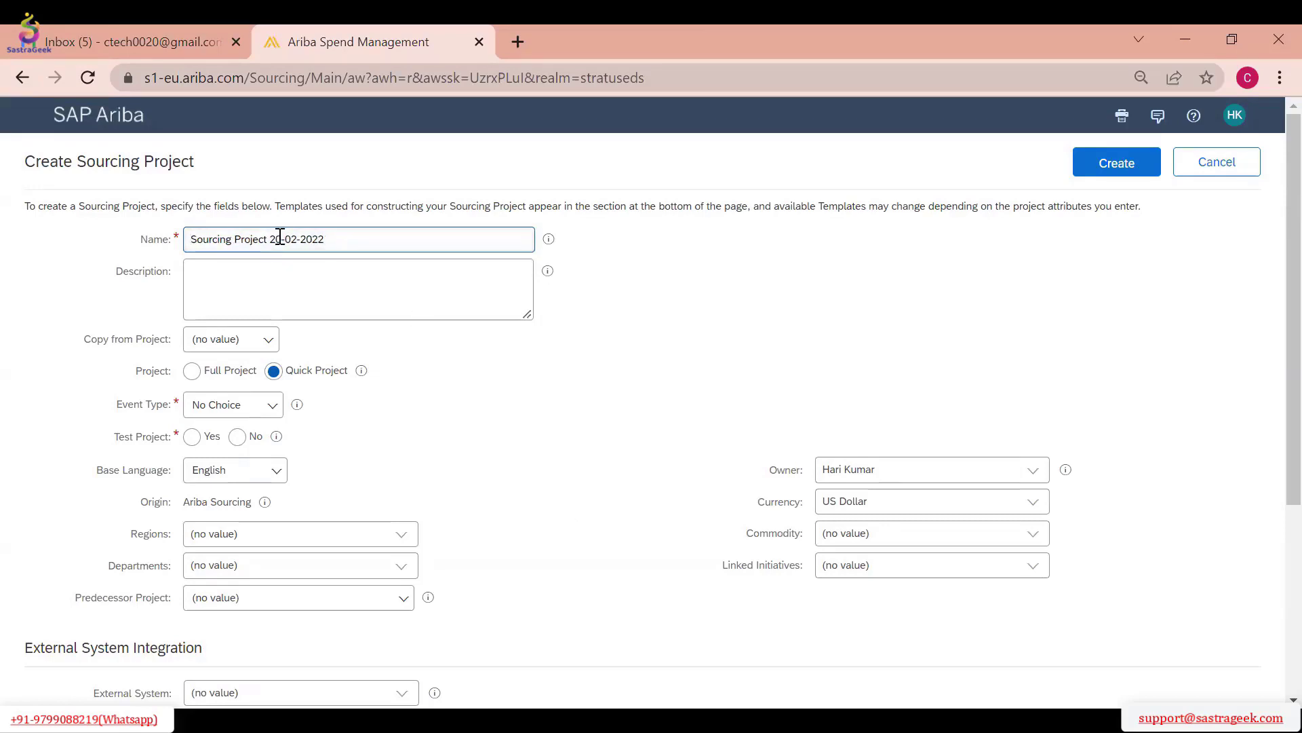
click(356, 290)
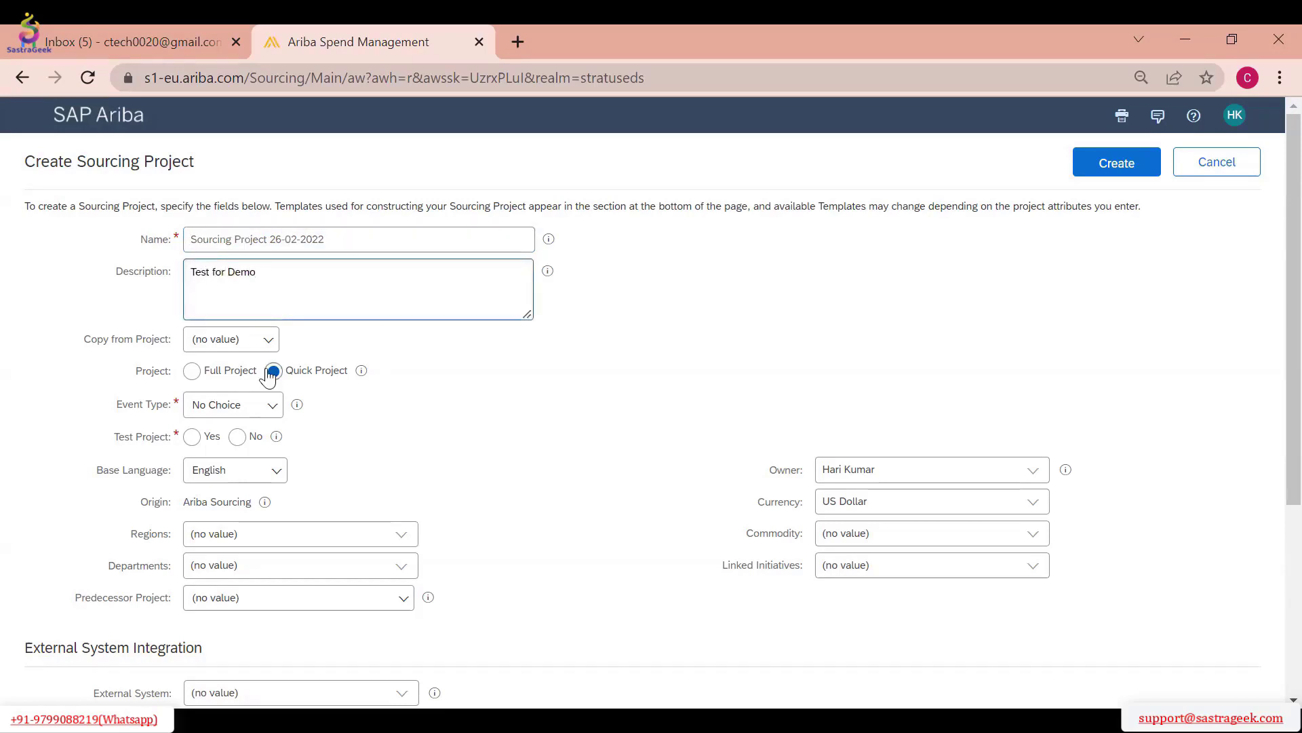
Compare the form fields for Full Project and Quick Project, view the event type choices, and leave Quick Project selected
scroll(491, 333, down, 1)
scroll(478, 323, up, 1)
click(191, 372)
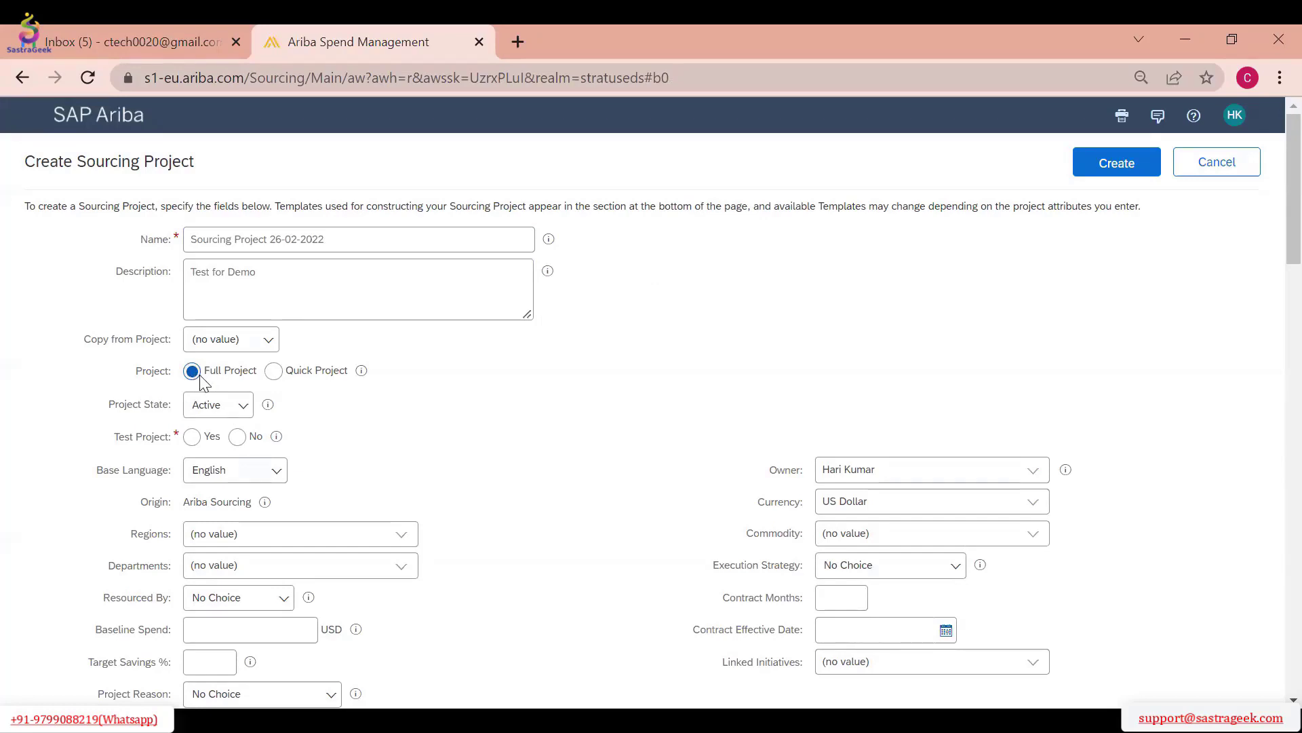
click(273, 371)
click(254, 410)
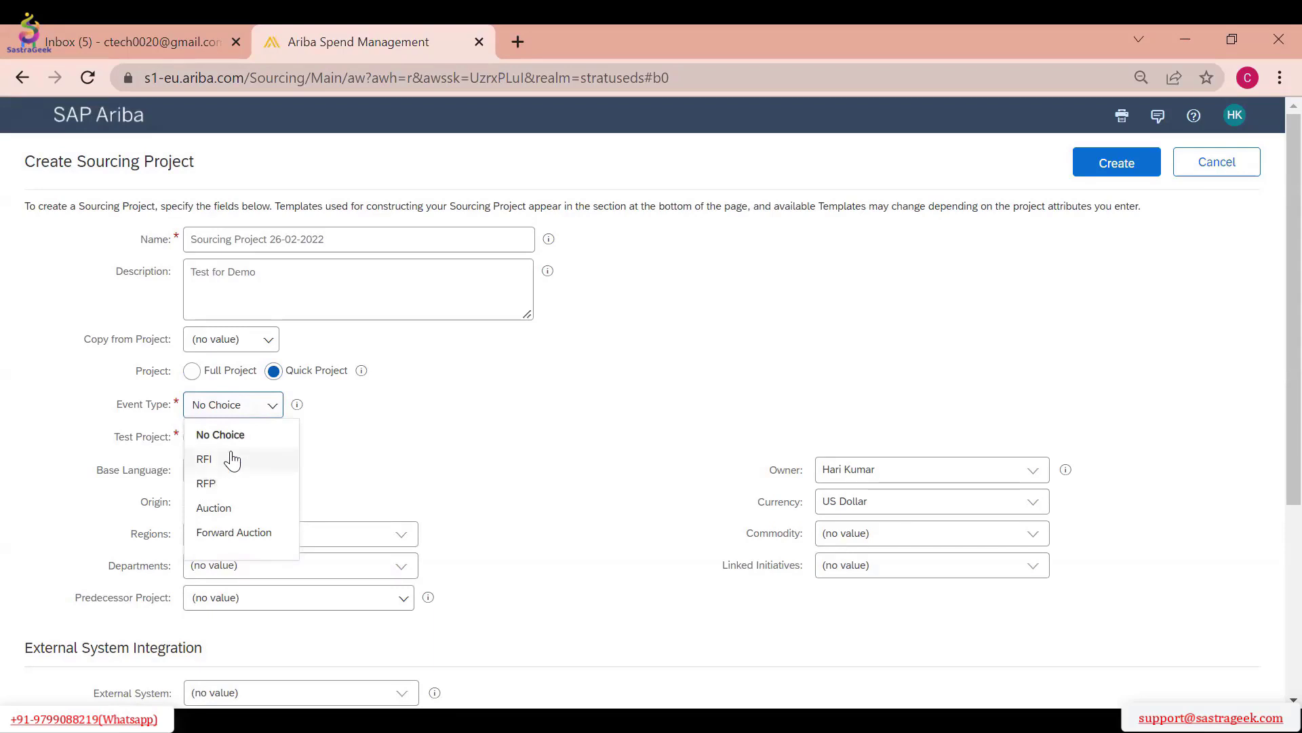
click(192, 371)
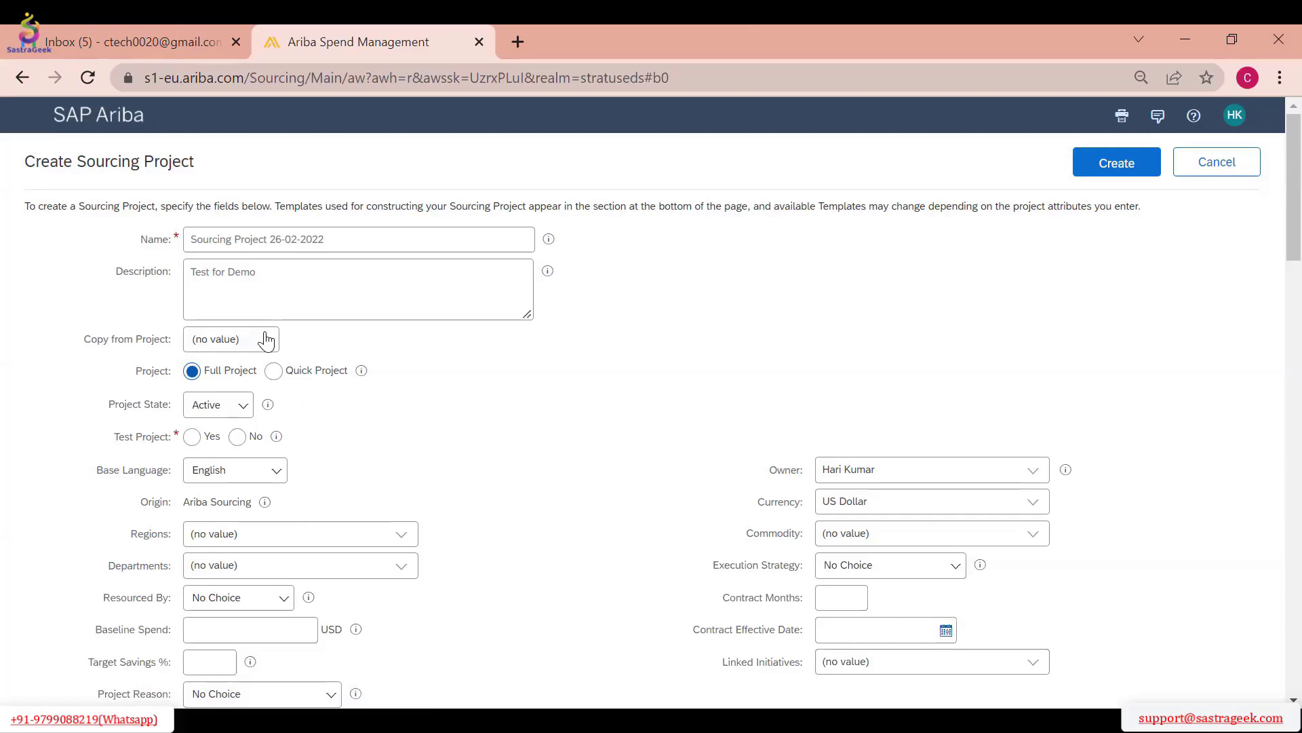
click(275, 373)
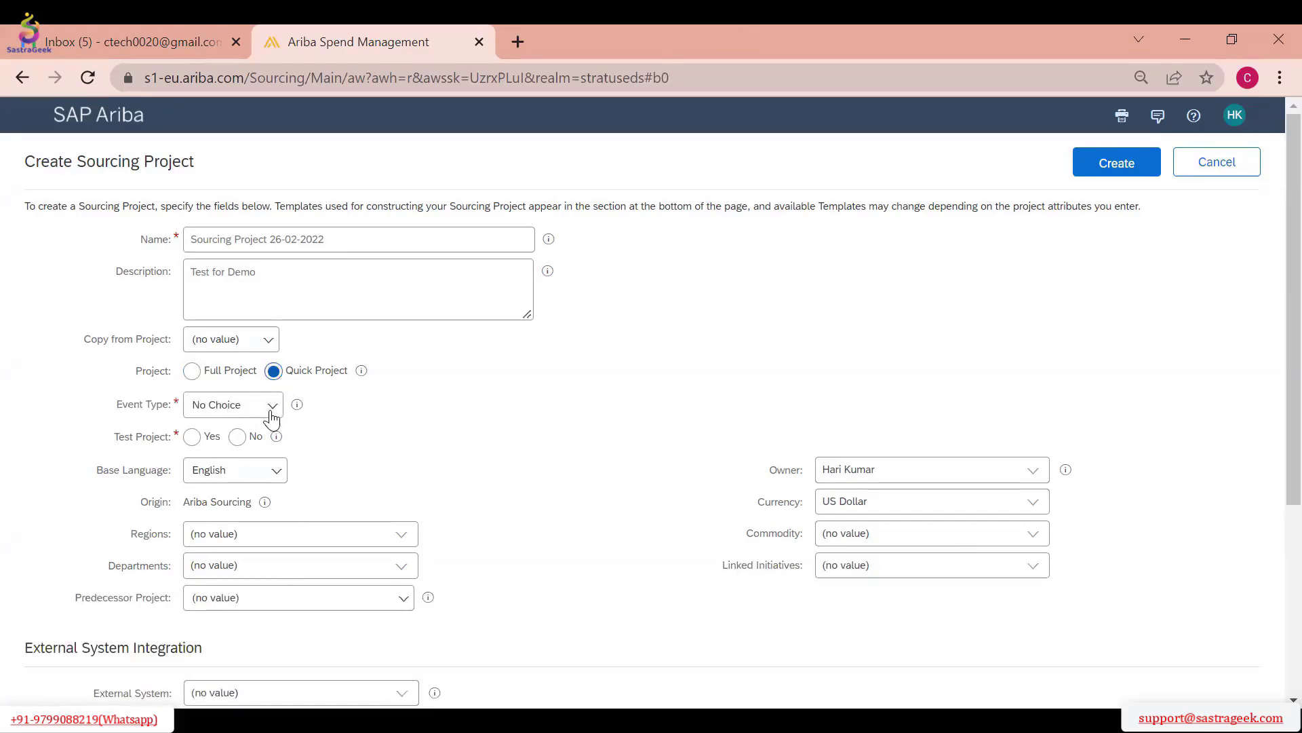
Set the event type to RFI and rename the project "Sourcing Project_RFI 26-02-2022"
click(268, 411)
click(206, 460)
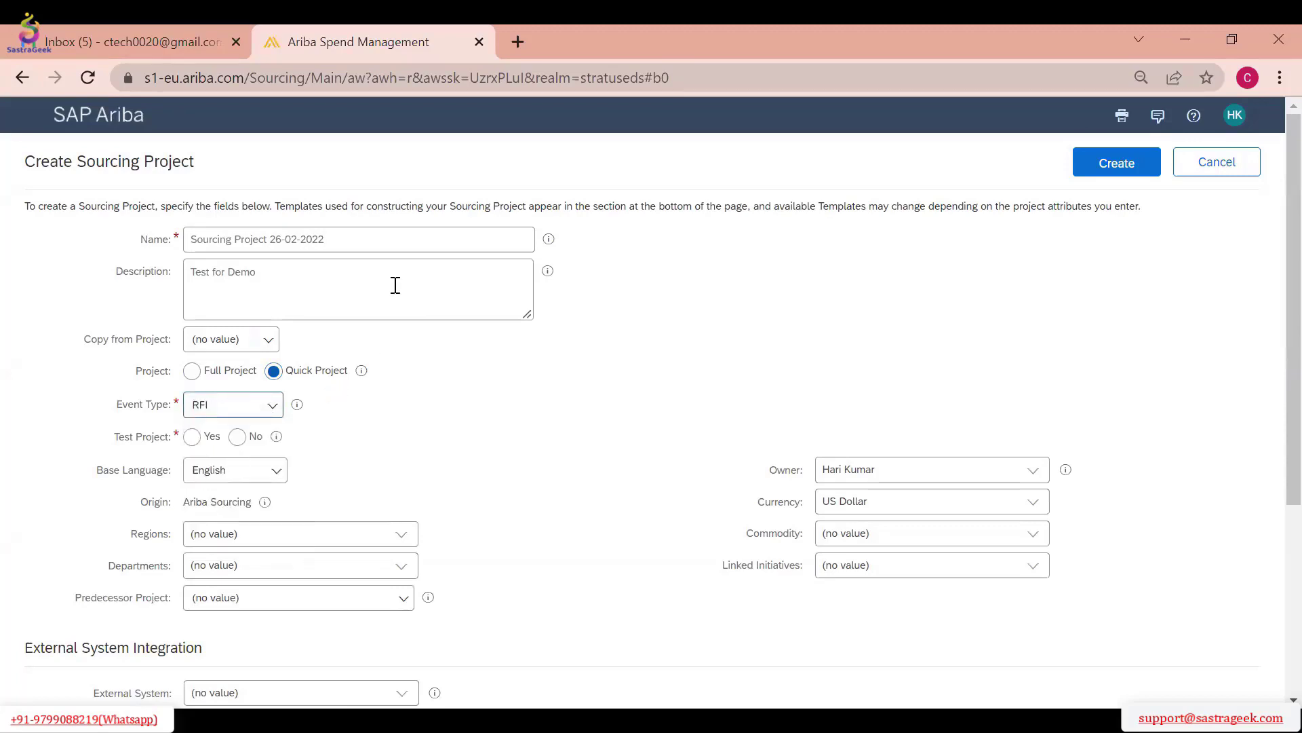
click(264, 239)
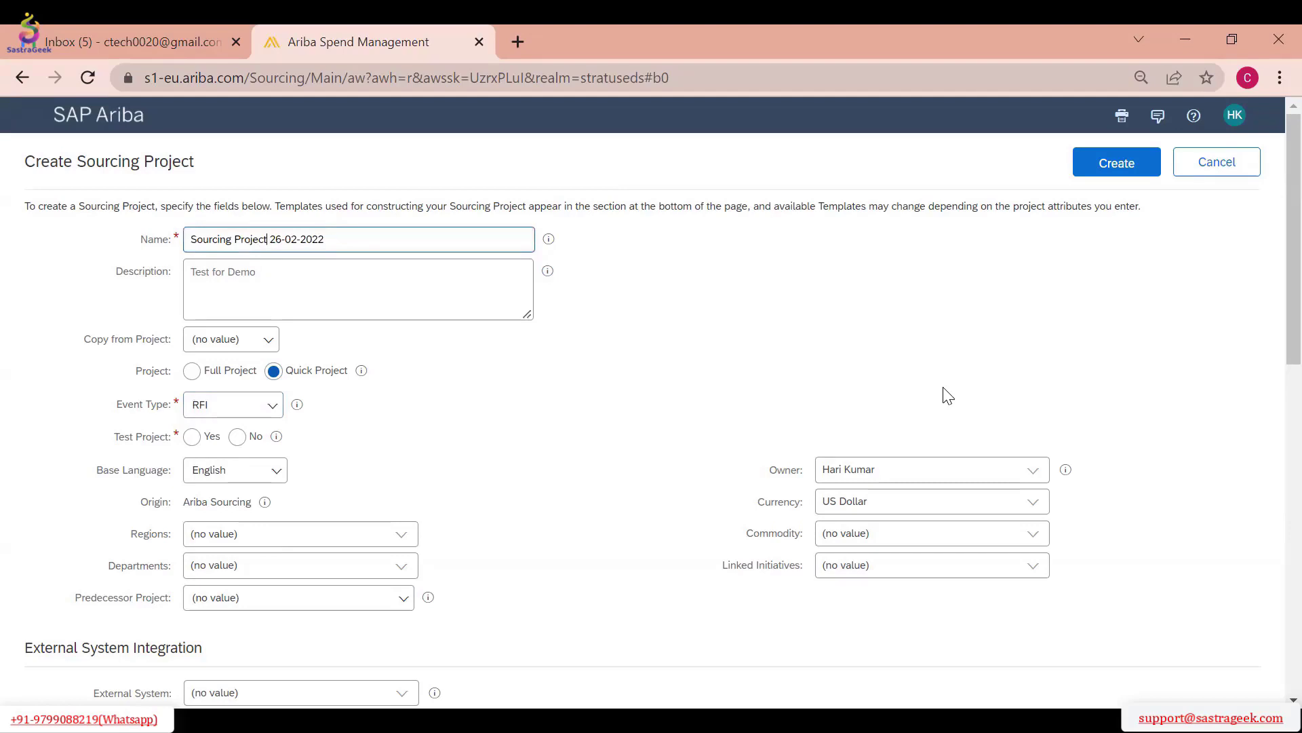
text(_RFI)
click(533, 427)
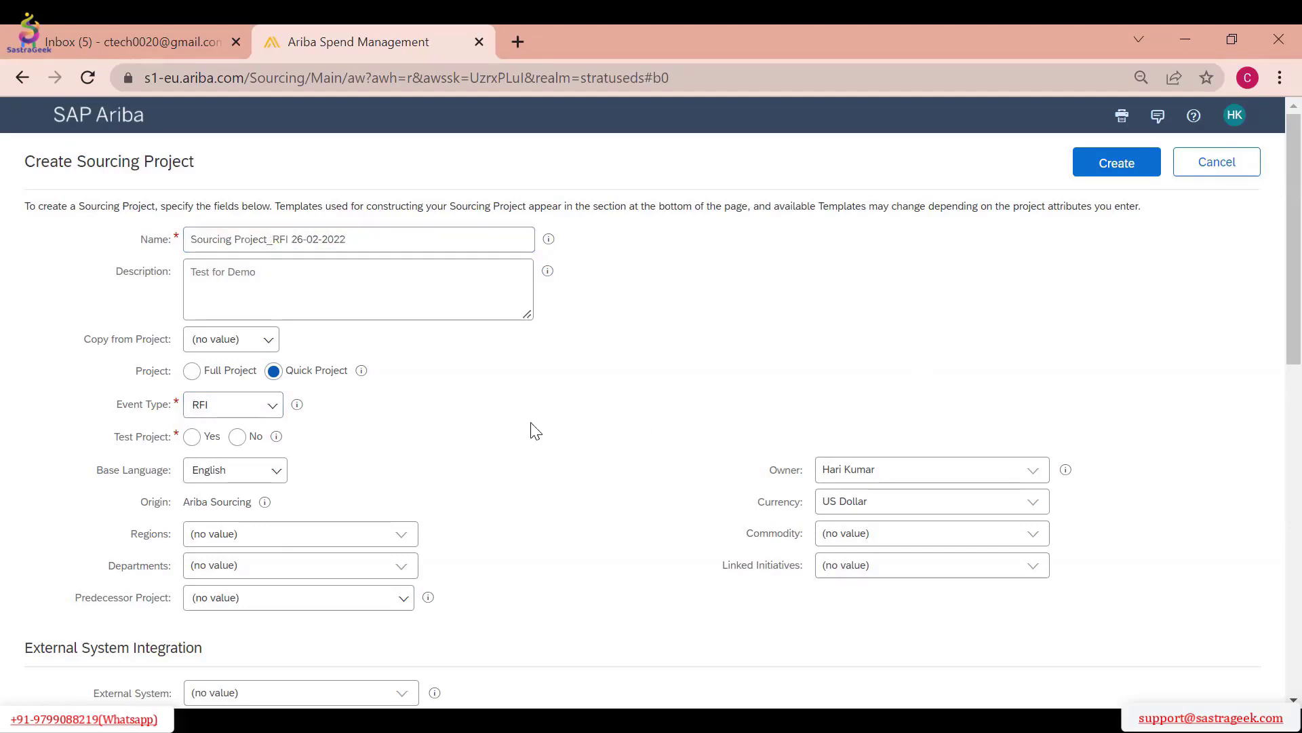
Set the Test Project option to No for the RFI quick project
click(237, 436)
scroll(397, 401, down, 1)
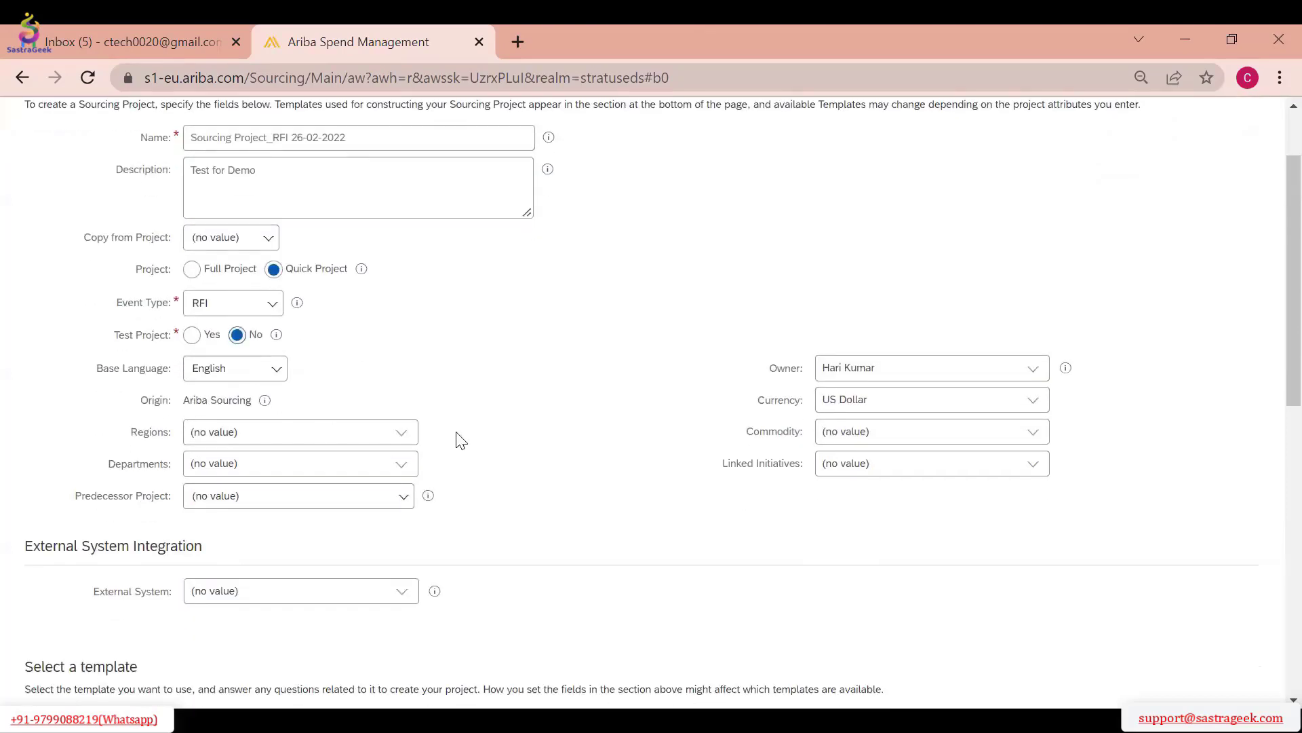
scroll(460, 439, down, 1)
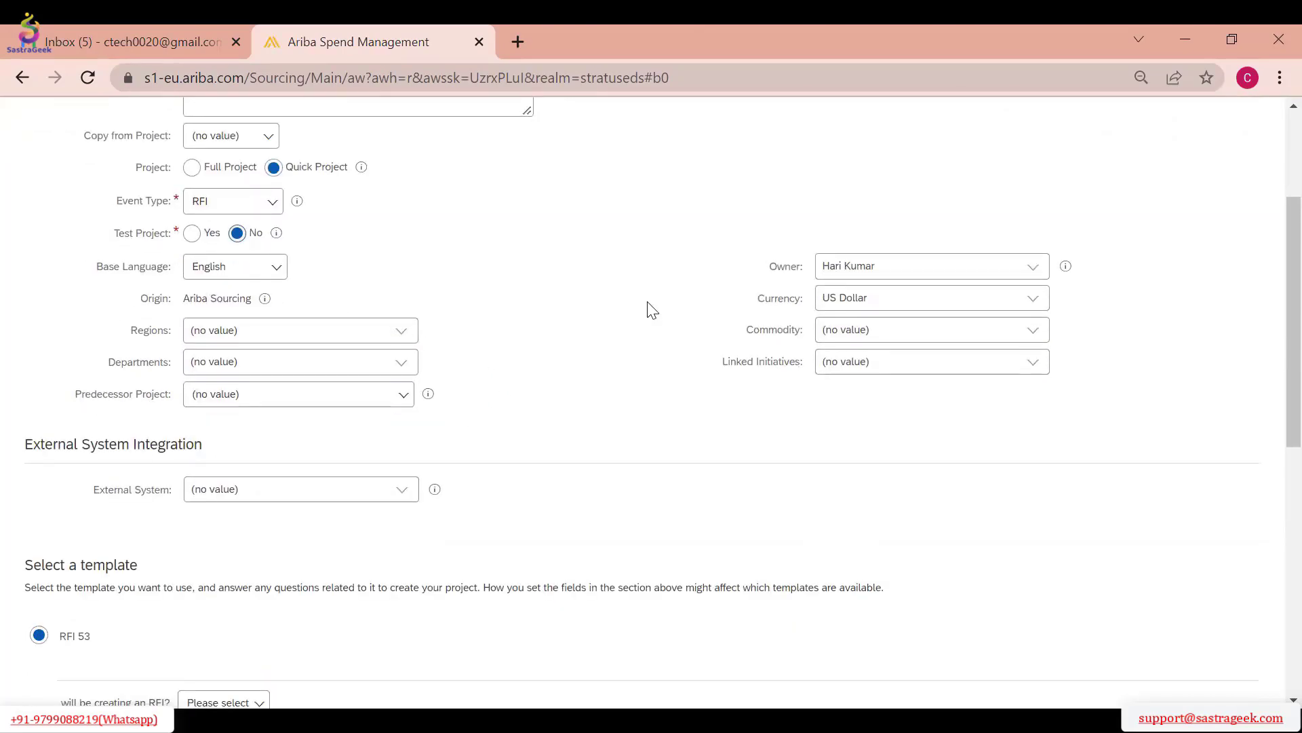
Compare the RFI 53 and RFI_TEST templates and view the answer choices of RFI 53's "will be creating an RFI?" question
scroll(573, 336, down, 1)
scroll(507, 373, down, 2)
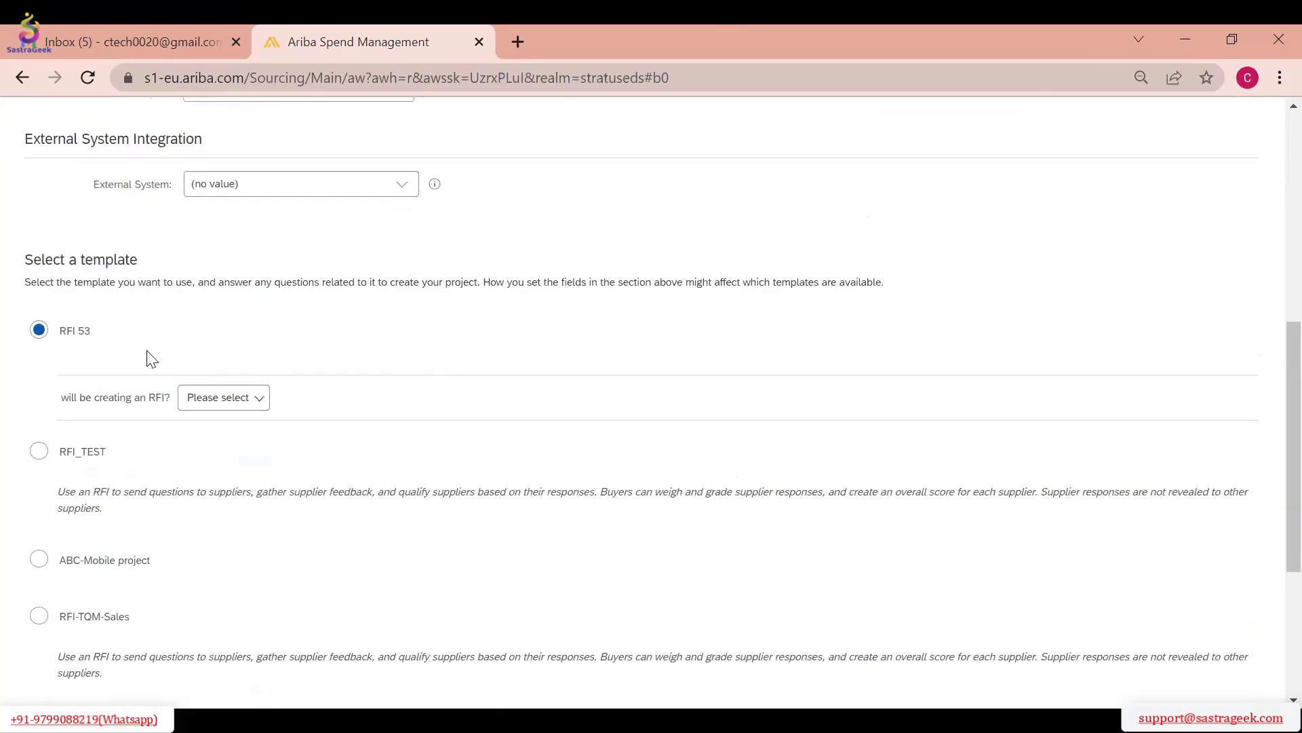
scroll(119, 354, down, 1)
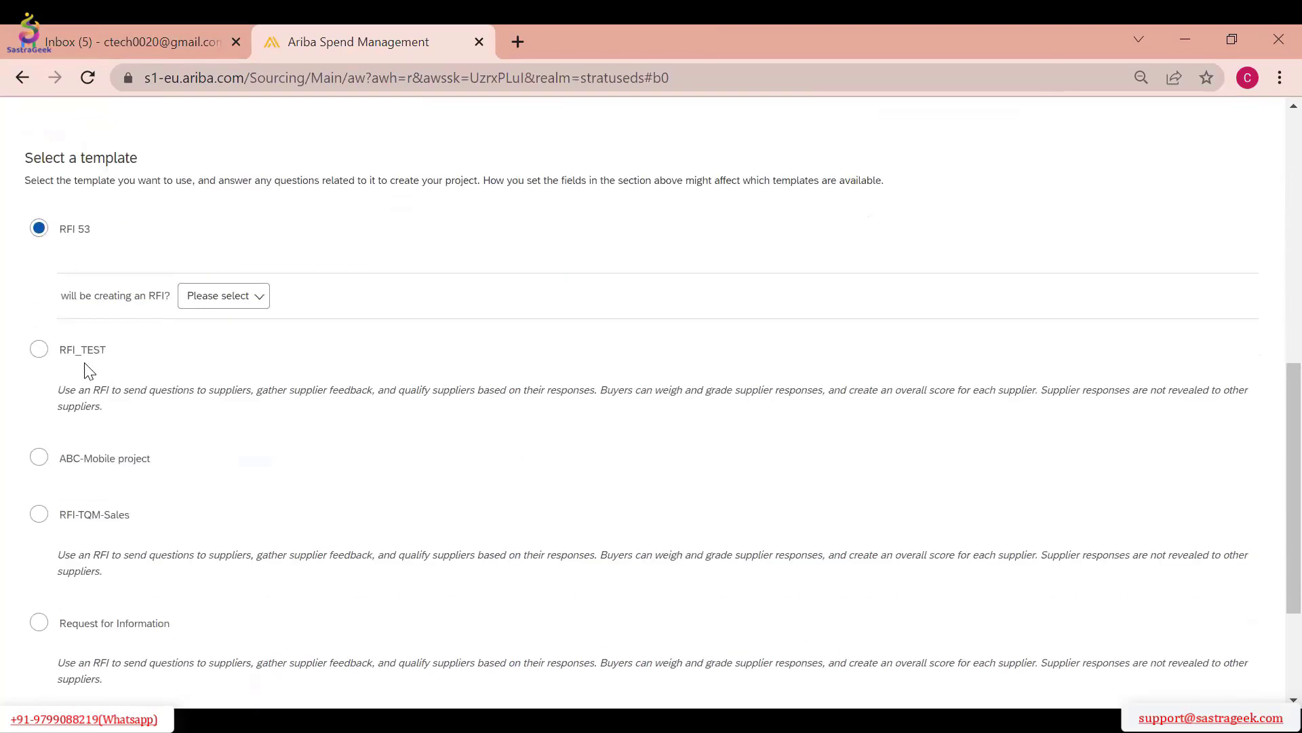
click(39, 349)
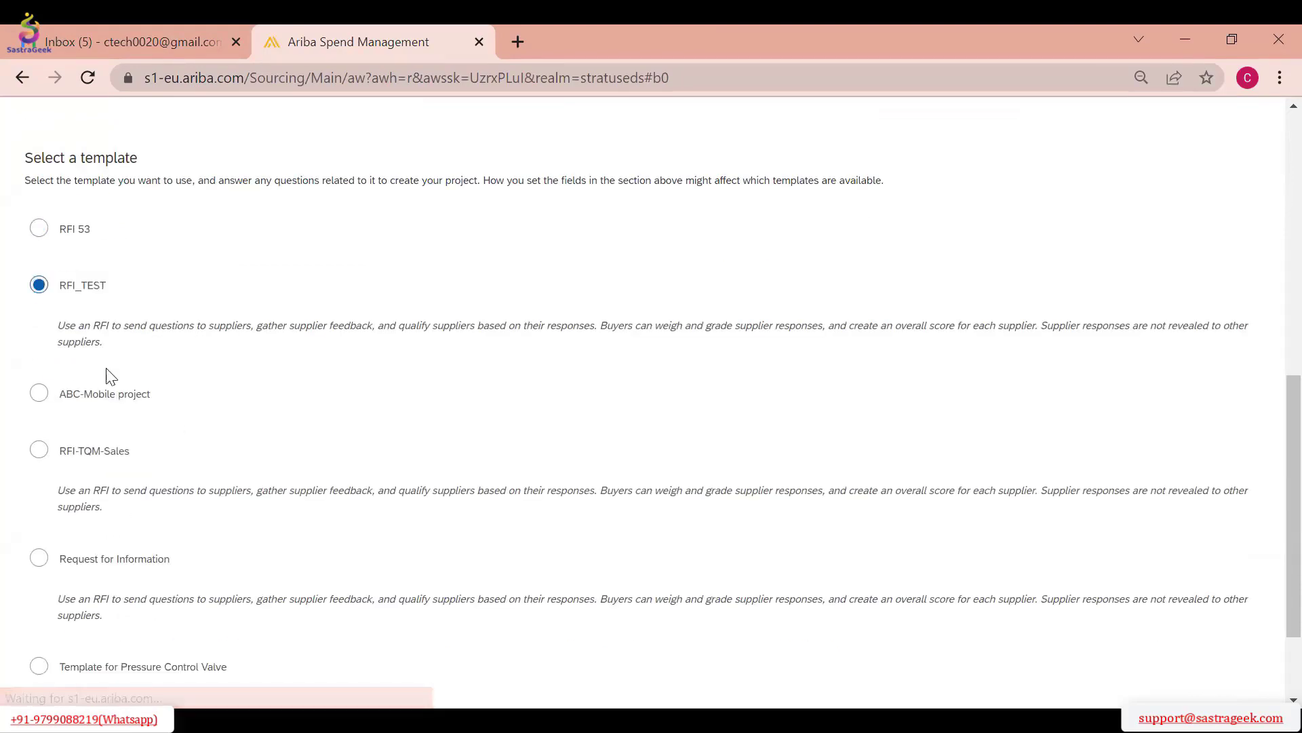
click(38, 228)
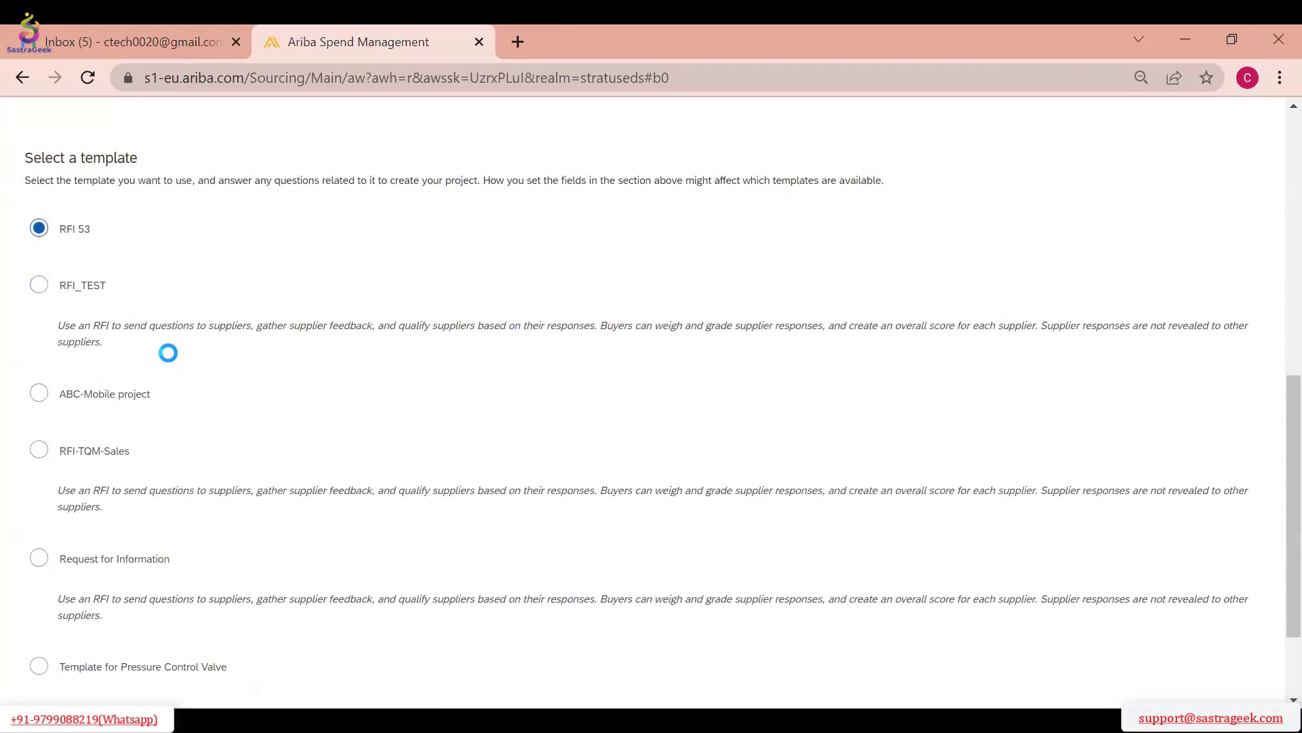
click(234, 298)
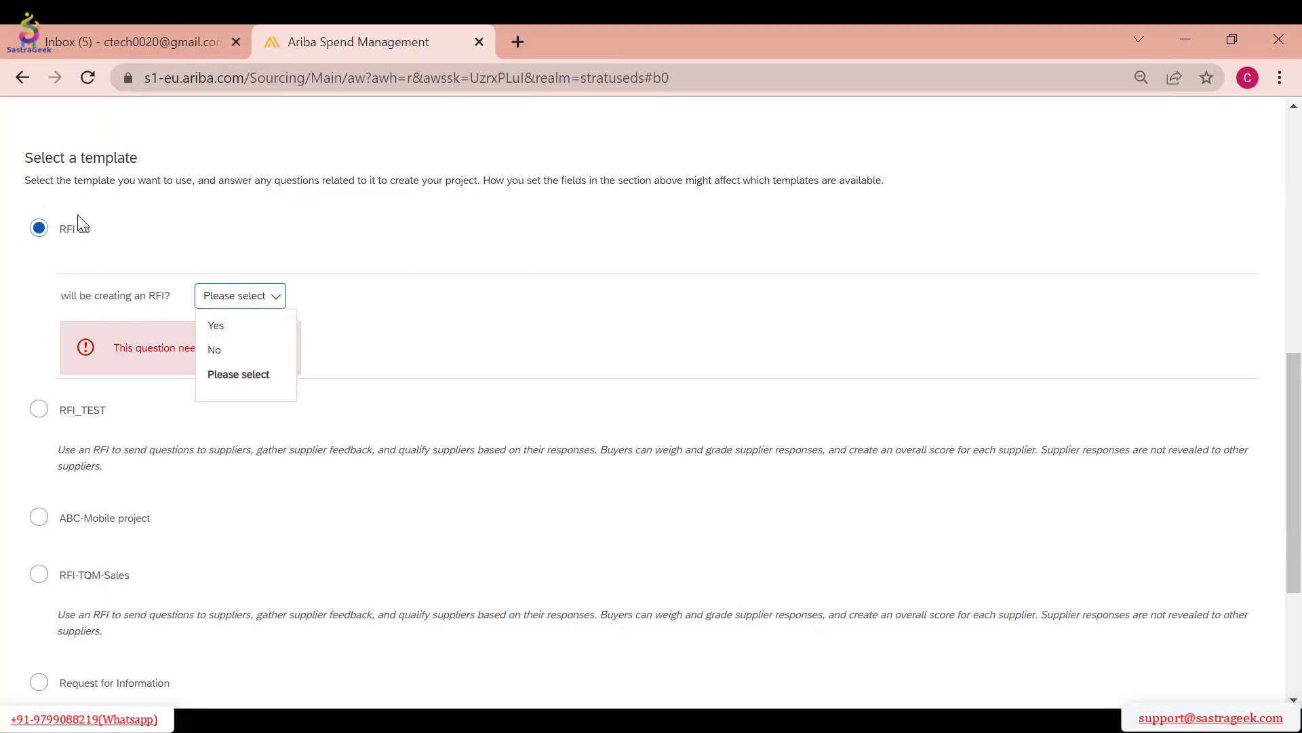
click(38, 411)
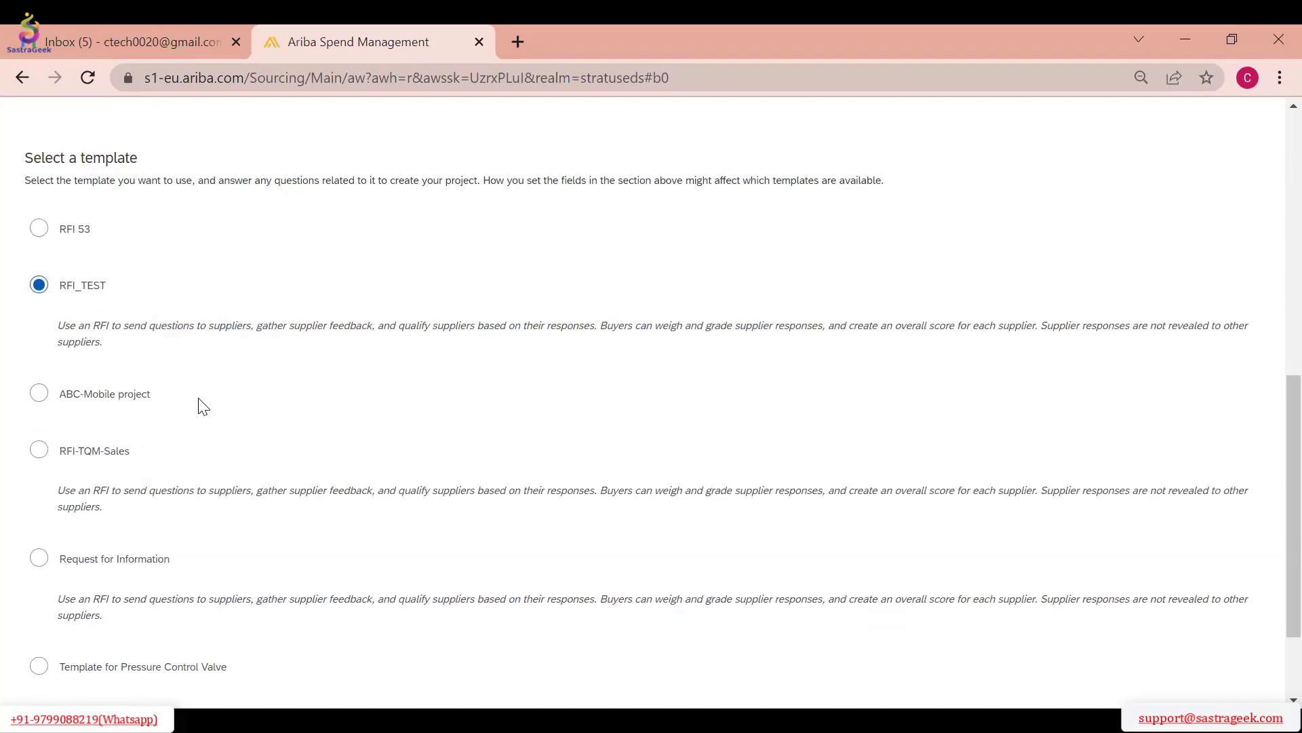
Choose the Request for Information template and create the sourcing project
scroll(200, 407, down, 2)
click(39, 434)
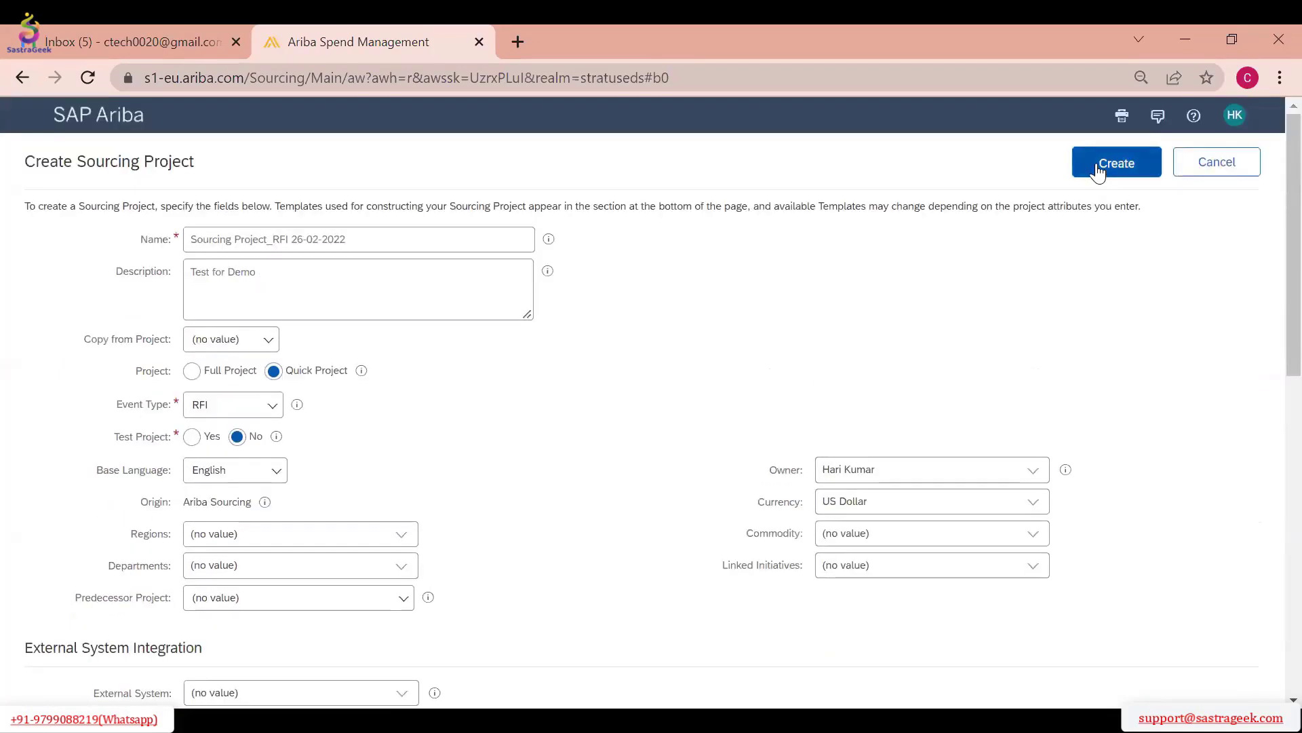
click(1097, 167)
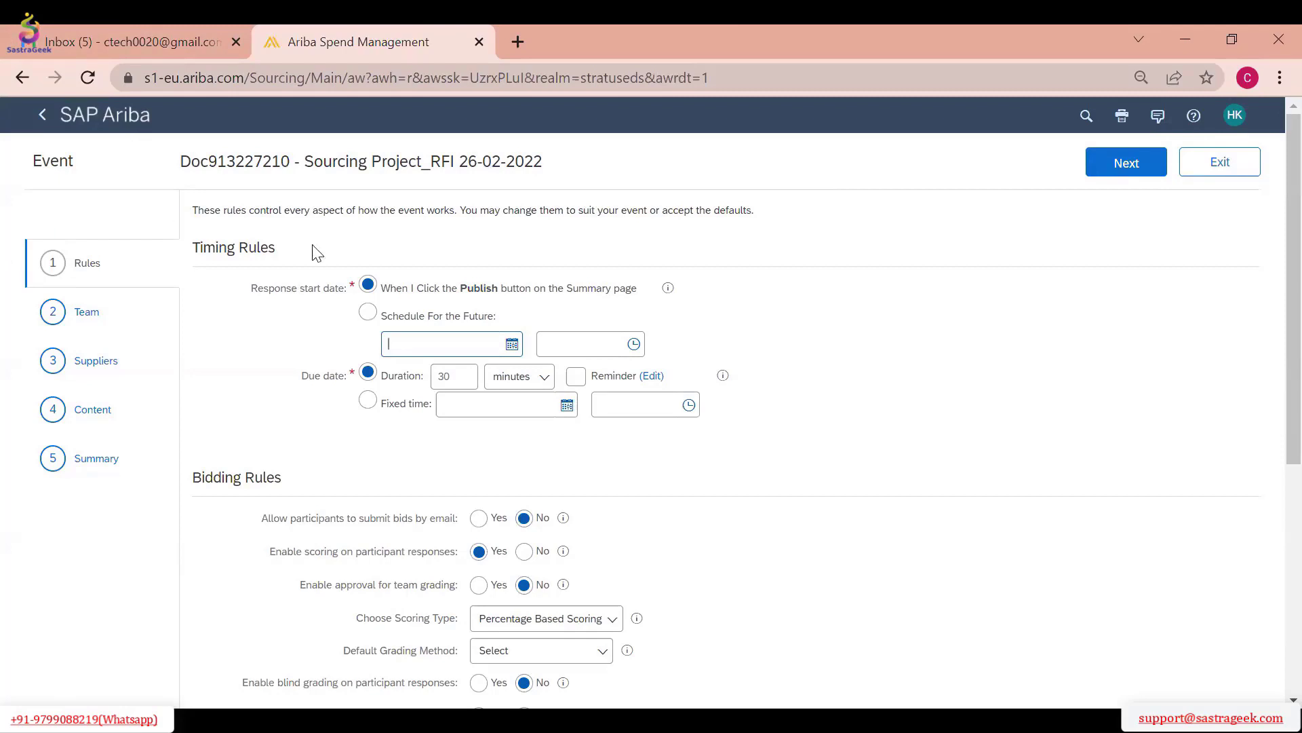
drag(314, 169, 411, 153)
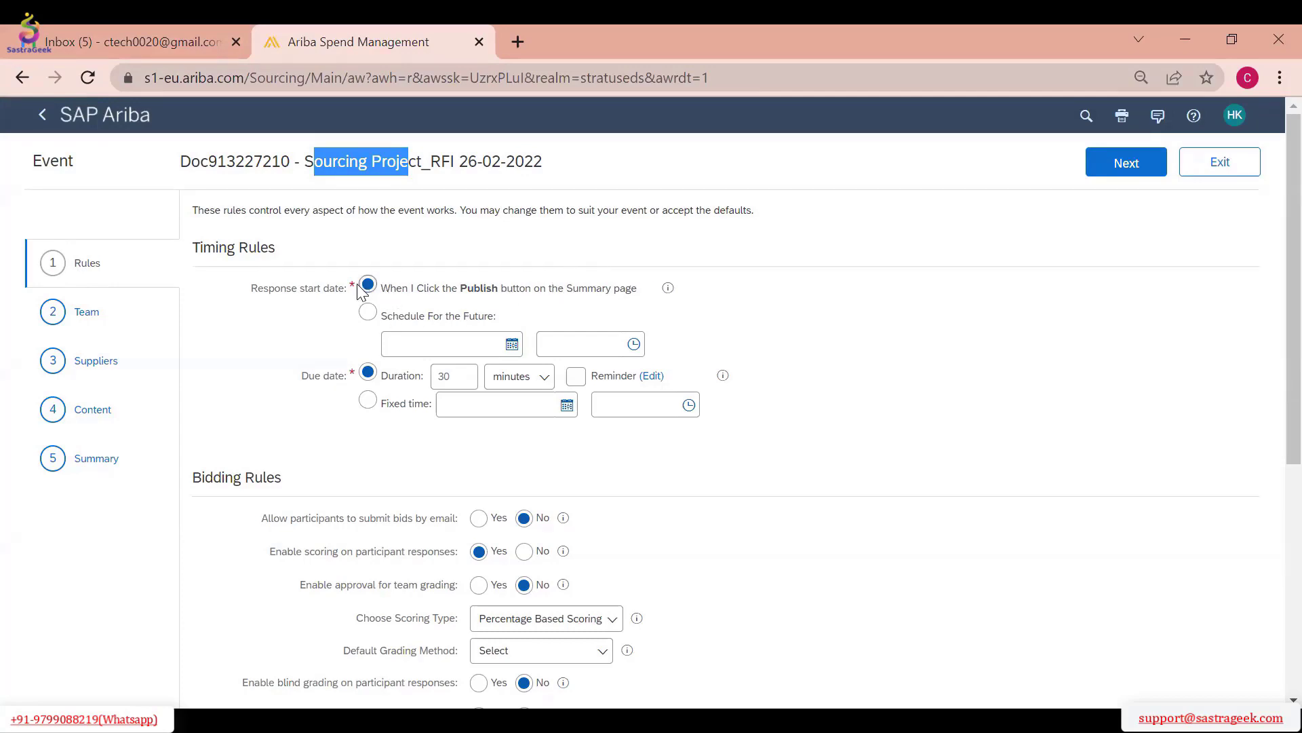
drag(204, 242, 322, 292)
click(456, 324)
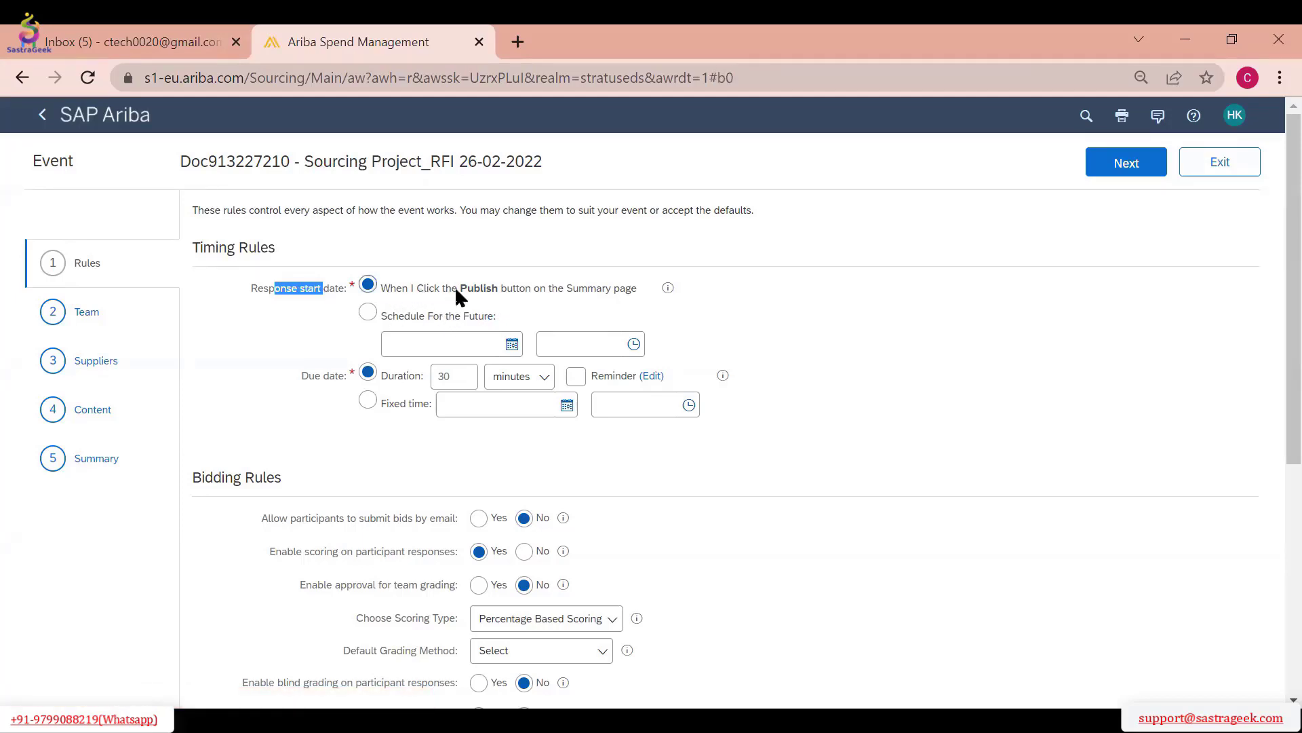
drag(455, 288, 498, 299)
Schedule the response start date for the future, on 2/26/2022 at 7:00 PM
click(363, 320)
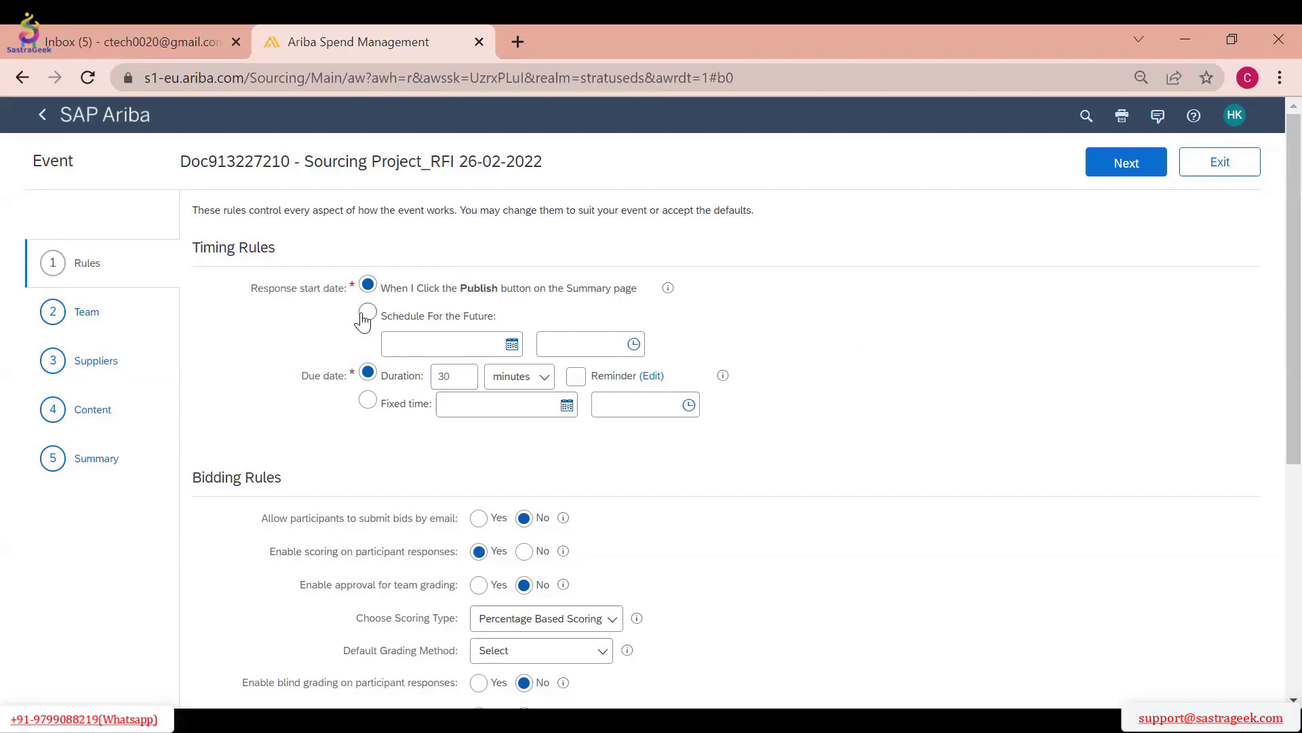
click(511, 345)
click(536, 481)
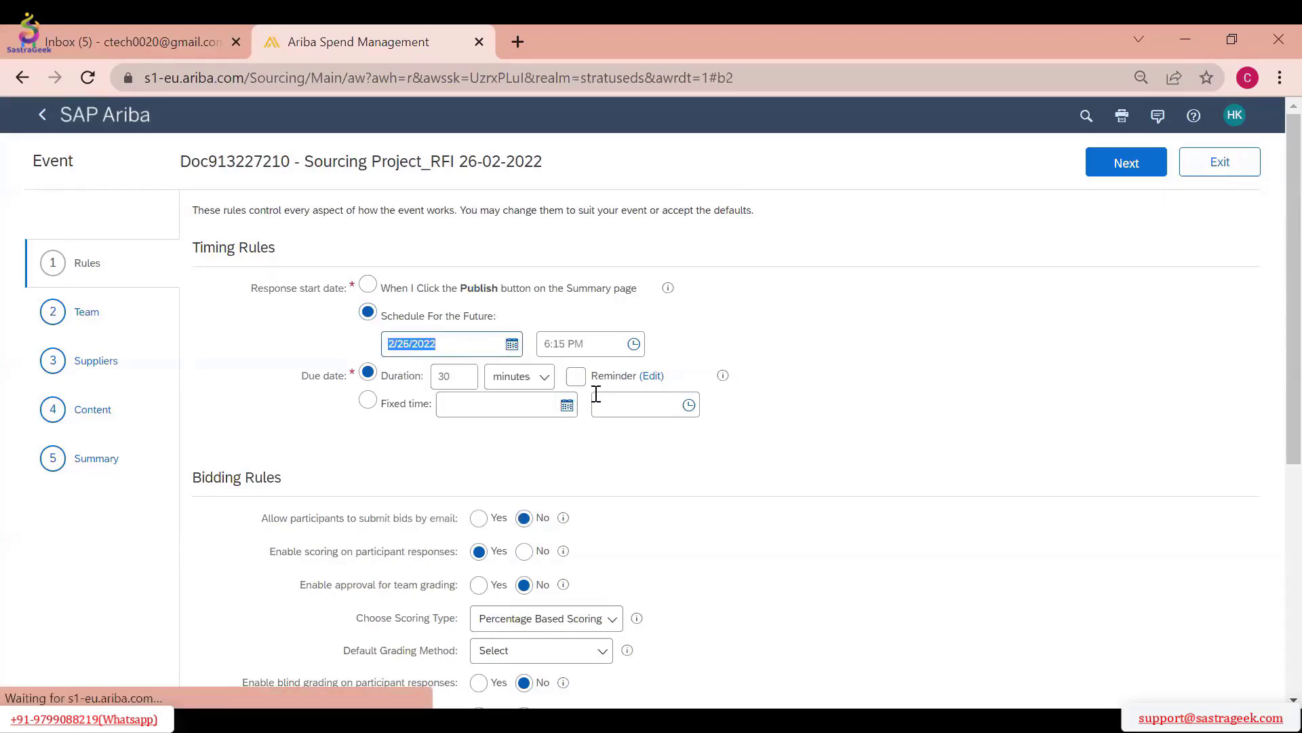
click(633, 344)
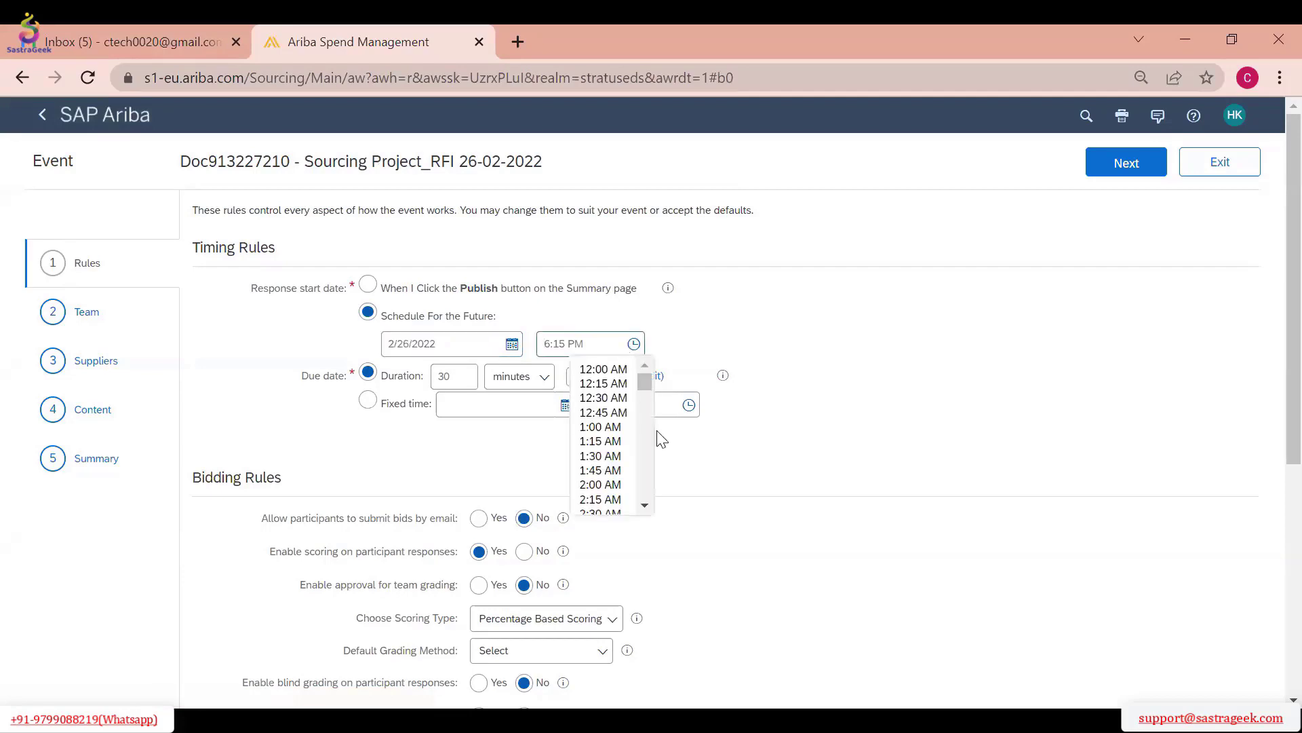
scroll(628, 430, down, 12)
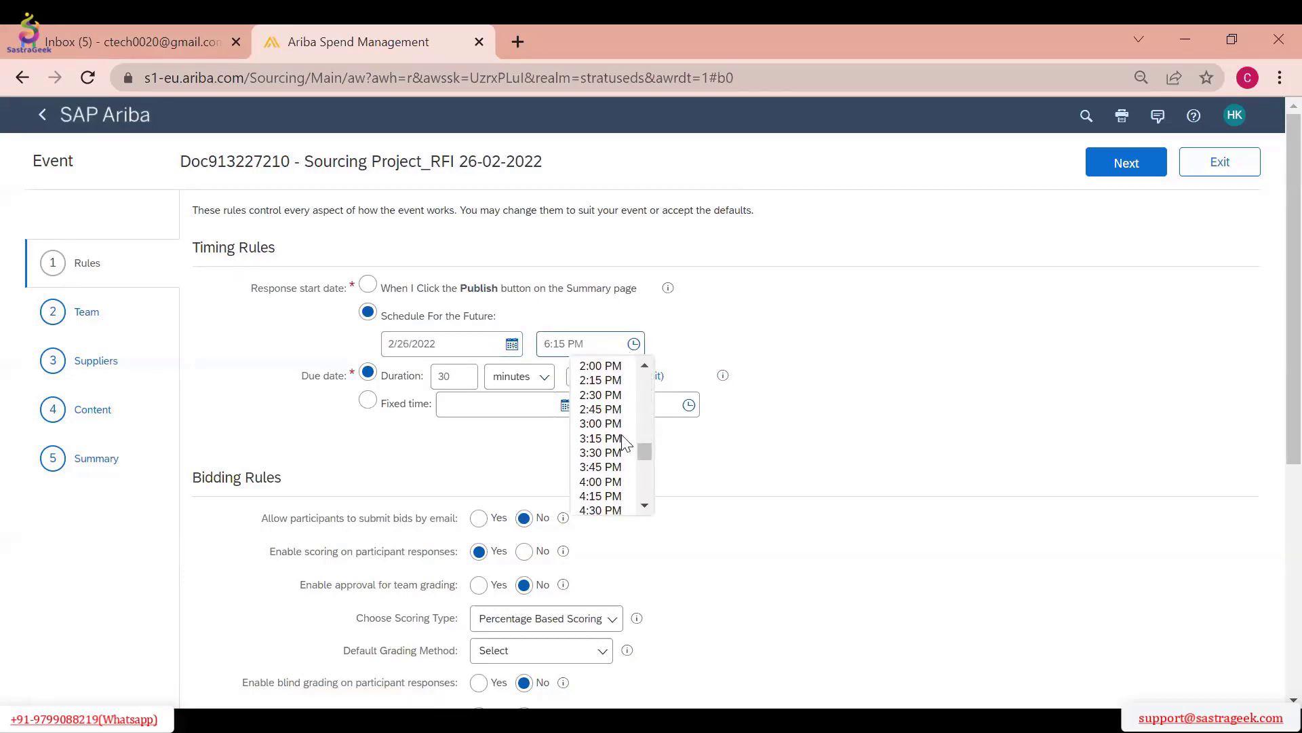
scroll(623, 438, down, 6)
scroll(619, 454, up, 3)
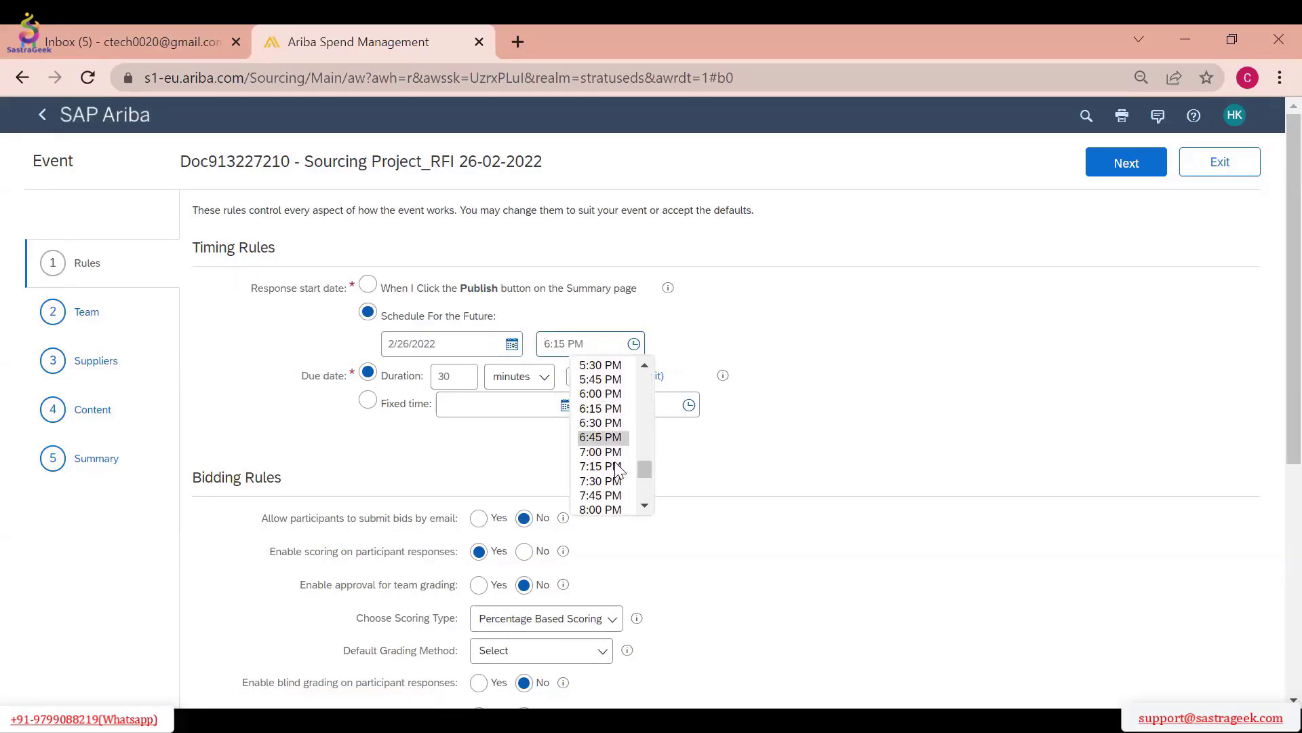
click(610, 451)
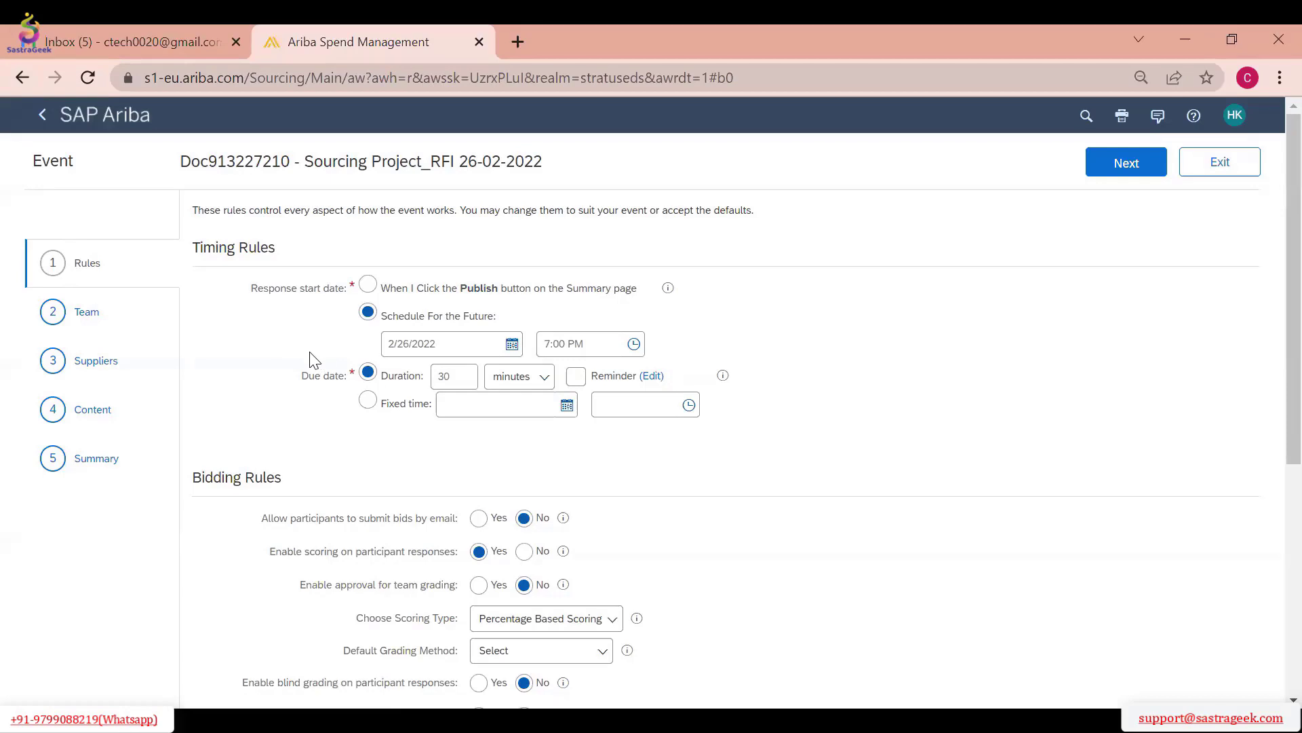
Set the due date's duration to 1 day
click(542, 382)
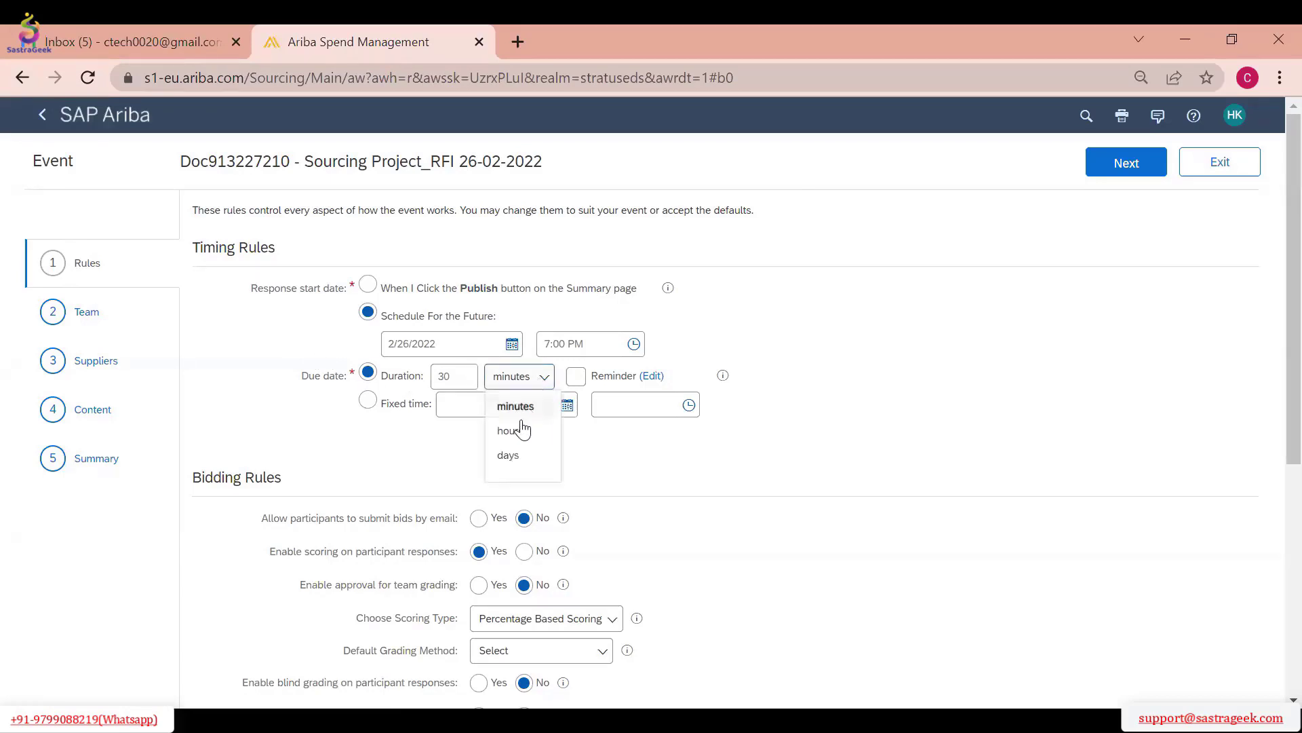
double_click(457, 375)
text(1)
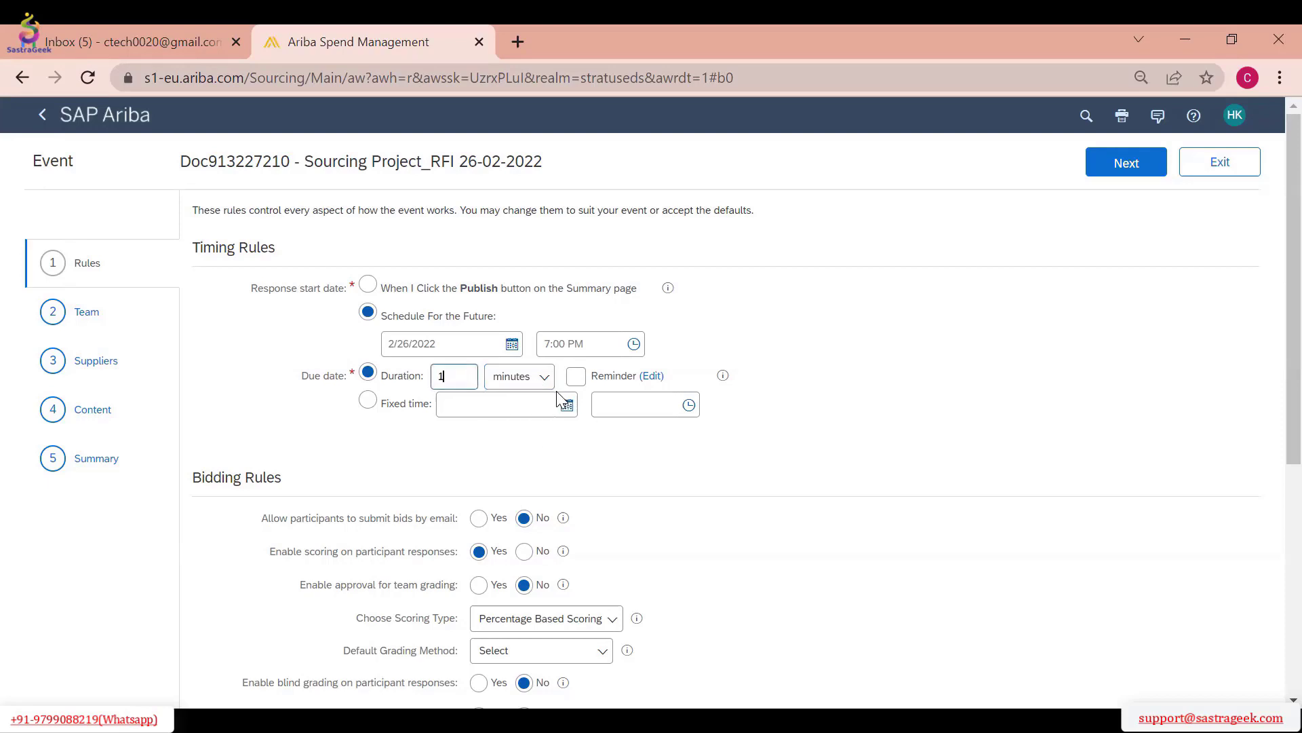
click(542, 378)
click(527, 456)
Set the due date as a fixed time on 2/27/2022 at 7:00 PM
click(367, 400)
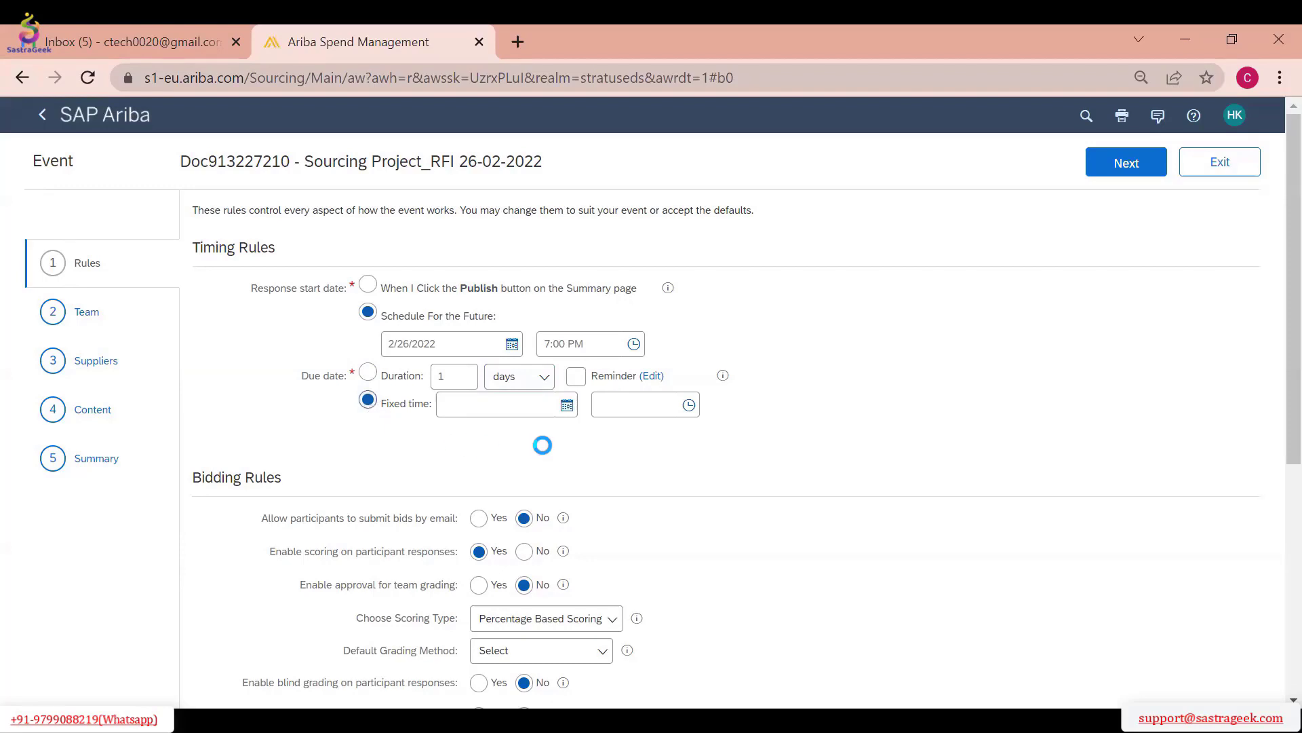
click(567, 404)
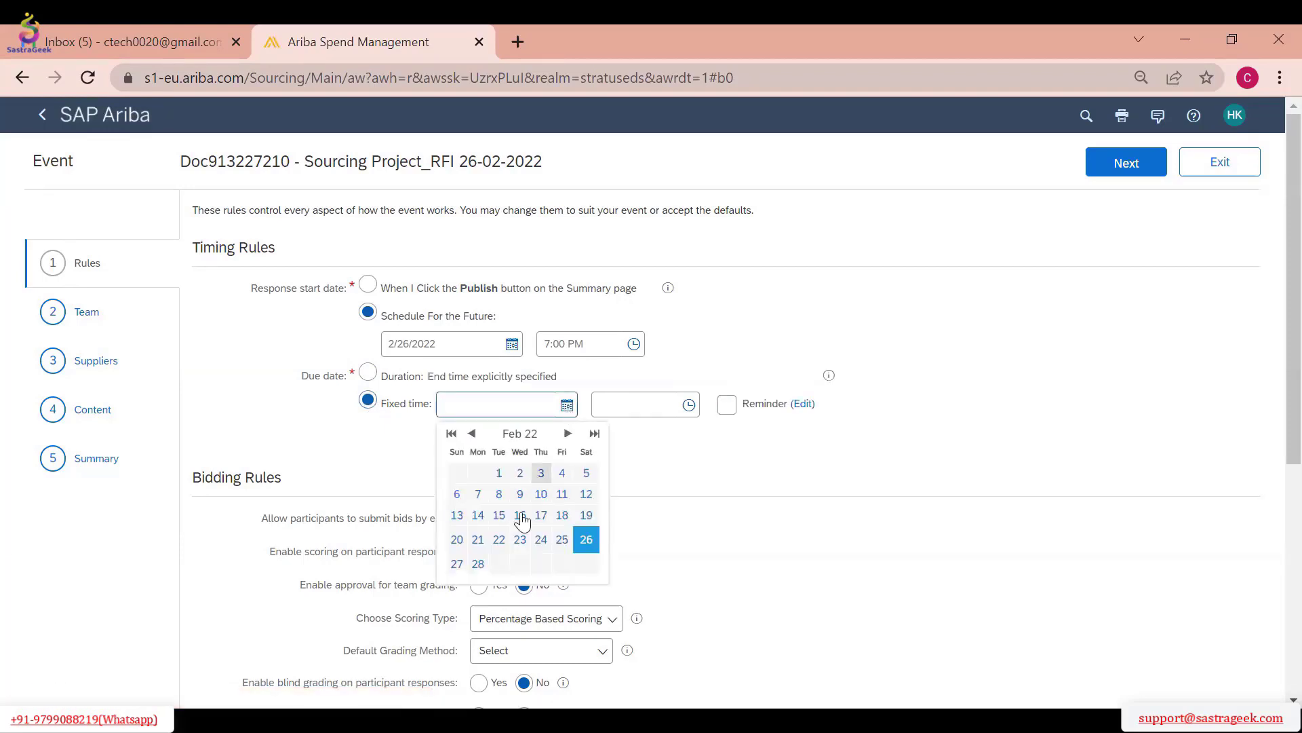
click(453, 563)
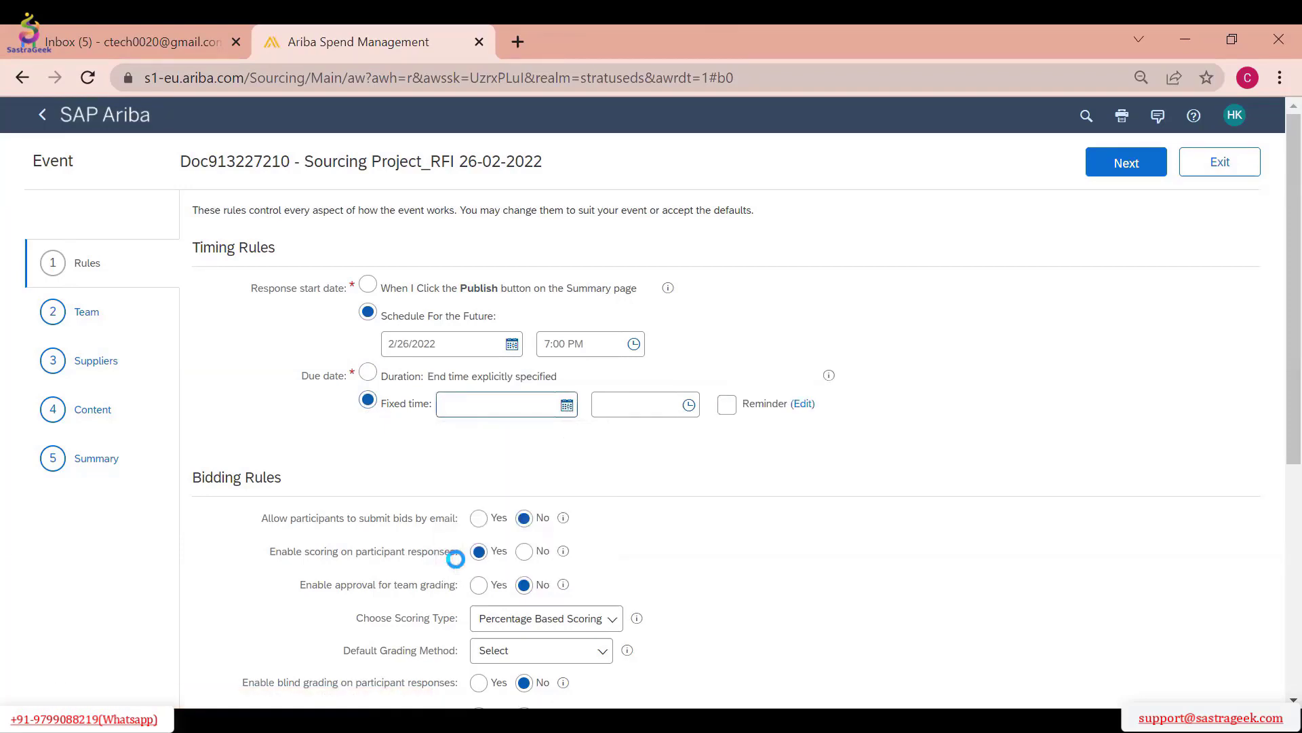
click(688, 406)
scroll(682, 496, down, 8)
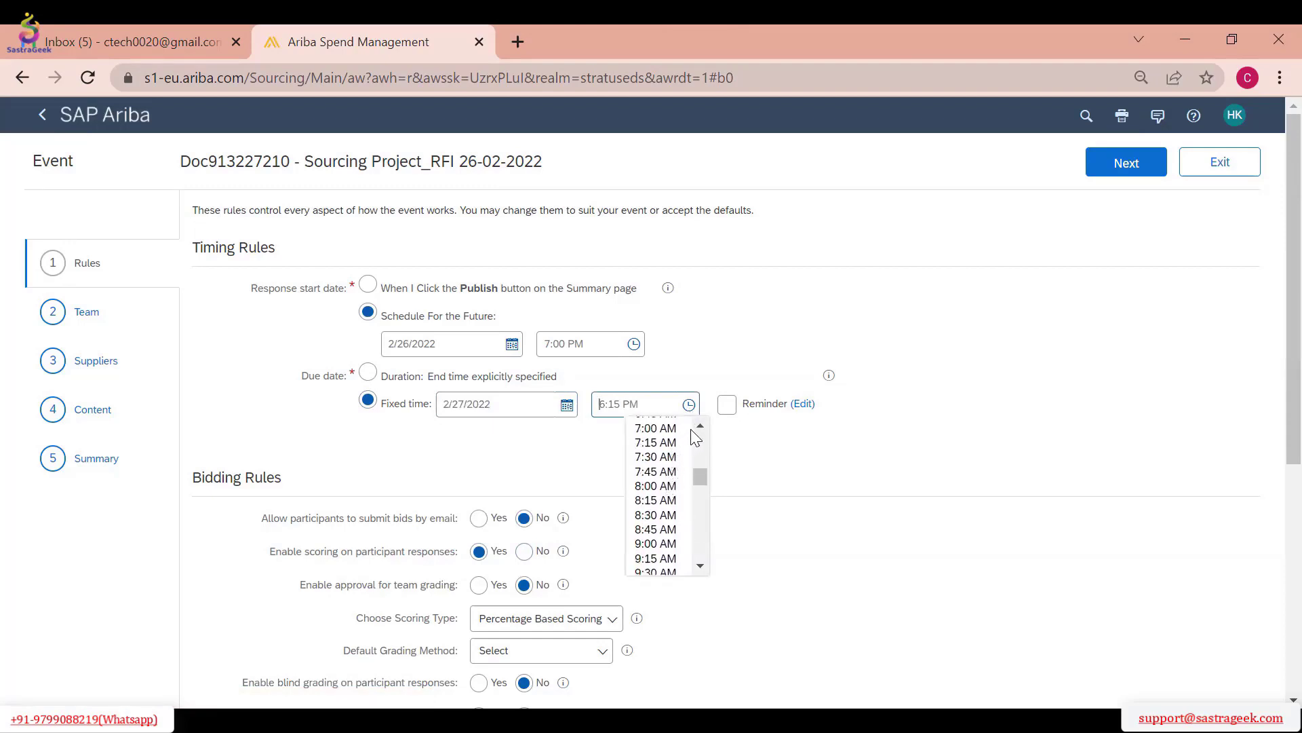
scroll(693, 465, down, 4)
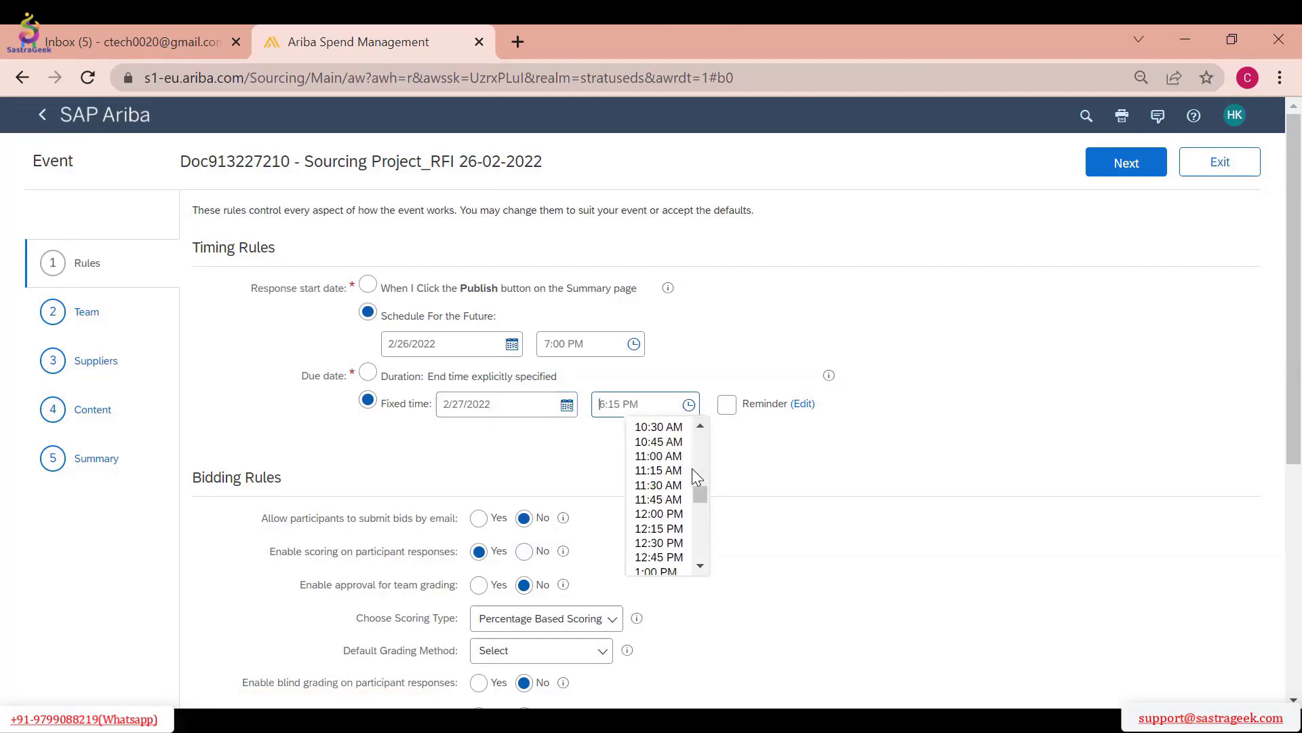
scroll(692, 468, down, 2)
scroll(691, 470, down, 6)
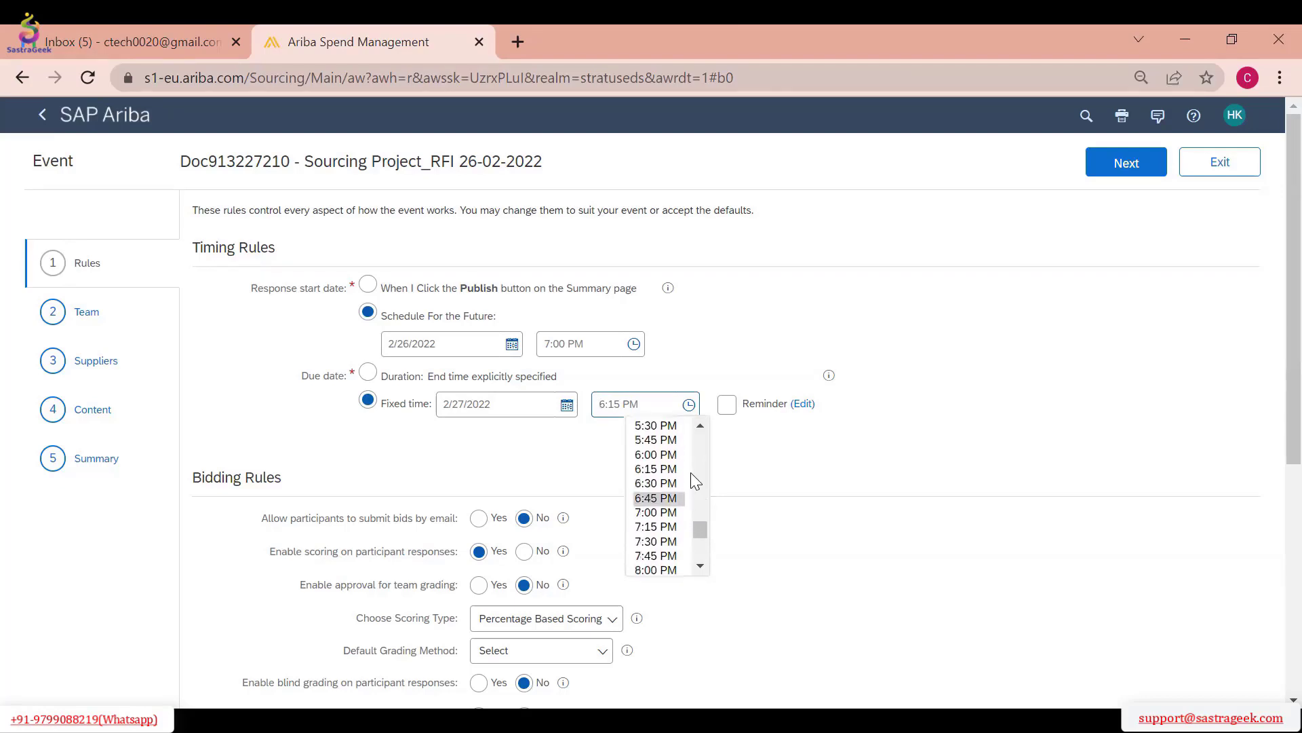
click(672, 513)
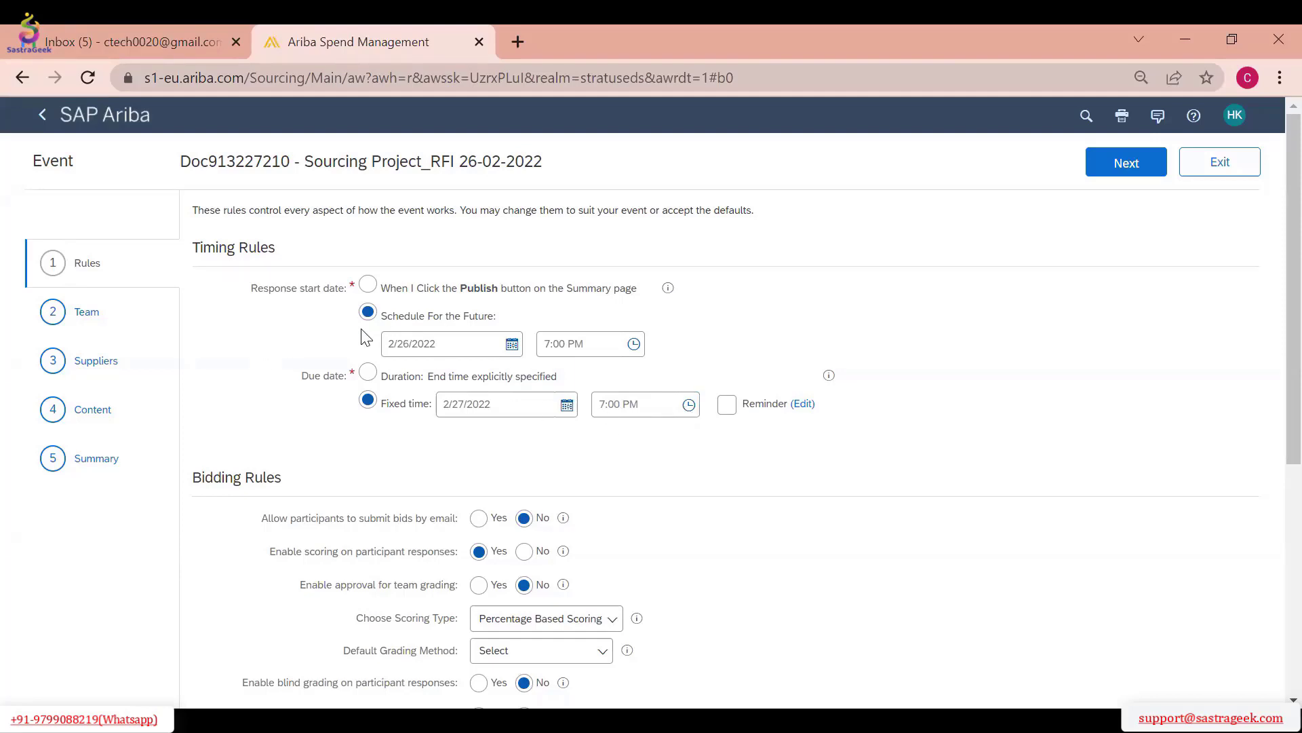
Try both settings of the email bidding and participant scoring rules, leaving email bids at No and scoring at Yes
scroll(1272, 375, down, 3)
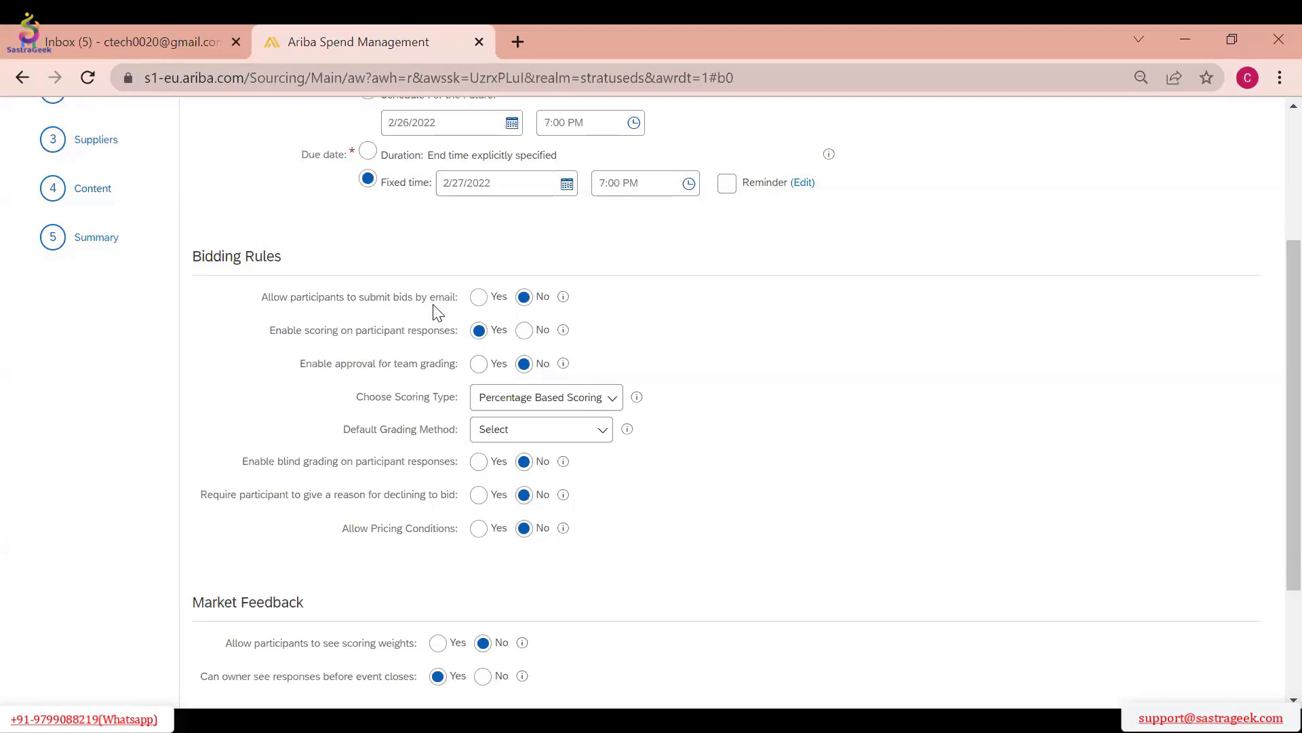
click(479, 299)
click(526, 298)
click(524, 331)
scroll(668, 401, down, 2)
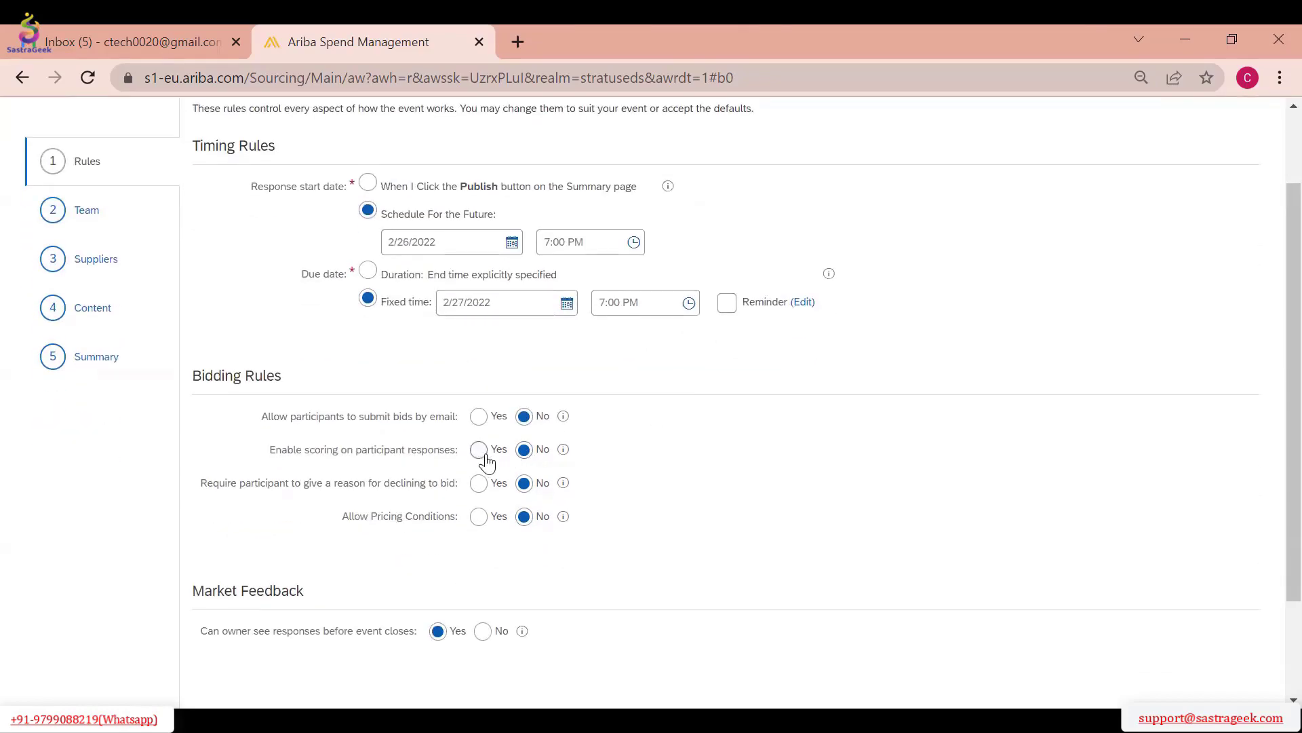
click(479, 457)
scroll(651, 397, down, 3)
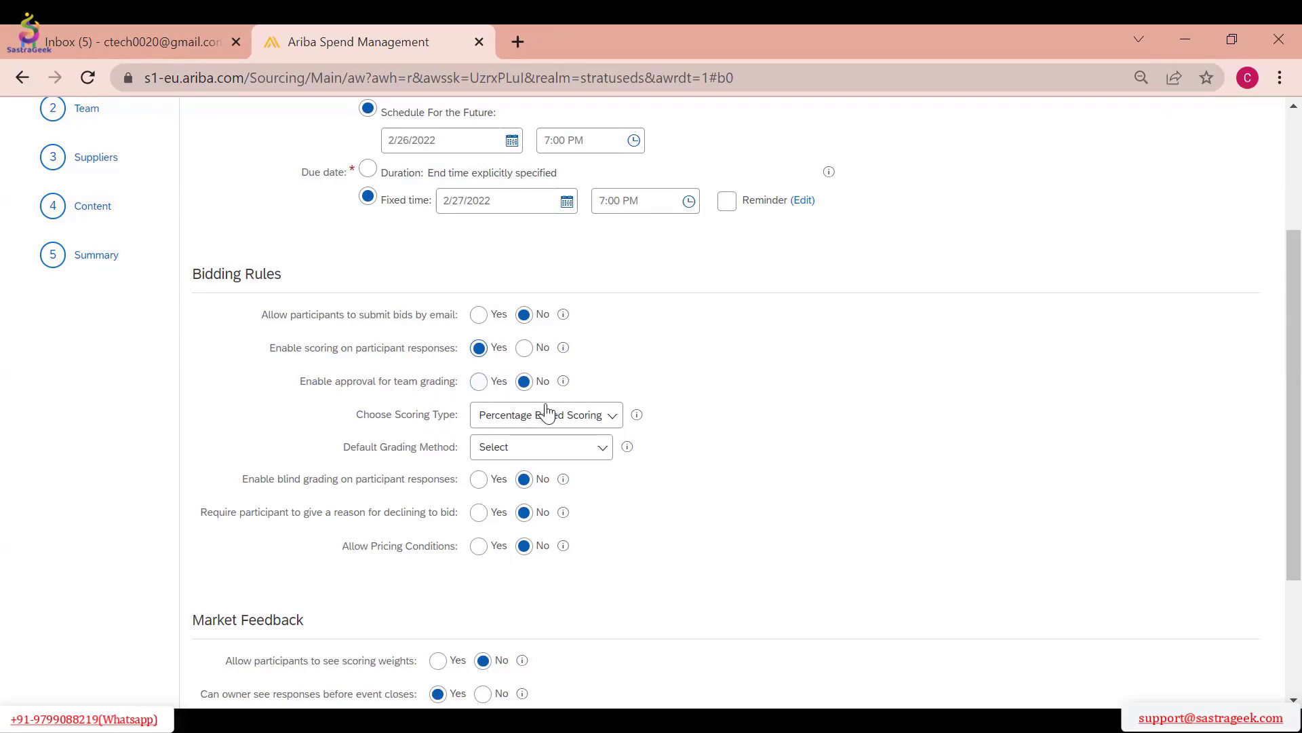
View the scoring type and grading method choices, try Grade by Content, and set the default grading method to Grade by Participants
click(570, 417)
click(587, 449)
click(578, 455)
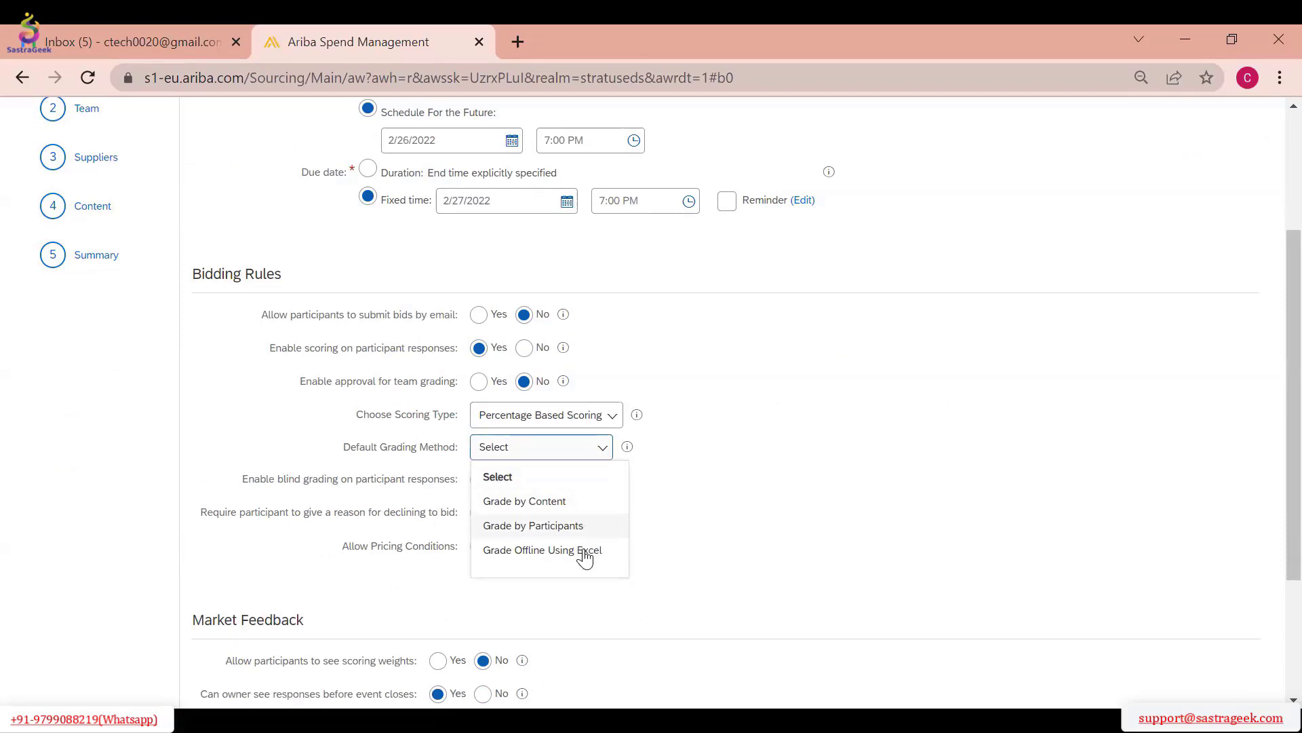
click(772, 489)
click(548, 459)
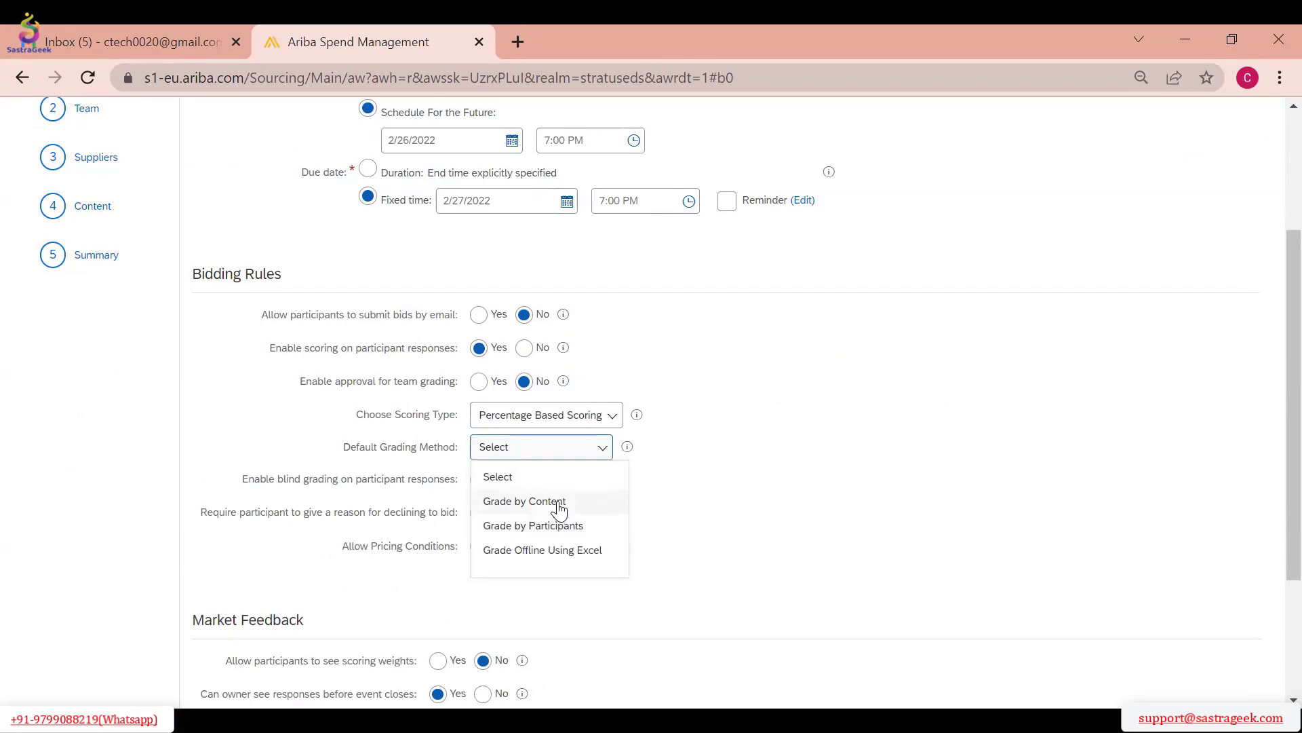
click(556, 502)
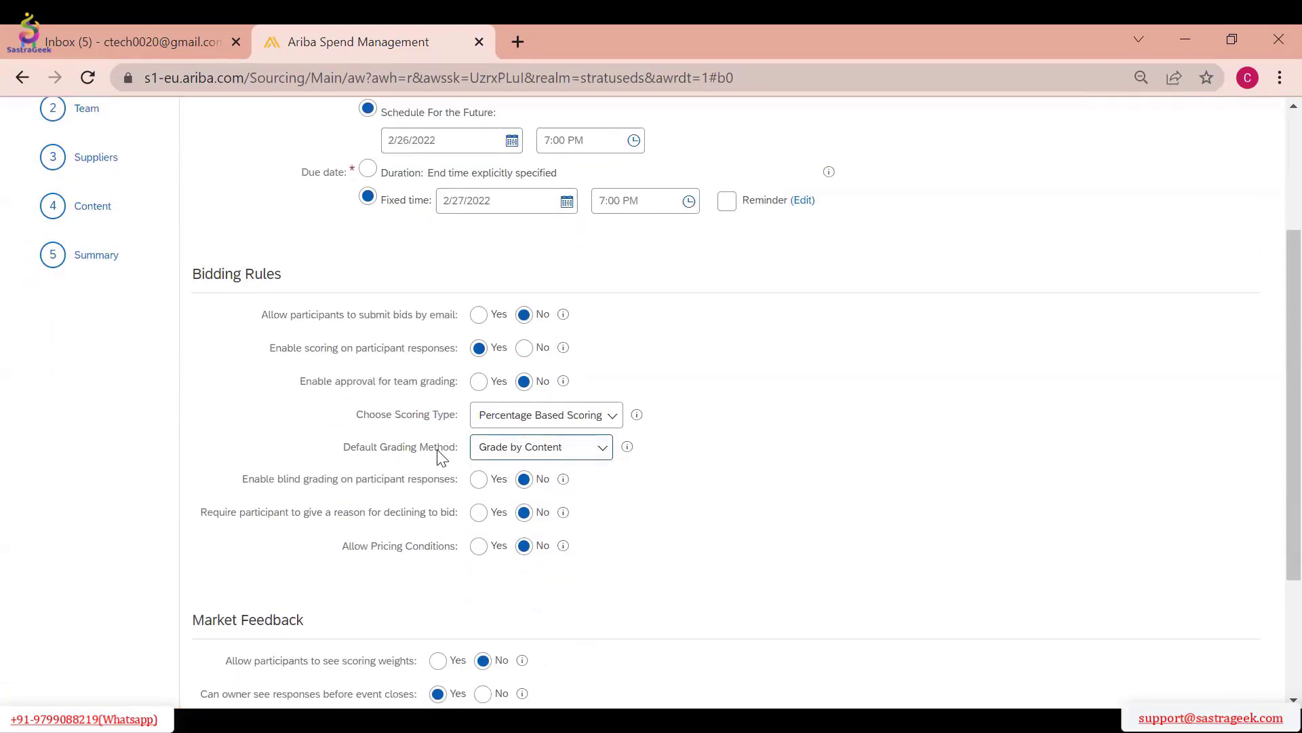
click(581, 454)
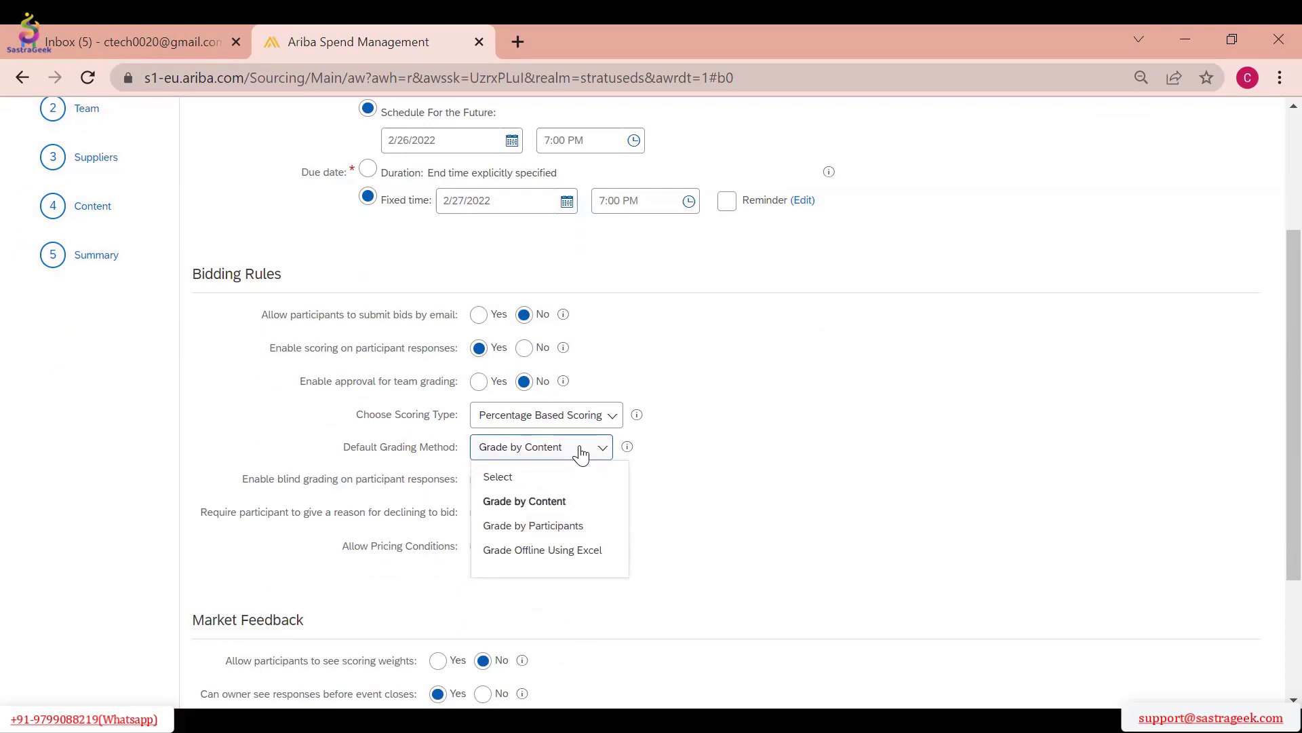
click(571, 525)
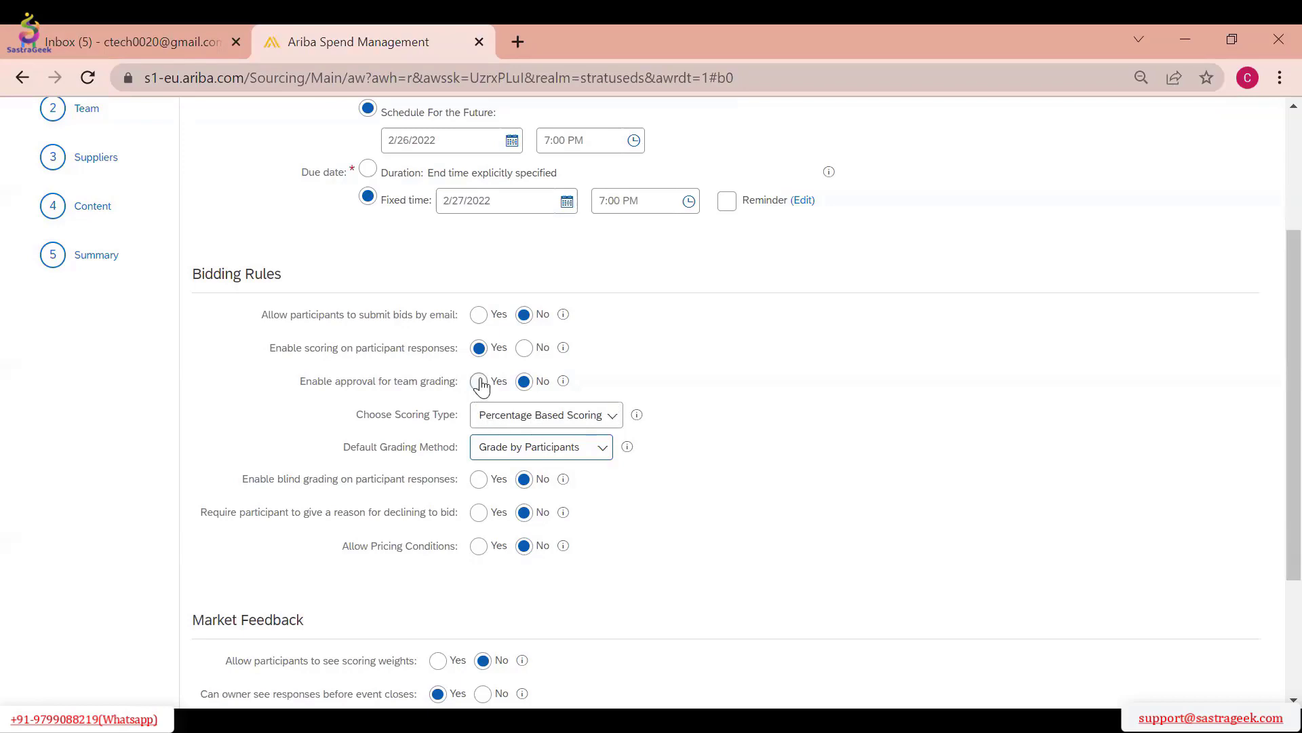
Set scoring on participant responses to No and review the remaining bidding and market feedback rules
click(525, 349)
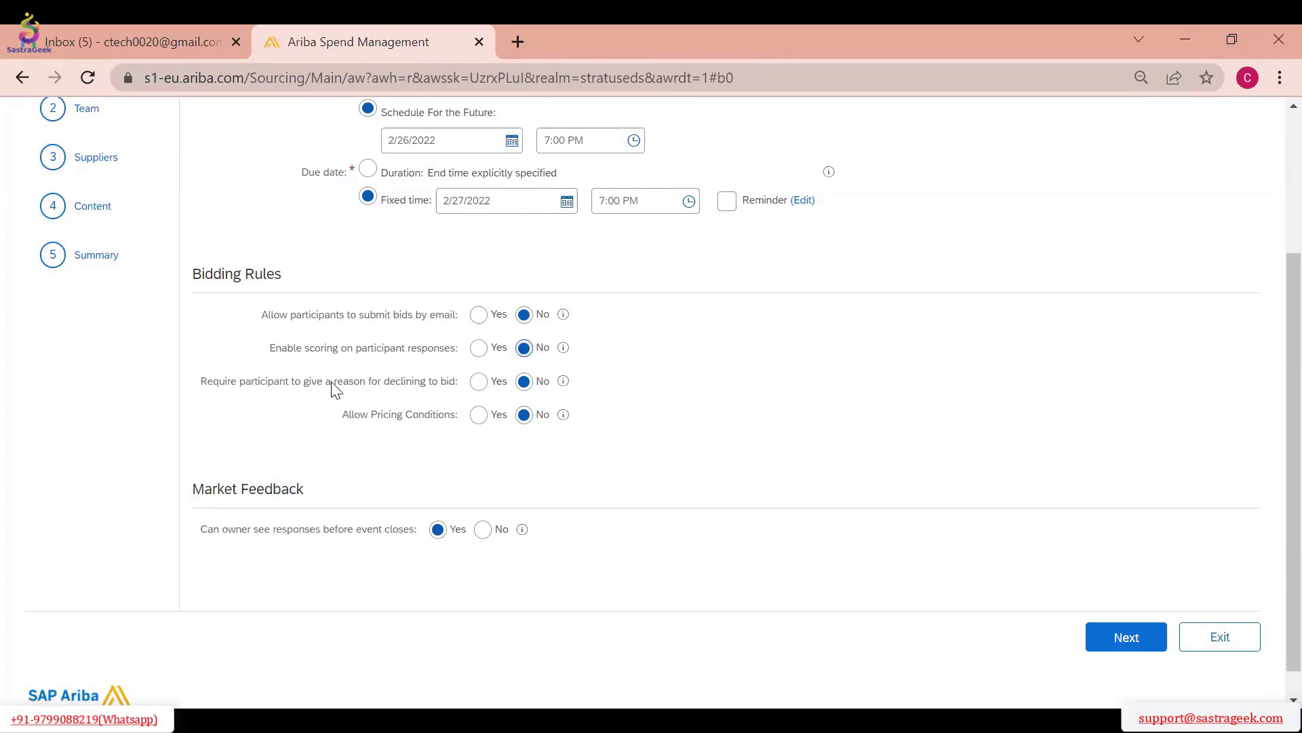
scroll(600, 246, up, 3)
scroll(762, 407, down, 3)
scroll(461, 546, down, 1)
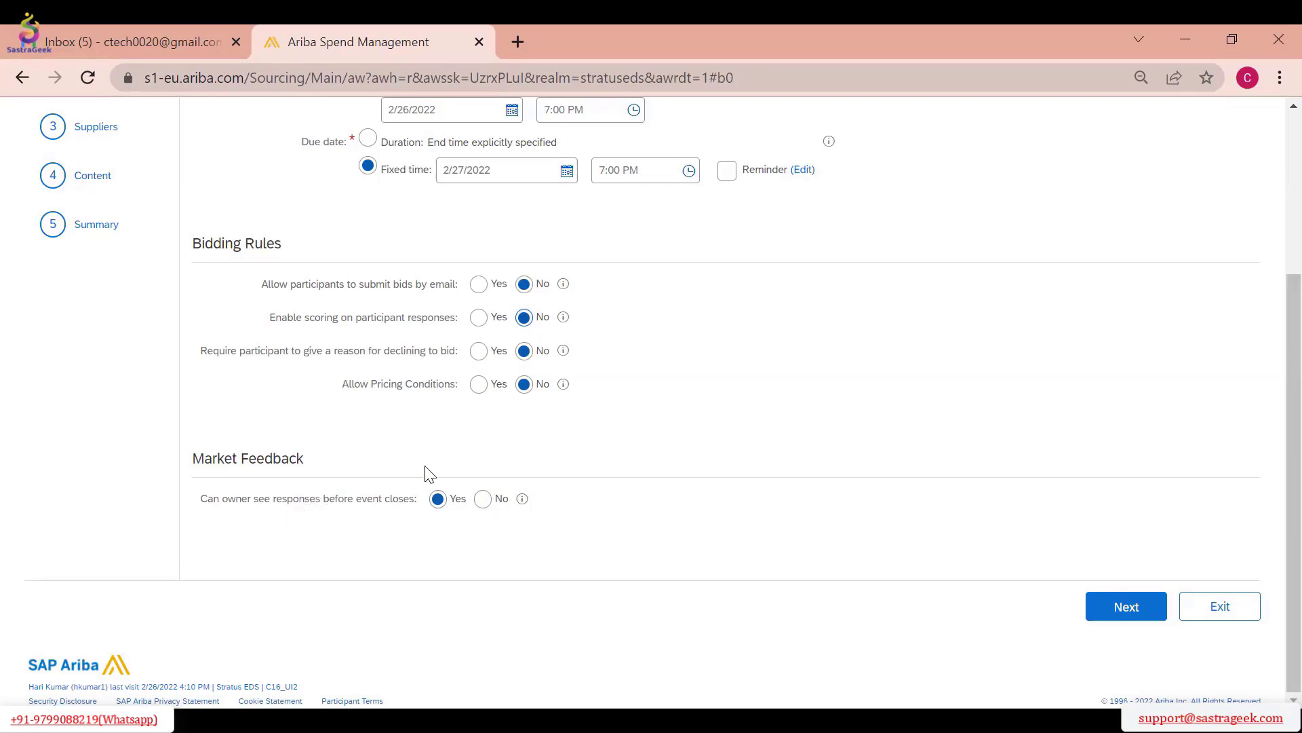
Prevent the owner from seeing responses before the event closes, but allow all three supplier log entry types and participation status, and accept the rules
scroll(730, 339, up, 3)
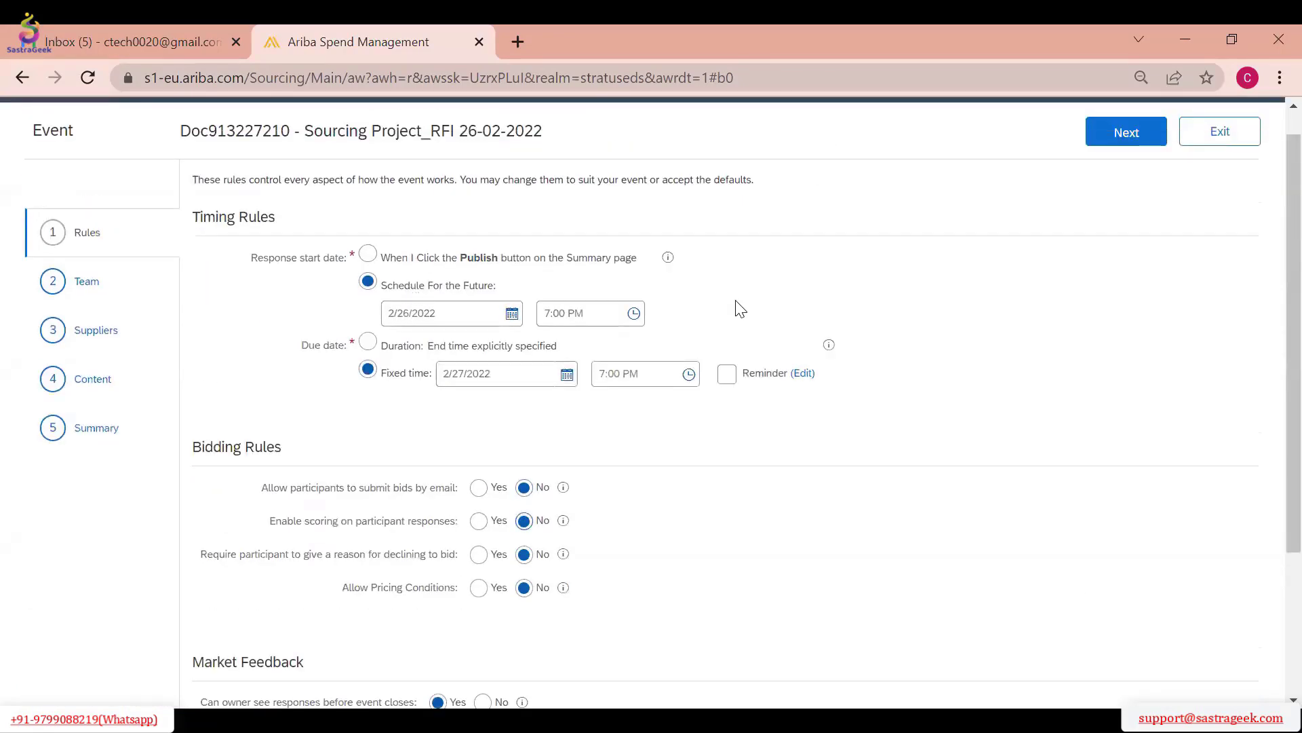
scroll(748, 315, down, 3)
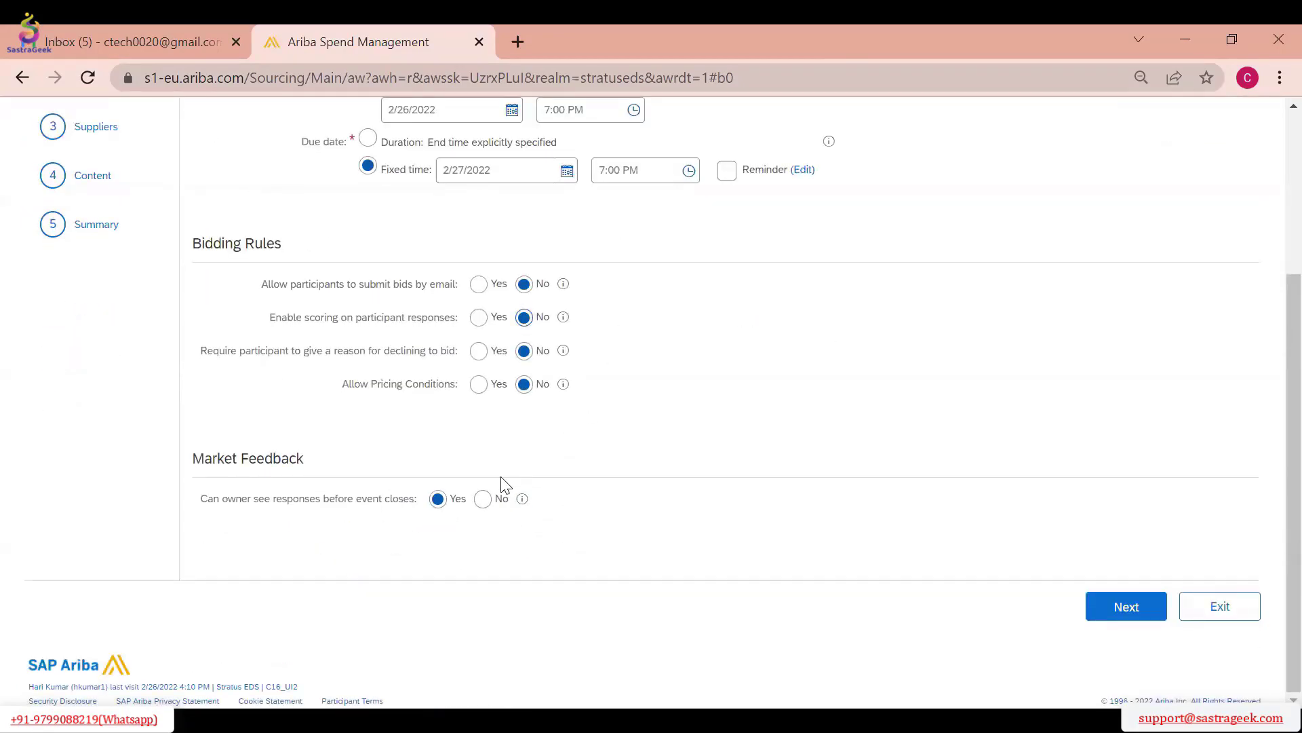
click(483, 500)
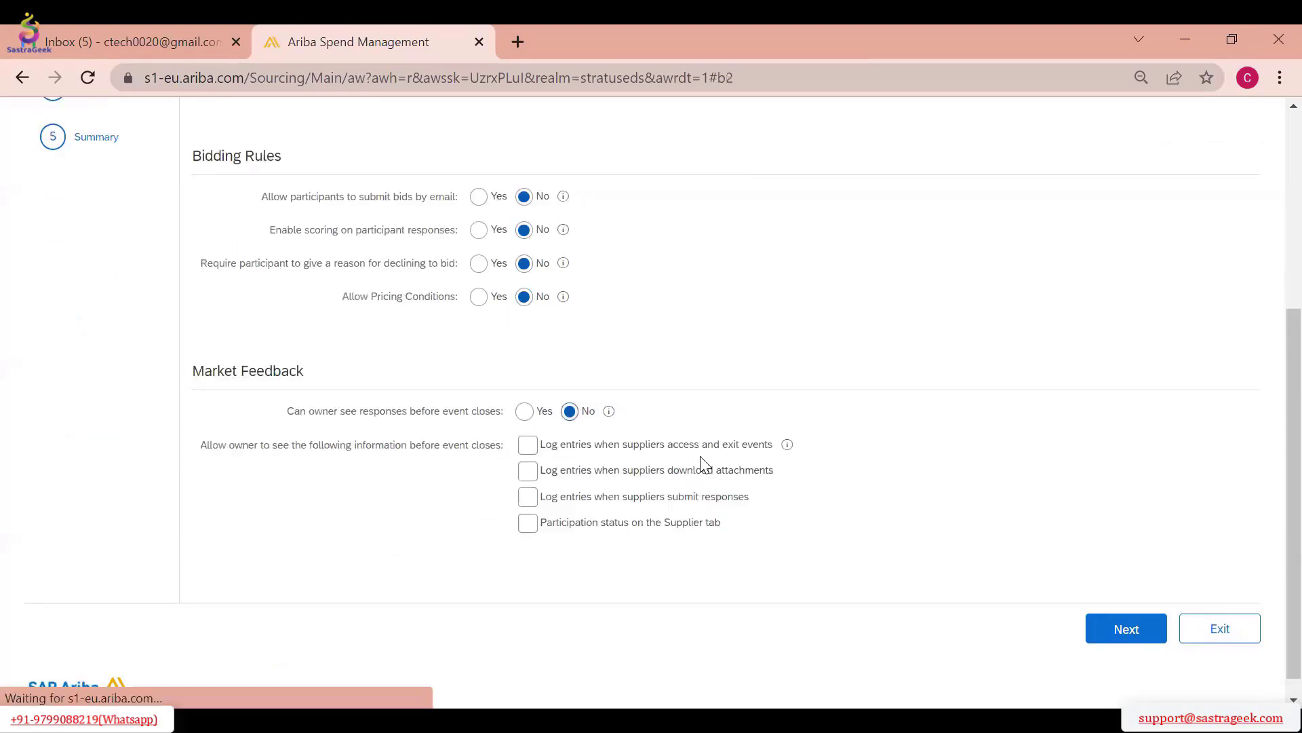
scroll(737, 422, up, 1)
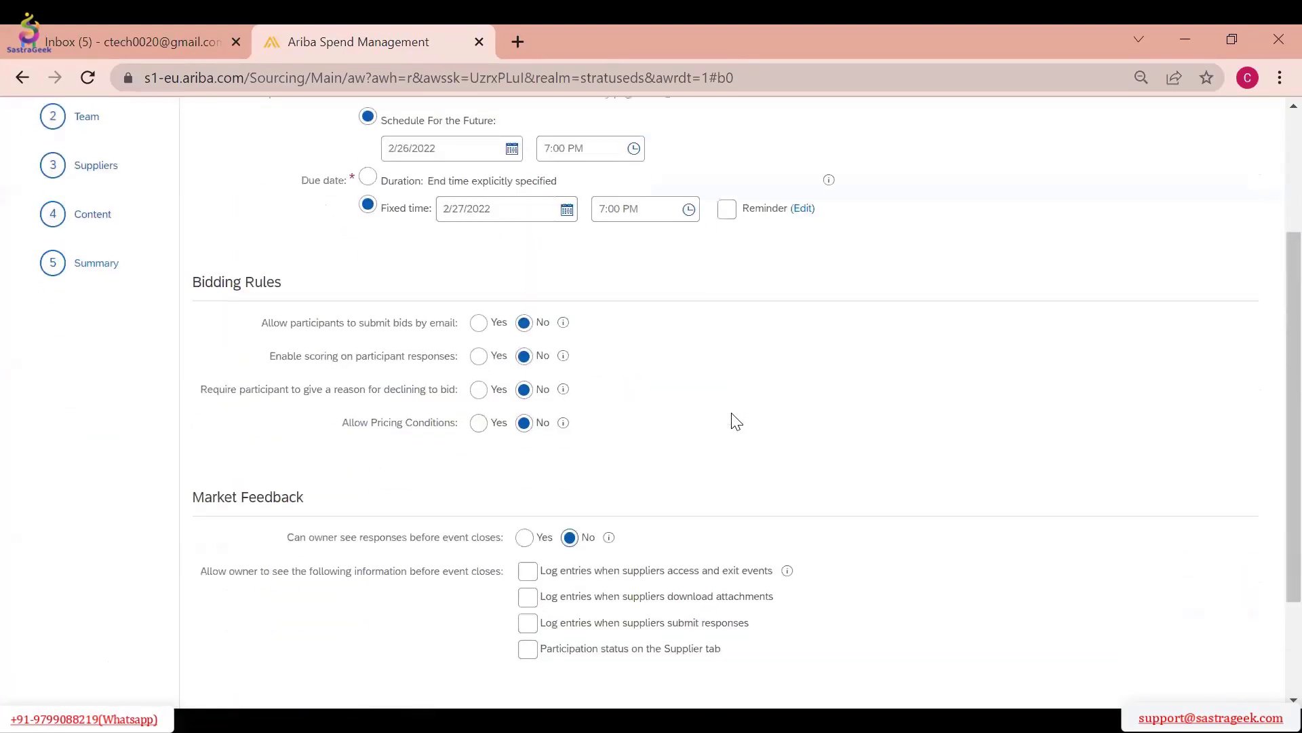
scroll(736, 421, down, 2)
scroll(366, 386, up, 1)
scroll(366, 387, down, 2)
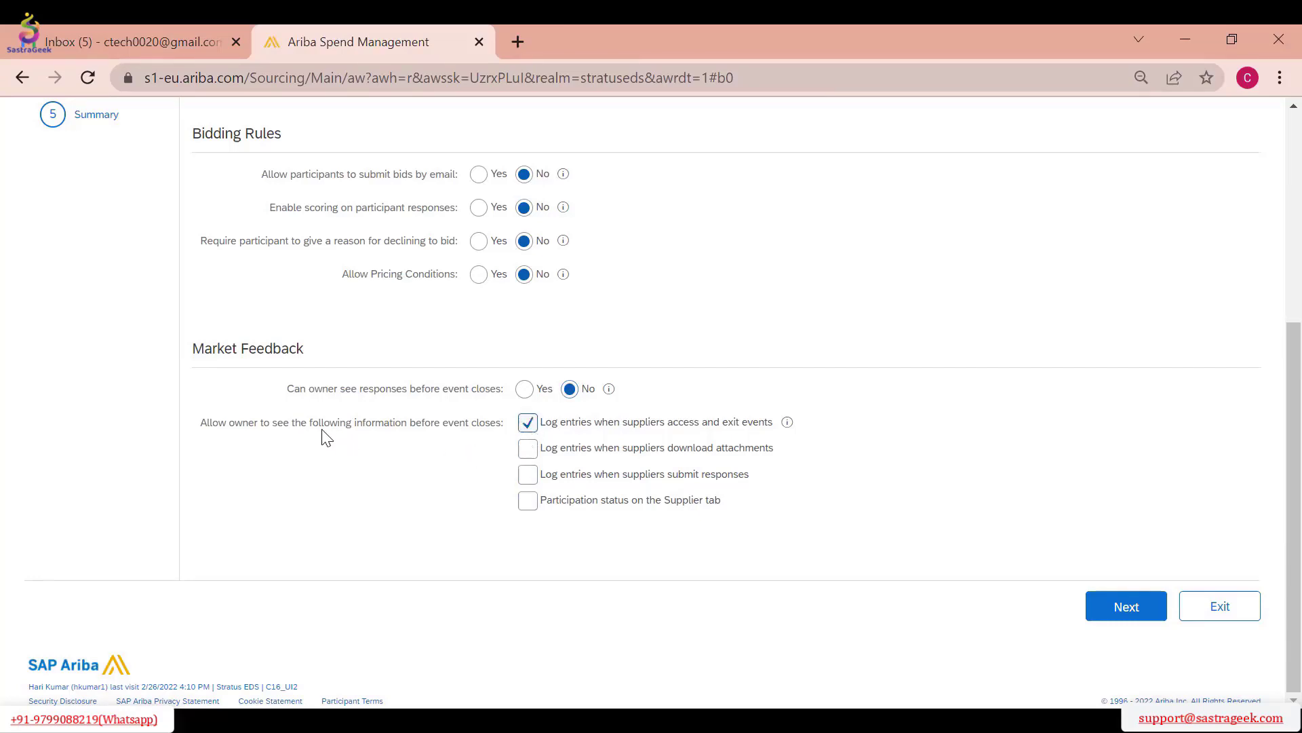
click(534, 452)
click(529, 477)
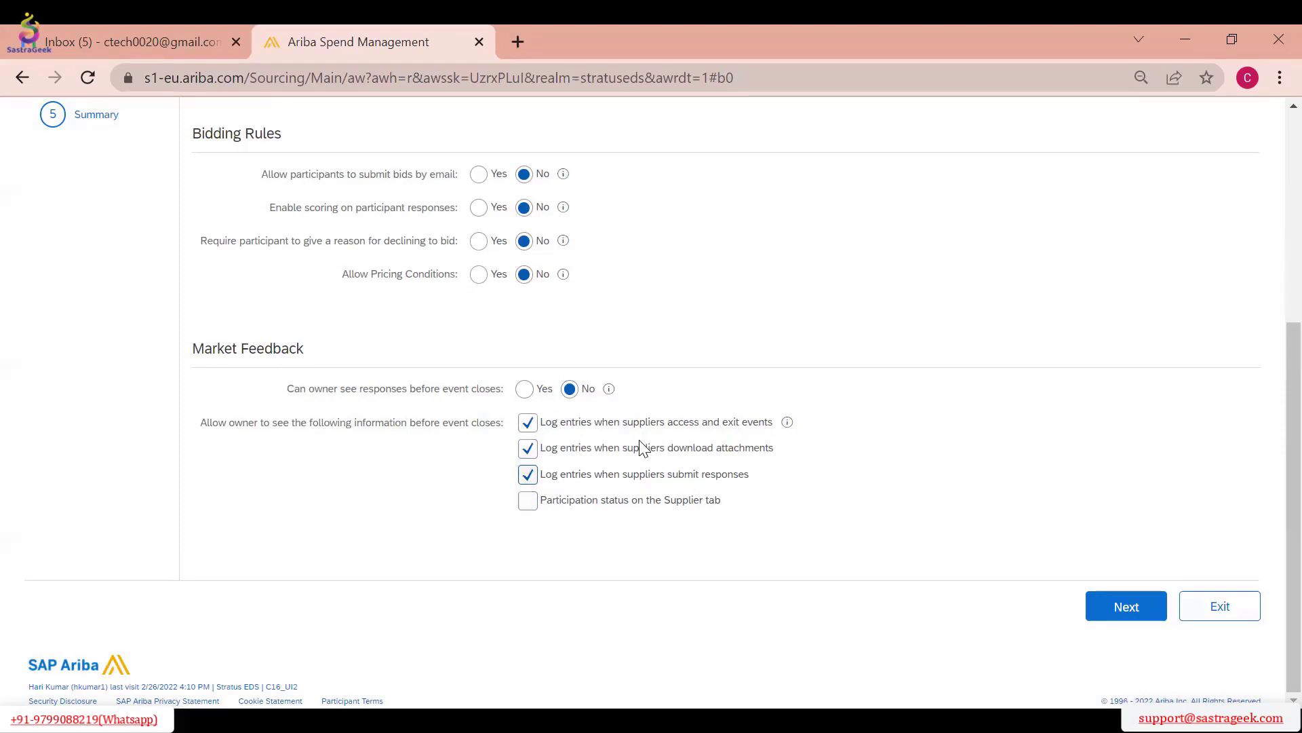
click(528, 501)
scroll(917, 445, up, 5)
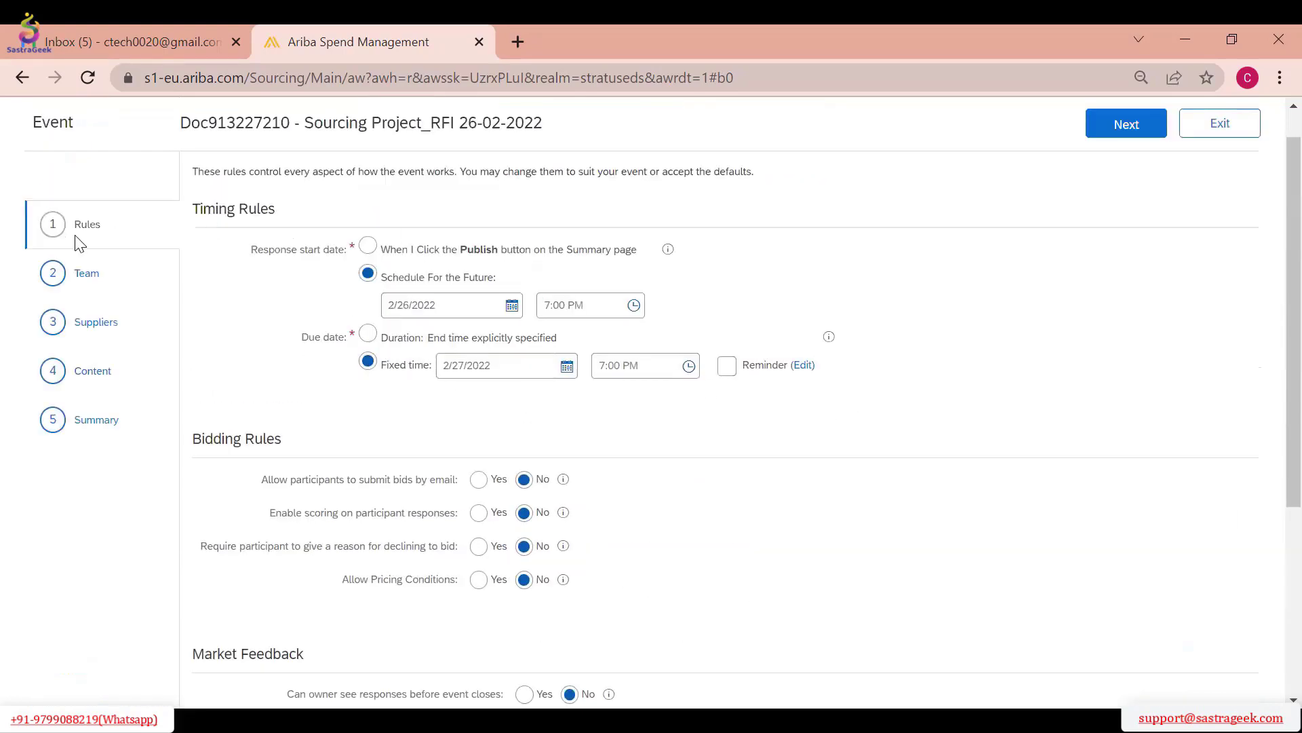
scroll(950, 311, down, 5)
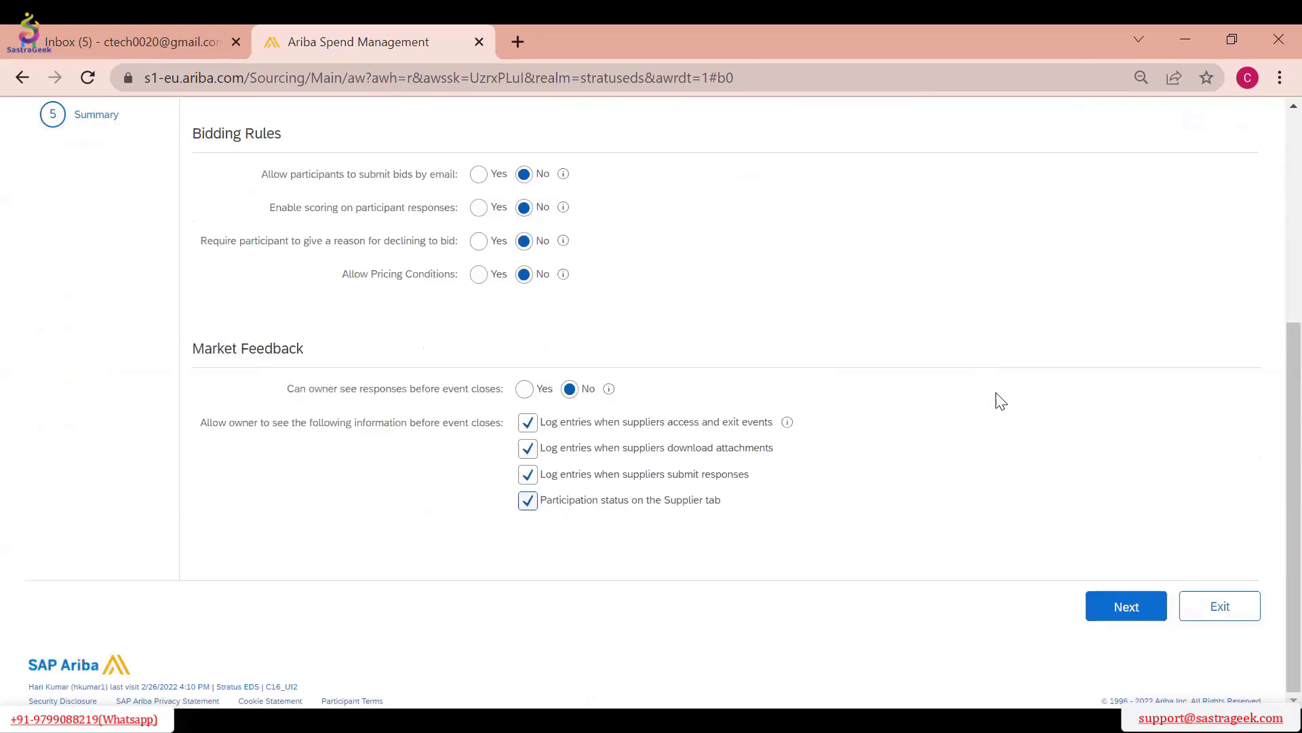
click(1126, 606)
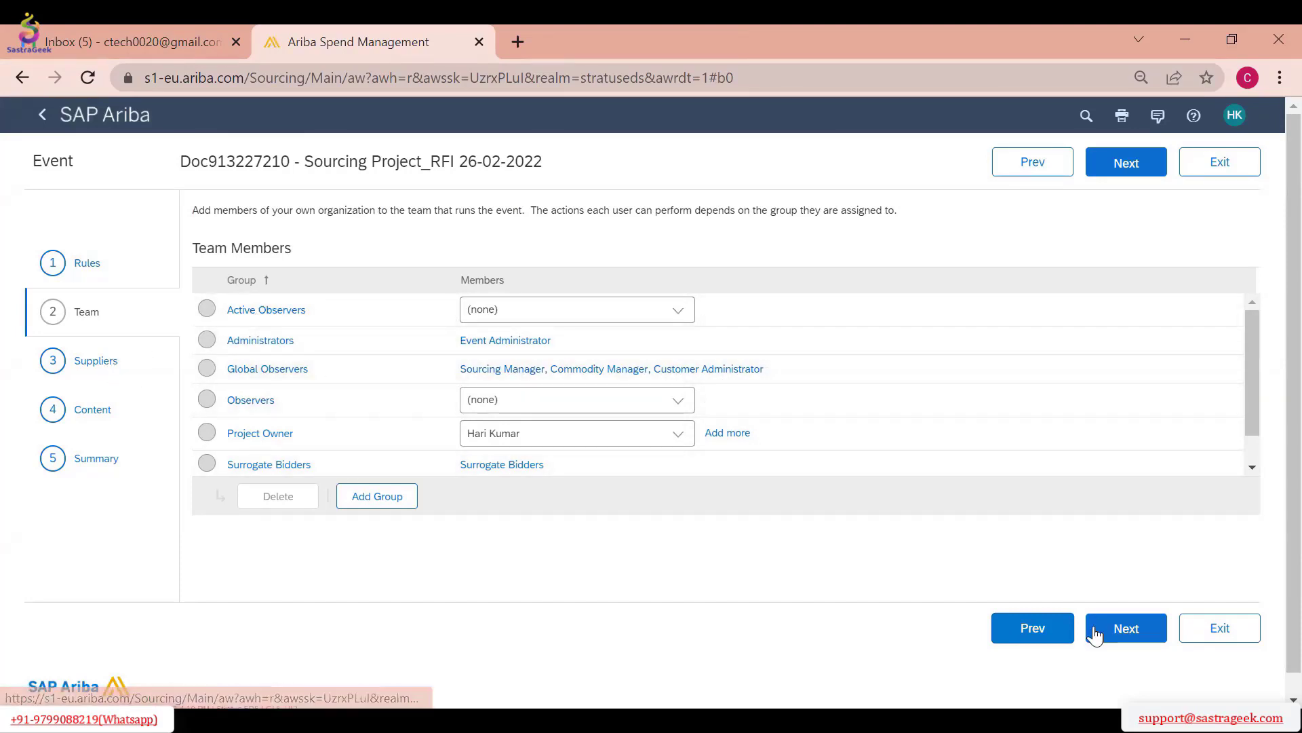
Try to start inviting participants from the event's Suppliers stage
click(1119, 627)
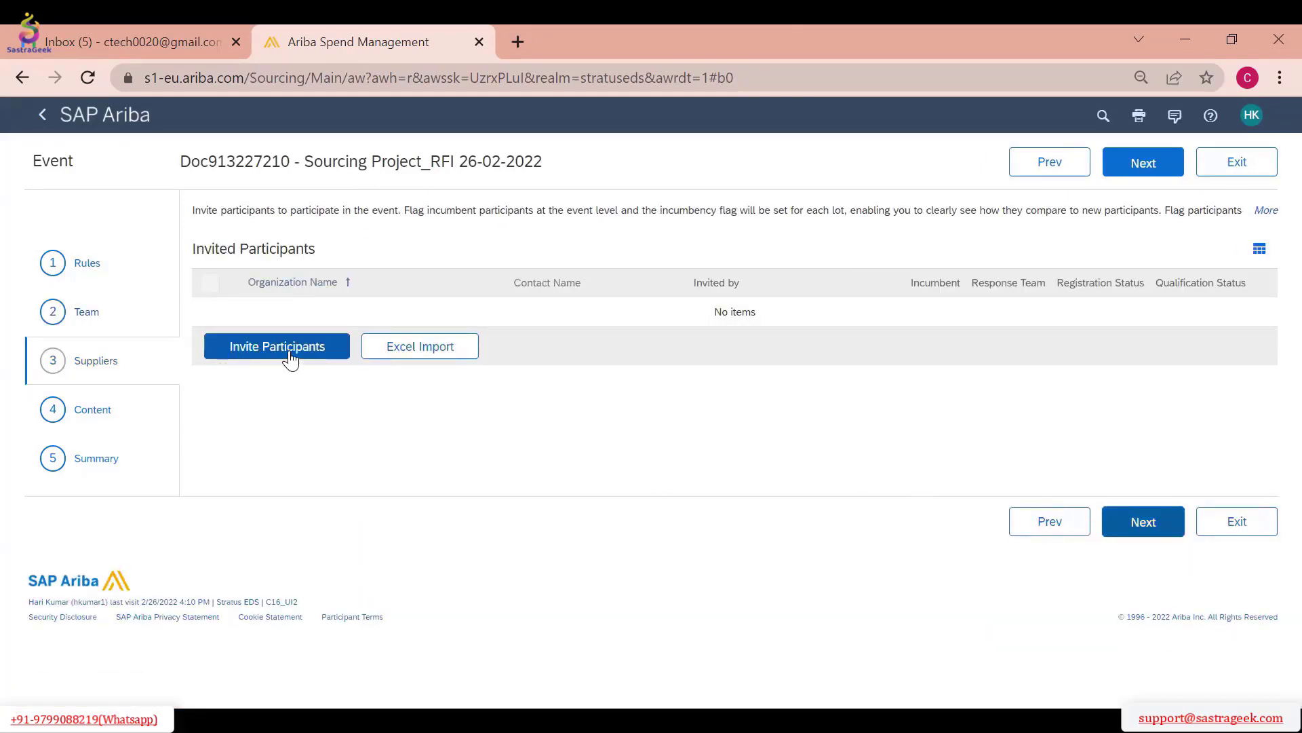
click(290, 353)
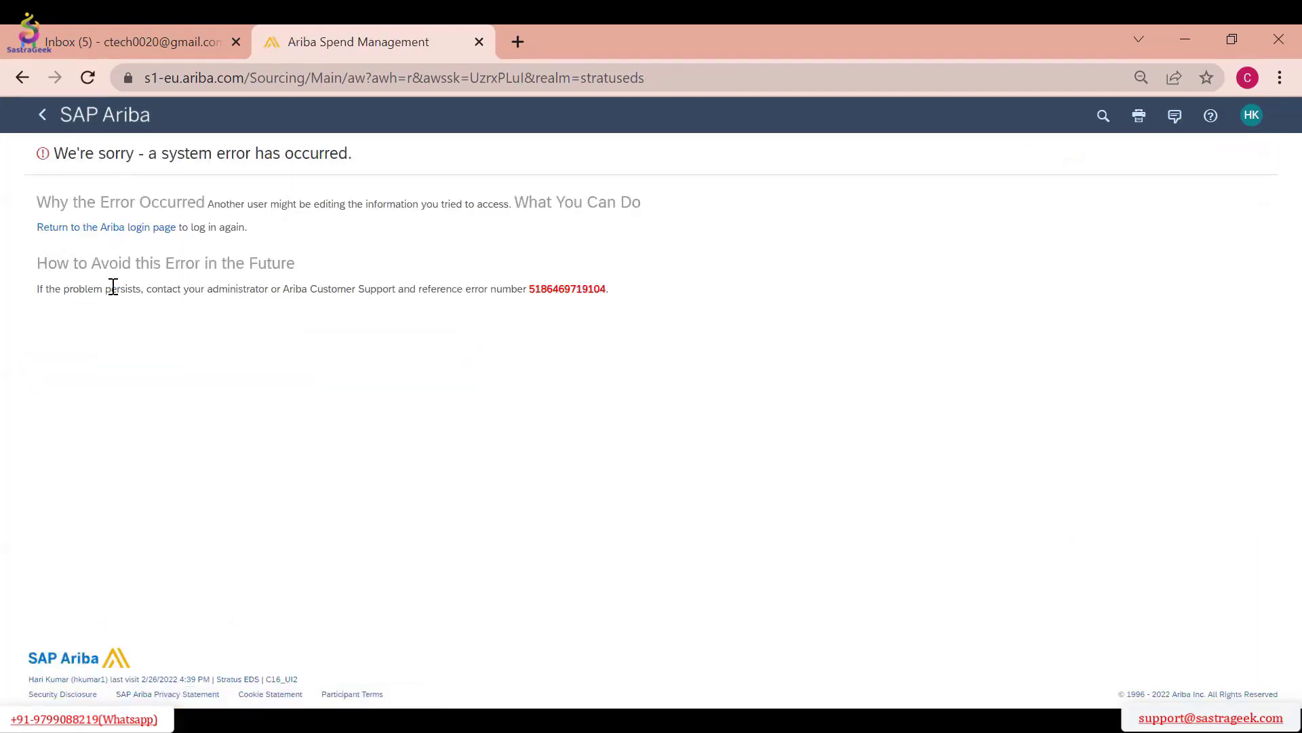
Return to the home page, reopen Sourcing Project_RFI 26-02-2022 and advance the event to its Suppliers stage
click(106, 124)
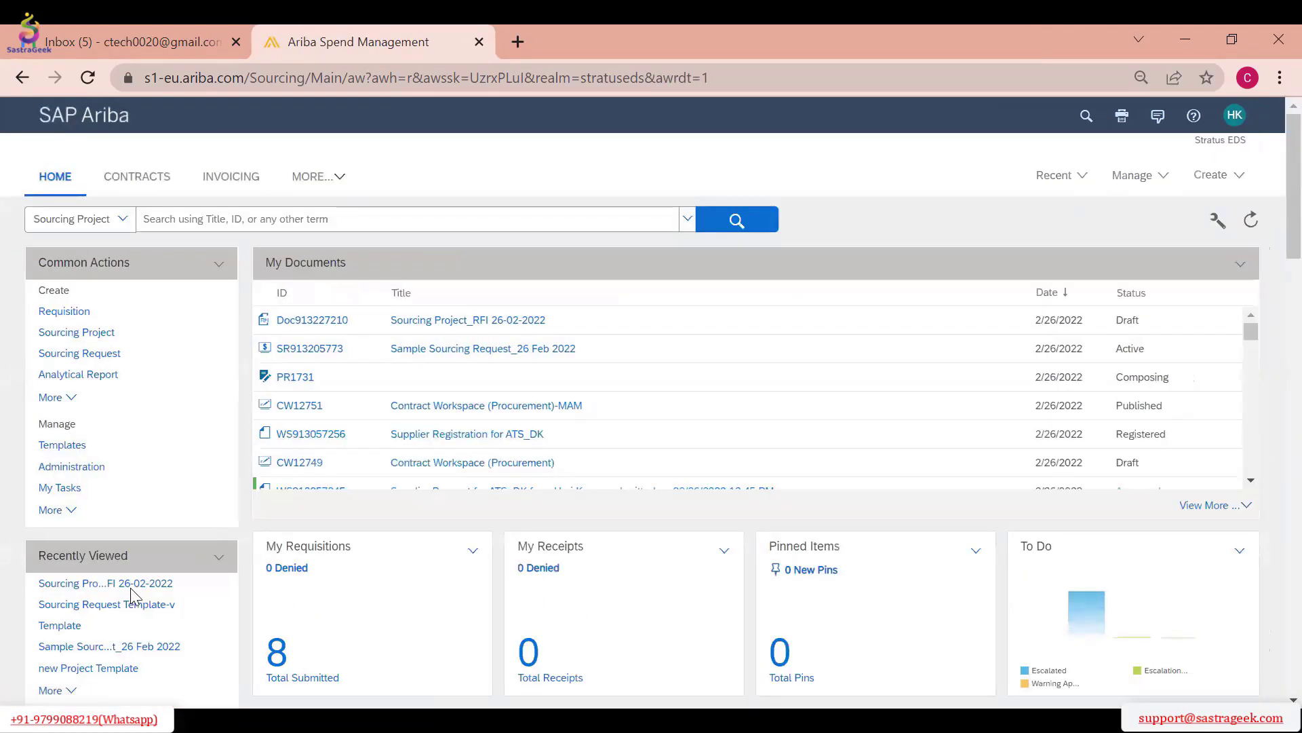
click(1050, 175)
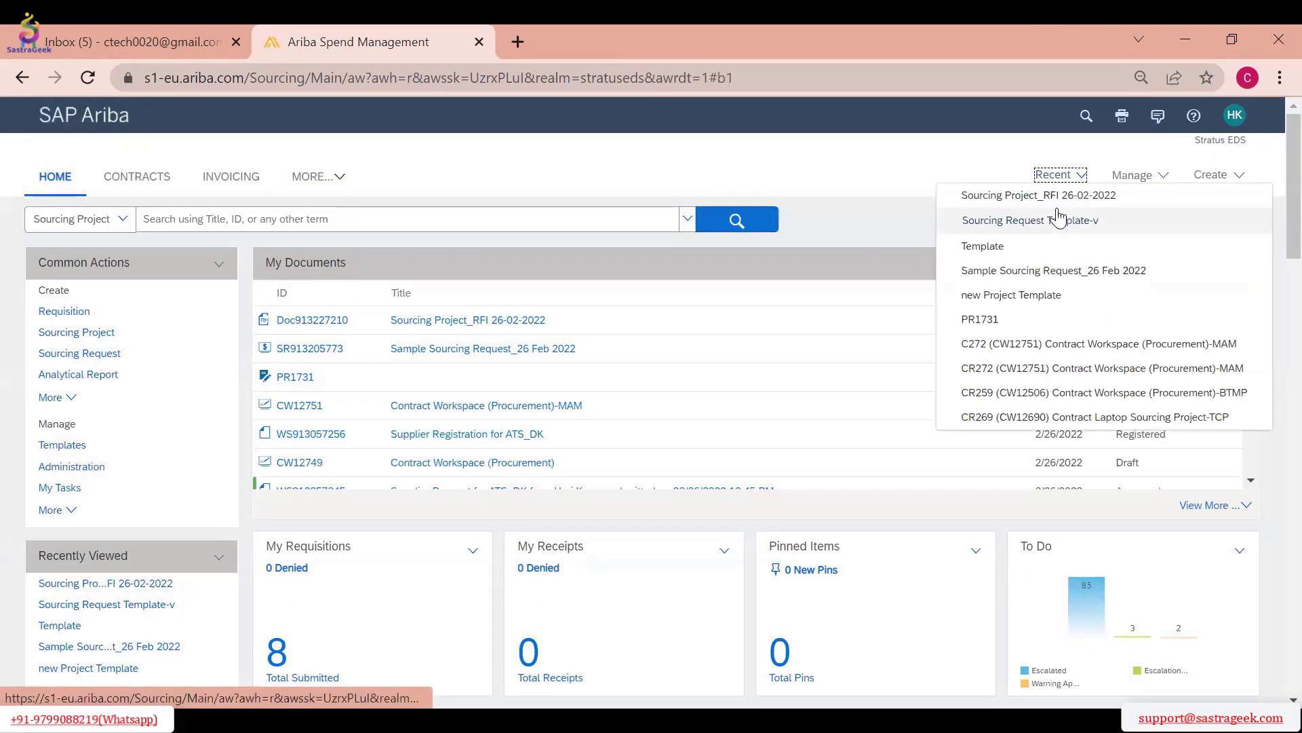
click(1034, 199)
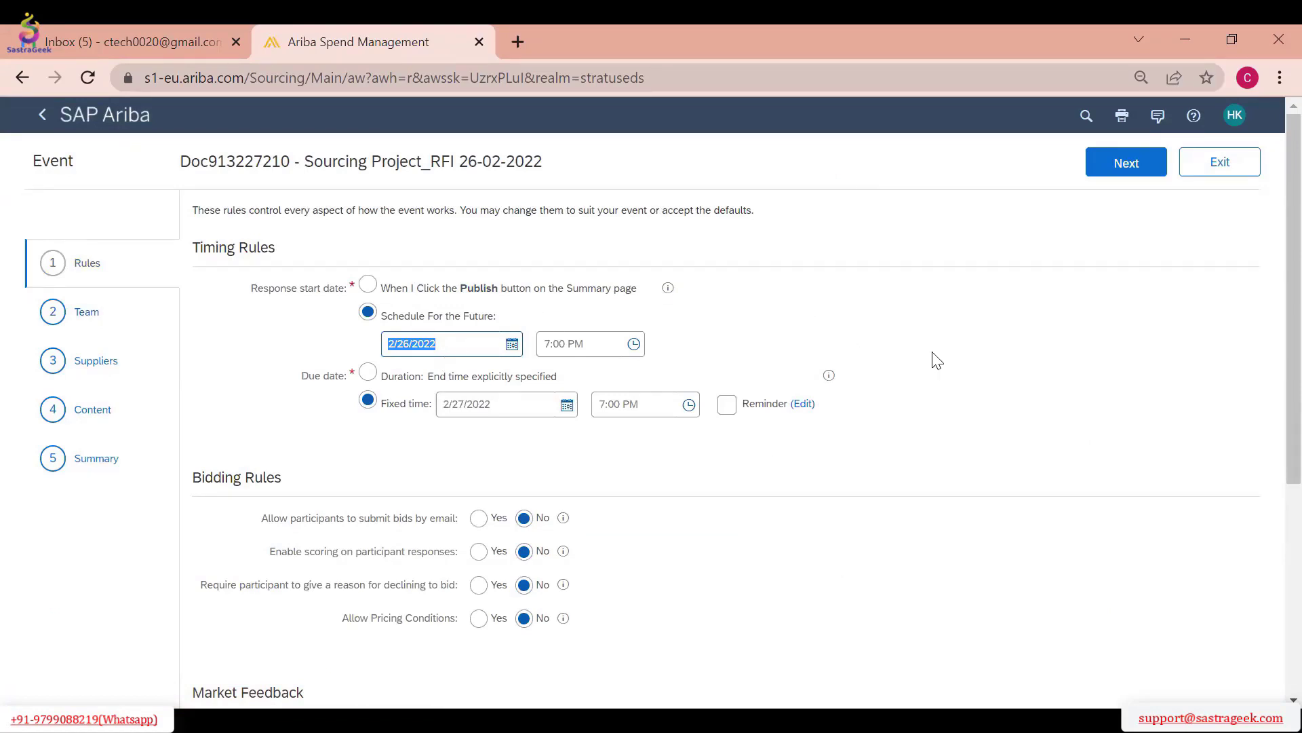
scroll(936, 360, down, 5)
click(1123, 610)
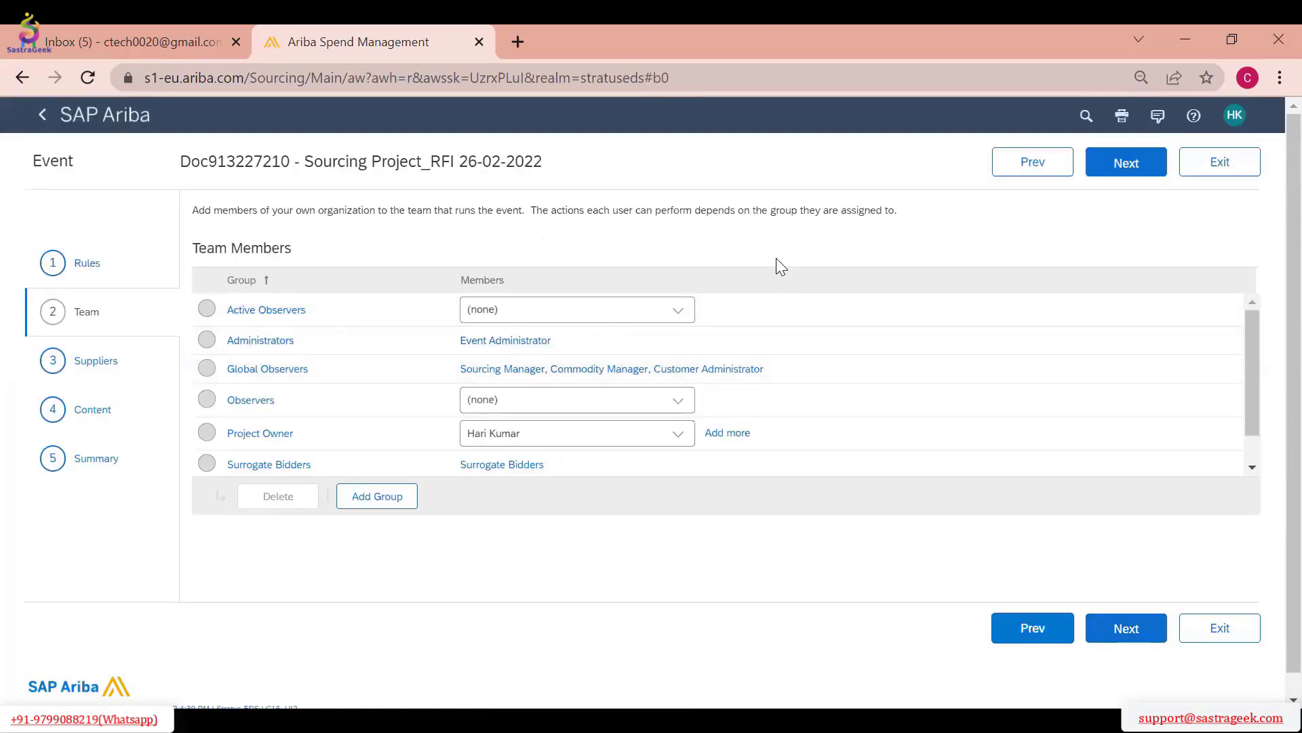
click(1139, 165)
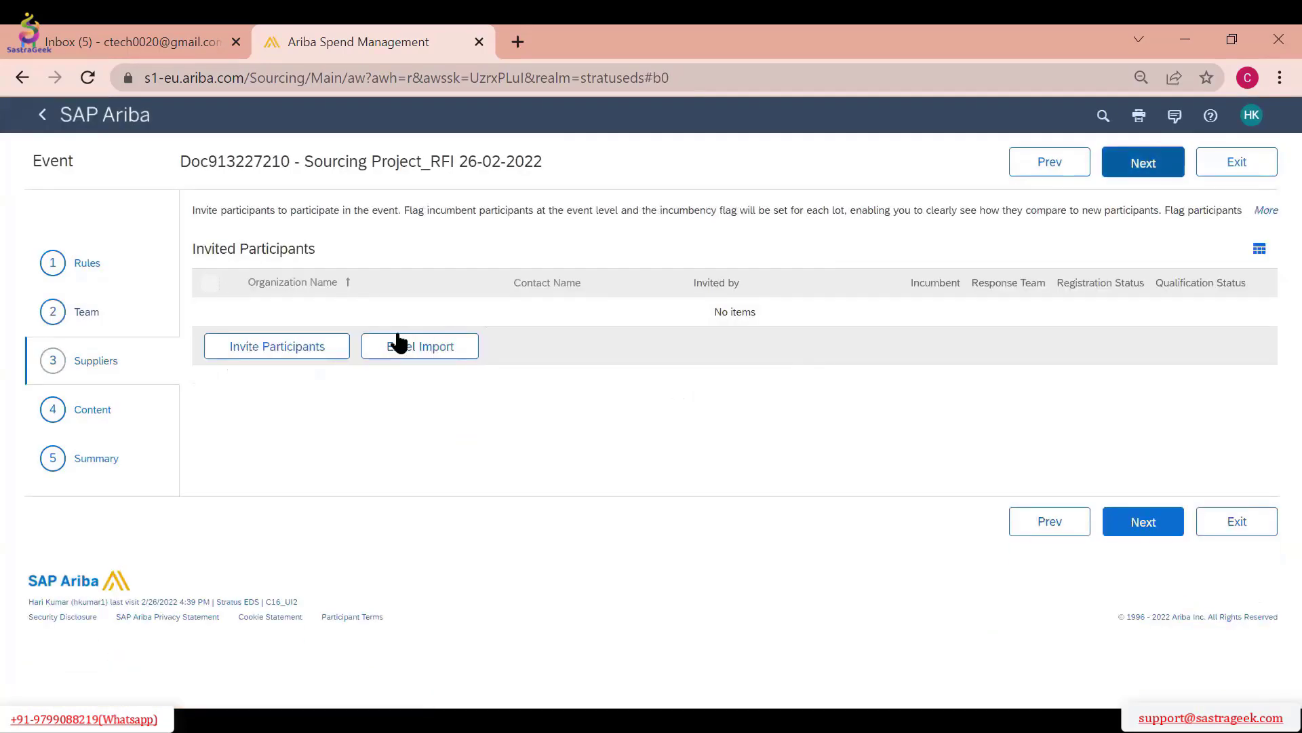
Search for participants to invite using the term TEST
click(299, 347)
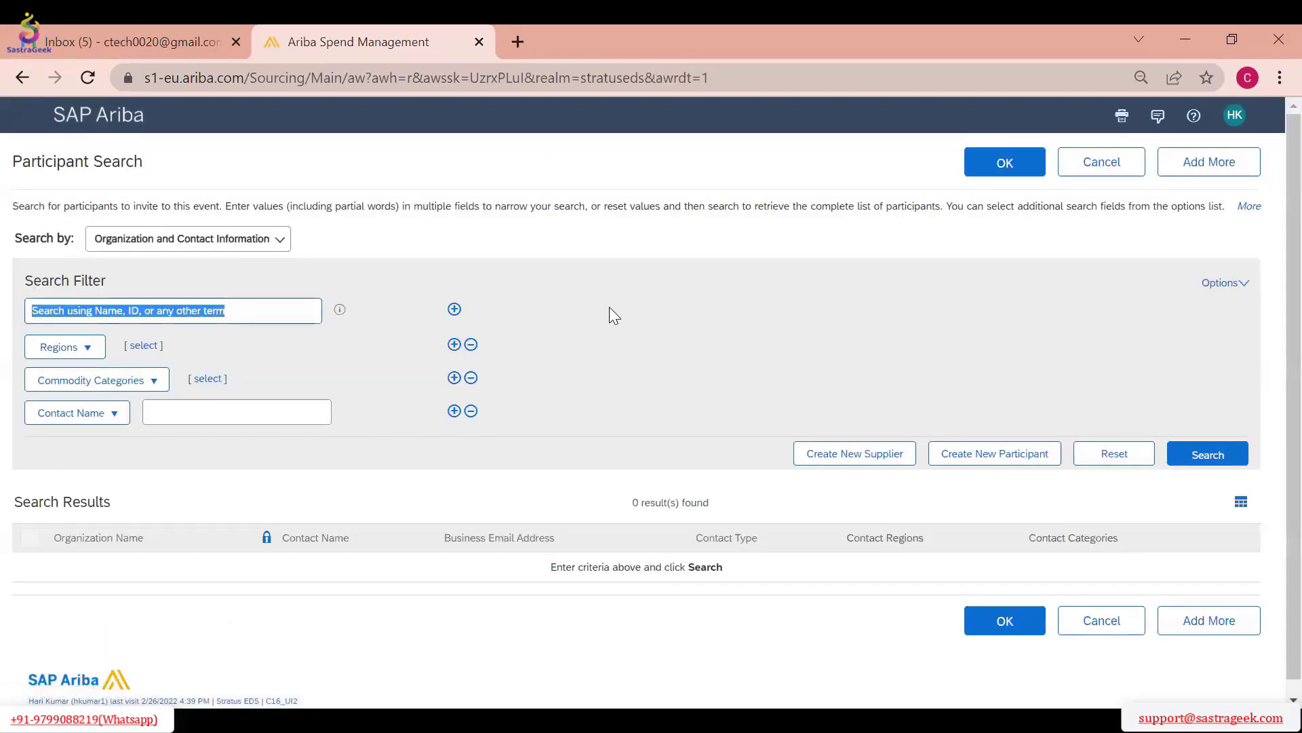
scroll(609, 306, down, 1)
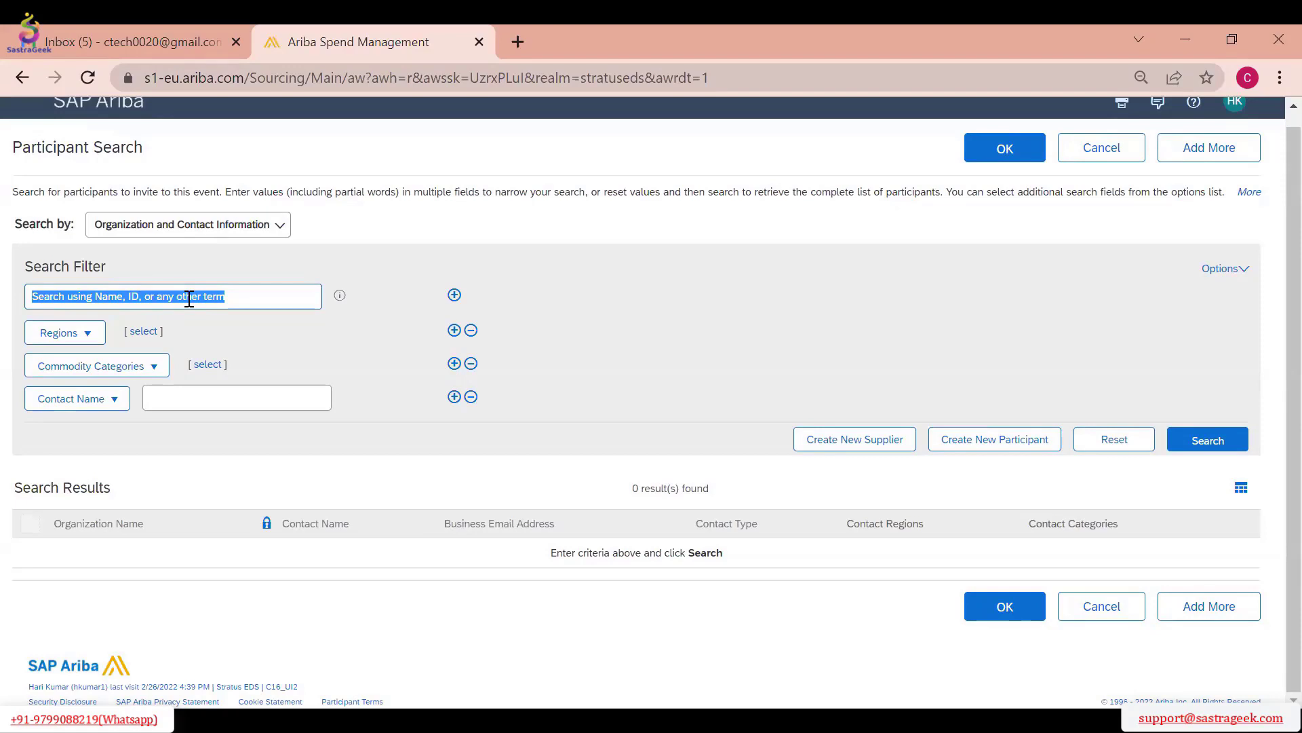
text(TEST)
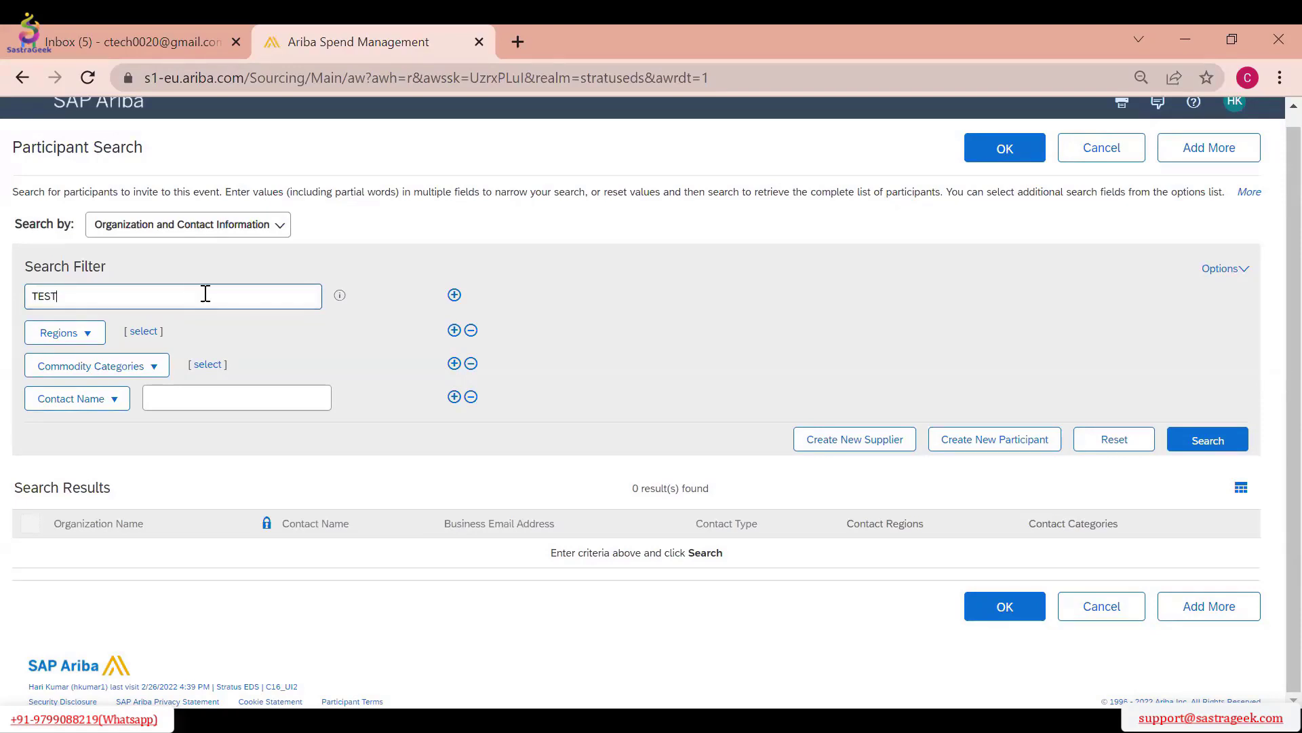
key(Return)
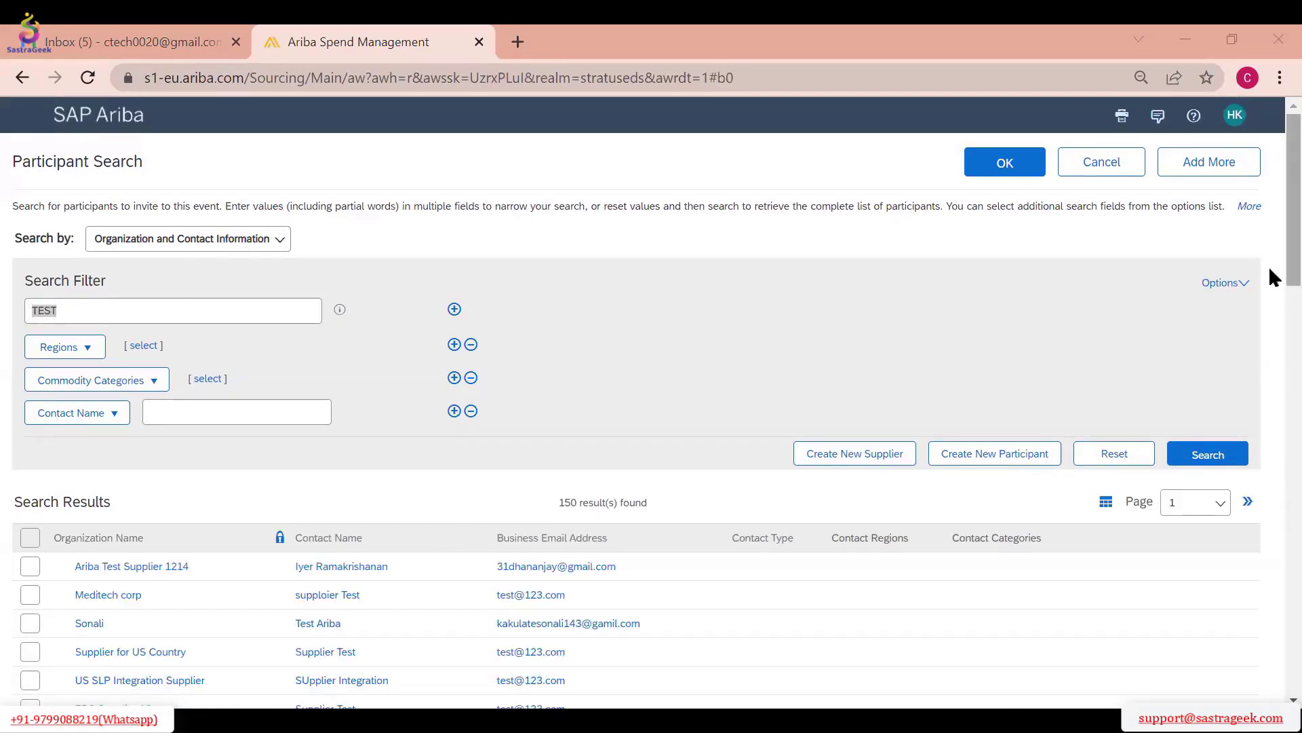
scroll(1271, 363, down, 5)
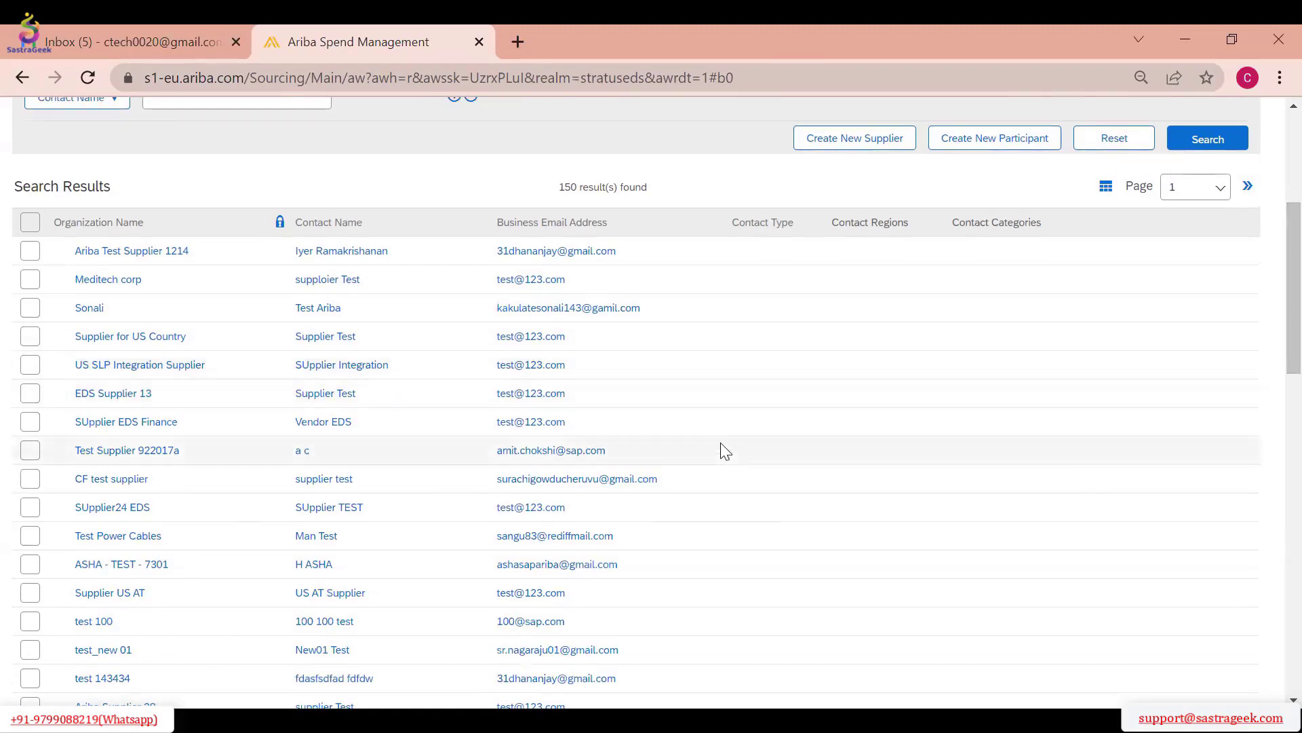
Invite Ariba Test Supplier 1214, Meditech corp and Supplier for US Country to the event
click(29, 339)
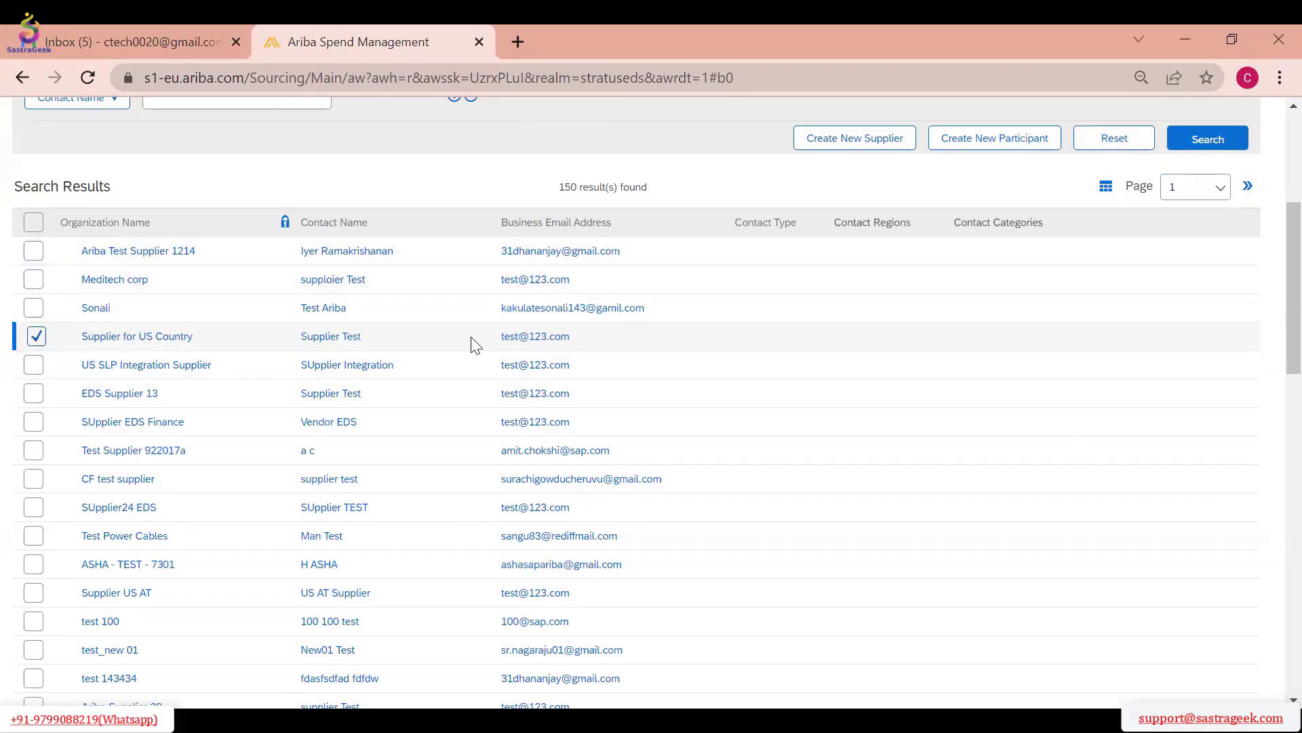
click(29, 280)
click(33, 252)
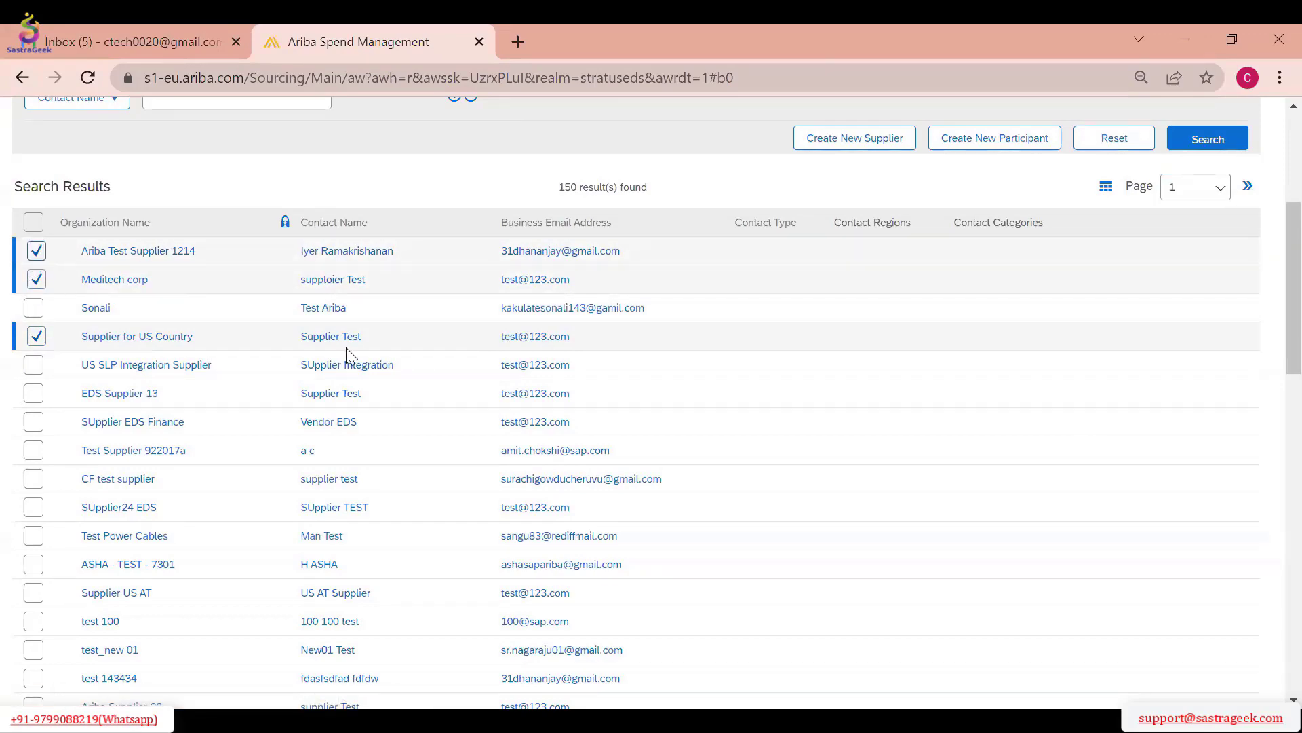
scroll(1274, 358, up, 1)
scroll(1178, 320, up, 4)
click(997, 163)
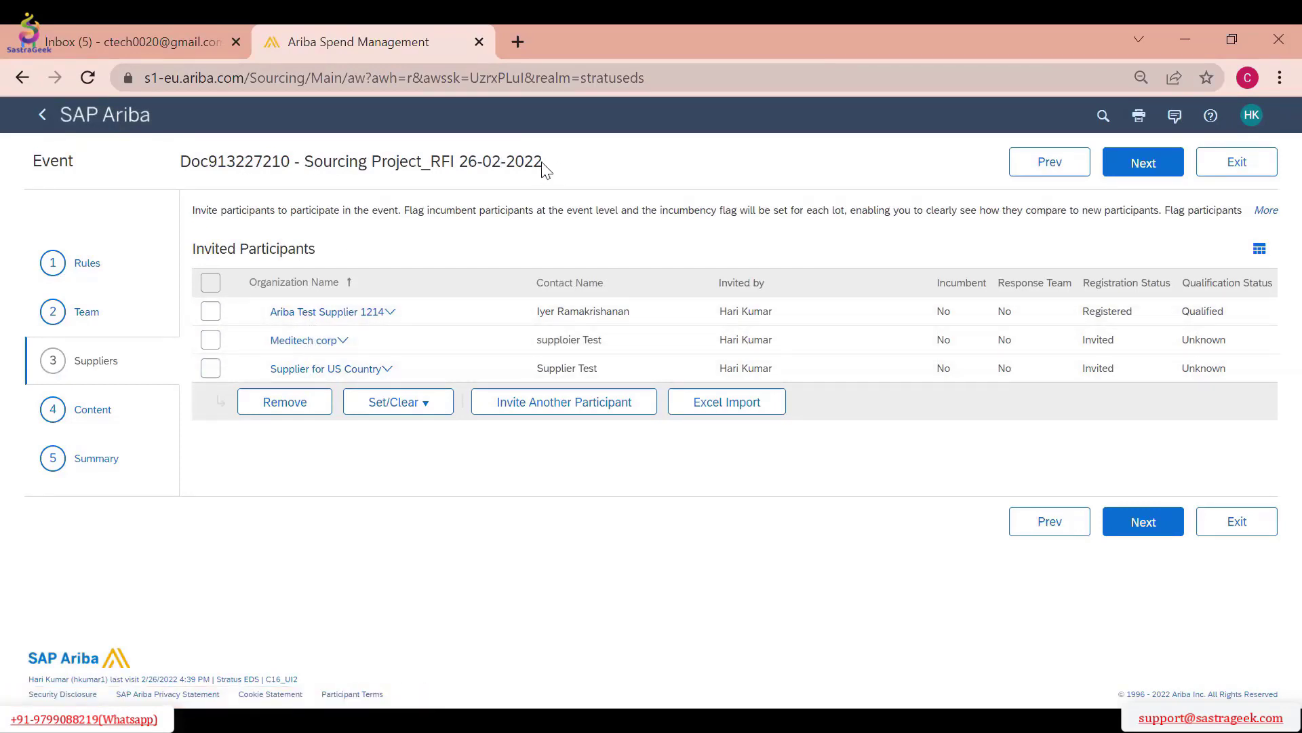
Start inviting another participant by opening the form for a new external participant
drag(533, 163, 378, 190)
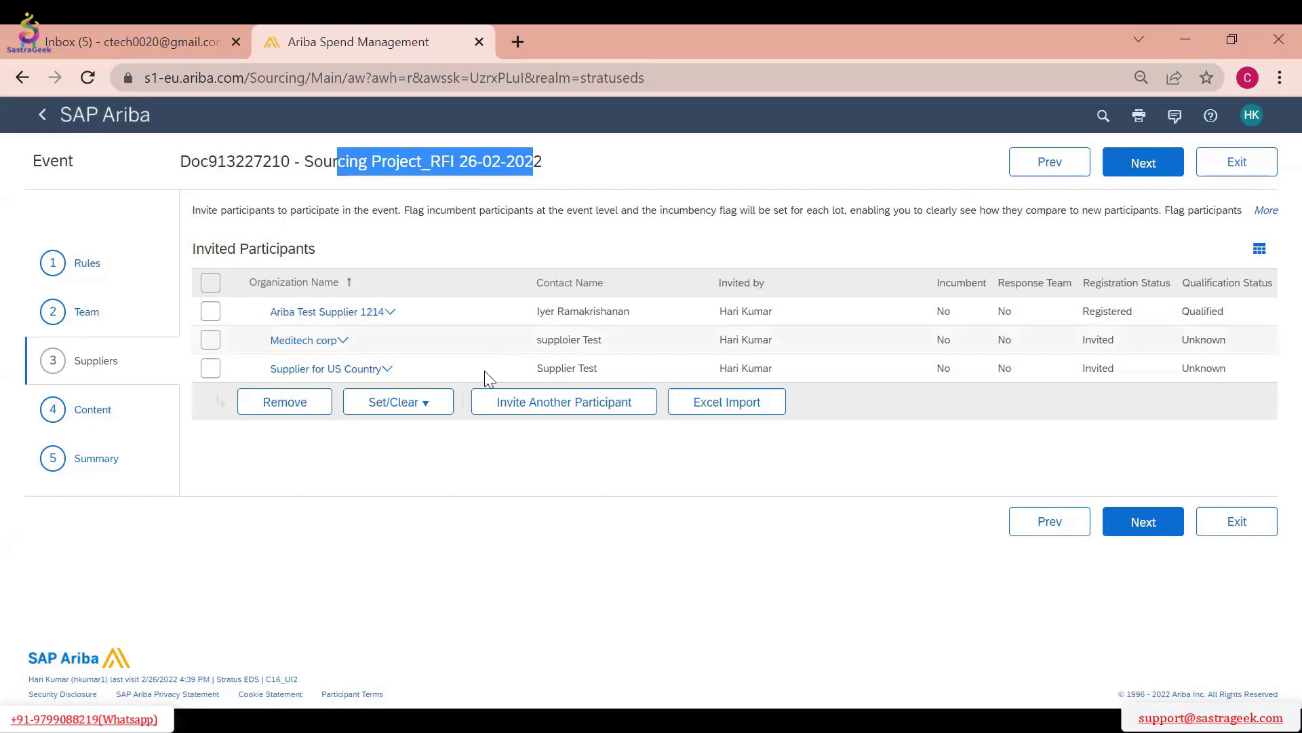
click(590, 410)
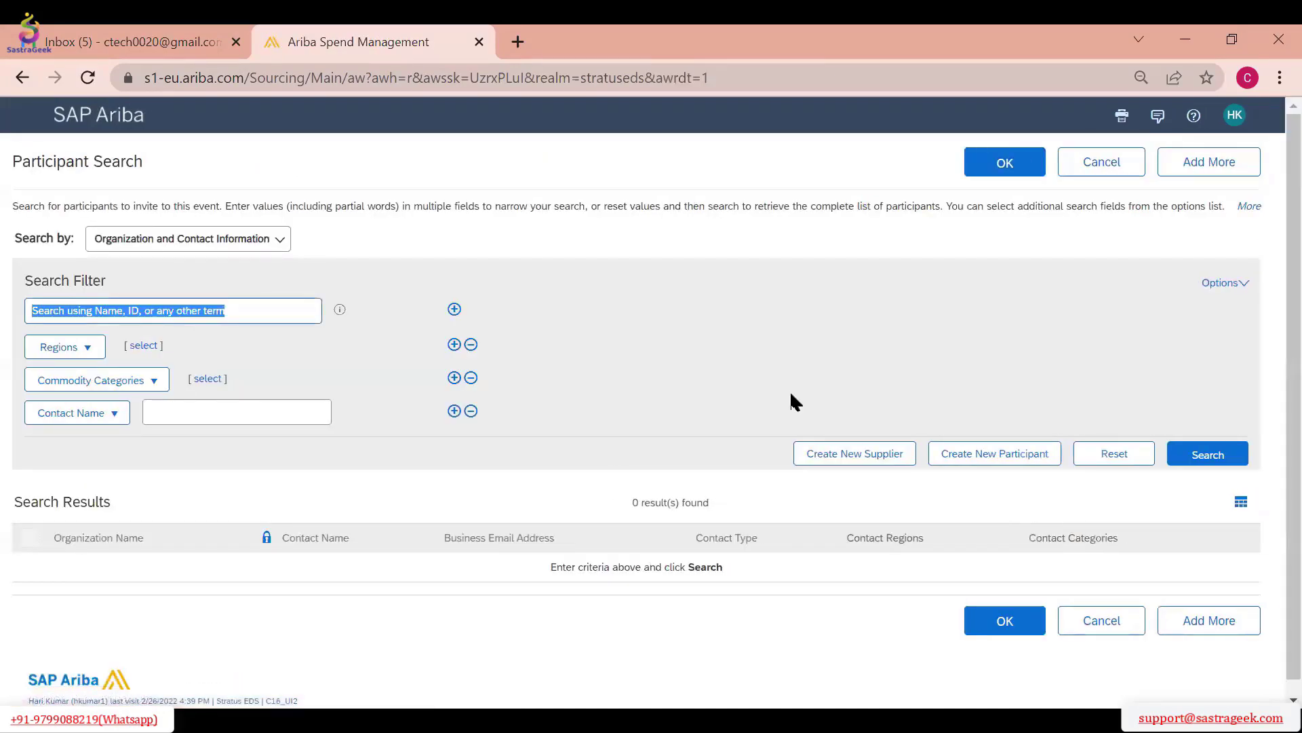
scroll(849, 400, down, 1)
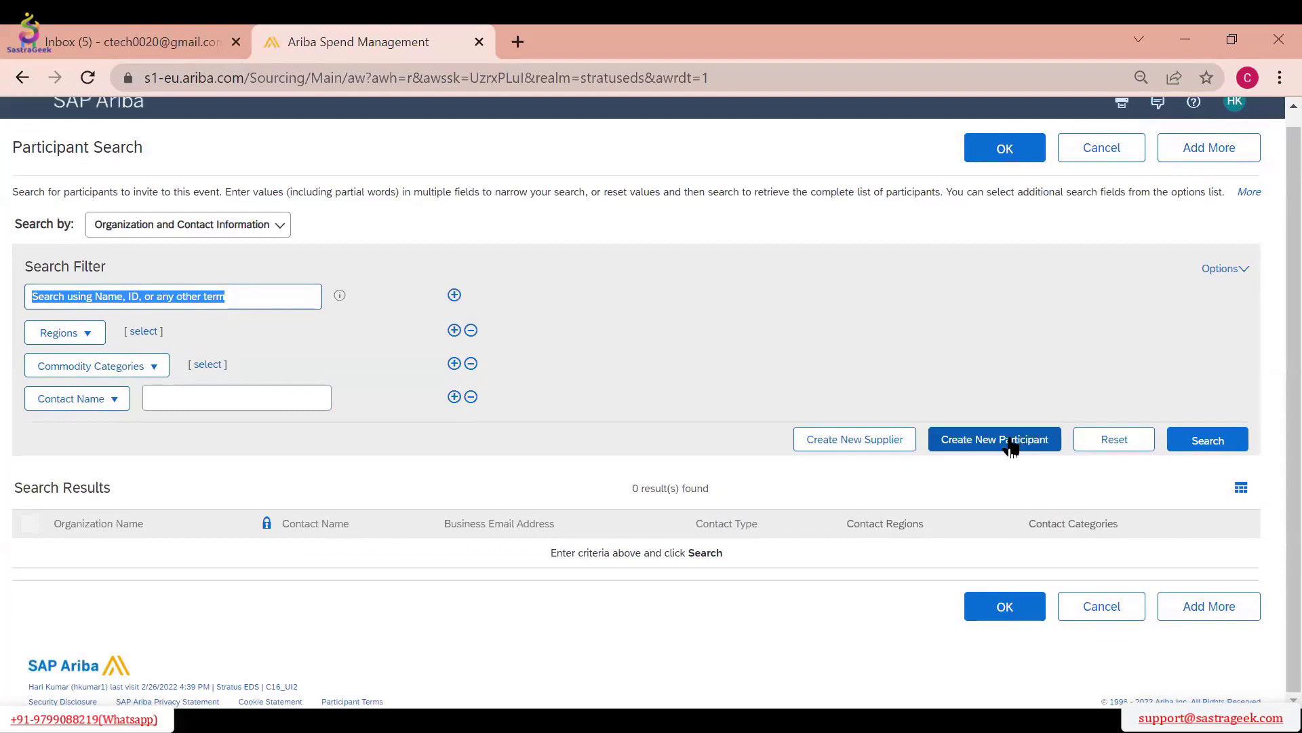
click(1010, 442)
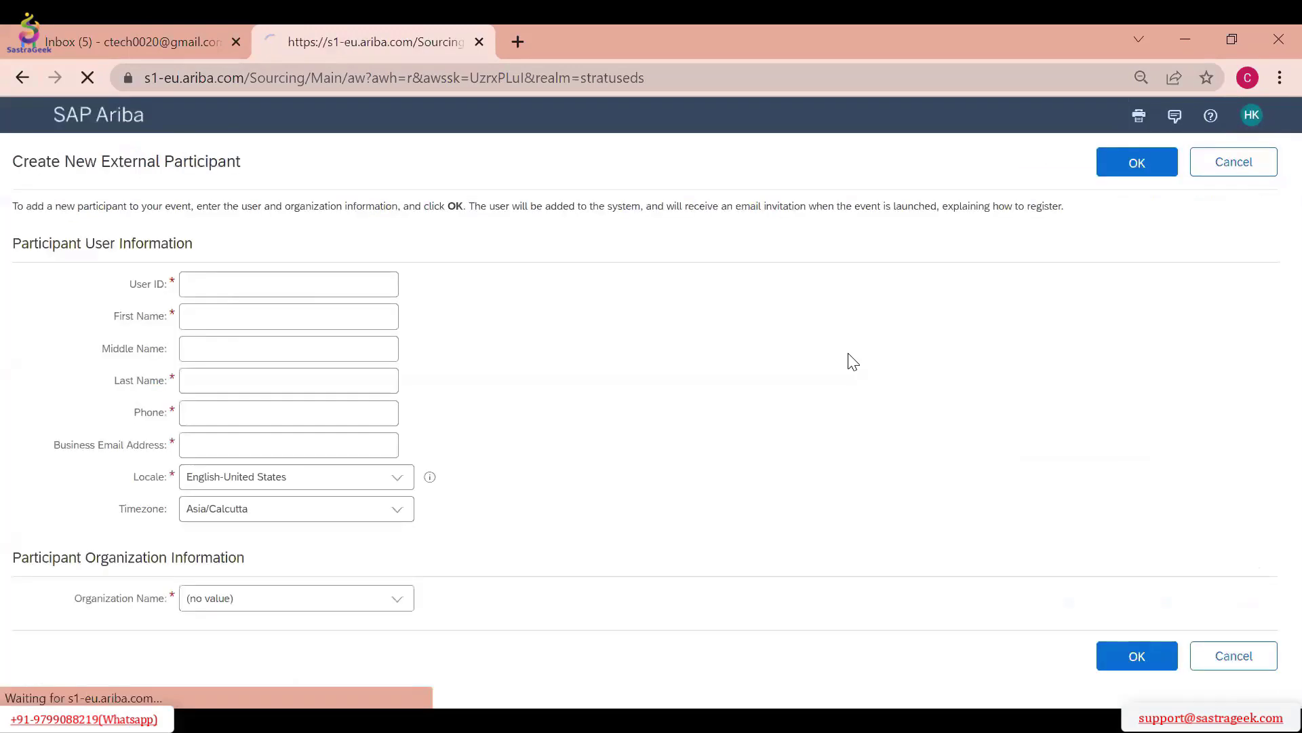
Enter the new participant's user ID, first name and last name, leaving the middle name blank
scroll(188, 273, down, 1)
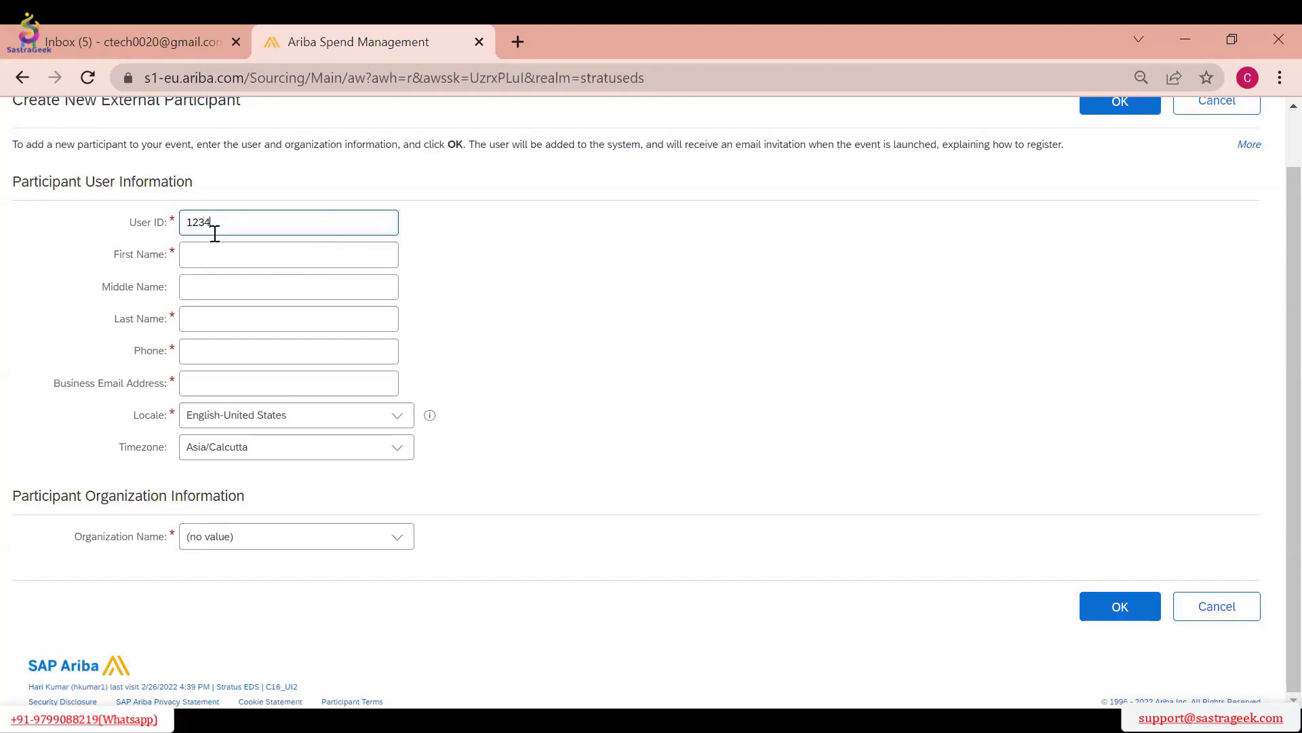
key(Tab)
text(TE)
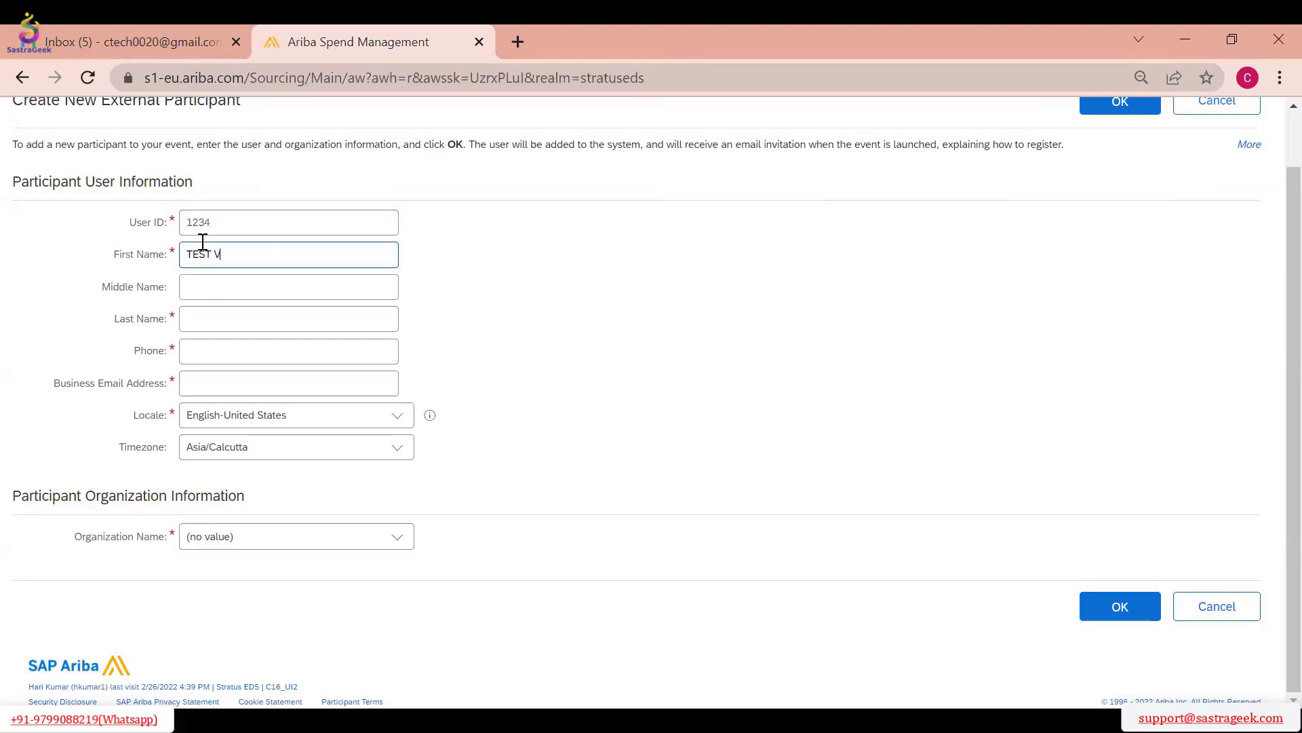
text(ST VENDOR)
key(Tab)
key(Tab)
text(SU)
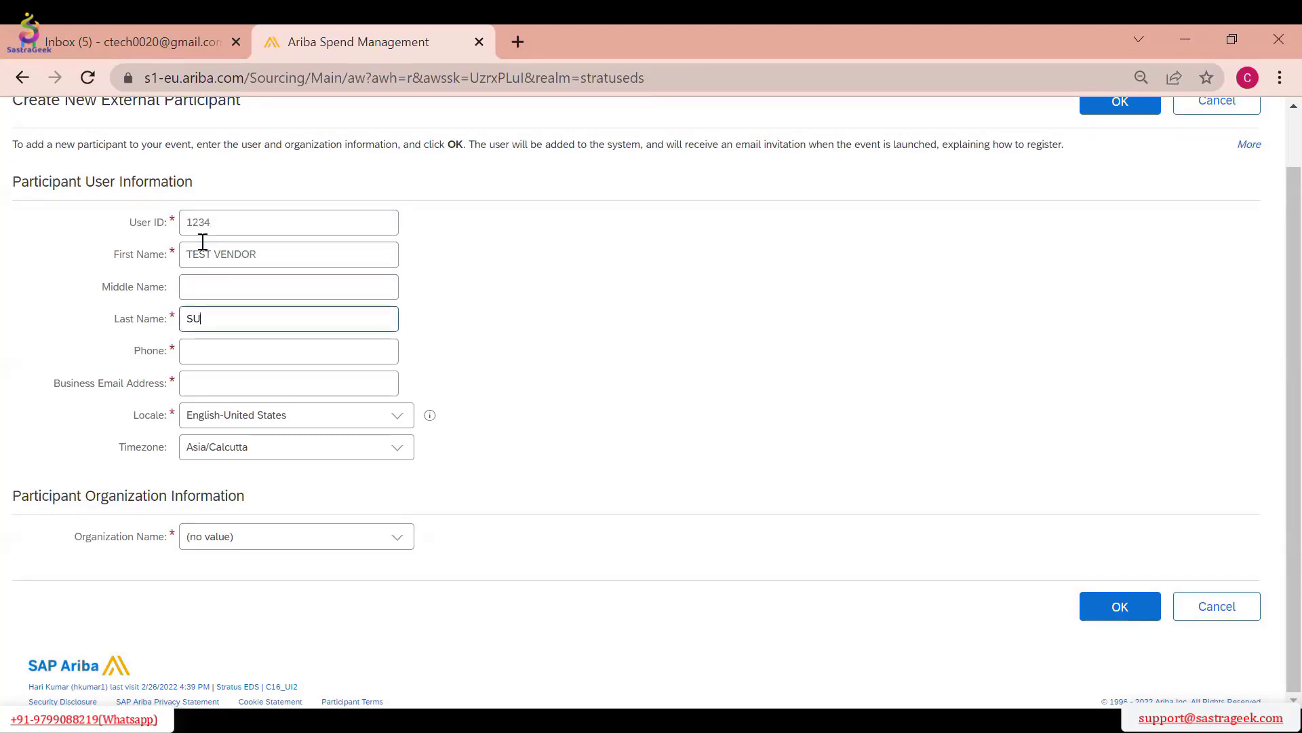
text(PPLIER)
Fill in the new participant's phone number and business email address
key(Tab)
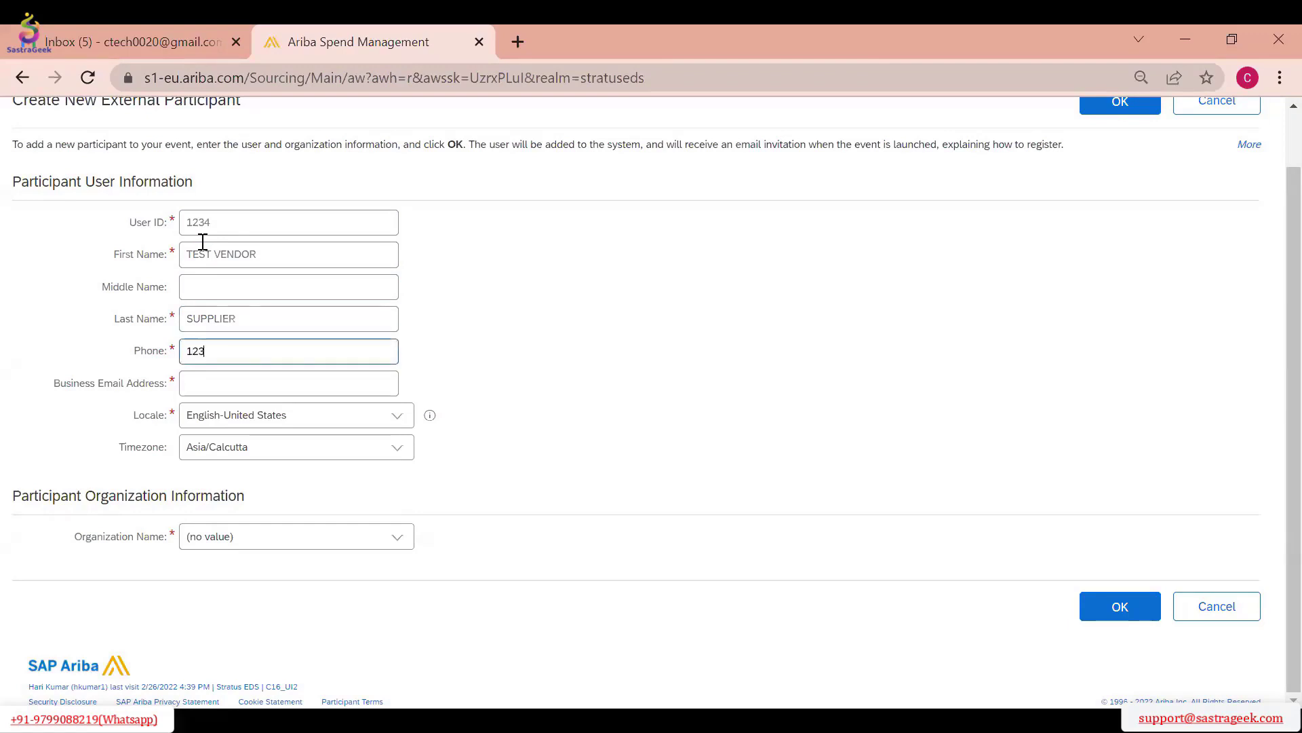
key(Tab)
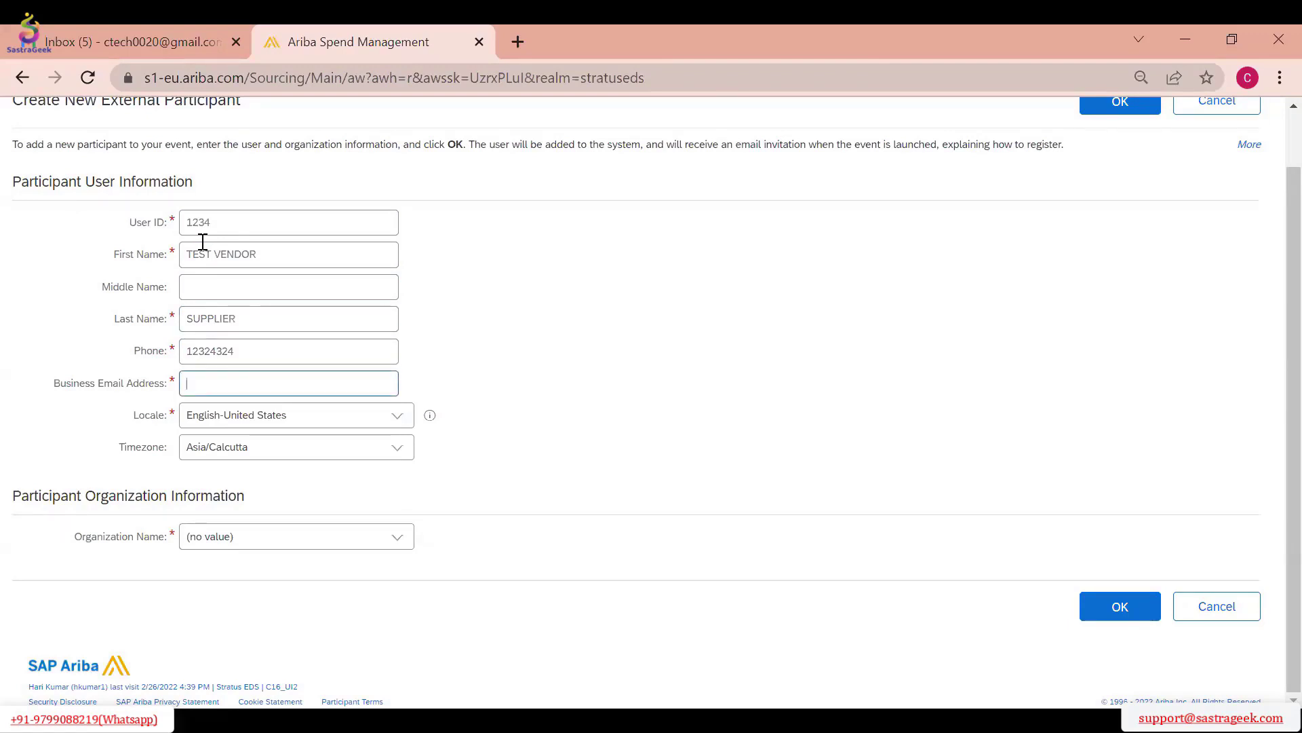
text(email@gmail.com)
key(Tab)
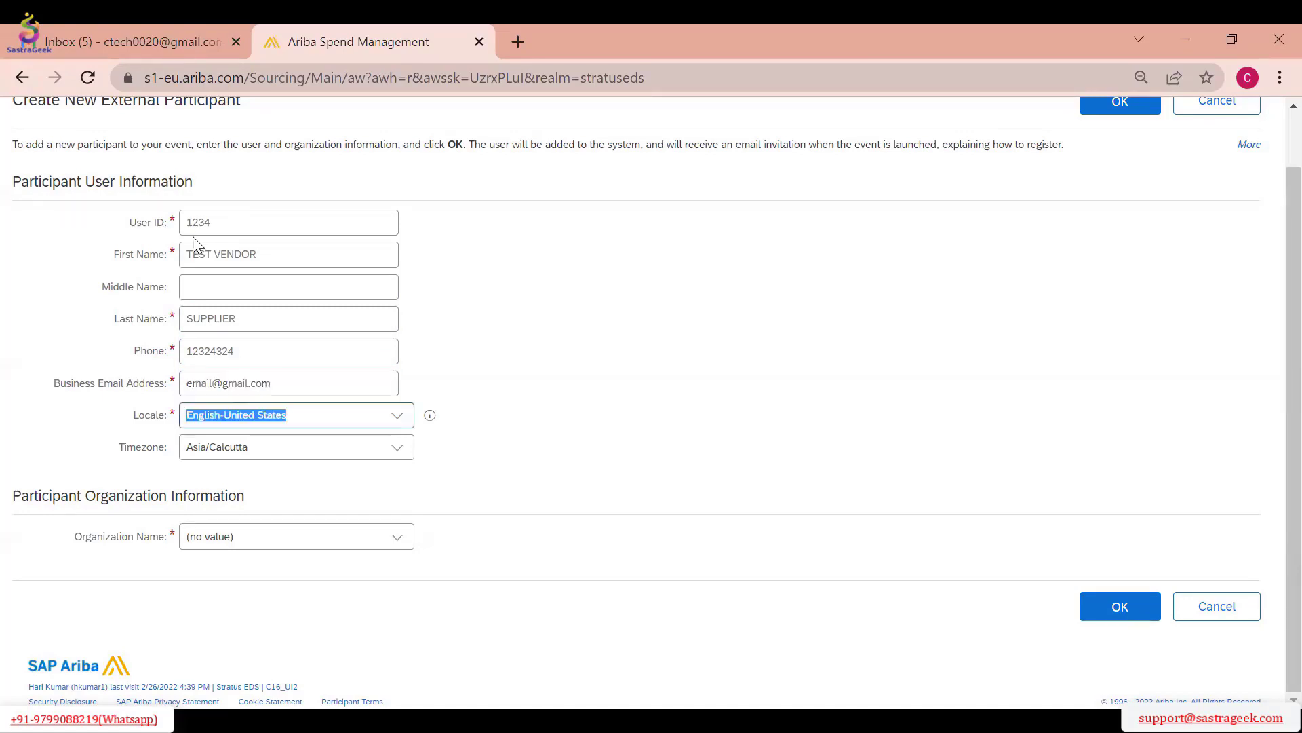
Choose AB JL Supplier1 as the new participant's organization, and discard the external participant form
click(401, 537)
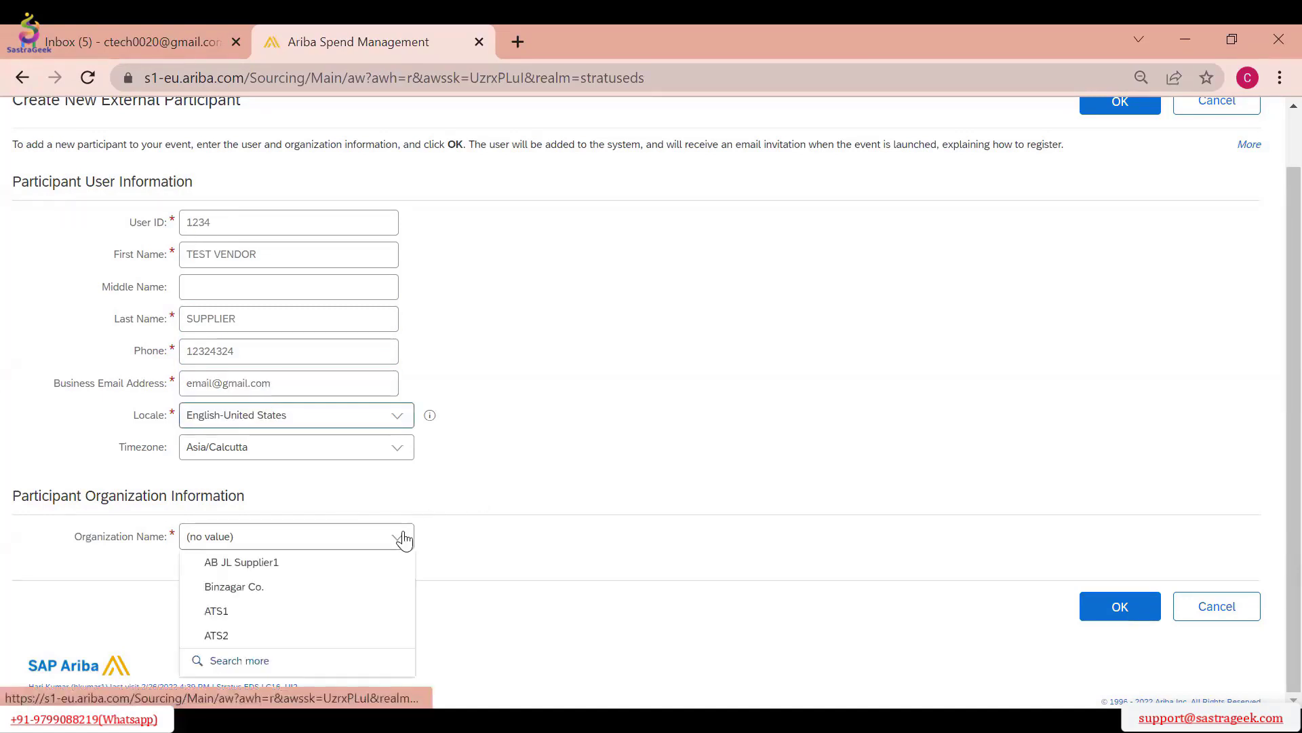
click(299, 569)
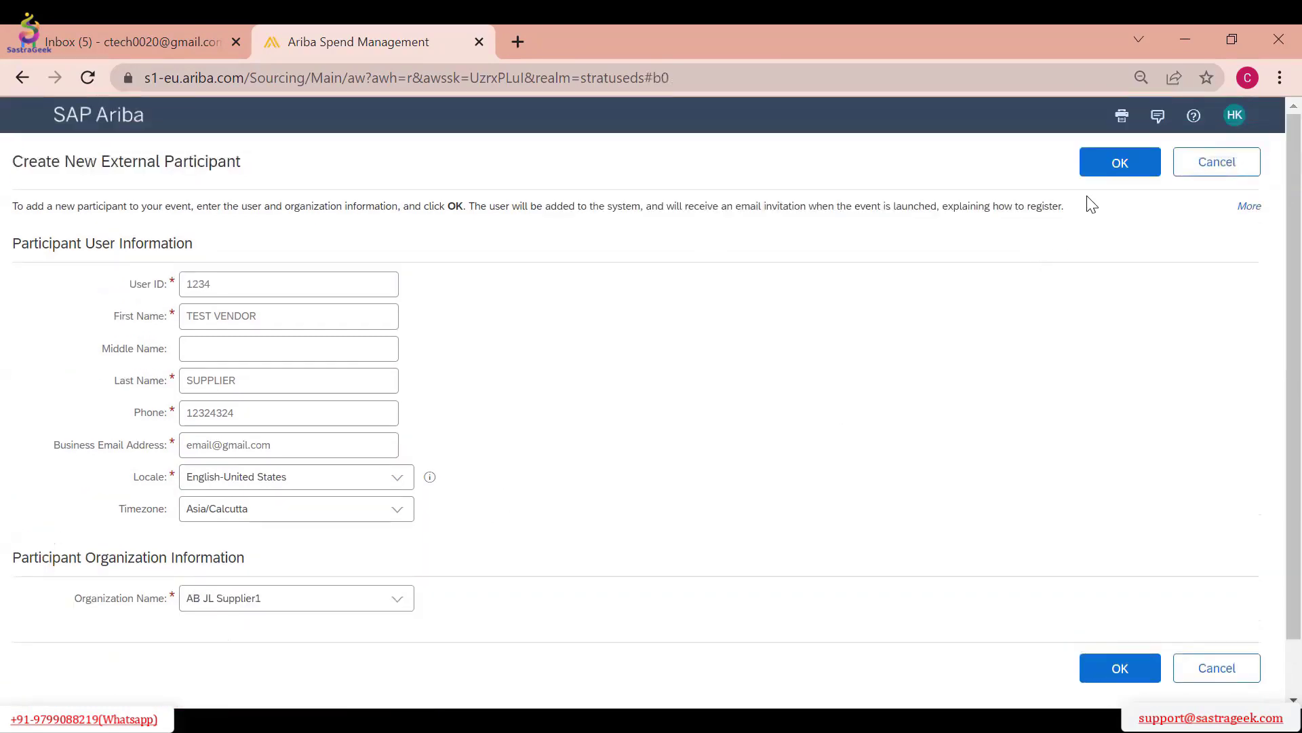
click(1231, 172)
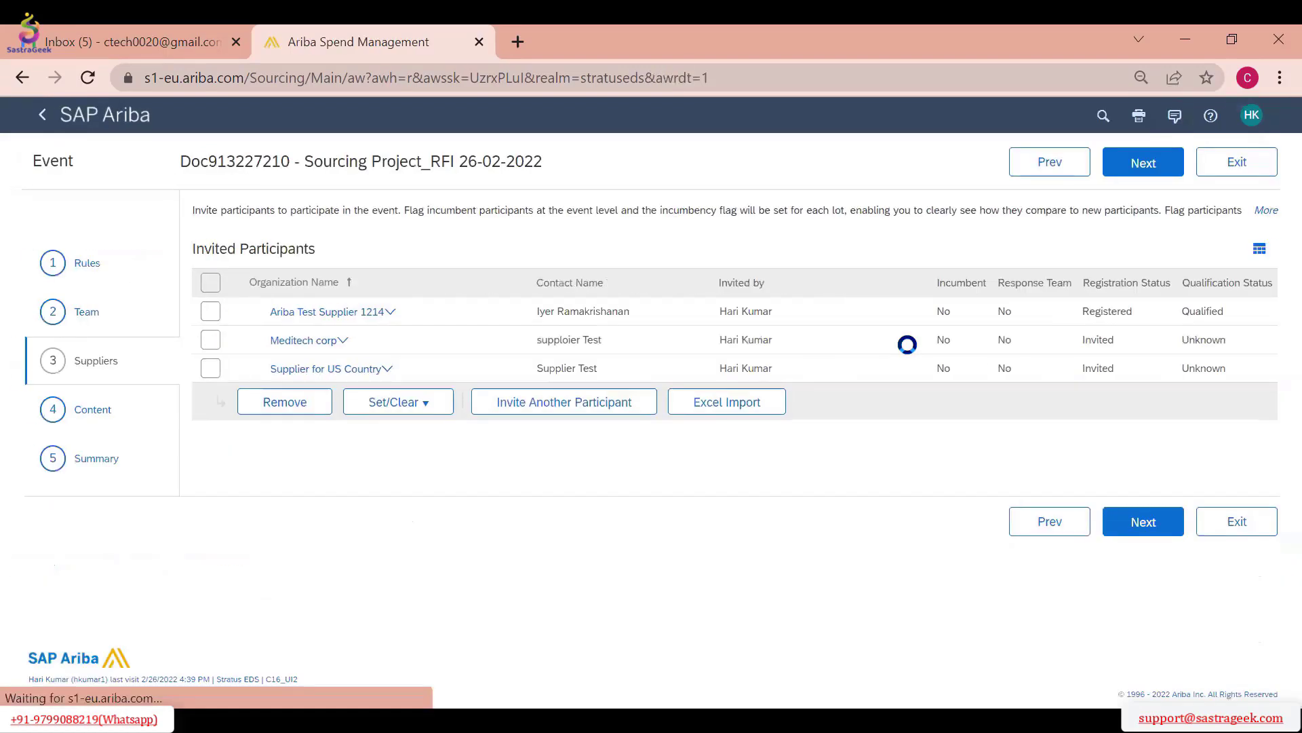
Return to the search for inviting another participant and open the supplier request form for a new supplier
click(532, 407)
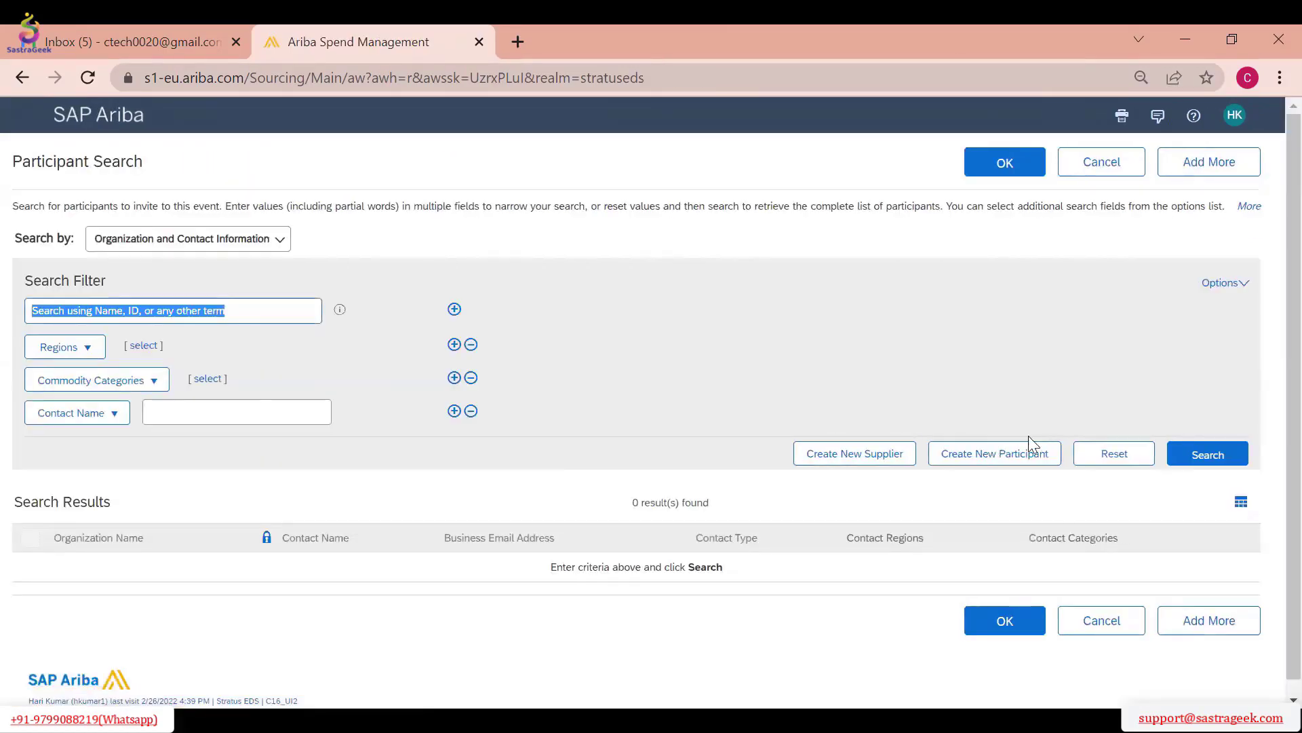
click(863, 460)
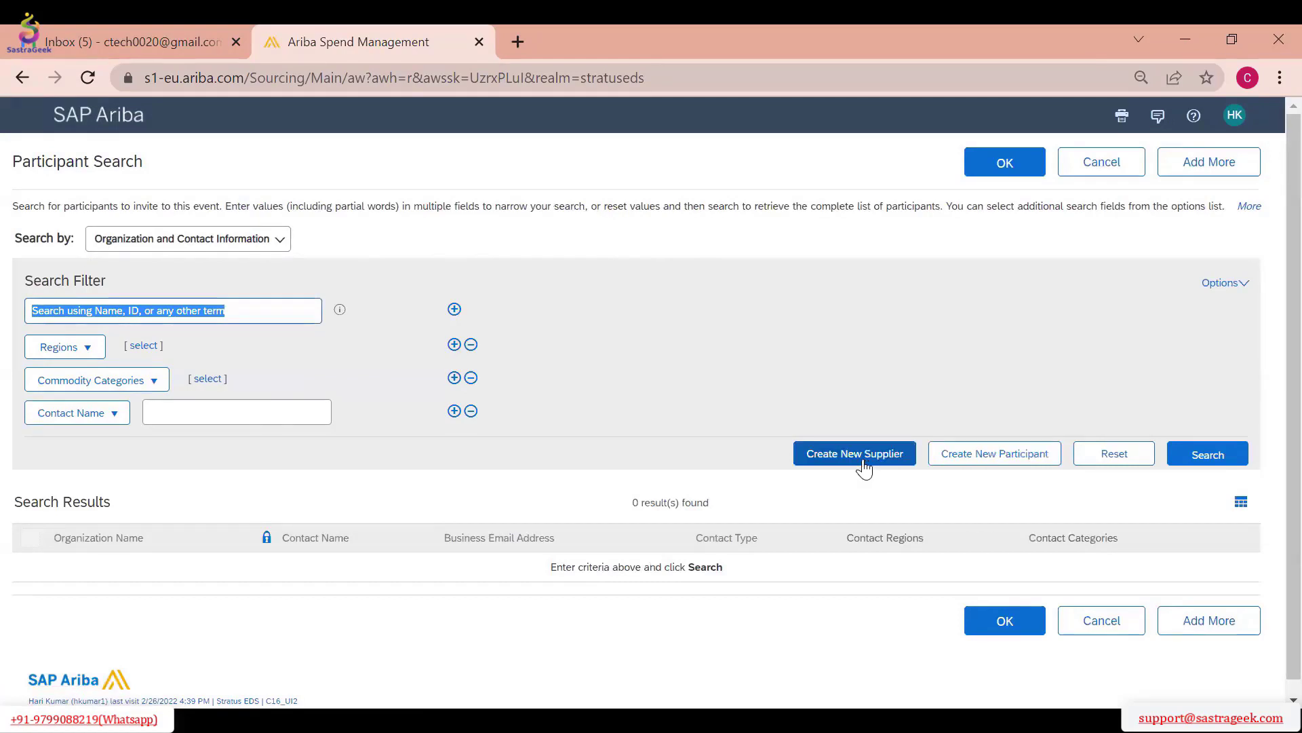
click(1012, 465)
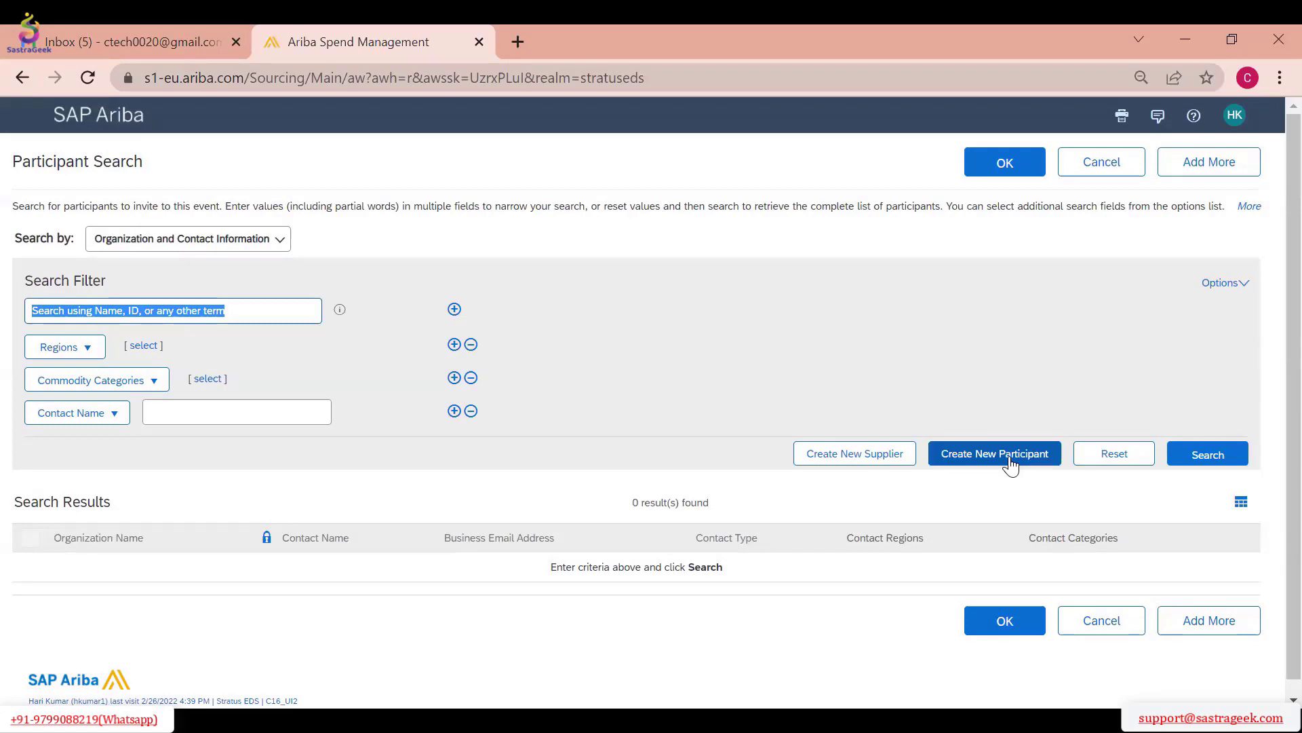
click(853, 468)
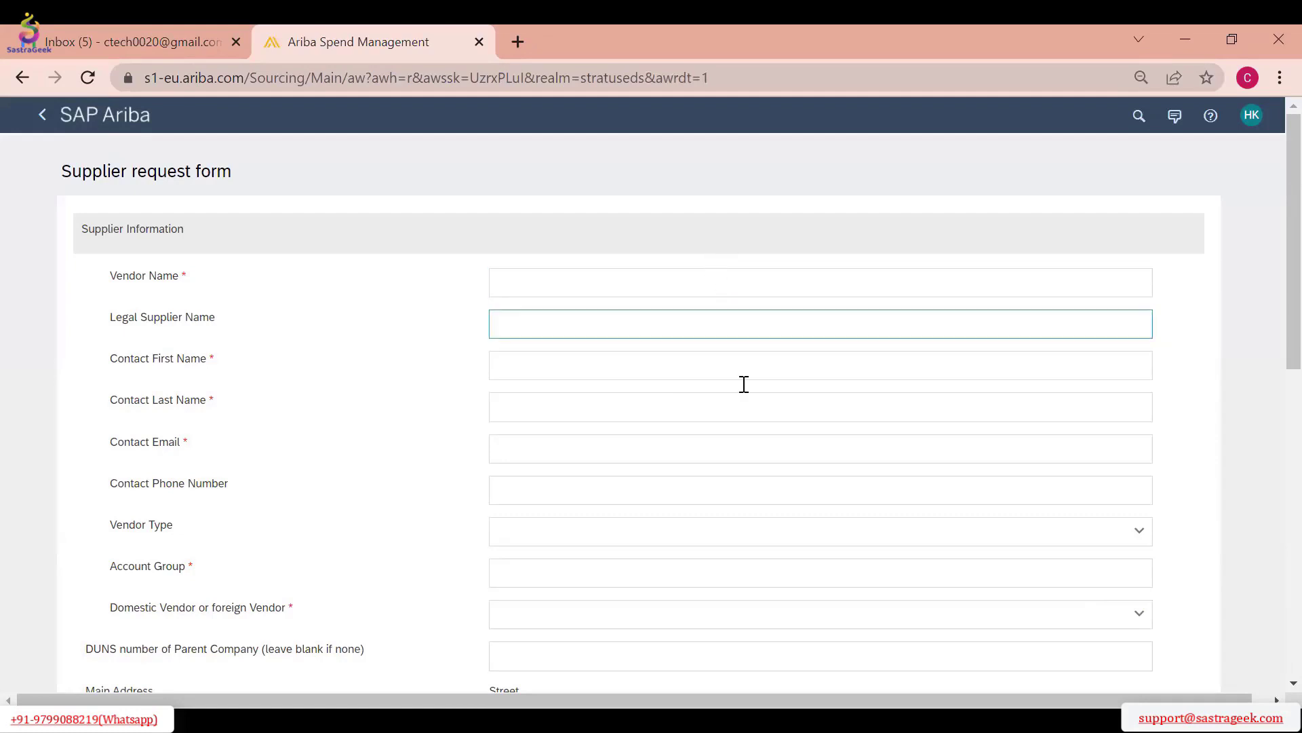
Examine the supplier request form's supplier information, address, category, region and business unit fields, and cancel the request
scroll(773, 576, down, 3)
scroll(781, 590, down, 6)
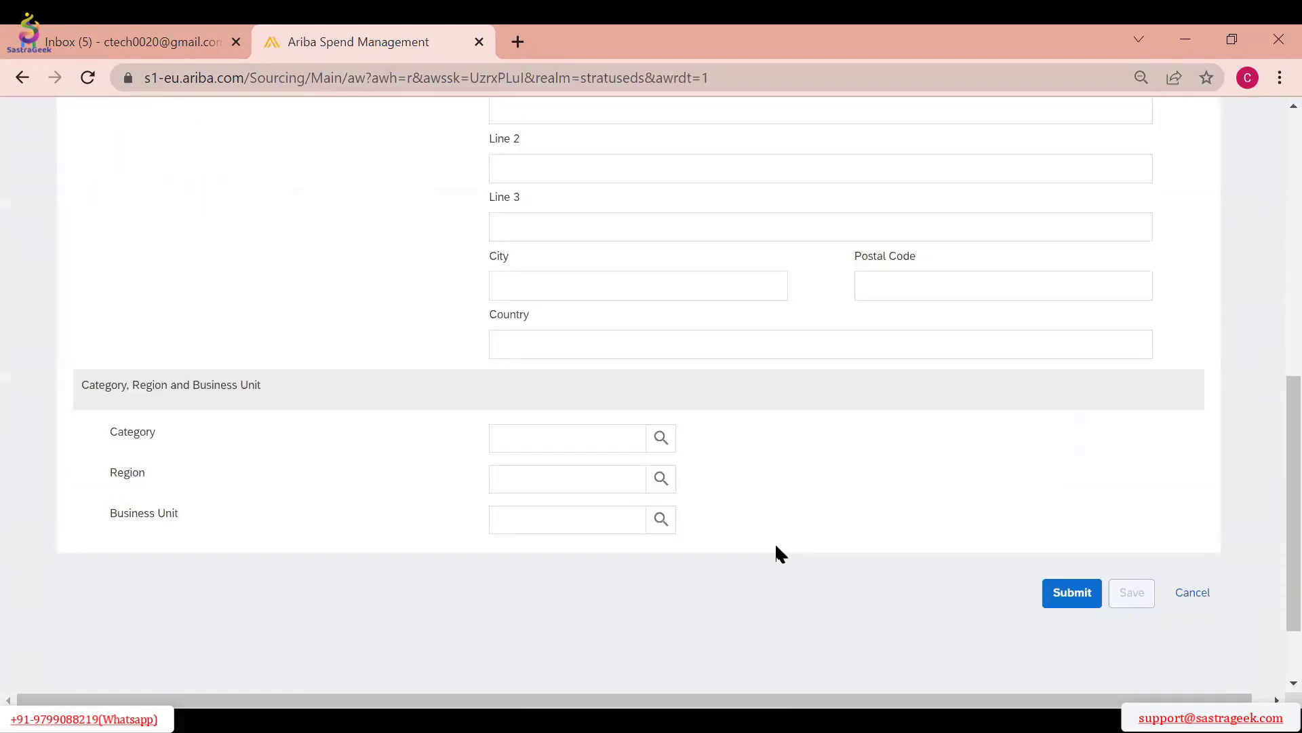
scroll(765, 523, up, 2)
scroll(762, 515, up, 7)
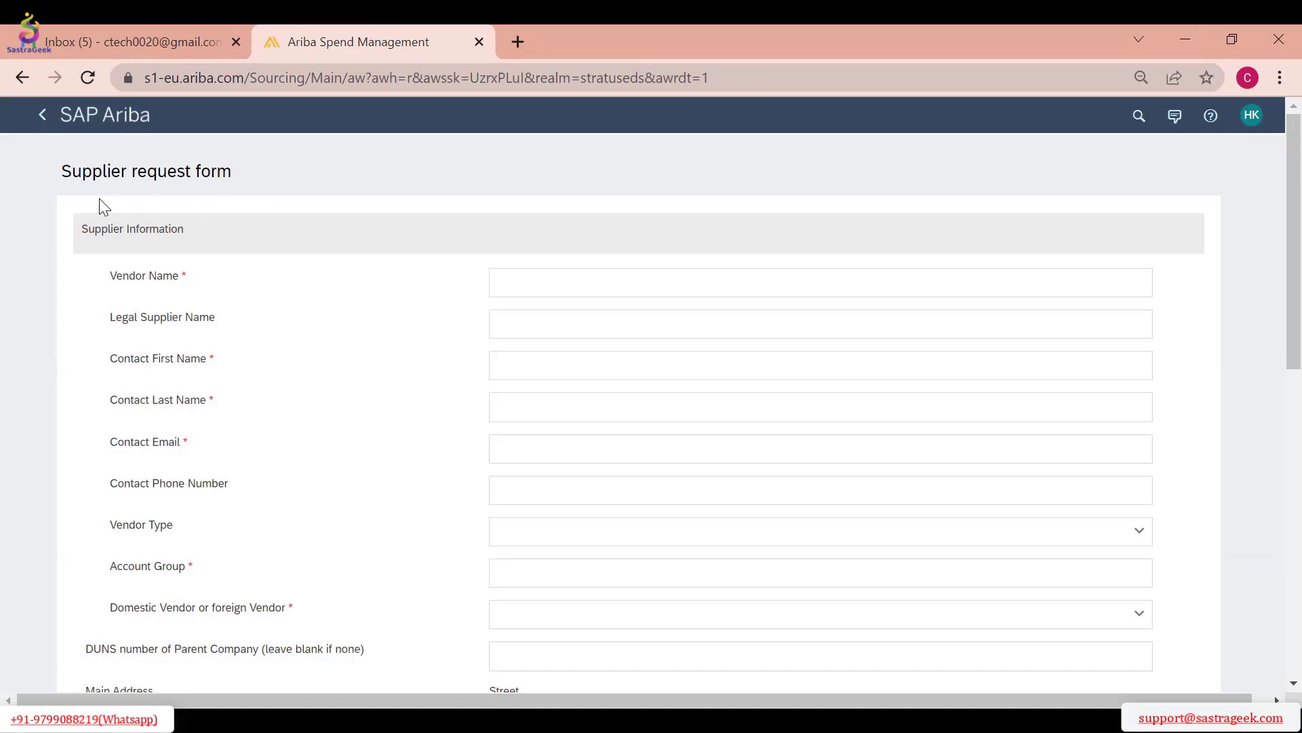
drag(62, 175, 255, 169)
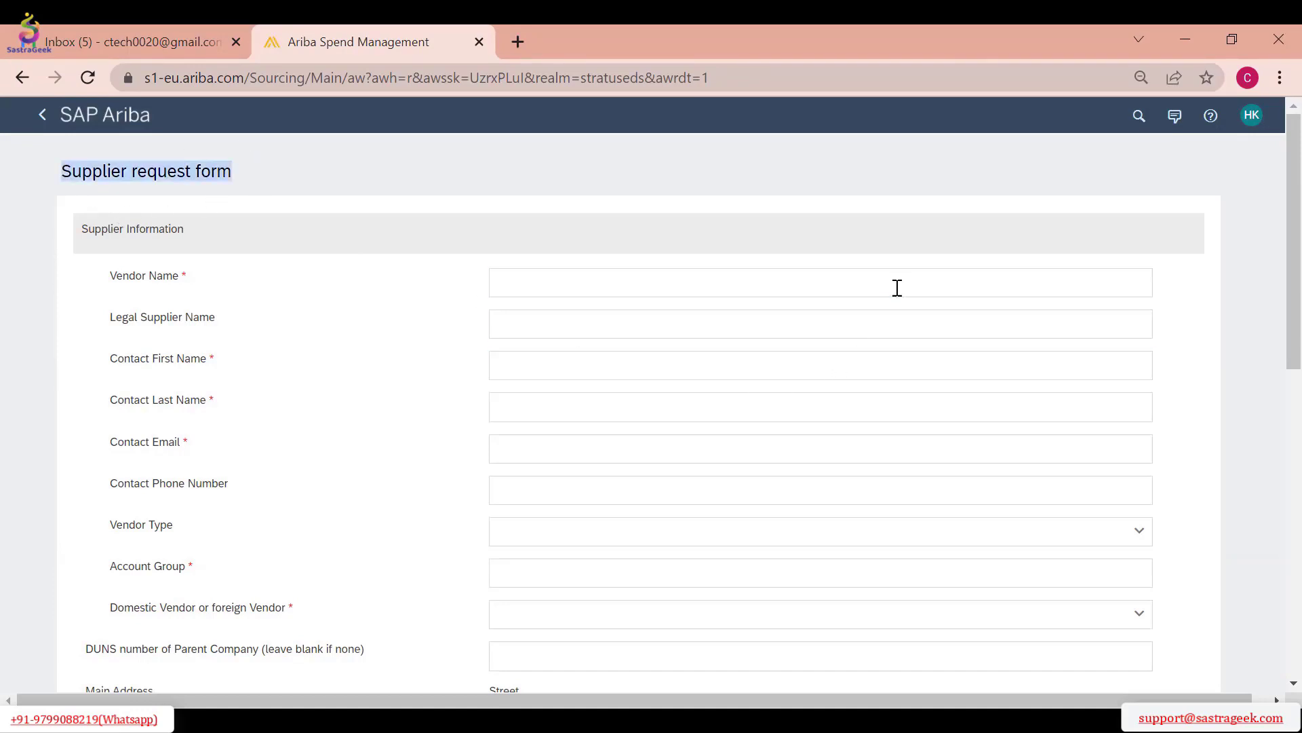
scroll(881, 345, down, 2)
scroll(872, 486, down, 10)
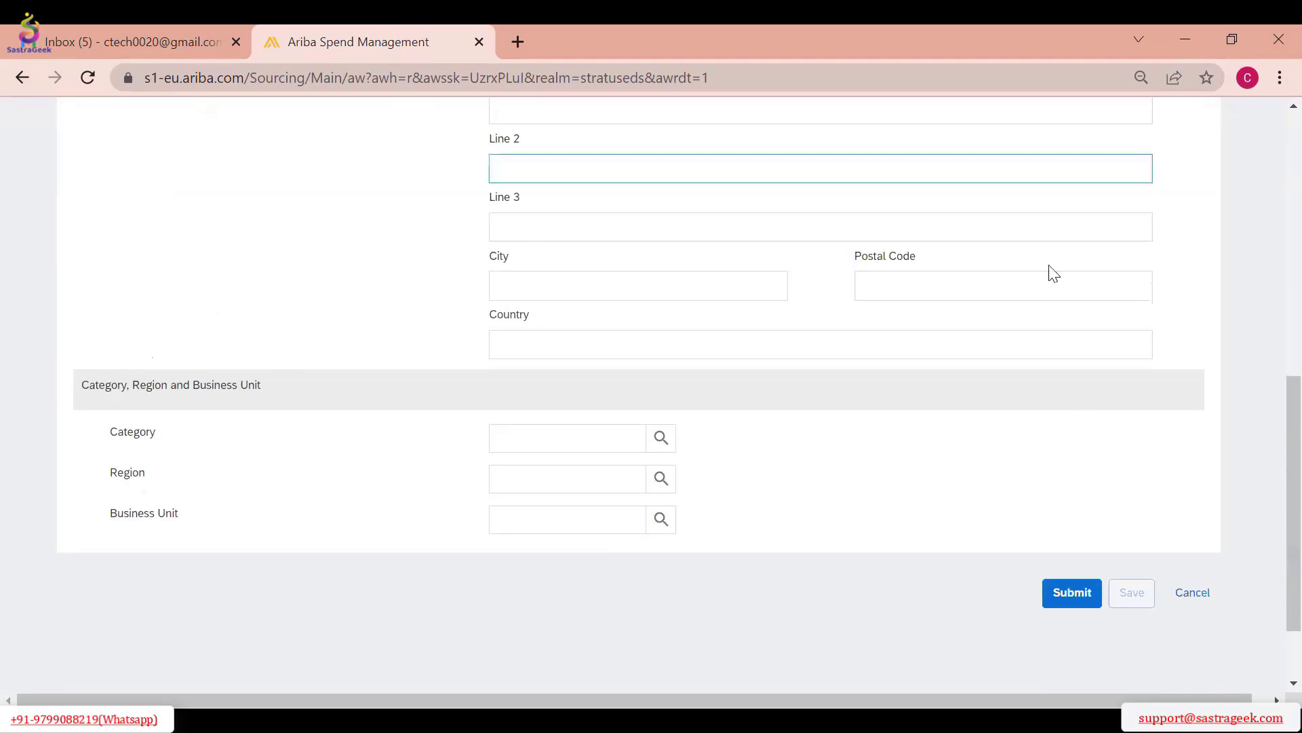
scroll(746, 278, up, 12)
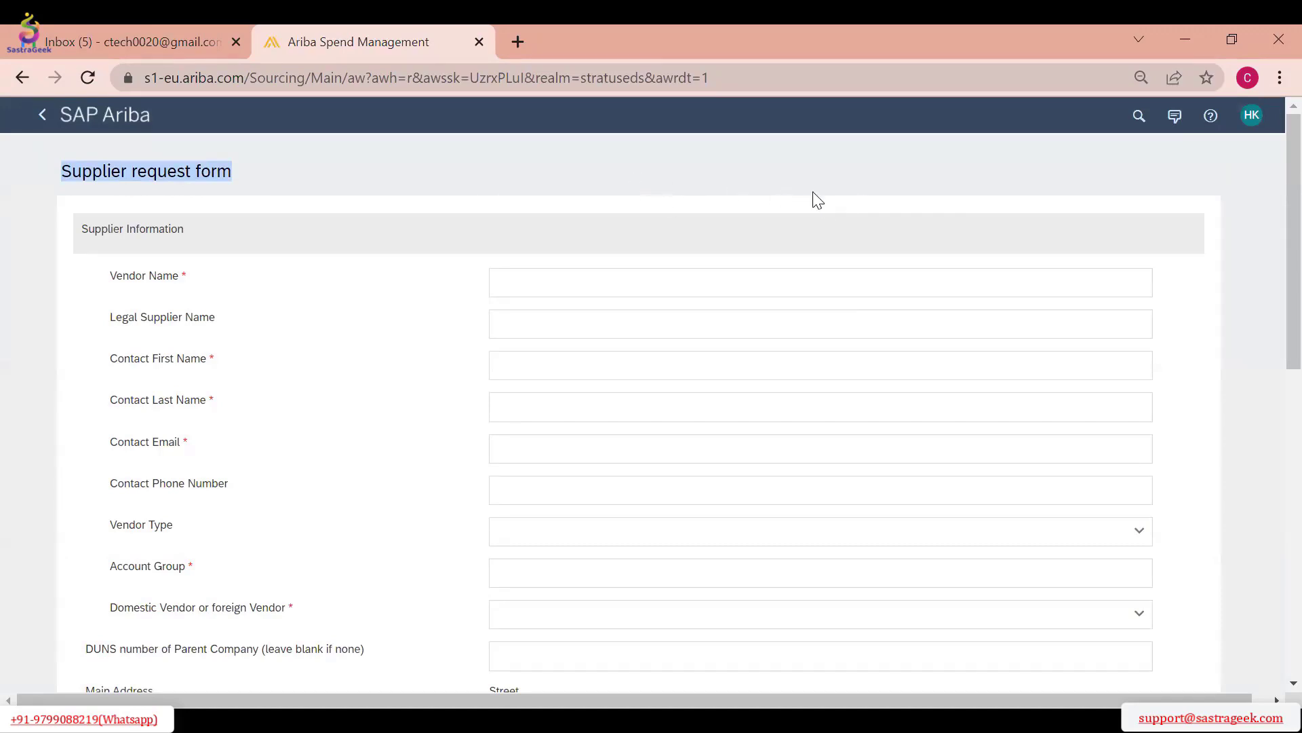
scroll(874, 226, down, 12)
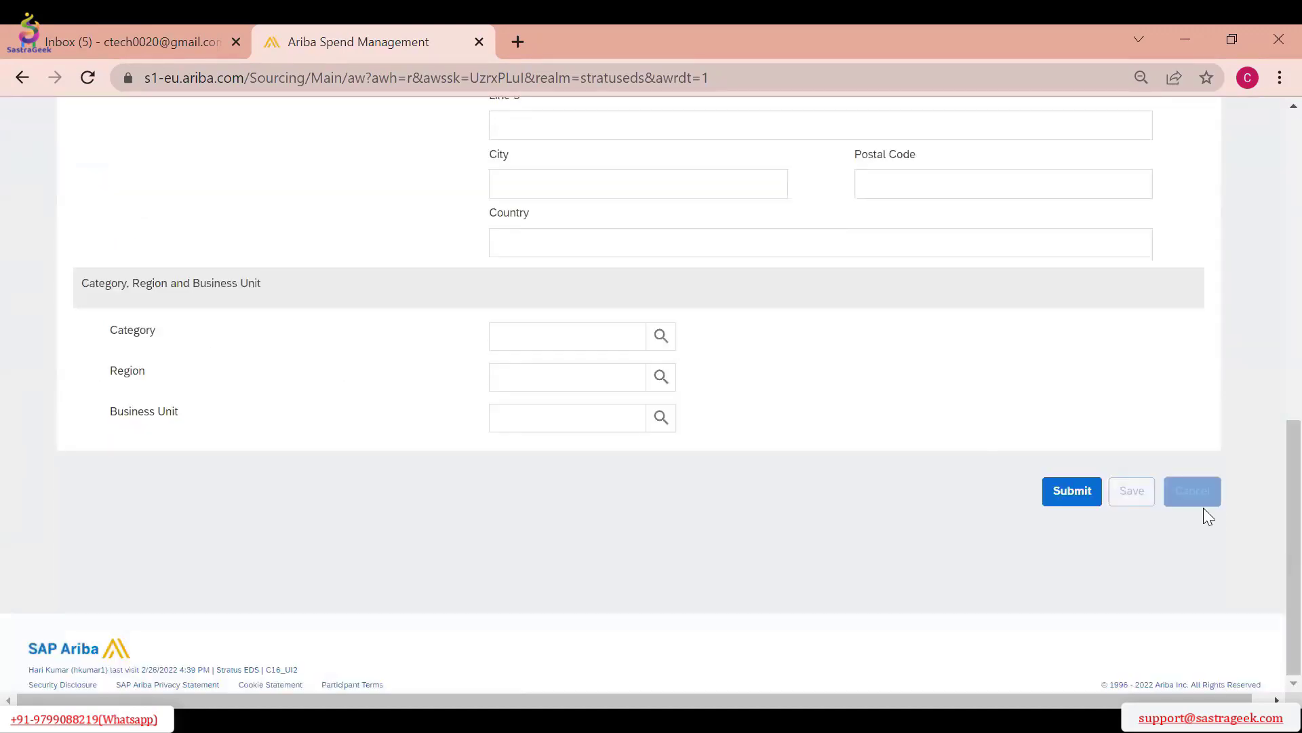
click(1202, 505)
click(745, 407)
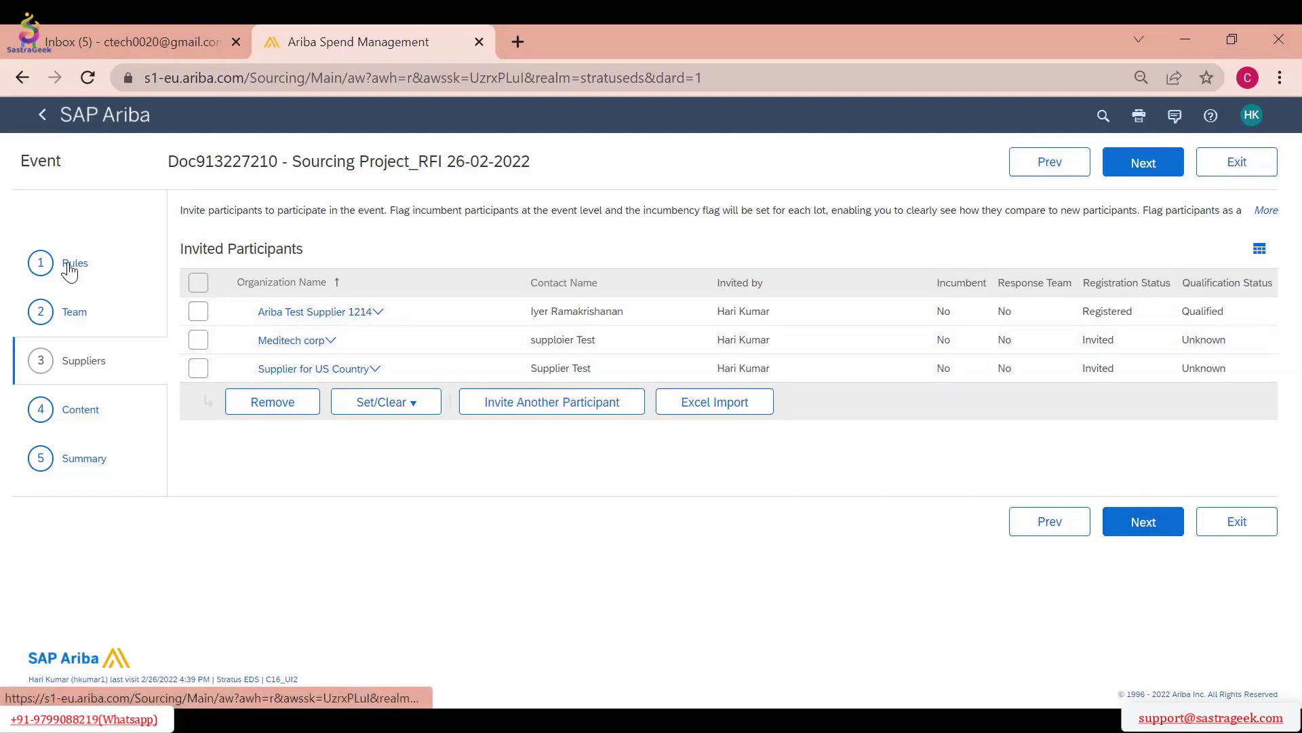
Continue from the event's Suppliers stage to its Content stage
click(1142, 521)
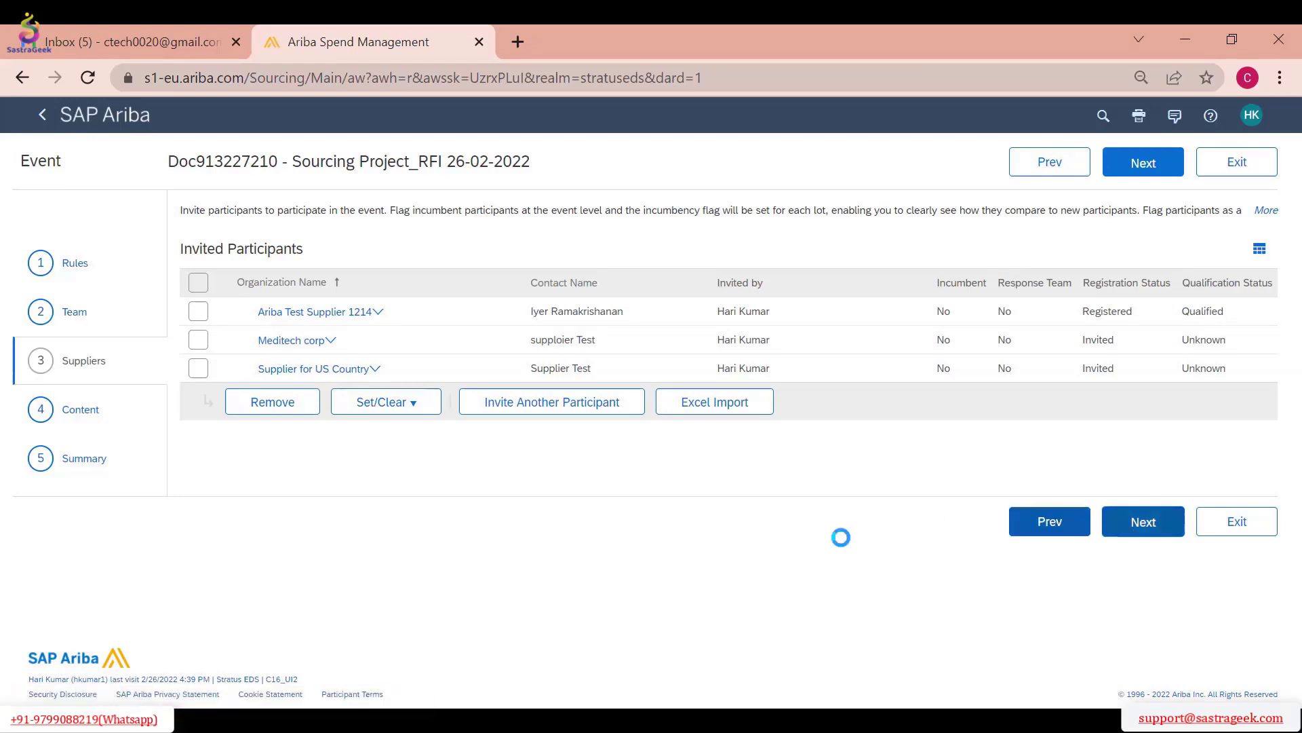
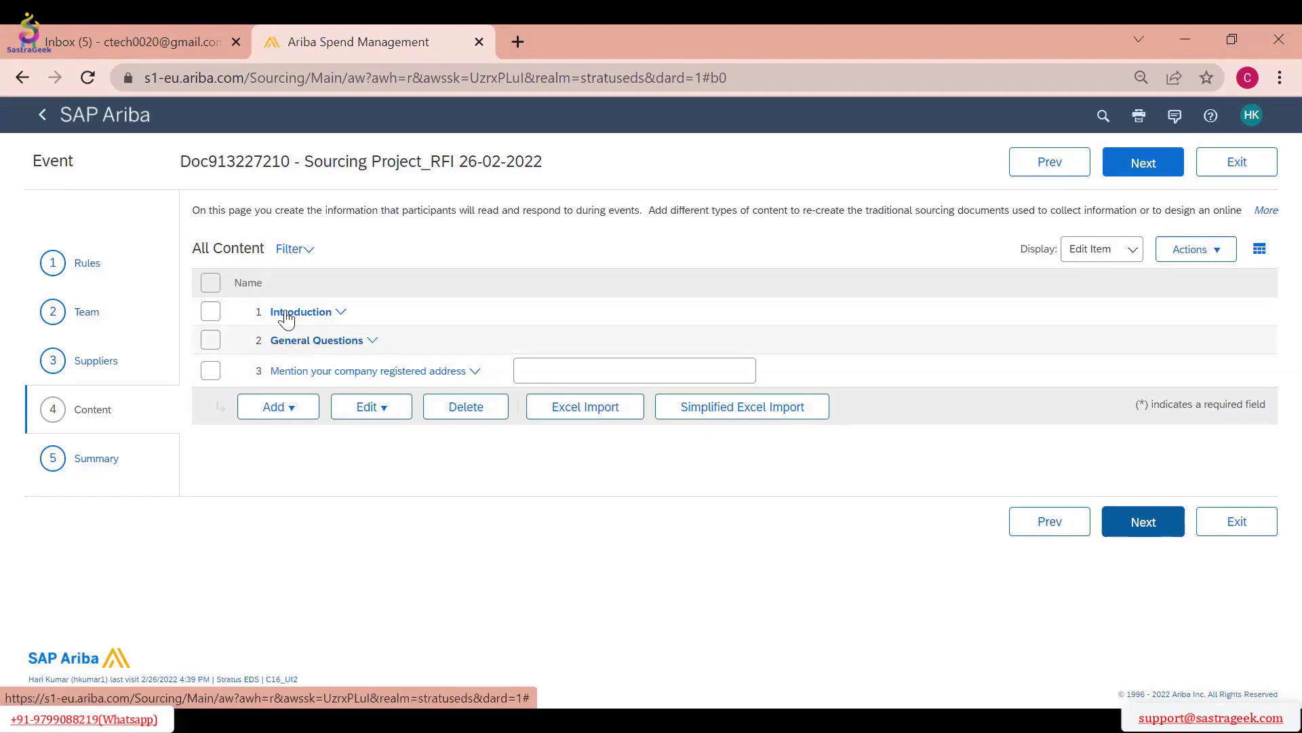
Delete the Introduction and General Questions sections and the company registered address question from the event content
click(210, 311)
click(213, 340)
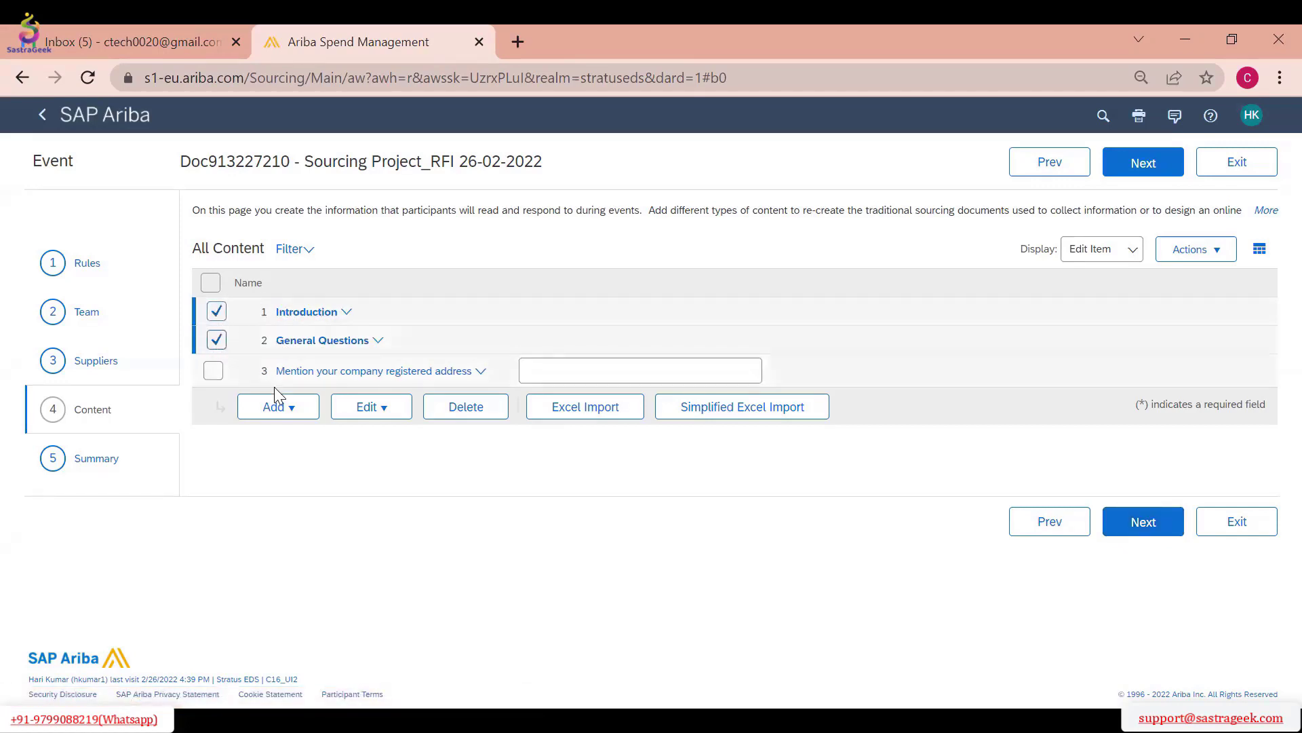
click(475, 406)
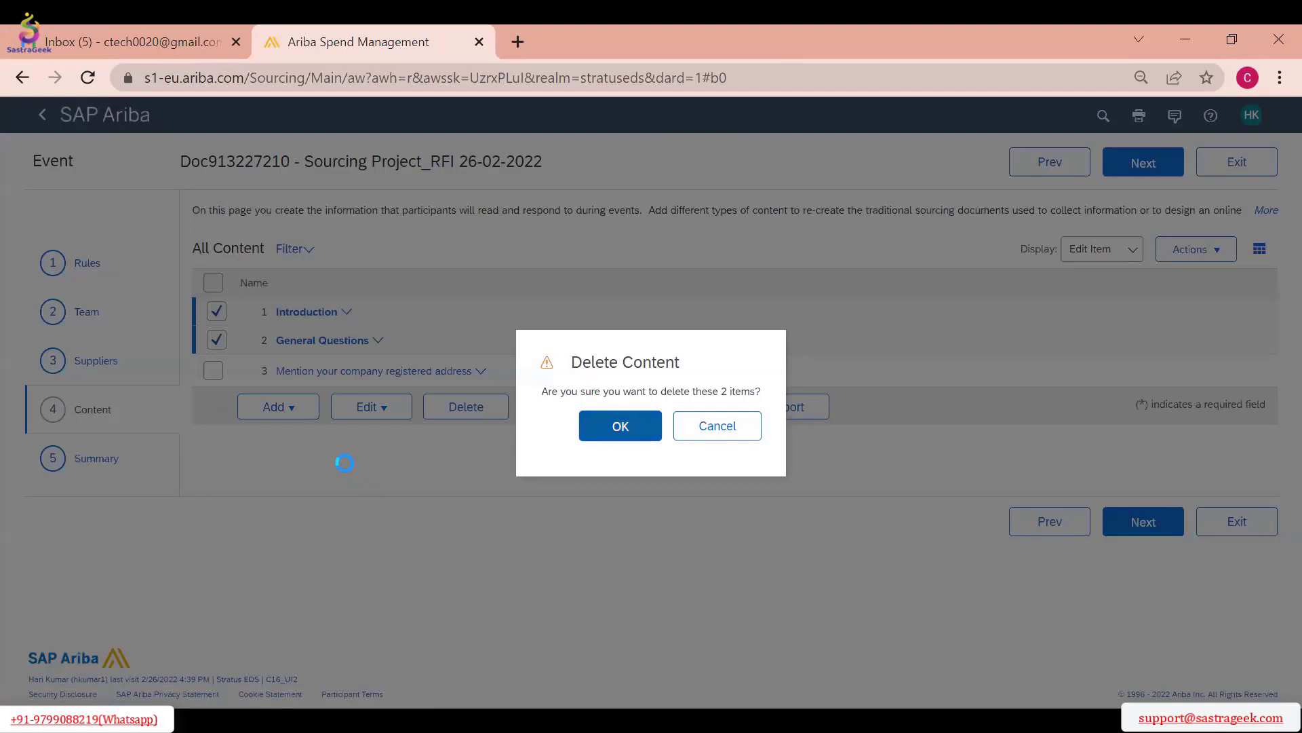
key(Return)
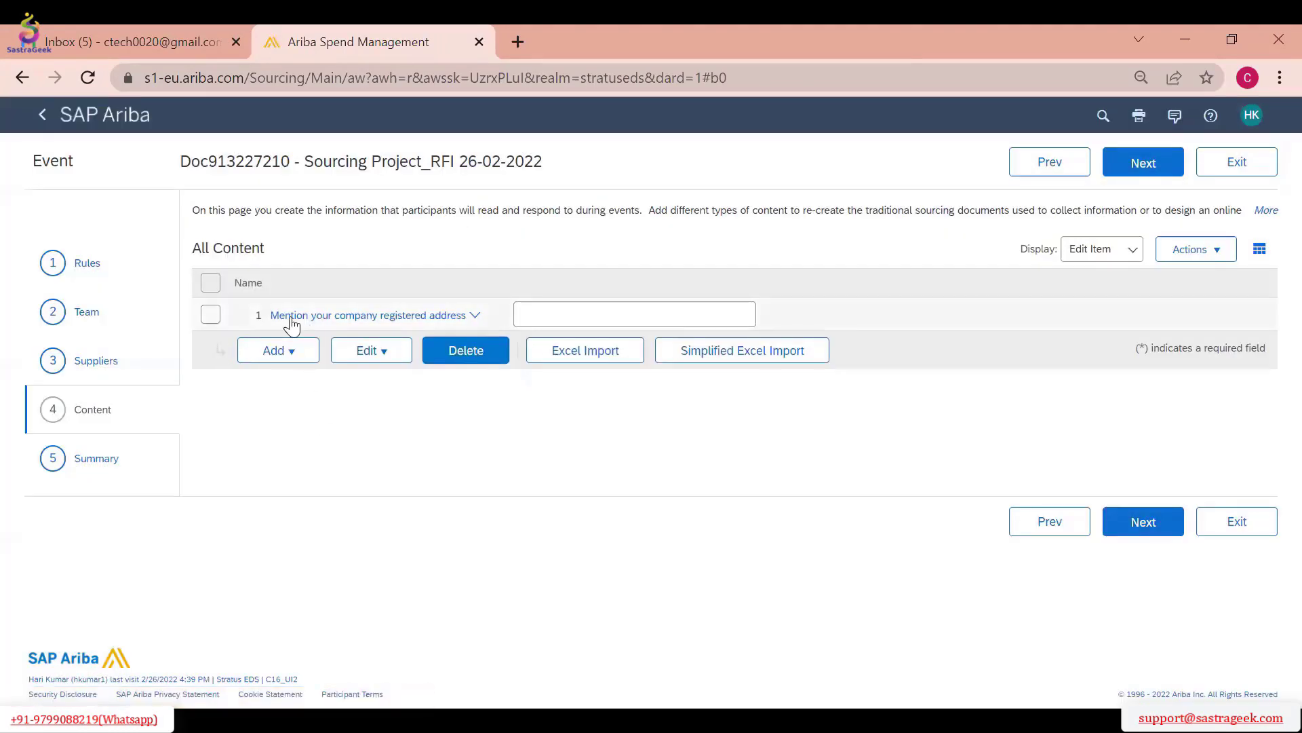
click(210, 314)
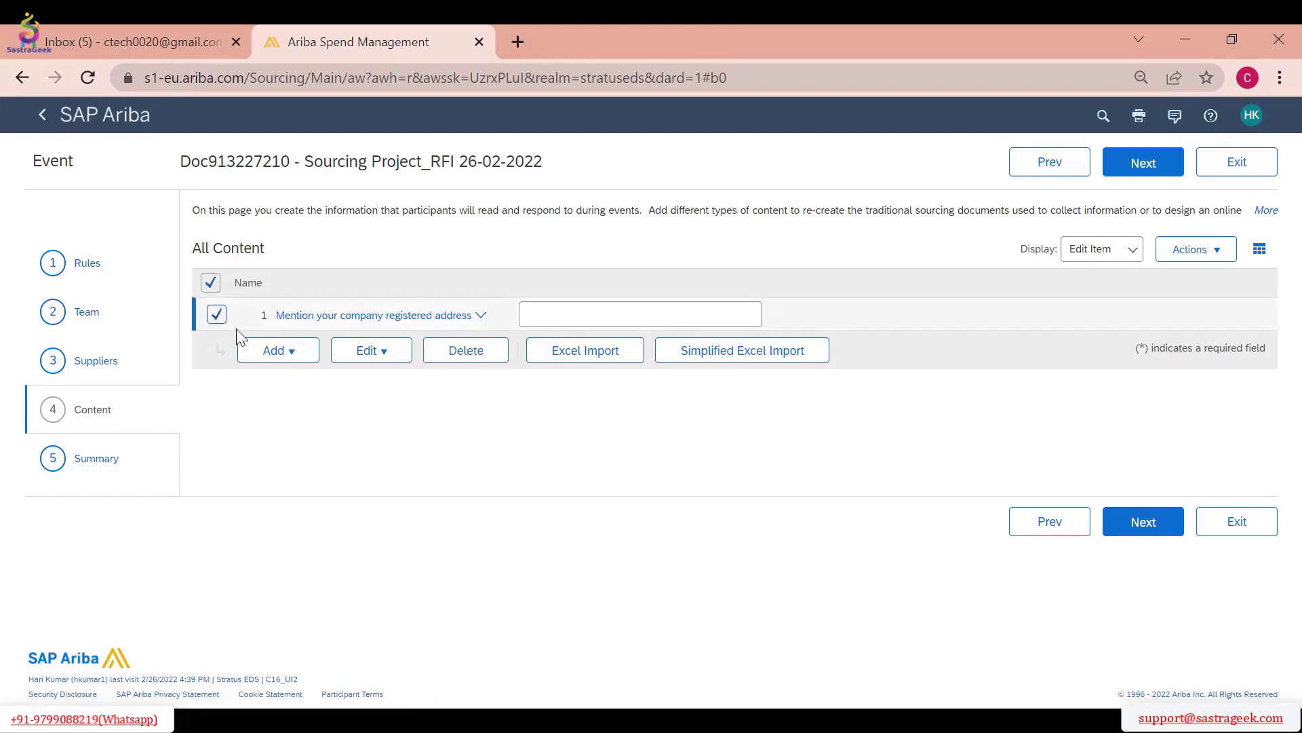
click(461, 365)
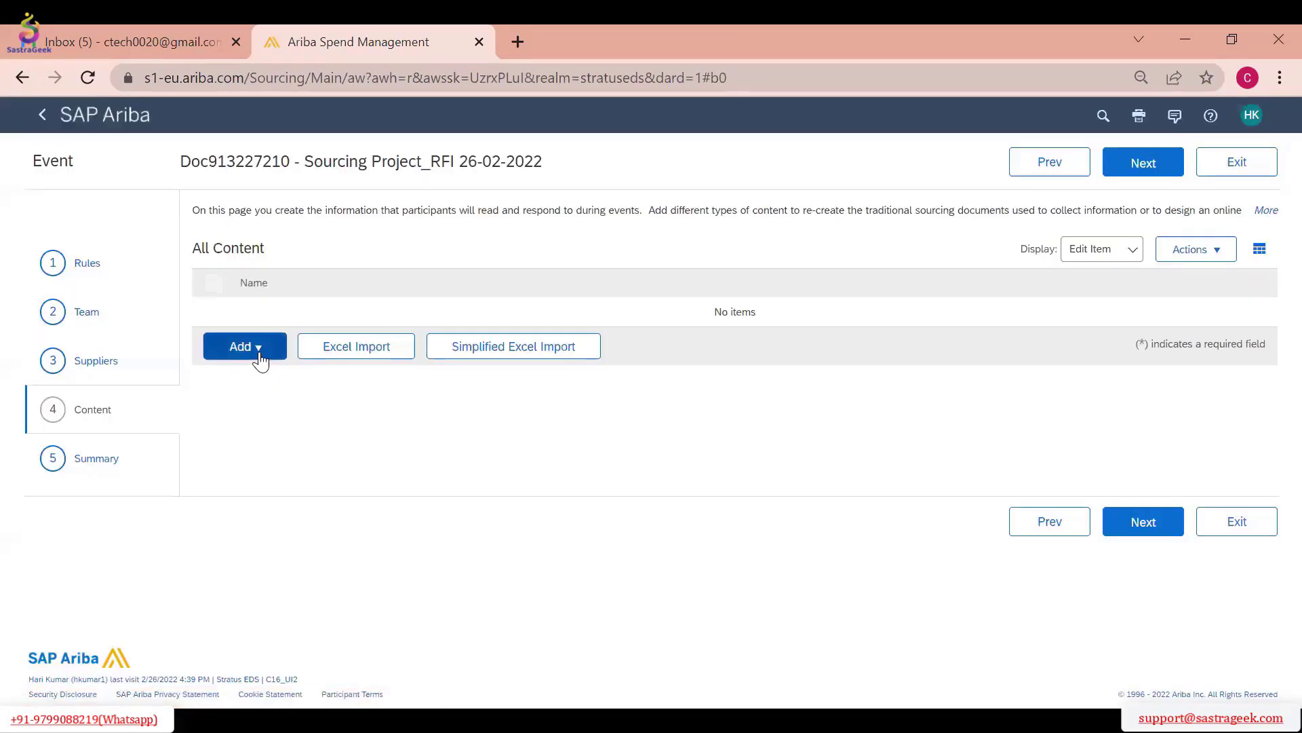
Add a question named "Will you able to supply Bulk Qty" with the answer type Yes / No
click(259, 349)
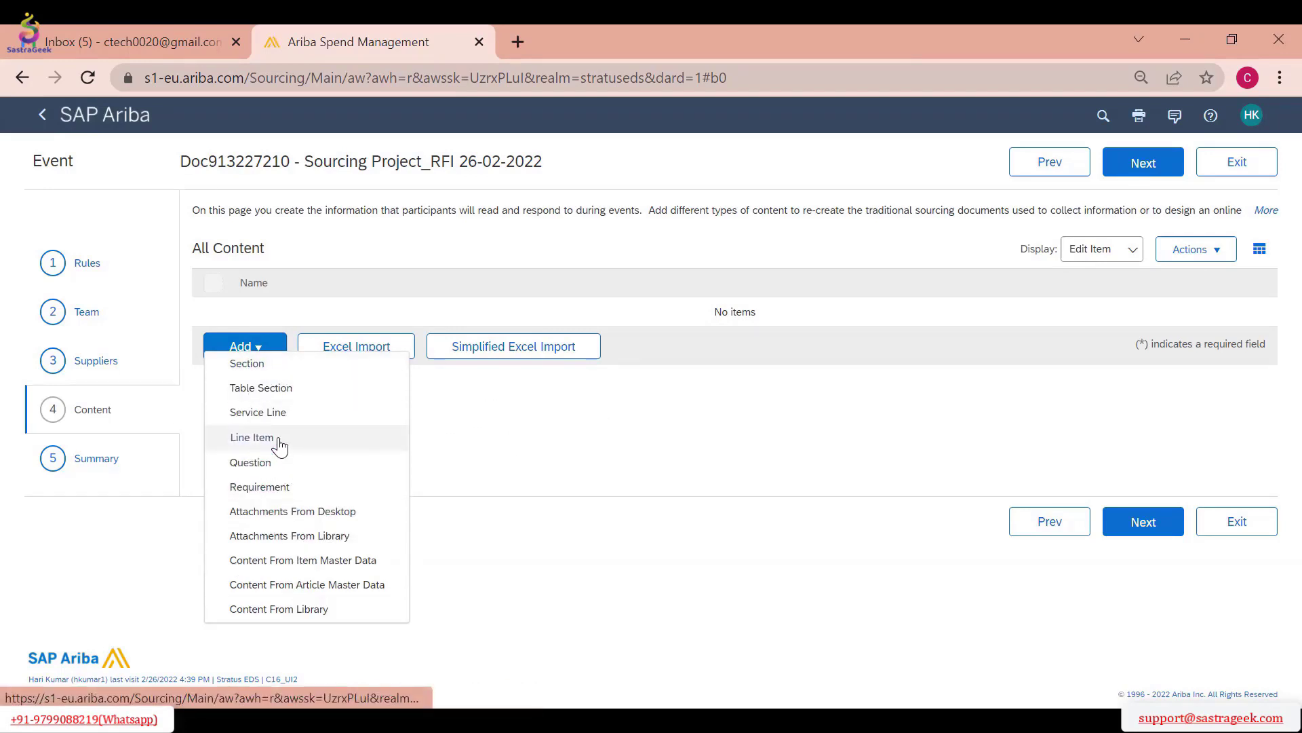
click(276, 466)
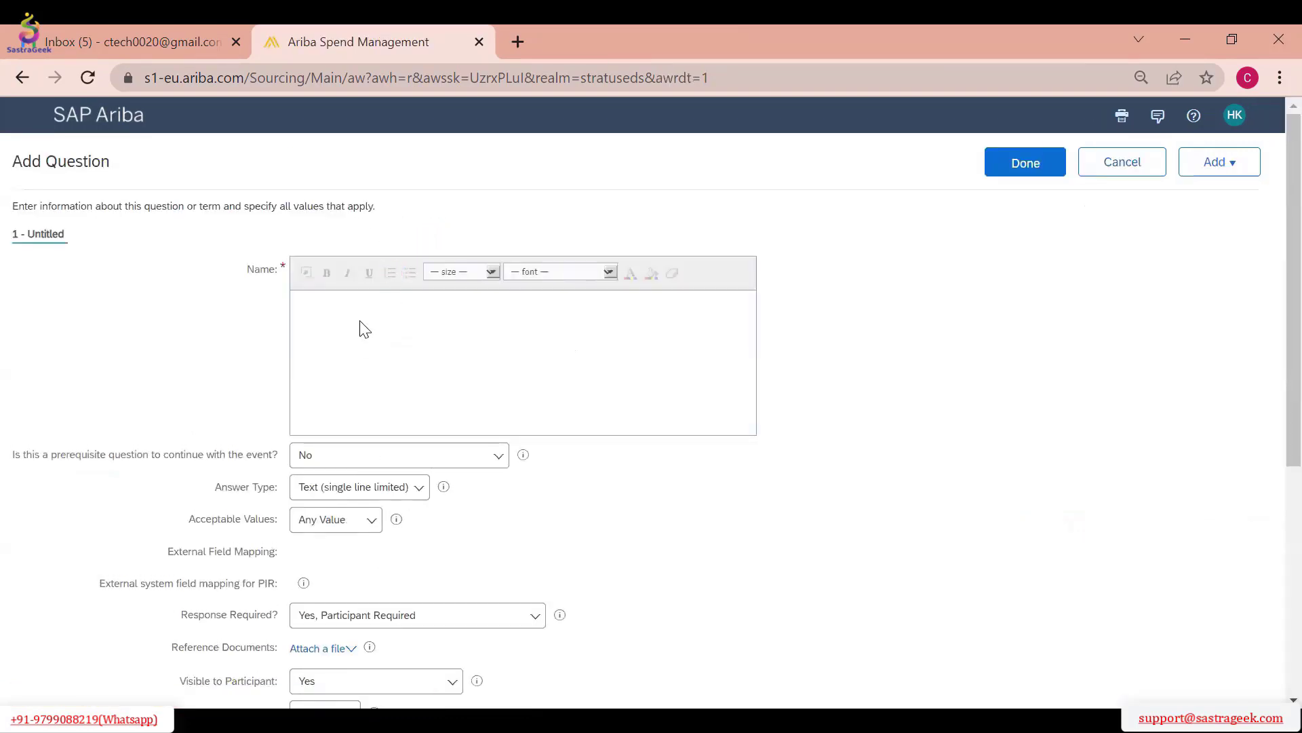
click(345, 333)
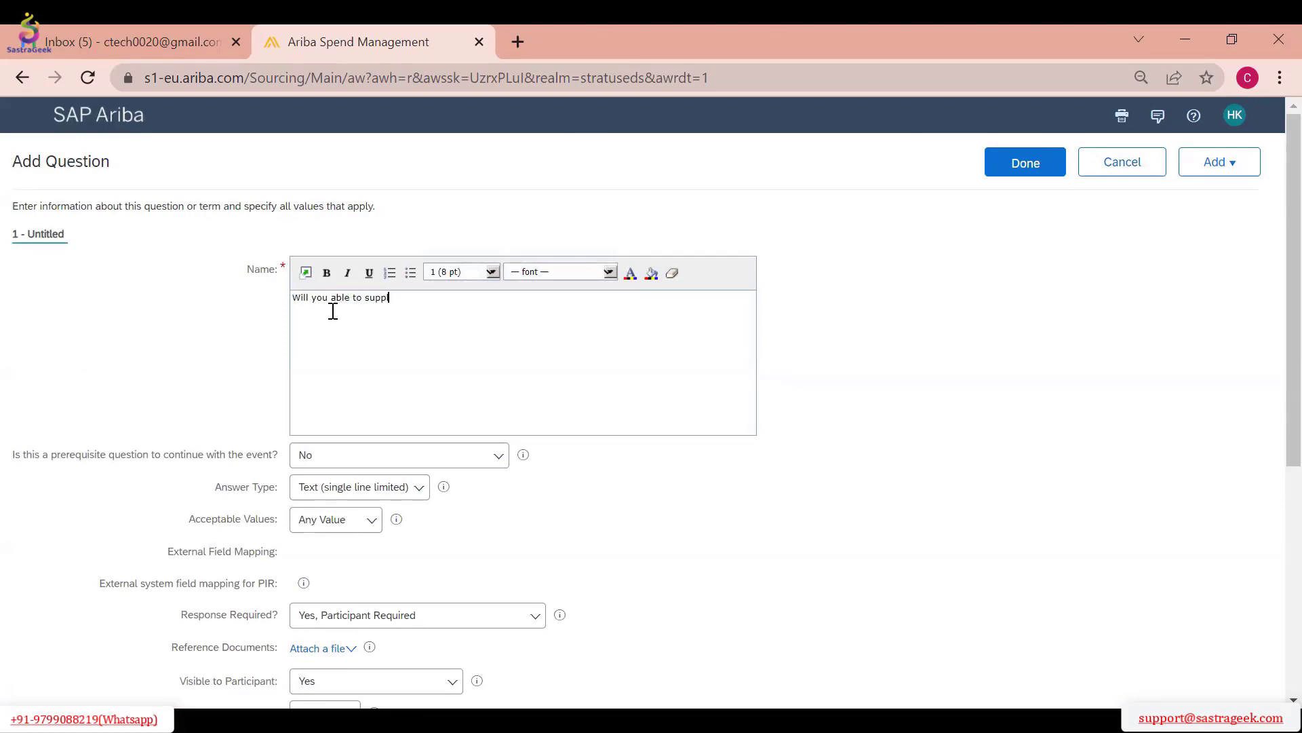
text(Will you able to supply Bulk Qty)
scroll(400, 410, down, 2)
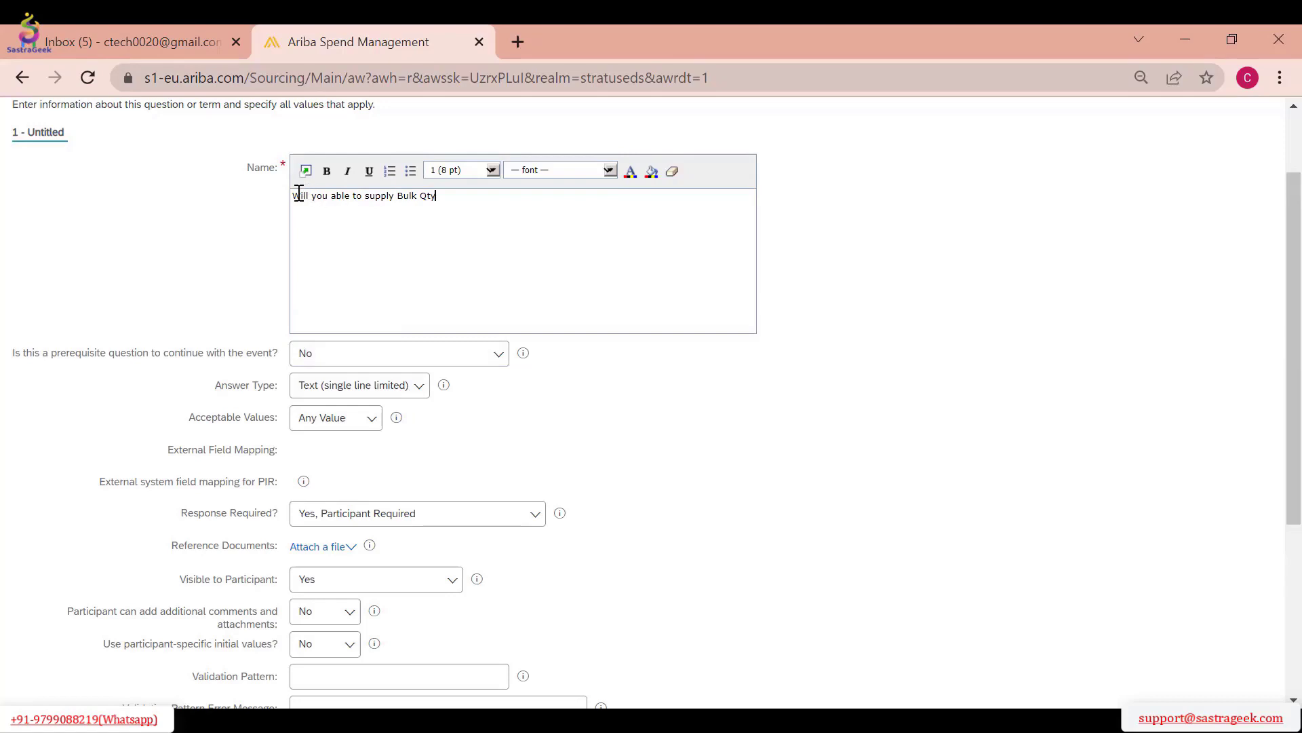
click(419, 385)
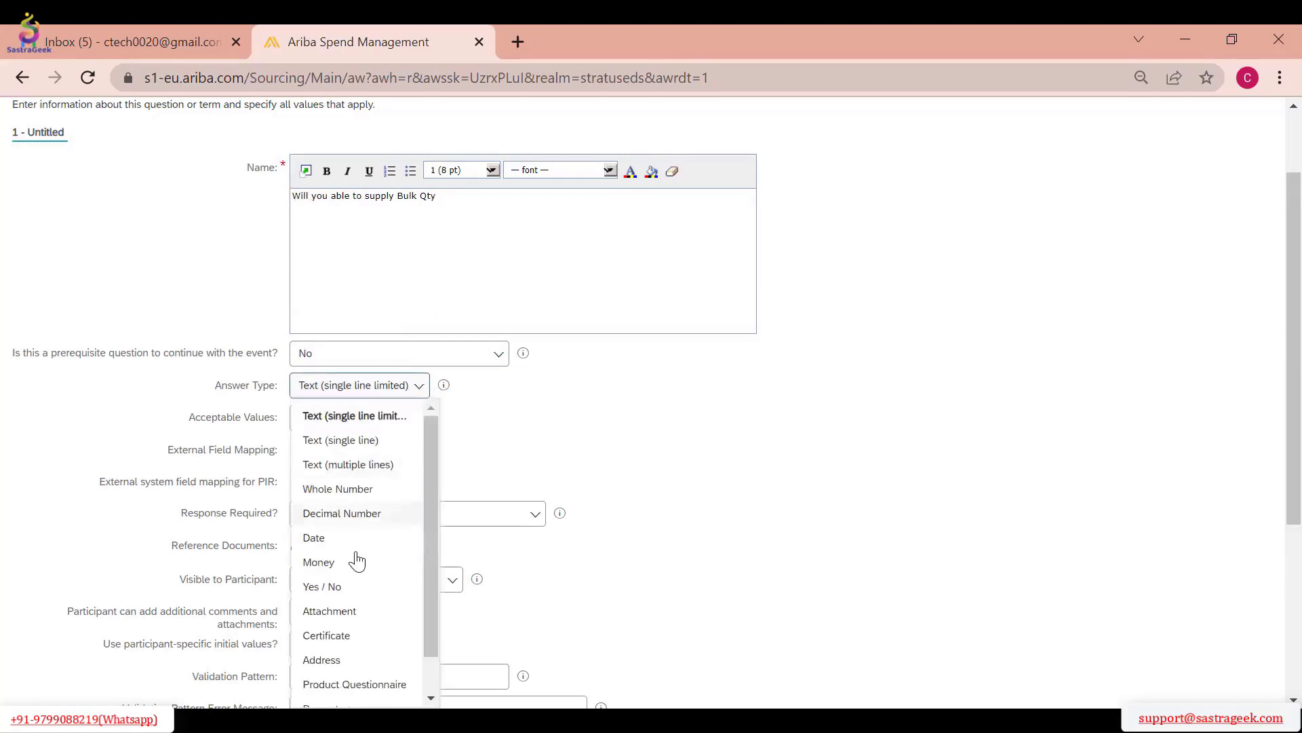
click(346, 589)
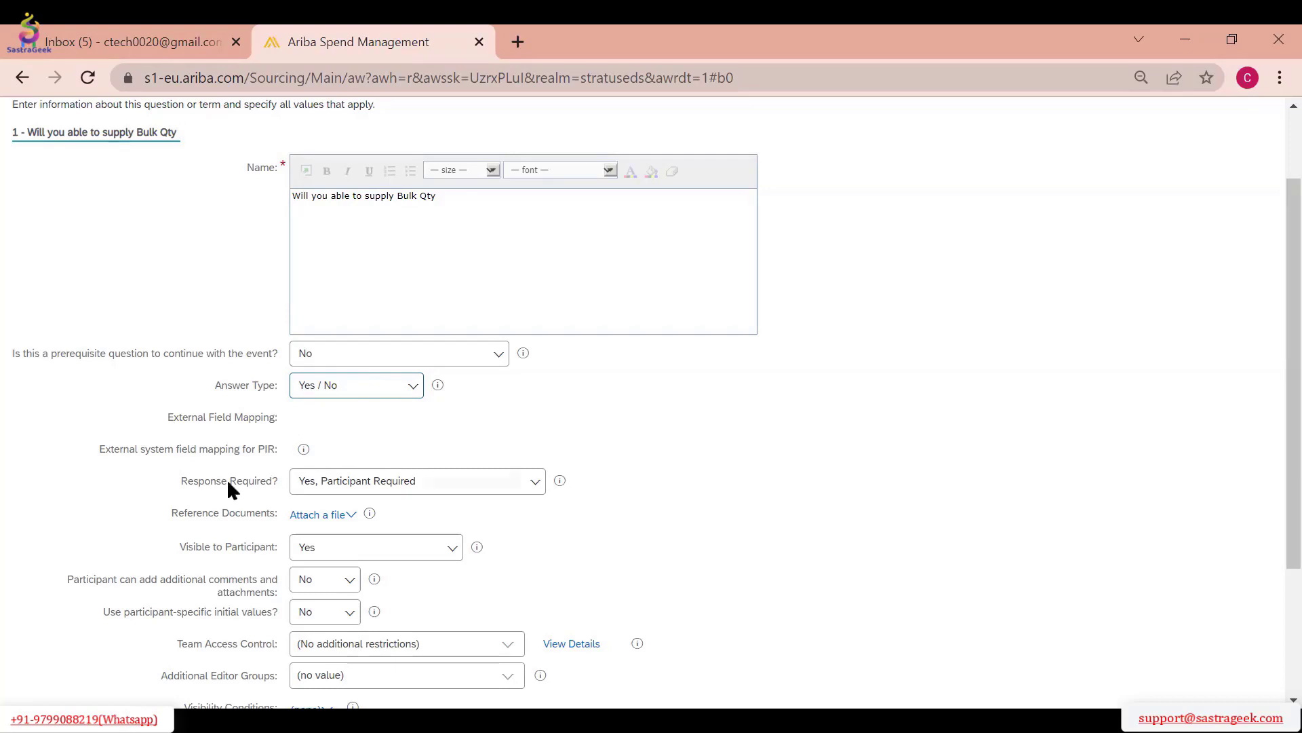
Examine the question's Response Required options and its remaining settings
click(304, 450)
scroll(745, 412, down, 2)
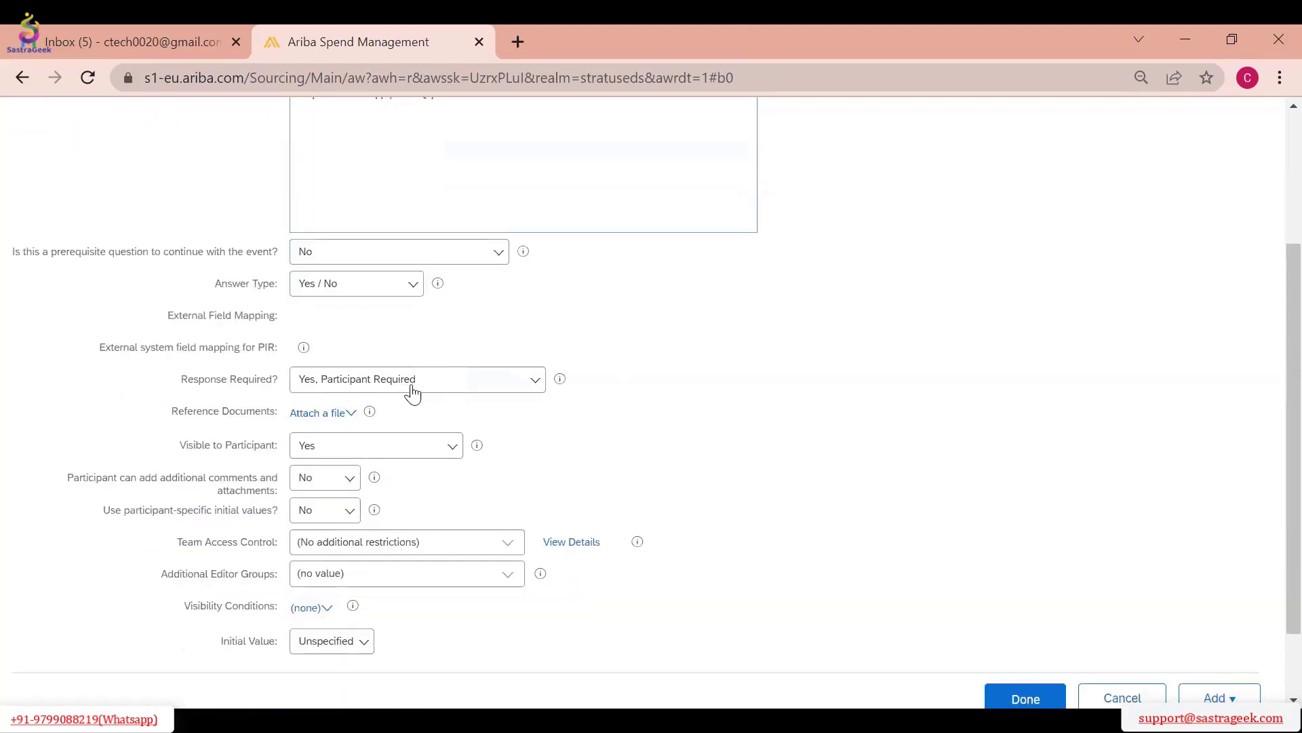
click(466, 388)
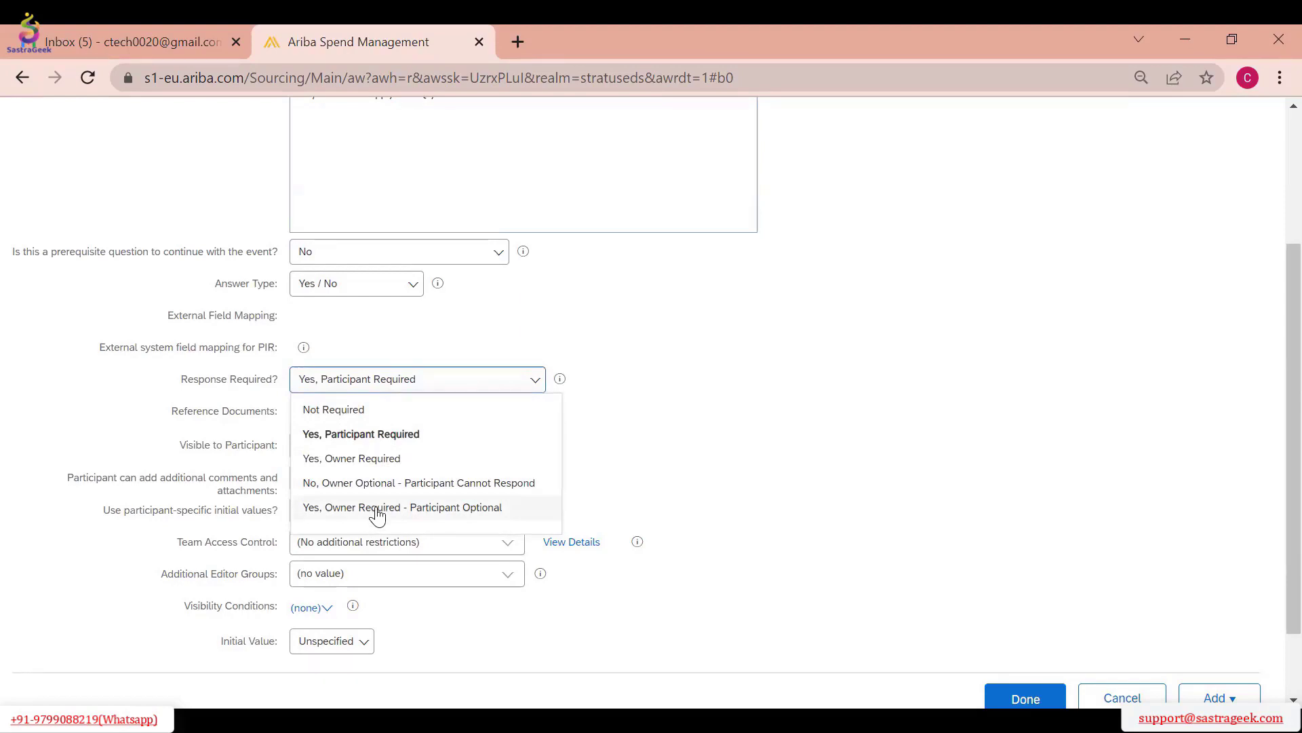
click(818, 401)
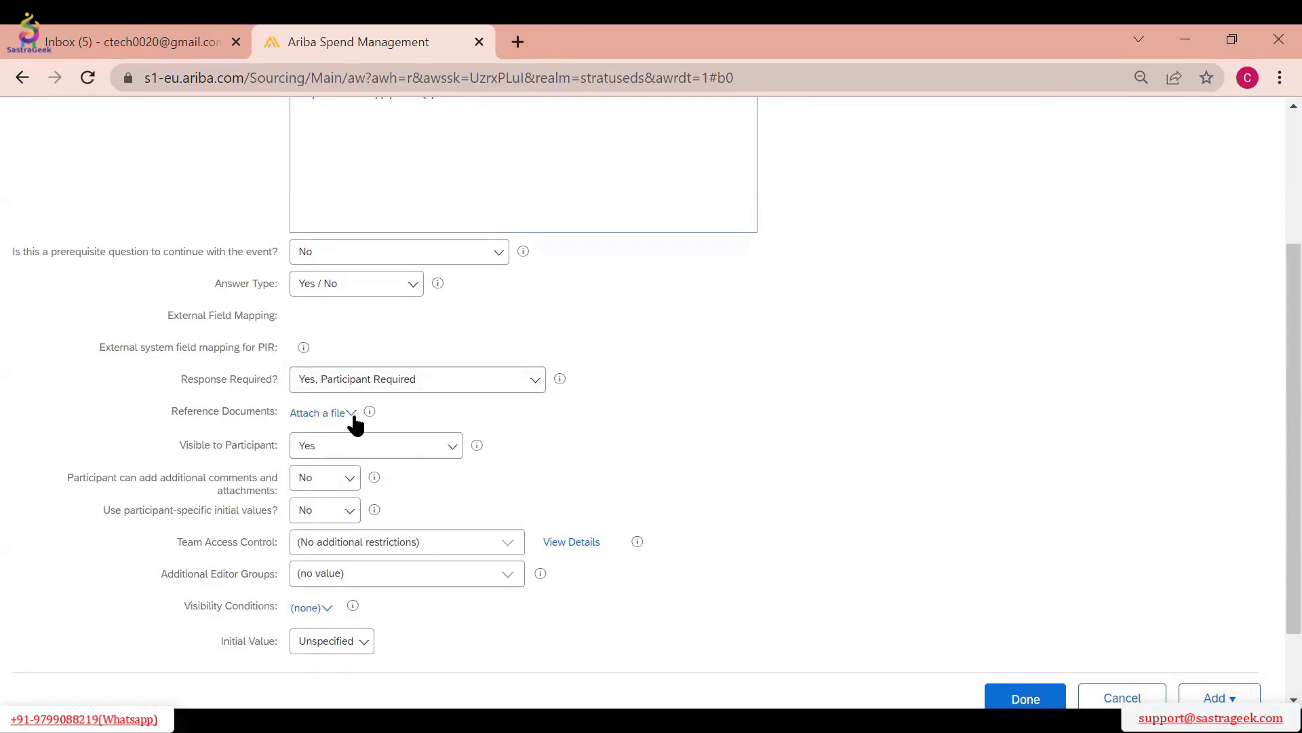
scroll(475, 400, down, 2)
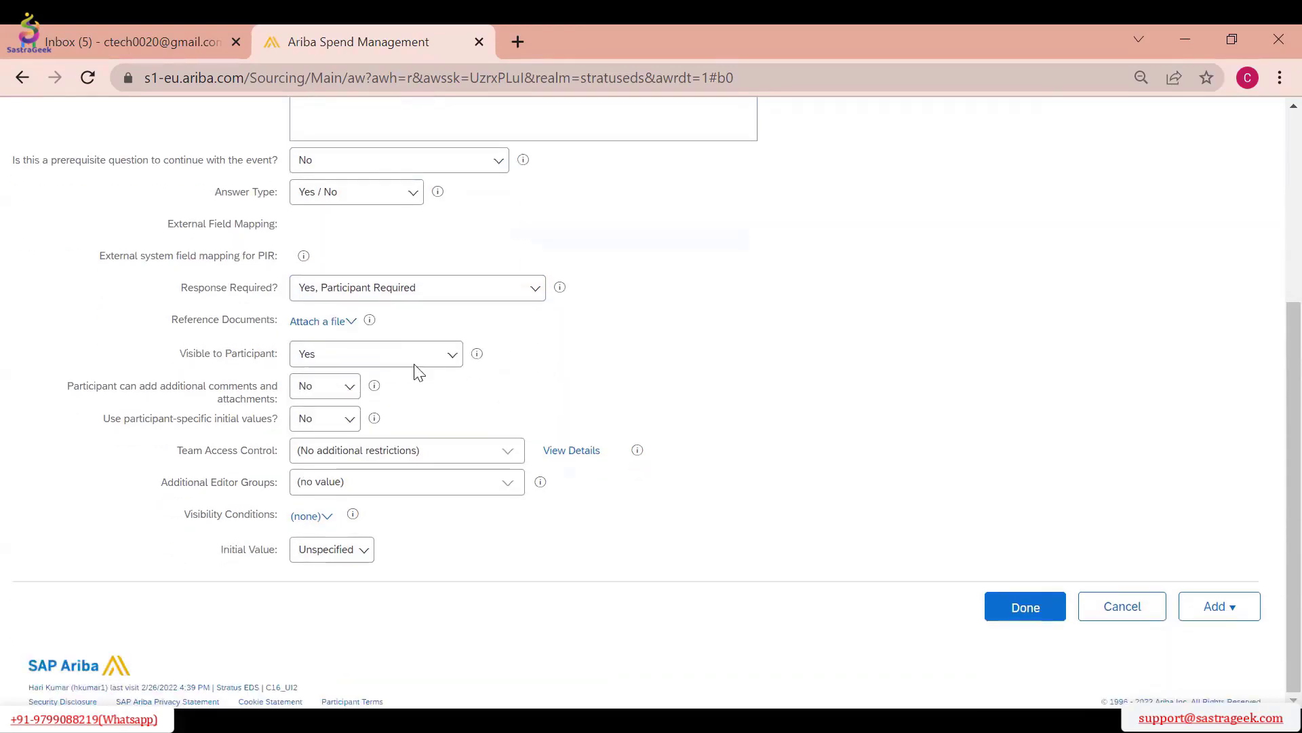
scroll(536, 358, up, 5)
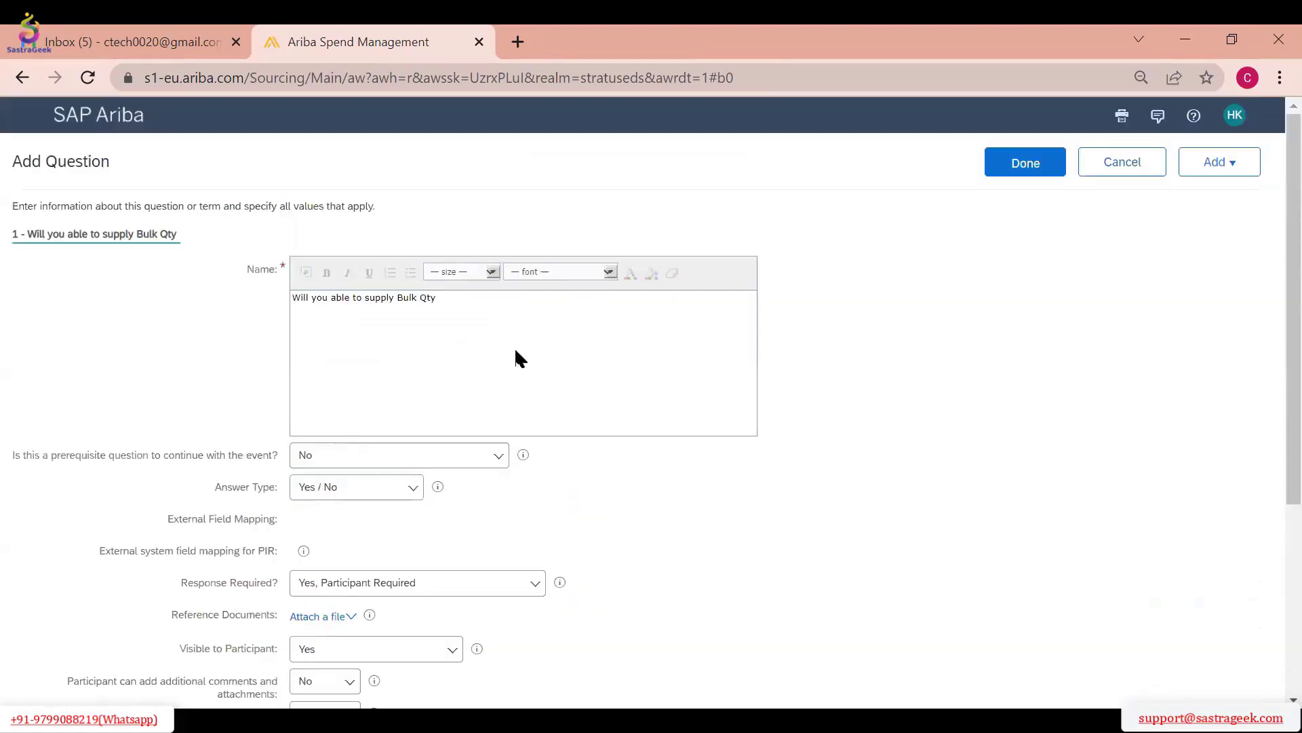
Review the question's wording and the available Visible to Participant options
drag(440, 298, 291, 285)
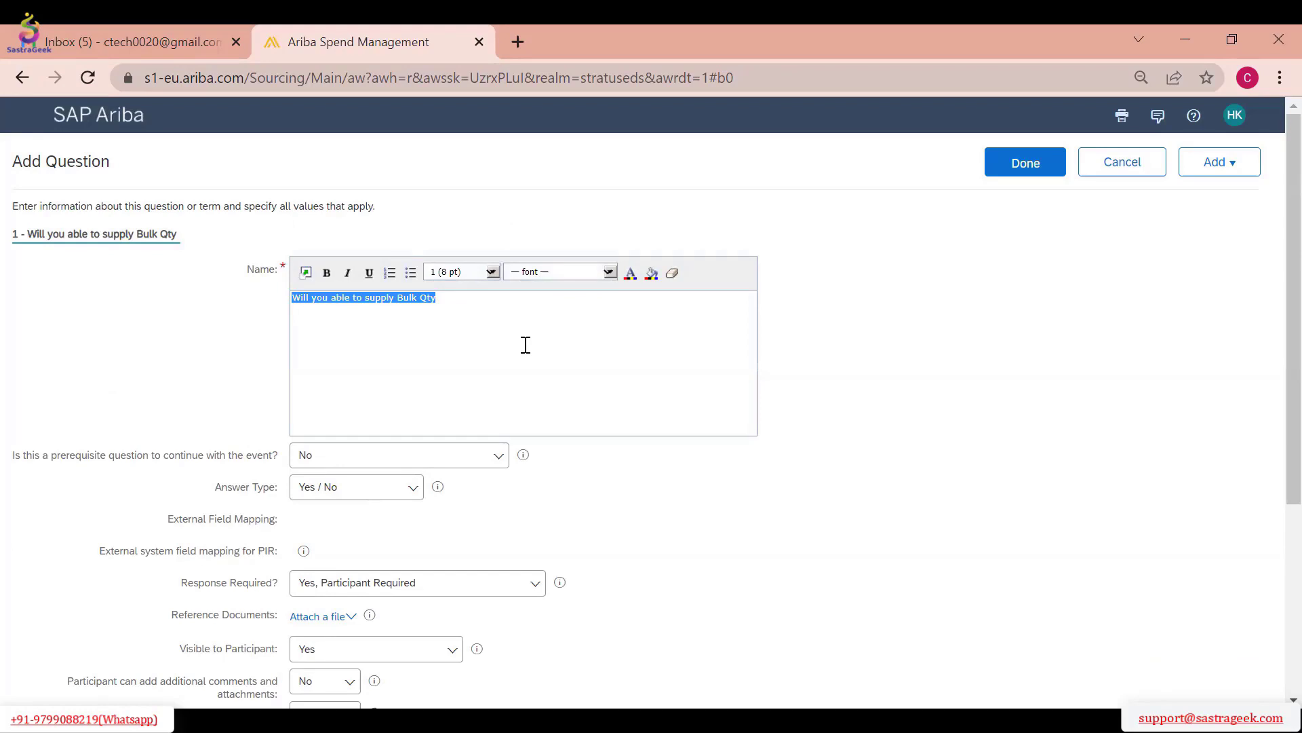
scroll(536, 331, down, 2)
click(353, 519)
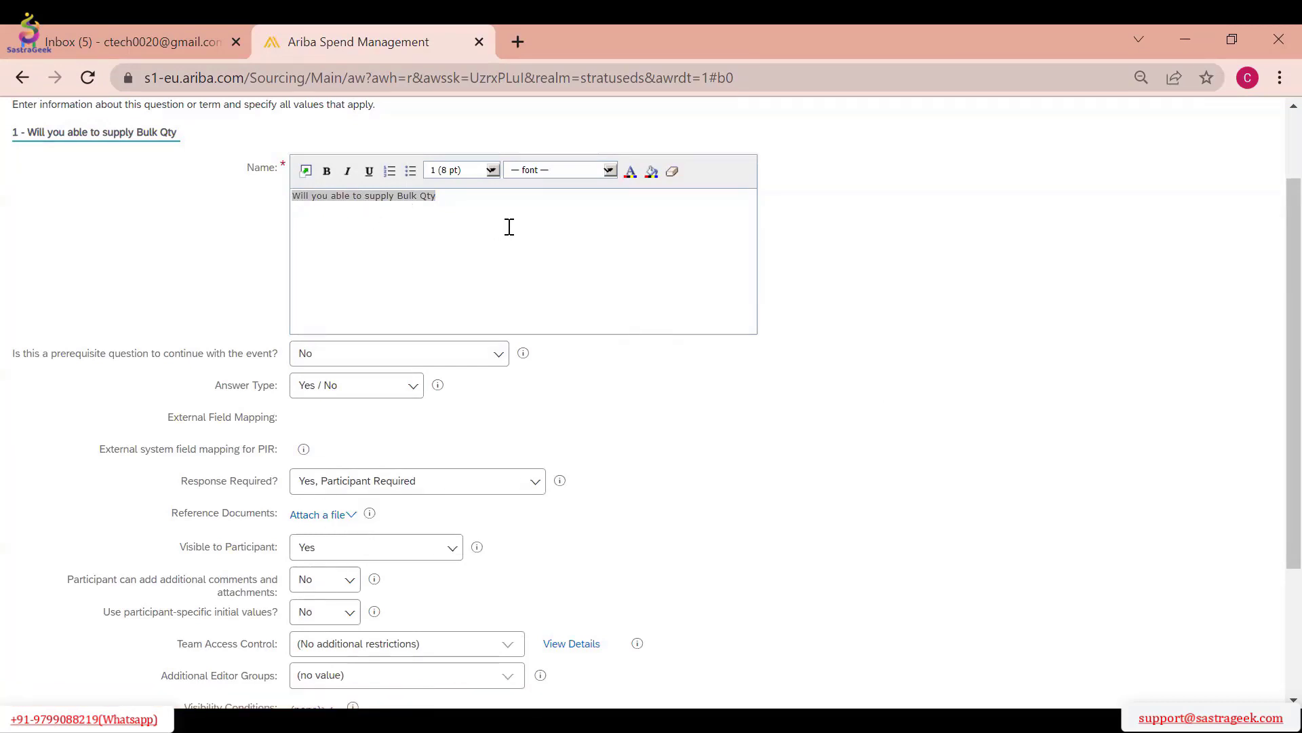
scroll(509, 227, down, 2)
scroll(350, 392, down, 2)
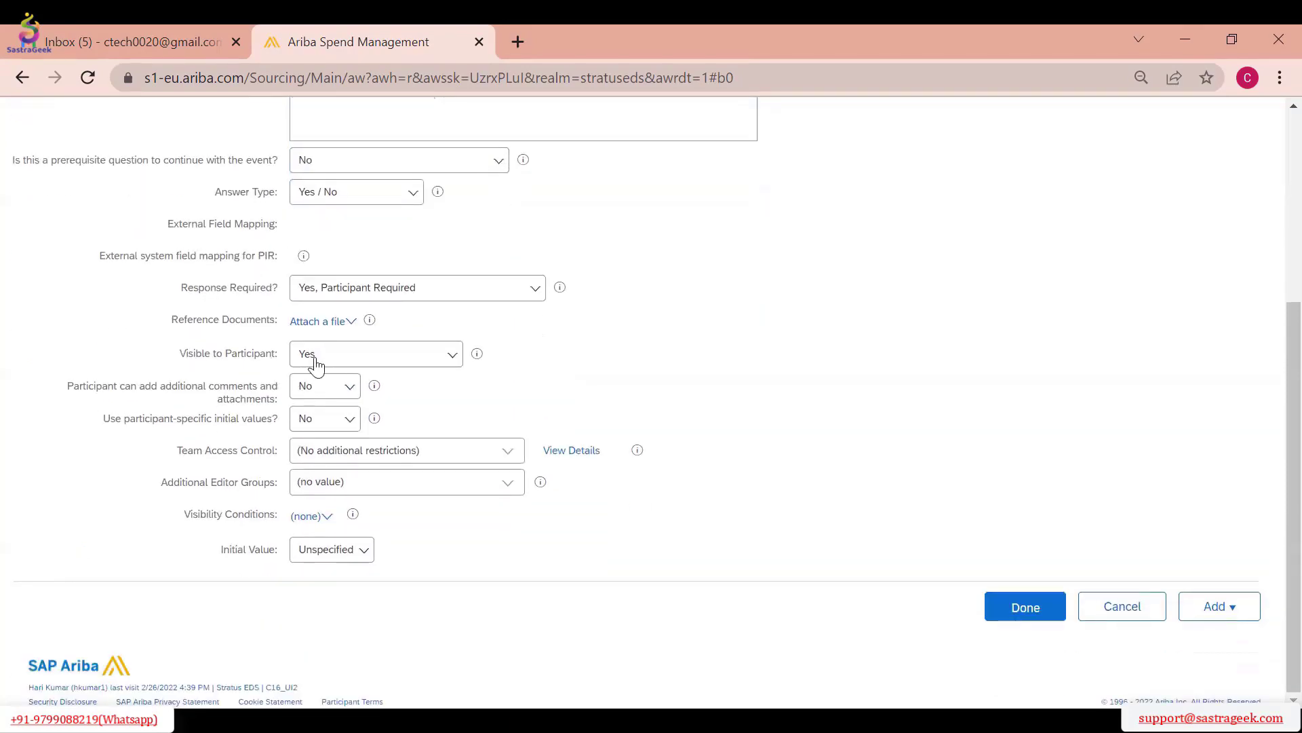
click(357, 362)
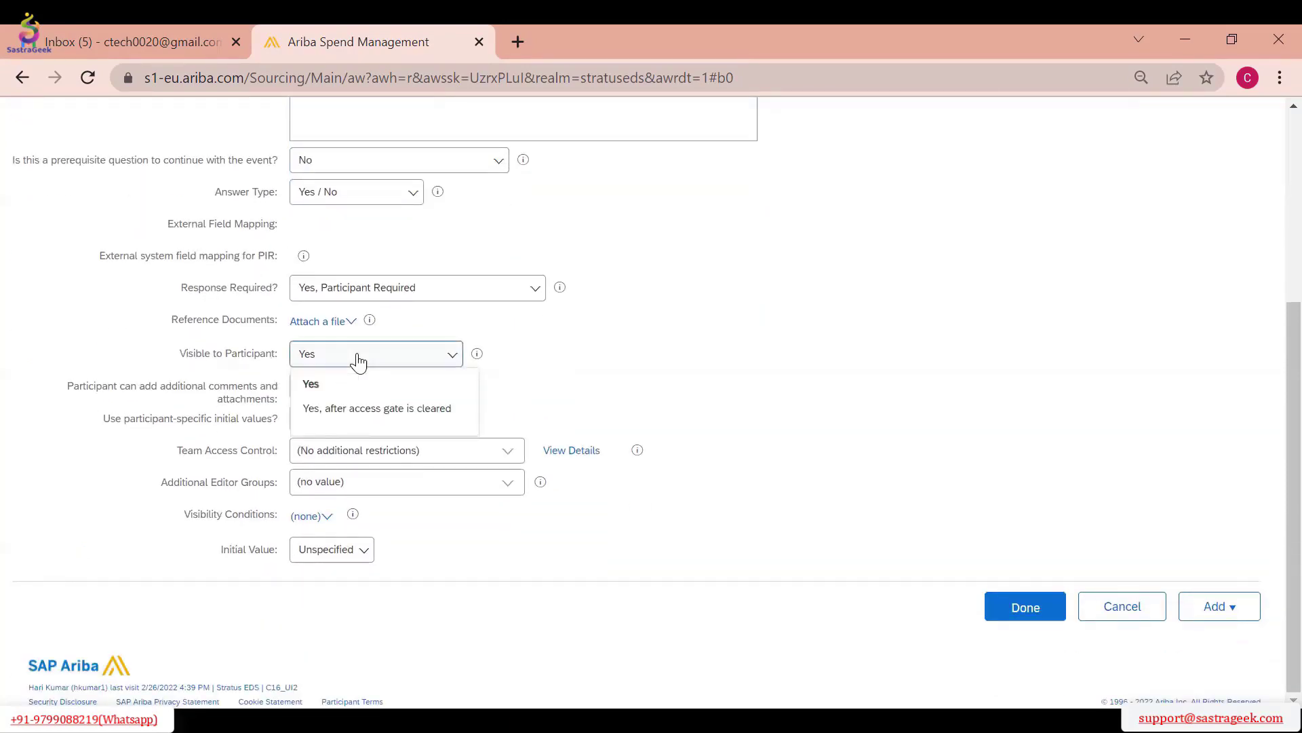
click(733, 364)
click(360, 354)
click(645, 375)
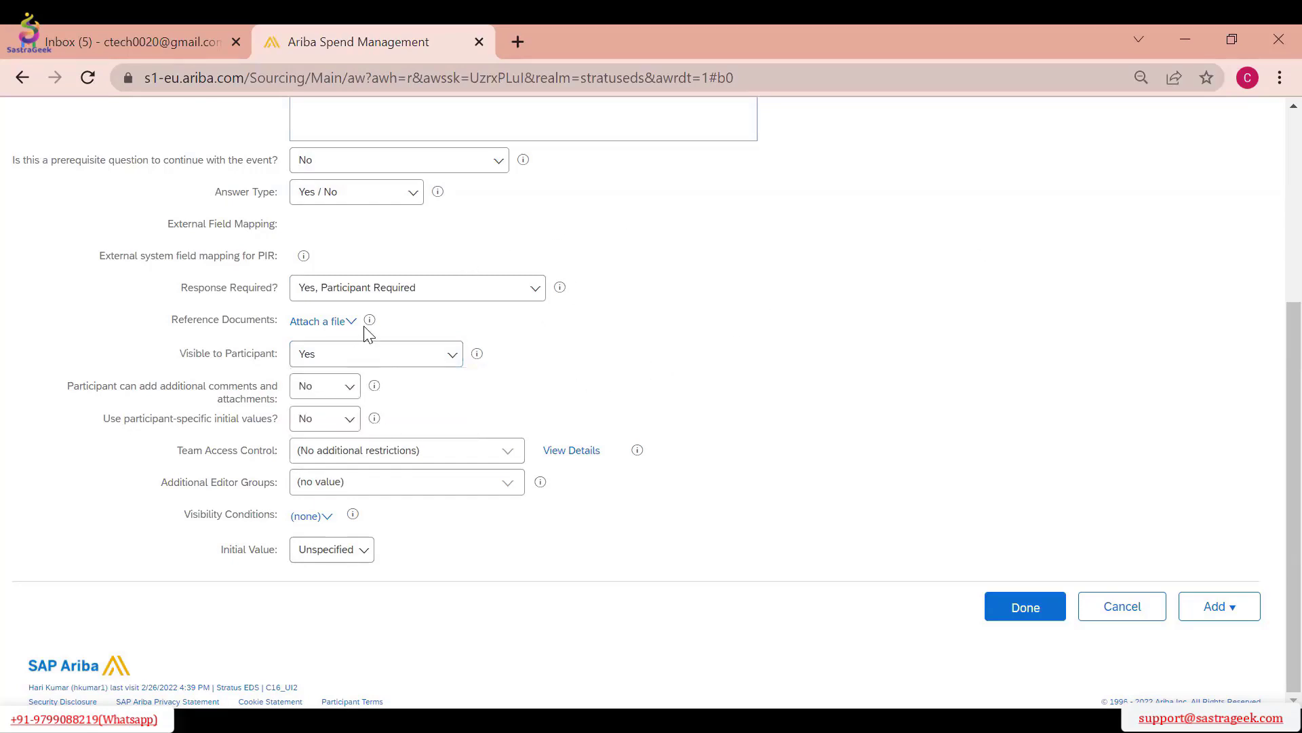
scroll(527, 343, up, 2)
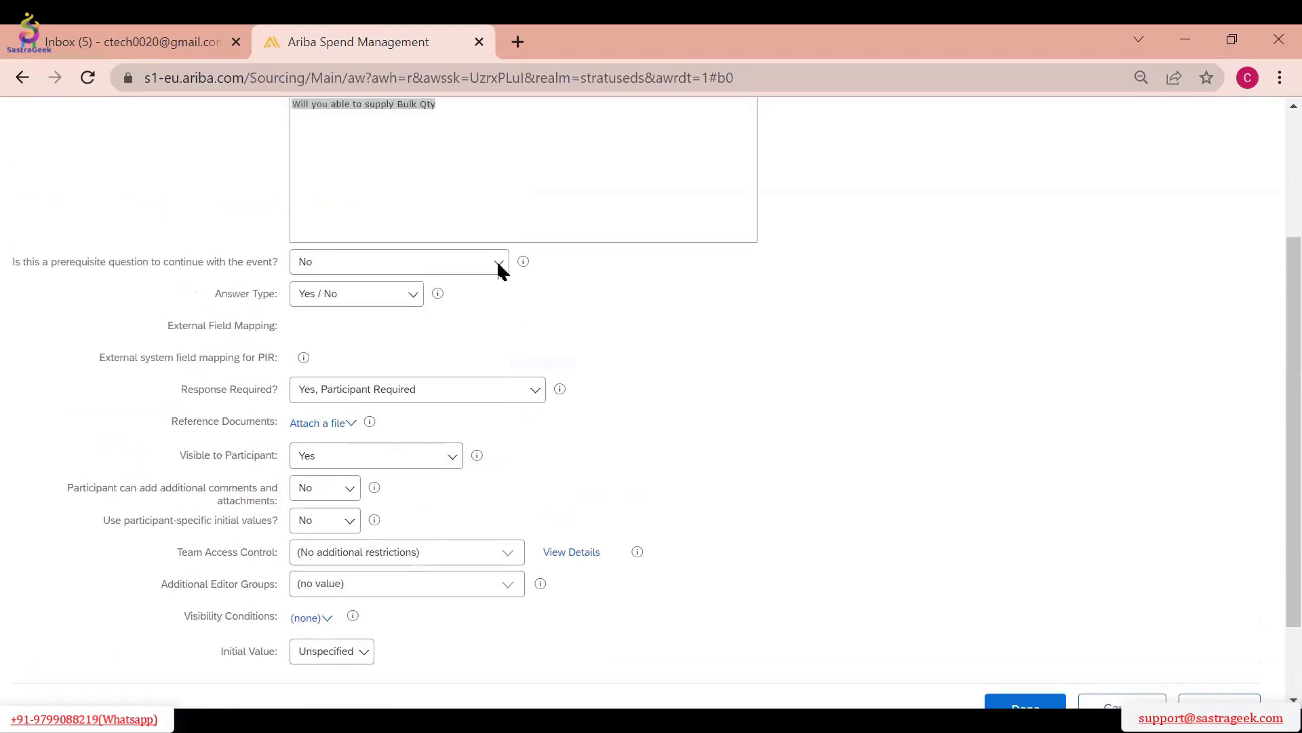
scroll(478, 259, up, 2)
Allow participants to add comments and attachments to the question, and set participant-specific initial values to Yes
scroll(484, 278, down, 4)
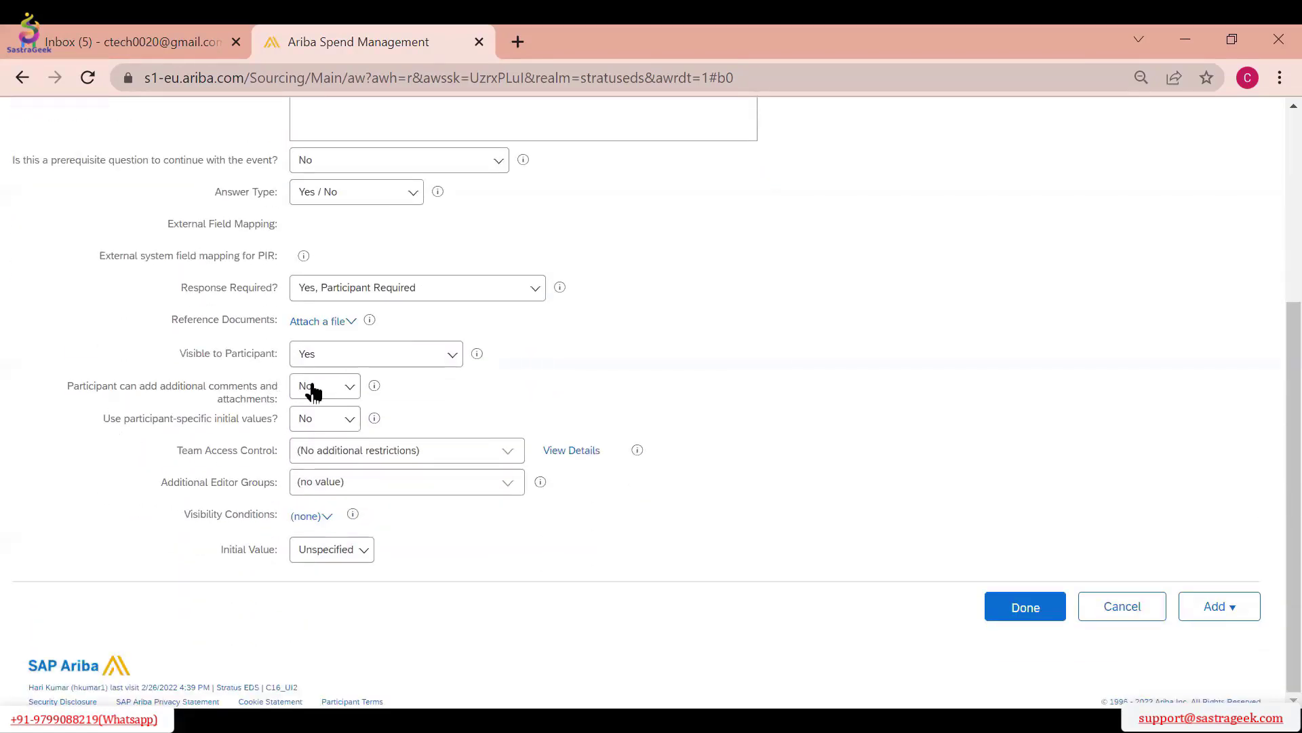
click(340, 392)
click(311, 416)
click(333, 426)
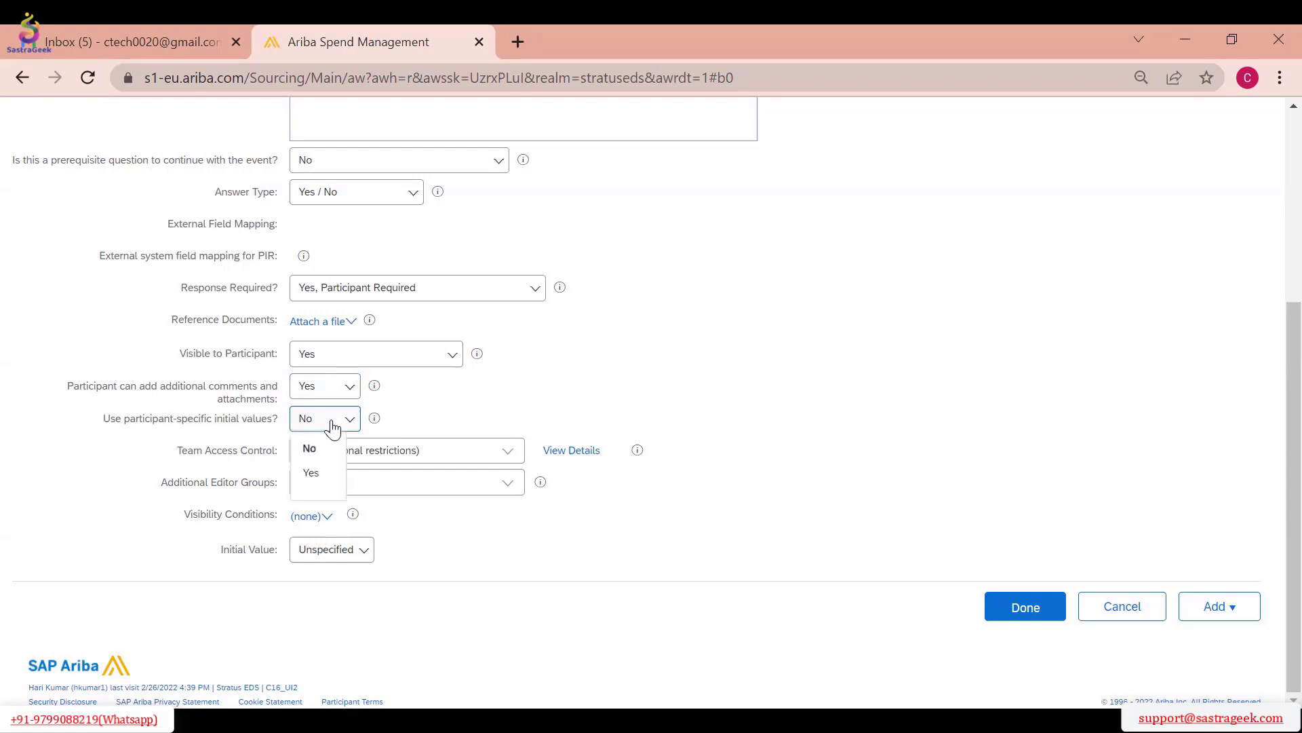
click(313, 472)
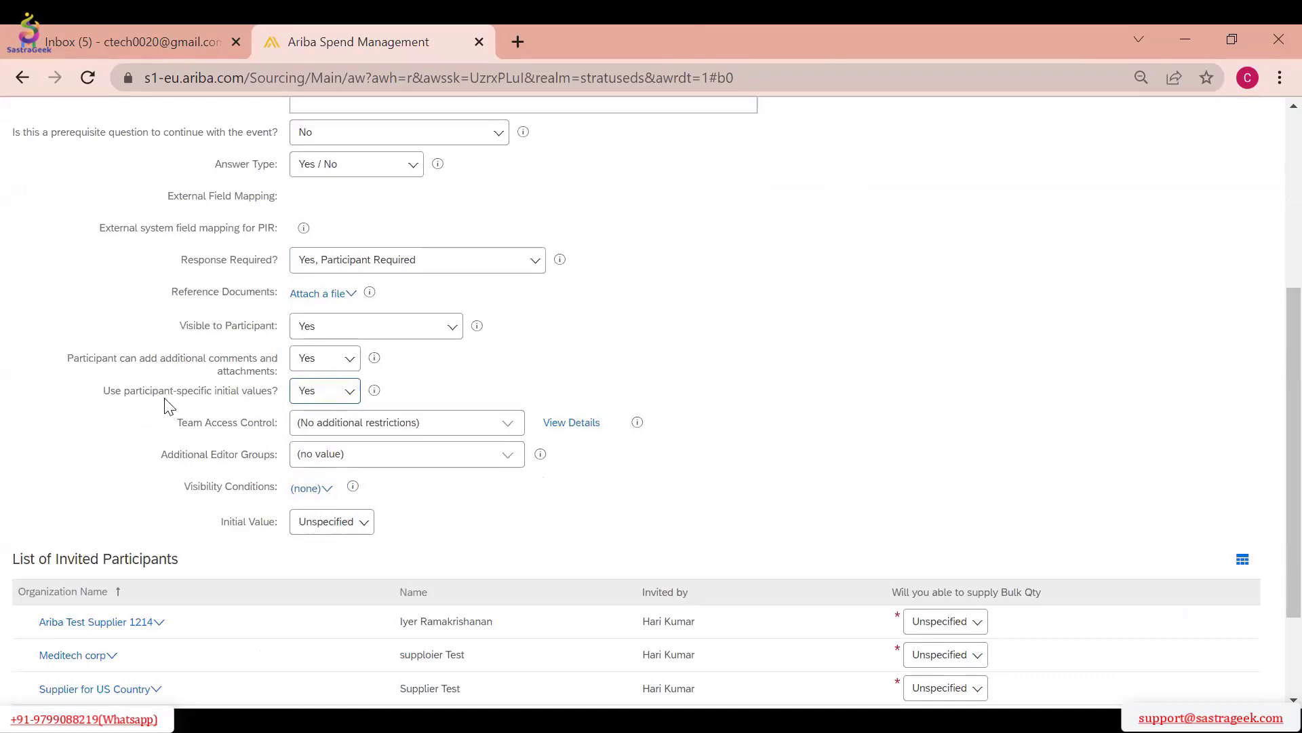
Examine the question's Team Access Control, Additional Editor Groups, Visibility Conditions and Initial Value options
click(510, 424)
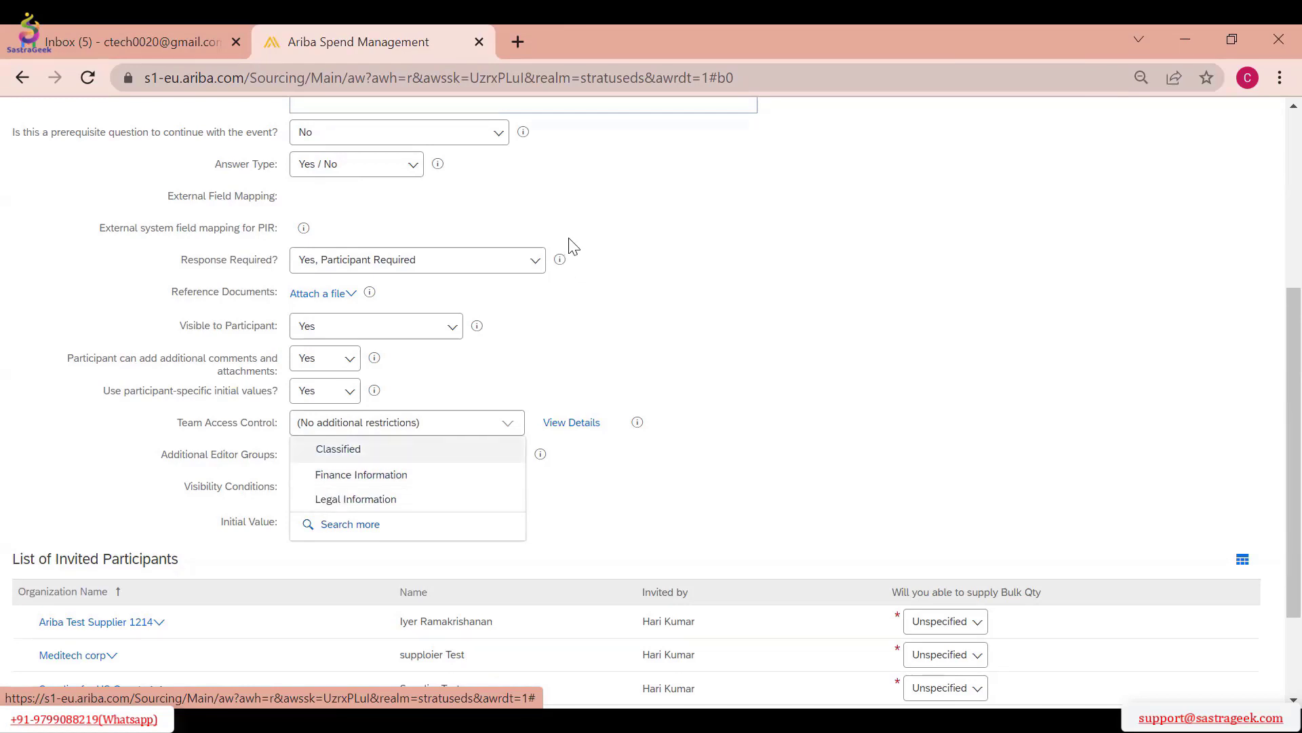
click(840, 324)
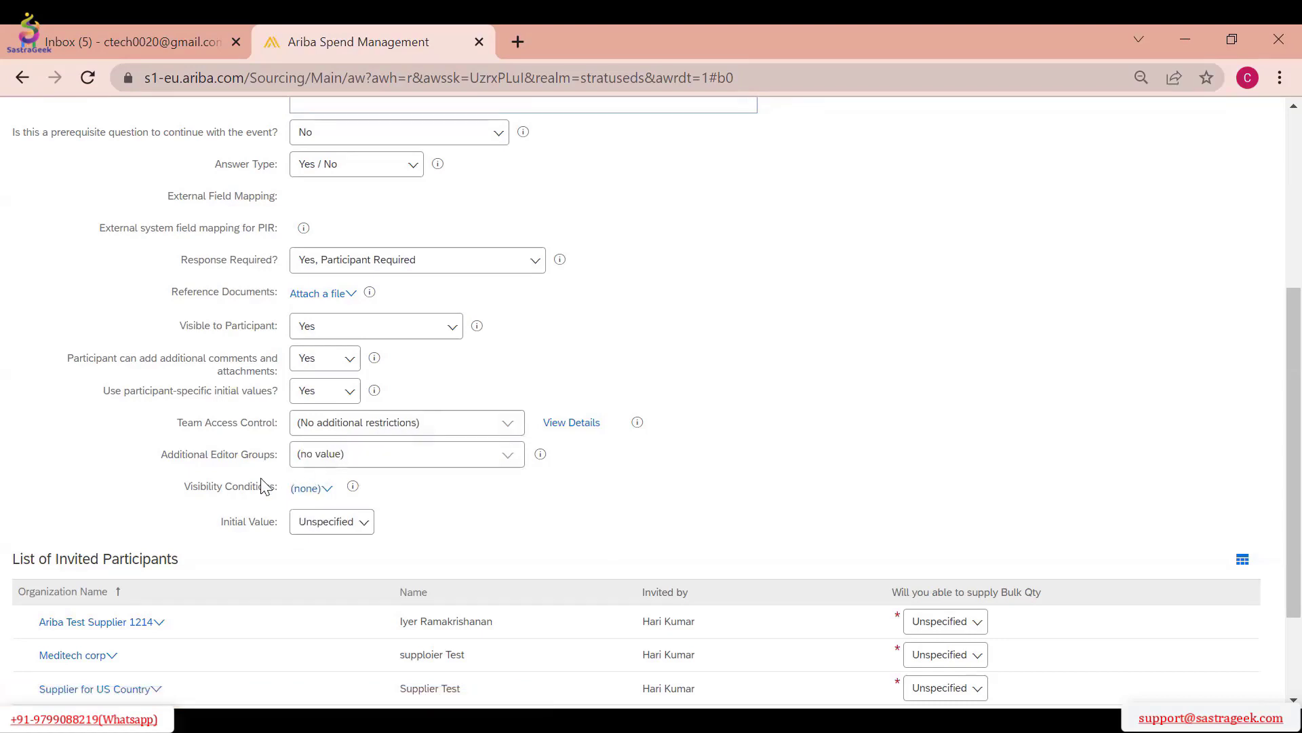
click(508, 456)
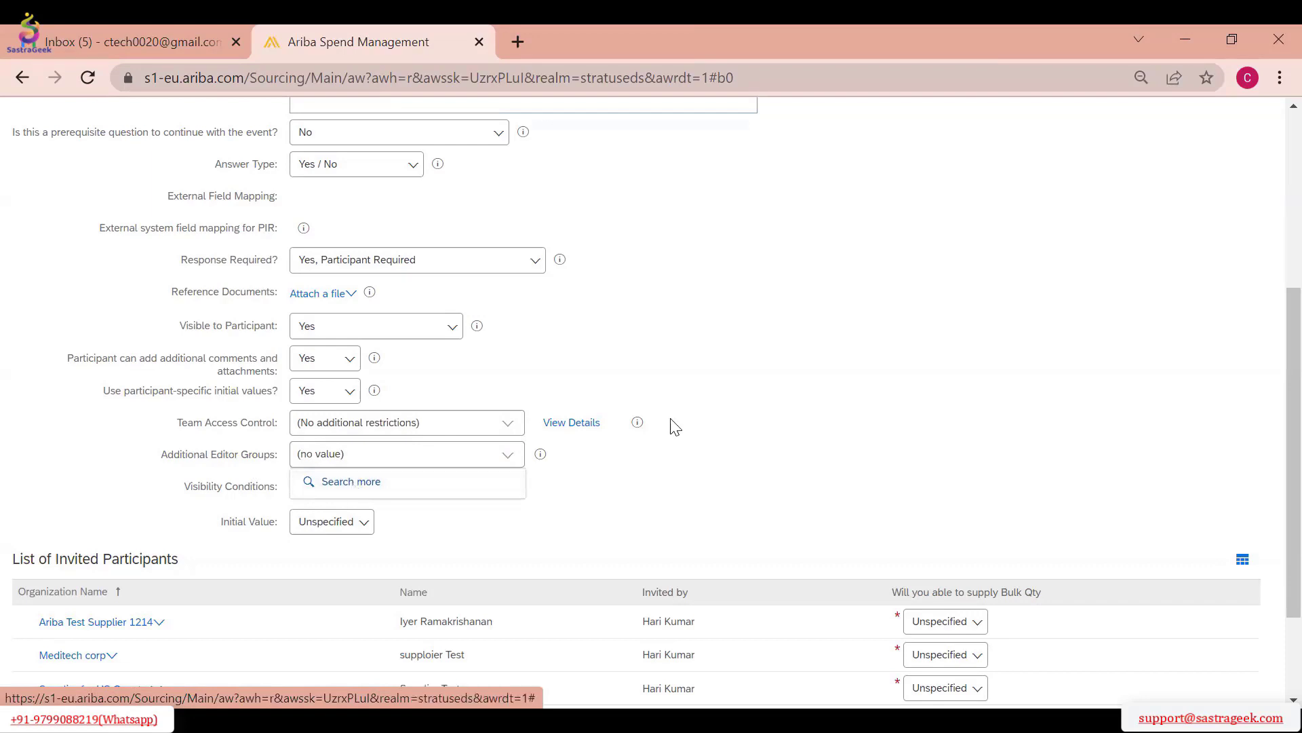
click(753, 360)
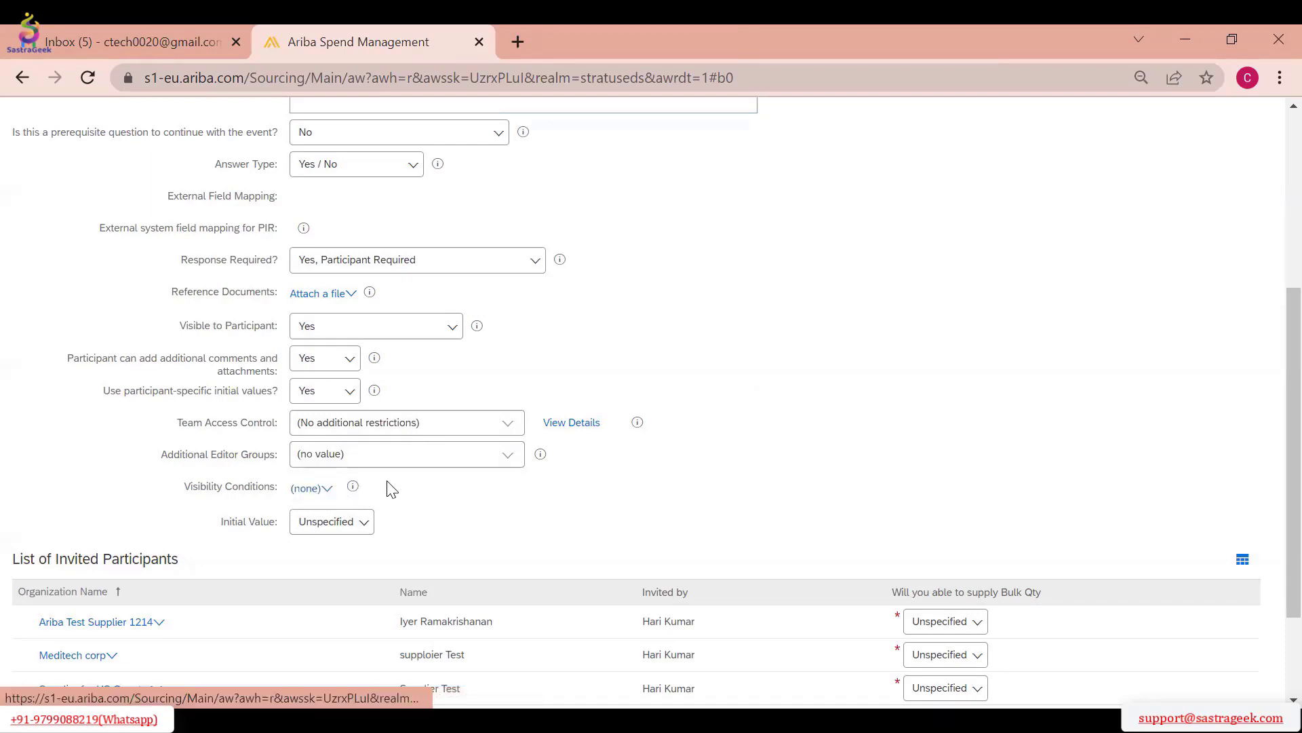
scroll(407, 272, up, 4)
scroll(453, 500, down, 5)
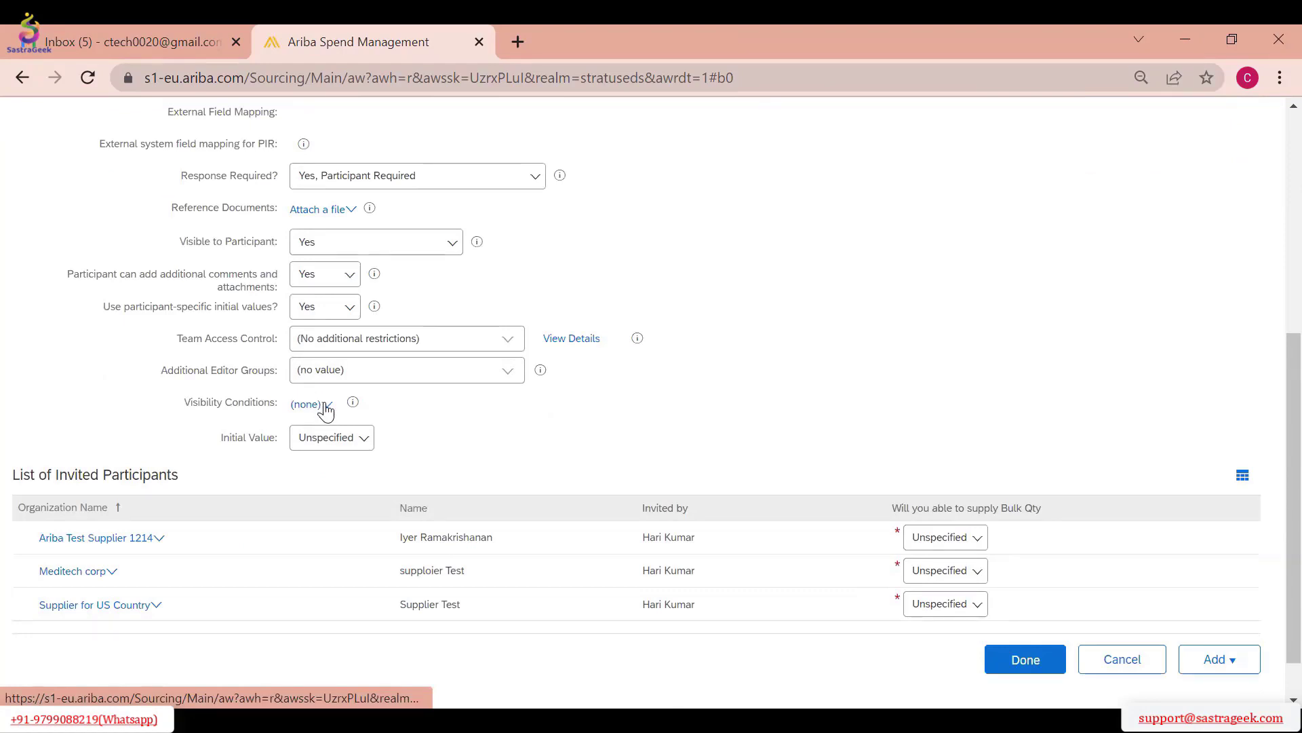
click(325, 407)
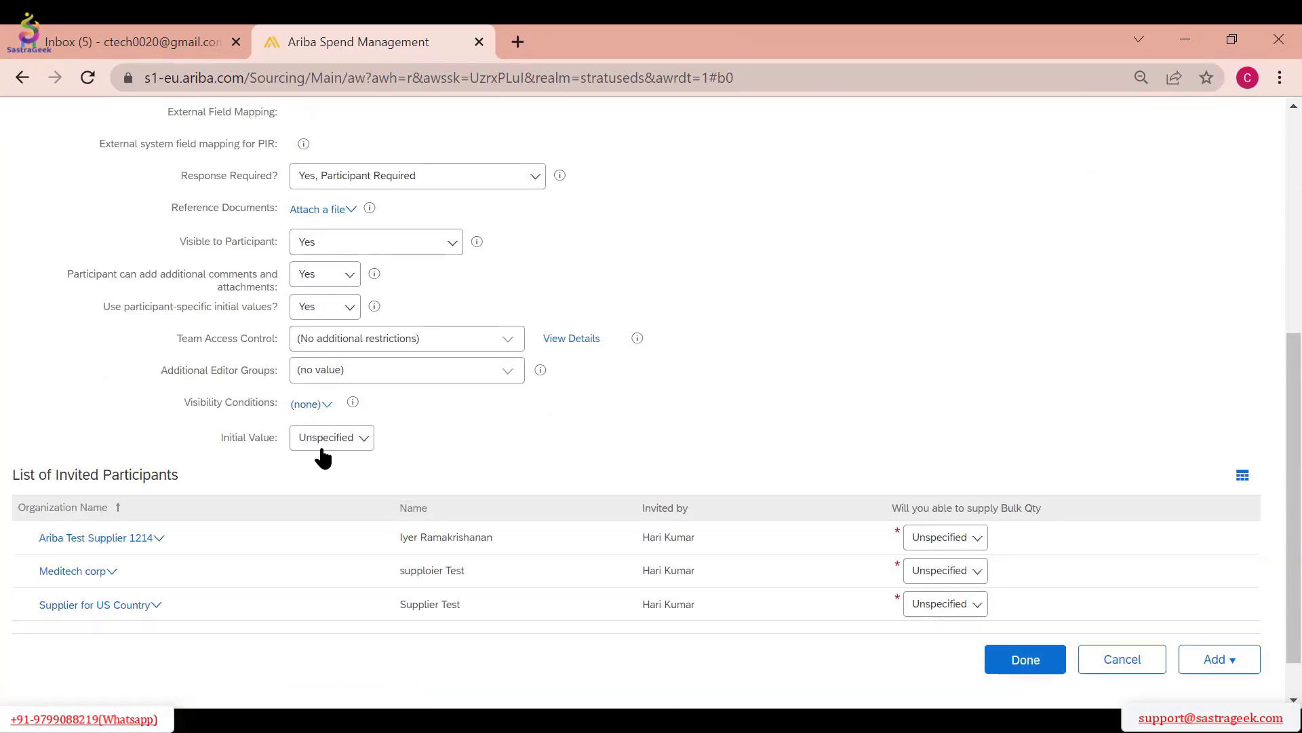
click(323, 449)
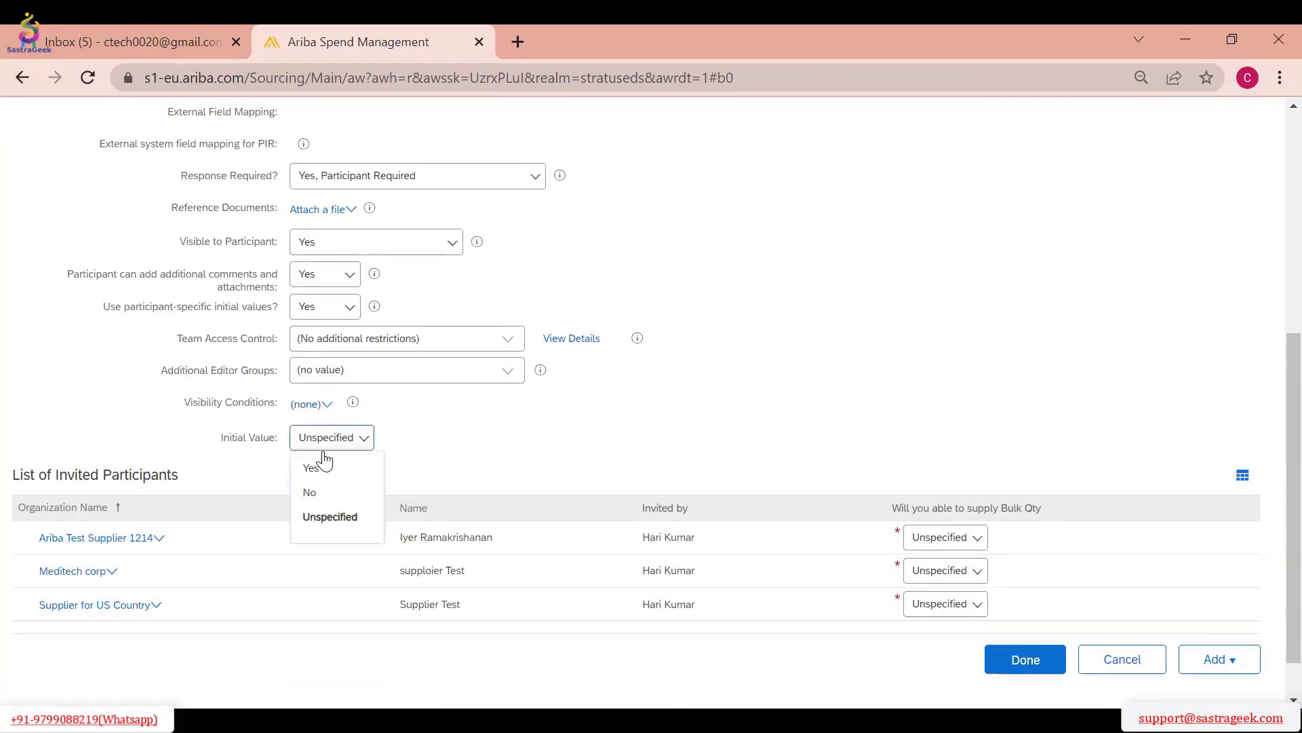
click(472, 453)
Set the bulk quantity question's initial answer for Ariba Test Supplier 1214 to No
scroll(478, 465, down, 1)
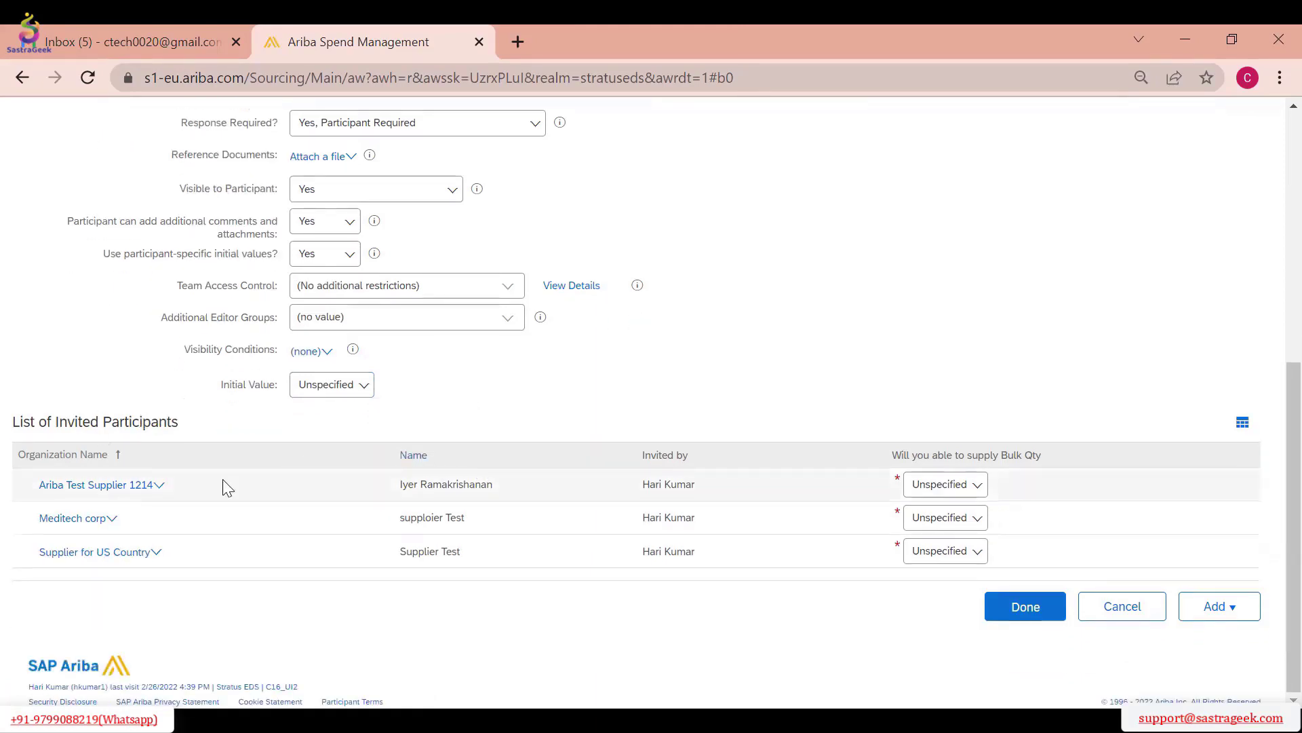
click(963, 501)
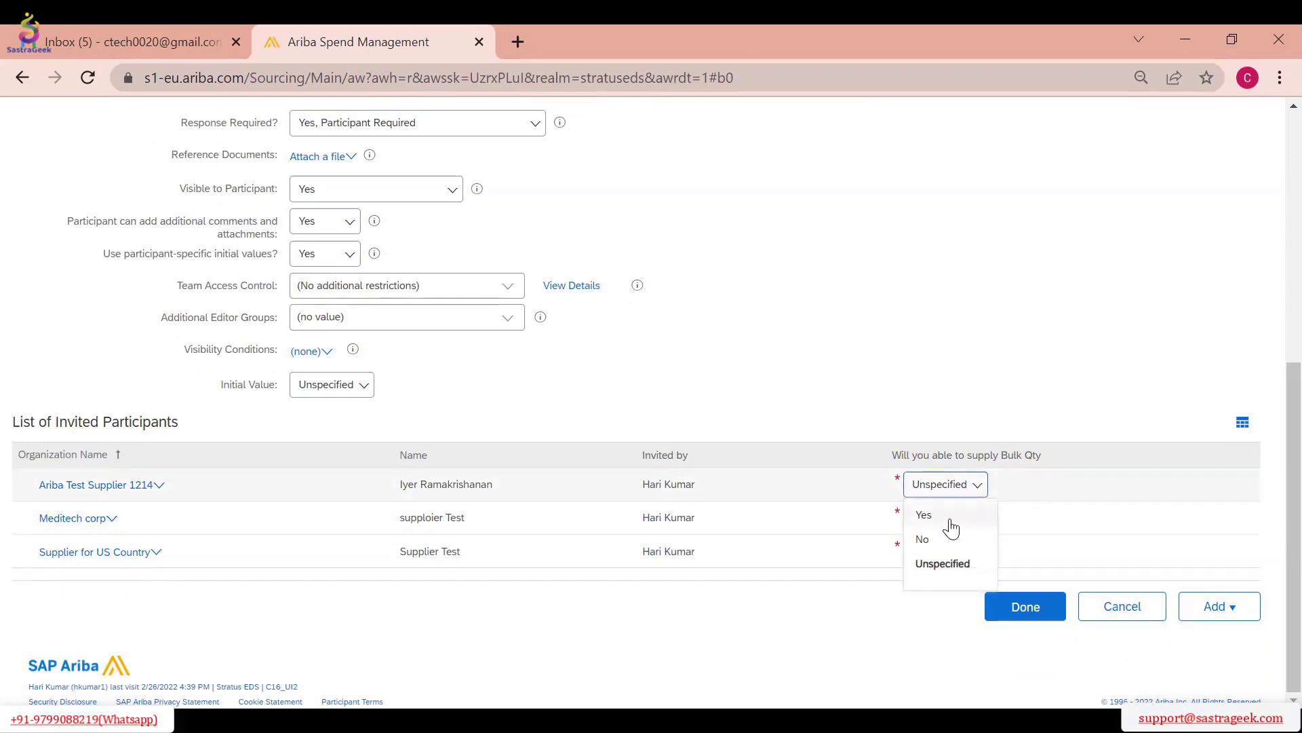
click(948, 537)
click(952, 486)
click(949, 540)
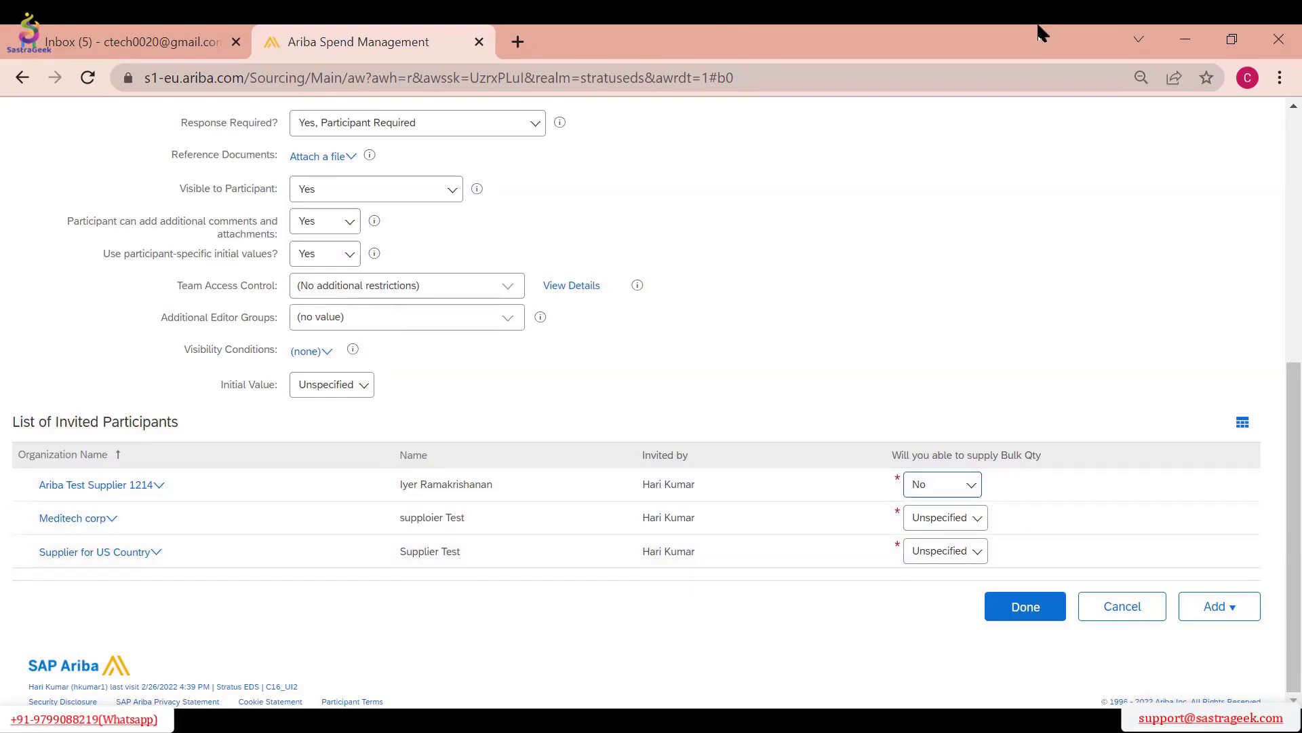
Reset the bulk quantity question's initial answer for Ariba Test Supplier 1214 to Unspecified and save the question
click(949, 490)
click(948, 564)
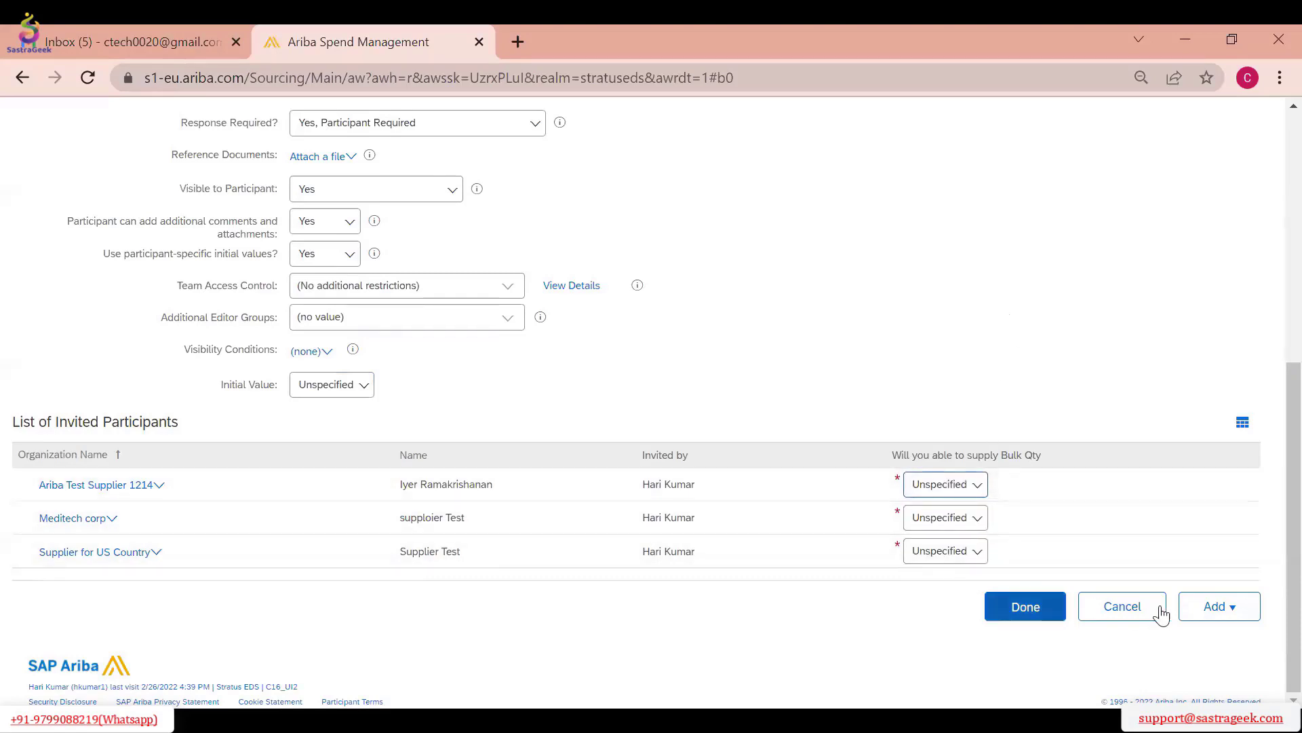
click(1219, 609)
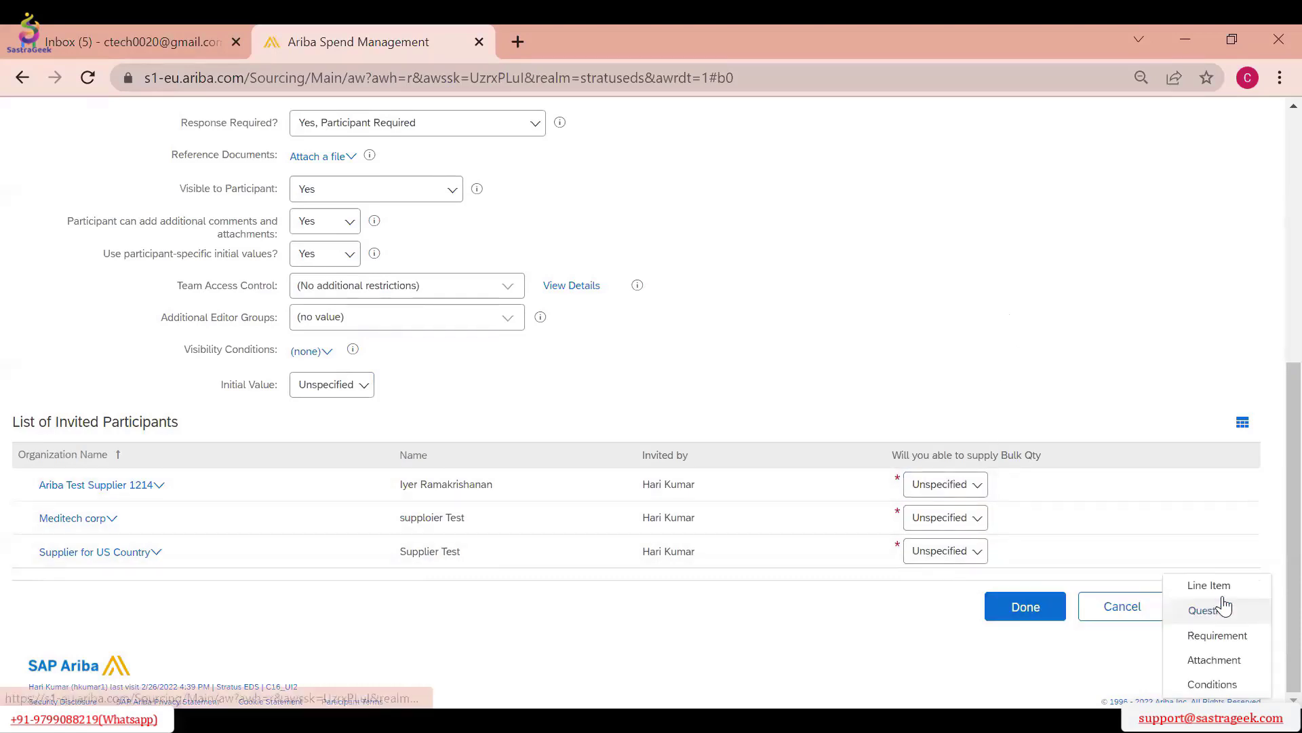
click(1028, 615)
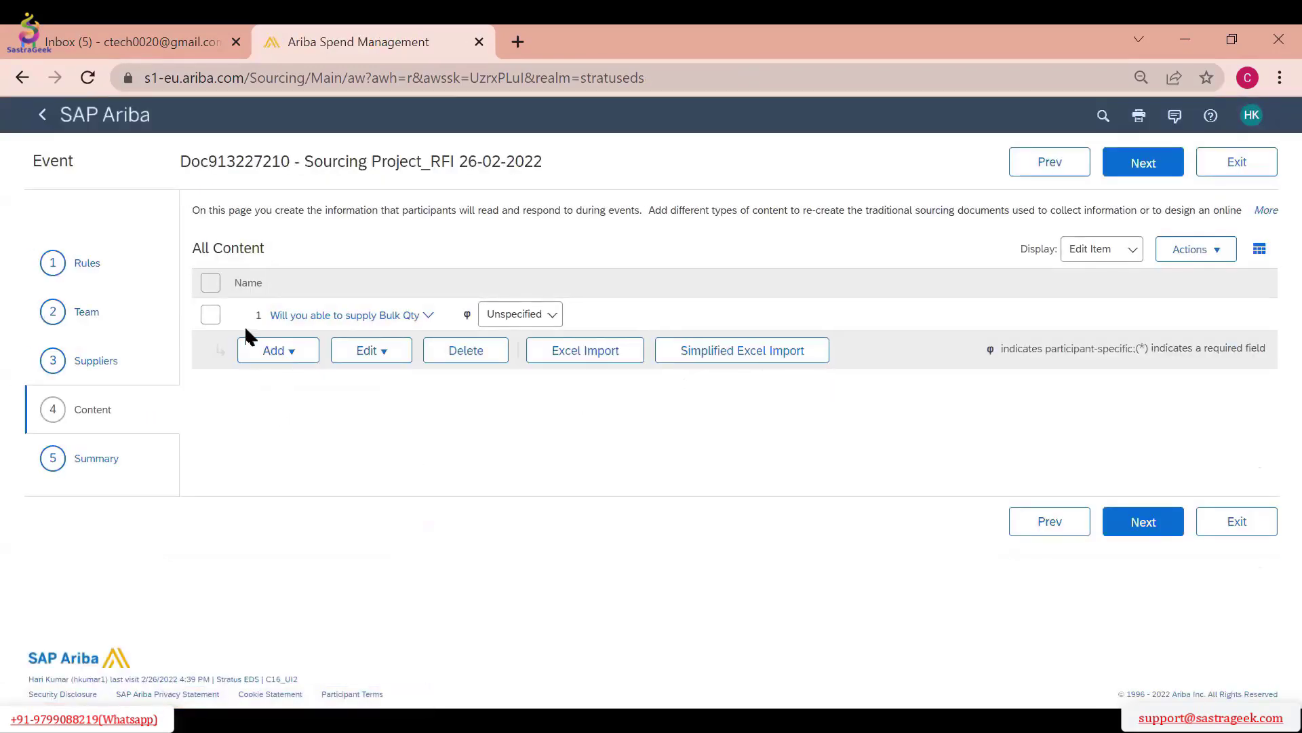
Add a requirement to the event content with the text "We need monthly supply about 100 tonnes"
click(279, 350)
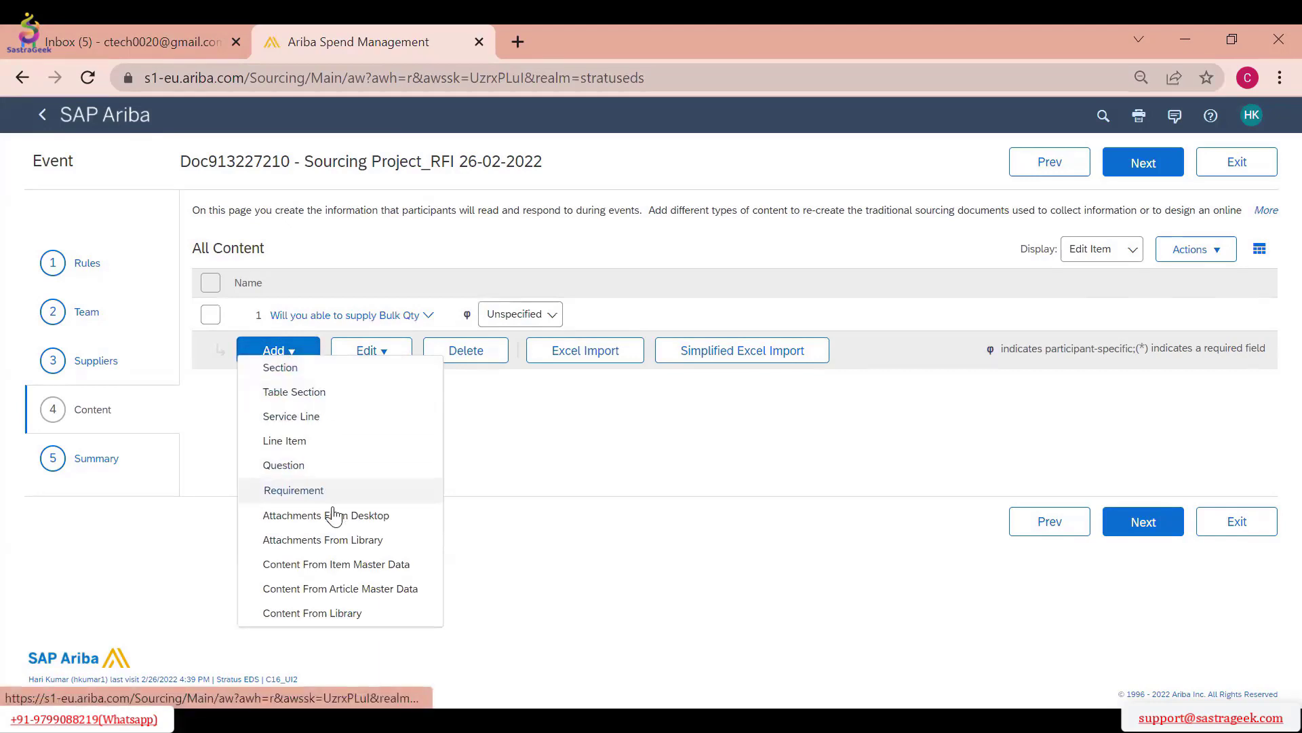
click(325, 488)
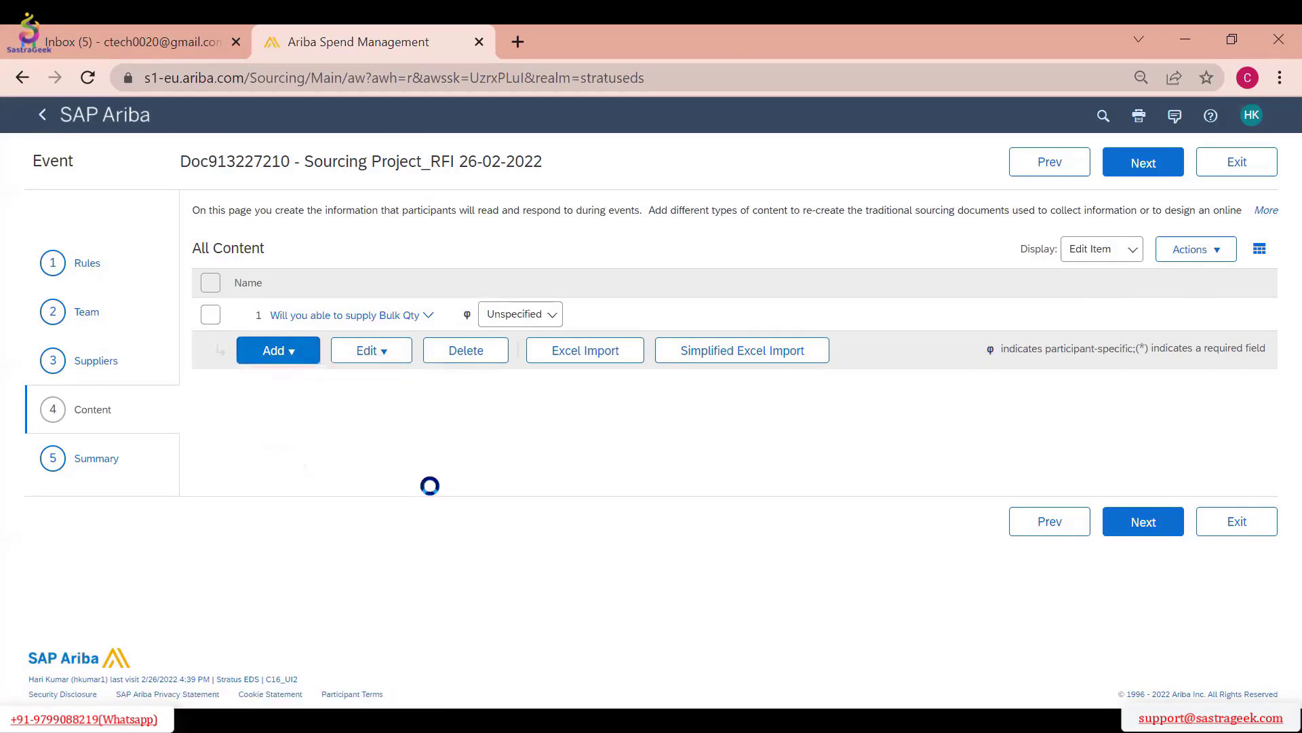
click(272, 335)
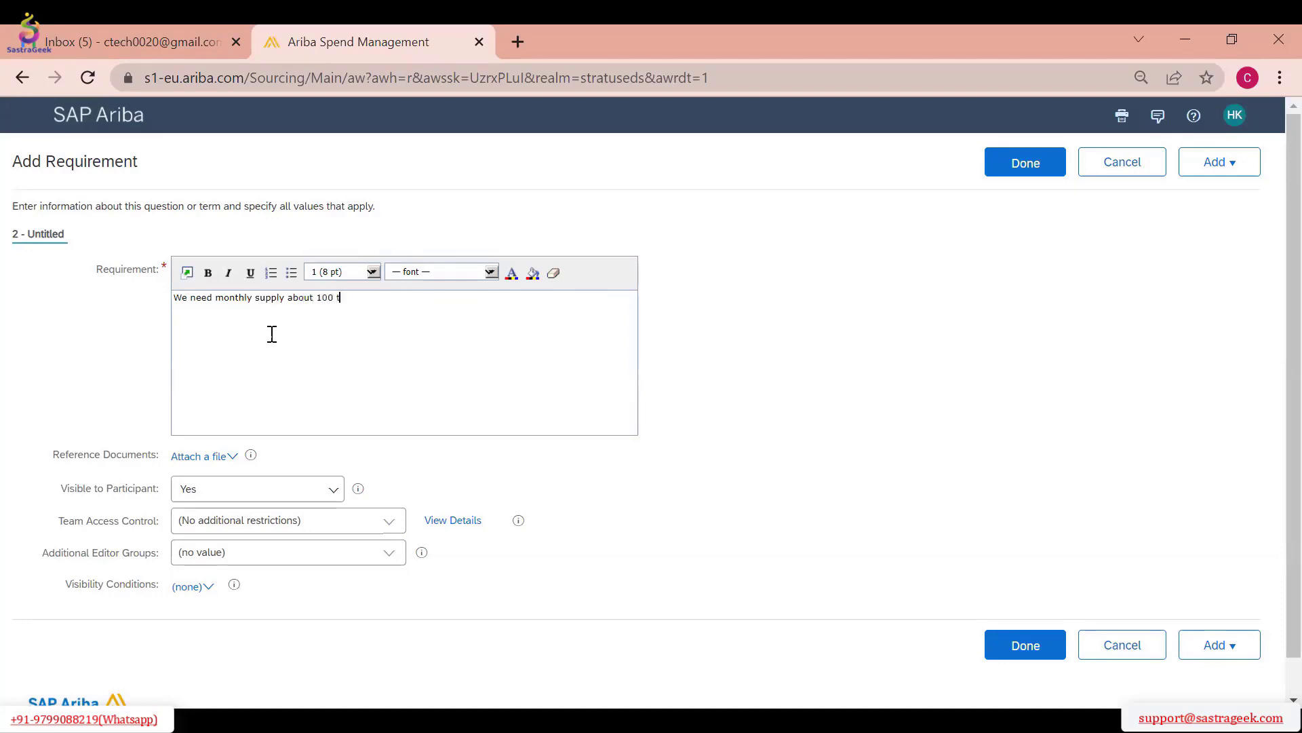
scroll(360, 399, down, 1)
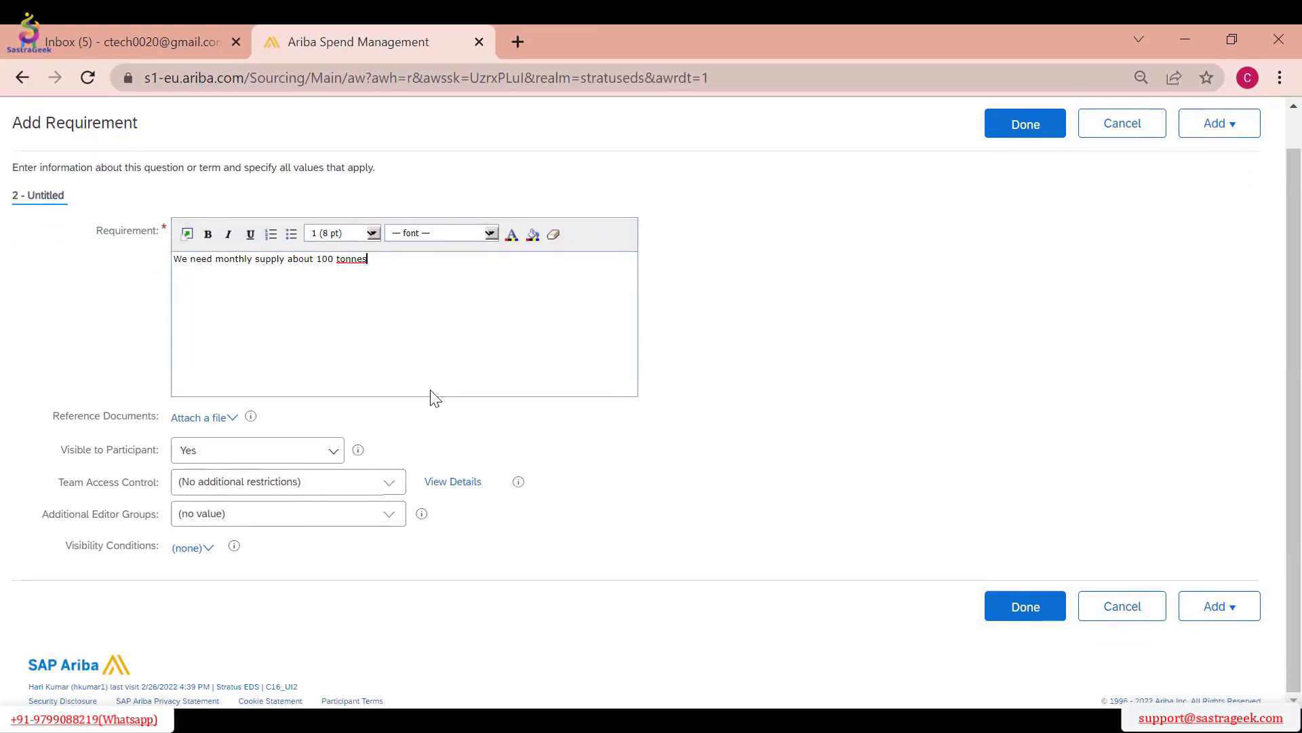
Reword the requirement as "You need upload Trade License copy", save it, and move it above the bulk quantity question
drag(422, 259, 183, 255)
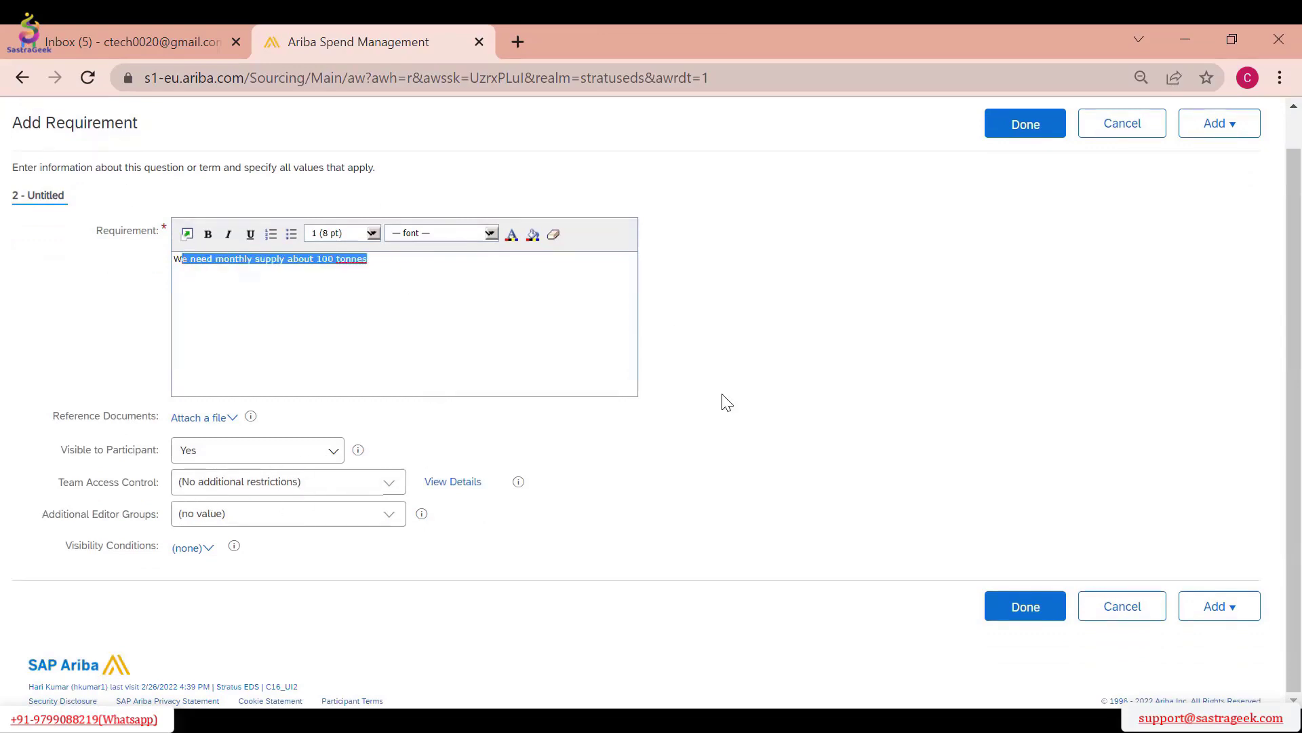
key(BackSpace)
key(BackSpace)
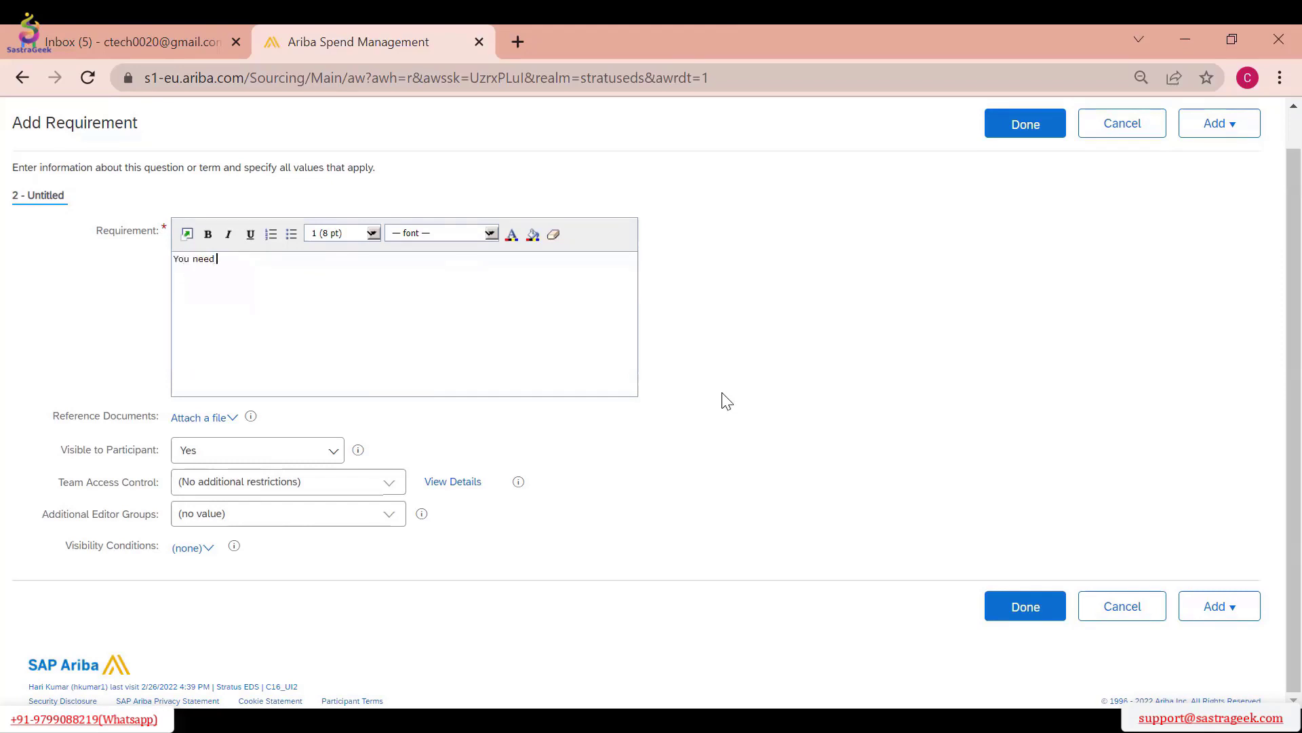
text(You need upload Trade License copy)
click(1041, 112)
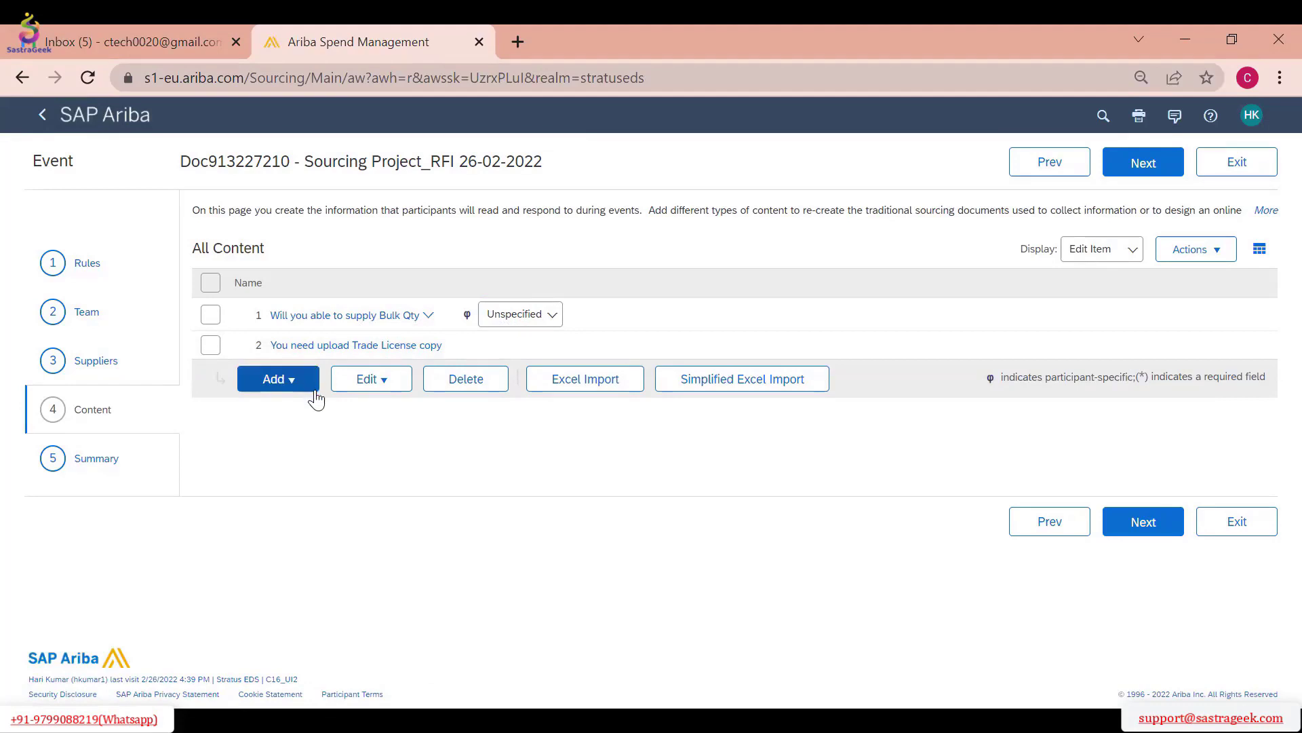
drag(315, 391, 303, 348)
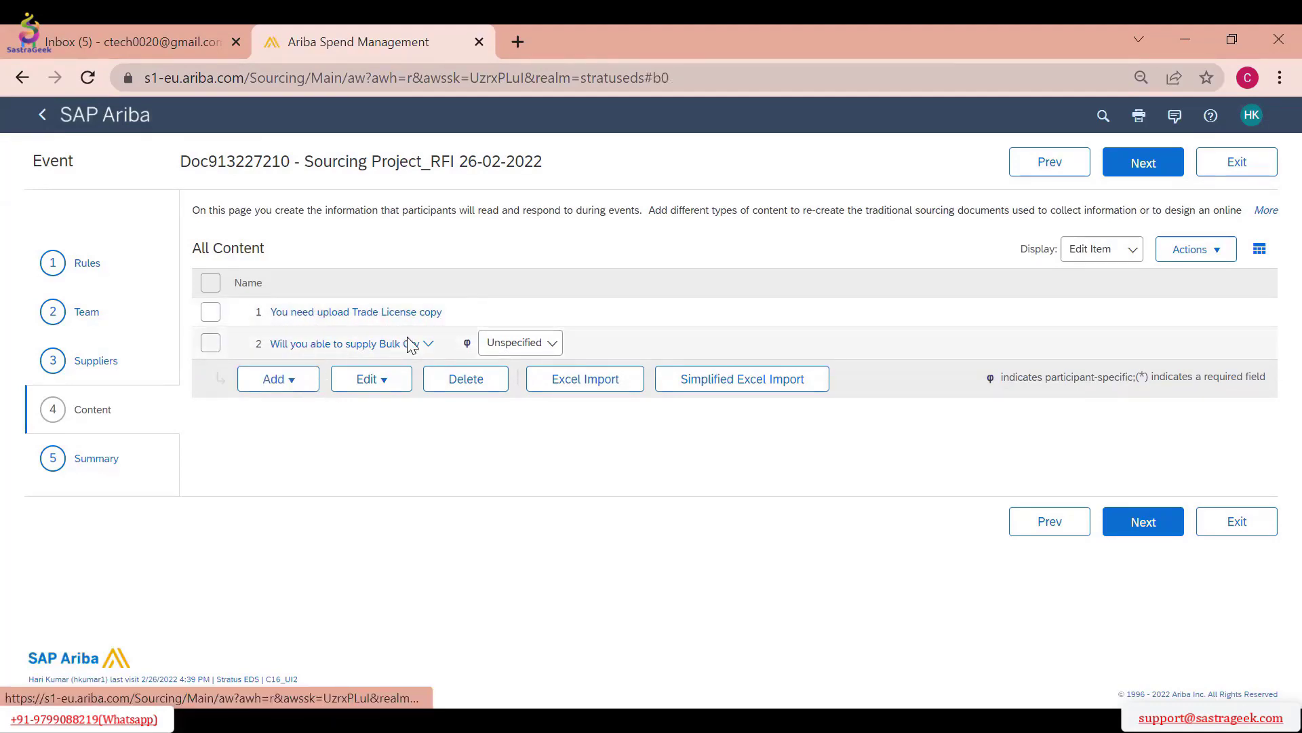
Add a line item named "PP Material in Granules" with the commodity Food Beverage and Tobacco Products 50
click(280, 381)
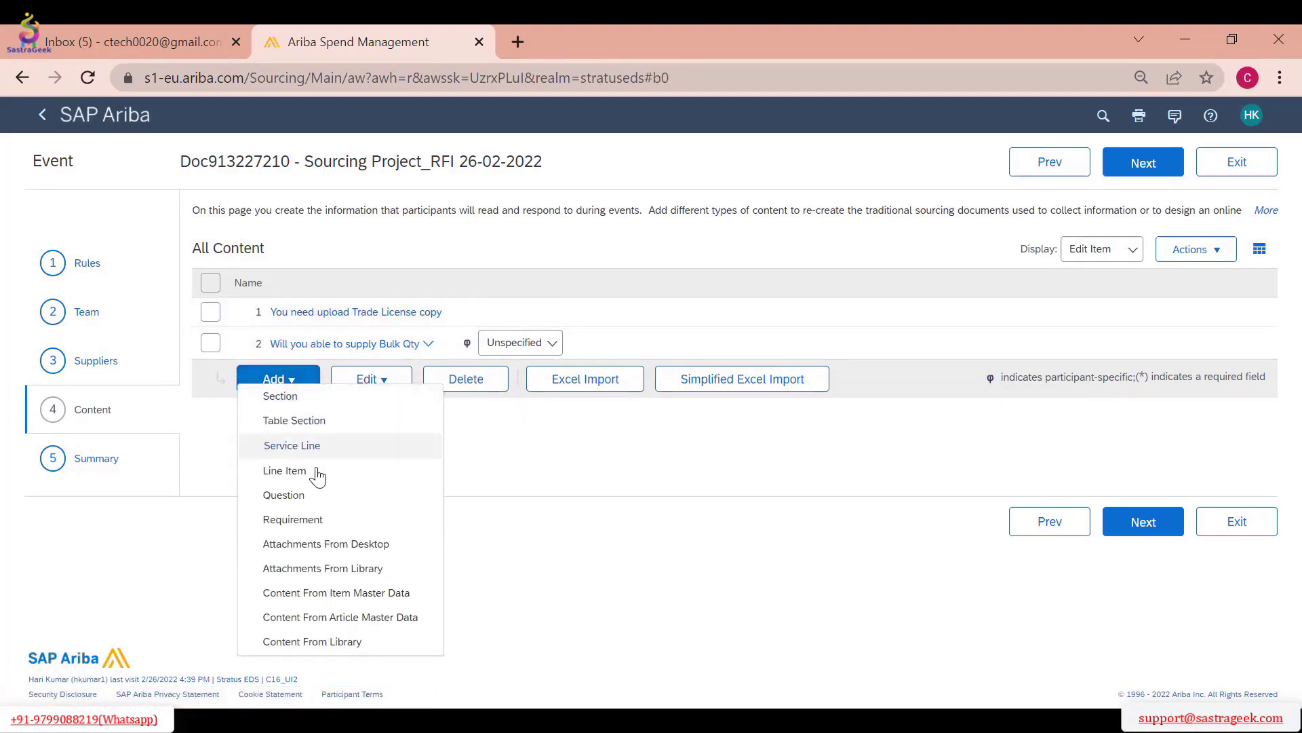
click(302, 471)
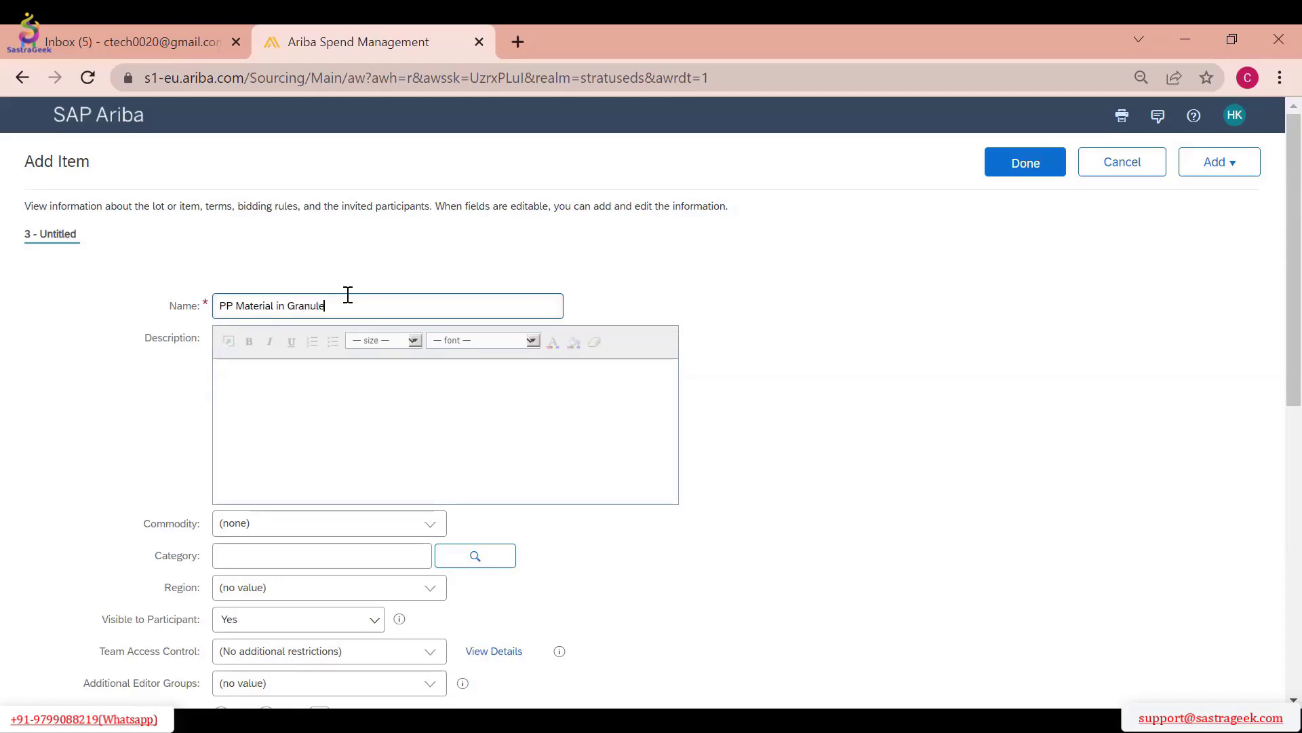
click(329, 414)
scroll(369, 416, down, 3)
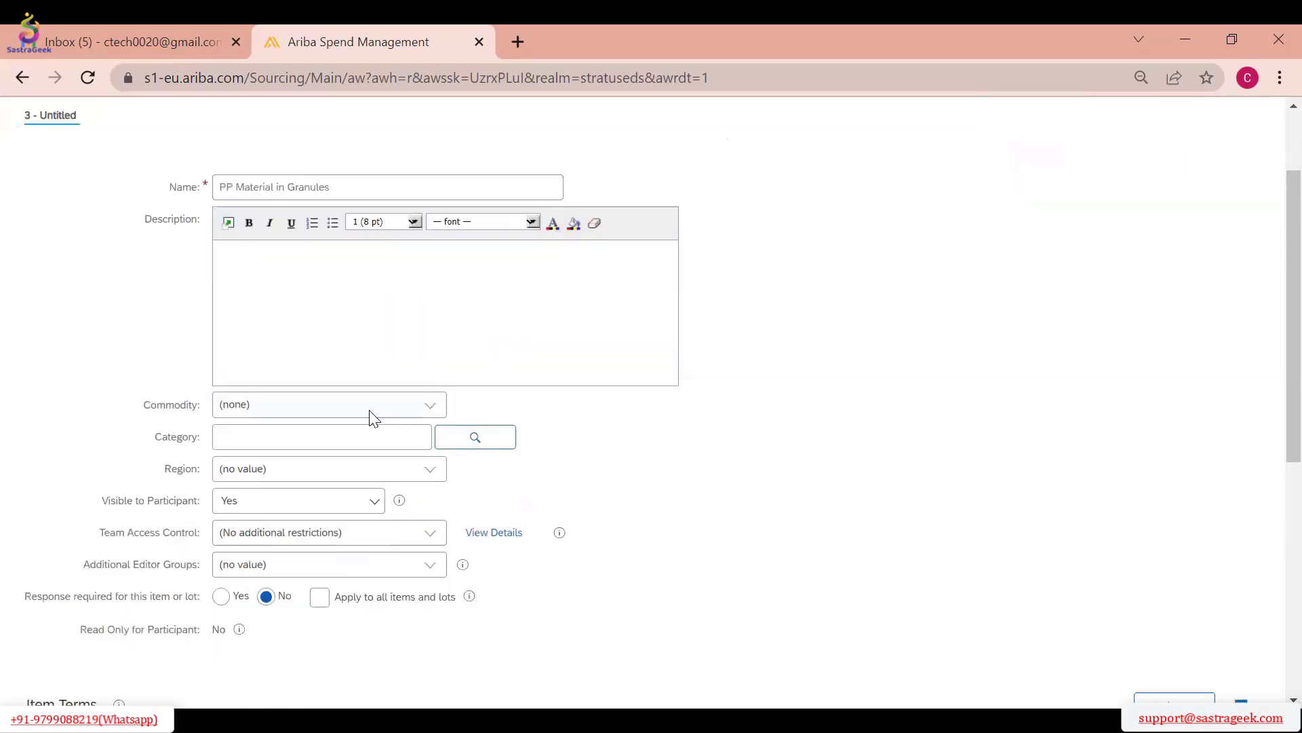
click(432, 322)
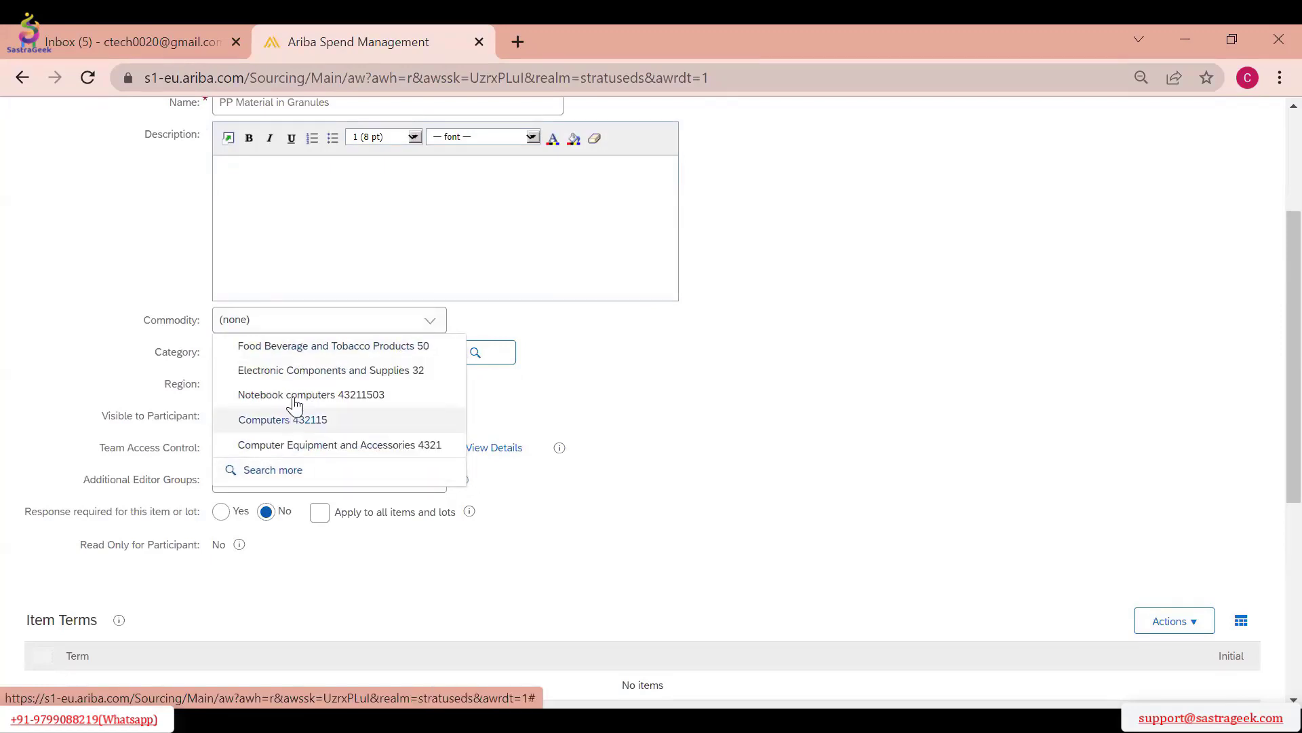
click(296, 354)
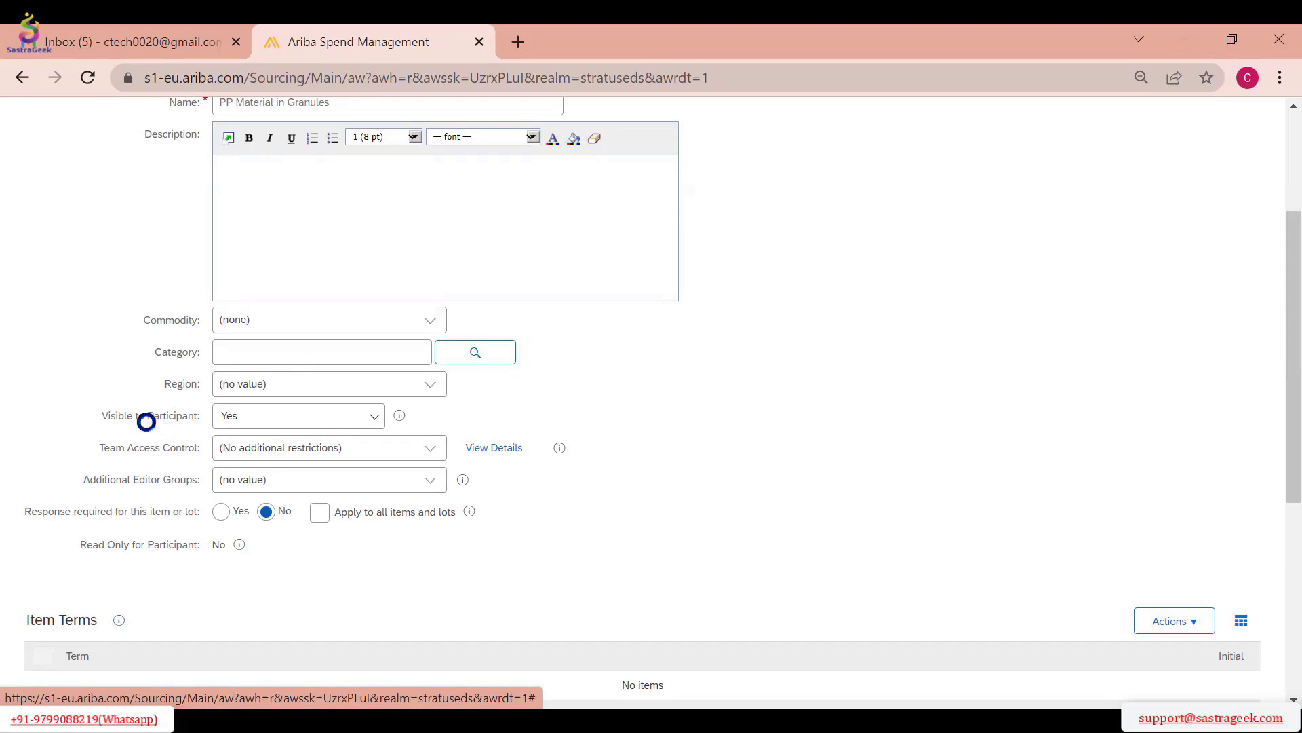
Make a participant response required for the PP Material in Granules item and save the item
scroll(656, 401, down, 1)
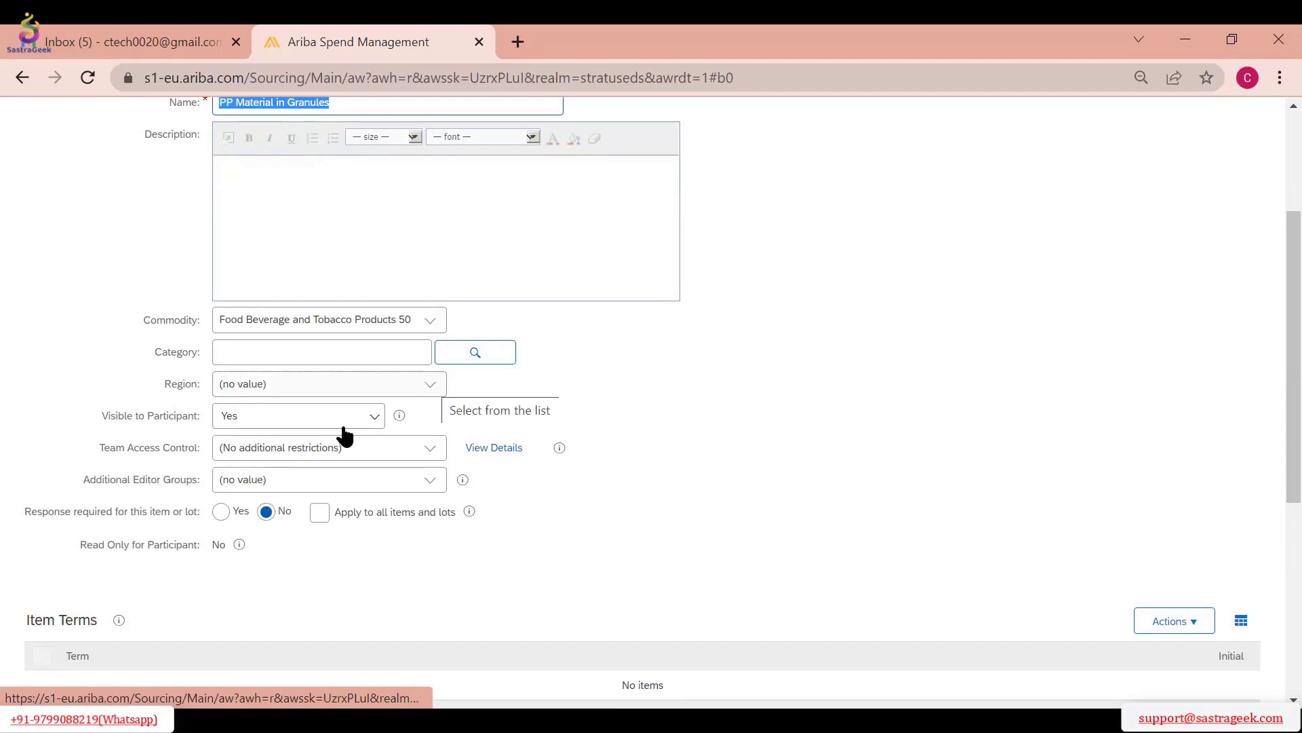
scroll(344, 436, down, 2)
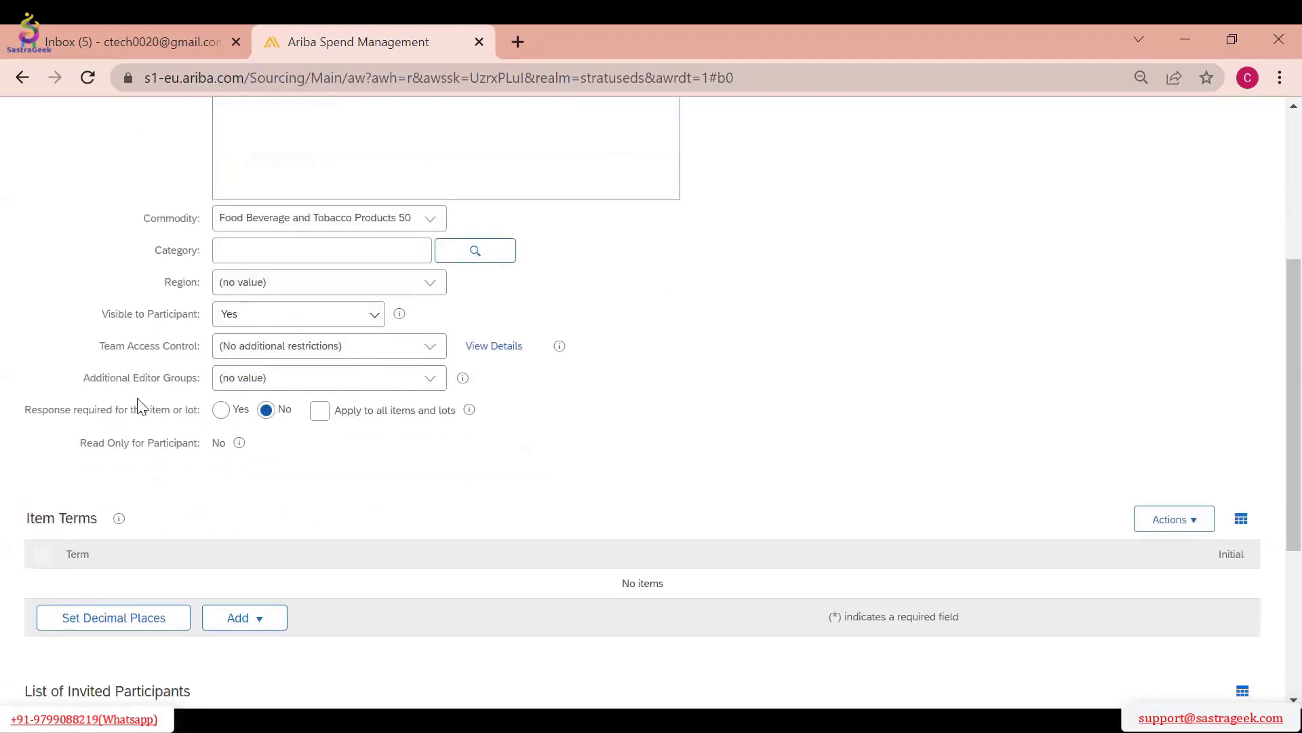
click(220, 411)
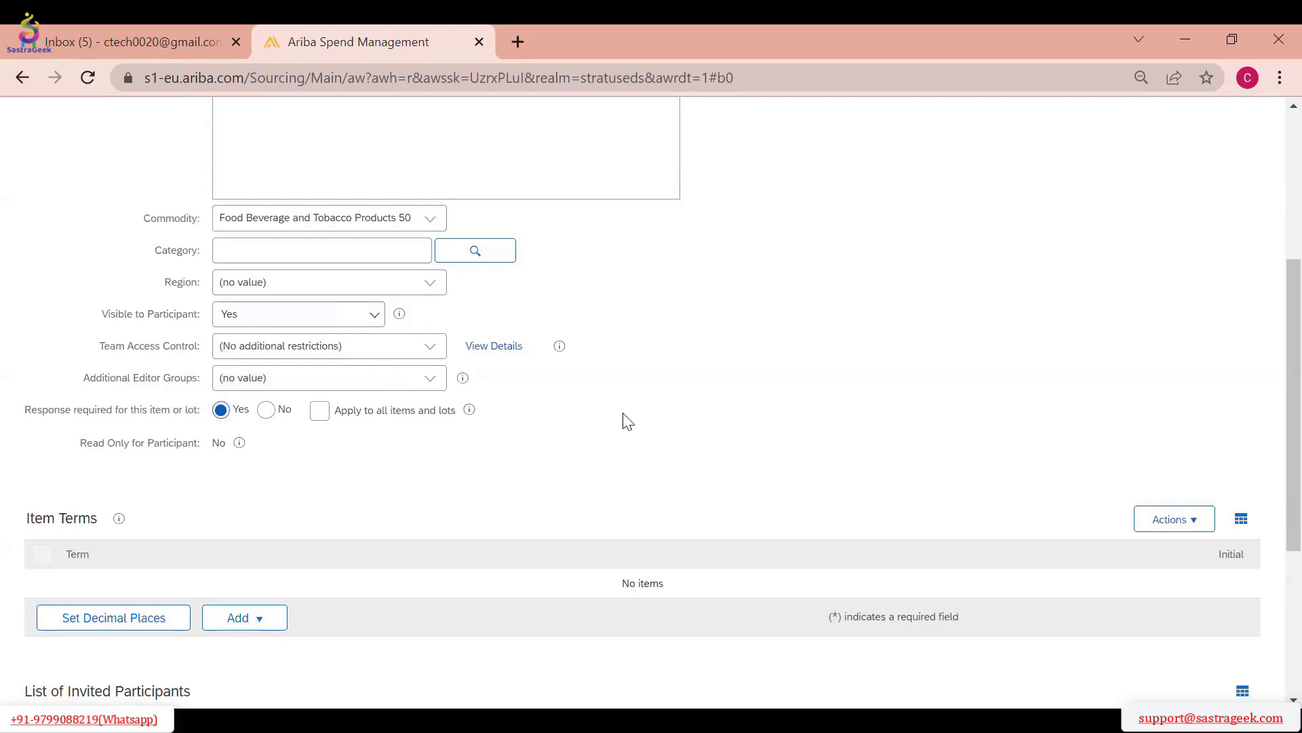
scroll(638, 417, down, 5)
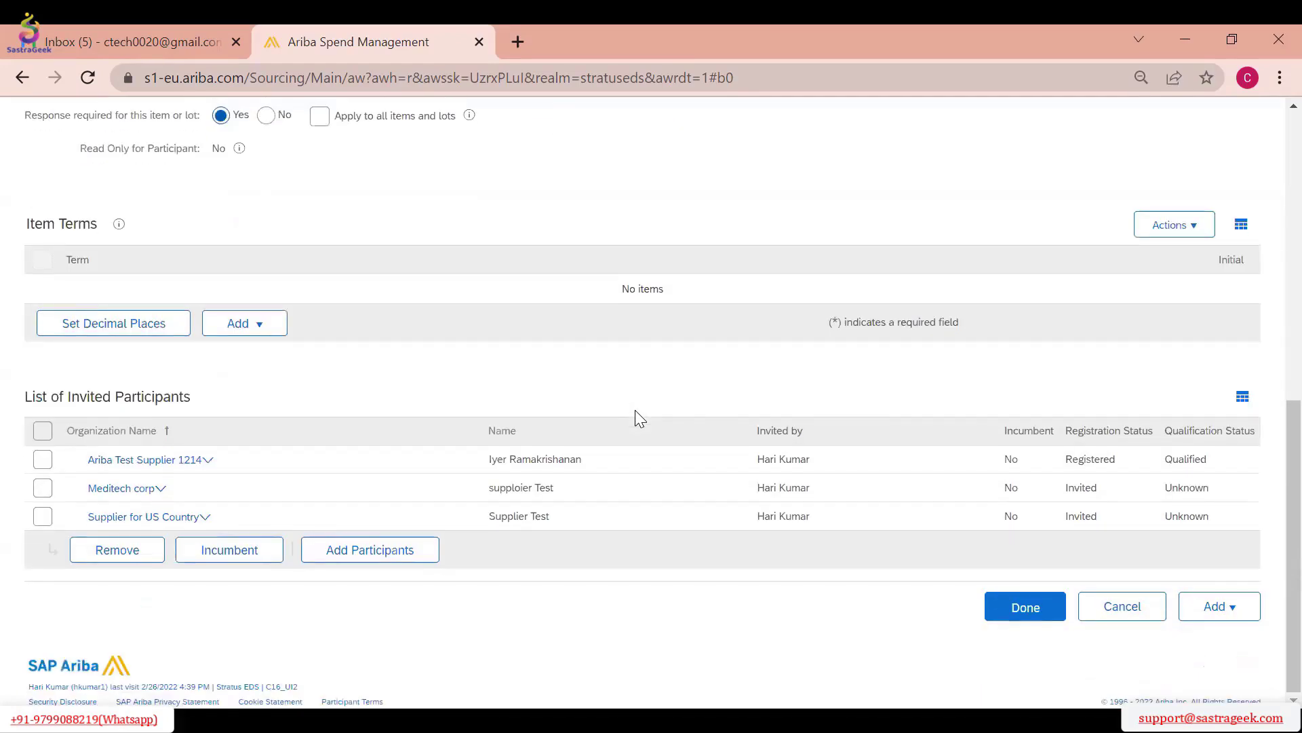
click(1032, 614)
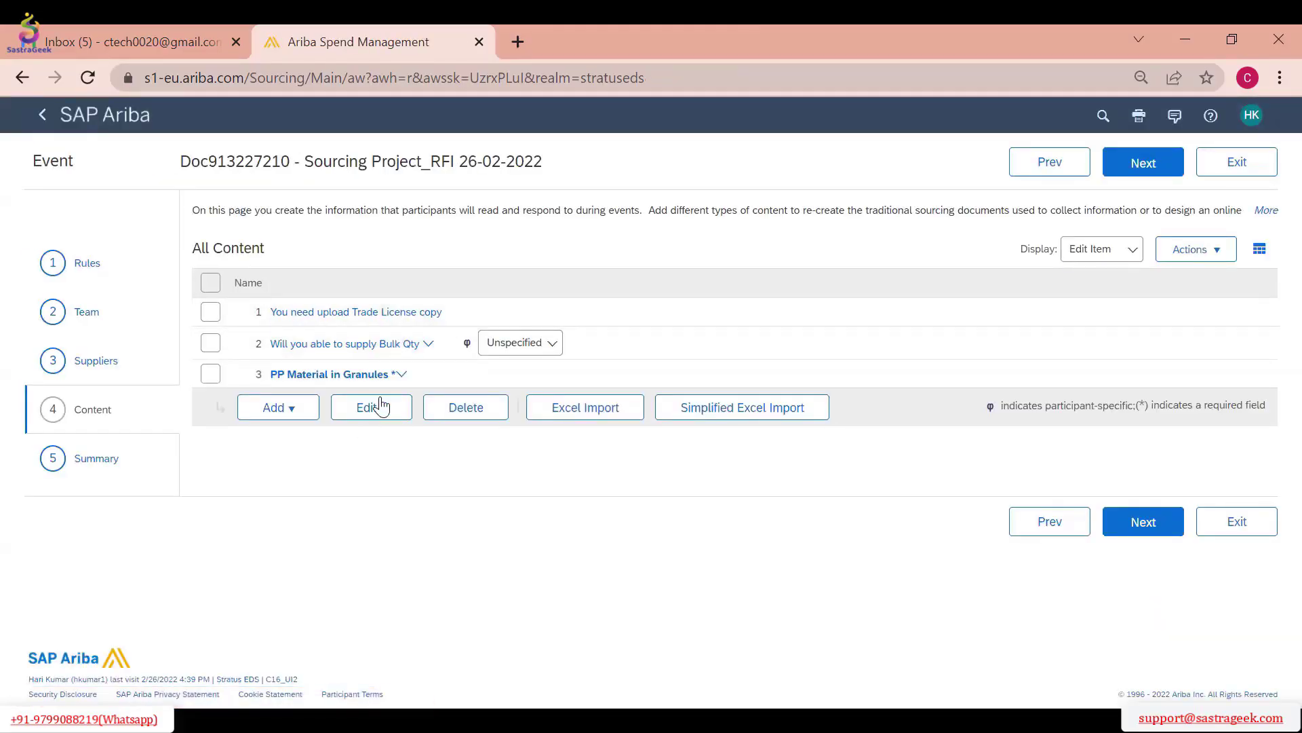
click(396, 380)
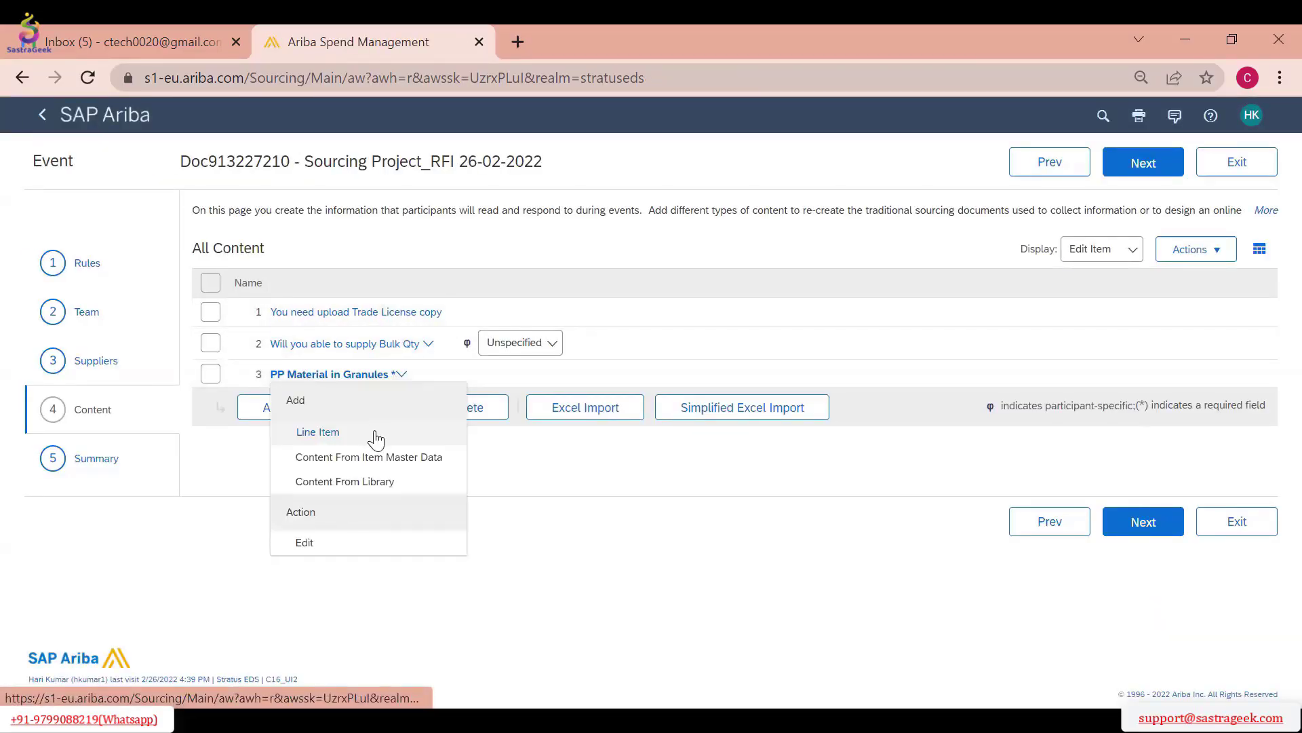
Review the event summary with its rules, participants and content, and schedule the RFI for publishing
click(1144, 163)
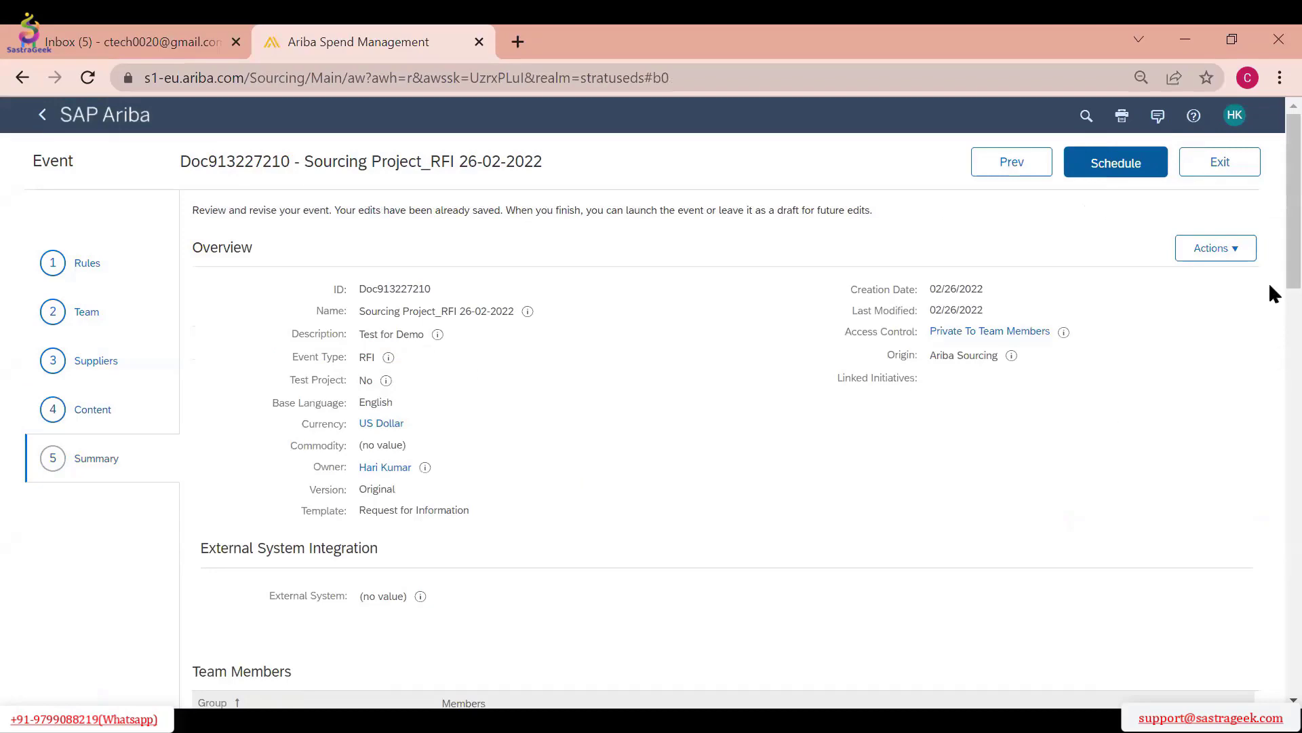
drag(1273, 293, 1272, 256)
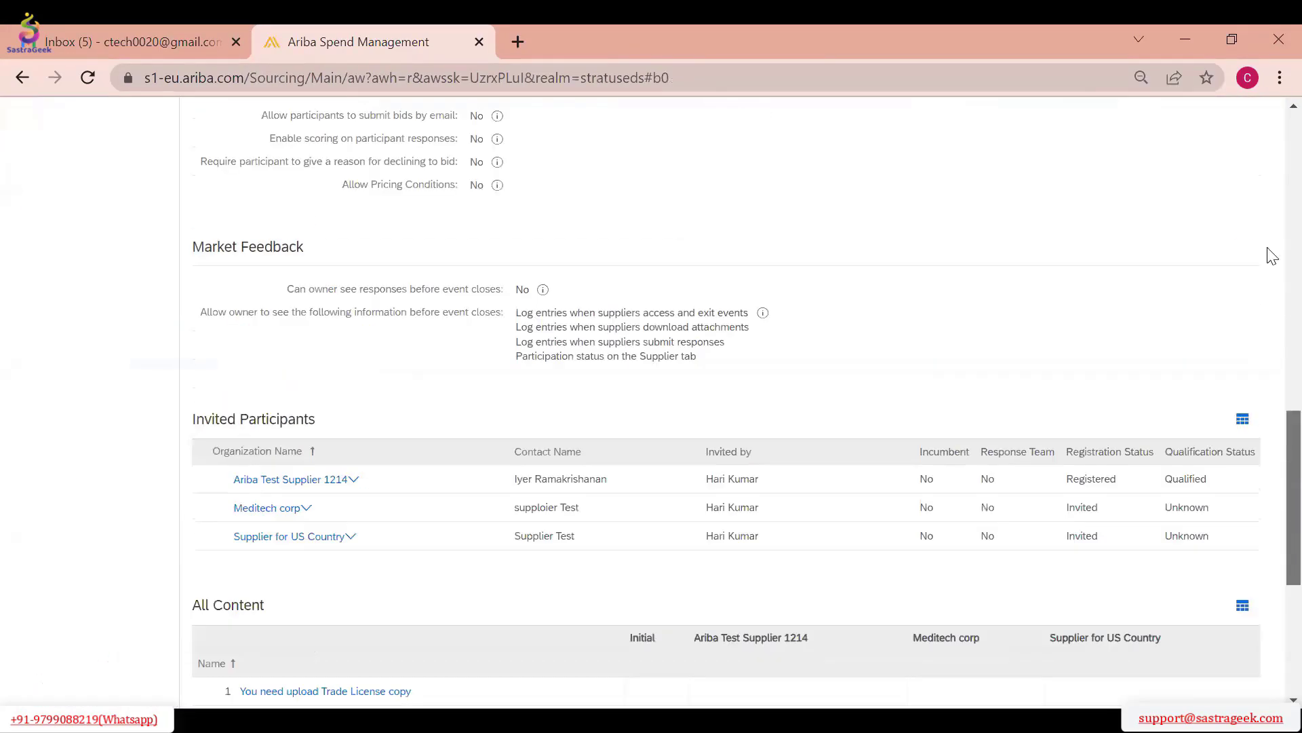
scroll(1173, 201, up, 15)
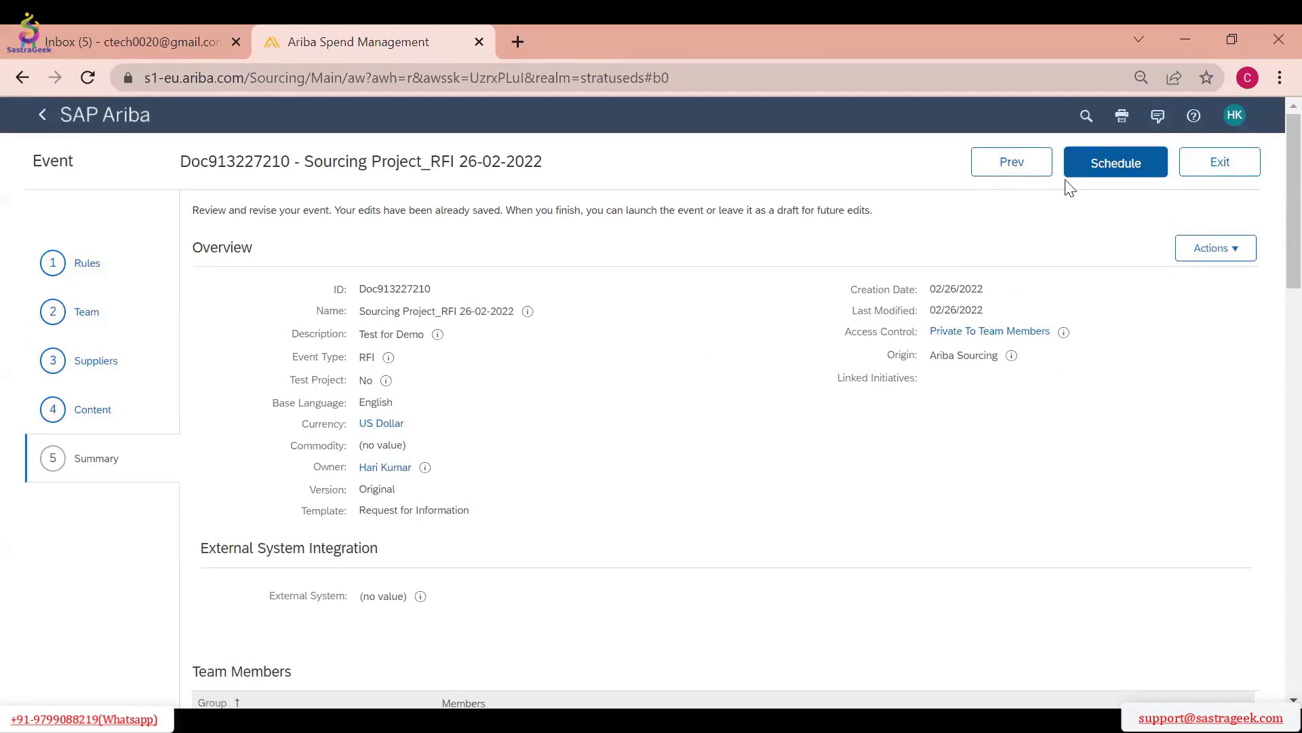
click(1115, 166)
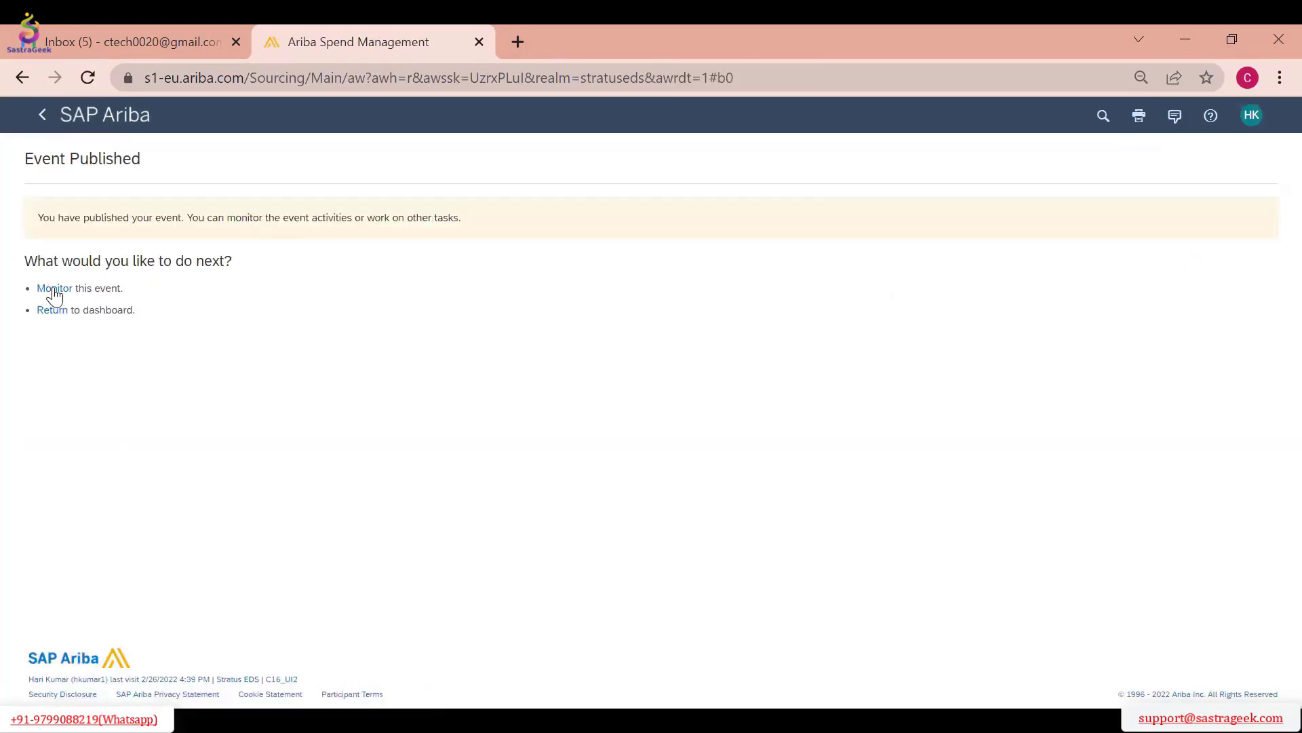
Monitor the RFI event and compare the invited suppliers' registration and qualification statuses
click(52, 288)
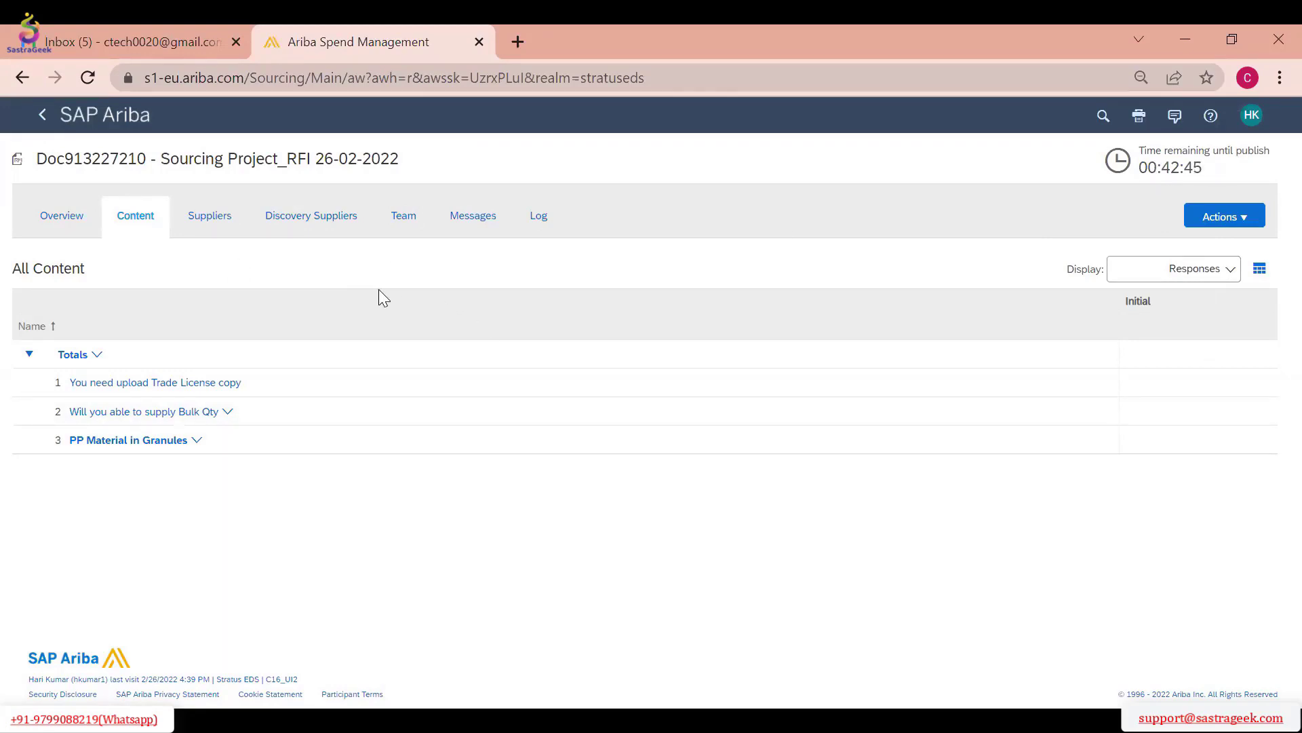
click(210, 216)
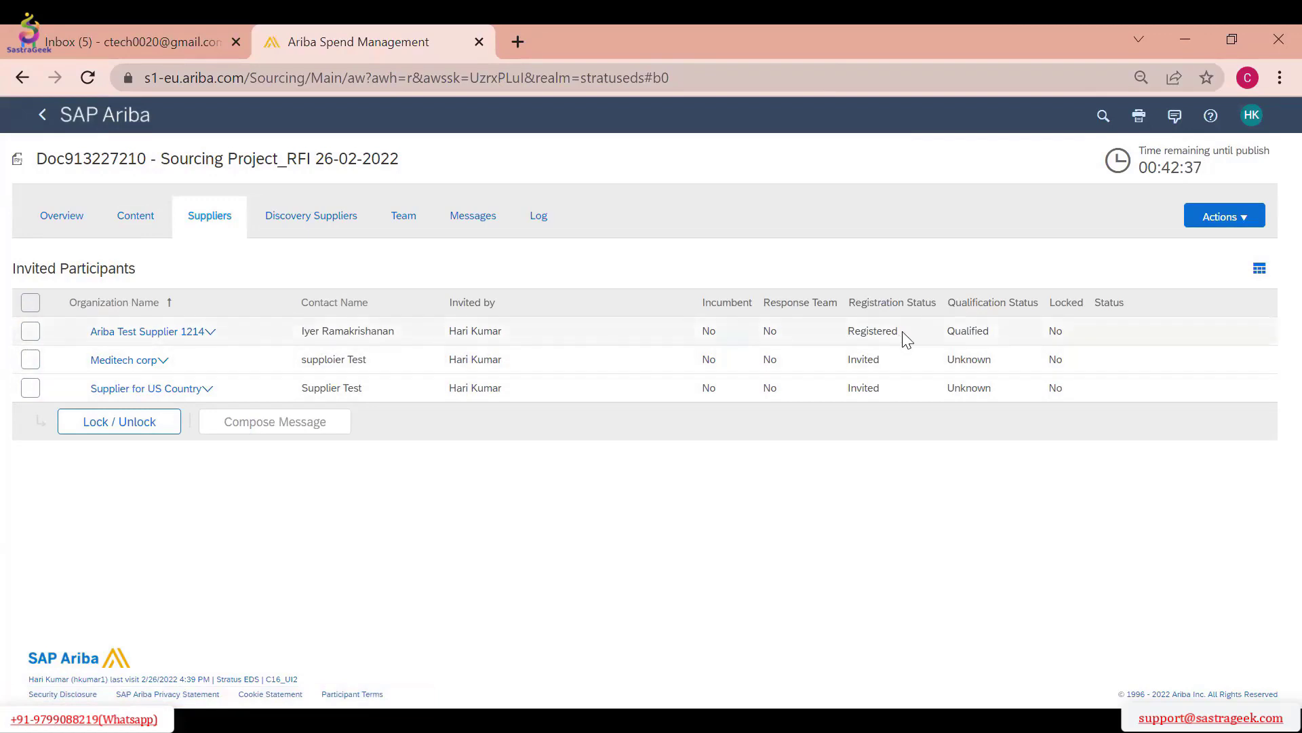
drag(900, 331, 856, 330)
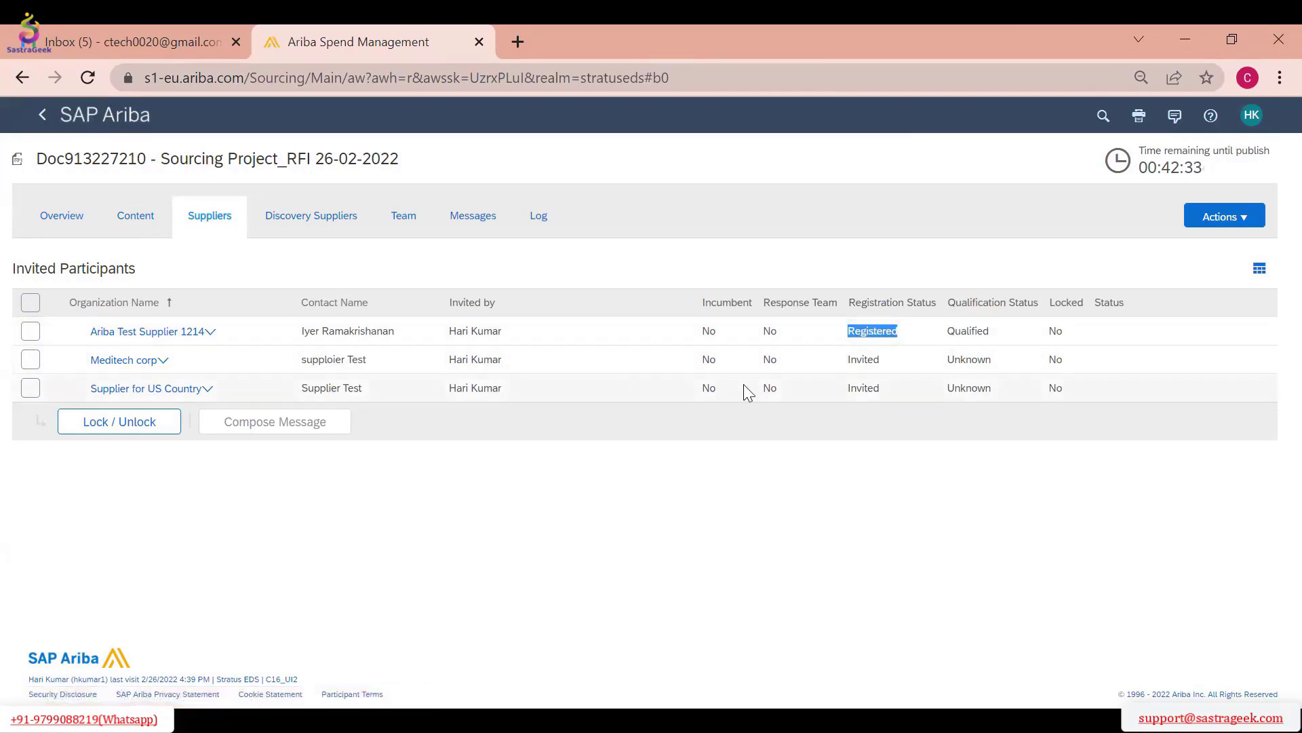
double_click(867, 364)
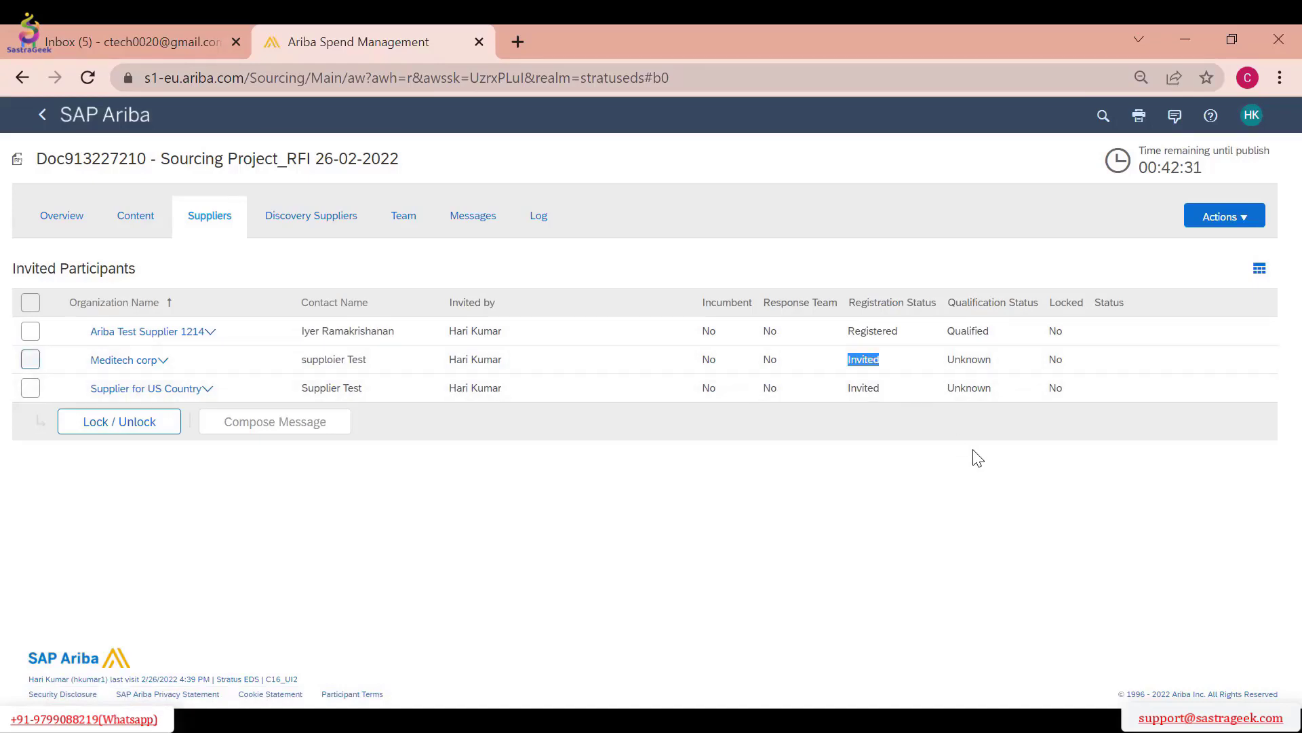
double_click(864, 388)
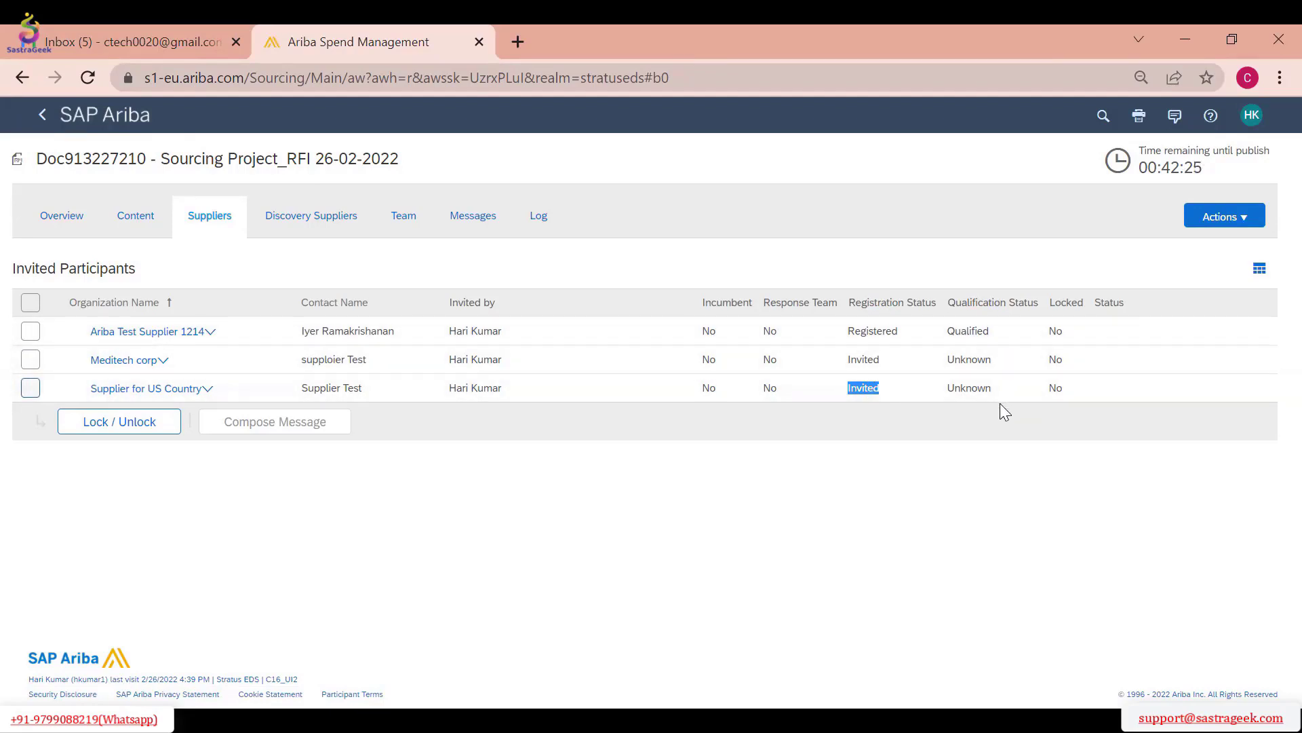
drag(920, 330, 836, 327)
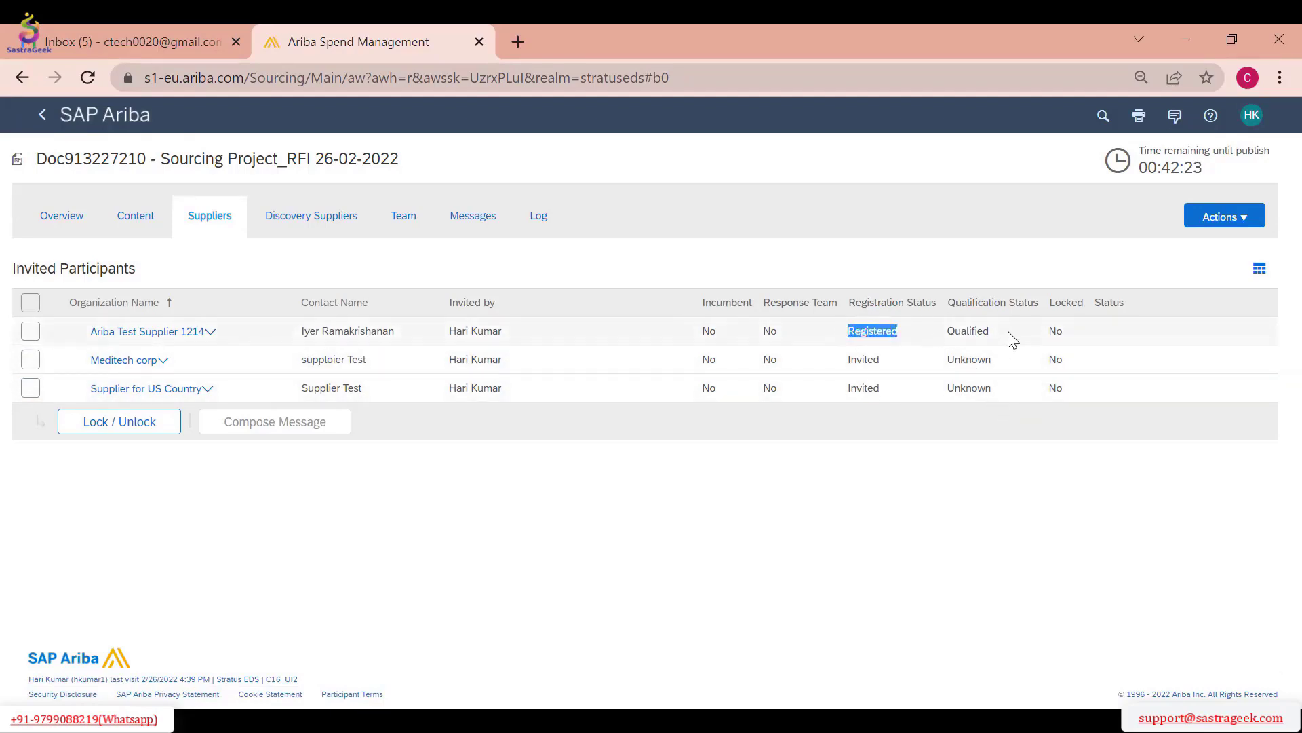
drag(1008, 337, 948, 332)
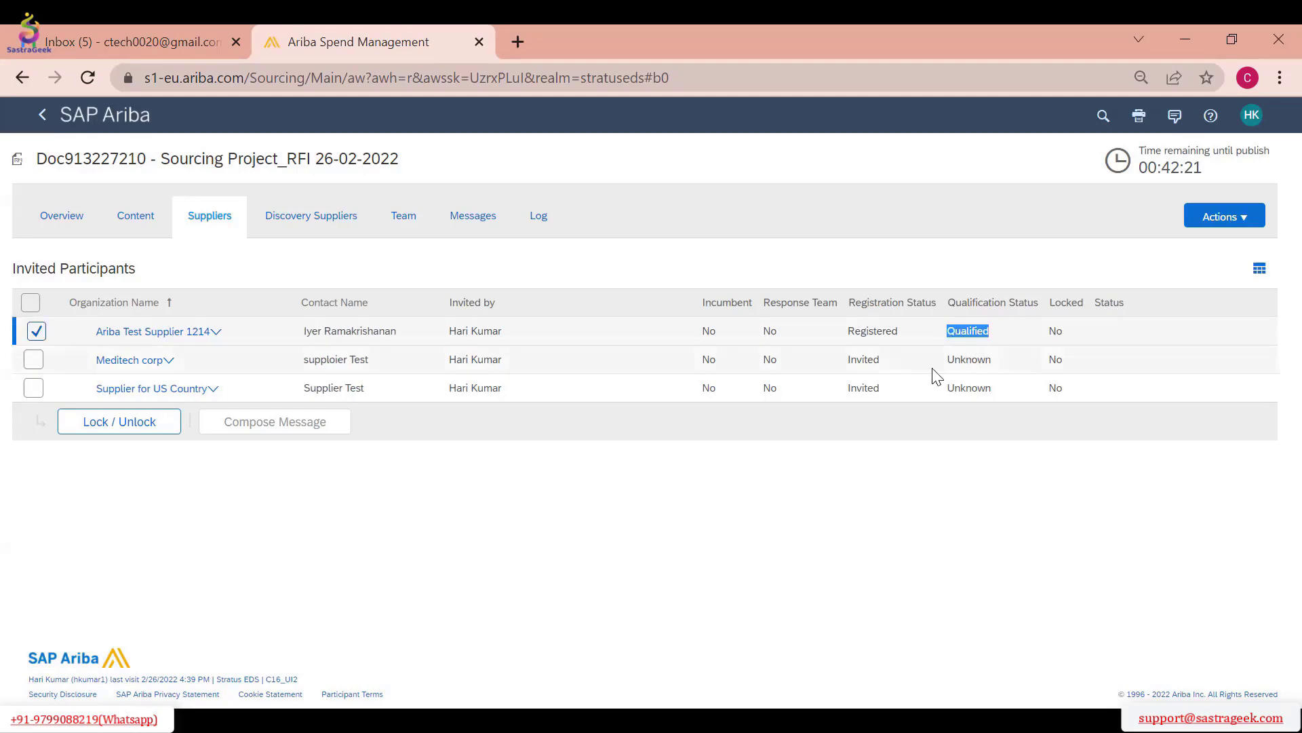
drag(860, 357, 858, 386)
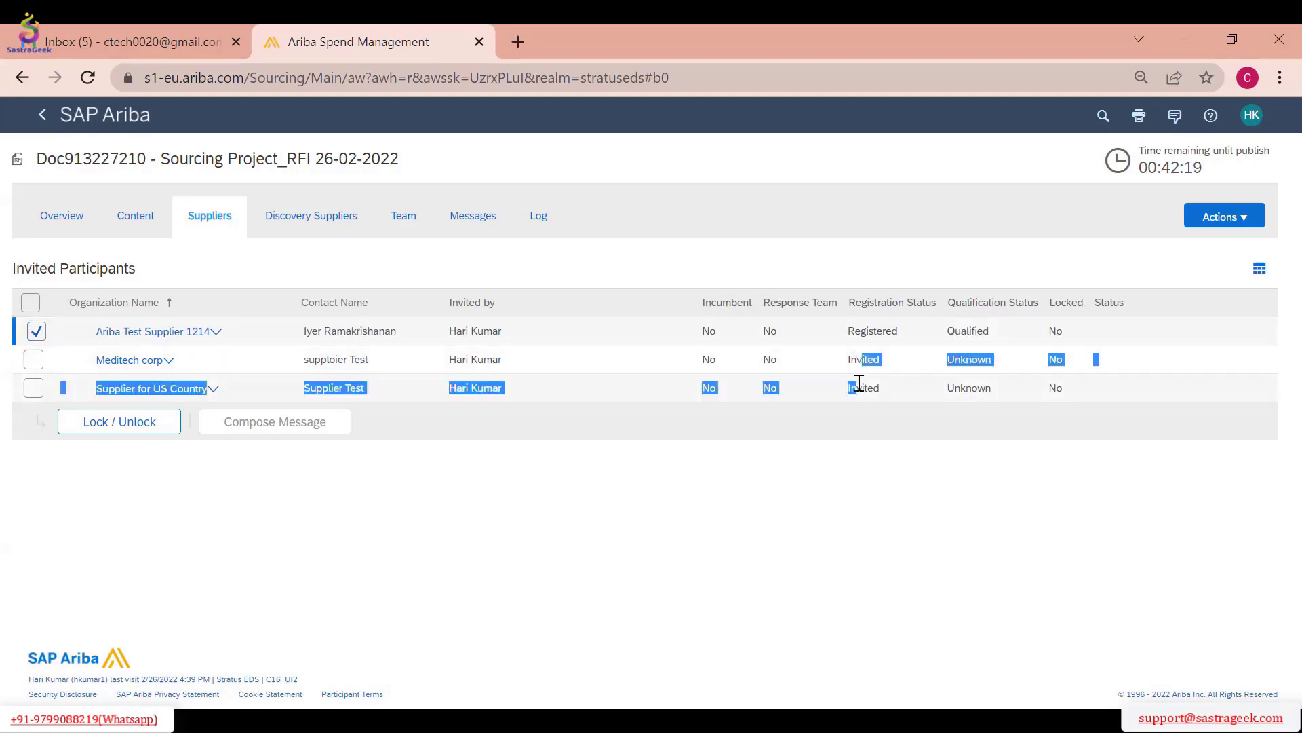
click(873, 359)
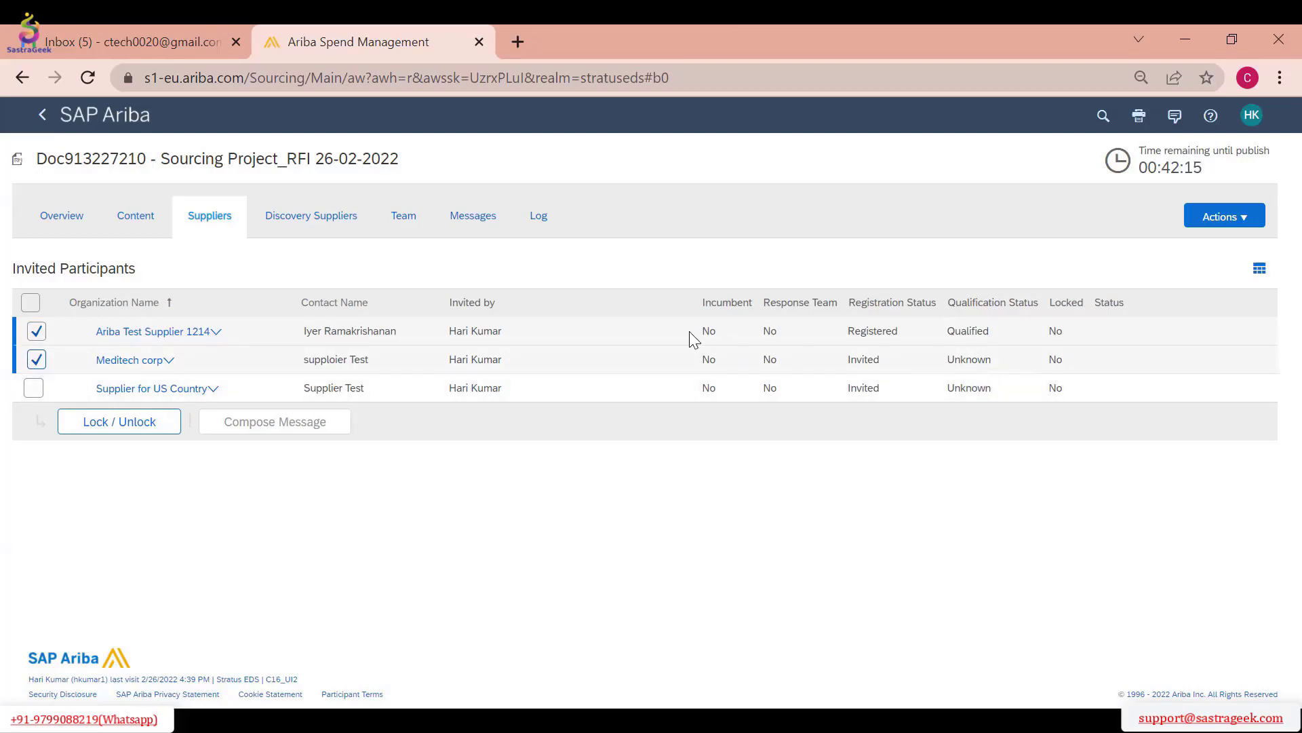
Review the monitored RFI's discovery suppliers, team members, messages, audit log, overview, content and invited suppliers
click(300, 218)
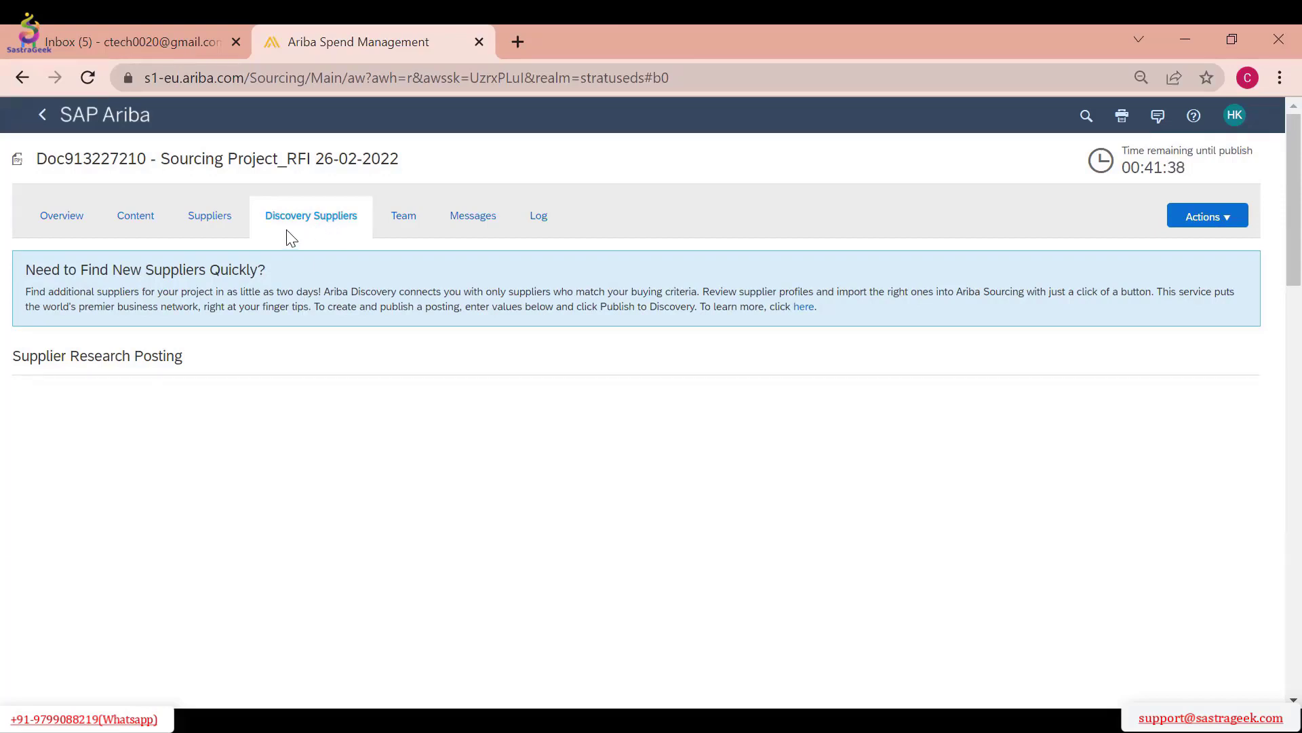
click(404, 223)
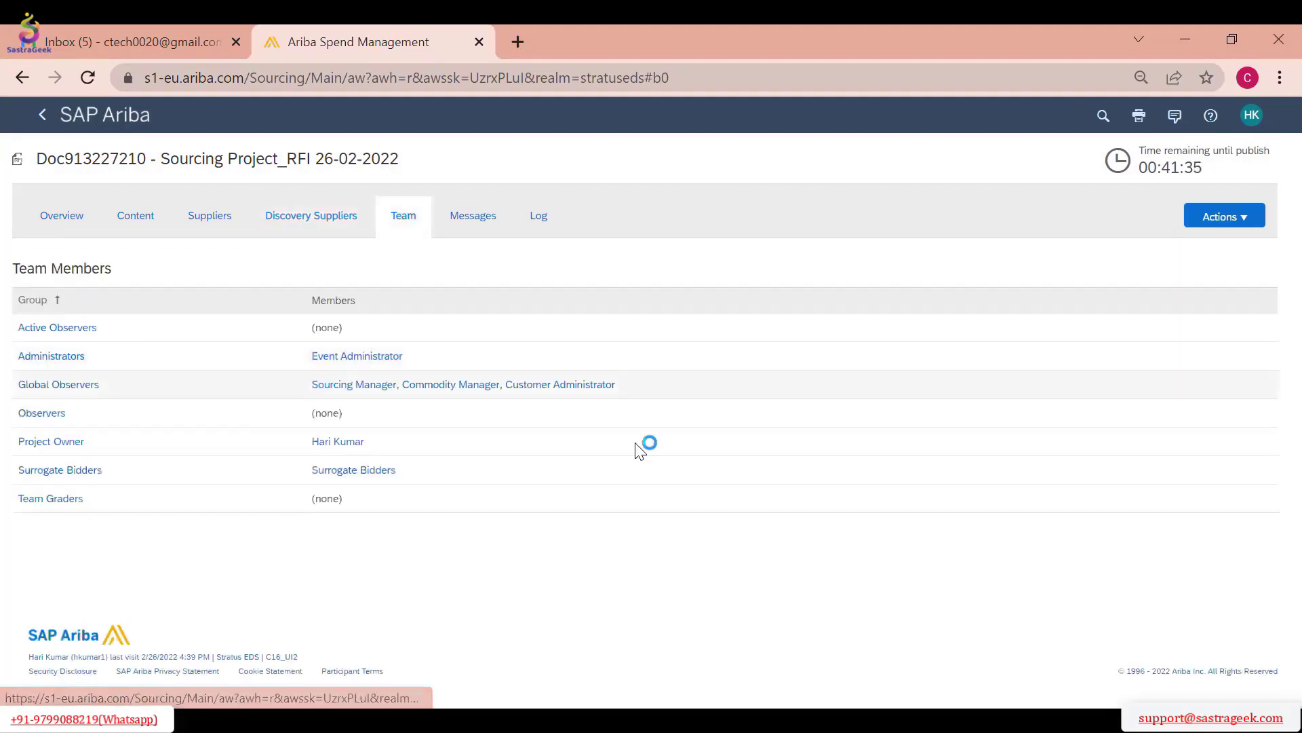
click(1221, 226)
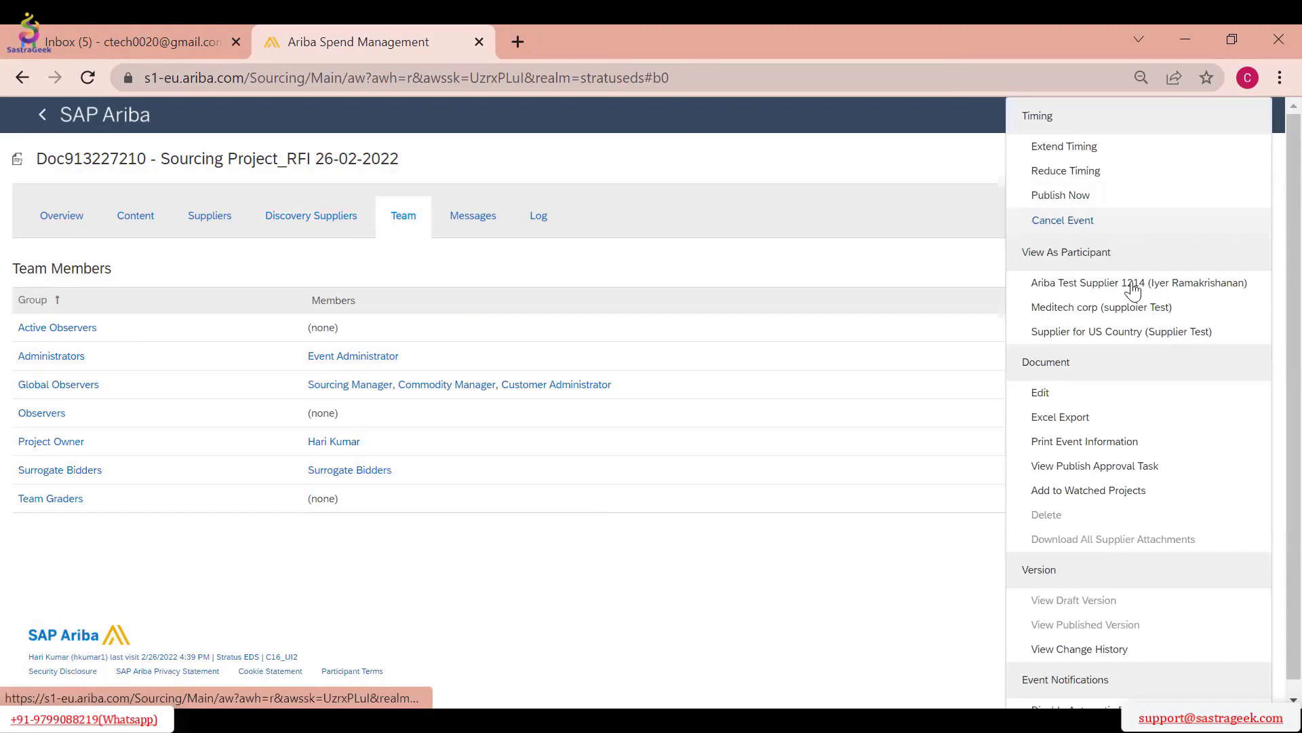
click(483, 224)
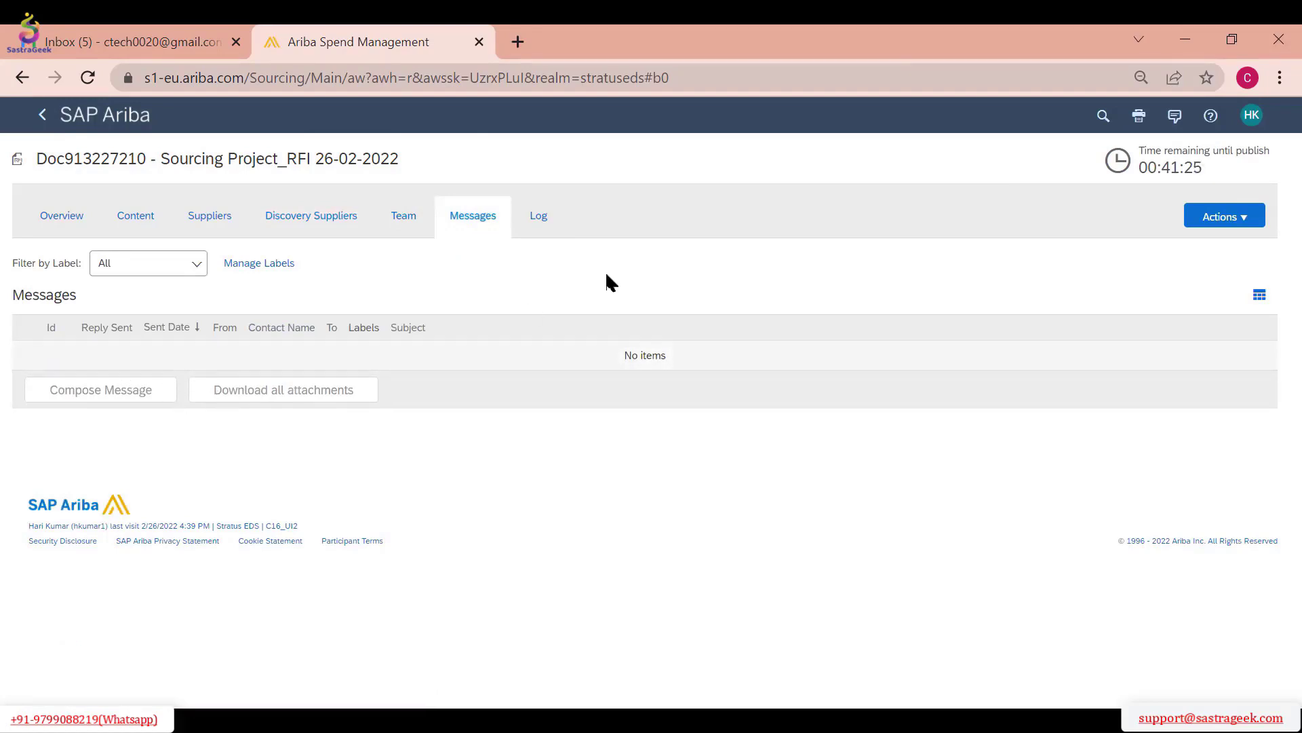
click(539, 219)
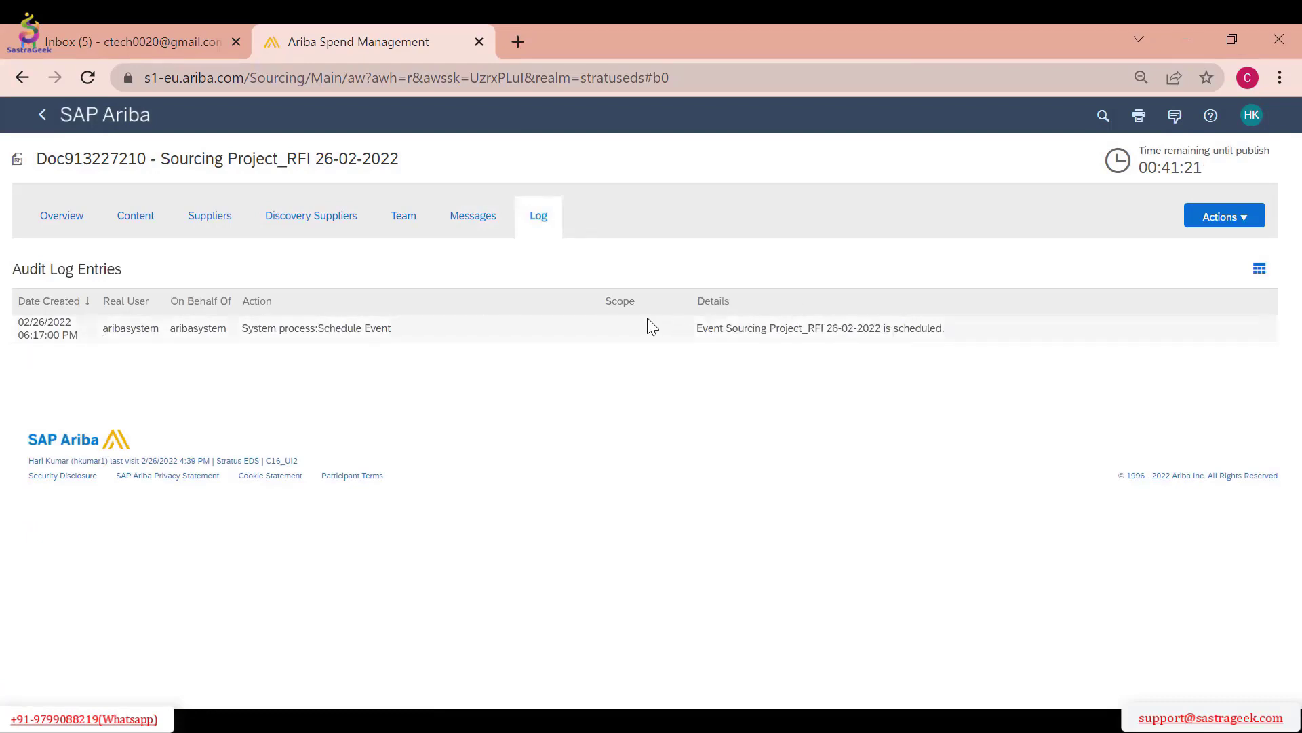
click(67, 218)
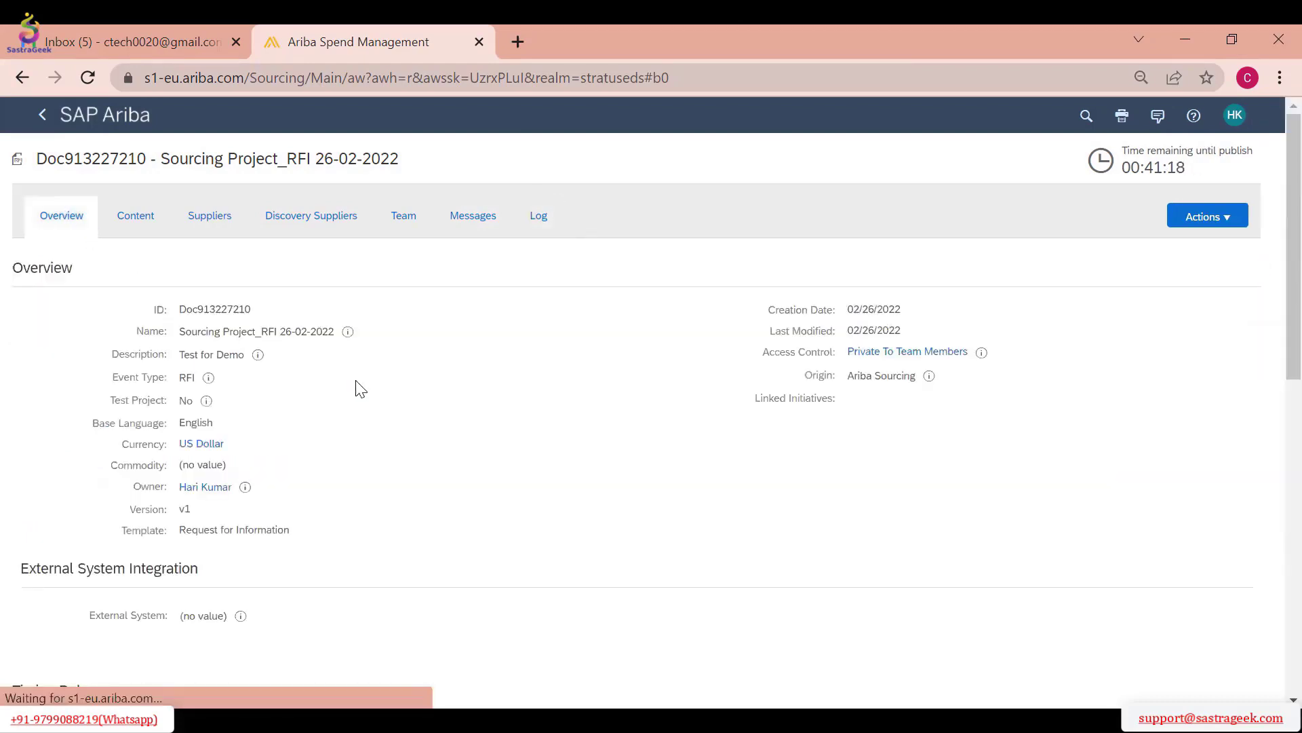
scroll(517, 372, down, 10)
scroll(518, 372, up, 10)
click(133, 220)
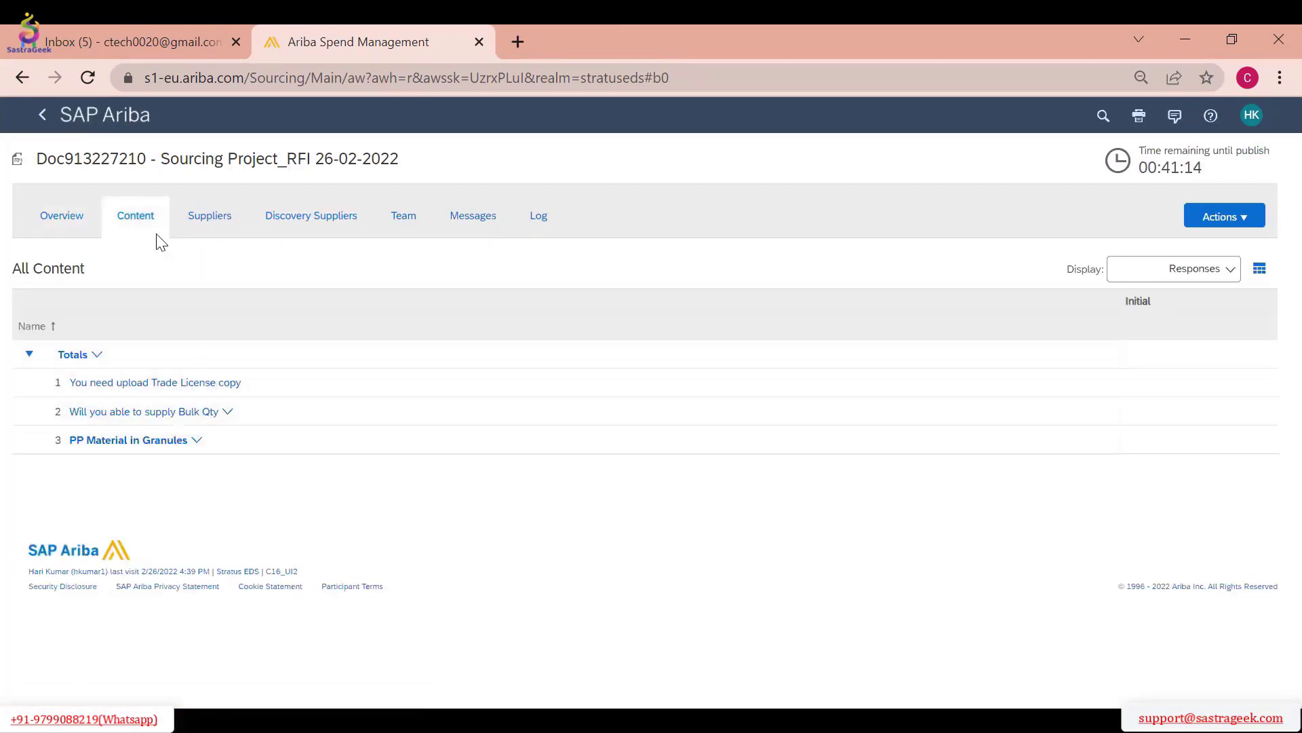
click(204, 218)
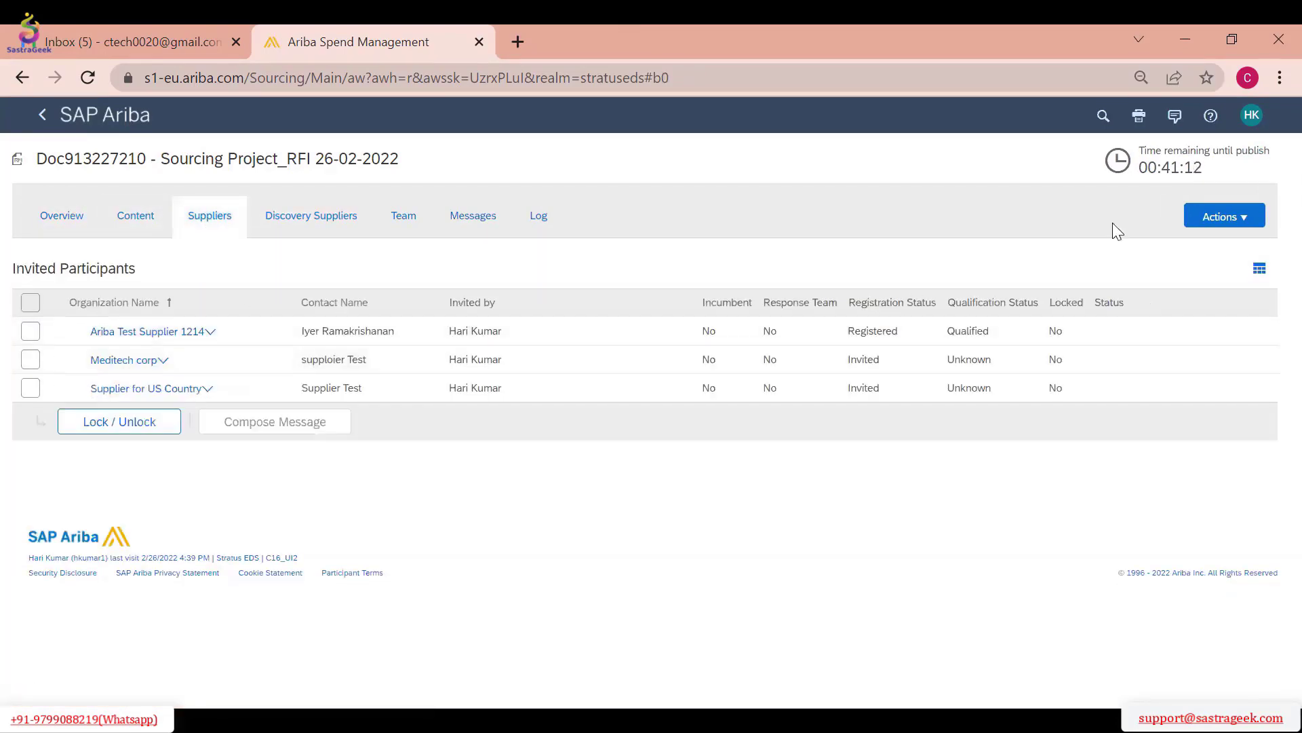
Reduce the time remaining until the RFI is published by 39 minutes
click(1214, 232)
click(1194, 213)
click(1090, 170)
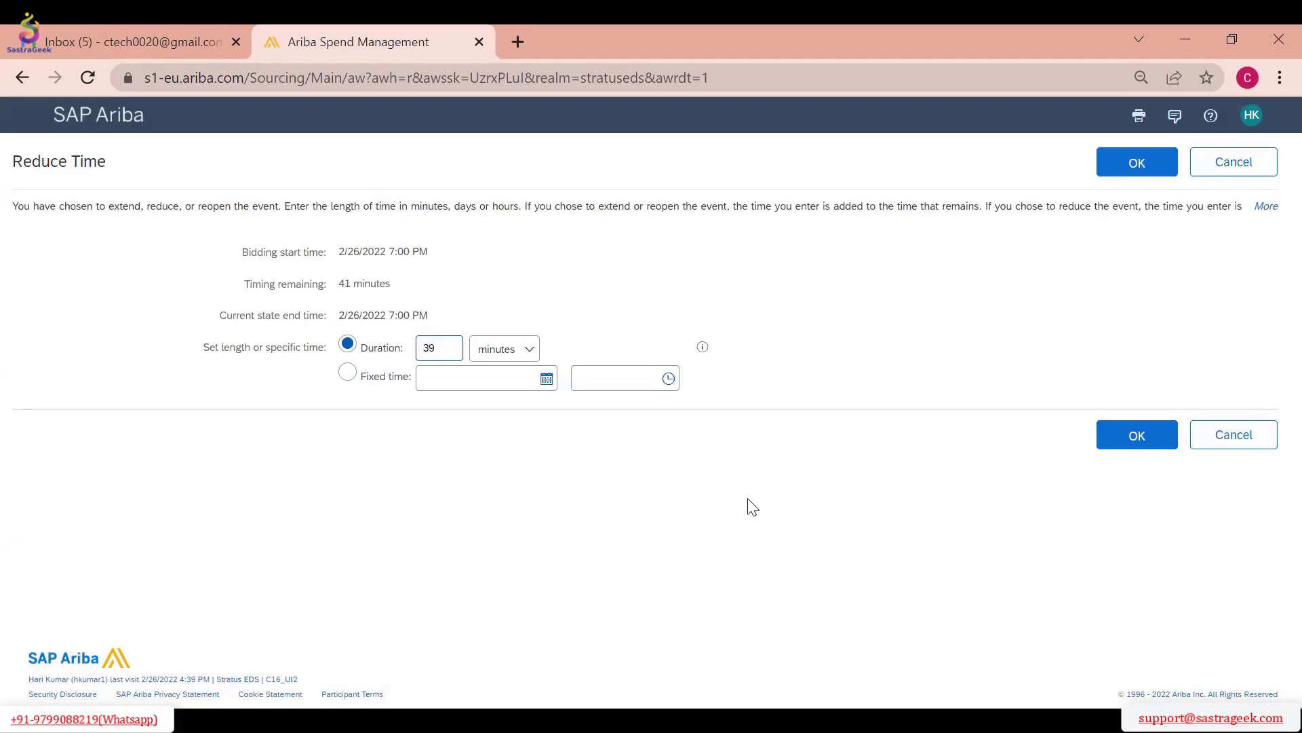
click(1137, 435)
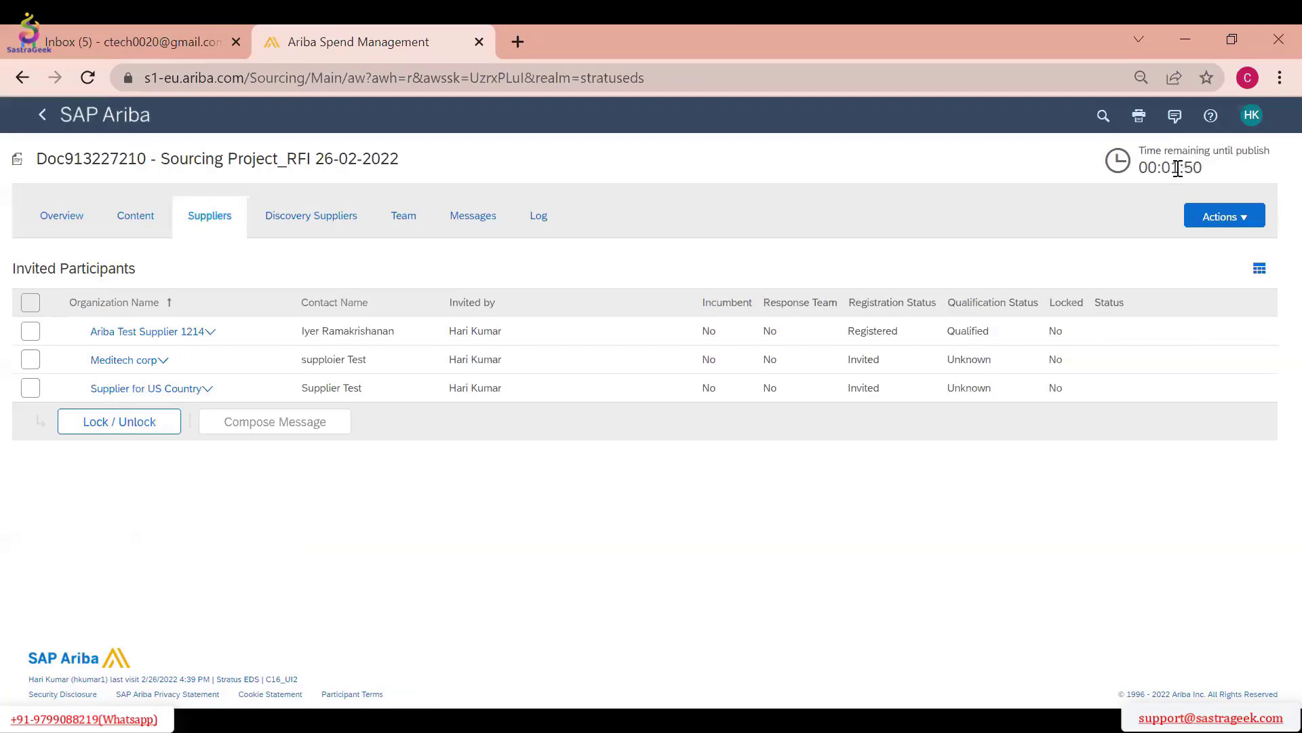
Try to publish the RFI immediately
click(1213, 222)
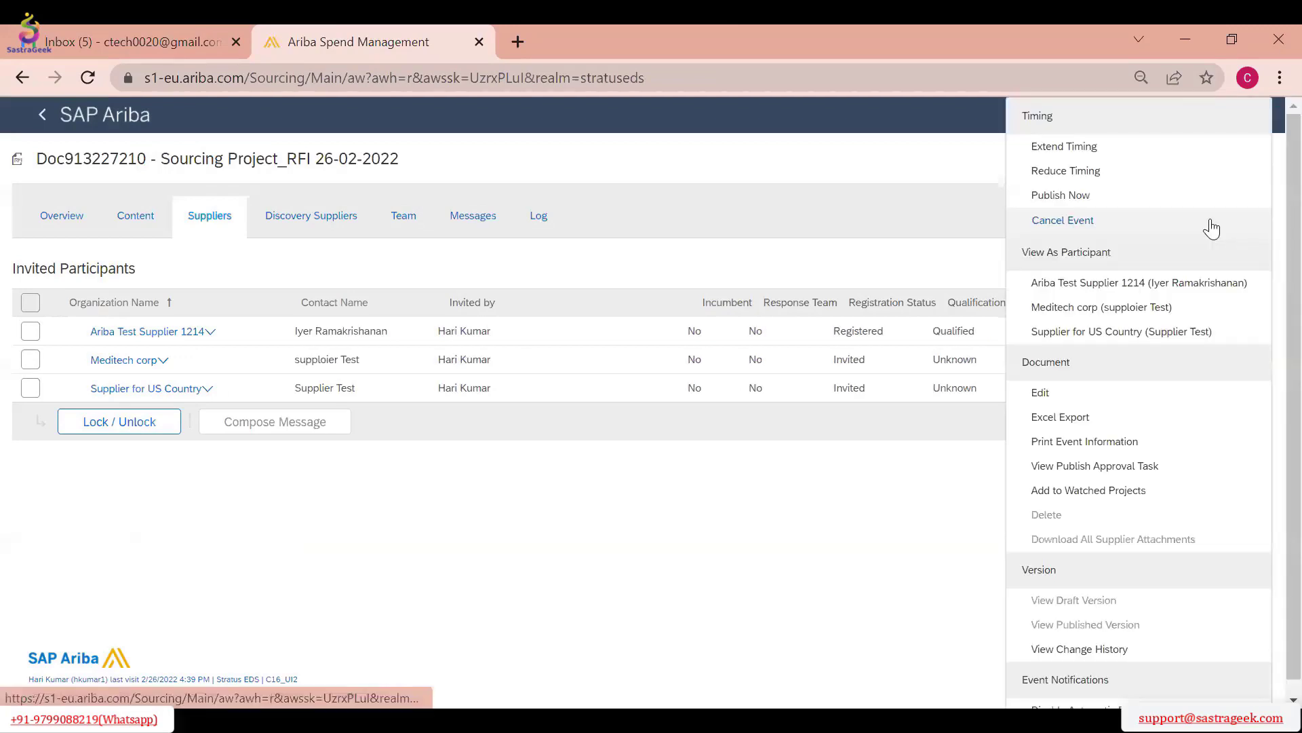
click(1071, 202)
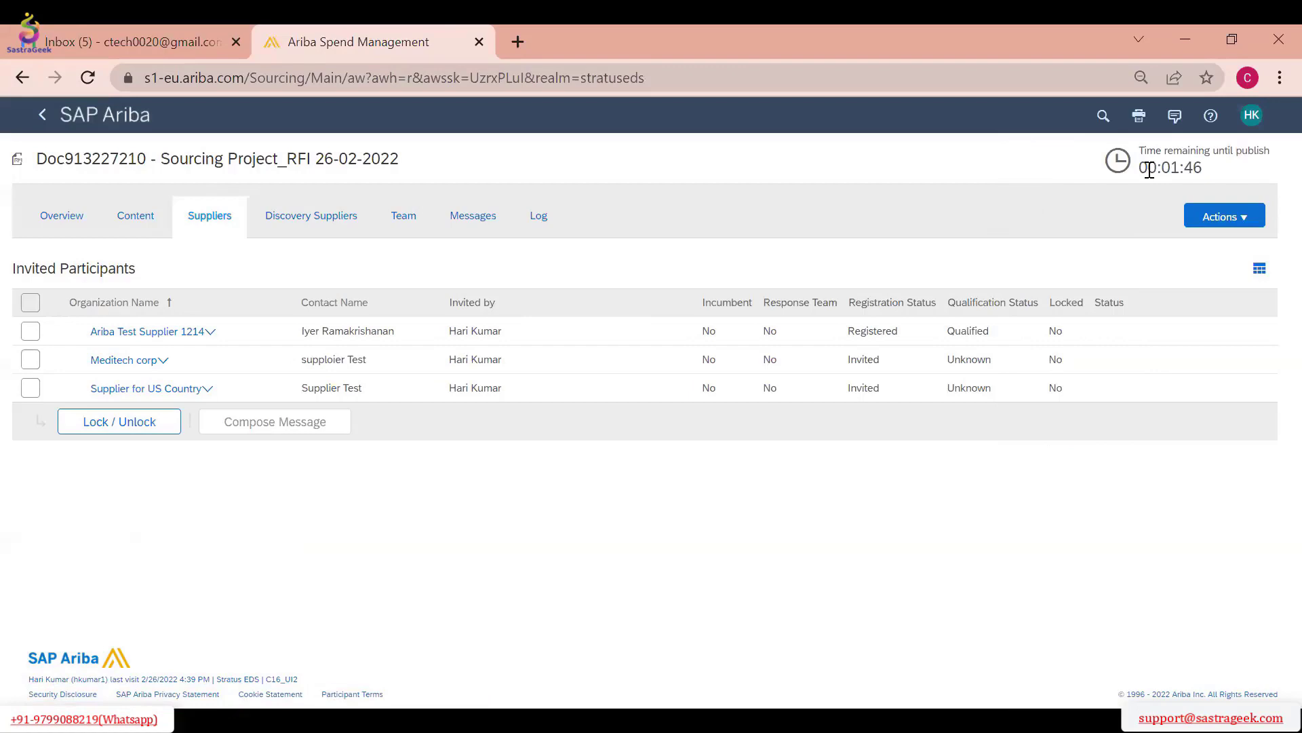
click(1231, 216)
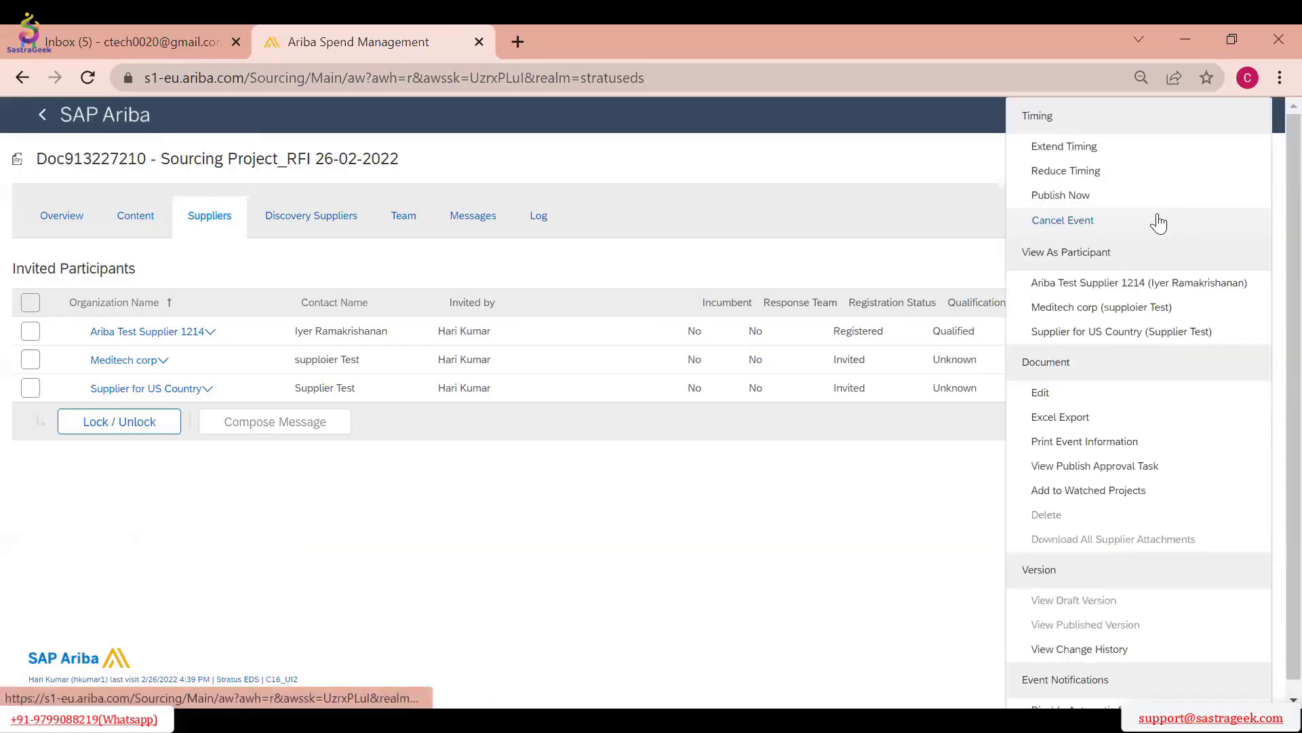
click(1054, 199)
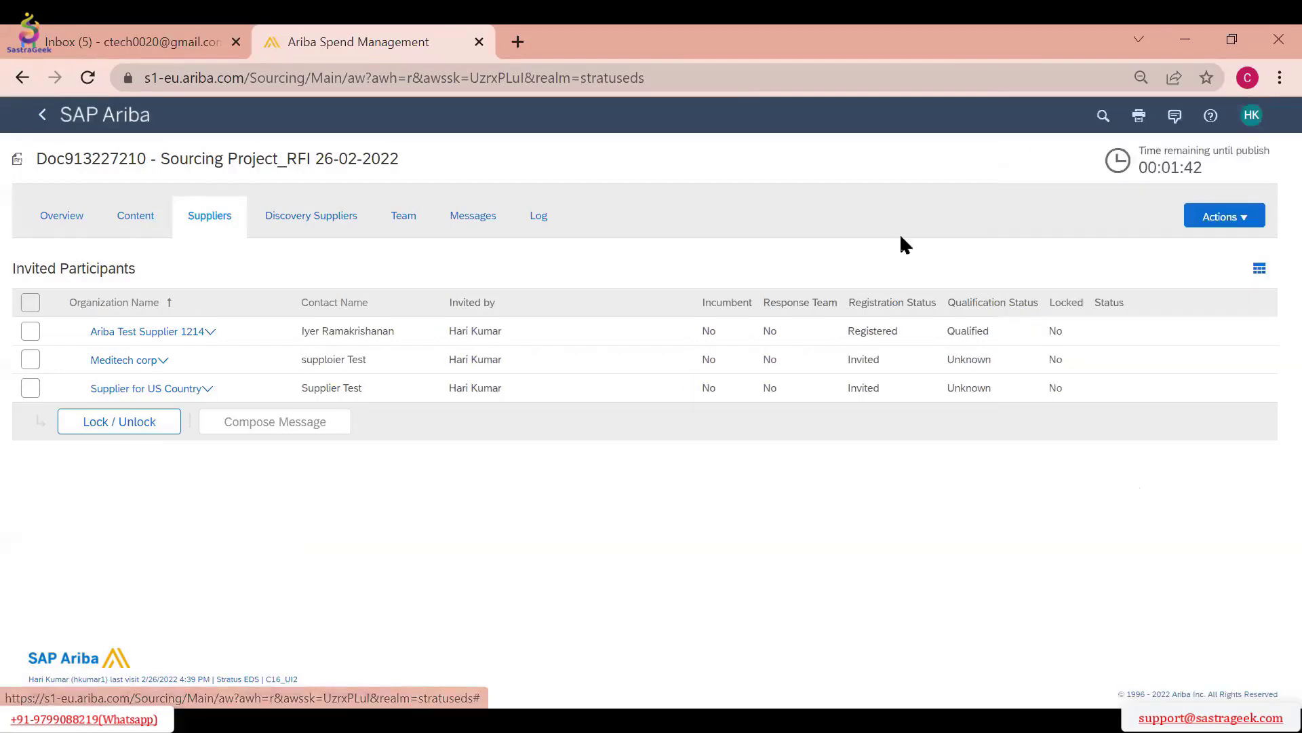
Preview the RFI as the participants Ariba Test Supplier 1214 and Meditech corp, checking the answer choices for the bulk quantity question
click(1214, 218)
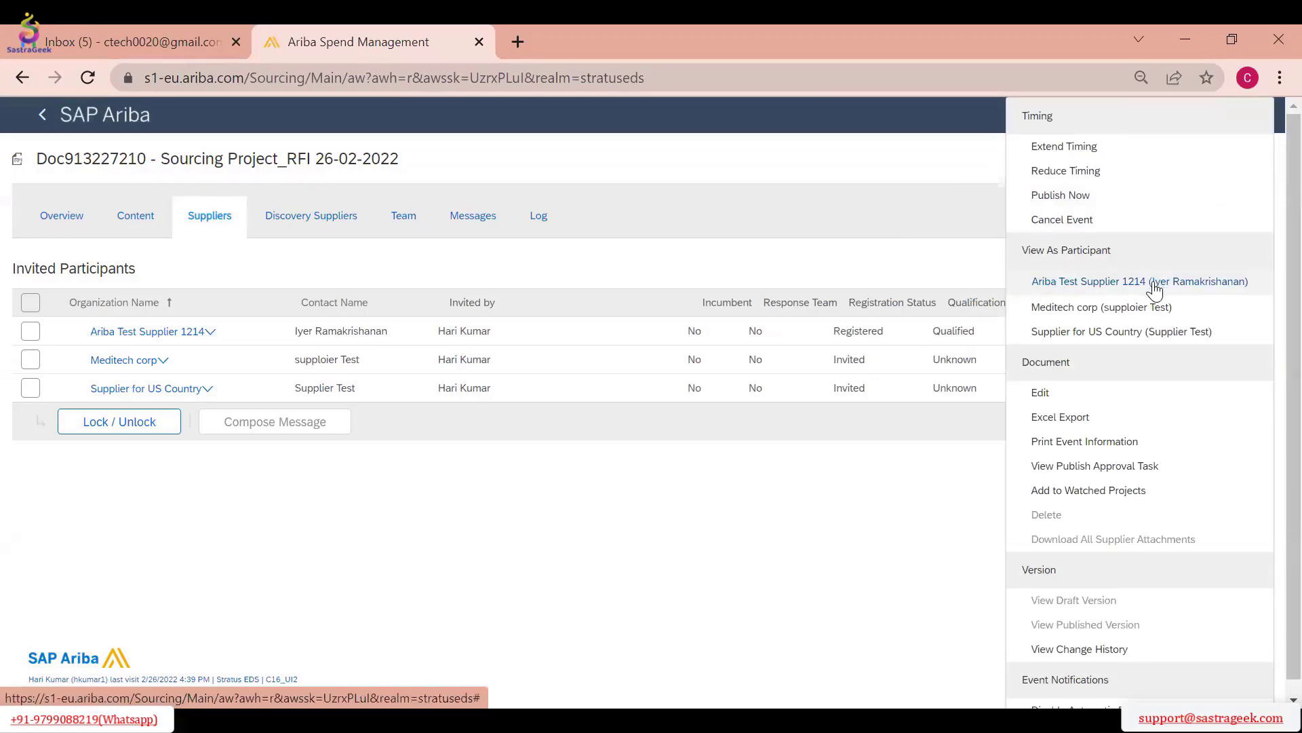
click(1068, 285)
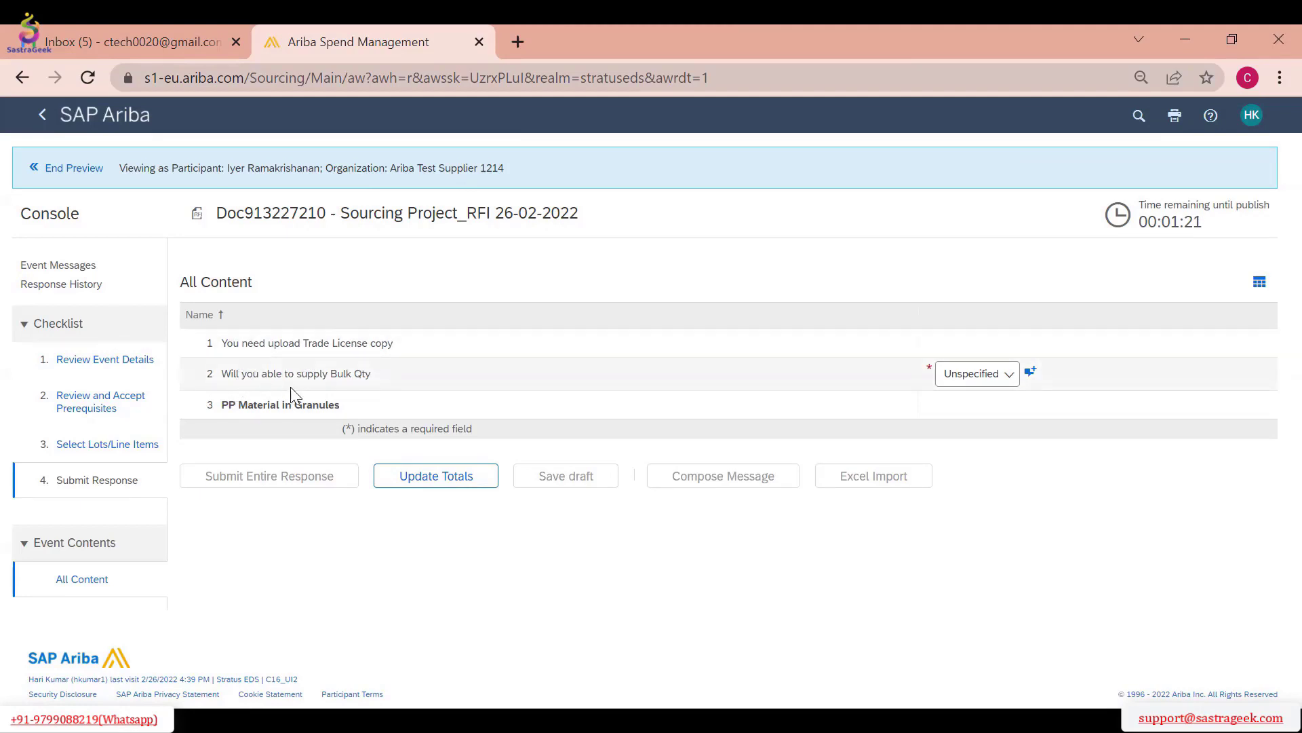
click(977, 374)
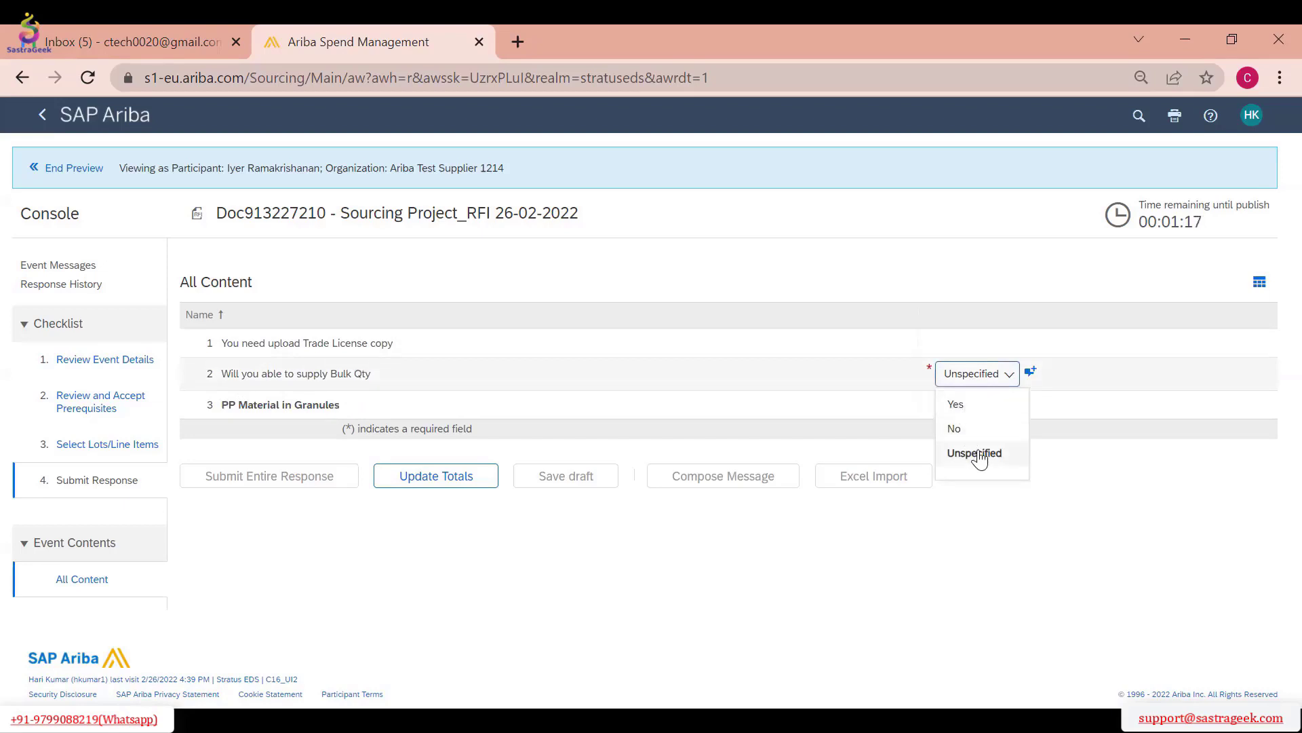
click(1053, 500)
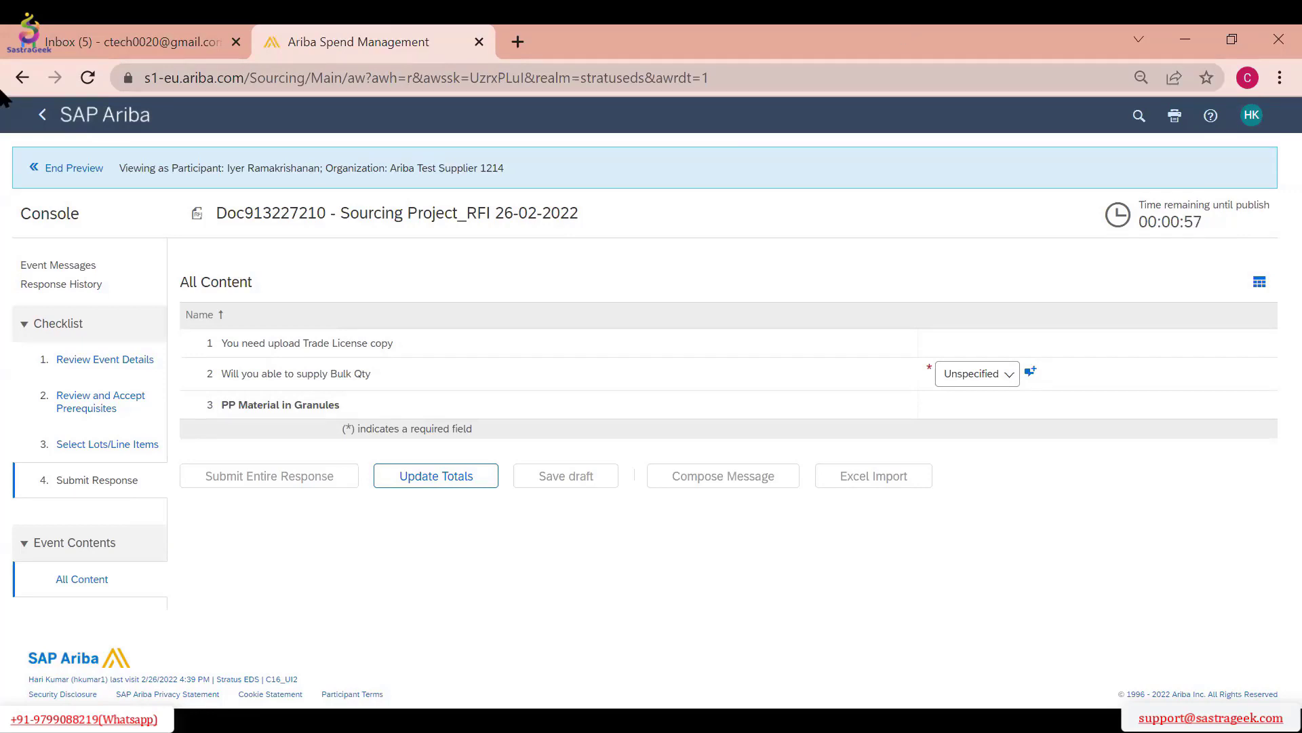
click(60, 171)
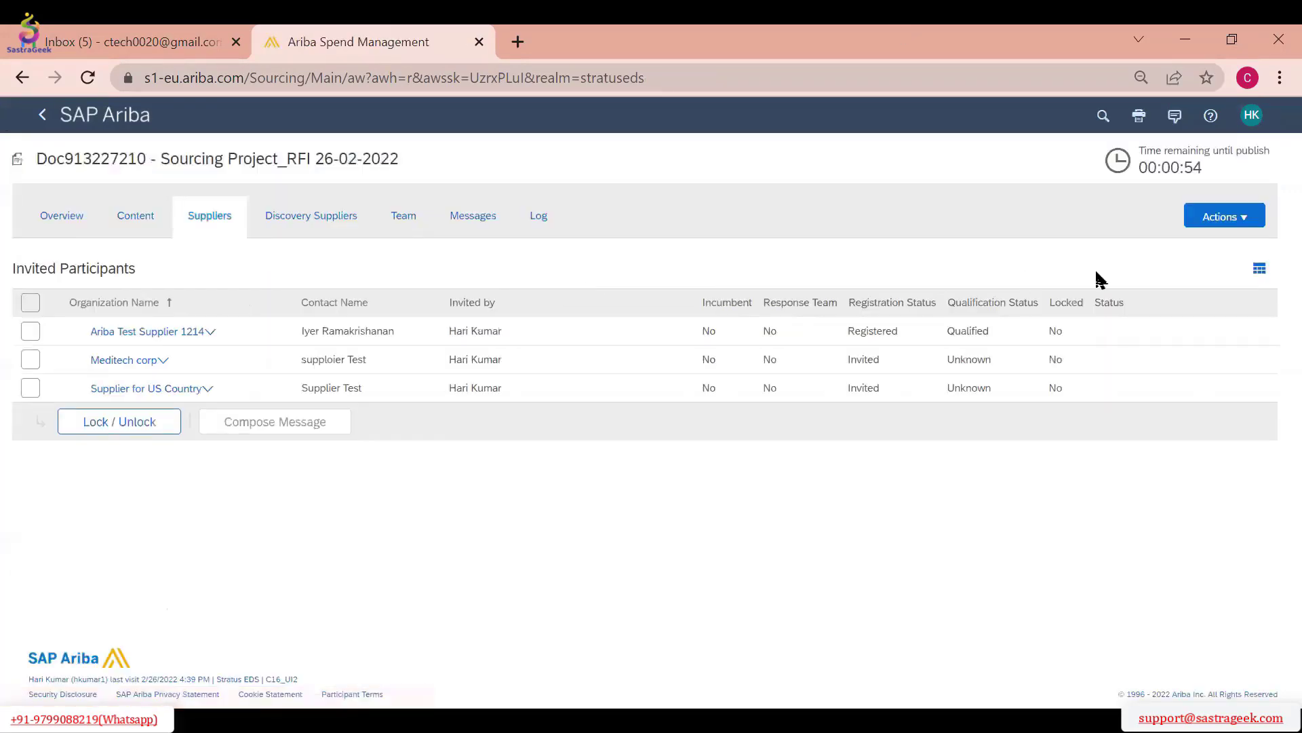
click(1225, 217)
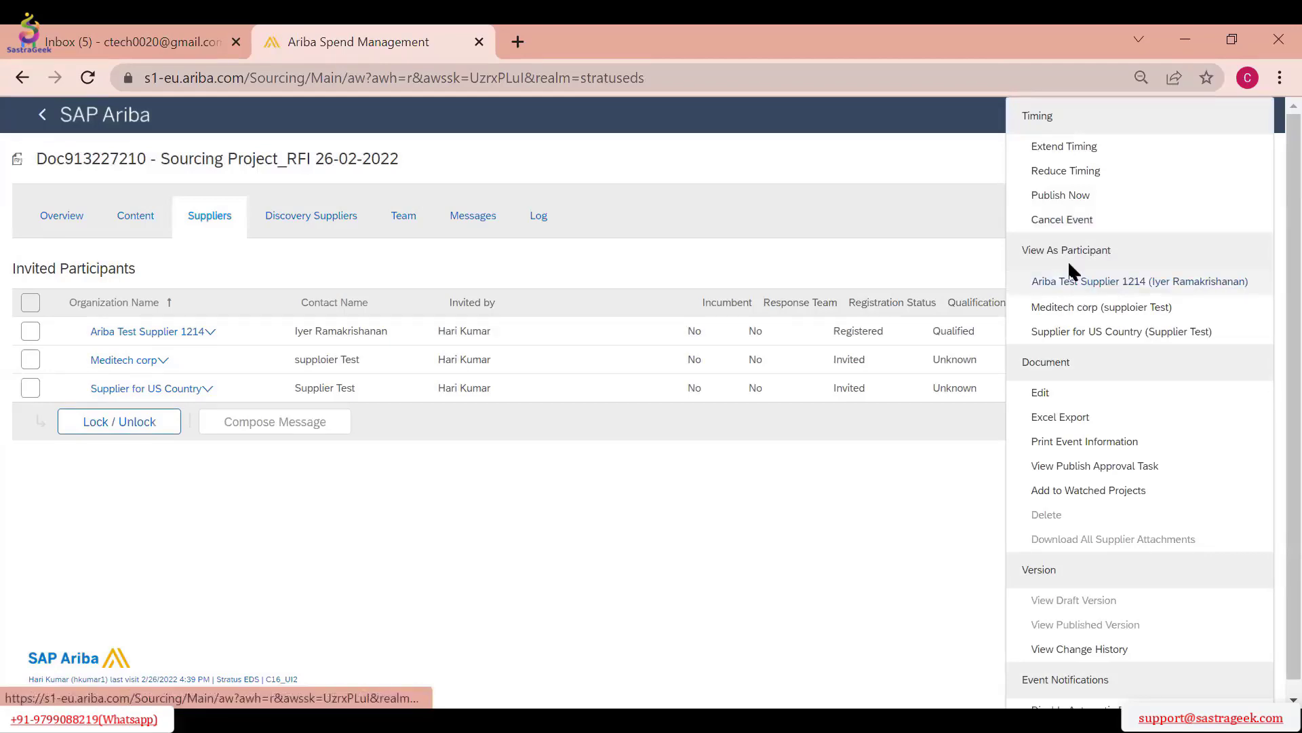
click(1119, 309)
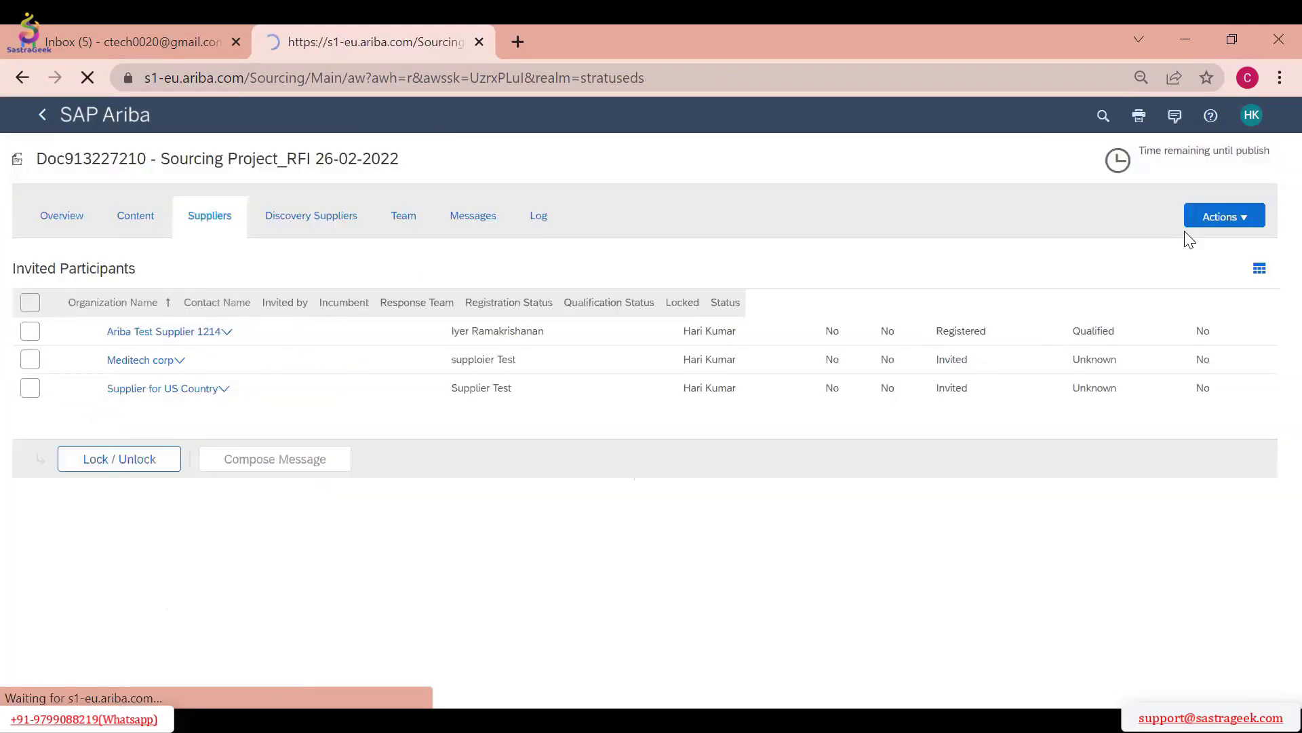
Extend the time remaining until the RFI is published by 15 minutes
click(1221, 216)
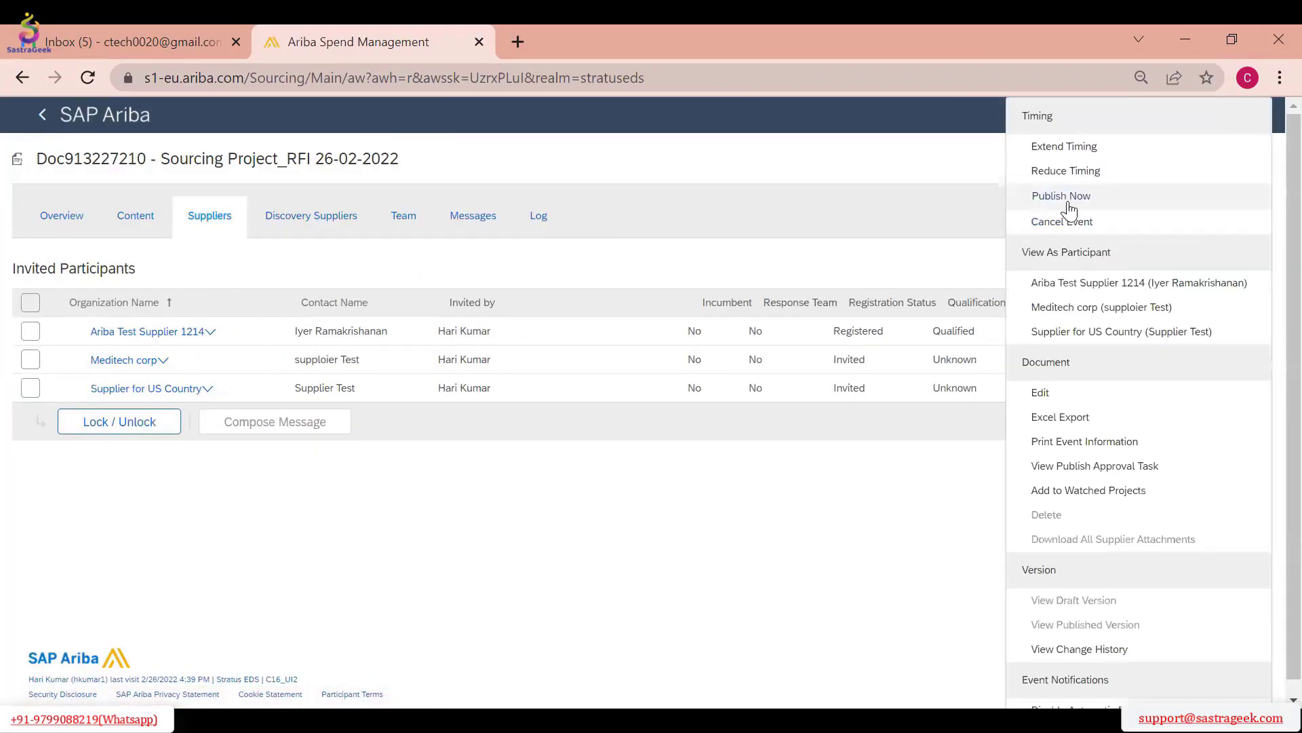
click(1084, 151)
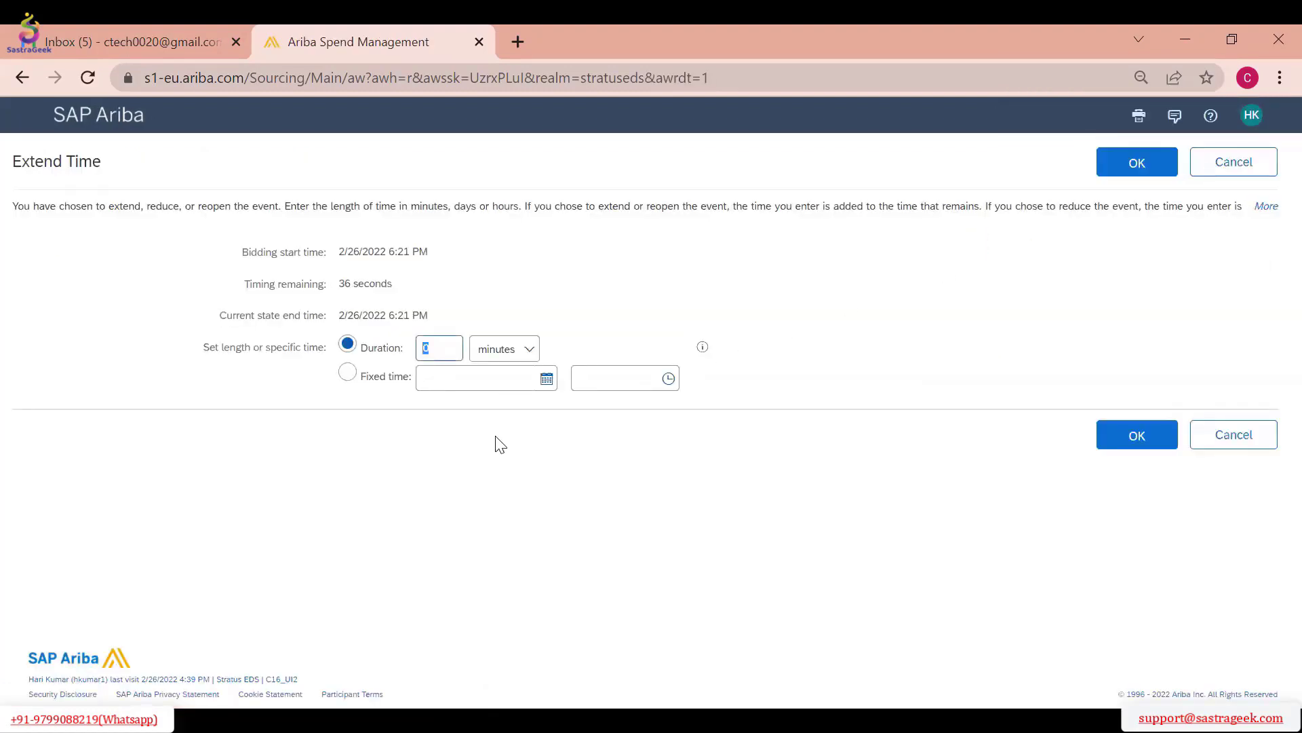
click(1135, 435)
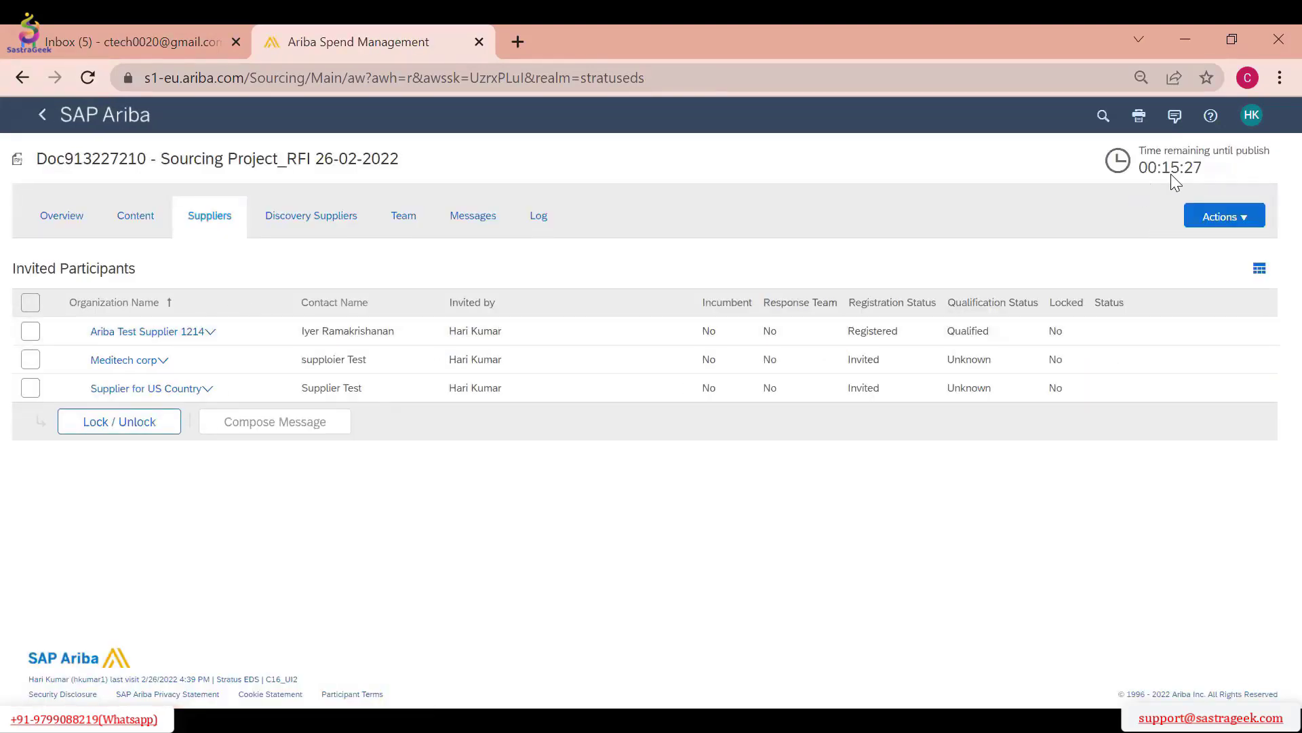
Reopen the scheduled RFI for editing and open the PP Material in Granules line item from its content
click(1216, 224)
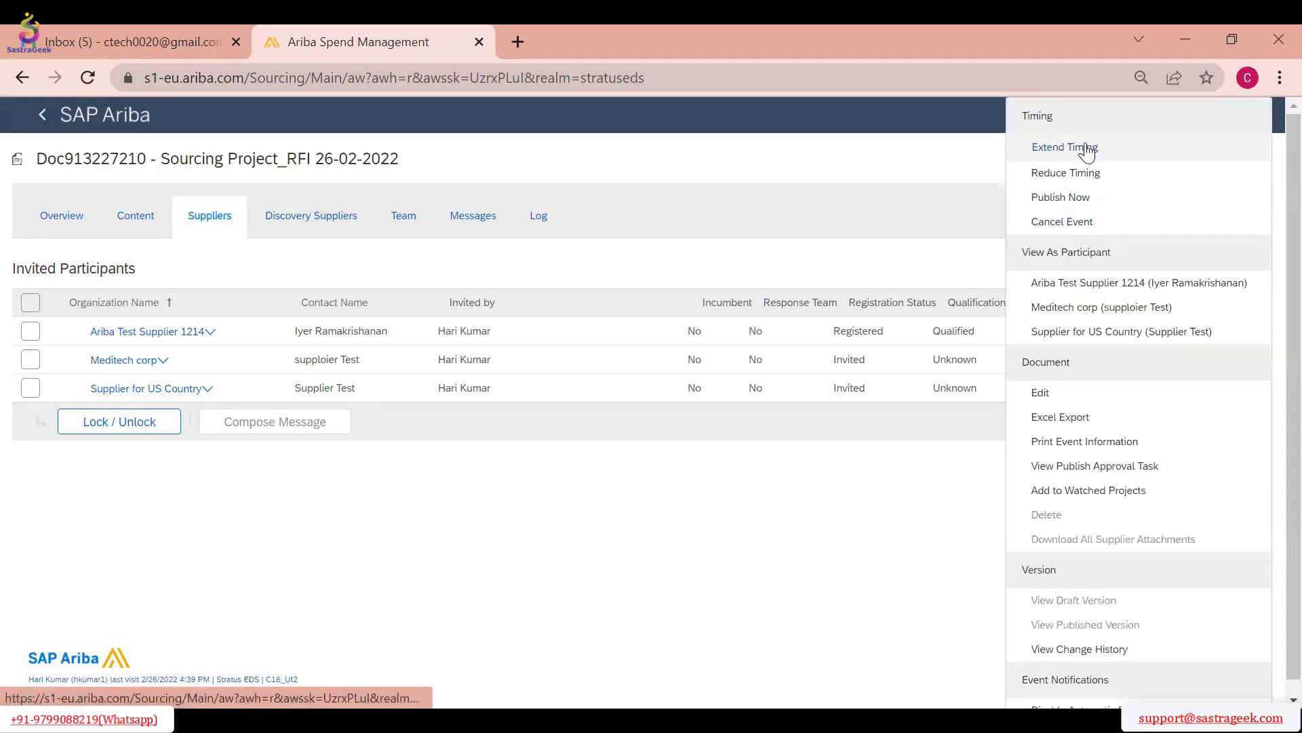
click(1085, 392)
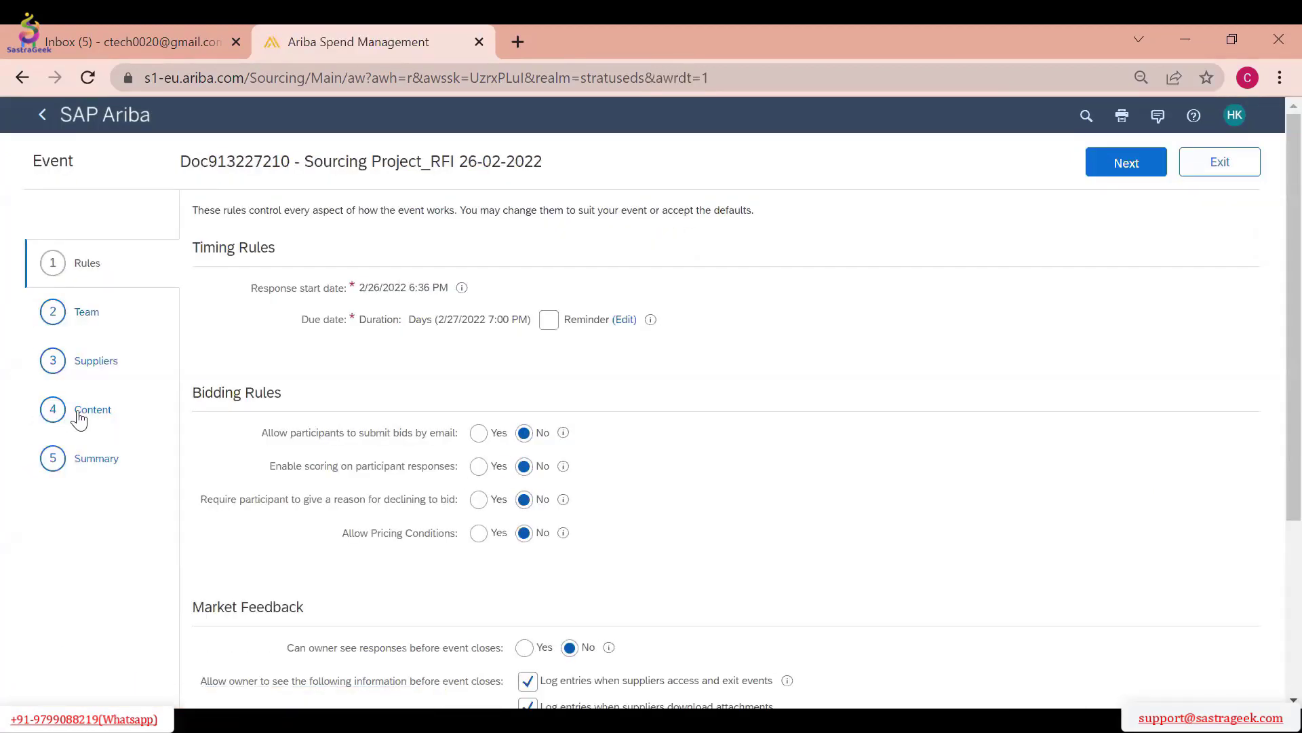
click(82, 413)
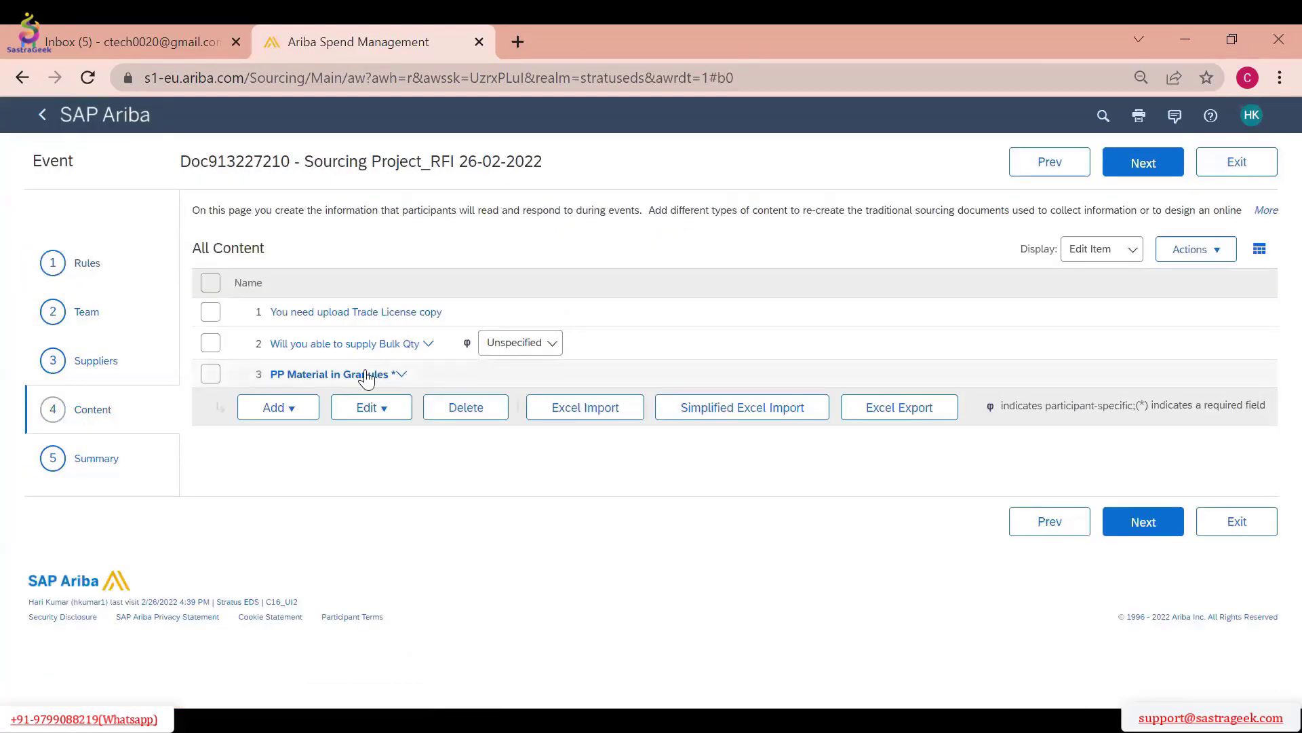
click(365, 377)
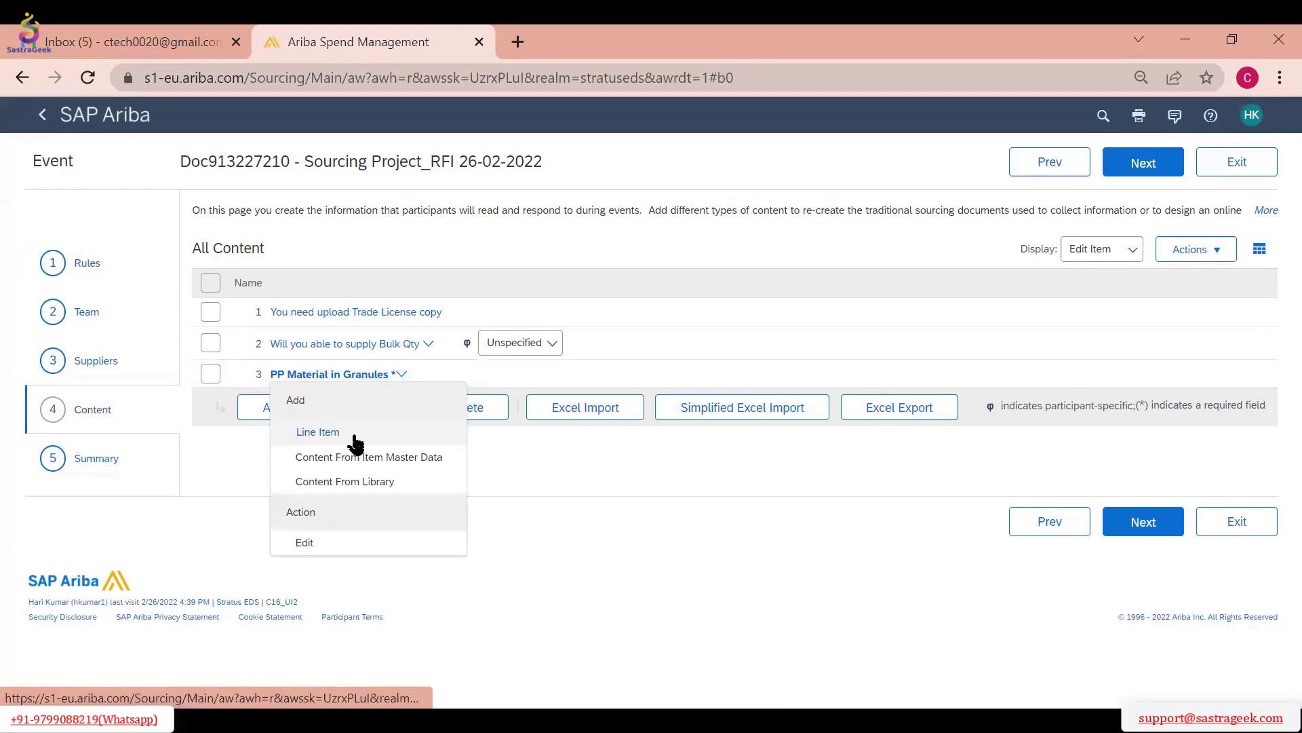
click(323, 541)
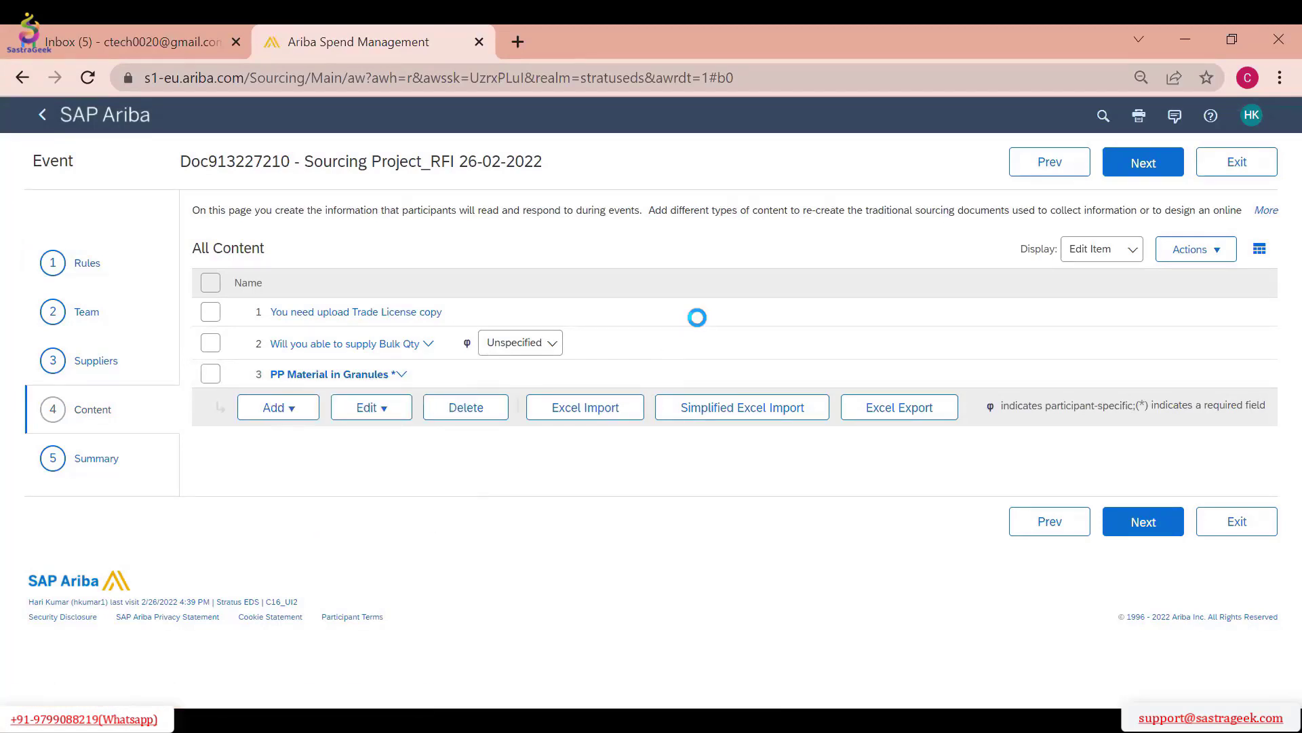
scroll(684, 367, down, 5)
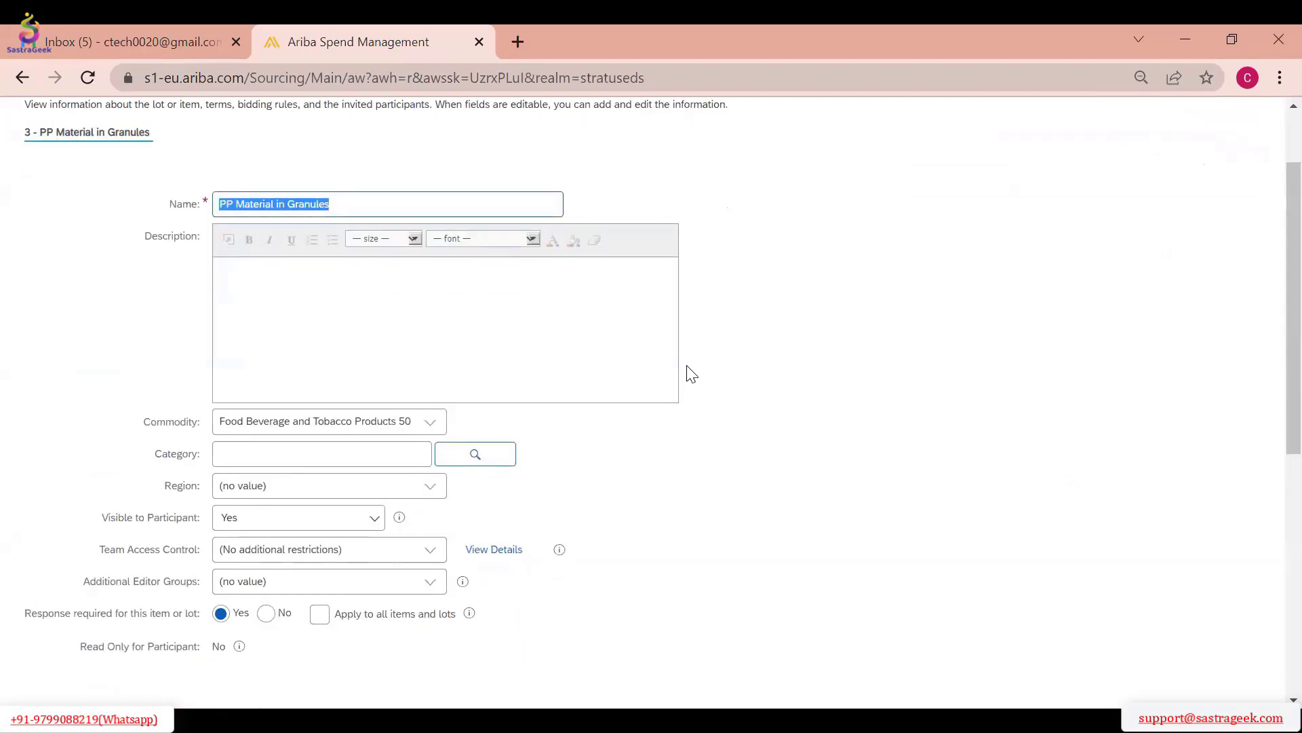
scroll(678, 401, down, 3)
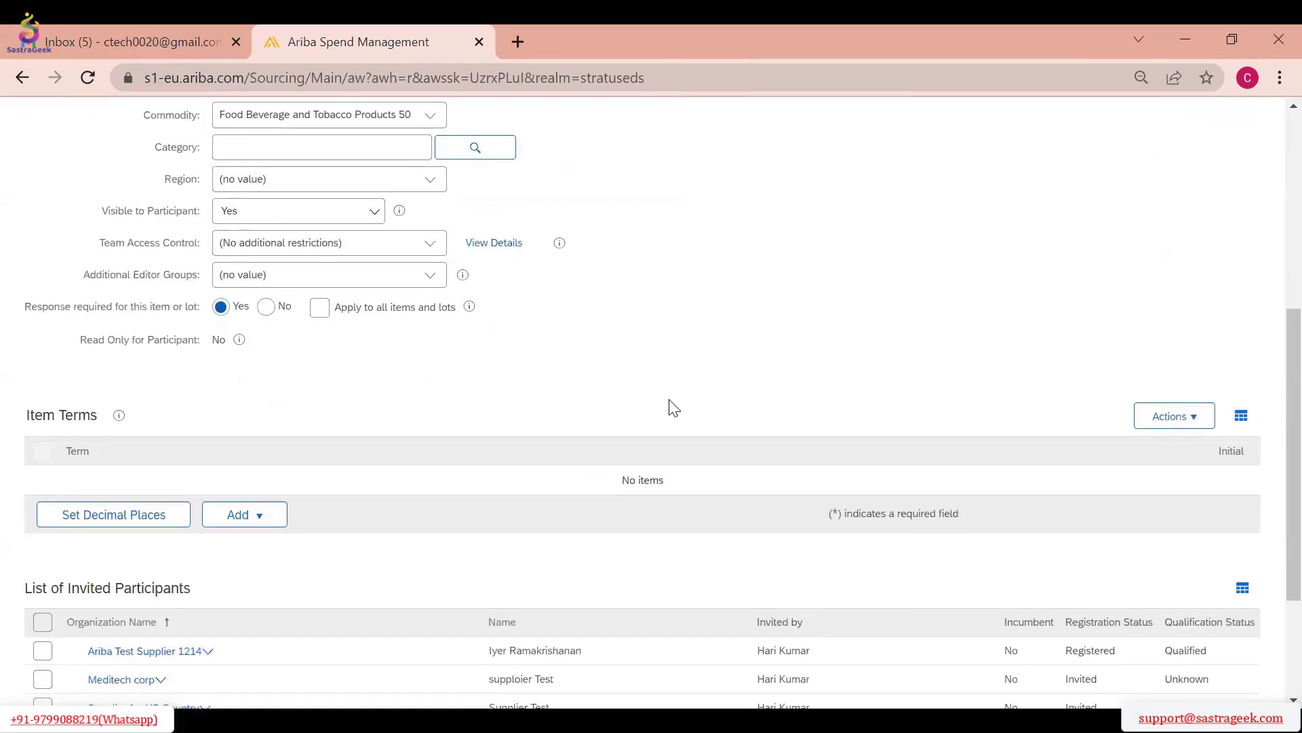
Examine the terms available for the PP Material in Granules item and leave without adding any
click(285, 421)
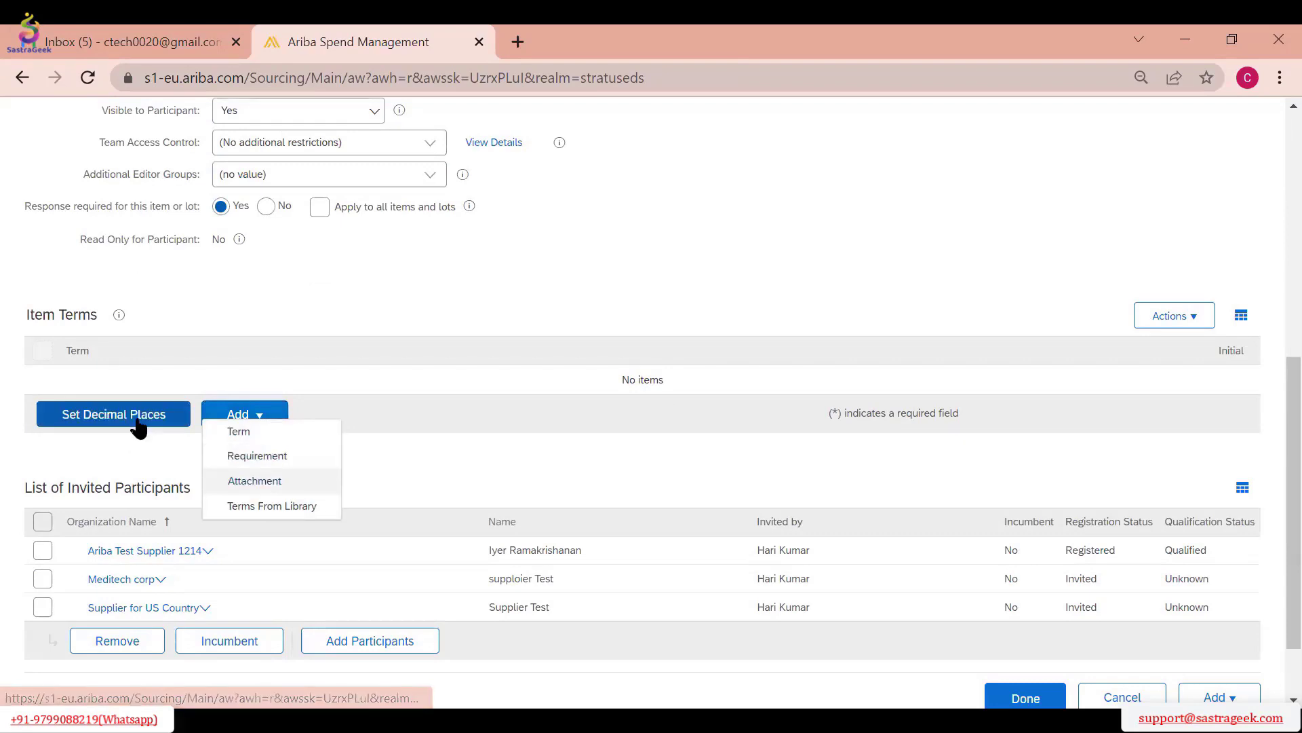
click(240, 432)
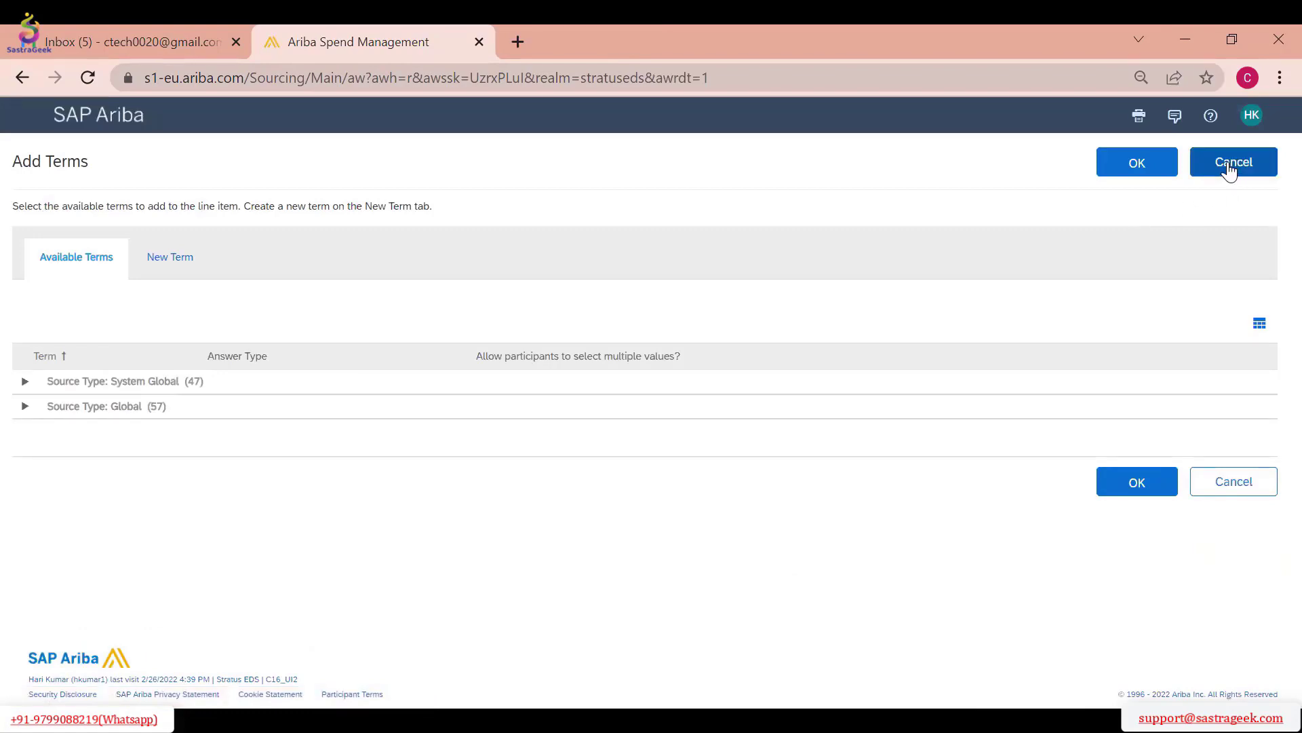
click(1228, 165)
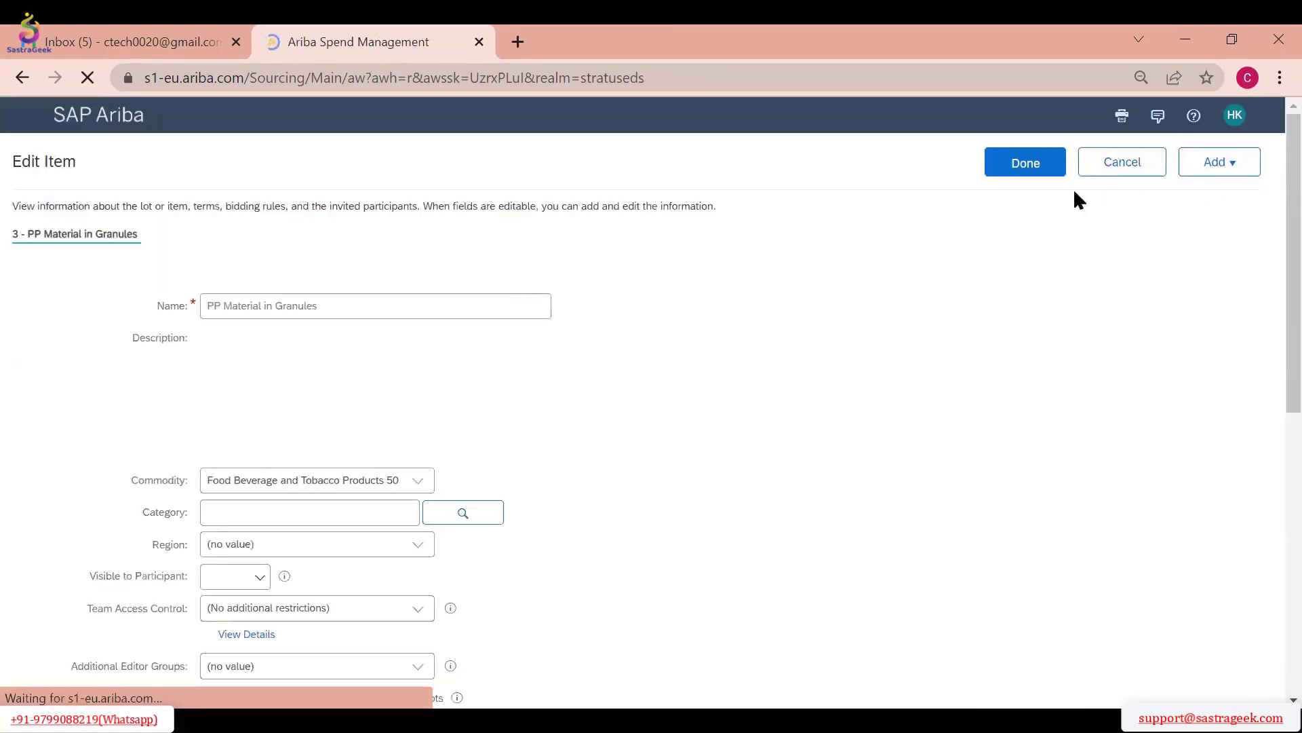
scroll(827, 282, up, 8)
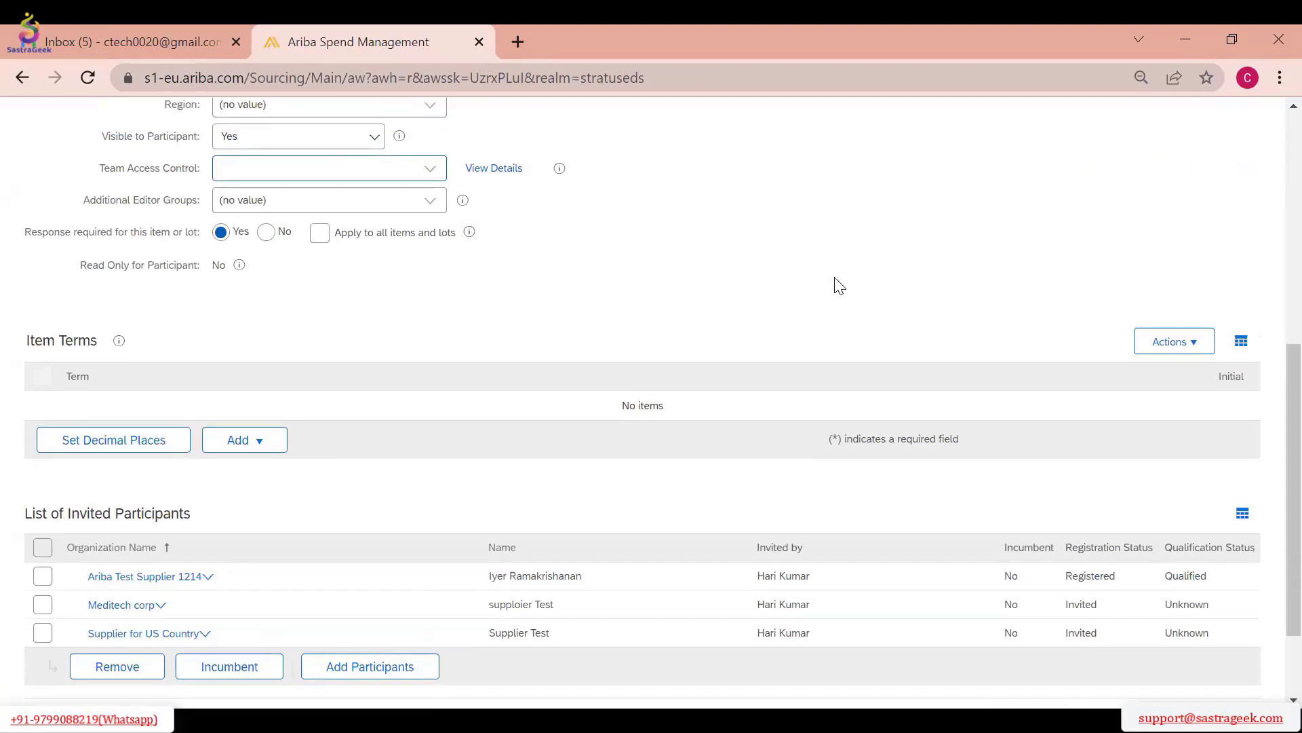
Leave the line item, continue from the content to the summary and start updating the RFI
click(1026, 164)
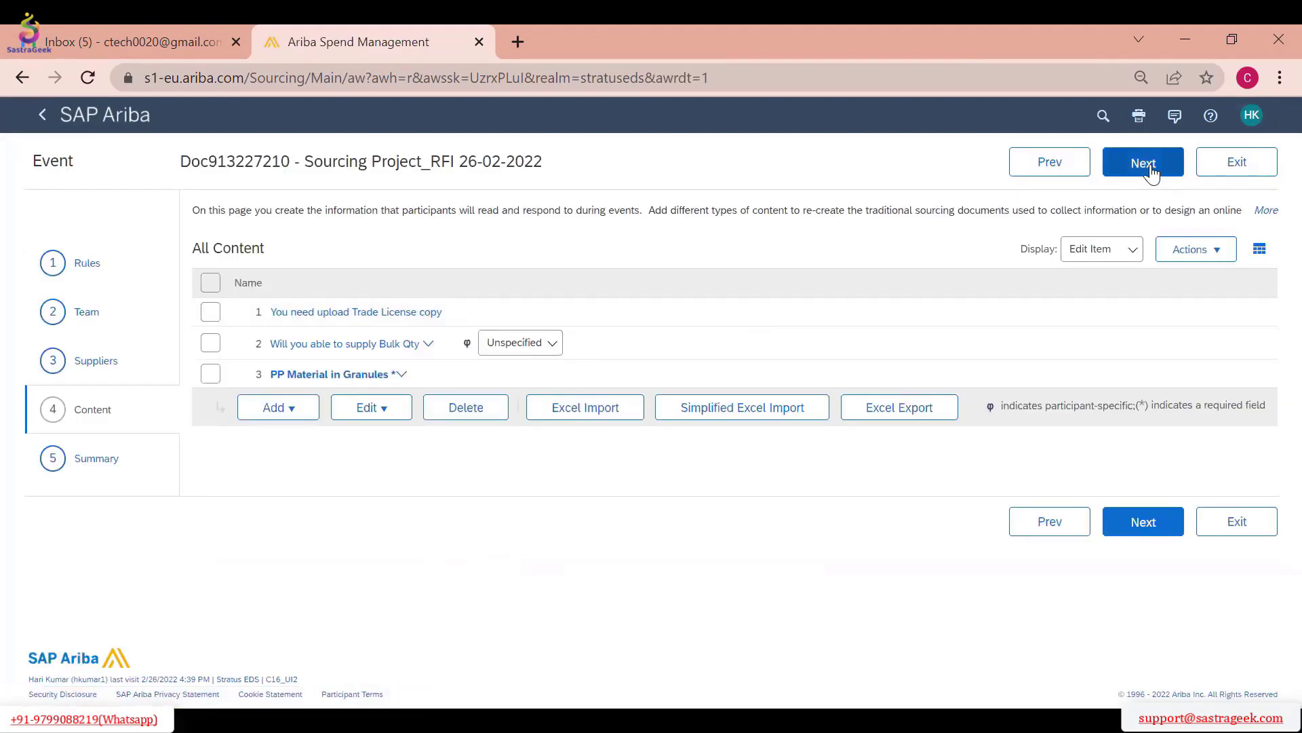
click(1146, 163)
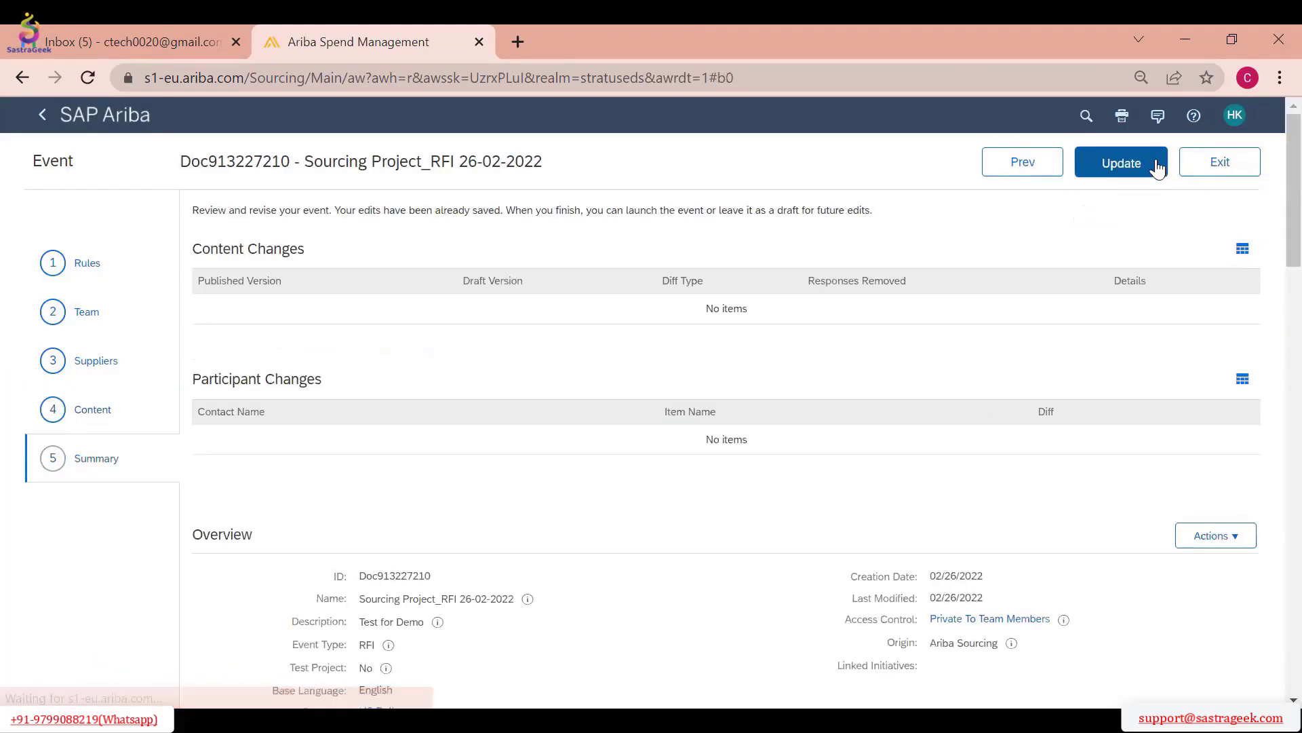
click(1123, 169)
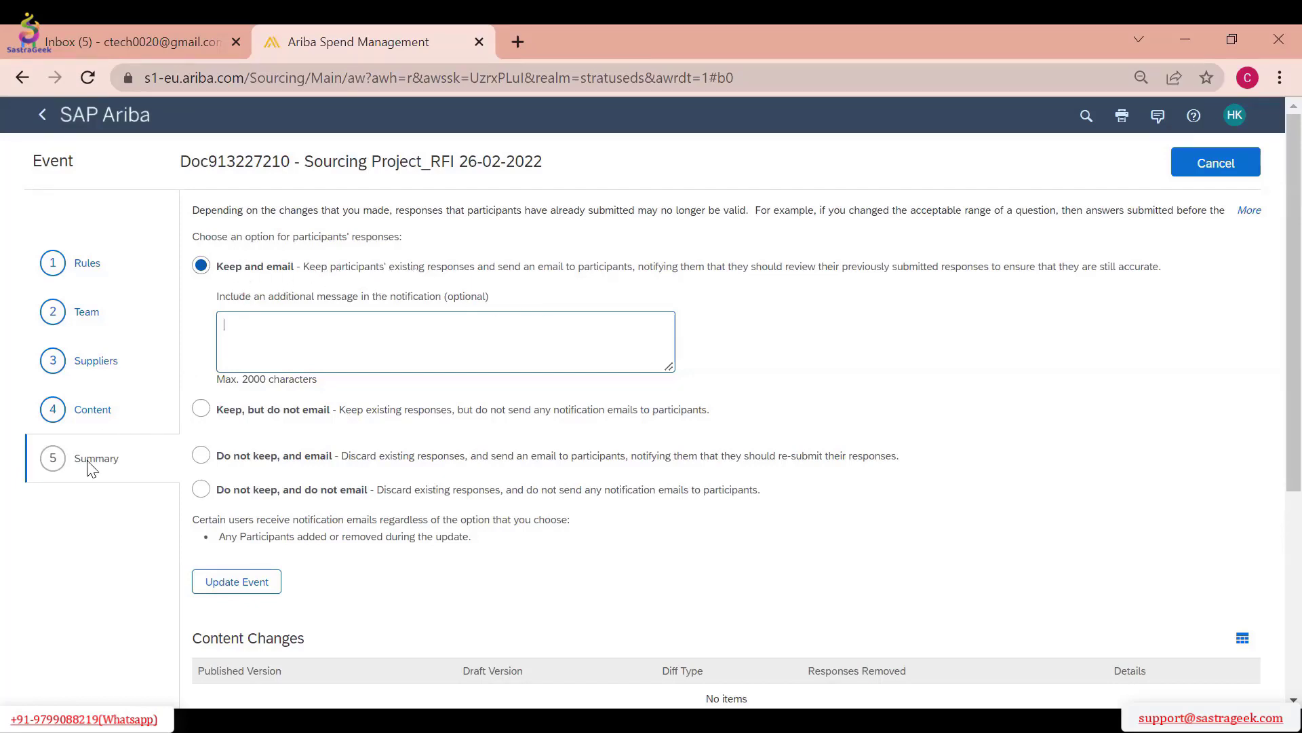
Review the participant response options and update the event with "Keep, but do not email"
click(201, 409)
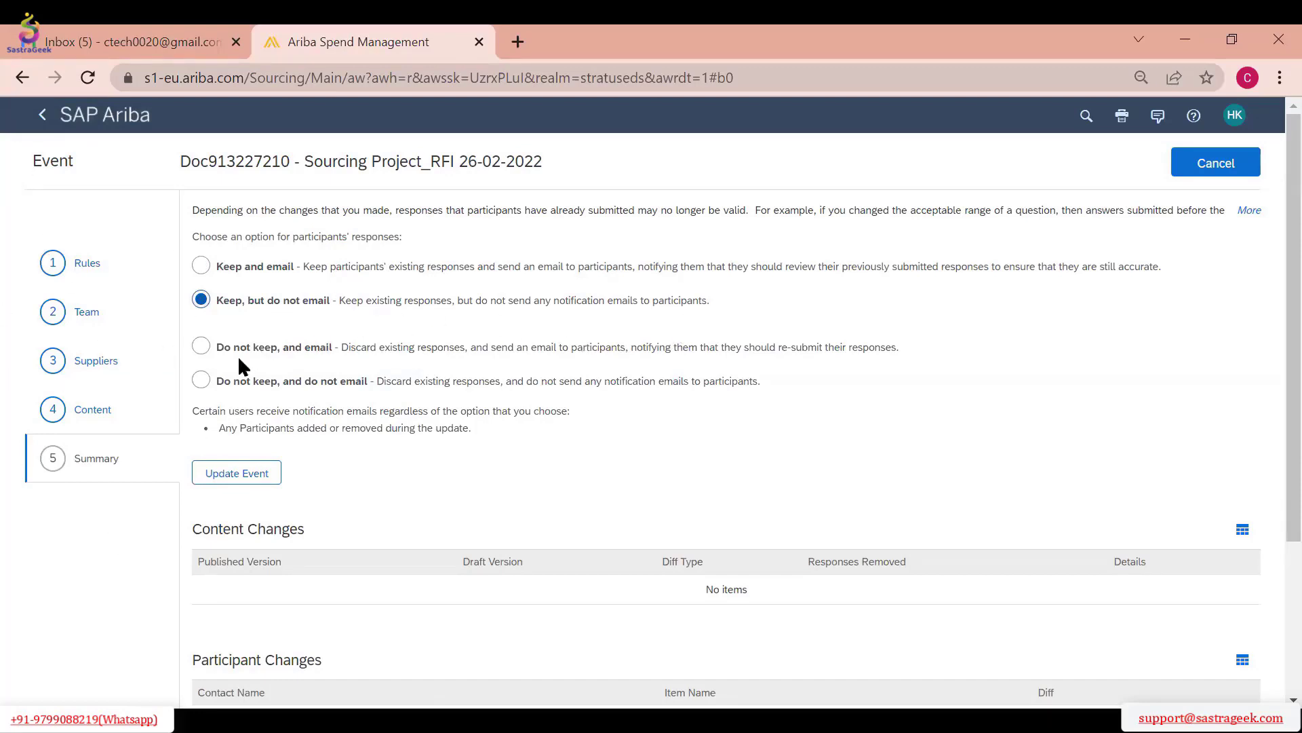
click(207, 352)
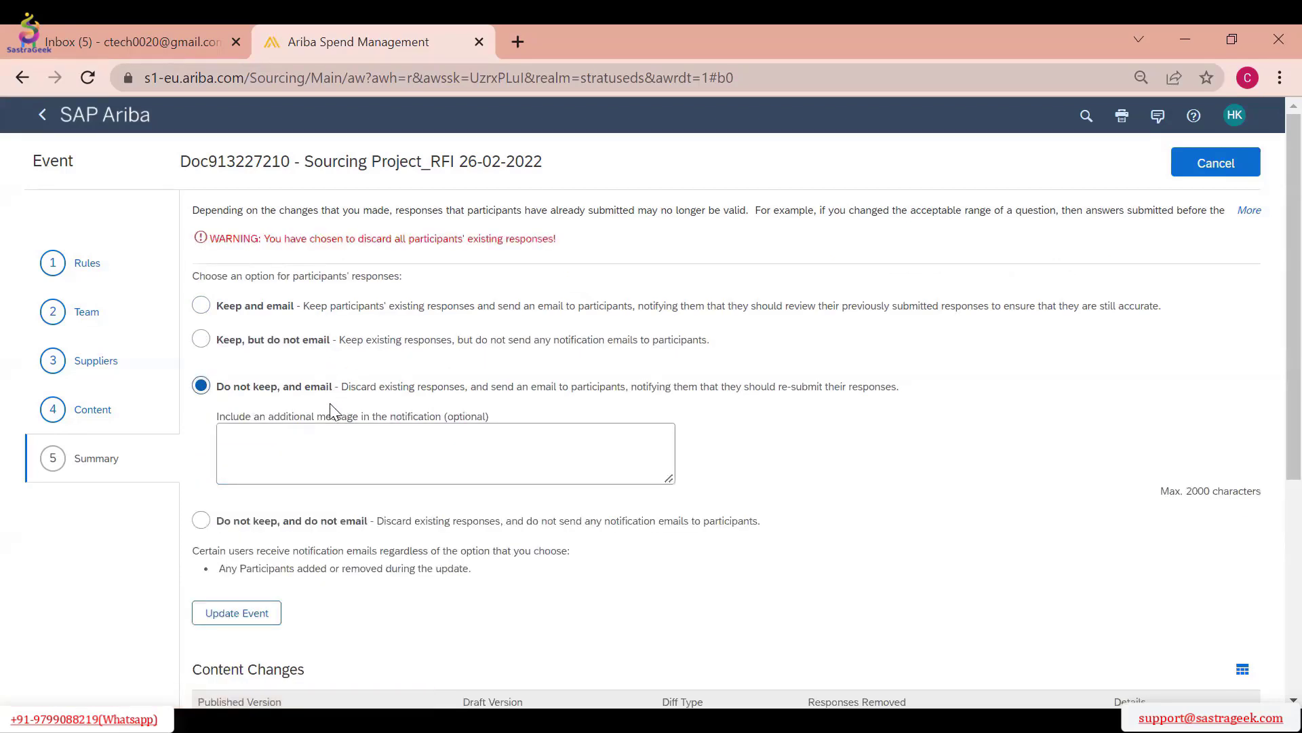
click(203, 522)
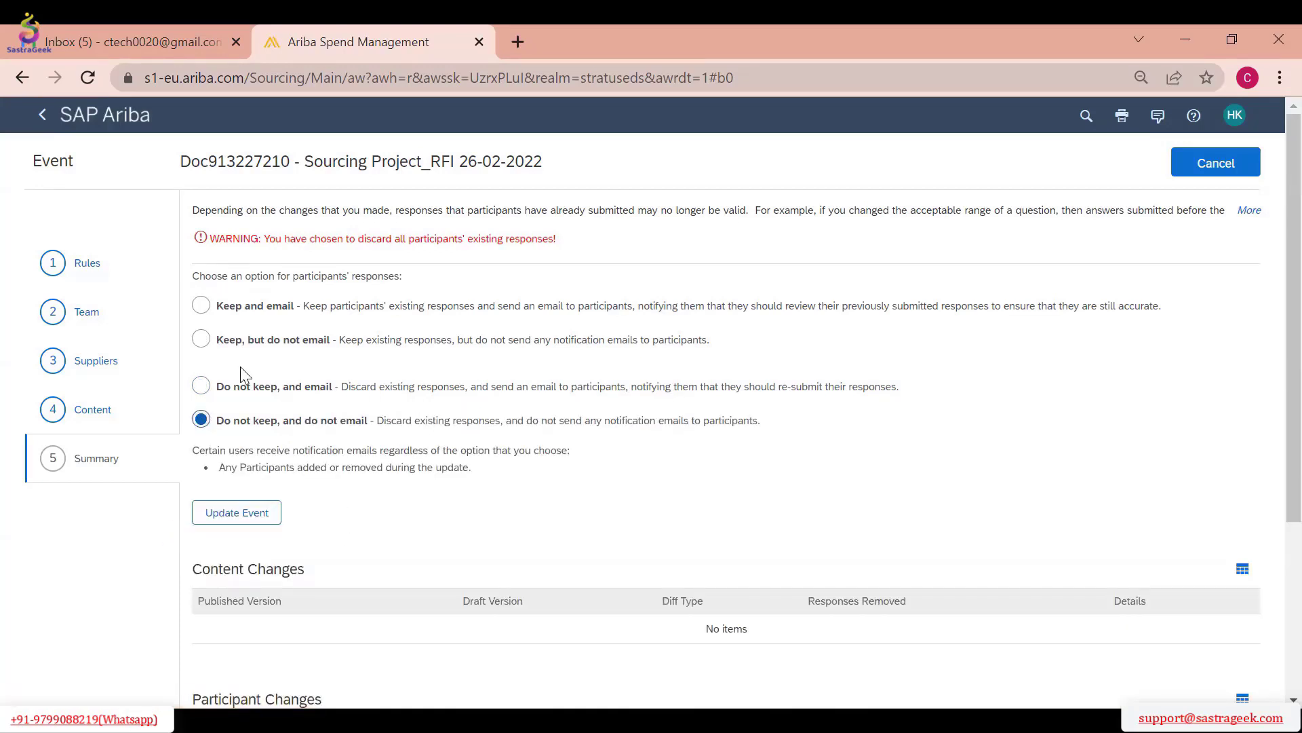
click(201, 338)
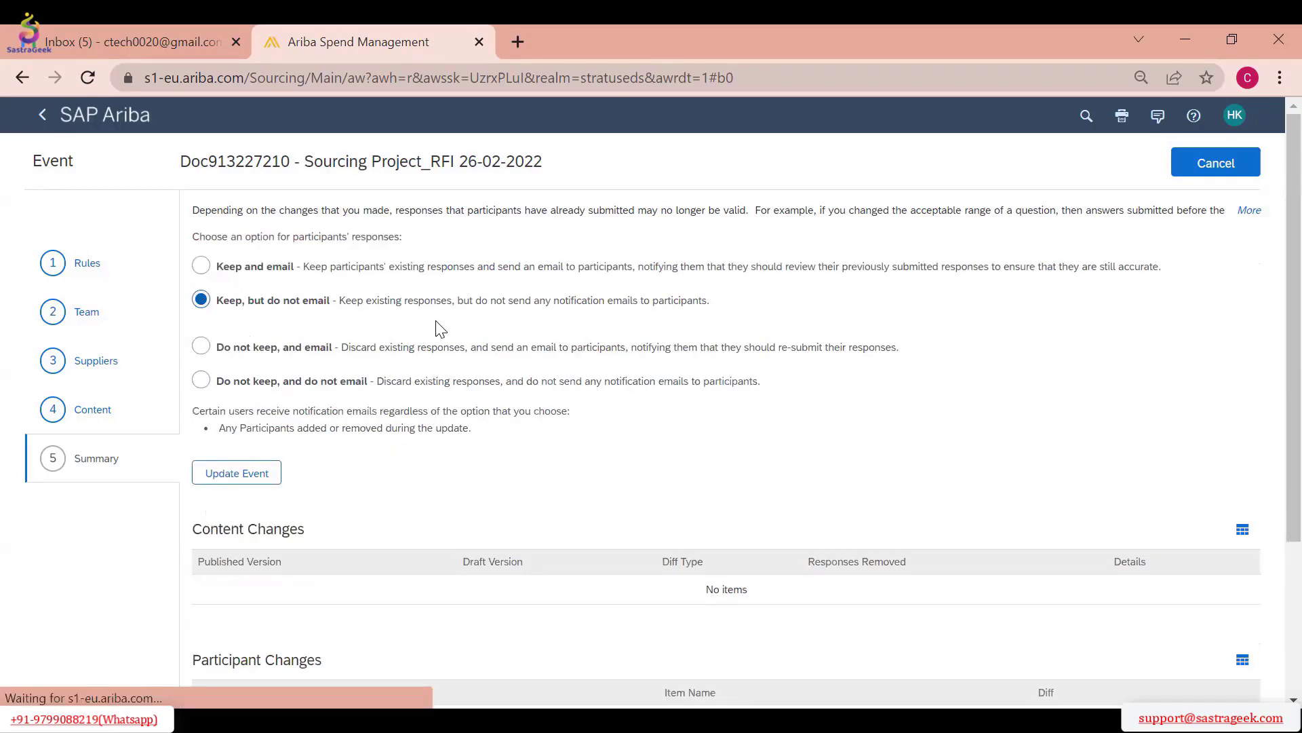
click(272, 469)
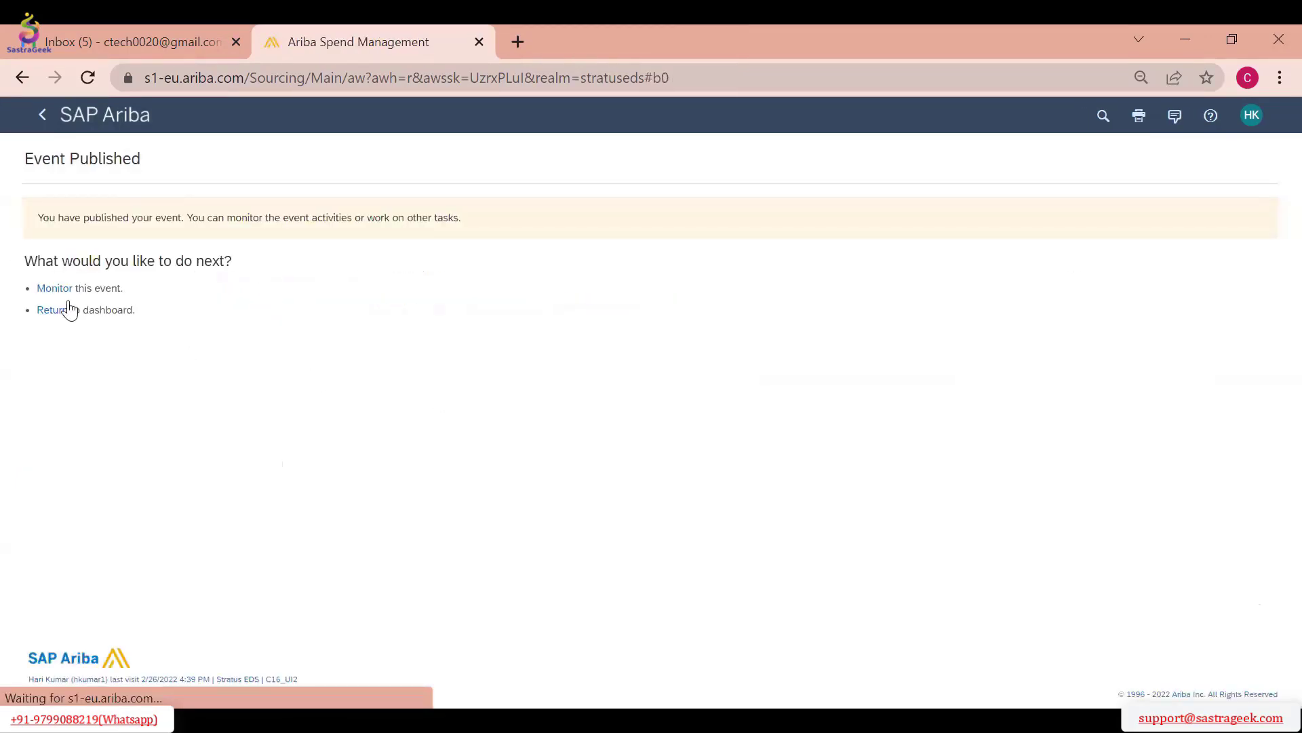
Monitor the updated RFI, publish it ahead of its scheduled time and check its invited suppliers and content
click(58, 290)
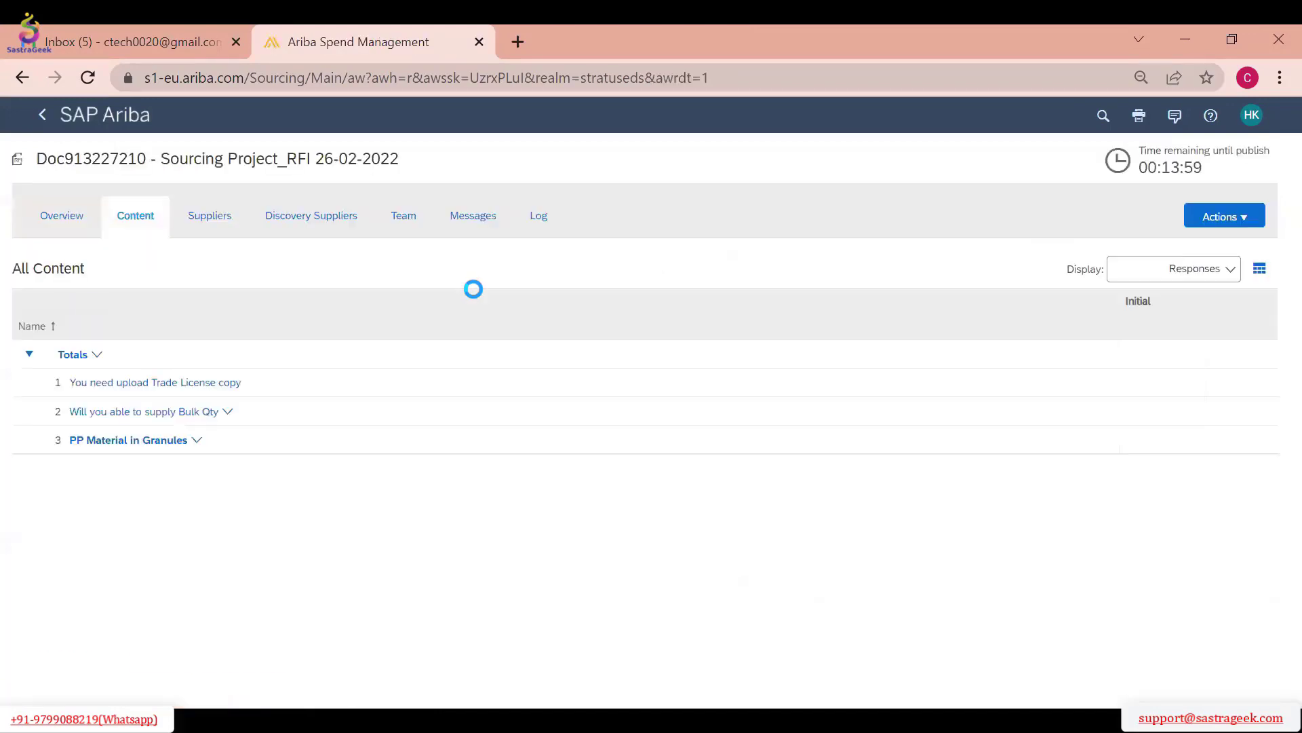
click(1212, 229)
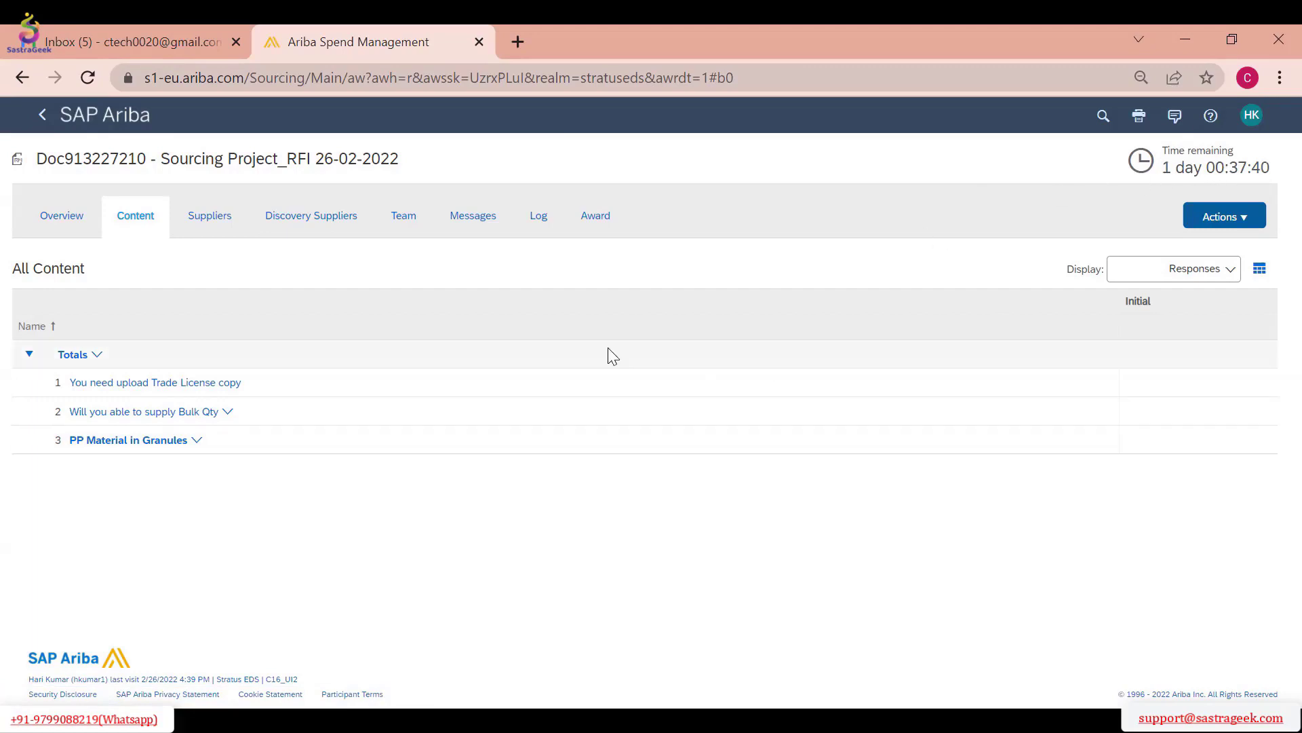
click(78, 222)
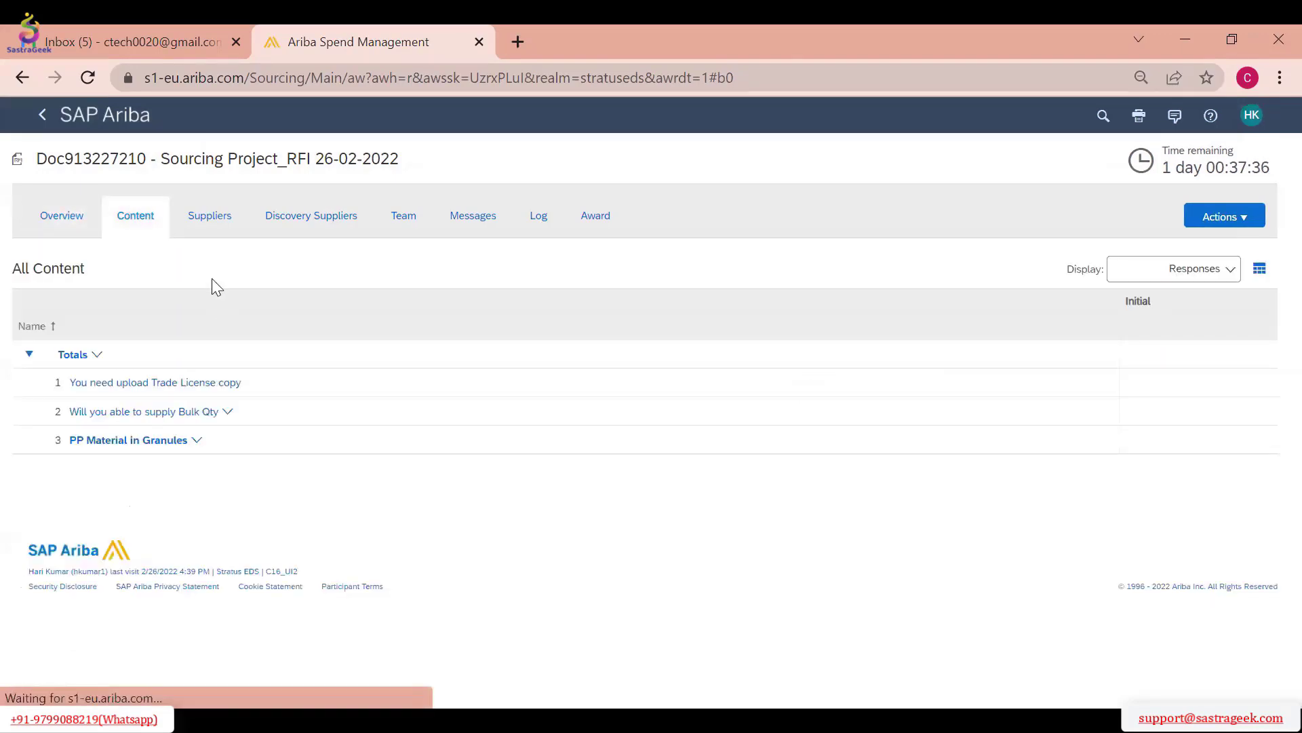
click(211, 230)
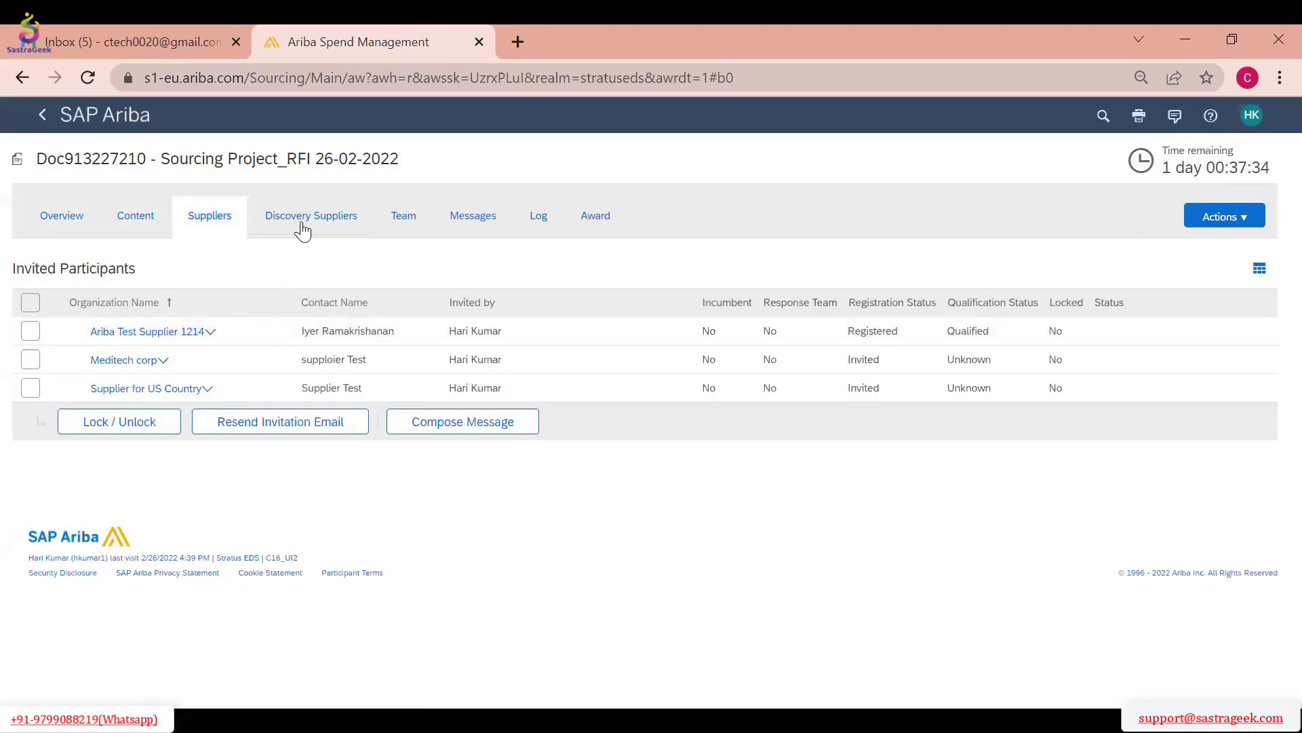
click(155, 233)
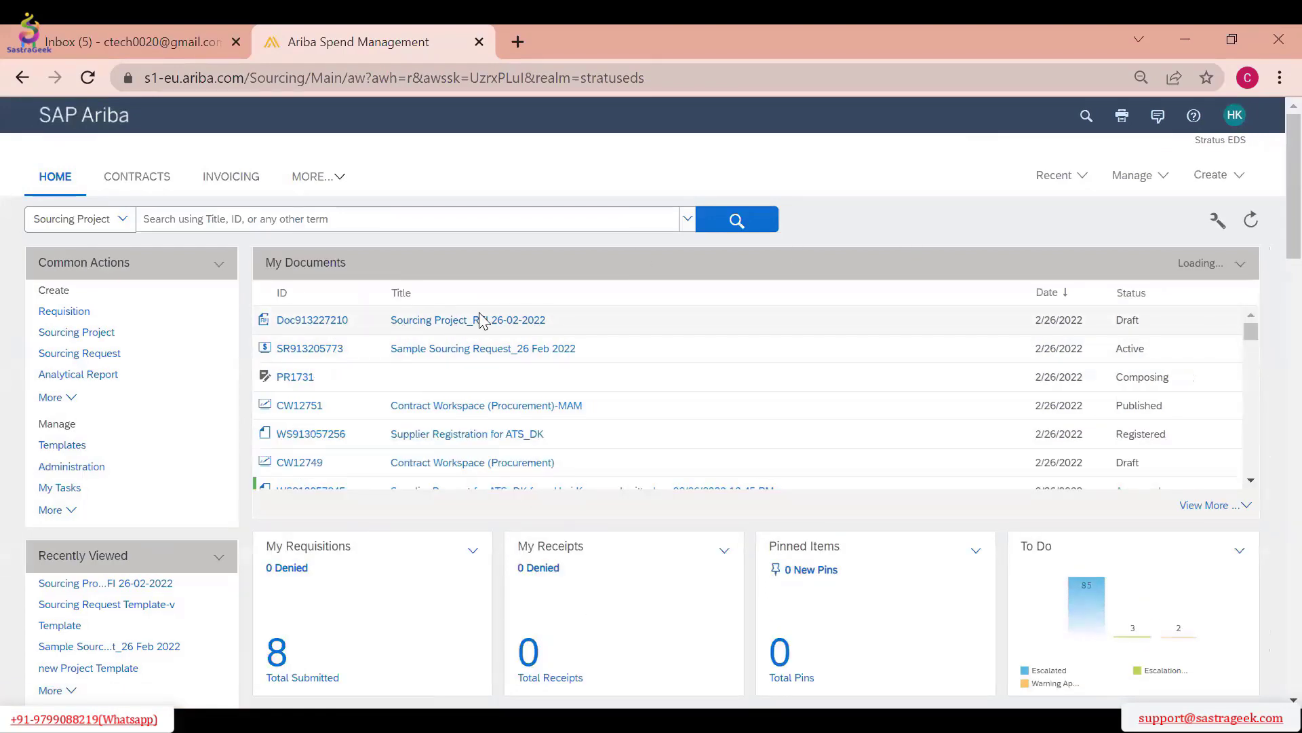
Reopen the published RFI from the dashboard and examine its available actions, invited participants and overview
scroll(438, 335, down, 1)
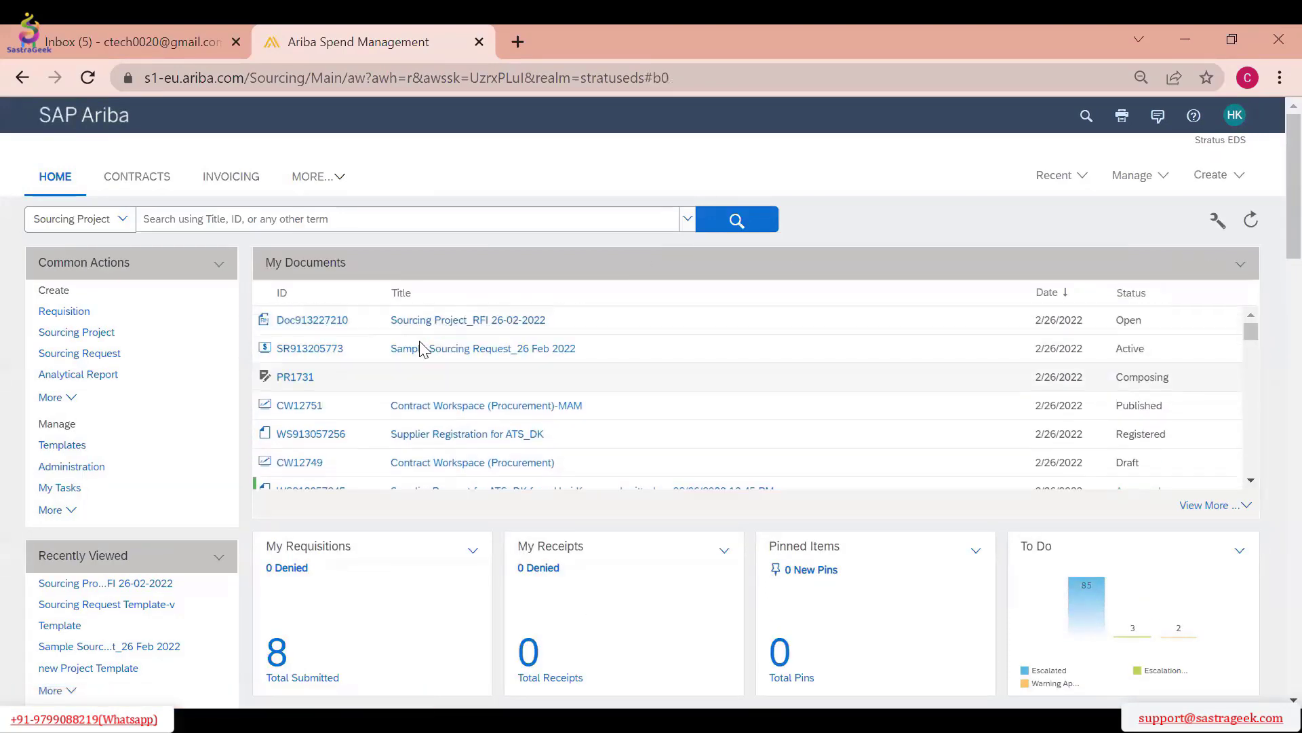
click(1057, 178)
click(1080, 201)
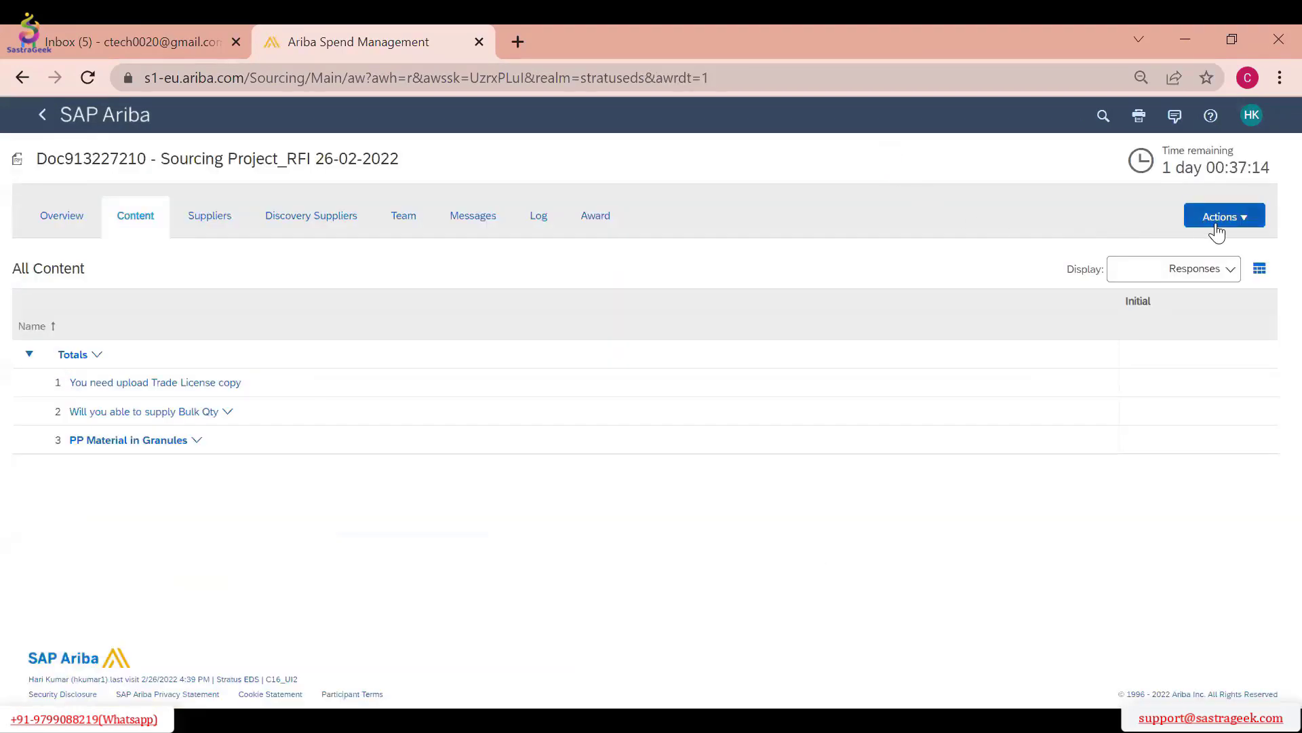
click(1216, 221)
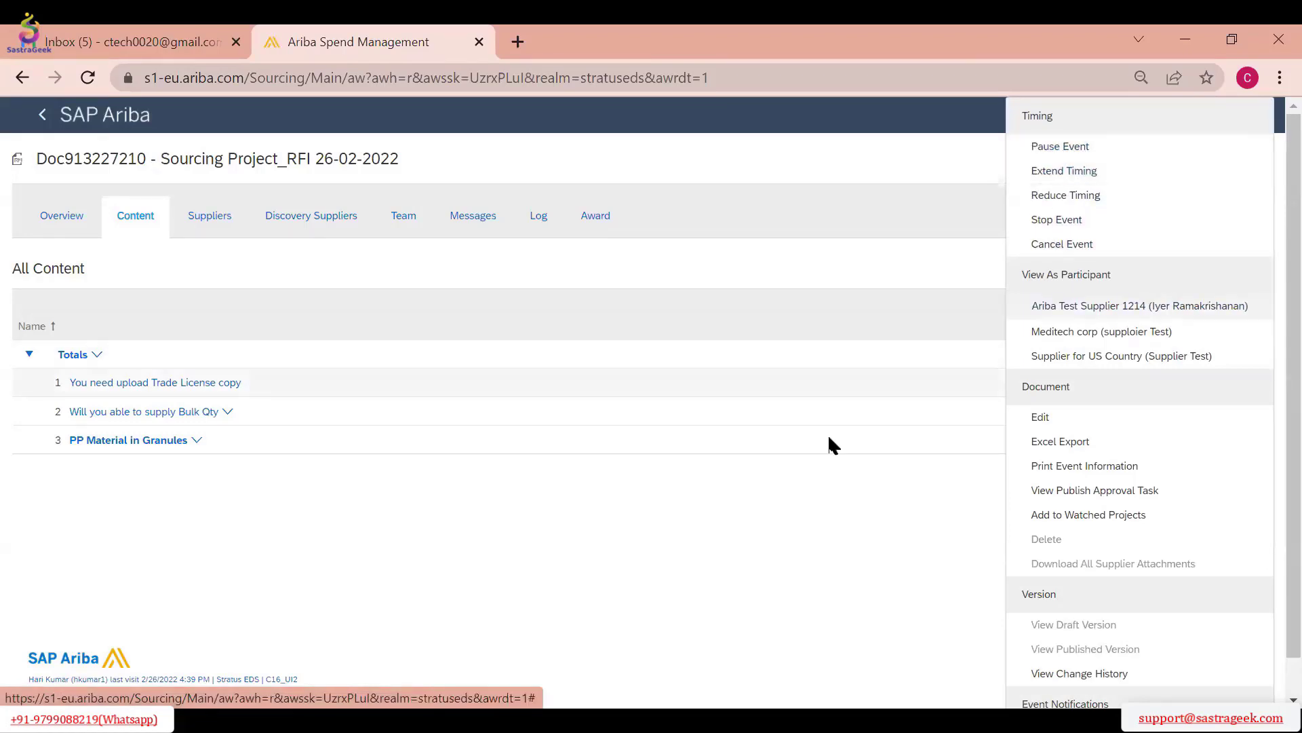
click(688, 597)
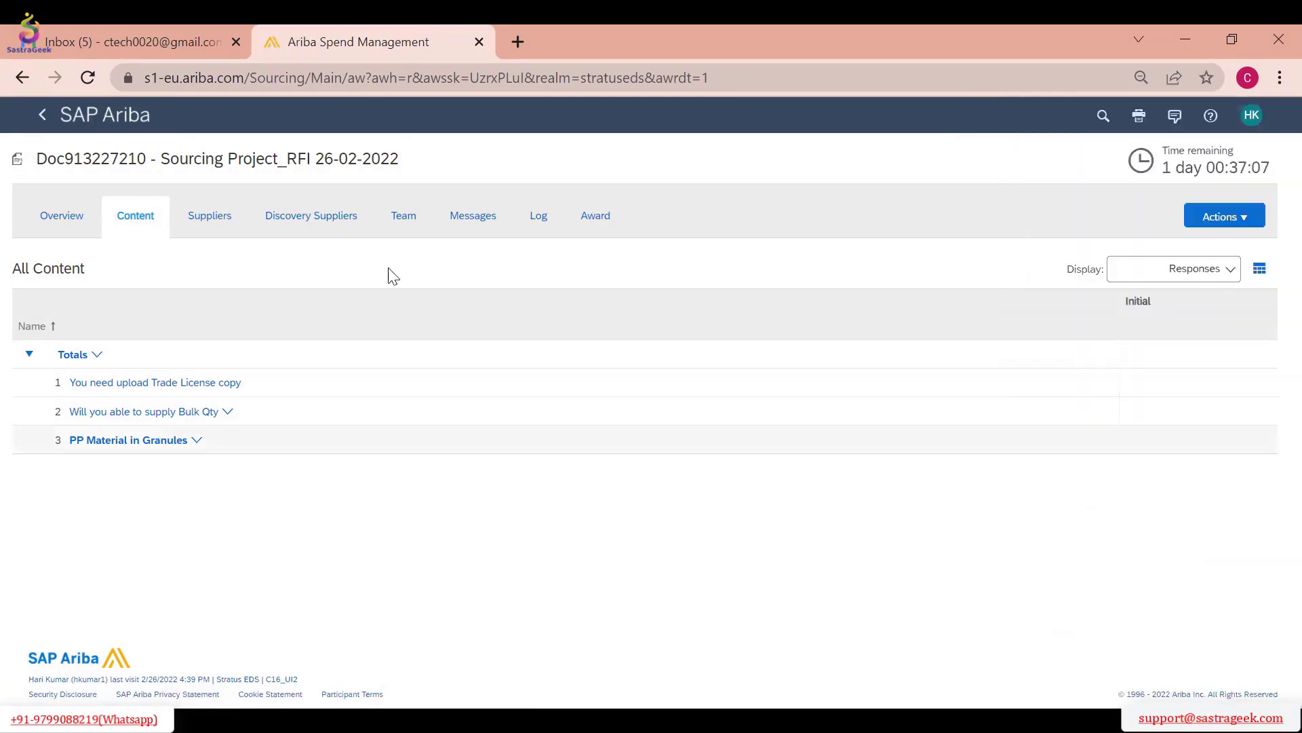
click(250, 237)
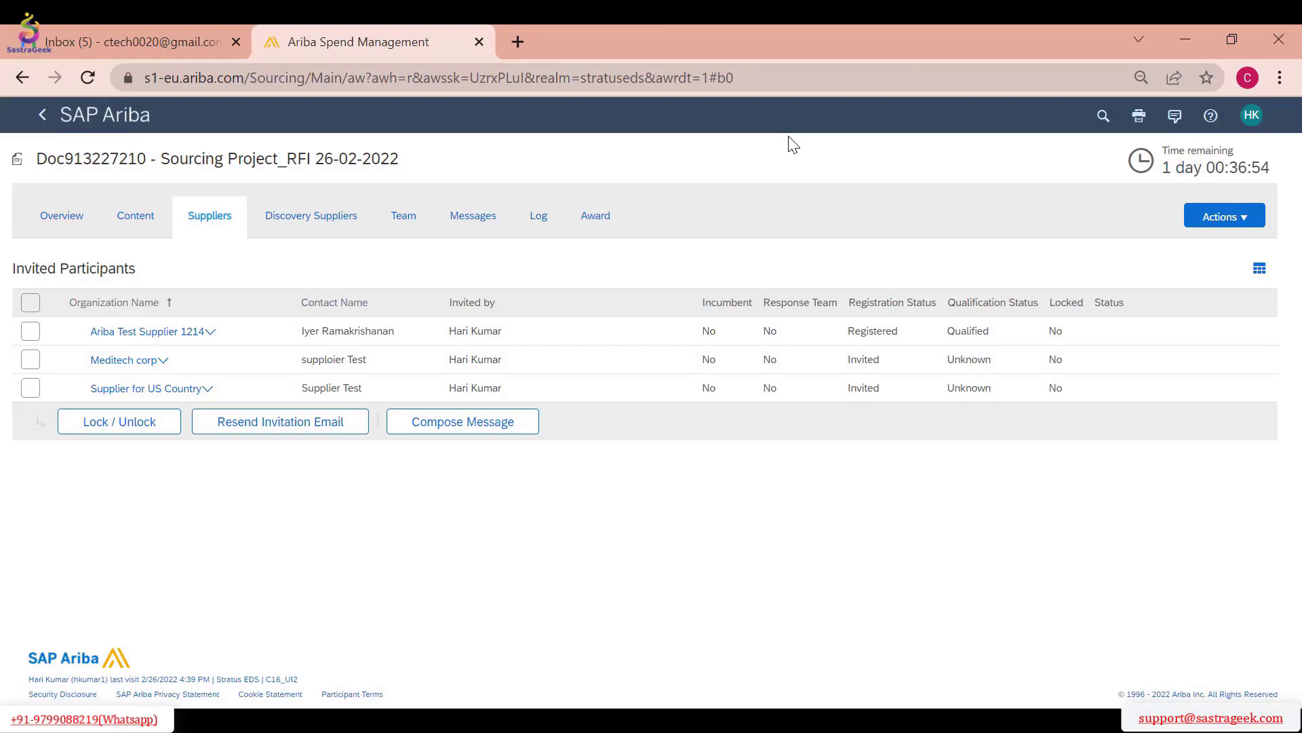
click(64, 229)
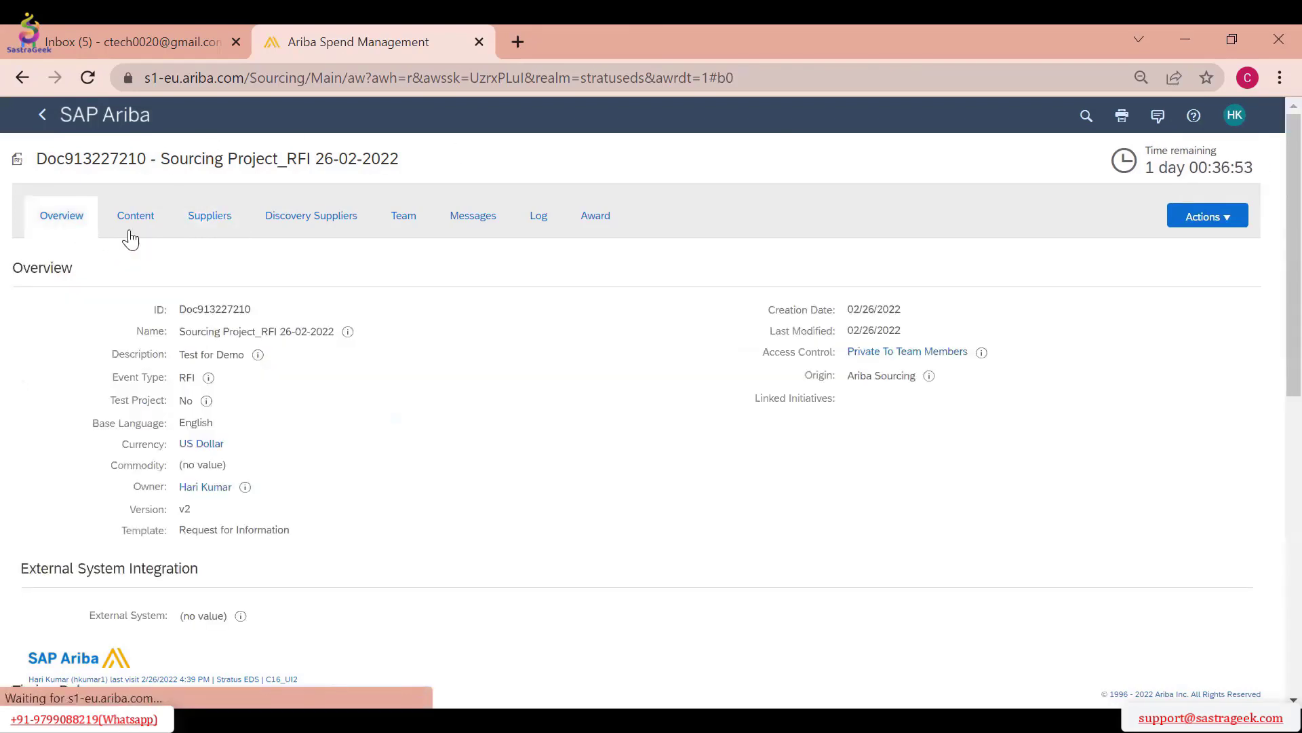
Search the full list of creatable documents for "ven", then examine the supplier request form's fields and return to the dashboard
click(43, 117)
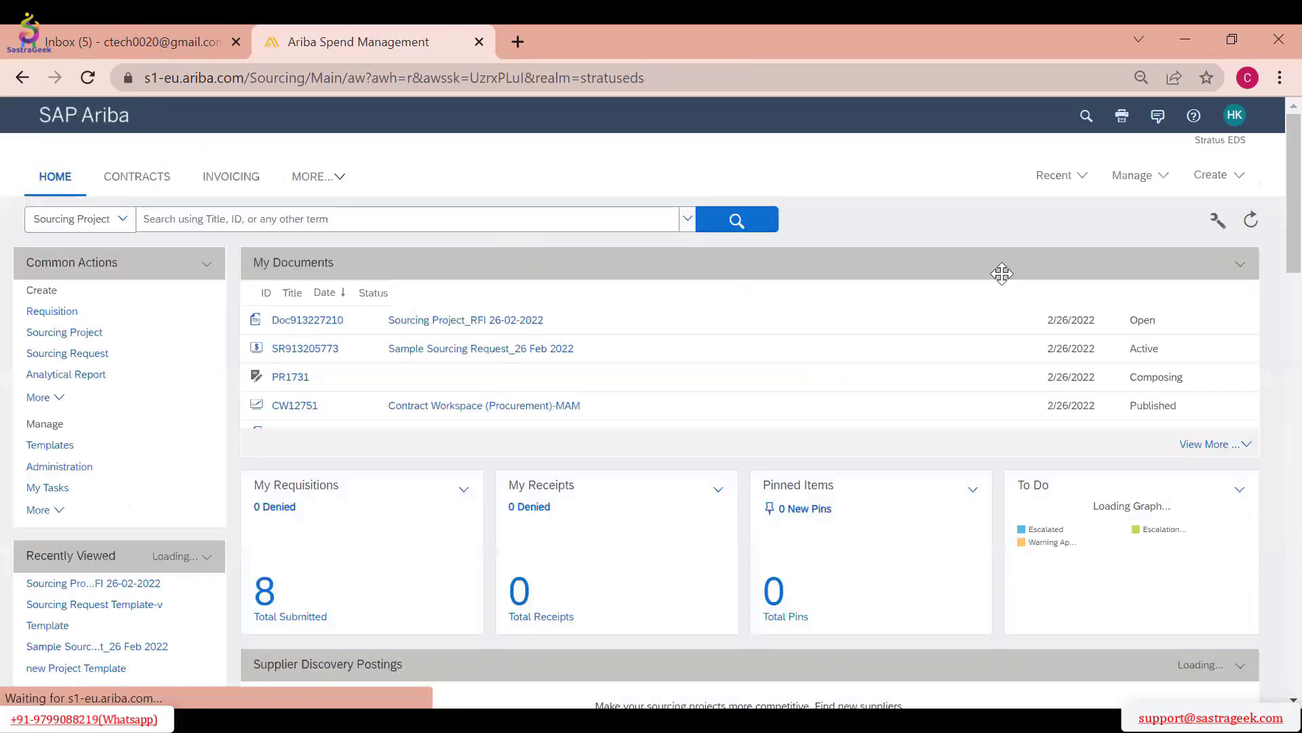
click(1213, 181)
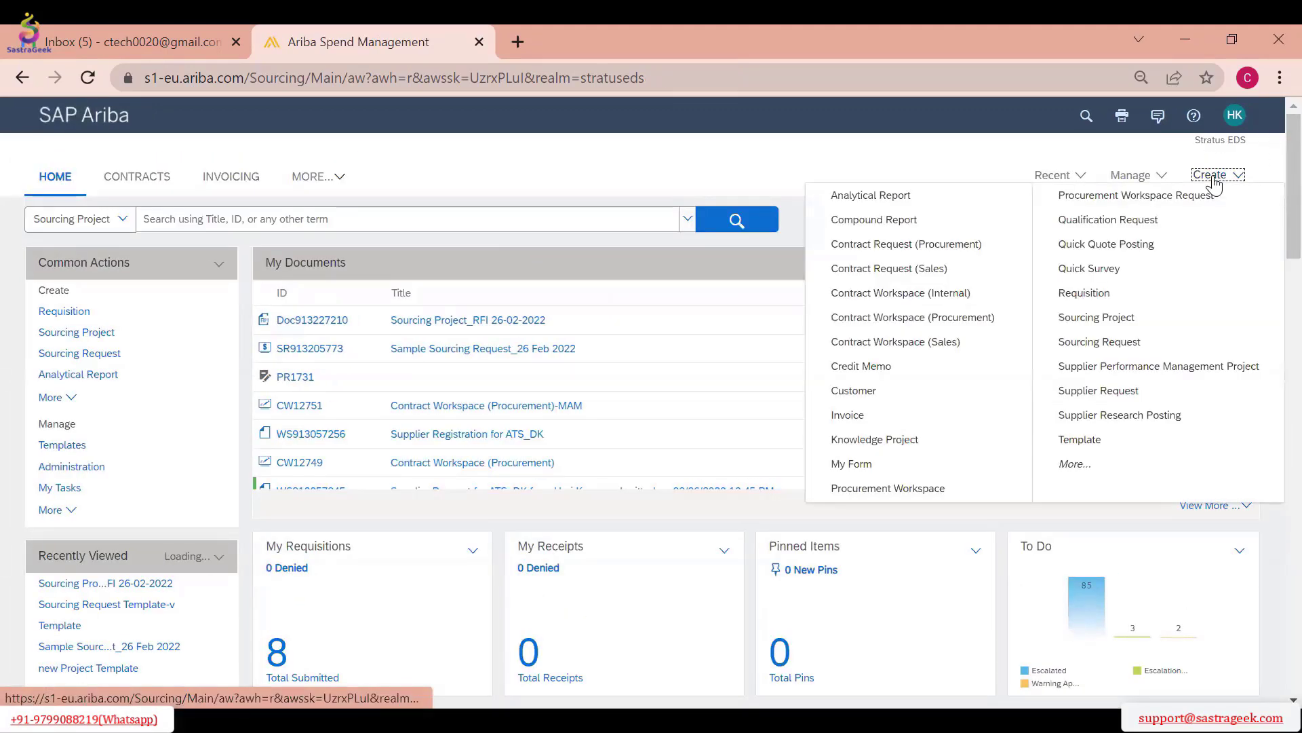
click(1076, 466)
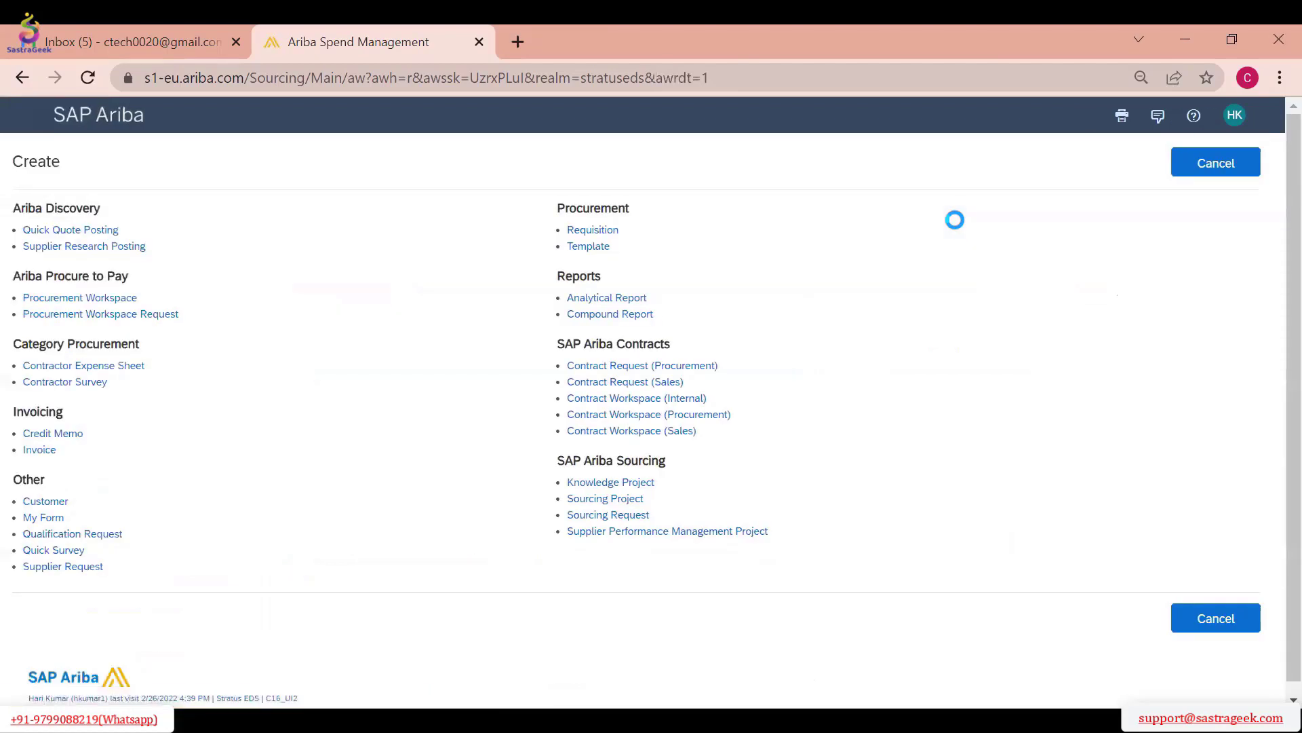
key(ctrl+f)
text(ve)
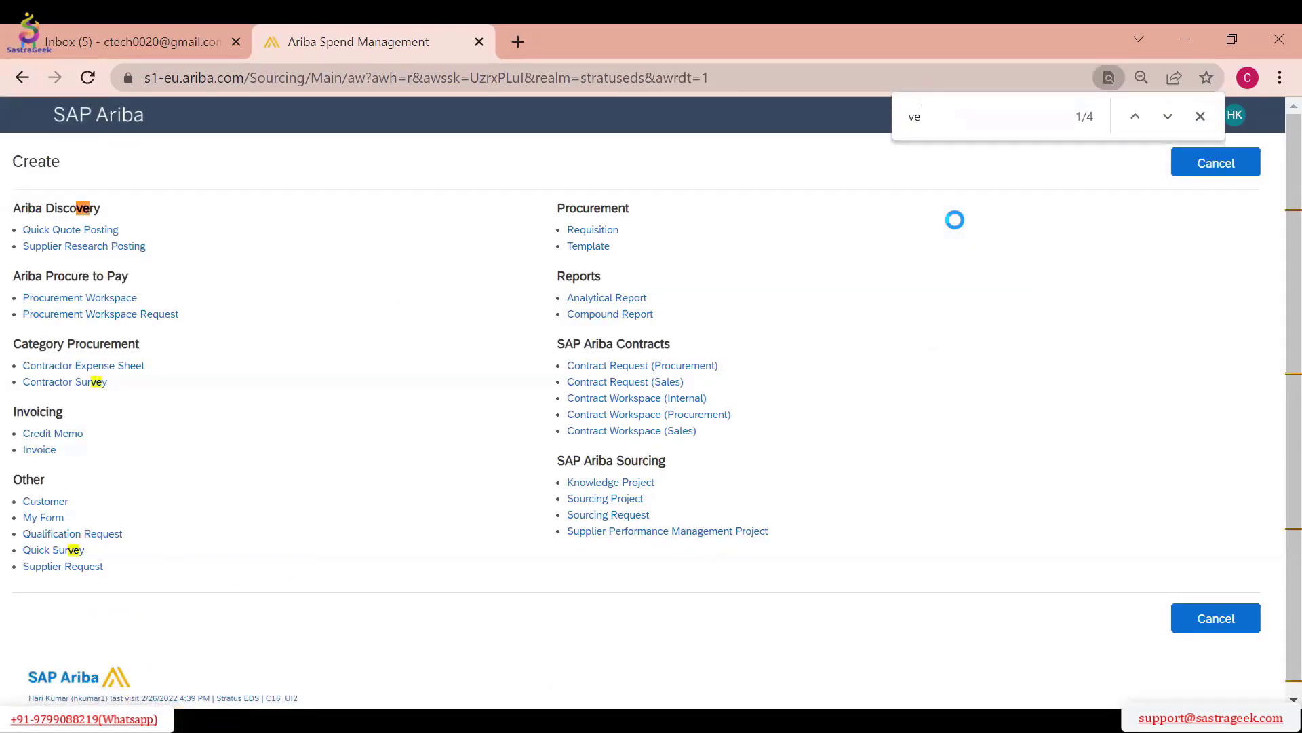
text(n)
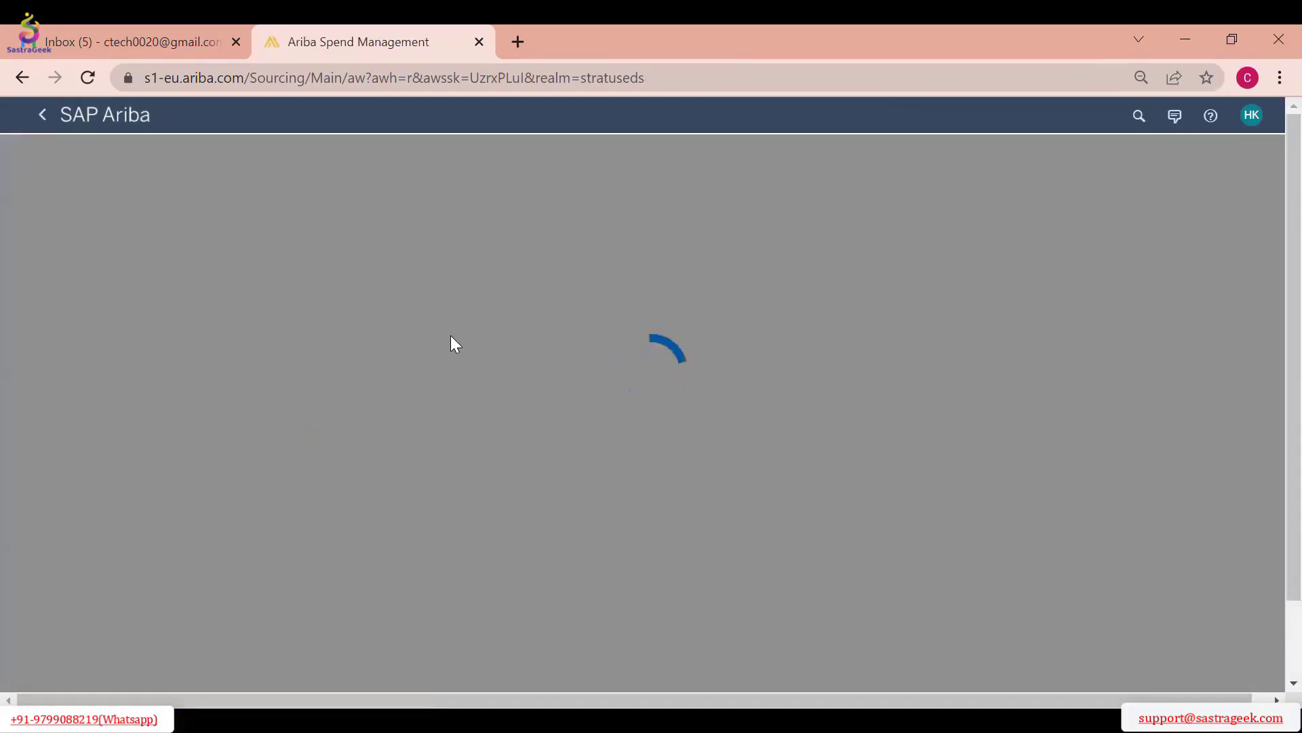
scroll(567, 271, down, 10)
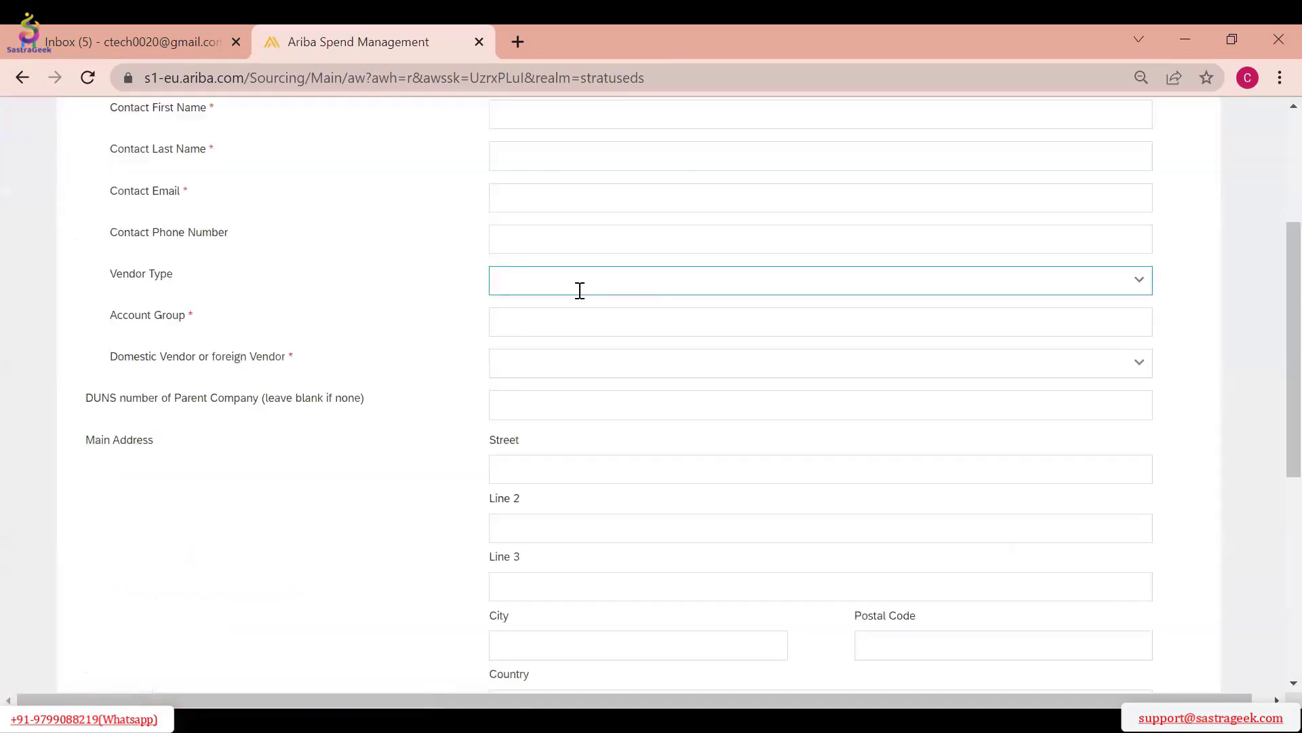
scroll(570, 328, up, 10)
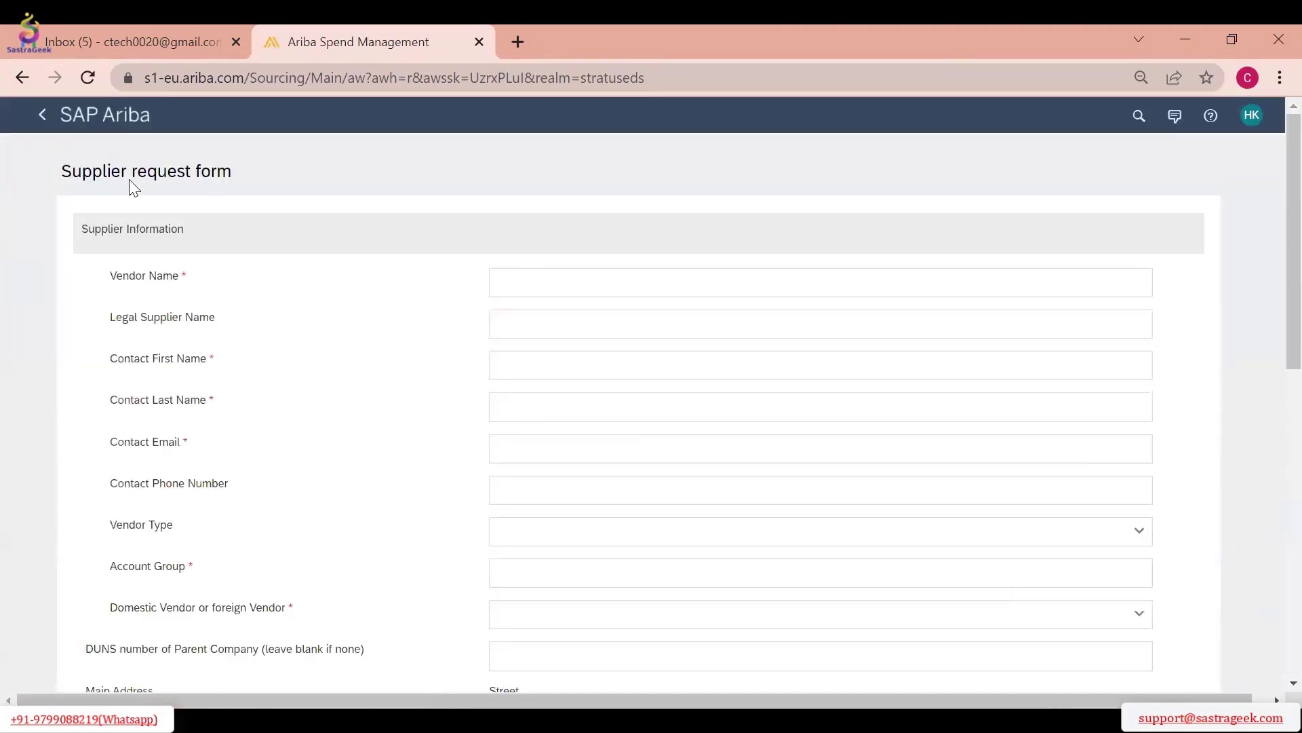
click(42, 115)
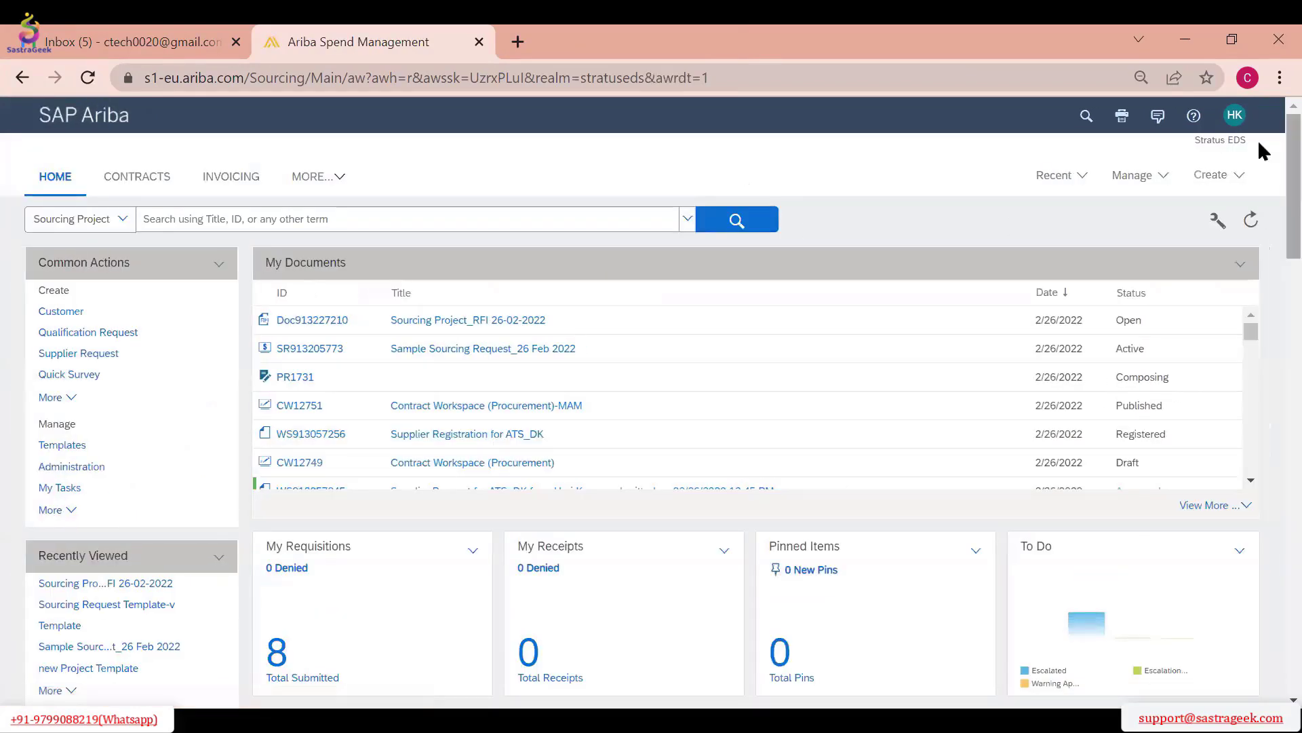
Start a new sourcing project named "Test Sourcing Project_RFP 26-02-2022" with the description "For RFP Demo"
click(1210, 178)
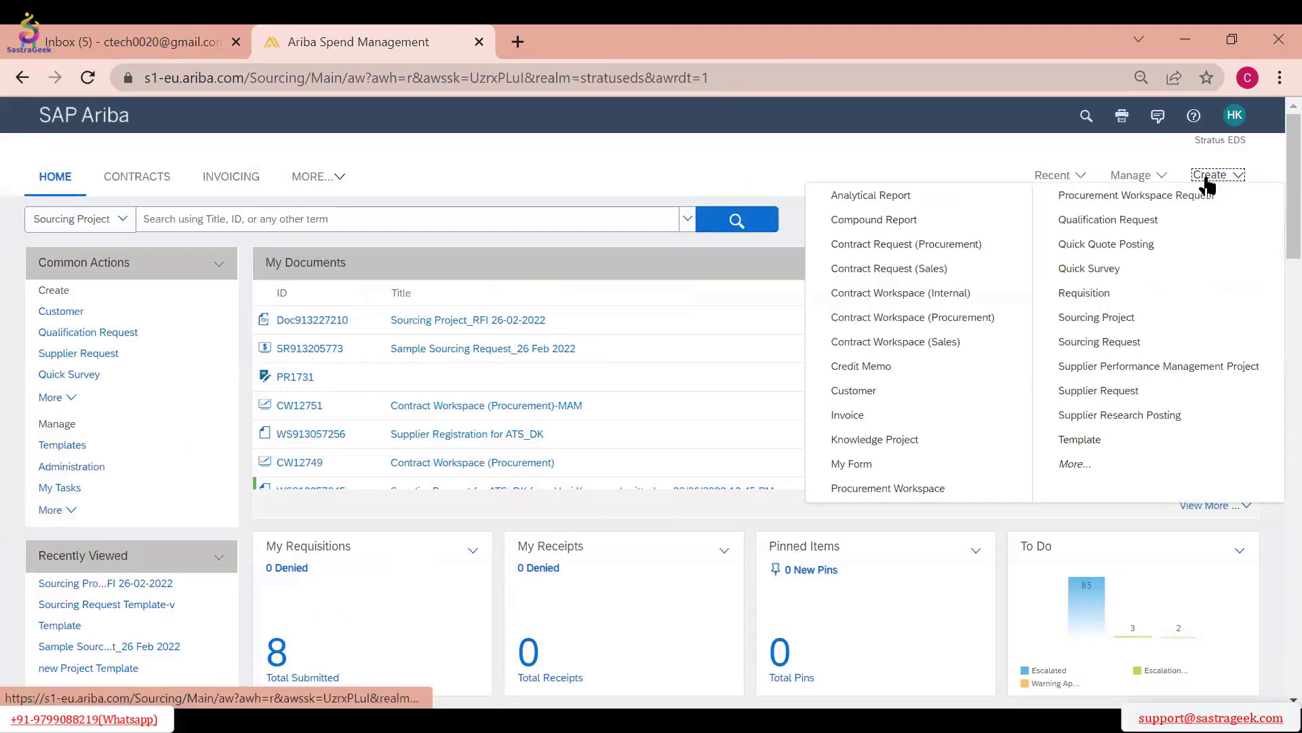
click(1117, 317)
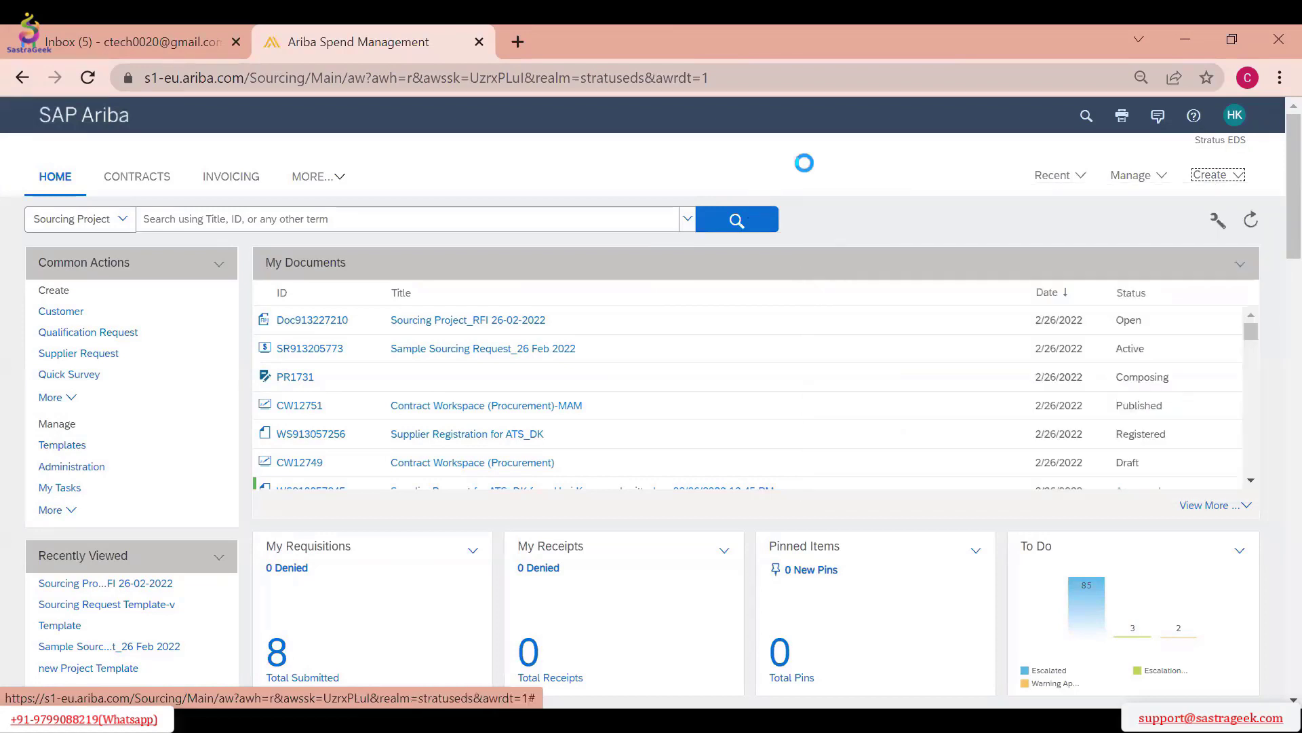
text(Tes)
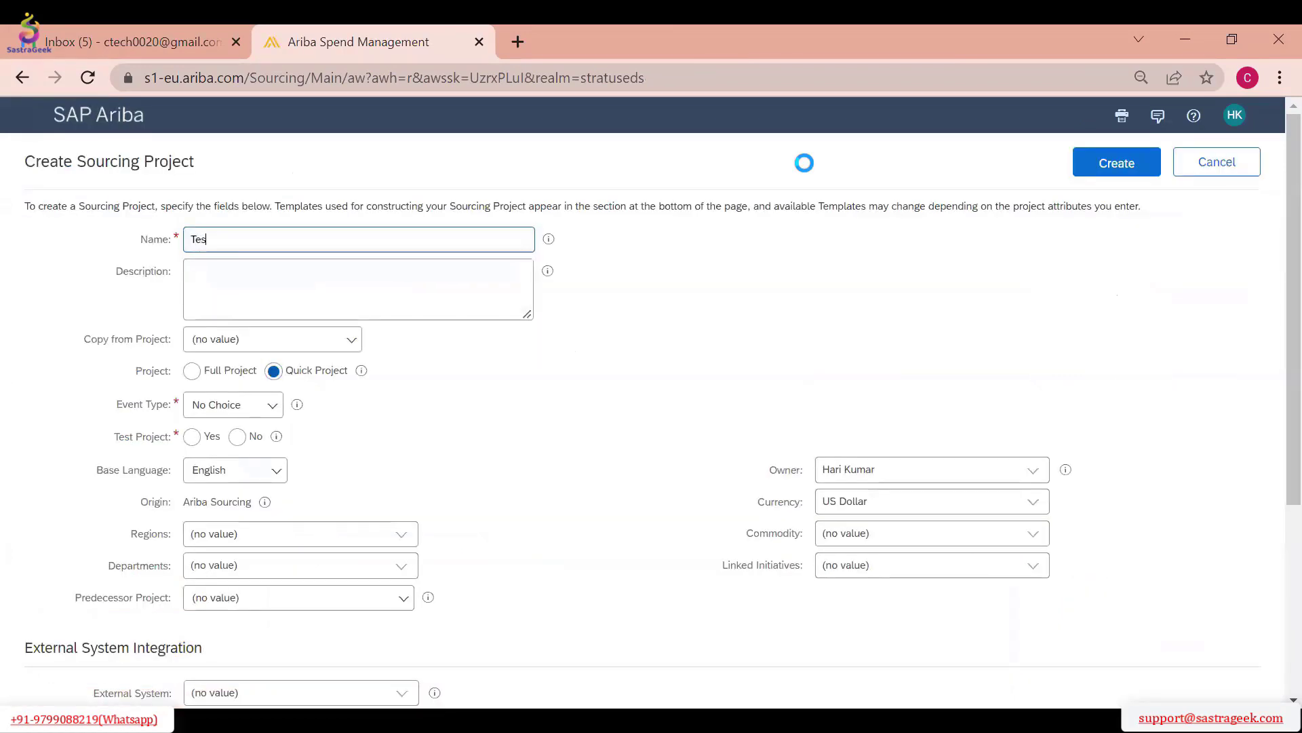
text(t Sourcing Project_RFP 26-02-2022)
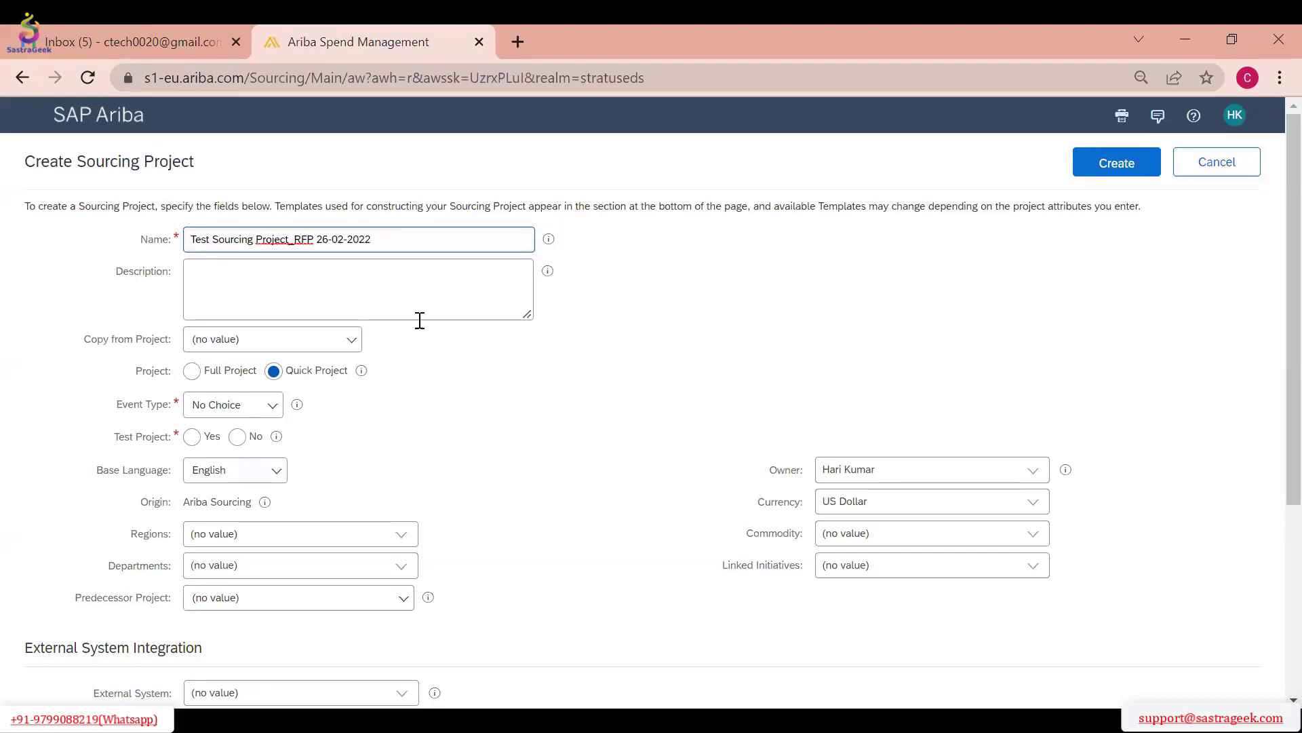
click(375, 297)
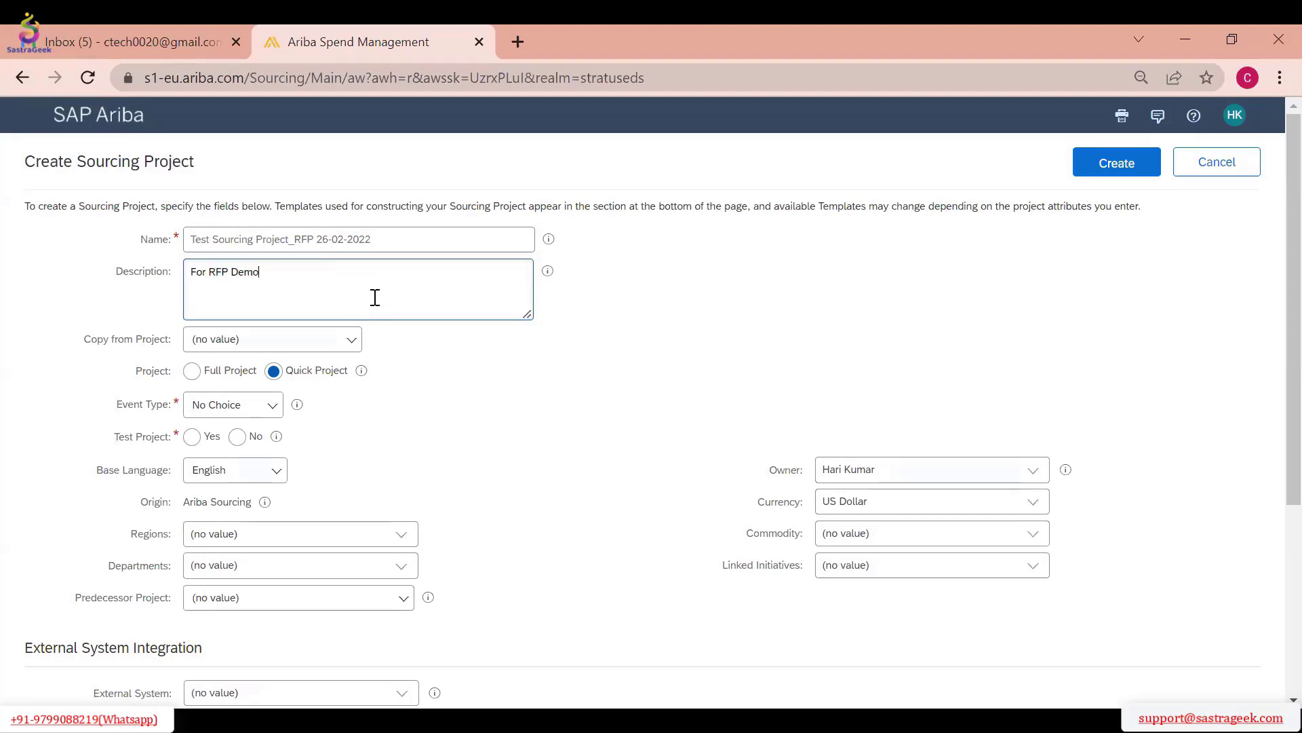
click(527, 386)
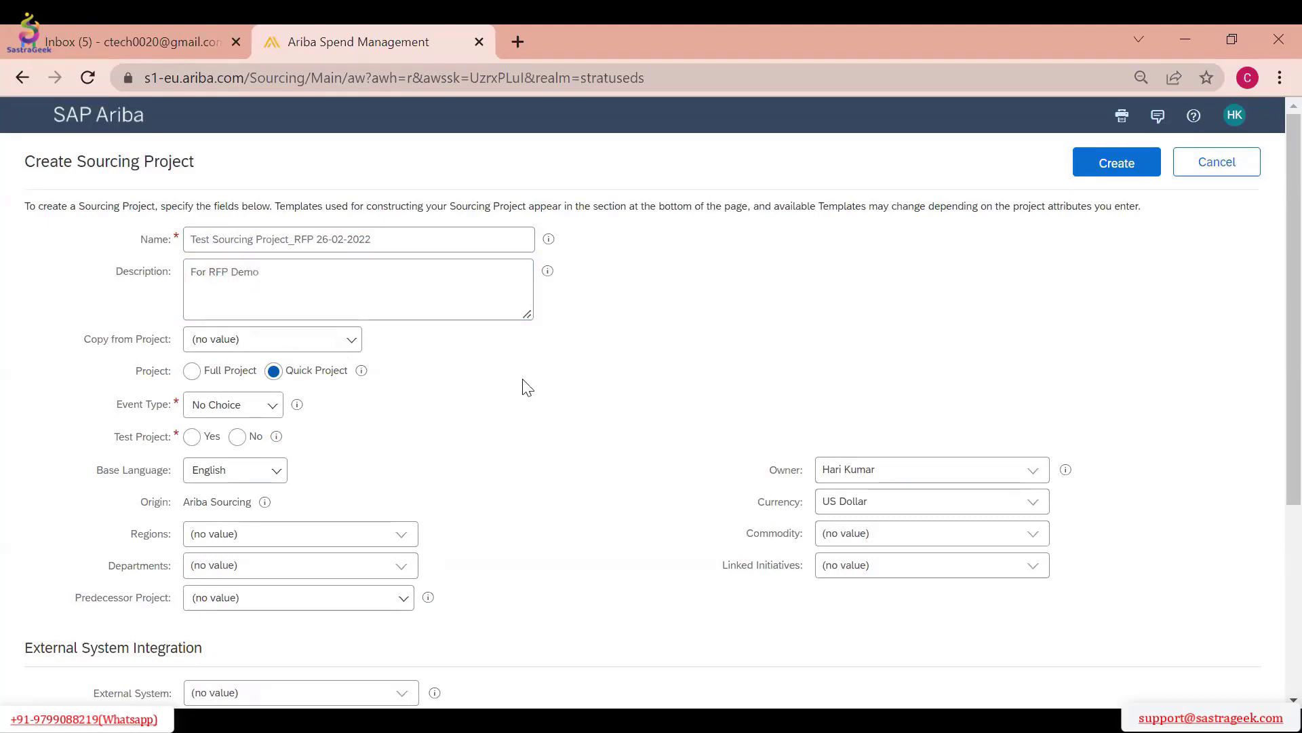
Set the new sourcing project's event type to RFP
scroll(510, 333, down, 2)
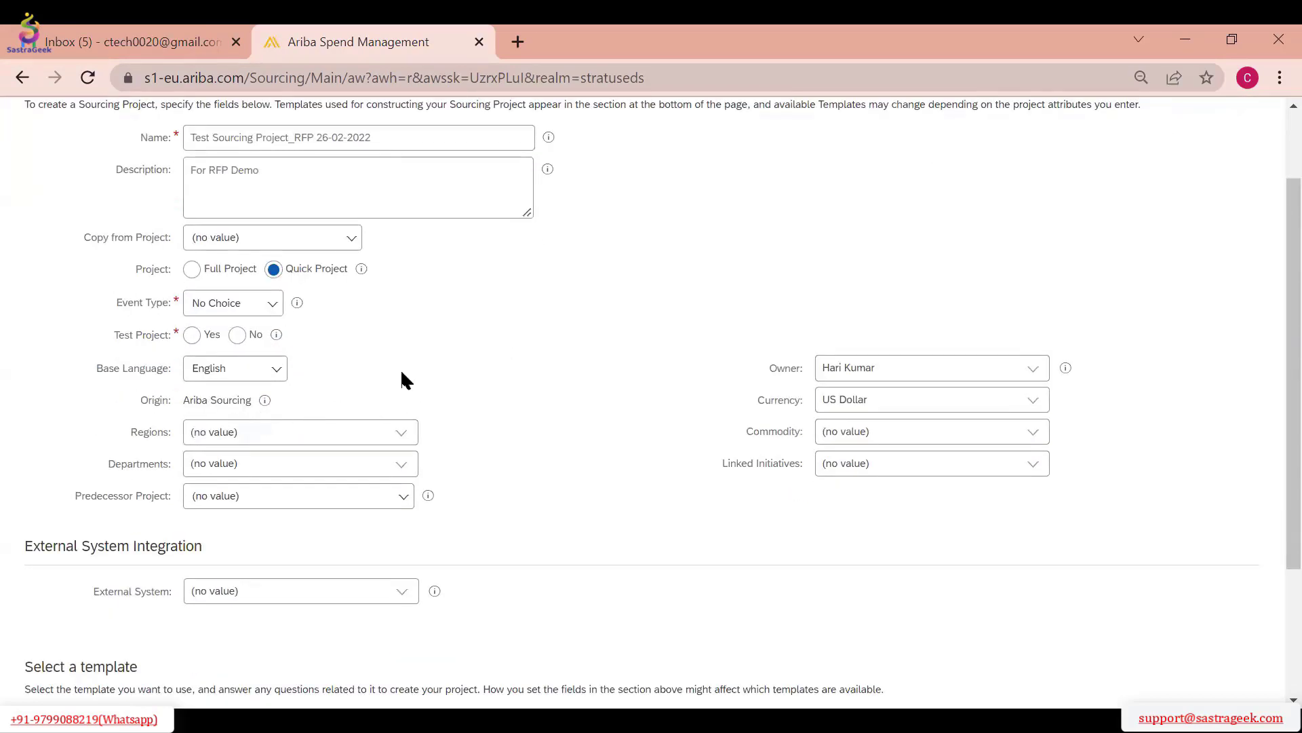
click(279, 304)
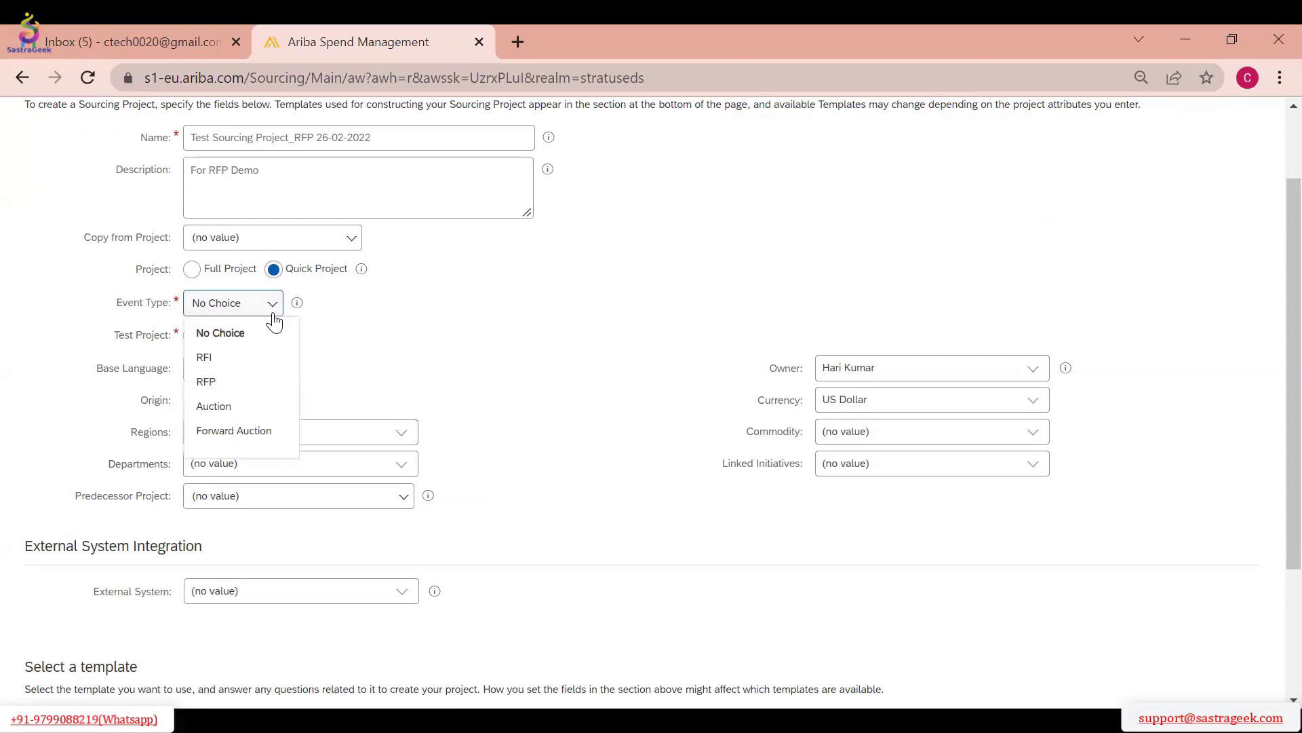
click(251, 378)
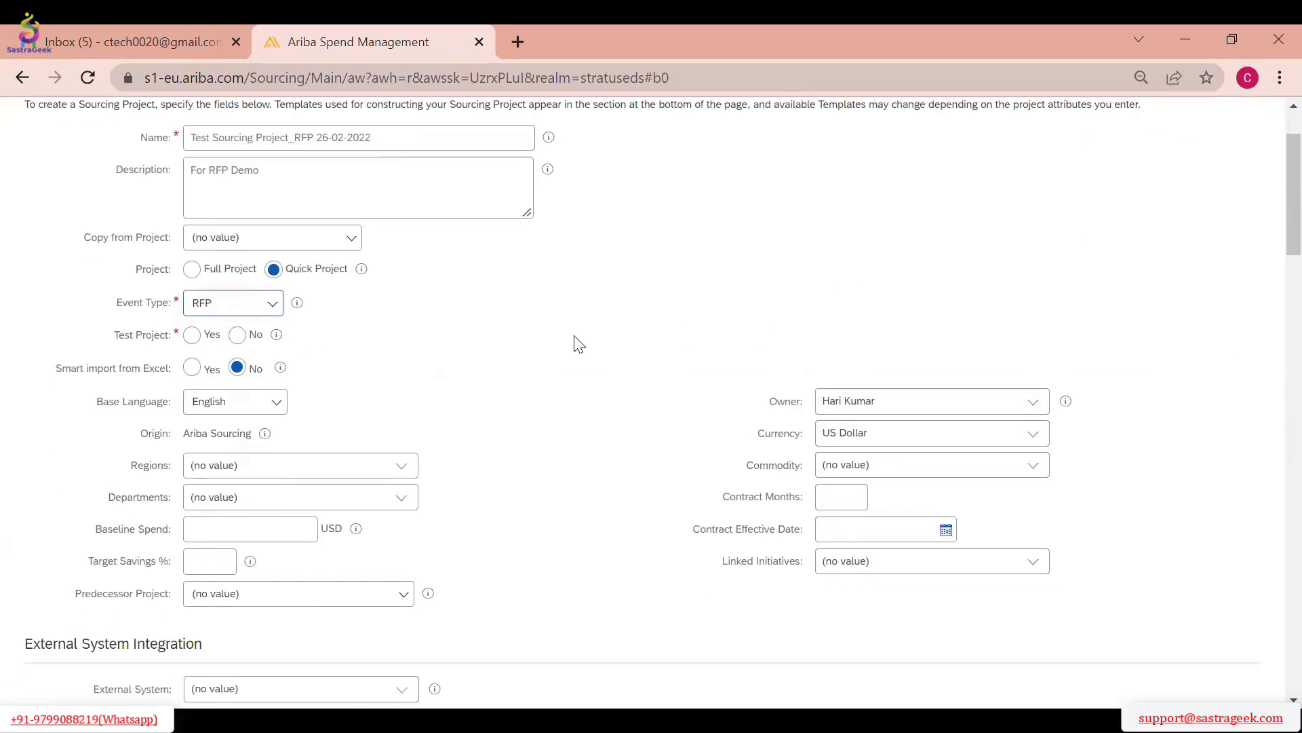
Set "Sourcing Project_RFI 26-02-2022" as the predecessor project and mark the new project as not a test project
click(396, 602)
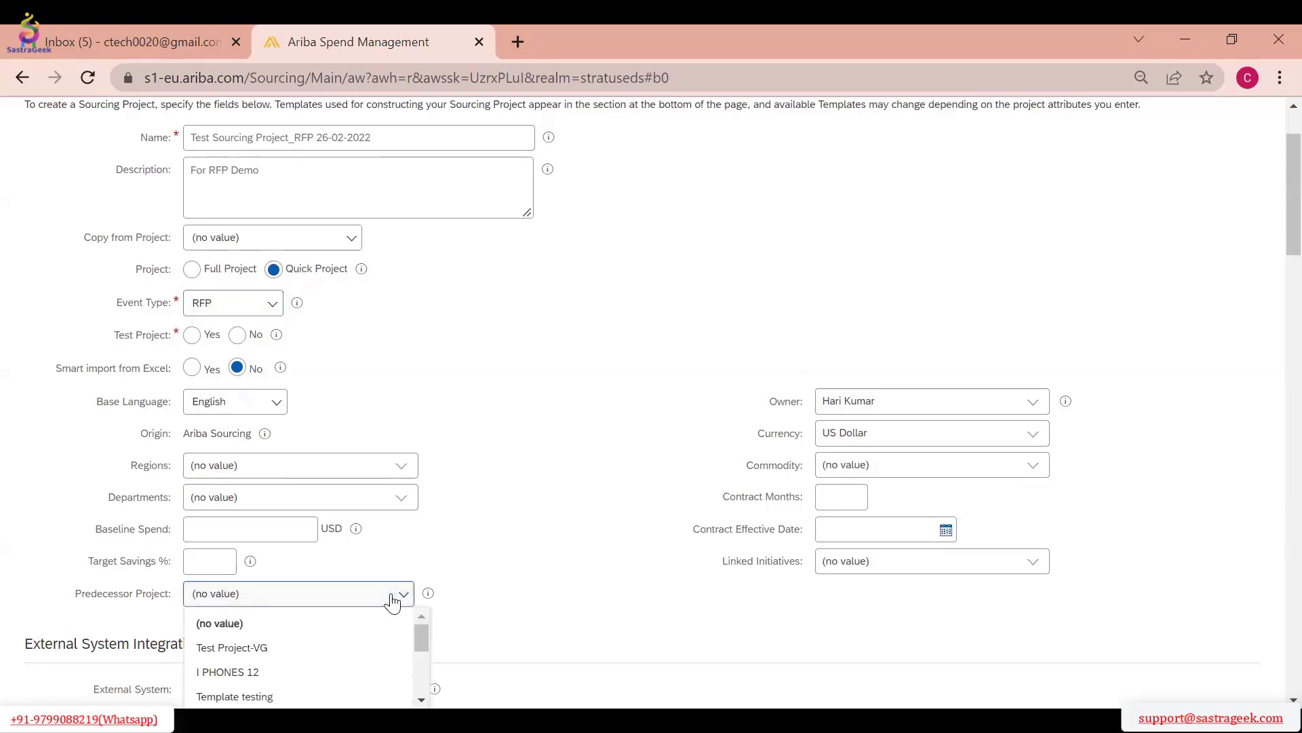
scroll(494, 518, down, 3)
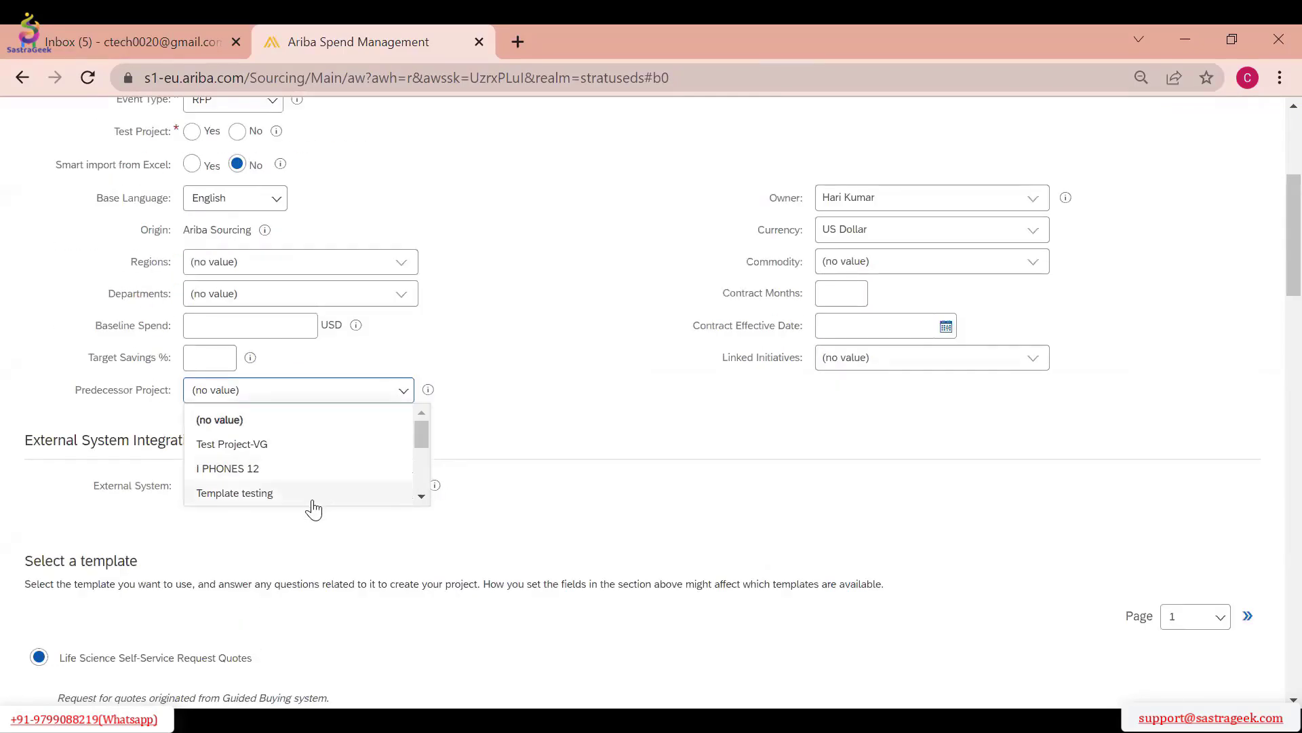
click(420, 499)
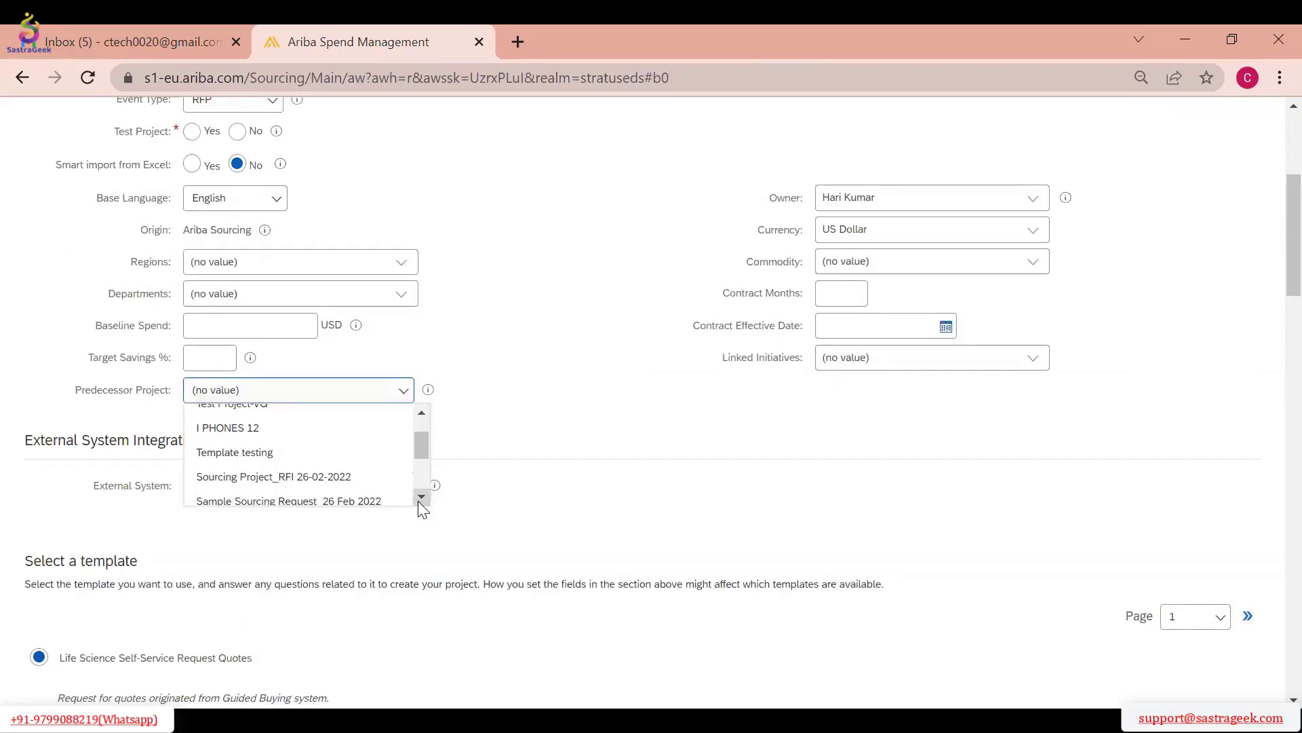
click(422, 498)
click(258, 434)
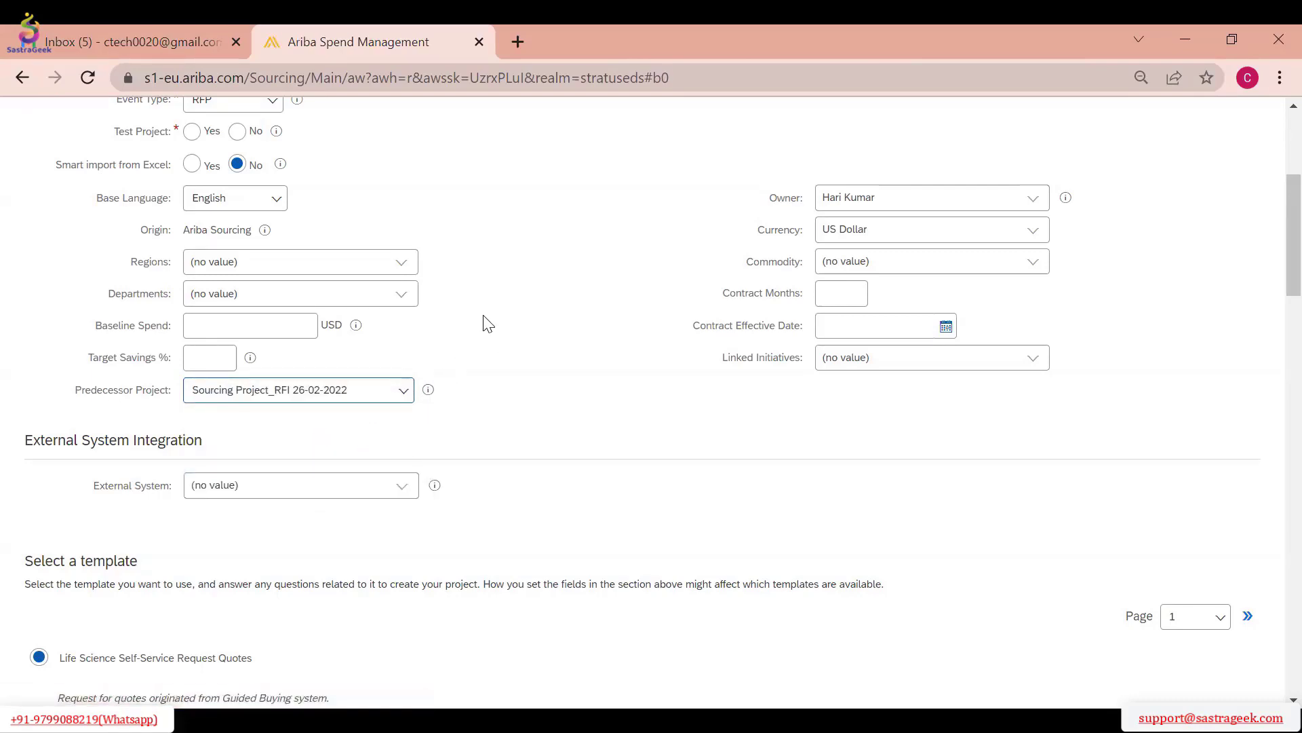
scroll(489, 323, up, 3)
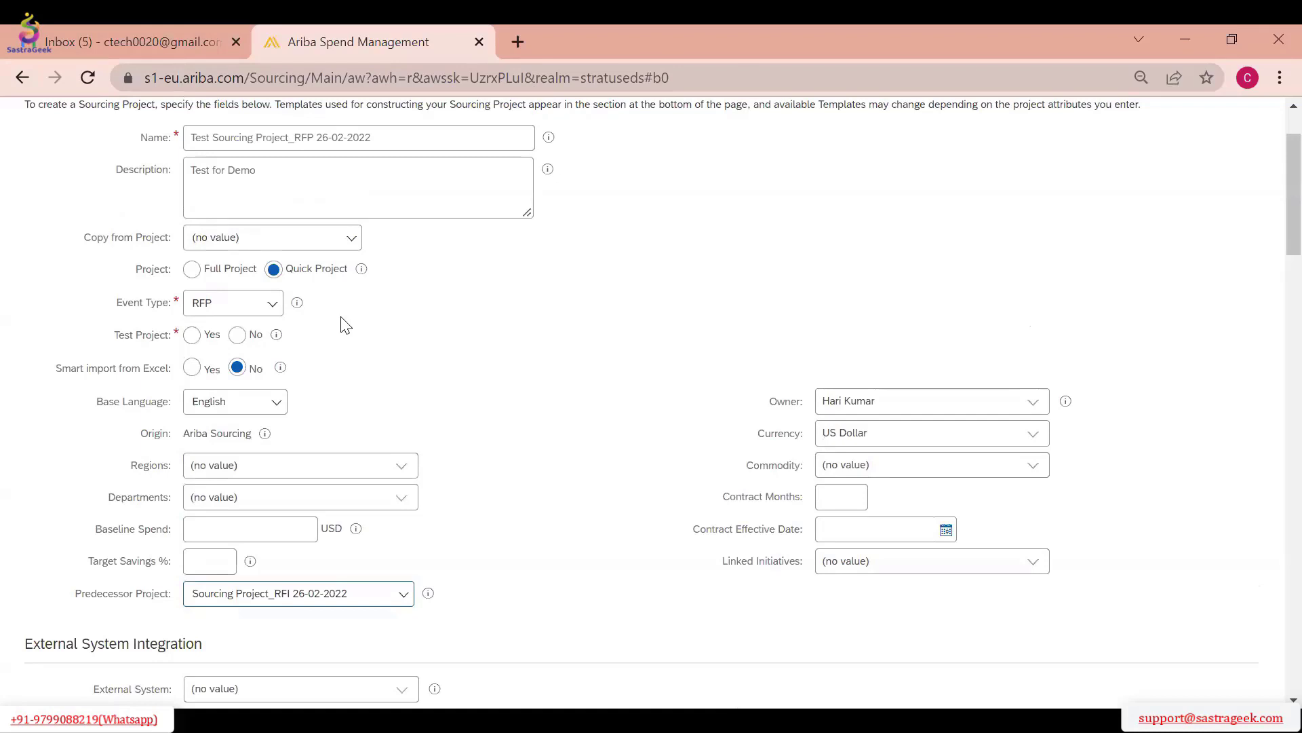
click(238, 335)
Choose the RFP_TEST template and create the sourcing project
scroll(430, 336, down, 3)
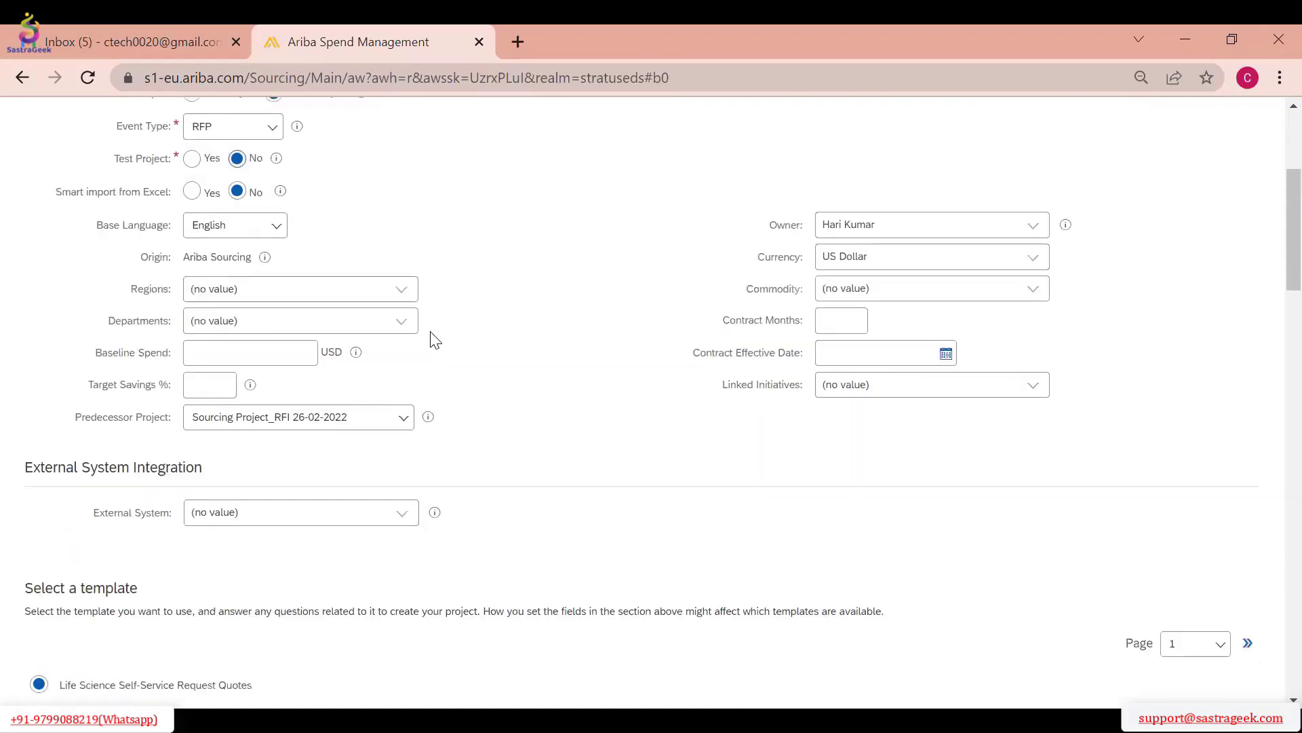
scroll(431, 339, down, 2)
scroll(474, 369, down, 3)
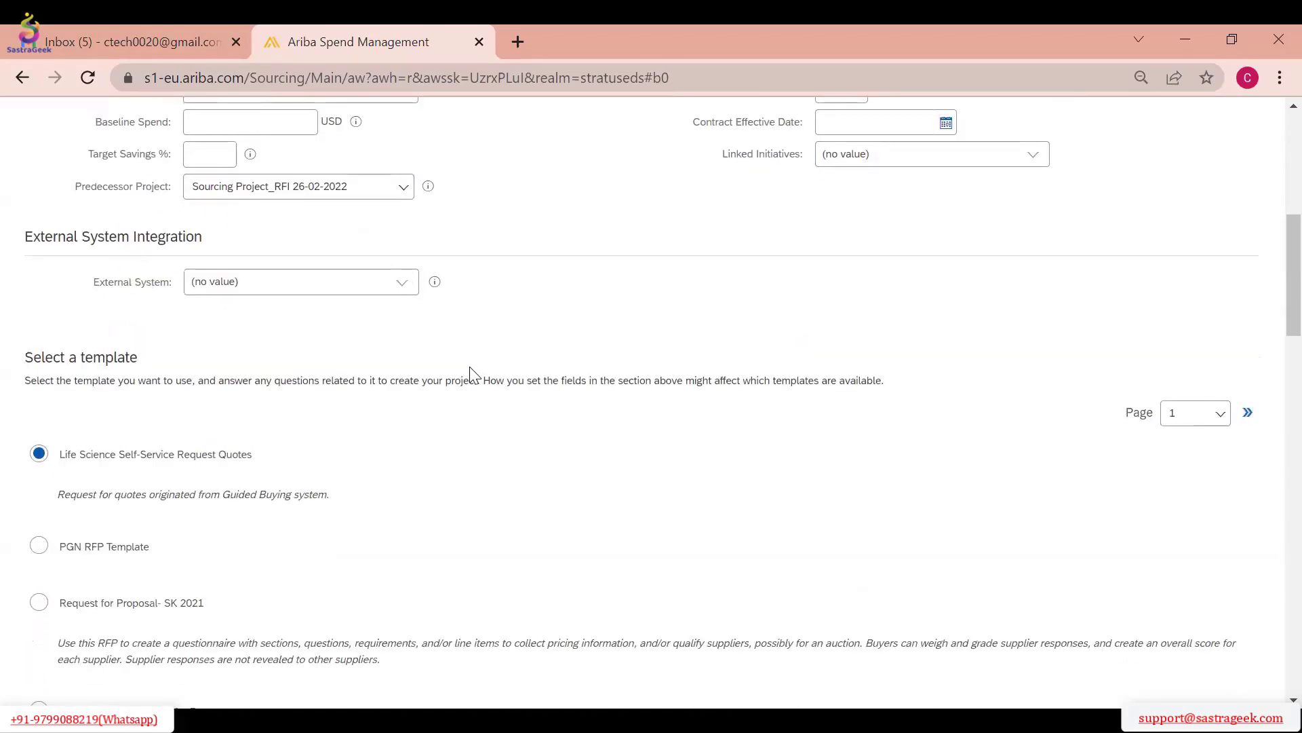
scroll(148, 443, down, 3)
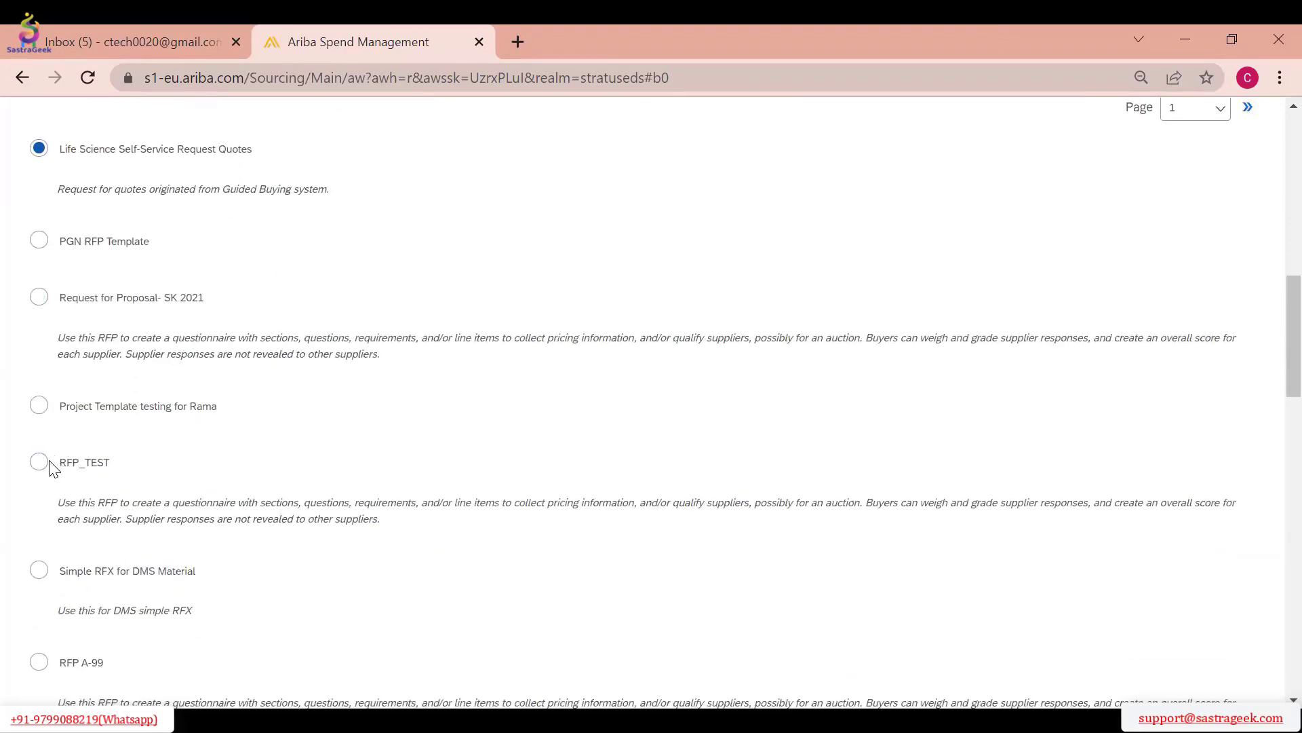
click(40, 464)
scroll(413, 399, down, 3)
scroll(735, 378, up, 11)
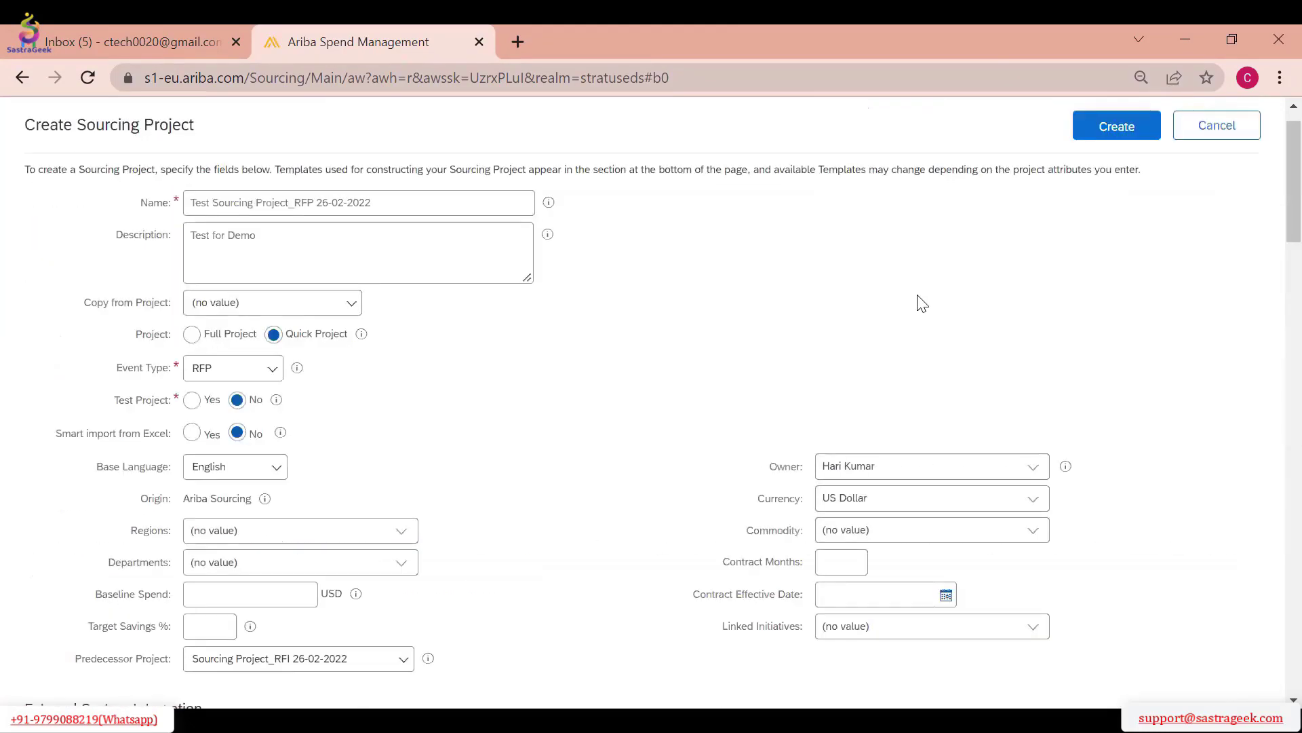
click(1131, 178)
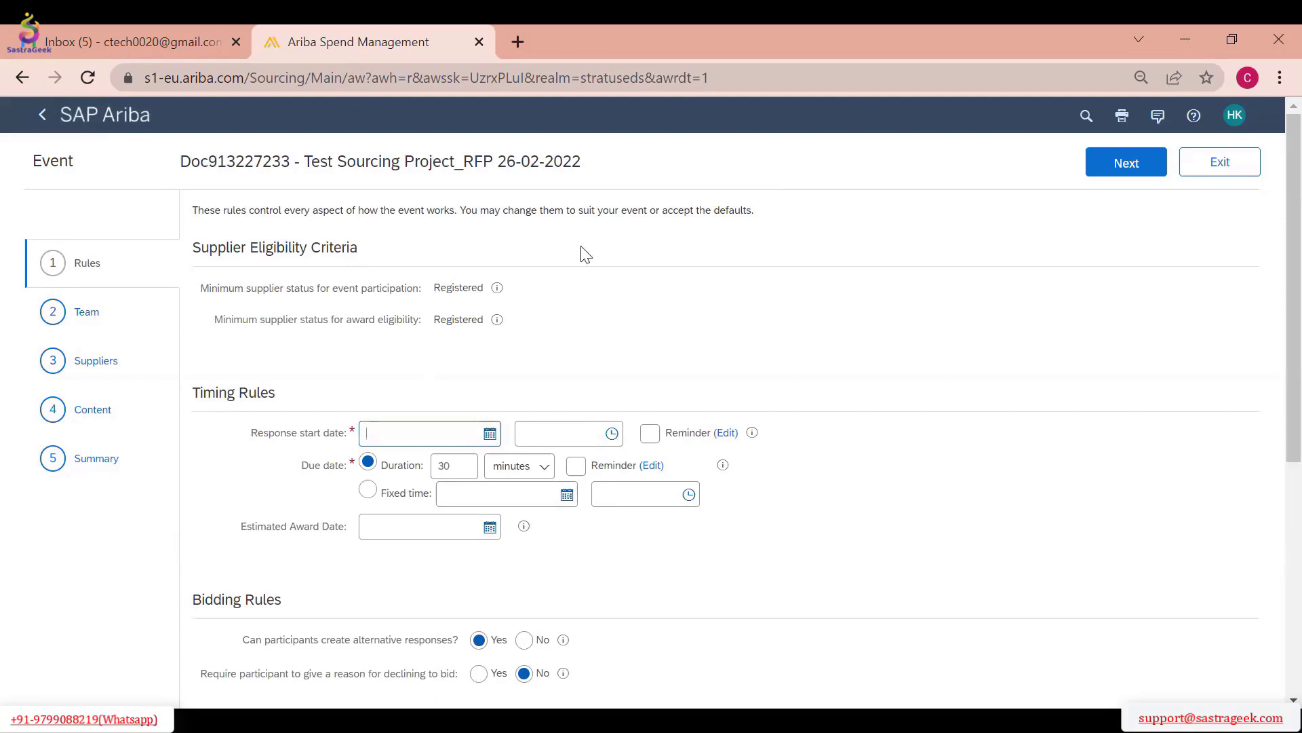
Review the event's timing rules and the minimum supplier statuses for event participation and award eligibility
scroll(483, 393, down, 1)
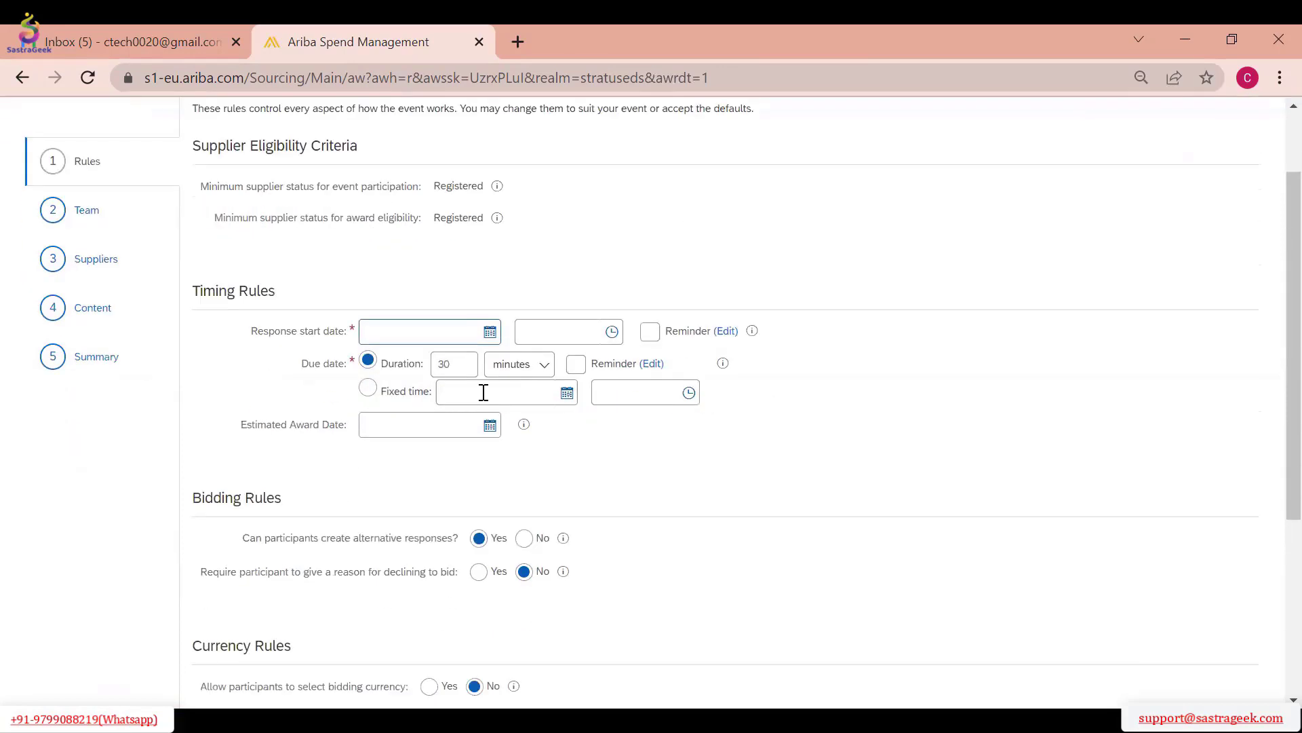
click(490, 332)
click(1014, 351)
scroll(461, 366, up, 1)
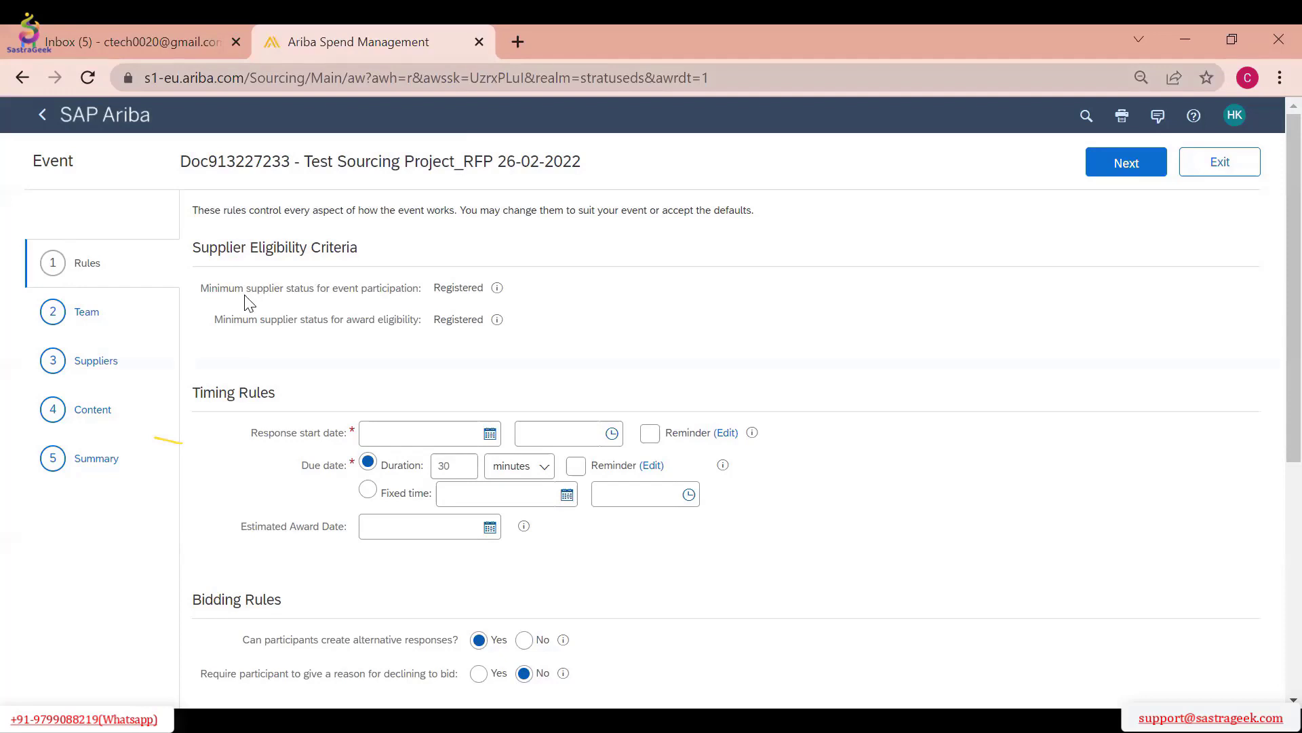
double_click(459, 287)
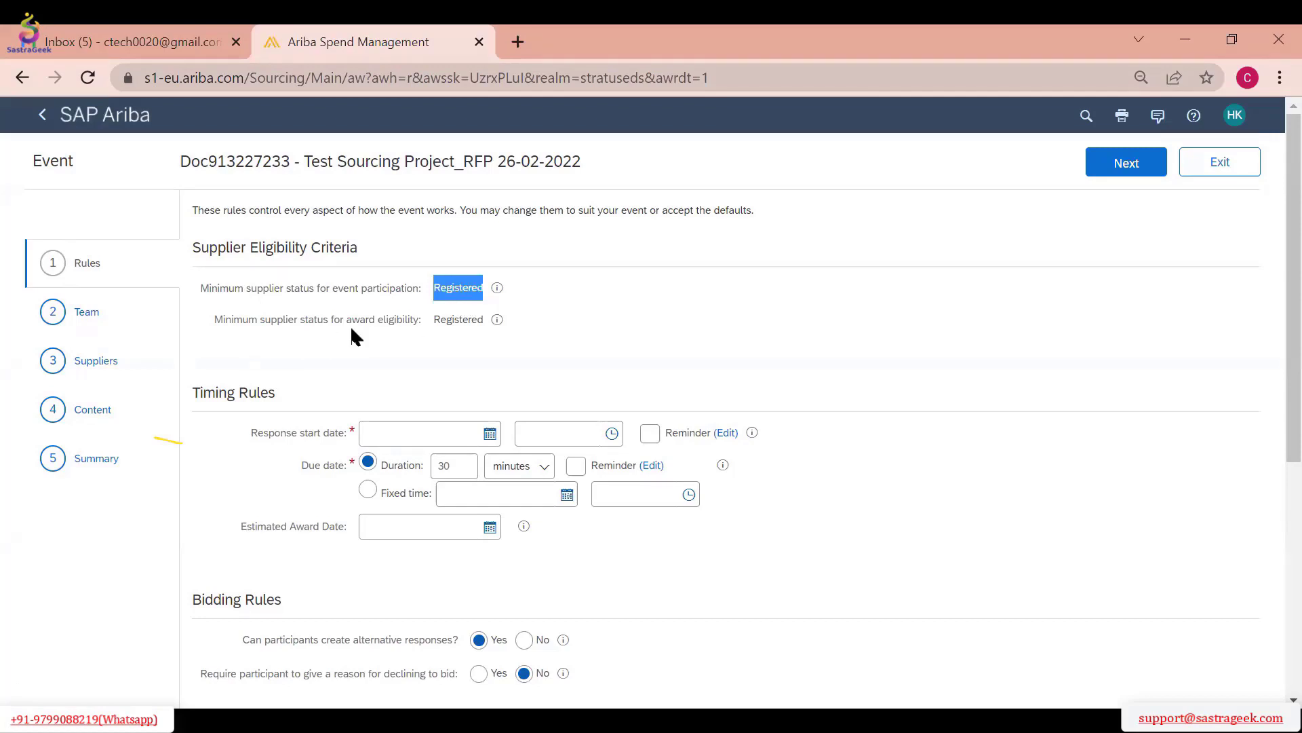
double_click(457, 319)
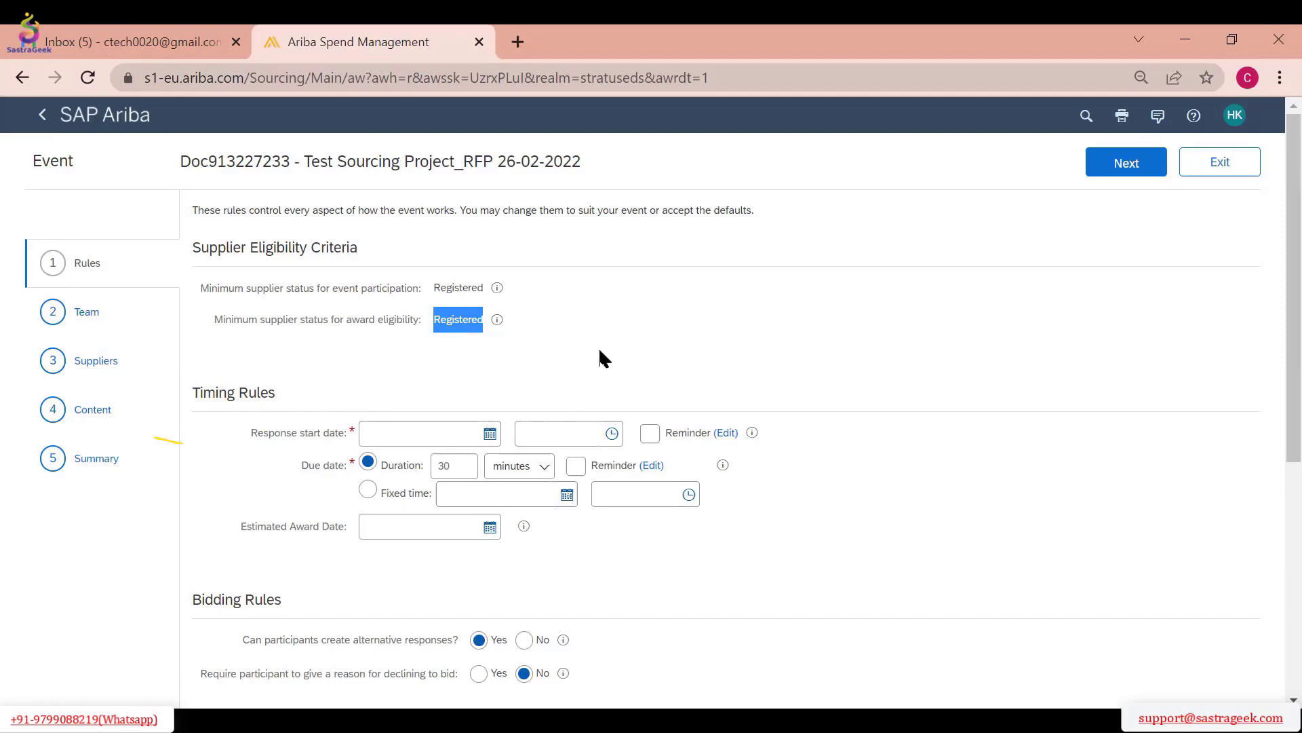
Set the event's response start date to 2/26/2022 at 7:00 PM
scroll(598, 347, down, 2)
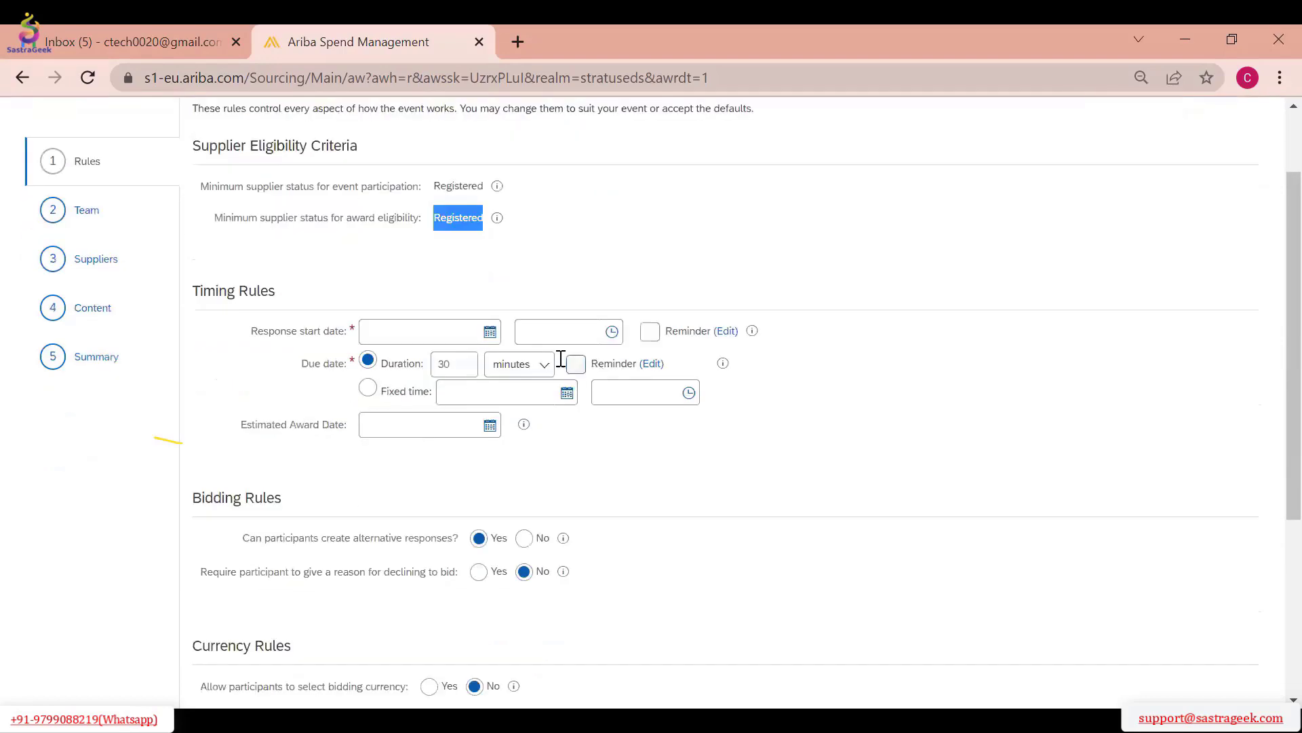
click(490, 333)
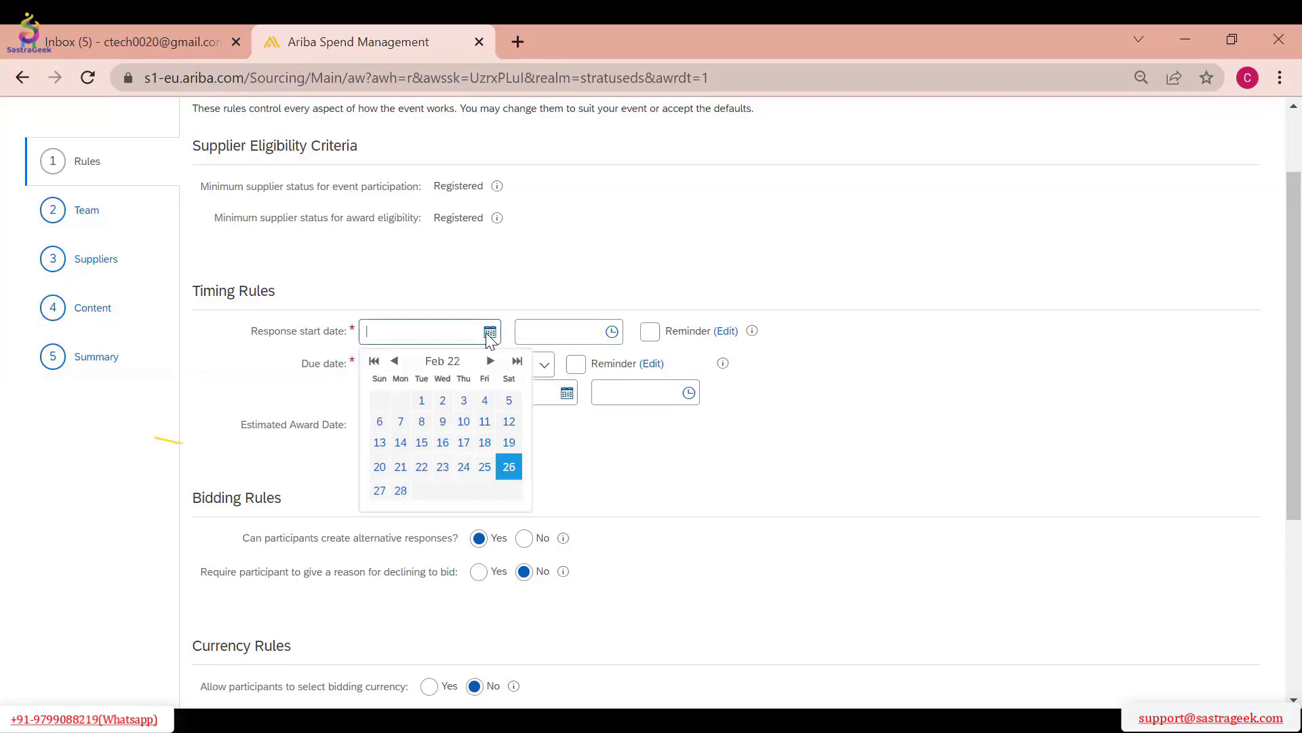
click(509, 468)
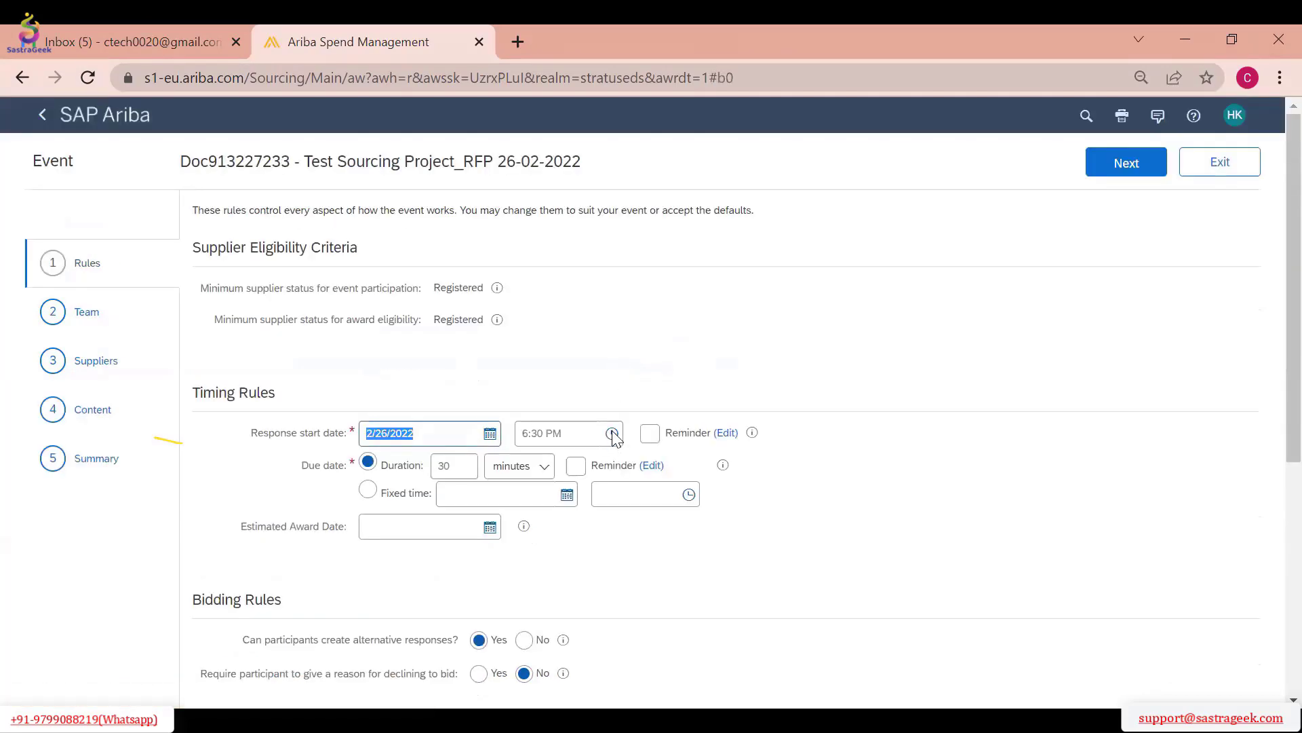
click(613, 434)
scroll(589, 529, down, 10)
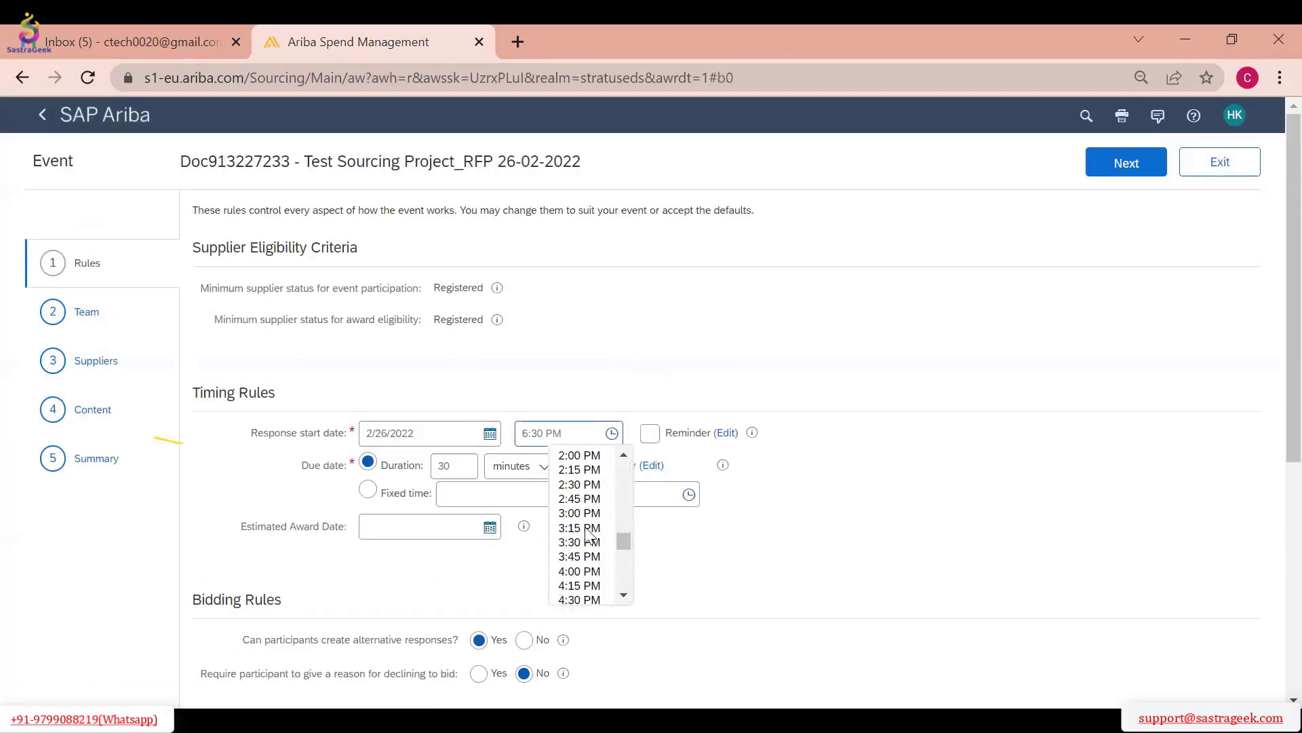
scroll(588, 536, down, 3)
click(593, 542)
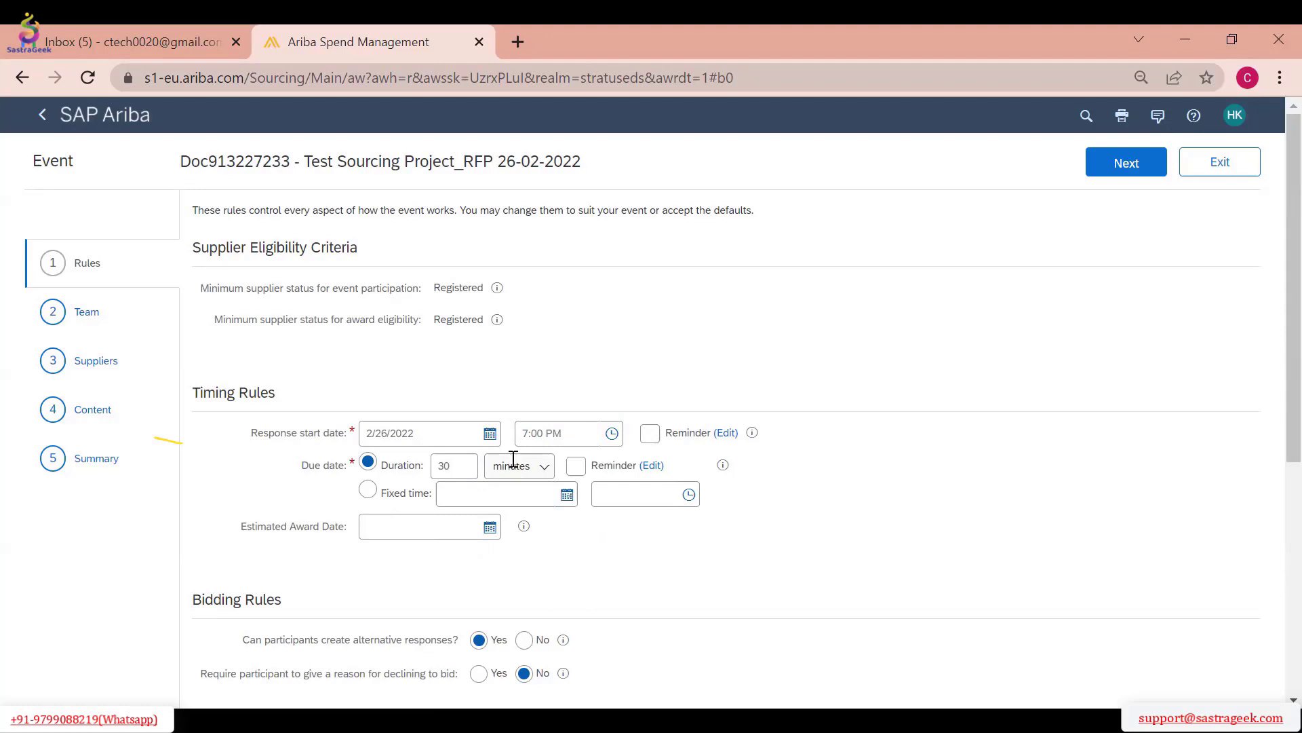
Try requiring participants to give a reason for declining to bid, and return the rule to No
scroll(513, 459, down, 1)
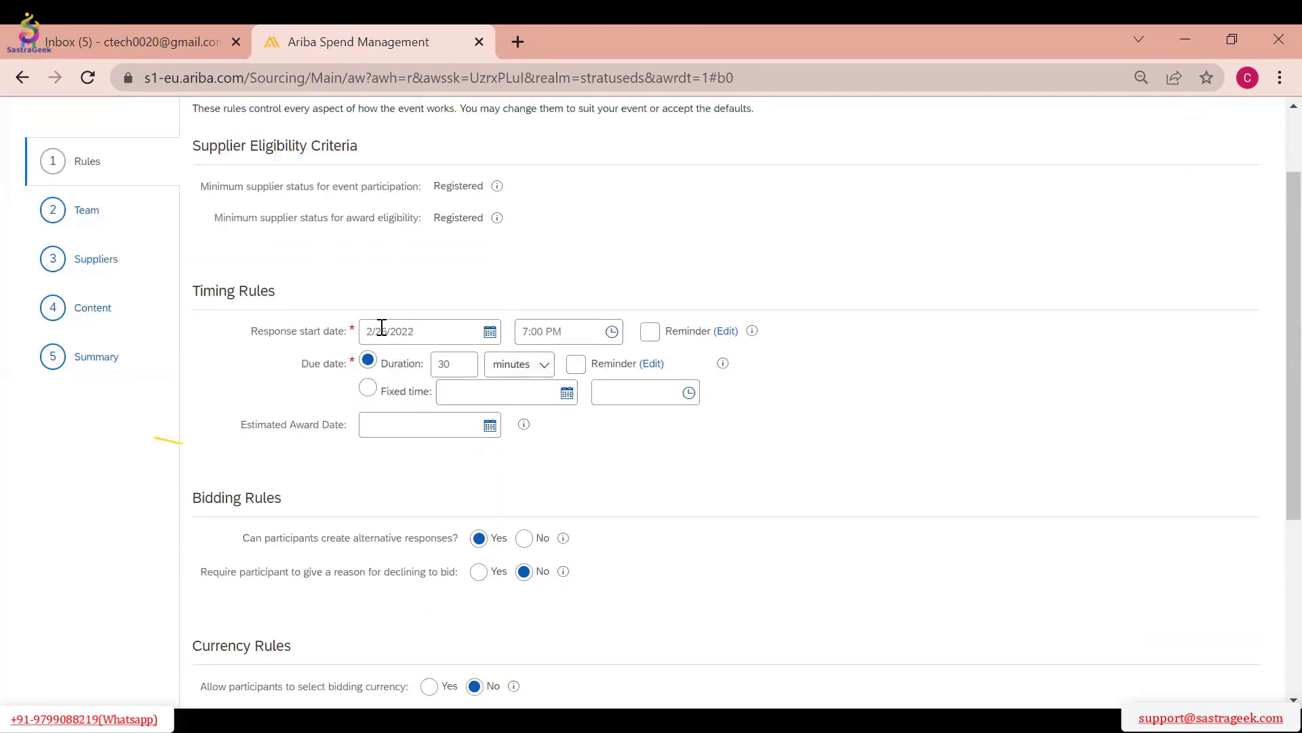
scroll(533, 421, down, 3)
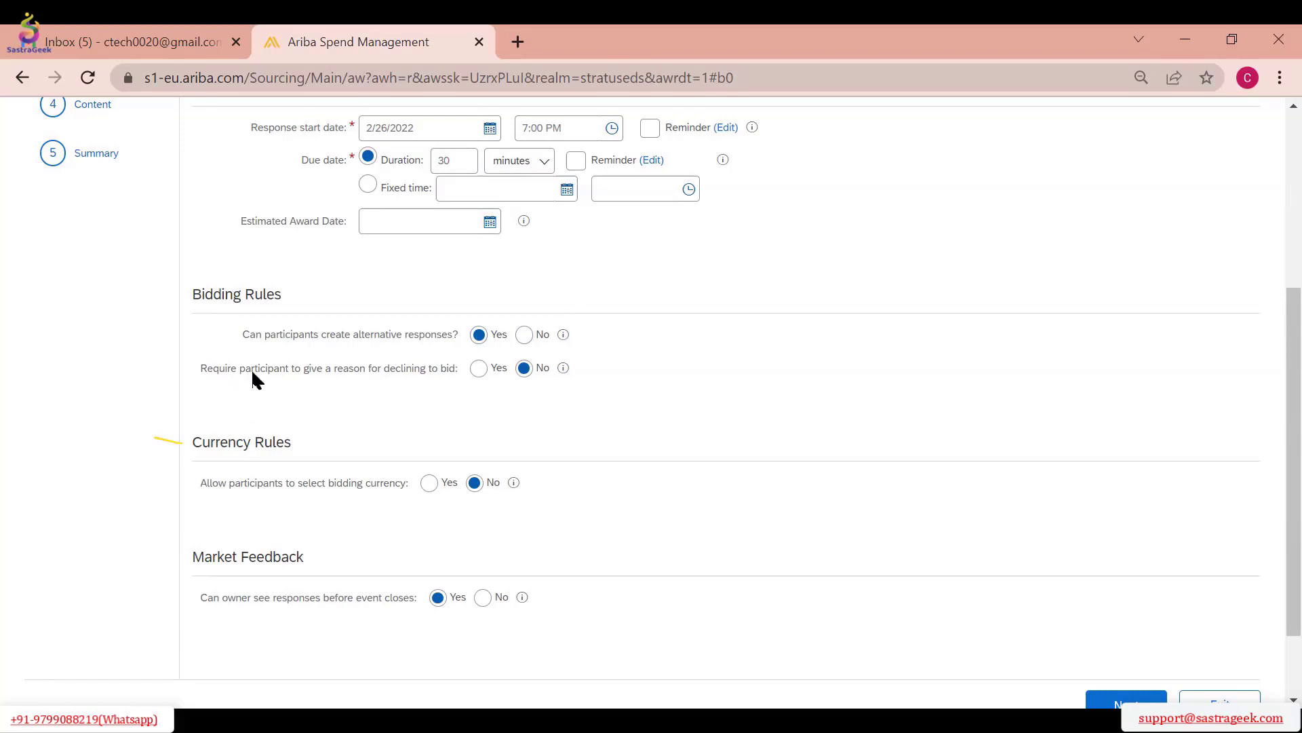
click(483, 377)
click(525, 367)
scroll(619, 421, down, 2)
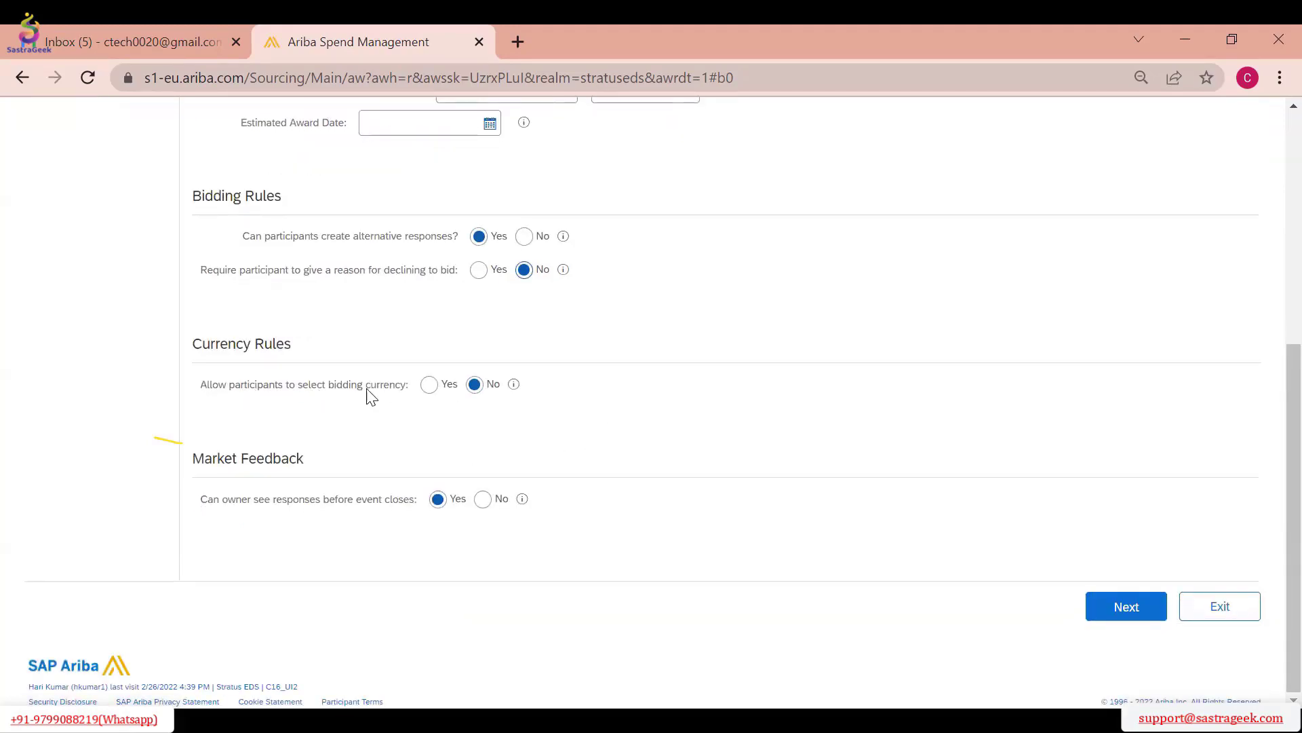
Try allowing participants to select the bidding currency, check the exchange rate set choices, and return the rule to No
click(430, 385)
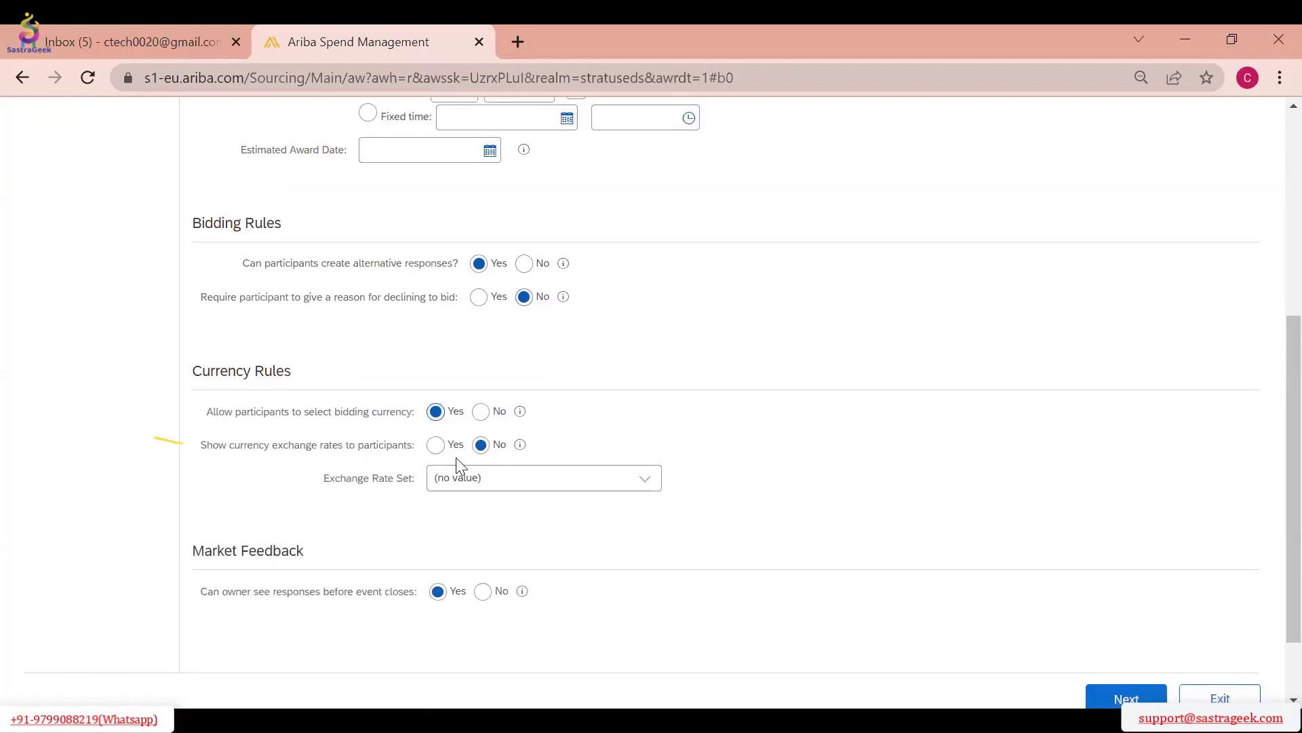
click(645, 482)
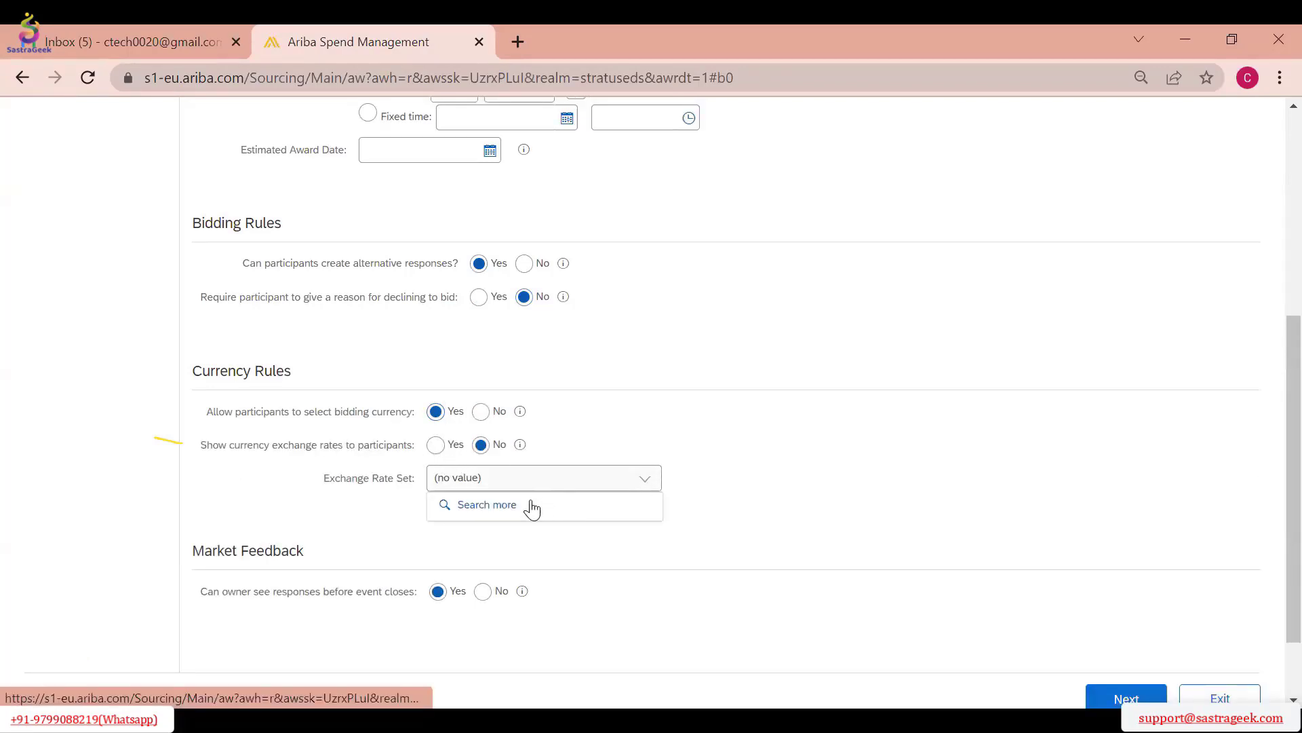
click(727, 337)
click(482, 413)
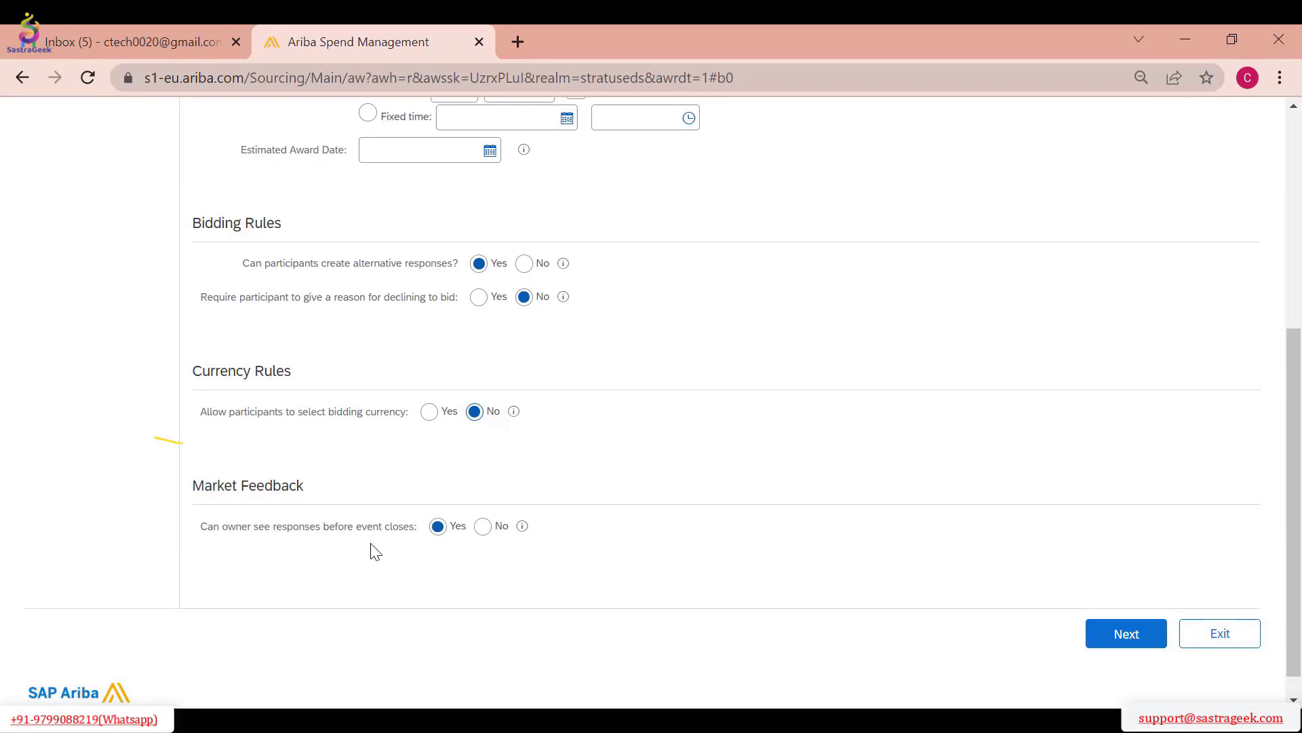
Hide responses from the owner before the event closes, but allow supplier access, attachment download and response submission log entries plus participation status
click(483, 526)
click(528, 445)
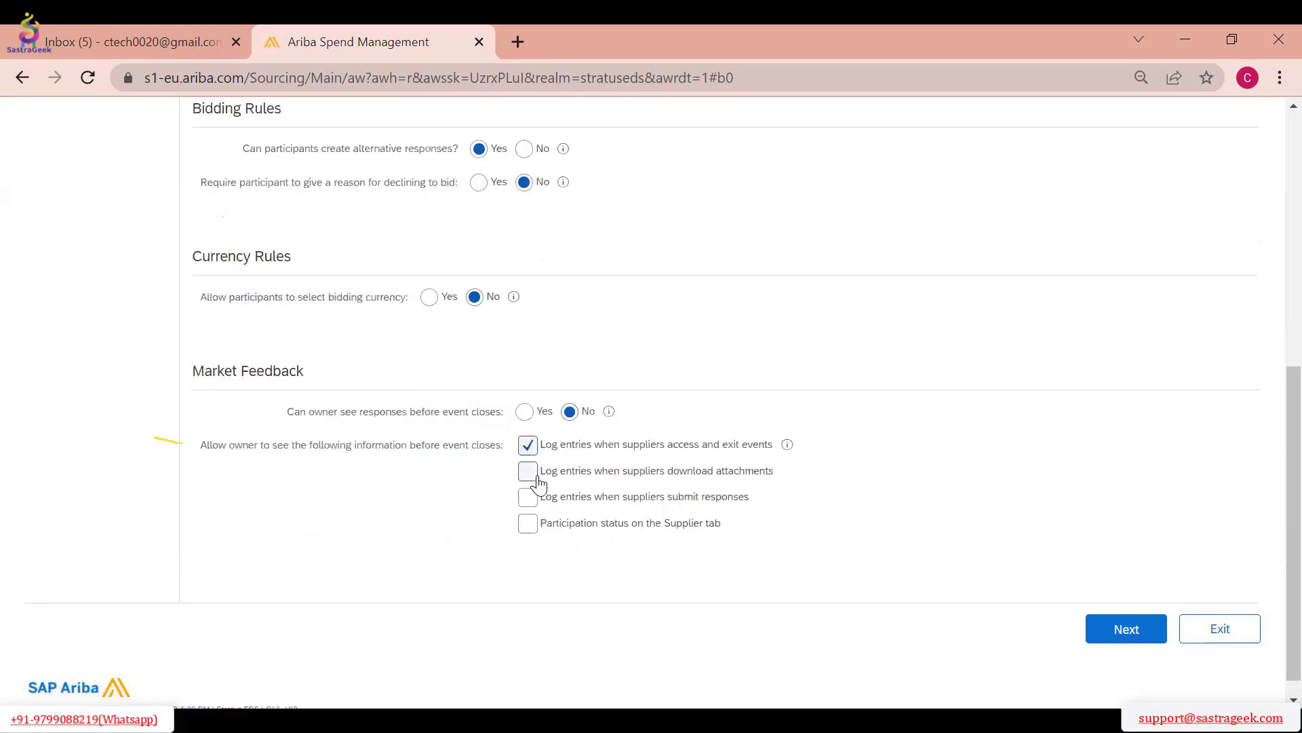
click(528, 471)
click(528, 496)
click(528, 523)
scroll(625, 489, up, 7)
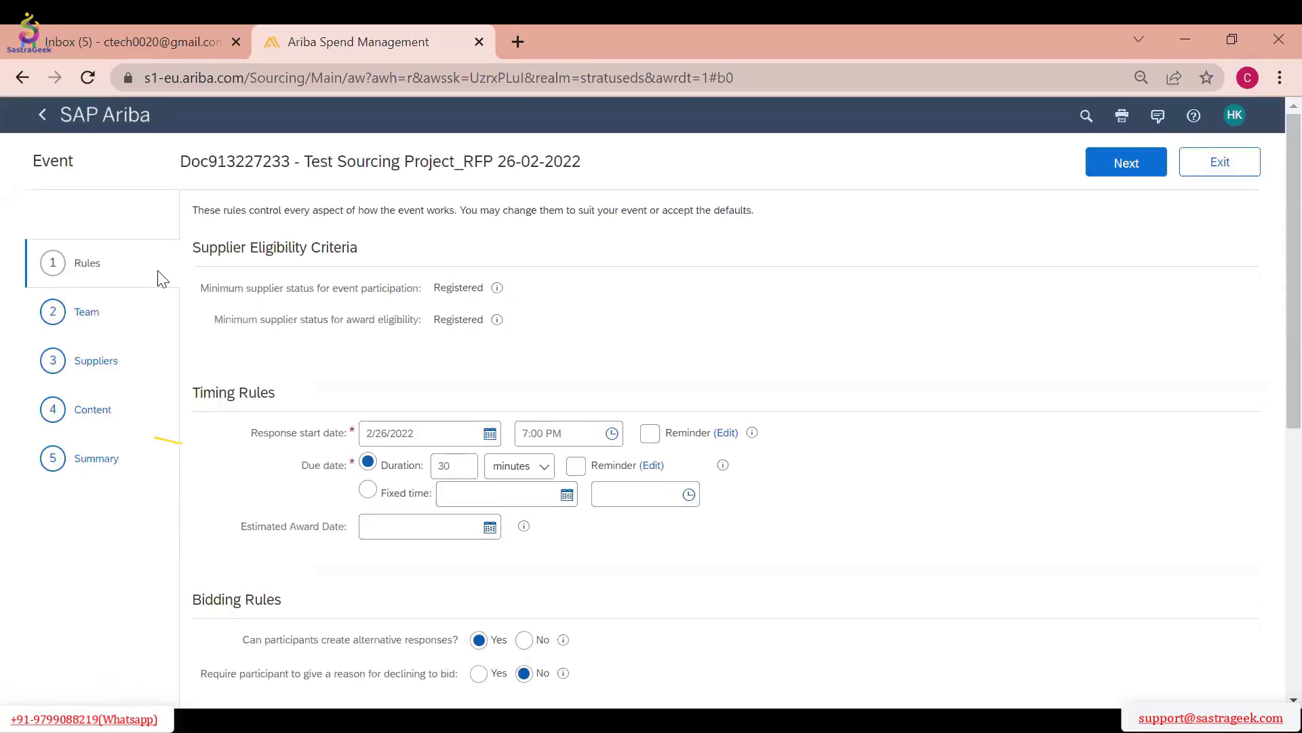
scroll(357, 437, down, 7)
scroll(913, 270, up, 7)
In the event's Team section, try assigning supplier user "100 100 test" to the Active Observers group, and clear the assignment
click(1139, 171)
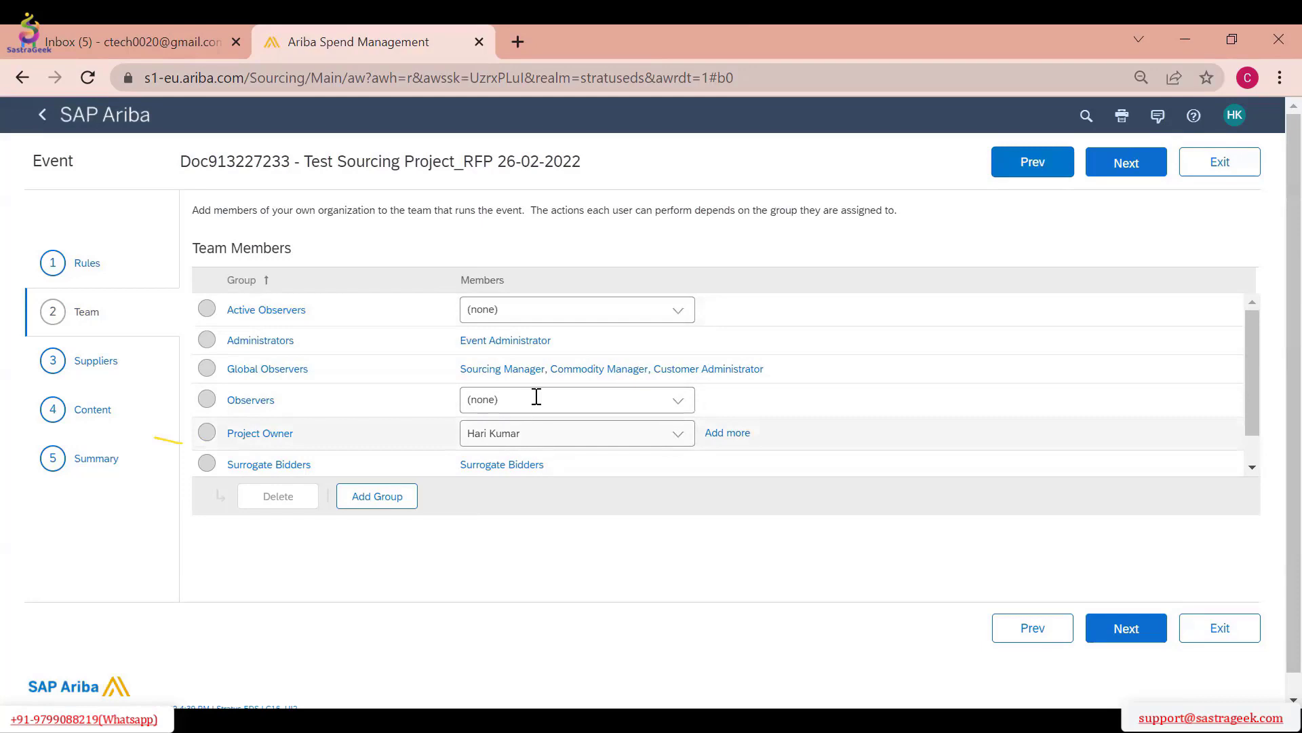
click(677, 314)
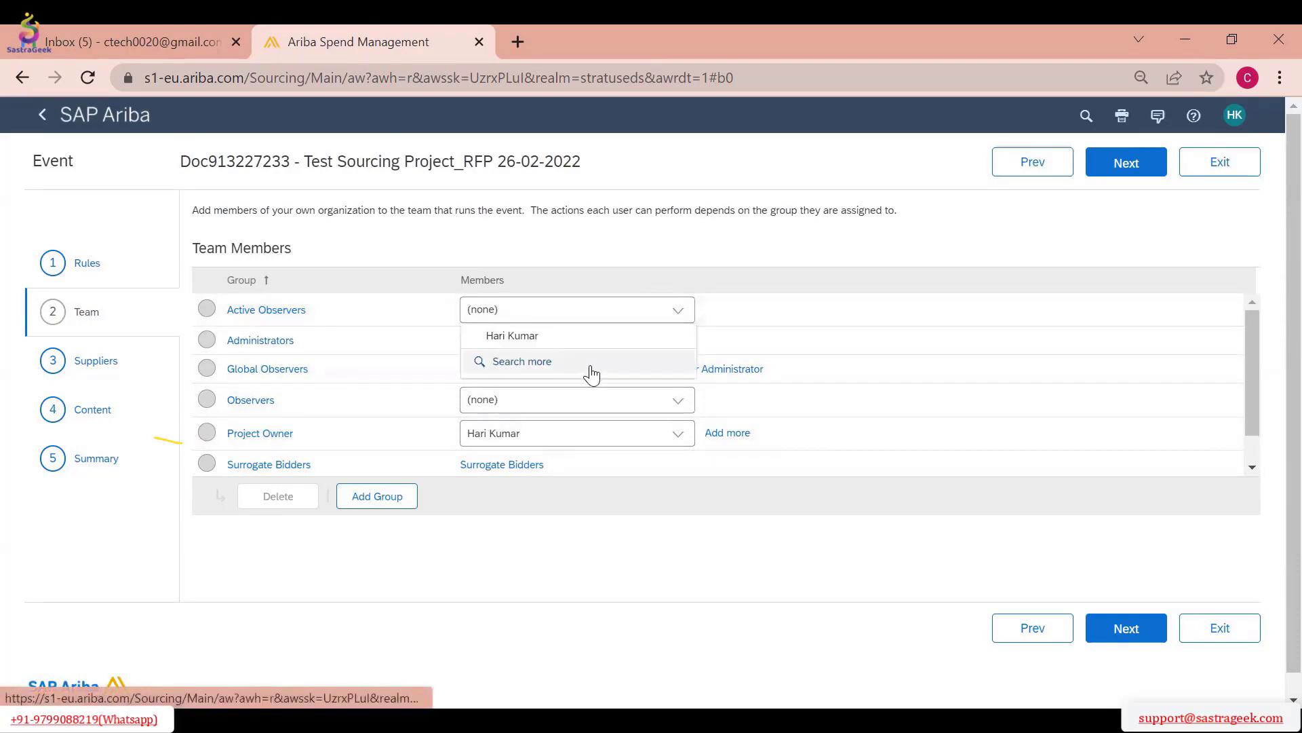
click(591, 371)
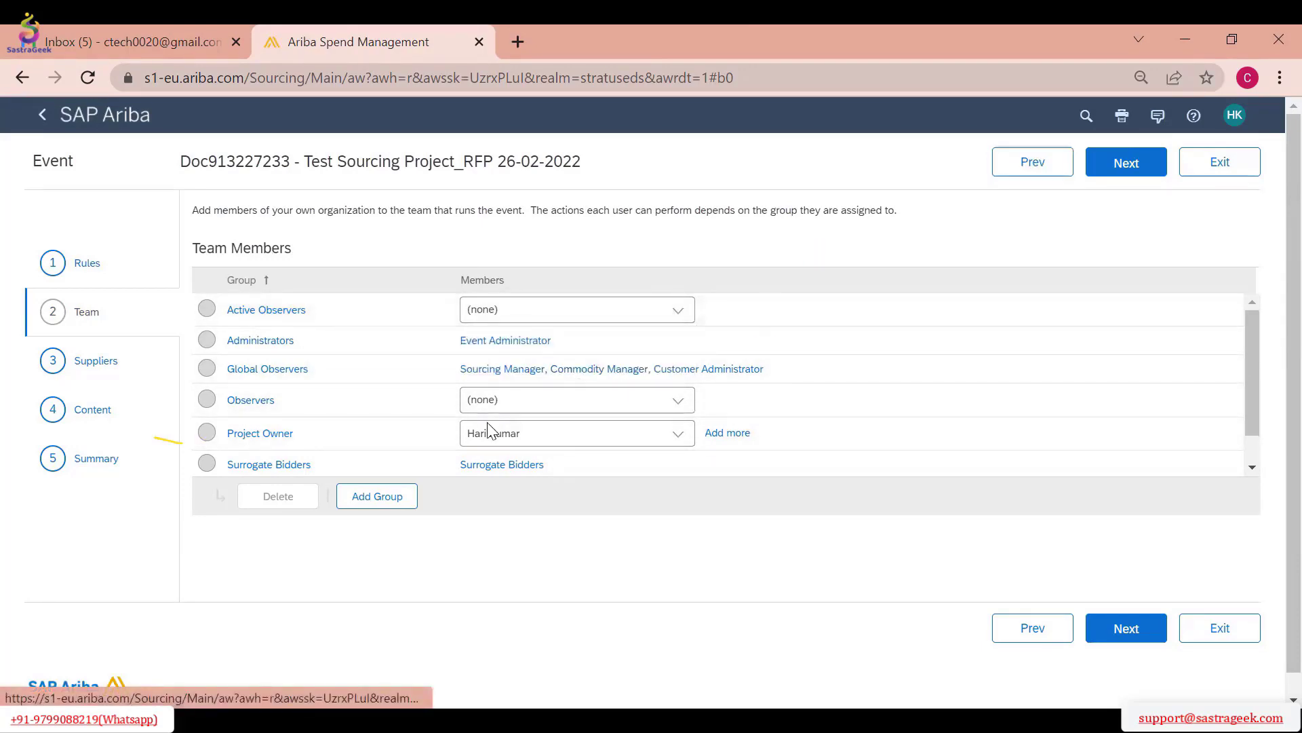
text(test)
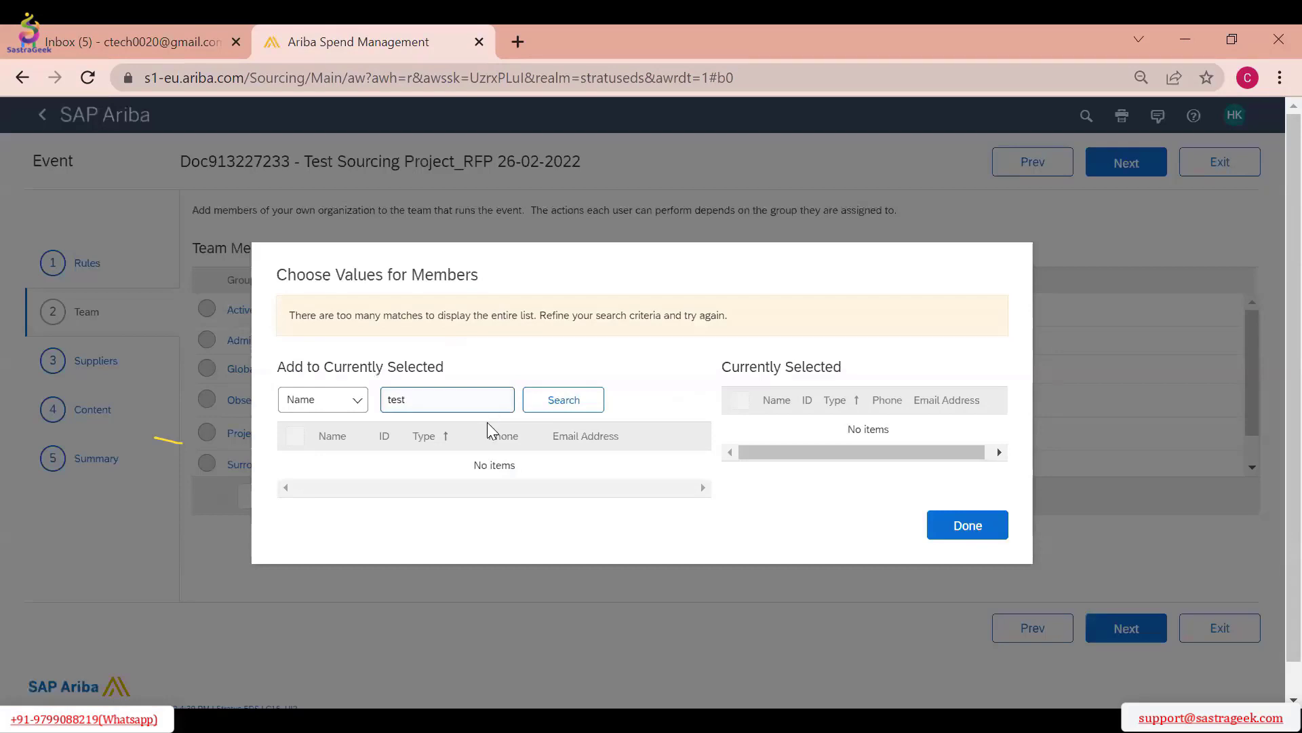
key(Return)
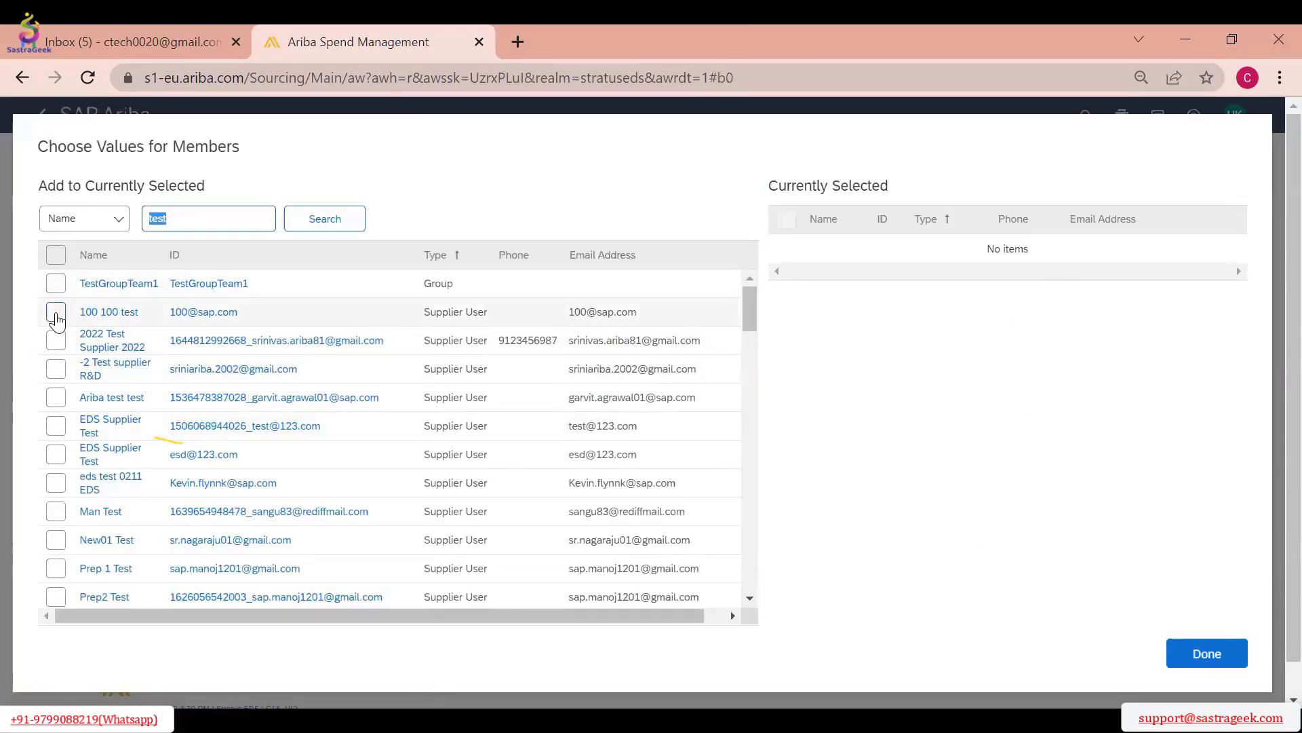
click(57, 314)
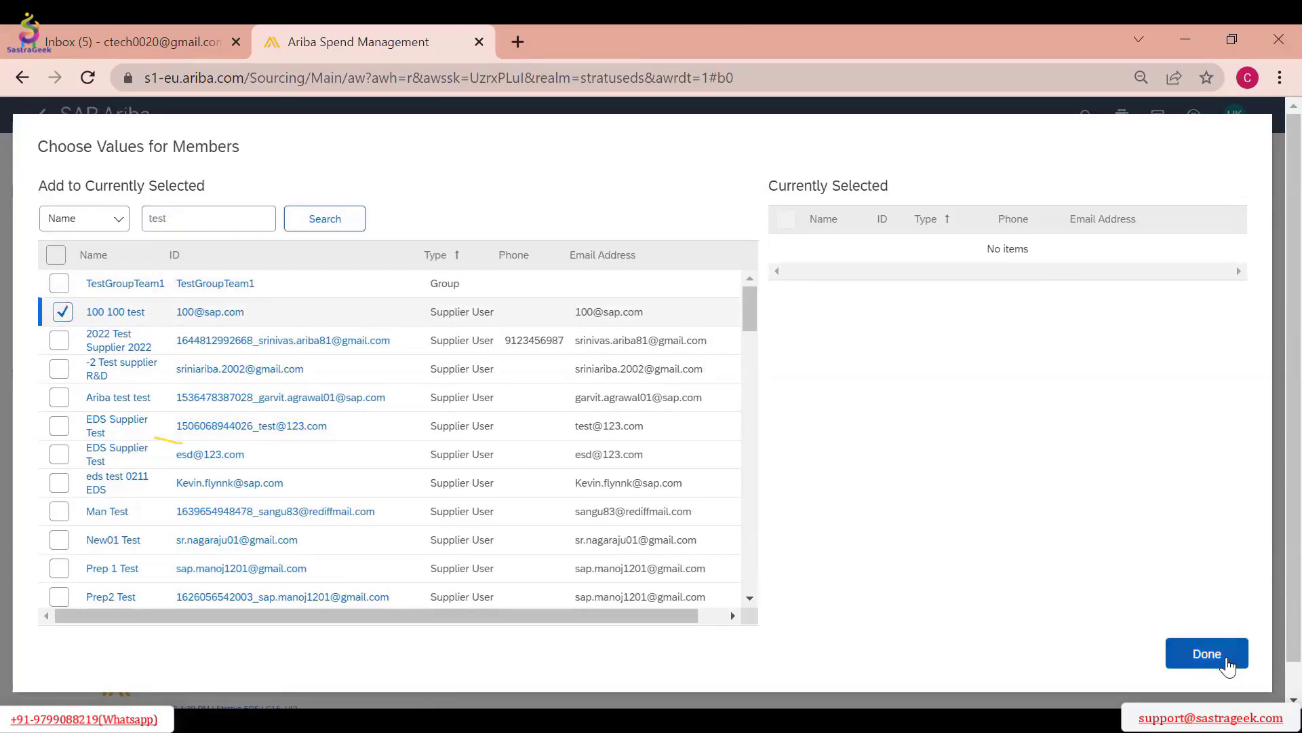
click(1207, 654)
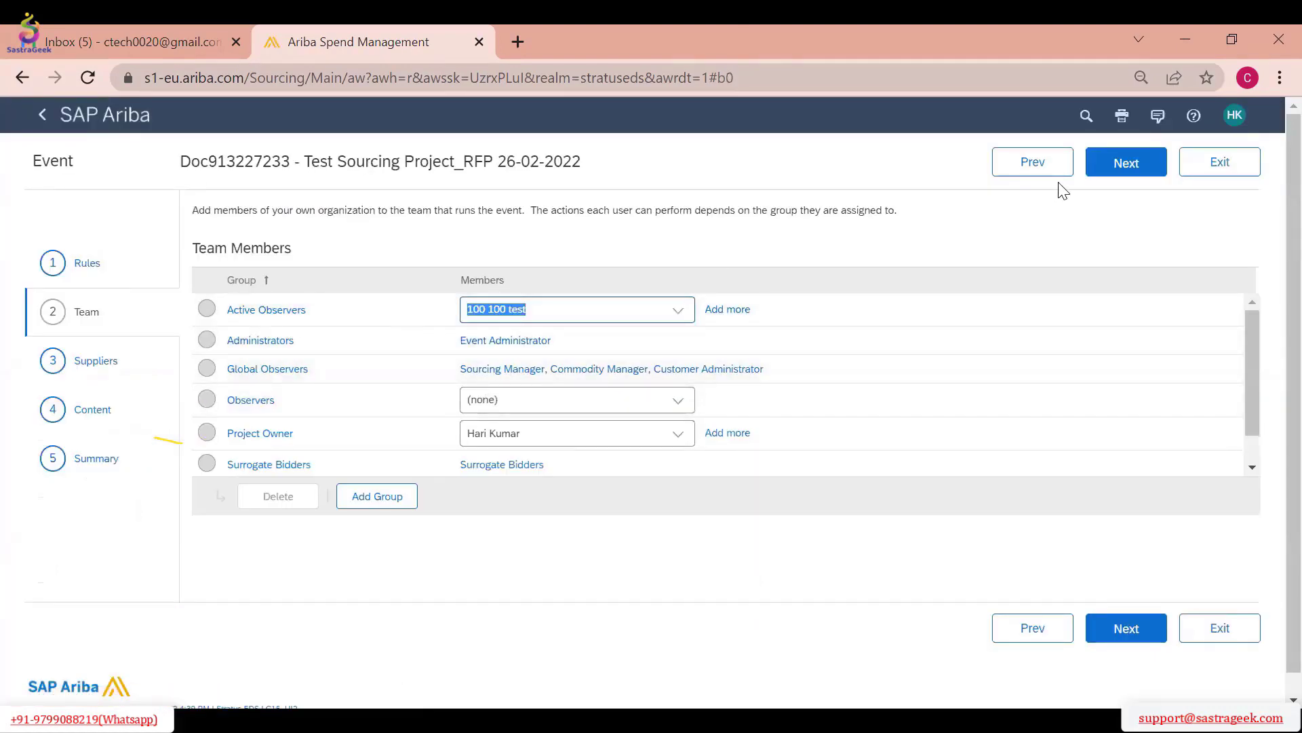
click(1127, 164)
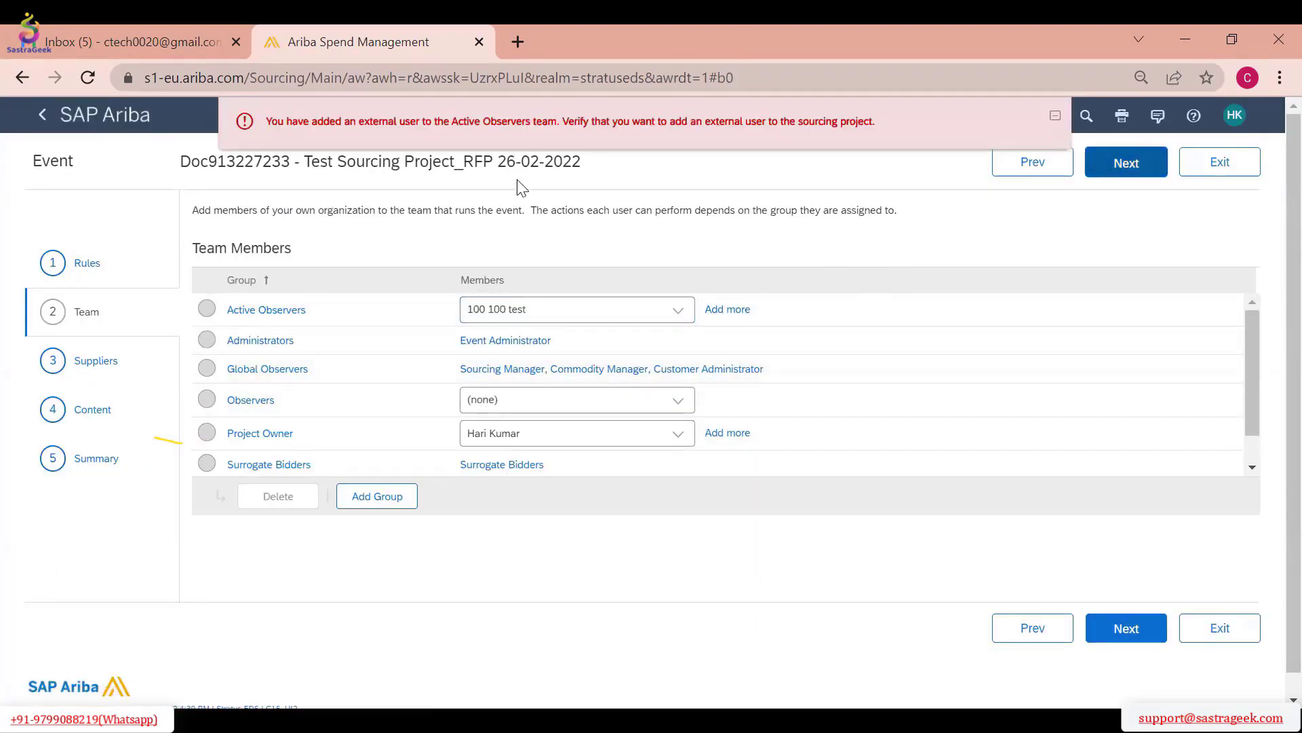
click(678, 312)
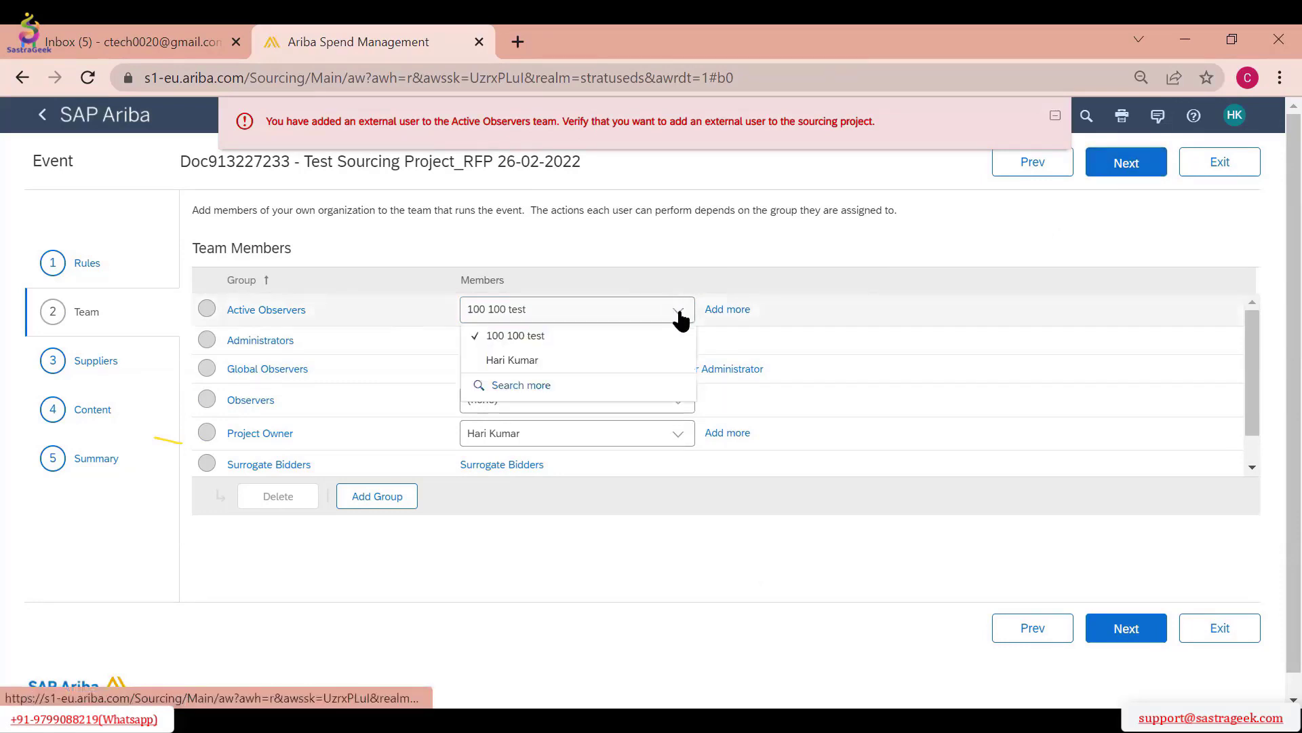
click(536, 339)
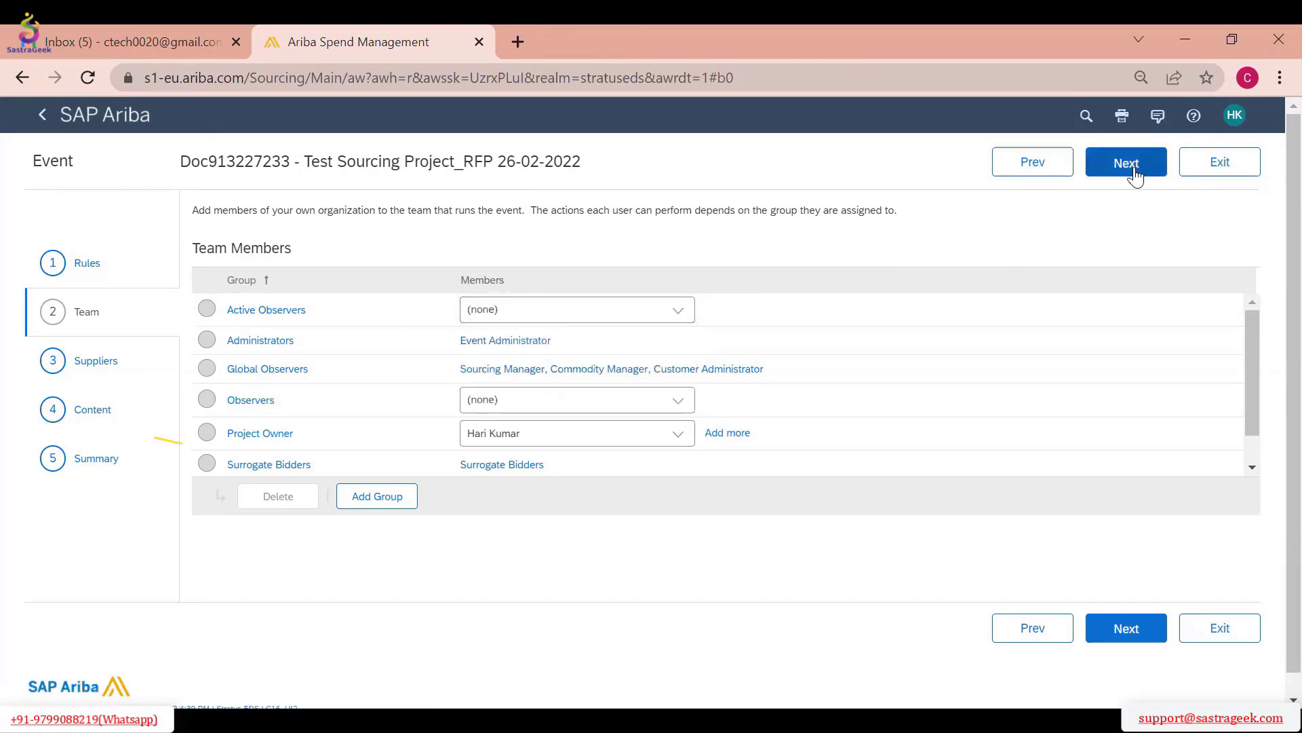
Search the member candidates for Active Observers by the name "test" and look through the matches
click(685, 317)
click(567, 385)
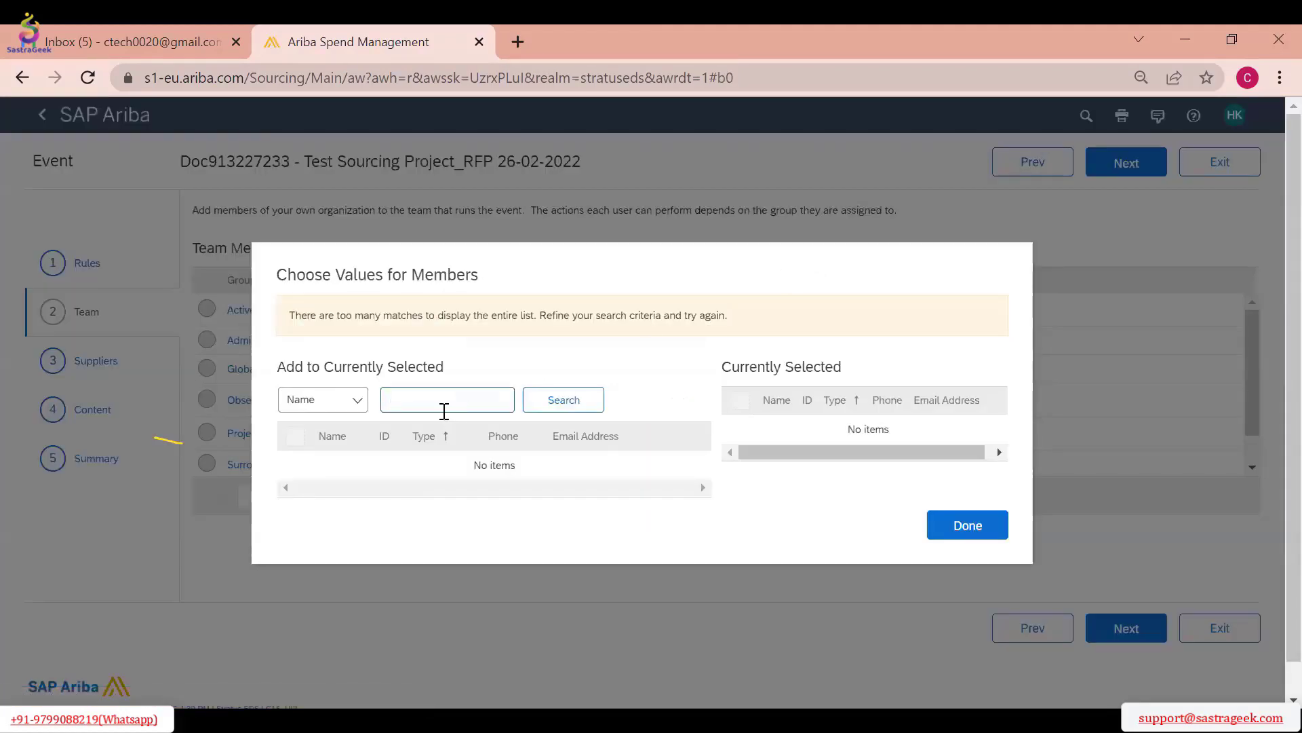
key(Return)
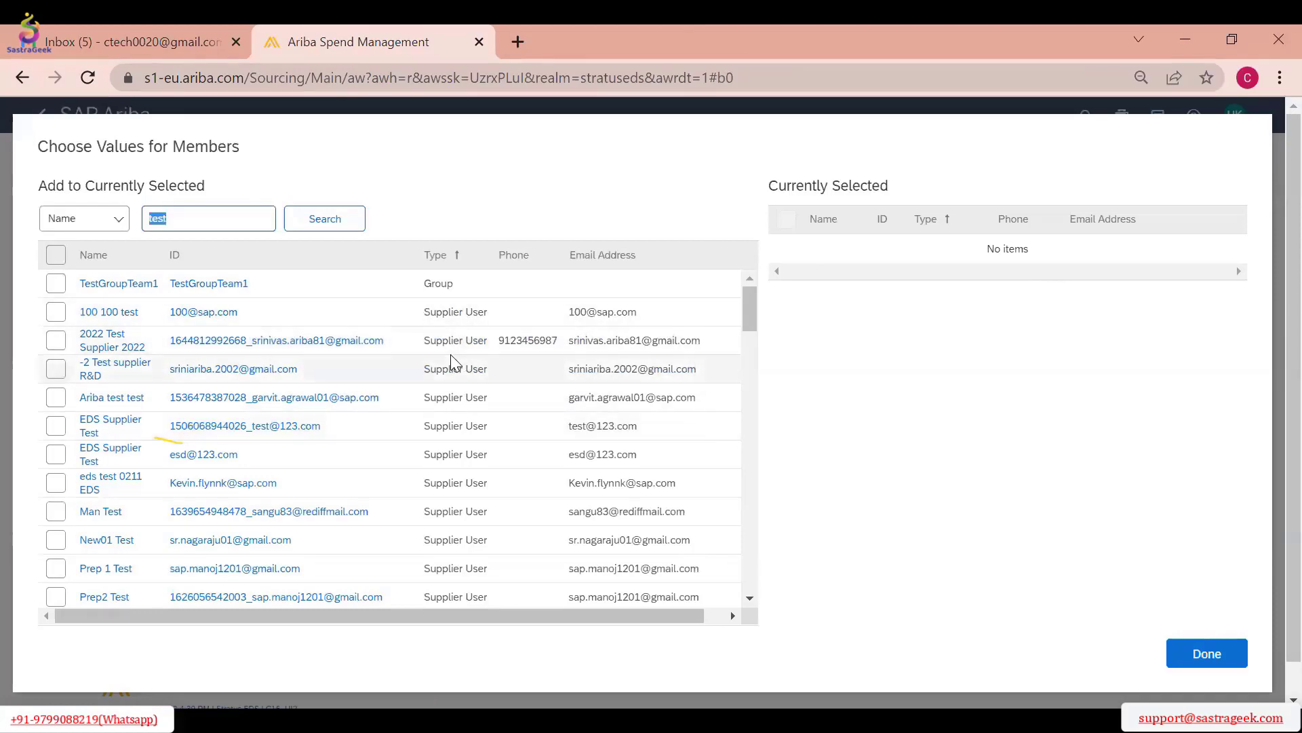
scroll(448, 373, down, 10)
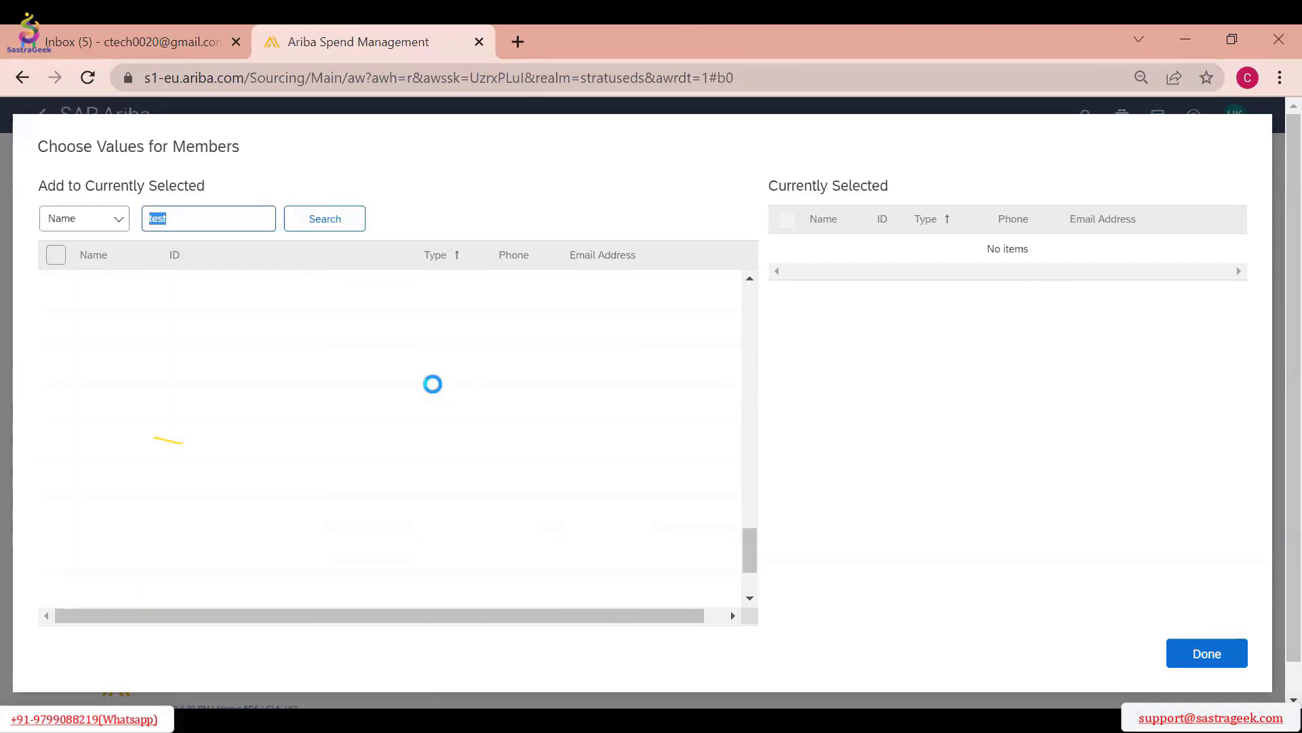
scroll(418, 380, down, 5)
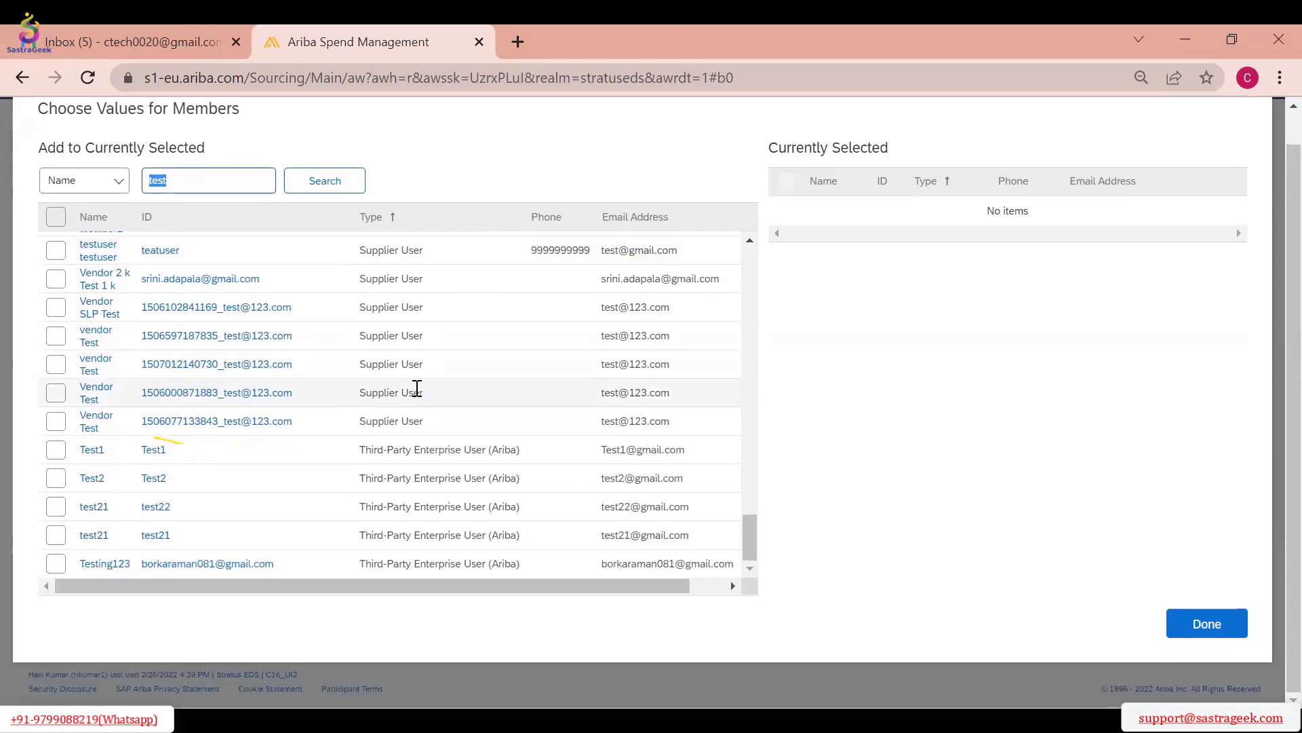
scroll(398, 495, down, 5)
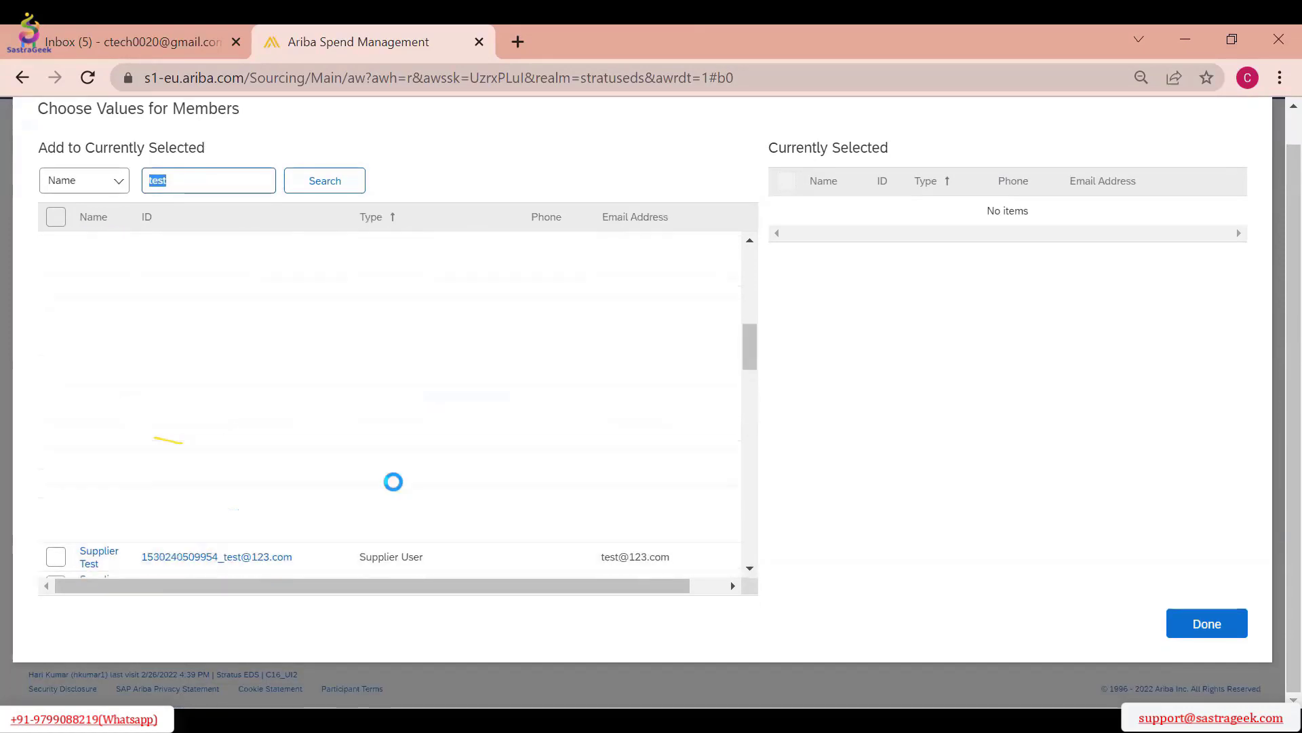
scroll(392, 478, up, 5)
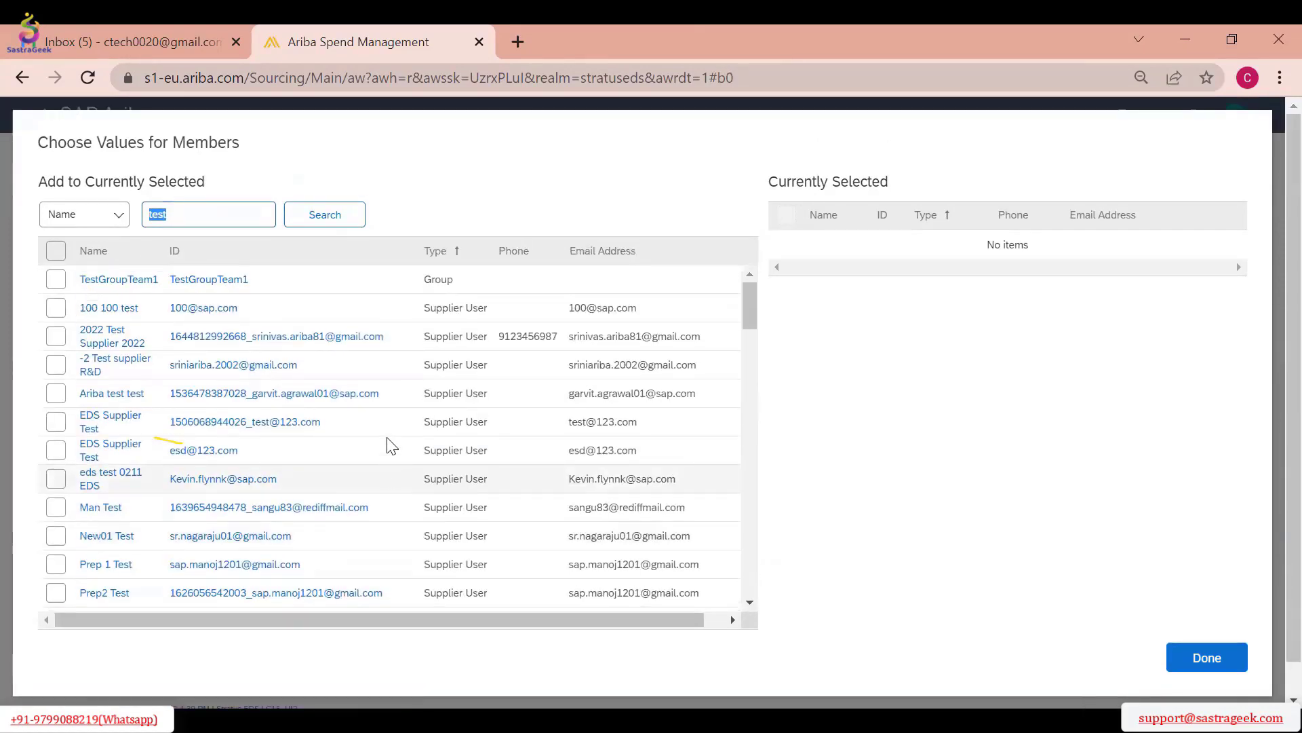
List all member candidates without a name filter and assign Demo User2 to the Active Observers group
click(95, 218)
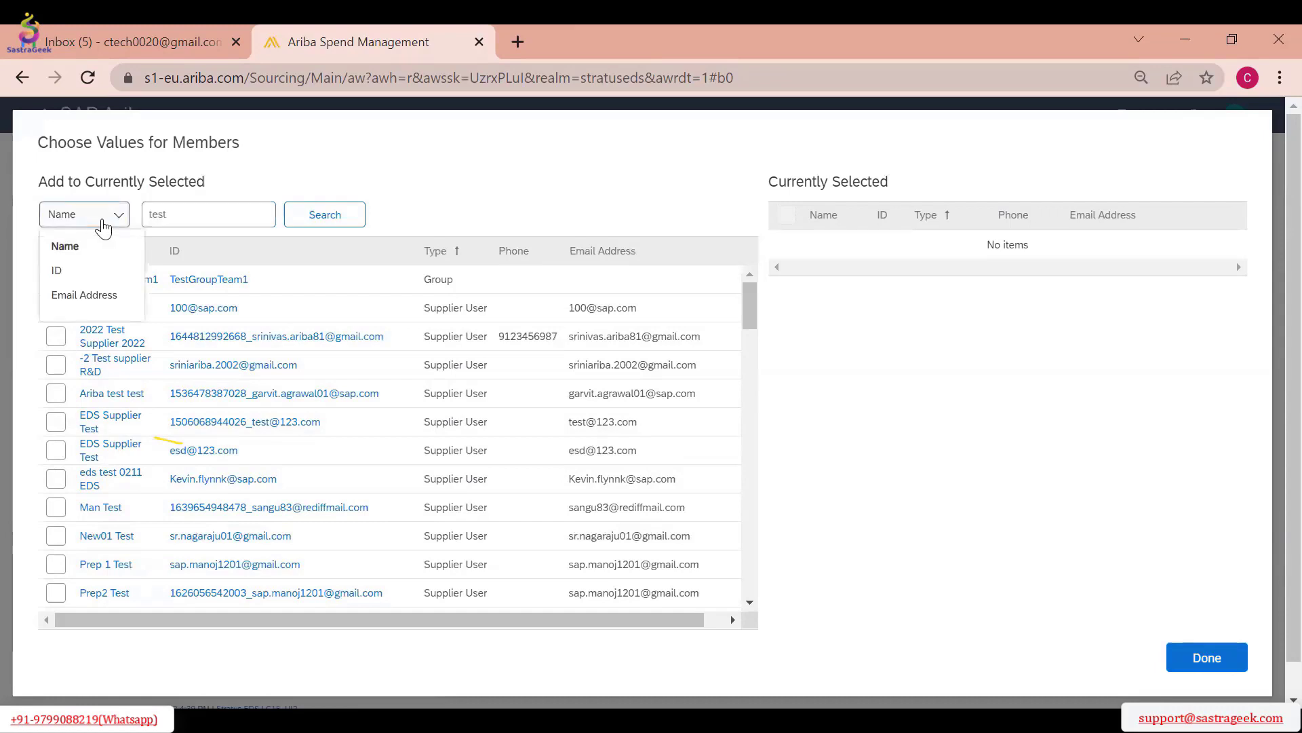
click(239, 215)
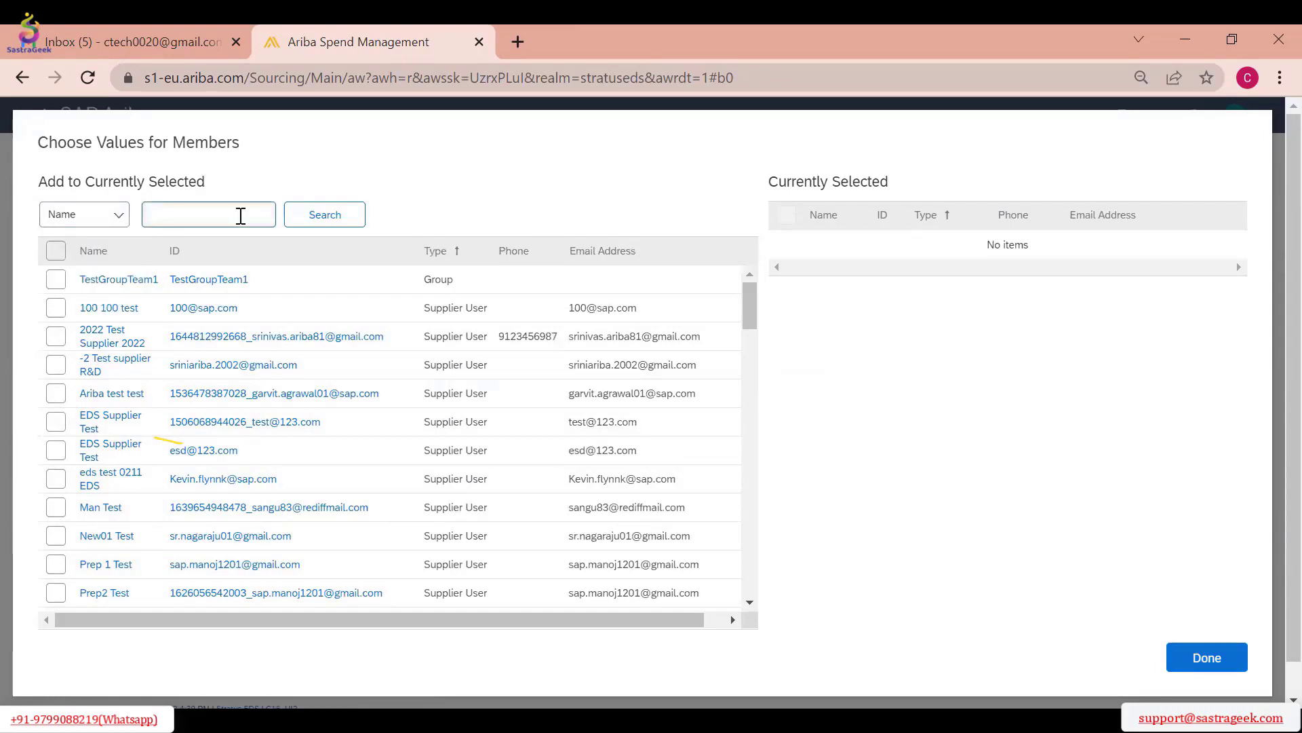
click(343, 218)
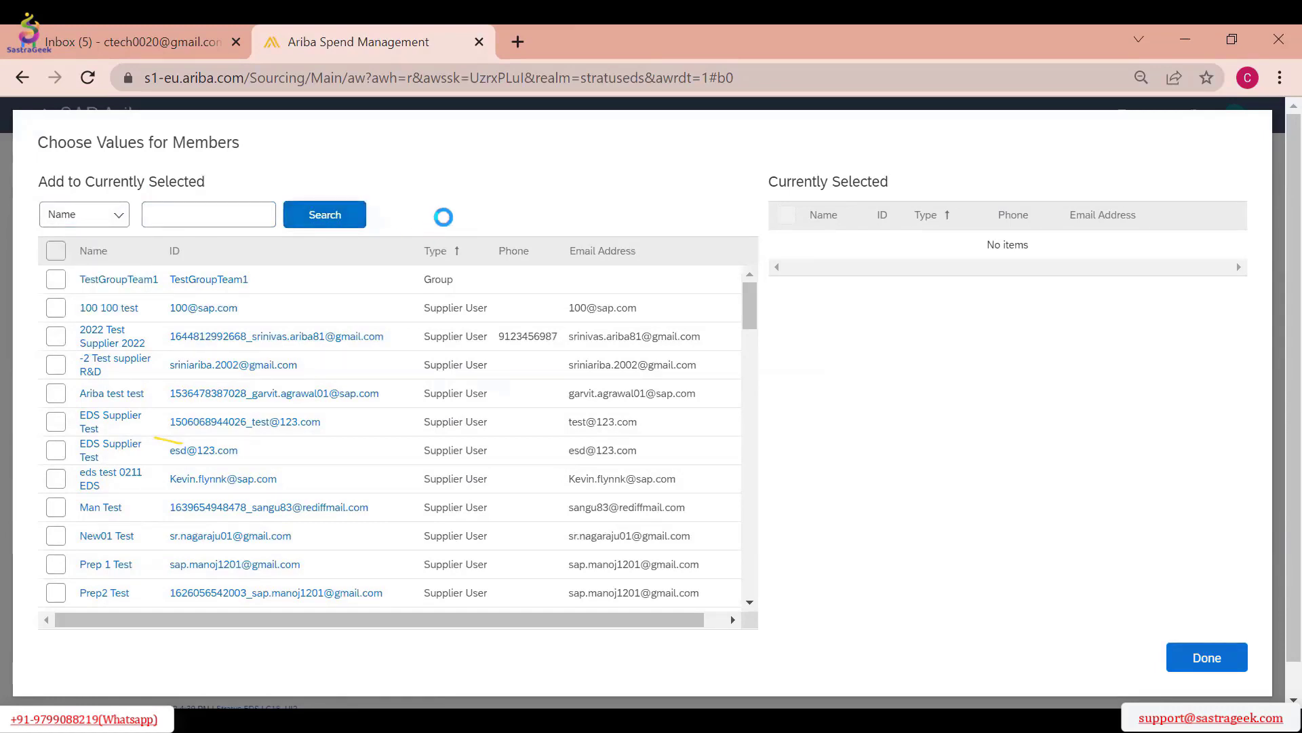
scroll(544, 383, down, 10)
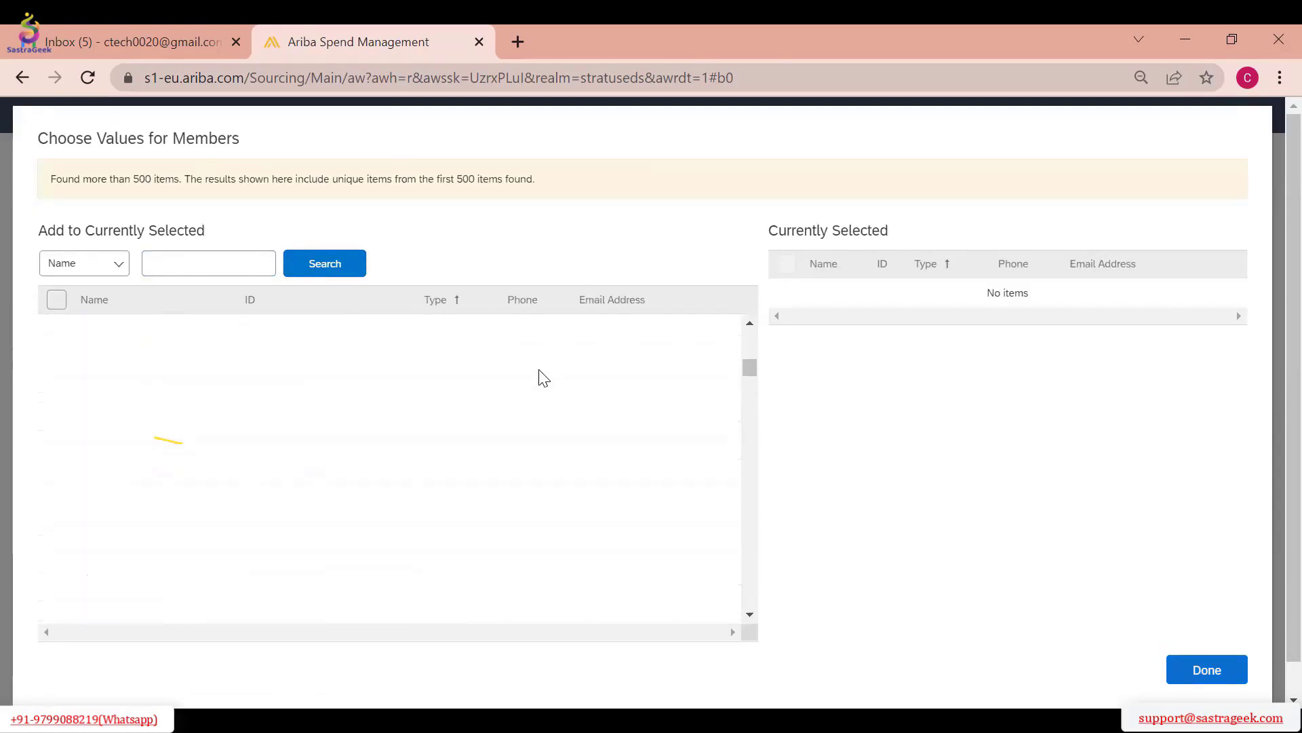
scroll(393, 358, down, 5)
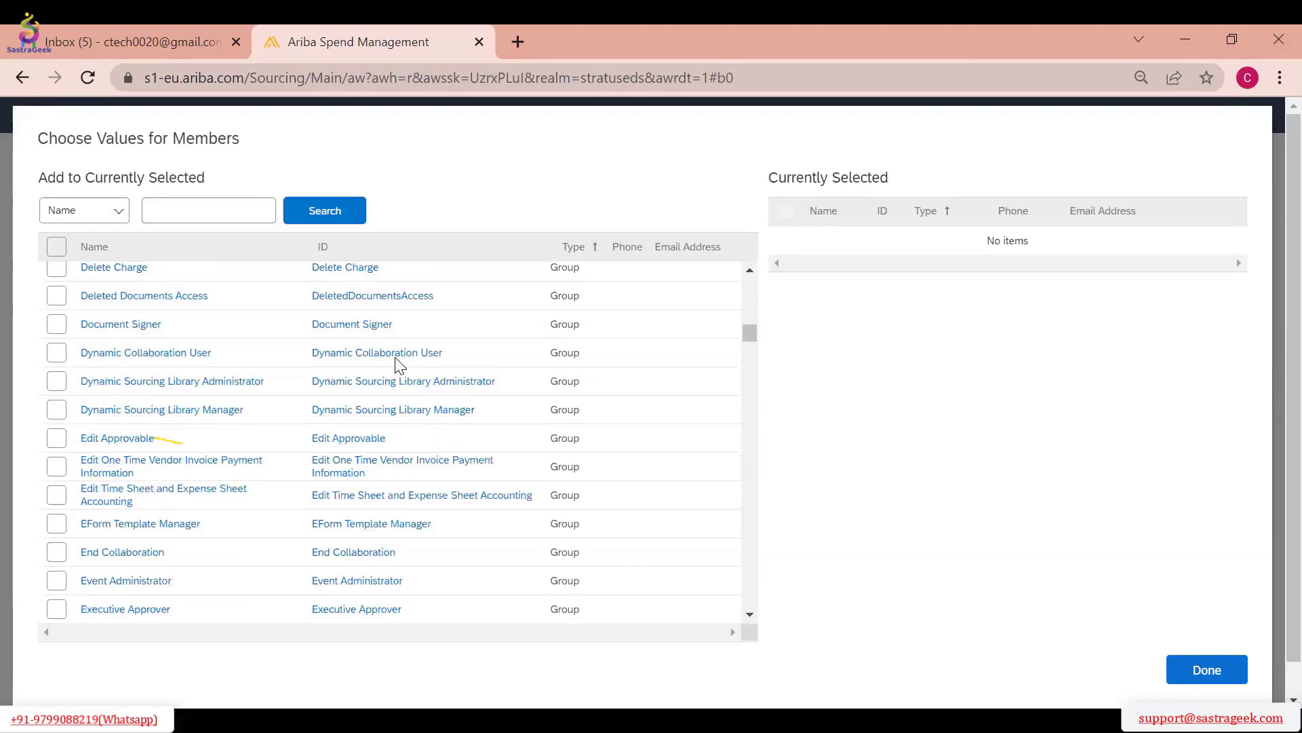
scroll(399, 365, down, 10)
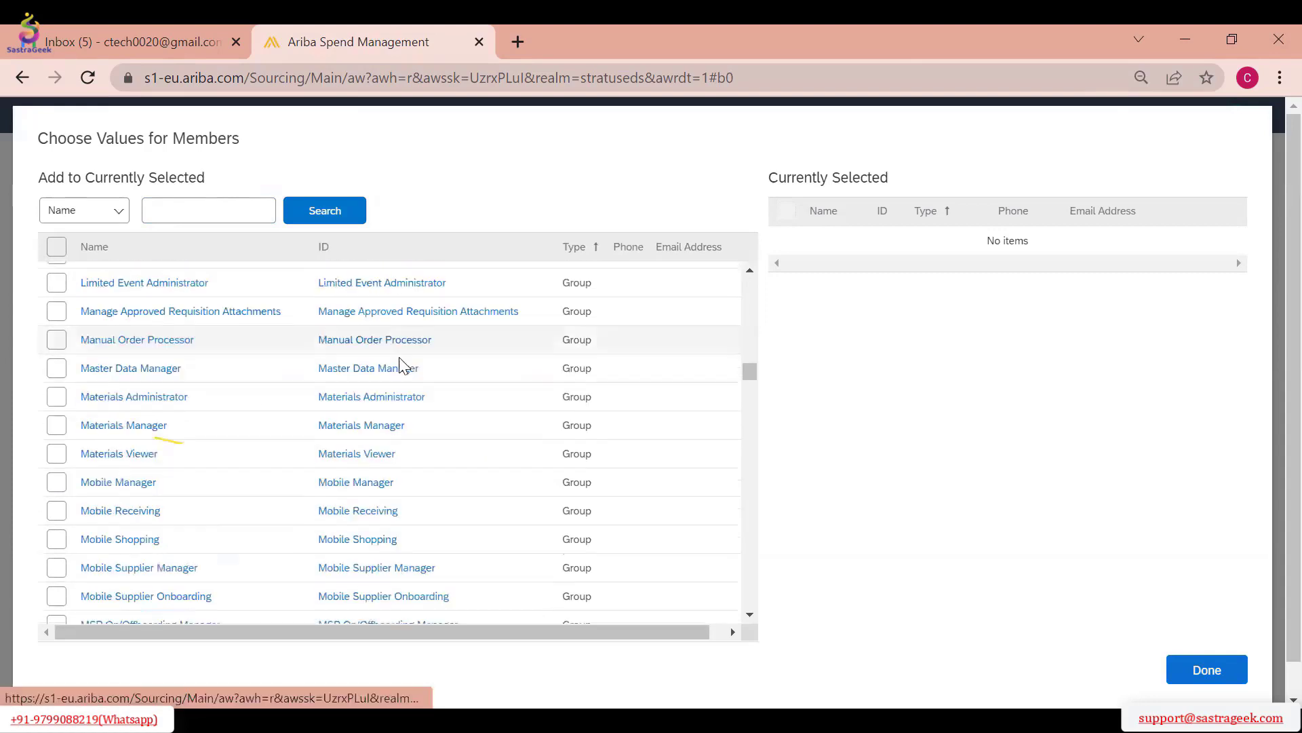
scroll(398, 365, down, 5)
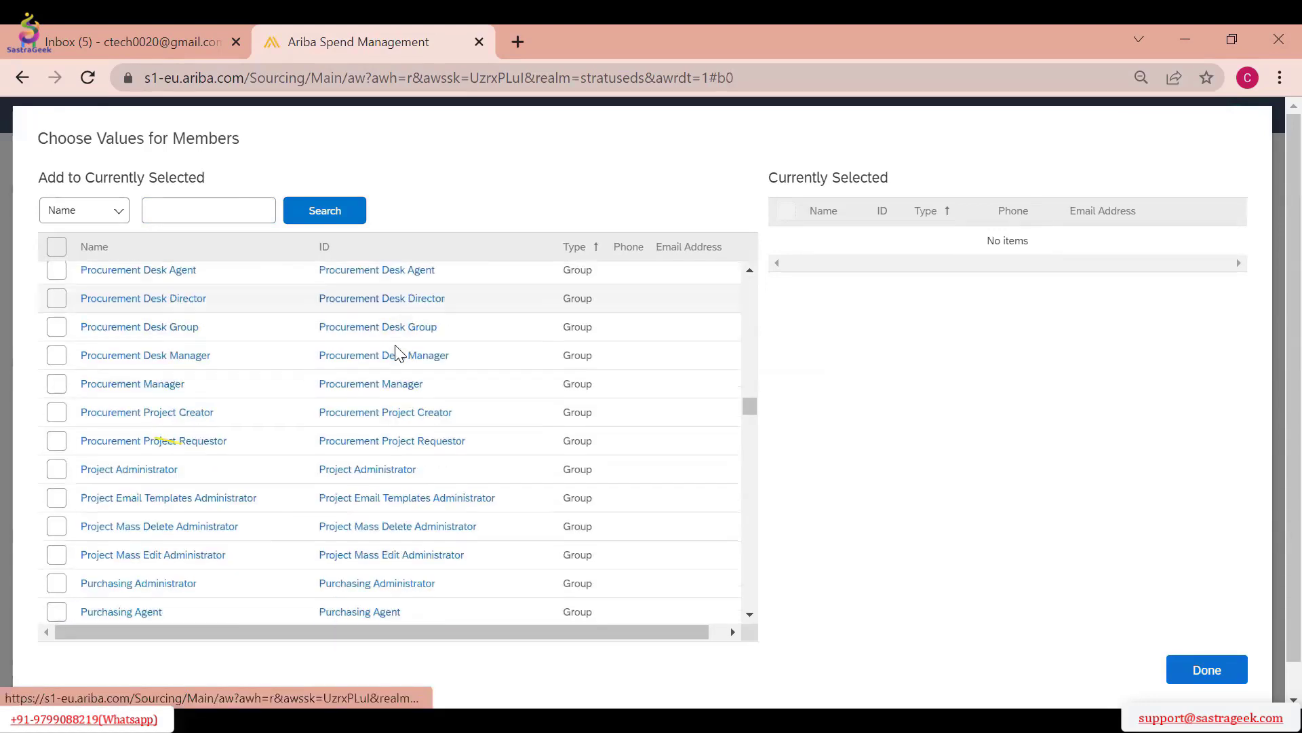
scroll(398, 353, down, 5)
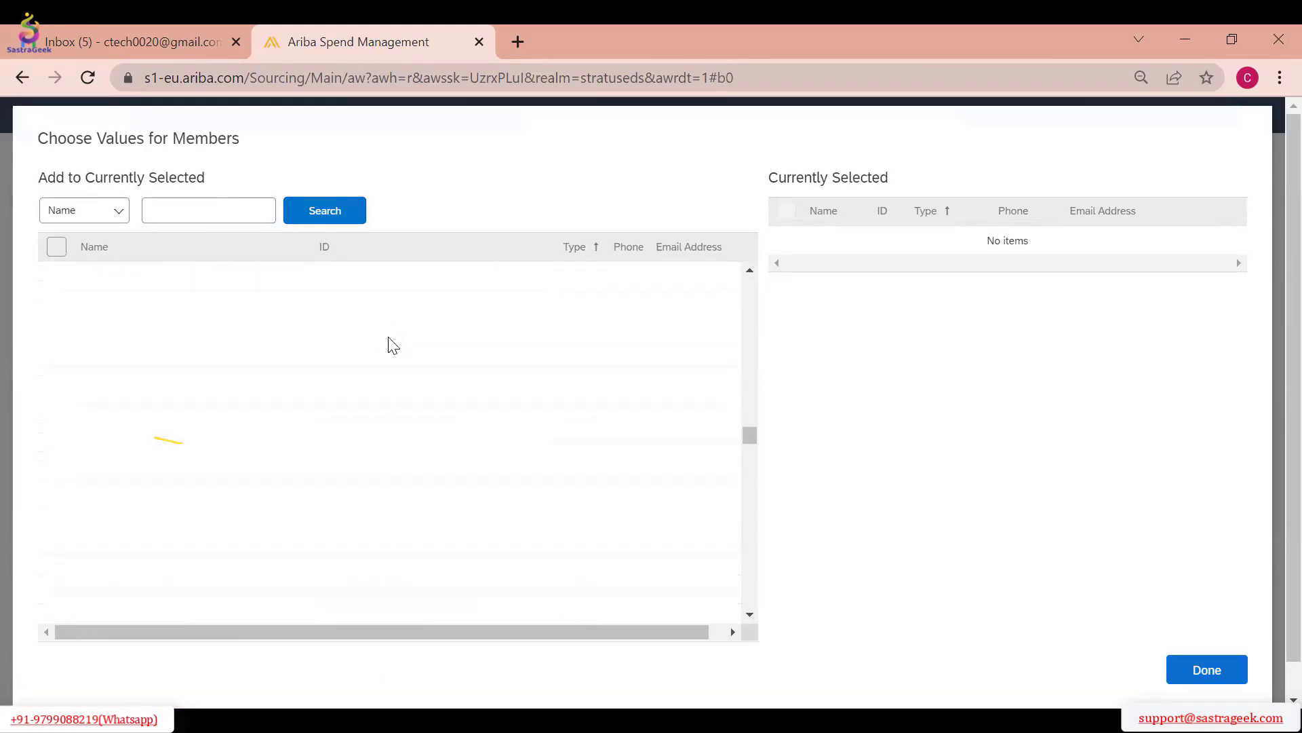
scroll(392, 345, down, 5)
scroll(385, 334, down, 8)
scroll(385, 334, up, 4)
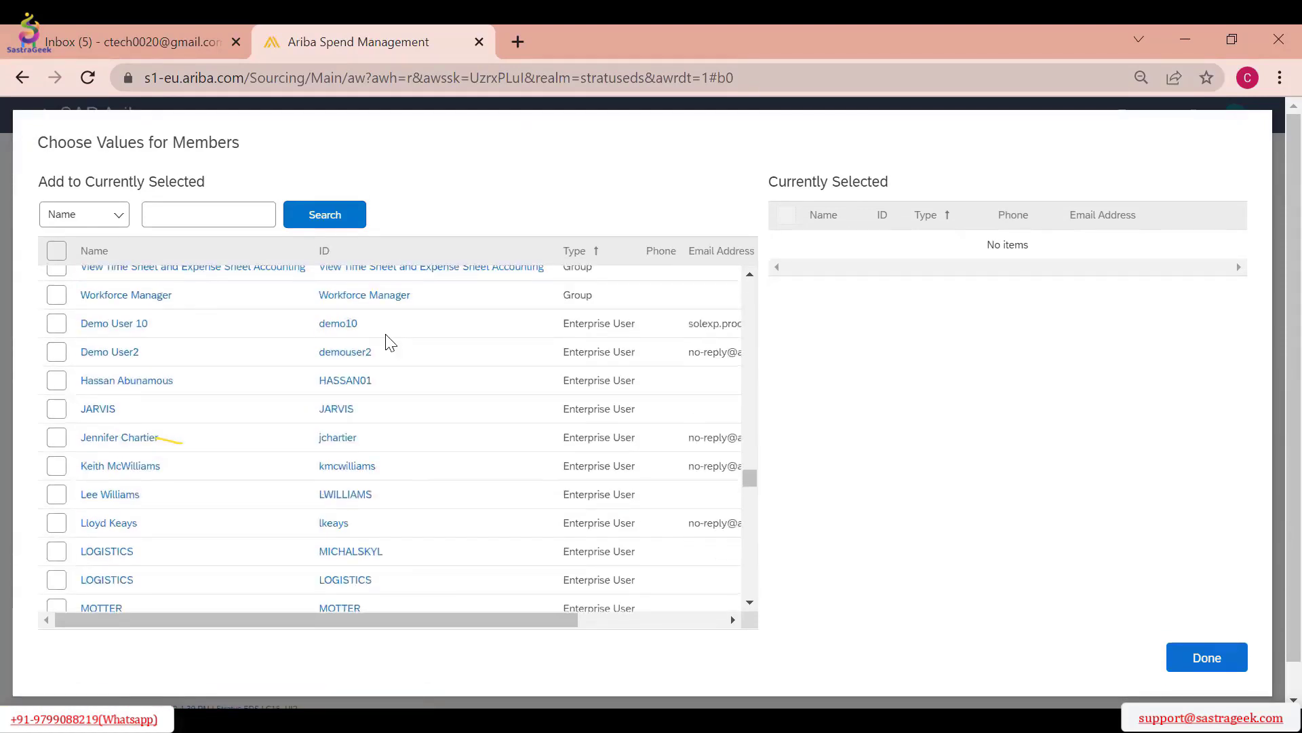
scroll(391, 341, down, 3)
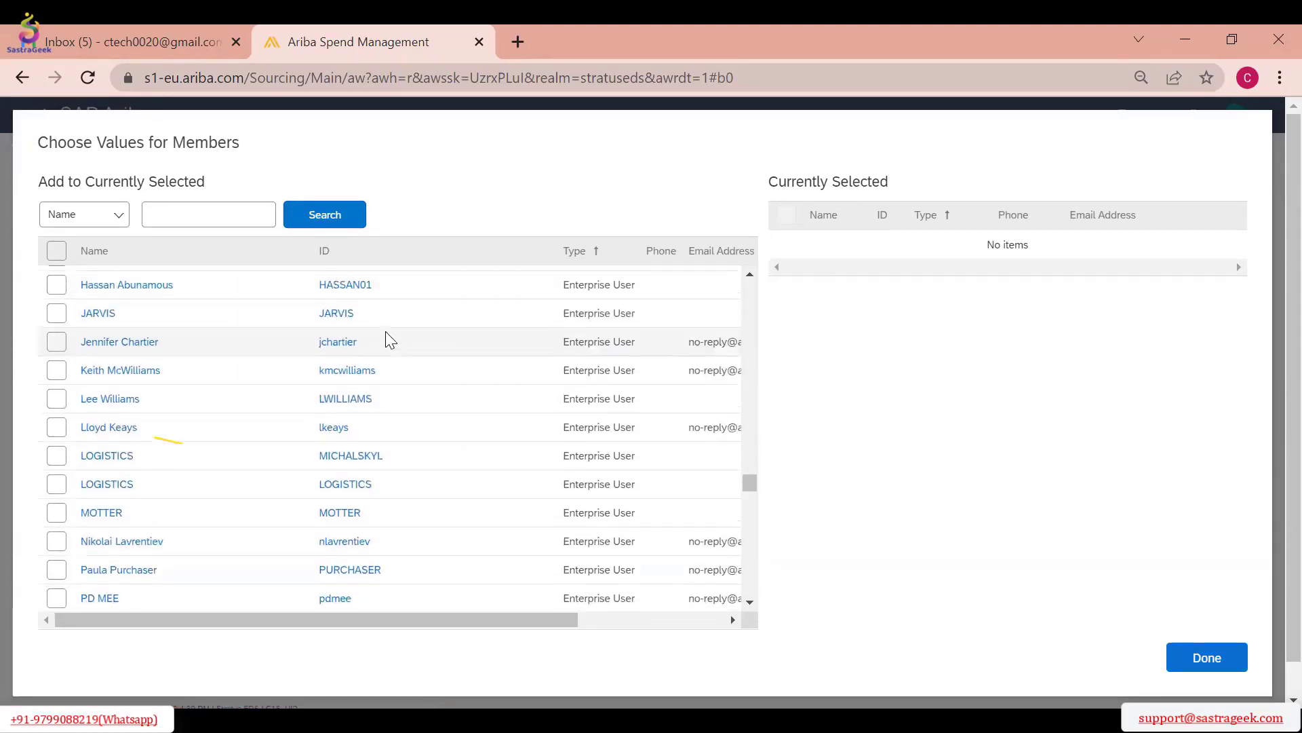
scroll(391, 342, up, 3)
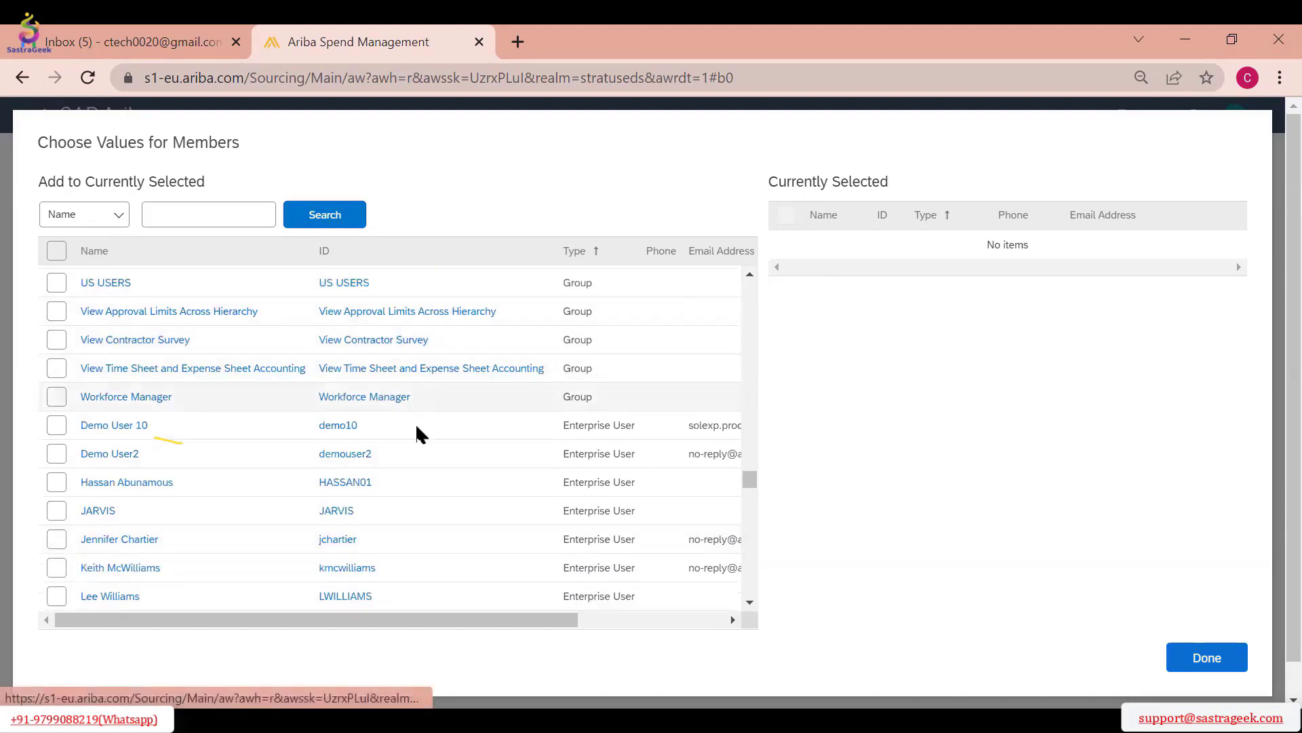
click(56, 425)
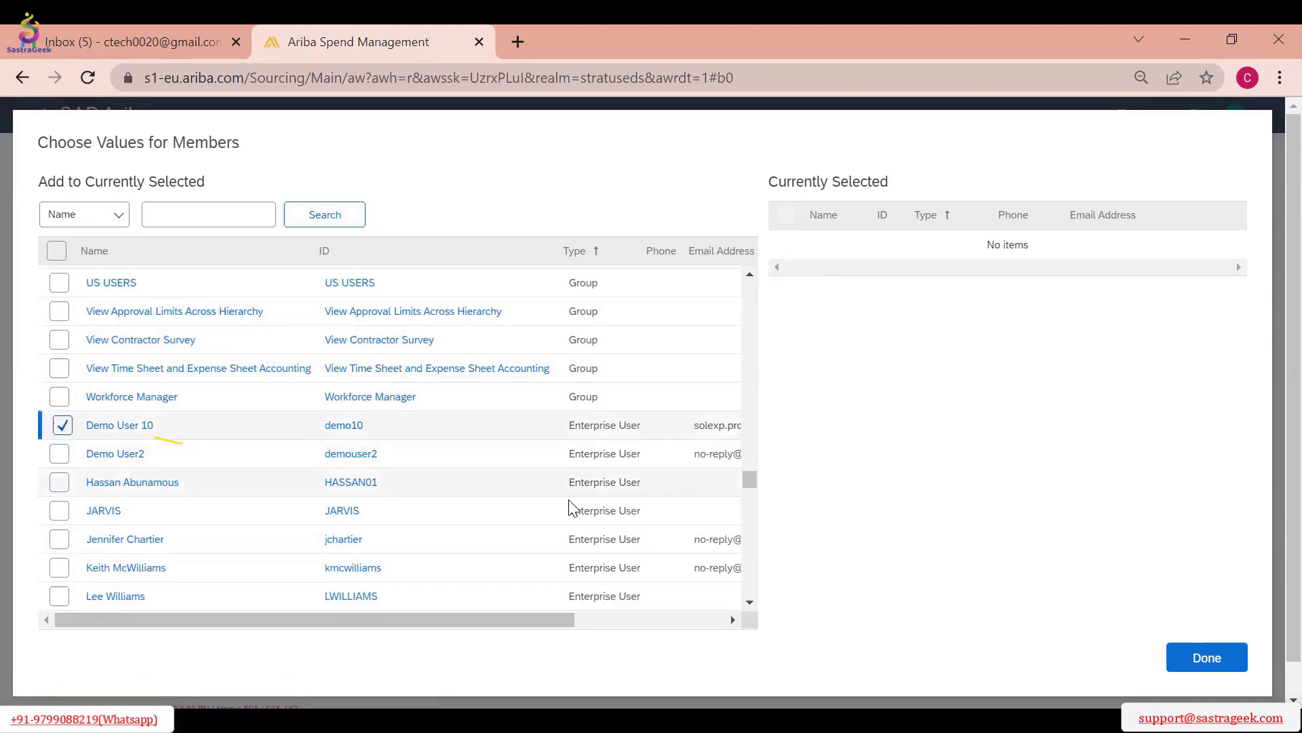
click(59, 426)
click(59, 454)
click(1199, 657)
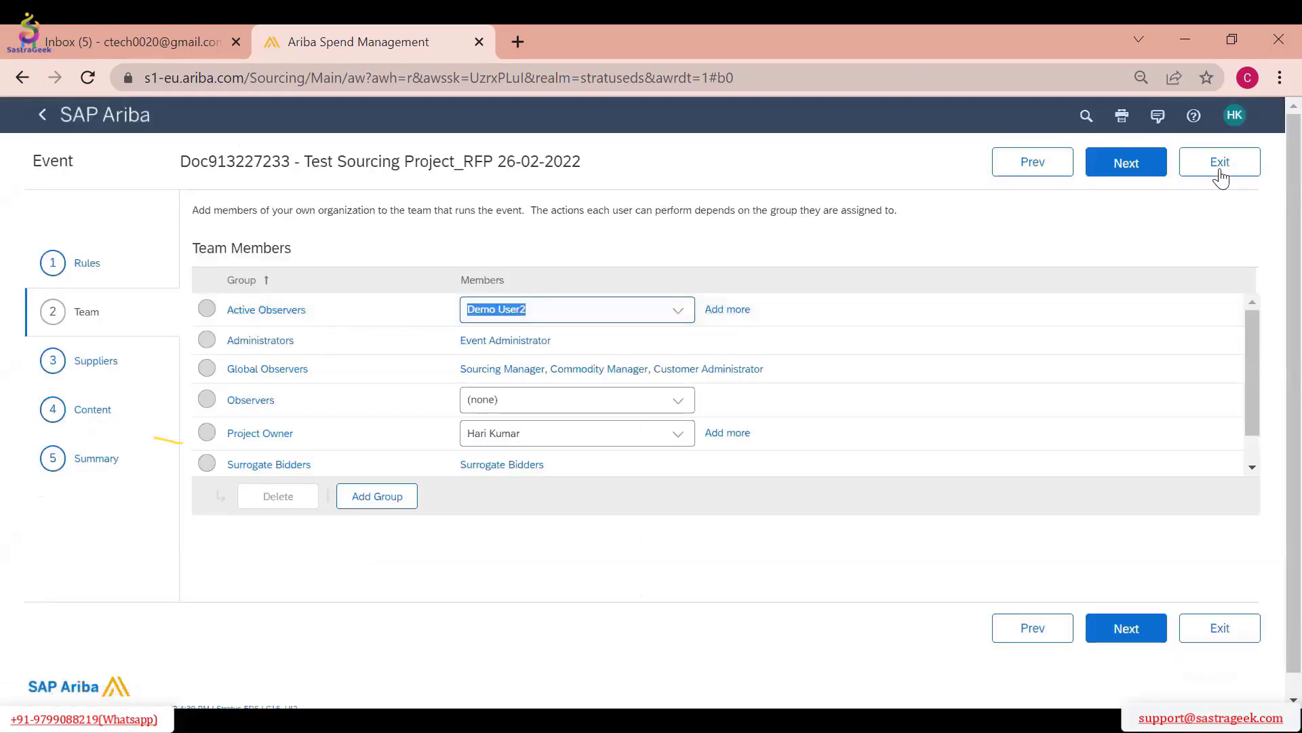
Continue to the Suppliers section and begin creating a new external participant to invite
click(1131, 167)
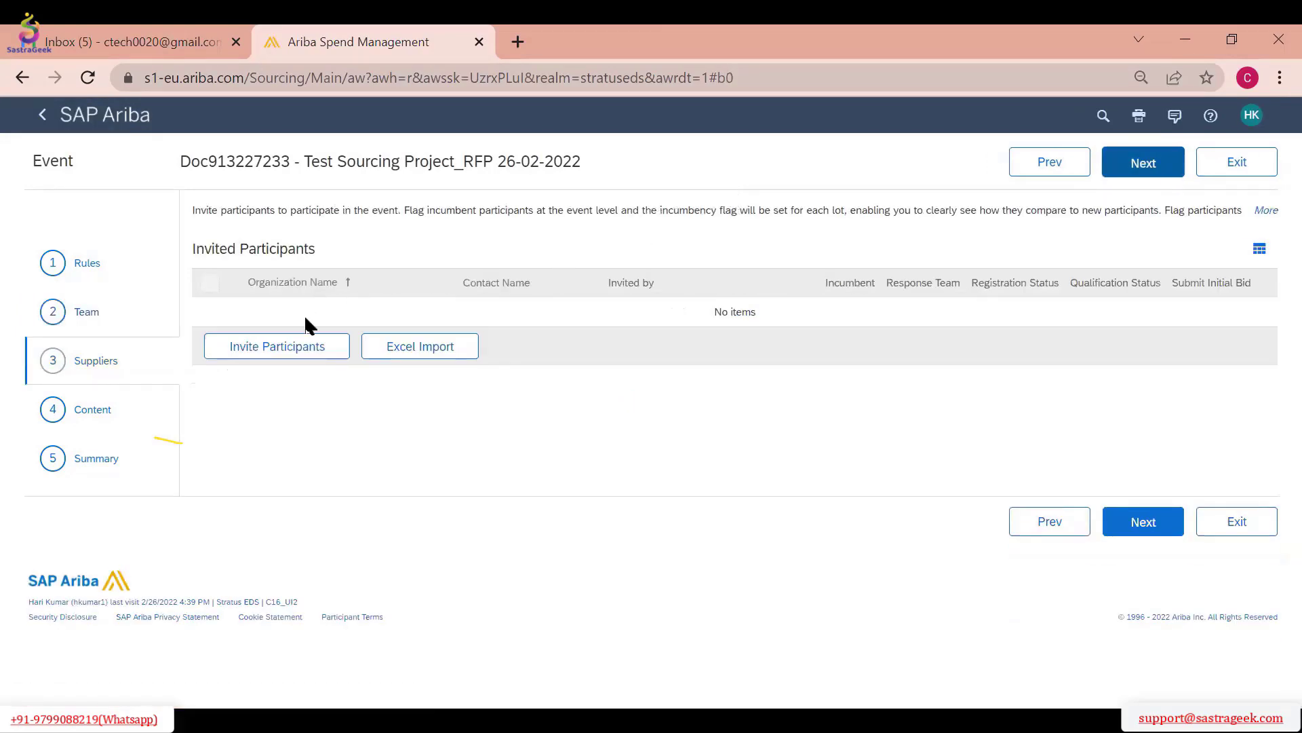
click(323, 362)
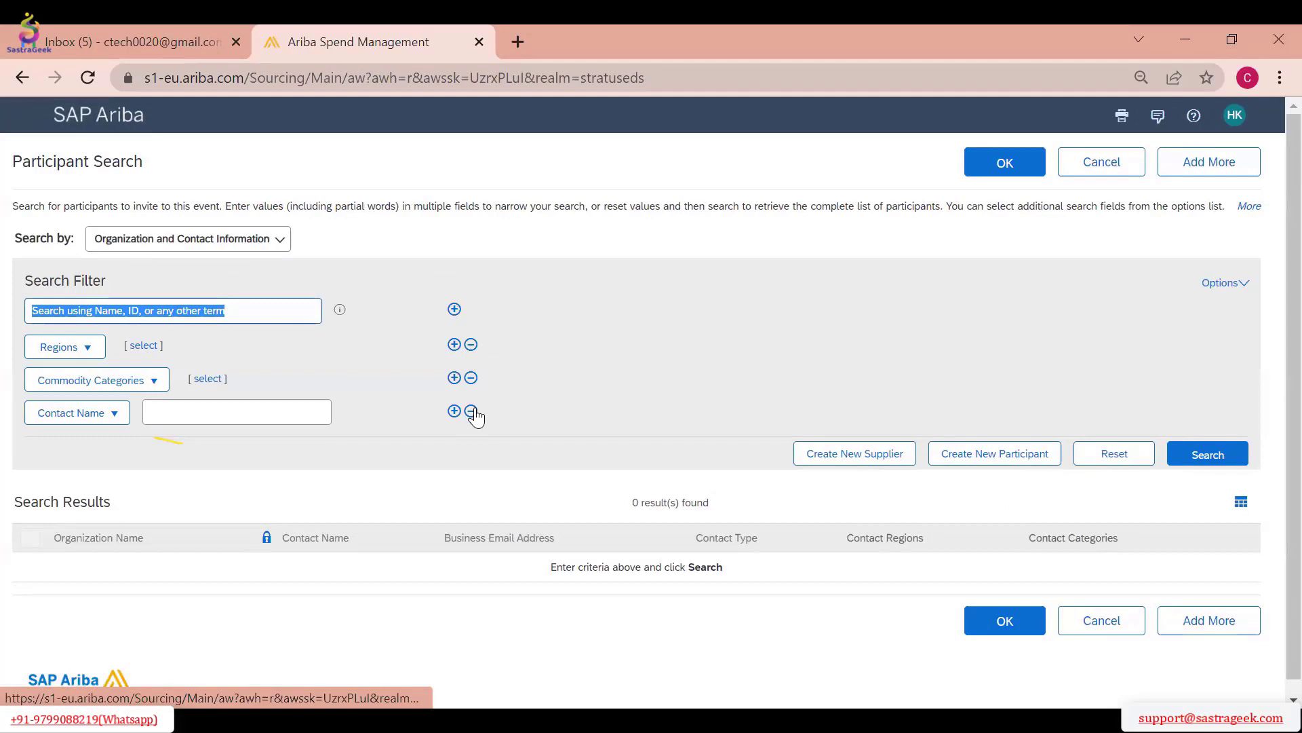
click(969, 462)
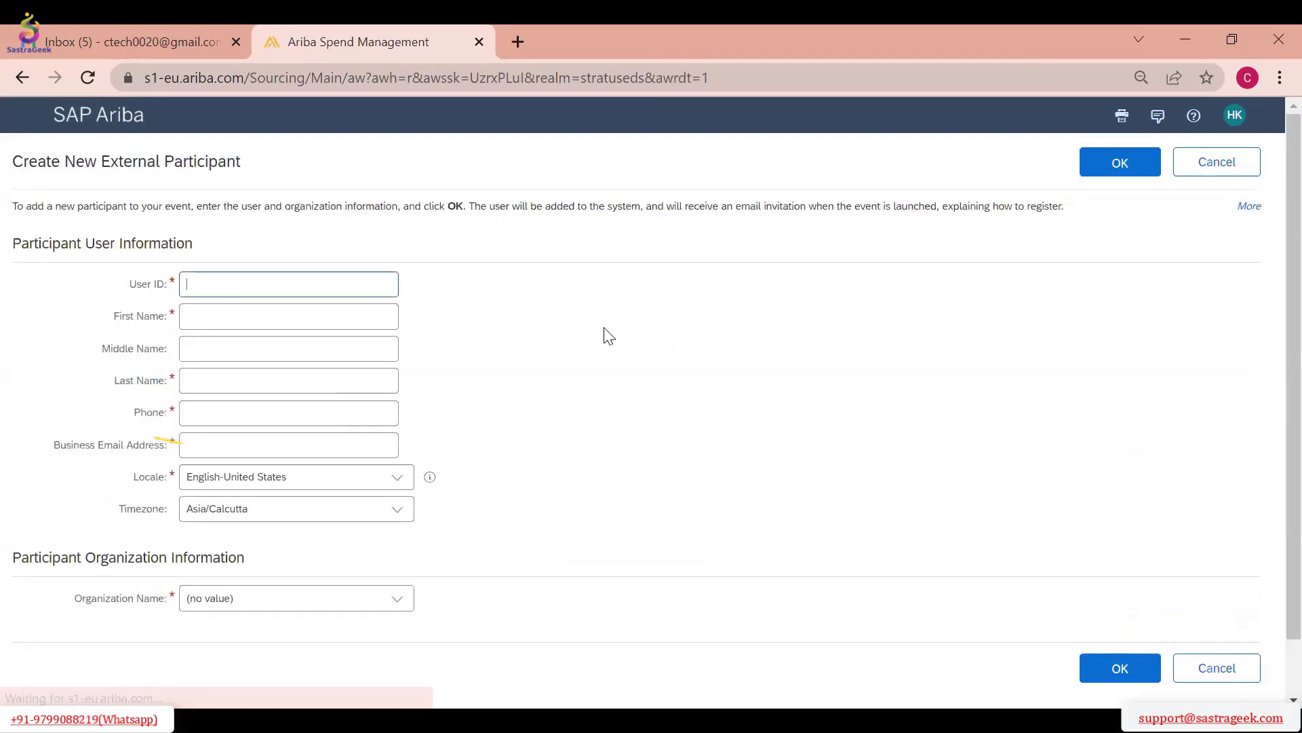
Fill in the external participant's user ID, first name, last name, phone number and business email address
text(testSupplier)
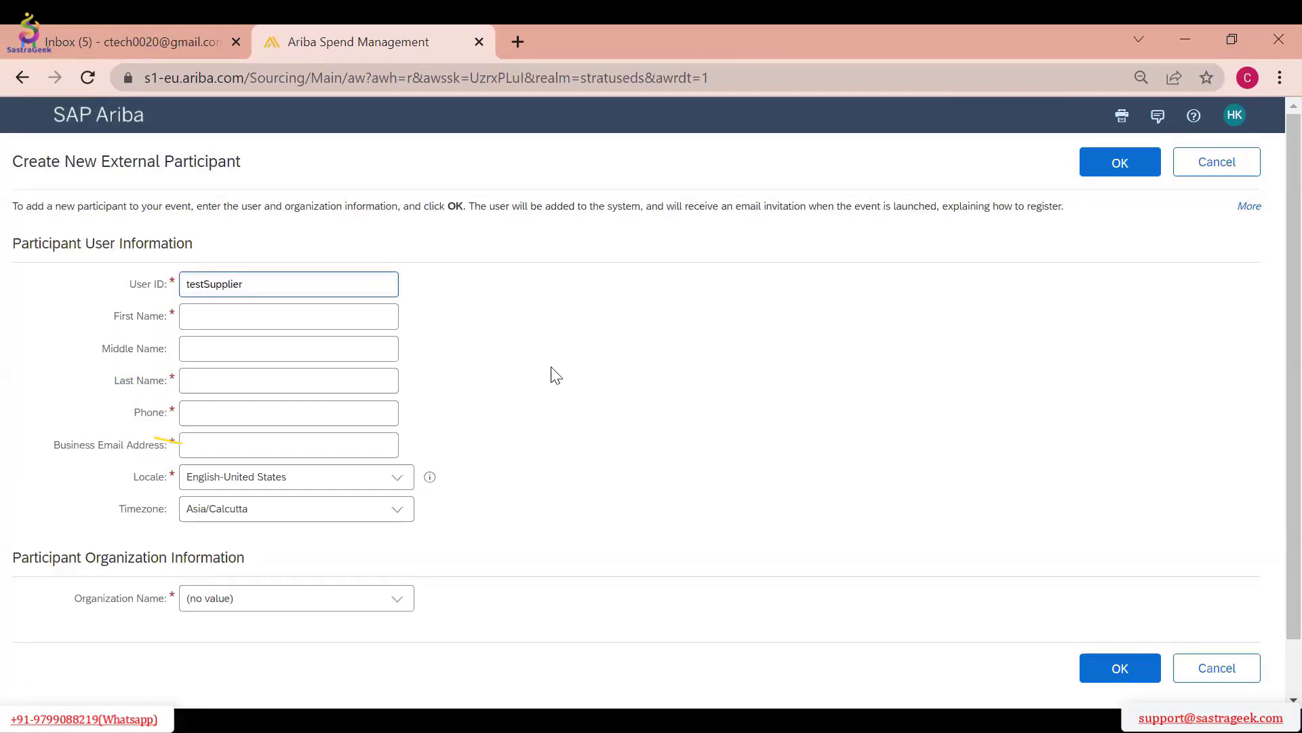
key(BackSpace)
key(Tab)
text(C)
key(Tab)
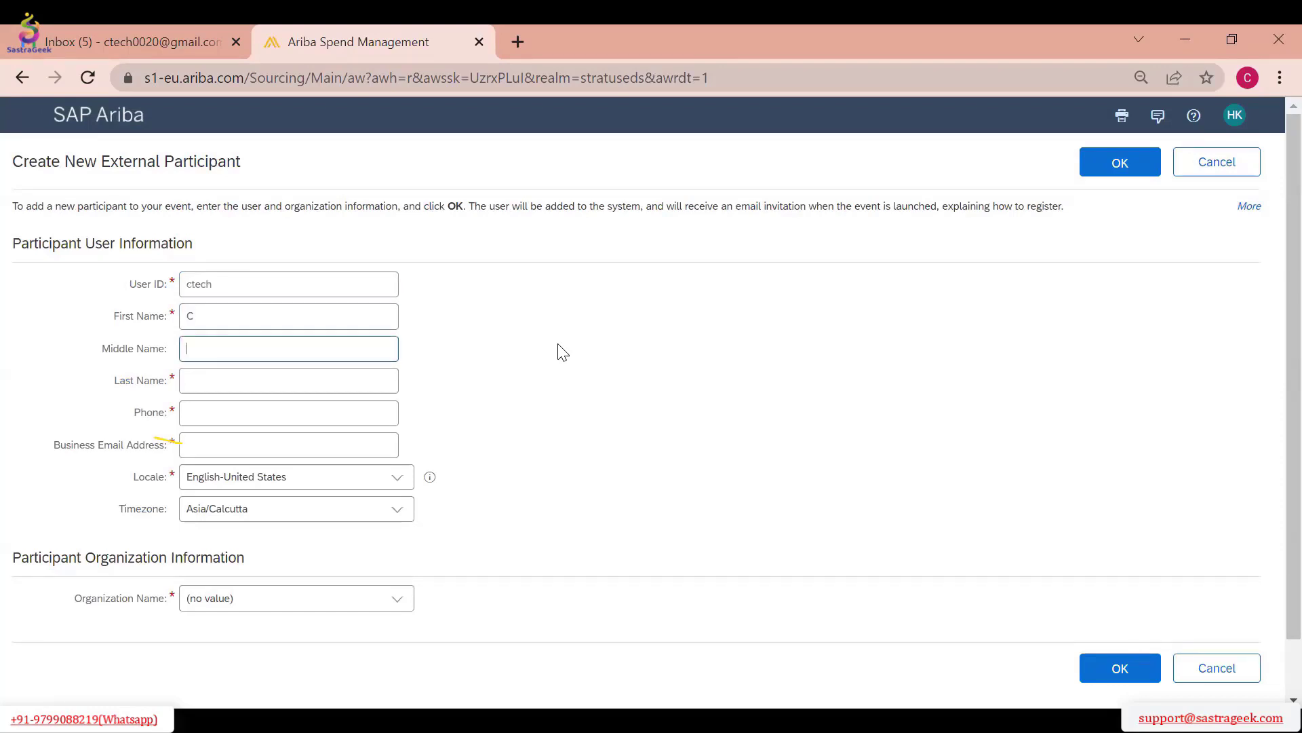
key(Tab)
text(Te)
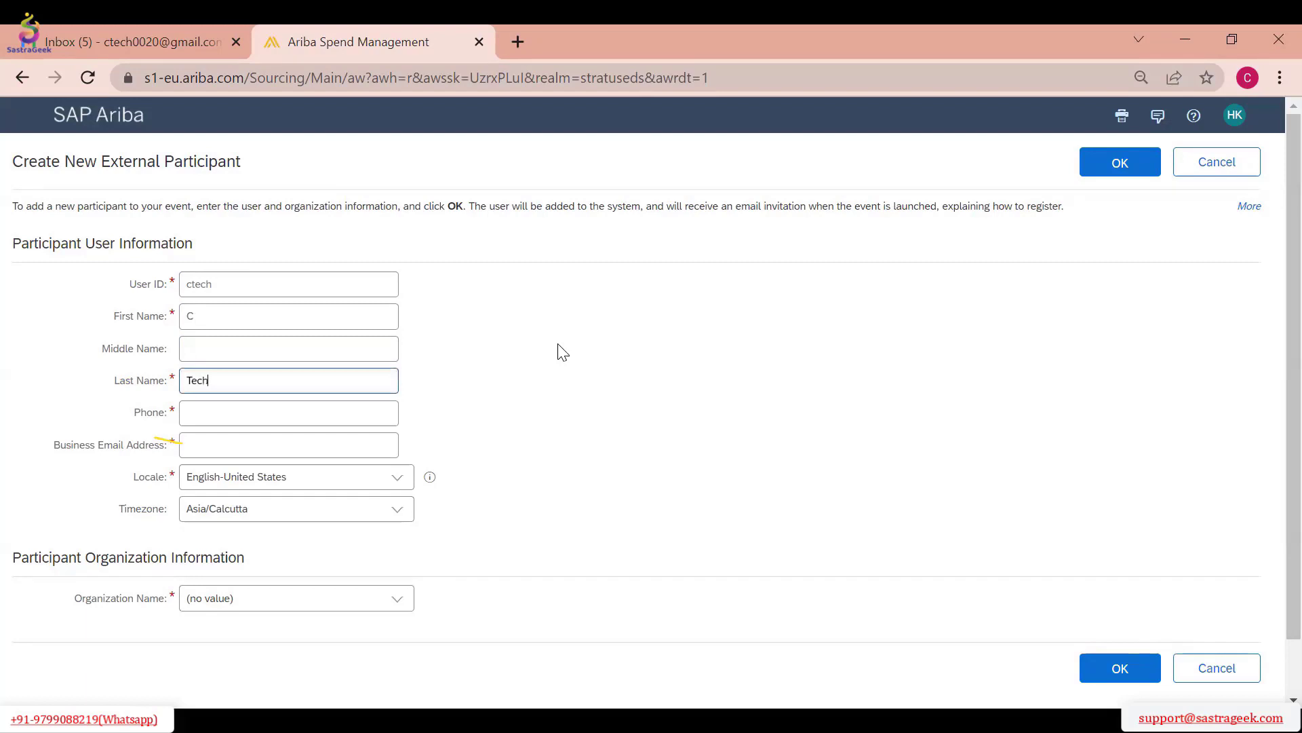
key(Tab)
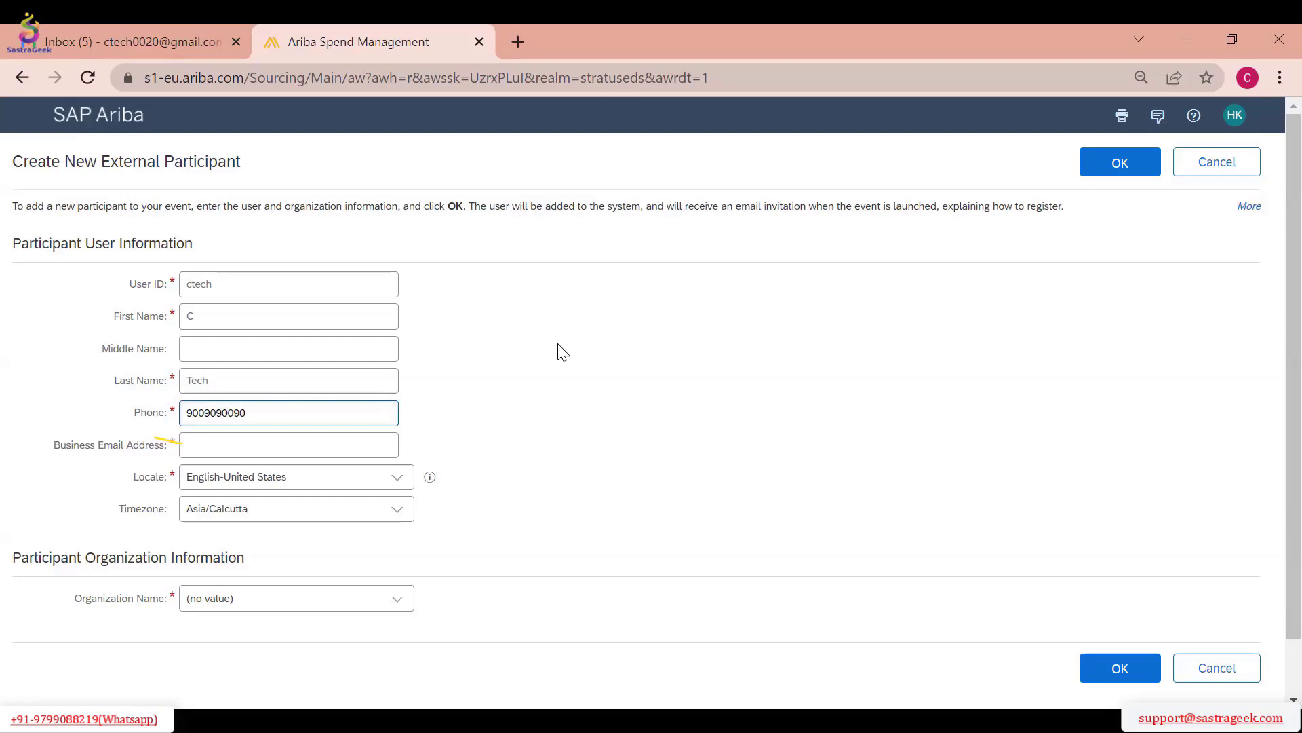
key(Tab)
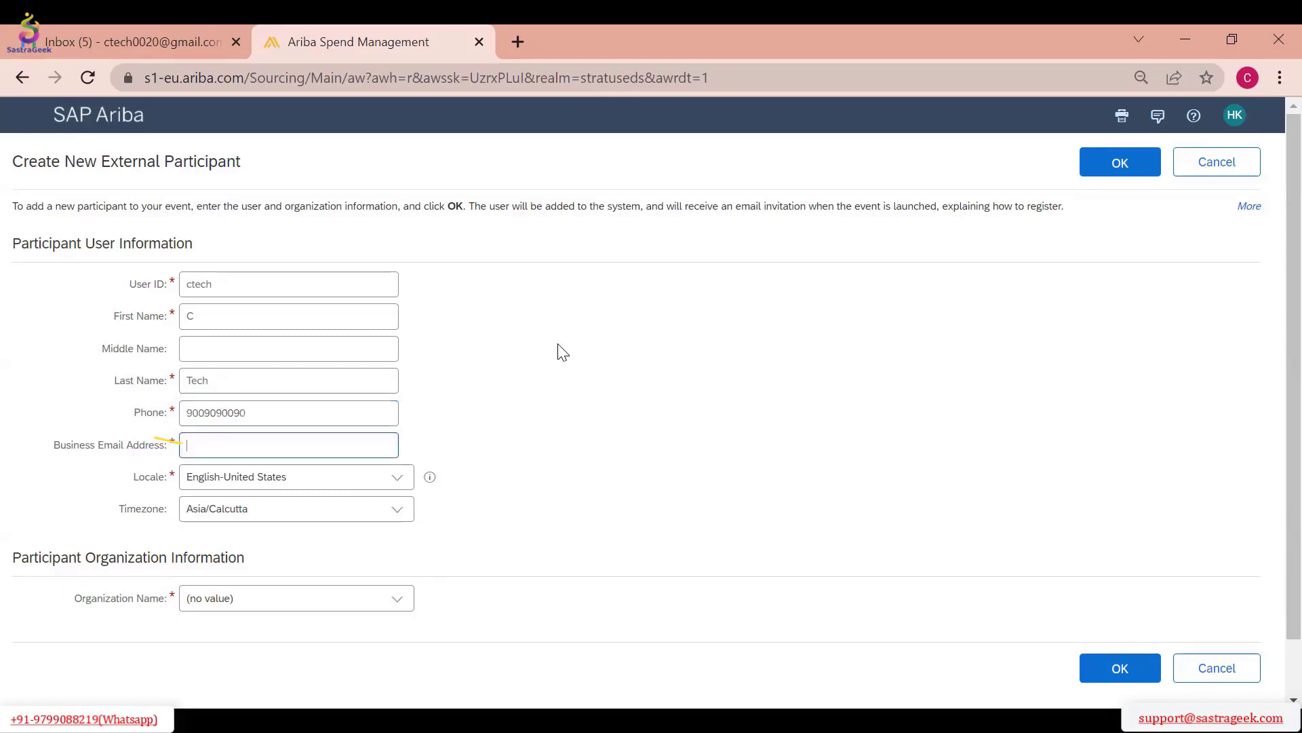
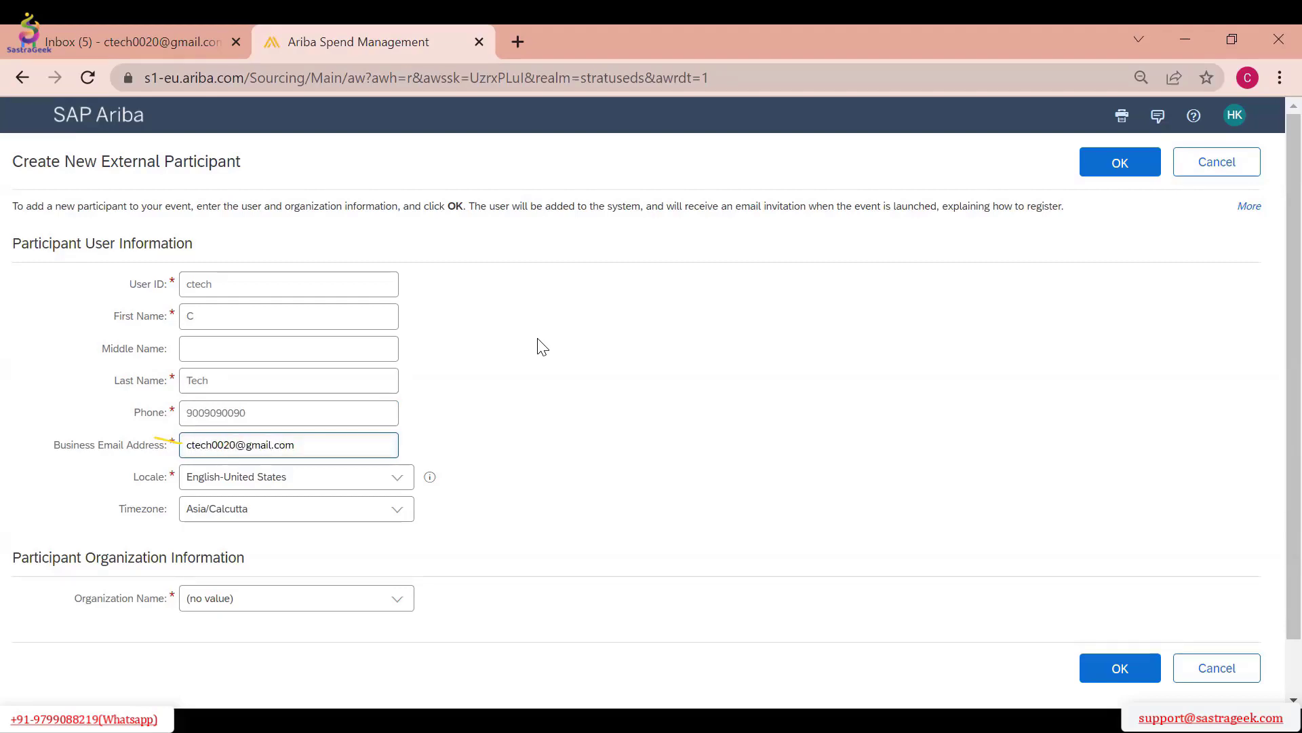
Open the full list of organizations for the new participant's Organization Name
scroll(569, 346, down, 2)
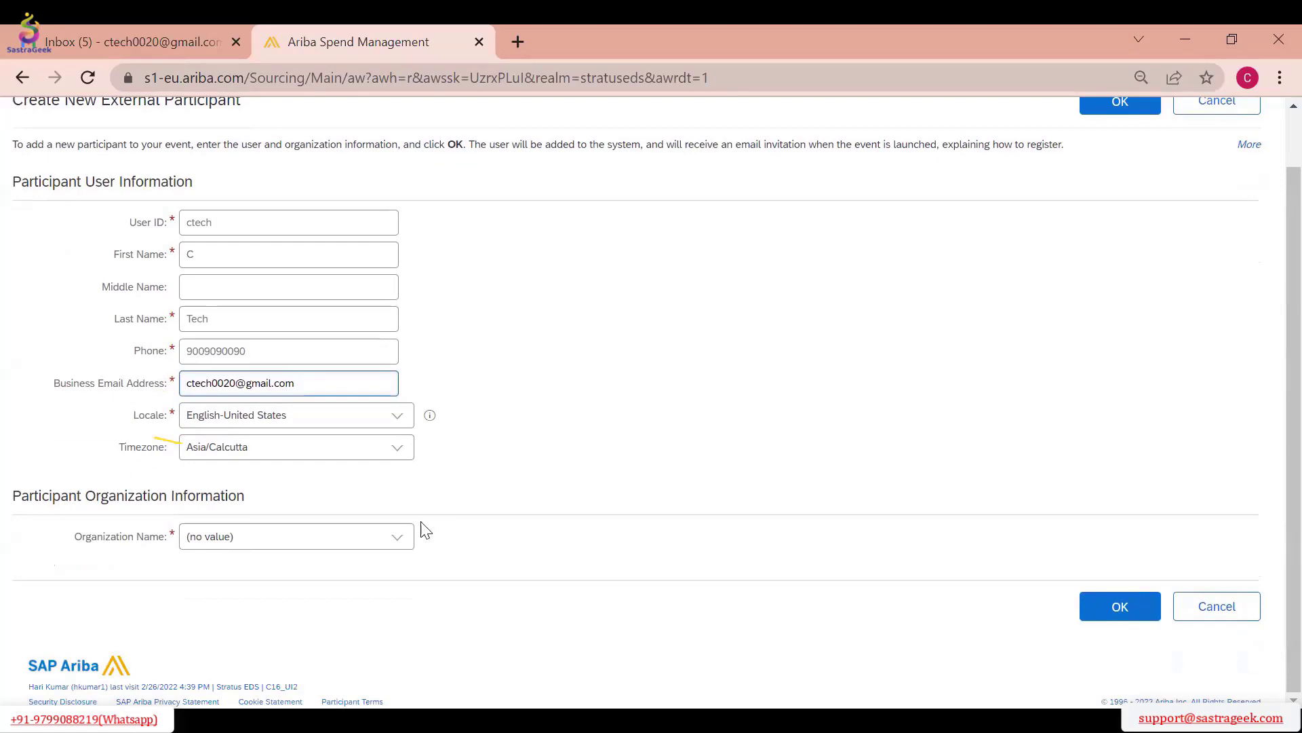
click(413, 540)
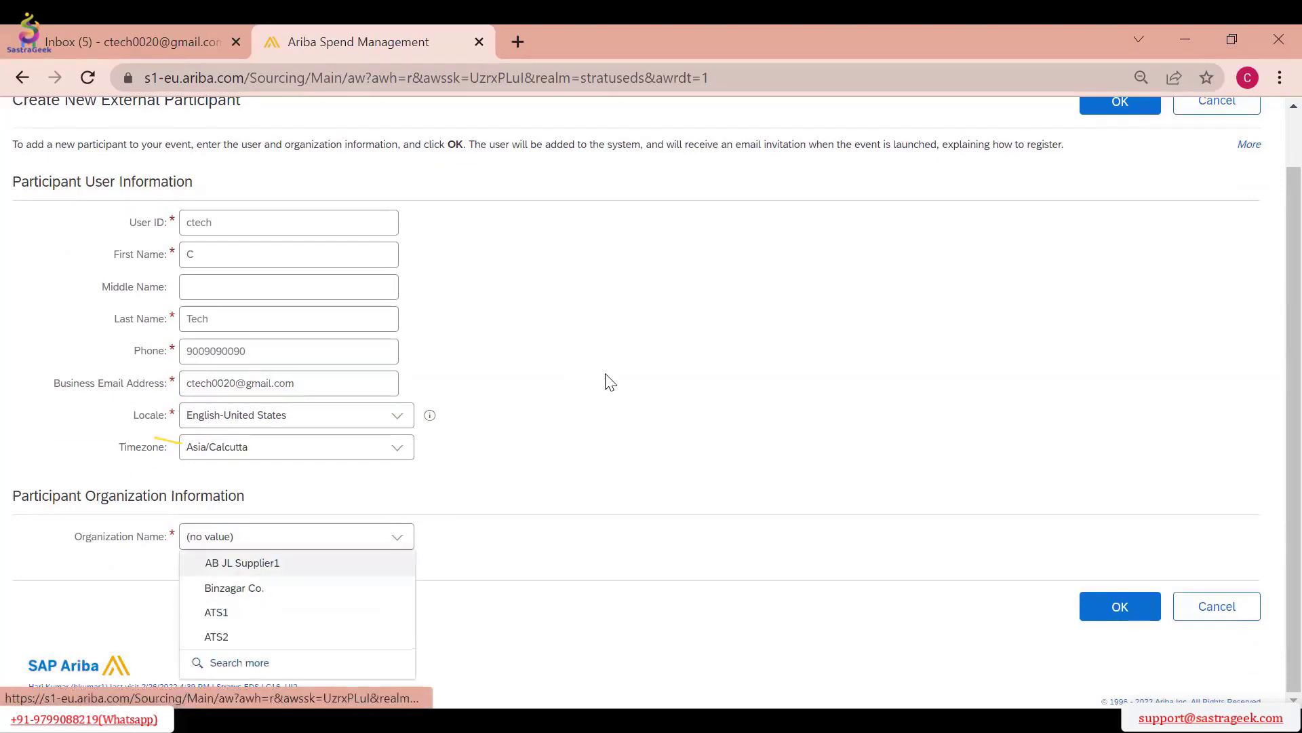
click(1268, 336)
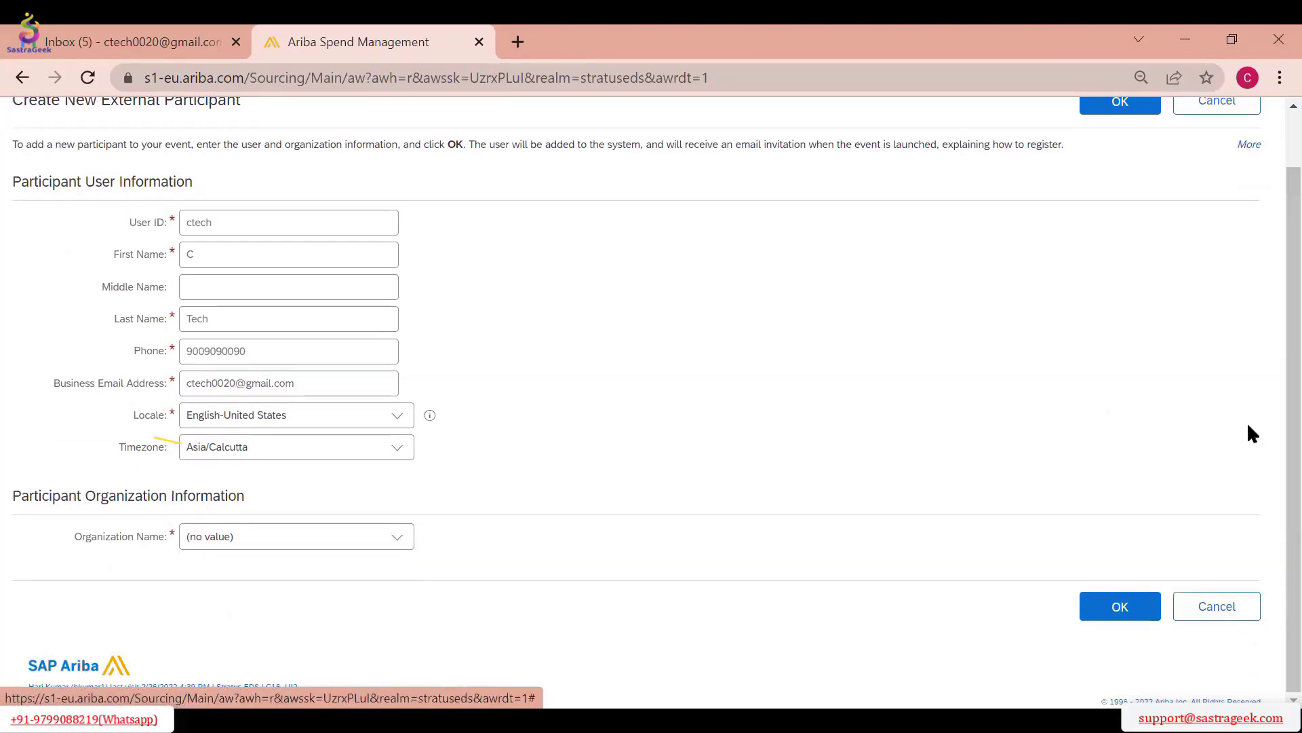
click(398, 540)
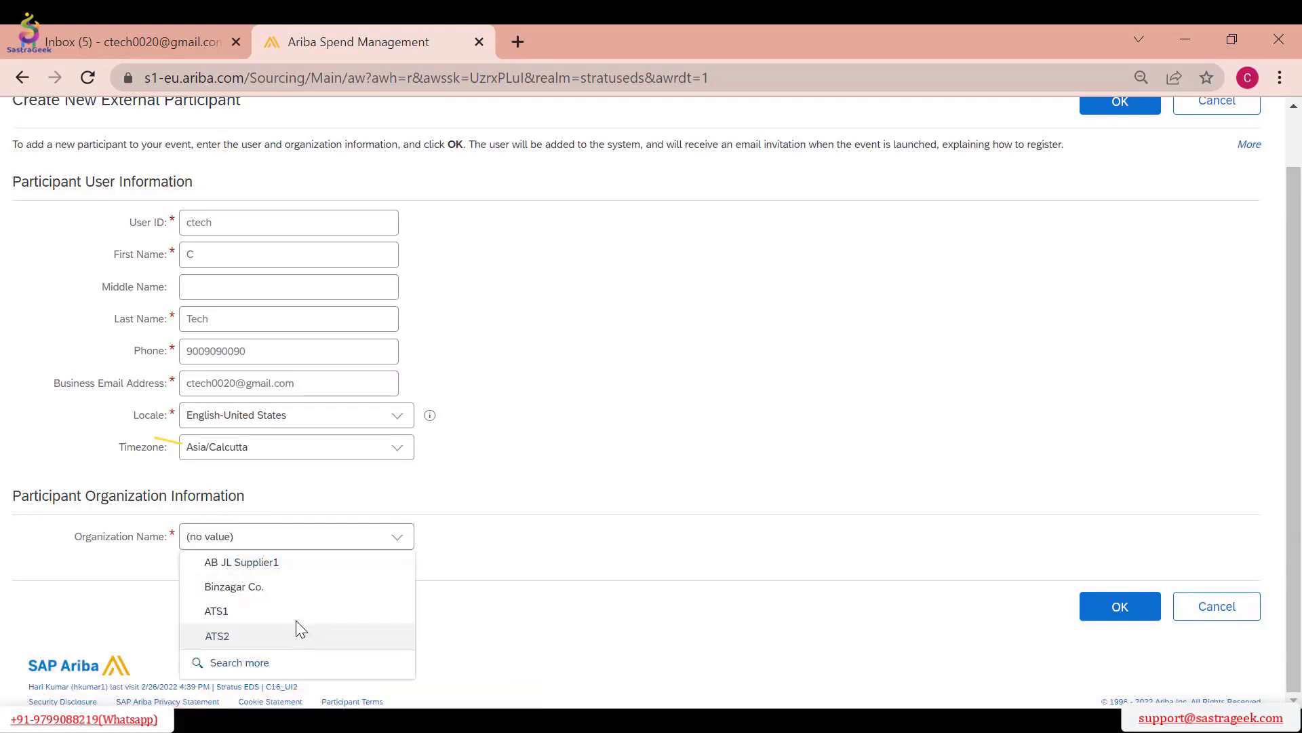
click(250, 662)
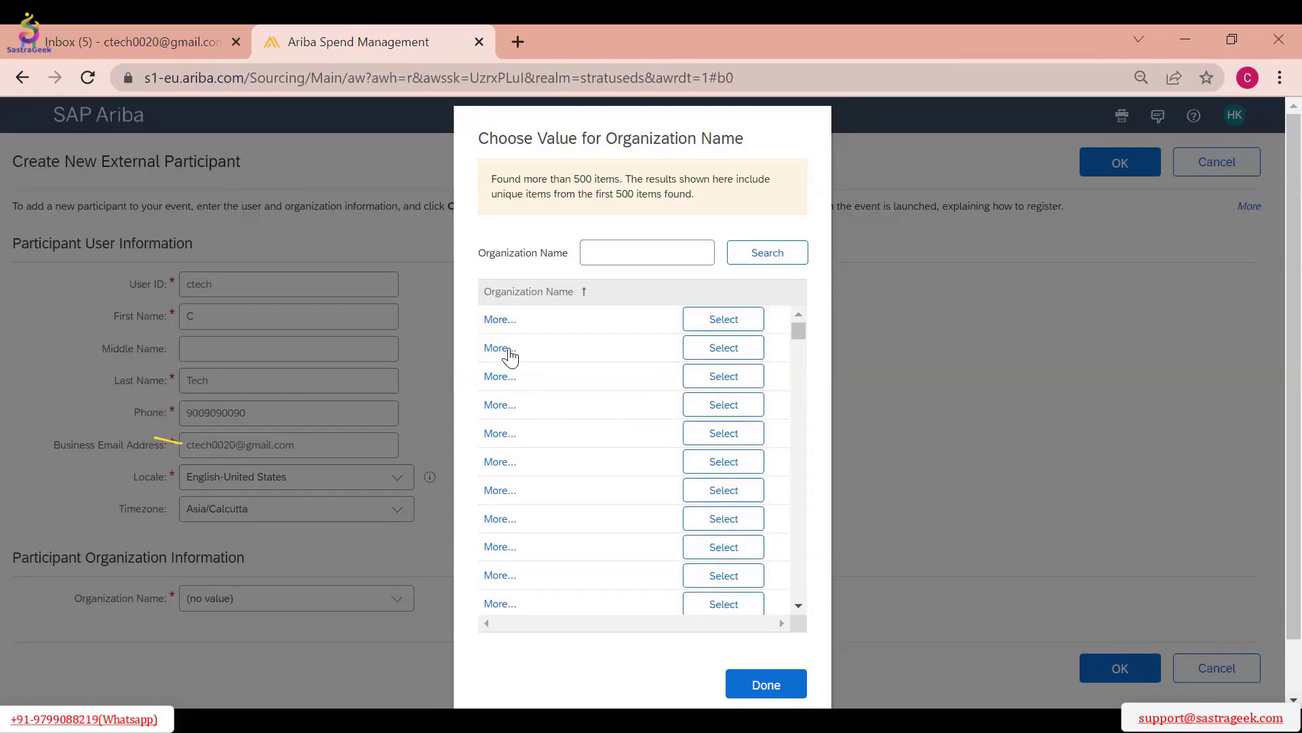
Review the details of the first unnamed organization in the list and return to the organization choices
click(513, 319)
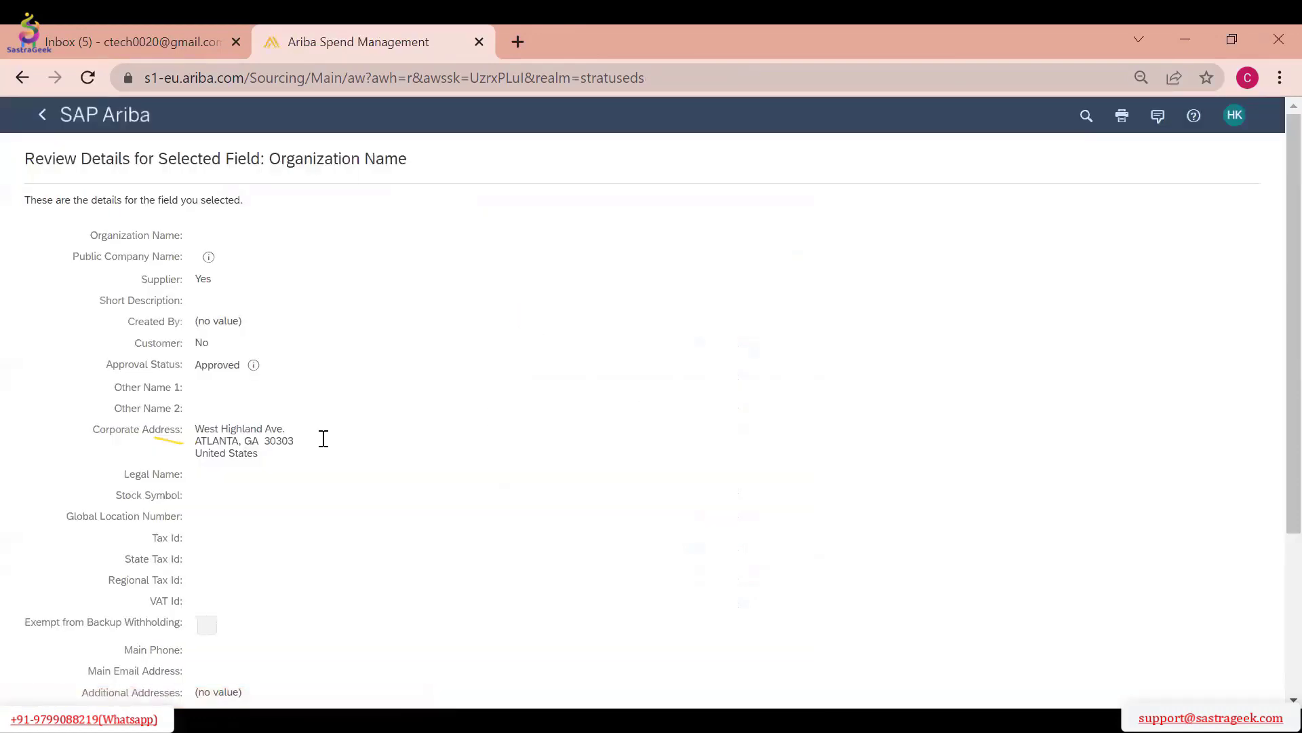
scroll(712, 381, down, 3)
click(1241, 601)
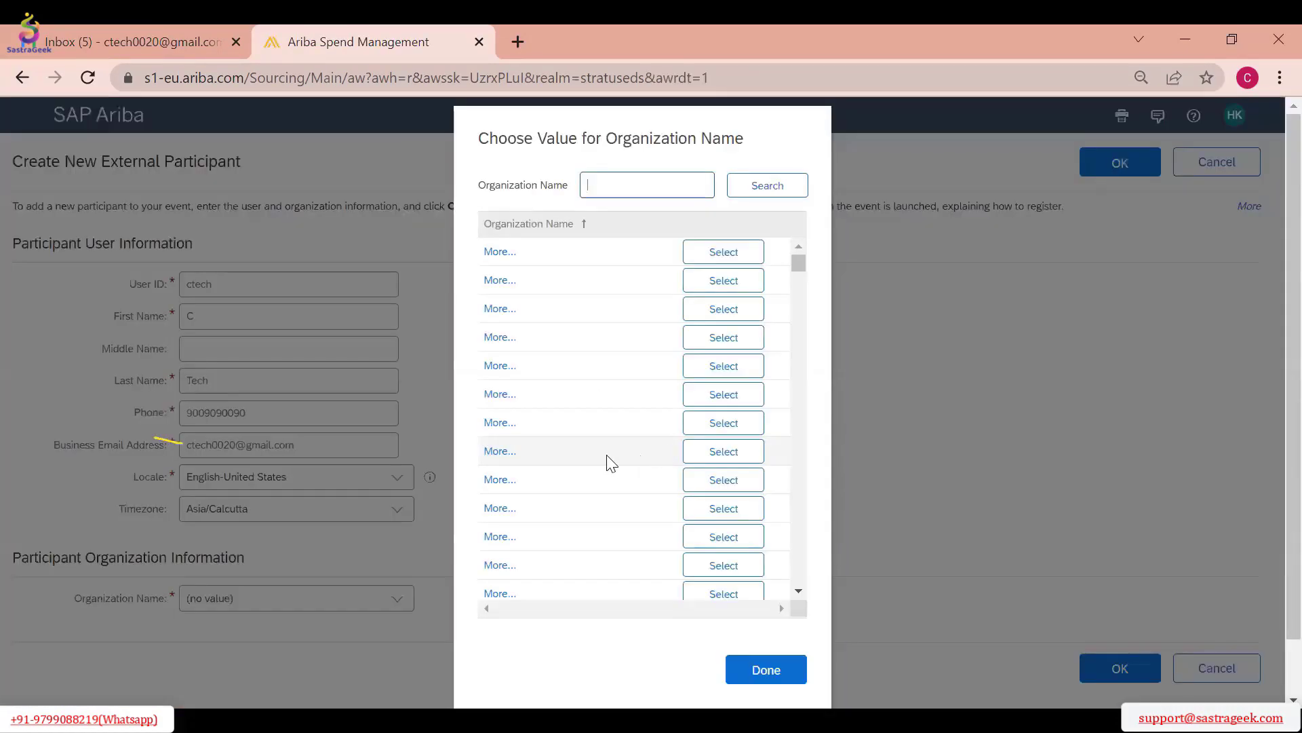
Choose one of the unnamed organizations for the participant and confirm creating the external participant
scroll(598, 447, down, 1)
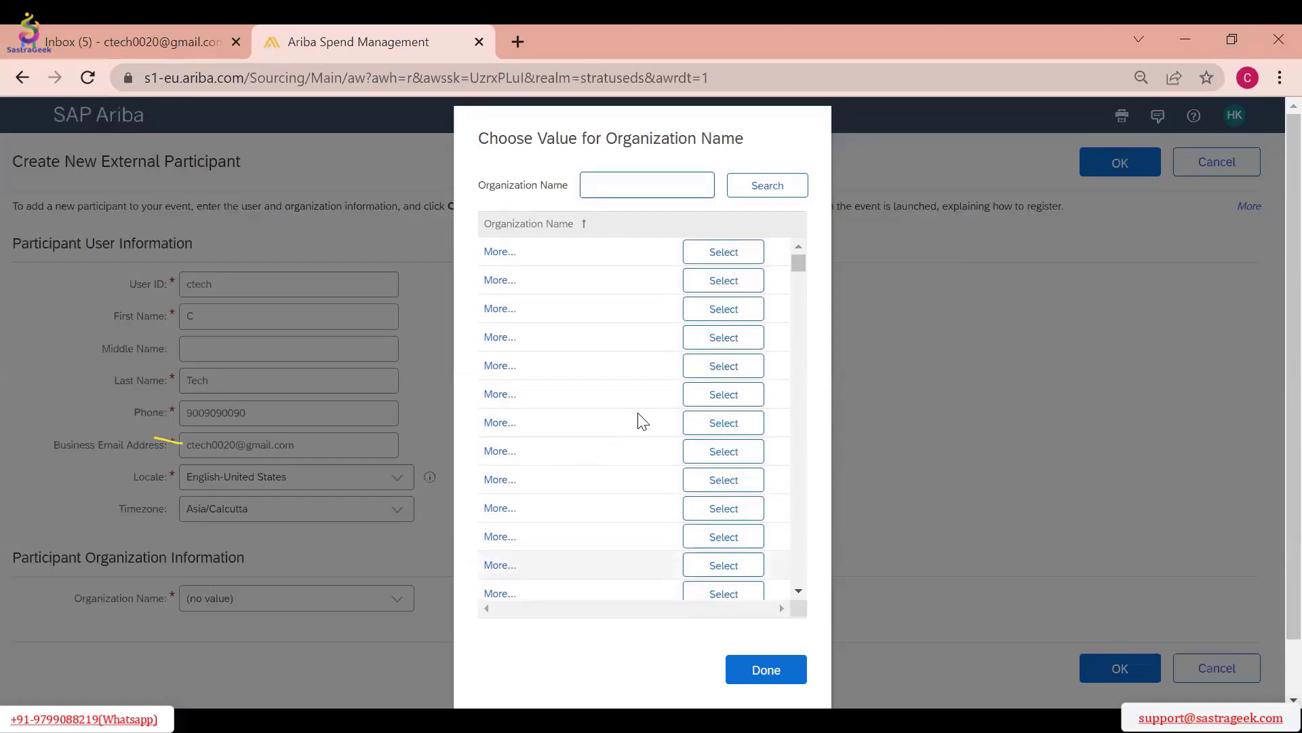
scroll(743, 288, up, 1)
click(443, 459)
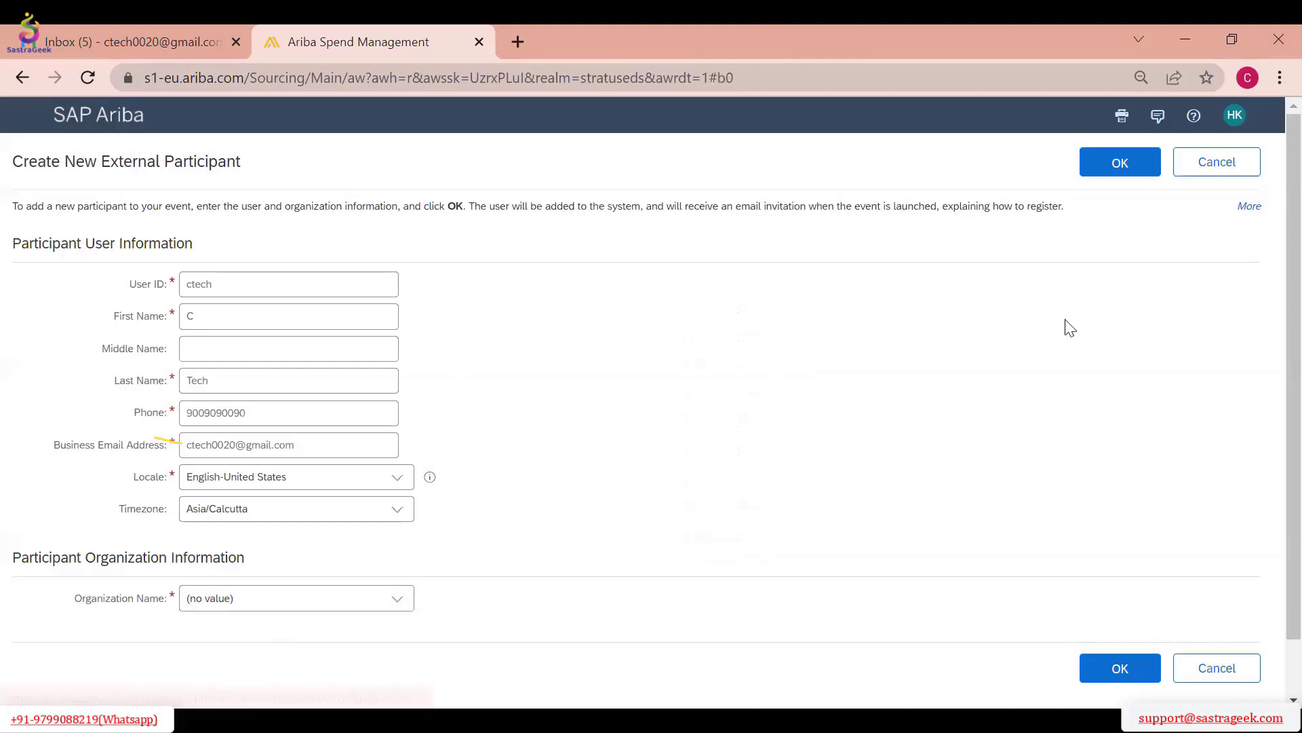
click(1120, 163)
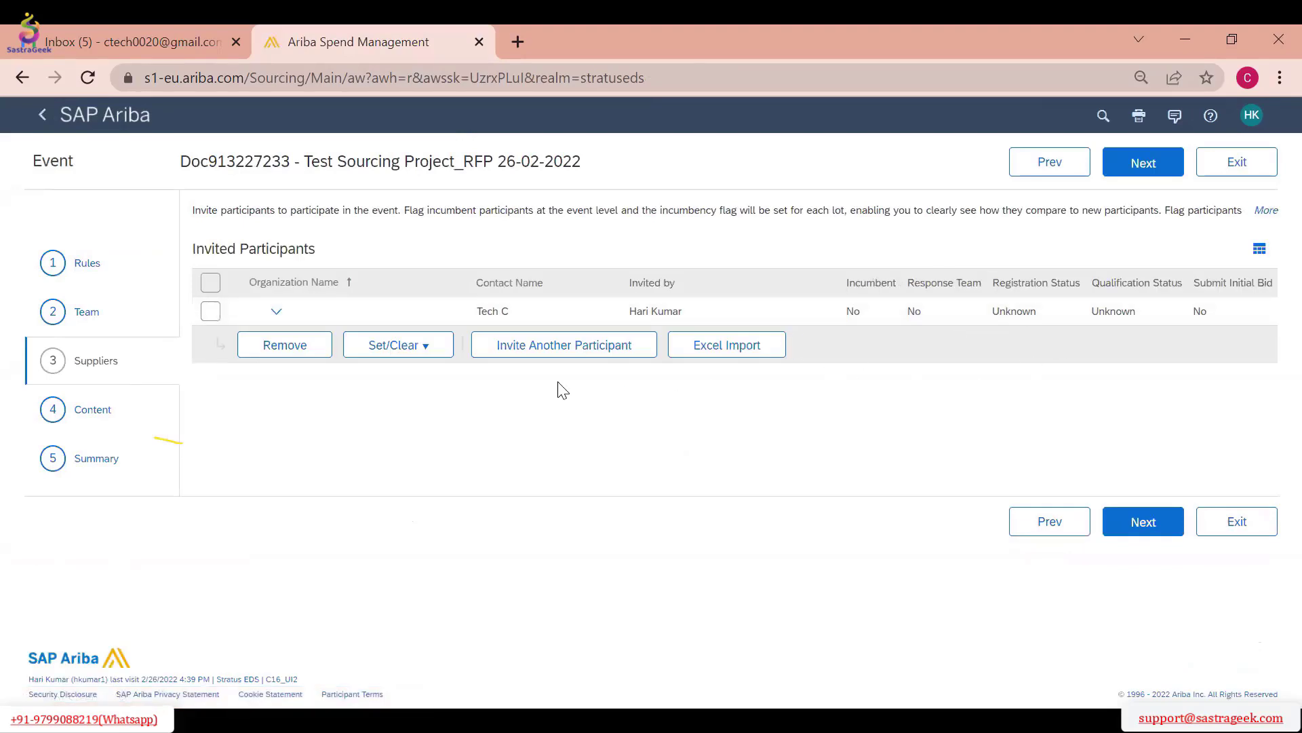
Start inviting another participant and add Qualification Status to the participant search fields
click(536, 346)
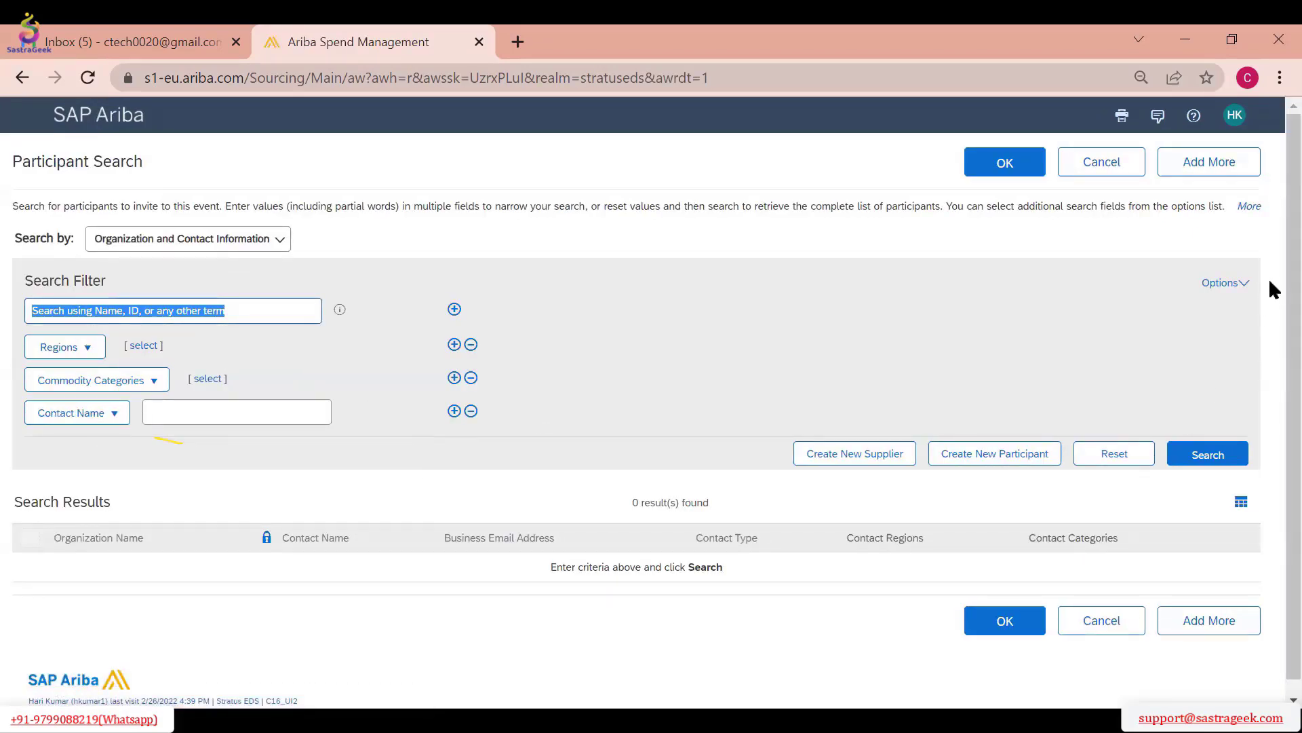
click(1223, 283)
click(1051, 319)
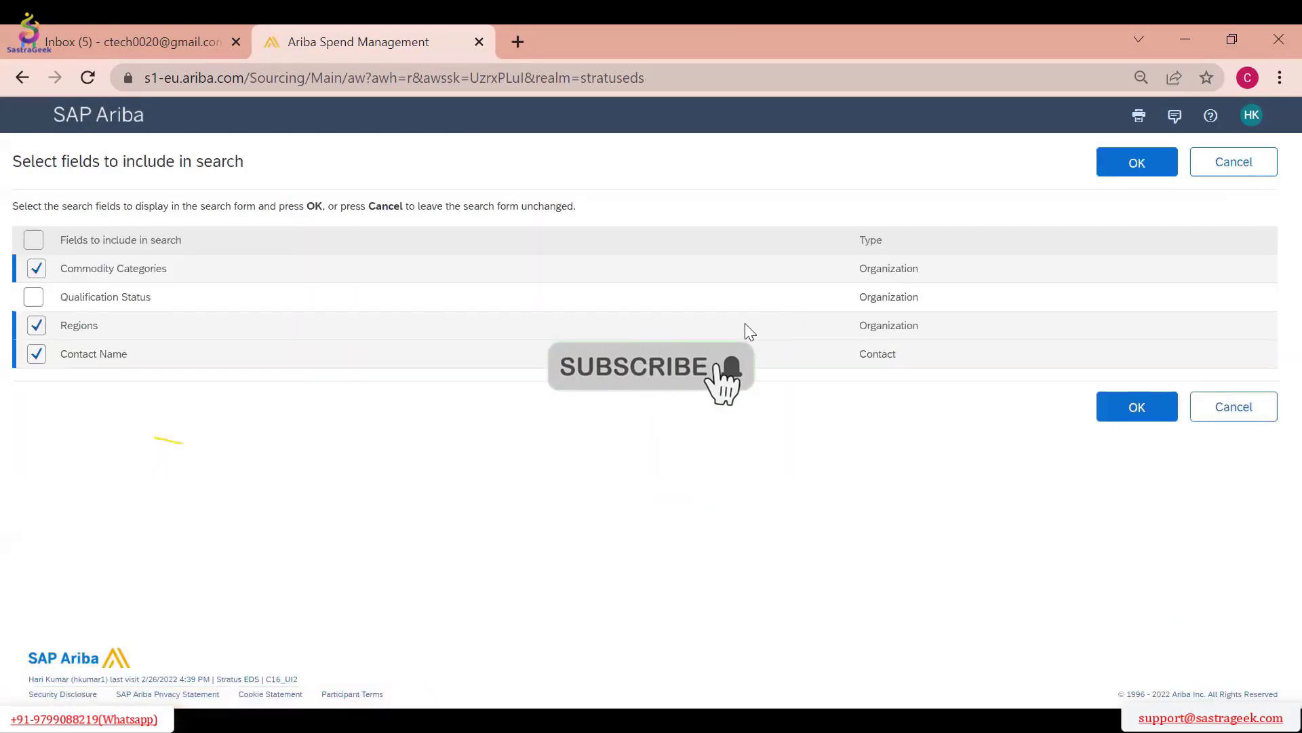
click(34, 297)
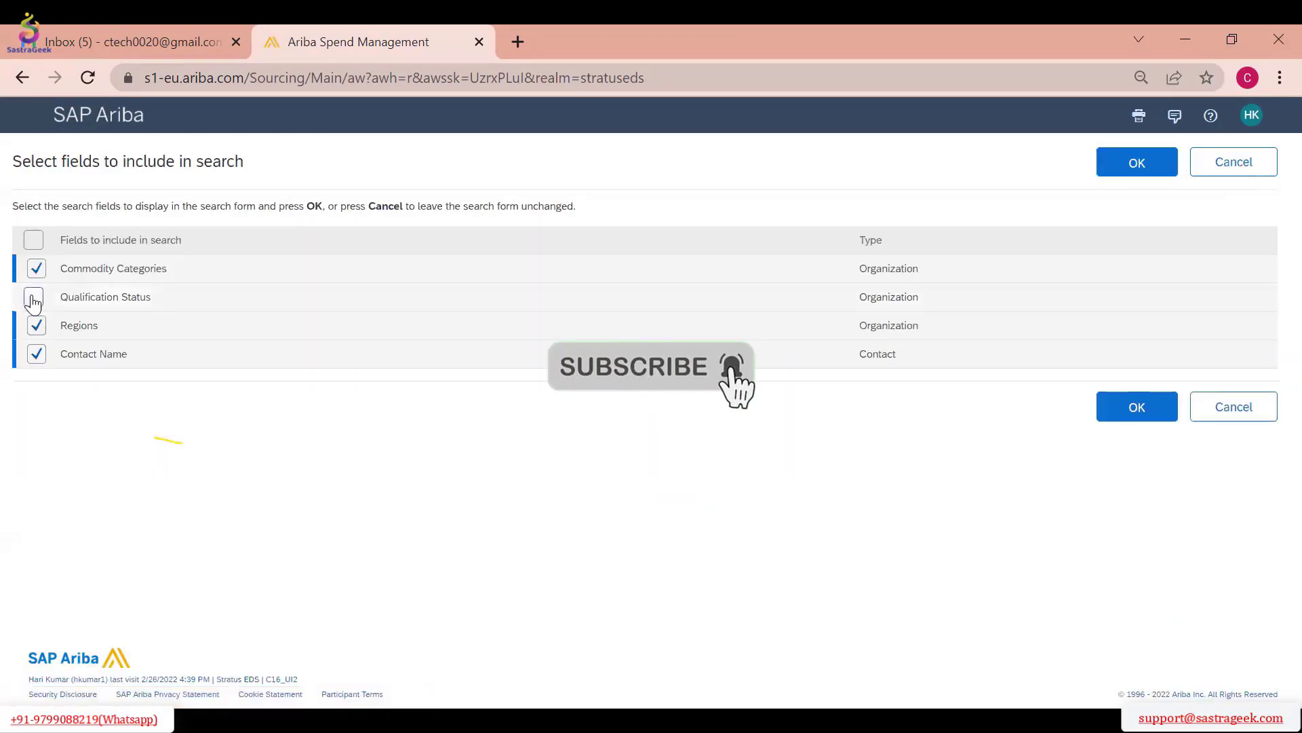
click(1129, 414)
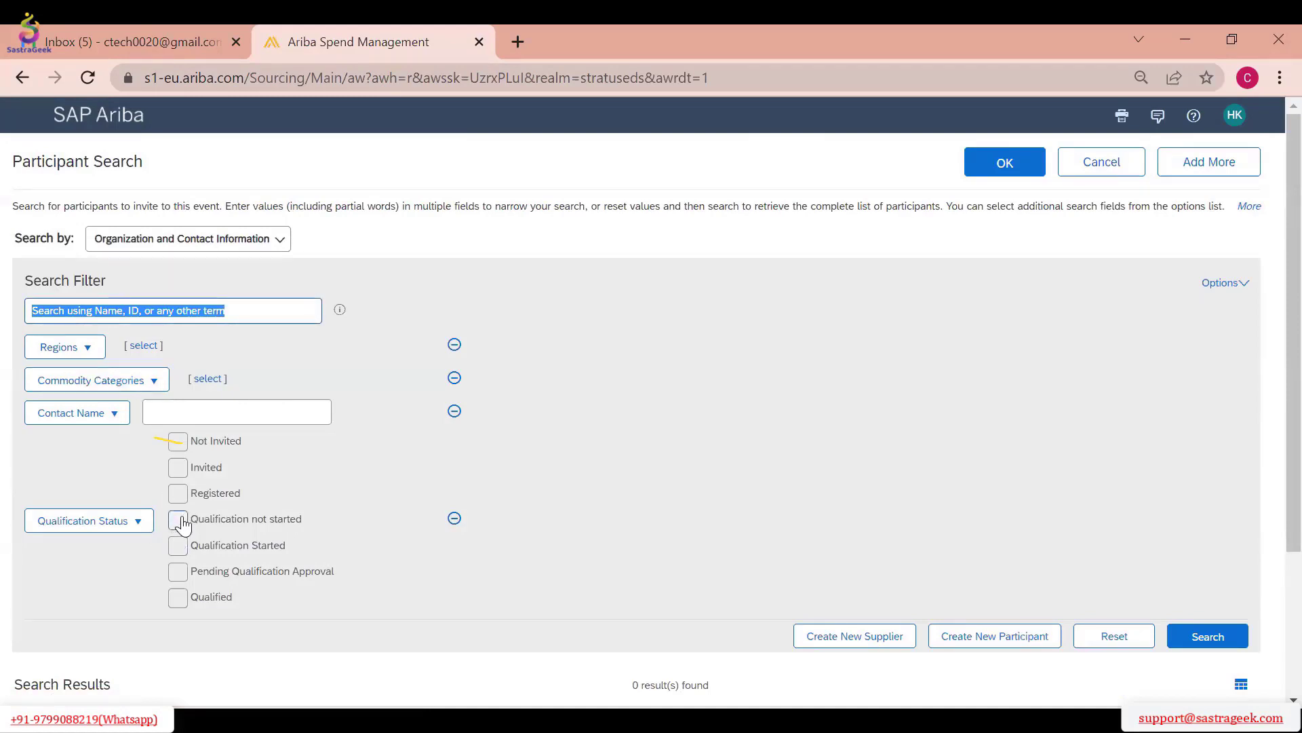
Search for participants whose qualification status is Qualified
click(178, 597)
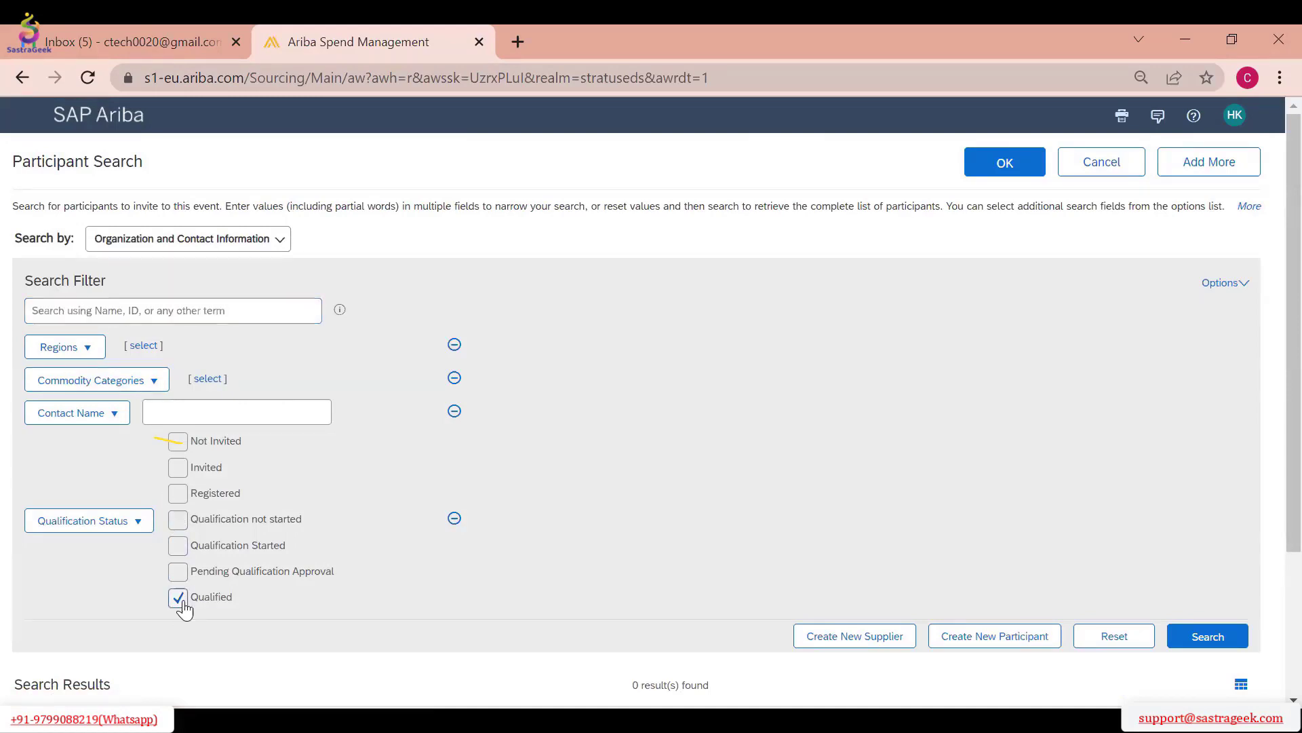
click(1231, 636)
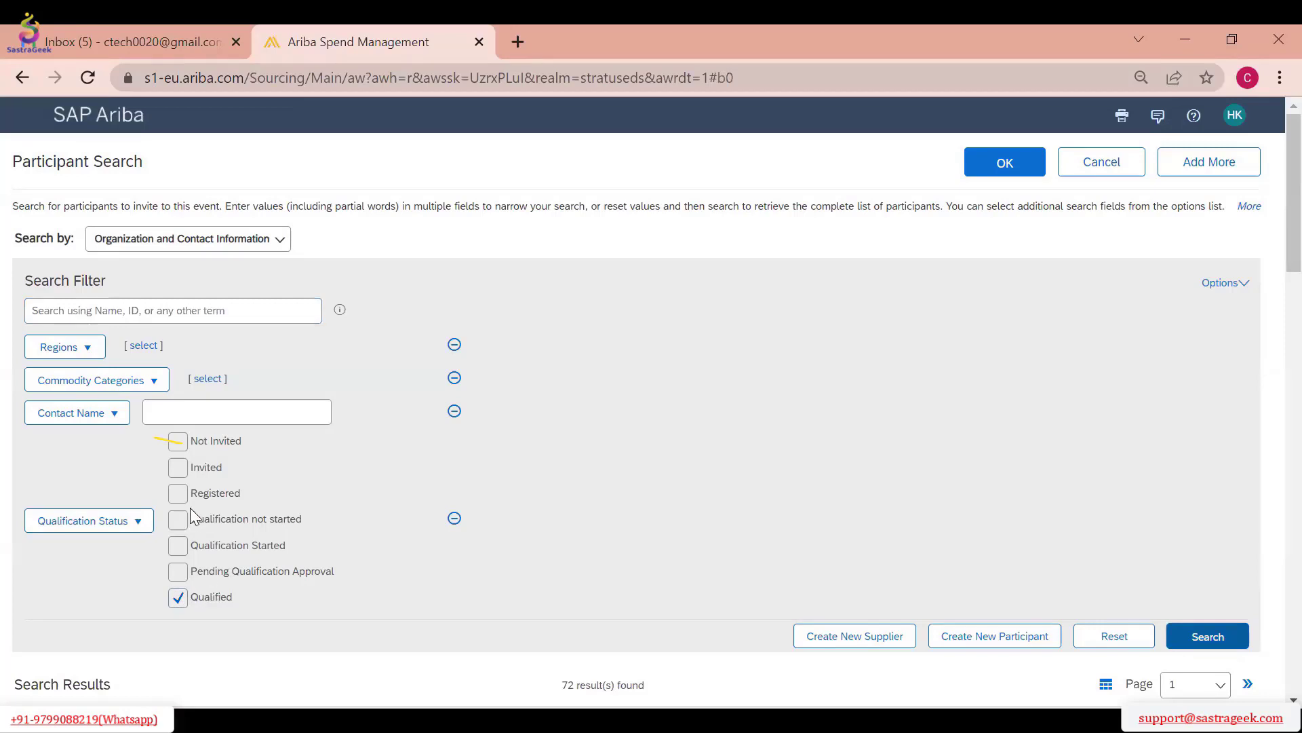
scroll(651, 448, down, 6)
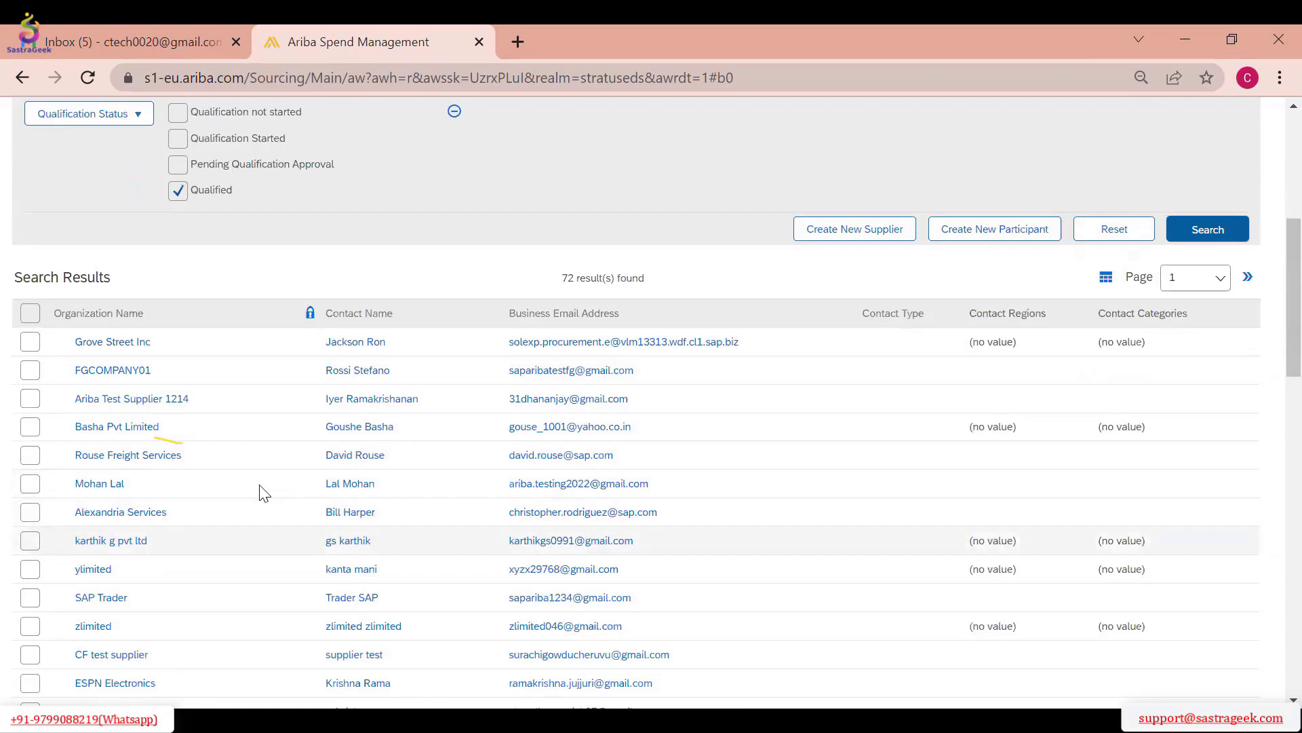
Invite Grove Street Inc, FGCOMPANY01 and Ariba Test Supplier 1214 to the event, and continue to the Content section
click(30, 343)
click(32, 370)
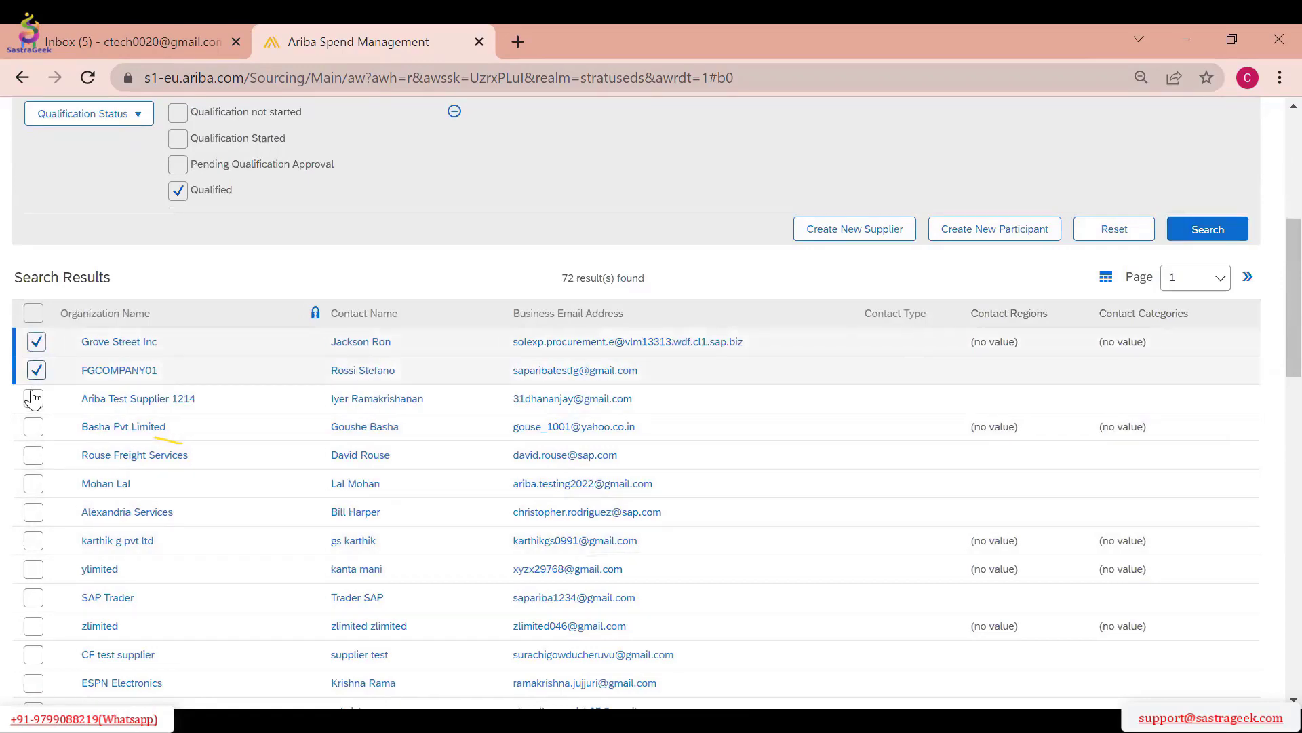
click(34, 399)
scroll(651, 431, up, 6)
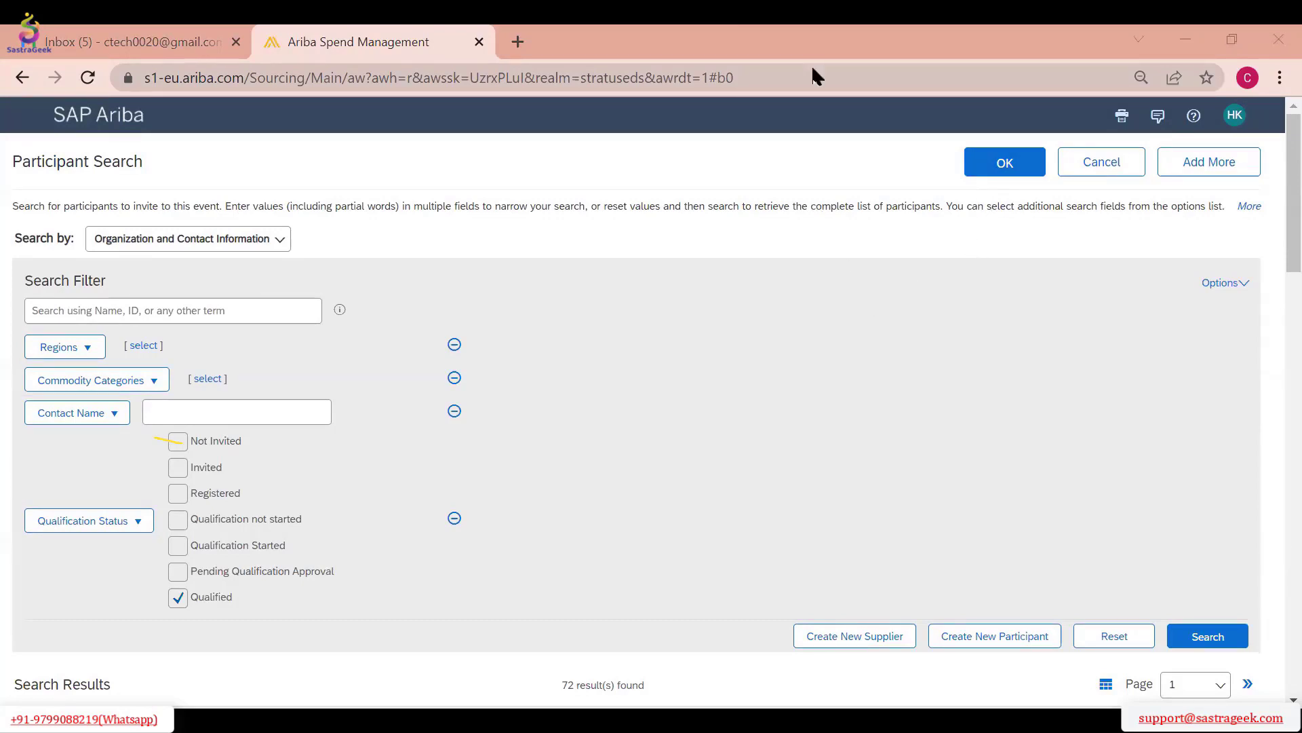
click(839, 285)
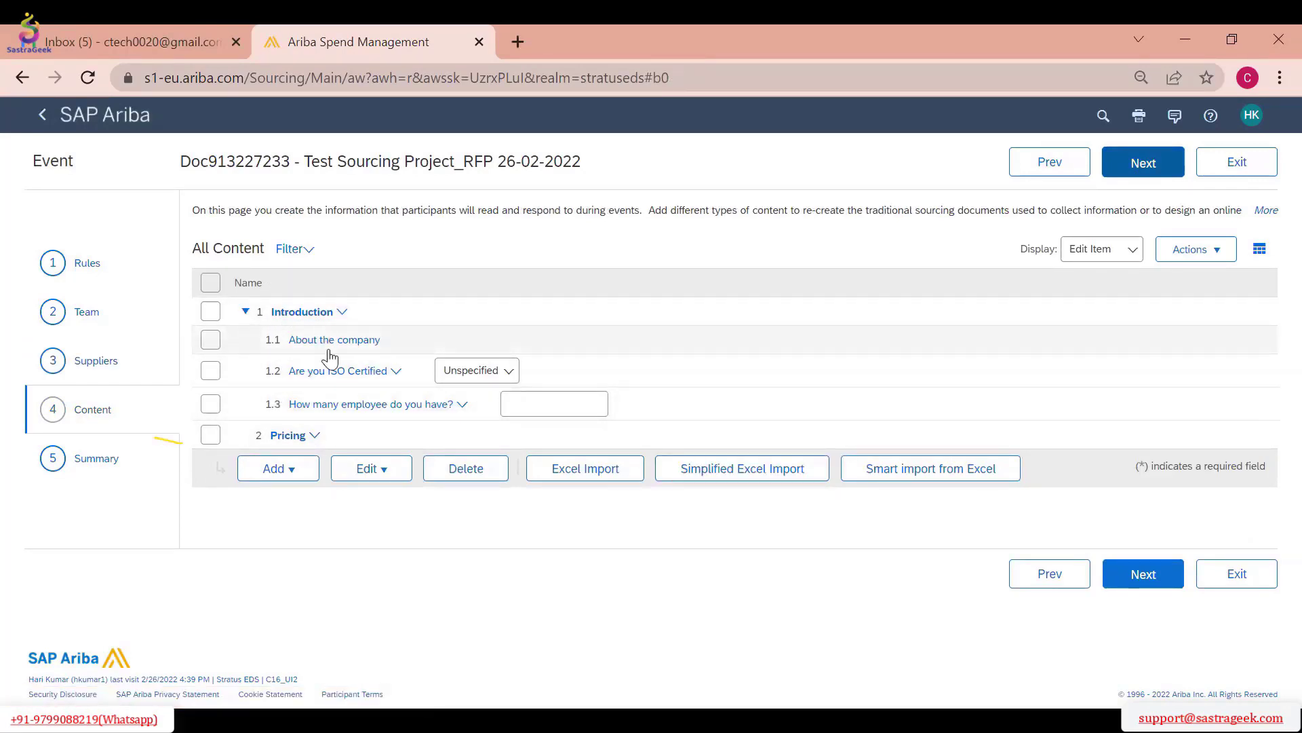
Look at the answer fields of the ISO certification and employee count questions under Introduction
click(491, 370)
click(434, 541)
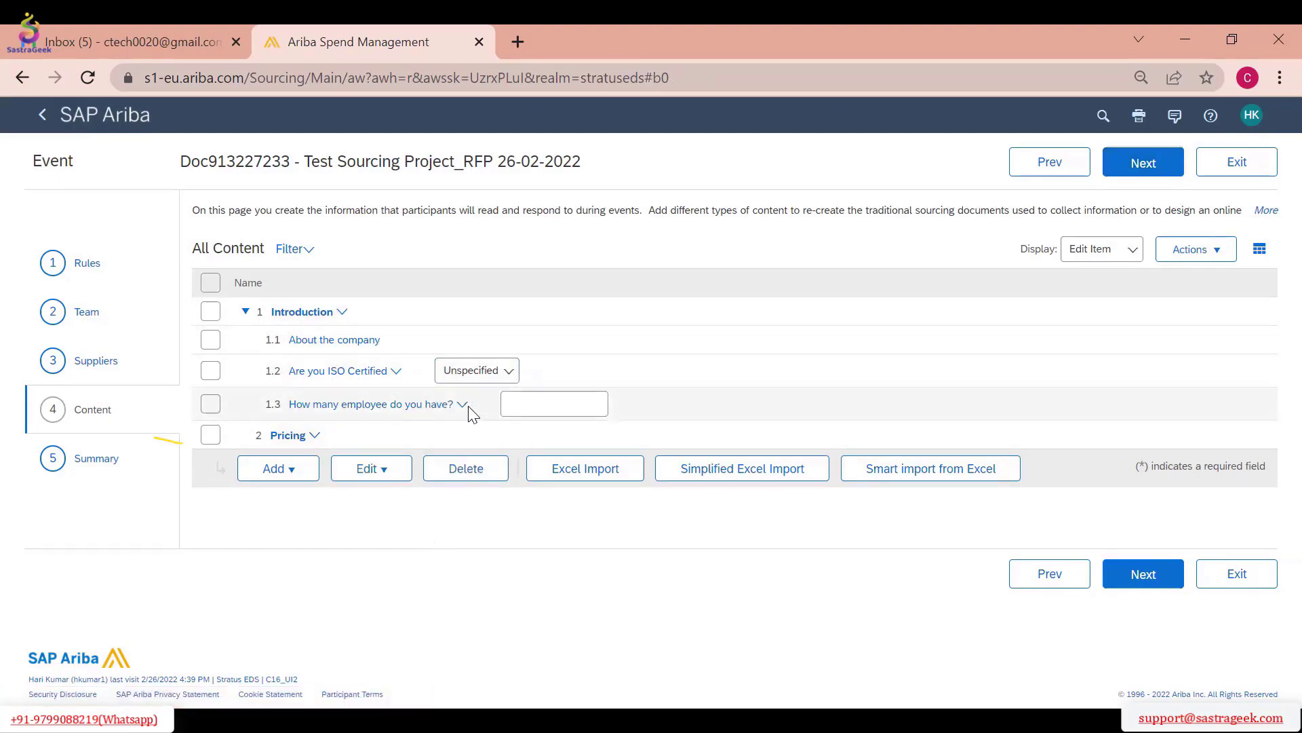
click(532, 405)
click(497, 581)
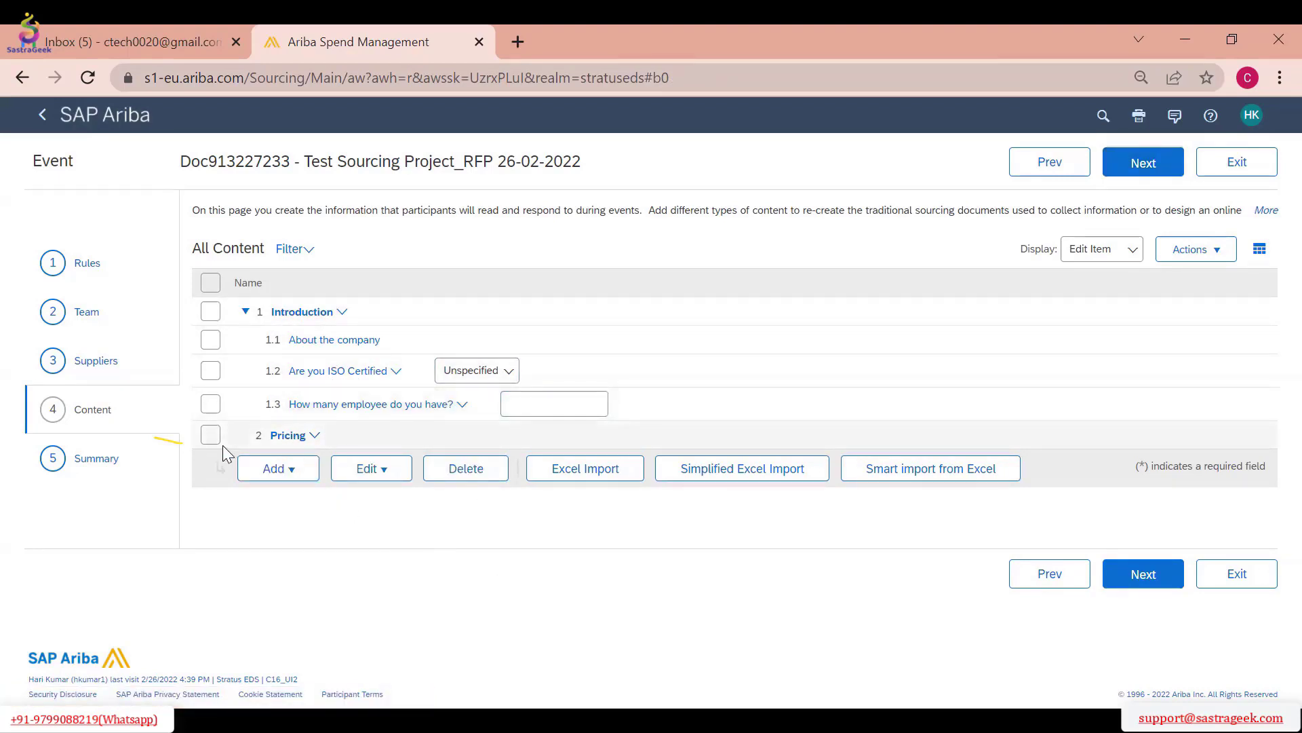
click(248, 468)
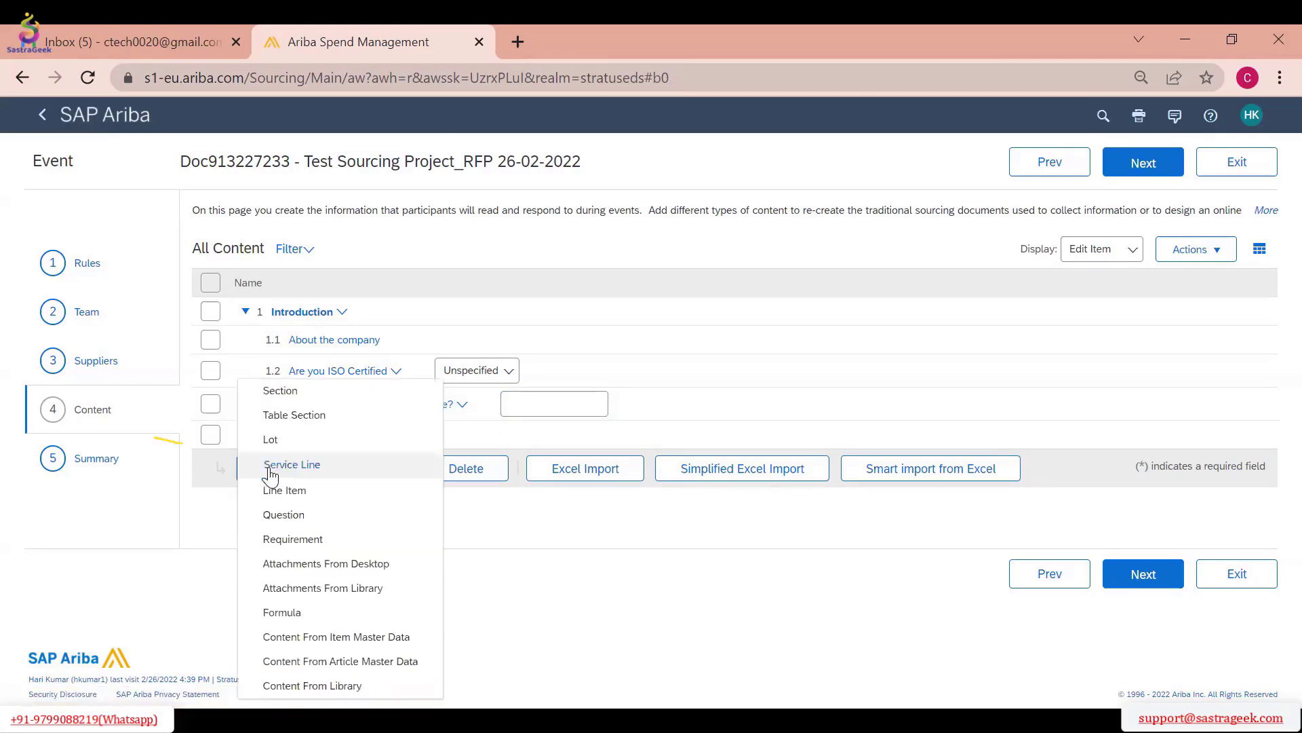
click(312, 497)
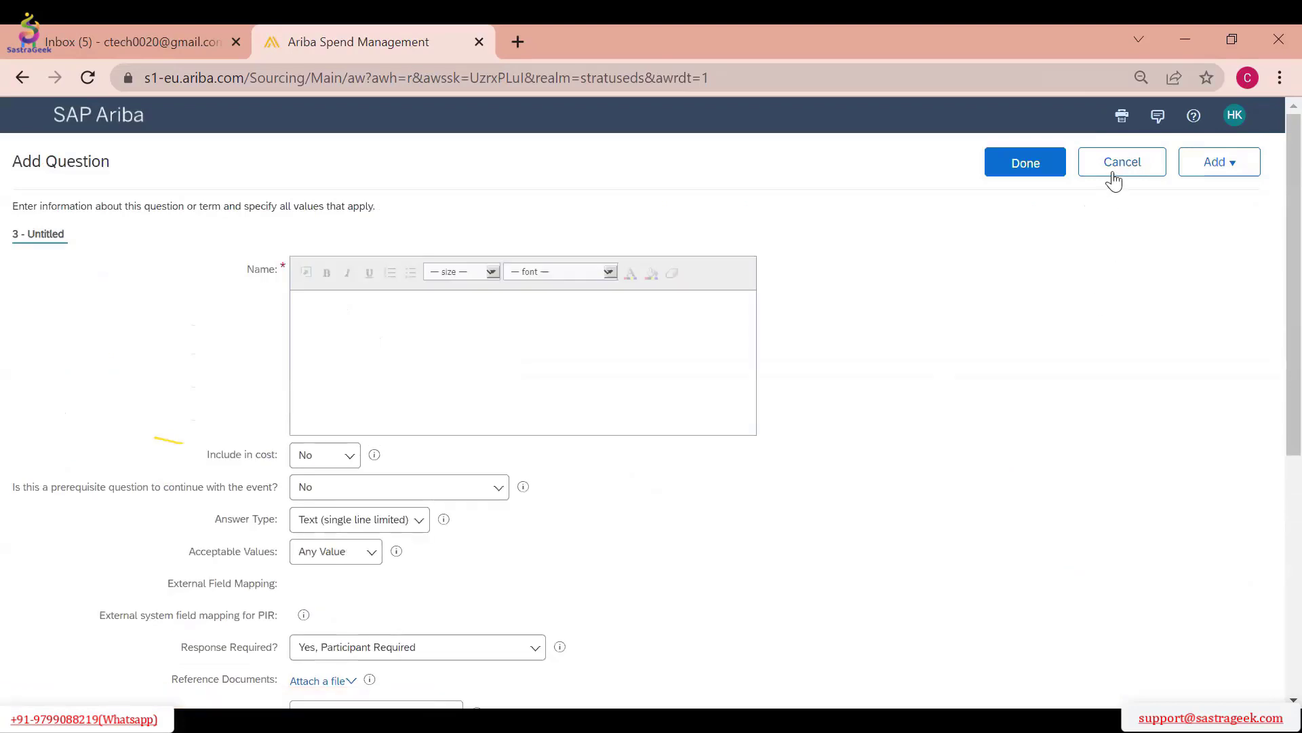
click(1113, 178)
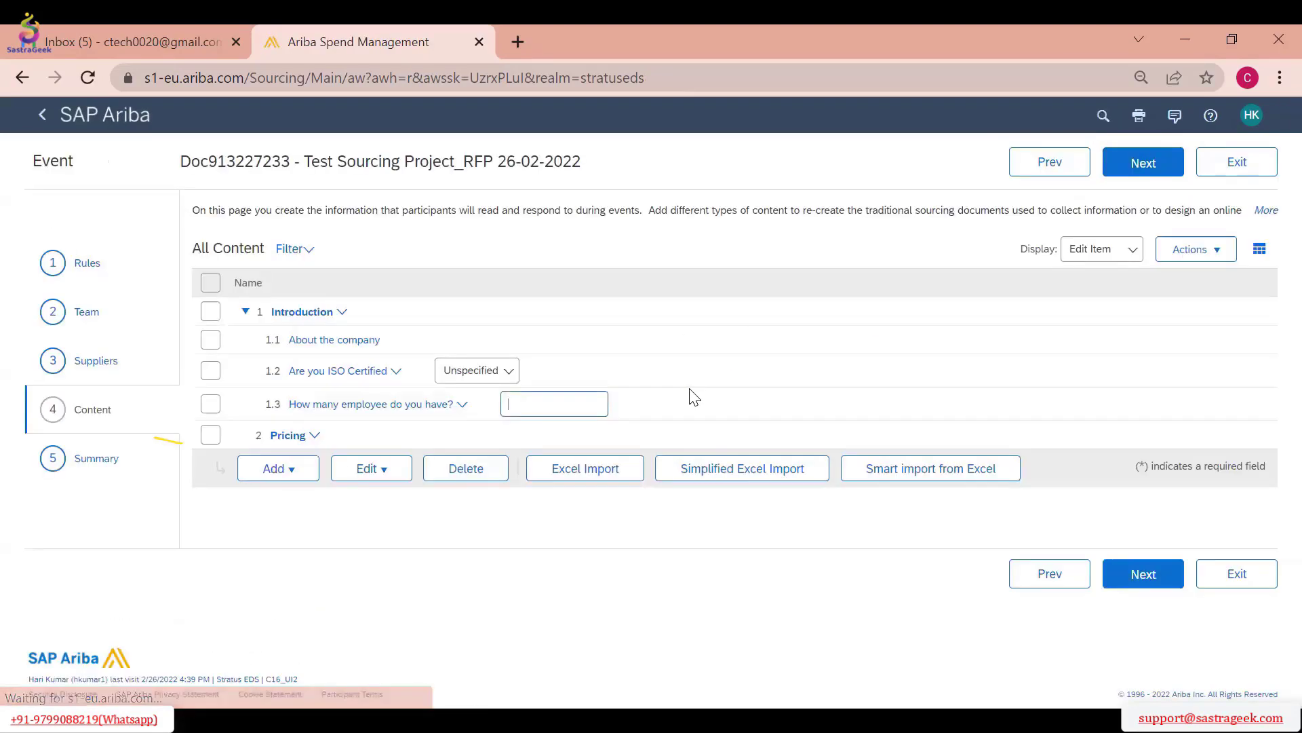
click(212, 438)
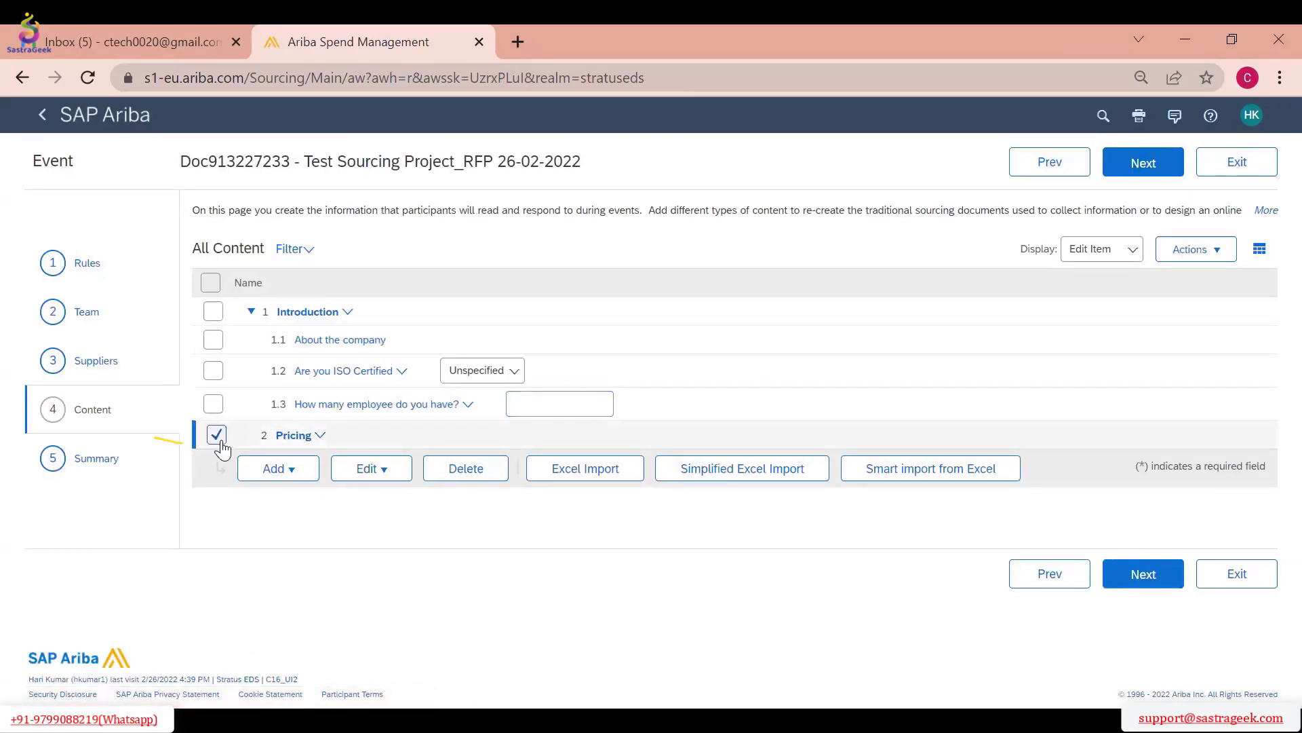
click(288, 470)
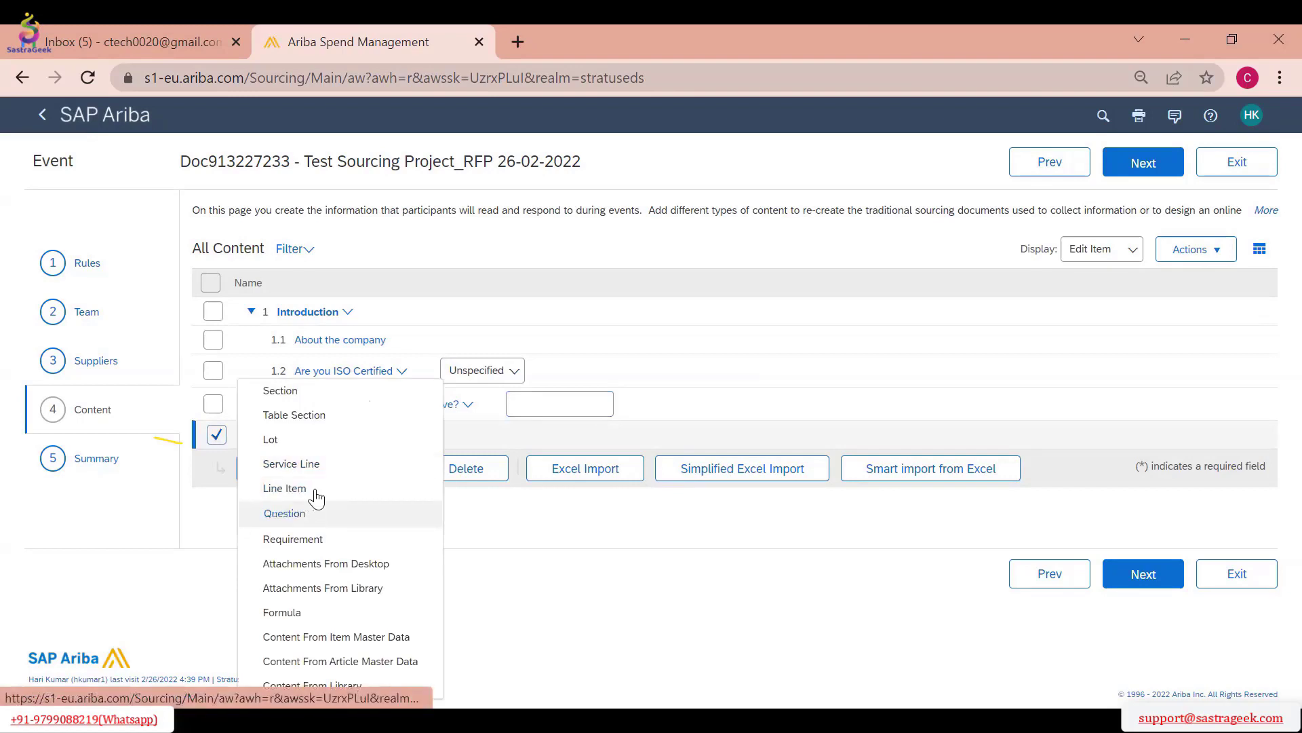
click(319, 490)
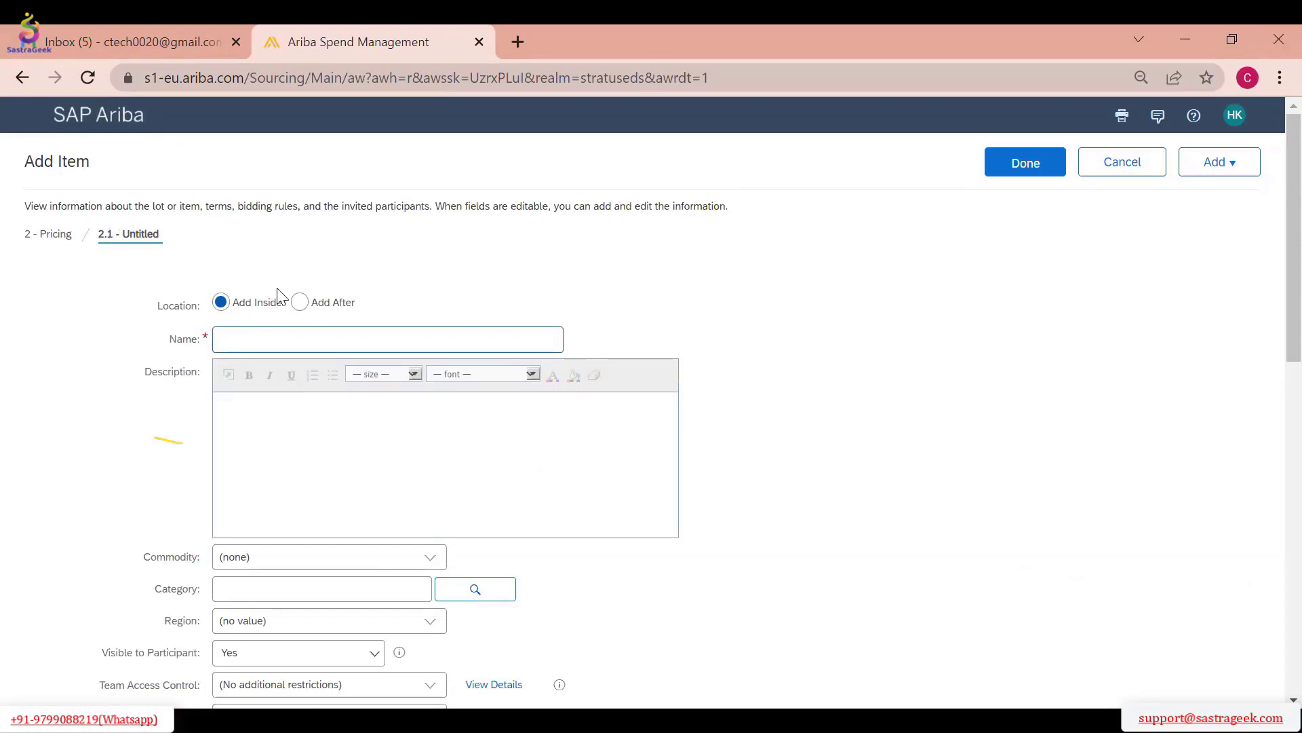
click(299, 302)
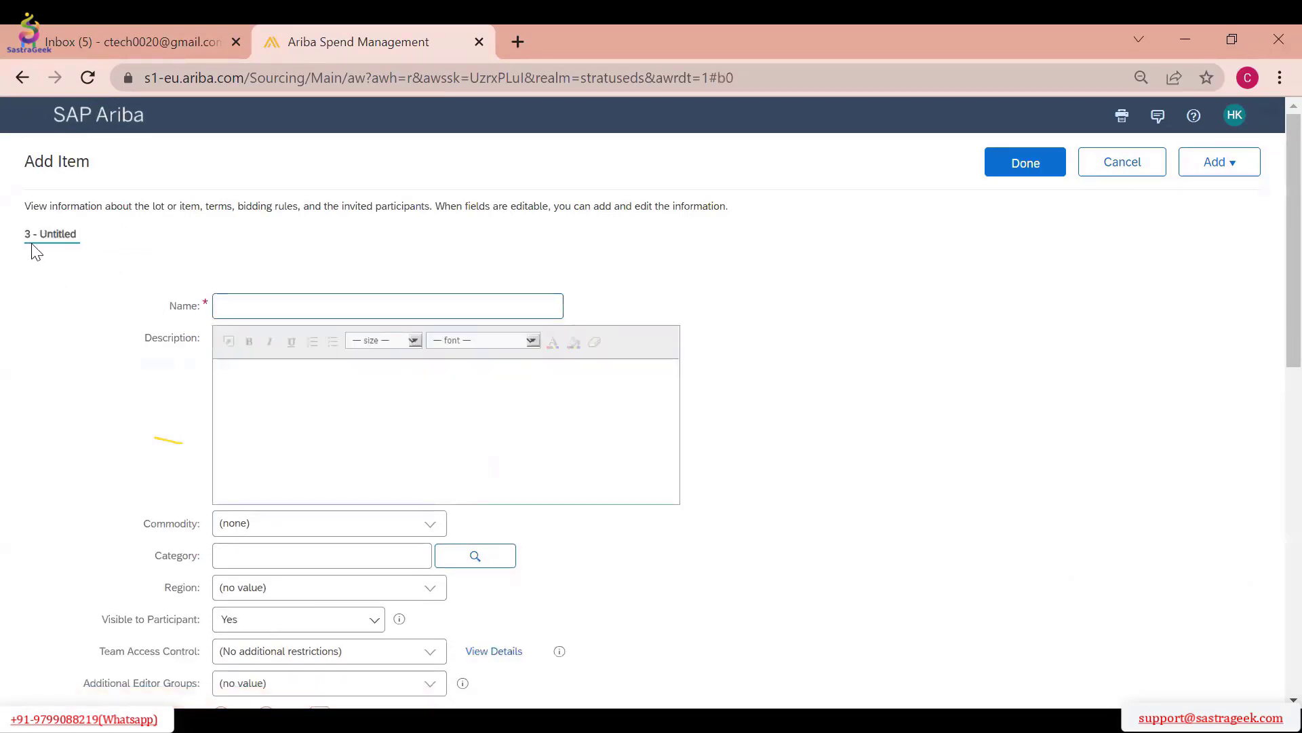
scroll(349, 387, down, 7)
scroll(354, 390, up, 7)
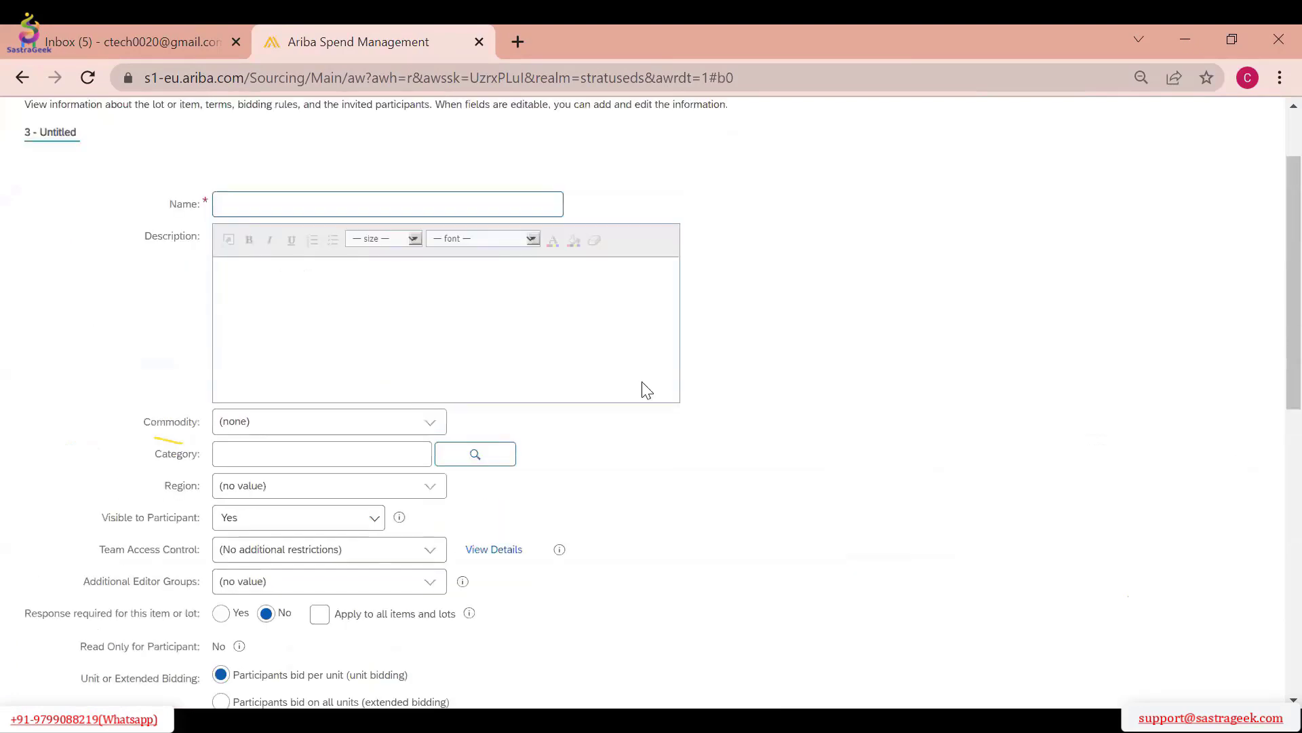
click(1145, 169)
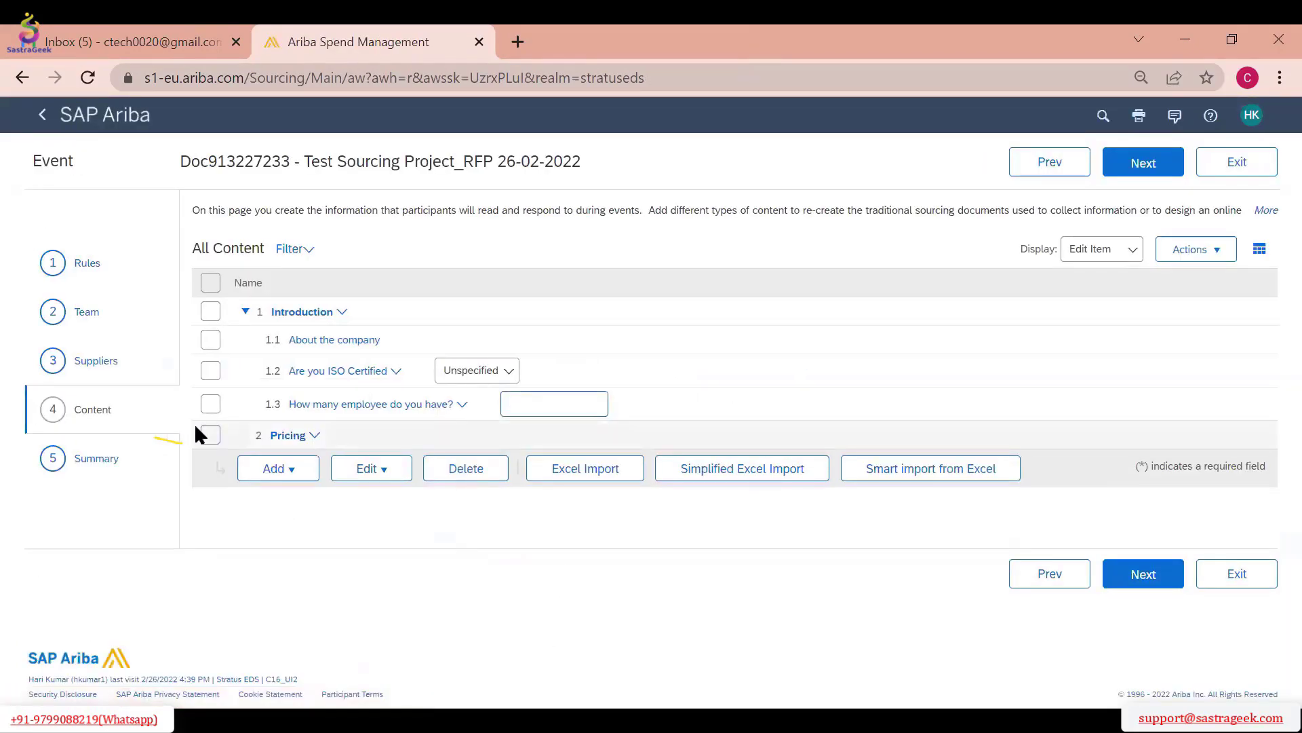
Add a line item inside the Pricing section named "PP Material in Granules" with the description "Polypropele material in 25kg Bag"
click(210, 434)
click(275, 468)
click(295, 513)
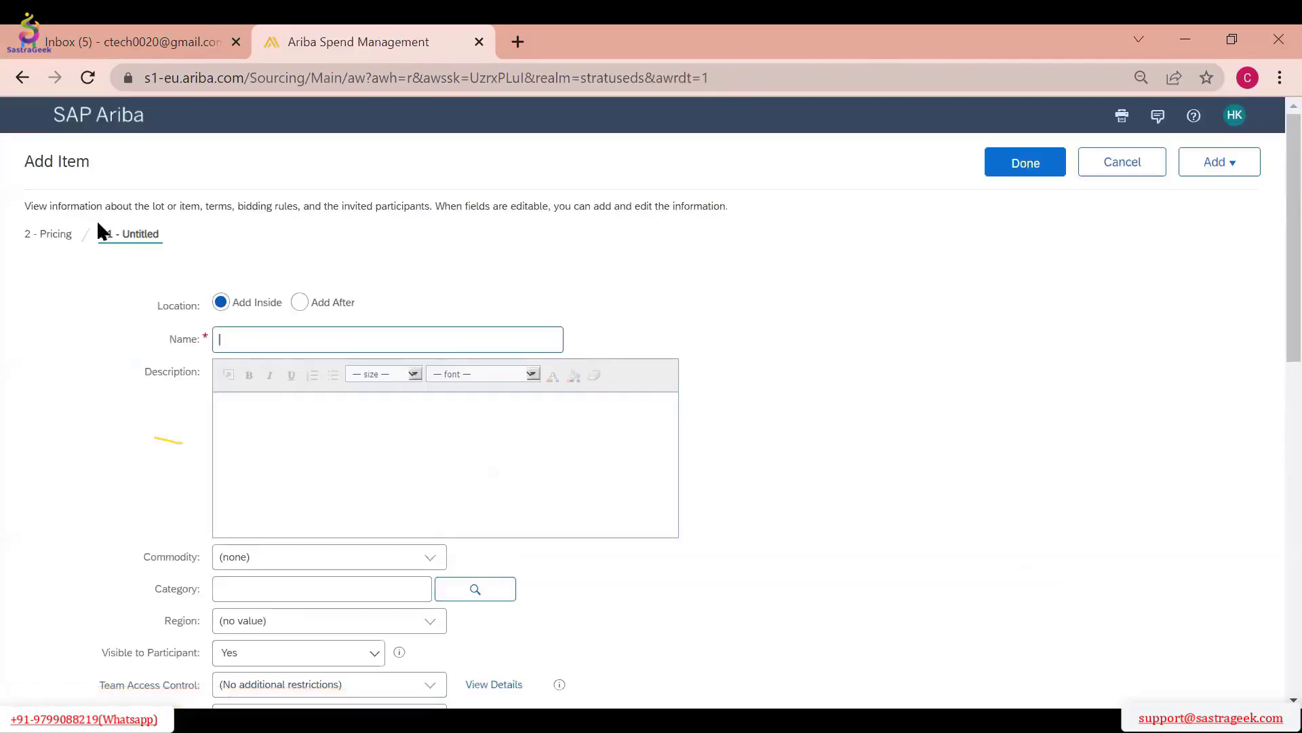
click(220, 345)
click(247, 345)
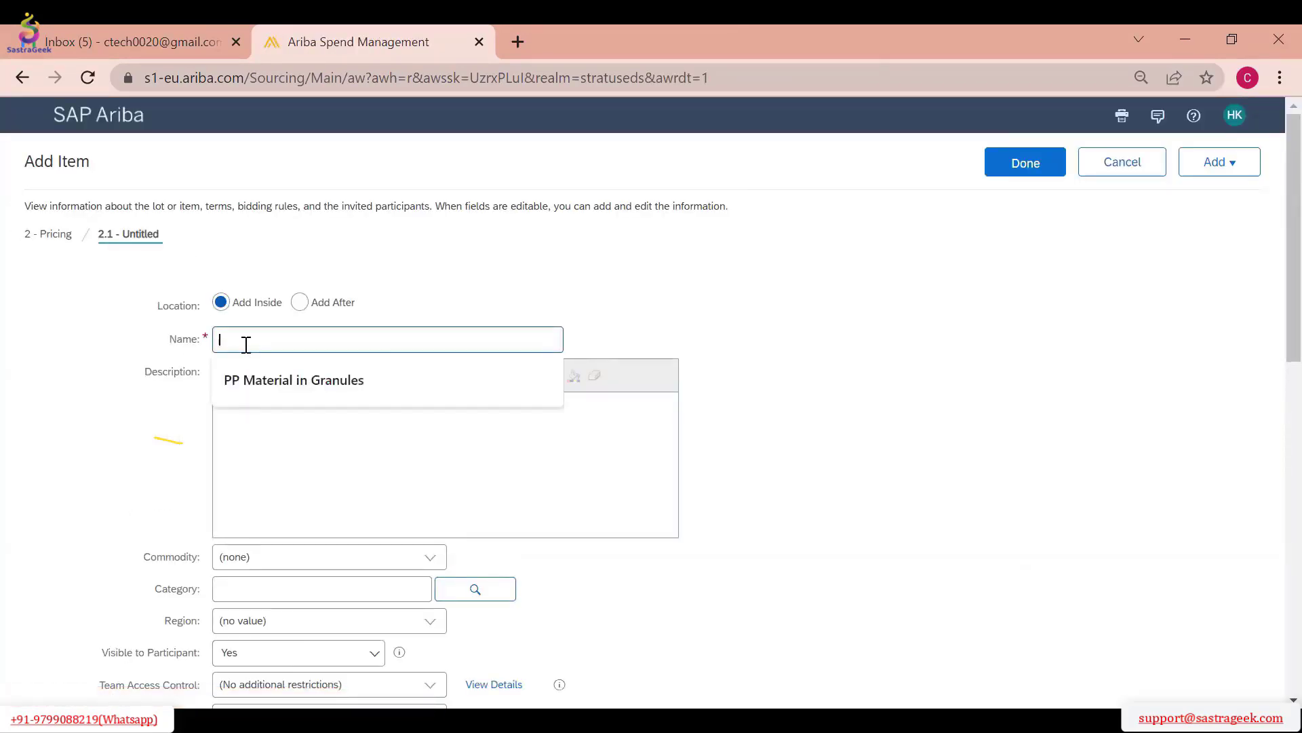
click(258, 380)
click(295, 429)
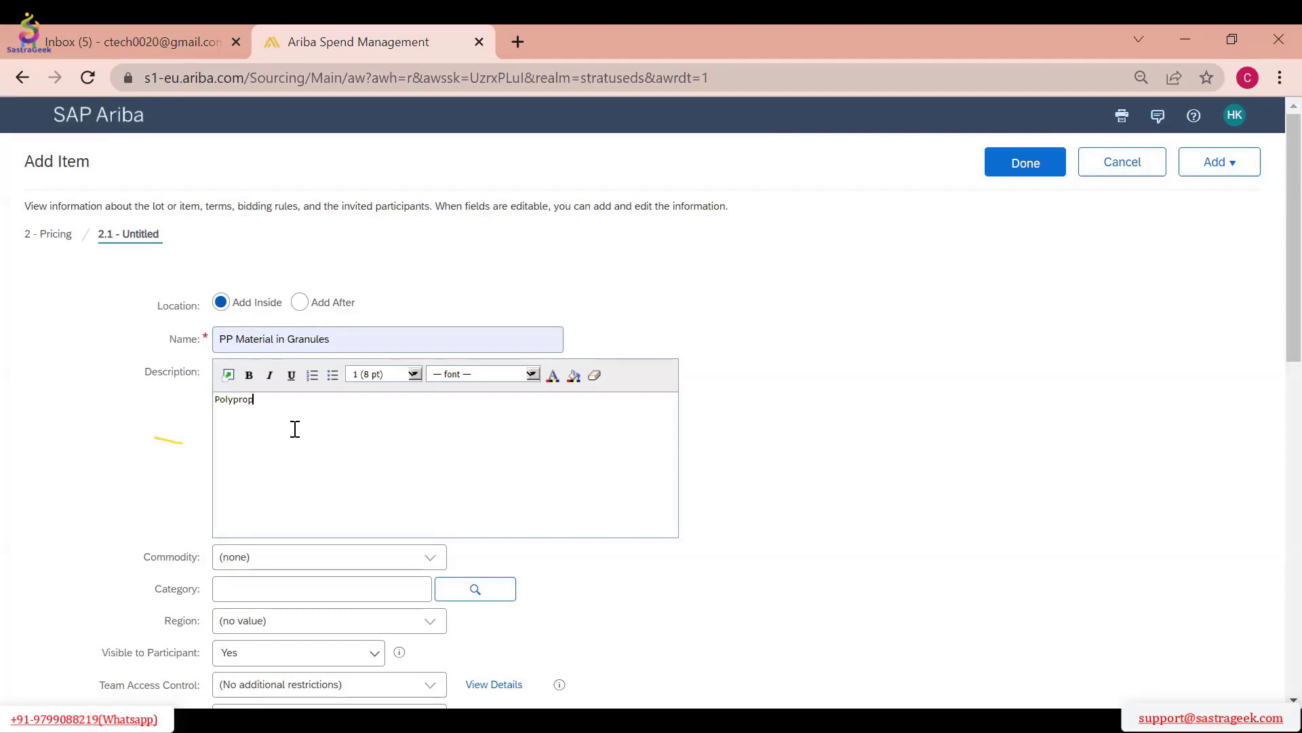
text(Polypropele material in 25kg Bag)
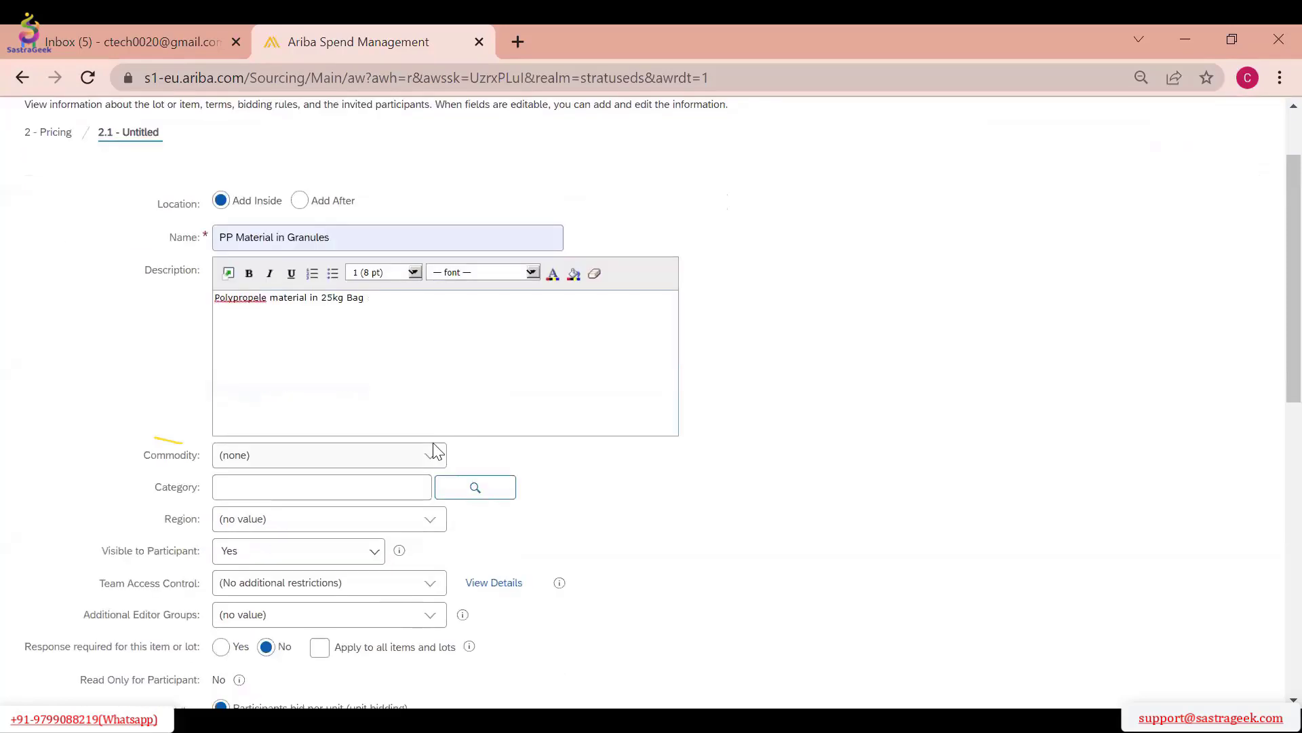
Set the line item's commodity to Food Beverage and Tobacco Products 50 and check the participant visibility options
click(436, 454)
click(413, 481)
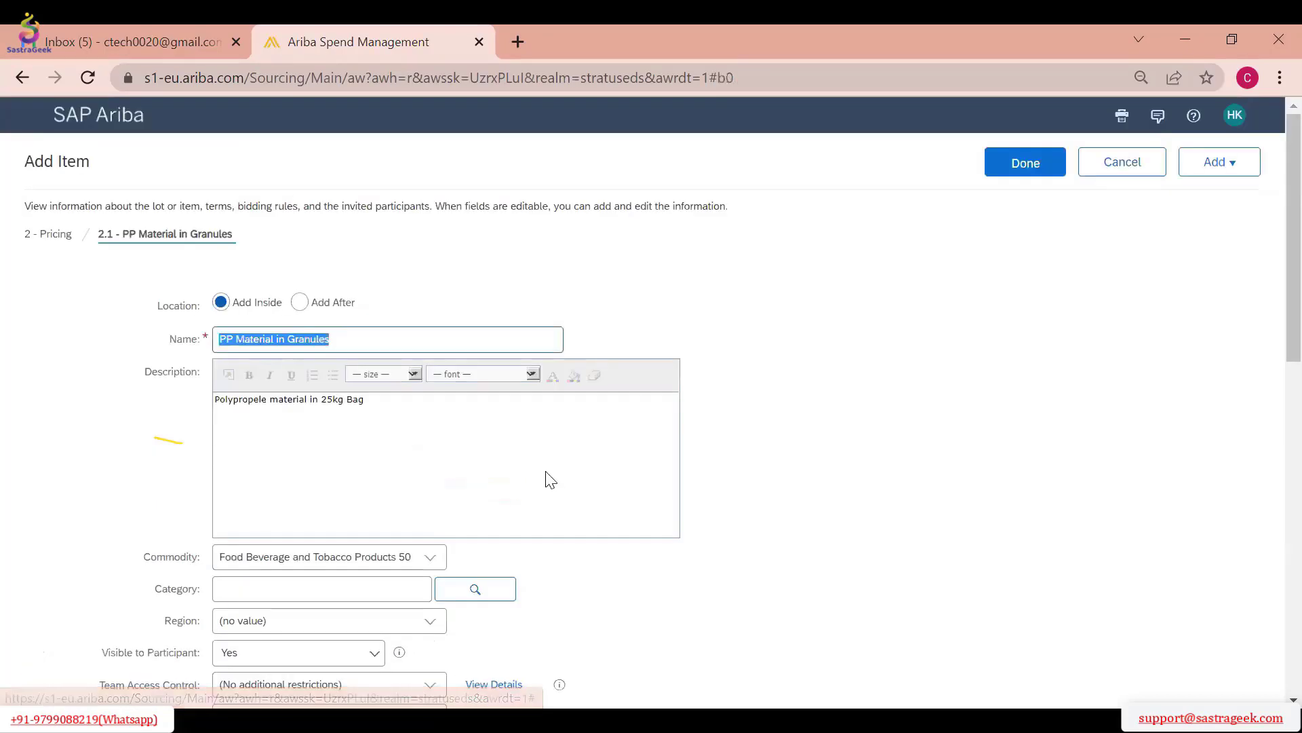
scroll(549, 480, down, 5)
click(373, 348)
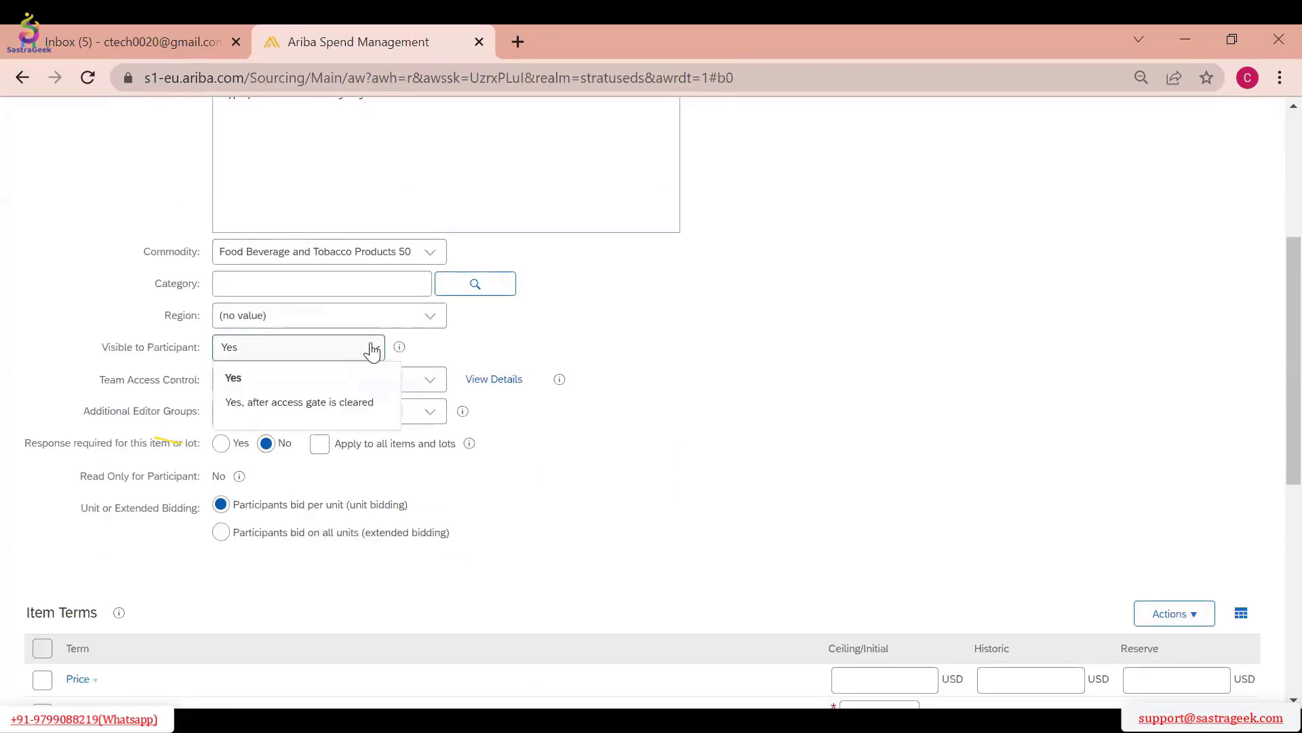
click(651, 351)
Search the regions for "ind", set the line item's region to IND Bharat, and make a response required for this item
click(429, 316)
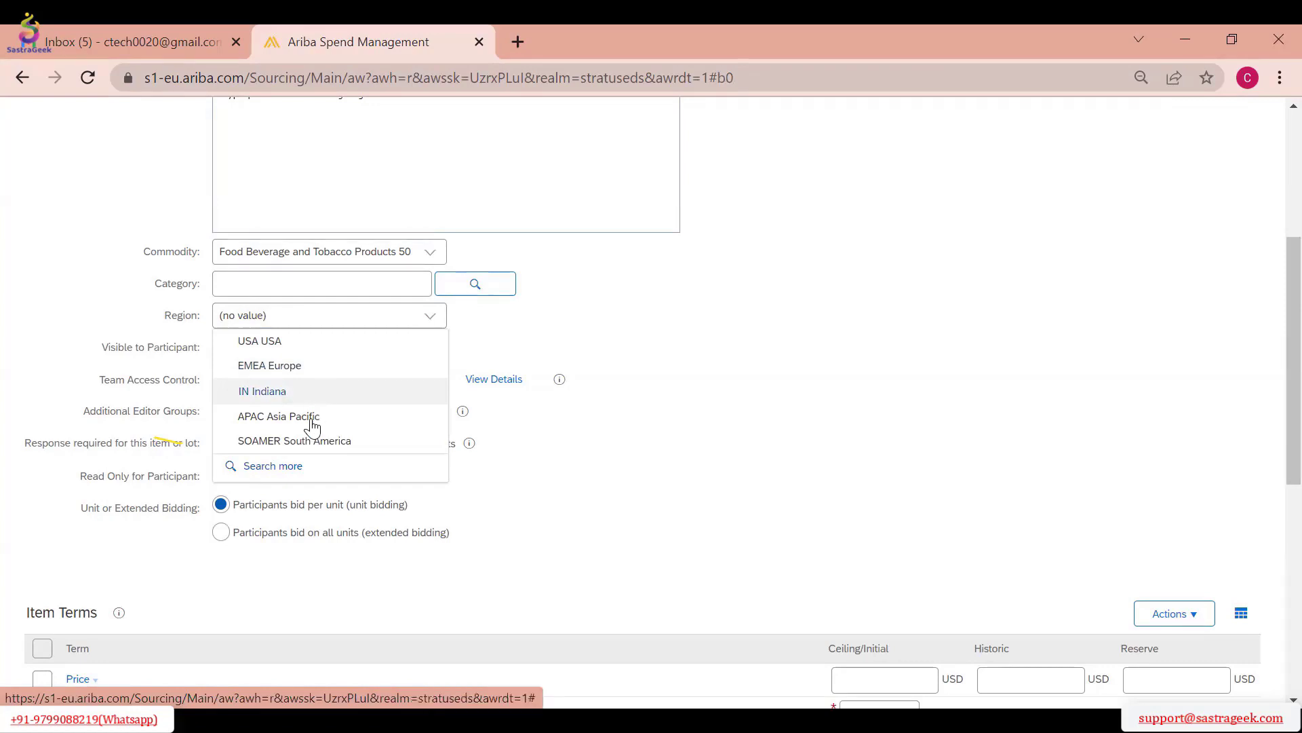
click(319, 466)
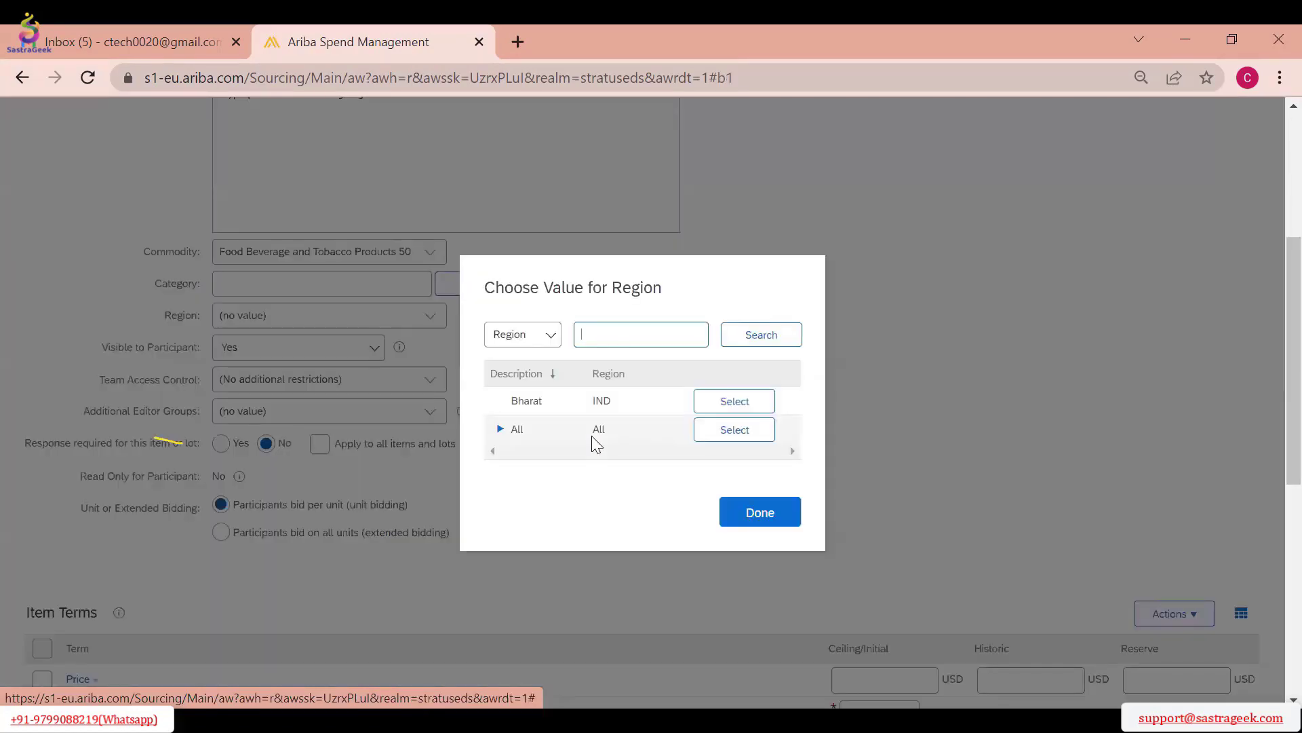
click(710, 433)
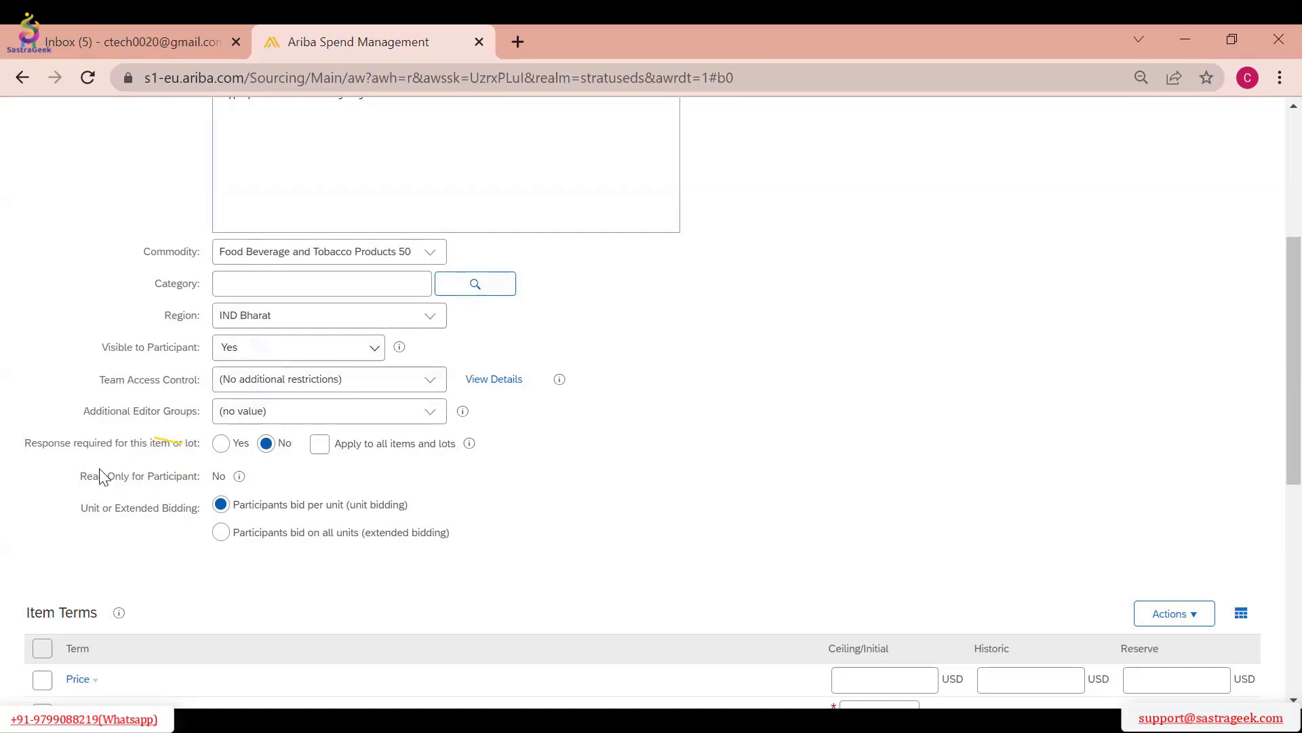
click(222, 443)
scroll(380, 513, down, 2)
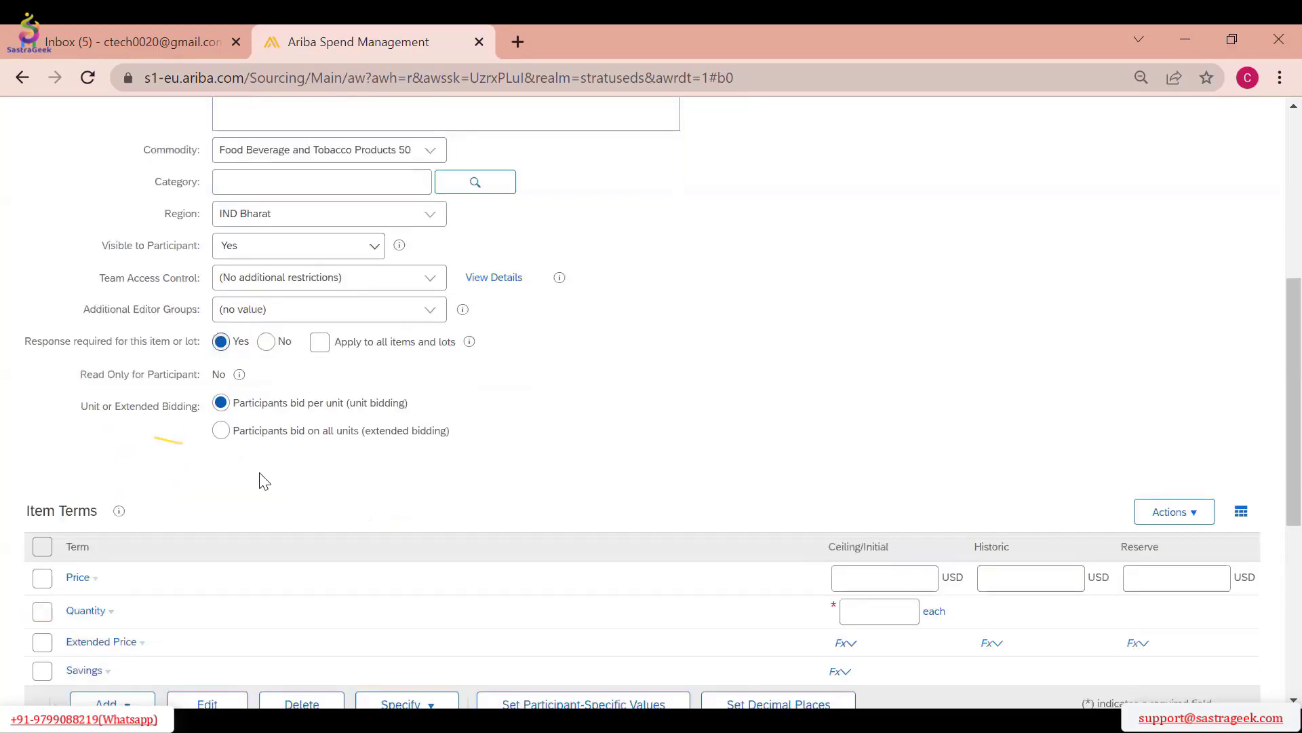
Remove the external participant without an organization name from the line item's invited participants
scroll(457, 470, down, 3)
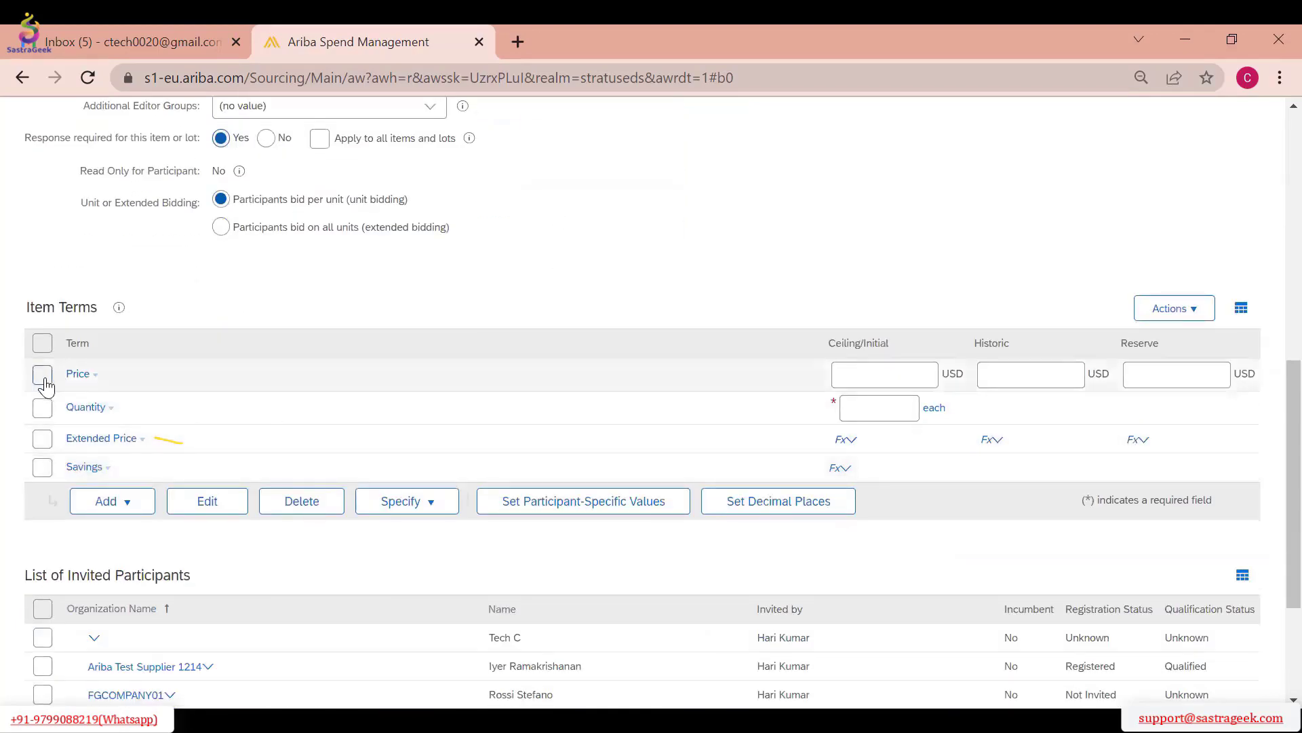
scroll(409, 510, down, 3)
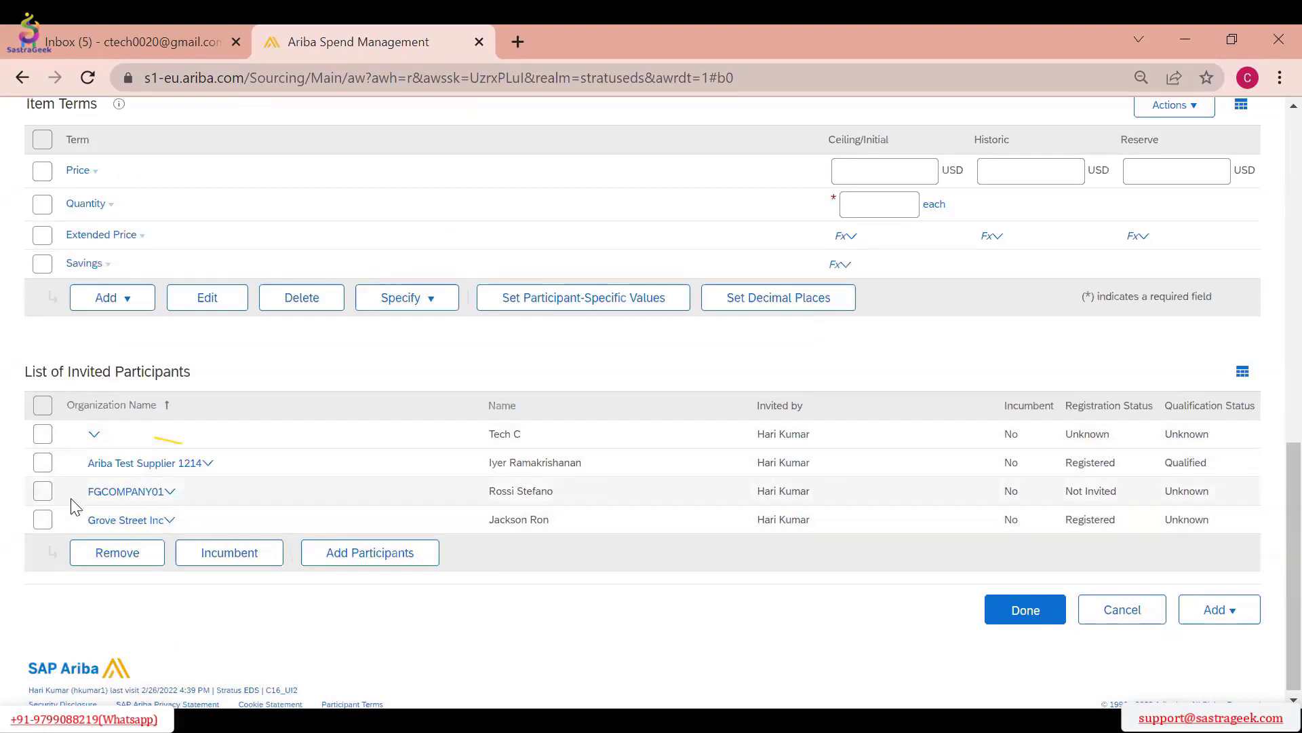
scroll(197, 405, up, 5)
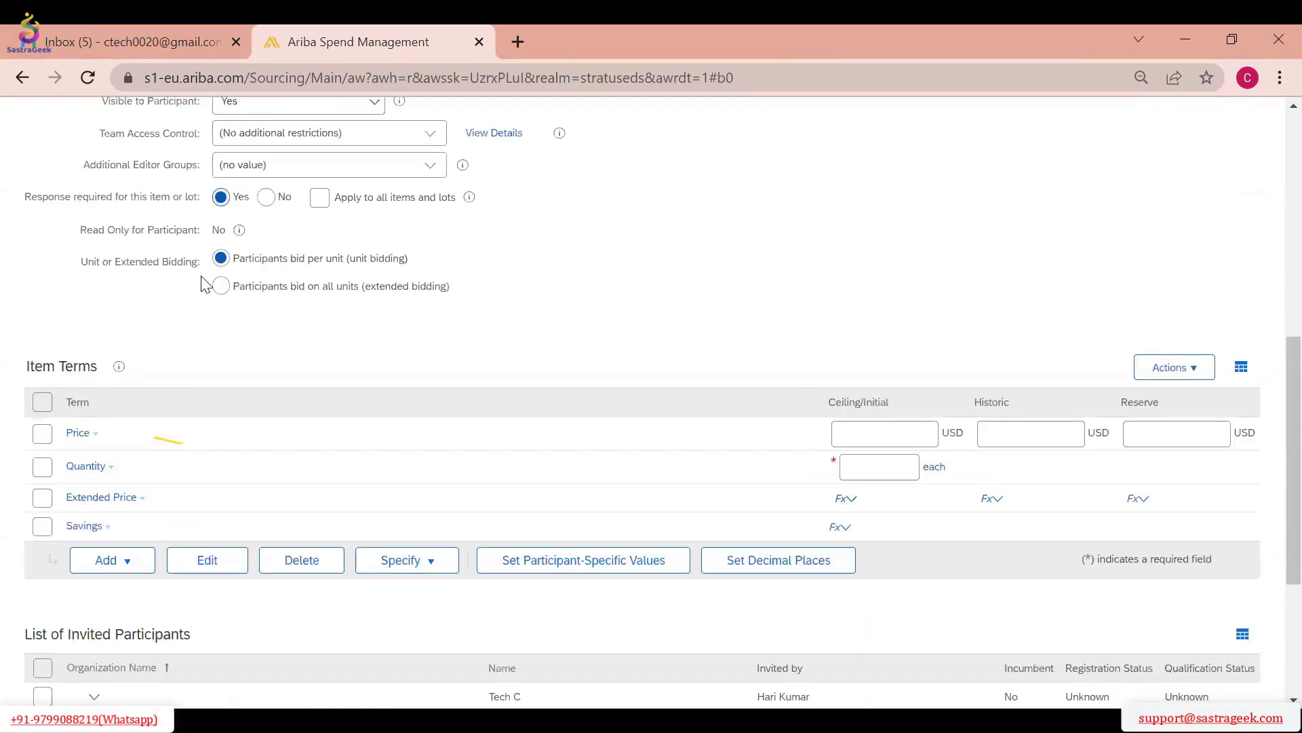
scroll(42, 434, down, 5)
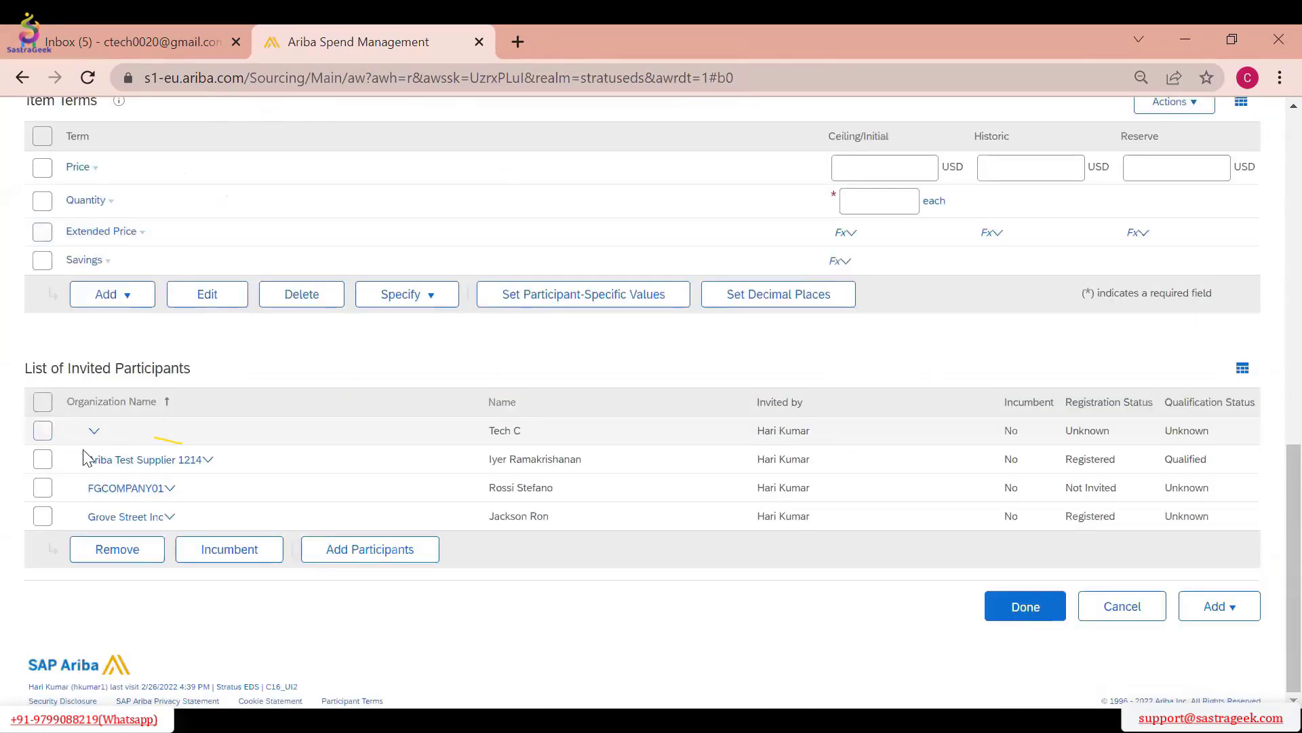
click(43, 432)
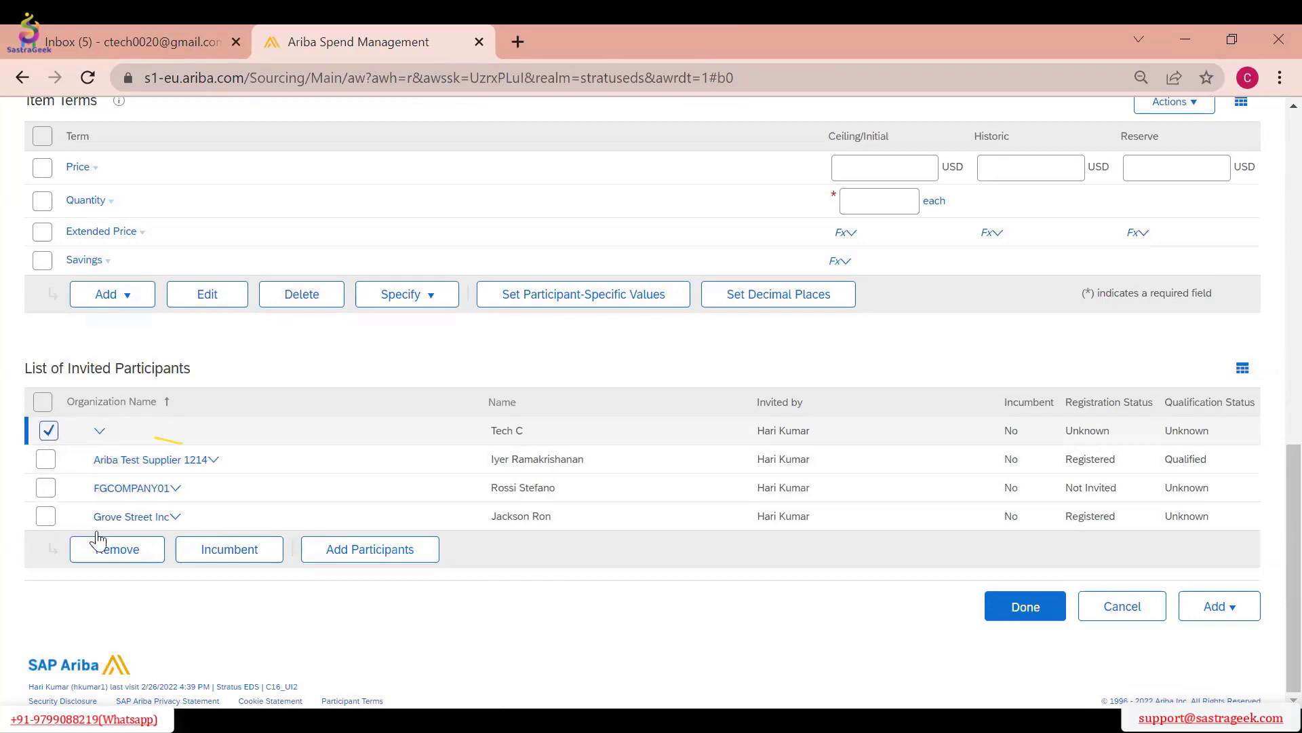
click(129, 549)
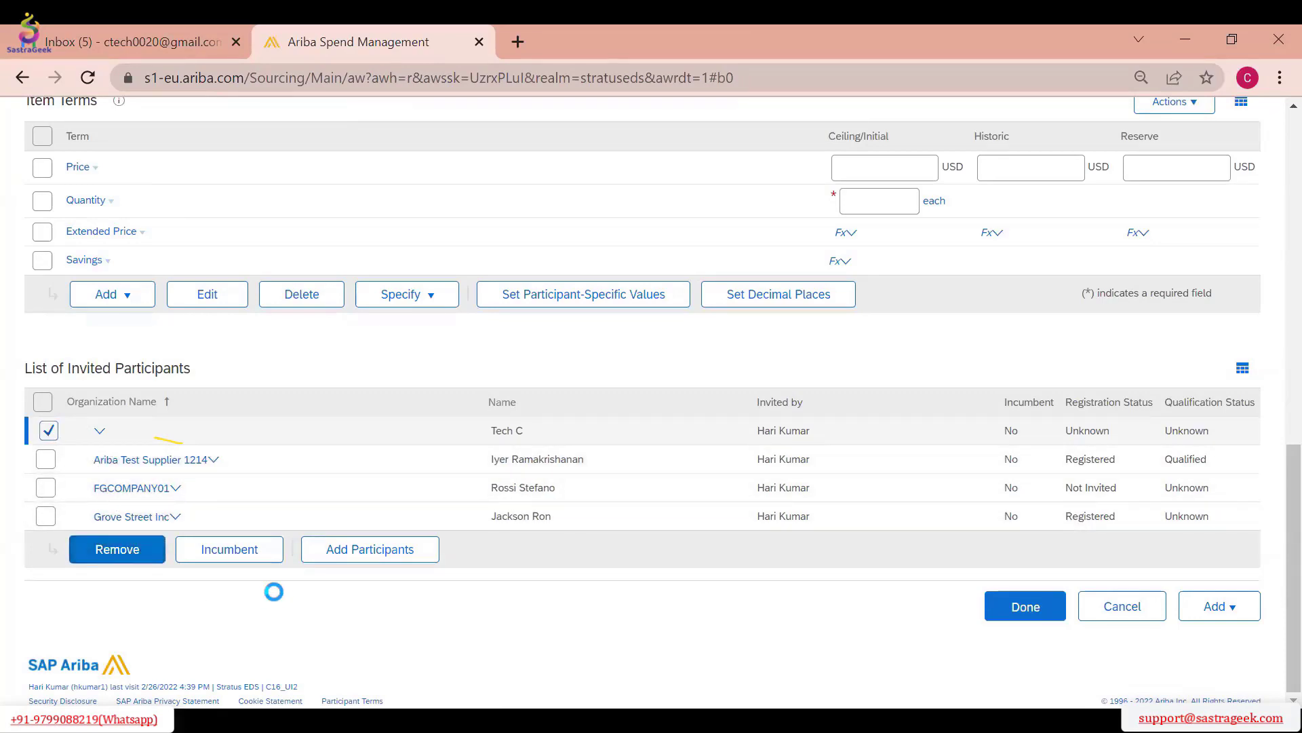
scroll(171, 418, up, 15)
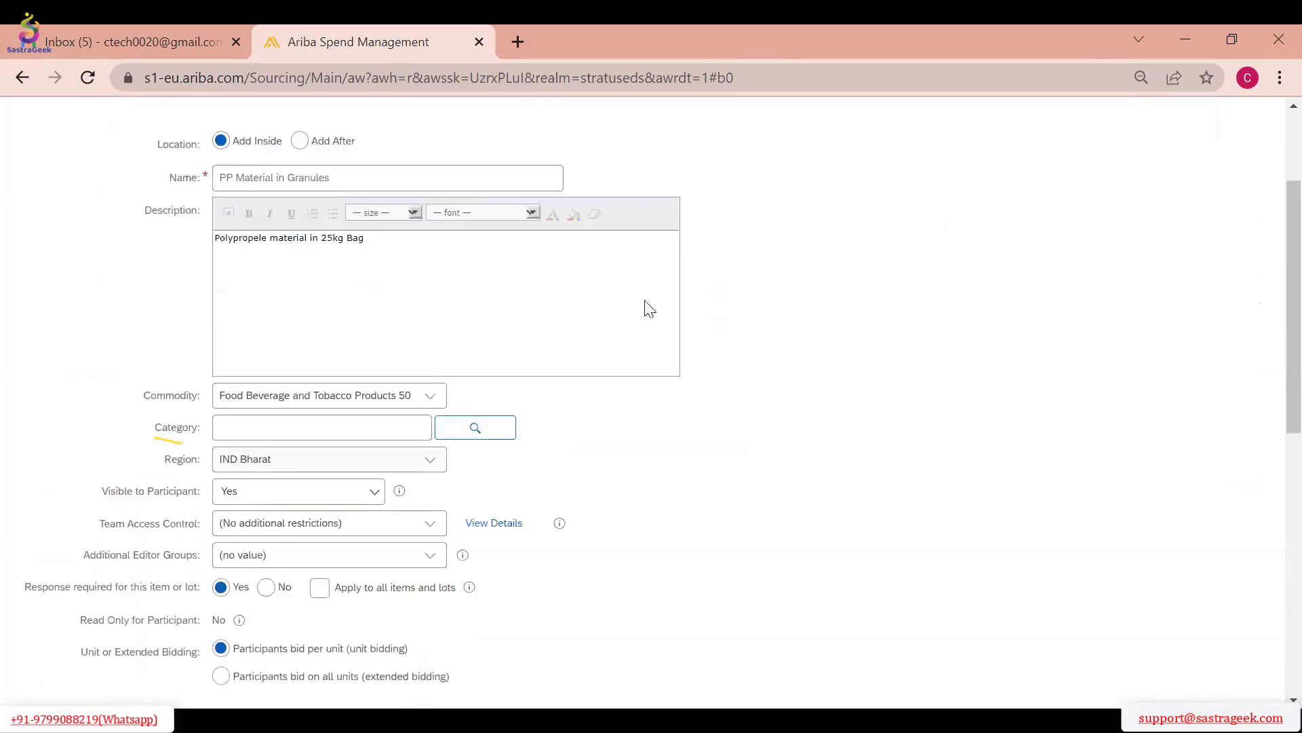
Try to save the line item, and fill in a historic price of 10 USD and a quantity of 1 in its item terms
click(1026, 164)
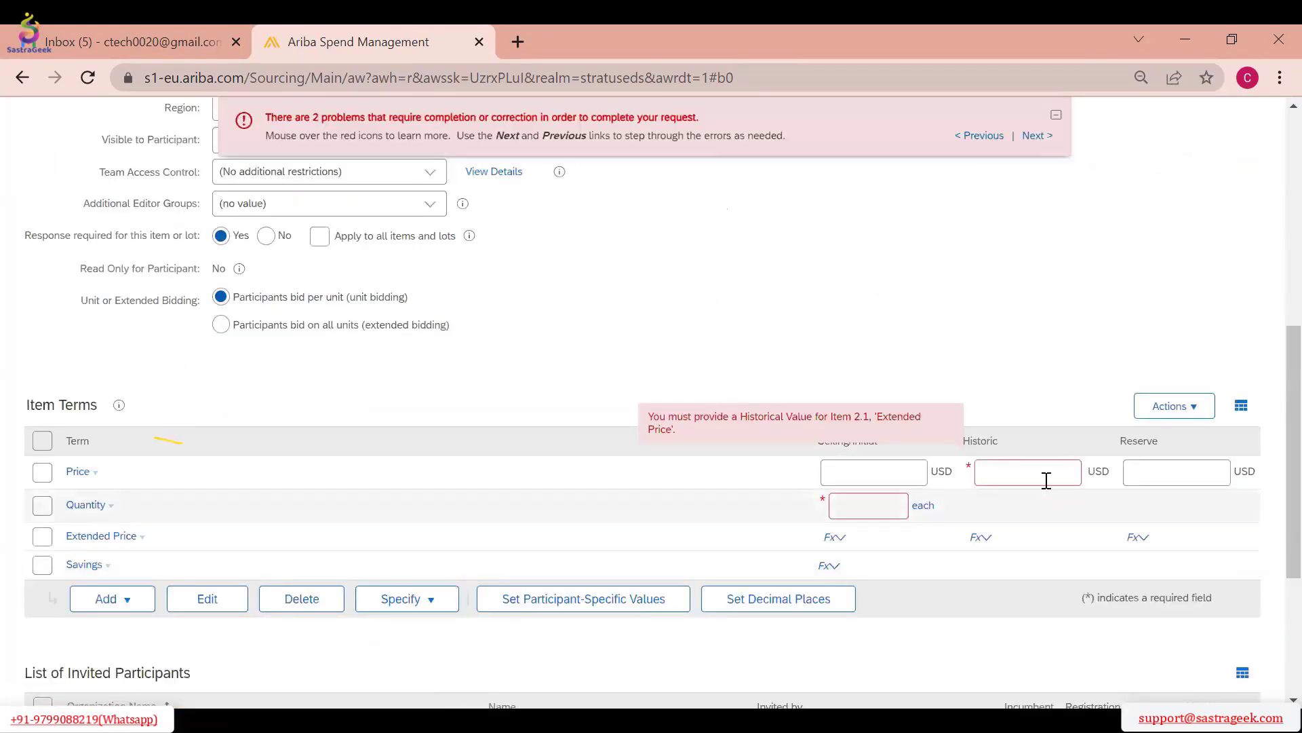
click(1024, 472)
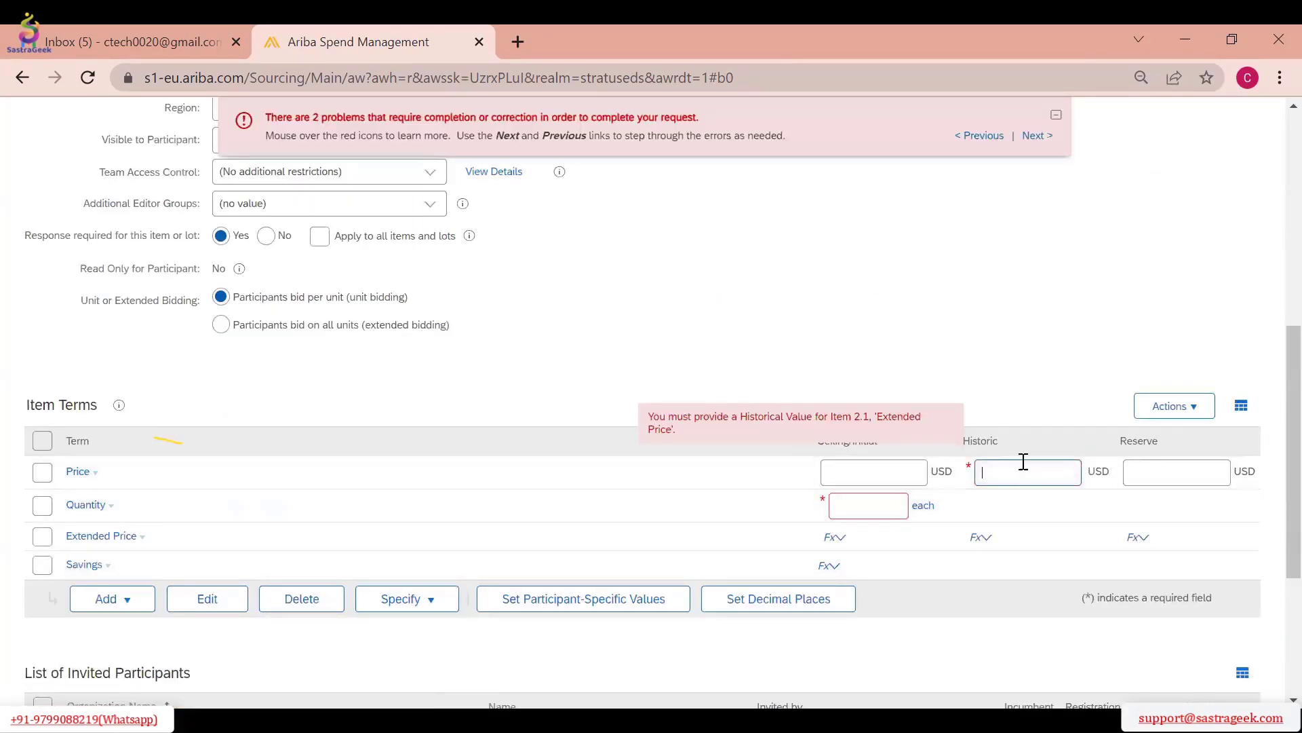
scroll(590, 339, up, 6)
scroll(844, 407, down, 9)
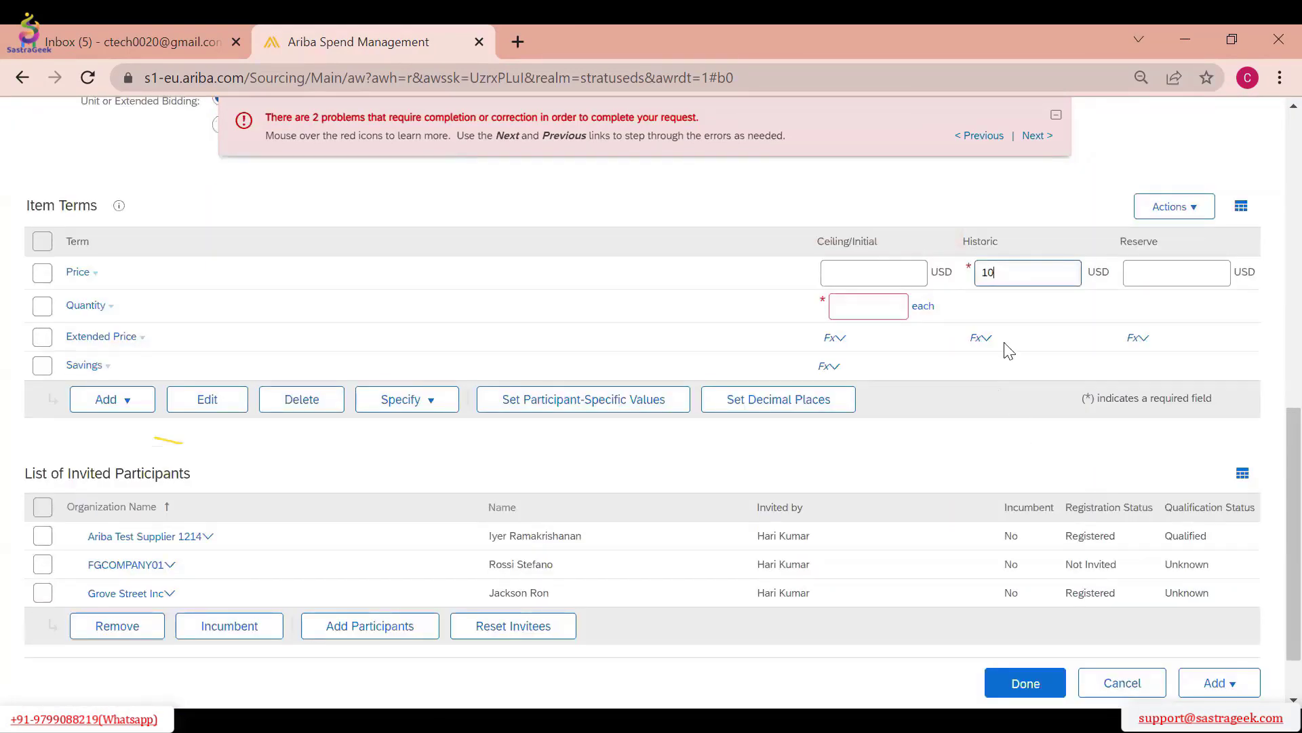
click(869, 307)
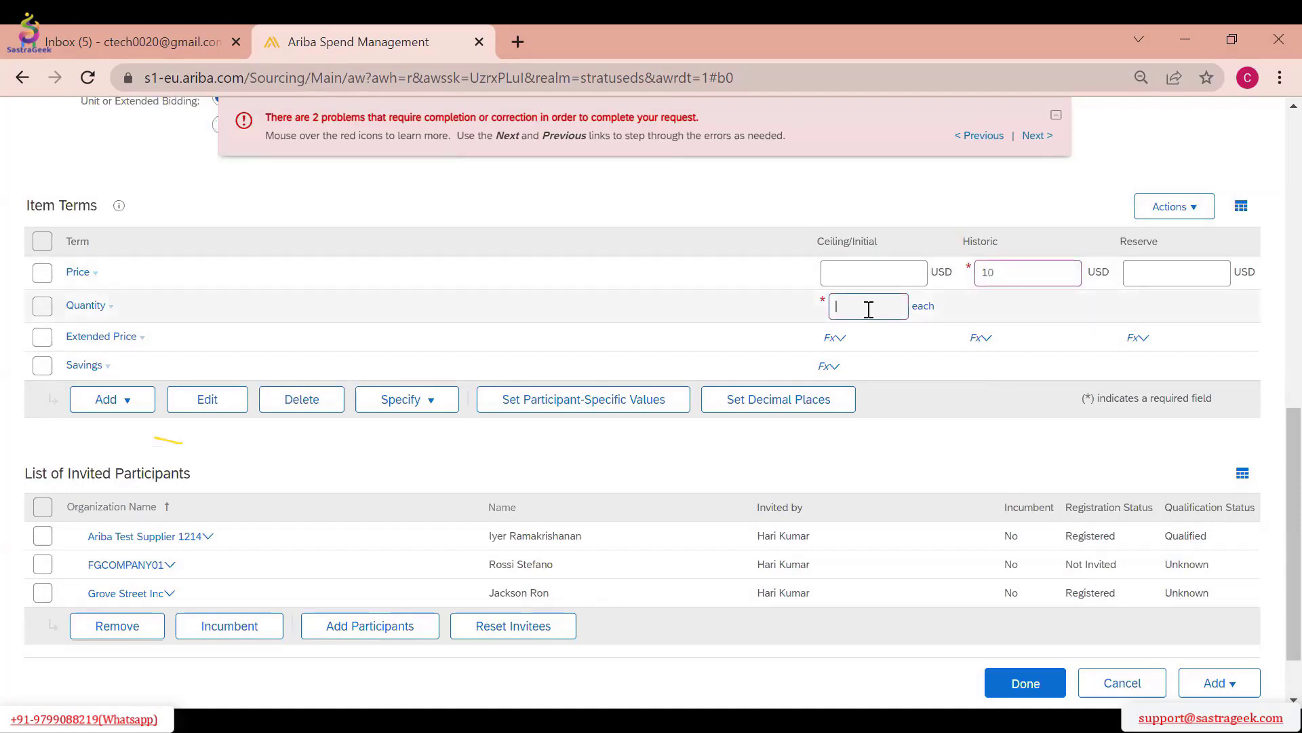
text(100)
scroll(881, 334, up, 10)
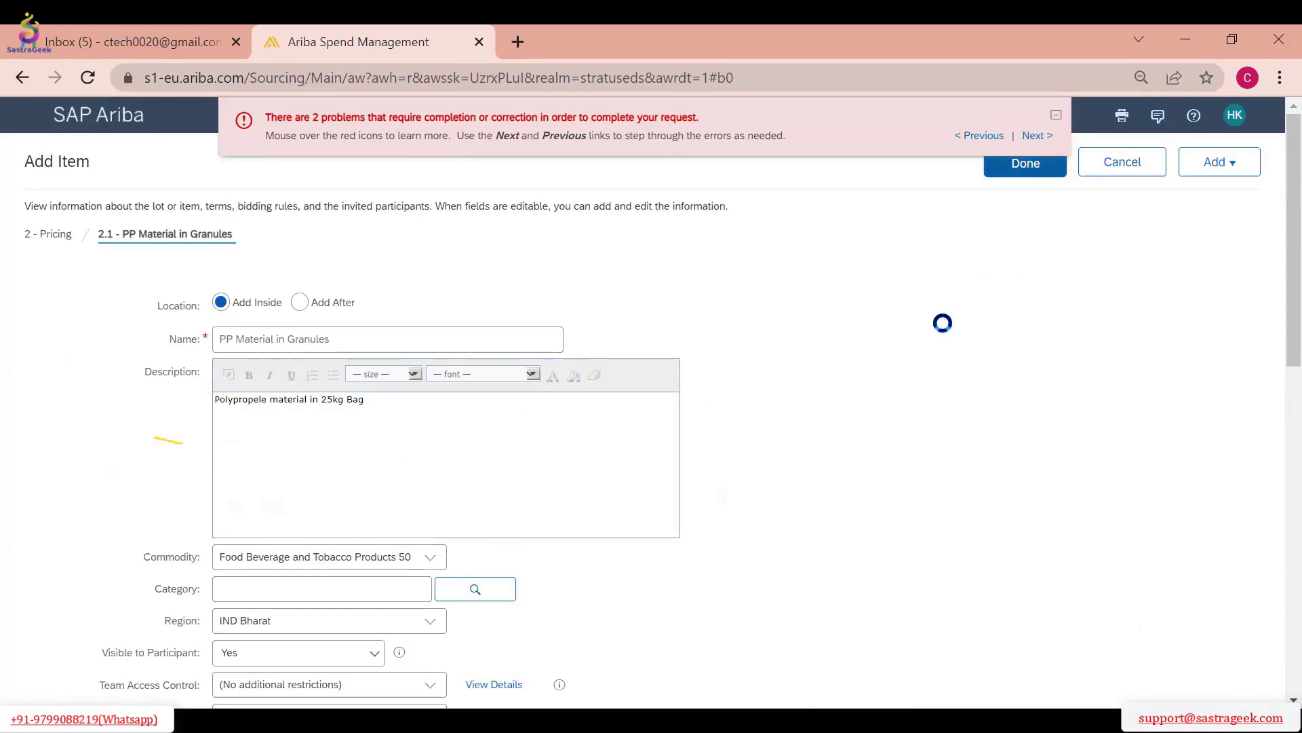
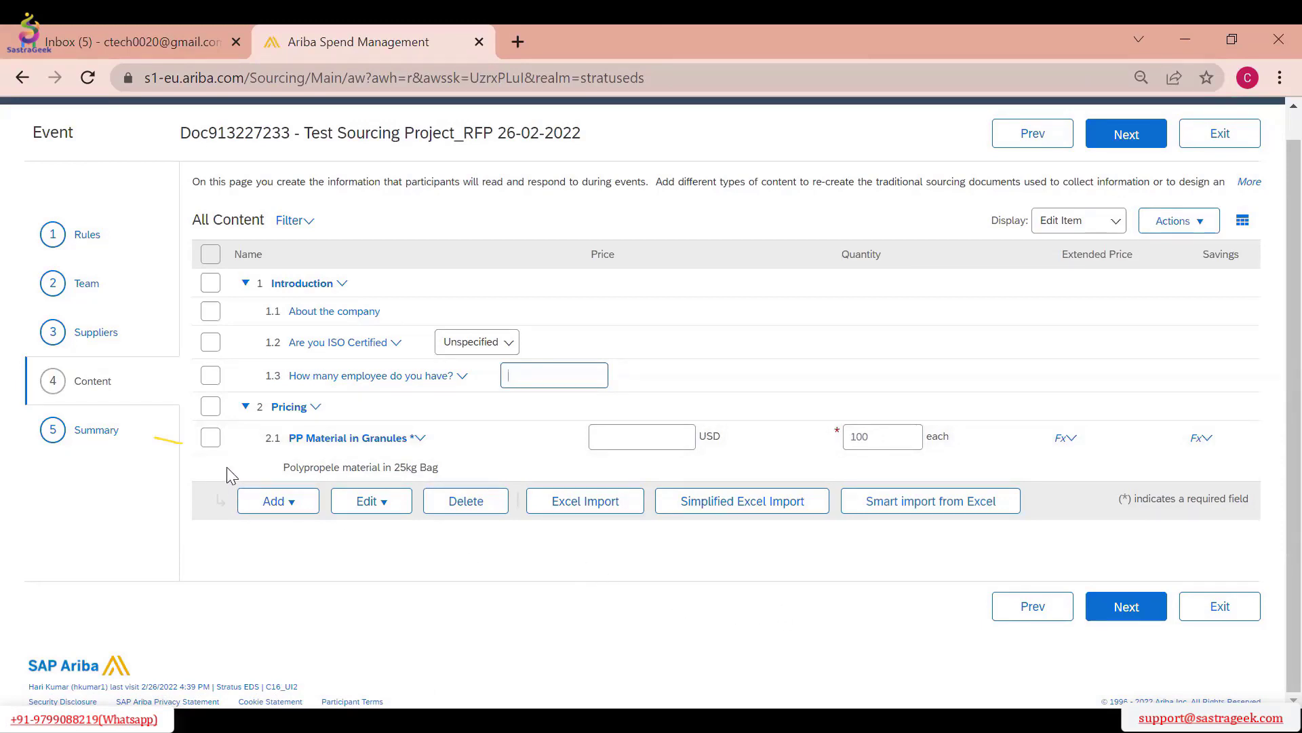
Advance to the RFP event's summary, recheck its content, and review the overview and invited participants
click(1135, 145)
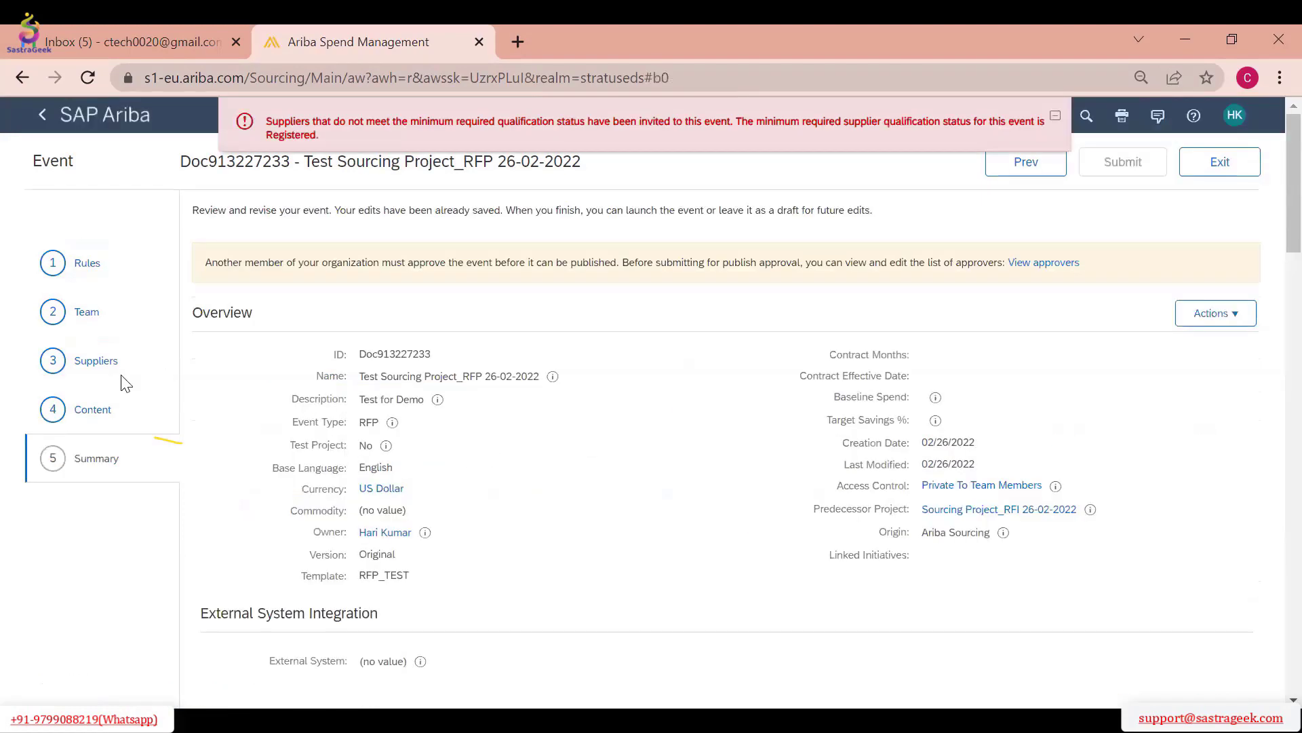
click(91, 413)
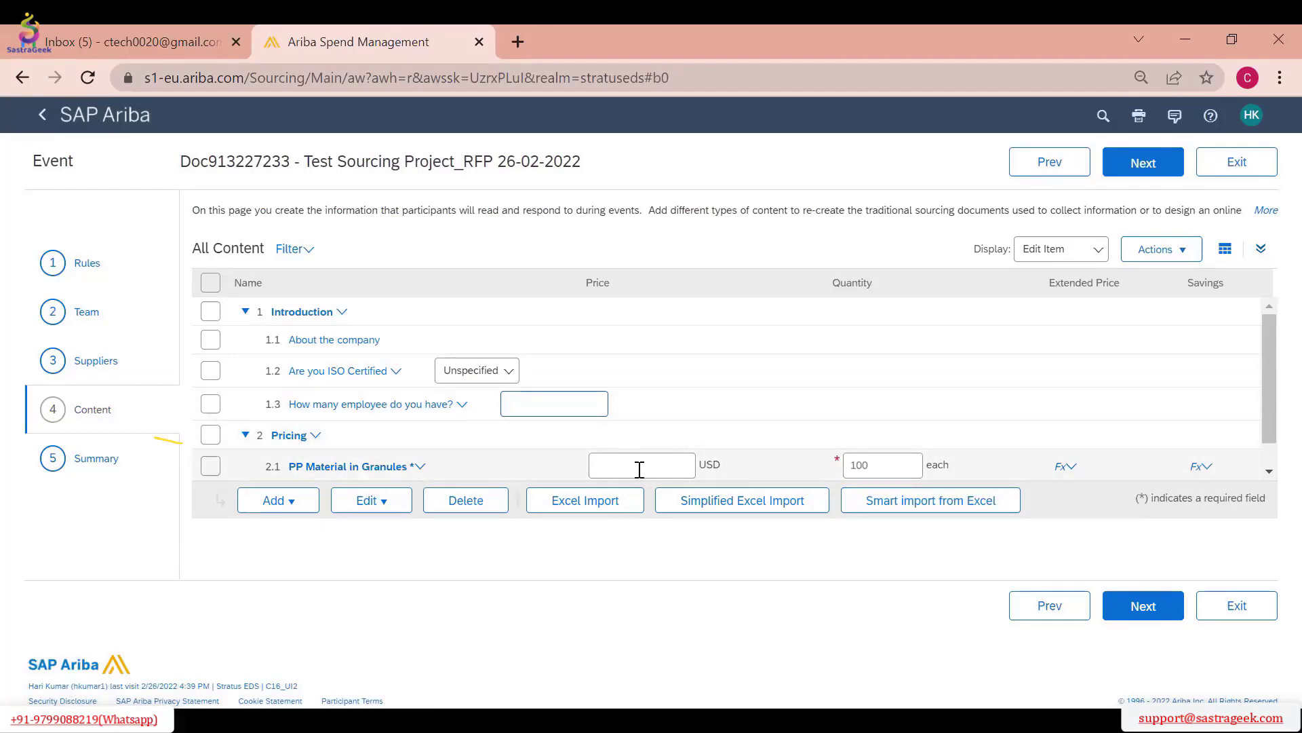
click(1143, 163)
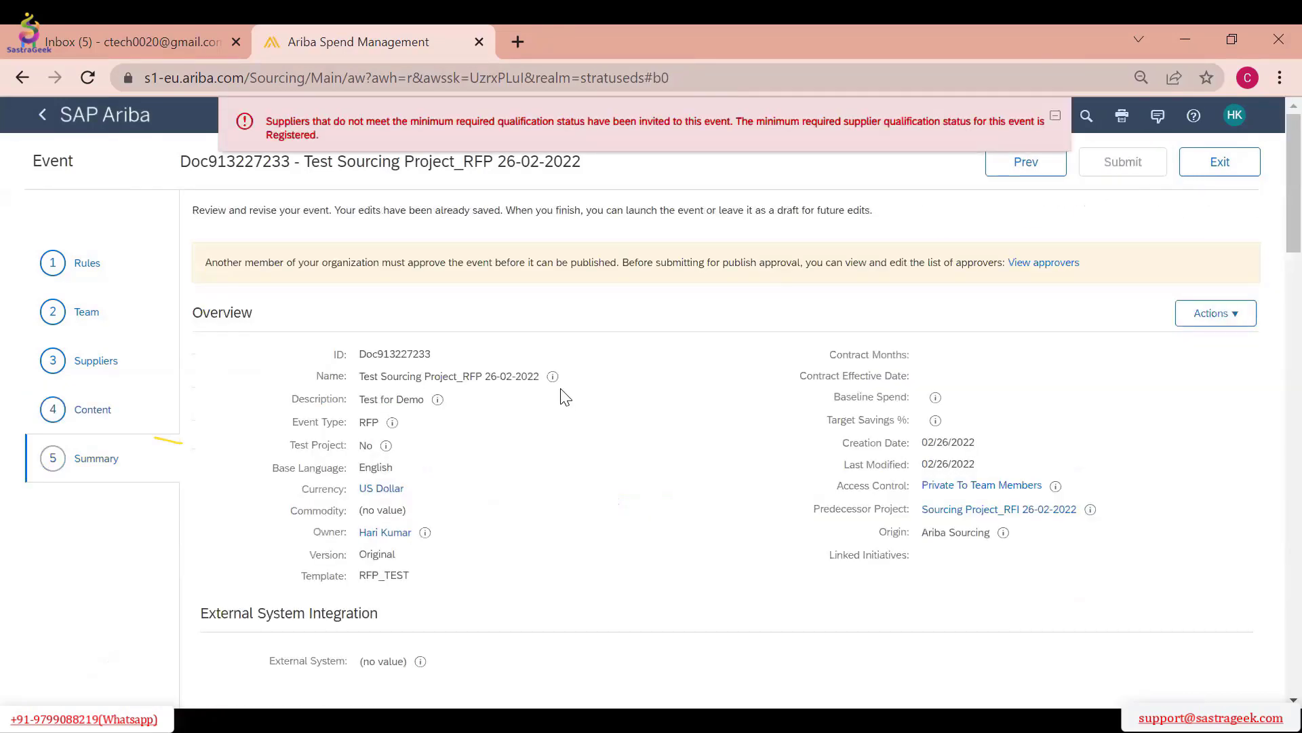
scroll(1025, 400, down, 15)
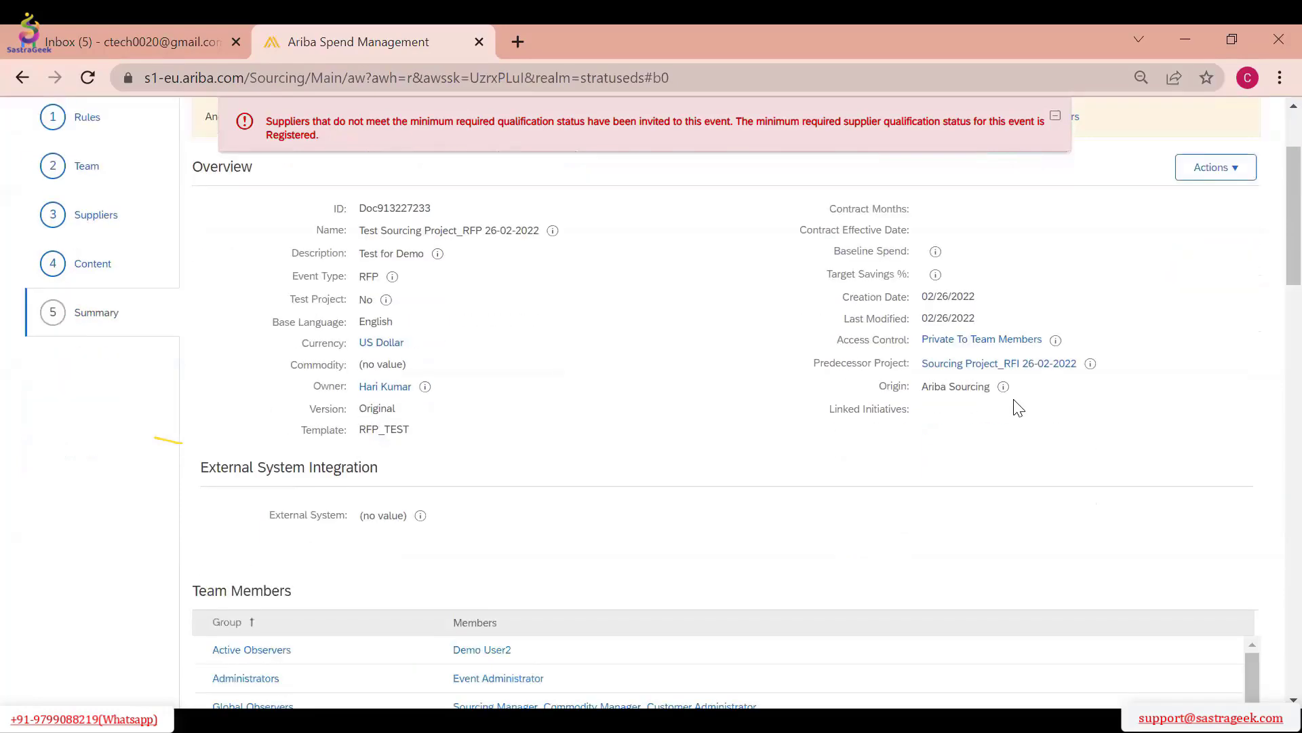
scroll(1014, 426, down, 10)
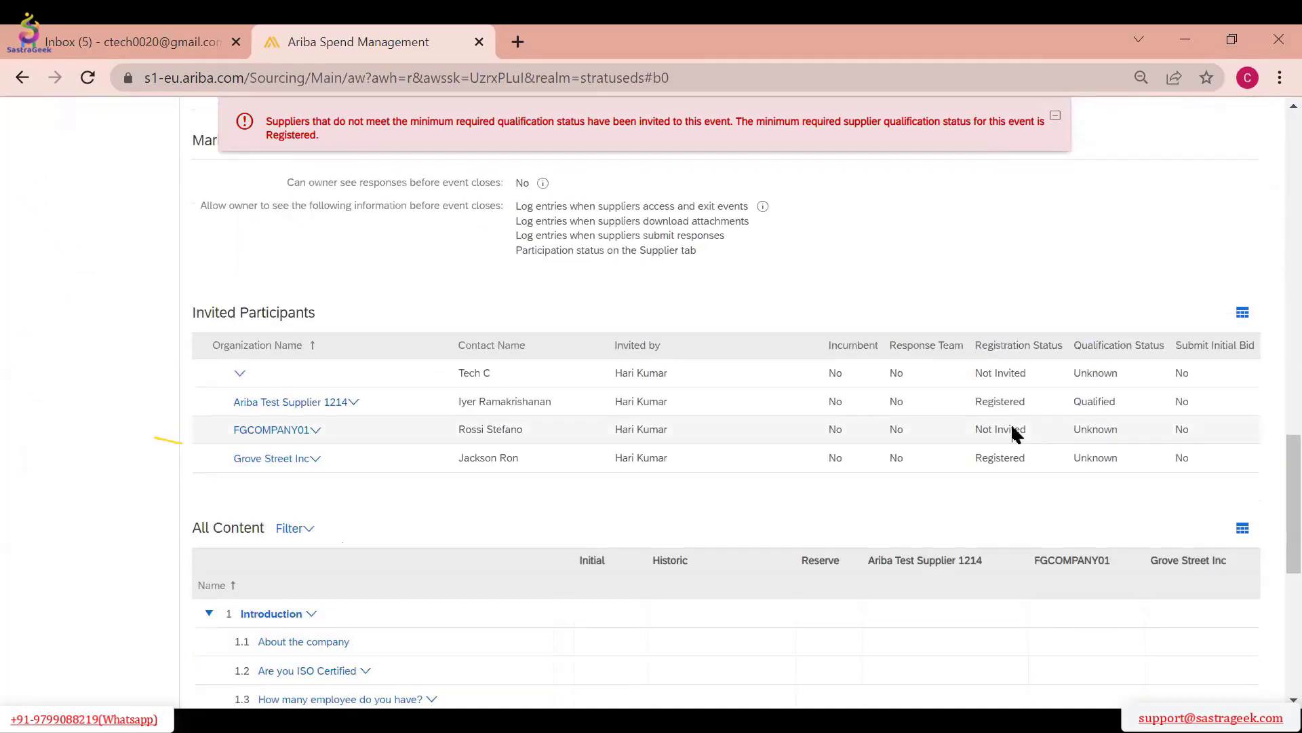
scroll(1013, 430, up, 20)
scroll(1011, 426, up, 6)
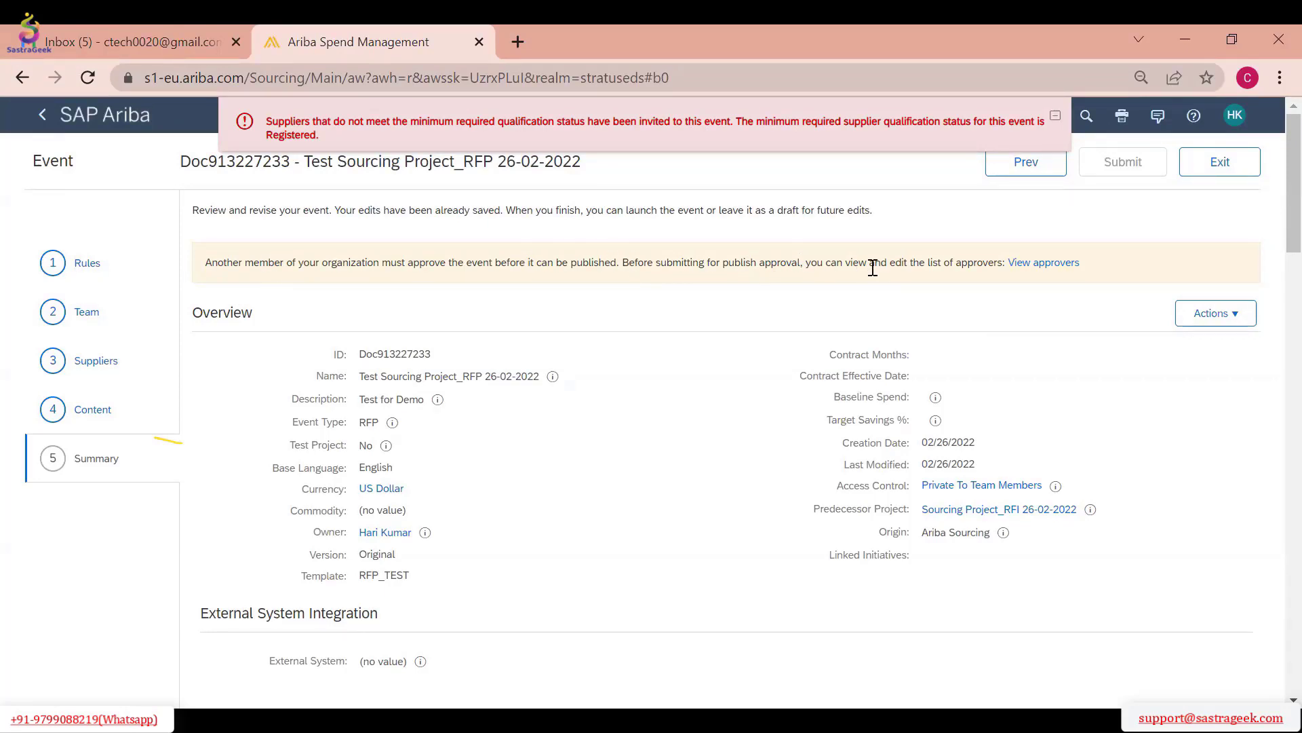
View the approvers for publishing the event, and go back through team, suppliers and content to the summary
click(1042, 261)
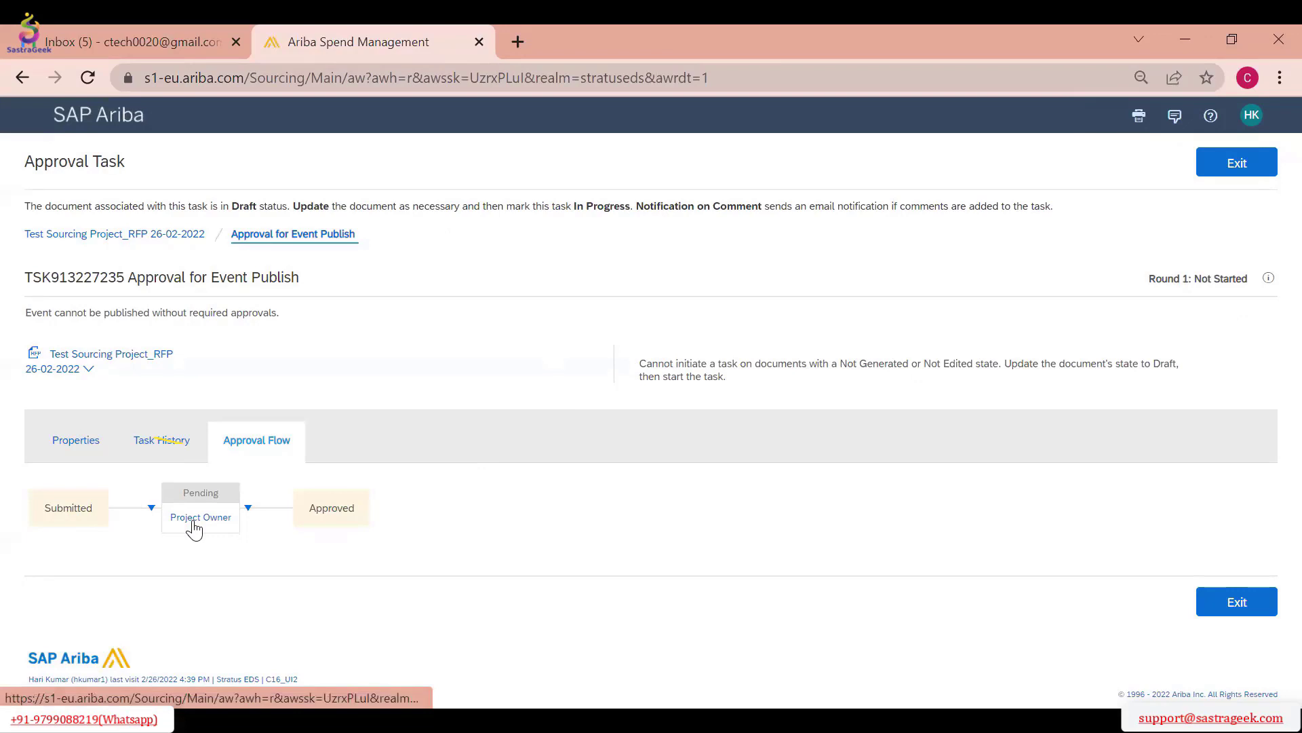
click(1243, 179)
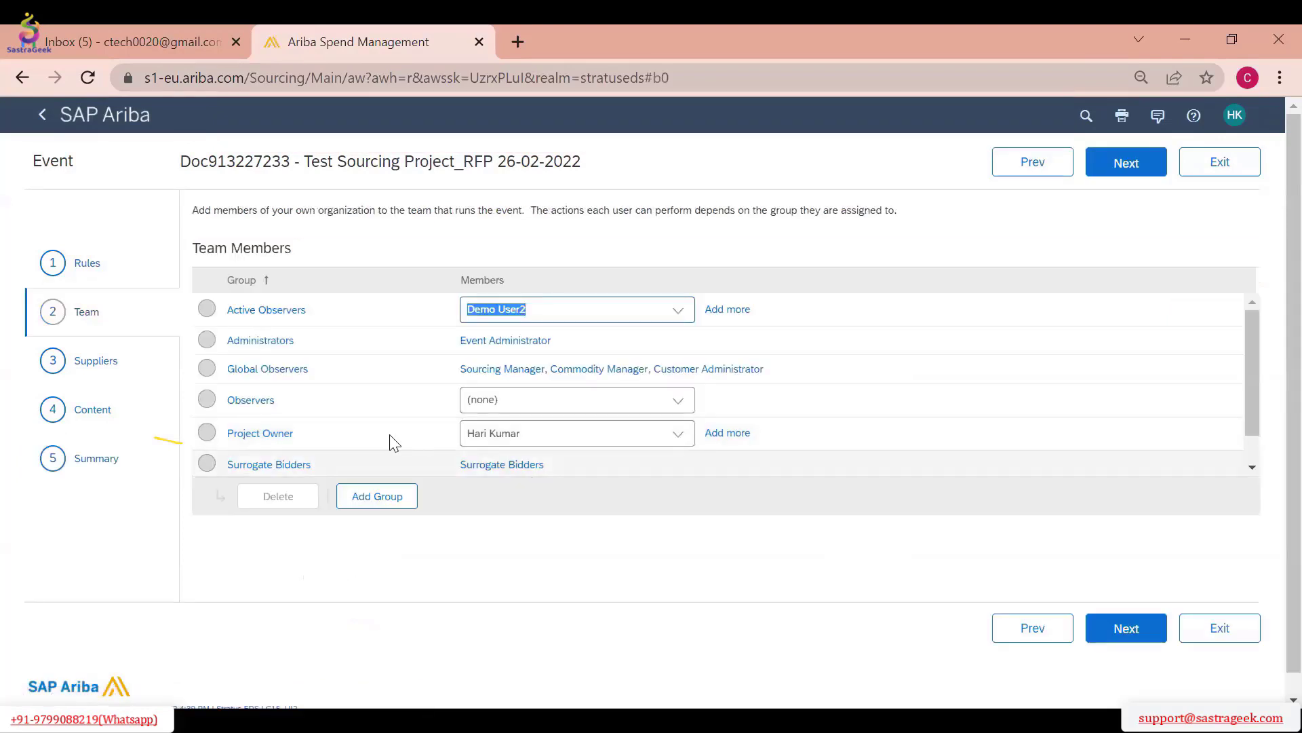
click(1140, 170)
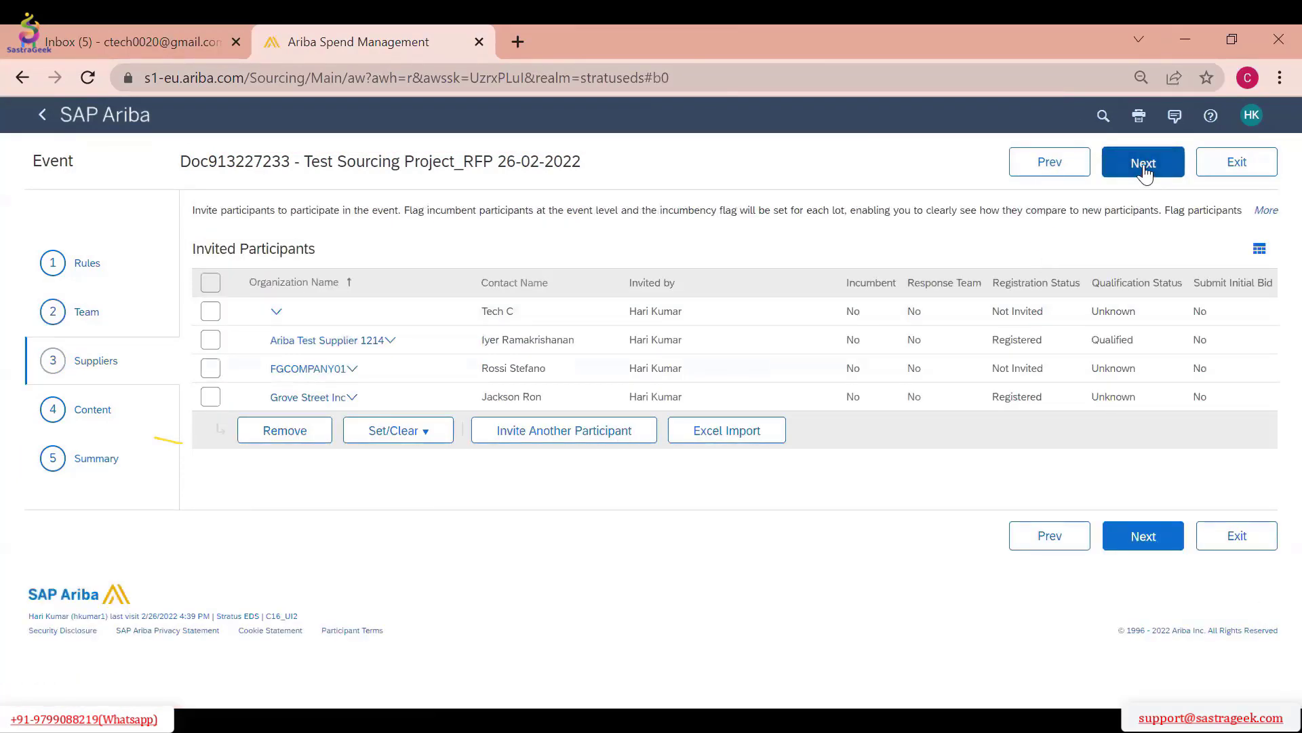
click(1144, 171)
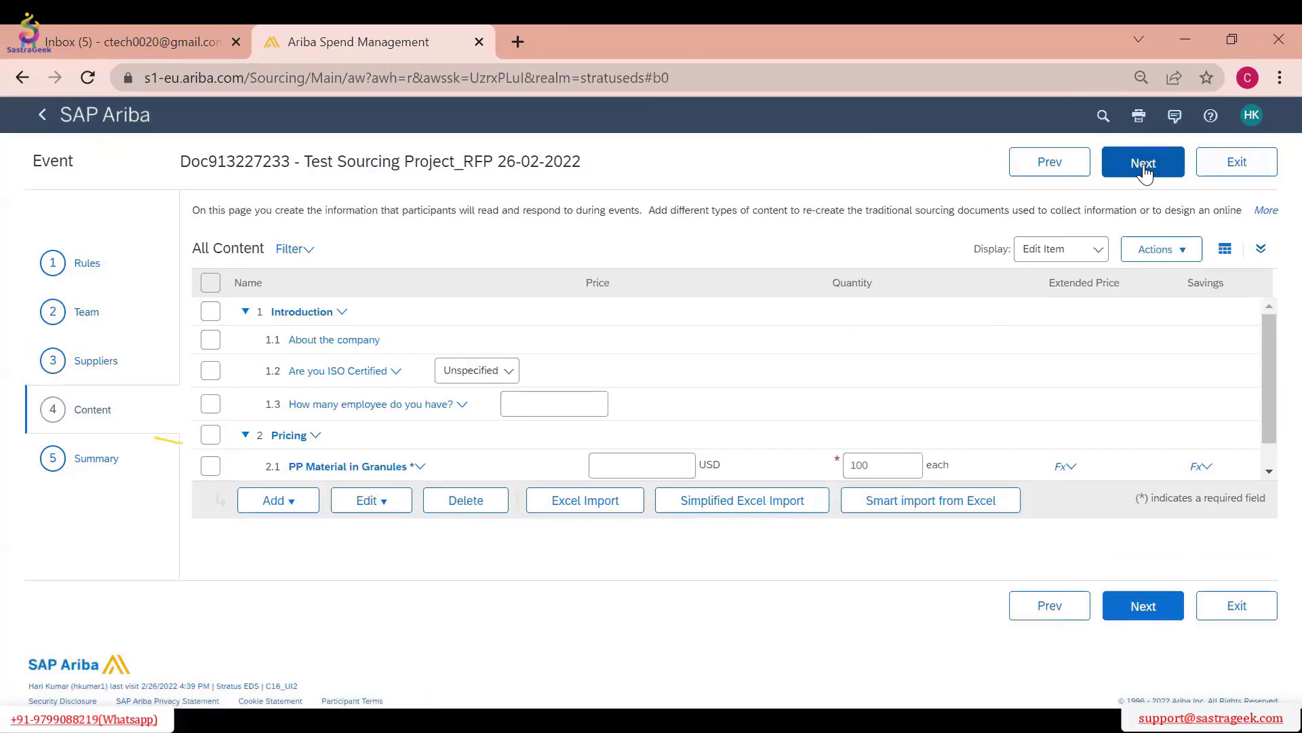
click(1144, 171)
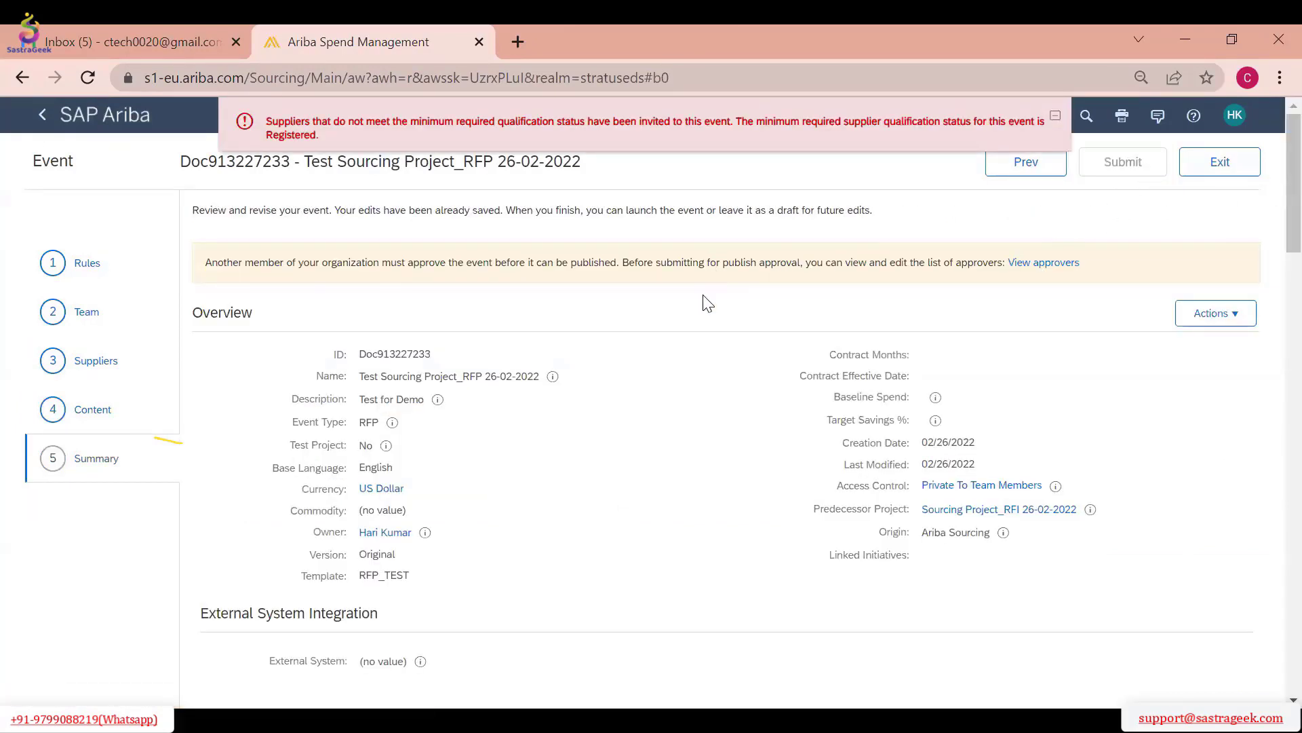
Review the summary's eligibility and timing rules, and check the approval flow of the event's publish approval task
click(1205, 315)
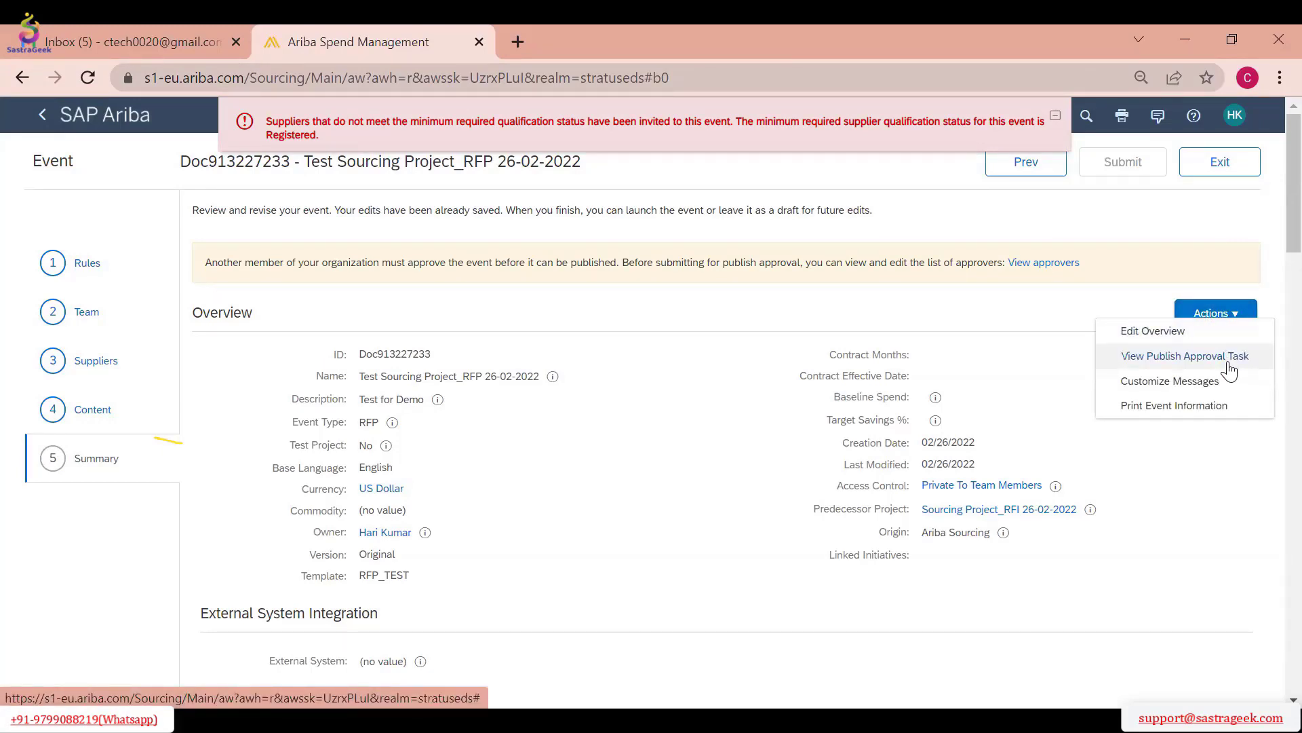
scroll(1146, 559, down, 10)
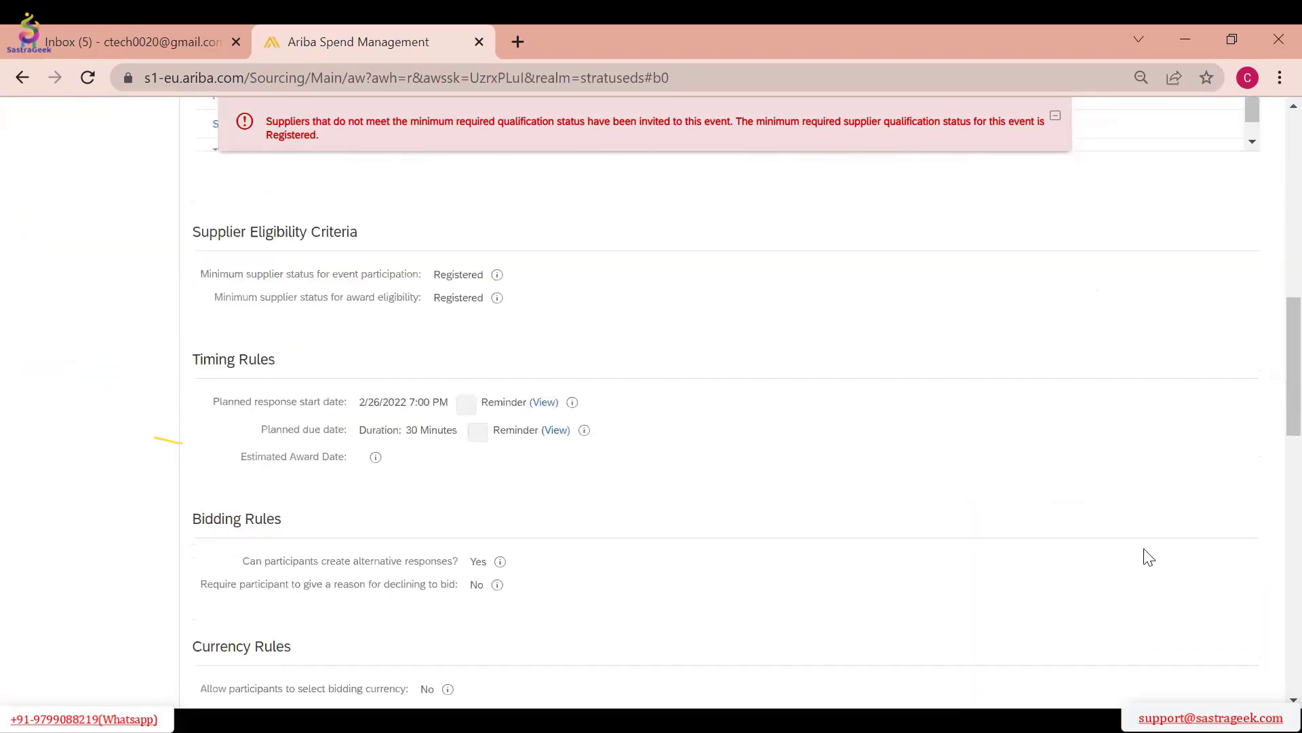
scroll(1143, 551, down, 12)
scroll(1131, 532, up, 15)
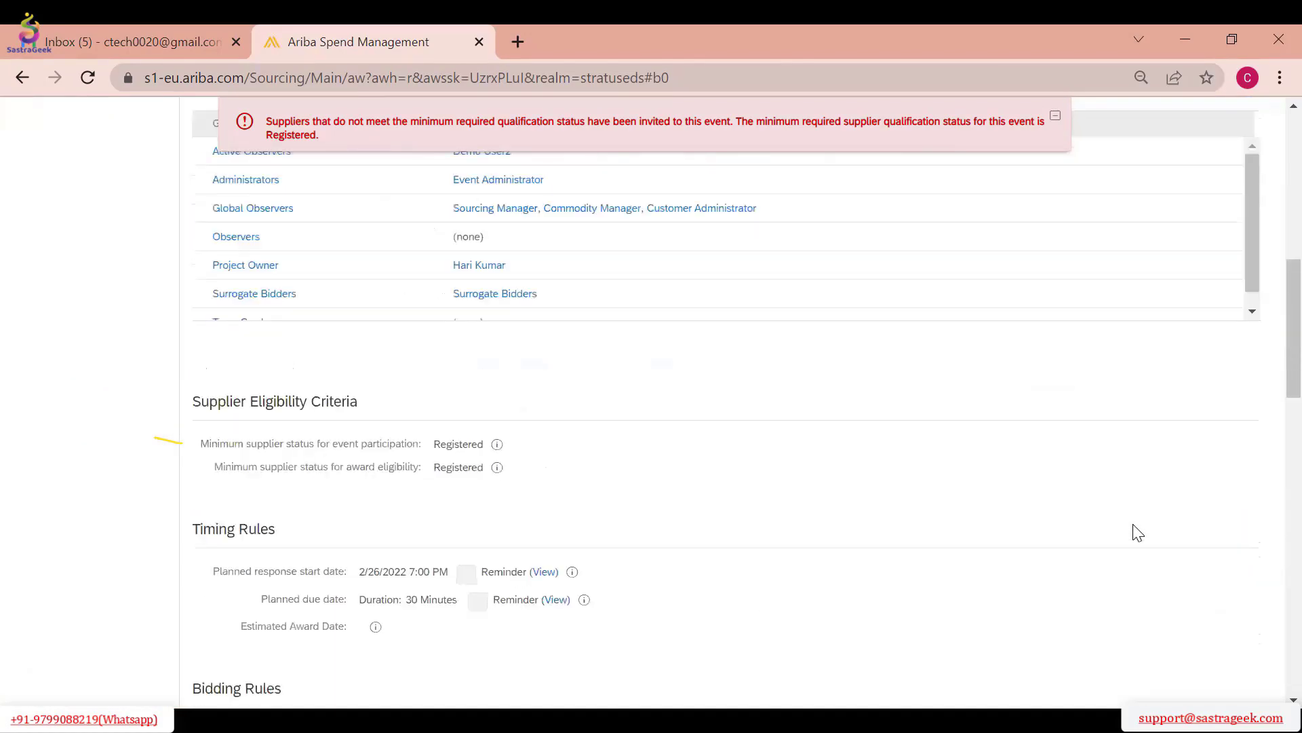
scroll(1138, 532, up, 10)
click(1163, 363)
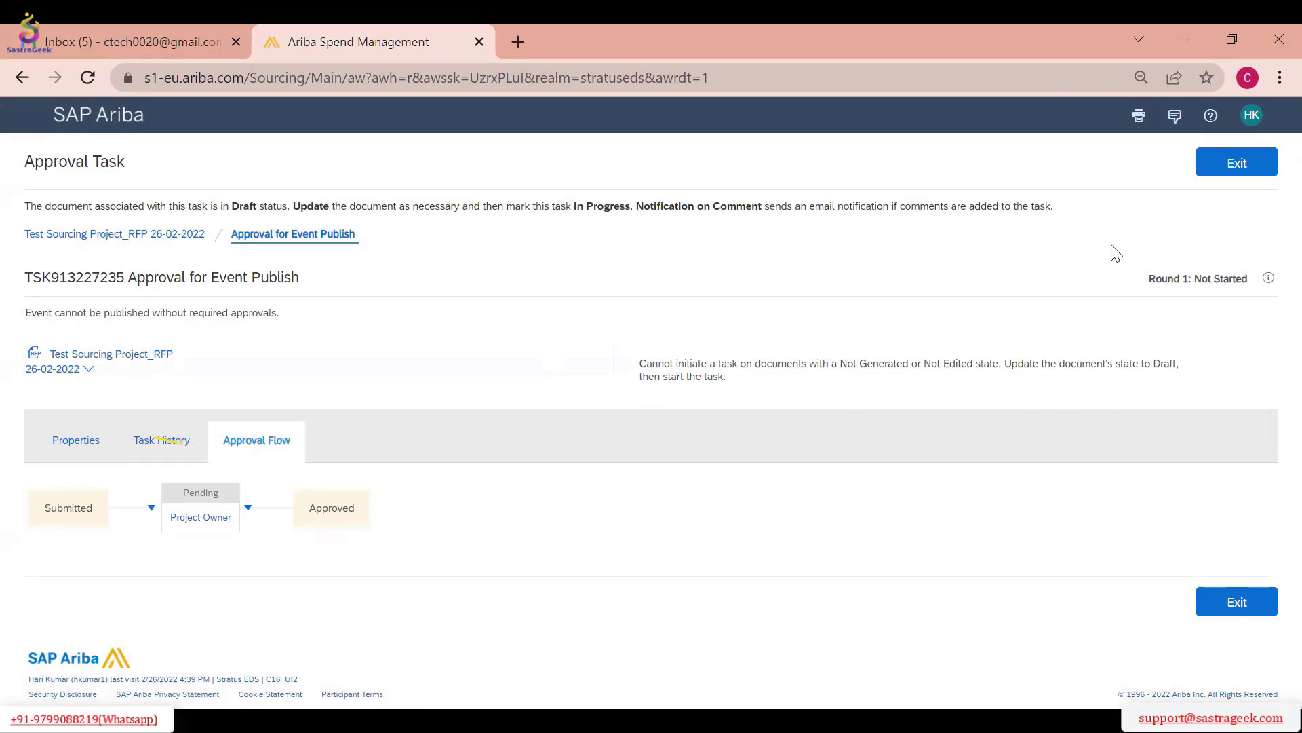
click(1241, 170)
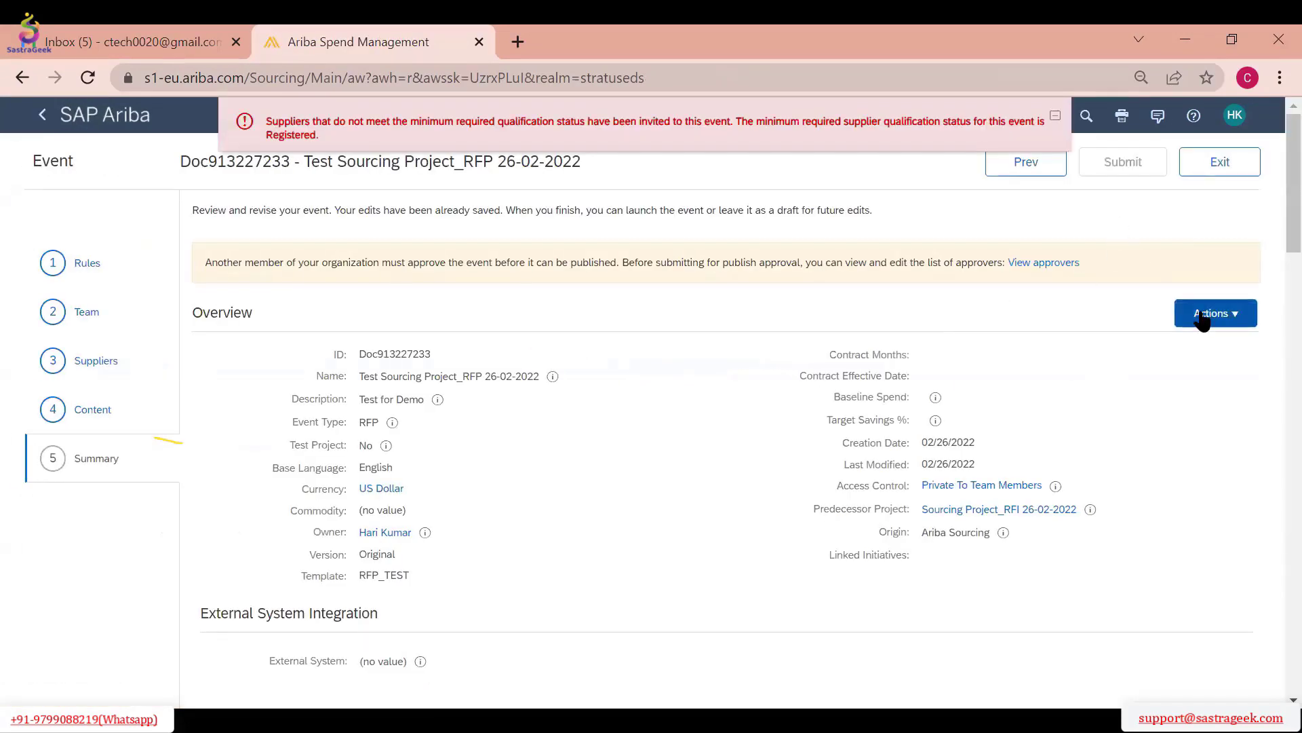
Check the actions available for the event and review the summary down to the pricing content and customized messages
click(1202, 319)
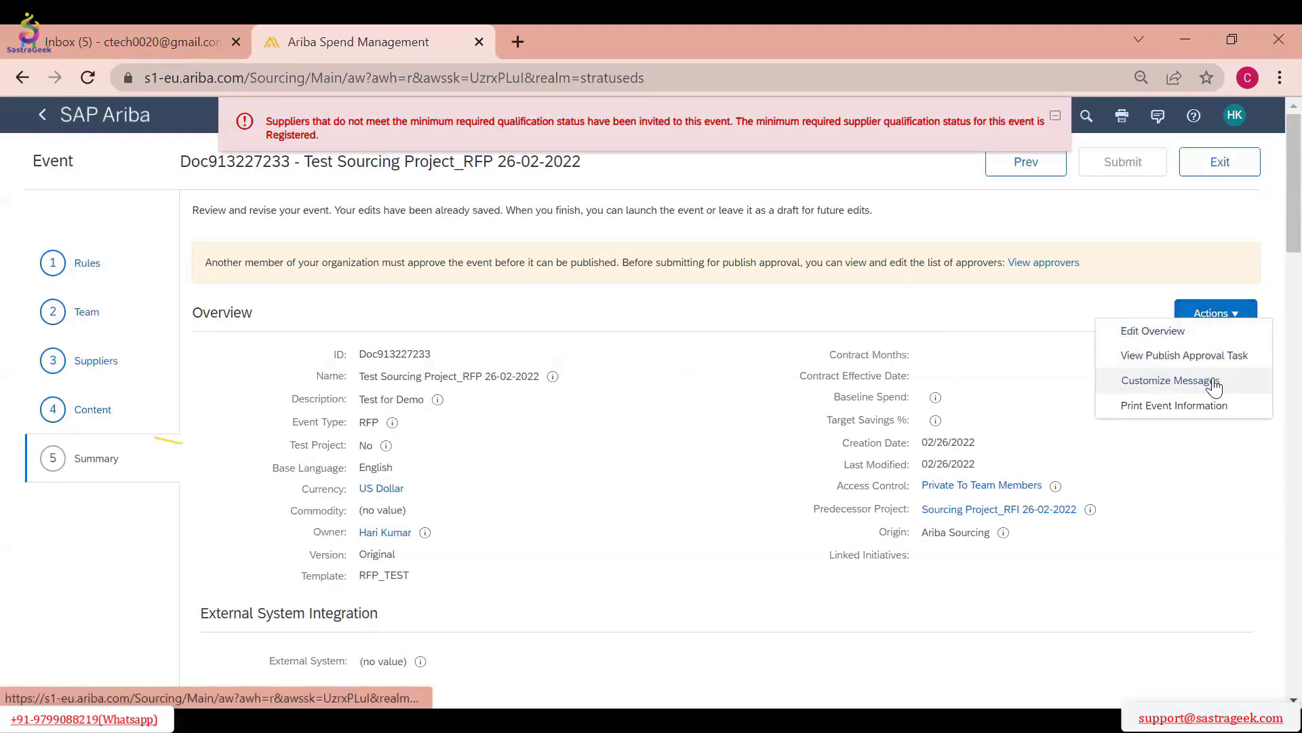
scroll(684, 358, down, 20)
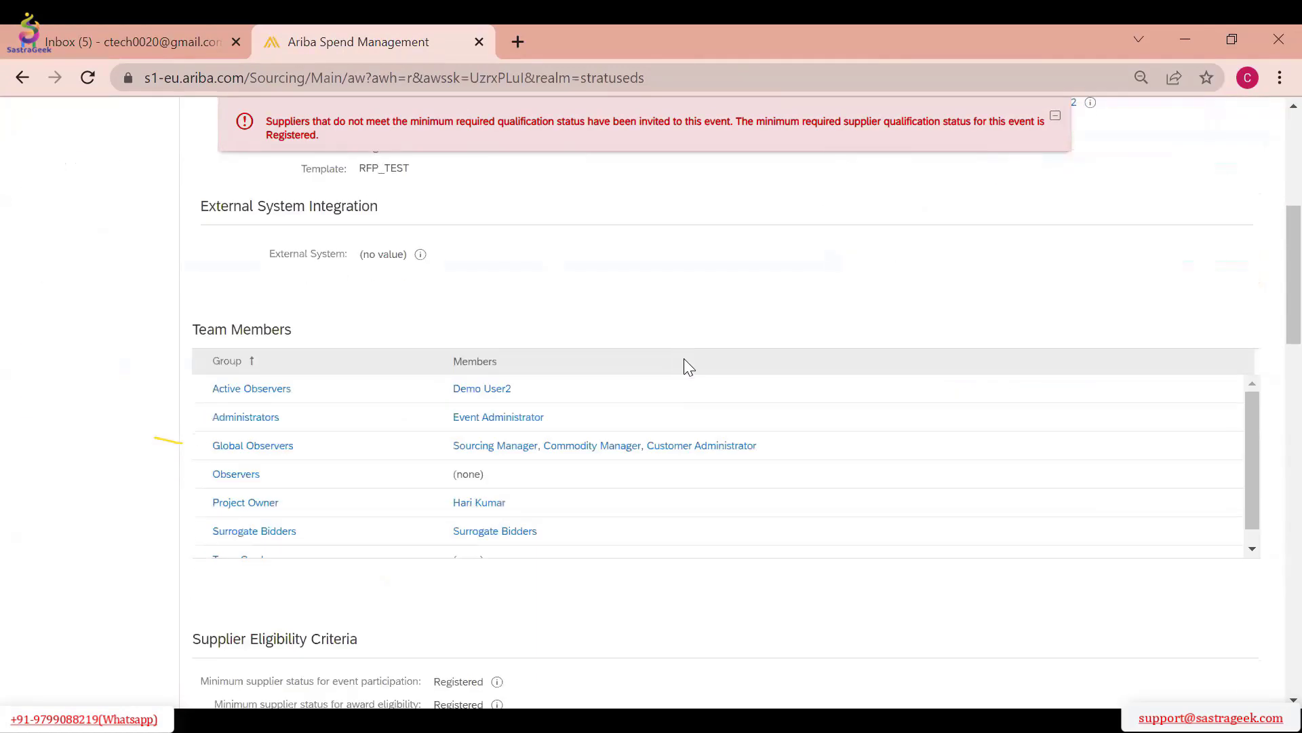
scroll(687, 364, down, 5)
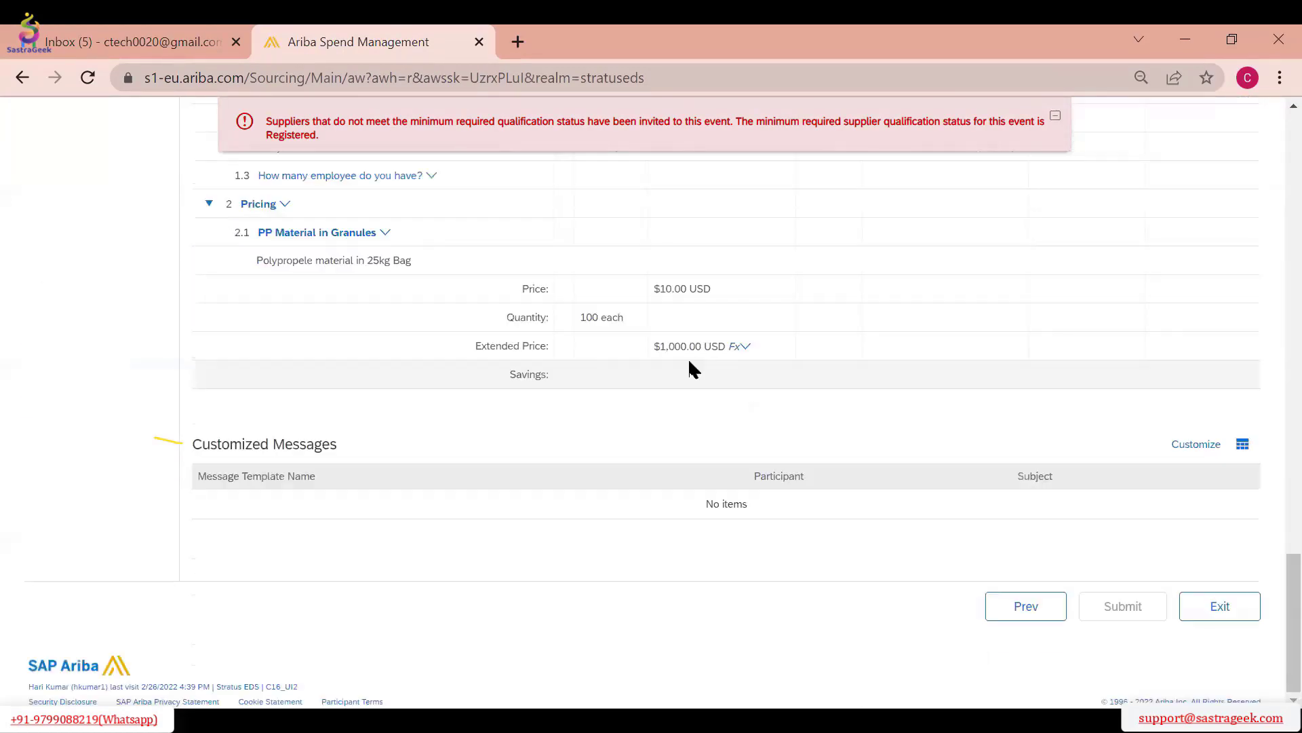
scroll(688, 357, up, 20)
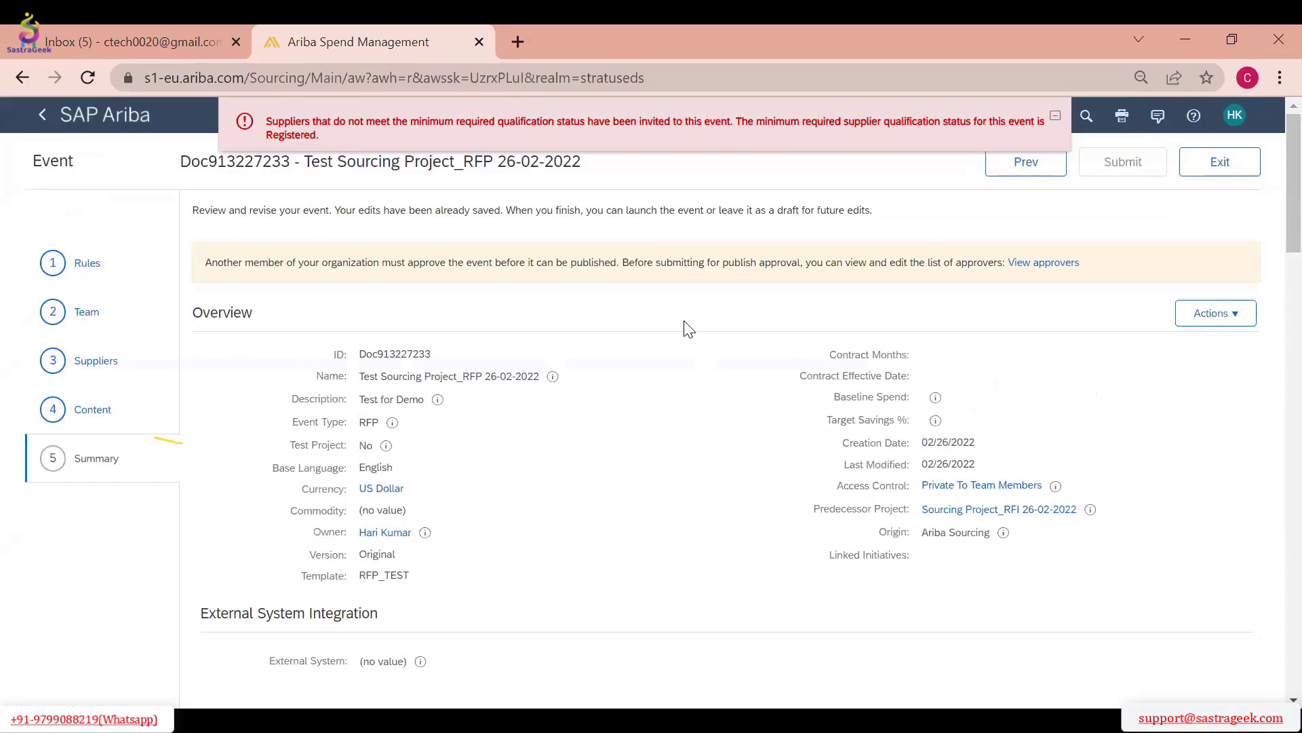
Exit event editing to the draft's detail page, and check its publish approval task and available document actions
click(1218, 166)
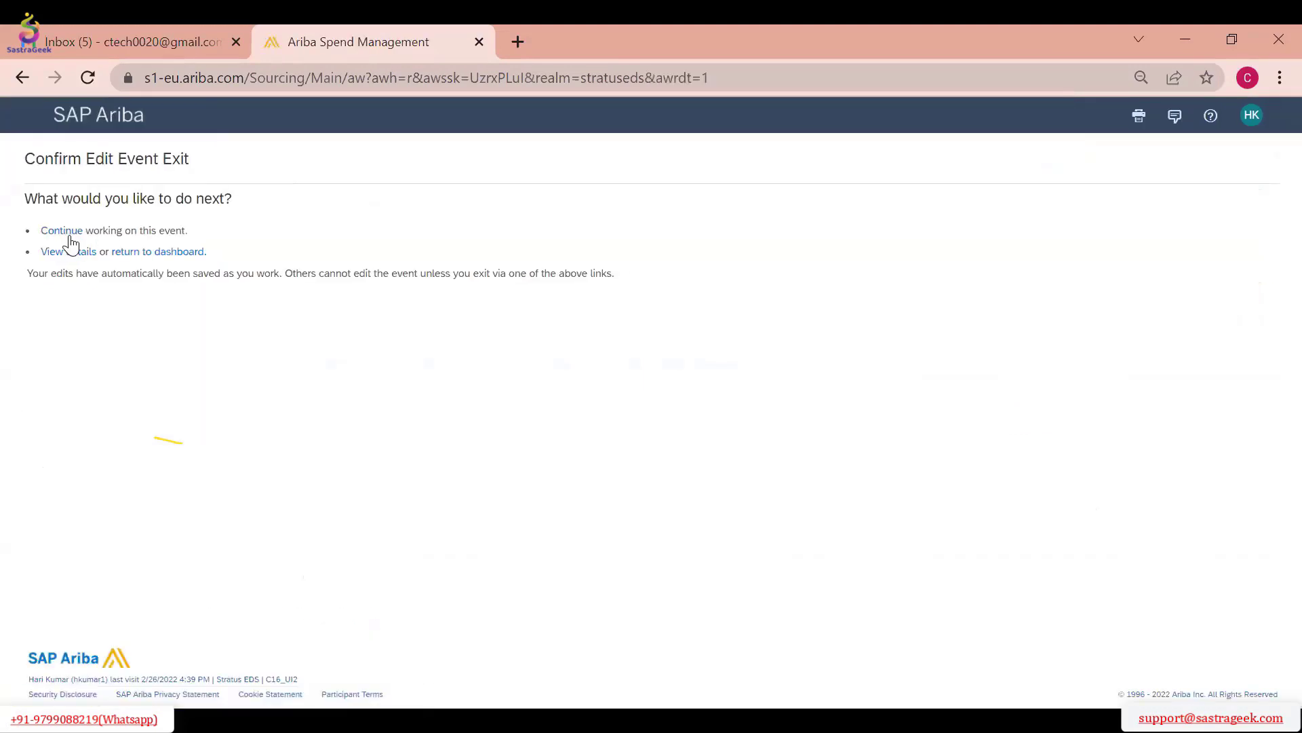
click(143, 256)
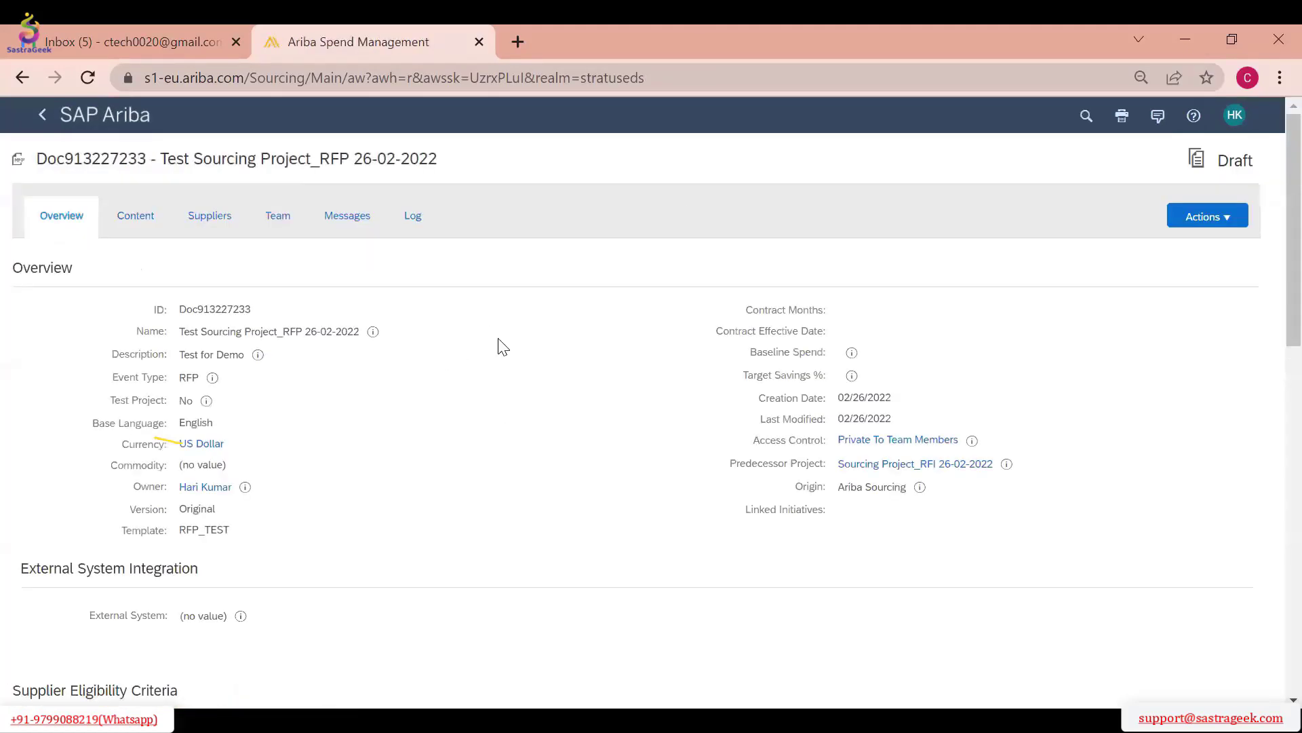
click(1202, 220)
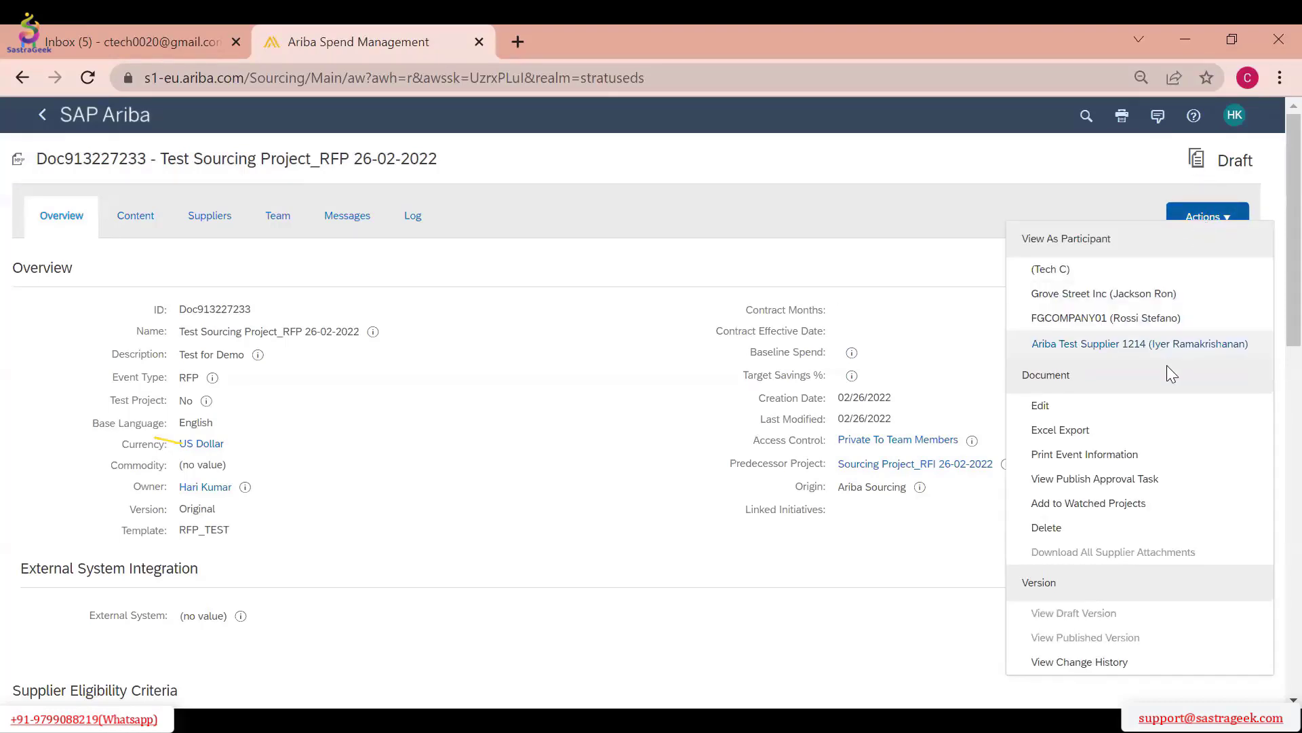
click(1110, 478)
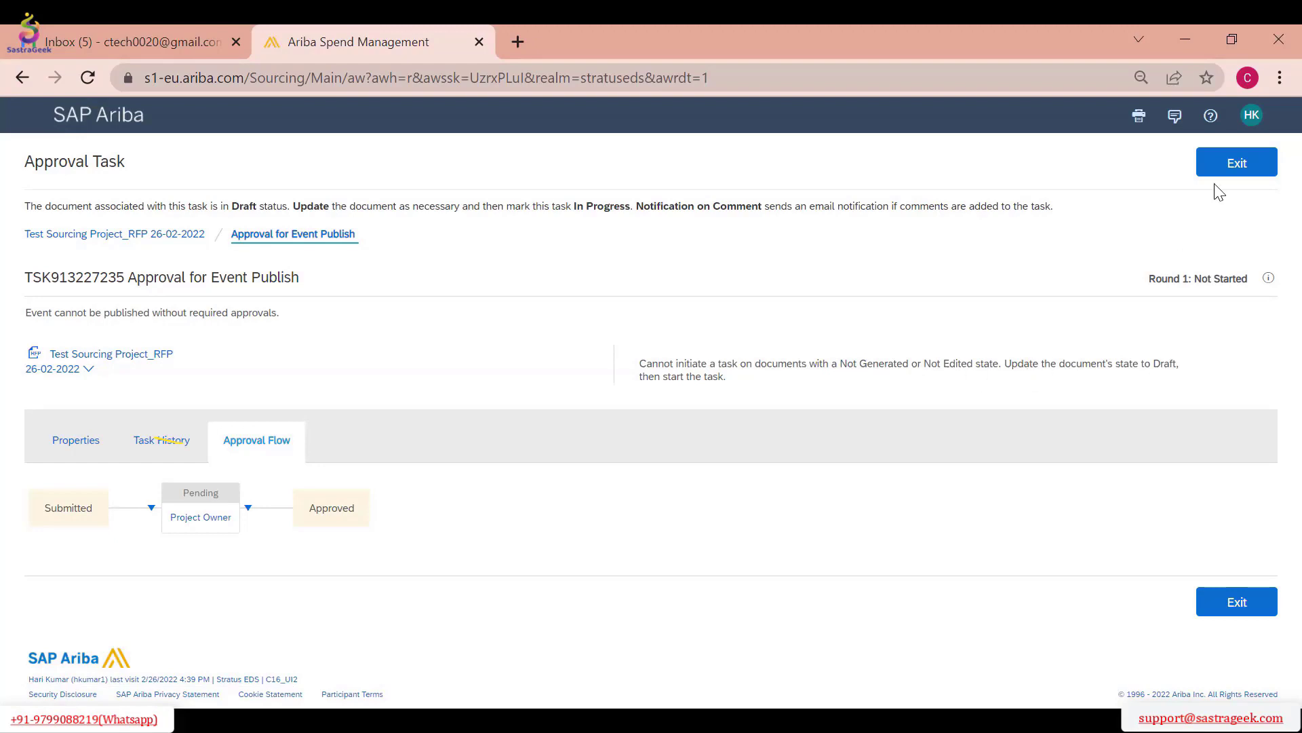
click(1235, 166)
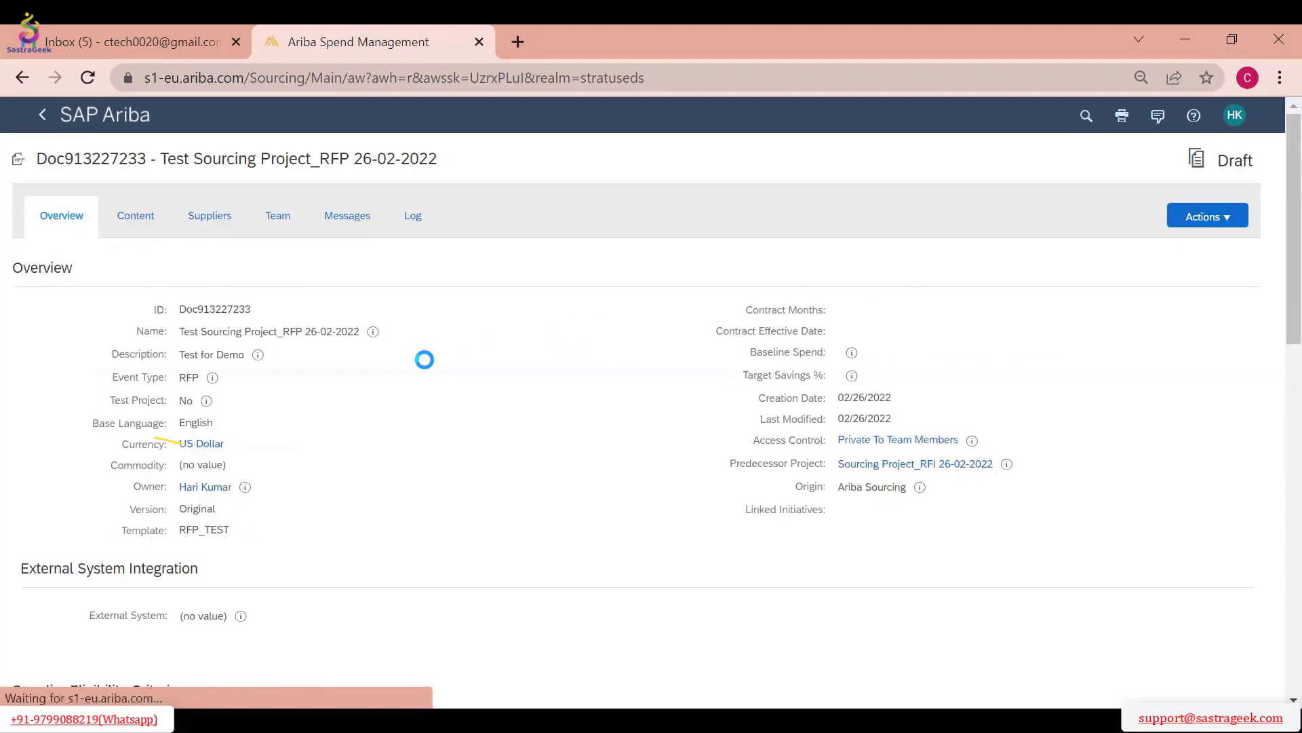
click(1207, 217)
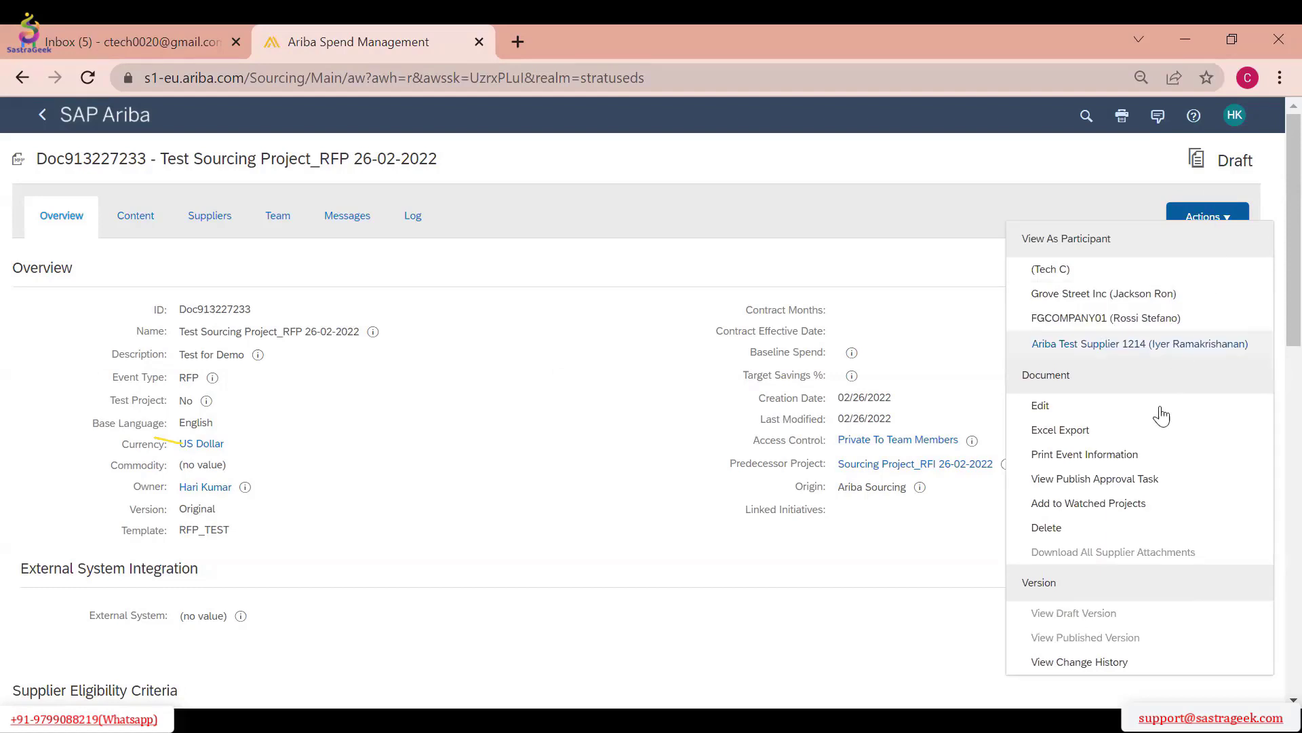
click(520, 489)
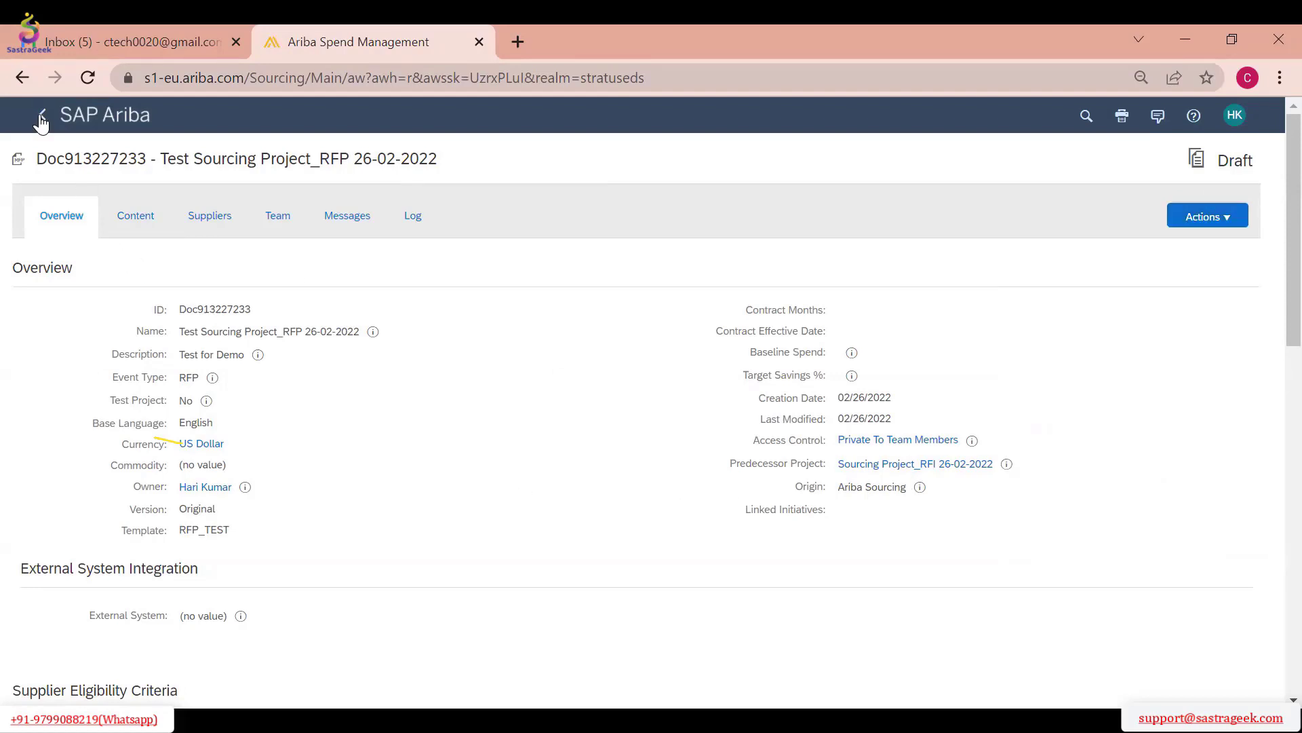
Return to the home dashboard and open the full list of To Do items awaiting approval
click(42, 119)
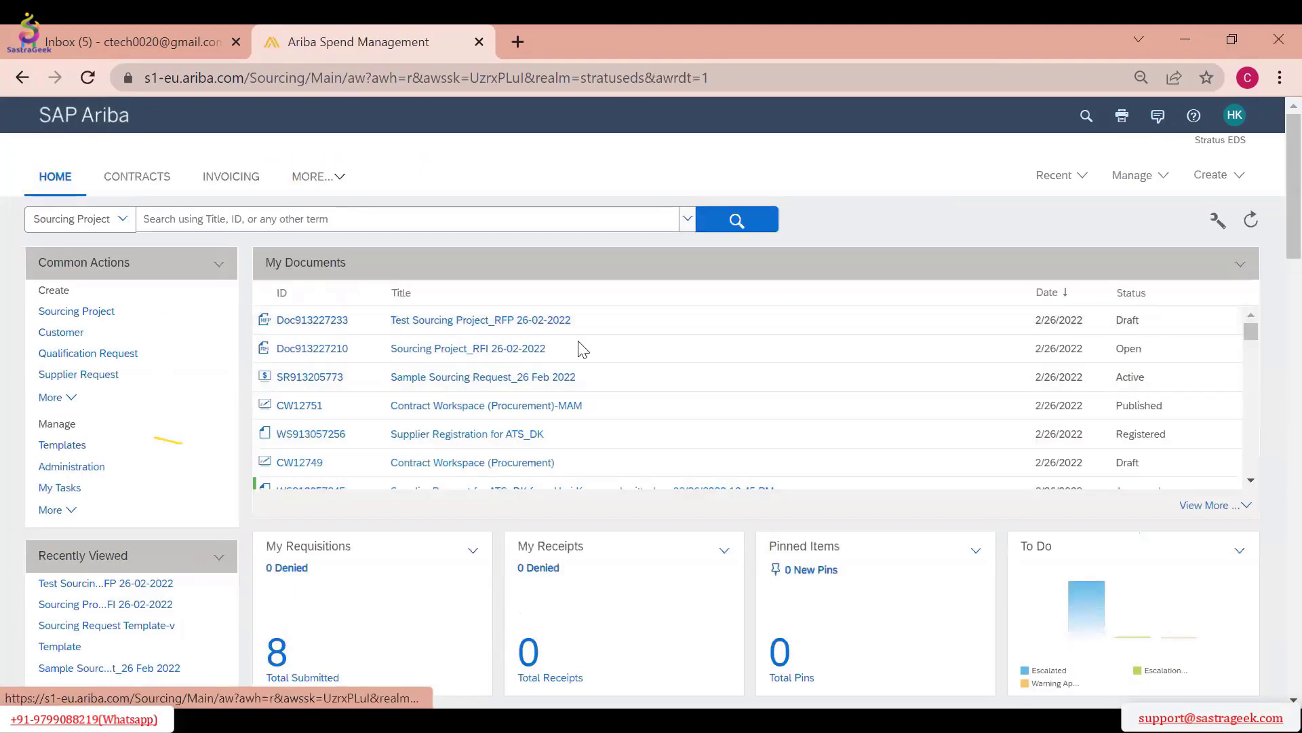
scroll(209, 584, down, 4)
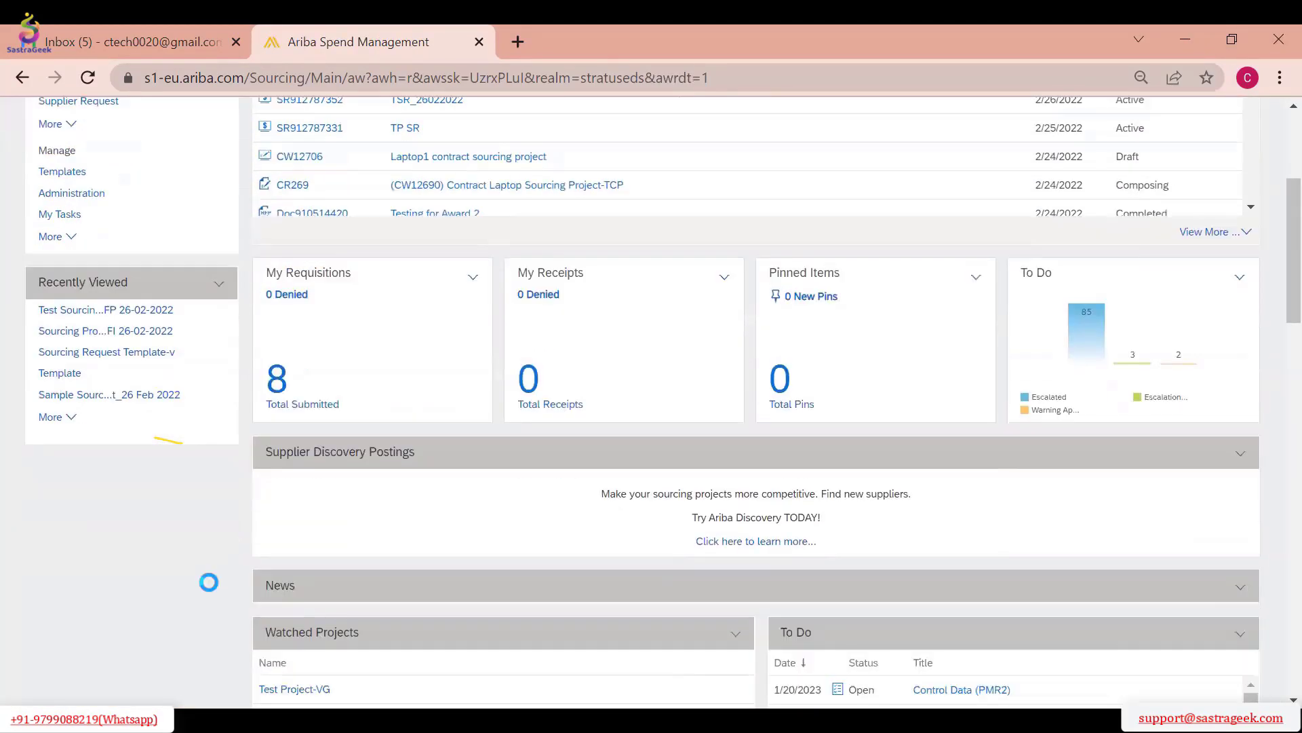
scroll(208, 582, down, 2)
scroll(1271, 427, down, 4)
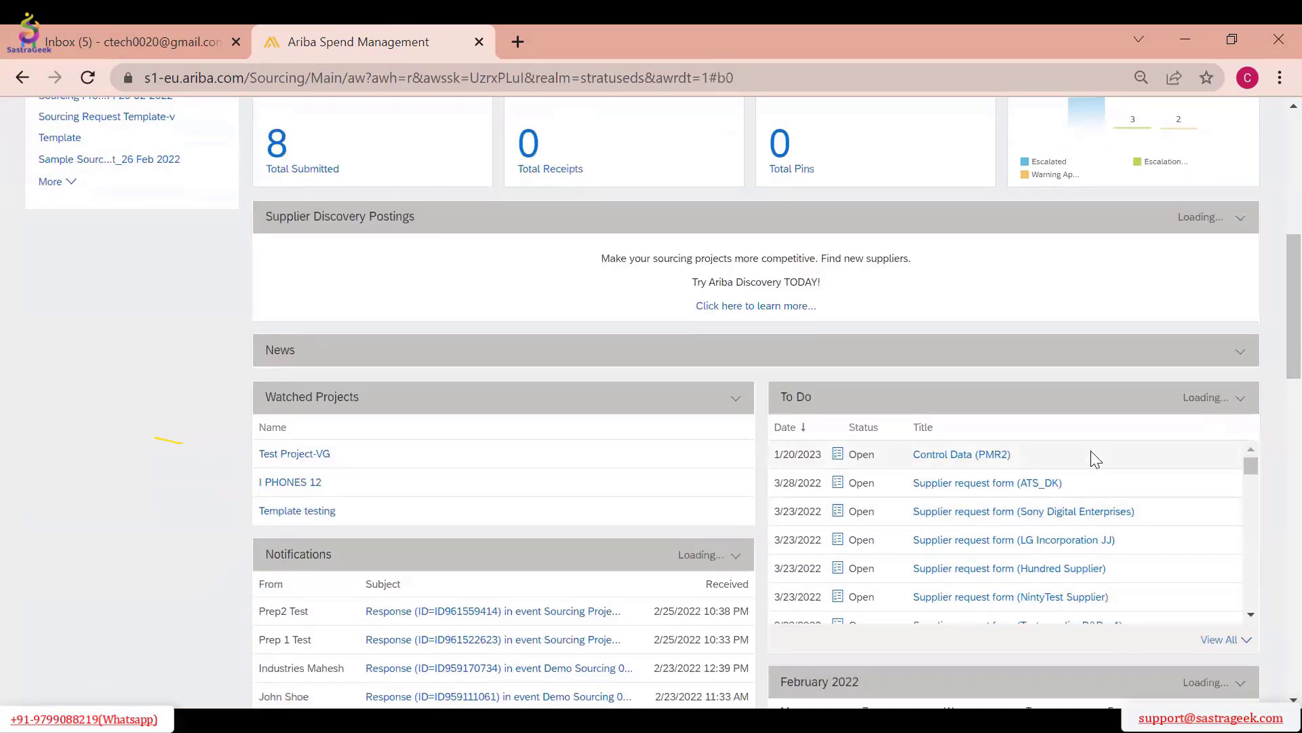
scroll(1184, 488, down, 2)
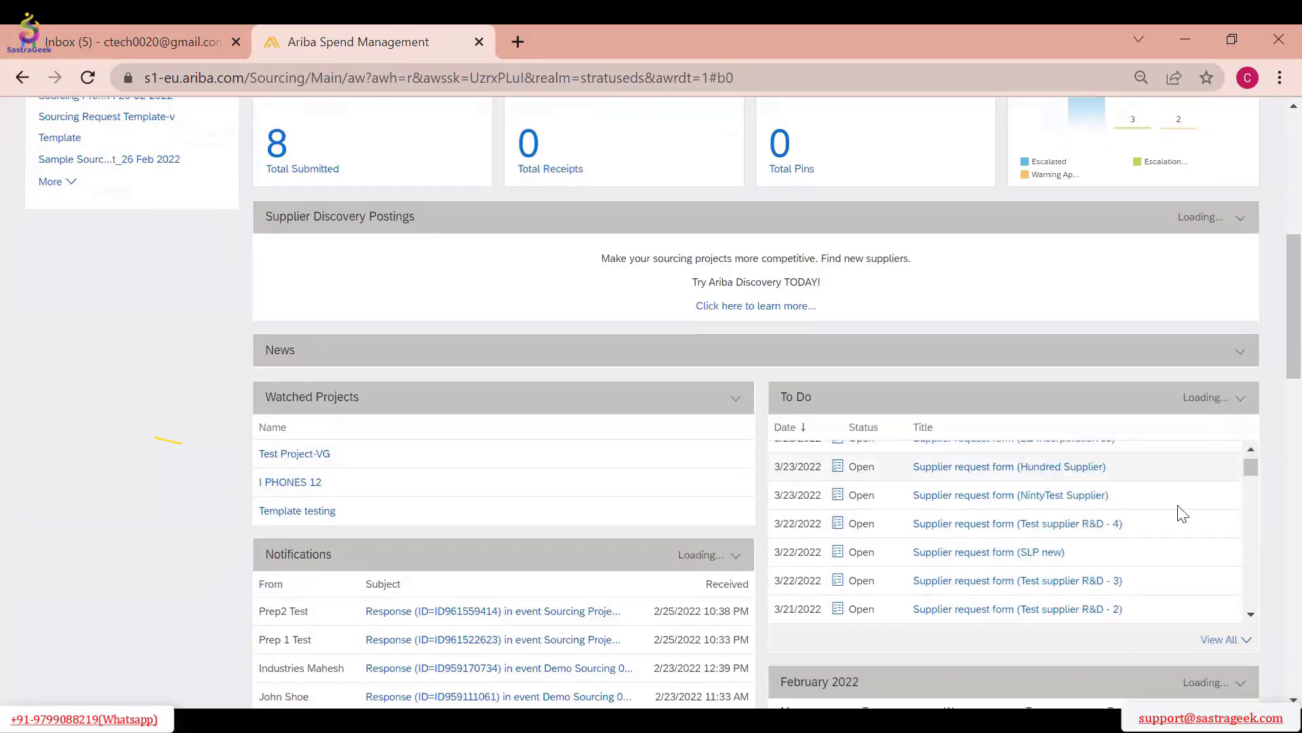
click(1212, 651)
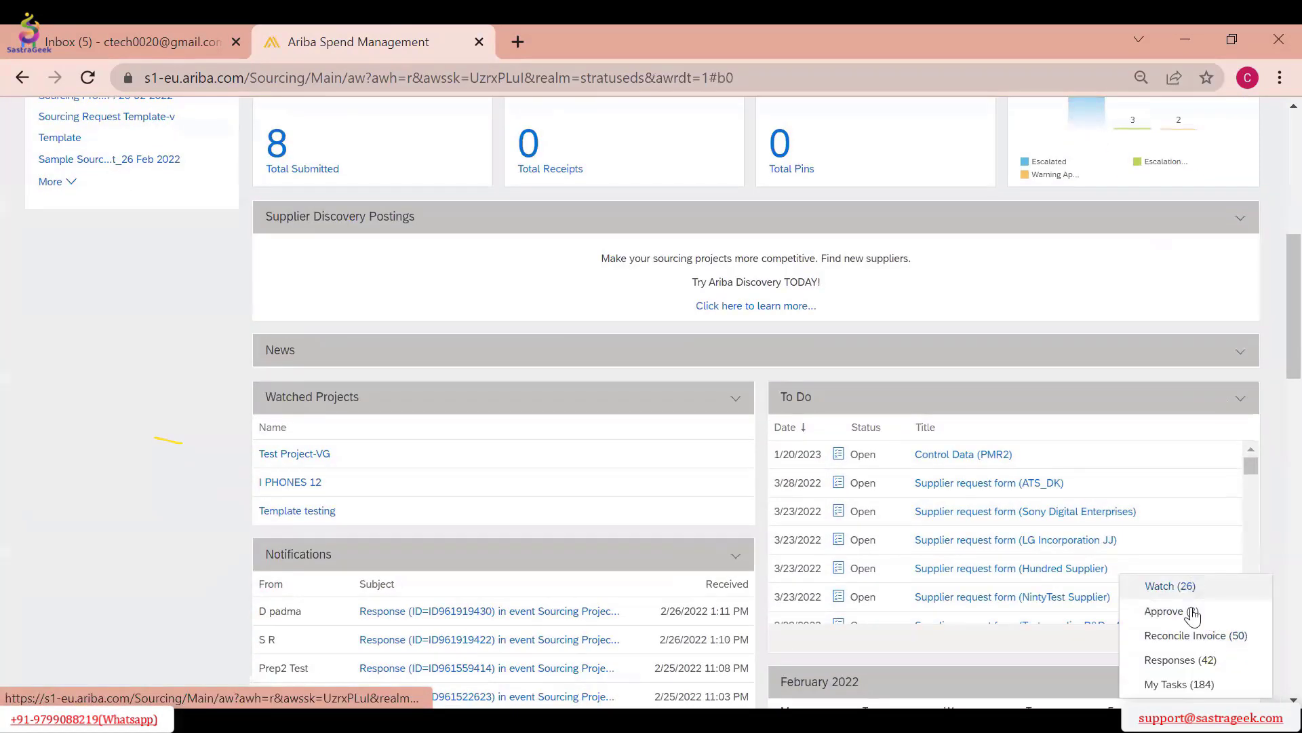
click(1192, 612)
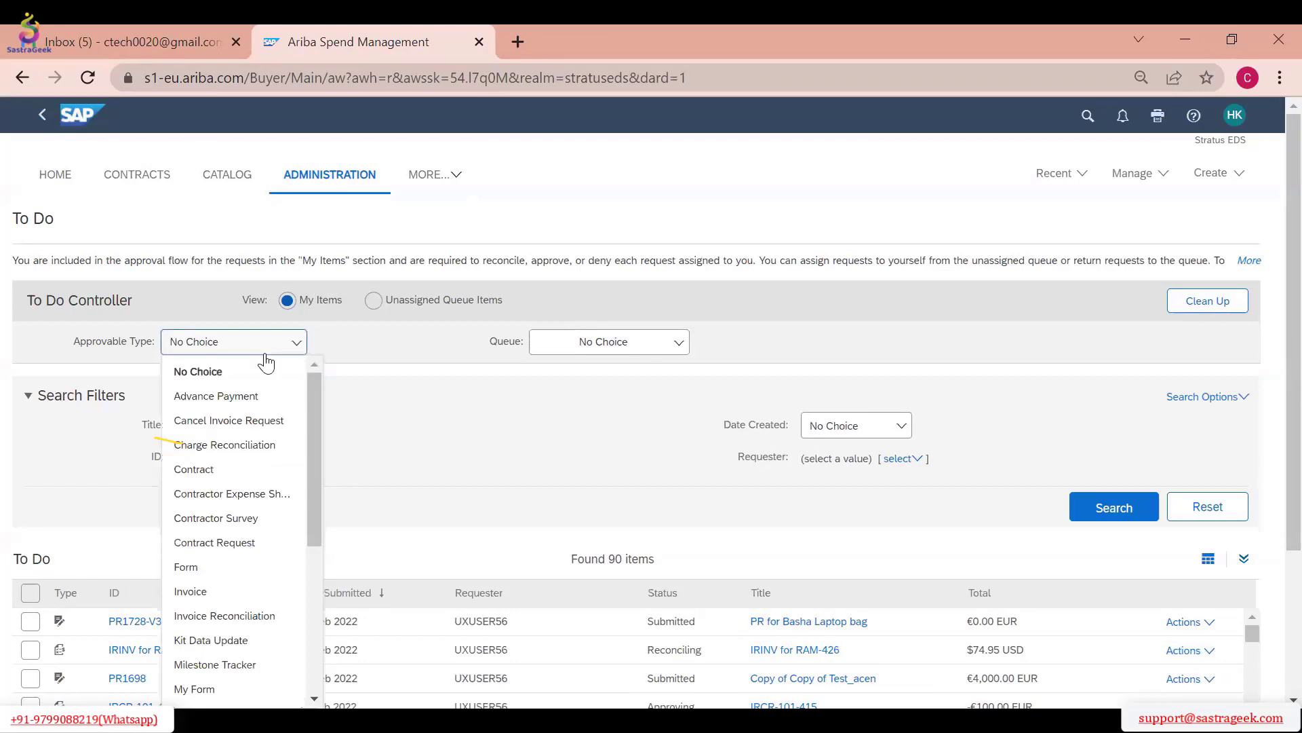
Look through the approvable types available for filtering the To Do list
drag(314, 464, 313, 639)
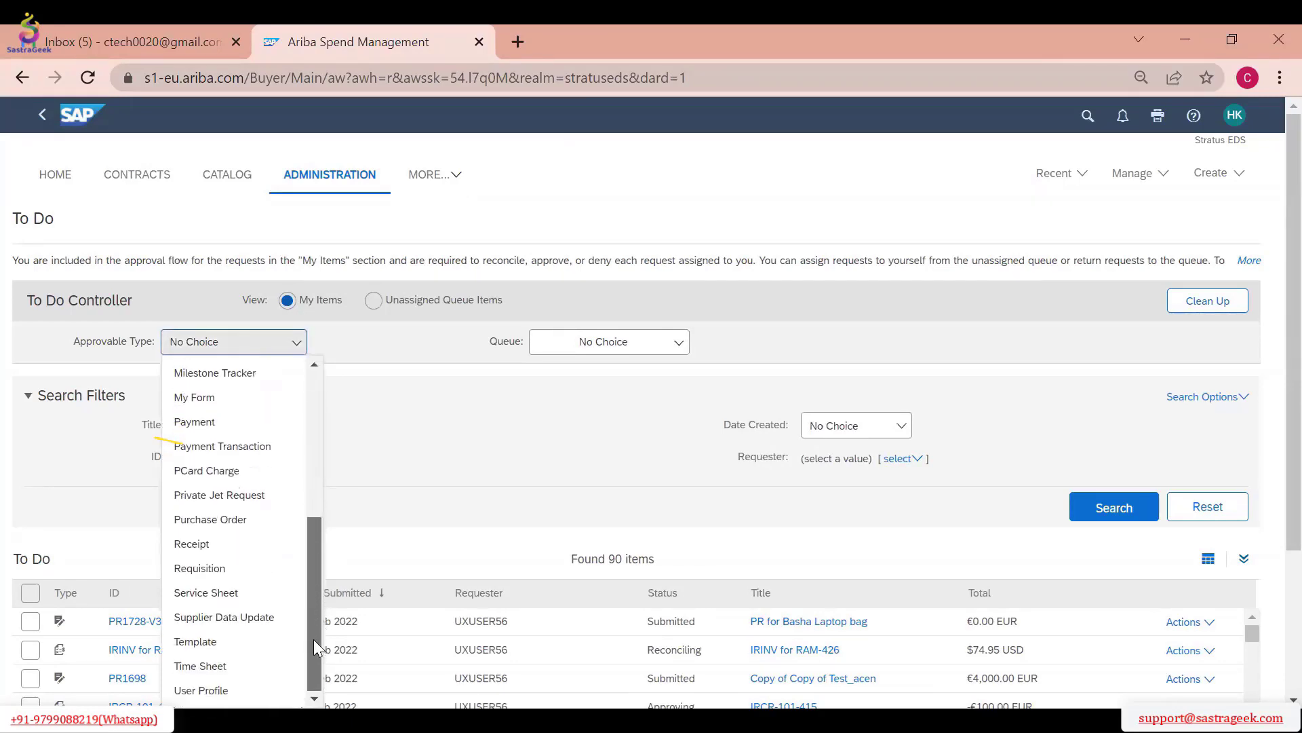
scroll(310, 595, down, 2)
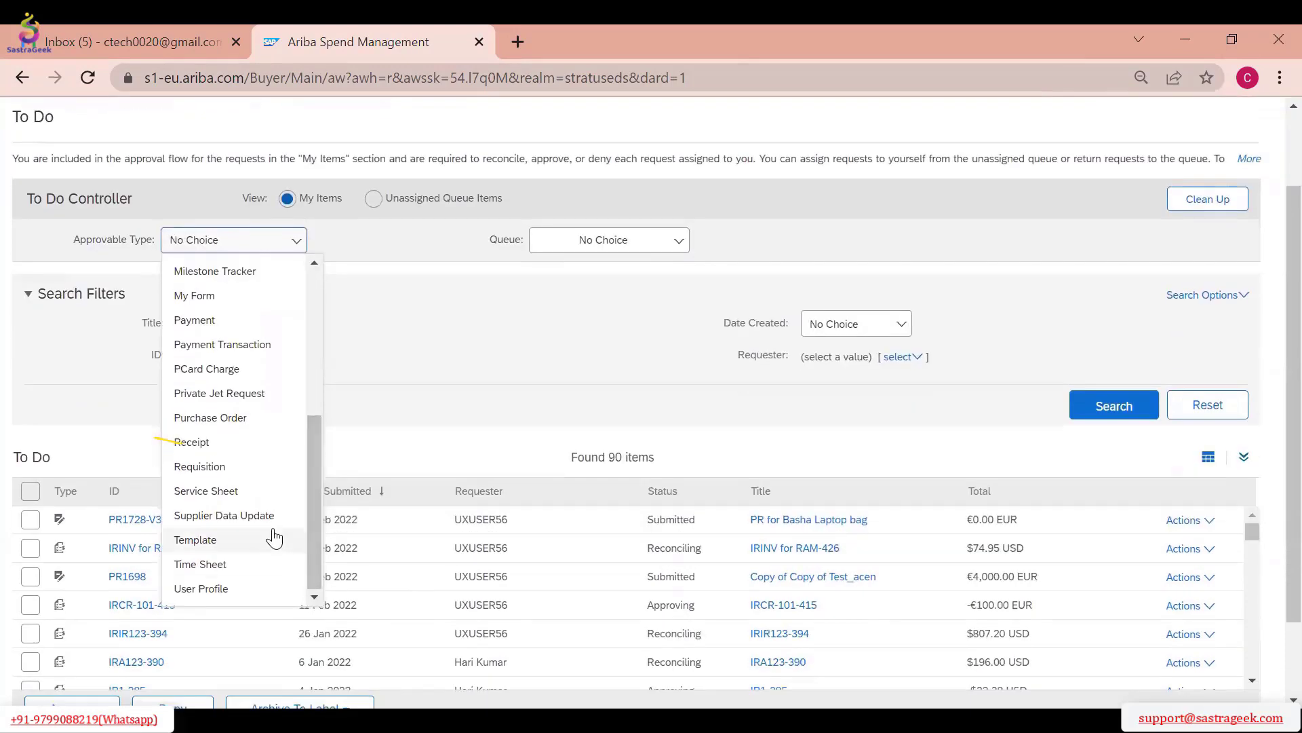
scroll(274, 538, up, 3)
scroll(269, 529, up, 3)
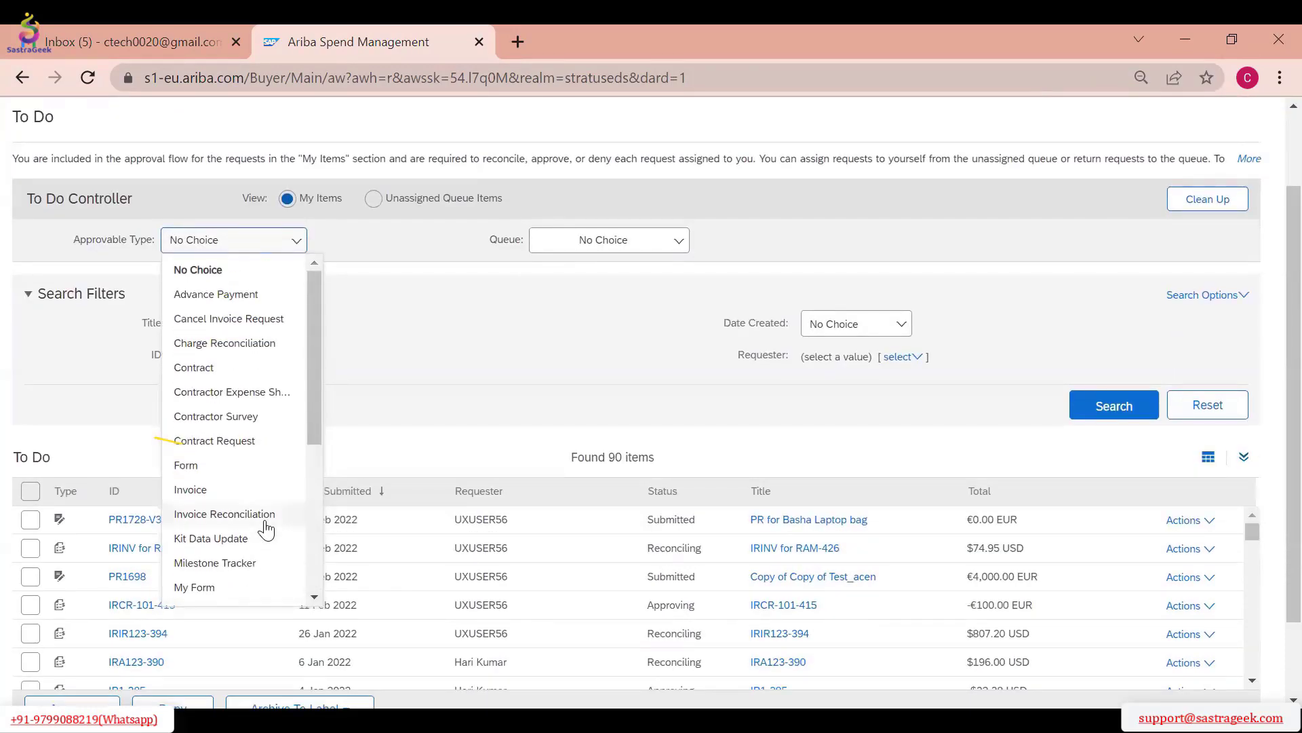
scroll(248, 480, up, 2)
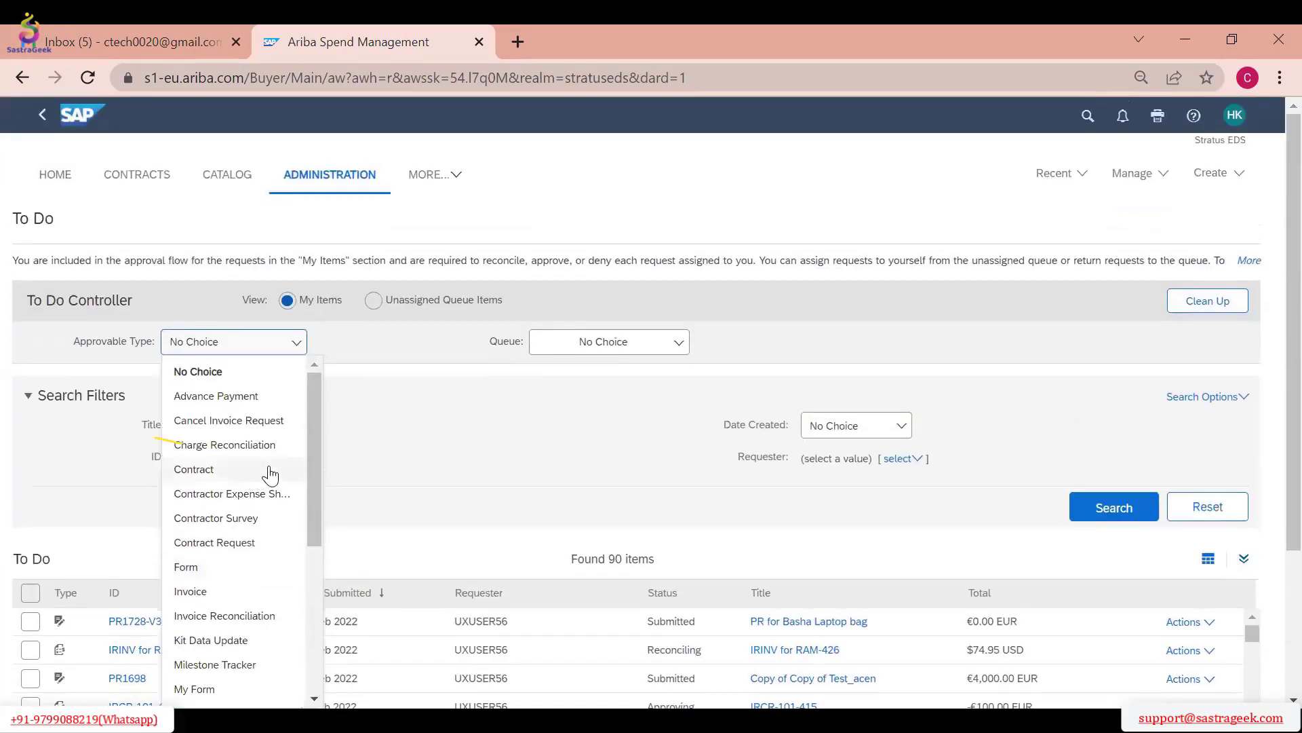
drag(308, 437, 333, 618)
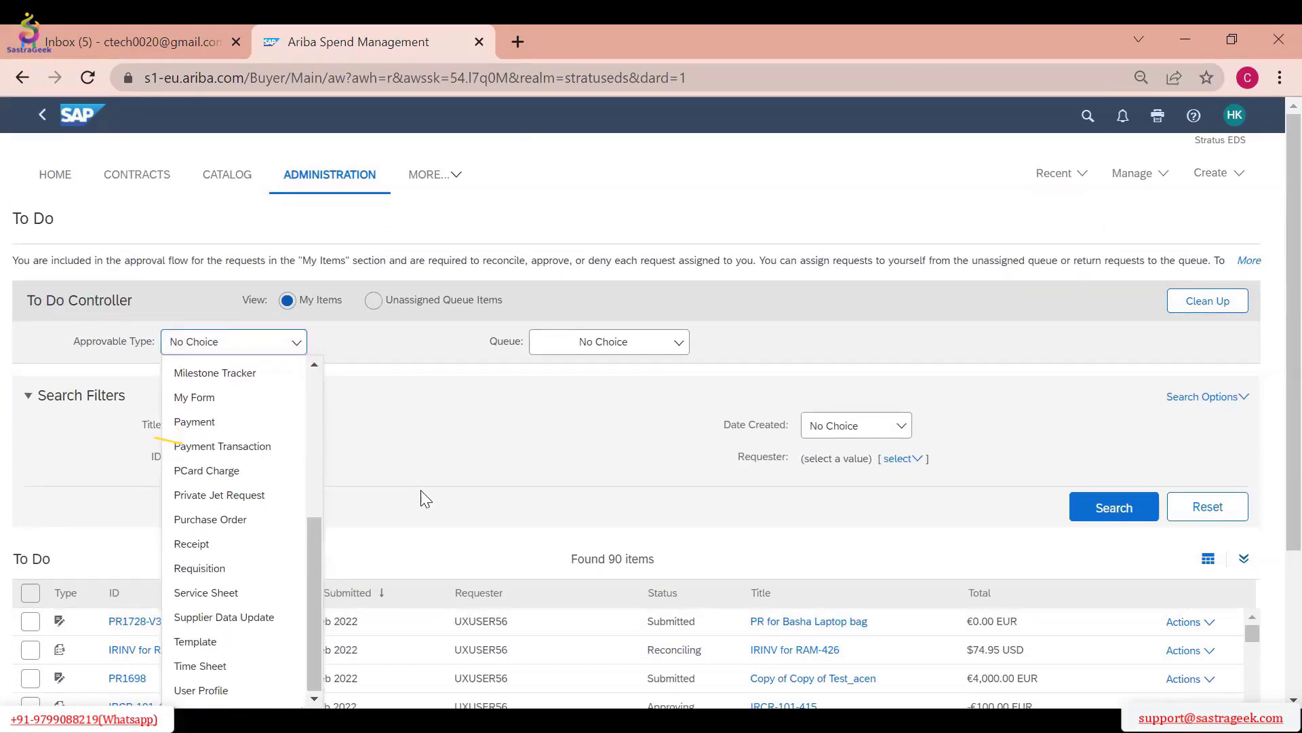
click(442, 469)
Return to the home dashboard, open My Tasks, and check the task under "1145263- Sourcing Project"
click(42, 184)
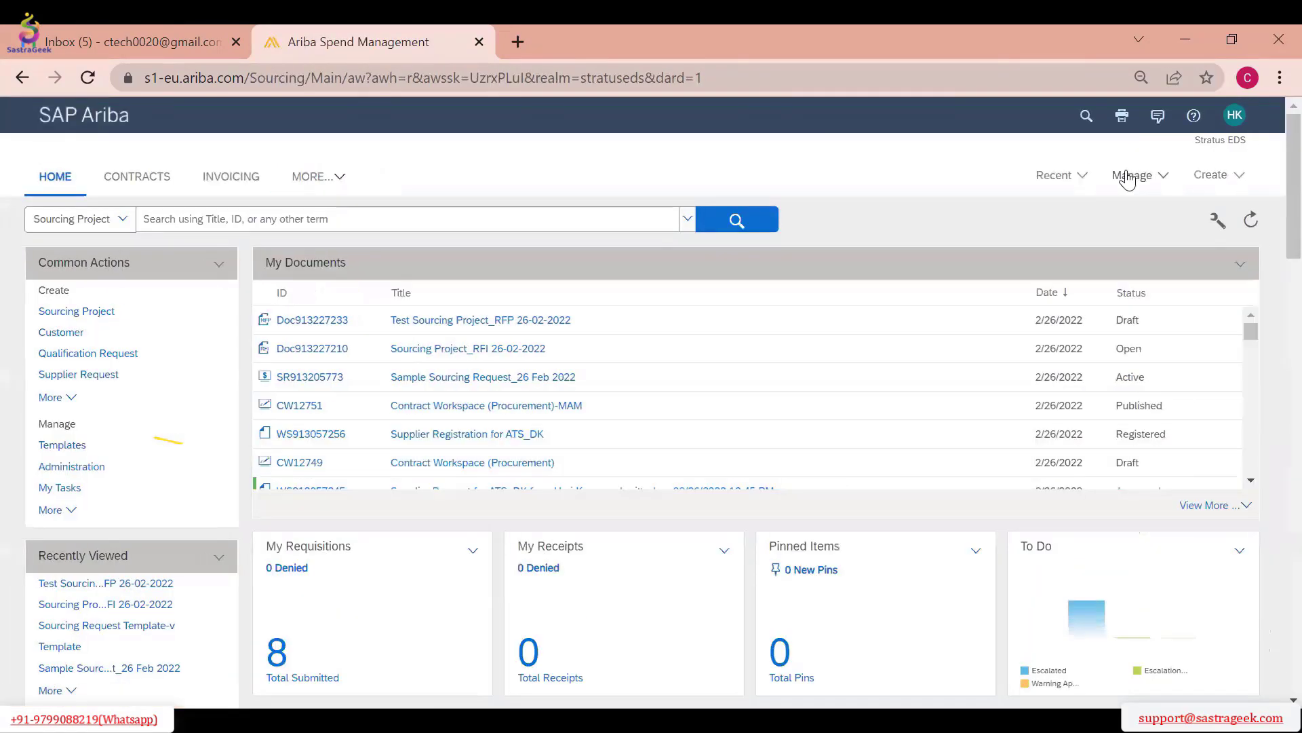
click(1131, 175)
click(957, 366)
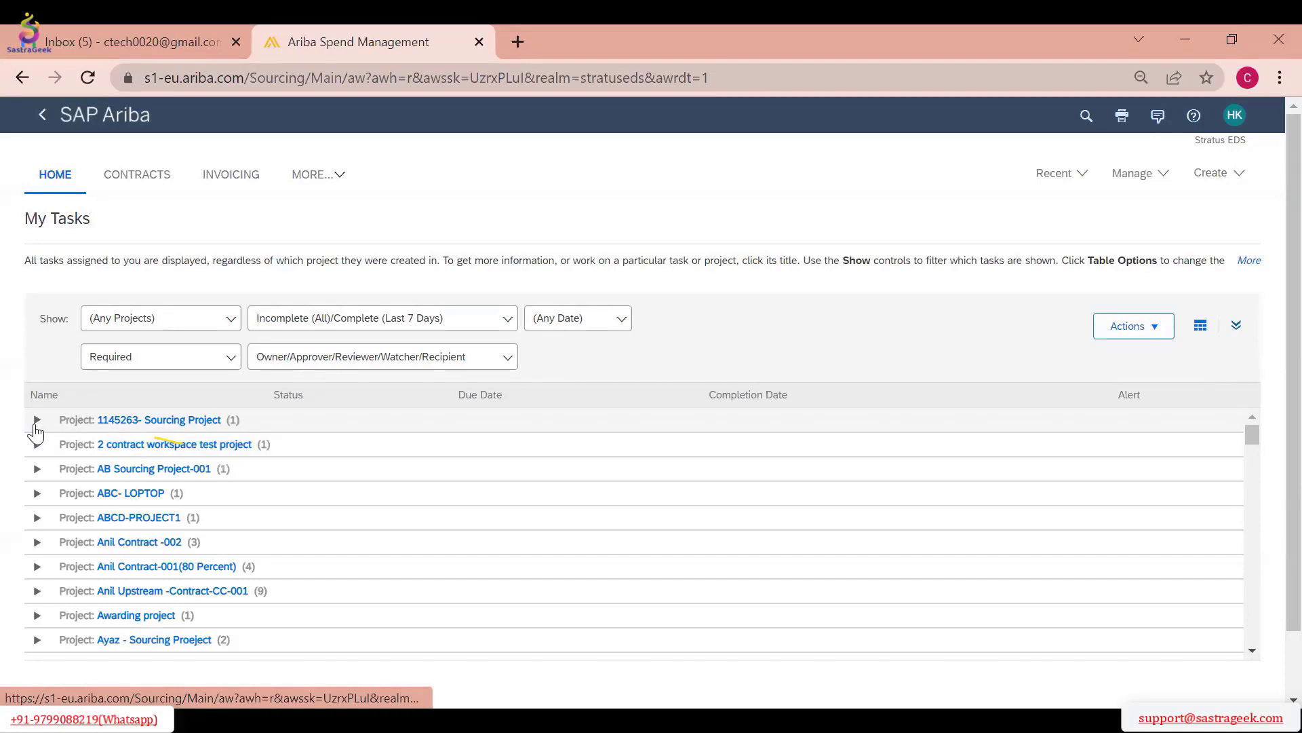
click(36, 422)
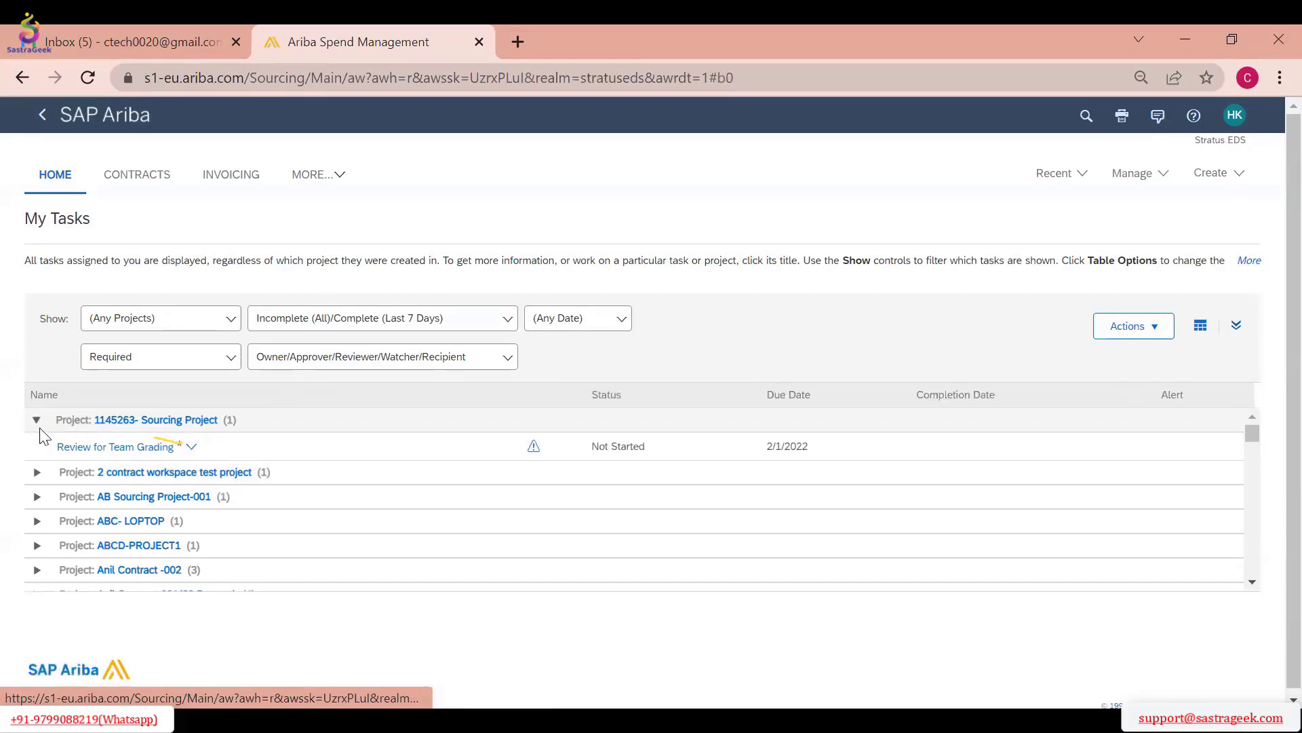
click(34, 422)
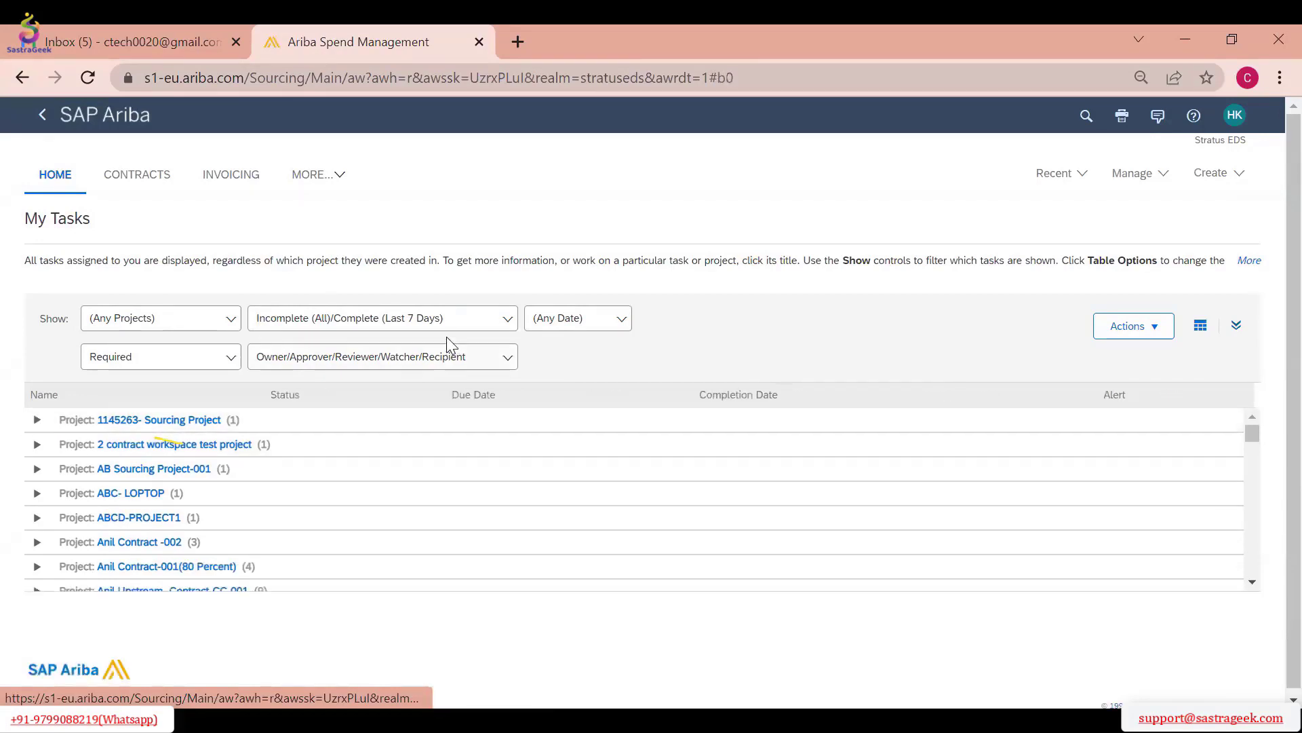
Filter My Tasks to the date Today and check the approval tasks listed
click(507, 320)
click(559, 324)
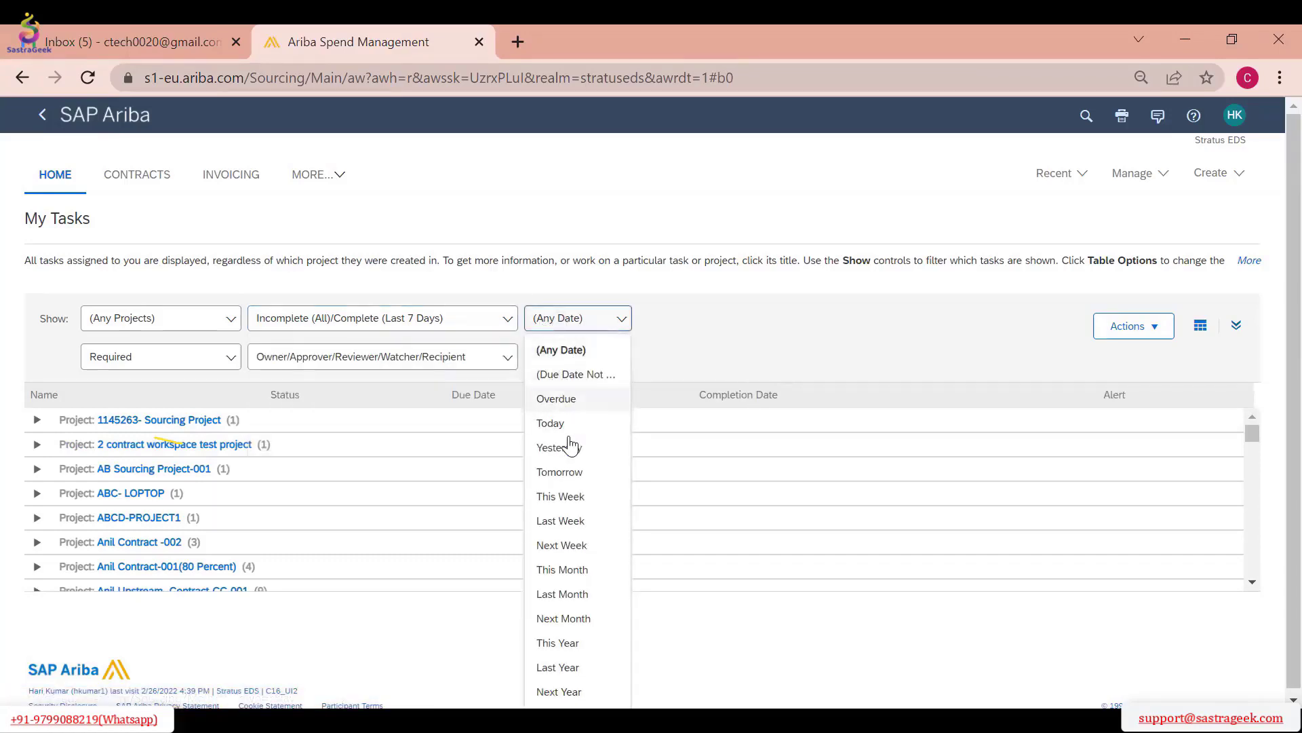
click(553, 424)
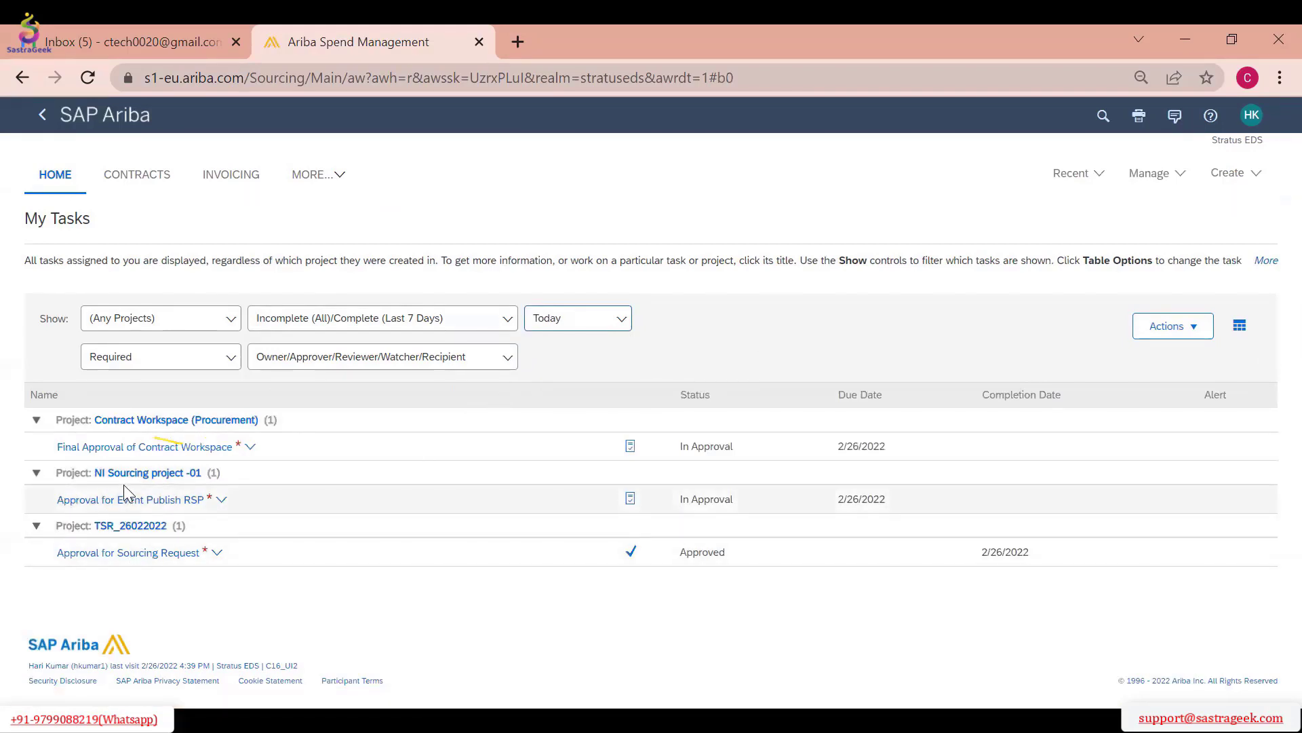
click(190, 555)
click(374, 595)
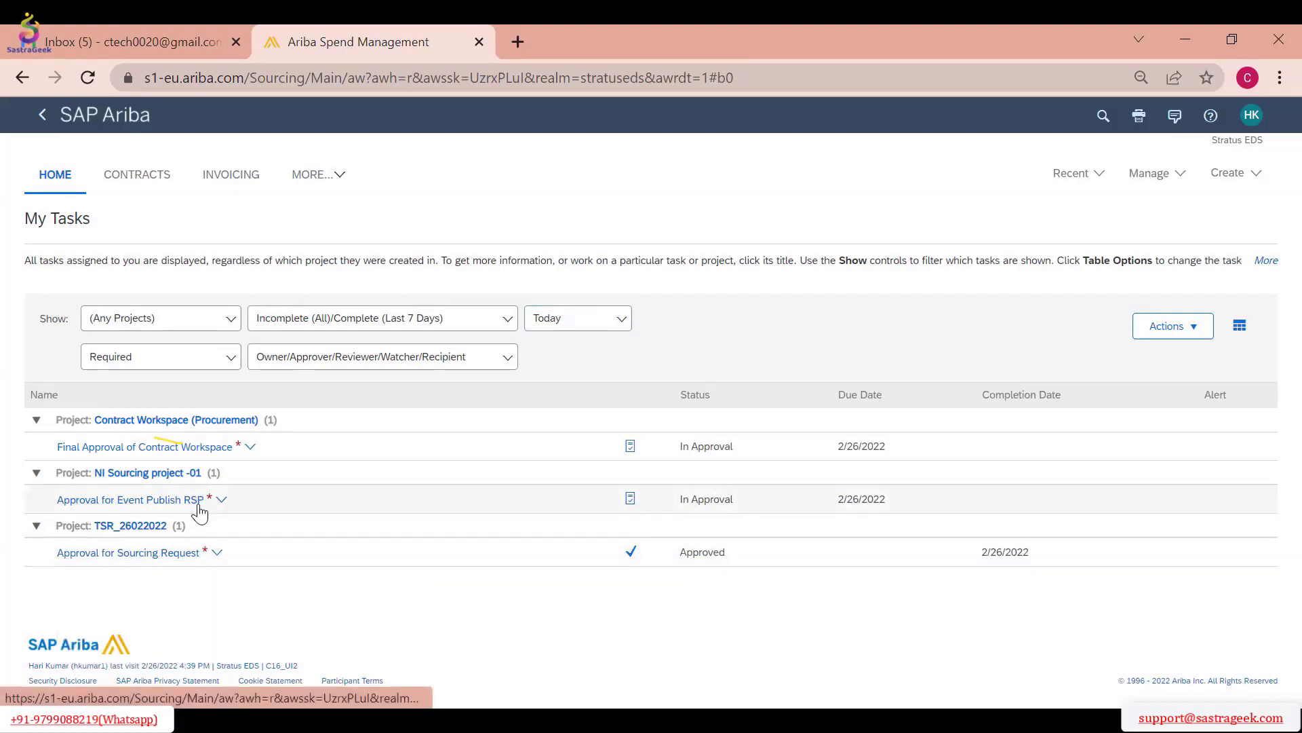
click(176, 549)
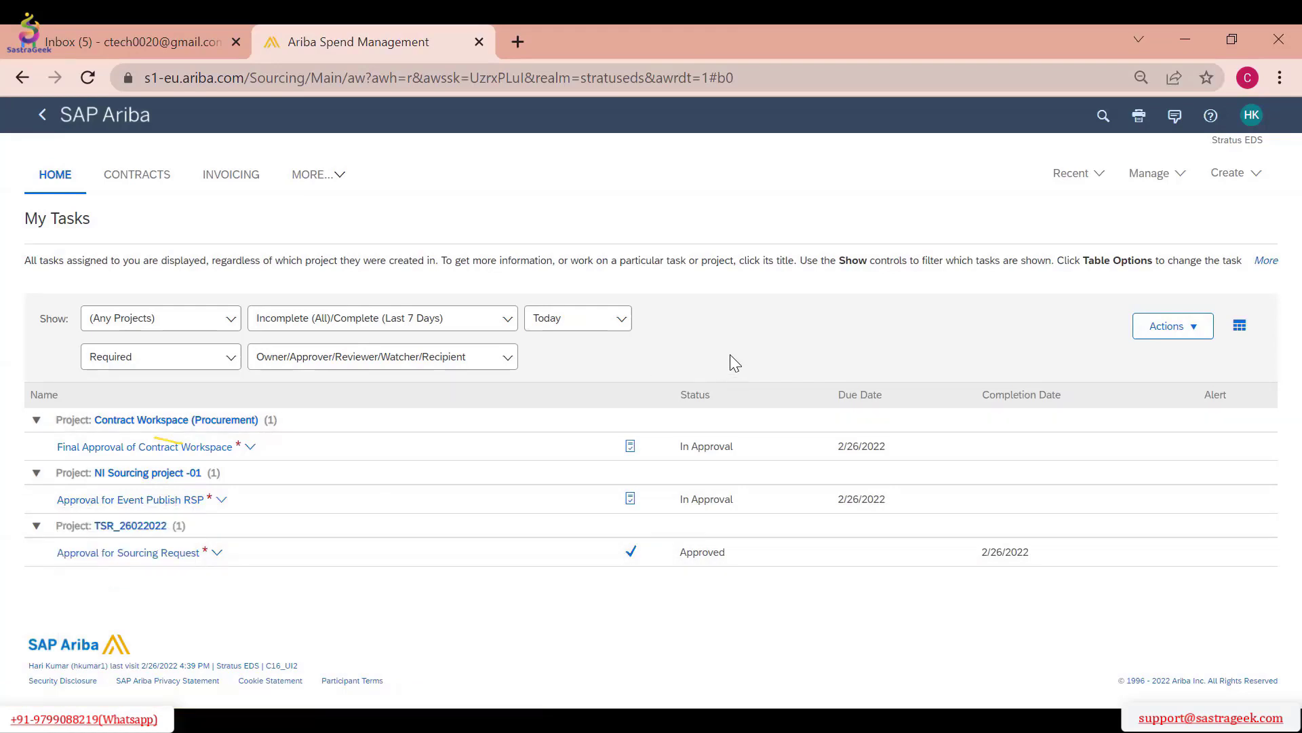
Return to the home dashboard and check which management options are available
click(74, 176)
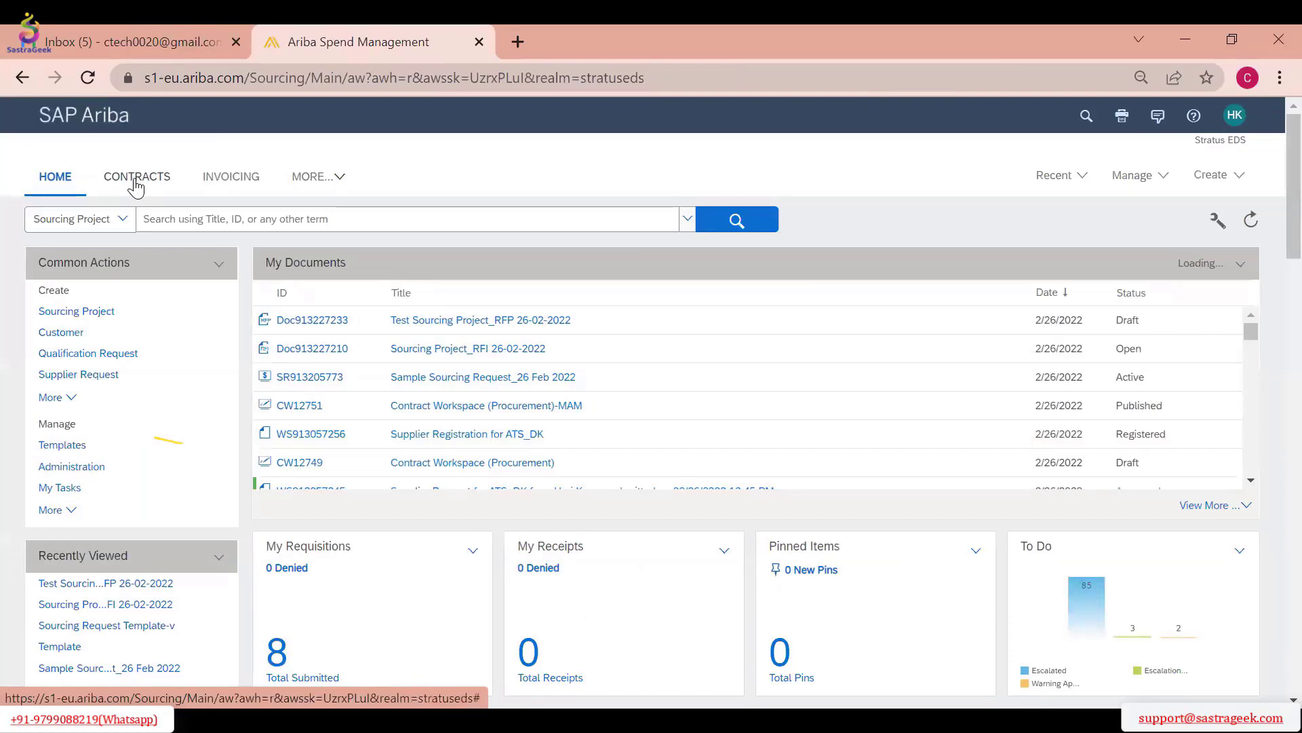
click(135, 182)
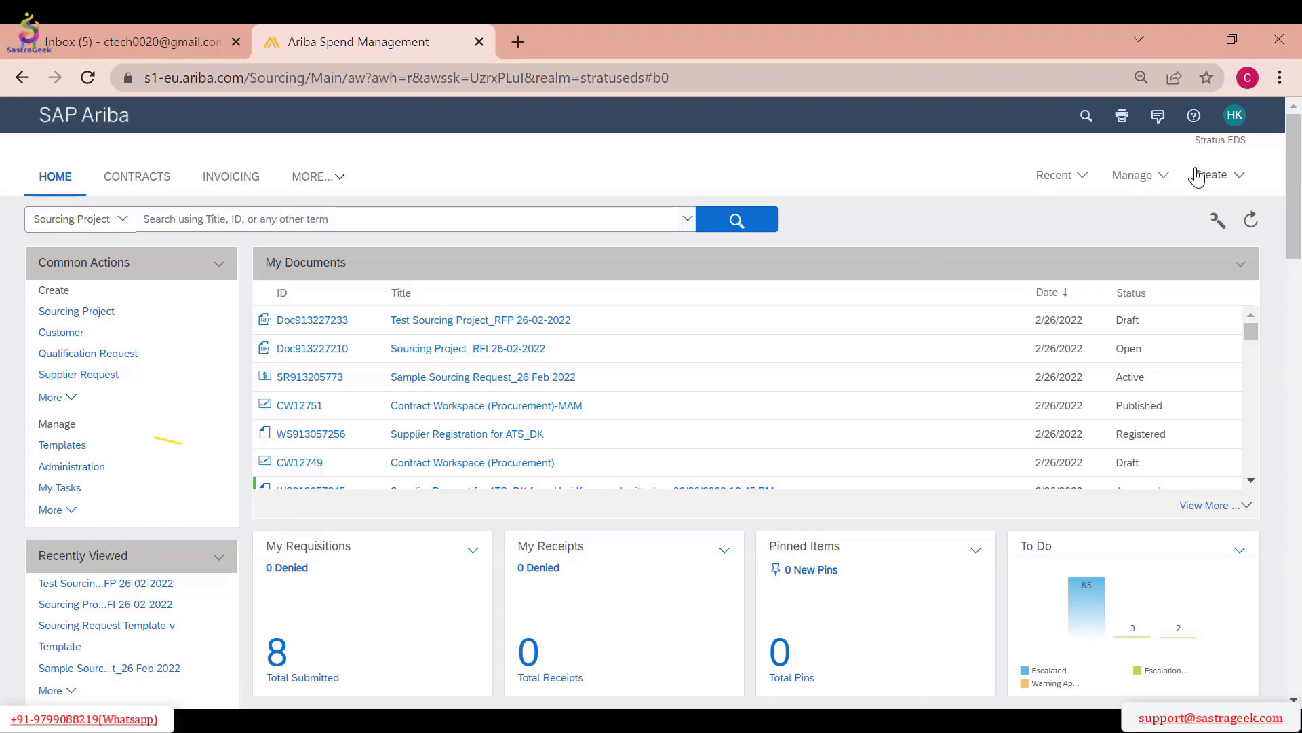
click(1134, 176)
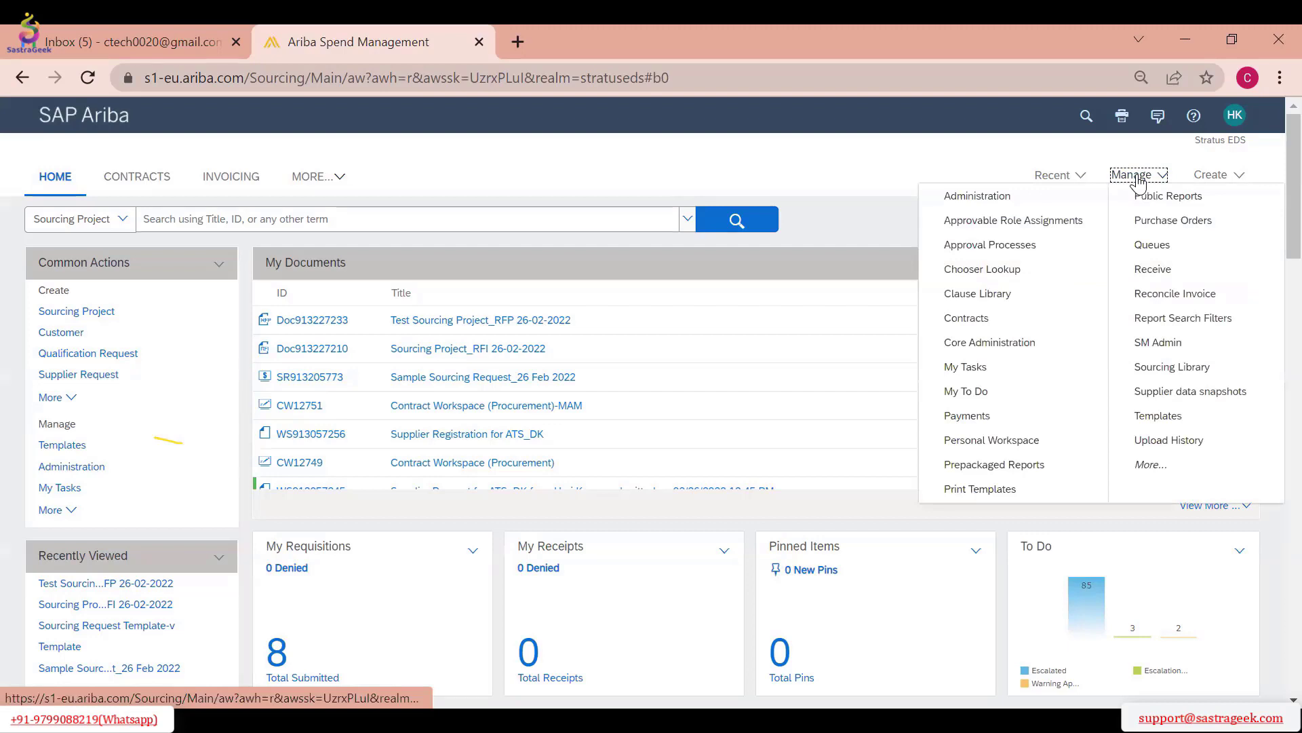
click(848, 194)
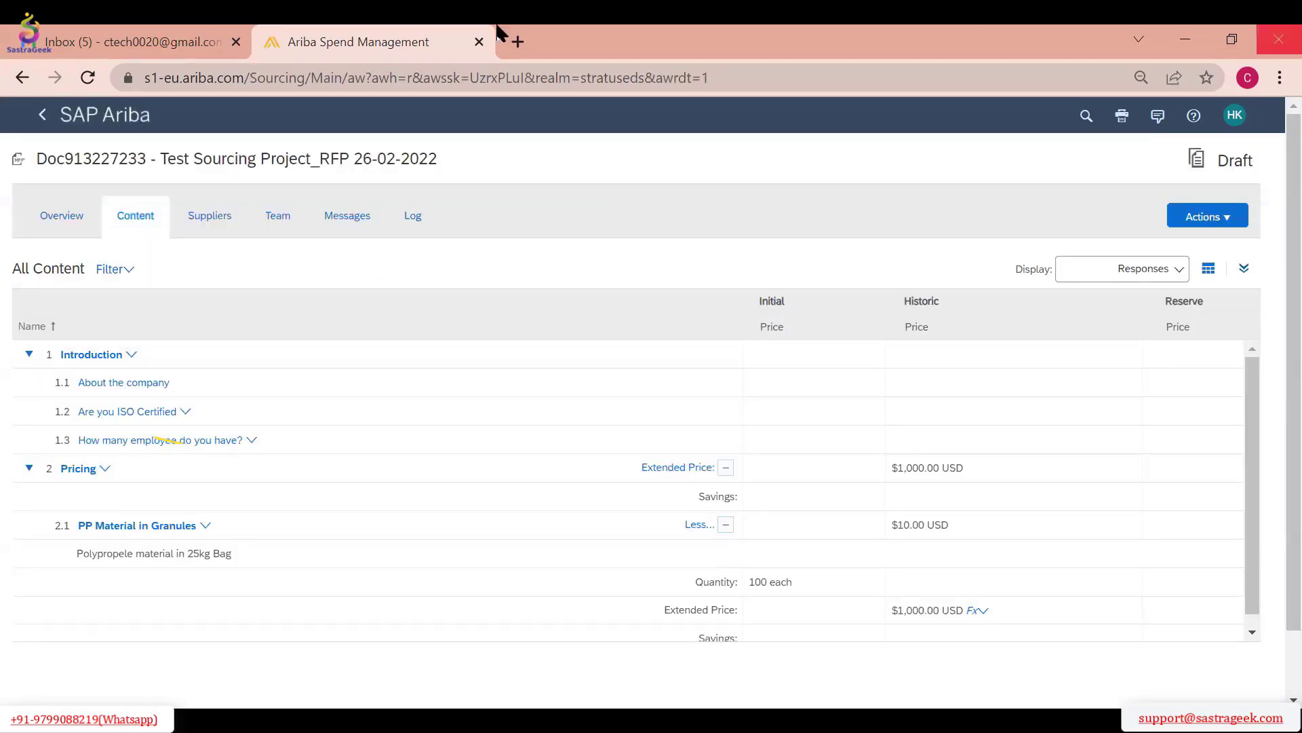
Leave the RFP draft, review the To Do items on the Sourcing dashboard, and open the full My Tasks list
click(75, 118)
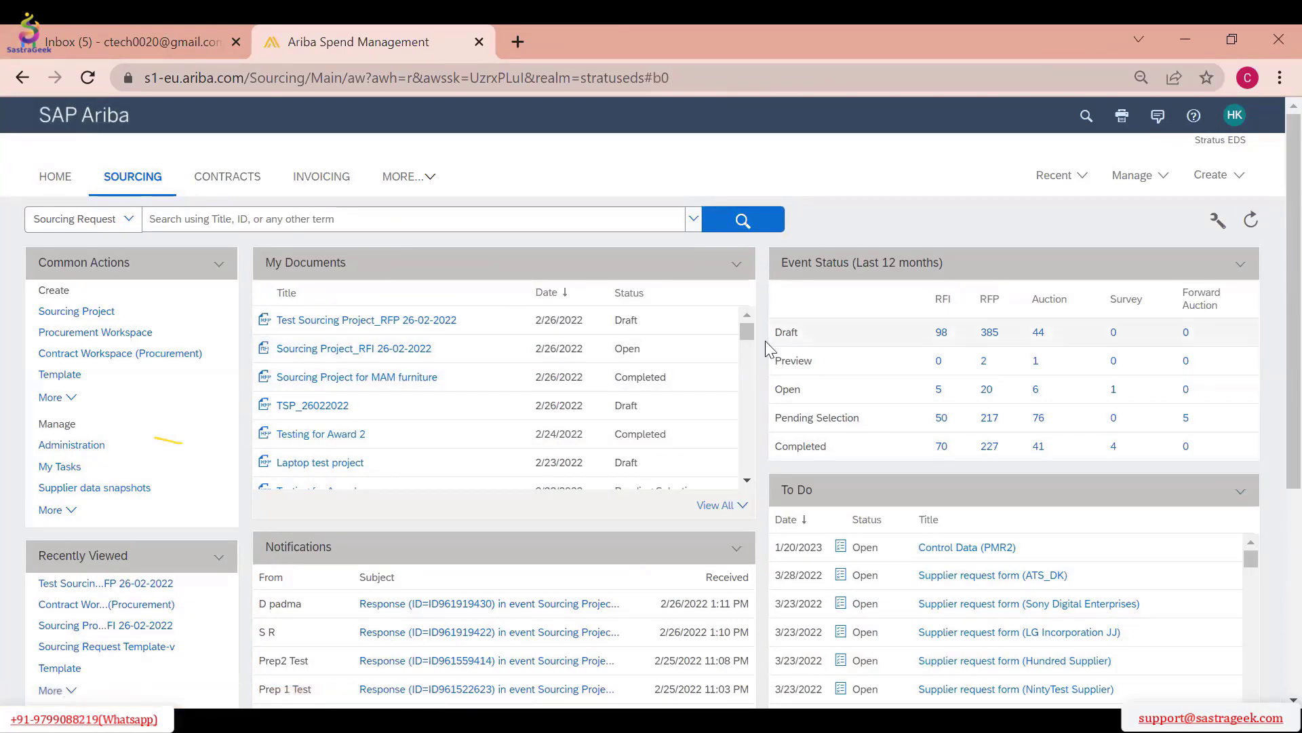
scroll(371, 374, down, 3)
scroll(1088, 482, down, 1)
scroll(1083, 473, down, 2)
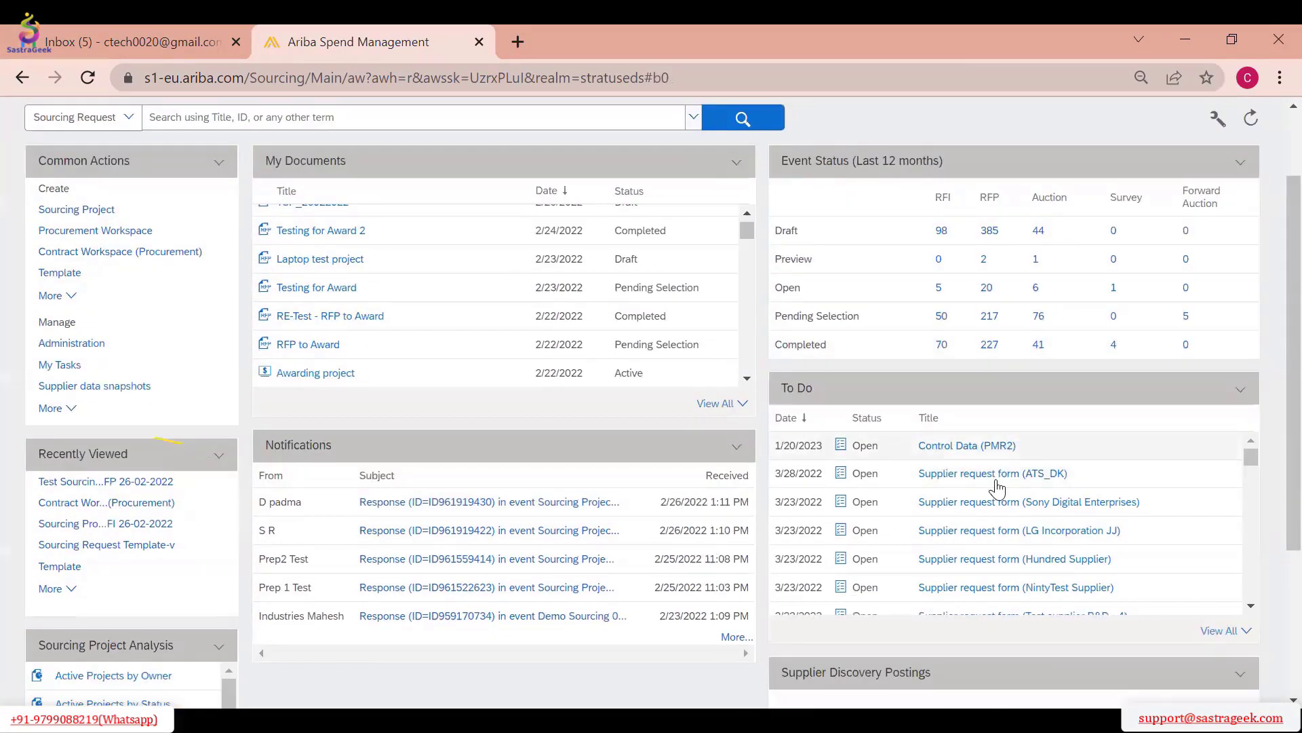
scroll(1120, 542, down, 4)
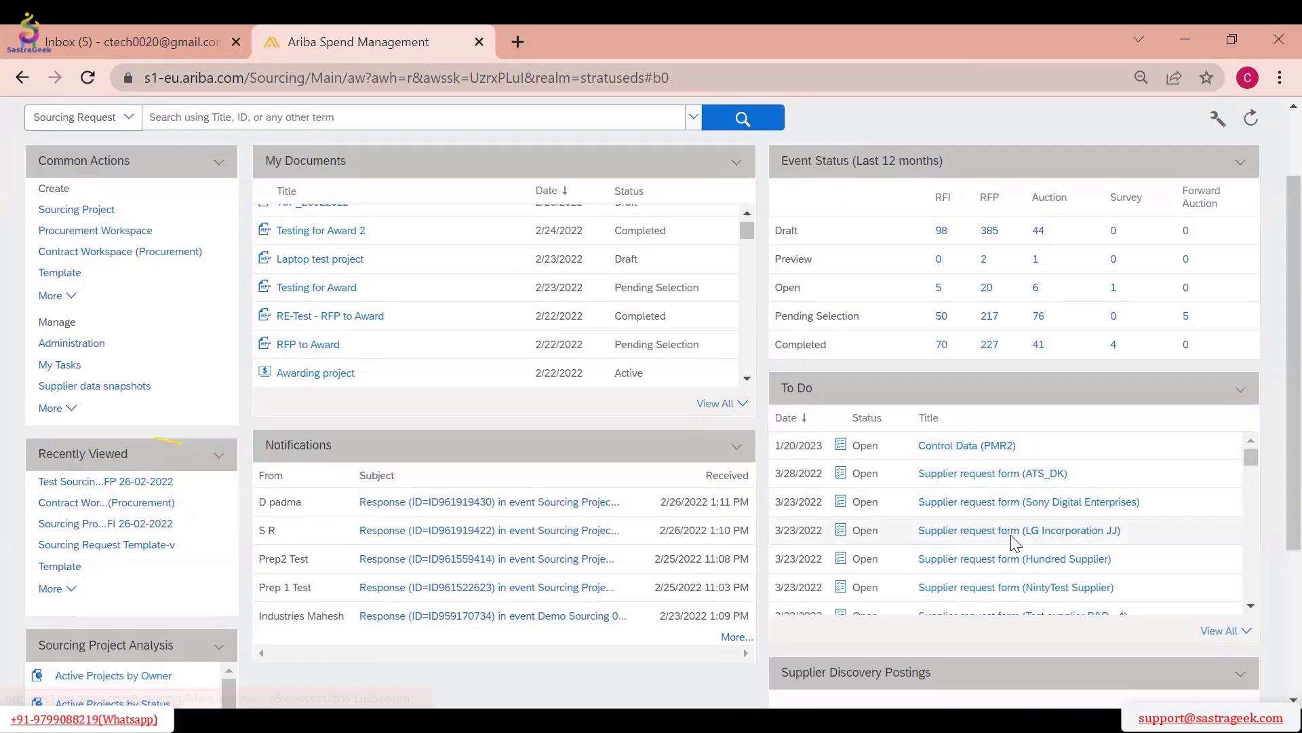
click(1219, 630)
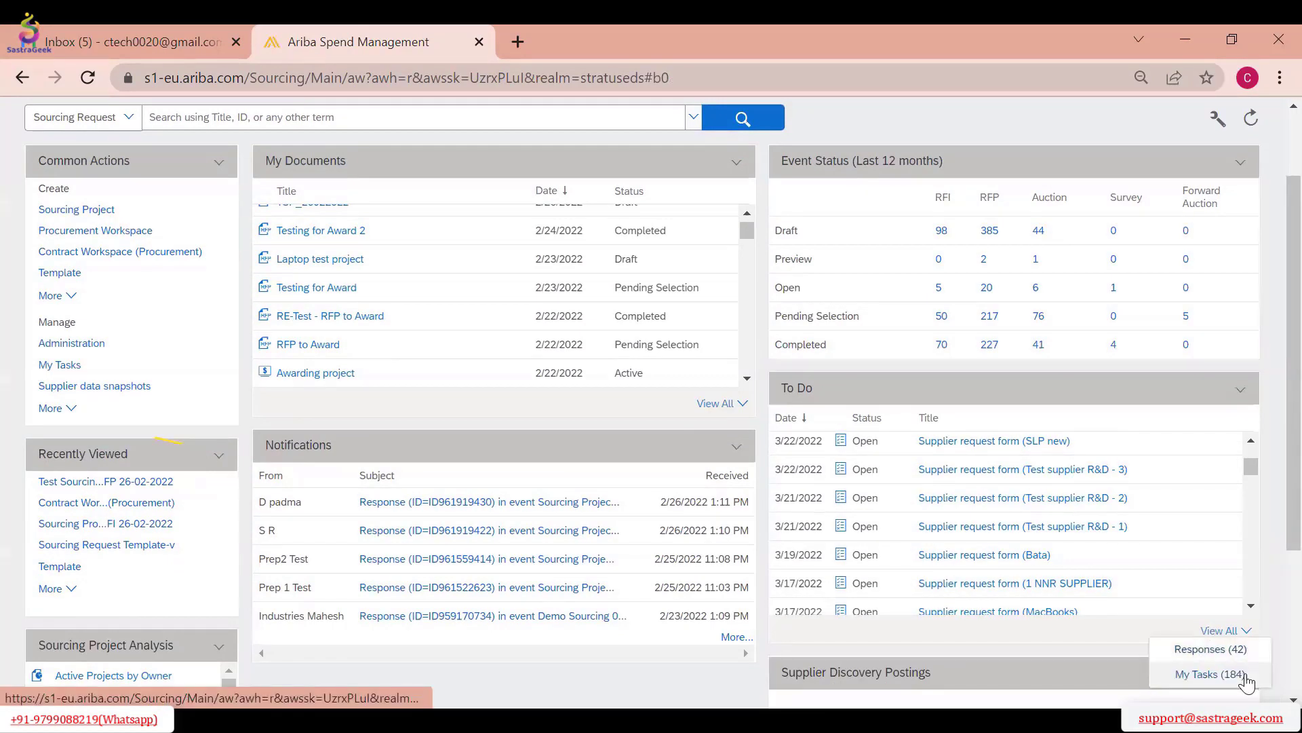
click(1214, 674)
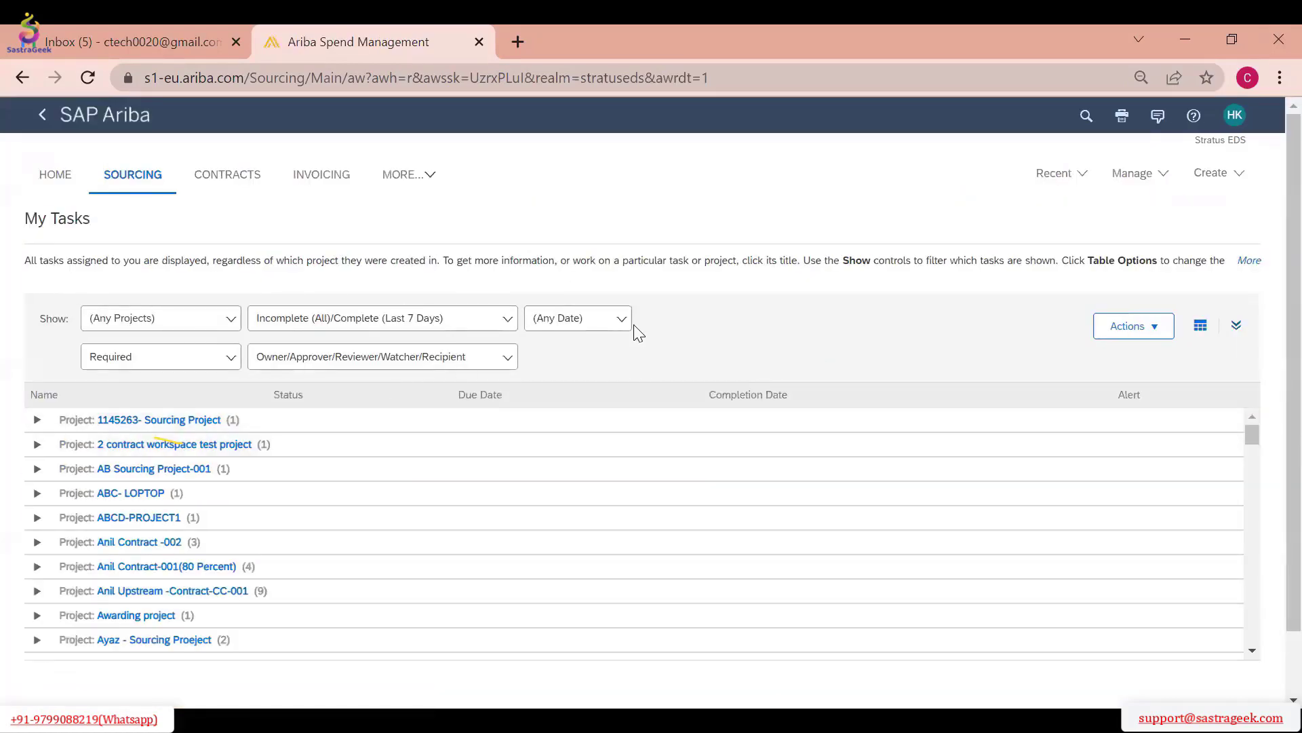
Limit the task list to the date Today and look through the projects available for filtering
click(600, 317)
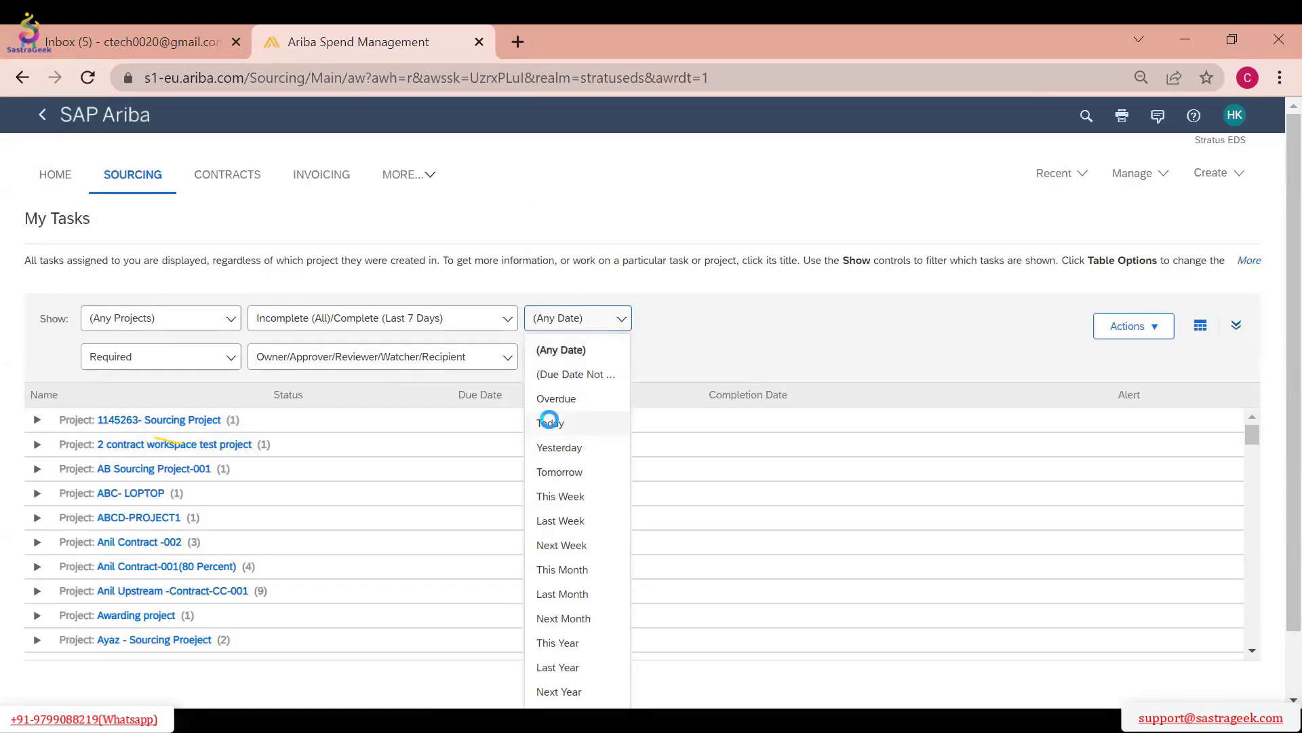
click(550, 422)
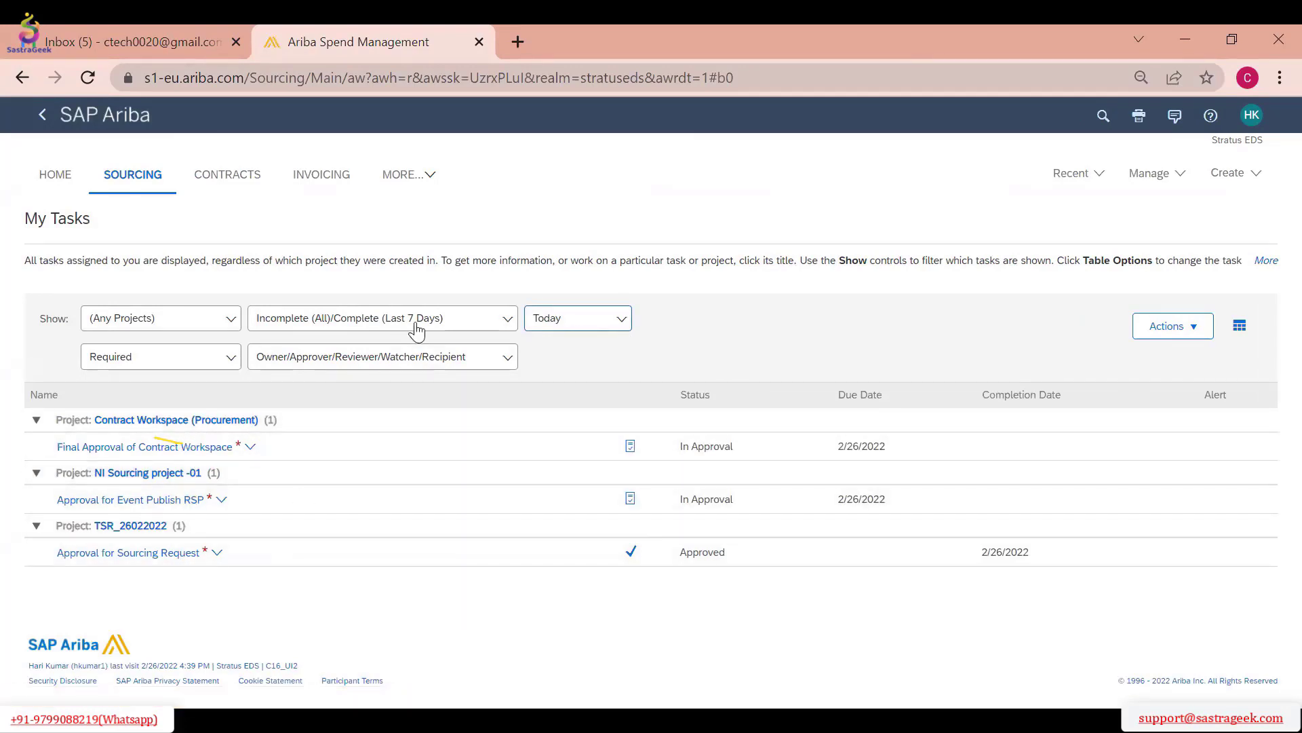
click(541, 327)
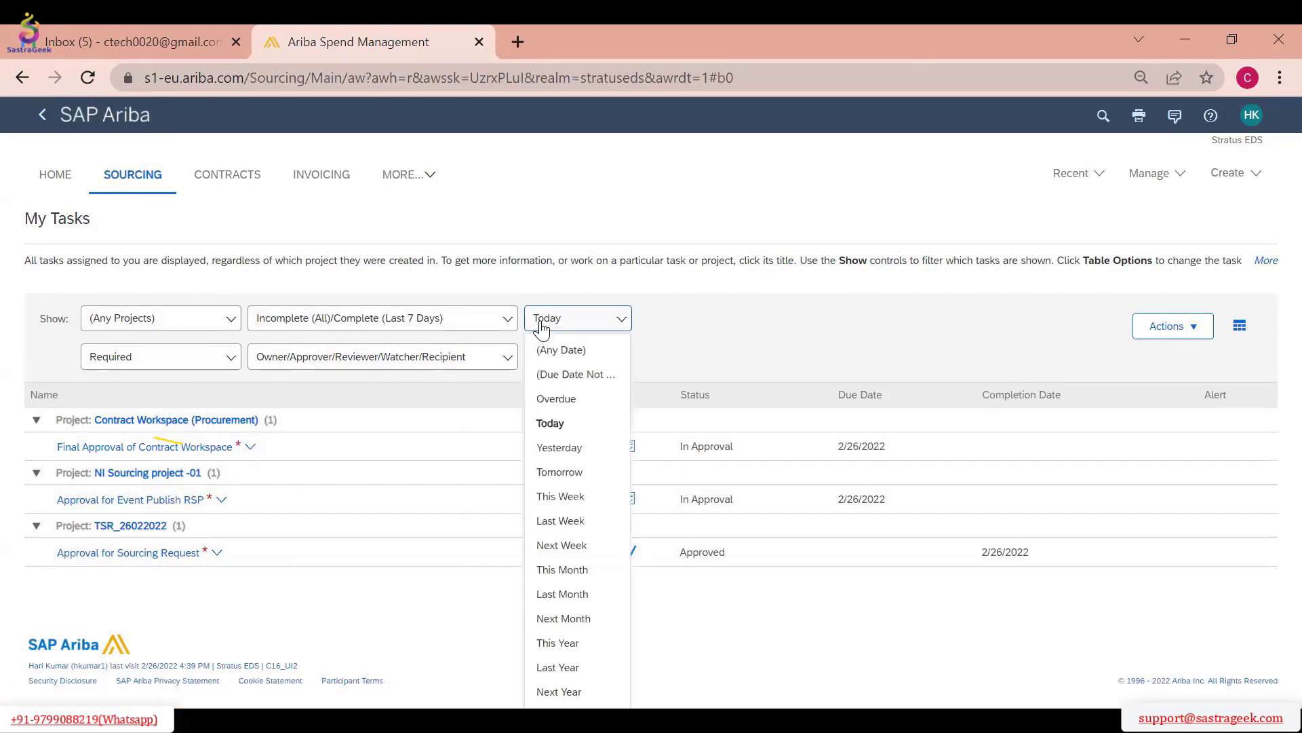
click(228, 318)
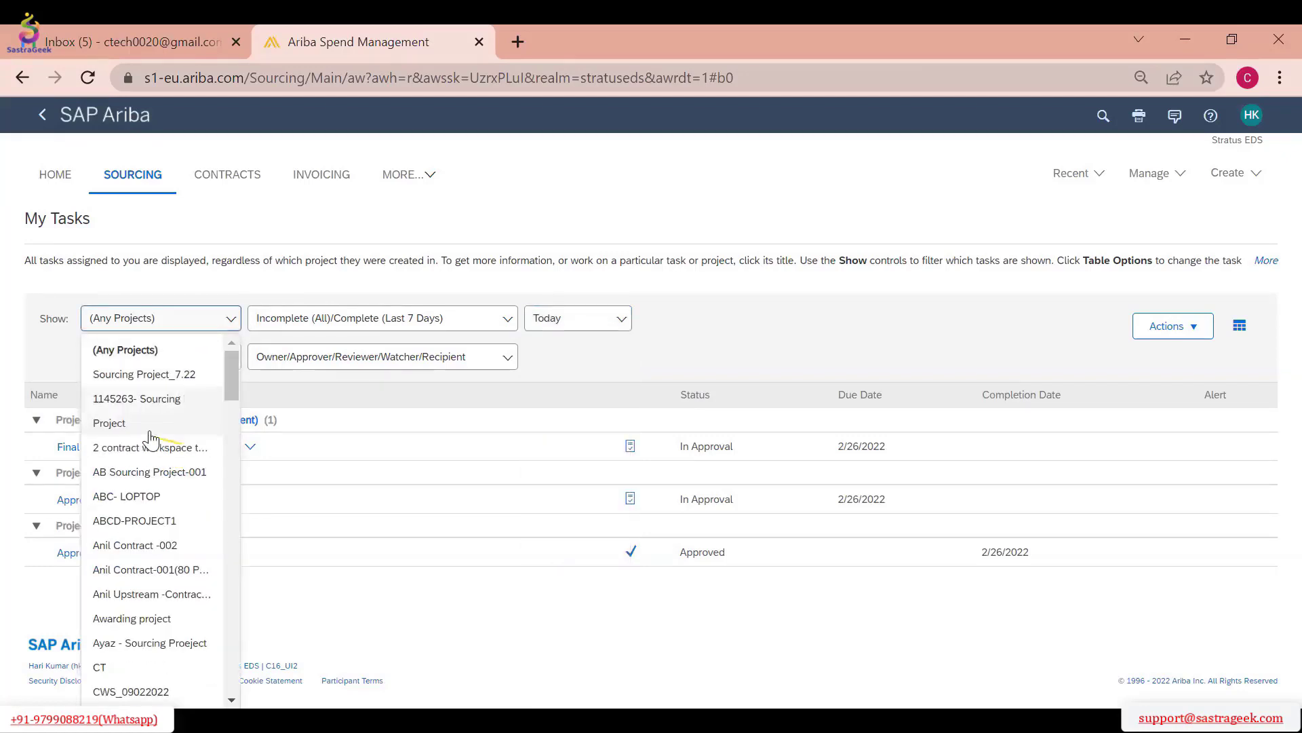
scroll(136, 563, down, 10)
scroll(147, 567, down, 15)
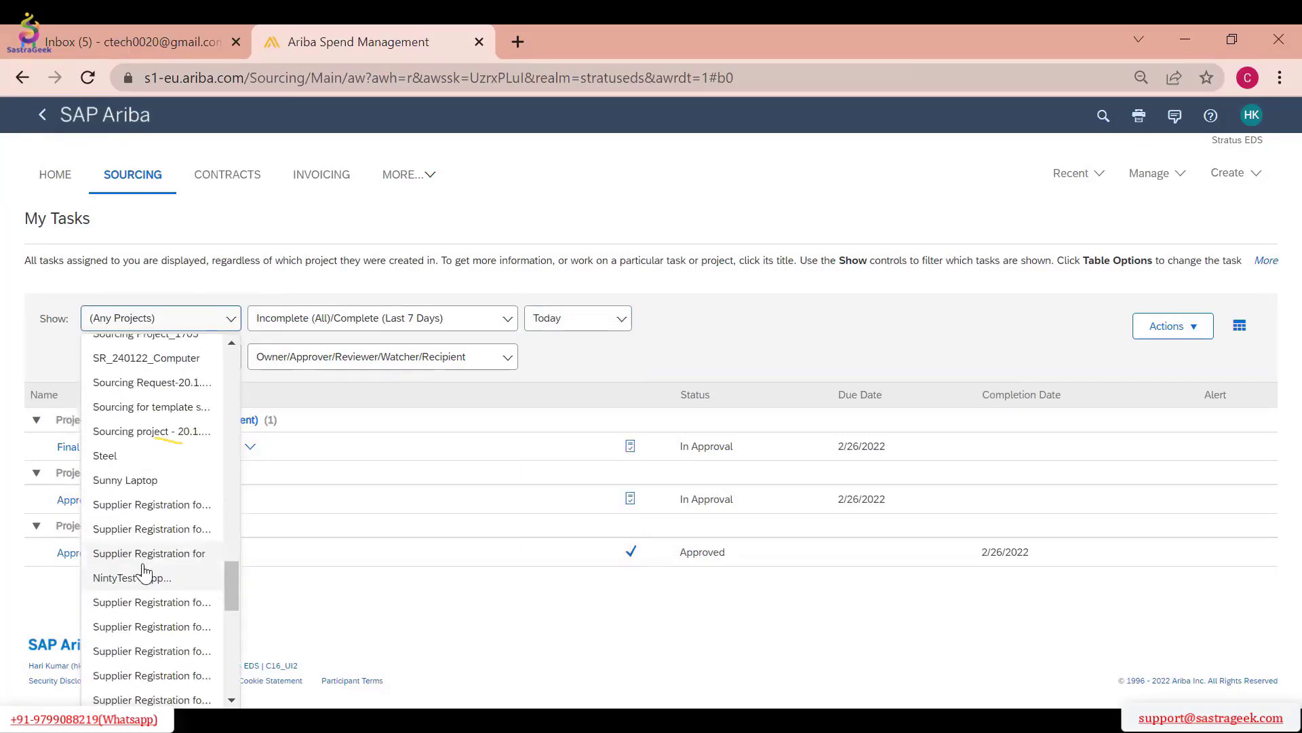
click(769, 357)
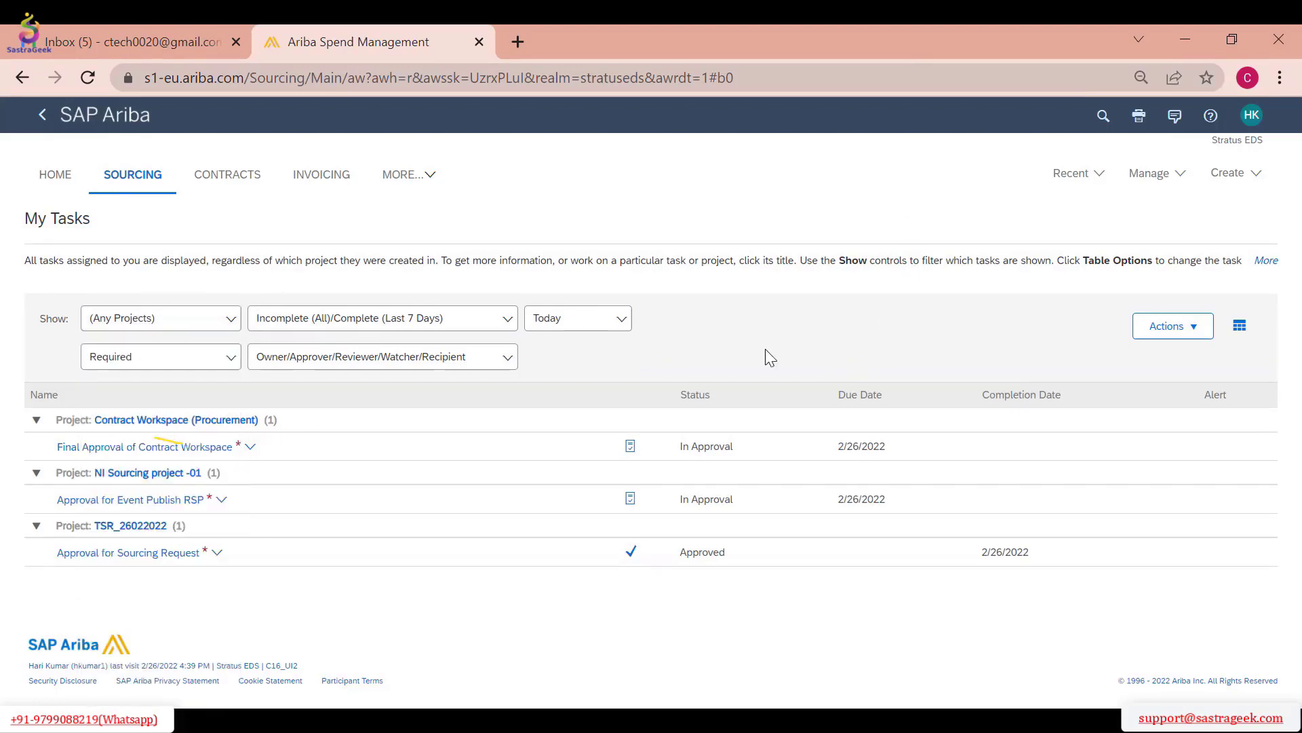
Check the completion status choices and filter the tasks to the role Approver/Reviewer/Watcher/Recipient
click(444, 319)
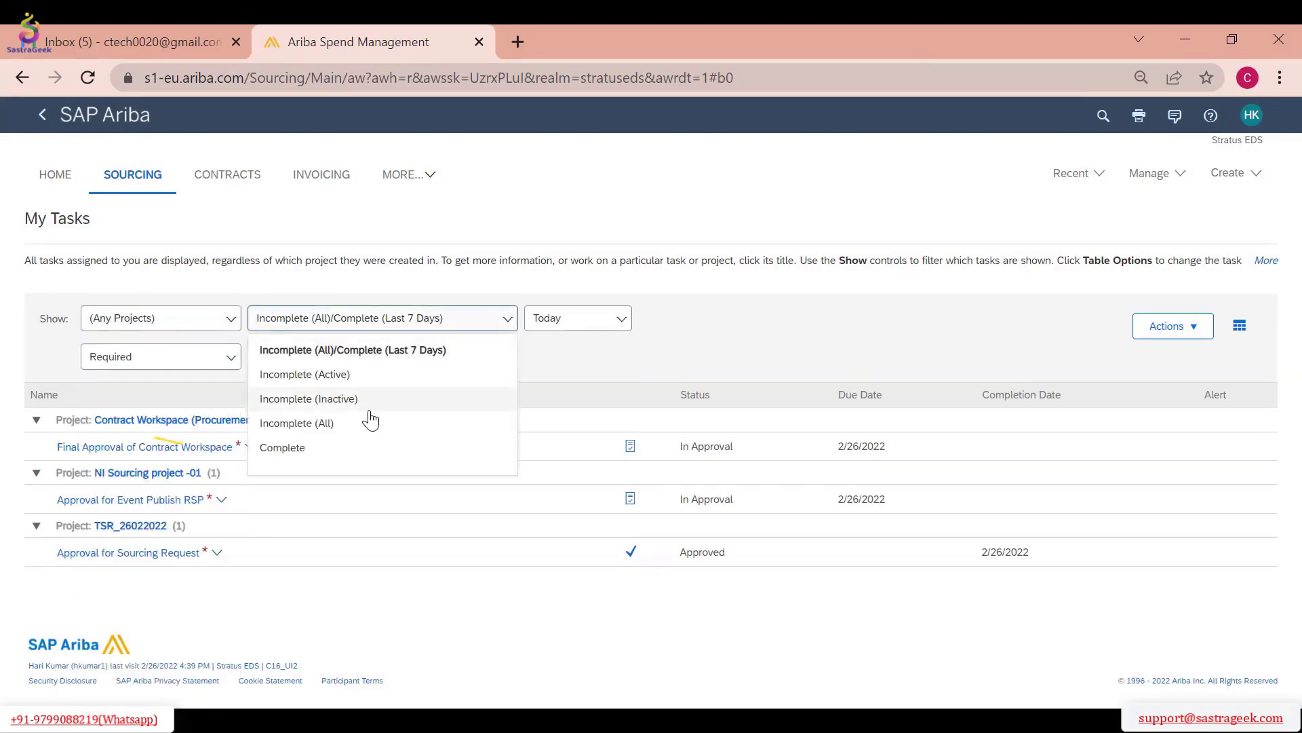
click(710, 345)
click(310, 367)
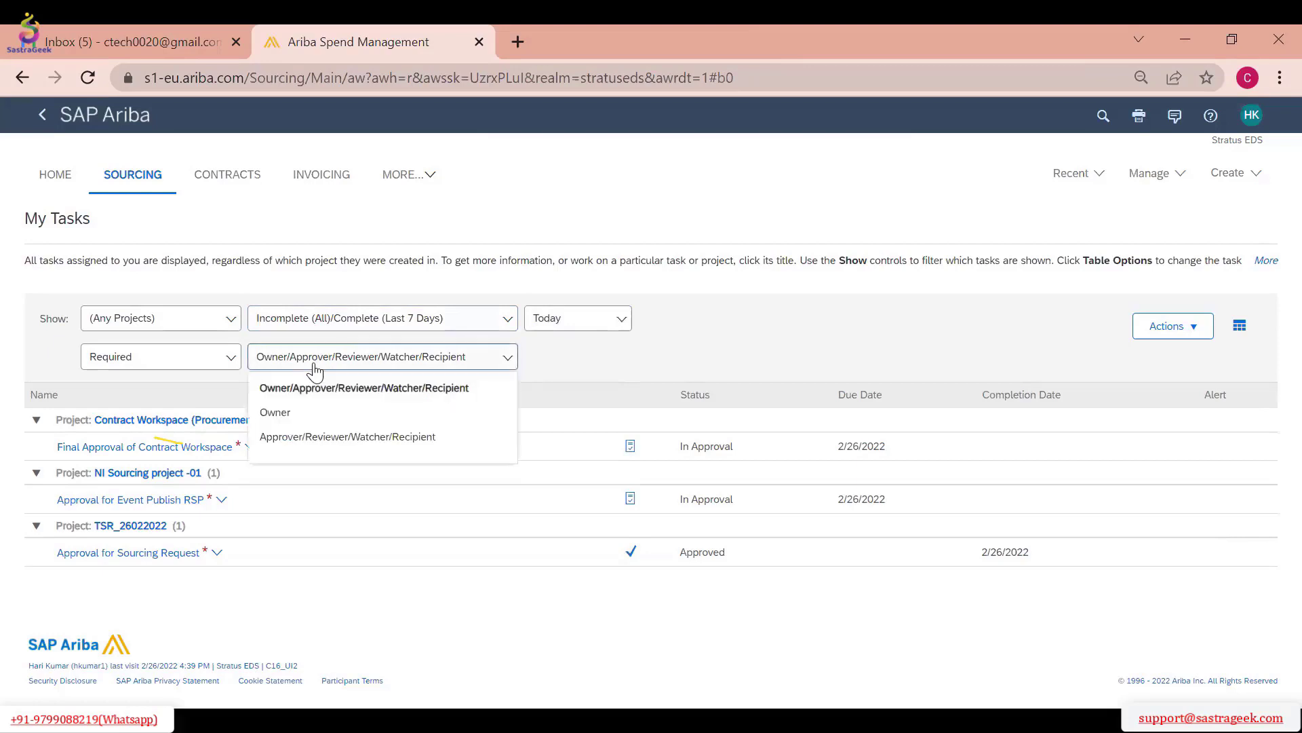
click(314, 435)
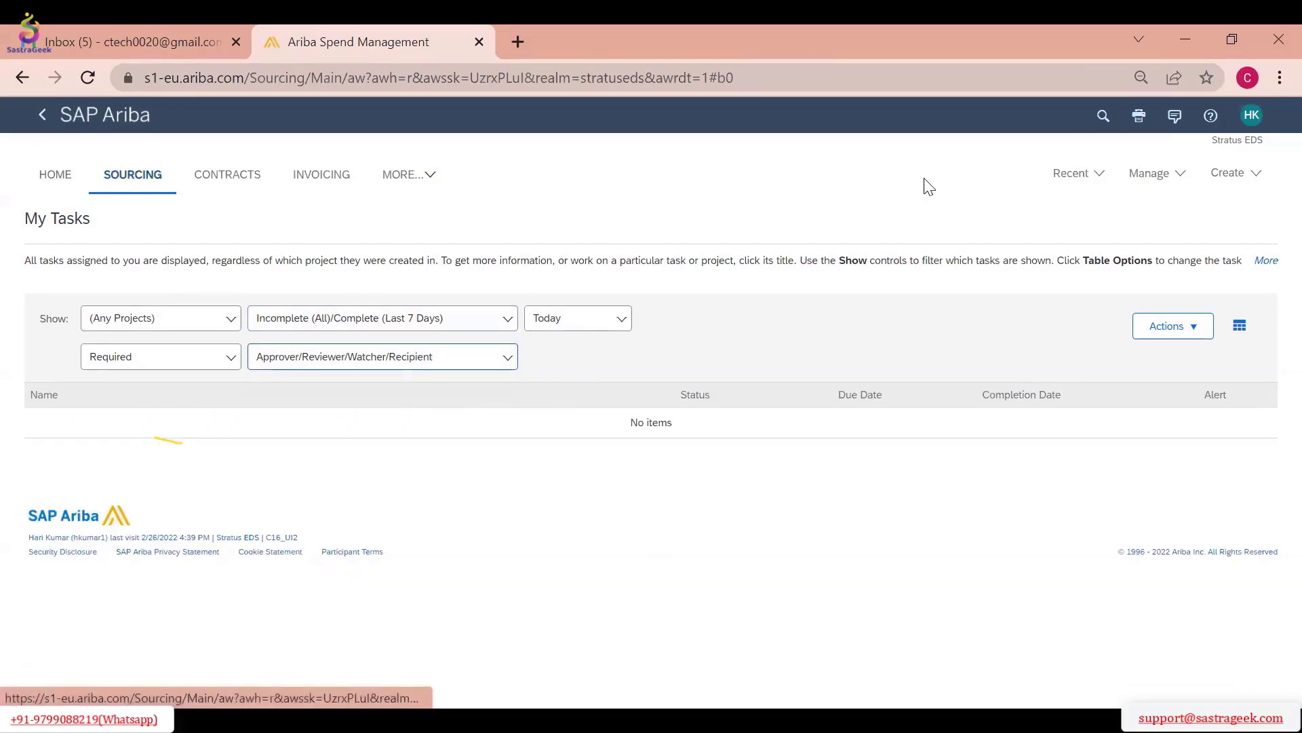
Open the My To Do list and look over its approval items
click(1153, 175)
click(1018, 398)
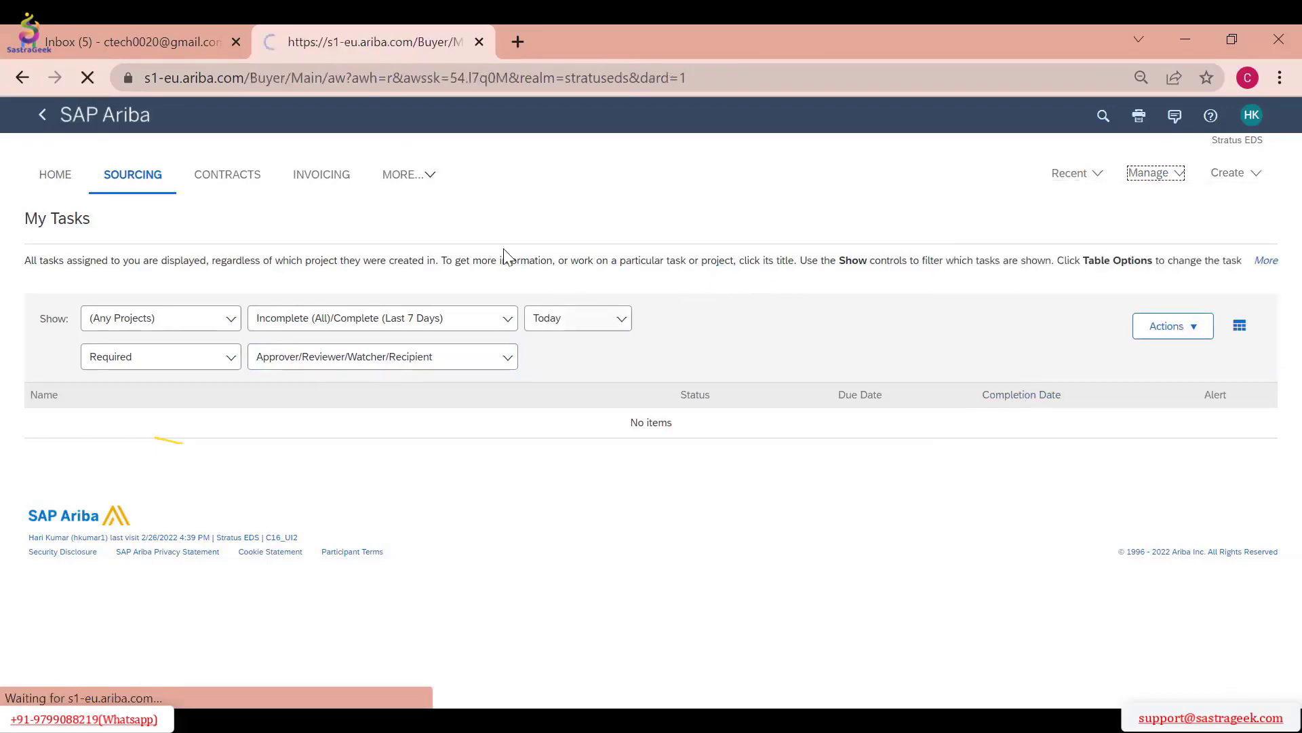
scroll(431, 345, down, 3)
scroll(433, 347, up, 3)
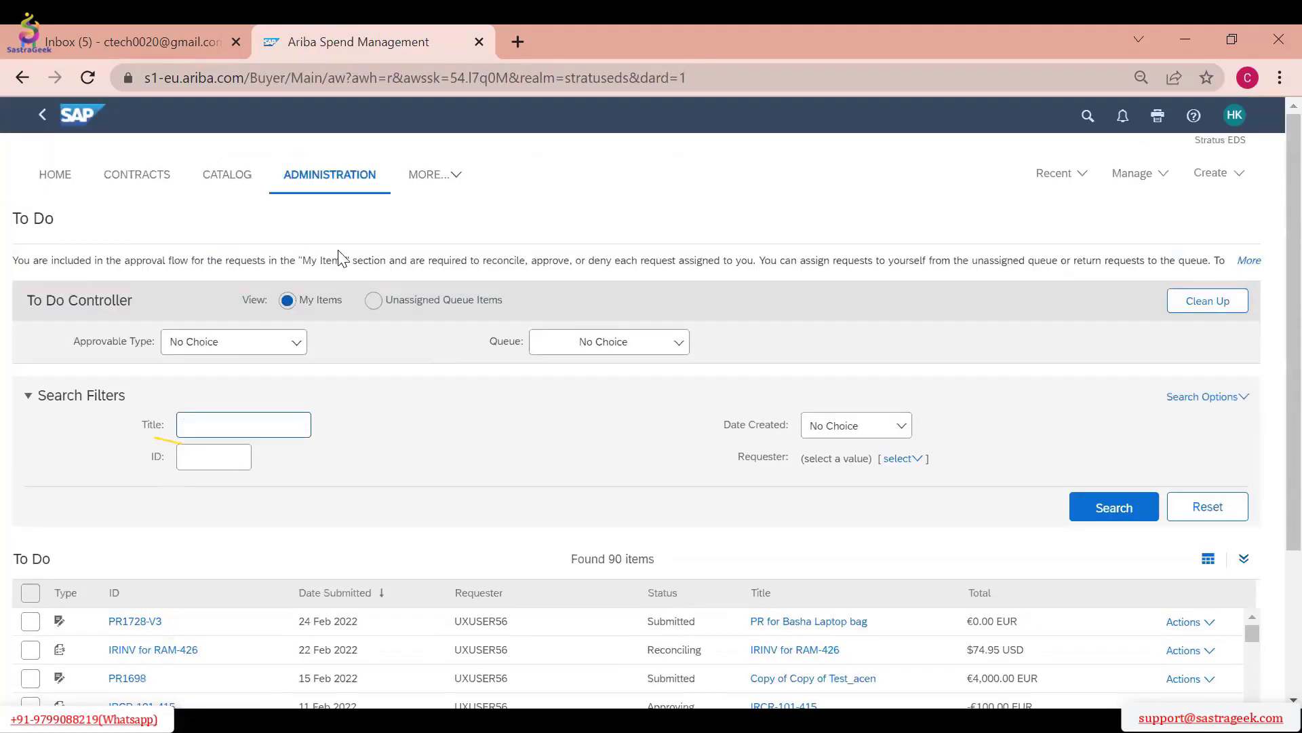
Return to the home dashboard and open the document "Sourcing Project_RFI 26-02-2022"
click(59, 182)
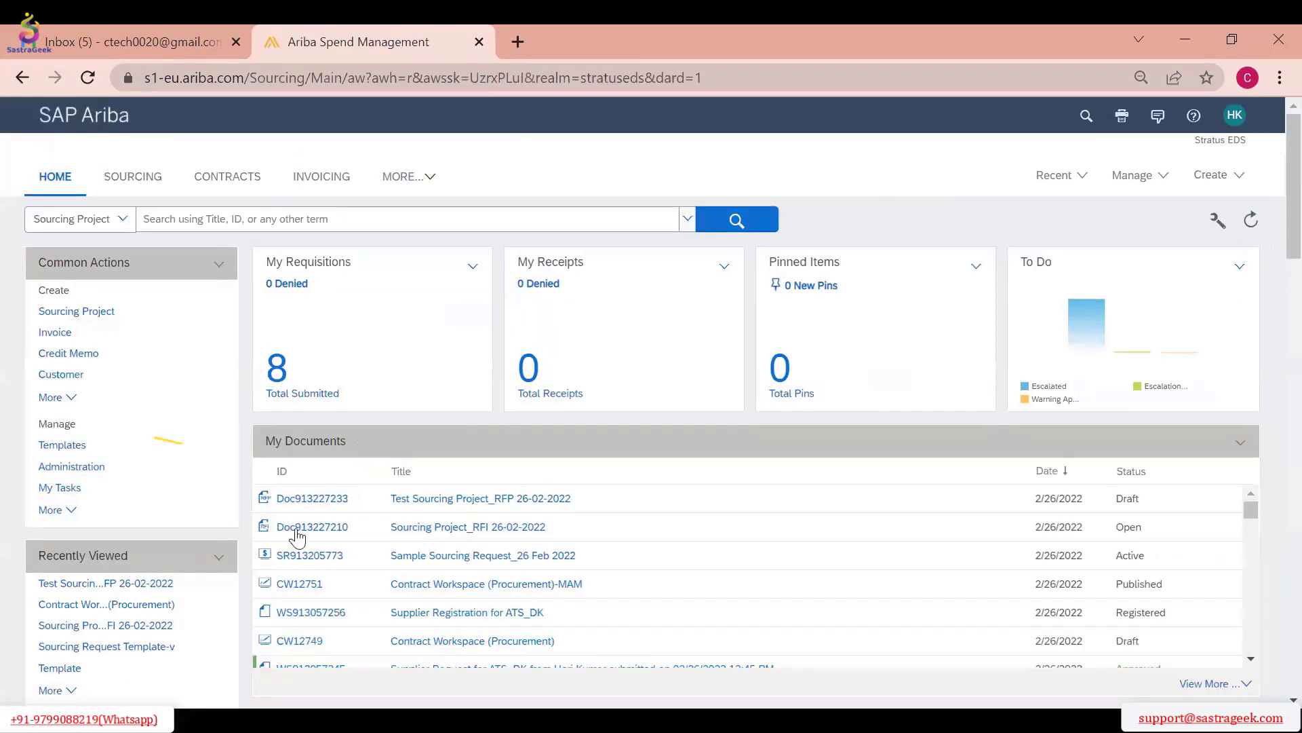
click(434, 527)
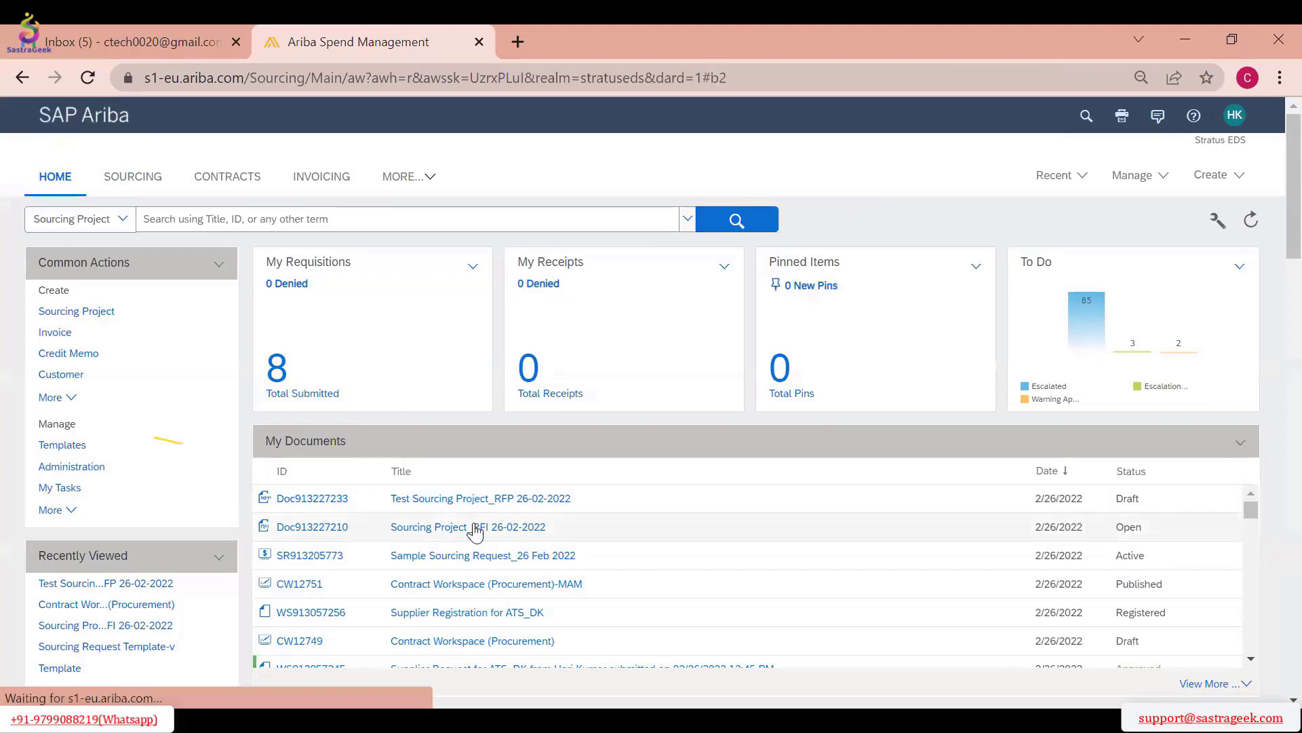
Open the event "Test Sourcing Project_RFP 26-02-2022" and go through its team to the invited suppliers
click(115, 592)
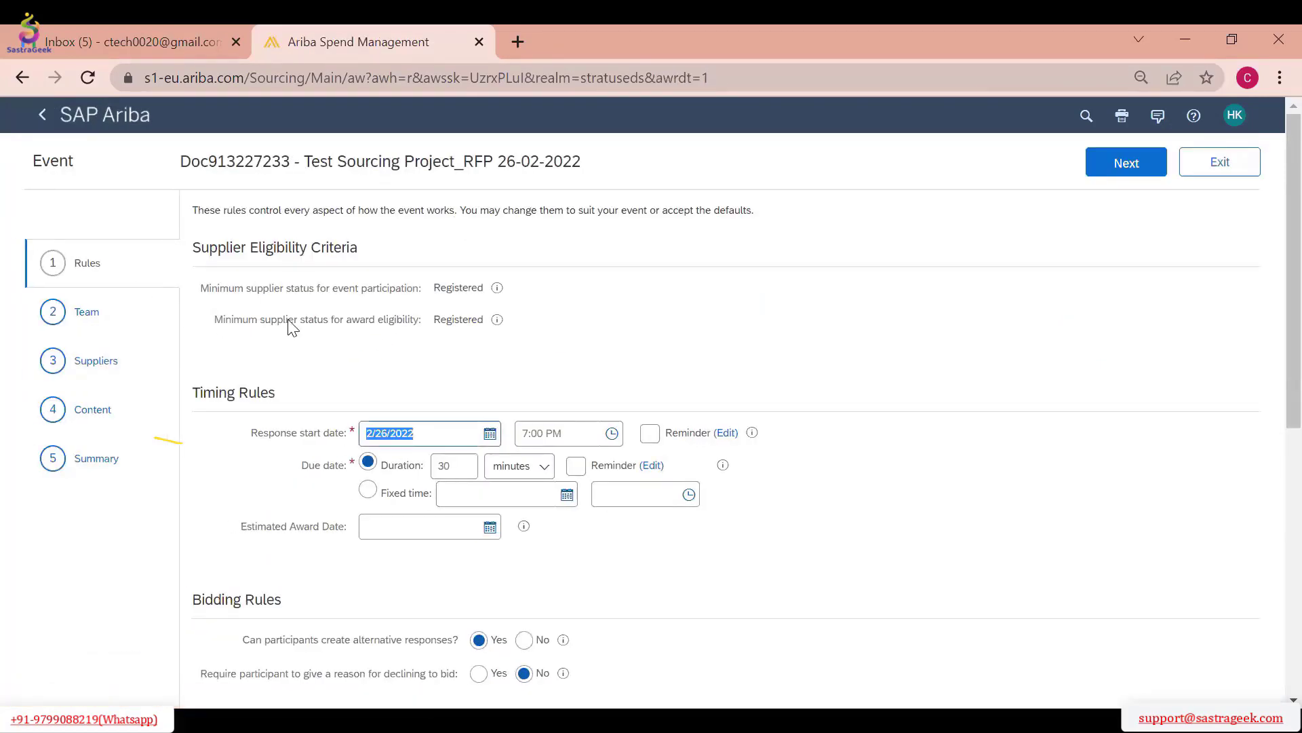
click(82, 313)
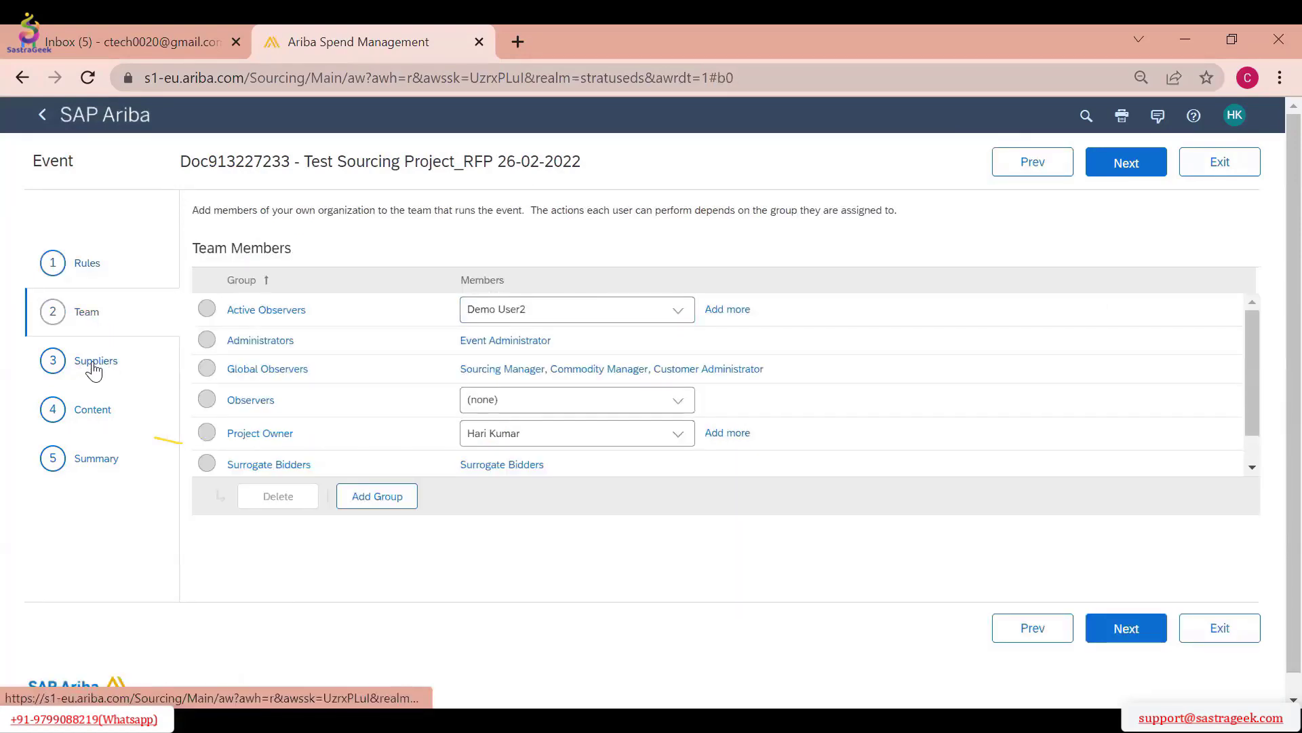
click(95, 363)
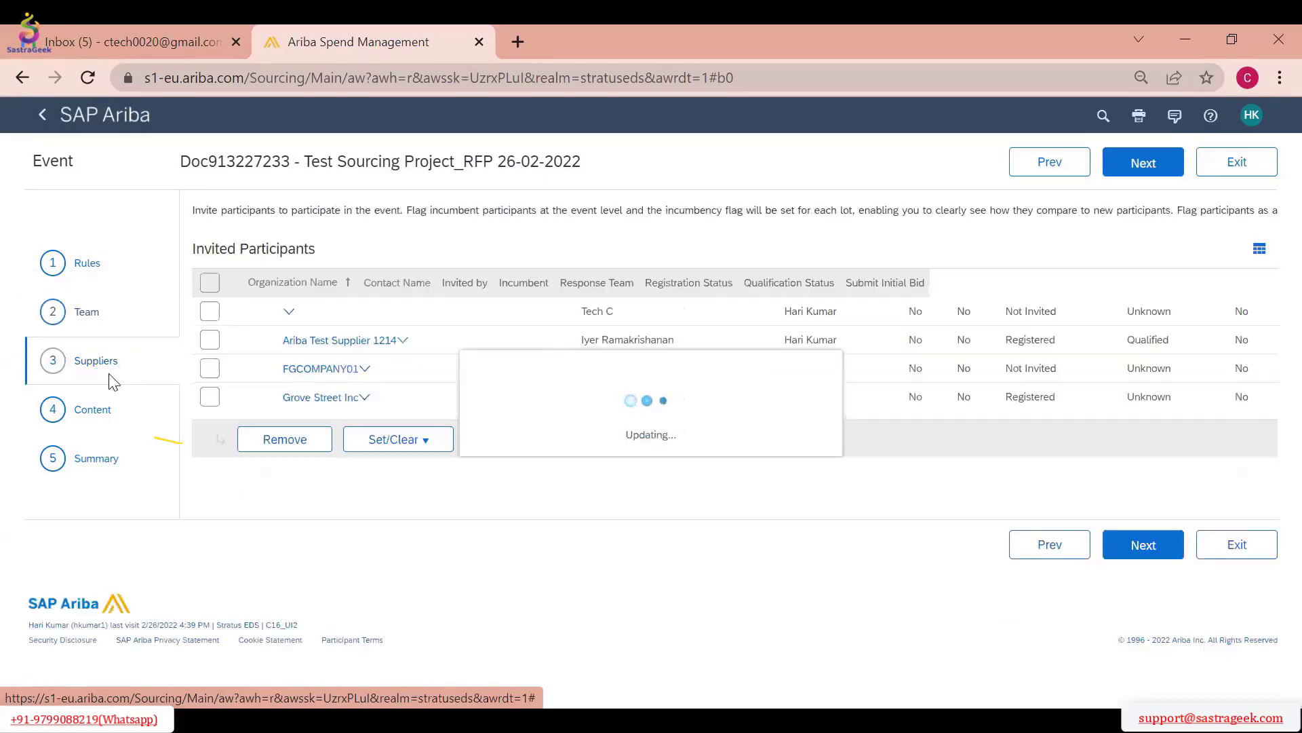
Remove the participant without an organization name and FGCOMPANY01 from the event's invited participants
click(210, 312)
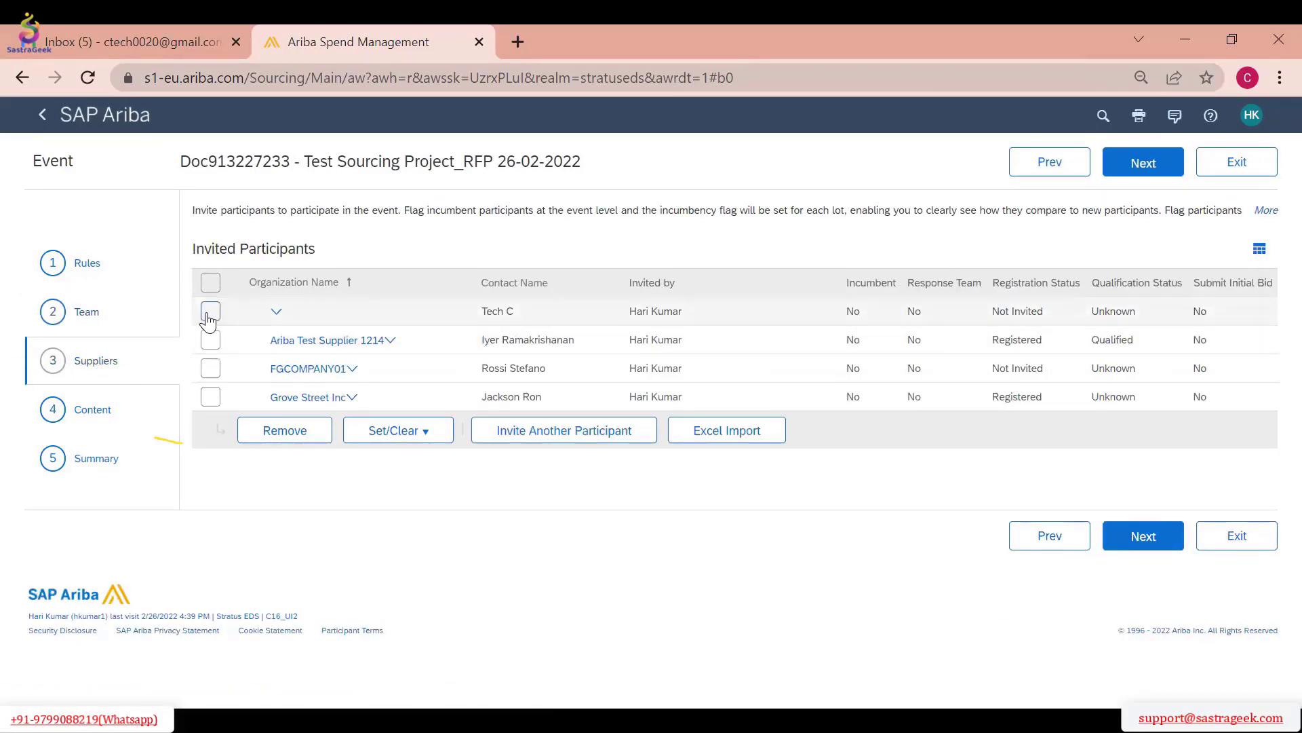
click(287, 434)
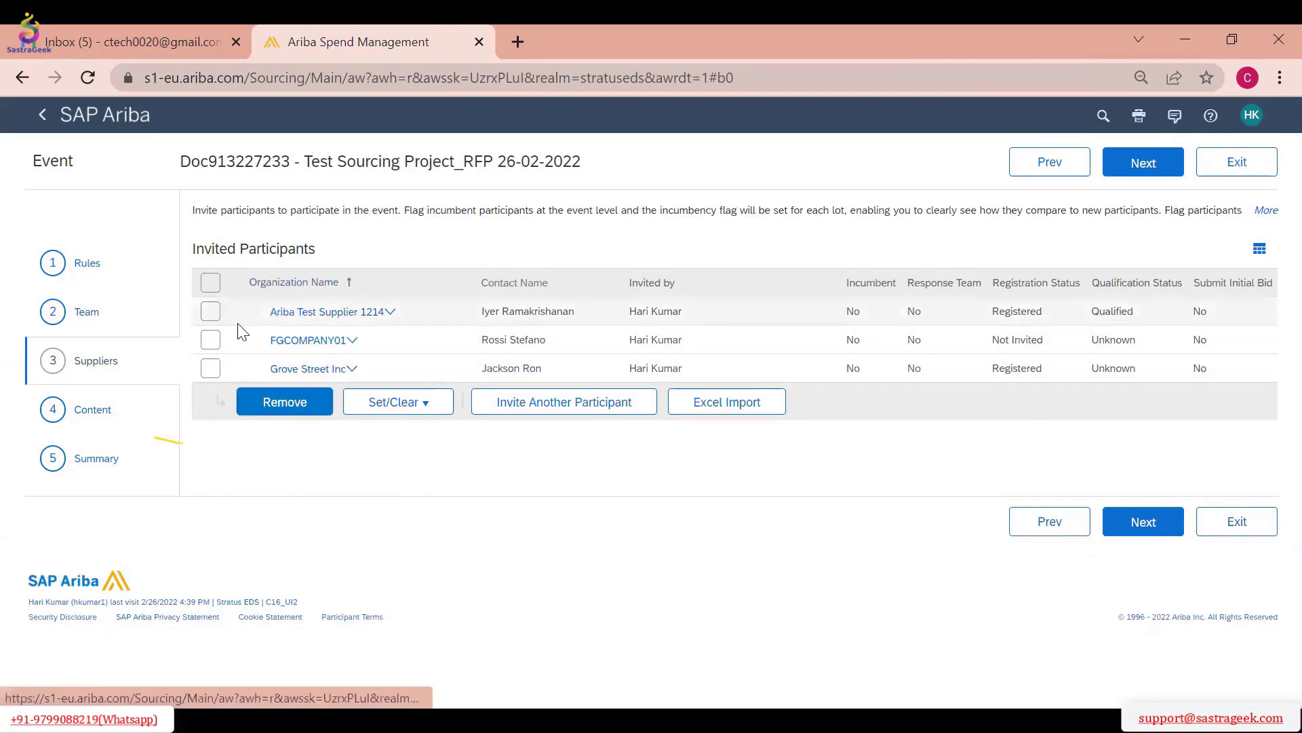
click(210, 340)
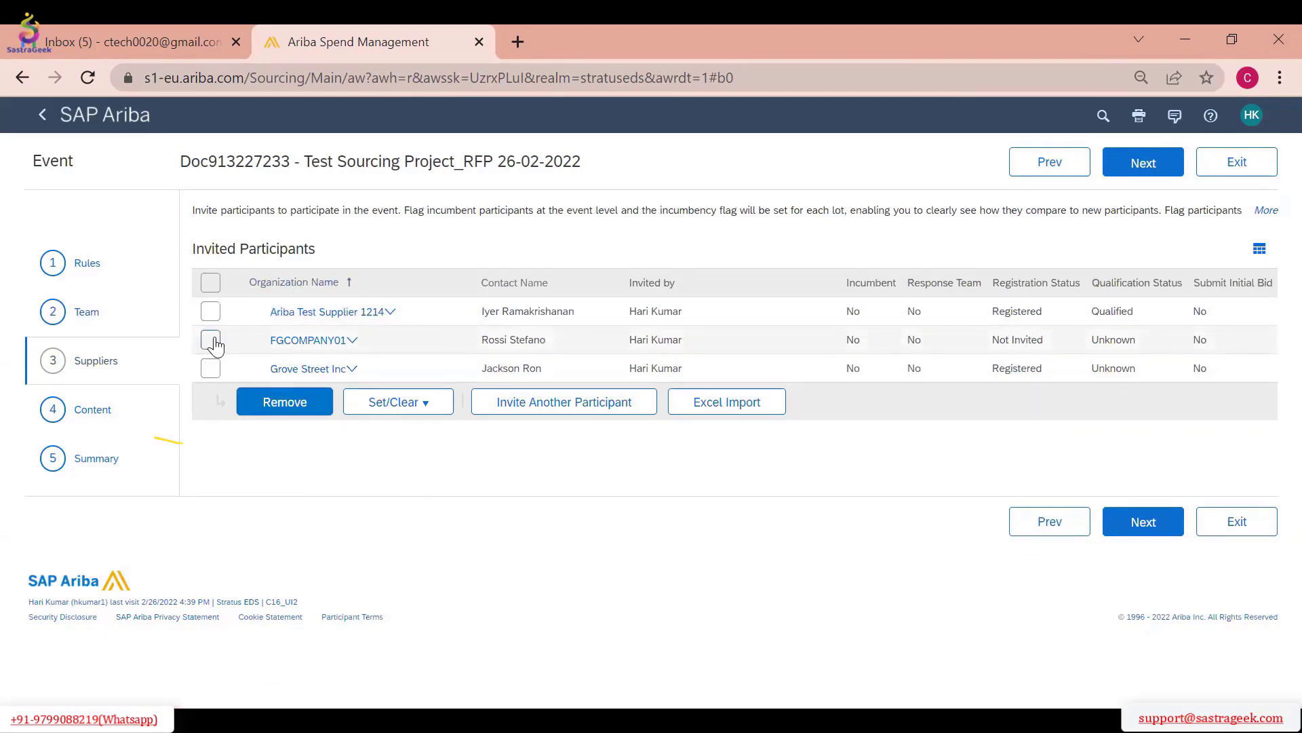
click(291, 403)
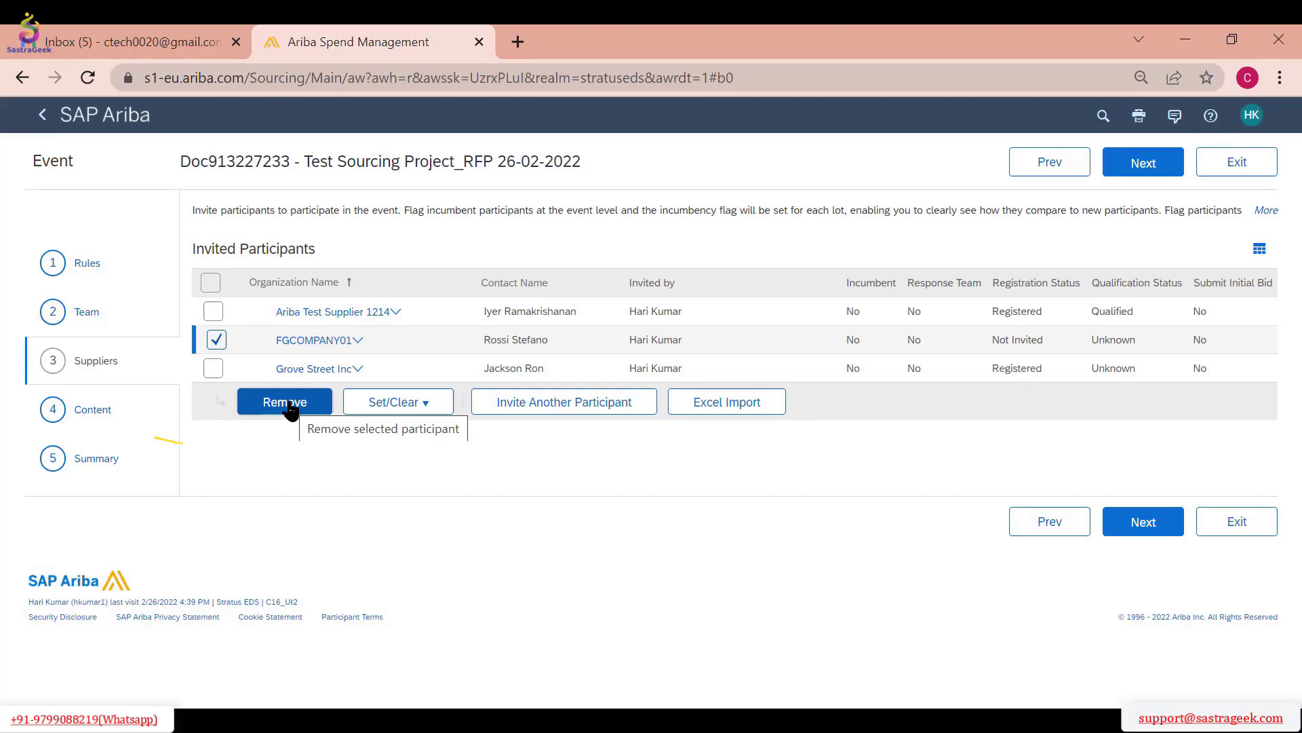
click(288, 402)
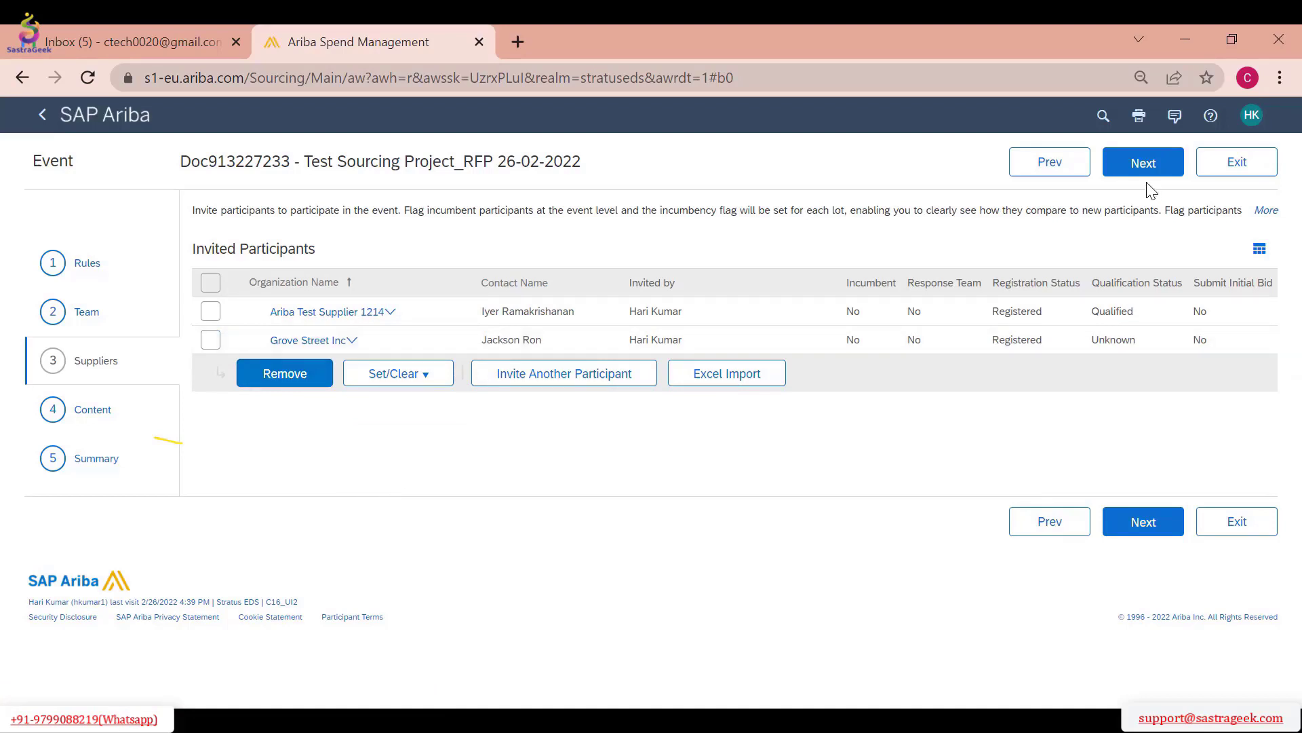
Review the RFP event's summary and timing rules, and submit the event for publish approval
click(1145, 164)
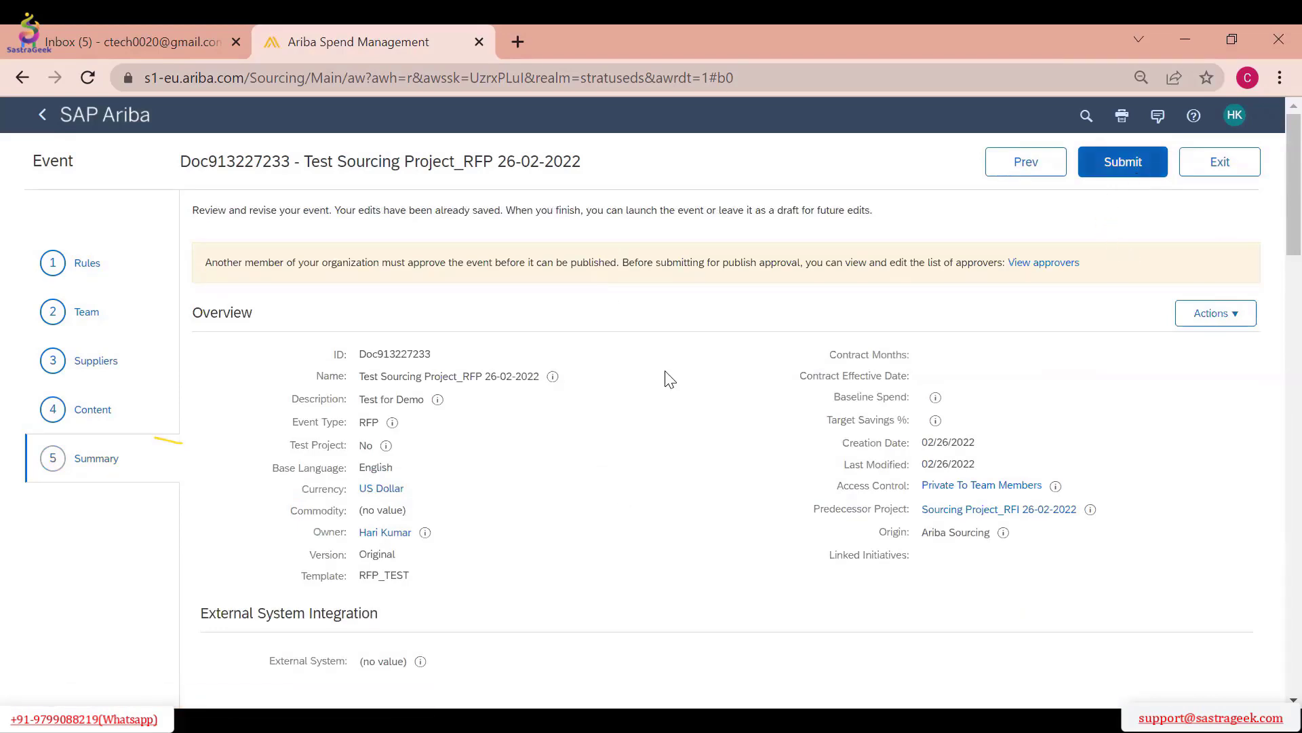
click(85, 278)
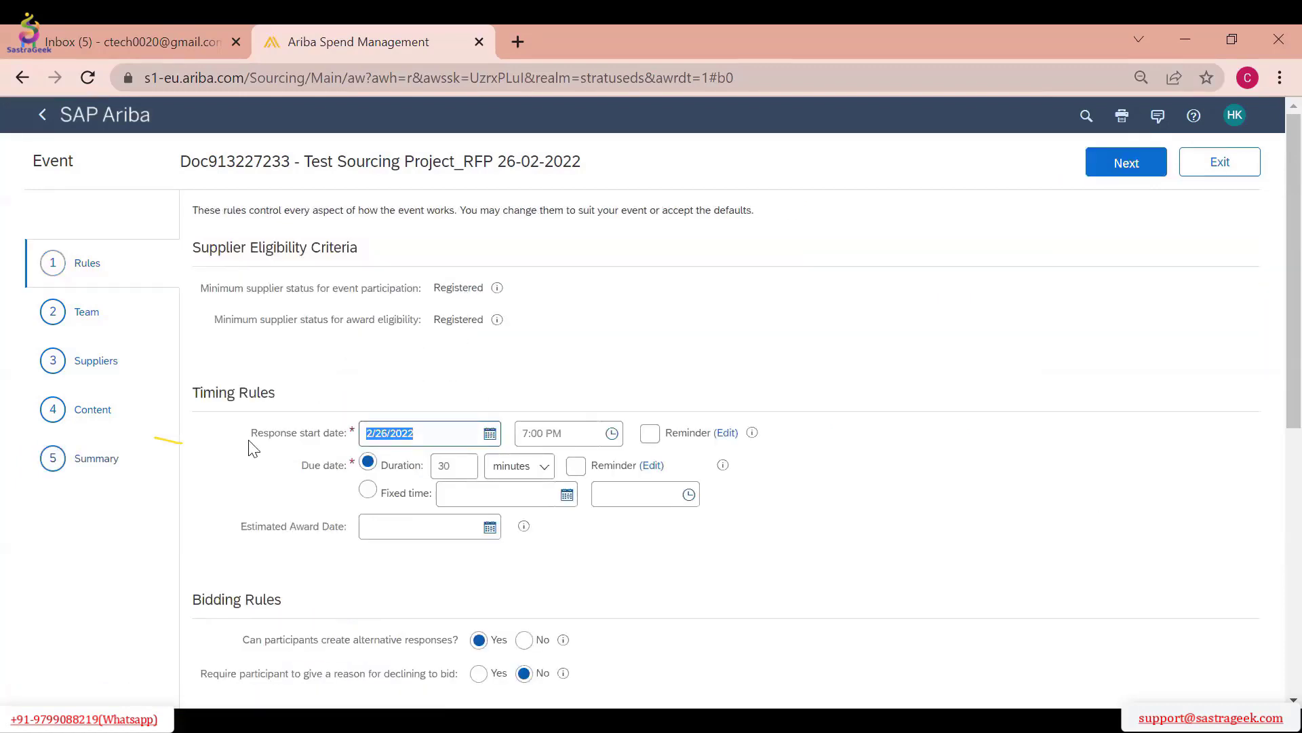
click(96, 459)
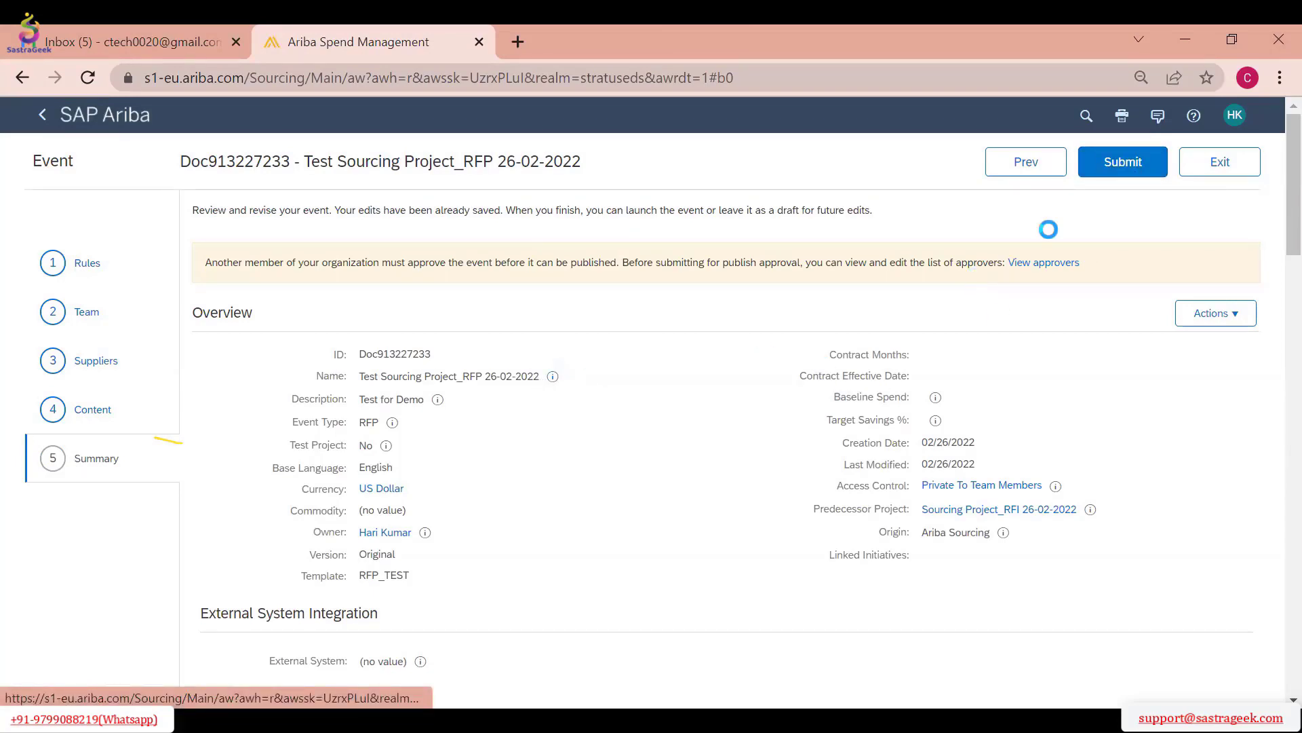
click(1122, 167)
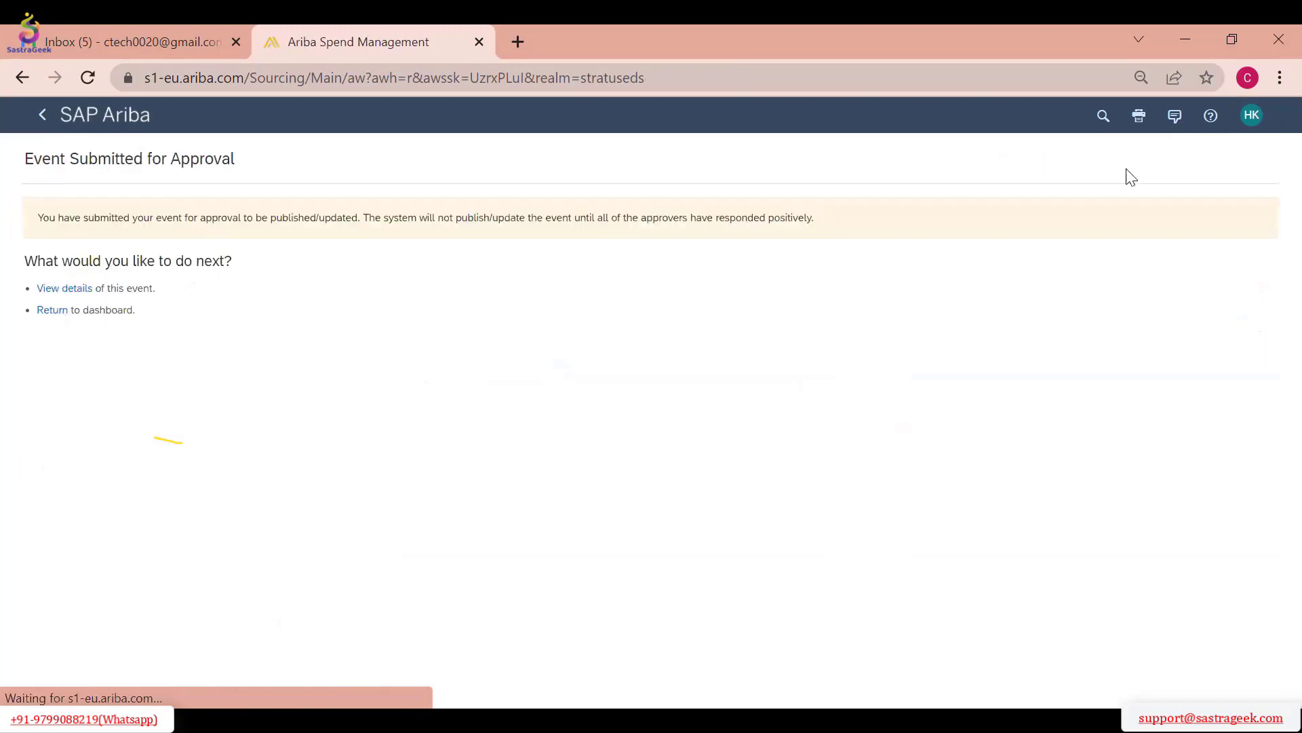
Open the event's publish approval task, check its approval flow, and approve the first approver's stage with the comment "Approved"
click(58, 291)
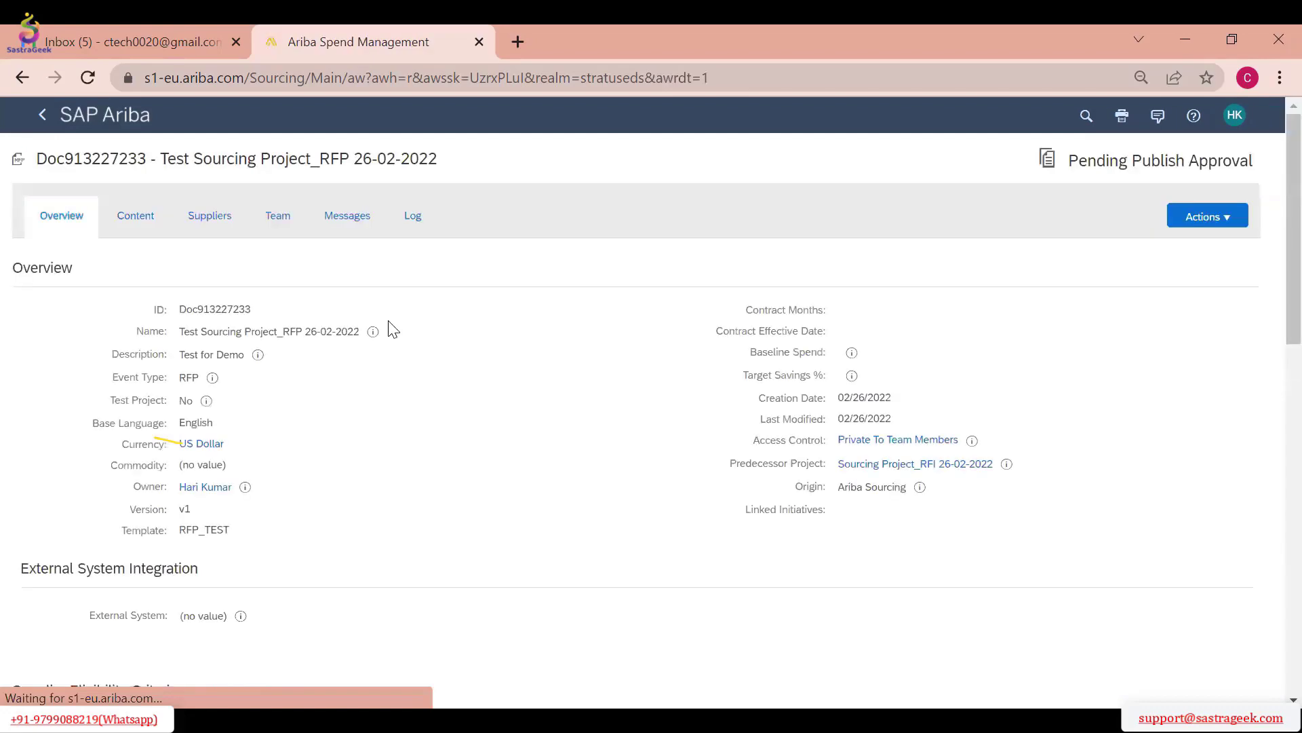
click(1211, 218)
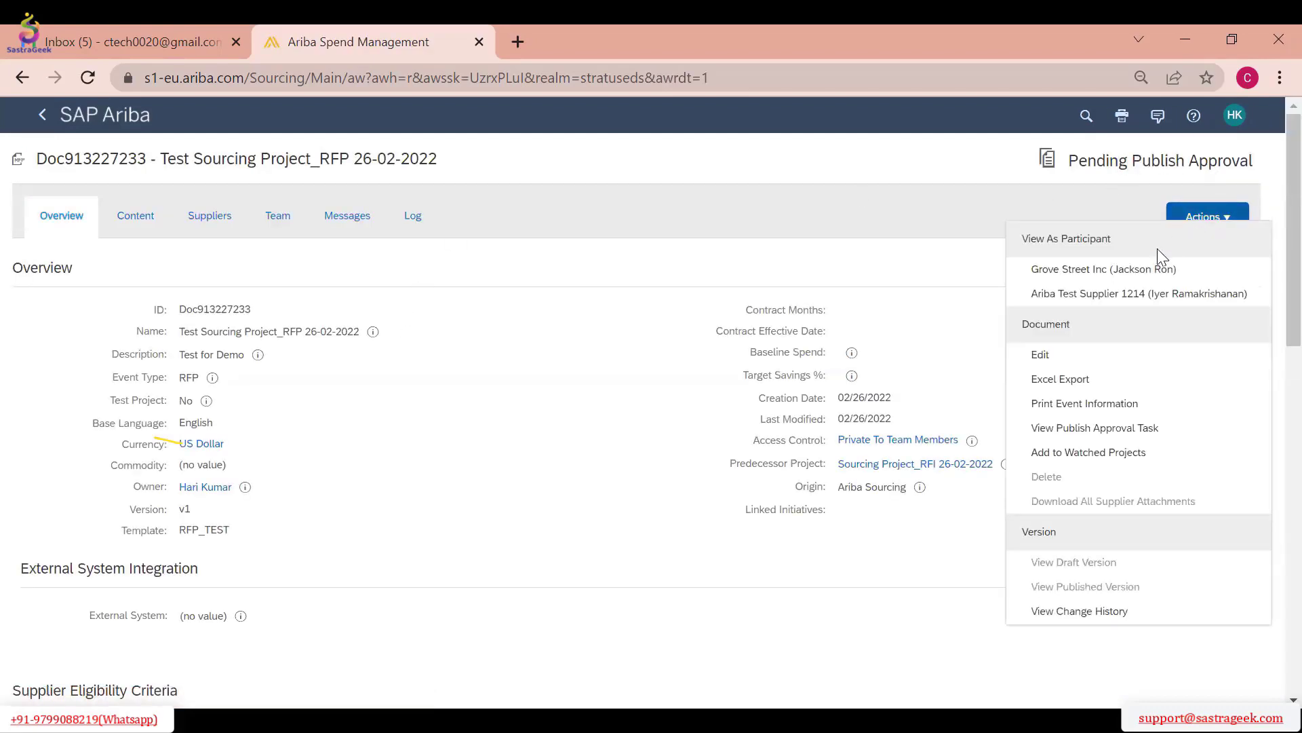
click(1094, 428)
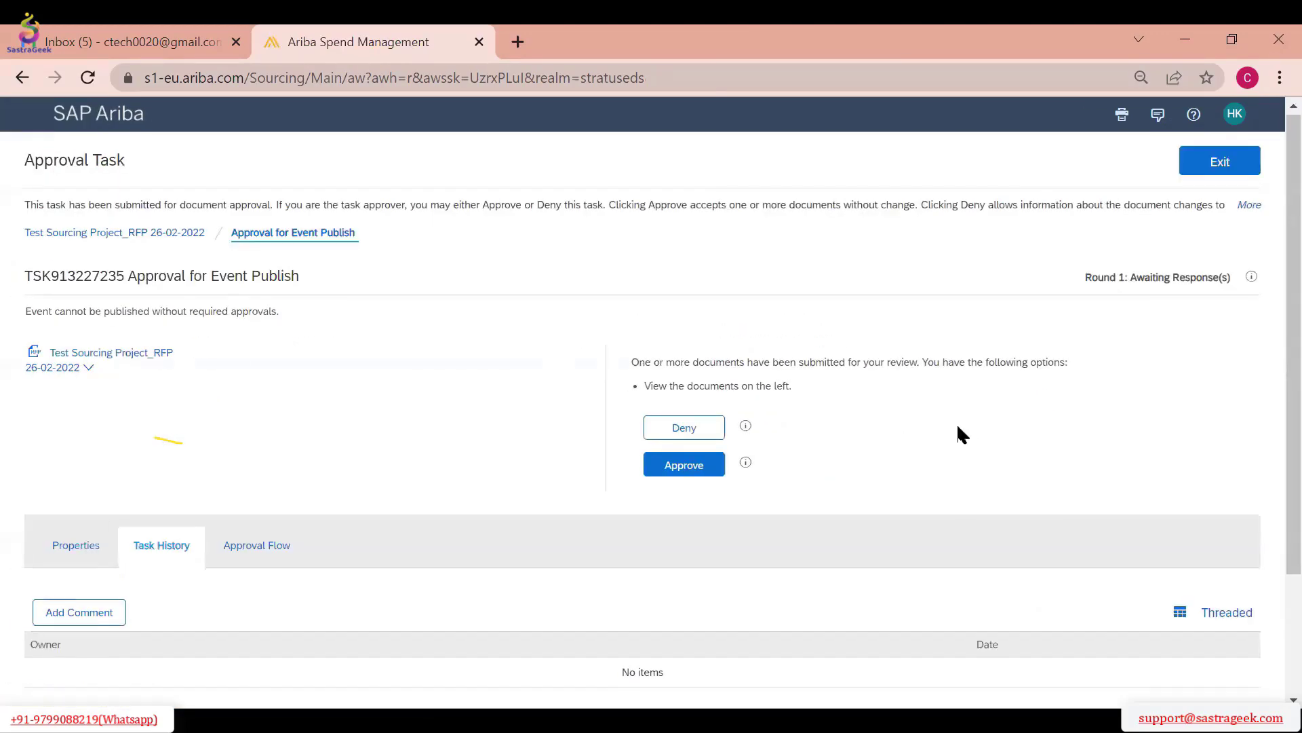
scroll(959, 436, down, 3)
click(293, 400)
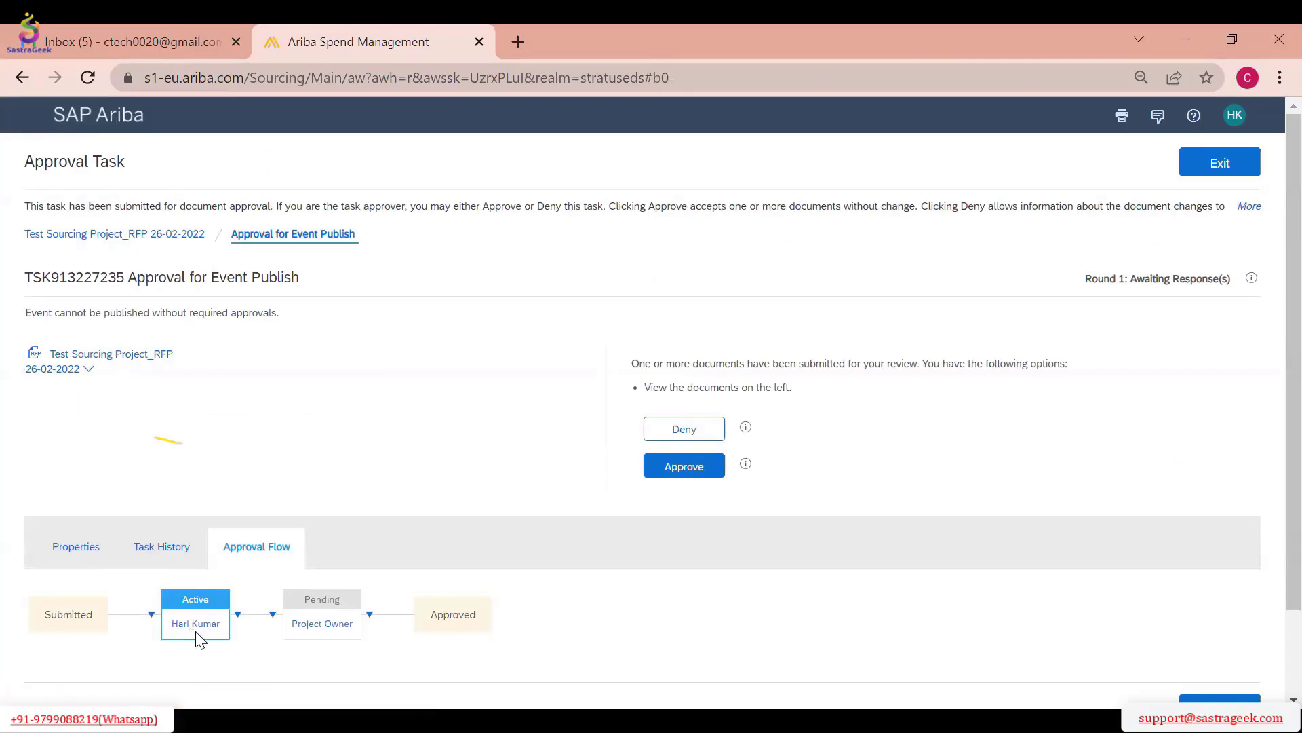
click(671, 466)
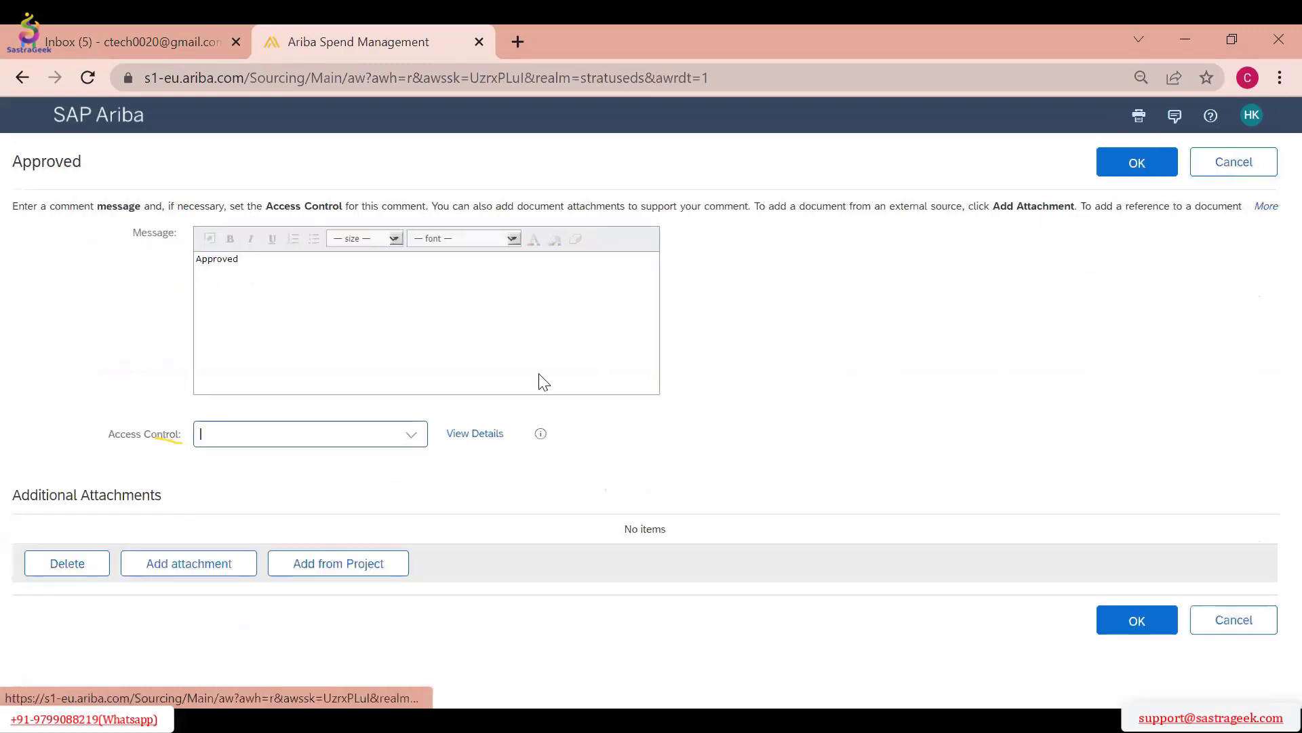
click(1111, 175)
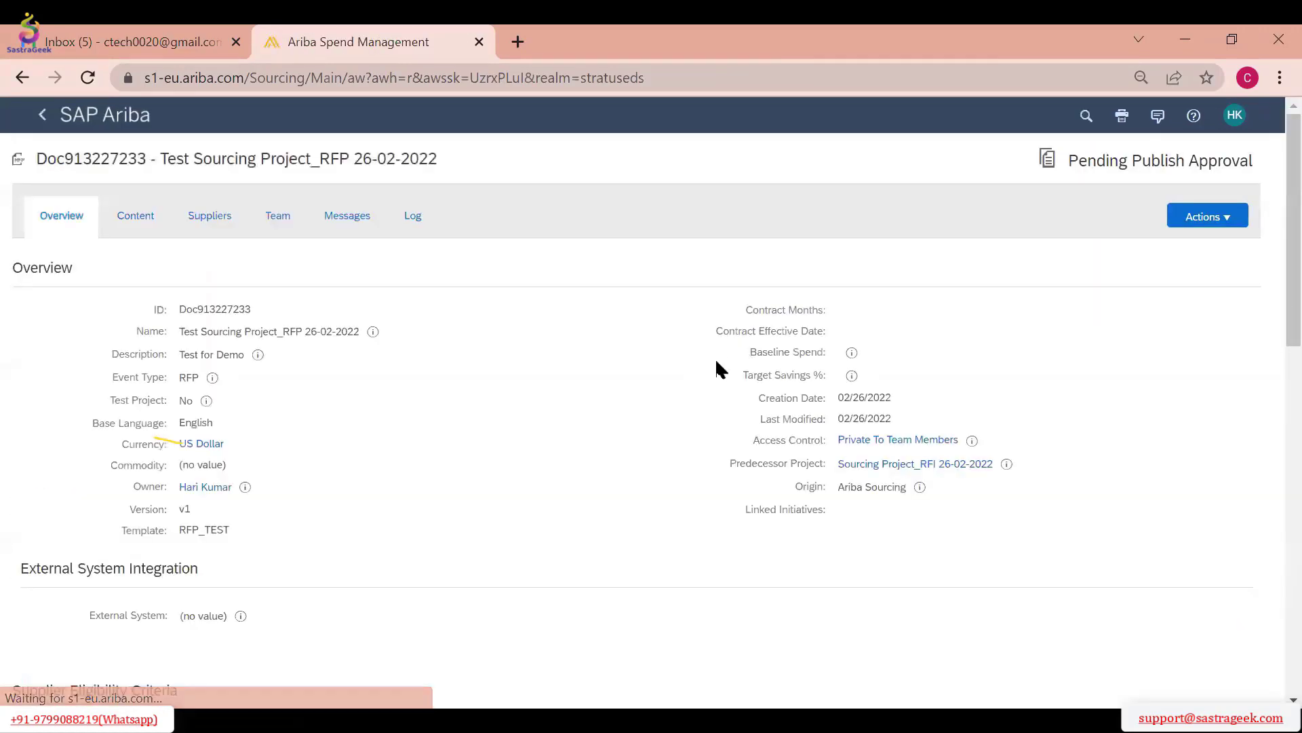
Reopen the publish approval task and approve the Project Owner stage of its approval flow
click(1205, 216)
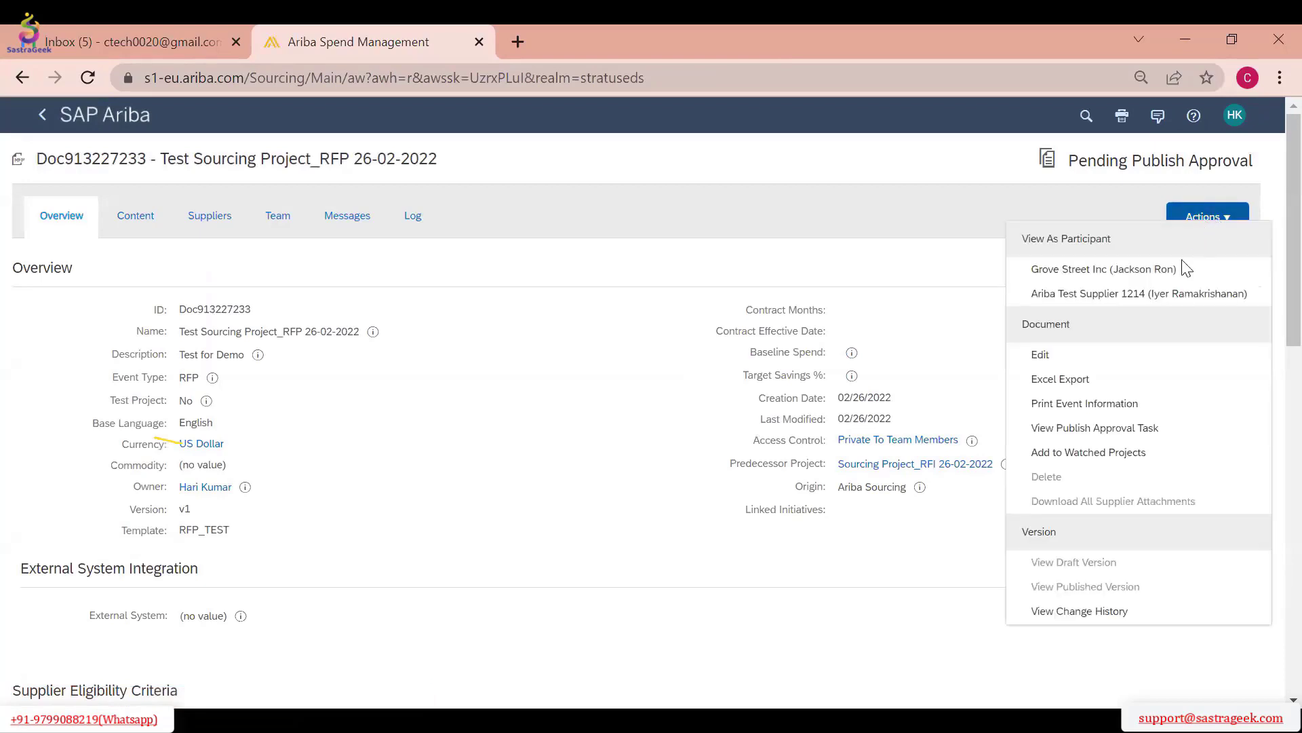
click(1128, 430)
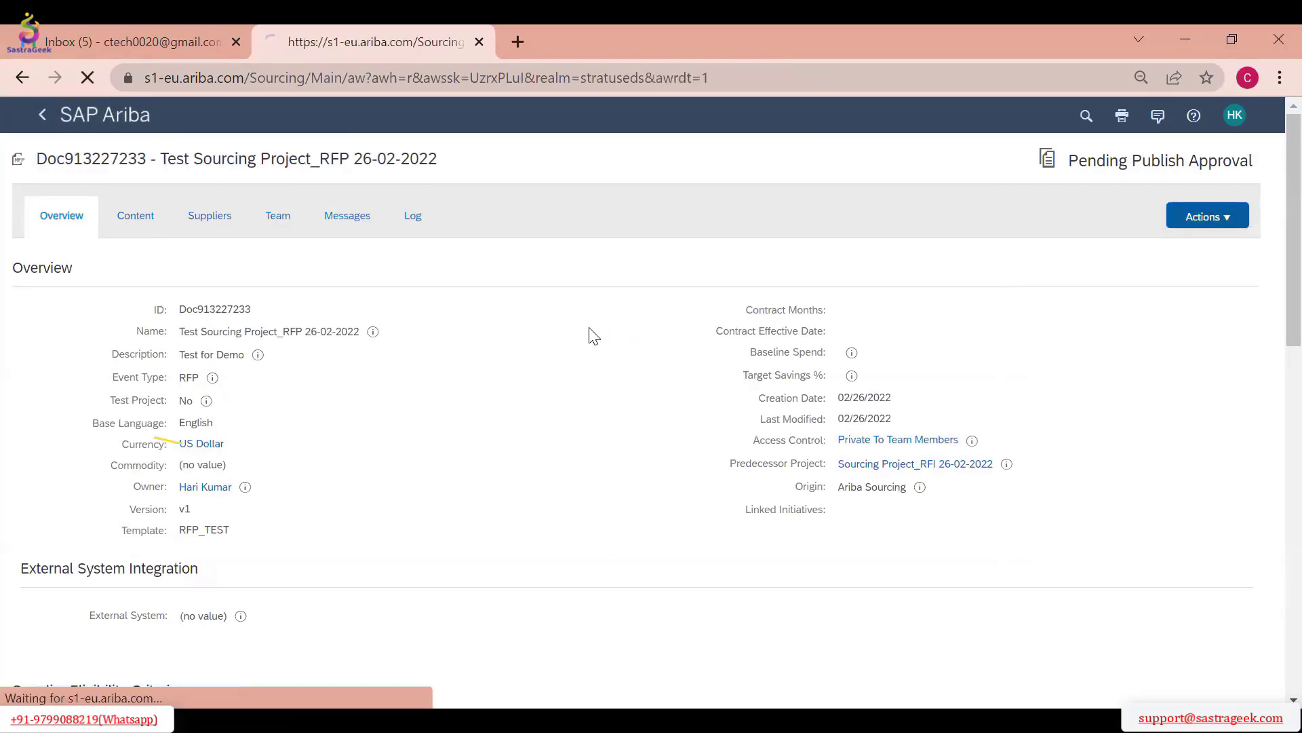
scroll(270, 460, down, 3)
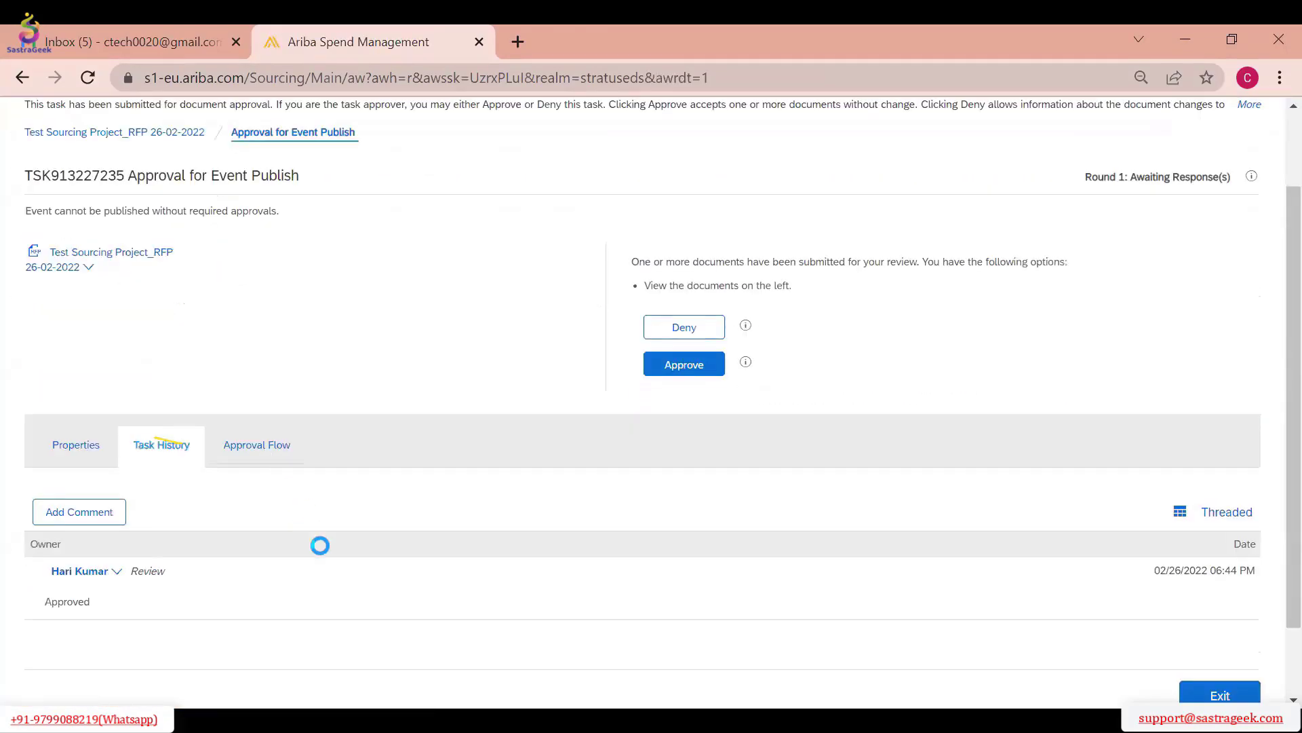
click(261, 458)
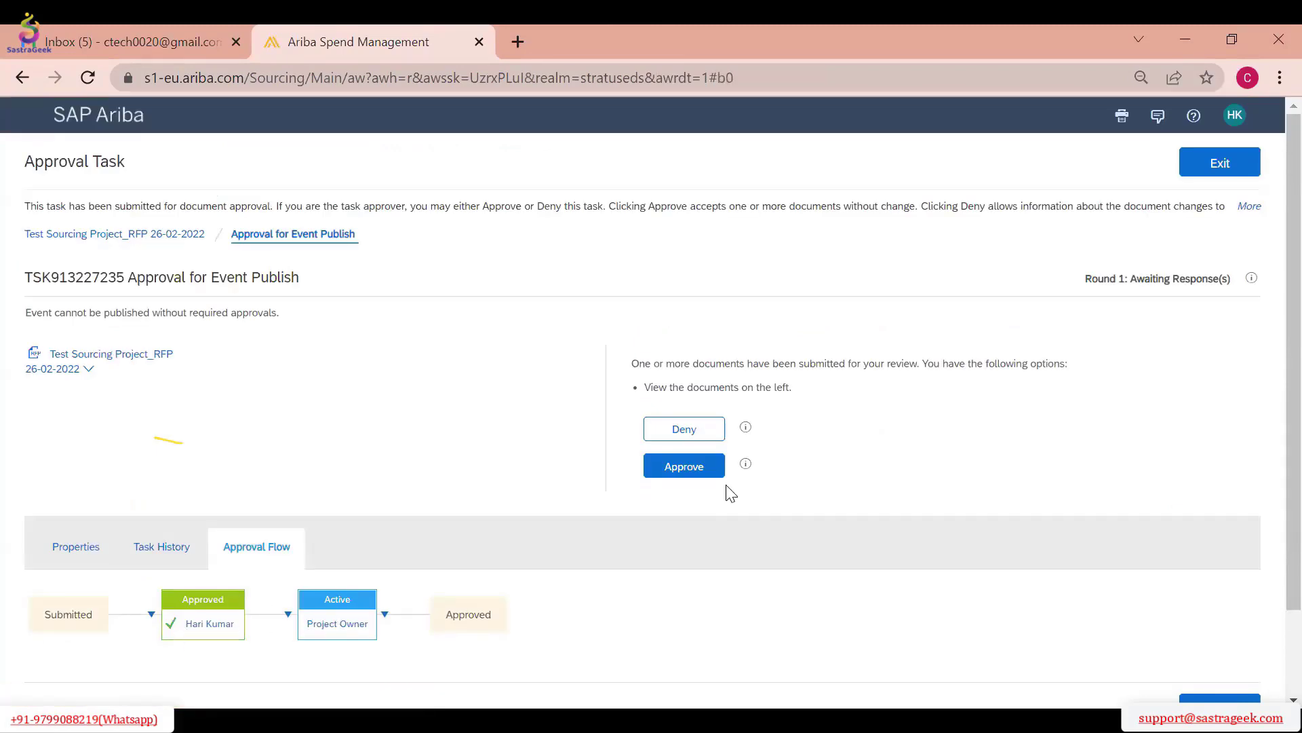
click(688, 469)
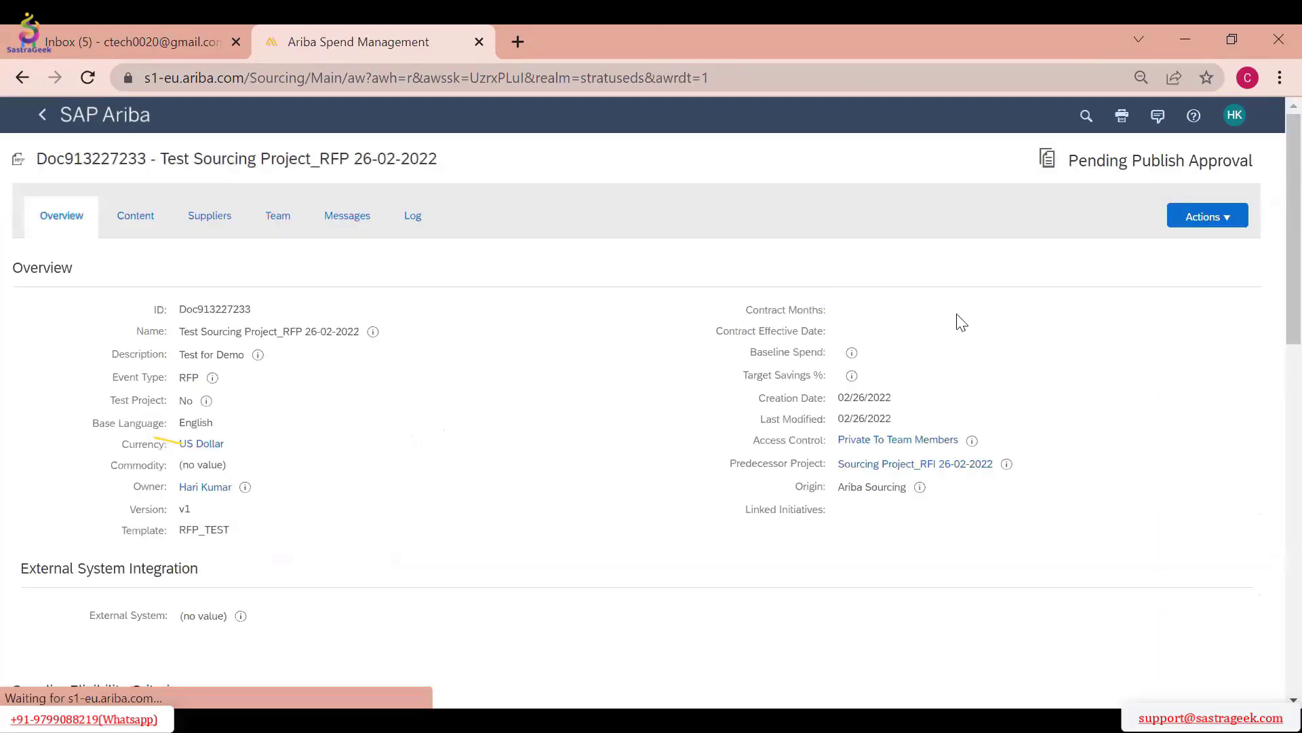
Check the approval flow of the publish approval task once more and exit back to the event
click(1204, 223)
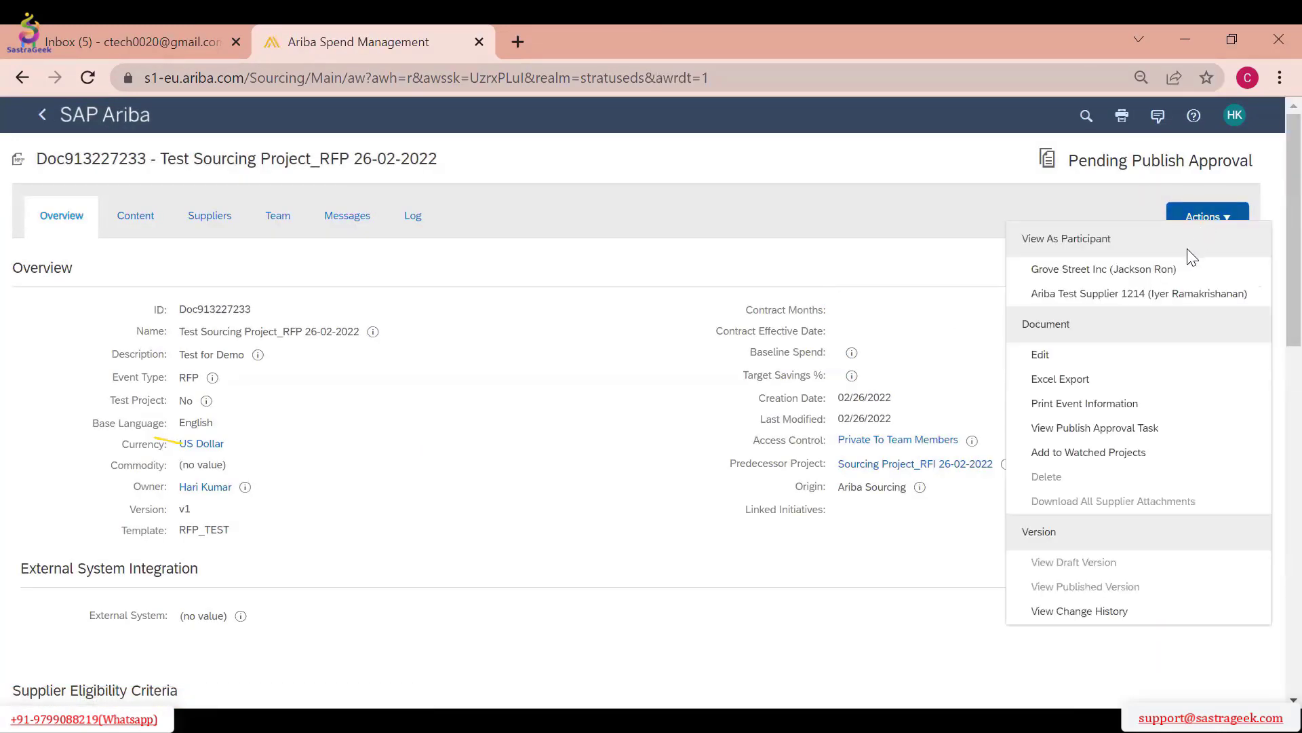
click(1126, 428)
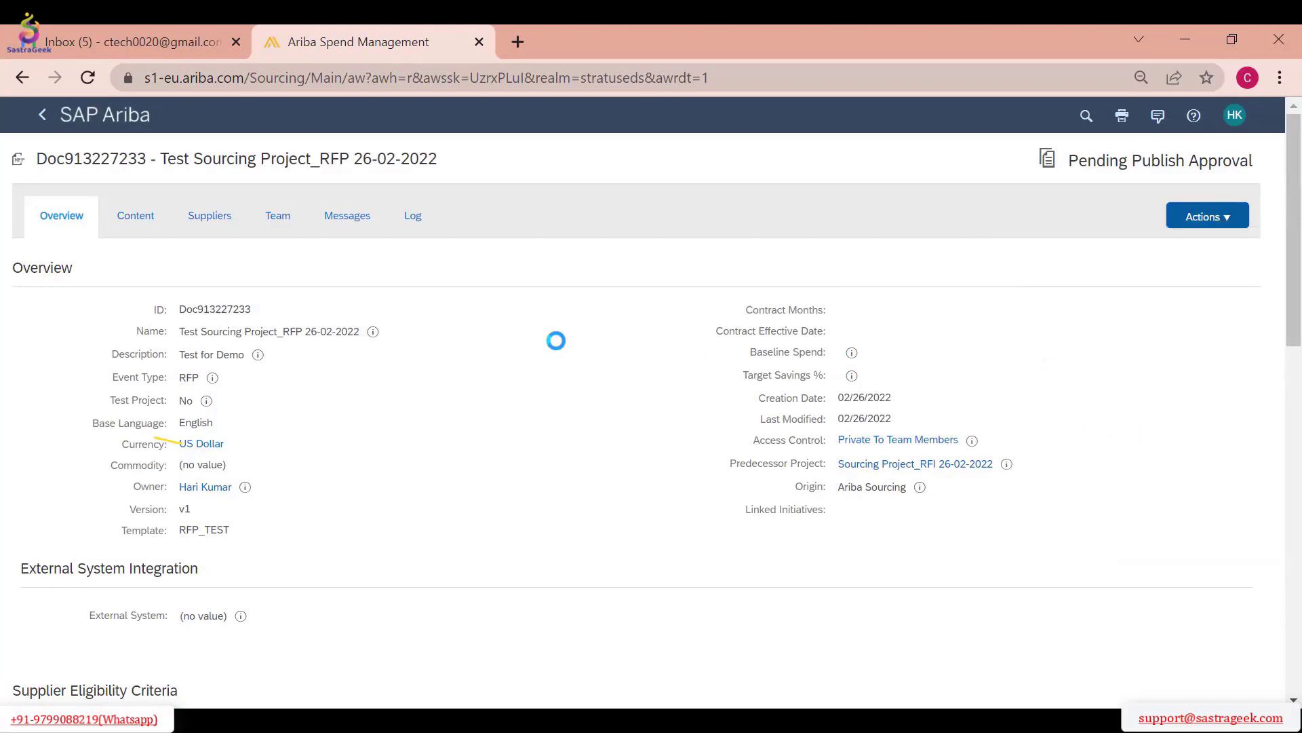
scroll(350, 496, down, 1)
click(258, 393)
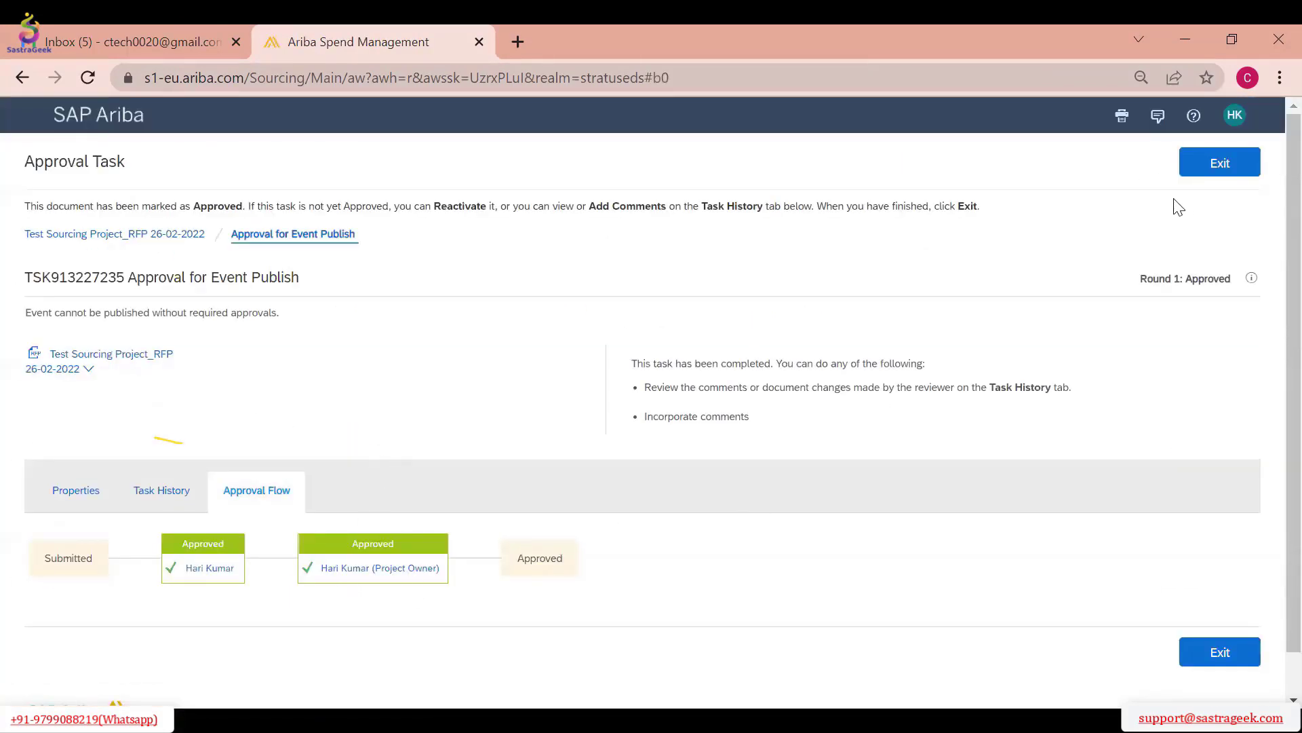
click(1213, 165)
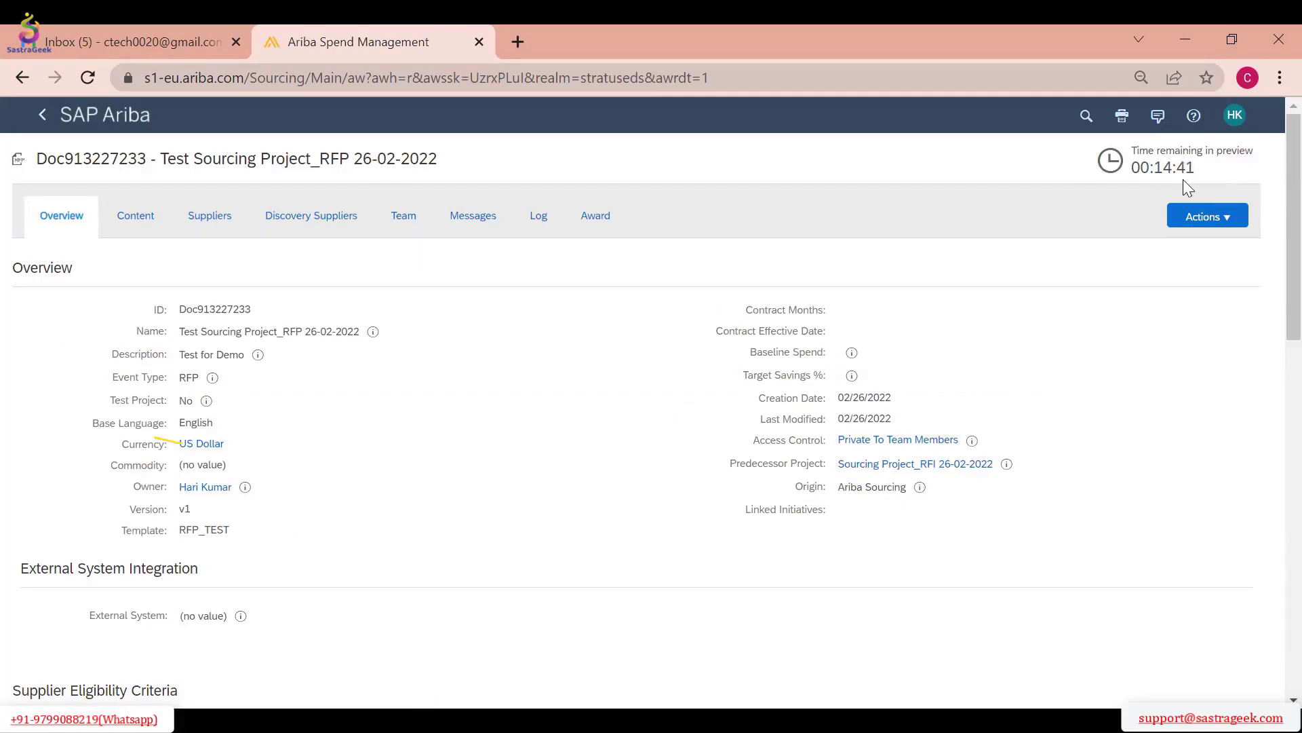
Preview the event as participant Grove Street Inc and look through its introduction questions and pricing content
click(1184, 220)
click(1121, 285)
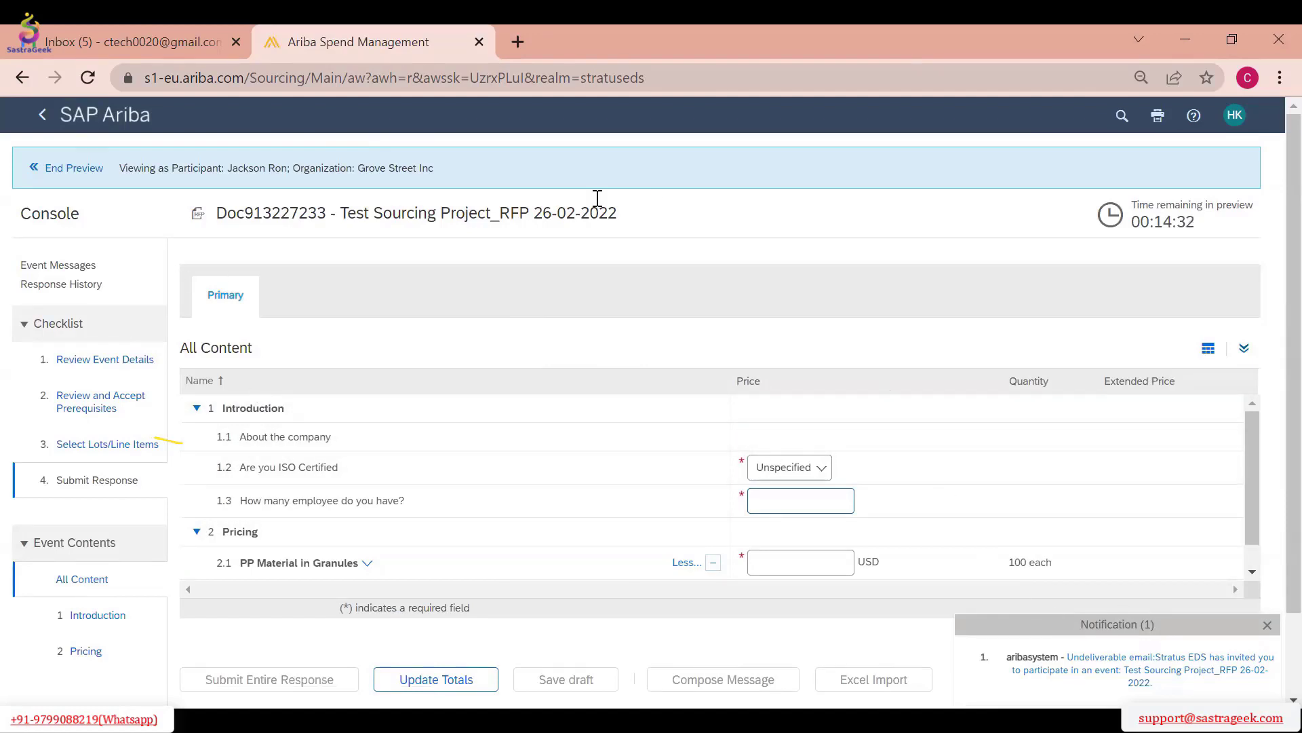
scroll(582, 282, down, 2)
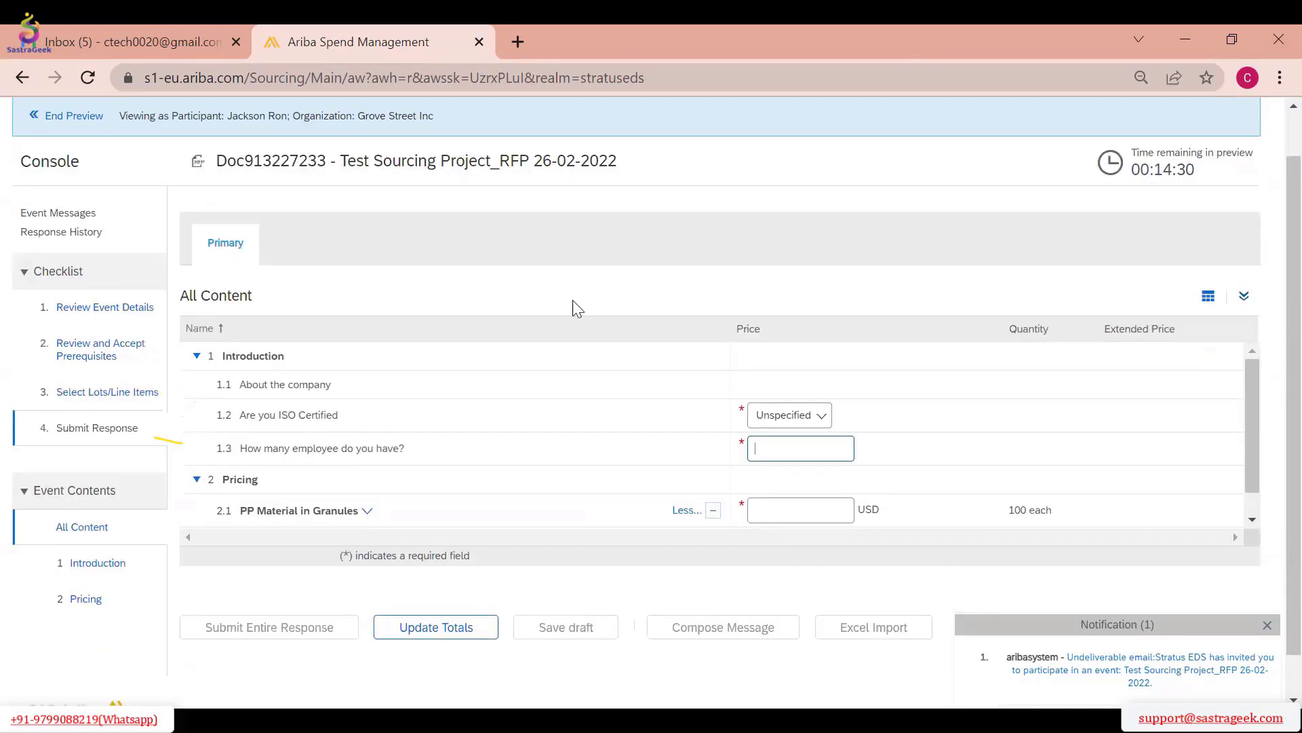
scroll(296, 429, down, 1)
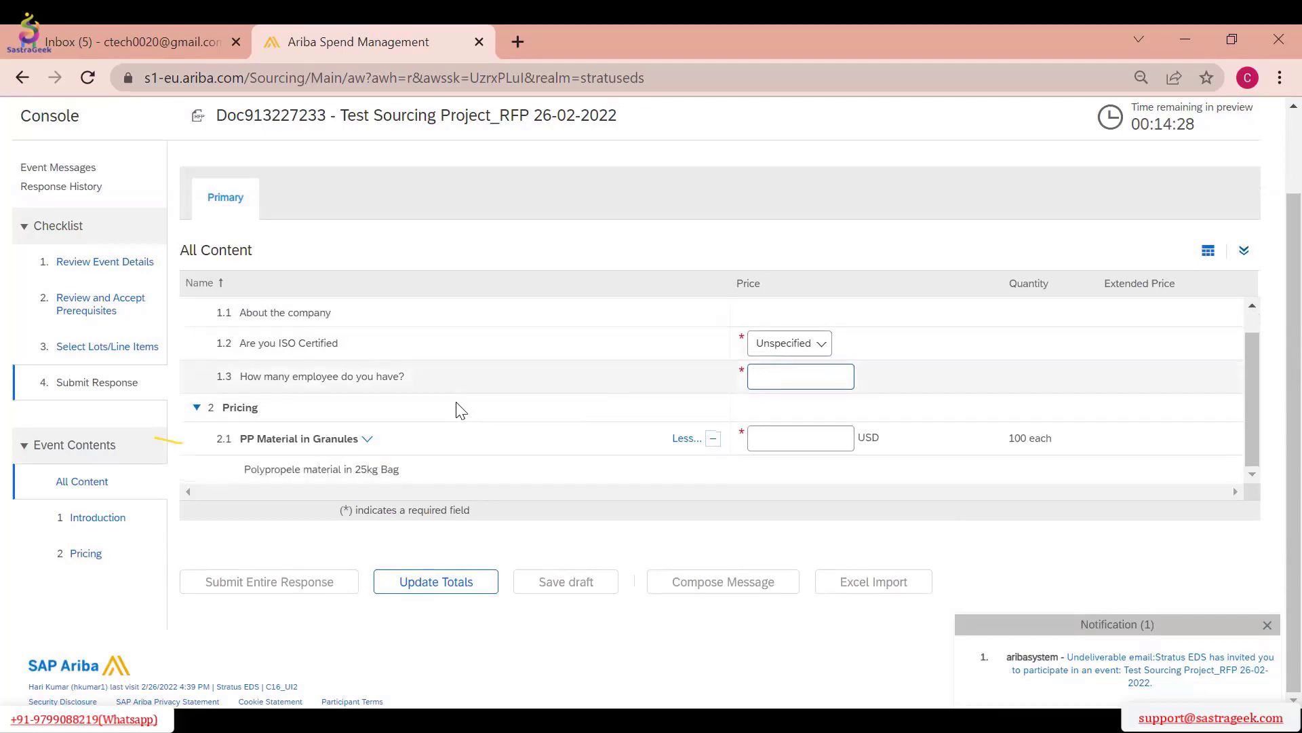
Enter a price of 12 USD for PP Material in Granules in the participant response and update the totals
click(791, 443)
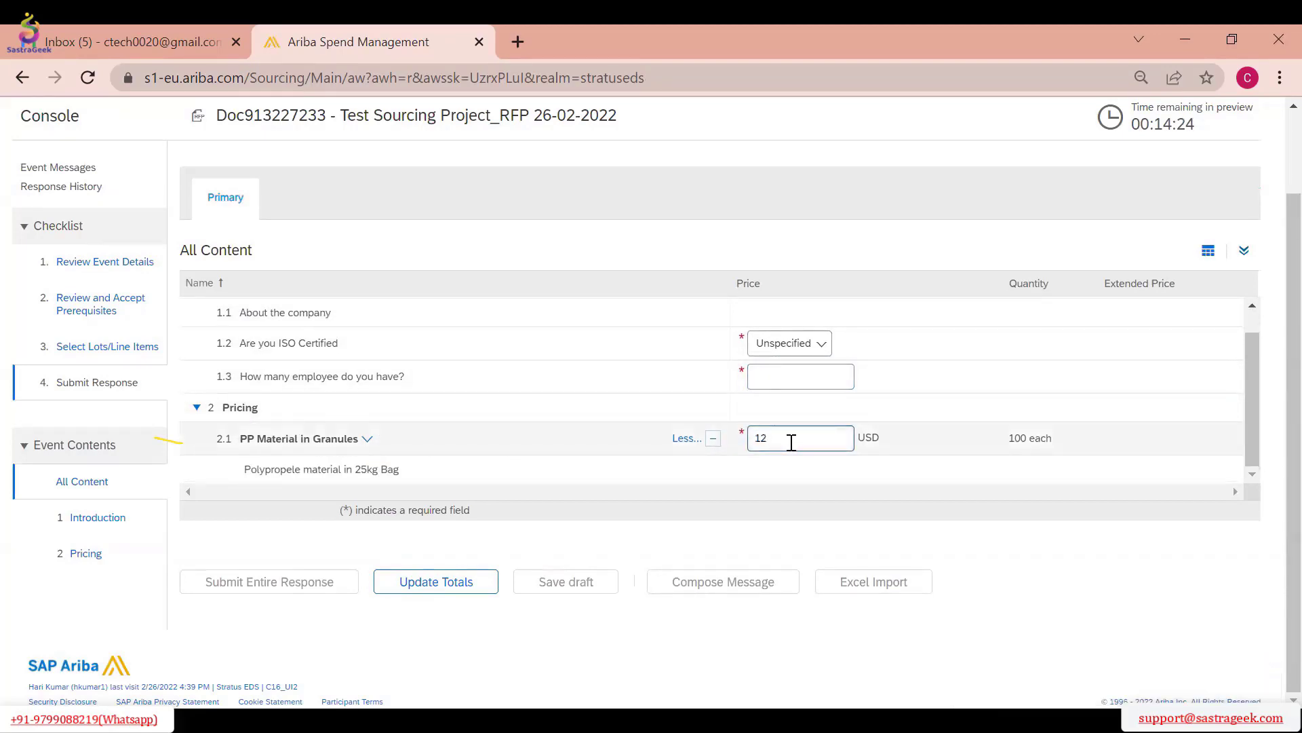
key(Tab)
scroll(1102, 269, up, 2)
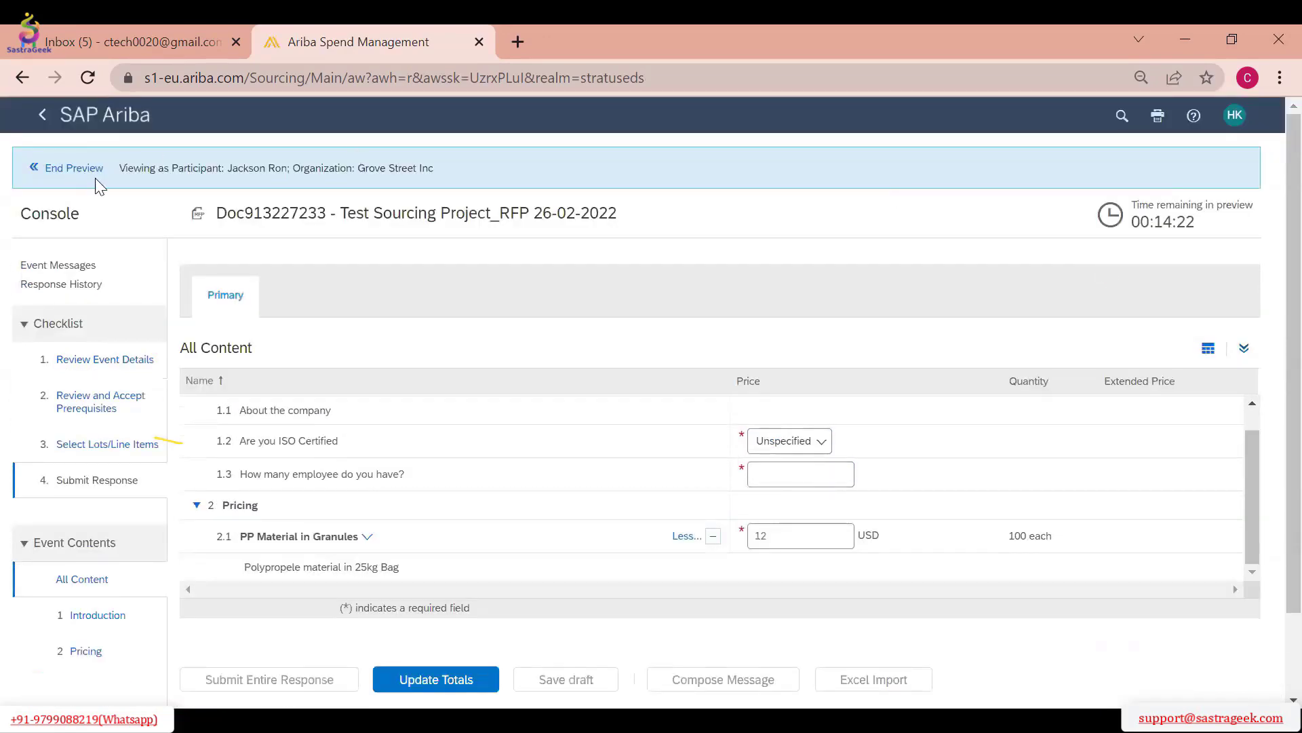
scroll(787, 516, down, 2)
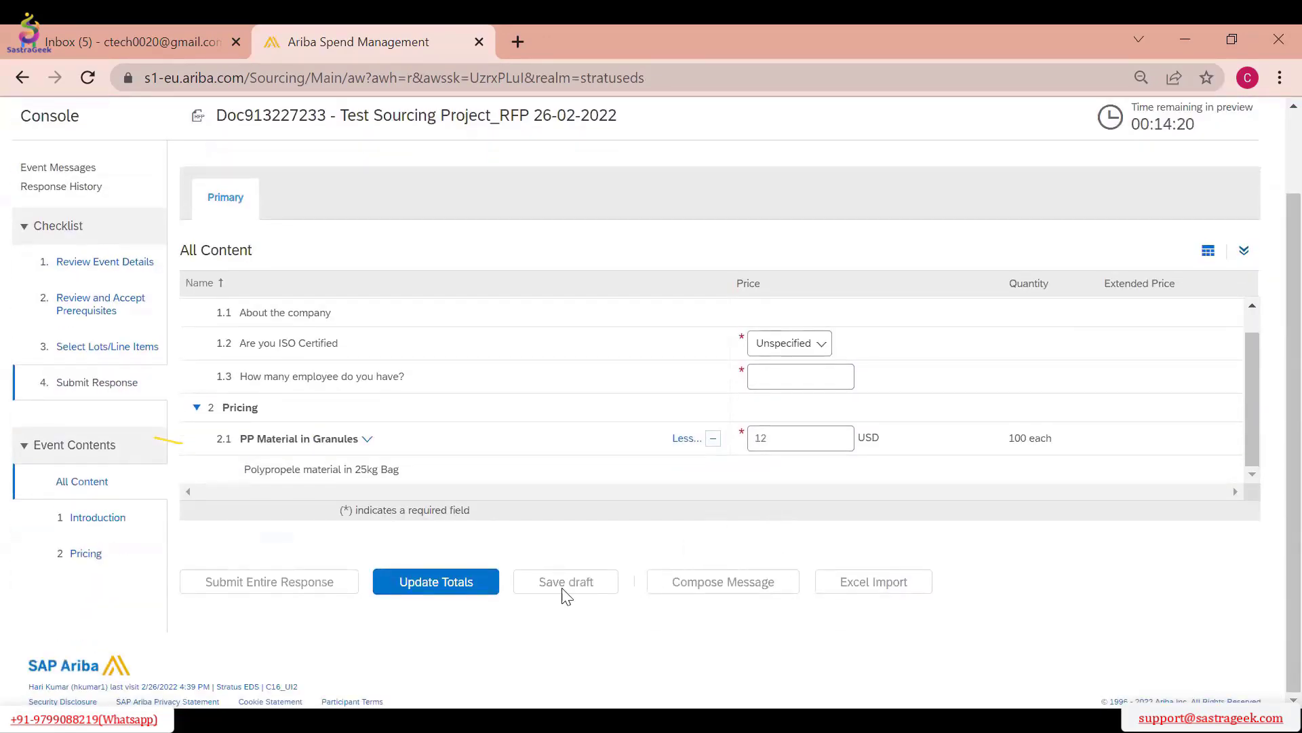
click(424, 582)
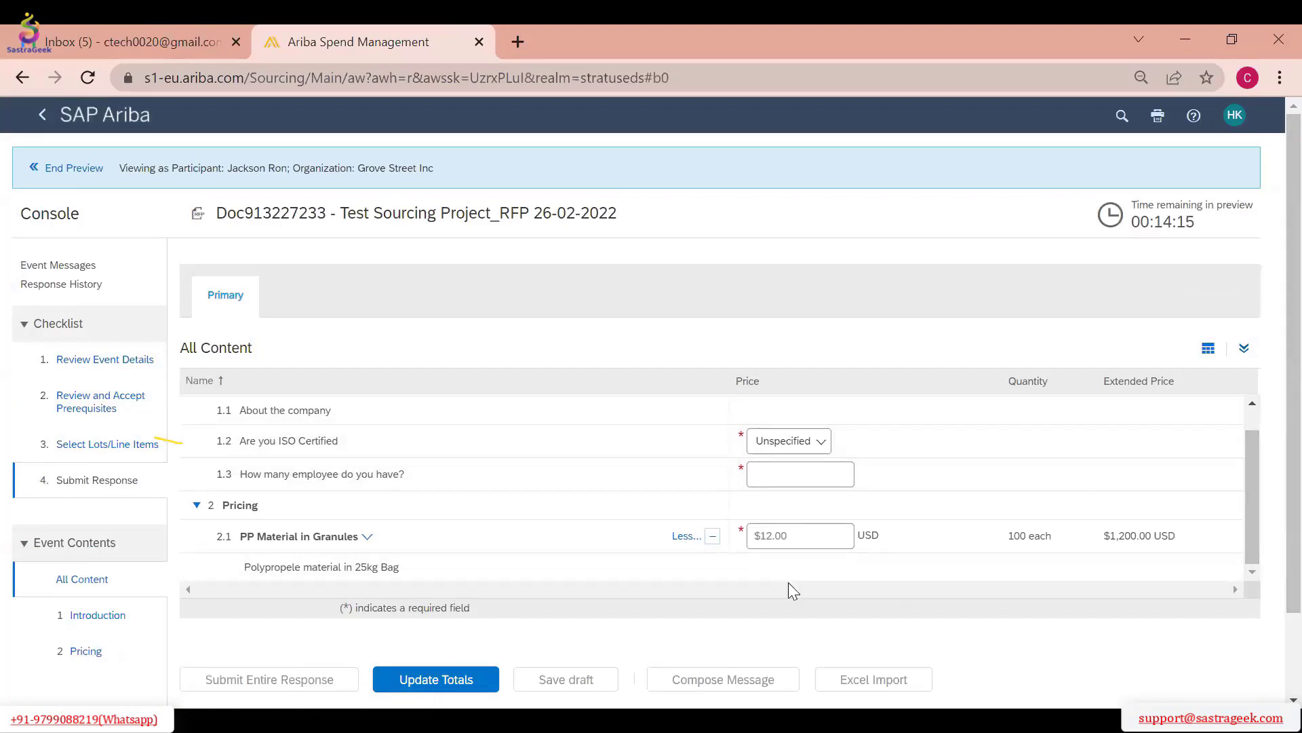
scroll(543, 553, down, 2)
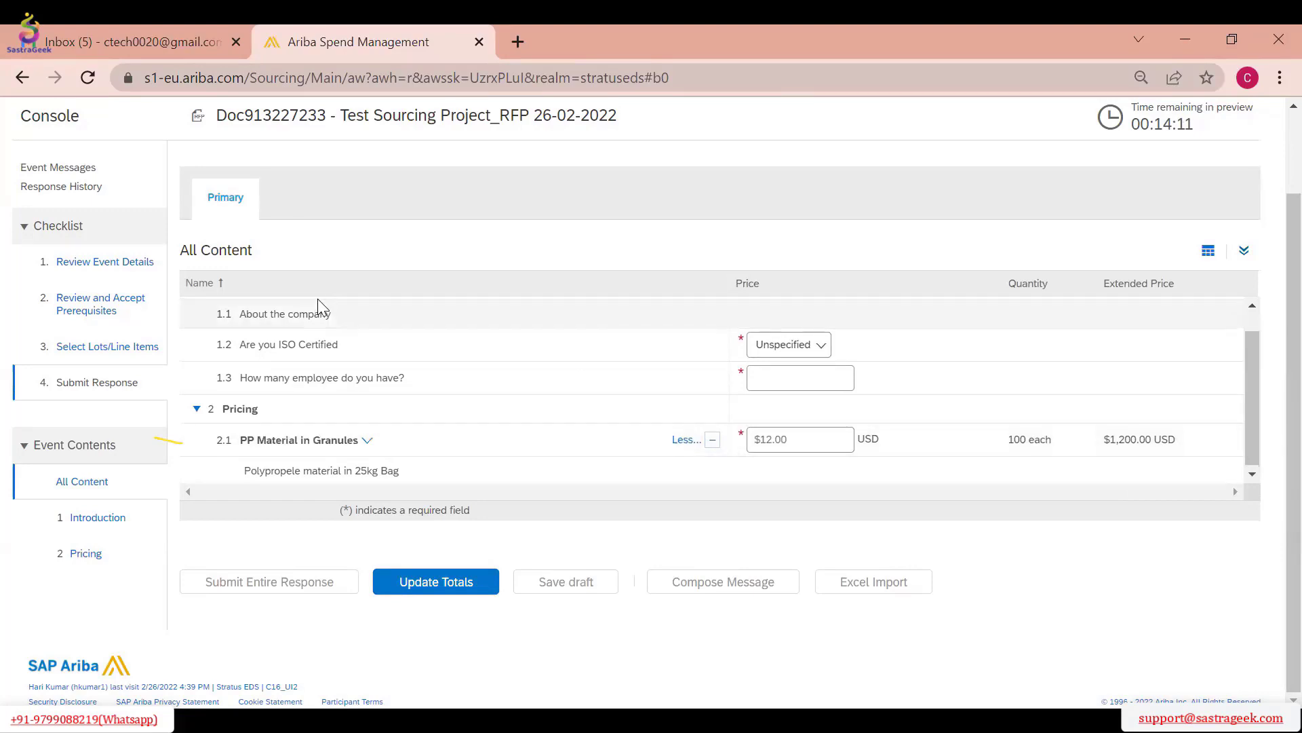
Leave the participant view and reduce the event's remaining preview time by 12 minutes
scroll(318, 302, up, 4)
click(53, 178)
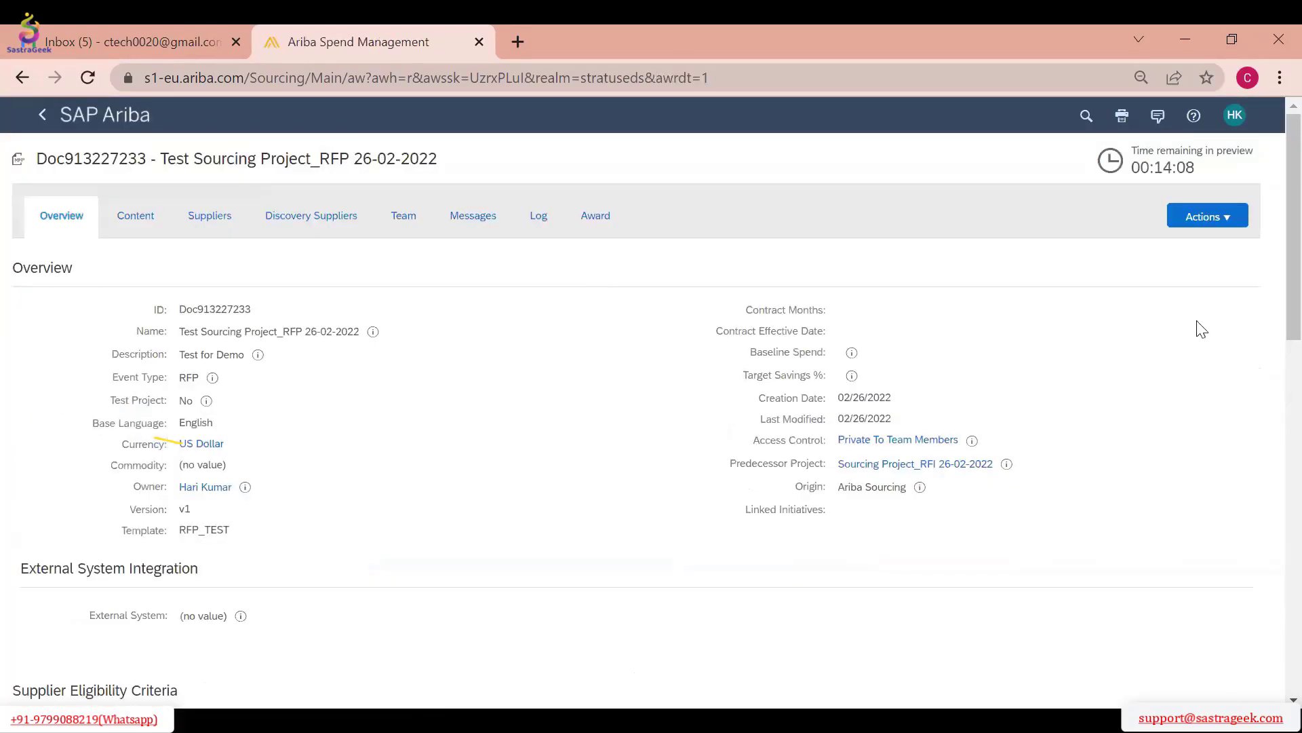
click(1204, 217)
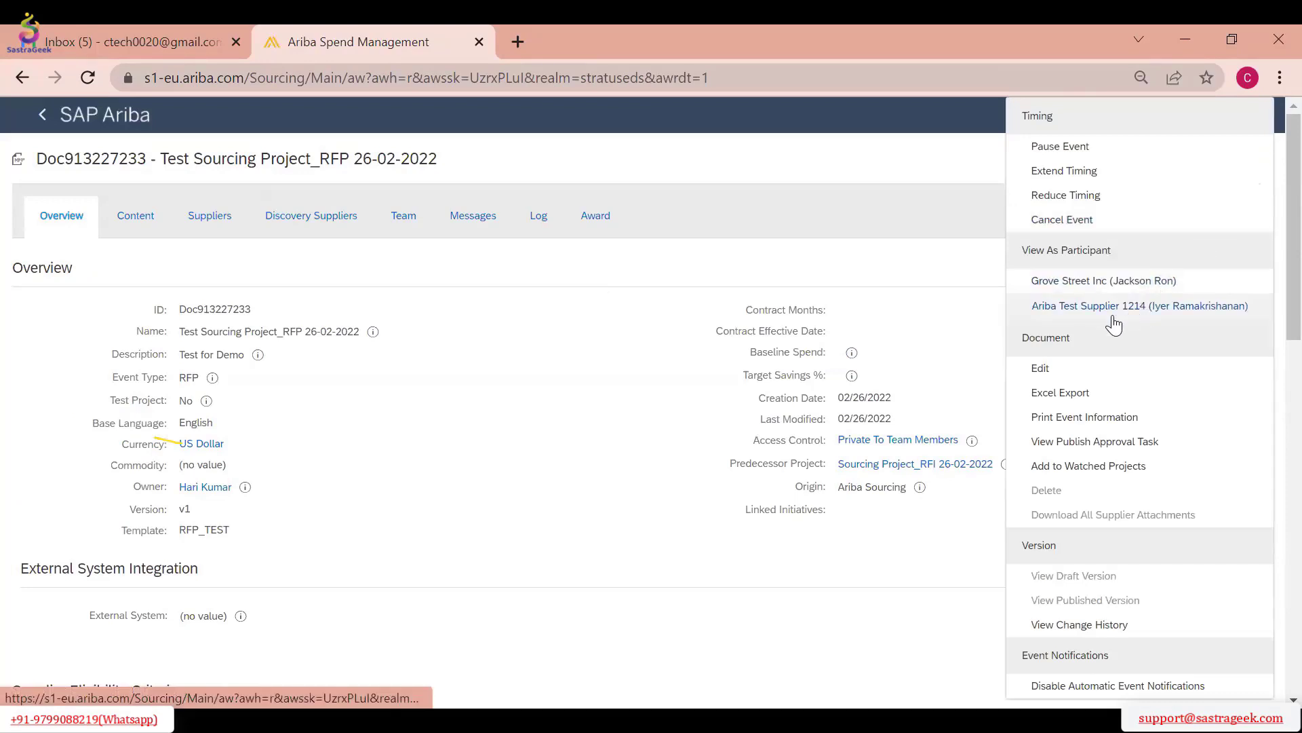
click(518, 355)
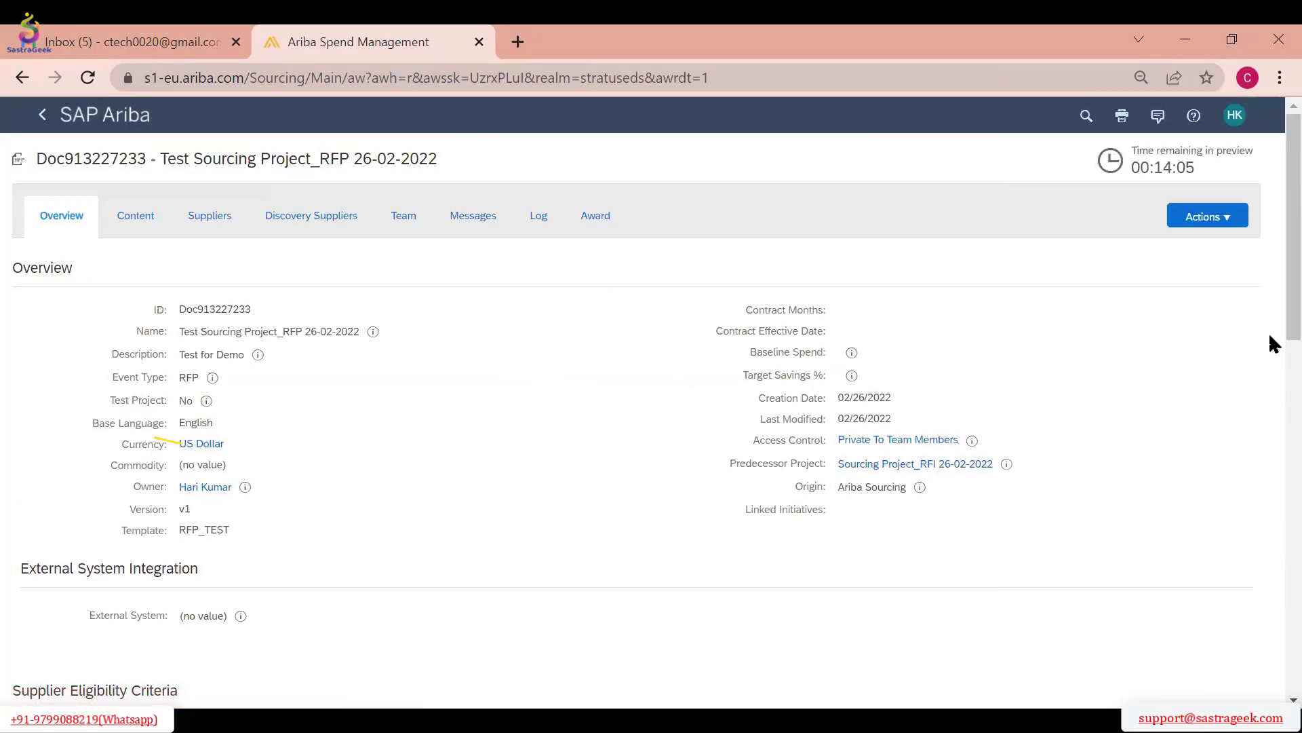
click(1204, 219)
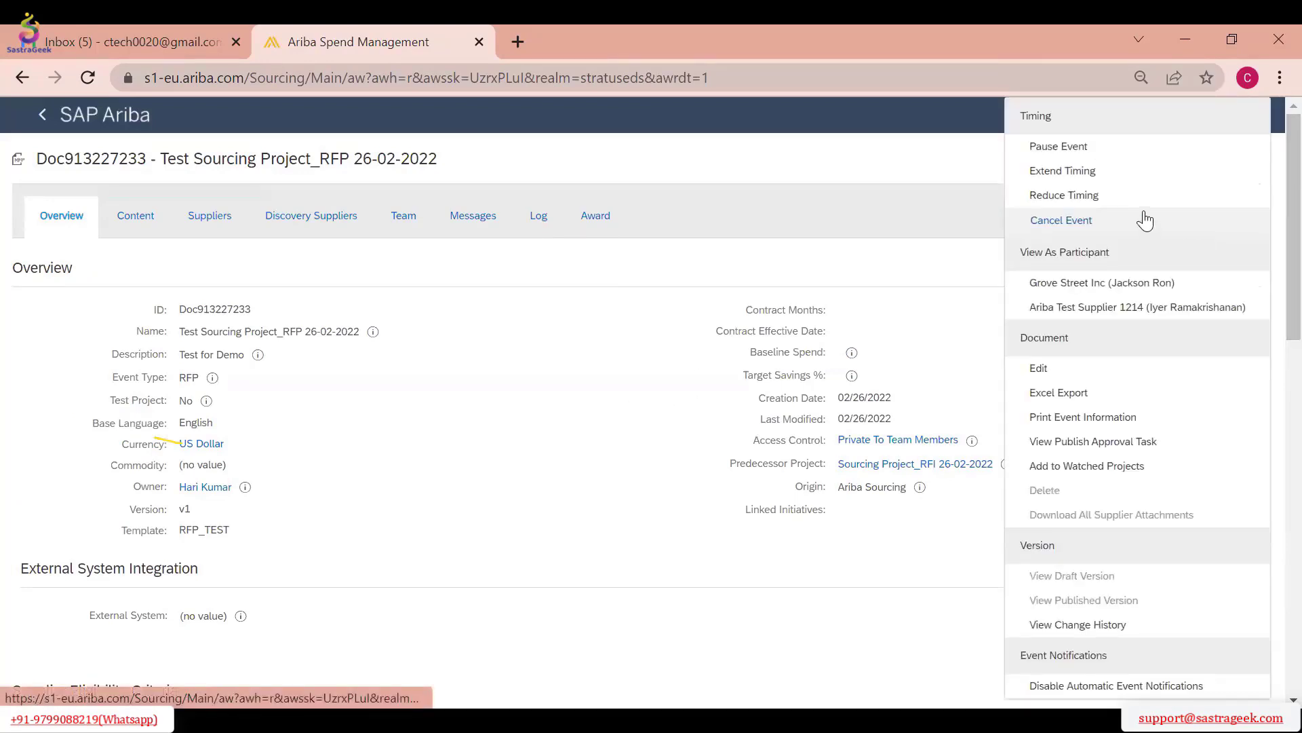
click(1078, 197)
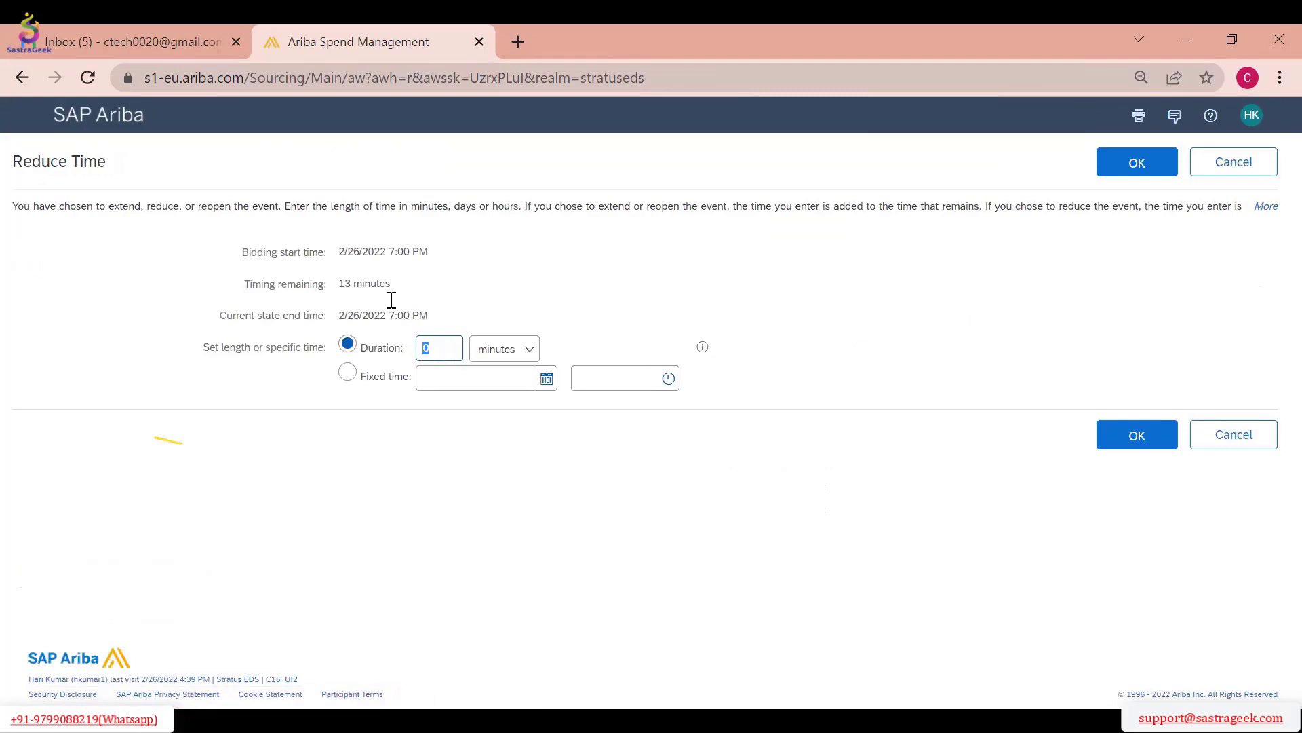
text(12)
click(1130, 177)
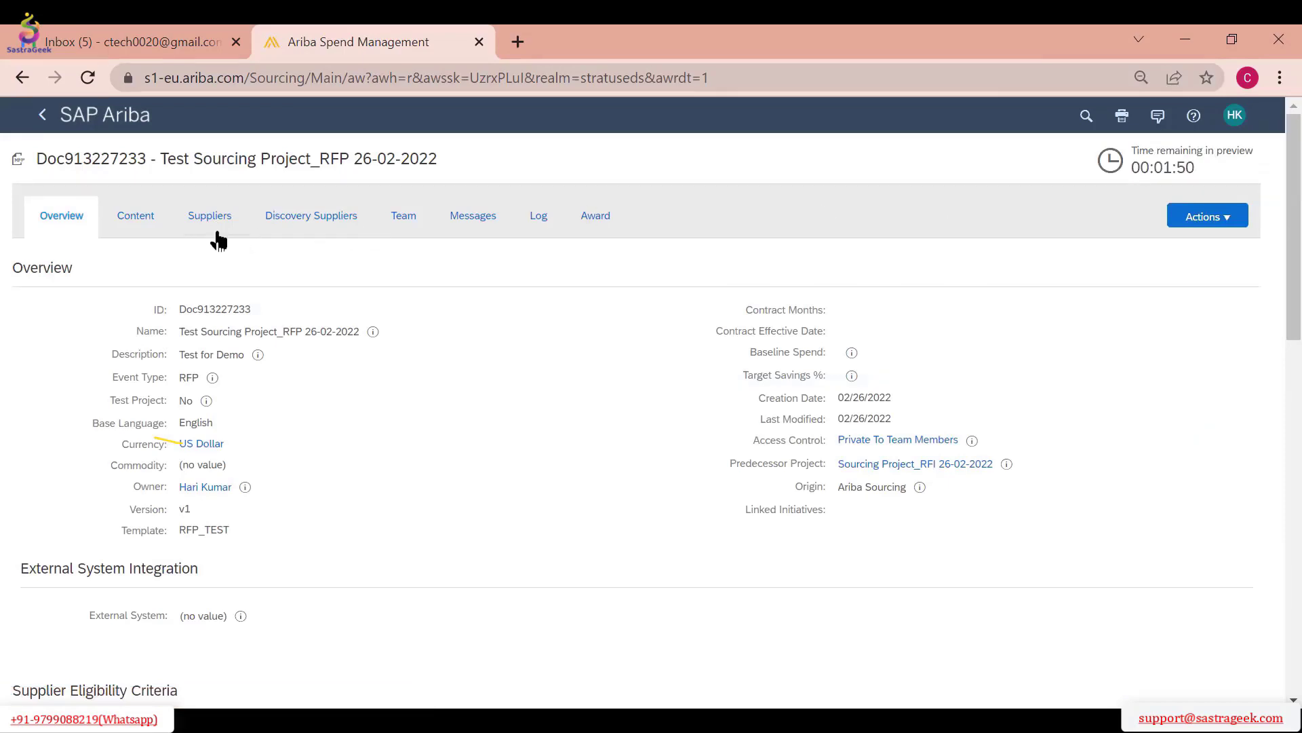
View the invited suppliers and reduce the event's remaining preview time by 1 more minute
click(215, 233)
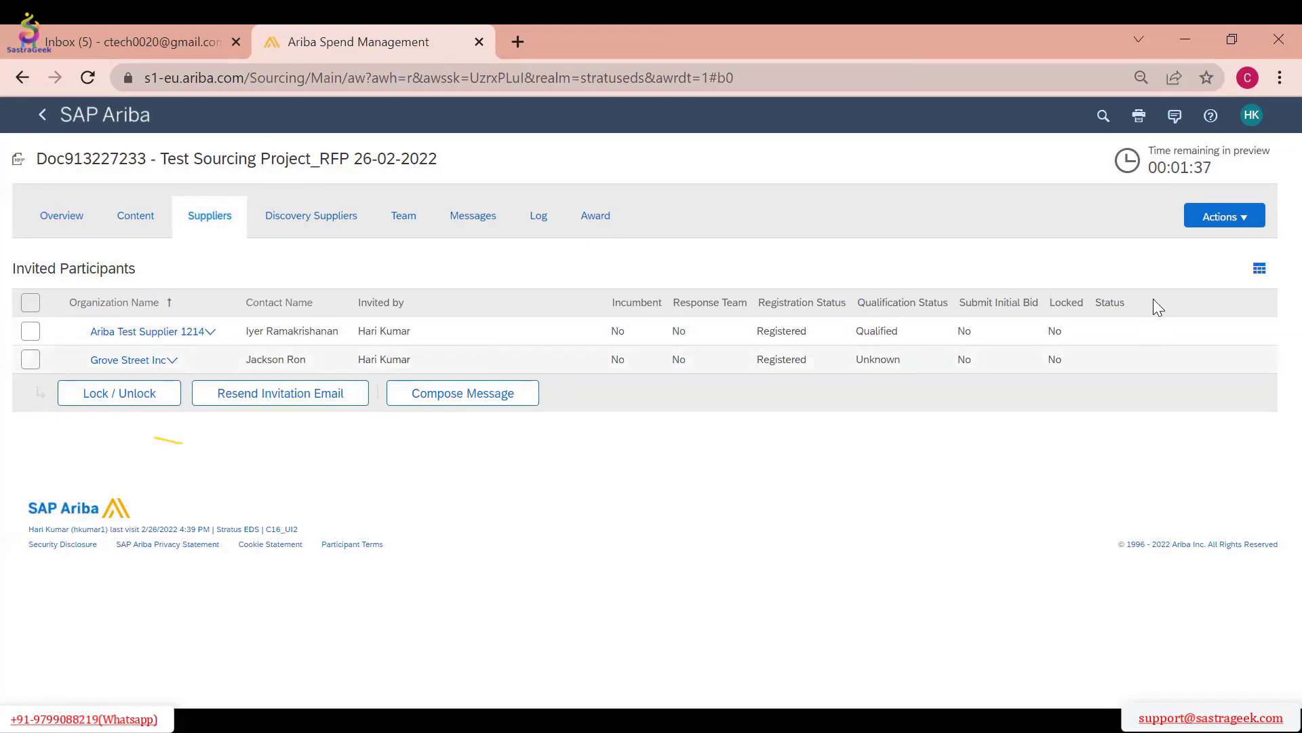
click(1214, 227)
click(854, 454)
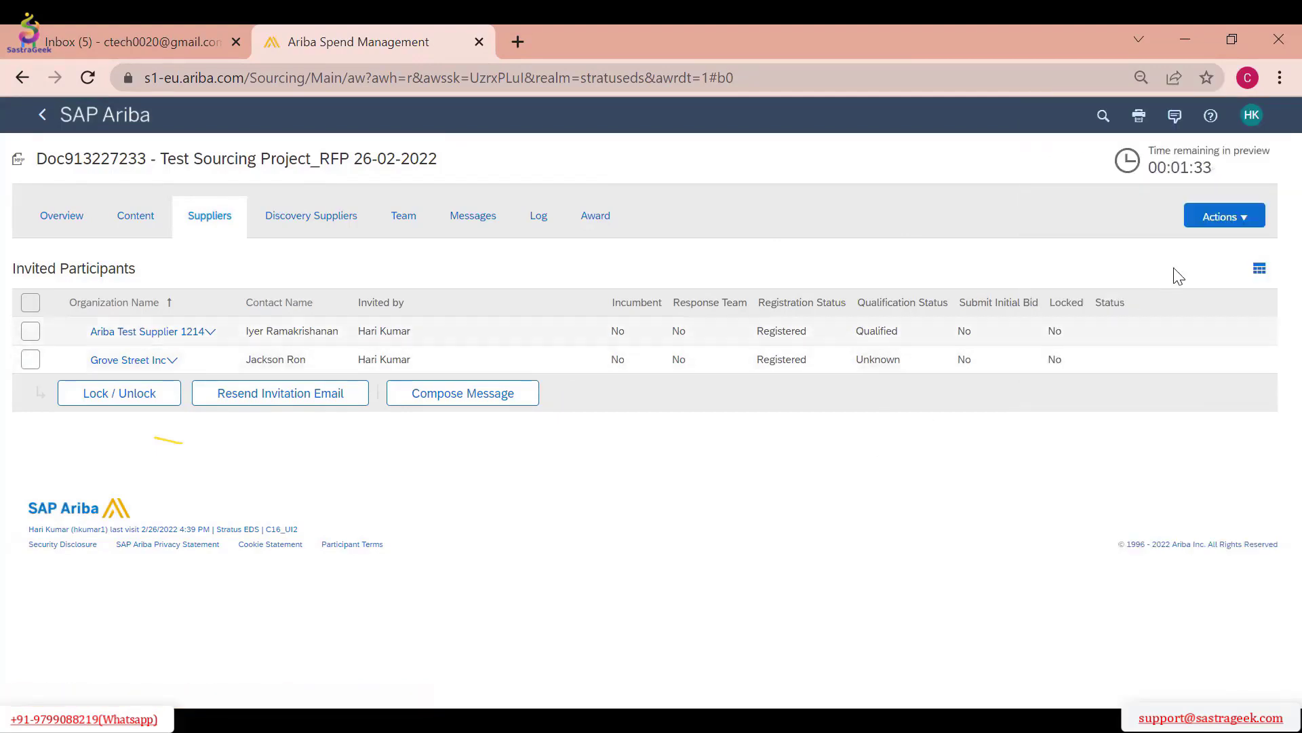
click(1224, 218)
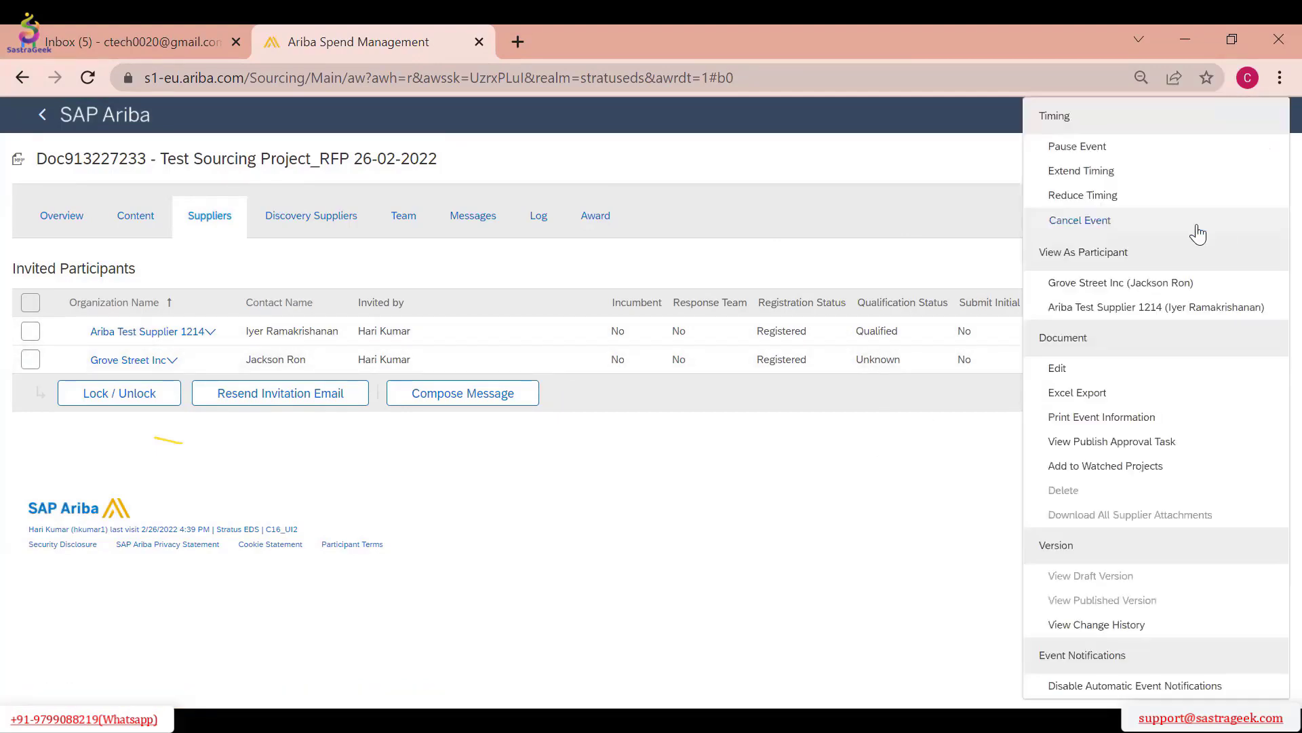
click(1085, 192)
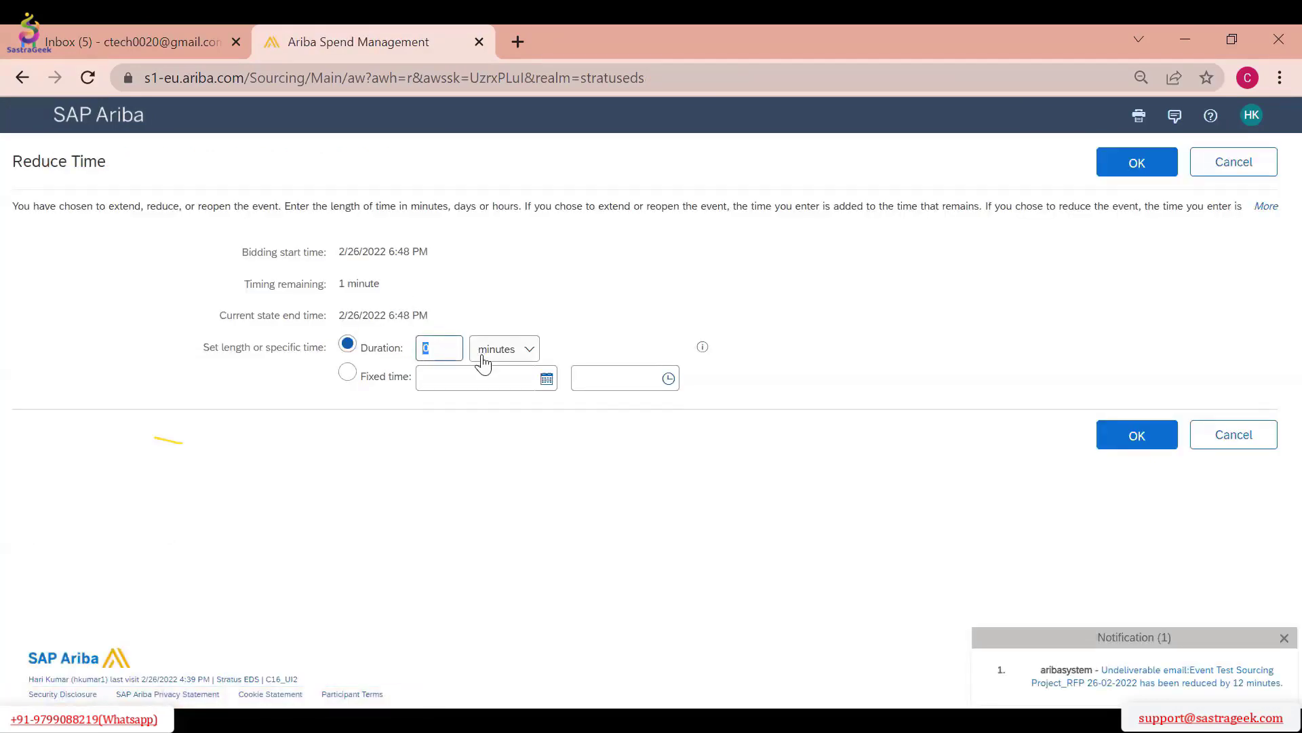
text(1)
click(1134, 178)
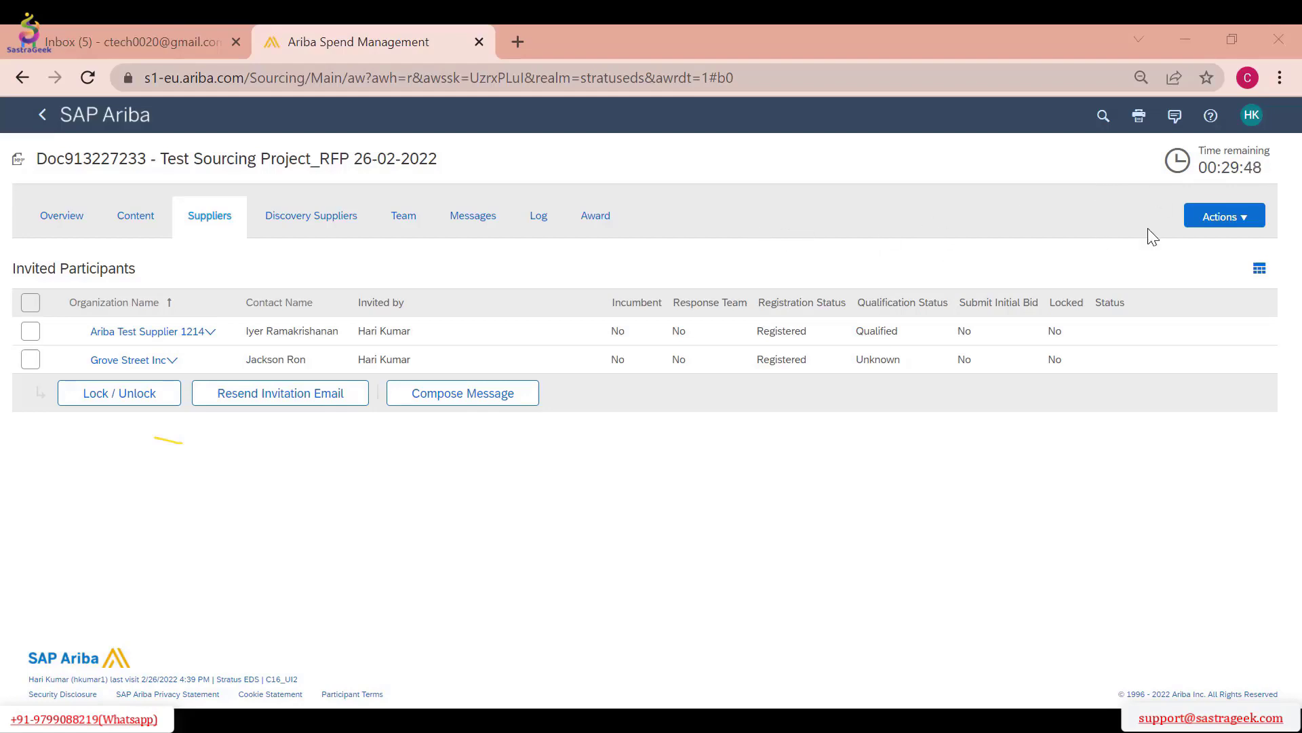
Check the event's remaining time, overview and invited participants, and return to the home page
triple_click(1191, 161)
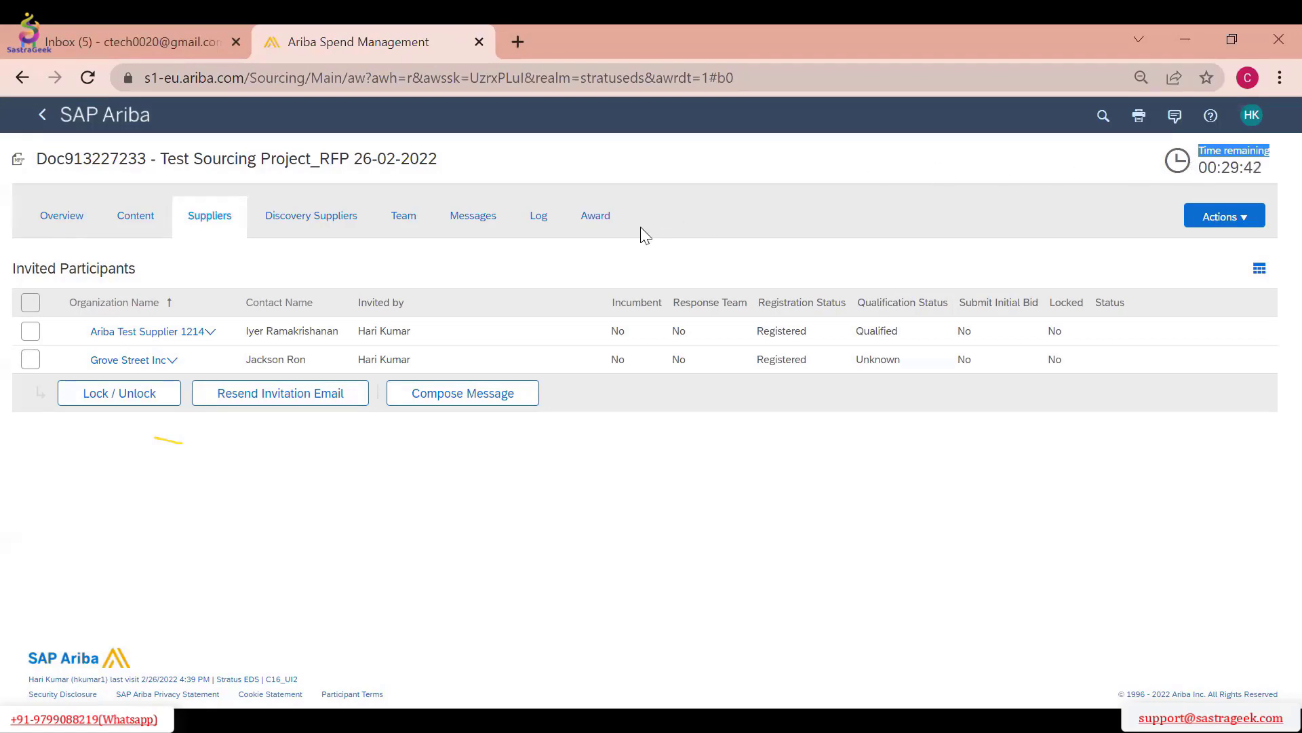
click(1224, 221)
click(1147, 247)
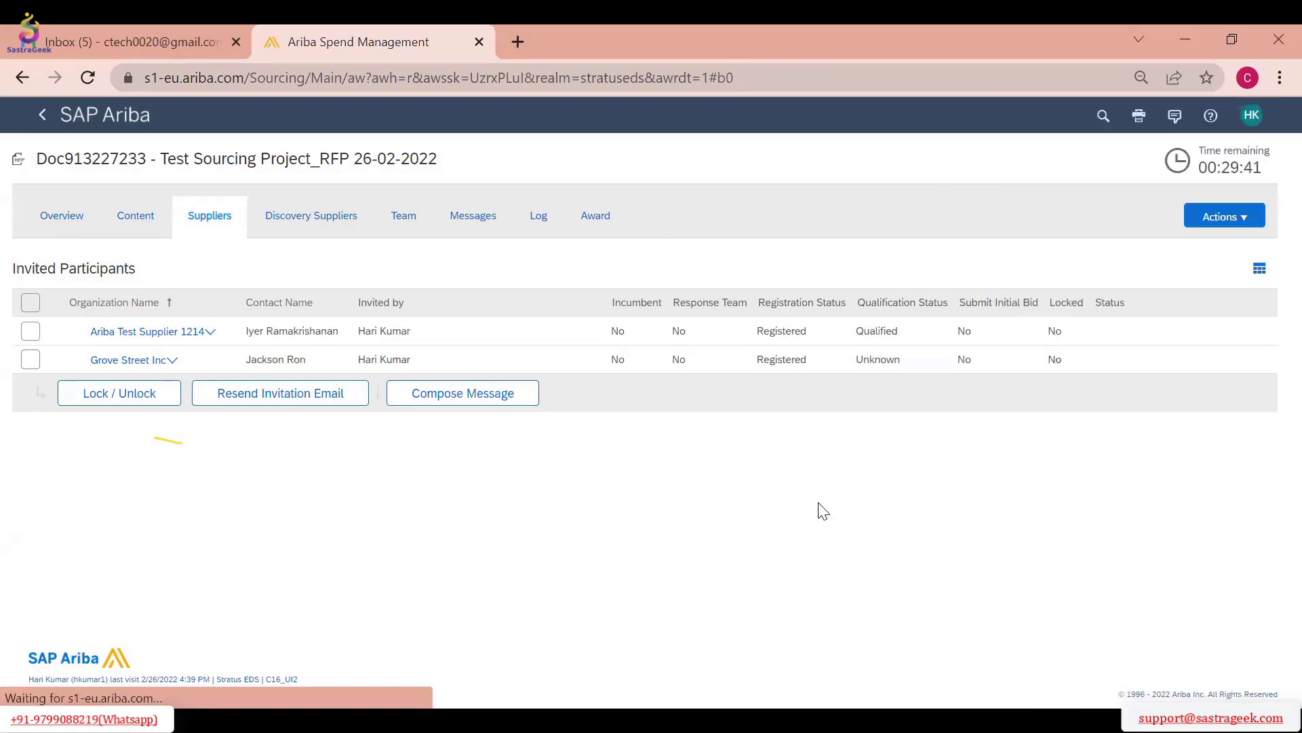
click(75, 231)
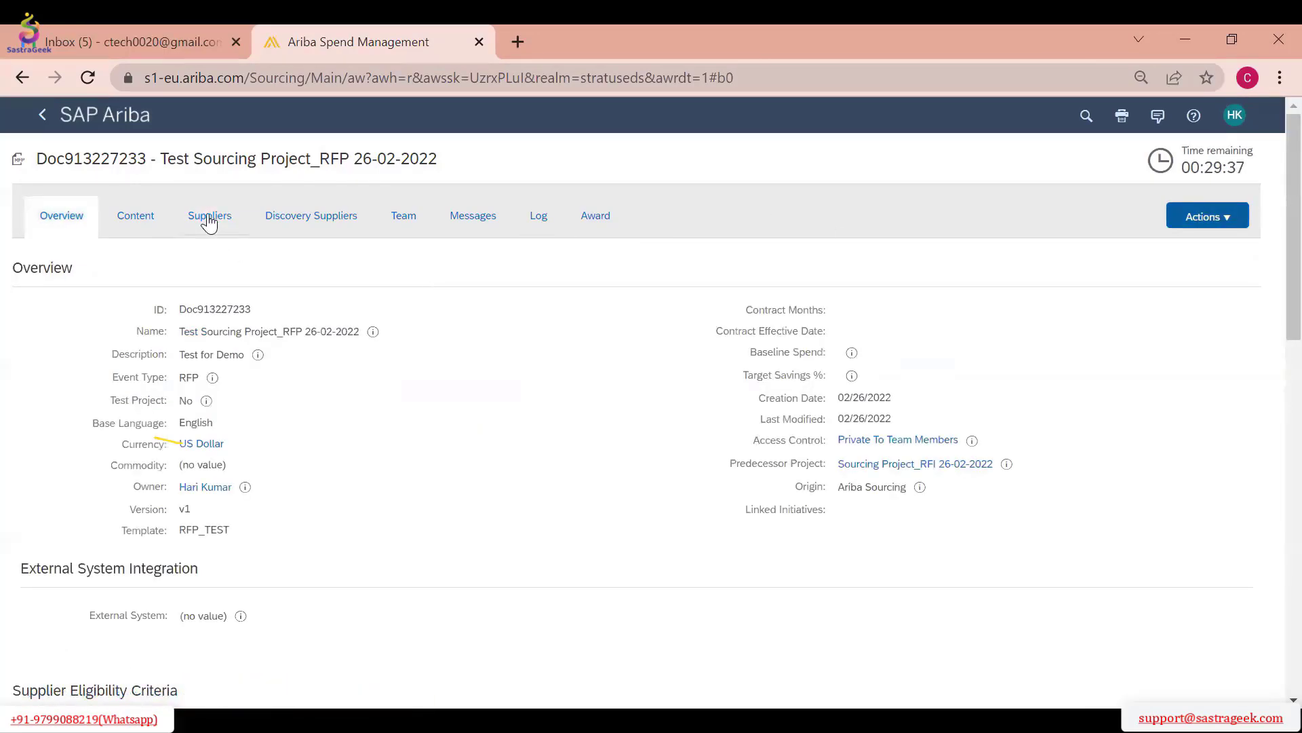
click(209, 217)
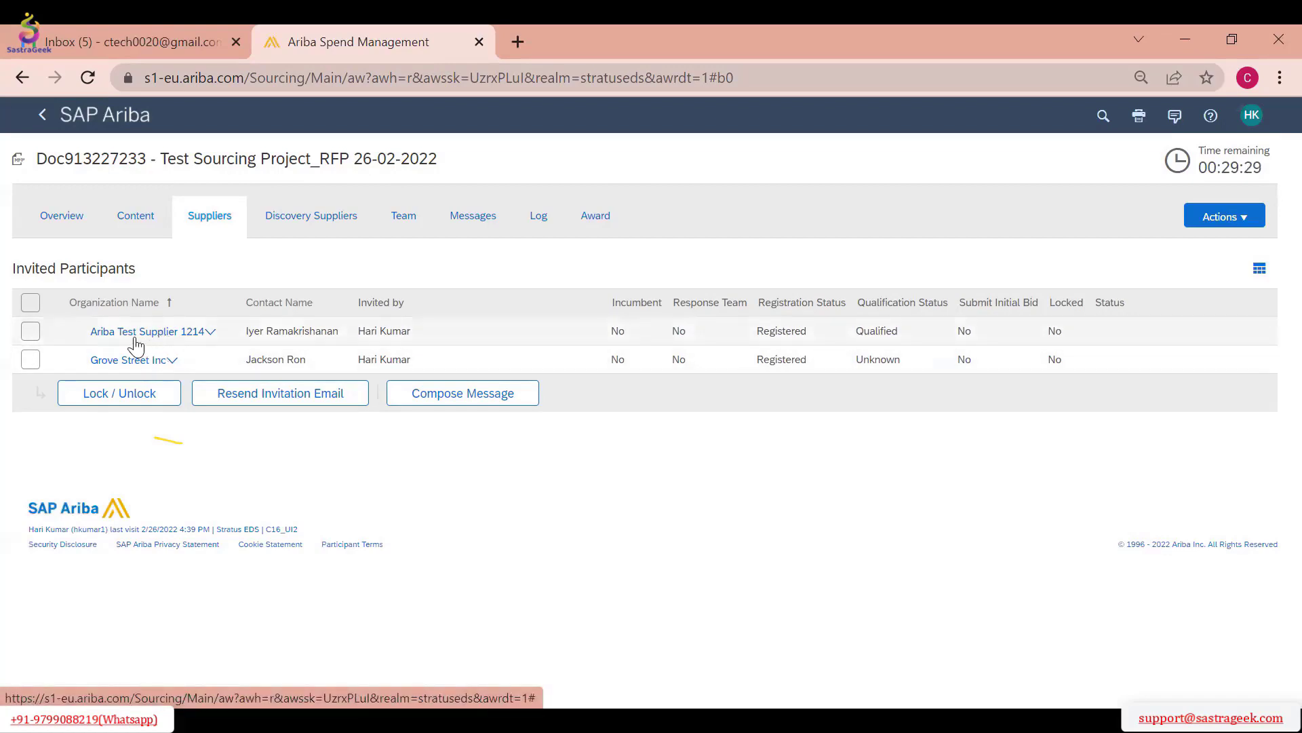
click(44, 121)
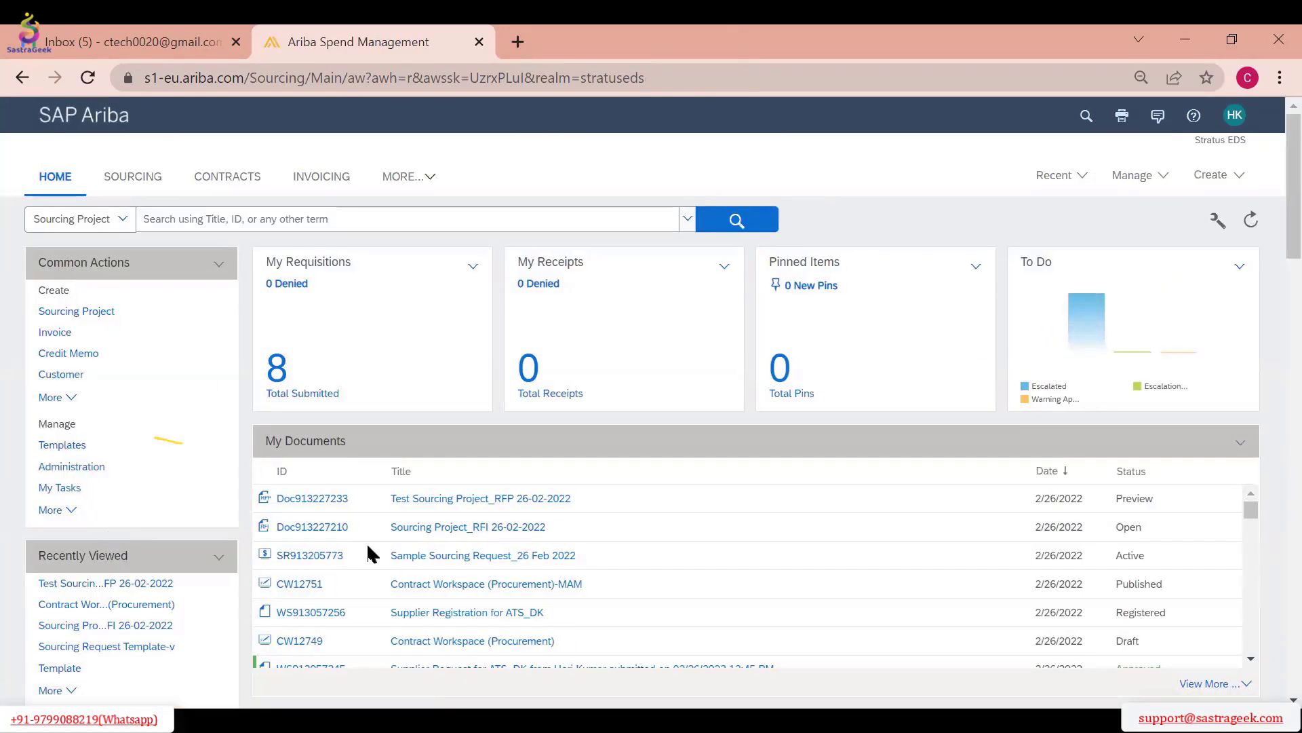
Start a new sourcing project named RFP as a quick project and mark it as not a test project
click(1138, 177)
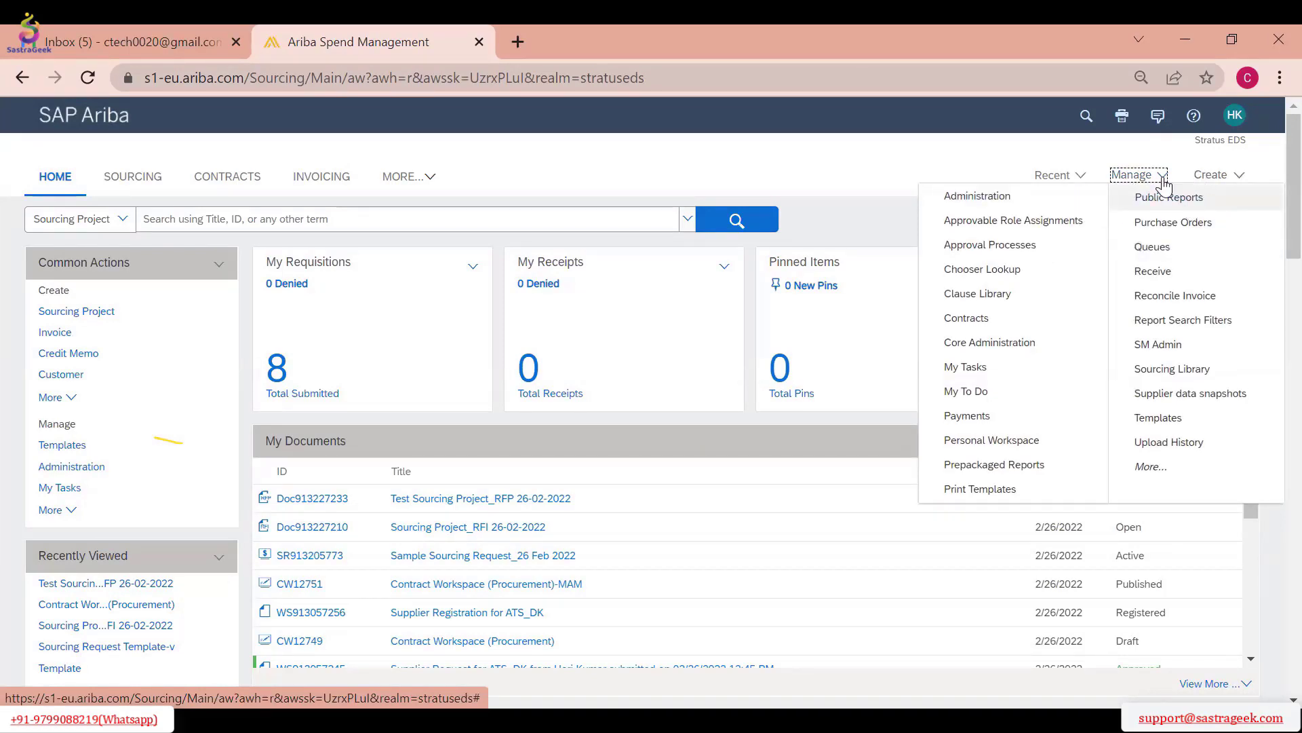
click(1218, 178)
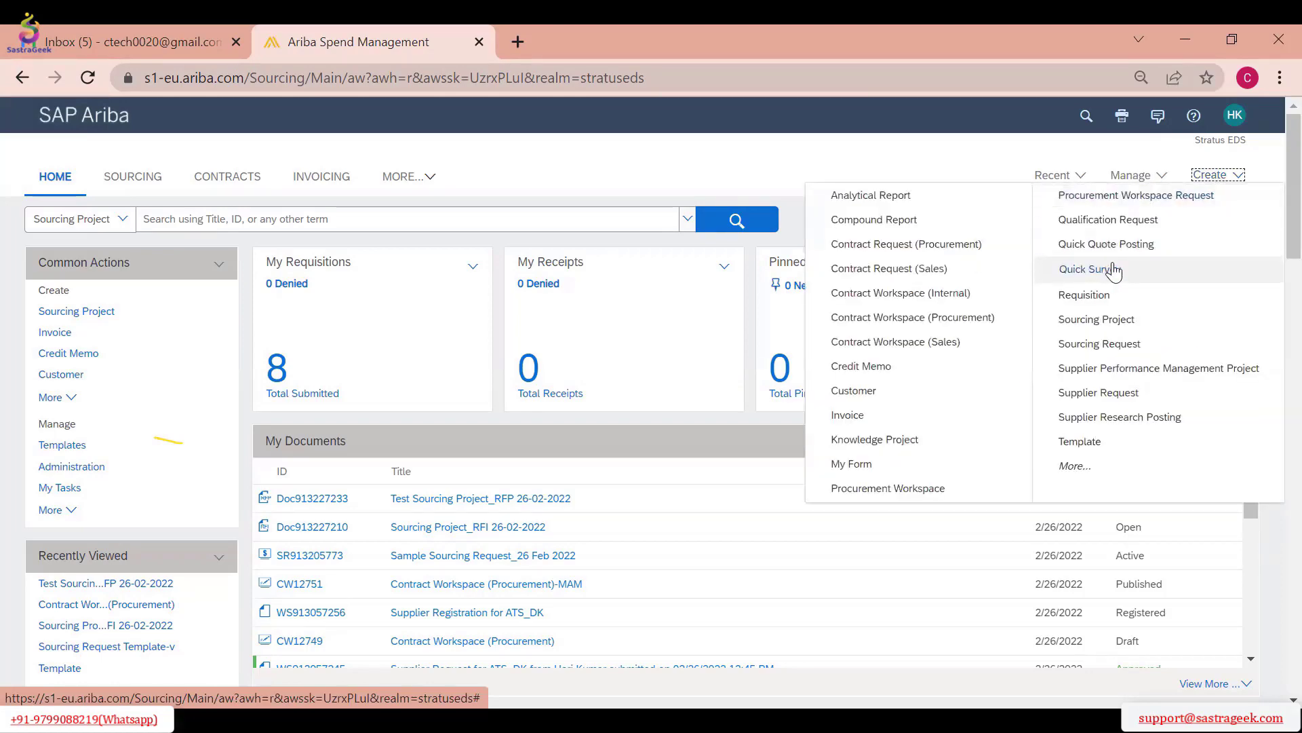
click(1102, 320)
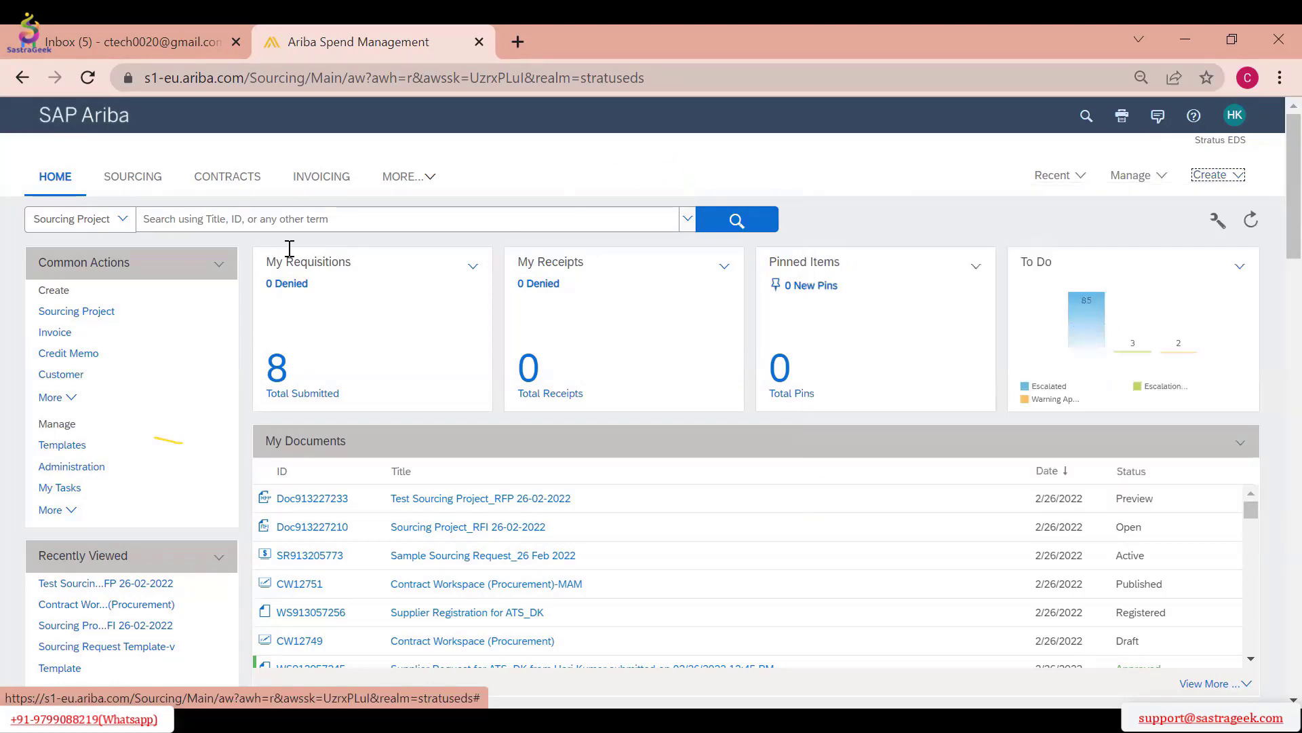
text(RFP)
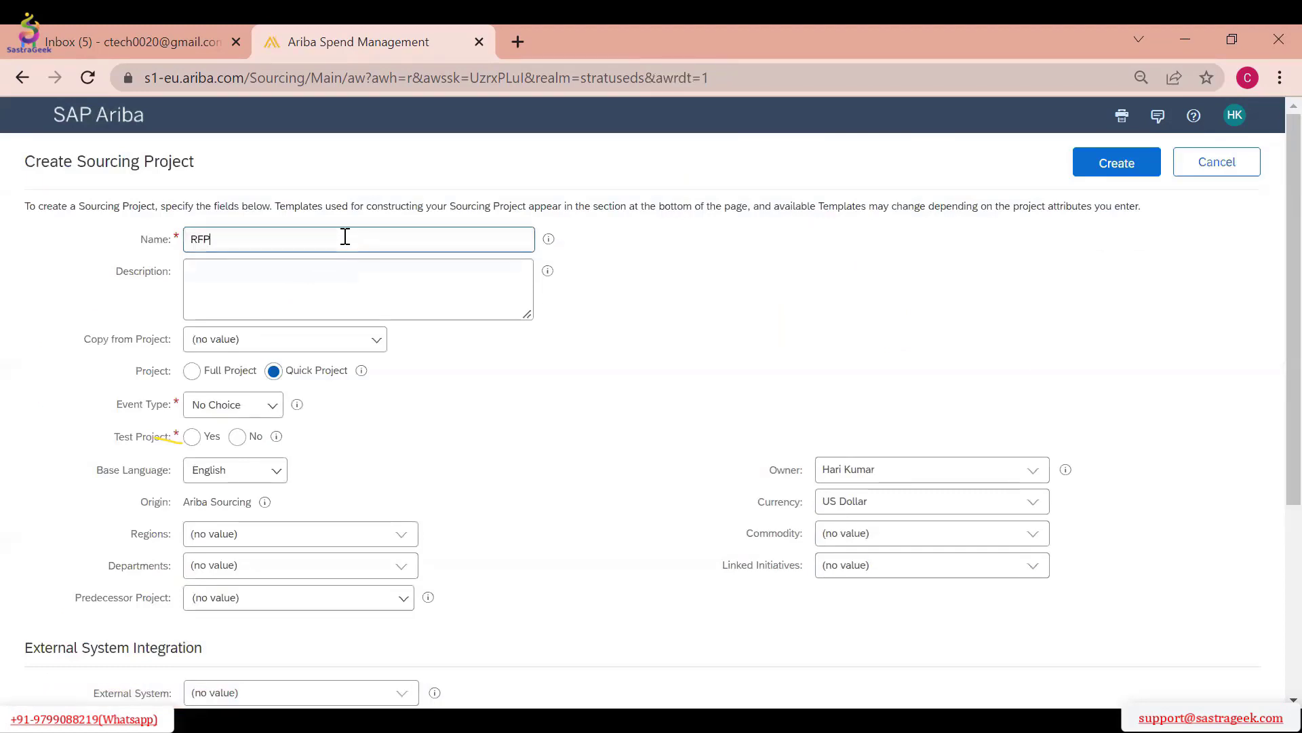
click(373, 340)
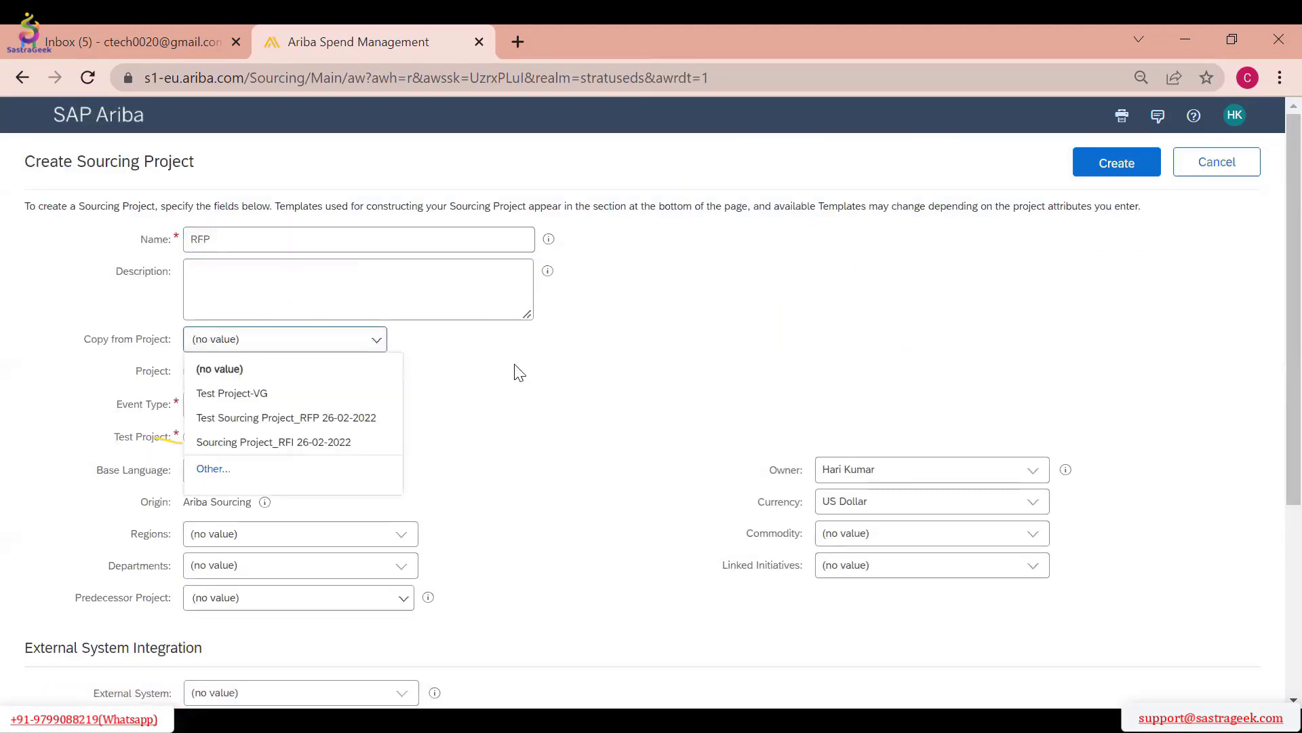
click(516, 371)
click(256, 439)
scroll(357, 461, down, 4)
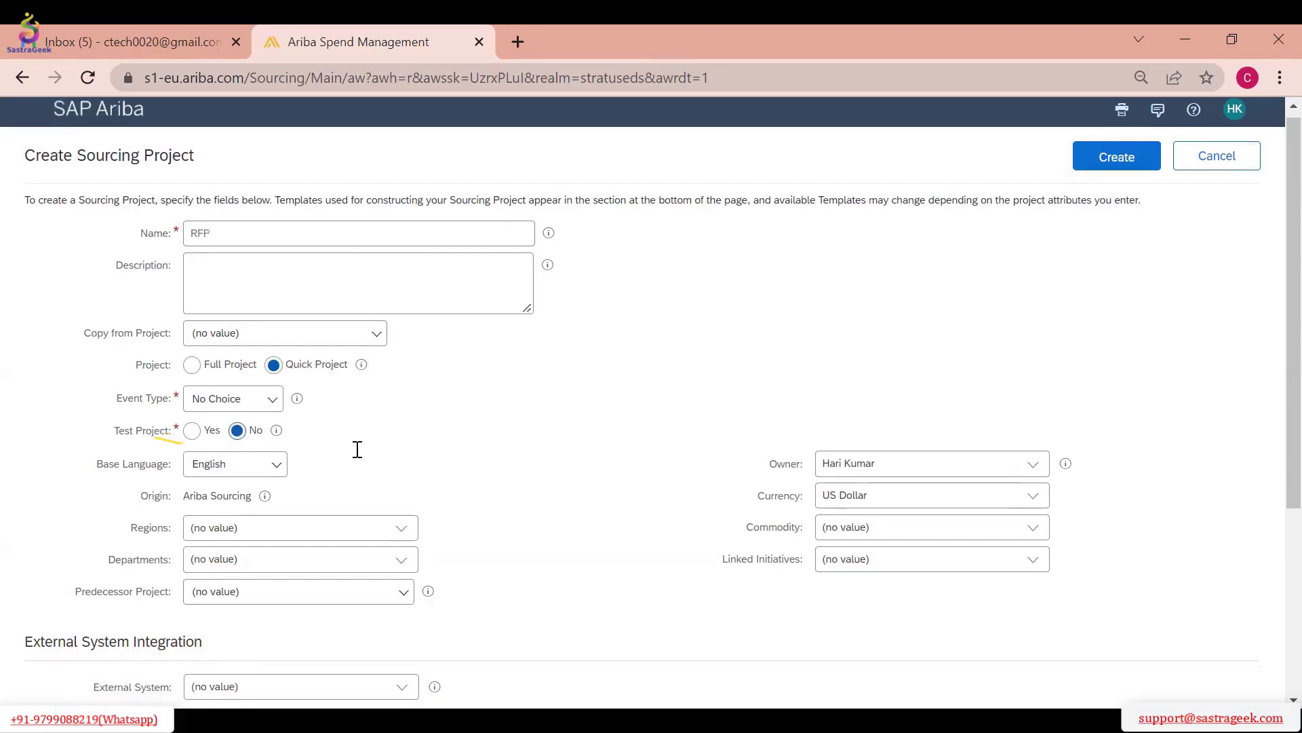
scroll(363, 486, up, 4)
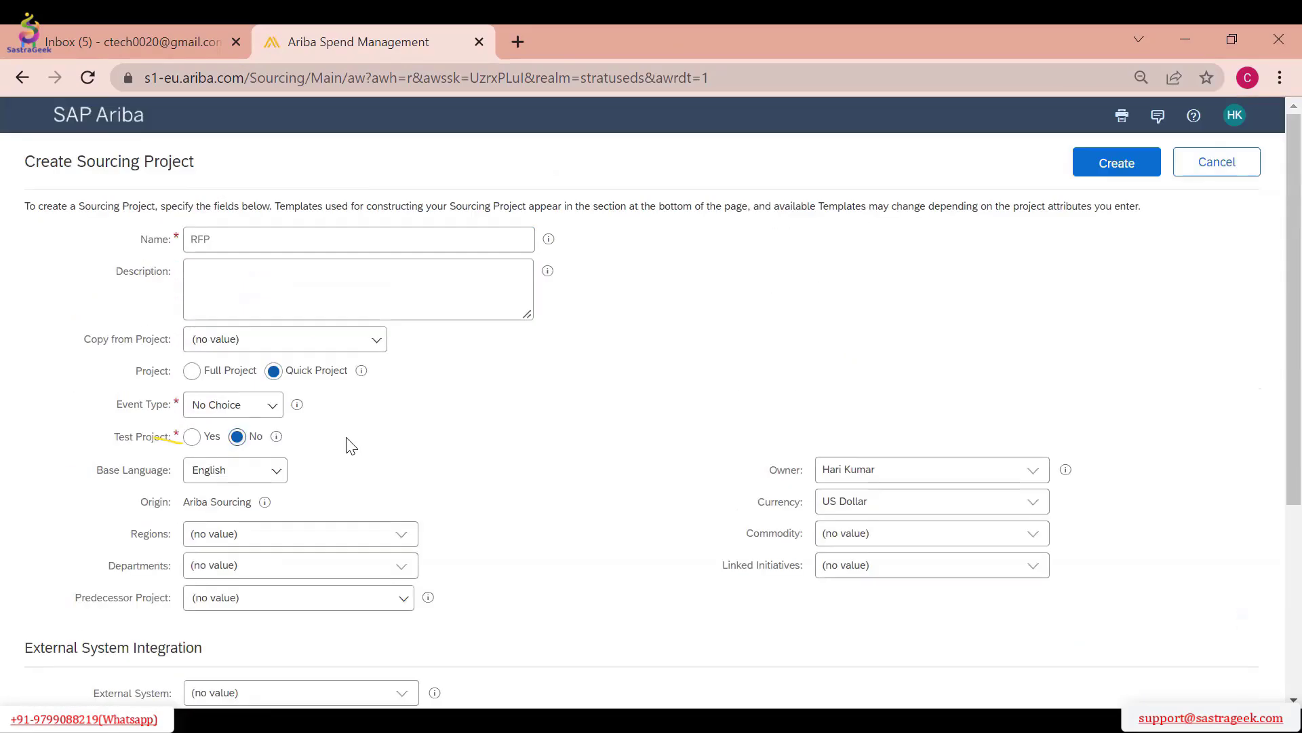
Set the event type to RFP and the baseline spend to 10000 USD, and create the project
click(275, 407)
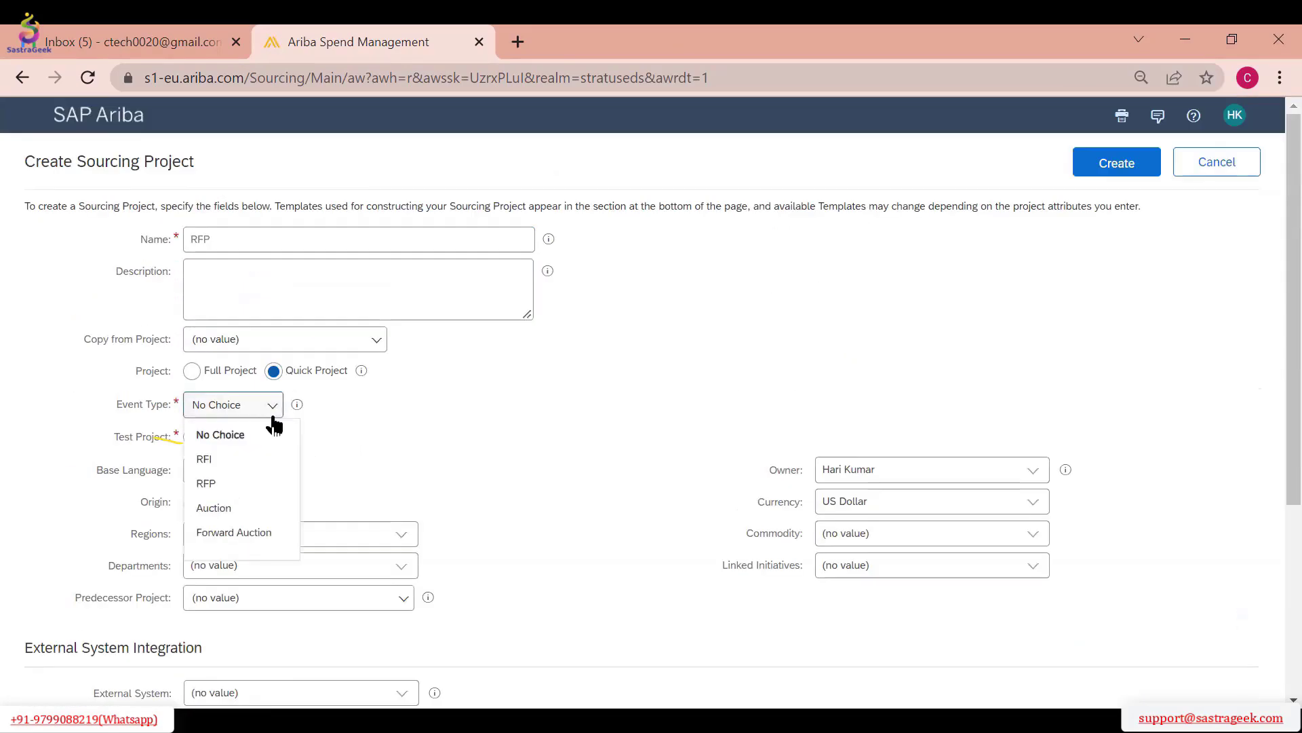
click(251, 483)
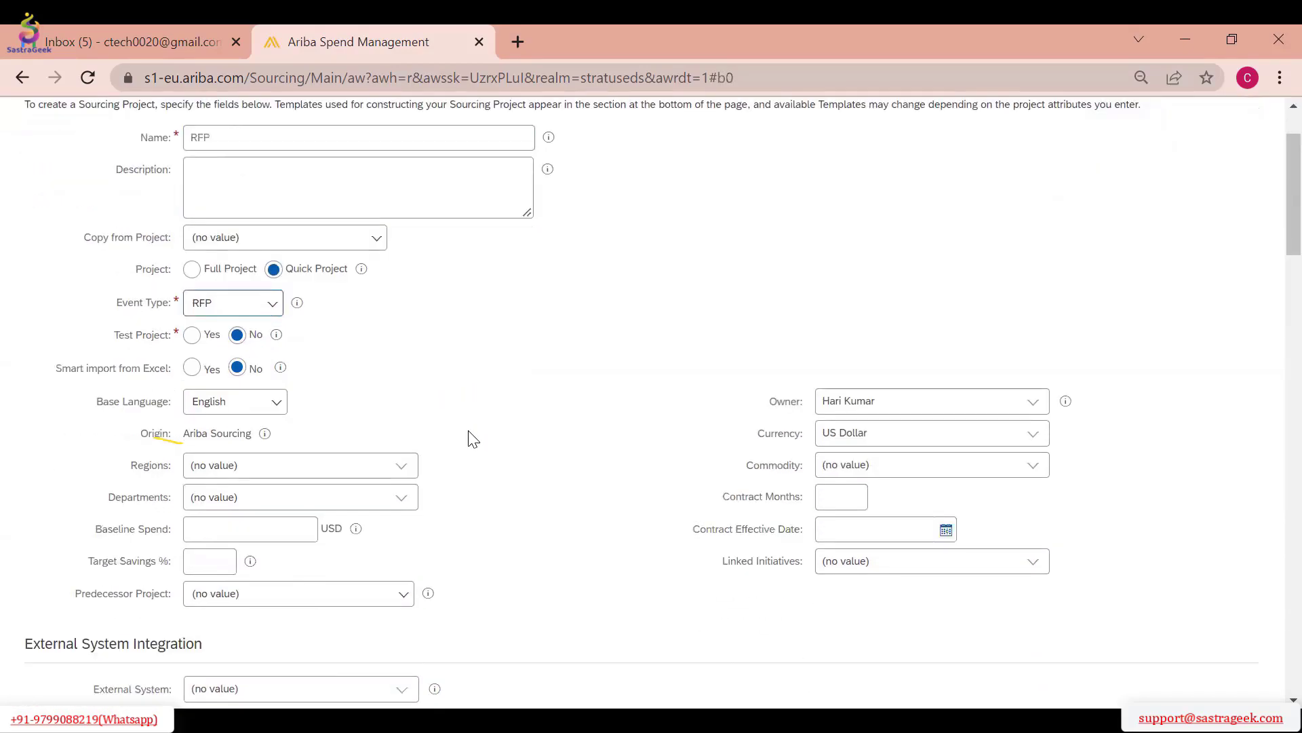
scroll(472, 438, down, 6)
scroll(276, 434, up, 4)
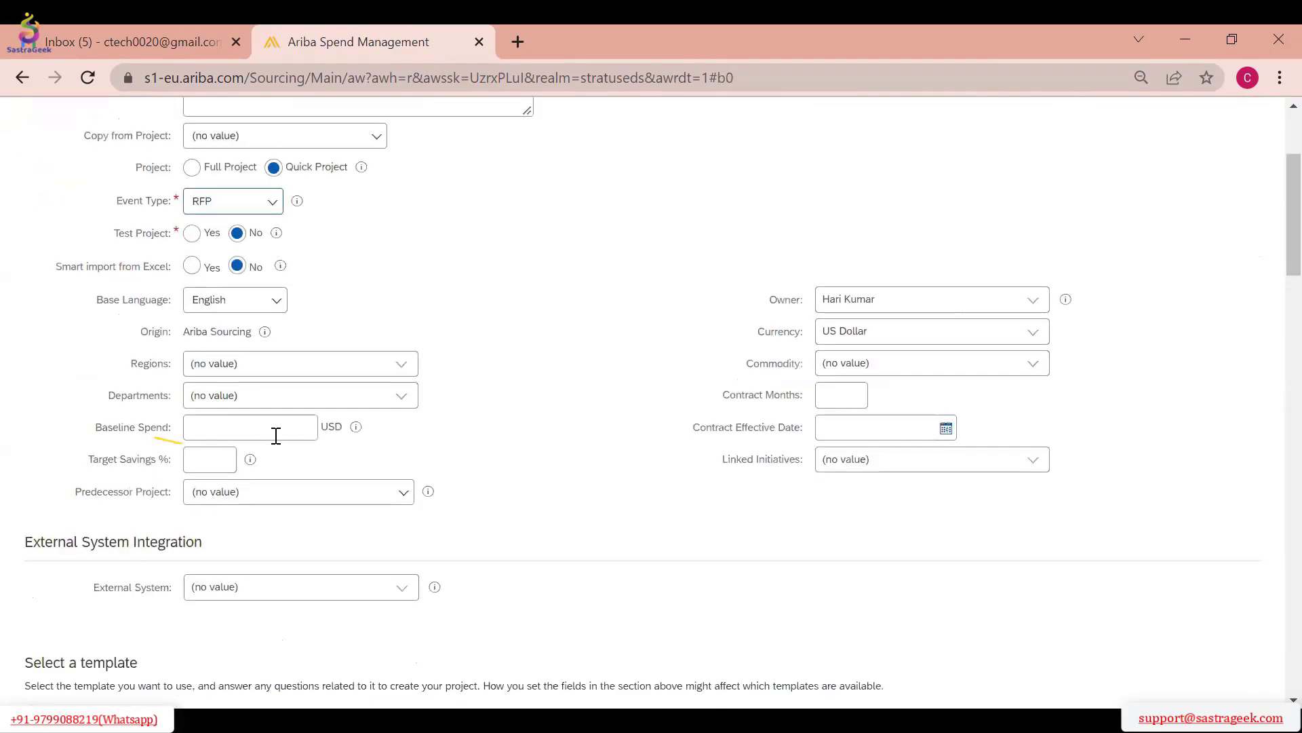
click(276, 435)
text(10000)
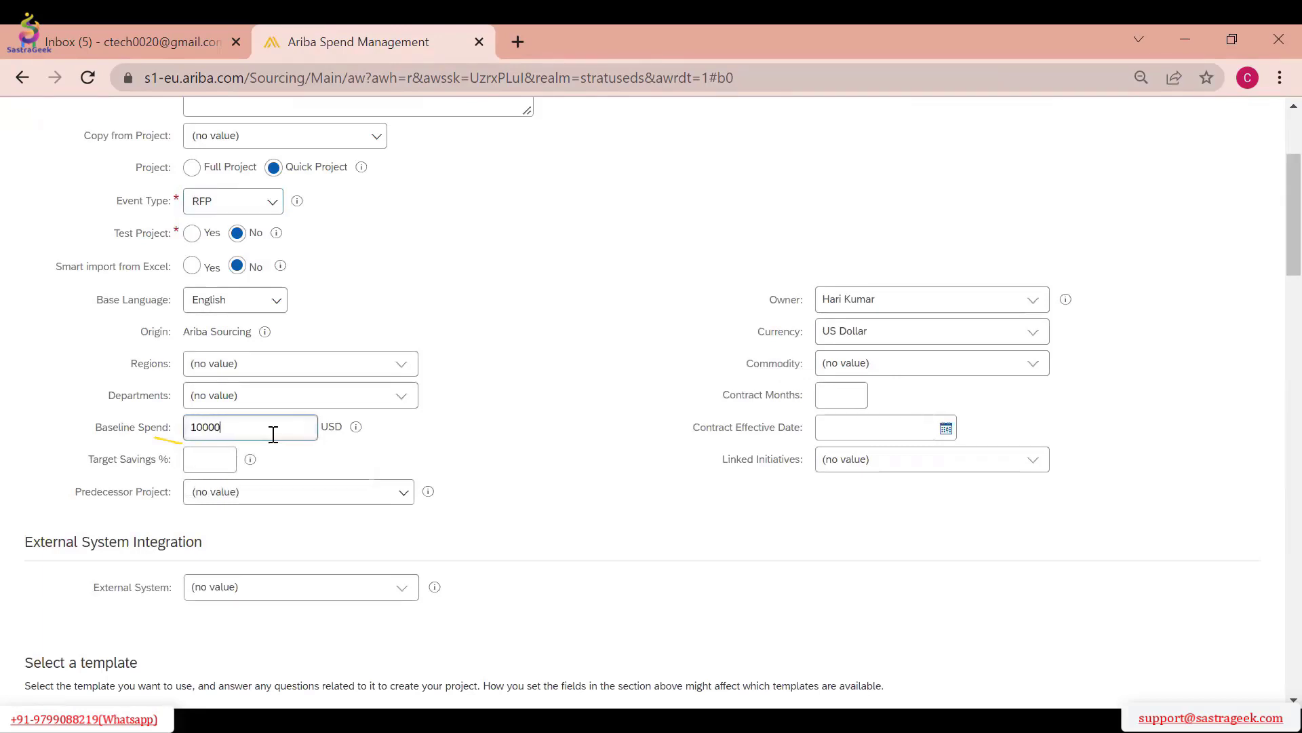
click(509, 372)
scroll(590, 378, up, 3)
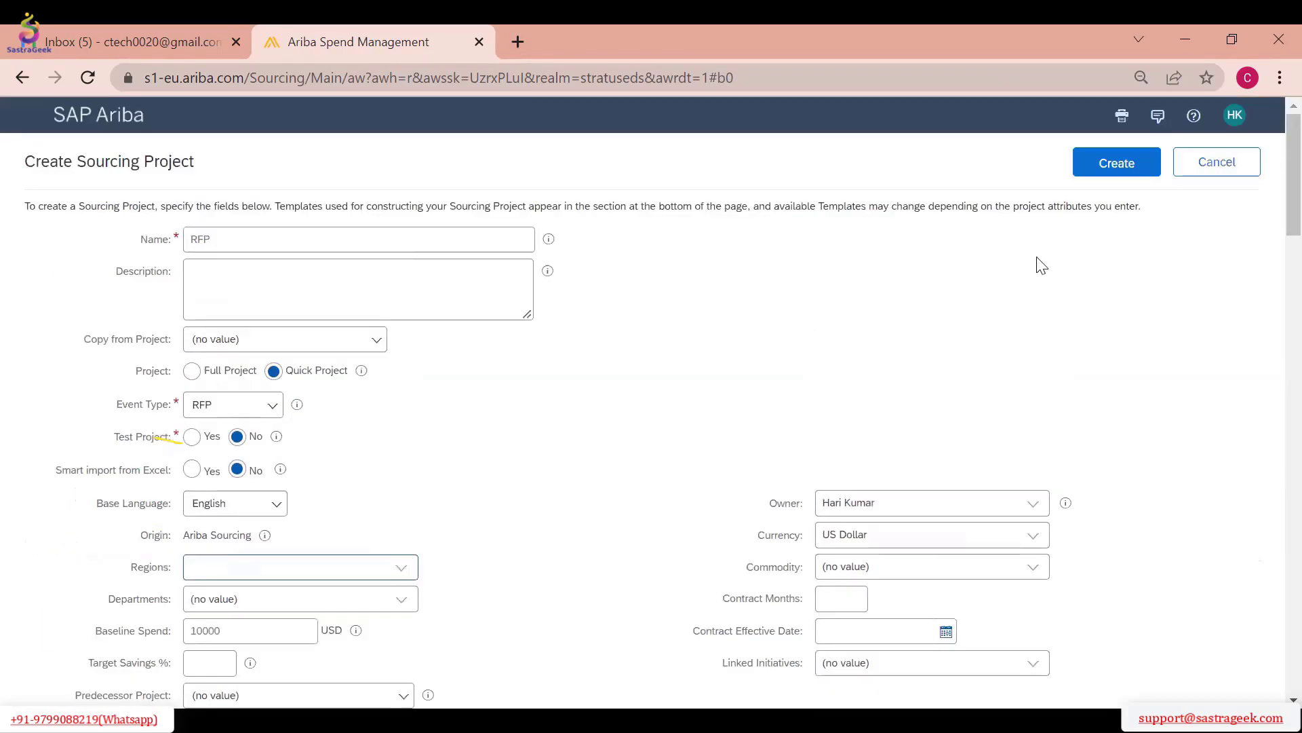
click(1105, 174)
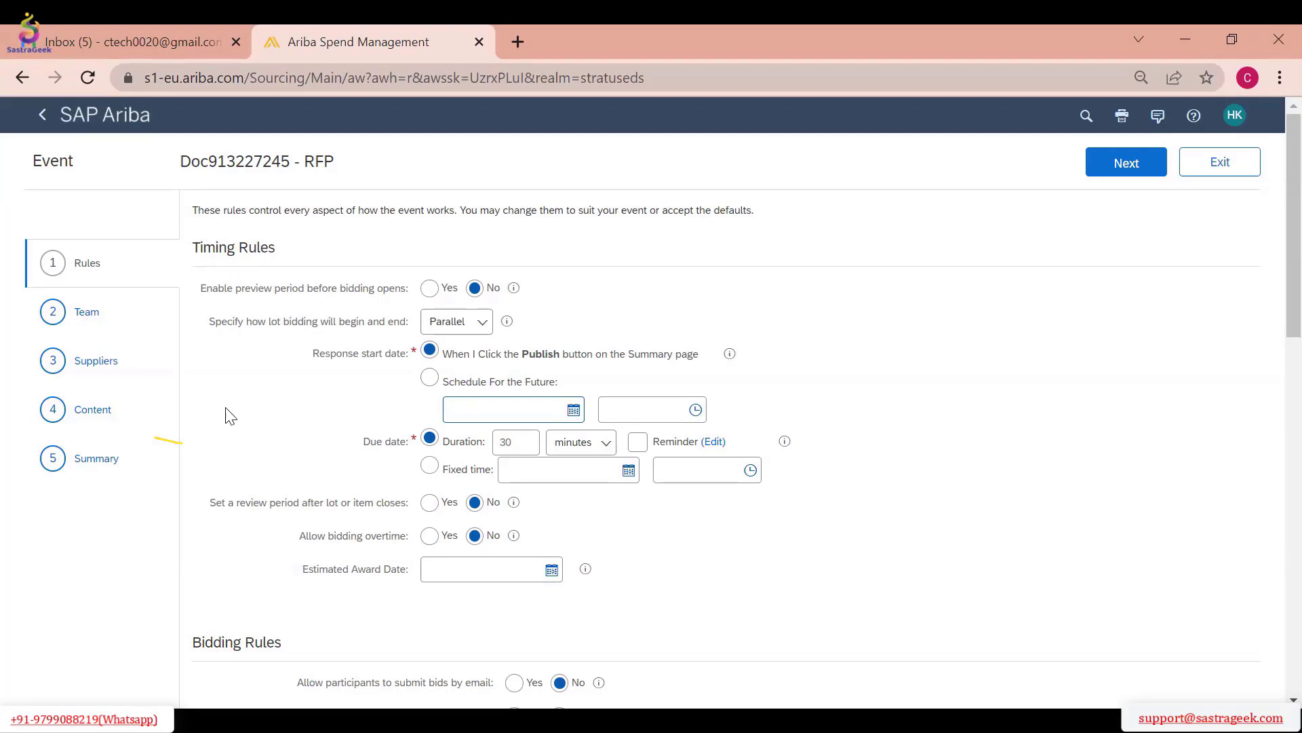
Look at the new event's supplier list, return to its rules and set the due date duration to 60 minutes
click(111, 362)
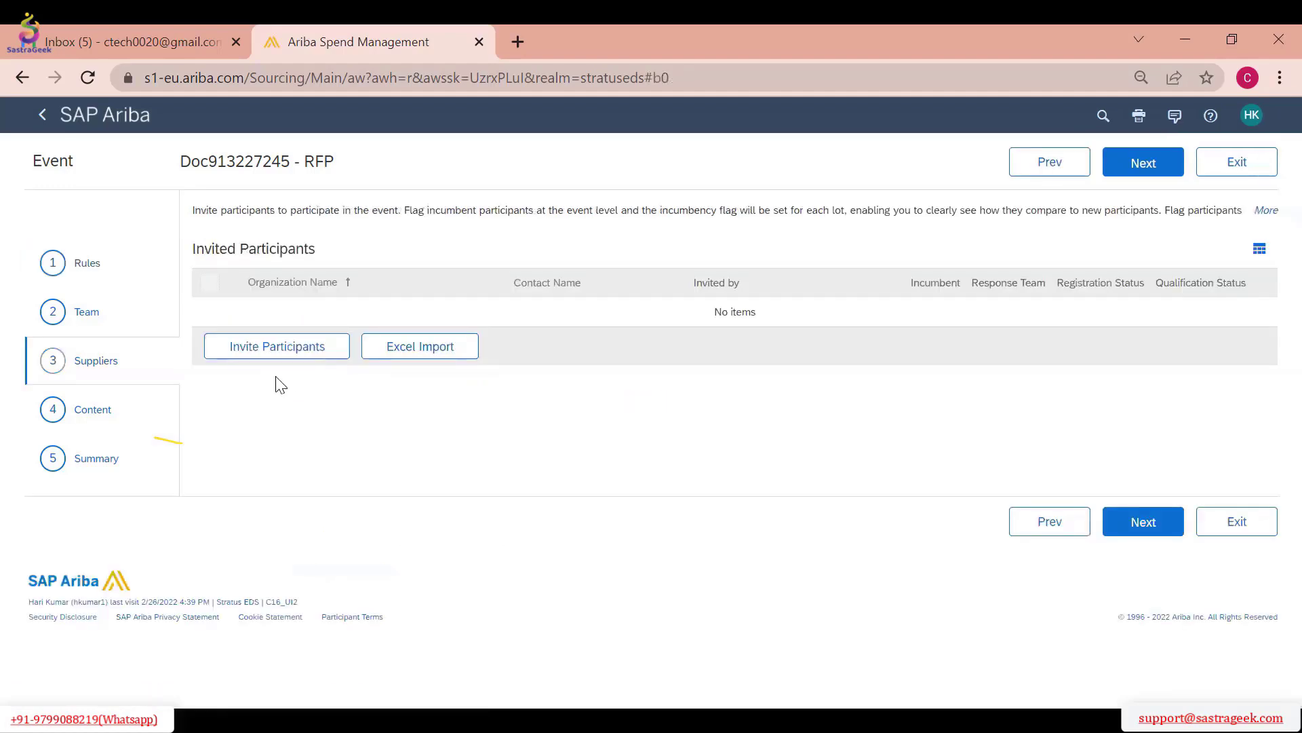
click(88, 266)
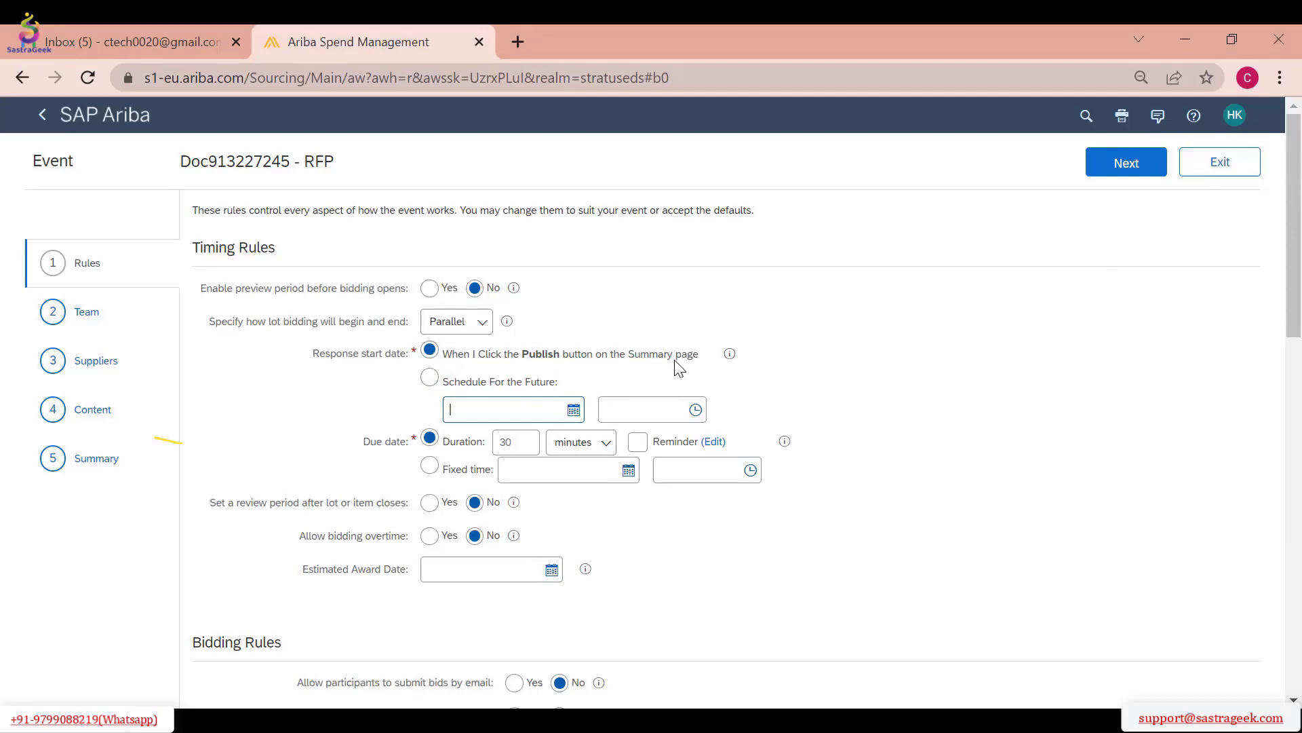
double_click(535, 444)
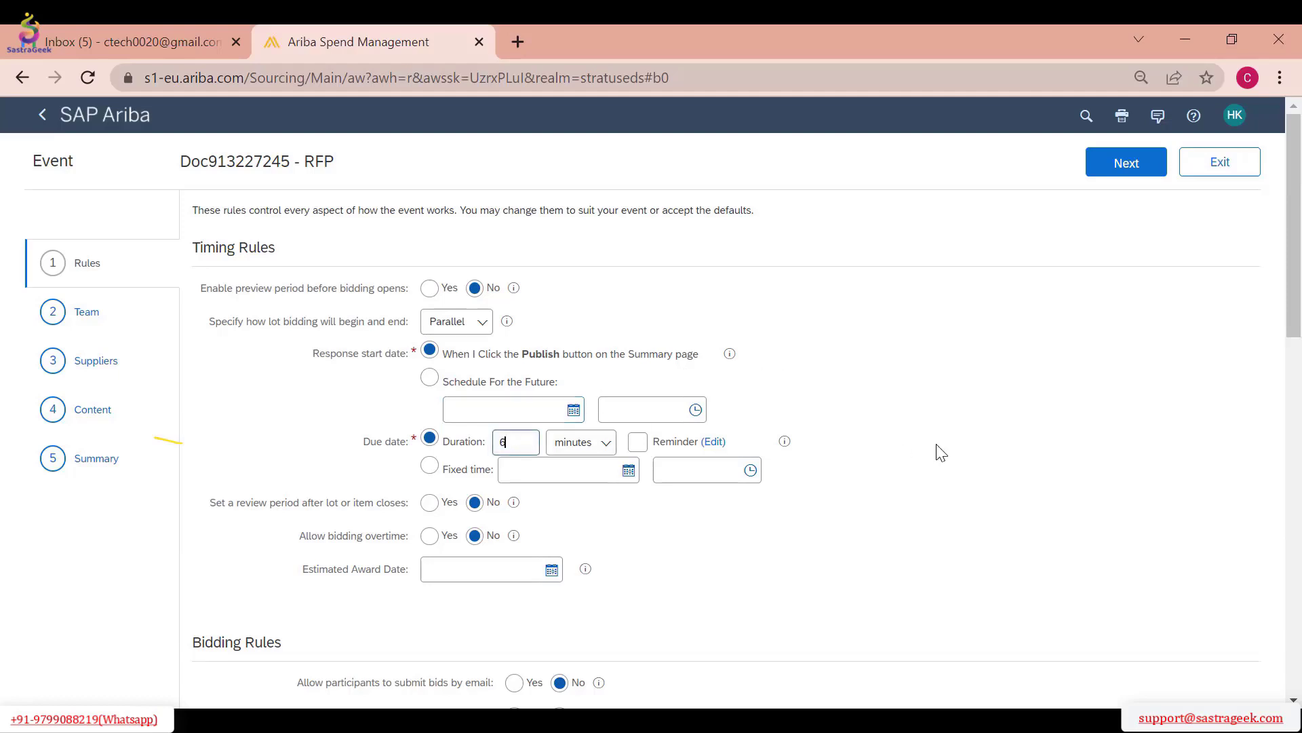
key(Tab)
click(863, 512)
Review the event's timing and bidding rules and set the rule requiring participants to improve their bids to No
scroll(339, 515, down, 2)
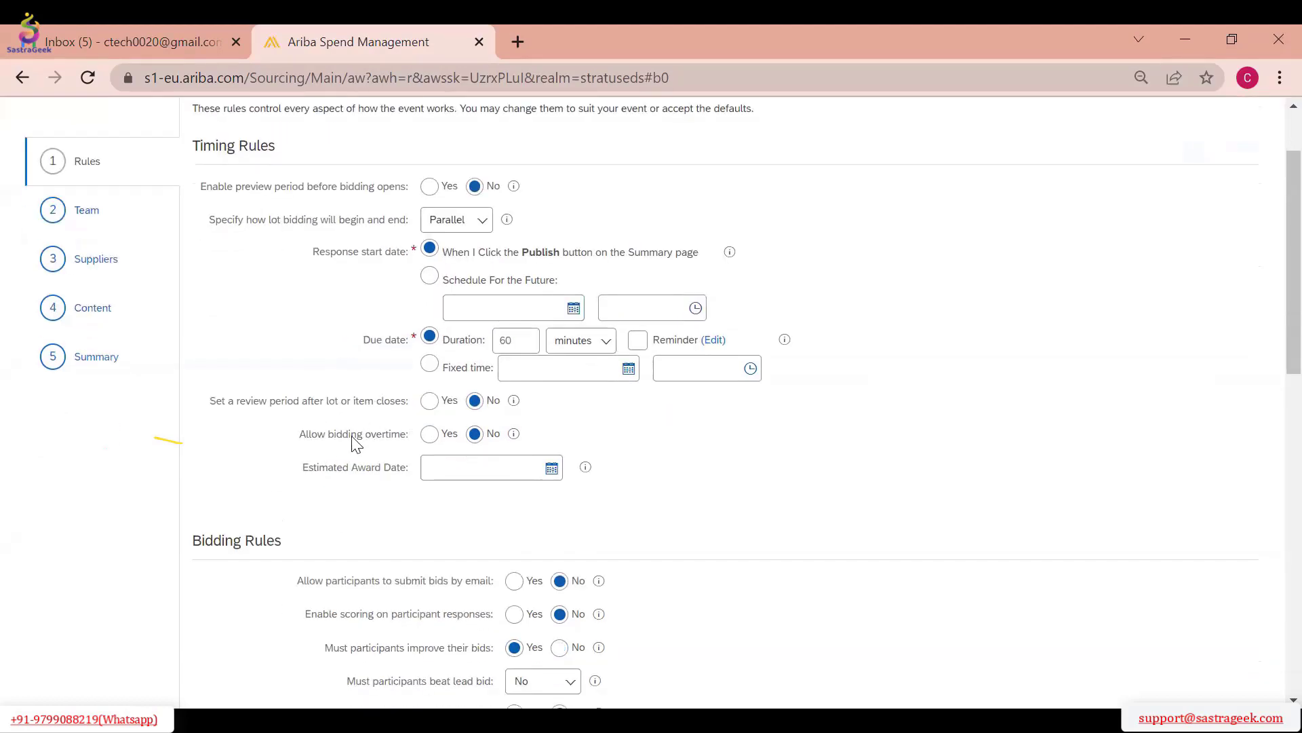
scroll(352, 436, up, 2)
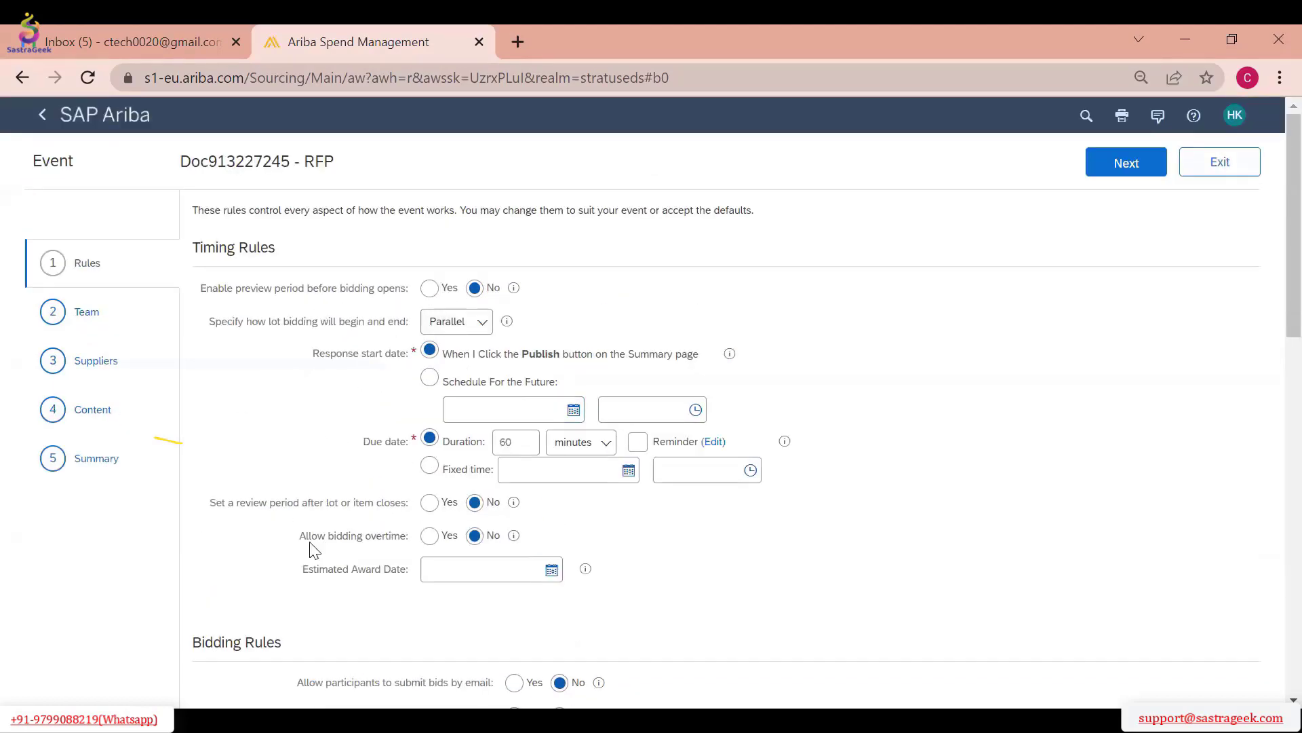
scroll(491, 542, down, 6)
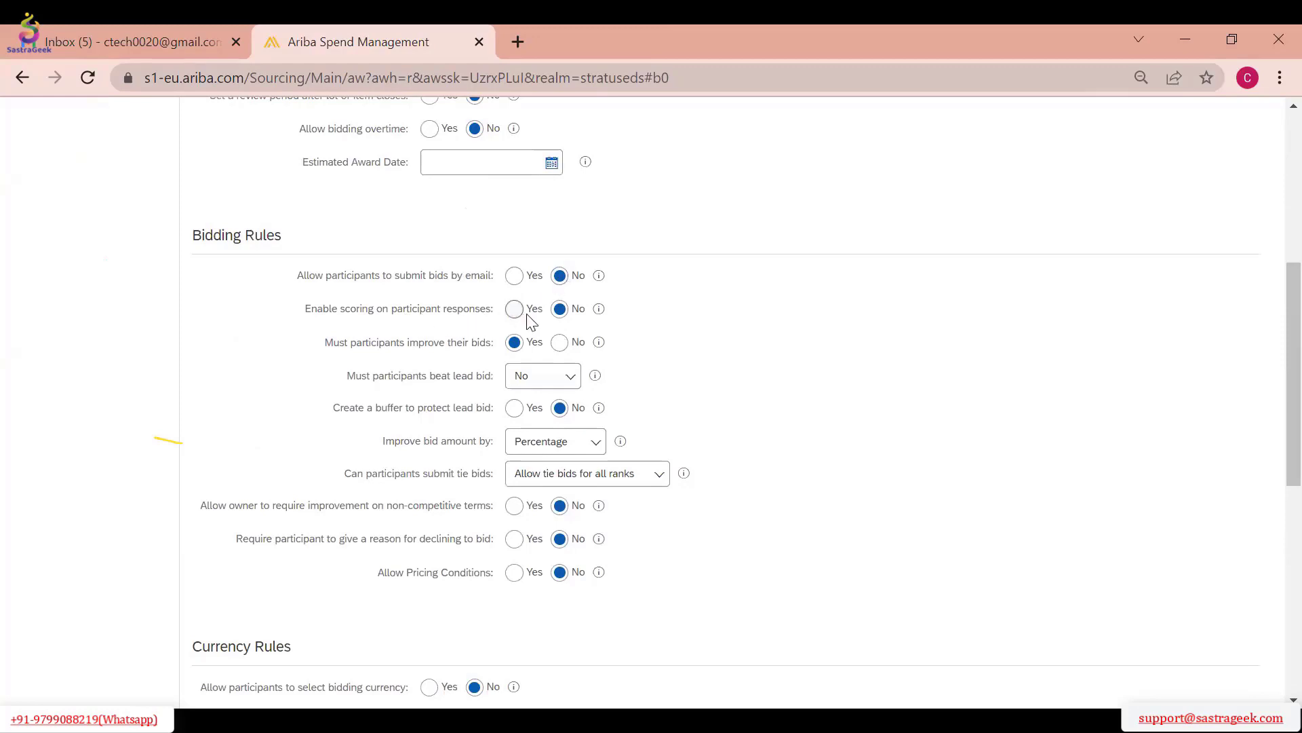
click(559, 344)
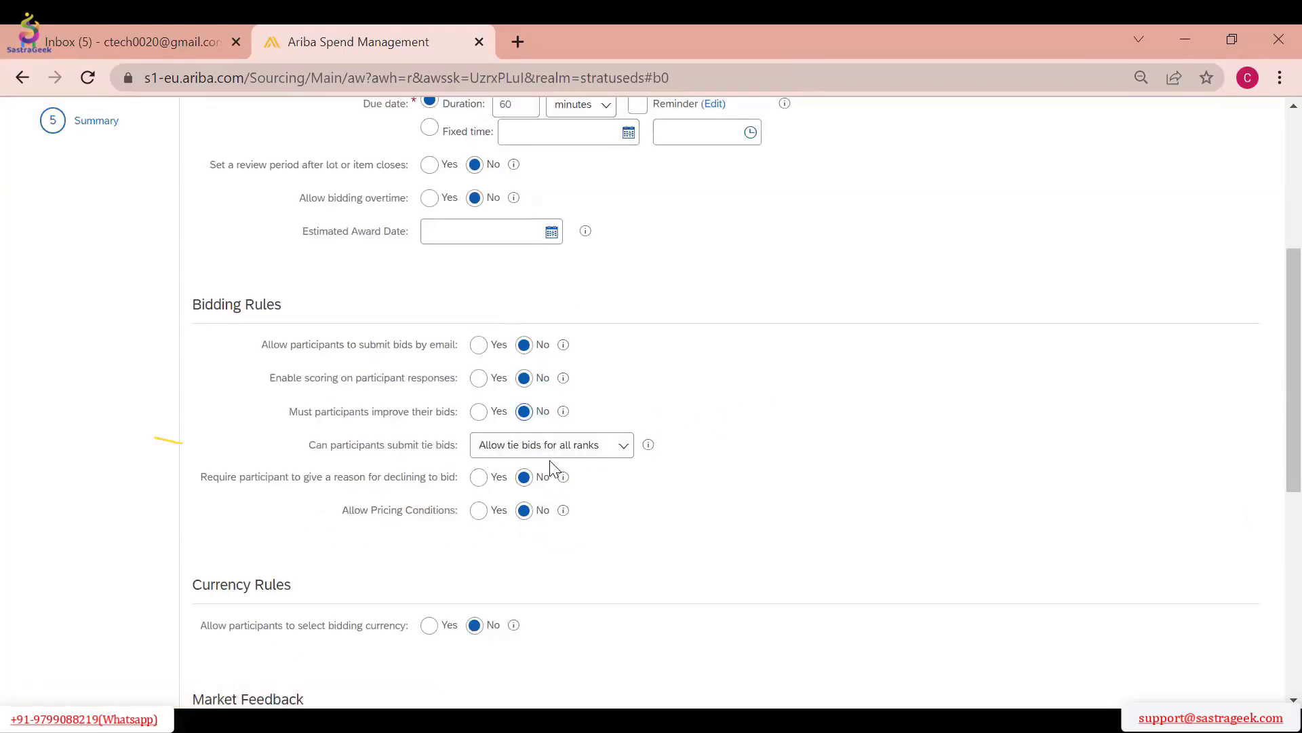
scroll(610, 519, down, 2)
scroll(176, 448, up, 6)
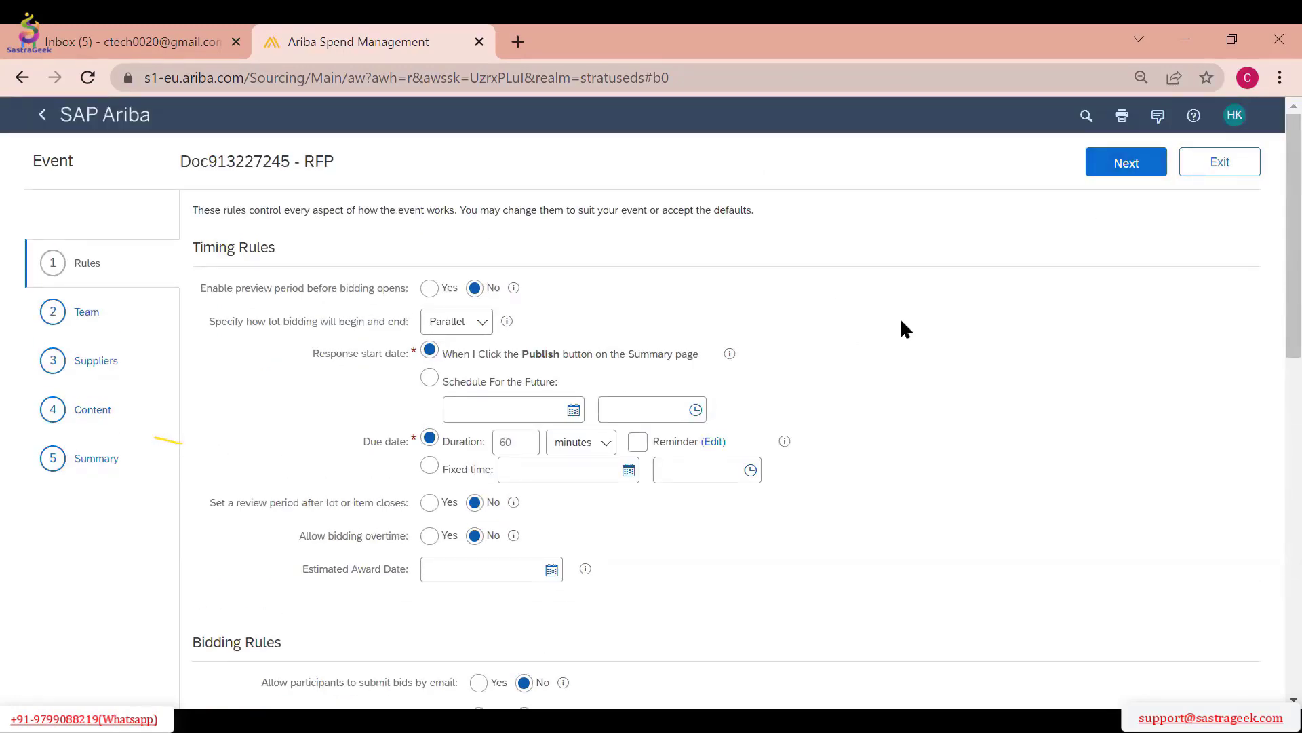
Move on past the team page to the suppliers and start creating a new external participant to invite
click(1127, 169)
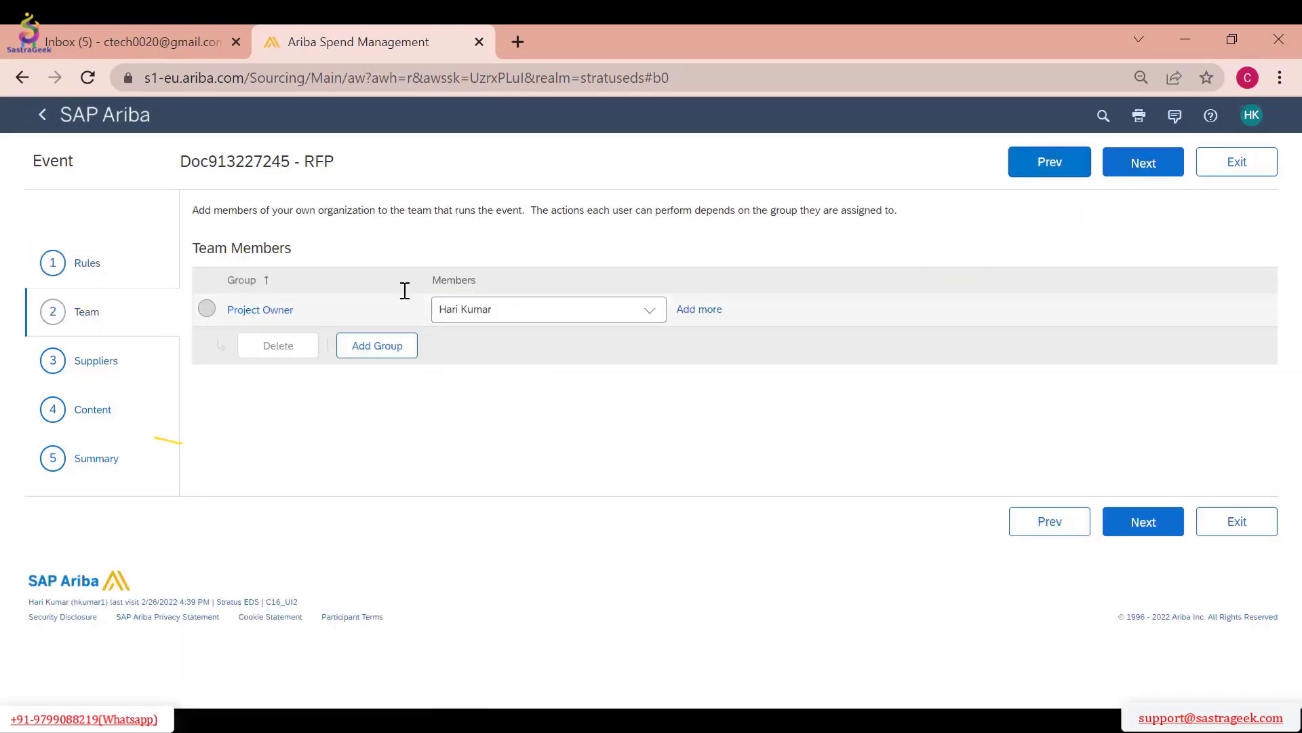
click(1119, 173)
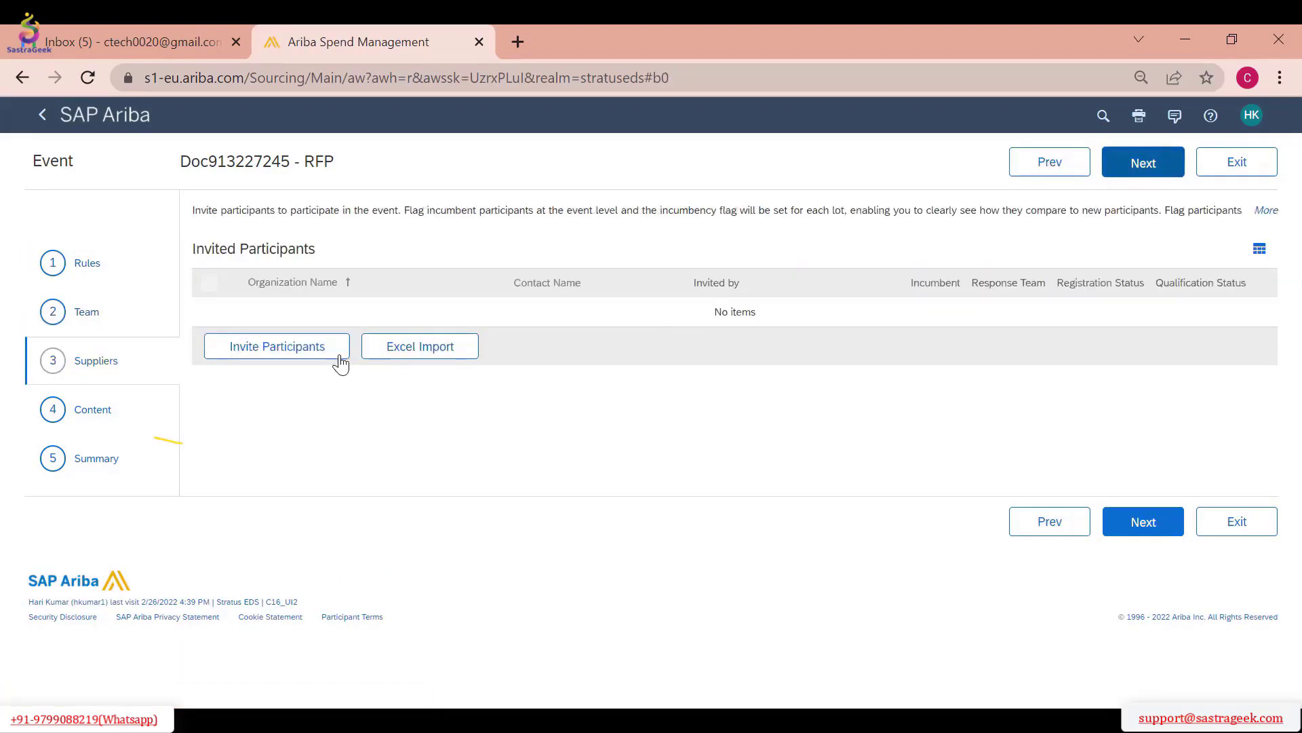
click(336, 354)
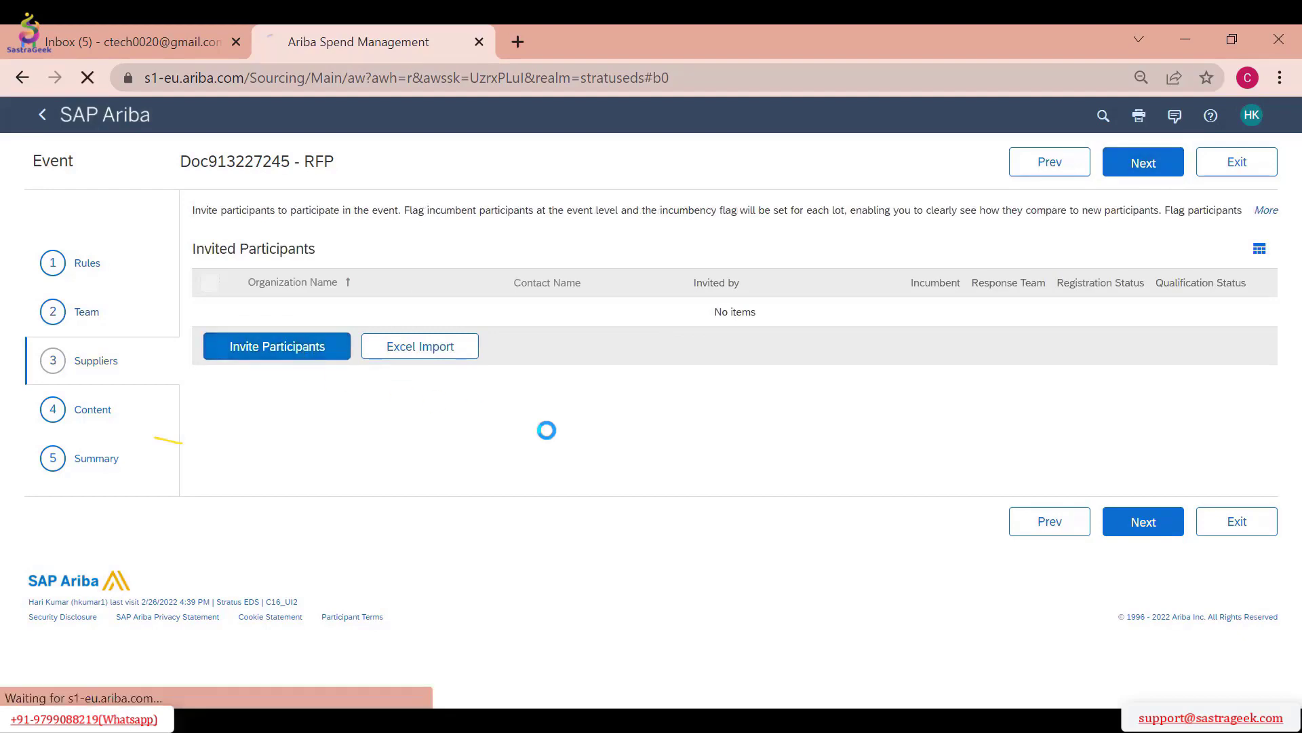
scroll(524, 377, down, 1)
scroll(524, 377, down, 1)
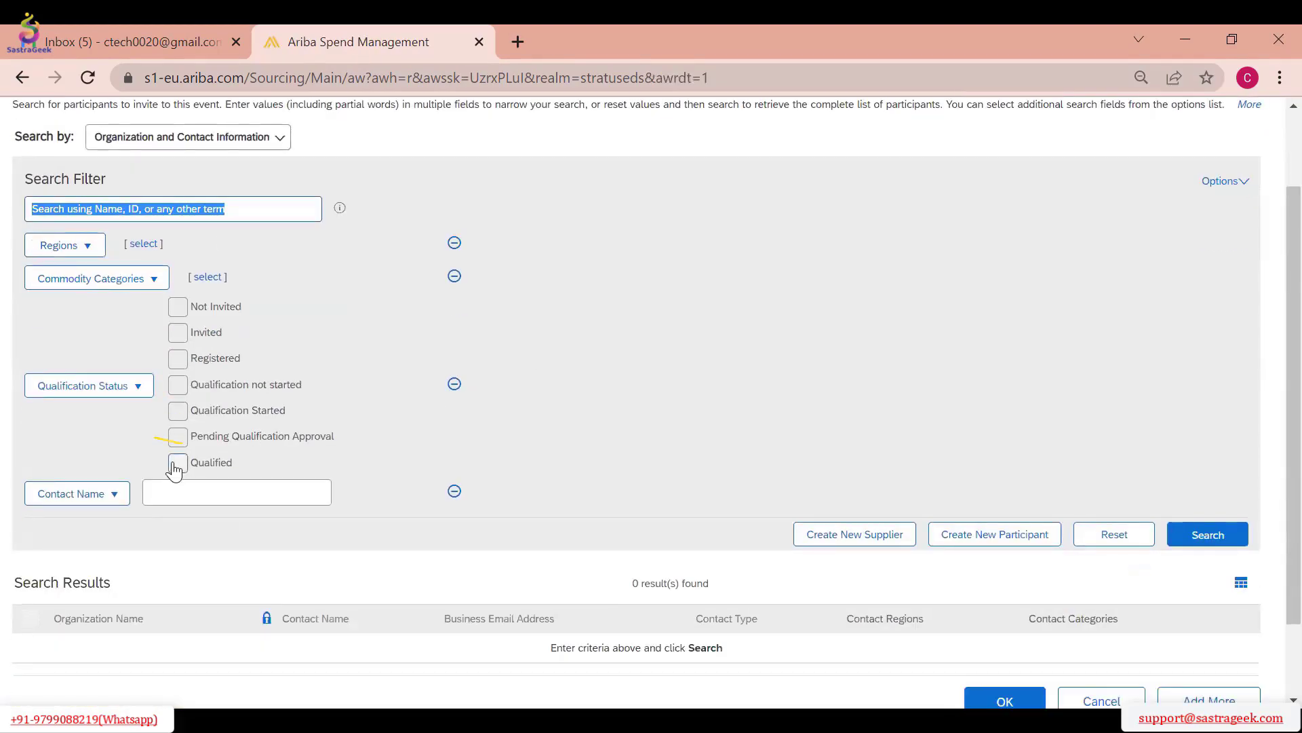
scroll(523, 445, down, 2)
scroll(615, 499, up, 3)
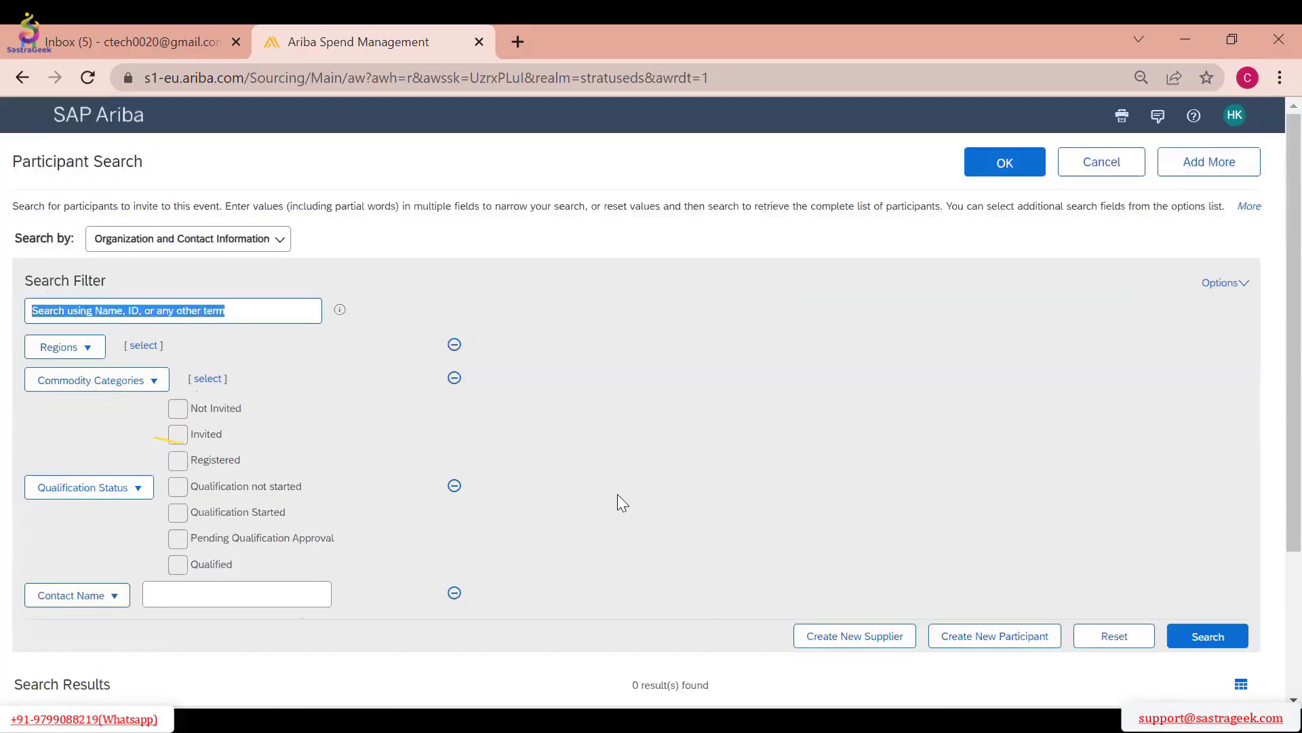
click(983, 639)
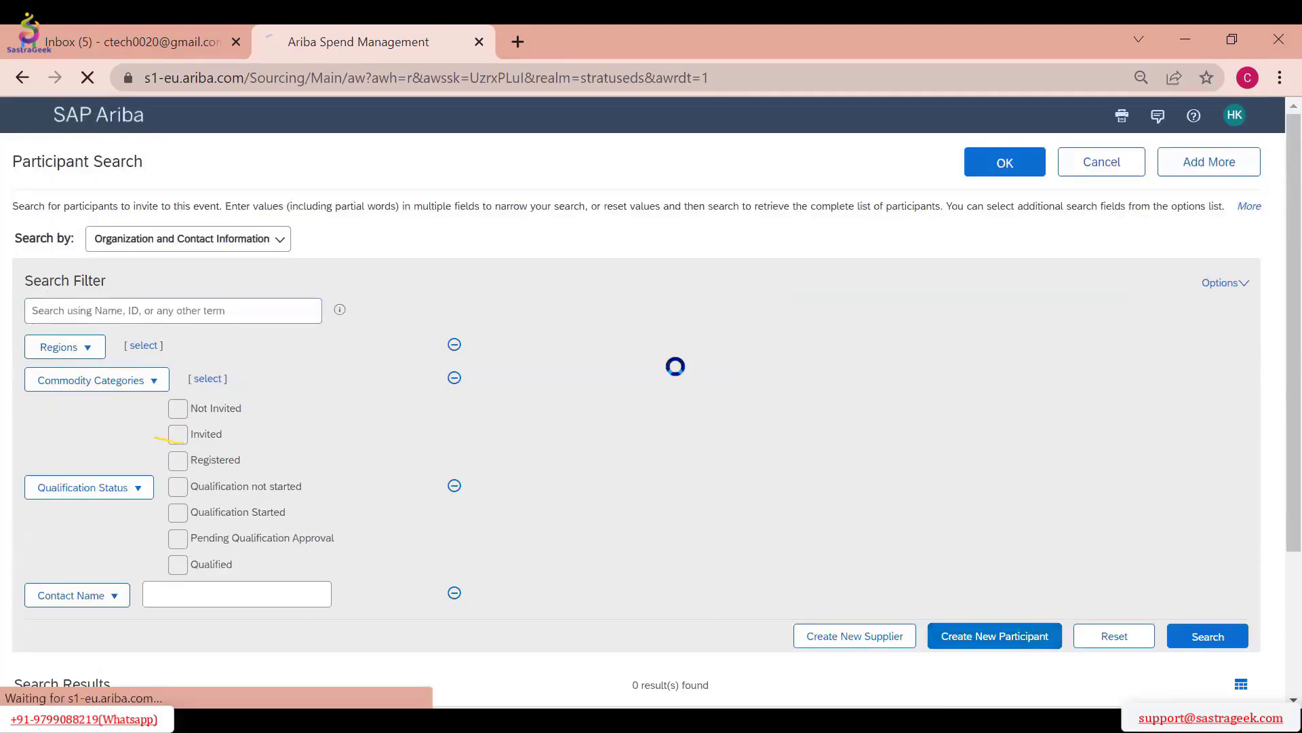
Enter the new participant's user ID in capital letters
text(ctech)
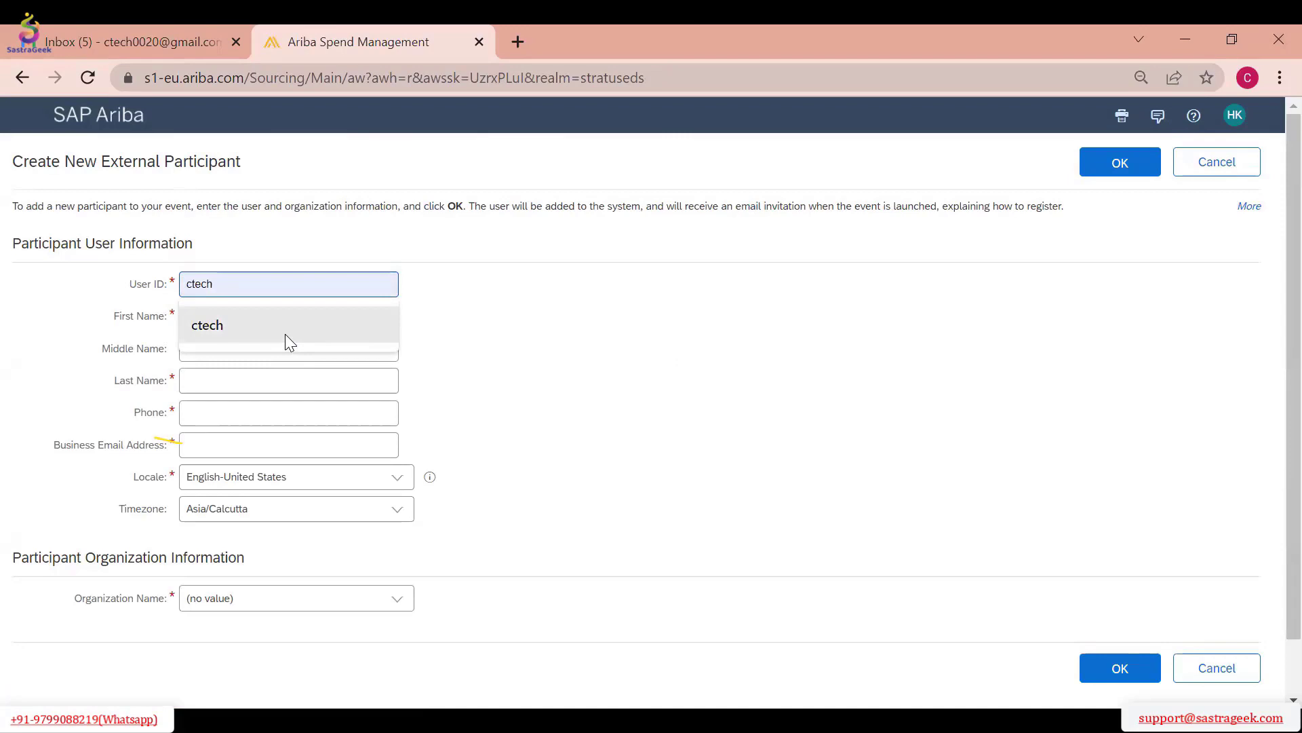
click(285, 334)
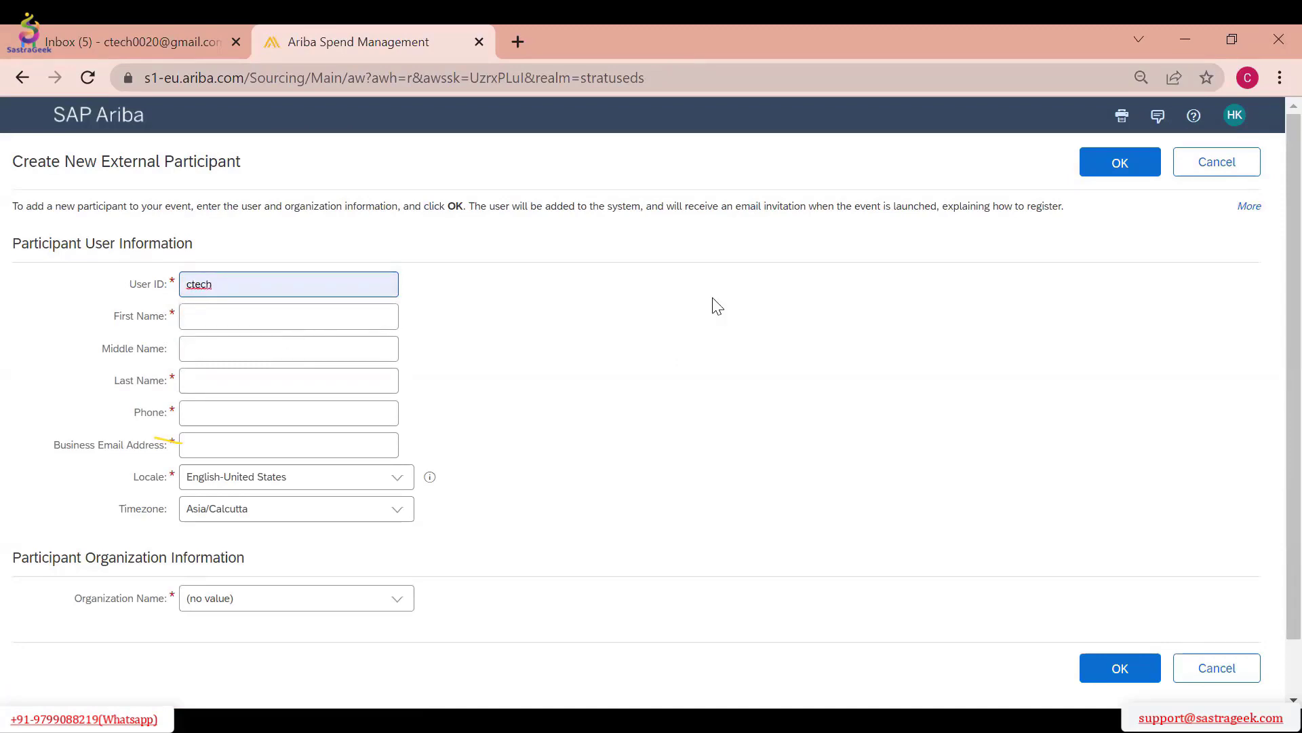
key(BackSpace)
key(BackSpace)
key(BackSpace)
key(BackSpace)
key(BackSpace)
text(CTECH)
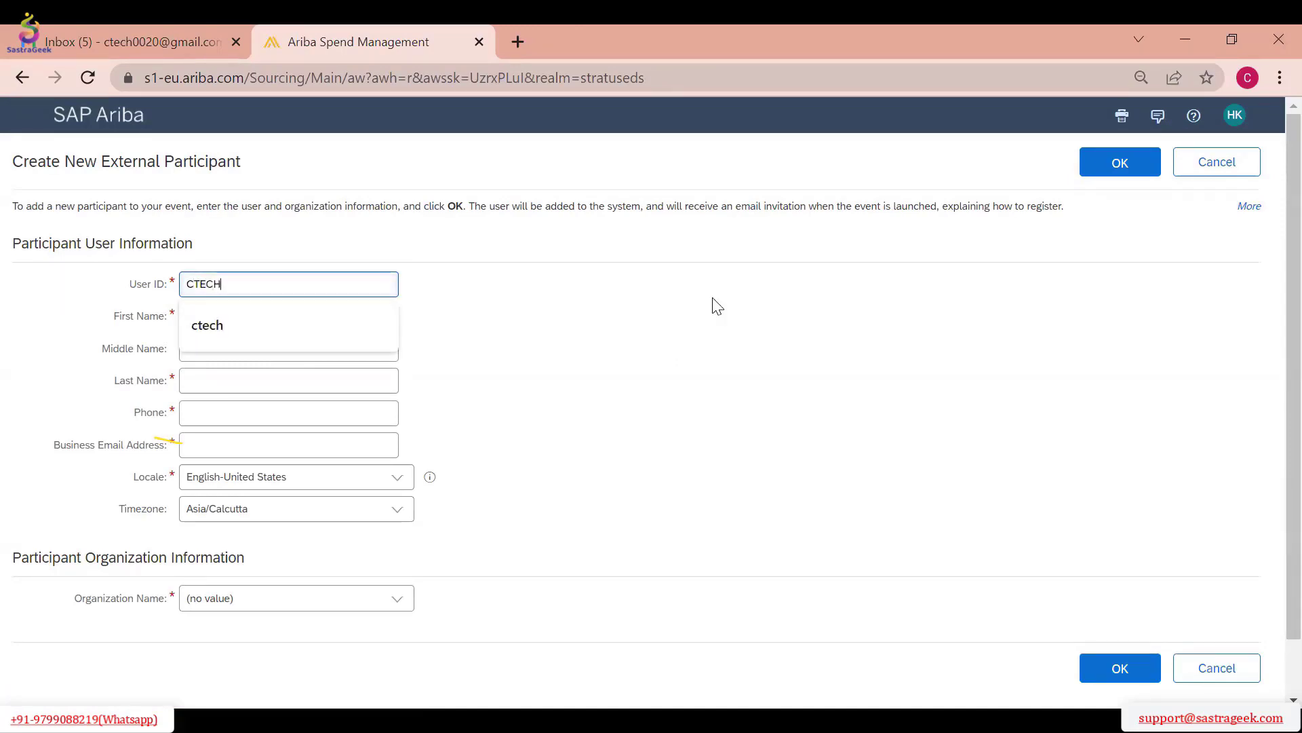
Fill in the participant's first name and last name, leaving the middle name empty
key(Tab)
text(C)
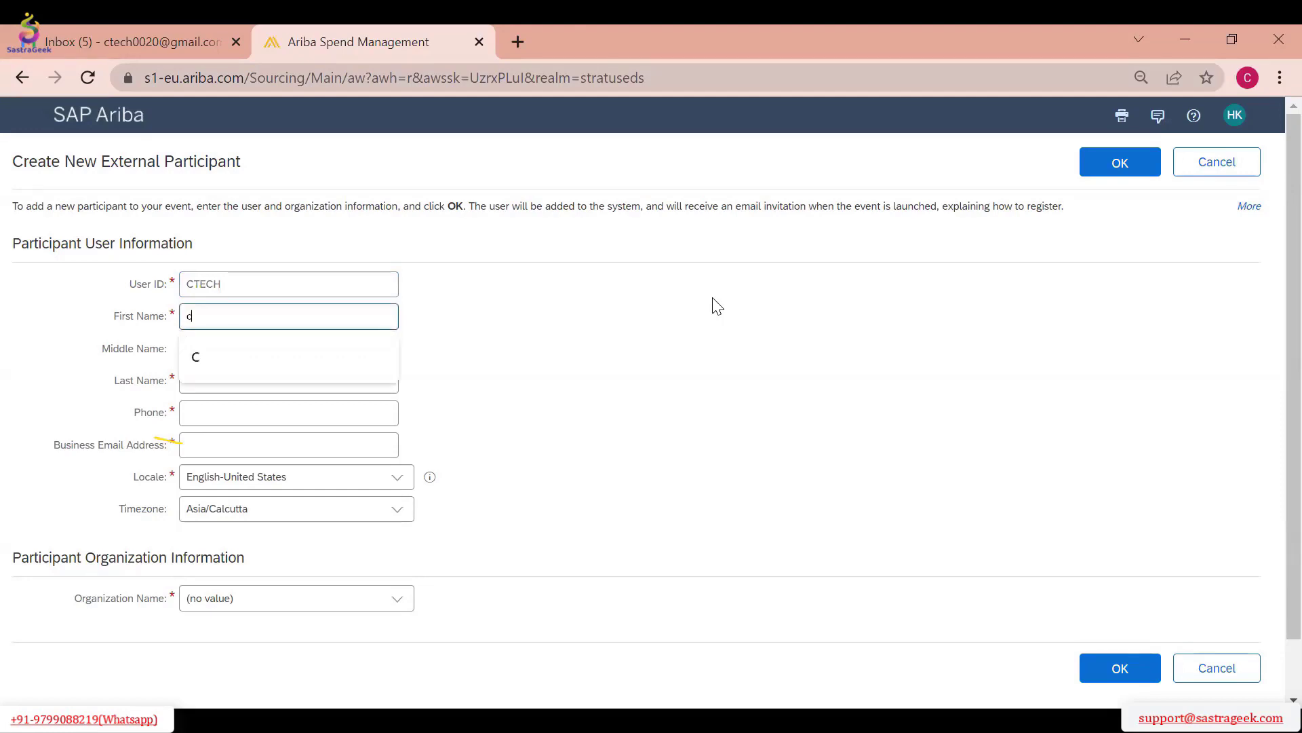
key(Tab)
key(Tab)
text(t)
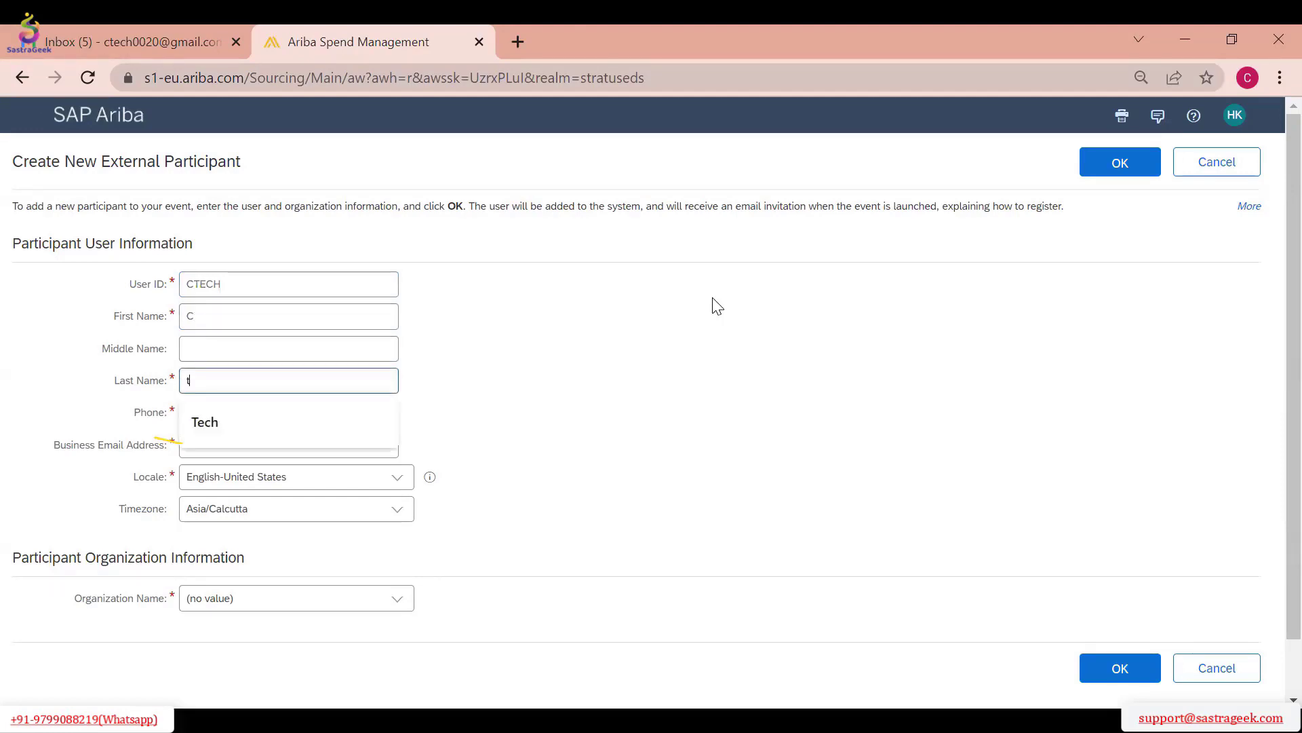
key(BackSpace)
text(t)
key(BackSpace)
text(Tech)
key(Tab)
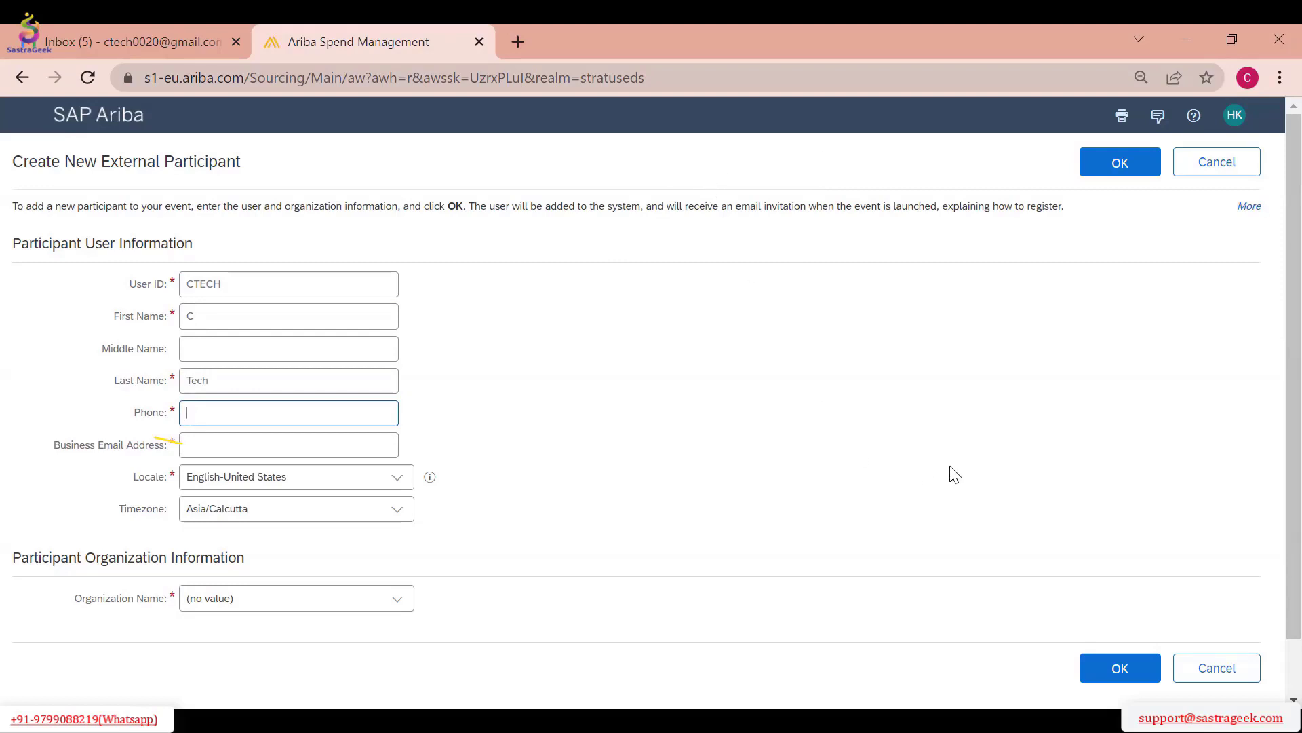
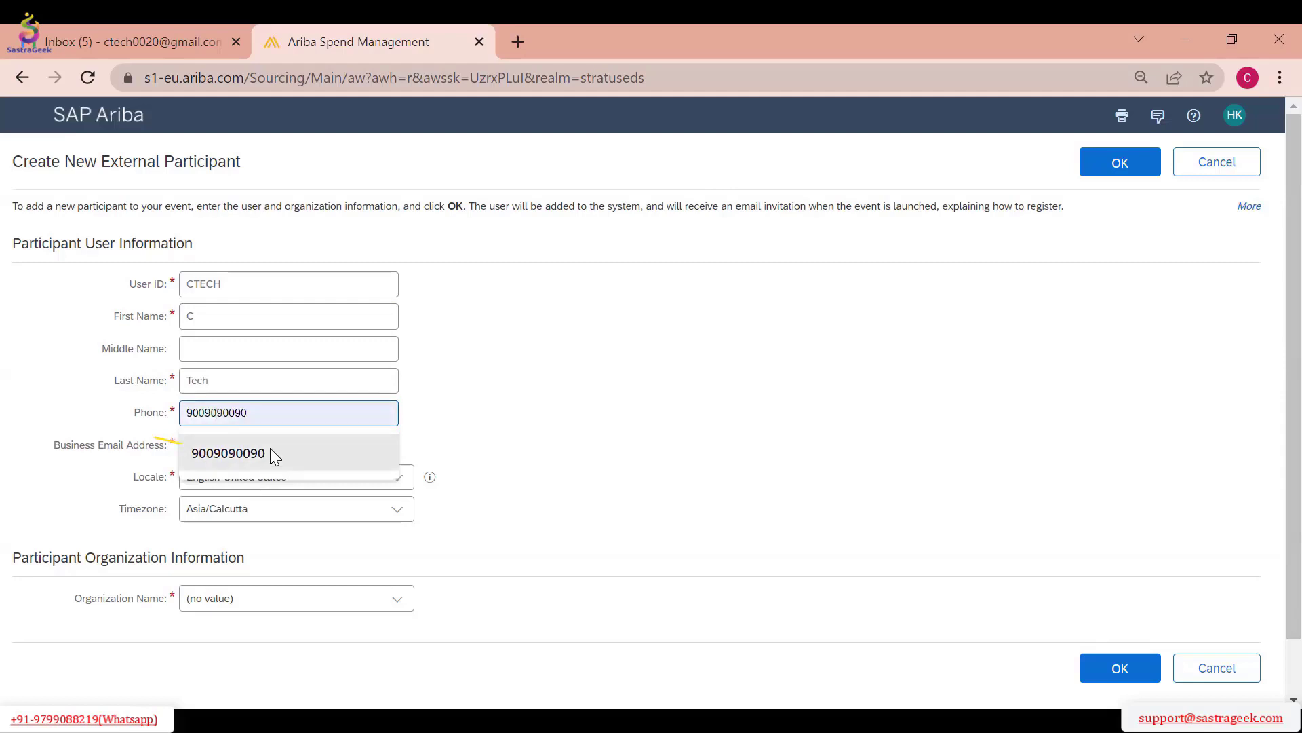
Fill in the participant's phone number and business email address and submit the form
click(270, 451)
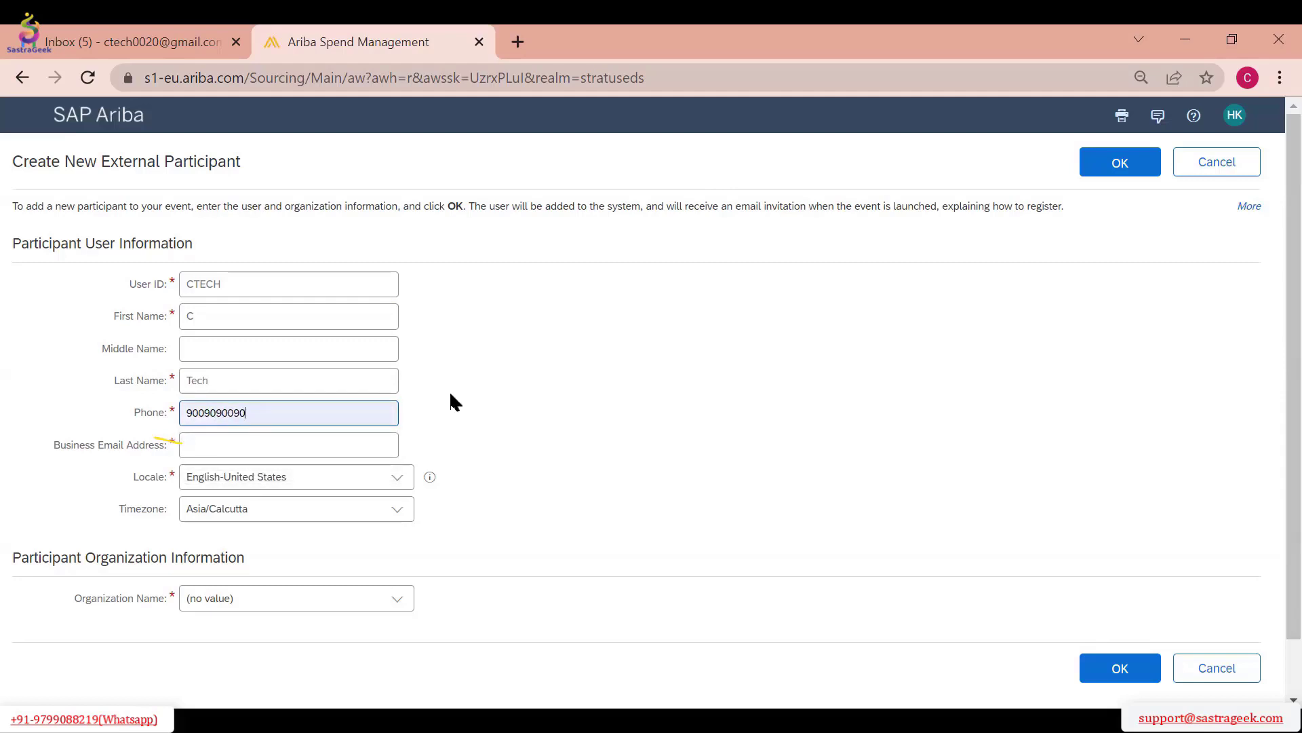
scroll(370, 516, down, 2)
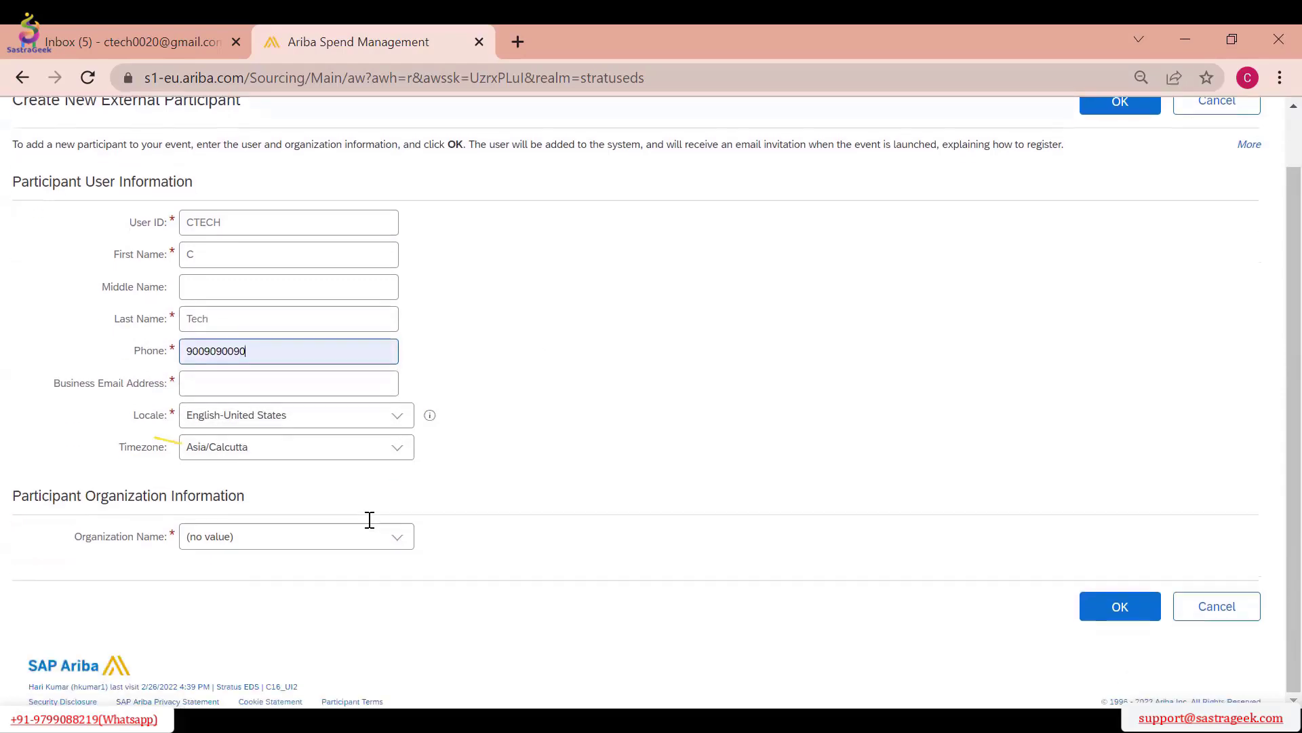
click(1120, 606)
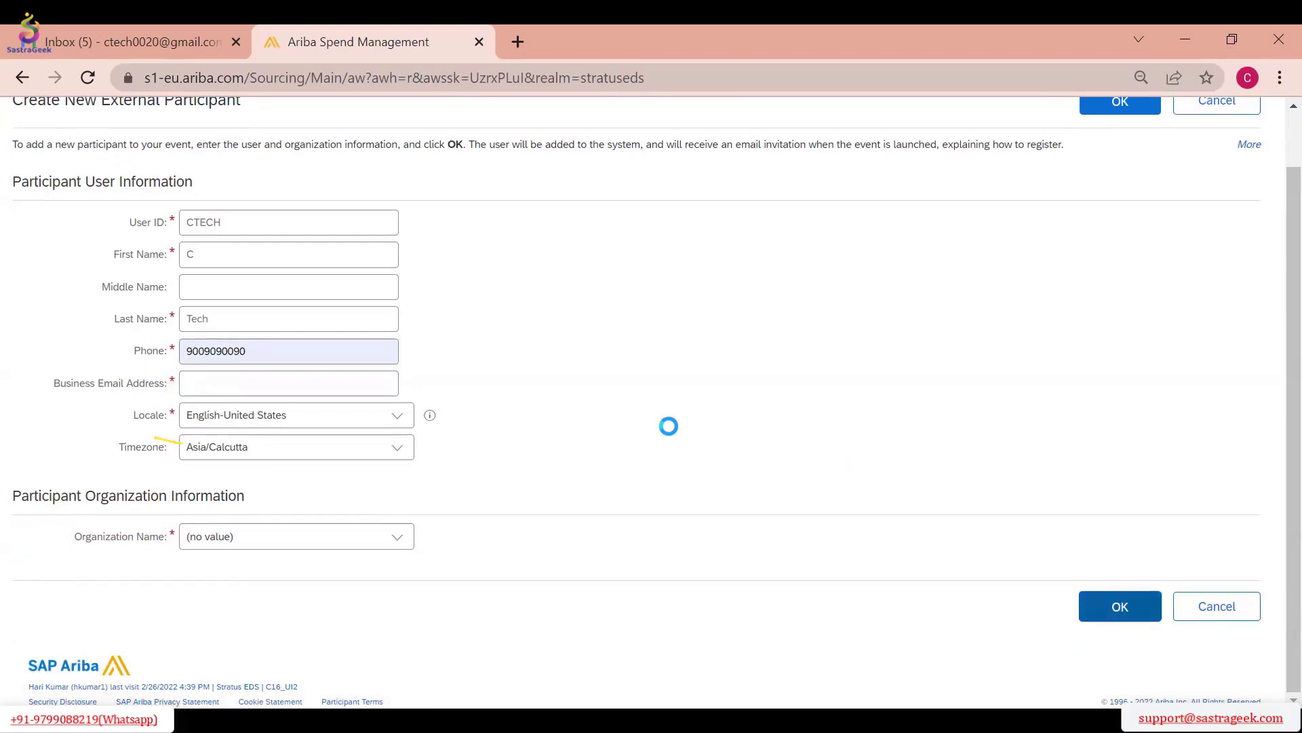
click(332, 444)
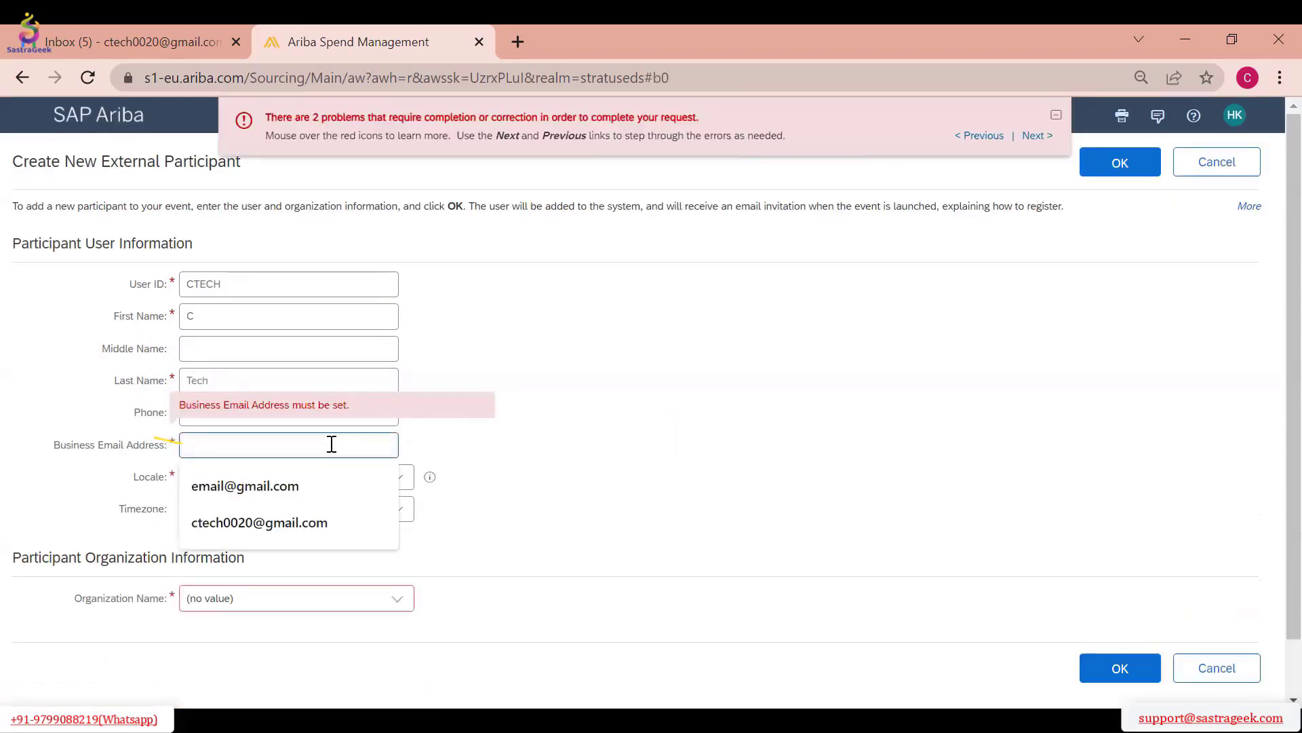
click(323, 524)
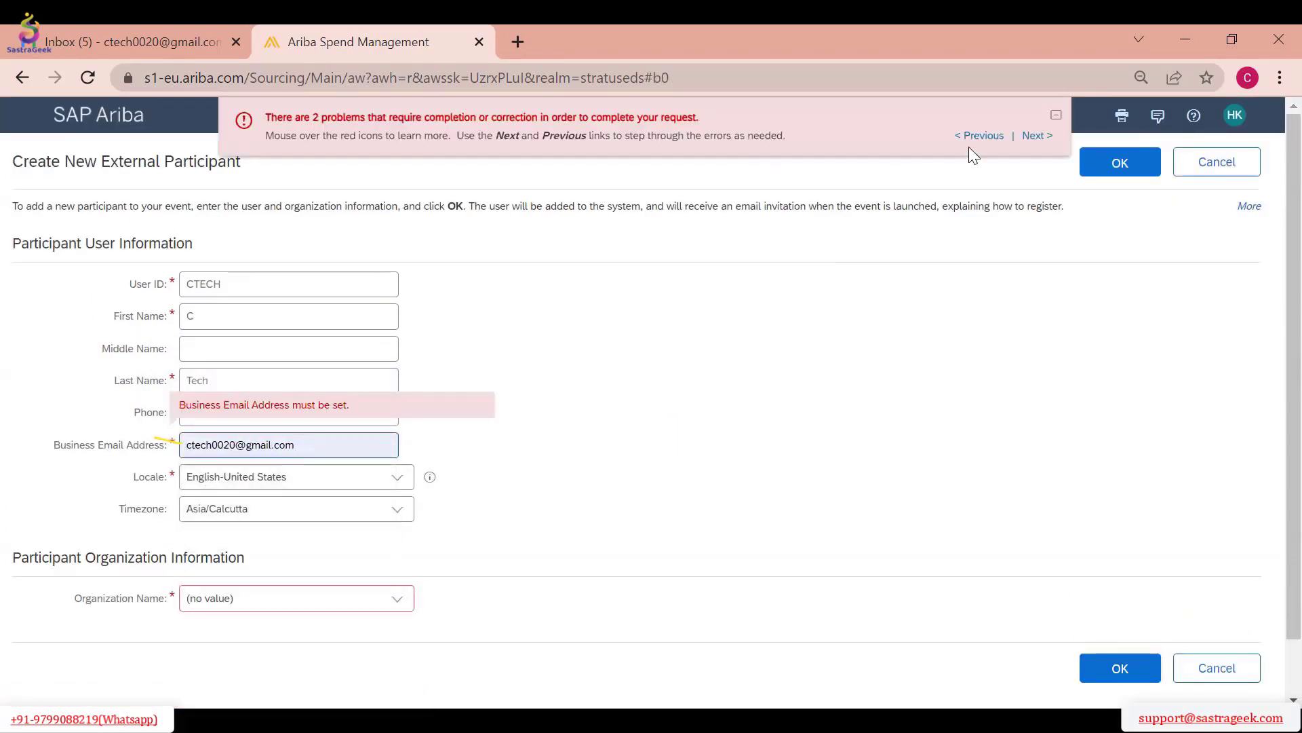
click(1137, 184)
Assign the new participant to the organization ATS1 and add them to the event's invited participants
click(399, 608)
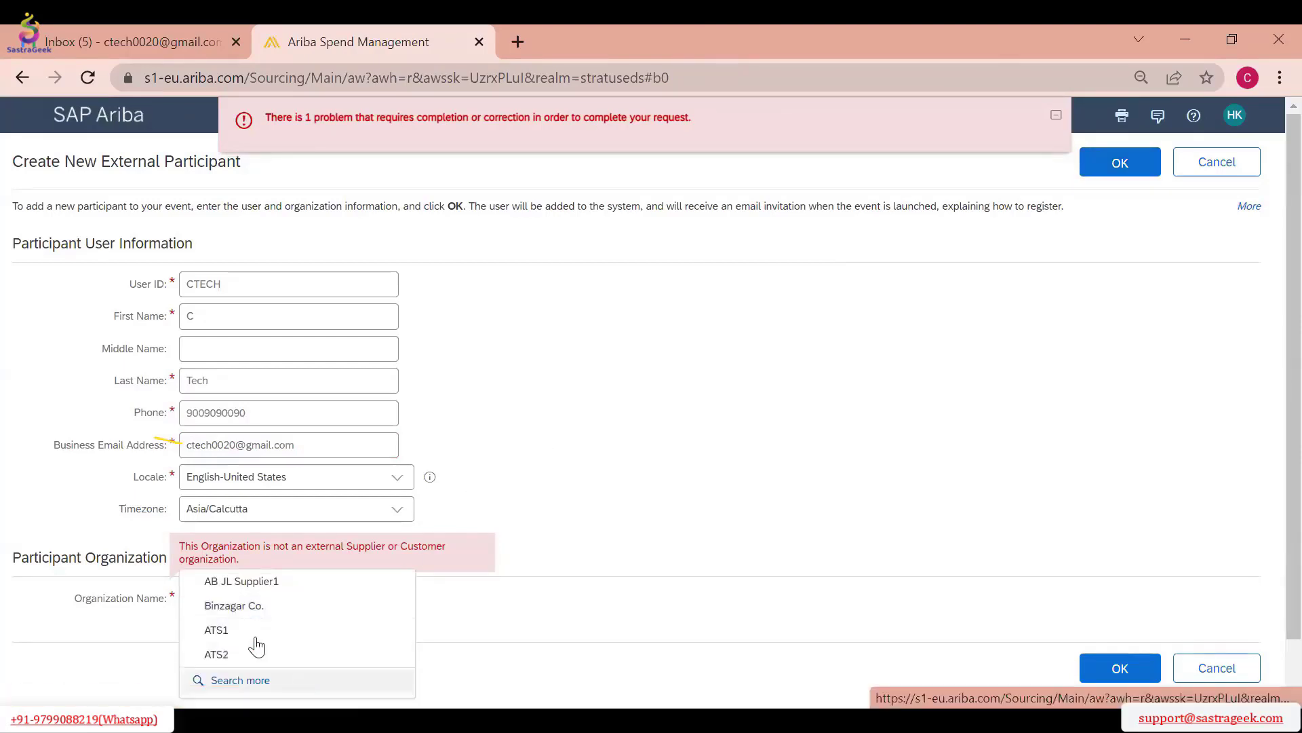
click(265, 680)
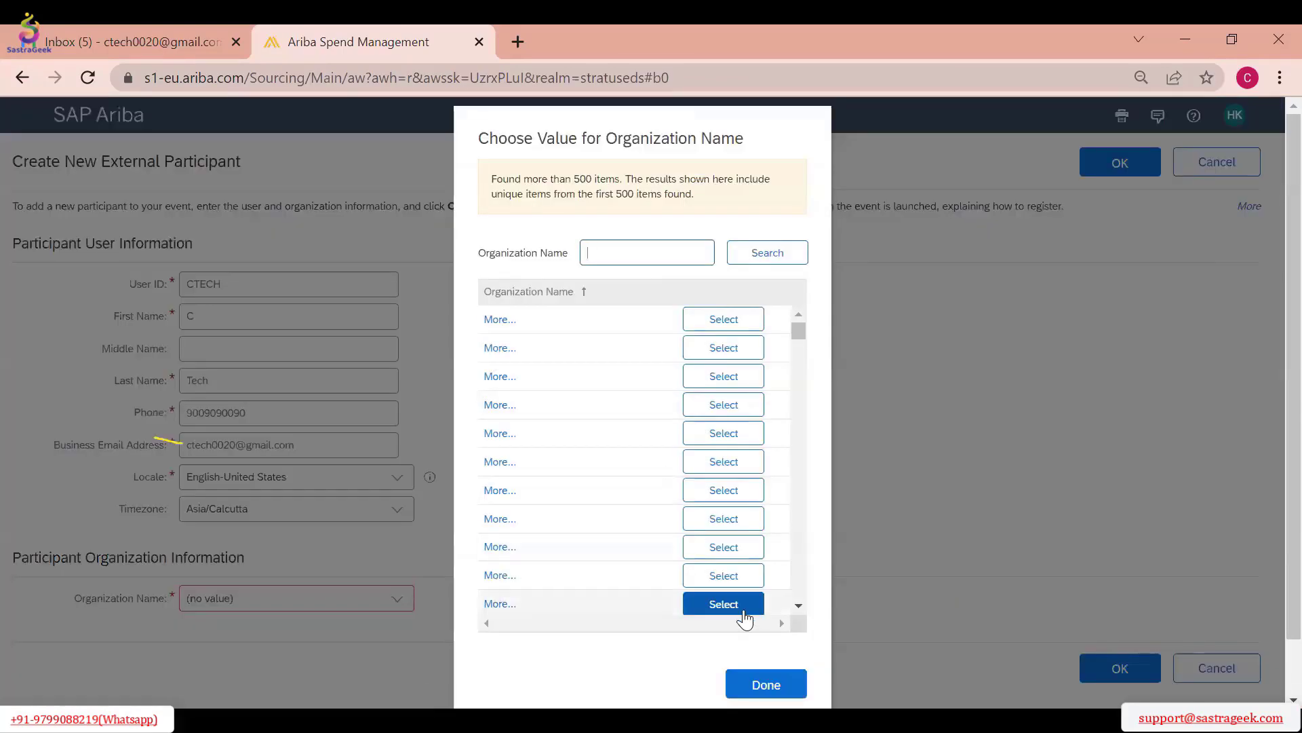
click(766, 686)
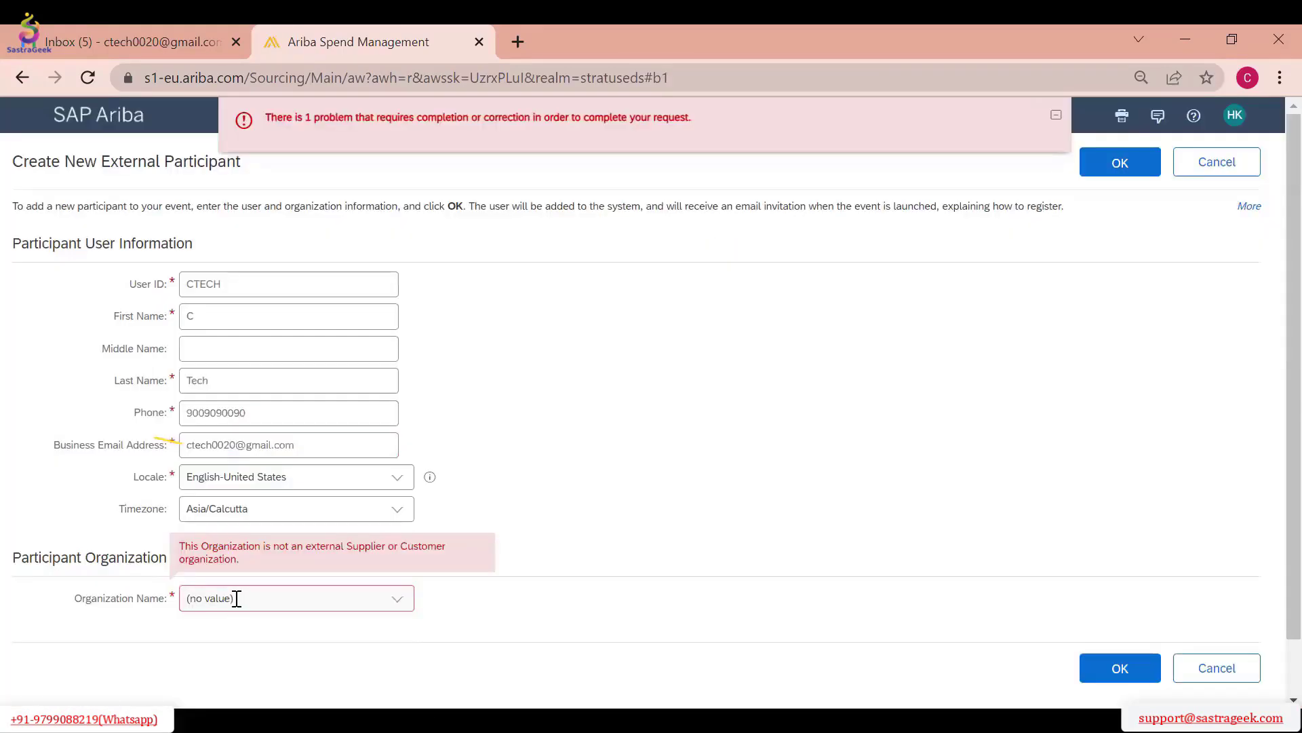
click(402, 603)
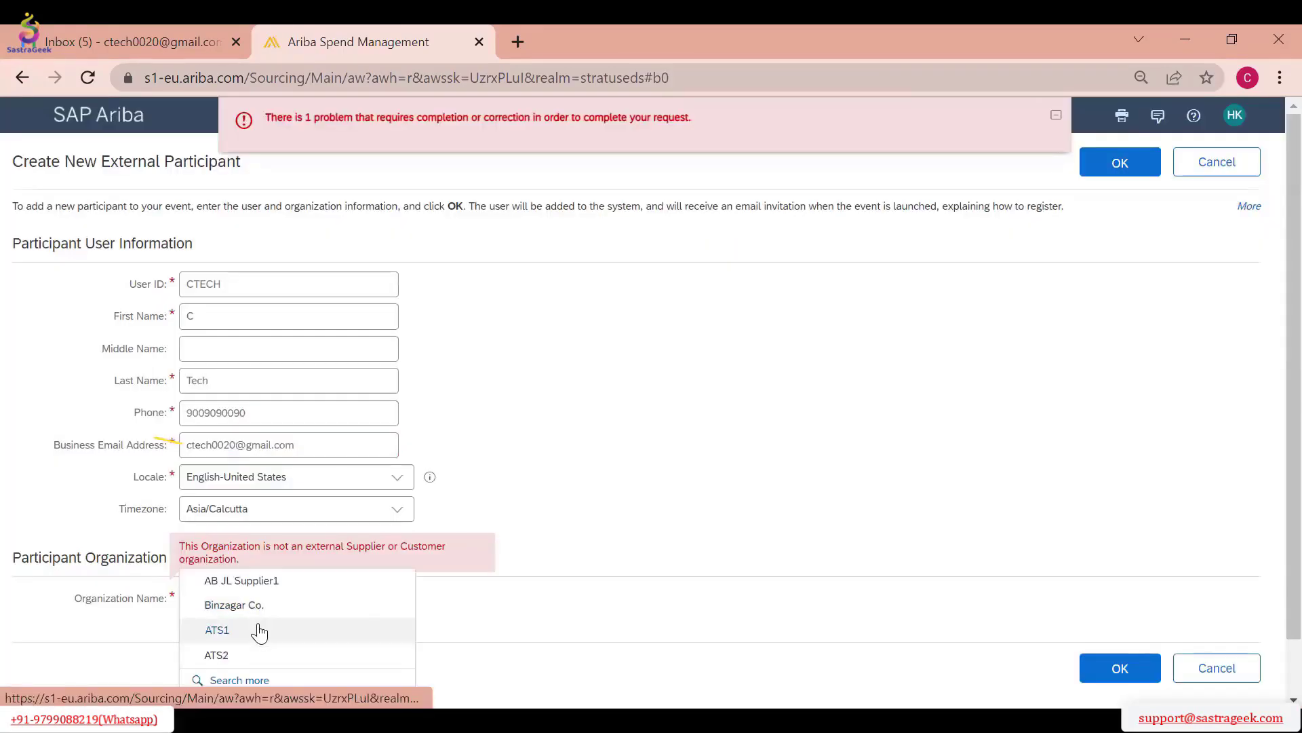
click(259, 632)
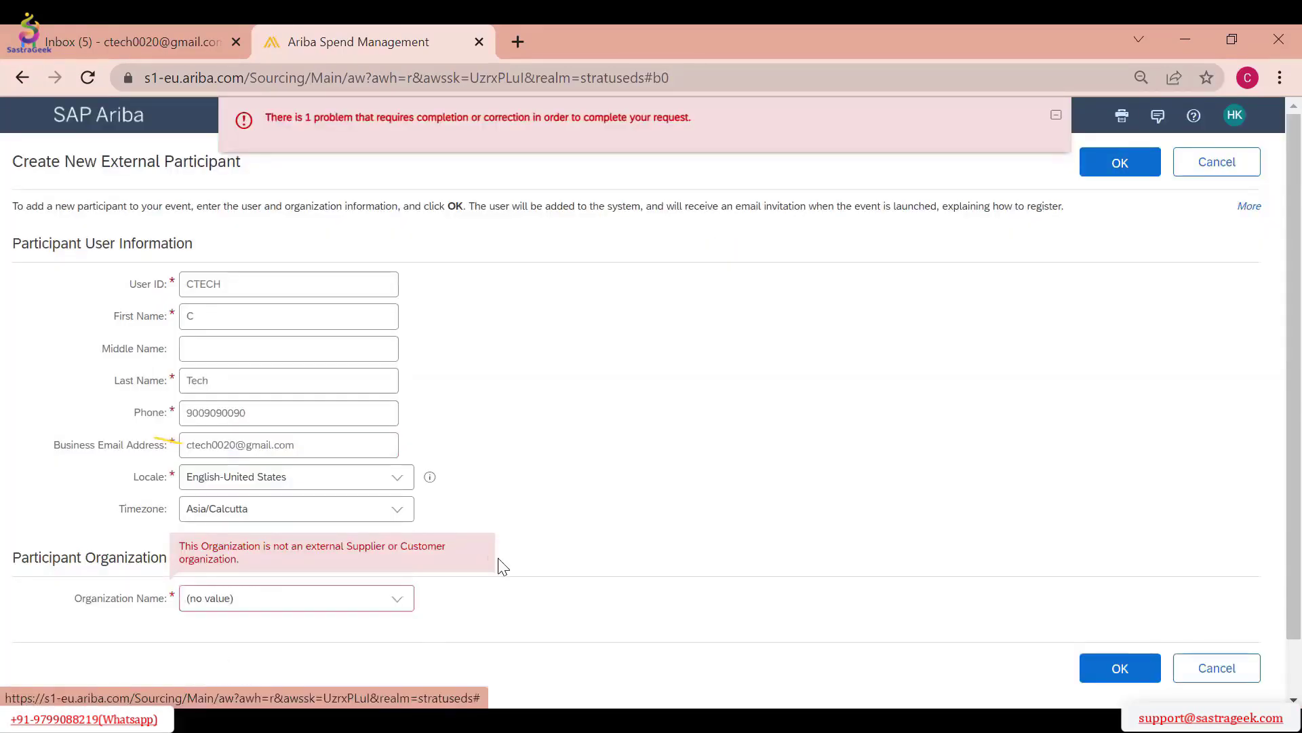
click(1120, 163)
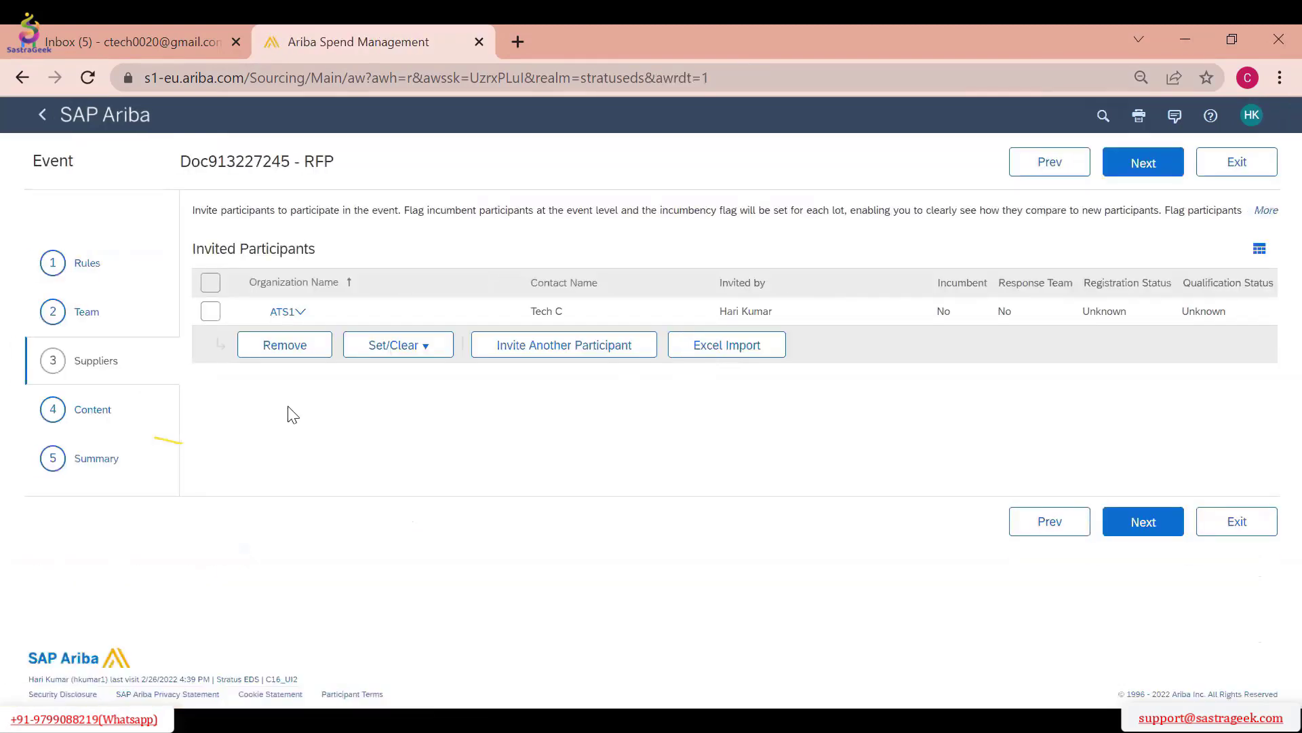
Search for another participant to invite without any filter criteria and select the organization Allan Co
click(501, 350)
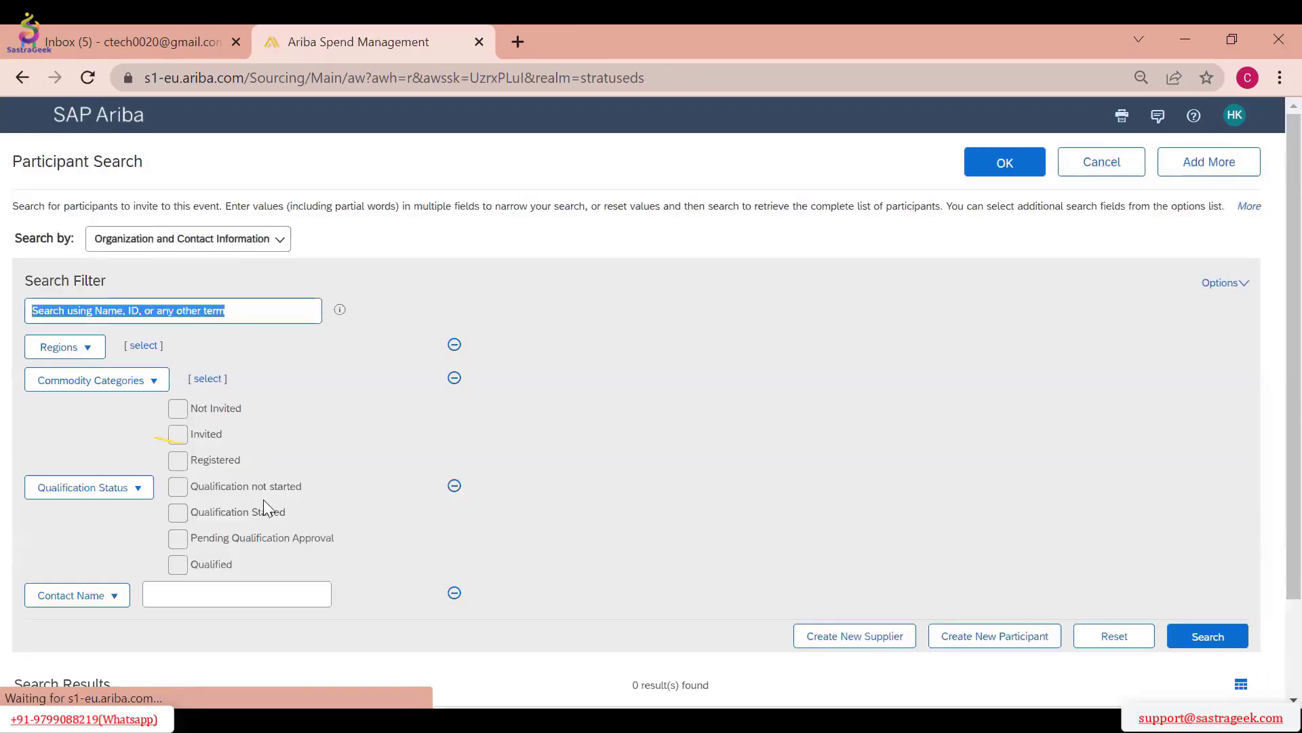
scroll(596, 529, down, 3)
click(1208, 440)
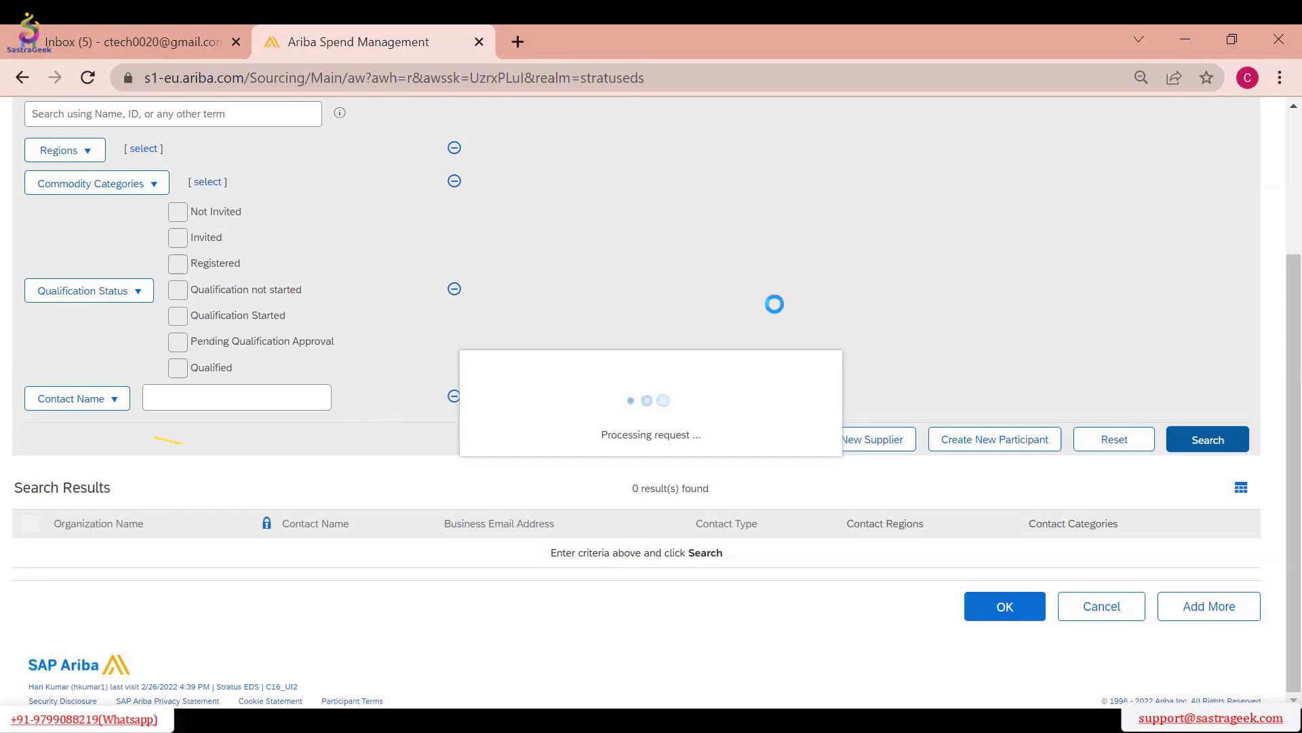
scroll(775, 304, up, 3)
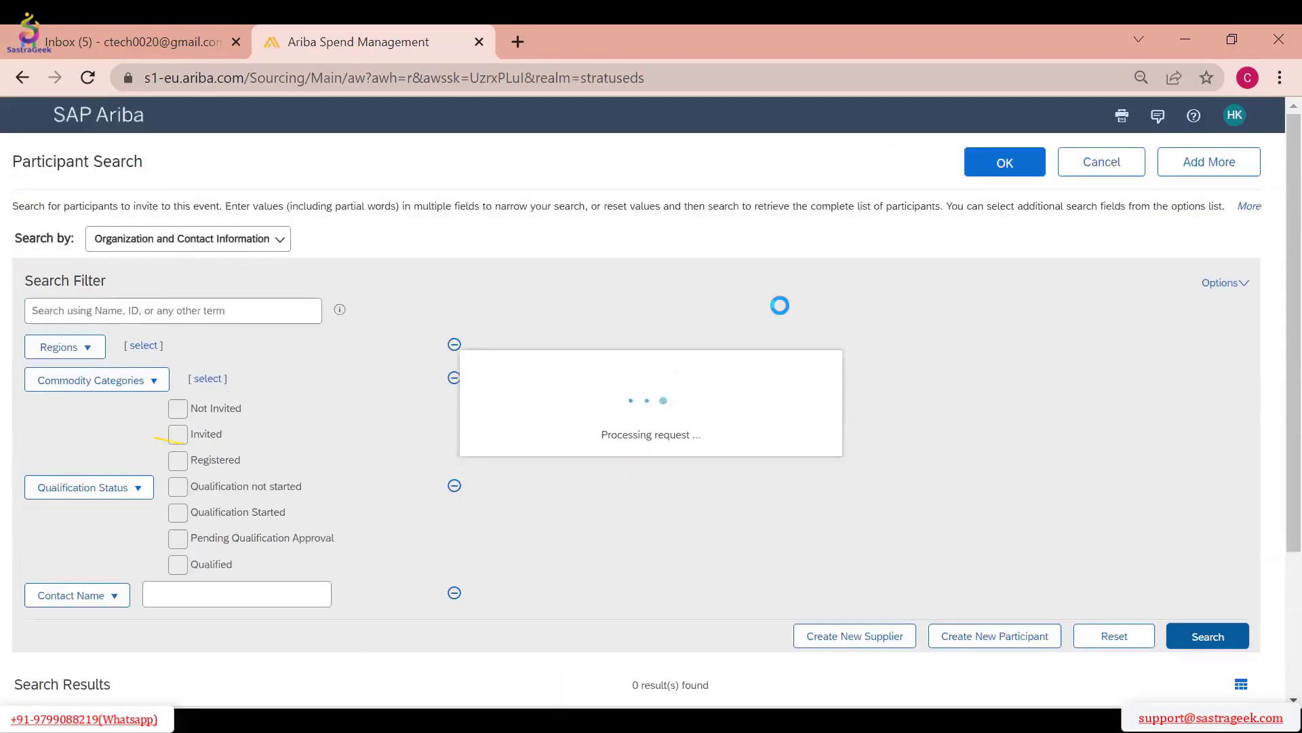
scroll(780, 307, down, 2)
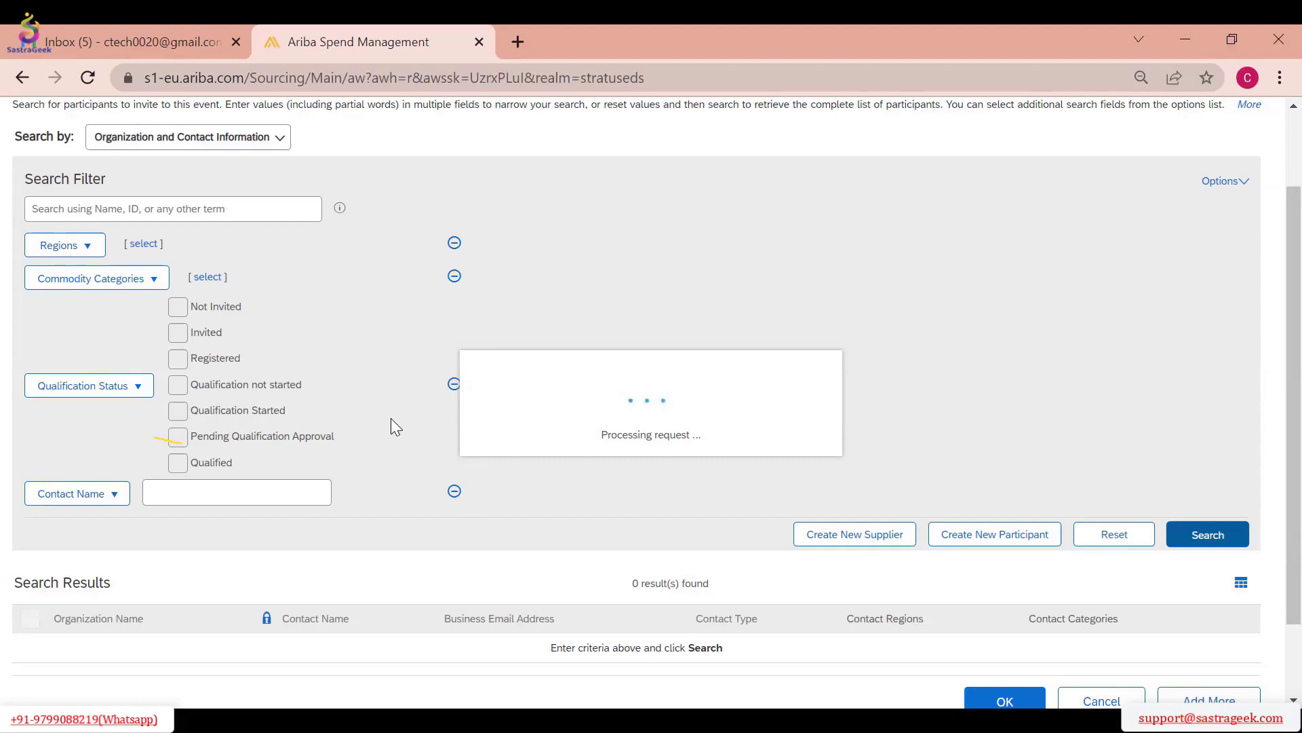
scroll(670, 452, down, 3)
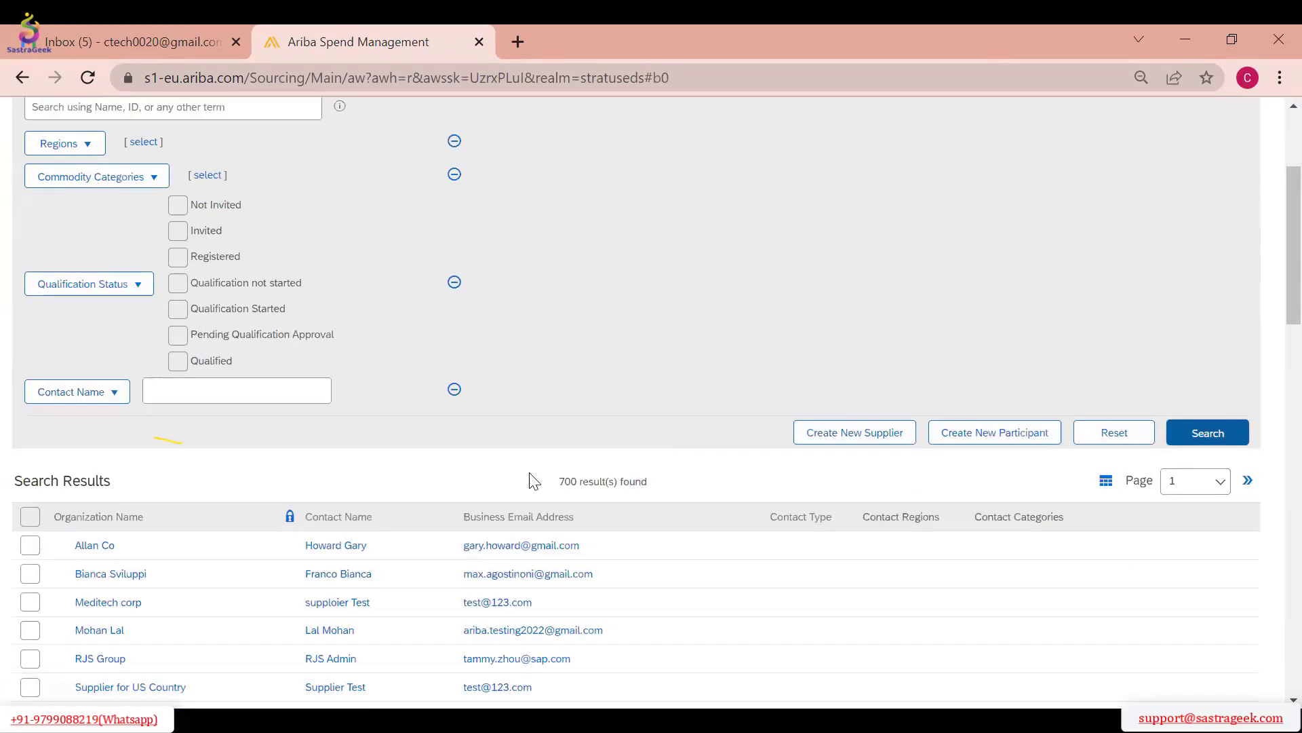
click(30, 547)
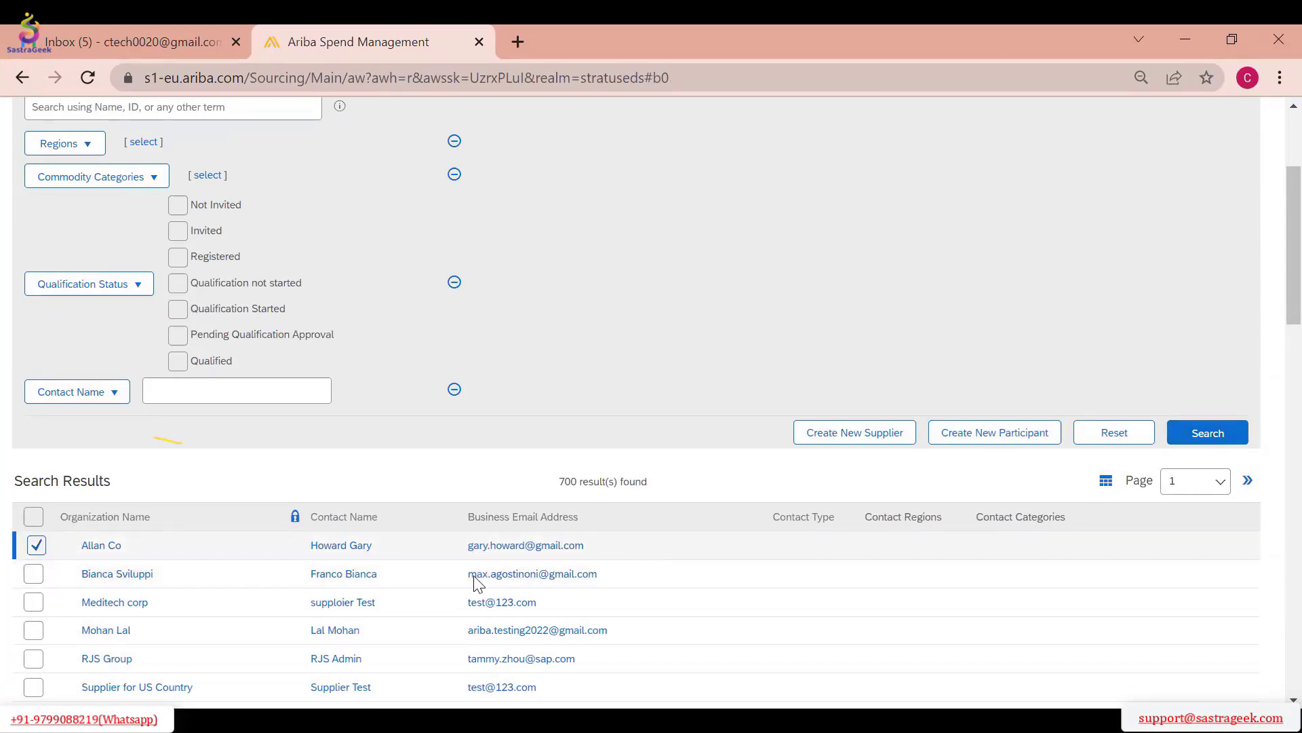
Deselect Allan Co, select Meditech corp instead, and add it to the event's invited participants
click(34, 549)
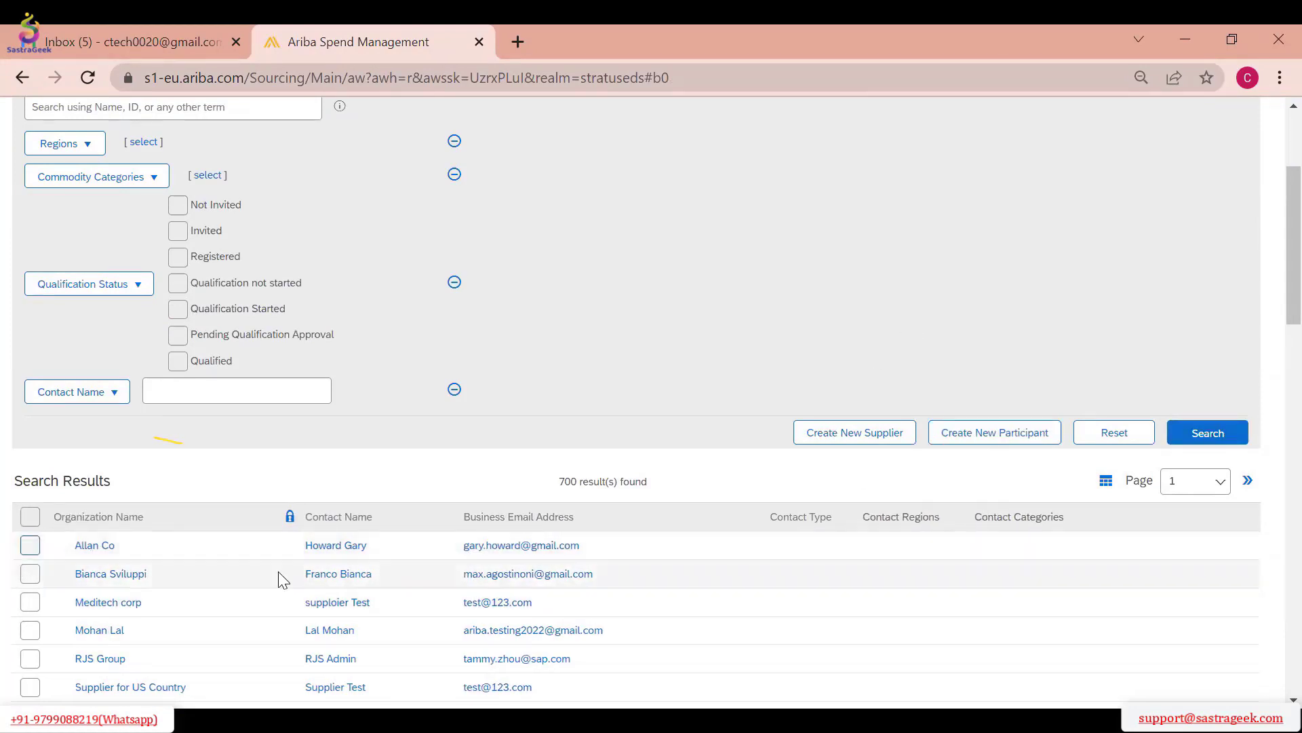
click(29, 601)
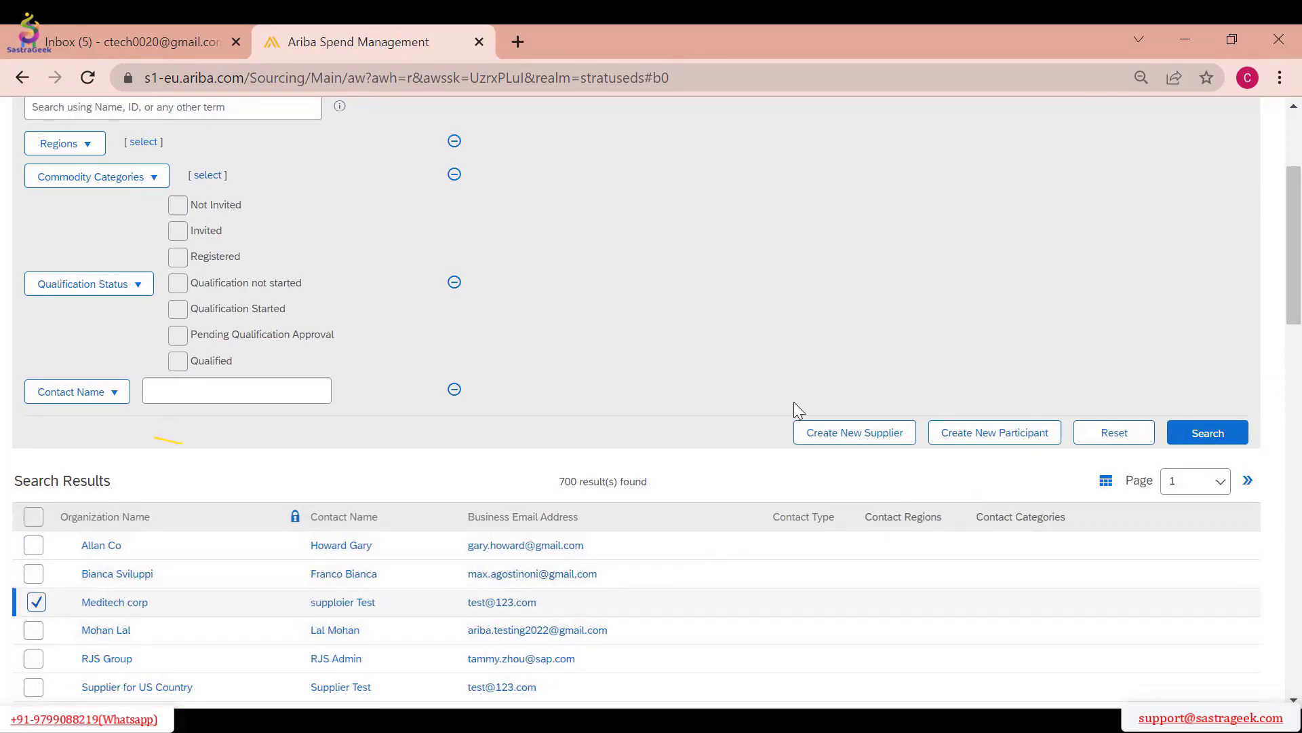
scroll(933, 559, down, 8)
scroll(983, 393, up, 6)
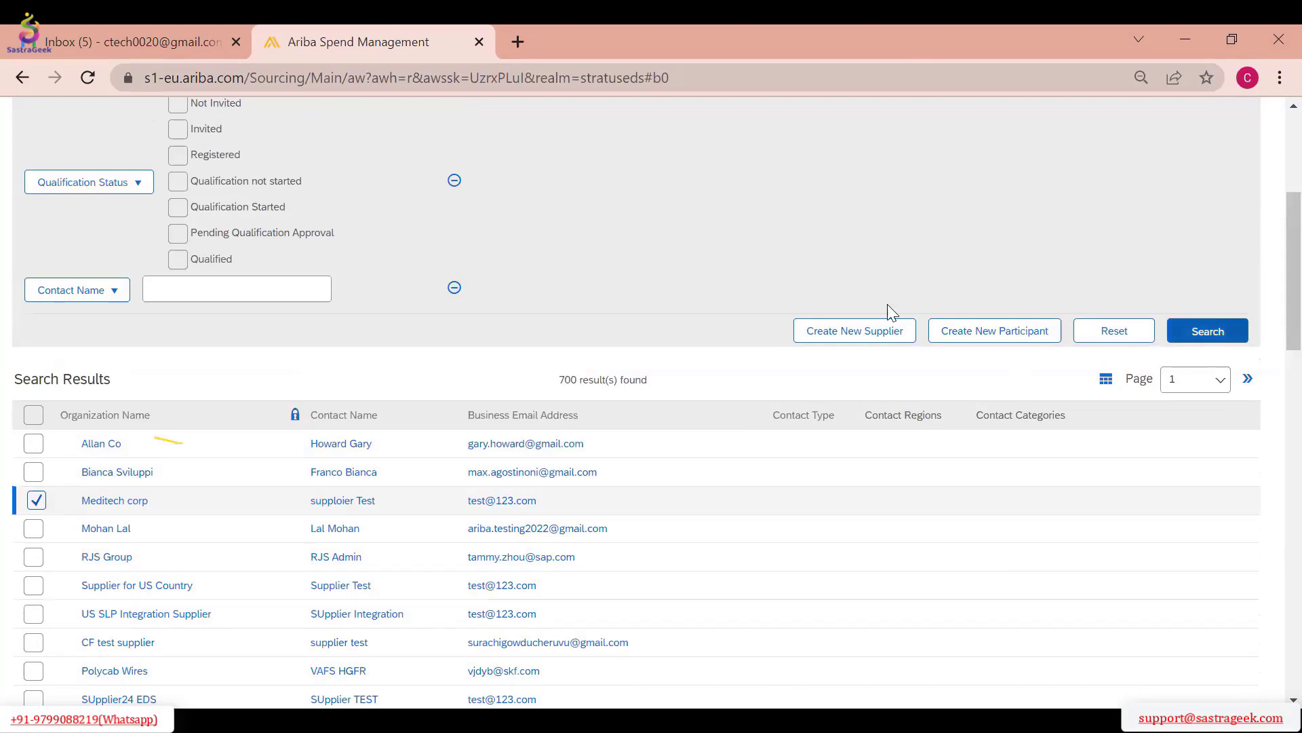
scroll(898, 341, up, 5)
click(1016, 175)
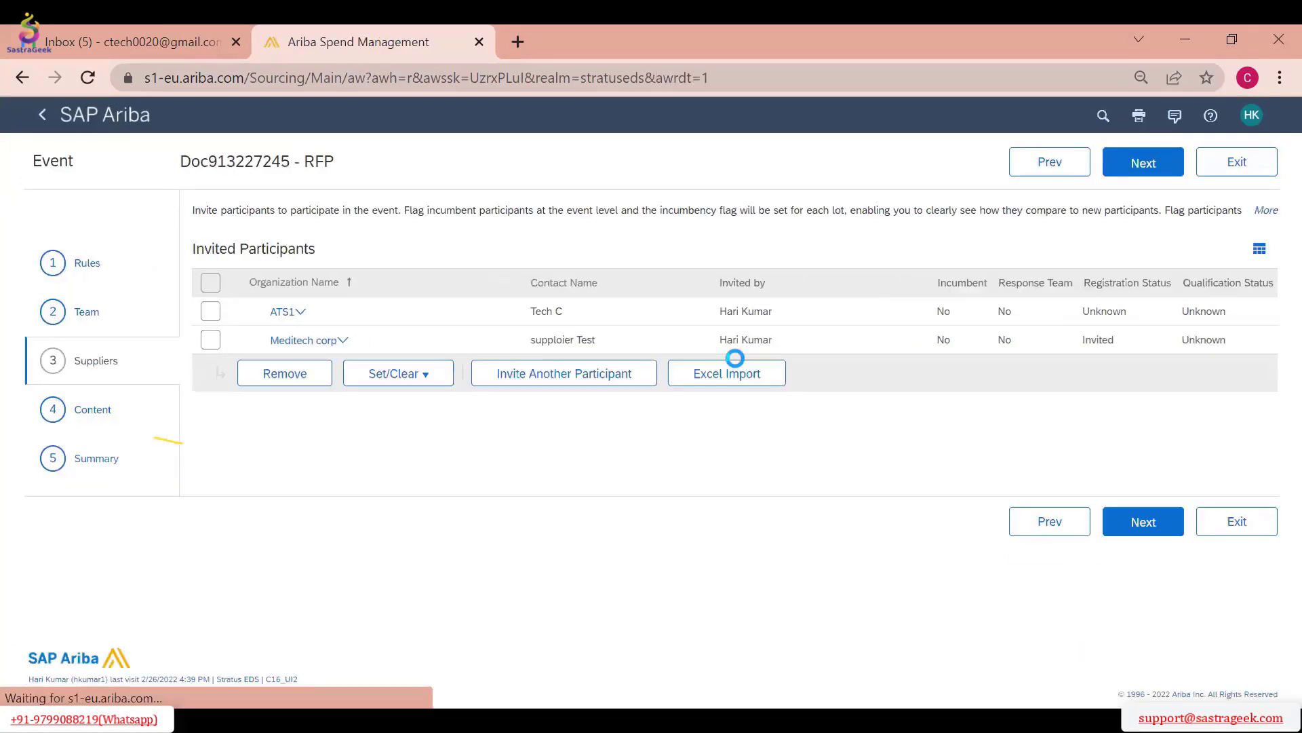
Continue to the event content and add a section named "Line Items 3 Section" with the description "Section Name"
click(1143, 162)
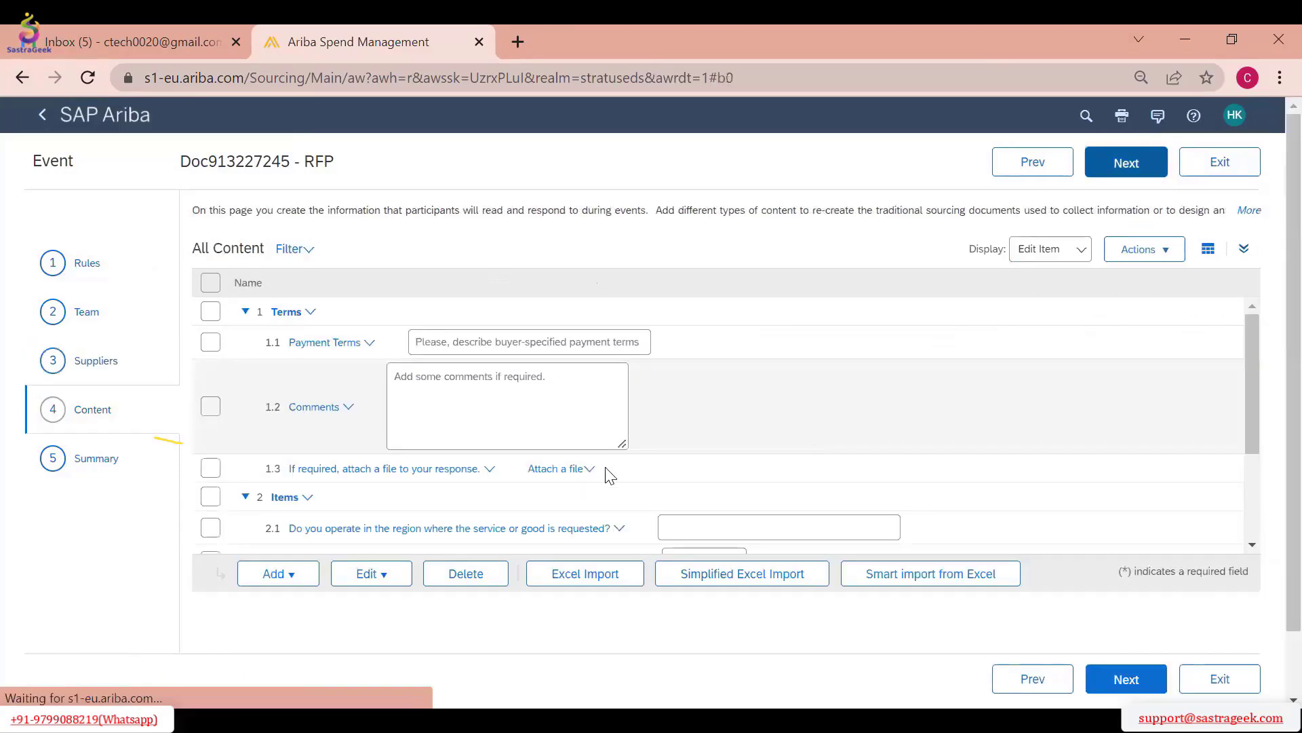
scroll(284, 393, down, 1)
scroll(284, 393, down, 2)
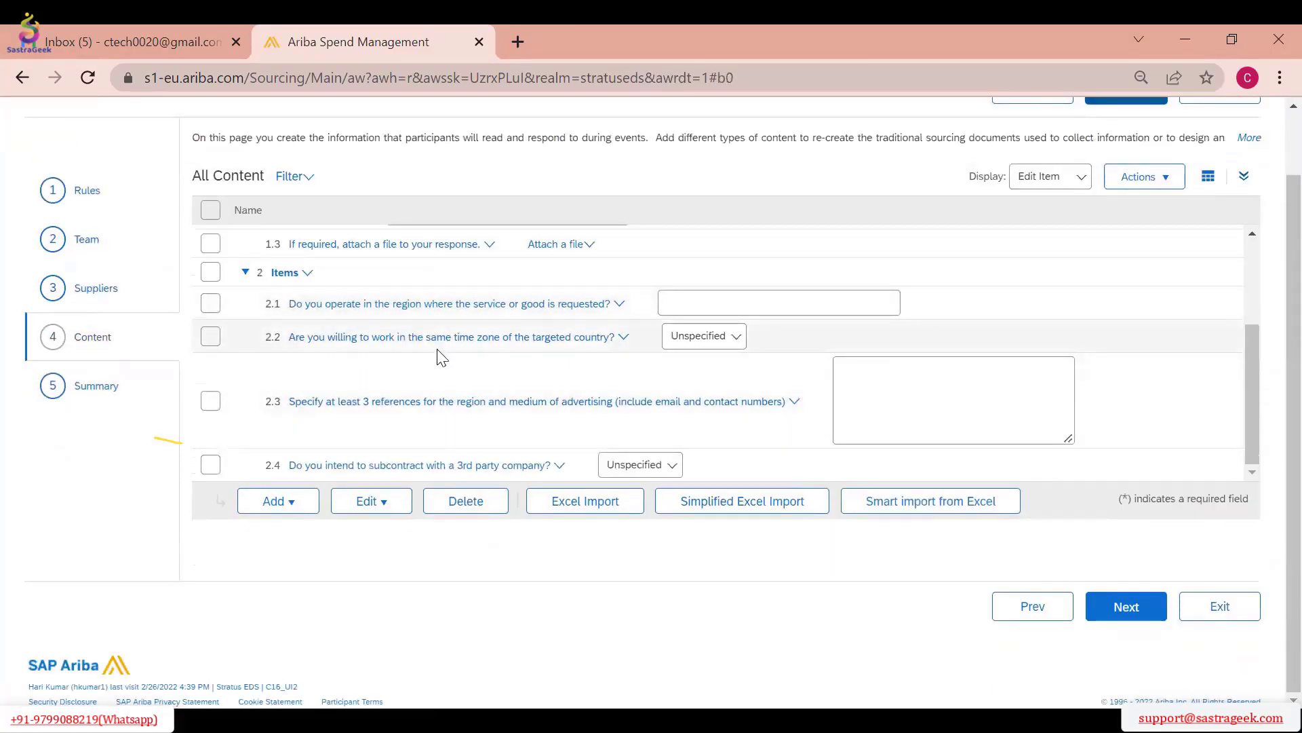
click(294, 515)
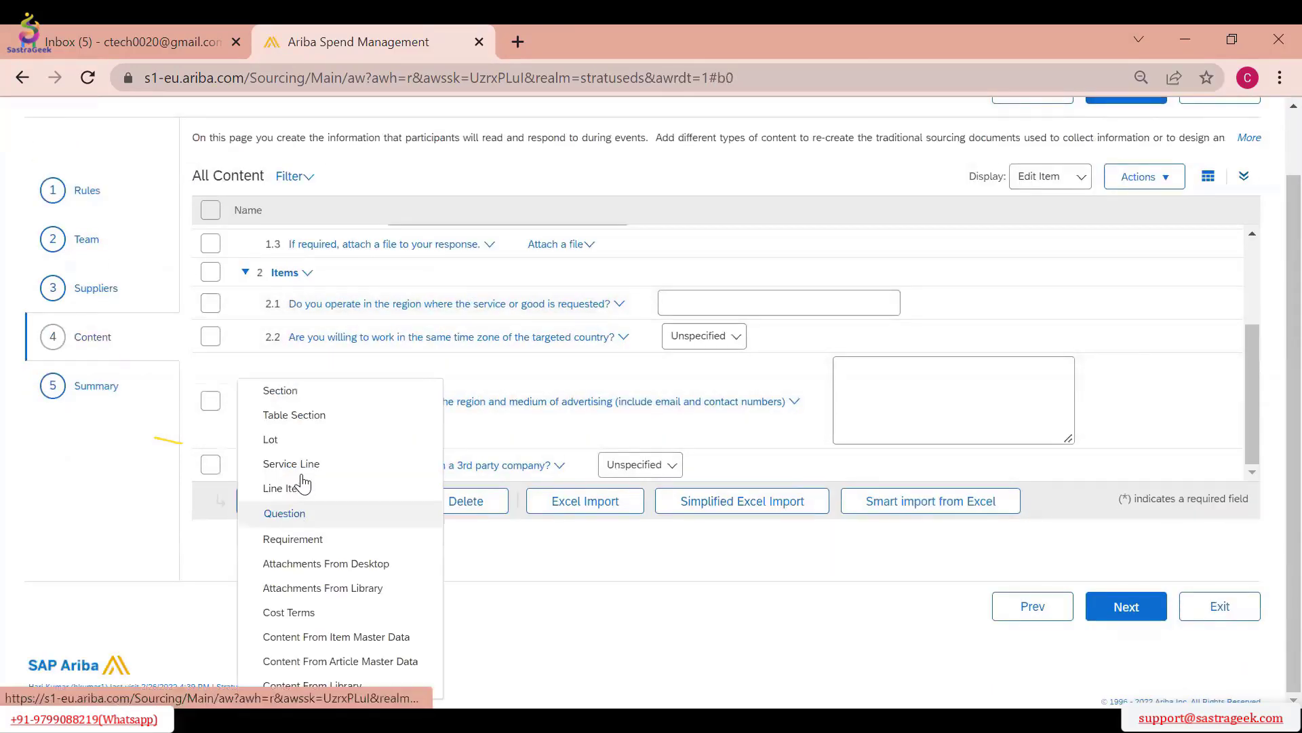
click(299, 409)
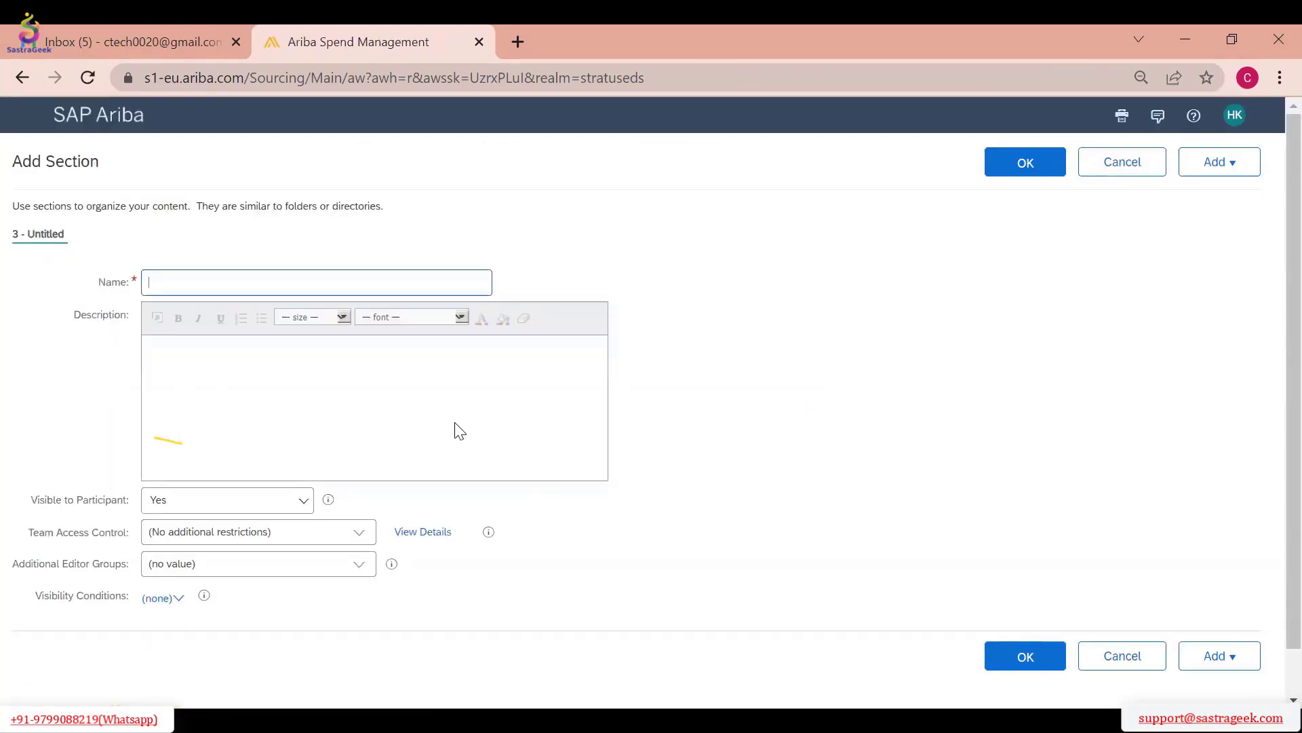
text(Line Items)
click(418, 385)
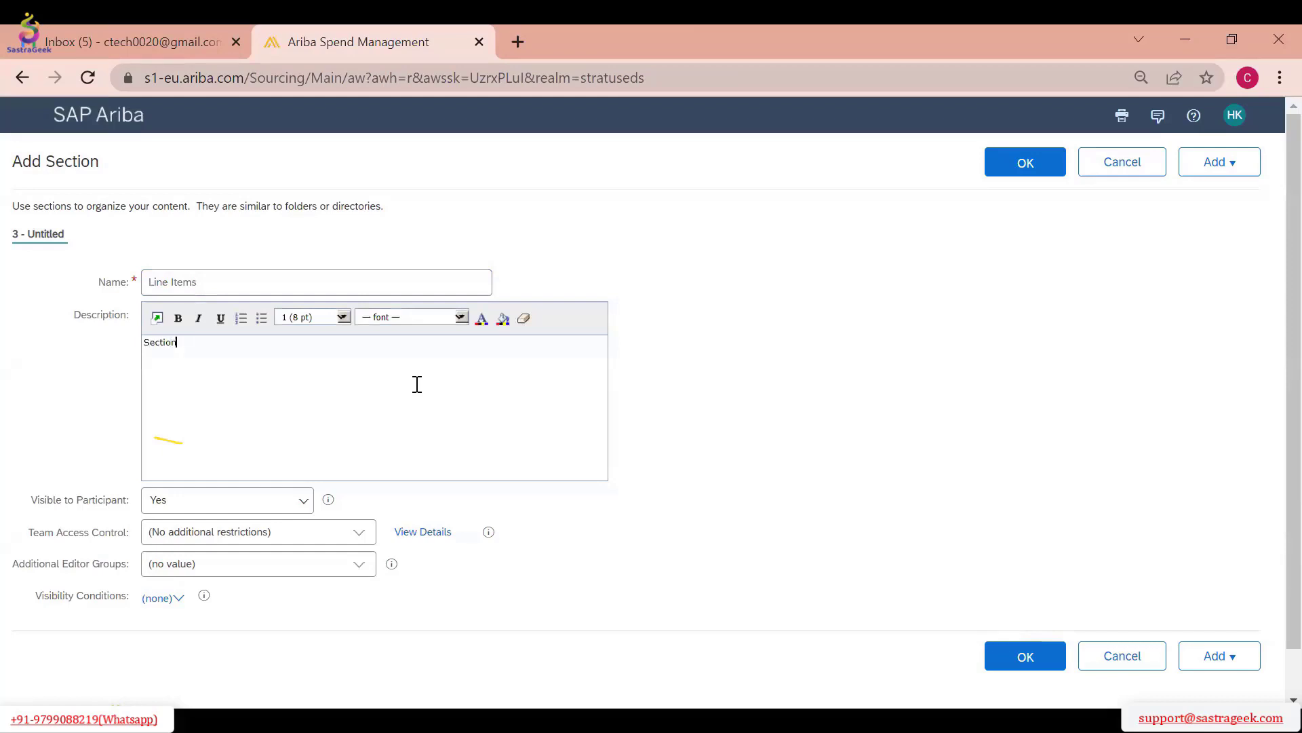
click(259, 278)
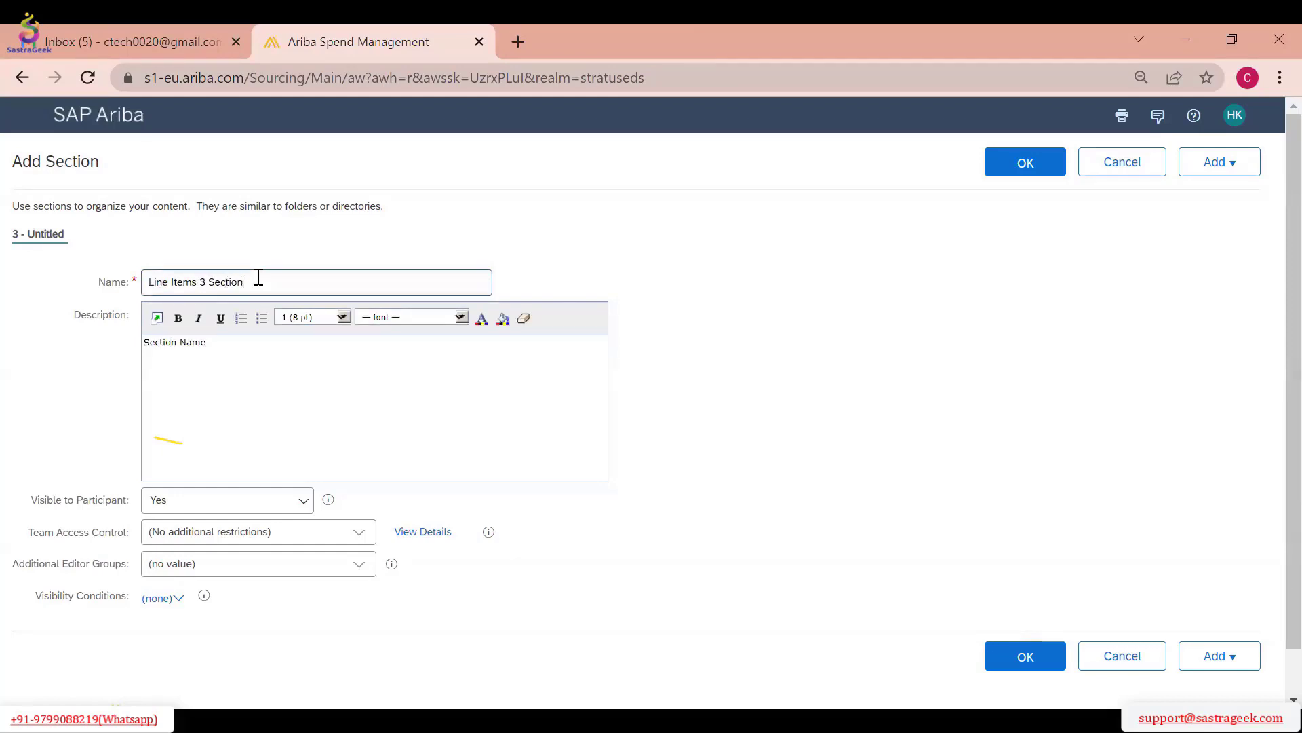
click(1026, 163)
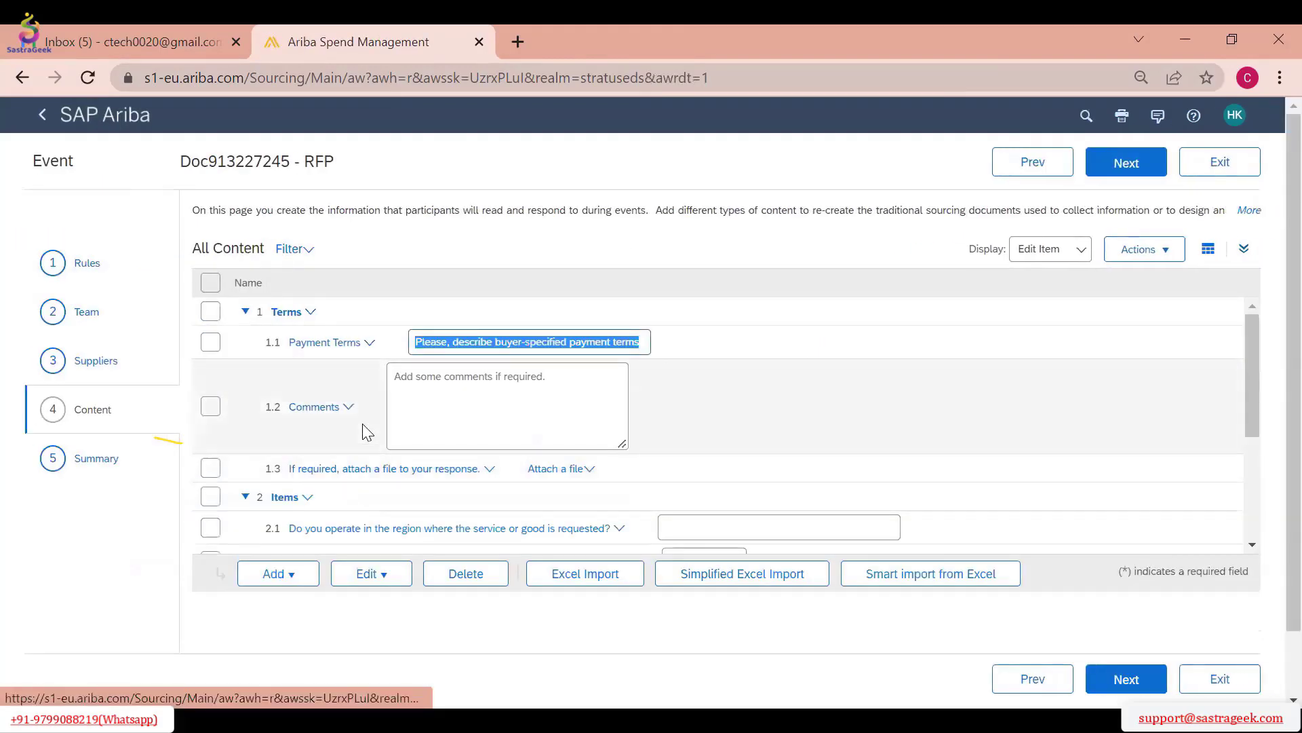
Add a line item inside the Line Items 3 Section, named "Computers" with the description "Specification"
scroll(362, 437, down, 3)
scroll(234, 478, down, 1)
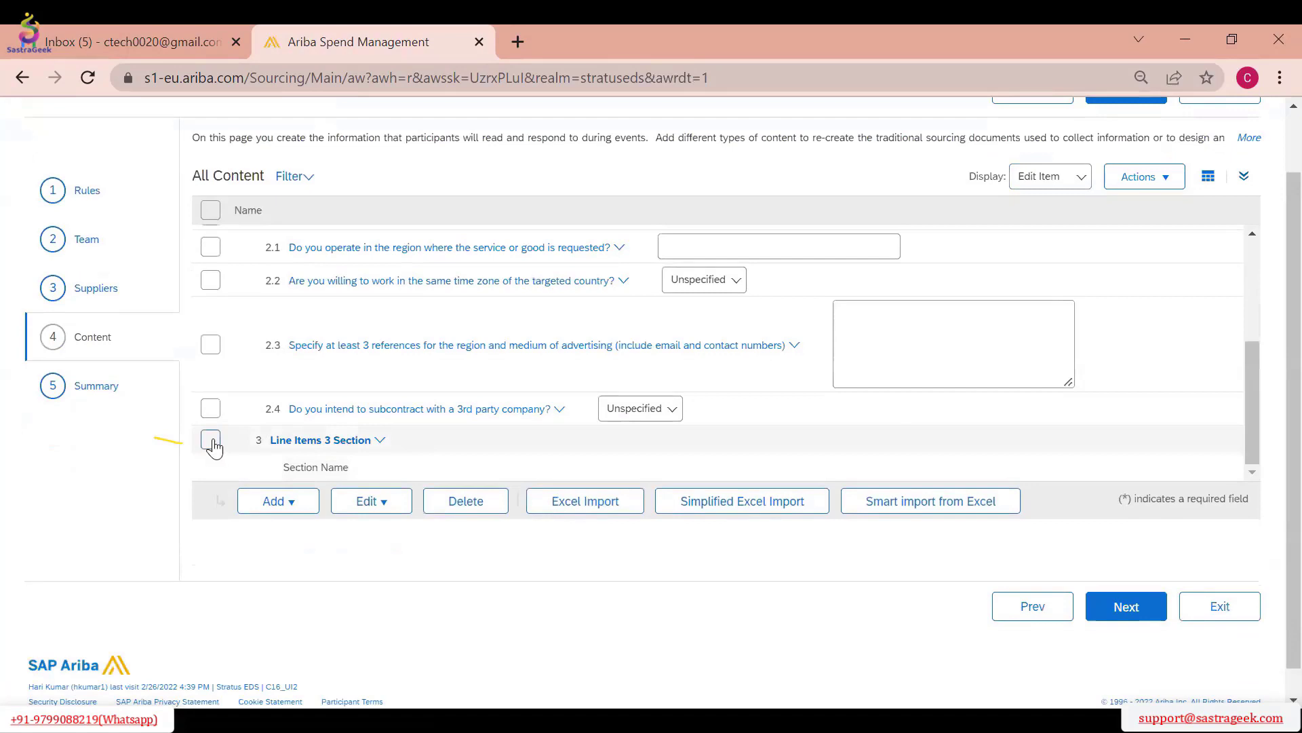
click(211, 443)
click(274, 505)
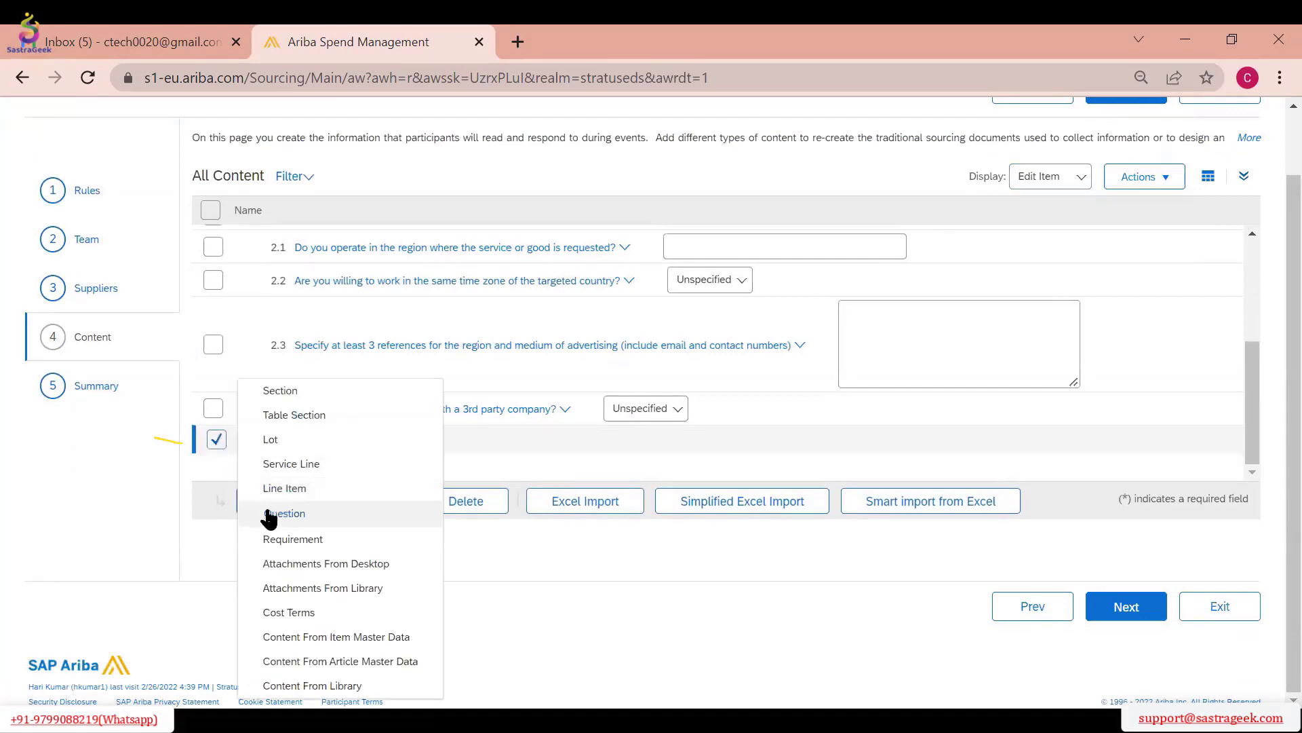
click(309, 490)
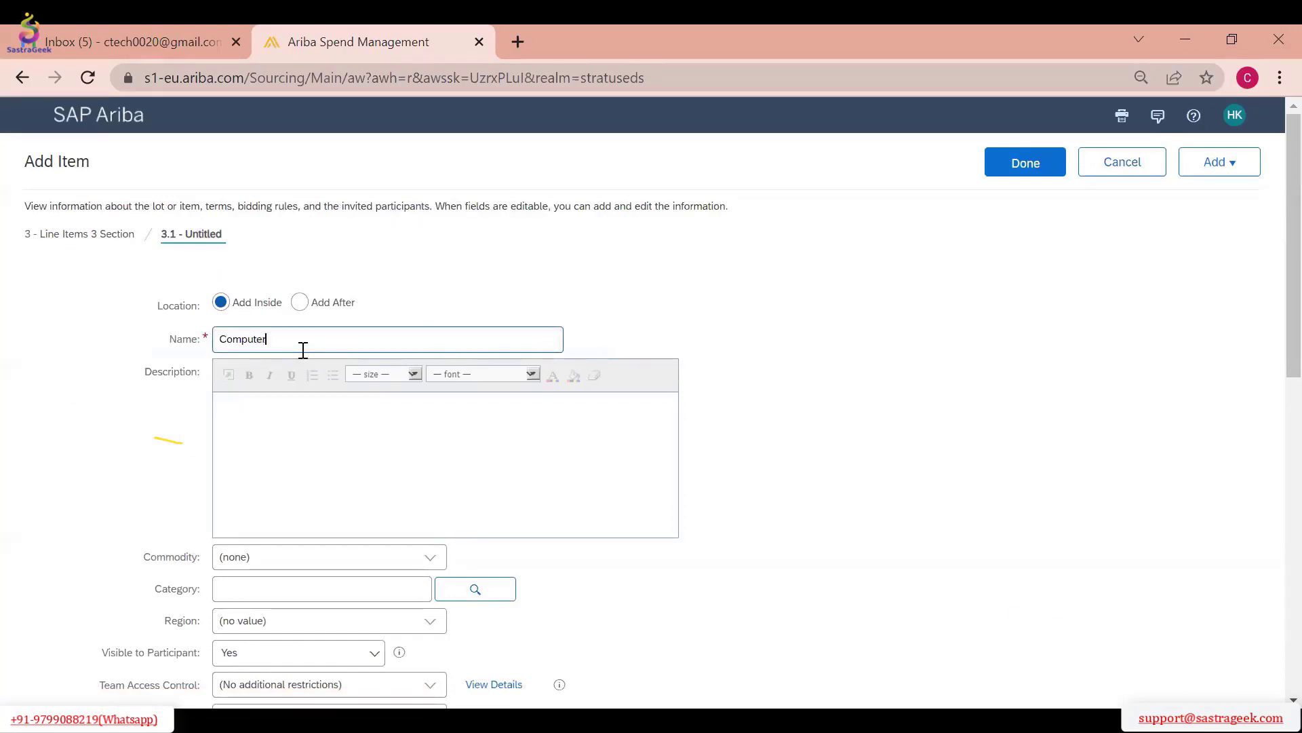
key(Tab)
text(s)
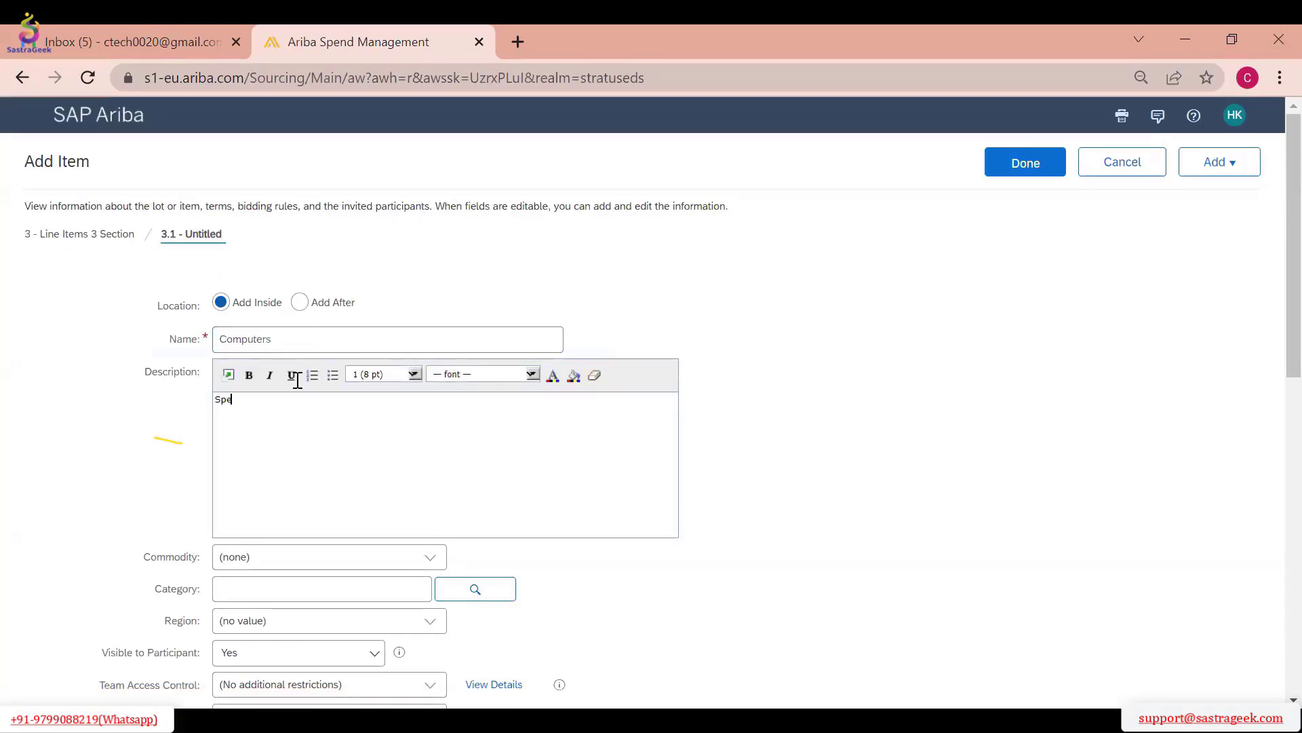
text(pecification)
Set the item's historic price to 10 USD and its quantity to 100, and save the line item
scroll(658, 444, down, 3)
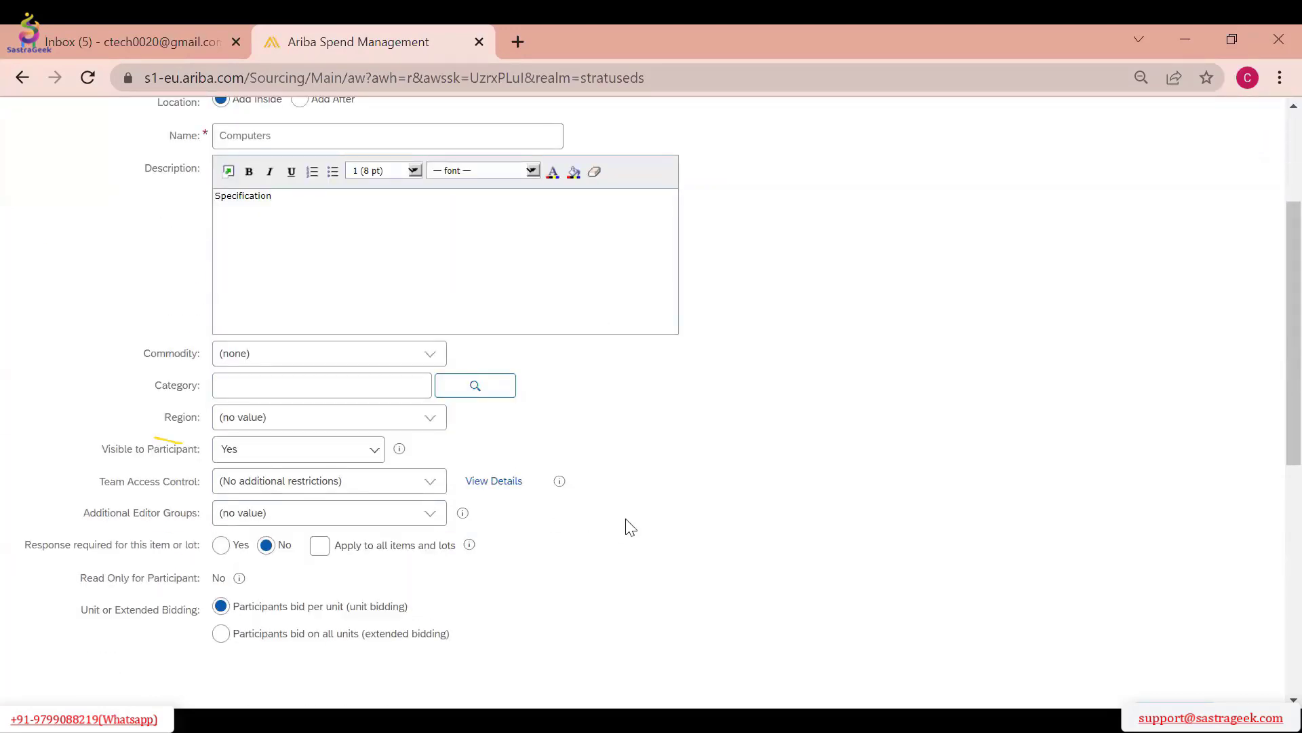
scroll(630, 527, down, 5)
click(1018, 475)
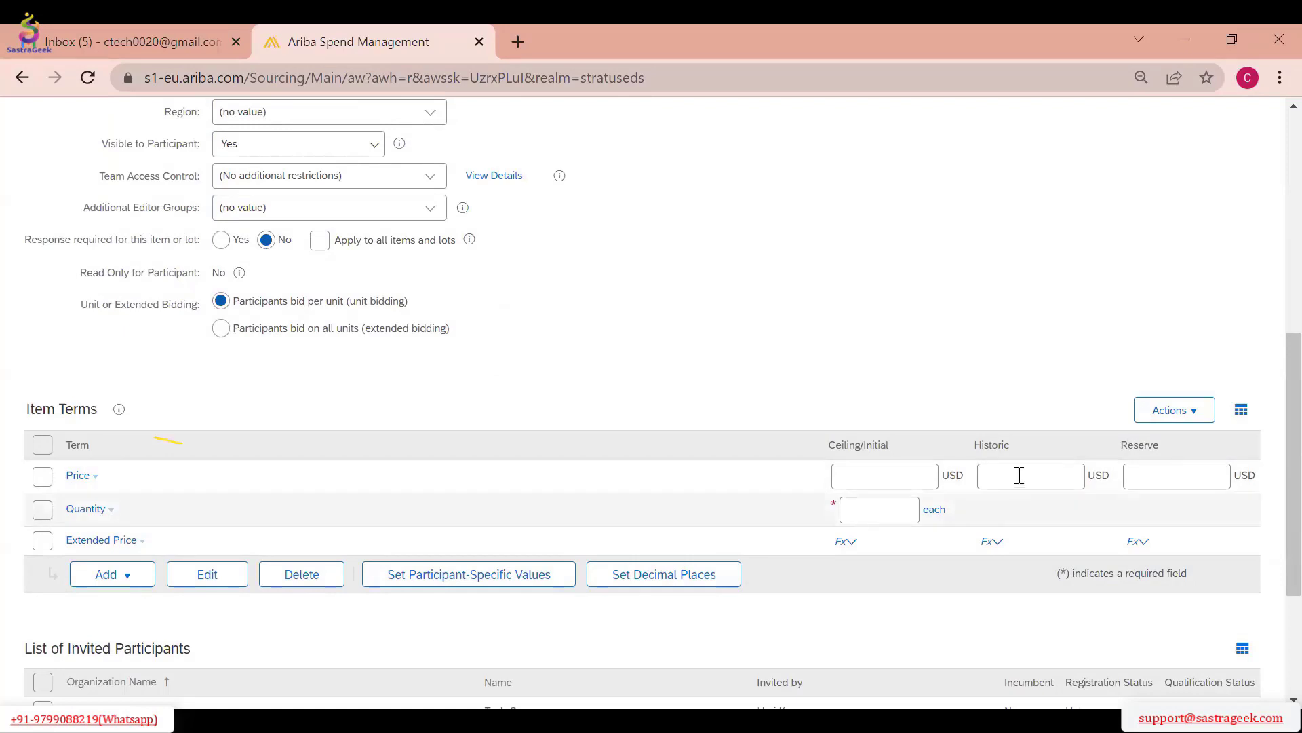
text(10)
click(884, 510)
text(100)
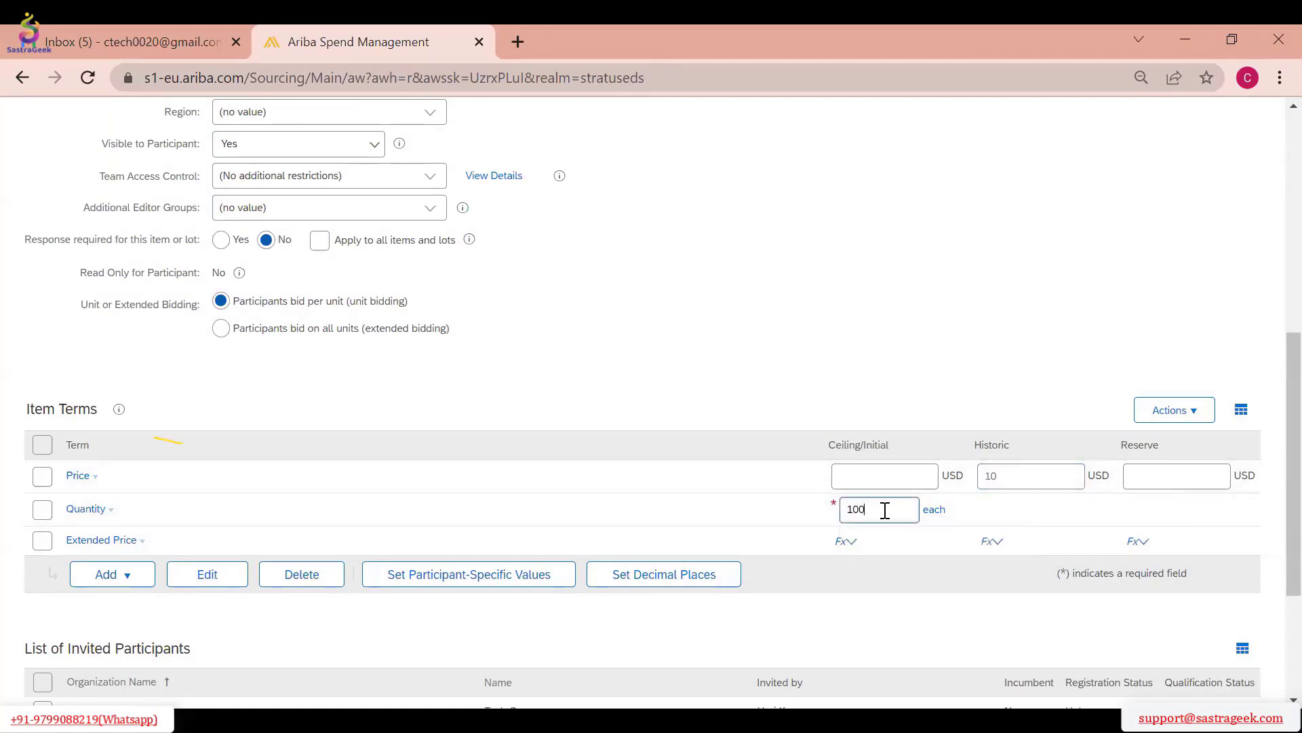
click(822, 387)
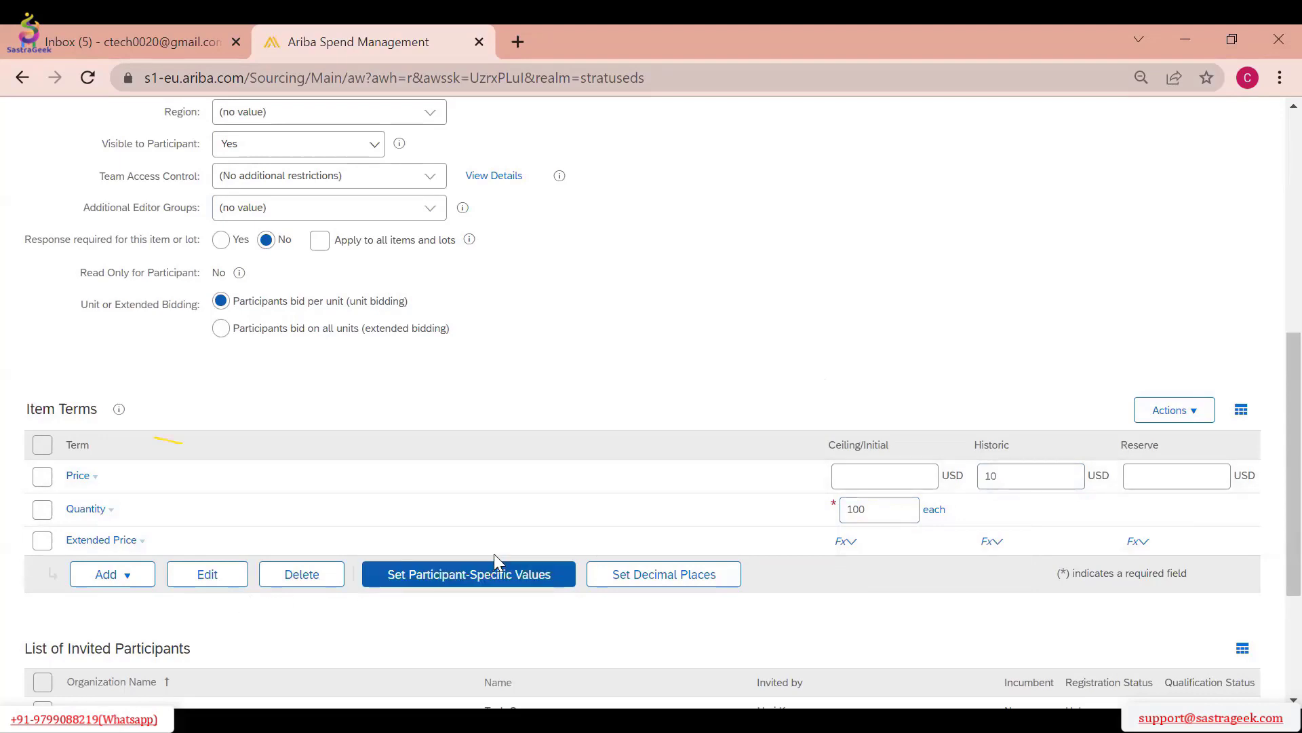
scroll(494, 553, down, 1)
scroll(710, 490, down, 2)
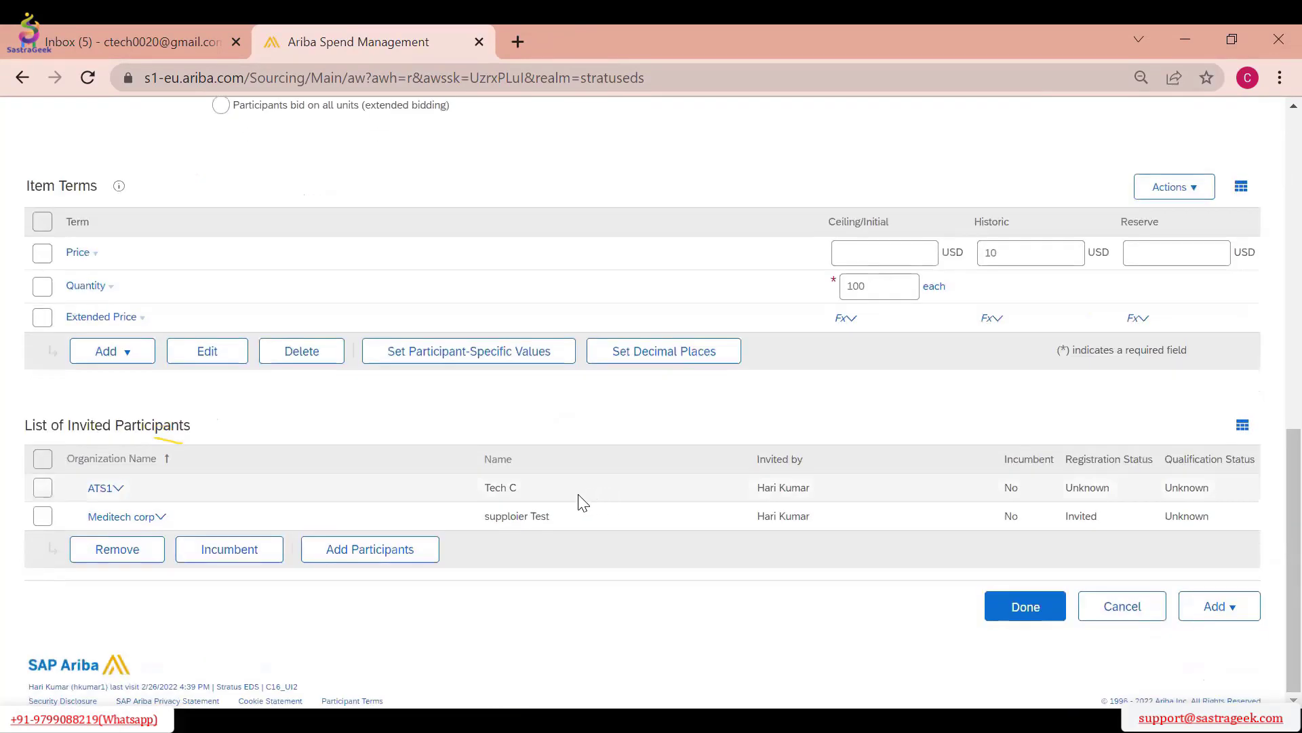
click(1025, 606)
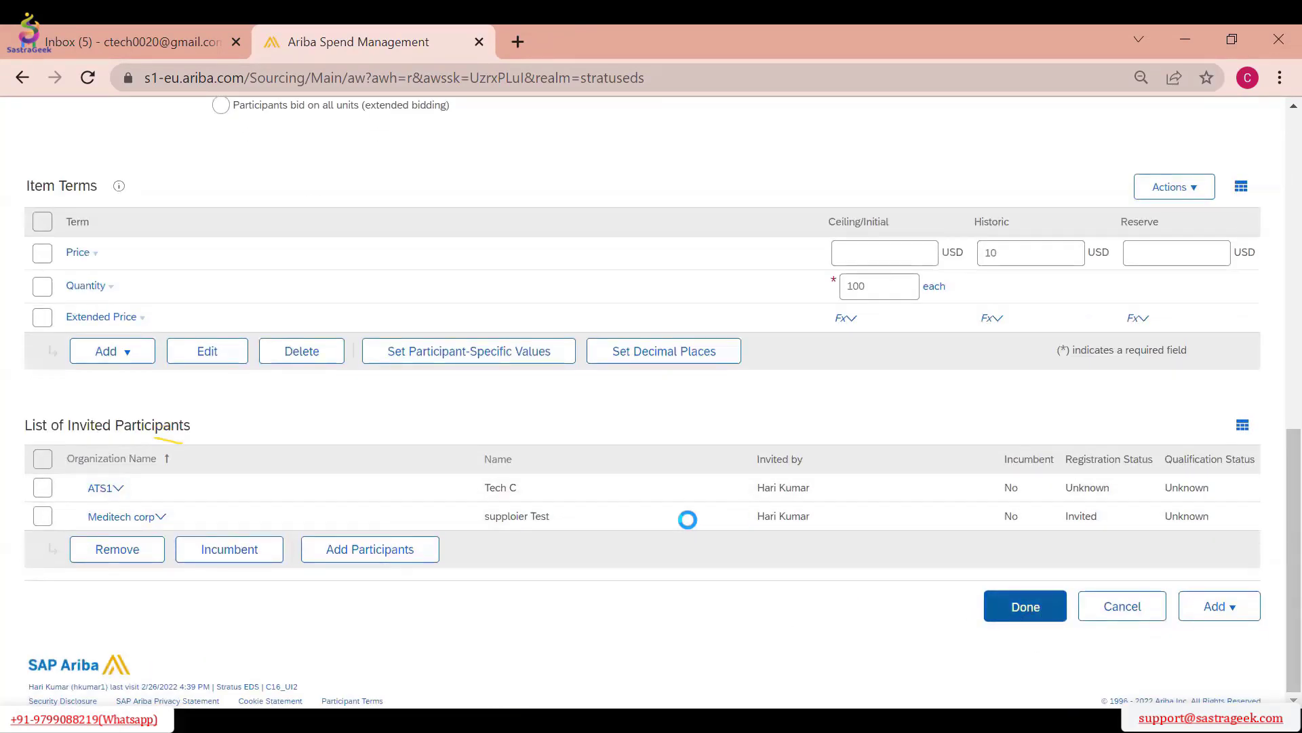
Continue from the content to the event summary, review it, and publish the RFP event
scroll(493, 381, down, 4)
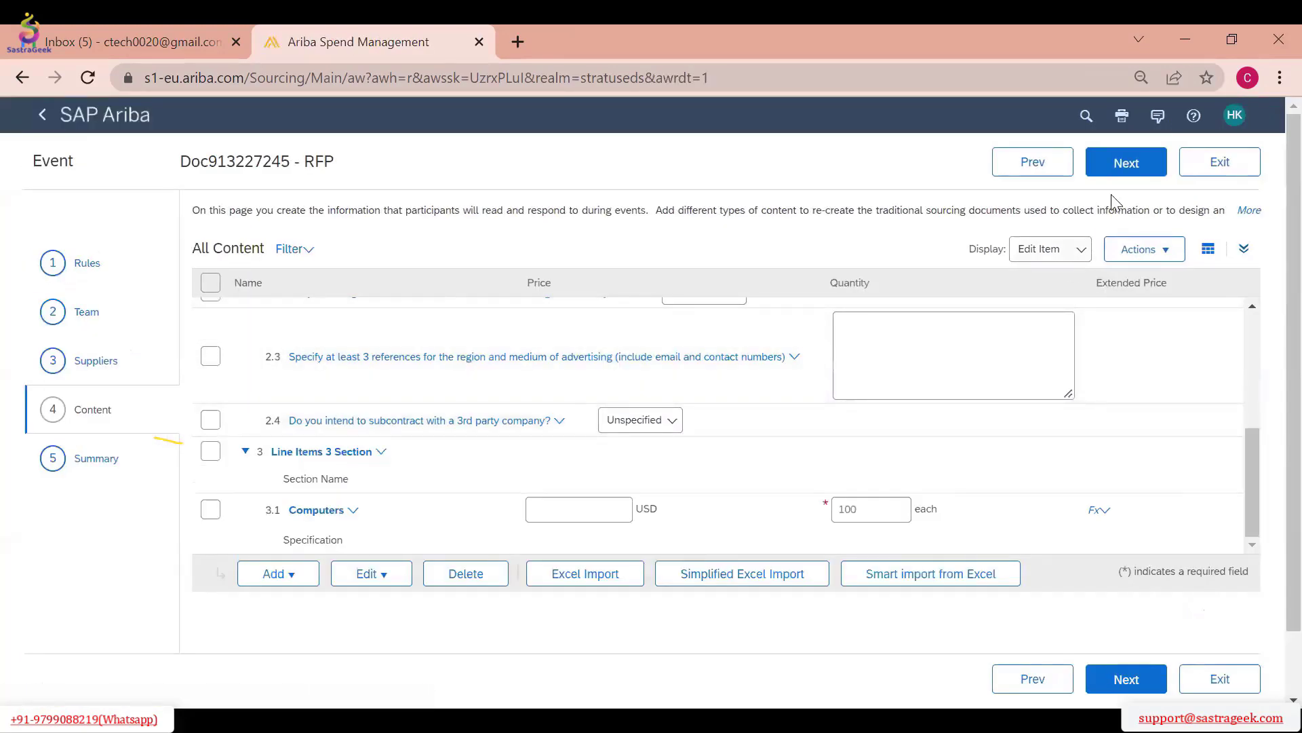
click(1122, 169)
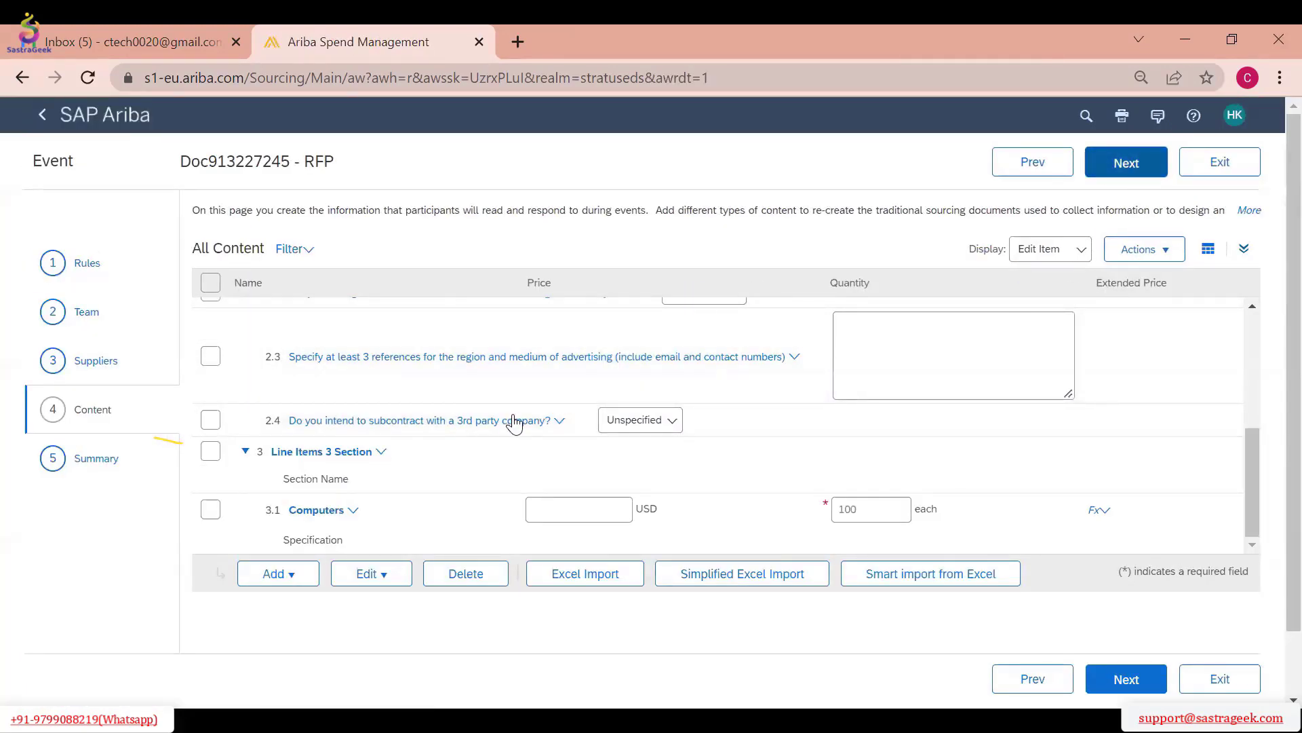
scroll(959, 395, down, 10)
scroll(959, 395, up, 10)
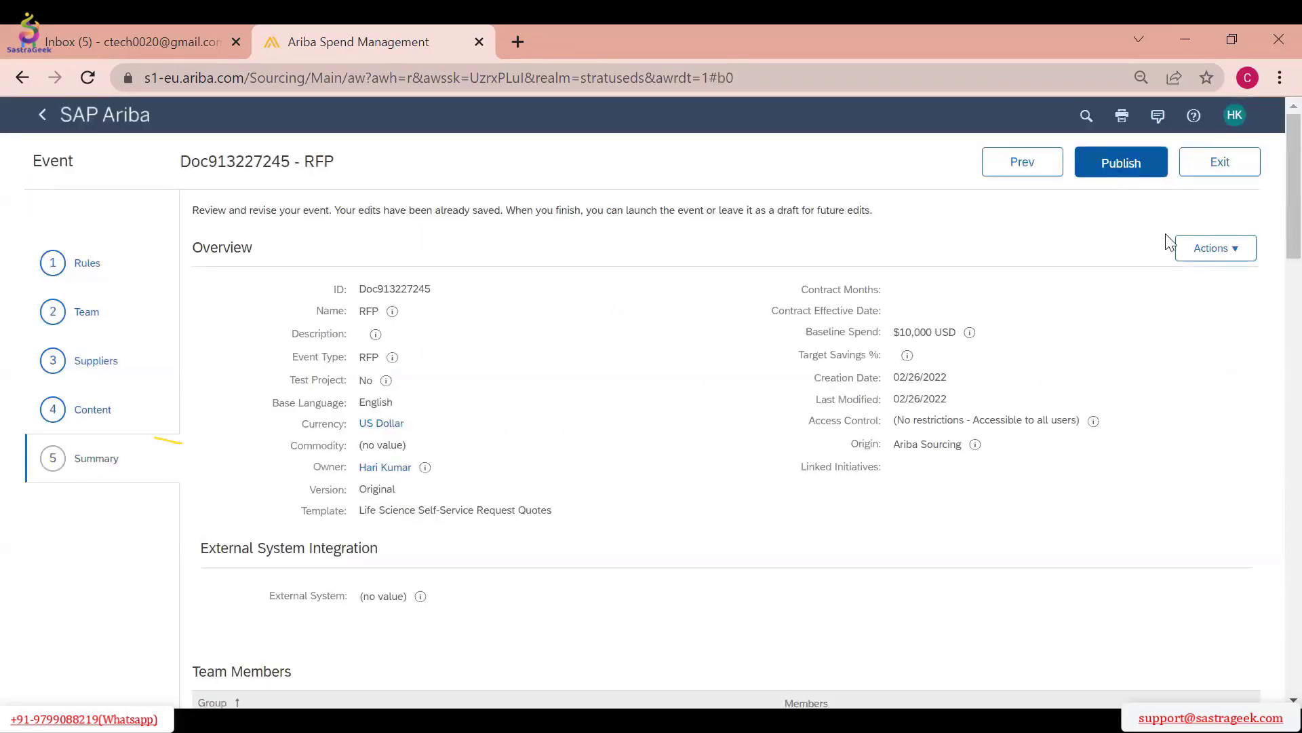
click(1129, 171)
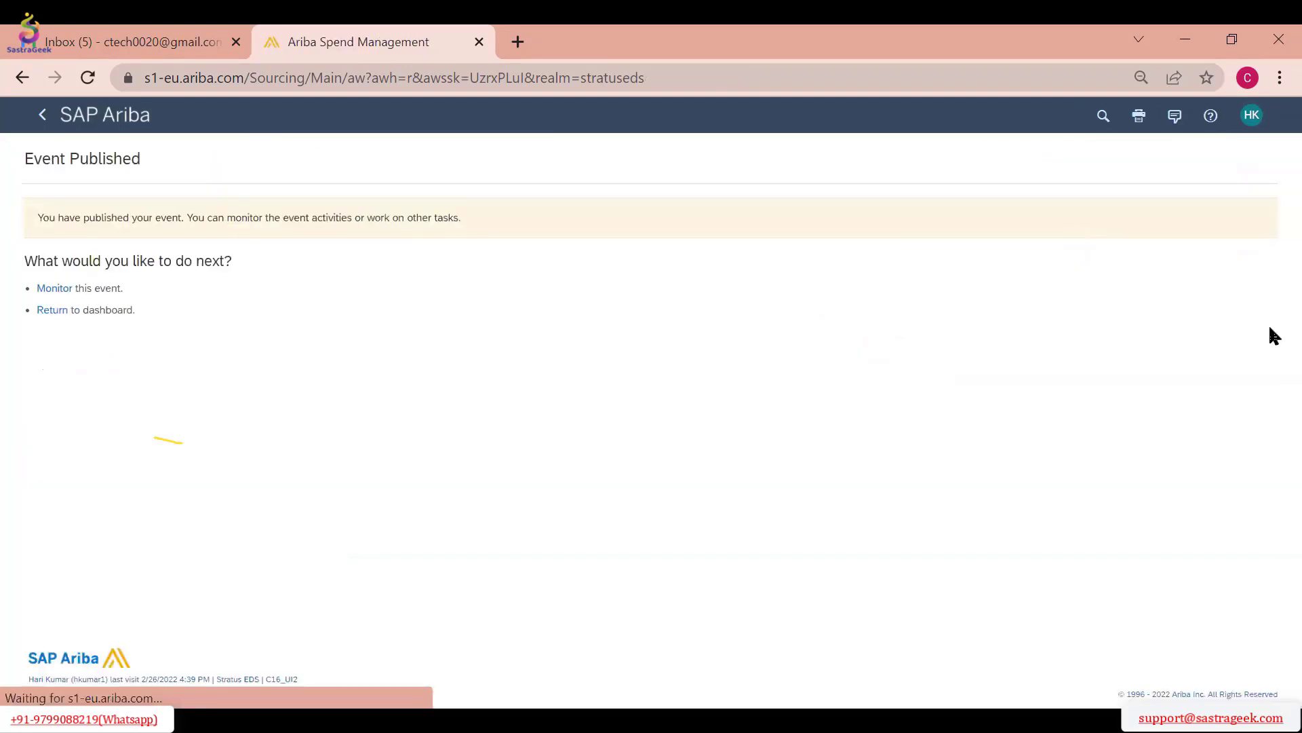
Open the published event for monitoring and look over its scenarios and content
click(59, 289)
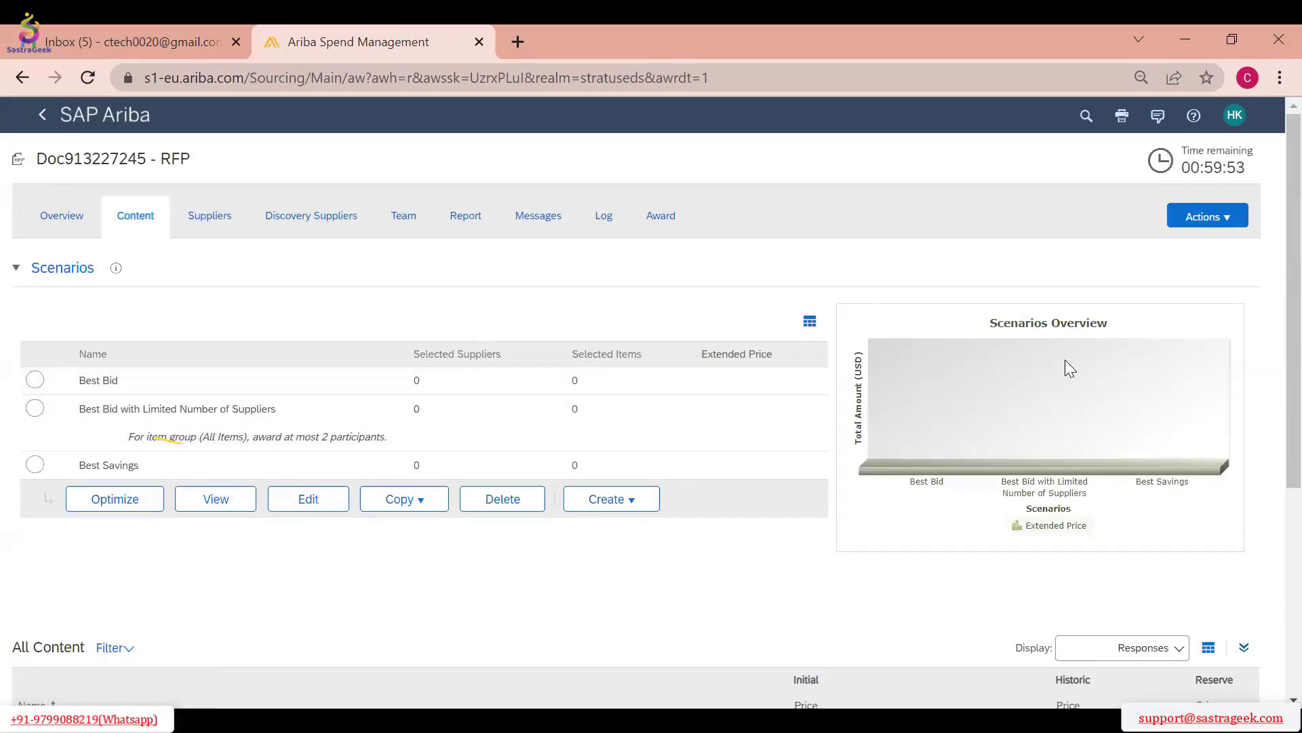
scroll(294, 462, down, 3)
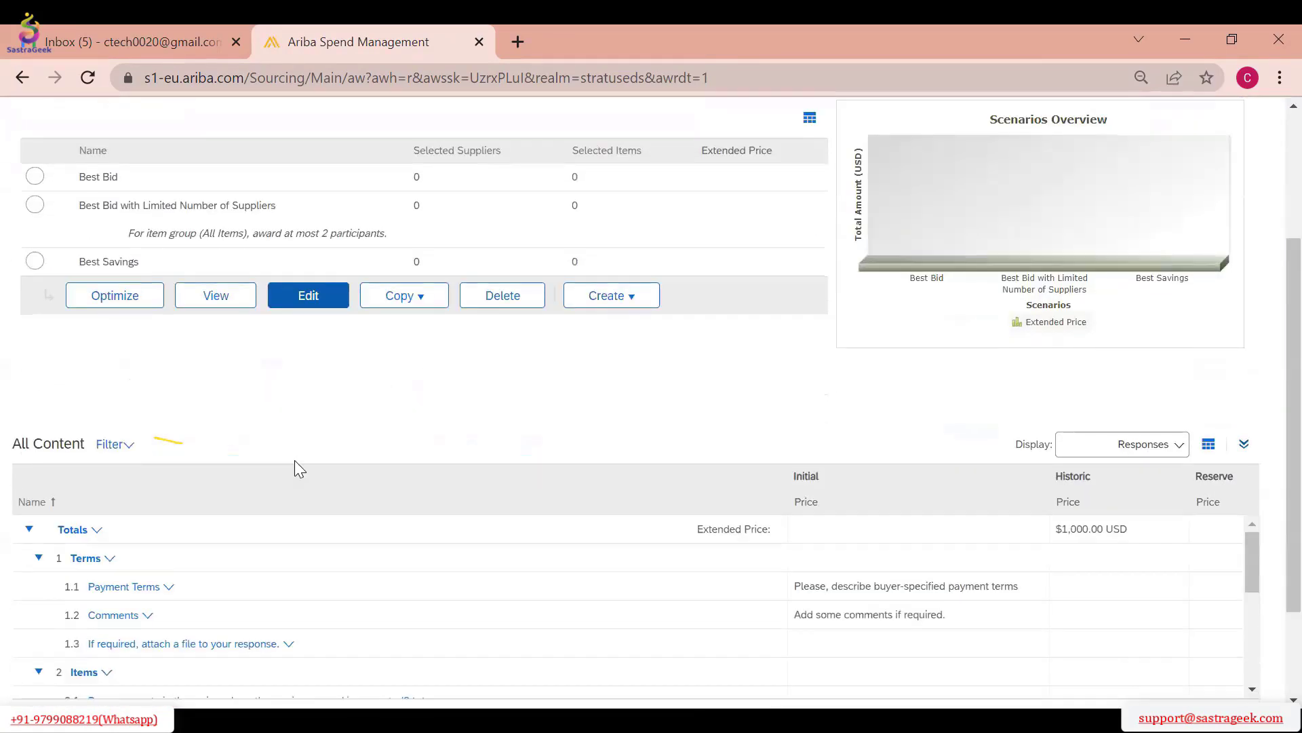
scroll(294, 462, up, 3)
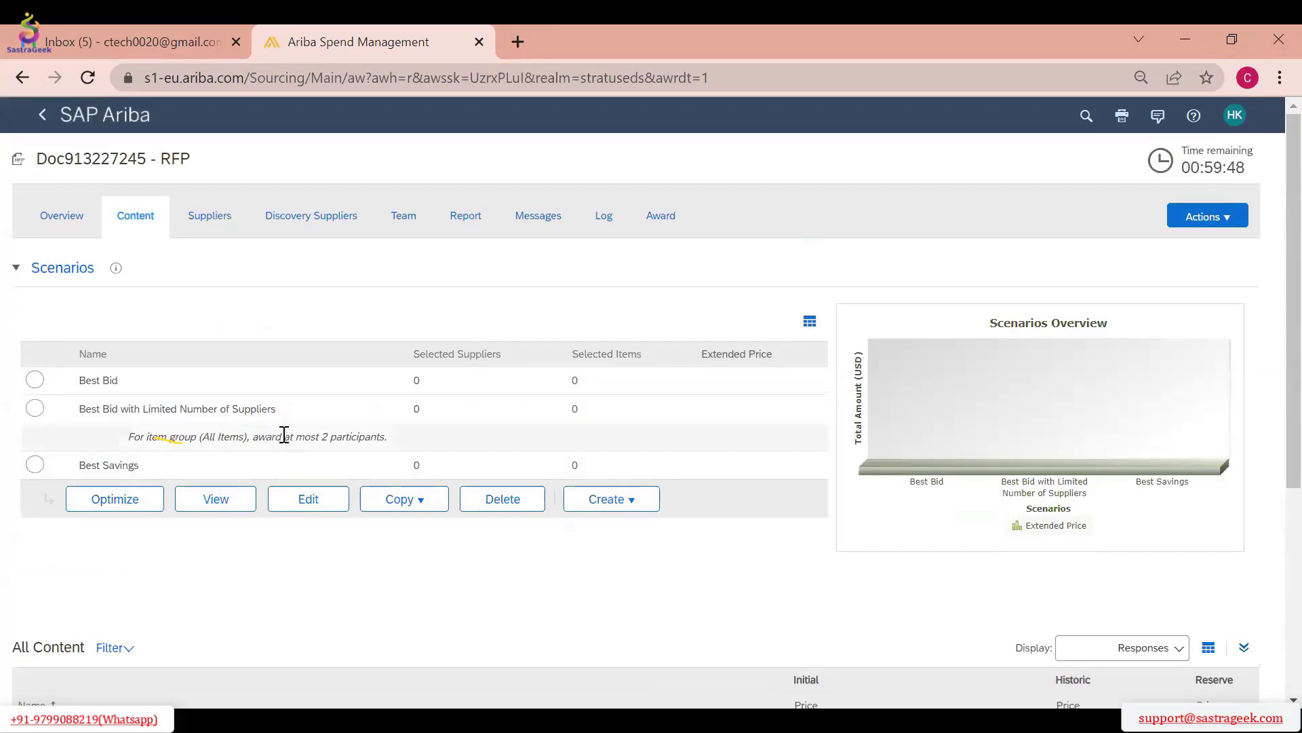
Switch to the Gmail inbox, refresh it, and read the Stratus EDS invitation to the RFP event, including its access instructions
click(140, 40)
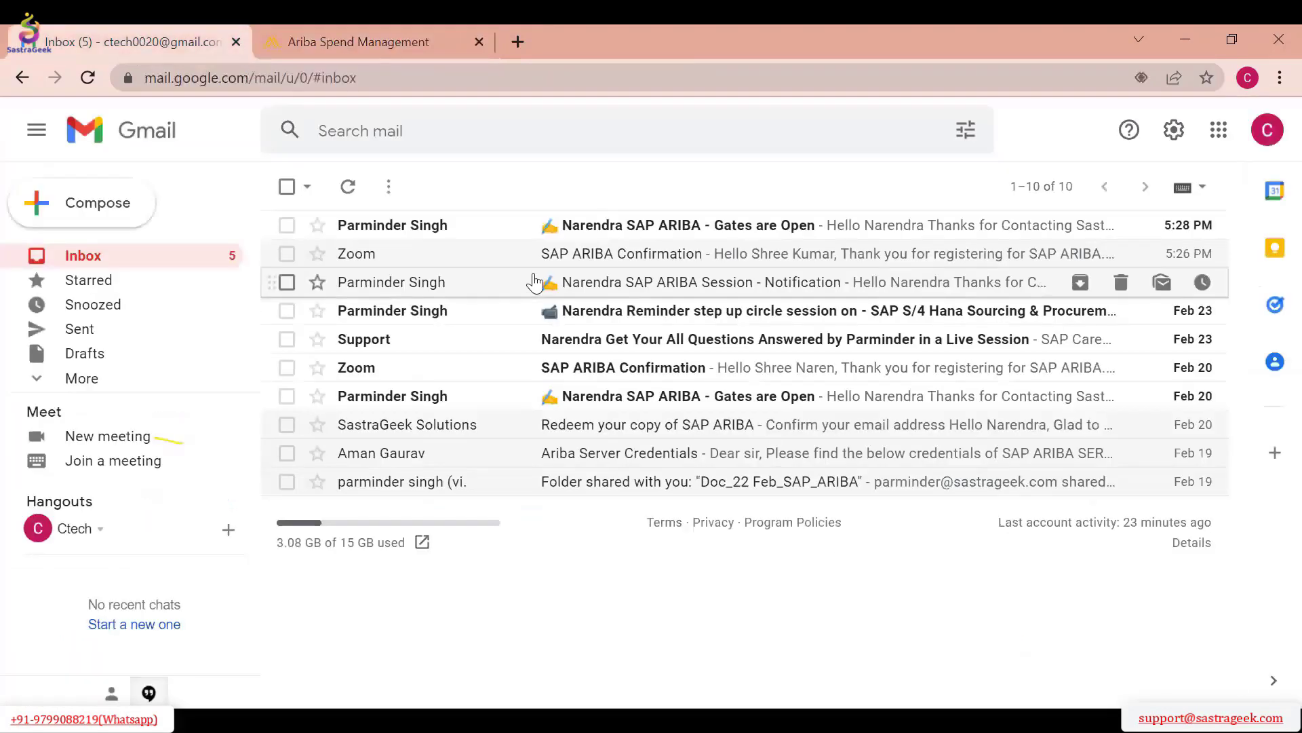
click(87, 77)
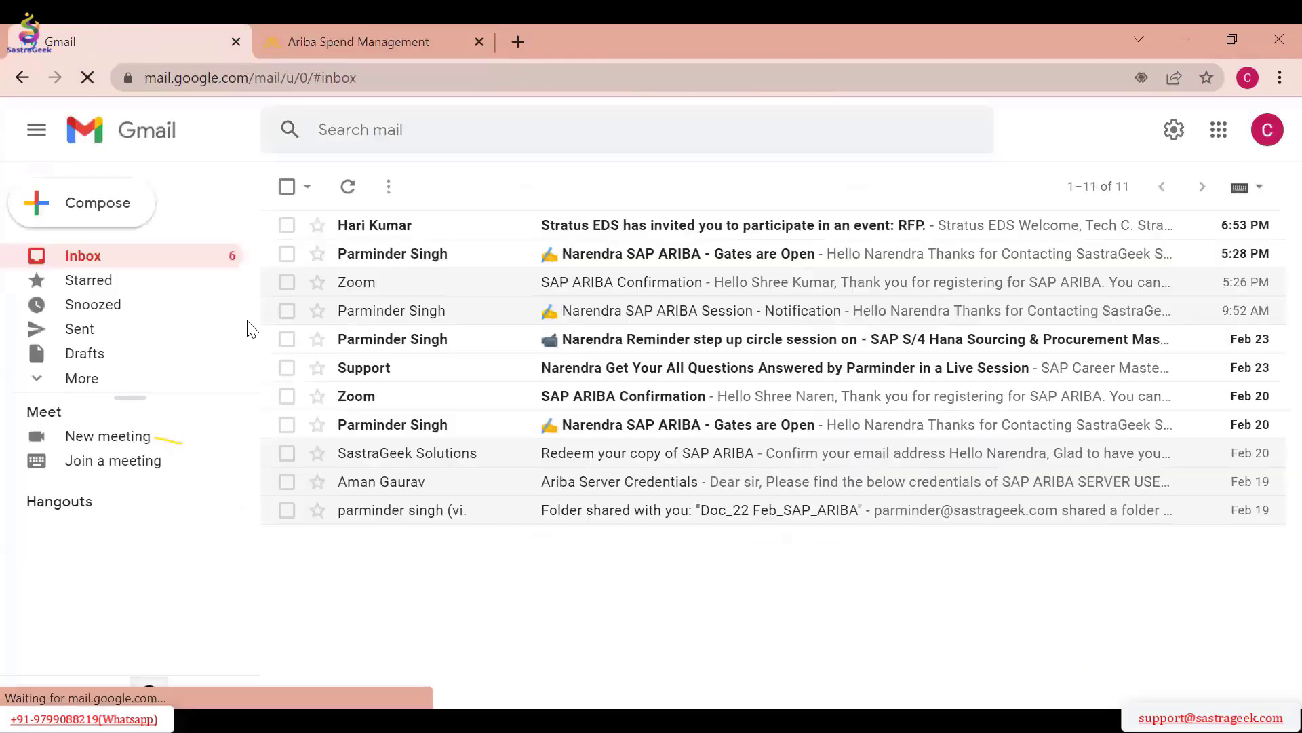
click(737, 227)
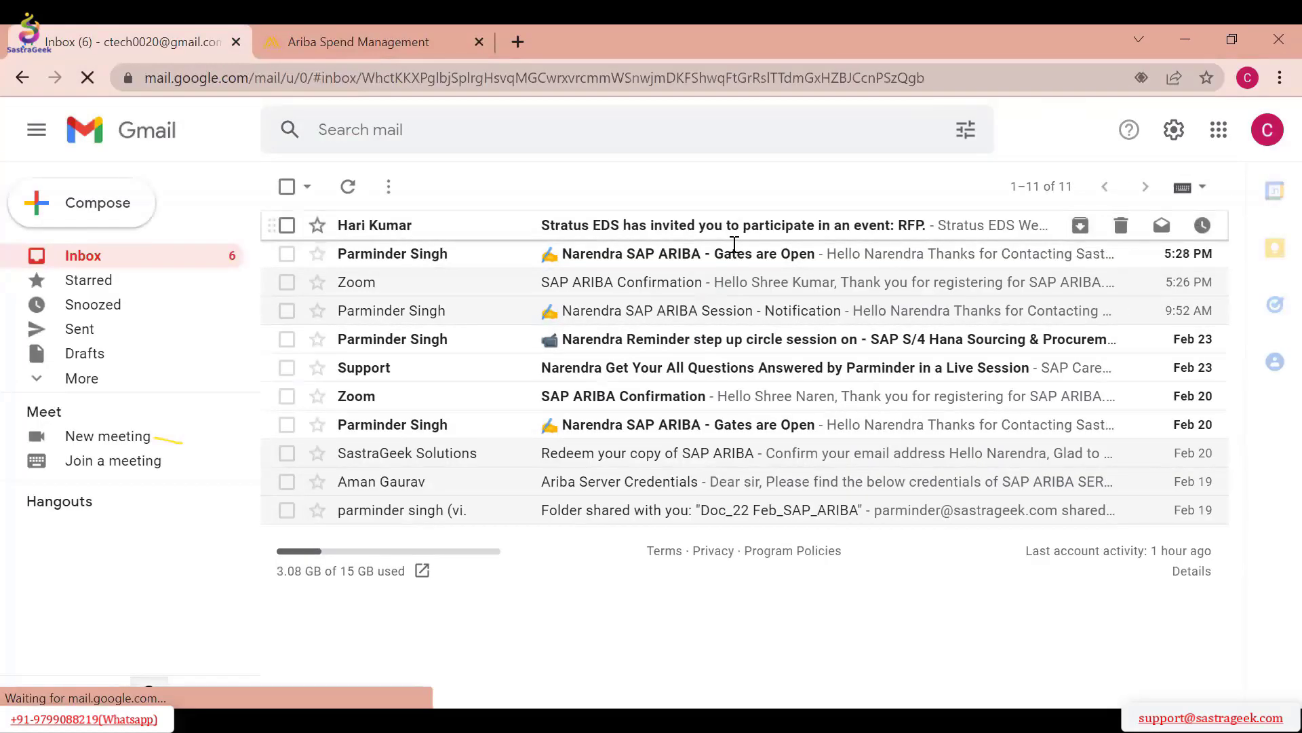
scroll(747, 417, down, 5)
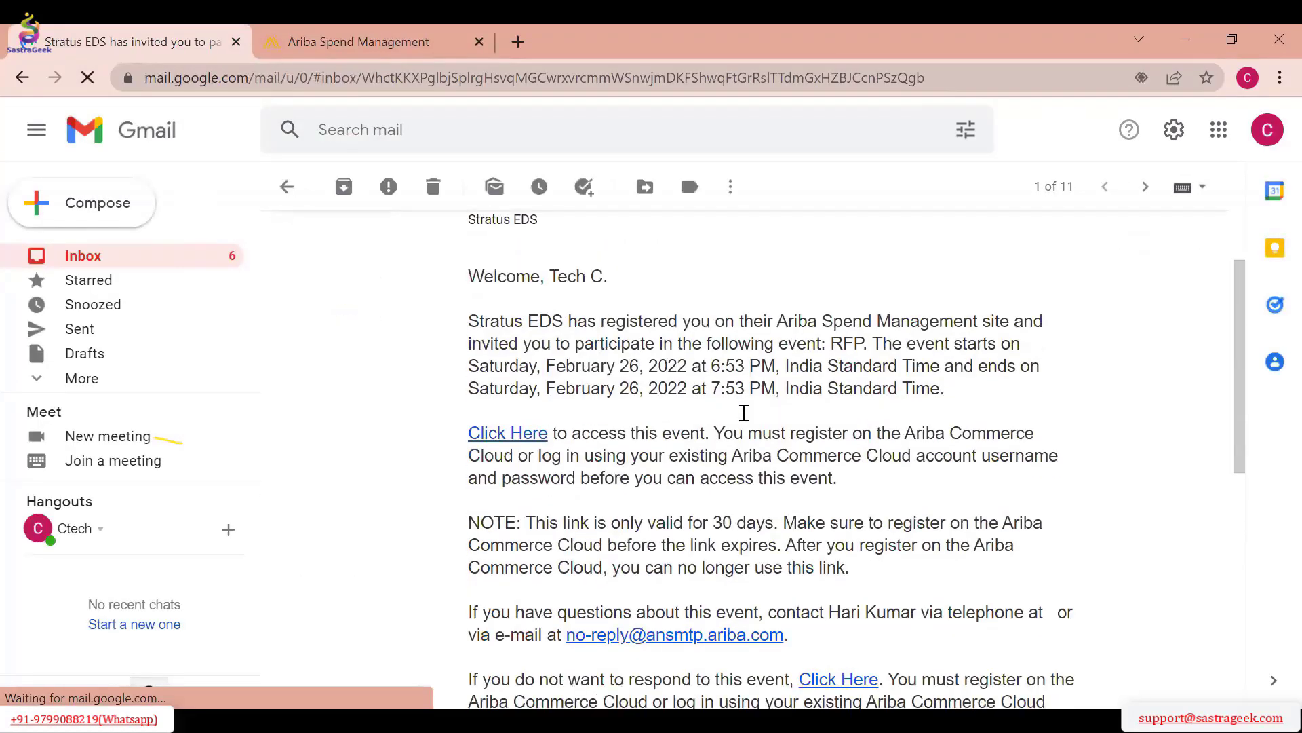
scroll(746, 417, up, 5)
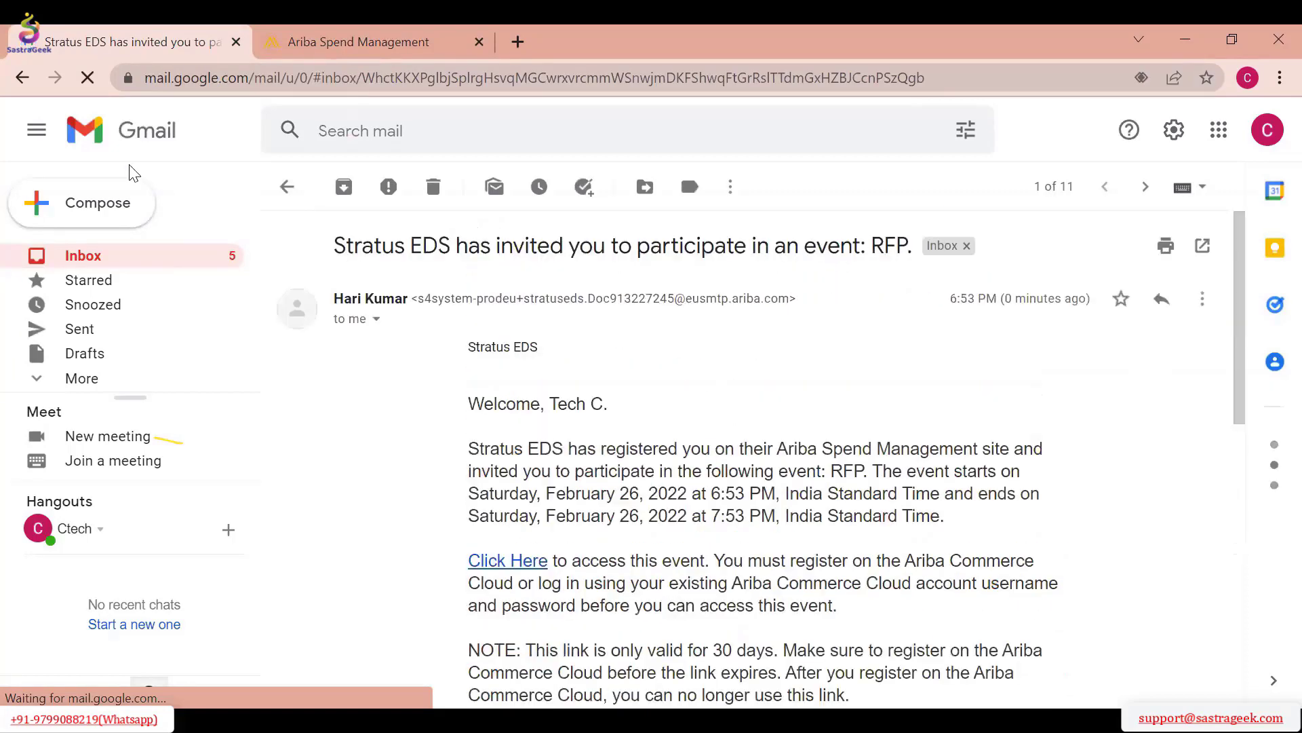
scroll(773, 413, down, 2)
scroll(774, 414, down, 1)
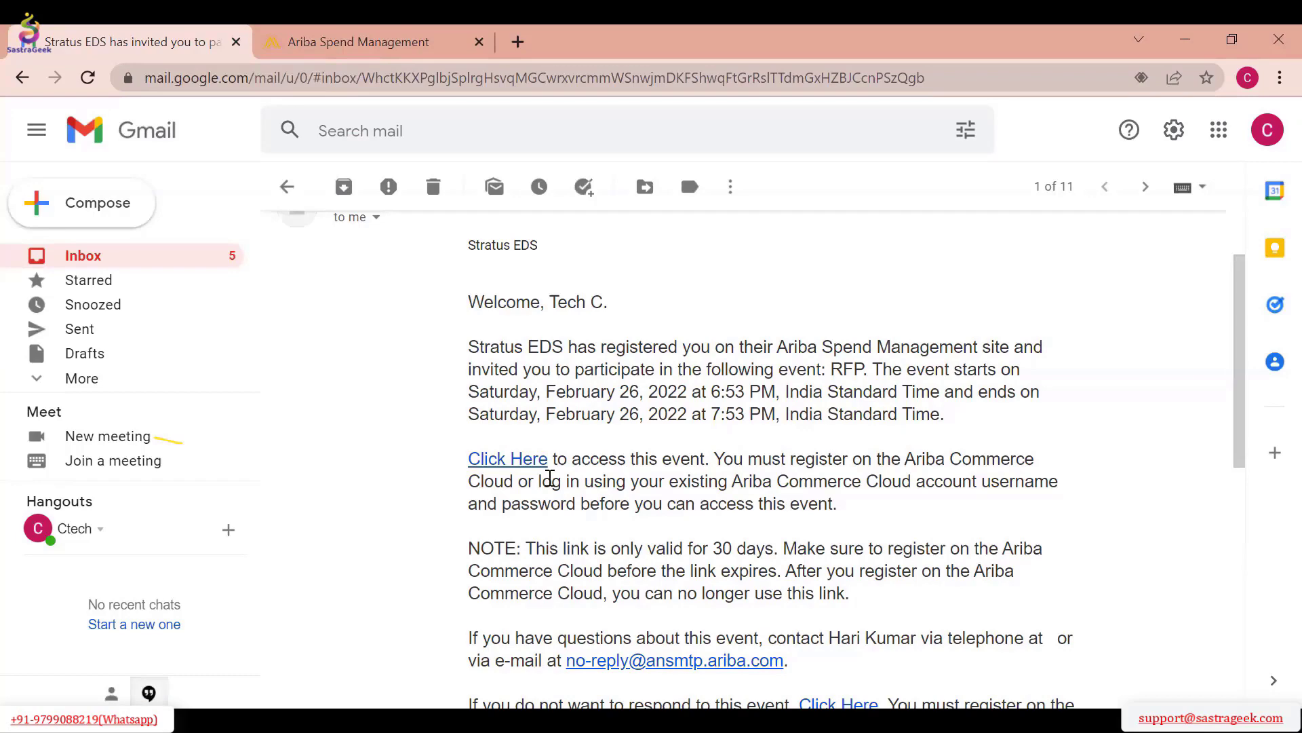
scroll(549, 478, down, 2)
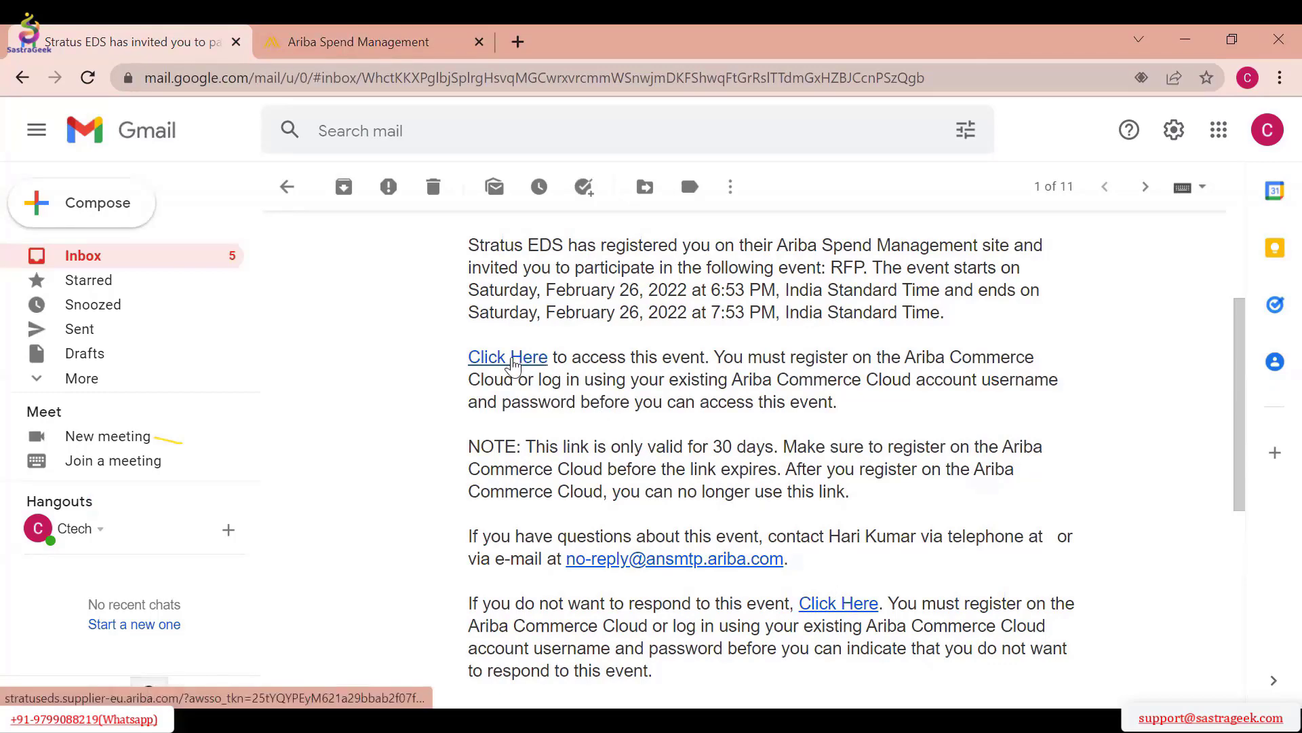
Open the event access link in the Stratus EDS invitation e-mail and start signing up for a supplier account
click(513, 366)
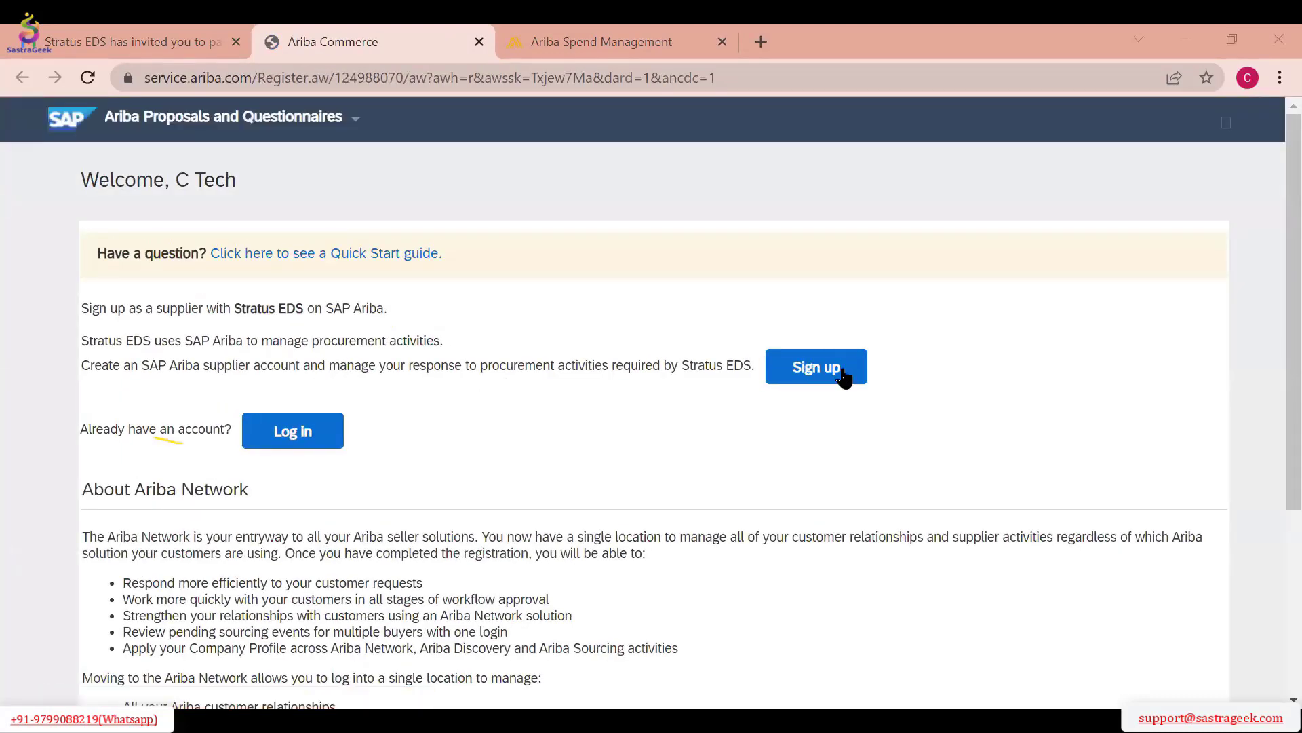
click(841, 375)
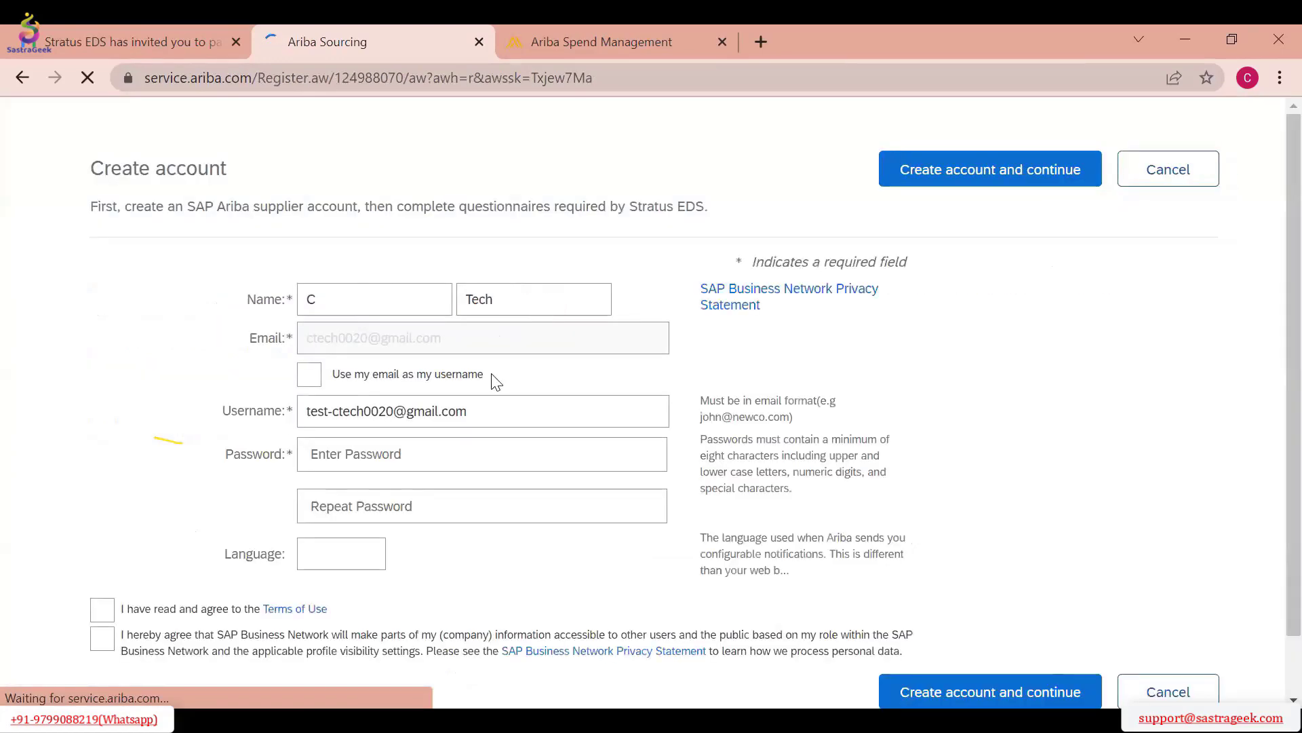
scroll(493, 380, down, 1)
scroll(497, 384, down, 1)
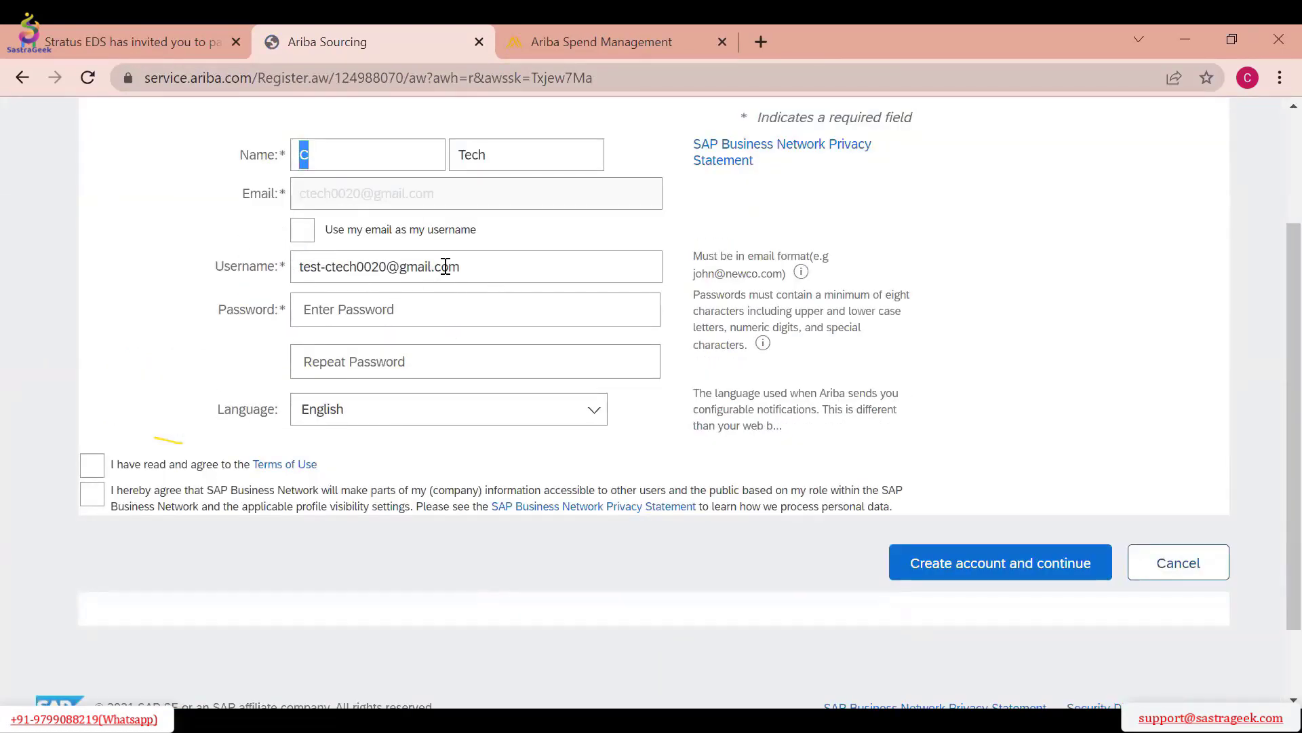
Try to create the supplier account with the prefilled name and username, leaving the password fields and agreements blank
drag(463, 267, 259, 266)
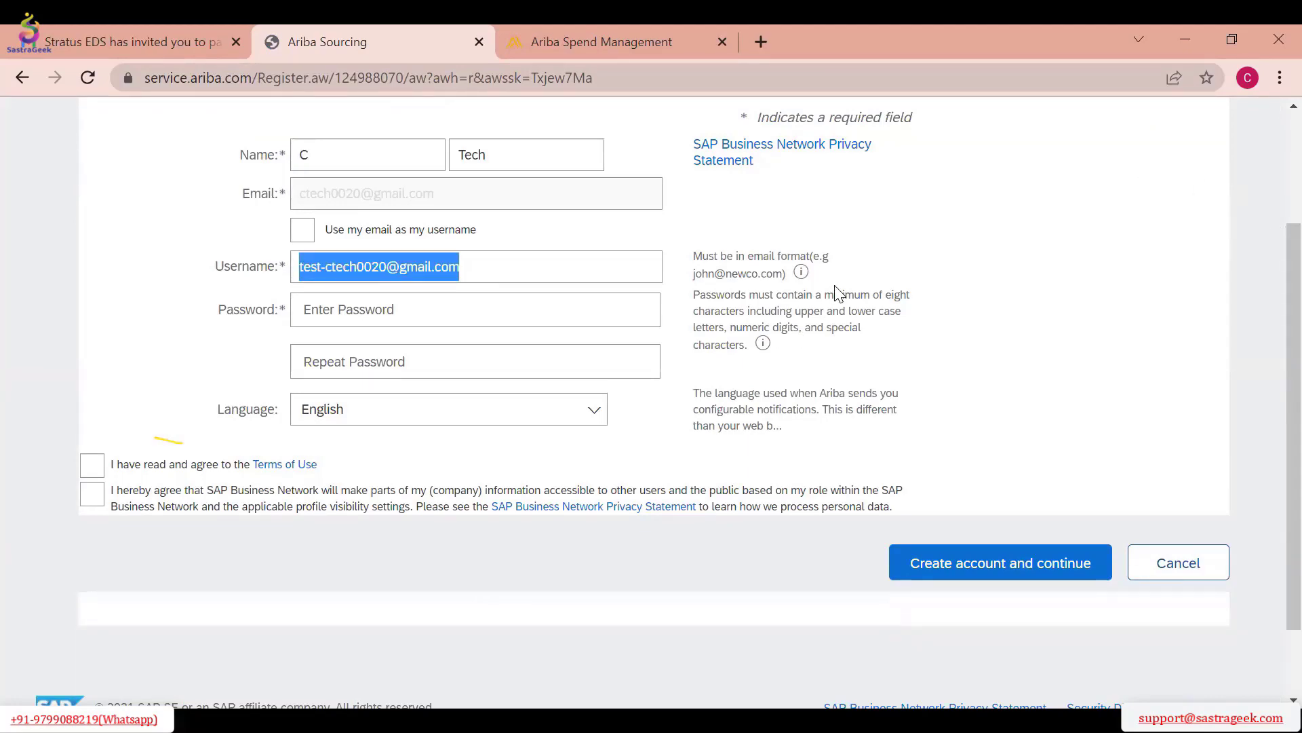
scroll(838, 293, up, 2)
scroll(829, 313, down, 3)
click(1001, 468)
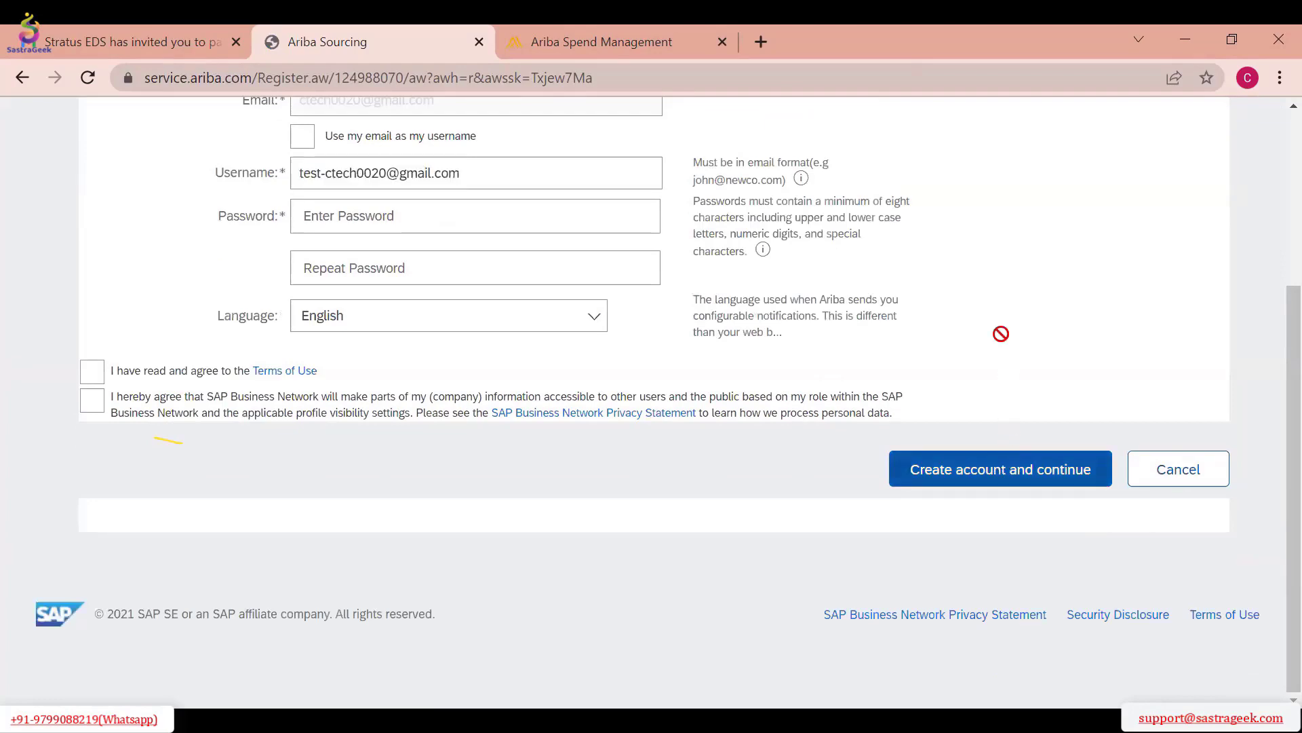
scroll(950, 274, up, 4)
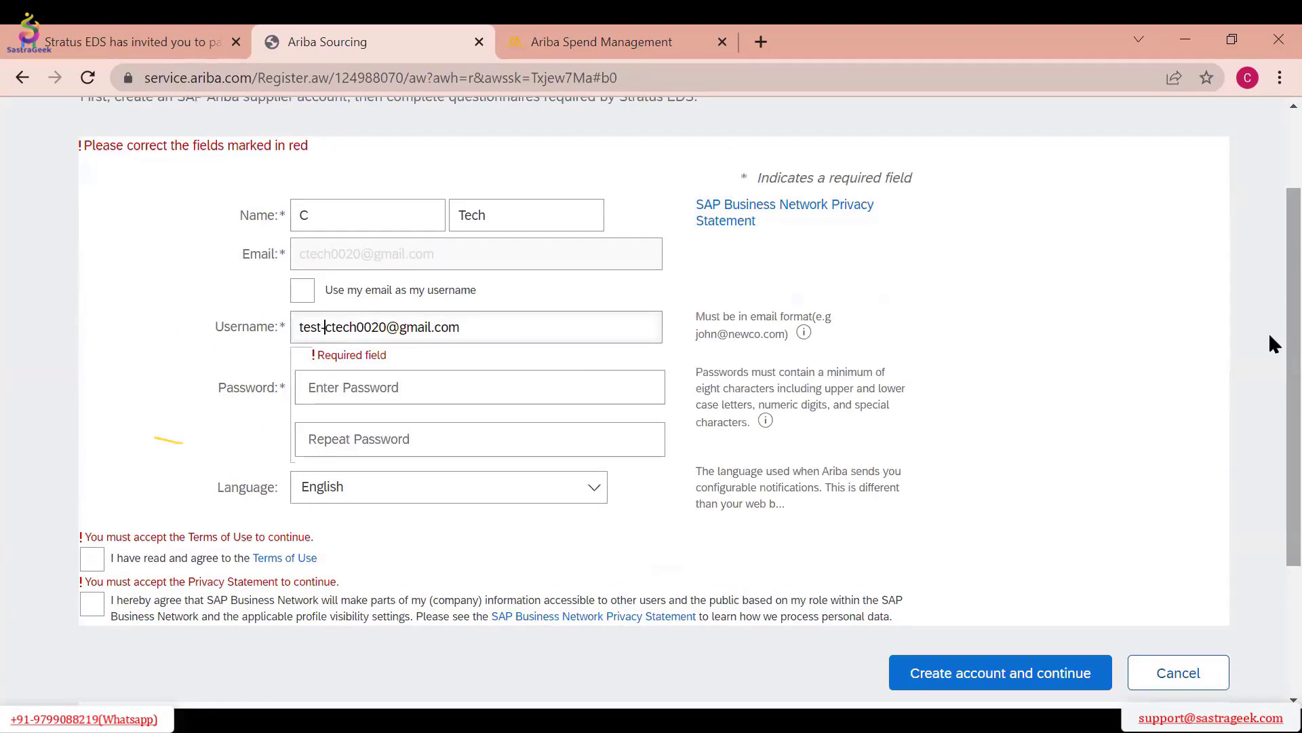
Remove the "test-" prefix from the username, then enter and repeat the account password
key(BackSpace)
key(BackSpace)
key(BackSpace)
key(BackSpace)
key(BackSpace)
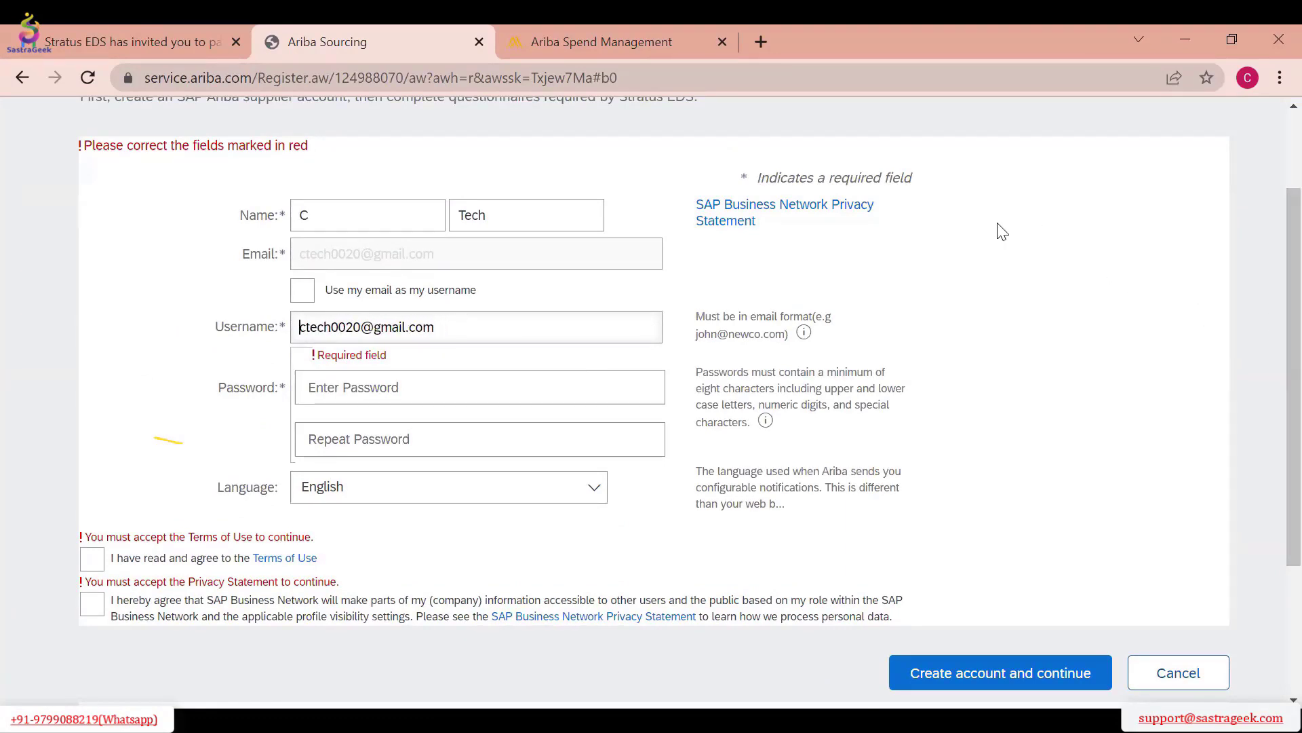
click(500, 380)
text(Ct)
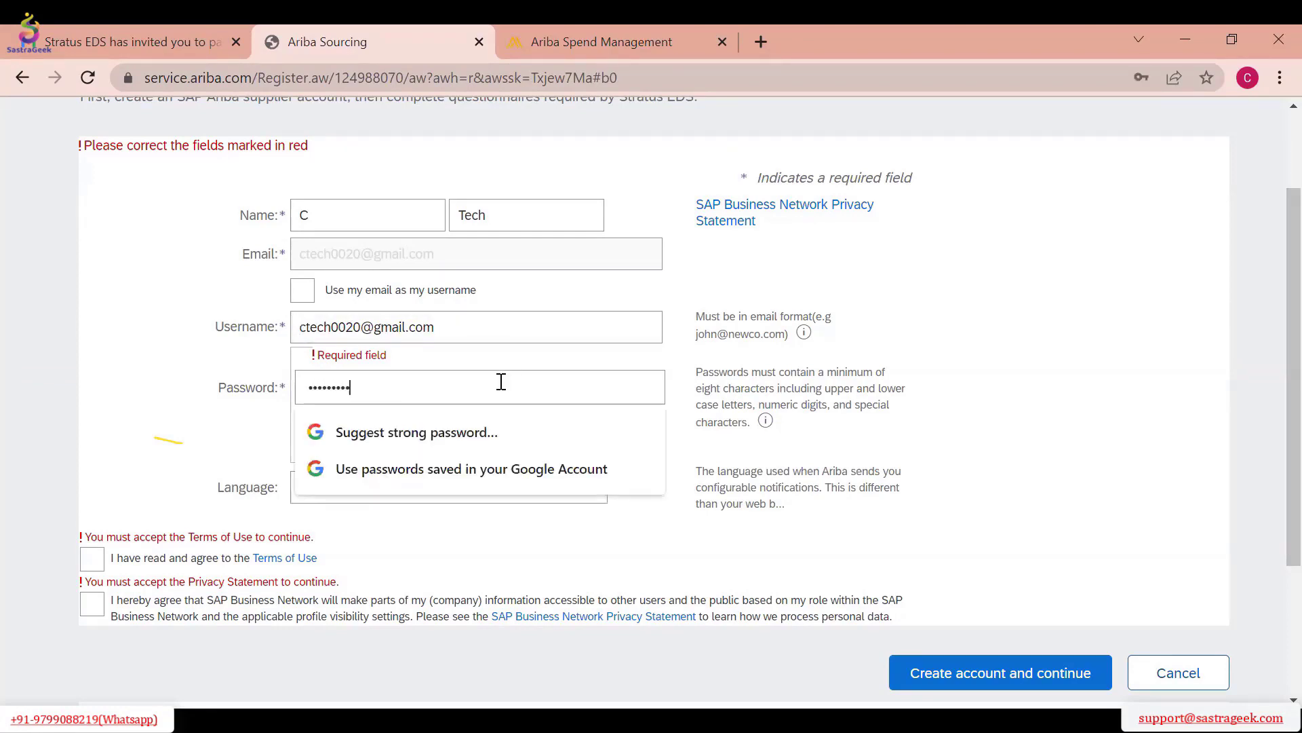
click(456, 445)
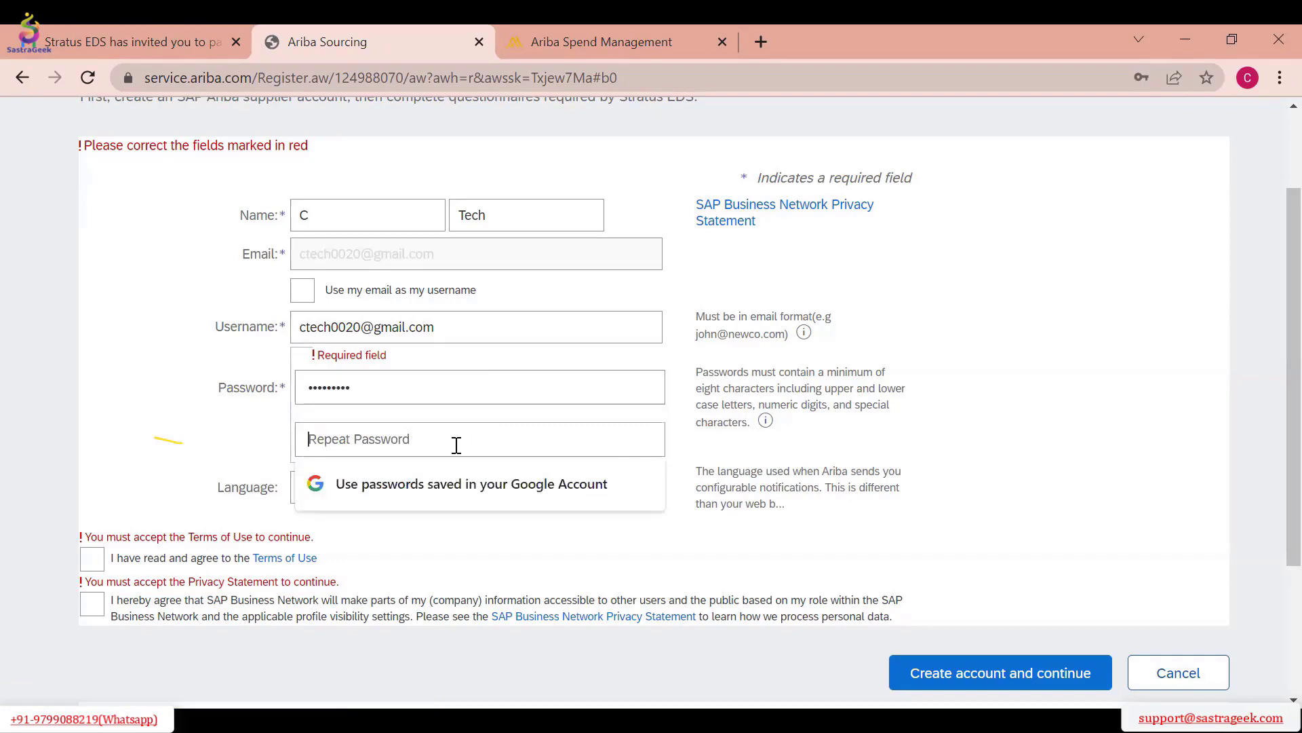
text(C)
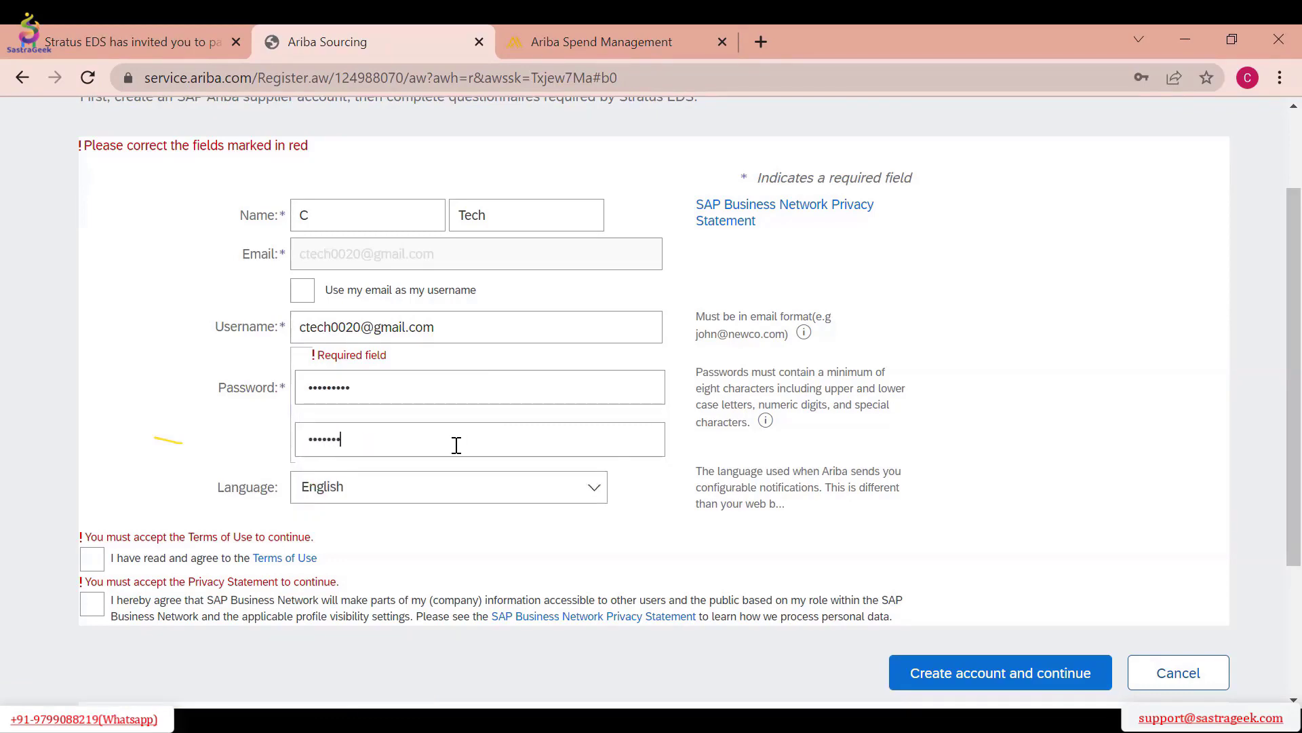
Accept the Terms of Use and the SAP Business Network privacy agreement, and try to create the account
scroll(894, 429, down, 3)
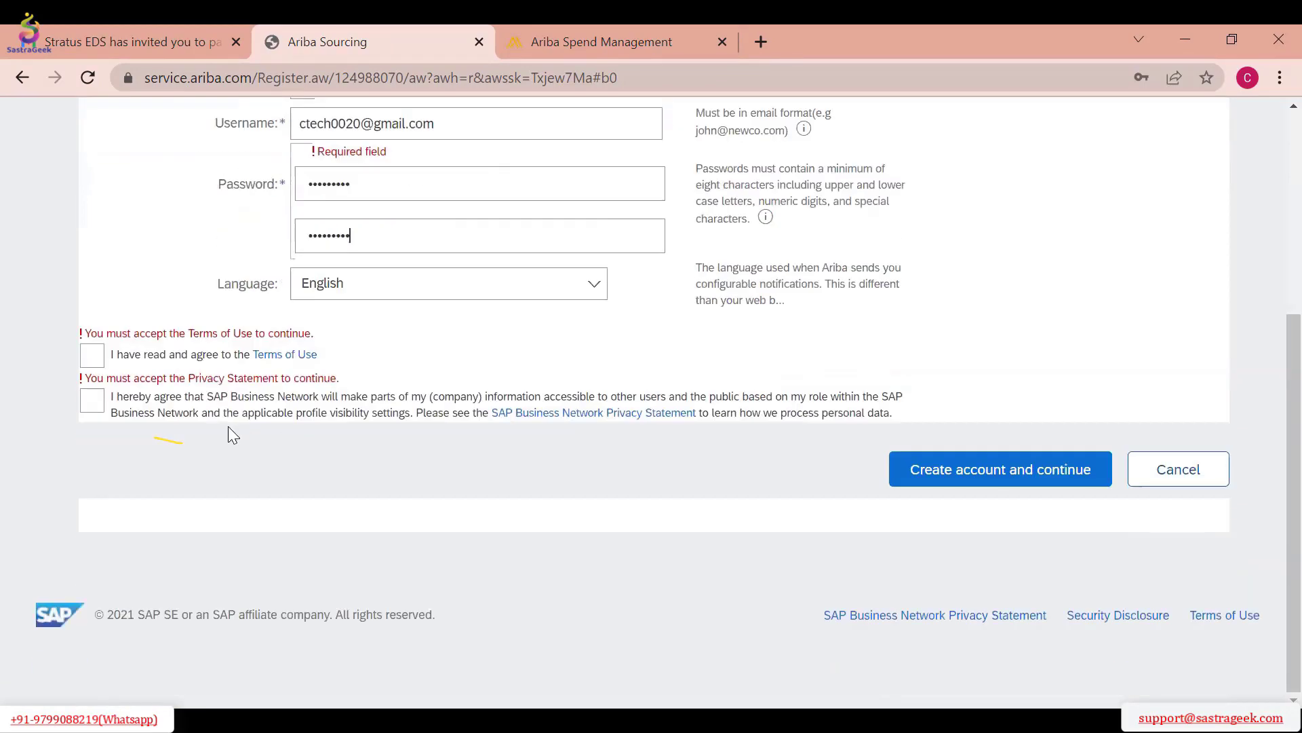
click(92, 356)
click(93, 401)
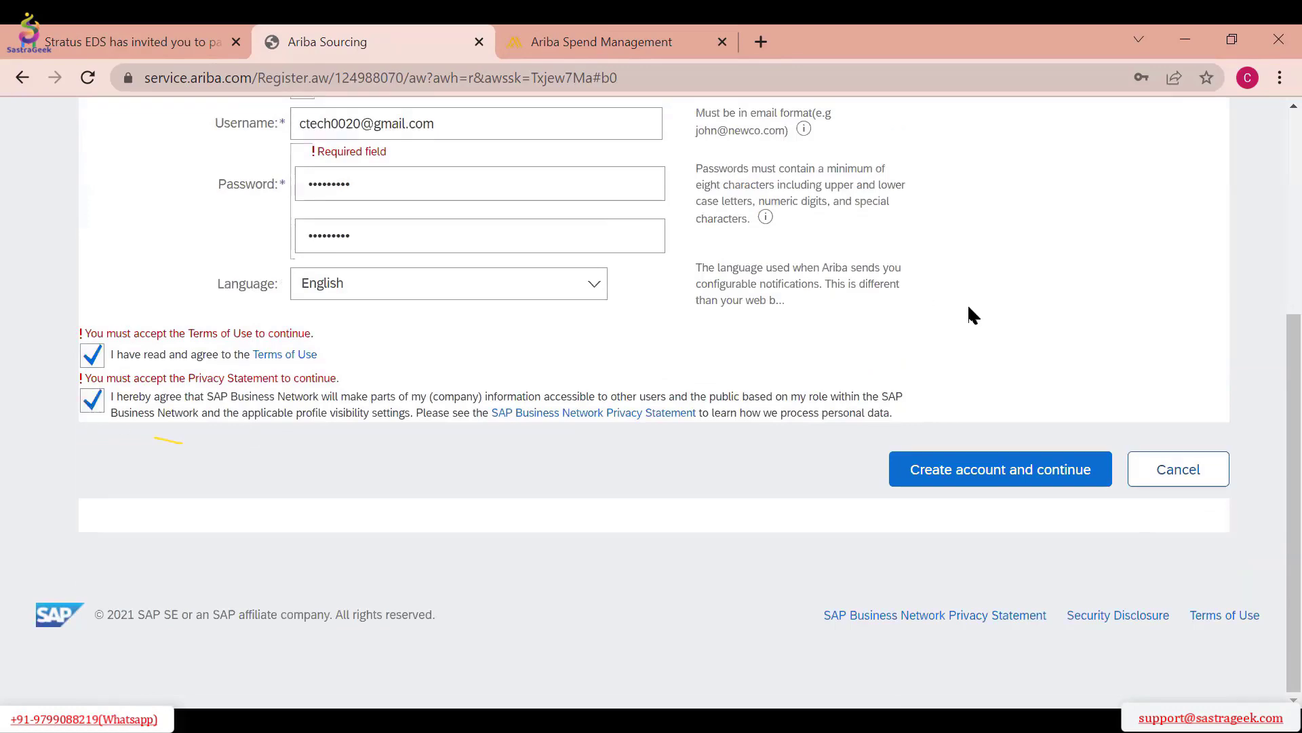
scroll(1009, 396, up, 5)
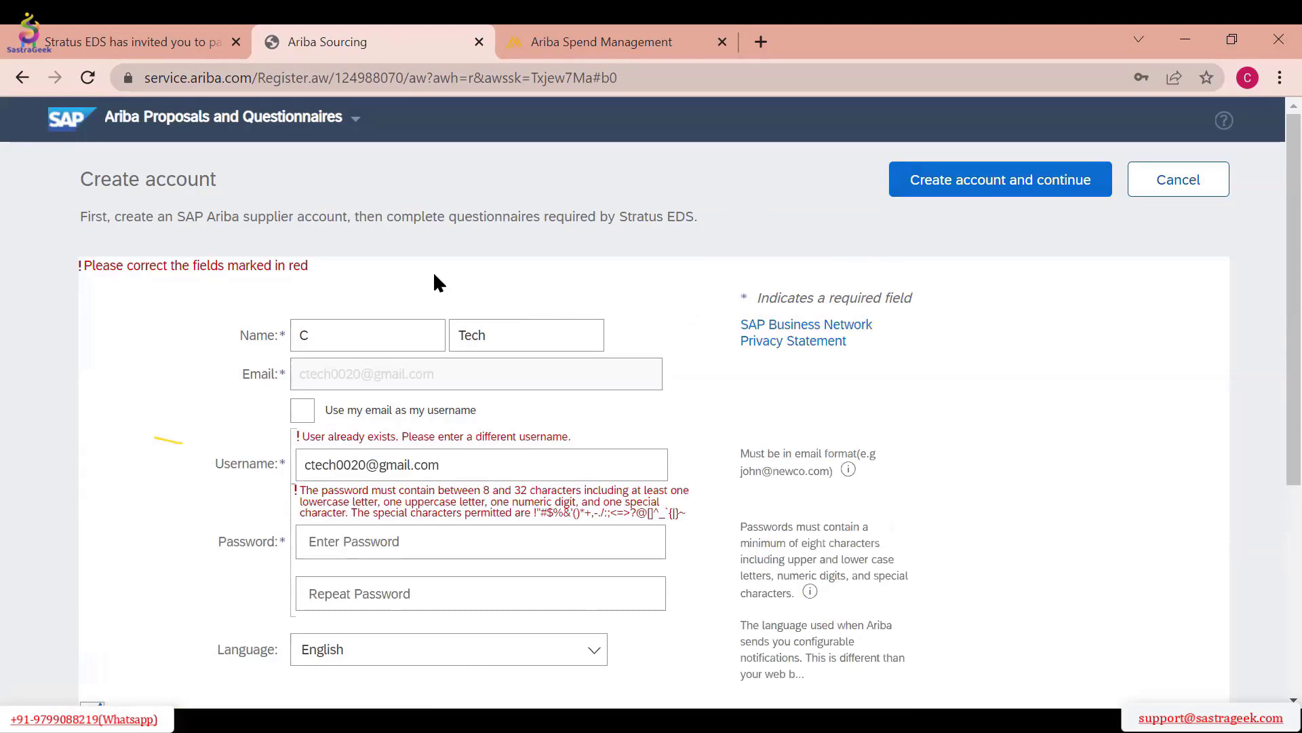
Enter and repeat a different account password, cancel the account creation, and decline saving the password in the browser
scroll(435, 278, down, 2)
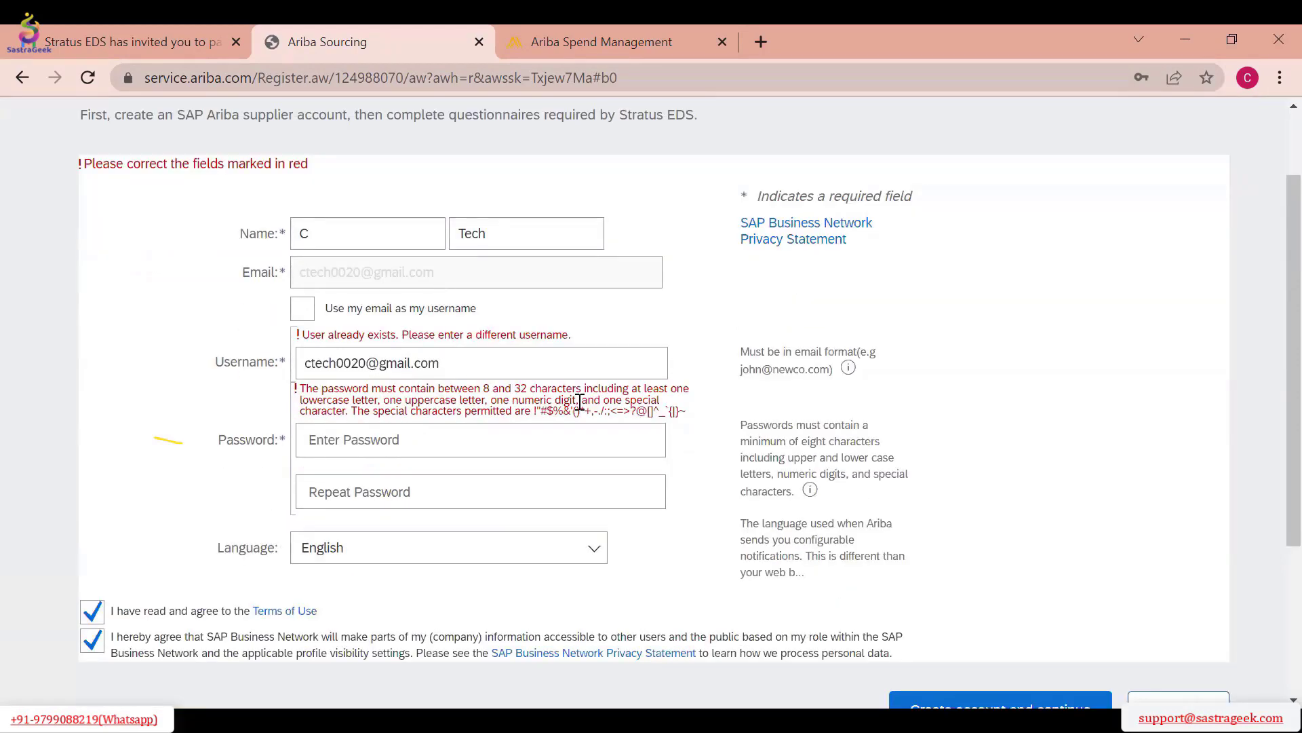
click(454, 442)
text(C)
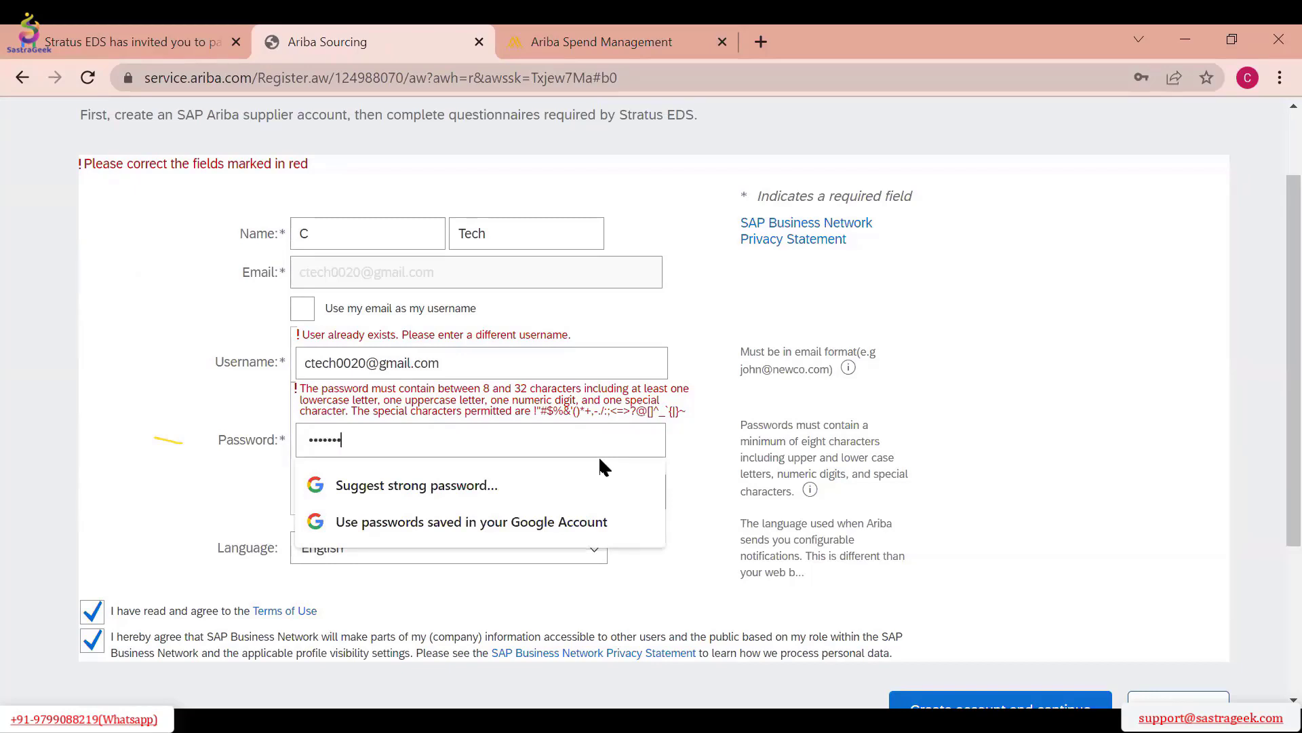
text(0)
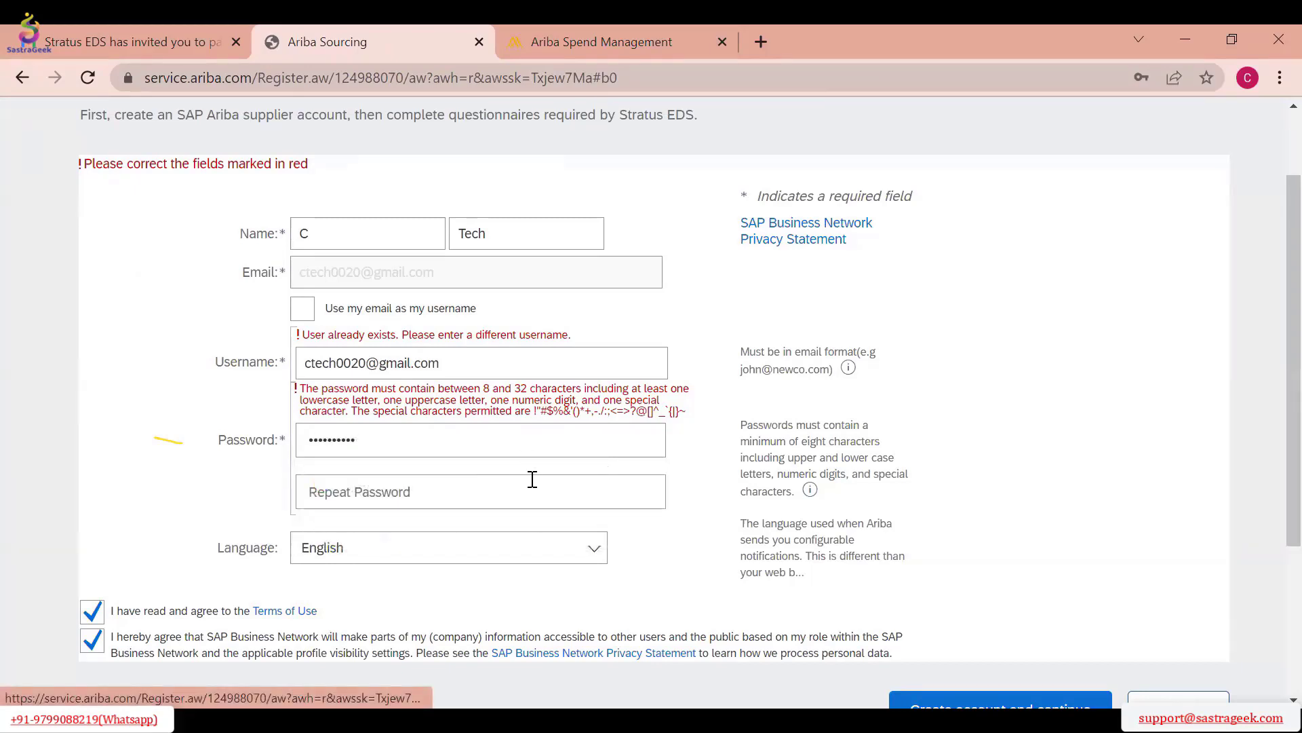
click(533, 482)
text(C)
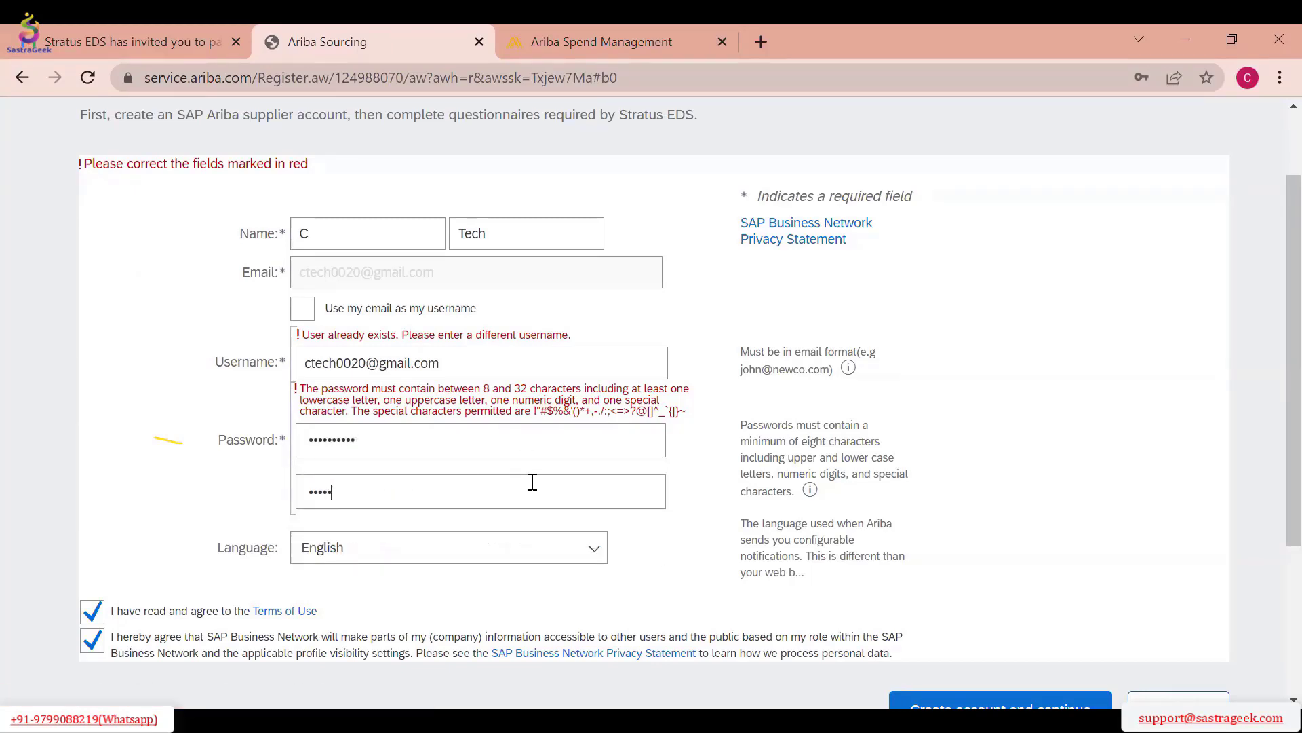
scroll(532, 481, up, 3)
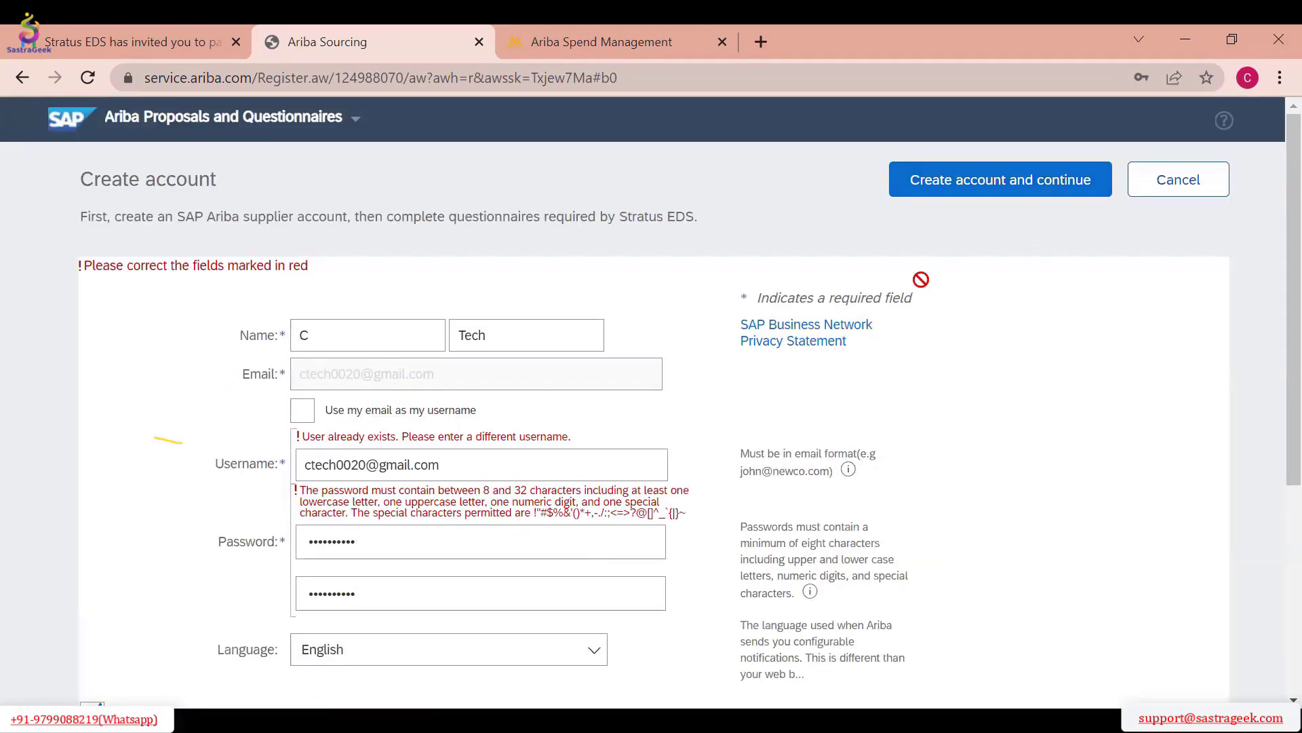
click(1153, 181)
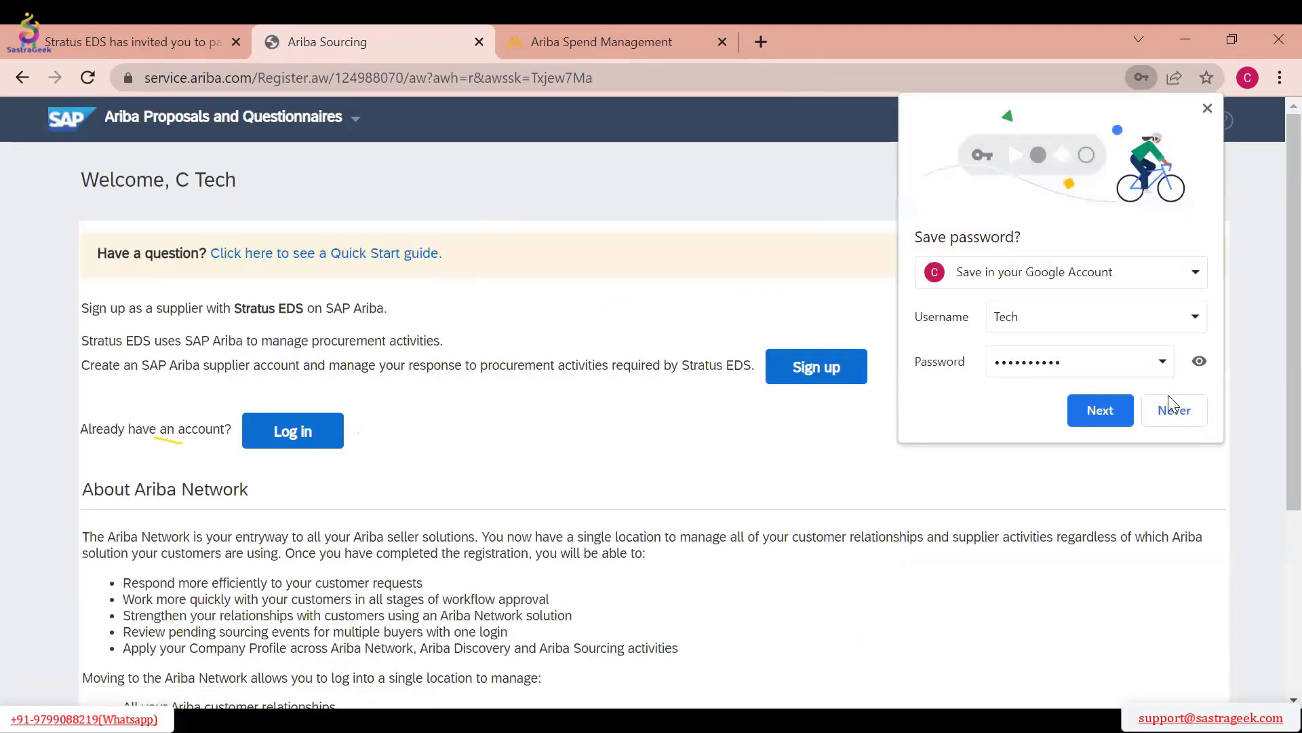
click(1169, 403)
Go to the existing-account login and request a password reset for the supplier's registered e-mail address
scroll(474, 260, down, 3)
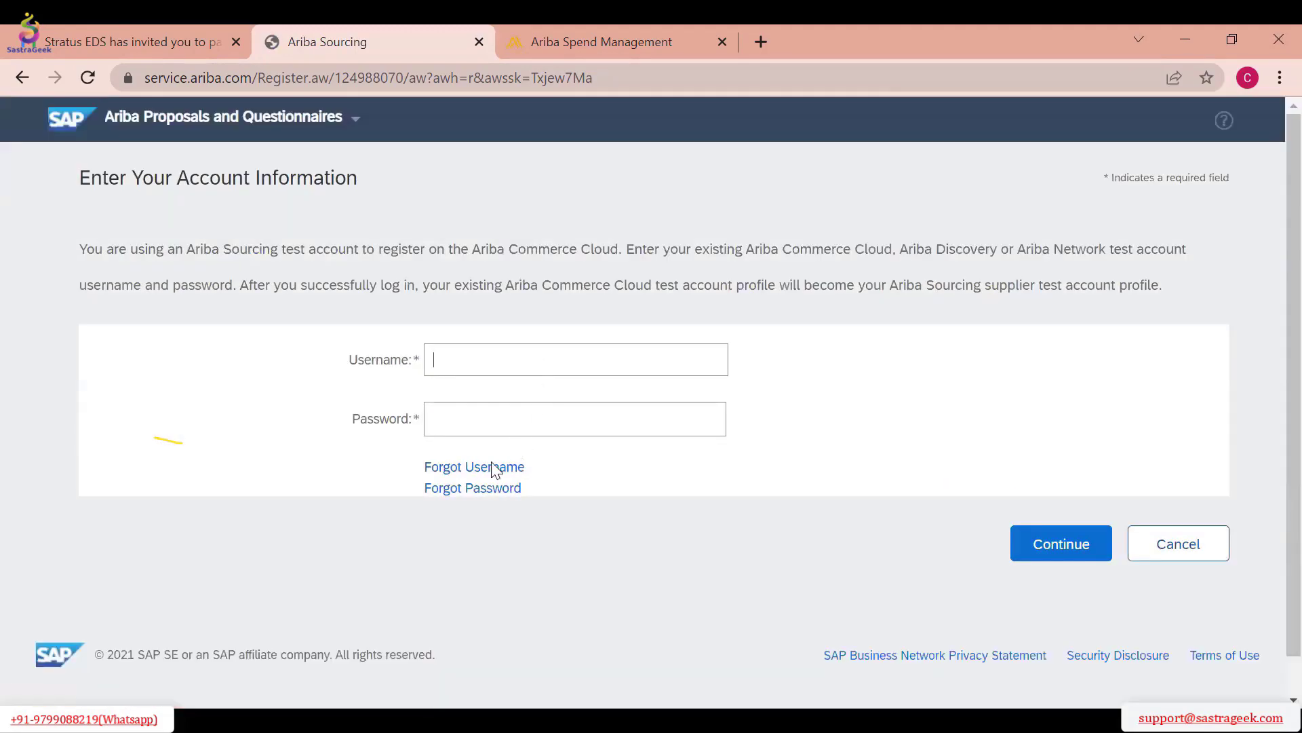
click(490, 493)
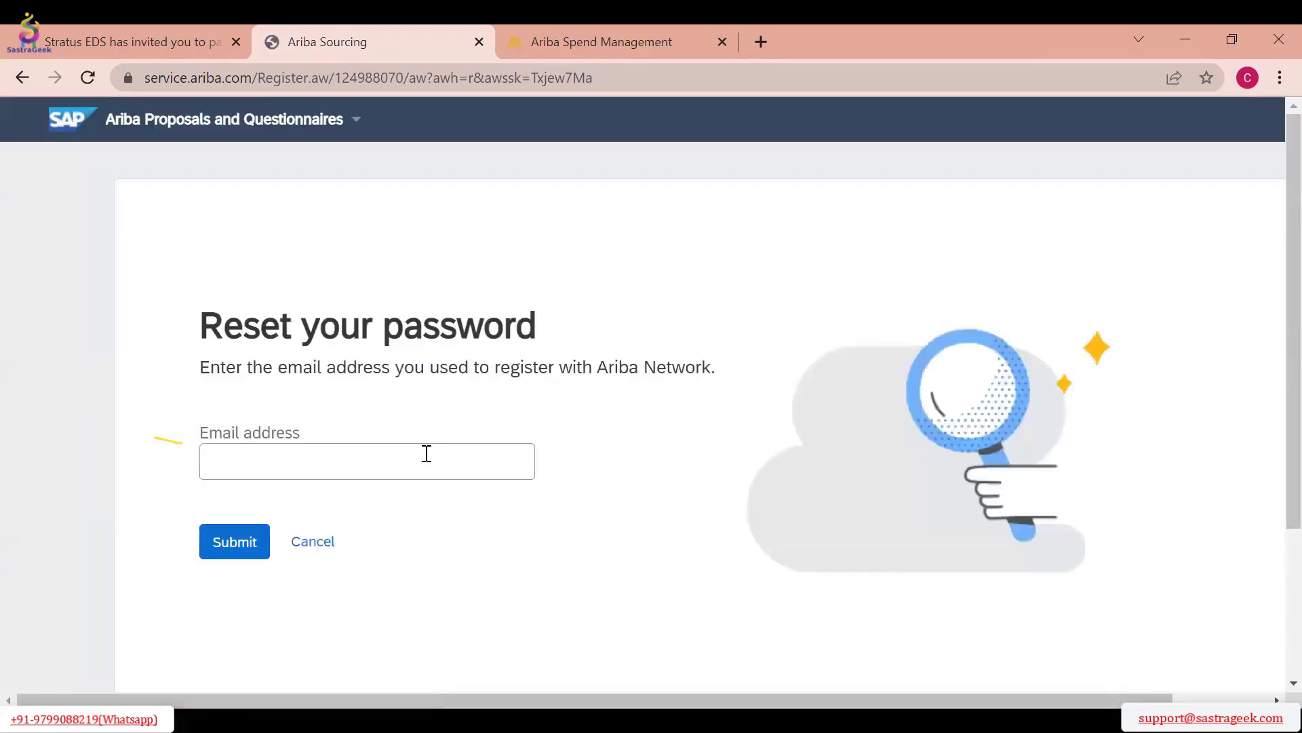
click(417, 468)
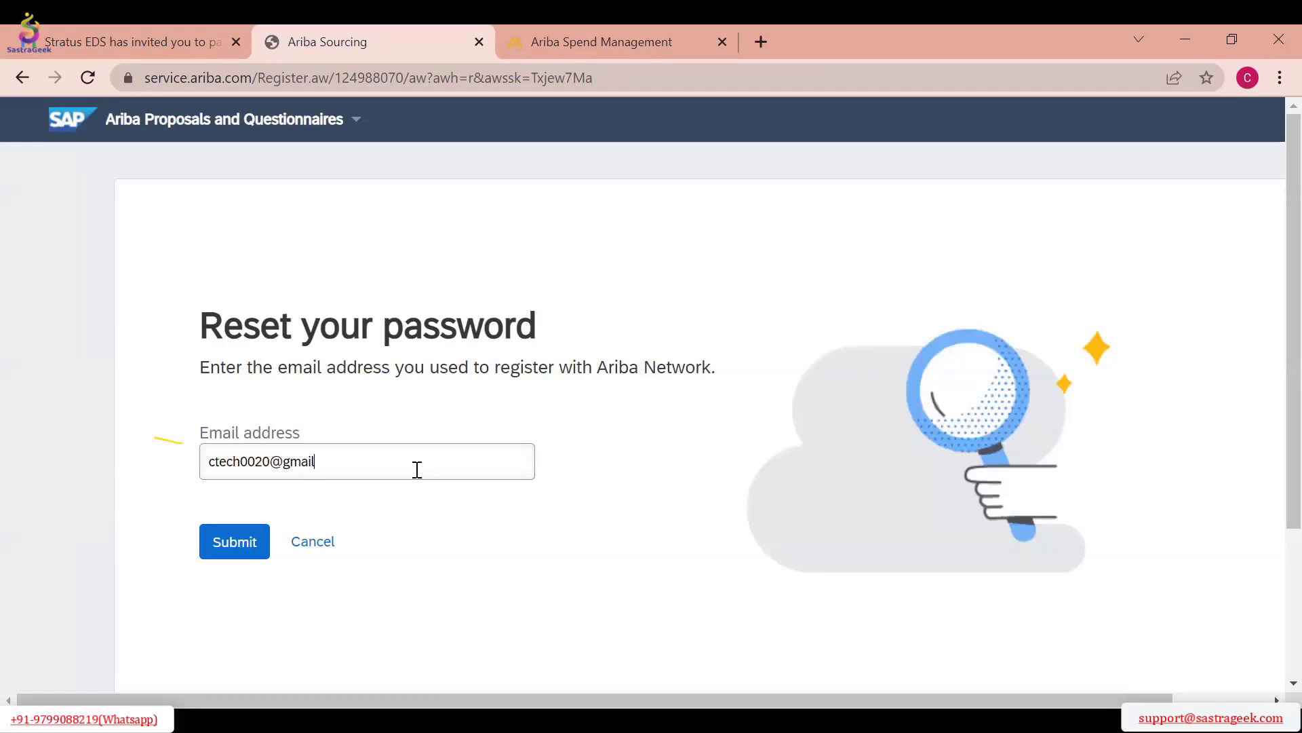
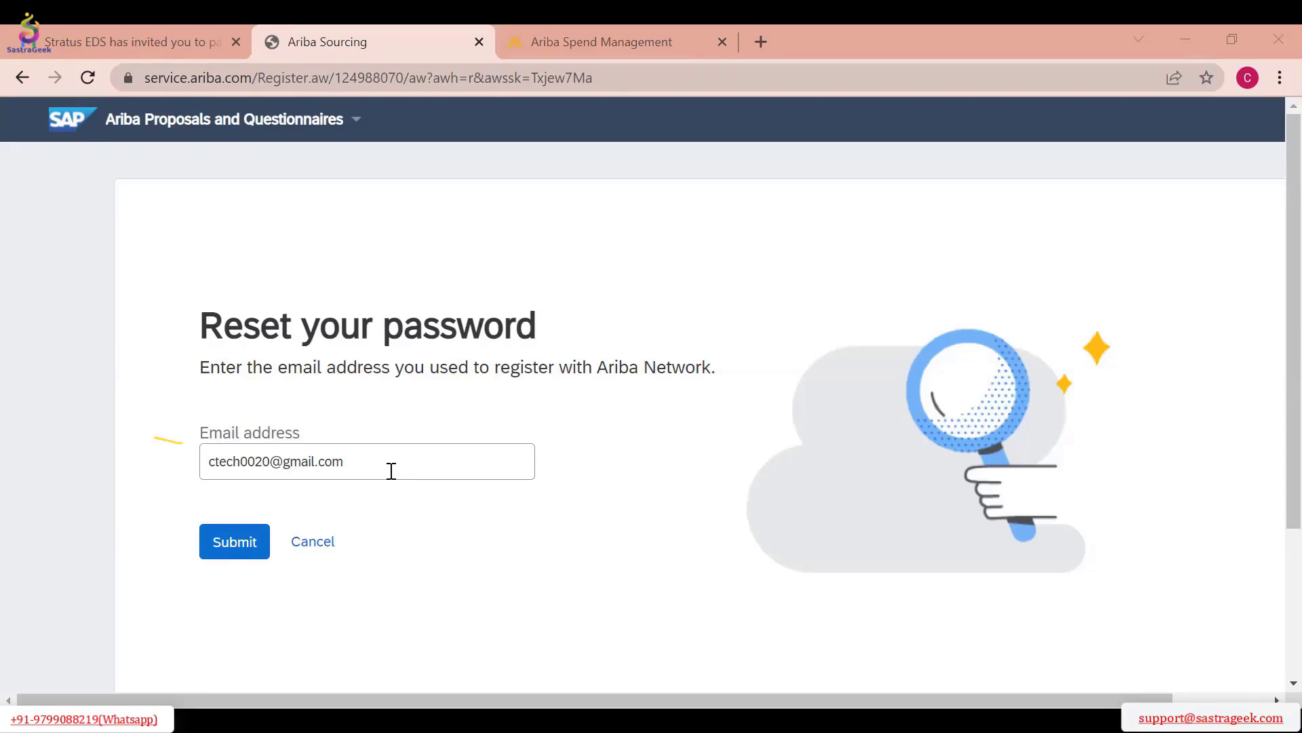
click(234, 542)
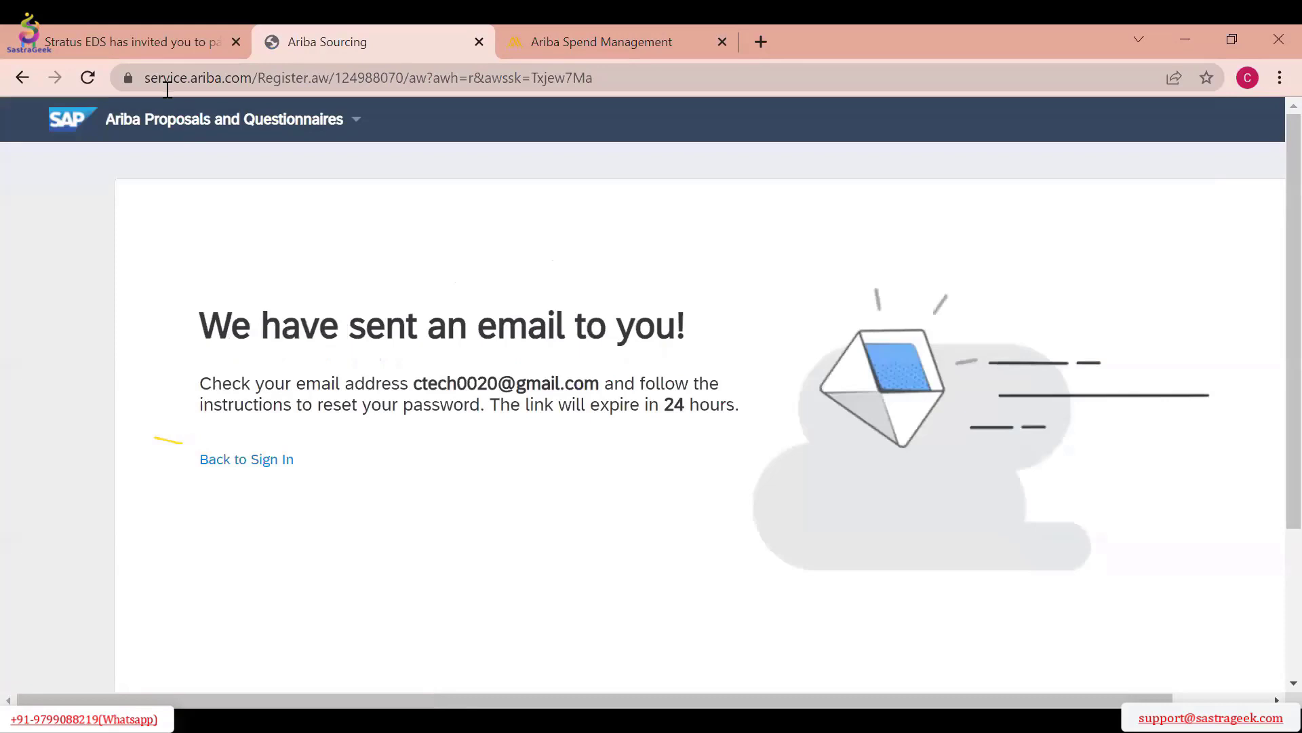
Switch to Gmail, open the Ariba Account Password Reset Information e-mail, and follow its reset link
click(147, 32)
click(287, 187)
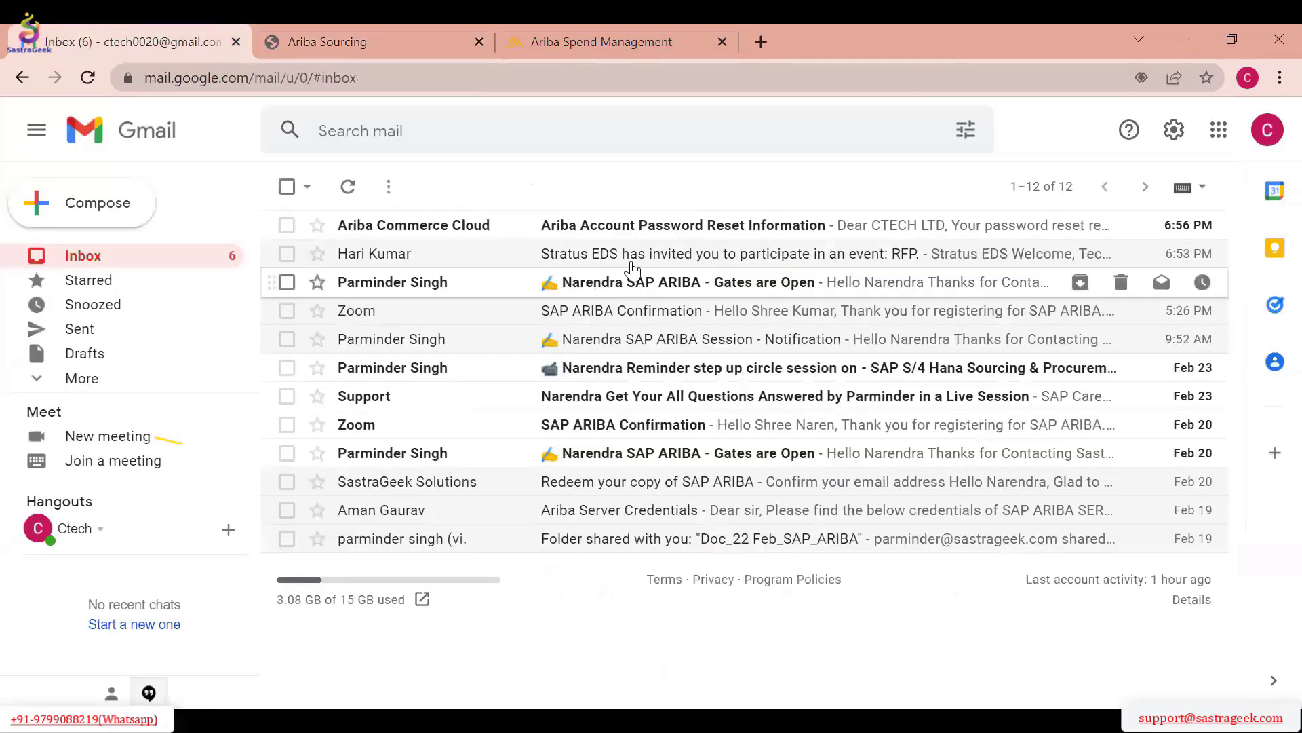
click(654, 224)
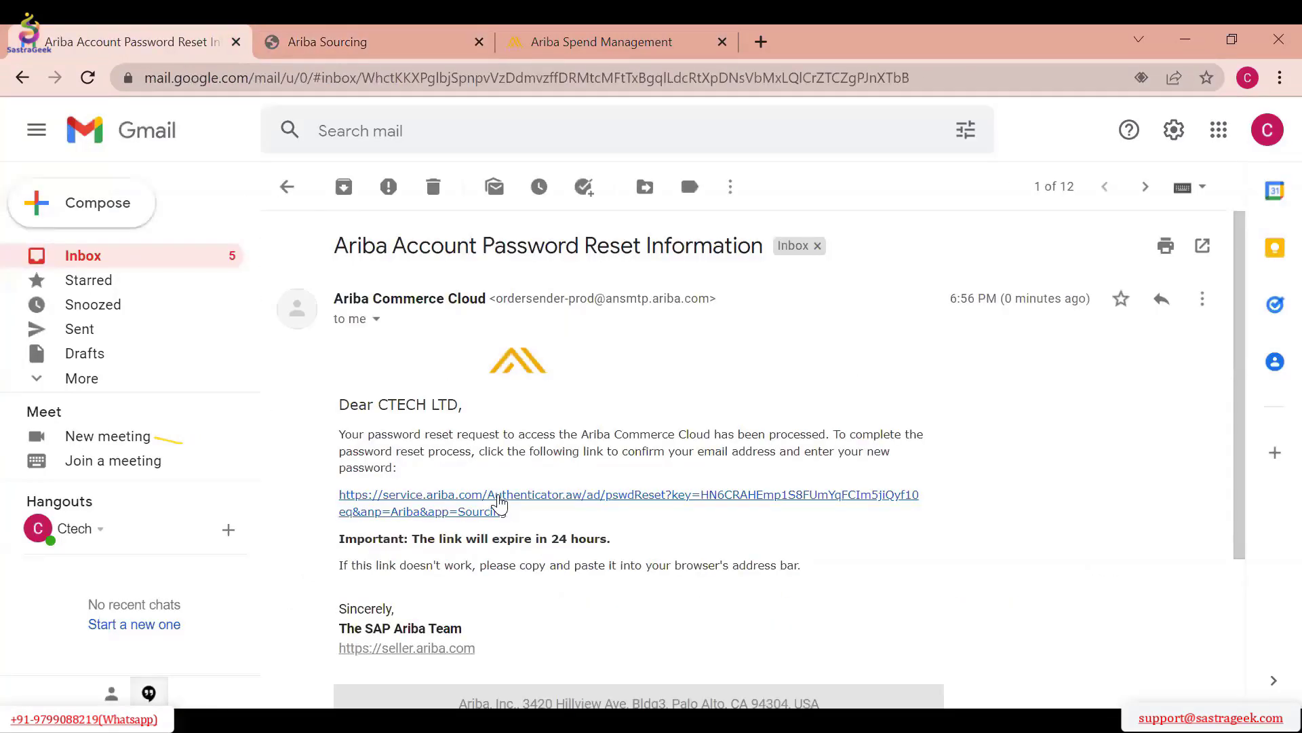
click(516, 496)
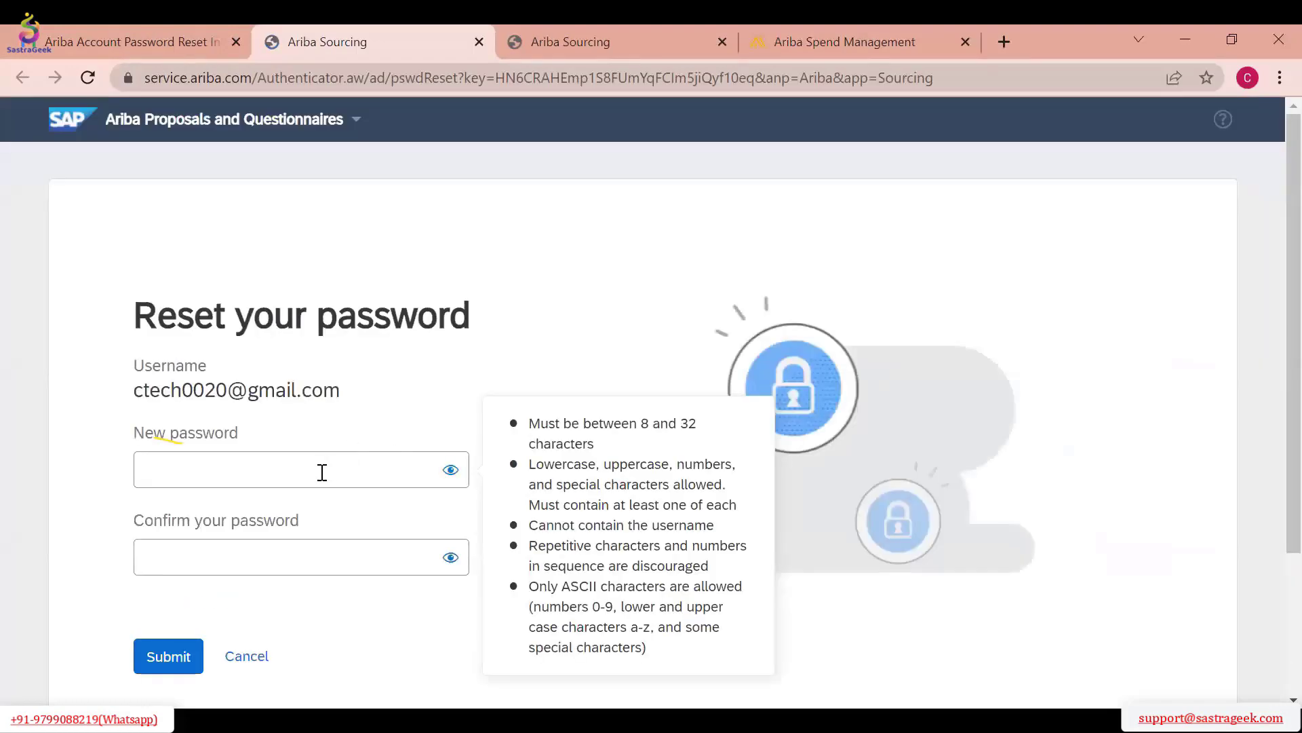
Enter and confirm the new account password, submit the reset, and go back to the sign-in page
text(••••••)
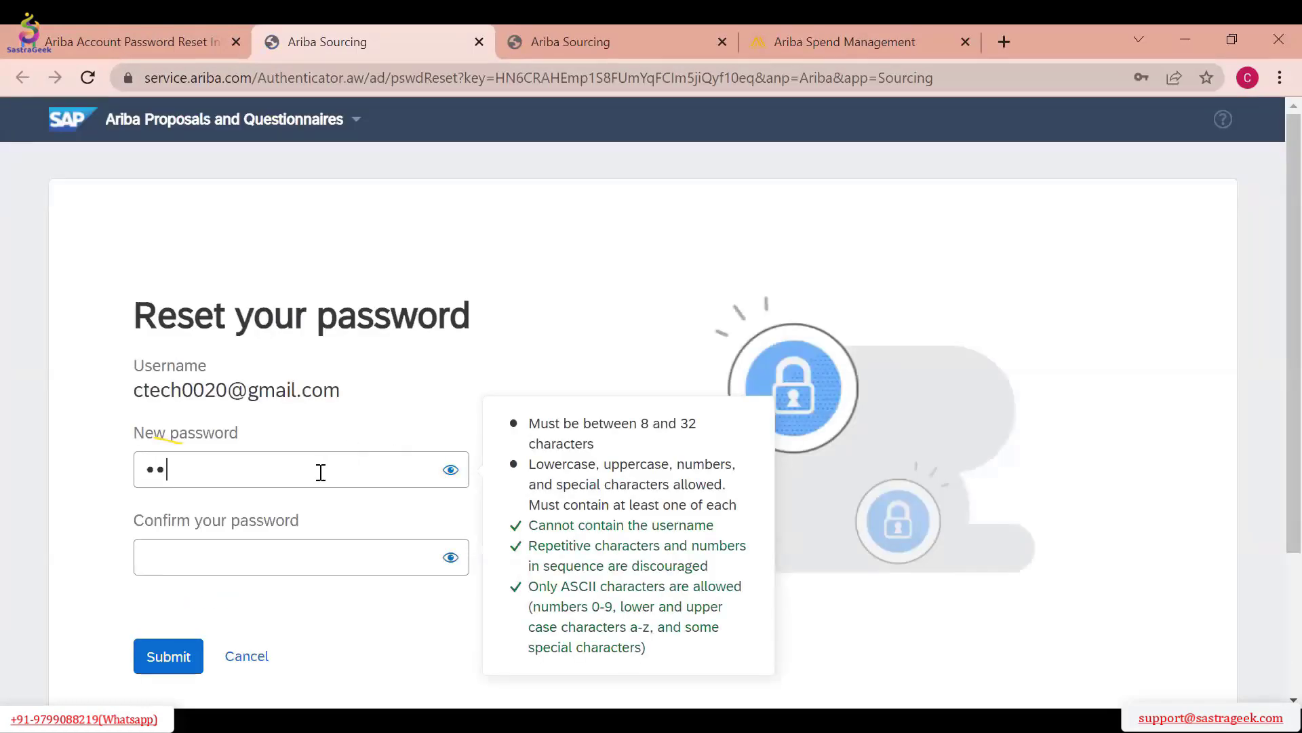
text(••••)
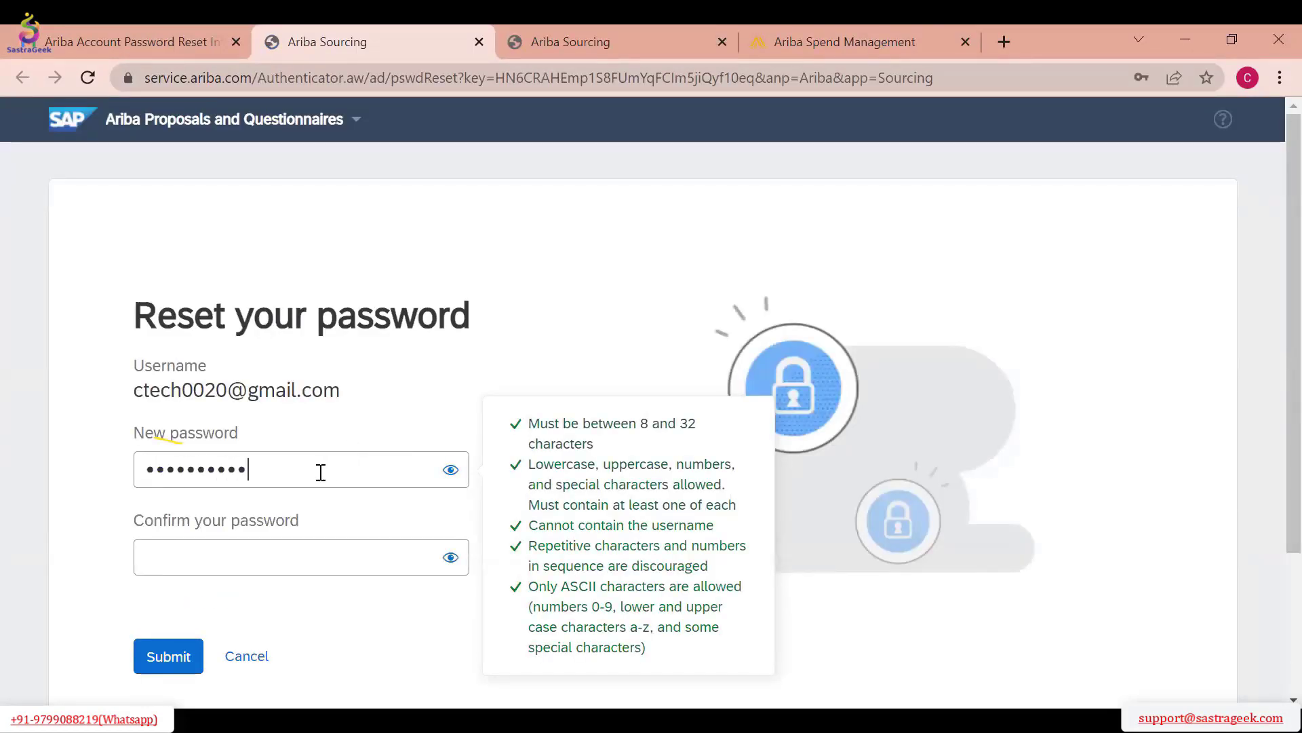
key(Tab)
text(•••••••••)
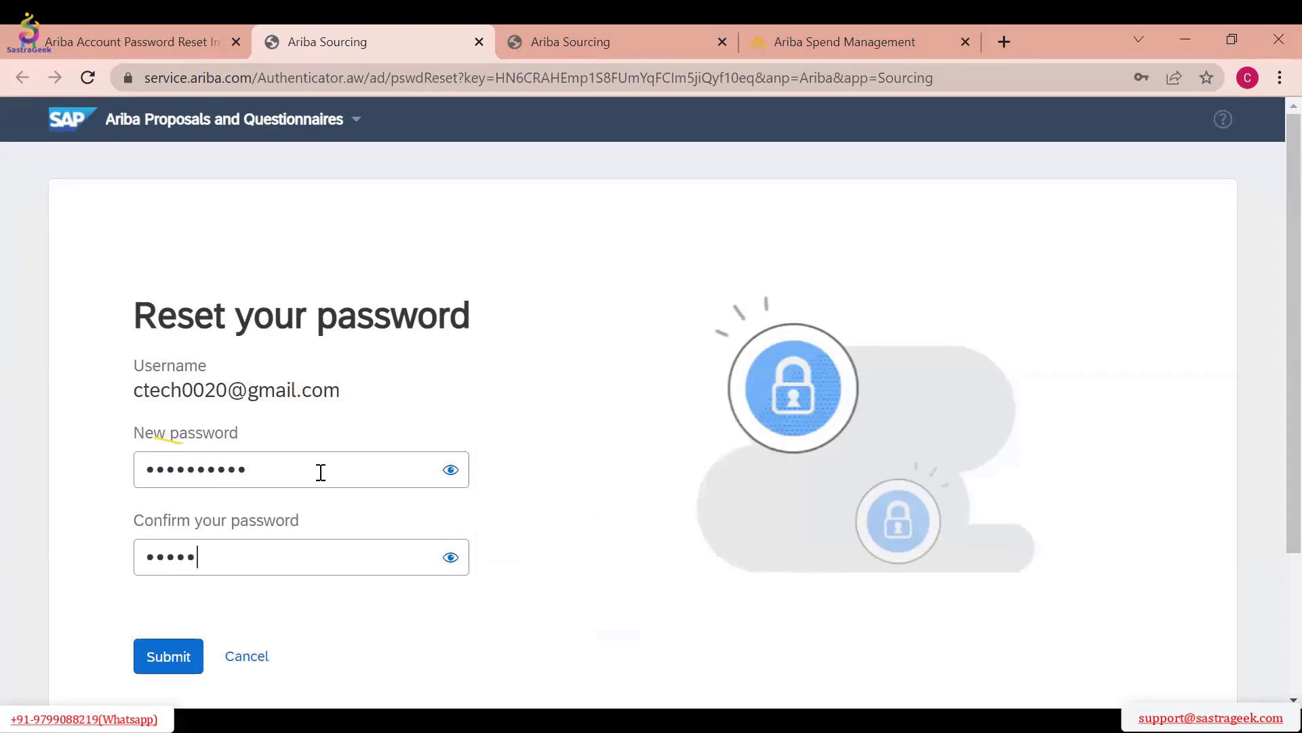
text(•)
scroll(237, 491, down, 3)
click(184, 472)
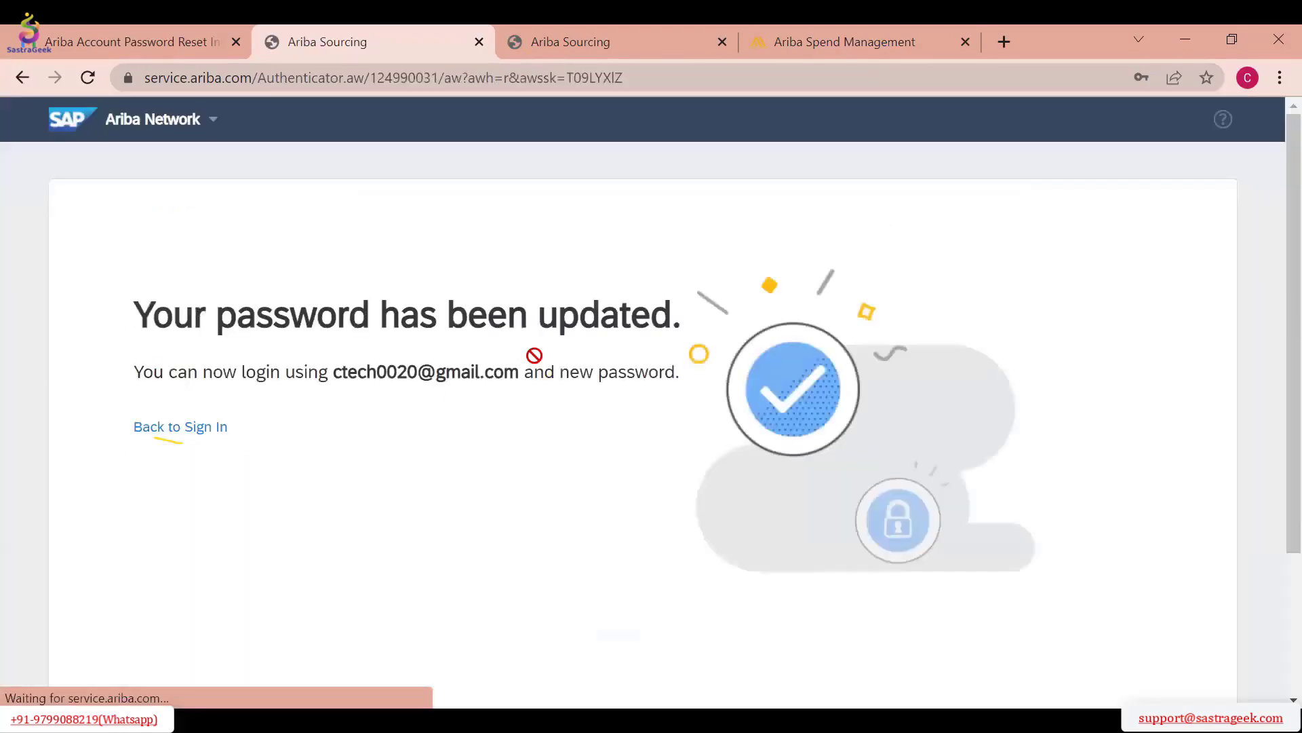
click(186, 429)
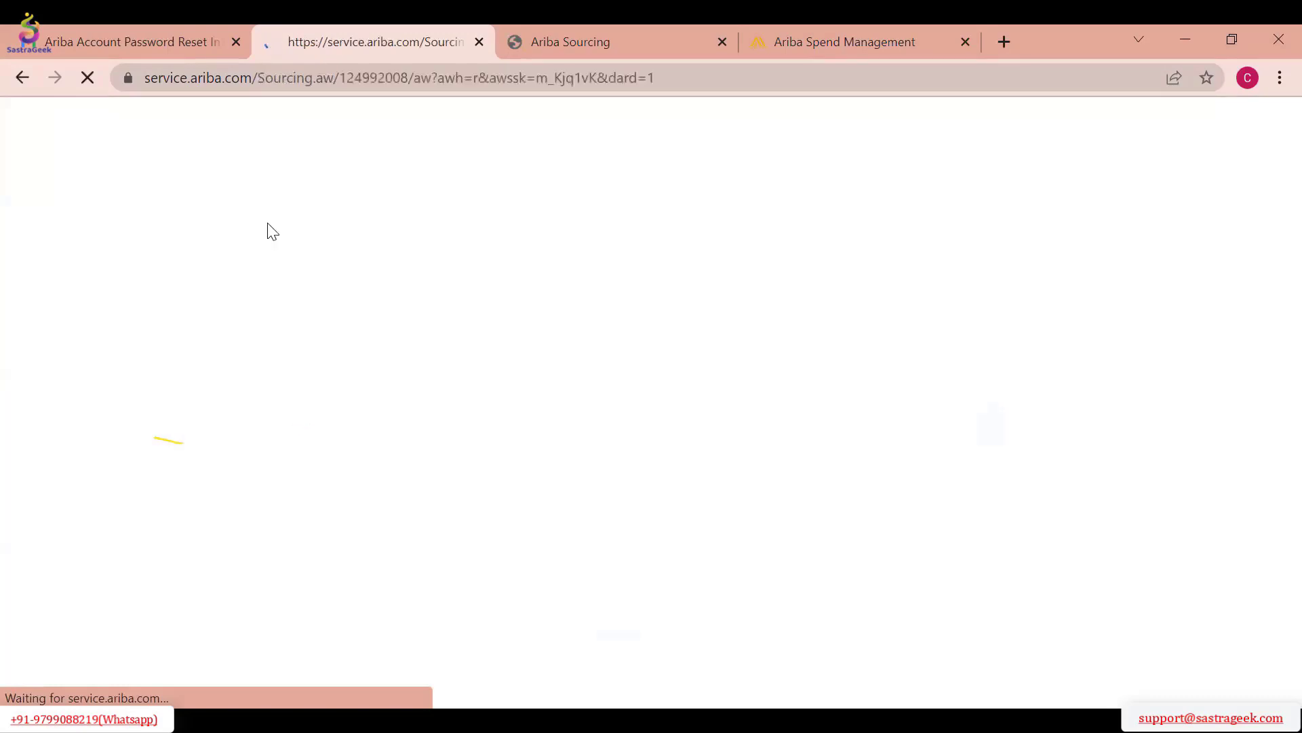
Switch back to the Gmail inbox and reopen the Stratus EDS invitation to the RFP event
click(138, 43)
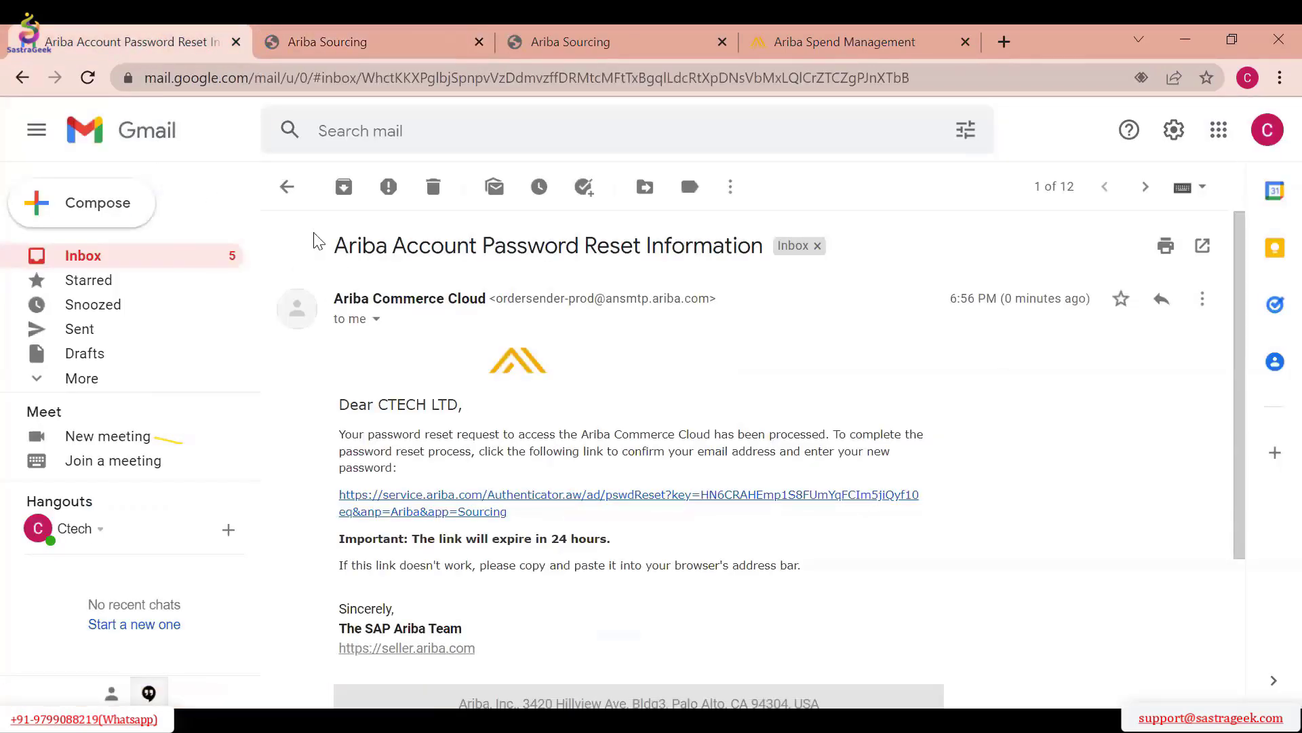
click(294, 198)
click(655, 253)
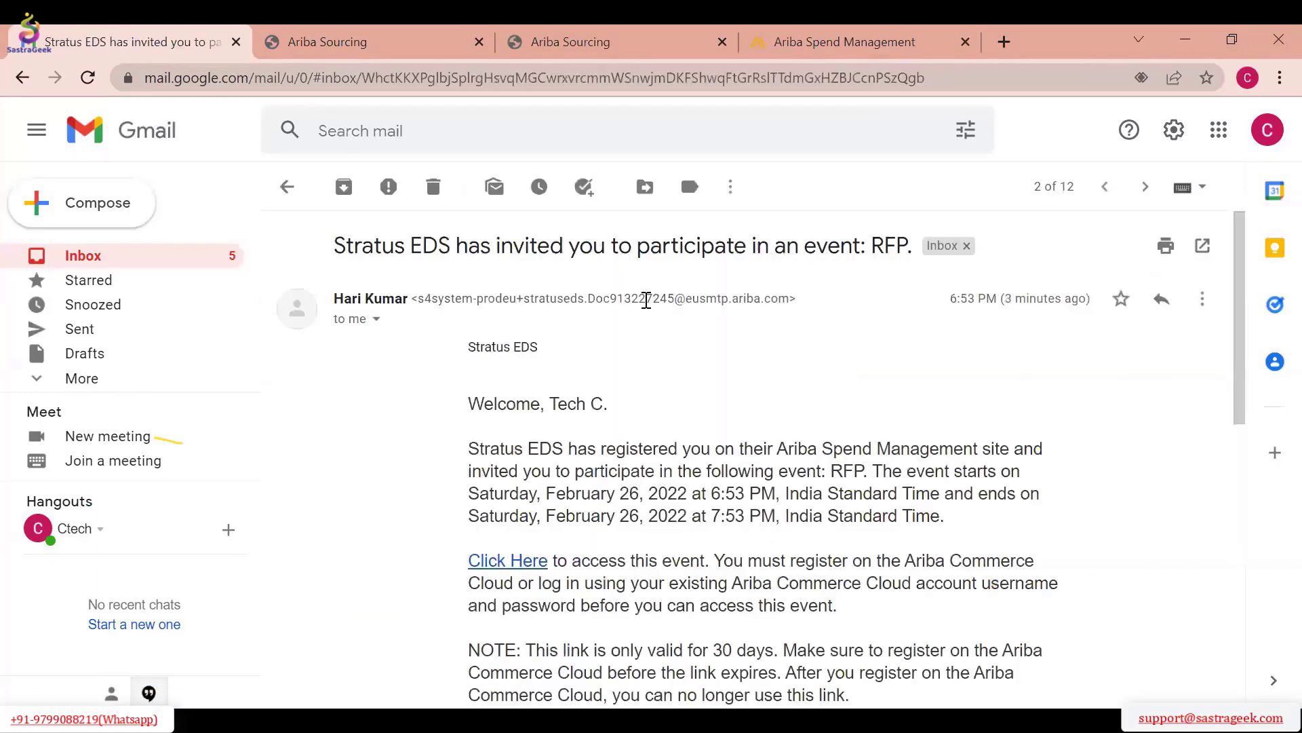
Review the RFP invitation e-mail, including its greeting, event times, access link and decline link
scroll(640, 364, down, 2)
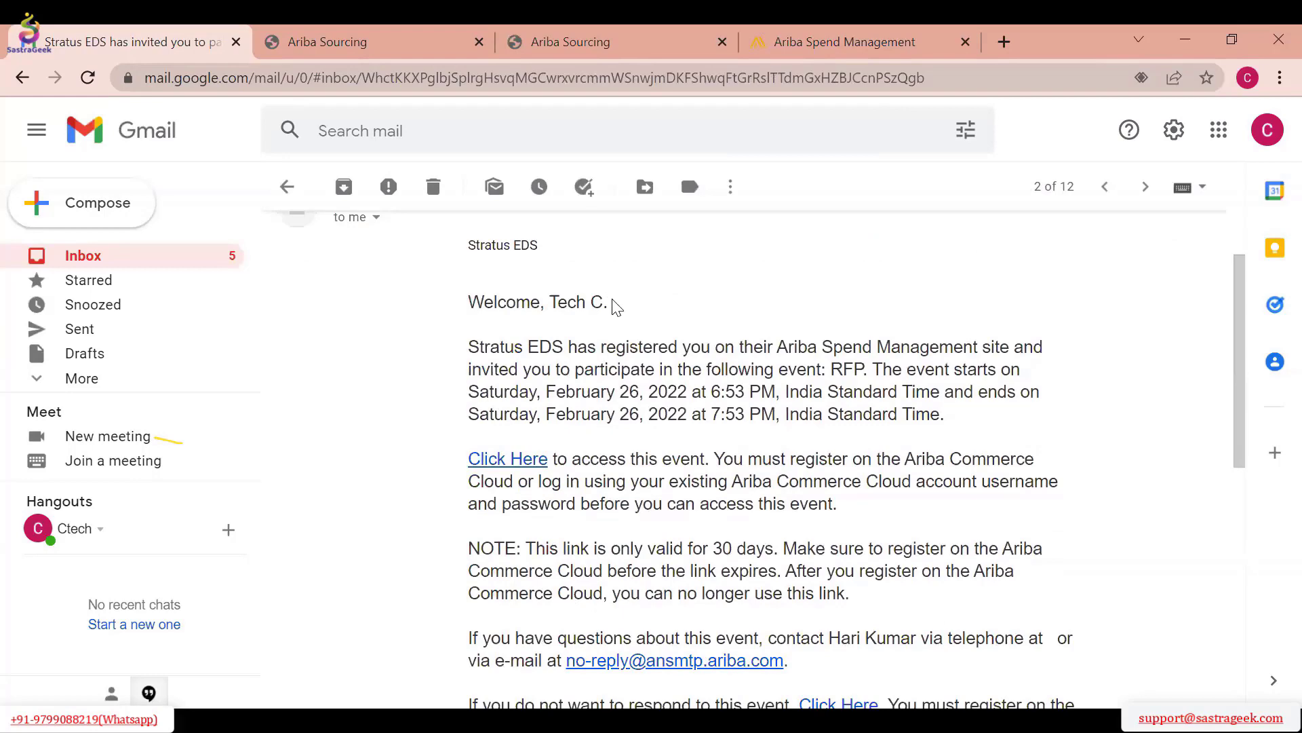
drag(613, 305, 551, 304)
scroll(669, 331, down, 2)
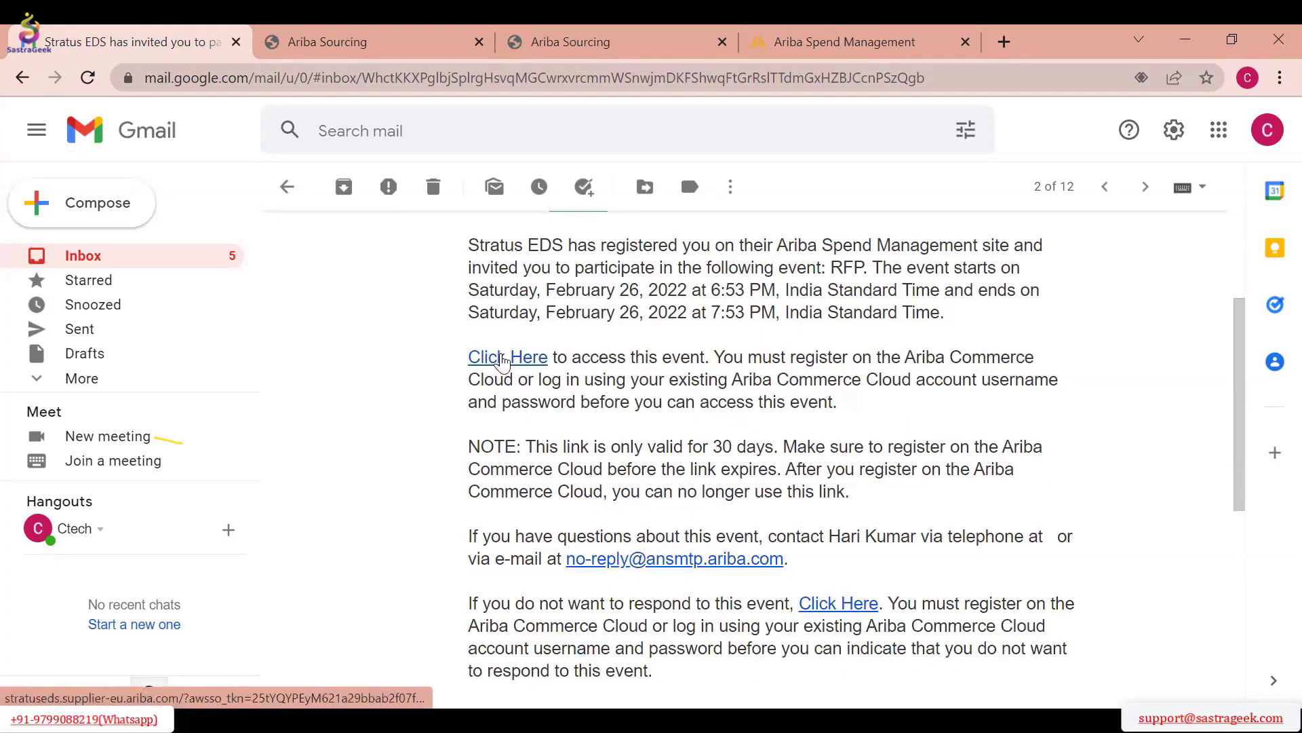
scroll(503, 362, down, 2)
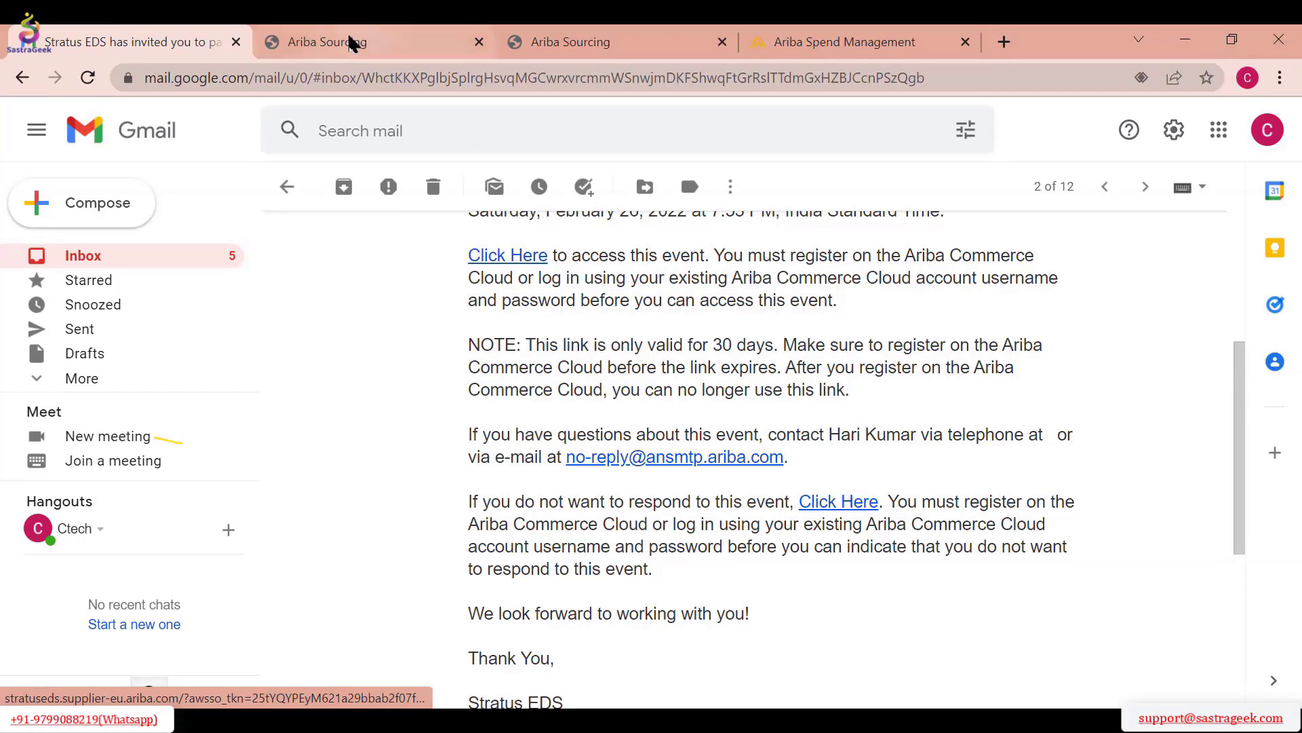
Switch to the Ariba Supplier Login page and try to log in with the supplier's e-mail address and account password
click(364, 53)
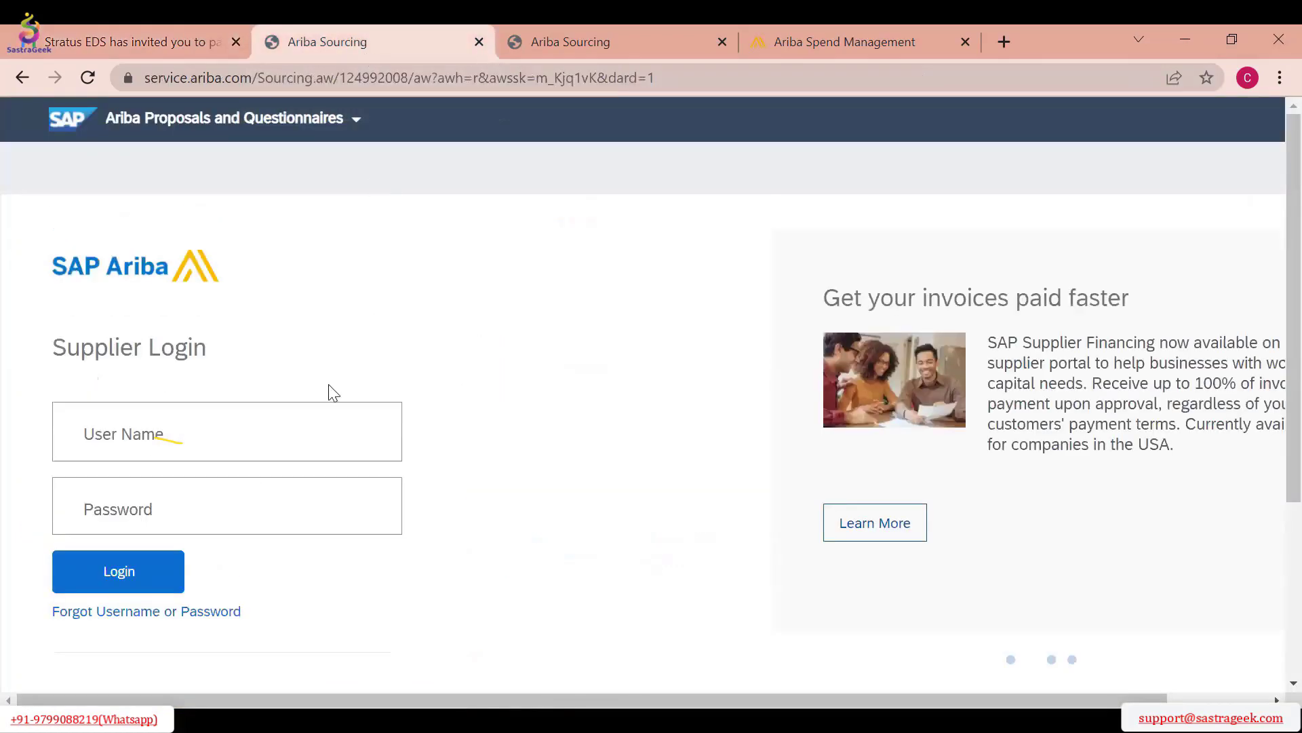
click(264, 438)
key(Tab)
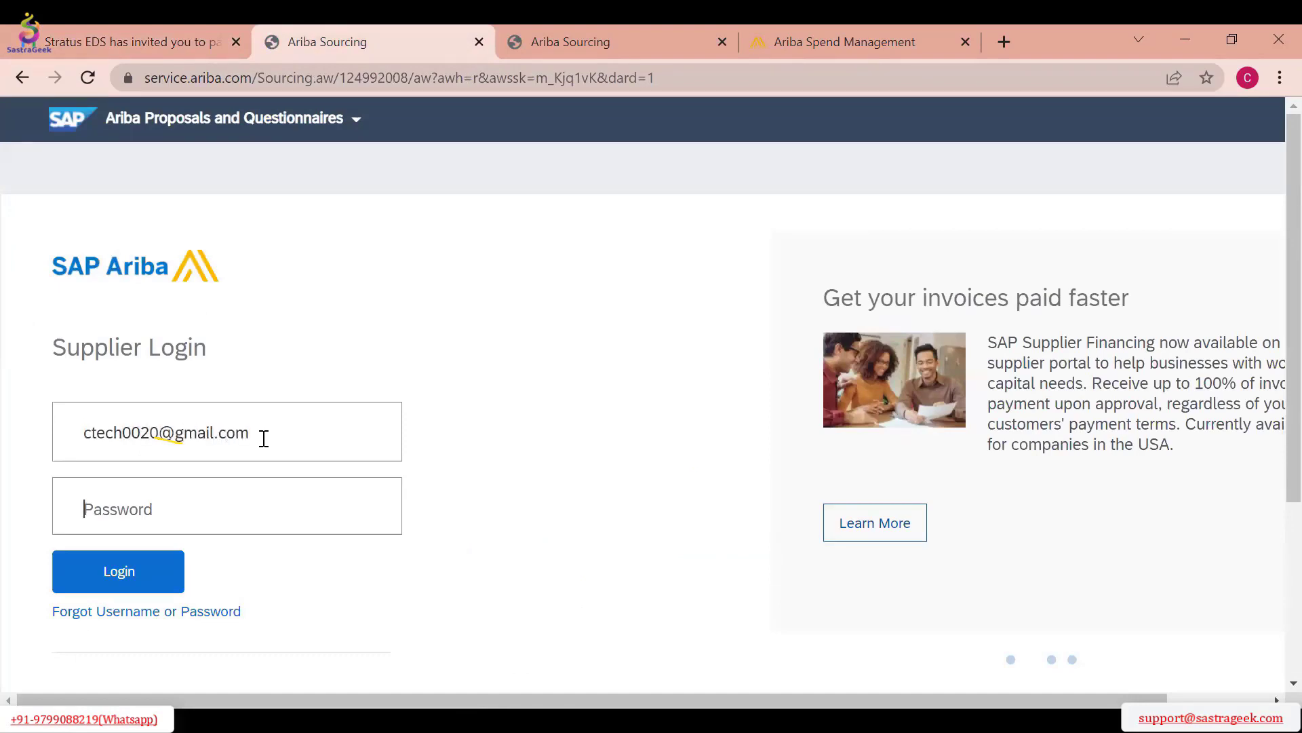
text(********)
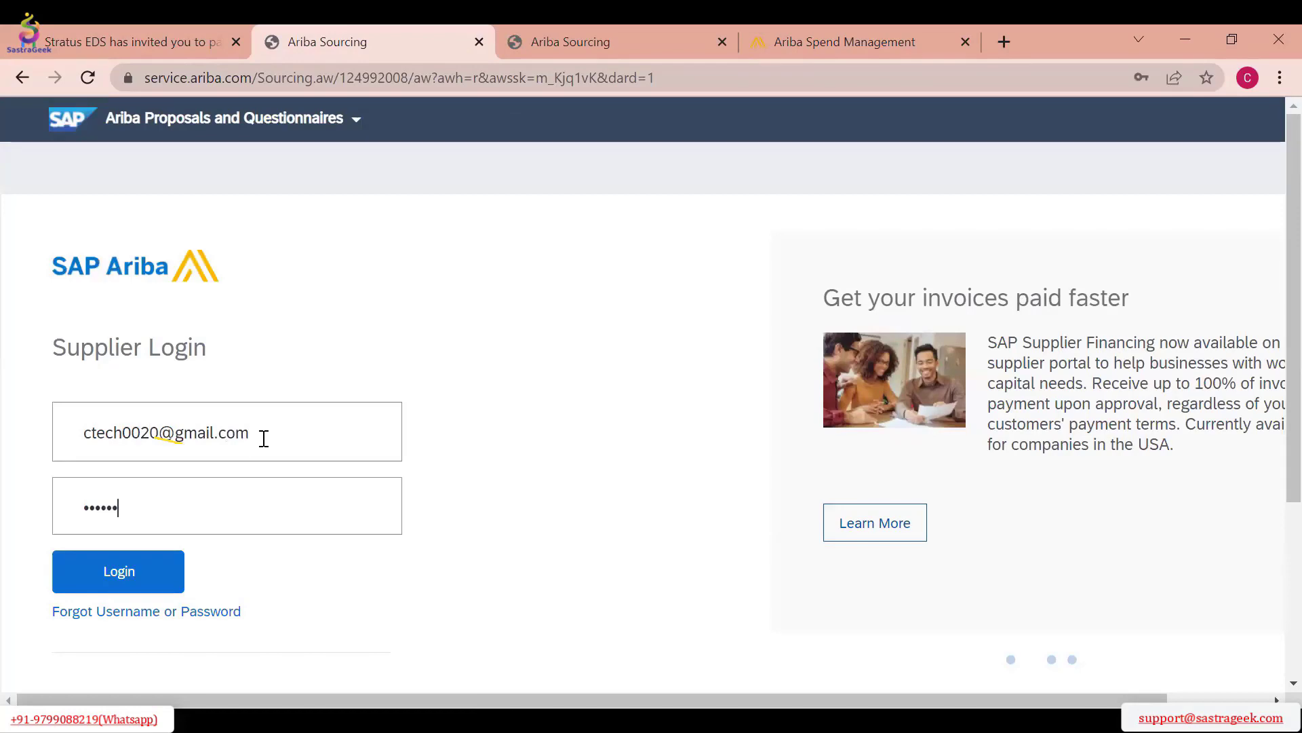
text(**)
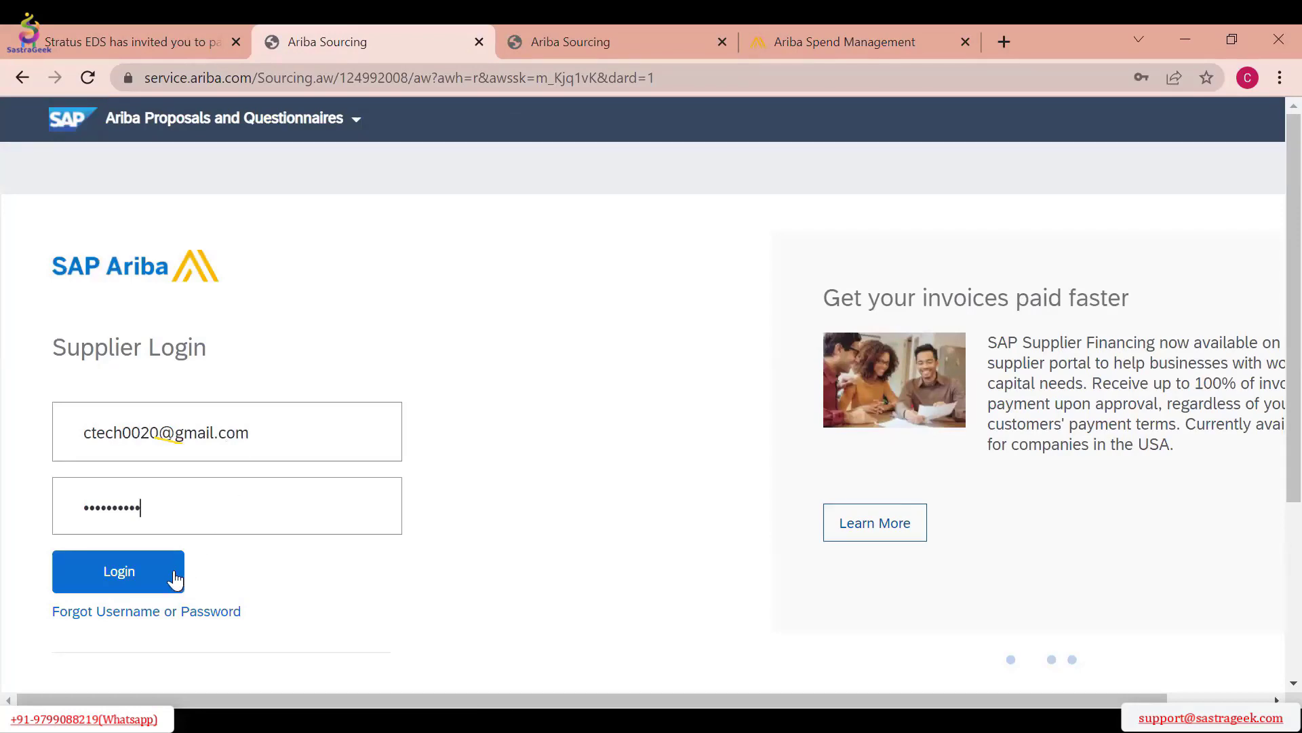
click(175, 576)
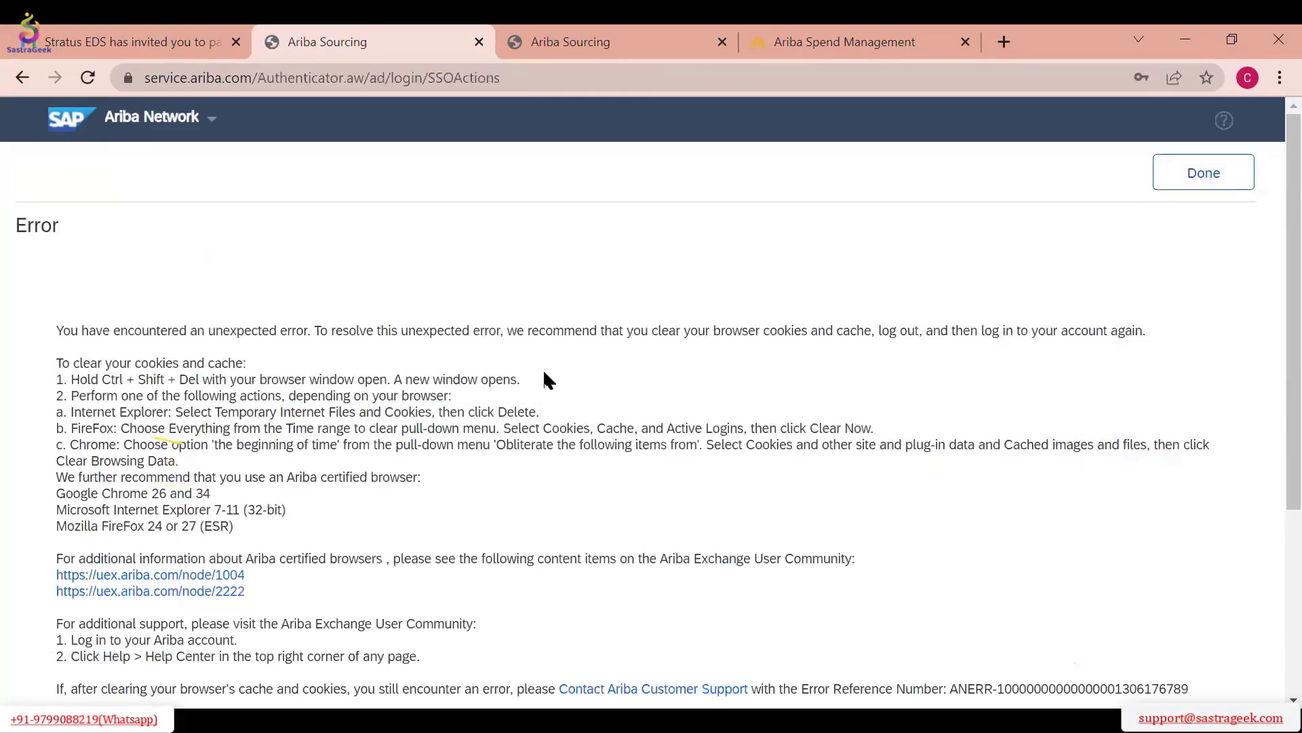
scroll(918, 294, down, 4)
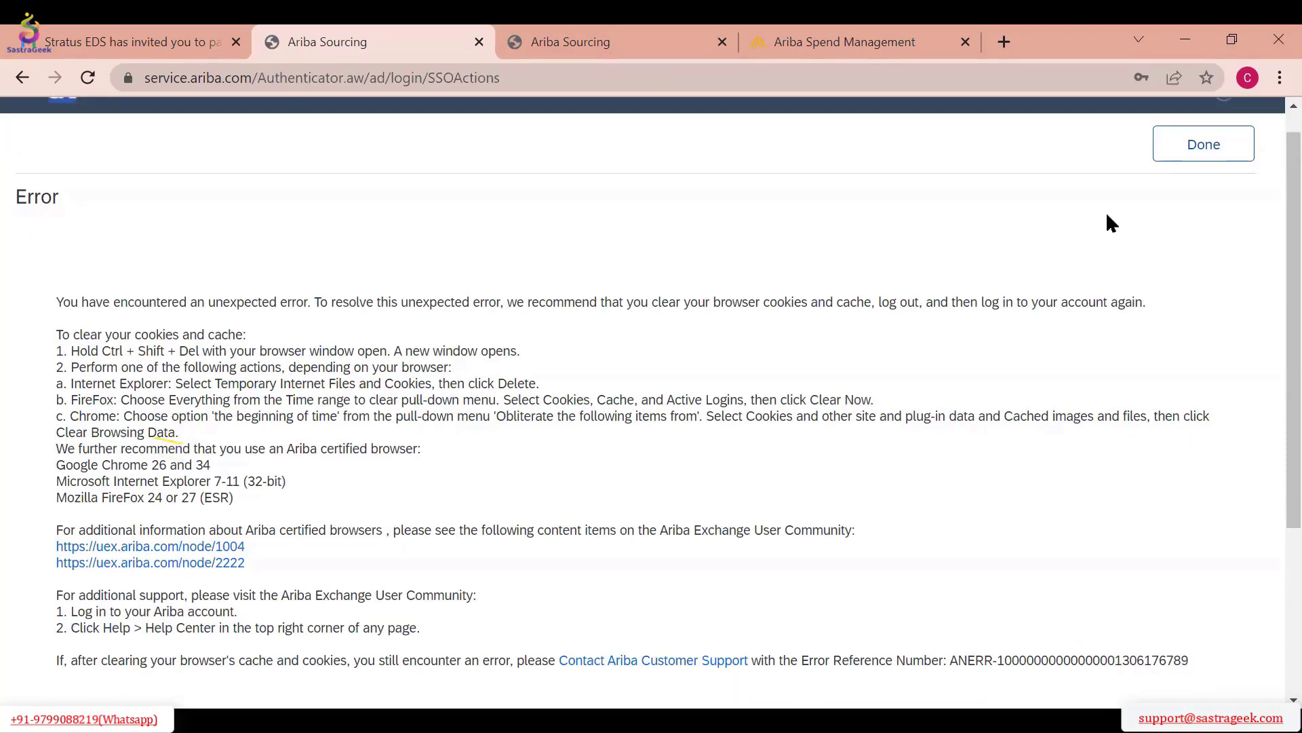
scroll(1178, 189, up, 4)
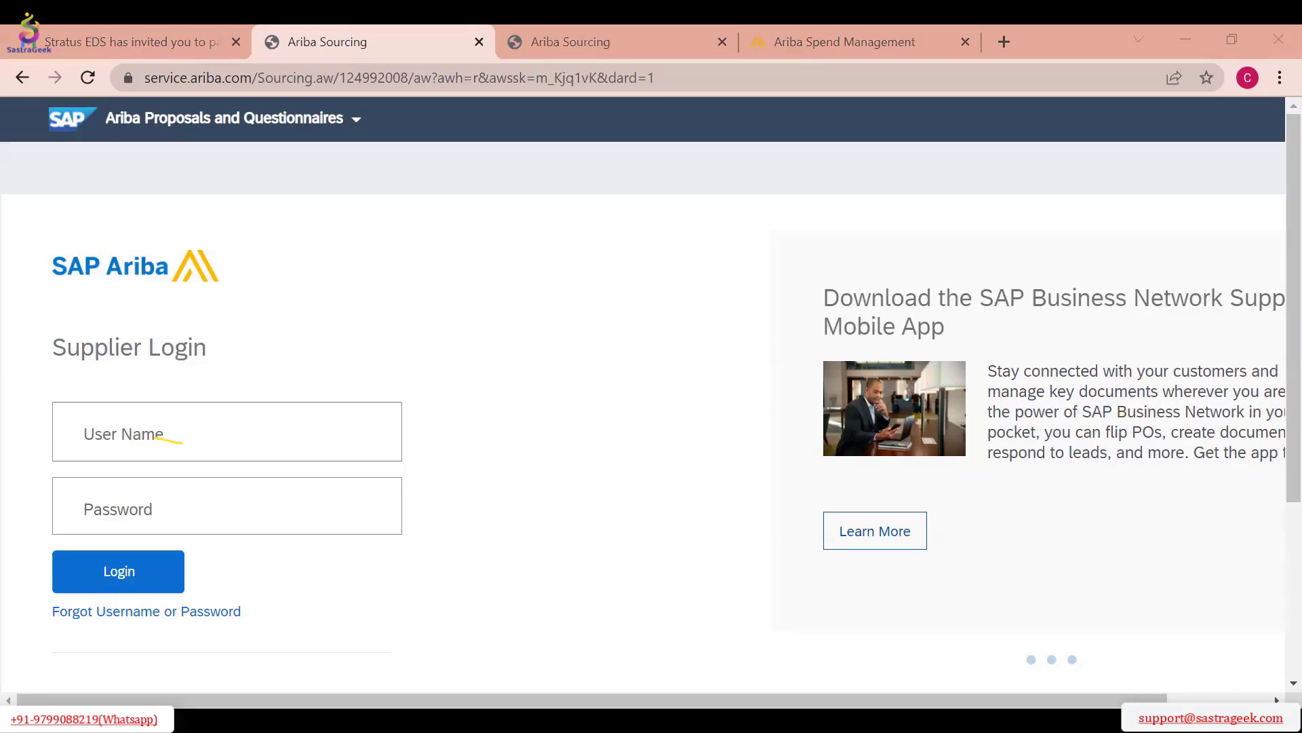
Return to the Stratus EDS invitation in Gmail, copy the address of its event access link, and switch to another window
click(178, 49)
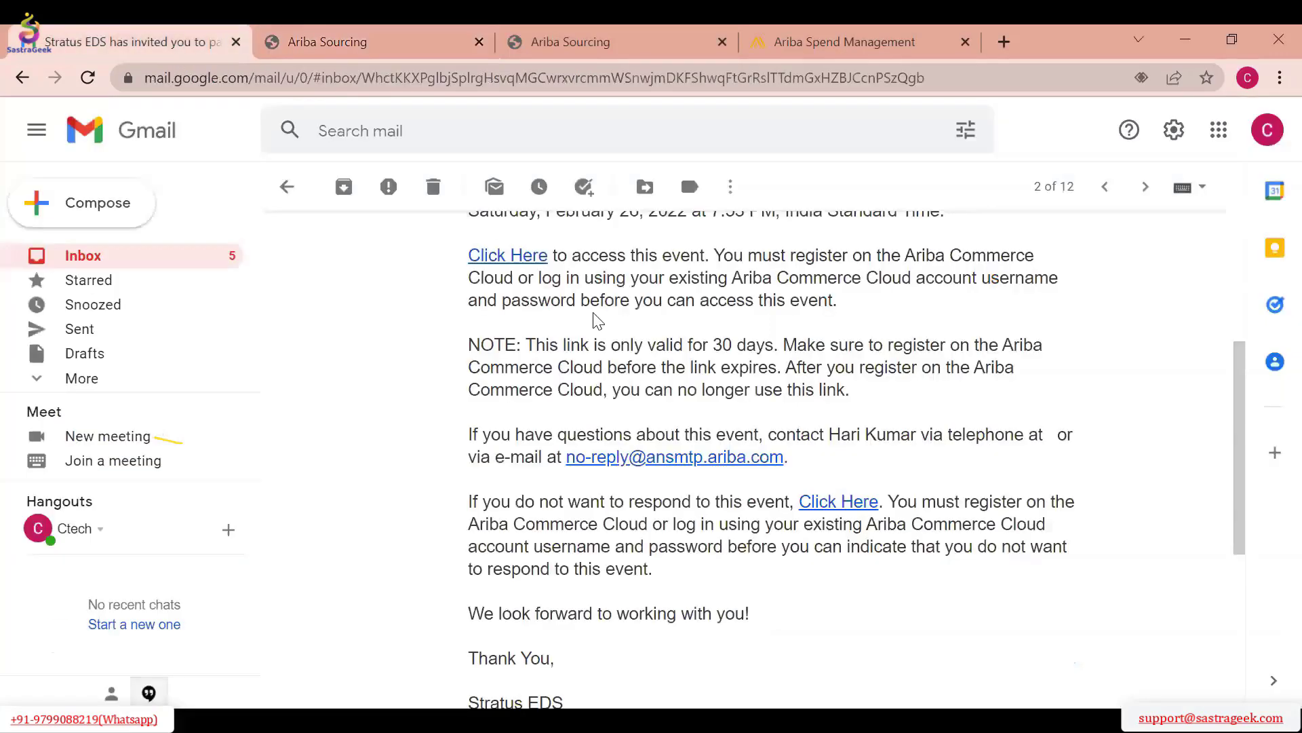
scroll(539, 502, up, 5)
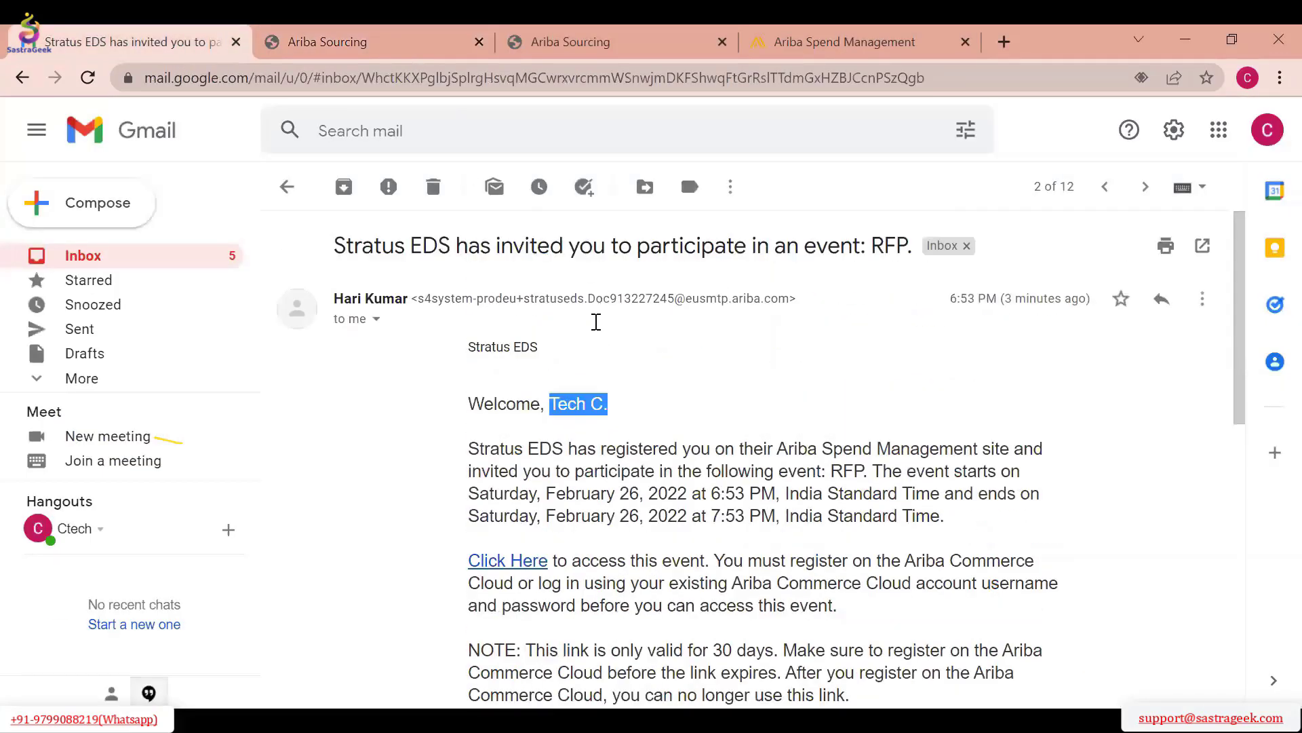
scroll(570, 397, down, 3)
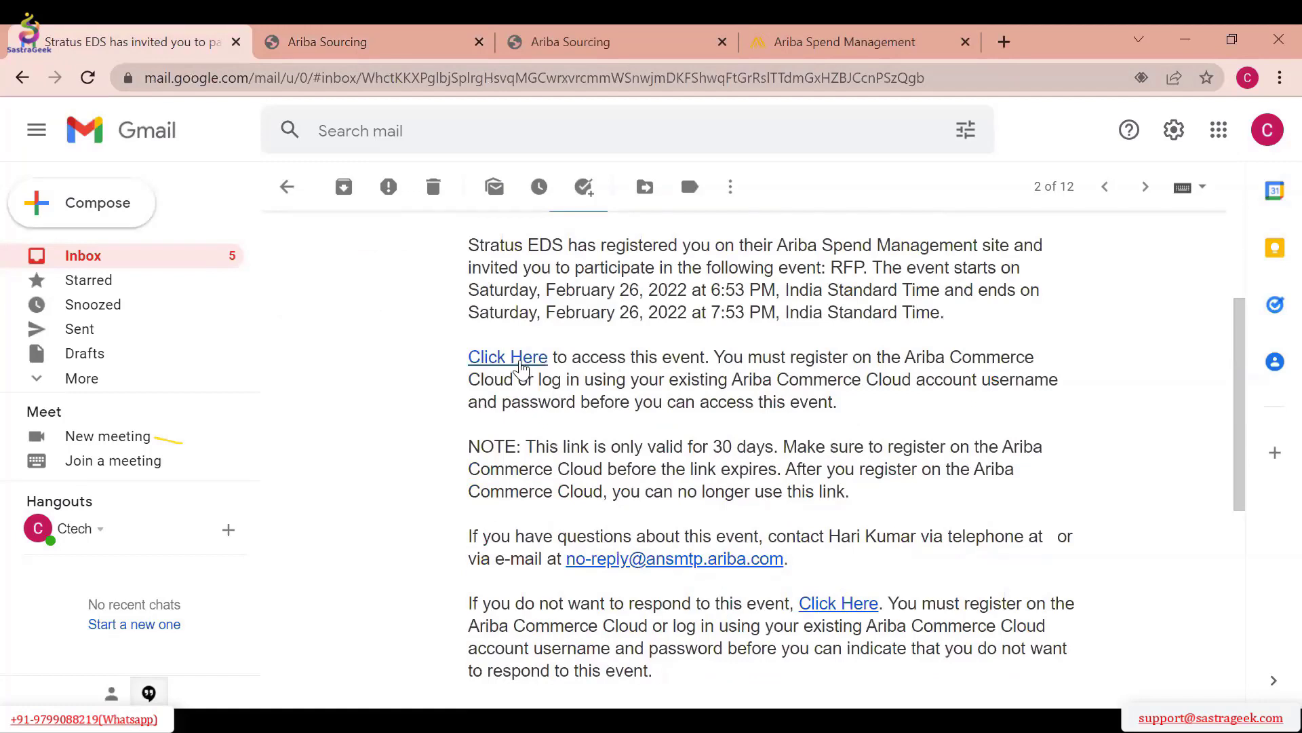
right_click(520, 365)
click(573, 490)
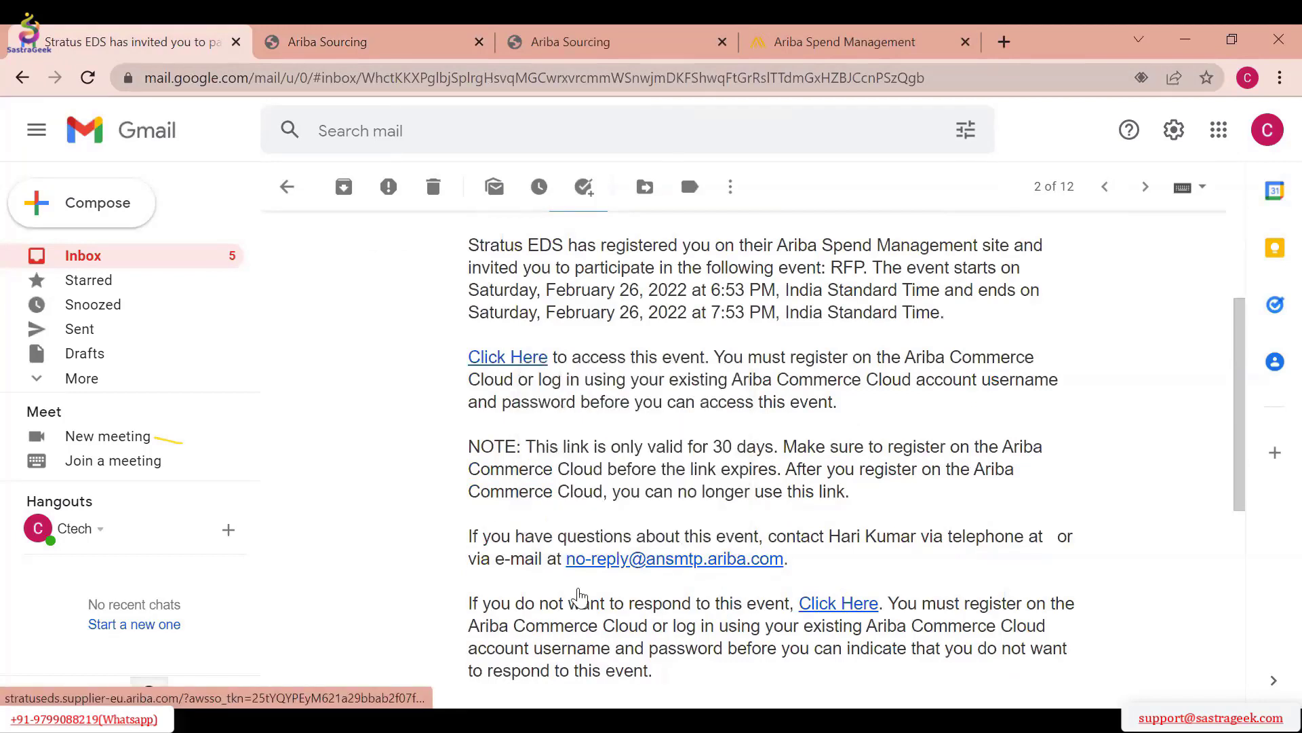
key(alt+Tab)
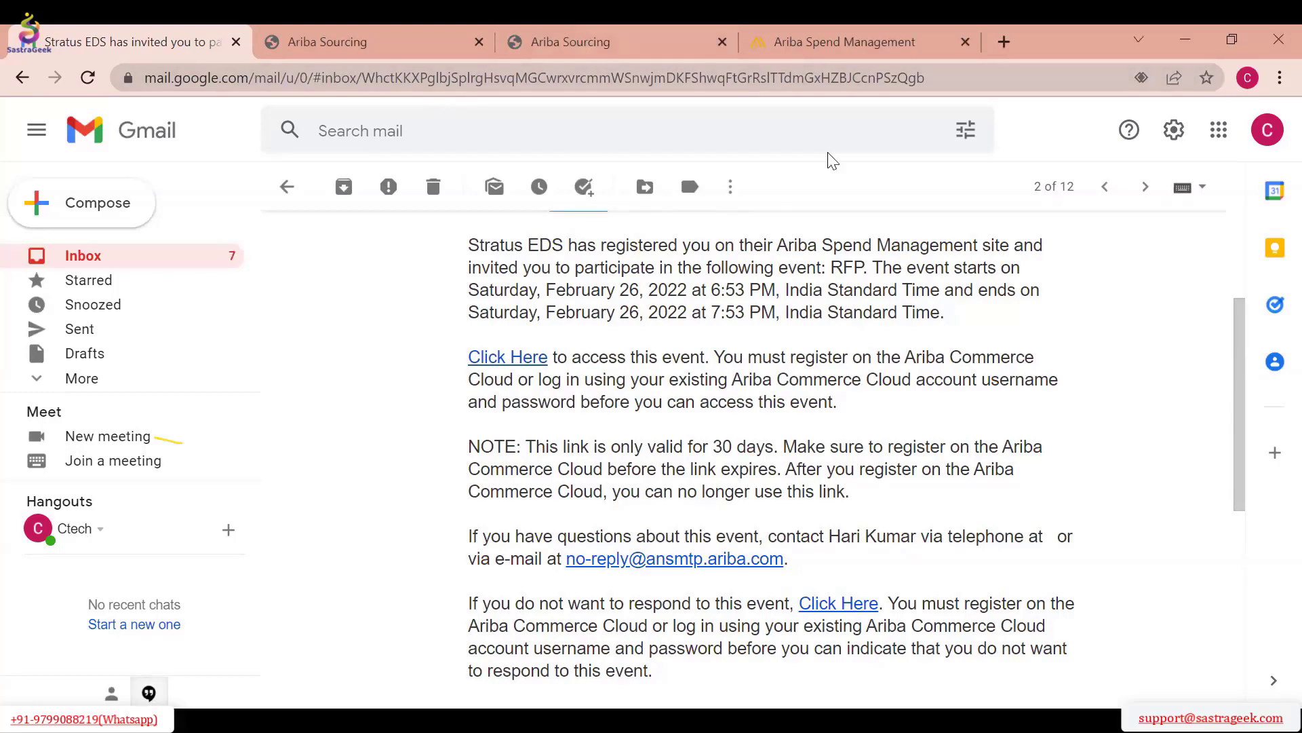
Close the three open Ariba browser tabs, keeping only the mailbox open
click(953, 49)
click(969, 44)
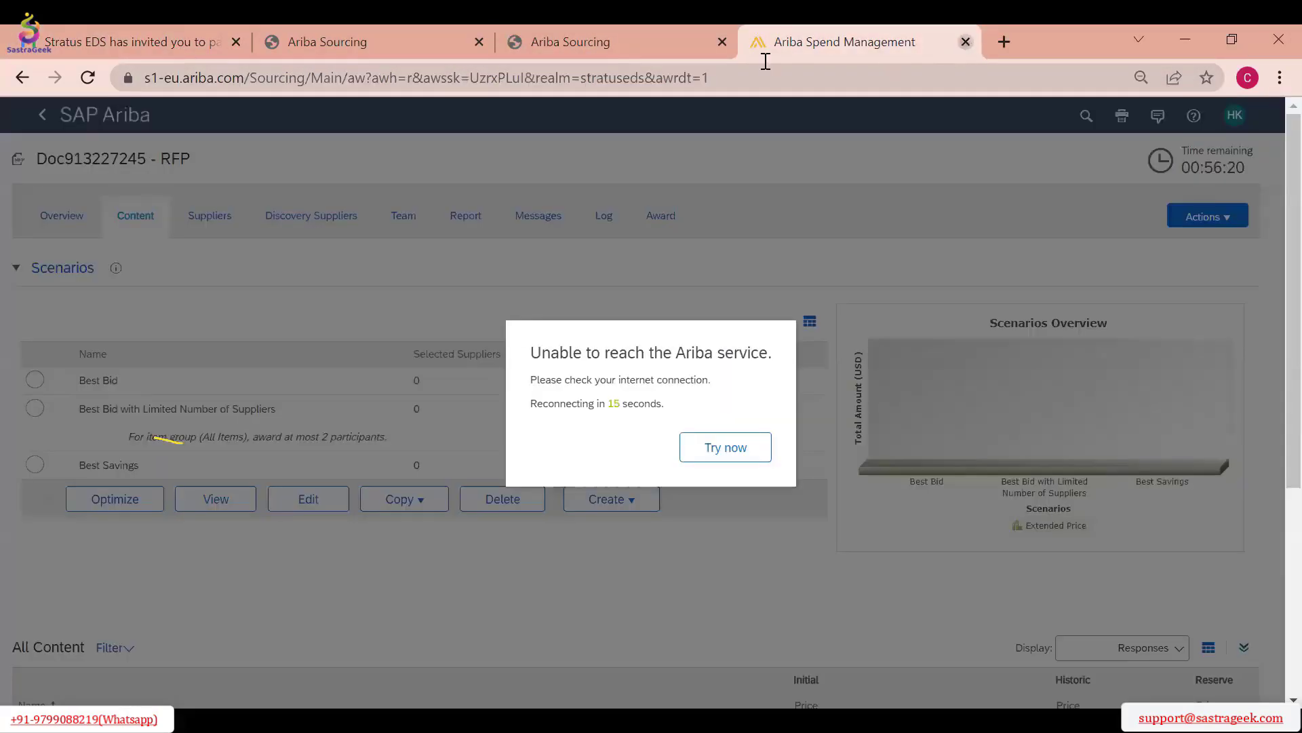
click(723, 47)
click(479, 43)
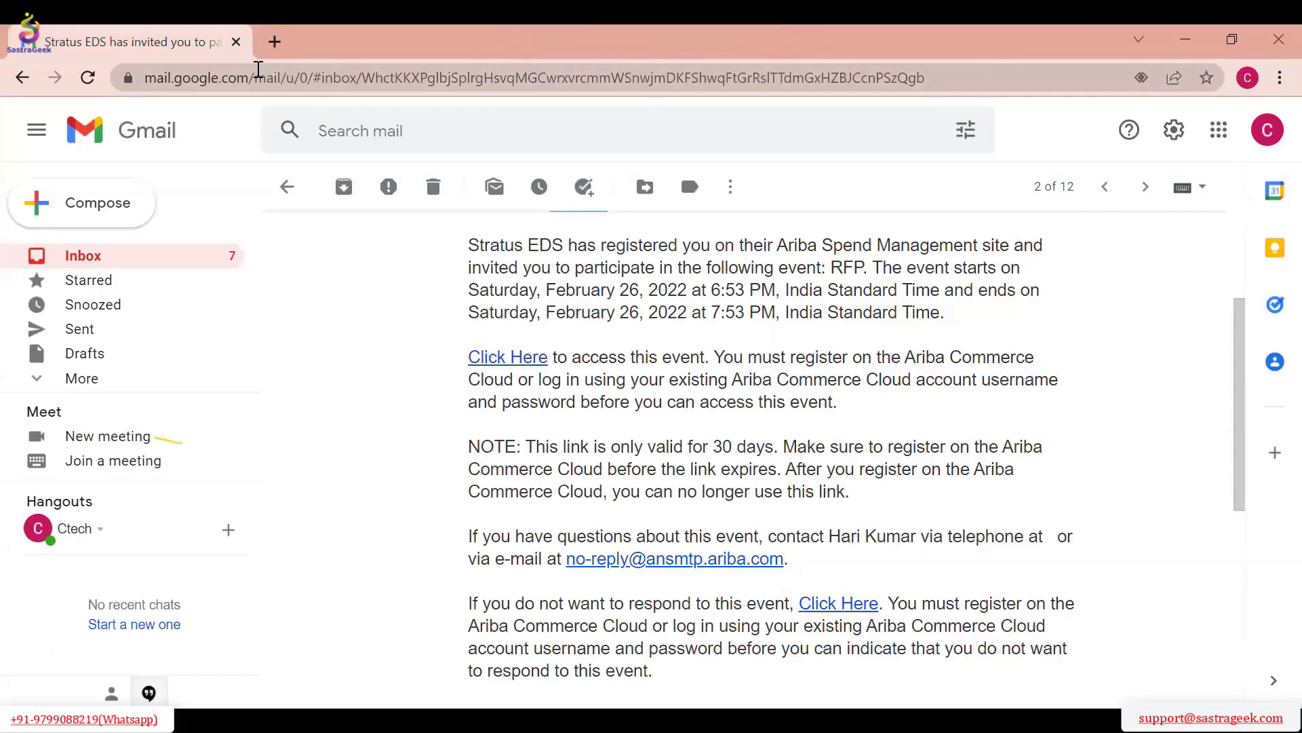
Reopen the Stratus EDS RFP invitation from the inbox and follow its link to access the event
scroll(320, 255, up, 1)
click(286, 190)
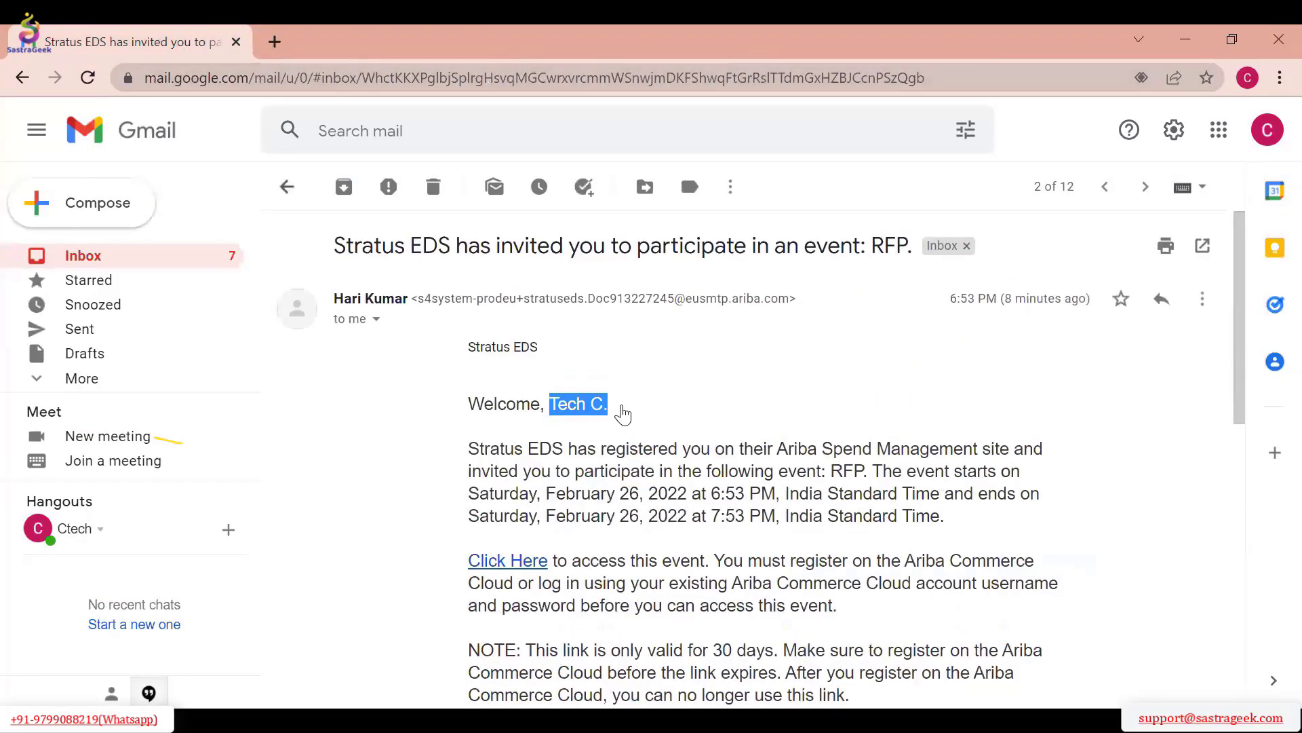
click(668, 256)
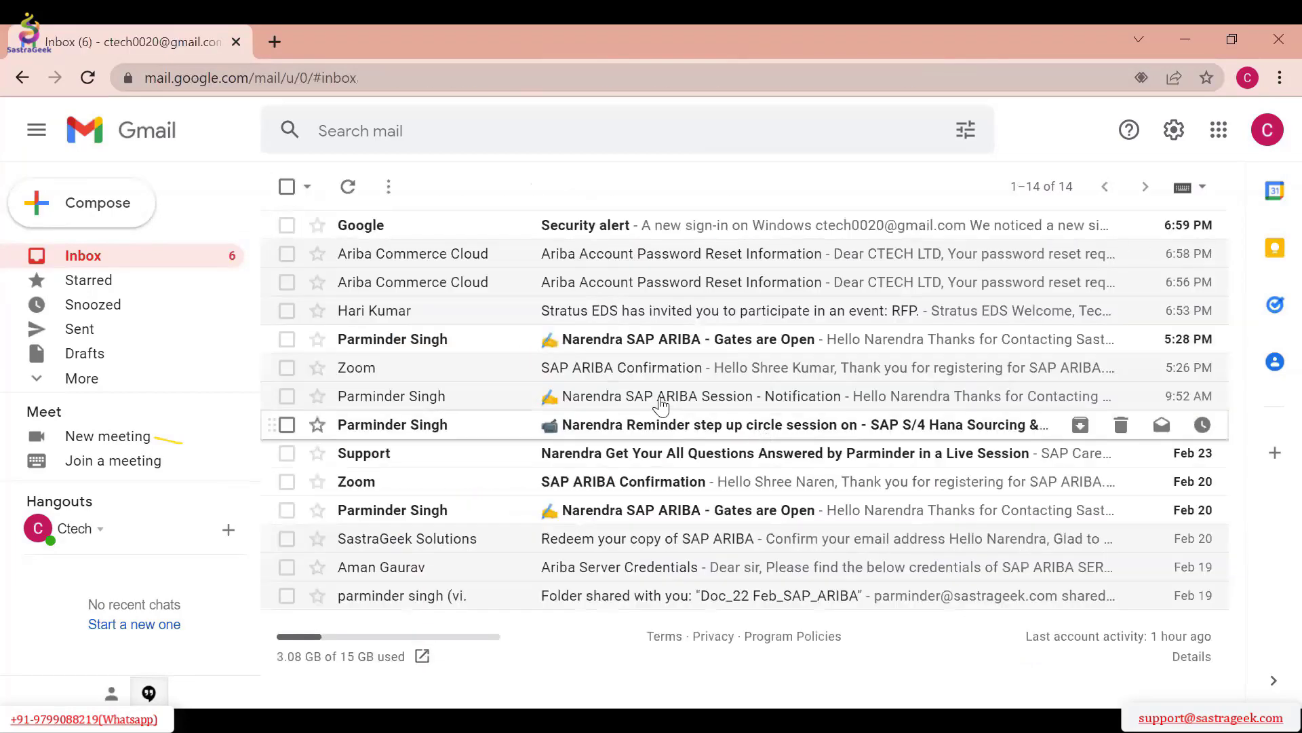
click(636, 312)
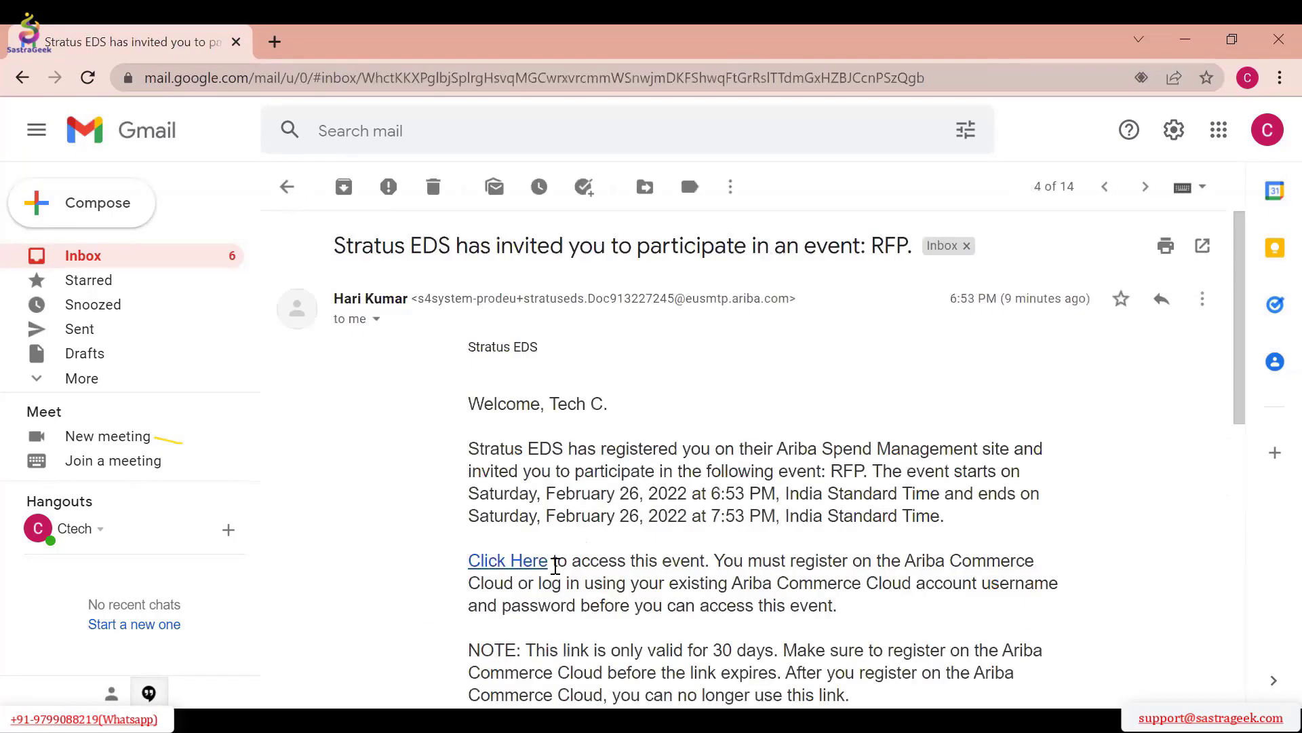
click(527, 346)
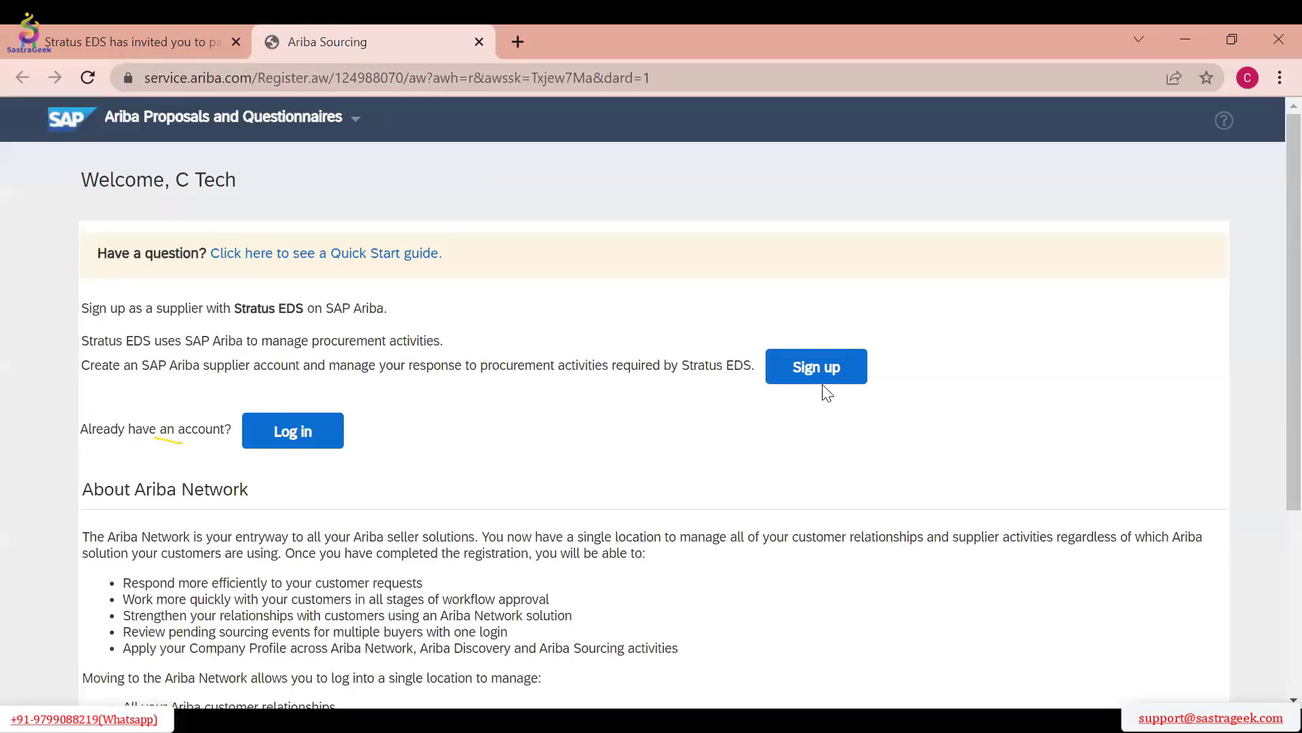
Try to log in with an existing supplier account, entering the account's e-mail as username and the account password
click(341, 431)
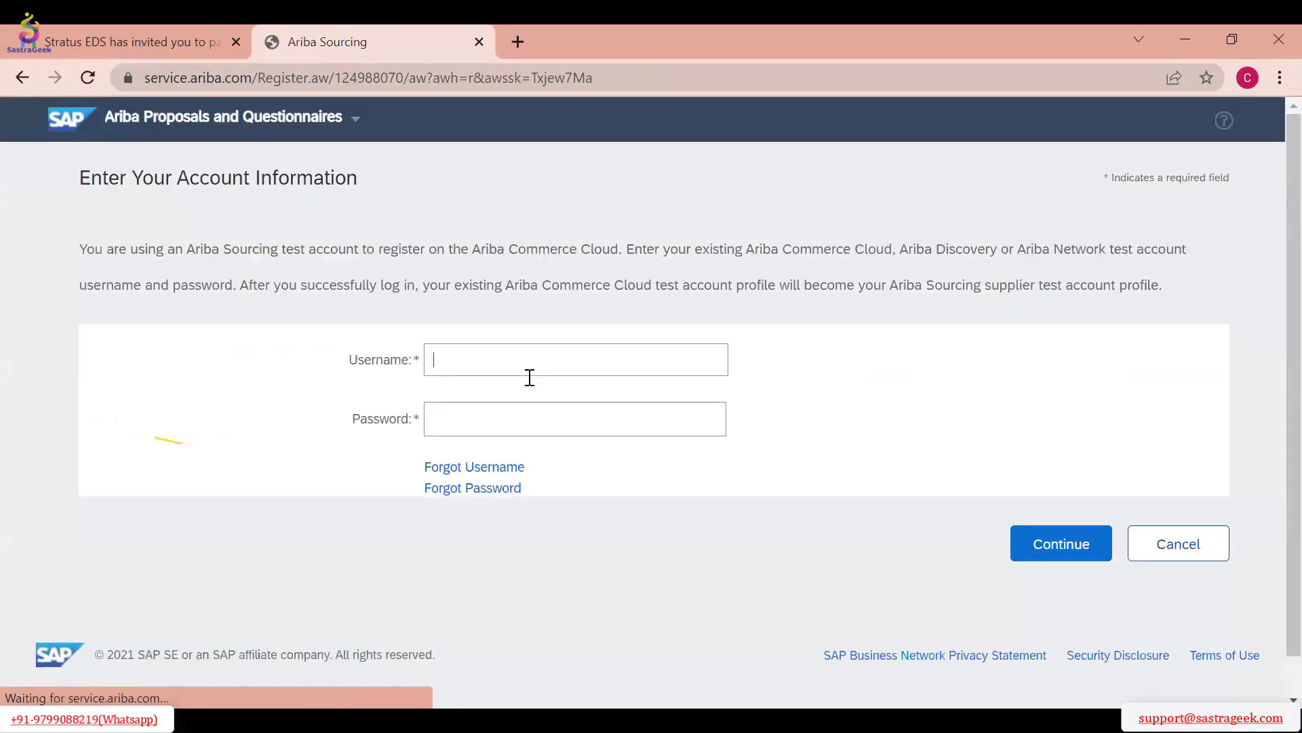
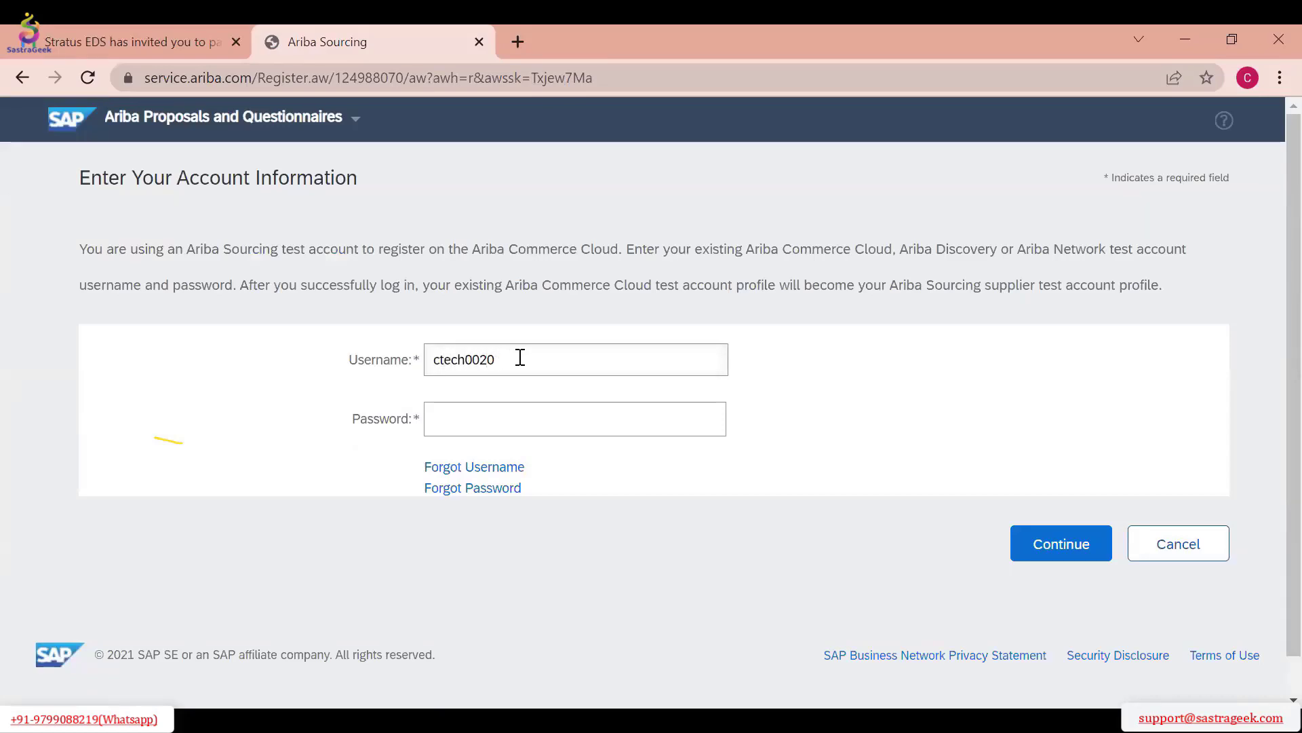
key(Tab)
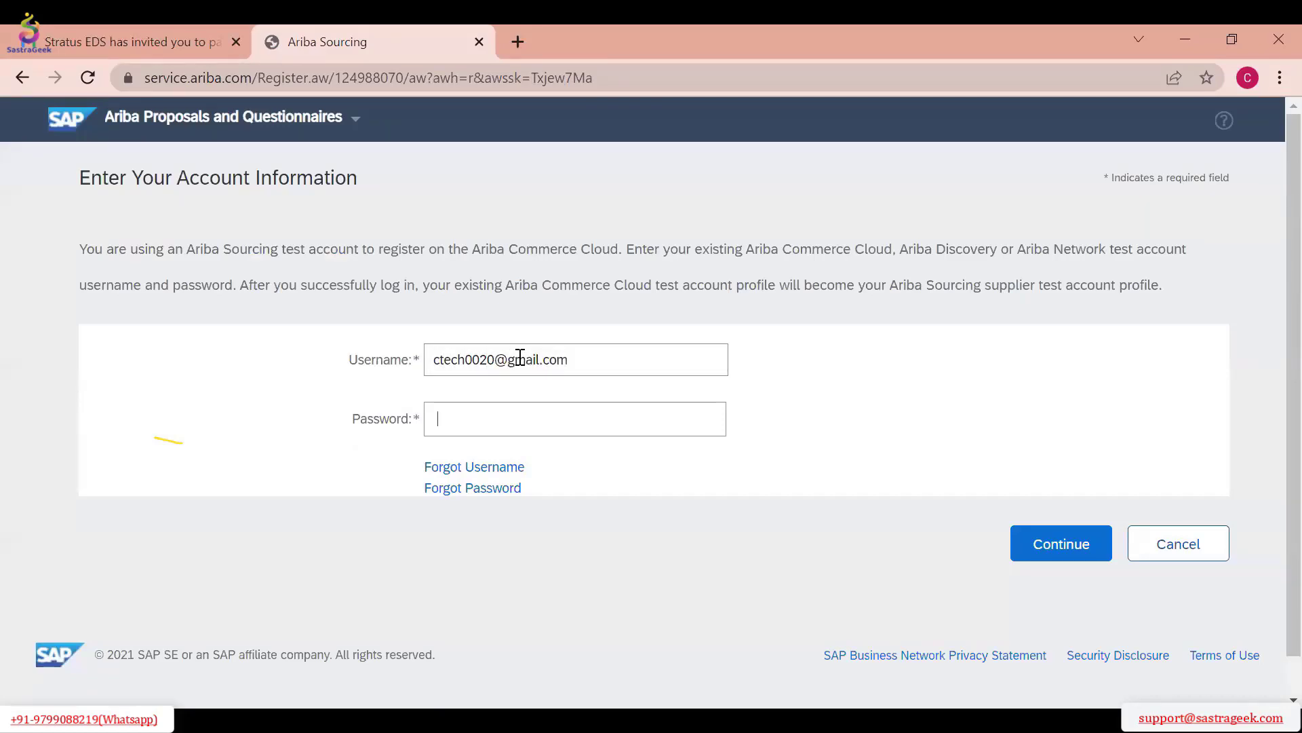
text(**********)
click(1031, 555)
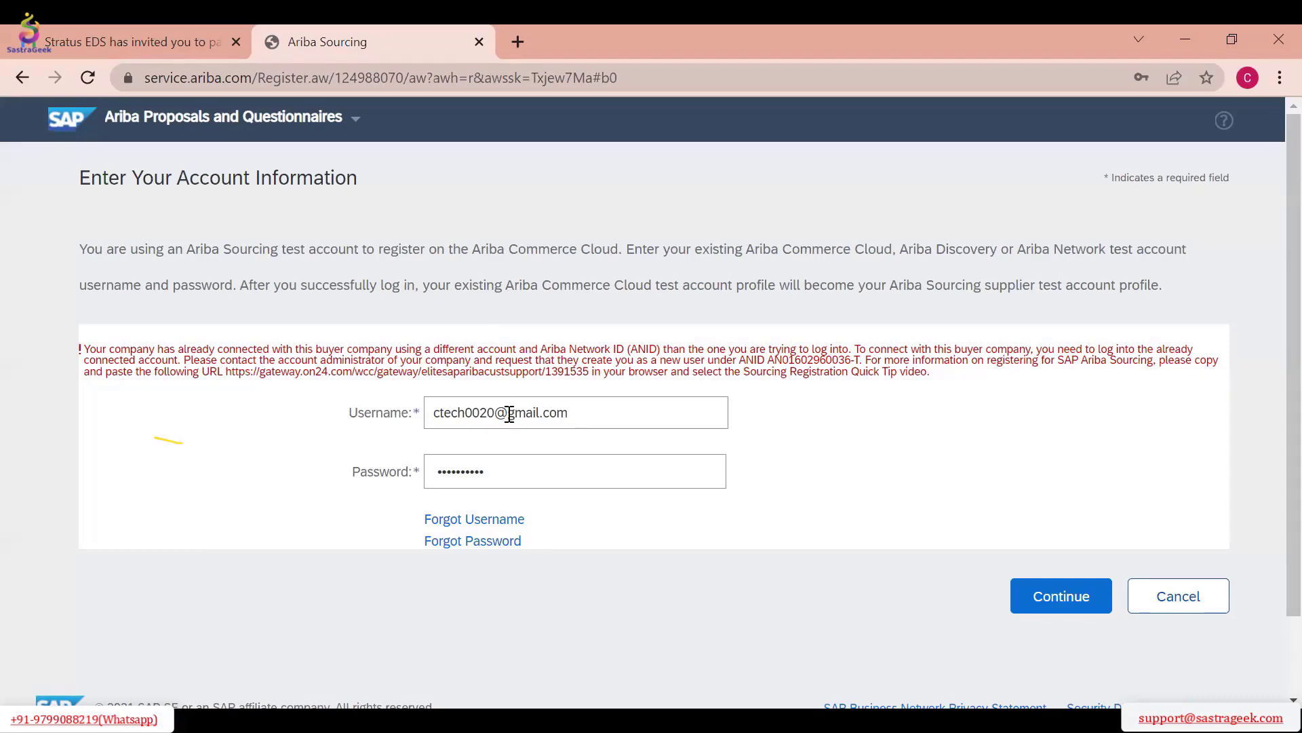
Review the message and username on the account information form, and cancel the login
drag(509, 414, 569, 412)
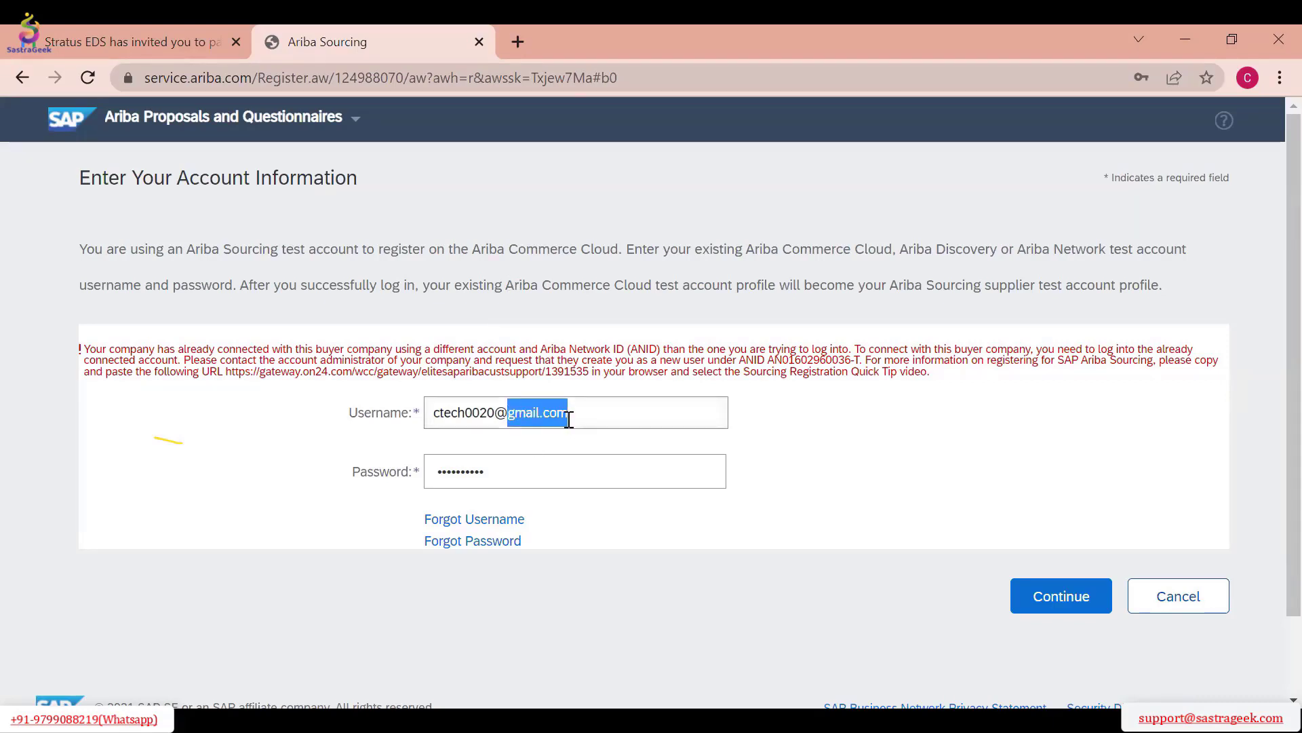
click(647, 282)
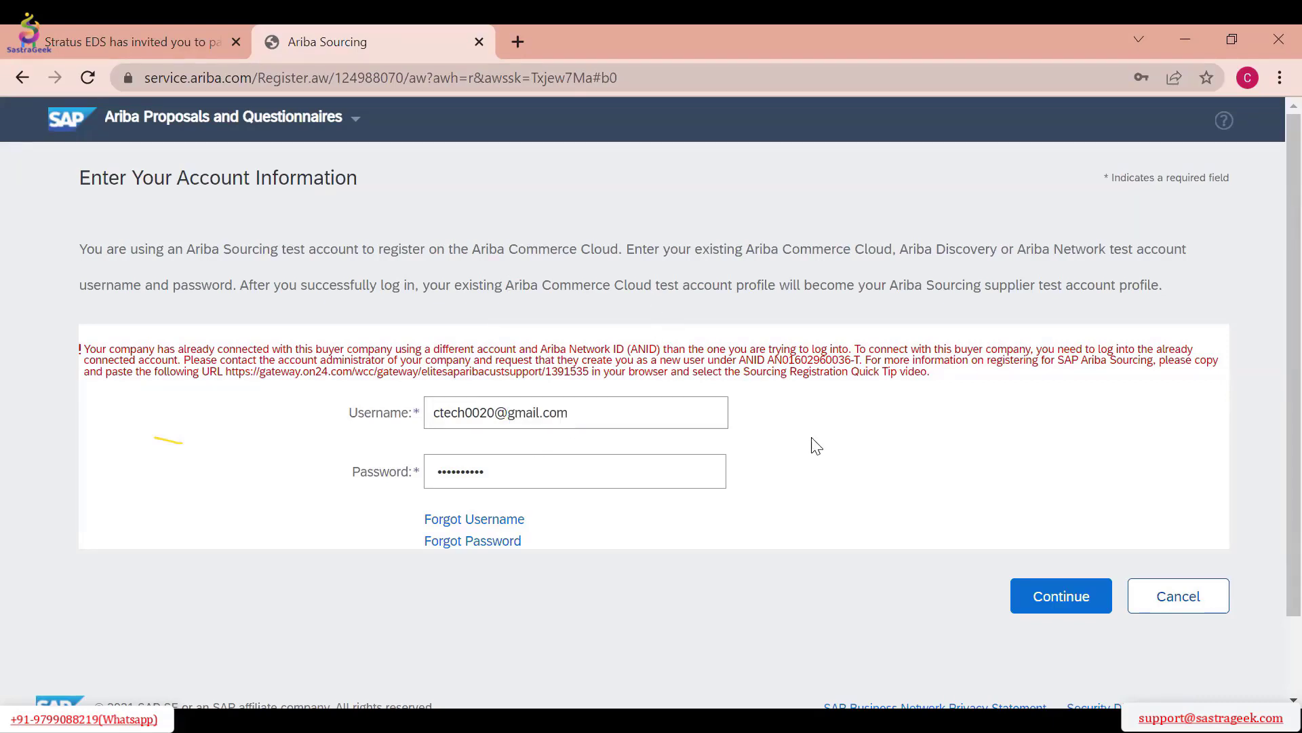
scroll(747, 461, down, 2)
scroll(441, 451, up, 2)
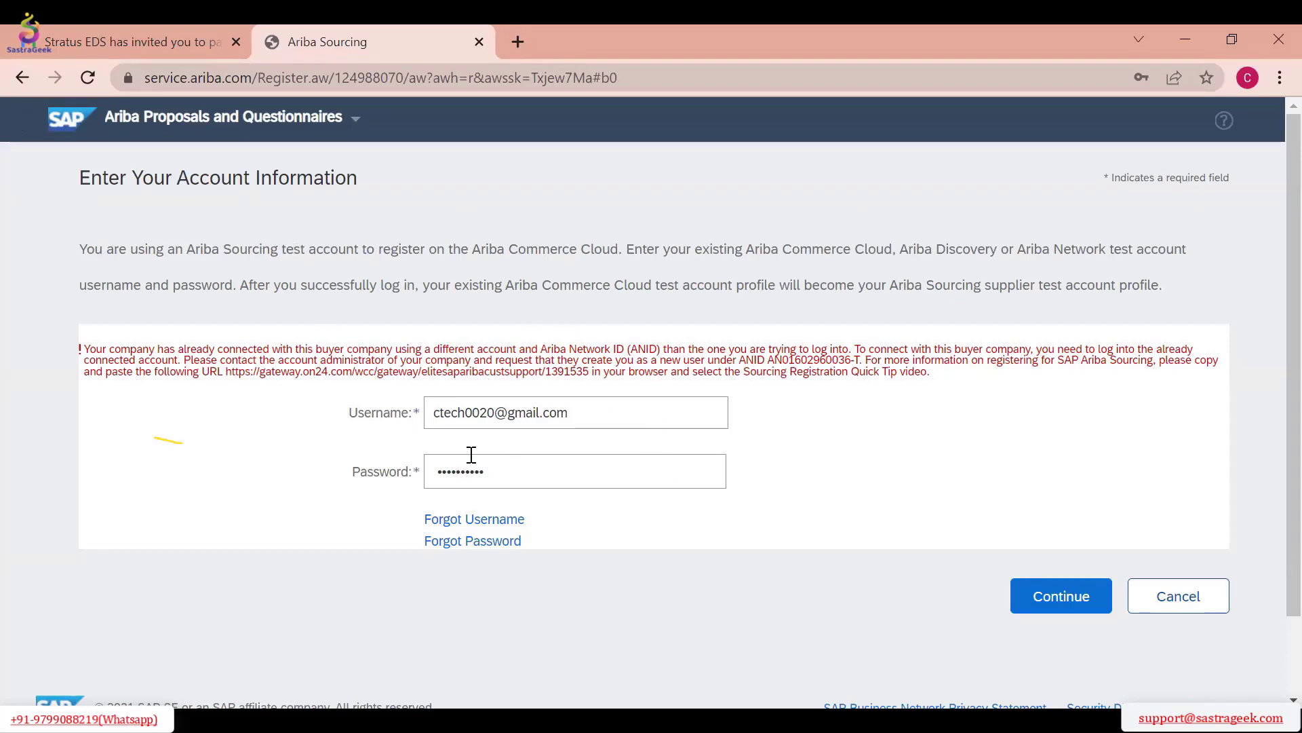
click(1168, 592)
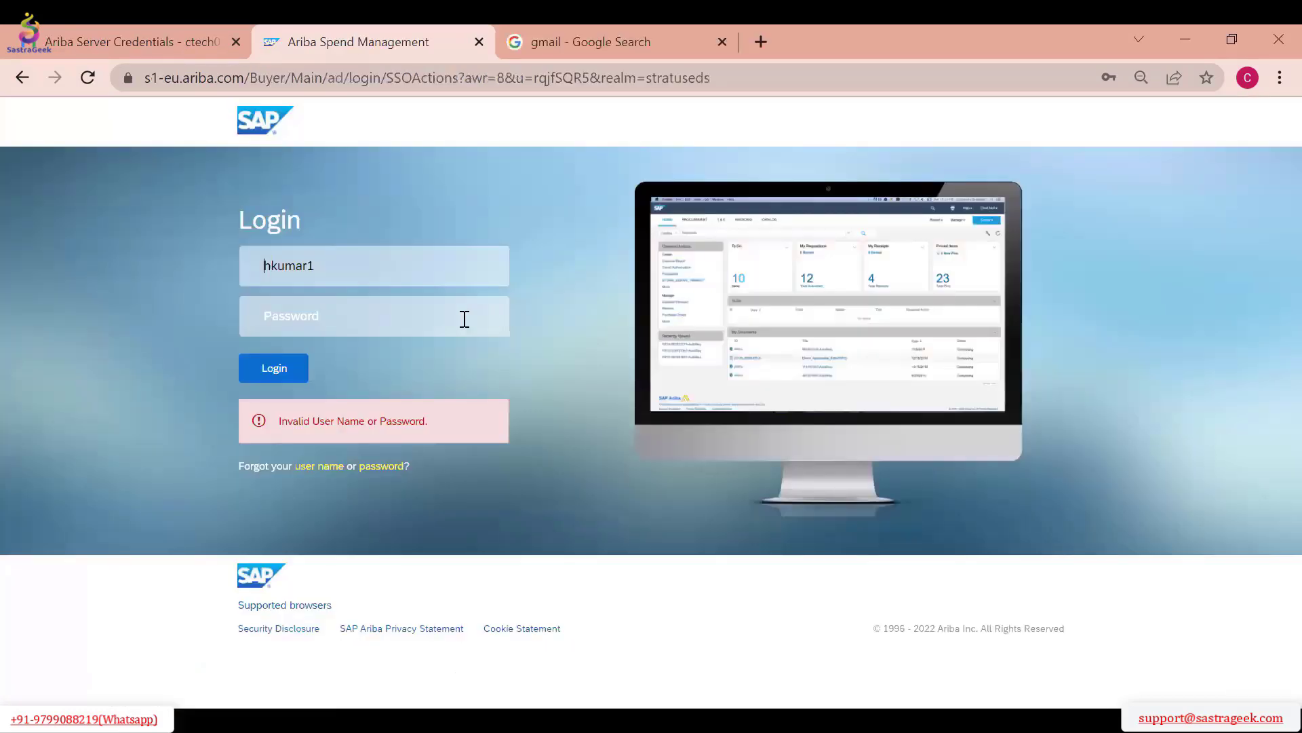
Log in to the Stratus EDS buyer site by pasting the account password for the prefilled user name
click(378, 315)
key(ctrl+v)
click(270, 380)
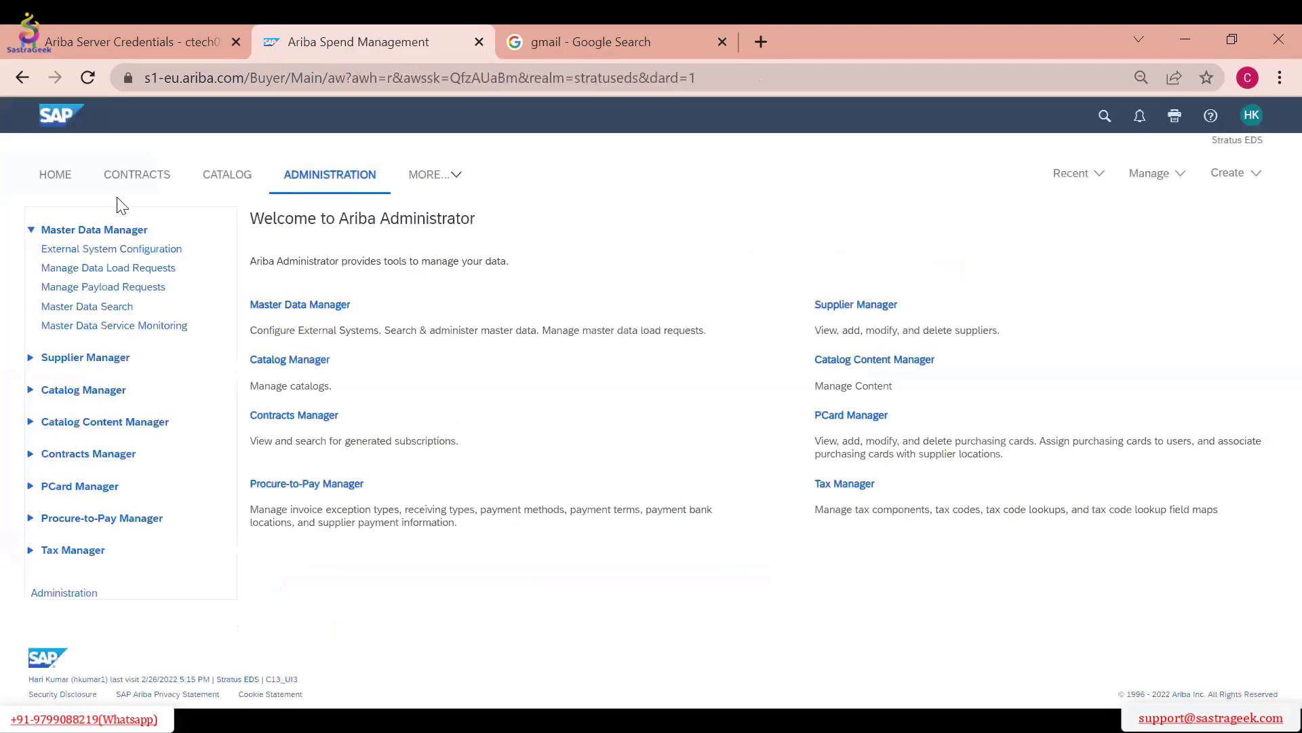
Open the recent Test Sourcing Project_RFP 26-02-2022 event from Sourcing and examine its content and invited suppliers
click(55, 174)
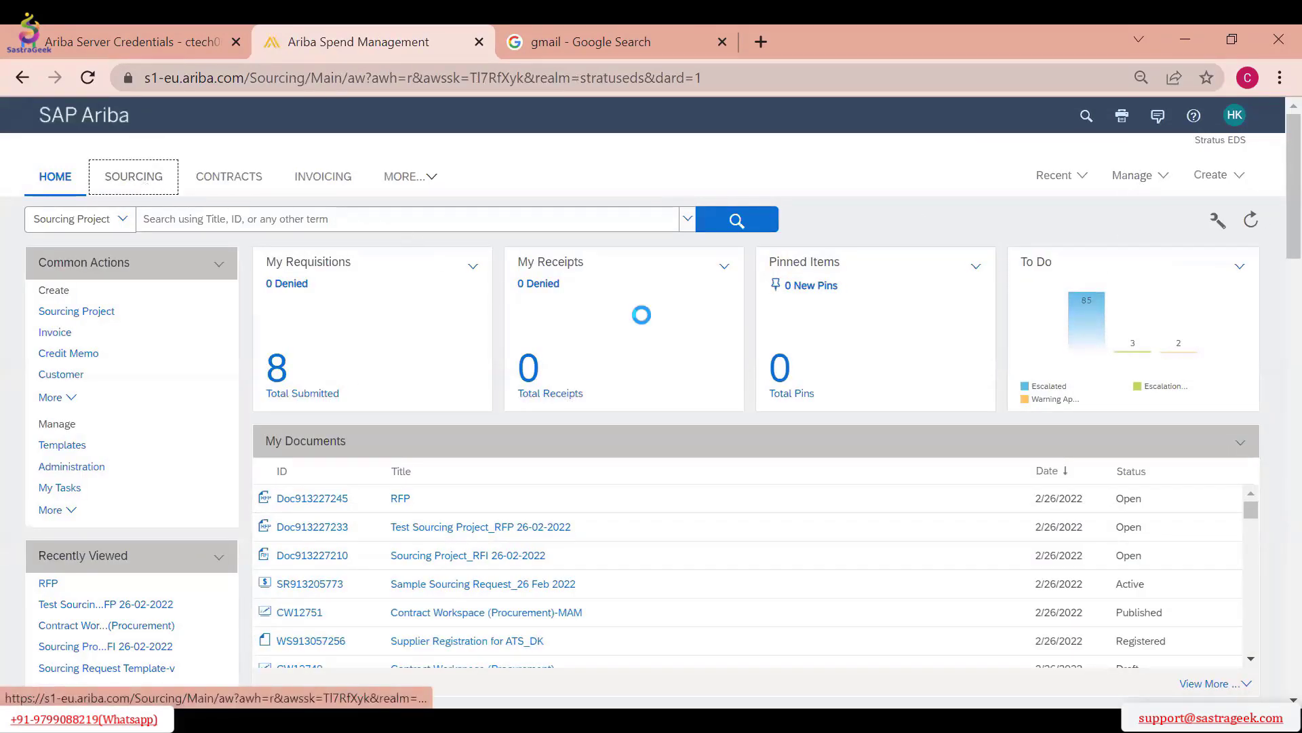
click(139, 180)
click(1045, 178)
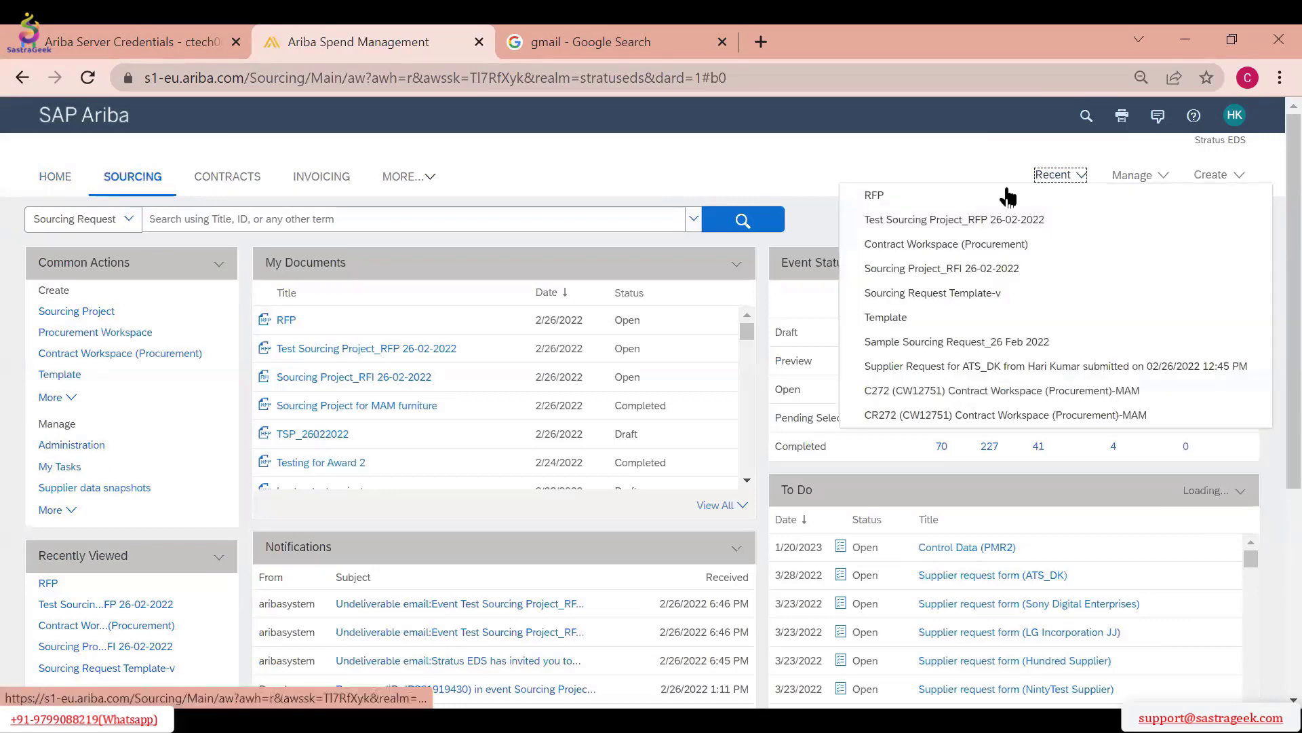
click(1018, 218)
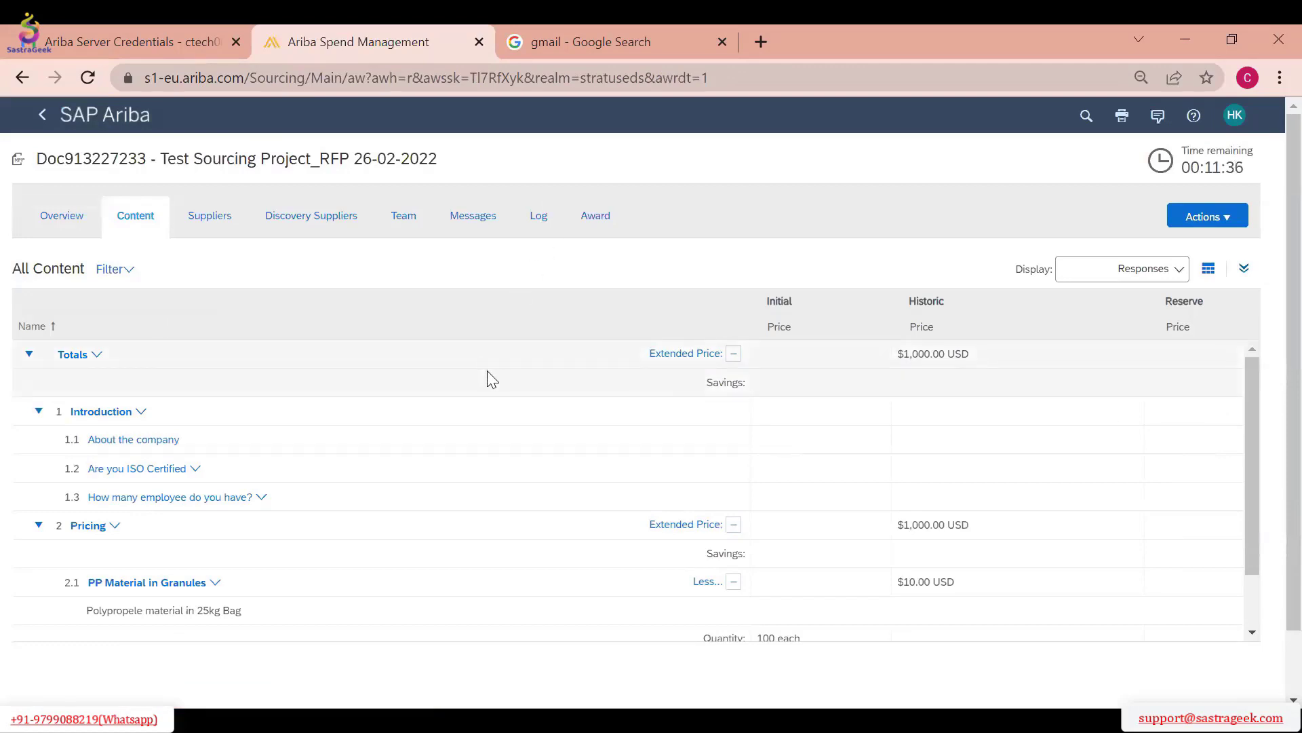
scroll(502, 407, down, 5)
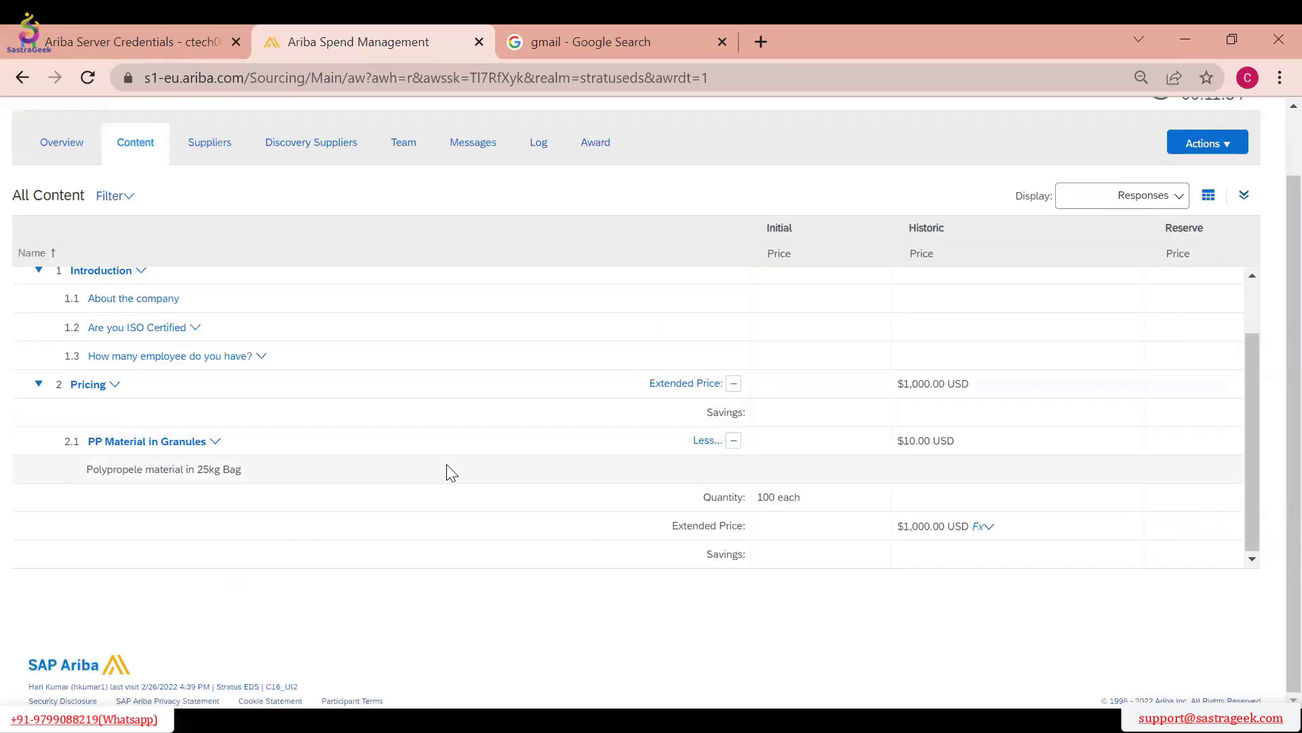
scroll(262, 226, up, 5)
click(210, 215)
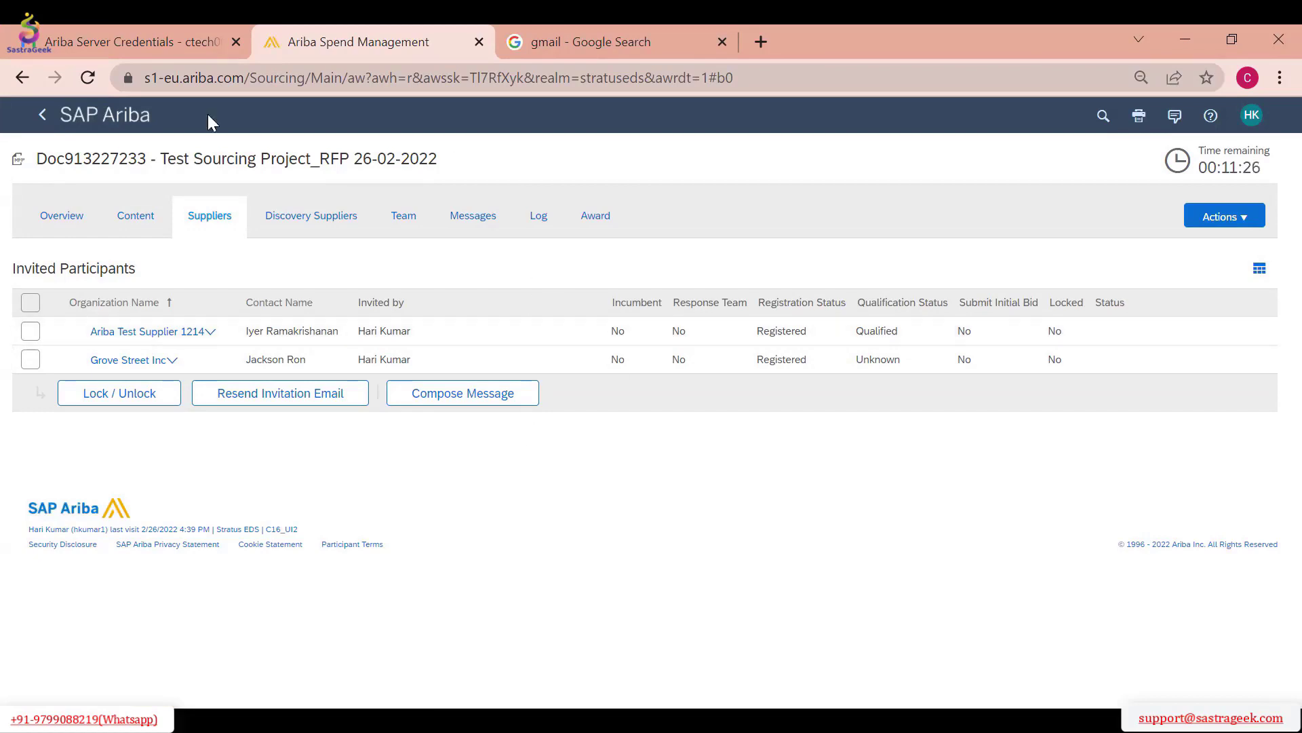
Return to the Sourcing dashboard and open the supplier list of the event titled RFP
click(42, 120)
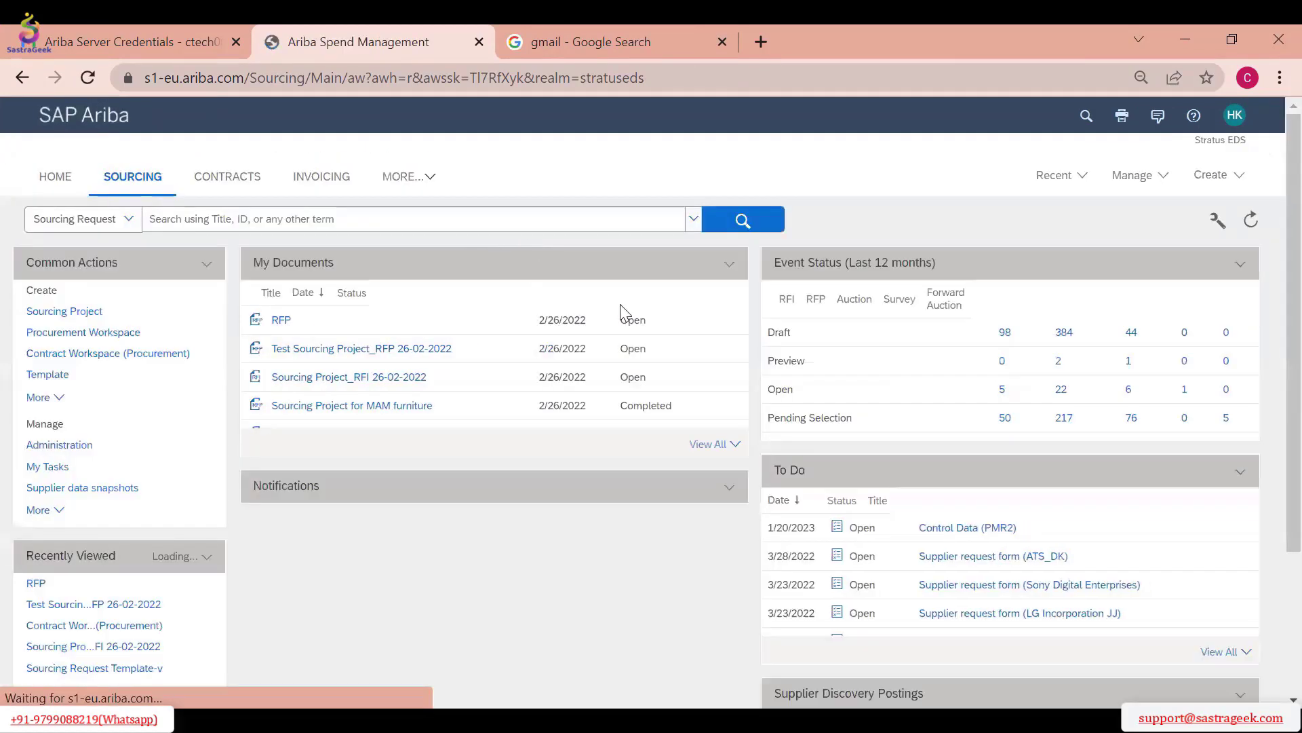
scroll(131, 522, down, 2)
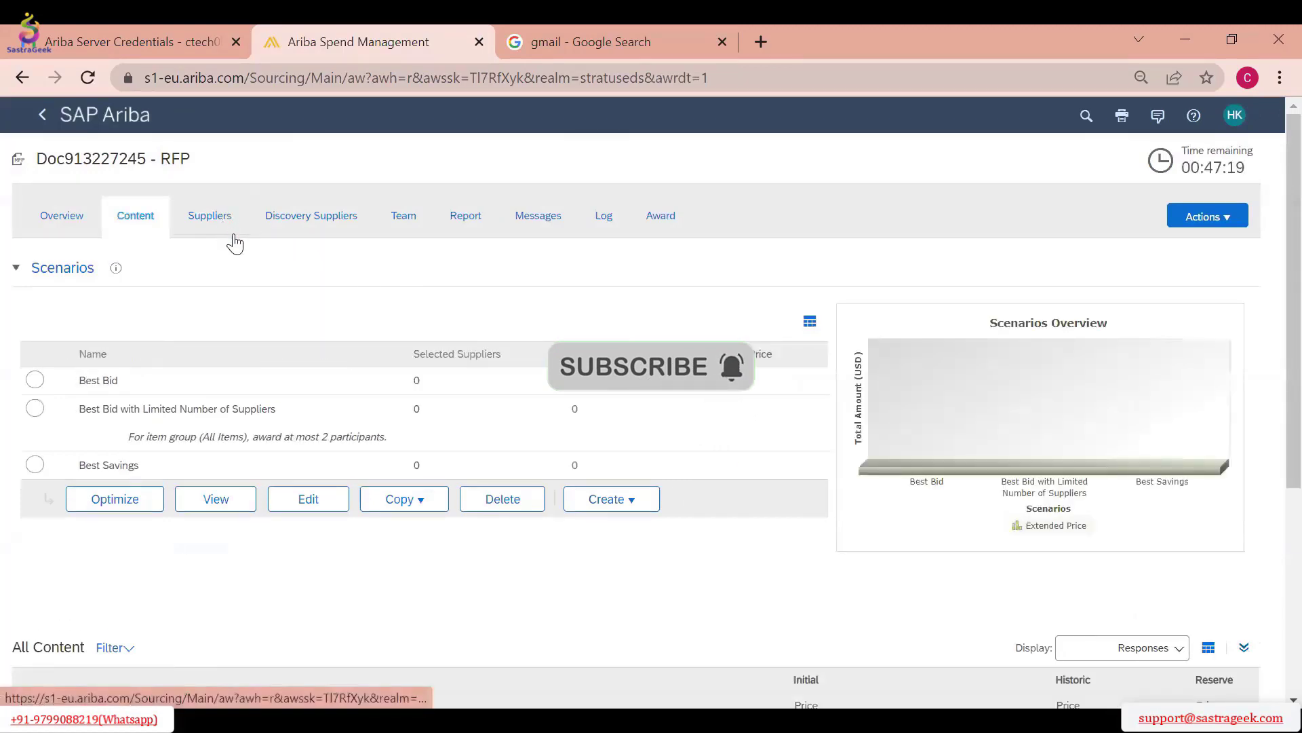
click(234, 236)
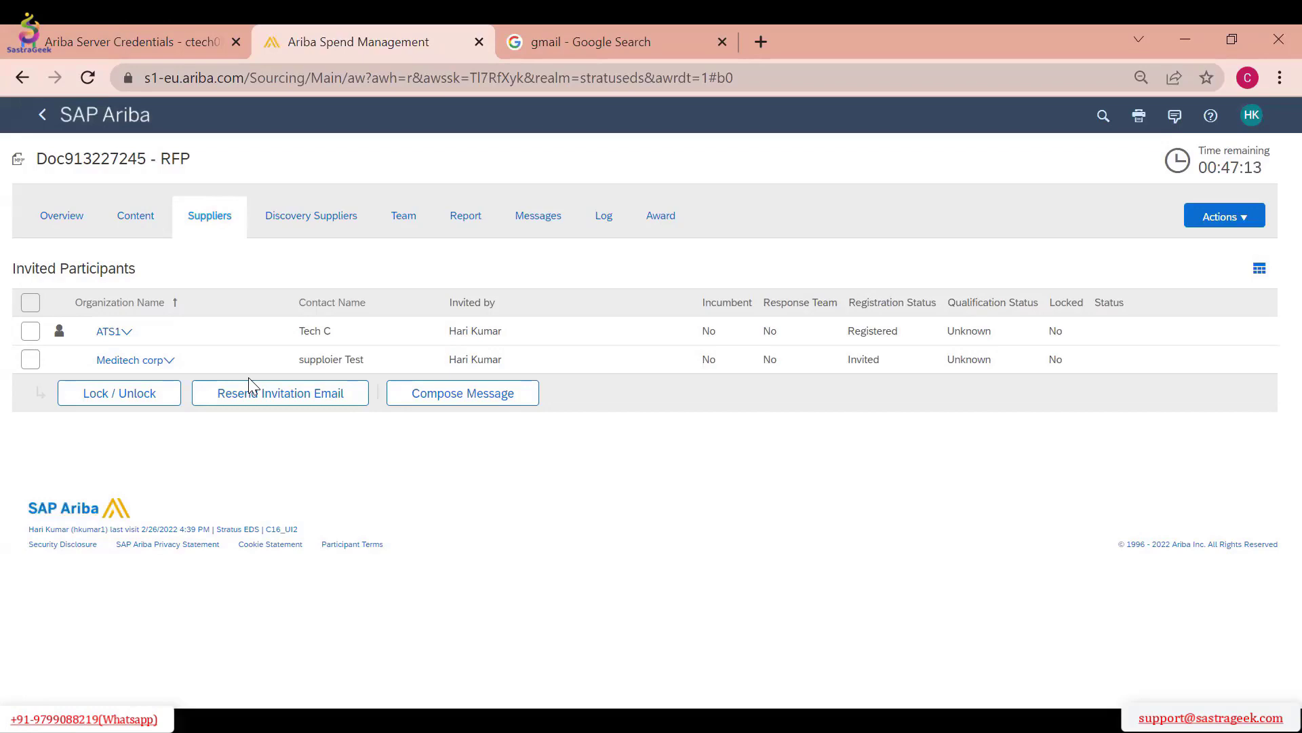
Pause the RFP event and open it for editing at its Suppliers stage
click(1213, 216)
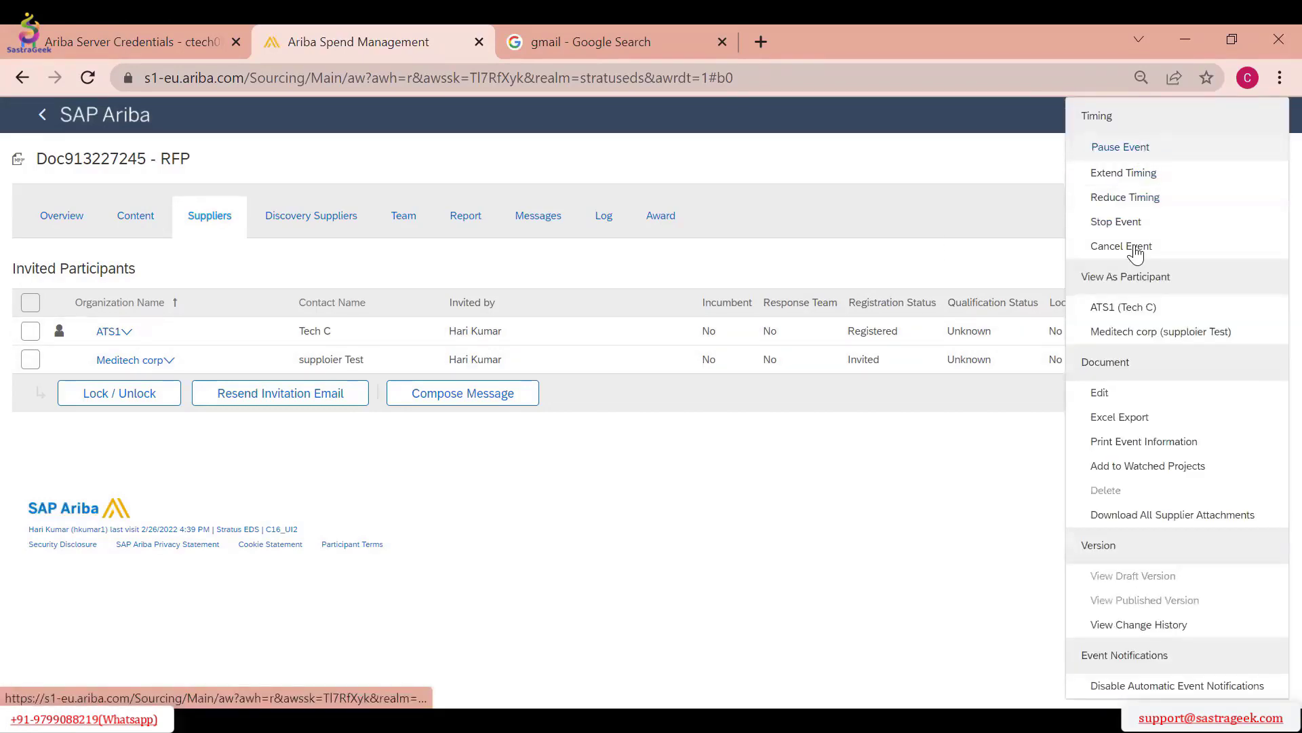
click(1134, 173)
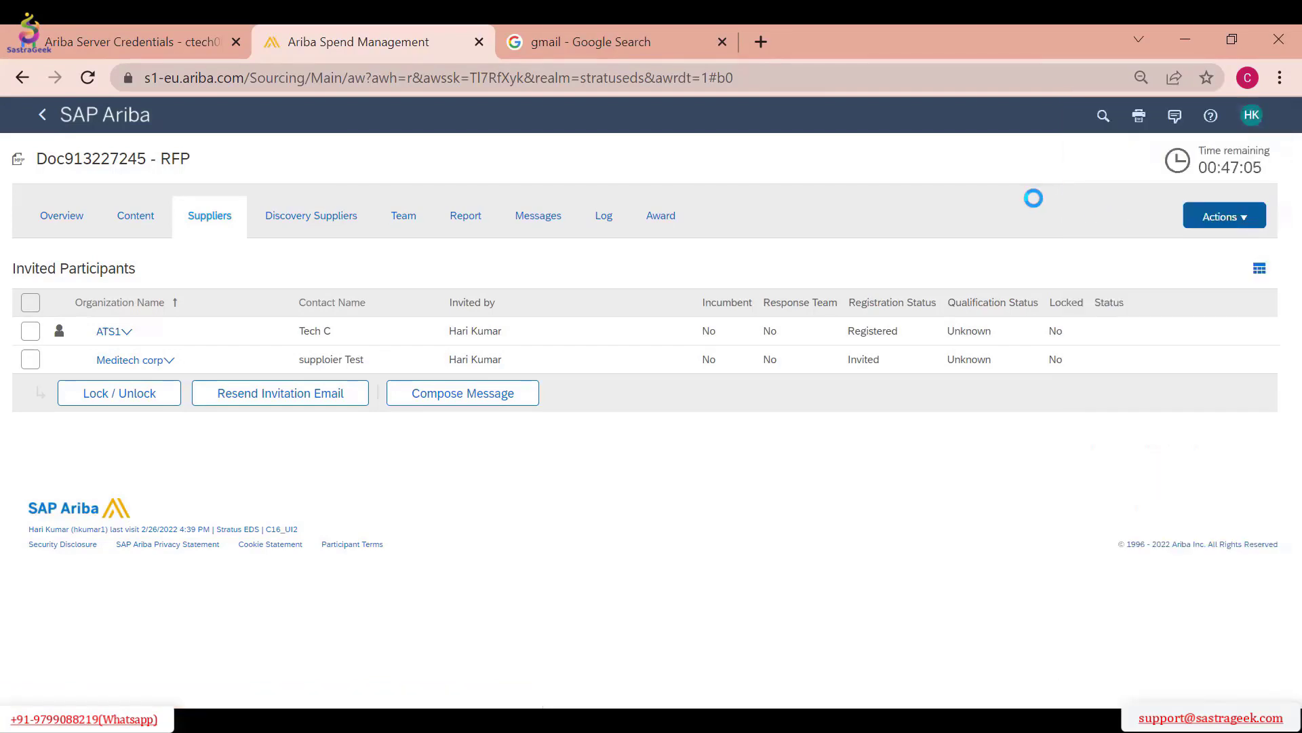
click(1221, 219)
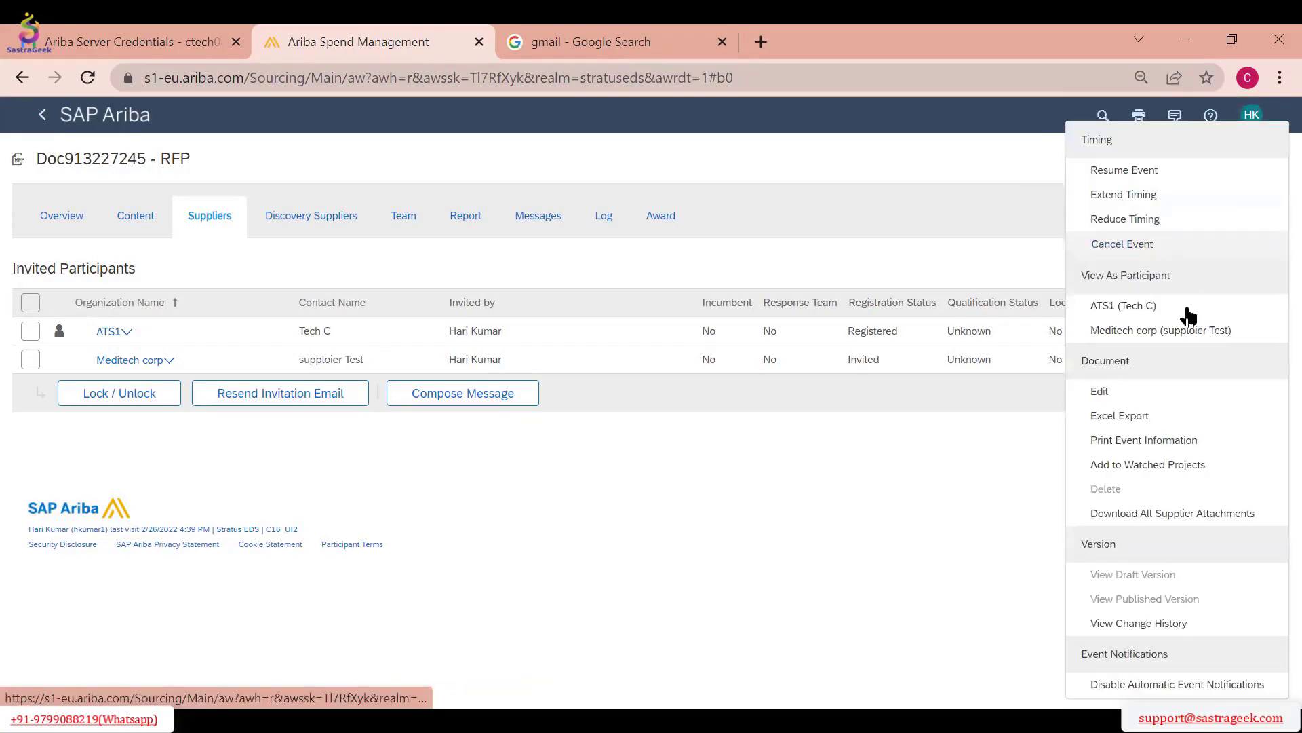
click(1148, 394)
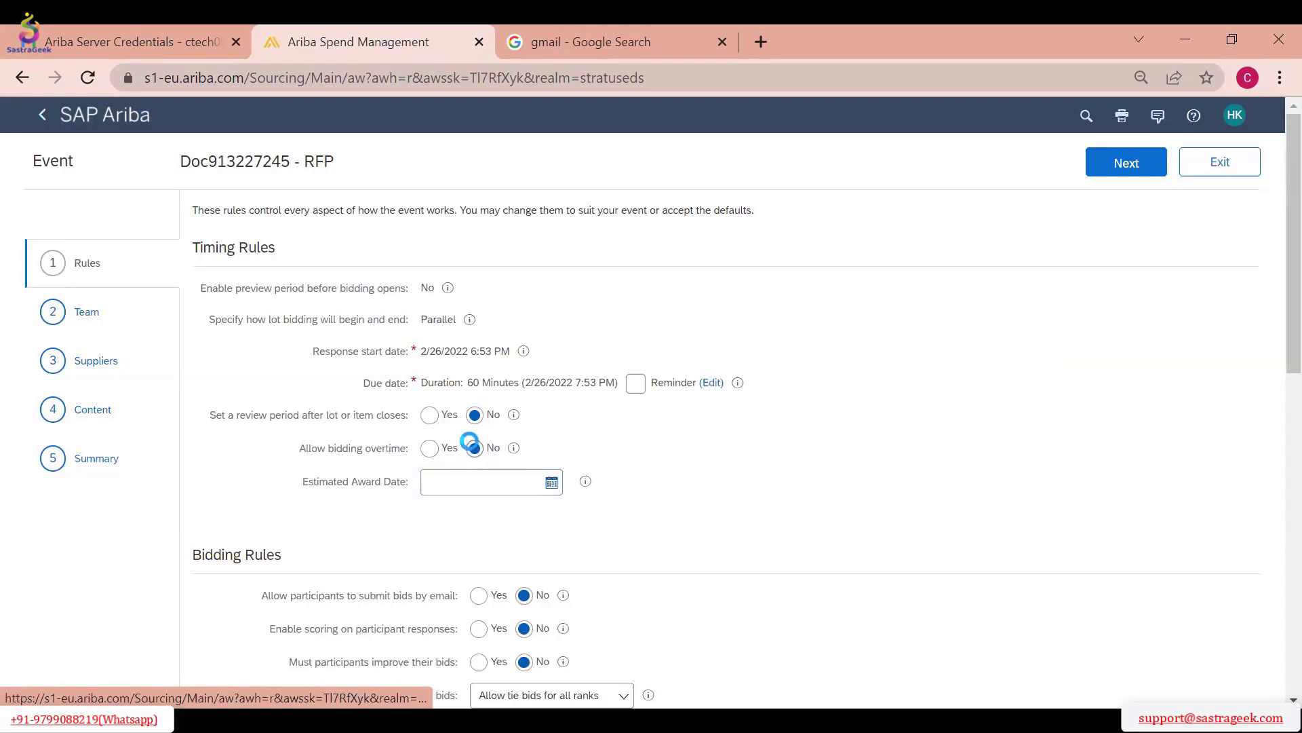
click(187, 382)
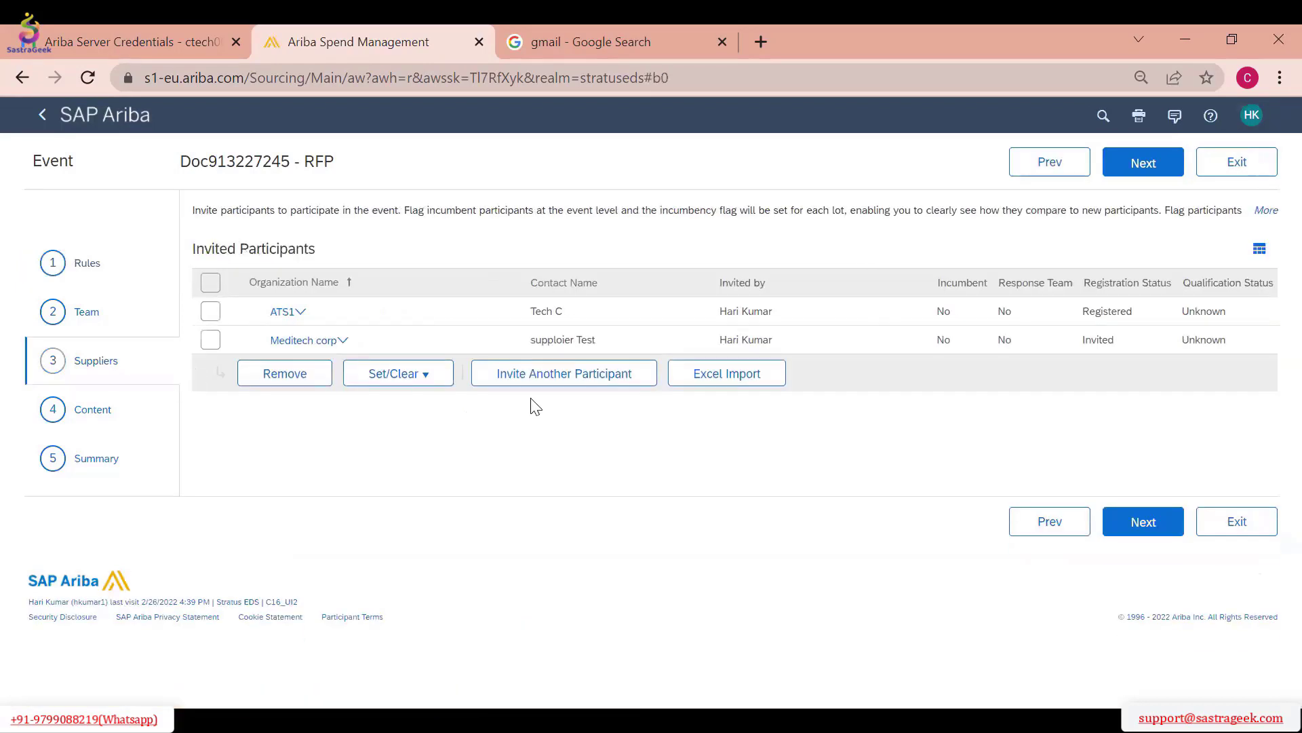
Start inviting another participant to the RFP and open the form for creating a new external participant
click(579, 386)
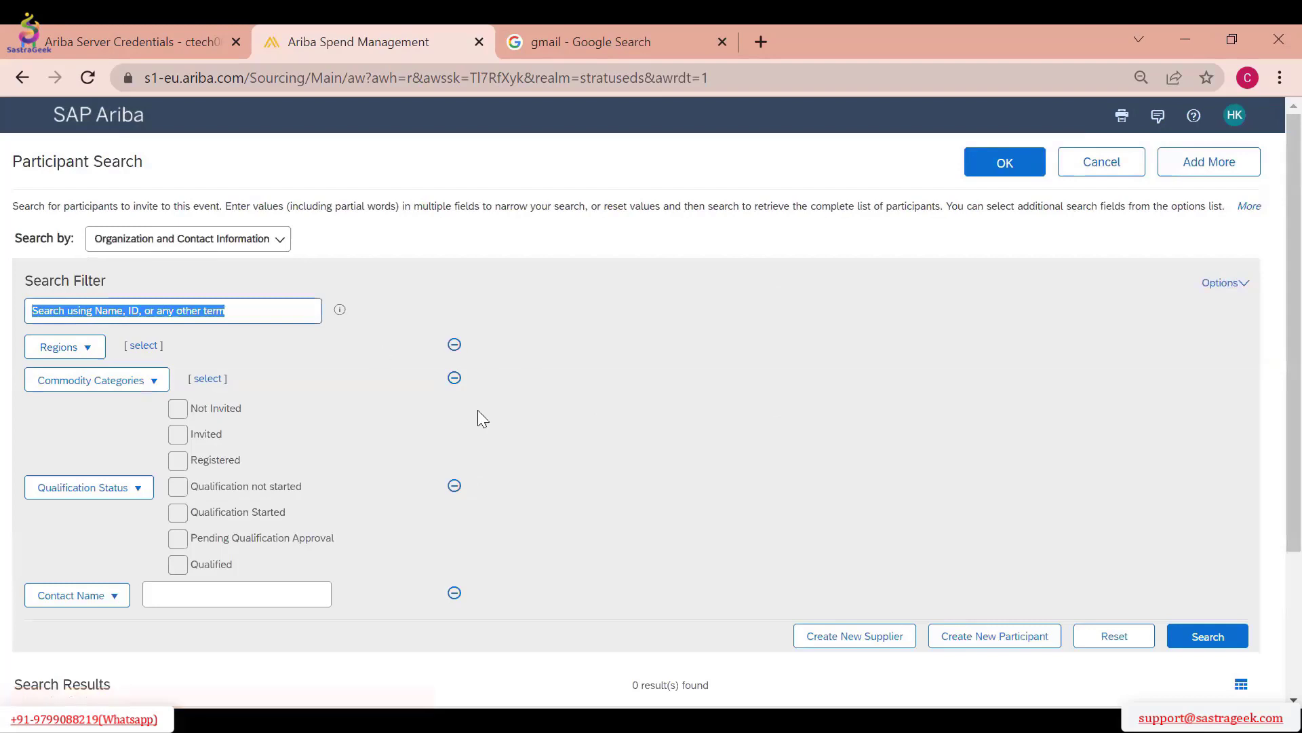
scroll(477, 409, down, 3)
click(946, 445)
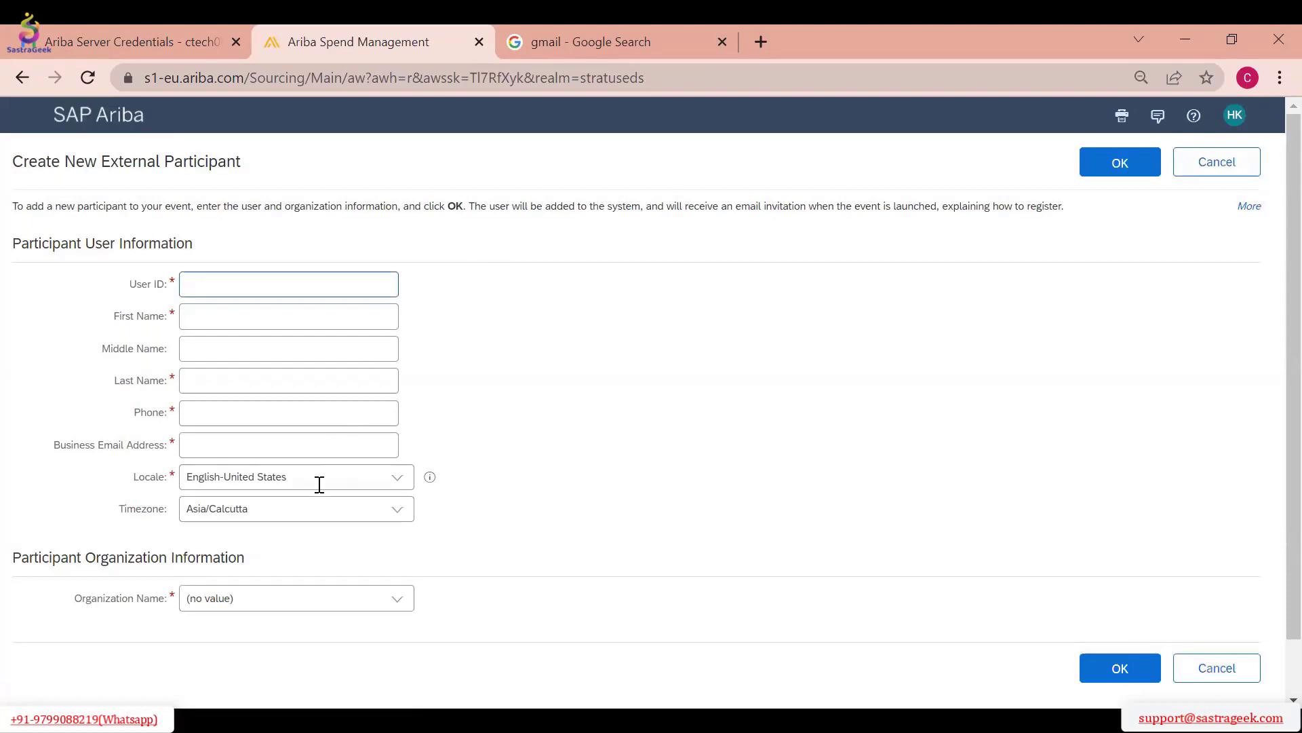
Set the new external participant's user ID to Test1
click(236, 450)
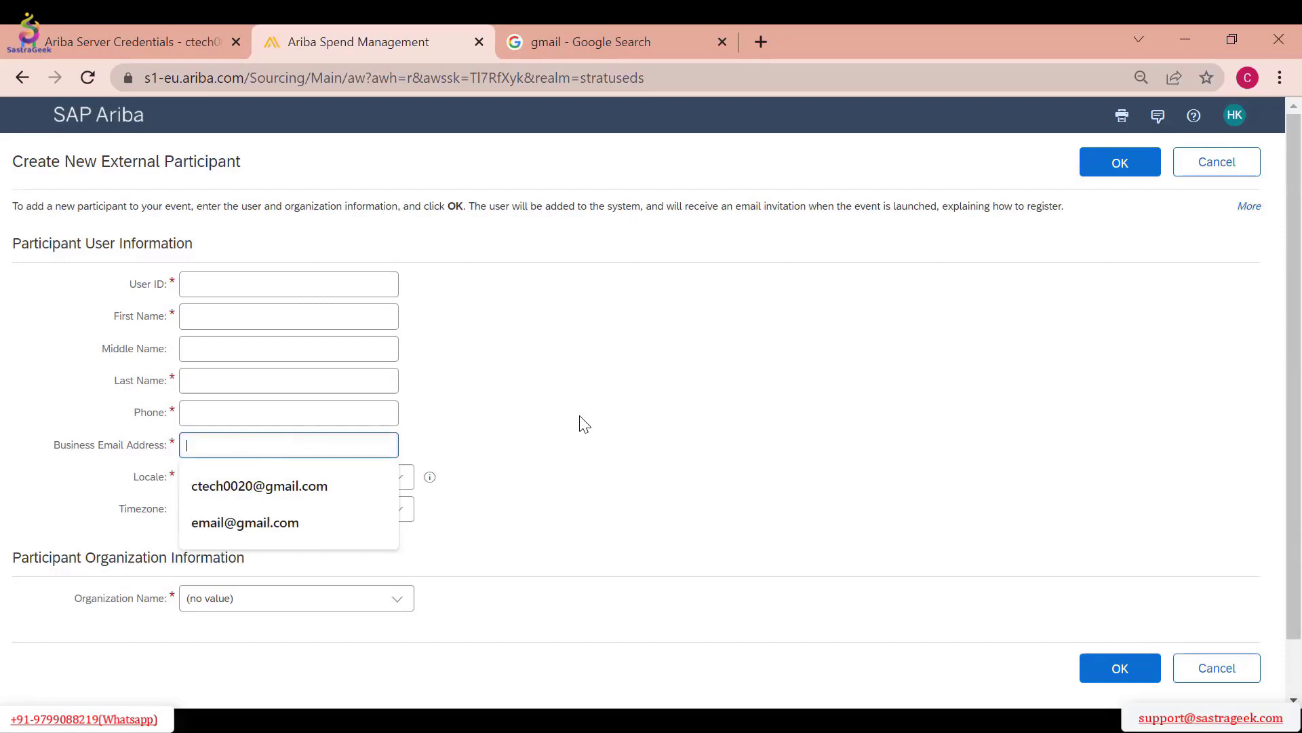
text(g)
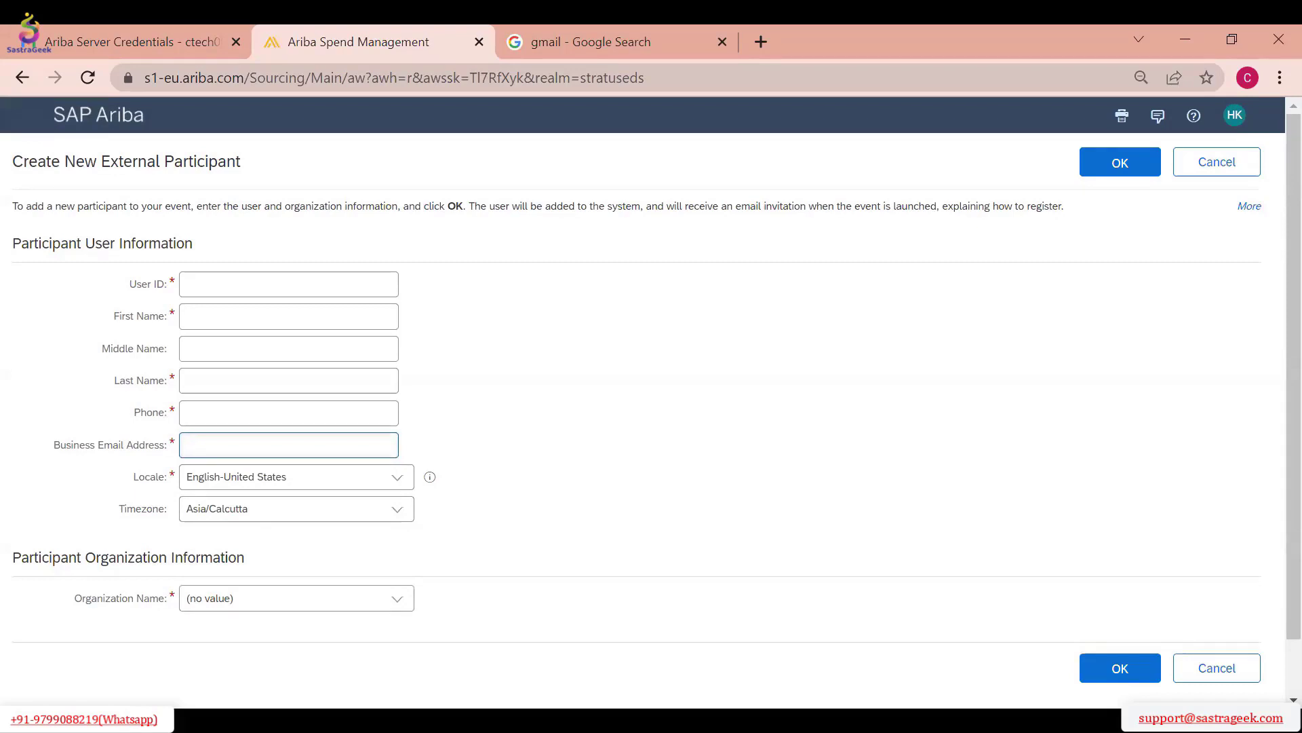
click(242, 289)
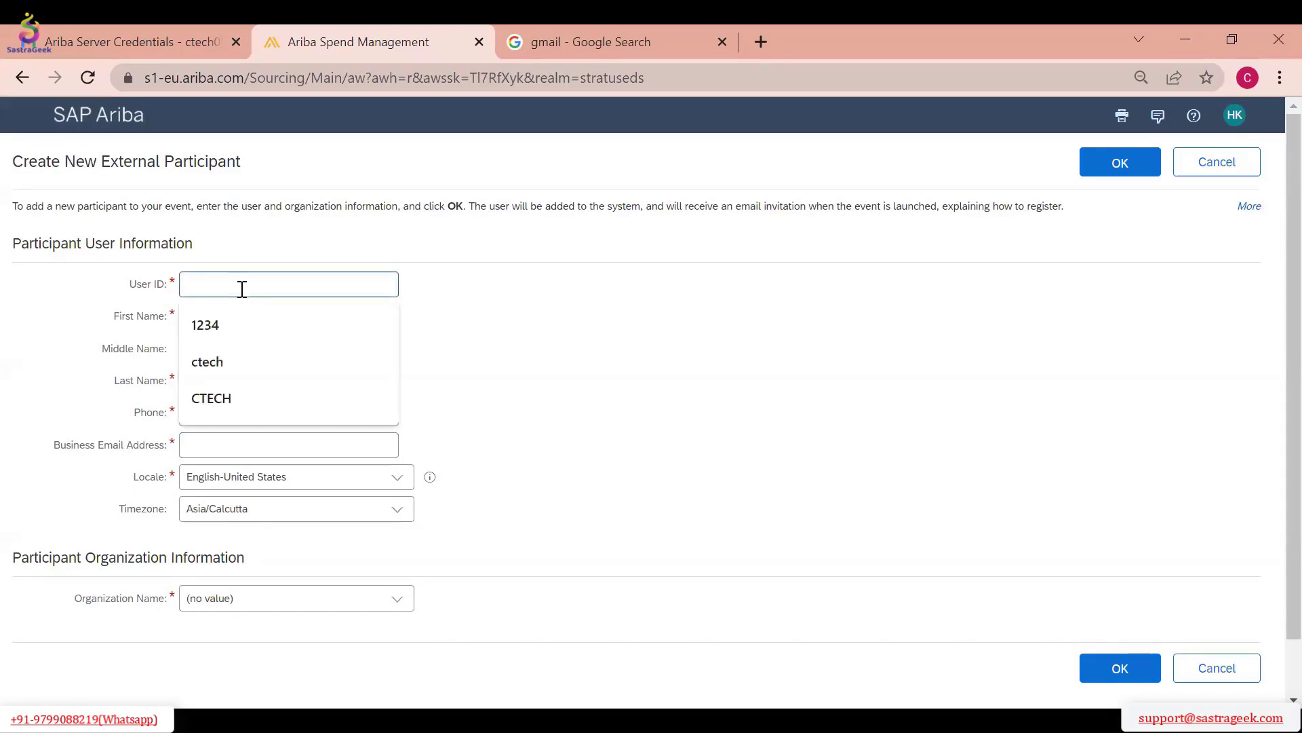
text(Test1)
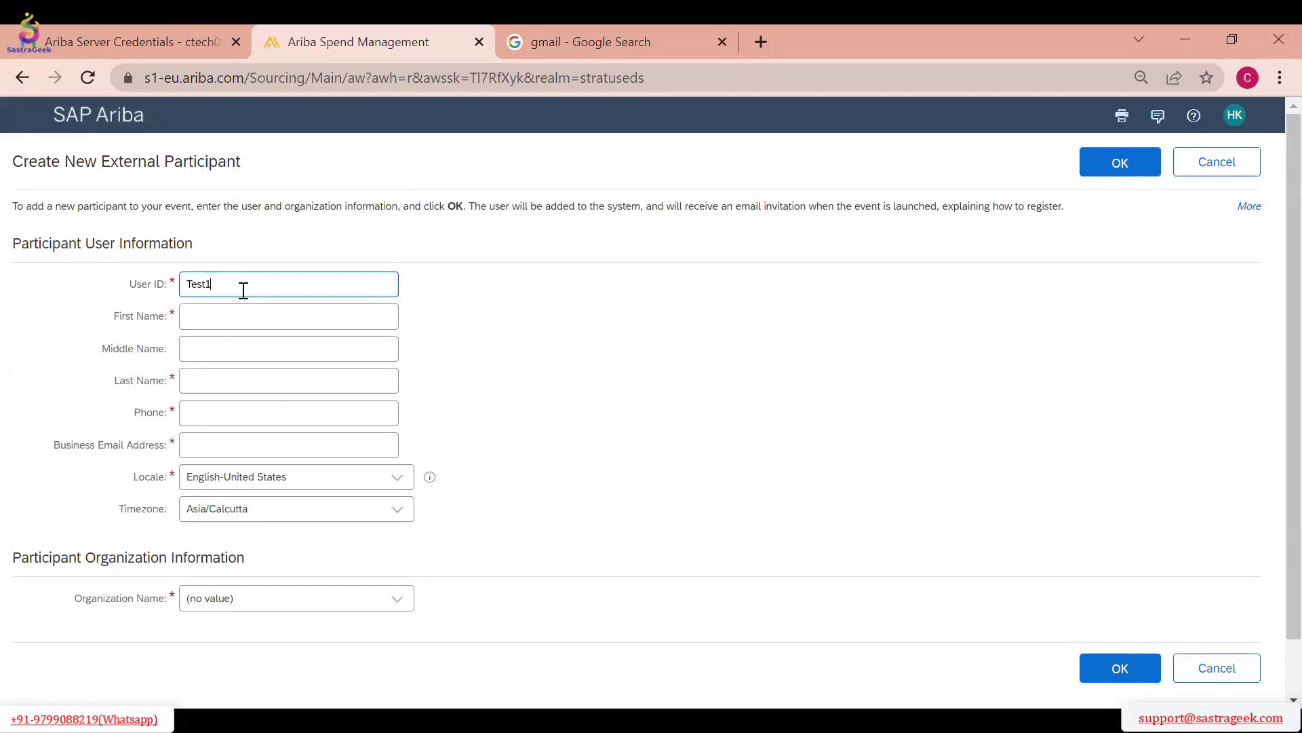
key(Tab)
text(Na)
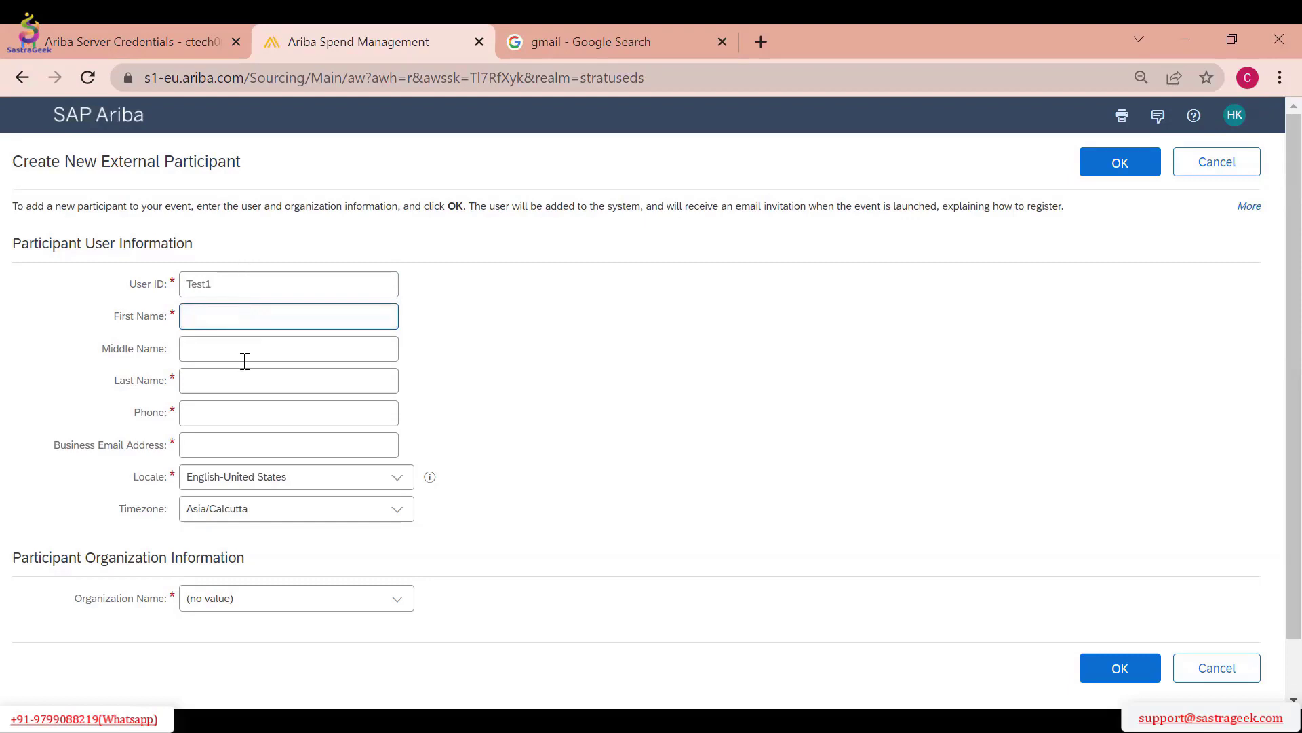
Fill in the new participant's phone number, last name and business email address
click(223, 411)
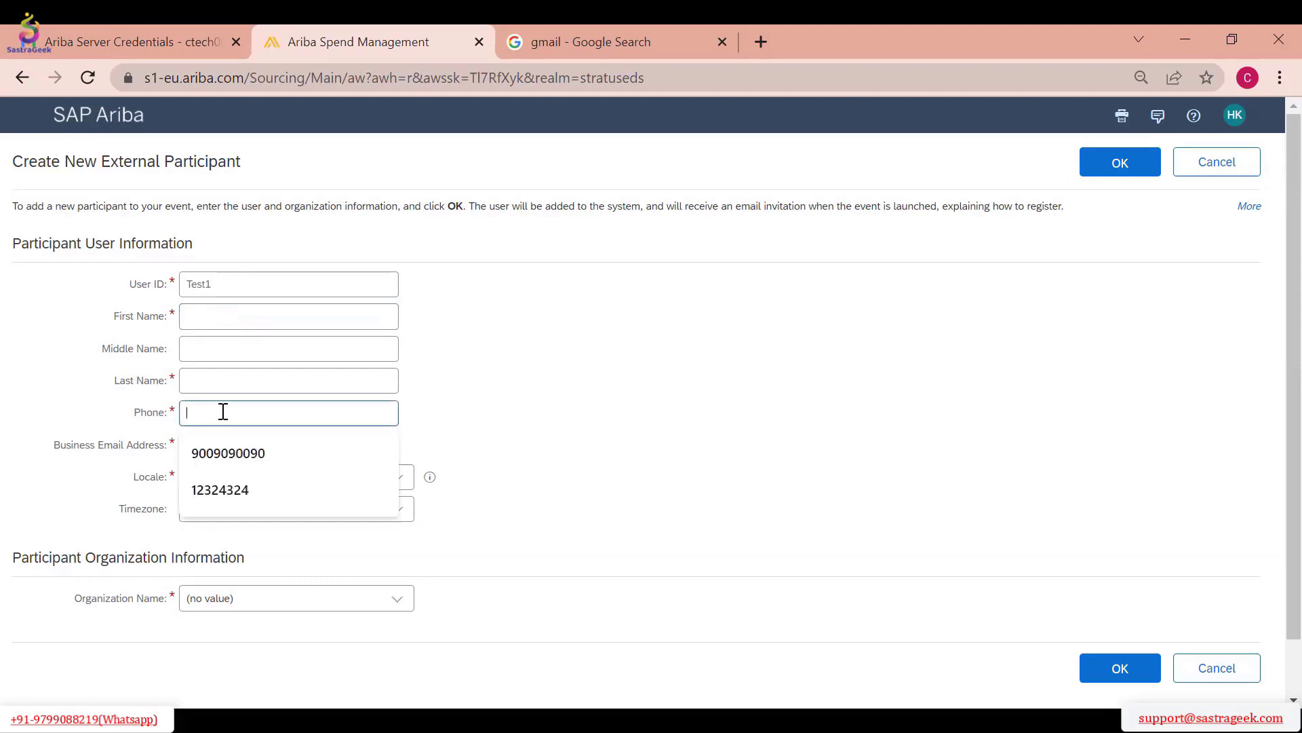
click(285, 459)
click(262, 383)
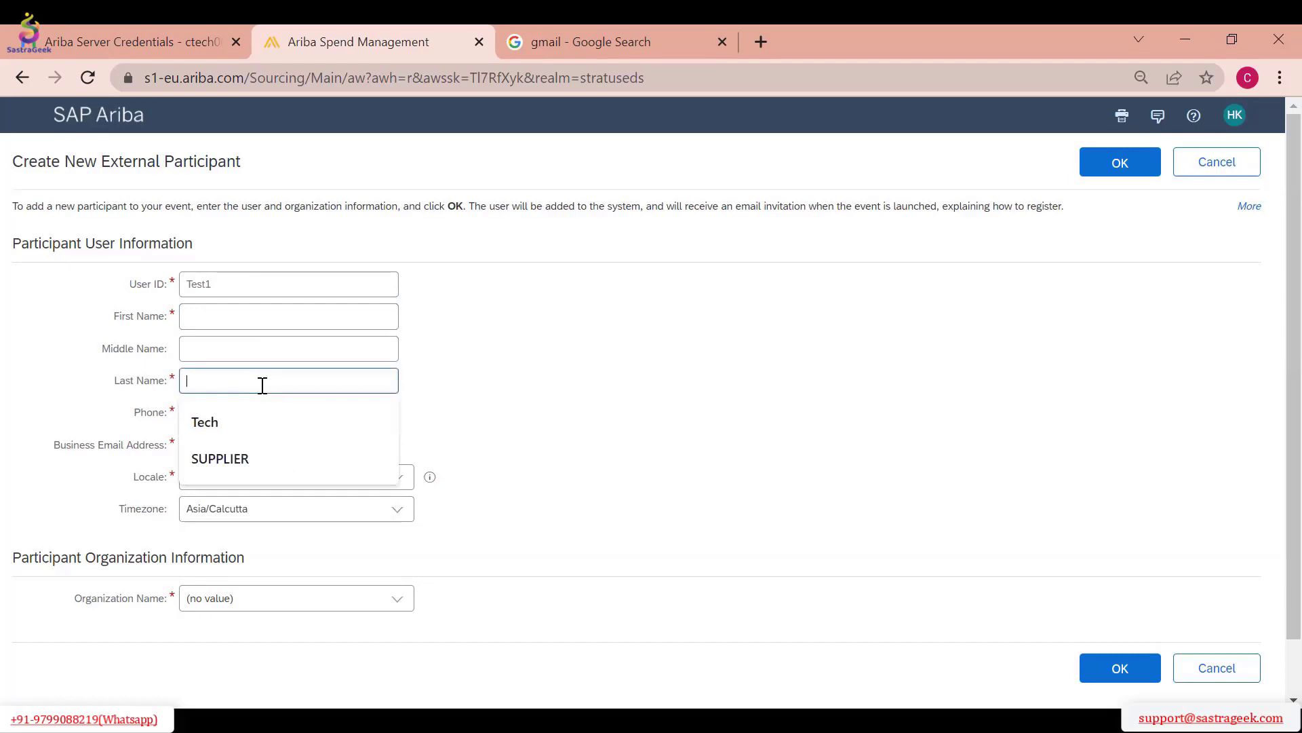
key(Down)
key(Return)
key(Tab)
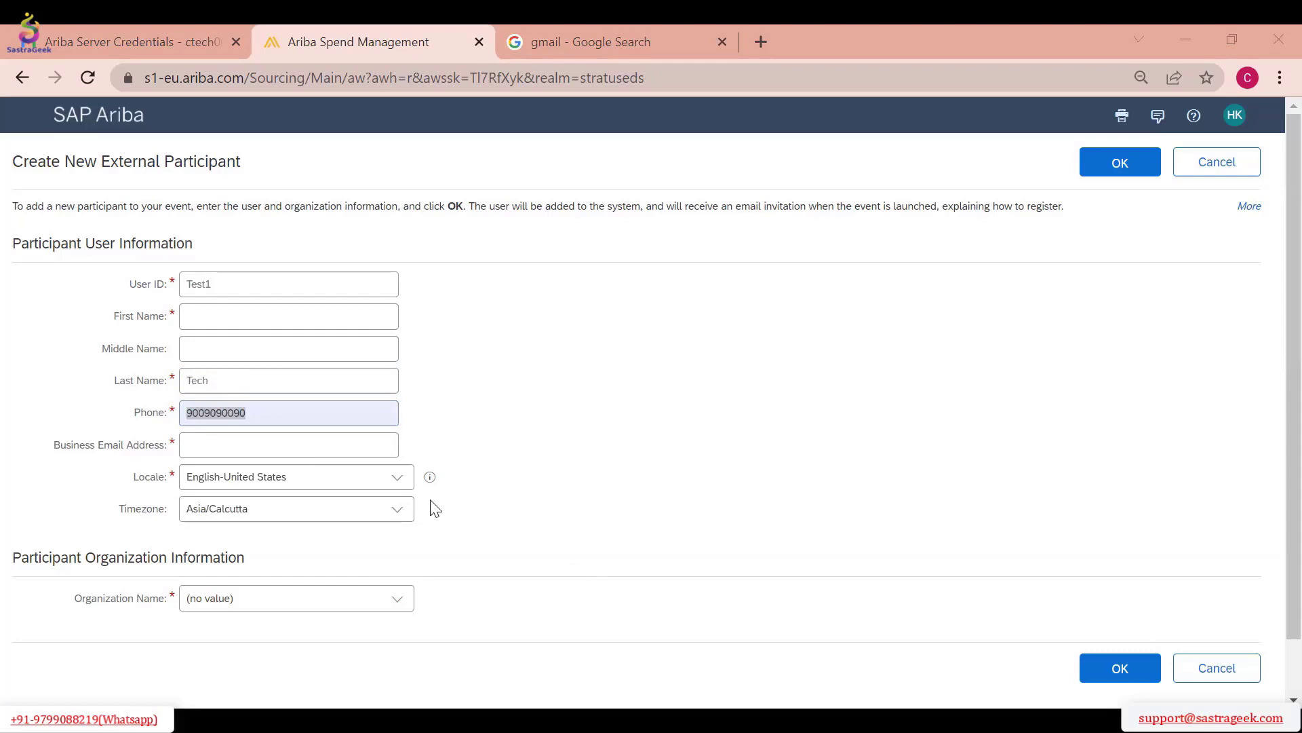
click(282, 445)
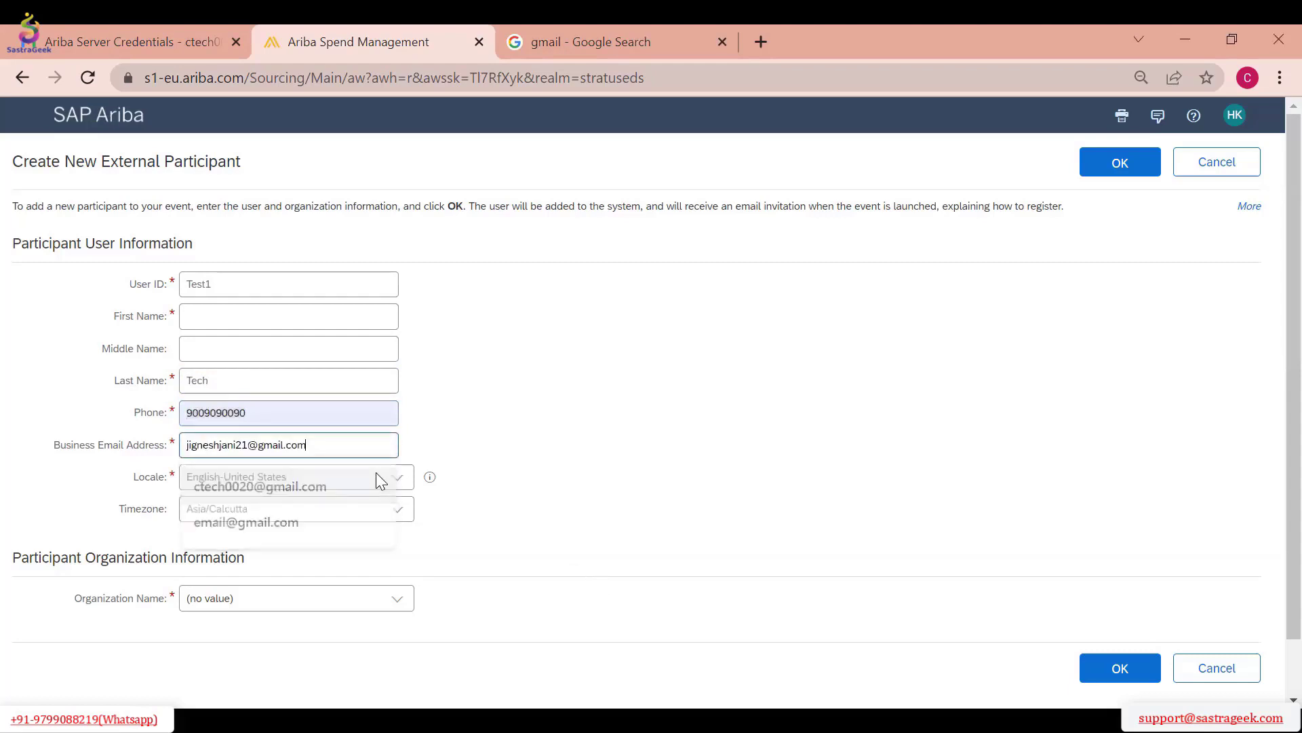
click(375, 472)
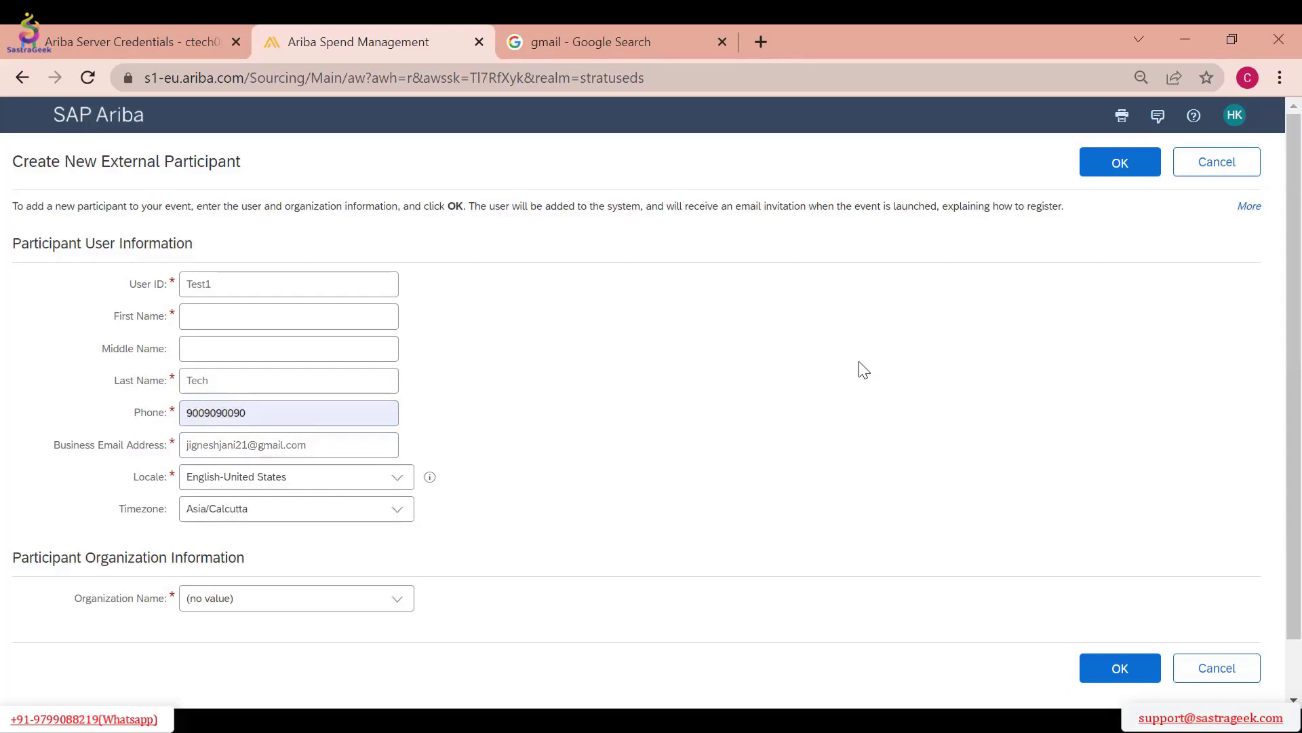
Replace the user ID with the participant's first name and enter the same name as First Name
double_click(238, 292)
text(Jignesh)
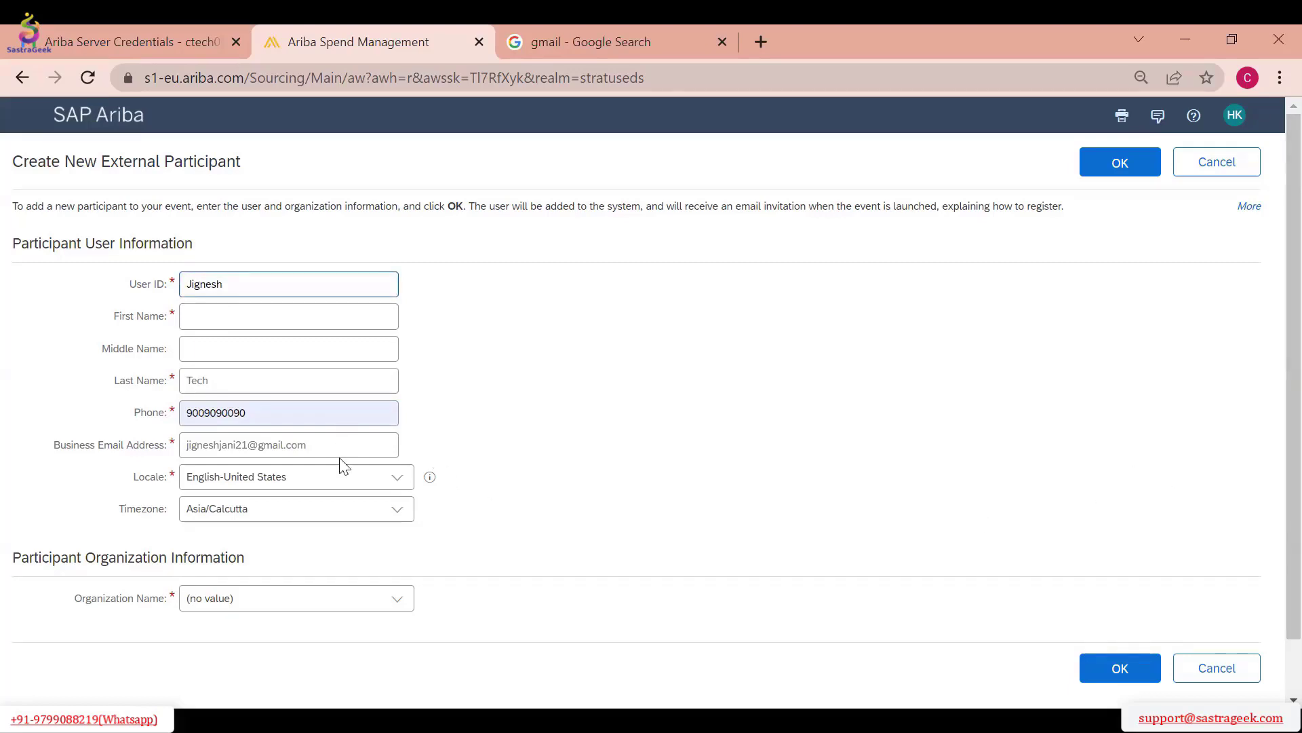
click(215, 314)
click(607, 354)
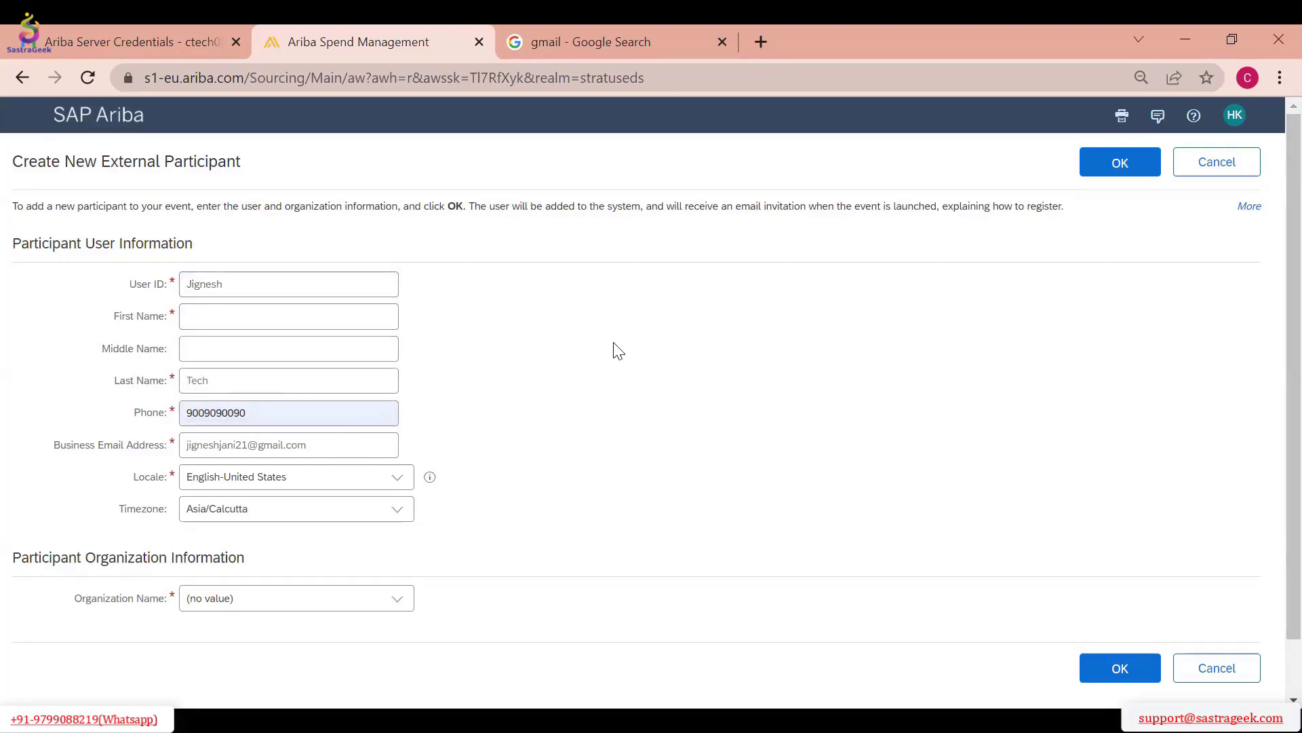
click(325, 313)
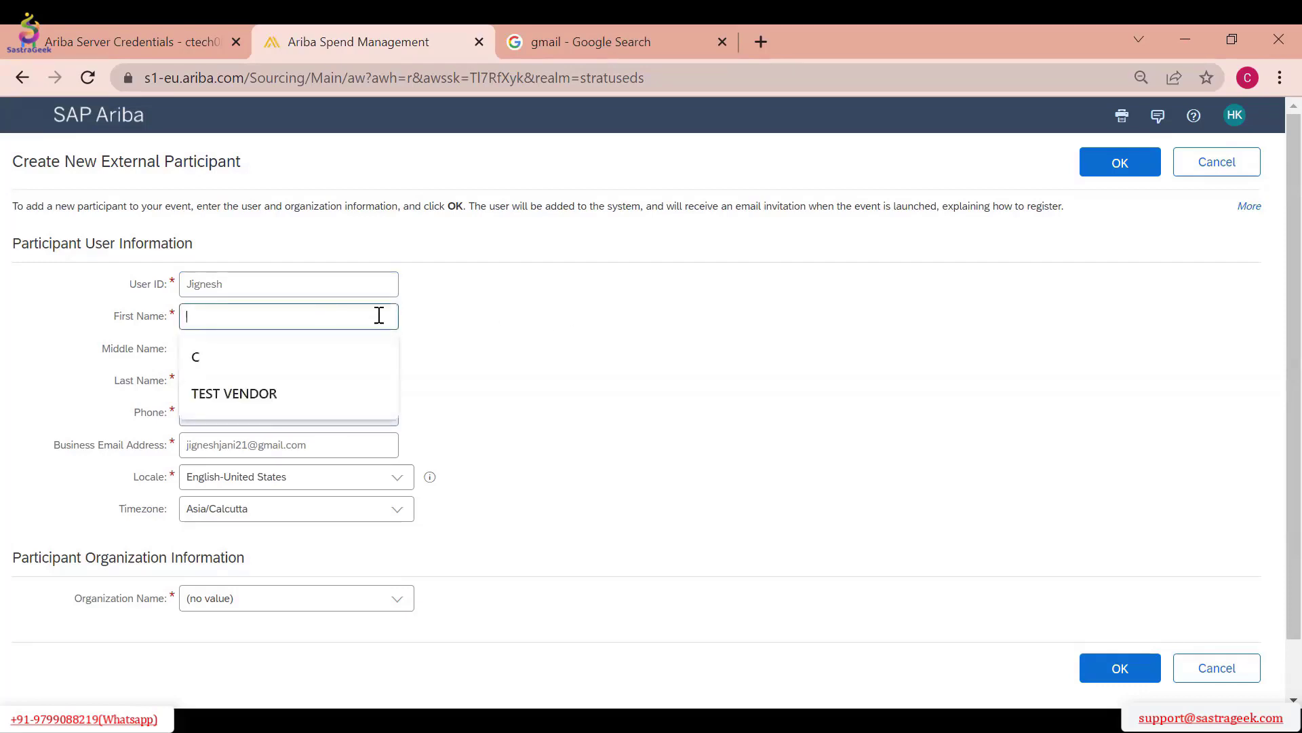
click(544, 349)
click(325, 317)
text(Jignesh)
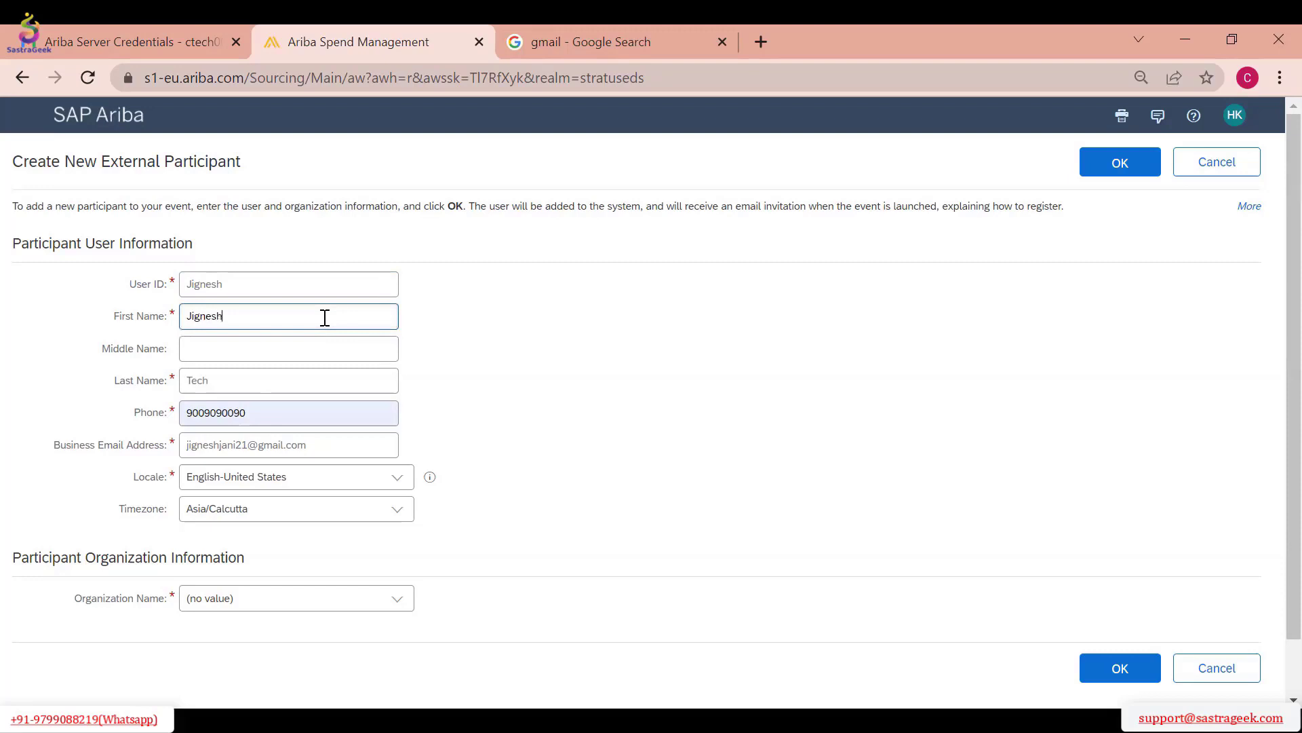
Assign one of the unnamed organizations from the full organization search and submit the new external participant
scroll(424, 492, down, 1)
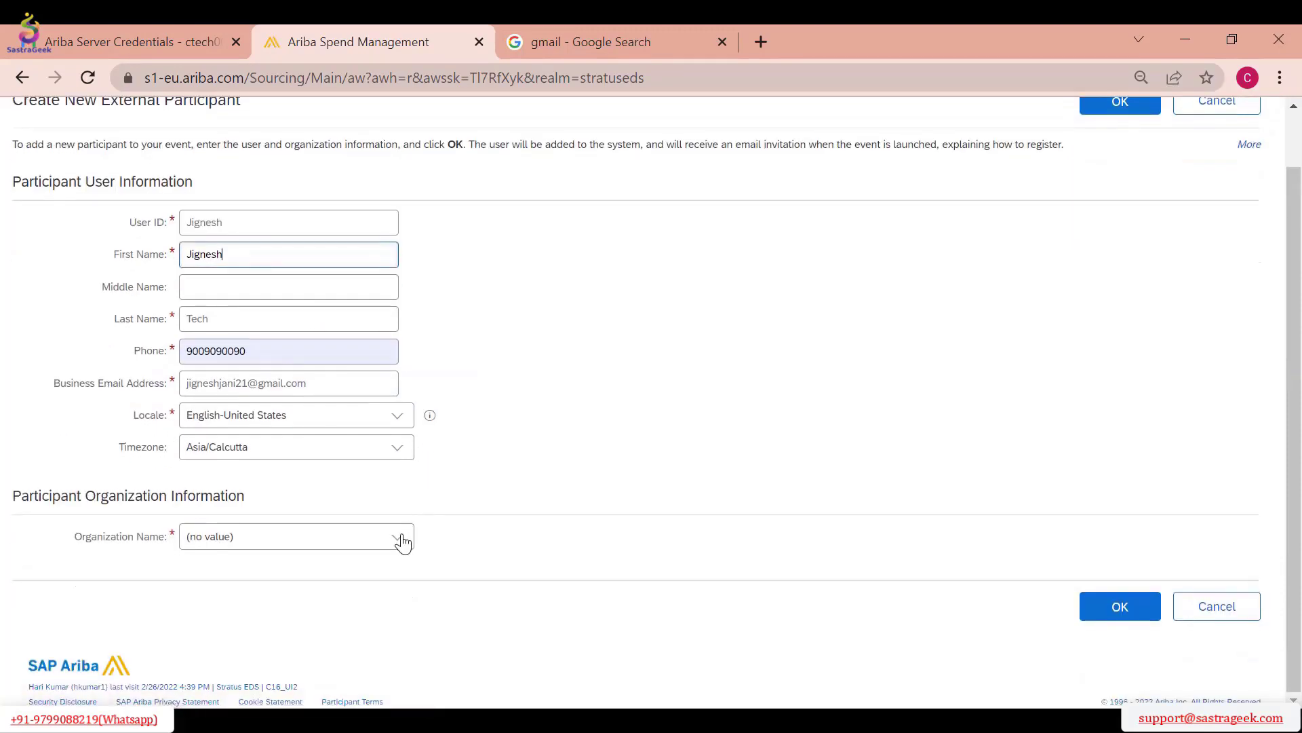
click(401, 541)
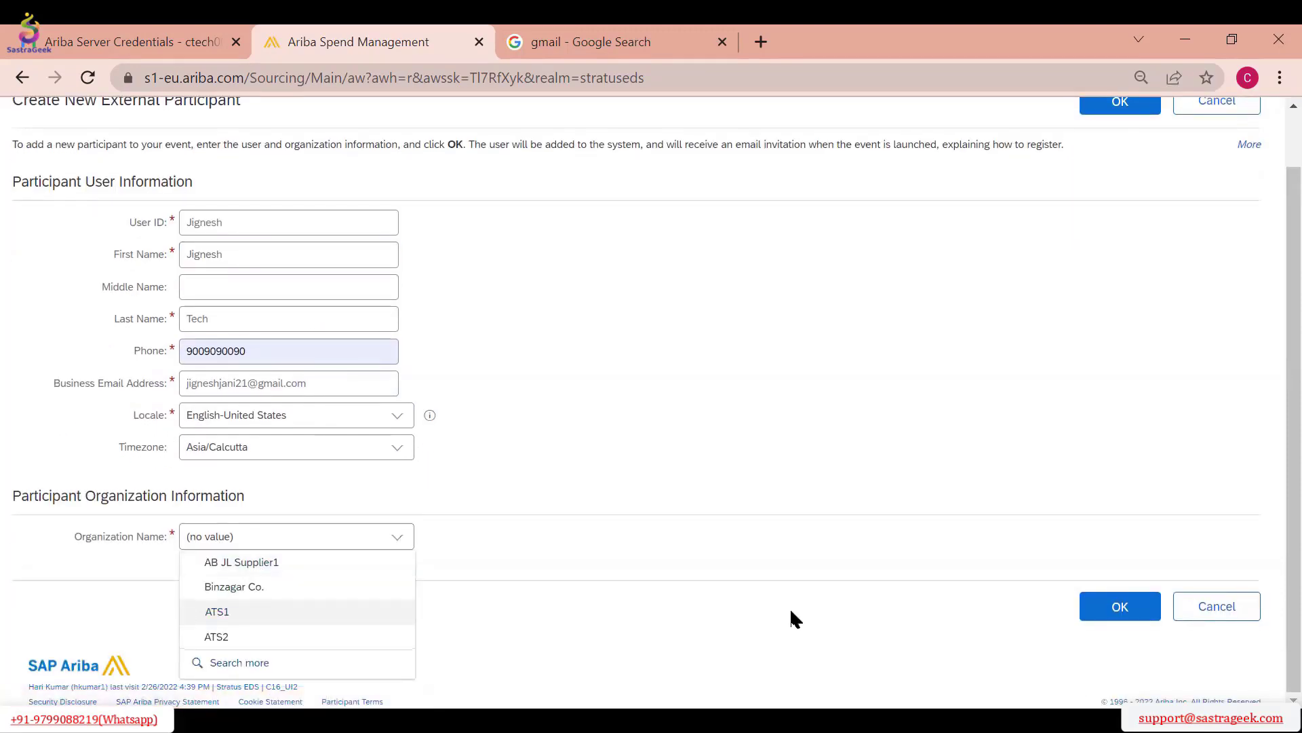
click(273, 669)
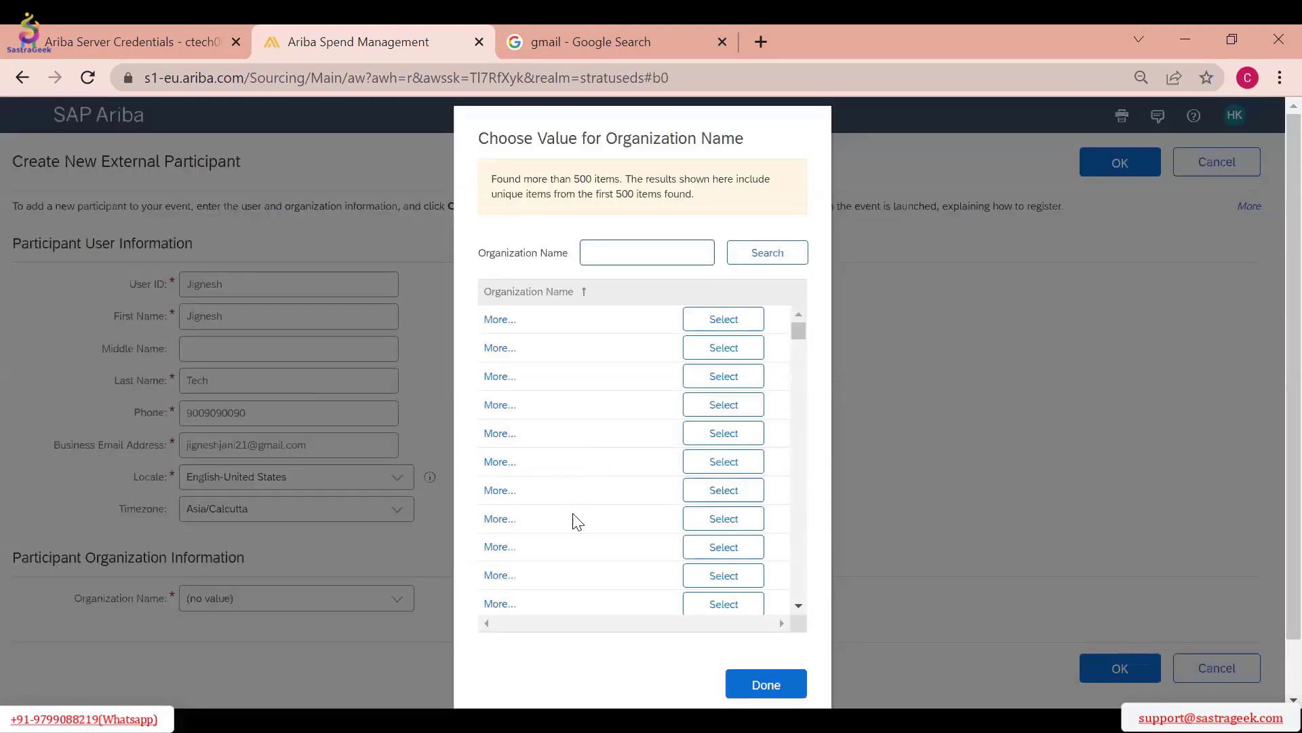
click(723, 498)
scroll(410, 561, down, 2)
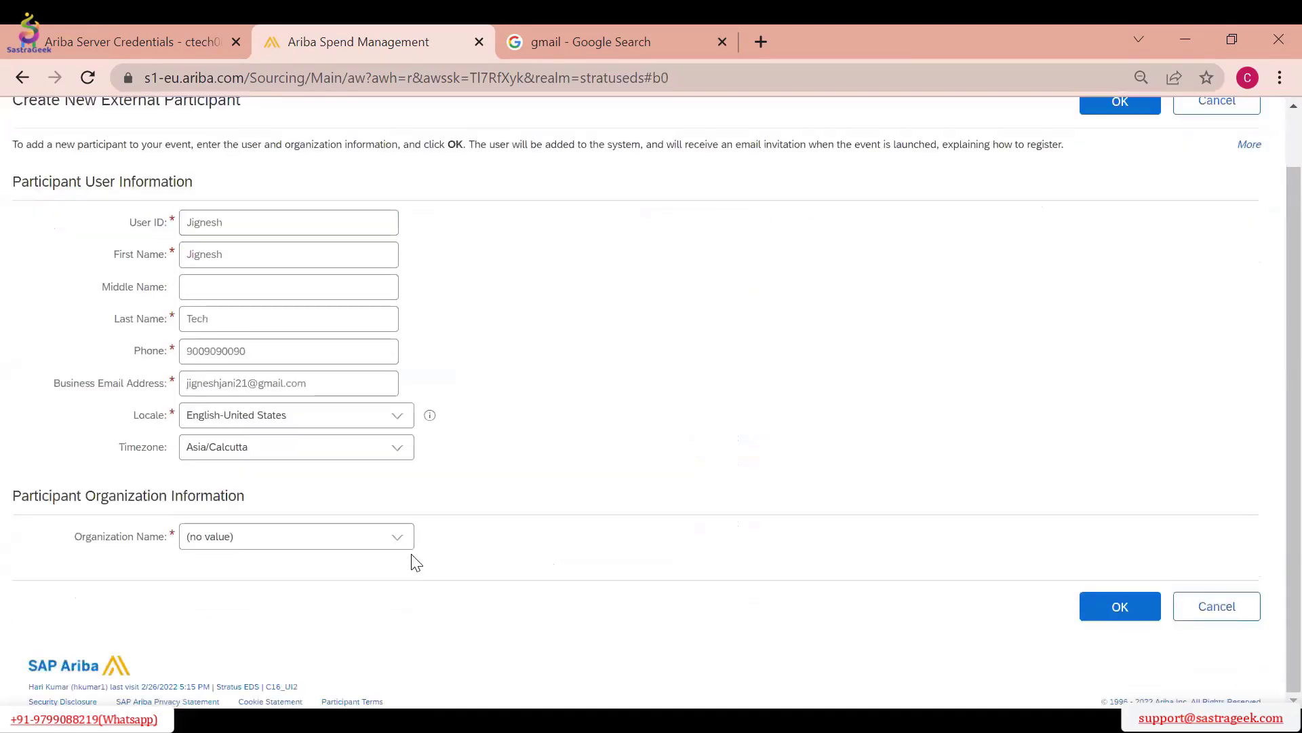
click(402, 546)
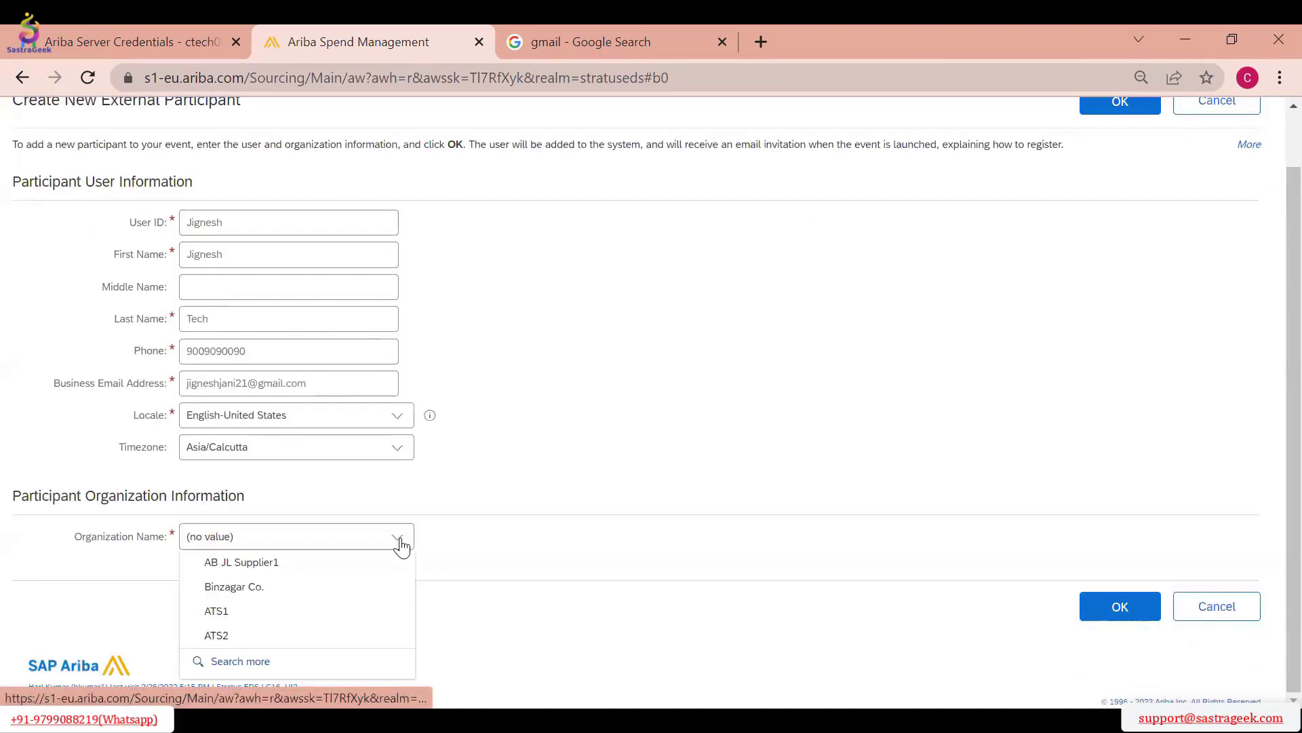
click(1120, 606)
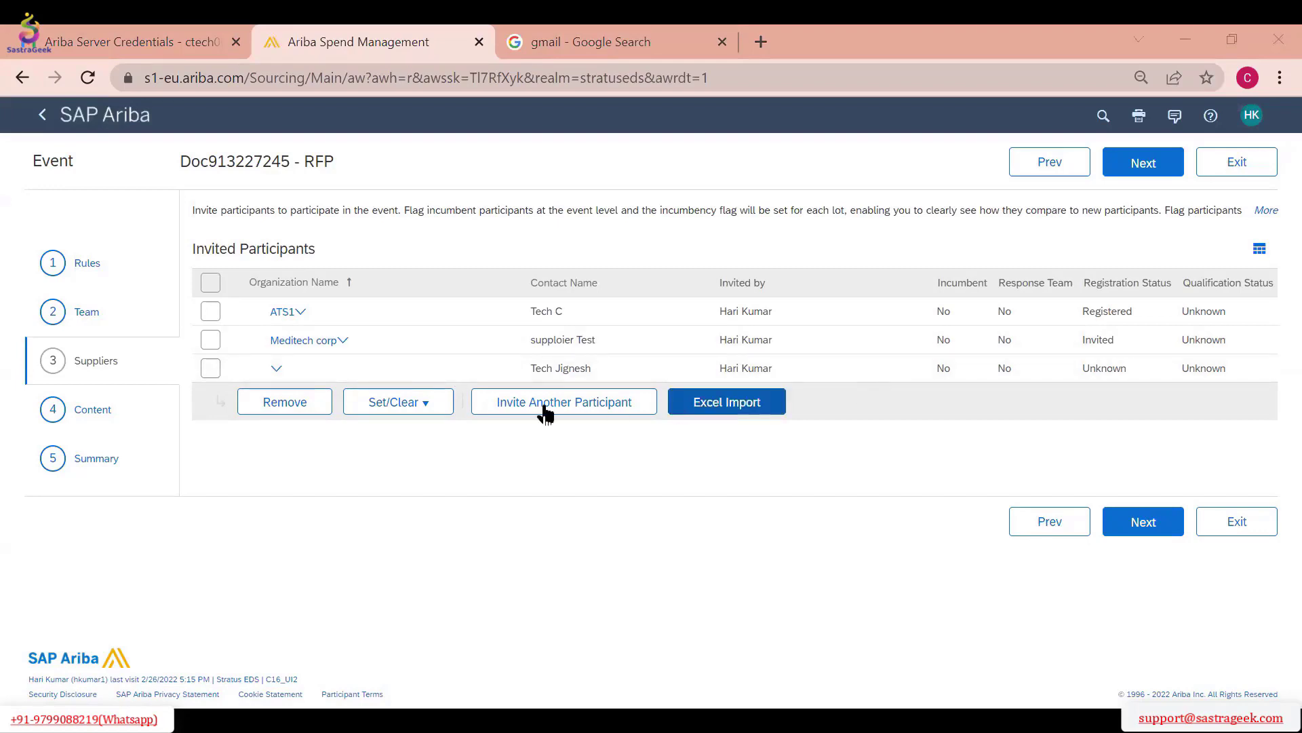
Advance the RFP event to its Summary stage and choose Keep and email for participants' existing responses
click(1144, 522)
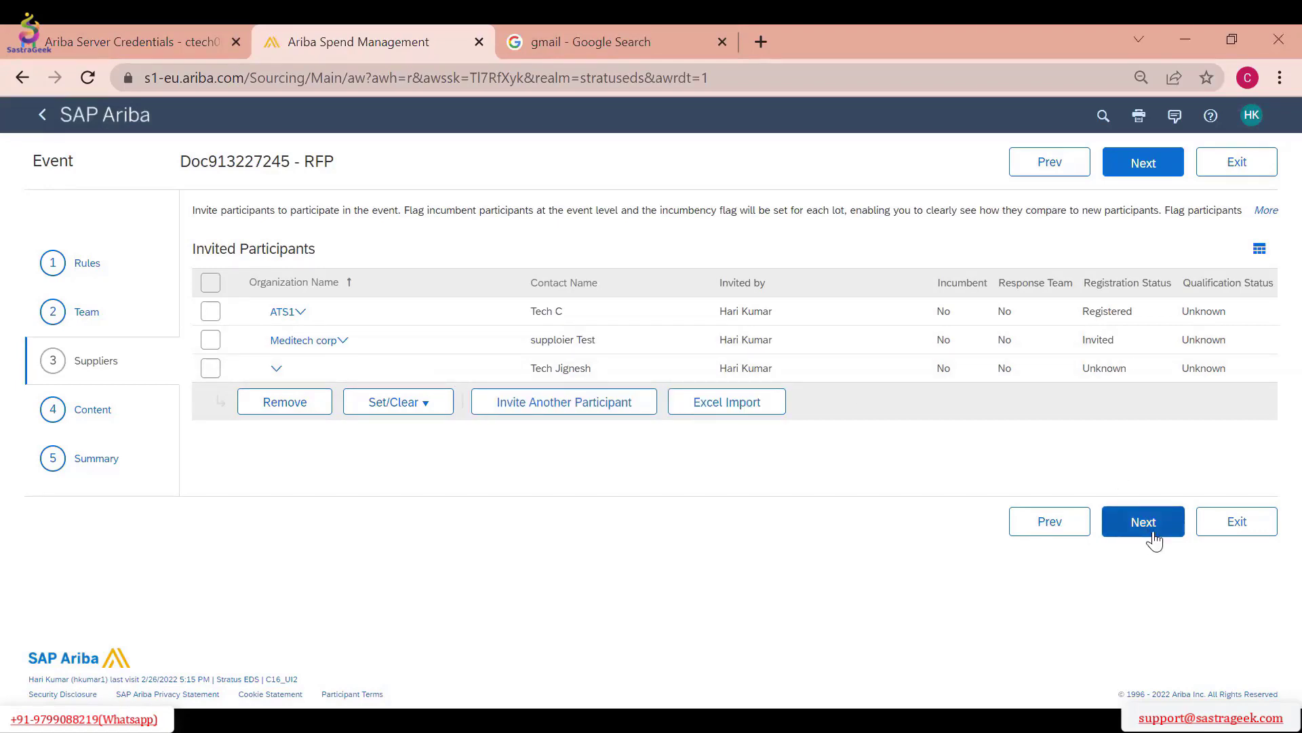
click(1127, 170)
click(1127, 170)
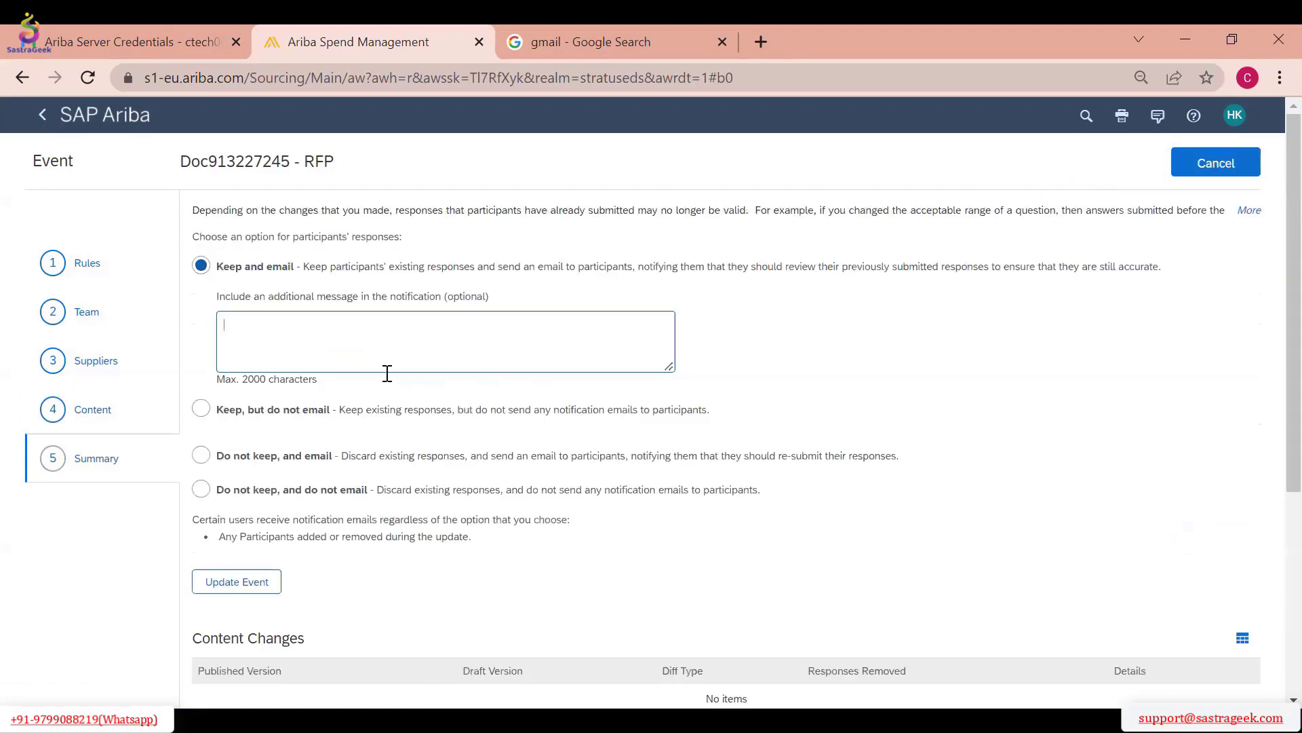
click(201, 409)
click(201, 266)
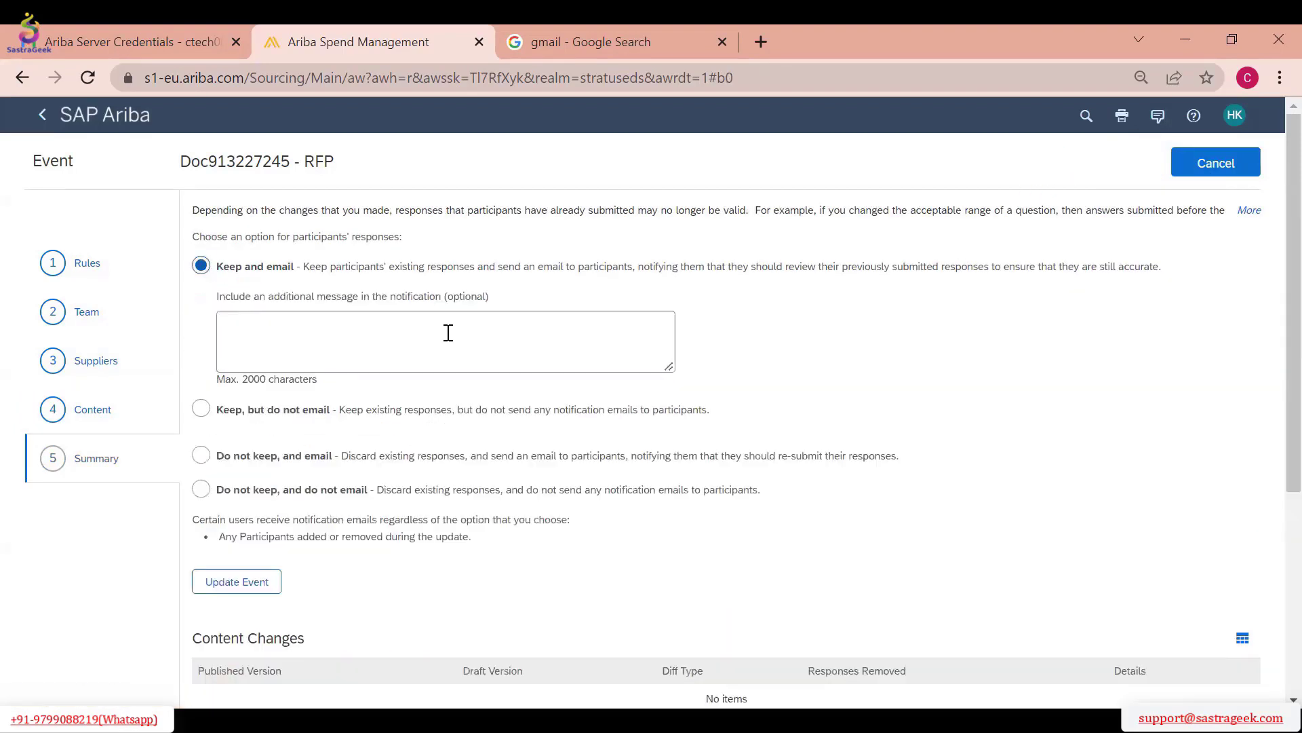
Review the pending changes, update the RFP event to publish them, and open its supplier list for monitoring
scroll(801, 363, down, 1)
scroll(801, 362, down, 2)
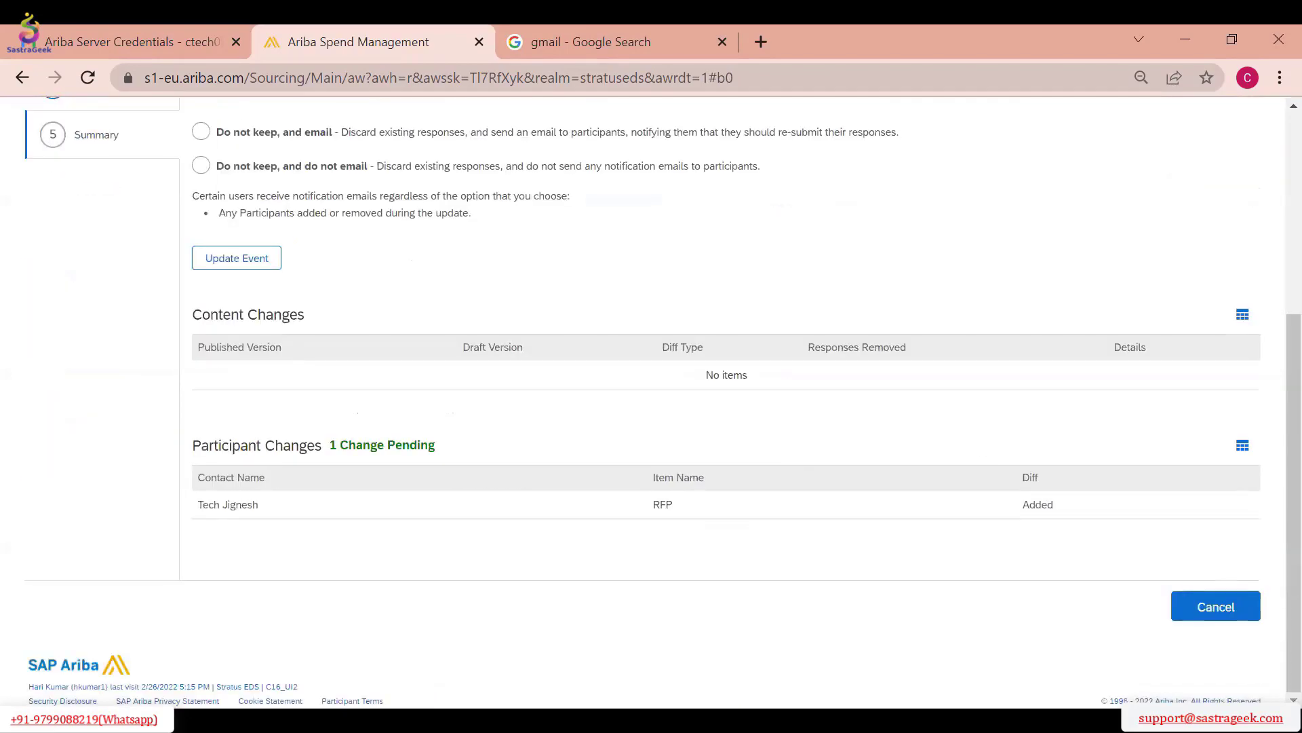
scroll(580, 426, up, 4)
scroll(318, 412, down, 3)
click(271, 363)
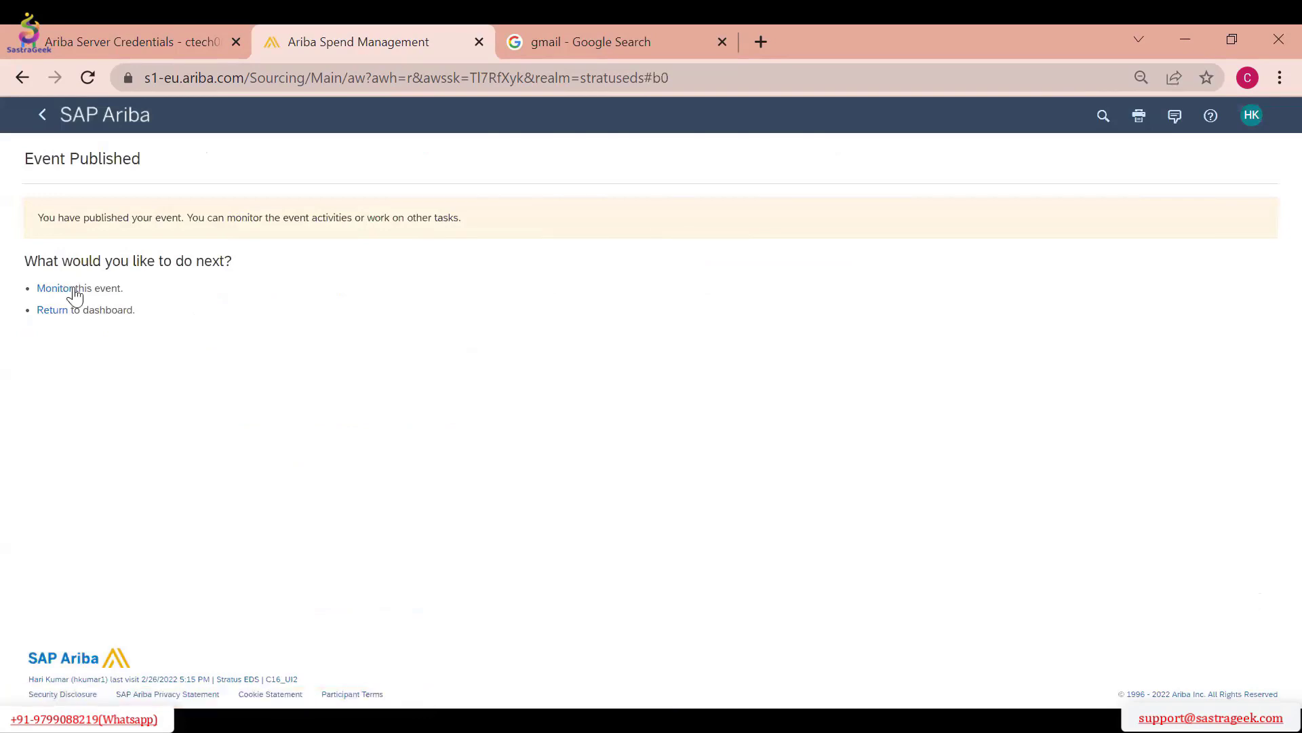
click(57, 288)
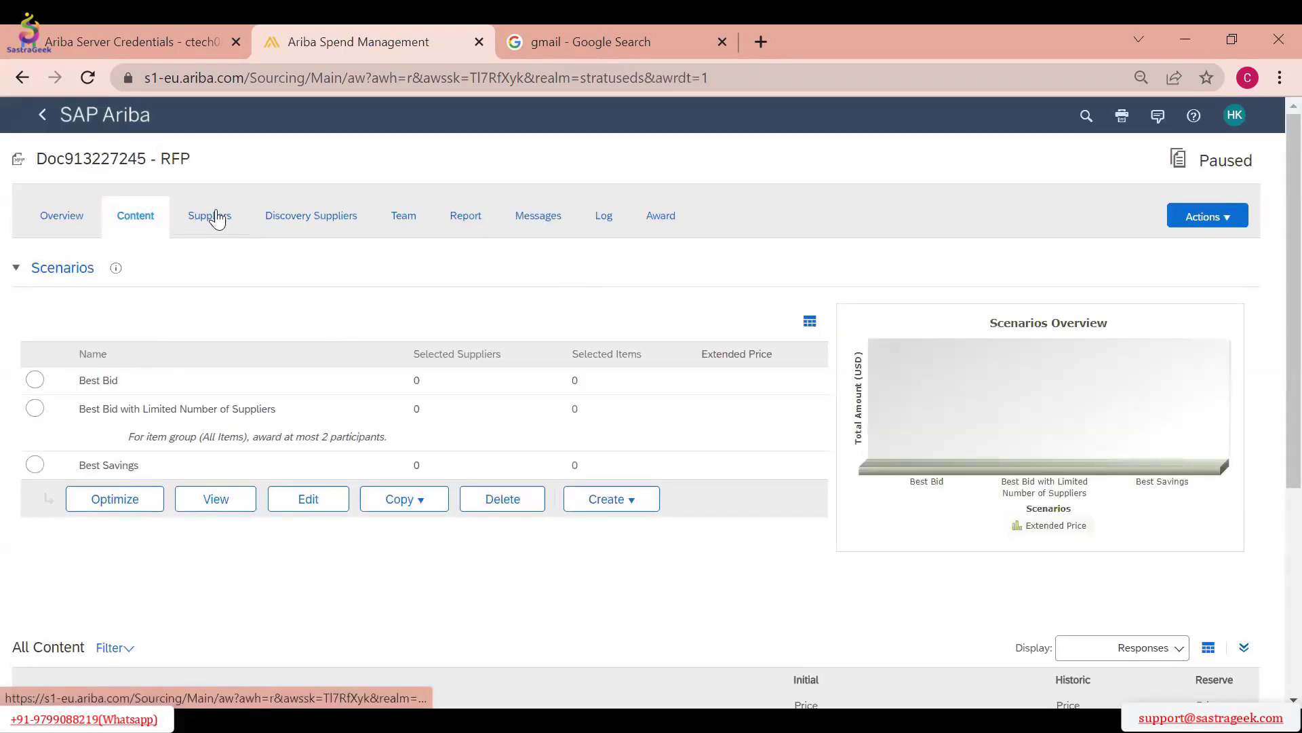
click(221, 217)
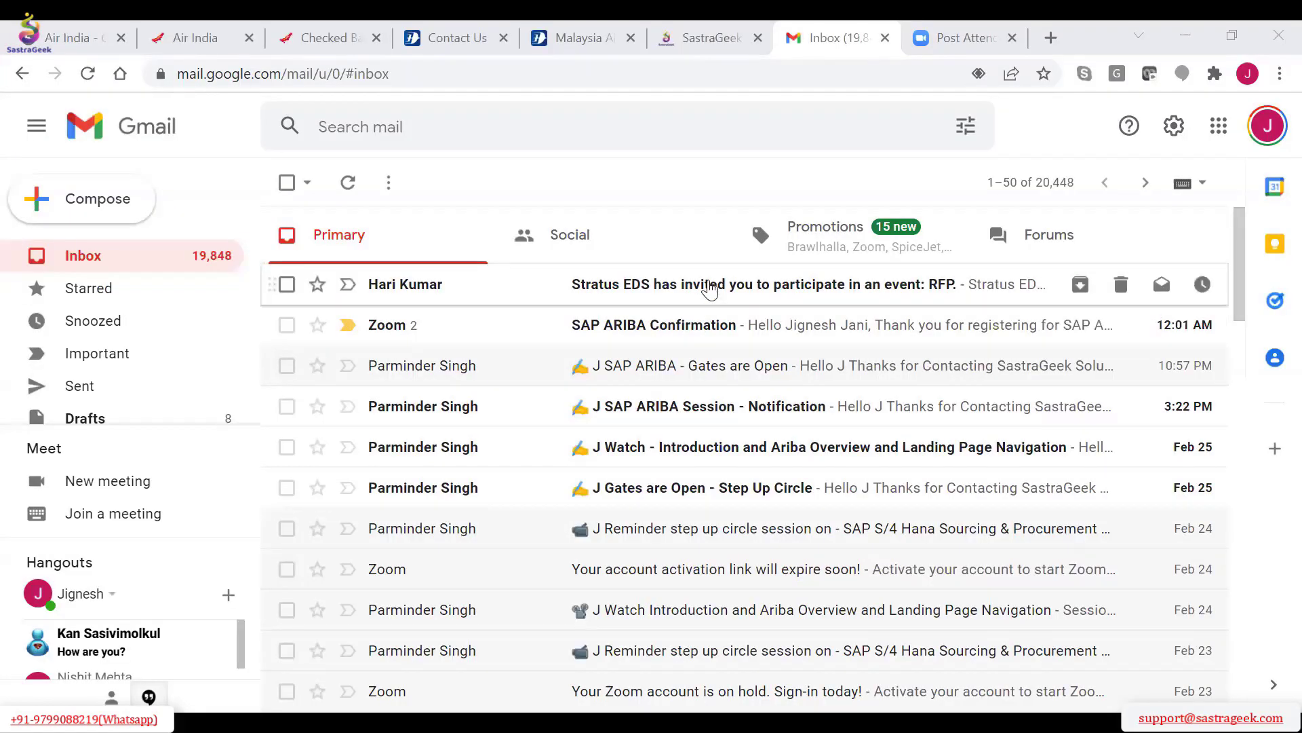
In Gmail, open the Stratus EDS invitation to the RFP event and follow its access link to the supplier account sign-up form
click(710, 286)
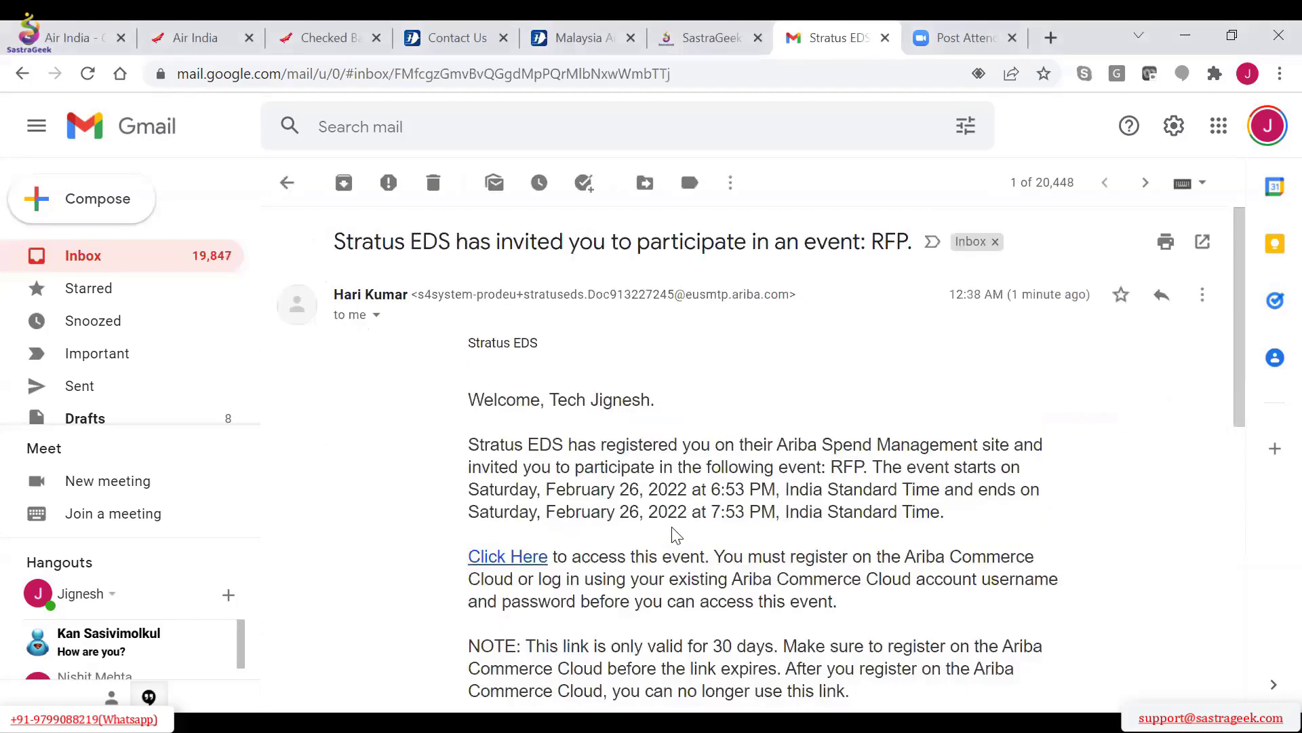
scroll(677, 535, down, 1)
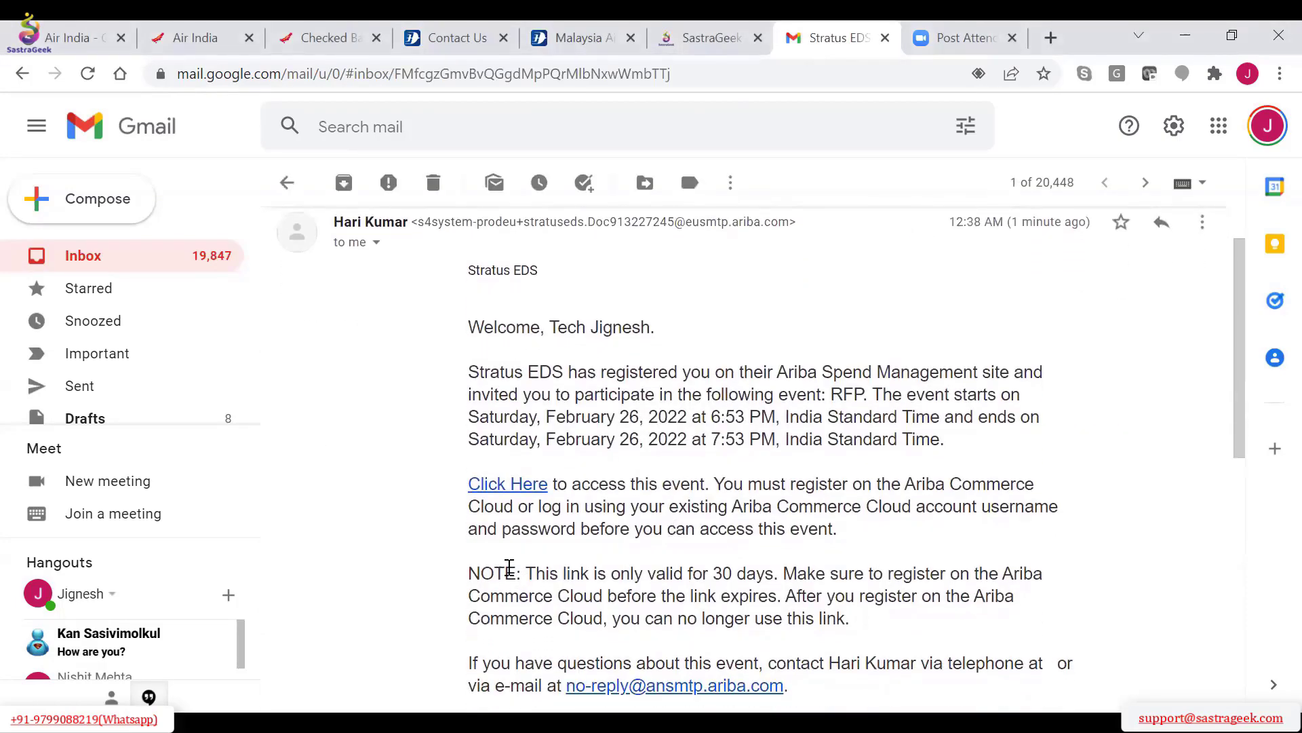
click(514, 485)
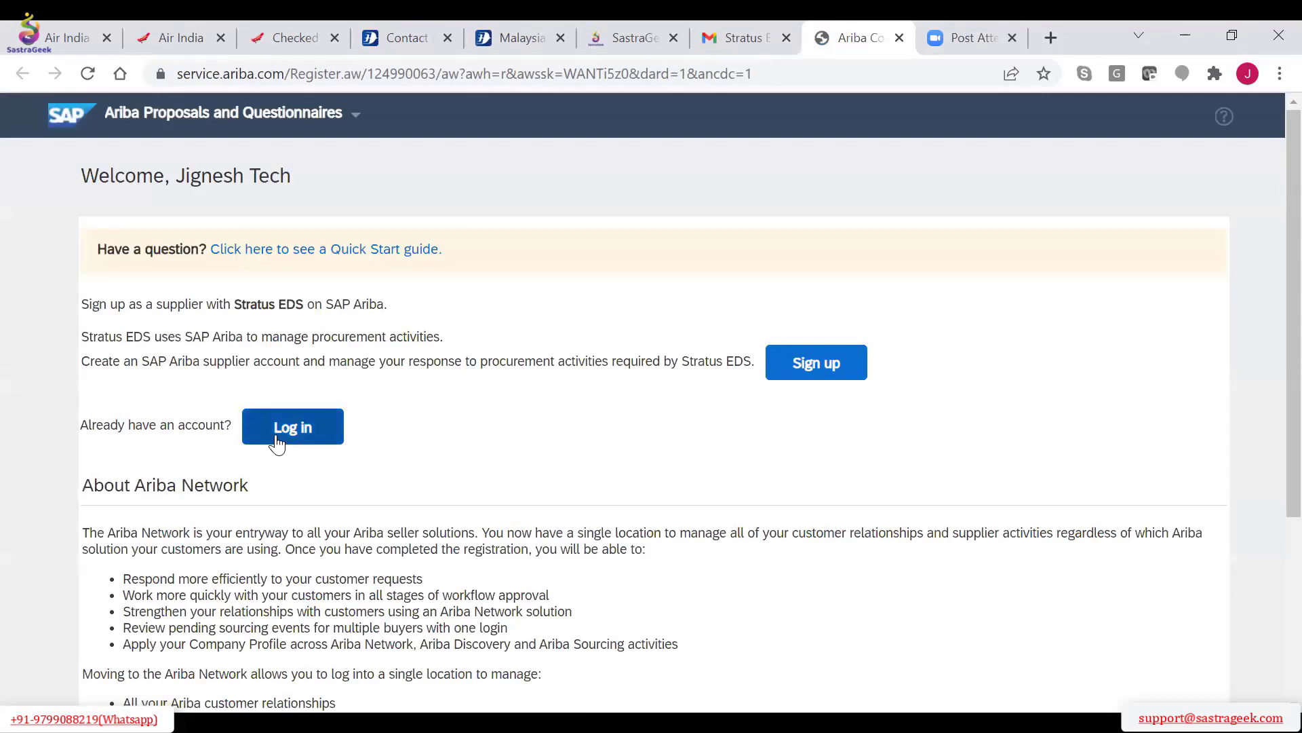
click(825, 374)
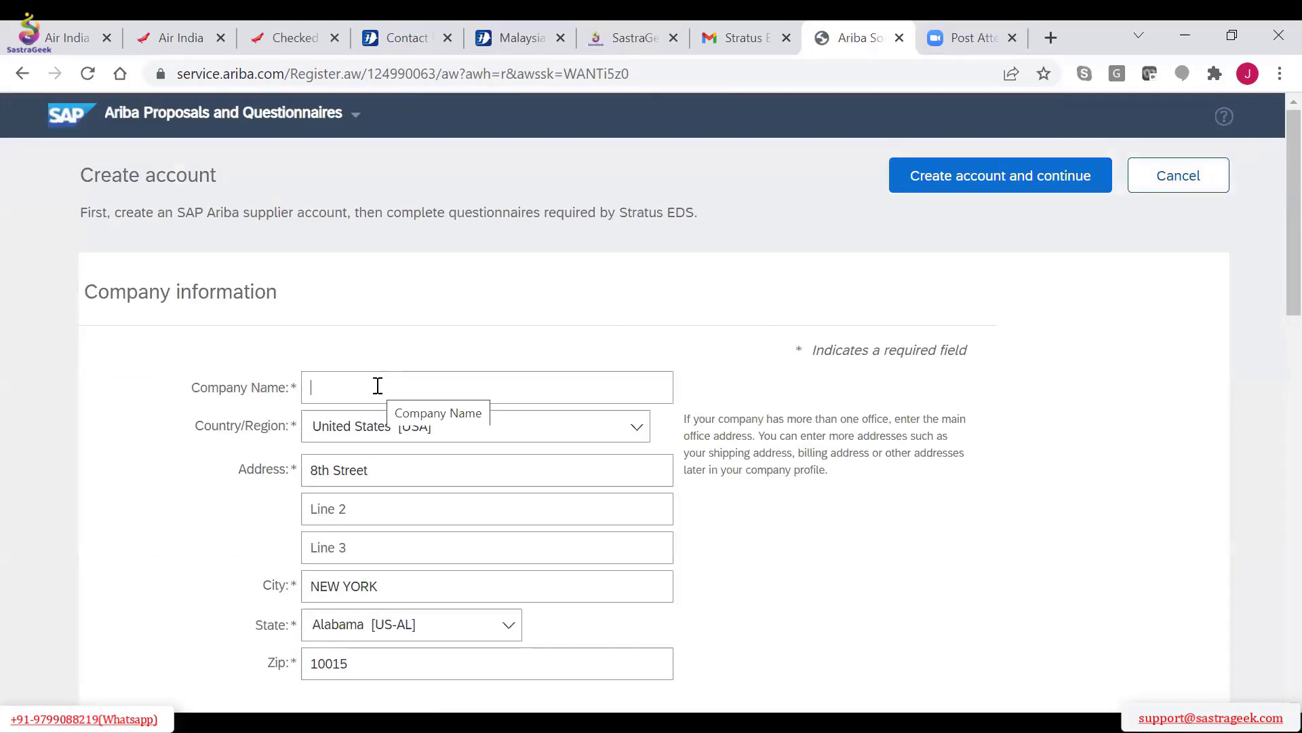
Enter Sastrageek Ariba Supplier Test 1 as the company name and select India [IND] as the country/region
text(Sast)
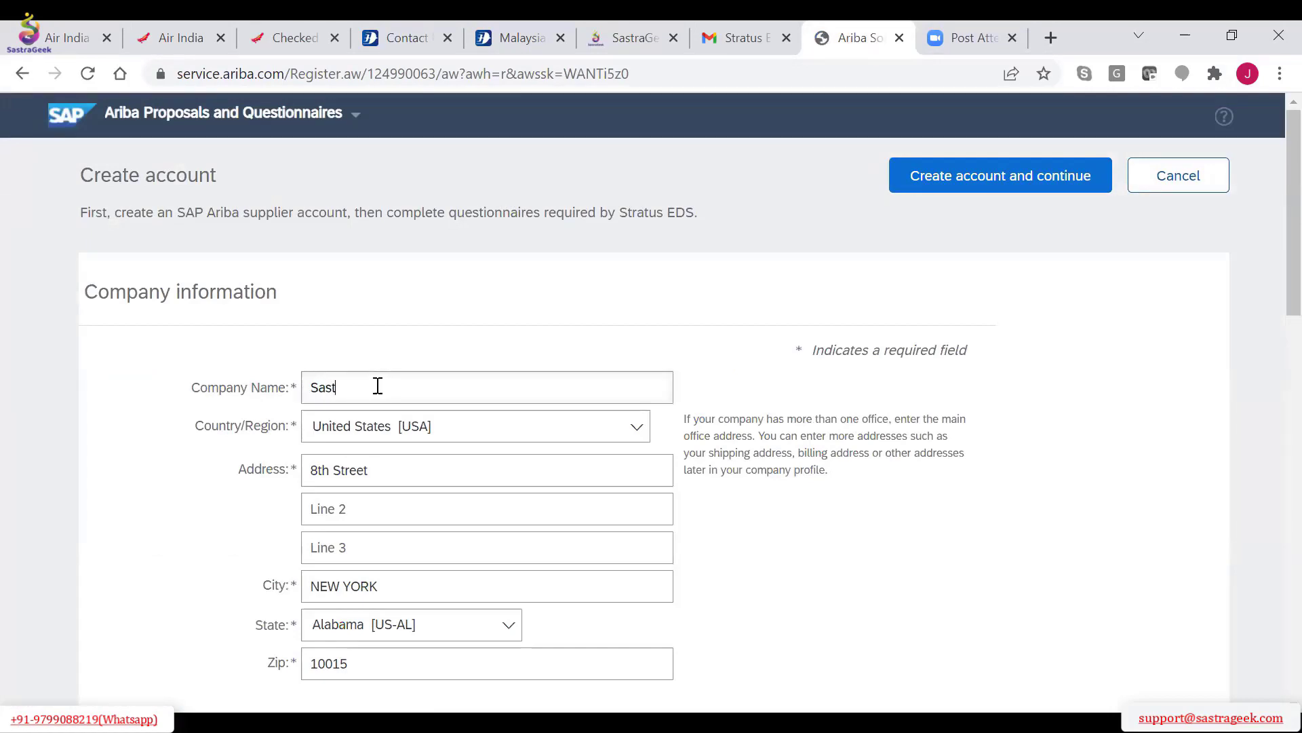
text(rageek Ariba Supplier Test )
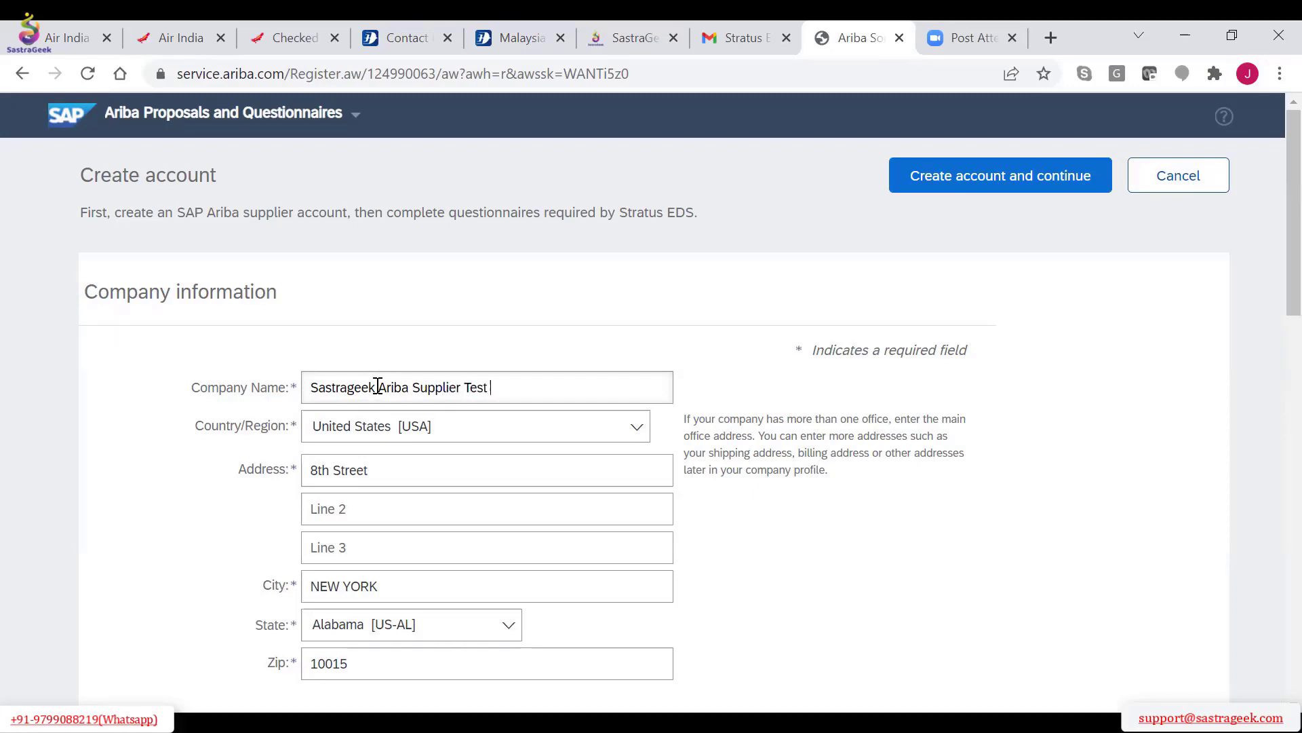
text(!)
text(1)
click(541, 434)
text(in)
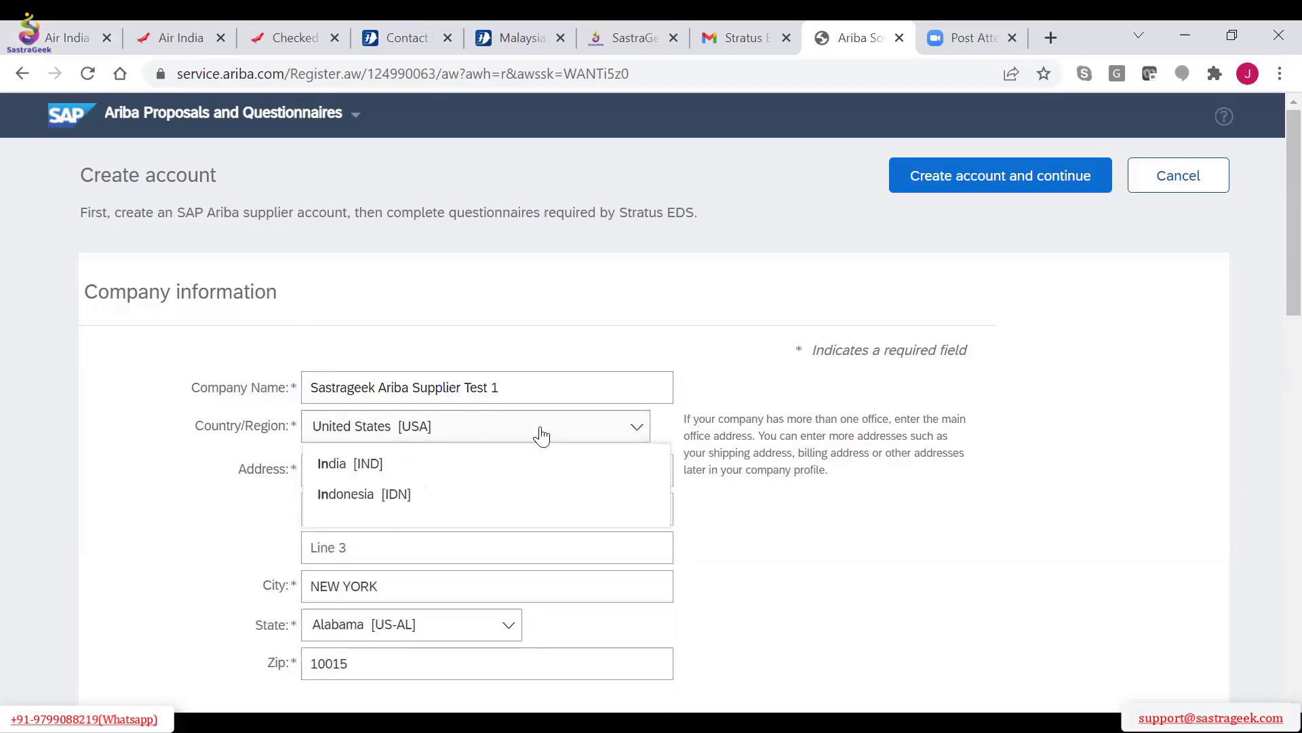
click(446, 468)
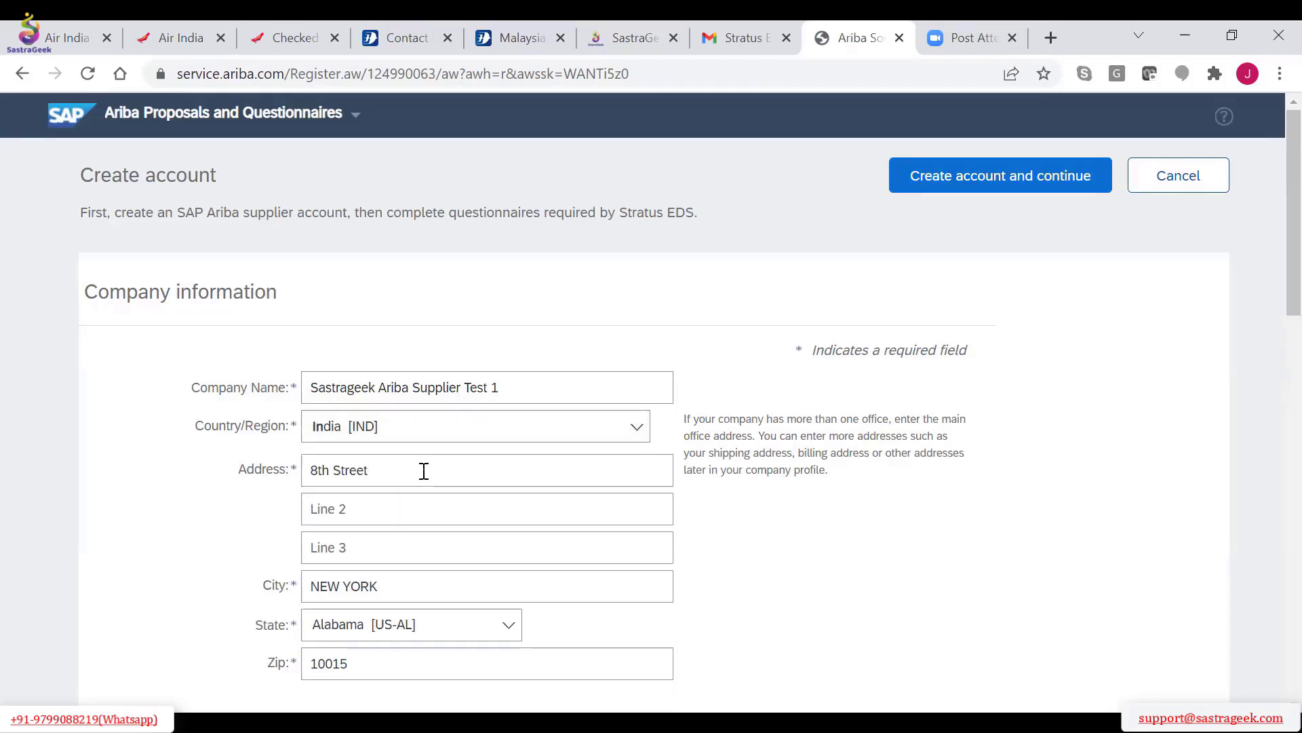
Select Maharashtra [IN-MH] as the state, enter mumbai as the city and fill in the company's postal code
scroll(448, 545, down, 3)
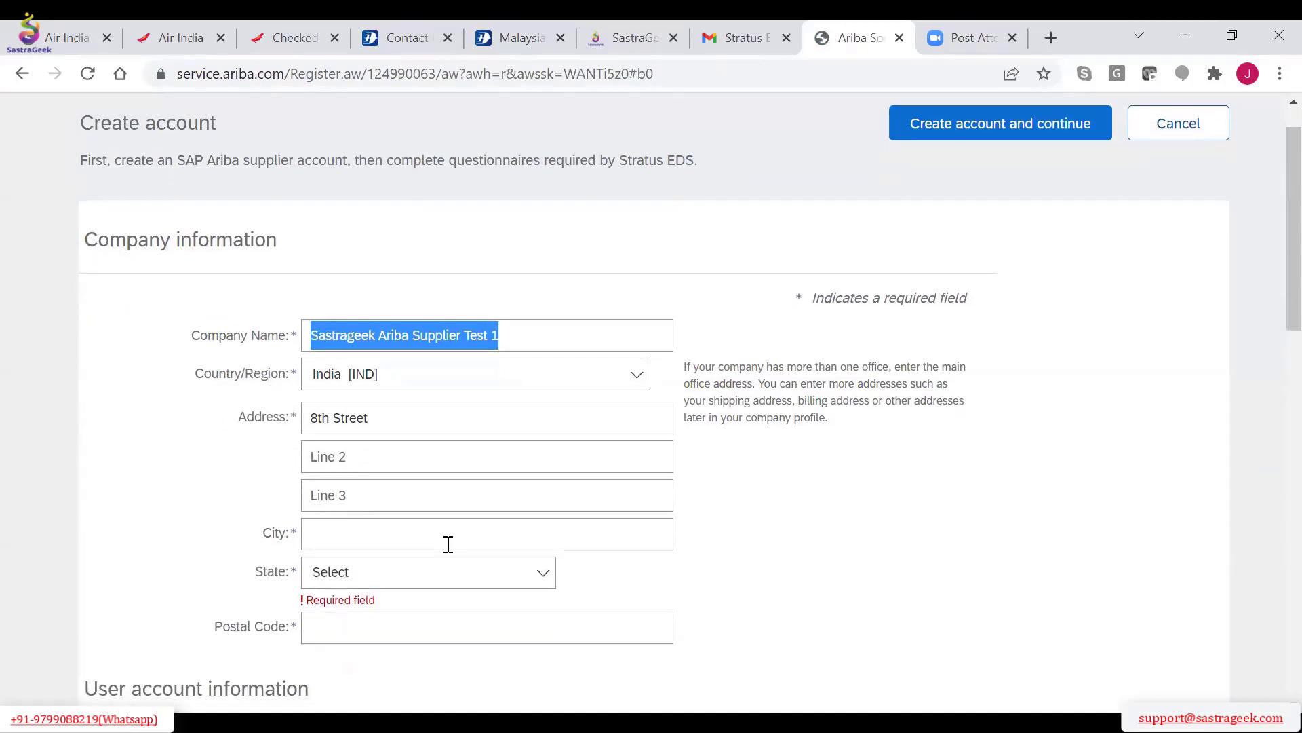
click(378, 426)
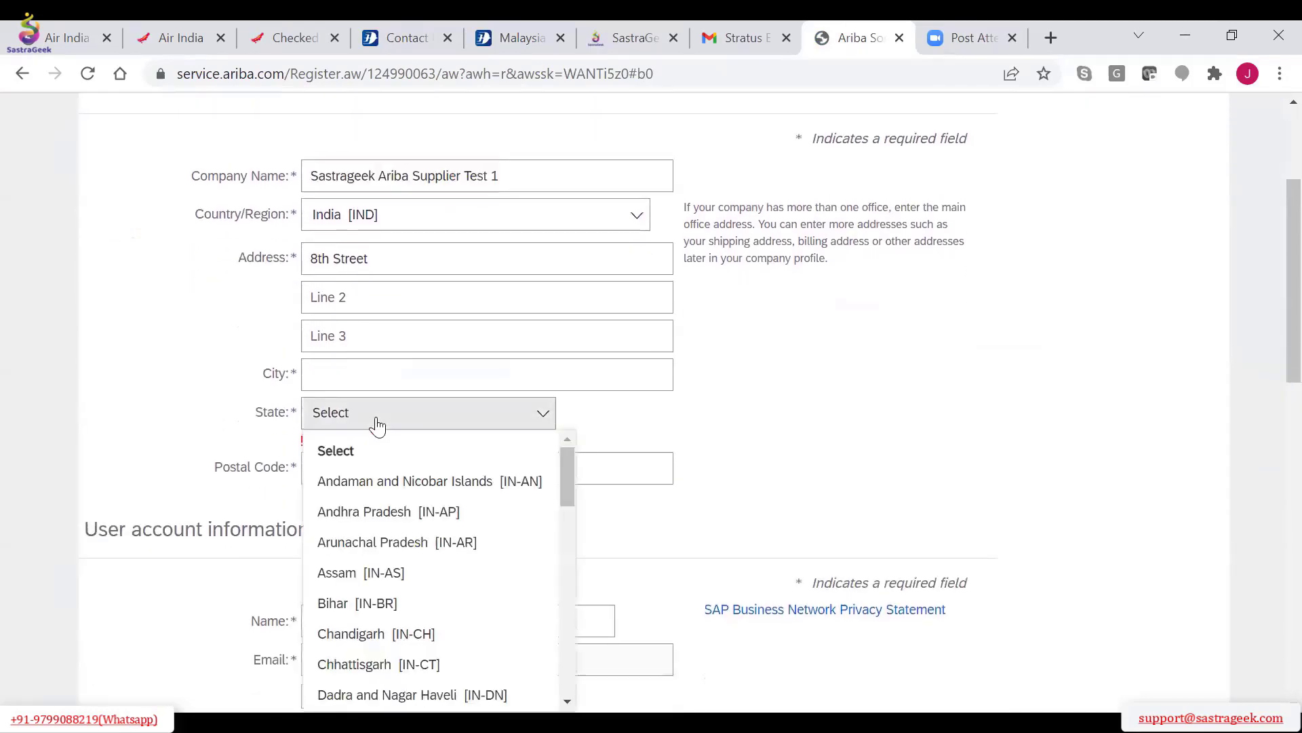
text(m)
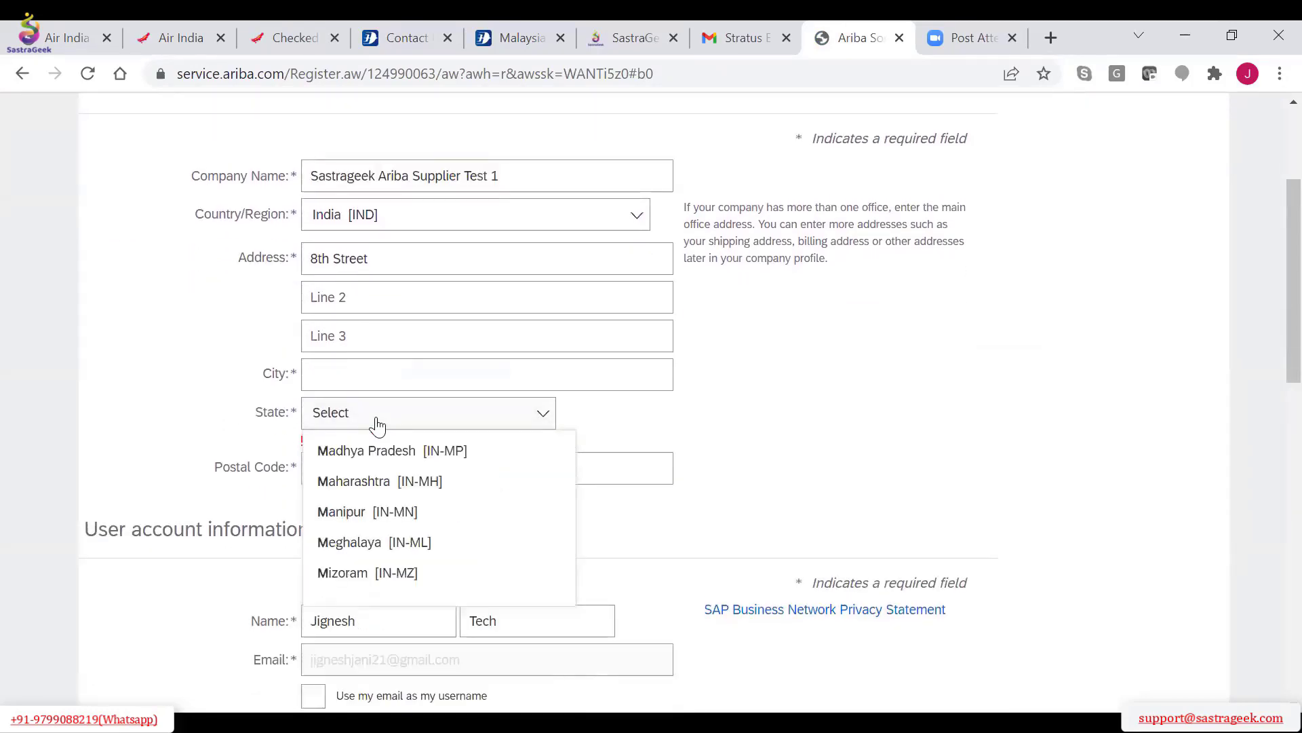
click(395, 481)
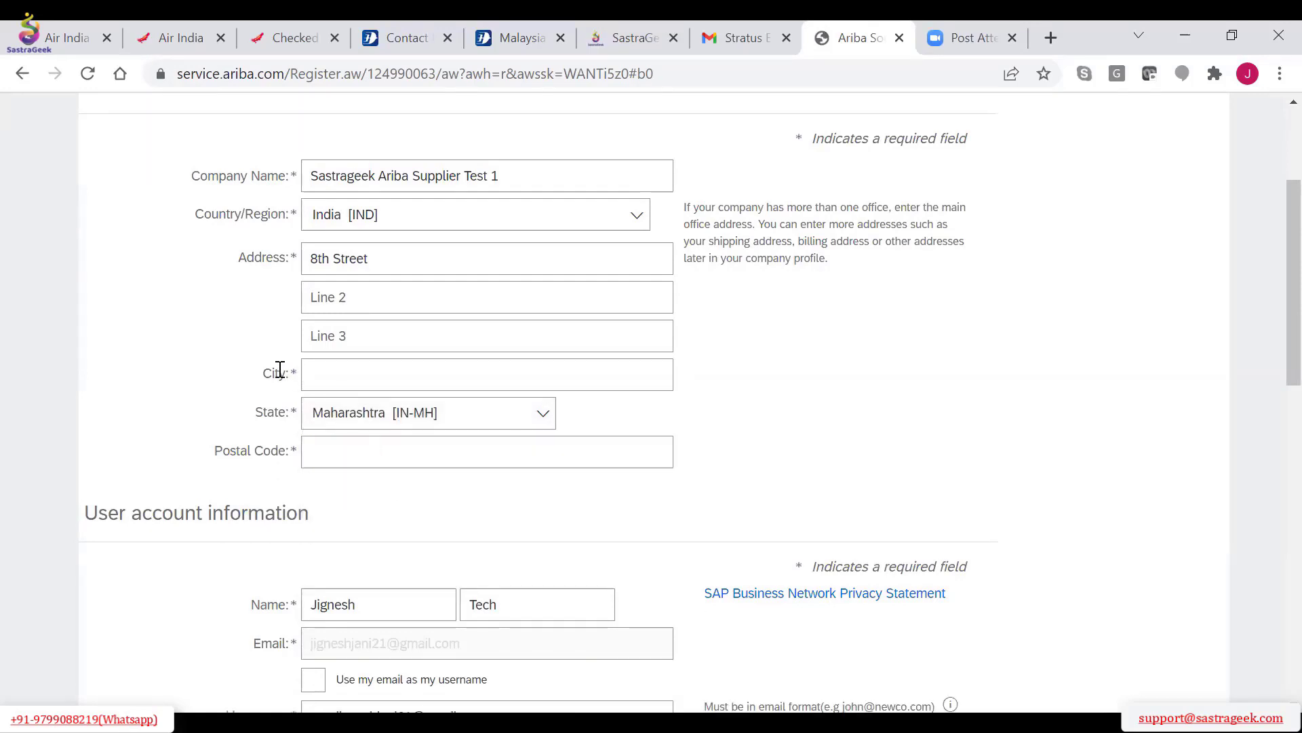
click(328, 375)
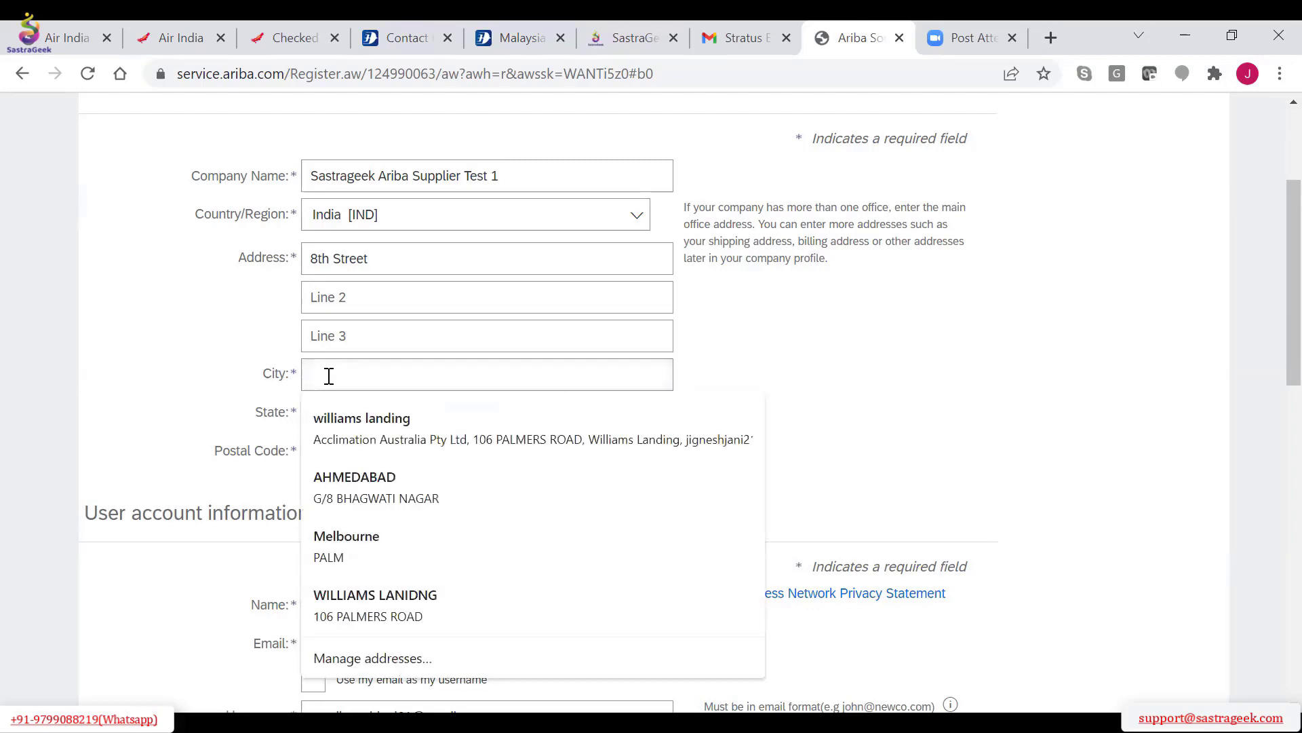
text(mumbai)
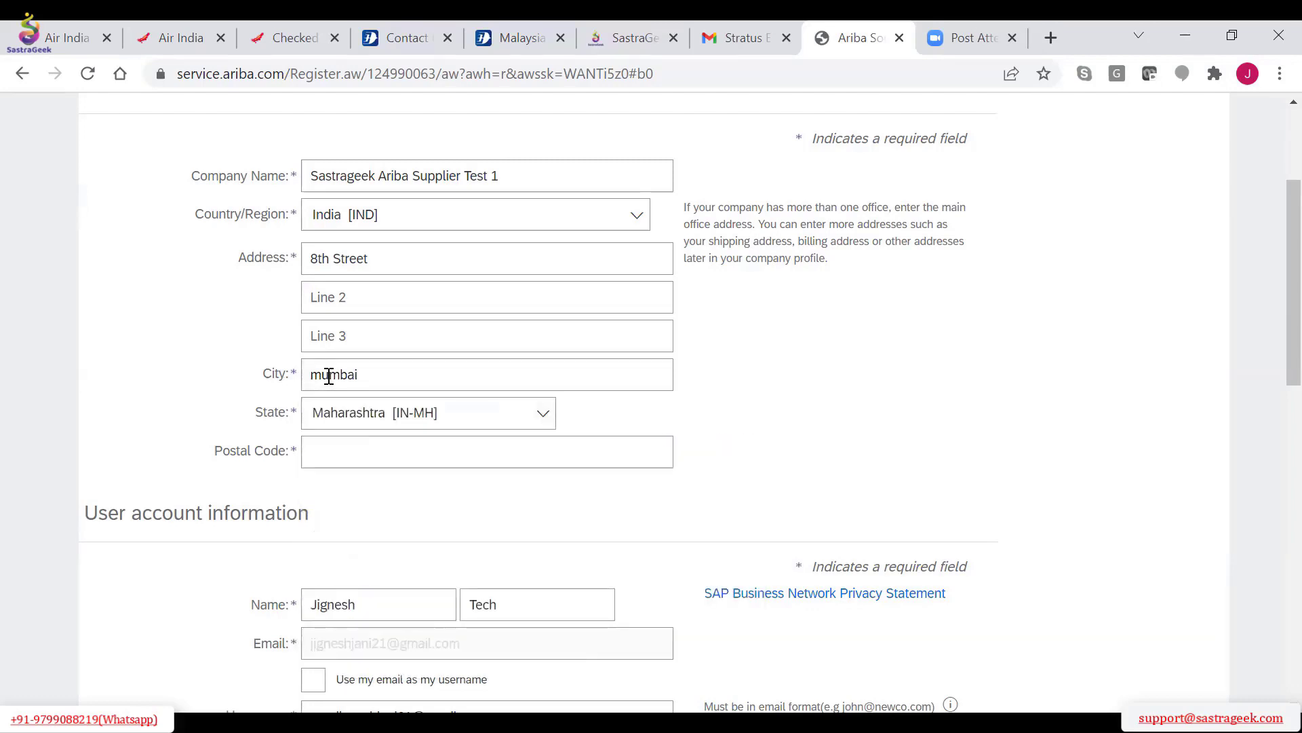
click(347, 441)
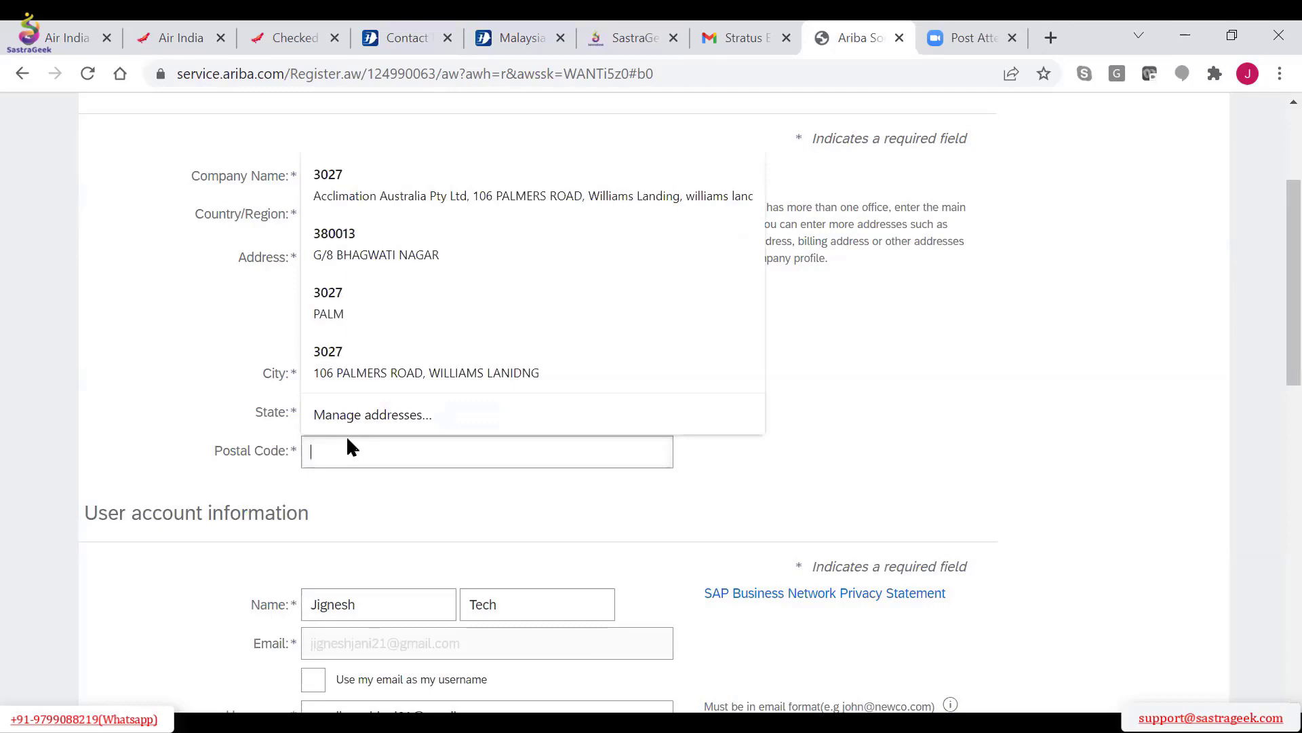
text(400)
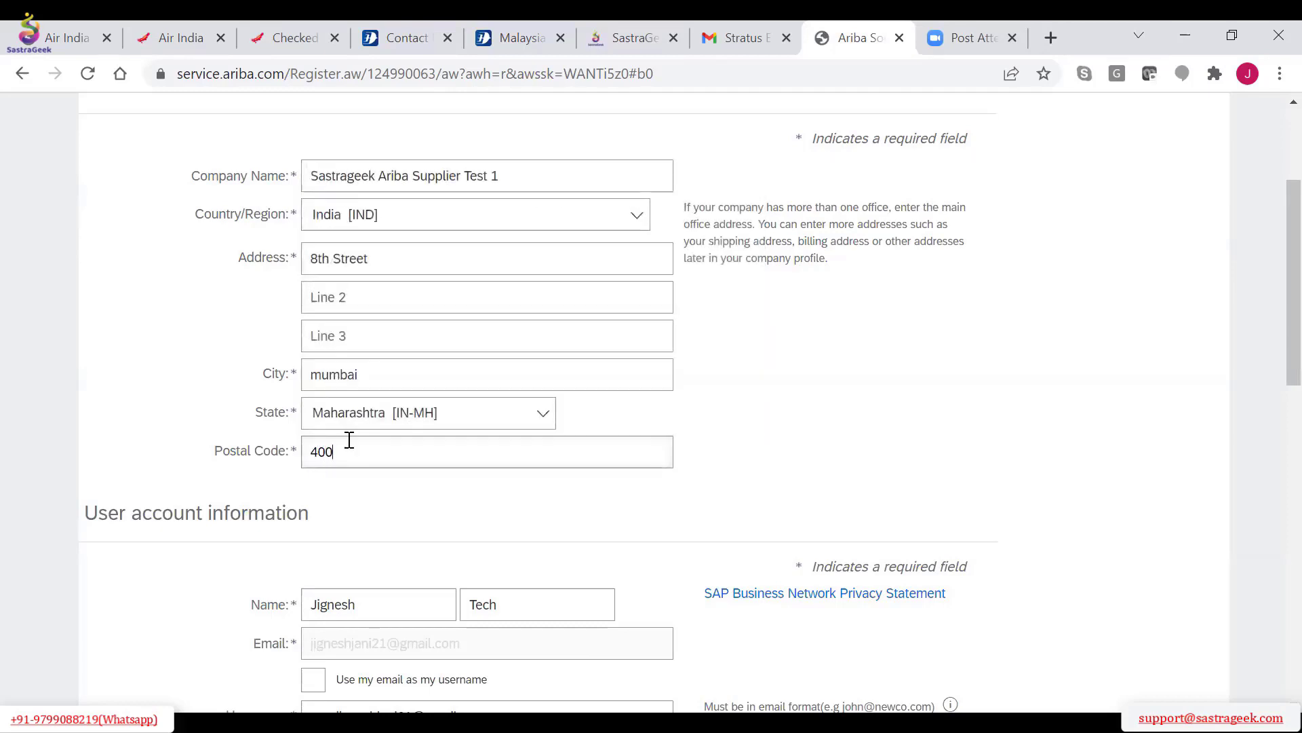
text(092)
Use the email address as the username and shorten the contact's first and last names to single initials
scroll(349, 441, down, 5)
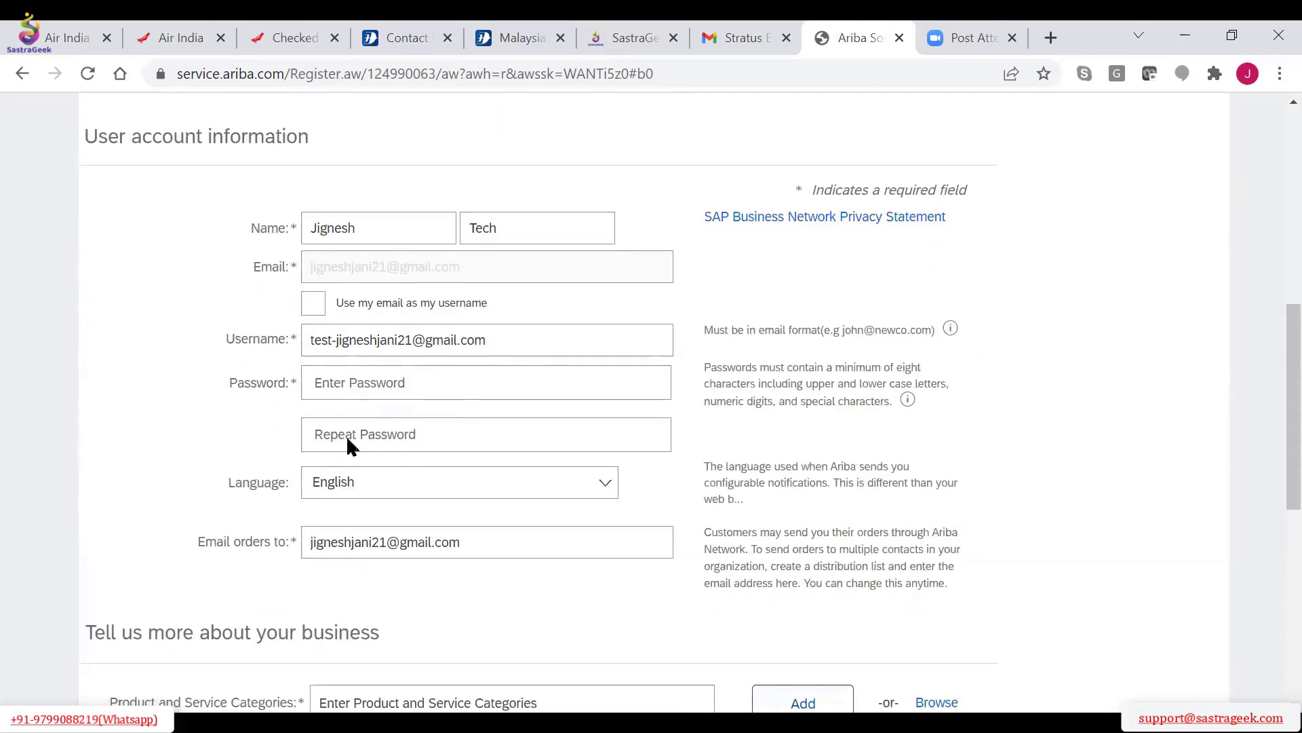
scroll(347, 440, down, 1)
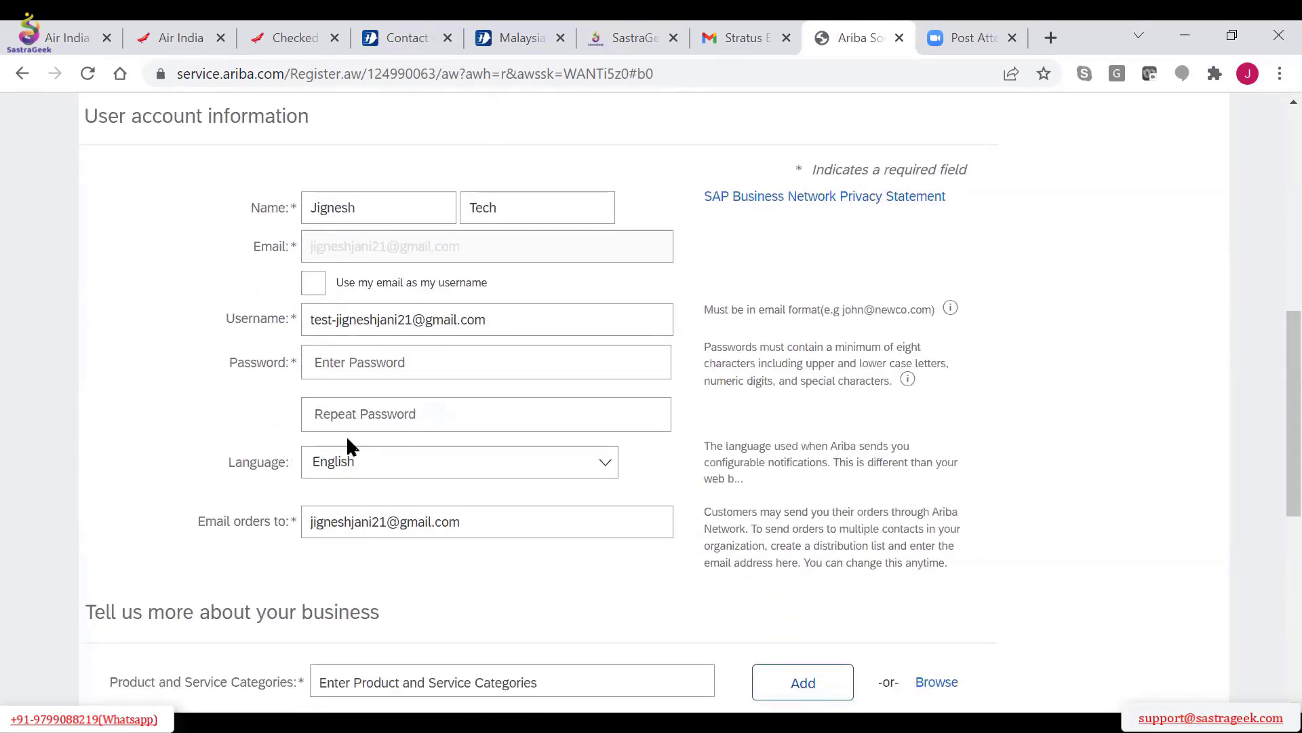
click(317, 292)
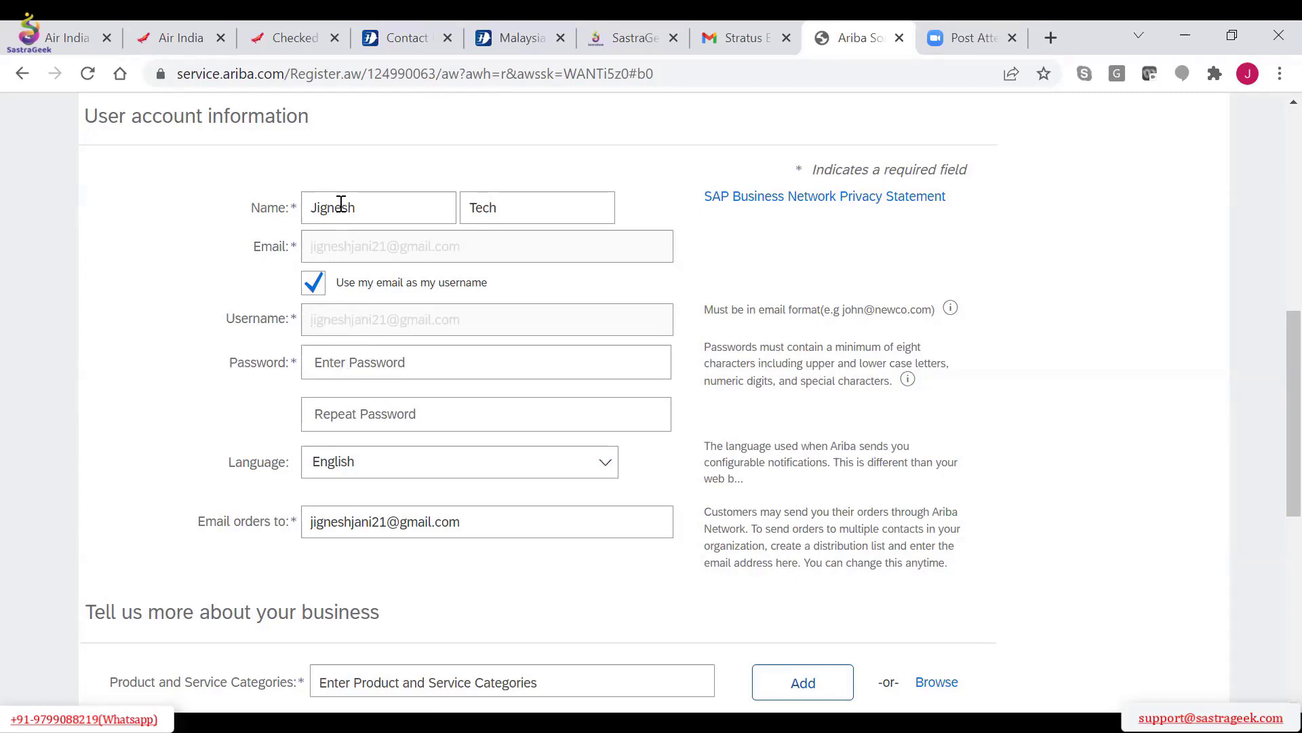
key(BackSpace)
key(BackSpace)
key(BackSpace)
key(BackSpace)
click(360, 213)
key(BackSpace)
key(BackSpace)
key(BackSpace)
key(BackSpace)
key(BackSpace)
key(BackSpace)
click(492, 202)
text(J)
Enter the account password and repeat it in the confirmation field
click(334, 363)
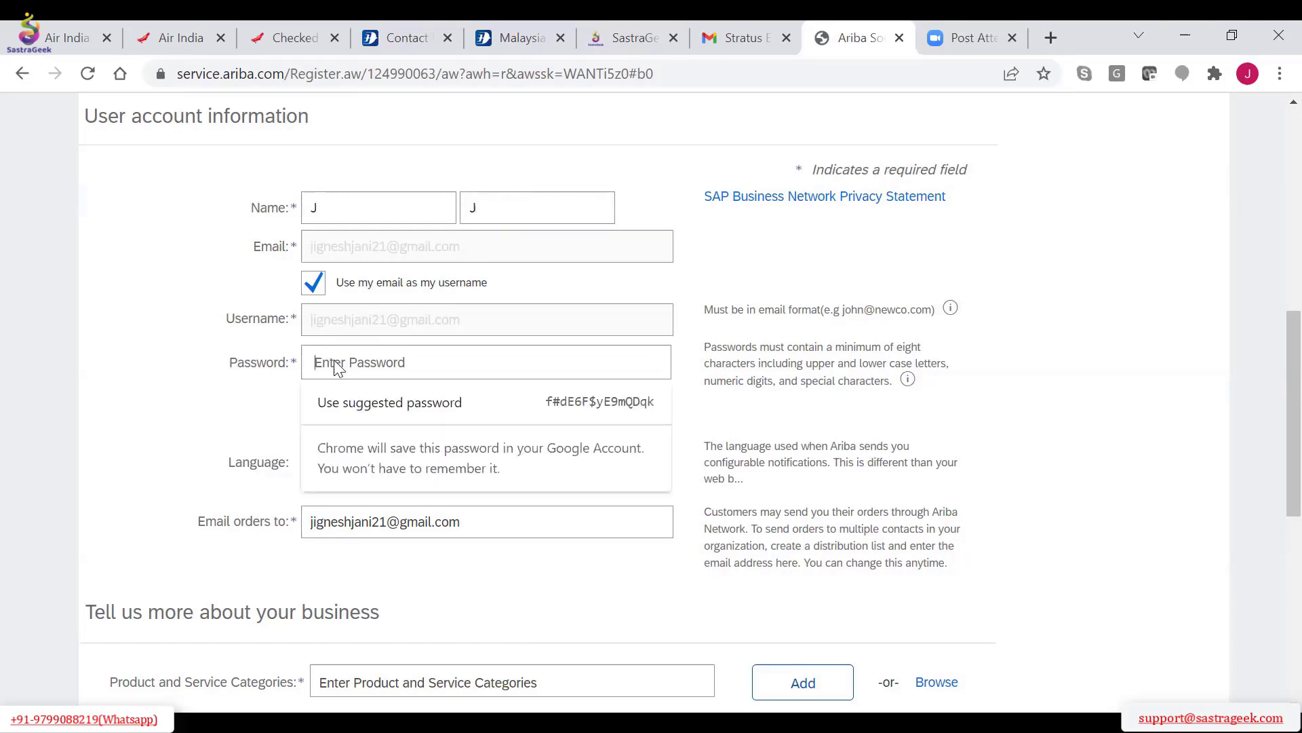
text(********)
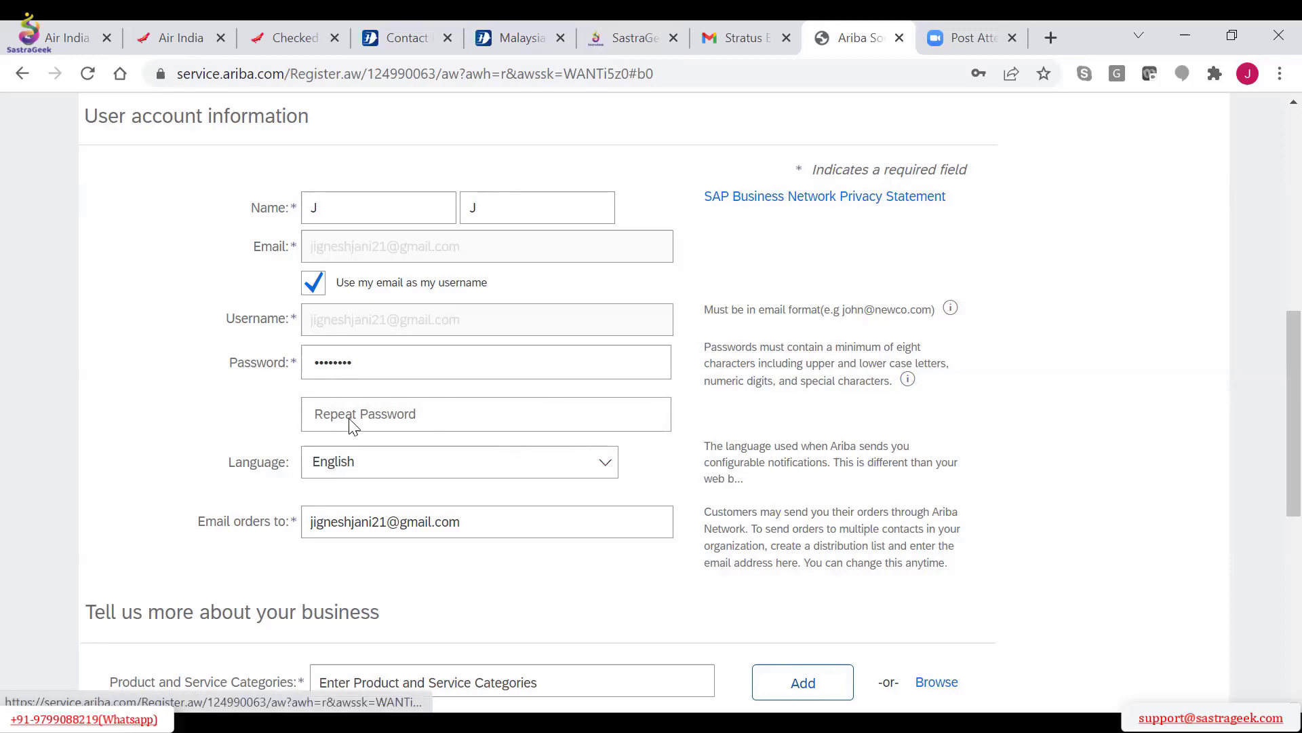
text(***)
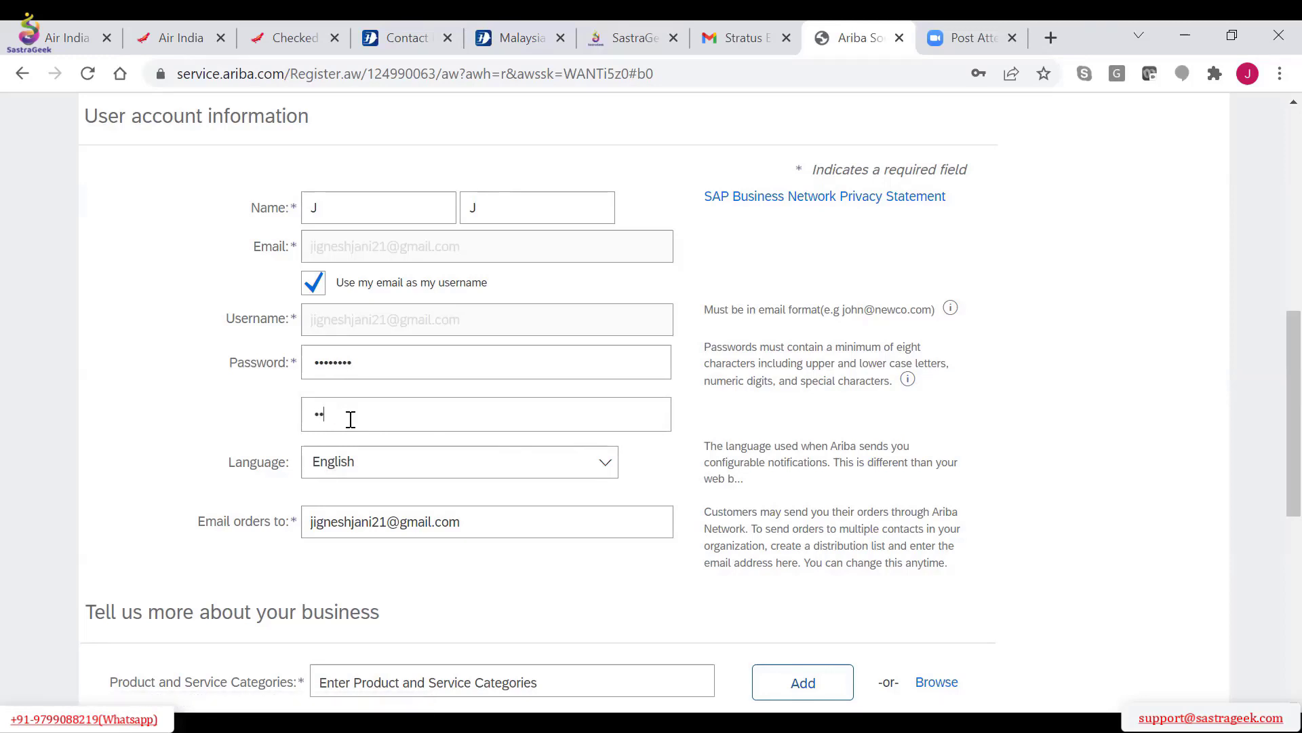
text(*****)
Agree to the Terms of Use and the SAP Business Network data-sharing statement, and try to create the account
scroll(477, 573, down, 4)
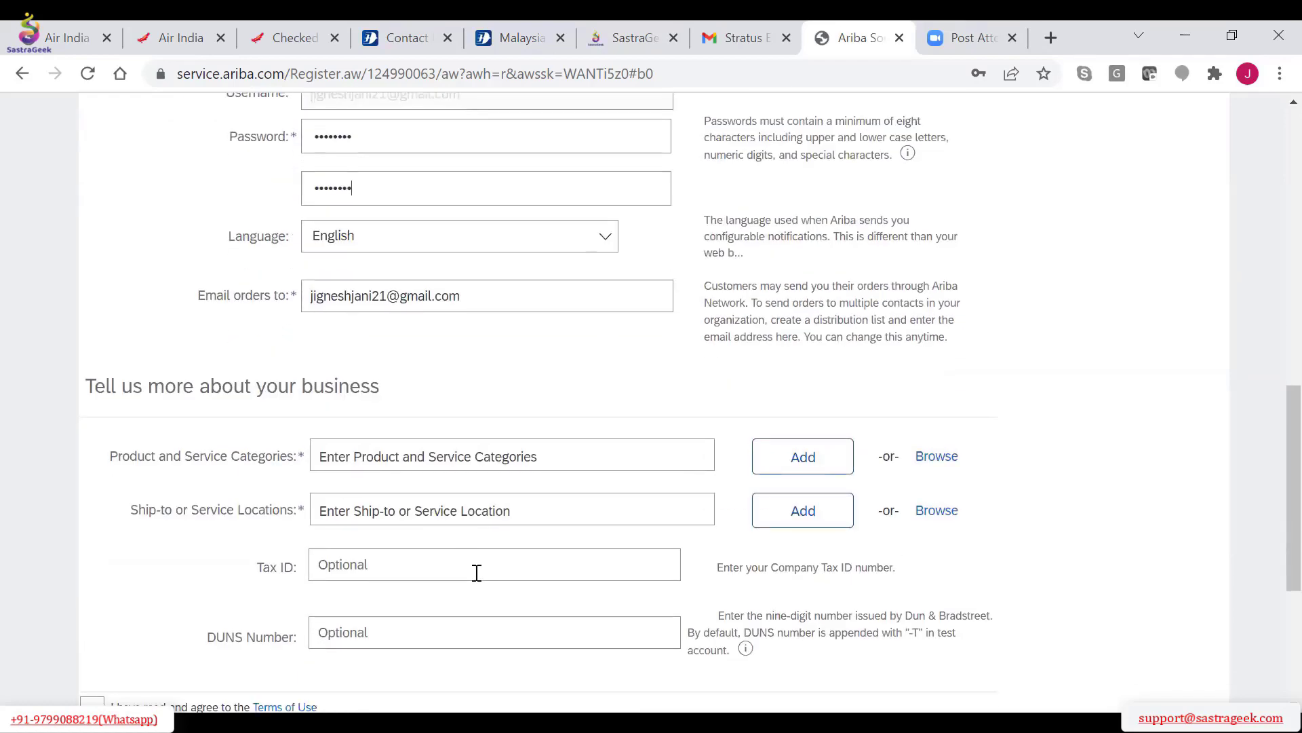
scroll(477, 573, down, 2)
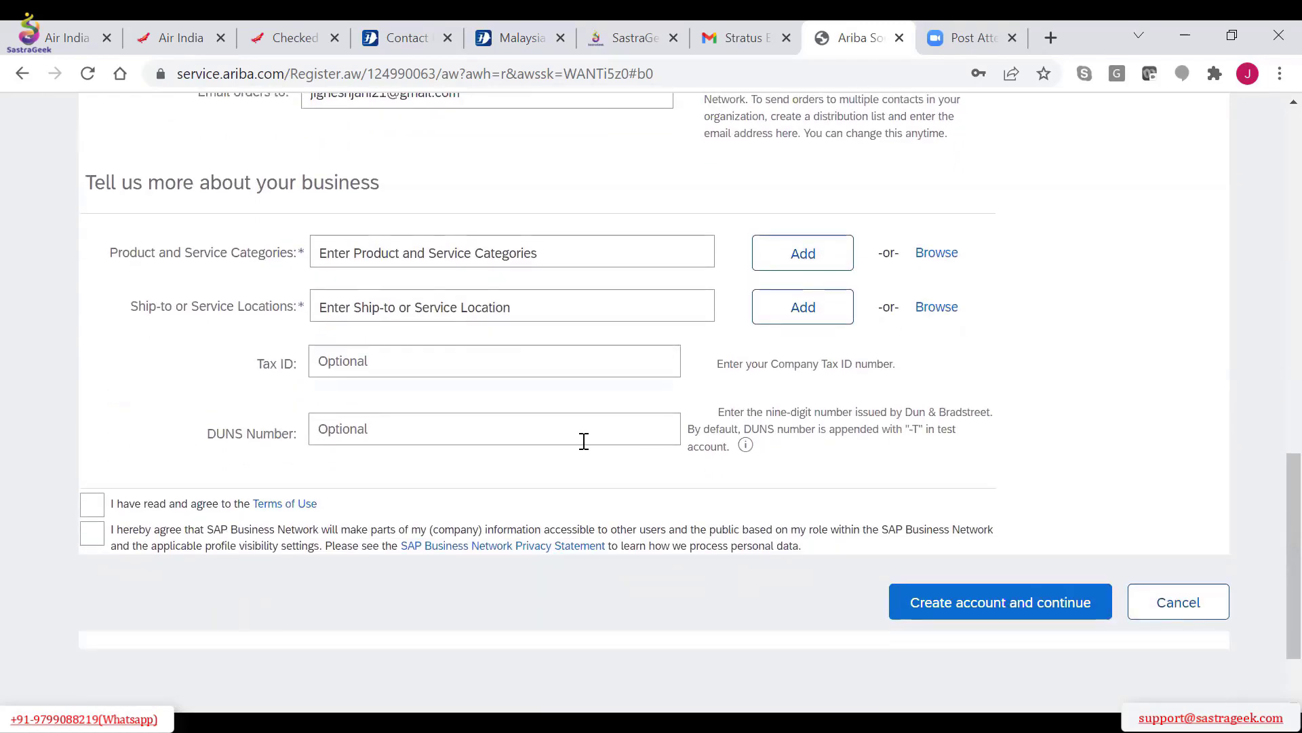
scroll(581, 441, up, 1)
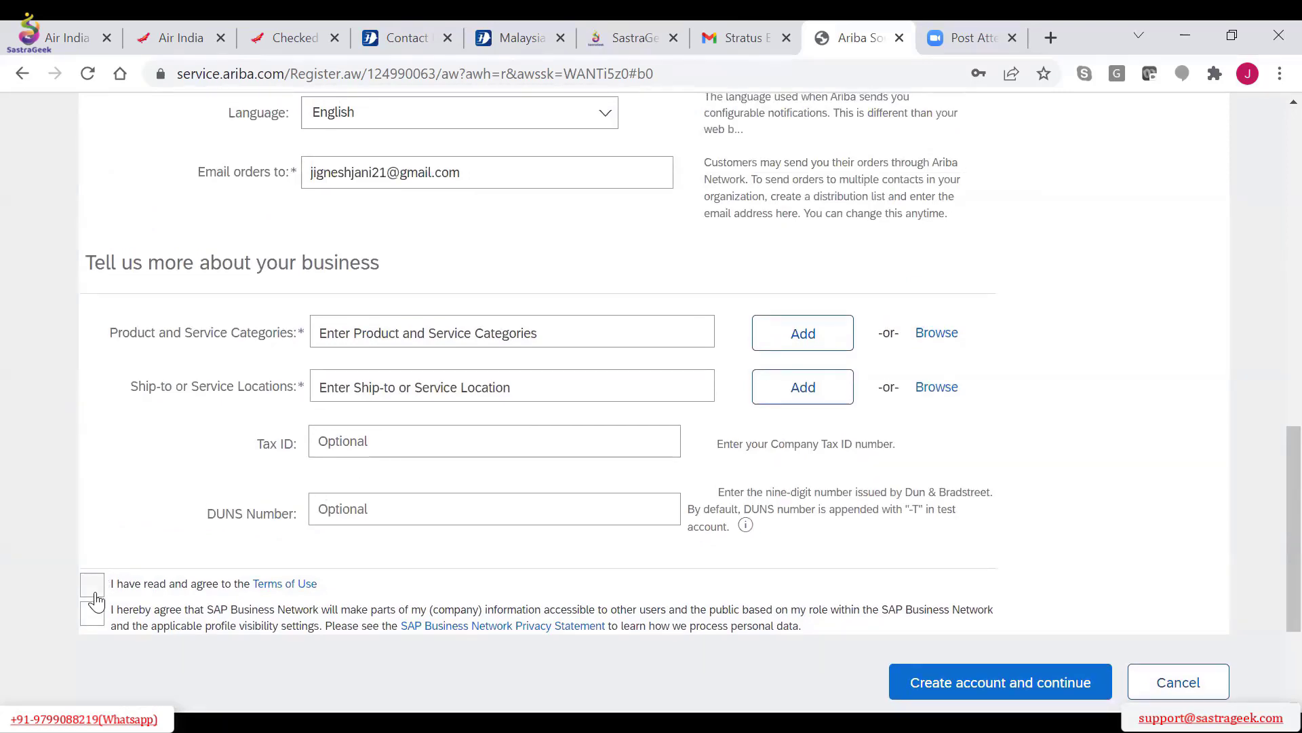
click(93, 585)
click(90, 614)
scroll(418, 605, down, 3)
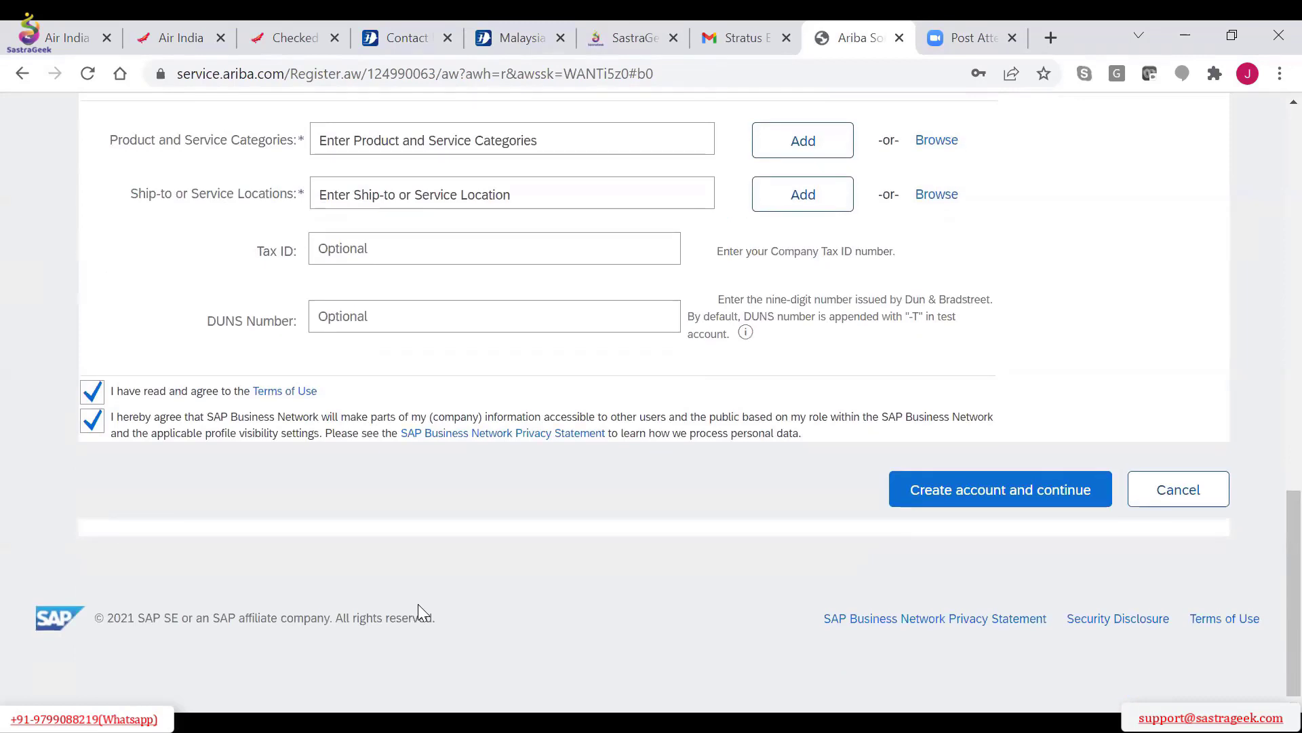
click(946, 492)
Open the browsable list of product and service categories and decline saving the password in the browser
scroll(945, 493, down, 1)
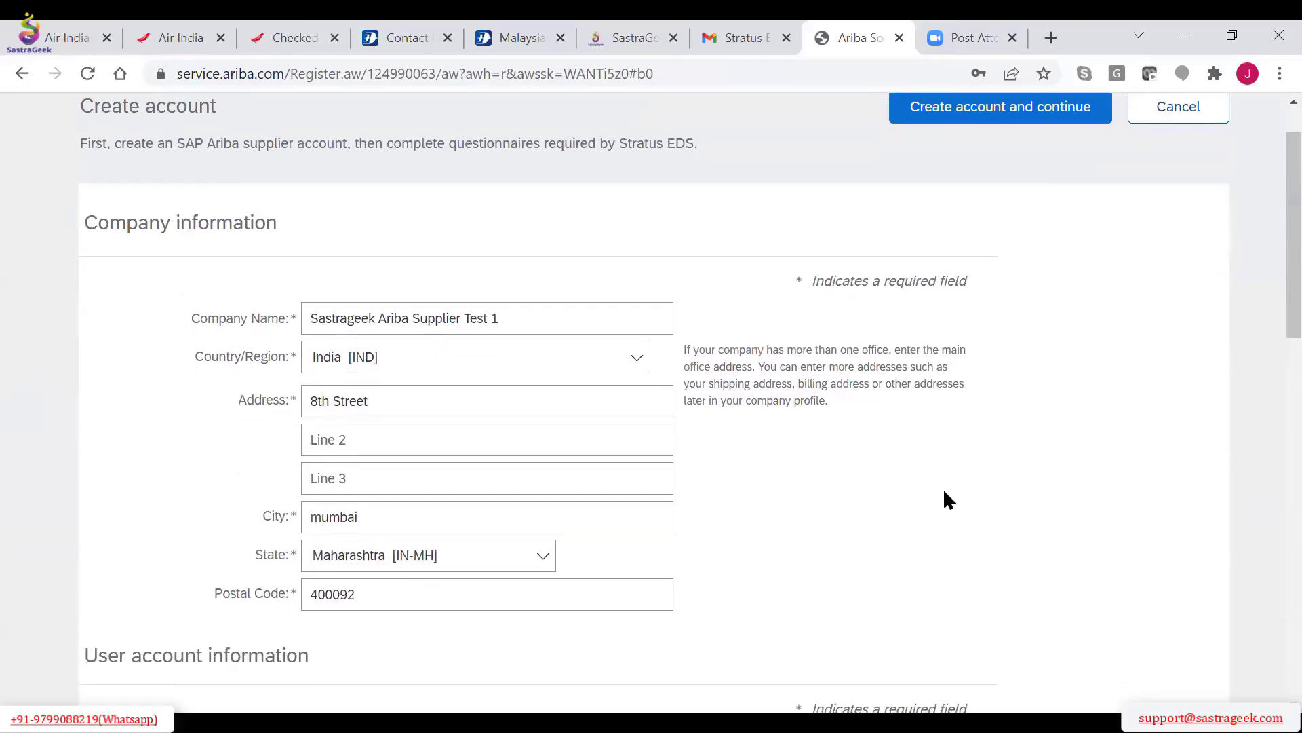
scroll(945, 493, down, 3)
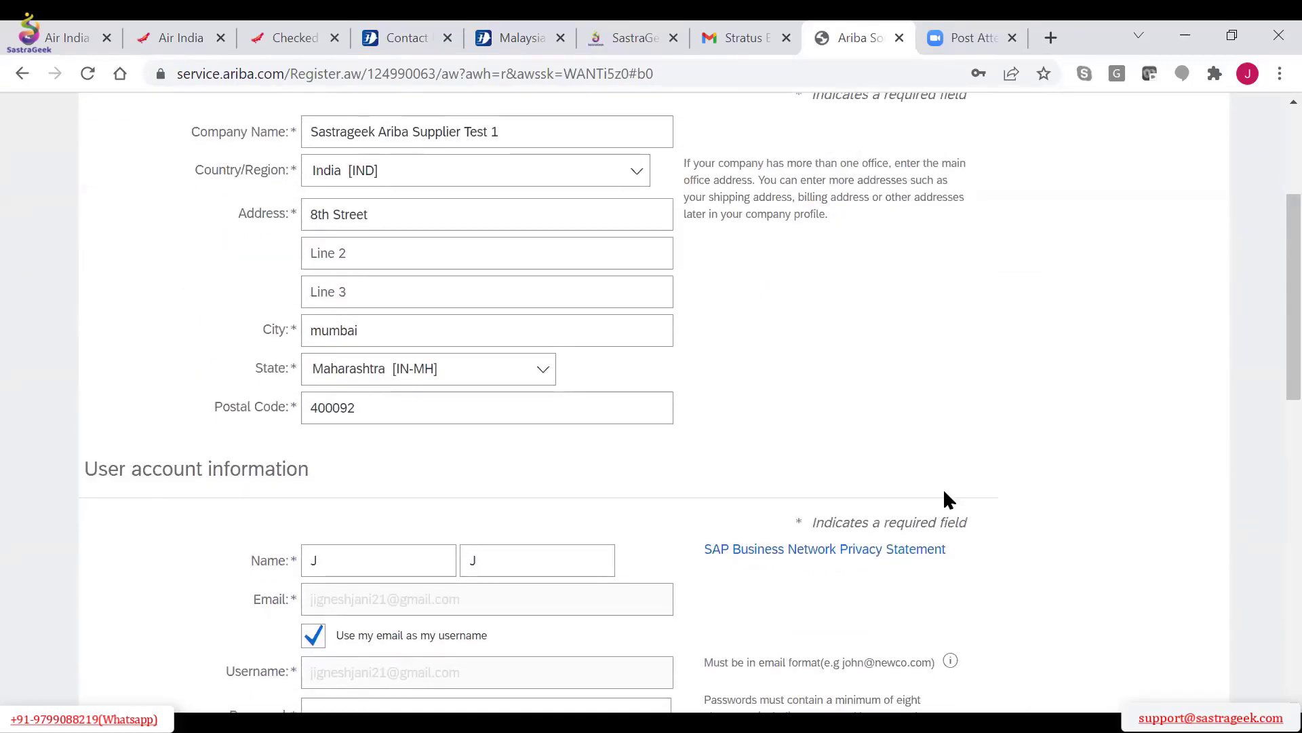
scroll(946, 499, down, 8)
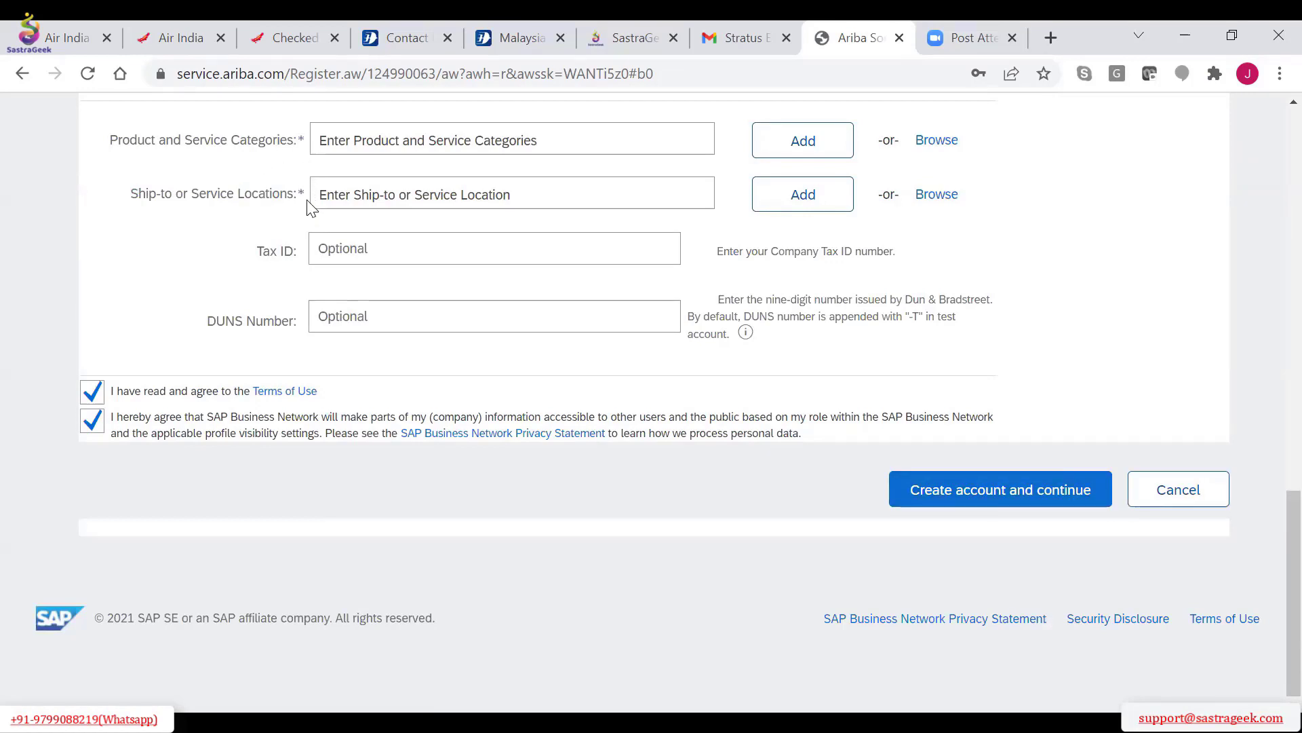
click(421, 135)
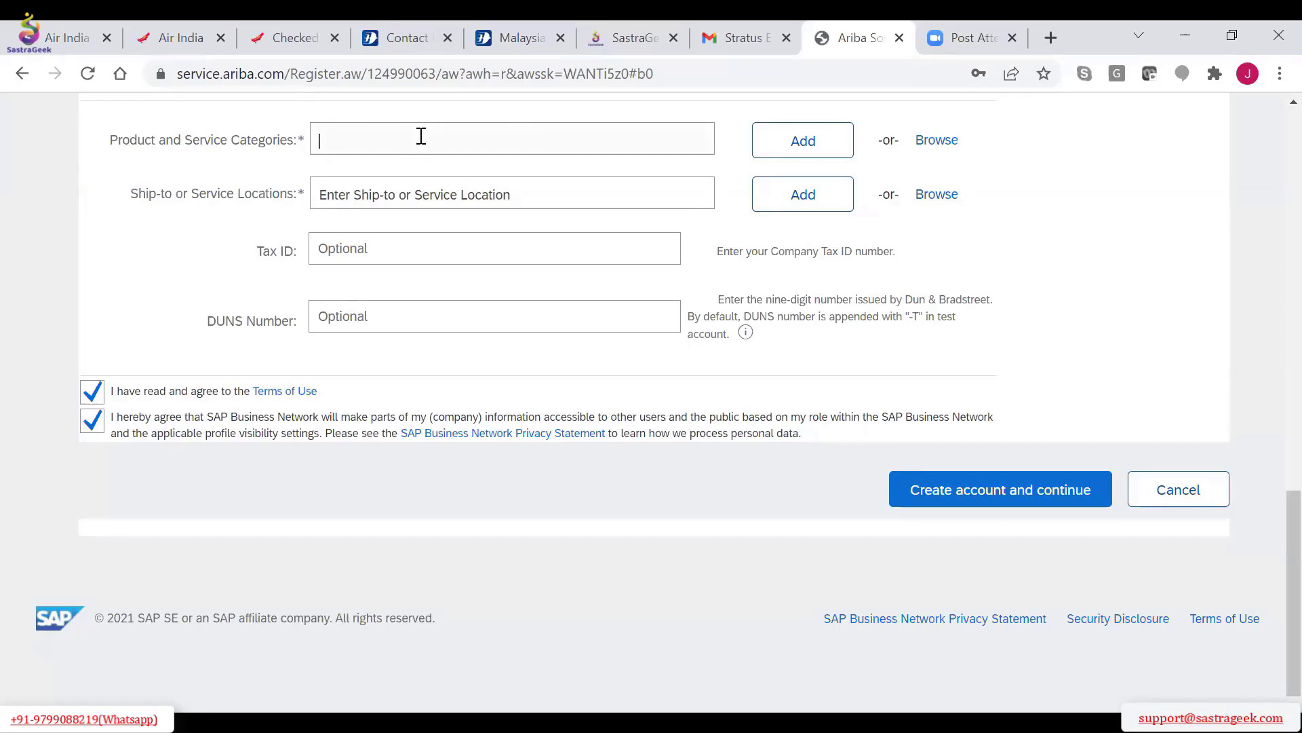
click(935, 150)
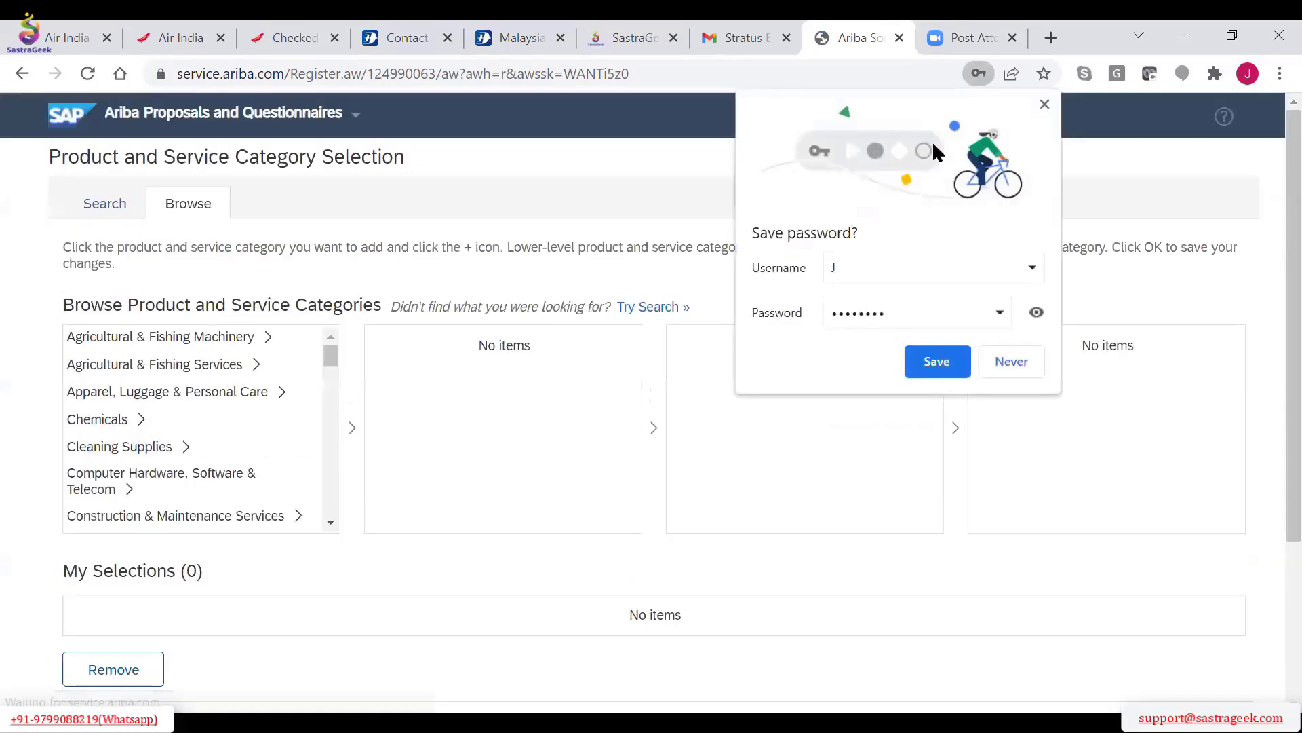
click(1018, 357)
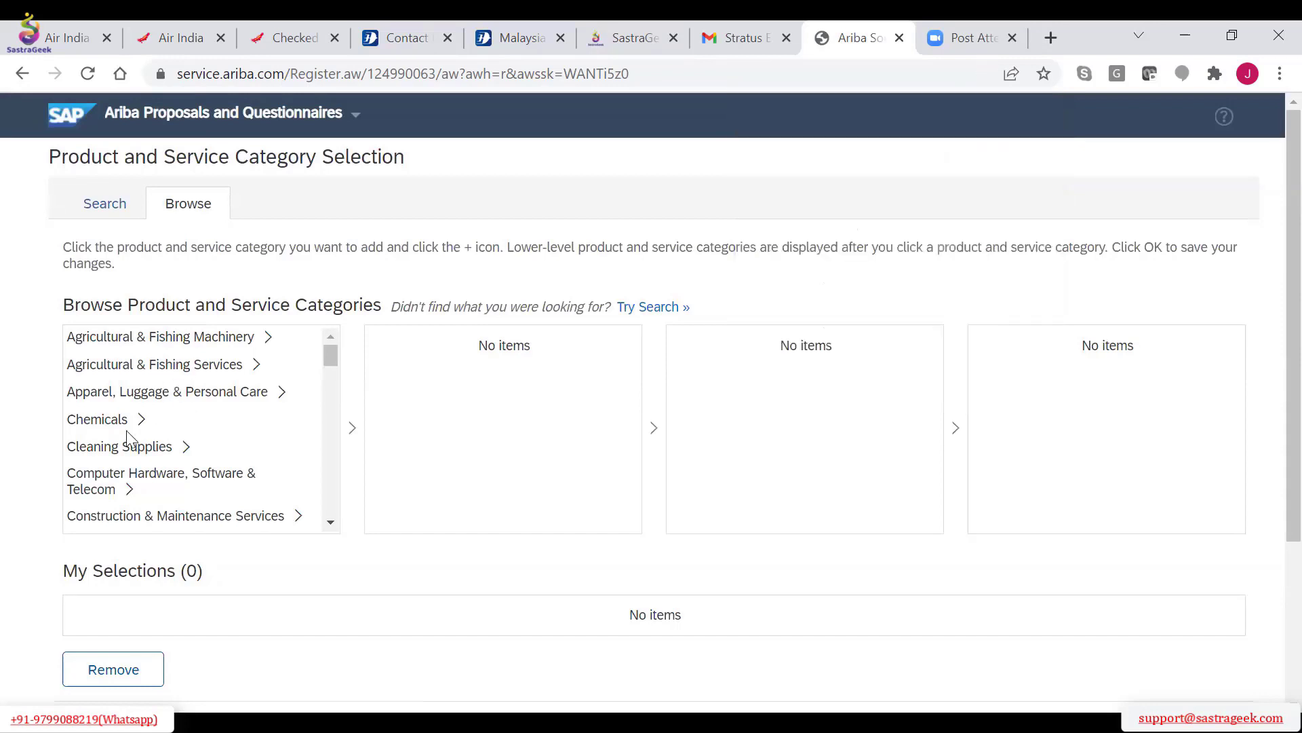
Expand Agricultural & Fishing Machinery, try choosing Computer Hardware, Software & Telecom as the product and service category, and confirm the selection page
click(143, 338)
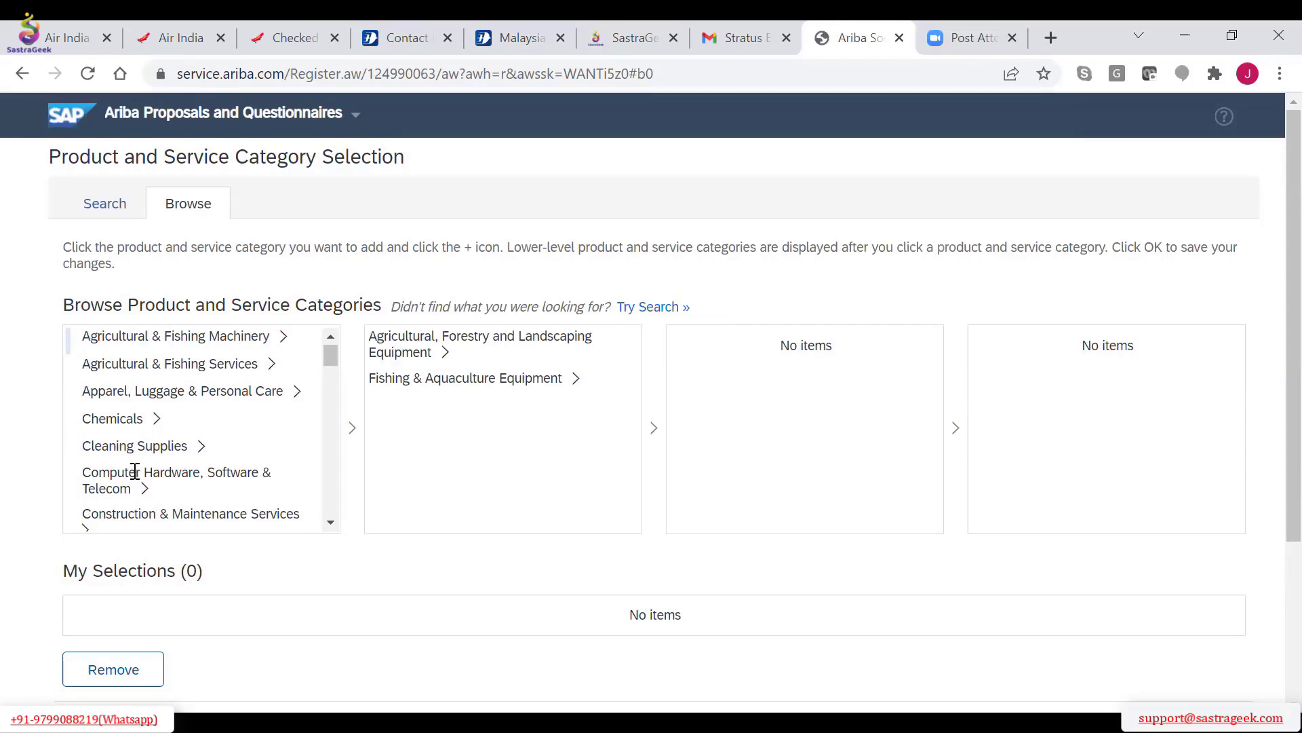
scroll(144, 472, down, 3)
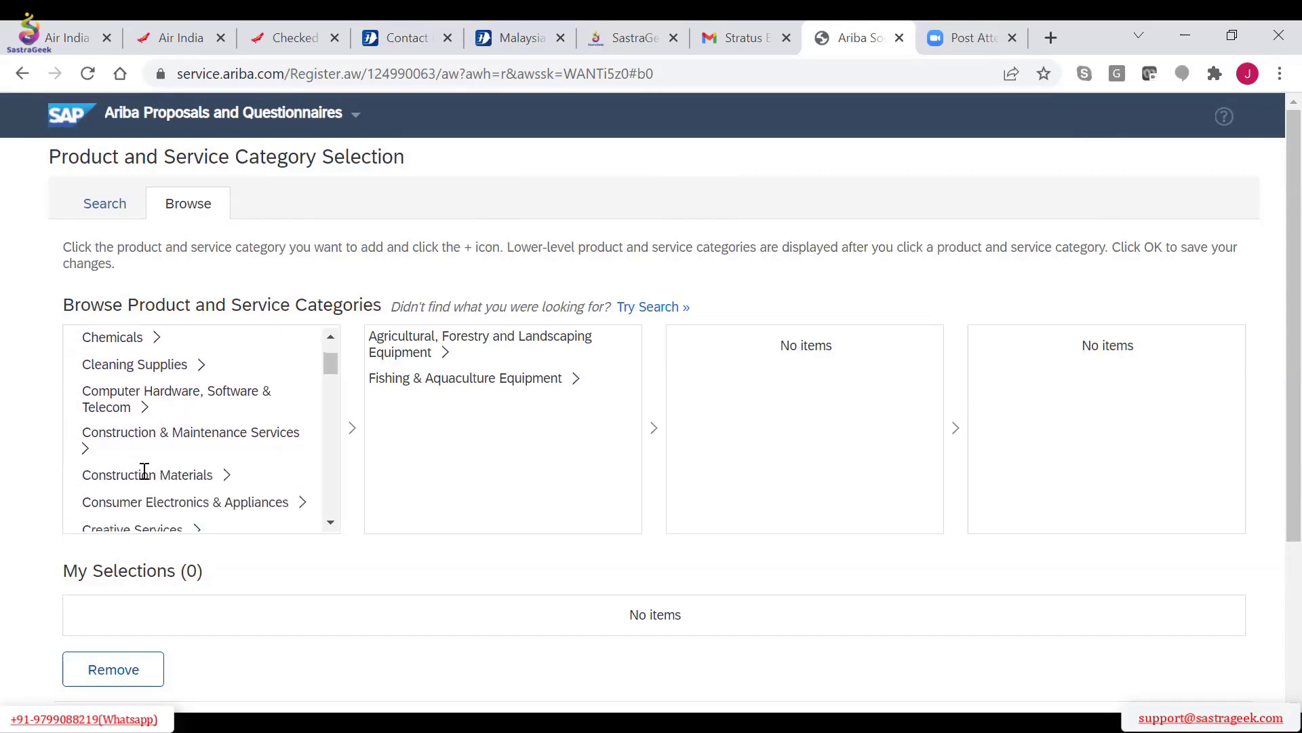
scroll(144, 471, up, 3)
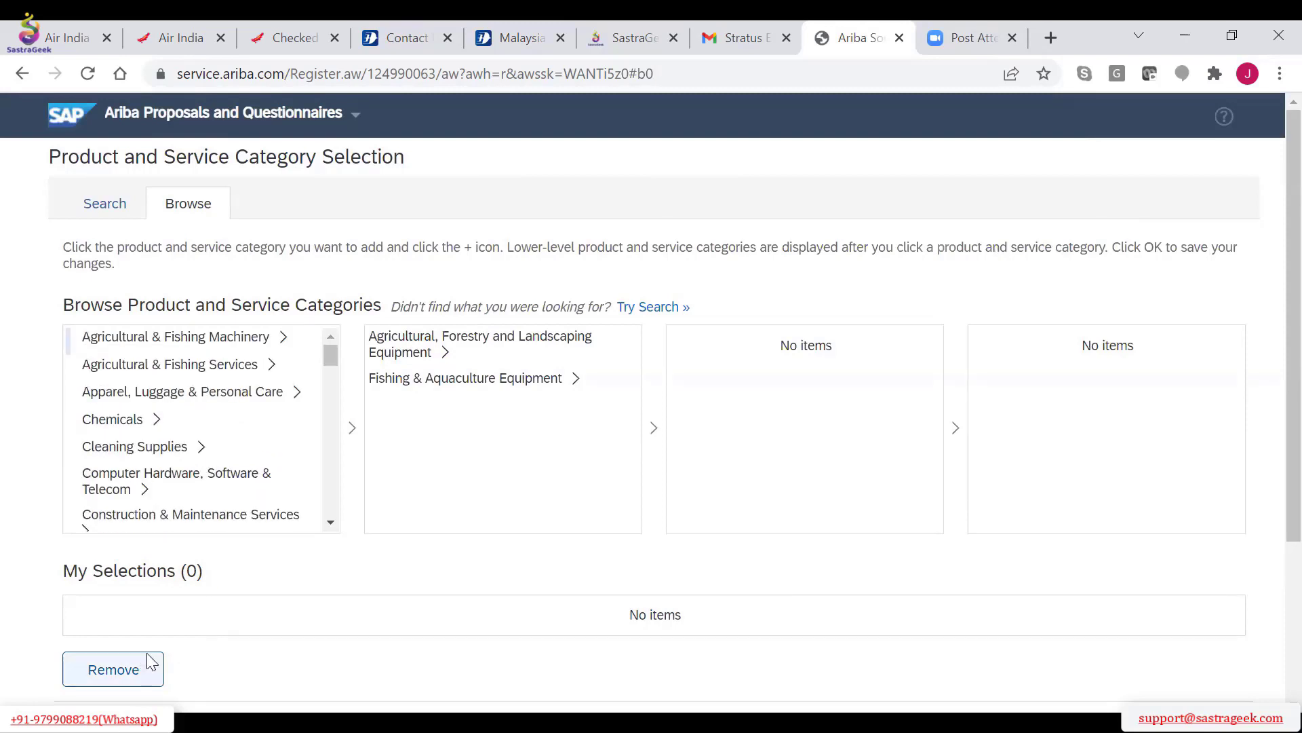
scroll(148, 663, down, 3)
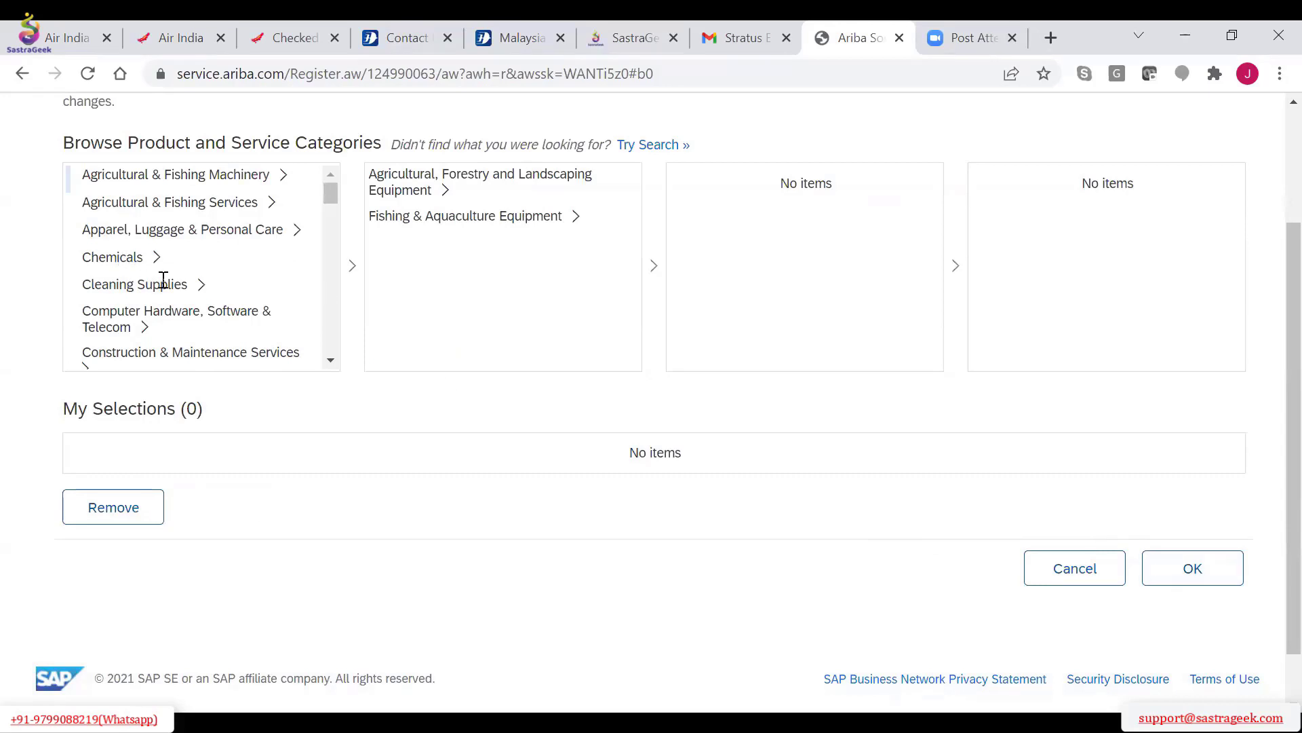
click(194, 310)
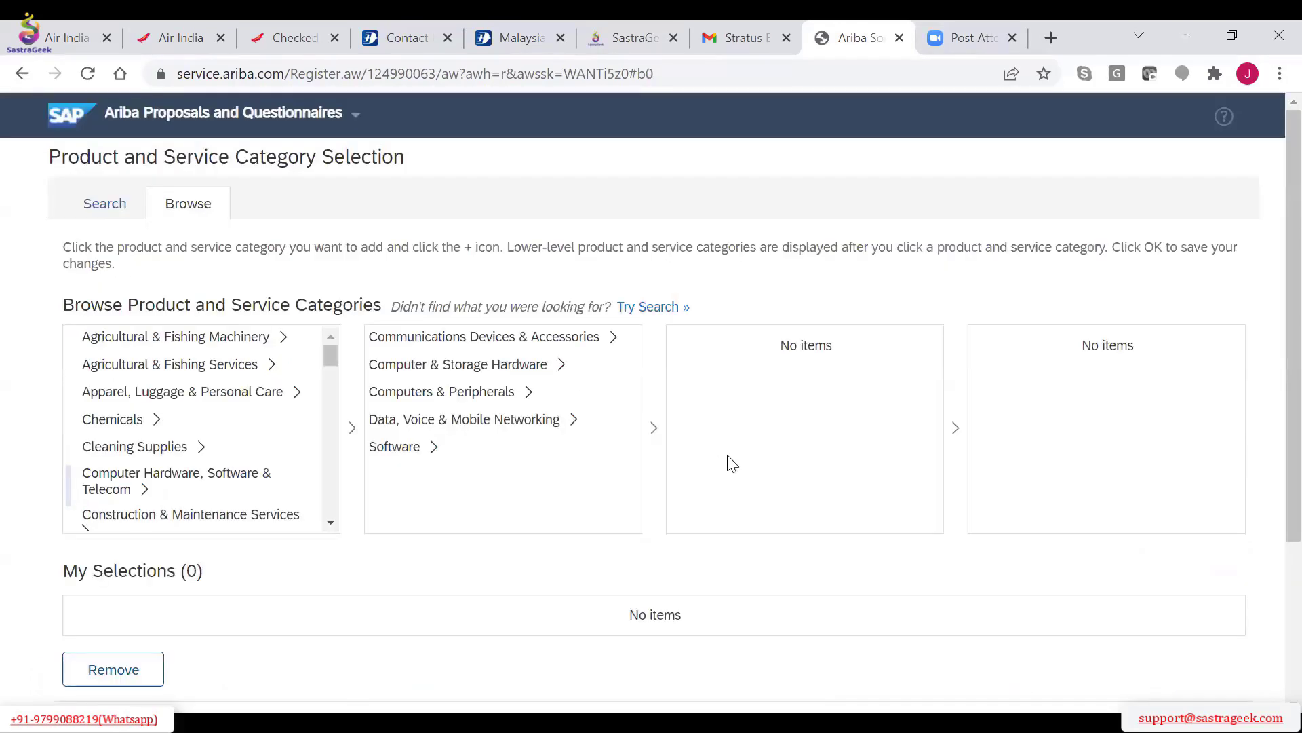
scroll(1102, 546, down, 3)
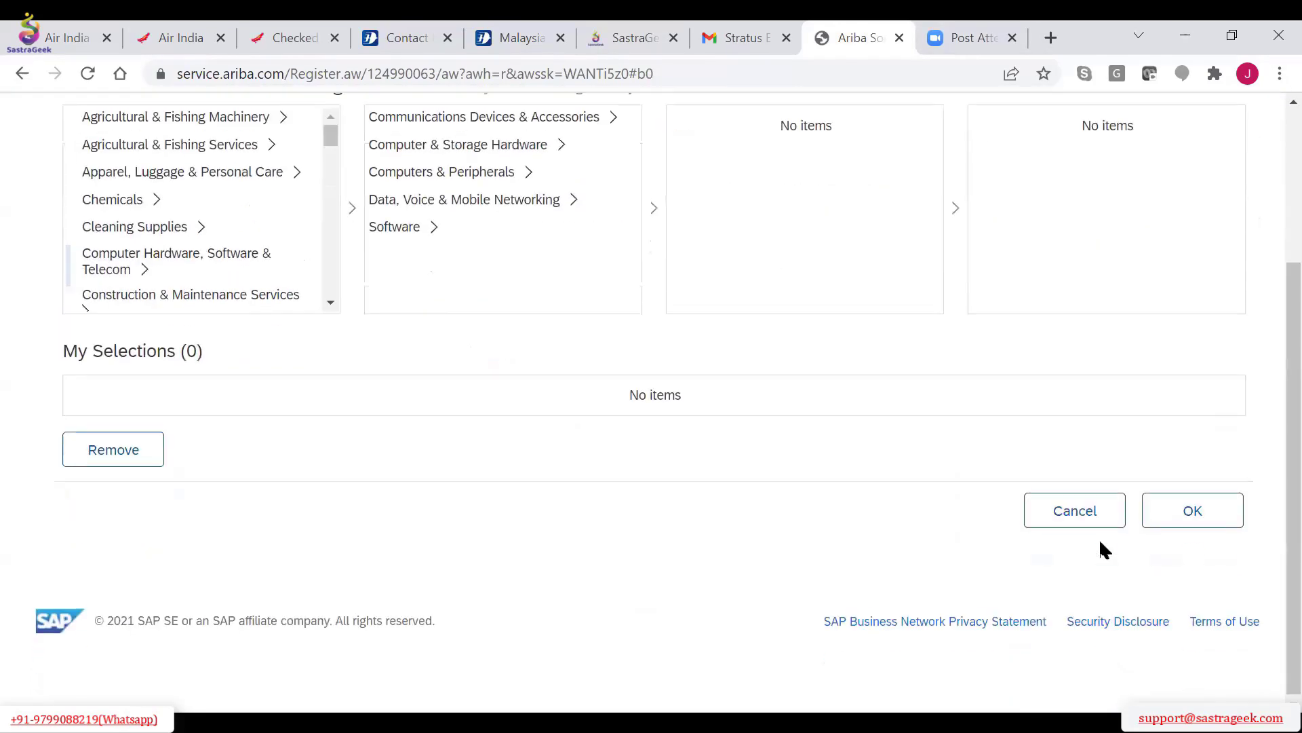
click(1178, 523)
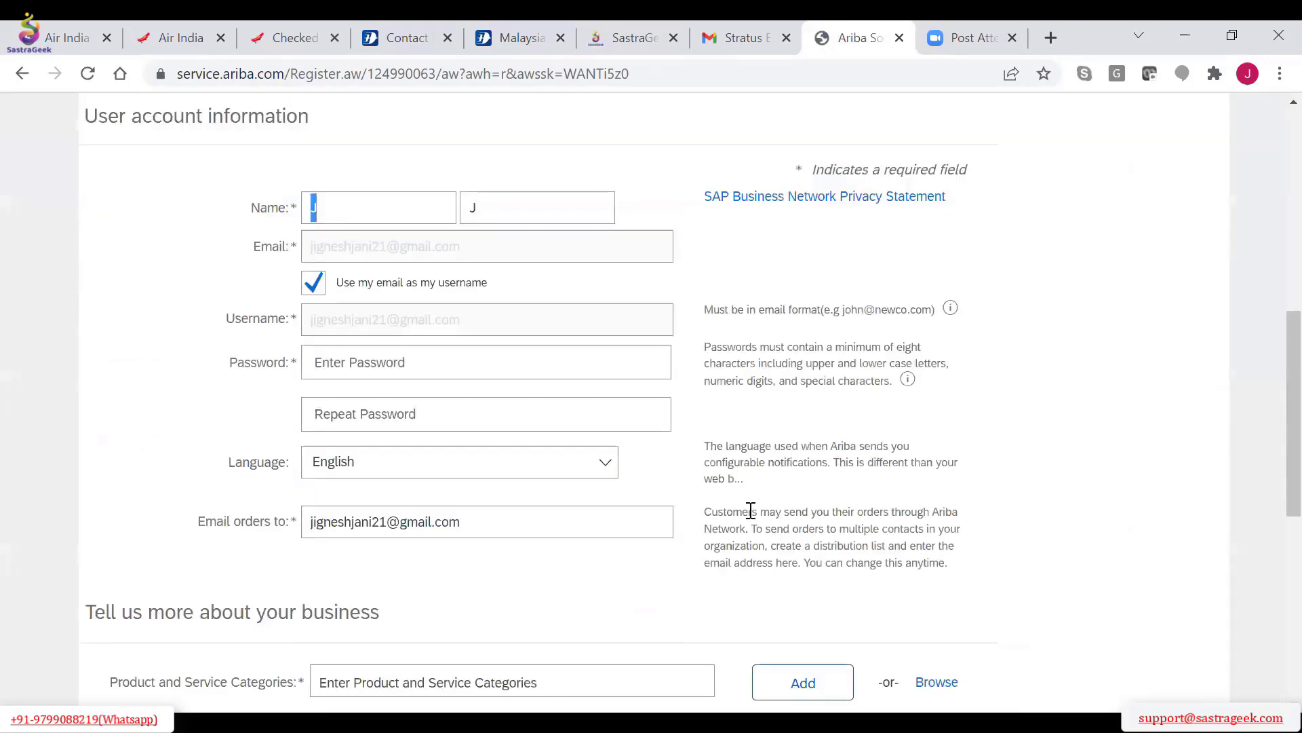
Examine the optional Tax ID and DUNS Number fields in the business details section
scroll(750, 510, down, 3)
scroll(751, 511, down, 3)
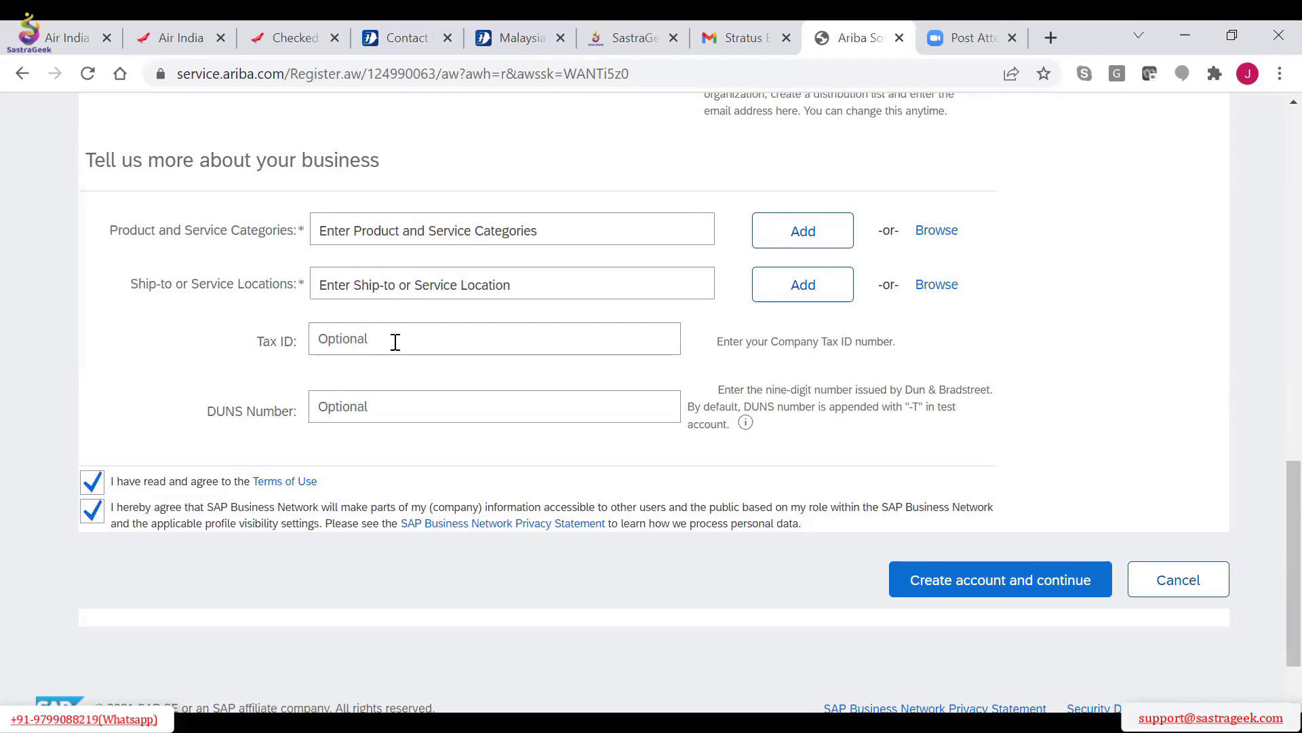
click(372, 335)
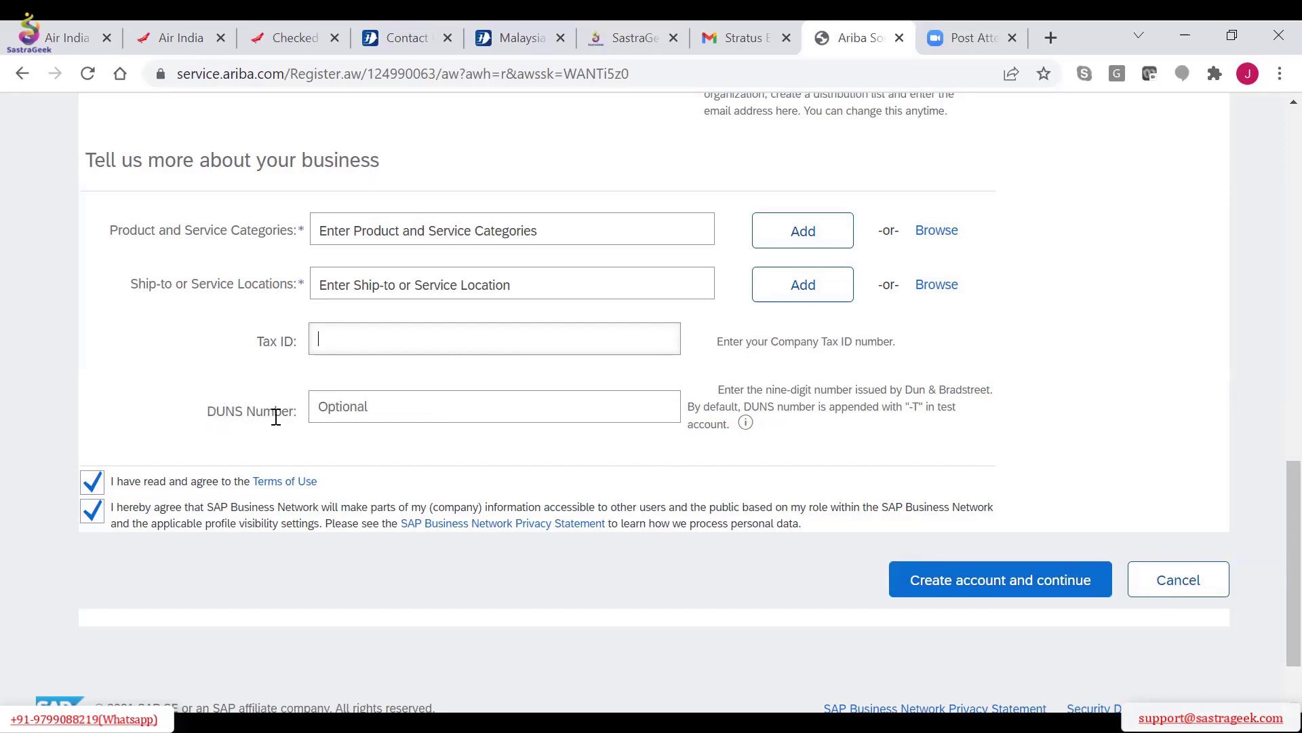
drag(213, 412, 291, 413)
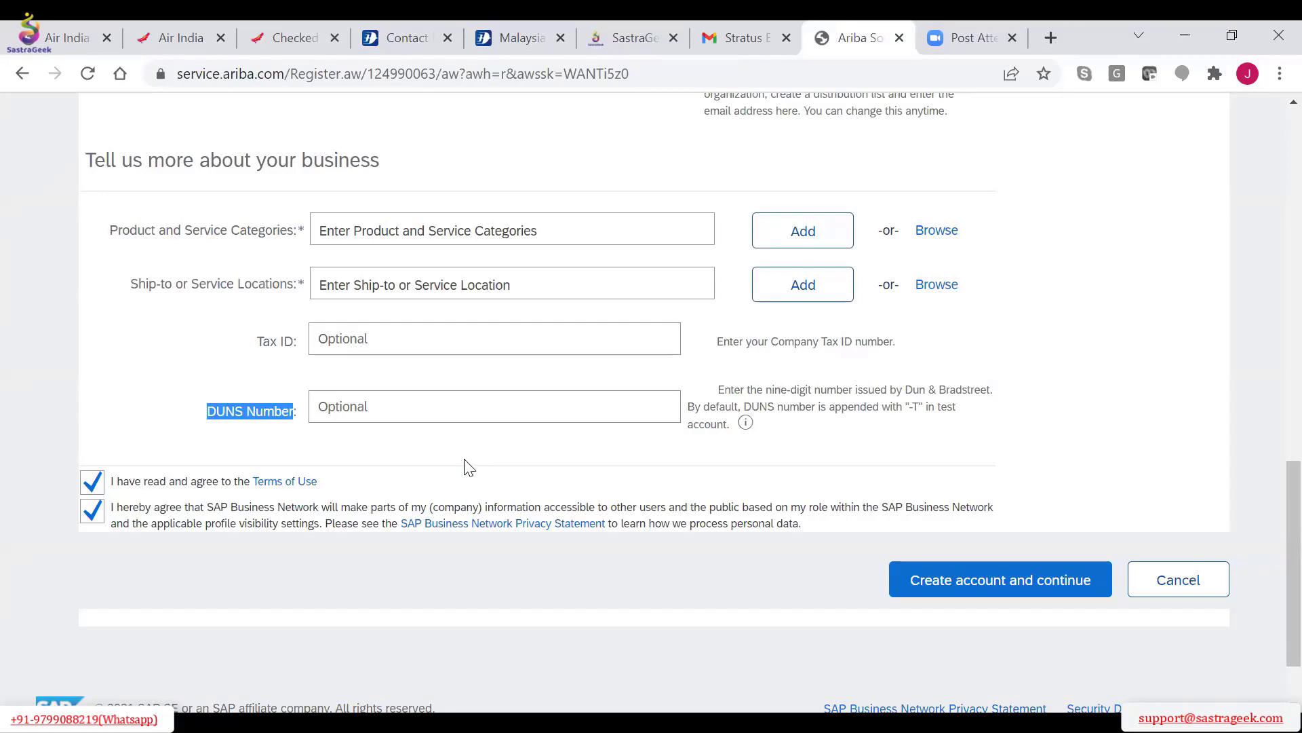
click(234, 410)
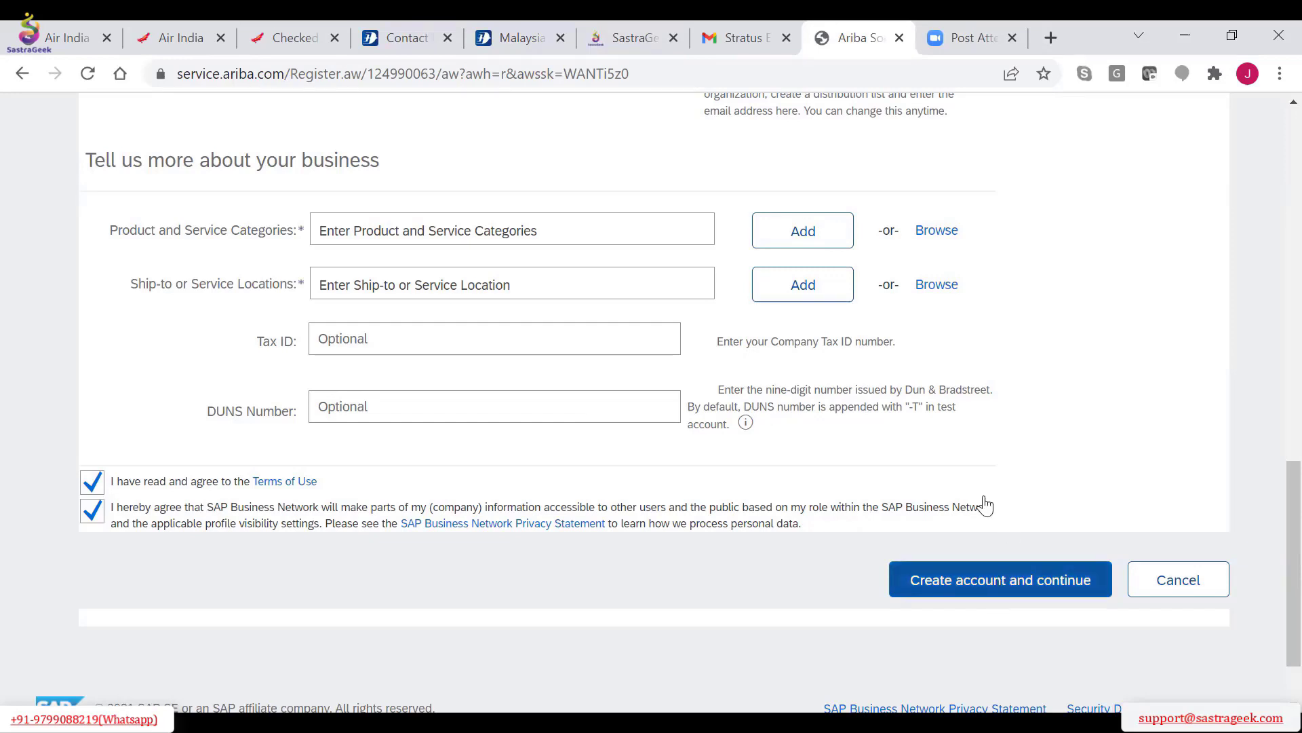
Try to create the account without a product and service category or a ship-to location
scroll(983, 502, down, 2)
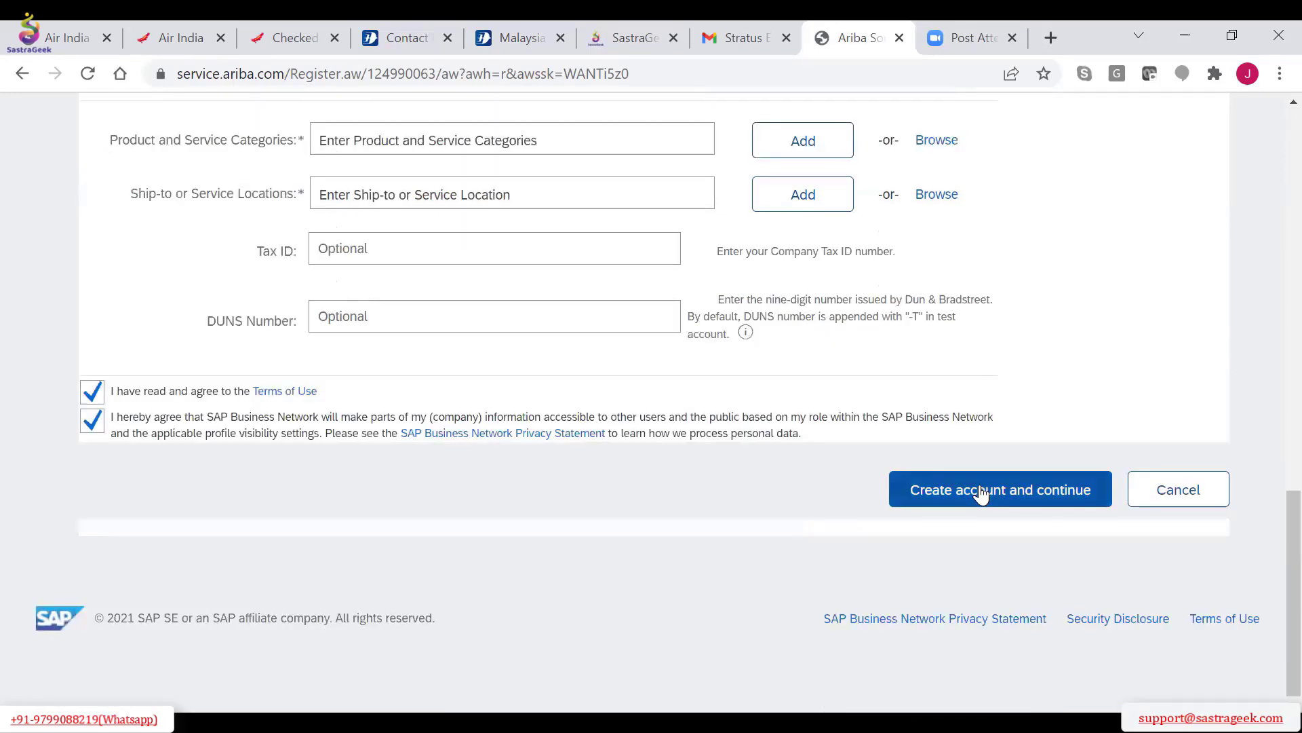
click(982, 494)
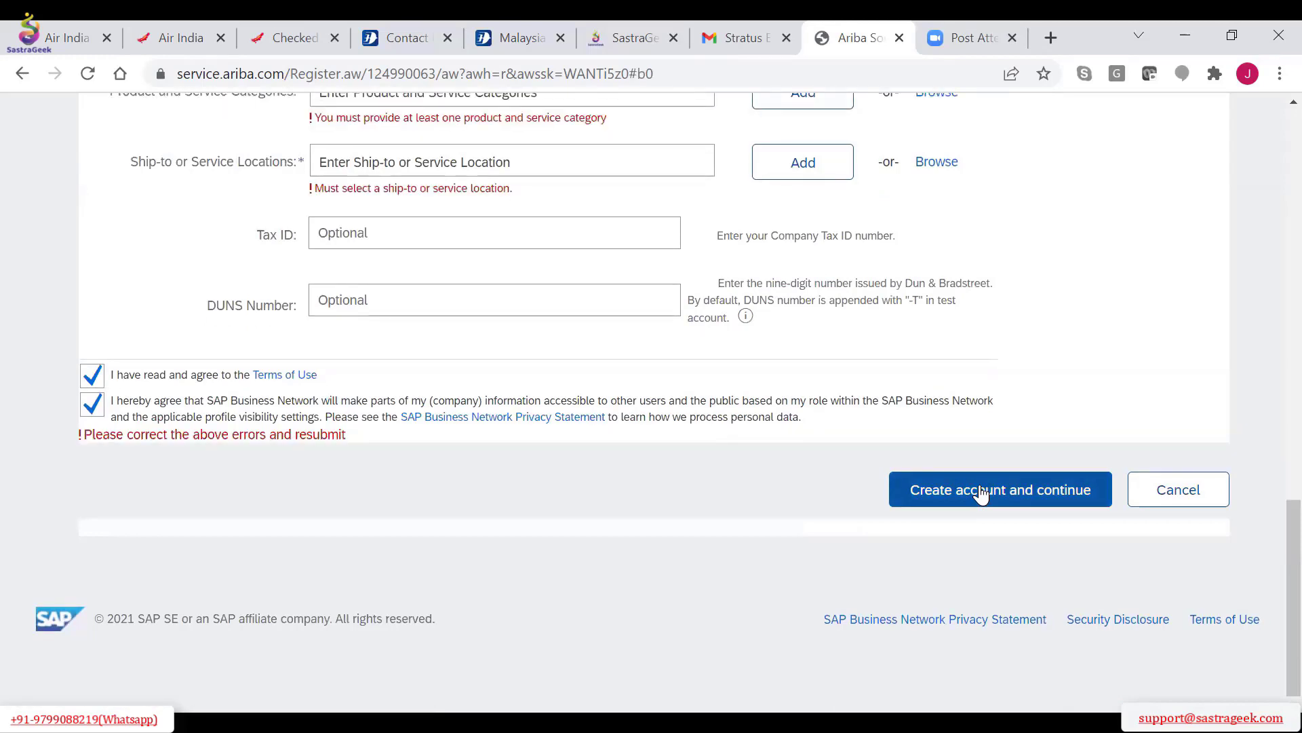
scroll(981, 493, up, 1)
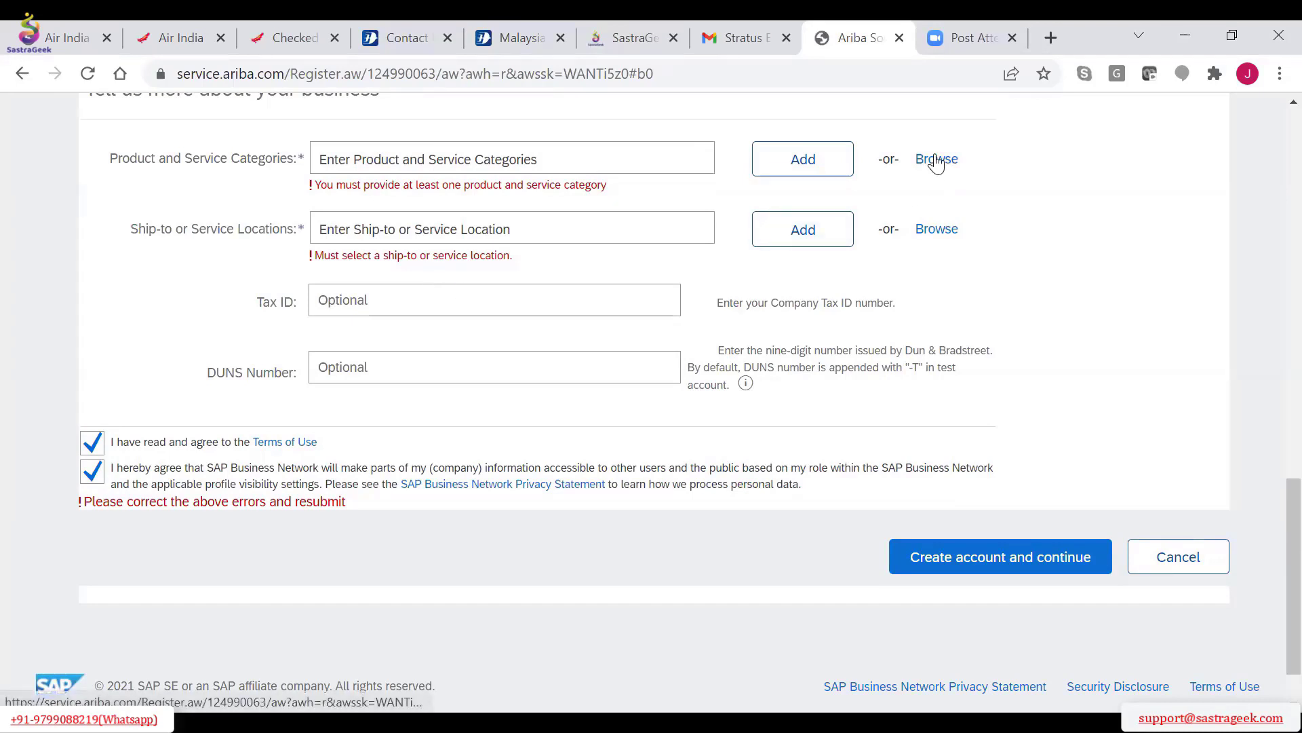
Try choosing Personal communication devices by expanding Computer Hardware, Software & Telecom and Communications Devices & Accessories, and confirm the selection page
click(936, 160)
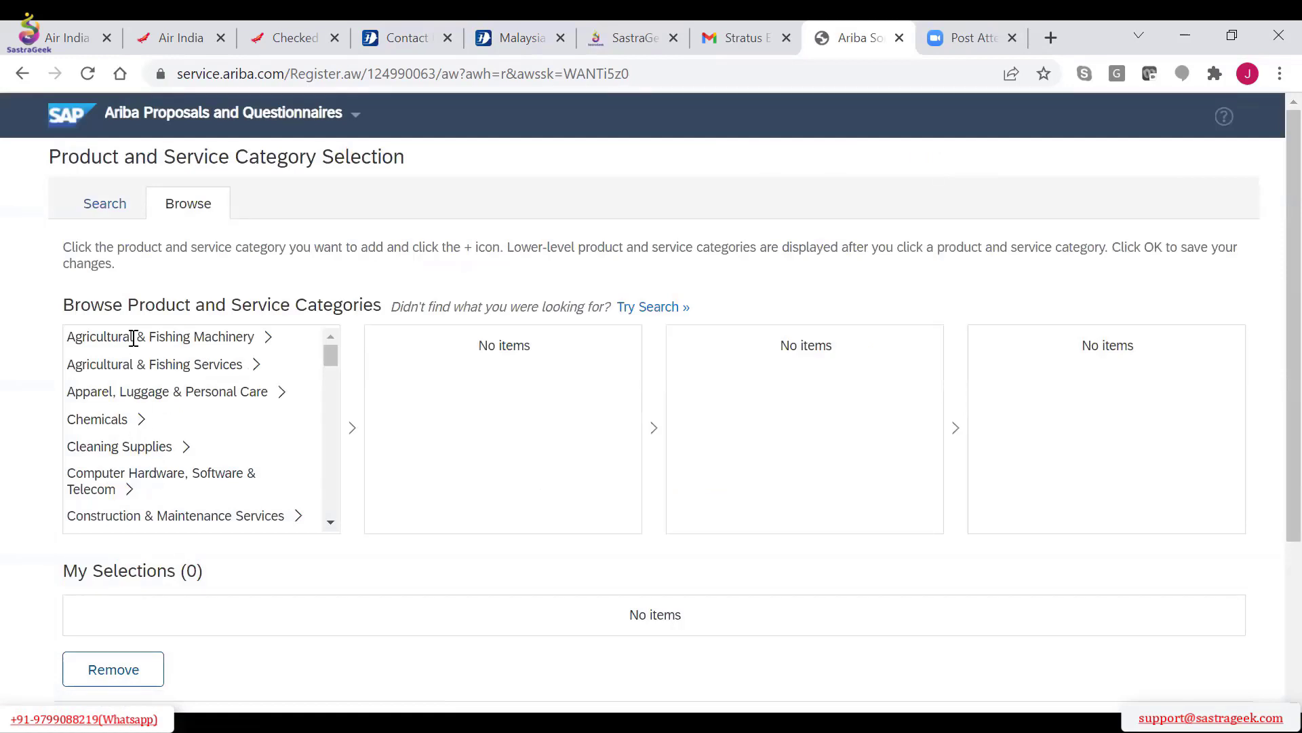
click(146, 475)
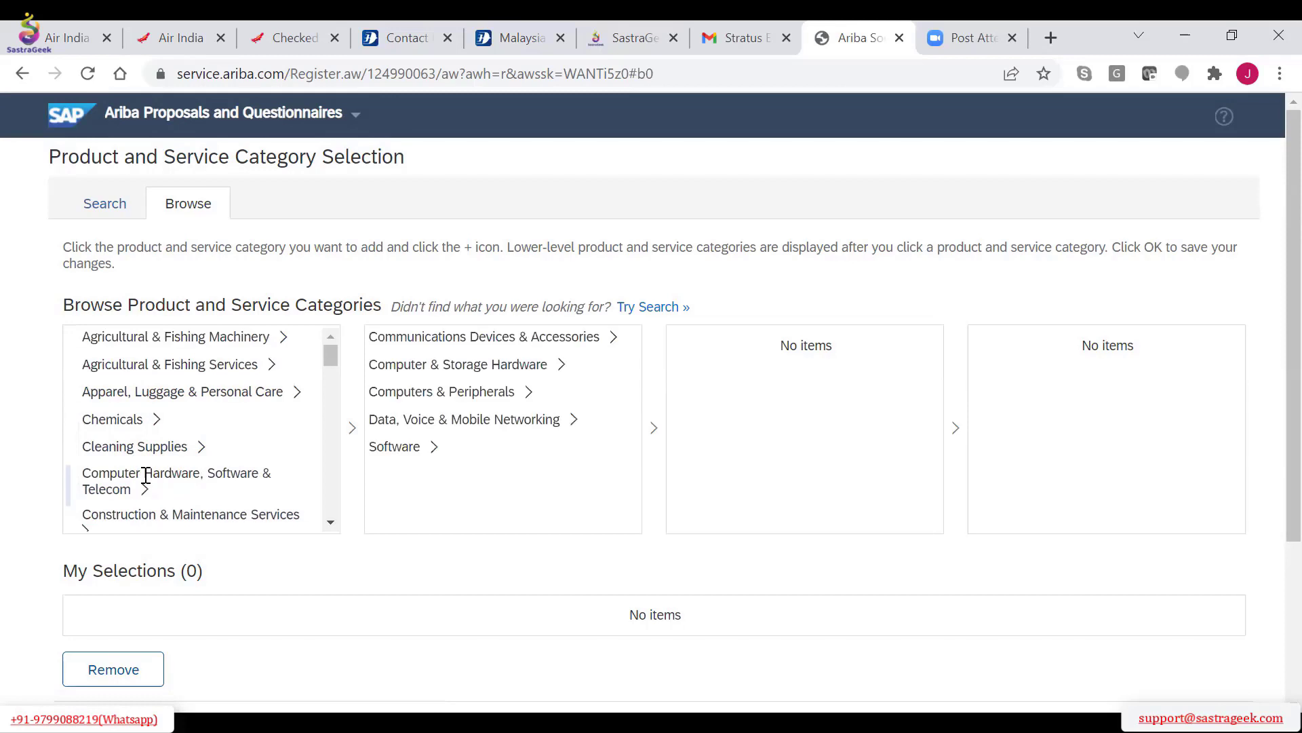
click(517, 337)
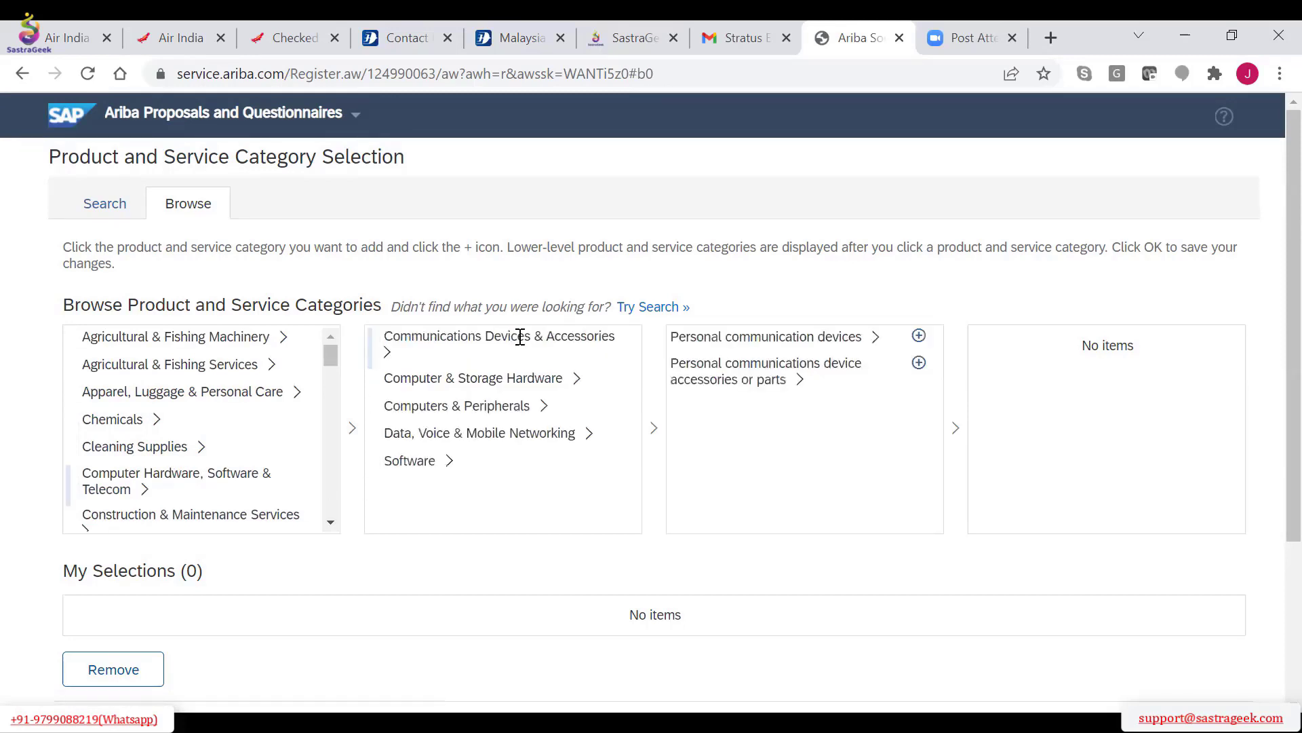
click(775, 336)
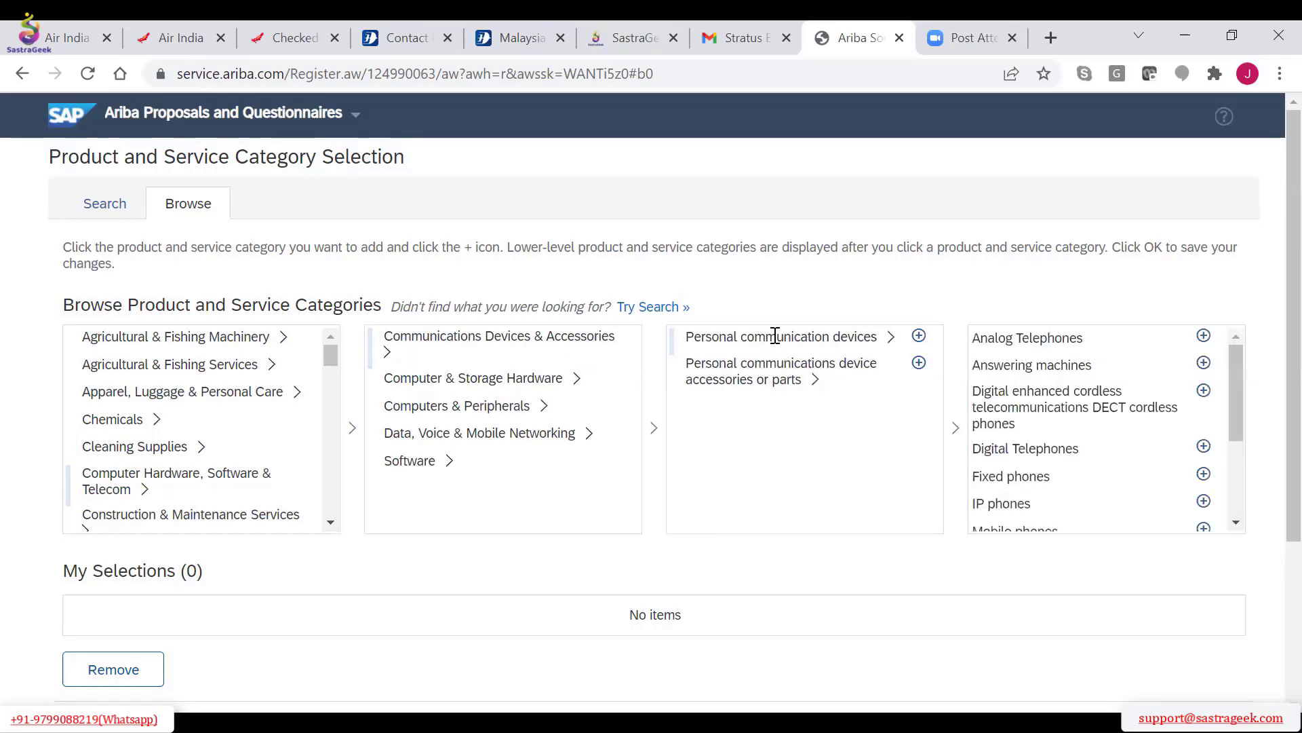
scroll(887, 578, down, 3)
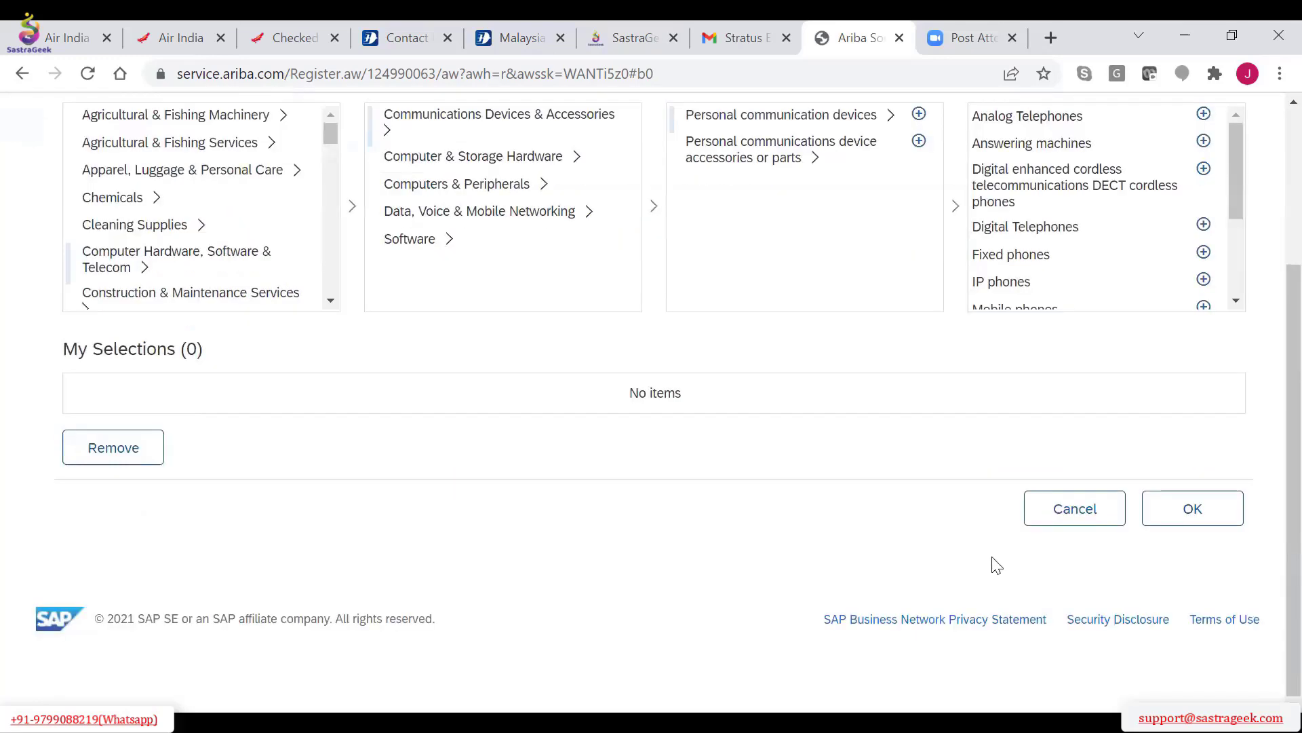
click(1181, 523)
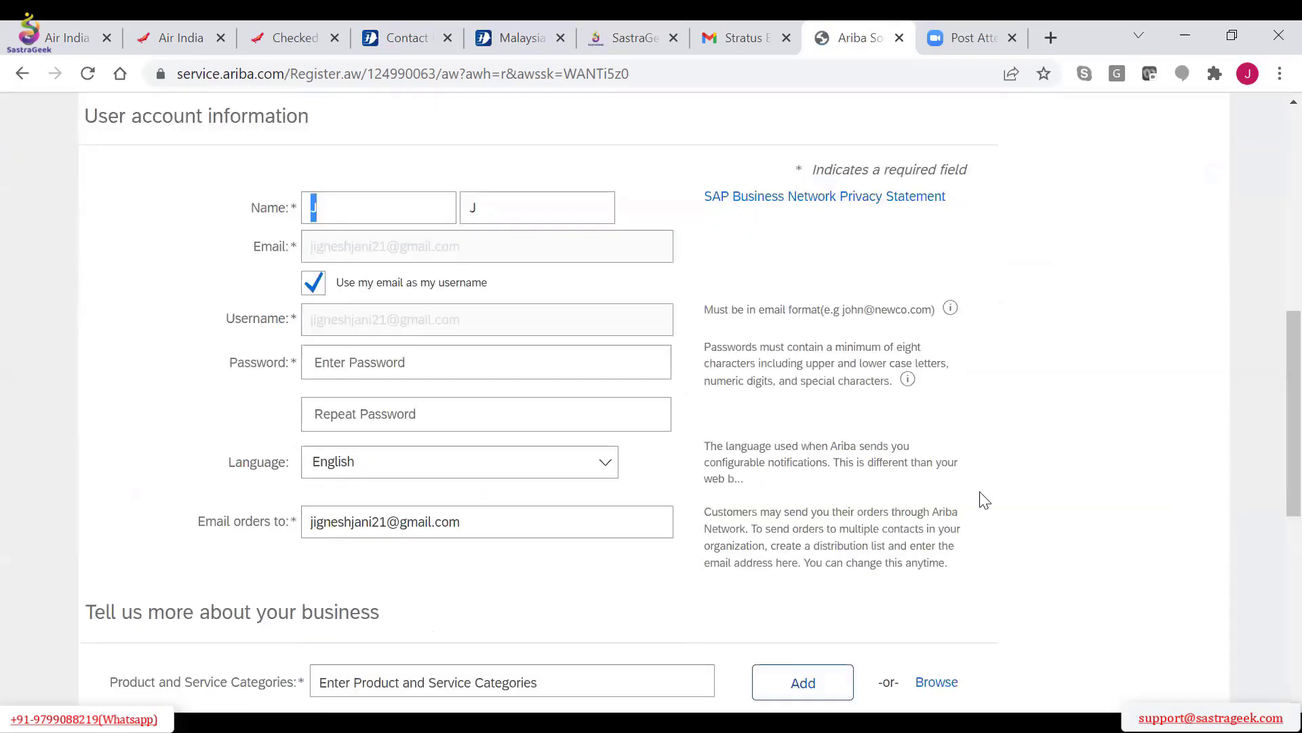
Add Personal communication devices from Communications Devices & Accessories under Computer Hardware, Software & Telecom as the product and service category and confirm
scroll(985, 500, down, 8)
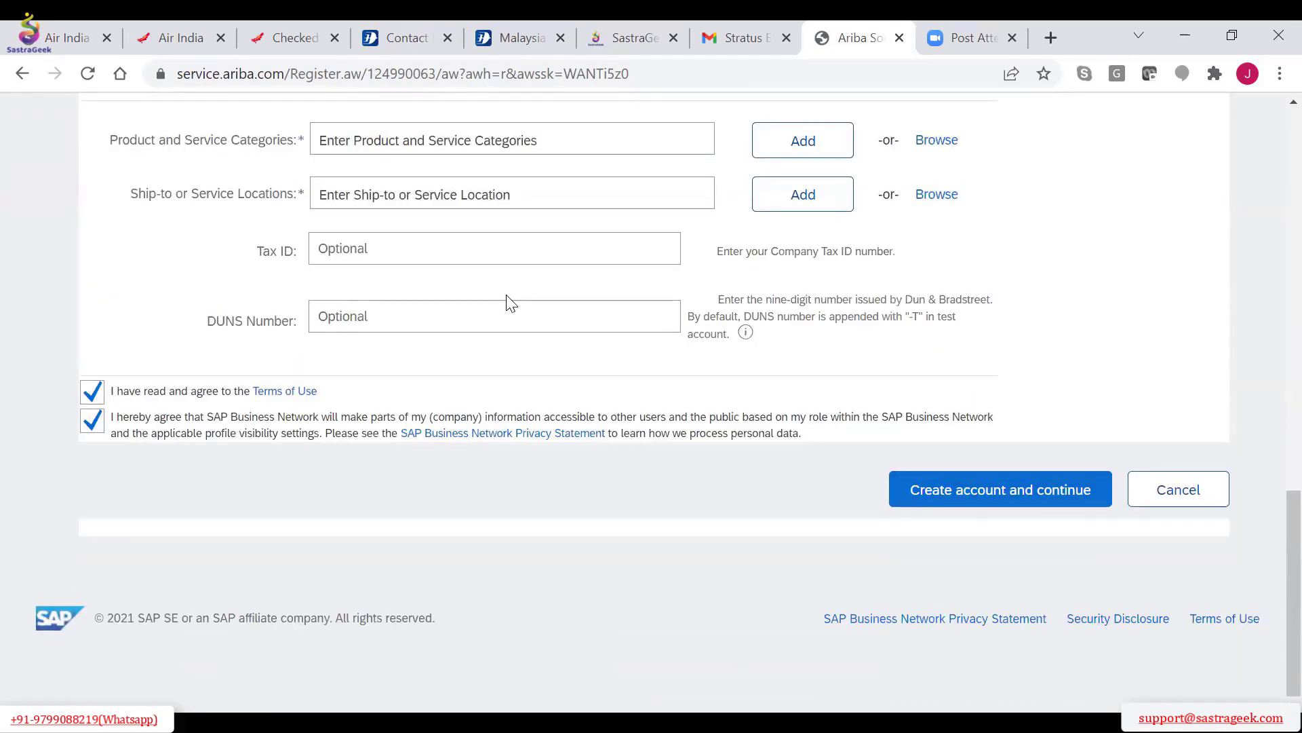
scroll(726, 247, up, 1)
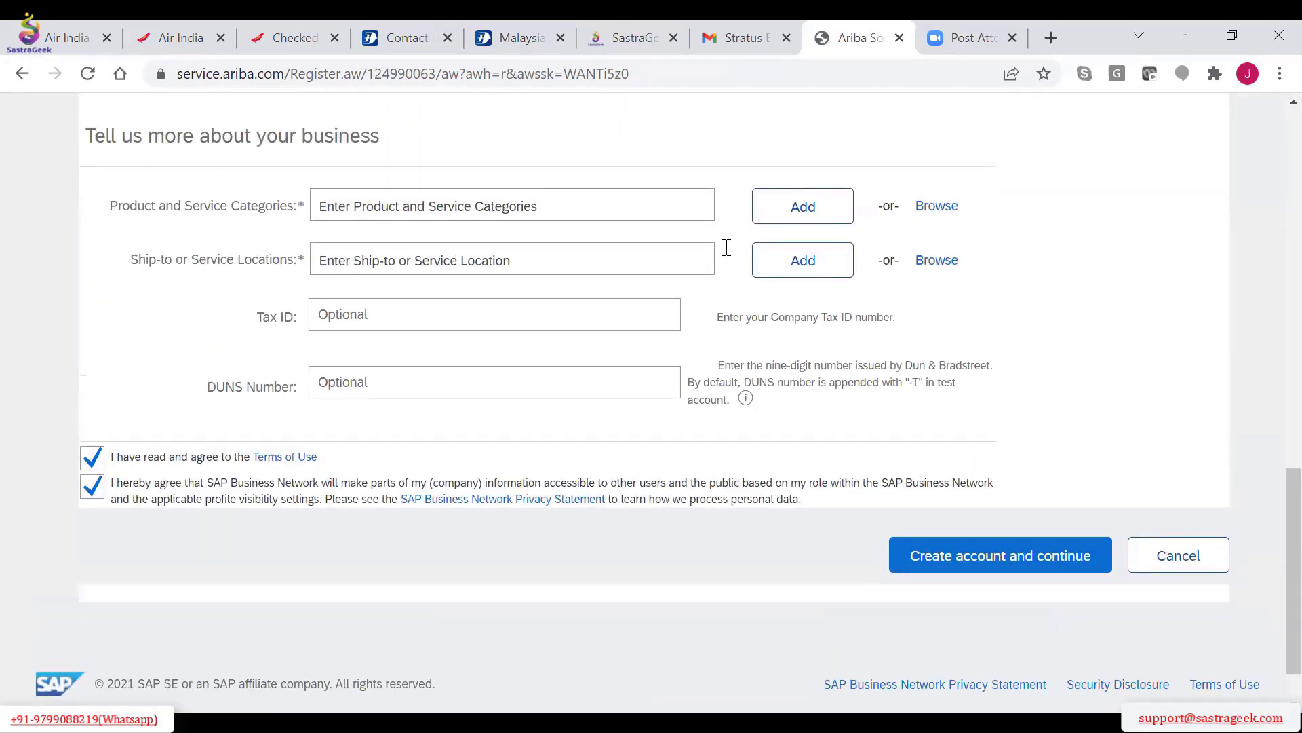
click(938, 209)
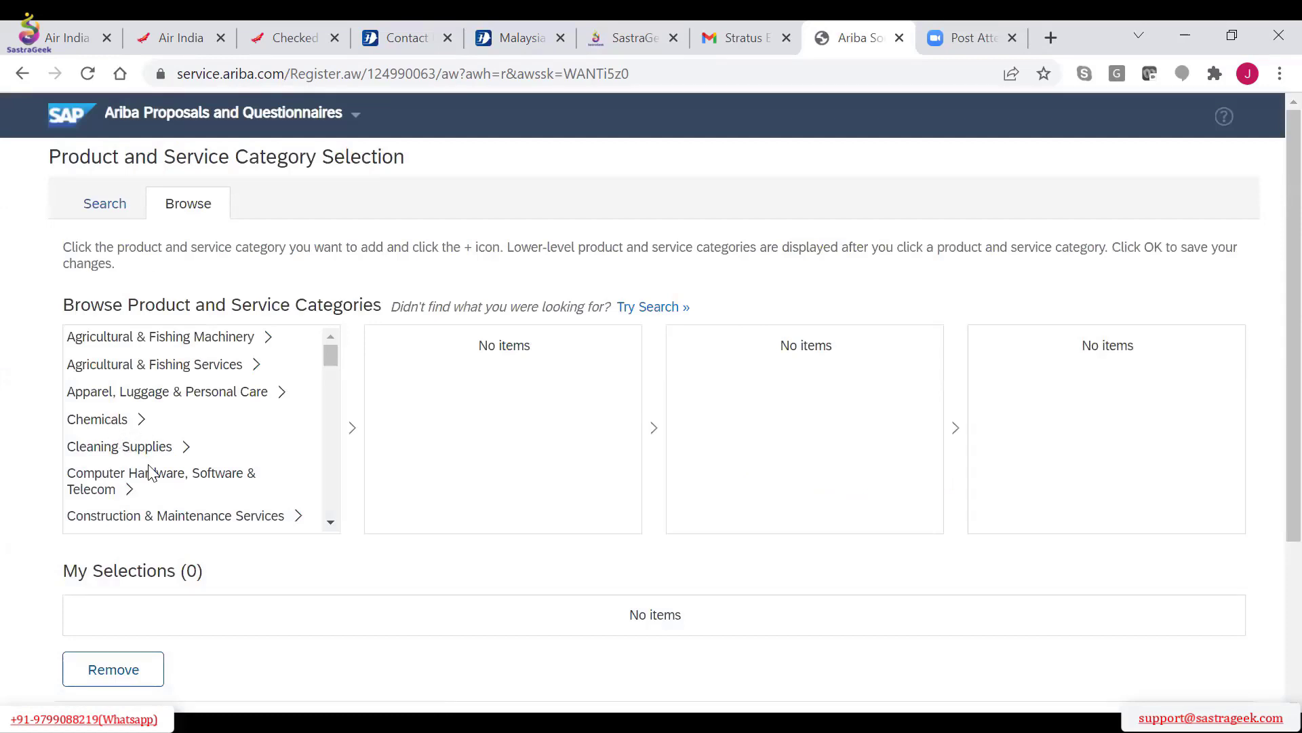
click(149, 473)
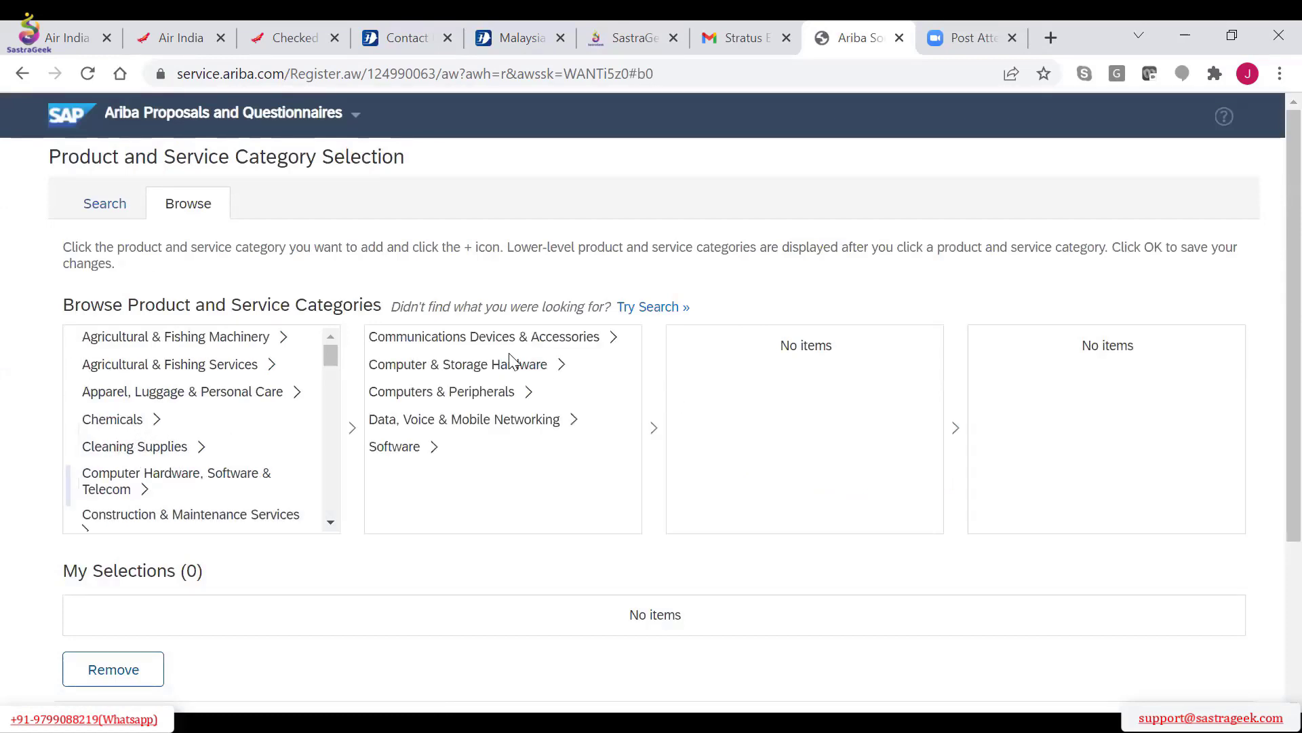
scroll(788, 604, down, 3)
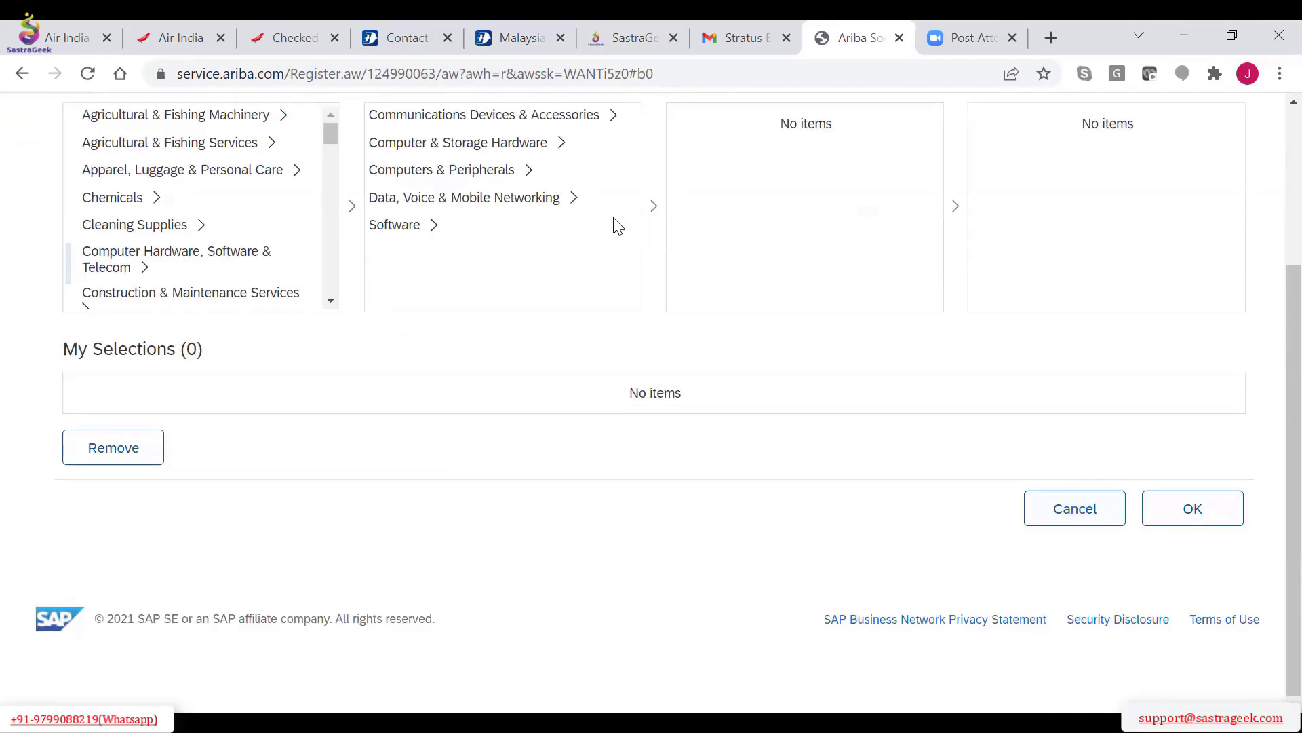
scroll(614, 224, up, 1)
click(512, 149)
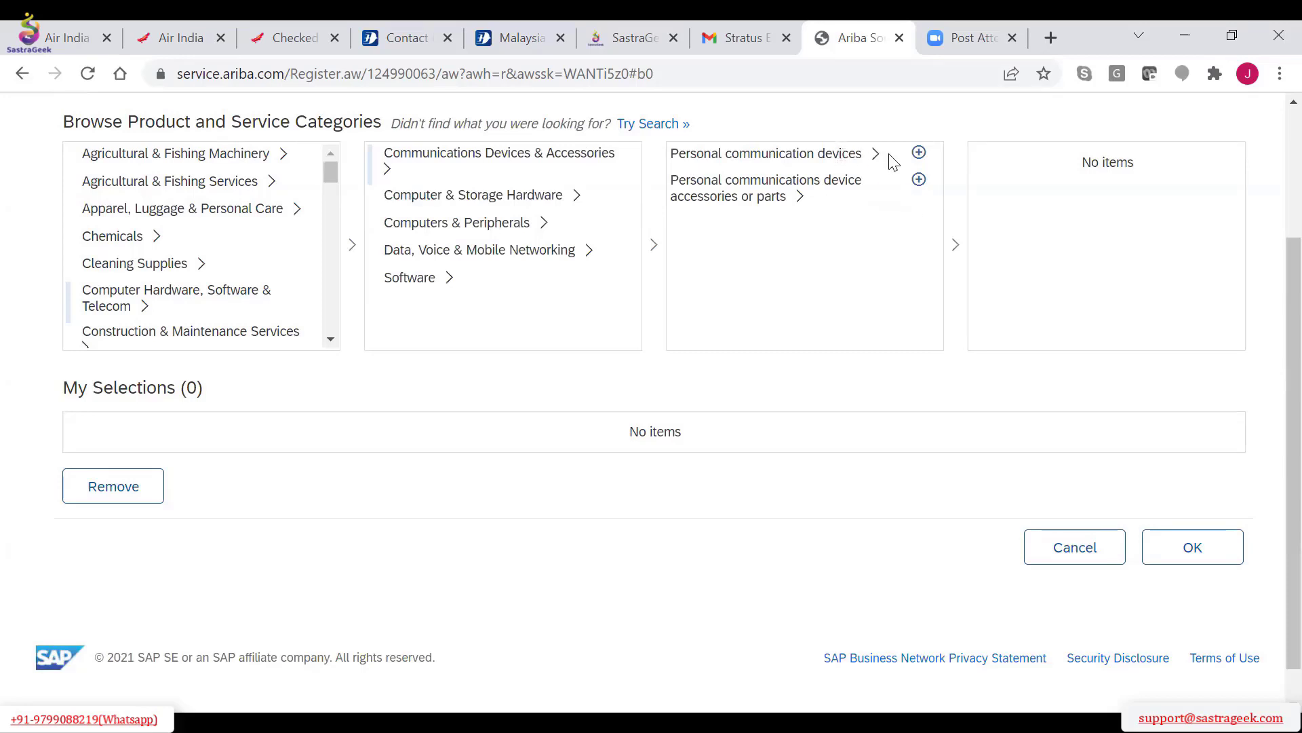
click(919, 153)
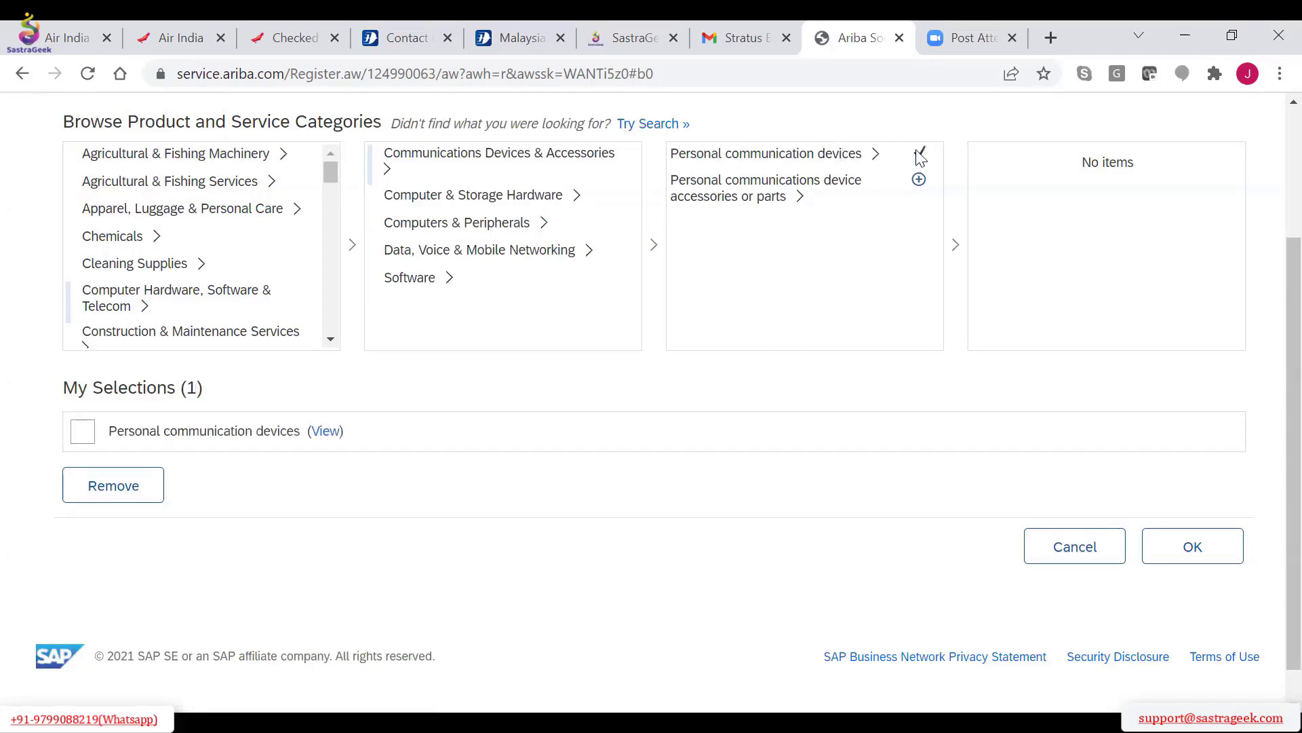
click(823, 155)
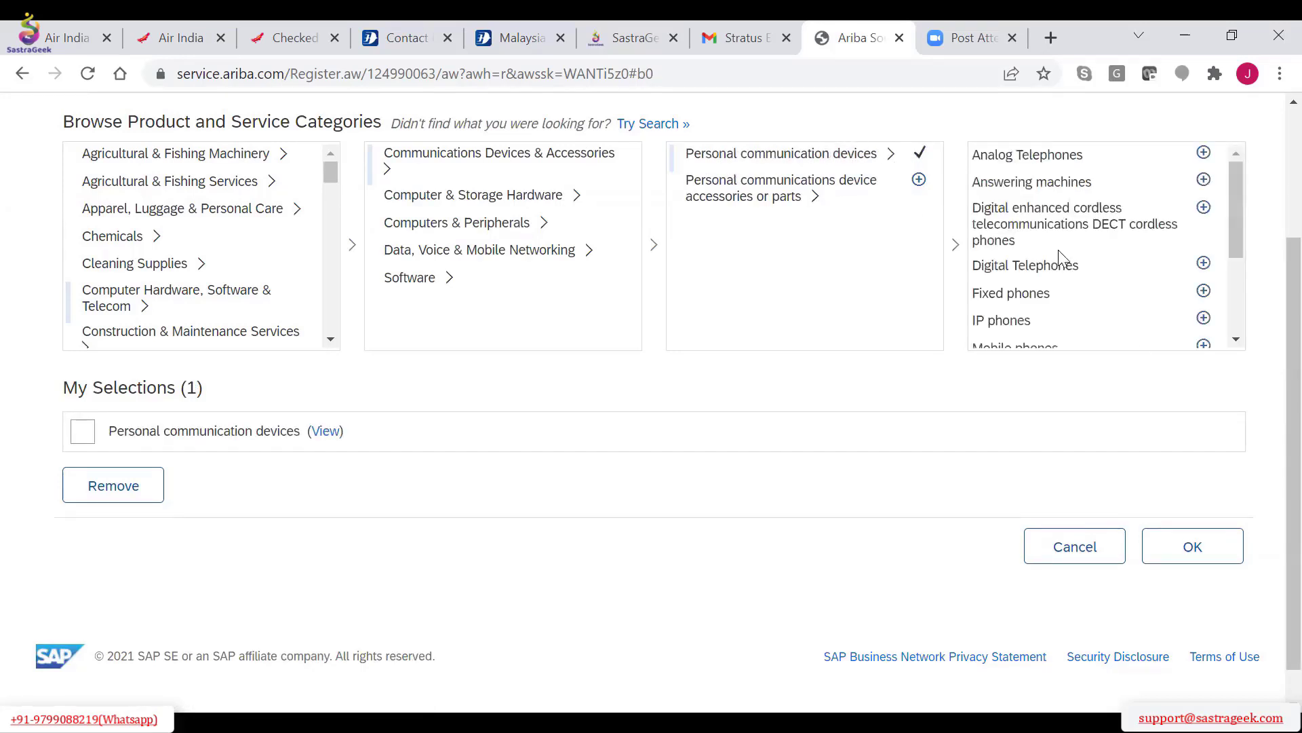
click(1213, 553)
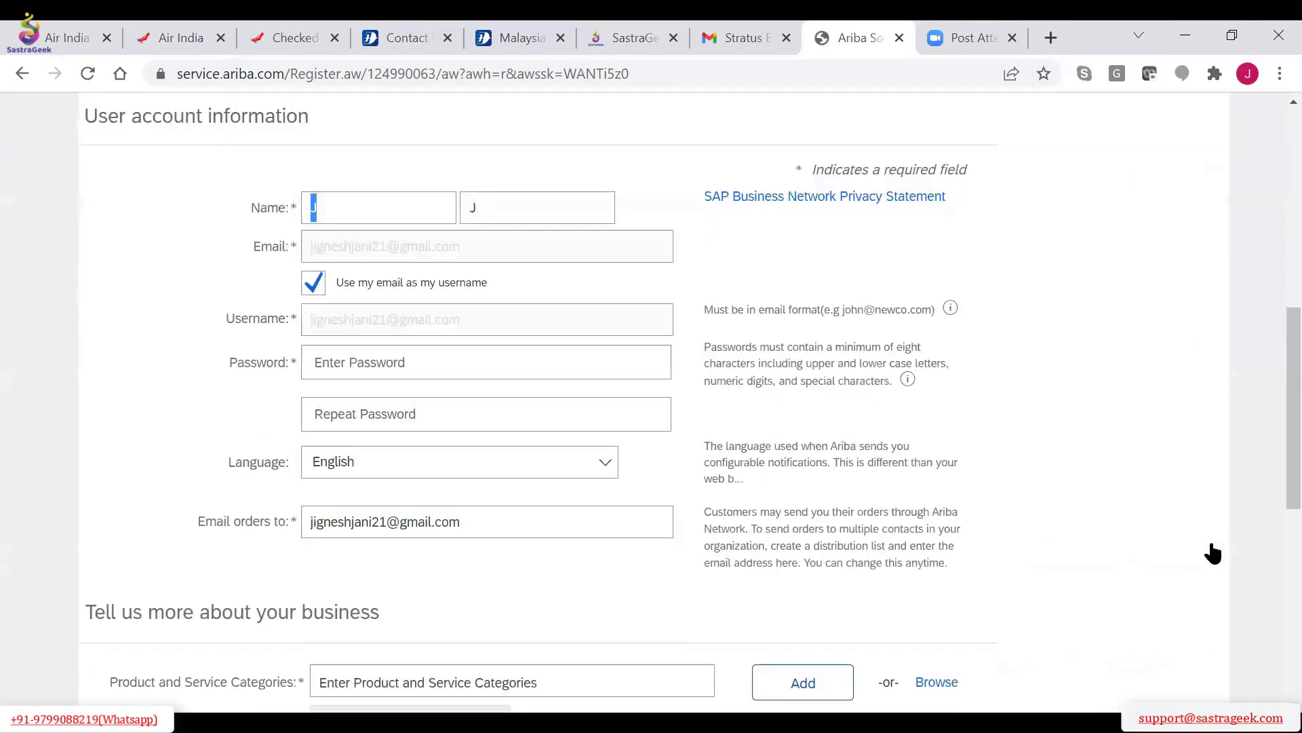
Open the ship-to or service location selection and look through the Oceania/Australasia, Central Asia and Southeast Asia countries
scroll(1214, 553, down, 6)
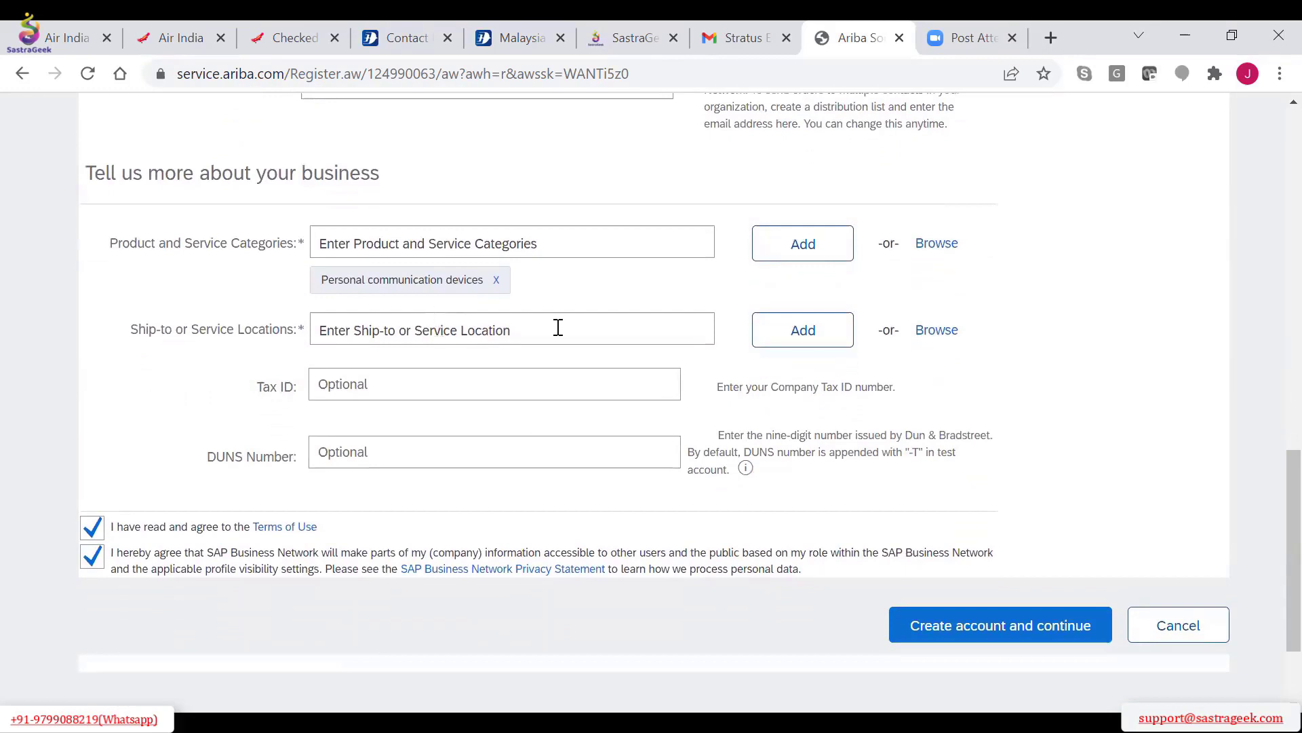
click(937, 332)
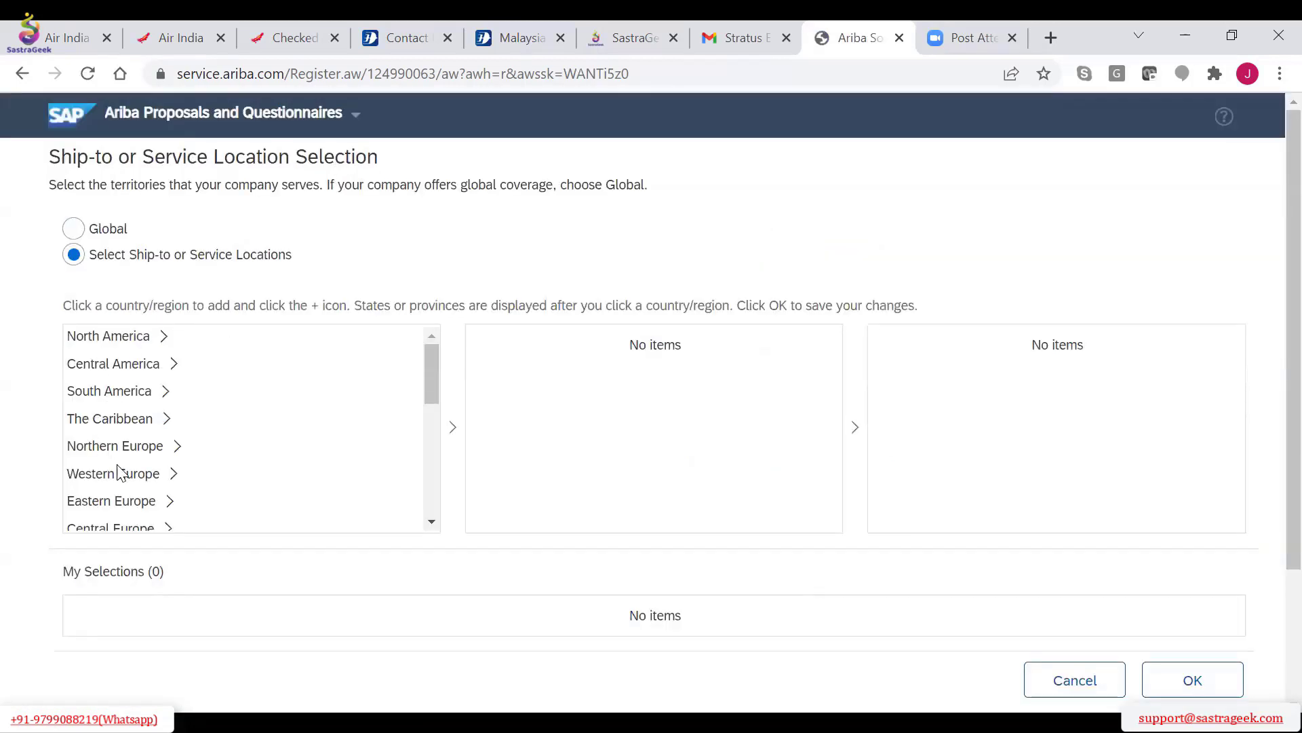
scroll(135, 491, down, 1)
scroll(136, 491, down, 4)
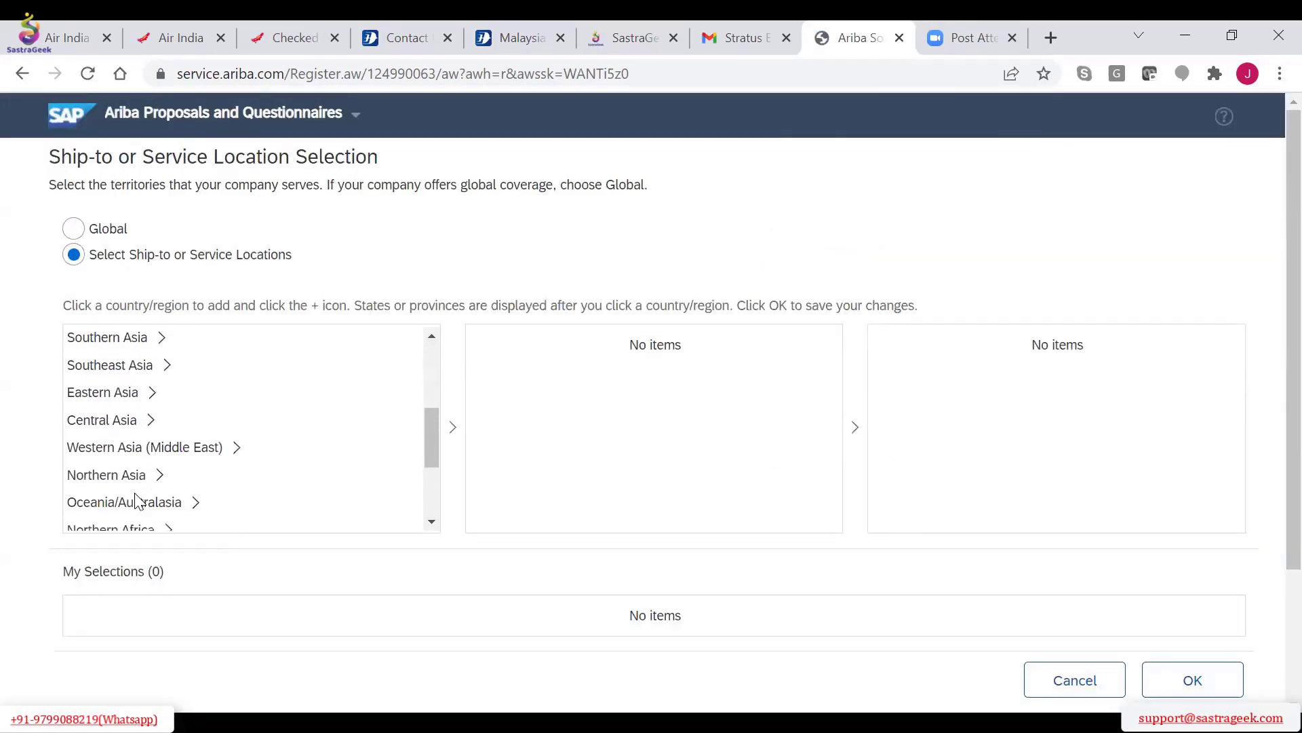
scroll(135, 491, down, 1)
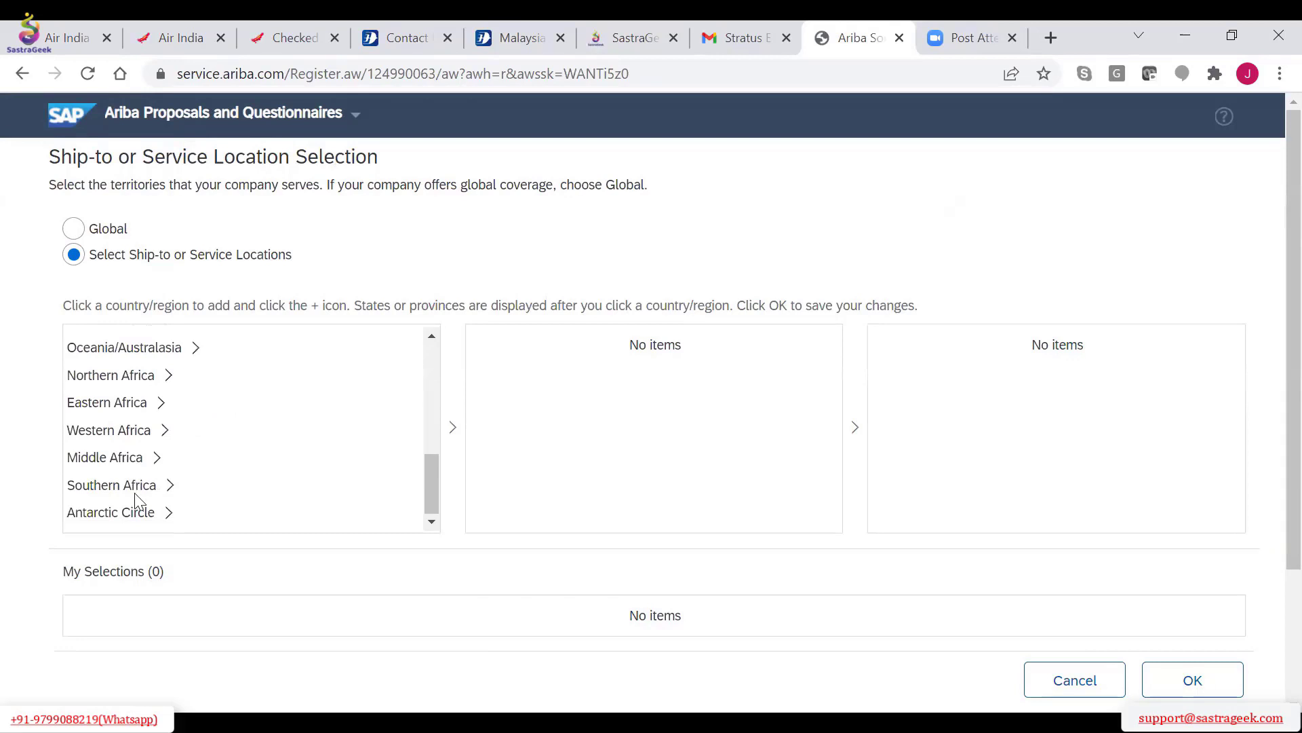
scroll(138, 498, up, 1)
scroll(140, 502, down, 1)
scroll(136, 499, up, 1)
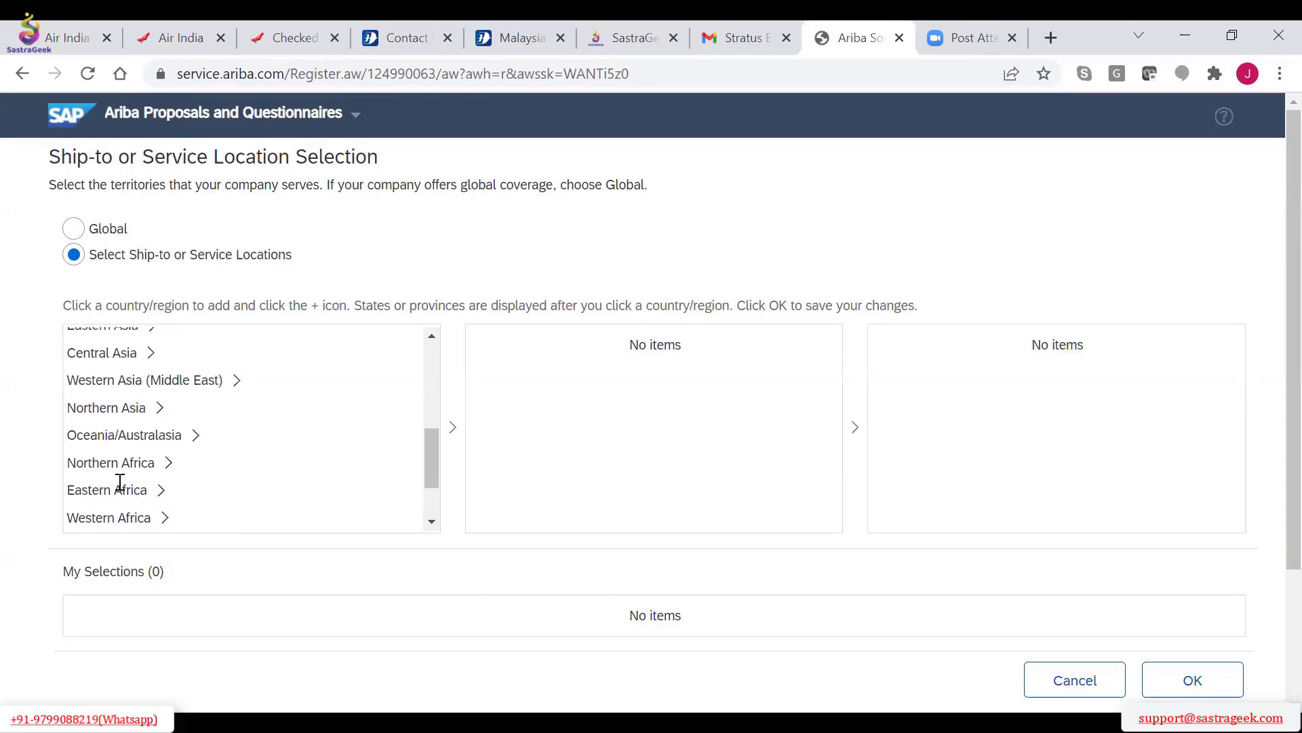
click(141, 434)
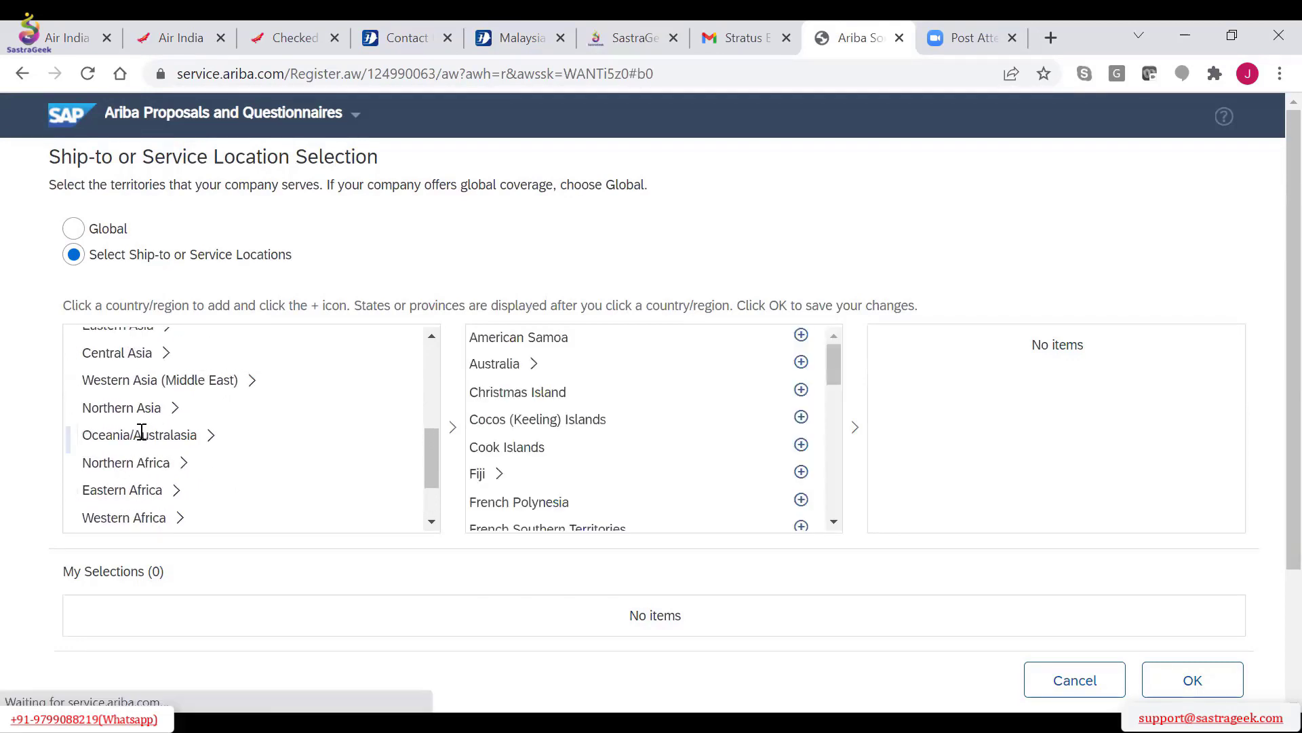
click(135, 354)
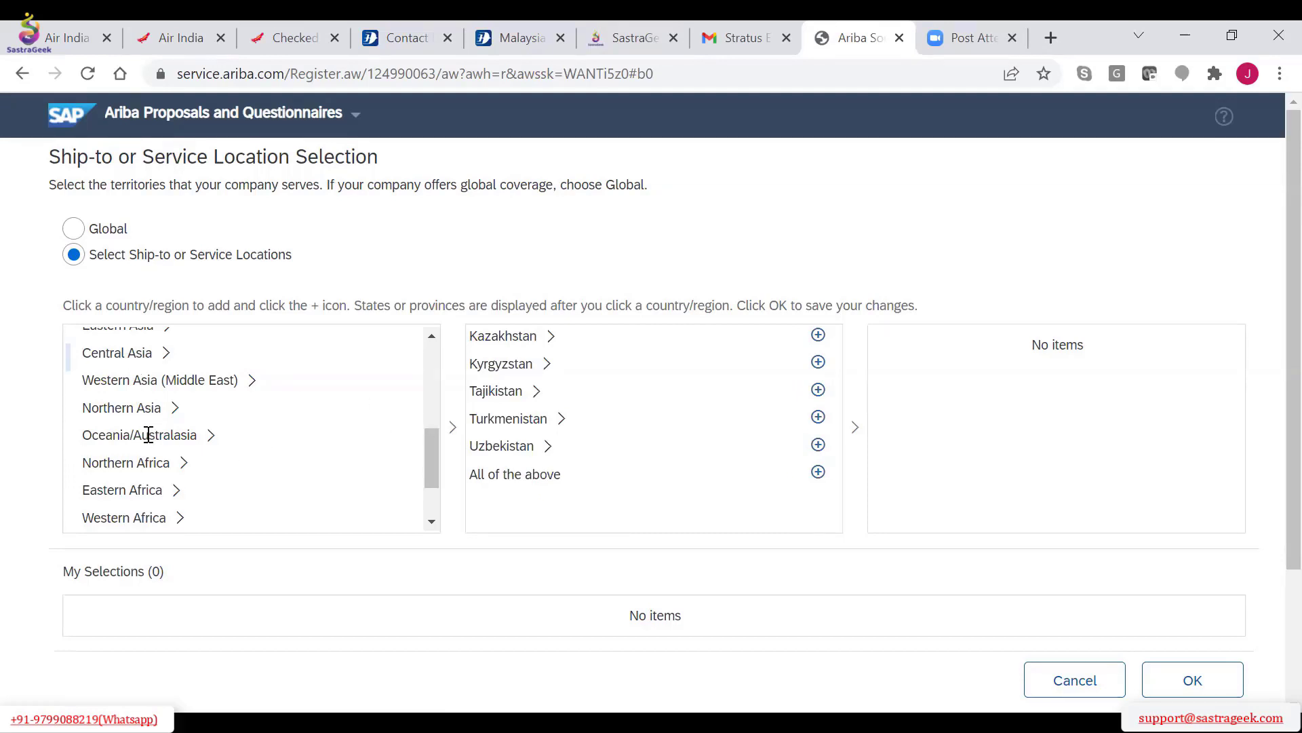
scroll(148, 435, up, 3)
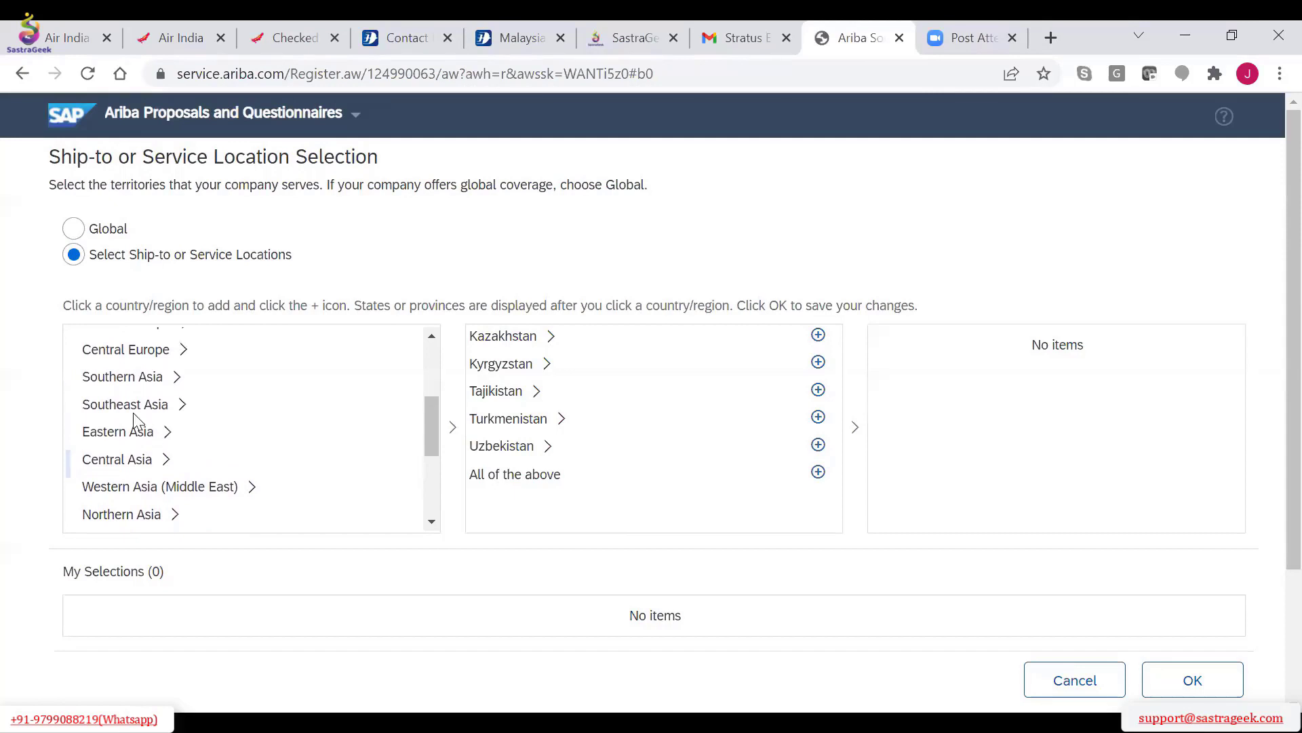
click(135, 405)
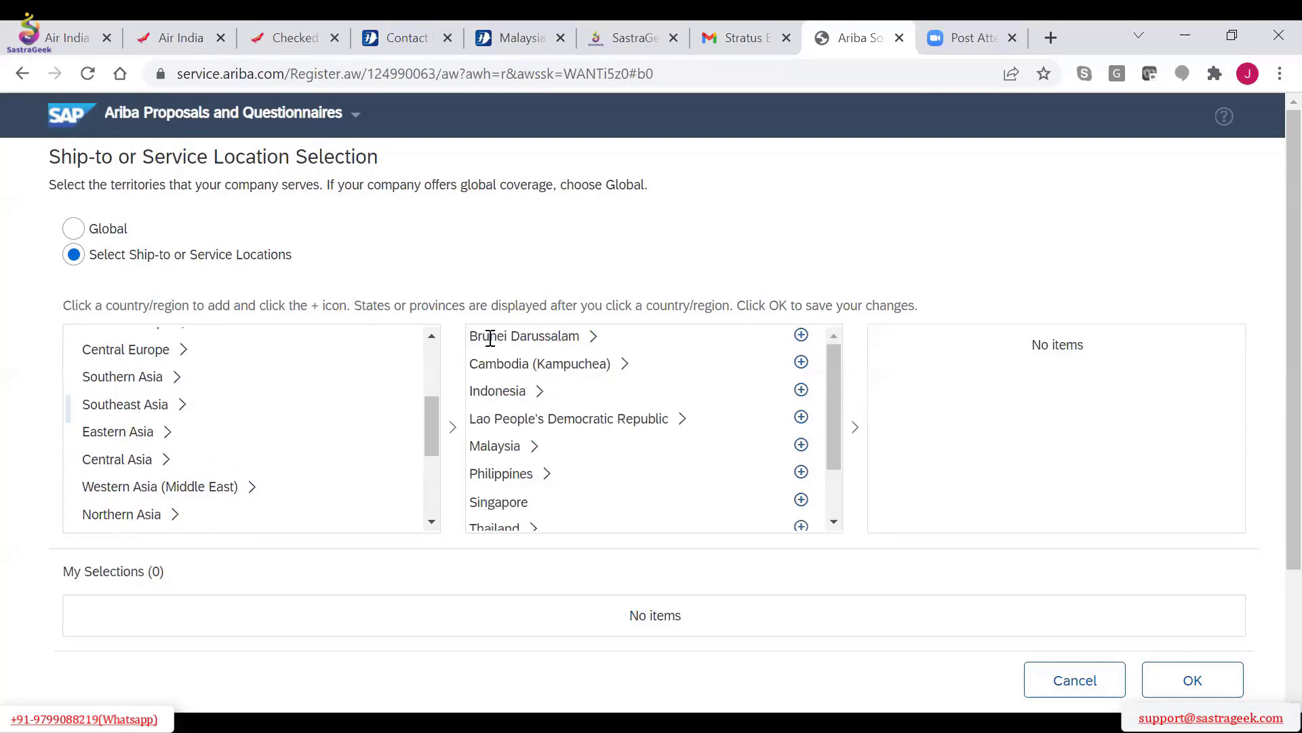
Add India from Southern Asia as the ship-to or service location and confirm the selection
click(130, 378)
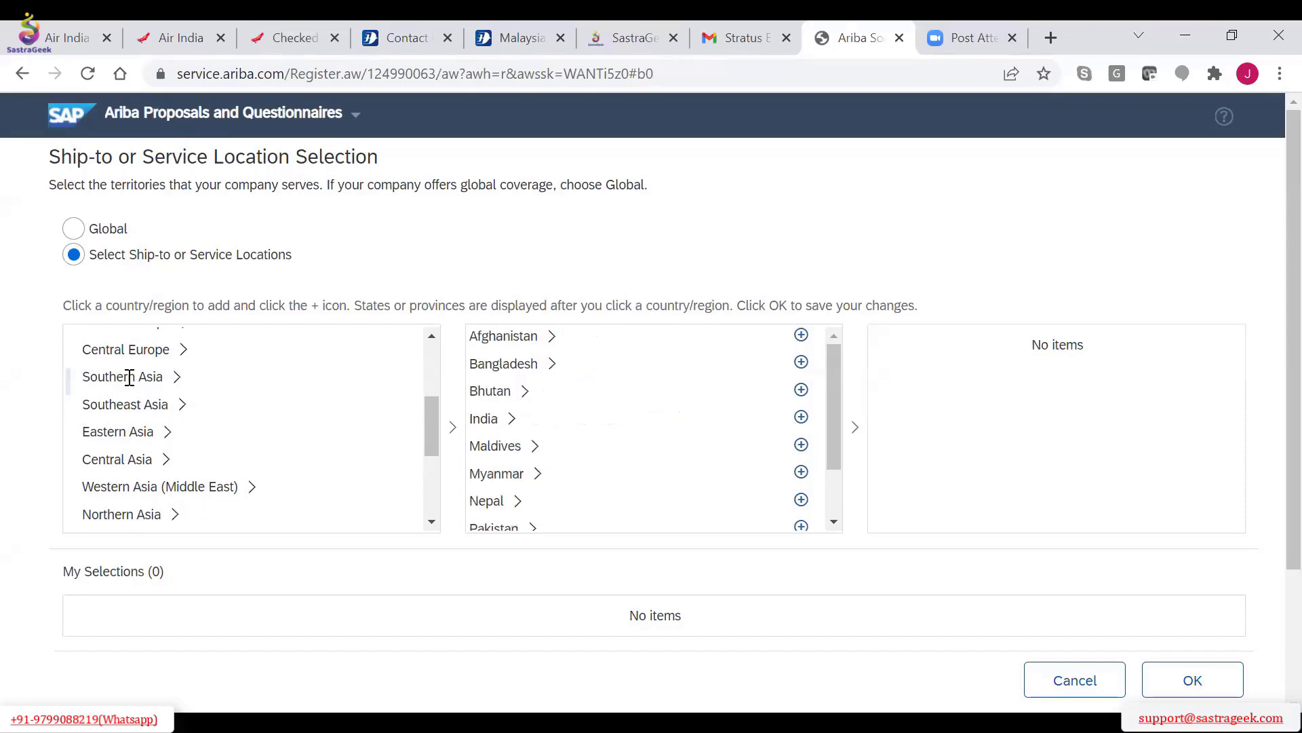
click(482, 417)
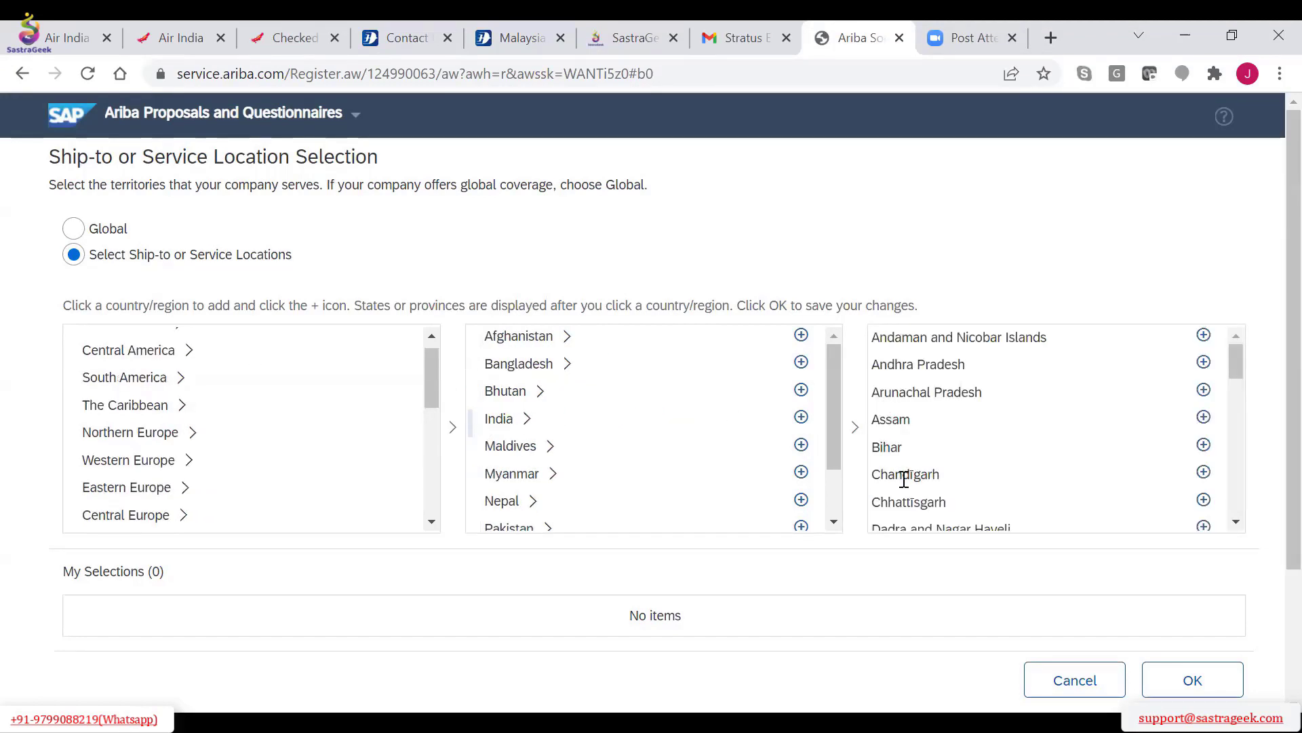
scroll(904, 479, down, 3)
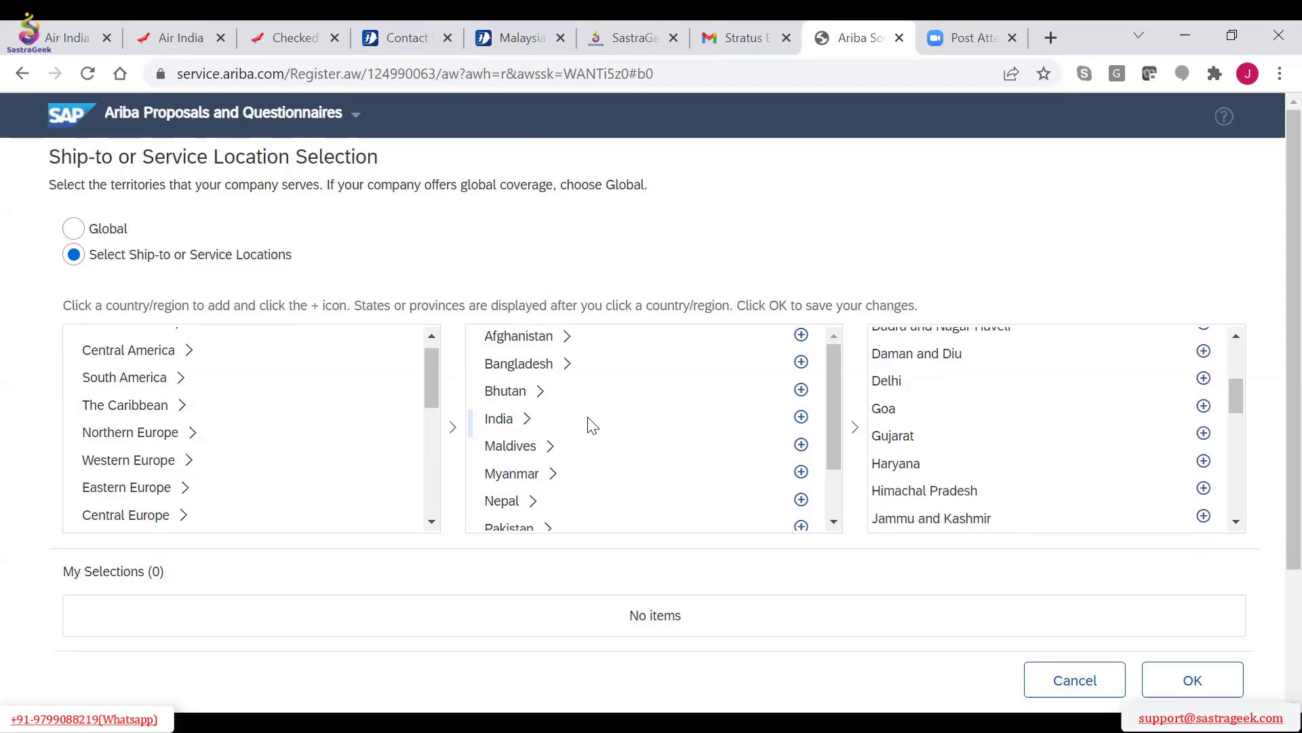
click(801, 418)
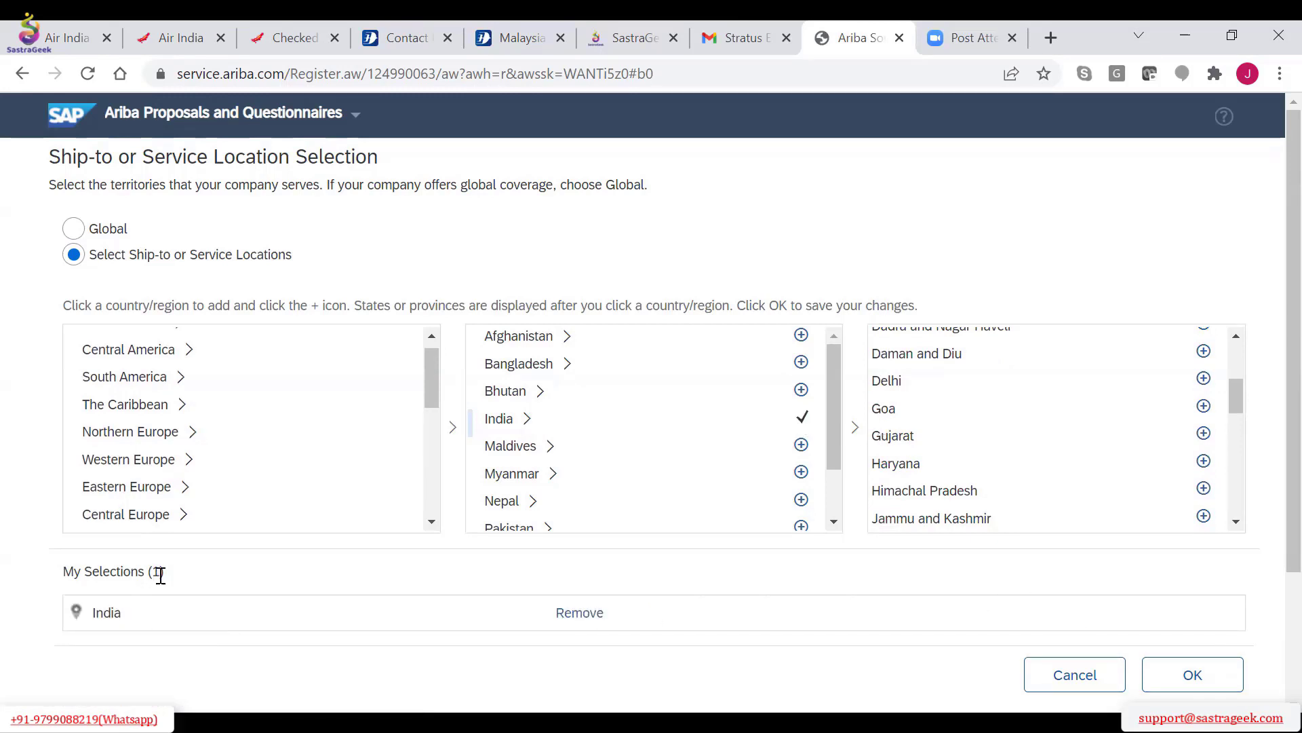
click(1167, 674)
click(1192, 675)
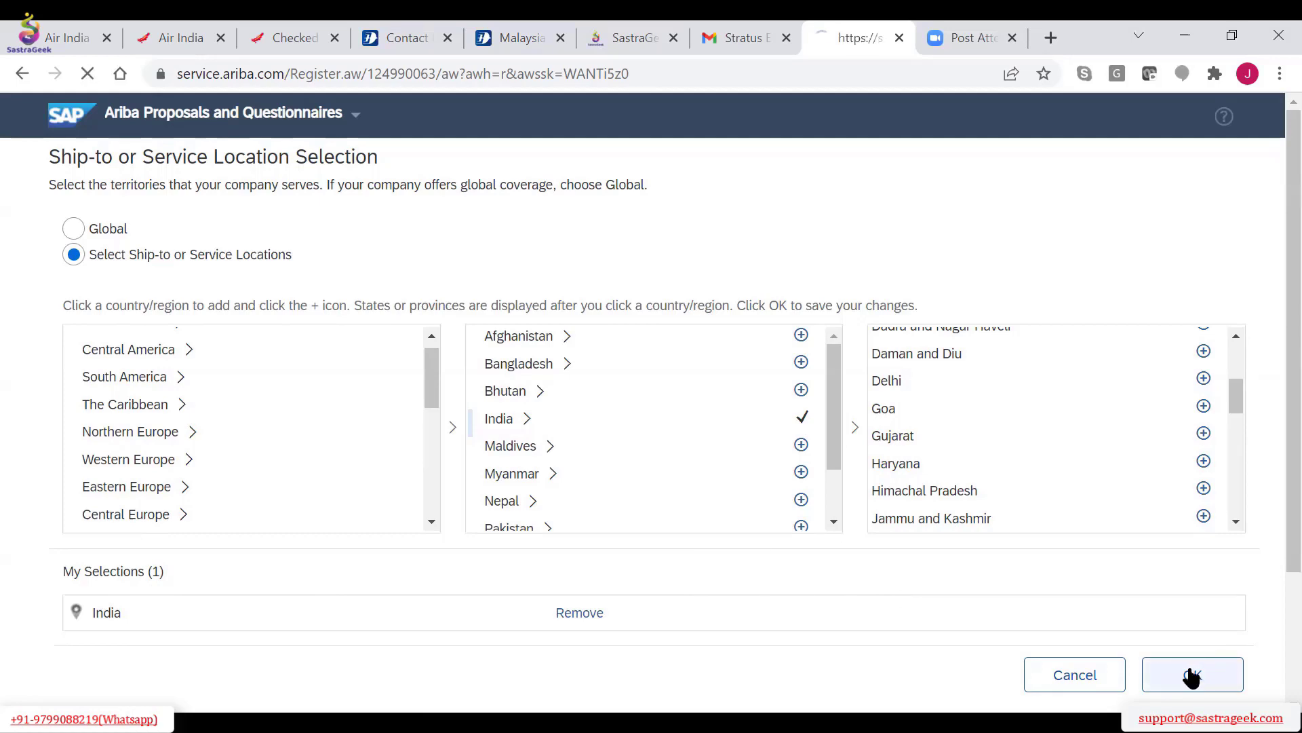
click(1111, 534)
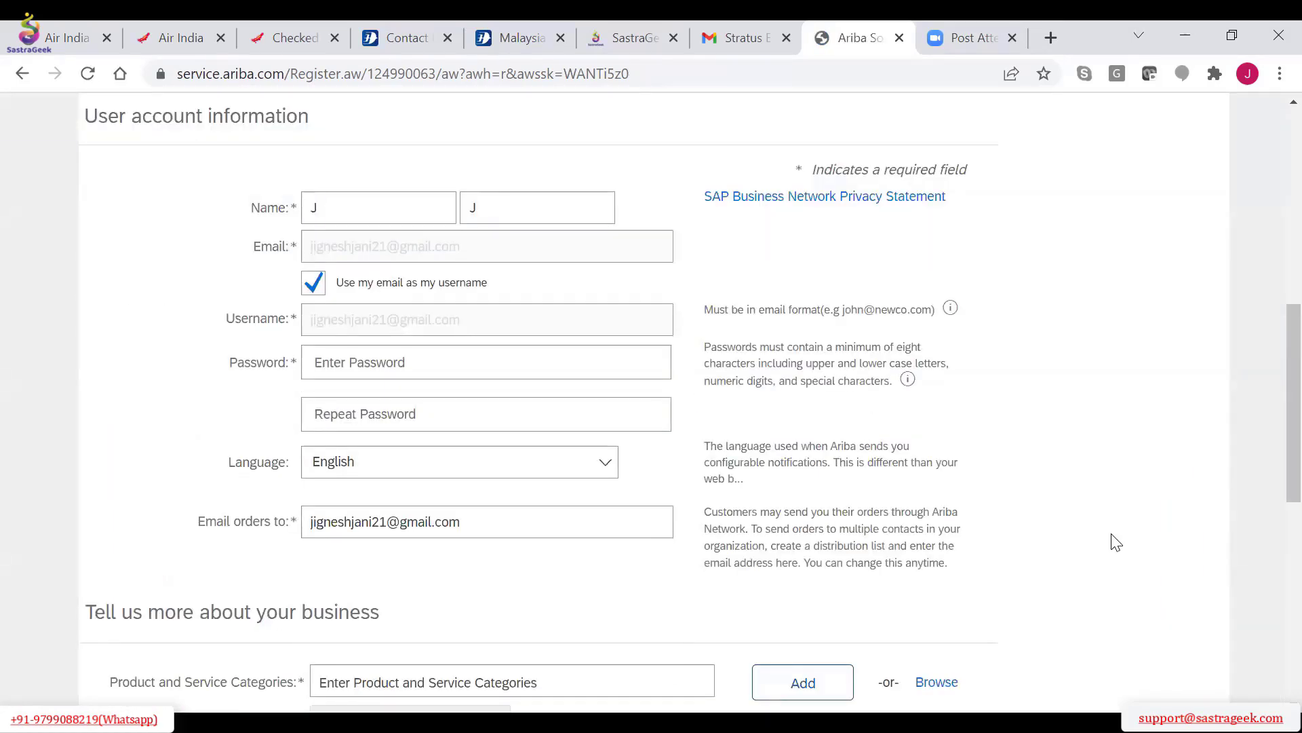
Try to create the account with the selected product category and service location
scroll(1116, 542, down, 9)
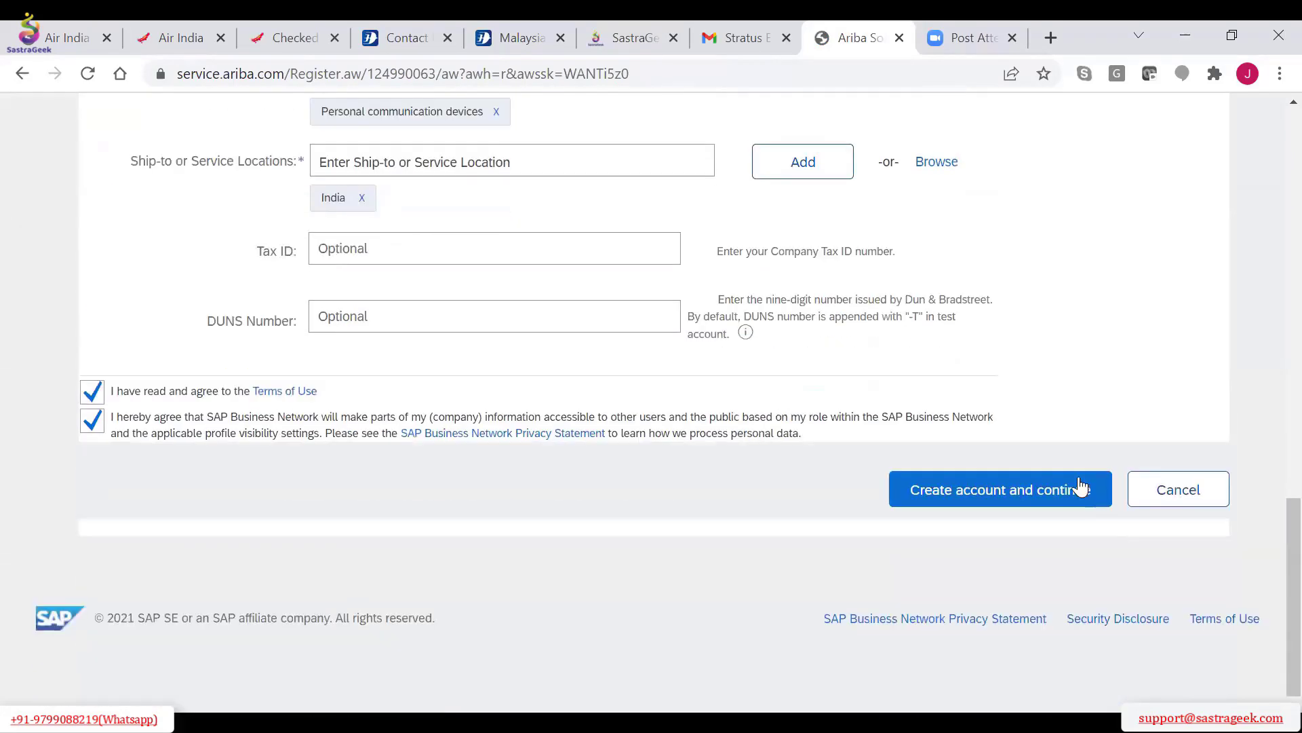
click(1012, 504)
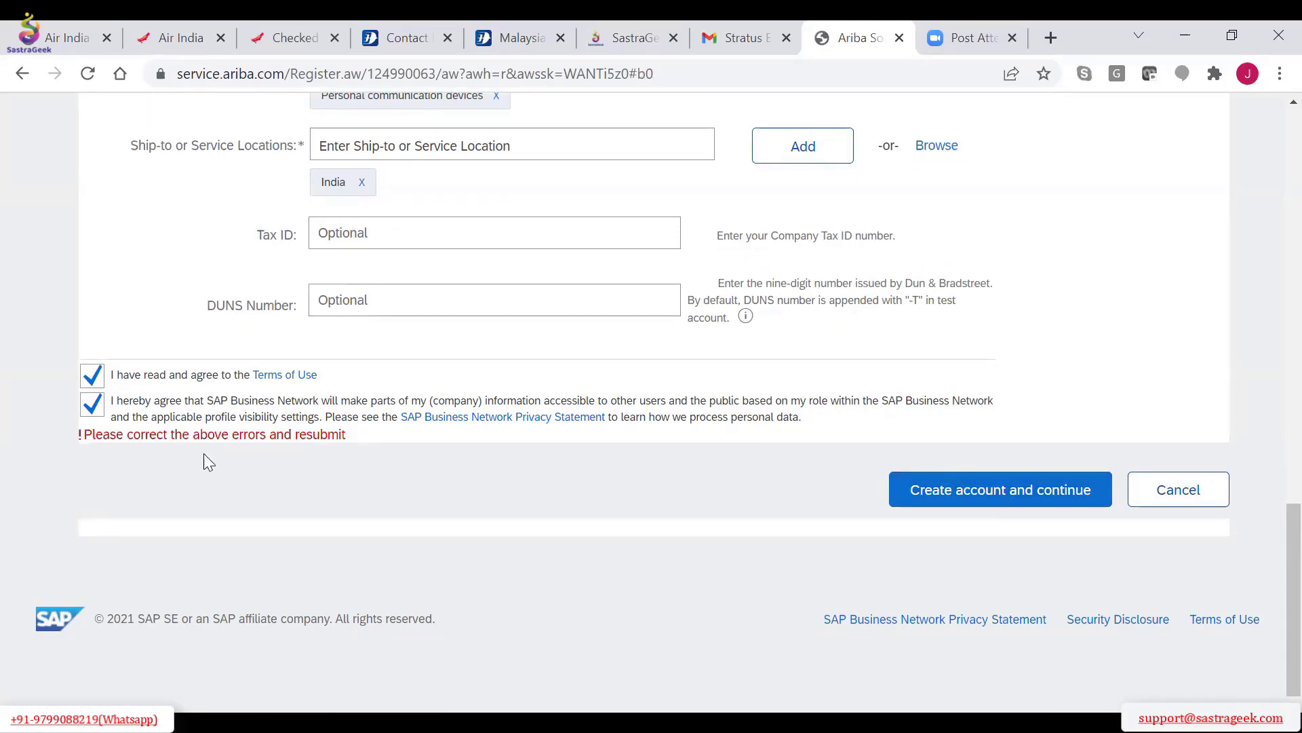
scroll(204, 453, up, 9)
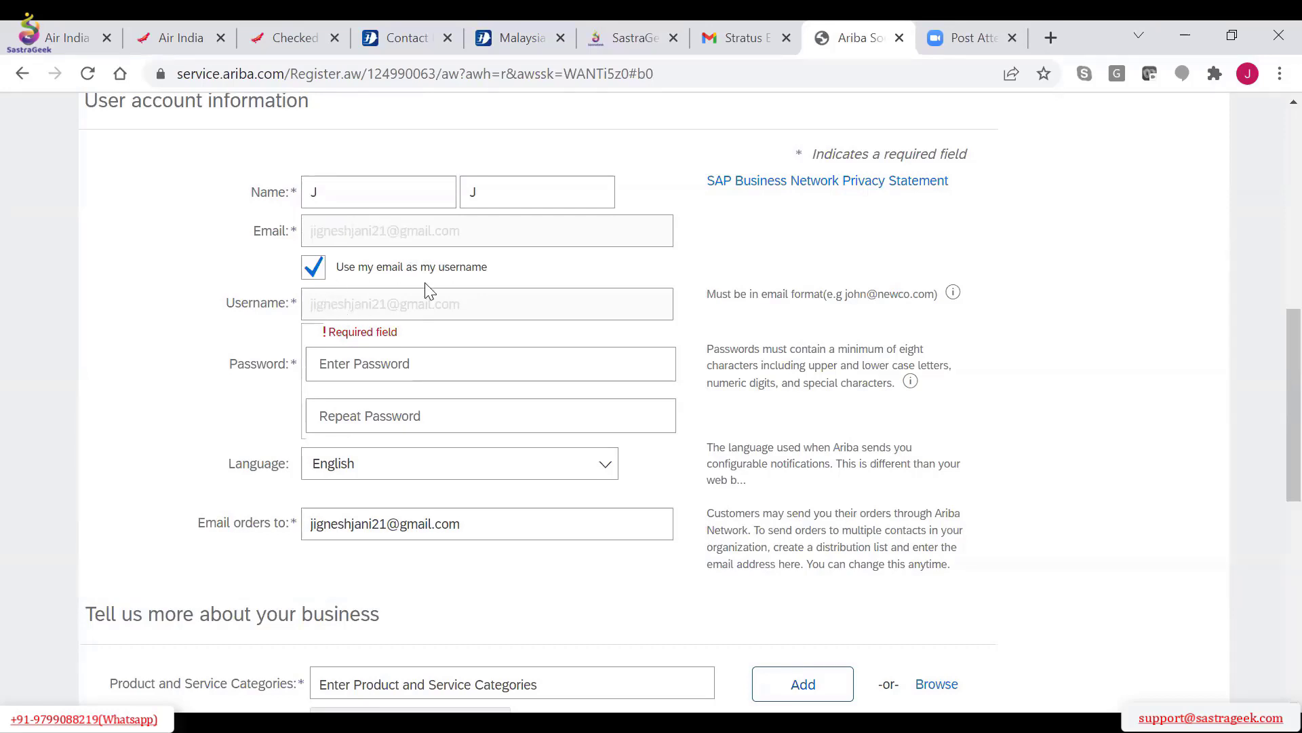
click(315, 269)
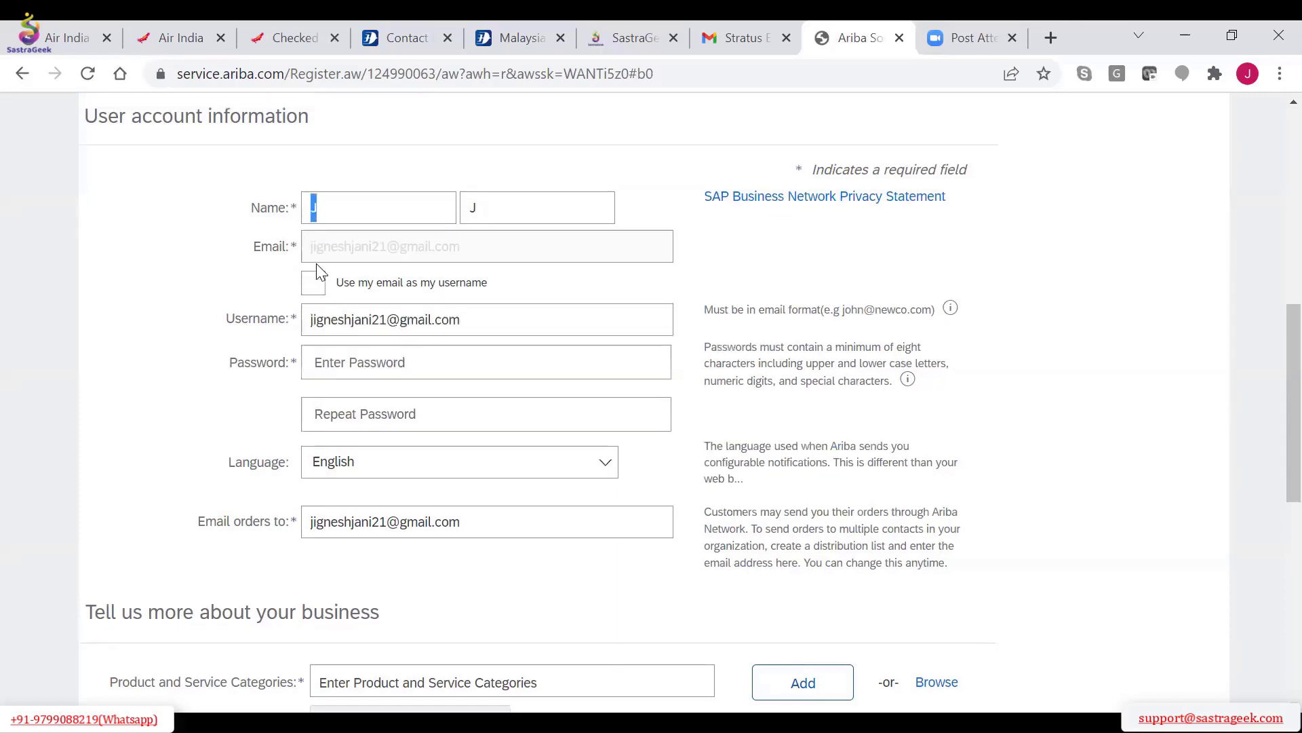
click(310, 317)
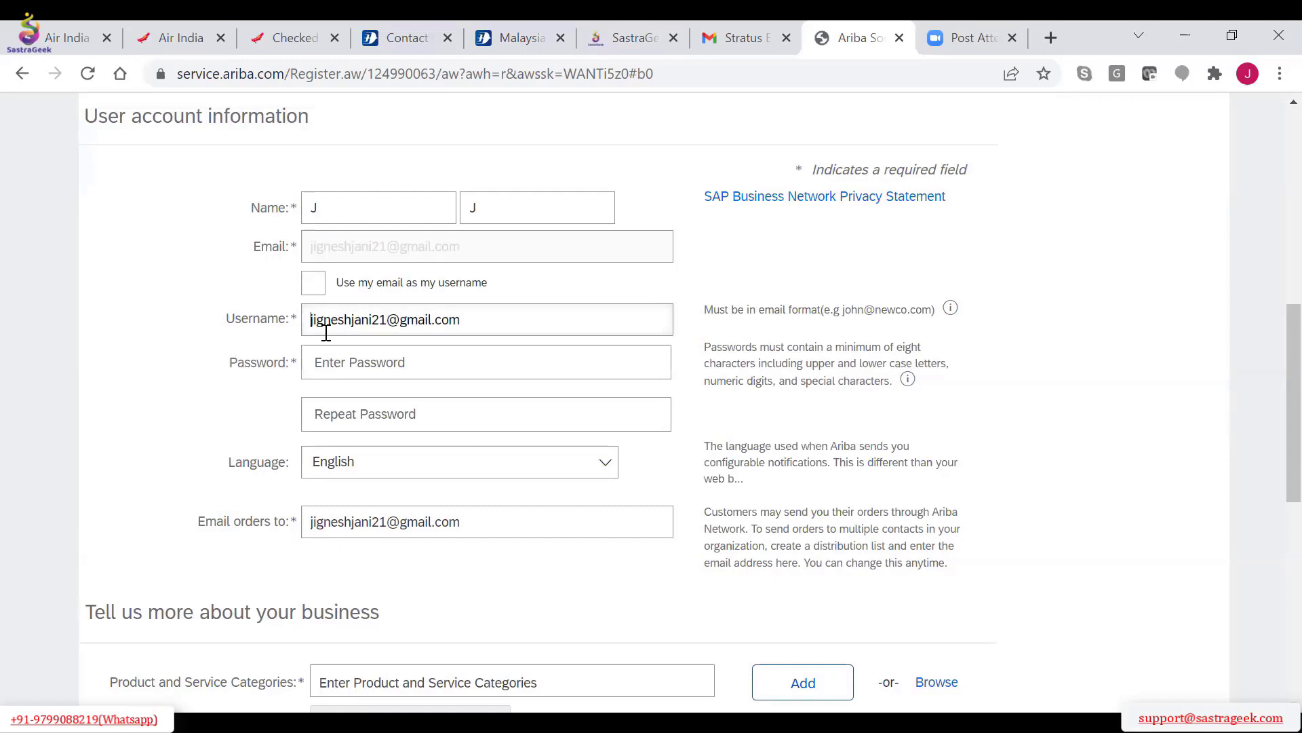
click(306, 293)
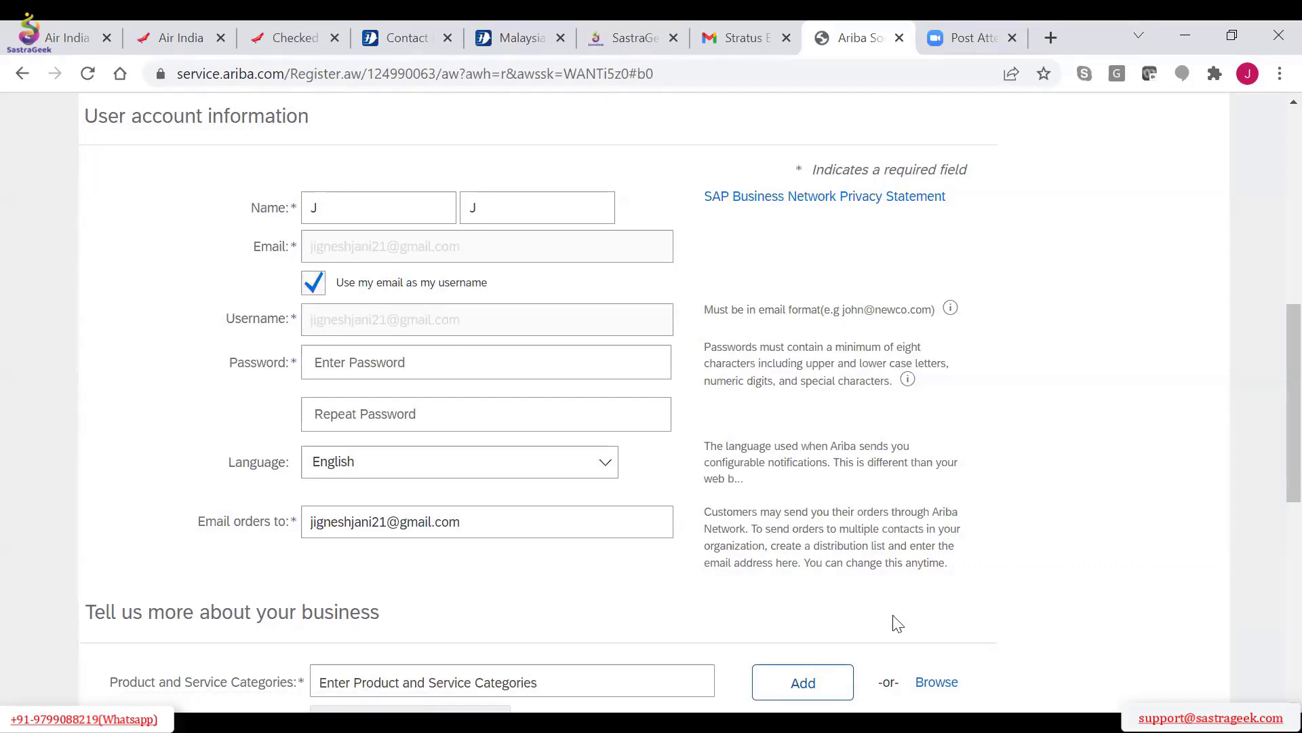
Enter and repeat the account password in the user account information and try to create the account
scroll(897, 622, down, 1)
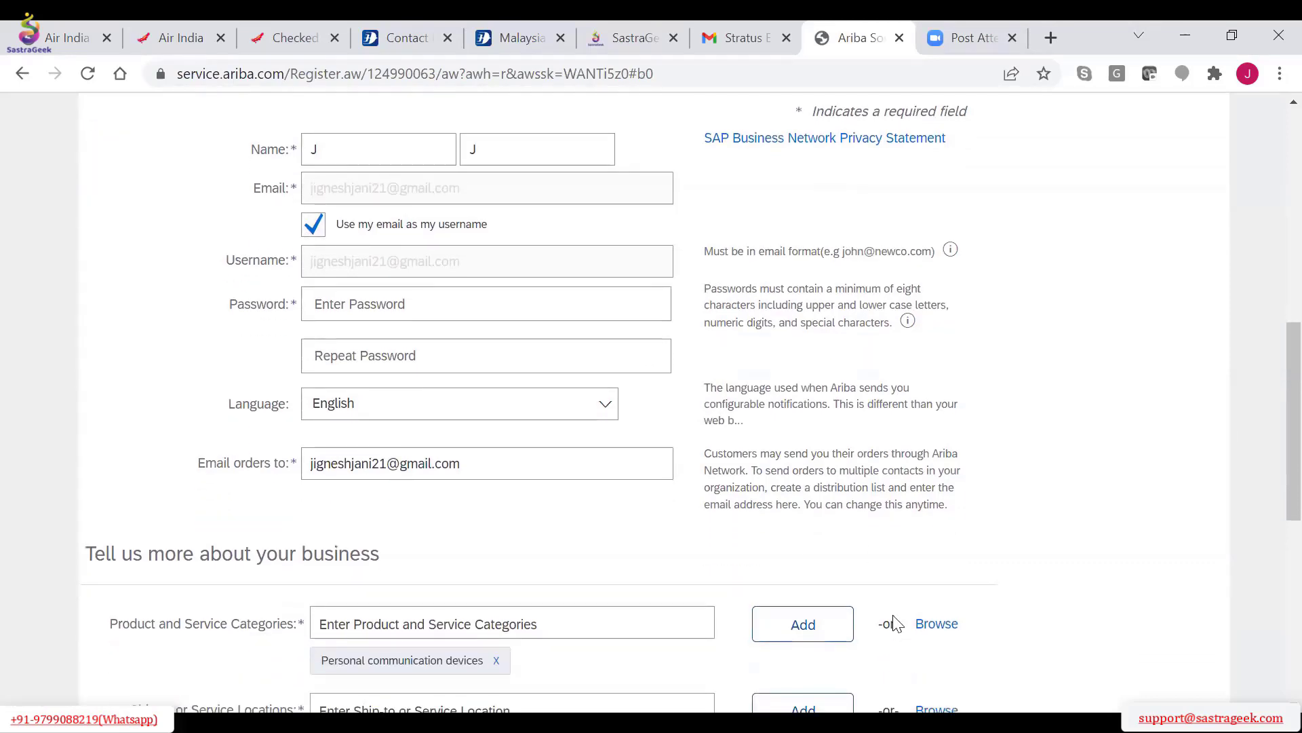
scroll(894, 623, up, 4)
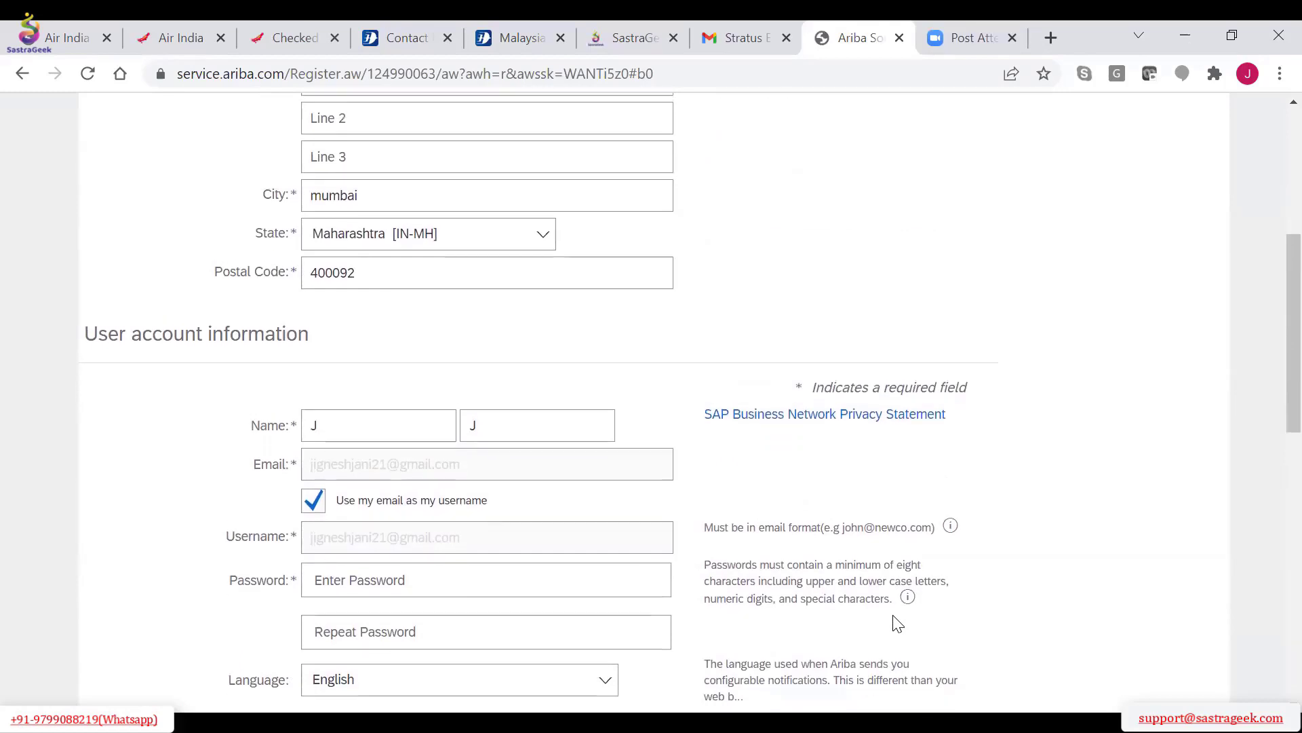
scroll(892, 623, down, 2)
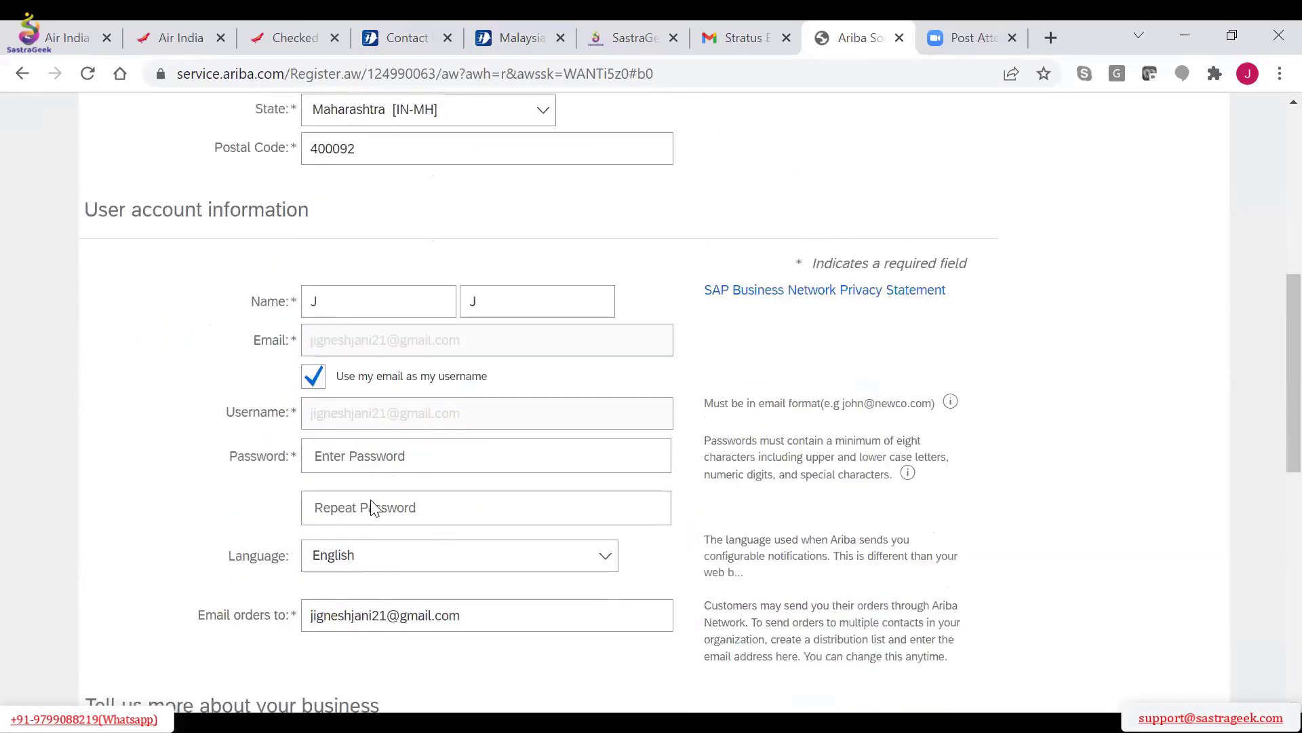
click(358, 457)
text(****)
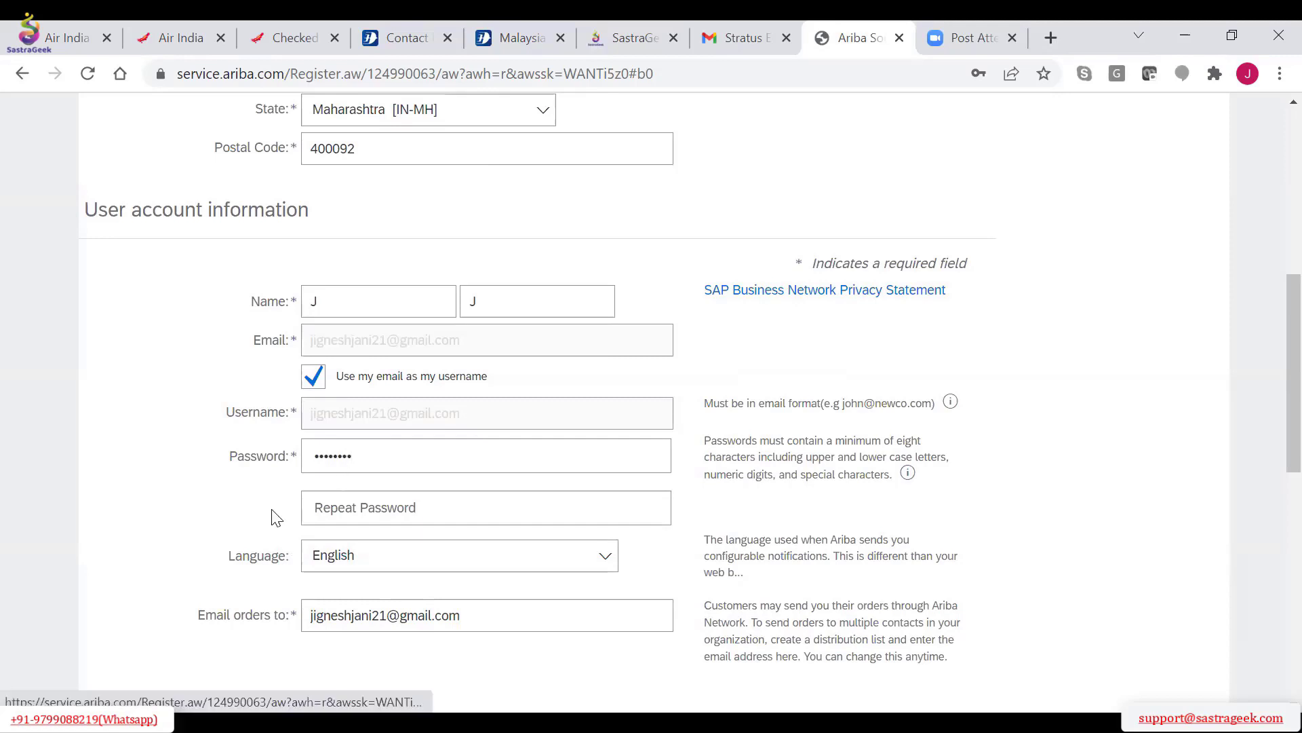
click(348, 512)
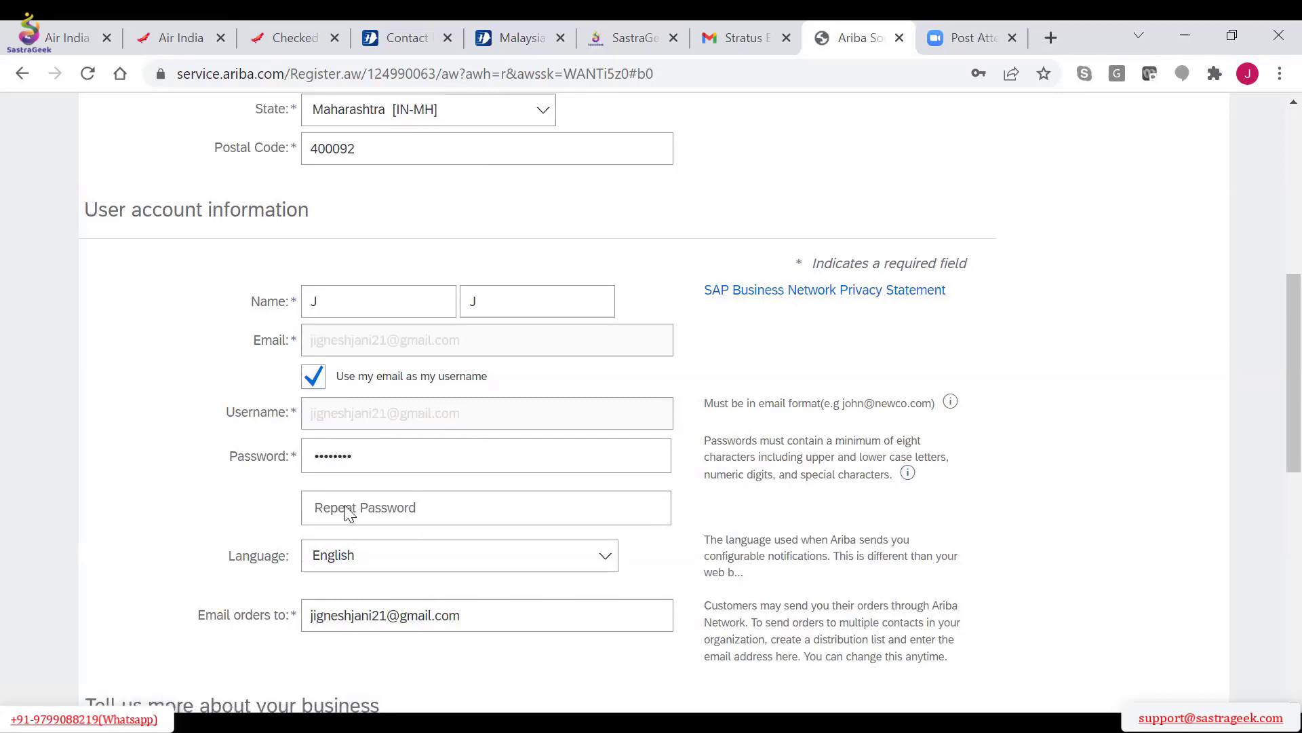
text(***)
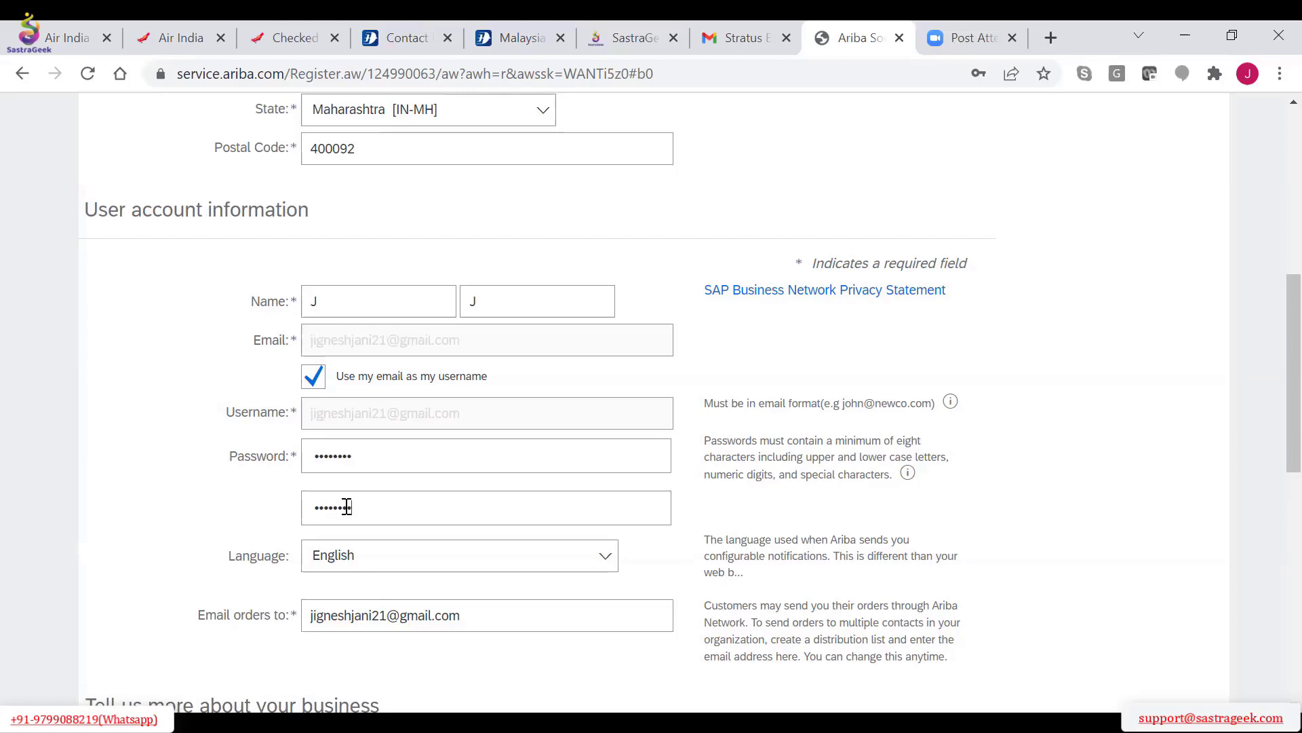
scroll(345, 512, down, 10)
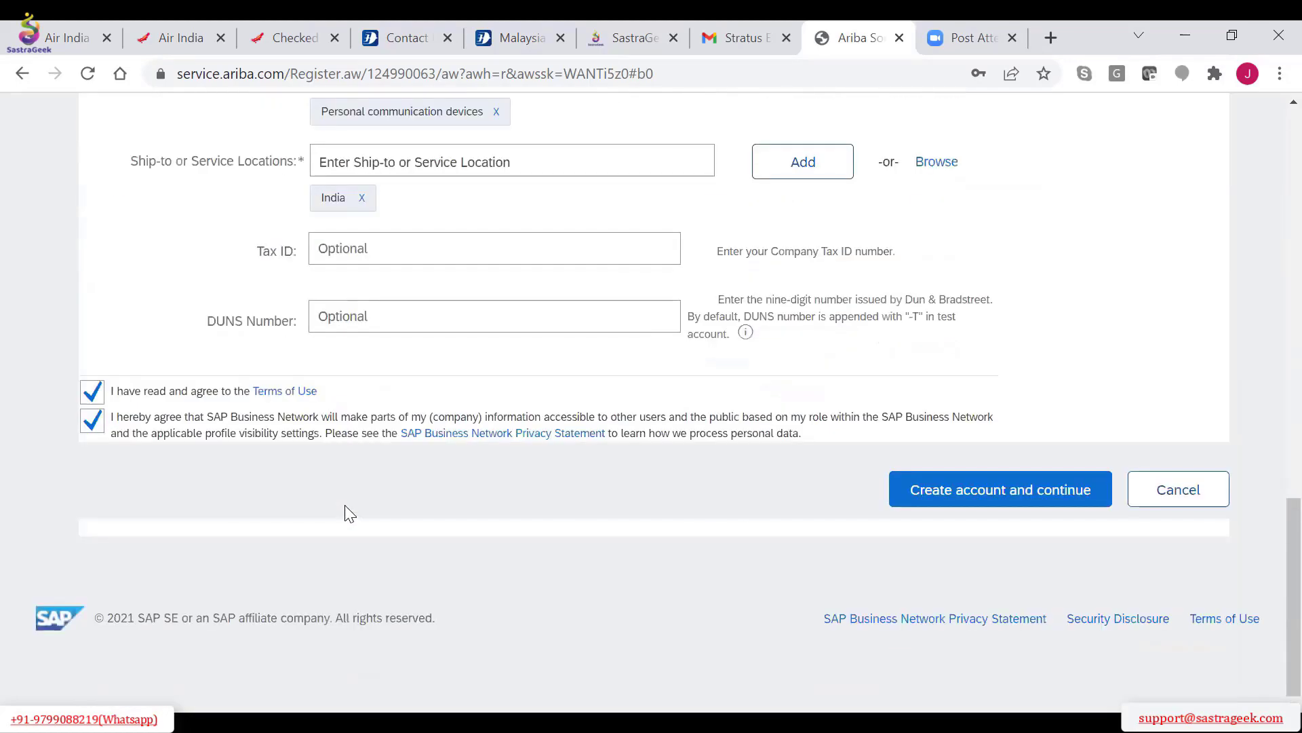
click(985, 504)
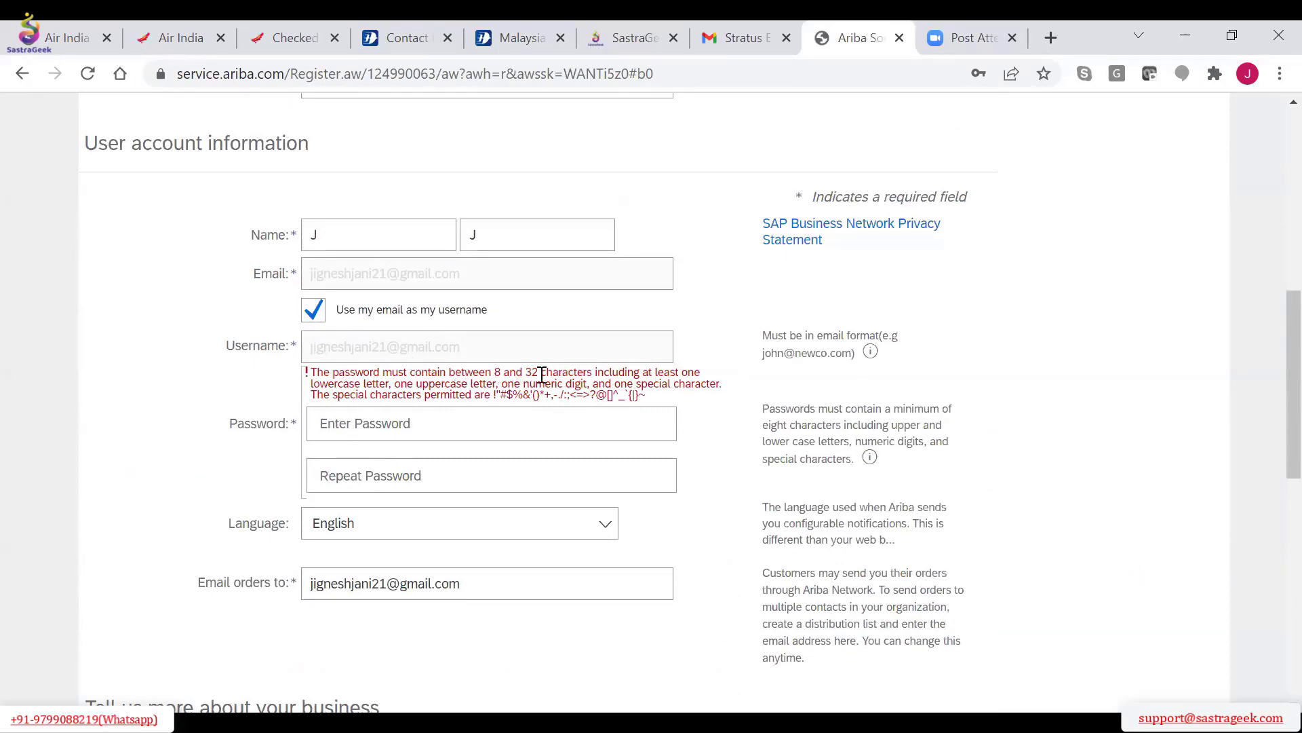
Enter and repeat a new account password that meets the stated character requirements, and create the account
click(338, 432)
text(********)
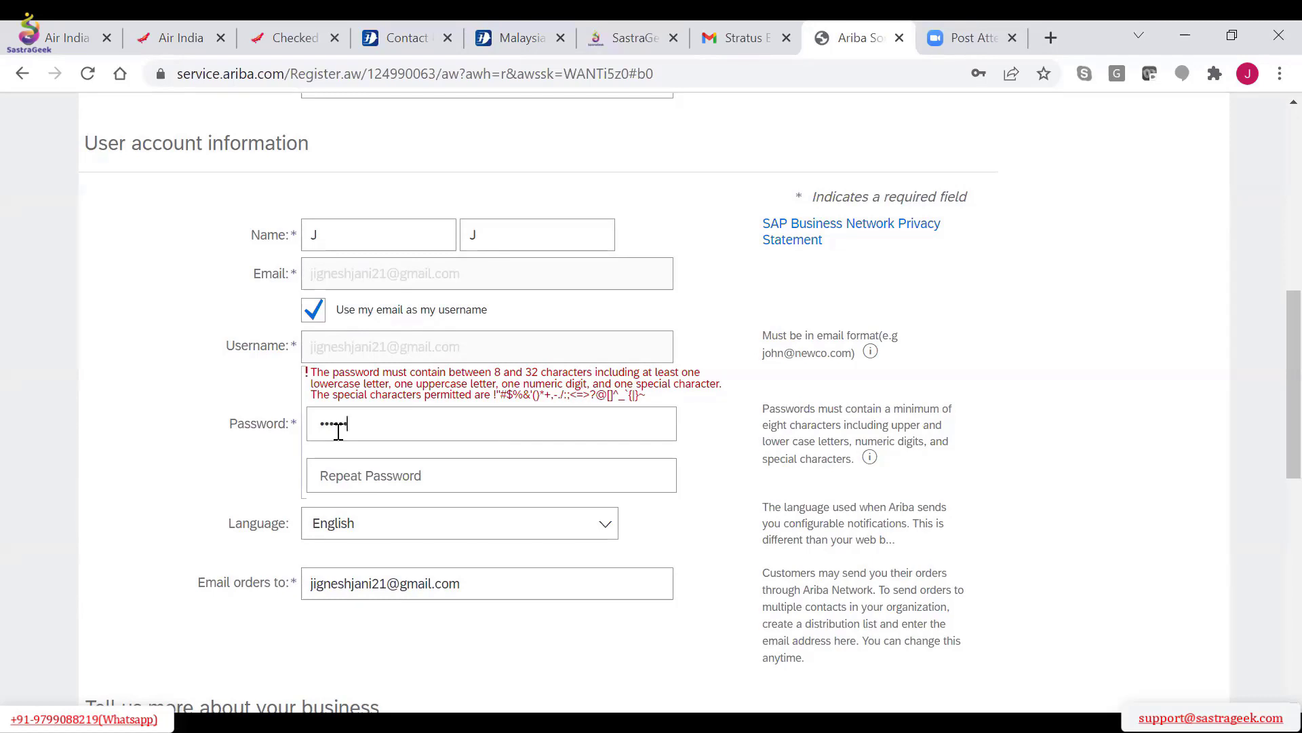
text(*)
key(Tab)
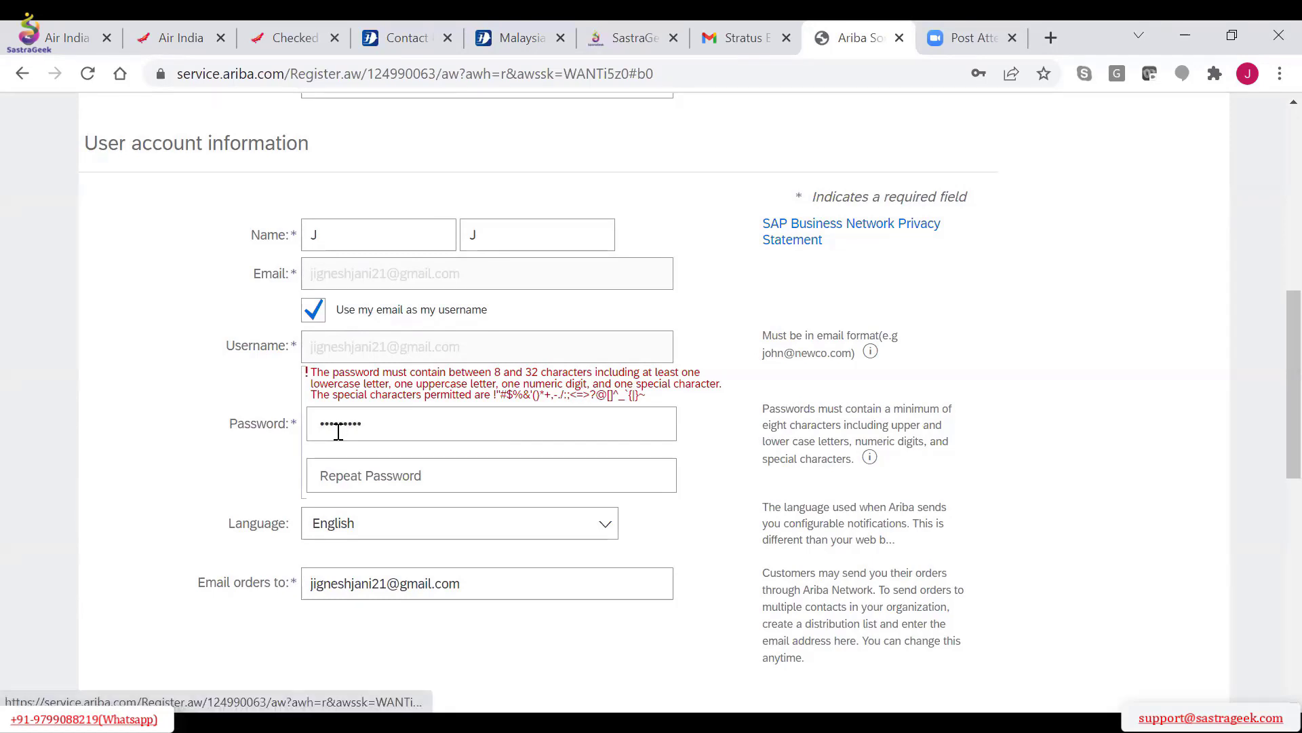
click(352, 475)
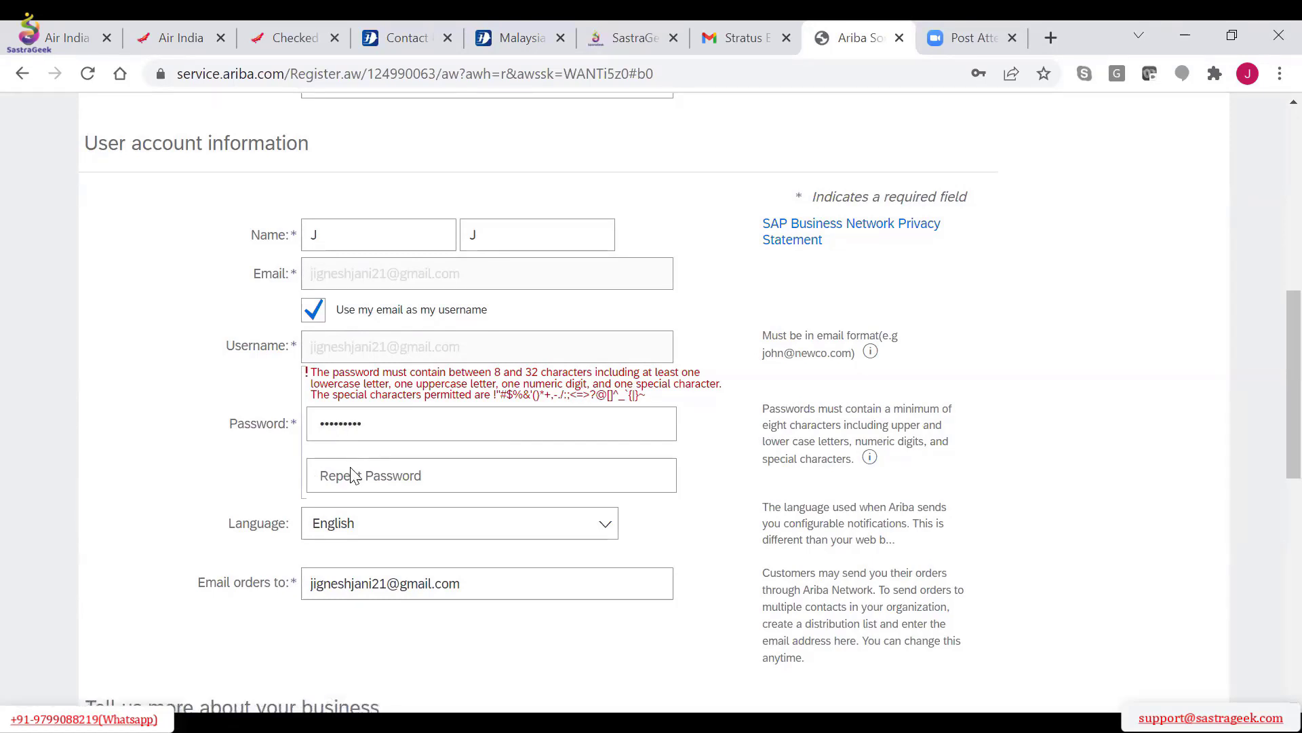
text(******)
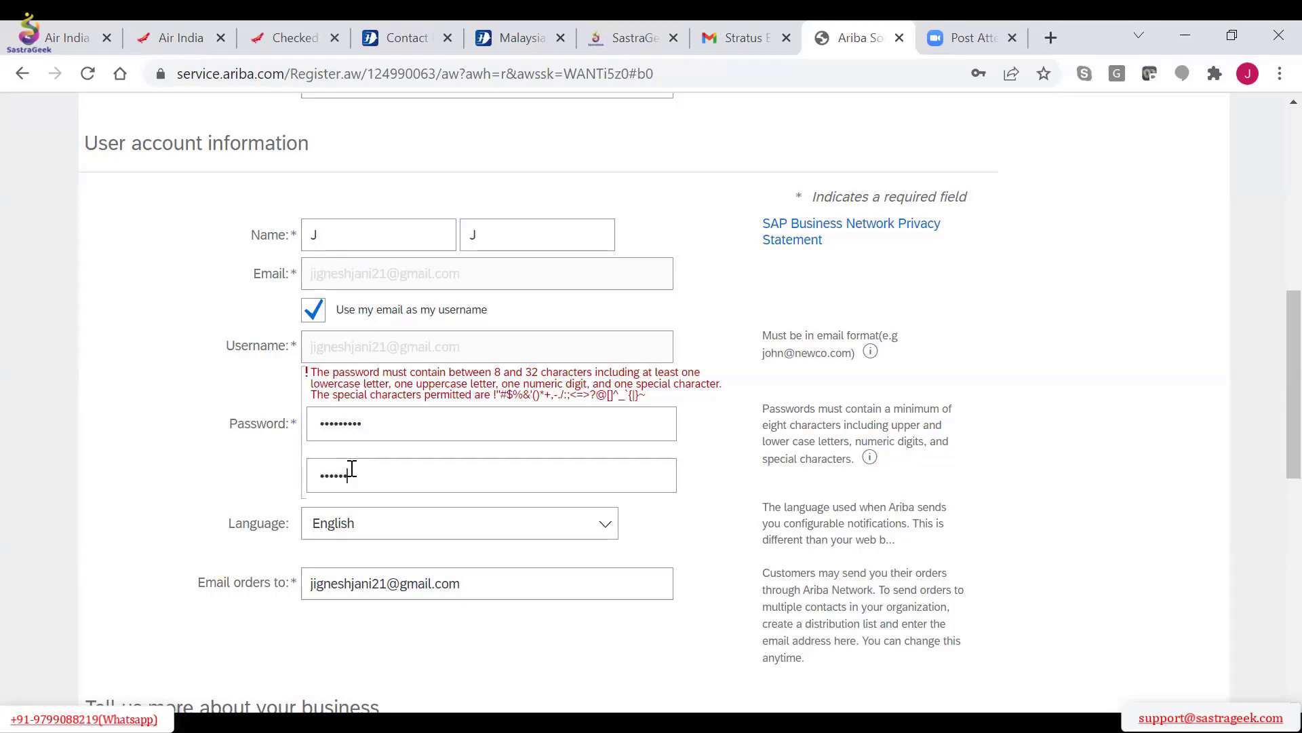
text(*)
scroll(742, 597, down, 10)
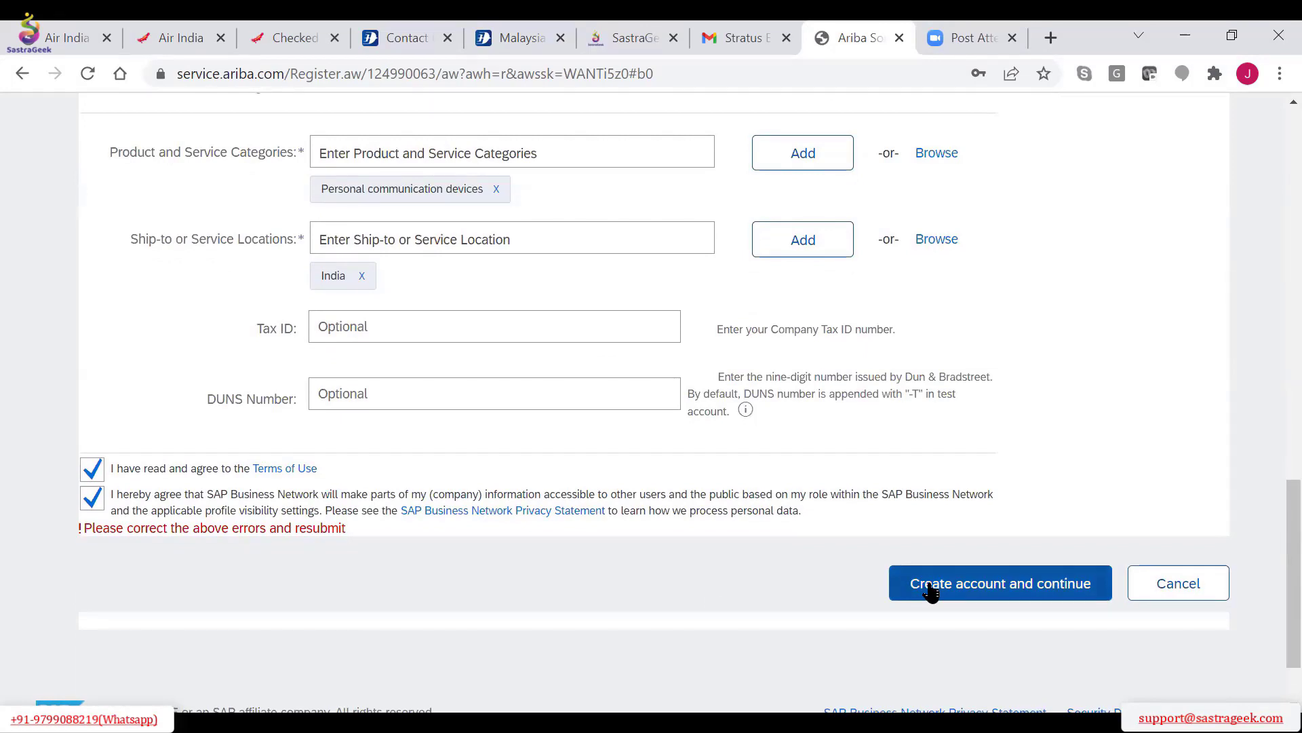
click(933, 592)
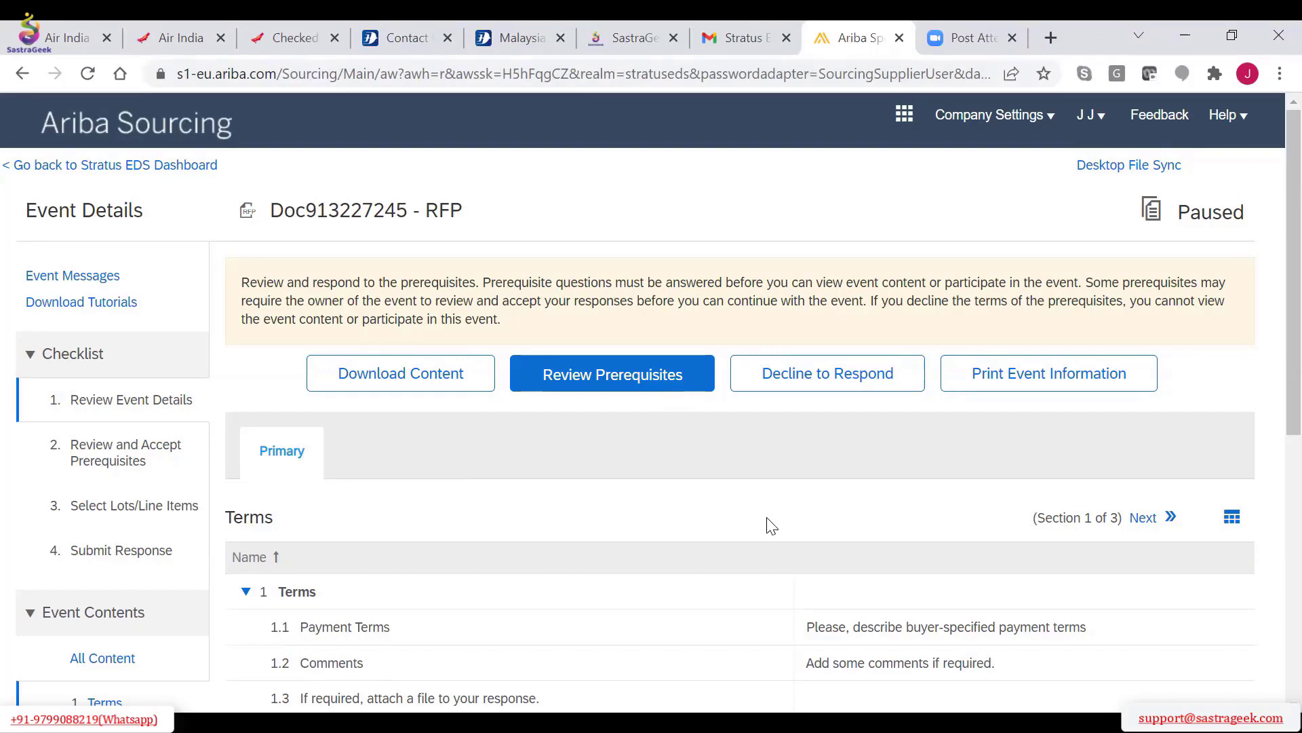
Open the prerequisites of the RFP event, read through the bidder agreement and finish the review
scroll(771, 525, down, 1)
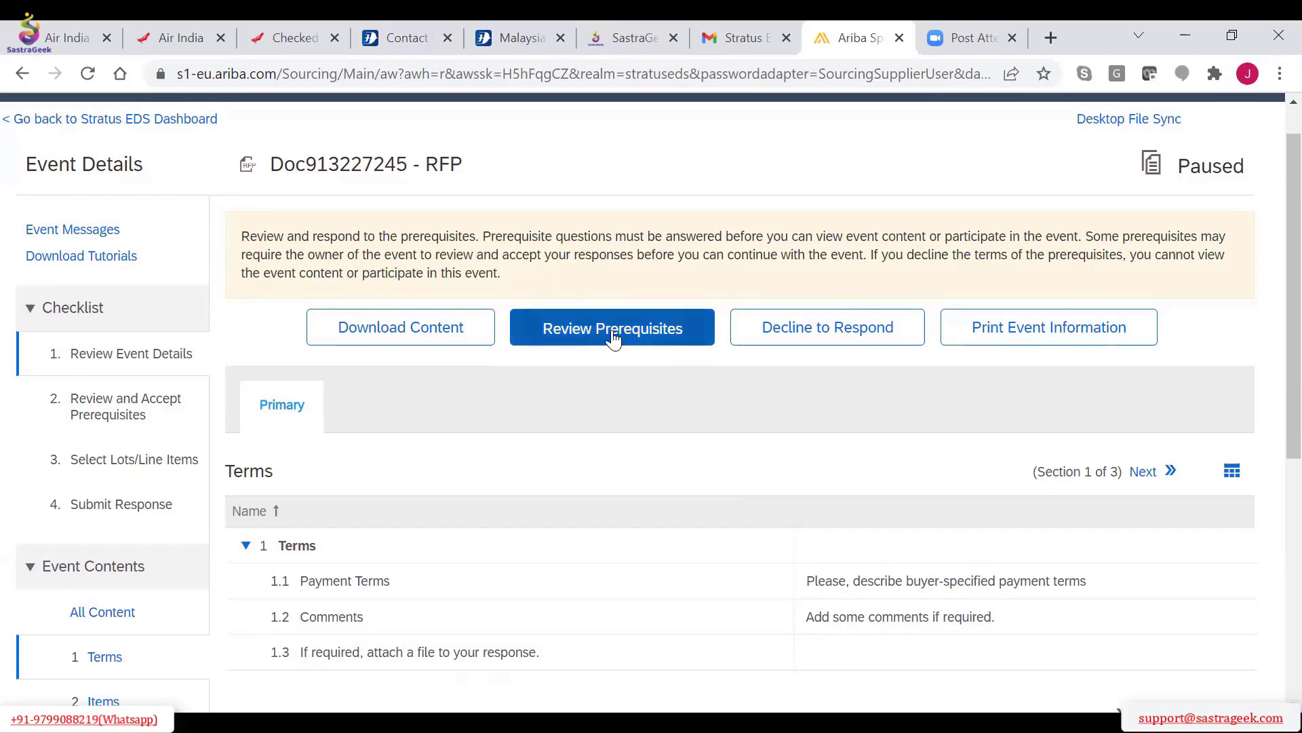
scroll(613, 337, down, 5)
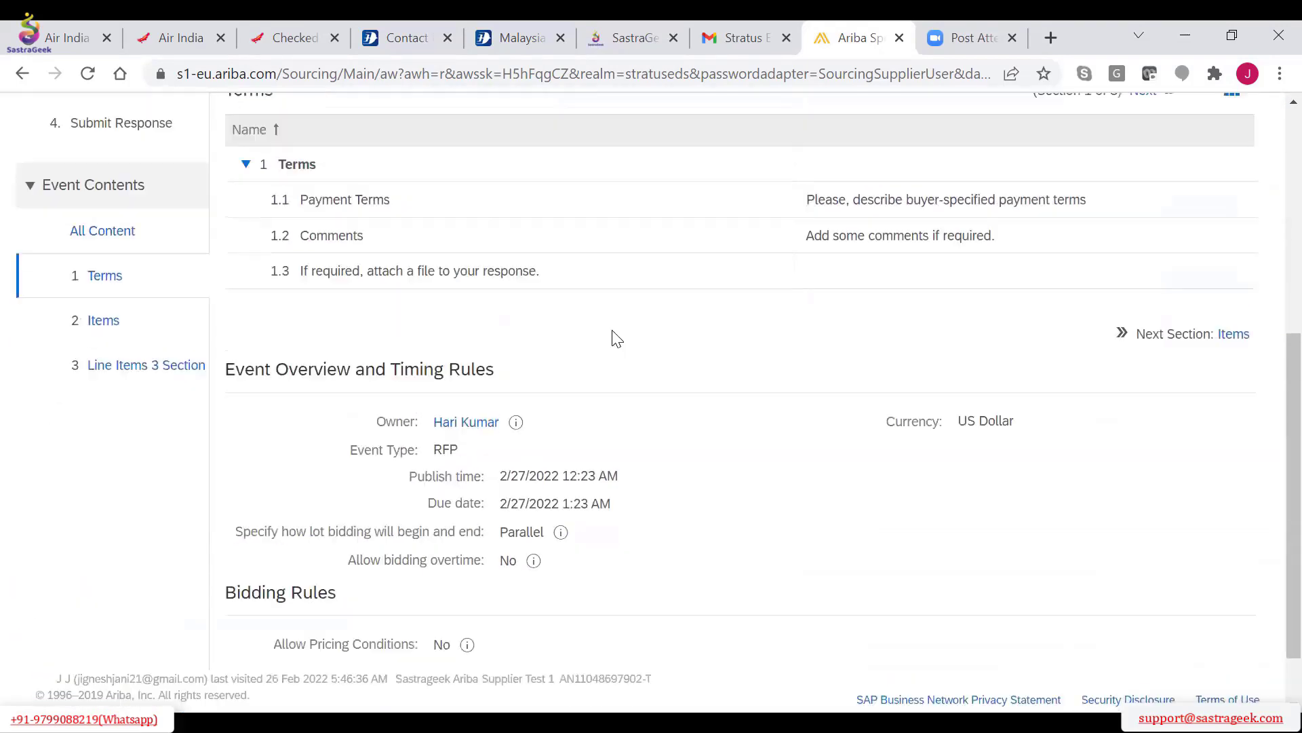
scroll(612, 337, up, 5)
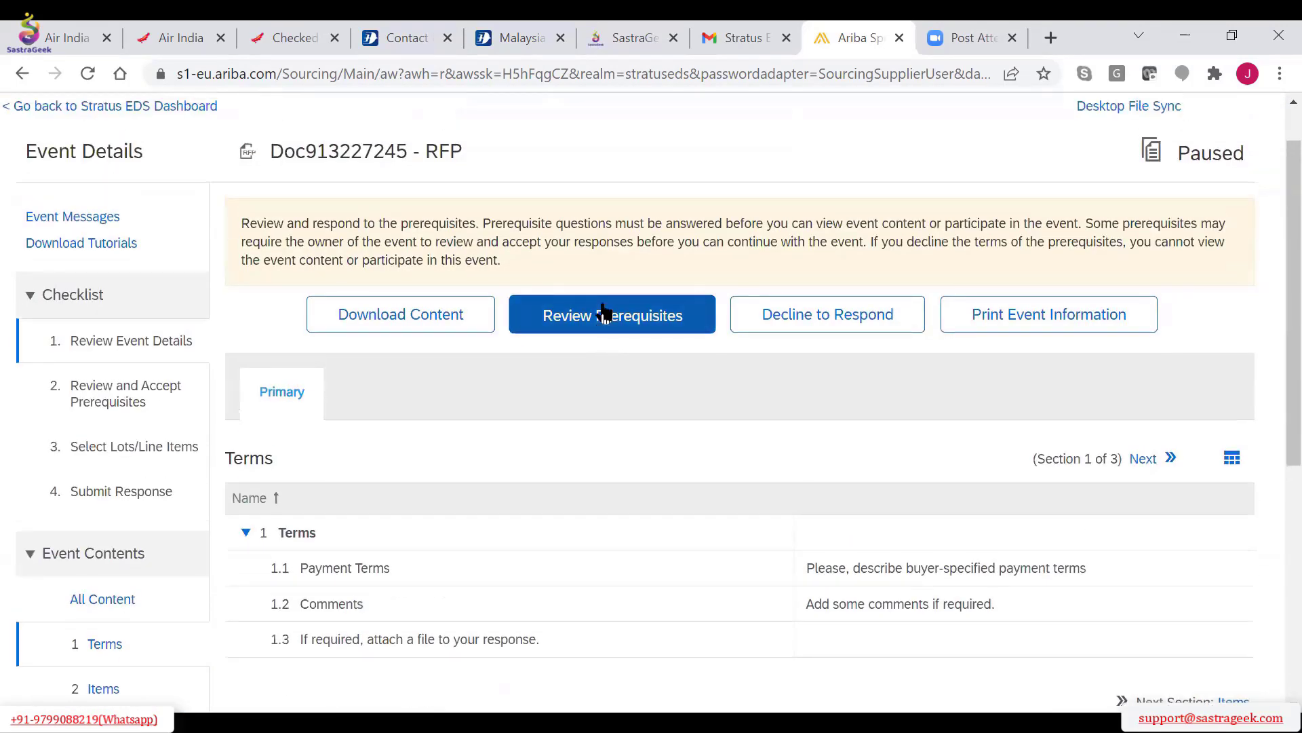
click(604, 312)
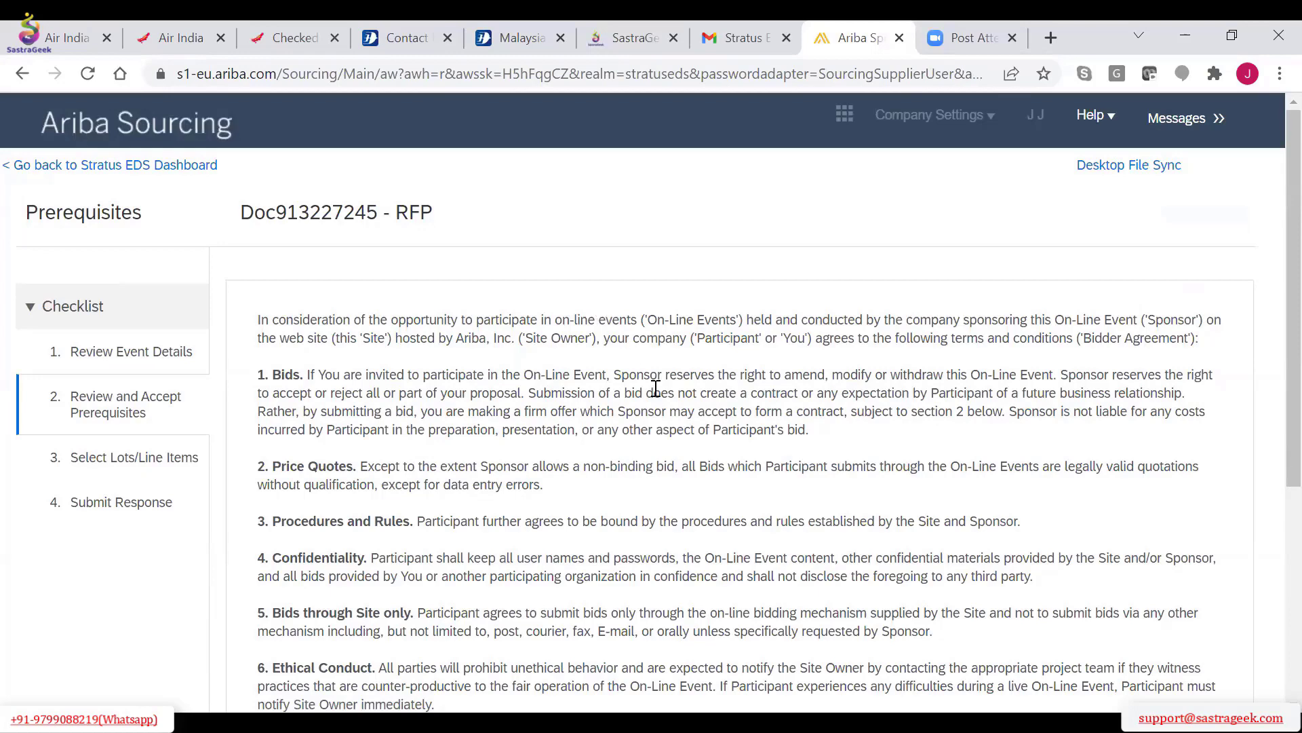
scroll(656, 390, down, 2)
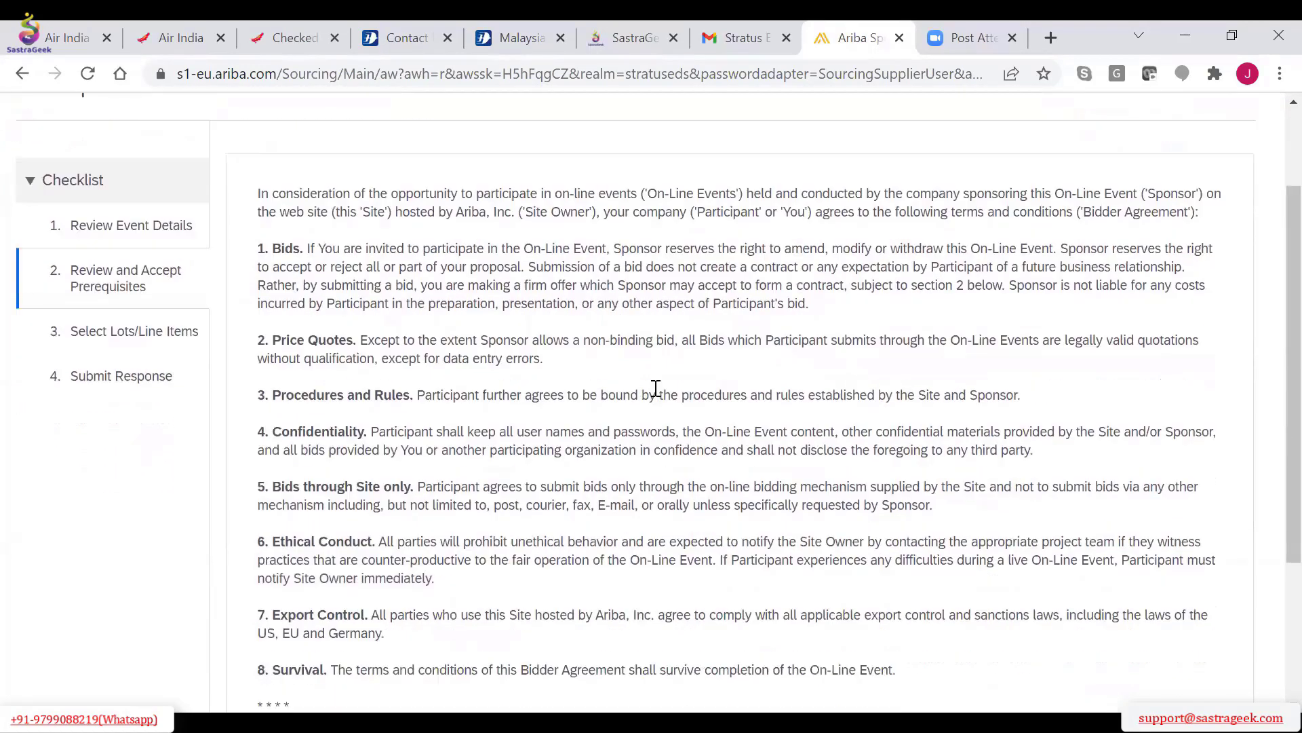
scroll(1262, 573, down, 3)
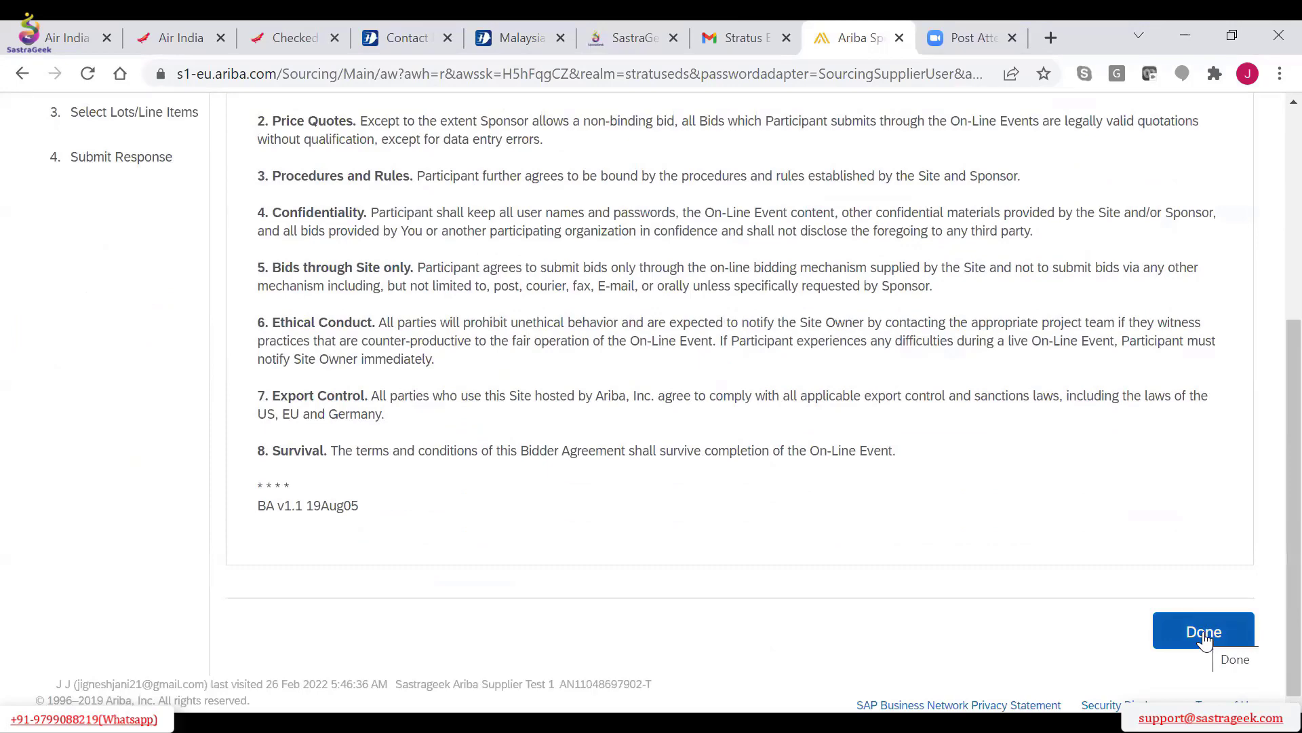
scroll(1204, 638, up, 3)
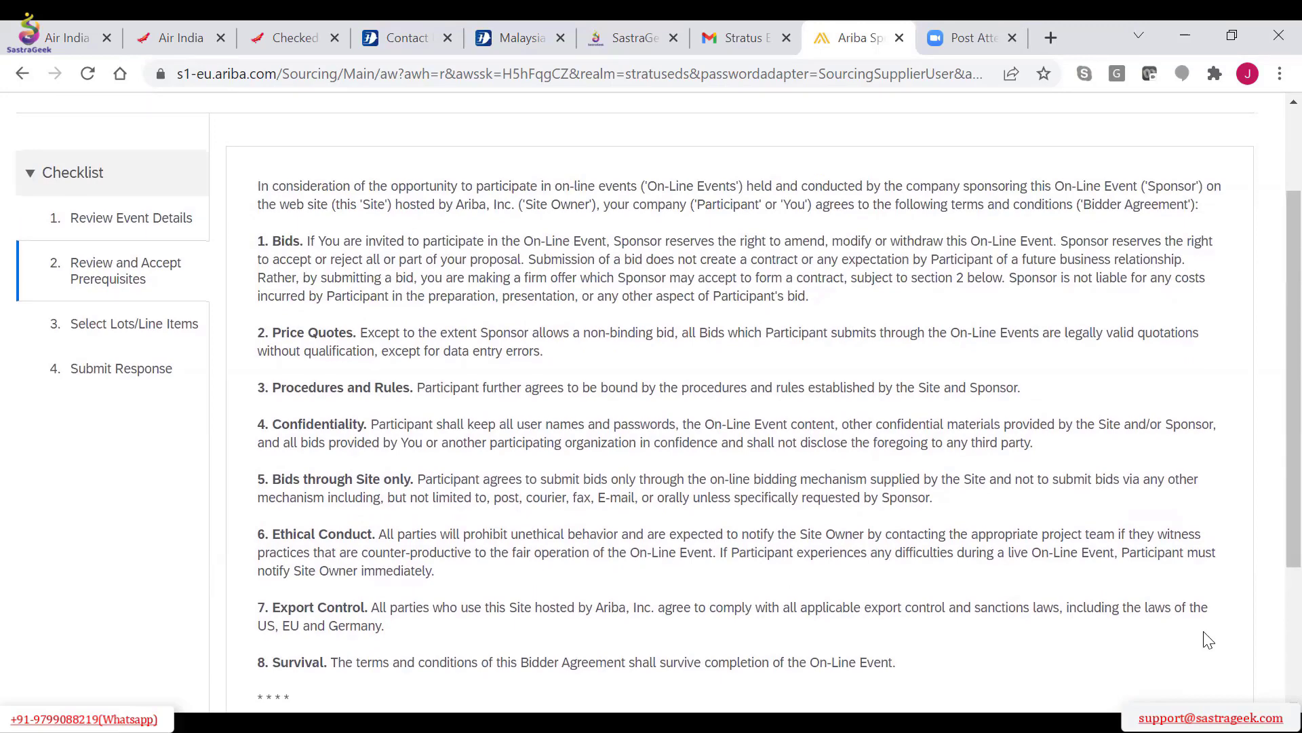
scroll(1207, 639, down, 3)
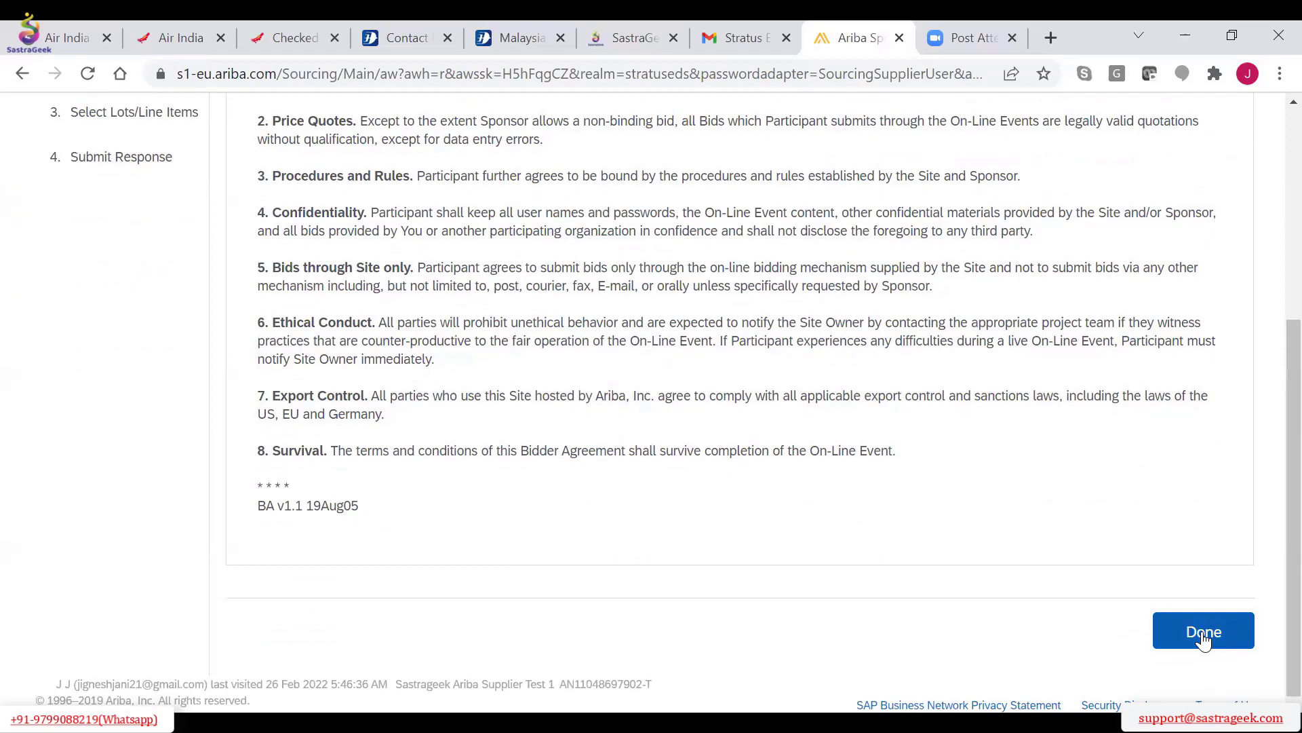
click(1204, 632)
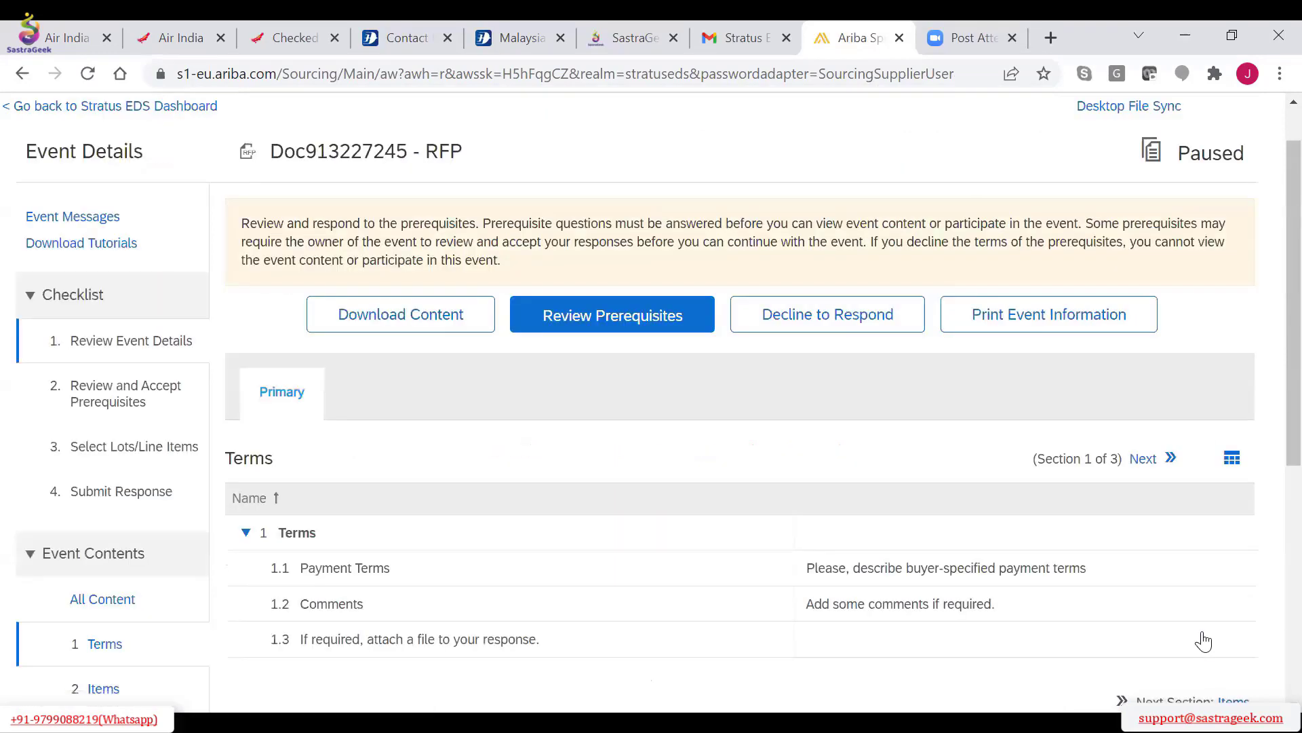
Look over the event's terms, timing and bidding rules, and go through the bidder agreement prerequisites again to its end, finishing the review
scroll(991, 585, down, 3)
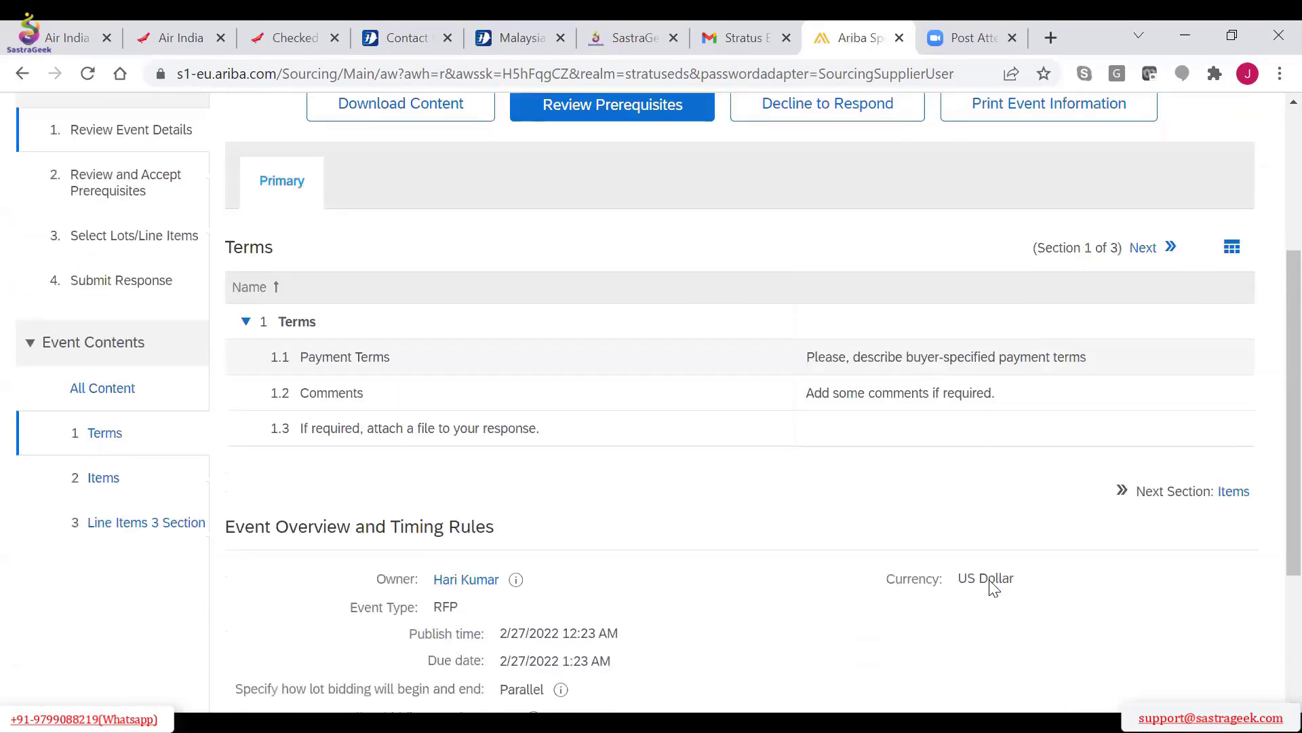
scroll(994, 588, down, 3)
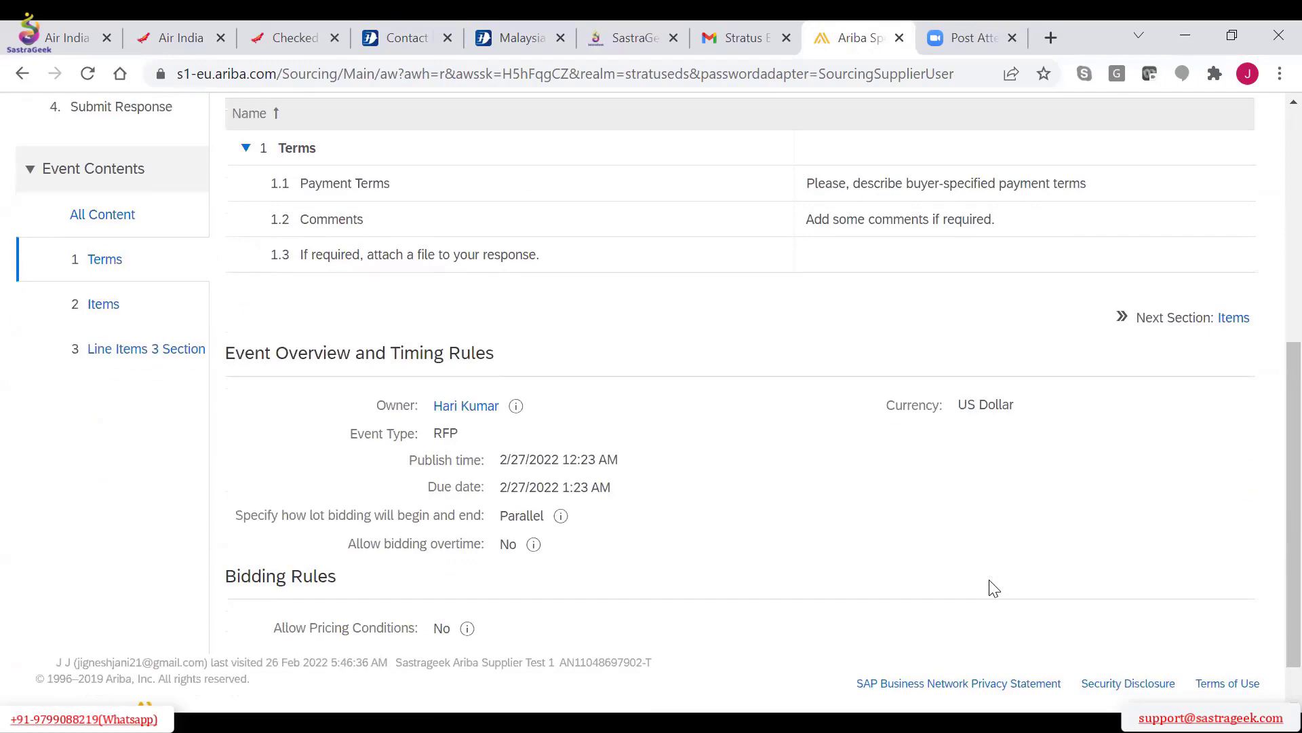
scroll(992, 588, up, 6)
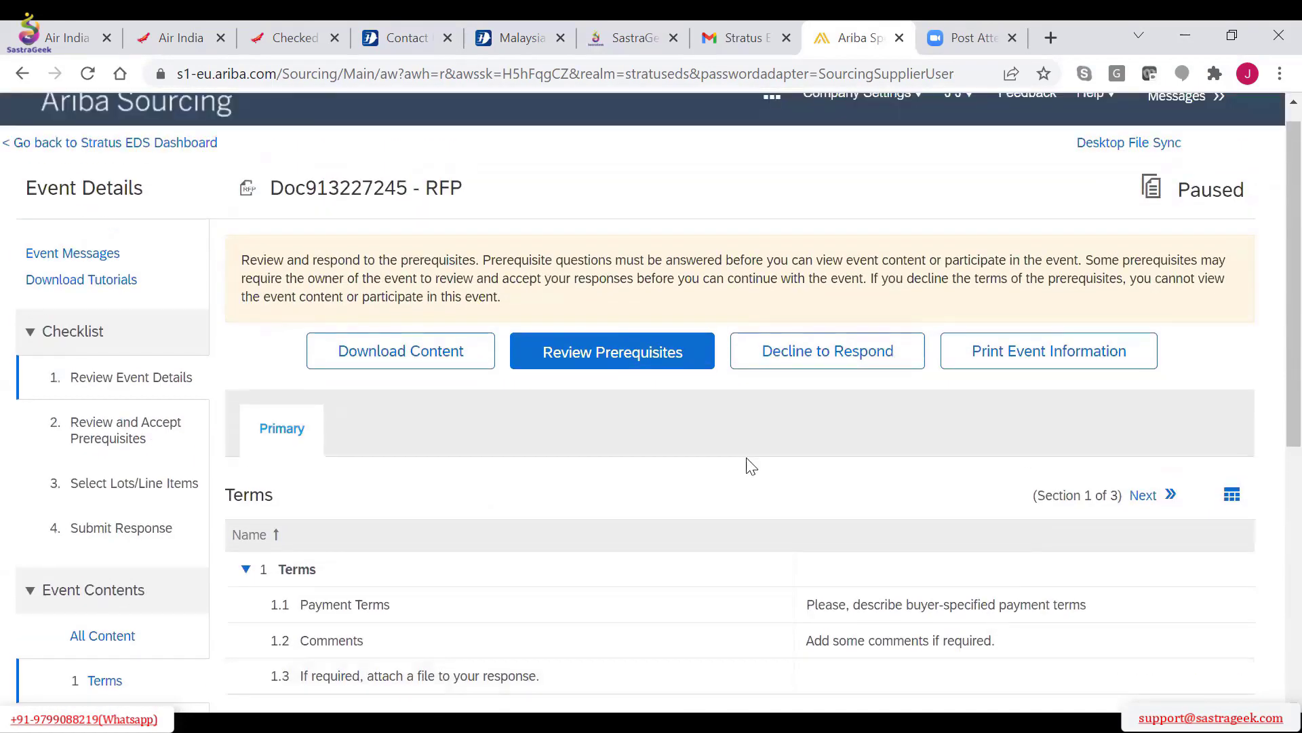
scroll(819, 460, down, 7)
scroll(819, 460, up, 5)
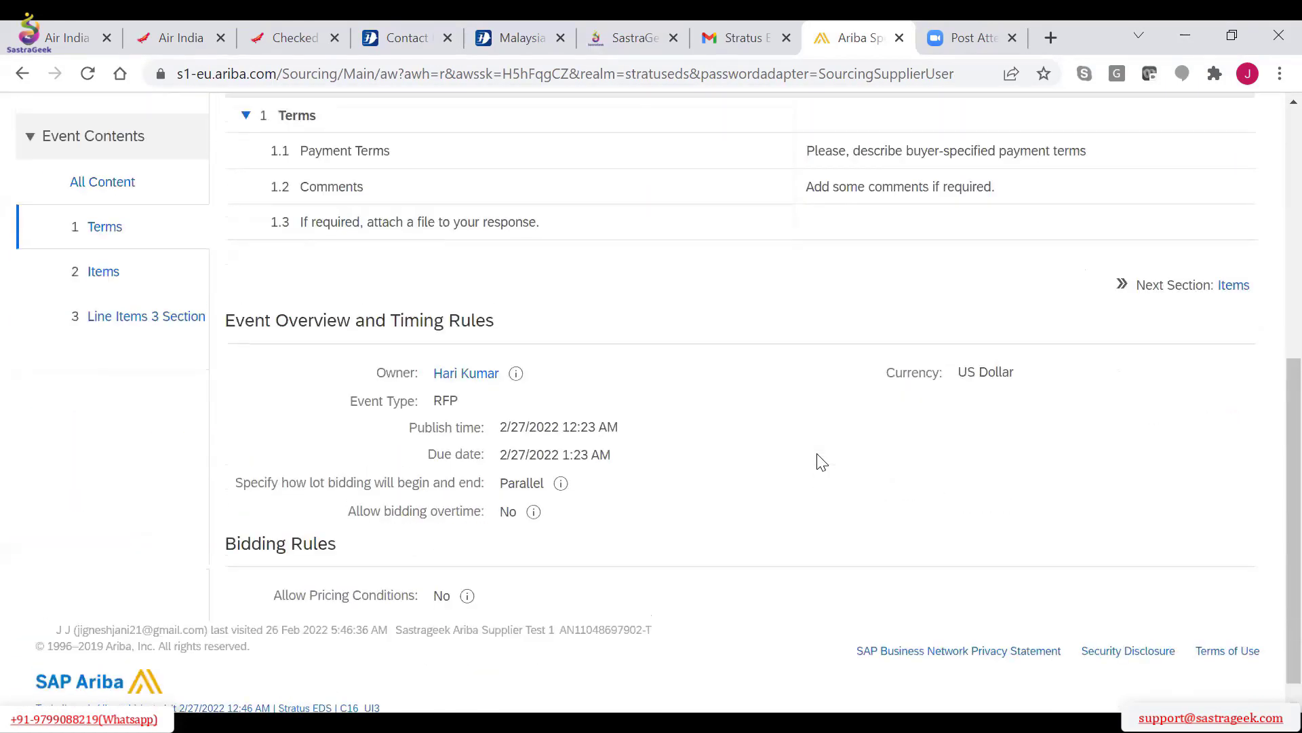
scroll(816, 461, up, 3)
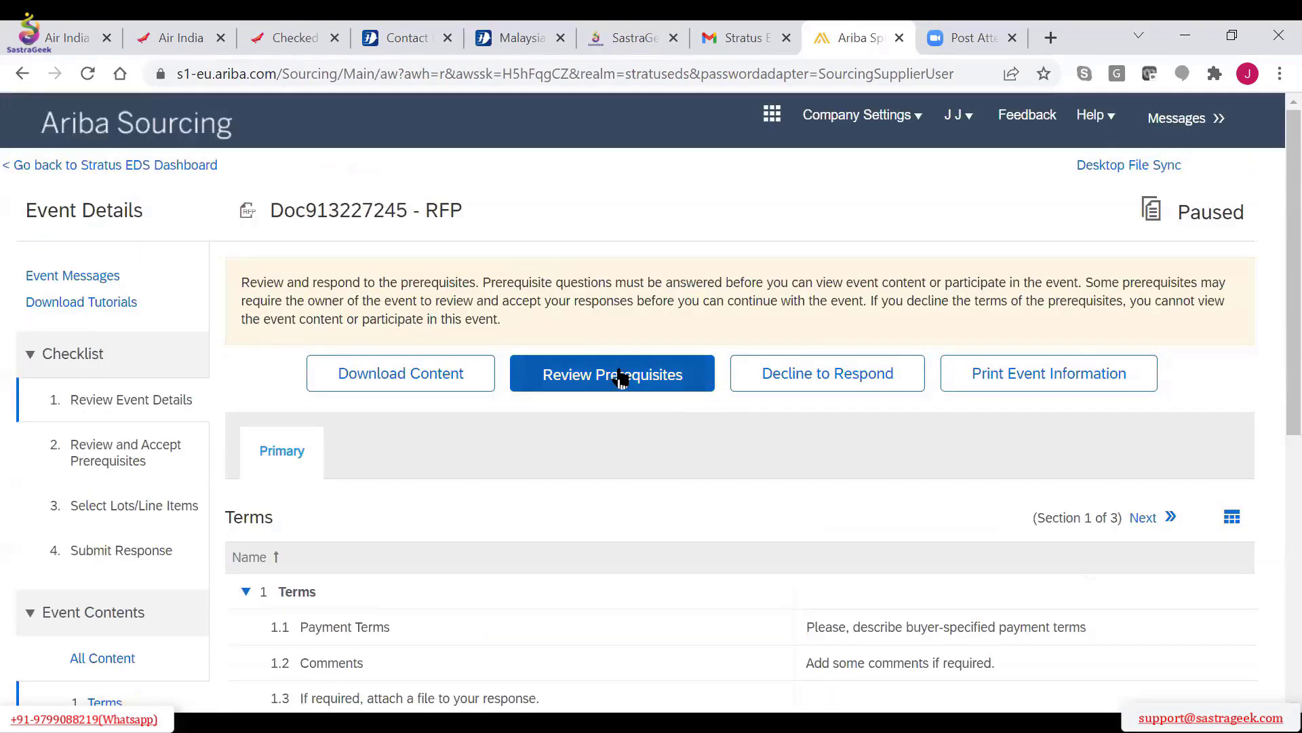
click(620, 377)
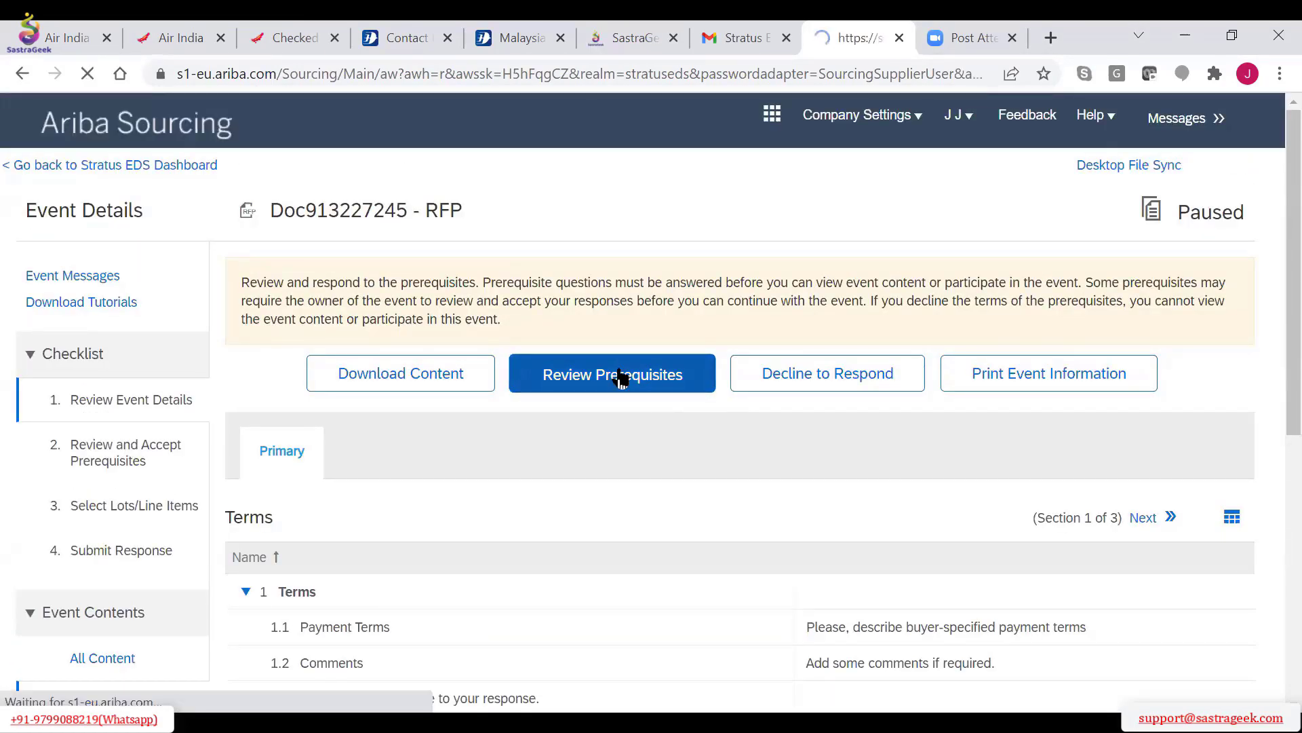
scroll(620, 377, down, 5)
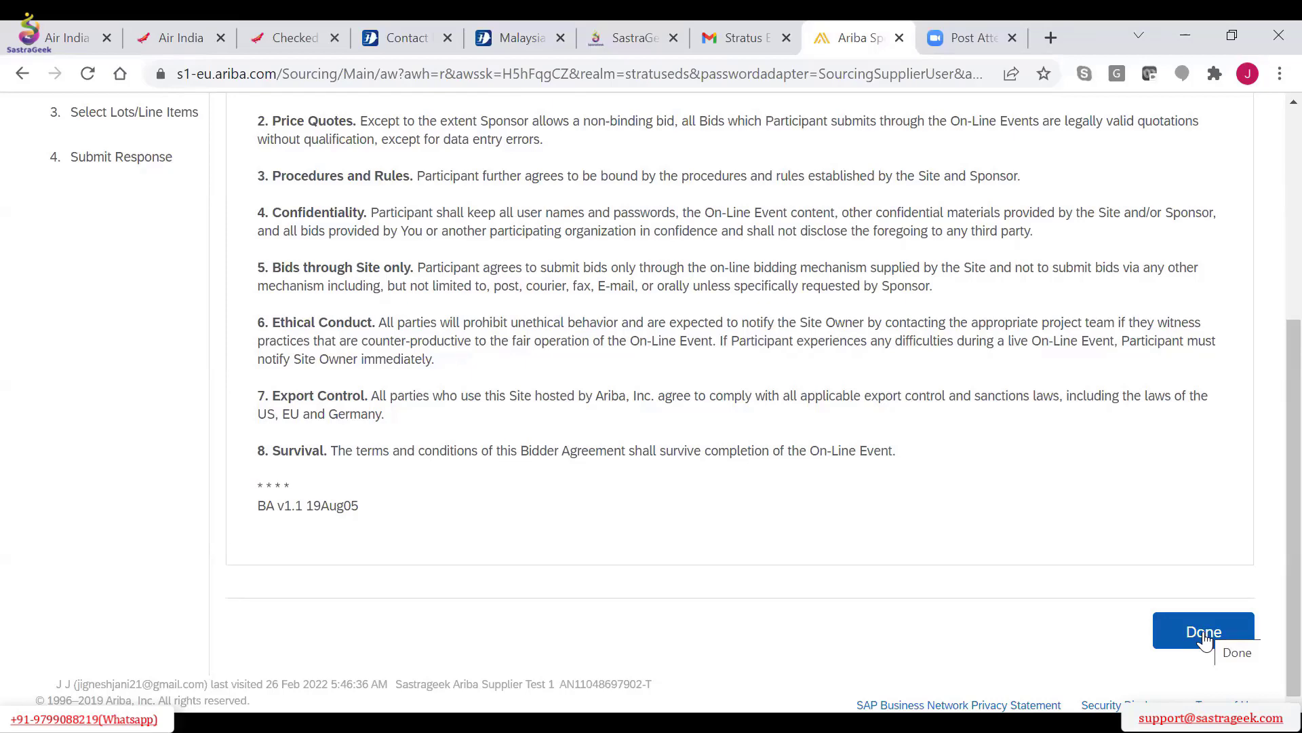
scroll(787, 451, up, 5)
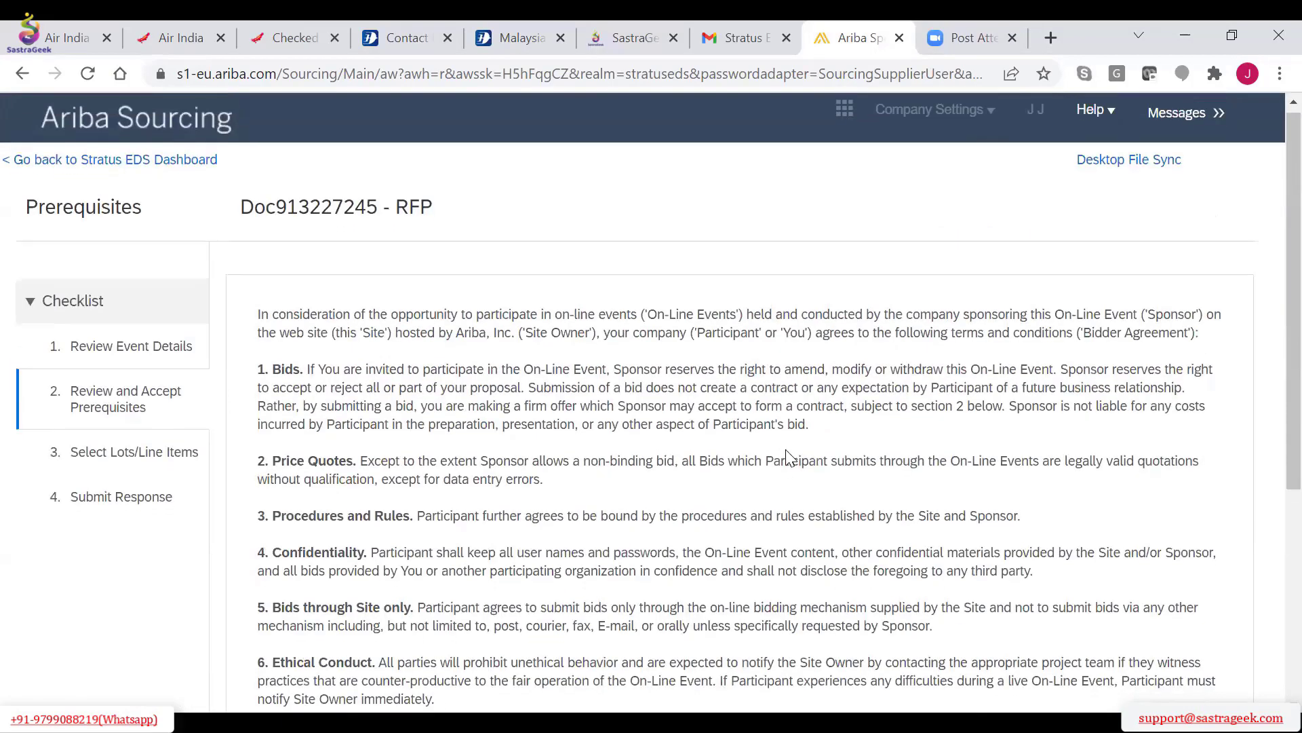
scroll(787, 451, down, 5)
click(1202, 642)
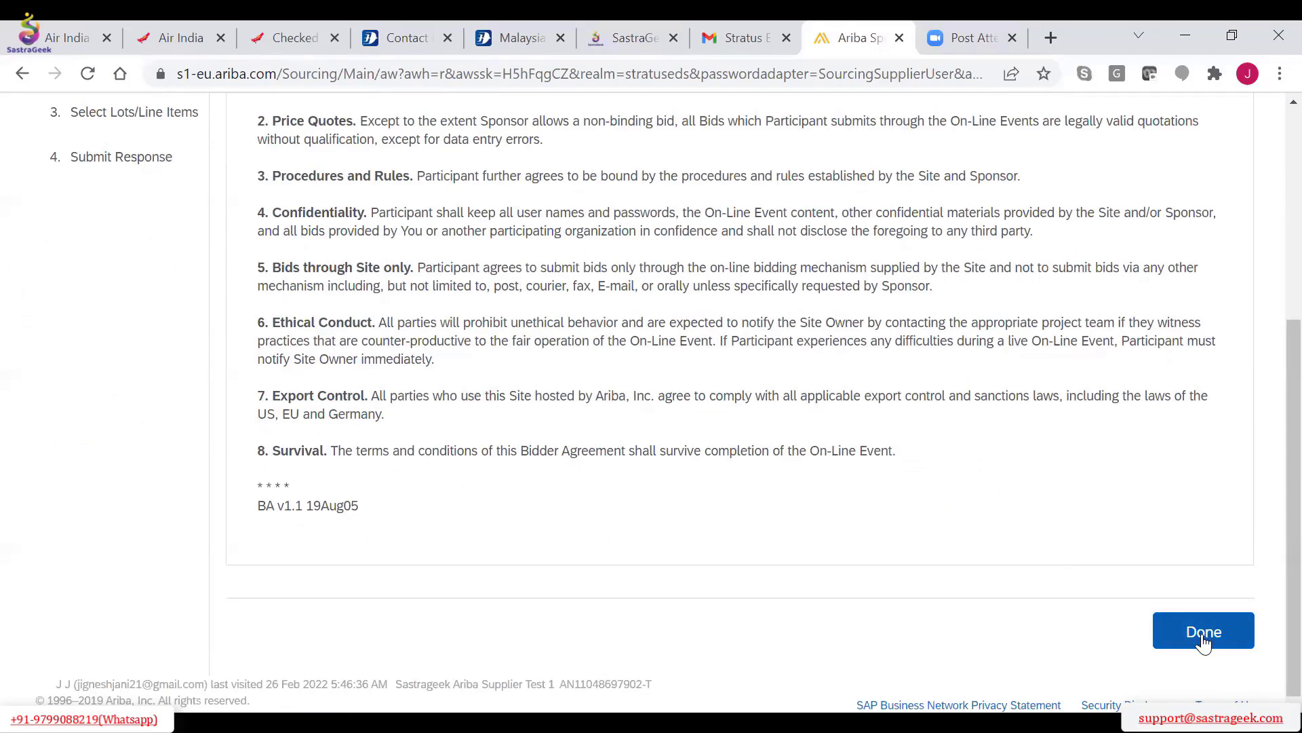
Close the bidder agreement review and examine the event's Terms, Items and Line Items 3 Section, including its timing and bidding rules
click(1202, 642)
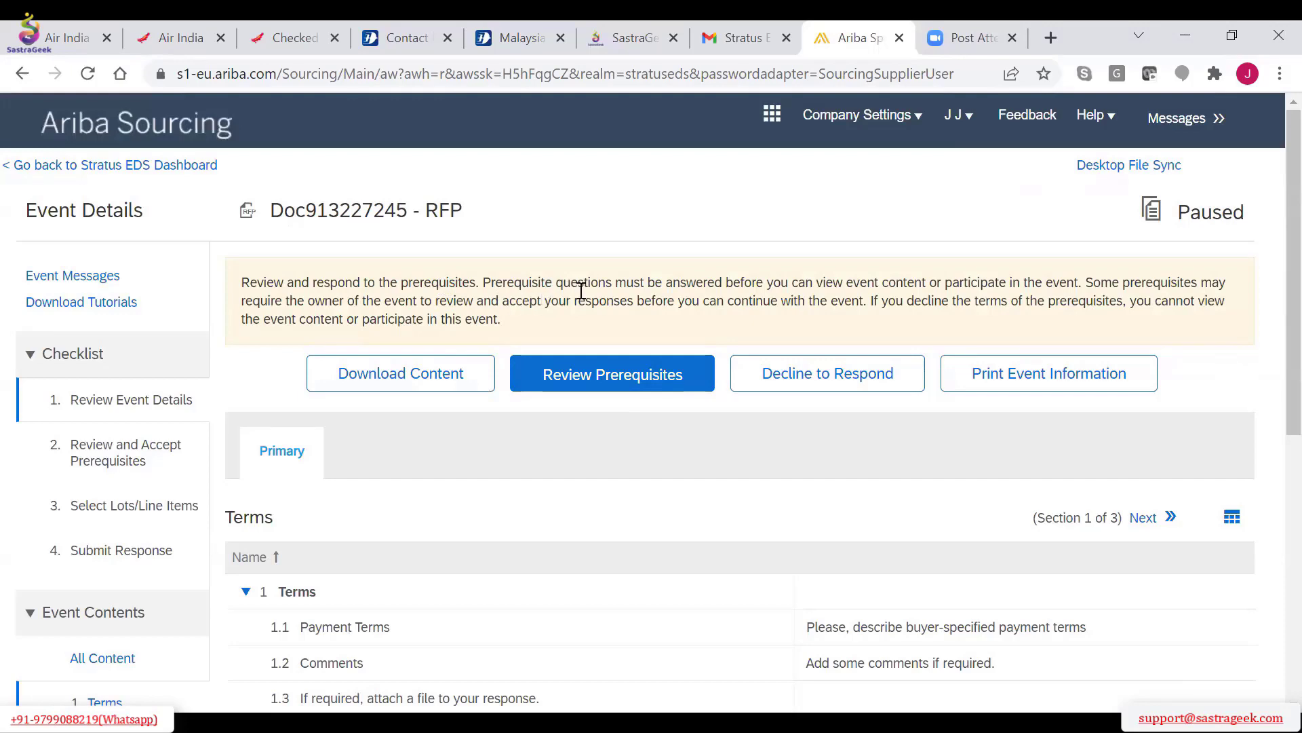
scroll(753, 512, down, 4)
scroll(757, 513, down, 2)
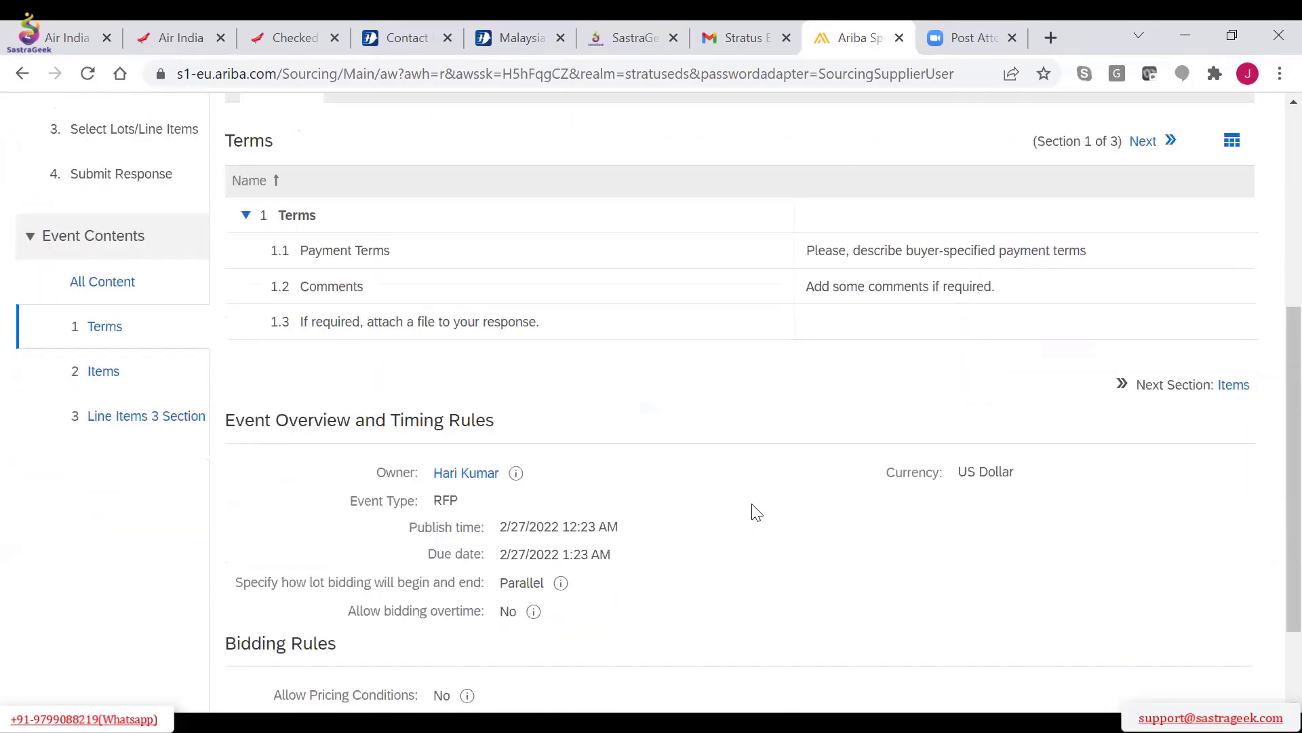
scroll(753, 513, down, 2)
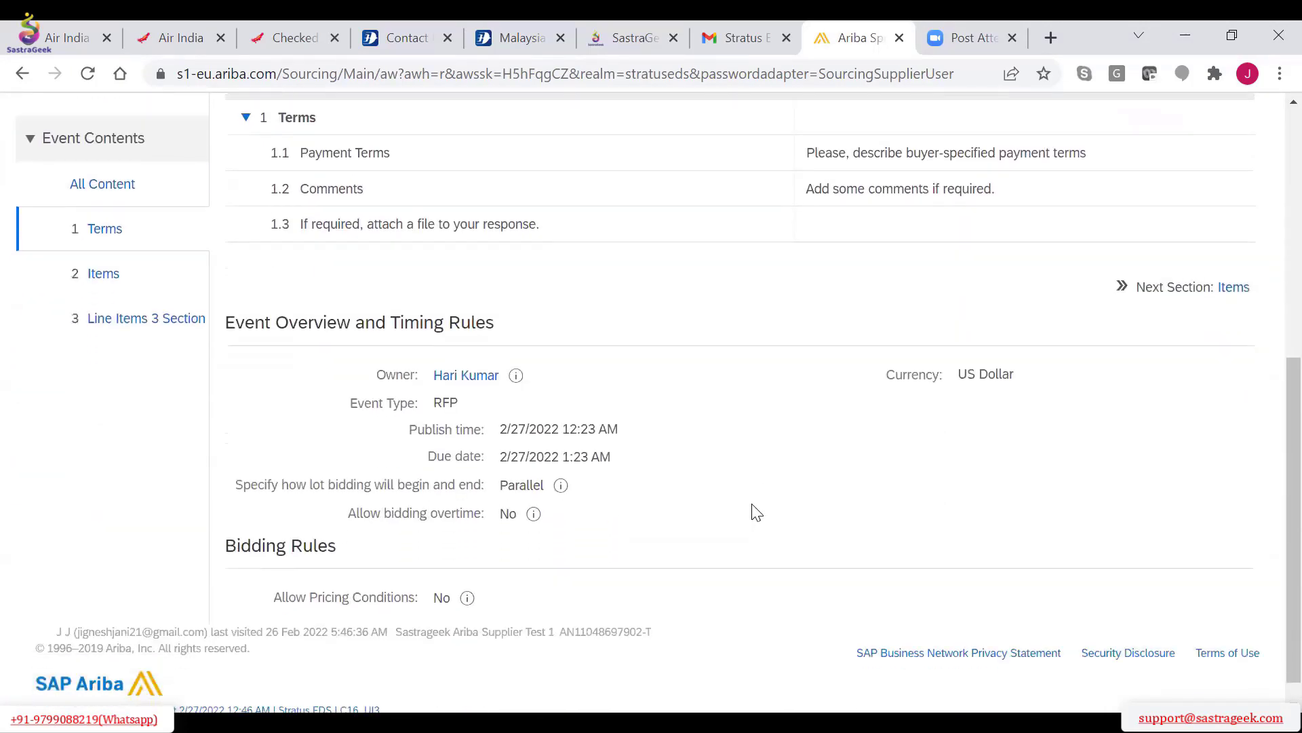
scroll(1095, 336, up, 6)
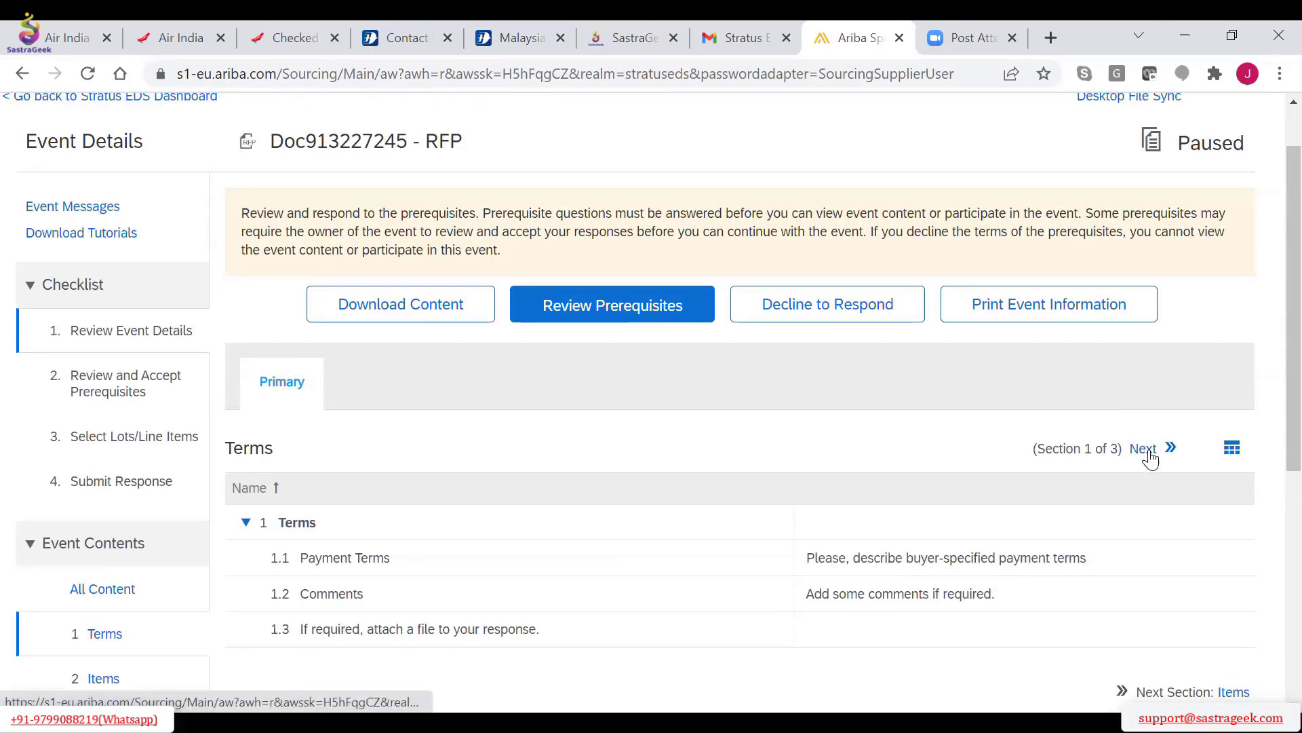
click(1146, 451)
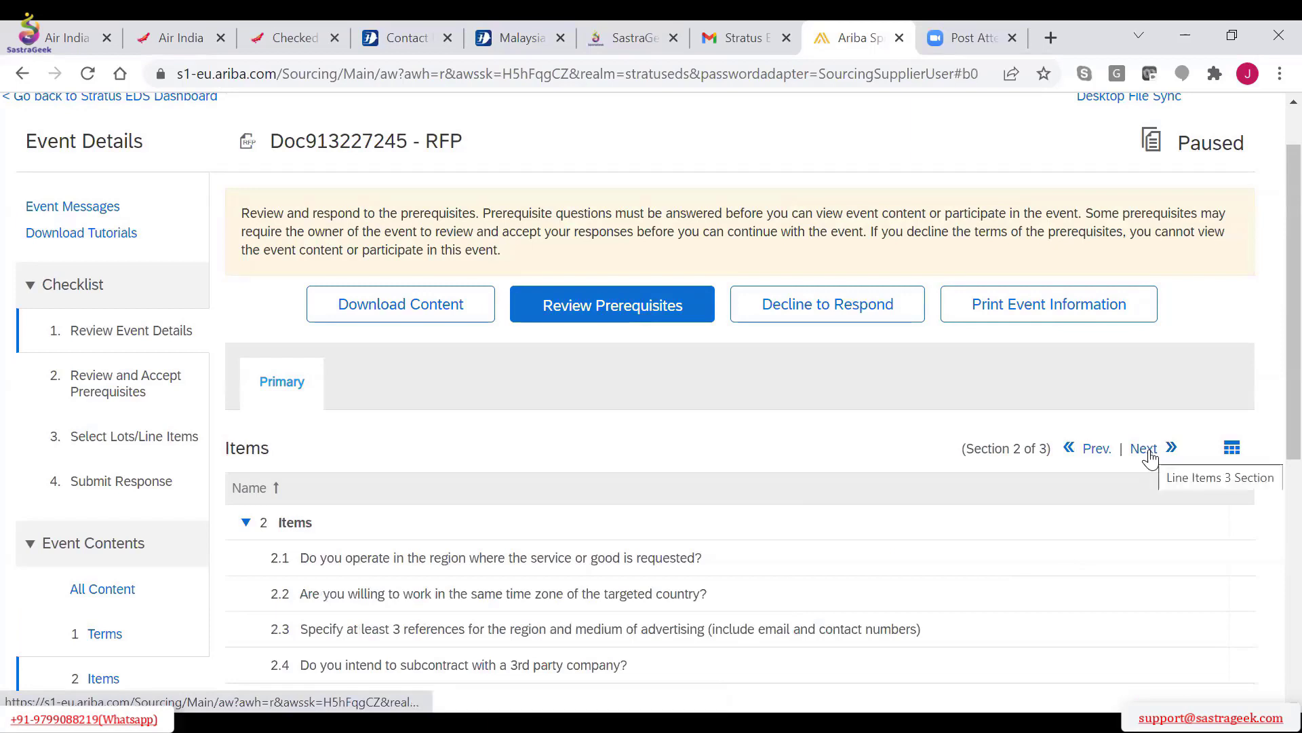
click(1145, 450)
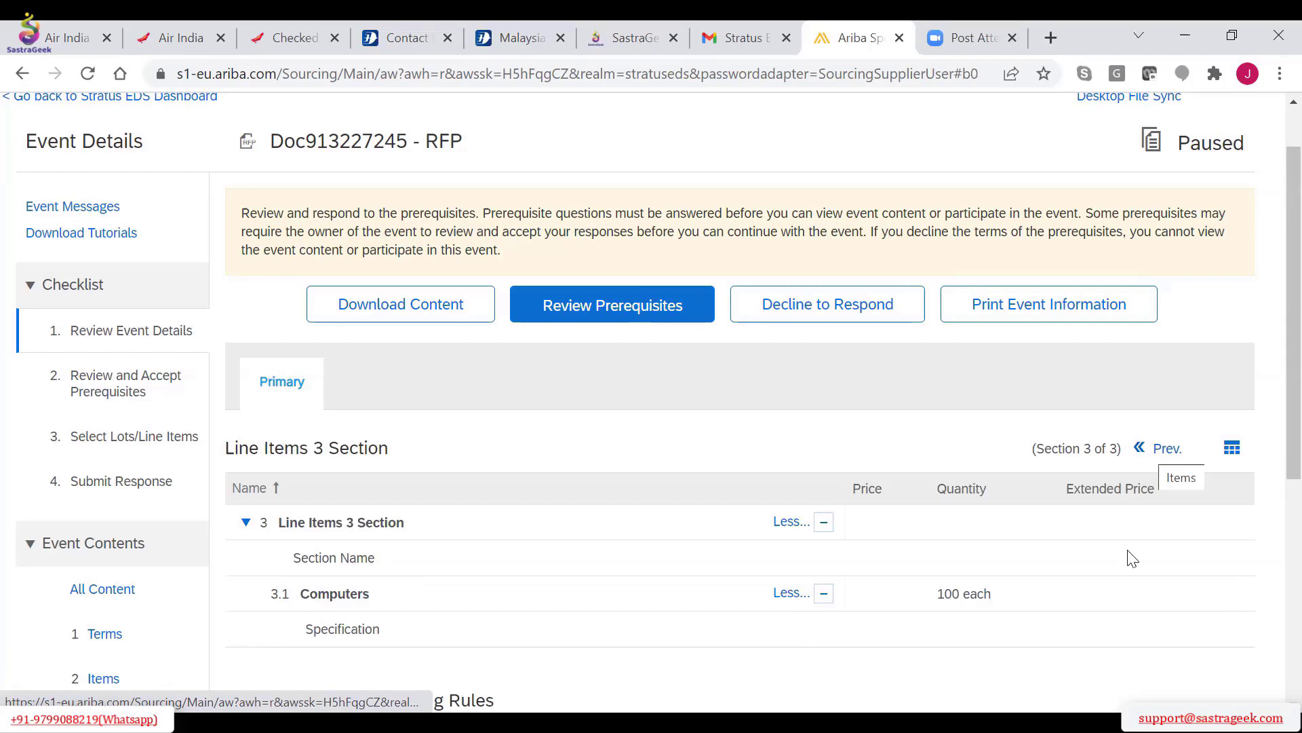
scroll(1133, 558, down, 1)
scroll(1133, 558, down, 5)
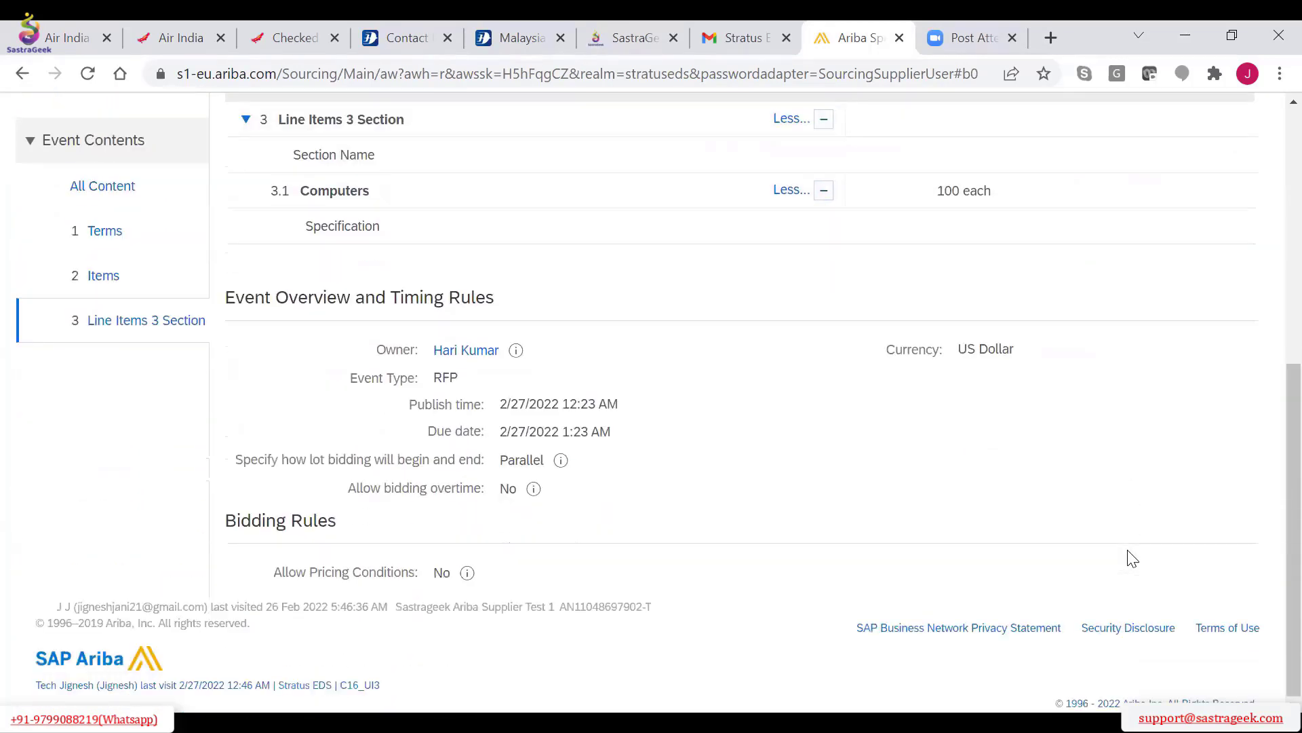
scroll(1129, 558, up, 4)
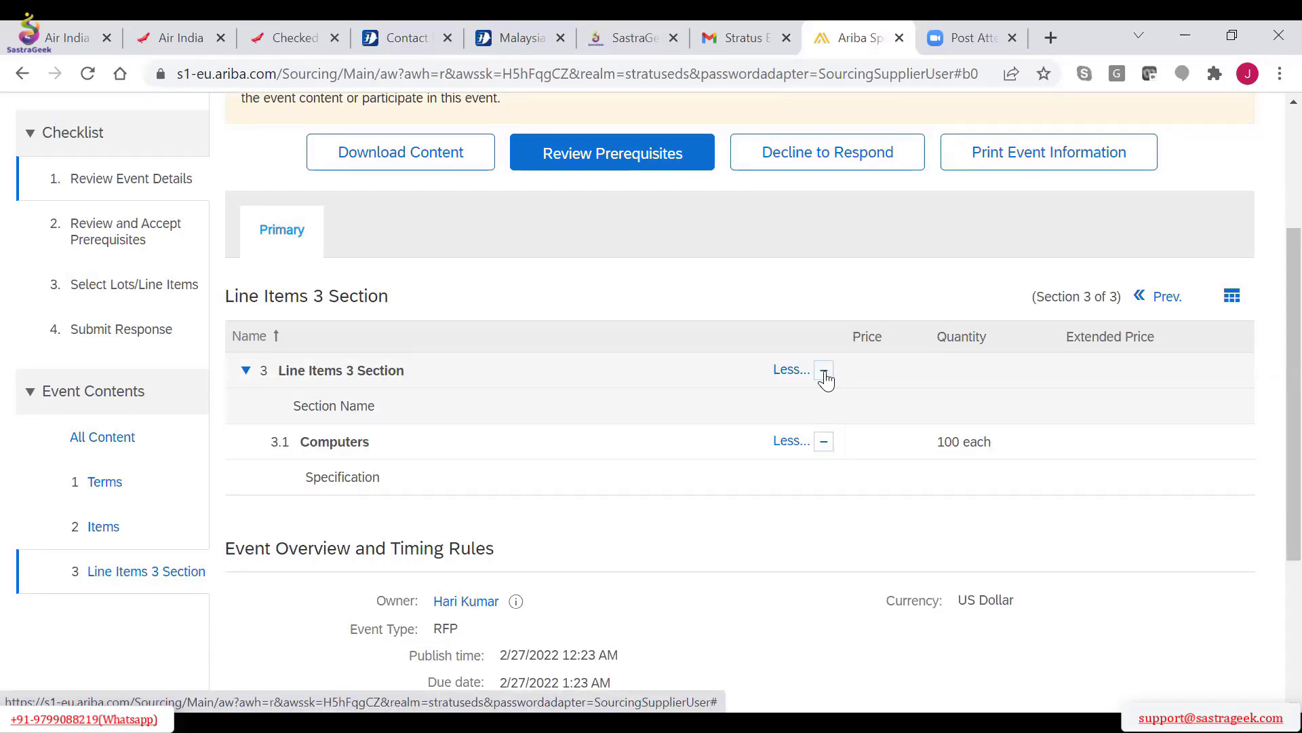
scroll(827, 380, down, 4)
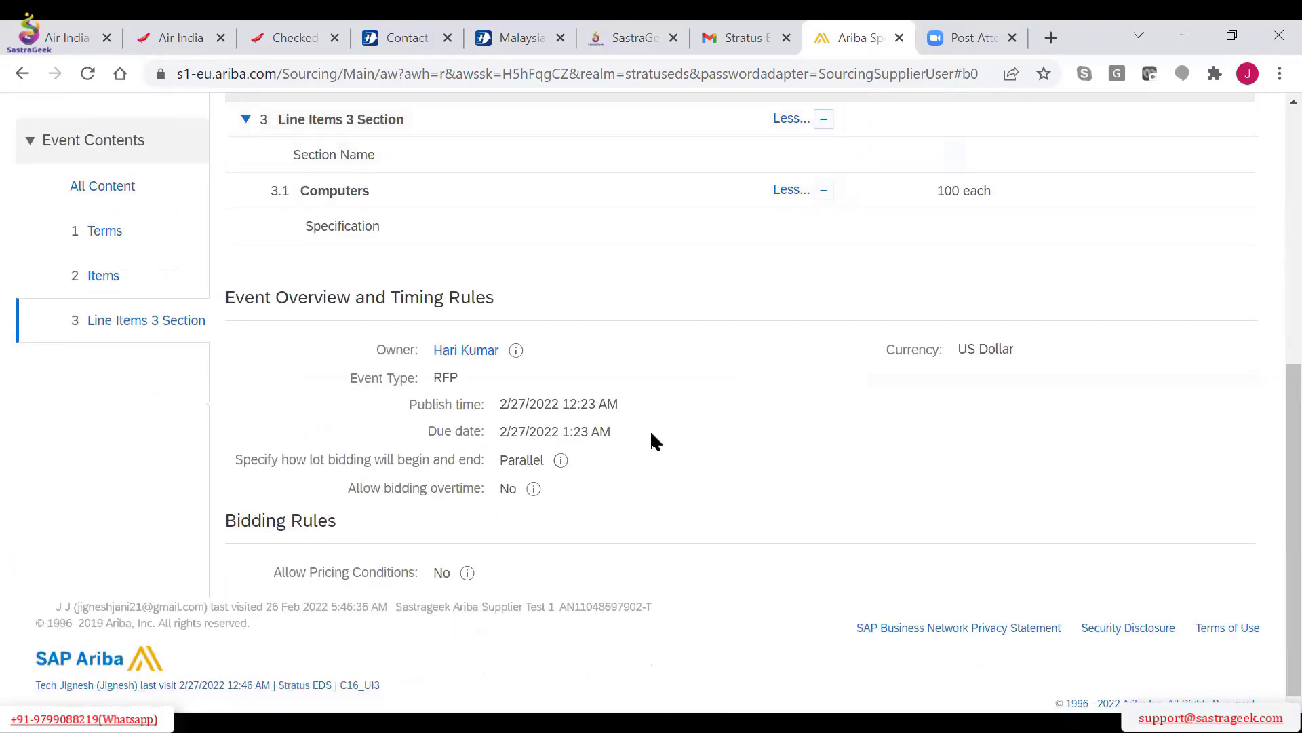
scroll(652, 434, up, 3)
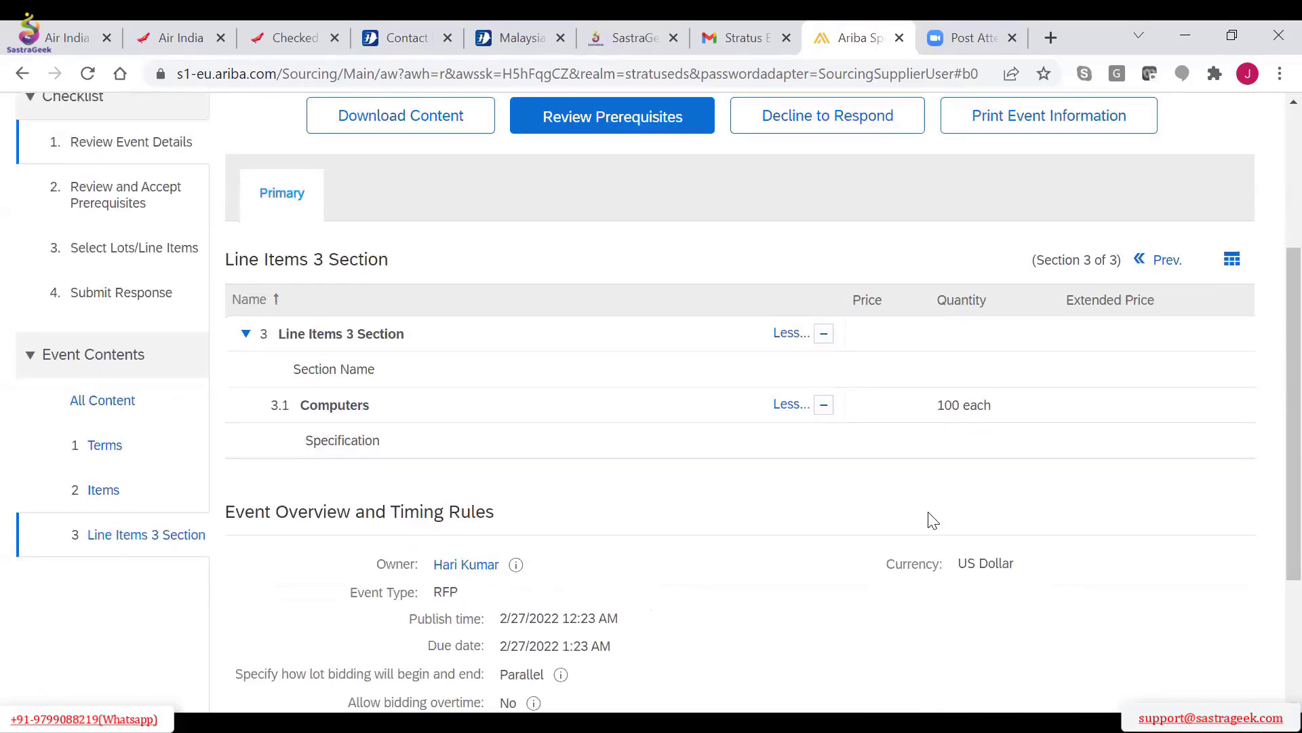
scroll(495, 466, up, 1)
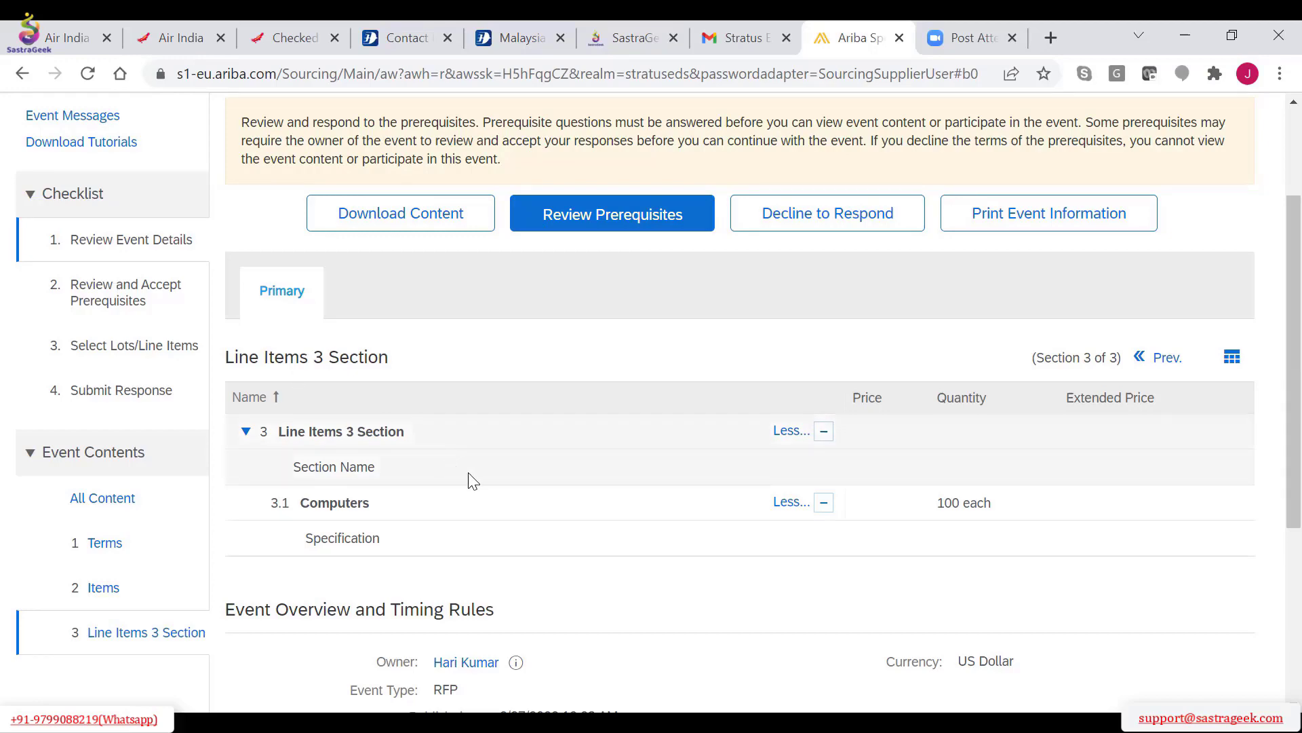
scroll(468, 479, up, 3)
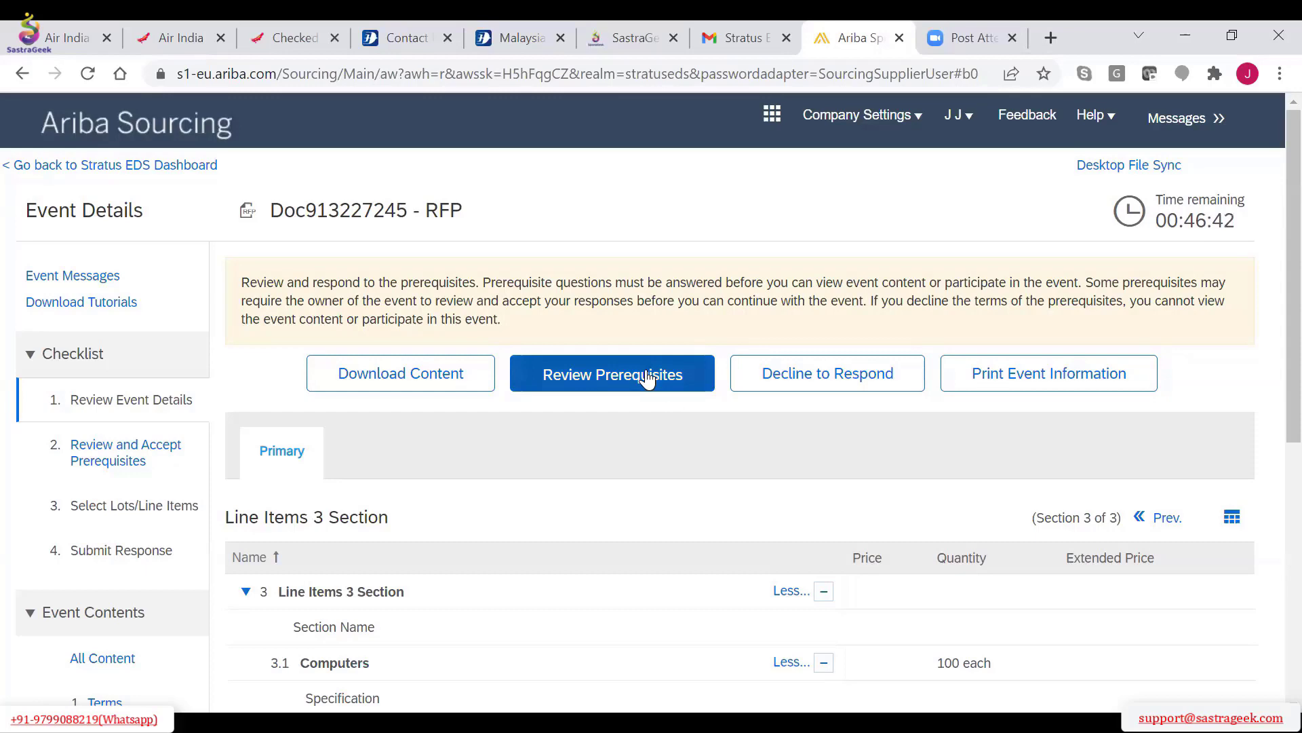
Review the prerequisites again, accept the terms of the bidder agreement and submit it
scroll(648, 378, down, 1)
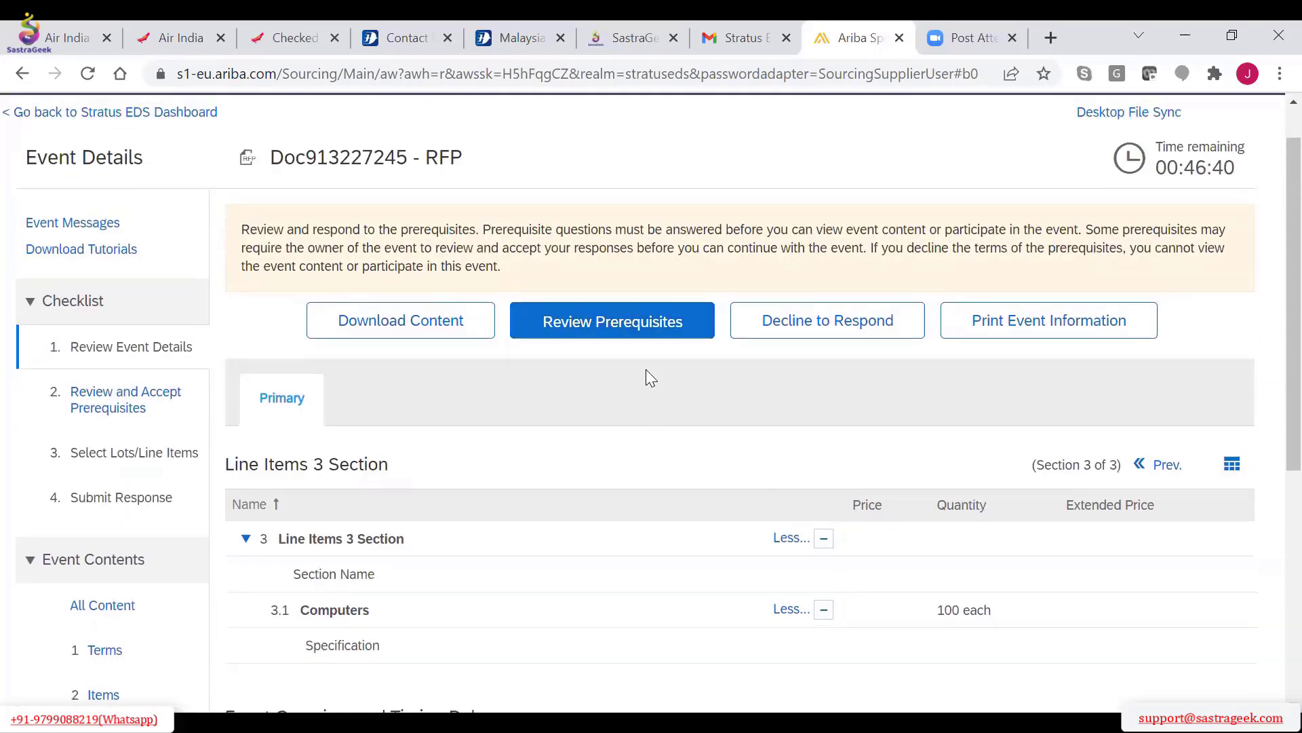
click(573, 329)
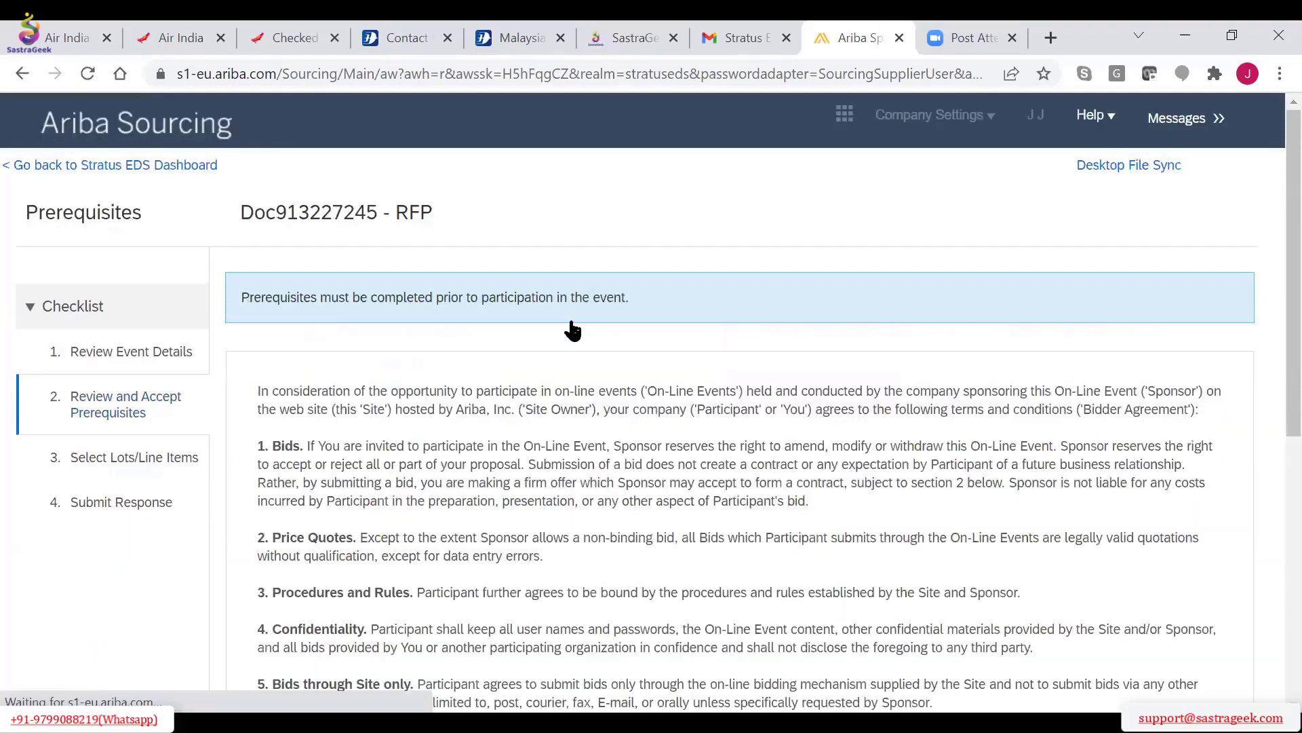
scroll(574, 331, down, 2)
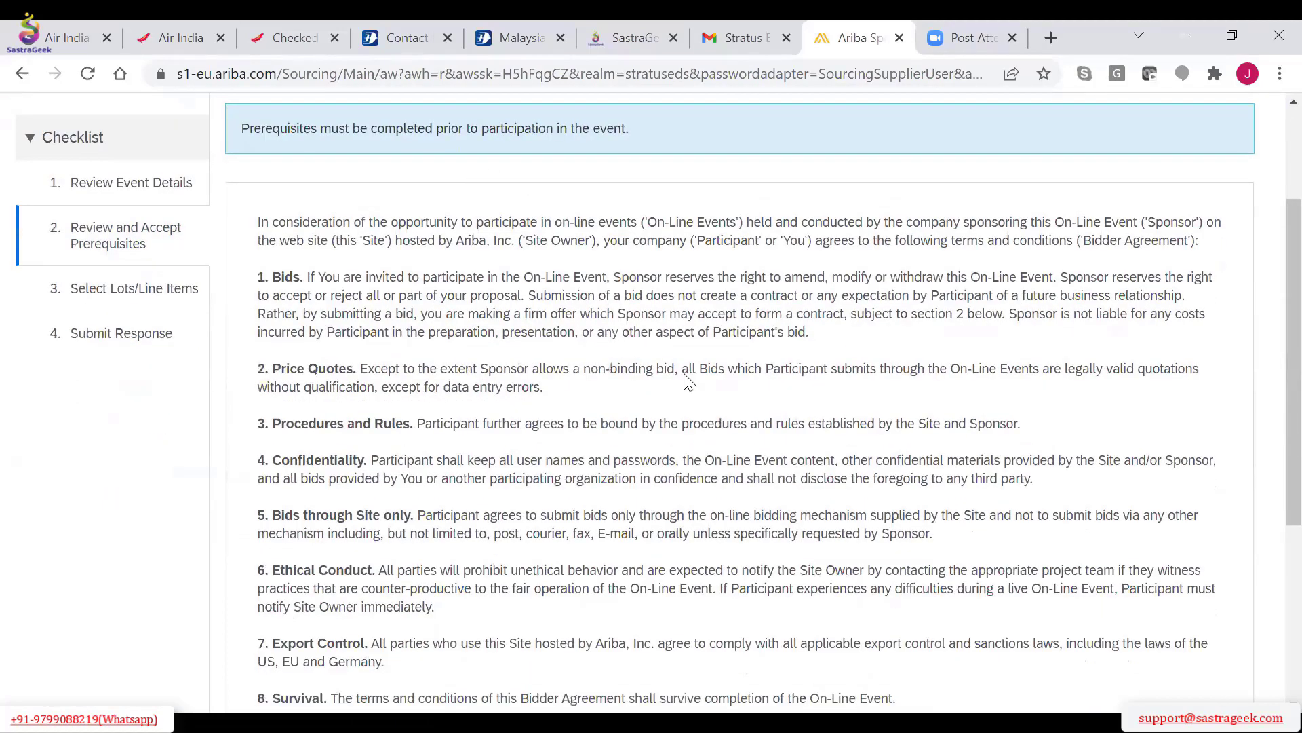
scroll(305, 552, down, 5)
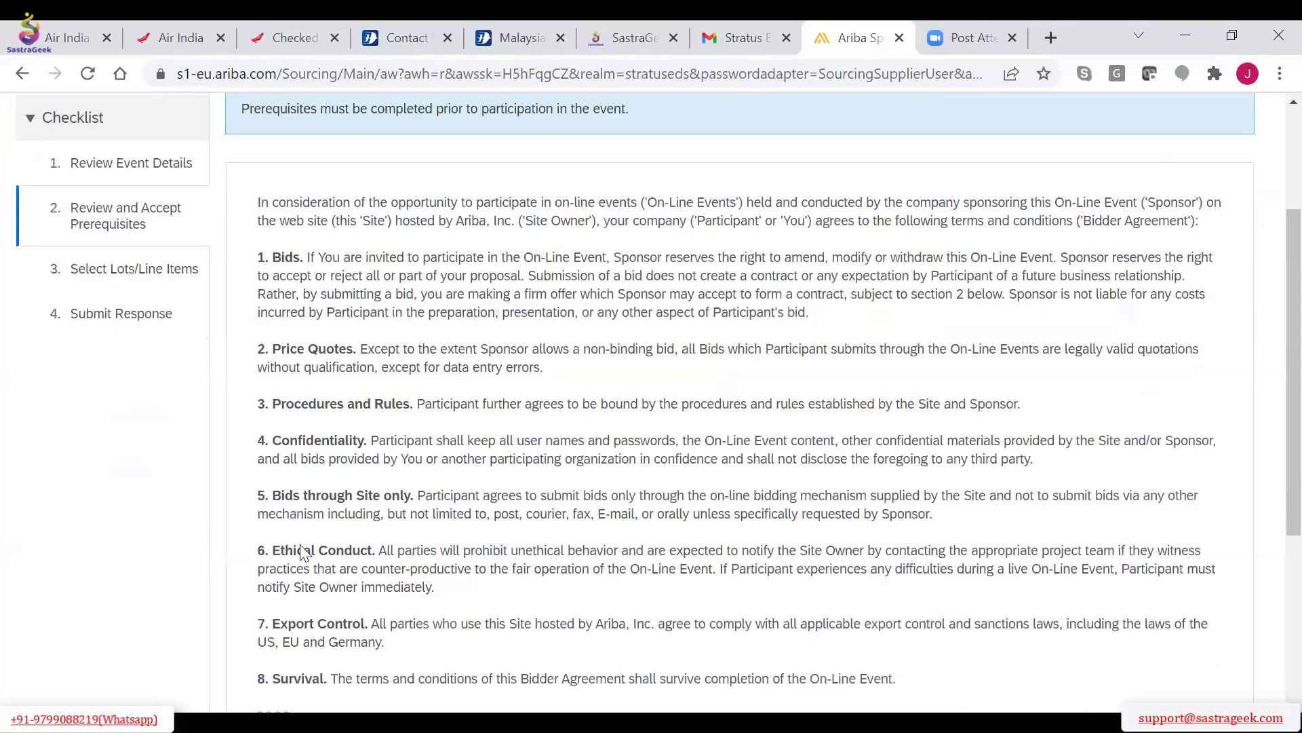
scroll(247, 527, down, 2)
click(246, 521)
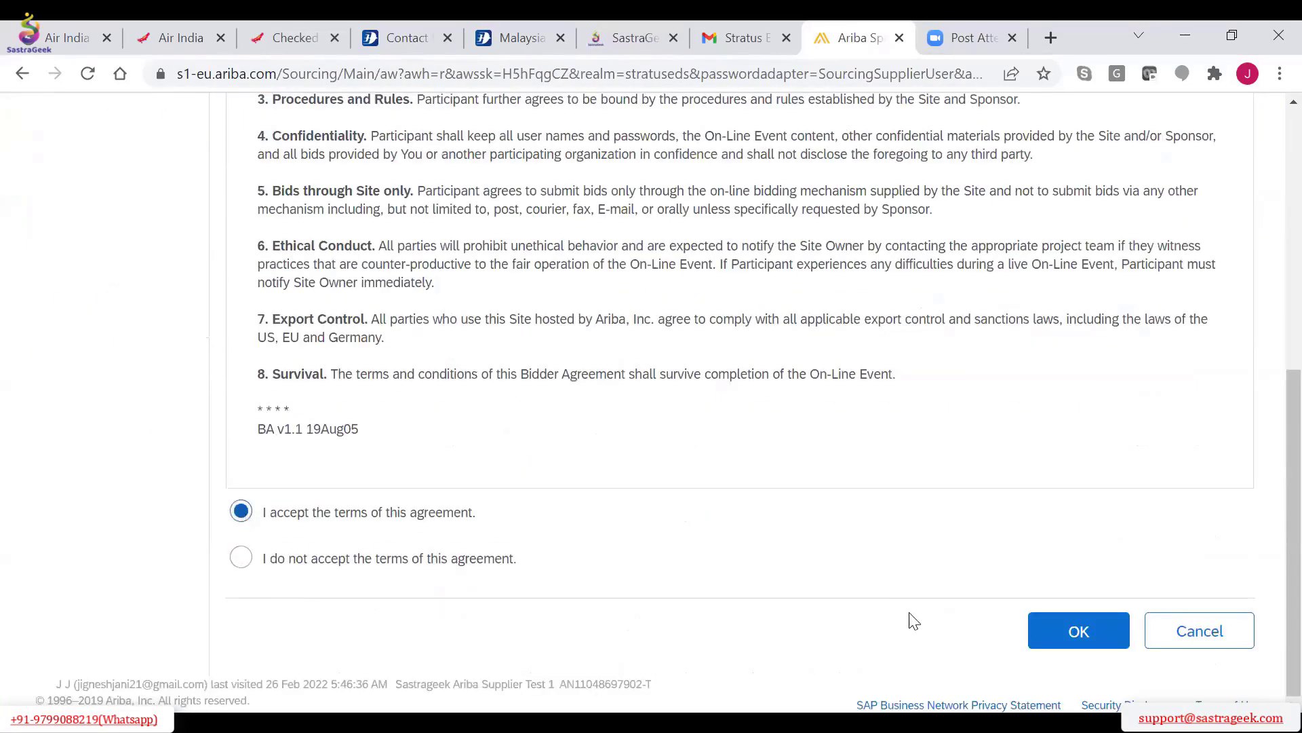
click(1099, 640)
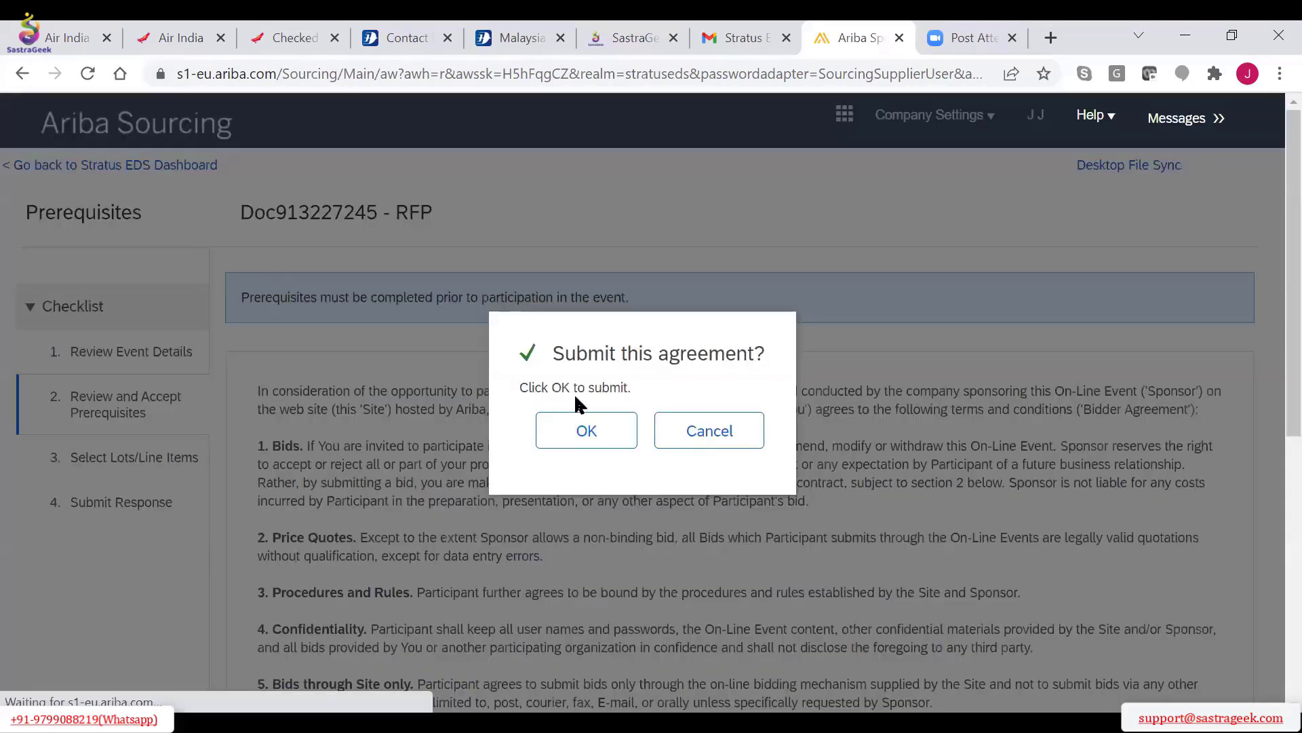
click(595, 436)
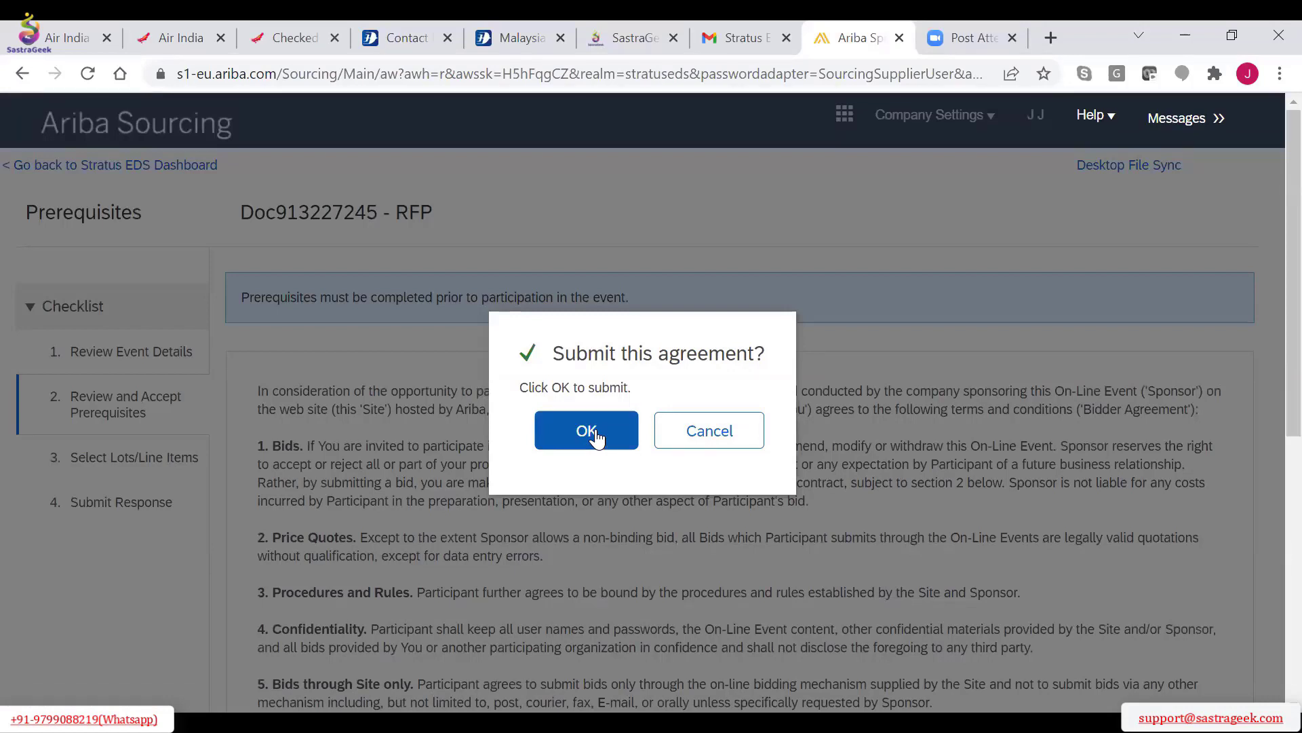
click(588, 431)
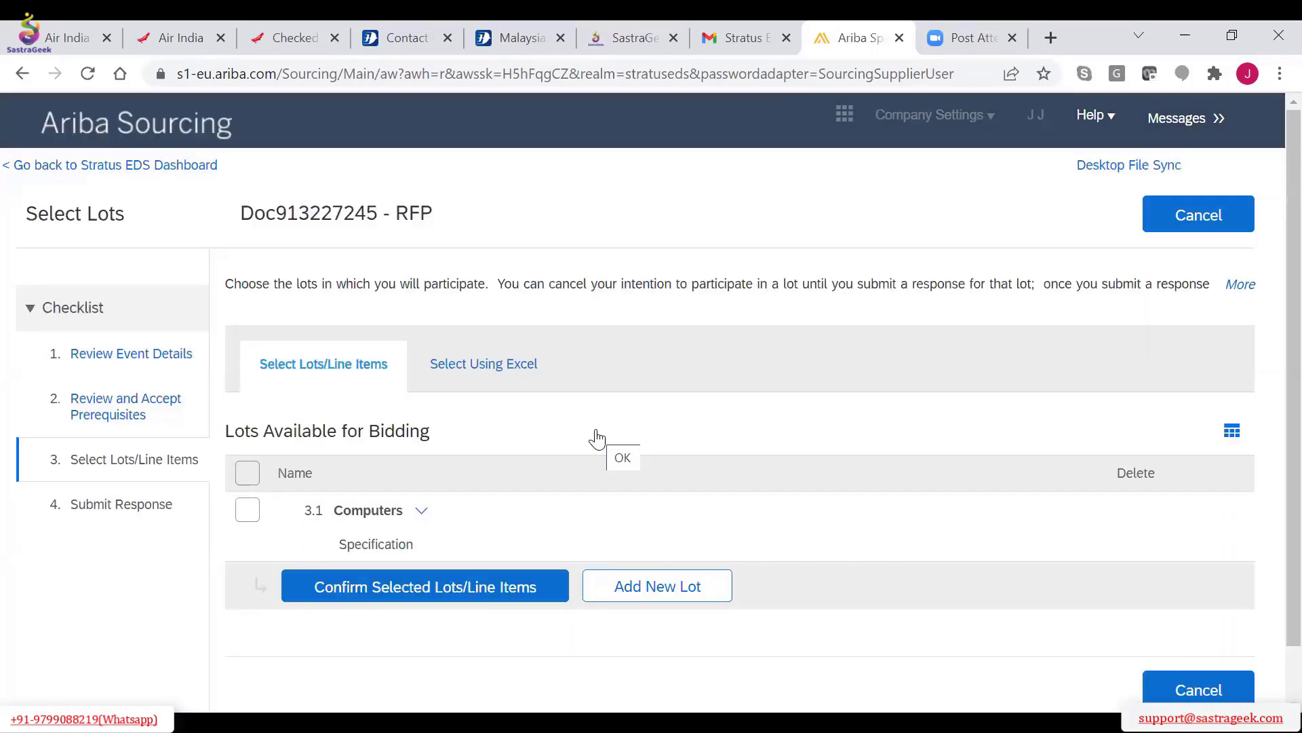
Select the Computers lot for bidding and confirm the selected line items
scroll(597, 439, down, 1)
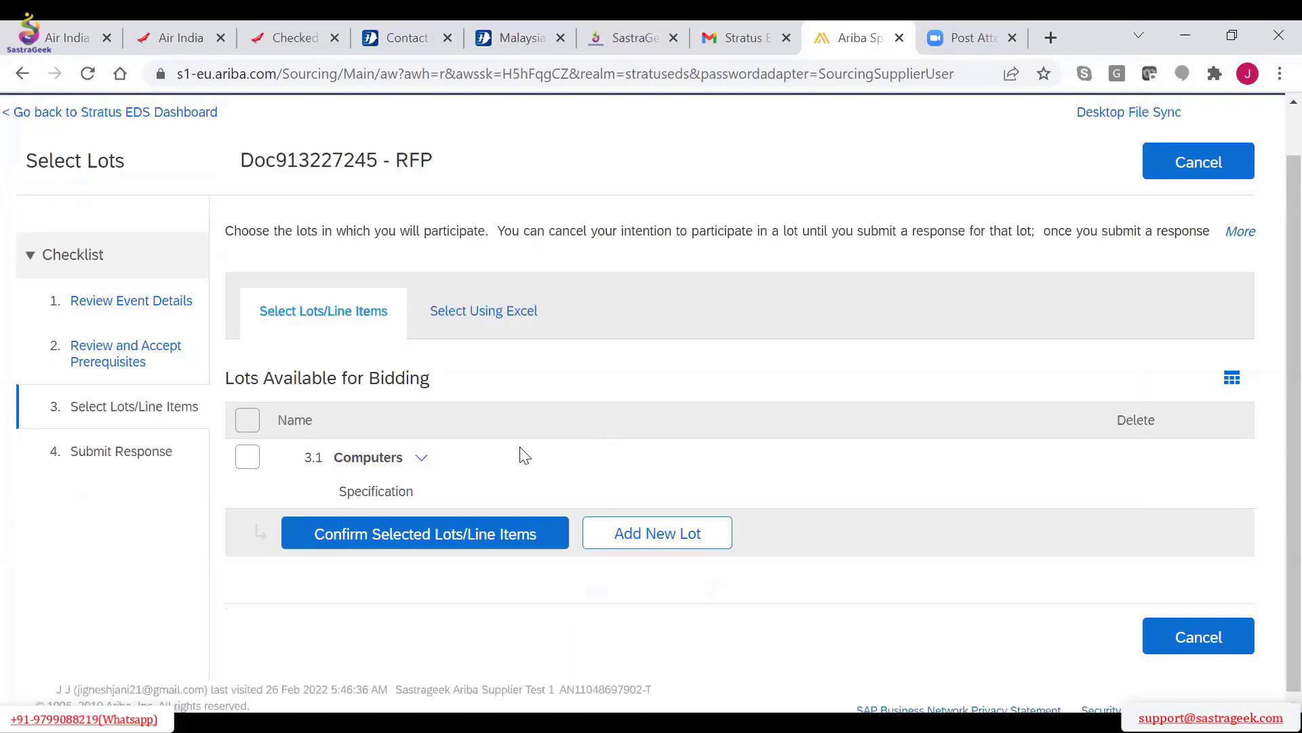
click(245, 453)
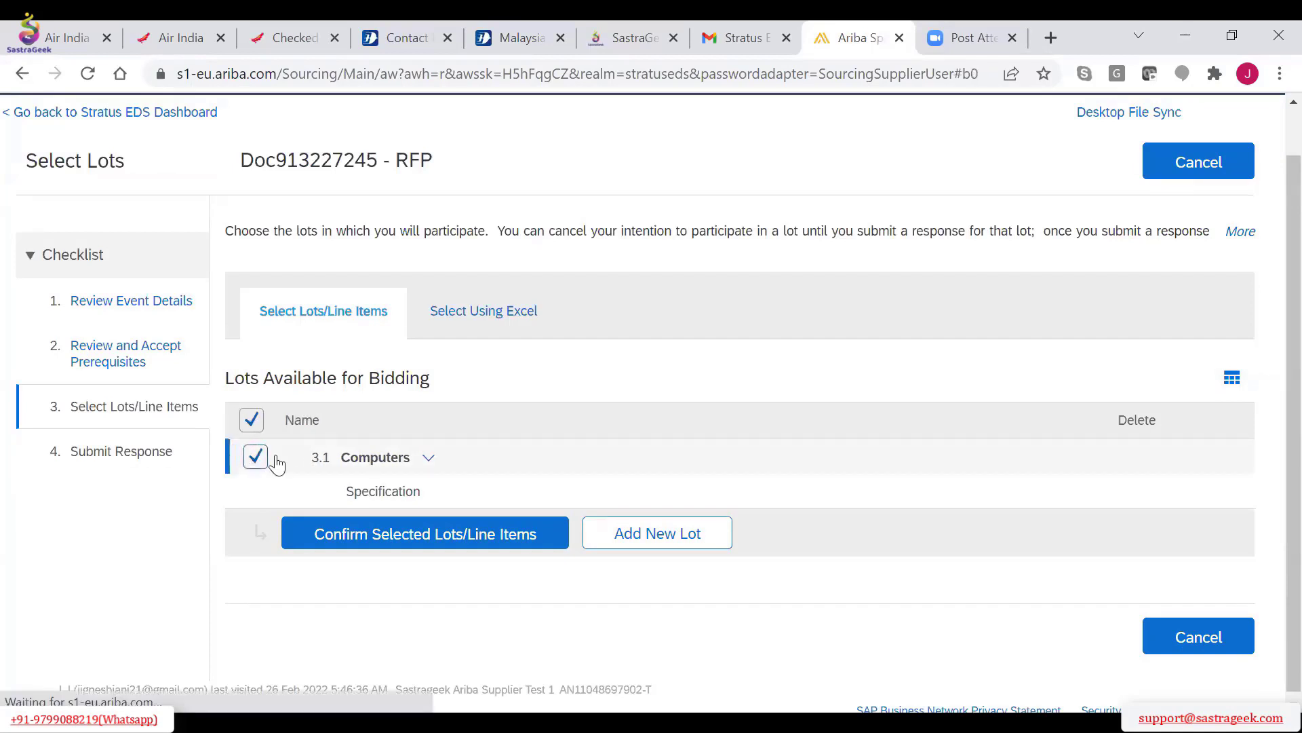
click(430, 458)
click(358, 606)
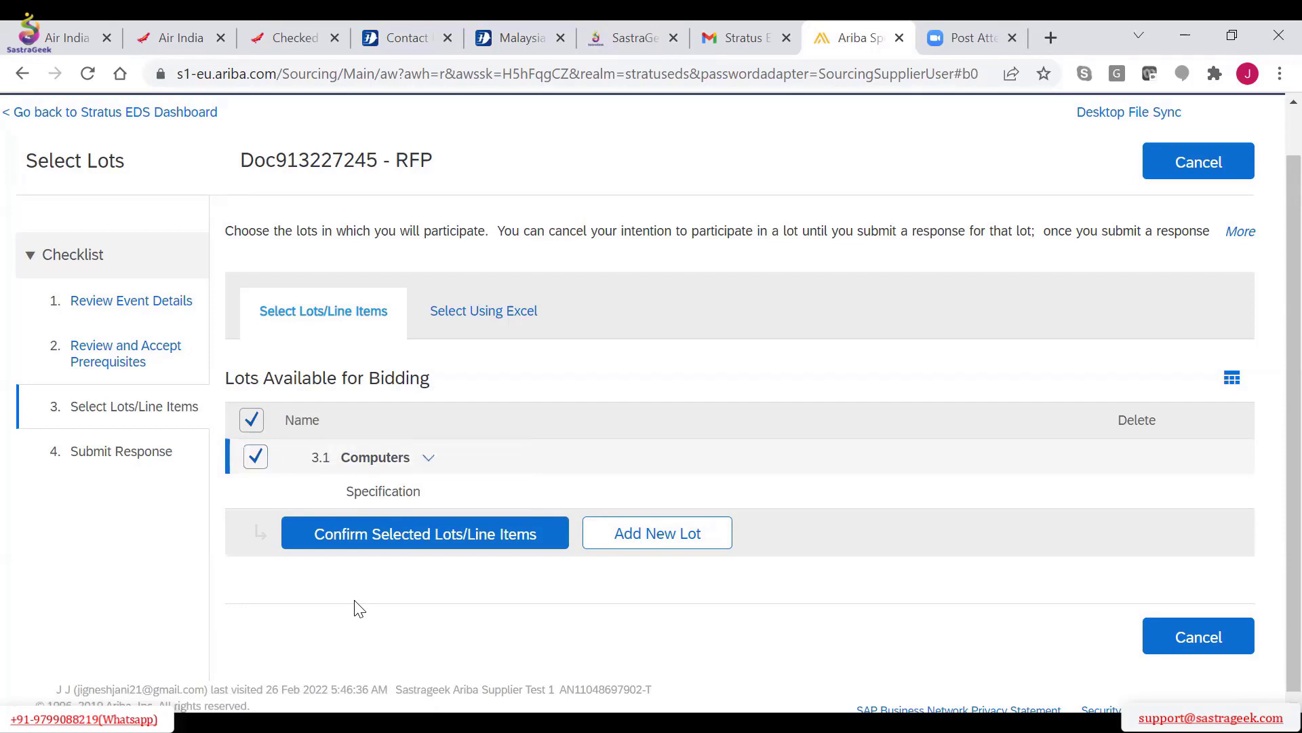
click(389, 540)
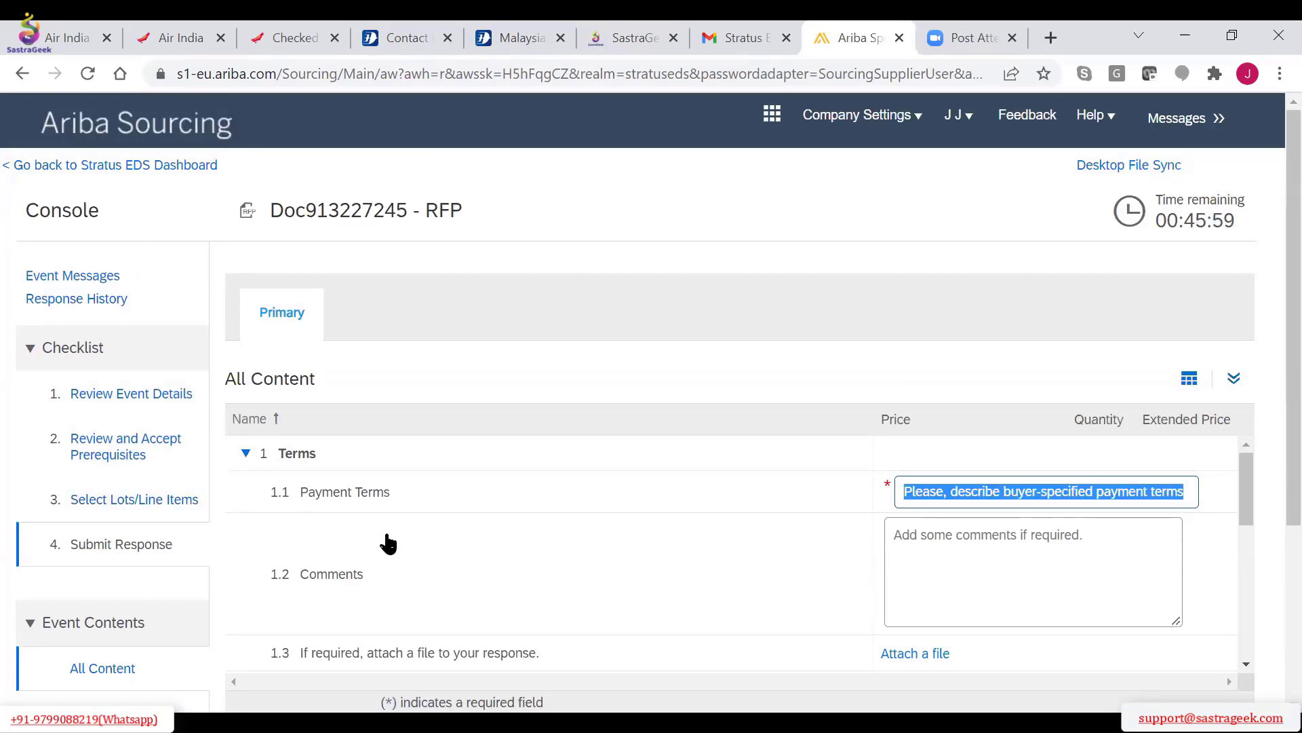
Go through the response form, enter a price of 1 USD for the Computers line item and update the totals
scroll(388, 543, down, 3)
scroll(388, 543, up, 3)
scroll(388, 543, down, 3)
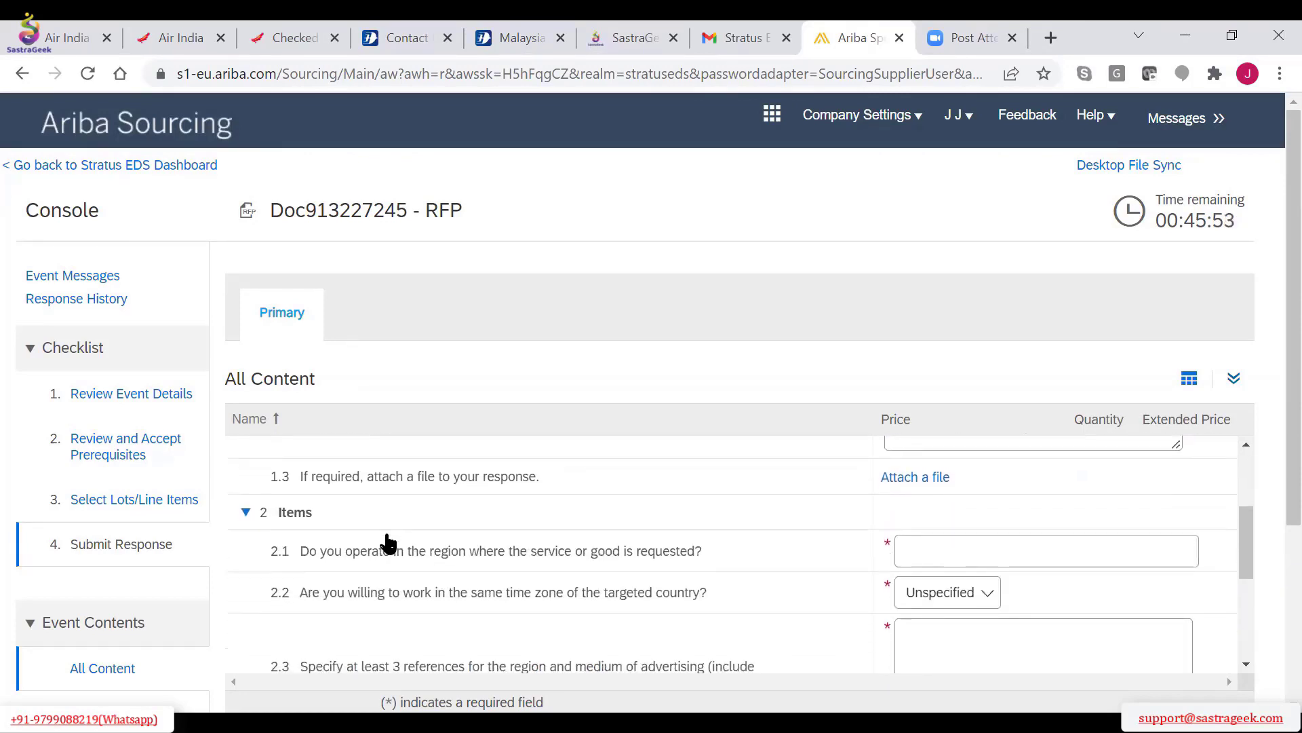
scroll(388, 543, down, 1)
scroll(388, 543, up, 1)
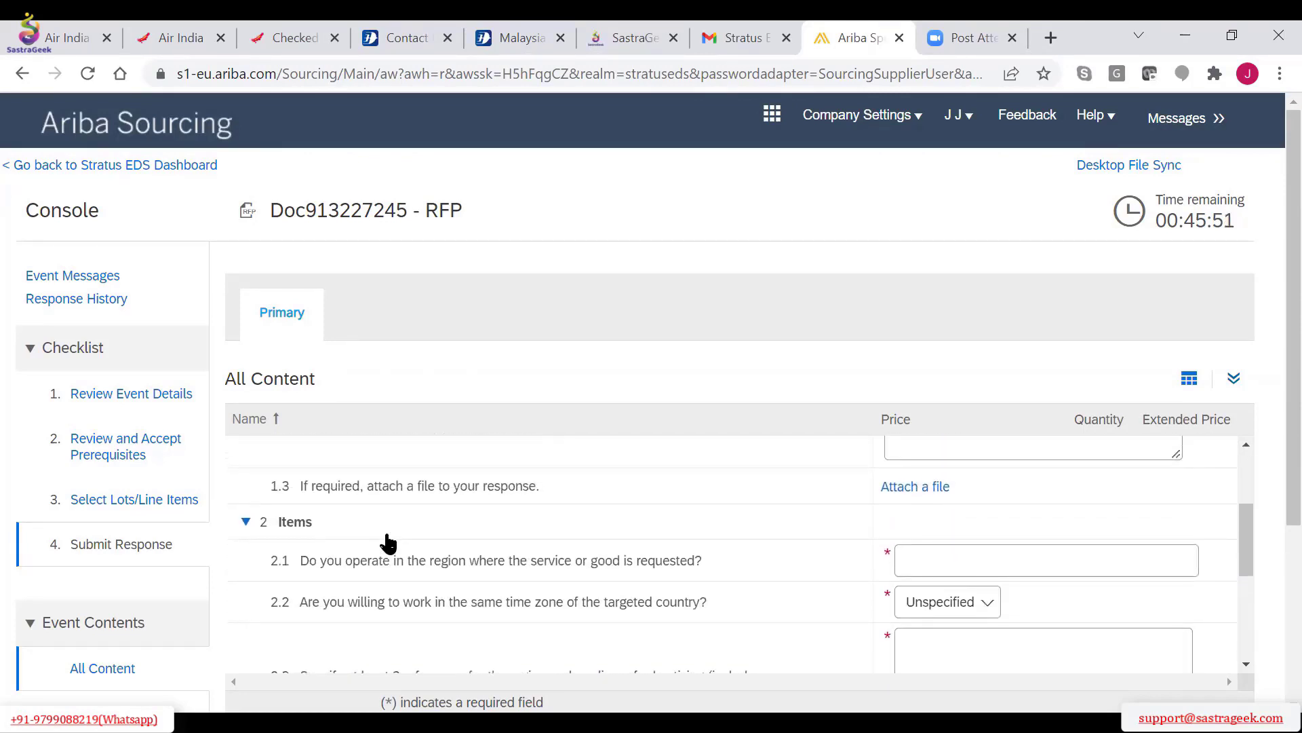
scroll(388, 543, down, 5)
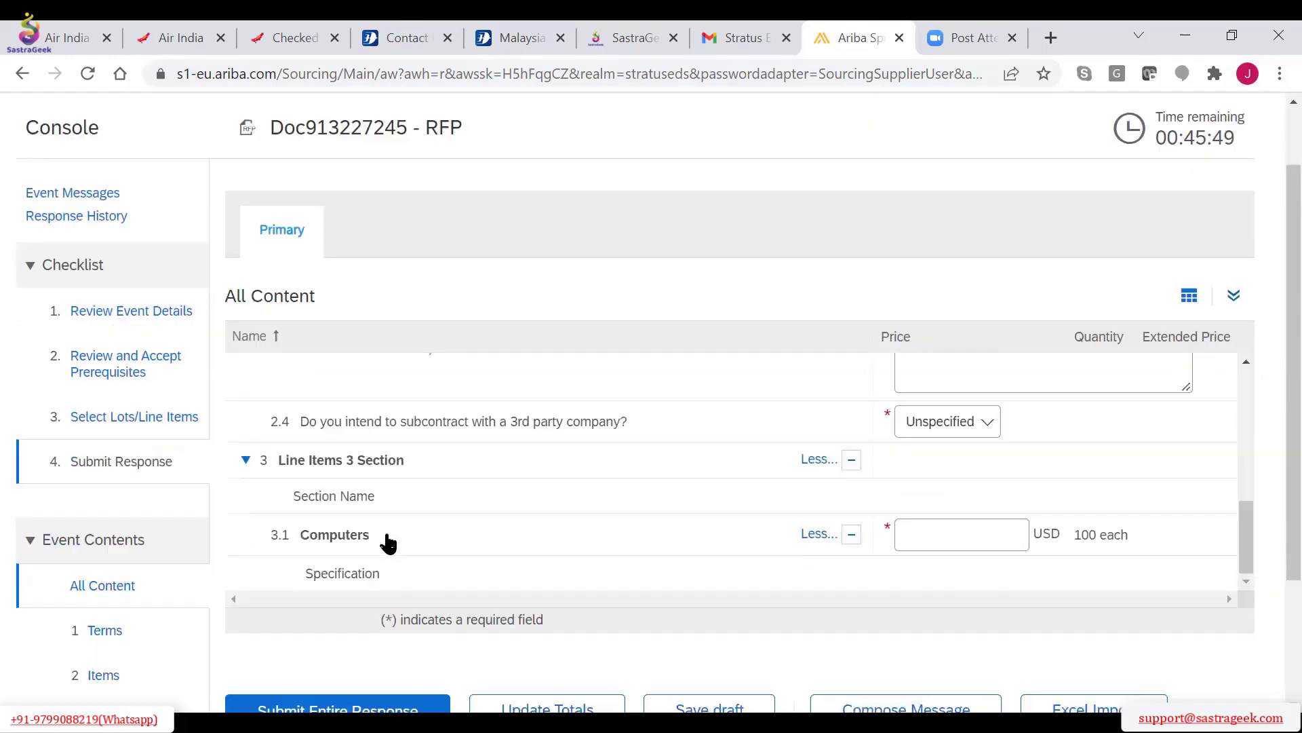
scroll(388, 542, down, 3)
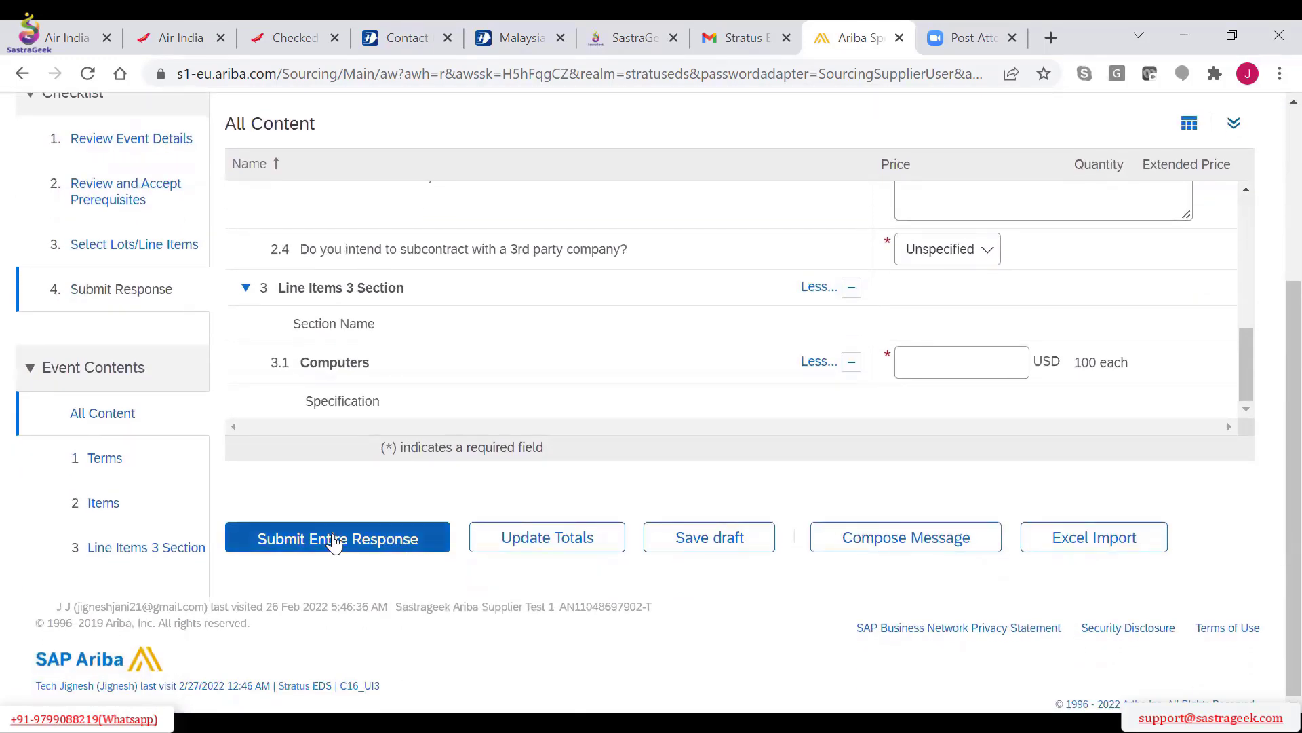
click(930, 369)
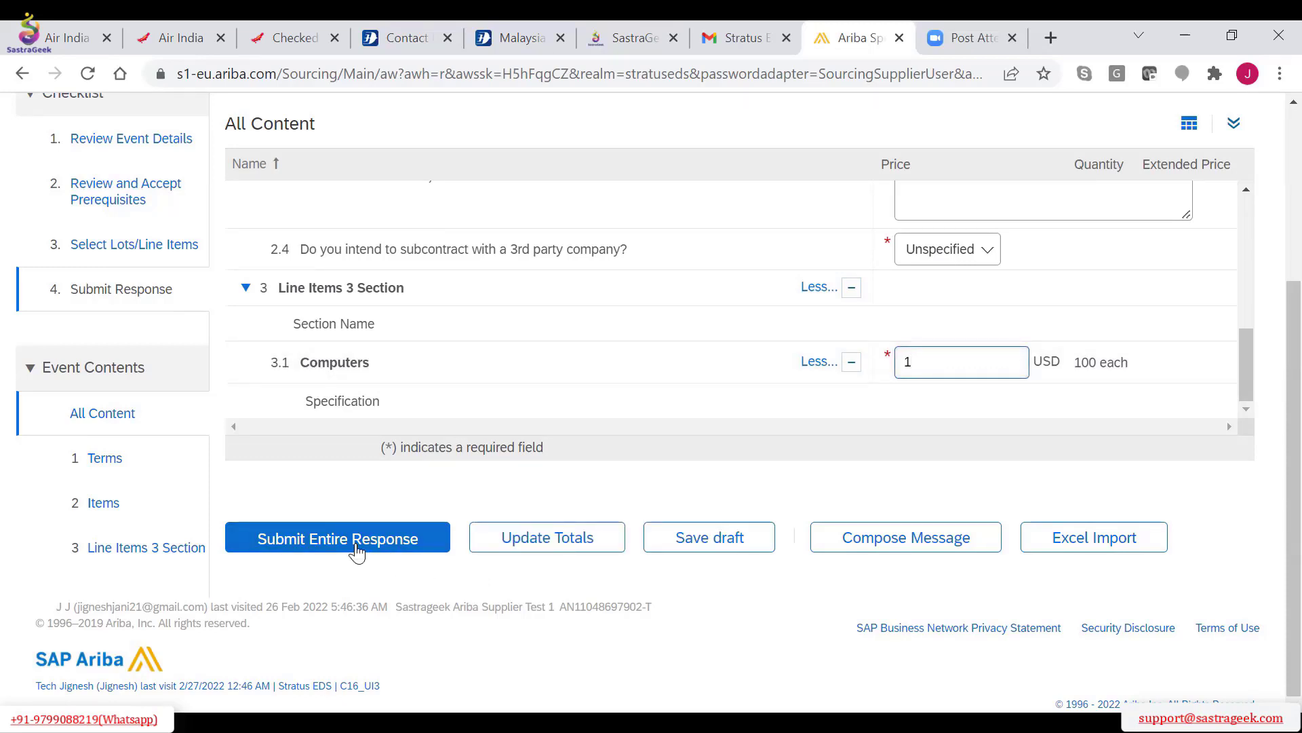
click(539, 553)
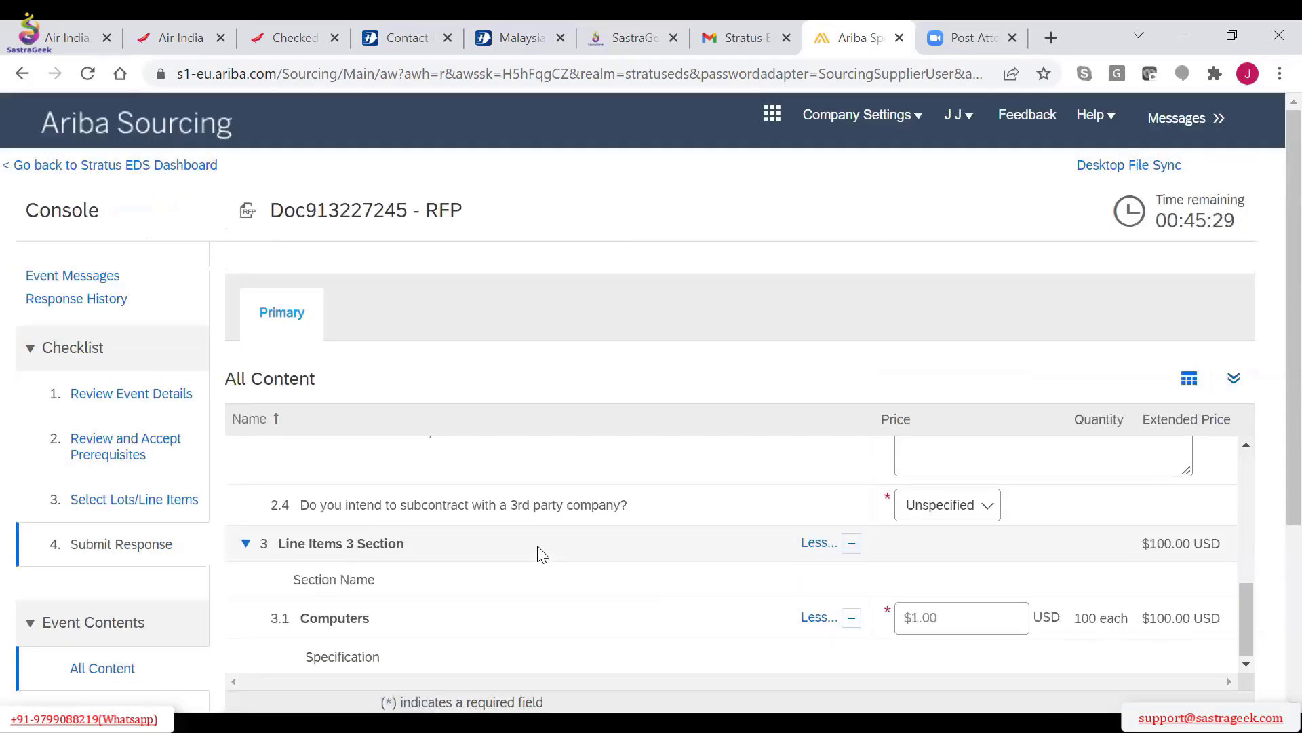
scroll(666, 590, down, 1)
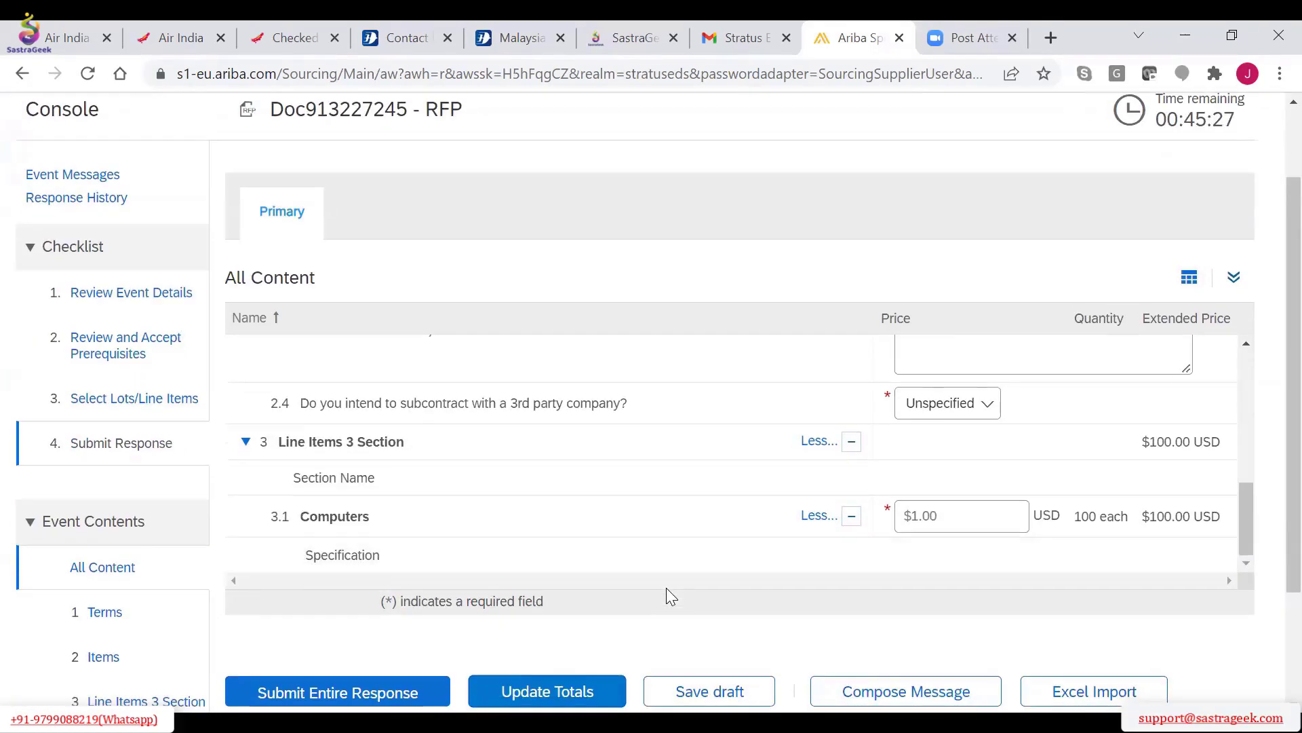
Enter "aa" as the references in question 2.3 and open the answer choices for the time zone question
scroll(666, 588, up, 2)
scroll(941, 548, up, 2)
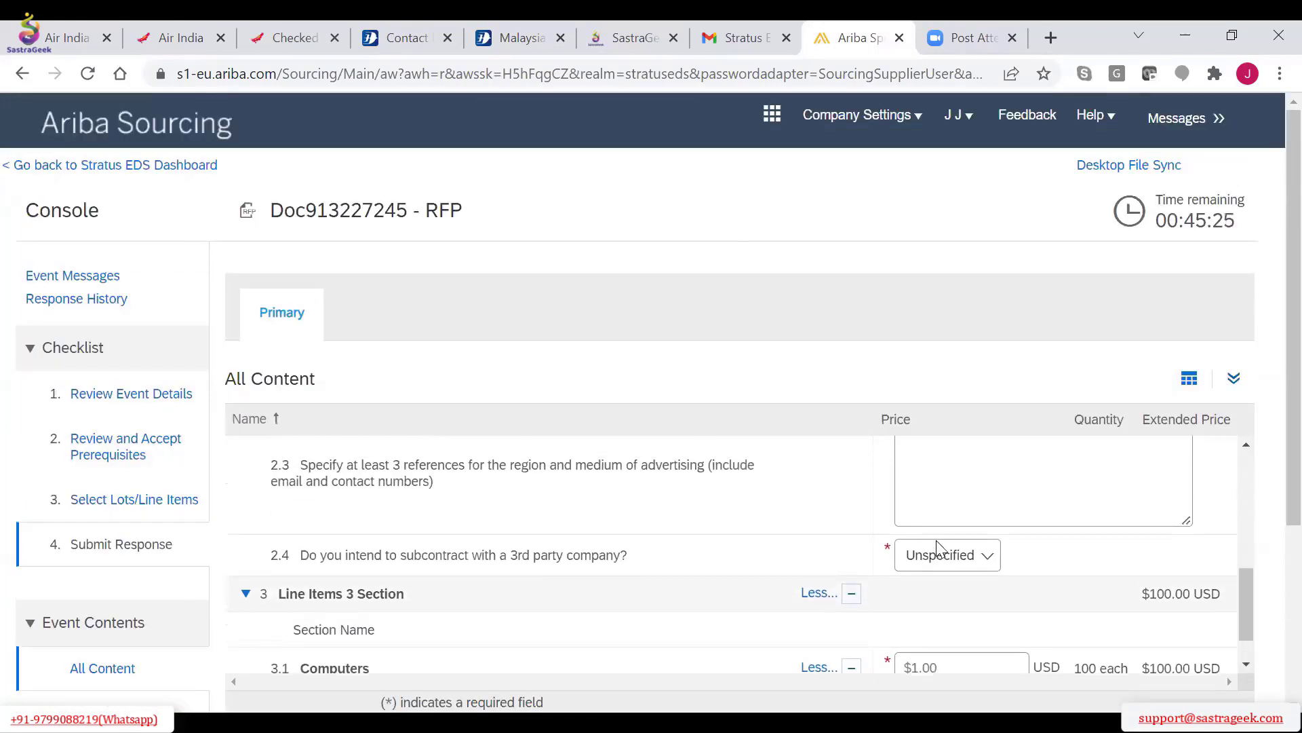
click(926, 562)
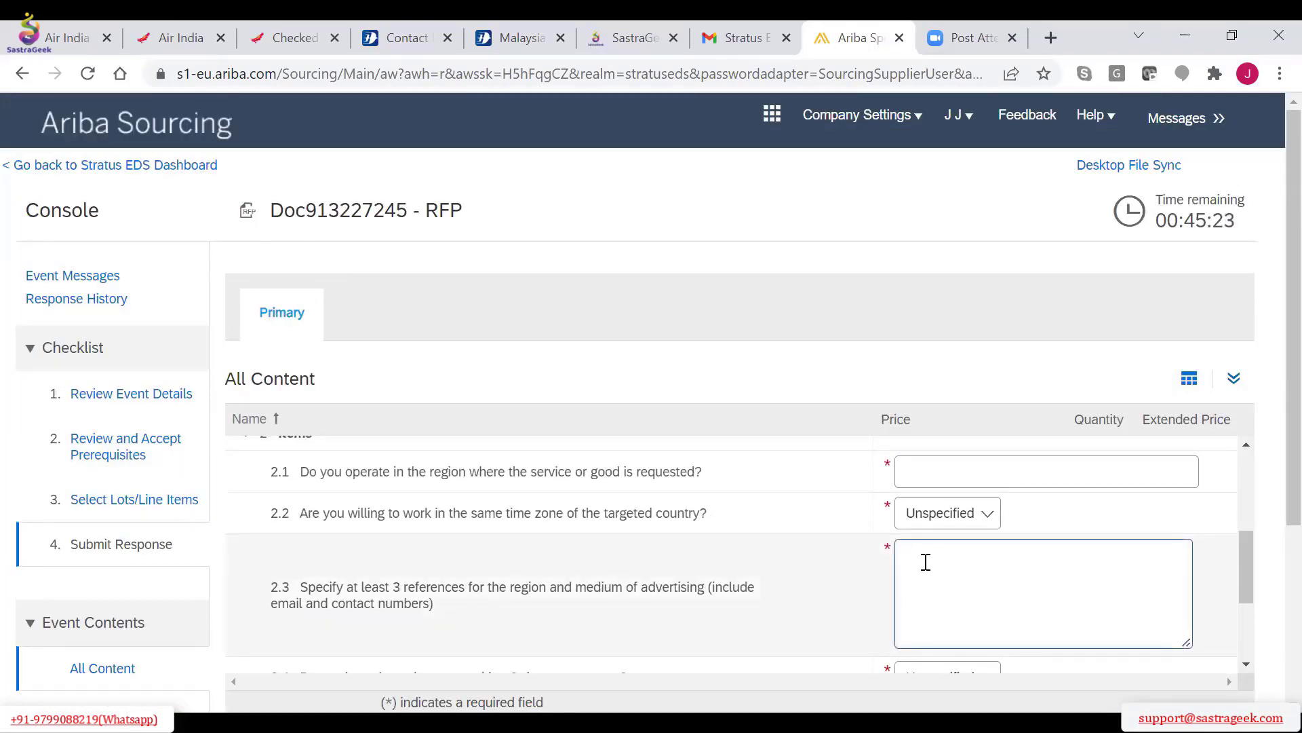
text(aa)
scroll(926, 562, up, 1)
click(926, 513)
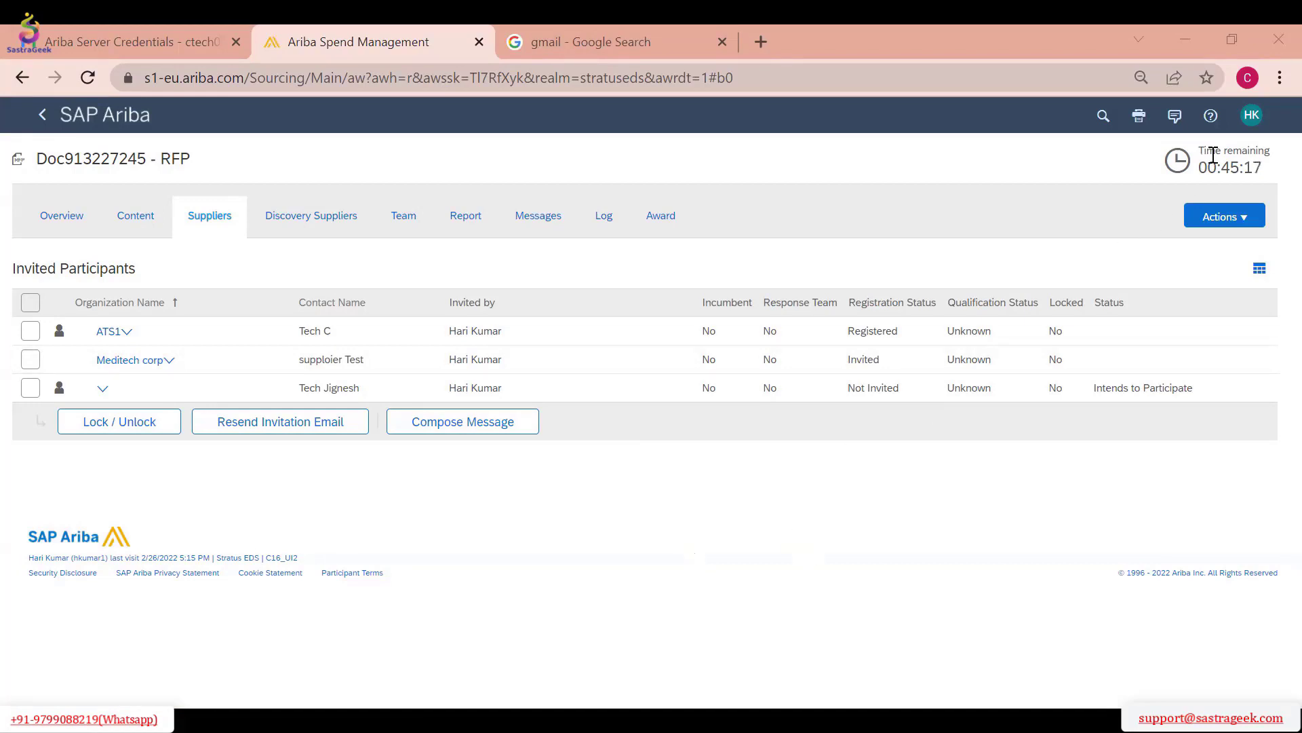
Pause the RFP event and resume it
click(1223, 226)
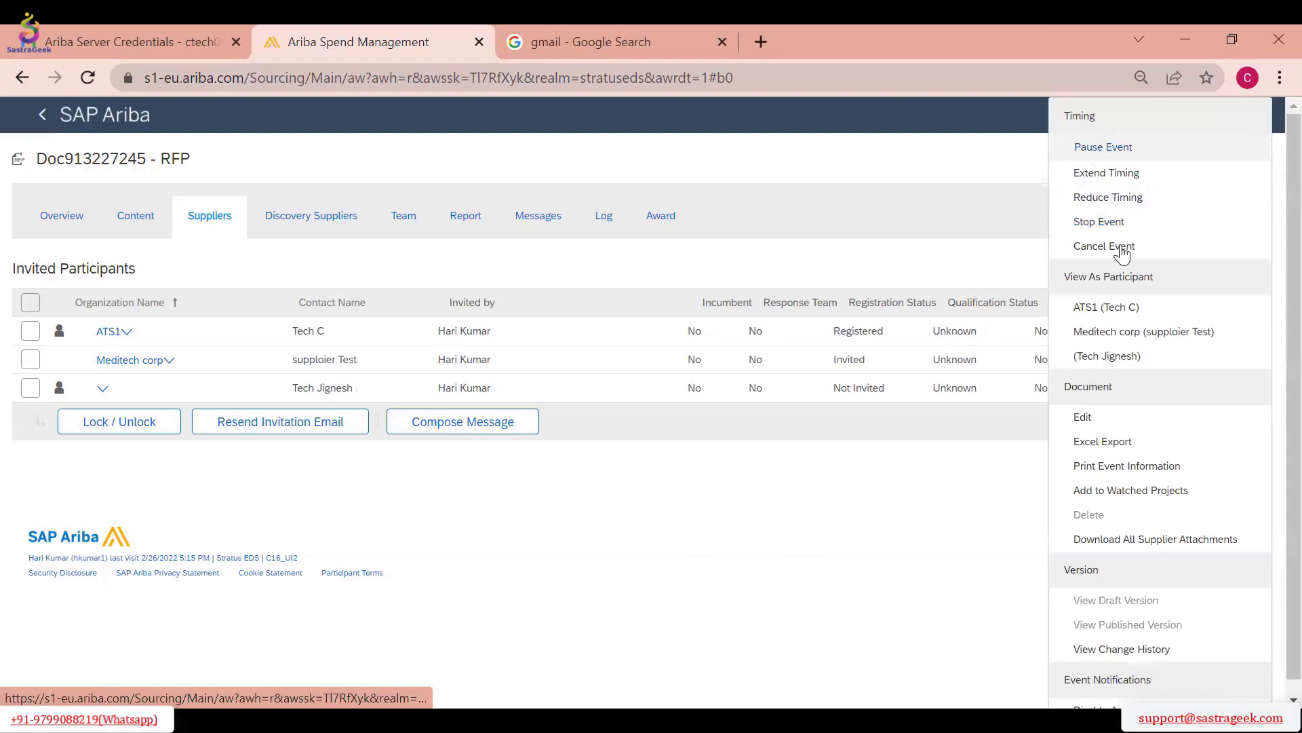
click(1103, 150)
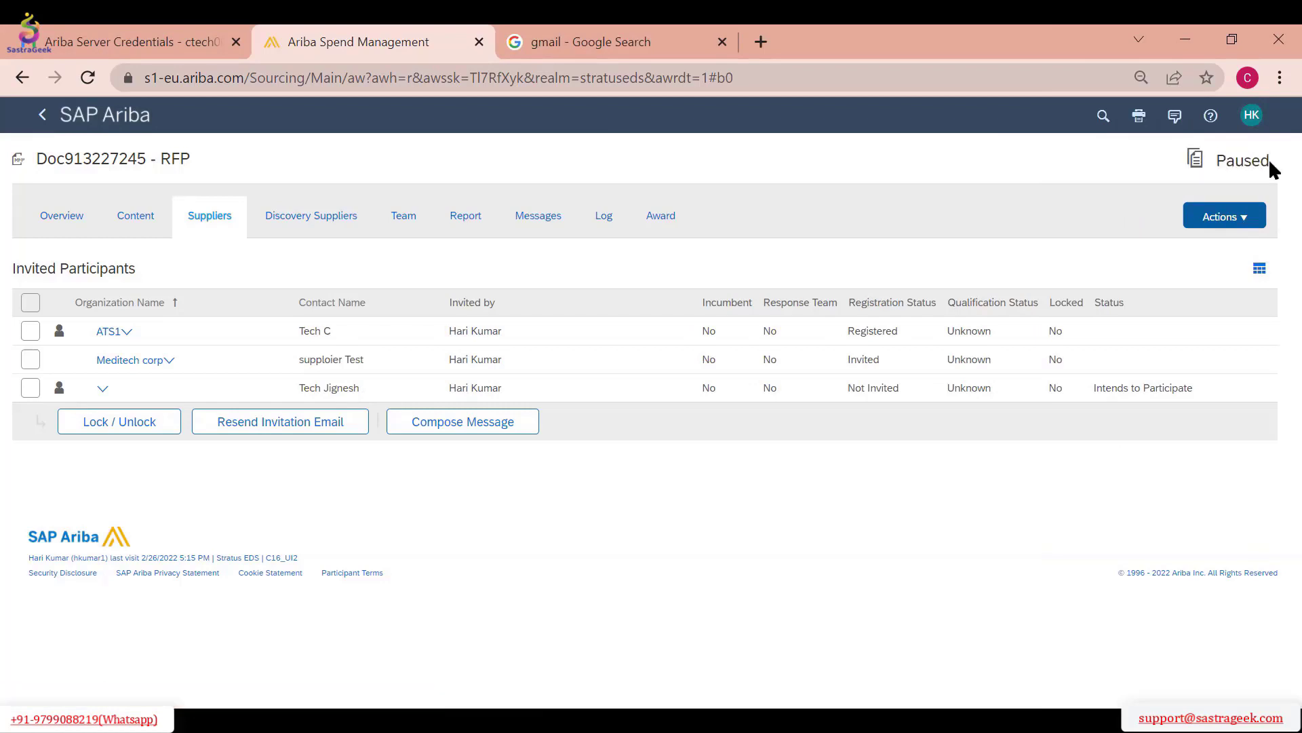
drag(1272, 167, 1221, 166)
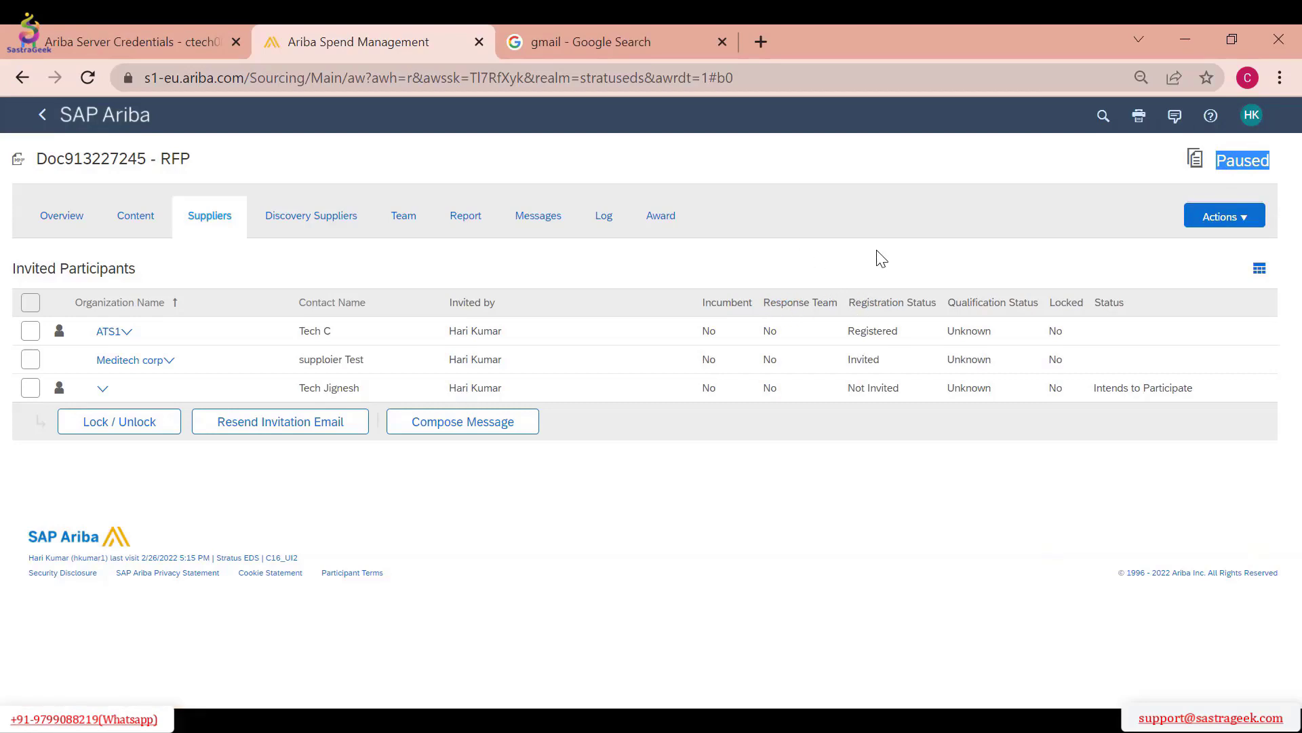
click(1231, 216)
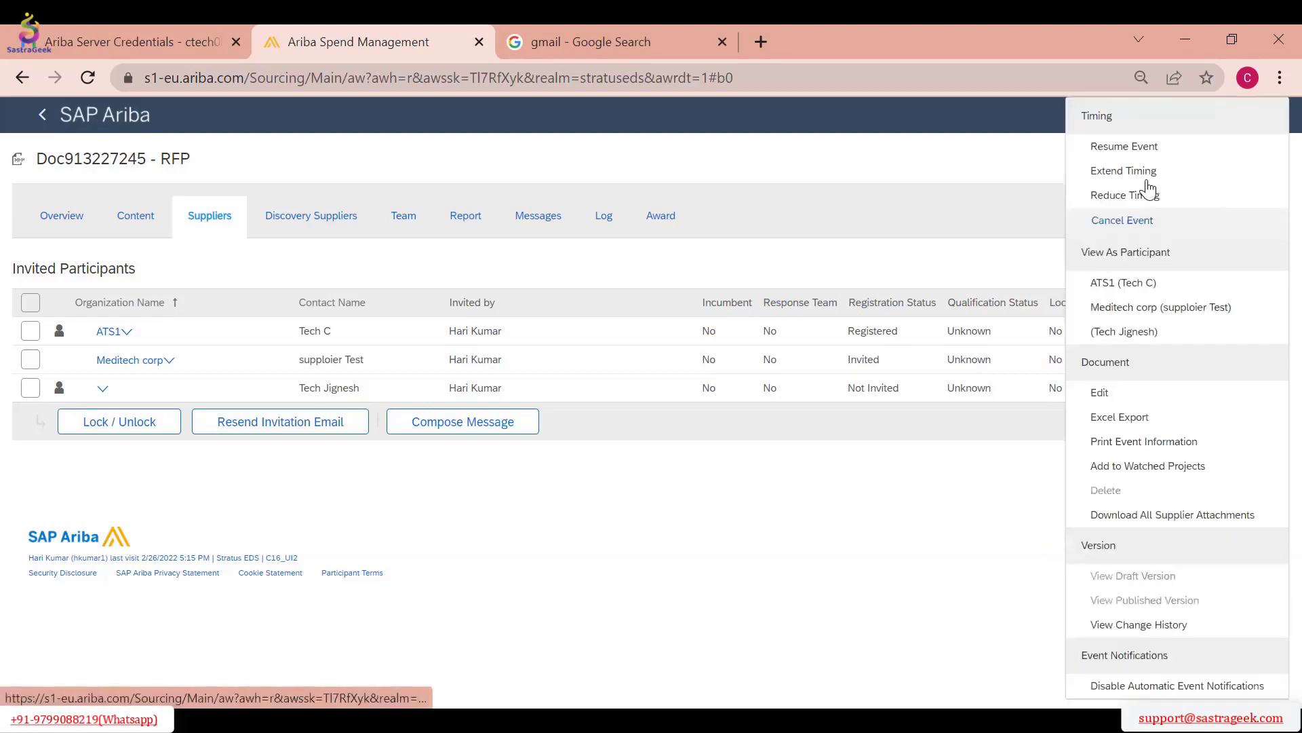
click(1124, 147)
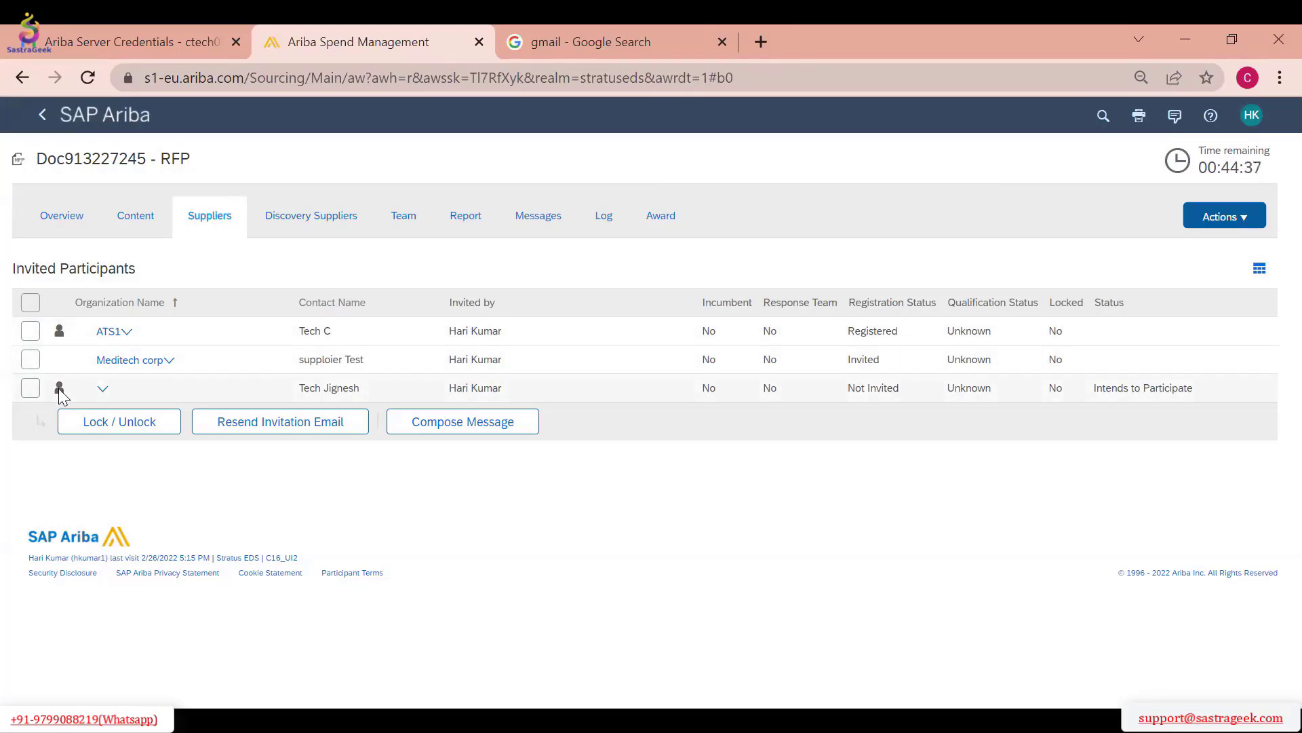
View the event as the invited participant who intends to participate and examine the response form from the payment terms to the Computers line item
click(35, 333)
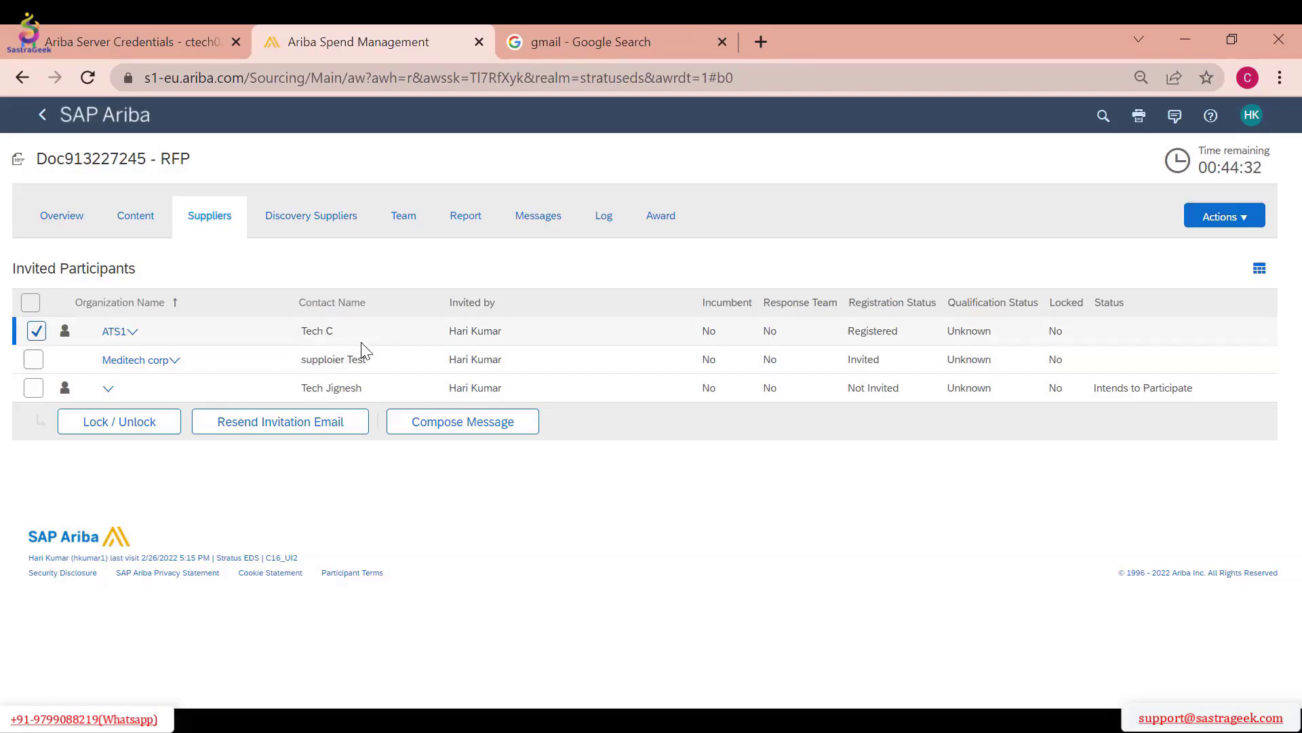
click(35, 332)
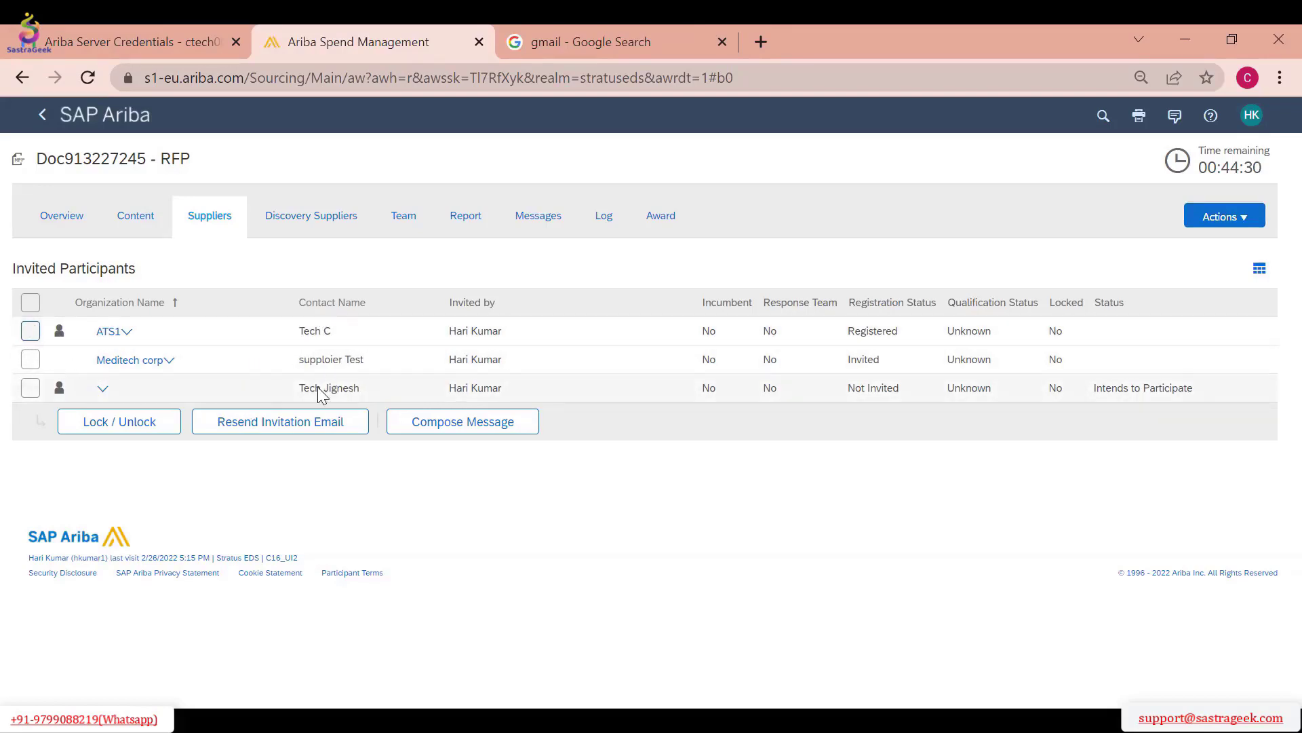
mouse_move(61, 399)
click(1214, 217)
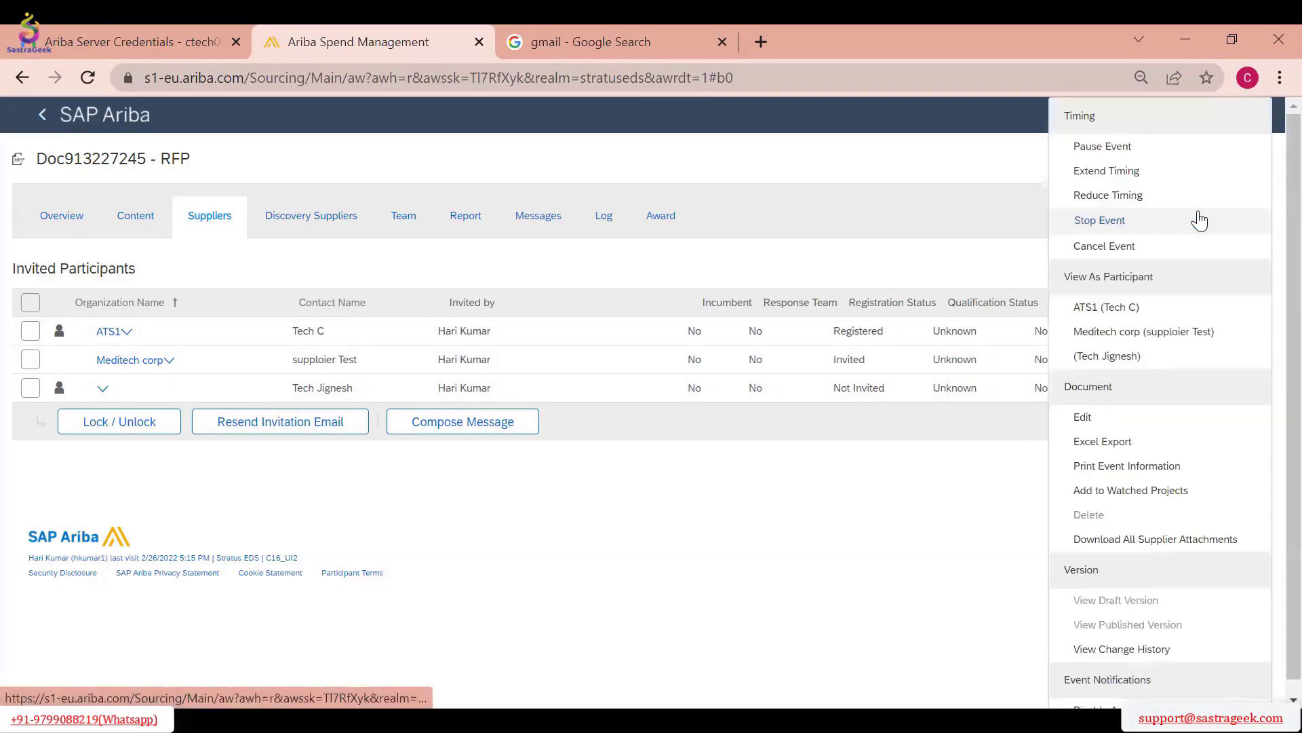
click(1146, 354)
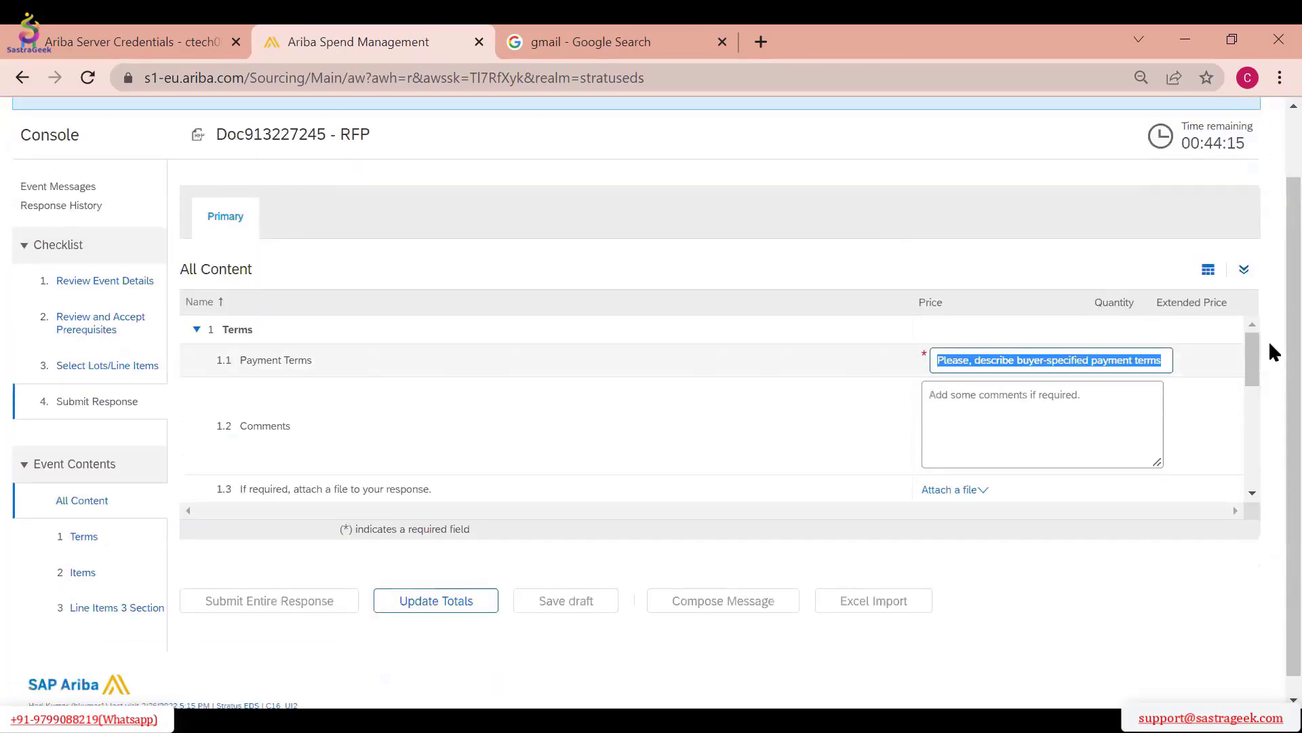
scroll(453, 336, down, 5)
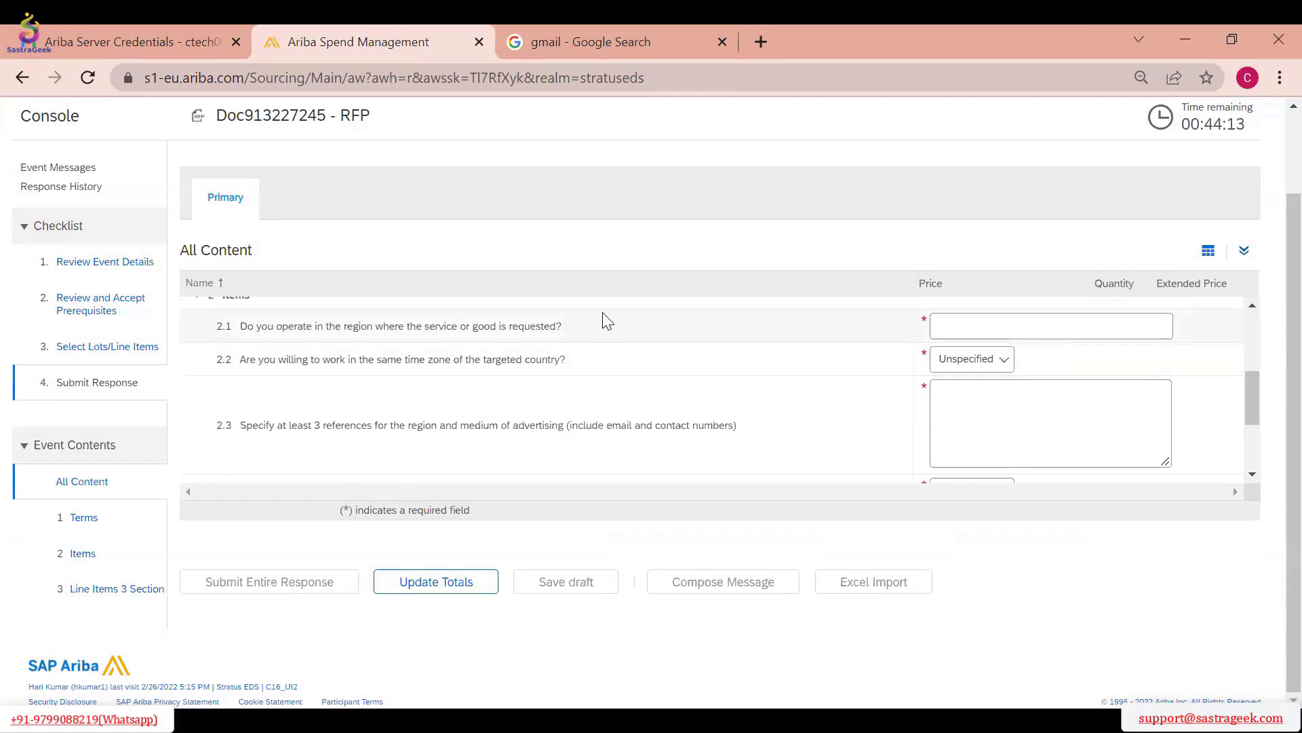
scroll(526, 320, down, 5)
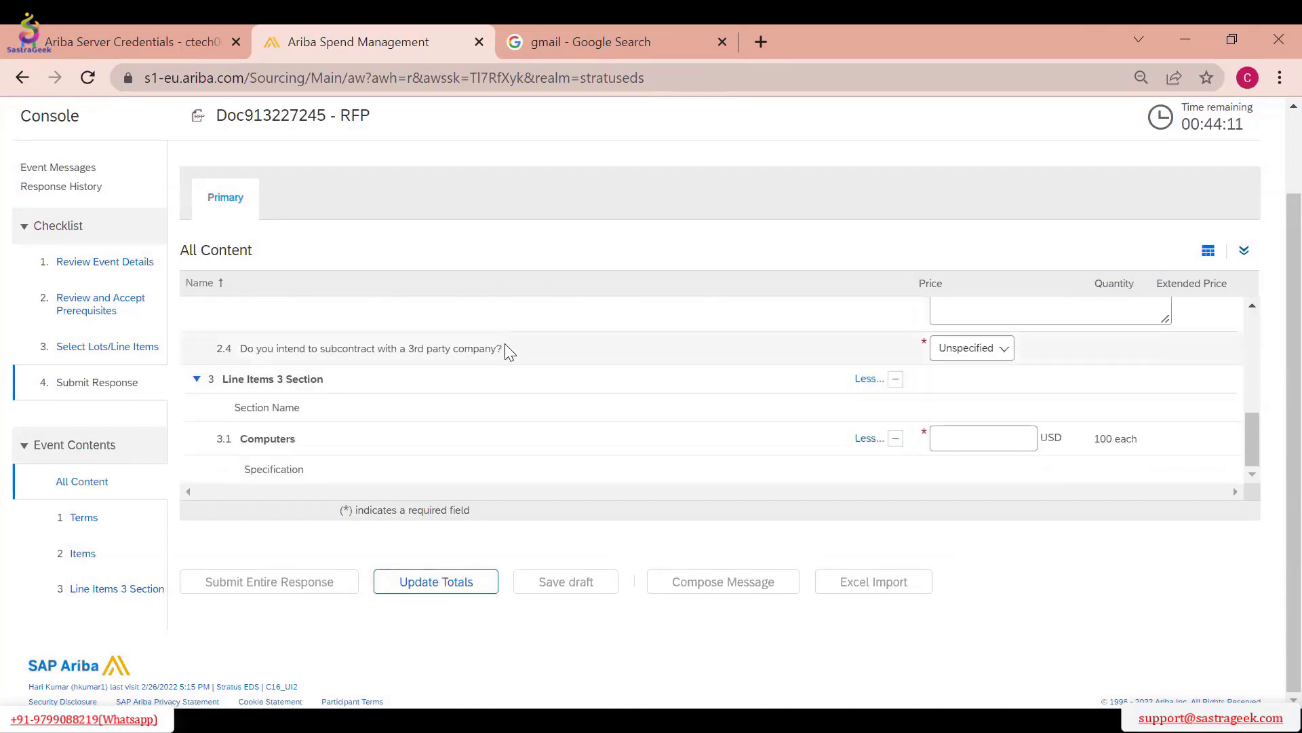
scroll(1031, 406, up, 2)
scroll(1058, 426, down, 3)
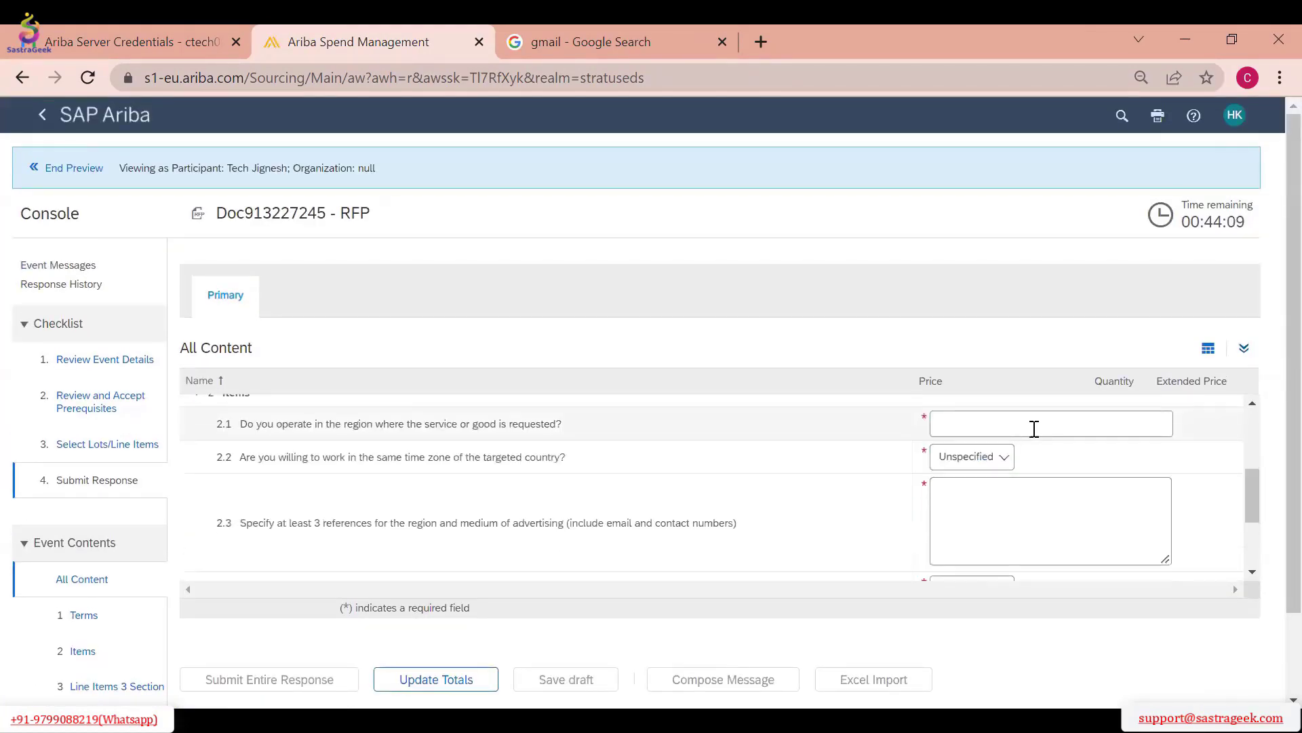
scroll(1020, 502, down, 3)
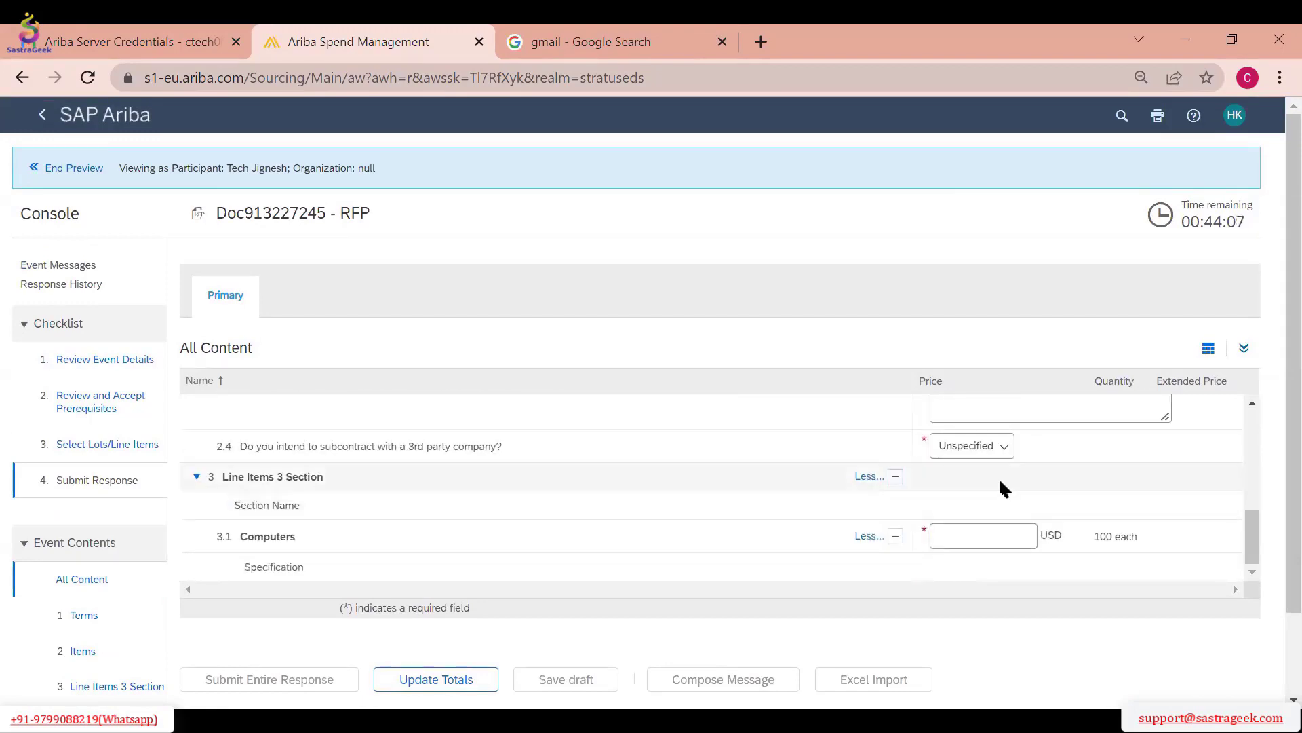
scroll(1000, 506, down, 2)
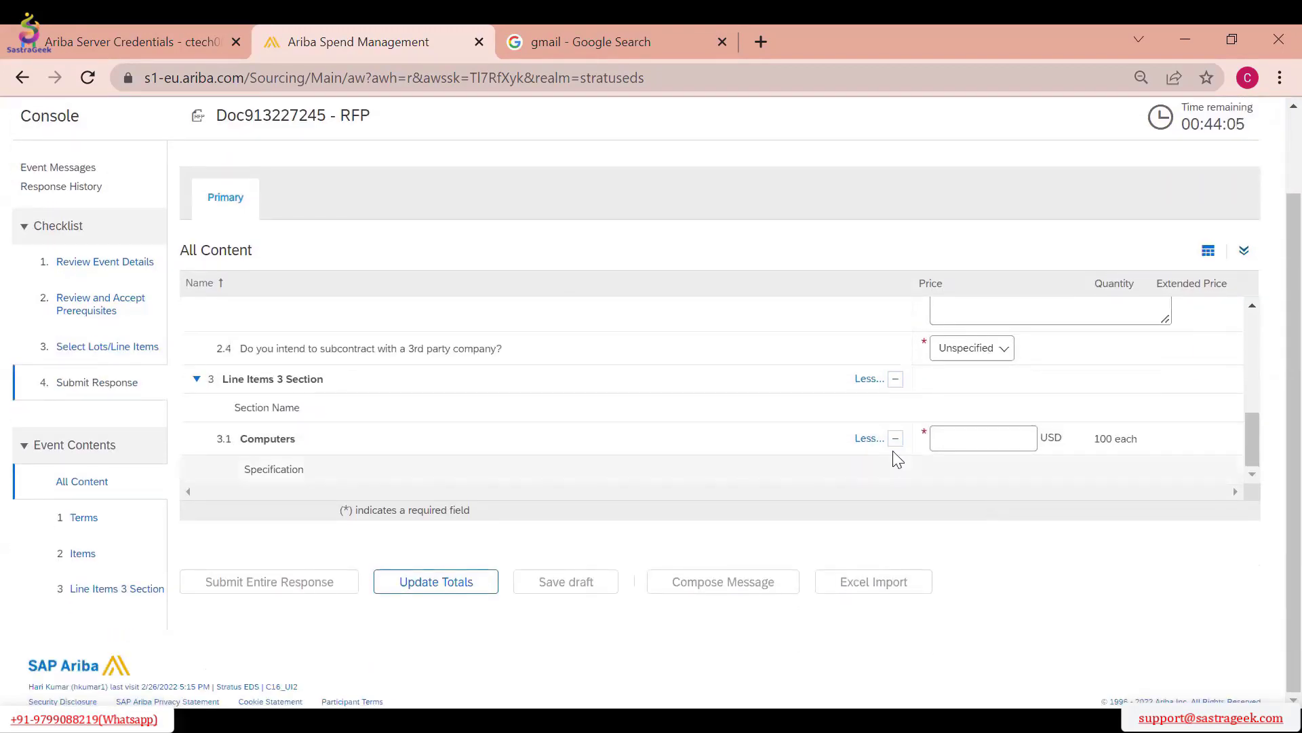
scroll(197, 243, up, 2)
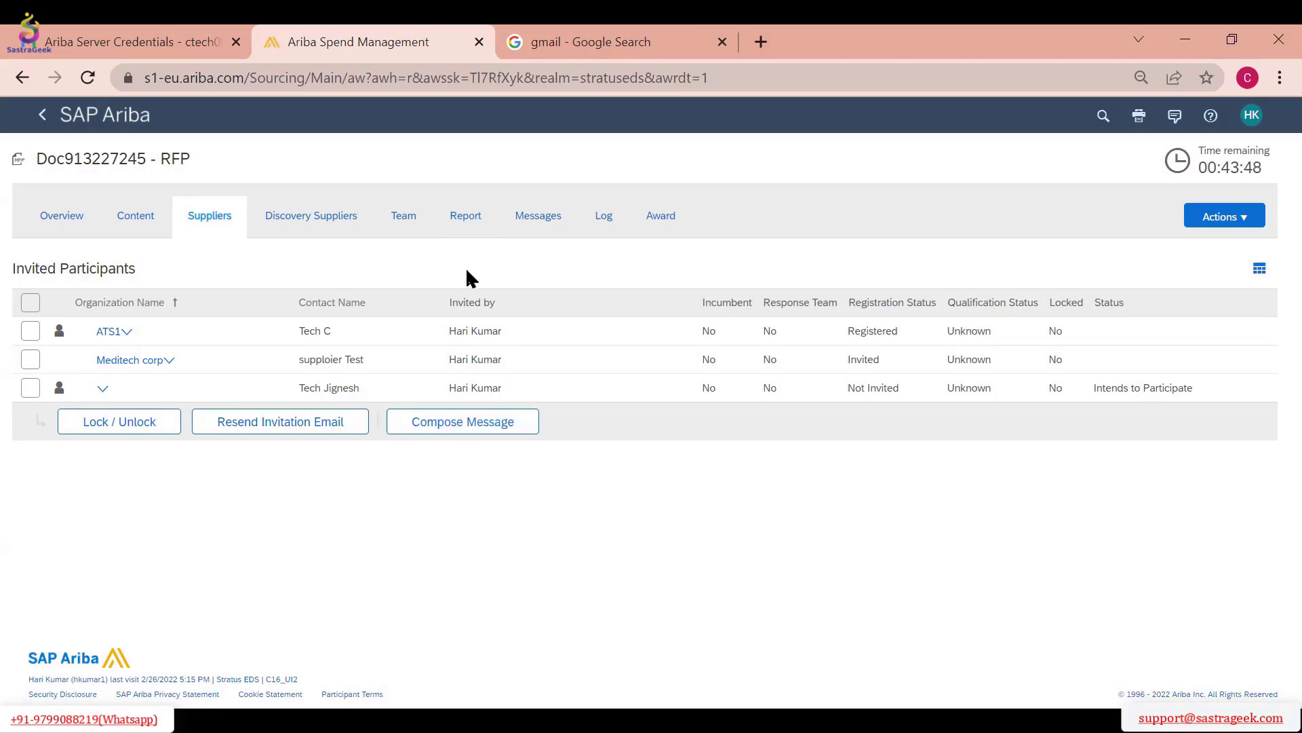
Check the event's content, leave the event for the site's template library and open the Sourcing Templates folder
click(124, 226)
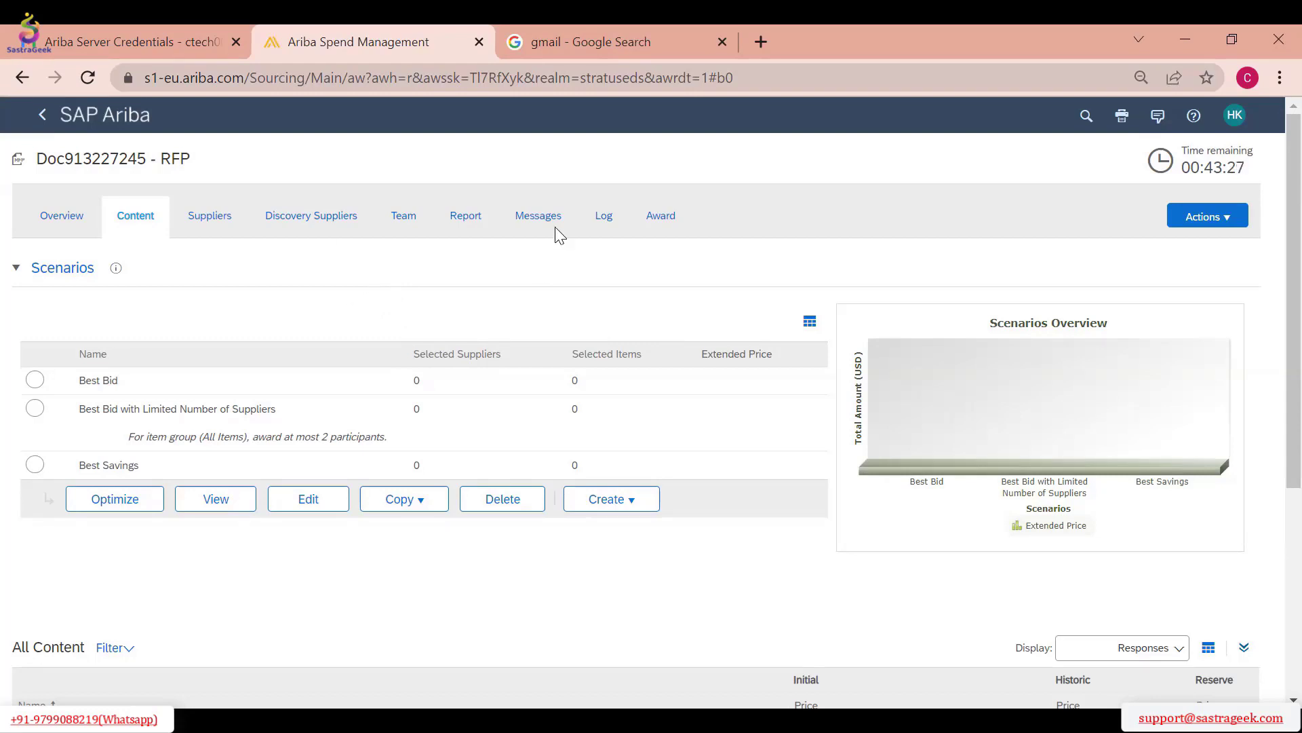
click(105, 121)
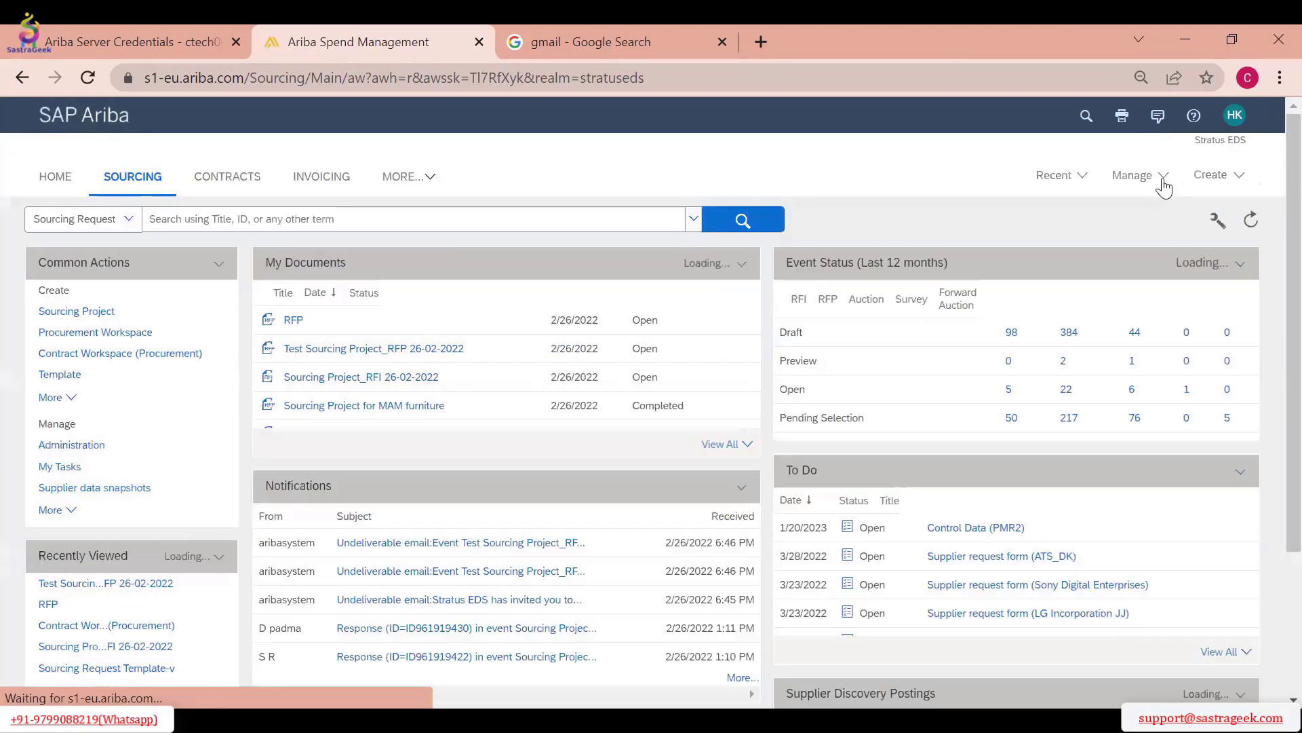
click(1138, 175)
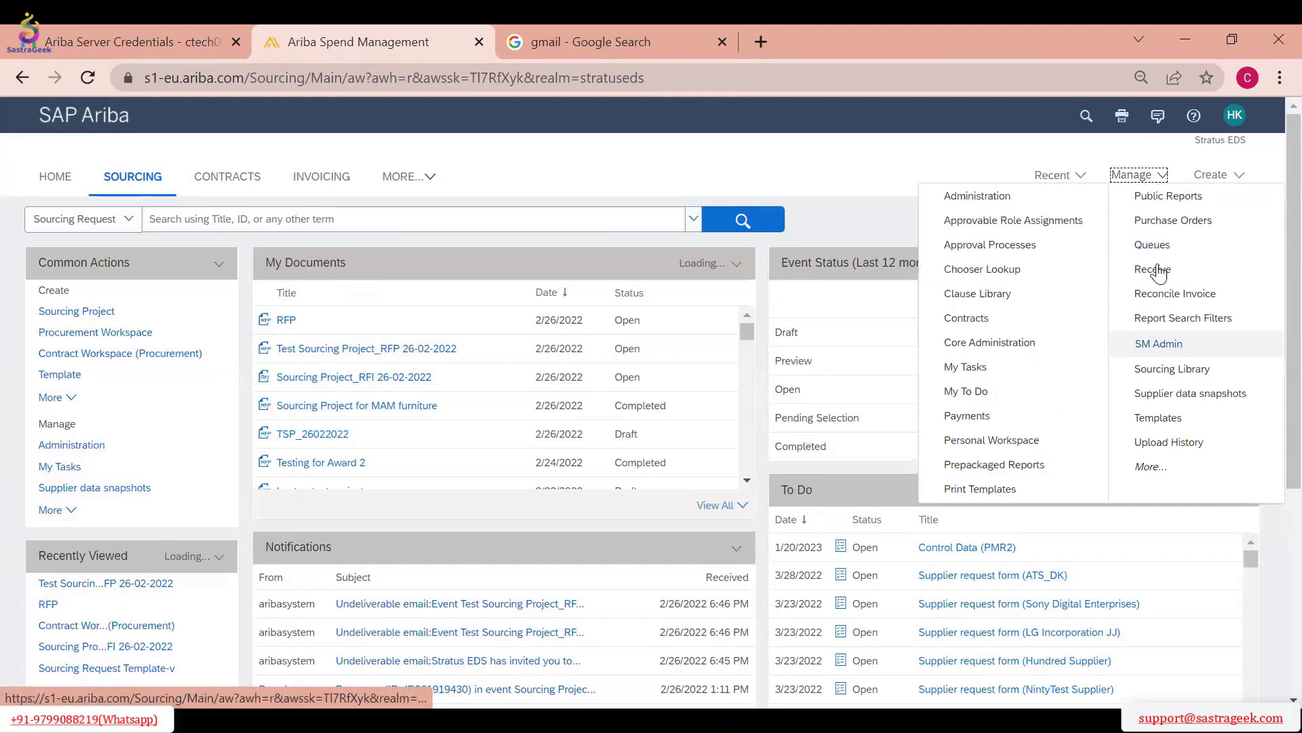
click(1162, 423)
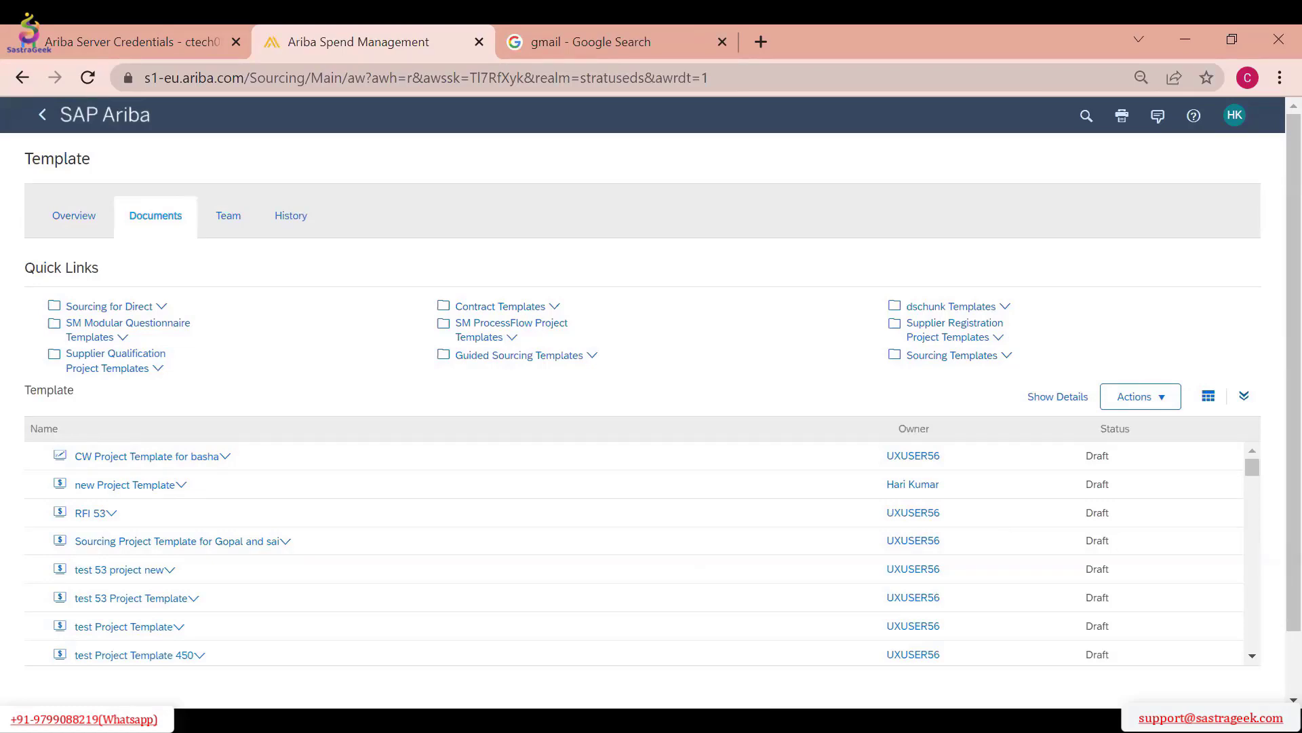
click(941, 359)
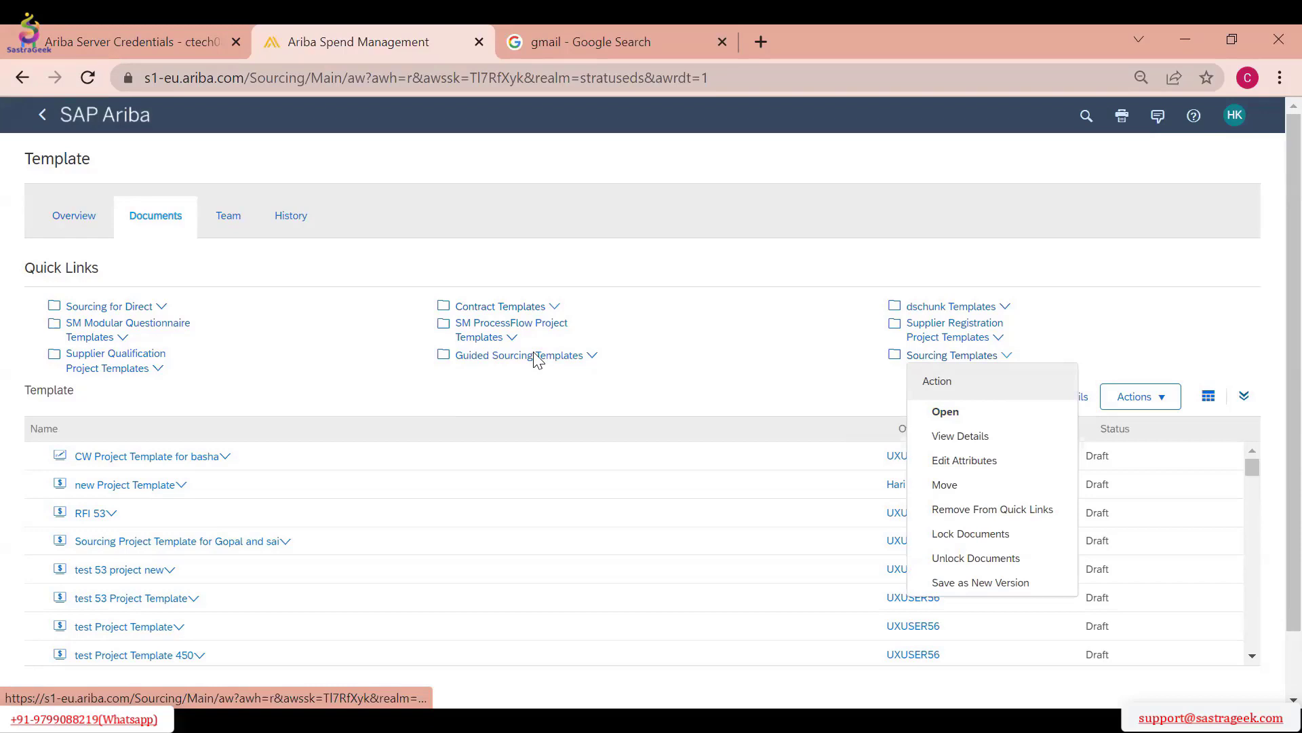
click(984, 436)
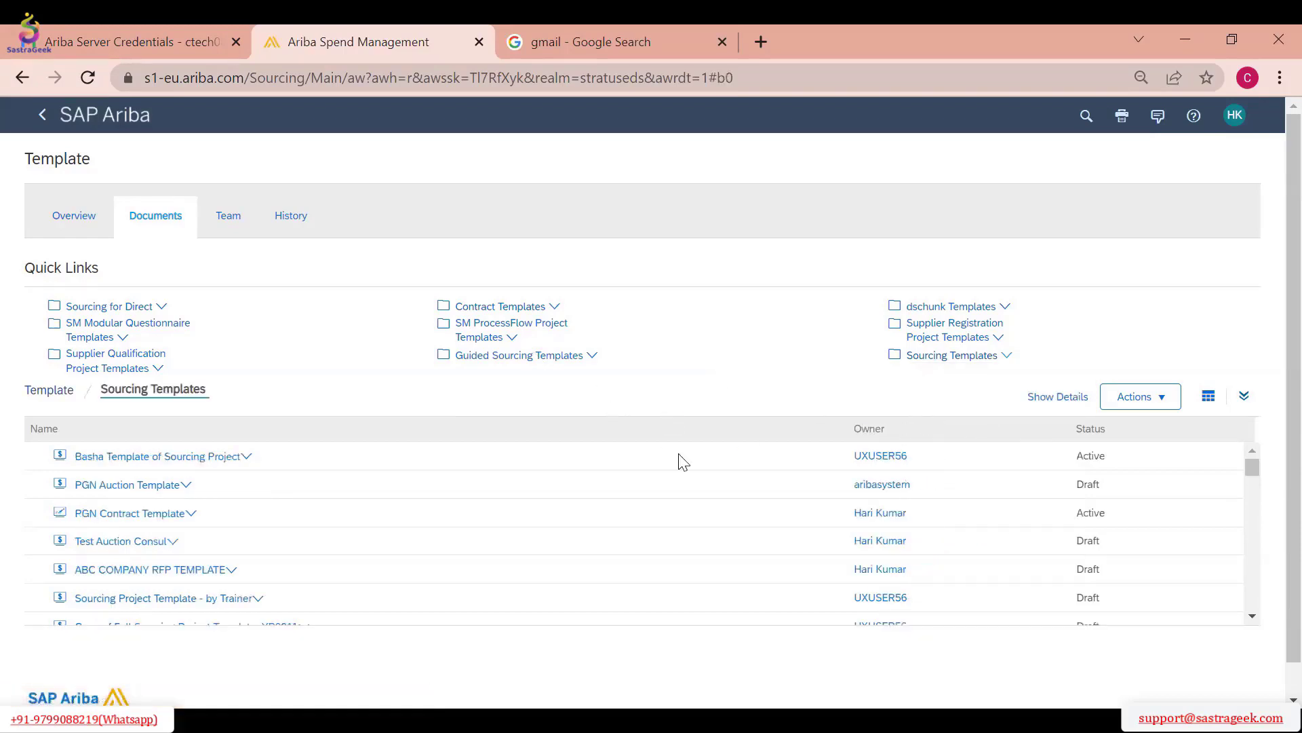
Add the Modified By column to the list of sourcing templates
scroll(604, 536, down, 5)
scroll(620, 529, down, 5)
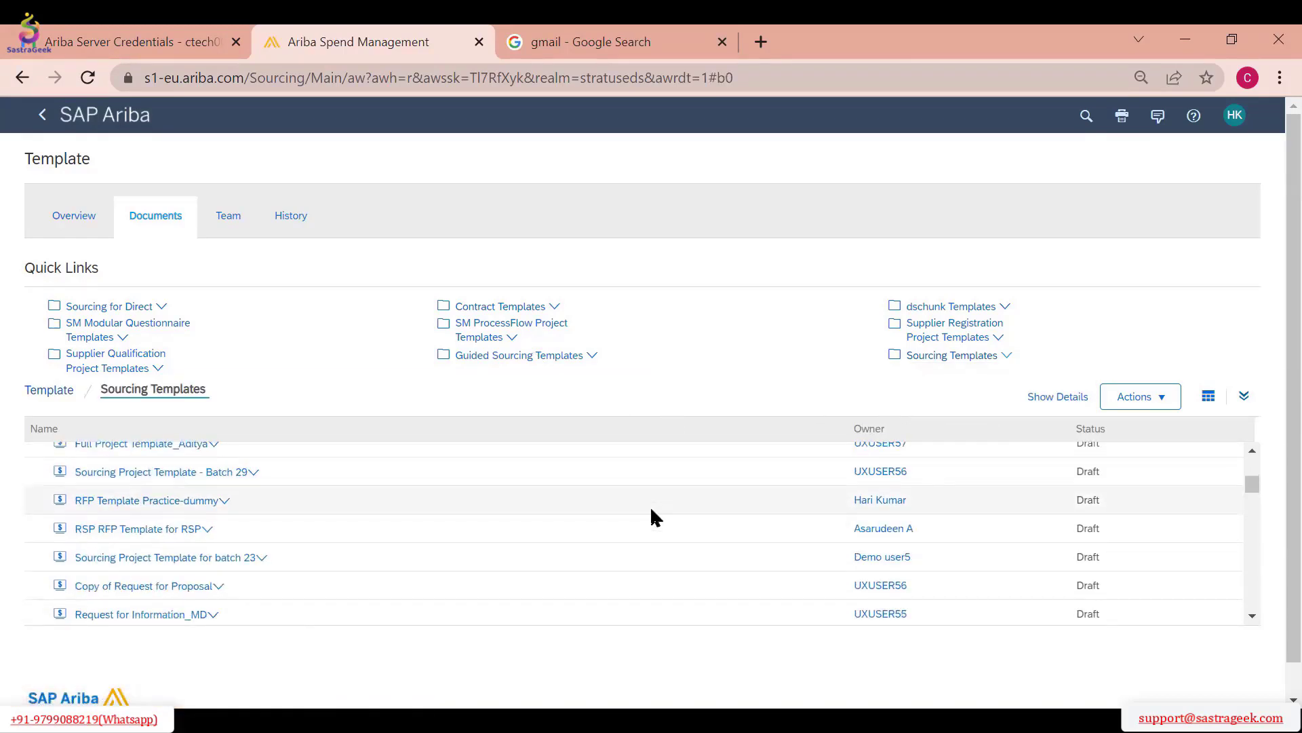
click(1154, 399)
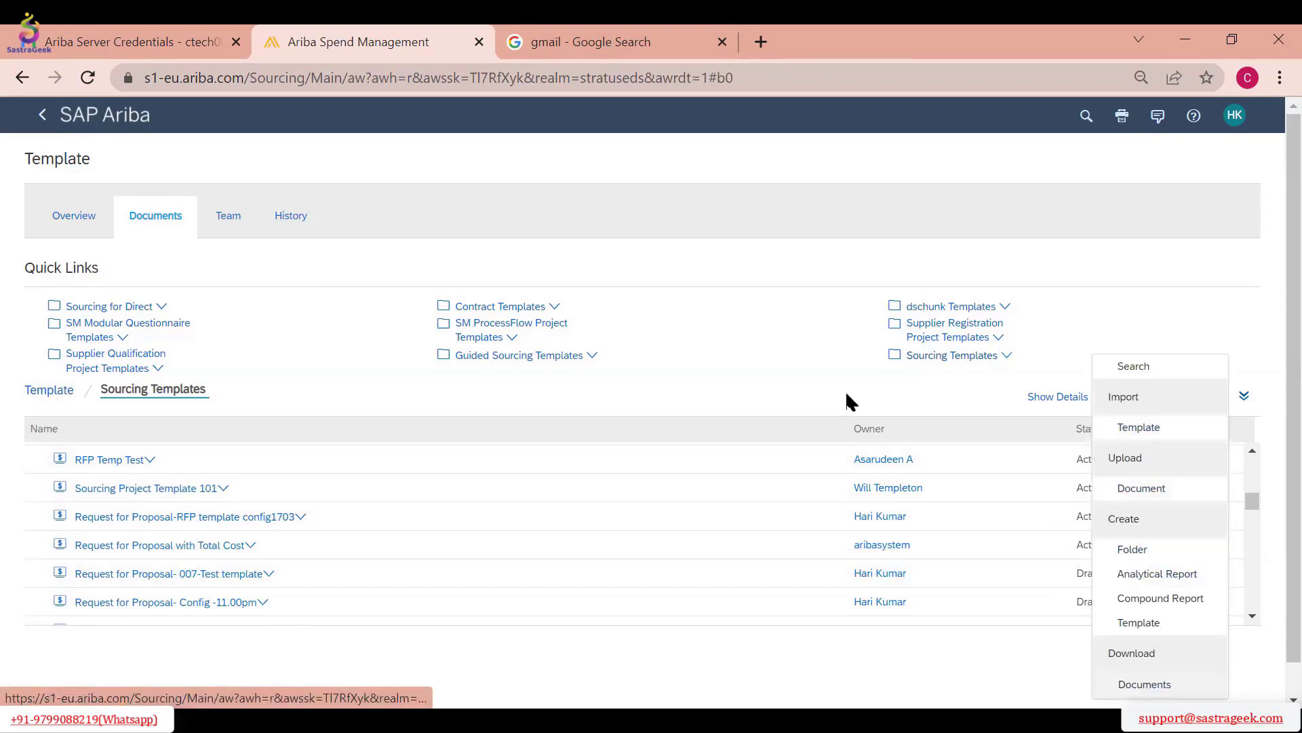
click(1209, 397)
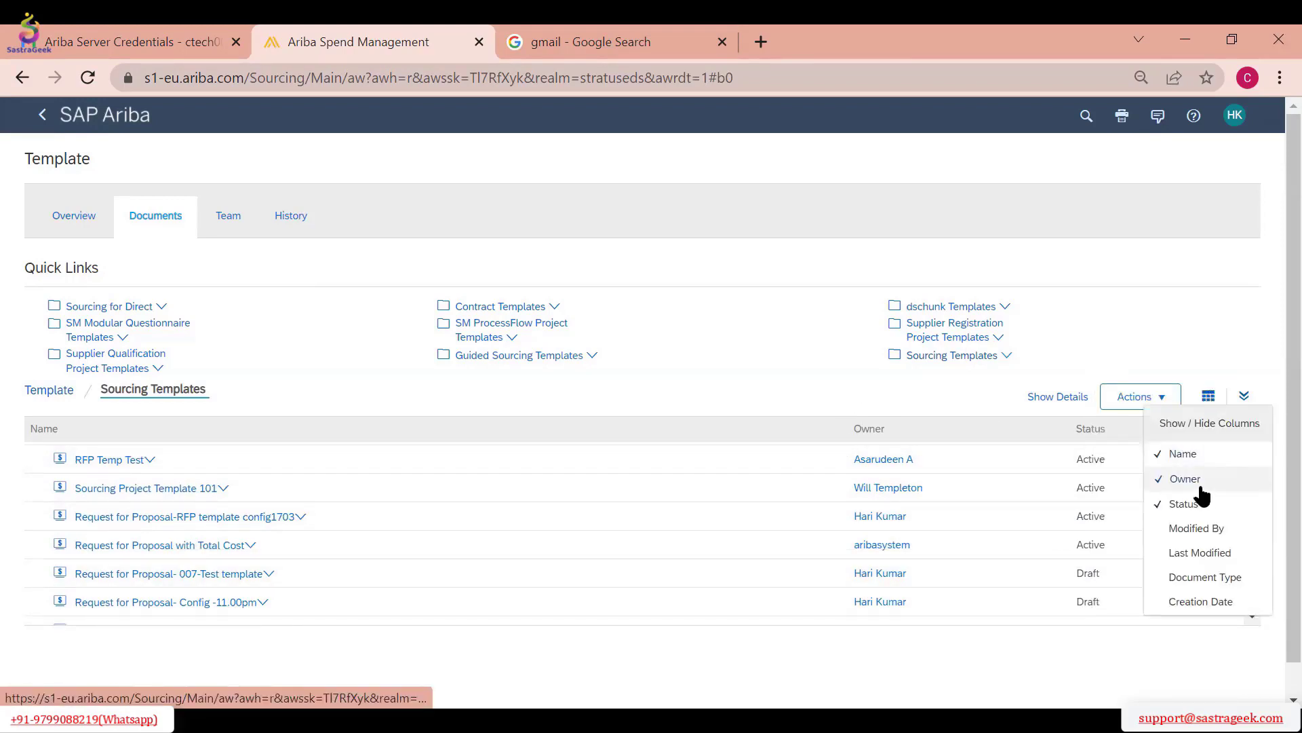
click(1211, 537)
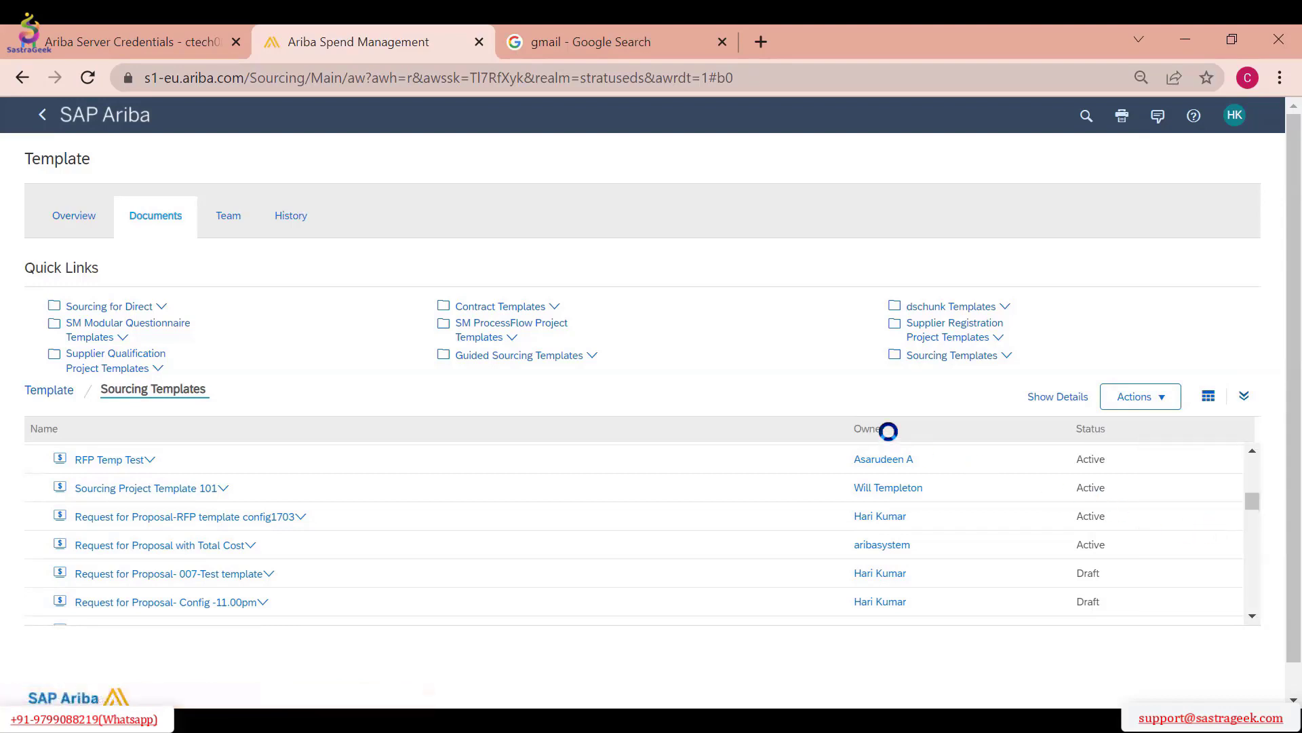
Open RFP Test Template 01 and examine which template actions are available for its active version
scroll(395, 520, down, 3)
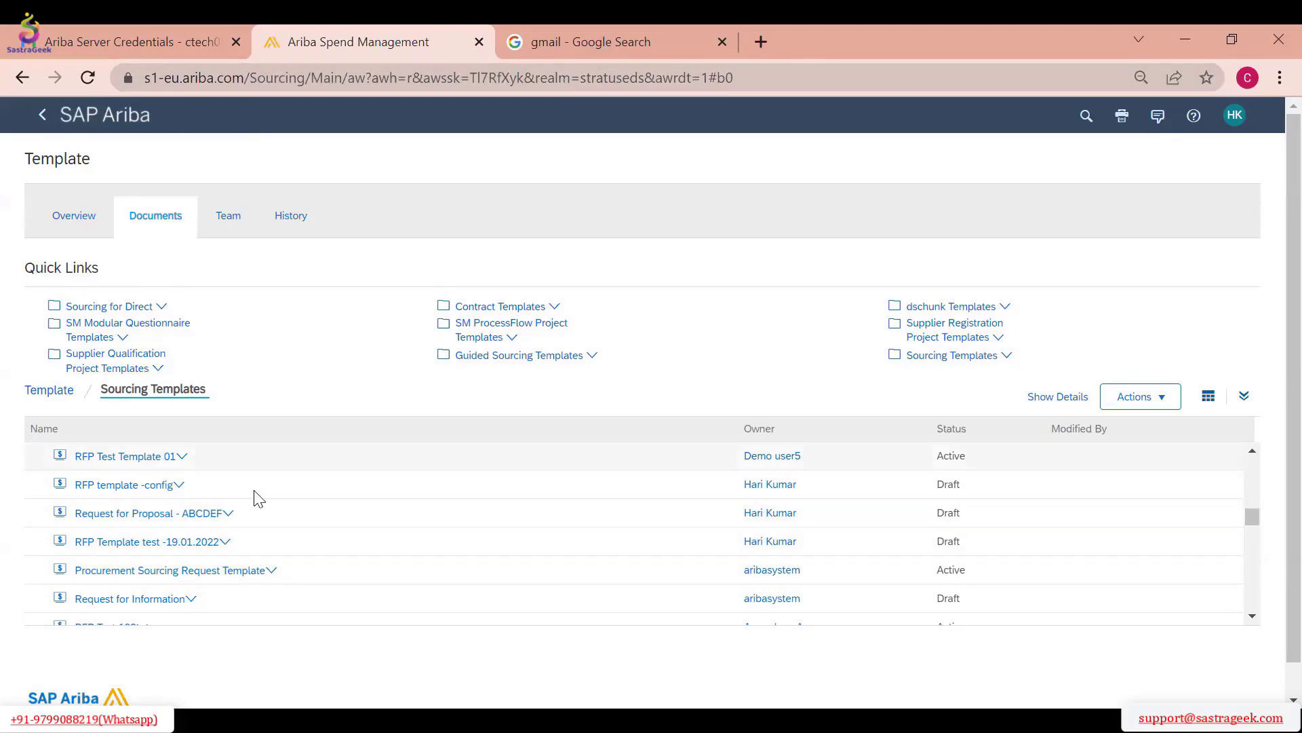
click(158, 460)
click(117, 516)
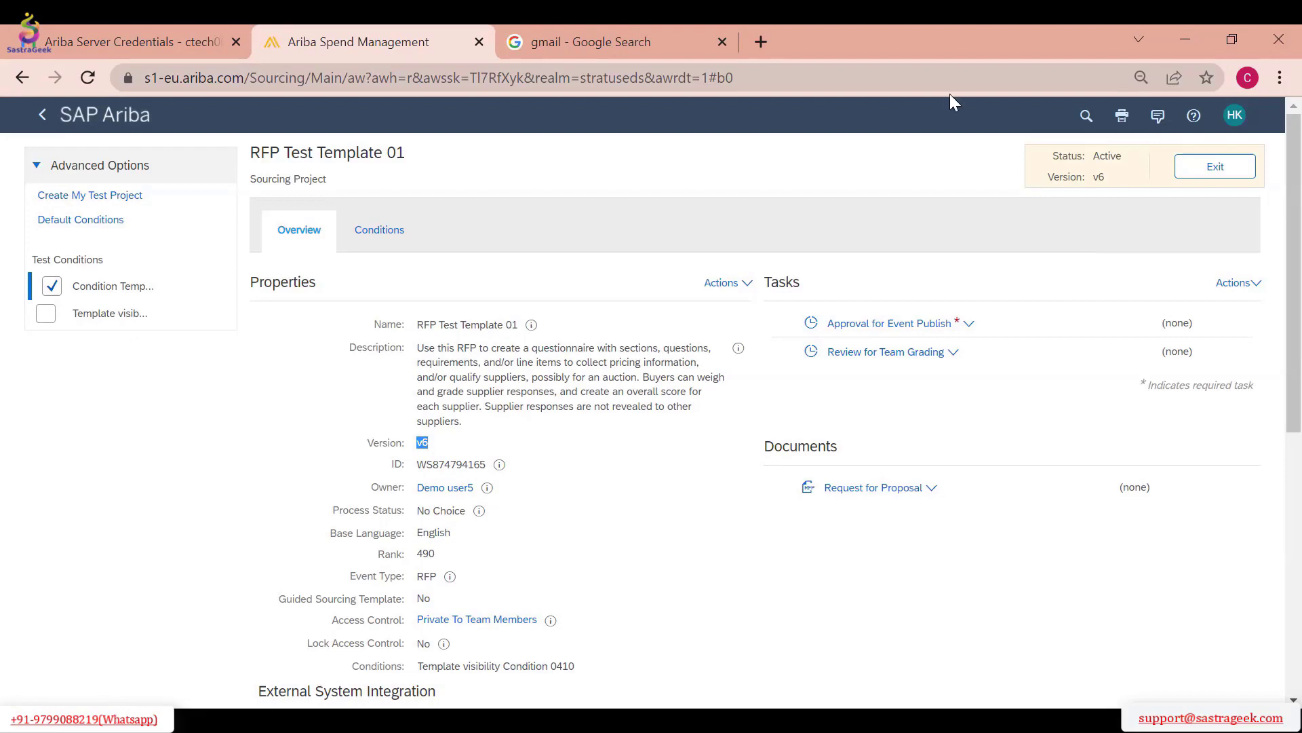
click(721, 282)
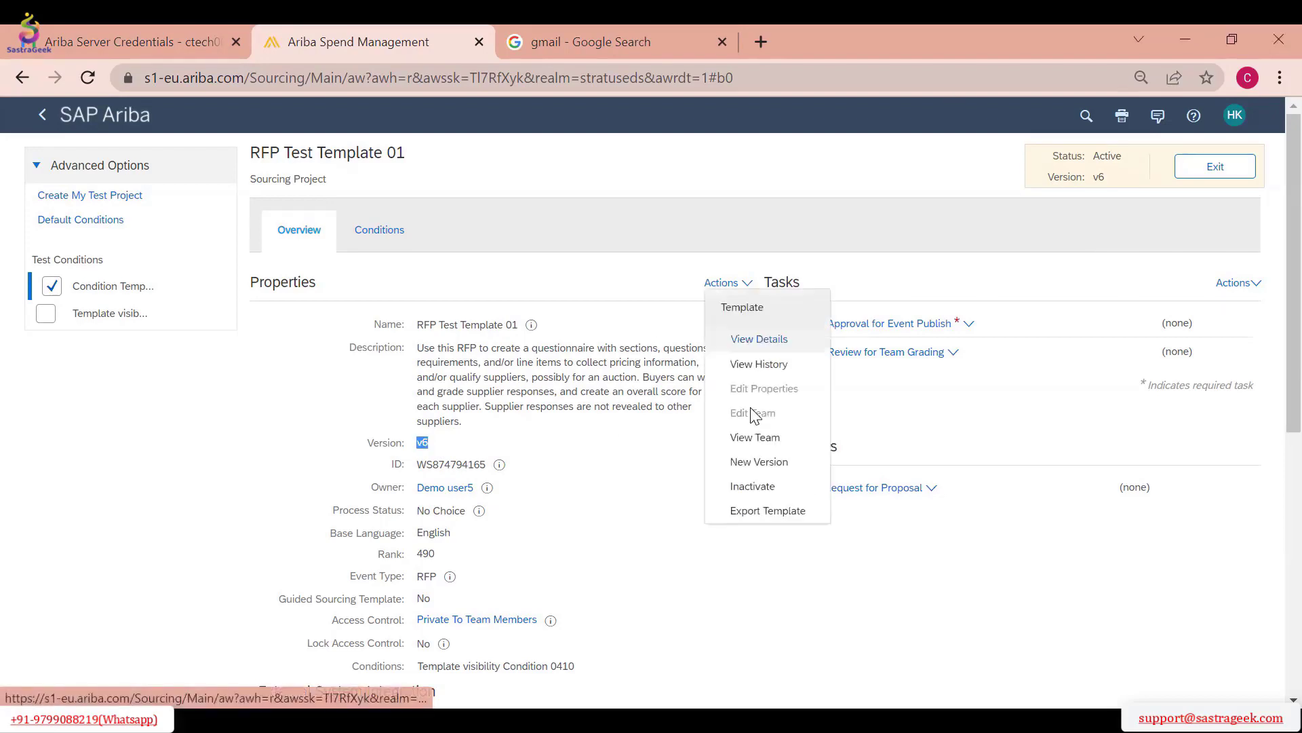
click(628, 495)
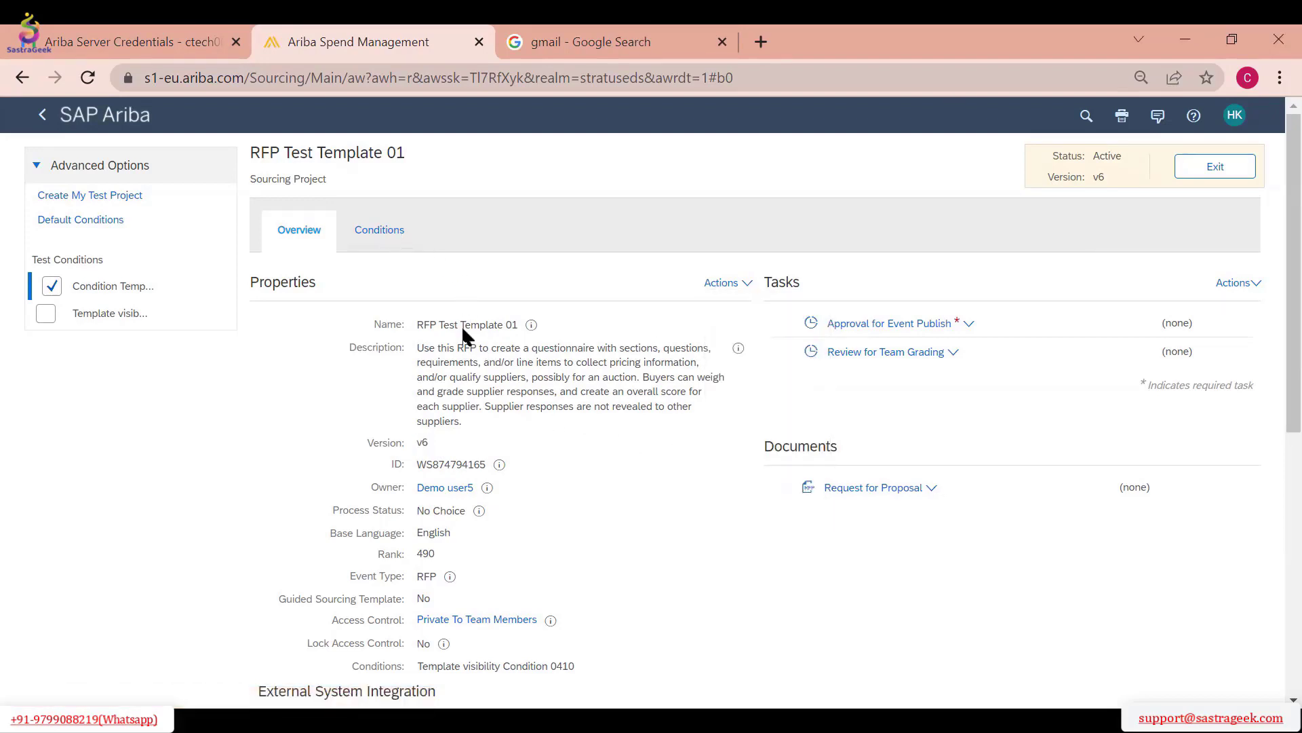
click(721, 283)
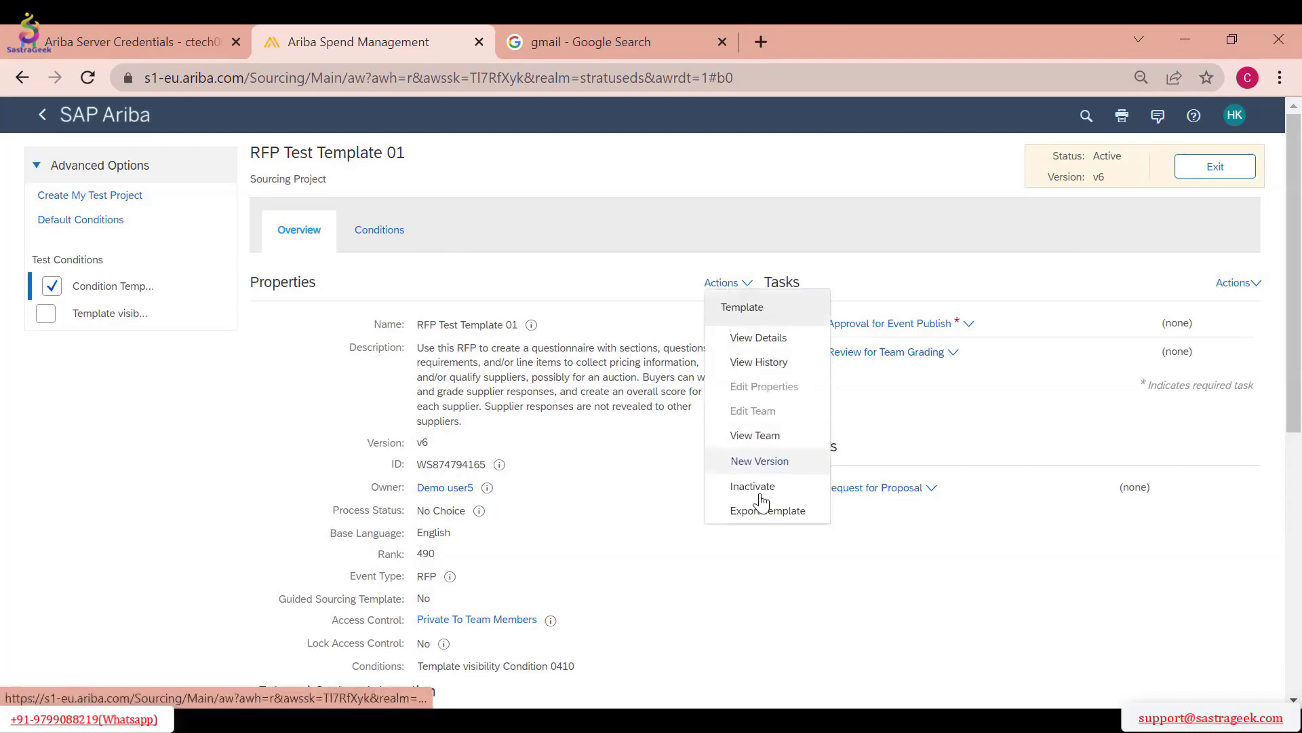
click(623, 485)
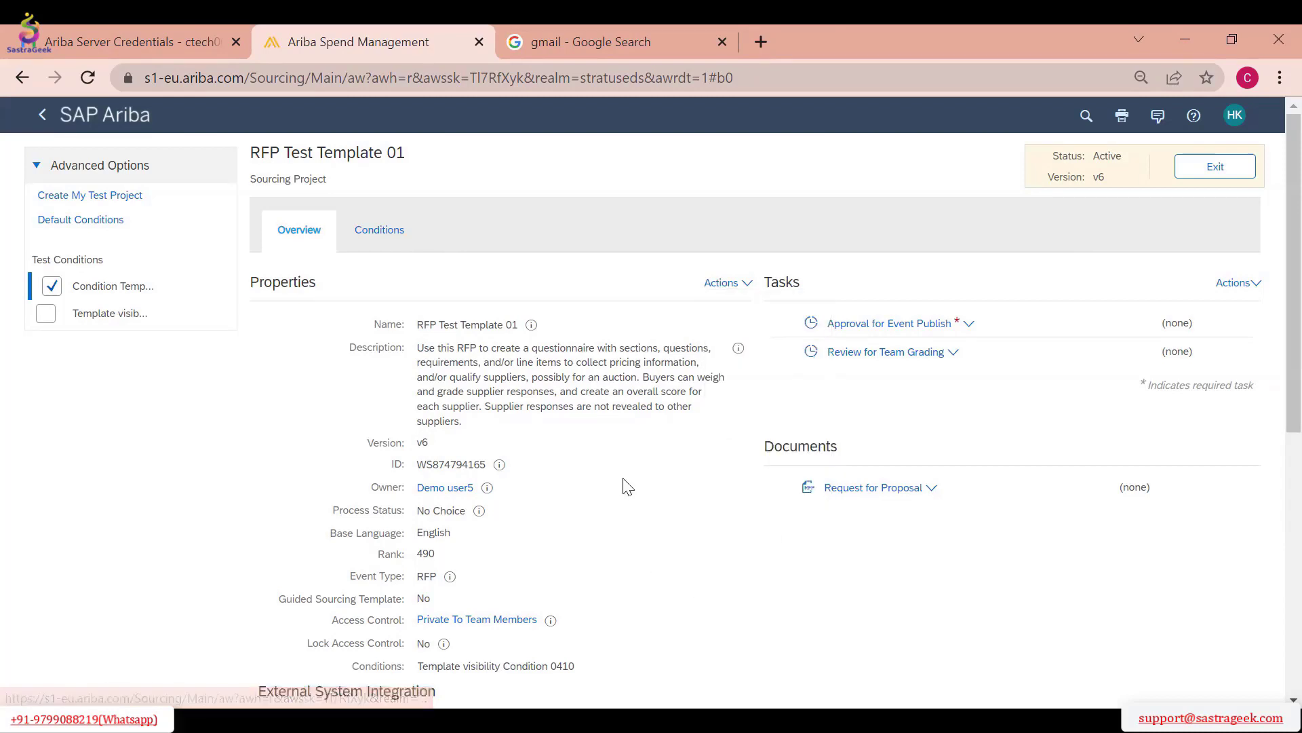
Open version v3/6 of RFP Test Template 01 from its version history and examine the template actions available for it
scroll(631, 493, down, 4)
scroll(610, 485, down, 3)
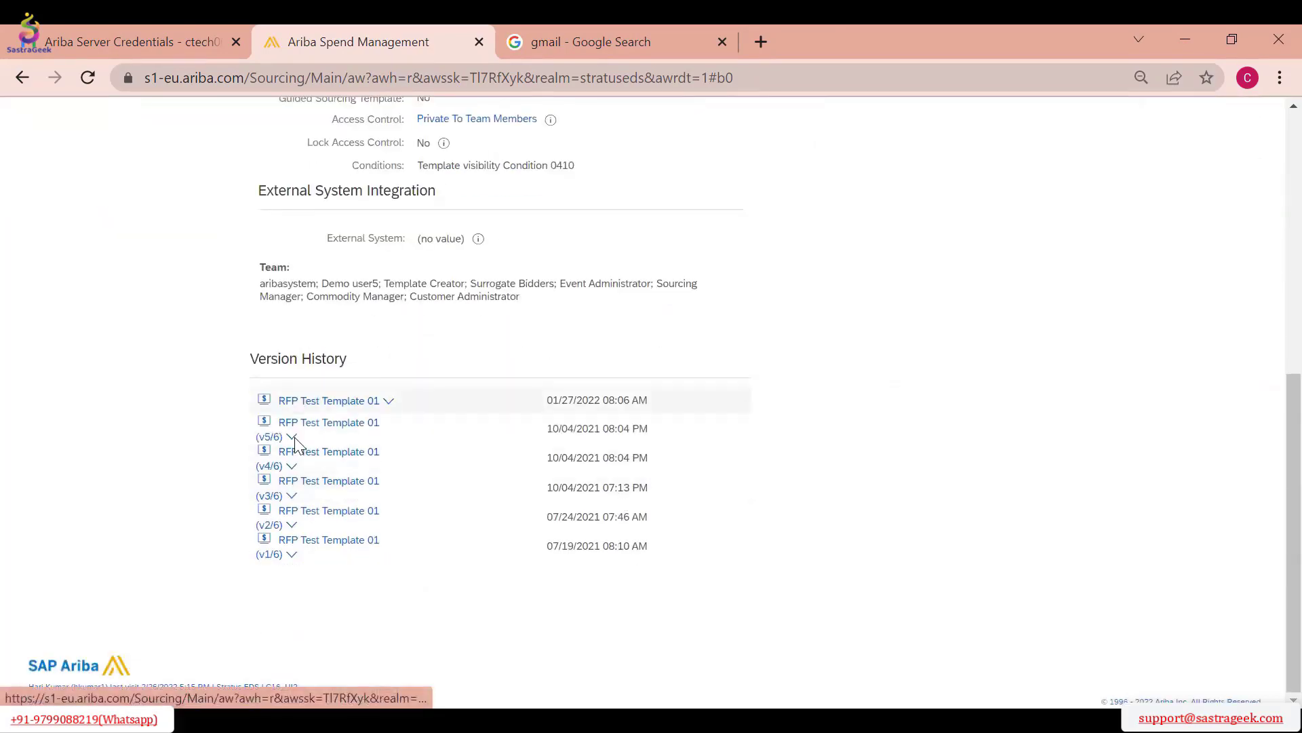
click(294, 497)
click(314, 549)
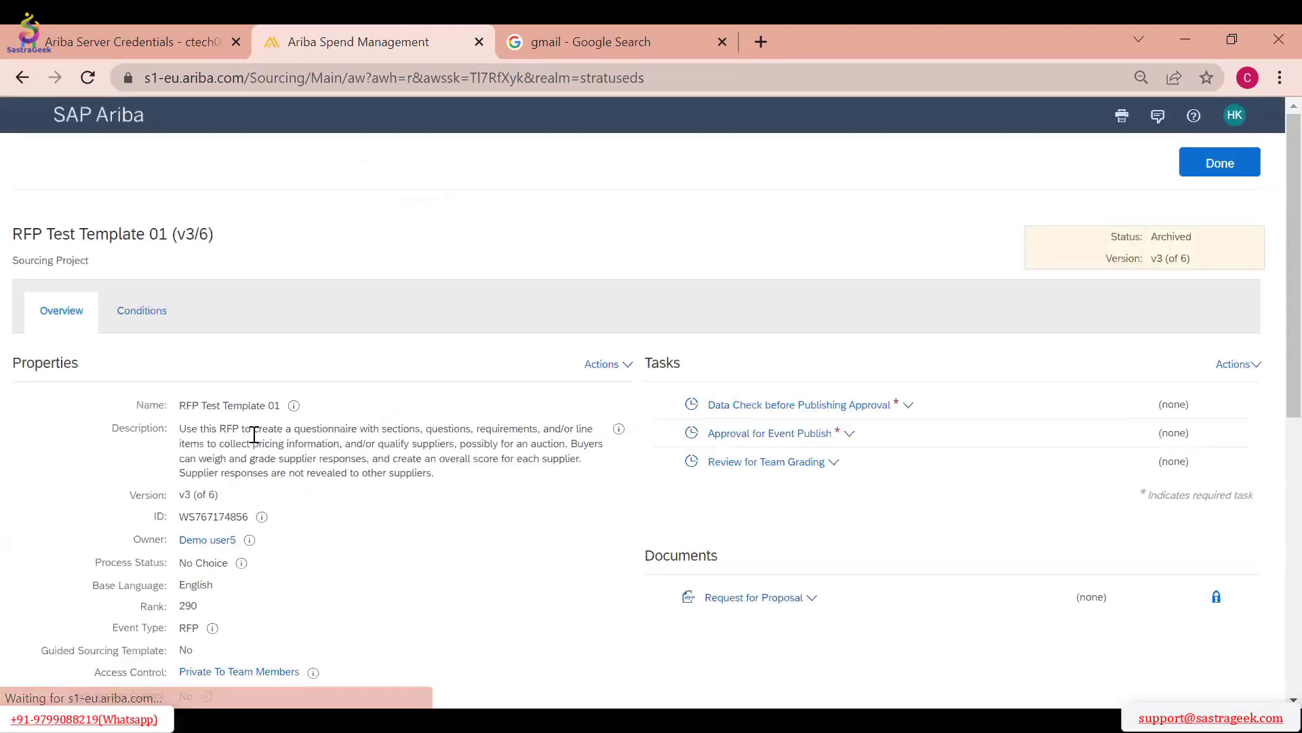
click(608, 366)
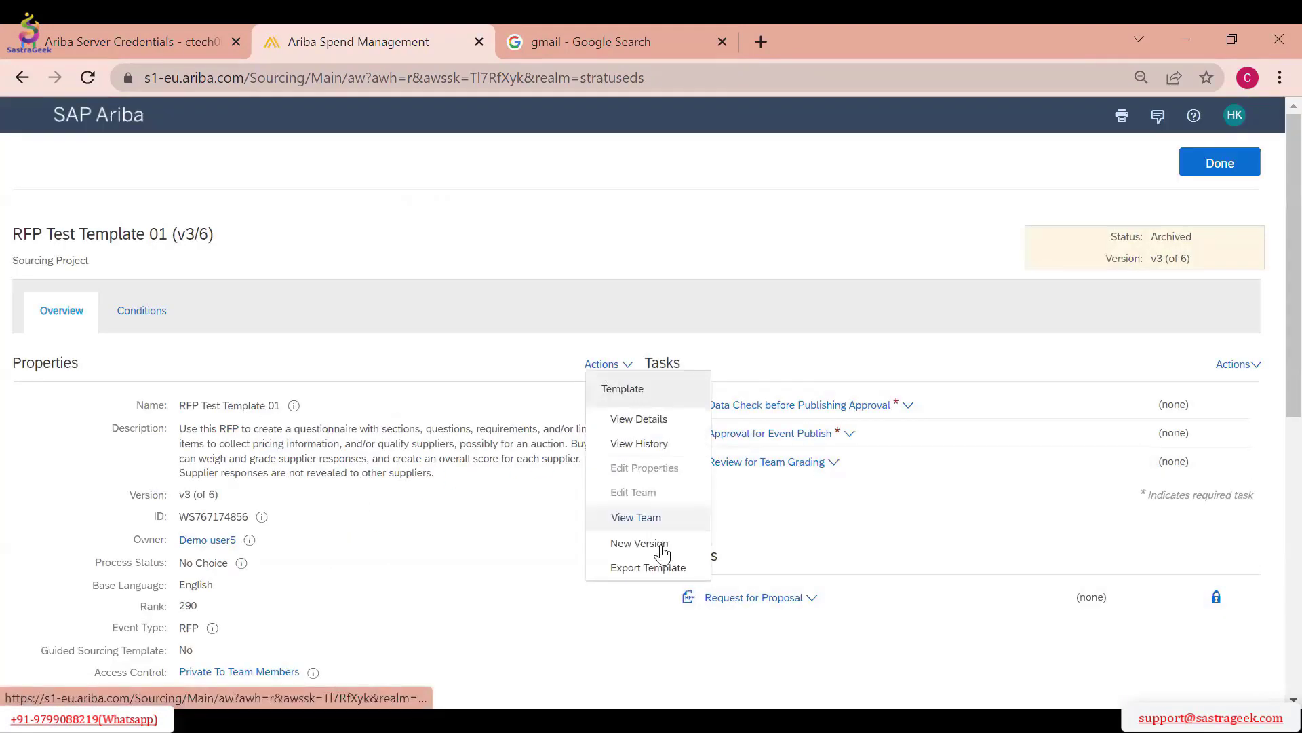
click(364, 535)
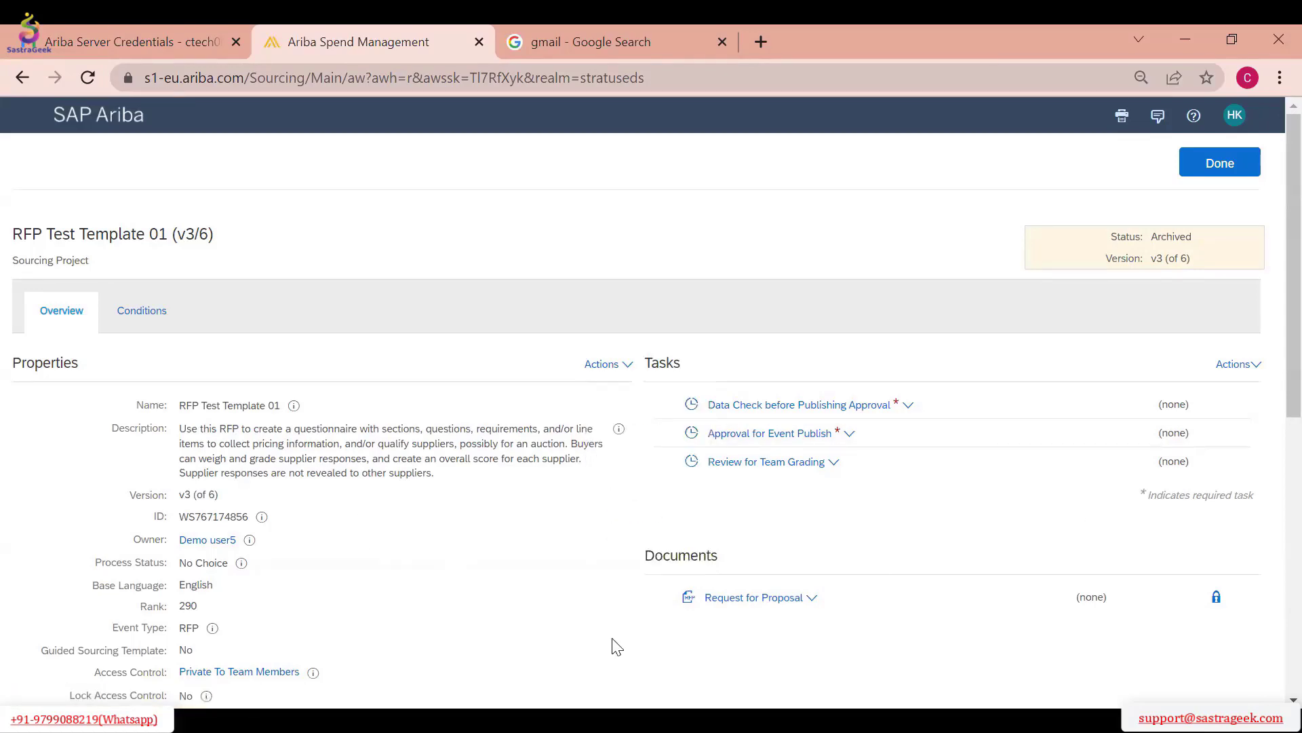
Check which actions the Request for Proposal document offers in archived version v3/6, and return to the template's active version
scroll(475, 441, down, 4)
scroll(394, 393, up, 4)
click(778, 597)
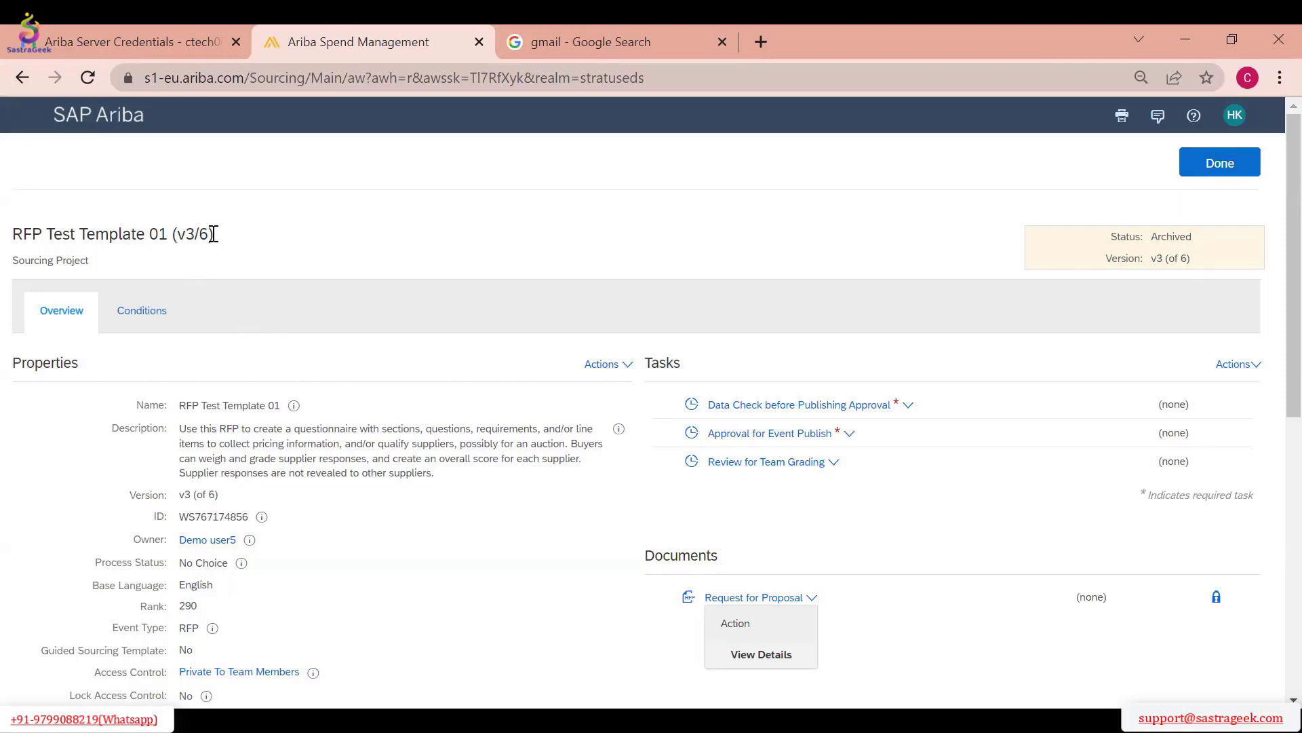
drag(213, 234, 177, 235)
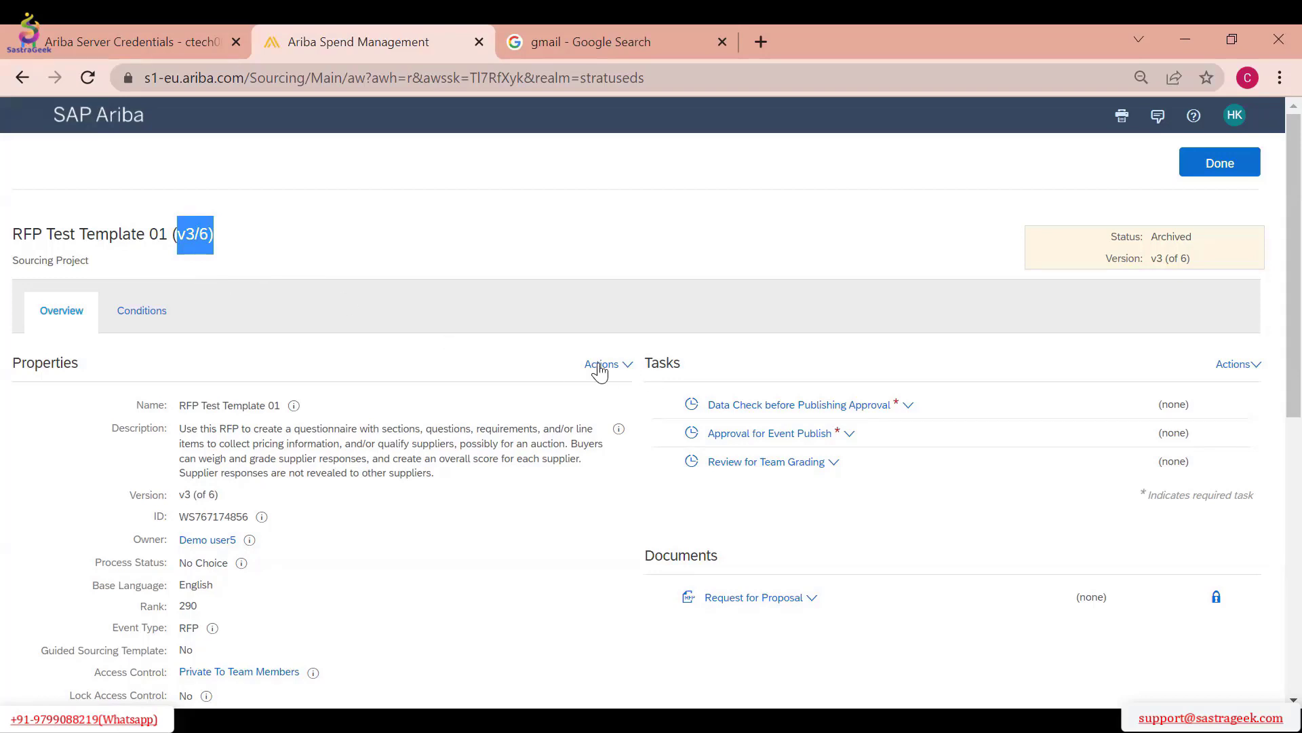
click(1202, 174)
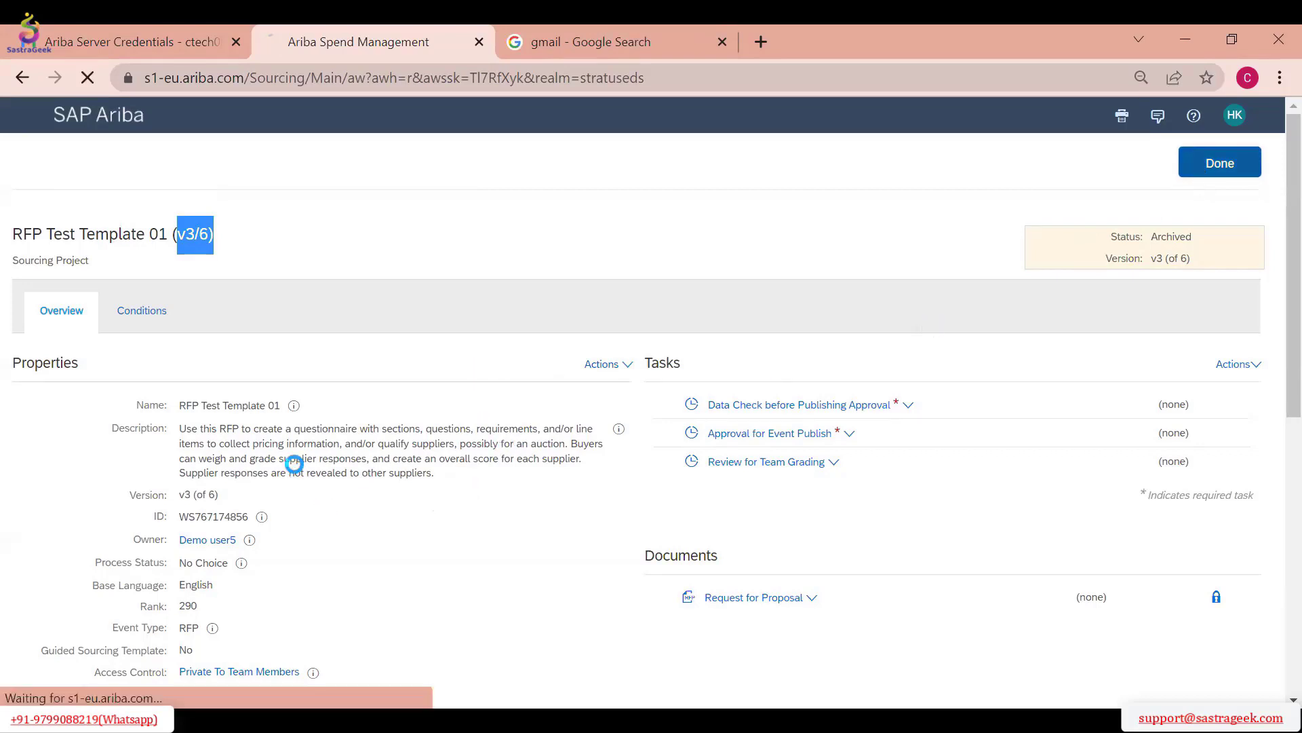
Examine the version history, status and version of the active RFP Test Template 01 and the template actions available for it
scroll(305, 556, down, 6)
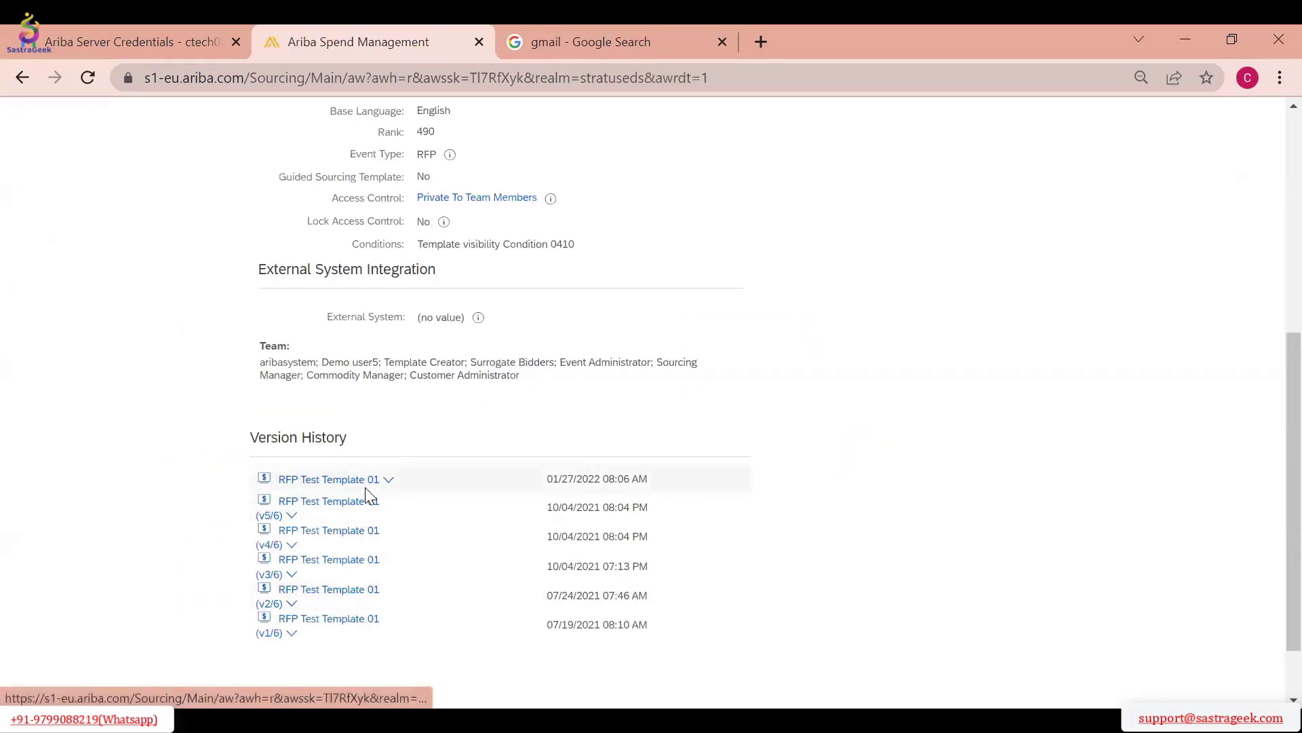
scroll(509, 369, up, 4)
scroll(451, 399, up, 2)
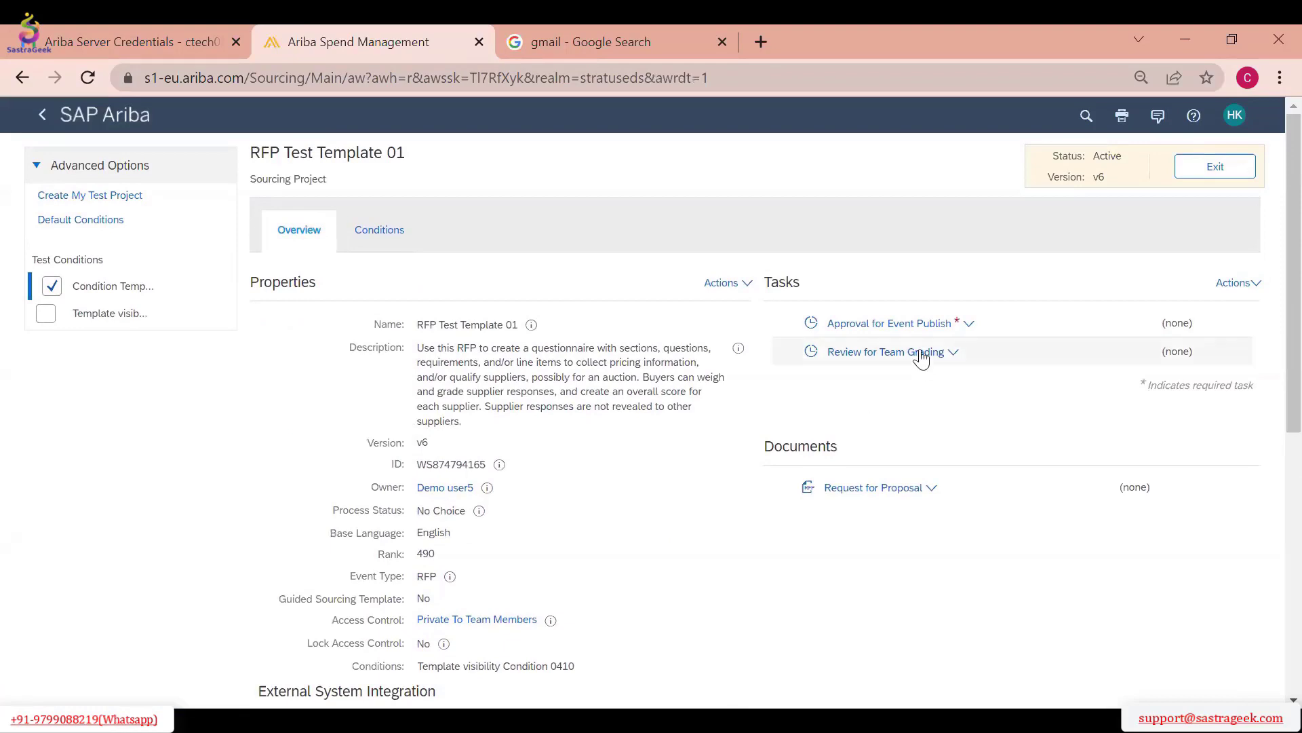
drag(1122, 156, 1092, 157)
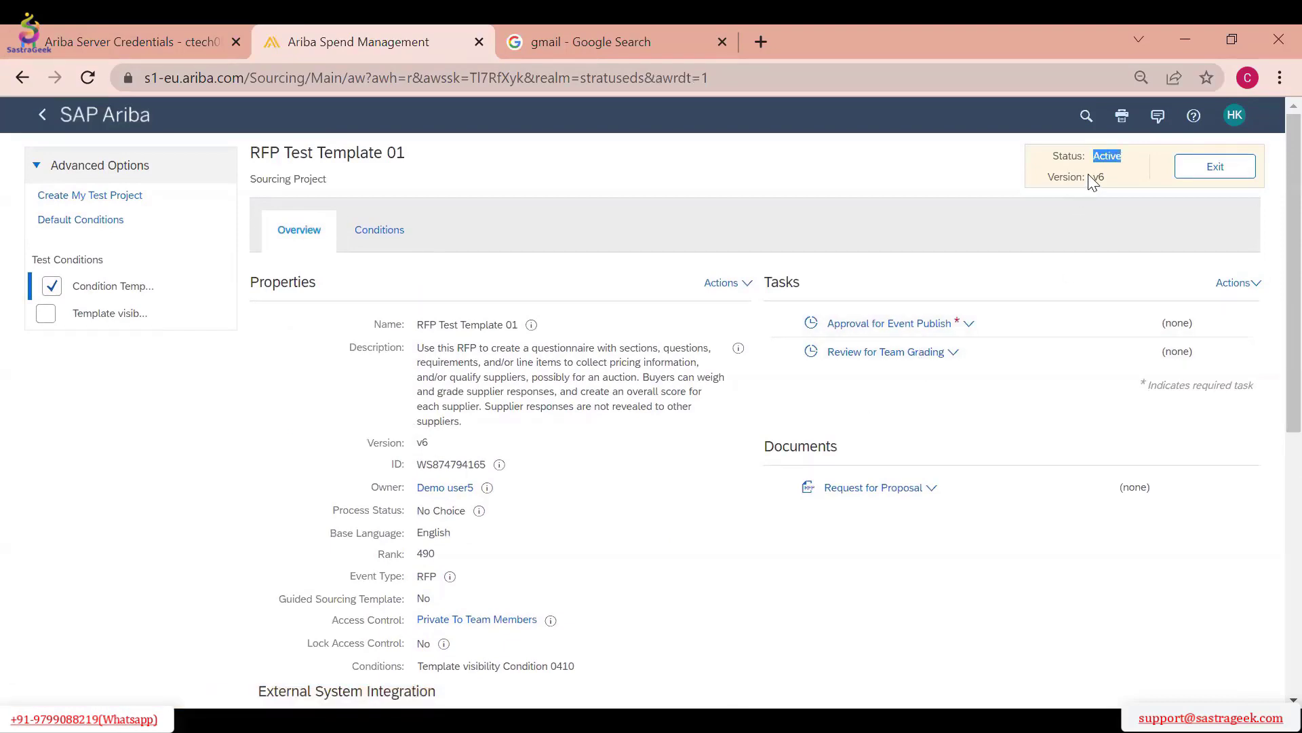
double_click(1098, 177)
click(725, 285)
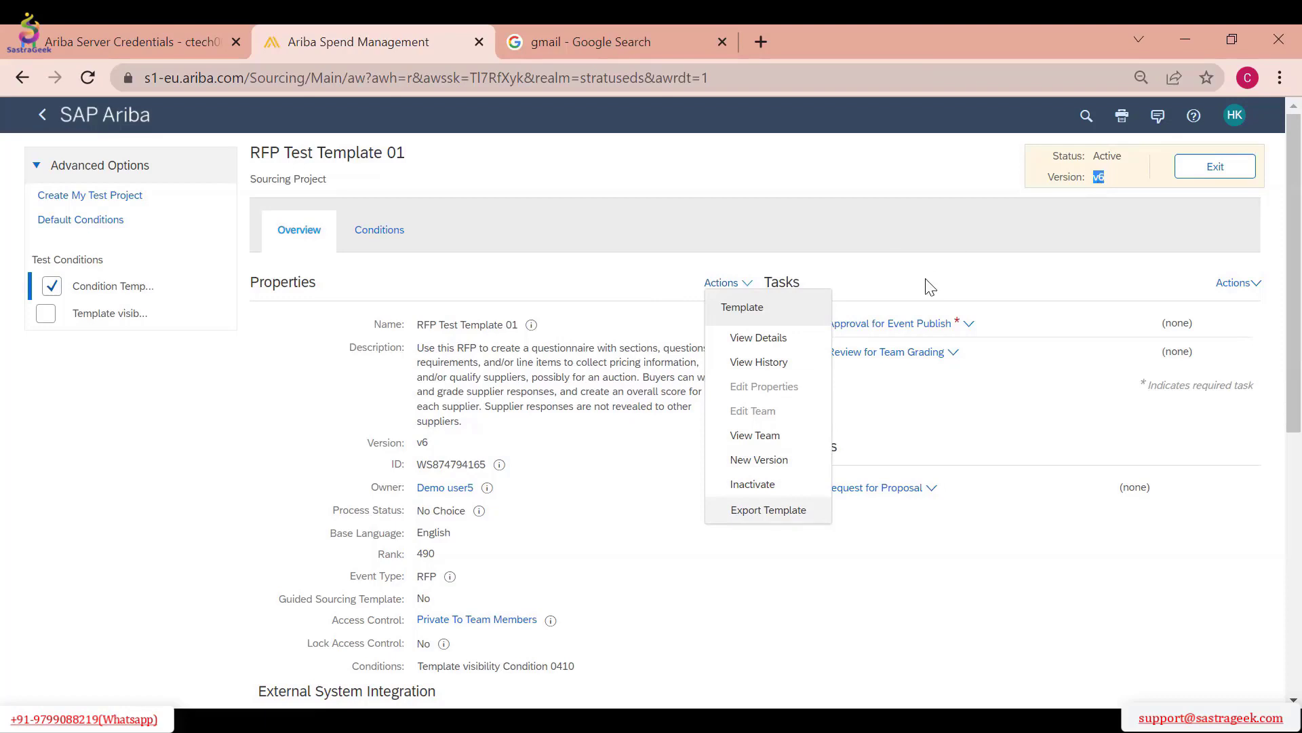
double_click(1083, 179)
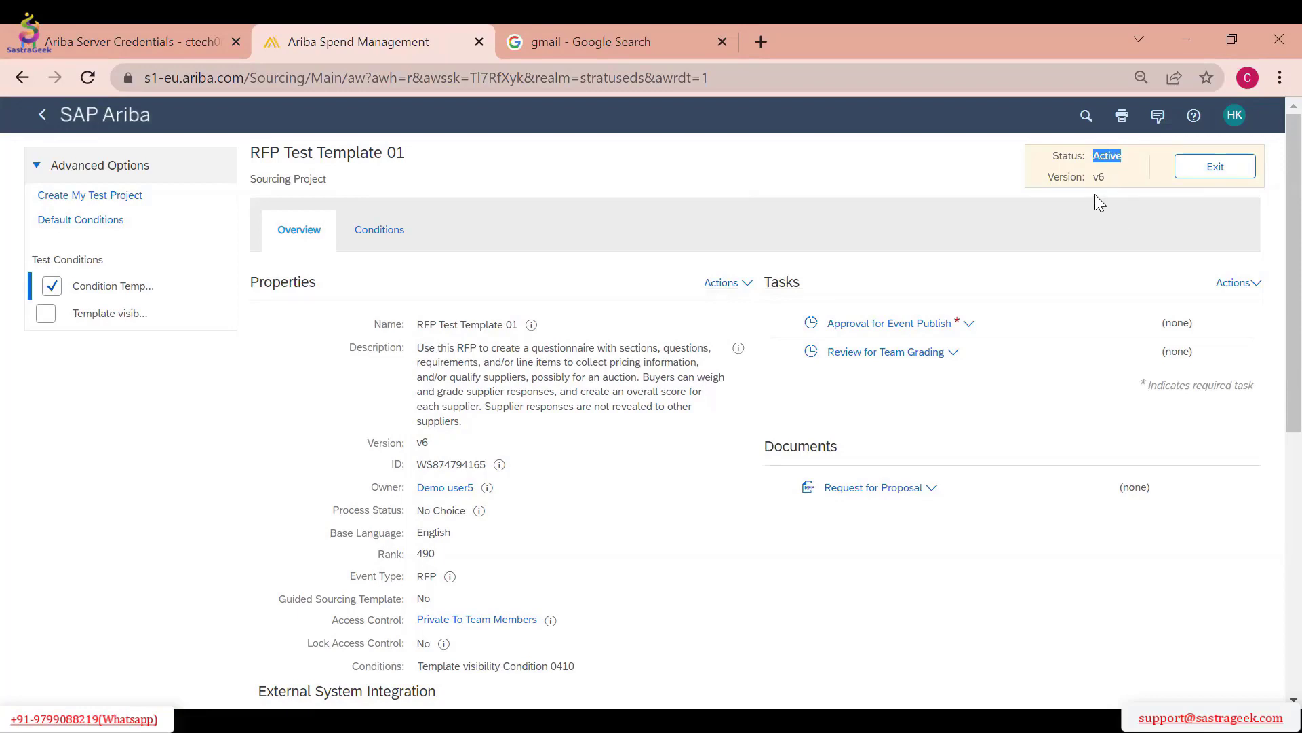
Reopen version v3/6 from the version history and check whether its template actions include creating a new version
scroll(563, 441, down, 6)
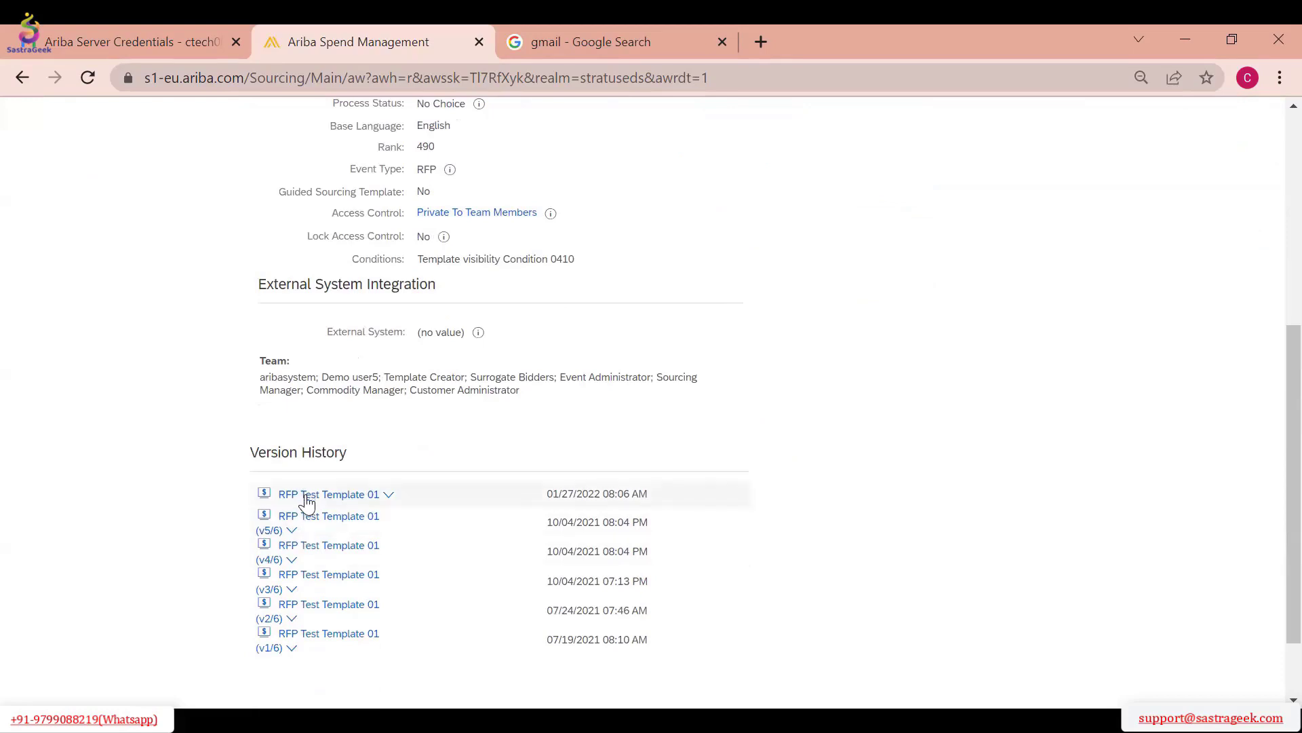
click(291, 589)
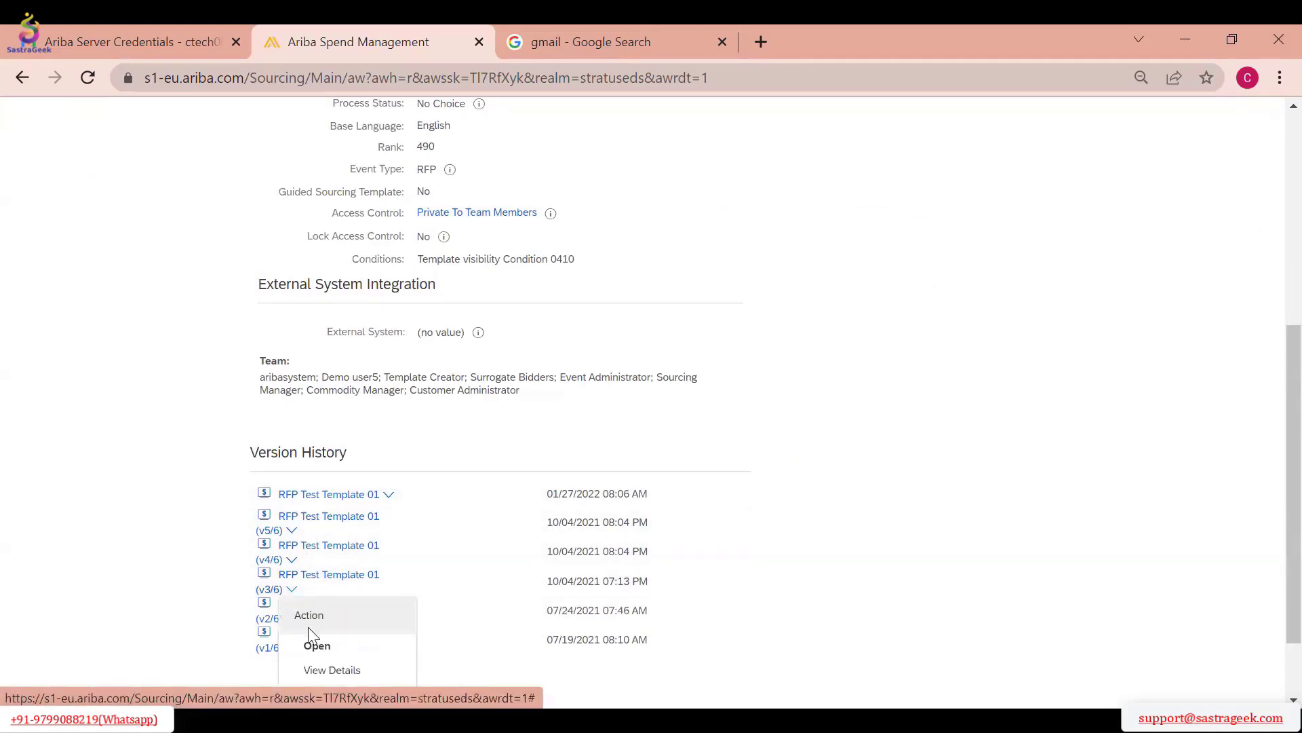
click(331, 643)
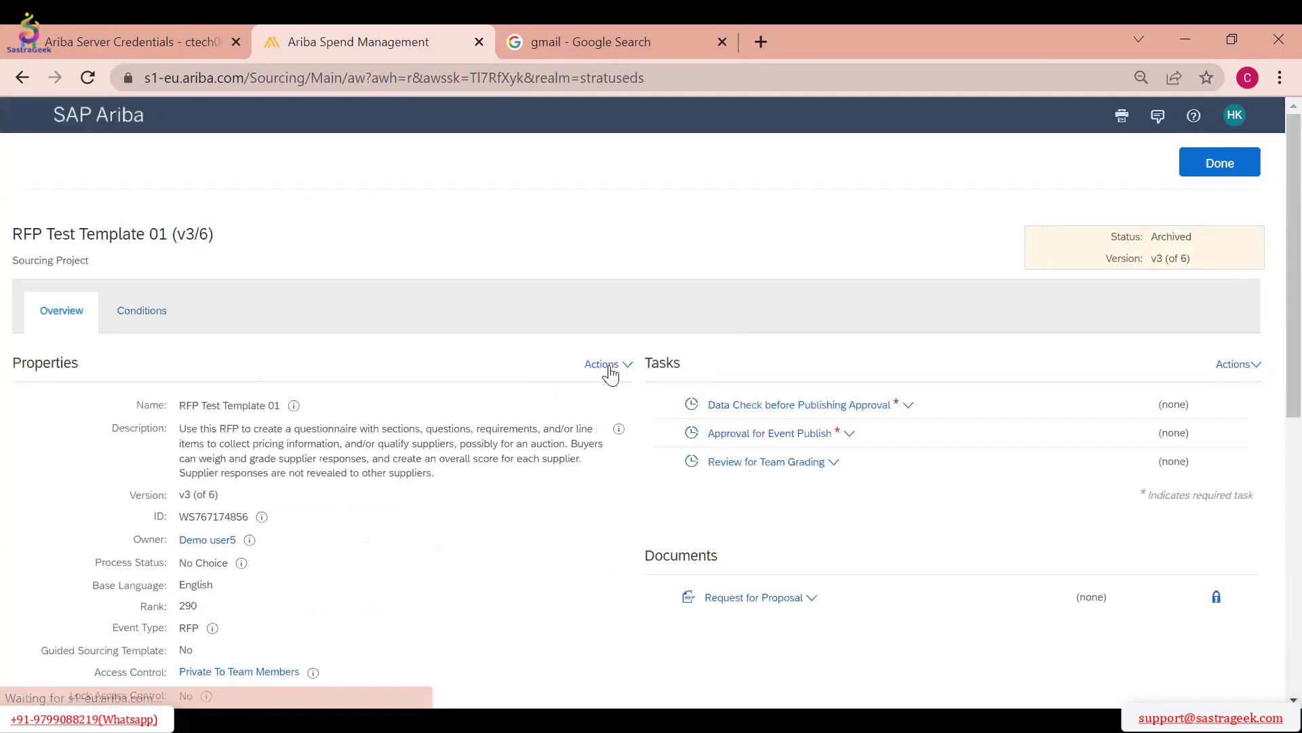
click(611, 369)
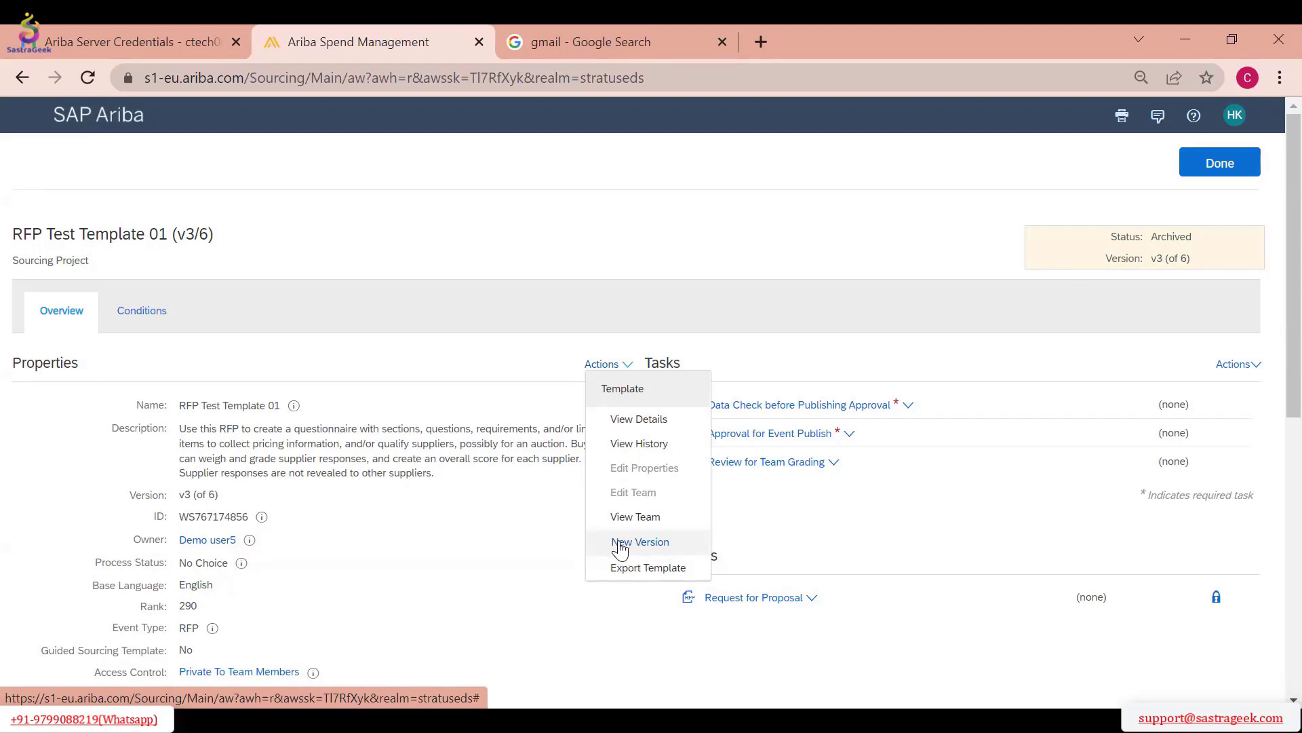
click(446, 553)
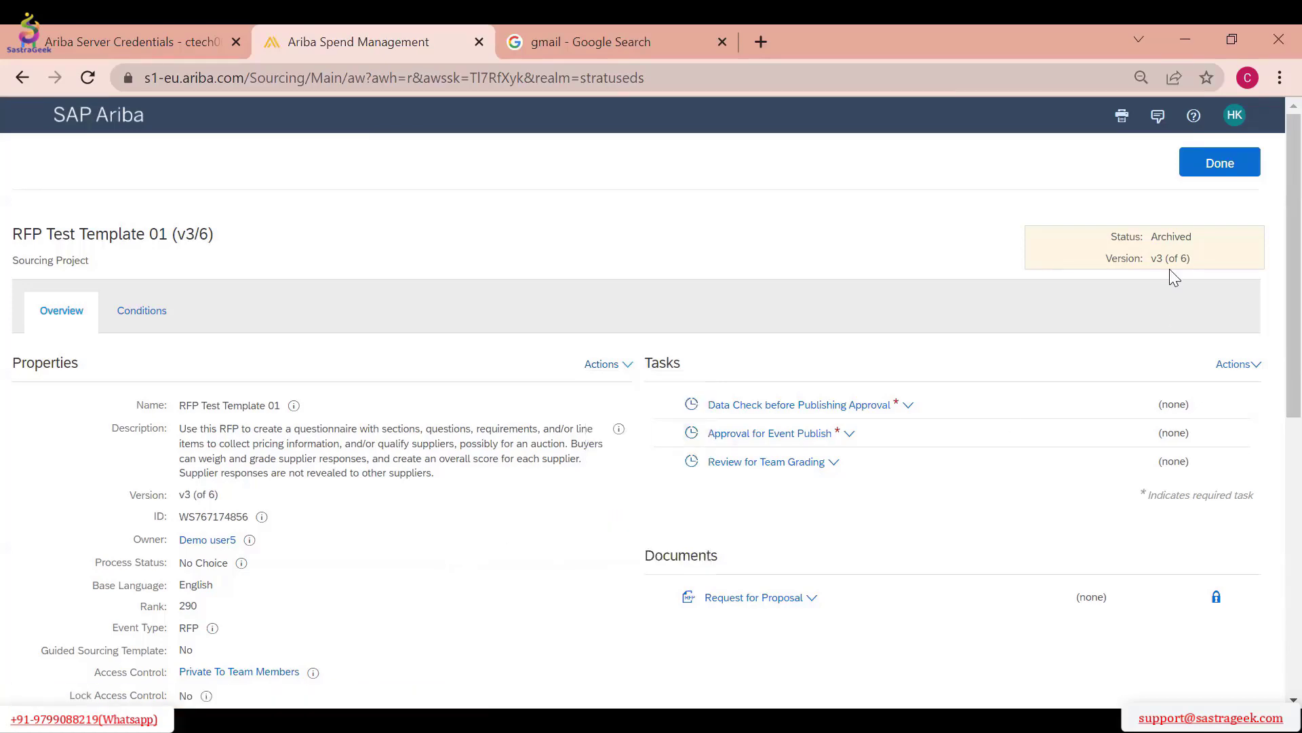
Close the archived version, exit RFP Test Template 01 and return to the Sourcing dashboard
click(1219, 163)
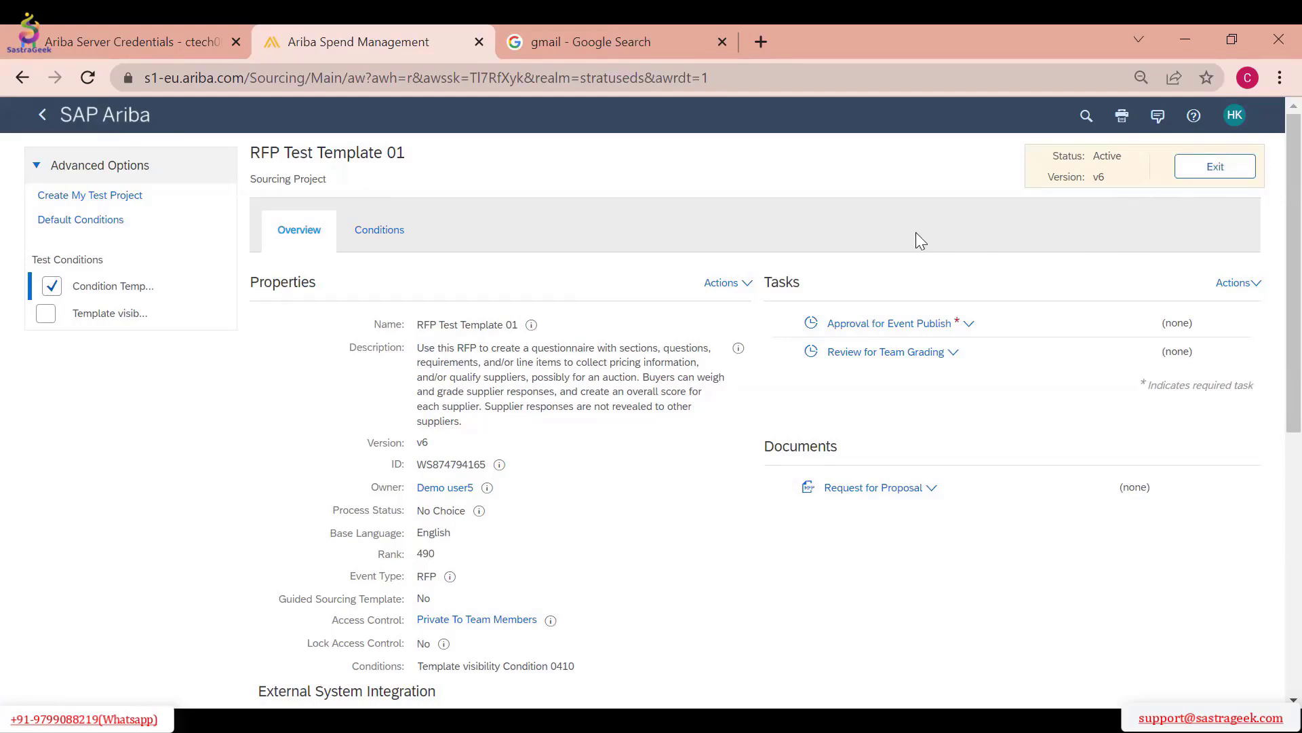
click(1205, 179)
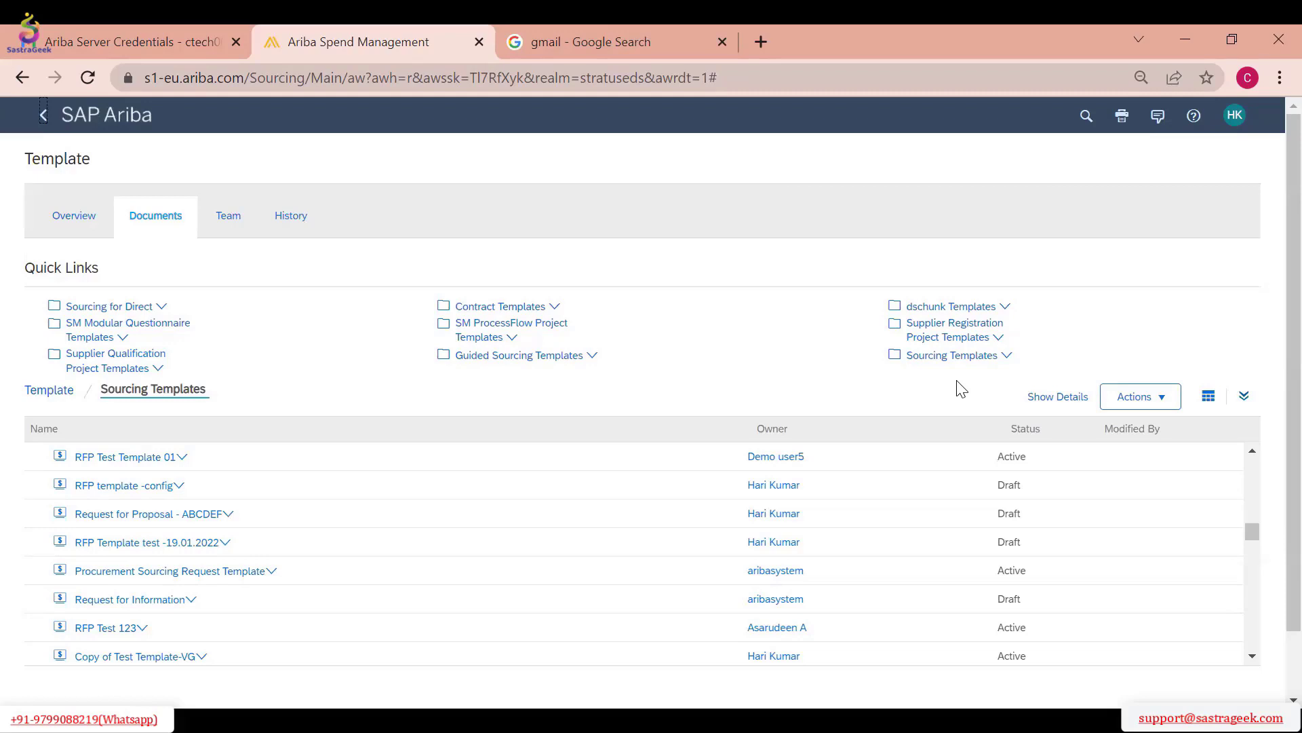
click(105, 116)
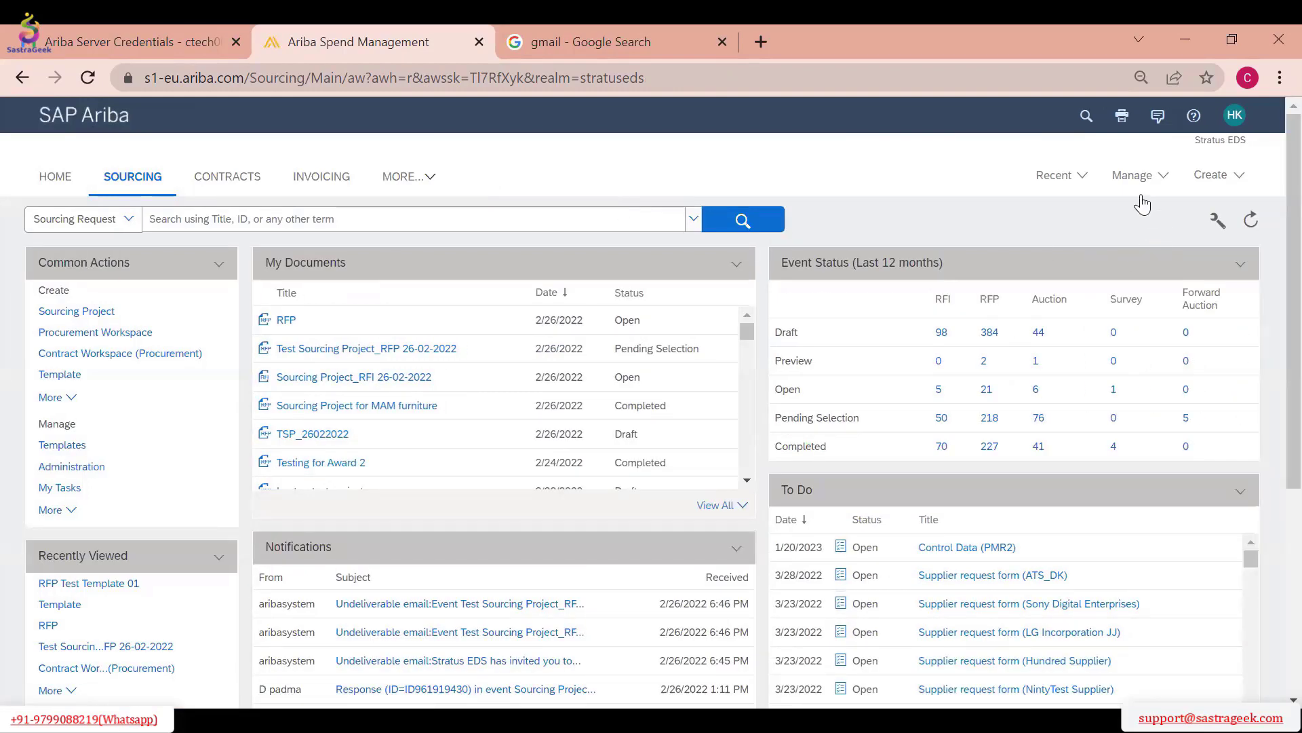
Review the available management areas and the dashboard's documents, notifications, event status and to-do sections
click(1120, 180)
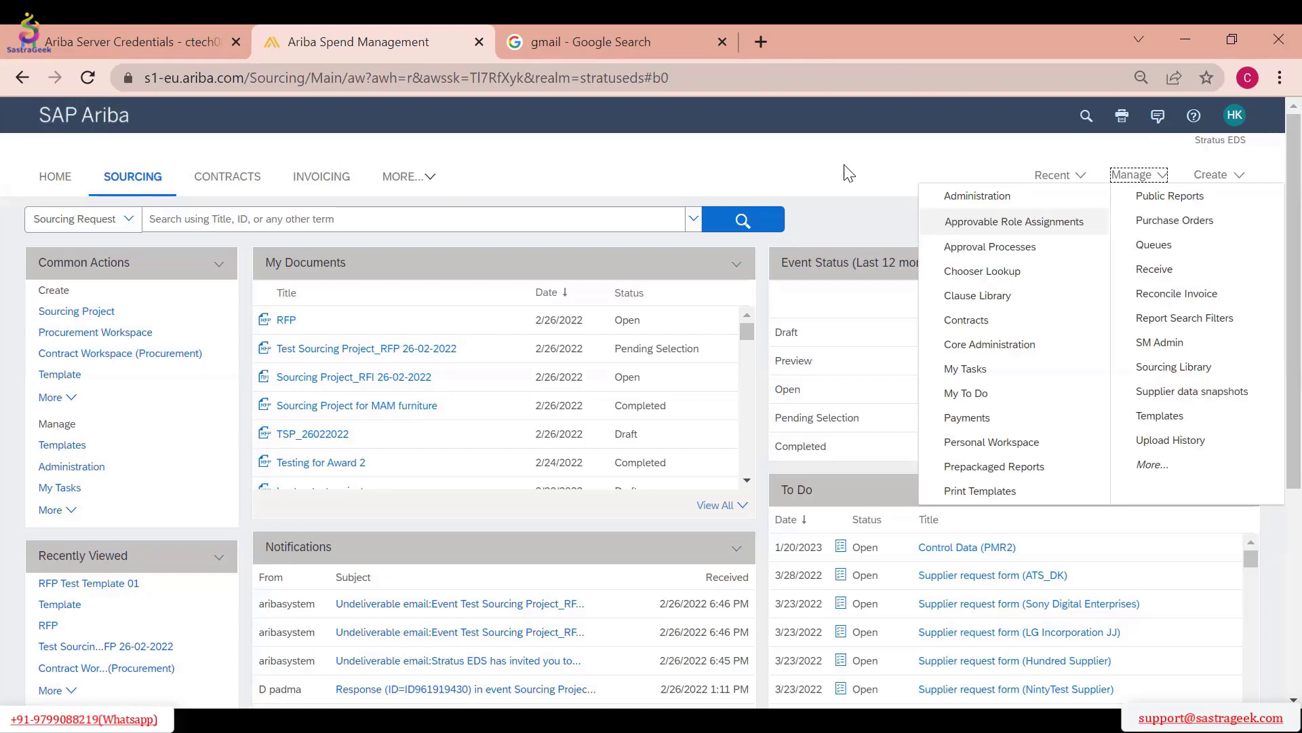
click(634, 178)
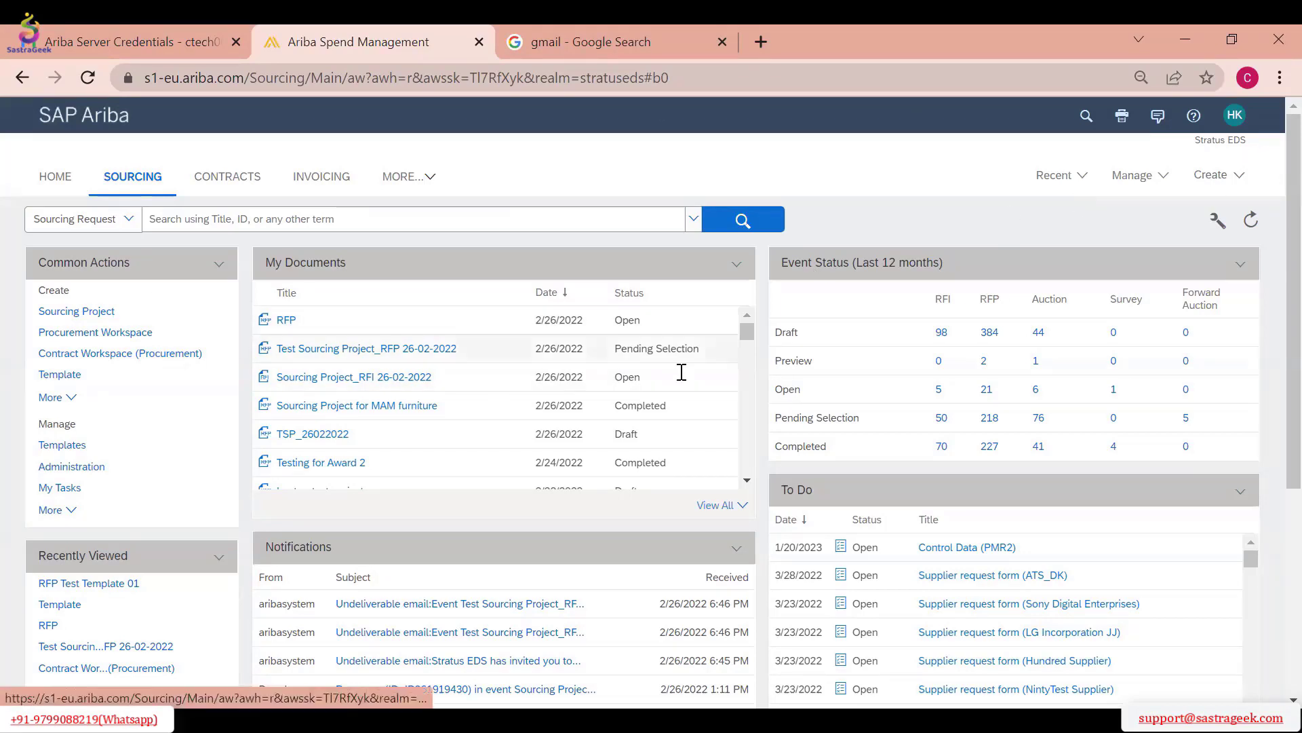
scroll(500, 379, down, 2)
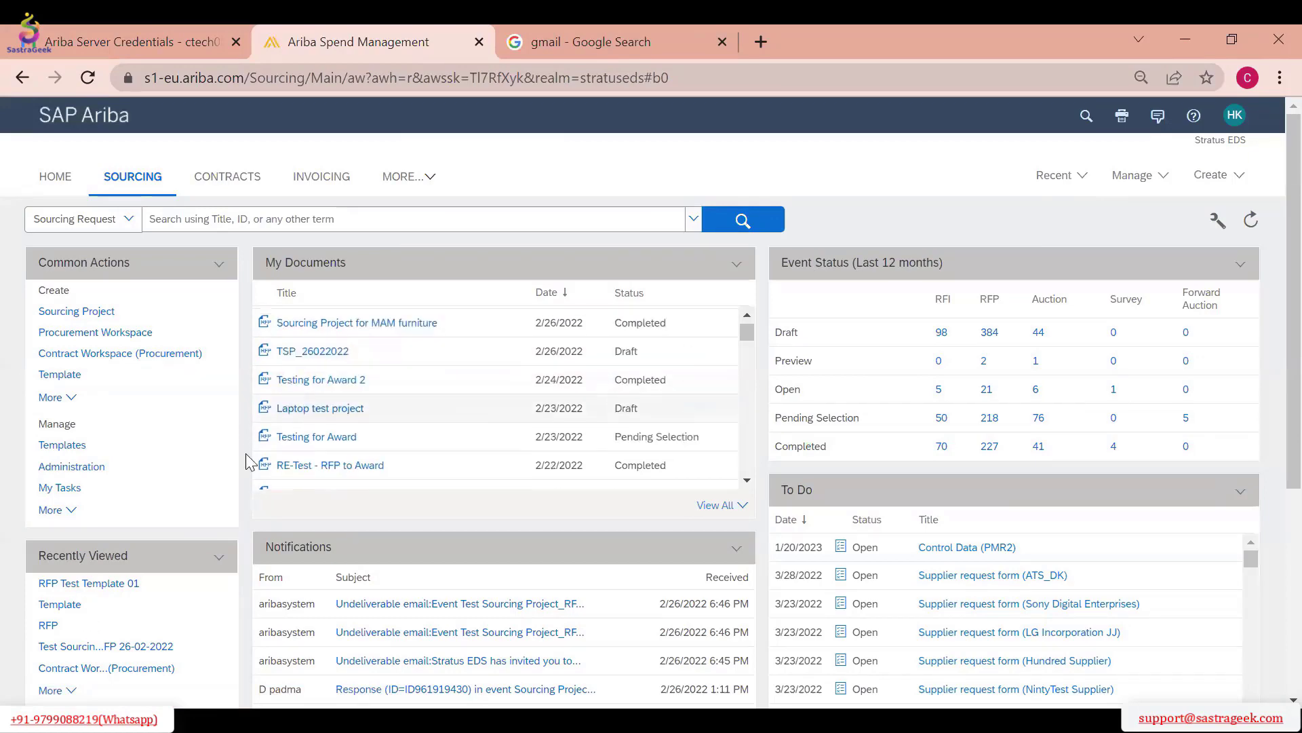
scroll(699, 338, down, 5)
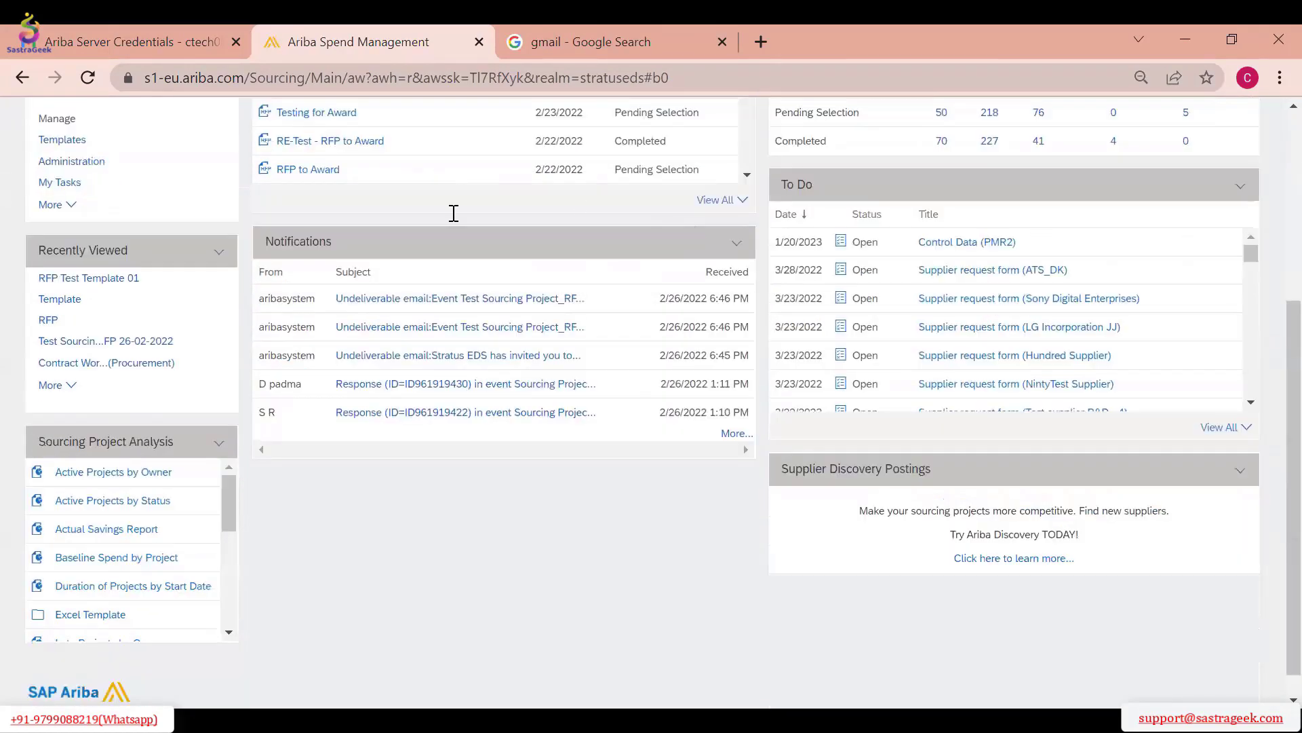
scroll(451, 212, up, 5)
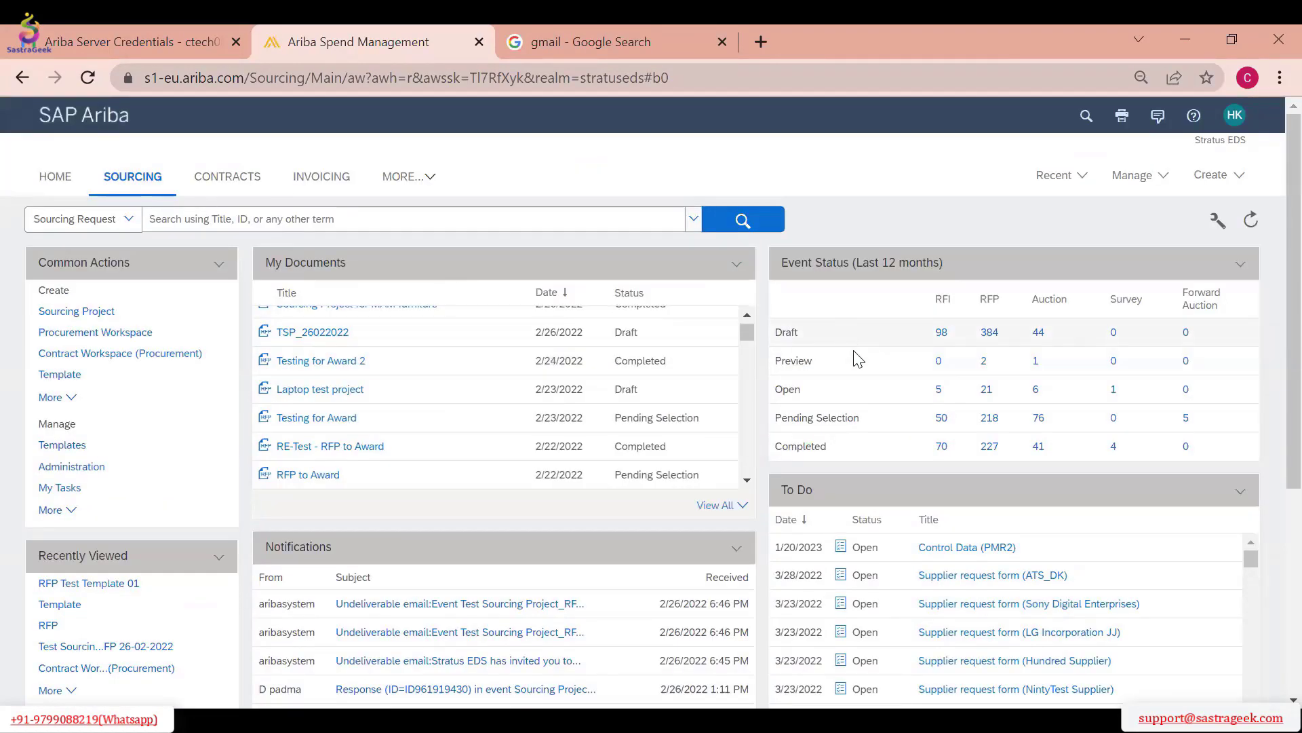
scroll(846, 346, down, 2)
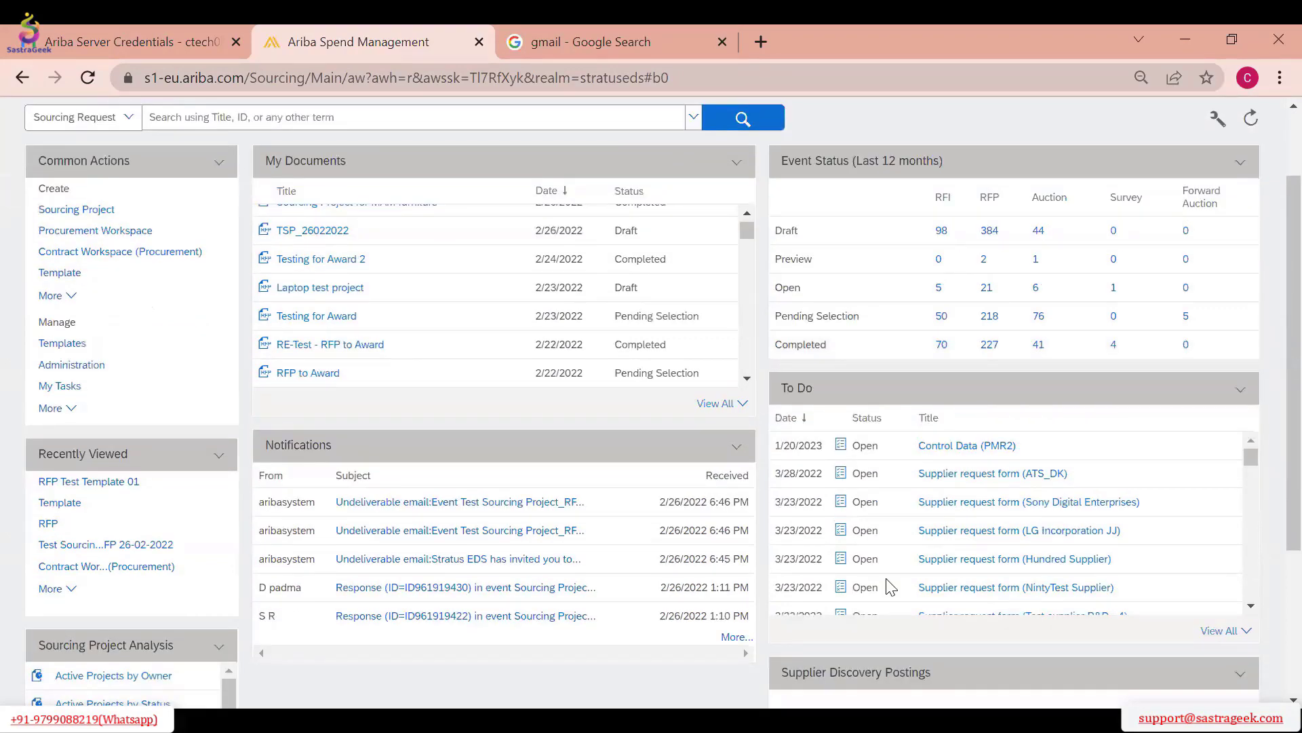
scroll(672, 461, up, 2)
scroll(457, 332, up, 2)
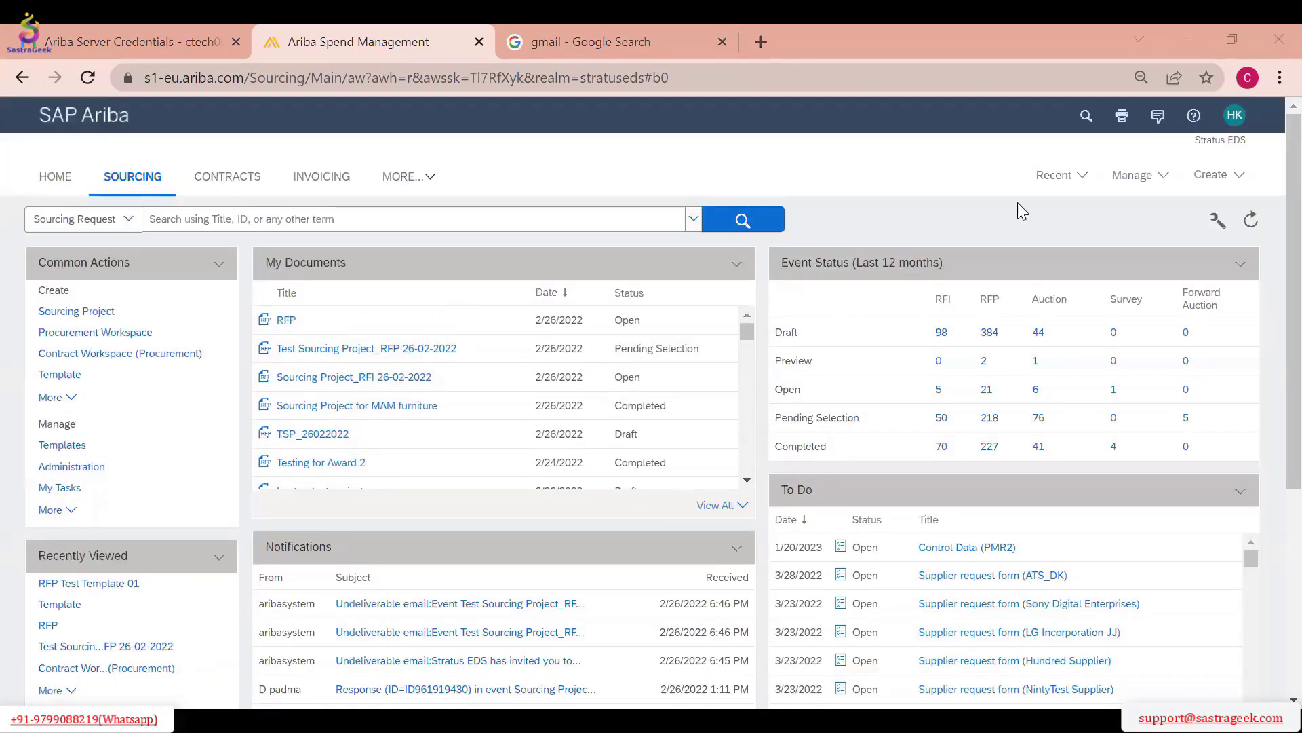
Open the Approval Processes management page, look over its search filters and list of processes, and return to the home page
click(1126, 181)
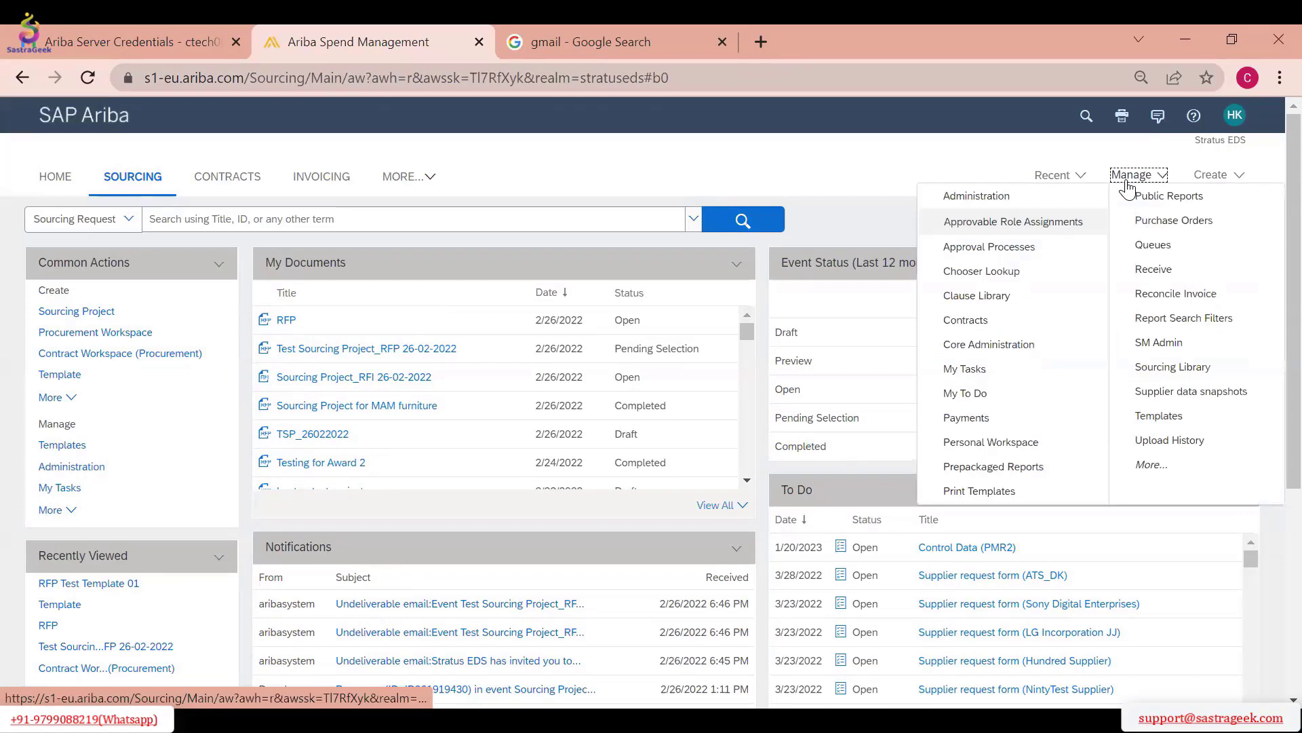
click(1001, 247)
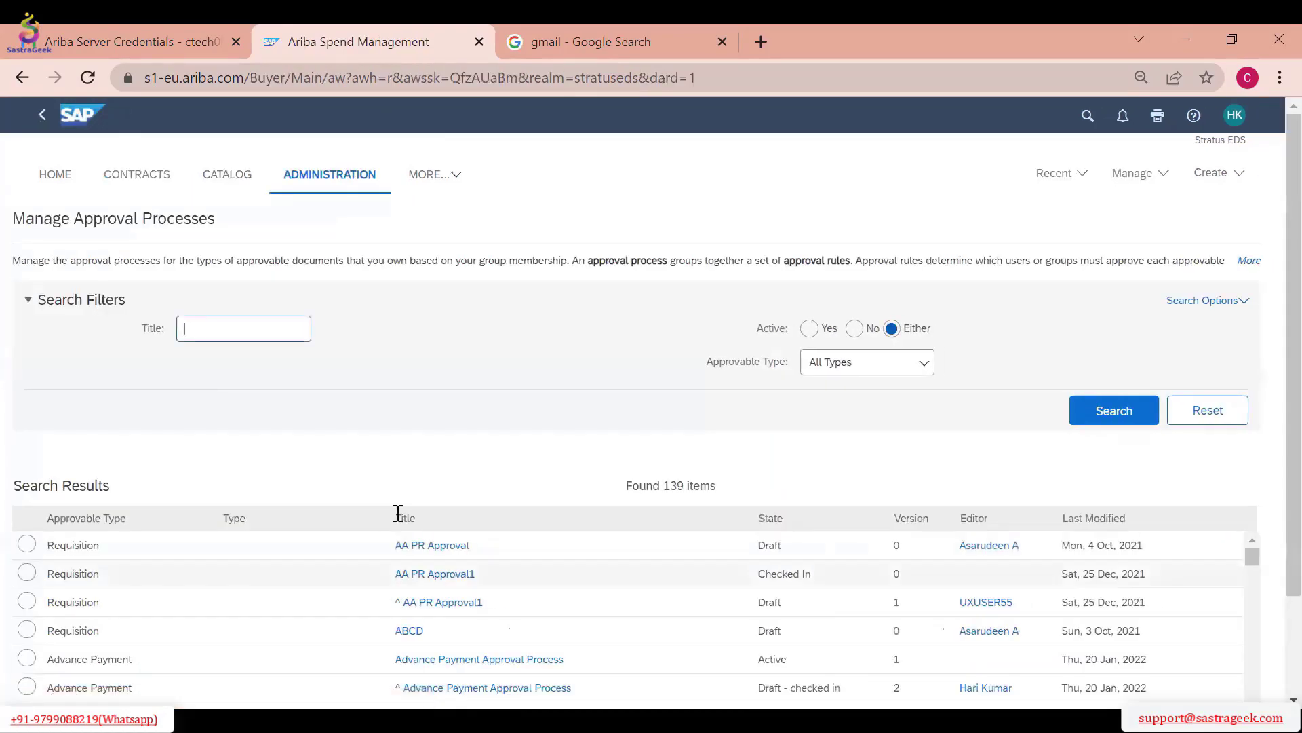
scroll(466, 453, down, 2)
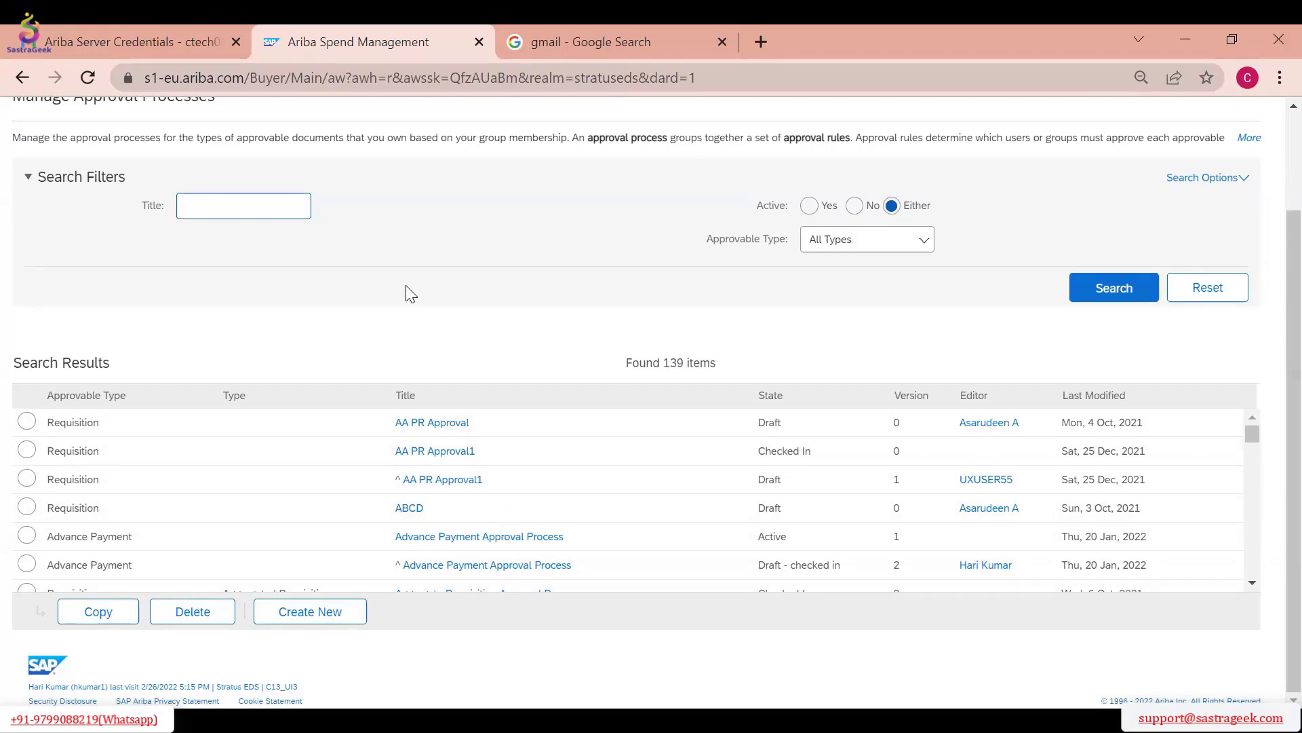
scroll(412, 323, up, 2)
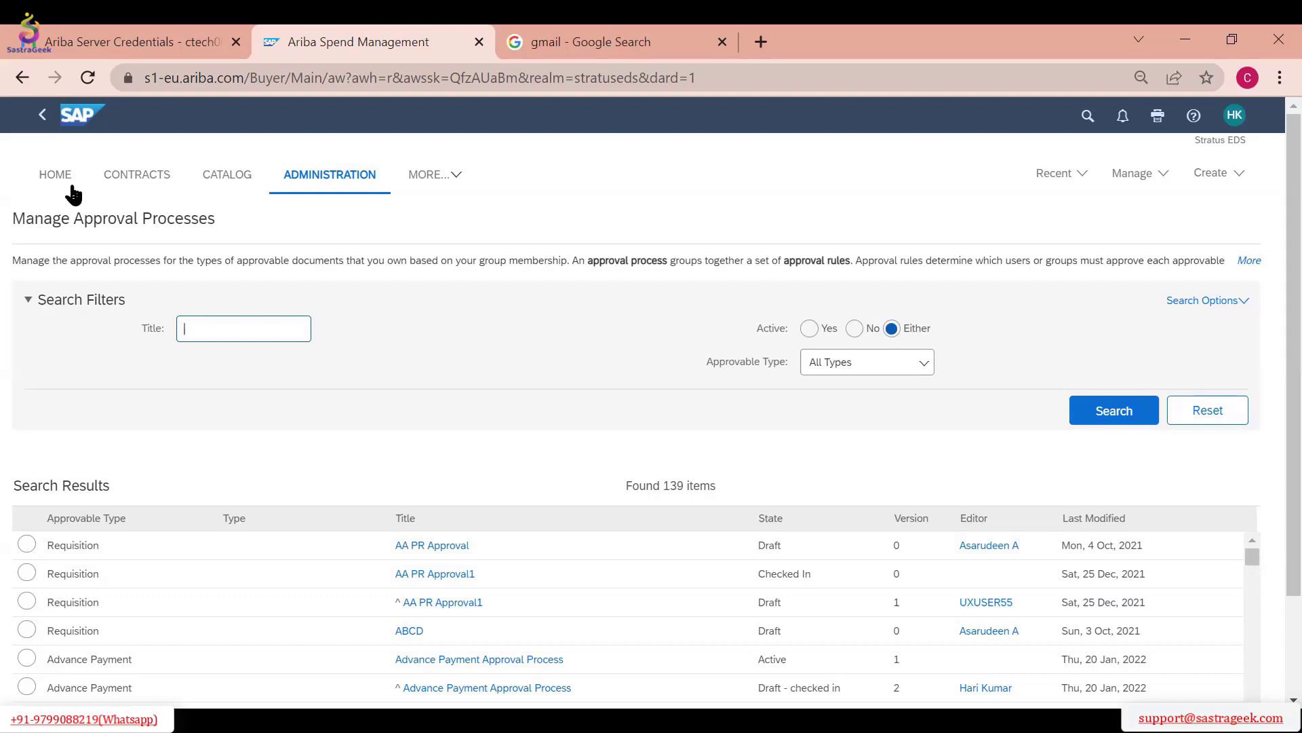
click(37, 185)
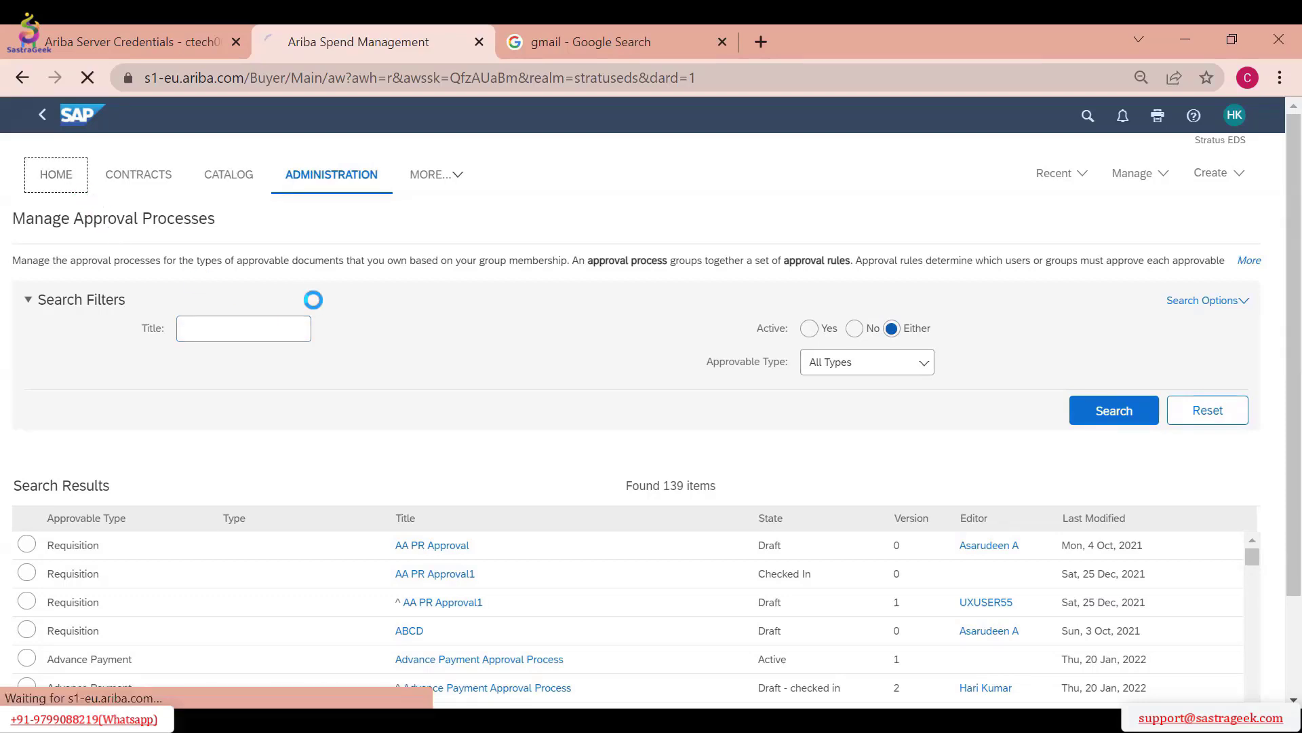
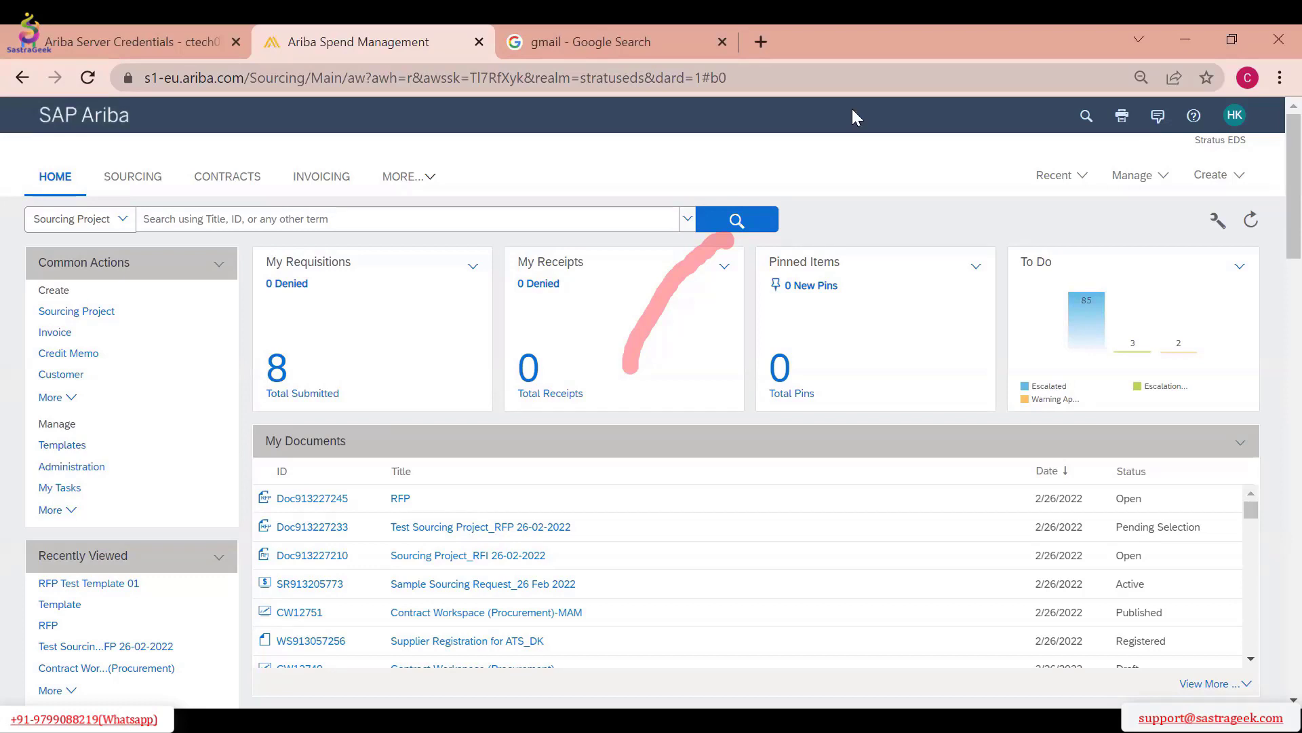
Open Core Administration and bring up the Supplier Manager's Suppliers page to view its common supplier search filters
click(1132, 178)
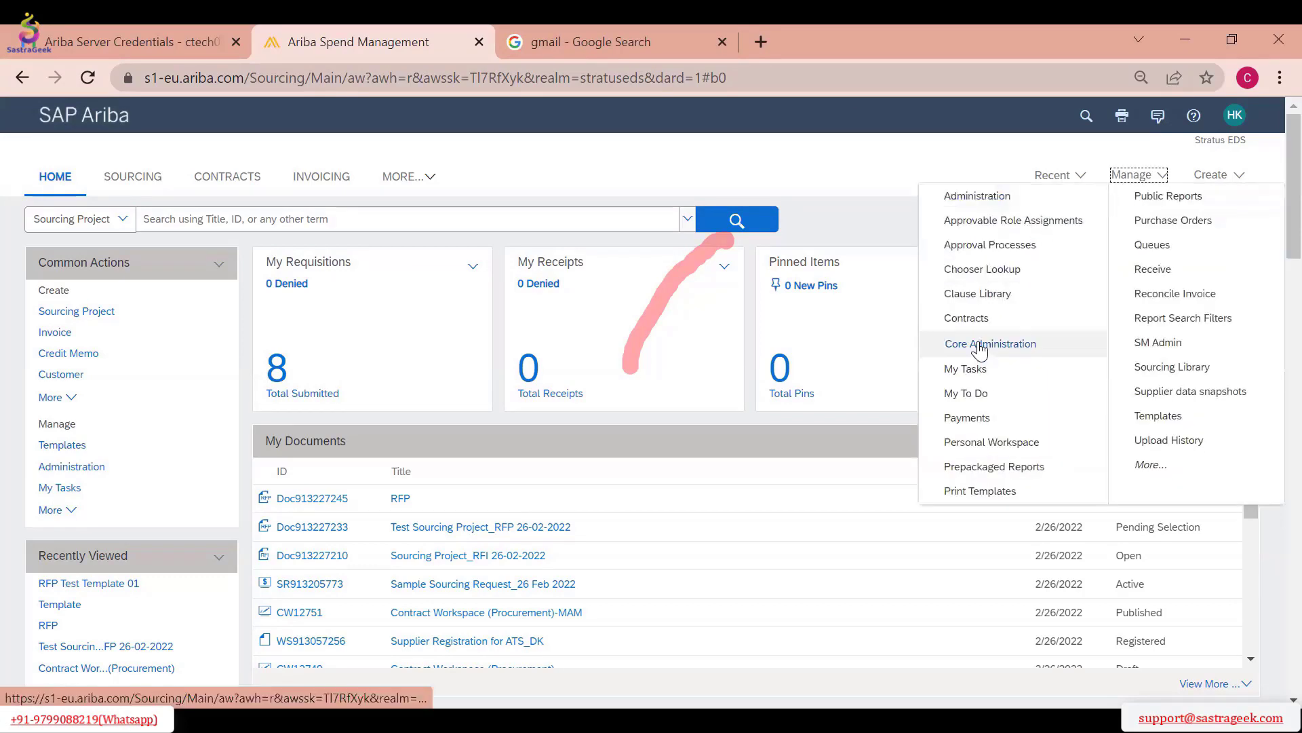
click(957, 341)
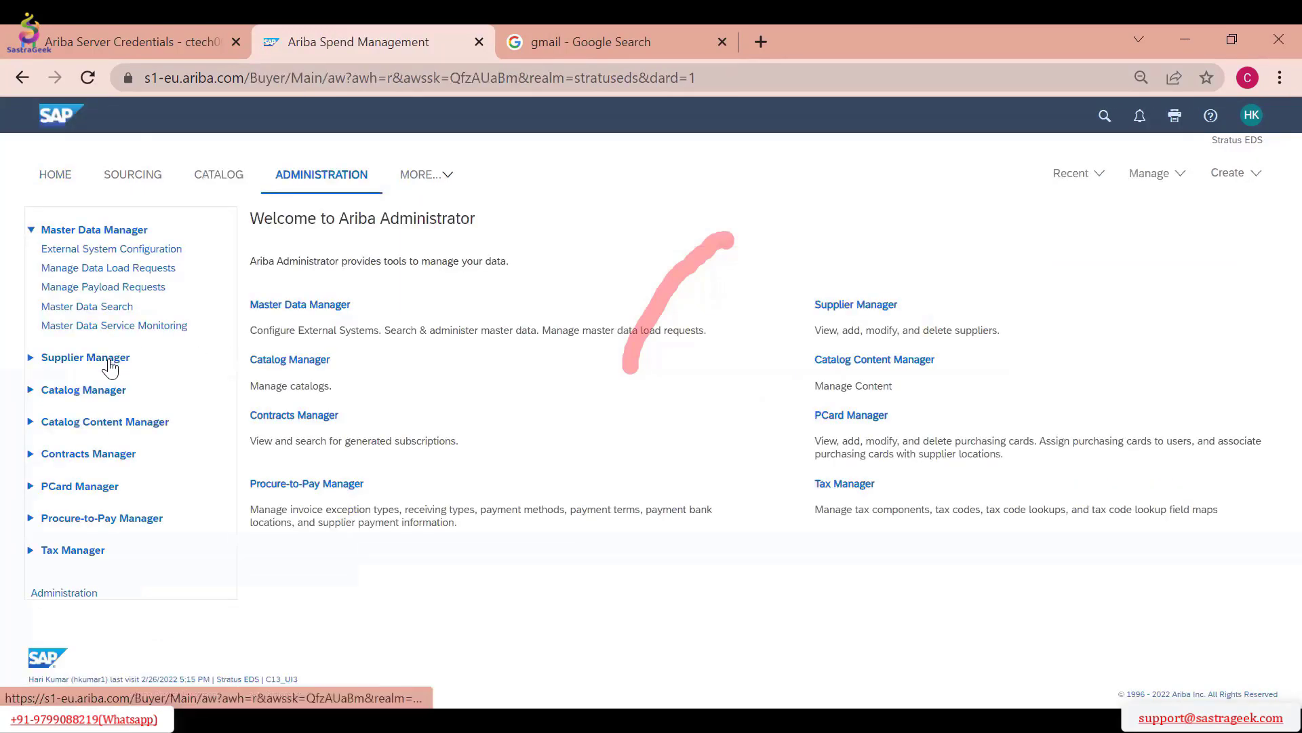
click(107, 360)
click(77, 379)
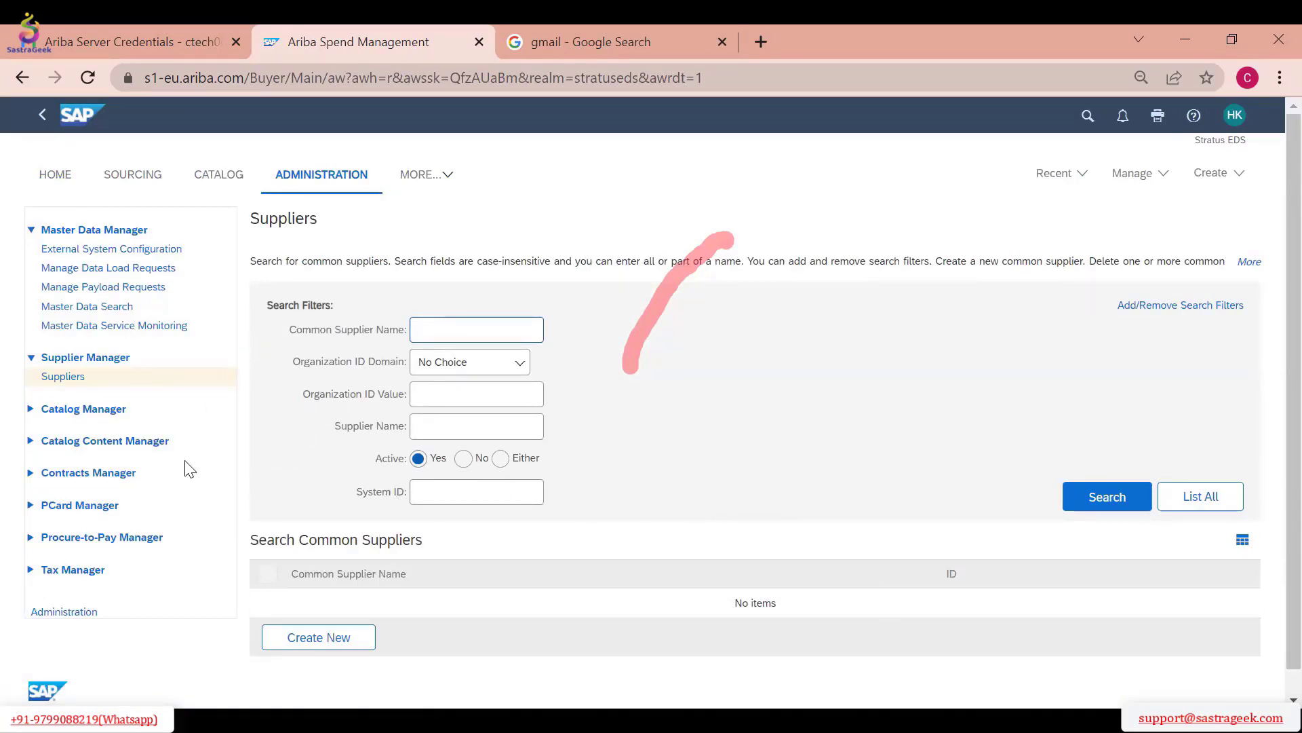
Go to the Suppliers dashboard, view the filter options of the SPM Project List report and cancel out of it
click(426, 175)
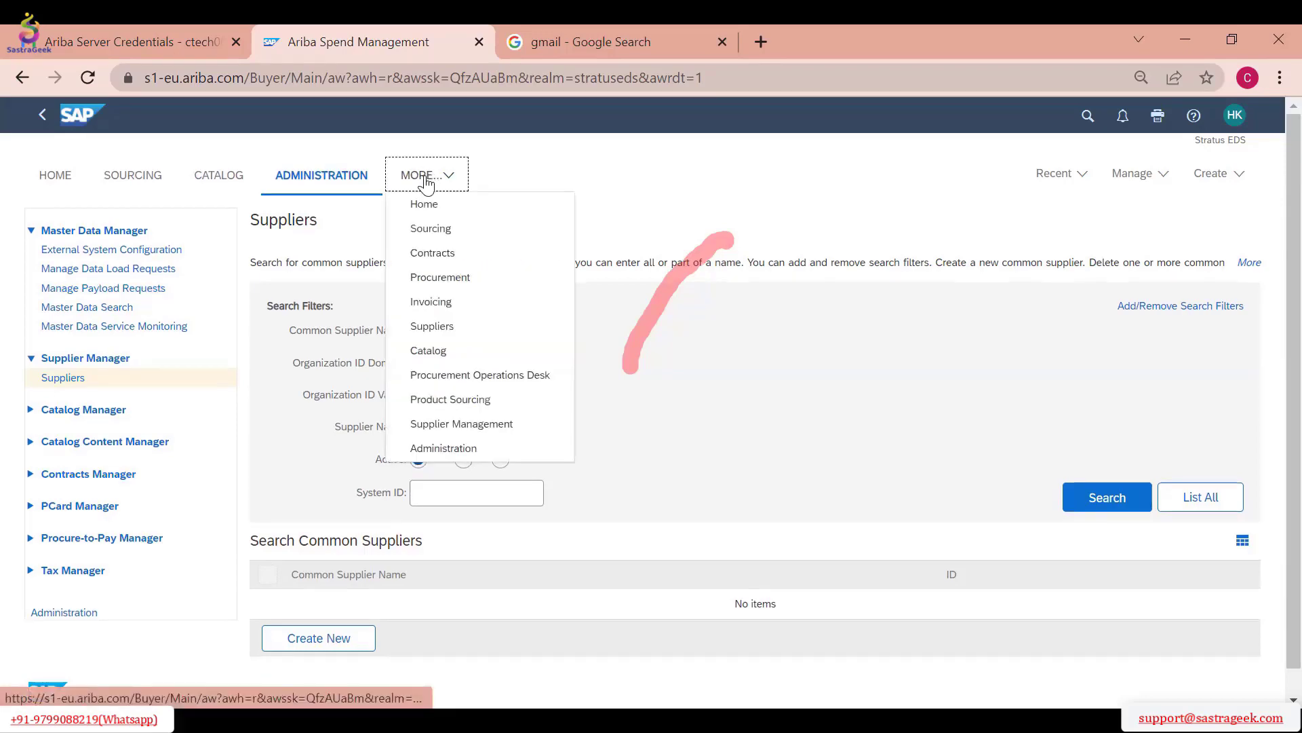
click(450, 327)
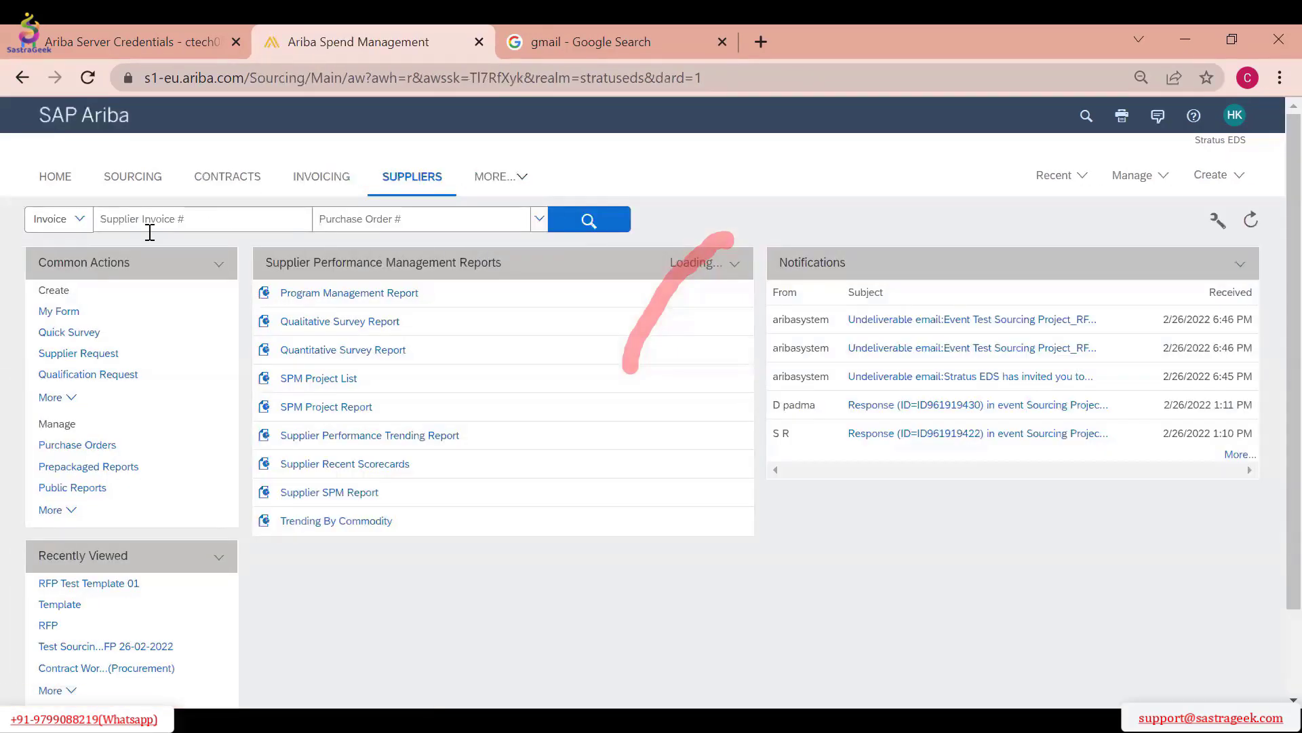
click(410, 180)
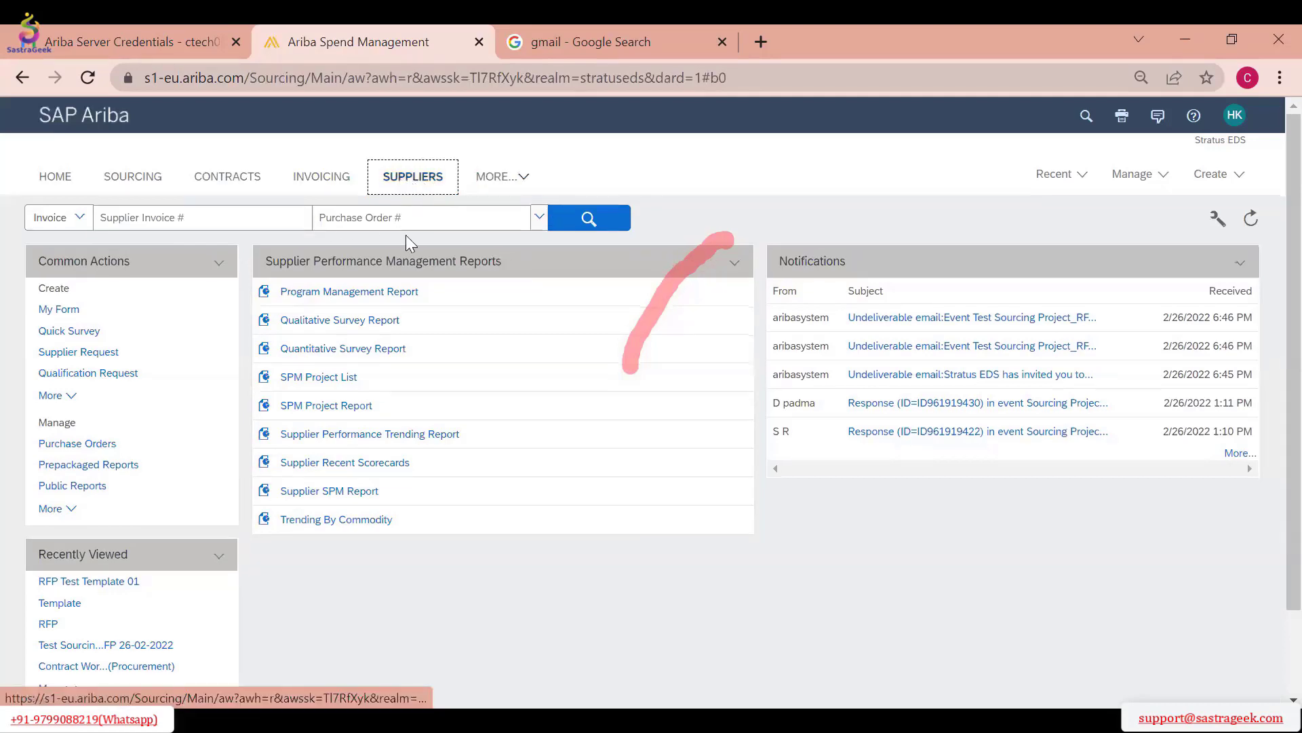
click(331, 377)
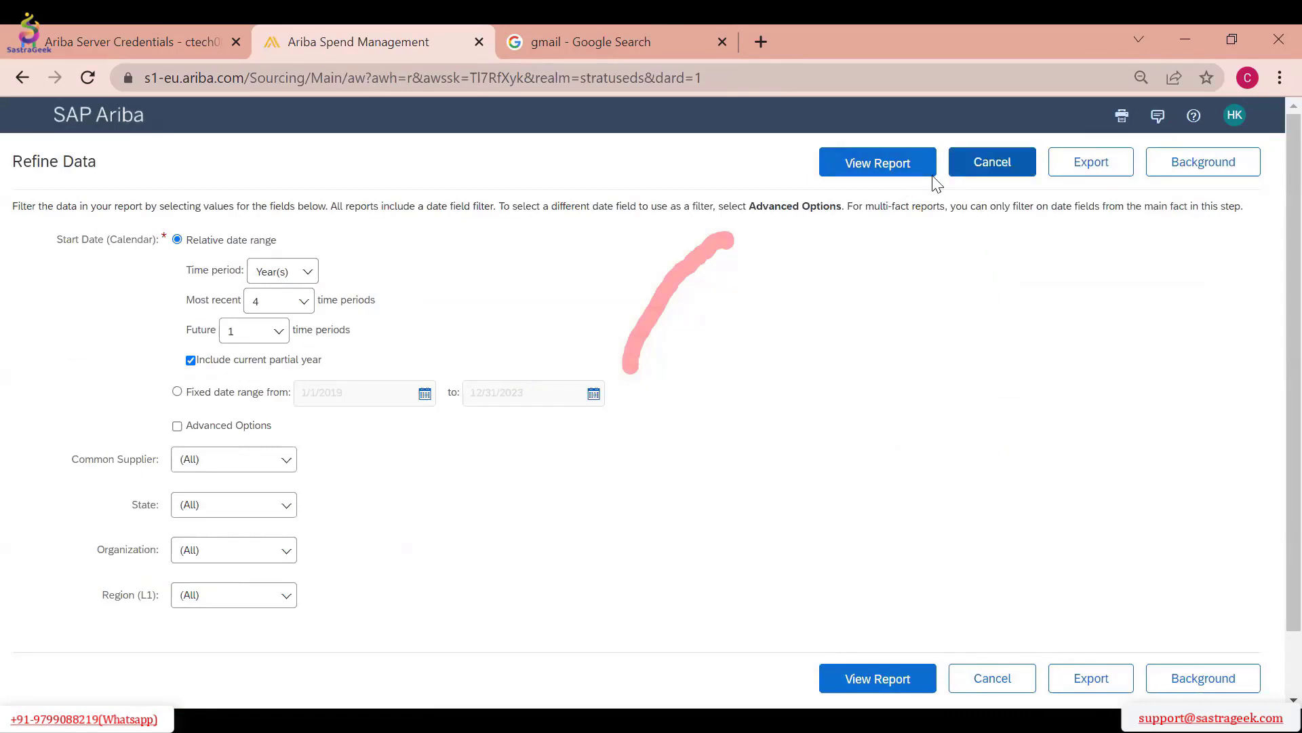
click(957, 168)
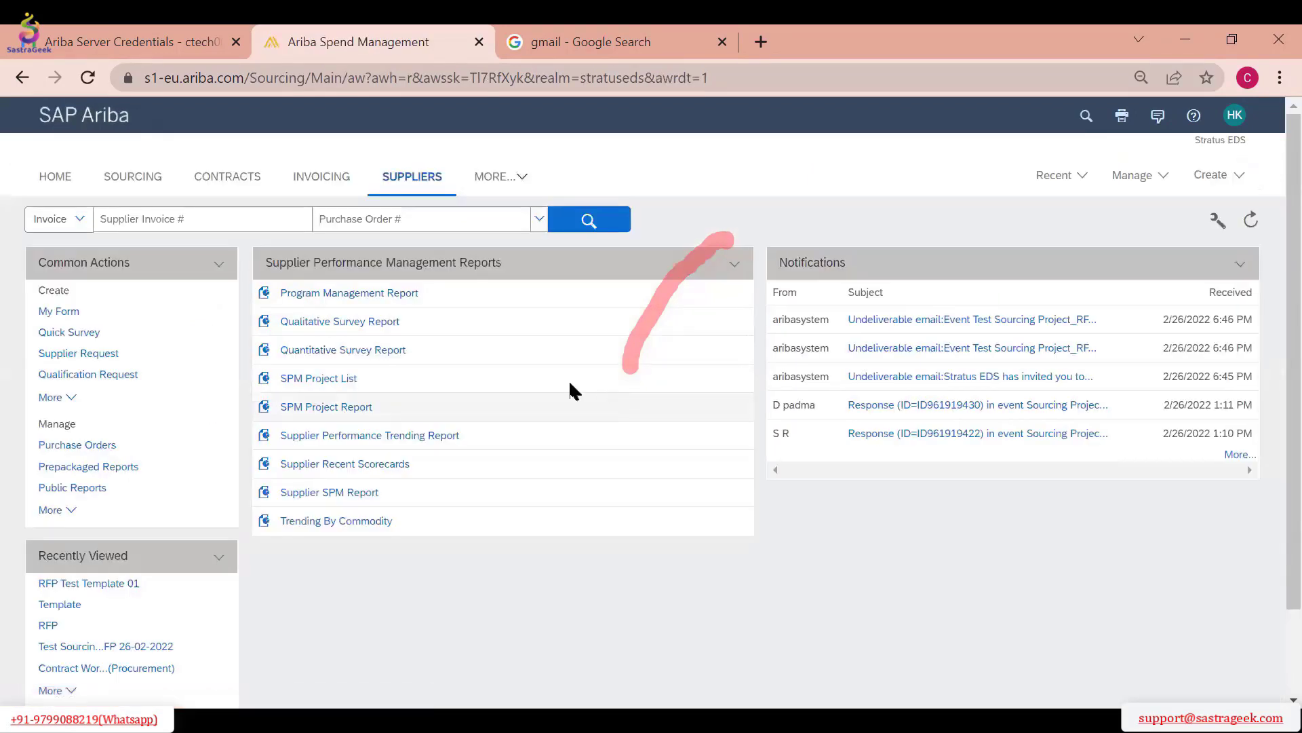
Open the Supplier Management area and look over its supplier search, request and registration activities, and extended list of supplier requests
click(499, 178)
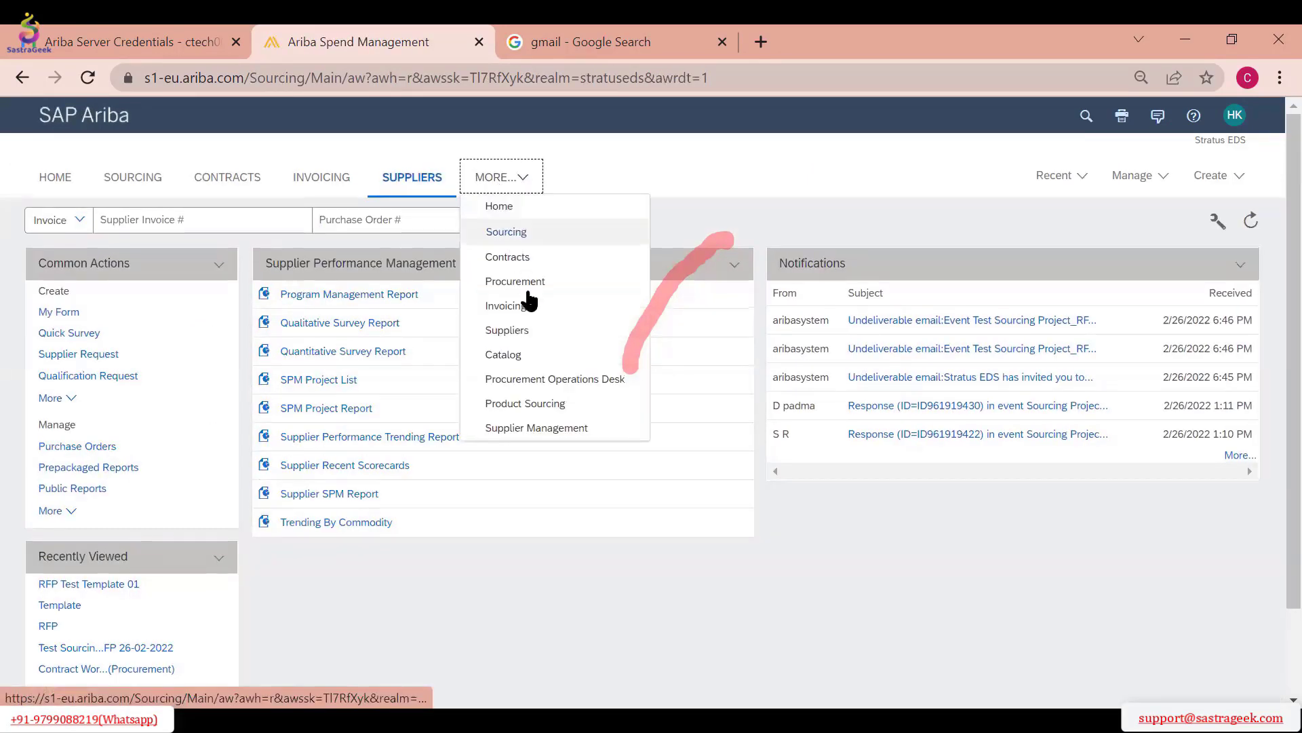
click(544, 427)
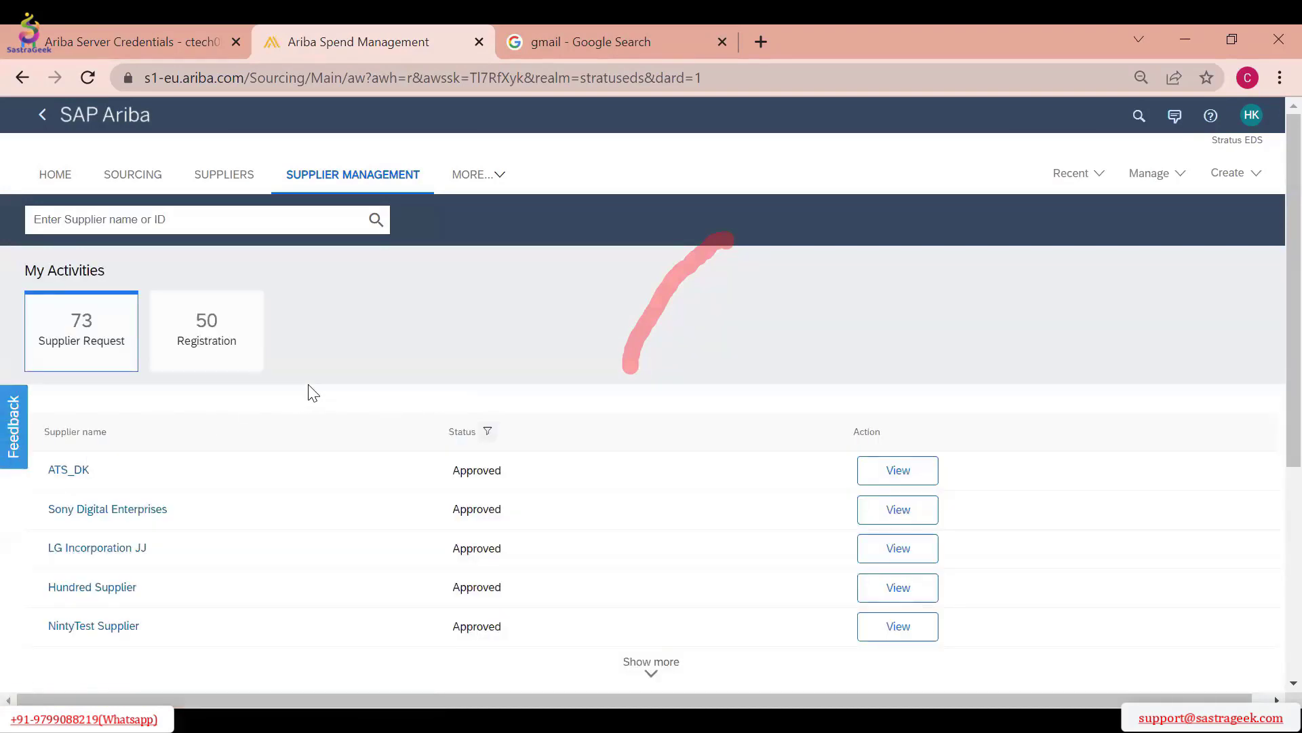
scroll(313, 392, down, 3)
scroll(311, 398, up, 3)
click(150, 220)
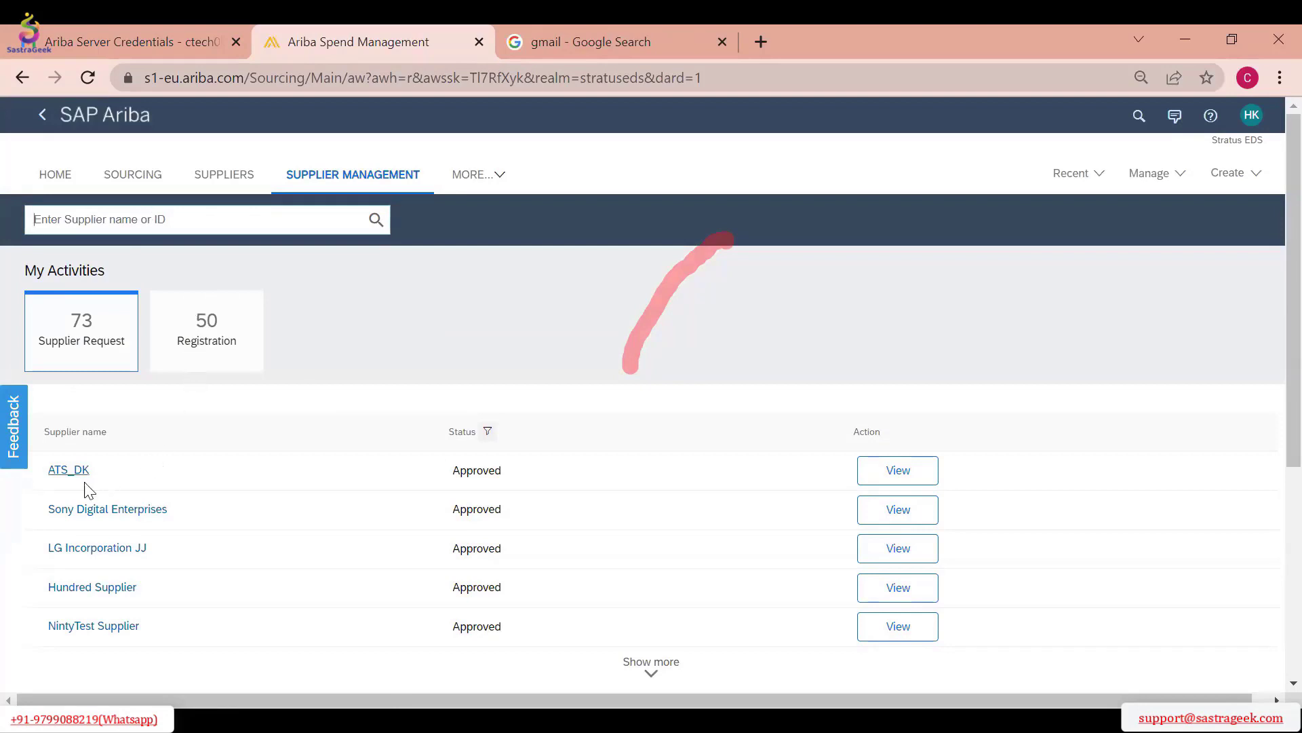
scroll(131, 486, down, 4)
scroll(131, 486, up, 3)
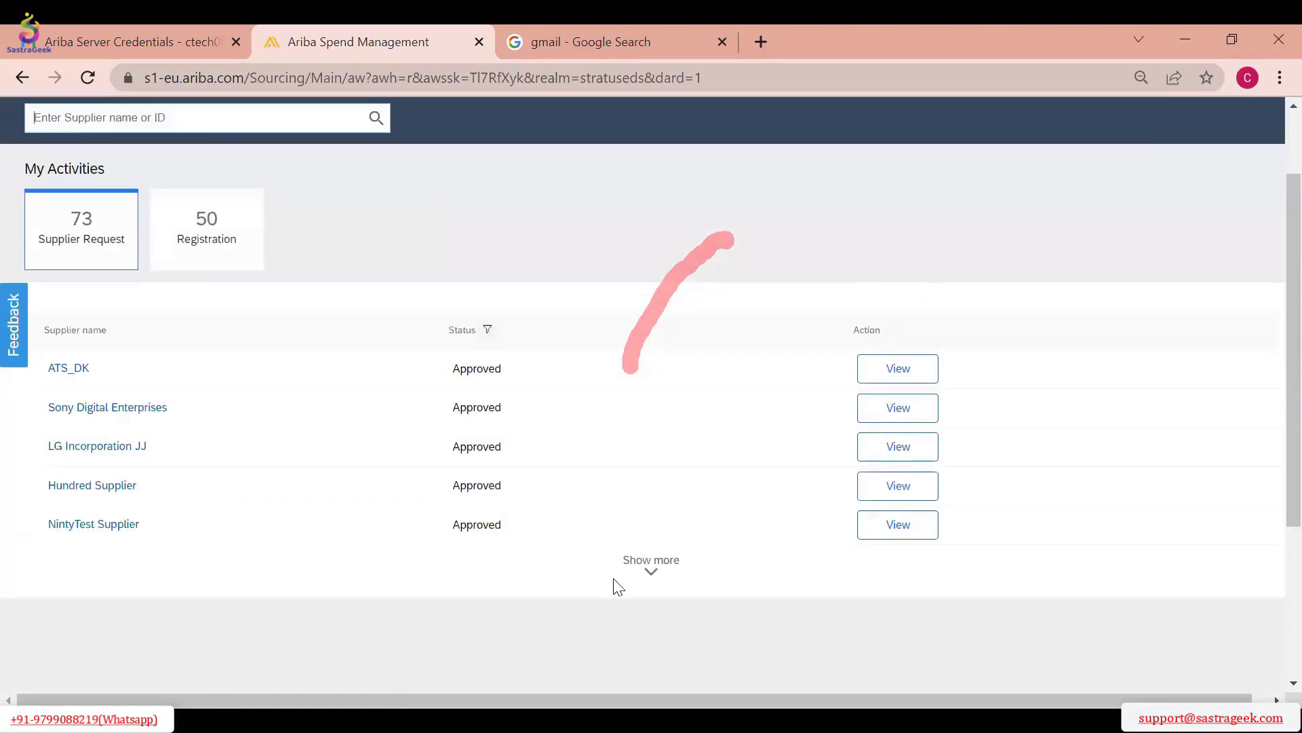
click(643, 575)
Open the ATS_DK supplier request, review its process flow and questionnaire details, and return to the Supplier Management overview
click(80, 370)
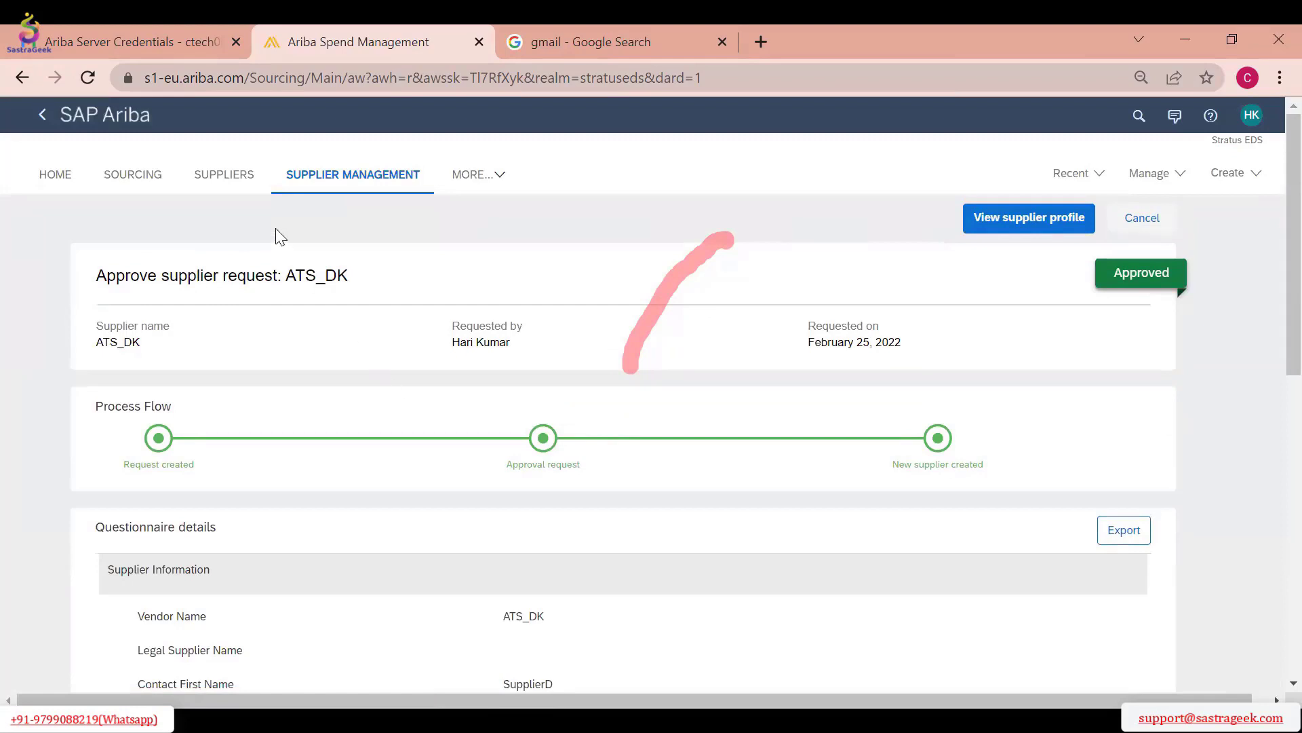
scroll(364, 398, down, 7)
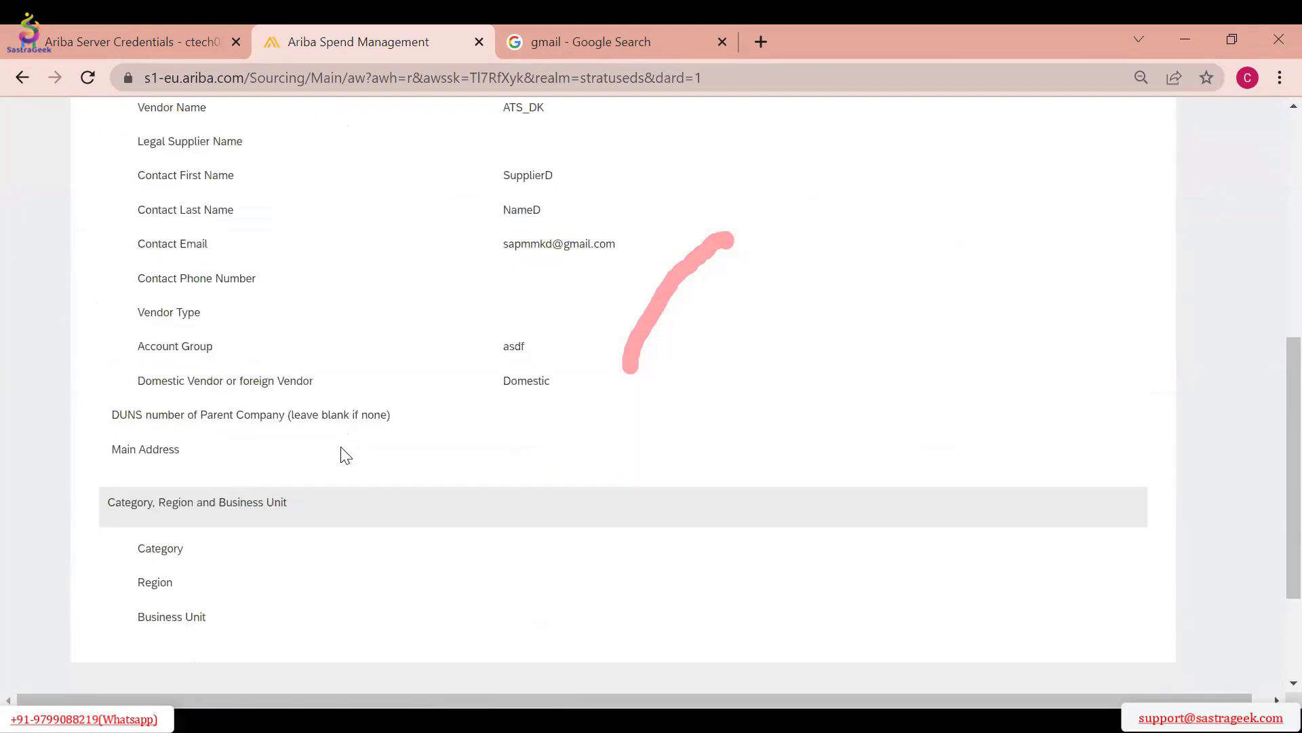
scroll(342, 449, up, 7)
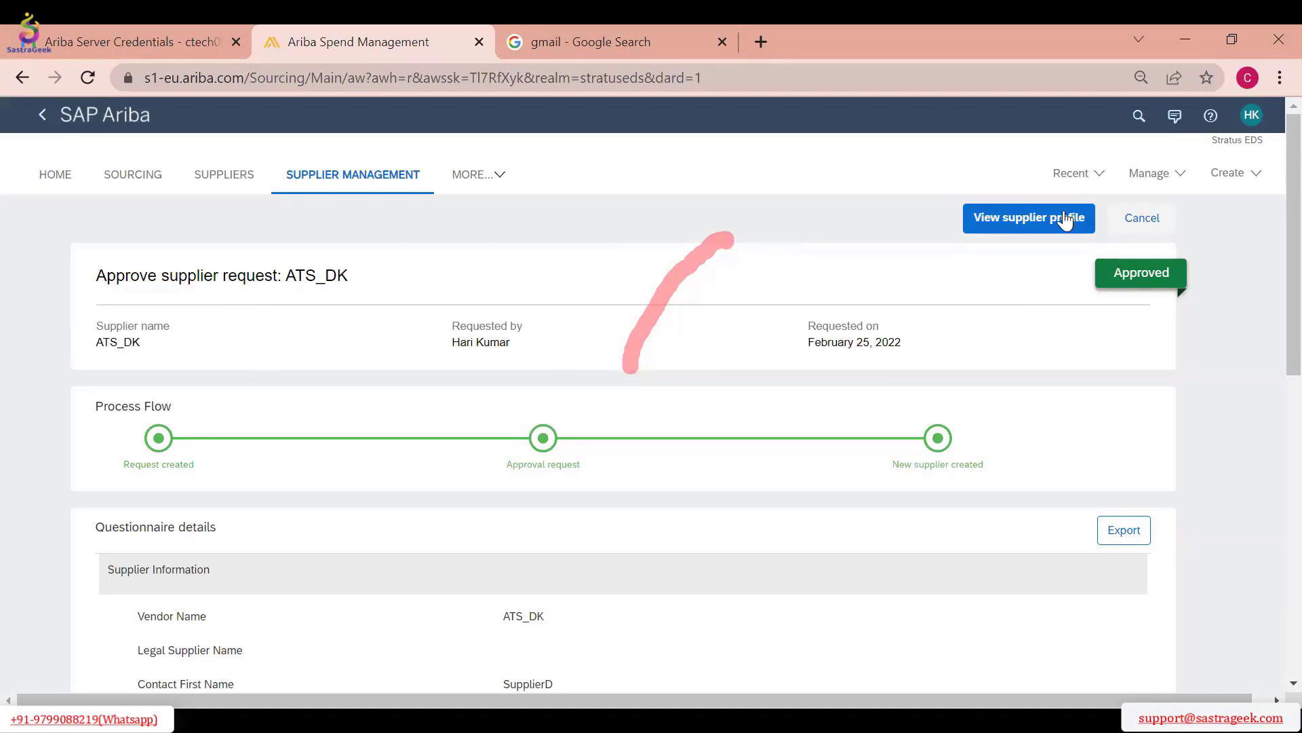
click(353, 186)
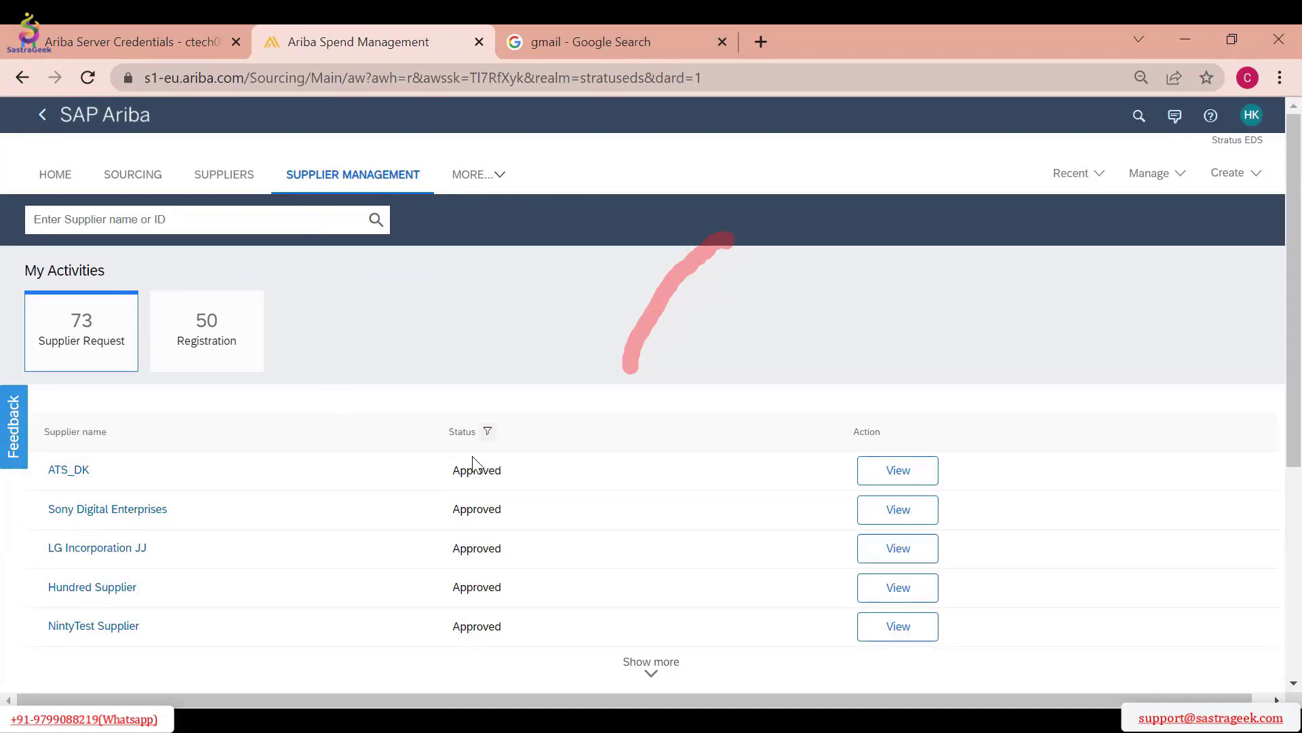
Look through the supplier request list and its approval statuses again, and return to the home page
scroll(437, 309, down, 5)
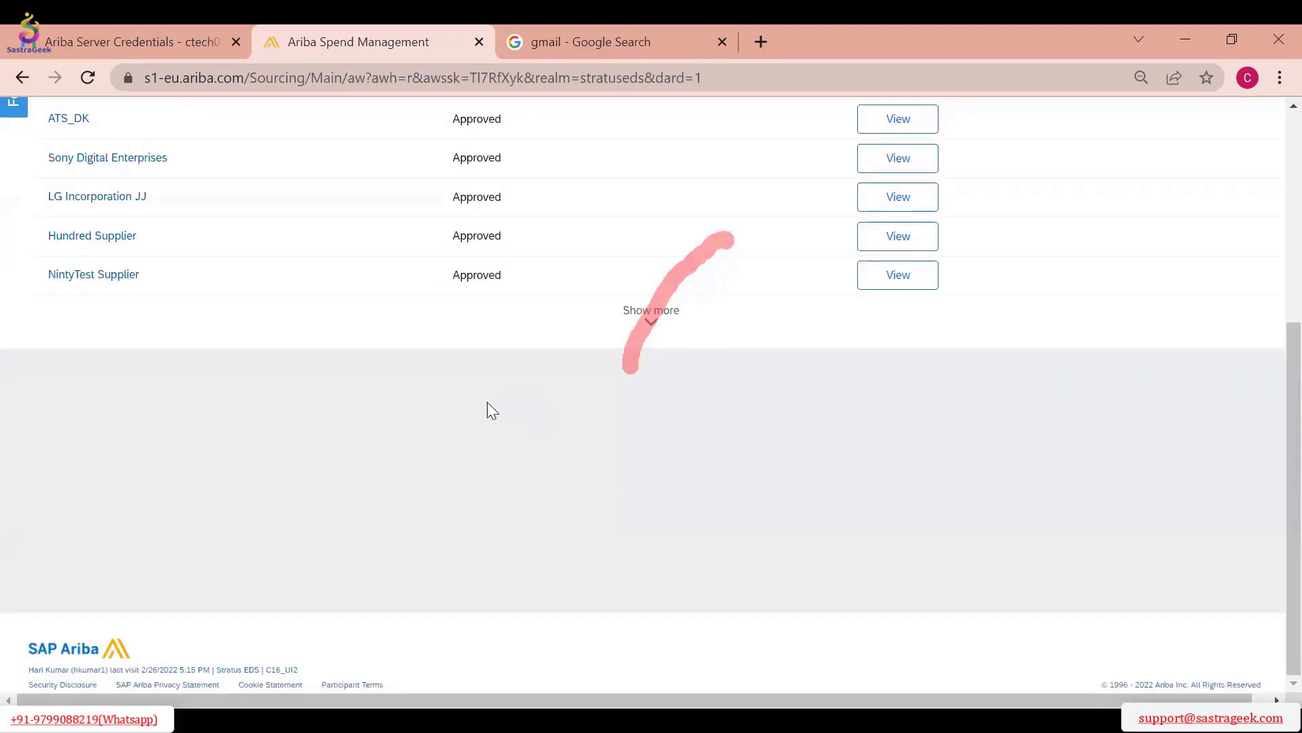
scroll(425, 418, up, 1)
scroll(430, 426, up, 5)
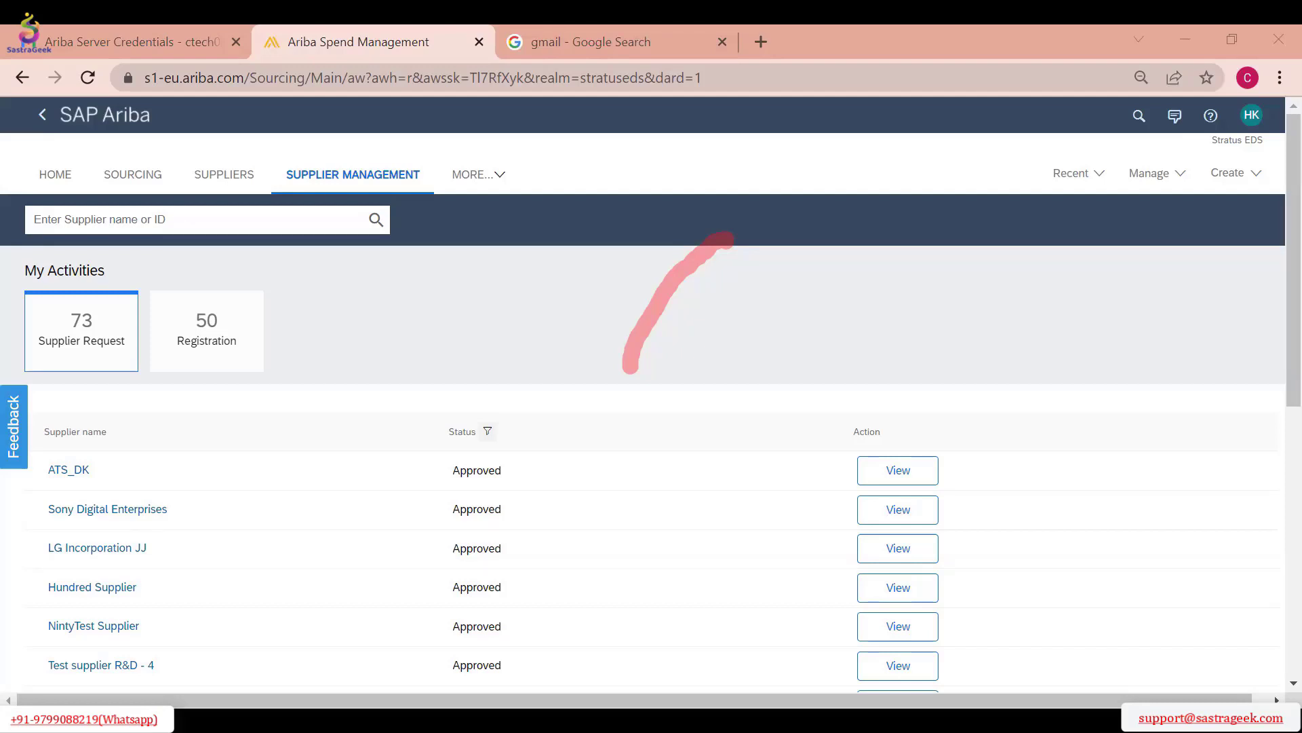
click(318, 341)
click(63, 178)
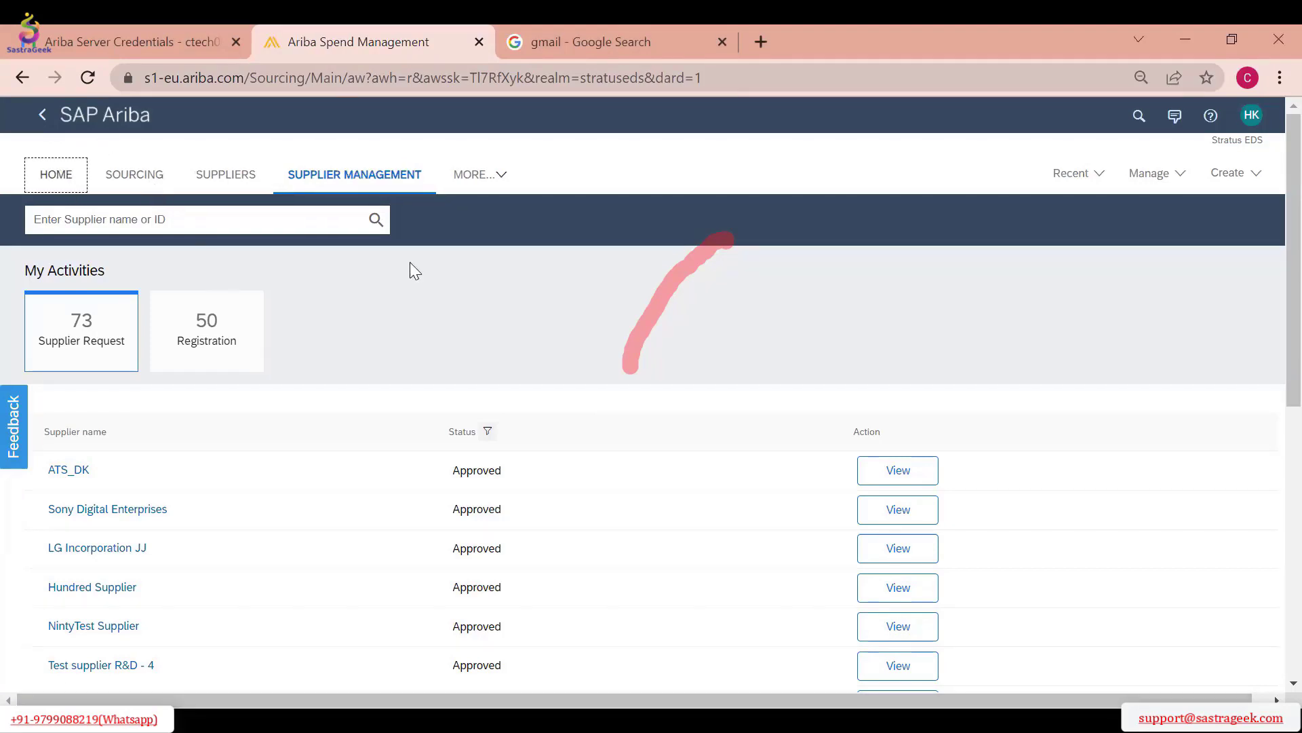
Open Scheduled Reports under the Administration area's Reporting Manager and examine the listed schedule's next run time
click(1153, 175)
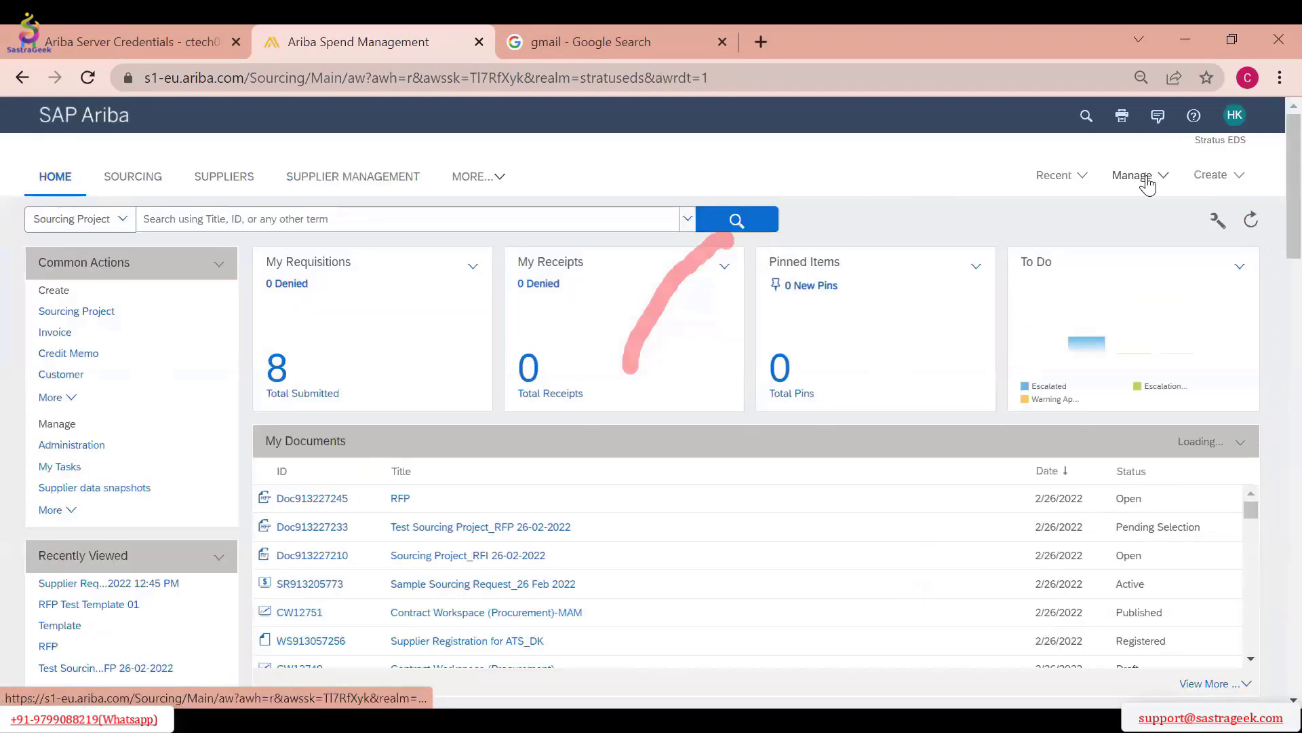
click(1136, 175)
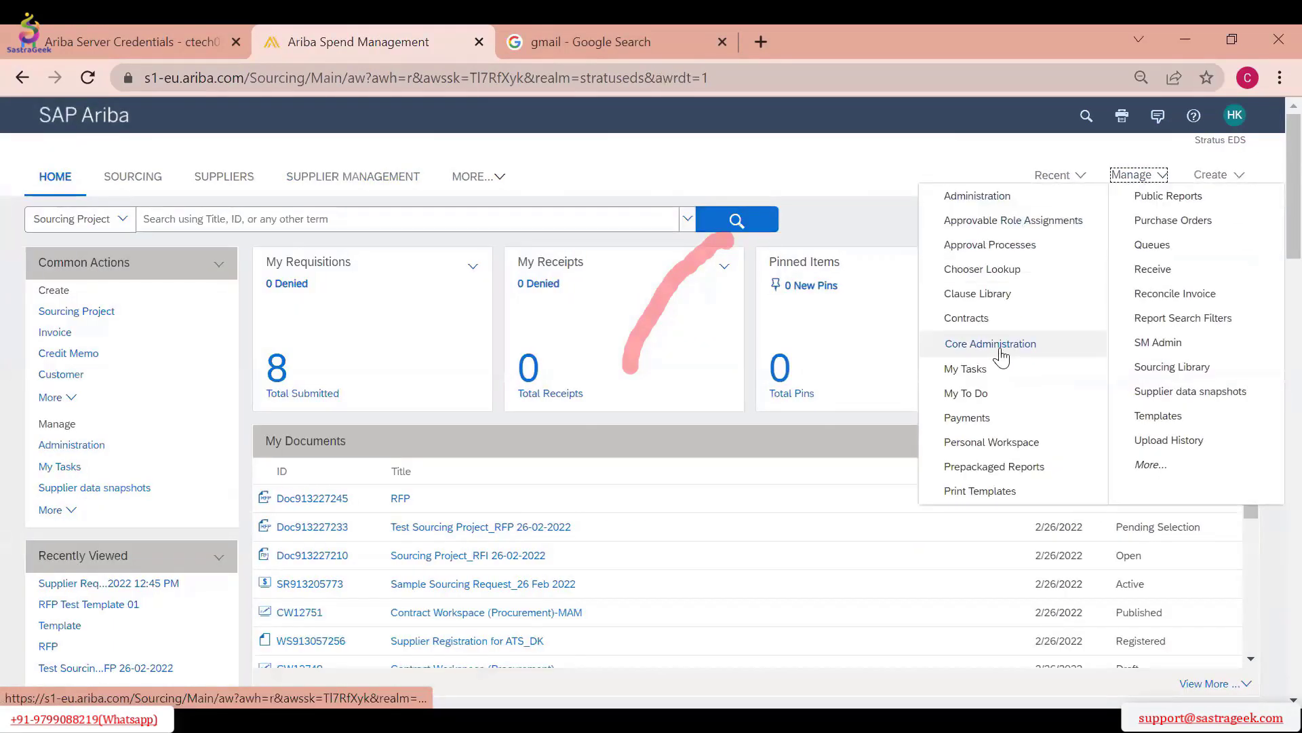
click(994, 198)
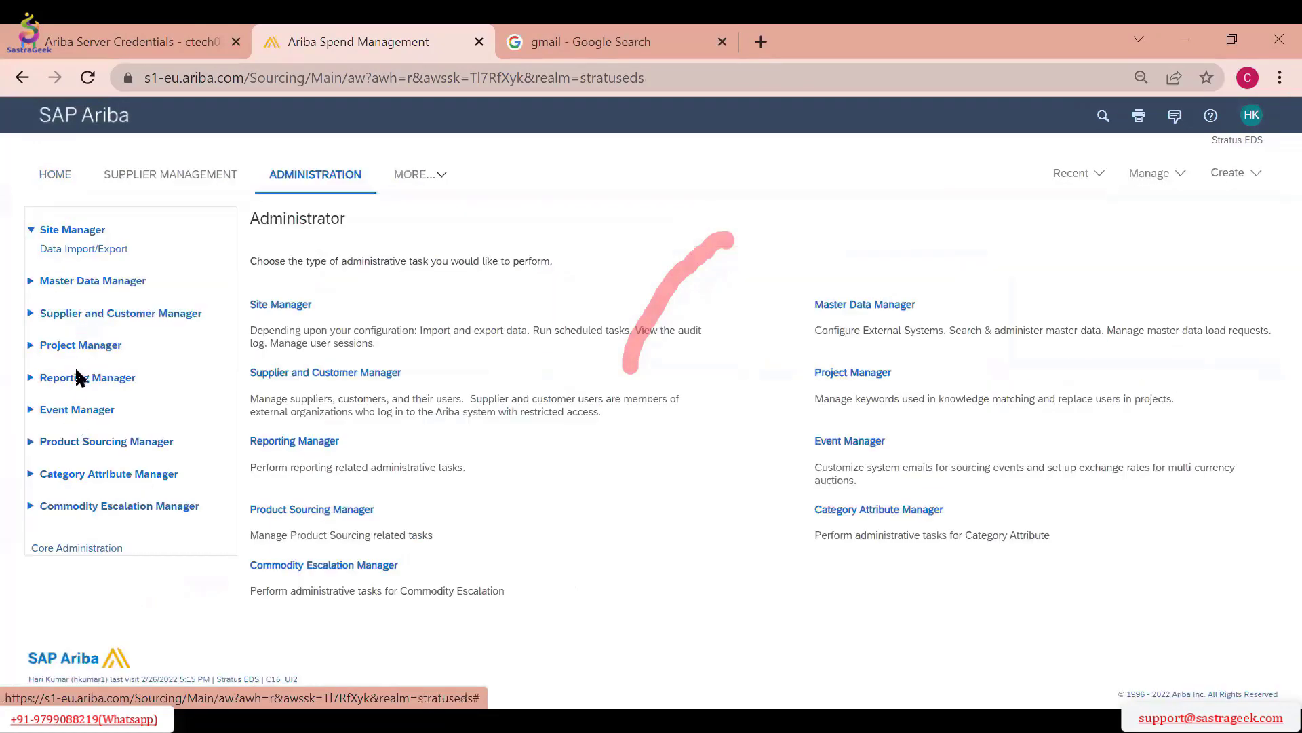
click(320, 441)
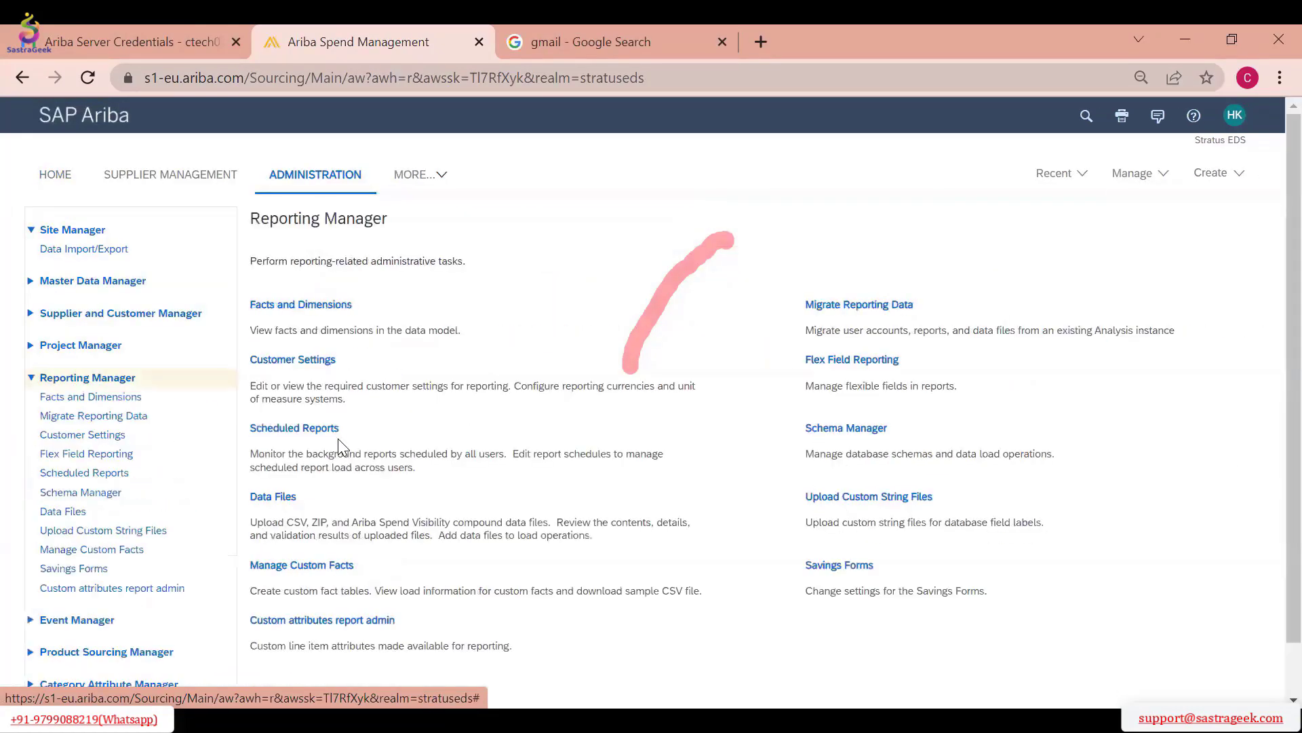
click(298, 432)
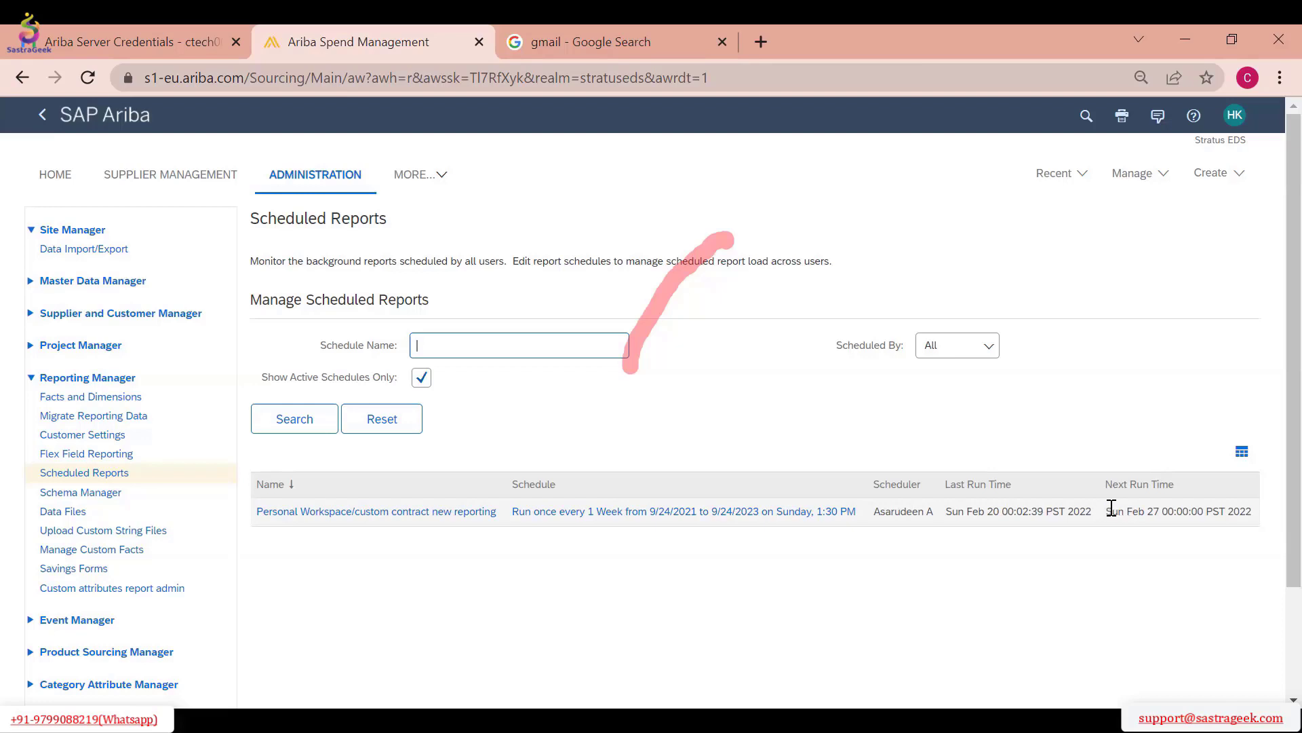
drag(1113, 510, 1207, 531)
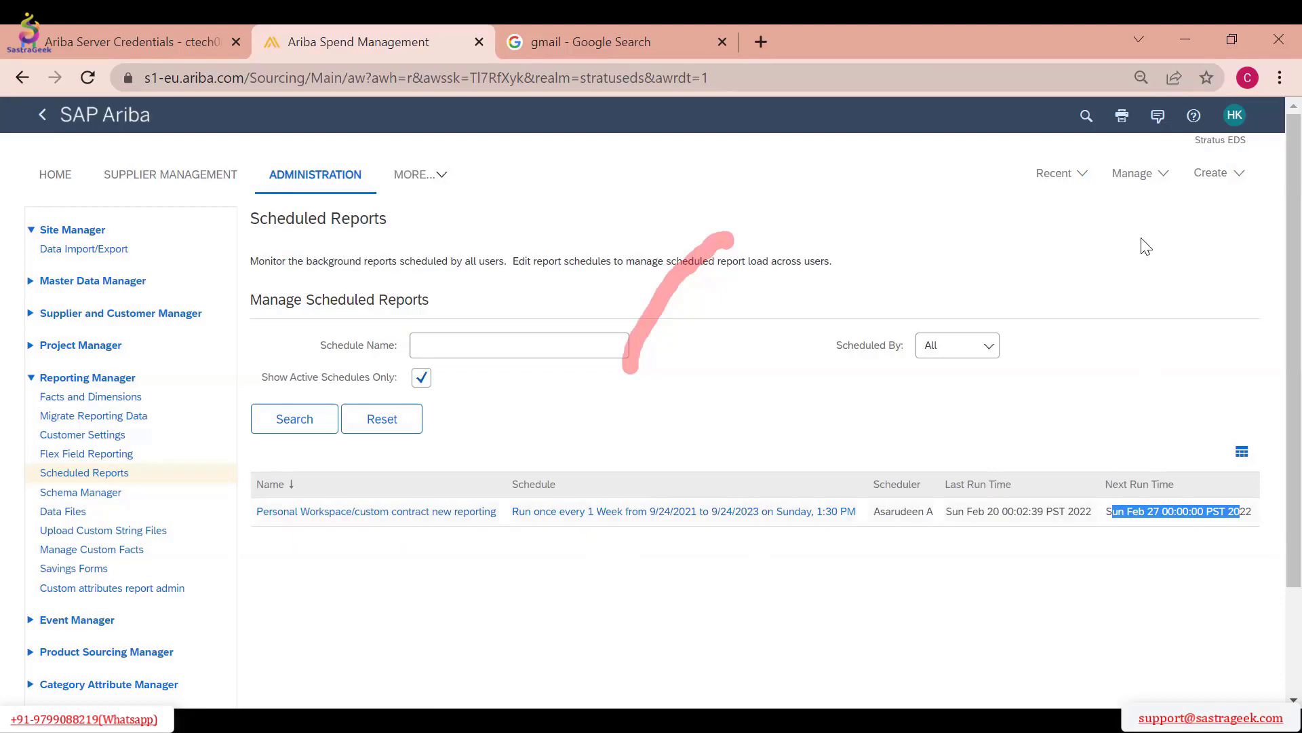
Open the Public Reports list and run Report test434
click(1132, 173)
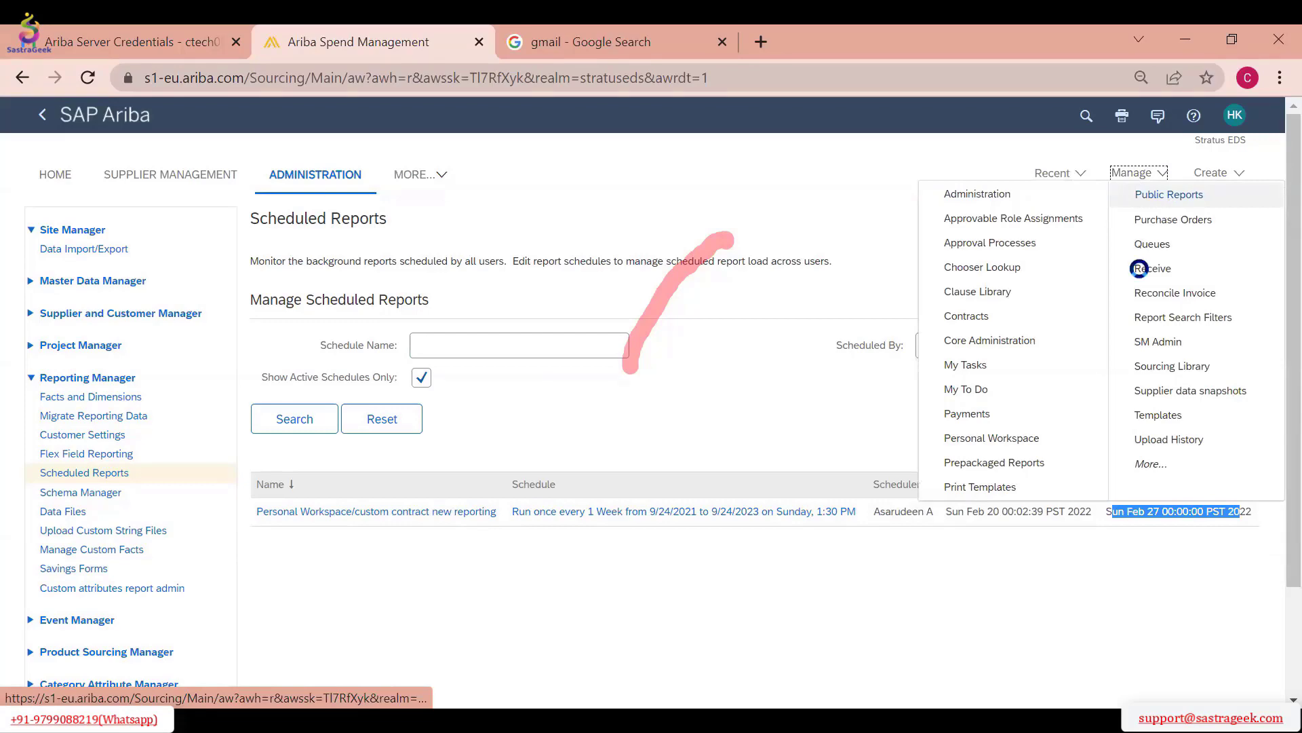
click(930, 244)
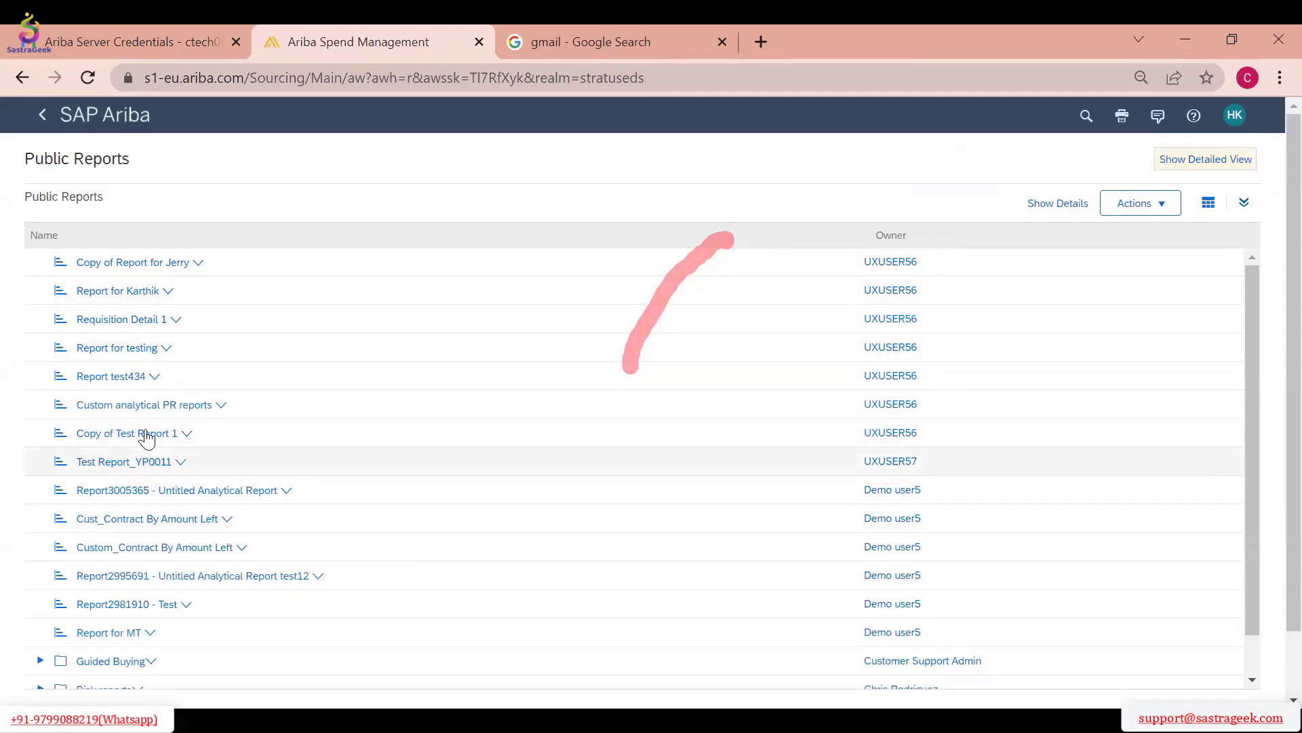
click(145, 378)
click(115, 367)
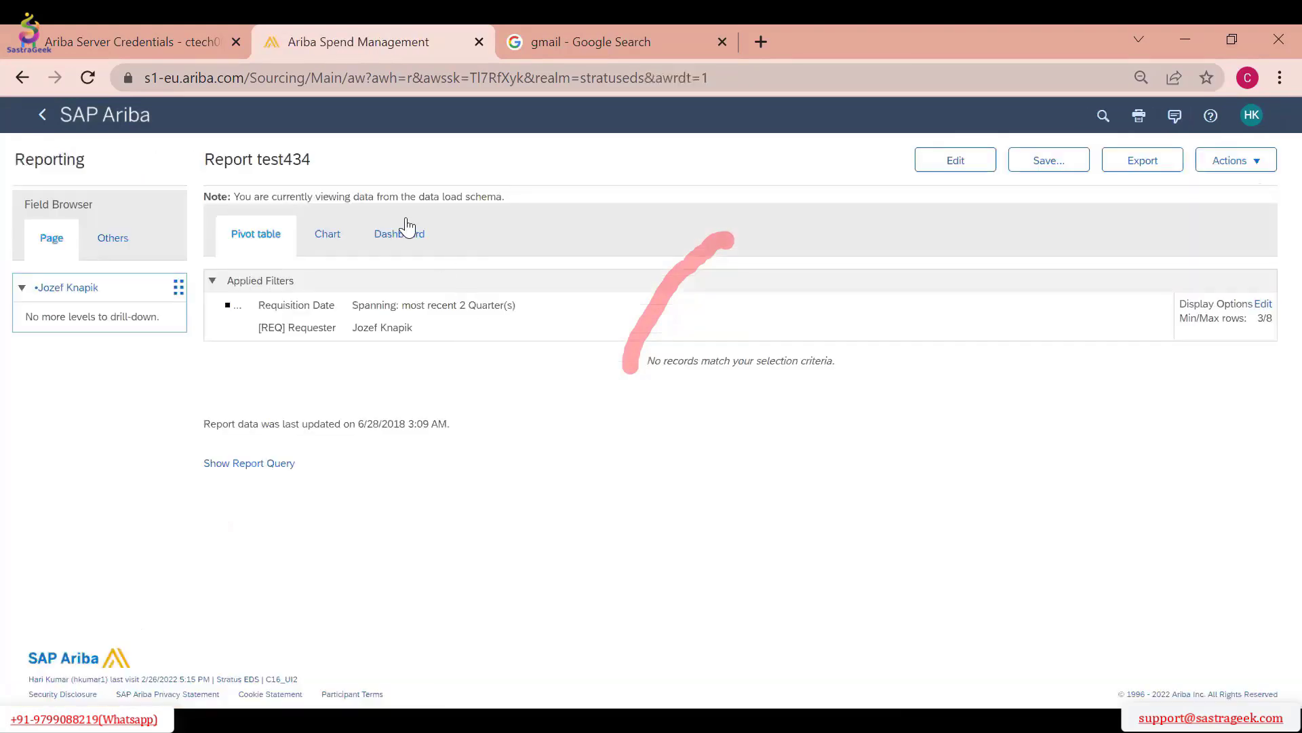
Check the chart and pivot table views of Report test434, and go back out of the report and the Public Reports list
click(314, 238)
click(271, 244)
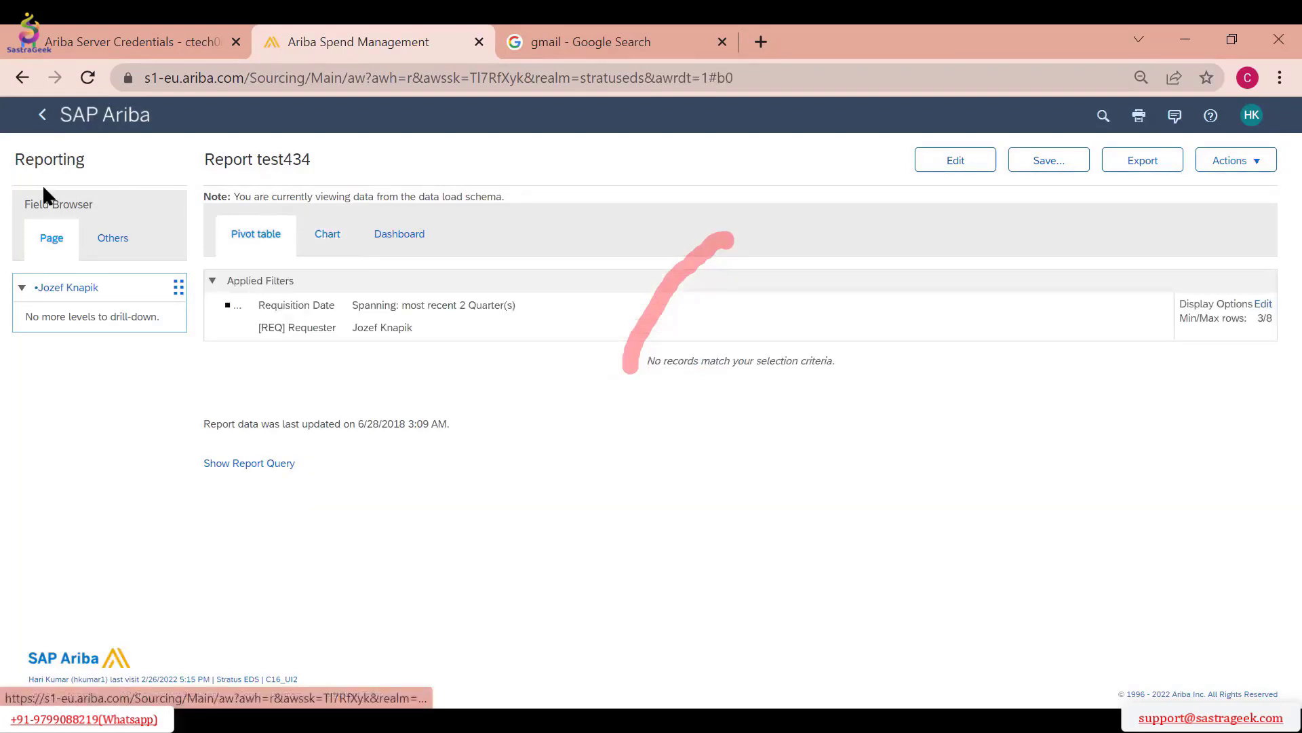
click(41, 122)
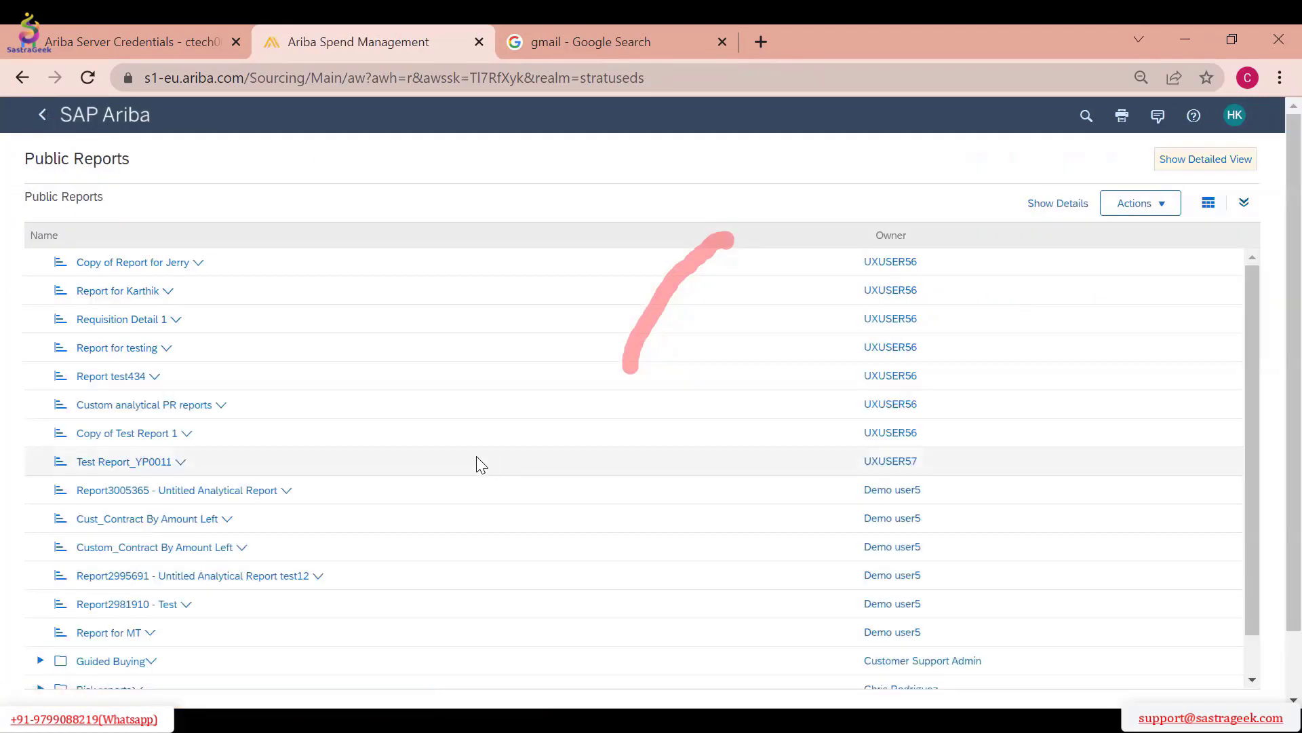
click(42, 121)
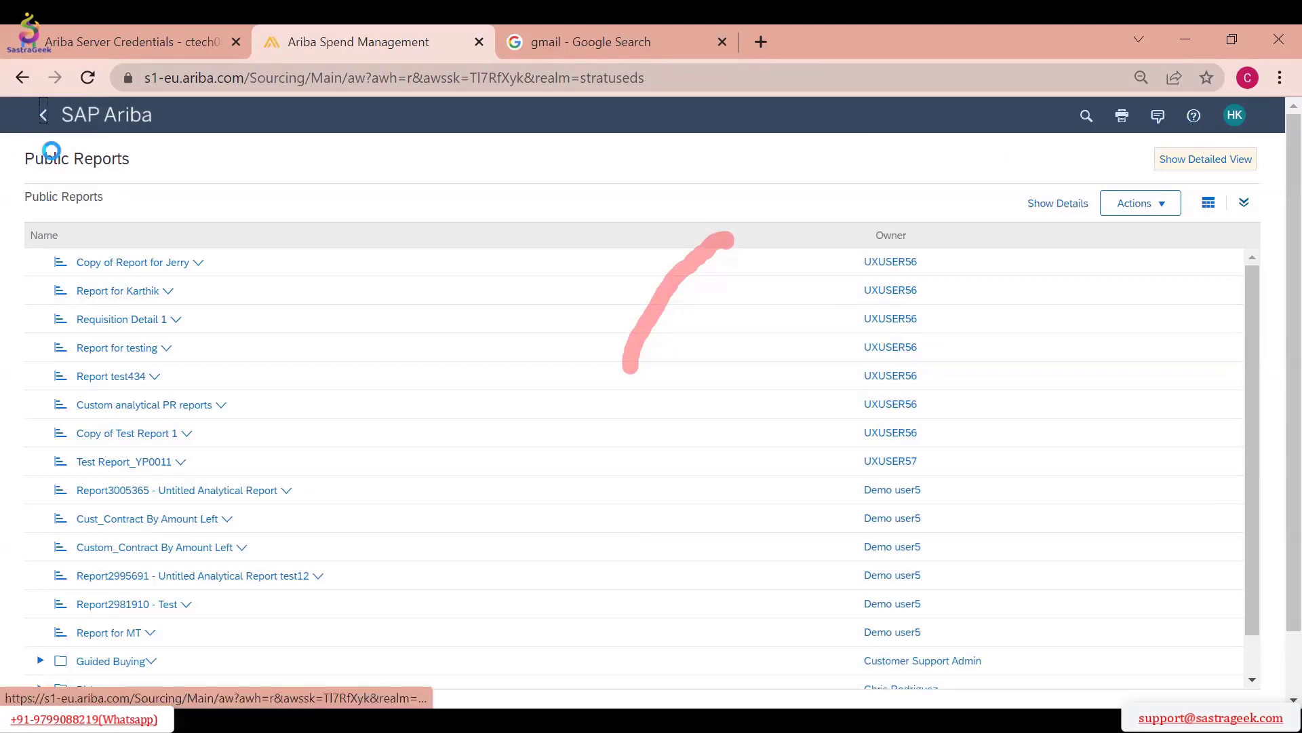